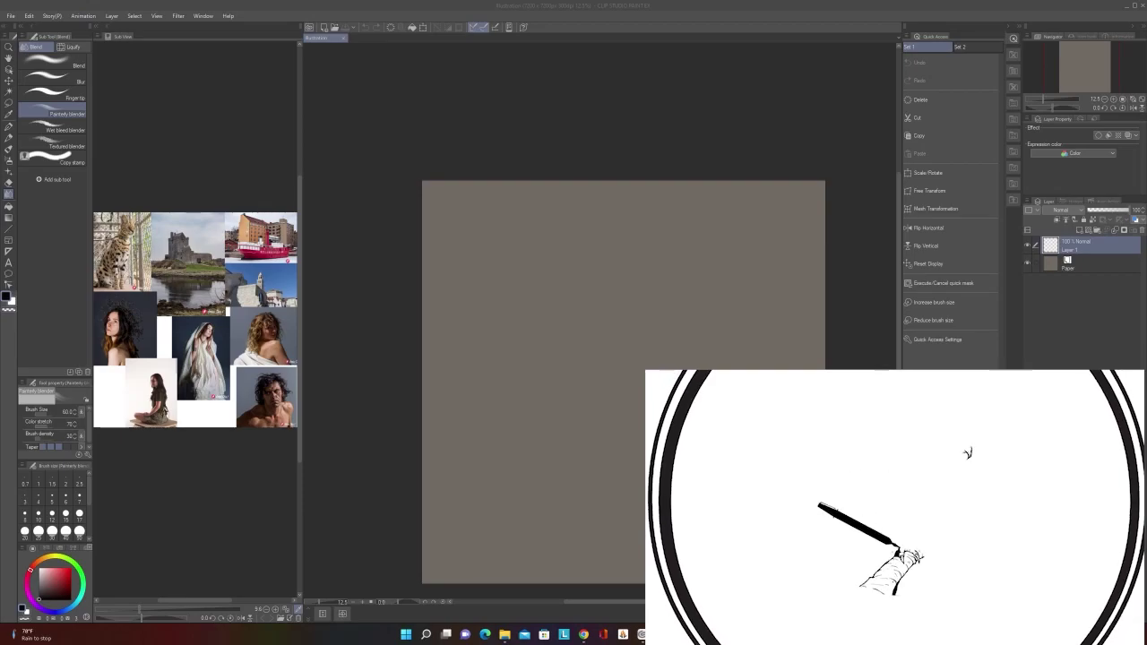
# Start saving the illustration under a new name and browse to Desktop > youtubechannel > Digital painting Streams
pyautogui.click(571, 158)
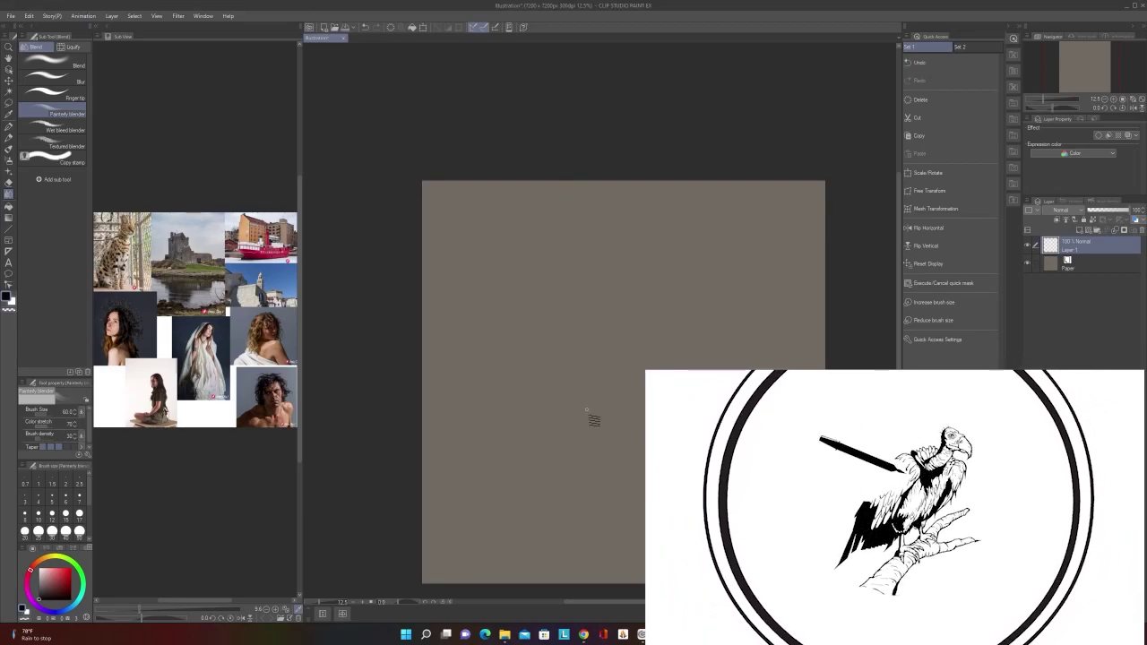
pyautogui.click(11, 15)
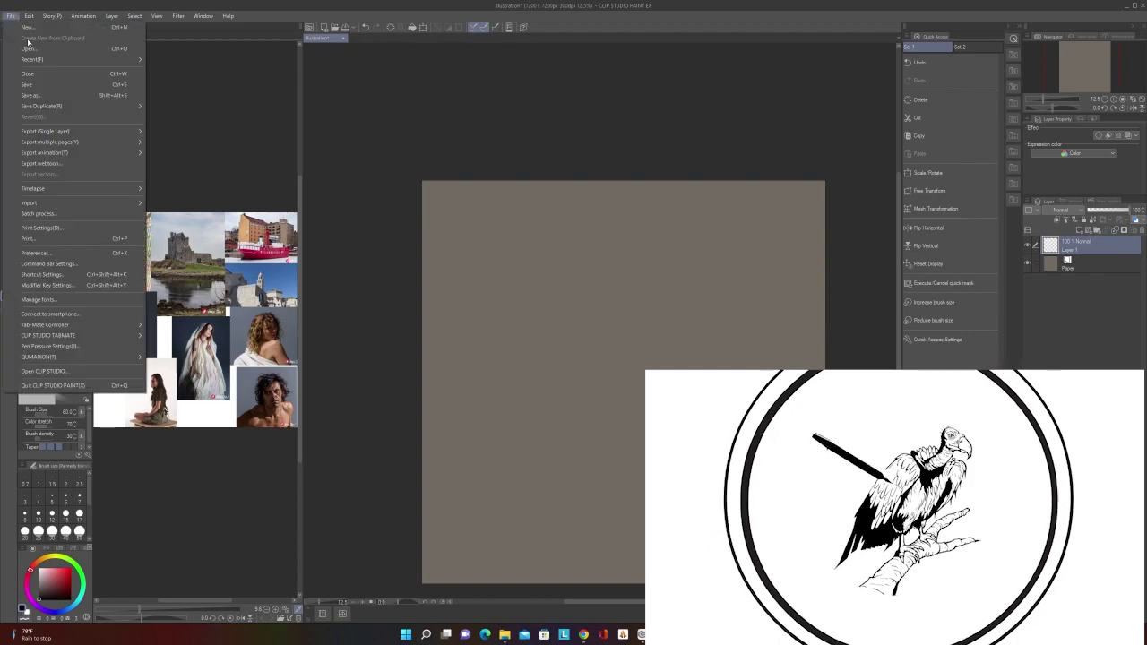
pyautogui.click(78, 94)
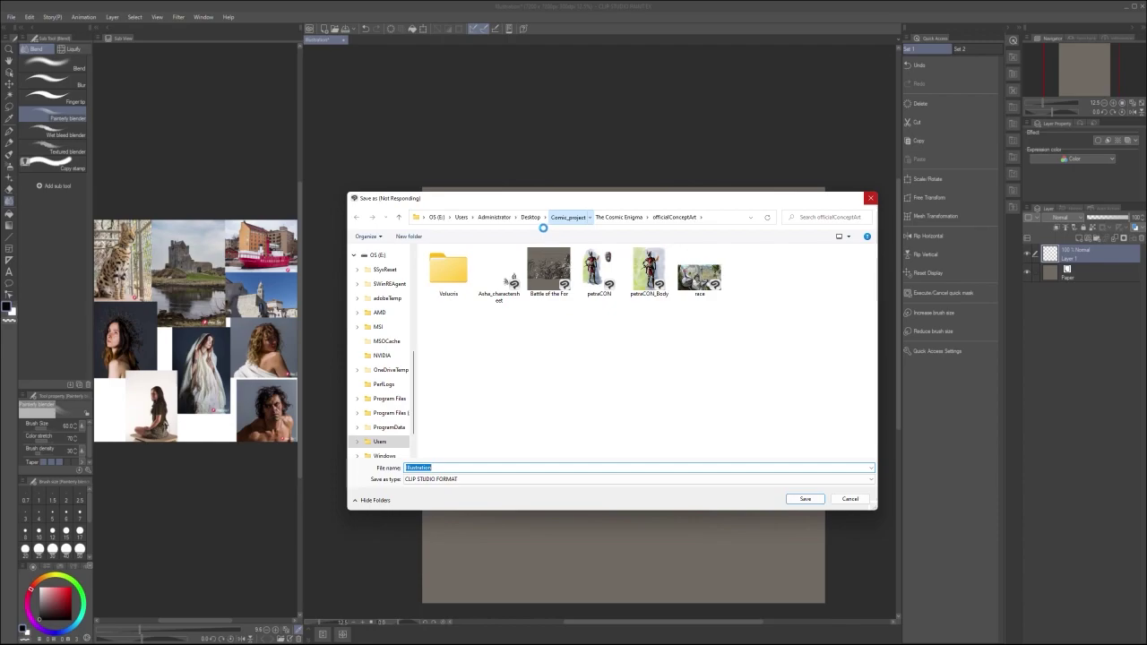
pyautogui.click(532, 218)
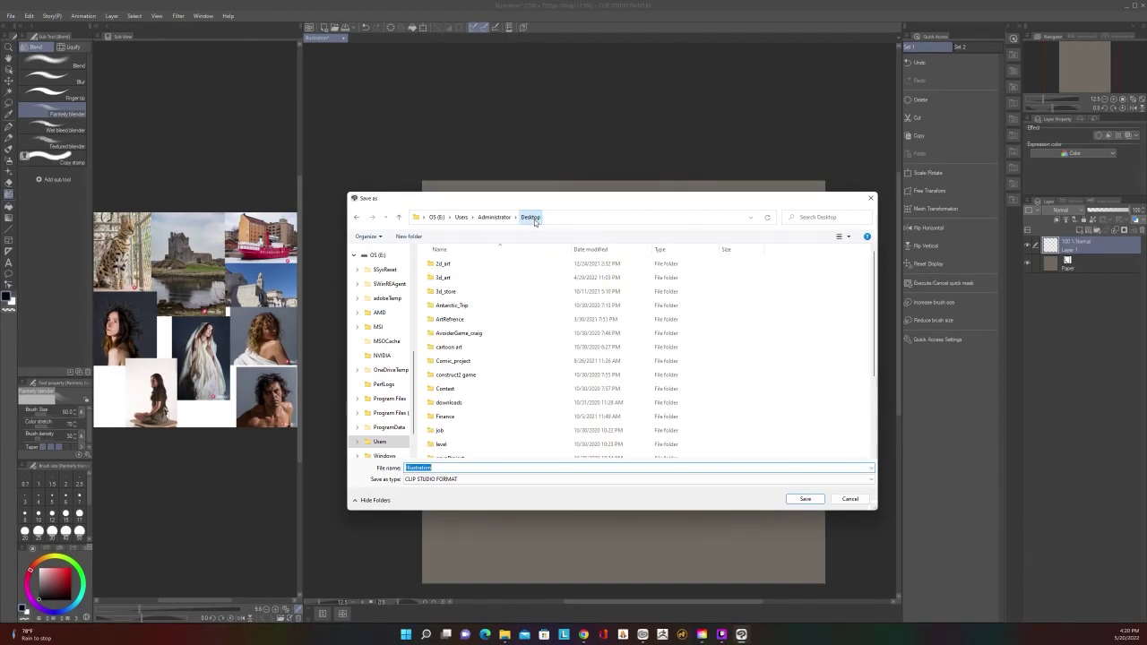
pyautogui.scroll(-3, 835, 394)
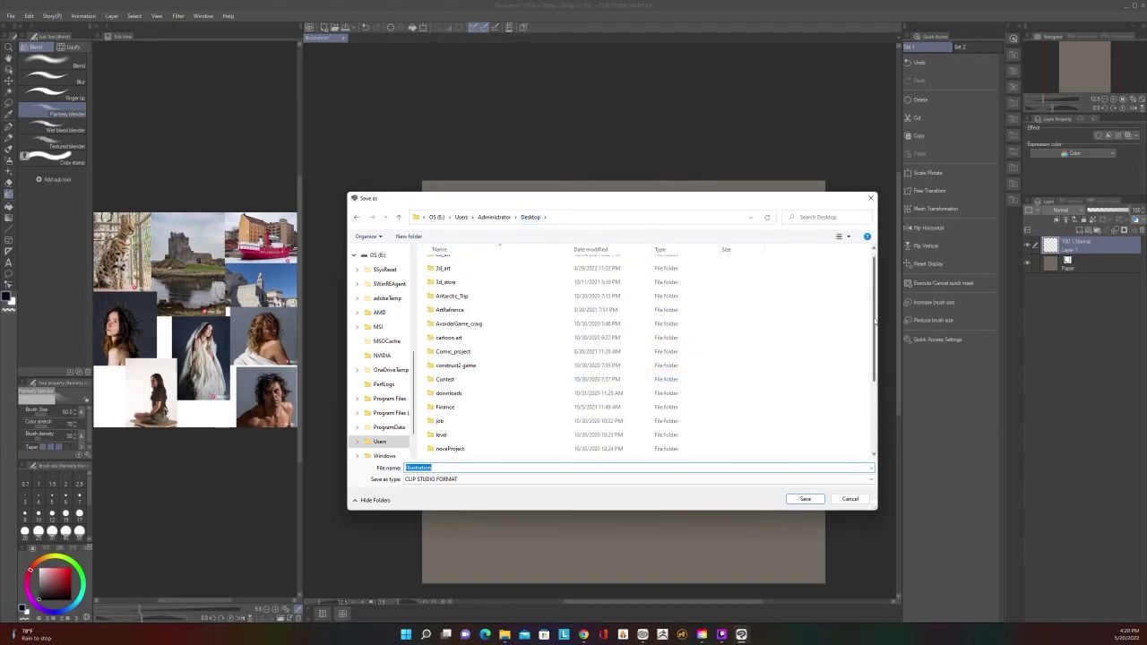
pyautogui.doubleClick(498, 452)
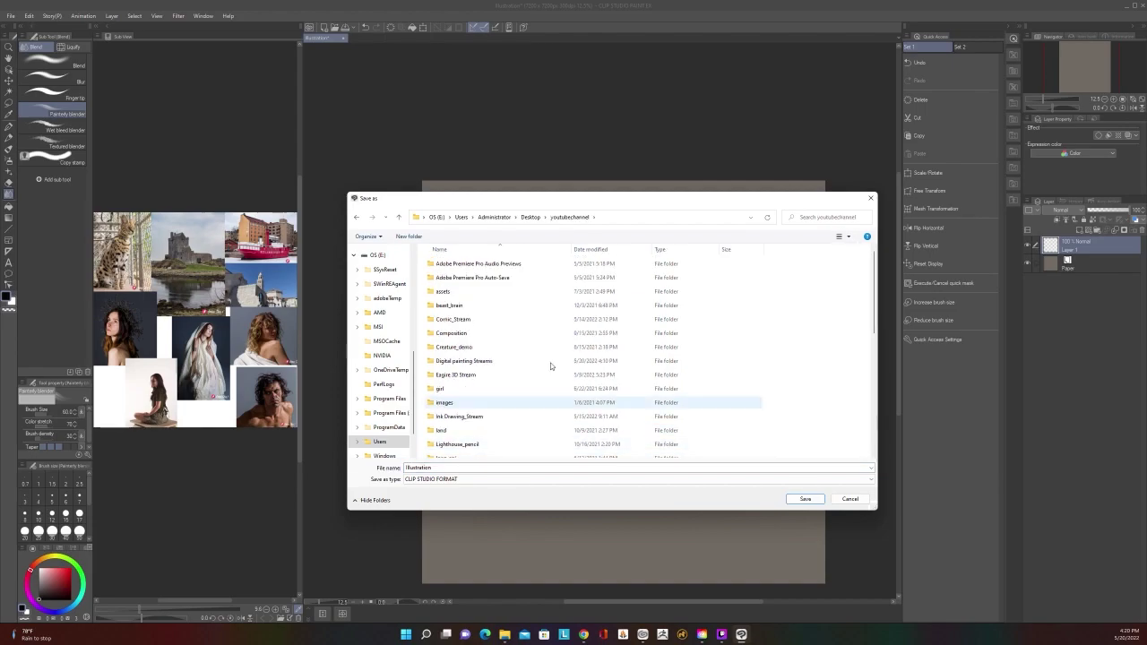
pyautogui.doubleClick(510, 361)
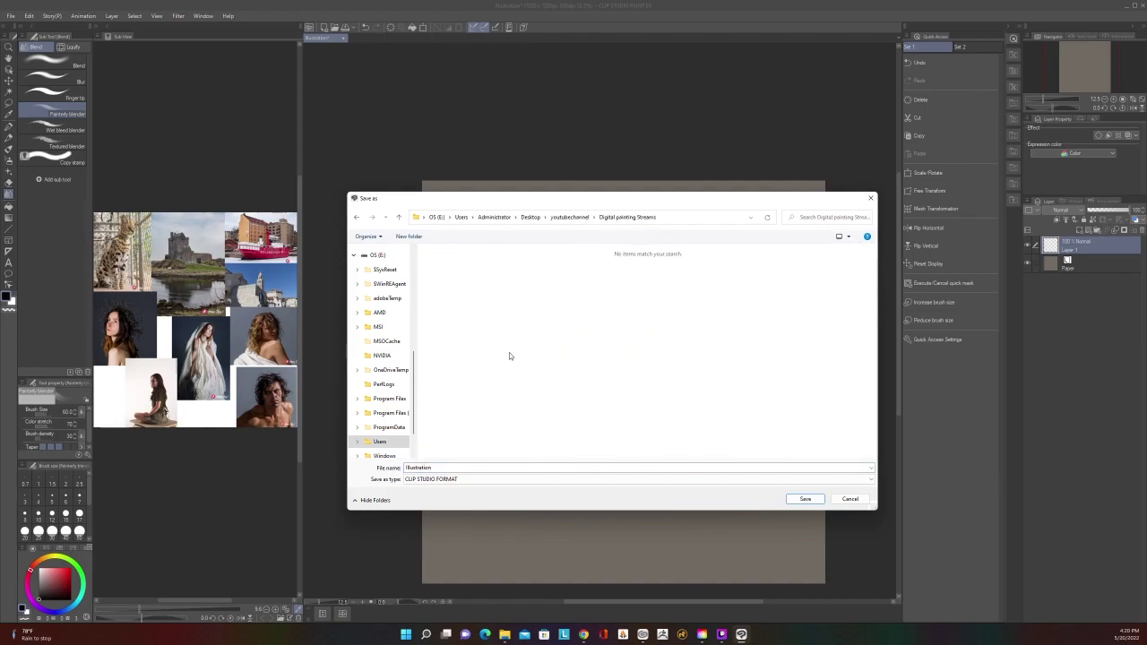
# Name the file 01 and save it in Clip Studio format
pyautogui.doubleClick(489, 467)
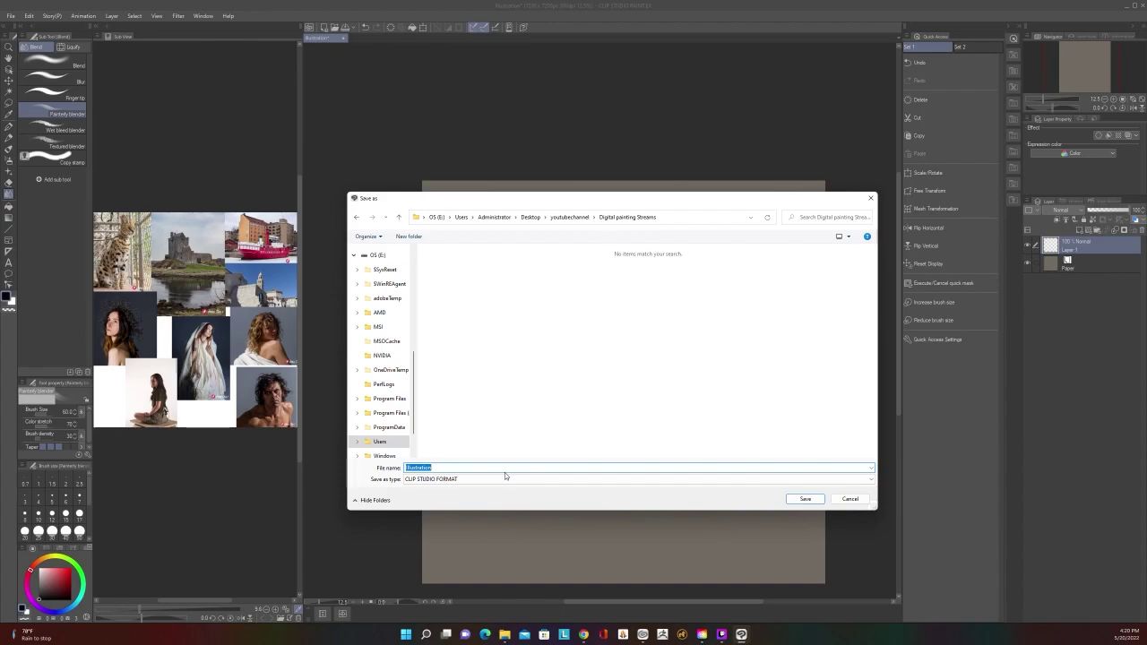
pyautogui.press('BackSpace')
pyautogui.write('0')
pyautogui.press('Return')
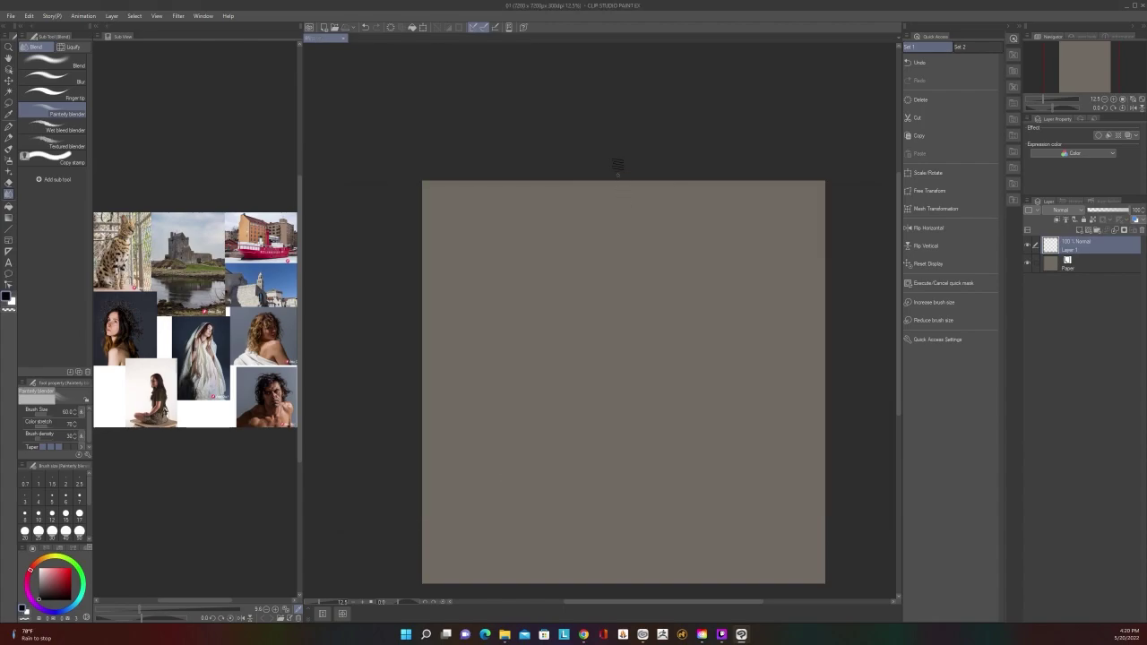
# Sample a reddish brown from the reference photo of the curly-haired woman and switch to the Thick oil paint brush
pyautogui.scroll(2, 547, 436)
pyautogui.scroll(-2, 550, 436)
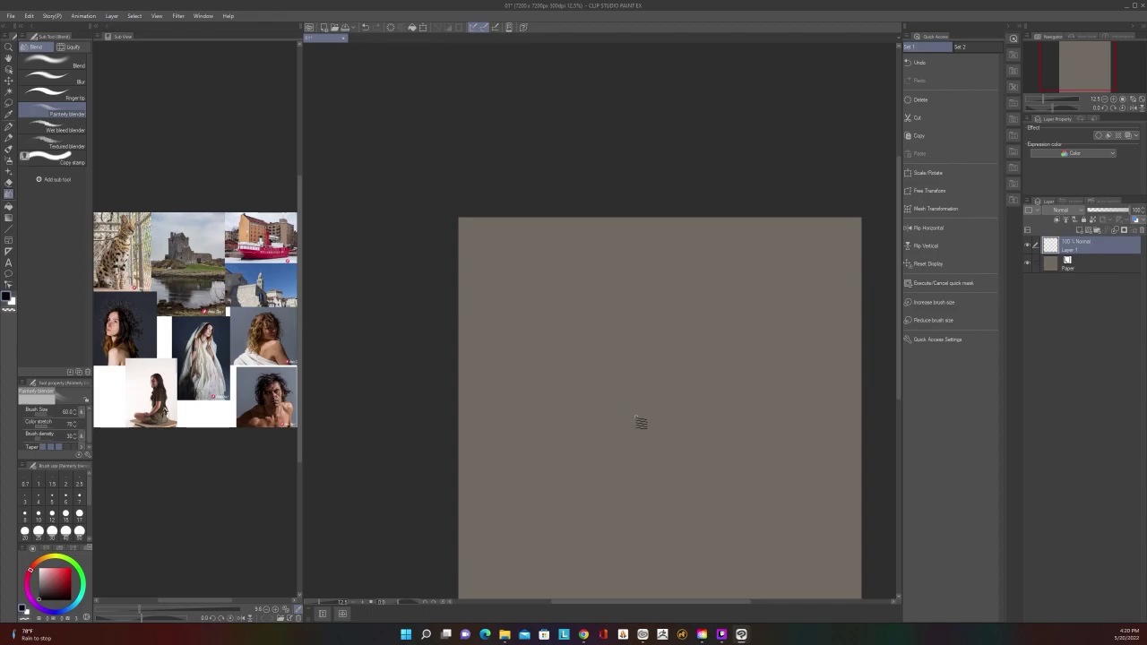
pyautogui.scroll(-2, 639, 428)
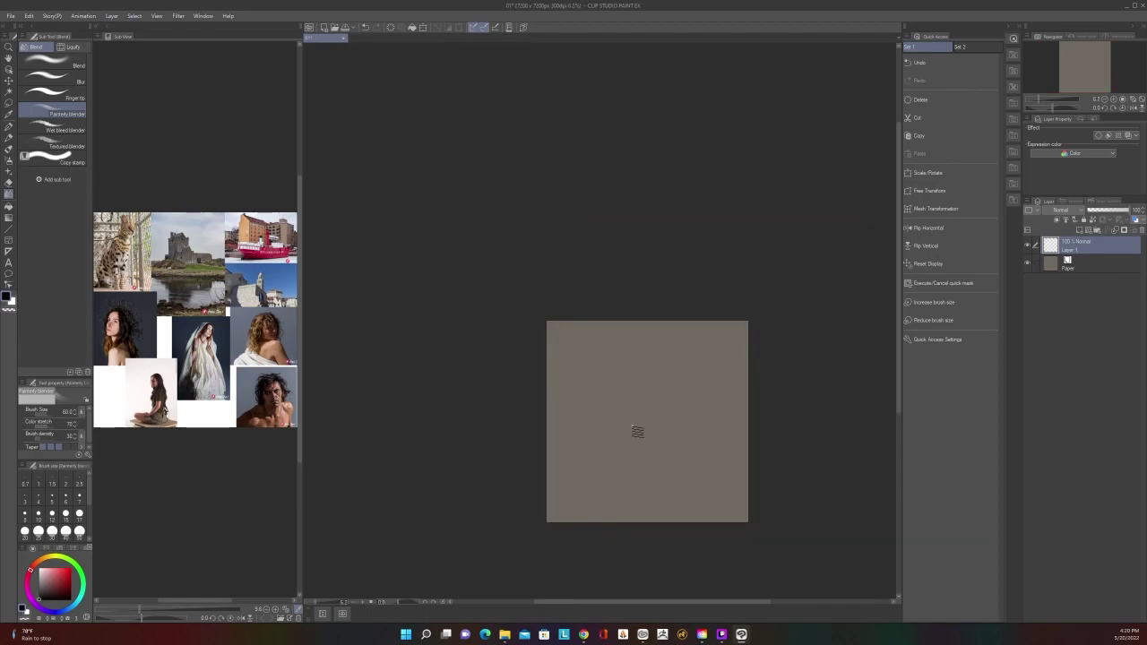
pyautogui.scroll(3, 637, 432)
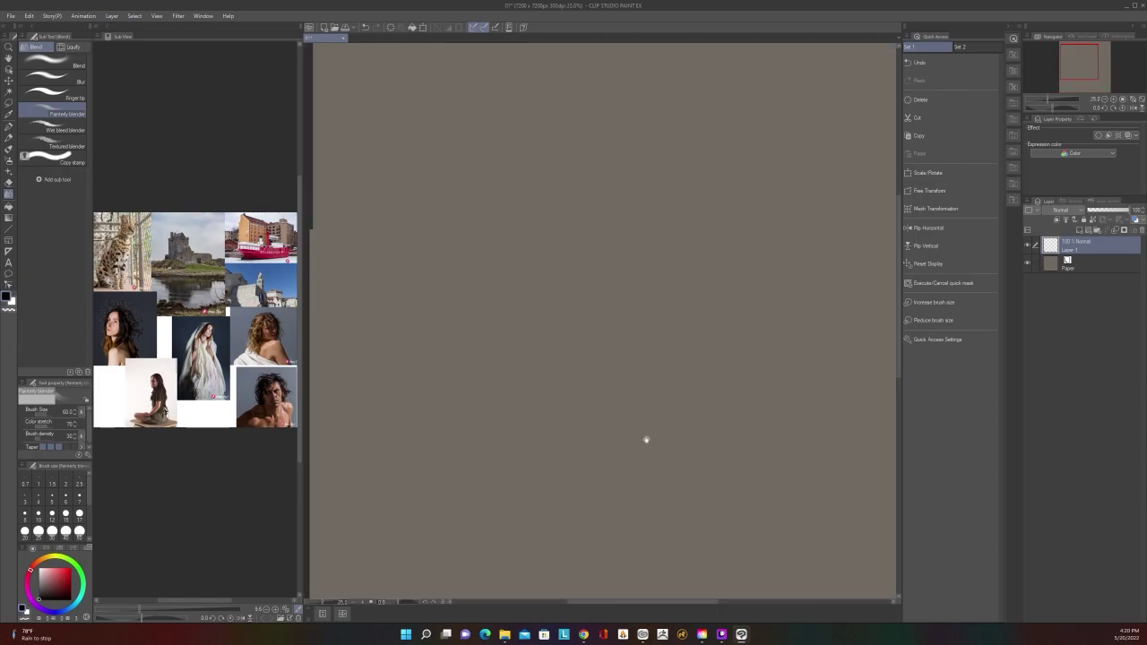
pyautogui.moveTo(646, 439); pyautogui.dragTo(745, 538)
pyautogui.click(268, 335)
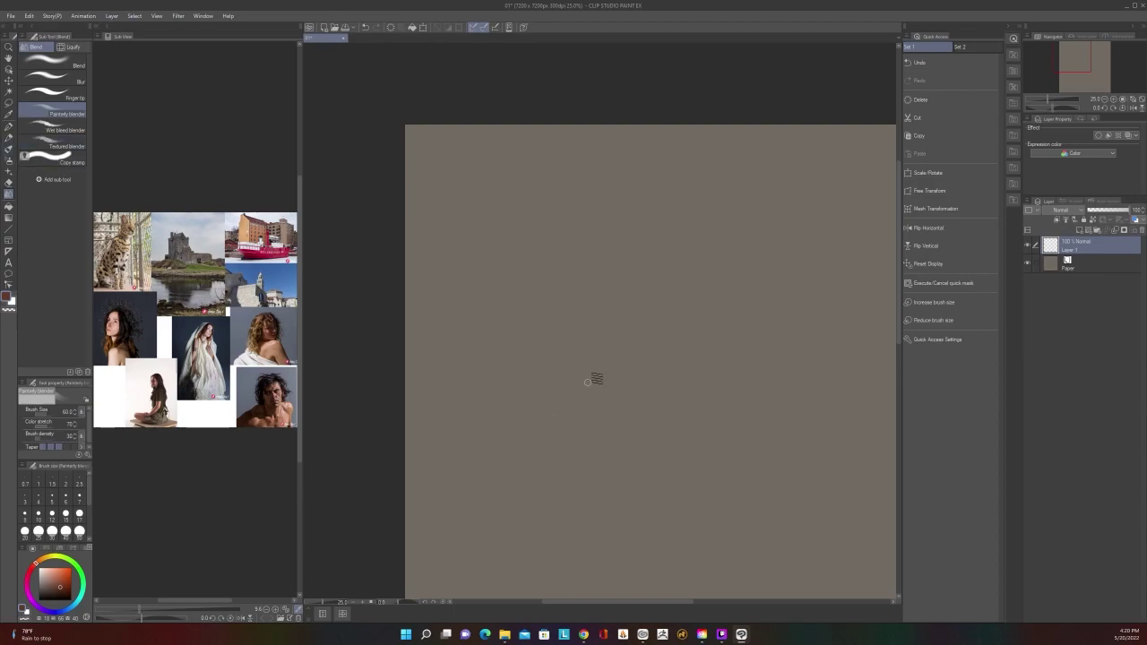
pyautogui.press('b')
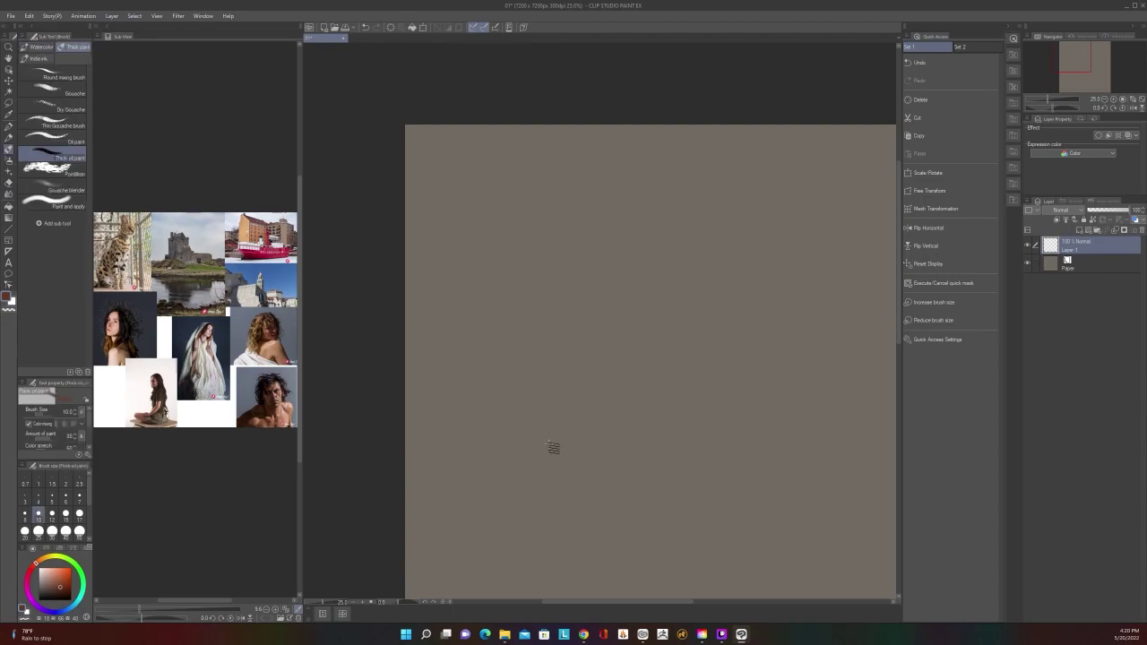
# Set the brush size to 100 and paint the first reddish-brown strokes for the lower edge of a head
pyautogui.press(']')
pyautogui.press(']')
pyautogui.press(']')
pyautogui.press(']')
pyautogui.press(']')
pyautogui.press(']')
pyautogui.press(']')
pyautogui.press(']')
pyautogui.press(']')
pyautogui.press(']')
pyautogui.press(']')
pyautogui.press(']')
pyautogui.moveTo(535, 423); pyautogui.dragTo(555, 425)
pyautogui.scroll(-2, 564, 414)
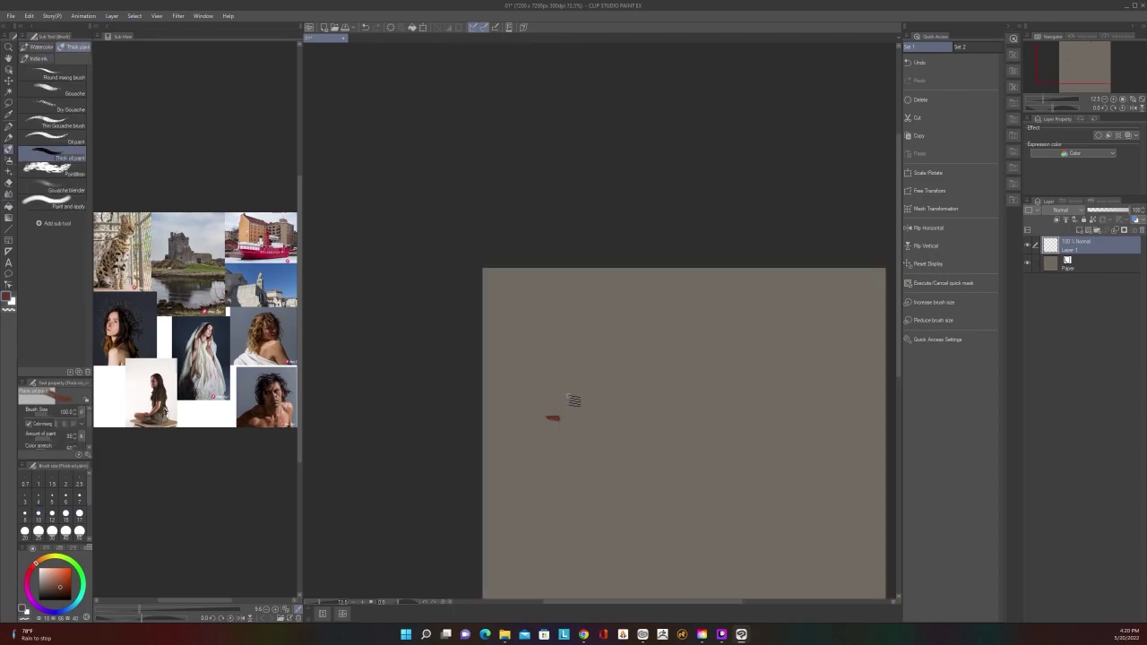
pyautogui.scroll(3, 571, 400)
pyautogui.moveTo(531, 451)
pyautogui.mouseDown()
pyautogui.moveTo(555, 450)
pyautogui.moveTo(573, 422)
pyautogui.mouseUp()
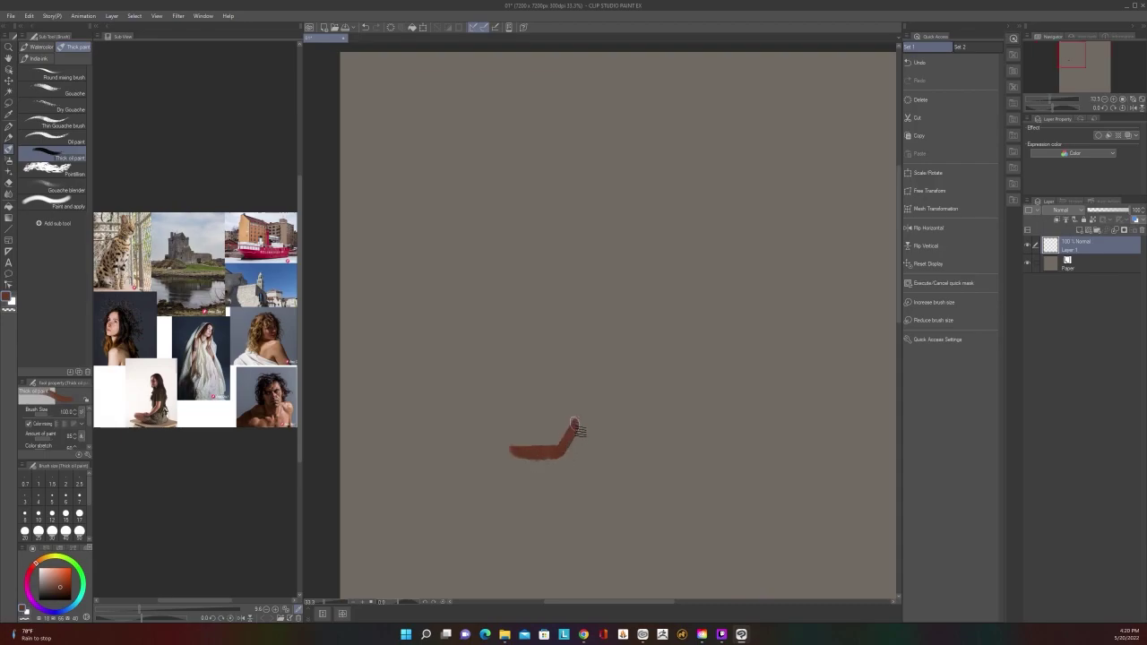
# Enlarge the reference collage and bring the photo of the curly-haired woman into view
pyautogui.moveTo(141, 612); pyautogui.dragTo(155, 612)
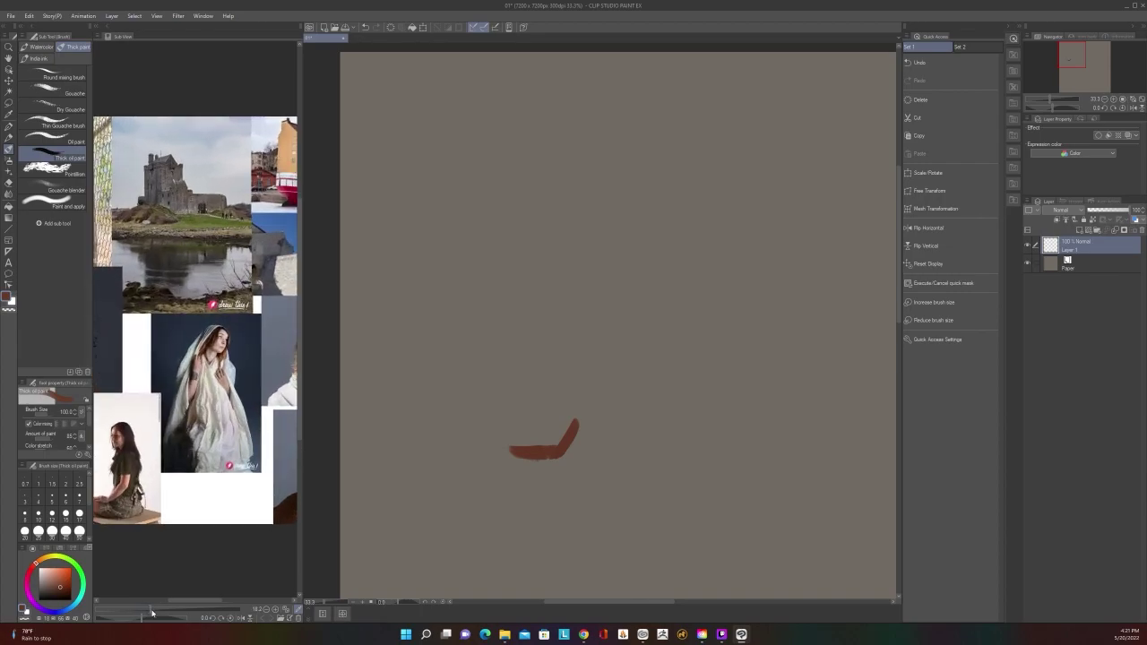
pyautogui.click(233, 568)
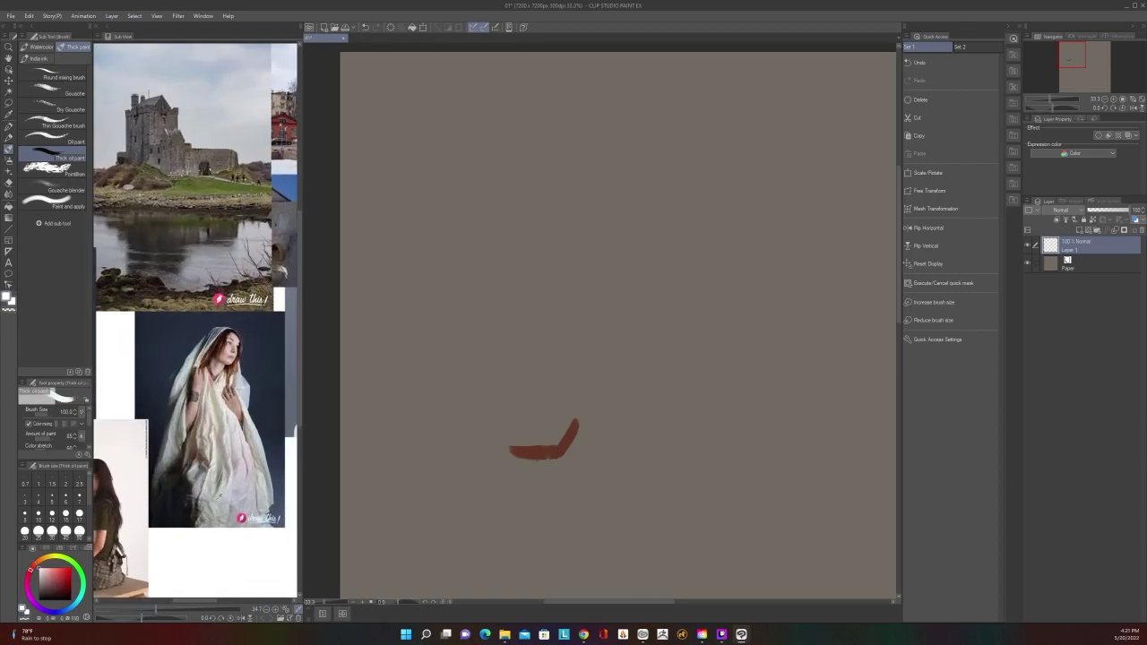
pyautogui.moveTo(227, 489); pyautogui.dragTo(98, 609)
pyautogui.moveTo(263, 487); pyautogui.dragTo(236, 454)
# Undo the white test stroke over the brown mark and sample the reddish brown from the canvas again
pyautogui.moveTo(568, 421)
pyautogui.mouseDown()
pyautogui.moveTo(555, 448)
pyautogui.moveTo(500, 445)
pyautogui.mouseUp()
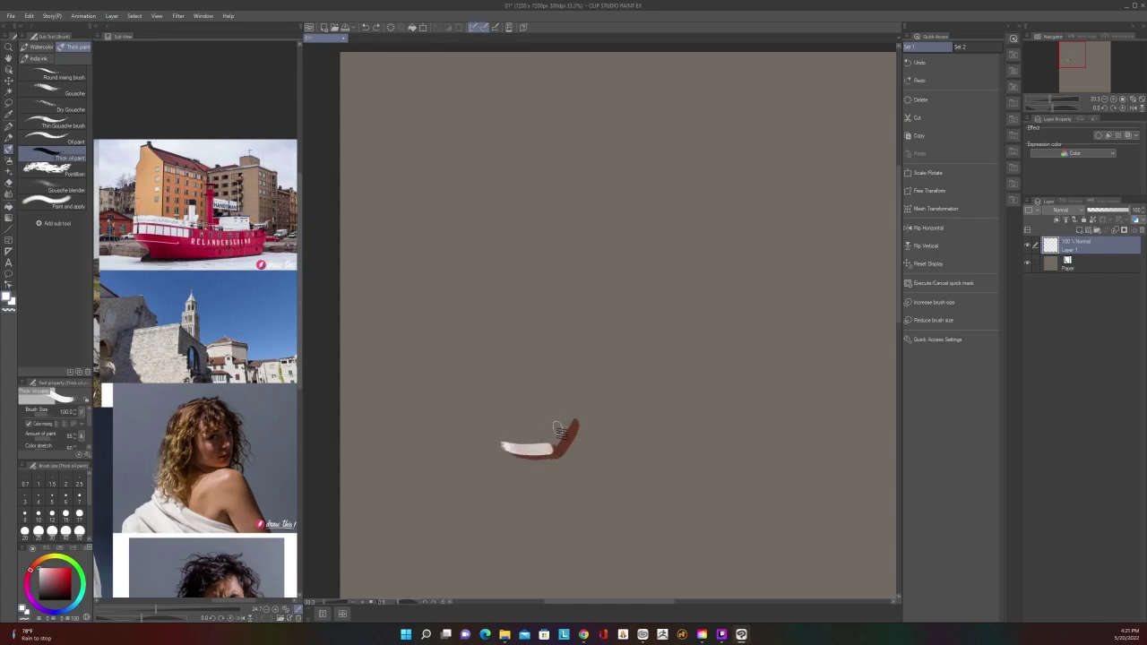
pyautogui.hotkey('ctrl', 'z')
pyautogui.press('i')
pyautogui.keyDown('alt'); pyautogui.click(547, 450); pyautogui.keyUp('alt')
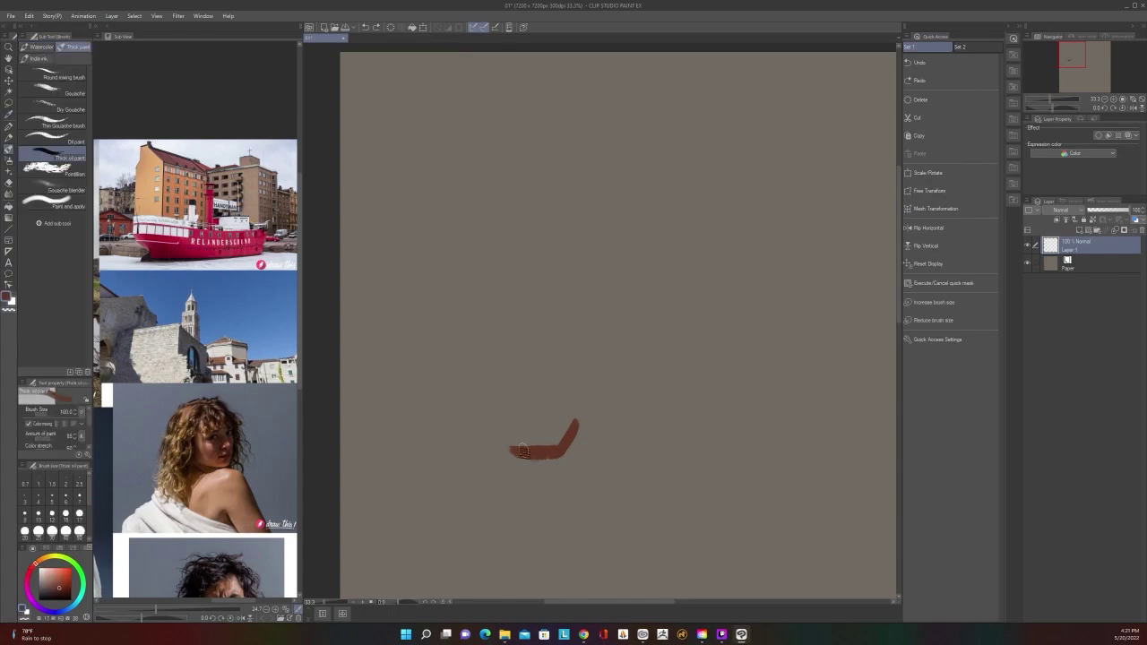
# Block in the rounded head shape with reddish-brown strokes, varying the brush size
pyautogui.moveTo(519, 447)
pyautogui.mouseDown()
pyautogui.moveTo(493, 426)
pyautogui.moveTo(504, 443)
pyautogui.moveTo(494, 388)
pyautogui.moveTo(515, 438)
pyautogui.moveTo(484, 404)
pyautogui.moveTo(489, 427)
pyautogui.moveTo(505, 439)
pyautogui.moveTo(490, 389)
pyautogui.moveTo(509, 434)
pyautogui.moveTo(496, 411)
pyautogui.moveTo(516, 433)
pyautogui.moveTo(529, 422)
pyautogui.moveTo(517, 429)
pyautogui.moveTo(554, 432)
pyautogui.moveTo(574, 417)
pyautogui.moveTo(560, 429)
pyautogui.moveTo(570, 417)
pyautogui.moveTo(550, 410)
pyautogui.moveTo(571, 411)
pyautogui.moveTo(550, 388)
pyautogui.moveTo(565, 376)
pyautogui.moveTo(533, 413)
pyautogui.moveTo(516, 405)
pyautogui.moveTo(538, 376)
pyautogui.moveTo(568, 371)
pyautogui.moveTo(585, 386)
pyautogui.moveTo(521, 411)
pyautogui.moveTo(528, 381)
pyautogui.moveTo(514, 378)
pyautogui.moveTo(531, 366)
pyautogui.moveTo(536, 412)
pyautogui.moveTo(524, 398)
pyautogui.moveTo(535, 427)
pyautogui.moveTo(528, 397)
pyautogui.mouseUp()
pyautogui.press('i')
pyautogui.press(']')
pyautogui.press(']')
pyautogui.press(']')
pyautogui.press('[')
pyautogui.press('[')
pyautogui.press('[')
pyautogui.press('[')
pyautogui.press('[')
pyautogui.press('[')
pyautogui.press(']')
pyautogui.press(']')
pyautogui.press(']')
# Sample a lighter skin tone from the reference face and paint the lit forehead and cheek area
pyautogui.keyDown('alt'); pyautogui.click(518, 440); pyautogui.keyUp('alt')
pyautogui.press('[')
pyautogui.press('[')
pyautogui.press('[')
pyautogui.keyDown('alt'); pyautogui.click(215, 442); pyautogui.keyUp('alt')
pyautogui.press(']')
pyautogui.press(']')
pyautogui.press(']')
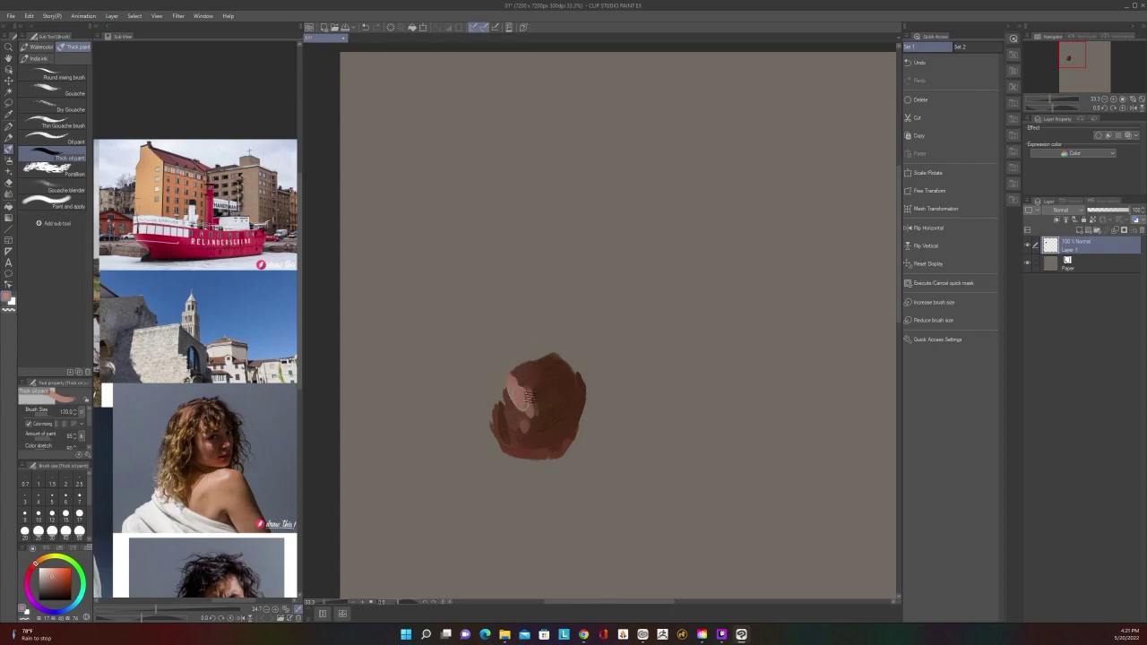
pyautogui.scroll(-2, 529, 397)
pyautogui.scroll(2, 531, 398)
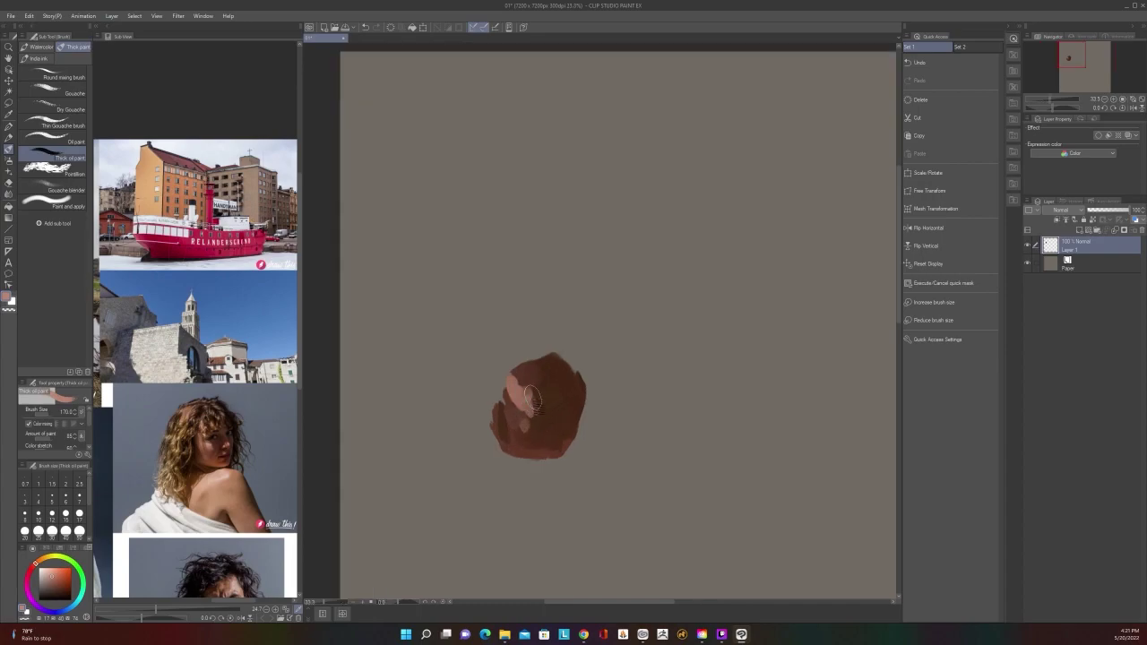
# Reduce the brush size to 100, paint small light patches around the nose, and sample the dark brown of the face
pyautogui.press('[')
pyautogui.press('[')
pyautogui.press('[')
pyautogui.keyDown('alt'); pyautogui.click(565, 396); pyautogui.keyUp('alt')
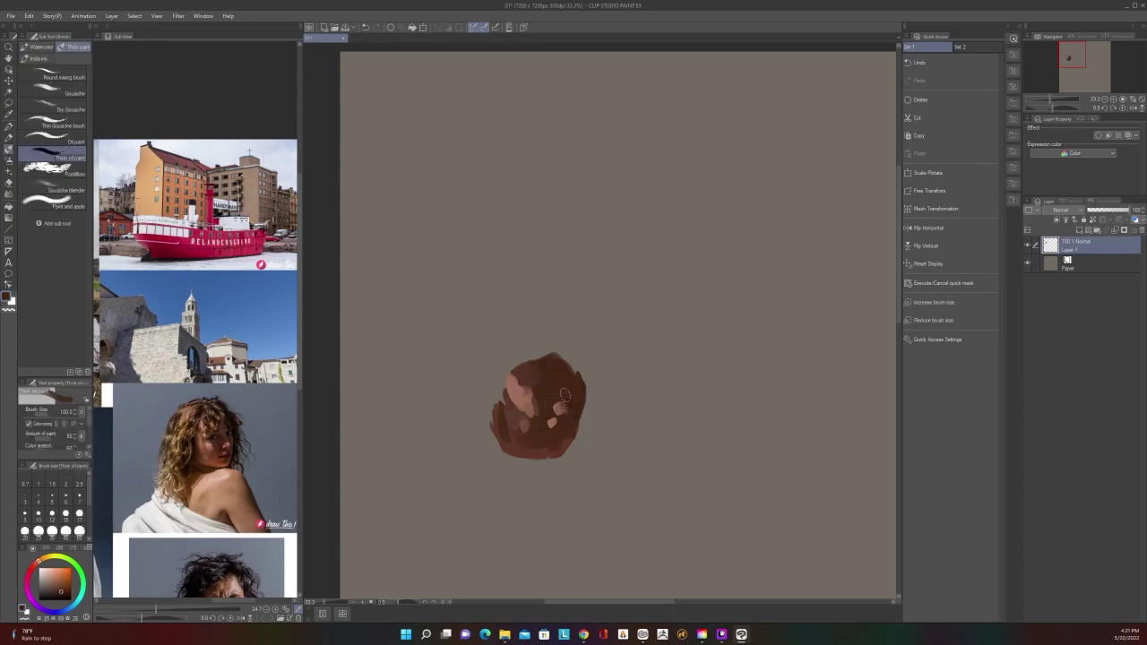
# Set the brush size to 60, choose a muted purplish red on the color wheel, and paint it into the face
pyautogui.press('[')
pyautogui.press('[')
pyautogui.press('[')
pyautogui.press('alt')
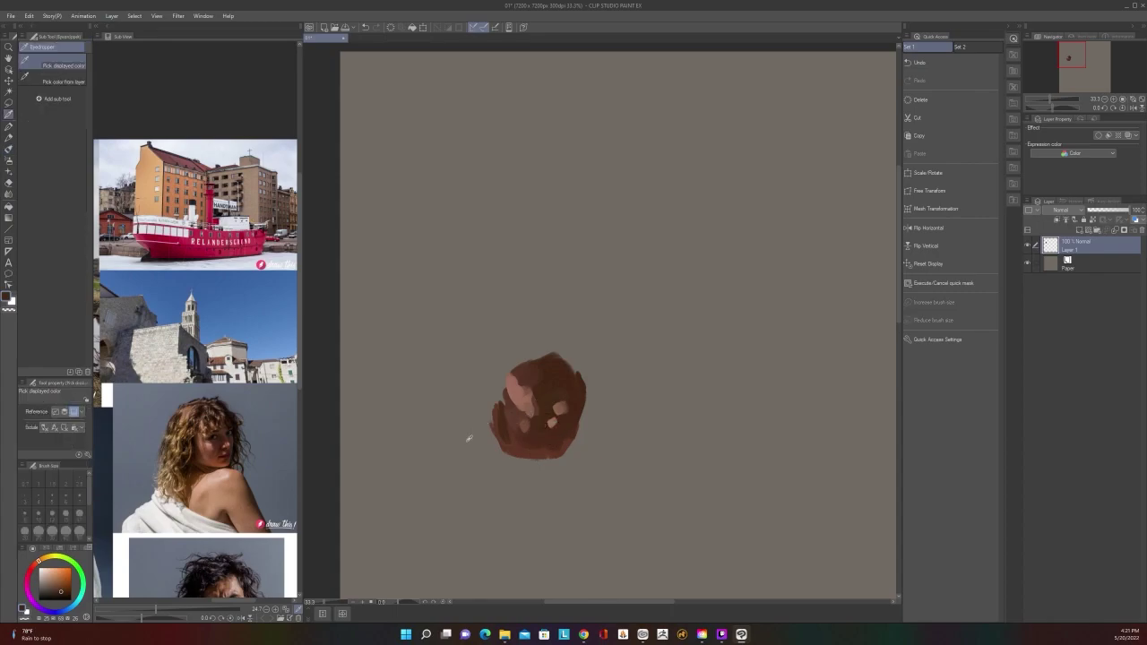
pyautogui.rightClick(497, 461)
pyautogui.click(463, 440)
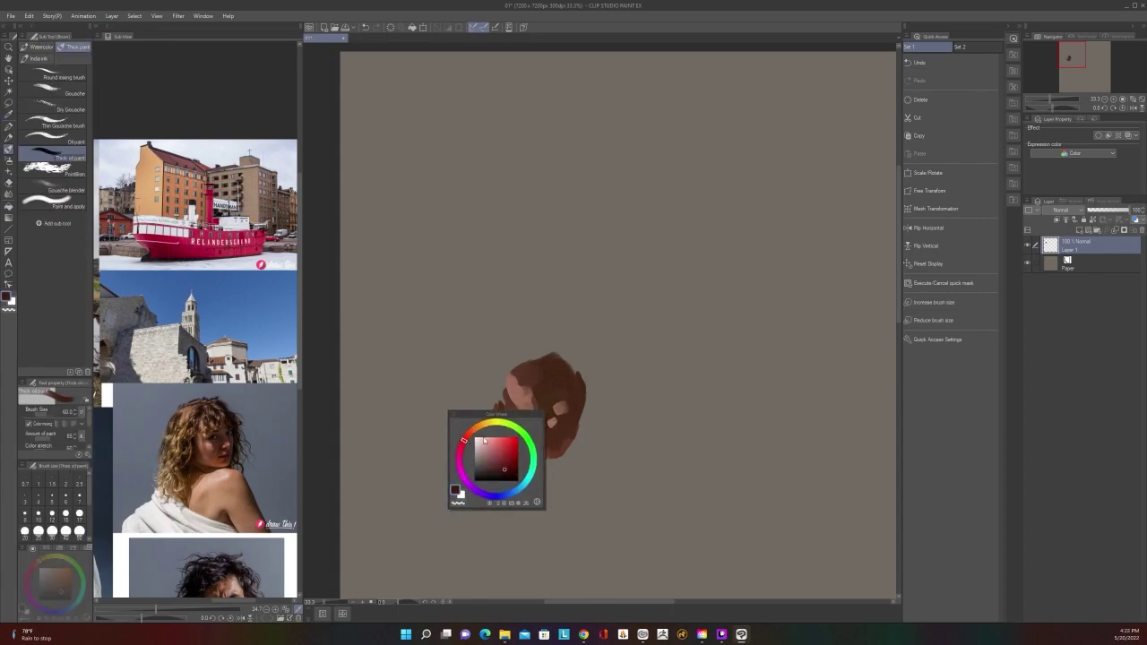
pyautogui.click(505, 454)
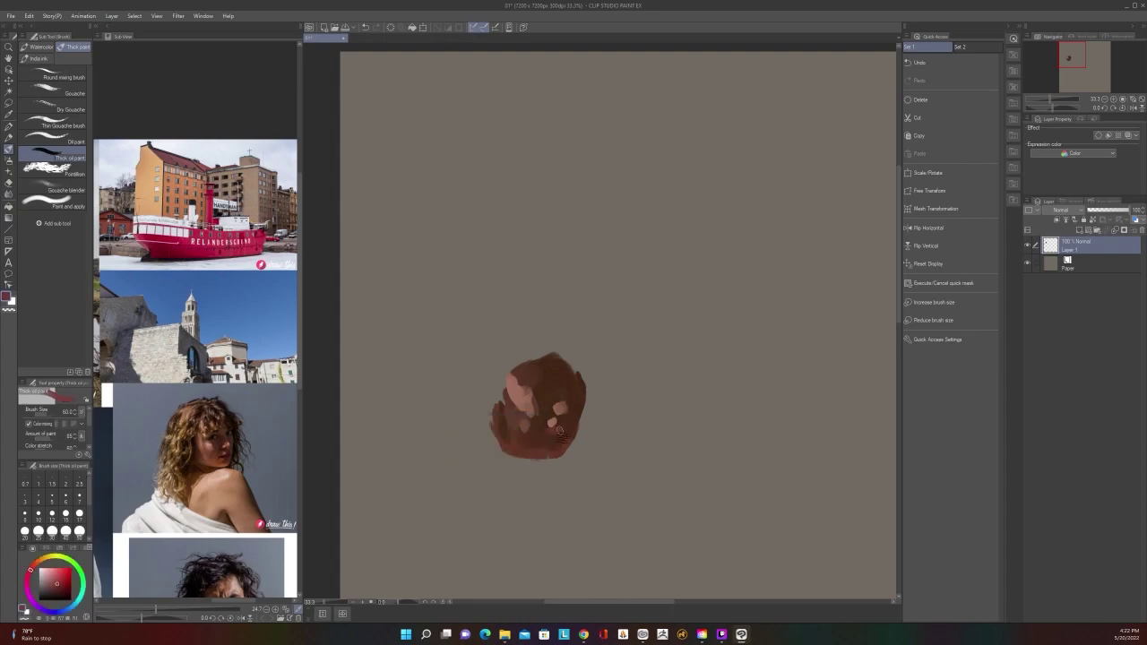
pyautogui.moveTo(539, 363); pyautogui.dragTo(521, 398)
# Sample the face's dark brown, choose a near-black on the color wheel, and mark the eye with a size 17 brush
pyautogui.keyDown('alt'); pyautogui.click(536, 397); pyautogui.keyUp('alt')
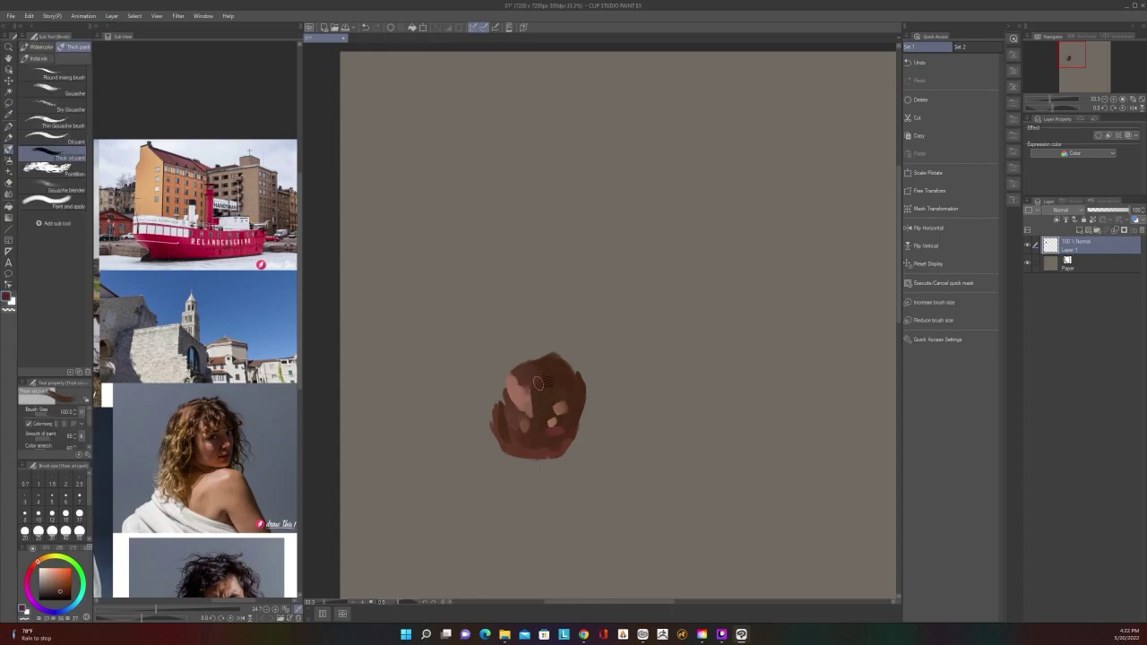
pyautogui.press('[')
pyautogui.press('[')
pyautogui.press('[')
pyautogui.press('c')
pyautogui.click(510, 391)
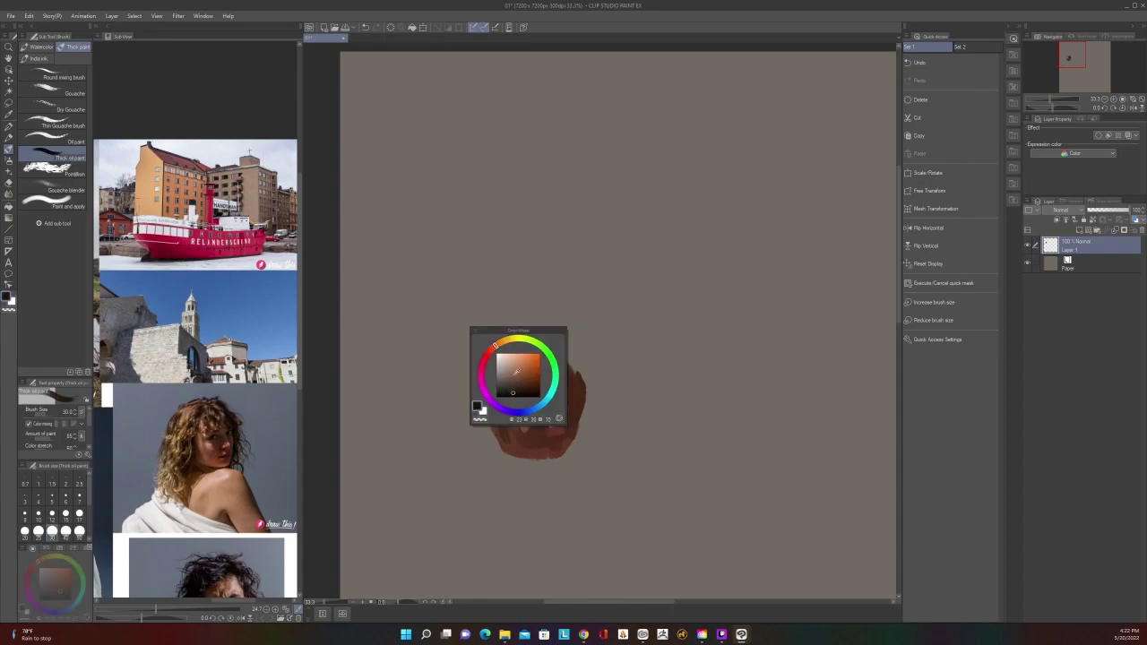
pyautogui.press('c')
pyautogui.scroll(1, 515, 373)
pyautogui.press('[')
pyautogui.press('[')
pyautogui.press('[')
pyautogui.moveTo(562, 384); pyautogui.dragTo(554, 391)
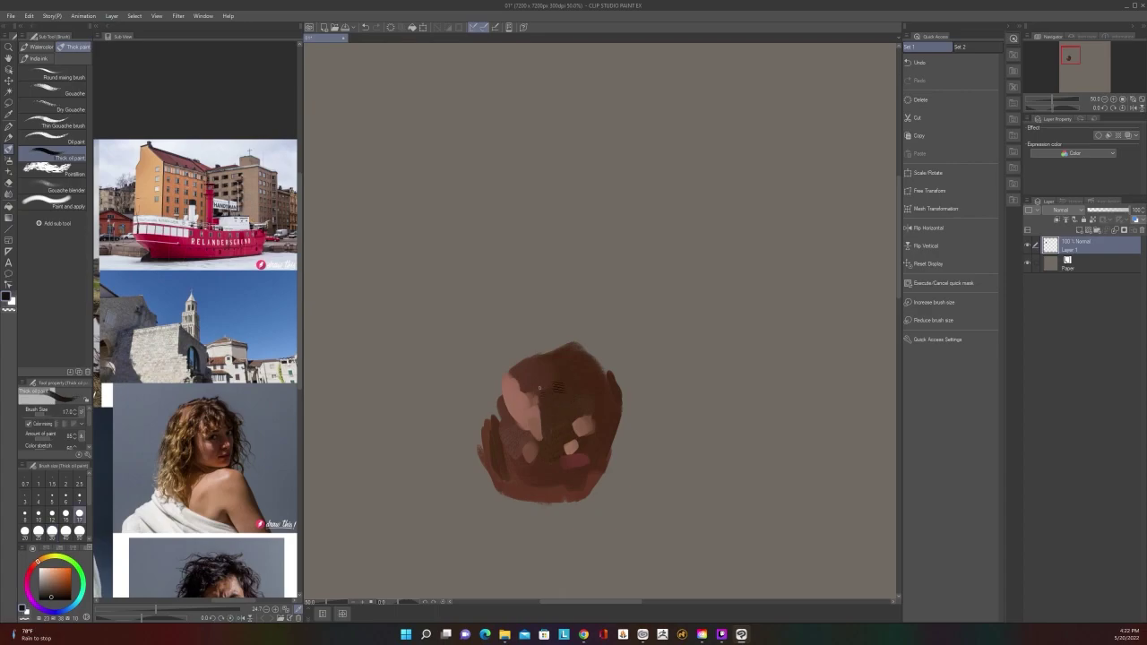
# Set the brush size to 30 and thicken the near-black strokes of the eye
pyautogui.press(']')
pyautogui.press(']')
pyautogui.press(']')
pyautogui.scroll(-1, 582, 350)
pyautogui.scroll(1, 582, 349)
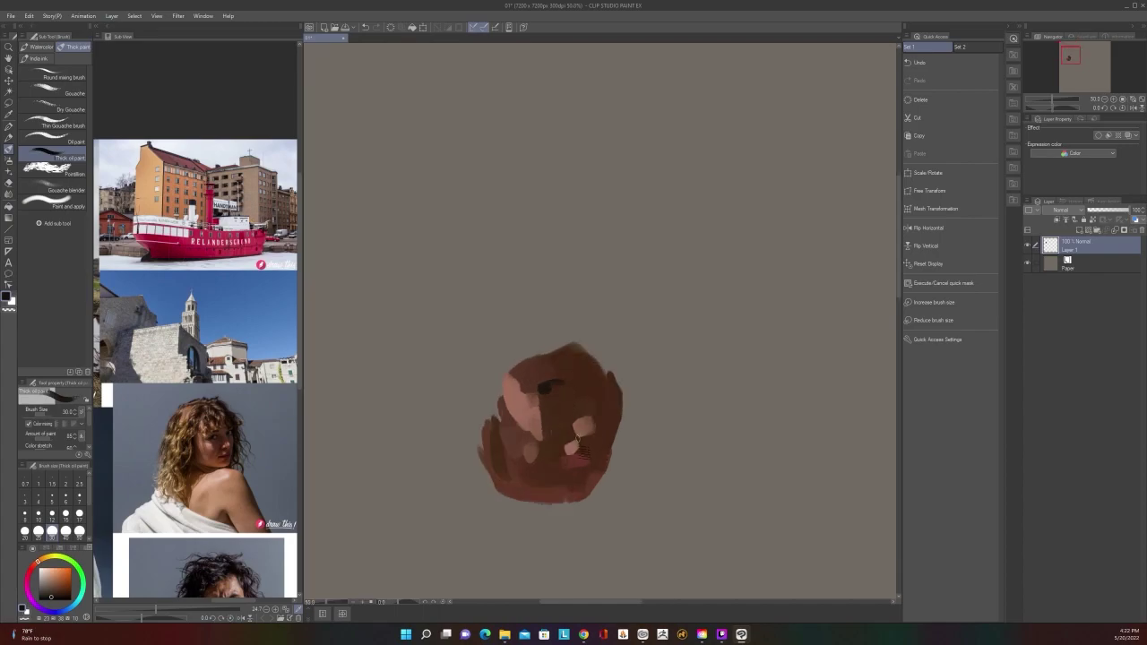
# Adjust the brush size and paint the dark line of the mouth across the red lip patch
pyautogui.press('[')
pyautogui.press('[')
pyautogui.press('[')
pyautogui.press(']')
pyautogui.press(']')
pyautogui.press(']')
pyautogui.moveTo(572, 464); pyautogui.dragTo(578, 461)
# Switch to the Painterly blender at size 100 and soften the light cheek area into the surrounding brown
pyautogui.click(9, 193)
pyautogui.moveTo(535, 423)
pyautogui.mouseDown()
pyautogui.moveTo(508, 422)
pyautogui.moveTo(510, 385)
pyautogui.moveTo(536, 449)
pyautogui.moveTo(553, 413)
pyautogui.moveTo(525, 411)
pyautogui.moveTo(513, 384)
pyautogui.moveTo(536, 436)
pyautogui.moveTo(529, 453)
pyautogui.moveTo(515, 402)
pyautogui.moveTo(525, 438)
pyautogui.mouseUp()
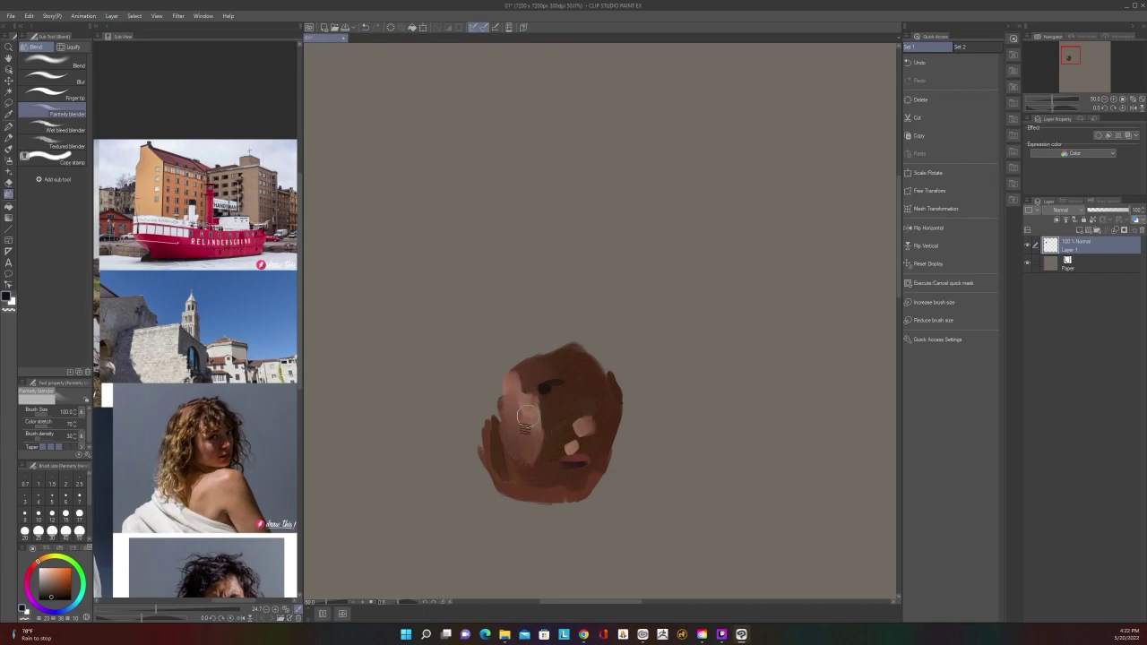
pyautogui.scroll(-2, 526, 395)
pyautogui.scroll(2, 526, 394)
pyautogui.moveTo(541, 484)
pyautogui.mouseDown()
pyautogui.moveTo(552, 443)
pyautogui.moveTo(565, 433)
pyautogui.moveTo(583, 481)
pyautogui.moveTo(568, 458)
pyautogui.moveTo(589, 450)
pyautogui.moveTo(568, 454)
pyautogui.moveTo(602, 442)
pyautogui.moveTo(608, 394)
pyautogui.moveTo(611, 430)
pyautogui.moveTo(608, 441)
pyautogui.moveTo(556, 411)
pyautogui.moveTo(603, 387)
pyautogui.moveTo(555, 394)
pyautogui.mouseUp()
pyautogui.scroll(-2, 611, 443)
pyautogui.scroll(2, 587, 412)
# Enlarge the blender to 170 and smooth the jaw, cheek and outer edges of the head
pyautogui.press(']')
pyautogui.press(']')
pyautogui.press(']')
pyautogui.moveTo(520, 474)
pyautogui.mouseDown()
pyautogui.moveTo(522, 509)
pyautogui.moveTo(588, 504)
pyautogui.mouseUp()
pyautogui.scroll(-2, 583, 500)
pyautogui.scroll(1, 568, 484)
pyautogui.scroll(1, 568, 484)
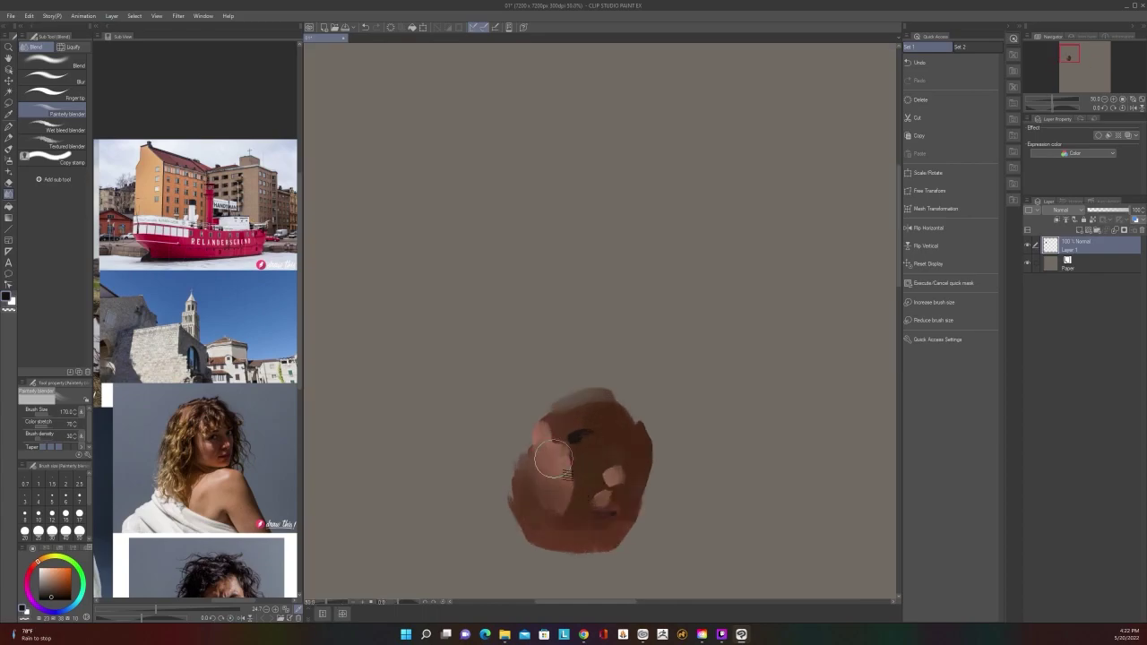
pyautogui.scroll(-1, 591, 448)
pyautogui.scroll(1, 601, 450)
# Return to the Thick oil paint brush at size 17, choose a light grey, and dab it beside the dark eye
pyautogui.press('b')
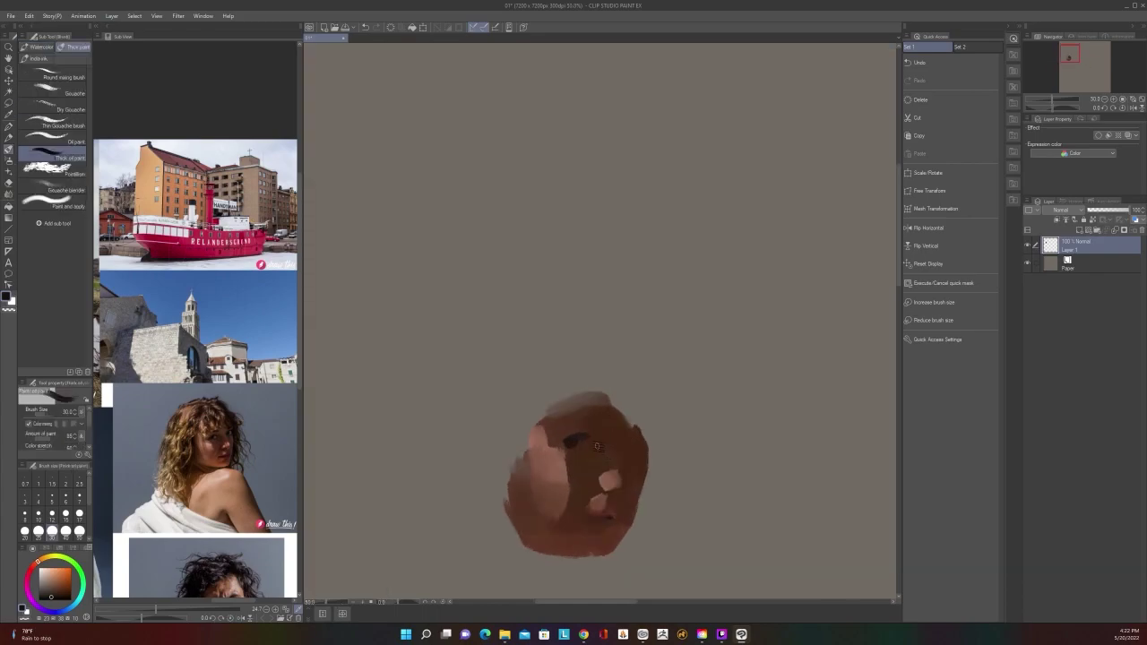
pyautogui.press('[')
pyautogui.press('[')
pyautogui.press('[')
pyautogui.press('c')
pyautogui.press('c')
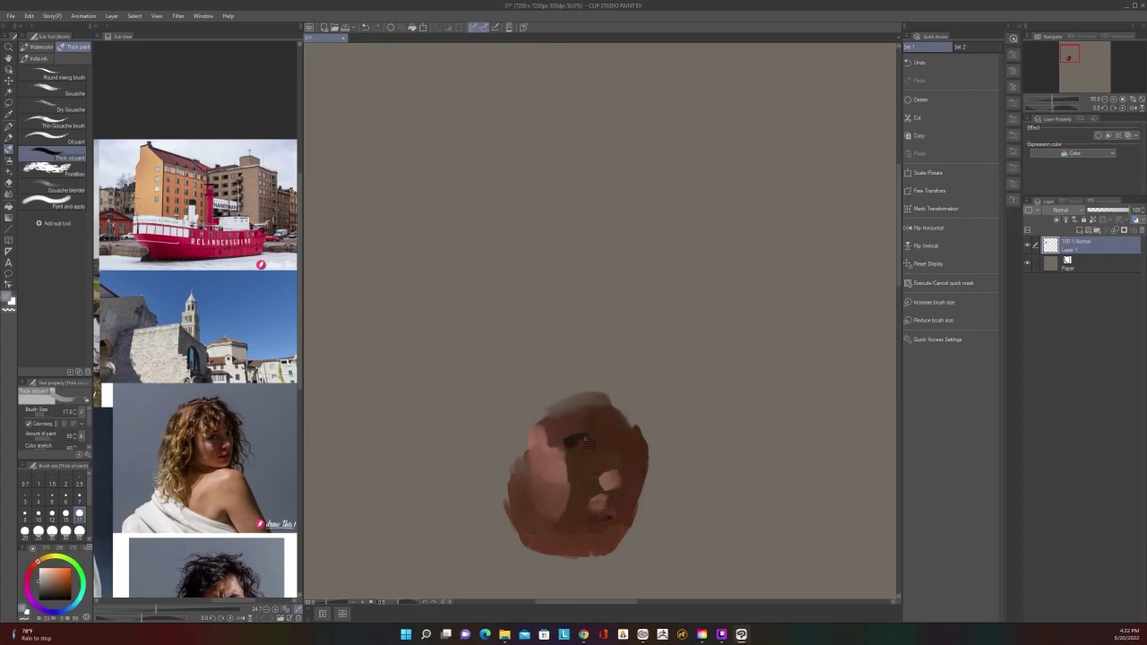
# Enlarge the brush to 30, sample the dark of the eye, and sharpen its dark shape at size 17
pyautogui.press(']')
pyautogui.press(']')
pyautogui.press(']')
pyautogui.keyDown('alt'); pyautogui.click(572, 440); pyautogui.keyUp('alt')
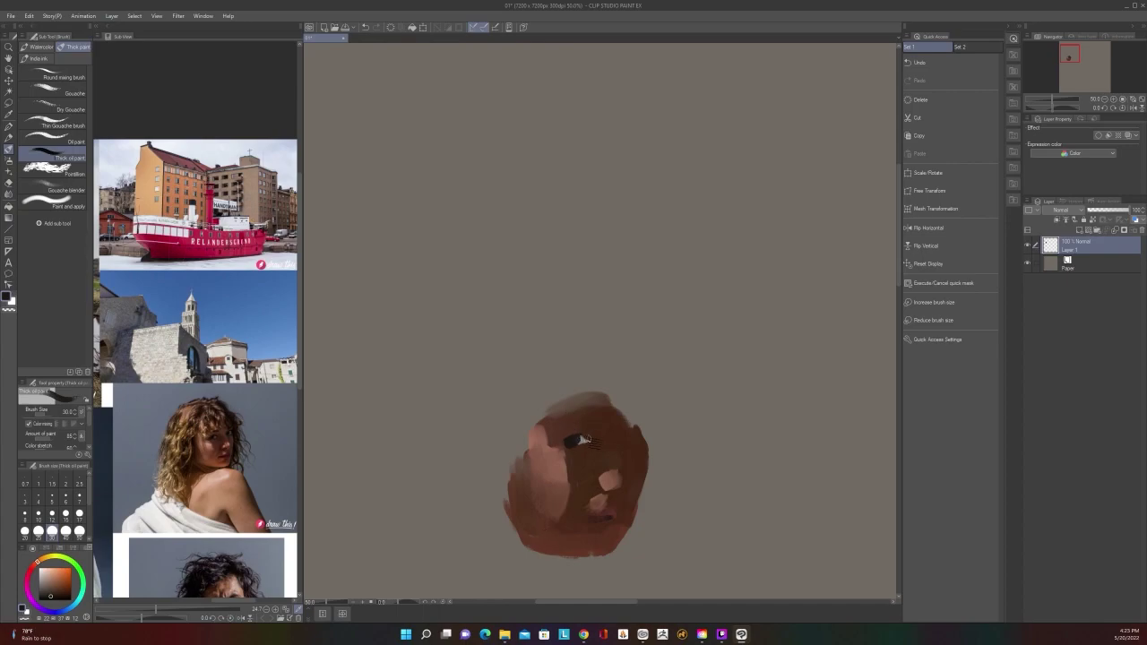
pyautogui.press('[')
pyautogui.press('[')
pyautogui.press('[')
pyautogui.scroll(1, 578, 441)
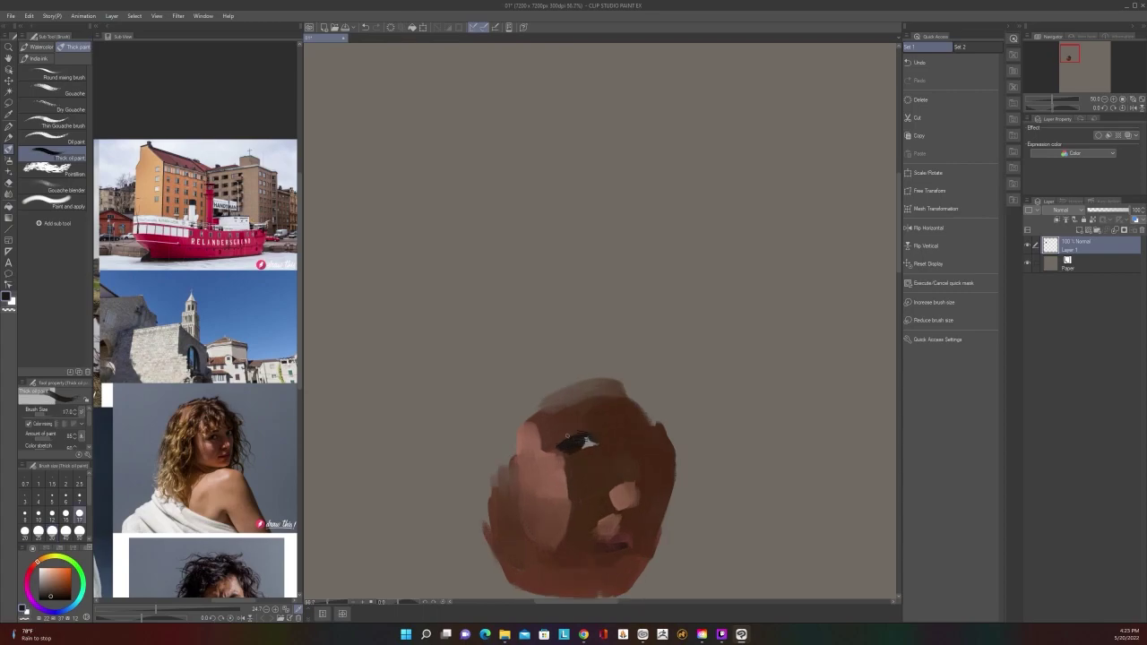
# Return the brush to size 30 and build up the white of the eye with light grey
pyautogui.press(']')
pyautogui.press(']')
pyautogui.press(']')
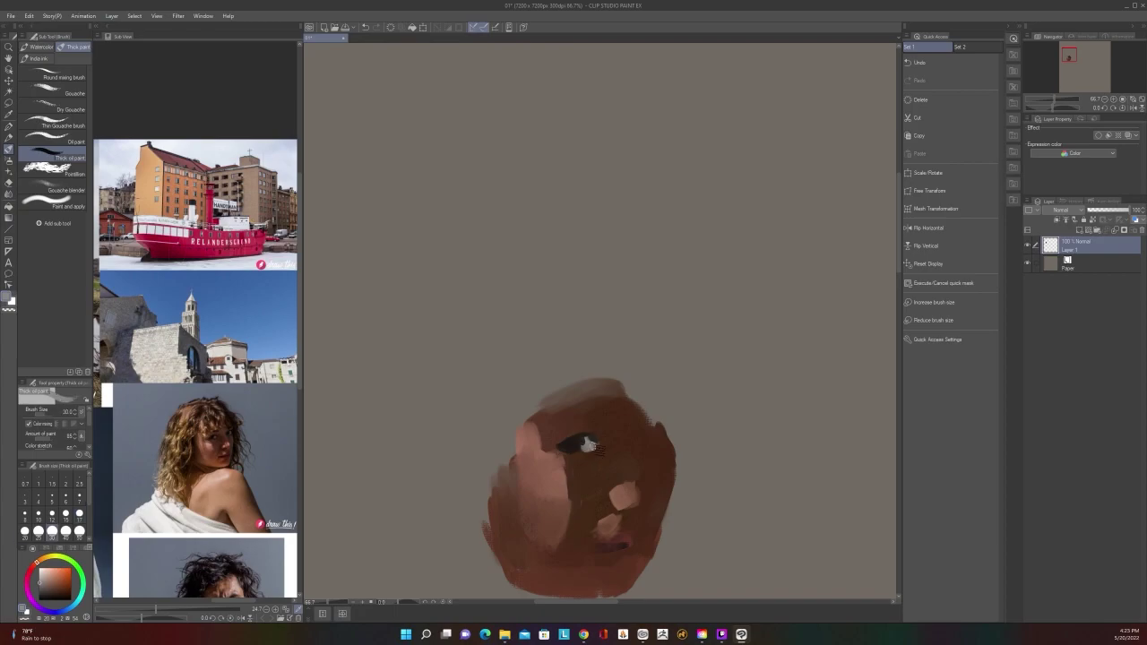
pyautogui.scroll(-2, 601, 445)
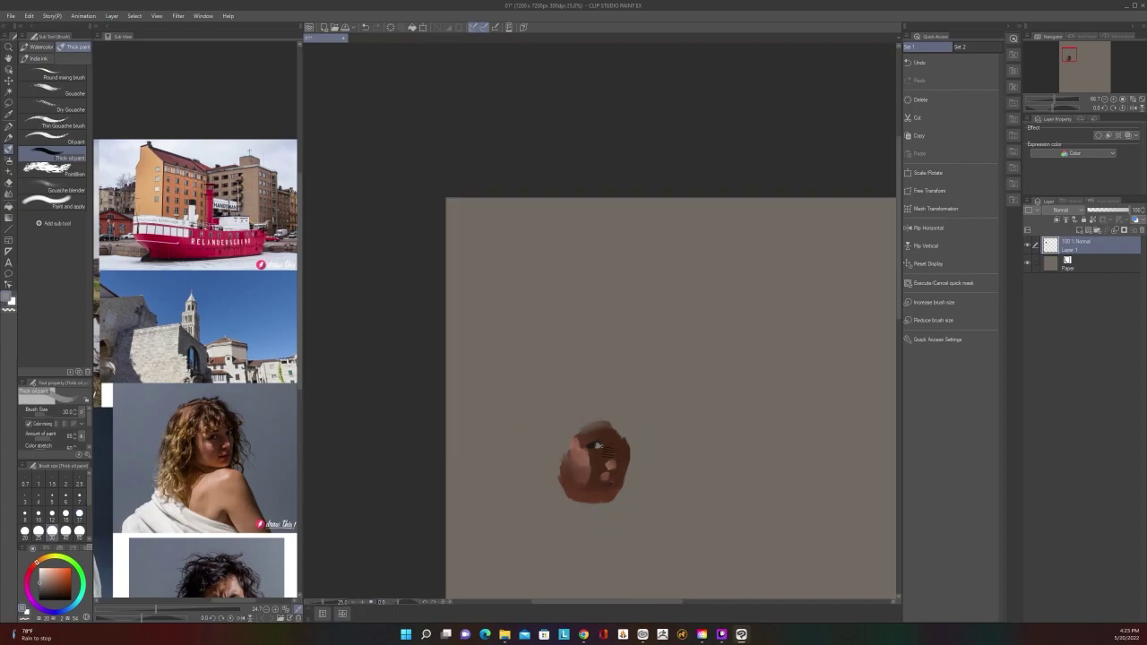
pyautogui.scroll(2, 601, 445)
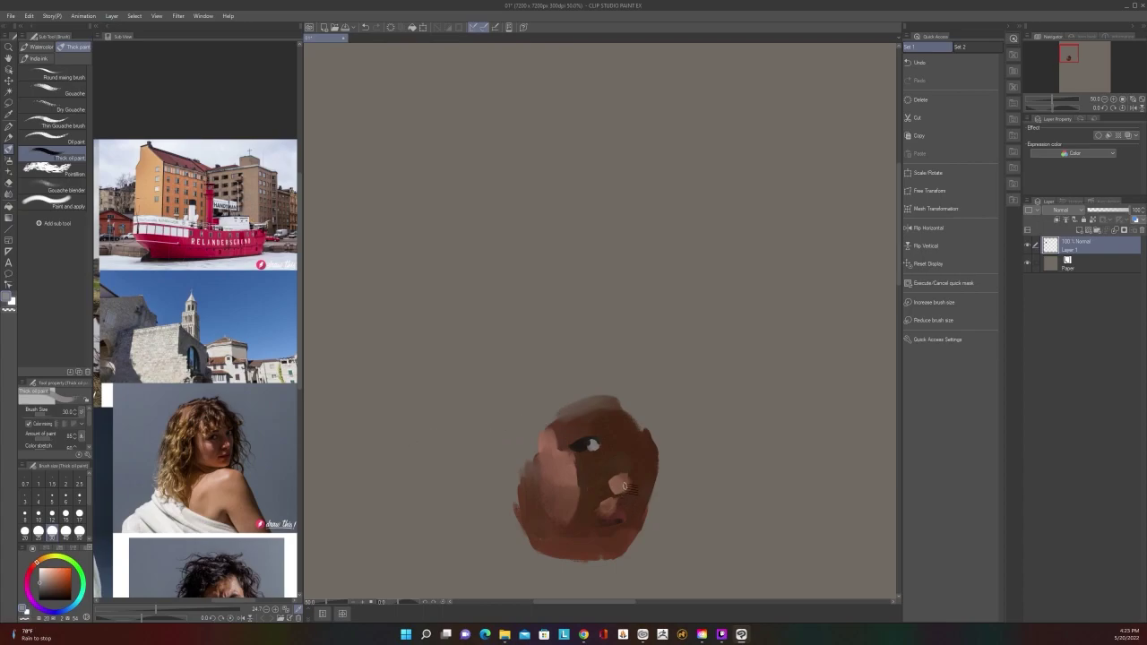
# Try a near-white stroke over the eye with the Thick oil paint brush at size 60
pyautogui.press('i')
pyautogui.press('b')
pyautogui.rightClick(566, 450)
pyautogui.click(544, 427)
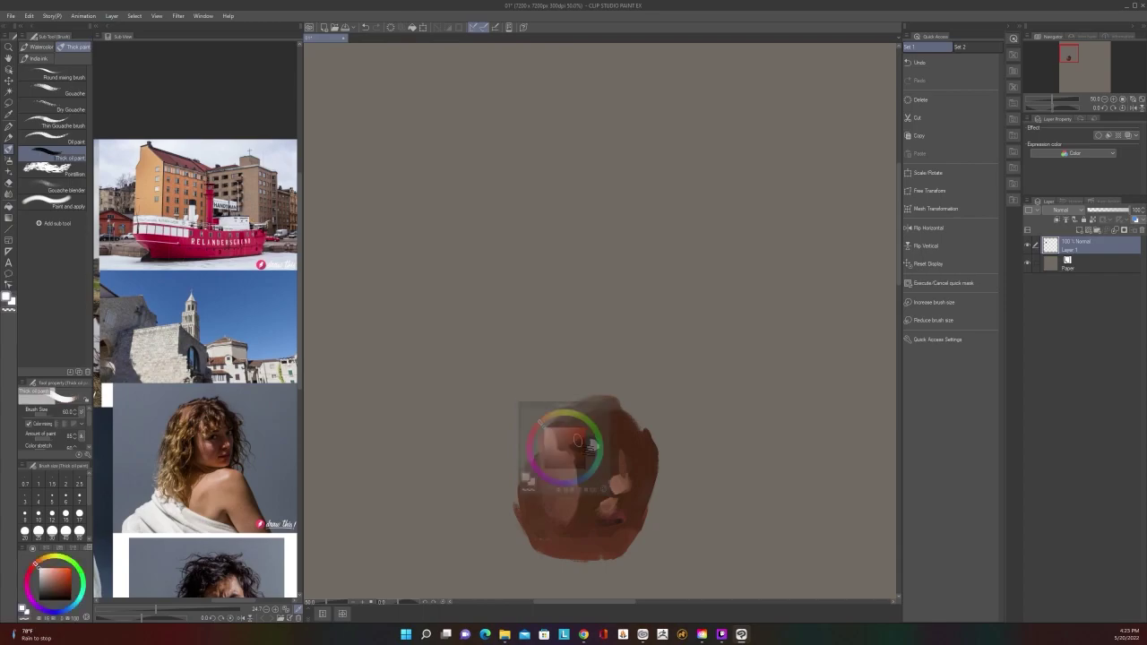
pyautogui.moveTo(593, 439); pyautogui.dragTo(596, 449)
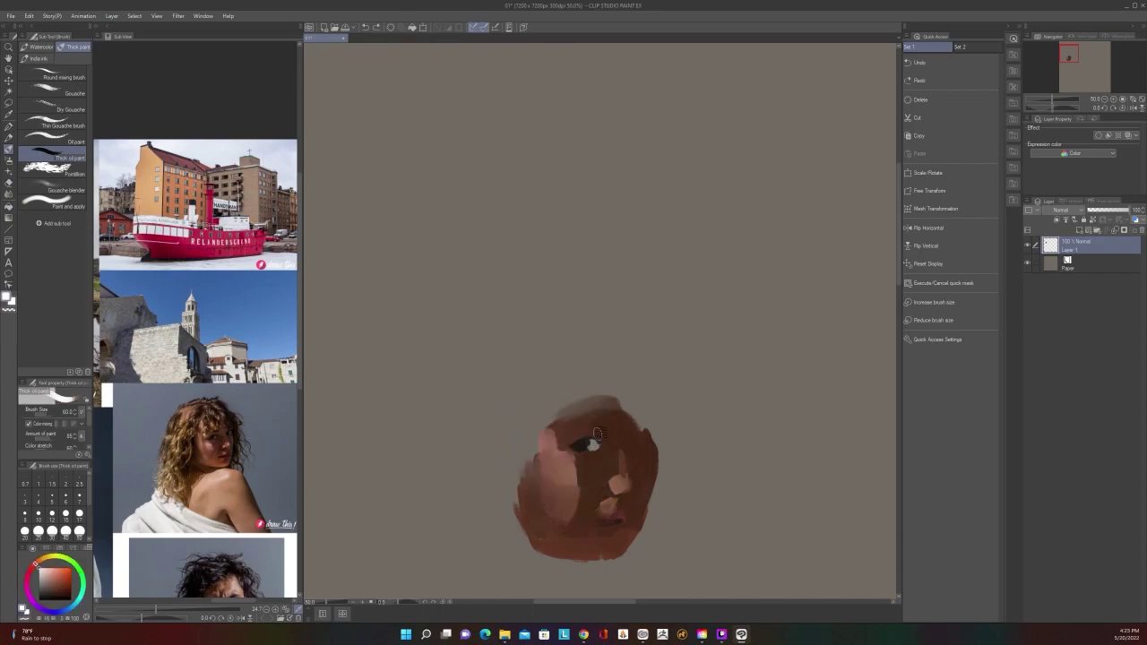
# Reduce the brush to size 17, sample the light grey of the eye, and refine the eye white
pyautogui.press('[')
pyautogui.press('[')
pyautogui.press('[')
pyautogui.press('[')
pyautogui.press('[')
pyautogui.press('[')
pyautogui.keyDown('alt'); pyautogui.click(592, 446); pyautogui.keyUp('alt')
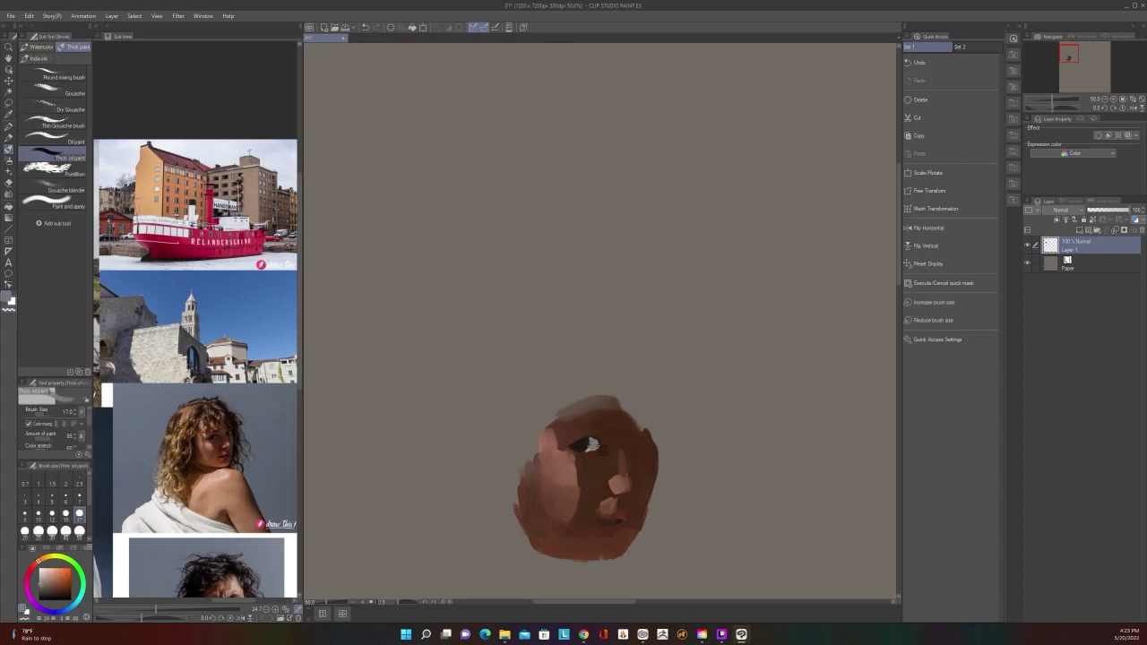
# Sample skin tones around the nose and paint the nose bridge up towards the brow at size 60
pyautogui.scroll(-2, 602, 434)
pyautogui.scroll(2, 601, 434)
pyautogui.press('alt')
pyautogui.keyDown('alt'); pyautogui.click(624, 468); pyautogui.keyUp('alt')
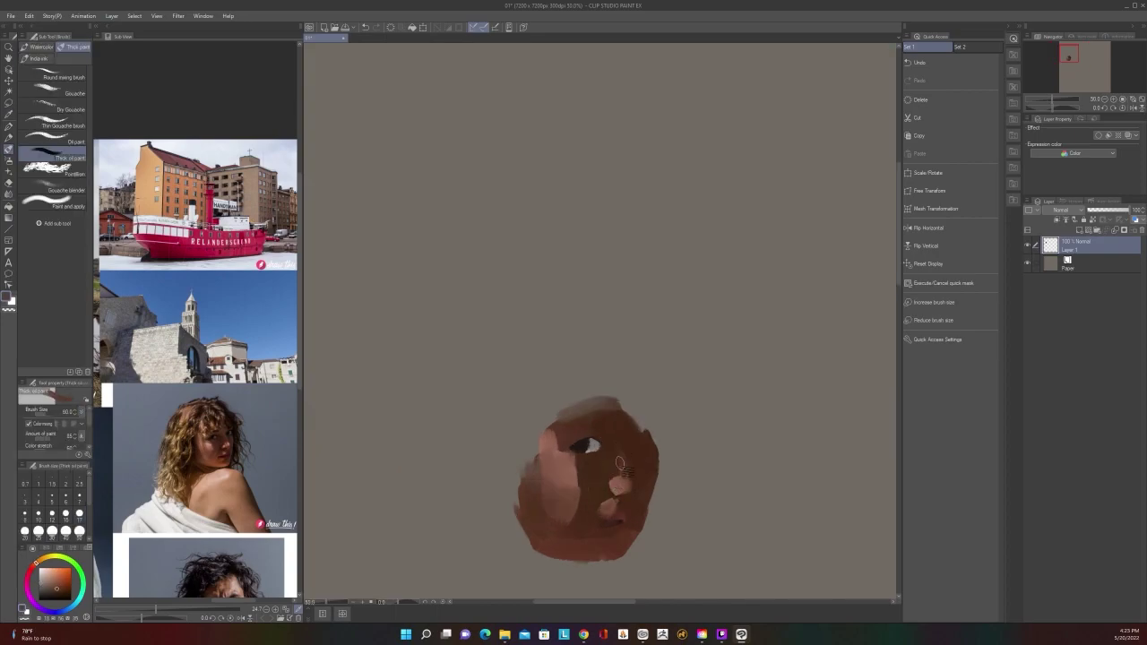
pyautogui.moveTo(619, 463)
pyautogui.mouseDown()
pyautogui.moveTo(625, 482)
pyautogui.moveTo(620, 454)
pyautogui.mouseUp()
pyautogui.press('alt')
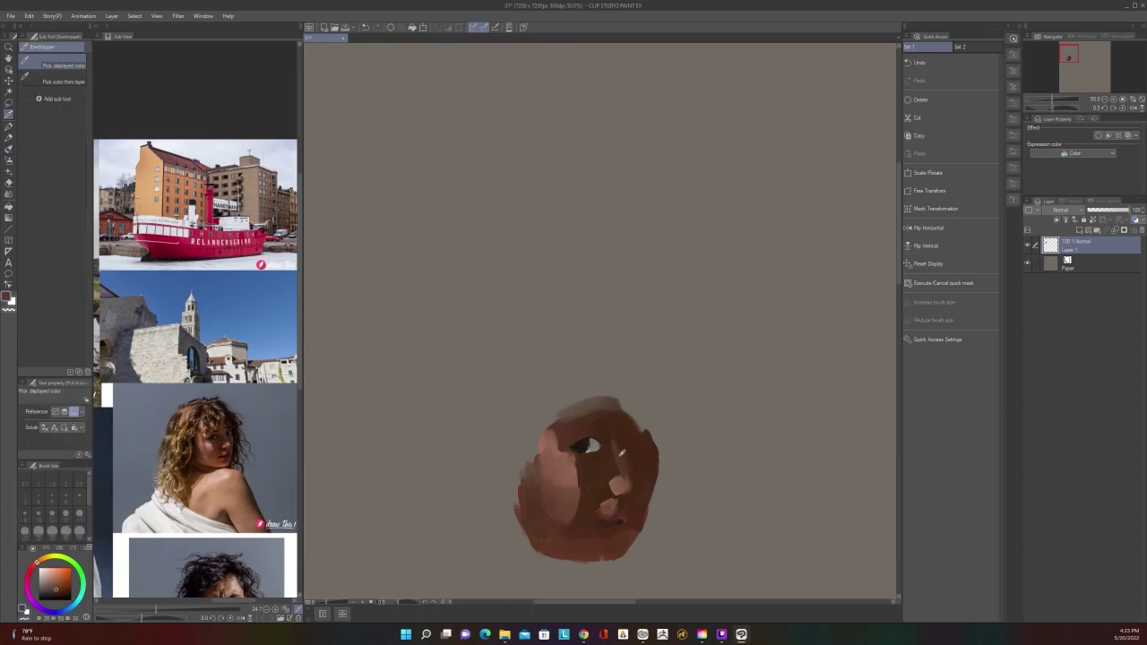
pyautogui.keyDown('alt'); pyautogui.click(629, 479); pyautogui.keyUp('alt')
pyautogui.moveTo(628, 481); pyautogui.dragTo(615, 445)
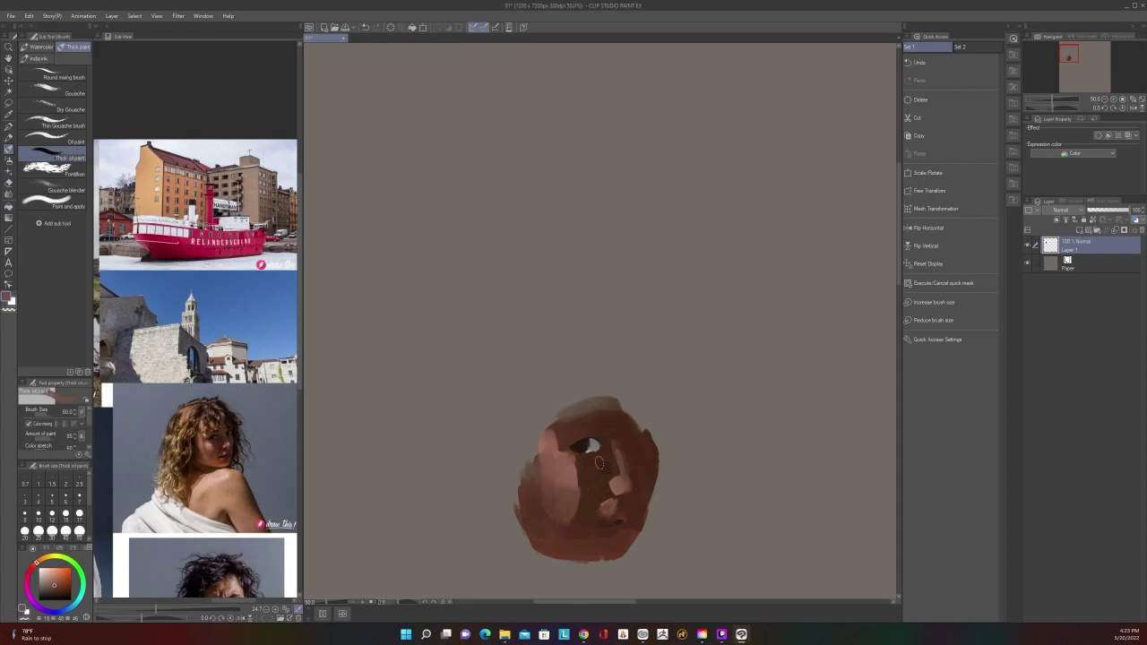
# Choose a near-black colour, reduce the brush to size 17, and refine the dark accents around the eye
pyautogui.press('c')
pyautogui.click(597, 459)
pyautogui.press('c')
pyautogui.rightClick(599, 457)
pyautogui.click(606, 468)
pyautogui.press('[')
pyautogui.press('[')
pyautogui.press('[')
pyautogui.press(']')
pyautogui.press(']')
pyautogui.press('i')
pyautogui.press('b')
pyautogui.scroll(-3, 611, 415)
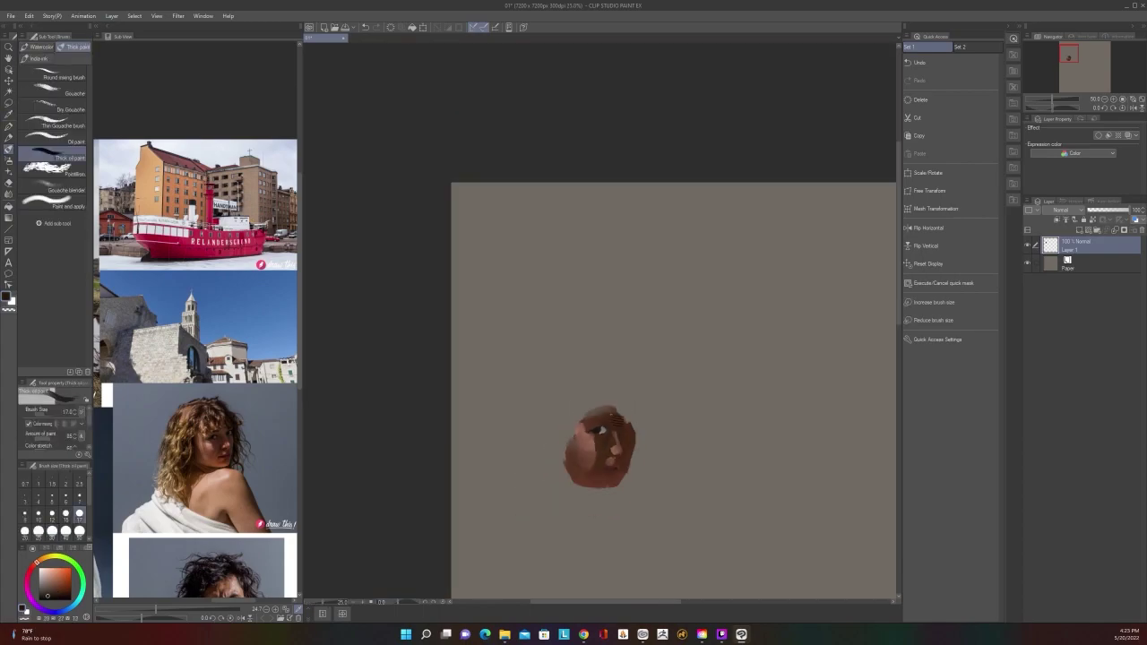
pyautogui.scroll(1, 628, 421)
pyautogui.scroll(2, 629, 487)
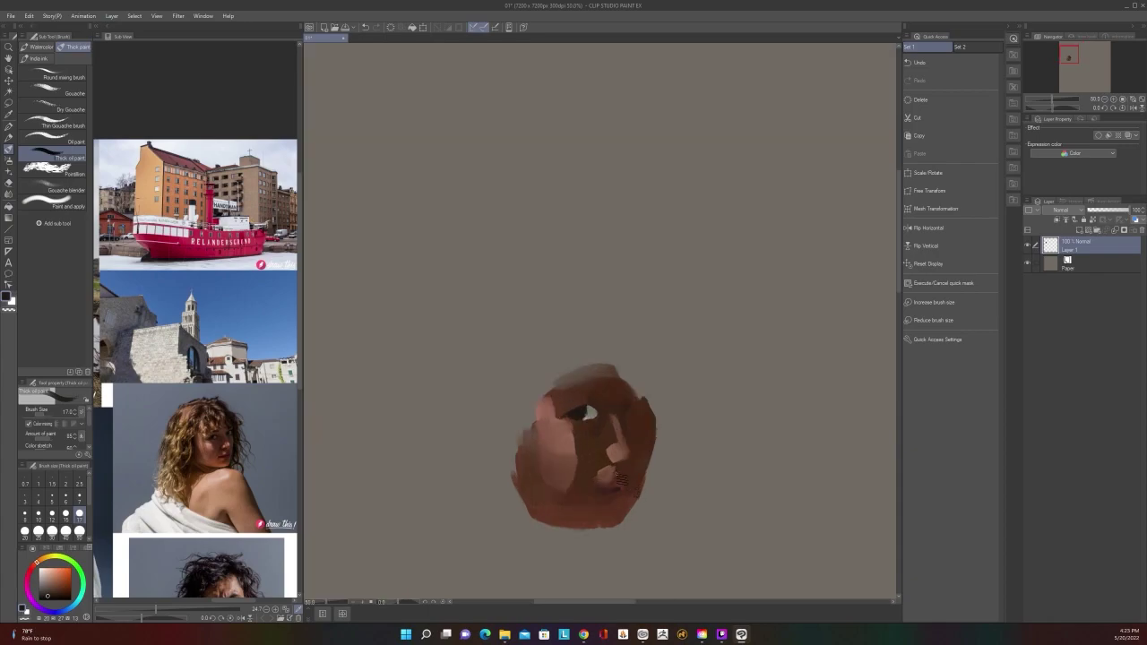
# Shape the nose's outer edge with sampled reddish brown at size 60 and add a pale skin highlight on the nose at size 30
pyautogui.keyDown('alt'); pyautogui.click(627, 459); pyautogui.keyUp('alt')
pyautogui.press('alt')
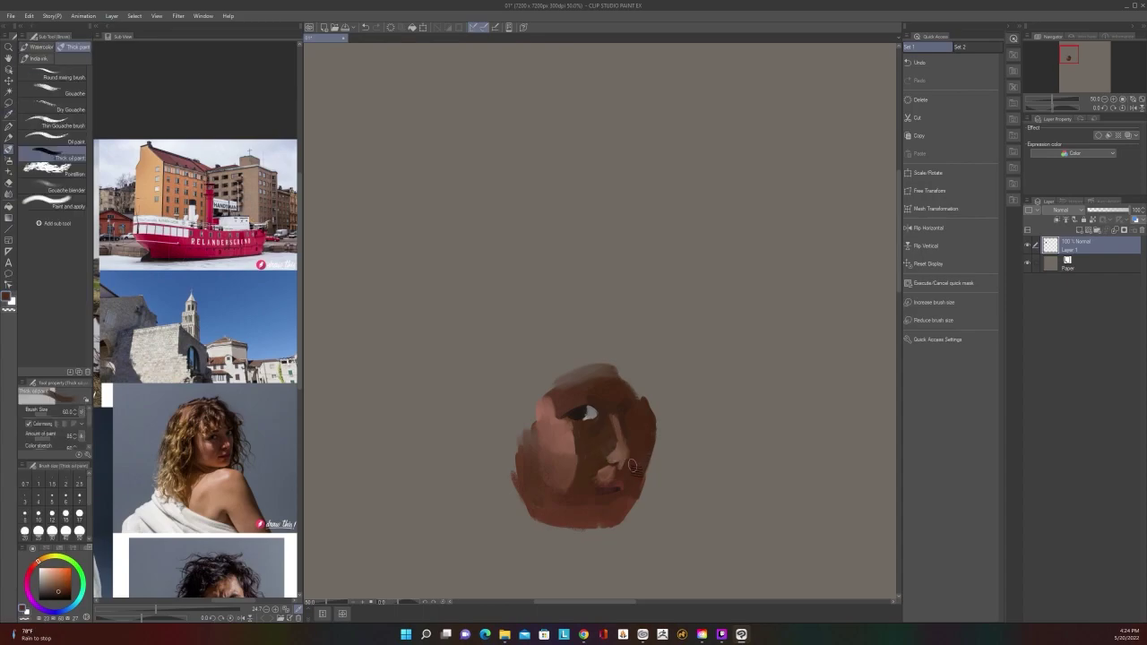
pyautogui.press('[')
pyautogui.press('[')
pyautogui.press('[')
pyautogui.rightClick(616, 441)
pyautogui.click(620, 448)
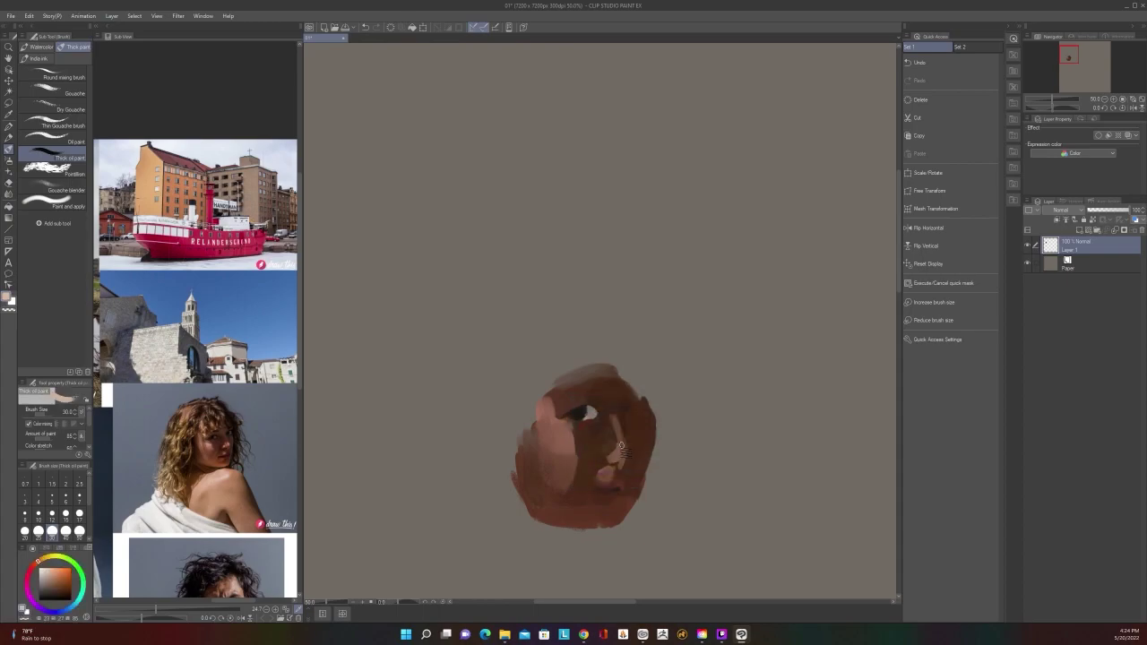
pyautogui.scroll(-4, 633, 424)
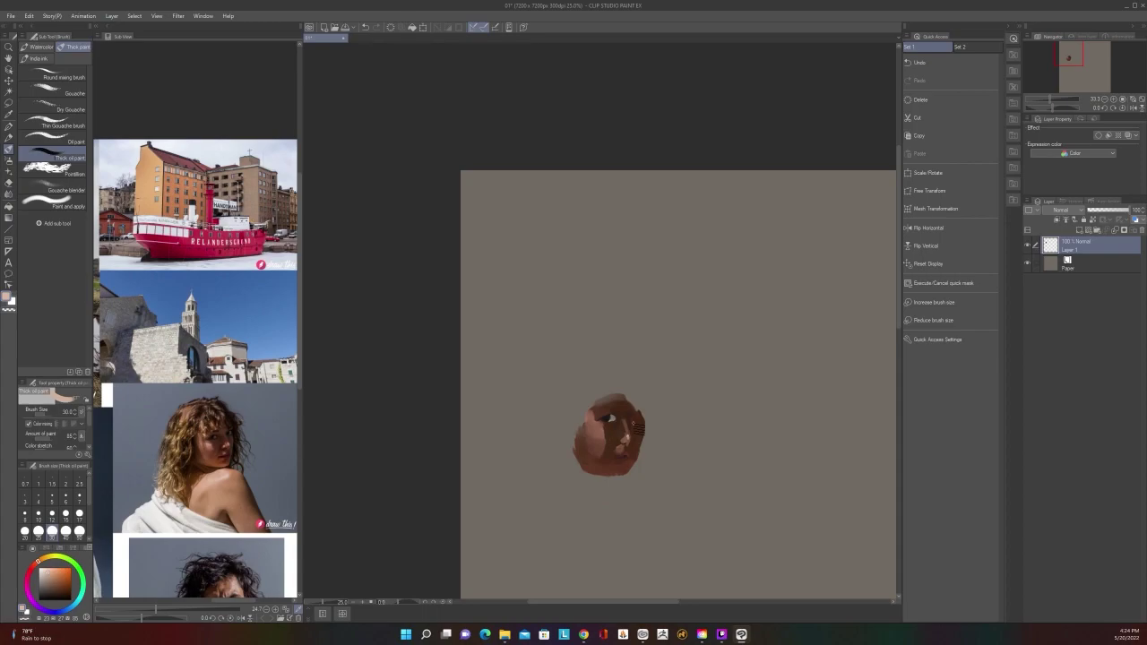
pyautogui.scroll(4, 633, 424)
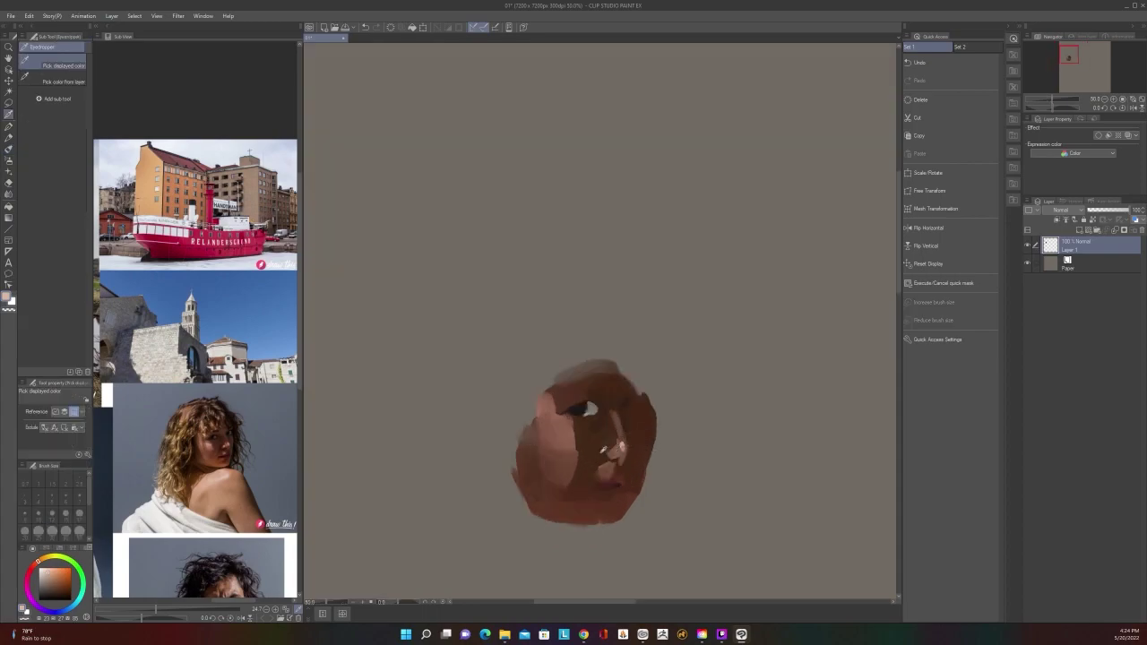
# Sample the shadow brown beside the nose bridge and paint around the nostril and upper lip at size 60
pyautogui.keyDown('alt'); pyautogui.click(603, 425); pyautogui.keyUp('alt')
pyautogui.press(']')
pyautogui.press(']')
pyautogui.press(']')
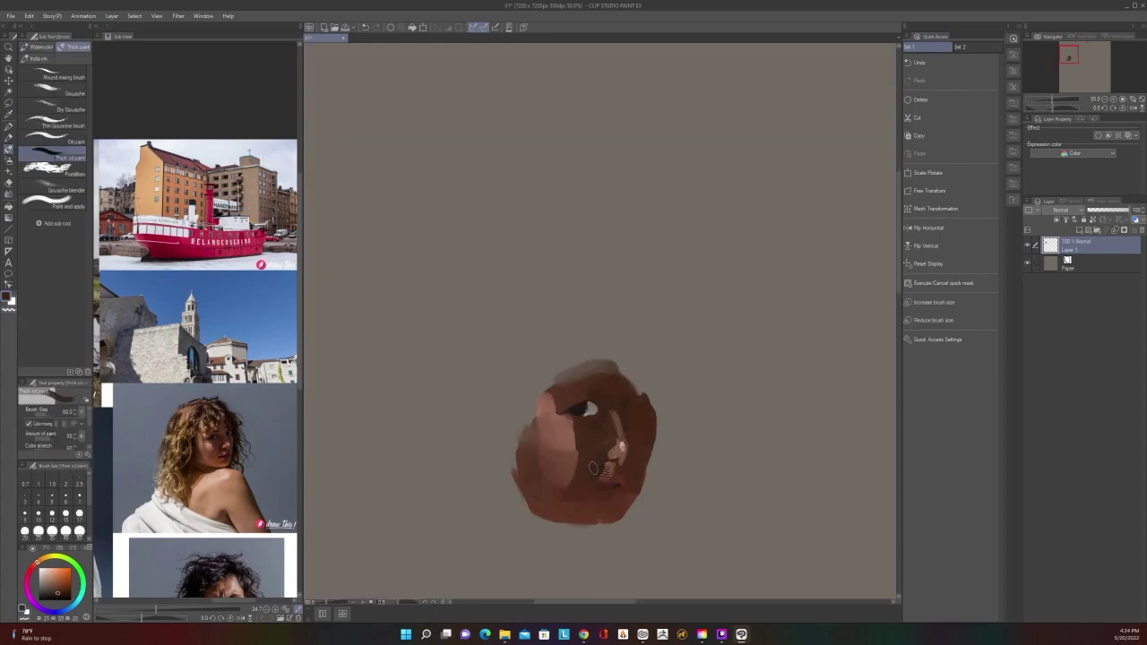
# Adjust the brush size to 40 and model the shadows around the nose and mouth with dark brown
pyautogui.press('[')
pyautogui.press('[')
pyautogui.press('[')
pyautogui.scroll(-2, 644, 475)
pyautogui.scroll(2, 643, 475)
pyautogui.press(']')
pyautogui.press(']')
pyautogui.press(']')
pyautogui.press(']')
pyautogui.press(']')
pyautogui.press(']')
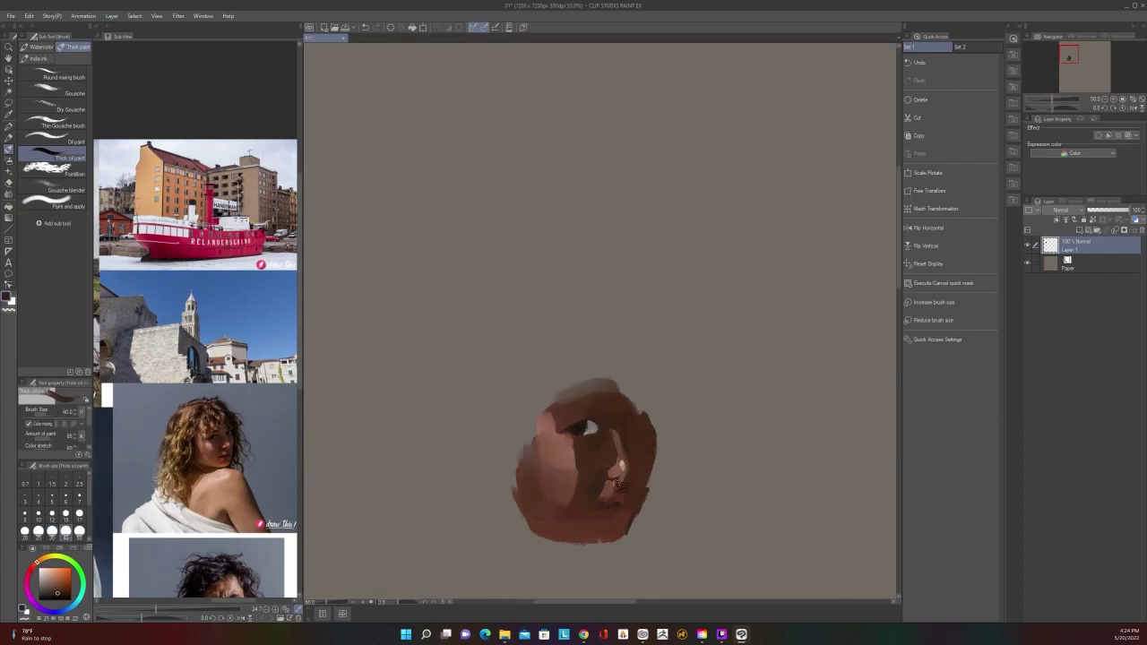
# Sample the far cheek's tone, paint the cheek at size 100, and trim its outer edge with transparent colour
pyautogui.keyDown('alt'); pyautogui.click(638, 440); pyautogui.keyUp('alt')
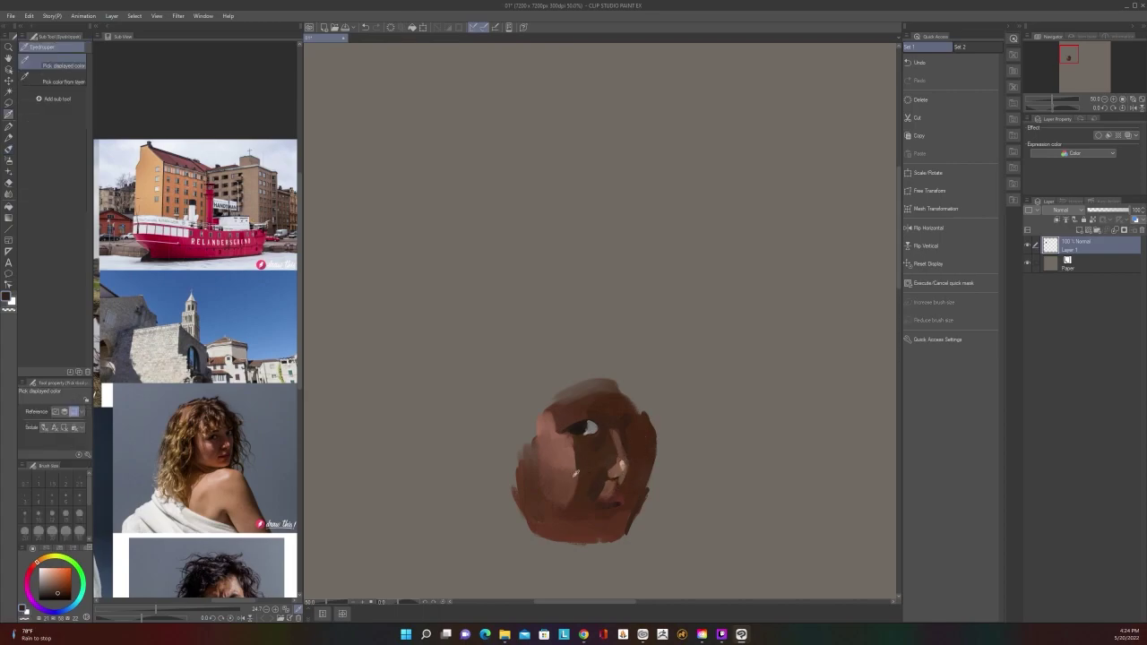
pyautogui.moveTo(646, 448); pyautogui.dragTo(632, 488)
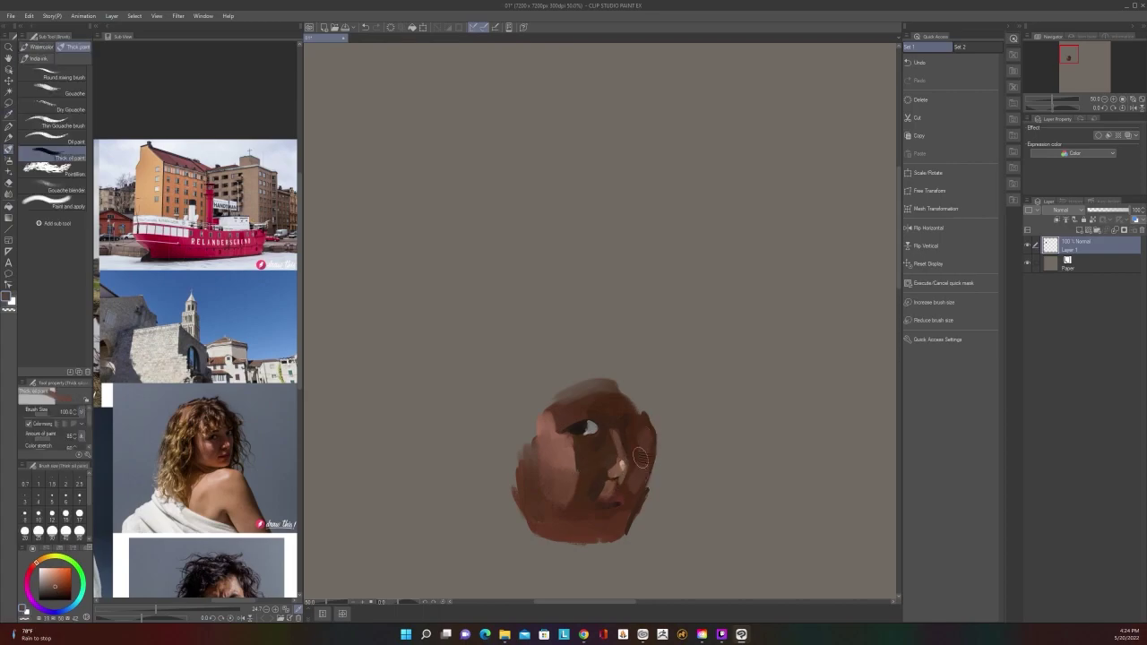
pyautogui.press('c')
pyautogui.moveTo(660, 453)
pyautogui.mouseDown()
pyautogui.moveTo(637, 530)
pyautogui.moveTo(661, 444)
pyautogui.moveTo(656, 417)
pyautogui.moveTo(654, 468)
pyautogui.mouseUp()
pyautogui.moveTo(655, 417); pyautogui.dragTo(654, 469)
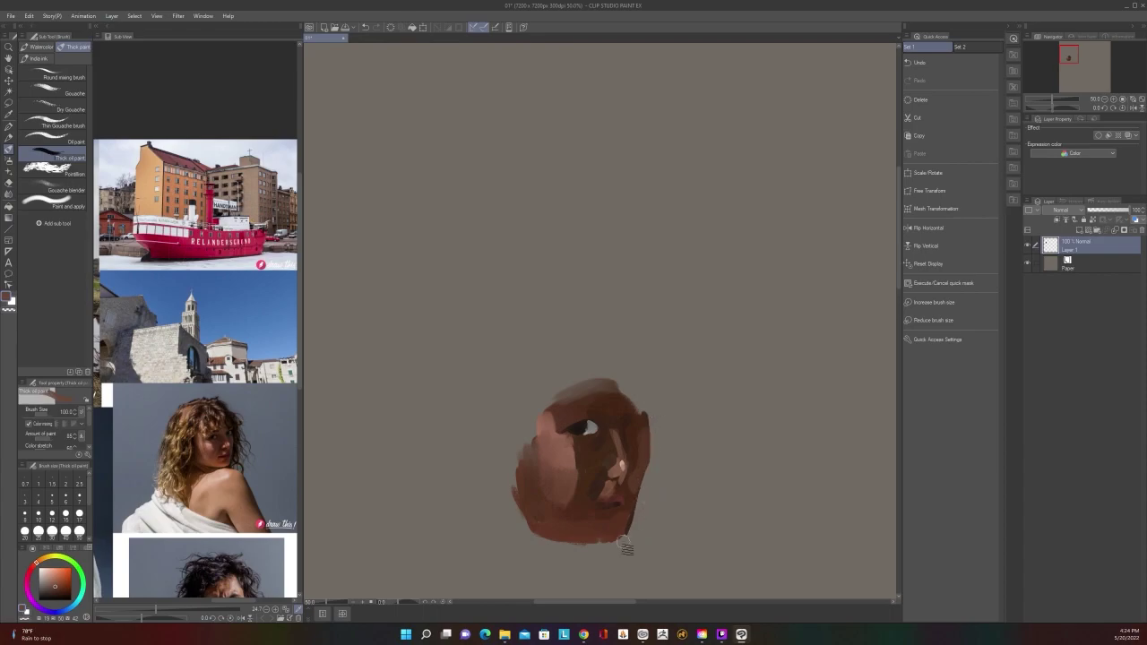
# Trim the underside of the chin and jaw into a cleaner angle with transparent colour at size 100
pyautogui.scroll(-1, 625, 545)
pyautogui.scroll(1, 625, 548)
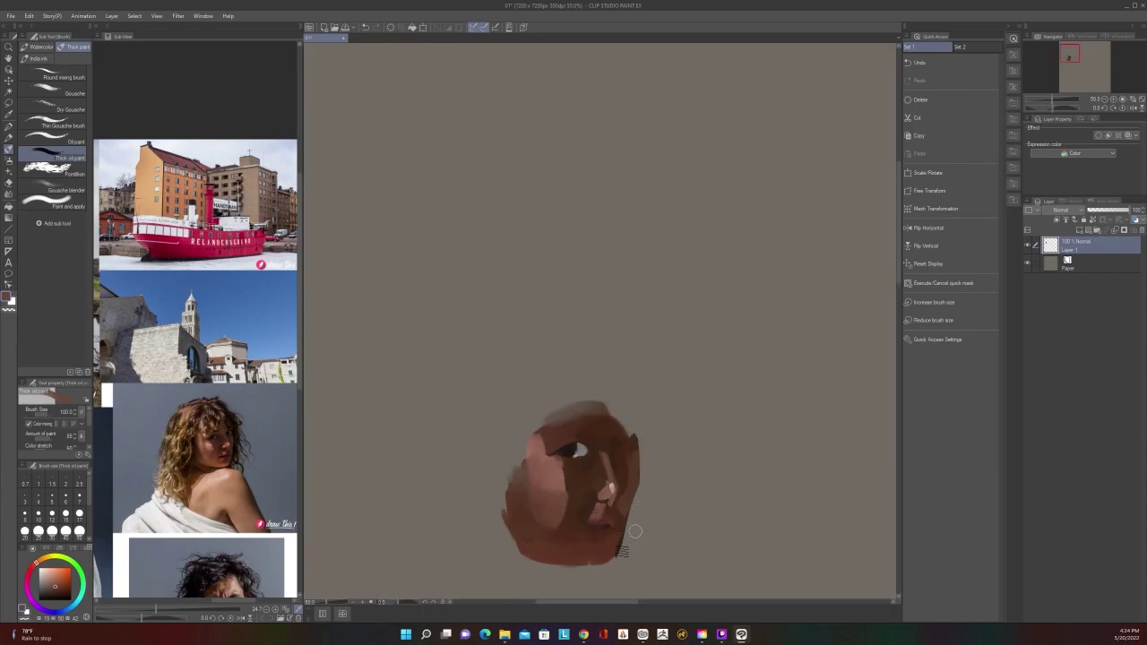
pyautogui.moveTo(578, 567)
pyautogui.mouseDown()
pyautogui.moveTo(634, 552)
pyautogui.moveTo(514, 548)
pyautogui.moveTo(575, 565)
pyautogui.moveTo(521, 539)
pyautogui.moveTo(623, 544)
pyautogui.mouseUp()
pyautogui.scroll(-1, 623, 544)
pyautogui.scroll(1, 615, 538)
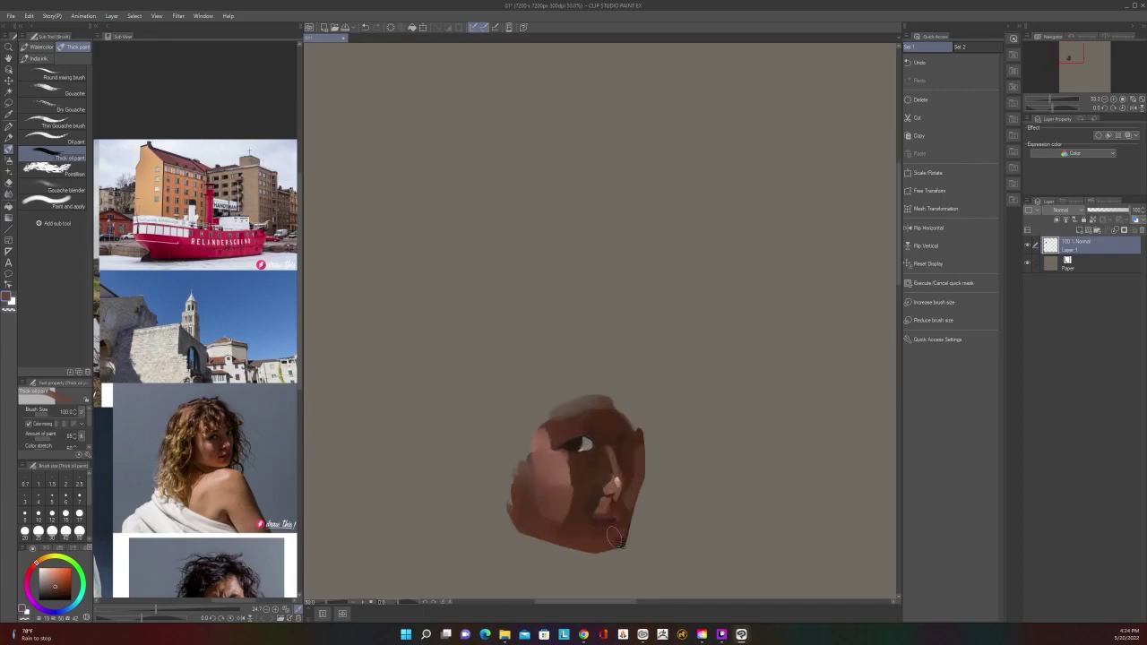
# Sample the dark of the eye and redraw the eyelid and iris edges at size 17
pyautogui.keyDown('alt'); pyautogui.click(580, 445); pyautogui.keyUp('alt')
pyautogui.press('[')
pyautogui.press('[')
pyautogui.press('[')
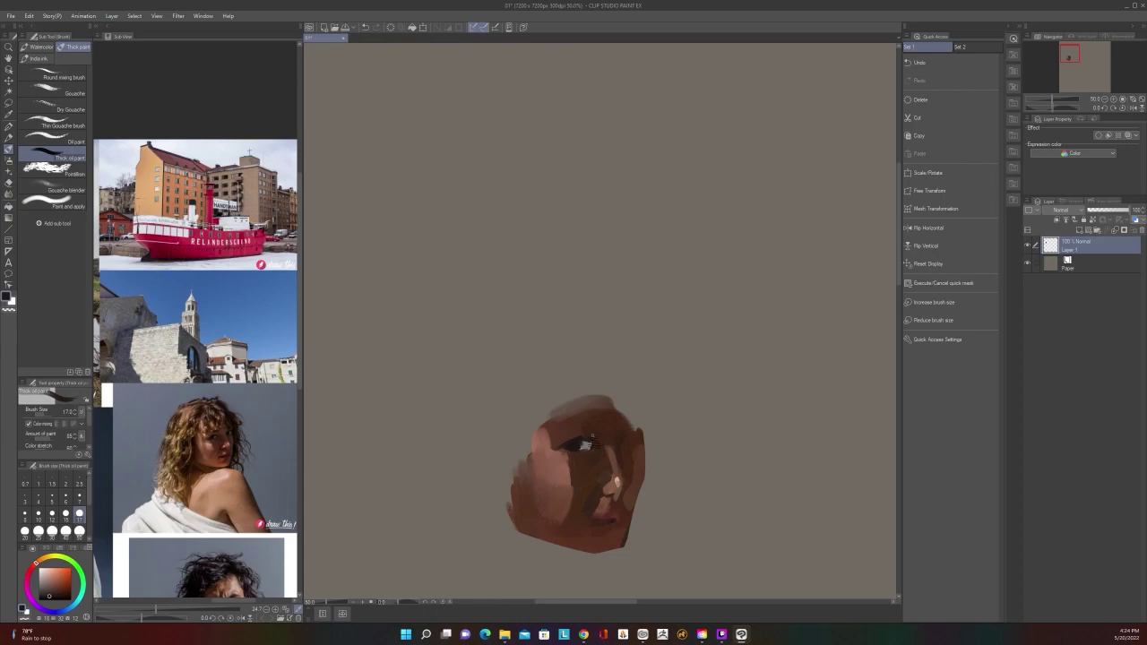
# Deepen the shadow between brow and nose bridge at size 30, and draw the dark mouth line at size 17
pyautogui.press(']')
pyautogui.press(']')
pyautogui.press(']')
pyautogui.scroll(-2, 605, 431)
pyautogui.scroll(2, 605, 431)
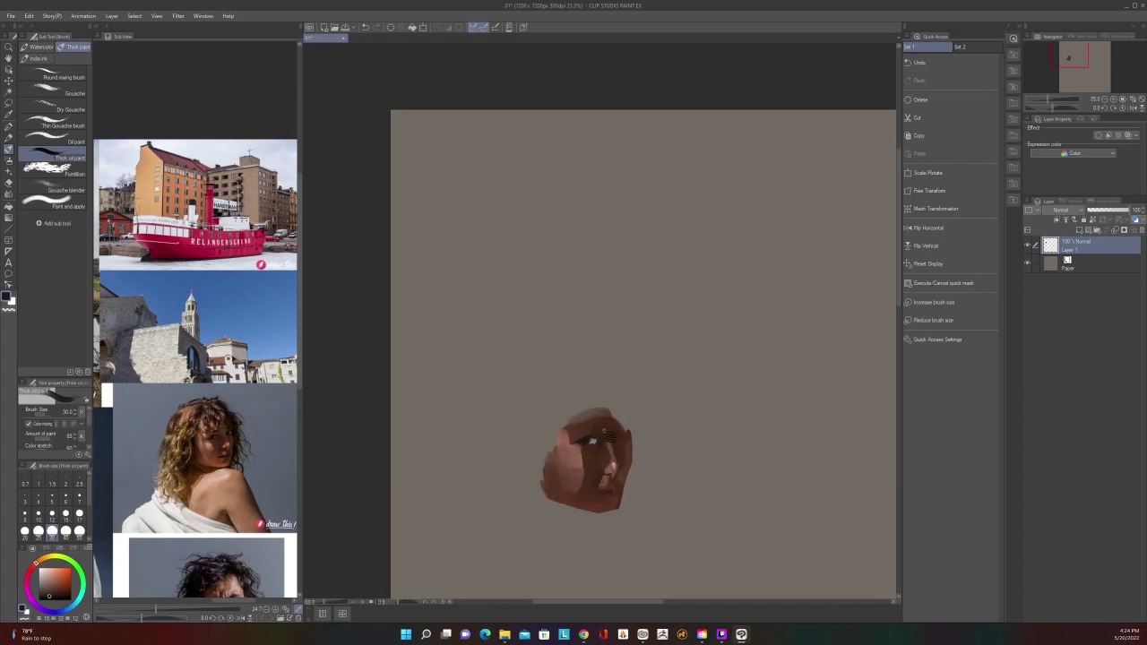
pyautogui.press('[')
pyautogui.press('[')
pyautogui.press('[')
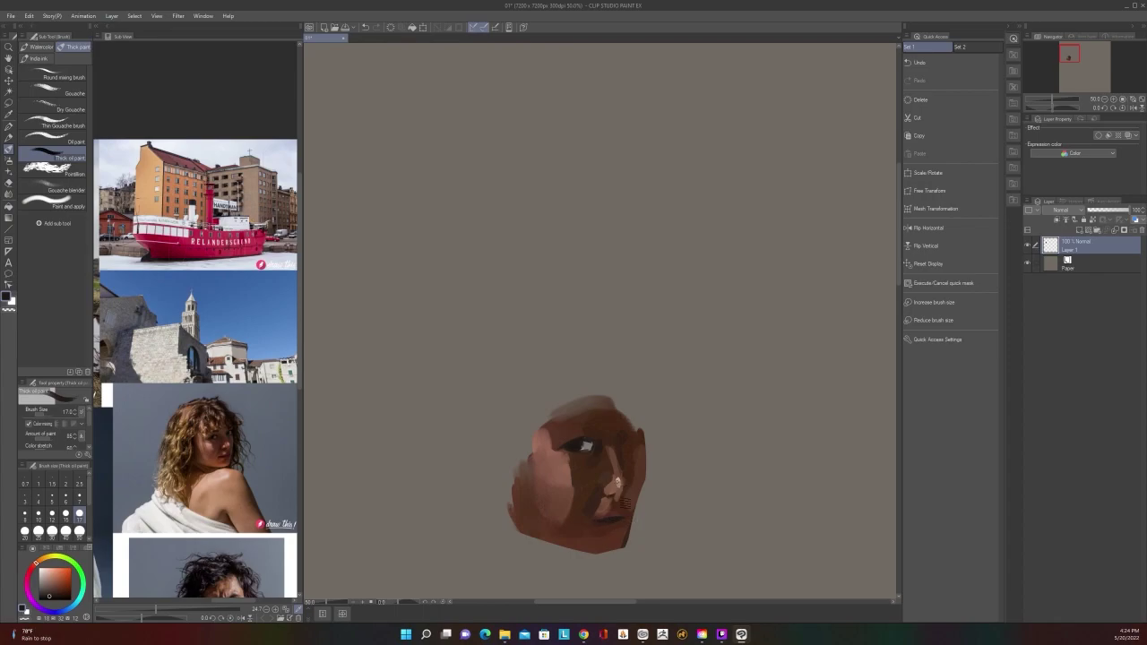
# Sample the reddish tone beside the mouth, enlarge the brush to 30, and reshape the lips
pyautogui.keyDown('alt'); pyautogui.click(625, 504); pyautogui.keyUp('alt')
pyautogui.press(']')
pyautogui.press(']')
pyautogui.press(']')
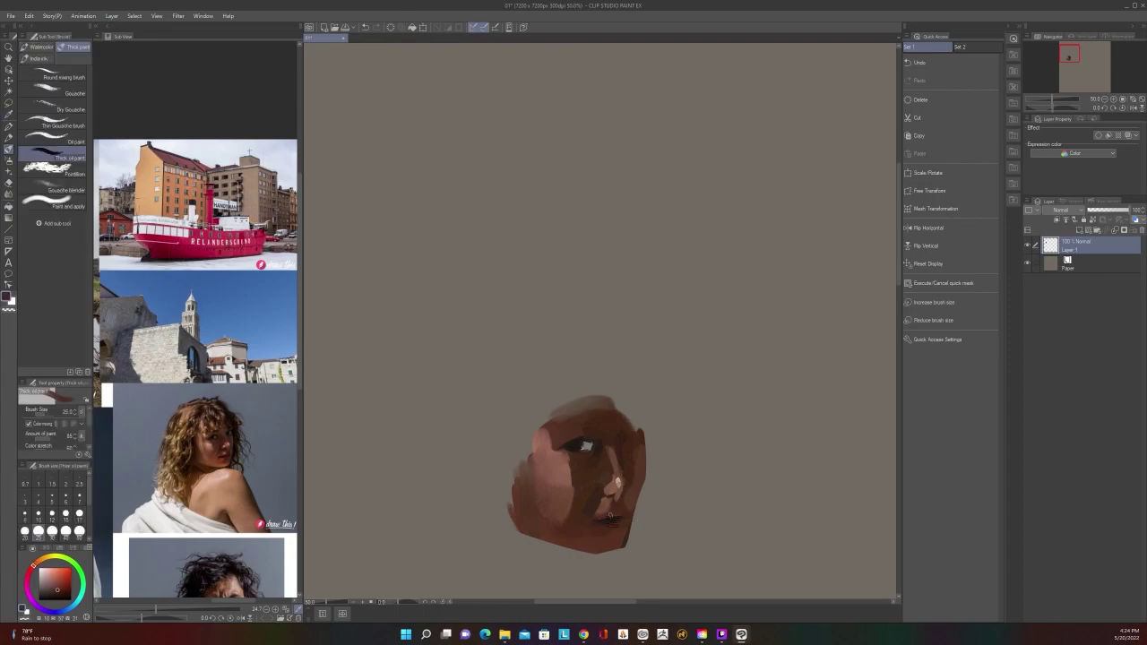
pyautogui.scroll(-2, 632, 498)
pyautogui.scroll(2, 623, 504)
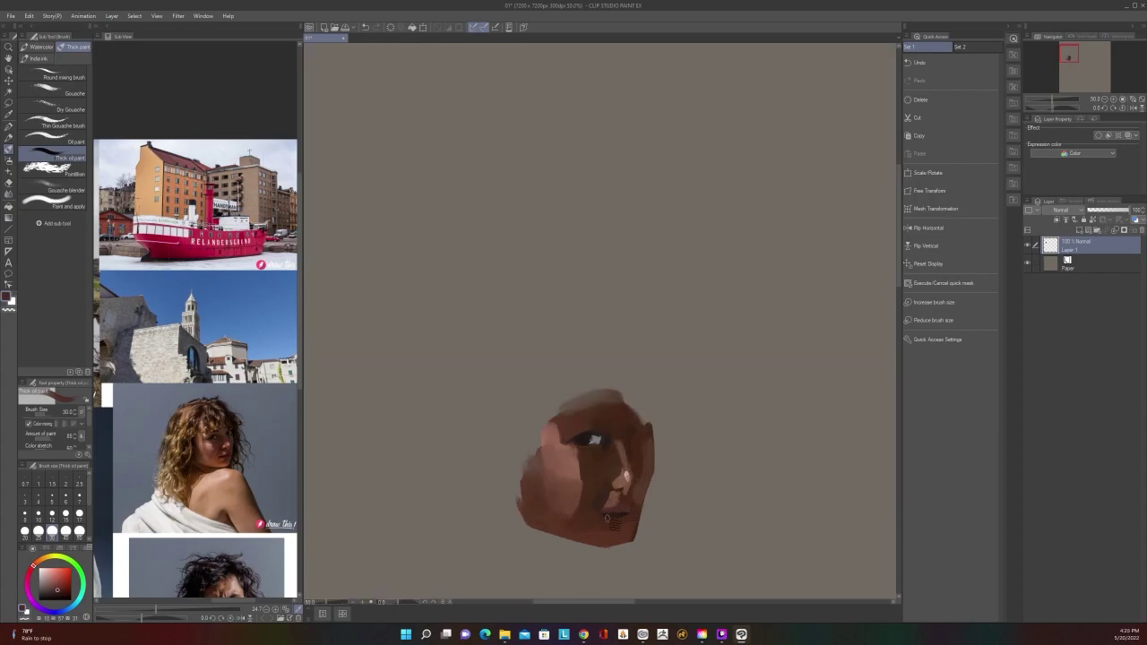
# Pick a lighter muted red from the colour wheel and paint the lower lip at size 30
pyautogui.rightClick(630, 498)
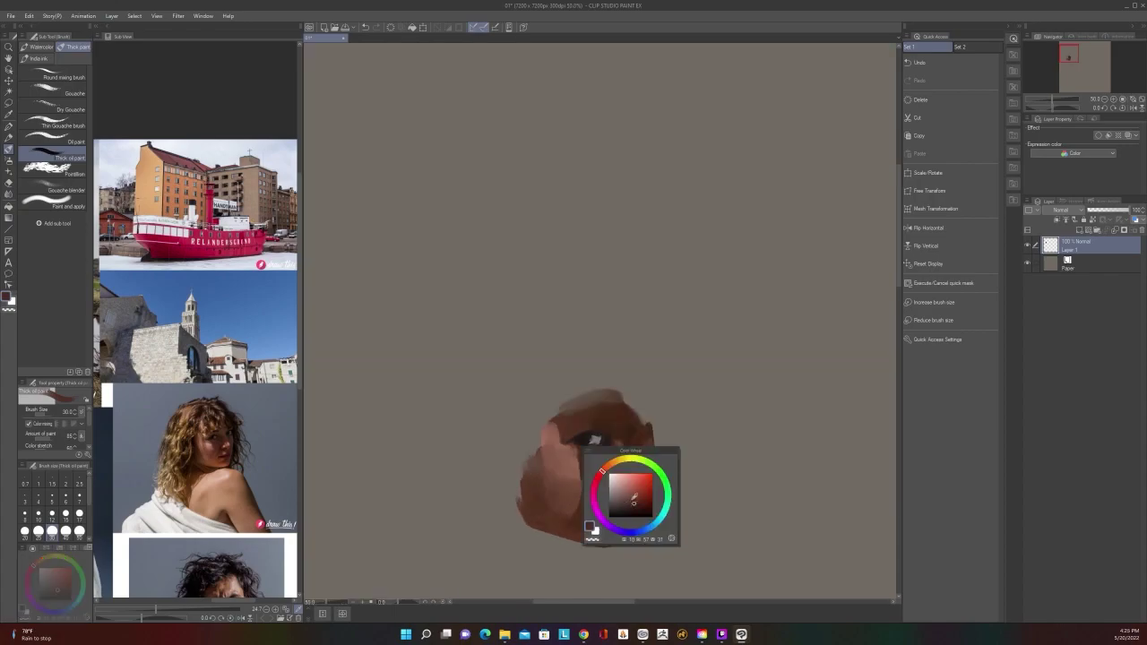
pyautogui.click(632, 496)
pyautogui.rightClick(631, 498)
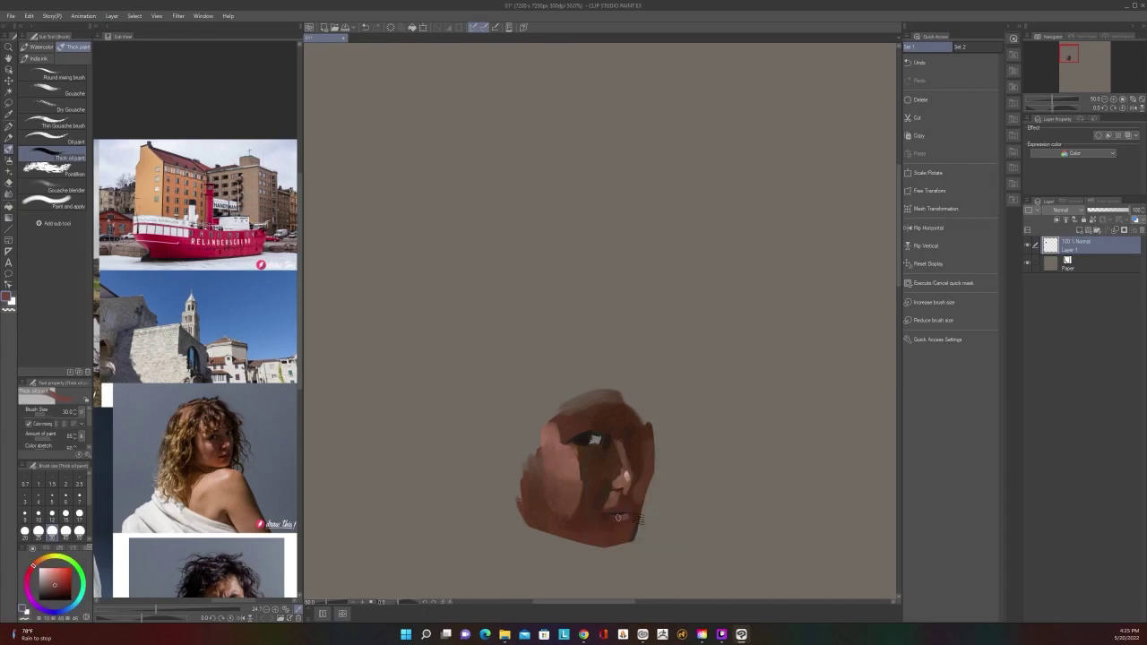
pyautogui.scroll(-2, 634, 513)
pyautogui.scroll(3, 619, 484)
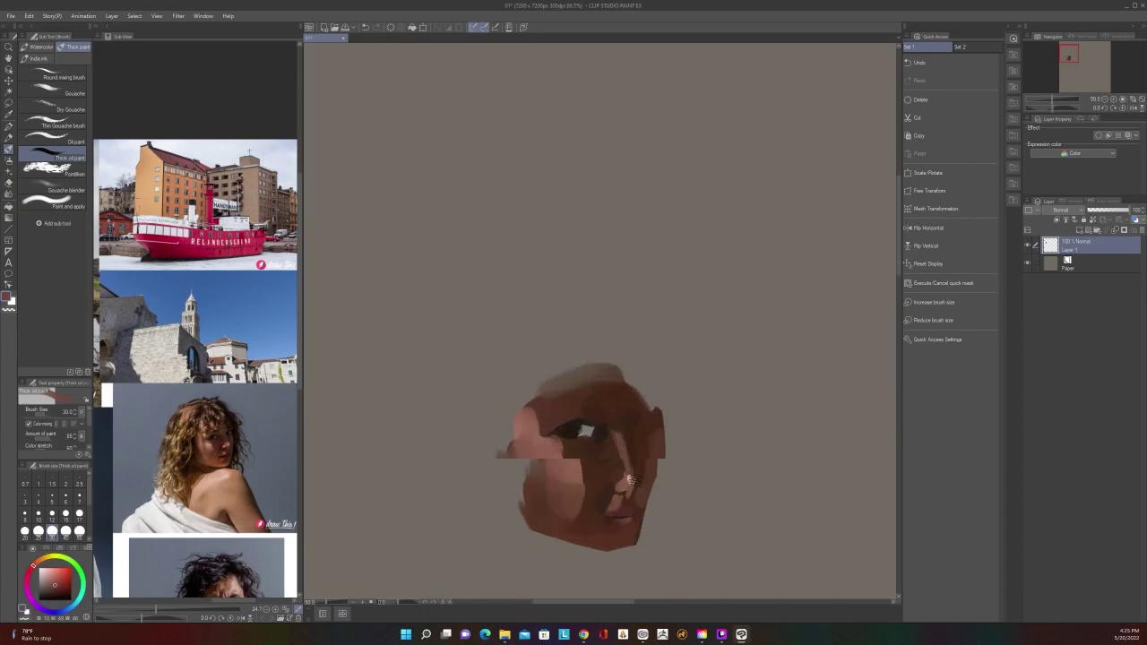
# Sample the brown under the eye and paint back the dark outer corner of the eye at size 60
pyautogui.keyDown('alt'); pyautogui.click(574, 433); pyautogui.keyUp('alt')
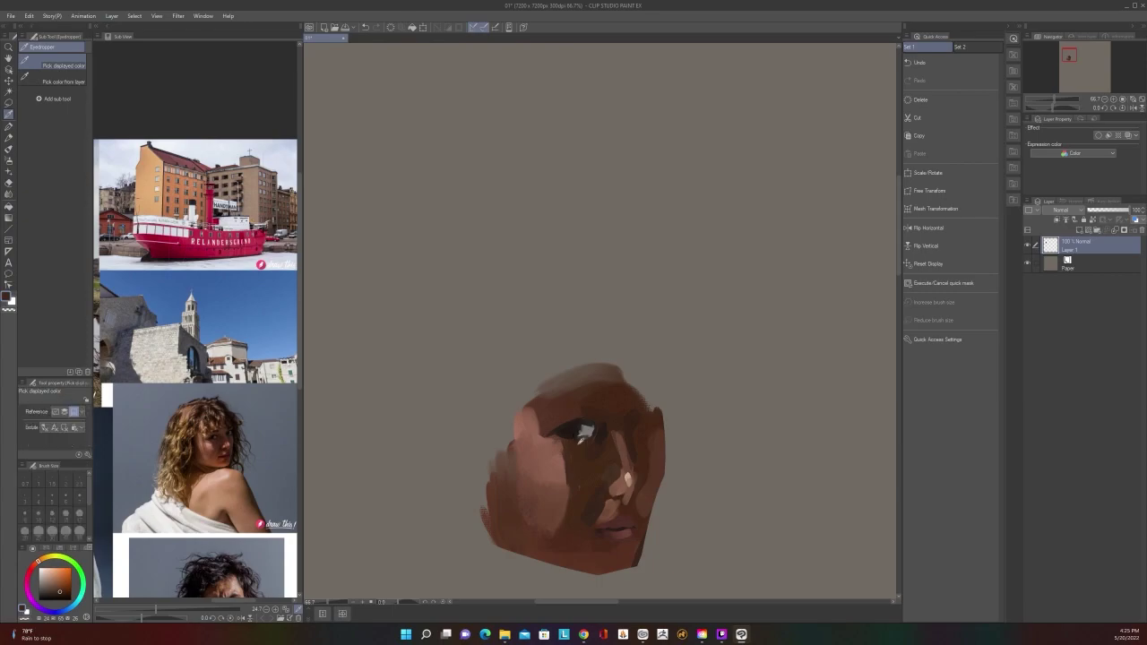
pyautogui.keyDown('alt'); pyautogui.click(578, 443); pyautogui.keyUp('alt')
pyautogui.moveTo(560, 444); pyautogui.dragTo(556, 426)
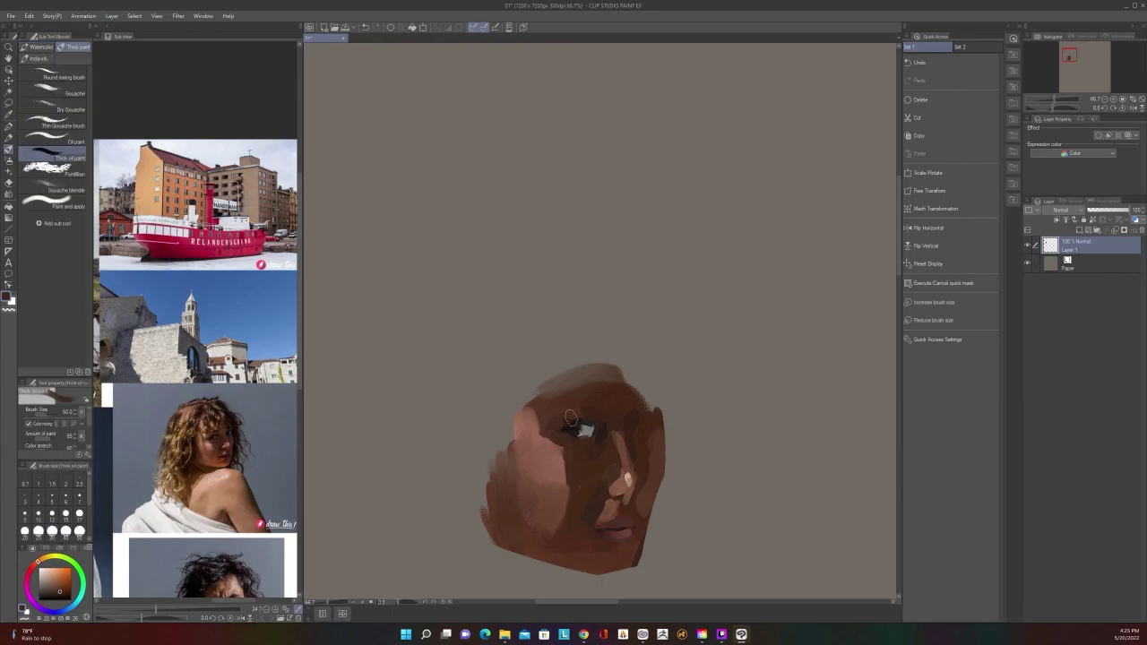
pyautogui.moveTo(640, 349); pyautogui.dragTo(636, 336)
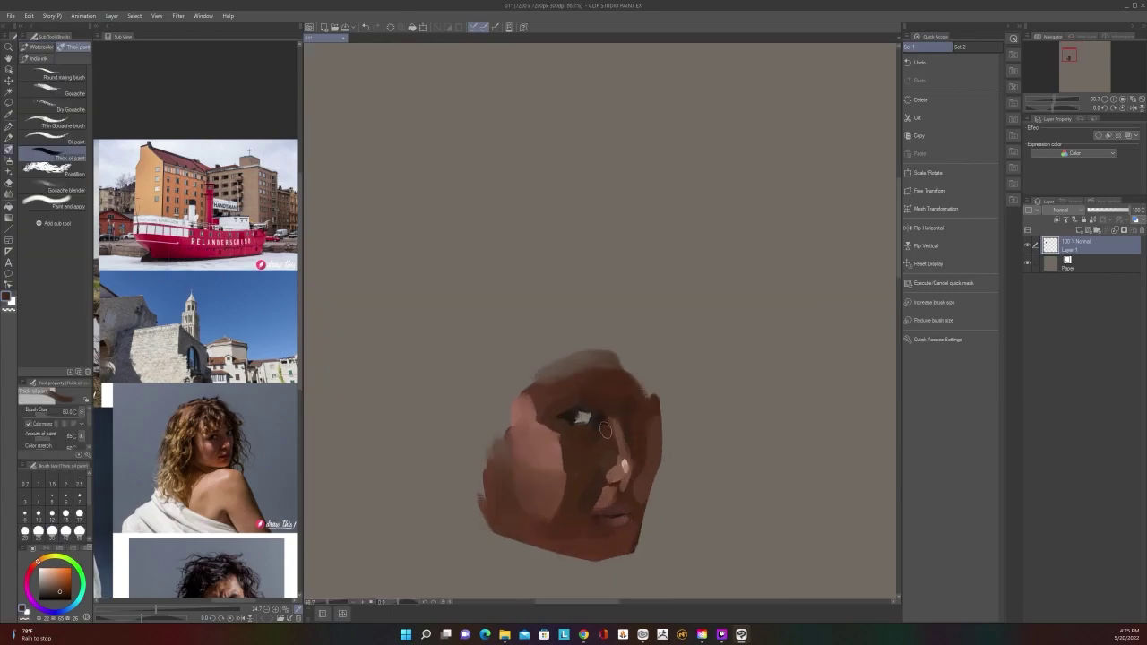
# Sample the dark tone in the near eye and refine the eye's shadow at size 30
pyautogui.keyDown('alt'); pyautogui.click(581, 417); pyautogui.keyUp('alt')
pyautogui.press('alt')
pyautogui.scroll(-1, 557, 414)
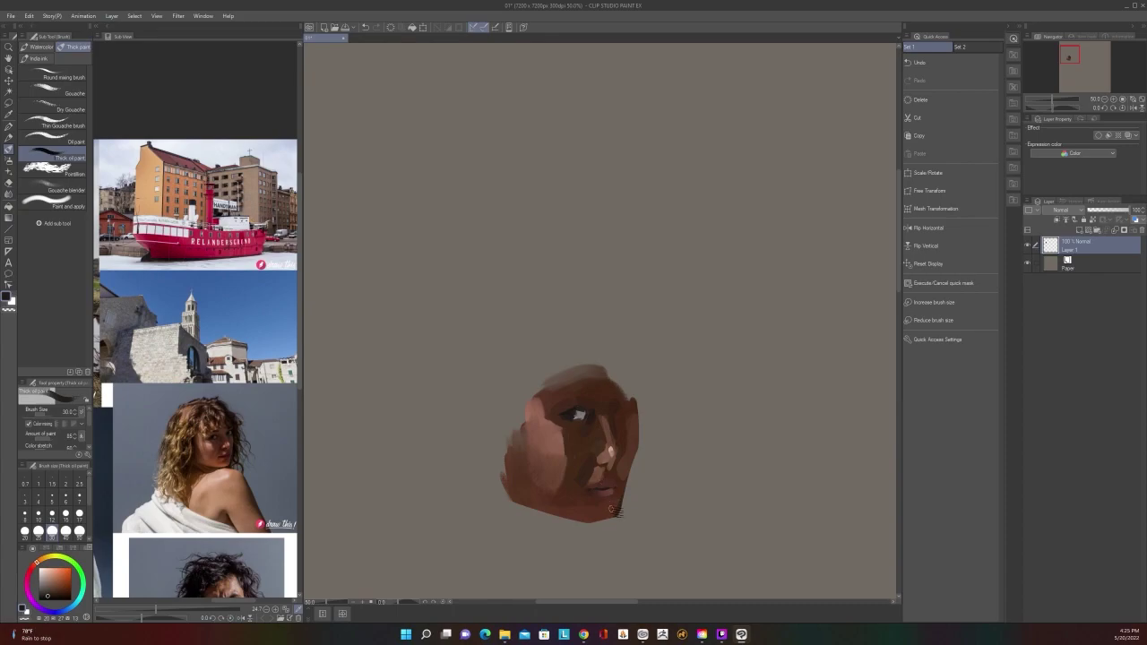
# Sample a warm reddish brown from the face and paint over the lower cheek and jaw, enlarging the brush from 60 to 100
pyautogui.press('alt')
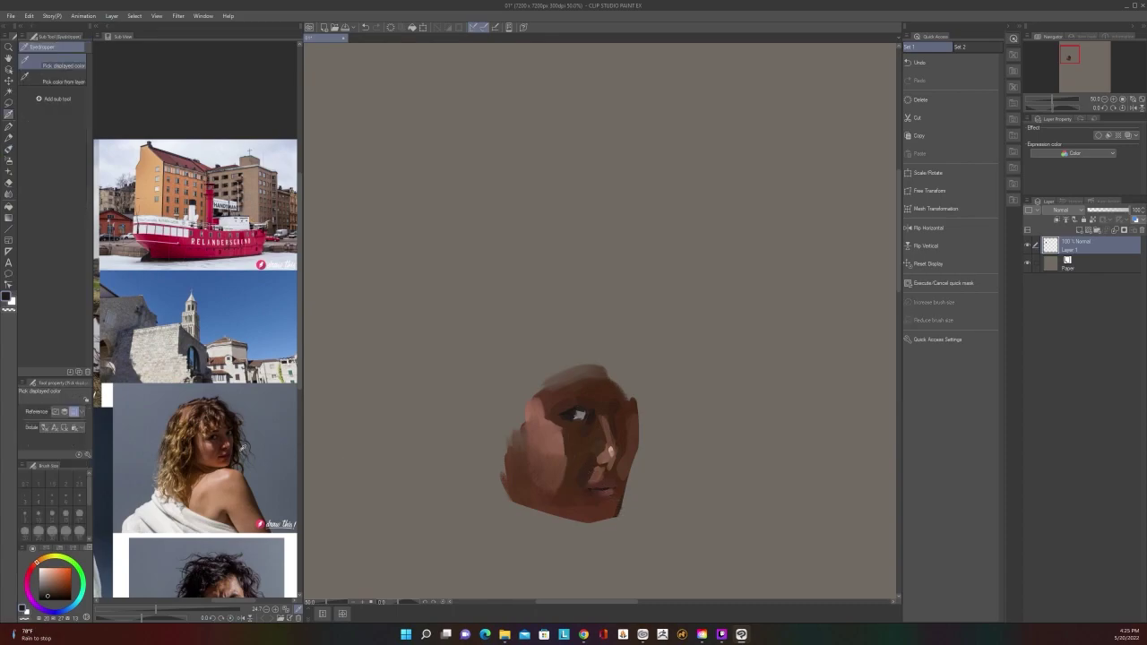
pyautogui.keyDown('alt'); pyautogui.click(513, 452); pyautogui.keyUp('alt')
pyautogui.press(']')
pyautogui.press(']')
pyautogui.press(']')
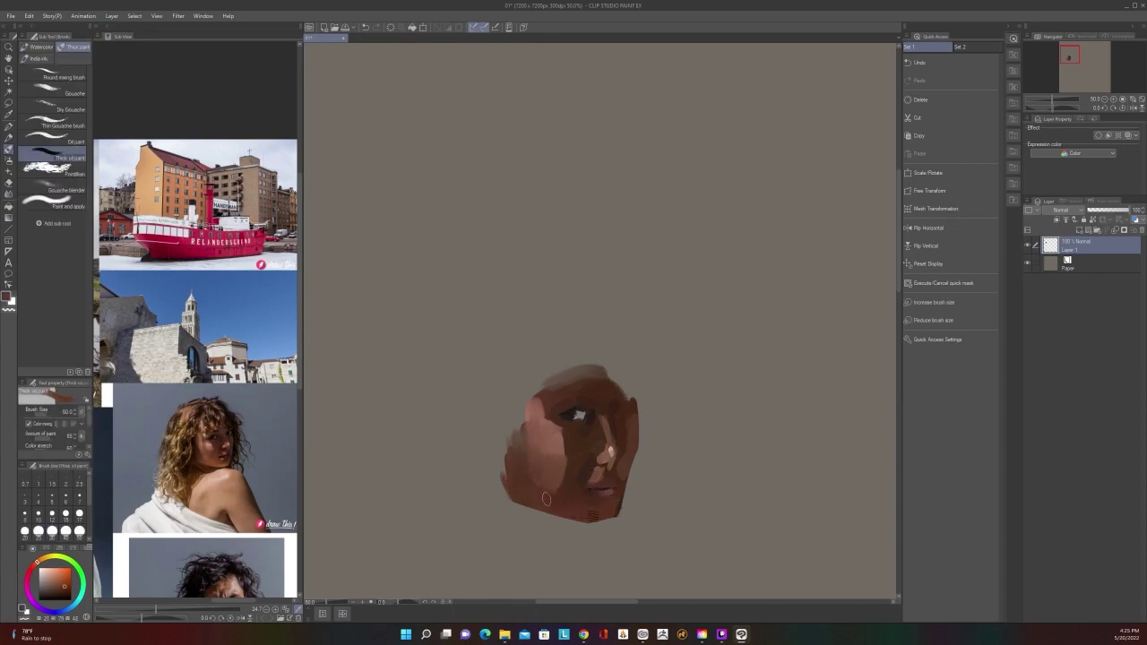
pyautogui.moveTo(583, 509); pyautogui.dragTo(551, 497)
pyautogui.press(']')
pyautogui.press(']')
pyautogui.press(']')
pyautogui.scroll(-1, 582, 466)
pyautogui.scroll(1, 580, 448)
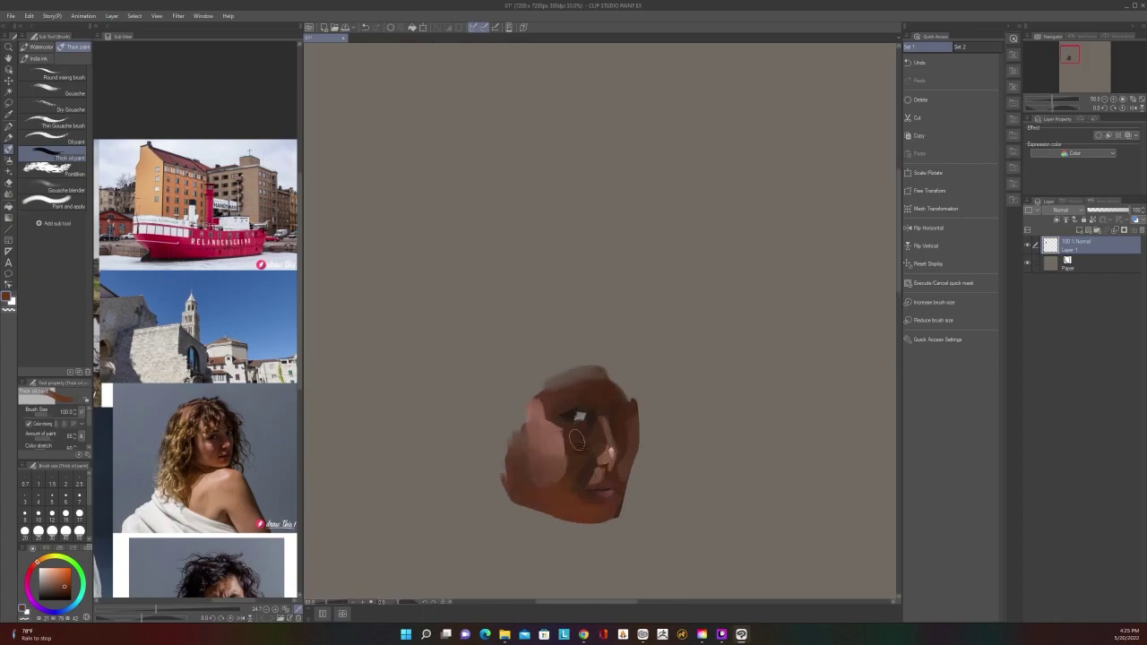
# Paint a warm orange-brown patch on the shadowed cheek below the near eye with the large oil brush
pyautogui.press('[')
pyautogui.press(']')
pyautogui.press(']')
pyautogui.press(']')
pyautogui.moveTo(576, 449); pyautogui.dragTo(584, 460)
pyautogui.scroll(-2, 582, 444)
pyautogui.scroll(2, 582, 451)
# Sample the pinkish cheek tone, extend the temple up onto the forehead, and paint a lit band along the jawline at size 100
pyautogui.press('i')
pyautogui.click(555, 441)
pyautogui.press('b')
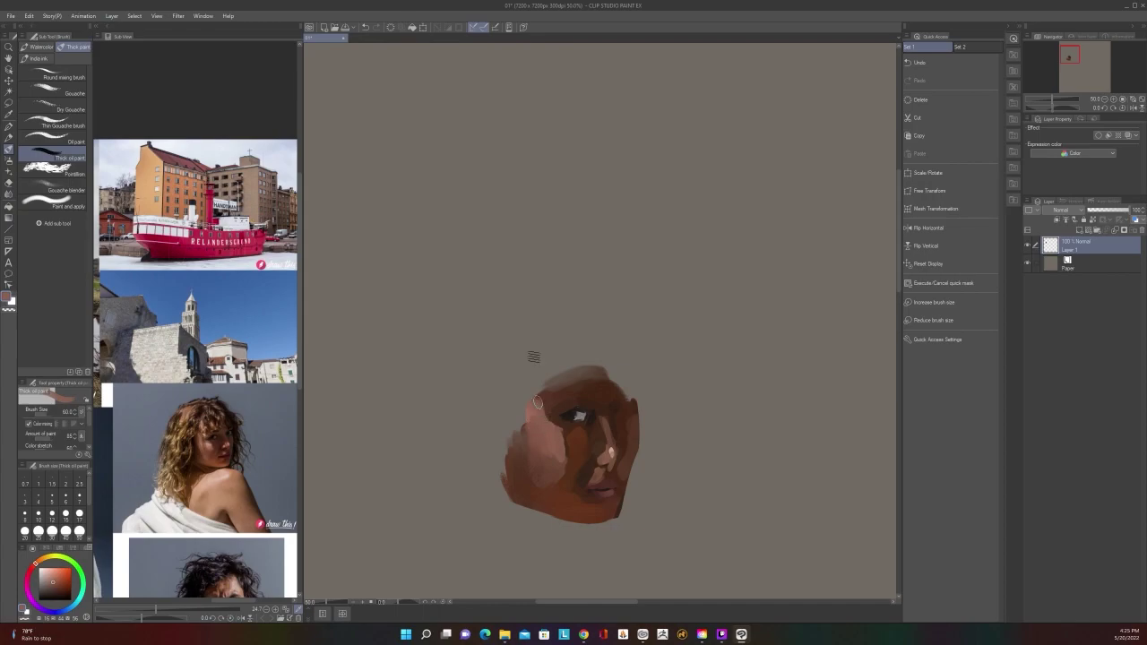
pyautogui.moveTo(544, 398)
pyautogui.mouseDown()
pyautogui.moveTo(560, 369)
pyautogui.moveTo(578, 374)
pyautogui.mouseUp()
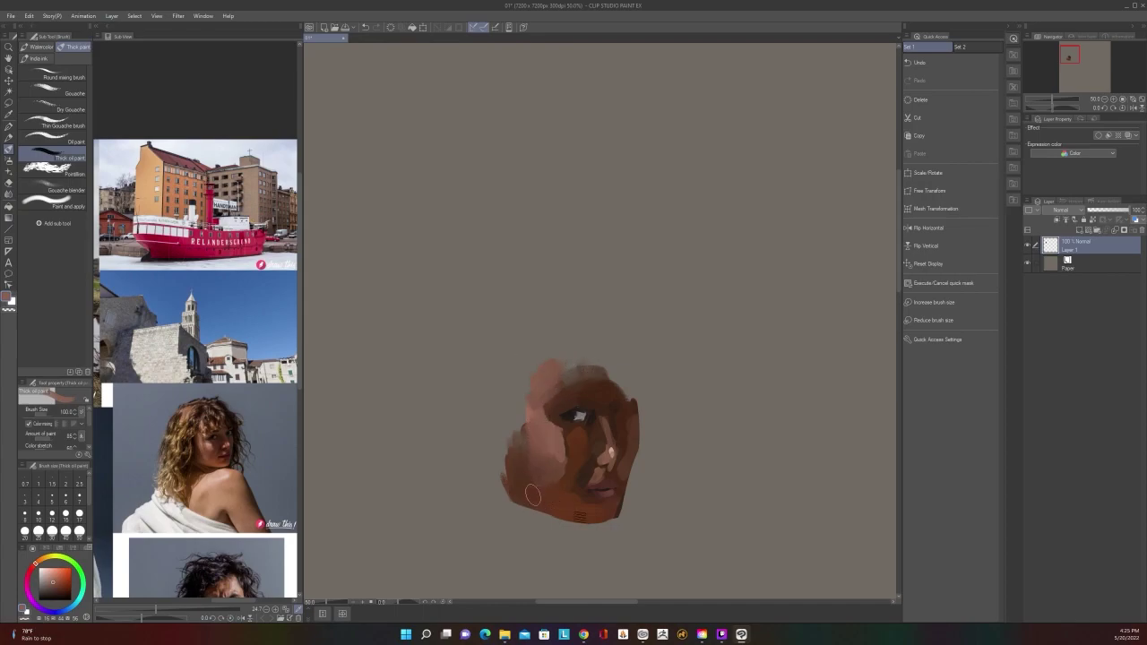
pyautogui.moveTo(533, 496); pyautogui.dragTo(591, 517)
pyautogui.press('[')
pyautogui.press('[')
pyautogui.press('[')
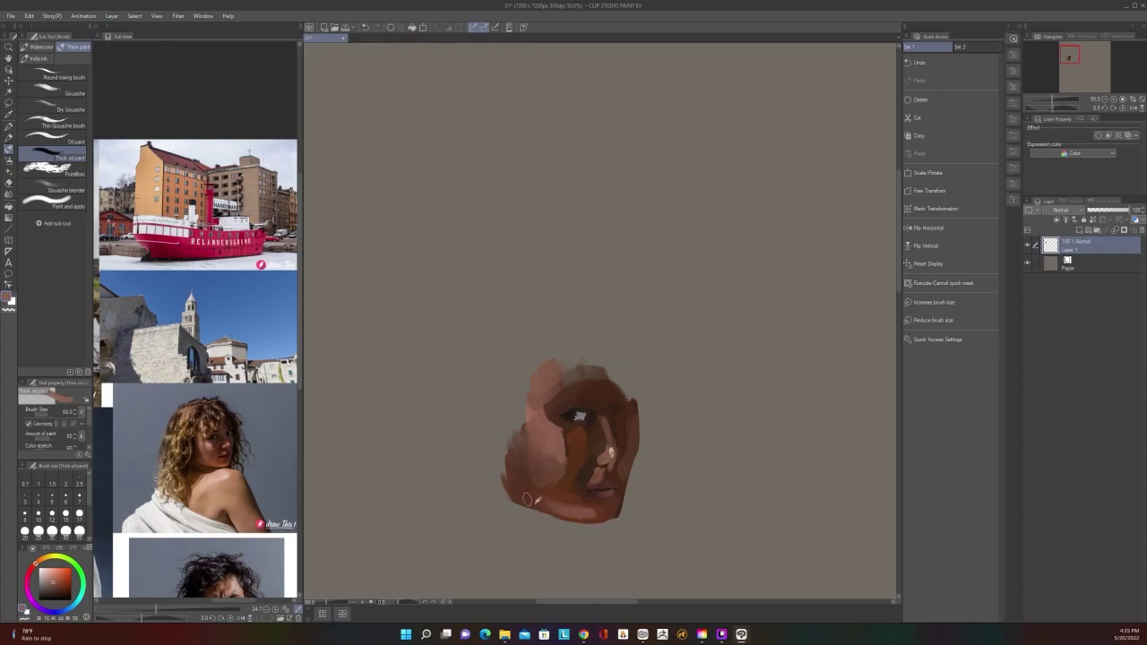
# Sample the dark chin tone, reduce the brush to 30, and reshape the chin and outer jaw edge, undoing unwanted strokes
pyautogui.press('i')
pyautogui.keyDown('alt'); pyautogui.click(617, 515); pyautogui.keyUp('alt')
pyautogui.press('[')
pyautogui.press('[')
pyautogui.press('[')
pyautogui.moveTo(624, 506)
pyautogui.mouseDown()
pyautogui.moveTo(580, 531)
pyautogui.moveTo(572, 525)
pyautogui.moveTo(625, 518)
pyautogui.moveTo(549, 517)
pyautogui.moveTo(529, 489)
pyautogui.moveTo(515, 501)
pyautogui.moveTo(604, 529)
pyautogui.mouseUp()
pyautogui.hotkey('ctrl', 'z')
pyautogui.hotkey('ctrl', 'z')
pyautogui.scroll(-1, 527, 363)
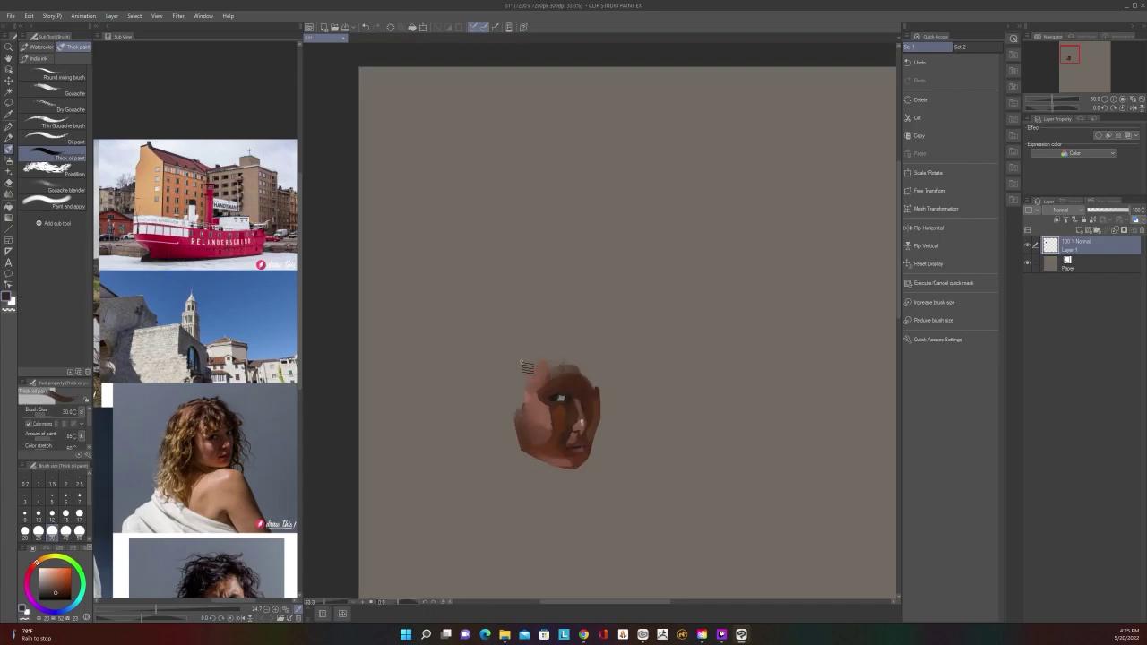
pyautogui.scroll(1, 524, 364)
pyautogui.scroll(-1, 608, 545)
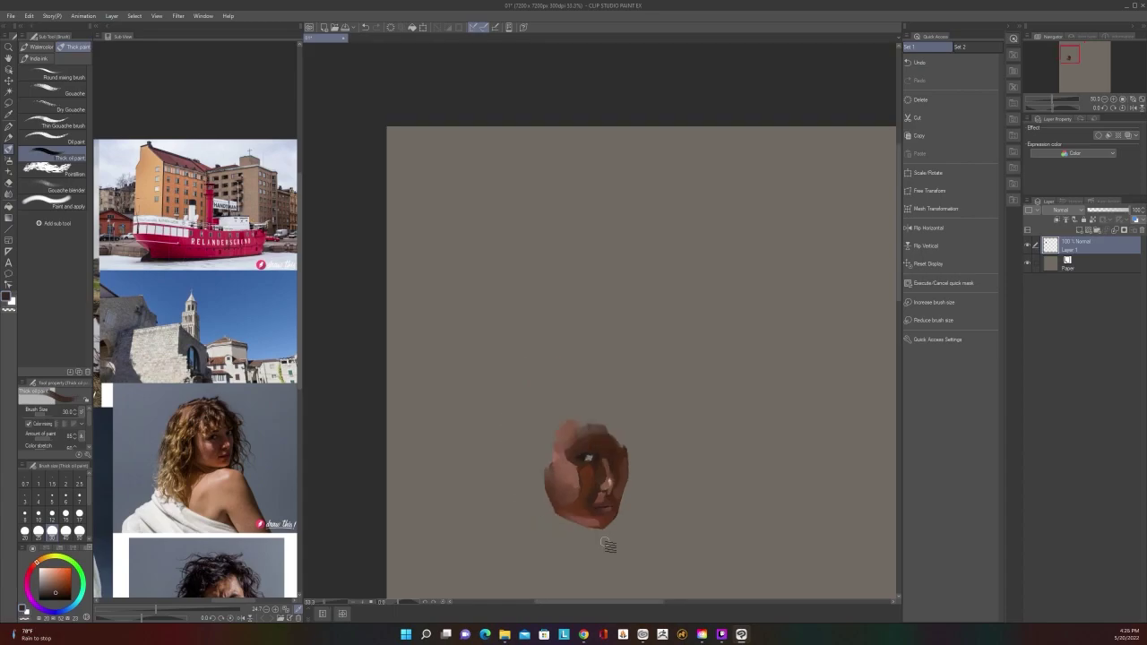
pyautogui.scroll(1, 607, 545)
# Paint the far eye's dark shape at size 17 and its light grey at size 30, sampling both tones from the near eye
pyautogui.press('alt')
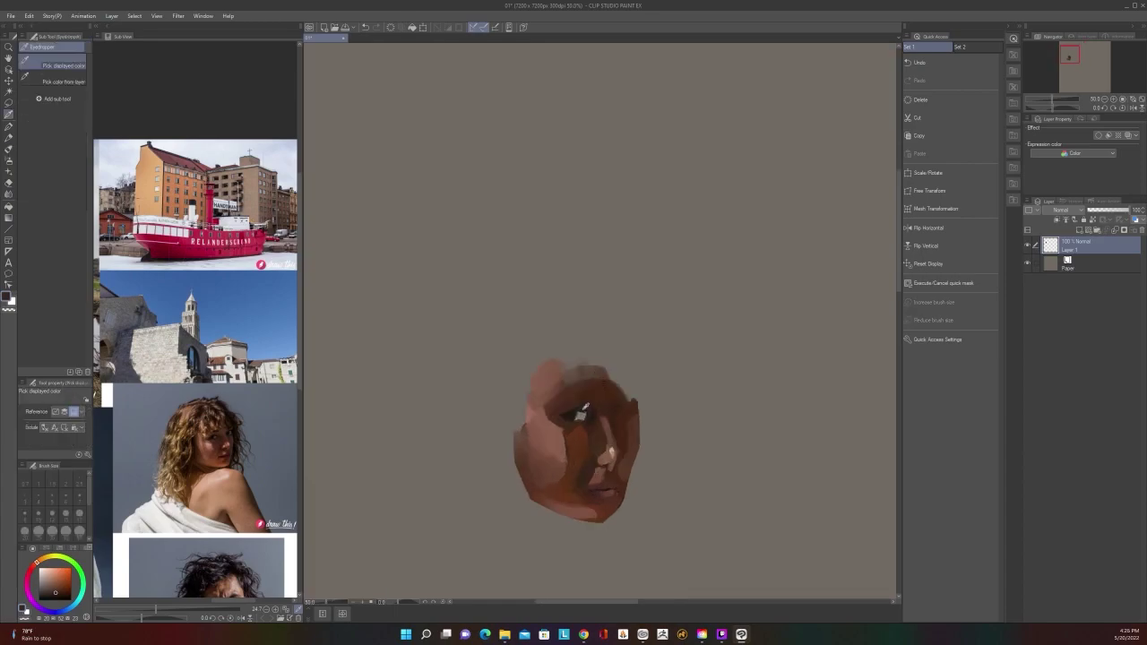
pyautogui.keyDown('alt'); pyautogui.click(579, 413); pyautogui.keyUp('alt')
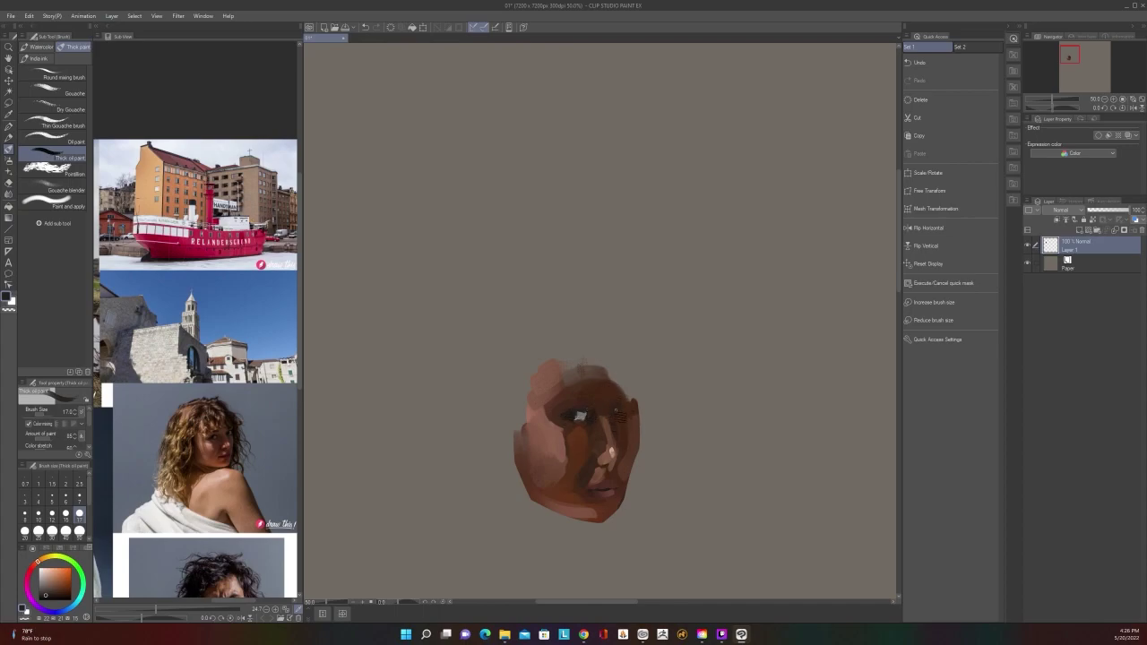
pyautogui.press(']')
pyautogui.press(']')
pyautogui.keyDown('alt'); pyautogui.click(582, 414); pyautogui.keyUp('alt')
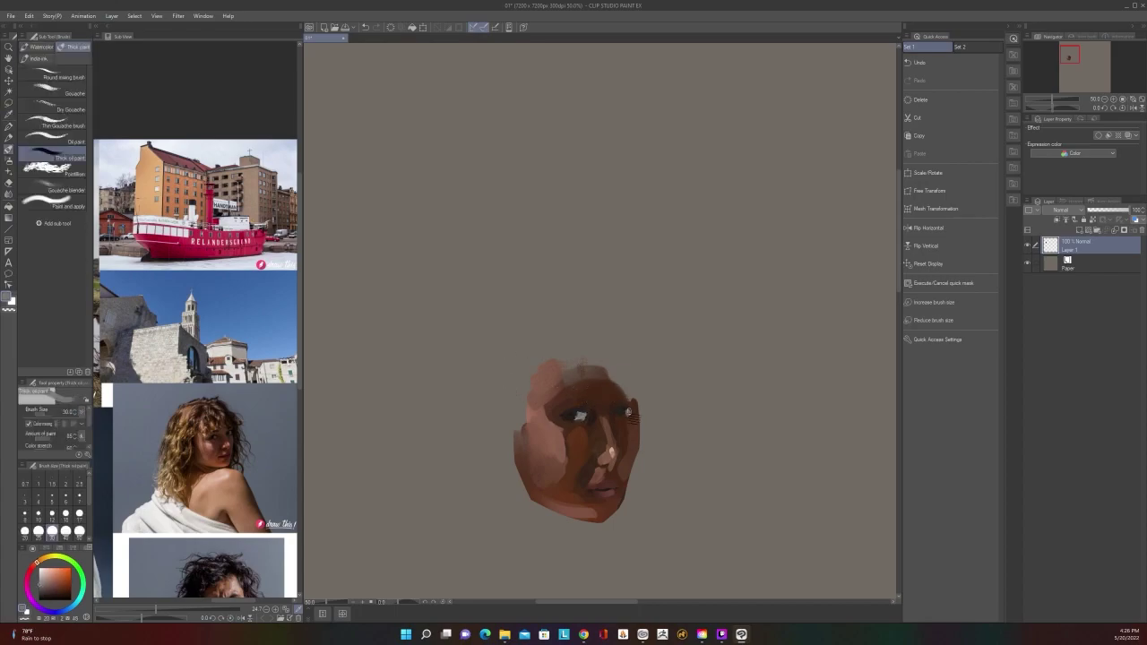
pyautogui.scroll(-3, 628, 411)
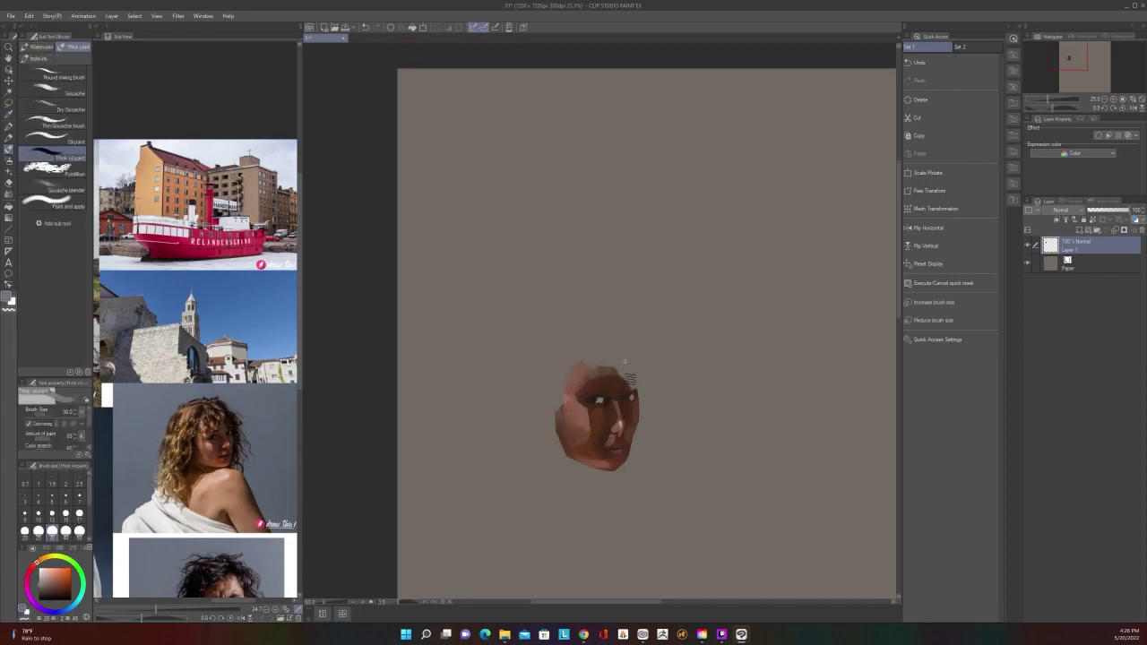
pyautogui.scroll(3, 631, 428)
# Sample the brown beside the mouth, enlarge the brush to 60, and paint over the lips
pyautogui.press('i')
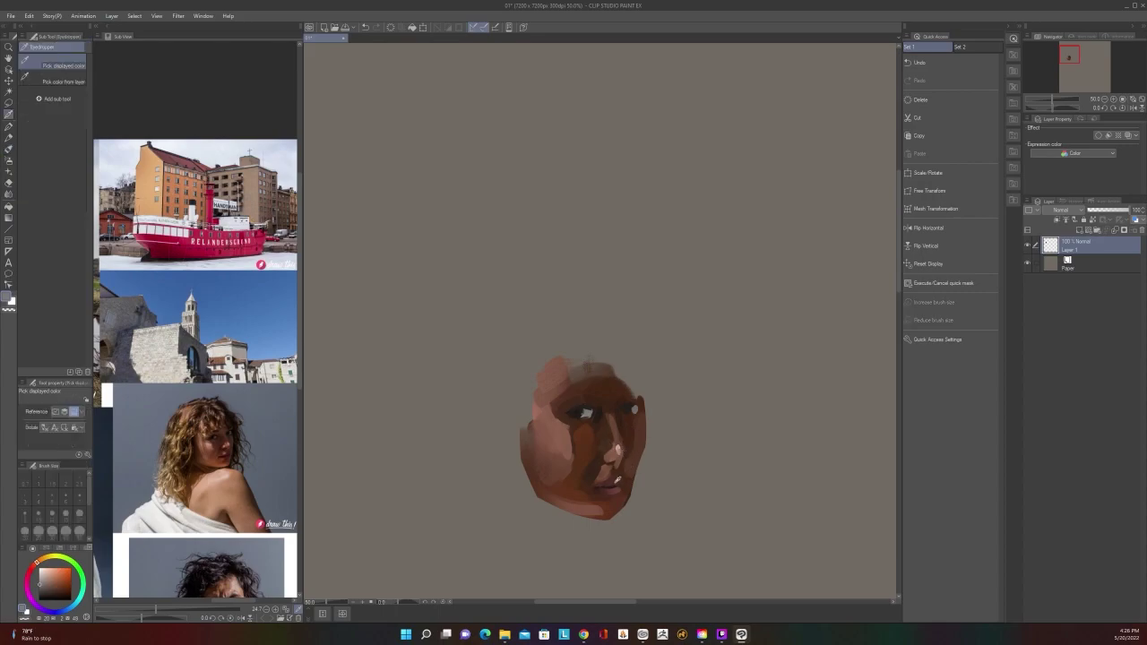
pyautogui.keyDown('alt'); pyautogui.click(616, 481); pyautogui.keyUp('alt')
pyautogui.keyDown('alt'); pyautogui.click(628, 472); pyautogui.keyUp('alt')
pyautogui.press(']')
pyautogui.press(']')
pyautogui.press(']')
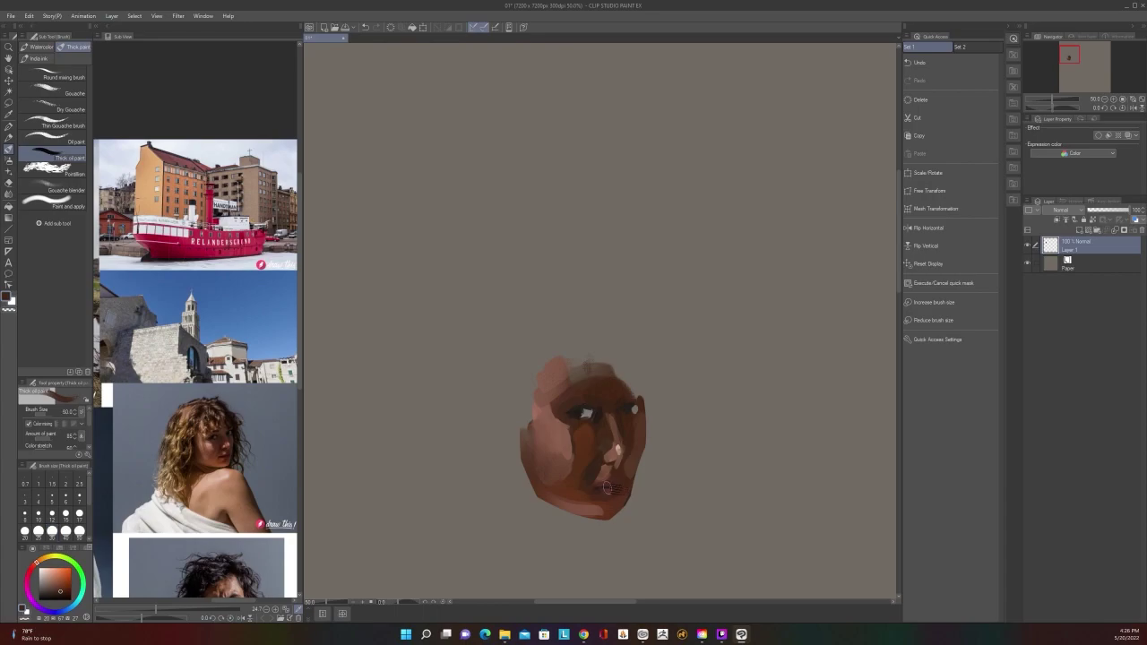
pyautogui.moveTo(595, 490); pyautogui.dragTo(625, 474)
pyautogui.scroll(-1, 639, 457)
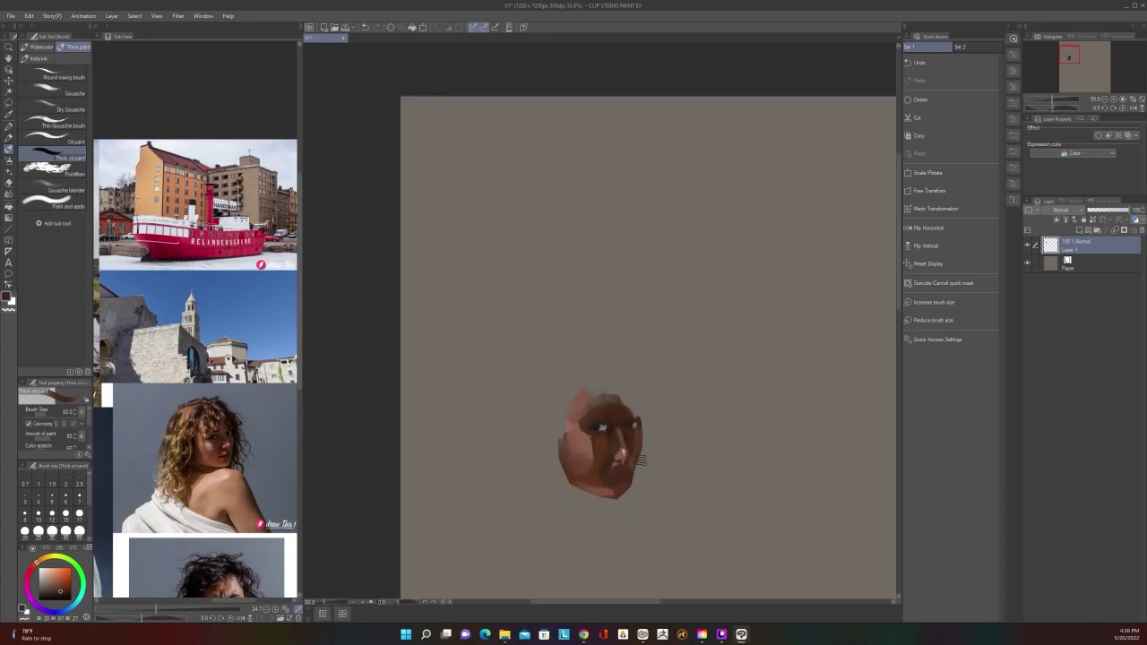
pyautogui.scroll(1, 636, 454)
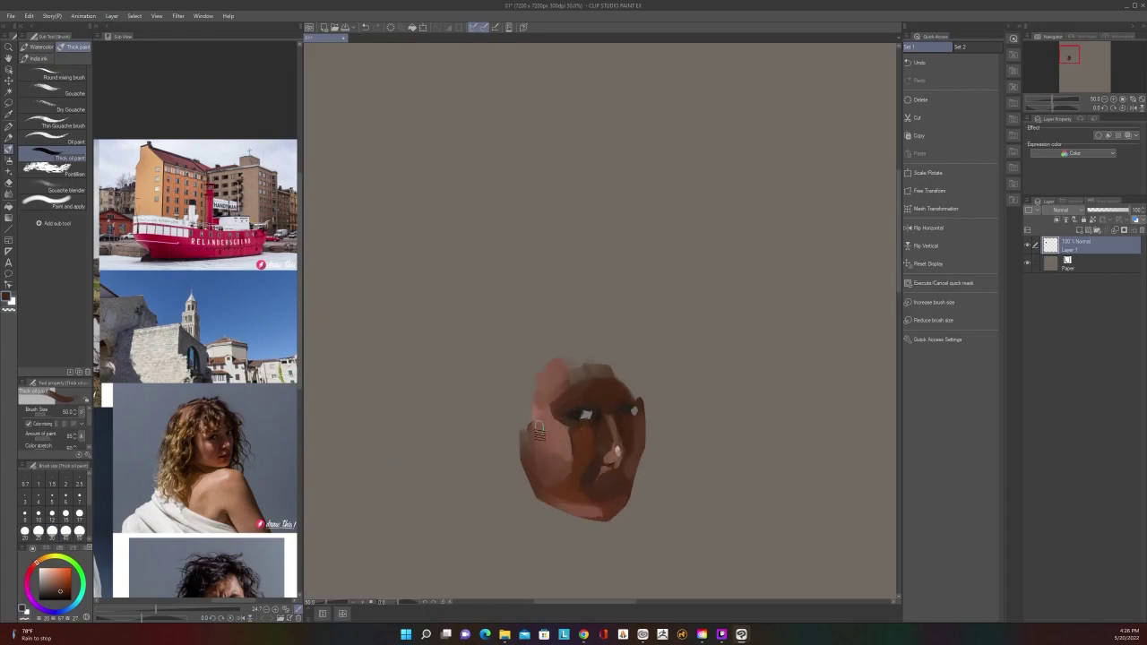
# Raise the face layer's brightness to about 28 with a Brightness/Contrast tonal correction
pyautogui.click(29, 15)
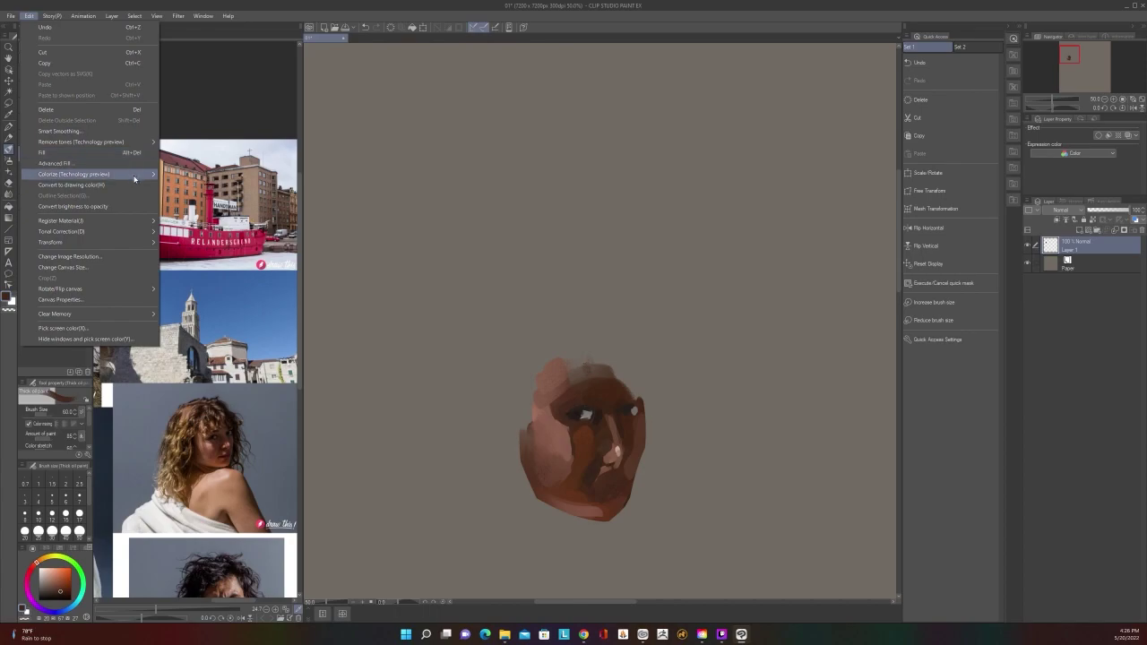
pyautogui.moveTo(140, 224)
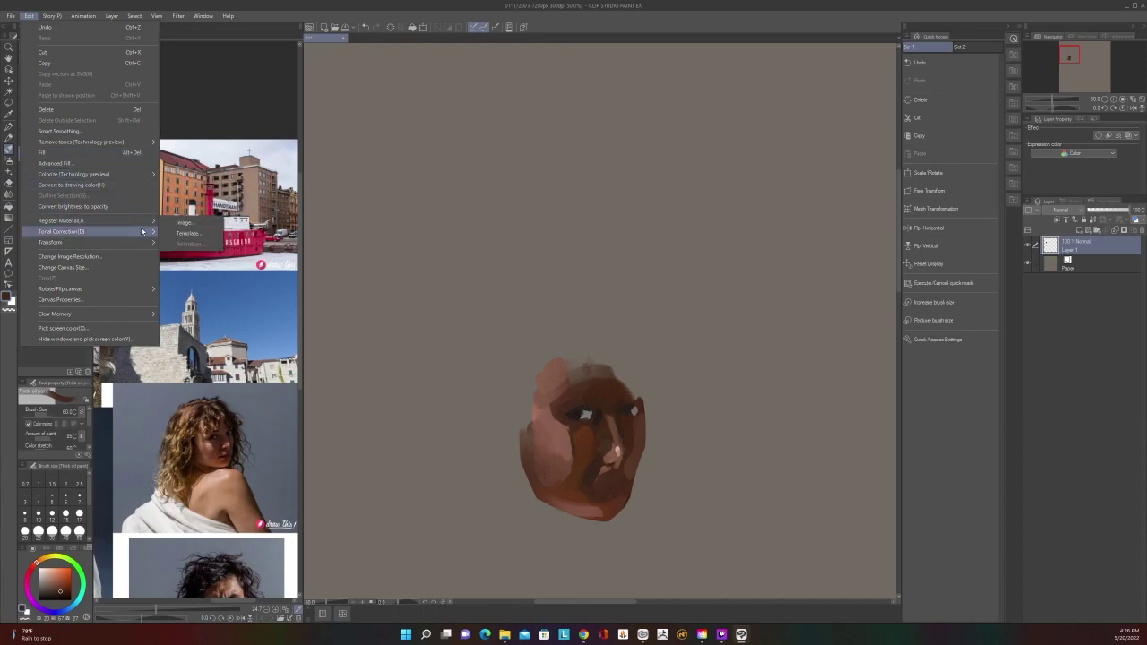
pyautogui.click(224, 233)
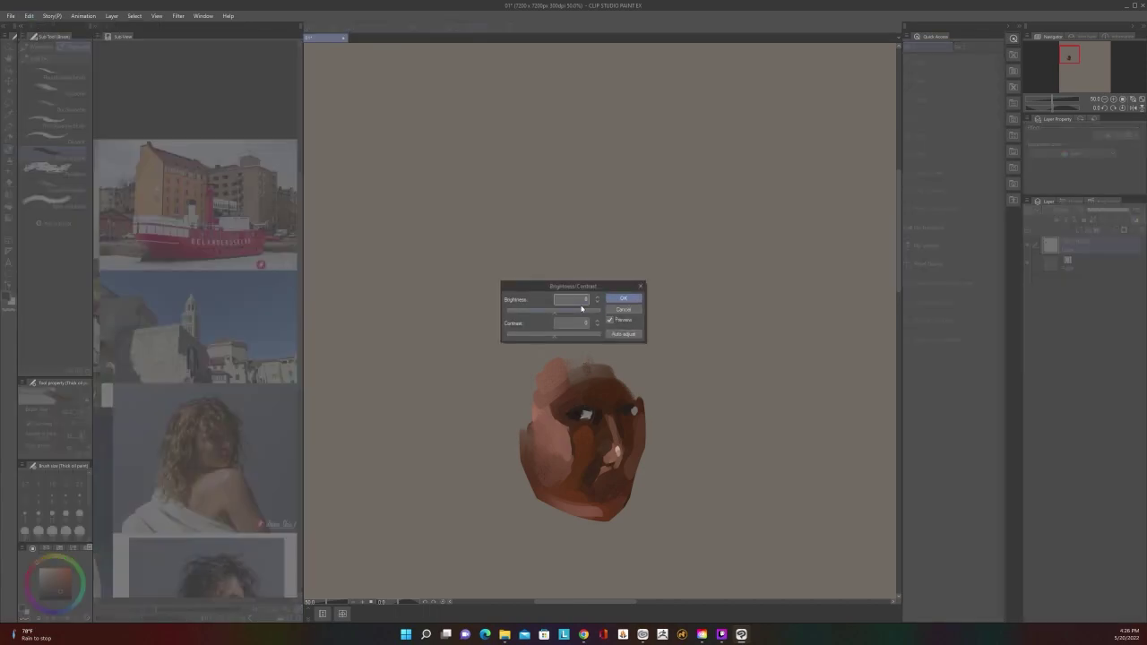
pyautogui.moveTo(554, 315); pyautogui.dragTo(564, 313)
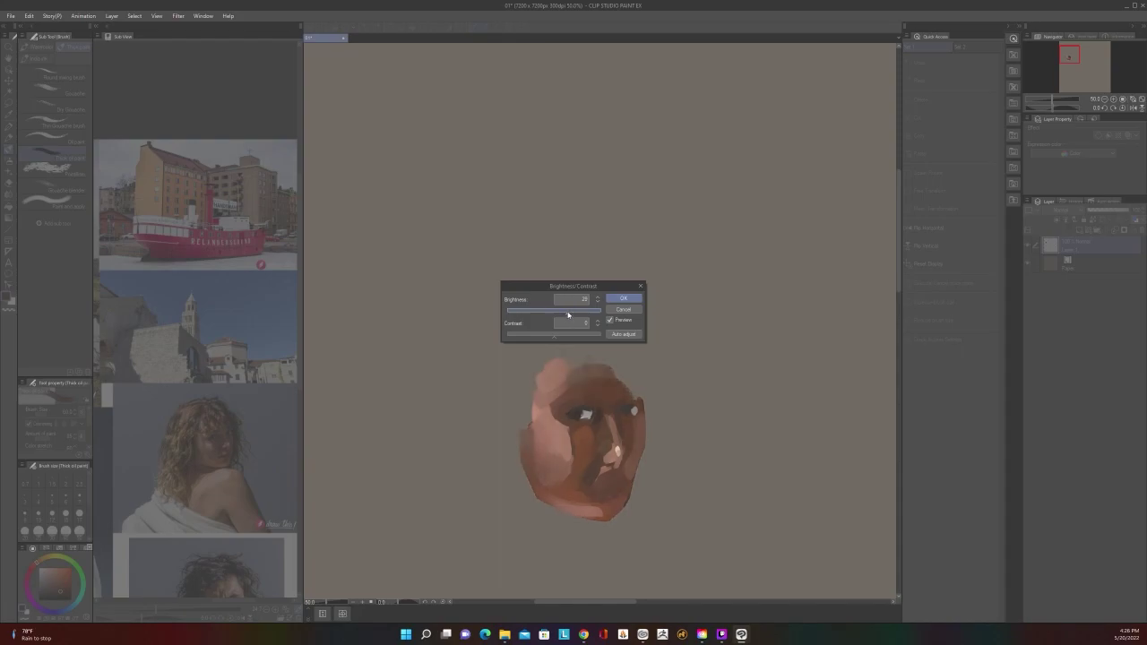
pyautogui.click(625, 299)
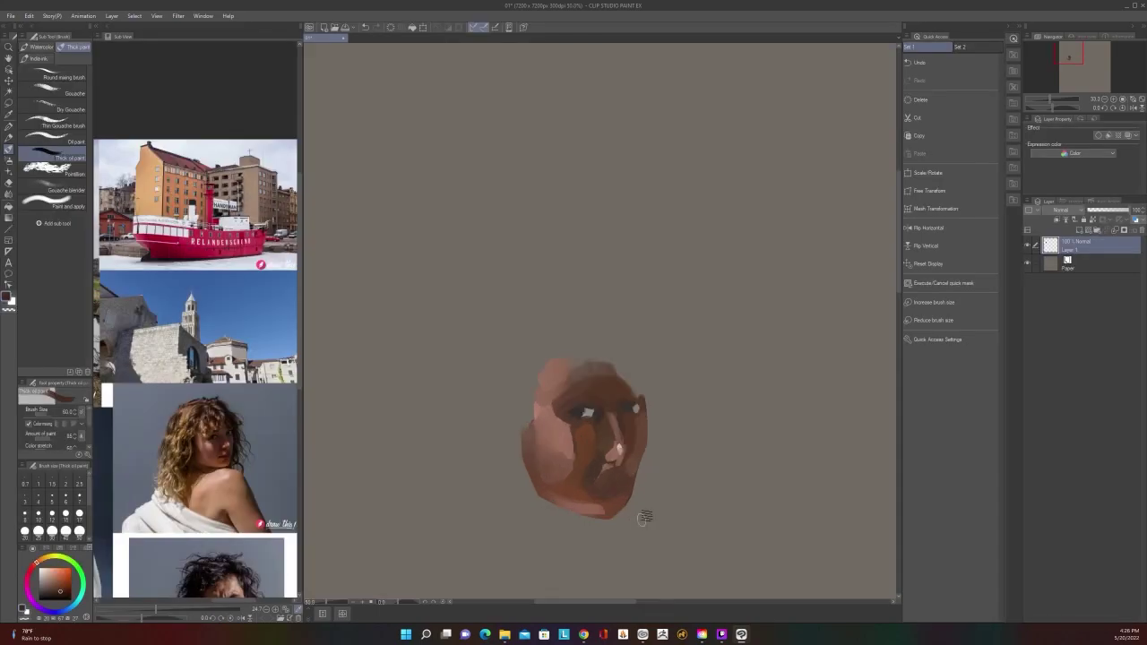
# Switch to a near-black tone and define the irises and dark lid edges of both eyes at size 17
pyautogui.scroll(1, 645, 516)
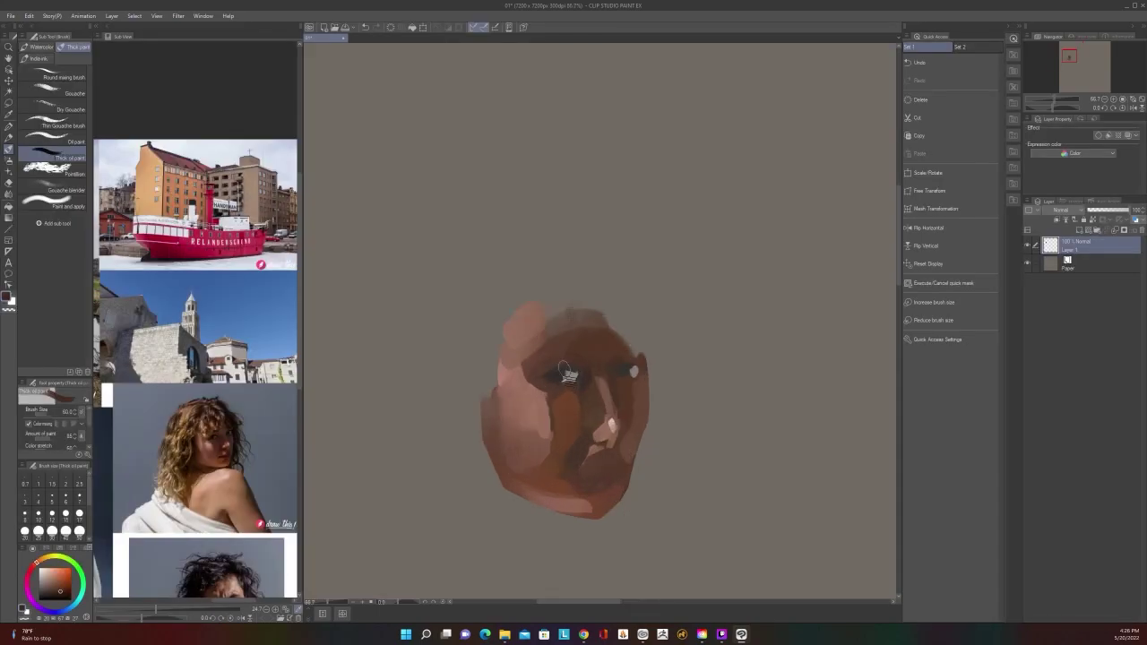
pyautogui.press('c')
pyautogui.click(628, 417)
pyautogui.press('c')
pyautogui.press('[')
pyautogui.press('[')
pyautogui.press('[')
pyautogui.press('[')
pyautogui.press('[')
pyautogui.press('[')
pyautogui.press(']')
pyautogui.press(']')
pyautogui.press(']')
pyautogui.press('[')
pyautogui.press('[')
pyautogui.press('[')
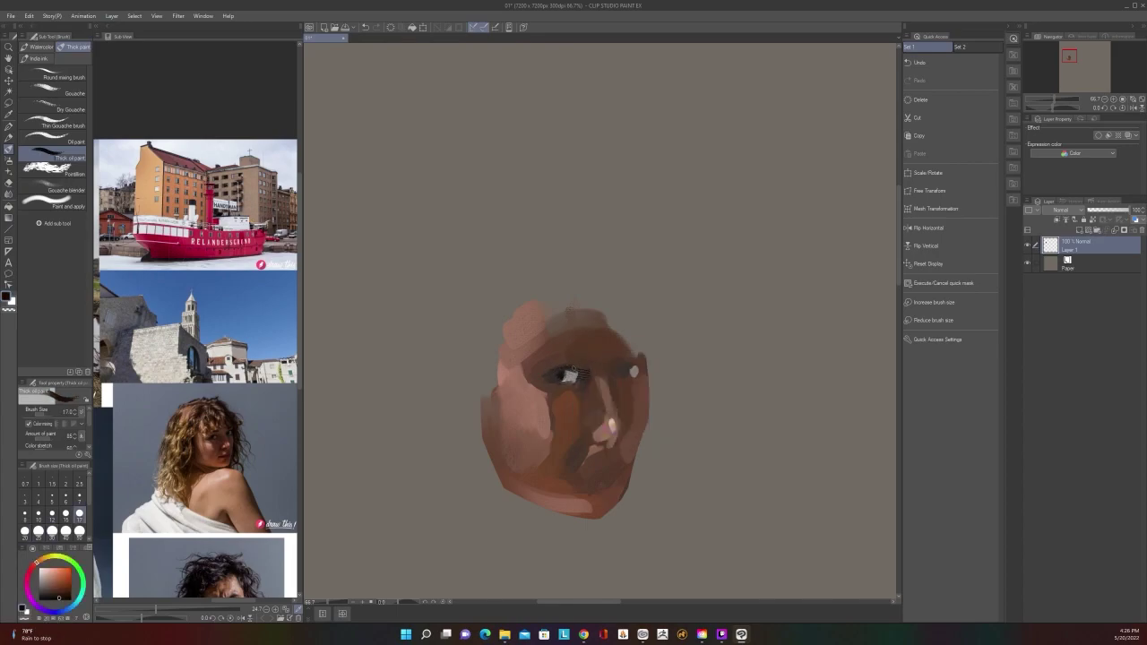
pyautogui.scroll(-3, 550, 358)
pyautogui.scroll(3, 550, 359)
pyautogui.scroll(-3, 679, 434)
pyautogui.scroll(3, 668, 426)
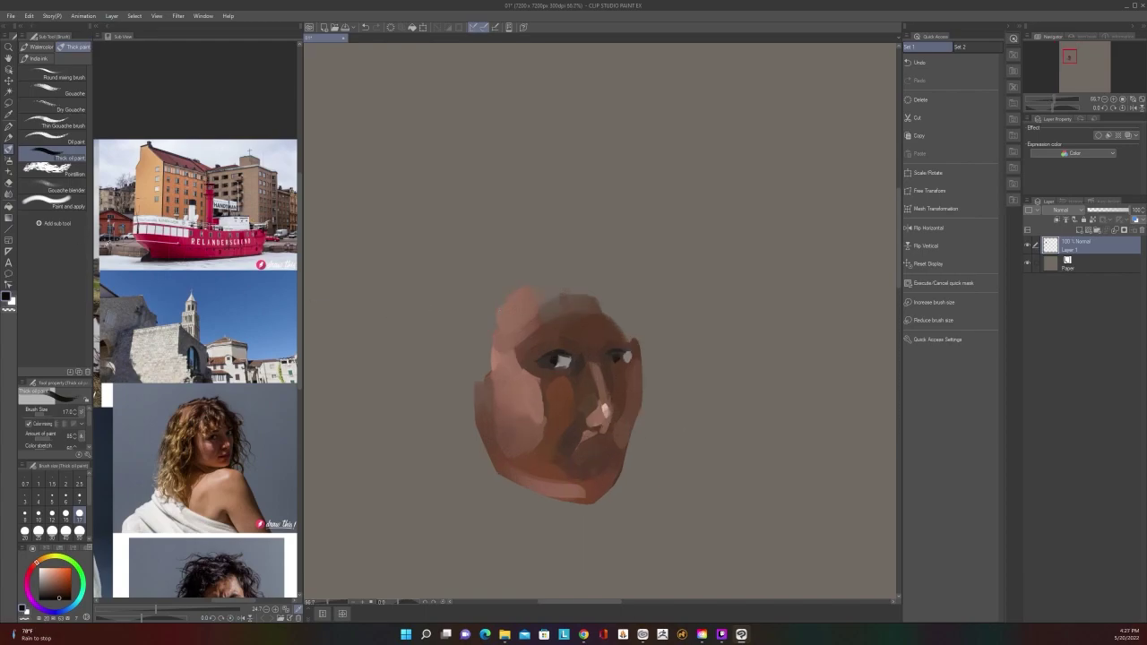
# Soften the edge between the lit cheek and the facial shadow with the Painterly blender at size 100
pyautogui.click(12, 193)
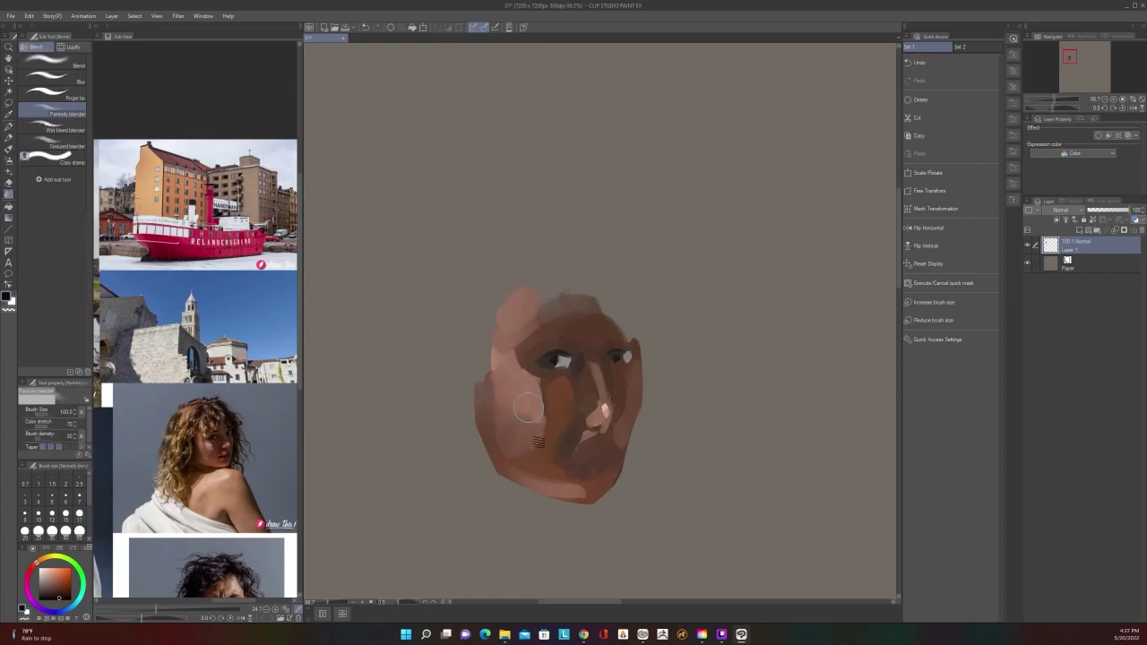
pyautogui.moveTo(551, 408)
pyautogui.mouseDown()
pyautogui.moveTo(546, 448)
pyautogui.moveTo(574, 453)
pyautogui.moveTo(586, 383)
pyautogui.moveTo(565, 443)
pyautogui.moveTo(573, 466)
pyautogui.moveTo(612, 428)
pyautogui.moveTo(611, 458)
pyautogui.moveTo(539, 469)
pyautogui.moveTo(529, 452)
pyautogui.mouseUp()
pyautogui.scroll(-2, 528, 447)
pyautogui.scroll(1, 526, 445)
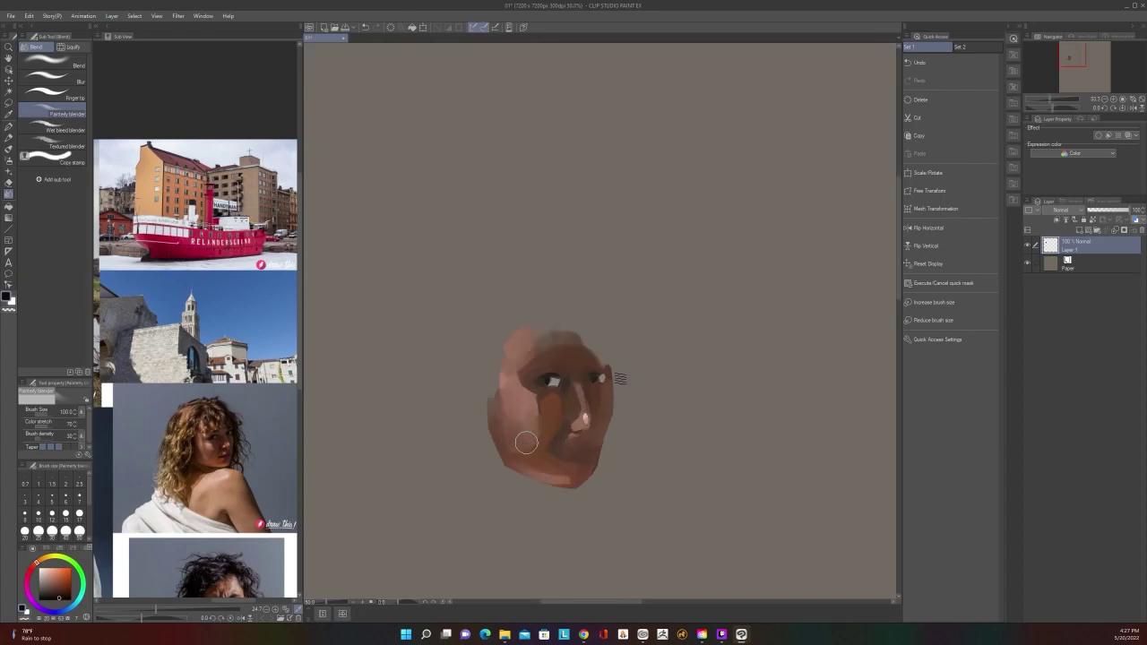
pyautogui.scroll(1, 614, 379)
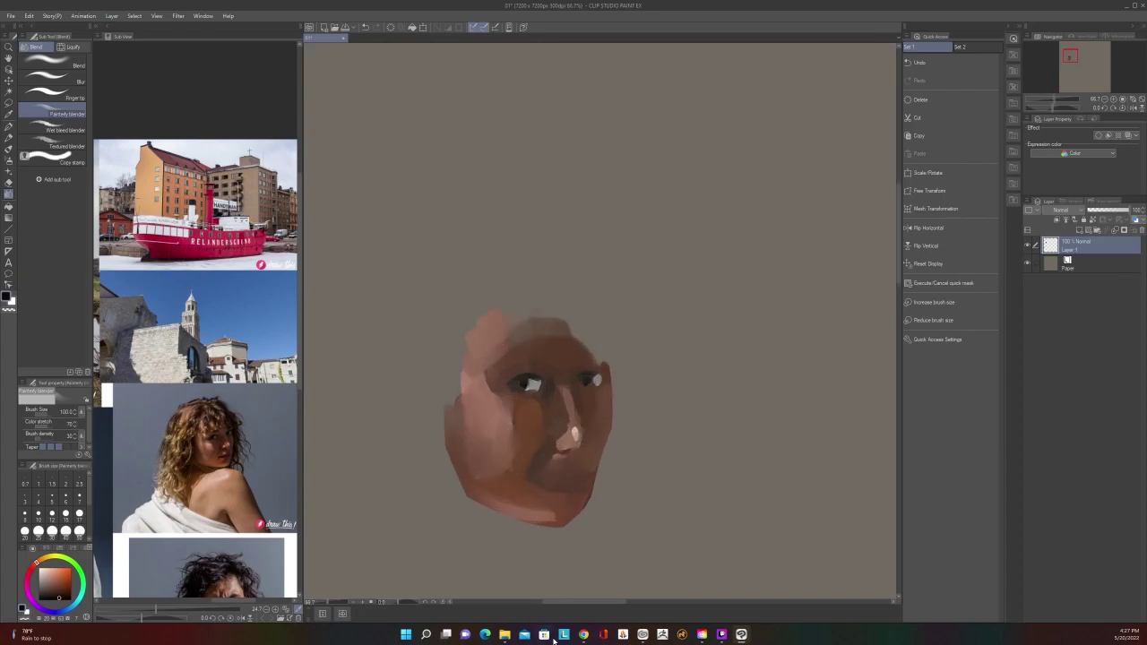
# Blend the chin side and the outer edge of the jaw with the Painterly blender at size 100
pyautogui.scroll(-1, 530, 538)
pyautogui.scroll(1, 525, 529)
pyautogui.moveTo(606, 473)
pyautogui.mouseDown()
pyautogui.moveTo(592, 512)
pyautogui.moveTo(529, 520)
pyautogui.moveTo(598, 512)
pyautogui.mouseUp()
pyautogui.moveTo(448, 484)
pyautogui.mouseDown()
pyautogui.moveTo(526, 518)
pyautogui.moveTo(428, 445)
pyautogui.mouseUp()
pyautogui.scroll(-1, 429, 446)
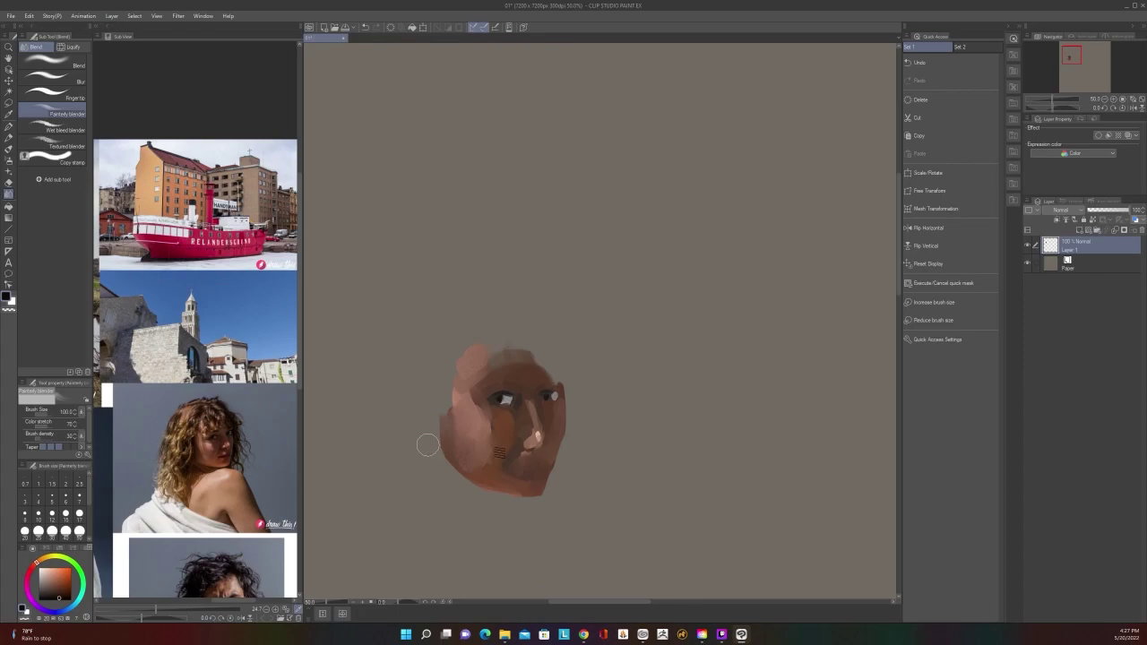
# Paint a dark brown shadow under the jaw and up behind the cheek with Thick oil paint at size 60
pyautogui.keyDown('alt'); pyautogui.click(489, 491); pyautogui.keyUp('alt')
pyautogui.press('b')
pyautogui.press(']')
pyautogui.press(']')
pyautogui.press(']')
pyautogui.moveTo(453, 483)
pyautogui.mouseDown()
pyautogui.moveTo(493, 490)
pyautogui.moveTo(514, 466)
pyautogui.moveTo(458, 454)
pyautogui.moveTo(476, 486)
pyautogui.moveTo(502, 496)
pyautogui.moveTo(451, 469)
pyautogui.moveTo(509, 493)
pyautogui.moveTo(499, 478)
pyautogui.moveTo(455, 479)
pyautogui.moveTo(491, 489)
pyautogui.moveTo(449, 473)
pyautogui.moveTo(460, 471)
pyautogui.moveTo(444, 428)
pyautogui.mouseUp()
pyautogui.keyDown('alt'); pyautogui.click(484, 462); pyautogui.keyUp('alt')
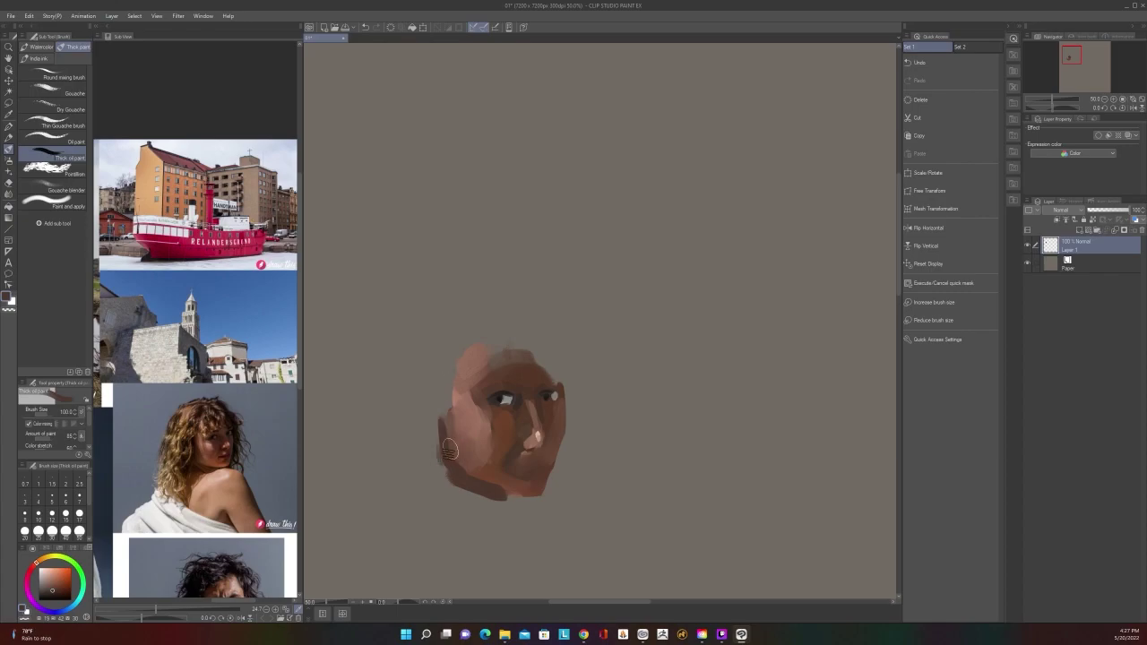
pyautogui.scroll(-1, 445, 367)
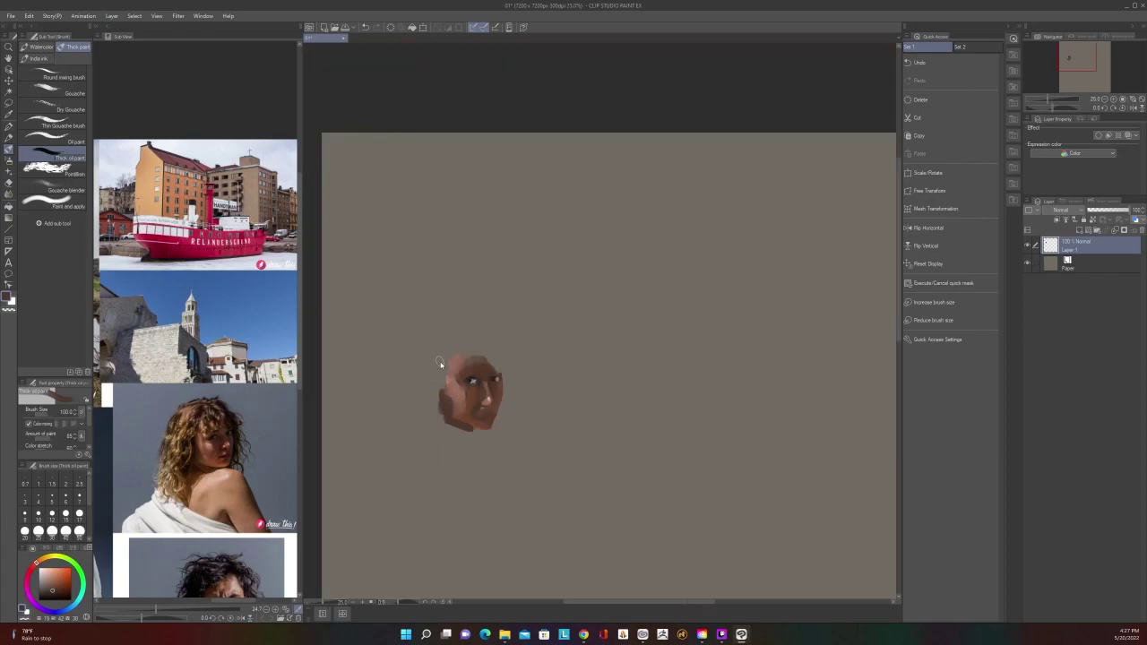
pyautogui.scroll(1, 441, 367)
# Touch up the chin at size 30, and paint a lighter pinkish tone sampled from the face along the chin at size 60
pyautogui.press('[')
pyautogui.press('[')
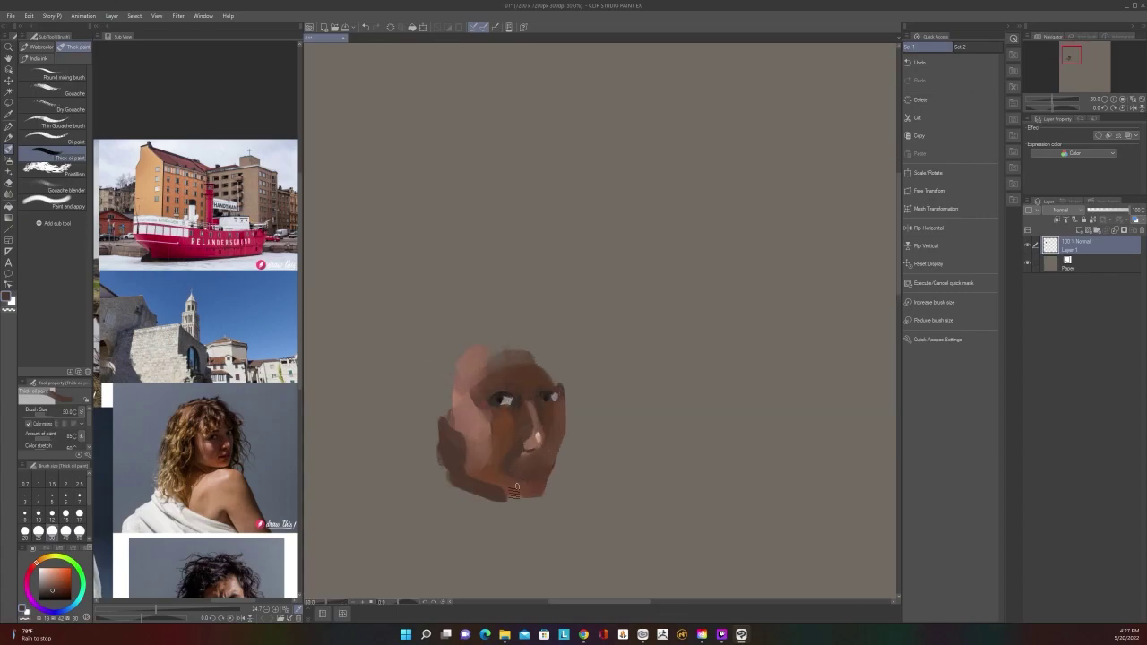
pyautogui.keyDown('alt'); pyautogui.click(487, 456); pyautogui.keyUp('alt')
pyautogui.press(']')
pyautogui.press(']')
pyautogui.press(']')
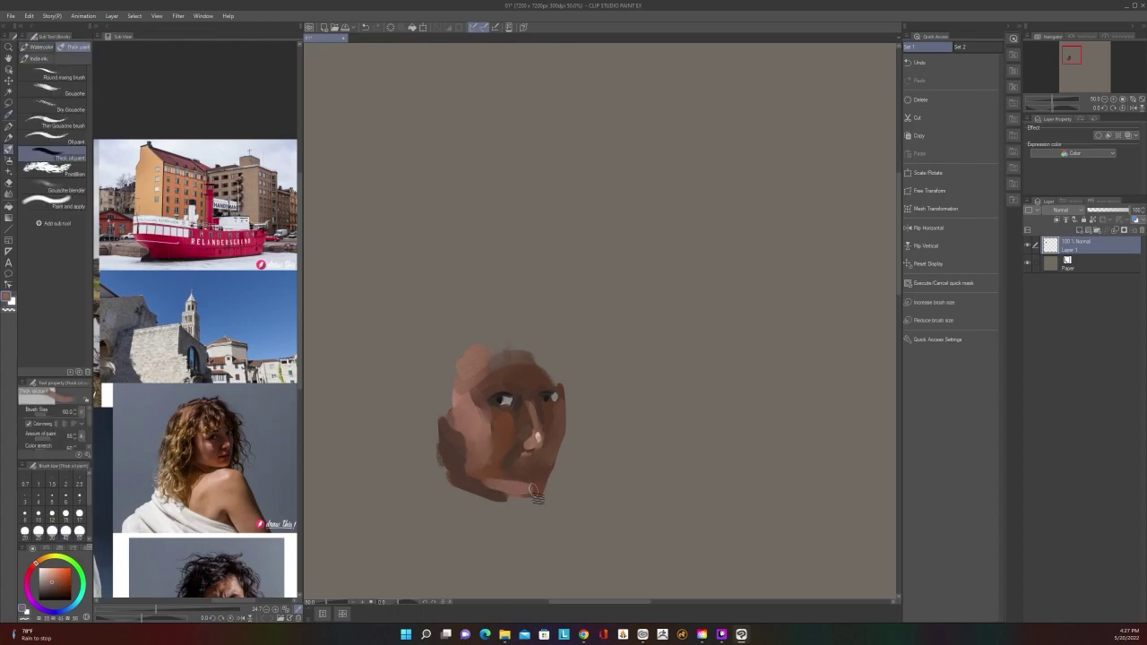
pyautogui.scroll(-2, 548, 464)
pyautogui.scroll(2, 548, 464)
# Paint over the nose highlights with a brown skin tone sampled from the face, using Thick oil paint at size 60
pyautogui.press('[')
pyautogui.press('[')
pyautogui.press('[')
pyautogui.press(']')
pyautogui.press(']')
pyautogui.press(']')
pyautogui.scroll(-5, 534, 472)
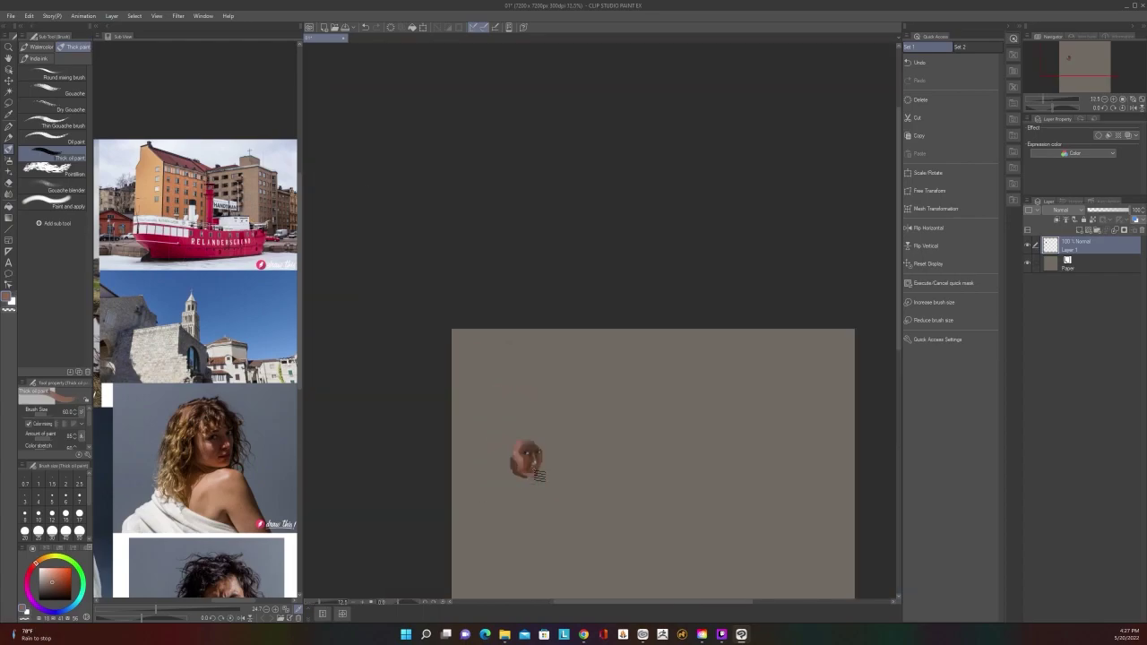
pyautogui.scroll(5, 534, 472)
pyautogui.scroll(3, 533, 472)
pyautogui.press('alt')
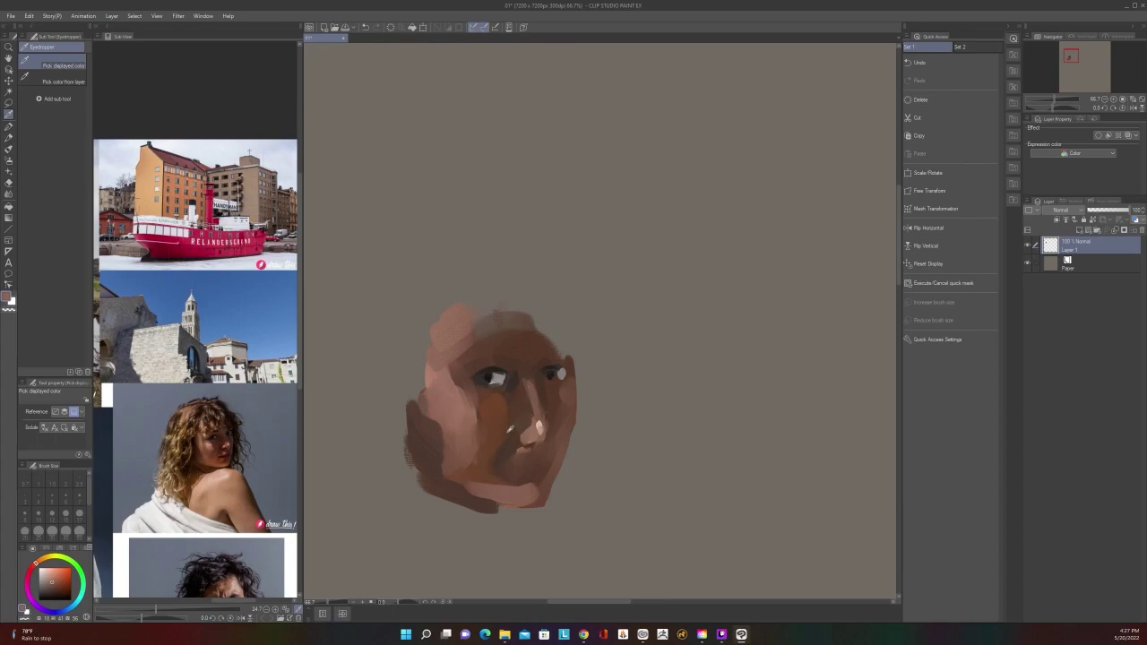
pyautogui.moveTo(546, 432)
pyautogui.mouseDown()
pyautogui.moveTo(528, 421)
pyautogui.moveTo(538, 437)
pyautogui.moveTo(533, 411)
pyautogui.mouseUp()
pyautogui.press('alt')
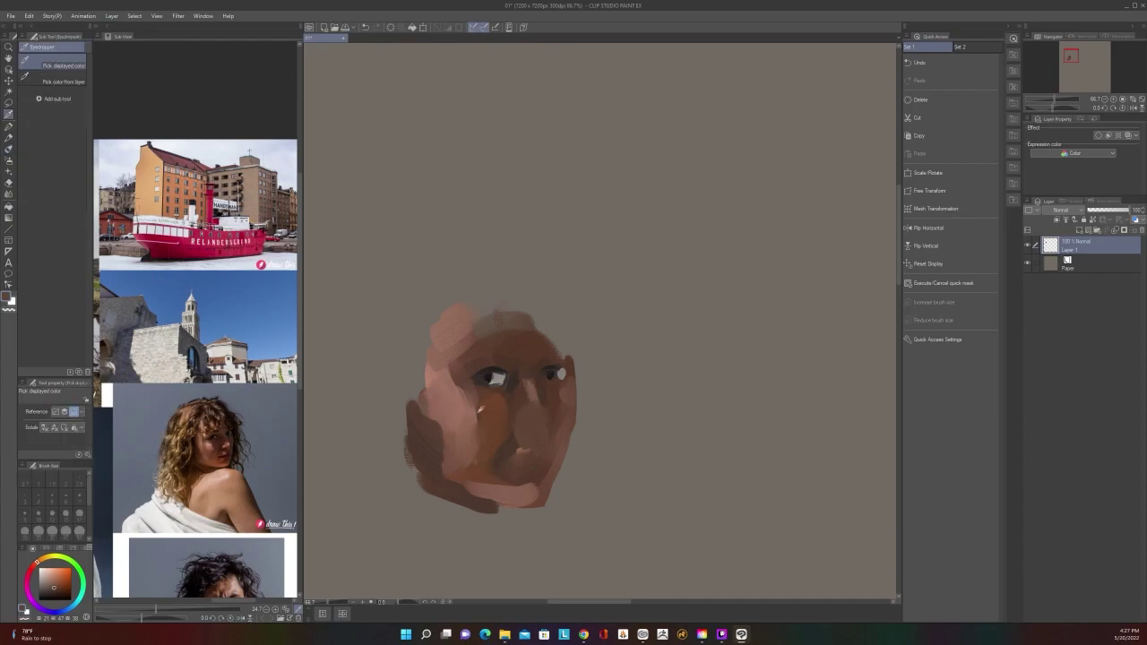
# Repaint the tip and bridge of the nose with a lighter pinkish tone at size 60
pyautogui.click(542, 395)
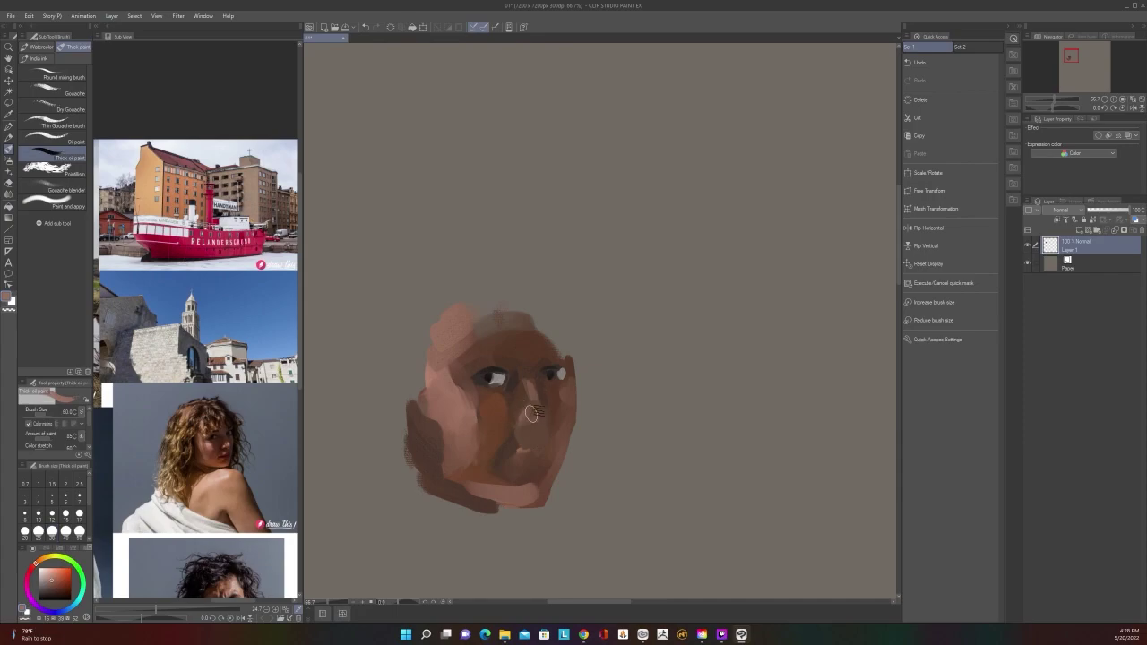
pyautogui.scroll(-4, 535, 418)
pyautogui.scroll(4, 535, 422)
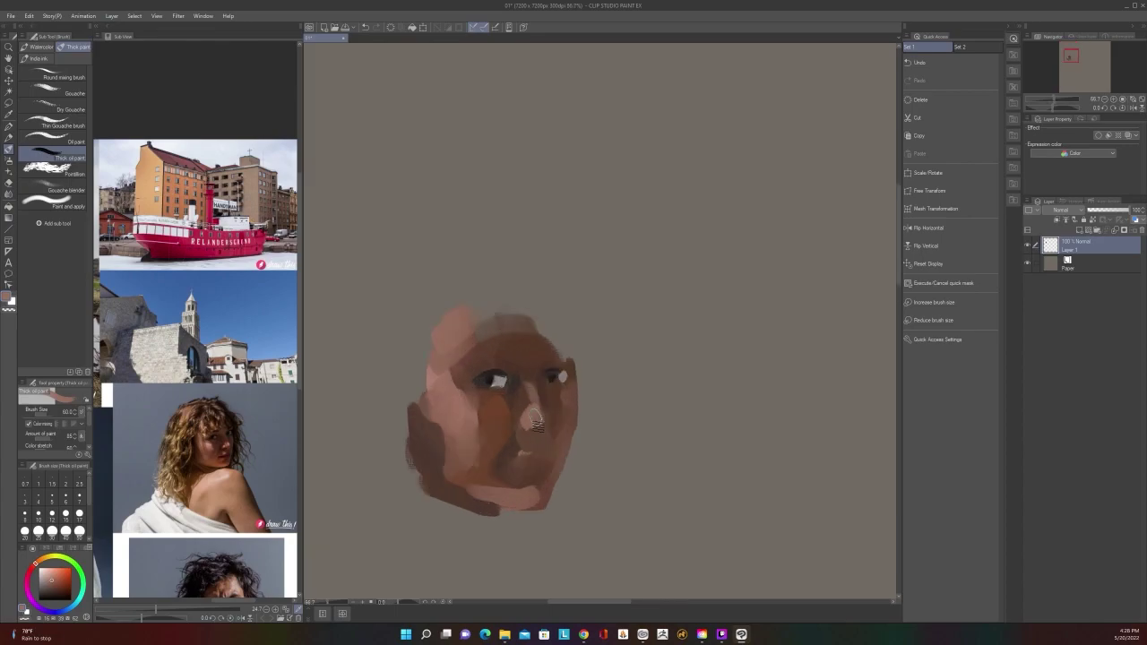
# Paint the nostrils and the underside of the nose with a sampled near-black tone at size 17
pyautogui.press('alt')
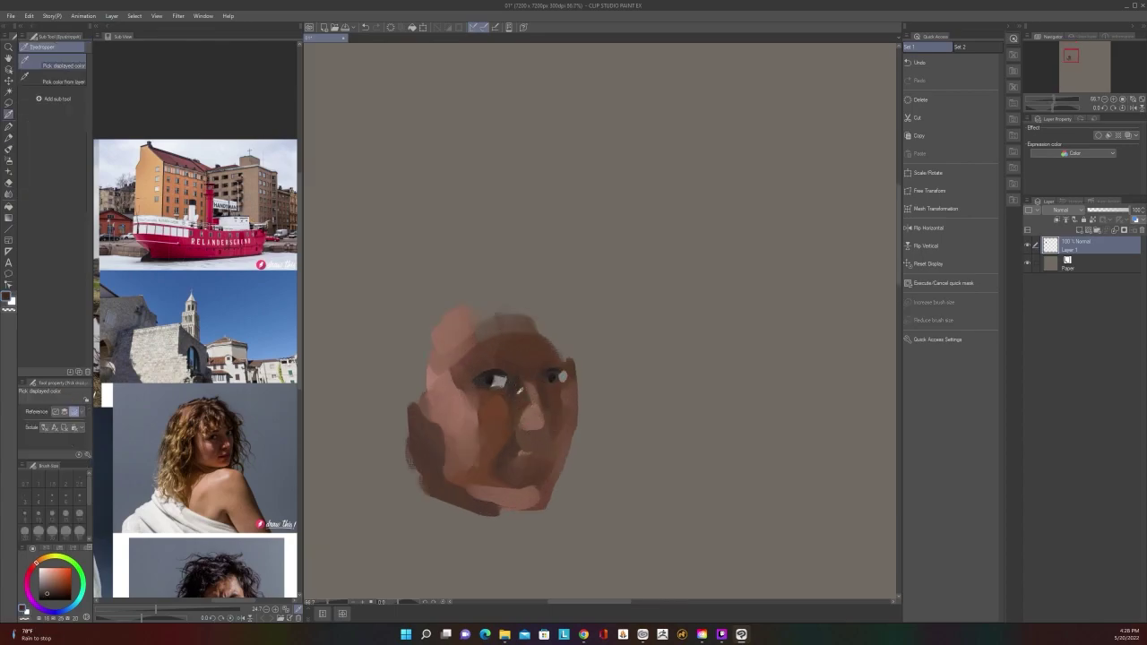
pyautogui.press('[')
pyautogui.press('[')
pyautogui.press('[')
pyautogui.press('[')
pyautogui.press('[')
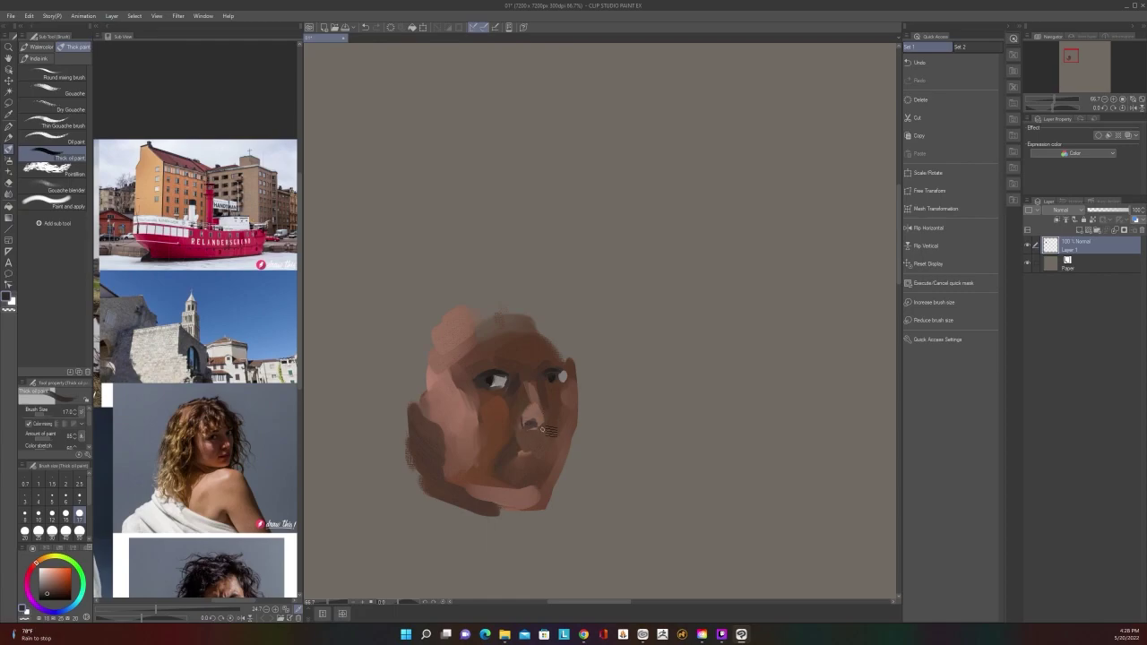
pyautogui.press('h')
pyautogui.press('h')
# Shade the bridge of the nose with a sampled dark brown at size 30
pyautogui.press('i')
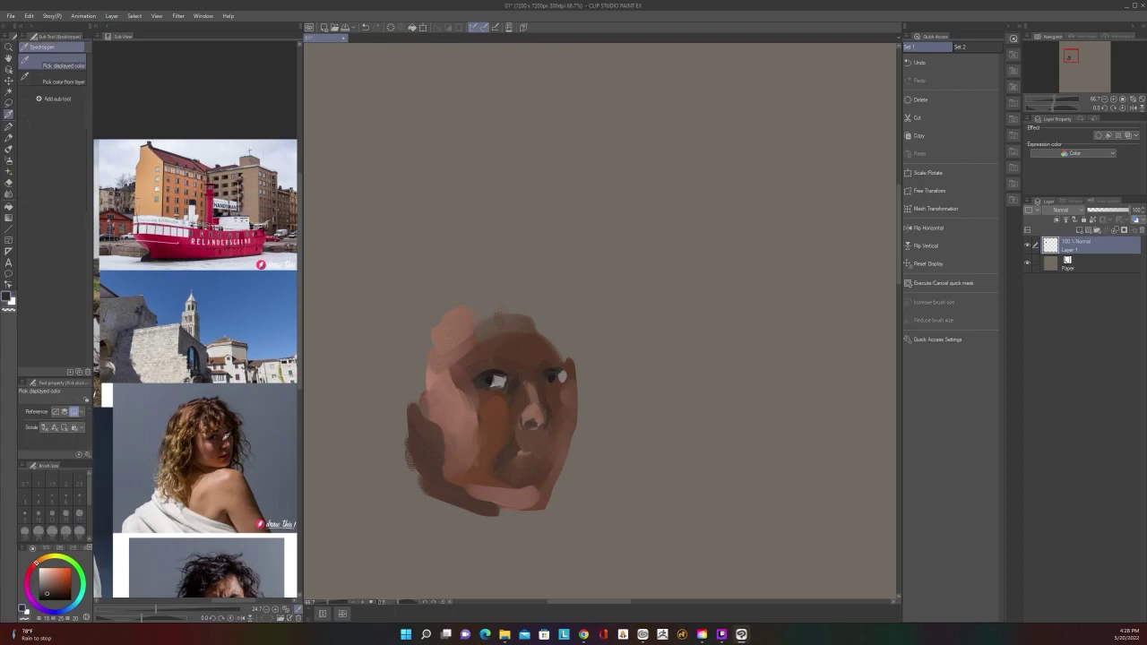
pyautogui.press(']')
pyautogui.press(']')
pyautogui.press(']')
pyautogui.moveTo(527, 408)
pyautogui.mouseDown()
pyautogui.moveTo(537, 401)
pyautogui.moveTo(528, 388)
pyautogui.mouseUp()
pyautogui.scroll(-2, 544, 359)
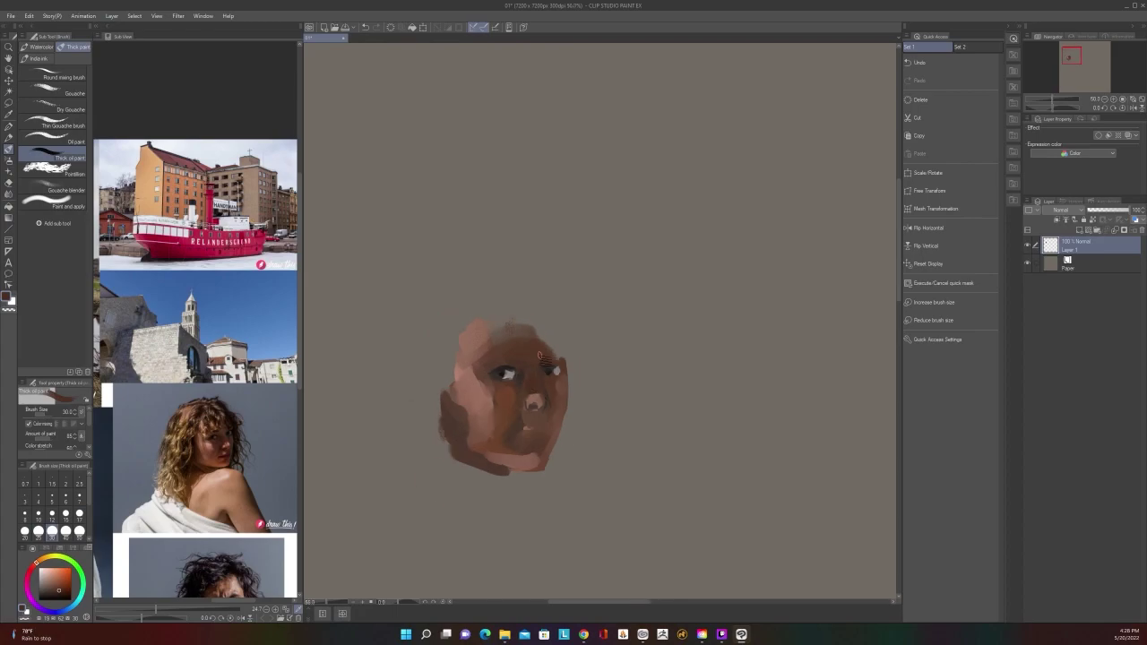
pyautogui.hotkey('ctrl', '+')
# Shift the sampled brown to a more saturated red and paint the lips with Thick oil paint at size 30
pyautogui.press('i')
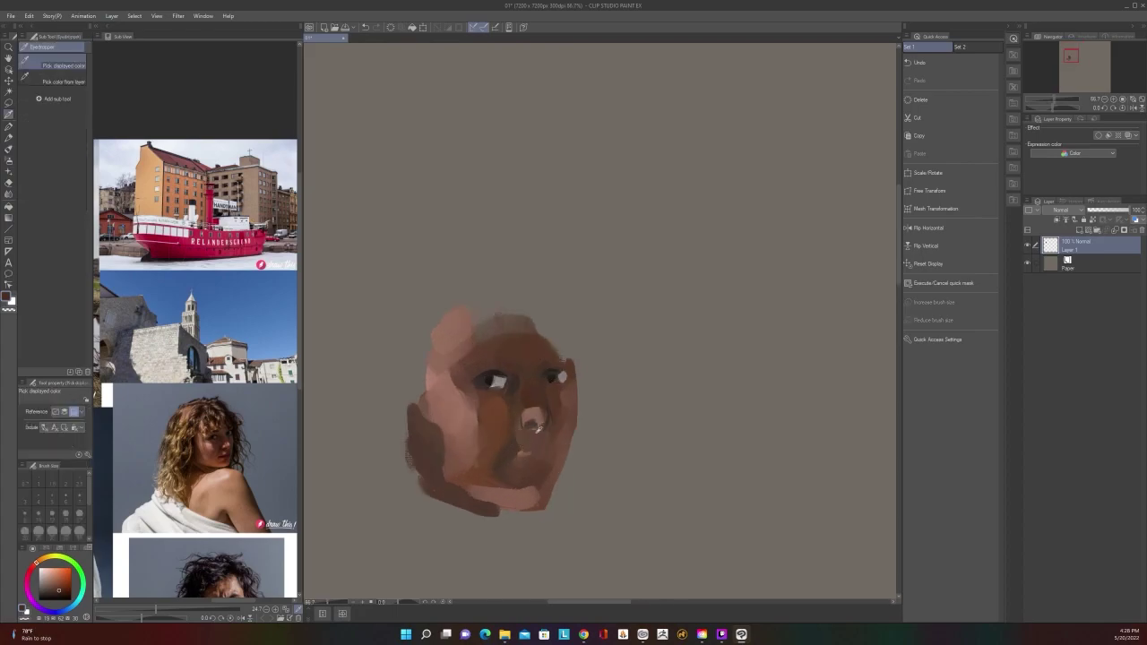
pyautogui.press('b')
pyautogui.rightClick(493, 434)
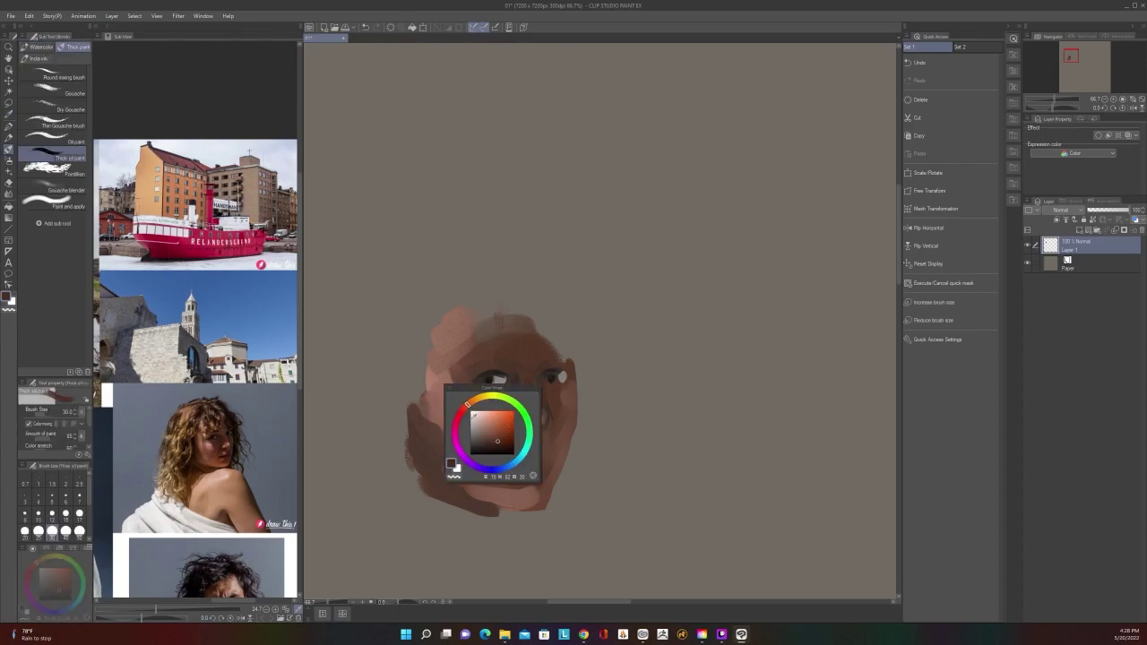
pyautogui.click(464, 408)
pyautogui.click(501, 432)
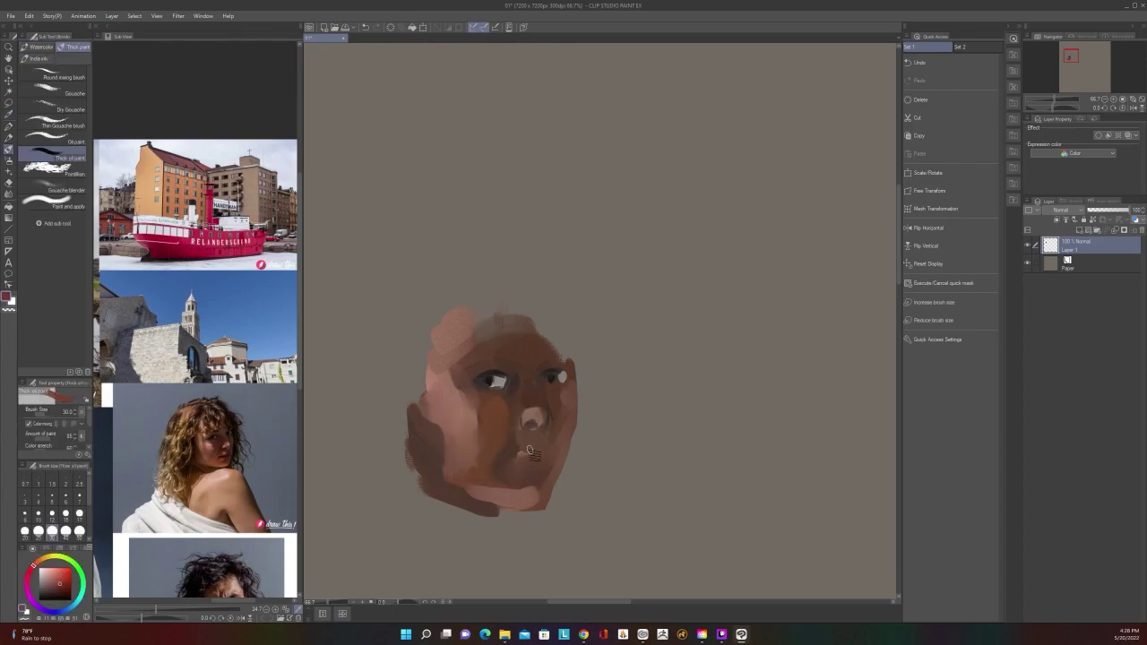
pyautogui.moveTo(532, 447); pyautogui.dragTo(518, 454)
pyautogui.press('[')
pyautogui.press('[')
pyautogui.press('[')
pyautogui.press(']')
pyautogui.press(']')
pyautogui.press(']')
# Refine the lips toward the near mouth corner with a red sampled from them at size 30
pyautogui.keyDown('alt'); pyautogui.click(499, 382); pyautogui.keyUp('alt')
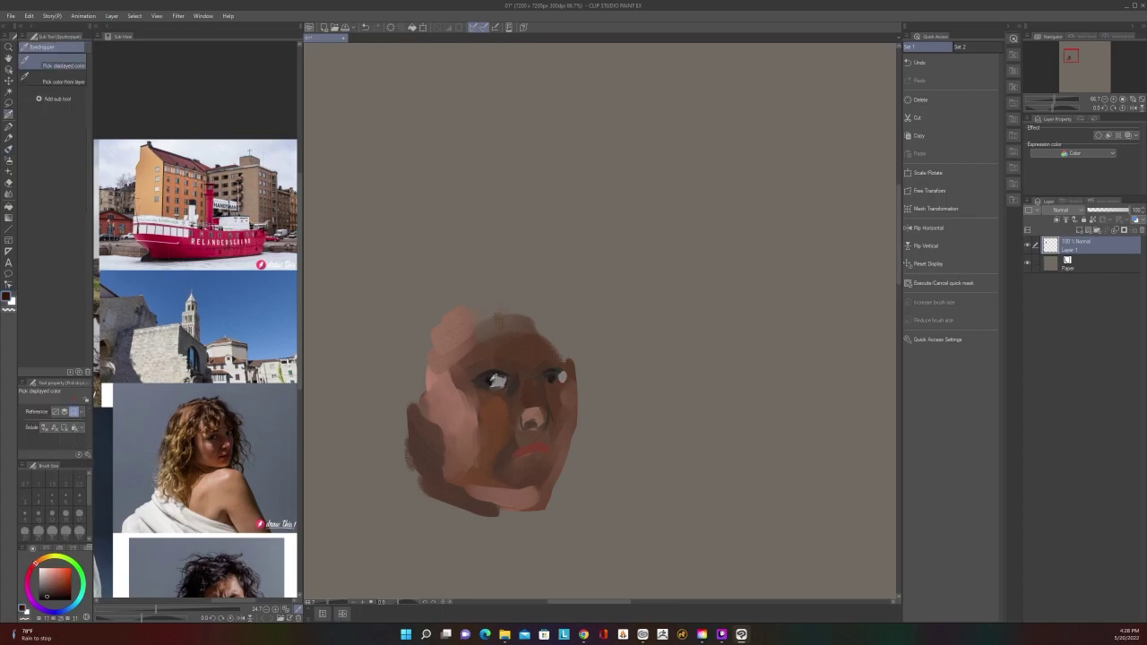
pyautogui.press('alt')
pyautogui.keyDown('alt'); pyautogui.click(518, 419); pyautogui.keyUp('alt')
pyautogui.keyDown('alt'); pyautogui.click(522, 449); pyautogui.keyUp('alt')
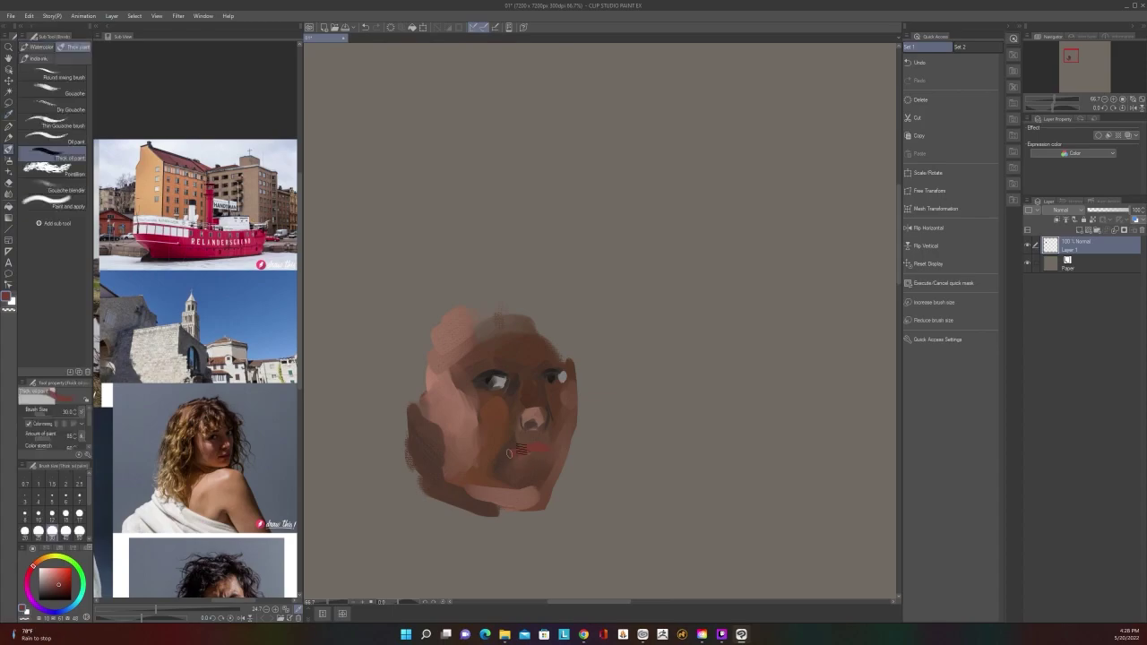
# Paint the dark line between the lips at size 17 with a near-black tone sampled from the near eye
pyautogui.keyDown('alt'); pyautogui.click(493, 379); pyautogui.keyUp('alt')
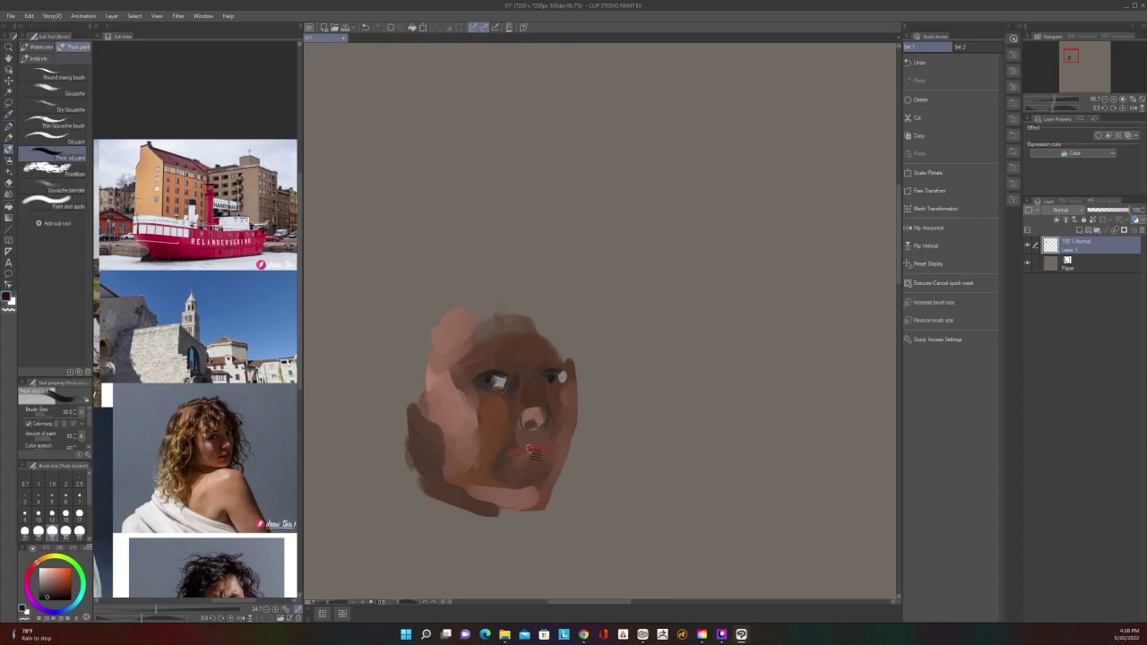
pyautogui.press('[')
pyautogui.press('[')
pyautogui.press('[')
pyautogui.moveTo(518, 457); pyautogui.dragTo(541, 455)
pyautogui.scroll(-2, 548, 438)
pyautogui.scroll(2, 547, 438)
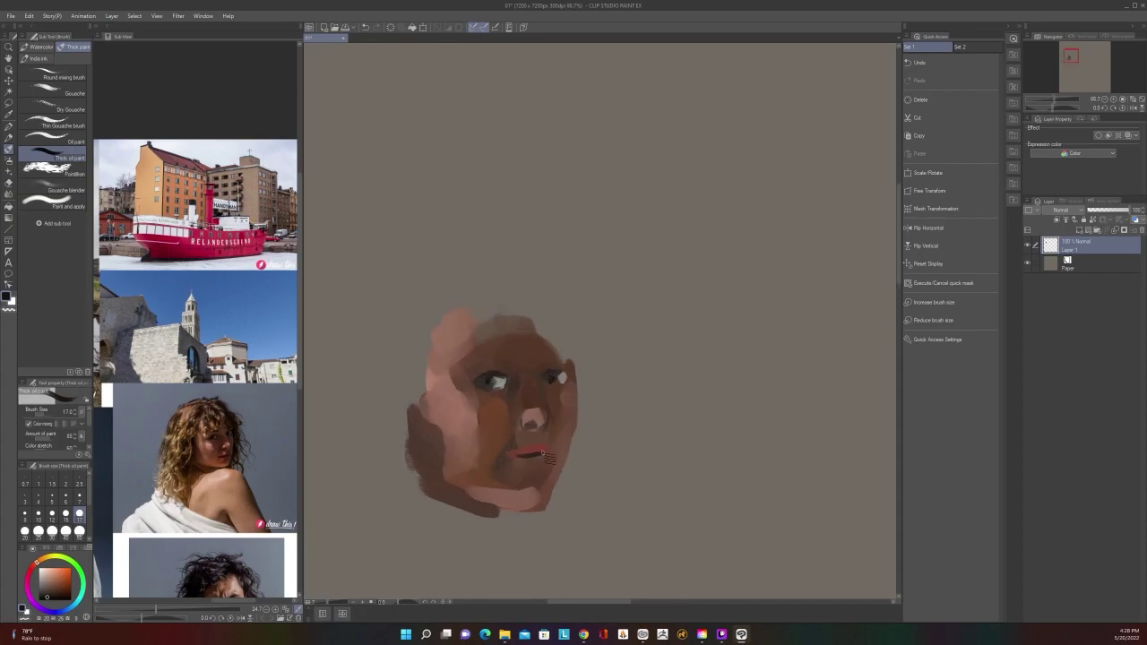
# Rework the lips around the dark mouth line with a red sampled from them at size 30
pyautogui.keyDown('alt'); pyautogui.click(535, 450); pyautogui.keyUp('alt')
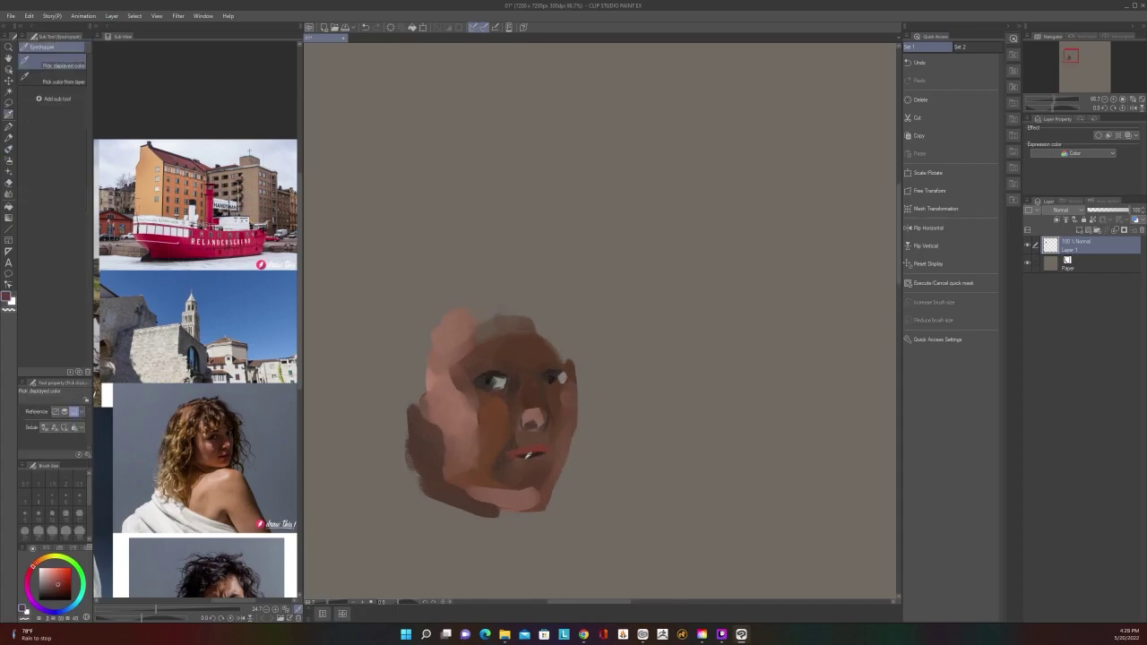
pyautogui.press(']')
pyautogui.press(']')
pyautogui.press(']')
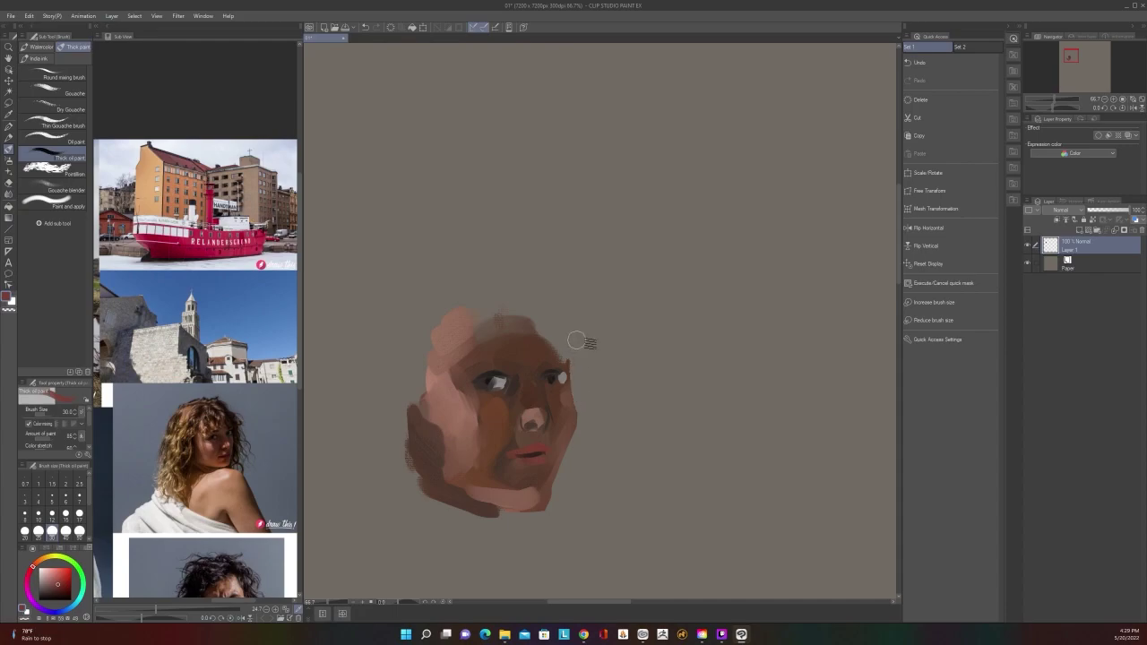
# Trim away the lower chin and jaw to shorten the face
pyautogui.scroll(-1, 594, 443)
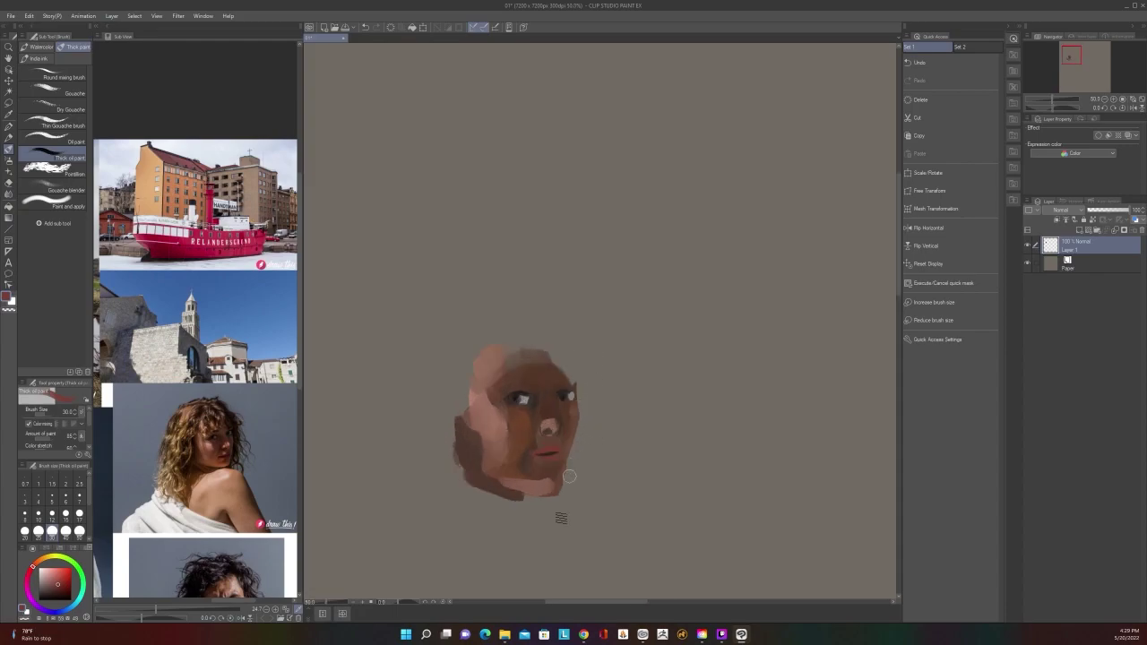
pyautogui.scroll(-2, 553, 500)
pyautogui.scroll(2, 551, 504)
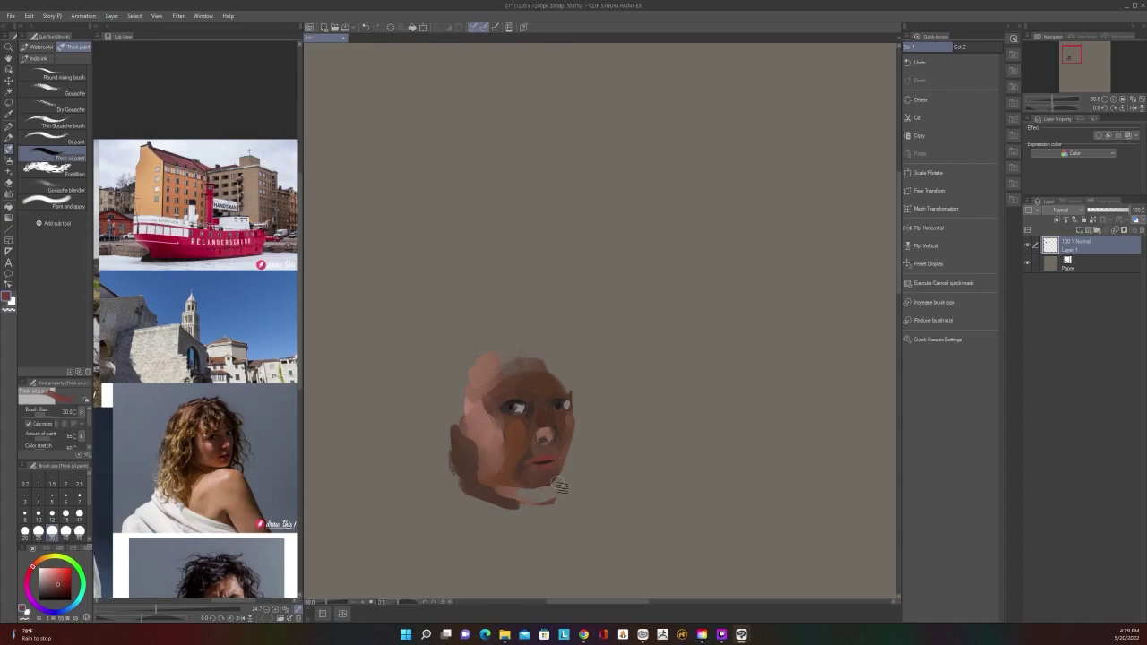
pyautogui.hotkey('ctrl', 'z')
pyautogui.hotkey('ctrl', 'z')
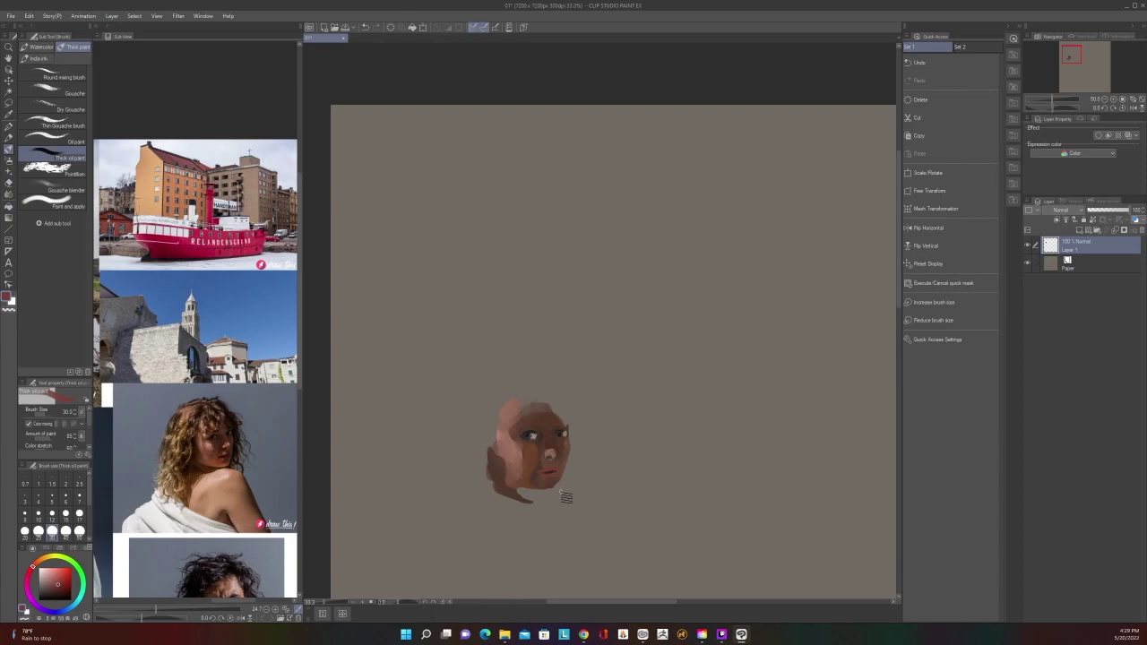
# Rebuild the chin below the lips with a pinkish tone sampled from the lit cheek at size 60
pyautogui.press('i')
pyautogui.click(491, 443)
pyautogui.press('b')
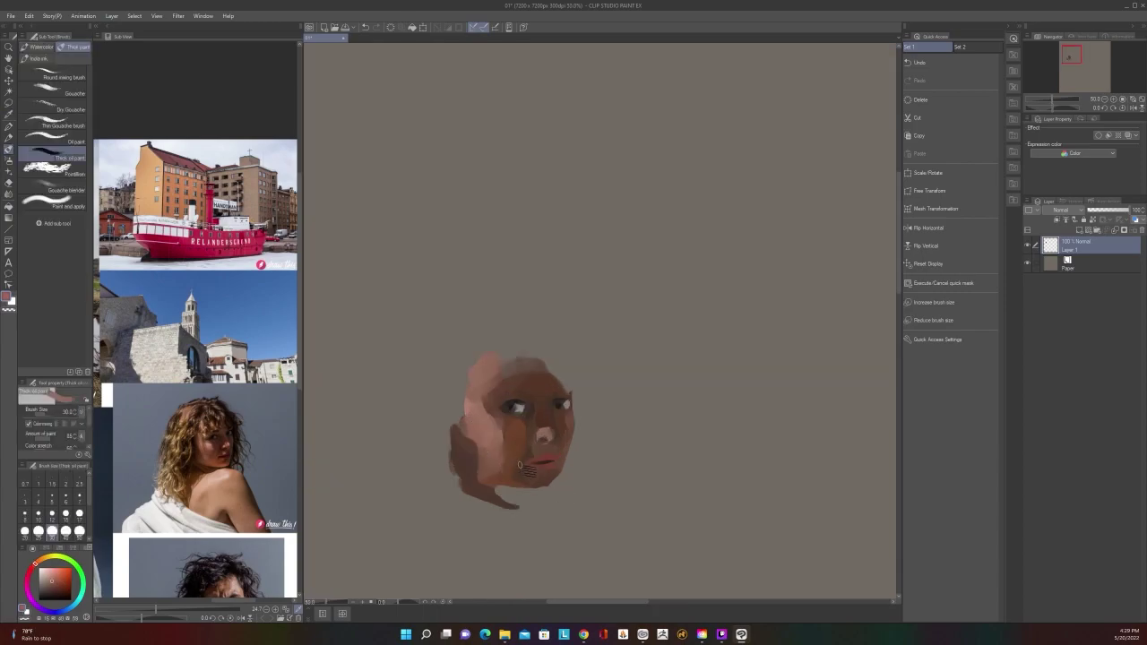
pyautogui.moveTo(532, 470); pyautogui.dragTo(556, 464)
pyautogui.press(']')
pyautogui.press(']')
pyautogui.press(']')
pyautogui.press('[')
pyautogui.press('[')
pyautogui.press('[')
pyautogui.press(']')
pyautogui.press(']')
pyautogui.press(']')
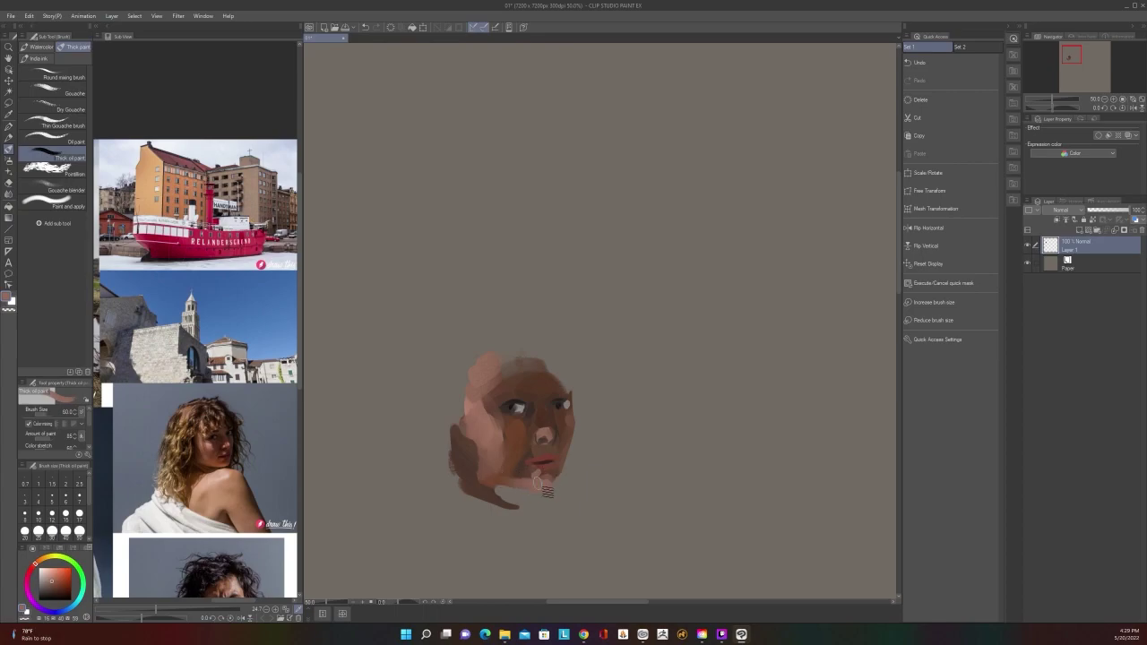
pyautogui.scroll(-2, 556, 466)
pyautogui.scroll(1, 555, 464)
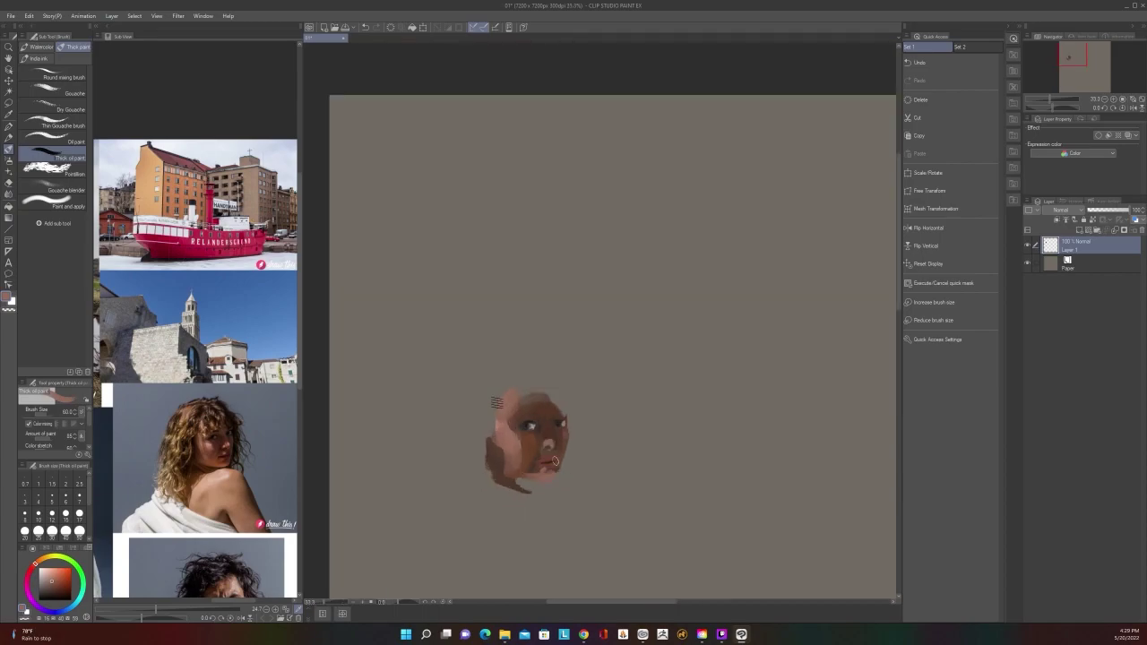
# Paint the shadowed cheek and the far side of the forehead with a sampled brown at size 100
pyautogui.press('i')
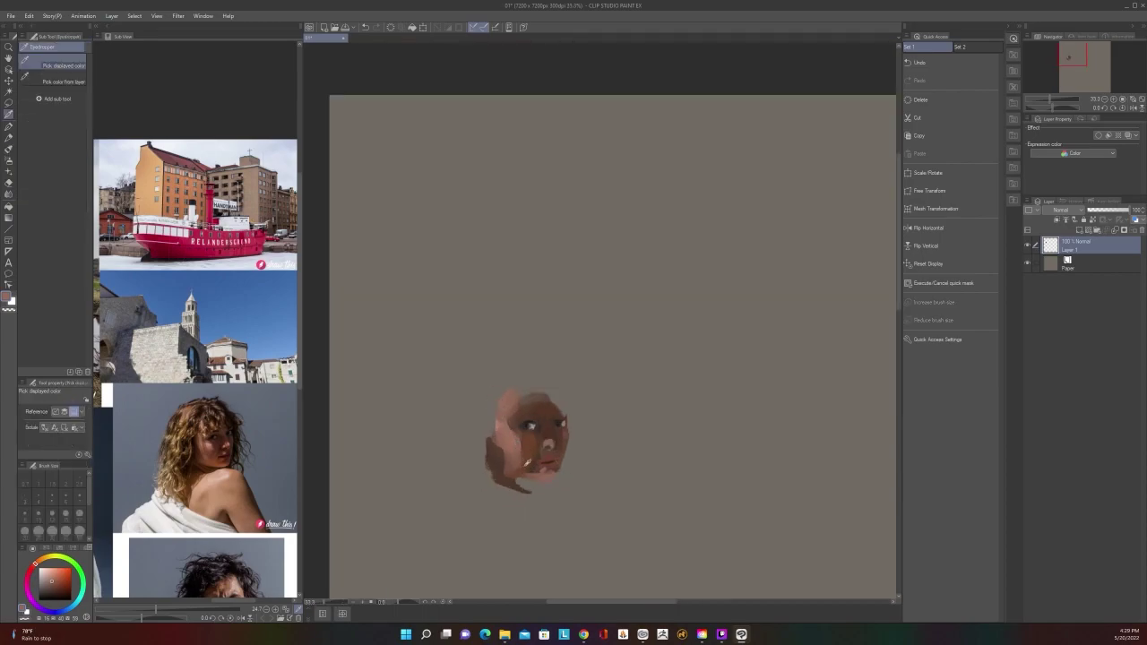
pyautogui.click(527, 462)
pyautogui.press('b')
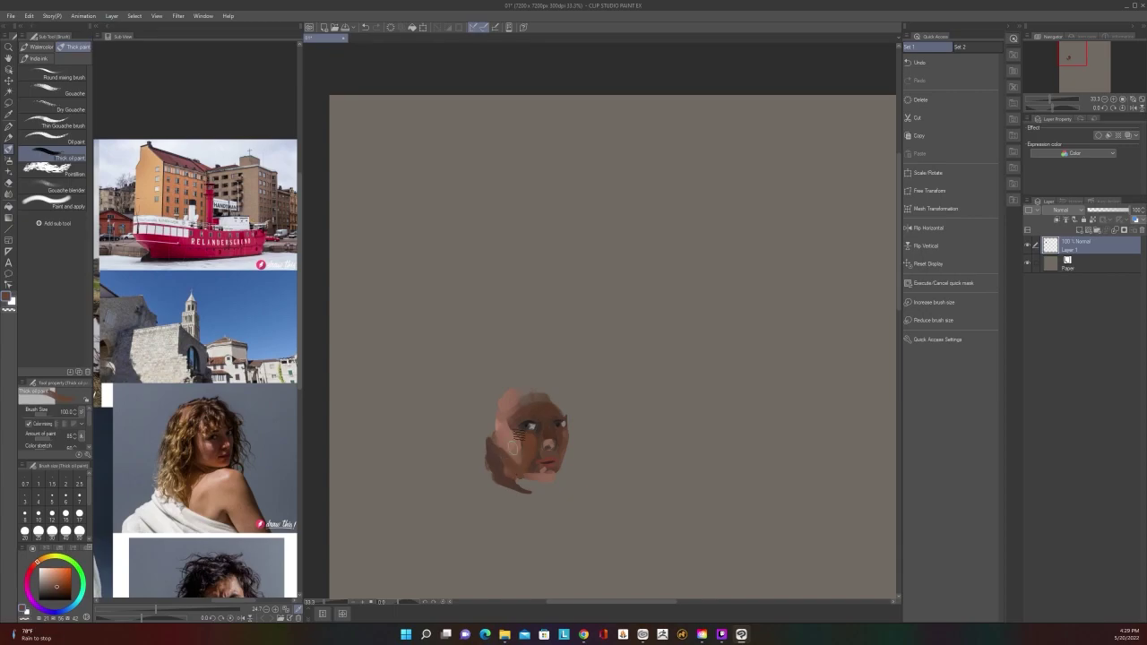
pyautogui.scroll(-3, 517, 434)
pyautogui.scroll(4, 516, 434)
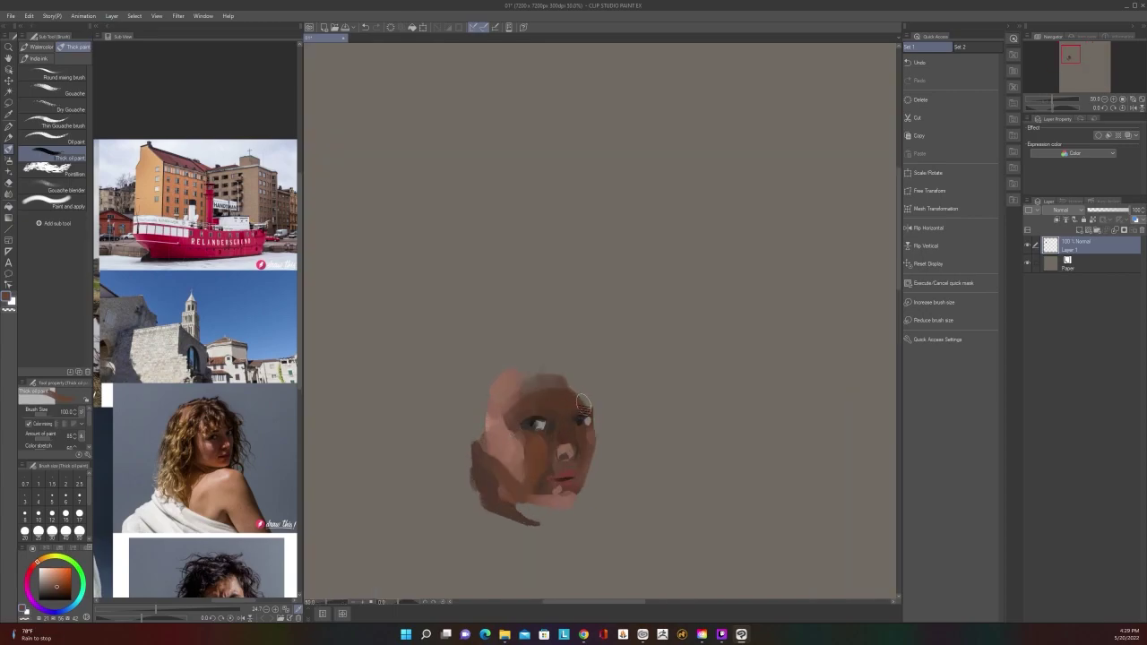
# Paint both eyebrows with a dark tone sampled from the near eye, using a smaller brush after undoing the first stroke
pyautogui.press('[')
pyautogui.press('[')
pyautogui.press('[')
pyautogui.press('i')
pyautogui.keyDown('alt'); pyautogui.click(538, 423); pyautogui.keyUp('alt')
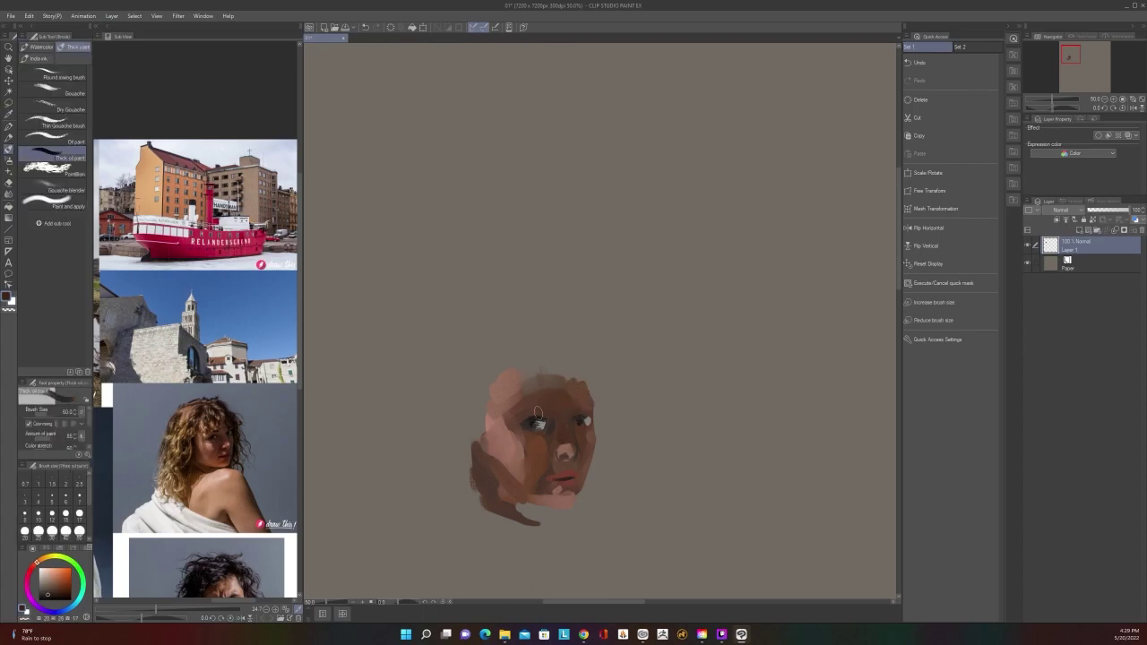
pyautogui.press('[')
pyautogui.press('[')
pyautogui.press('[')
pyautogui.hotkey('ctrl', 'z')
pyautogui.press('[')
pyautogui.press('[')
pyautogui.press('[')
pyautogui.moveTo(546, 411)
pyautogui.mouseDown()
pyautogui.moveTo(528, 413)
pyautogui.moveTo(588, 406)
pyautogui.mouseUp()
# Touch up the far edge of the chin with a pinkish tone sampled from it at size 30
pyautogui.press(']')
pyautogui.press(']')
pyautogui.press(']')
pyautogui.scroll(-2, 588, 390)
pyautogui.scroll(2, 588, 390)
pyautogui.press('alt')
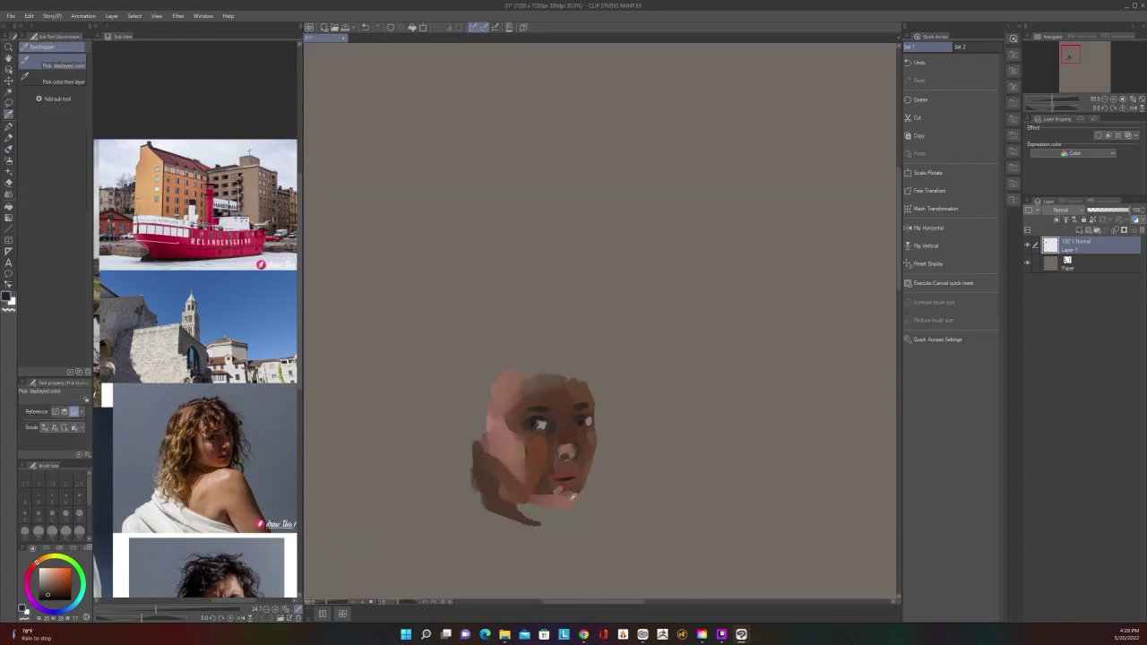
pyautogui.moveTo(573, 490); pyautogui.dragTo(581, 499)
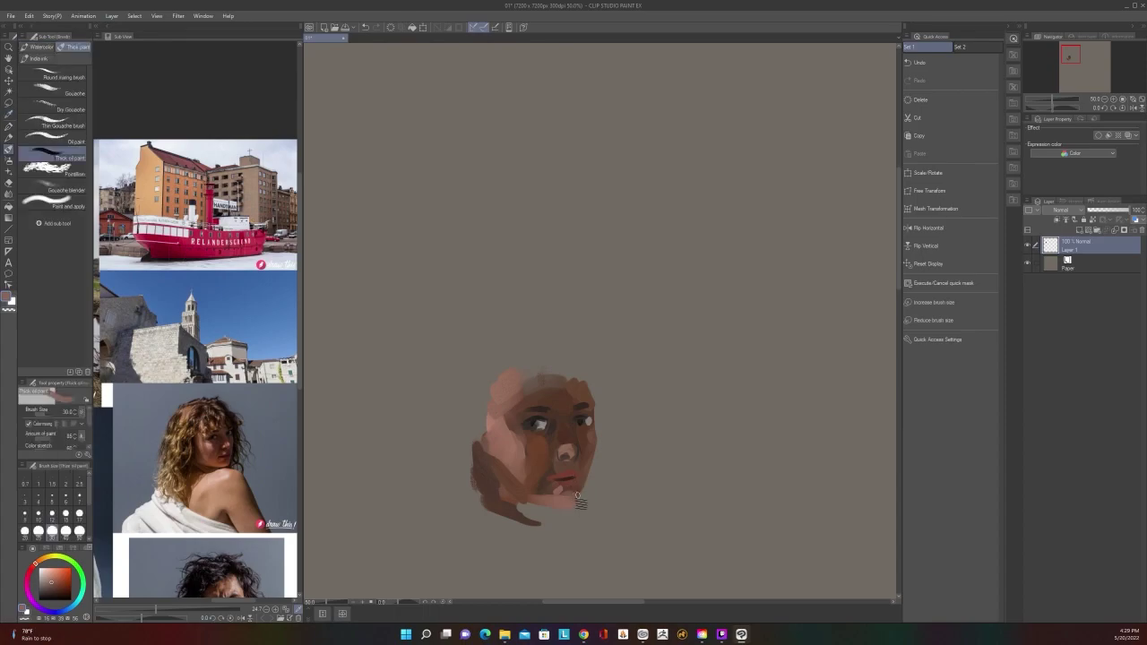
# Lighten the far cheek beside the mouth and fill out the chin with a sampled pinkish brown at size 60
pyautogui.press('alt')
pyautogui.press('b')
pyautogui.moveTo(583, 469); pyautogui.dragTo(589, 454)
pyautogui.press(']')
pyautogui.press(']')
pyautogui.press(']')
pyautogui.scroll(-1, 573, 538)
pyautogui.scroll(2, 575, 538)
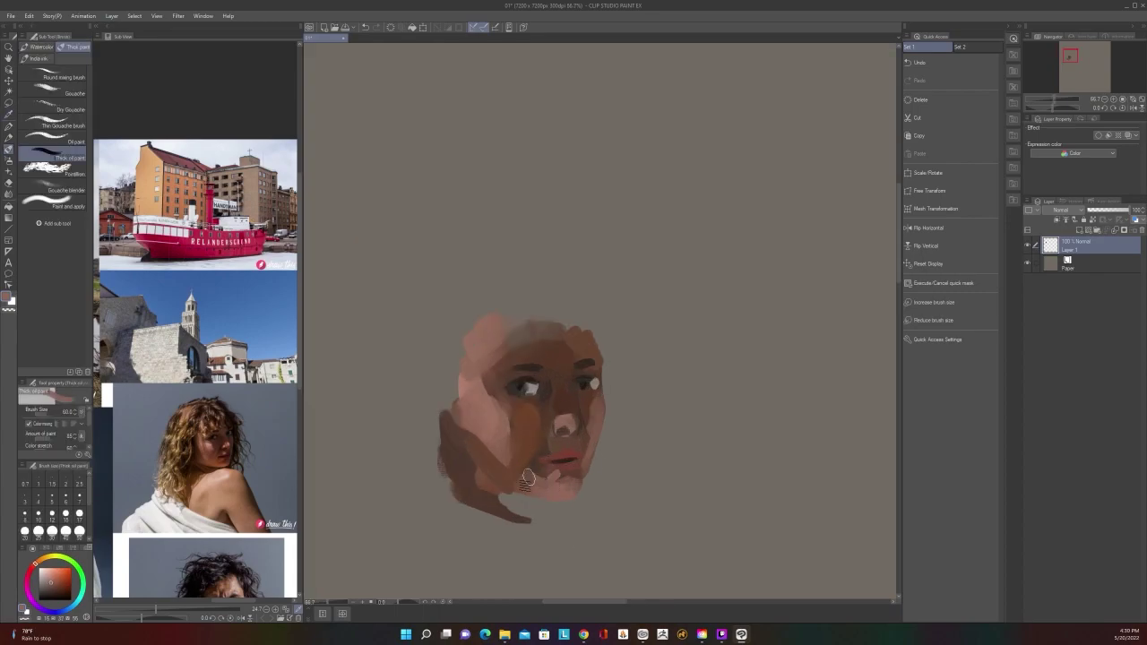
# Shade around the mouth and along the far jaw edge with a muted brown sampled below the lips at size 30
pyautogui.scroll(-1, 563, 490)
pyautogui.scroll(1, 563, 489)
pyautogui.press('i')
pyautogui.click(560, 480)
pyautogui.press('b')
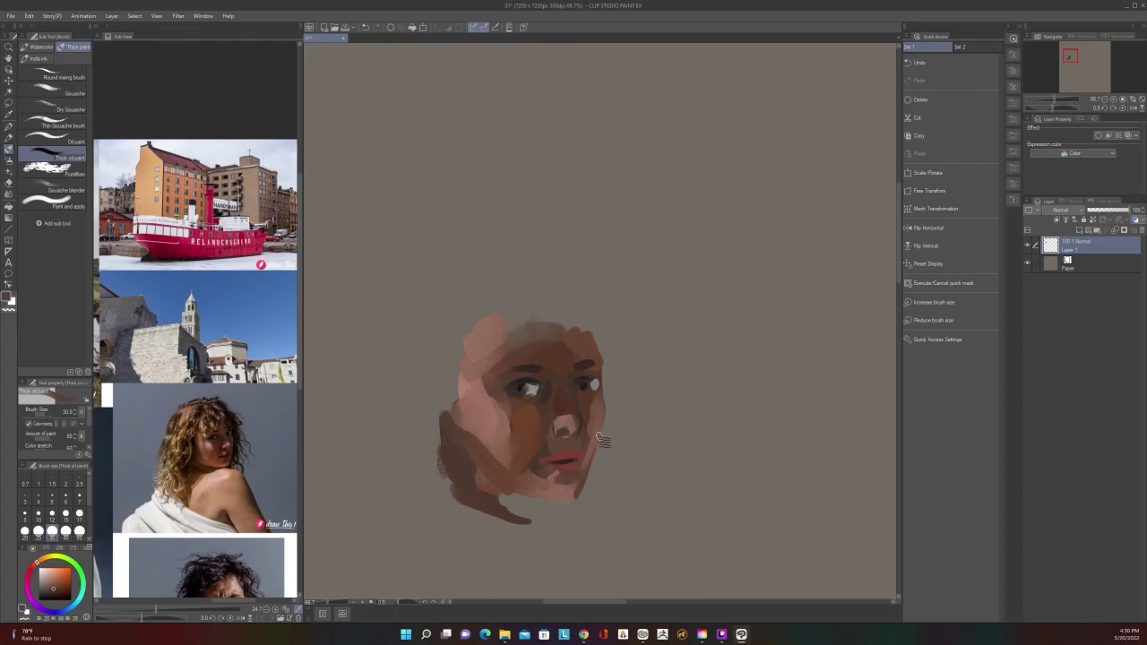
# Define the far eye with a dark tone sampled from it at size 17
pyautogui.press('[')
pyautogui.press('[')
pyautogui.press('[')
pyautogui.keyDown('alt'); pyautogui.click(584, 383); pyautogui.keyUp('alt')
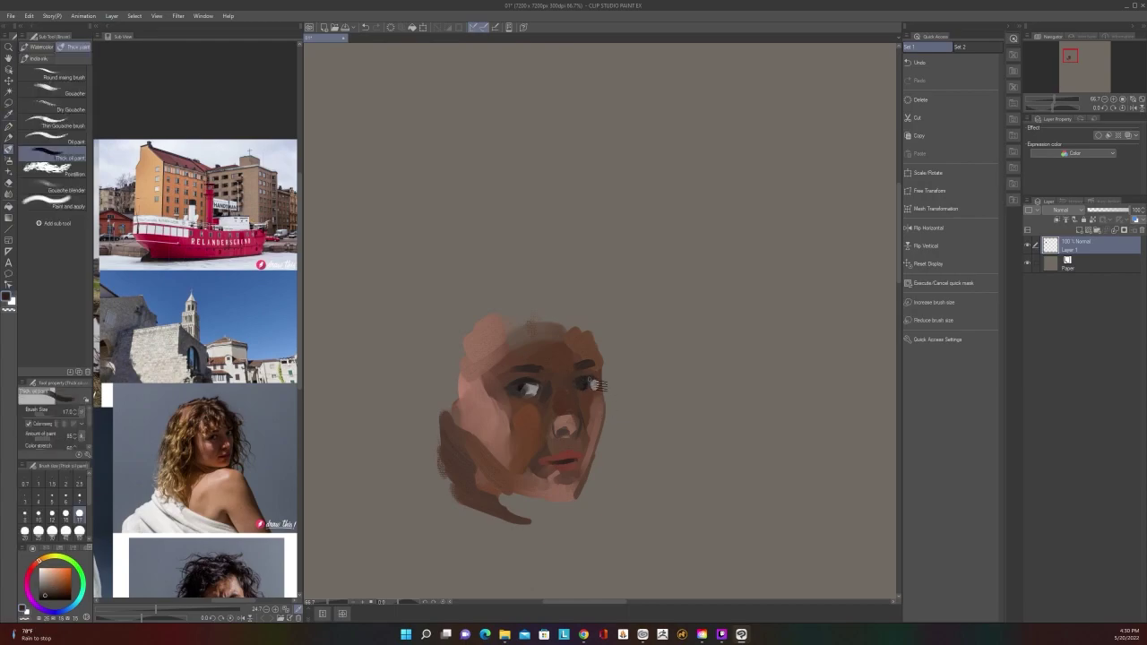
pyautogui.scroll(-2, 593, 372)
pyautogui.scroll(2, 585, 394)
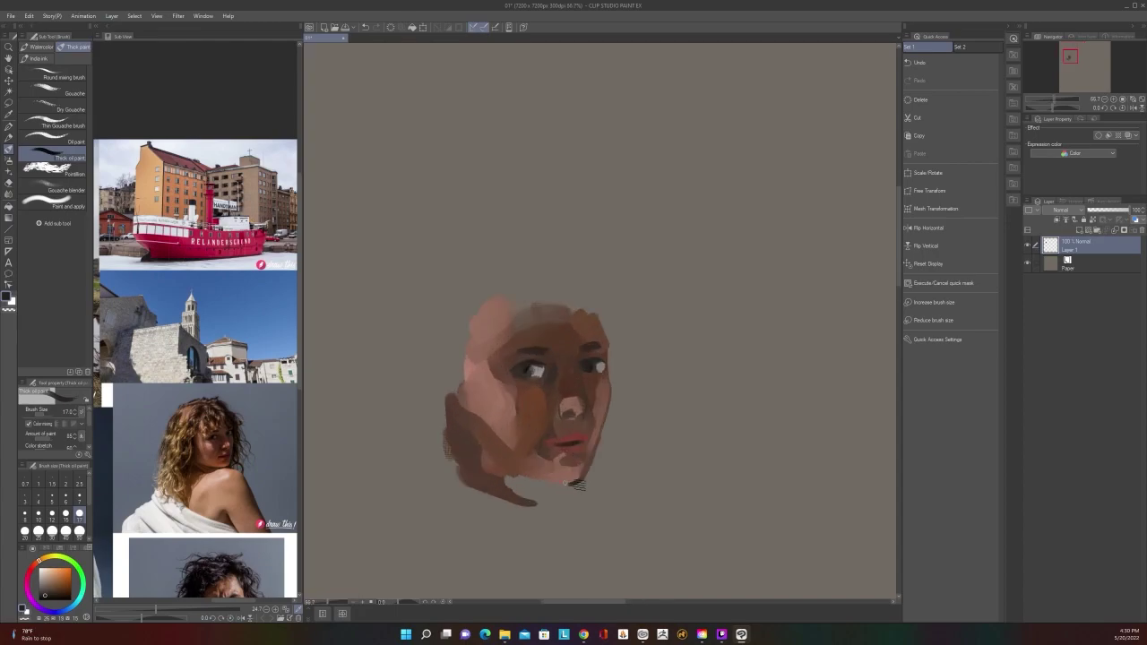
pyautogui.hotkey('ctrl', 'z')
pyautogui.scroll(-2, 541, 537)
pyautogui.scroll(2, 538, 541)
# Extend the brown shadow along the jaw and into the lower cheek with a sampled jaw tone, enlarging the brush to size 100
pyautogui.keyDown('alt'); pyautogui.click(486, 471); pyautogui.keyUp('alt')
pyautogui.moveTo(502, 470); pyautogui.dragTo(538, 478)
pyautogui.press(']')
pyautogui.press(']')
pyautogui.press(']')
pyautogui.press(']')
pyautogui.press(']')
pyautogui.press(']')
pyautogui.press(']')
pyautogui.press(']')
pyautogui.press(']')
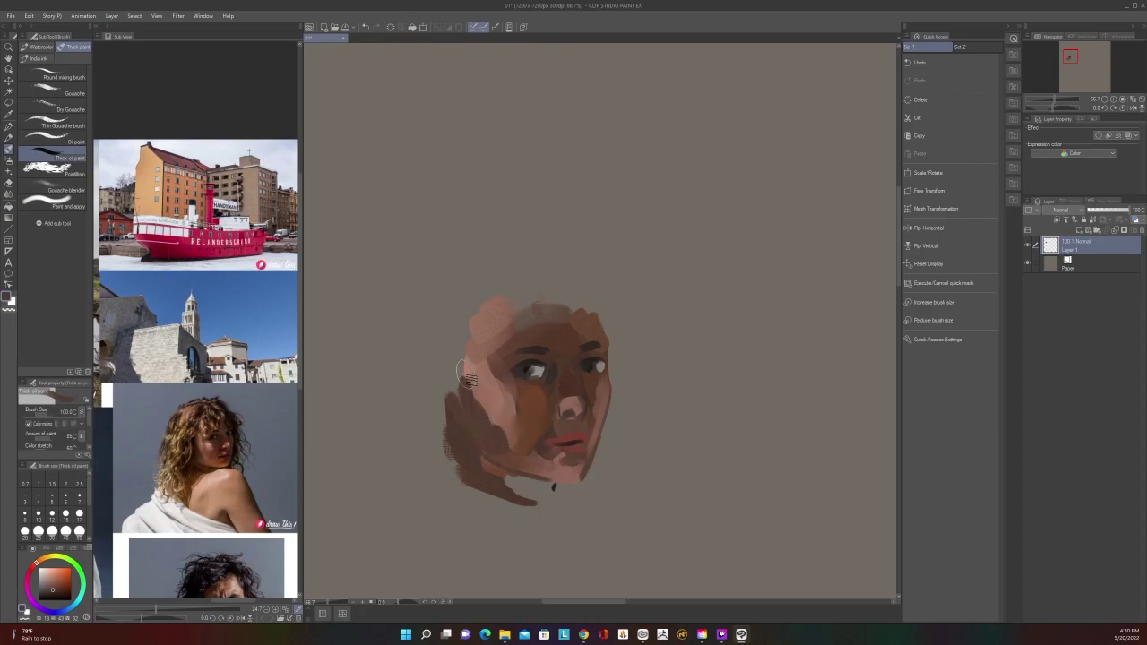
# Block in dark brown hair along the hairline above the forehead with a newly chosen dark tone and a smaller brush
pyautogui.scroll(-2, 471, 381)
pyautogui.scroll(1, 527, 338)
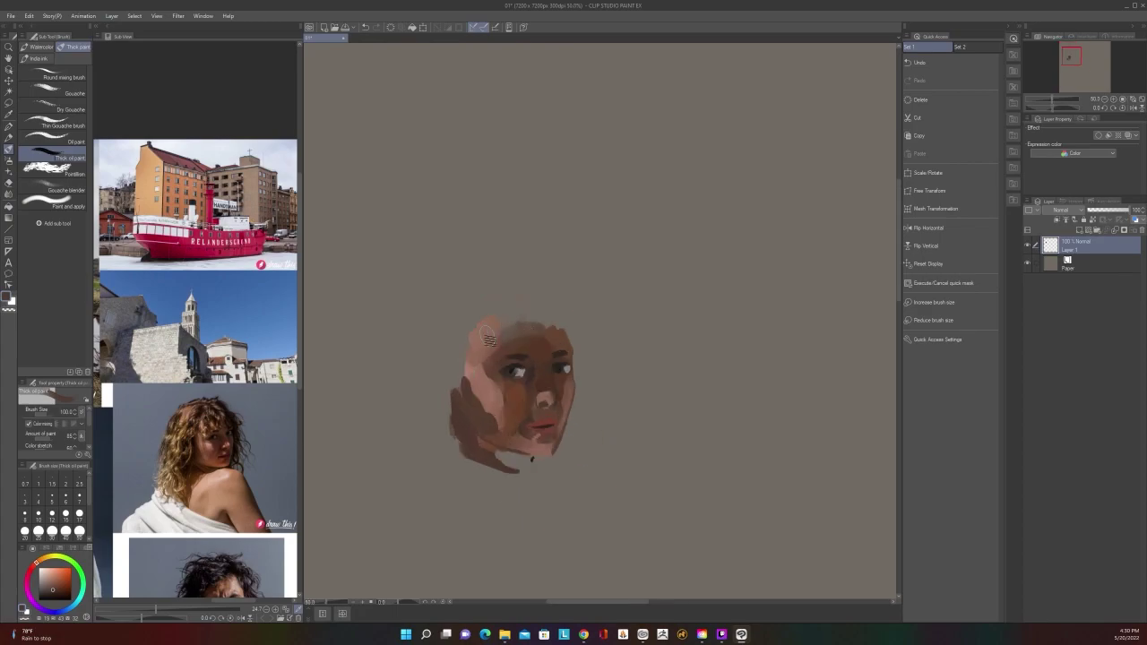
pyautogui.rightClick(503, 327)
pyautogui.click(503, 326)
pyautogui.rightClick(503, 326)
pyautogui.press('[')
pyautogui.press('[')
pyautogui.press('[')
pyautogui.moveTo(507, 315)
pyautogui.mouseDown()
pyautogui.moveTo(505, 337)
pyautogui.moveTo(506, 315)
pyautogui.moveTo(559, 315)
pyautogui.moveTo(553, 304)
pyautogui.moveTo(562, 339)
pyautogui.mouseUp()
# Extend the forehead's skin up into the hairline with a pinkish tone sampled from the temple at size 100
pyautogui.press(']')
pyautogui.press(']')
pyautogui.press(']')
pyautogui.press('c')
pyautogui.click(489, 332)
pyautogui.press('c')
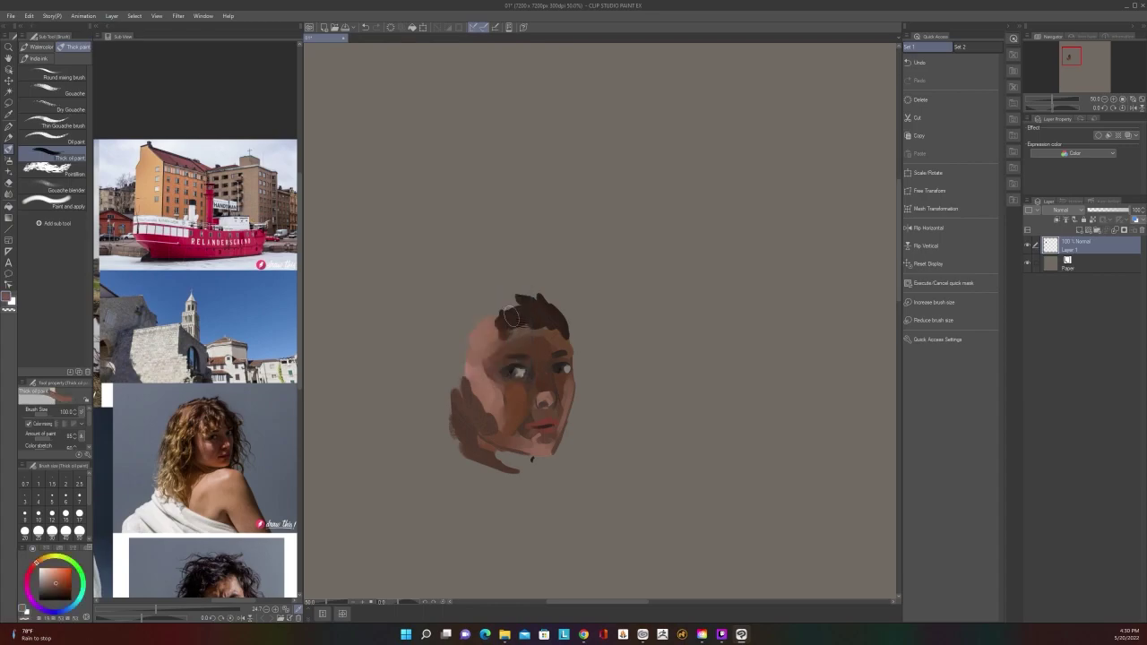
pyautogui.moveTo(515, 307); pyautogui.dragTo(525, 324)
# Paint dark curls over the crown and forehead with a sampled hair tone at size 60
pyautogui.keyDown('alt'); pyautogui.click(507, 313); pyautogui.keyUp('alt')
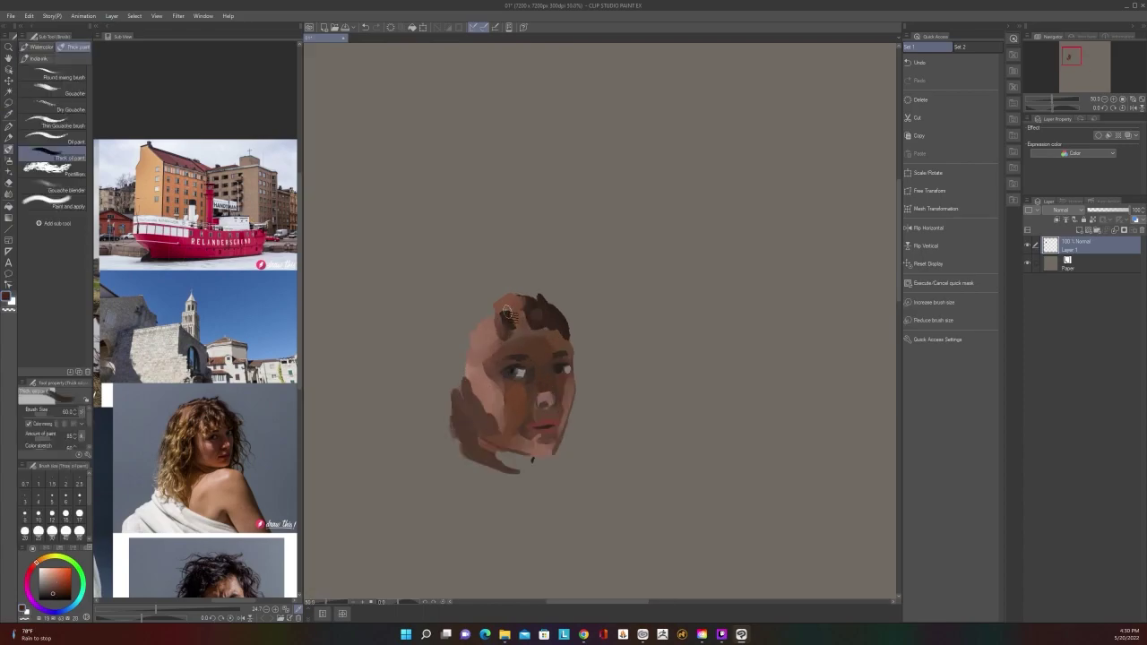
pyautogui.moveTo(496, 314)
pyautogui.mouseDown()
pyautogui.moveTo(489, 283)
pyautogui.moveTo(503, 313)
pyautogui.moveTo(503, 283)
pyautogui.moveTo(575, 319)
pyautogui.mouseUp()
pyautogui.scroll(-1, 490, 283)
pyautogui.scroll(1, 488, 285)
pyautogui.press('[')
pyautogui.press('[')
pyautogui.press('[')
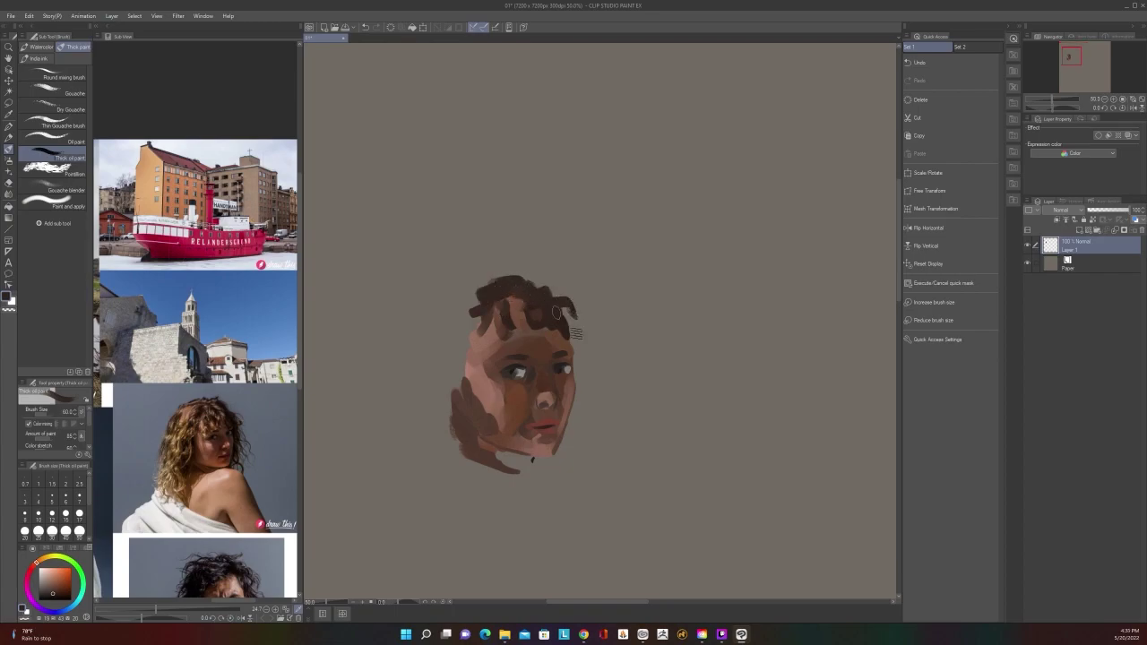
pyautogui.scroll(-2, 546, 297)
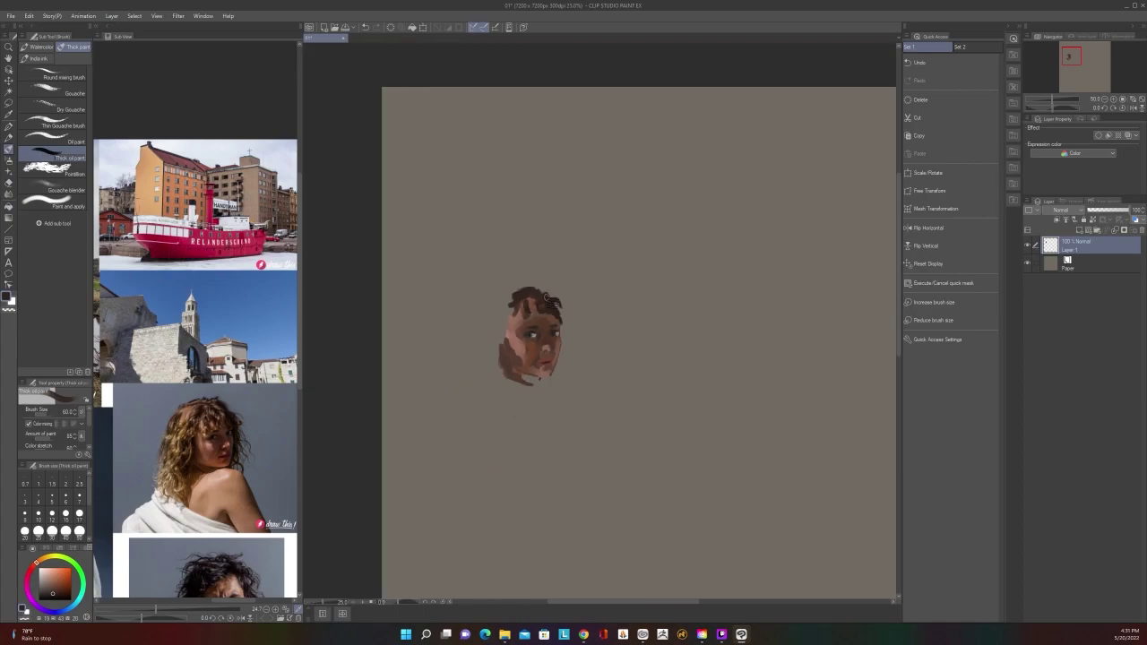
pyautogui.scroll(2, 545, 298)
# Fill in the underside of the jaw toward the chin with a brown sampled from the jaw at size 60
pyautogui.keyDown('alt'); pyautogui.click(492, 446); pyautogui.keyUp('alt')
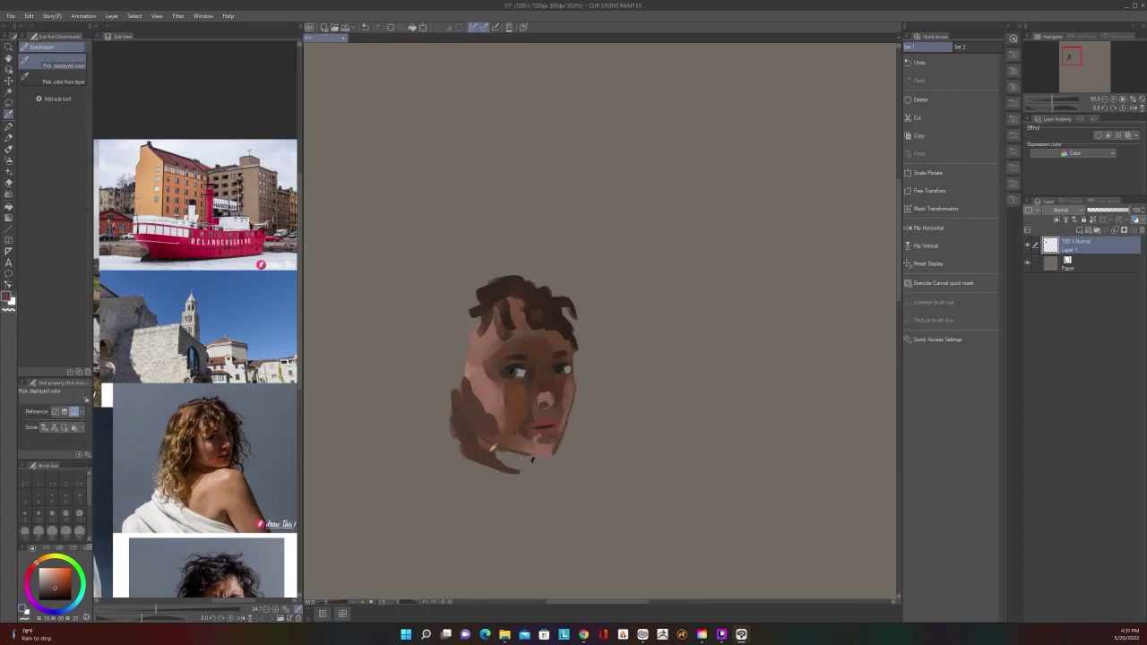
pyautogui.press(']')
pyautogui.press(']')
pyautogui.press(']')
pyautogui.moveTo(529, 468); pyautogui.dragTo(501, 457)
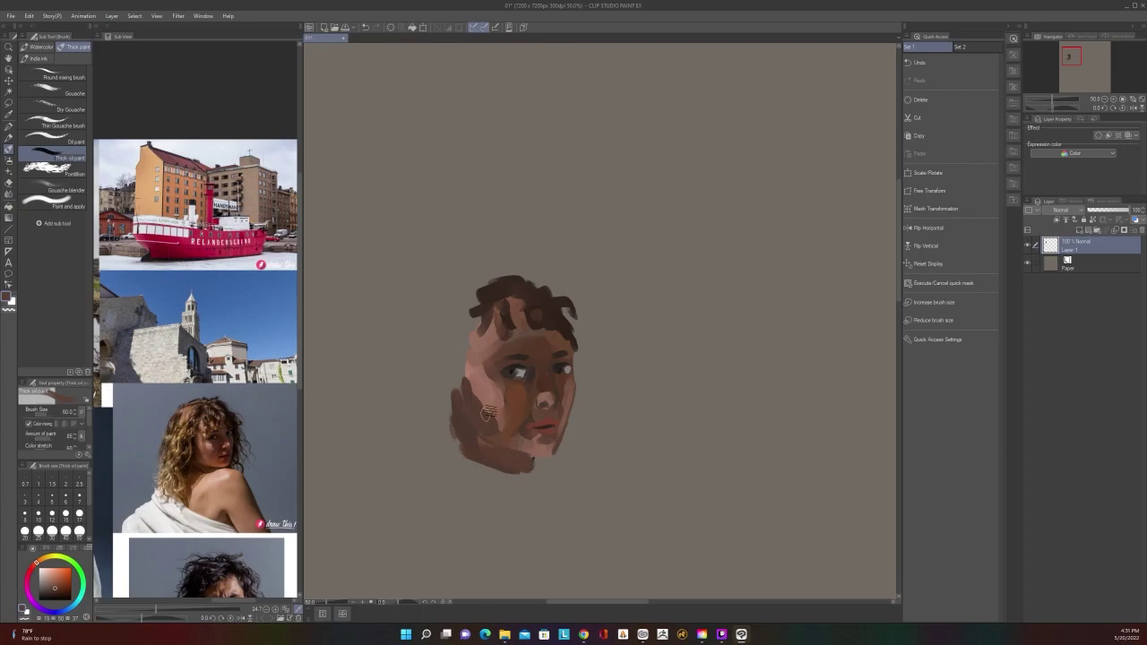
# Widen the near cheek toward the ear with skin tones sampled from the side of the face
pyautogui.press('alt')
pyautogui.keyDown('alt'); pyautogui.click(473, 395); pyautogui.keyUp('alt')
pyautogui.press('c')
pyautogui.click(468, 367)
pyautogui.moveTo(461, 414)
pyautogui.mouseDown()
pyautogui.moveTo(464, 323)
pyautogui.moveTo(481, 321)
pyautogui.moveTo(455, 319)
pyautogui.moveTo(448, 362)
pyautogui.moveTo(476, 324)
pyautogui.moveTo(448, 367)
pyautogui.moveTo(448, 399)
pyautogui.mouseUp()
# Paint dark hair locks down the near side of the head with a tone sampled from the hair
pyautogui.press(']')
pyautogui.press(']')
pyautogui.press(']')
pyautogui.scroll(-1, 476, 297)
pyautogui.scroll(1, 477, 296)
pyautogui.keyDown('alt'); pyautogui.click(472, 314); pyautogui.keyUp('alt')
pyautogui.scroll(2, 563, 447)
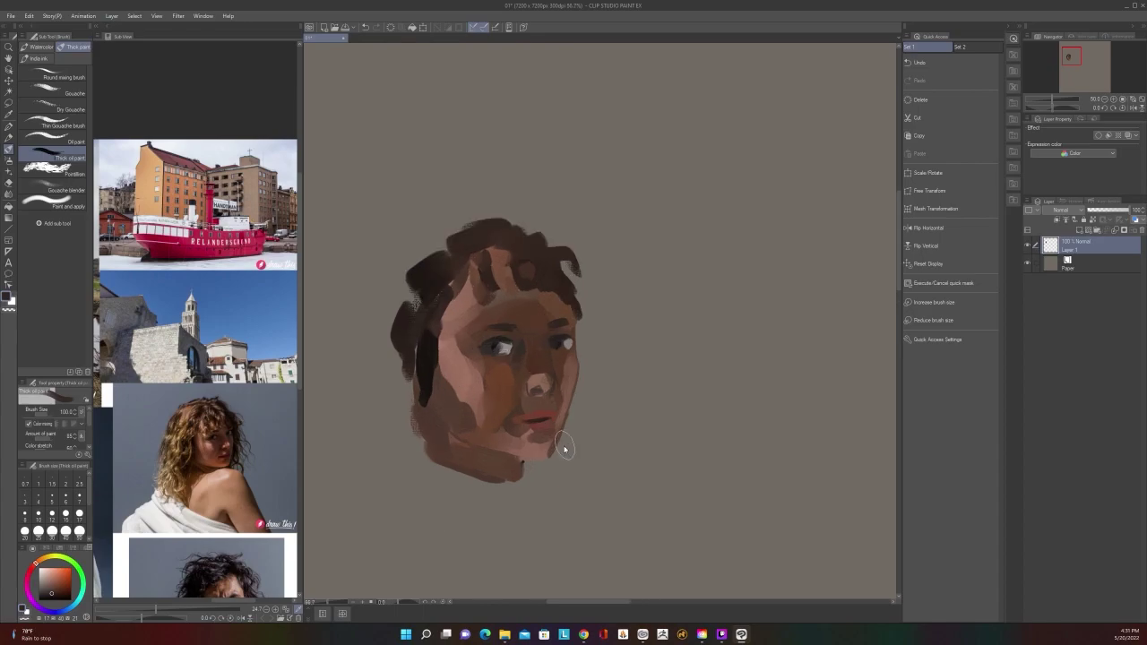
# Refine the shading around the mouth corner and upper chin with a sampled brown at size 30
pyautogui.scroll(-1, 567, 440)
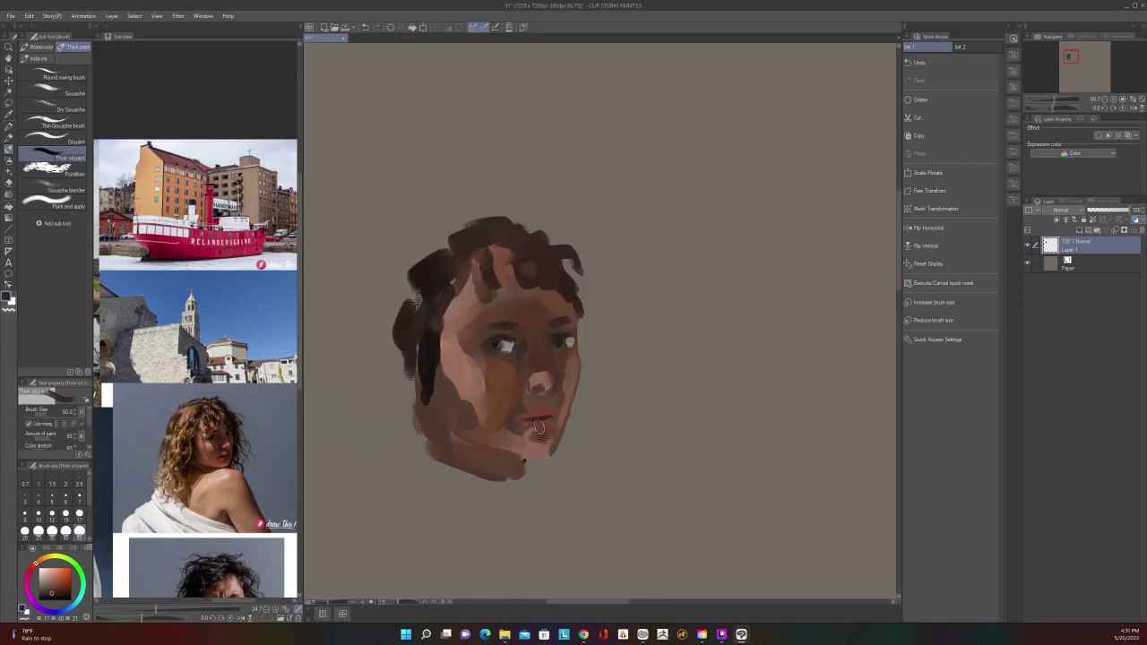
pyautogui.keyDown('alt'); pyautogui.click(529, 433); pyautogui.keyUp('alt')
pyautogui.press('[')
pyautogui.press('[')
pyautogui.press('[')
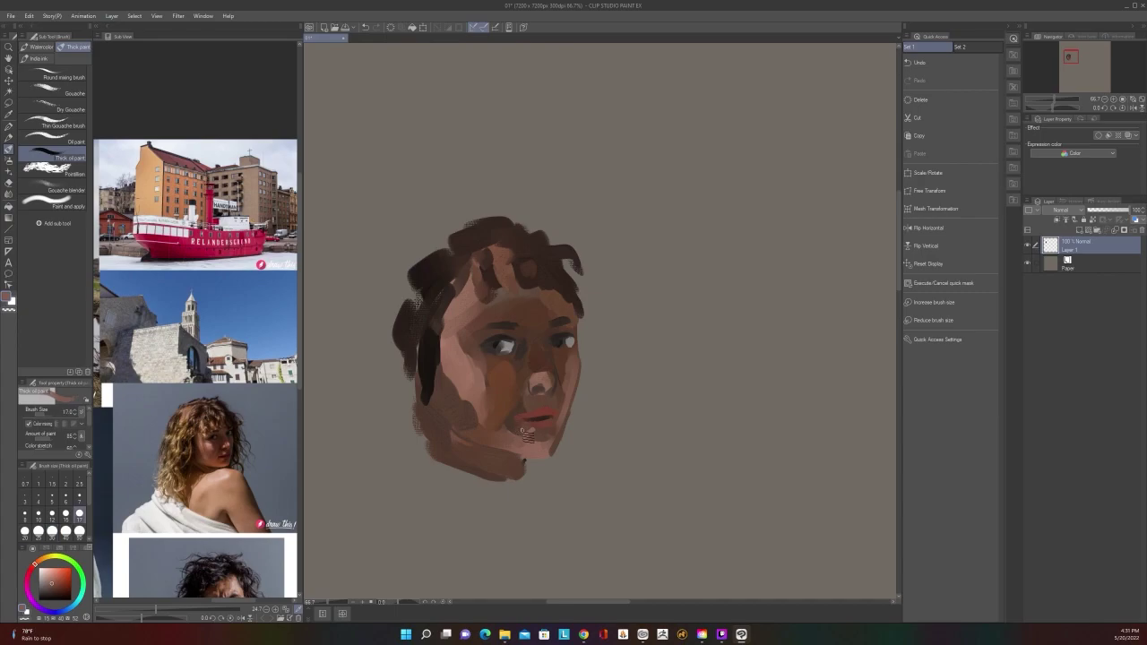
pyautogui.press(']')
pyautogui.press(']')
pyautogui.press(']')
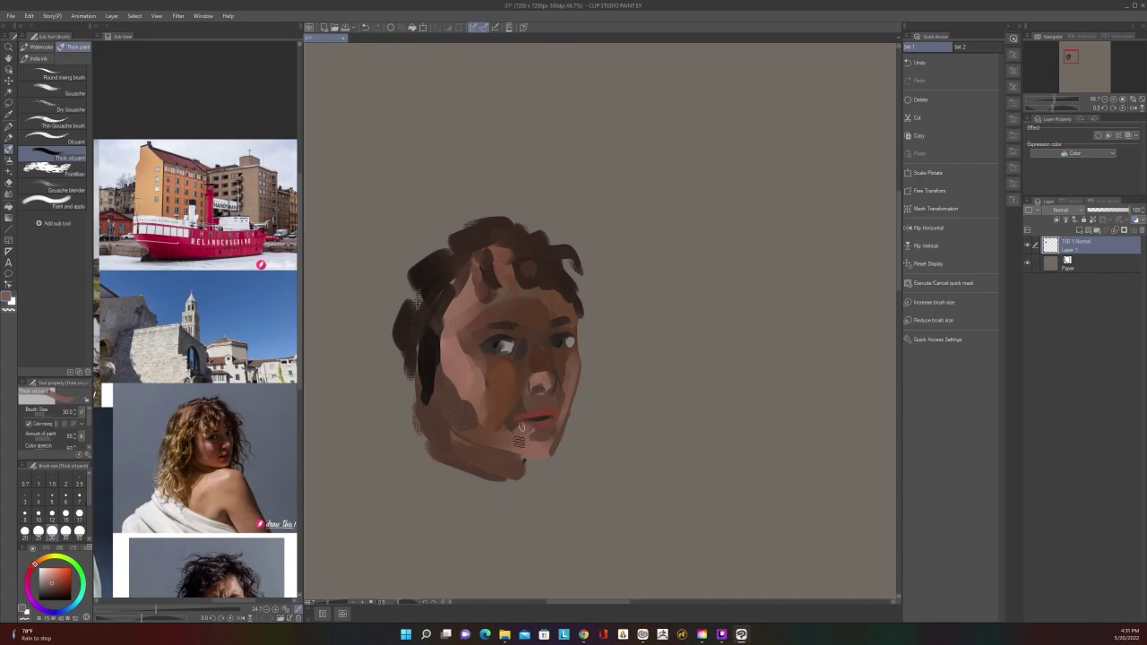
pyautogui.scroll(-1, 537, 426)
pyautogui.scroll(1, 518, 370)
# Brighten the near cheek below the eye with sampled pinkish skin tones, enlarging the brush to size 100
pyautogui.press('alt')
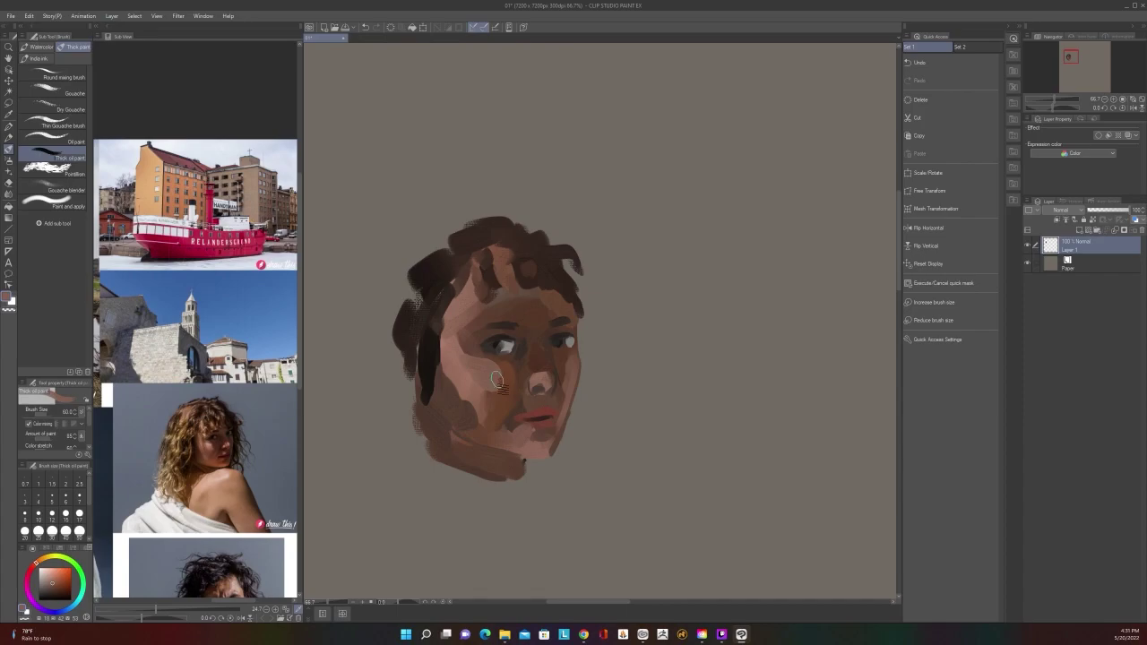
pyautogui.moveTo(496, 379)
pyautogui.mouseDown()
pyautogui.moveTo(489, 388)
pyautogui.moveTo(475, 365)
pyautogui.mouseUp()
pyautogui.scroll(-2, 464, 282)
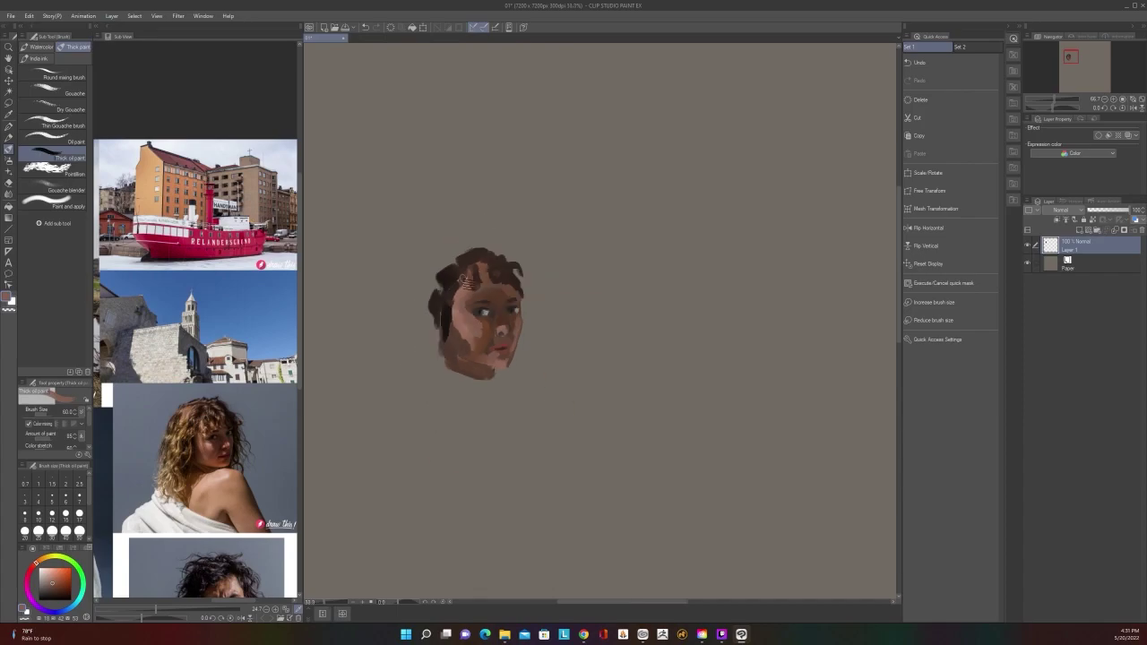
pyautogui.scroll(3, 466, 281)
pyautogui.press('i')
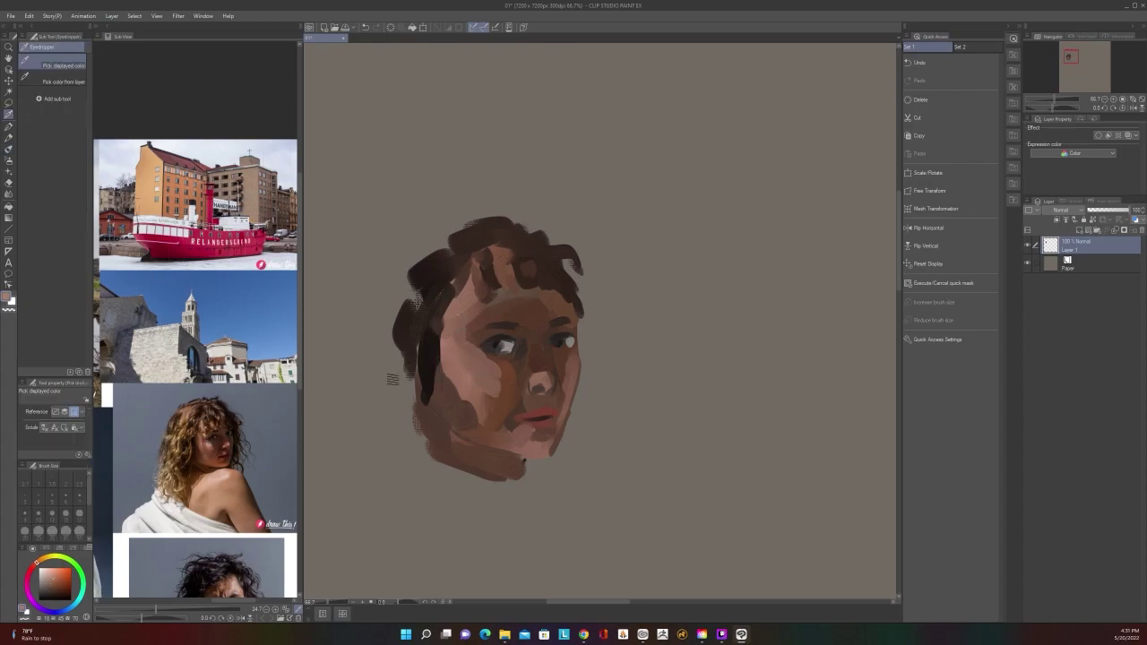
pyautogui.press('b')
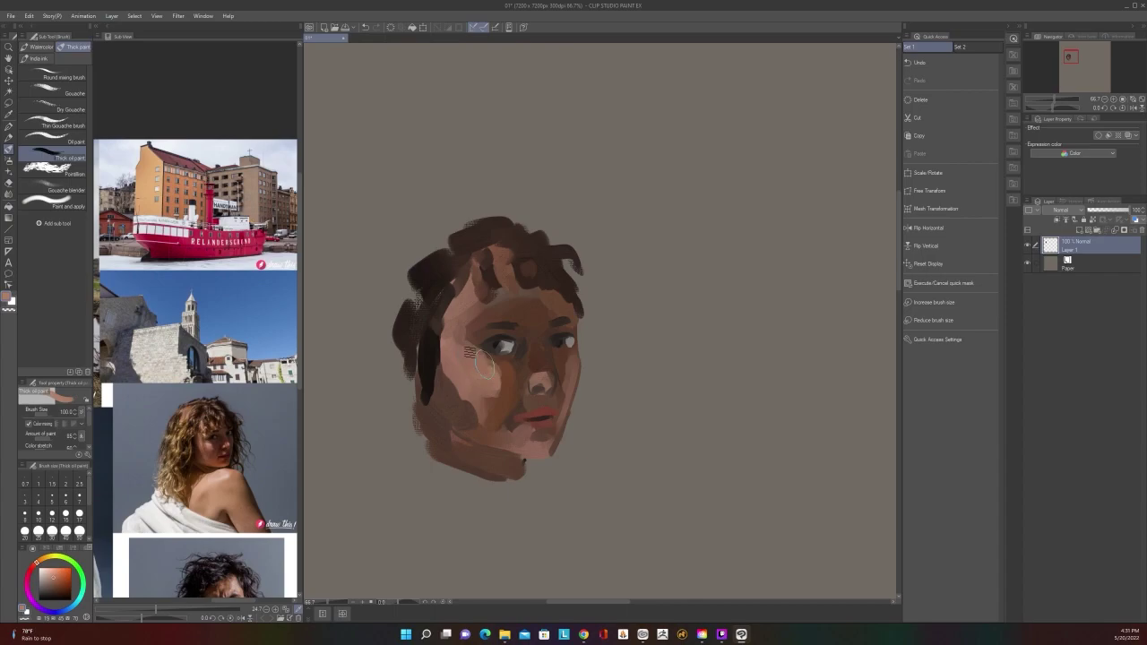
pyautogui.scroll(-2, 469, 352)
pyautogui.scroll(2, 448, 324)
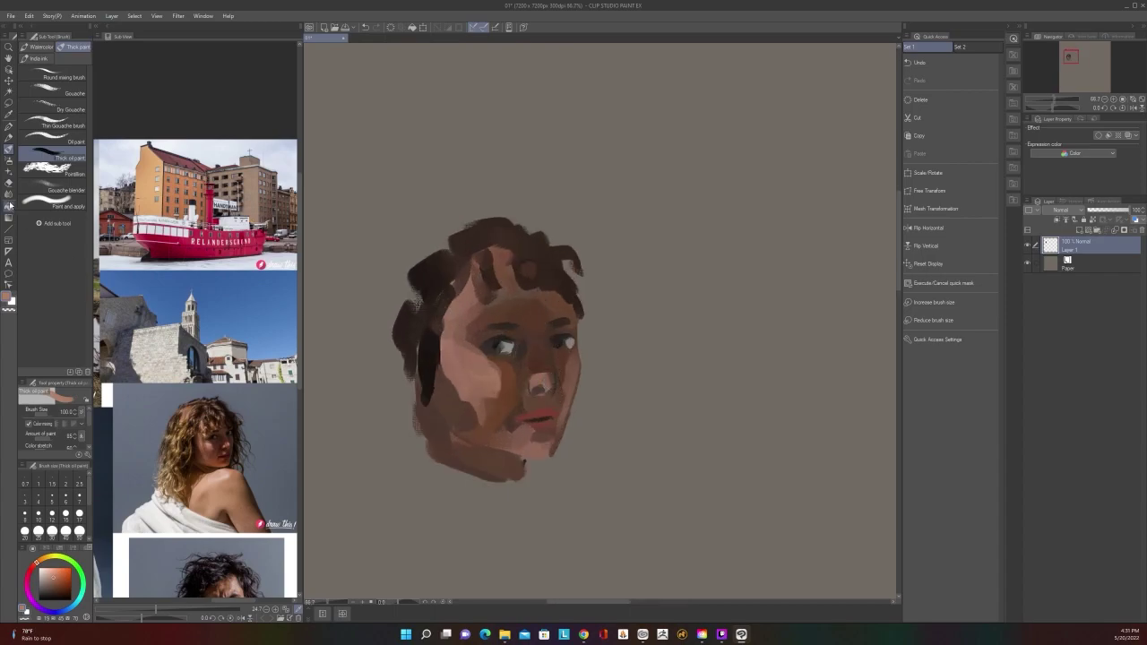
# Blend the skin tones of the near cheek and temple with the Painterly blender at size 60
pyautogui.click(9, 193)
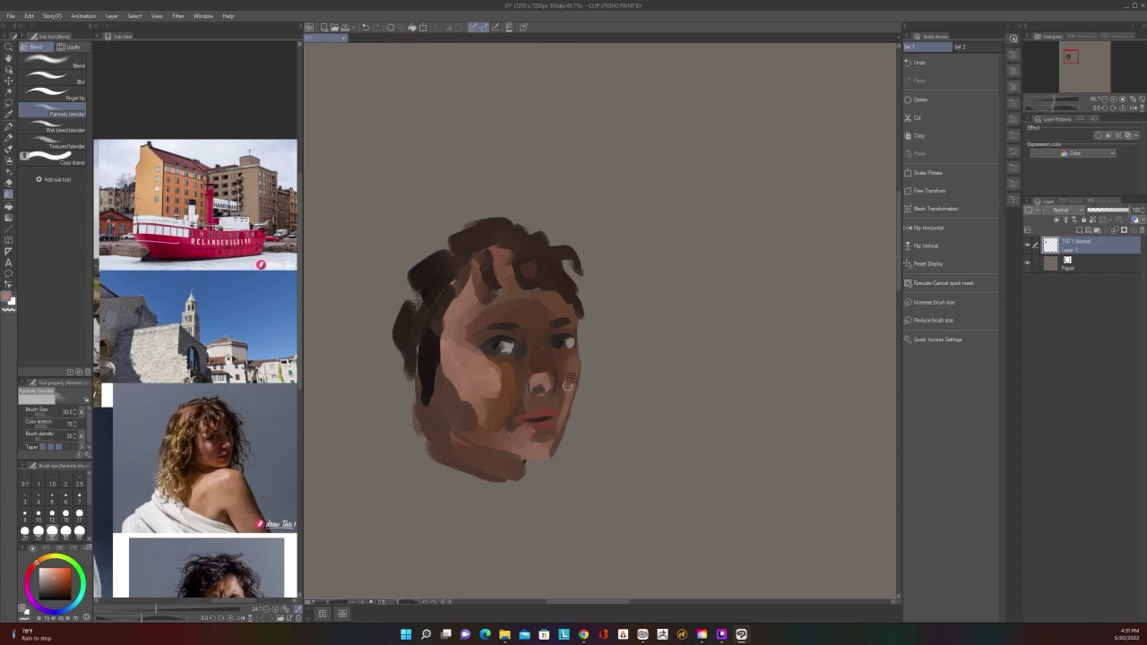
pyautogui.press(']')
pyautogui.press(']')
pyautogui.press(']')
pyautogui.moveTo(467, 354); pyautogui.dragTo(463, 290)
pyautogui.moveTo(482, 403)
pyautogui.mouseDown()
pyautogui.moveTo(492, 410)
pyautogui.moveTo(455, 400)
pyautogui.moveTo(475, 420)
pyautogui.moveTo(453, 379)
pyautogui.moveTo(475, 410)
pyautogui.mouseUp()
pyautogui.scroll(-1, 477, 268)
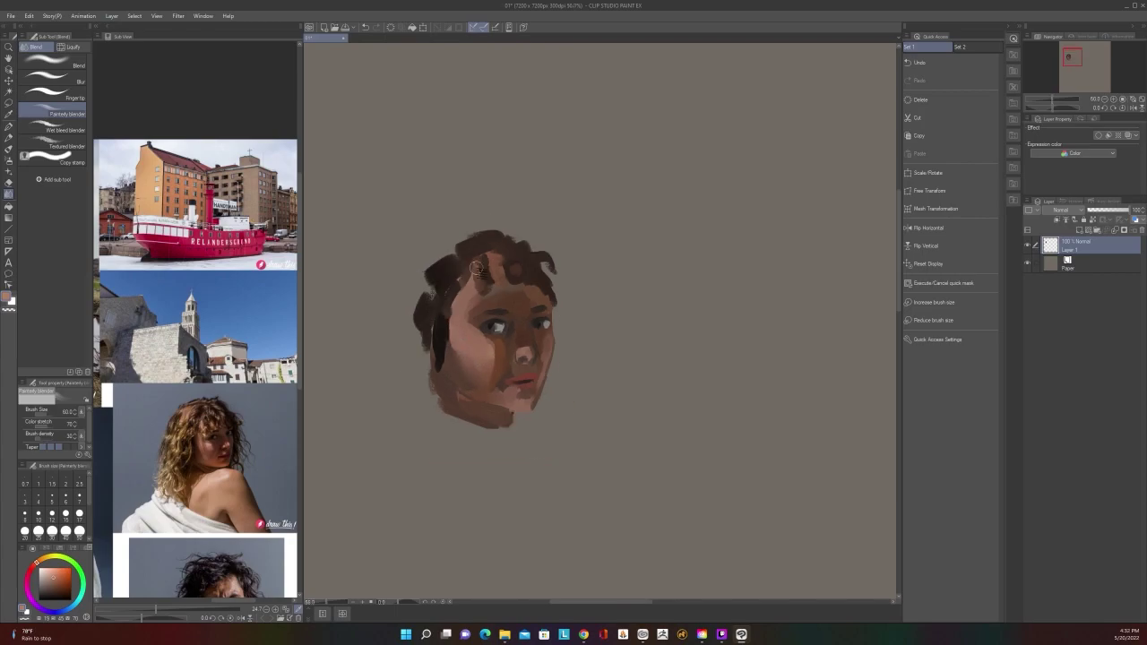
pyautogui.scroll(1, 480, 267)
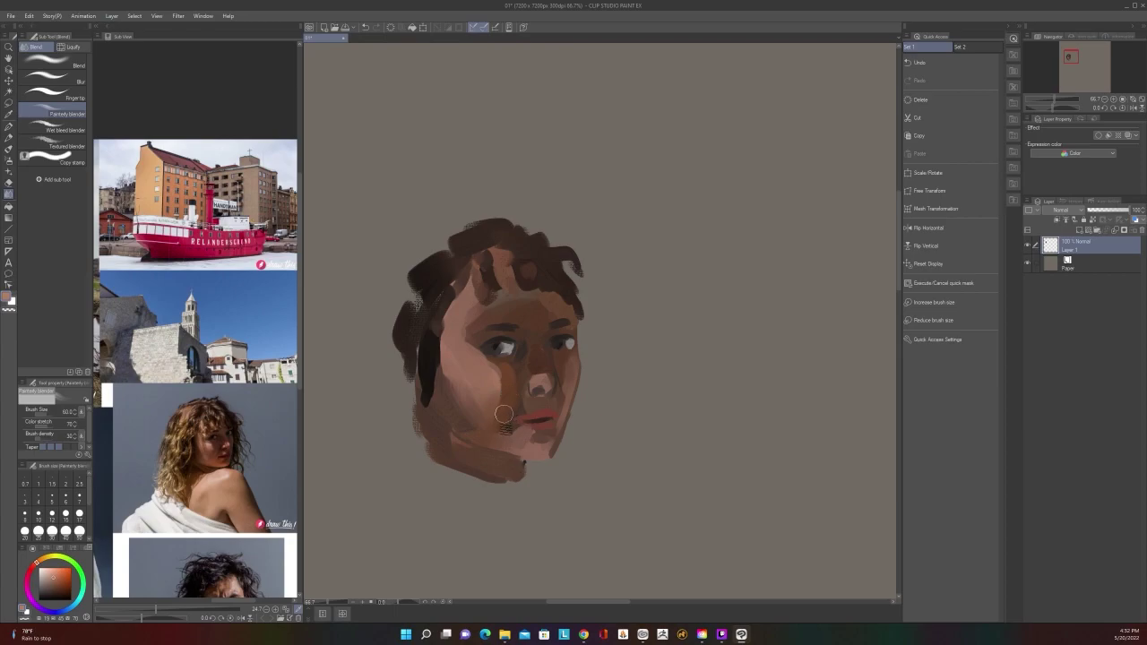
# Smooth the transitions from the lower cheek across to the chin with the Painterly blender
pyautogui.moveTo(503, 414)
pyautogui.mouseDown()
pyautogui.moveTo(509, 405)
pyautogui.moveTo(493, 426)
pyautogui.moveTo(555, 441)
pyautogui.mouseUp()
pyautogui.scroll(-2, 545, 432)
pyautogui.scroll(2, 545, 432)
pyautogui.scroll(-3, 443, 319)
pyautogui.scroll(2, 440, 314)
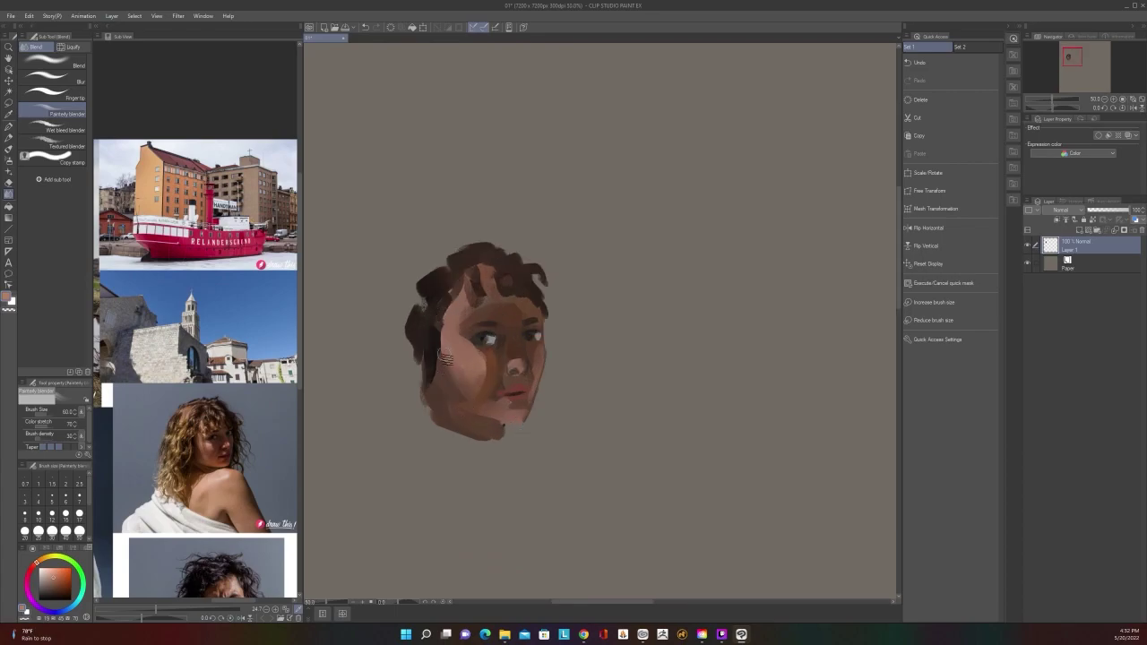
pyautogui.scroll(-2, 468, 394)
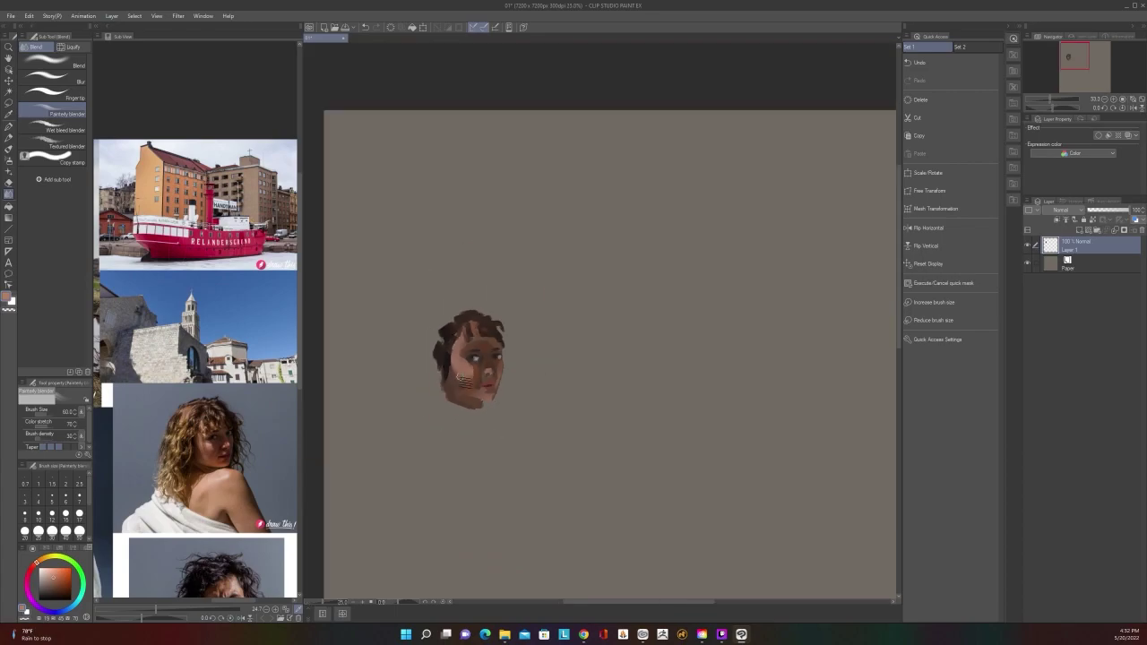
pyautogui.scroll(3, 603, 509)
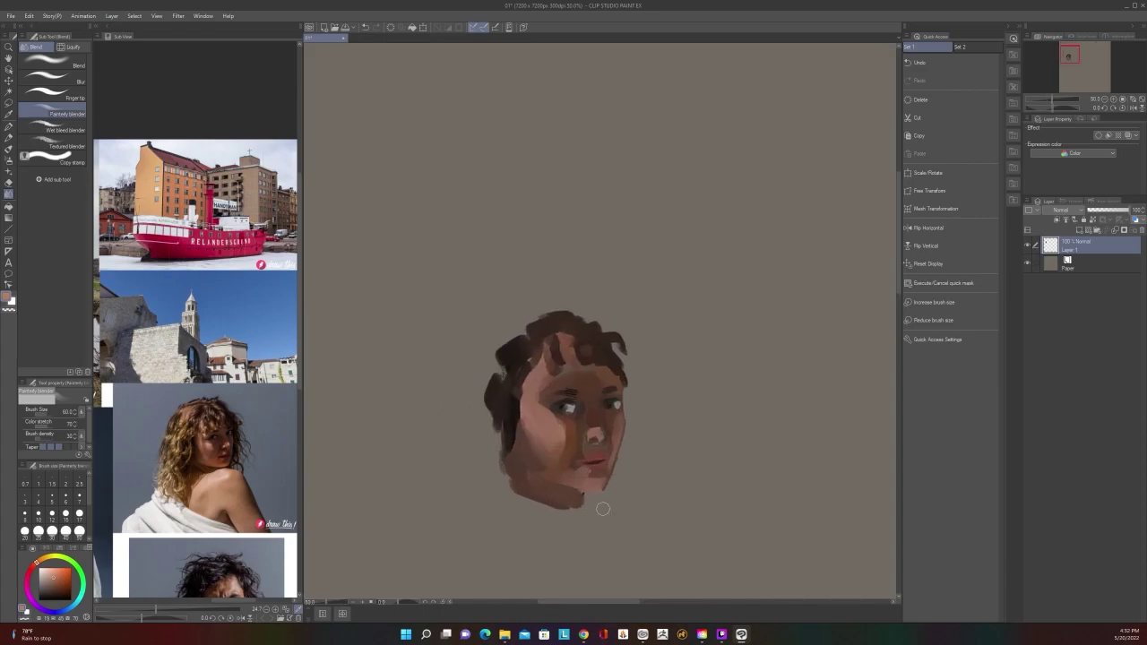
# Paint green irises in both eyes with the Thick oil paint brush at size 17
pyautogui.scroll(3, 563, 386)
pyautogui.rightClick(582, 449)
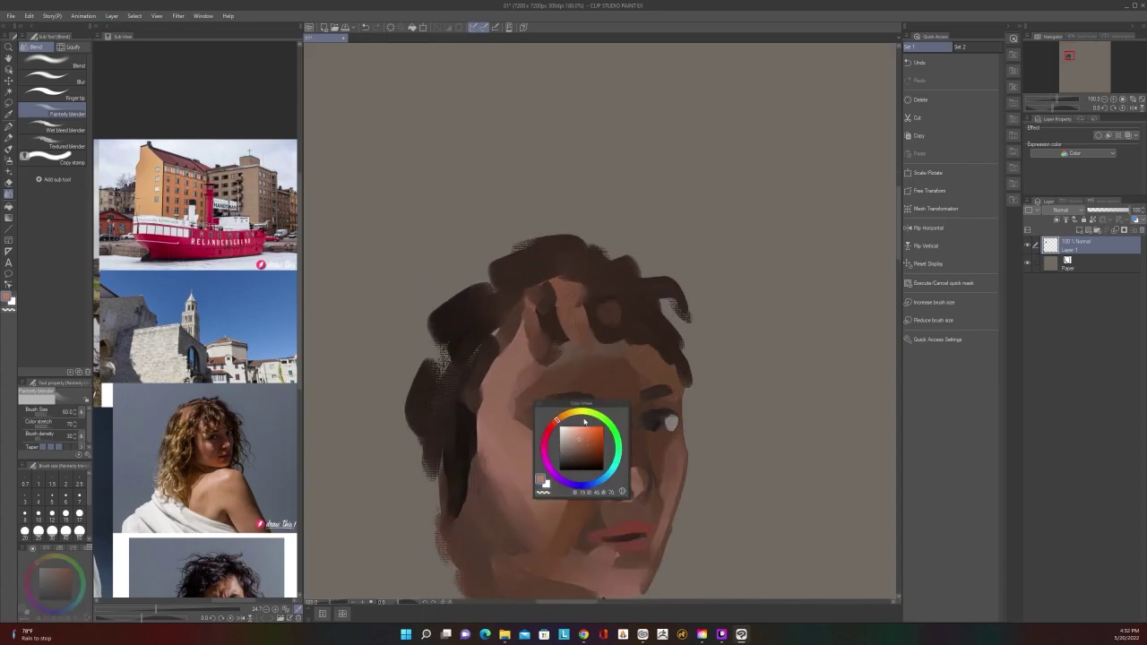
pyautogui.click(600, 418)
pyautogui.rightClick(586, 434)
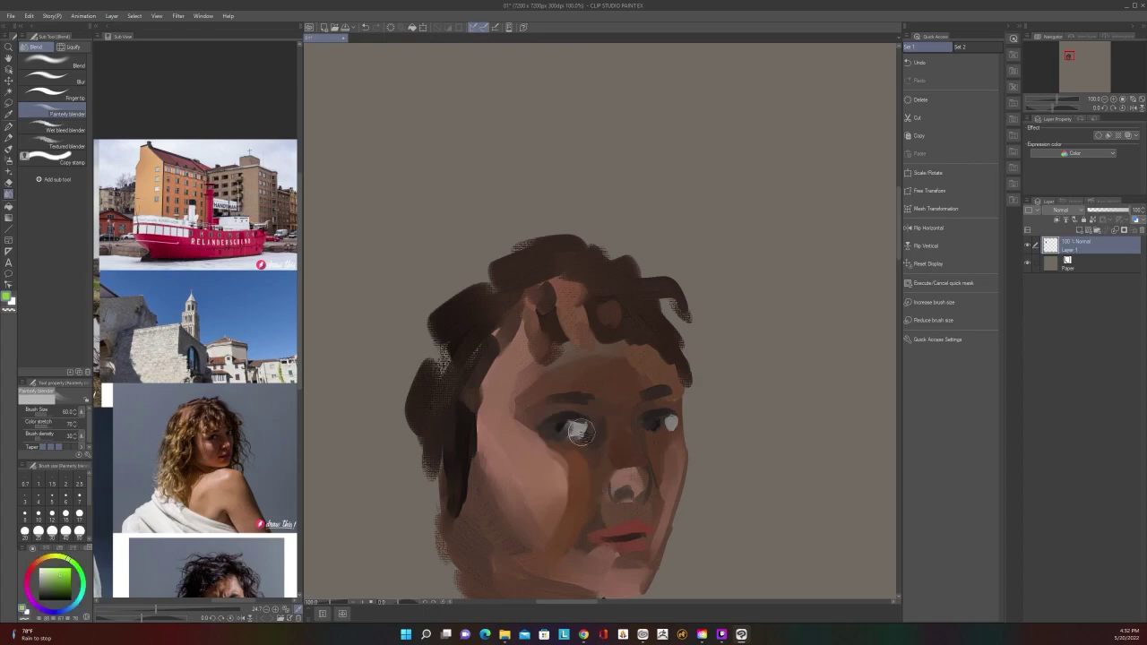
pyautogui.press('[')
pyautogui.press('[')
pyautogui.press('[')
pyautogui.press('[')
pyautogui.press('[')
pyautogui.press('[')
pyautogui.press('b')
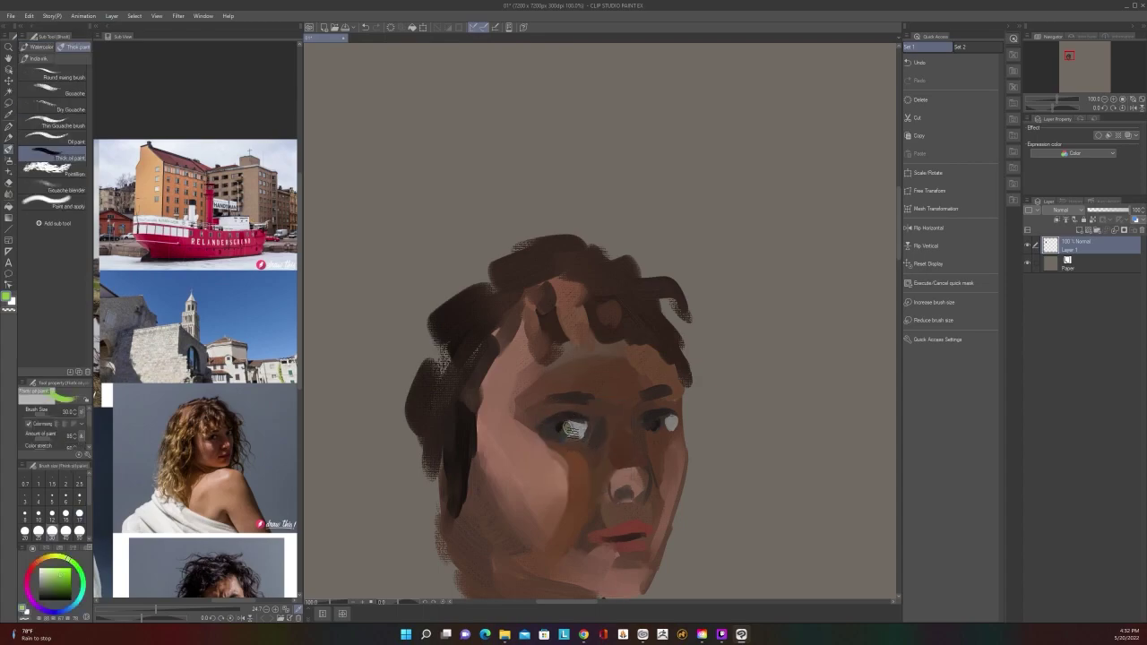
pyautogui.press('[')
pyautogui.press('[')
pyautogui.press('[')
pyautogui.scroll(-5, 663, 419)
pyautogui.scroll(5, 634, 490)
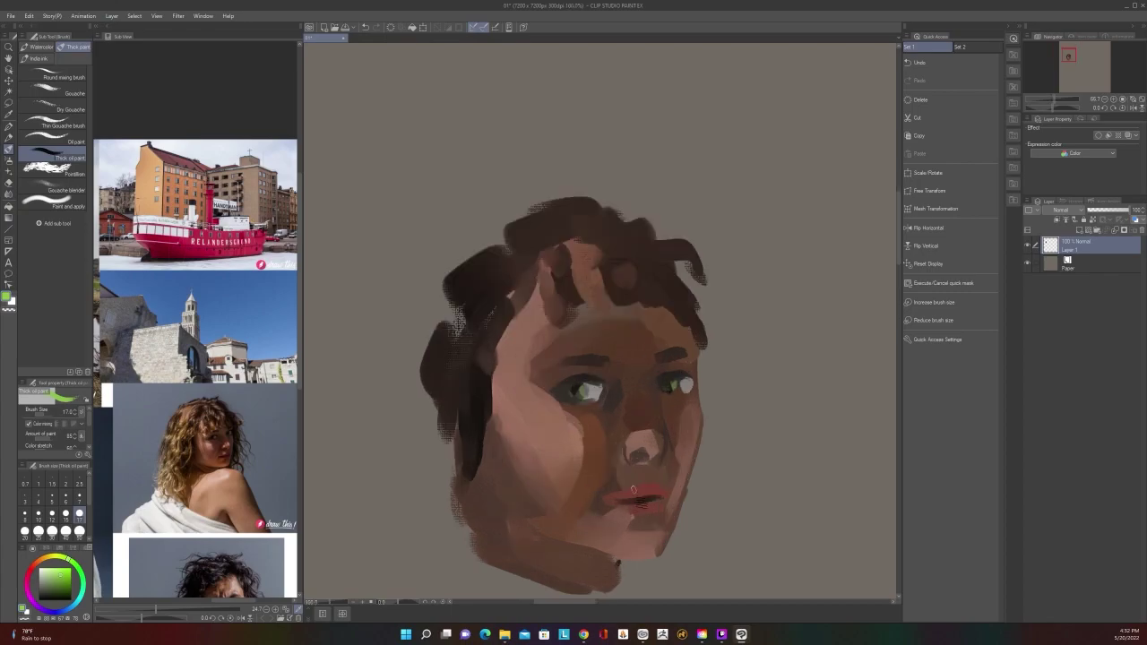
# Darken the line between the lips with a dark tone sampled from the mouth at size 17
pyautogui.keyDown('alt'); pyautogui.click(641, 497); pyautogui.keyUp('alt')
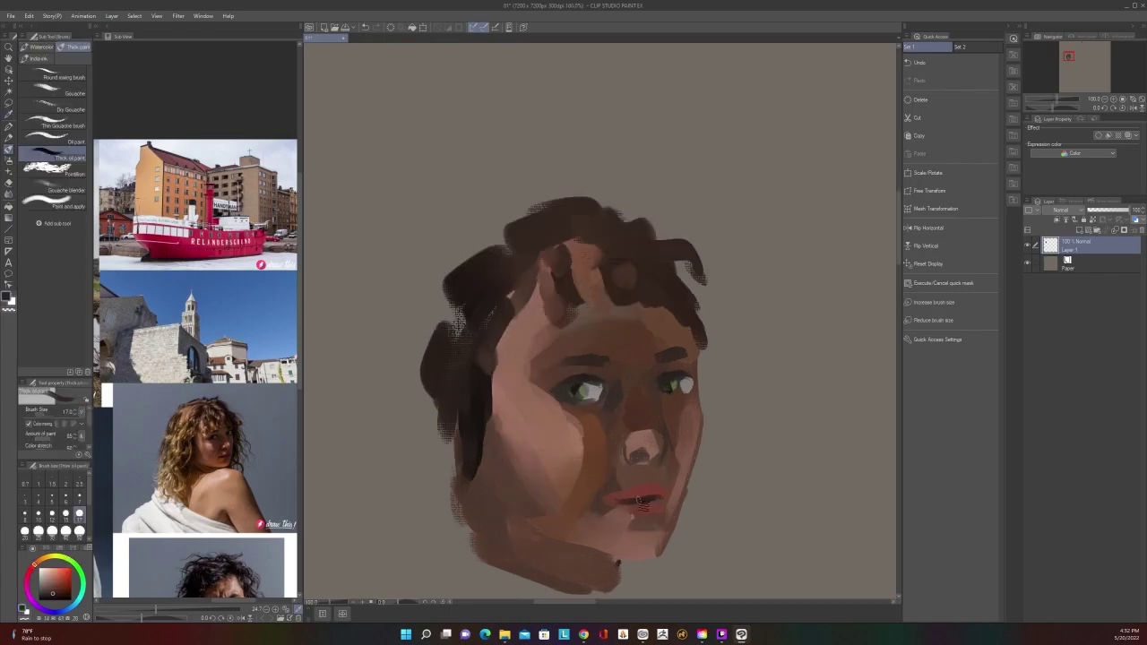
pyautogui.moveTo(630, 504); pyautogui.dragTo(628, 494)
pyautogui.scroll(-2, 670, 491)
pyautogui.scroll(1, 669, 485)
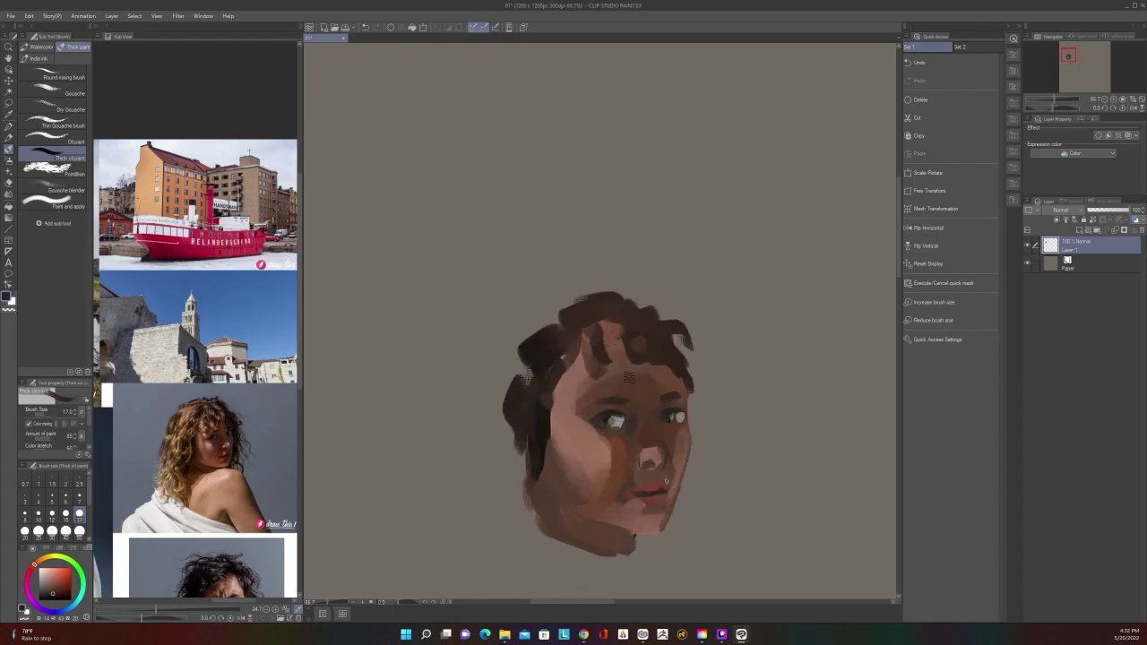
# Extend the dark fringe curls further down over the forehead with a sampled hair tone at size 60
pyautogui.press('alt')
pyautogui.press(']')
pyautogui.press(']')
pyautogui.press(']')
pyautogui.press(']')
pyautogui.press(']')
pyautogui.press(']')
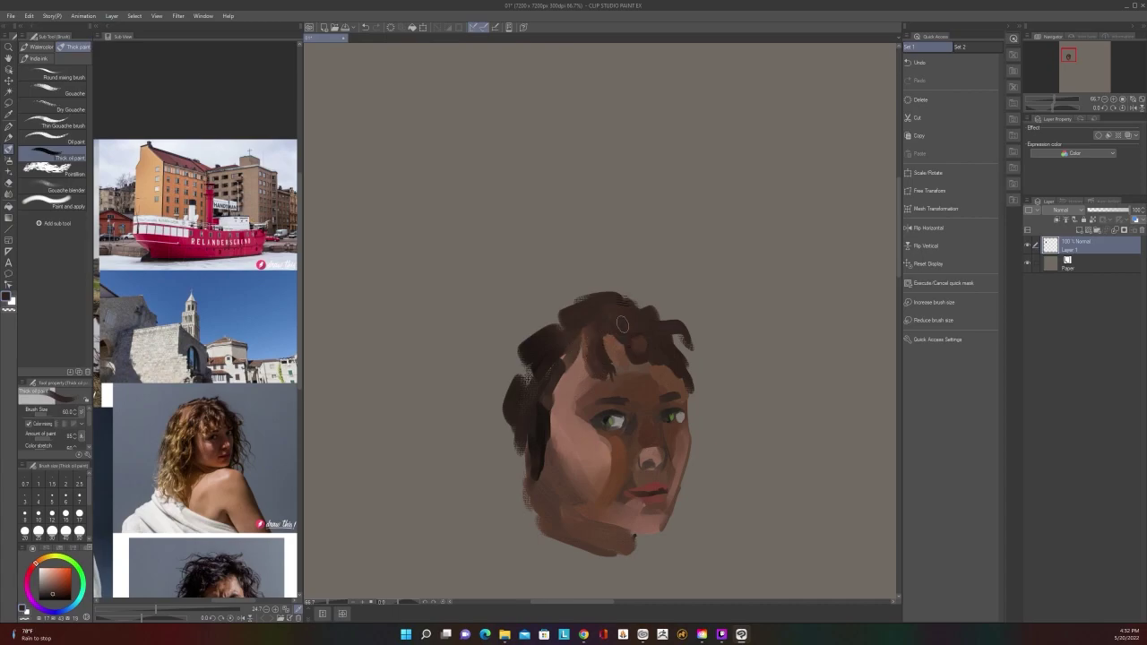
pyautogui.scroll(2, 638, 466)
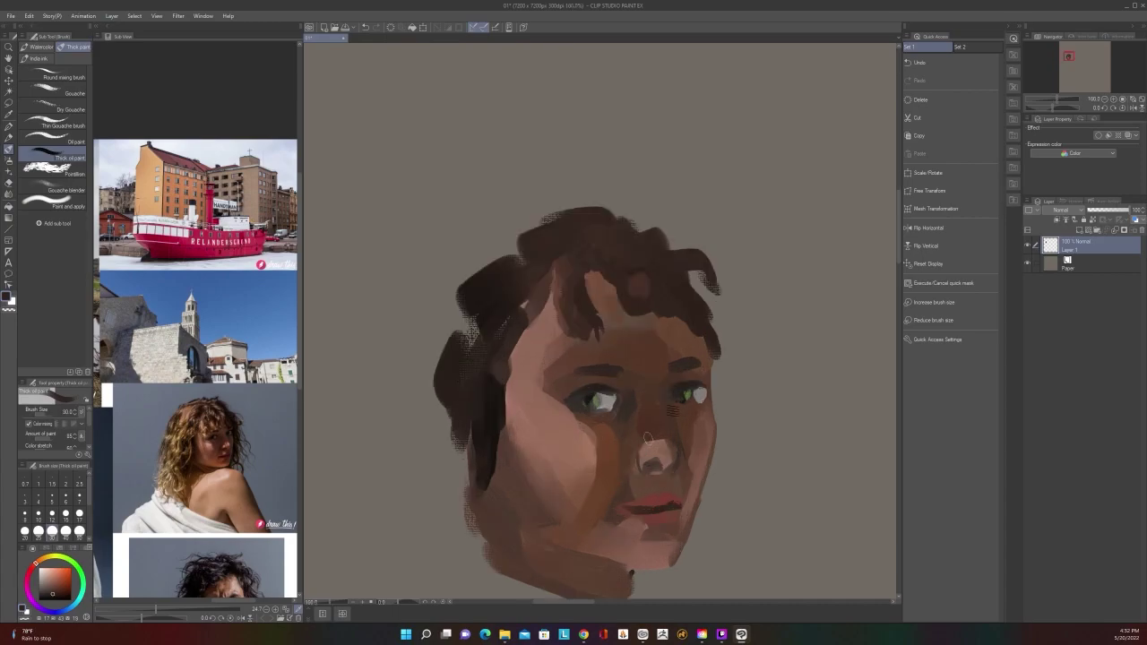
# Shade the side of the nose bridge with a sampled dark brown, working at brush sizes 17 and 30
pyautogui.press('alt')
pyautogui.press('[')
pyautogui.press('[')
pyautogui.press('[')
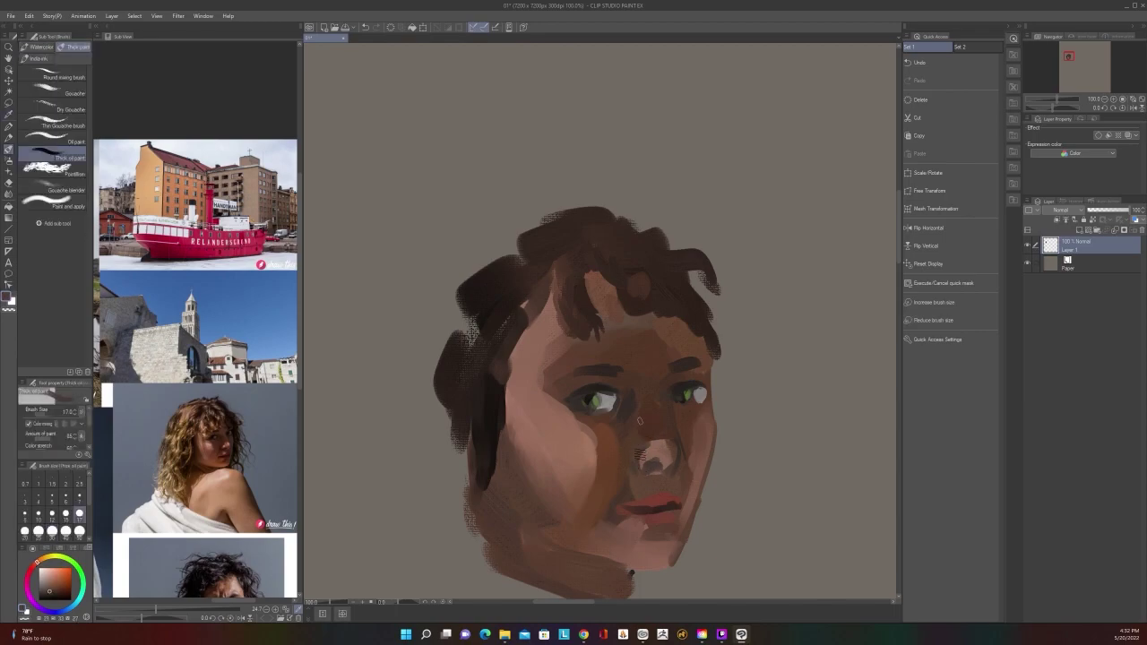
pyautogui.press(']')
pyautogui.press(']')
pyautogui.press(']')
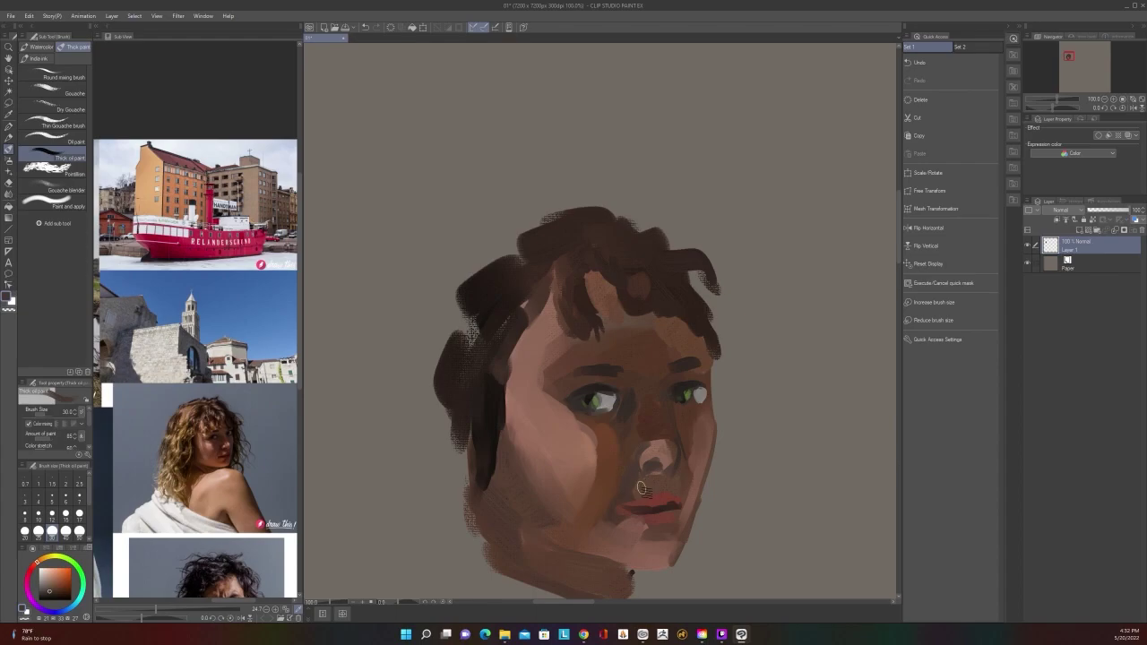
# Shade the skin between the nose and the near mouth corner with a tone sampled beside the mouth
pyautogui.keyDown('alt'); pyautogui.click(640, 481); pyautogui.keyUp('alt')
pyautogui.press('alt')
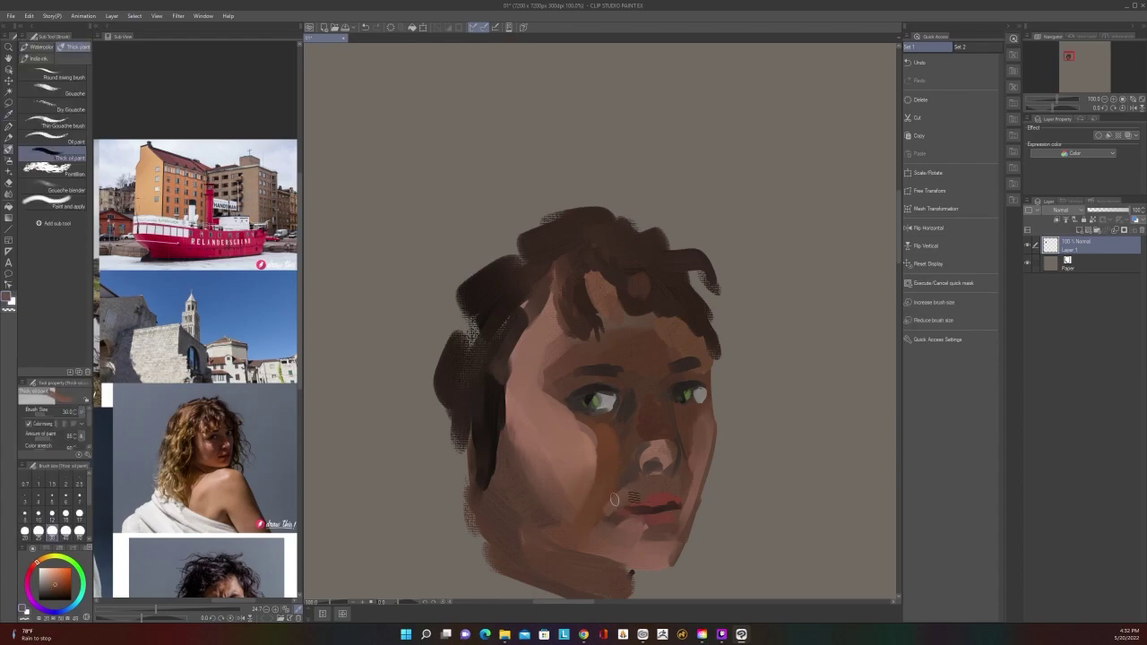
pyautogui.scroll(-2, 642, 471)
pyautogui.scroll(1, 642, 472)
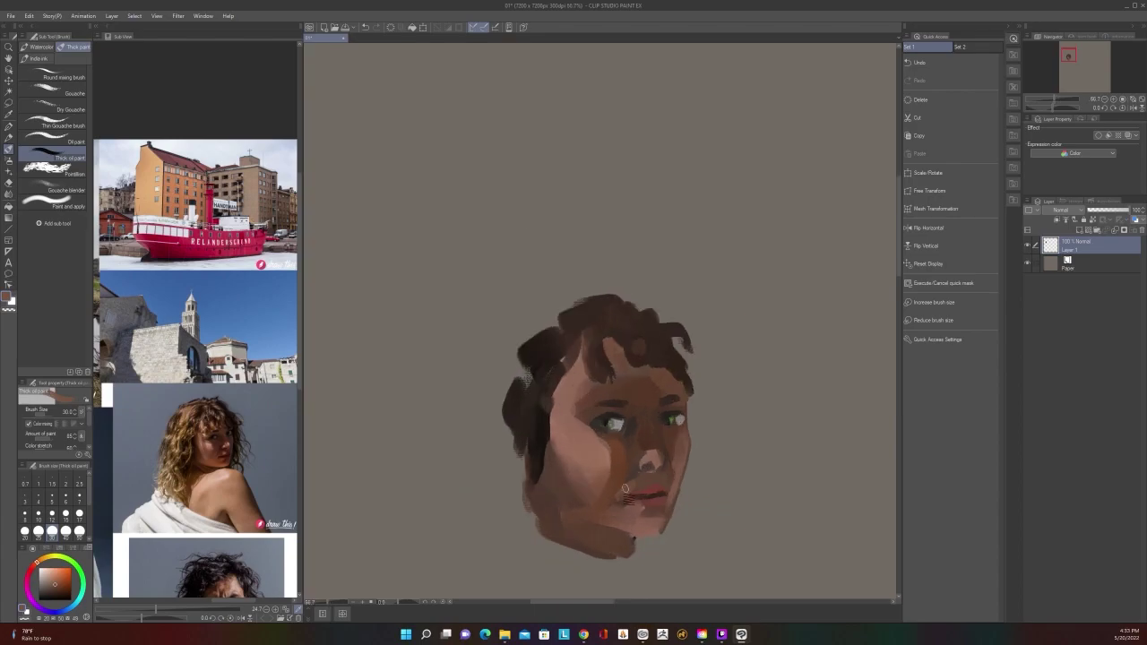
# Refine the mouth corner and lips with dark and reddish tones sampled from the mouth area
pyautogui.keyDown('alt'); pyautogui.click(632, 494); pyautogui.keyUp('alt')
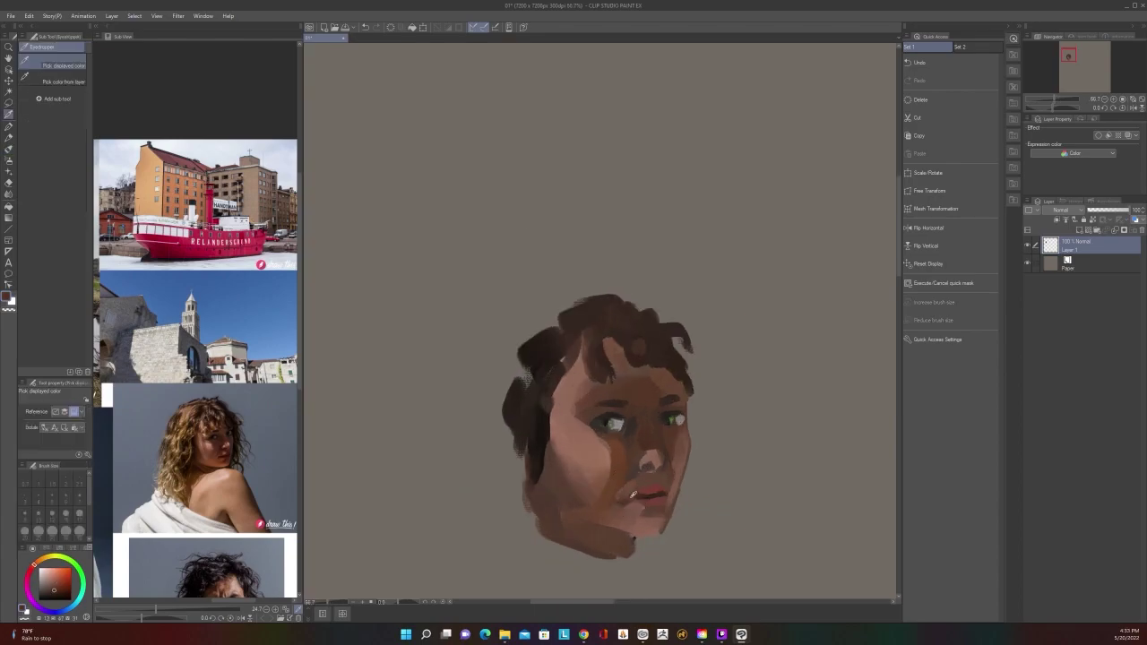
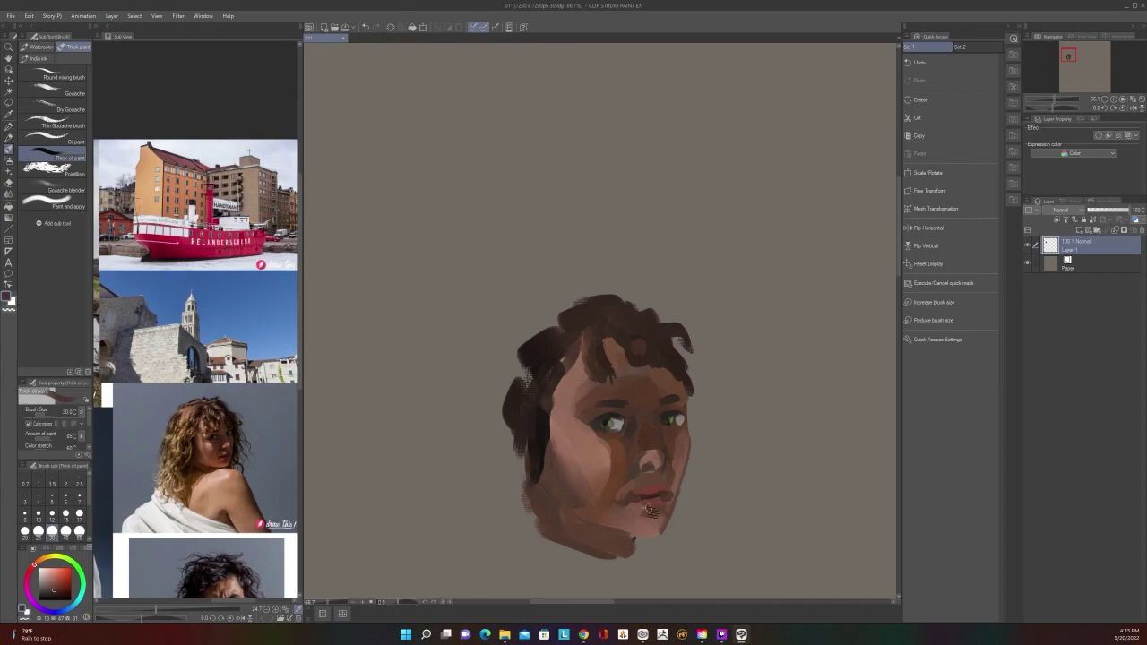
pyautogui.keyDown('alt'); pyautogui.click(649, 499); pyautogui.keyUp('alt')
pyautogui.scroll(-2, 706, 469)
pyautogui.scroll(2, 706, 468)
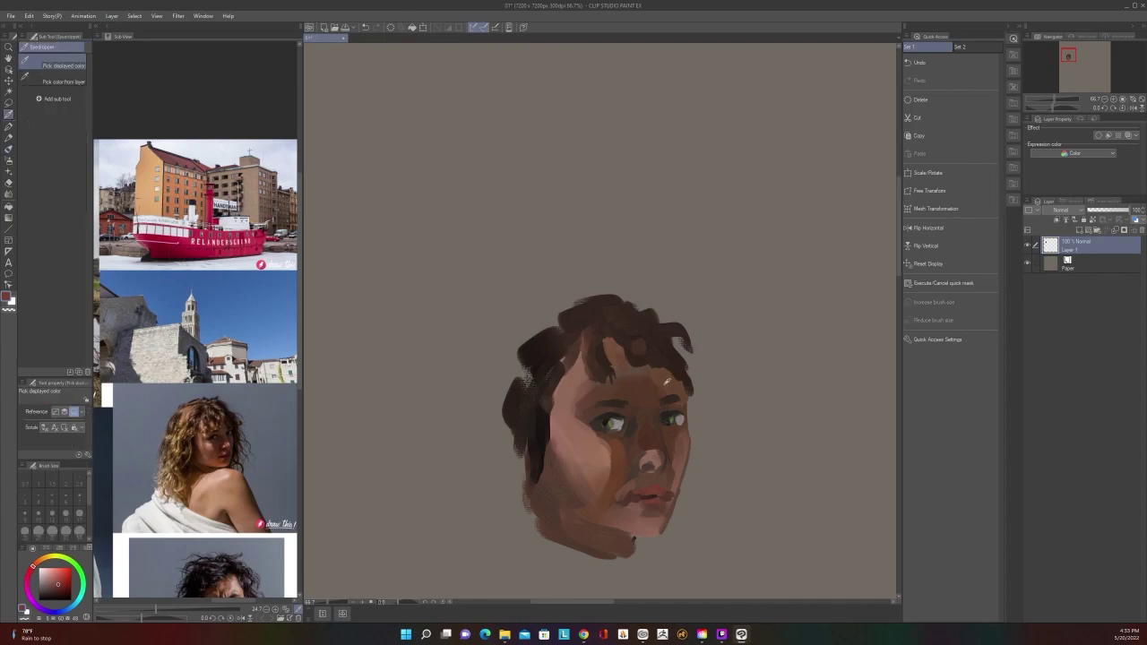
# Rework the forehead shadow between the brows and fringe with sampled skin tones at brush size 60
pyautogui.keyDown('alt'); pyautogui.click(661, 385); pyautogui.keyUp('alt')
pyautogui.press(']')
pyautogui.press(']')
pyautogui.press(']')
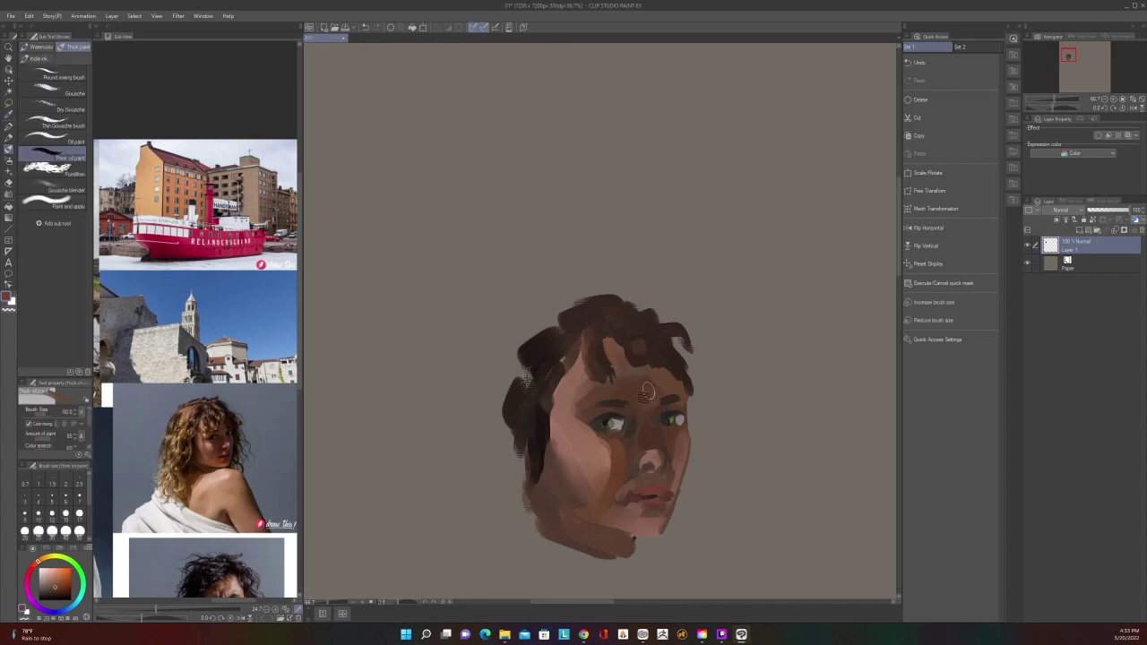
pyautogui.keyDown('alt'); pyautogui.click(647, 394); pyautogui.keyUp('alt')
pyautogui.scroll(-2, 679, 433)
pyautogui.scroll(2, 665, 399)
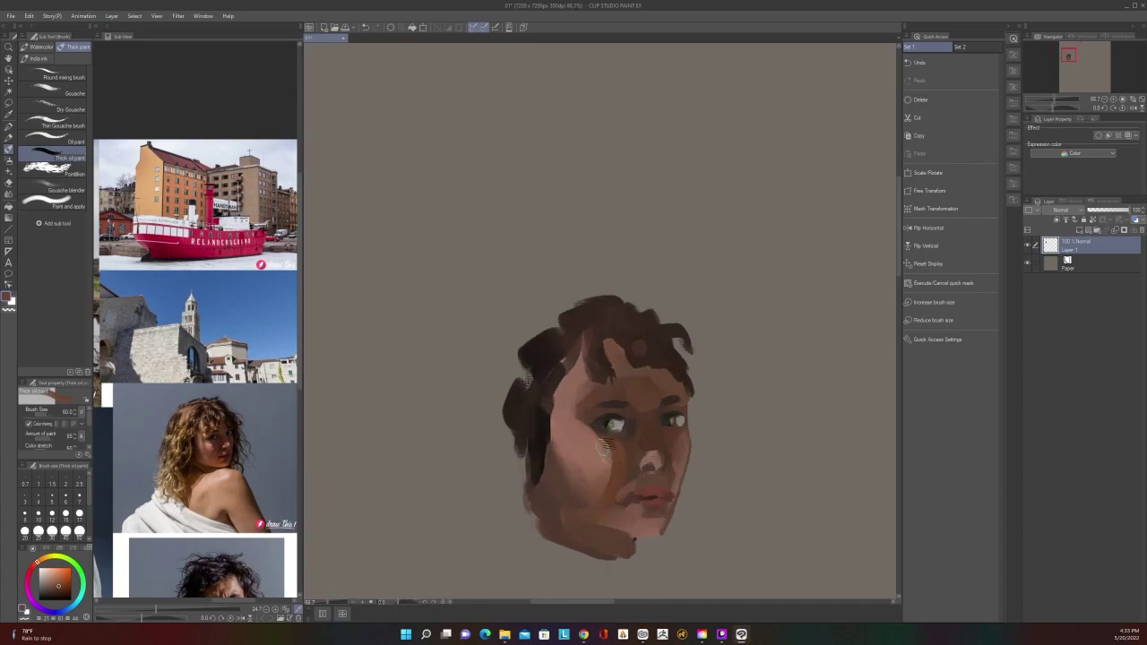
# Pick a lighter pinkish brown and paint the shadow edge of the near cheek, blending with a sampled cheek tone
pyautogui.press('c')
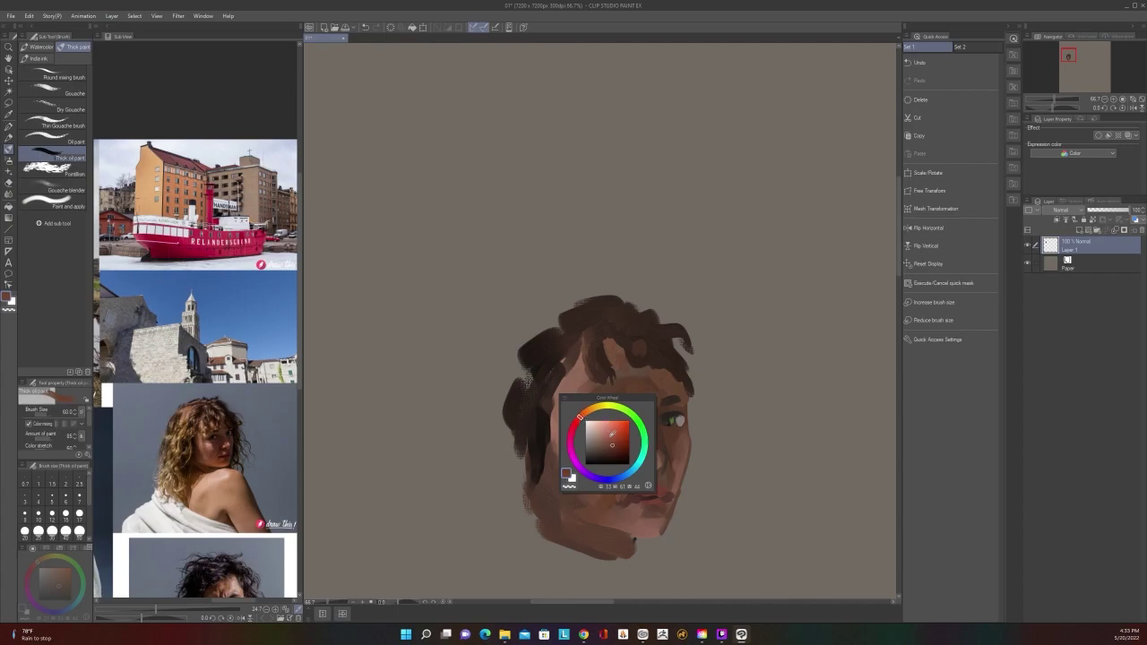
pyautogui.click(611, 436)
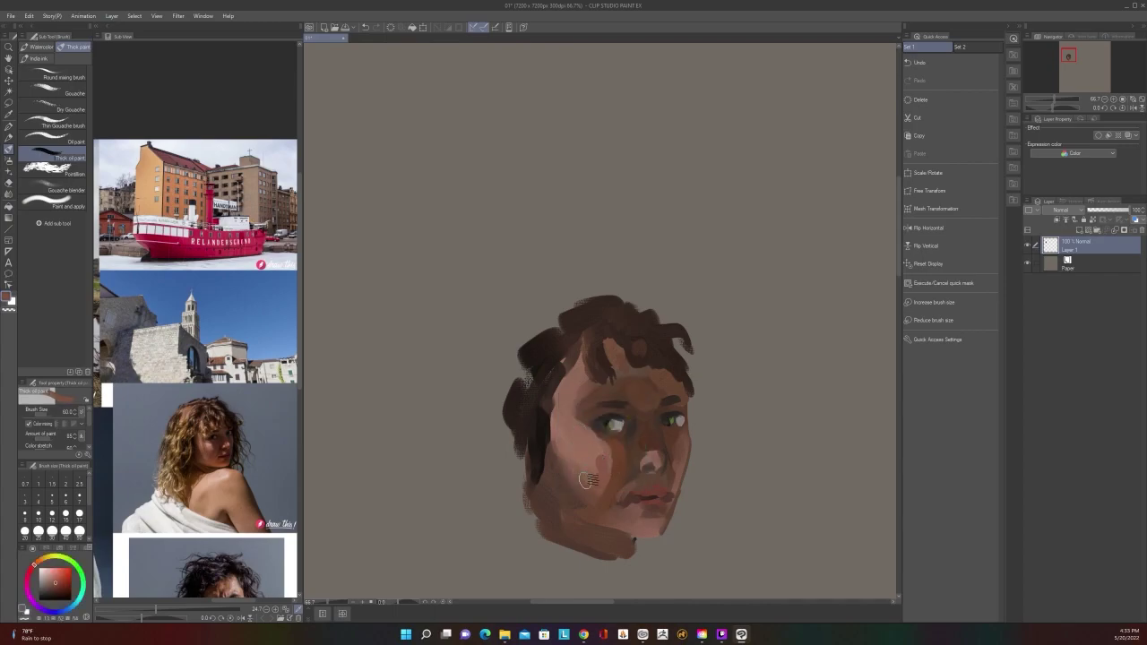
pyautogui.keyDown('alt'); pyautogui.click(597, 430); pyautogui.keyUp('alt')
pyautogui.press('alt')
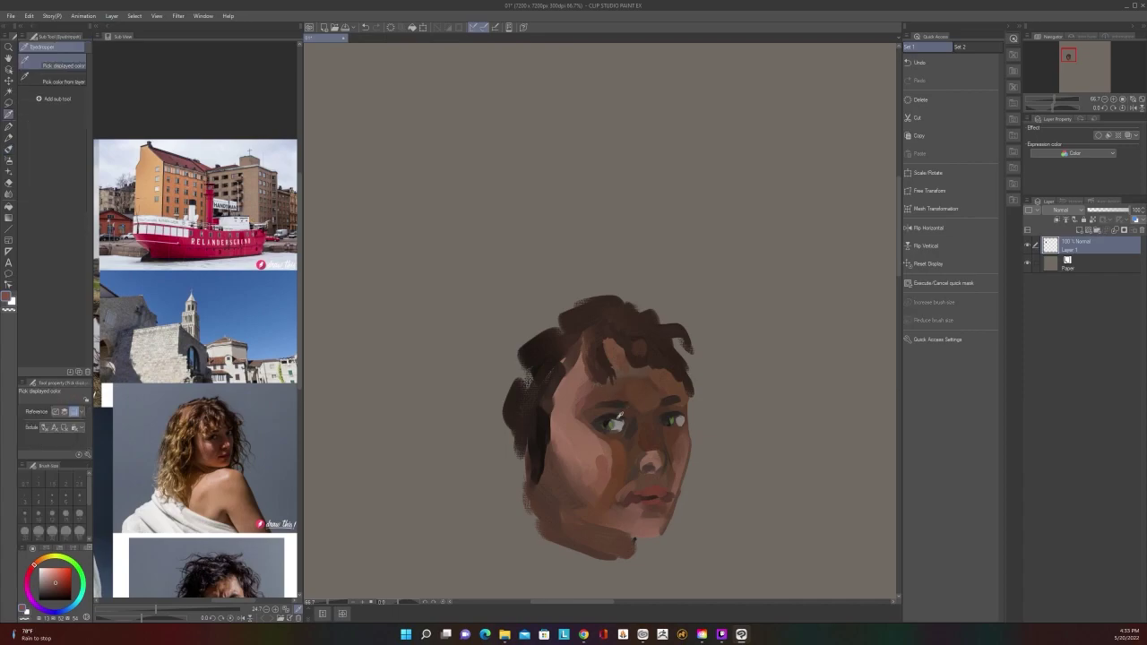
# Darken the eyebrows and upper eyelids with a dark tone sampled from the near eye at size 17
pyautogui.keyDown('alt'); pyautogui.click(609, 420); pyautogui.keyUp('alt')
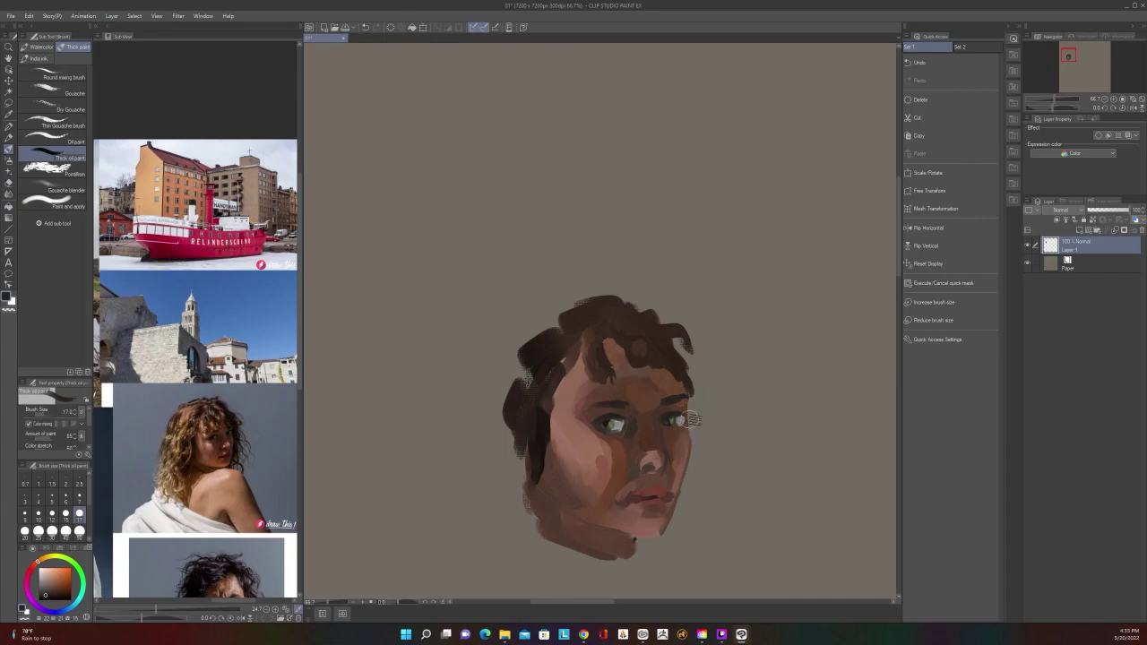
pyautogui.scroll(-3, 687, 523)
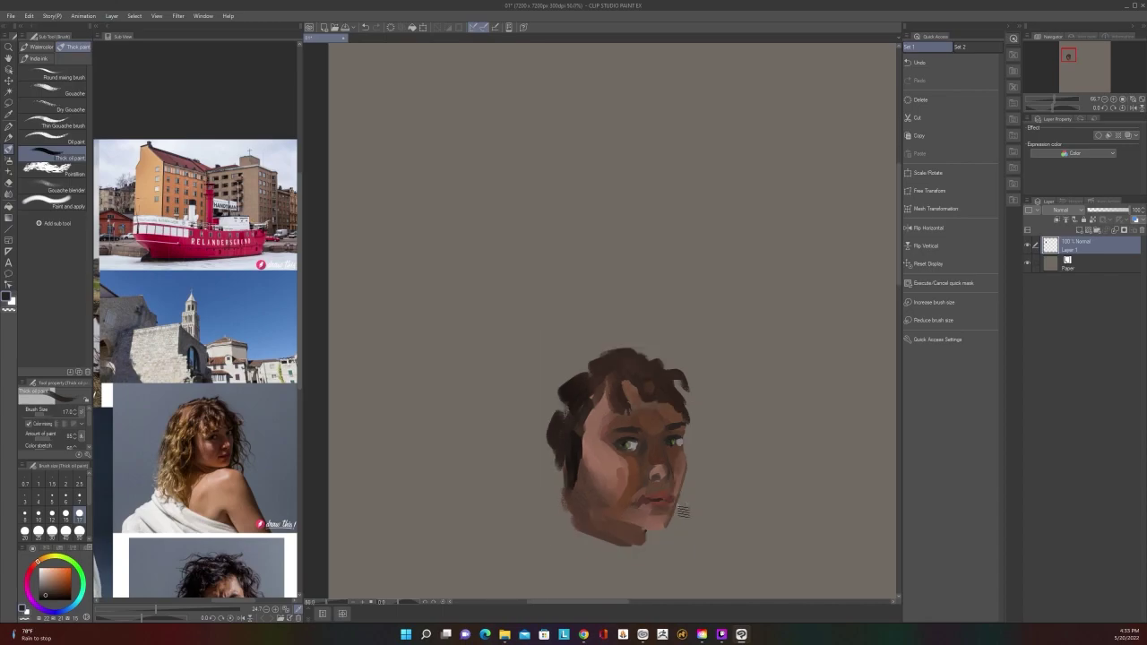
pyautogui.scroll(3, 686, 522)
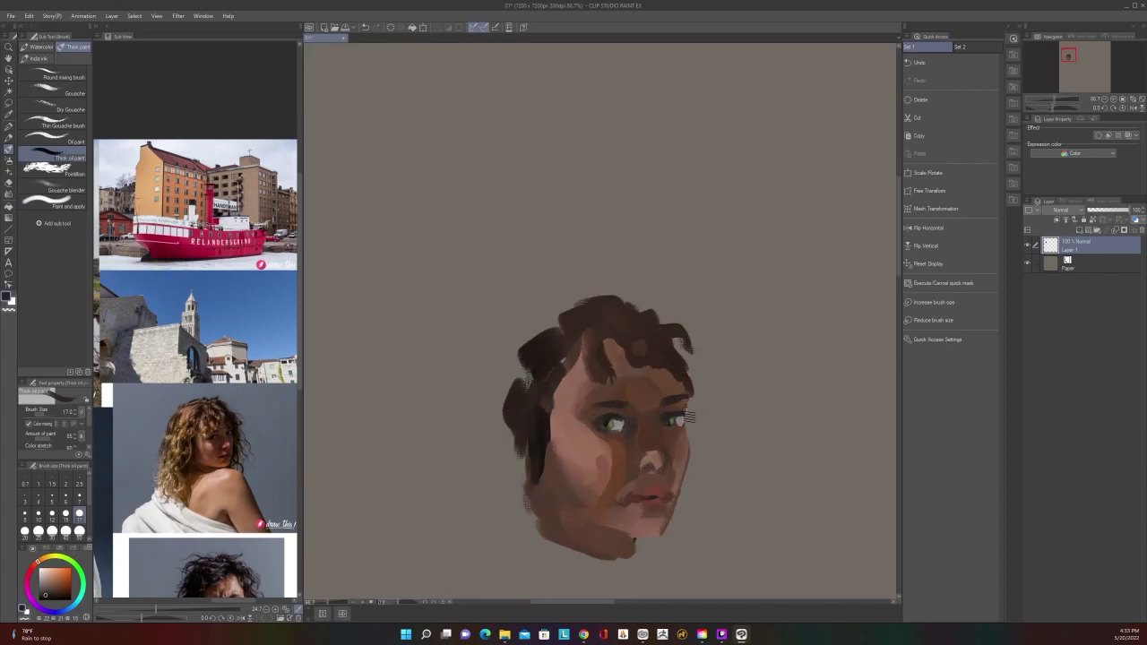
# Paint a dark mass of hair along the far side of the face with a sampled hair tone, enlarging the brush to 100
pyautogui.press('i')
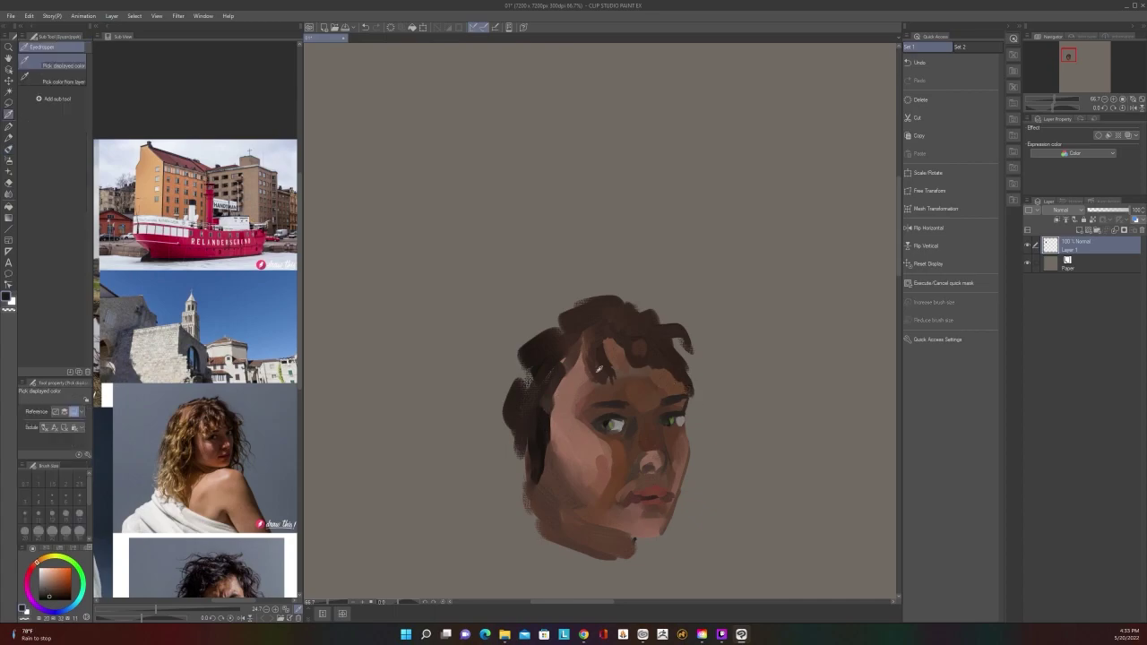
pyautogui.press('b')
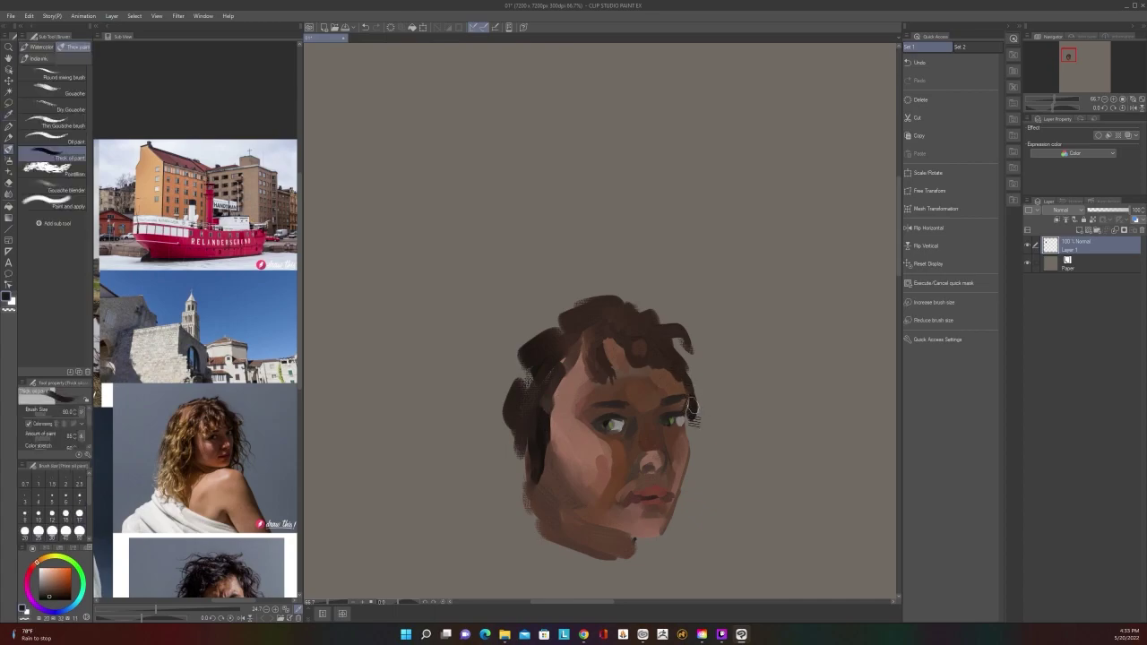
pyautogui.moveTo(692, 408)
pyautogui.mouseDown()
pyautogui.moveTo(693, 441)
pyautogui.moveTo(706, 408)
pyautogui.moveTo(688, 358)
pyautogui.mouseUp()
pyautogui.press(']')
pyautogui.press(']')
pyautogui.press(']')
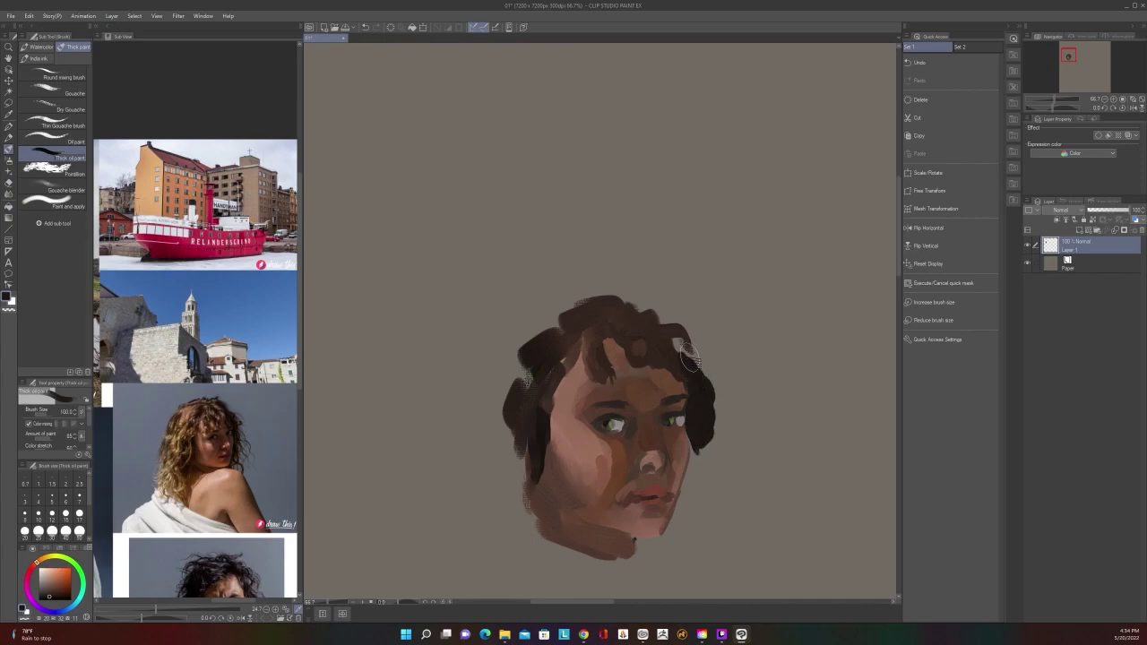
# Extend the dark hair down along the edge of the near cheek at brush size 60
pyautogui.press('[')
pyautogui.moveTo(545, 419)
pyautogui.mouseDown()
pyautogui.moveTo(567, 357)
pyautogui.moveTo(546, 451)
pyautogui.mouseUp()
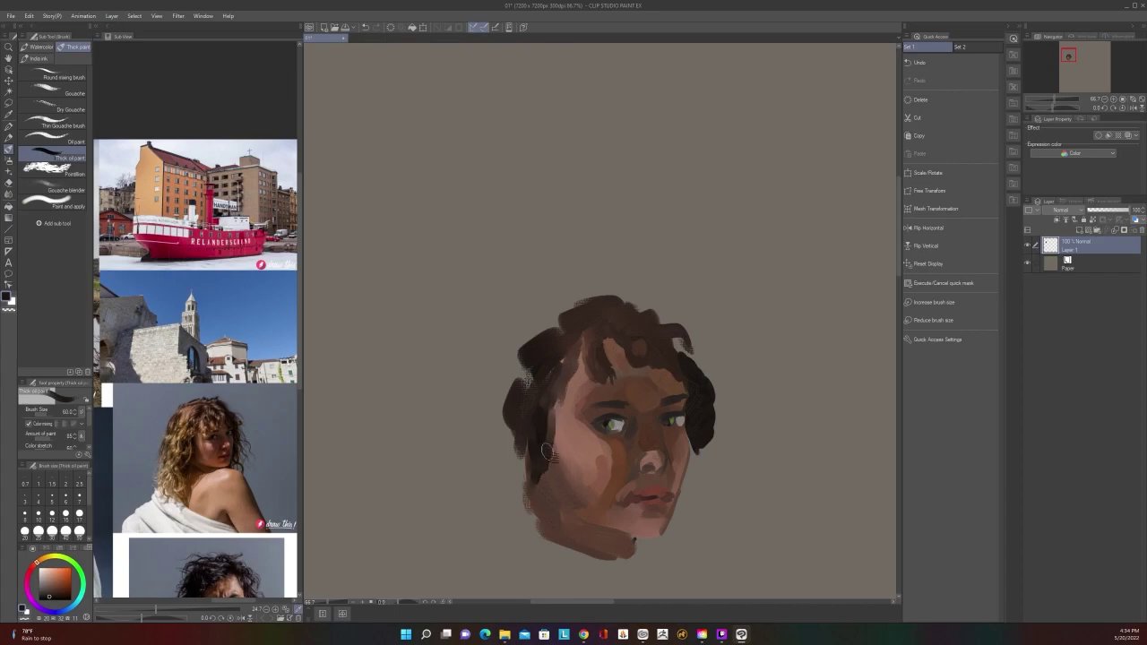
pyautogui.scroll(-2, 546, 451)
pyautogui.scroll(1, 546, 451)
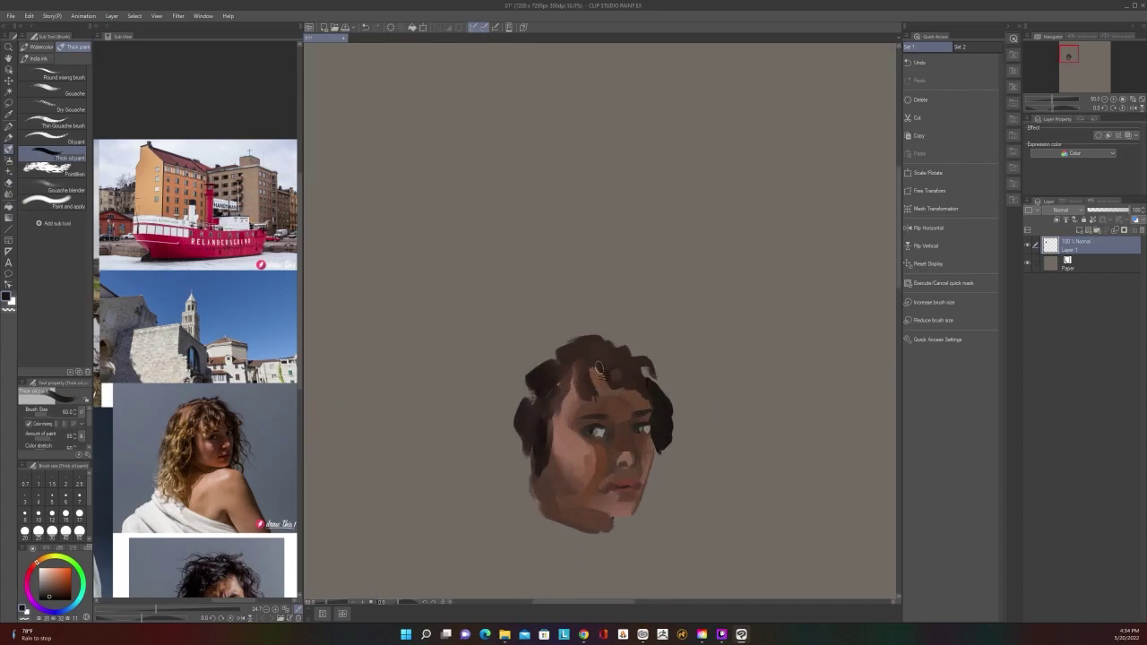
# Add dark fringe strands across the forehead above both eyebrows with the hair tone
pyautogui.moveTo(600, 360)
pyautogui.mouseDown()
pyautogui.moveTo(595, 381)
pyautogui.moveTo(626, 385)
pyautogui.mouseUp()
pyautogui.scroll(-2, 658, 302)
pyautogui.scroll(2, 658, 302)
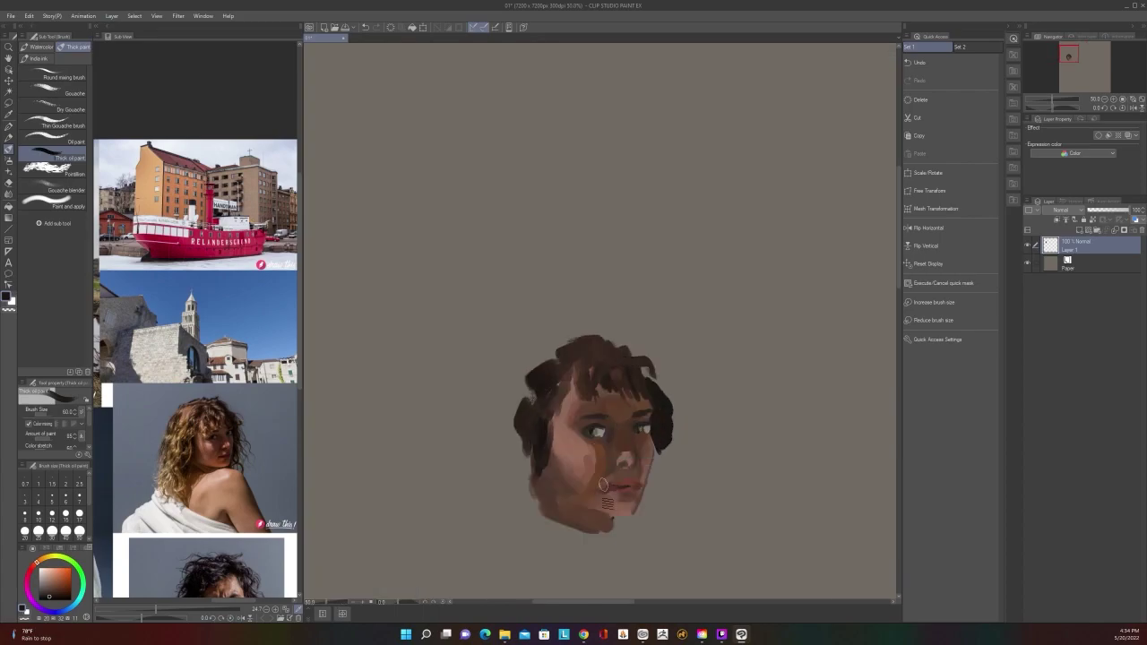
# Draw dark lines under the chin and along the base of the neck at brush size 30
pyautogui.press('[')
pyautogui.press('[')
pyautogui.press('[')
pyautogui.moveTo(598, 510); pyautogui.dragTo(610, 514)
pyautogui.moveTo(604, 526); pyautogui.dragTo(572, 536)
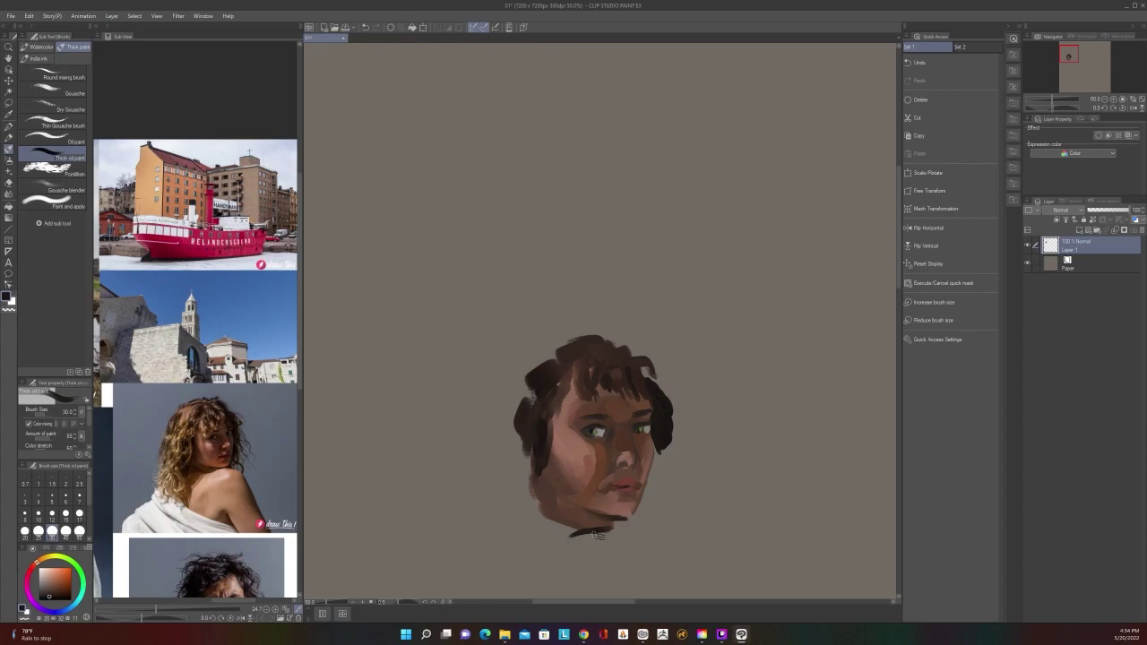
# Soften the neck beneath the jaw with a sampled brown using the Soft airbrush at size 50
pyautogui.keyDown('alt'); pyautogui.click(586, 522); pyautogui.keyUp('alt')
pyautogui.press('b')
pyautogui.press(']')
pyautogui.press(']')
pyautogui.press(']')
pyautogui.press(']')
pyautogui.press(']')
pyautogui.press(']')
pyautogui.press(']')
pyautogui.press(']')
pyautogui.press(']')
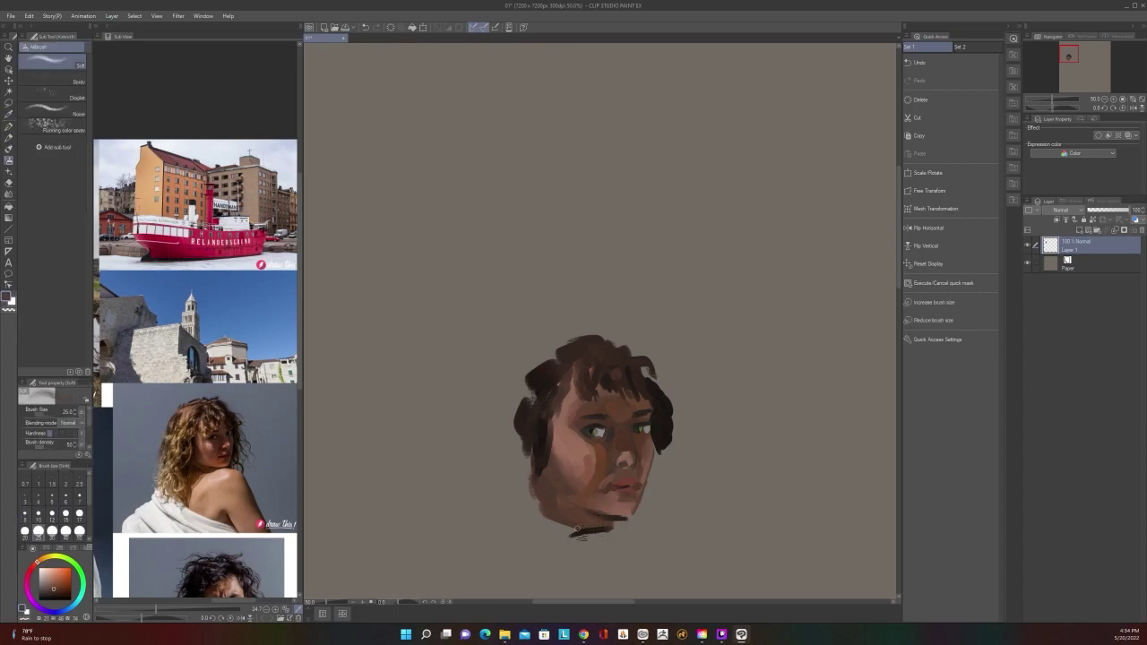
pyautogui.moveTo(593, 529); pyautogui.dragTo(566, 533)
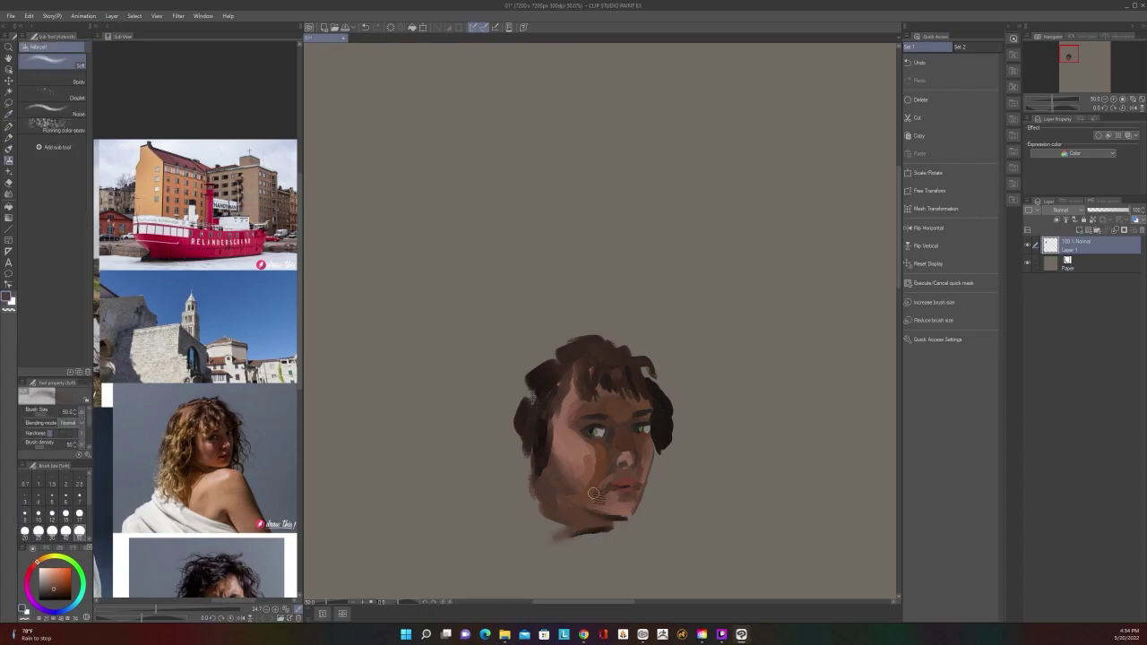
# Switch back to the Thick oil paint brush and fill in the brown neck below the jaw
pyautogui.press('b')
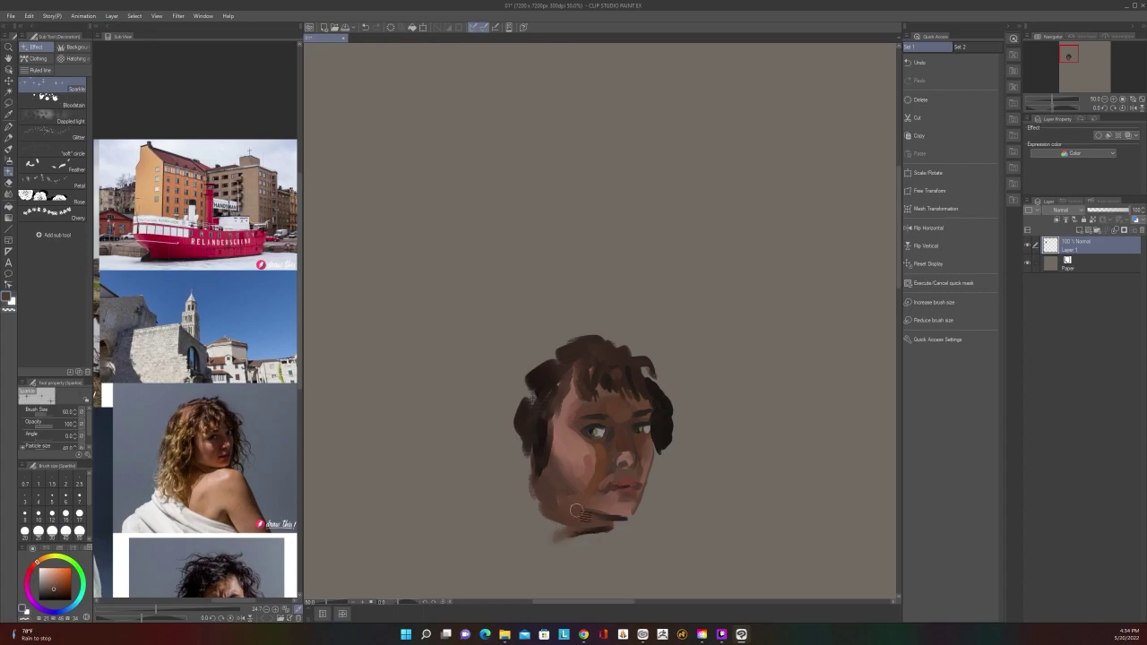
pyautogui.press('b')
pyautogui.moveTo(573, 526)
pyautogui.mouseDown()
pyautogui.moveTo(618, 499)
pyautogui.moveTo(573, 546)
pyautogui.moveTo(615, 527)
pyautogui.moveTo(606, 543)
pyautogui.moveTo(579, 545)
pyautogui.moveTo(617, 540)
pyautogui.moveTo(590, 546)
pyautogui.mouseUp()
# Pick a pale pinkish white and paint the white garment at the base of the neck
pyautogui.press('alt')
pyautogui.press('c')
pyautogui.click(597, 501)
pyautogui.press('c')
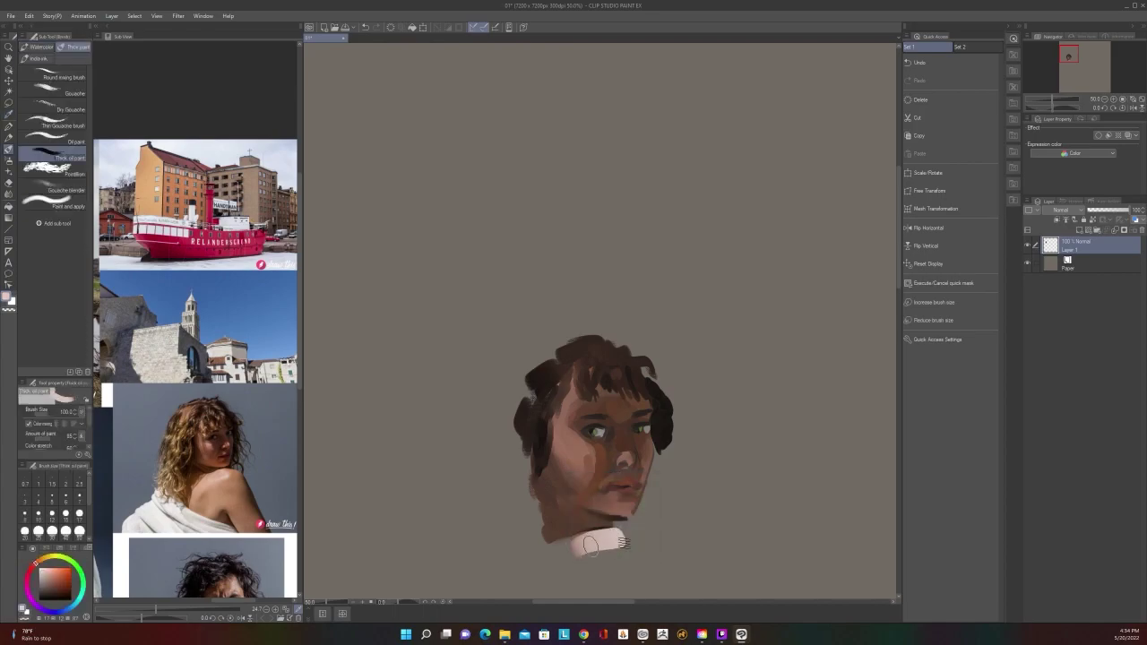
pyautogui.moveTo(673, 494); pyautogui.dragTo(713, 420)
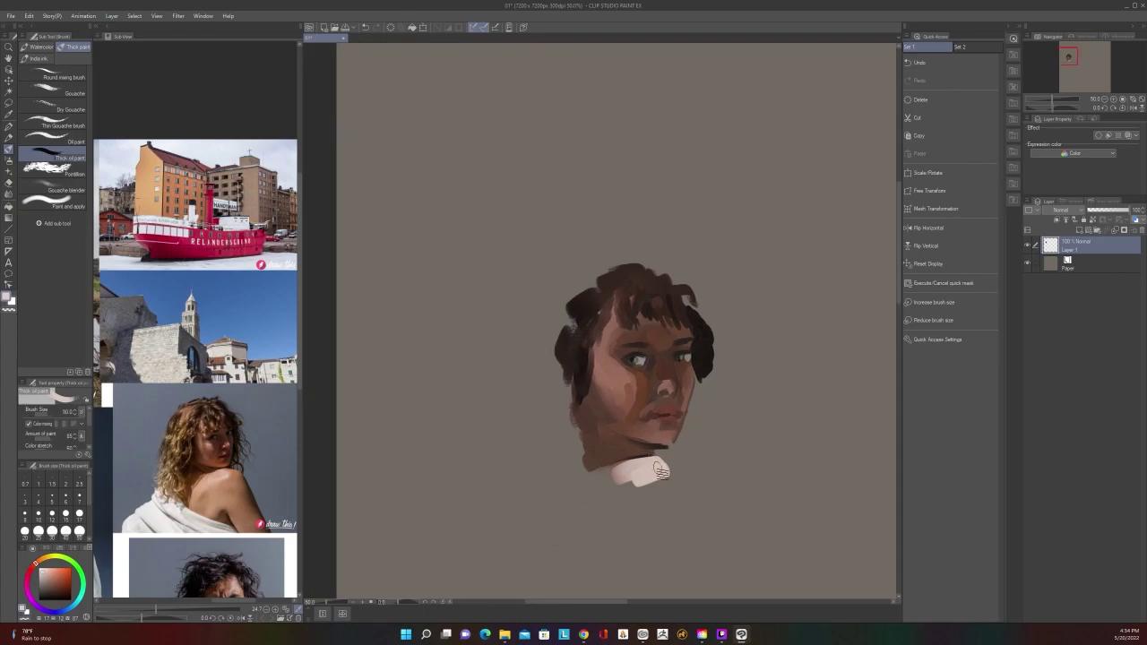
pyautogui.moveTo(662, 470)
pyautogui.mouseDown()
pyautogui.moveTo(640, 492)
pyautogui.moveTo(592, 484)
pyautogui.moveTo(649, 473)
pyautogui.moveTo(663, 462)
pyautogui.moveTo(632, 461)
pyautogui.moveTo(662, 454)
pyautogui.mouseUp()
# Widen the pale garment toward the back of the neck with a larger brush, undoing the last stroke
pyautogui.press(']')
pyautogui.press(']')
pyautogui.press(']')
pyautogui.press(']')
pyautogui.keyDown('alt'); pyautogui.click(651, 457); pyautogui.keyUp('alt')
pyautogui.hotkey('ctrl', 'z')
pyautogui.press('alt')
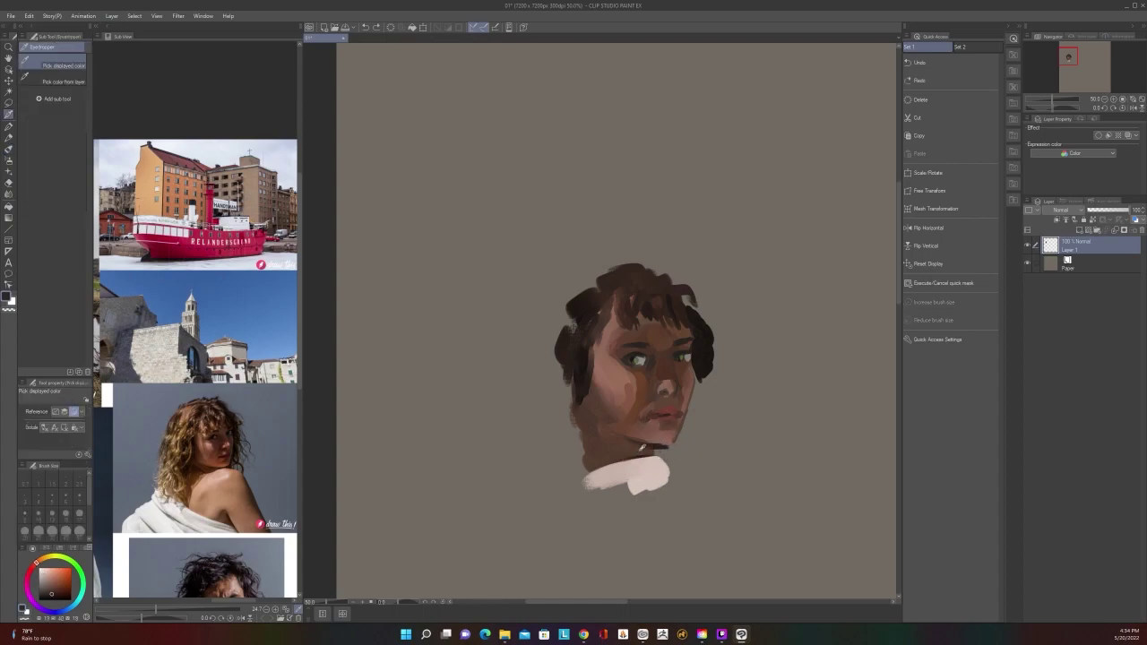
# Paint a pale highlight on the near cheek below the eye at brush size 60
pyautogui.keyDown('alt'); pyautogui.click(647, 415); pyautogui.keyUp('alt')
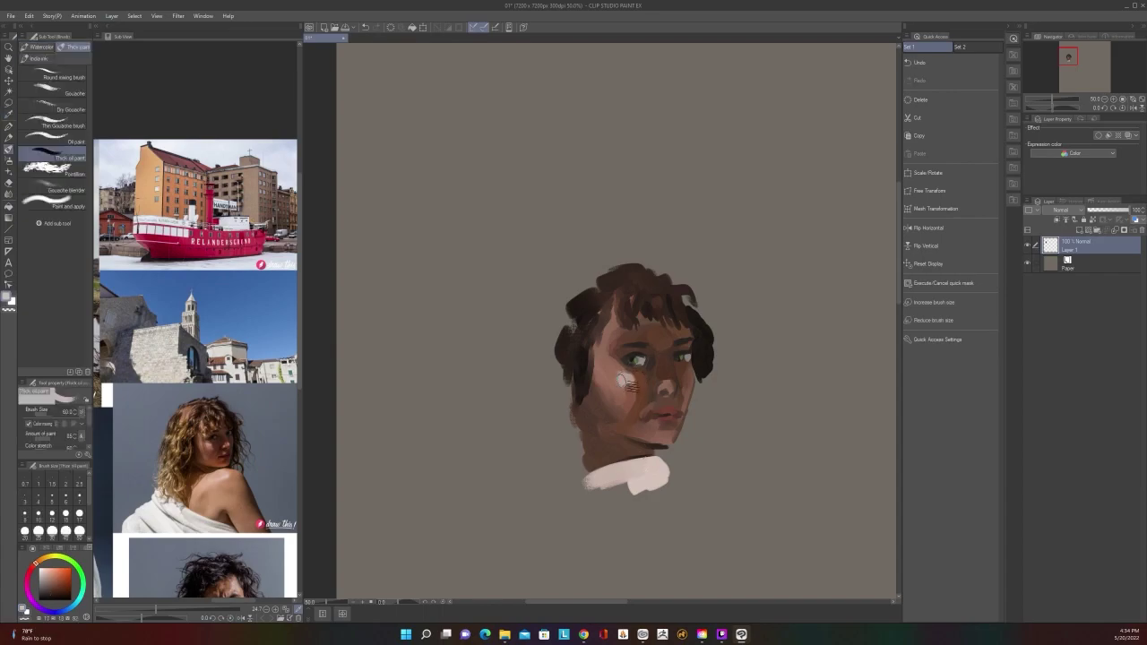
pyautogui.scroll(-3, 624, 381)
pyautogui.scroll(2, 636, 378)
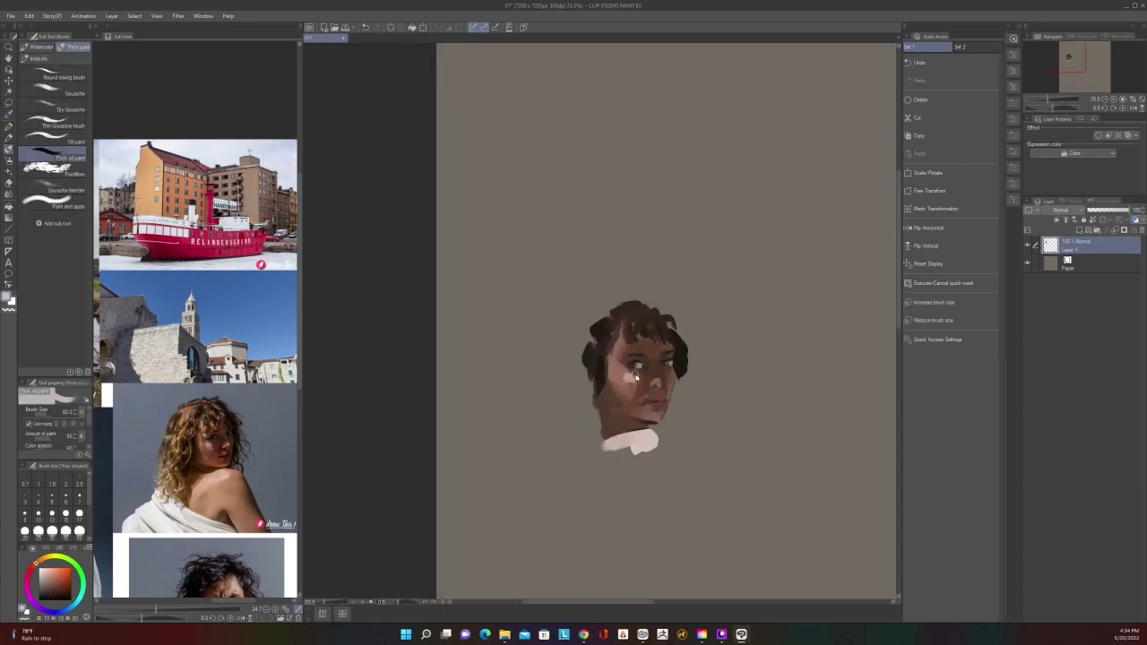
pyautogui.scroll(2, 636, 377)
# Brighten the highlight on the tip of the nose with the pale tone, reducing the brush to 30 and 17
pyautogui.press('[')
pyautogui.press('[')
pyautogui.press('[')
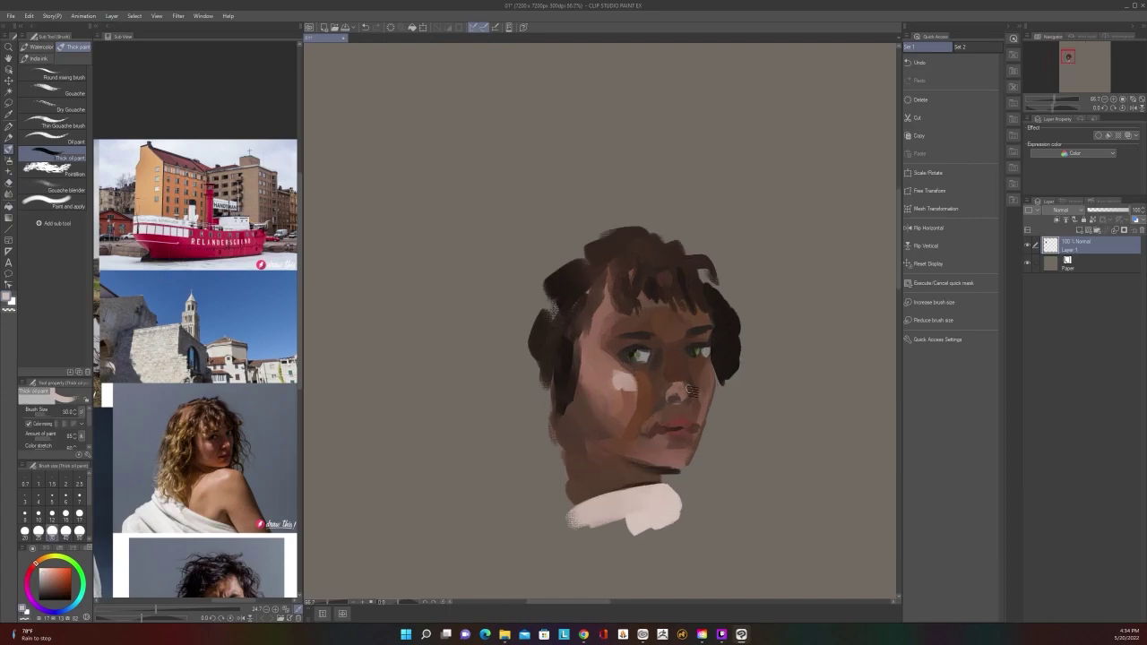
pyautogui.scroll(-2, 688, 368)
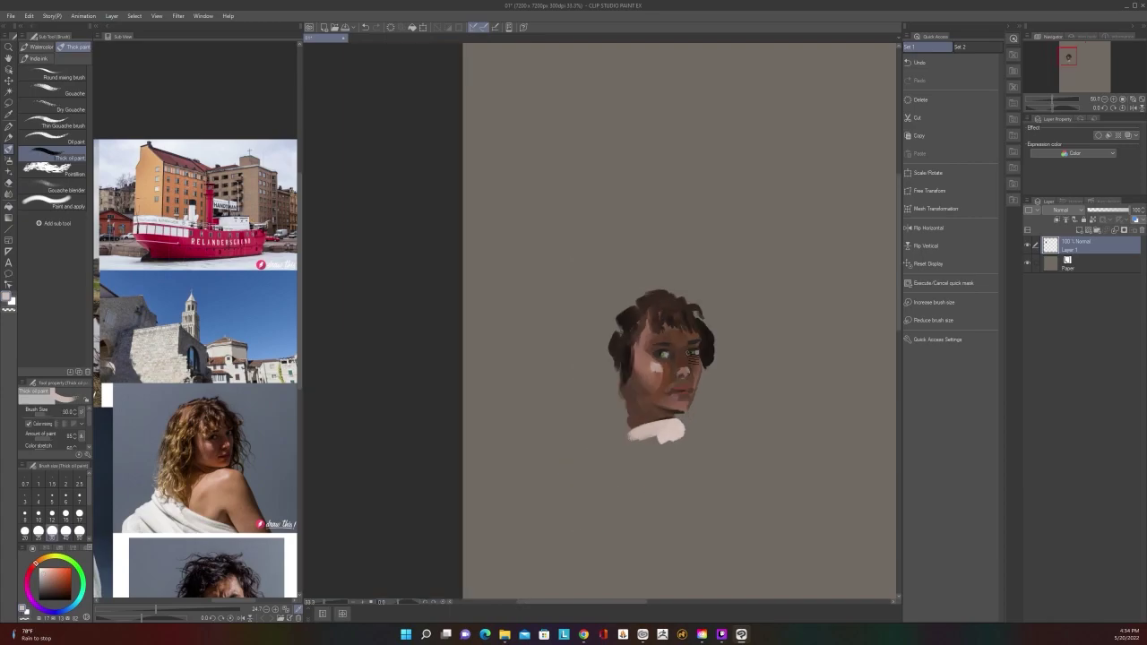
pyautogui.scroll(2, 687, 368)
pyautogui.press('[')
pyautogui.press('[')
# Blend the near cheek highlight into the surrounding skin with the Painterly blender at size 60
pyautogui.click(14, 195)
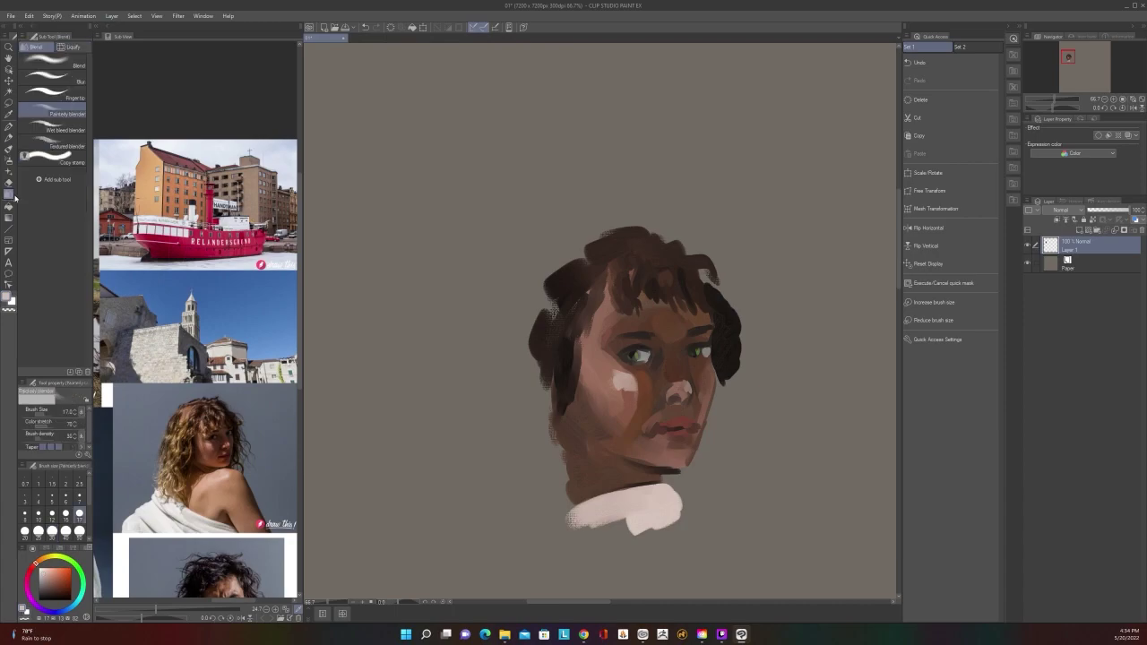
pyautogui.press(']')
pyautogui.press(']')
pyautogui.press(']')
pyautogui.press(']')
pyautogui.press(']')
pyautogui.press(']')
pyautogui.moveTo(636, 375); pyautogui.dragTo(620, 388)
pyautogui.scroll(-1, 640, 363)
pyautogui.scroll(-2, 633, 366)
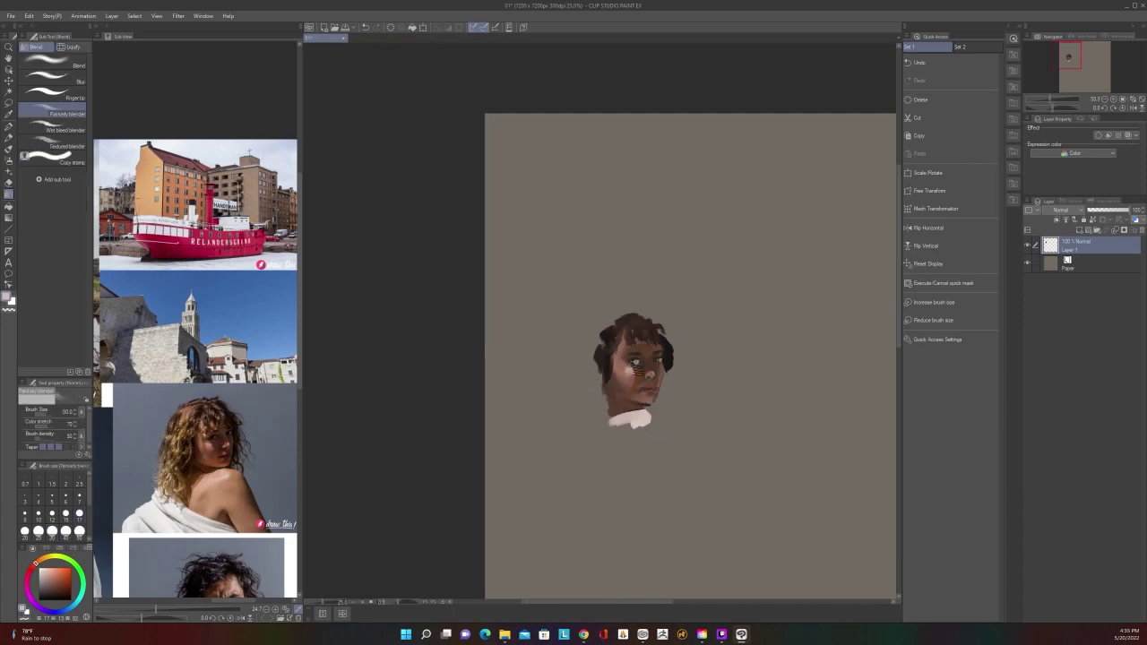
# Soften the lower edge of the white garment with the Painterly blender at size 60
pyautogui.scroll(2, 632, 365)
pyautogui.scroll(1, 633, 366)
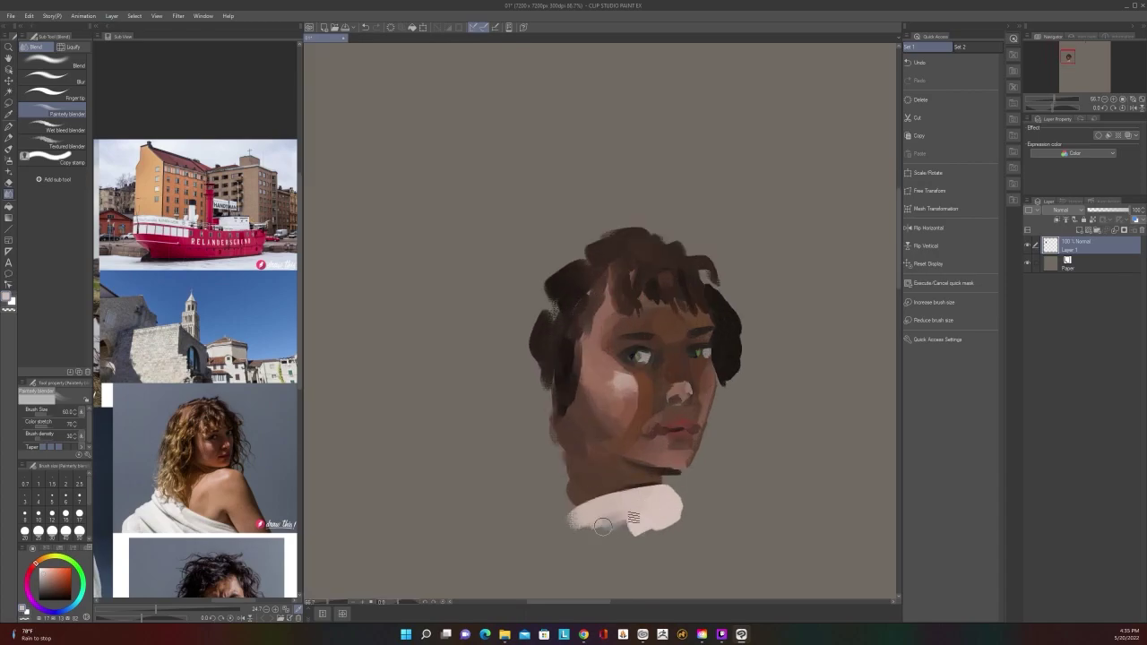
pyautogui.scroll(-2, 663, 426)
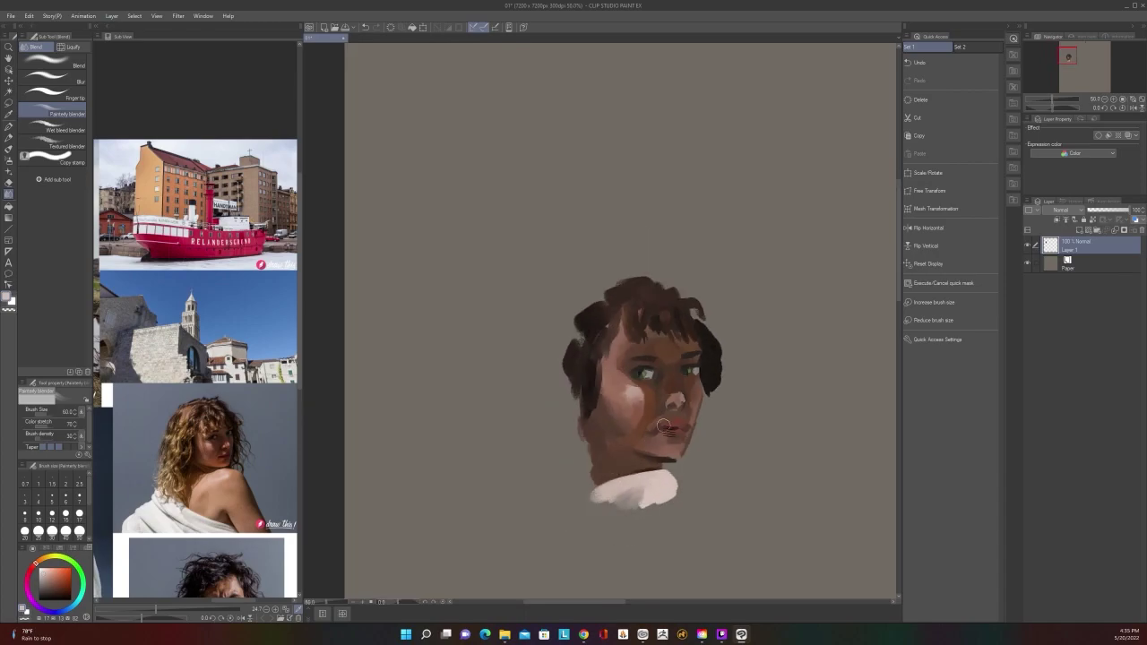
pyautogui.scroll(2, 663, 426)
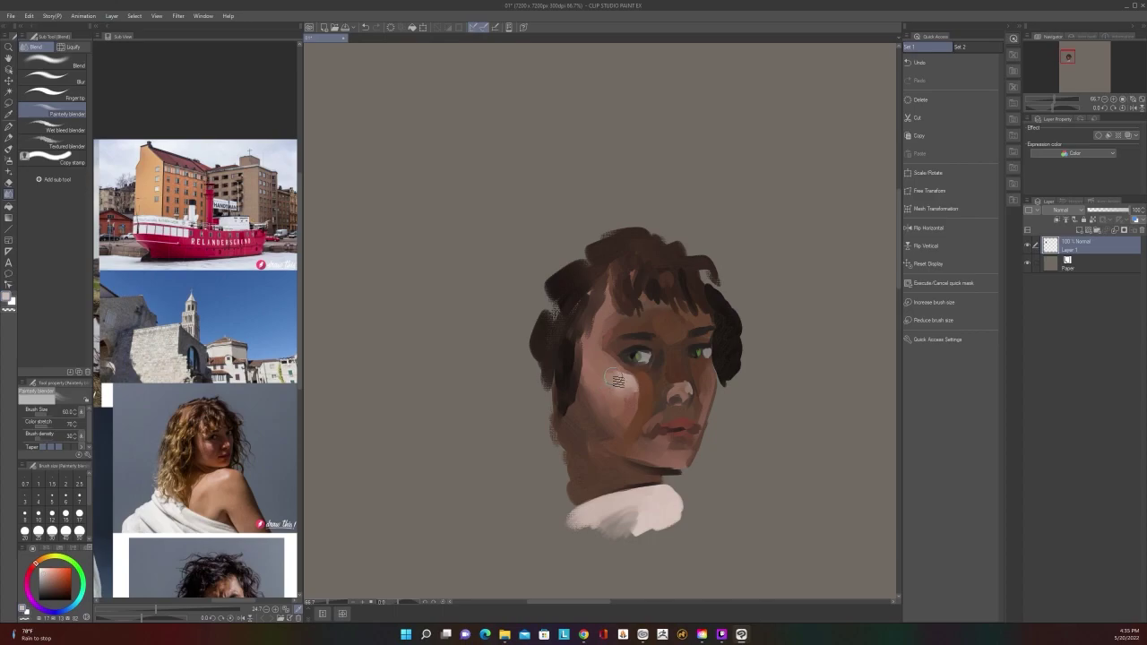
# Soften the inner edge of the near cheek highlight with the Painterly blender at size 60
pyautogui.moveTo(617, 381)
pyautogui.mouseDown()
pyautogui.moveTo(601, 450)
pyautogui.moveTo(621, 434)
pyautogui.moveTo(650, 455)
pyautogui.moveTo(642, 399)
pyautogui.mouseUp()
pyautogui.scroll(-1, 646, 454)
pyautogui.scroll(1, 646, 455)
# Choose a muted reddish-brown colour and switch to the Thick oil paint brush
pyautogui.rightClick(635, 405)
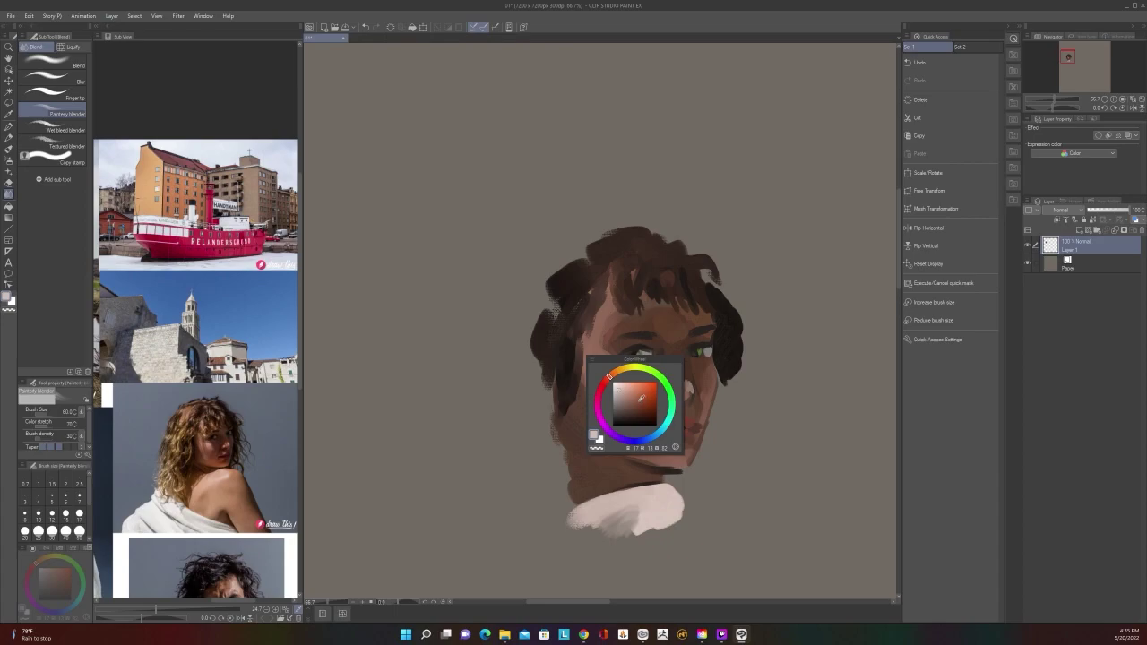
pyautogui.click(642, 397)
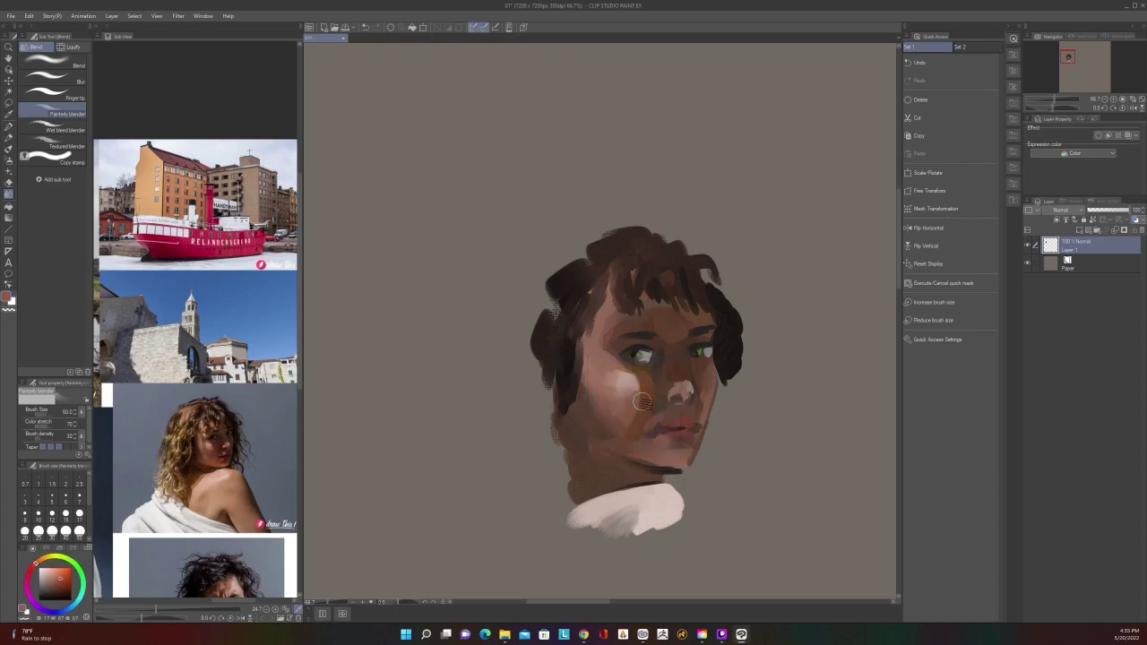
pyautogui.press('b')
pyautogui.press(']')
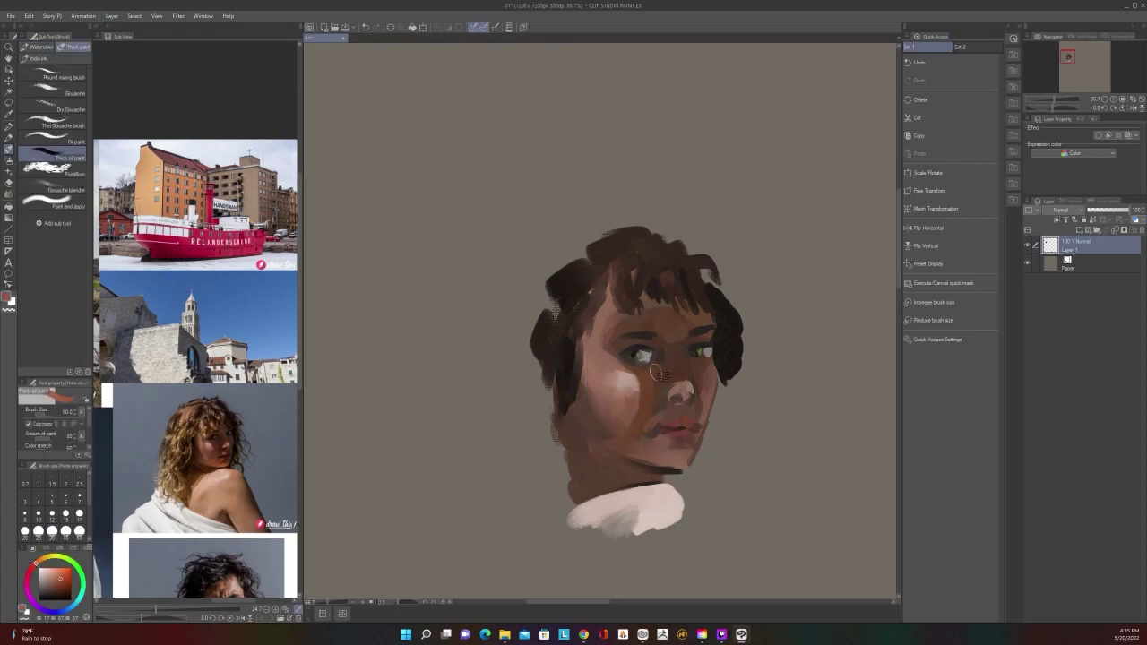
pyautogui.press('[')
pyautogui.press('[')
pyautogui.press('[')
pyautogui.press(']')
pyautogui.press(']')
pyautogui.press(']')
pyautogui.hotkey('ctrl', 'z')
# Choose a saturated red and paint it over the nose, the area under the eyes and the central forehead at brush size 100
pyautogui.rightClick(678, 348)
pyautogui.moveTo(651, 318); pyautogui.dragTo(654, 324)
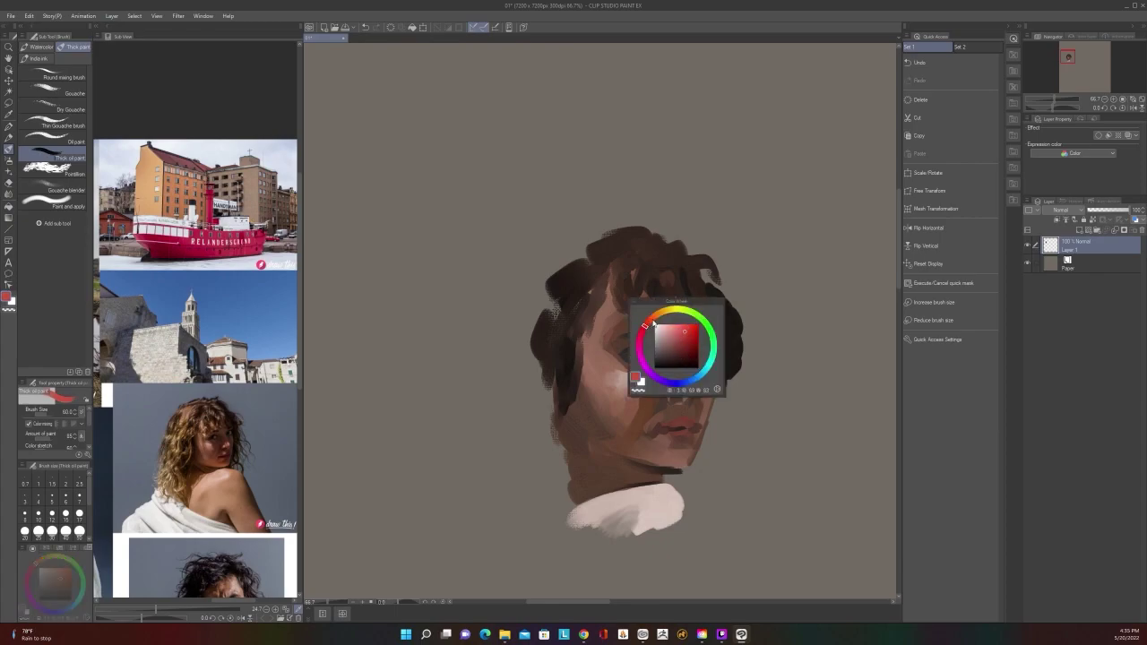
pyautogui.rightClick(697, 337)
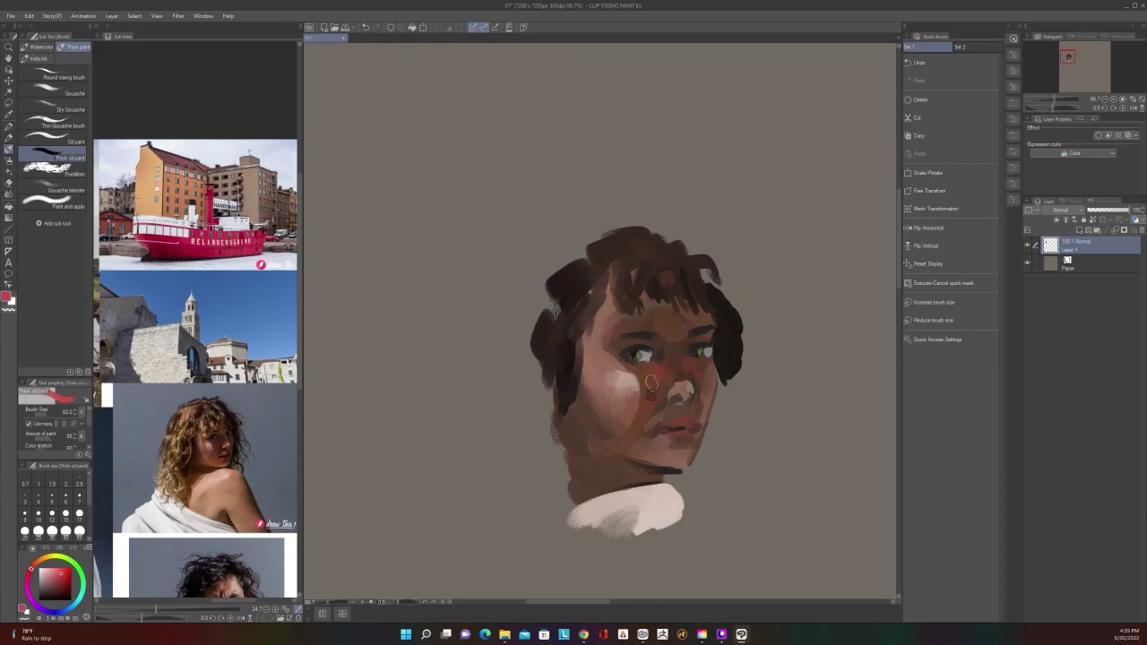
pyautogui.hotkey('ctrl', '-')
pyautogui.scroll(1, 657, 360)
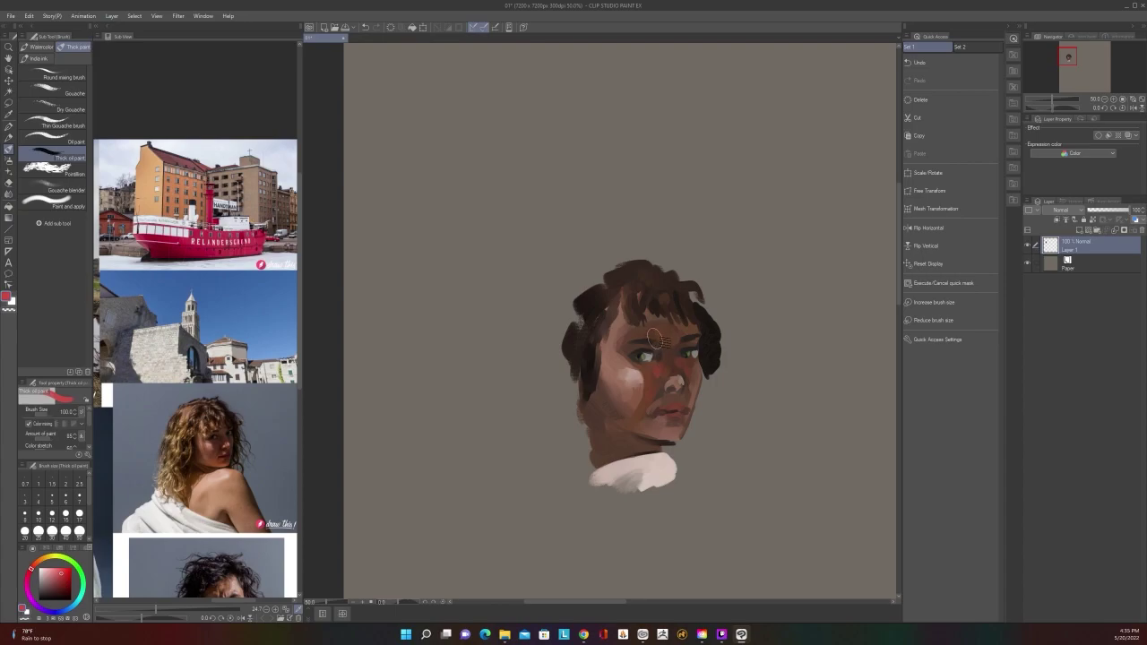
pyautogui.scroll(-1, 696, 311)
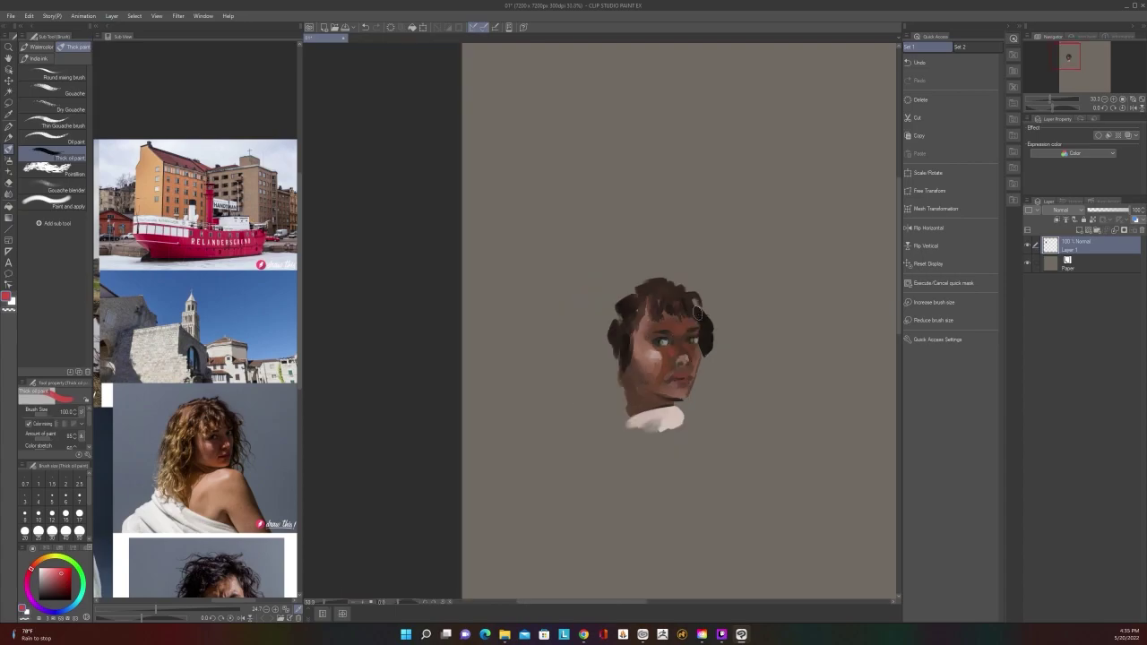
pyautogui.scroll(2, 690, 322)
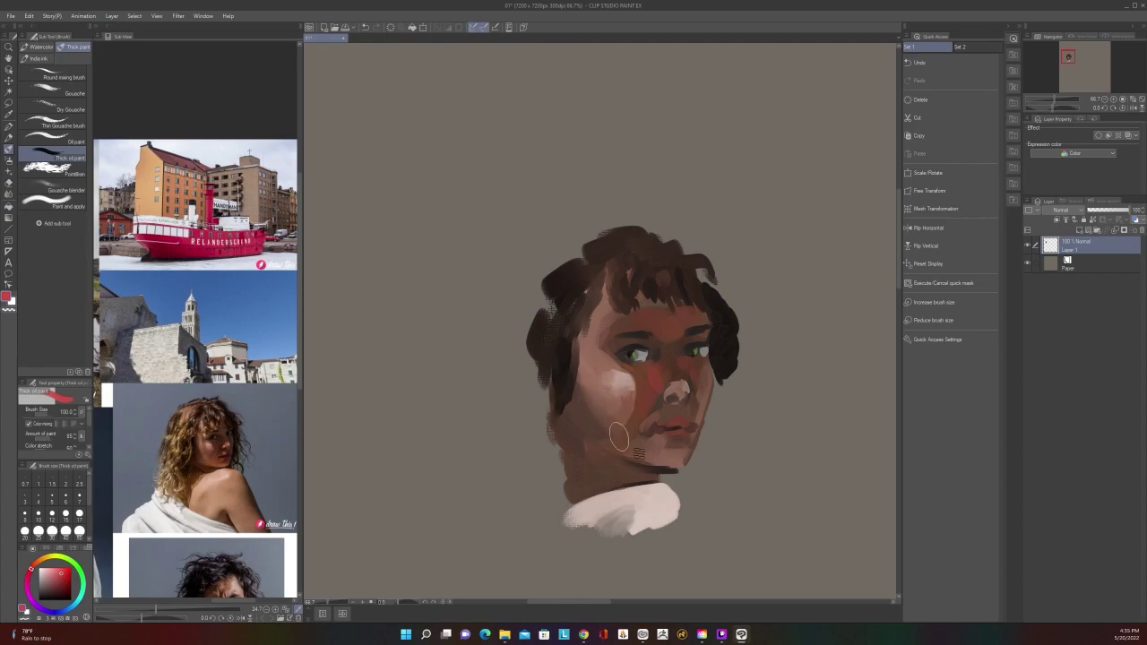
# Extend the red tint over the lower cheek, jaw and forehead edge with Thick oil paint at size 100
pyautogui.moveTo(618, 437)
pyautogui.mouseDown()
pyautogui.moveTo(662, 459)
pyautogui.moveTo(635, 443)
pyautogui.mouseUp()
pyautogui.scroll(-2, 635, 443)
pyautogui.scroll(-1, 683, 459)
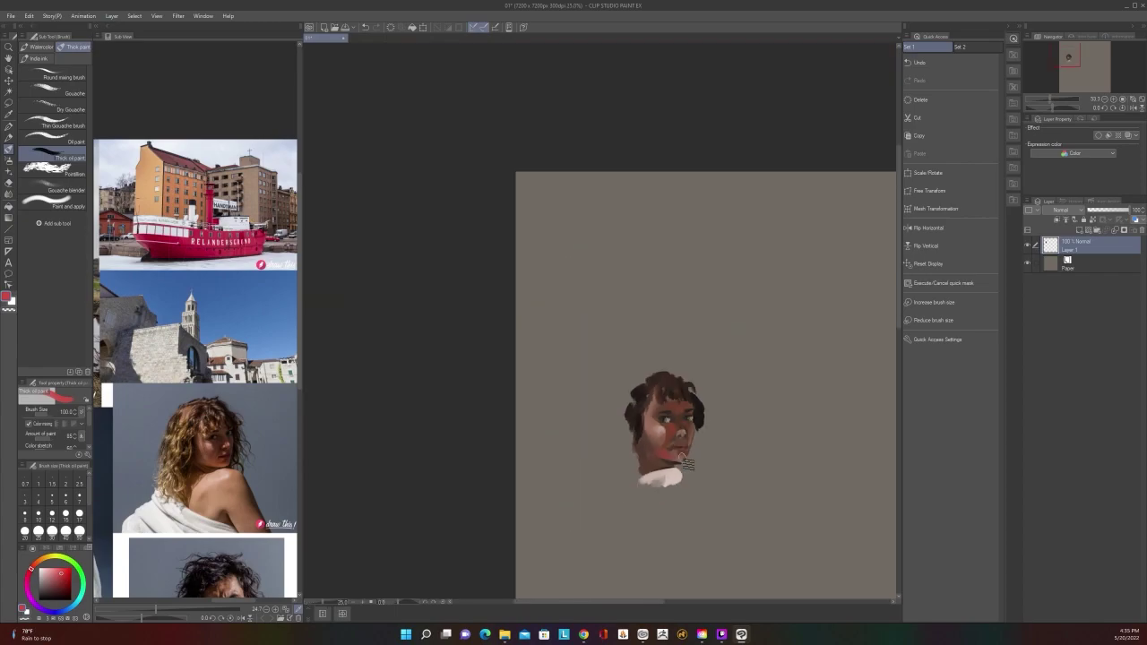
pyautogui.scroll(3, 684, 457)
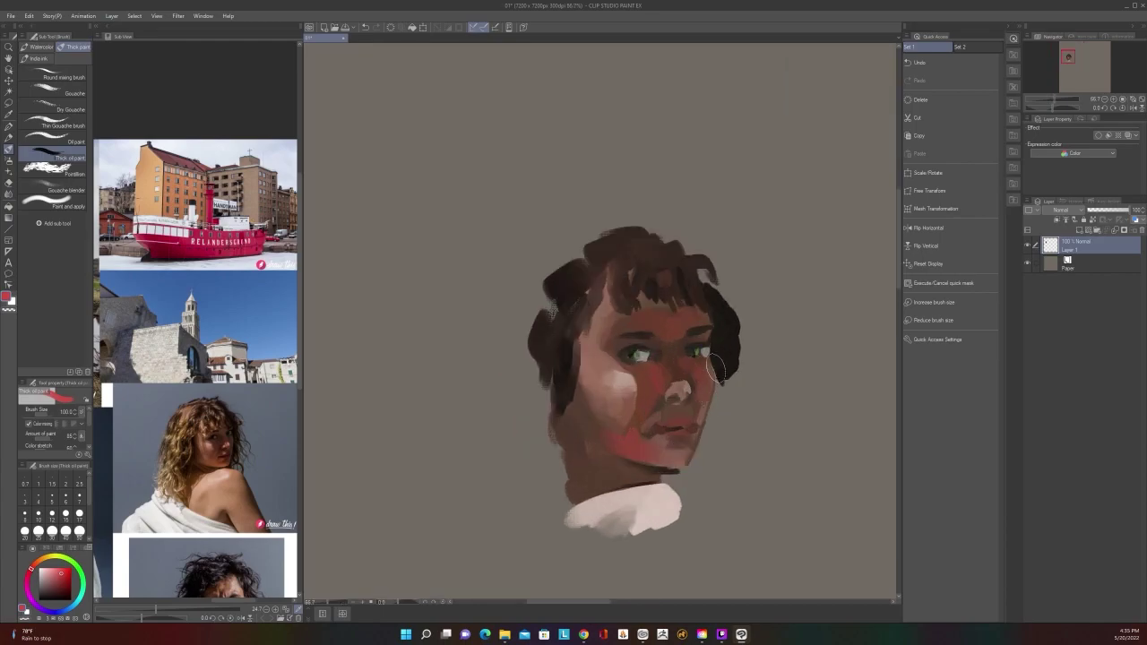
pyautogui.moveTo(590, 304); pyautogui.dragTo(588, 328)
pyautogui.press('[')
pyautogui.press('[')
pyautogui.press('[')
# Blend the red tint into the skin from the mouth and jaw up to the forehead with the Painterly blender at size 60
pyautogui.click(10, 193)
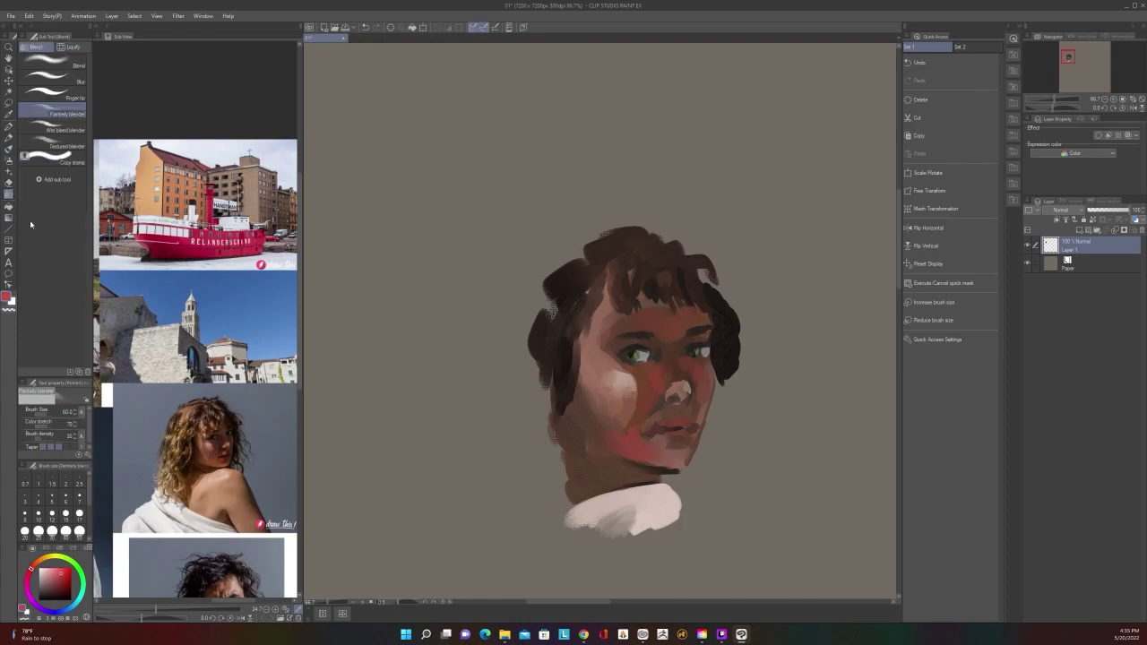
pyautogui.moveTo(658, 437)
pyautogui.mouseDown()
pyautogui.moveTo(628, 437)
pyautogui.moveTo(637, 441)
pyautogui.moveTo(652, 398)
pyautogui.moveTo(647, 385)
pyautogui.moveTo(661, 408)
pyautogui.moveTo(693, 370)
pyautogui.moveTo(669, 351)
pyautogui.moveTo(675, 326)
pyautogui.mouseUp()
pyautogui.scroll(-2, 701, 307)
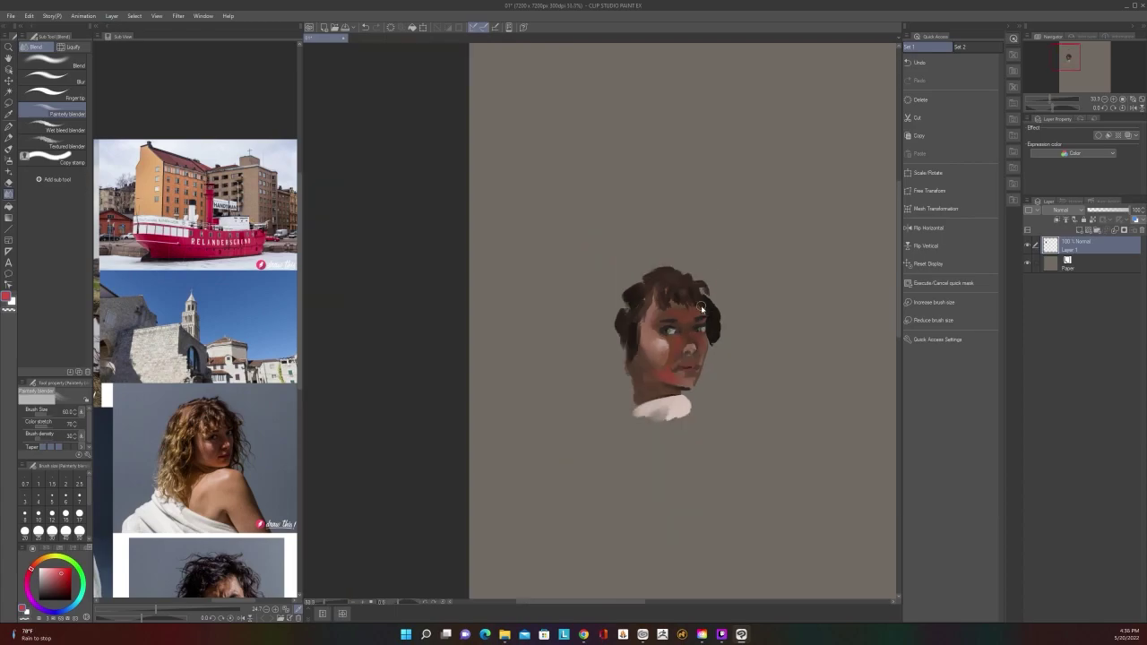
pyautogui.scroll(1, 701, 308)
pyautogui.moveTo(641, 405)
pyautogui.mouseDown()
pyautogui.moveTo(610, 389)
pyautogui.moveTo(675, 423)
pyautogui.moveTo(648, 405)
pyautogui.moveTo(683, 408)
pyautogui.moveTo(720, 360)
pyautogui.mouseUp()
pyautogui.scroll(-1, 739, 331)
pyautogui.scroll(1, 736, 330)
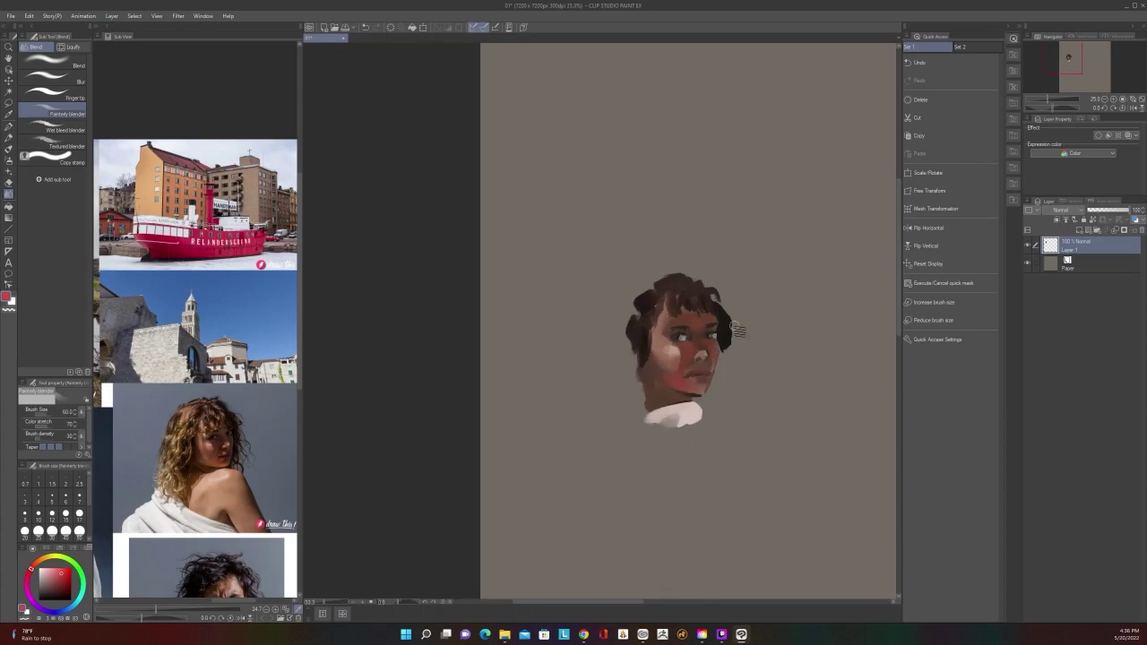
pyautogui.scroll(1, 735, 329)
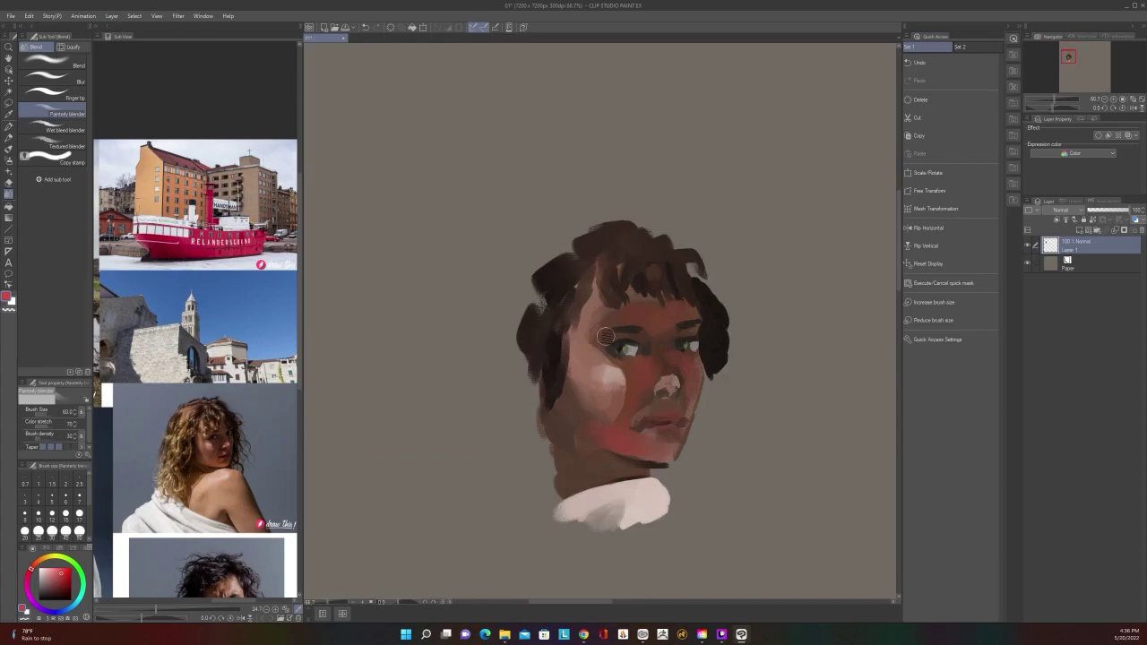
# Smooth the near cheek highlight and the jawline with the Painterly blender, reducing the brush size to 30
pyautogui.moveTo(612, 406)
pyautogui.mouseDown()
pyautogui.moveTo(586, 365)
pyautogui.moveTo(602, 401)
pyautogui.mouseUp()
pyautogui.scroll(-1, 597, 404)
pyautogui.scroll(1, 663, 357)
pyautogui.press('[')
pyautogui.press('[')
pyautogui.press('[')
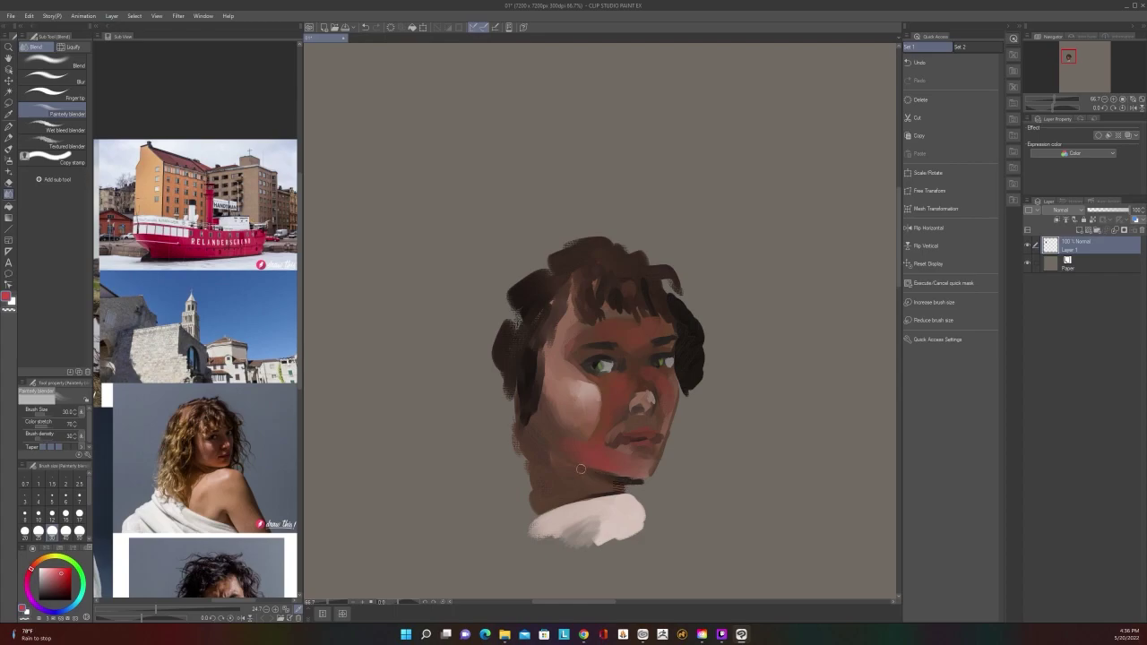
pyautogui.scroll(-1, 643, 417)
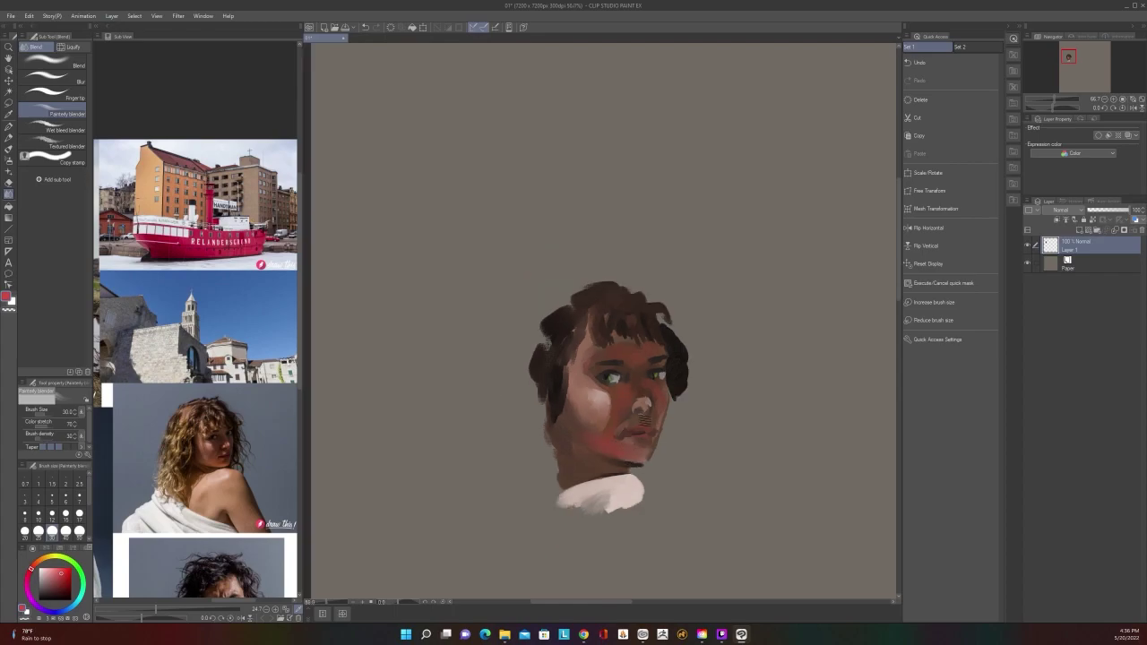
pyautogui.scroll(1, 644, 417)
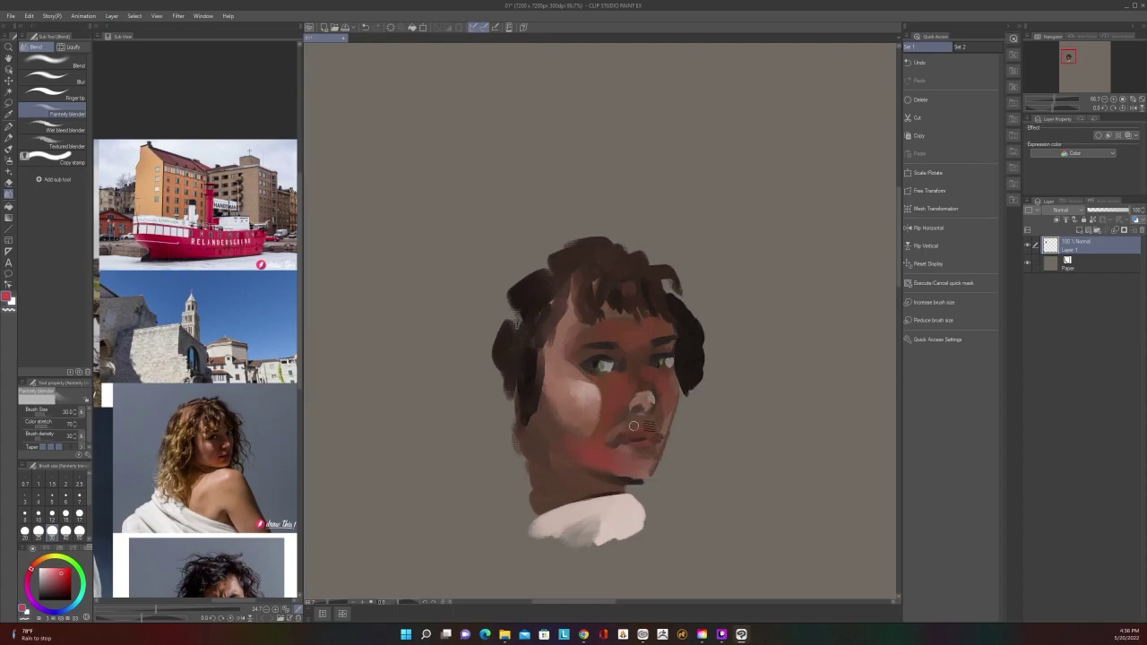
pyautogui.scroll(2, 630, 463)
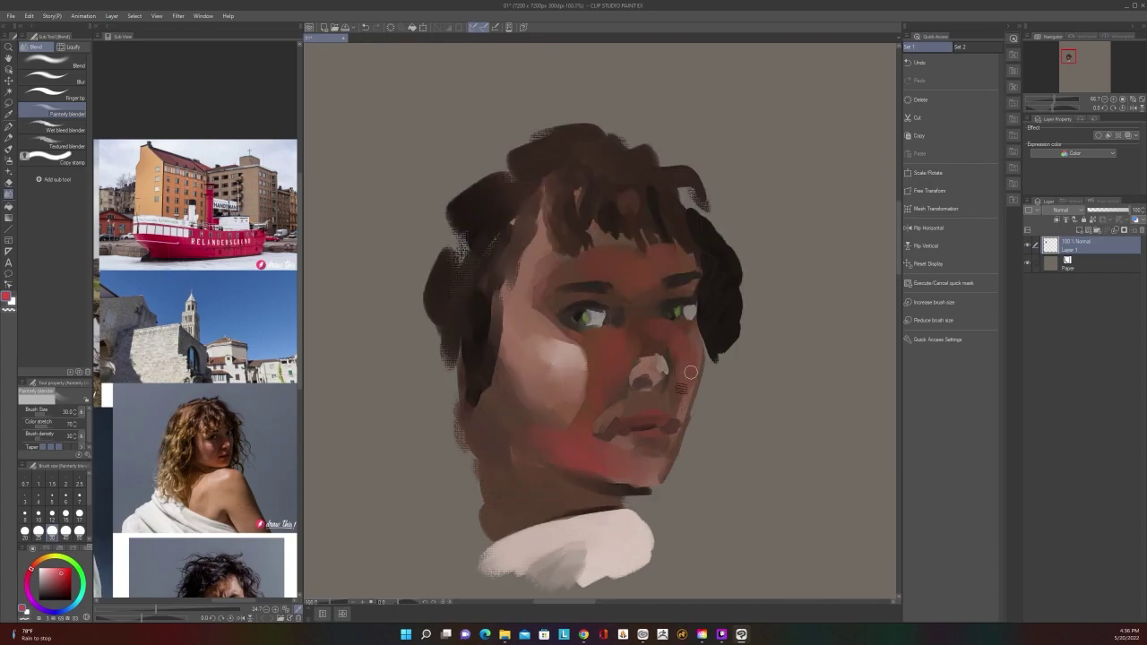
# Paint a pale pinkish highlight above the upper lip with Thick oil paint at size 30
pyautogui.press('b')
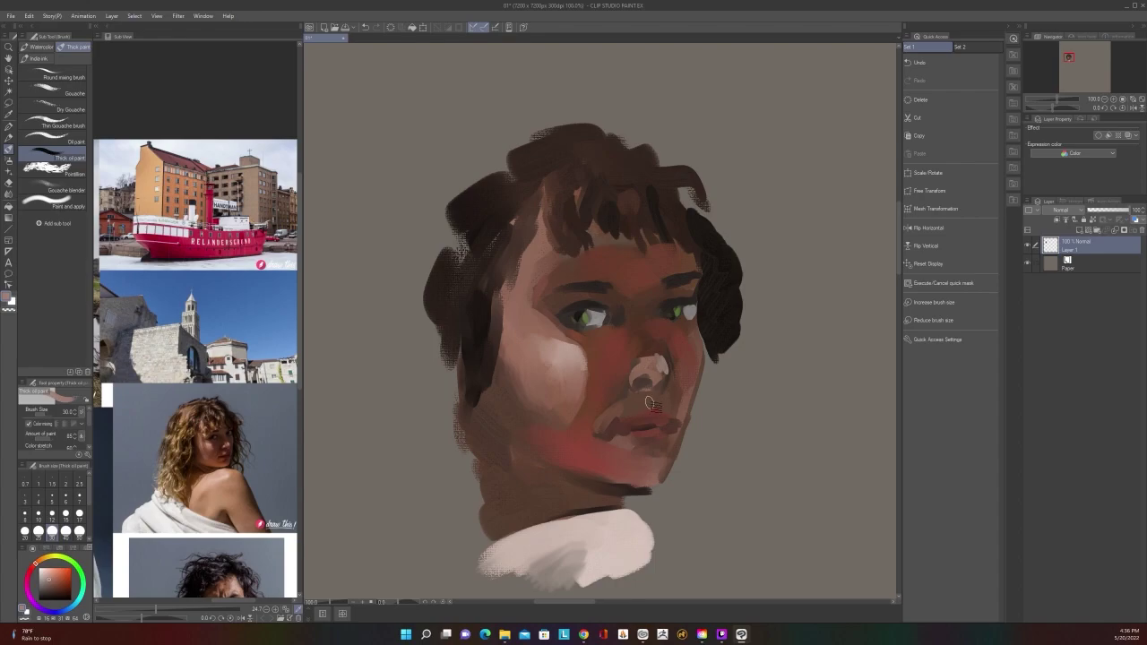
pyautogui.moveTo(653, 404)
pyautogui.mouseDown()
pyautogui.moveTo(635, 405)
pyautogui.moveTo(647, 410)
pyautogui.moveTo(672, 392)
pyautogui.mouseUp()
pyautogui.scroll(-2, 672, 392)
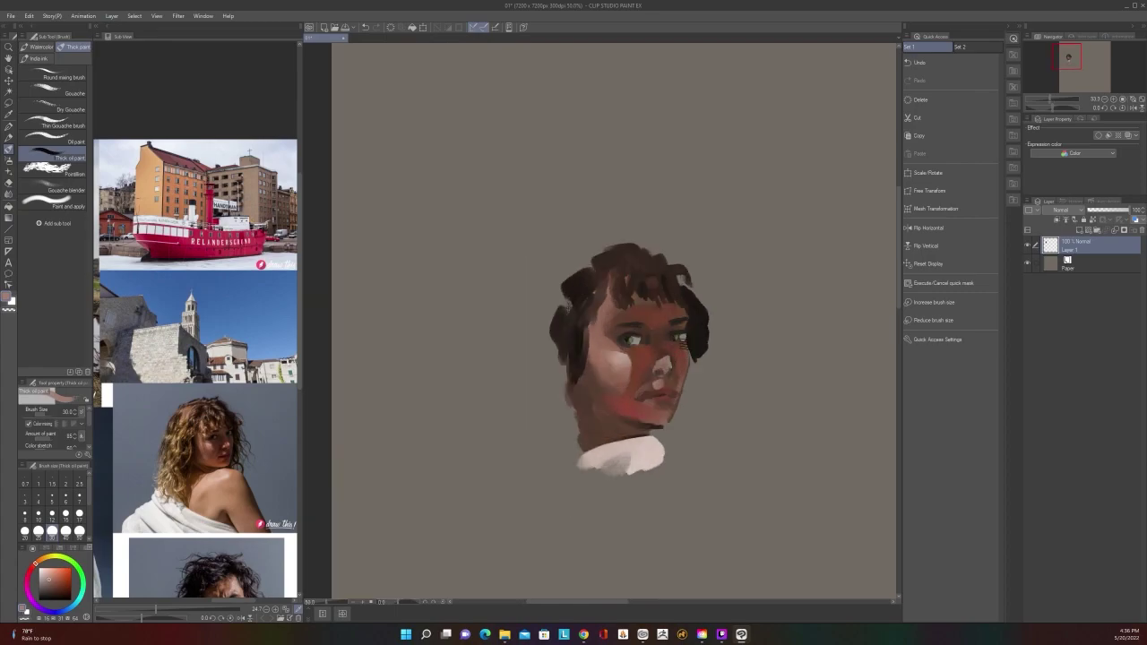
pyautogui.scroll(2, 679, 338)
# Sample a muted skin tone and paint a lighter strip down the bridge of the nose, enlarging the brush
pyautogui.press('alt')
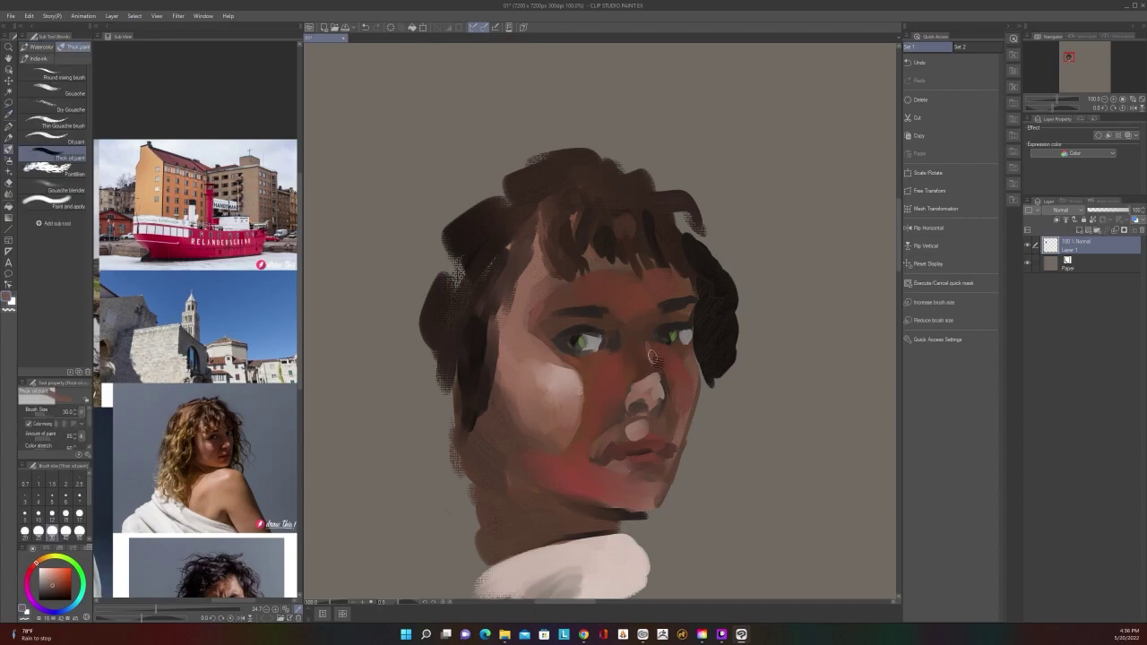
pyautogui.press(']')
pyautogui.press(']')
pyautogui.scroll(-3, 654, 318)
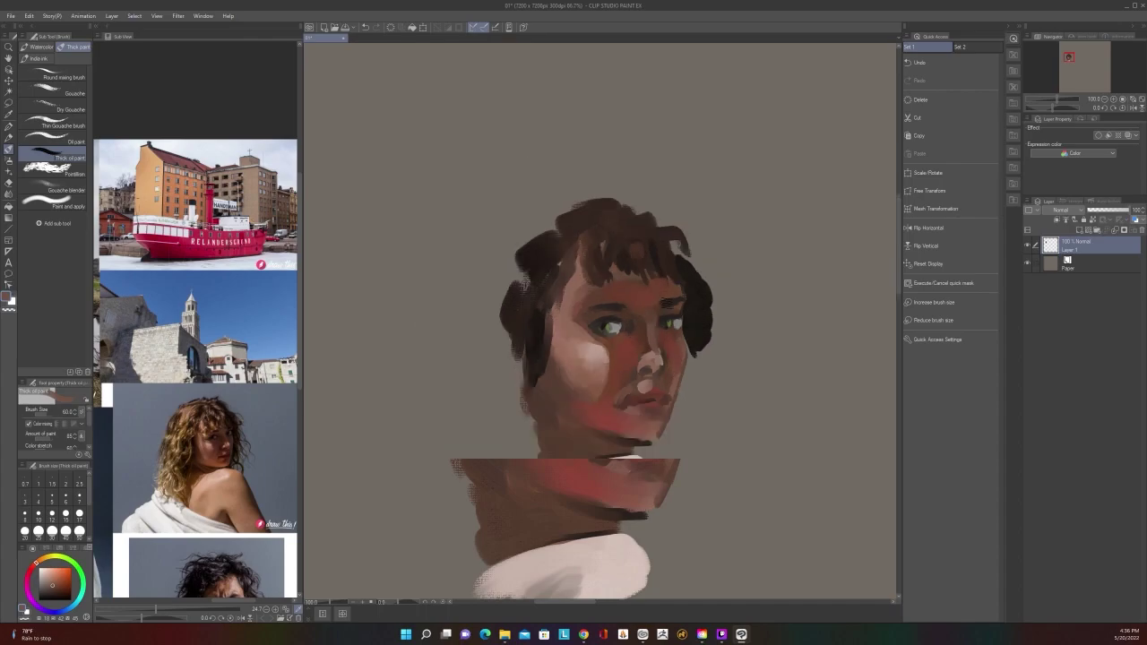
pyautogui.scroll(-1, 663, 302)
pyautogui.scroll(2, 663, 302)
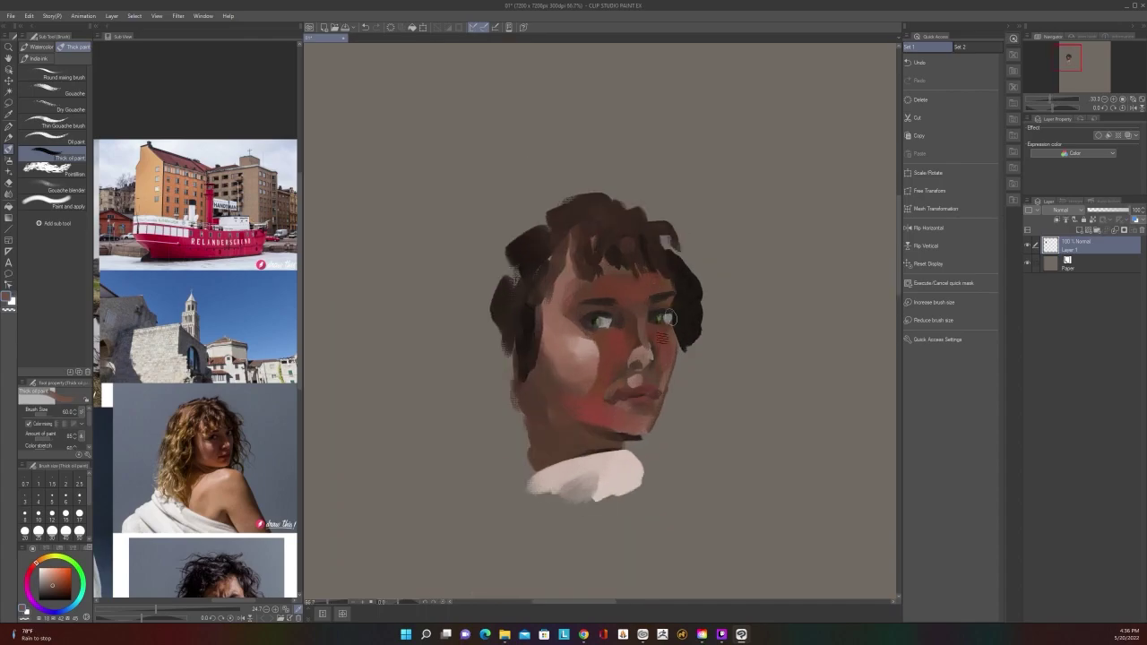
# Paint a muted pinkish-brown patch of light between the eyebrows with Thick oil paint
pyautogui.press('[')
pyautogui.press(']')
pyautogui.press(']')
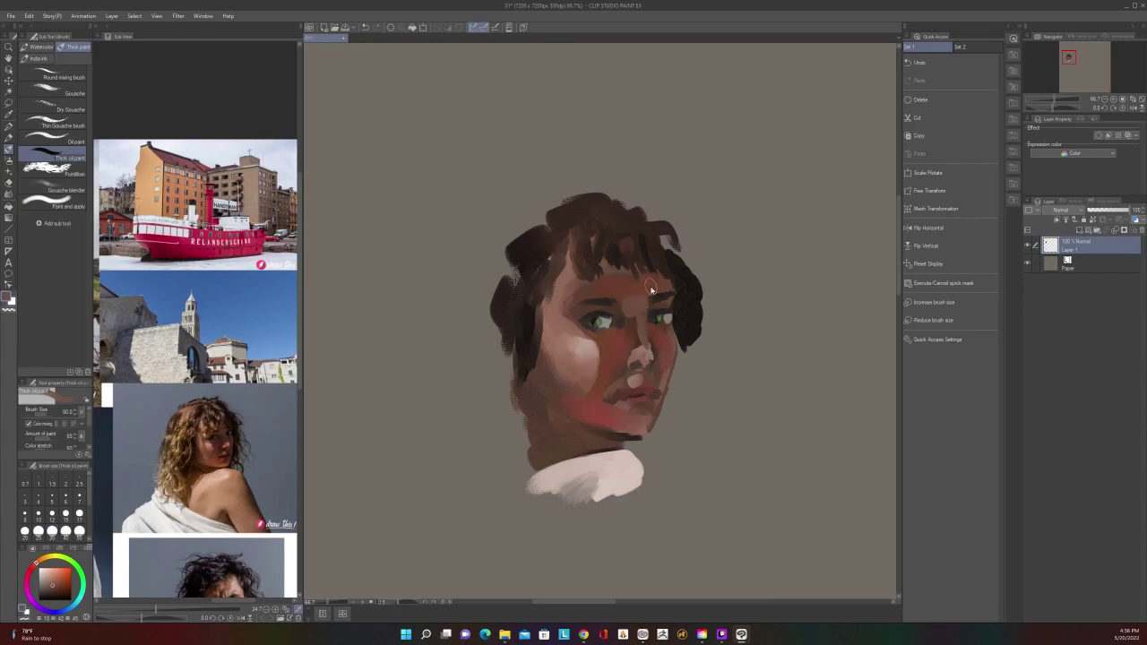
pyautogui.scroll(-1, 649, 291)
pyautogui.scroll(1, 651, 289)
# Shade the near side of the nose bridge with a sampled darker brown at brush size 30
pyautogui.scroll(1, 651, 289)
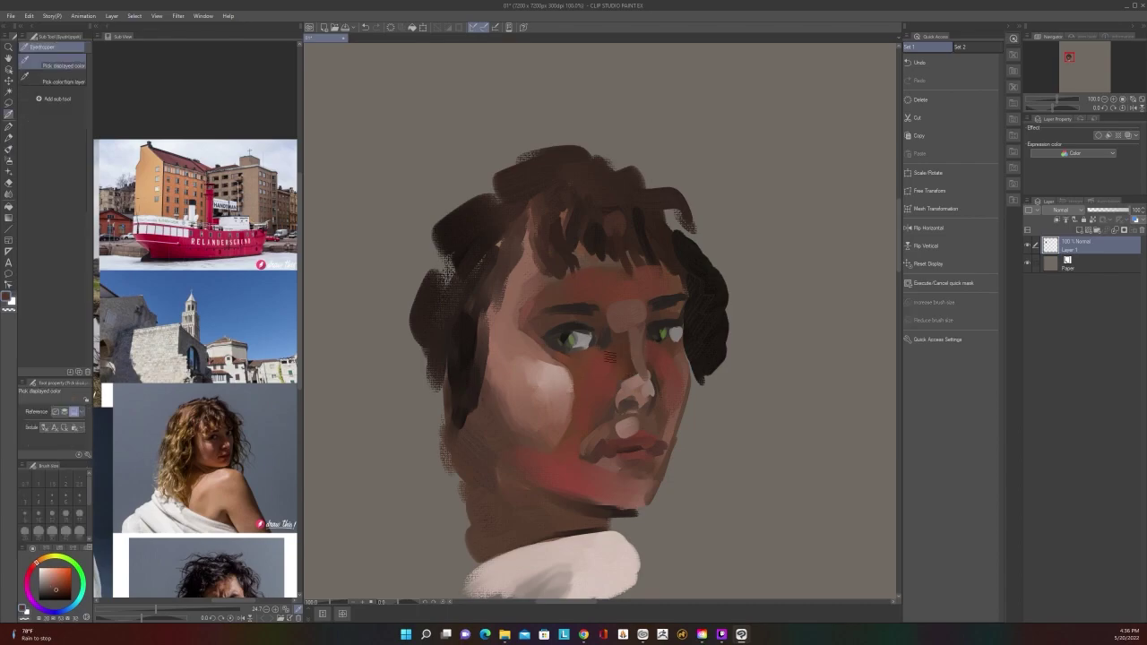
pyautogui.press('[')
pyautogui.press('[')
pyautogui.press('[')
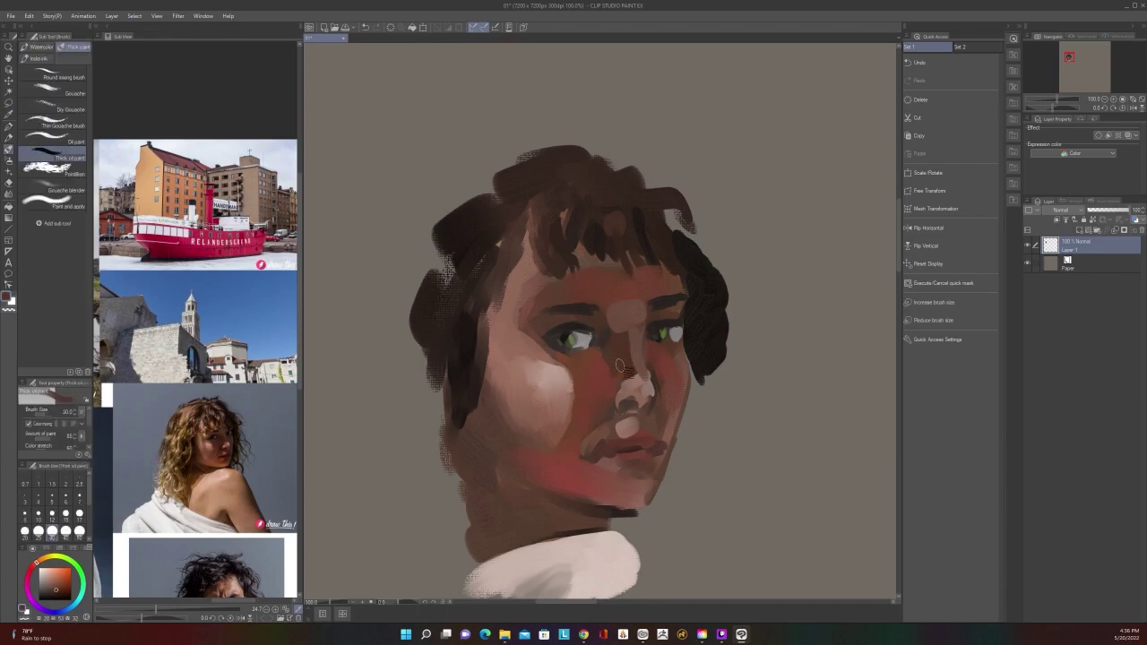
pyautogui.scroll(-1, 601, 331)
pyautogui.scroll(1, 602, 335)
pyautogui.scroll(-3, 663, 348)
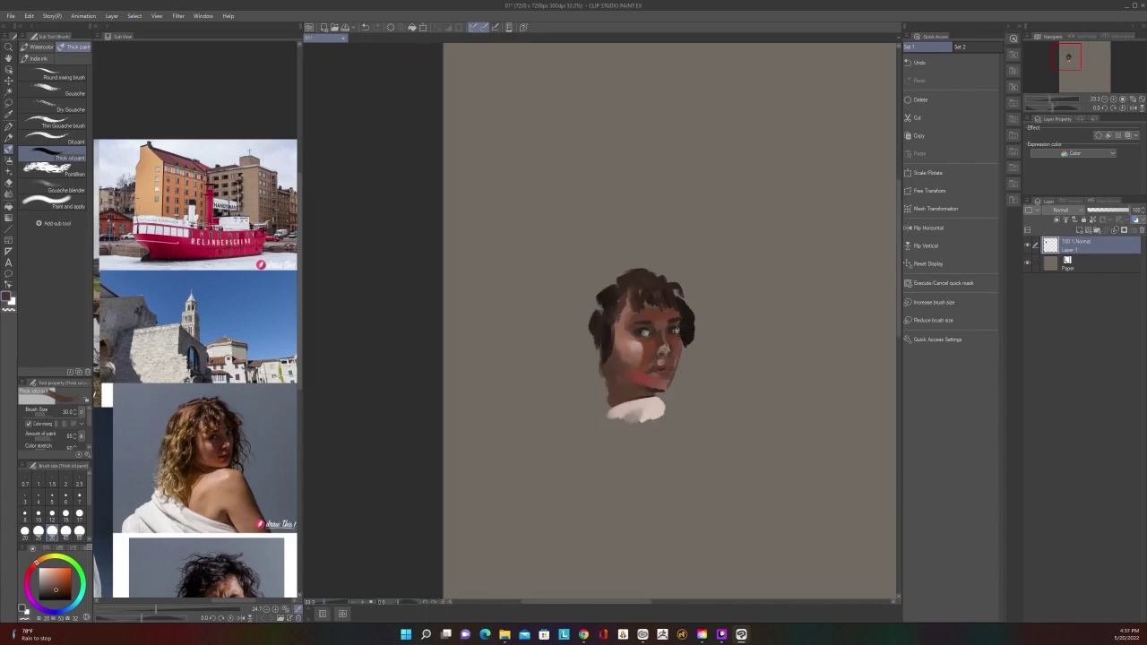
pyautogui.scroll(3, 676, 329)
pyautogui.scroll(2, 656, 370)
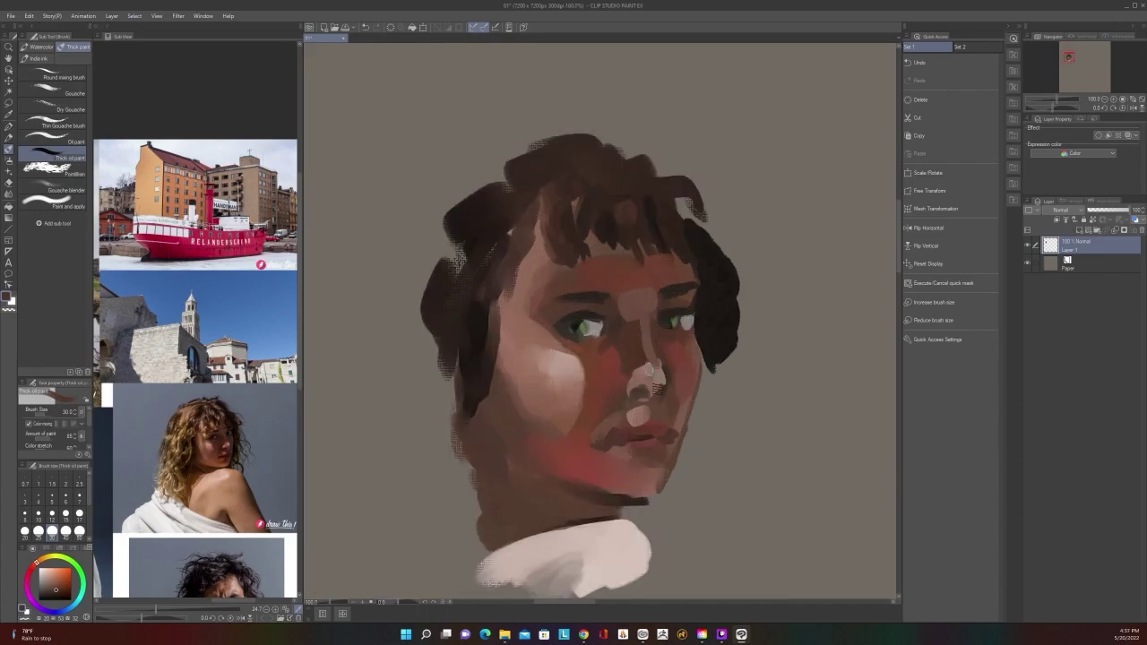
# Define the nostril and underside of the nose with a very dark brown at brush size 17
pyautogui.press('alt')
pyautogui.keyDown('alt'); pyautogui.click(642, 433); pyautogui.keyUp('alt')
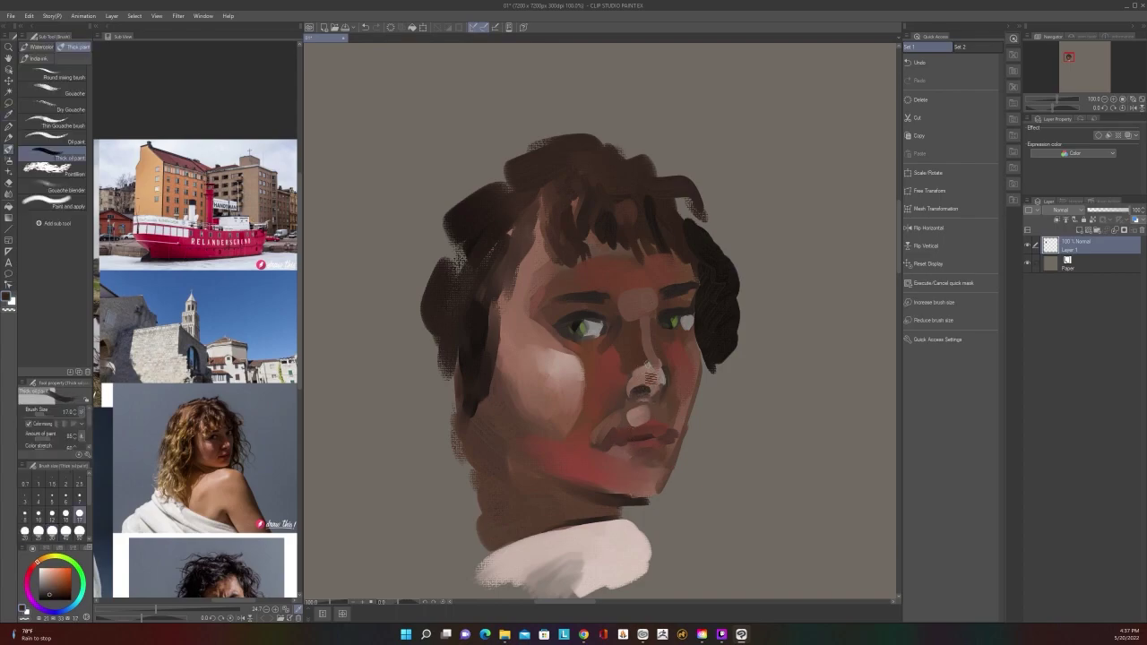
pyautogui.keyDown('alt'); pyautogui.click(658, 396); pyautogui.keyUp('alt')
pyautogui.press('alt')
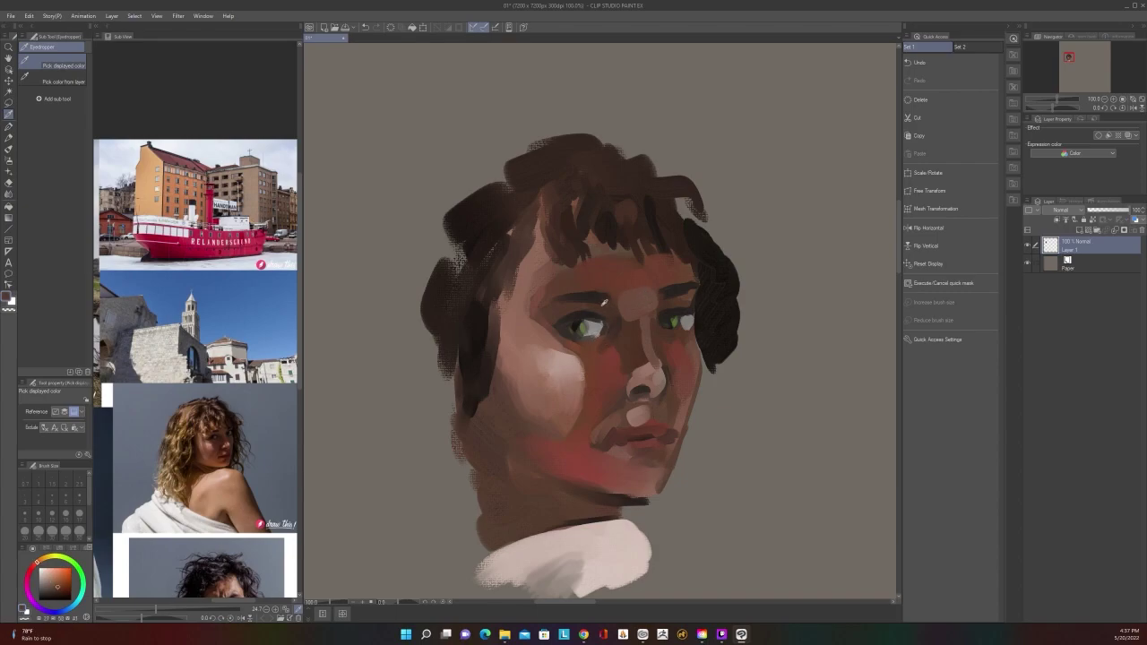
# Shade the far side of the nose tip with a sampled reddish brown at brush size 30
pyautogui.keyDown('alt'); pyautogui.click(604, 302); pyautogui.keyUp('alt')
pyautogui.keyDown('alt'); pyautogui.click(661, 387); pyautogui.keyUp('alt')
pyautogui.press(']')
pyautogui.press(']')
pyautogui.press(']')
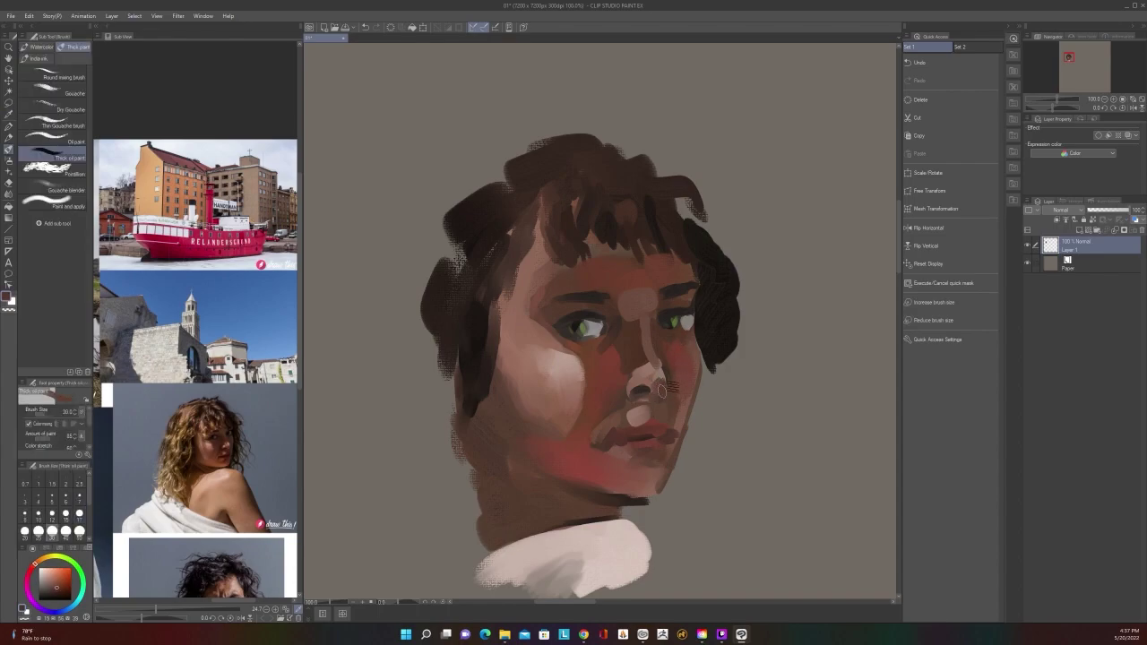
pyautogui.scroll(-2, 662, 387)
pyautogui.scroll(3, 661, 376)
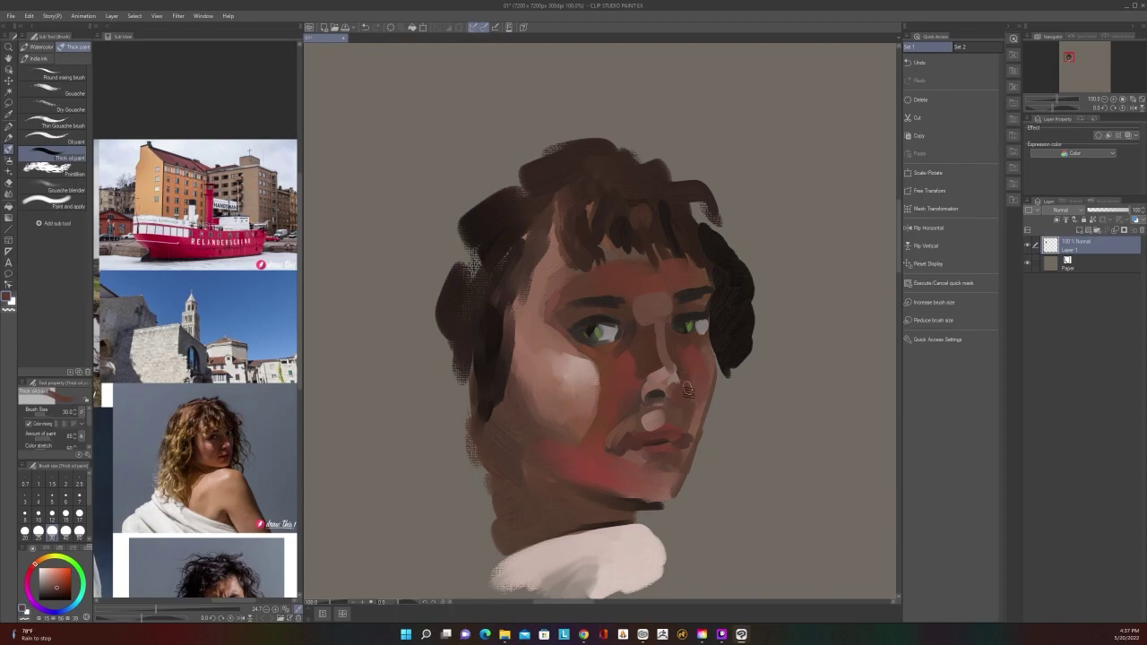
# Reshape the dark nostril and underside of the nose with the skin brown at brush size 17
pyautogui.press('[')
pyautogui.press('[')
pyautogui.press('[')
pyautogui.moveTo(653, 396); pyautogui.dragTo(650, 382)
pyautogui.scroll(-2, 694, 379)
pyautogui.scroll(2, 693, 378)
# Brighten the tip of the nose with a sampled pale pink using Thick oil paint at size 17
pyautogui.press('alt')
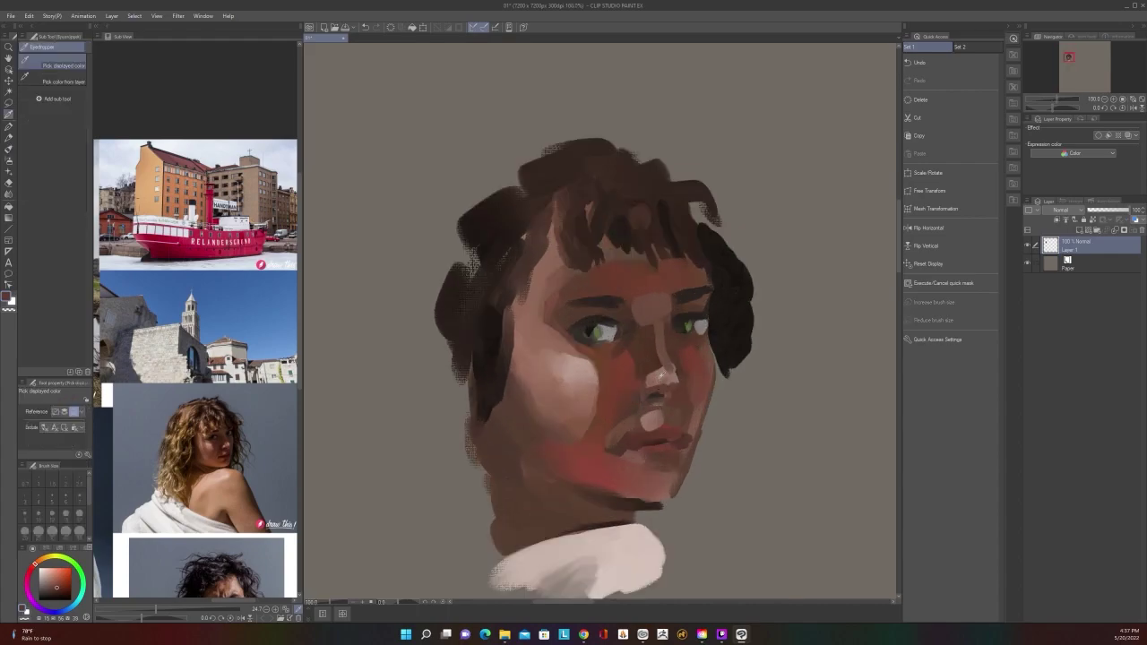
pyautogui.press('alt')
pyautogui.press('c')
pyautogui.press('c')
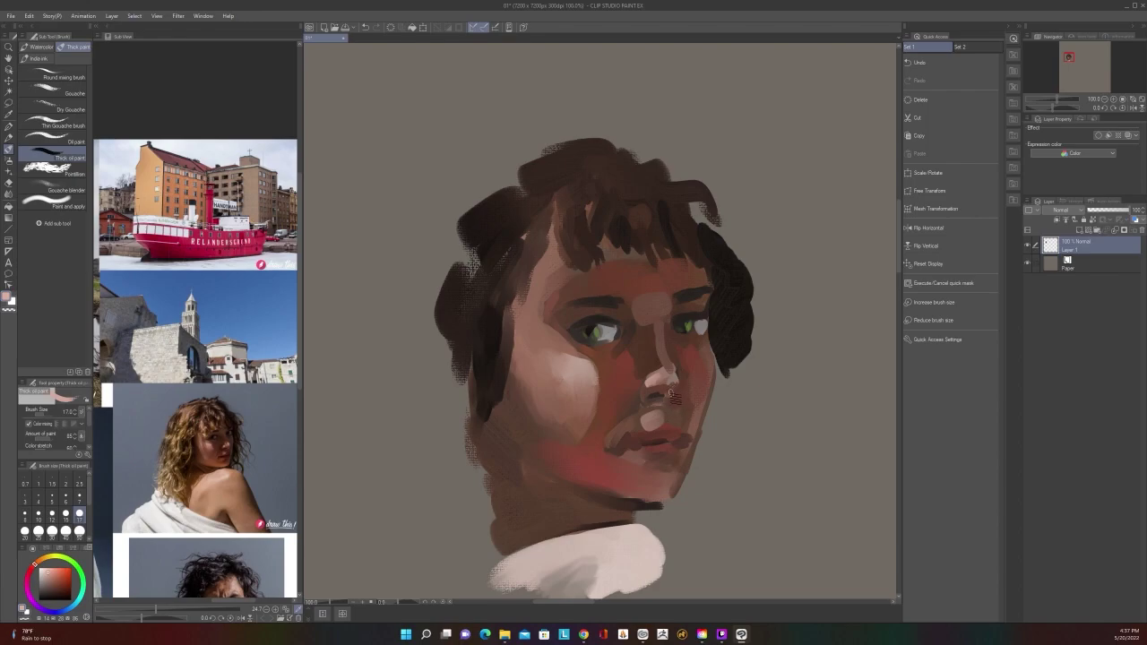
pyautogui.press('[')
pyautogui.press('[')
pyautogui.press('[')
pyautogui.press(']')
pyautogui.press(']')
pyautogui.press(']')
pyautogui.scroll(-3, 691, 368)
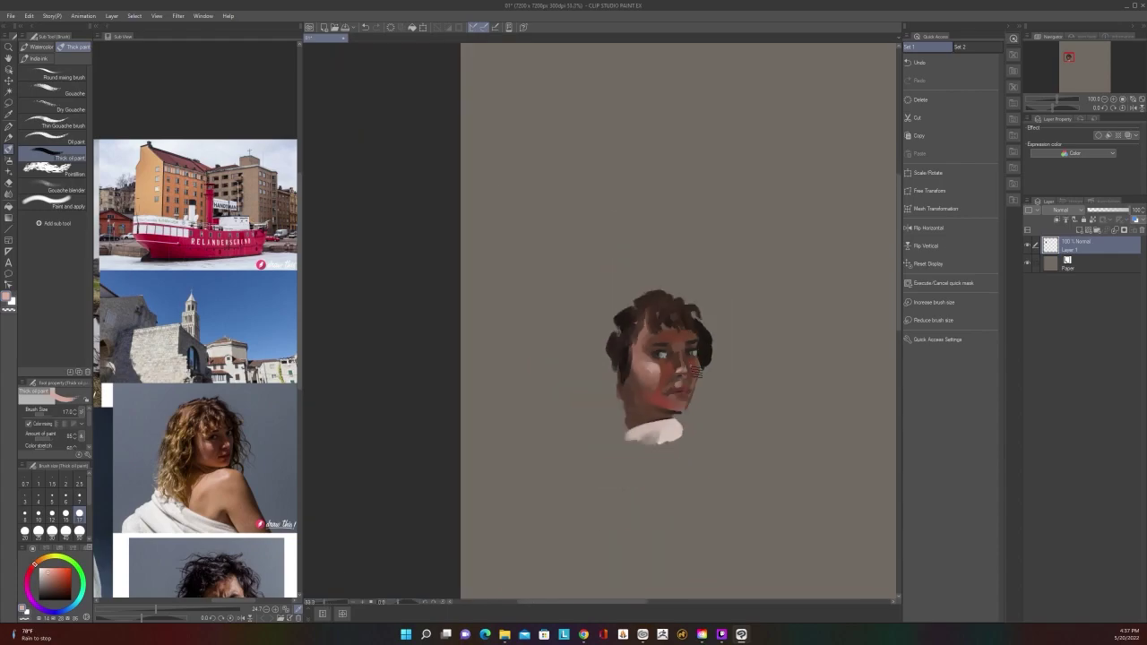
# Touch up the lit cheek and near temple with the pale pink, varying the brush size between 17 and 30
pyautogui.scroll(2, 691, 369)
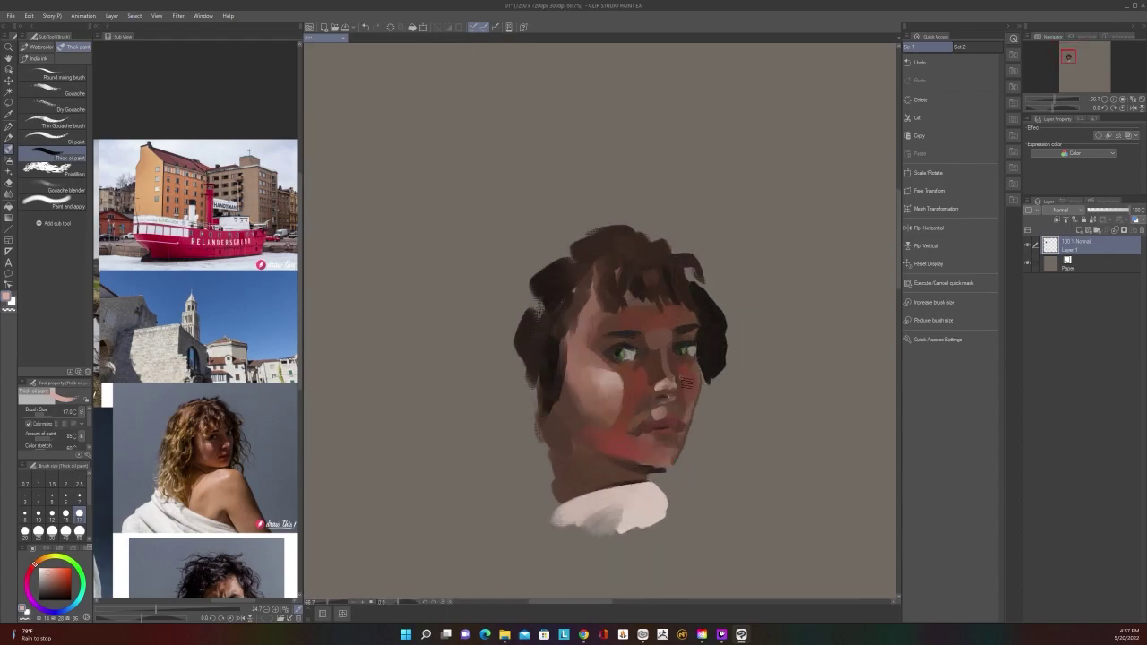
pyautogui.press(']')
pyautogui.press(']')
pyautogui.press(']')
pyautogui.scroll(-1, 639, 526)
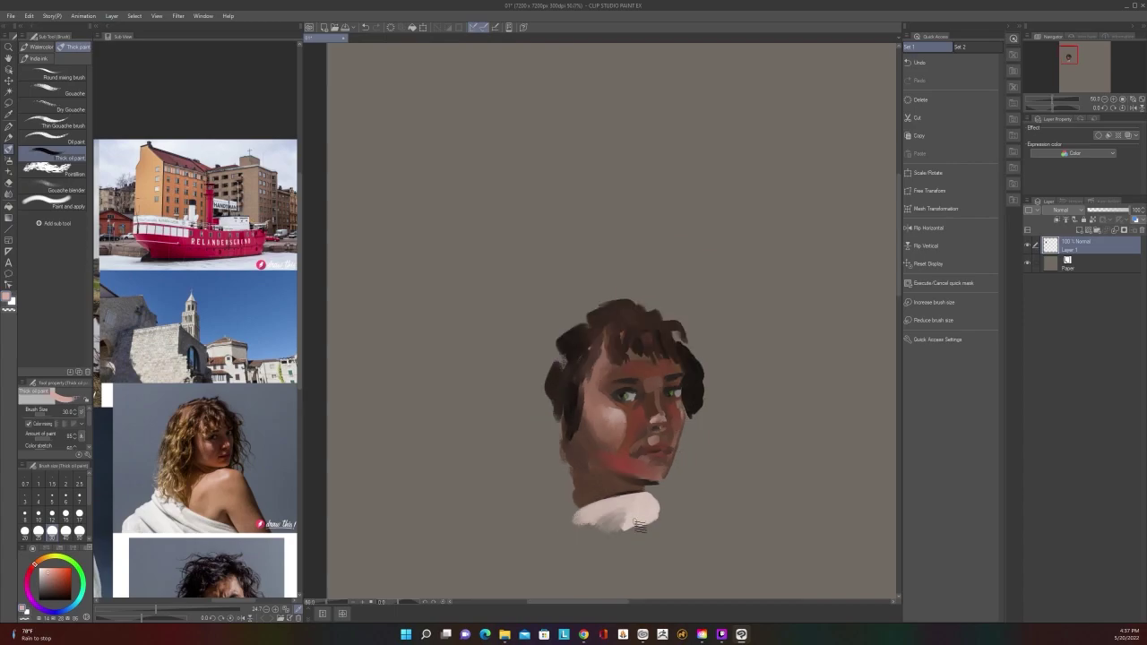
pyautogui.scroll(-1, 639, 526)
pyautogui.scroll(2, 639, 526)
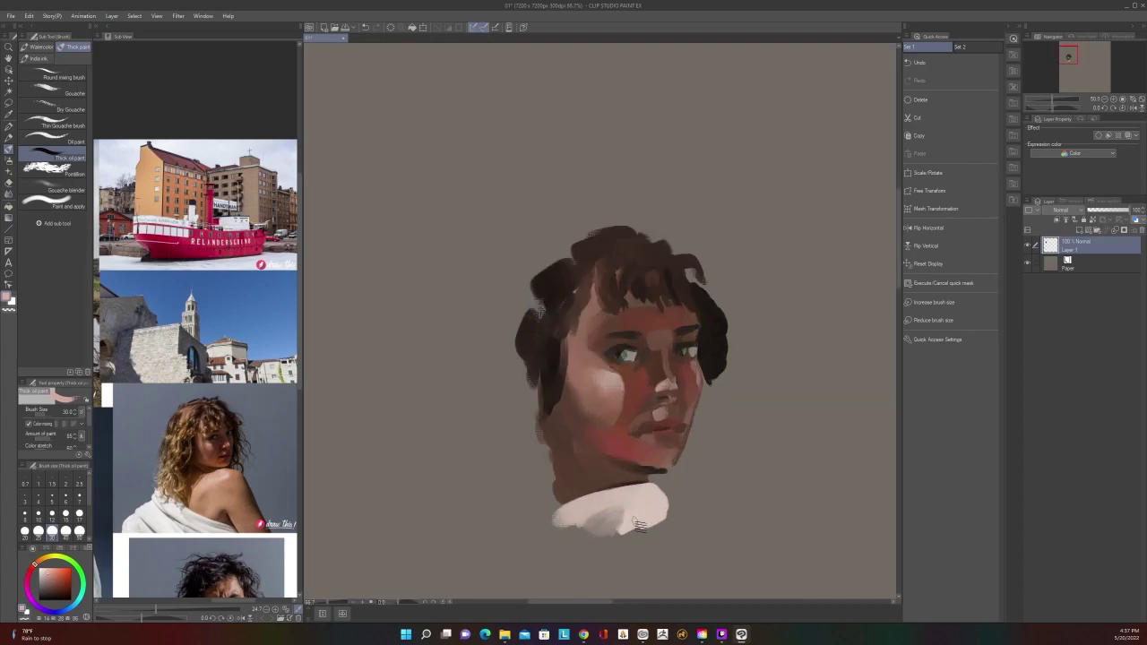
pyautogui.press('[')
pyautogui.press('[')
pyautogui.press('[')
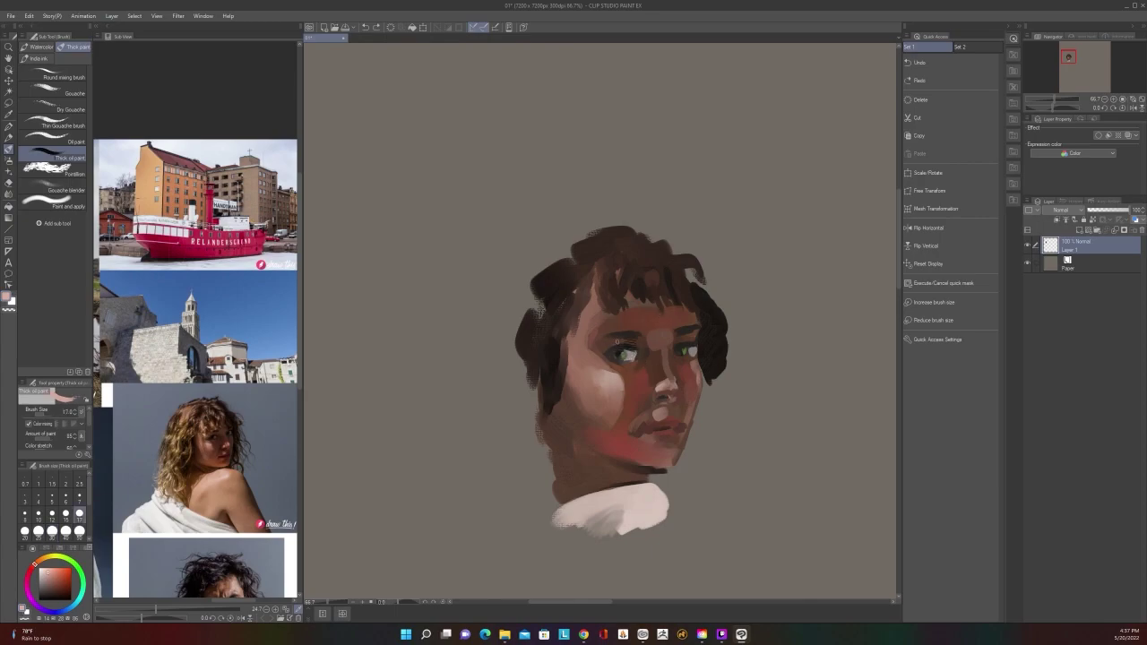
pyautogui.press(']')
pyautogui.press(']')
pyautogui.press(']')
pyautogui.scroll(-5, 660, 319)
pyautogui.scroll(5, 660, 319)
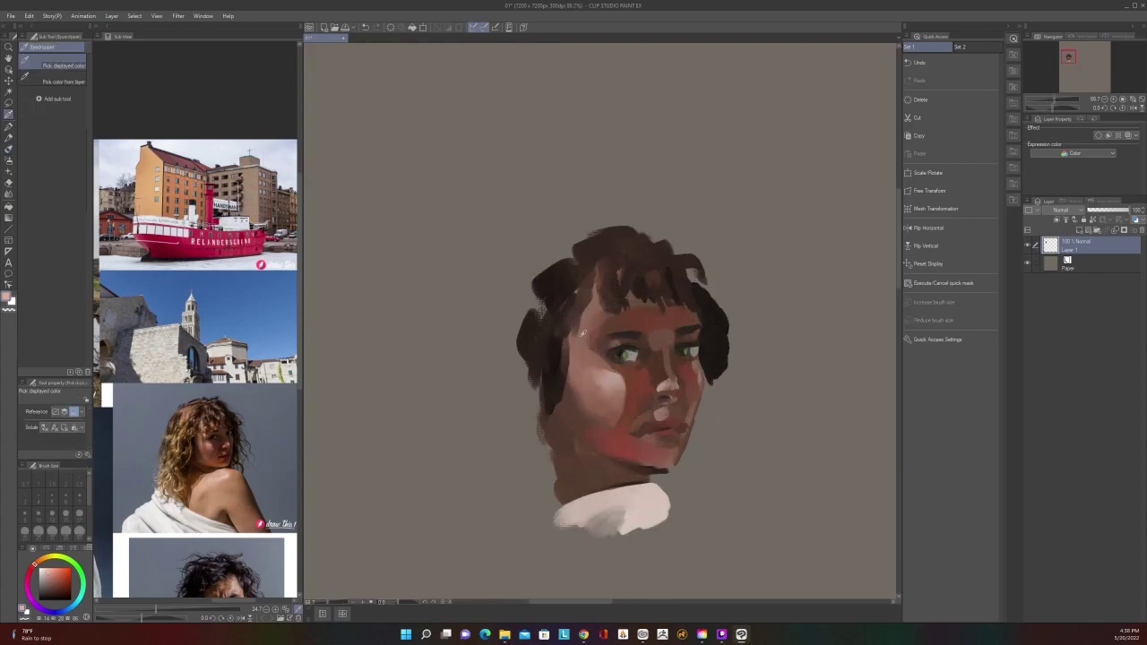
# Darken the hair framing the near temple with a sampled near-black stroke running from cheek level up to the hairline
pyautogui.keyDown('alt'); pyautogui.click(562, 351); pyautogui.keyUp('alt')
pyautogui.moveTo(563, 362)
pyautogui.mouseDown()
pyautogui.moveTo(576, 304)
pyautogui.moveTo(555, 332)
pyautogui.moveTo(562, 310)
pyautogui.moveTo(555, 335)
pyautogui.moveTo(582, 293)
pyautogui.mouseUp()
pyautogui.press(']')
pyautogui.press(']')
# Paint a light brown strand down the near-side hair at brush size 30, sampling the color from the reference woman's curls
pyautogui.press('i')
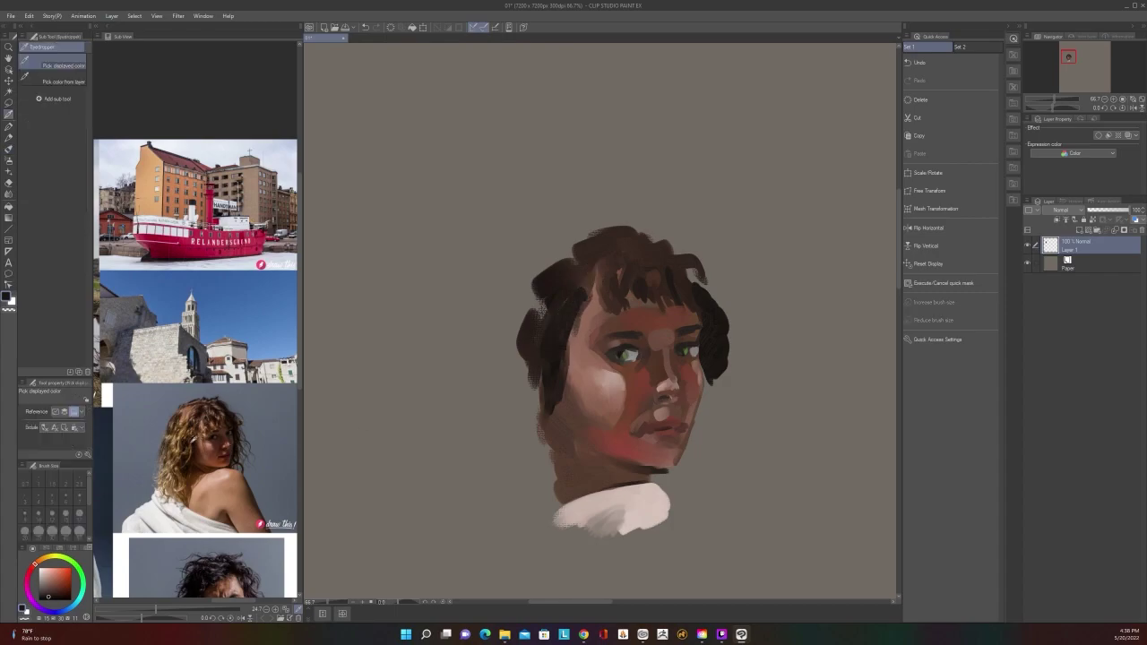
pyautogui.click(192, 445)
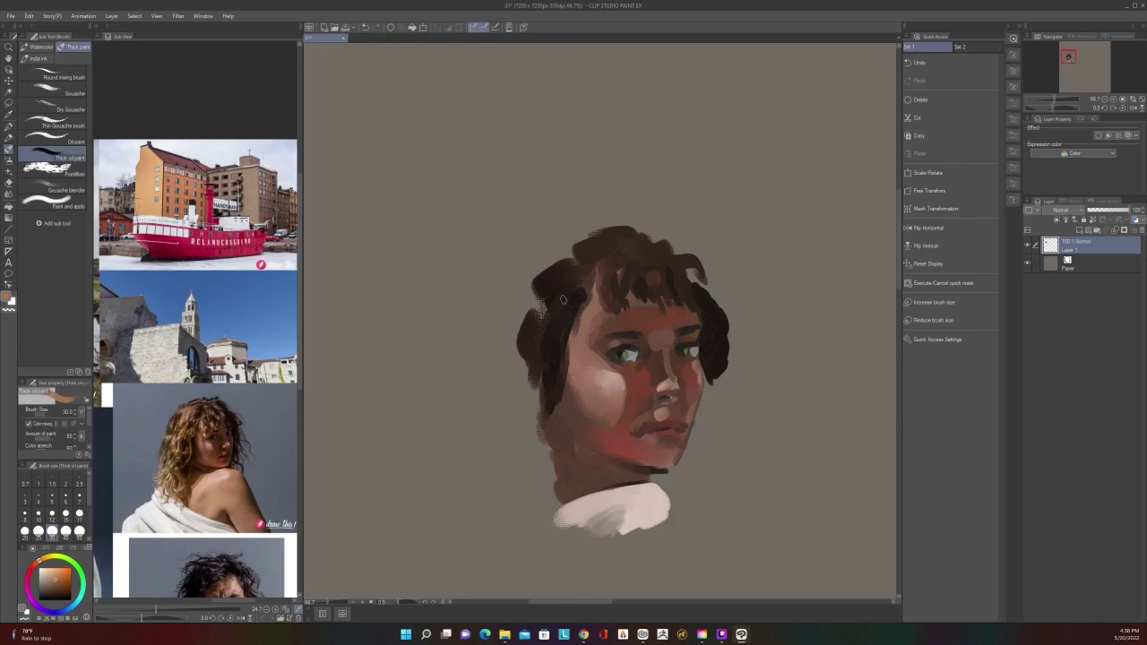
pyautogui.moveTo(576, 292); pyautogui.dragTo(552, 332)
pyautogui.moveTo(556, 322); pyautogui.dragTo(547, 377)
pyautogui.scroll(-2, 586, 325)
pyautogui.scroll(2, 586, 325)
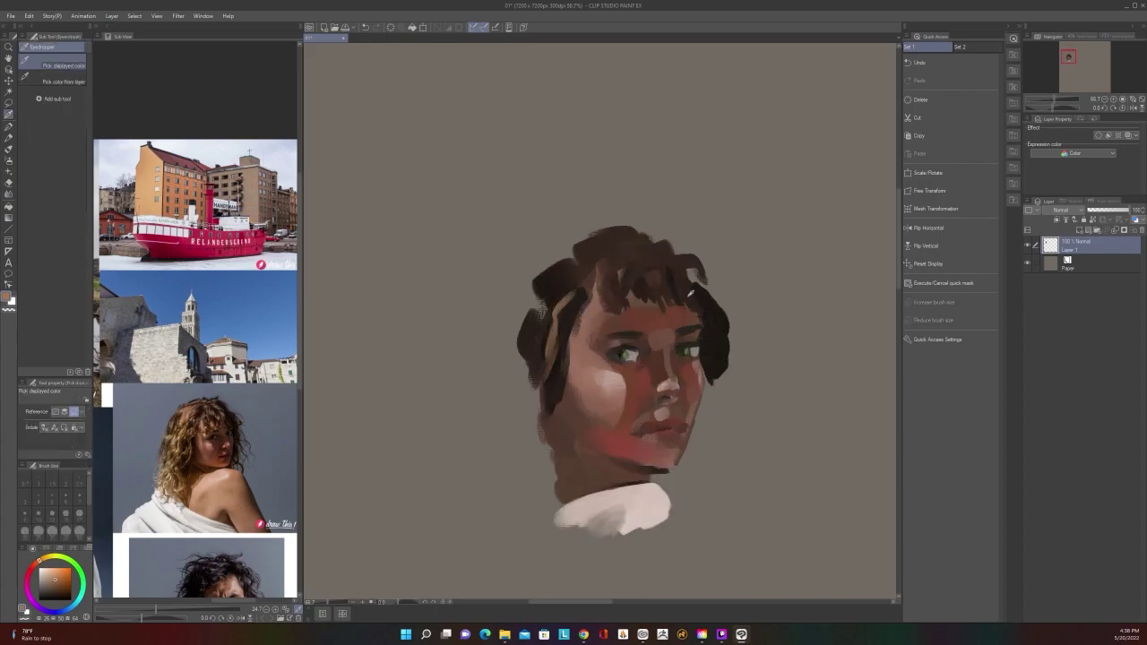
# Deepen the hair at the far end of the fringe with a sampled dark brown at brush size 30
pyautogui.keyDown('alt'); pyautogui.click(686, 296); pyautogui.keyUp('alt')
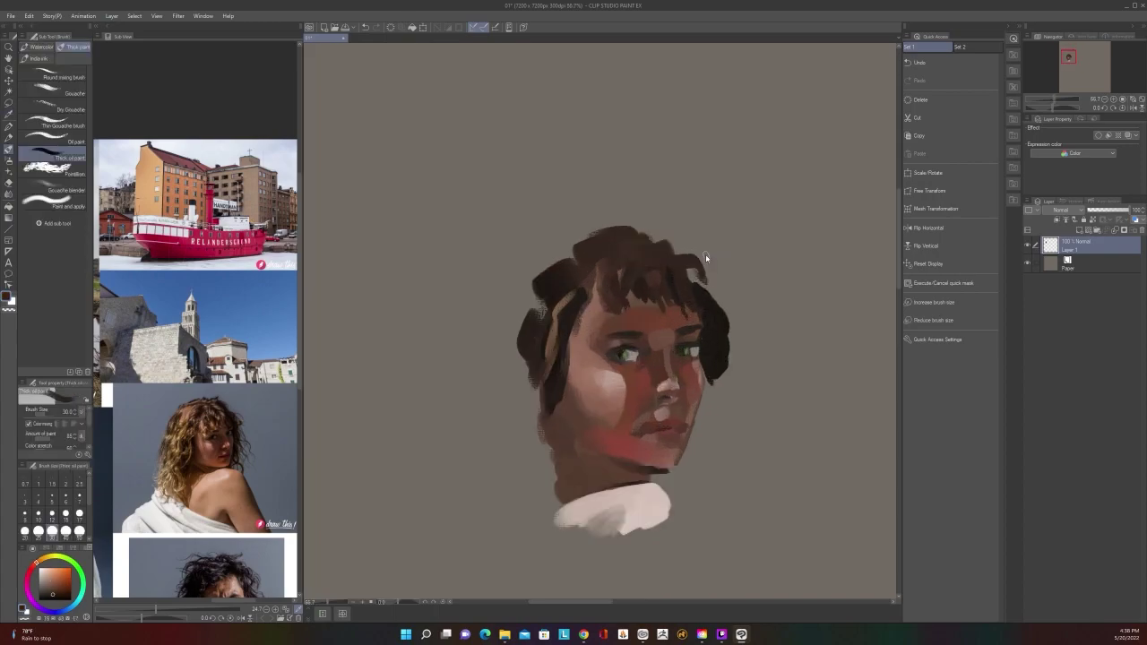
pyautogui.scroll(-1, 705, 257)
pyautogui.scroll(1, 683, 274)
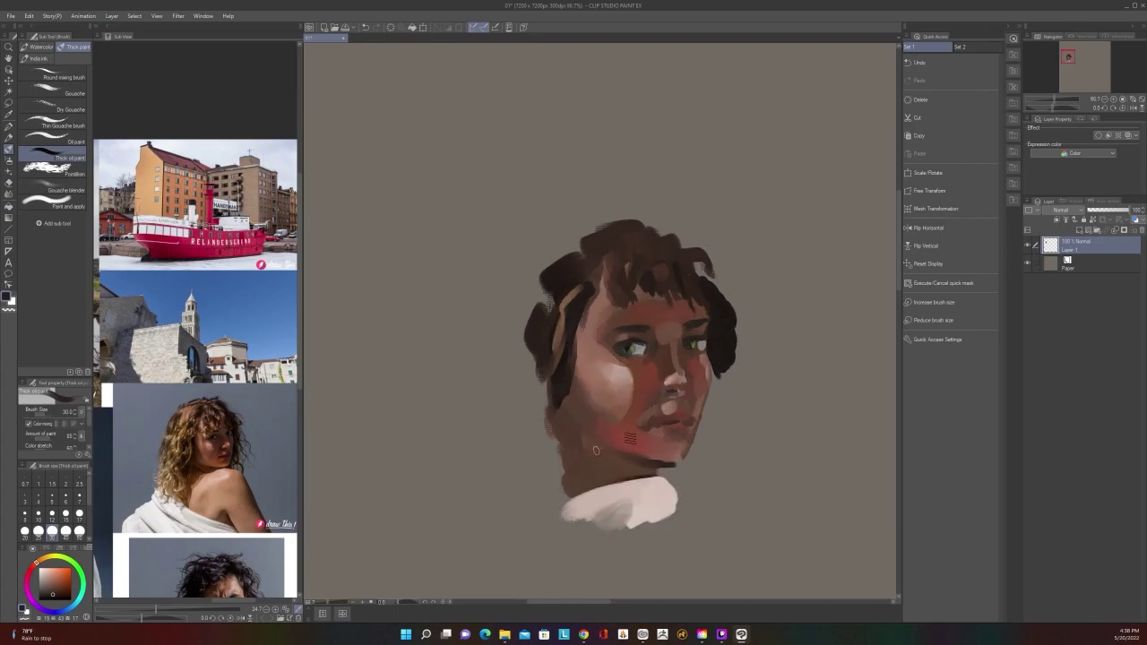
# Define the near jaw edge and the hair beside the cheek with sampled dark tones at brush sizes 17 and 30
pyautogui.press('alt')
pyautogui.press('[')
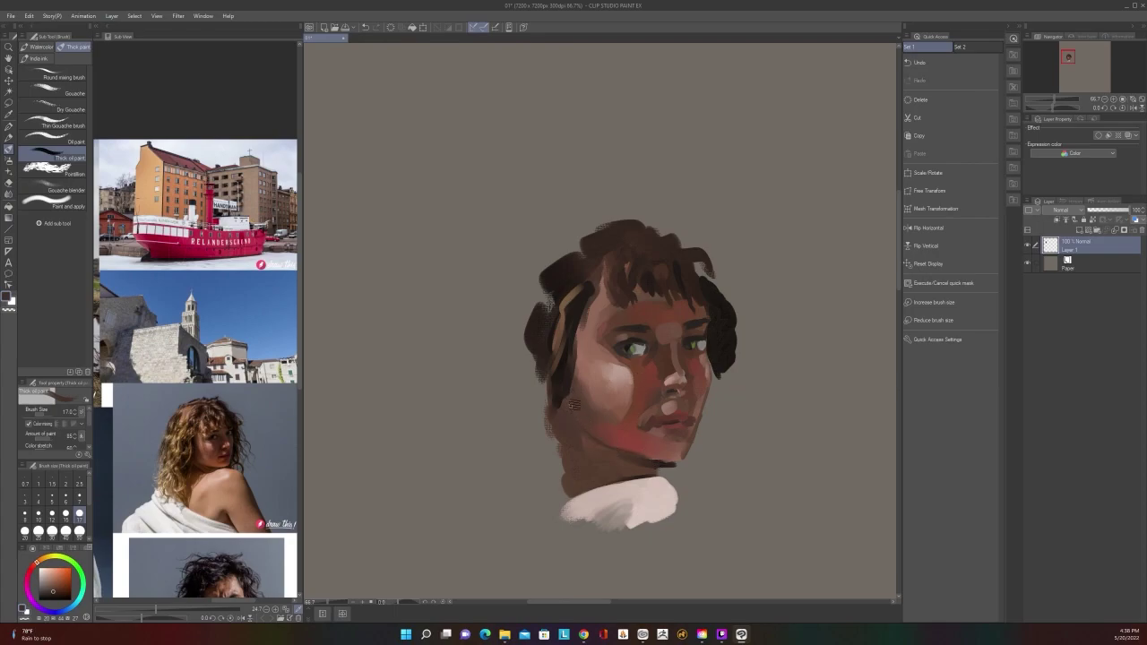
pyautogui.press(']')
pyautogui.press(']')
pyautogui.press(']')
pyautogui.press(']')
pyautogui.press(']')
pyautogui.press(']')
pyautogui.keyDown('alt'); pyautogui.click(570, 381); pyautogui.keyUp('alt')
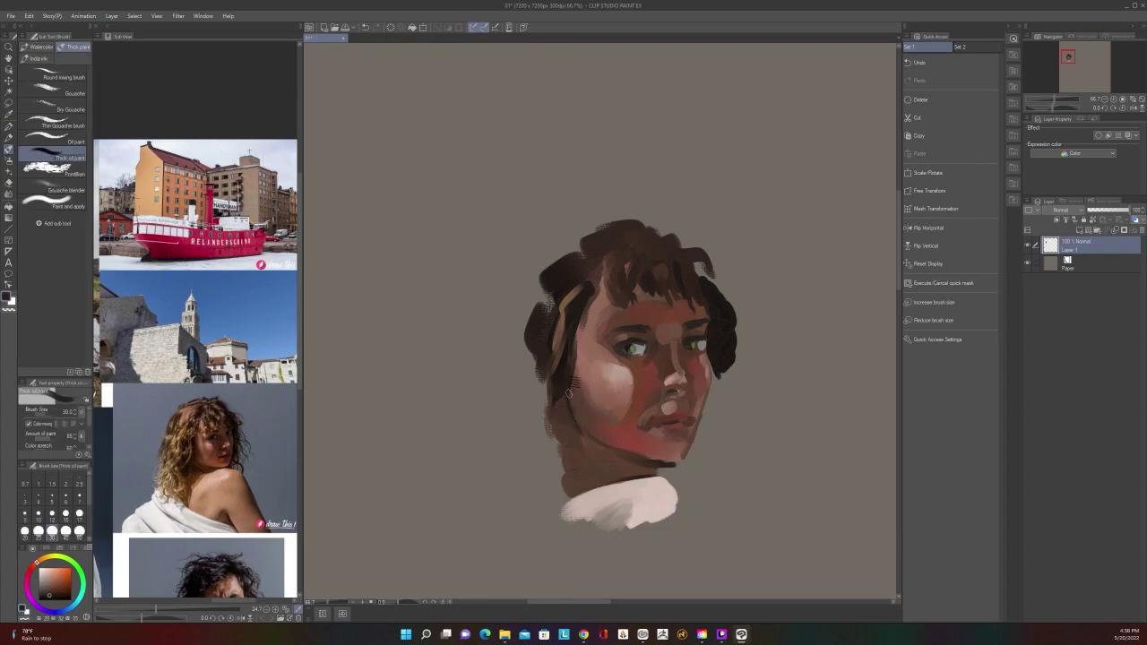
pyautogui.scroll(-3, 567, 392)
pyautogui.scroll(3, 573, 394)
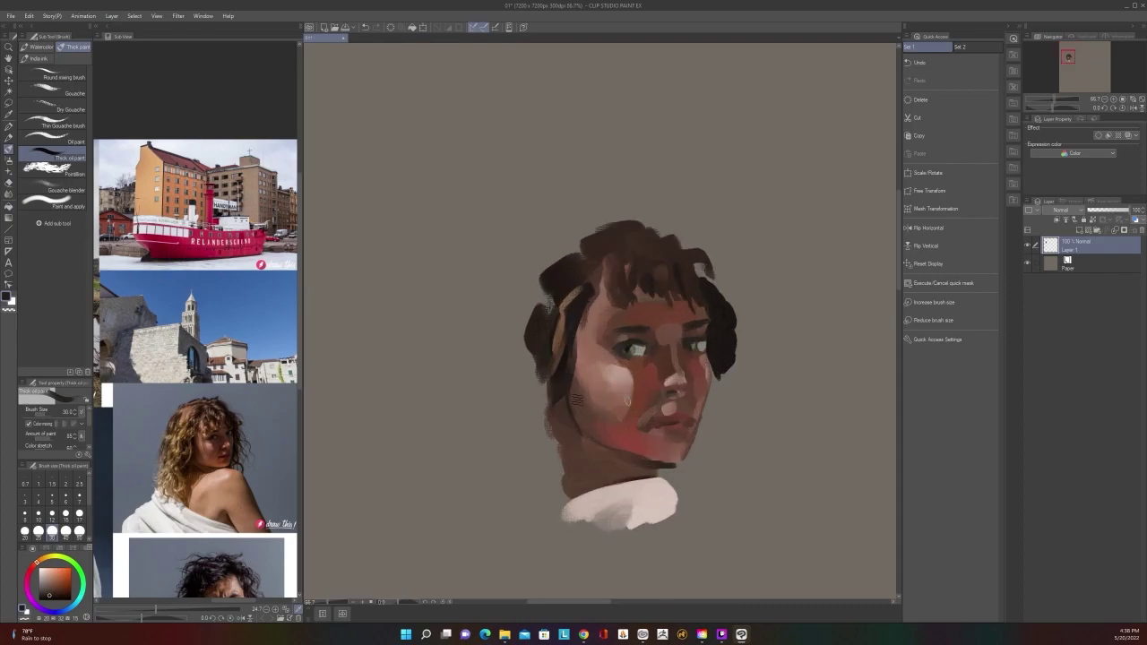
# Reshape the shoulder with a sampled pale tone at brush size 60 and color its far end tan at size 100
pyautogui.keyDown('alt'); pyautogui.click(610, 502); pyautogui.keyUp('alt')
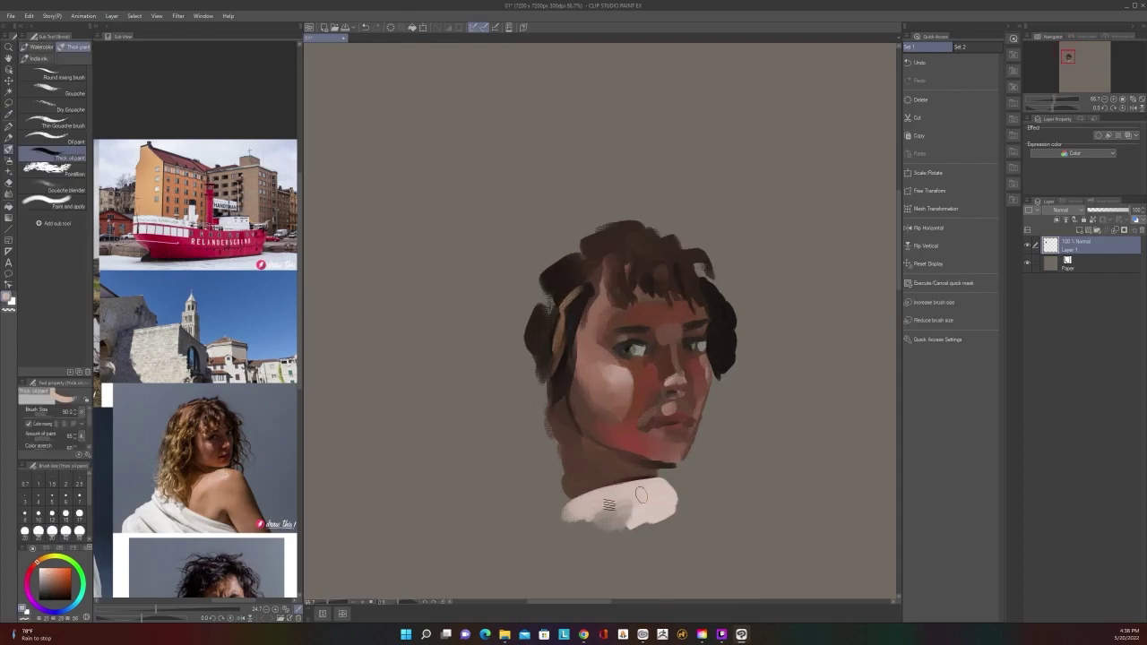
pyautogui.moveTo(642, 495)
pyautogui.mouseDown()
pyautogui.moveTo(569, 514)
pyautogui.moveTo(648, 497)
pyautogui.moveTo(644, 513)
pyautogui.moveTo(670, 502)
pyautogui.moveTo(668, 486)
pyautogui.moveTo(635, 493)
pyautogui.moveTo(681, 517)
pyautogui.moveTo(658, 491)
pyautogui.mouseUp()
pyautogui.press('alt')
pyautogui.scroll(-2, 692, 470)
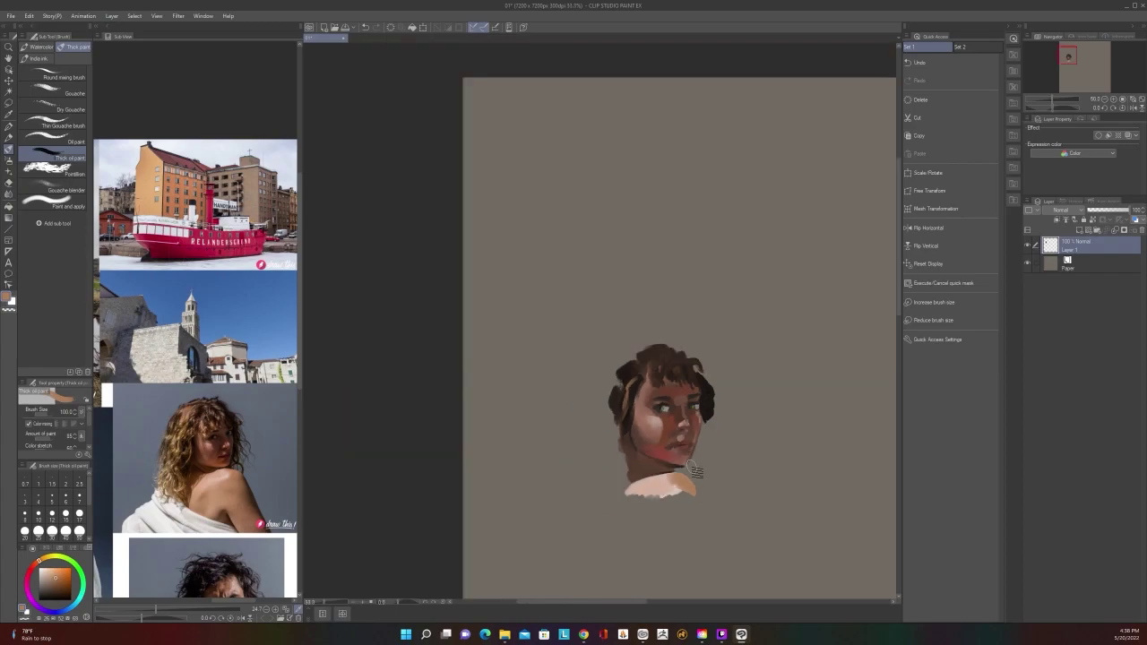
# Paint a warm tan band of light along the jaw from the lower cheek to the chin, widening it at brush size 60
pyautogui.scroll(1, 692, 470)
pyautogui.scroll(1, 691, 470)
pyautogui.press('[')
pyautogui.press('[')
pyautogui.press('[')
pyautogui.press('[')
pyautogui.press('[')
pyautogui.press('[')
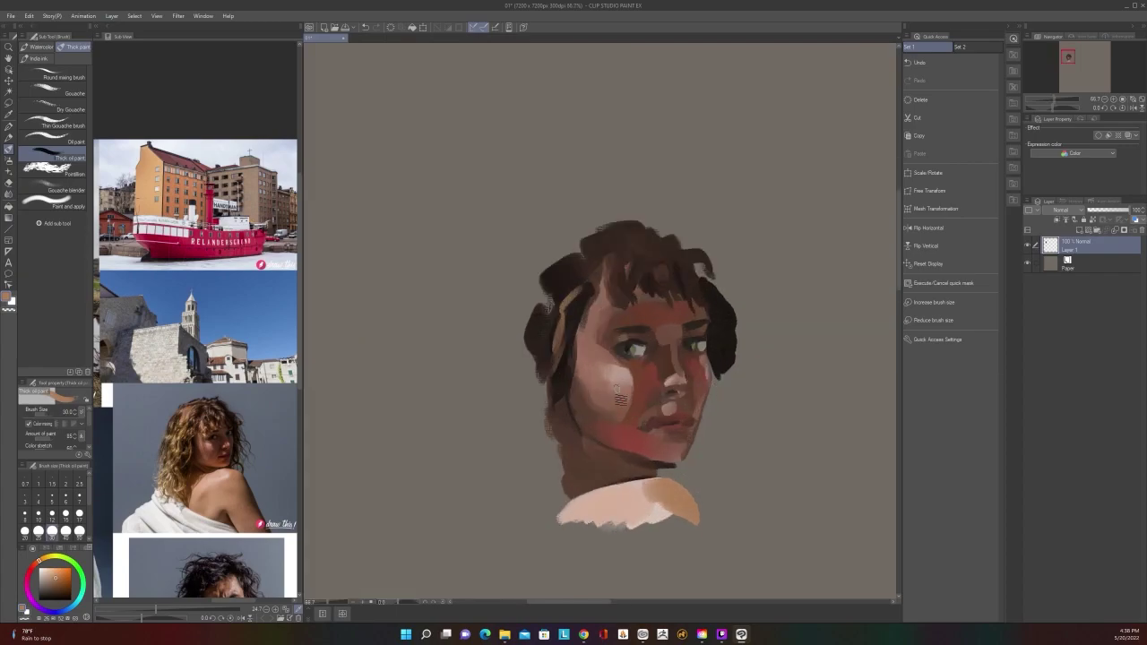
pyautogui.press('[')
pyautogui.press('[')
pyautogui.press('[')
pyautogui.moveTo(600, 437); pyautogui.dragTo(664, 460)
pyautogui.press(']')
pyautogui.press(']')
pyautogui.press(']')
pyautogui.press(']')
pyautogui.press(']')
pyautogui.press(']')
pyautogui.moveTo(604, 439); pyautogui.dragTo(656, 455)
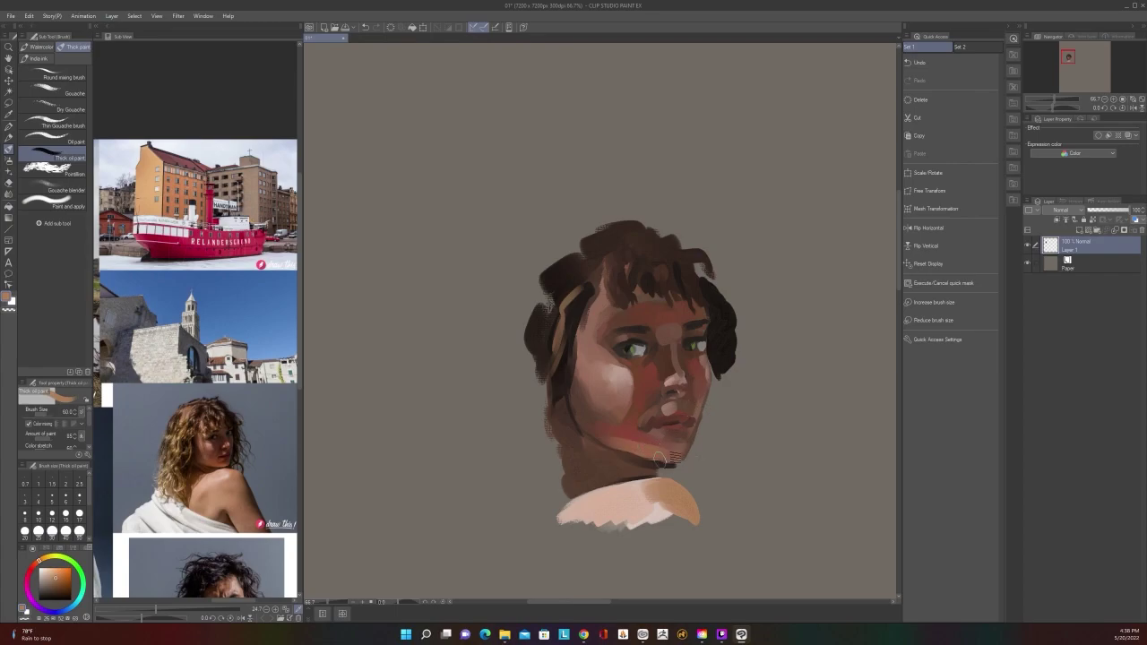
# Refine the tan rim along the near jaw up toward the ear at brush size 30
pyautogui.press('[')
pyautogui.press('[')
pyautogui.press('[')
pyautogui.scroll(-1, 696, 438)
pyautogui.scroll(-1, 695, 437)
pyautogui.scroll(2, 681, 448)
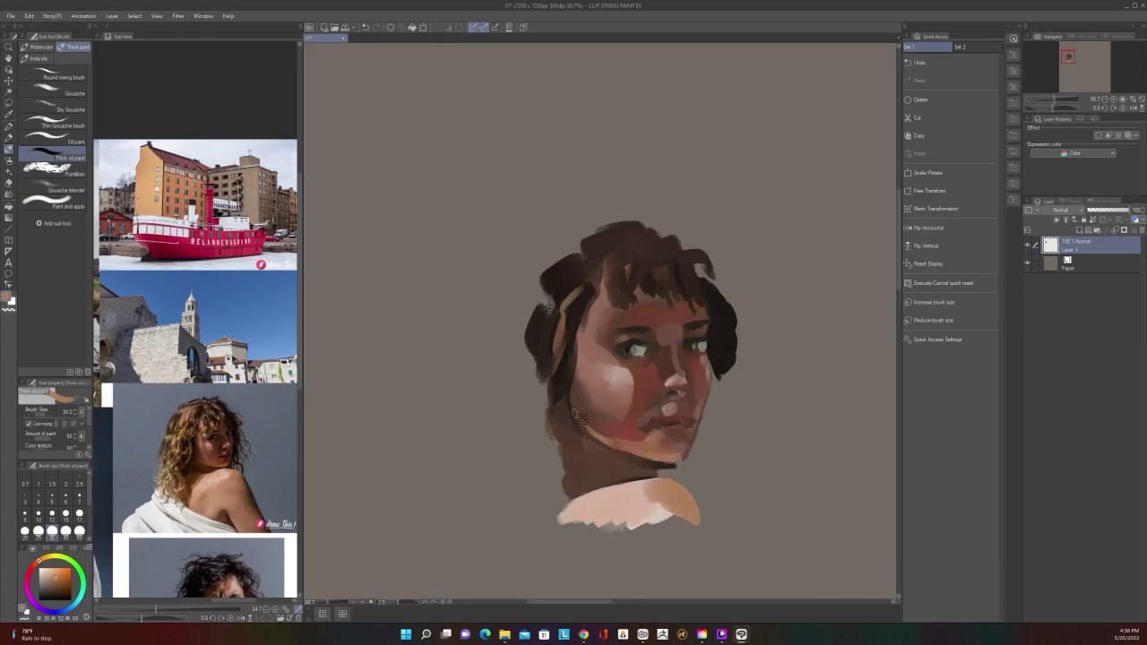
# Repaint the crown and upper hair mass with a sampled near-black, starting at brush size 60 and enlarging the brush
pyautogui.scroll(-1, 633, 432)
pyautogui.scroll(-2, 633, 430)
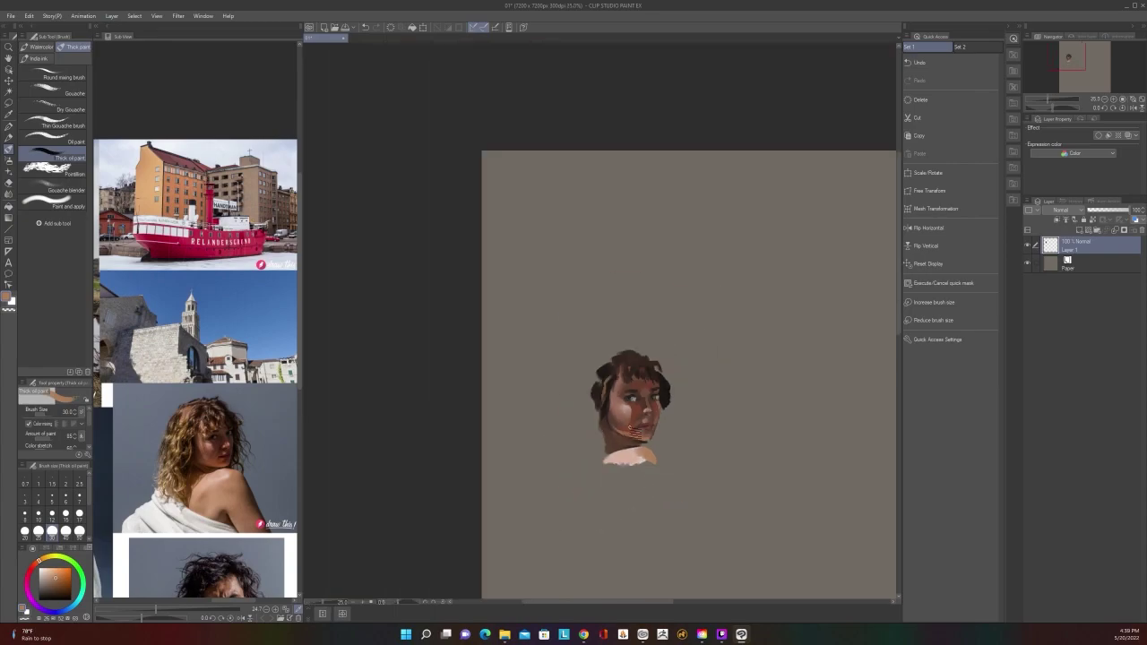
pyautogui.scroll(2, 631, 430)
pyautogui.keyDown('alt'); pyautogui.click(696, 340); pyautogui.keyUp('alt')
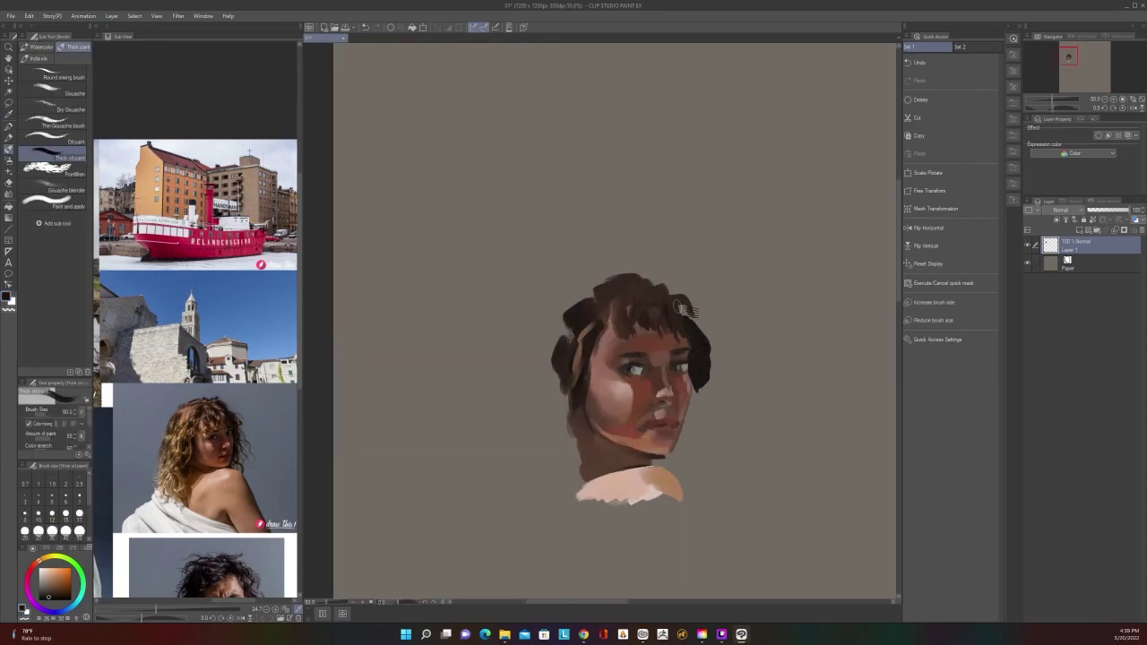
pyautogui.moveTo(678, 306)
pyautogui.mouseDown()
pyautogui.moveTo(671, 281)
pyautogui.moveTo(679, 314)
pyautogui.moveTo(612, 287)
pyautogui.mouseUp()
pyautogui.press(']')
pyautogui.press(']')
pyautogui.press(']')
pyautogui.press(']')
pyautogui.moveTo(569, 328)
pyautogui.mouseDown()
pyautogui.moveTo(610, 296)
pyautogui.moveTo(582, 299)
pyautogui.moveTo(587, 316)
pyautogui.moveTo(600, 305)
pyautogui.moveTo(567, 304)
pyautogui.moveTo(626, 285)
pyautogui.moveTo(578, 296)
pyautogui.moveTo(592, 314)
pyautogui.moveTo(582, 319)
pyautogui.moveTo(576, 303)
pyautogui.moveTo(550, 329)
pyautogui.moveTo(601, 291)
pyautogui.mouseUp()
# Block in a large tan hair mass at the back of the head with brush size 100
pyautogui.press('alt')
pyautogui.scroll(-1, 638, 277)
pyautogui.scroll(1, 639, 276)
pyautogui.press('[')
pyautogui.press('[')
pyautogui.press('[')
pyautogui.press('[')
pyautogui.press(']')
pyautogui.press(']')
pyautogui.press(']')
pyautogui.press(']')
pyautogui.scroll(-1, 618, 277)
pyautogui.scroll(1, 618, 277)
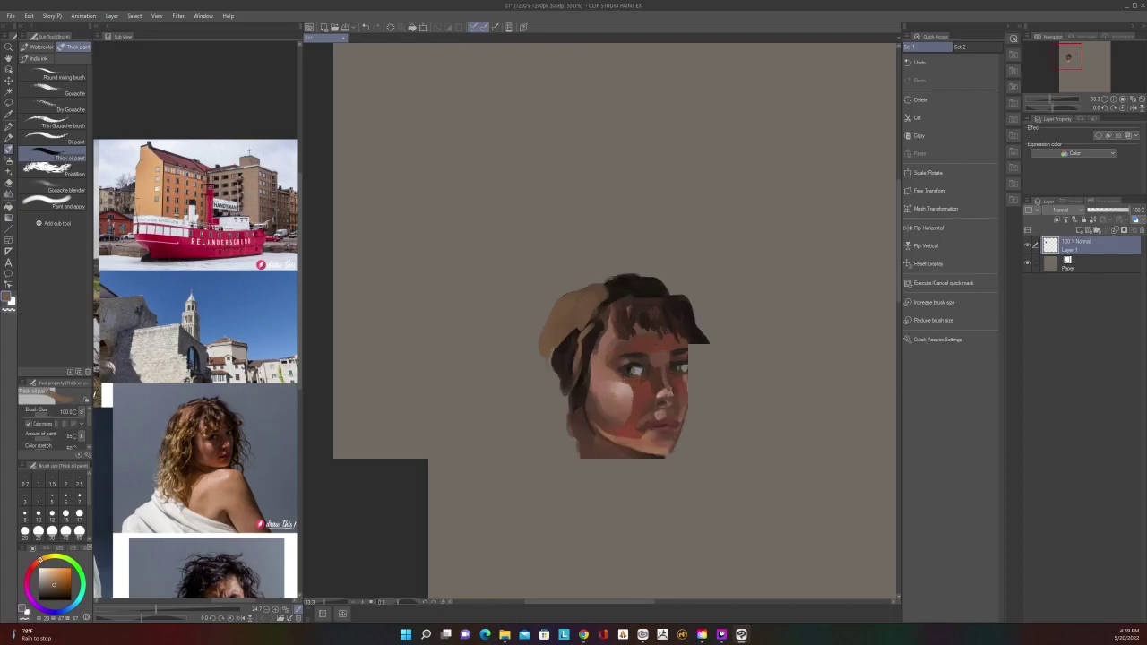
# Add a tan strand to the far-side hair and tan curls behind the neck, starting at brush size 60
pyautogui.press('[')
pyautogui.press('[')
pyautogui.press('[')
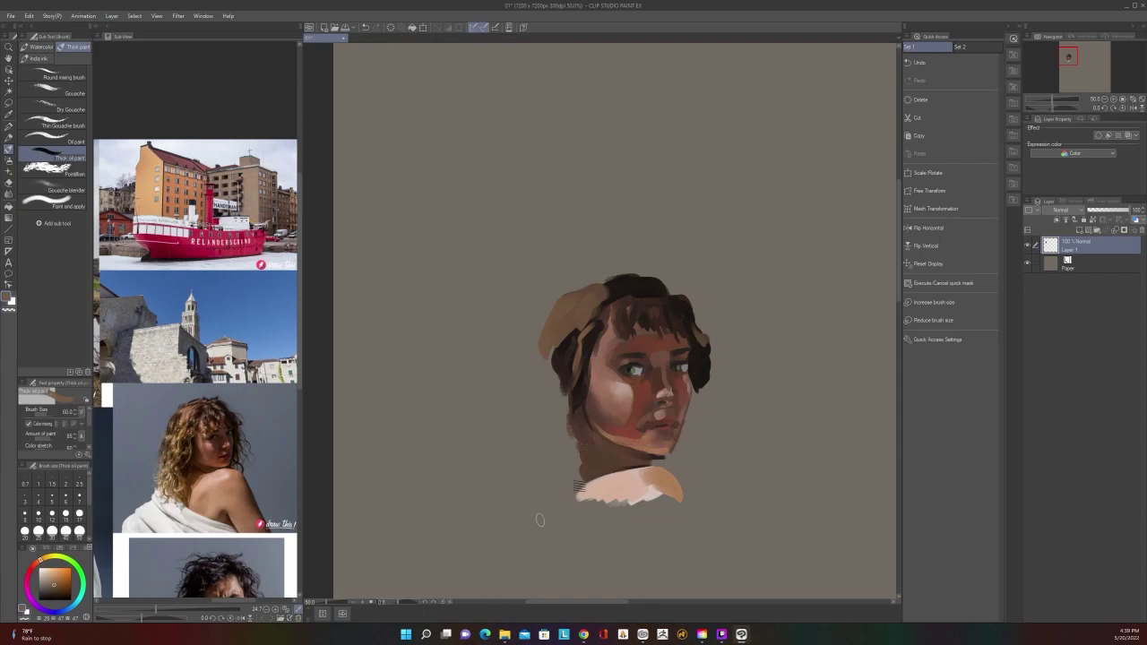
pyautogui.moveTo(573, 462)
pyautogui.mouseDown()
pyautogui.moveTo(600, 464)
pyautogui.moveTo(576, 481)
pyautogui.moveTo(574, 453)
pyautogui.mouseUp()
pyautogui.press(']')
pyautogui.press(']')
pyautogui.press(']')
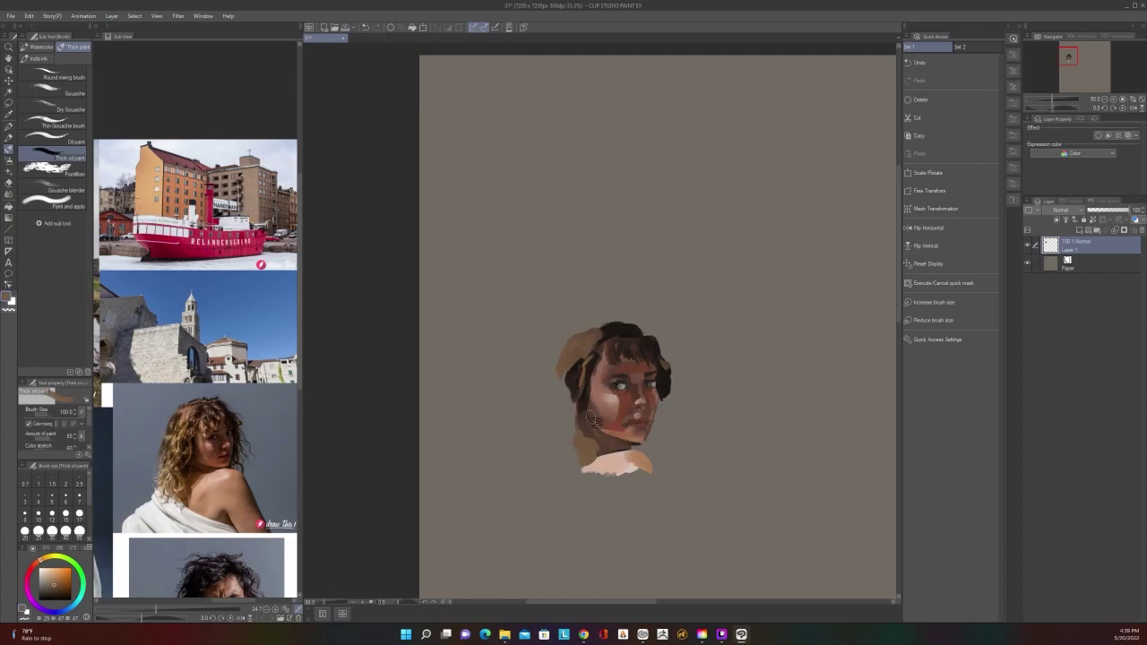
# Shade the lower curls where they meet the shoulder with a sampled darker brown at brush size 100
pyautogui.press('i')
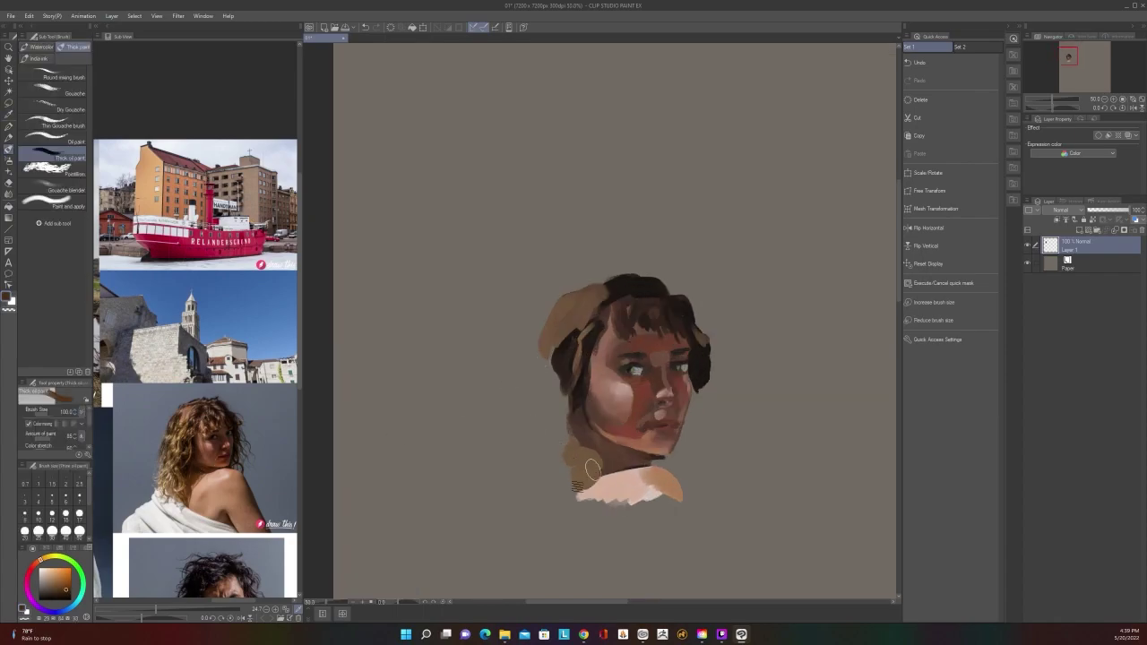
pyautogui.moveTo(593, 467); pyautogui.dragTo(576, 485)
pyautogui.scroll(-1, 615, 447)
pyautogui.scroll(-1, 617, 450)
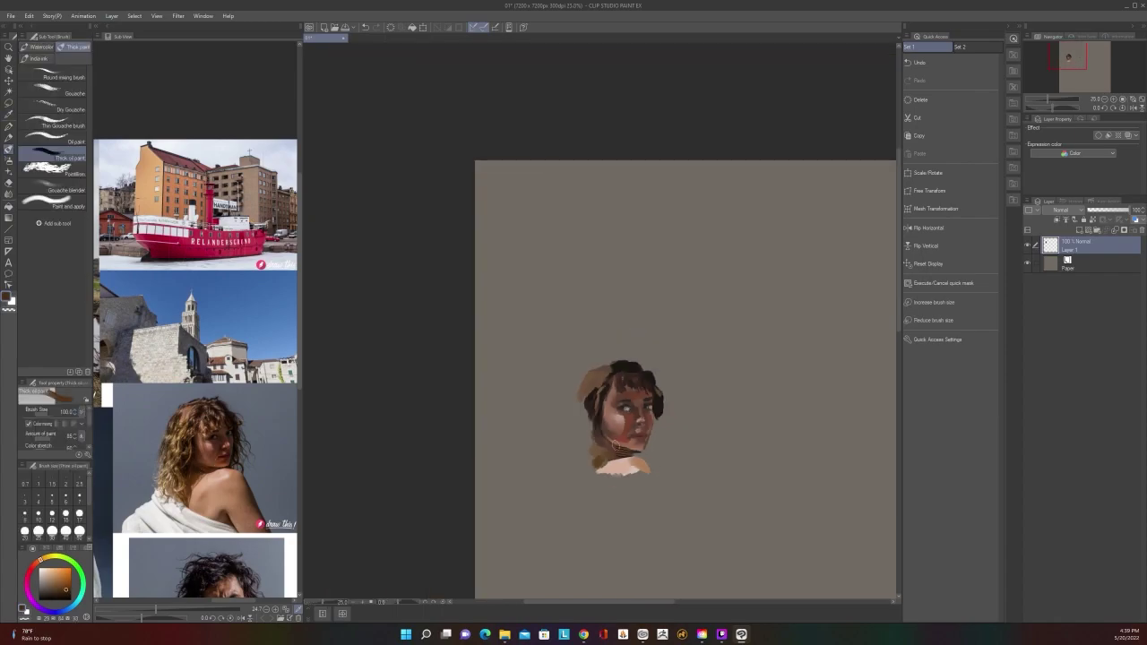
pyautogui.scroll(2, 711, 345)
# Sharpen the near eye's pupil and lid with a sampled near-black at brush size 10
pyautogui.moveTo(744, 415); pyautogui.dragTo(852, 340)
pyautogui.scroll(2, 659, 355)
pyautogui.press('[')
pyautogui.press('[')
pyautogui.press('[')
pyautogui.press('[')
pyautogui.press('[')
pyautogui.press('[')
pyautogui.press('[')
pyautogui.press('[')
pyautogui.press('[')
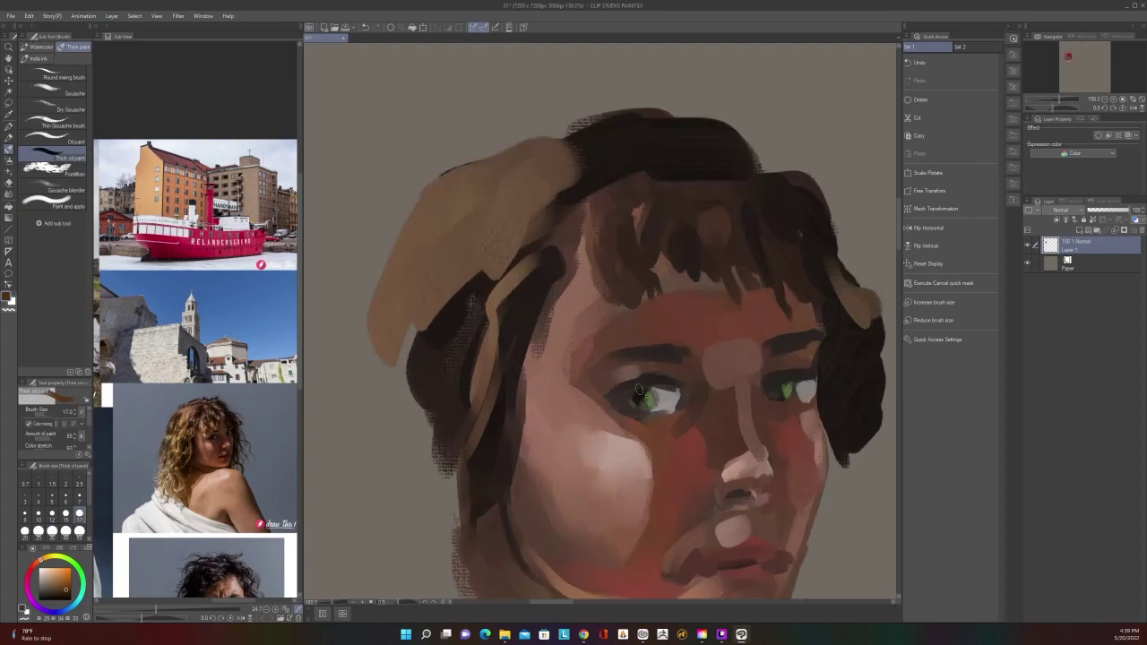
pyautogui.keyDown('alt'); pyautogui.click(643, 398); pyautogui.keyUp('alt')
pyautogui.press('[')
pyautogui.press('[')
pyautogui.press('[')
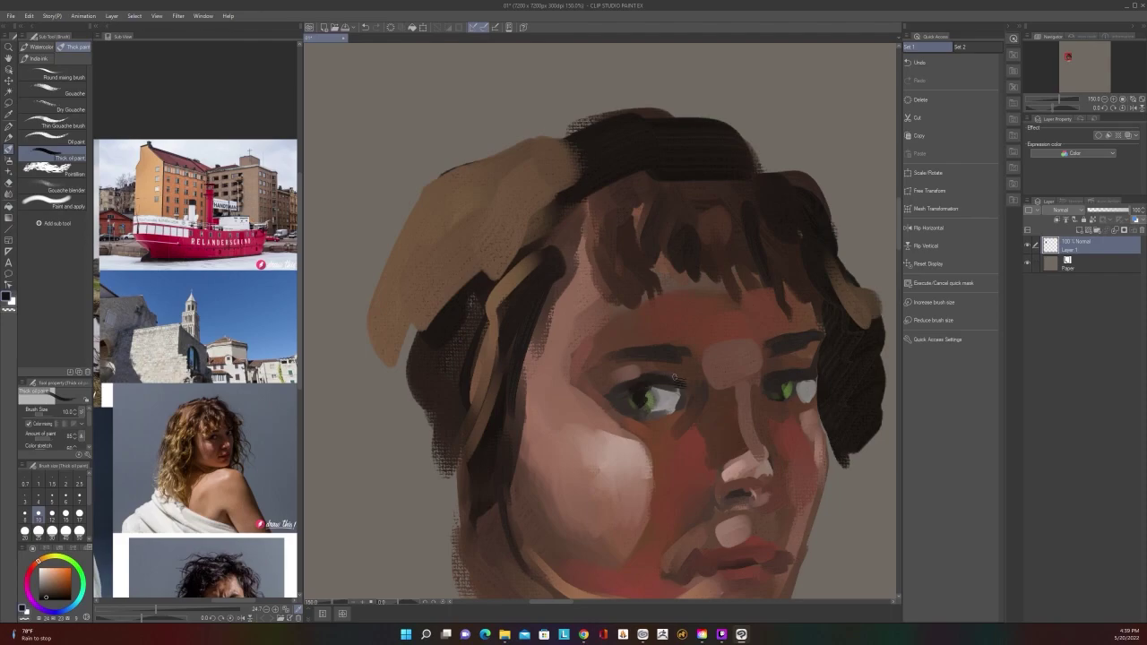
pyautogui.scroll(-1, 667, 383)
pyautogui.scroll(1, 665, 384)
# Add small near-white catchlights to the eyes at brush size 10
pyautogui.rightClick(654, 385)
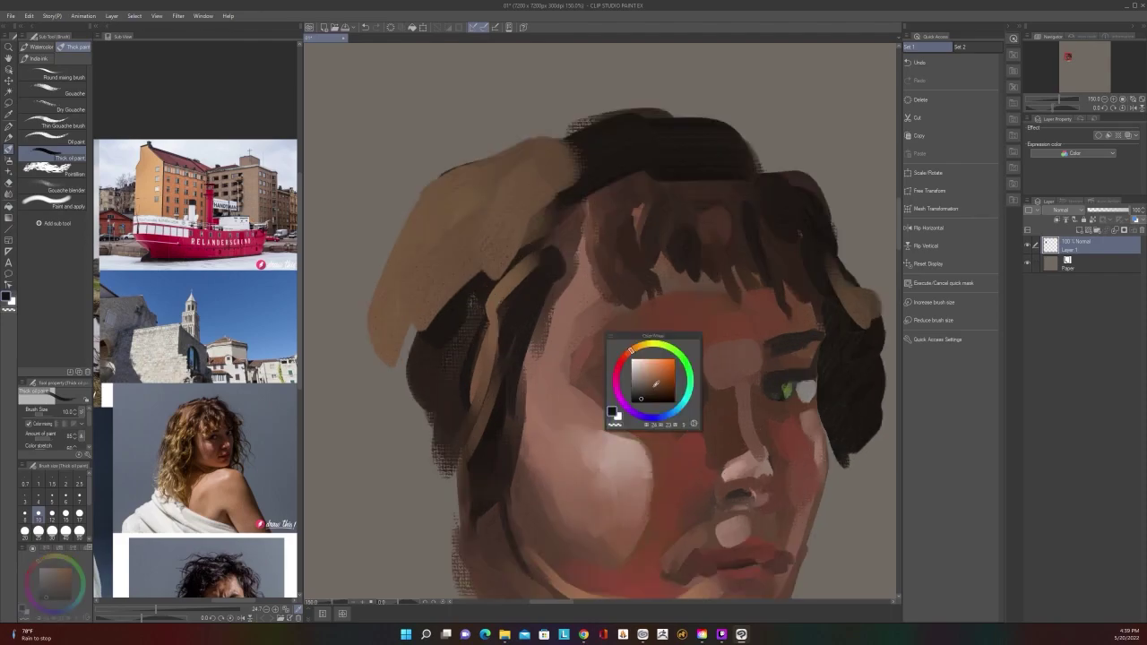
pyautogui.click(634, 361)
pyautogui.rightClick(663, 381)
pyautogui.moveTo(661, 398); pyautogui.dragTo(652, 392)
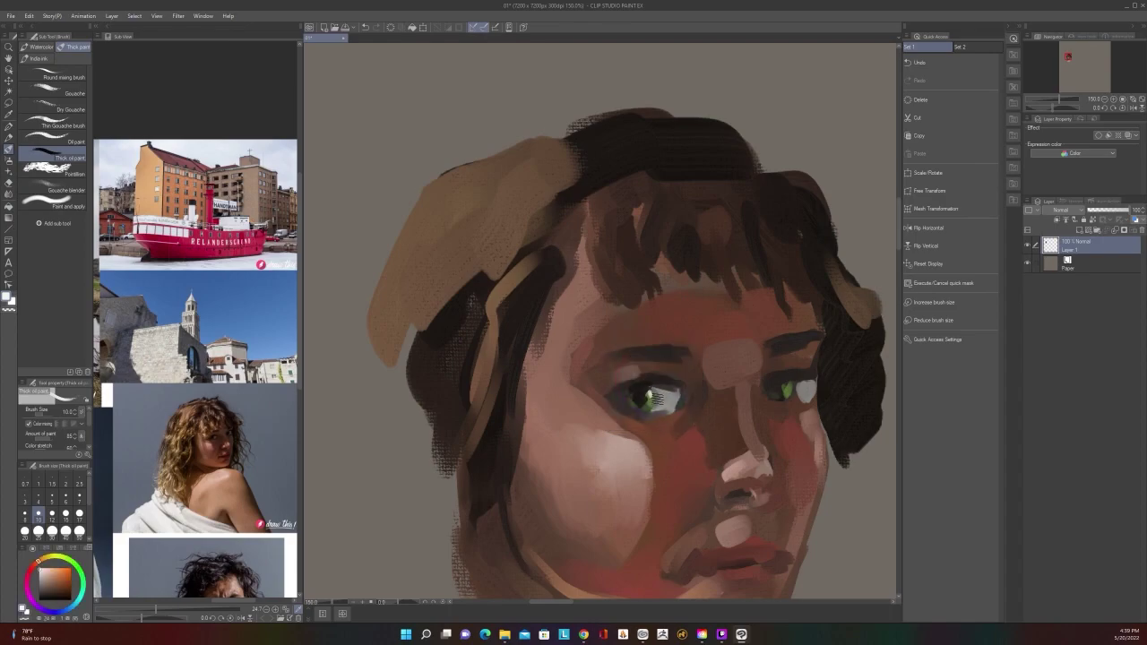
pyautogui.scroll(-4, 654, 395)
pyautogui.scroll(2, 757, 384)
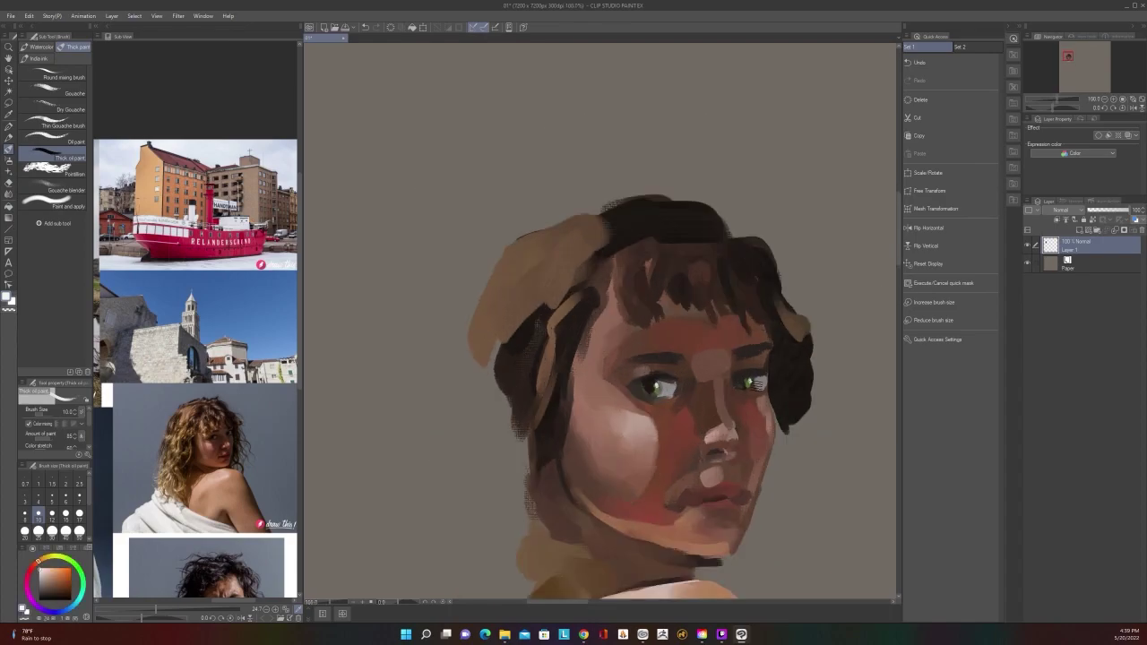
pyautogui.scroll(-3, 769, 360)
pyautogui.scroll(3, 769, 360)
# Blend the lower cheek and jaw with sampled reddish skin tones using a larger brush
pyautogui.keyDown('alt'); pyautogui.click(677, 542); pyautogui.keyUp('alt')
pyautogui.press(']')
pyautogui.press(']')
pyautogui.keyDown('alt'); pyautogui.click(657, 514); pyautogui.keyUp('alt')
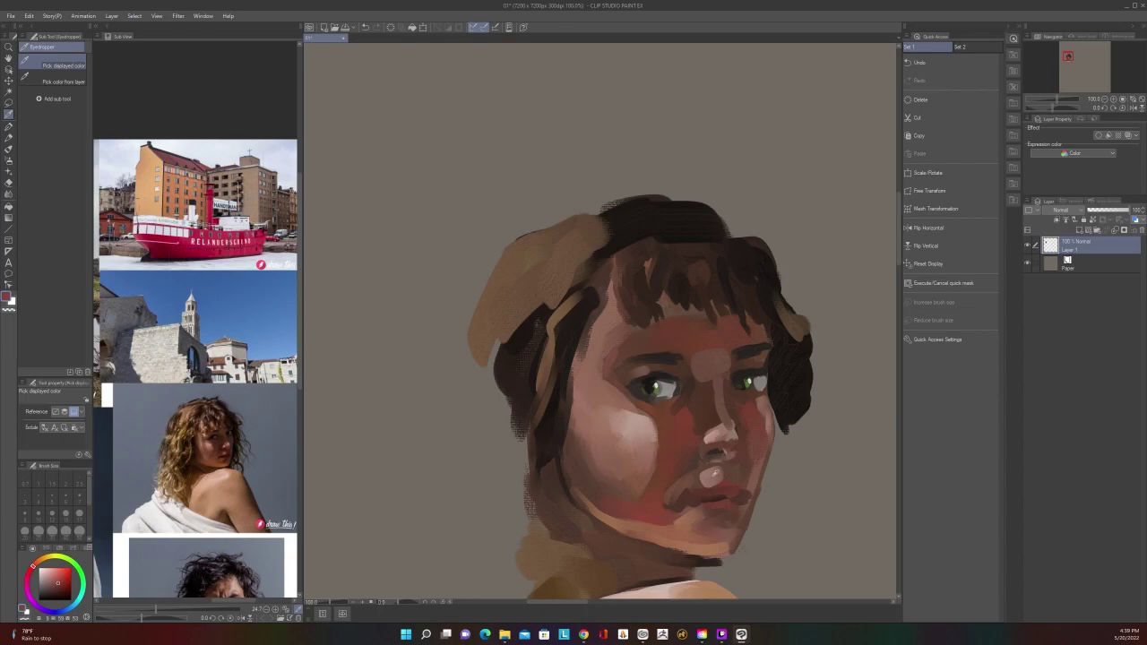
pyautogui.keyDown('alt'); pyautogui.click(714, 474); pyautogui.keyUp('alt')
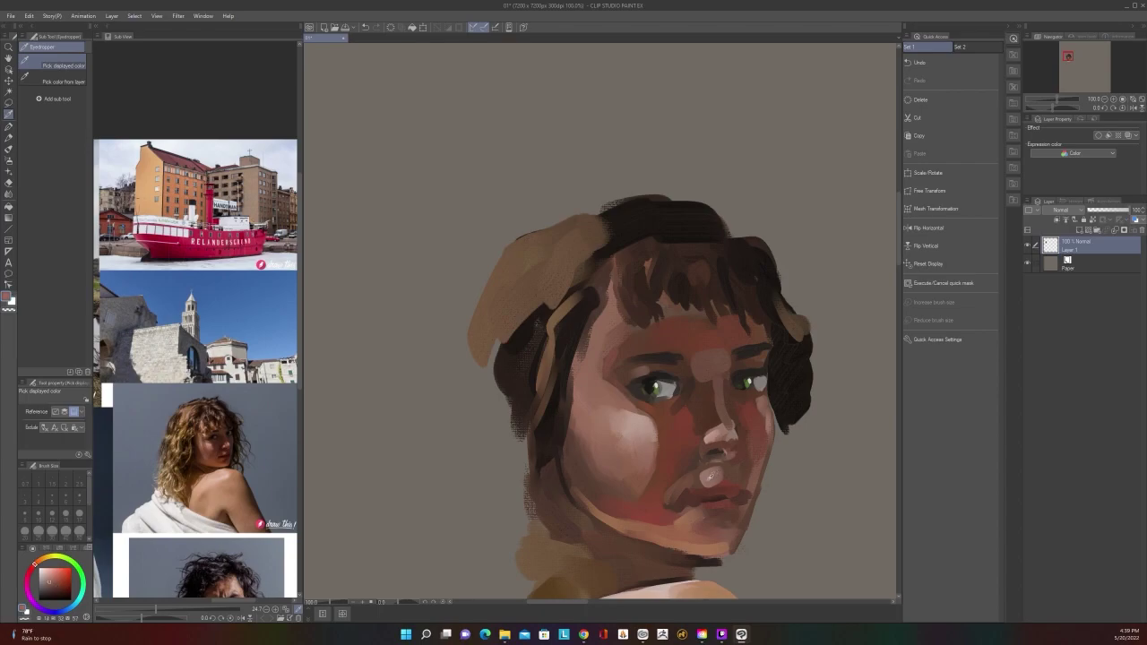
# Refine the line between the lips with a sampled dark red at brush size 10
pyautogui.keyDown('alt'); pyautogui.click(716, 495); pyautogui.keyUp('alt')
pyautogui.press('[')
pyautogui.press('[')
pyautogui.press('[')
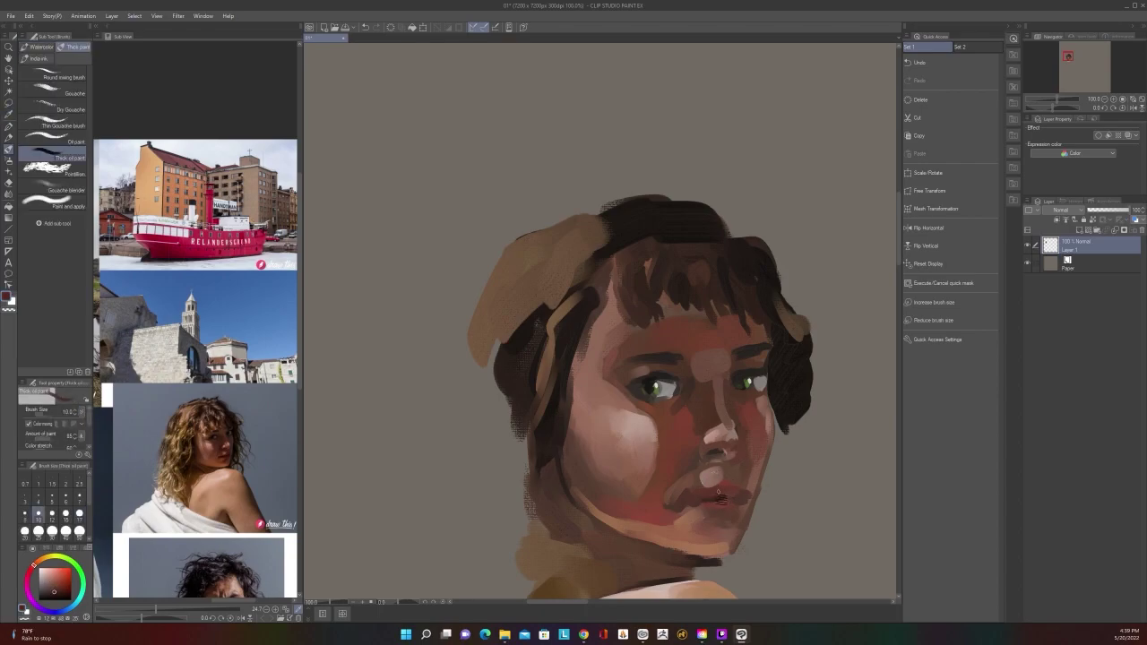
pyautogui.scroll(-2, 750, 475)
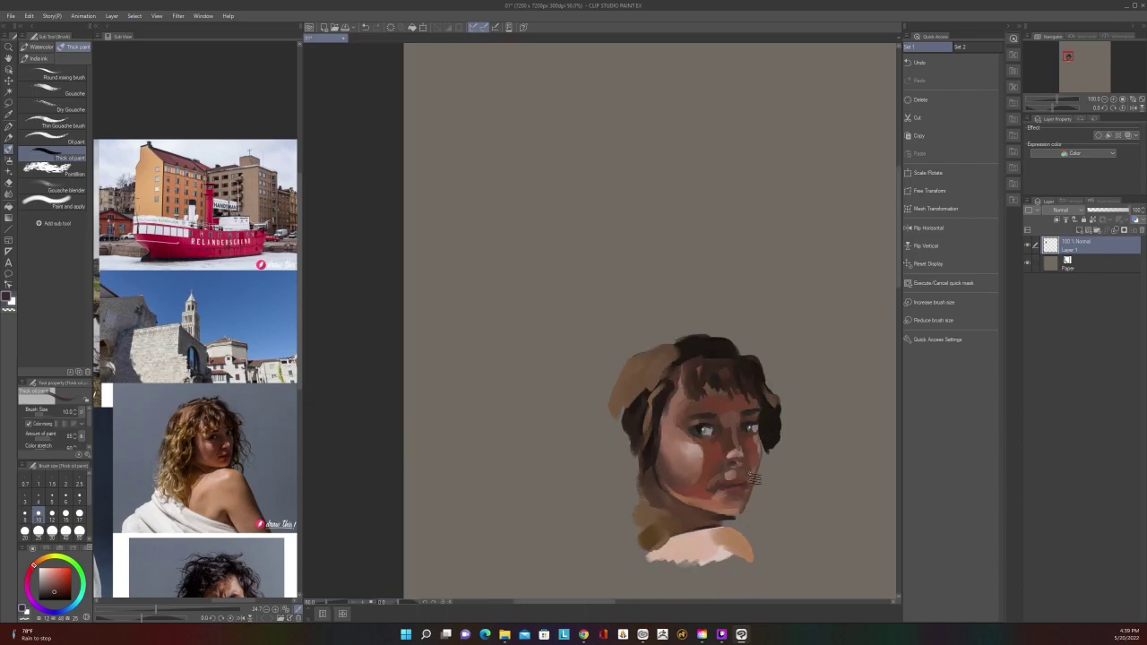
pyautogui.scroll(2, 735, 488)
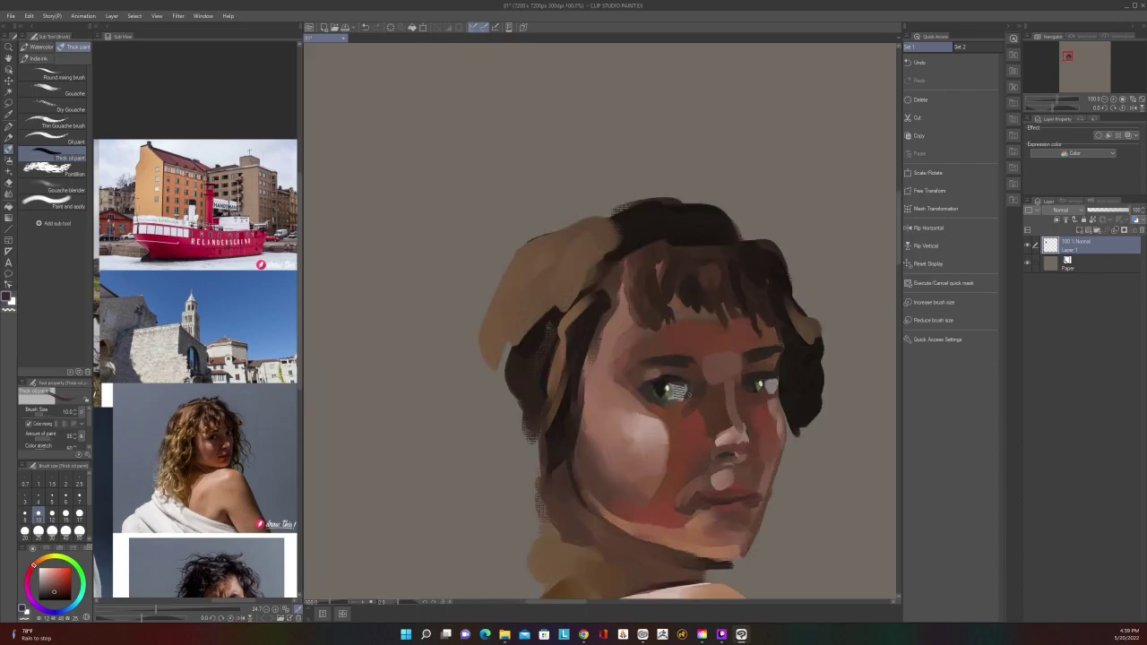
# Darken the line between the lips with a near-black sampled from the near eye at brush size 10
pyautogui.keyDown('alt'); pyautogui.click(660, 391); pyautogui.keyUp('alt')
pyautogui.moveTo(714, 504); pyautogui.dragTo(747, 499)
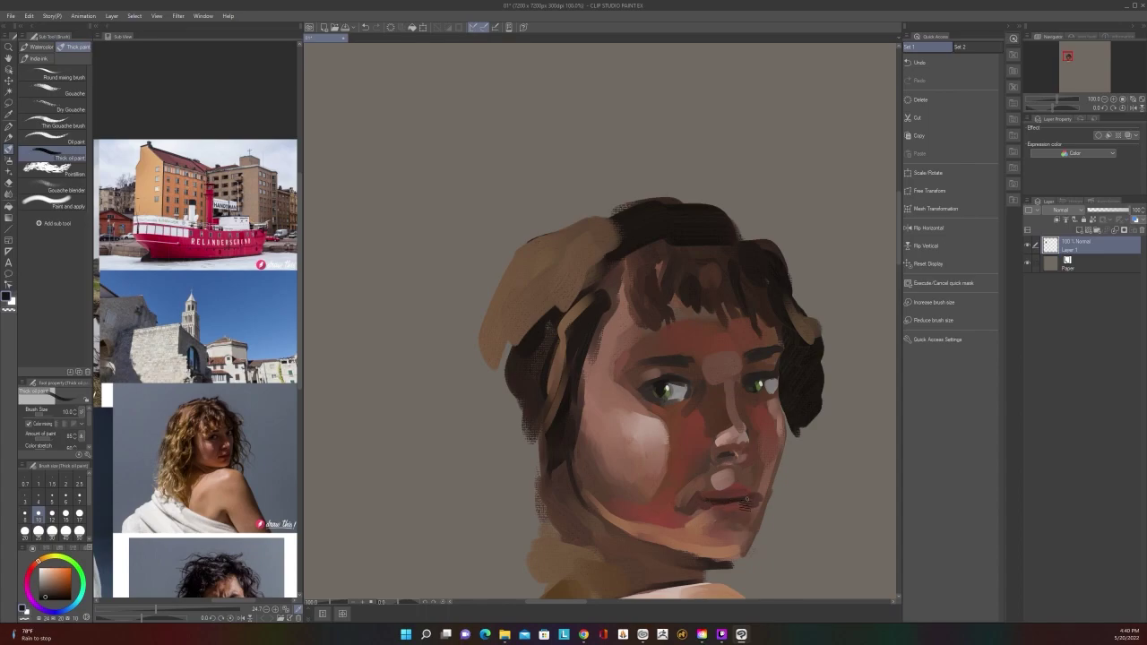
pyautogui.scroll(-3, 751, 495)
pyautogui.scroll(1, 755, 484)
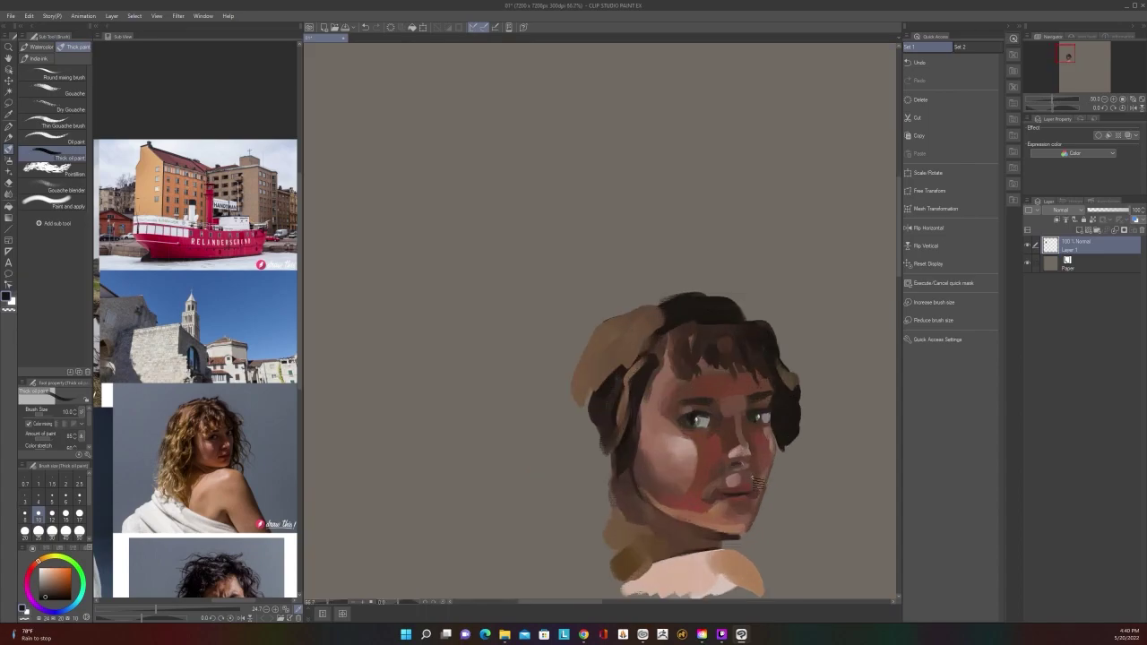
# Bring the castle and veiled-woman reference photos into view and choose a dark saturated blue as the painting colour
pyautogui.scroll(1, 754, 482)
pyautogui.moveTo(180, 419); pyautogui.dragTo(344, 259)
pyautogui.moveTo(139, 407); pyautogui.dragTo(292, 409)
pyautogui.moveTo(254, 443); pyautogui.dragTo(140, 471)
pyautogui.scroll(-1, 684, 319)
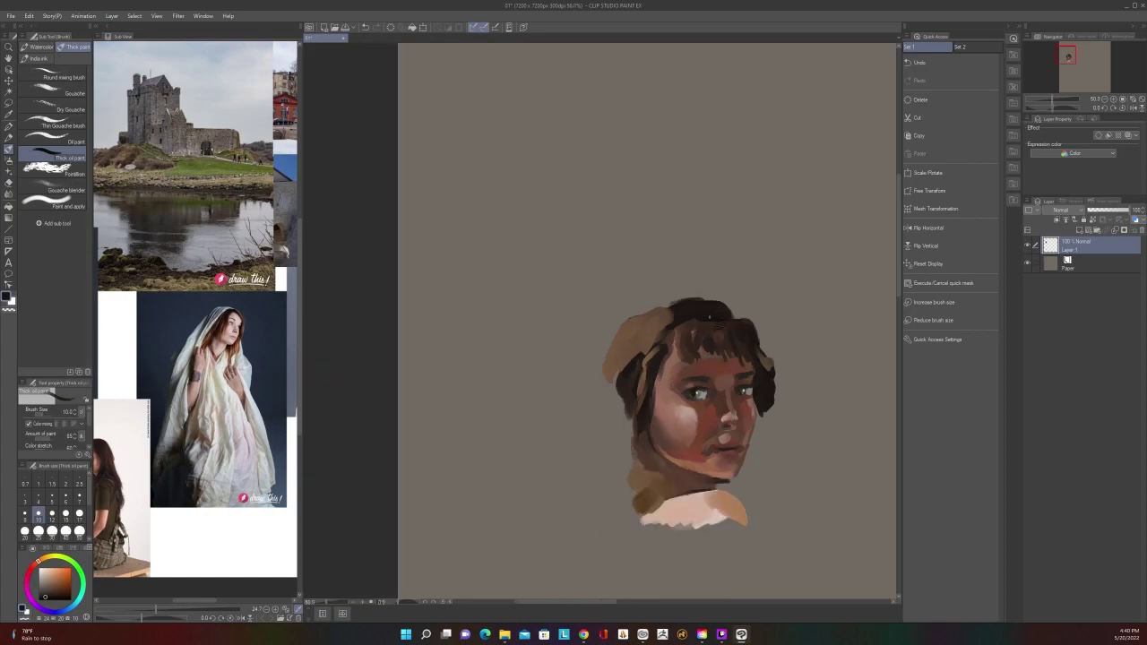
pyautogui.scroll(1, 686, 325)
pyautogui.keyDown('alt'); pyautogui.click(670, 313); pyautogui.keyUp('alt')
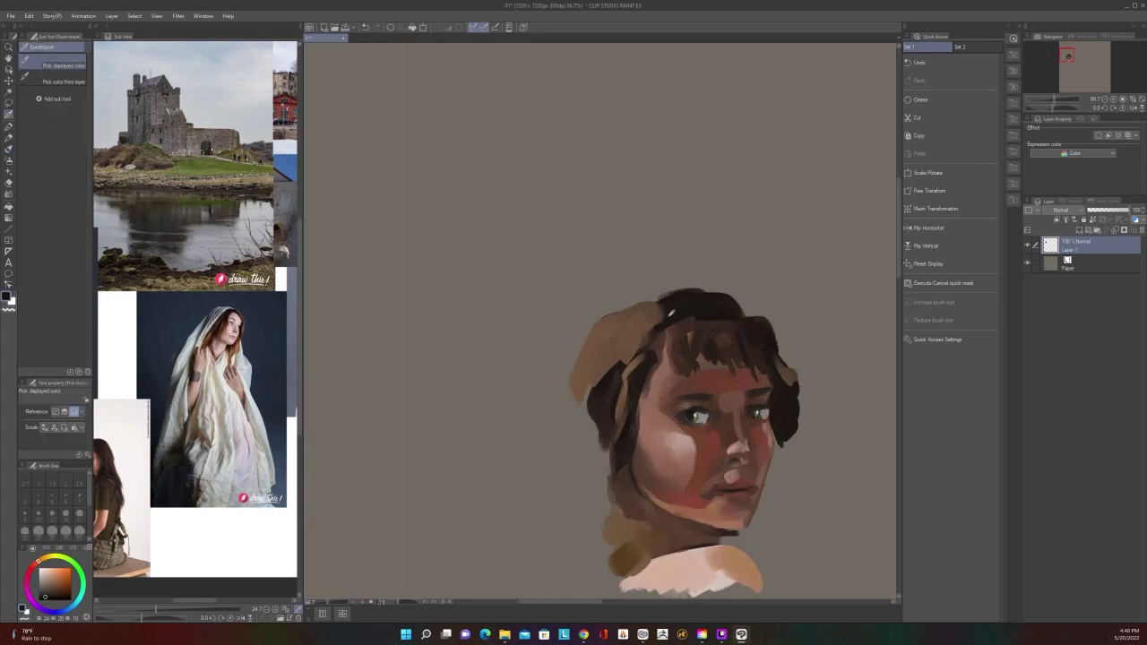
pyautogui.rightClick(624, 389)
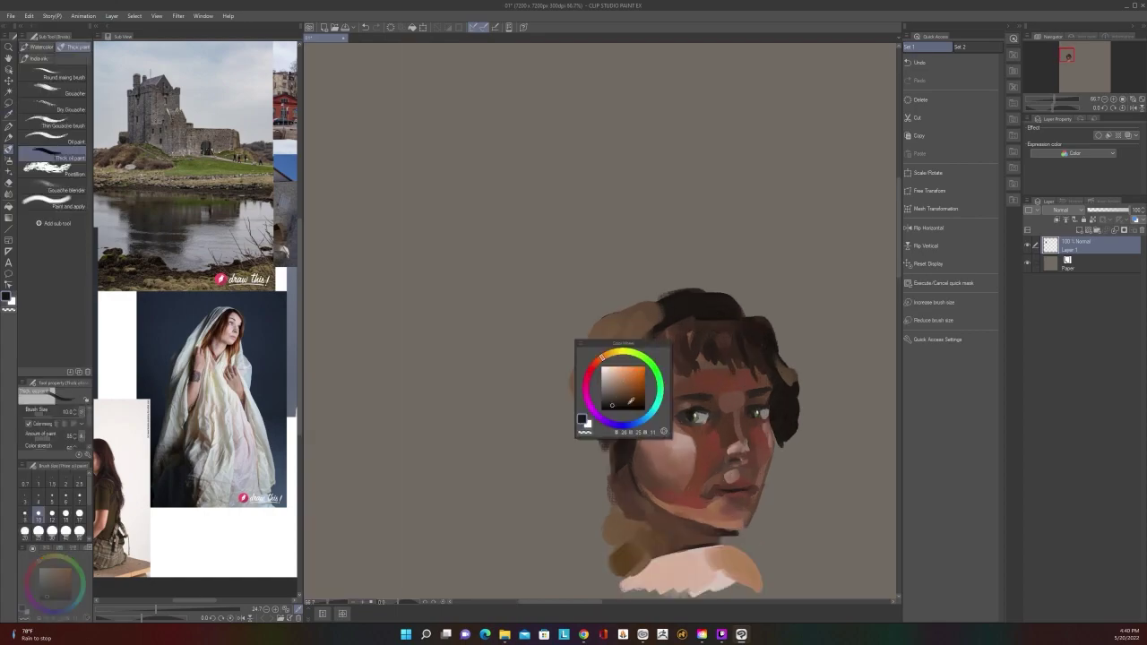
pyautogui.click(625, 393)
pyautogui.click(630, 426)
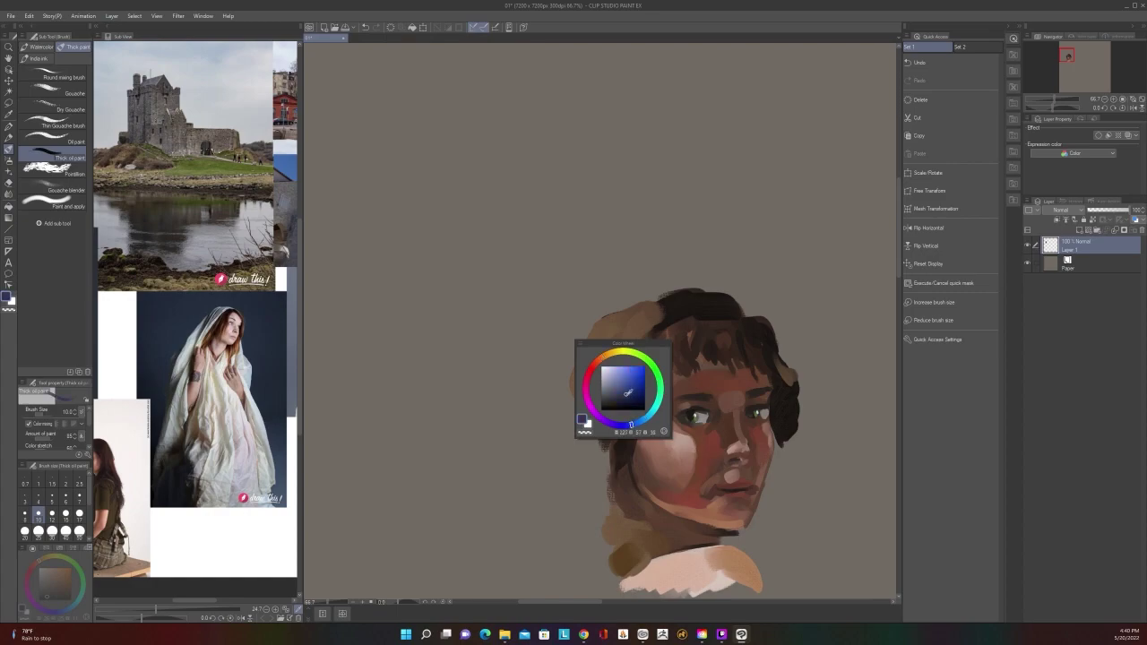
pyautogui.click(679, 335)
# Paint a thin curved blue stroke rising from the crown of the head at brush size 30
pyautogui.press(']')
pyautogui.press(']')
pyautogui.press(']')
pyautogui.press(']')
pyautogui.press(']')
pyautogui.press(']')
pyautogui.moveTo(664, 318); pyautogui.dragTo(644, 276)
pyautogui.scroll(-1, 646, 280)
pyautogui.scroll(-1, 645, 280)
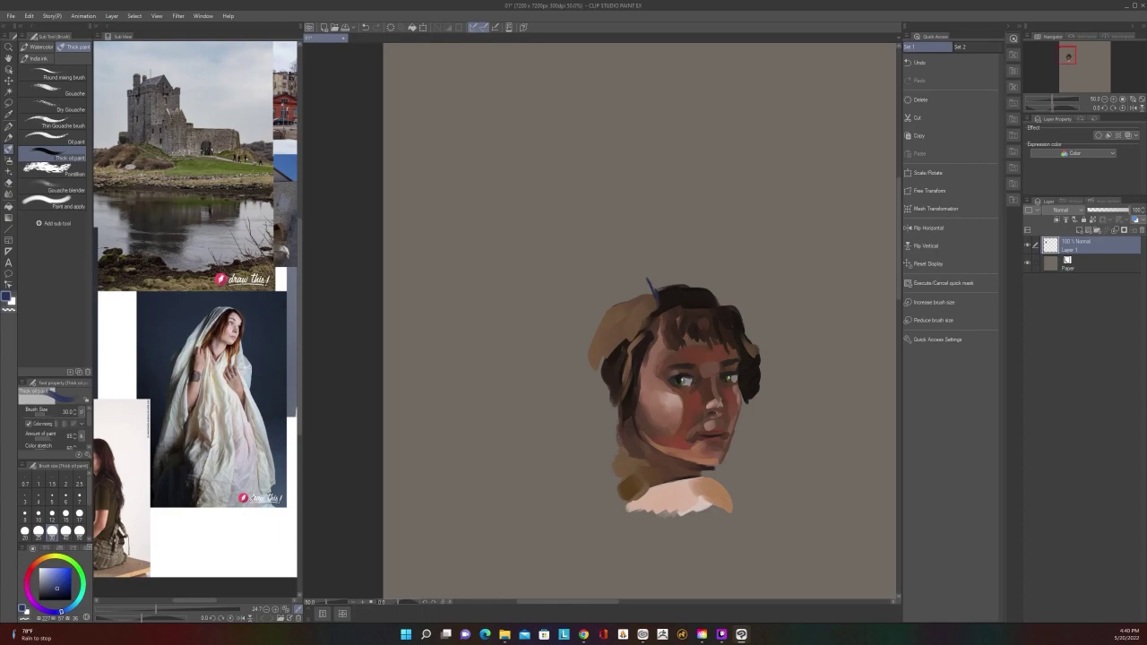
pyautogui.moveTo(651, 284); pyautogui.dragTo(650, 247)
pyautogui.scroll(-1, 681, 241)
pyautogui.scroll(1, 677, 237)
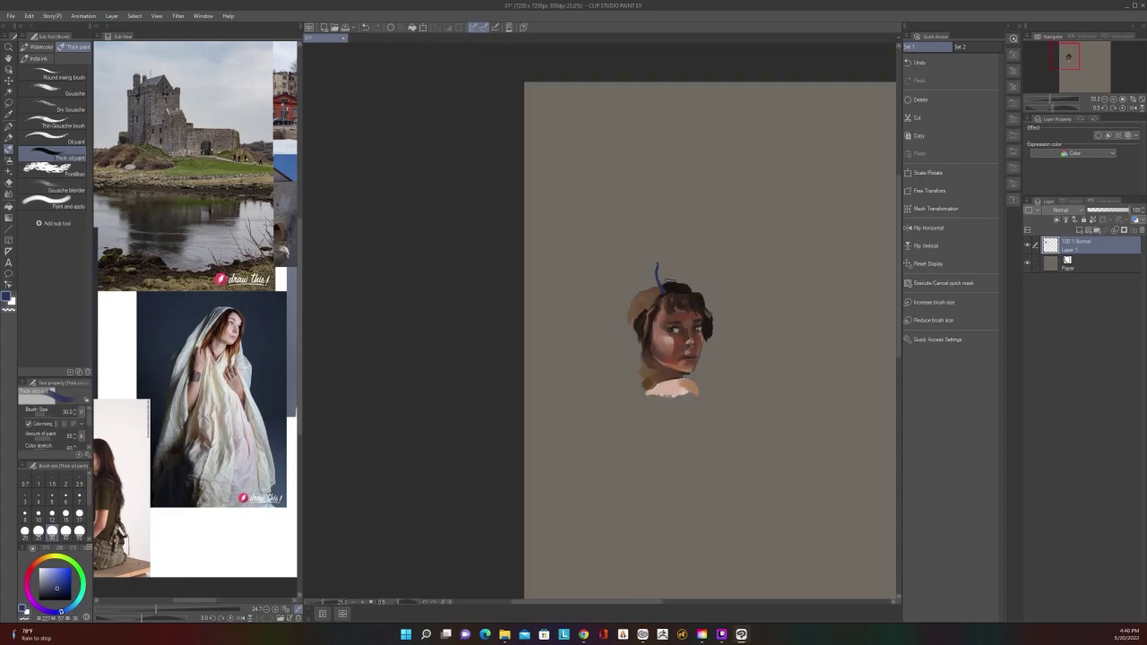
# Add a short blue side branch to the stroke above the crown with a smaller brush
pyautogui.scroll(1, 668, 280)
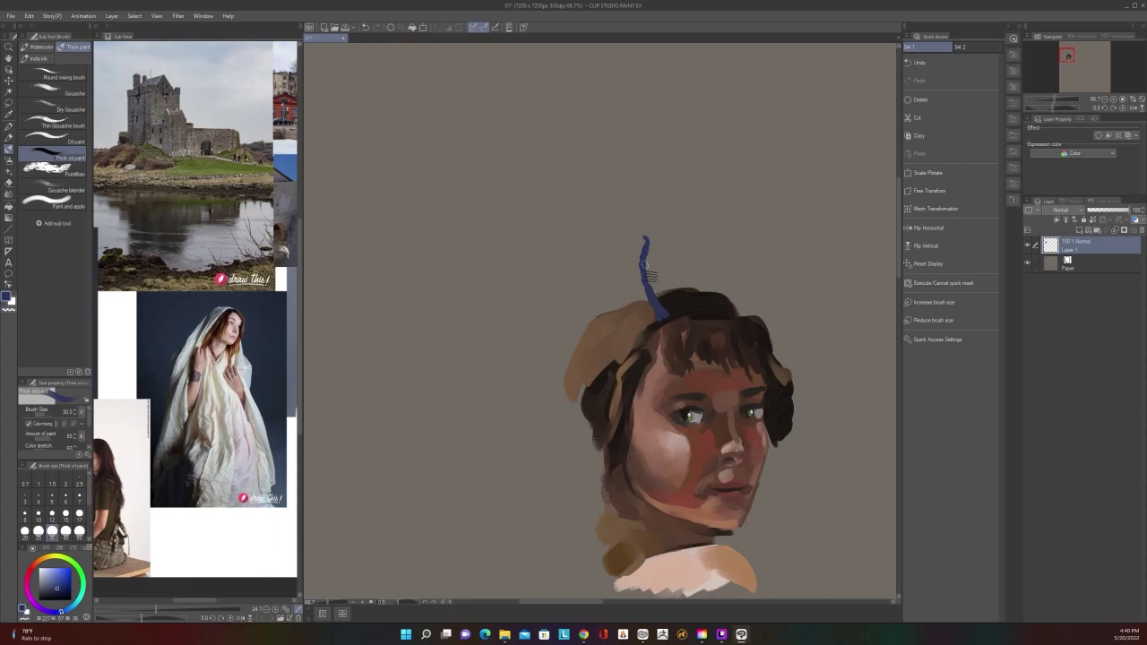
pyautogui.press('[')
pyautogui.press('[')
pyautogui.press('[')
pyautogui.scroll(-1, 670, 285)
# Paint a broad blue headband across the hair above the fringe at brush size 60
pyautogui.press(']')
pyautogui.press(']')
pyautogui.press(']')
pyautogui.press(']')
pyautogui.press(']')
pyautogui.press(']')
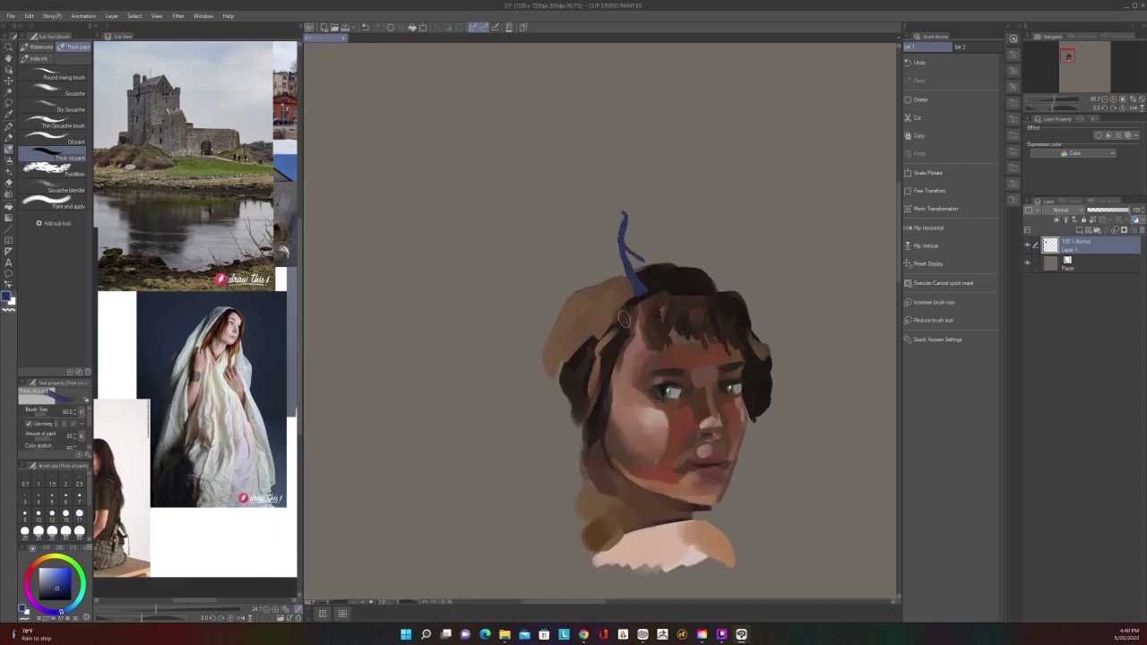
pyautogui.moveTo(624, 319); pyautogui.dragTo(709, 290)
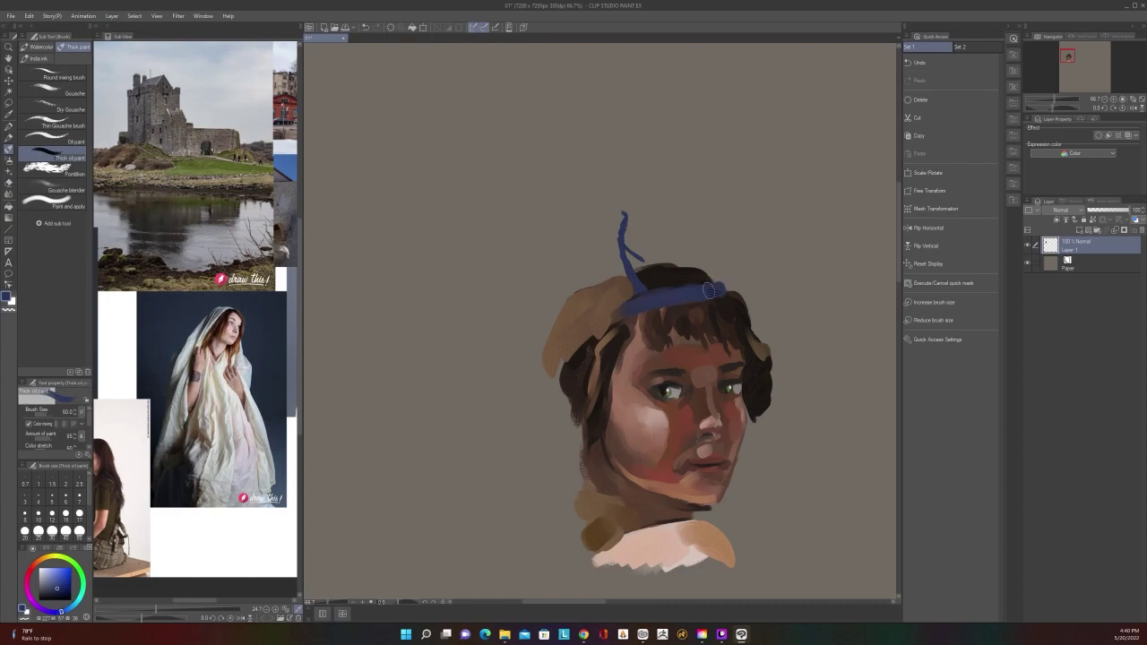
pyautogui.scroll(-1, 733, 284)
pyautogui.scroll(2, 731, 281)
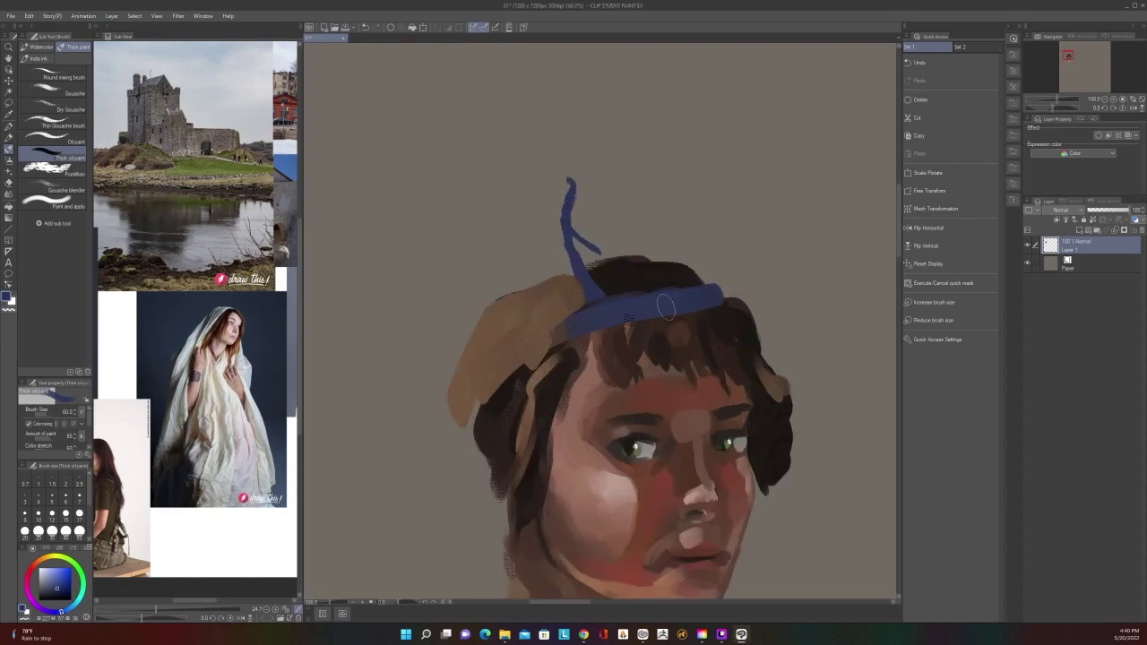
pyautogui.moveTo(634, 310); pyautogui.dragTo(525, 345)
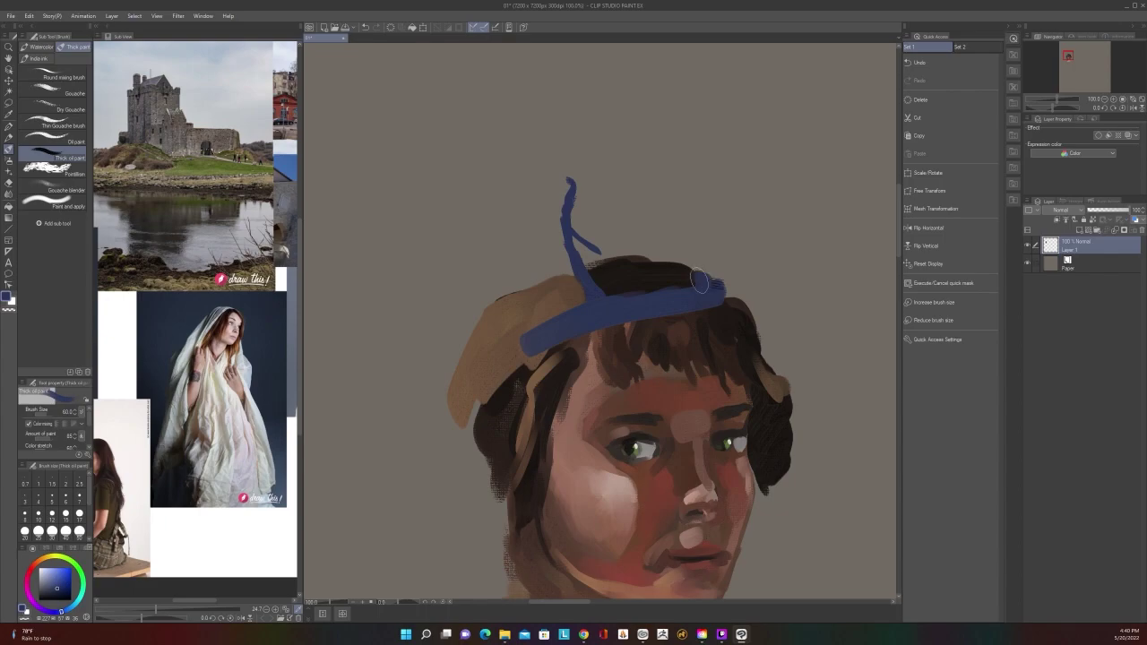
pyautogui.scroll(-3, 717, 279)
pyautogui.scroll(1, 718, 281)
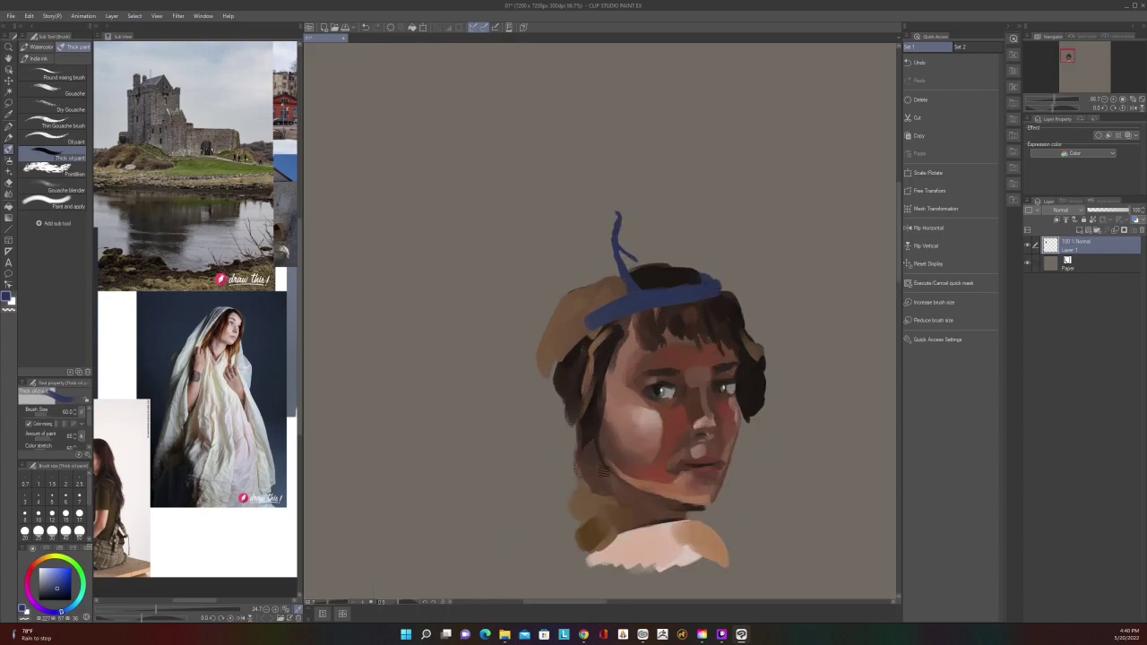
# Extend the dark hair down beside the near cheek and neck with sampled near-black at brush size 60, checking the curly-haired reference
pyautogui.moveTo(593, 439); pyautogui.dragTo(633, 391)
pyautogui.keyDown('alt'); pyautogui.click(627, 373); pyautogui.keyUp('alt')
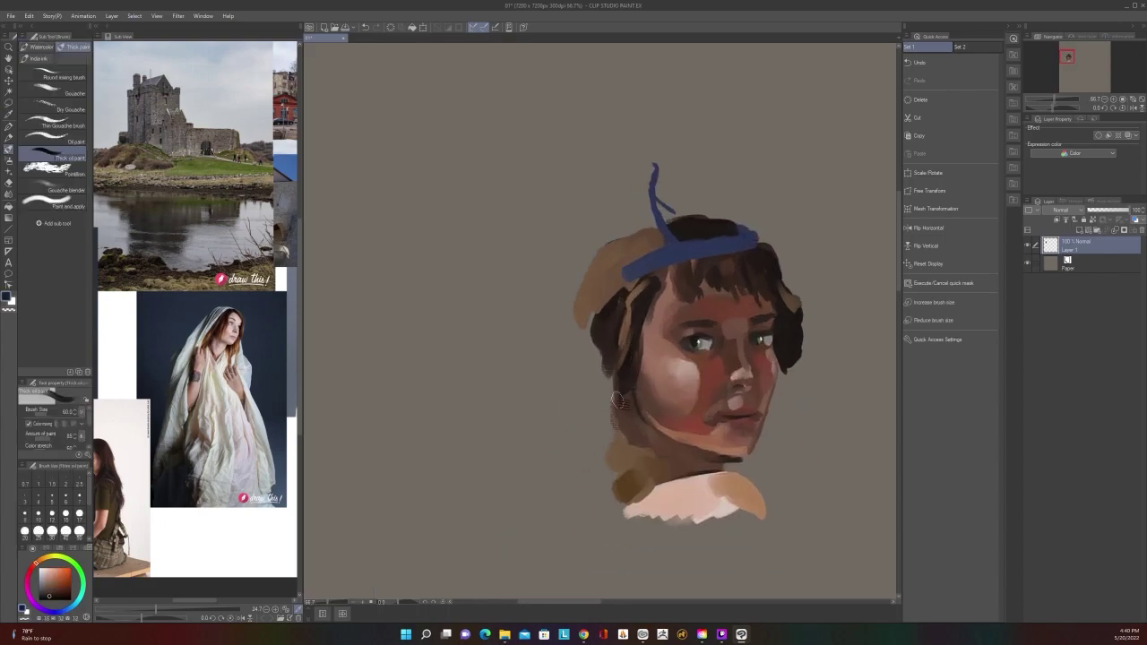
pyautogui.moveTo(246, 412); pyautogui.dragTo(189, 452)
pyautogui.moveTo(643, 393)
pyautogui.mouseDown()
pyautogui.moveTo(616, 418)
pyautogui.moveTo(626, 379)
pyautogui.moveTo(611, 384)
pyautogui.moveTo(611, 445)
pyautogui.mouseUp()
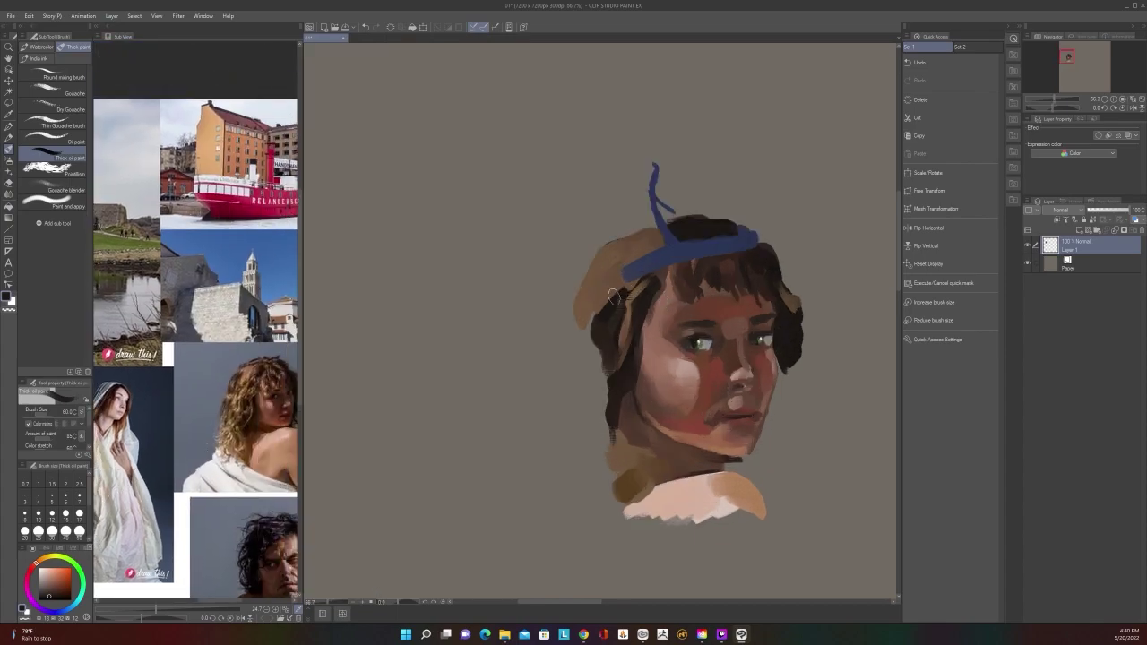
pyautogui.moveTo(617, 280)
pyautogui.mouseDown()
pyautogui.moveTo(610, 297)
pyautogui.moveTo(638, 285)
pyautogui.moveTo(618, 296)
pyautogui.moveTo(636, 274)
pyautogui.moveTo(616, 282)
pyautogui.mouseUp()
# Curve the headband down the near side of the head with sampled blue and refine its far end at brush size 30
pyautogui.keyDown('alt'); pyautogui.click(631, 267); pyautogui.keyUp('alt')
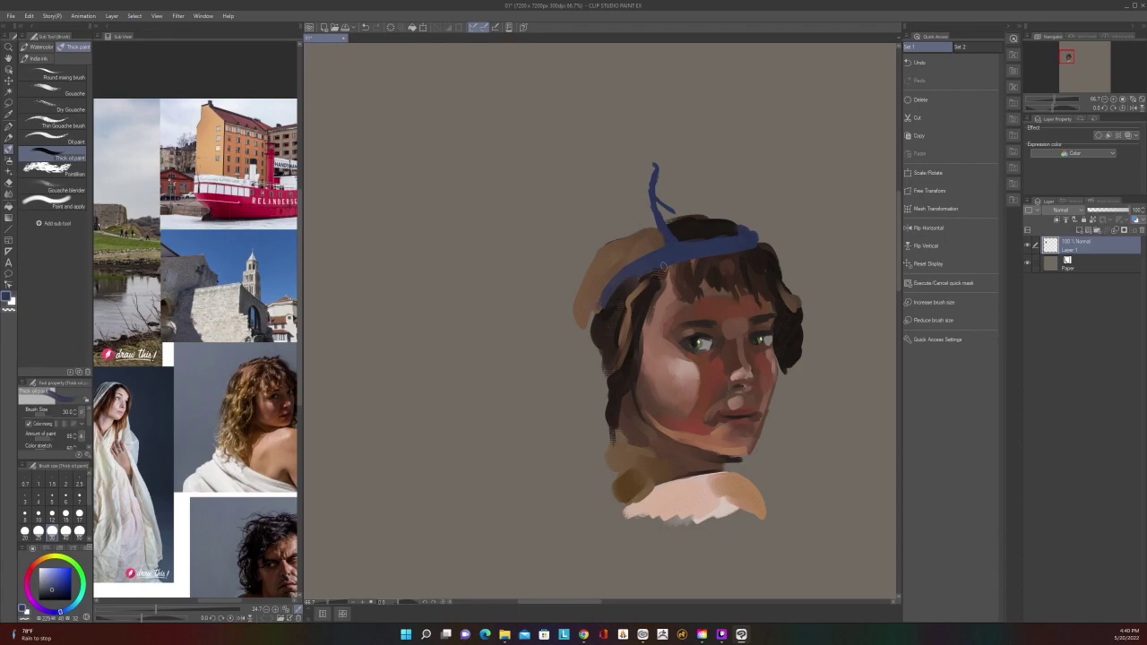
pyautogui.keyDown('alt'); pyautogui.click(735, 235); pyautogui.keyUp('alt')
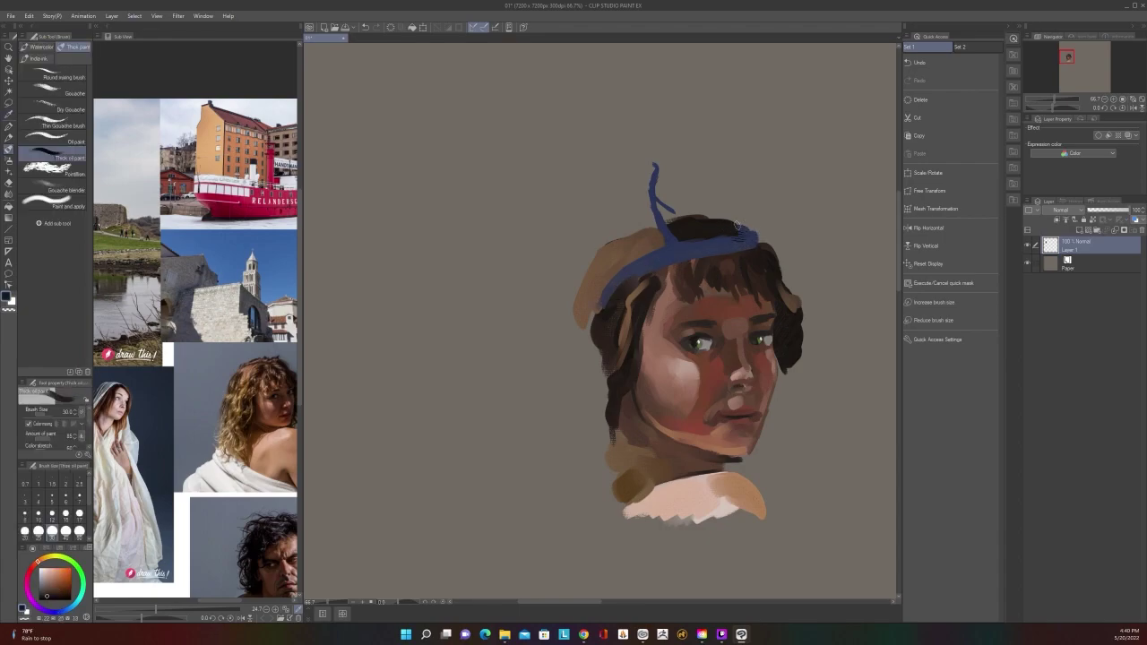
pyautogui.moveTo(728, 242)
pyautogui.mouseDown()
pyautogui.moveTo(754, 235)
pyautogui.moveTo(743, 230)
pyautogui.moveTo(703, 348)
pyautogui.mouseUp()
pyautogui.scroll(-1, 773, 274)
pyautogui.scroll(1, 687, 352)
pyautogui.keyDown('alt'); pyautogui.click(681, 345); pyautogui.keyUp('alt')
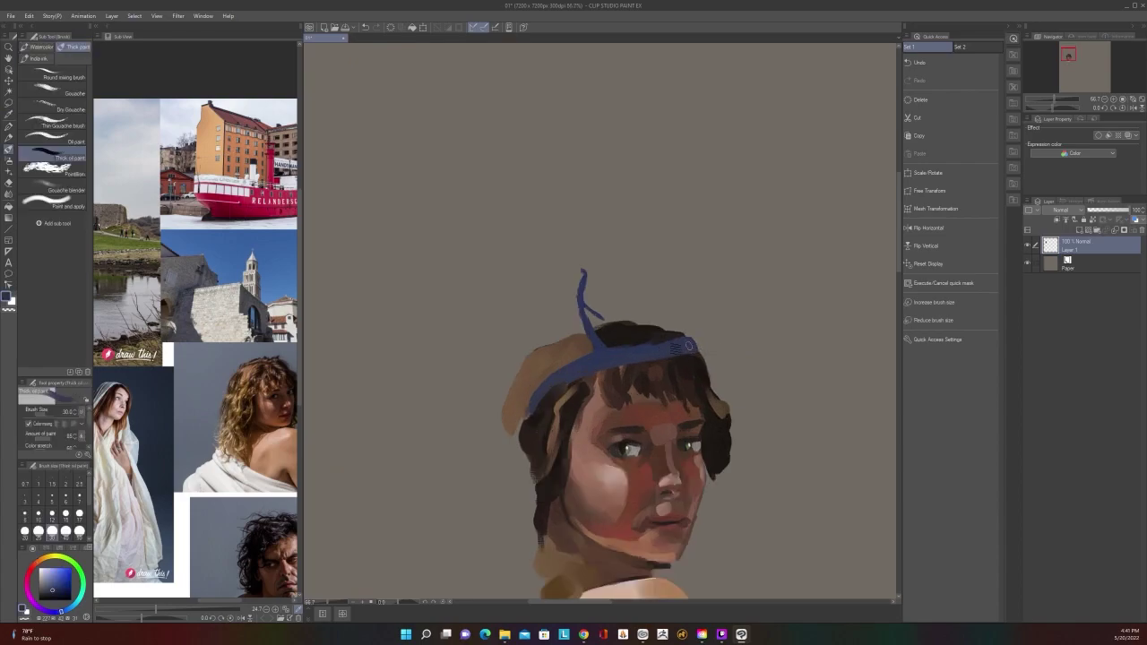
pyautogui.scroll(-1, 660, 332)
pyautogui.scroll(2, 659, 332)
# Paint dark hair strokes along the top of the brown patch behind the headband at brush size 17
pyautogui.keyDown('alt'); pyautogui.click(571, 401); pyautogui.keyUp('alt')
pyautogui.press('[')
pyautogui.press('[')
pyautogui.press('[')
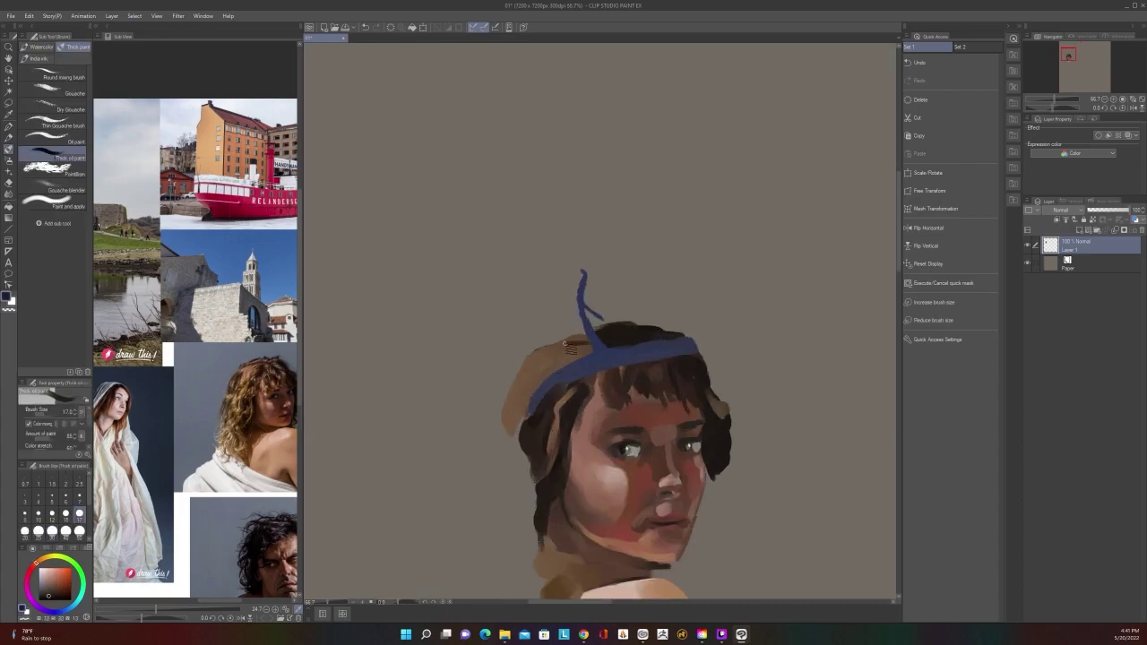
pyautogui.scroll(-1, 601, 321)
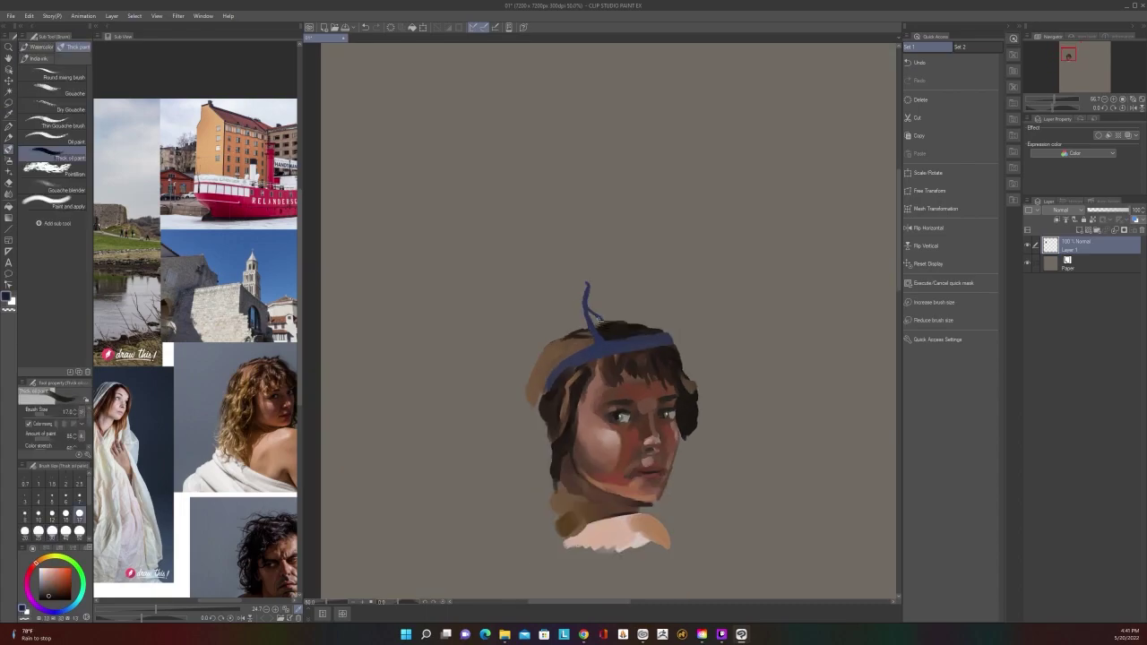
pyautogui.moveTo(738, 445); pyautogui.dragTo(768, 369)
pyautogui.scroll(1, 629, 444)
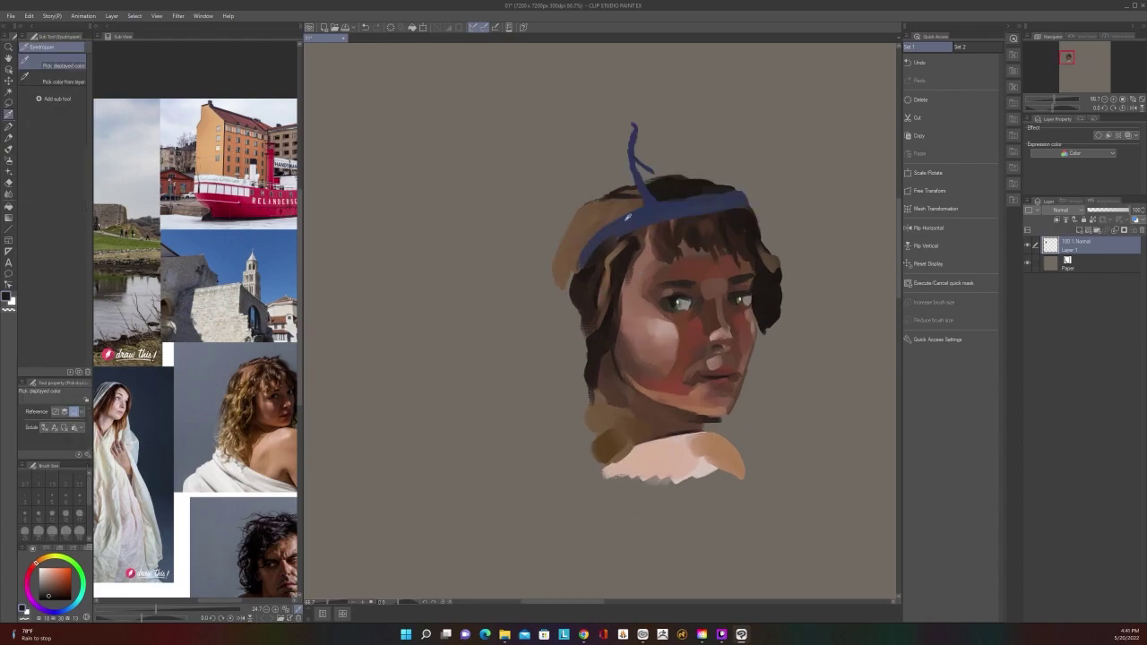
pyautogui.keyDown('alt'); pyautogui.click(631, 230); pyautogui.keyUp('alt')
pyautogui.moveTo(593, 453); pyautogui.dragTo(519, 610)
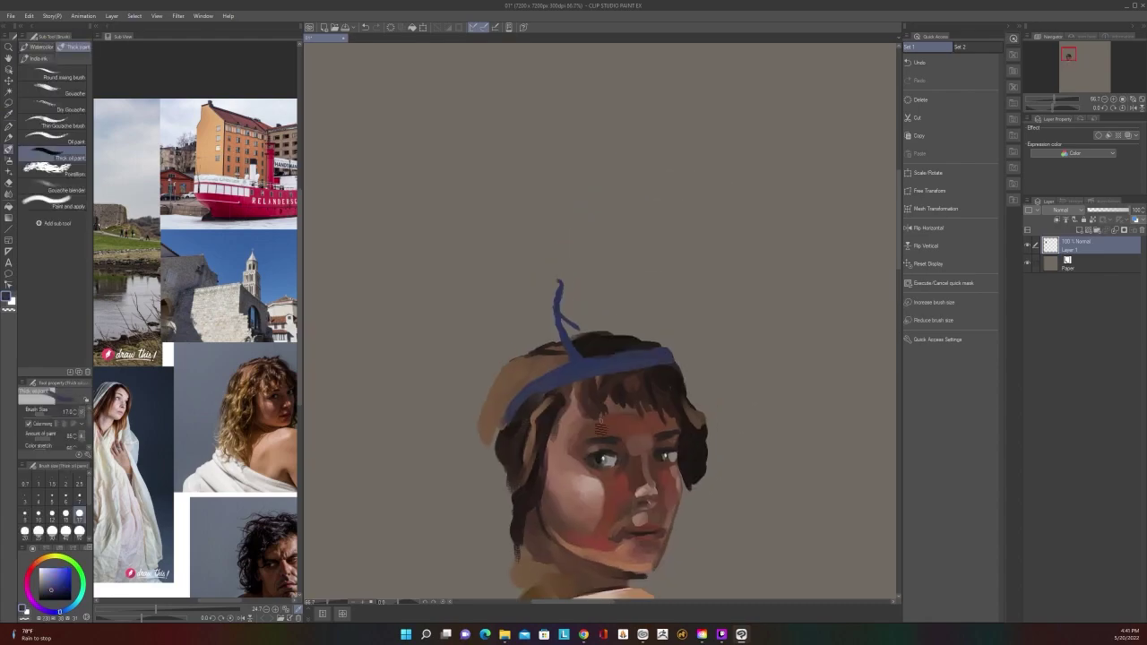
pyautogui.press('c')
pyautogui.click(580, 405)
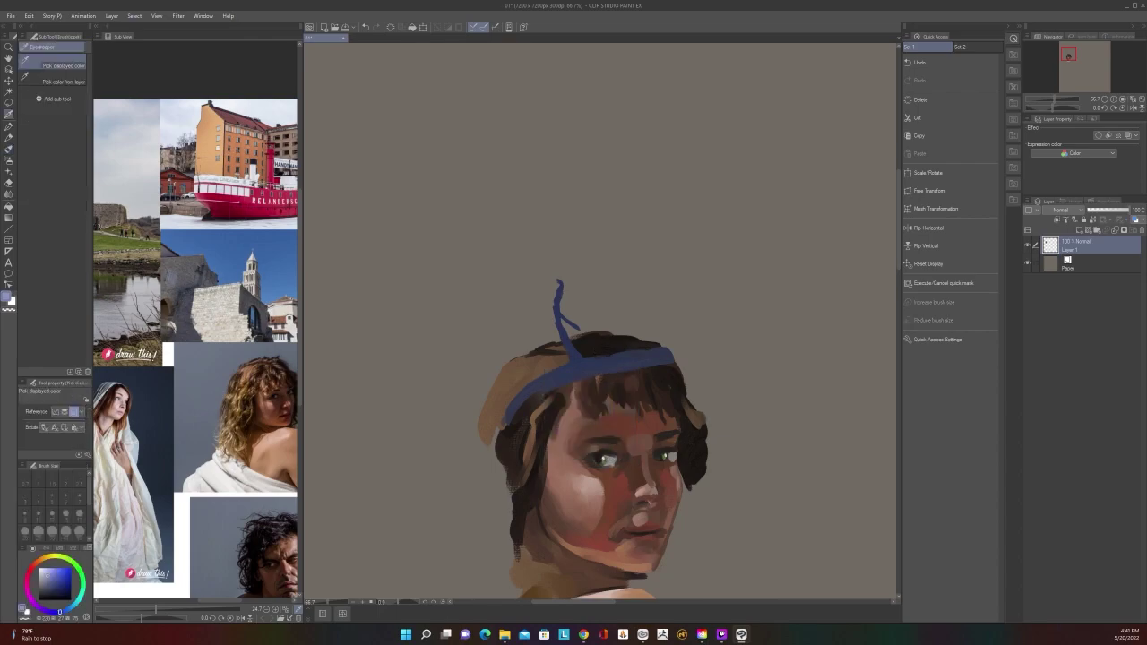
# Extend the far-side hair down past the jaw to the shoulder with sampled near-black at brush size 60
pyautogui.keyDown('alt'); pyautogui.click(694, 456); pyautogui.keyUp('alt')
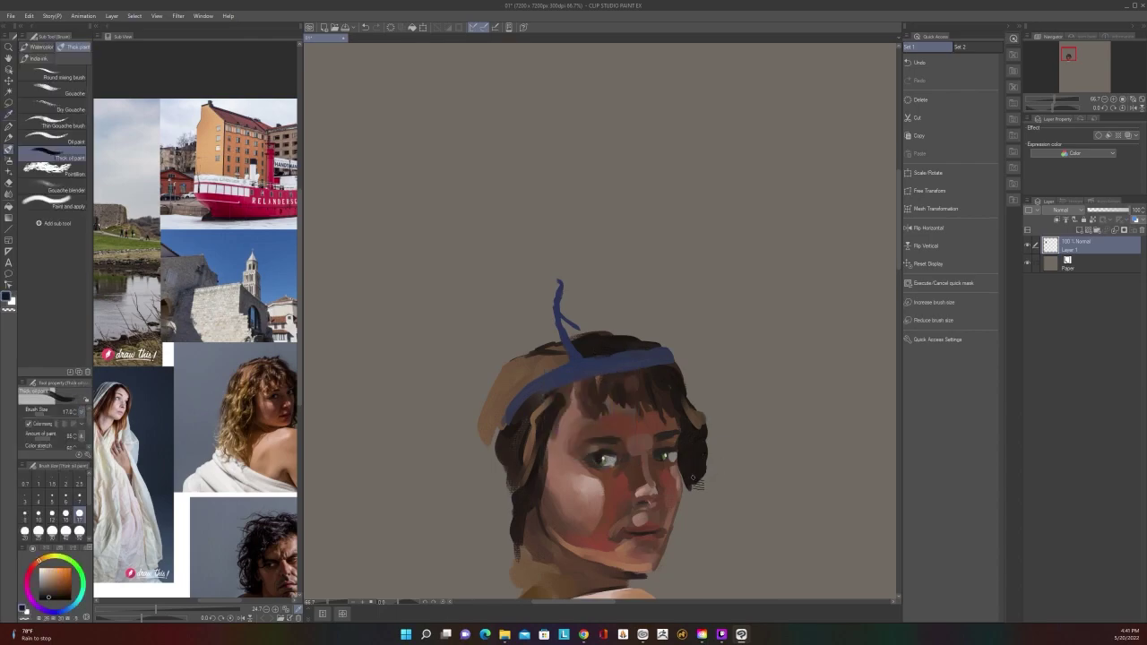
pyautogui.press(']')
pyautogui.press(']')
pyautogui.press(']')
pyautogui.press(']')
pyautogui.press(']')
pyautogui.press(']')
pyautogui.moveTo(691, 472)
pyautogui.mouseDown()
pyautogui.moveTo(679, 504)
pyautogui.moveTo(680, 462)
pyautogui.moveTo(668, 557)
pyautogui.mouseUp()
pyautogui.hotkey('ctrl', 'z')
pyautogui.moveTo(685, 498); pyautogui.dragTo(666, 563)
pyautogui.moveTo(701, 467)
pyautogui.mouseDown()
pyautogui.moveTo(695, 495)
pyautogui.moveTo(718, 433)
pyautogui.moveTo(725, 484)
pyautogui.moveTo(734, 387)
pyautogui.moveTo(688, 369)
pyautogui.moveTo(666, 419)
pyautogui.moveTo(666, 394)
pyautogui.moveTo(647, 413)
pyautogui.moveTo(664, 435)
pyautogui.mouseUp()
pyautogui.scroll(-1, 719, 439)
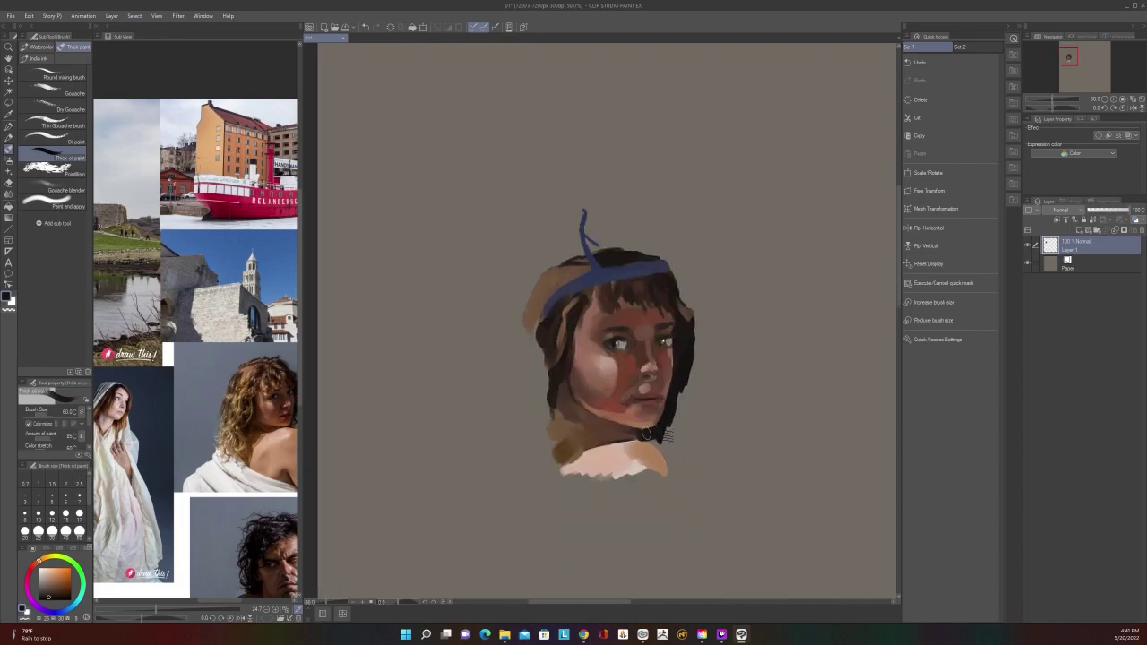
pyautogui.scroll(-2, 661, 414)
pyautogui.scroll(2, 662, 414)
pyautogui.scroll(1, 659, 414)
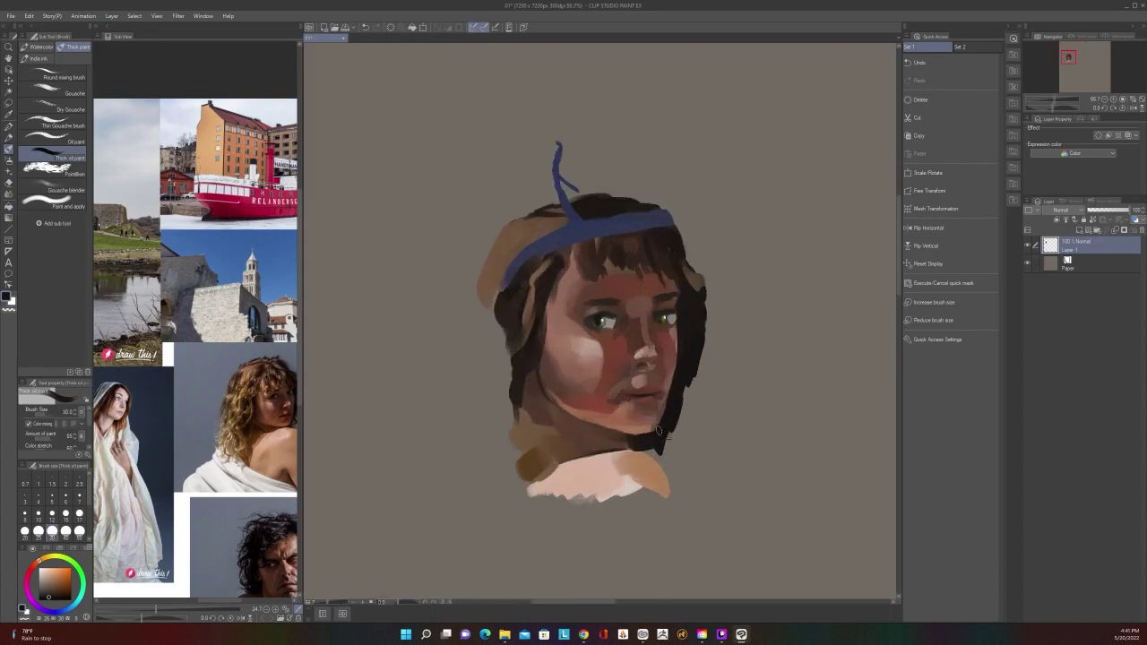
pyautogui.scroll(-4, 689, 362)
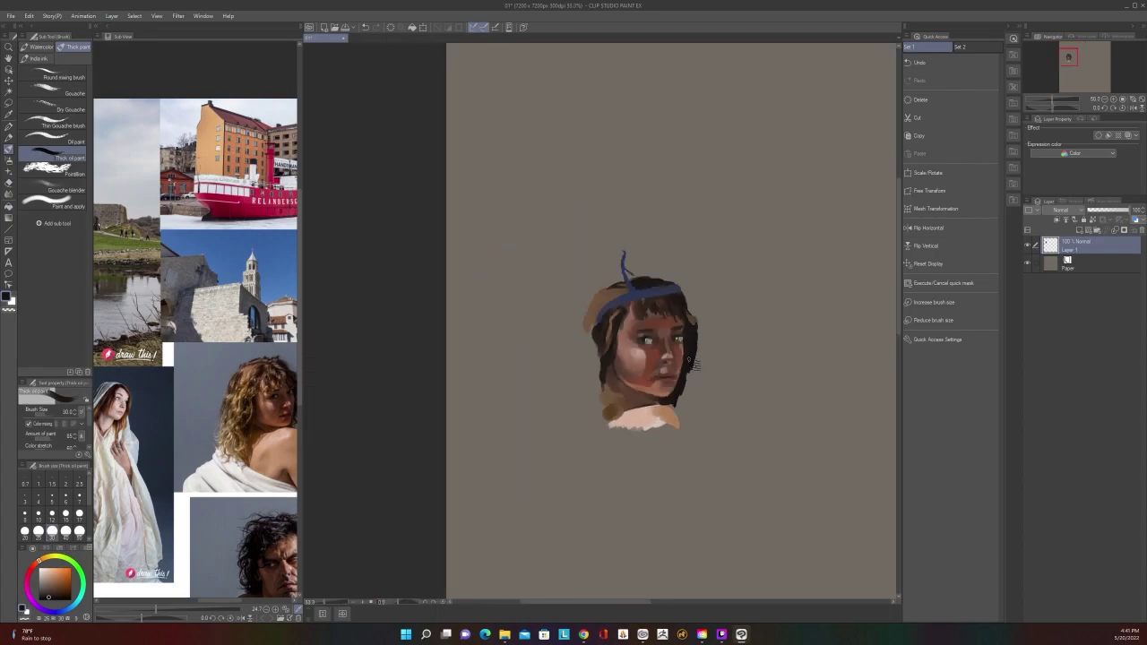
# Soften the edge between the far cheek and the dark hair with the Painterly blender at size 30
pyautogui.scroll(3, 689, 362)
pyautogui.click(11, 182)
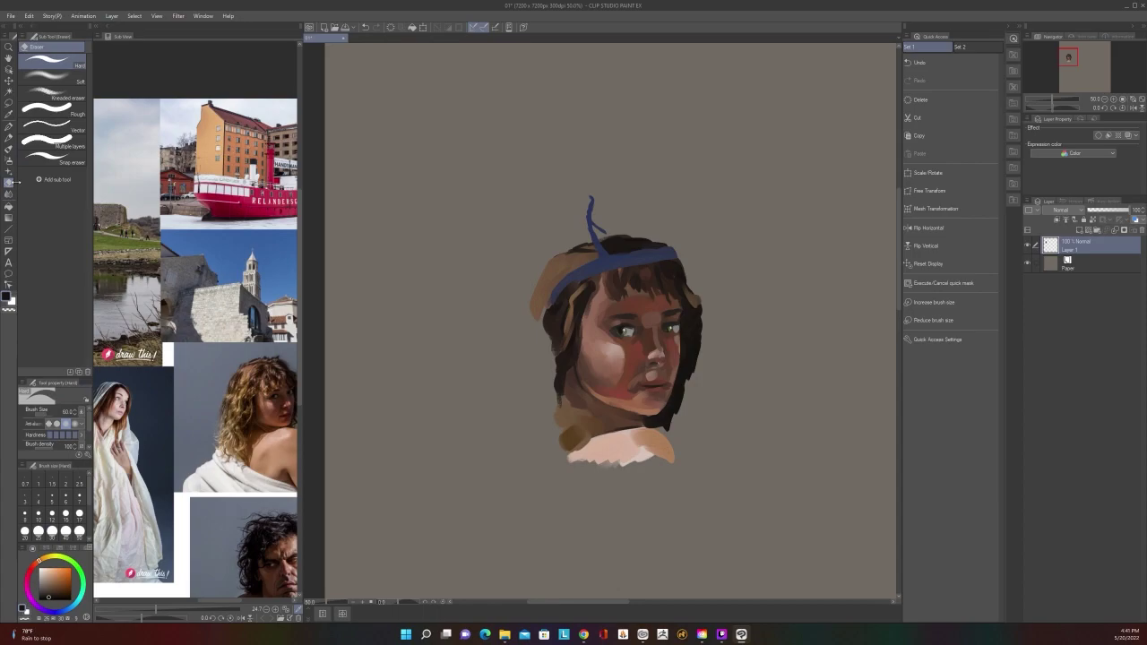
pyautogui.click(9, 194)
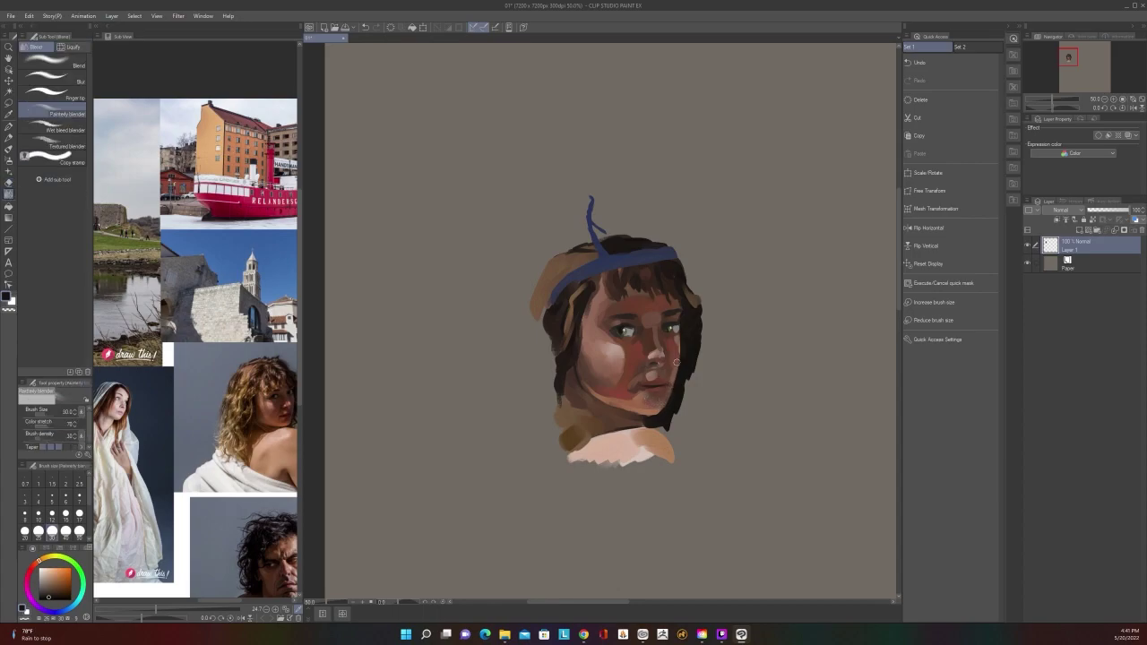
pyautogui.moveTo(677, 362); pyautogui.dragTo(675, 340)
pyautogui.scroll(-2, 676, 344)
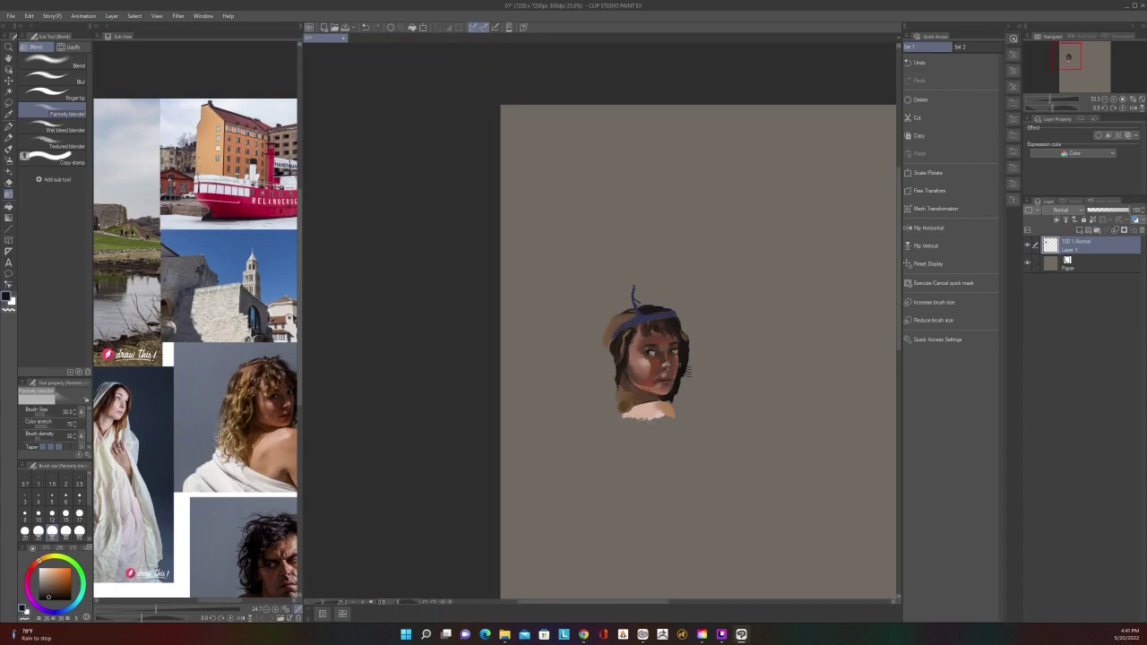
pyautogui.scroll(3, 676, 345)
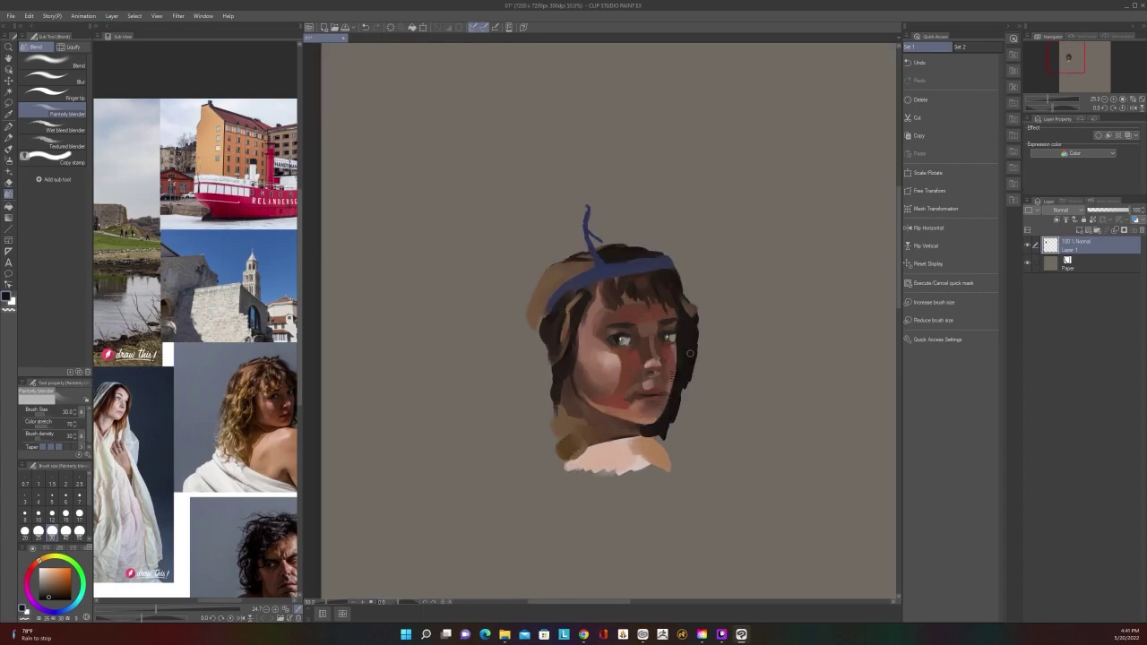
# Refine the chin and the skin around the mouth with sampled brown using the Thick oil paint brush at size 30
pyautogui.press('b')
pyautogui.keyDown('alt'); pyautogui.click(656, 418); pyautogui.keyUp('alt')
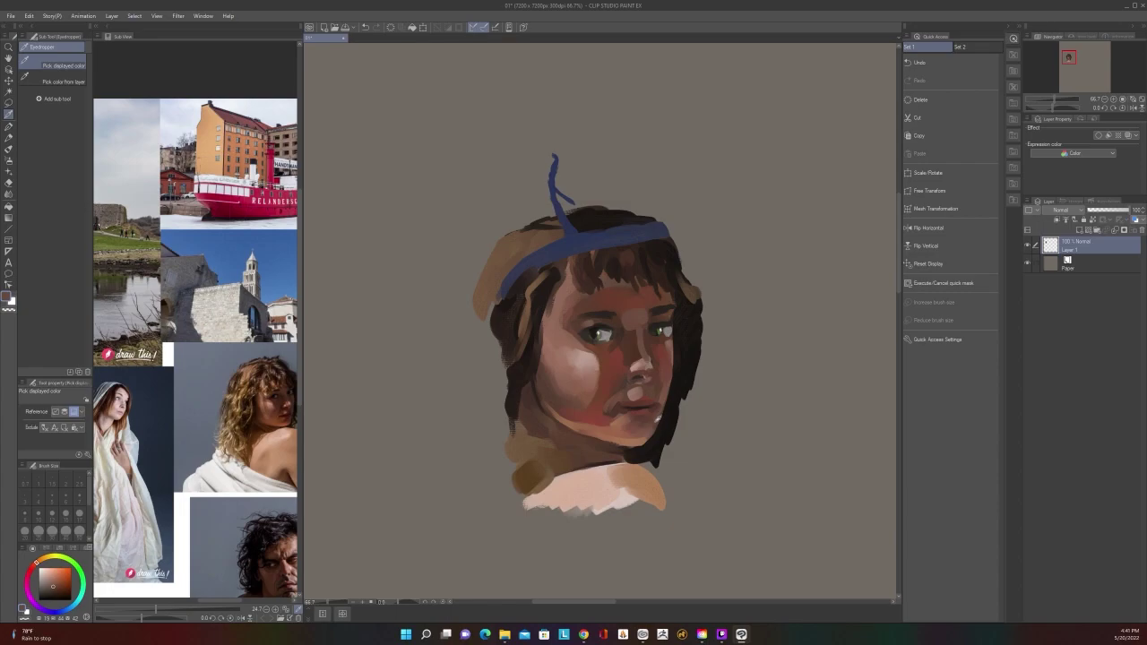
pyautogui.press('b')
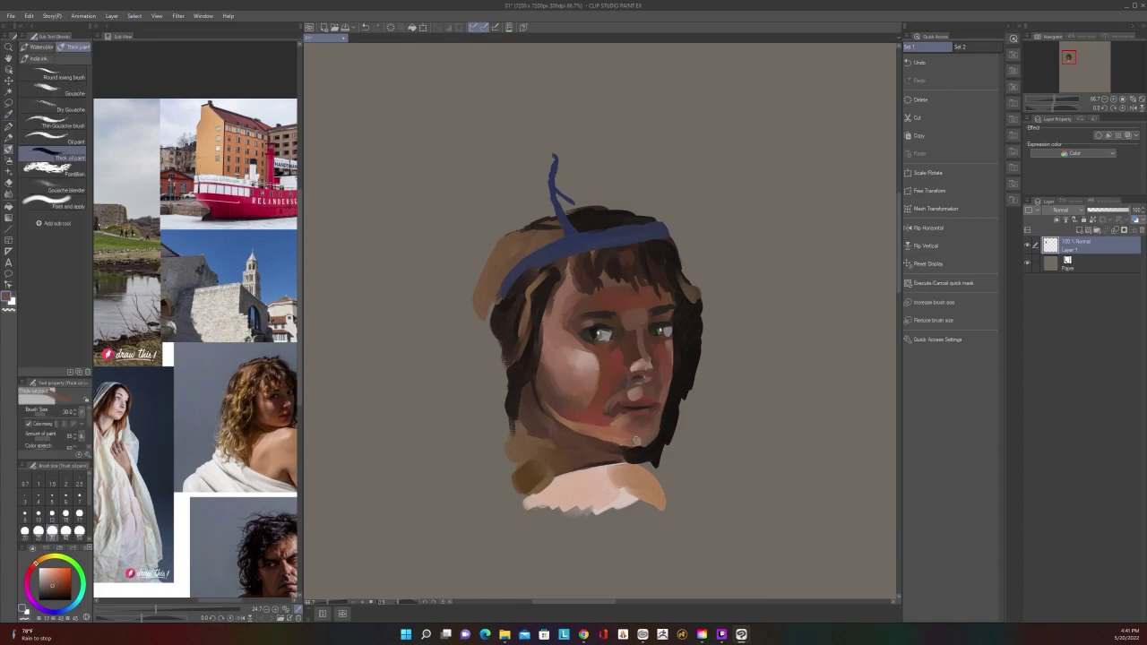
pyautogui.scroll(-2, 635, 440)
pyautogui.scroll(2, 659, 390)
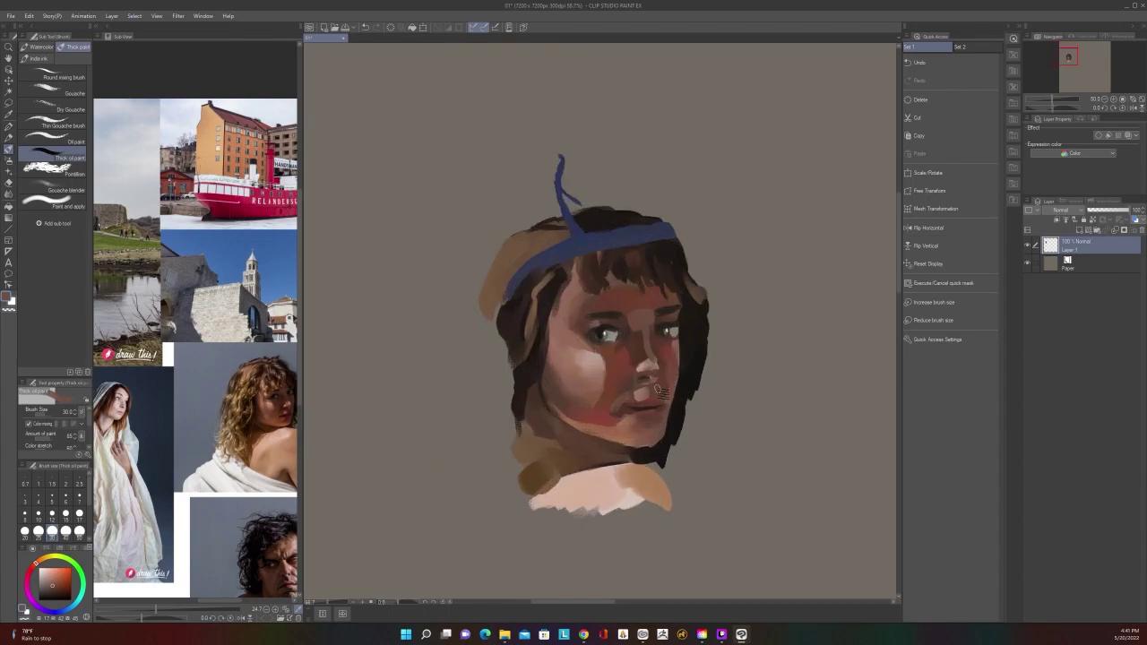
# Darken the lips and the skin around them with a sampled dark red at brush size 30
pyautogui.scroll(2, 661, 391)
pyautogui.keyDown('alt'); pyautogui.click(664, 406); pyautogui.keyUp('alt')
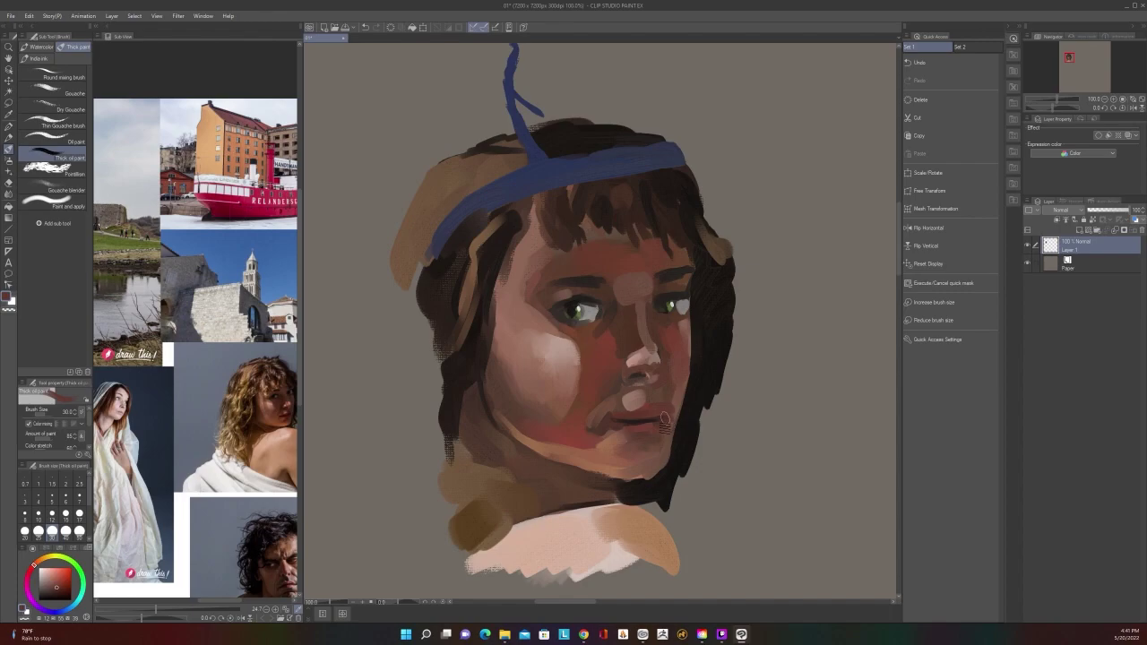
pyautogui.scroll(-2, 677, 408)
pyautogui.scroll(1, 677, 403)
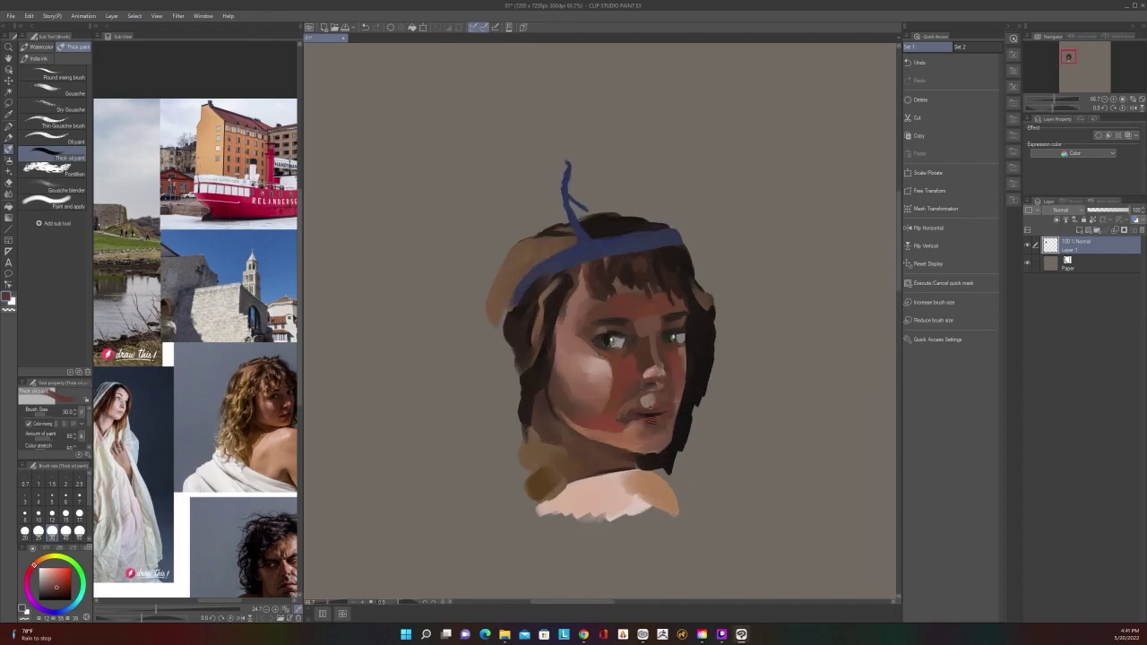
# Paint a muted pink light on the lower lip with a sampled skin tone at brush size 17
pyautogui.press('[')
pyautogui.press('[')
pyautogui.press('[')
pyautogui.press('alt')
pyautogui.keyDown('alt'); pyautogui.click(602, 366); pyautogui.keyUp('alt')
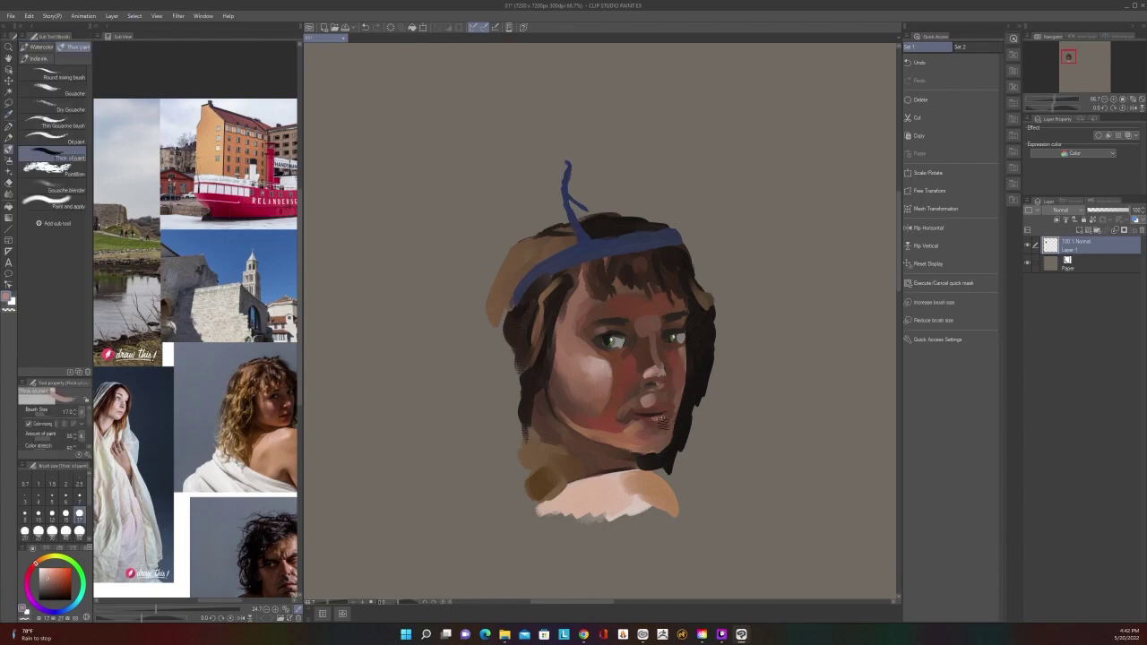
# Darken the far cheek beside the nose and mouth with sampled shadow brown at brush size 60
pyautogui.press(']')
pyautogui.press(']')
pyautogui.press(']')
pyautogui.scroll(1, 663, 403)
pyautogui.press('alt')
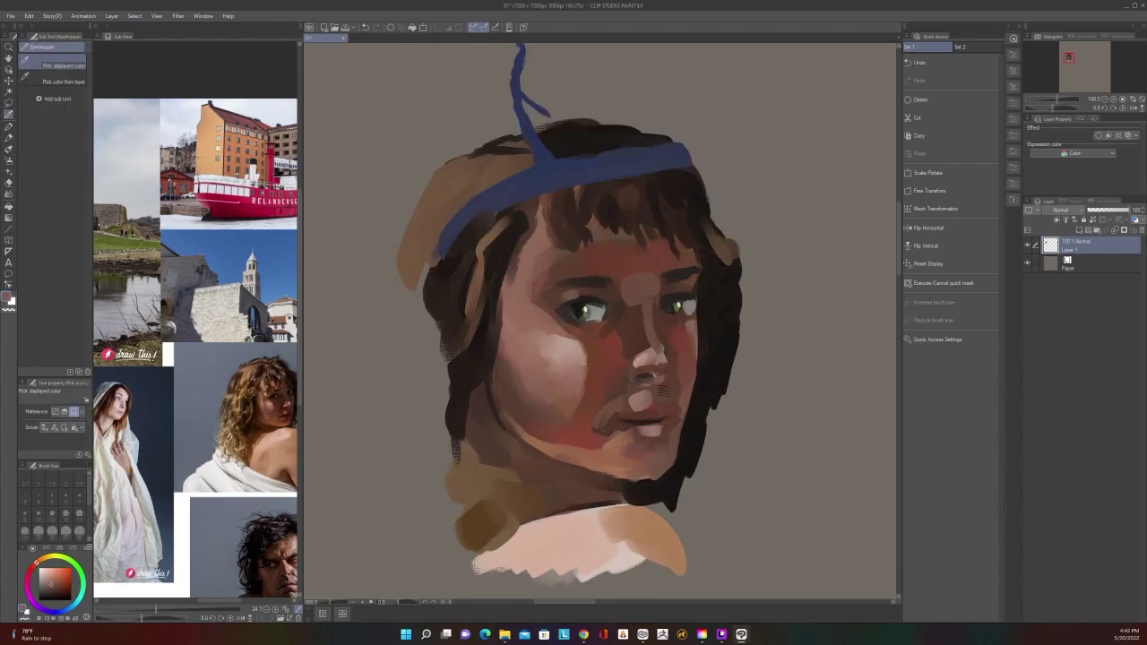
pyautogui.keyDown('alt'); pyautogui.click(660, 392); pyautogui.keyUp('alt')
pyautogui.press('alt')
pyautogui.keyDown('alt'); pyautogui.click(650, 387); pyautogui.keyUp('alt')
pyautogui.press(']')
pyautogui.press(']')
pyautogui.press(']')
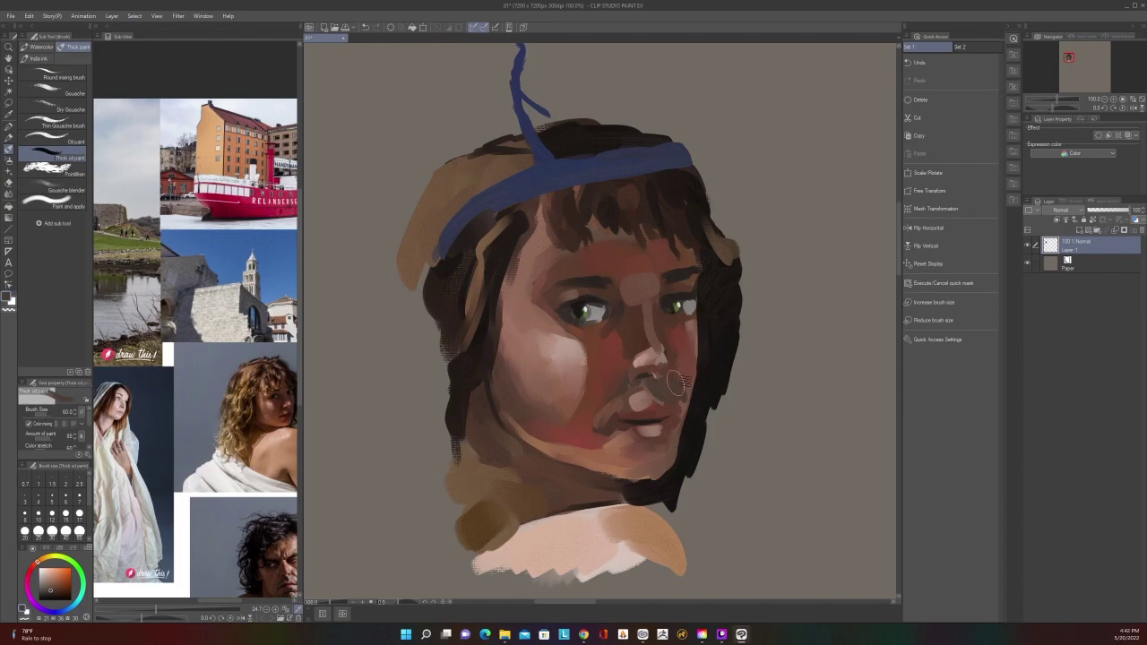
pyautogui.scroll(-5, 685, 369)
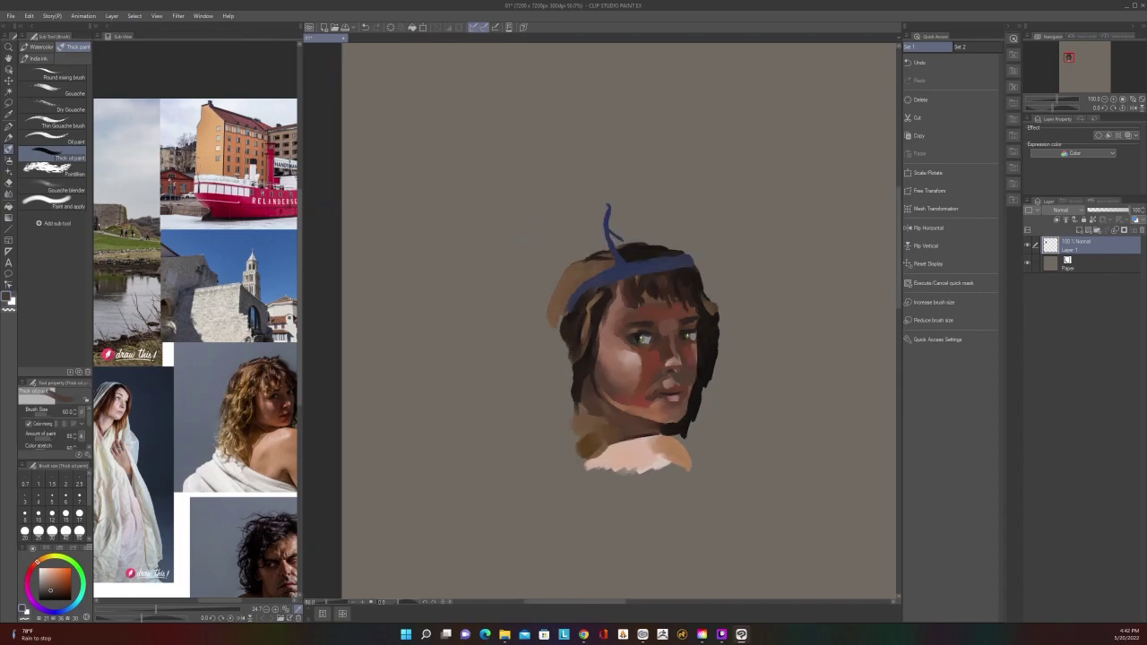
# Define the shadow under the nose and beside the far nostril with dark brown at brush size 17
pyautogui.scroll(5, 696, 366)
pyautogui.press('[')
pyautogui.press('[')
pyautogui.press('[')
pyautogui.press('[')
pyautogui.press('[')
pyautogui.press('[')
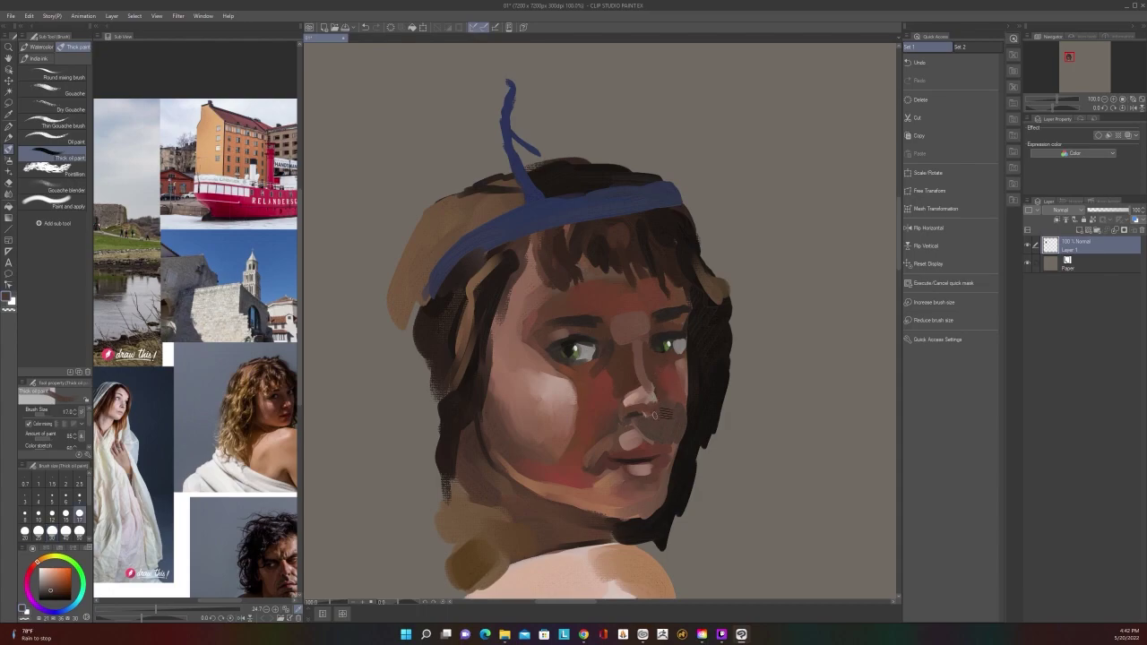
# Deepen the shadow over the far cheek below the eye at brush size 30
pyautogui.press(']')
pyautogui.press(']')
pyautogui.press(']')
pyautogui.scroll(-3, 686, 396)
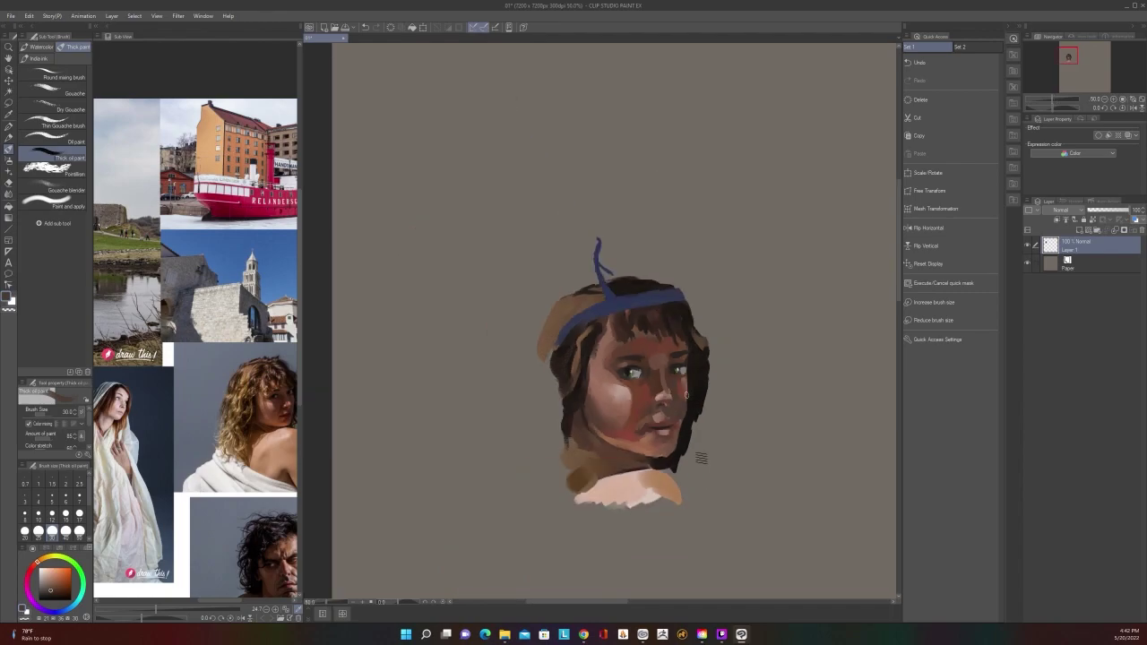
pyautogui.scroll(1, 686, 396)
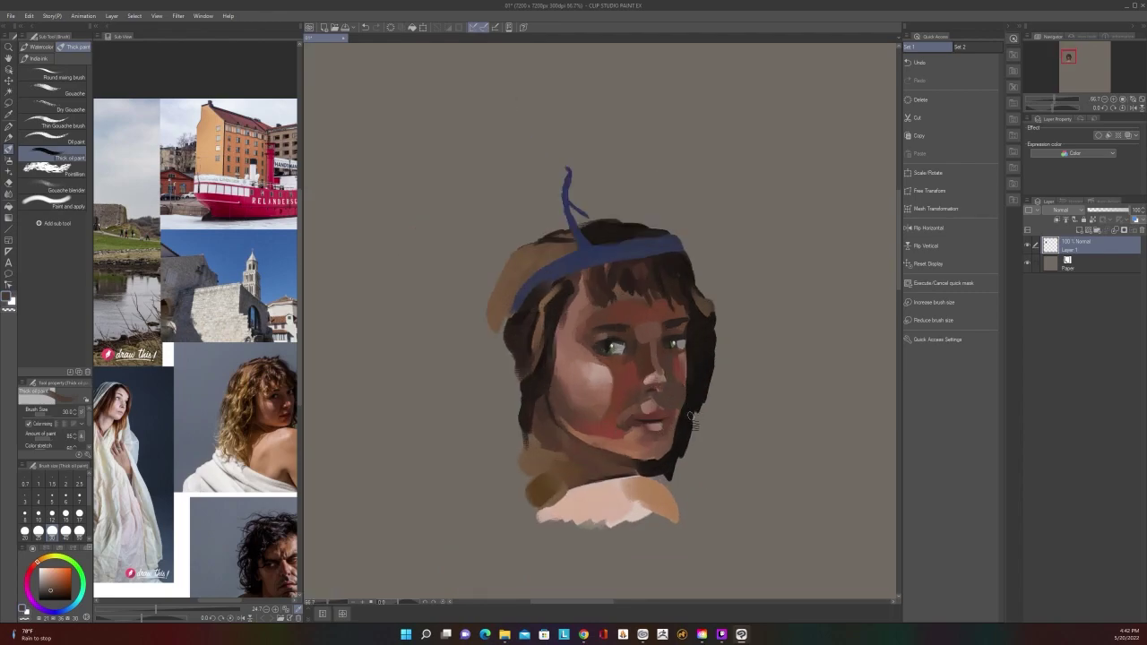
# Strengthen the dark hair along the far jaw with near-black at brush size 30
pyautogui.scroll(-1, 678, 534)
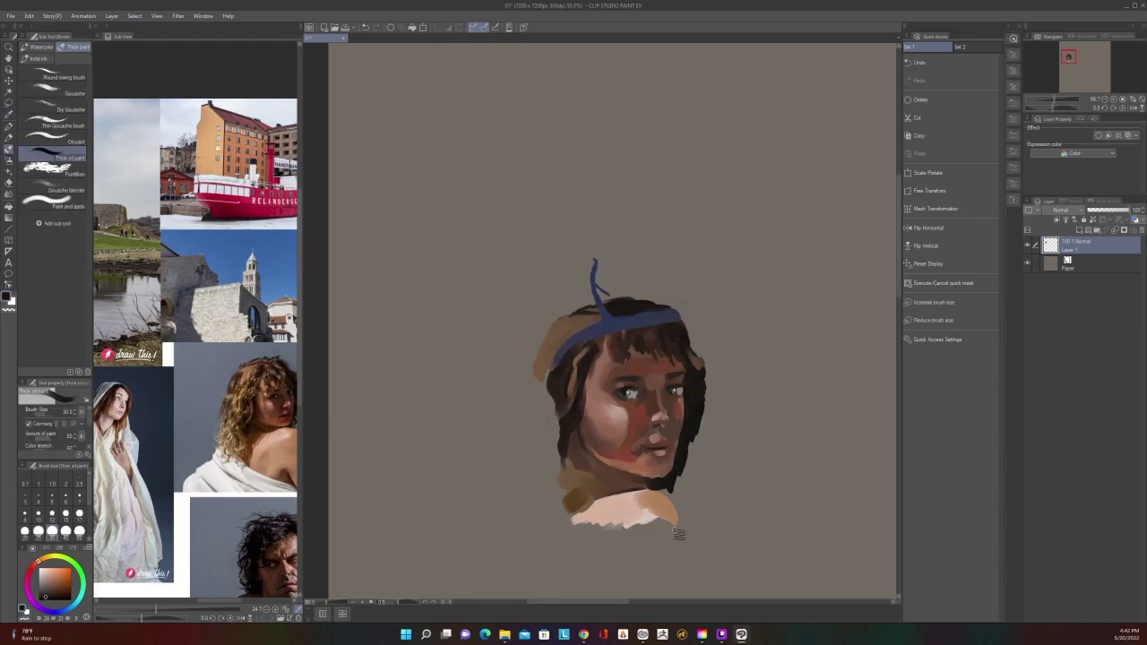
pyautogui.scroll(-1, 678, 534)
pyautogui.scroll(2, 674, 527)
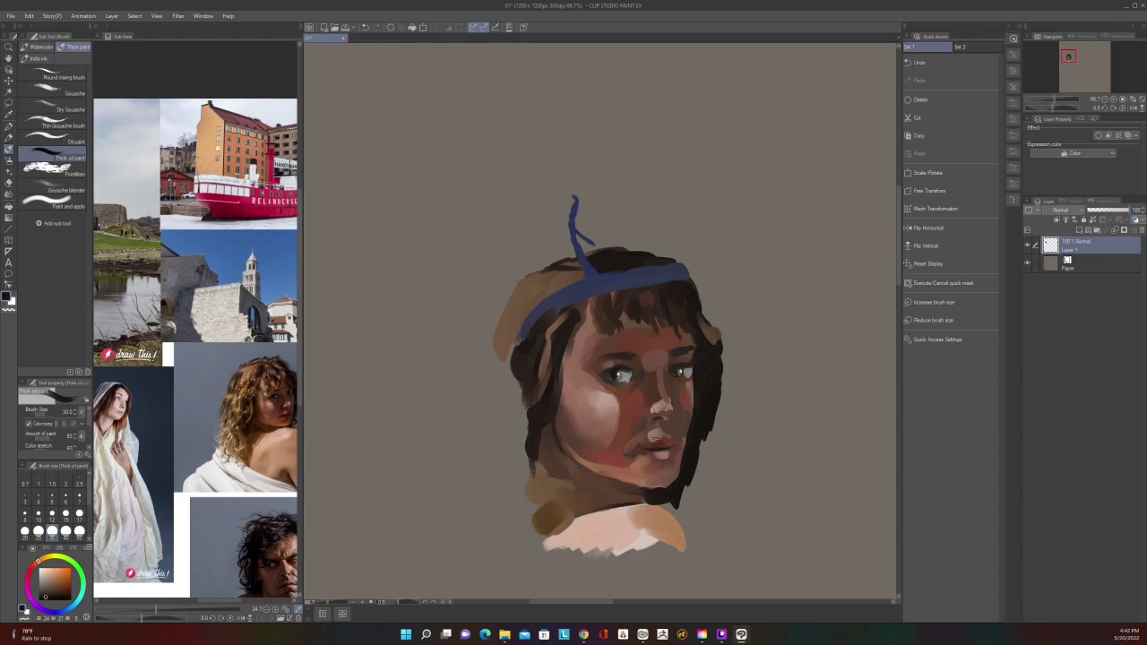
# Touch up the lower near cheek with a reddish skin tone sampled from the chin at brush size 30
pyautogui.press('i')
pyautogui.press('b')
pyautogui.keyDown('alt'); pyautogui.click(657, 478); pyautogui.keyUp('alt')
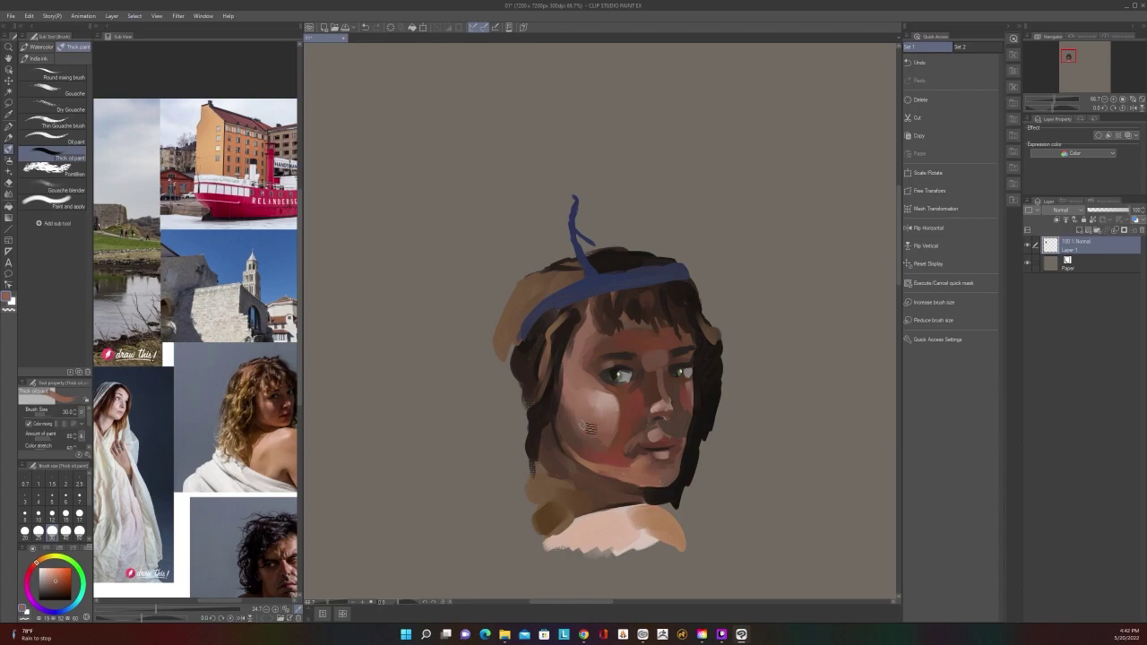
# Blend the lower near cheek and jaw beside the mouth with the Painterly blender at size 60
pyautogui.click(7, 193)
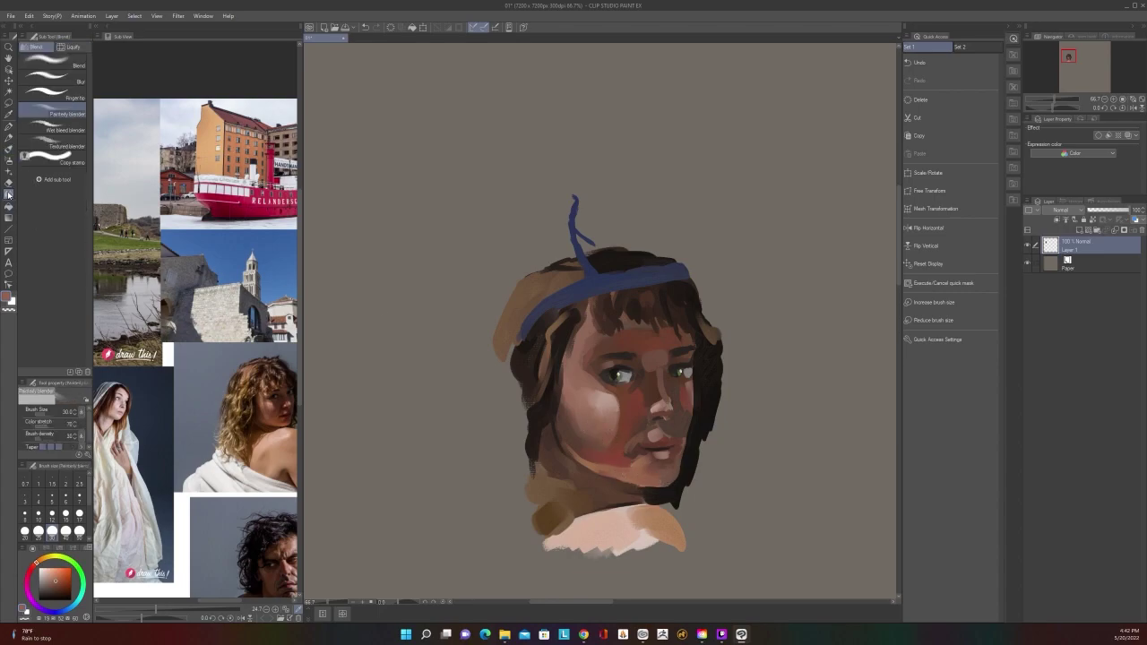
pyautogui.hotkey('ctrl', '+')
pyautogui.press(']')
pyautogui.press(']')
pyautogui.press(']')
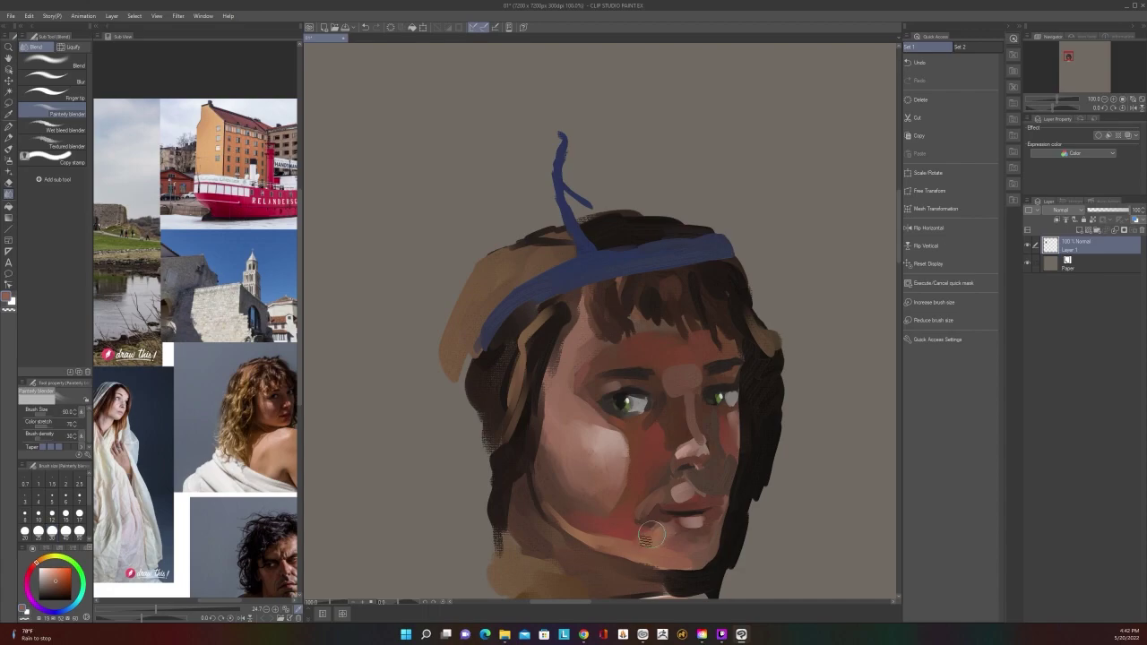
pyautogui.moveTo(647, 529)
pyautogui.mouseDown()
pyautogui.moveTo(616, 531)
pyautogui.moveTo(617, 476)
pyautogui.moveTo(614, 495)
pyautogui.moveTo(637, 458)
pyautogui.moveTo(632, 487)
pyautogui.moveTo(619, 418)
pyautogui.moveTo(617, 452)
pyautogui.moveTo(631, 476)
pyautogui.moveTo(641, 470)
pyautogui.moveTo(605, 504)
pyautogui.moveTo(621, 498)
pyautogui.moveTo(638, 435)
pyautogui.mouseUp()
pyautogui.hotkey('ctrl', '-')
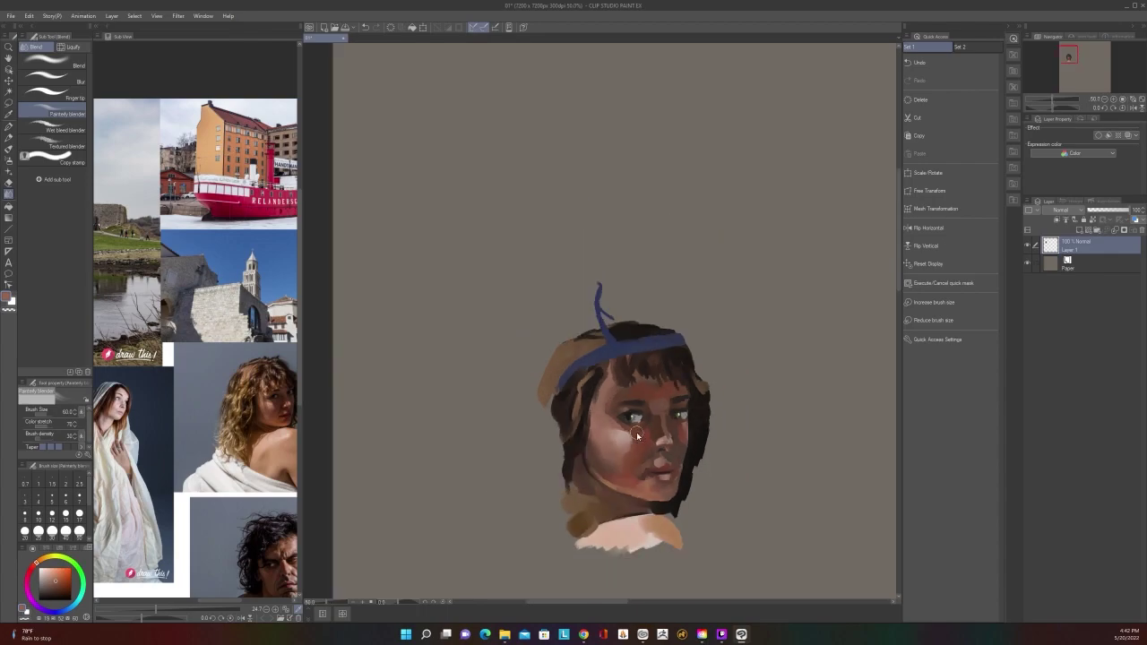
# Smooth the near cheek up to the temple and forehead with the Painterly blender at size 60
pyautogui.scroll(1, 642, 437)
pyautogui.scroll(1, 636, 434)
pyautogui.moveTo(636, 434)
pyautogui.mouseDown()
pyautogui.moveTo(607, 404)
pyautogui.moveTo(624, 425)
pyautogui.moveTo(584, 402)
pyautogui.moveTo(581, 374)
pyautogui.mouseUp()
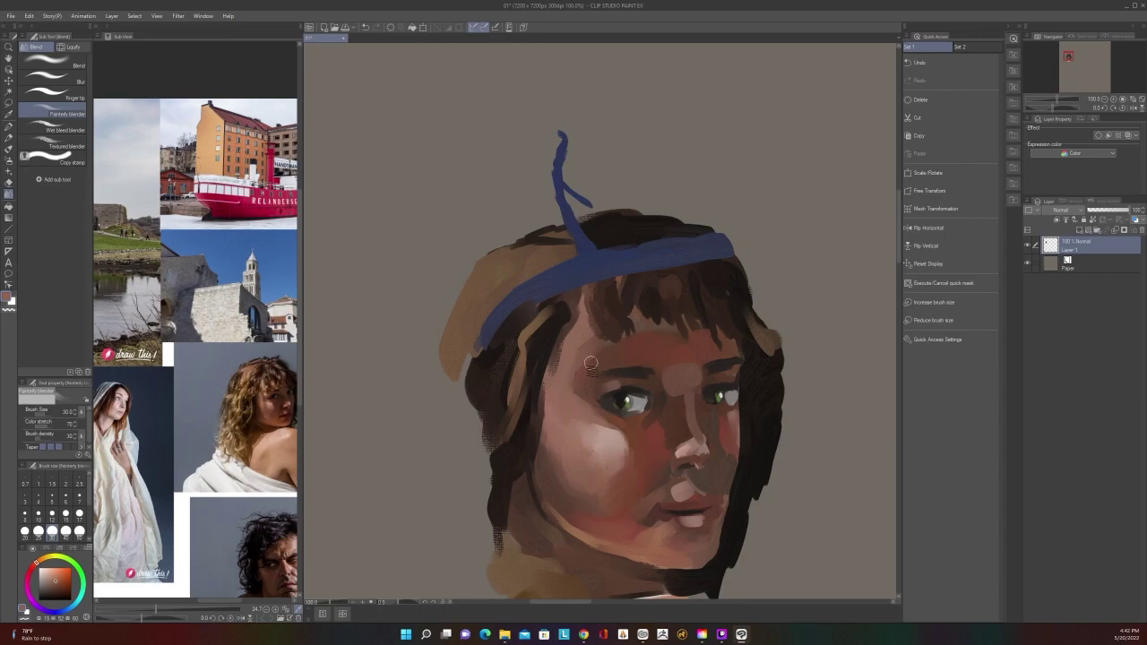
pyautogui.scroll(-1, 728, 370)
pyautogui.scroll(1, 753, 387)
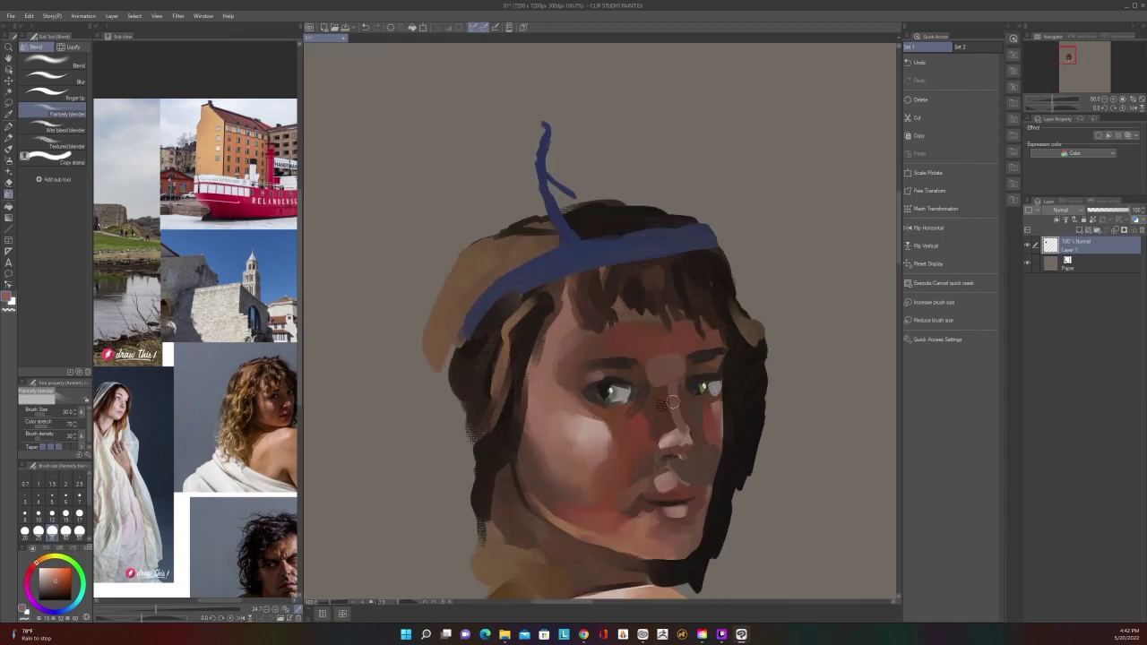
# Blend the nose bridge, far brow area and far side of the face down to the jaw with the Painterly blender
pyautogui.moveTo(649, 390)
pyautogui.mouseDown()
pyautogui.moveTo(672, 385)
pyautogui.moveTo(670, 403)
pyautogui.moveTo(651, 369)
pyautogui.moveTo(683, 369)
pyautogui.moveTo(715, 338)
pyautogui.mouseUp()
pyautogui.scroll(-1, 715, 338)
pyautogui.scroll(2, 714, 385)
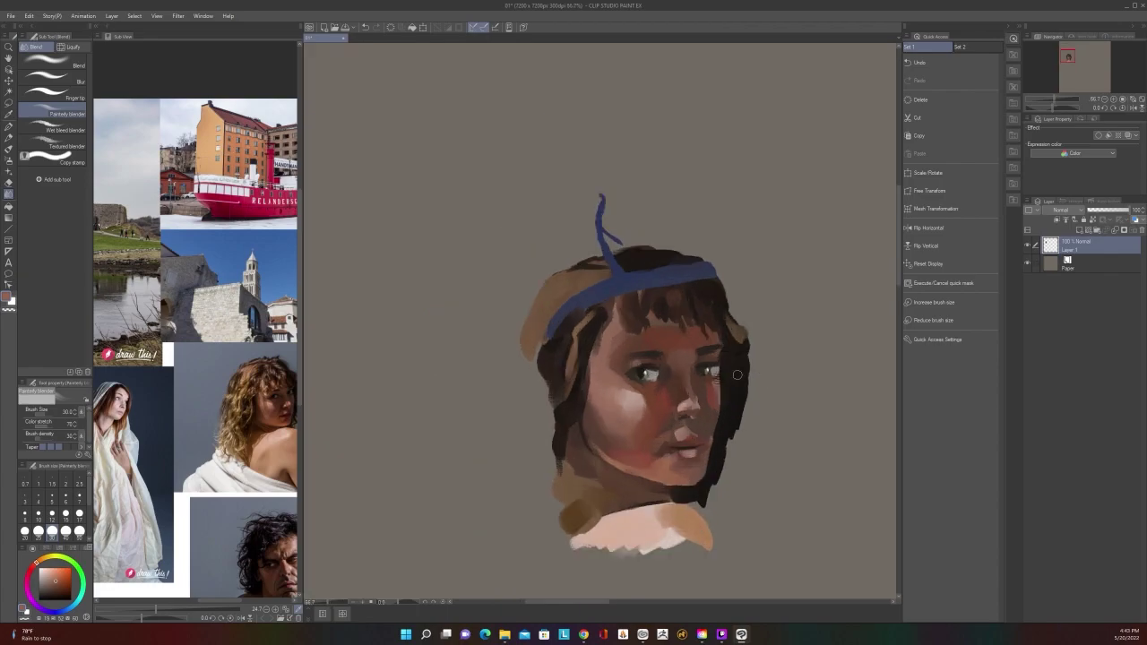
pyautogui.moveTo(713, 433)
pyautogui.mouseDown()
pyautogui.moveTo(682, 426)
pyautogui.moveTo(684, 440)
pyautogui.moveTo(654, 465)
pyautogui.moveTo(685, 472)
pyautogui.moveTo(675, 499)
pyautogui.moveTo(707, 488)
pyautogui.mouseUp()
pyautogui.scroll(-1, 730, 437)
pyautogui.scroll(1, 730, 436)
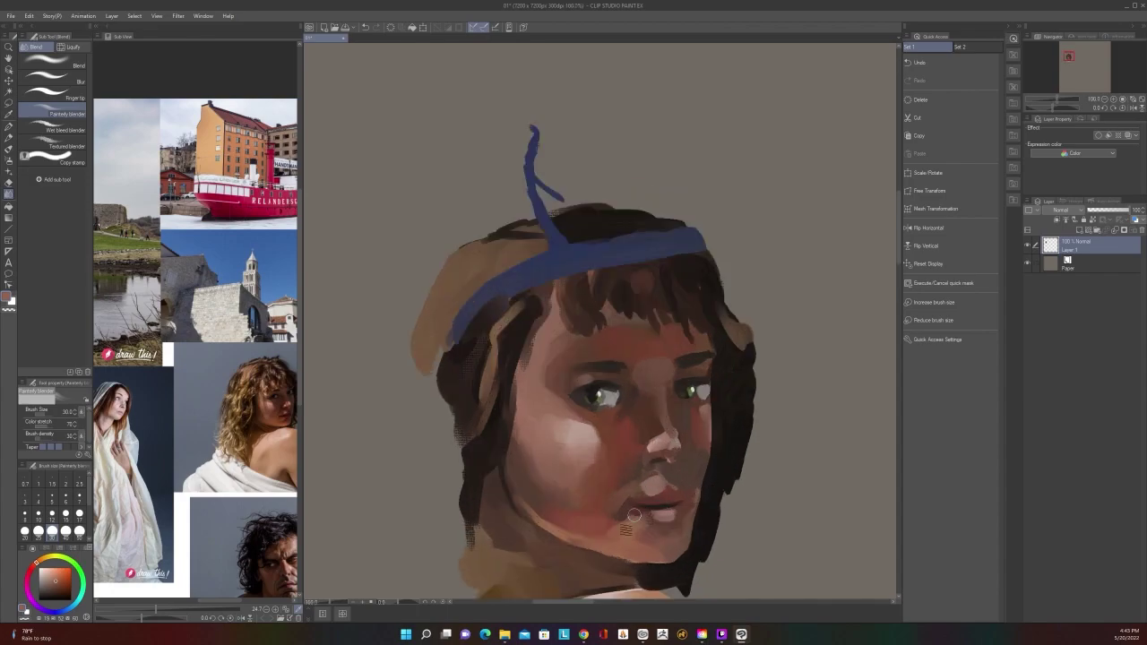
# Repaint the upper lip with a sampled reddish tone using the Thick oil paint brush at size 17
pyautogui.press('i')
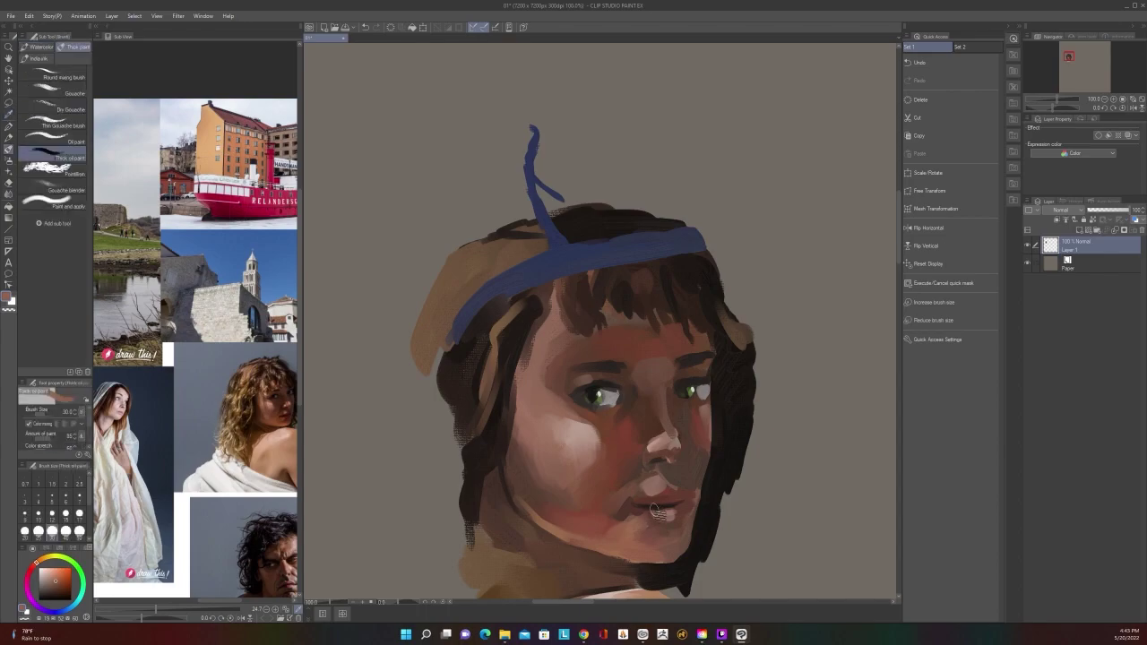
pyautogui.click(659, 512)
pyautogui.press('[')
pyautogui.moveTo(665, 485); pyautogui.dragTo(681, 498)
# Sharpen the dark line between the lips with a colour sampled from the mouth at brush size 10
pyautogui.press('alt')
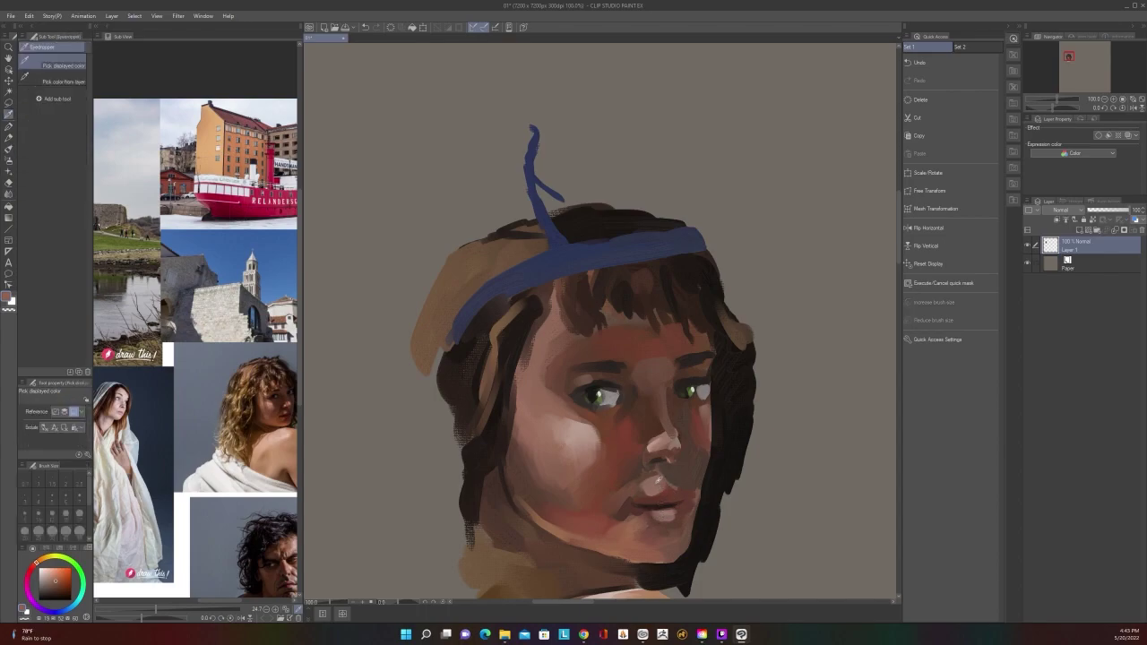
pyautogui.click(654, 505)
pyautogui.press('b')
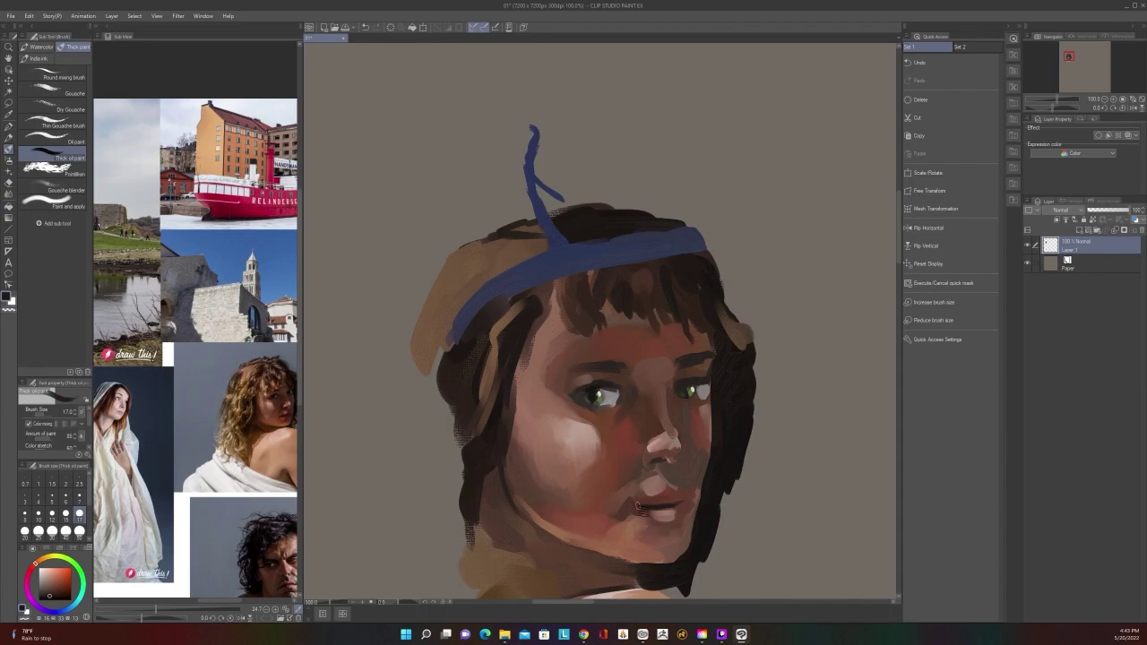
pyautogui.press('[')
pyautogui.press('[')
pyautogui.press('[')
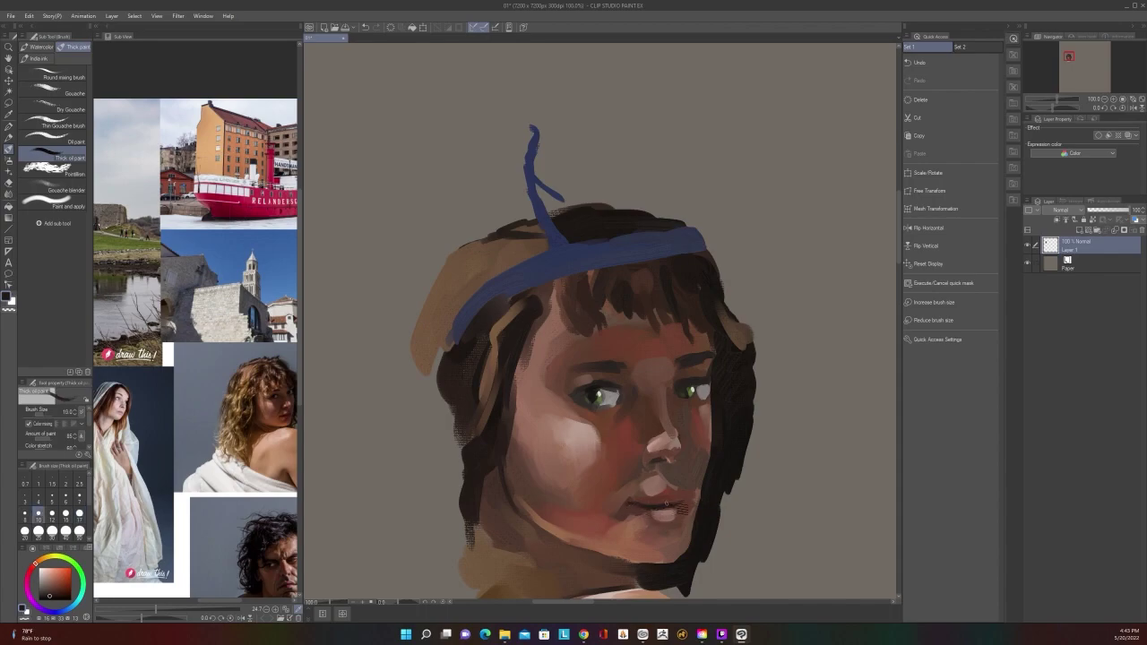
pyautogui.scroll(-3, 696, 497)
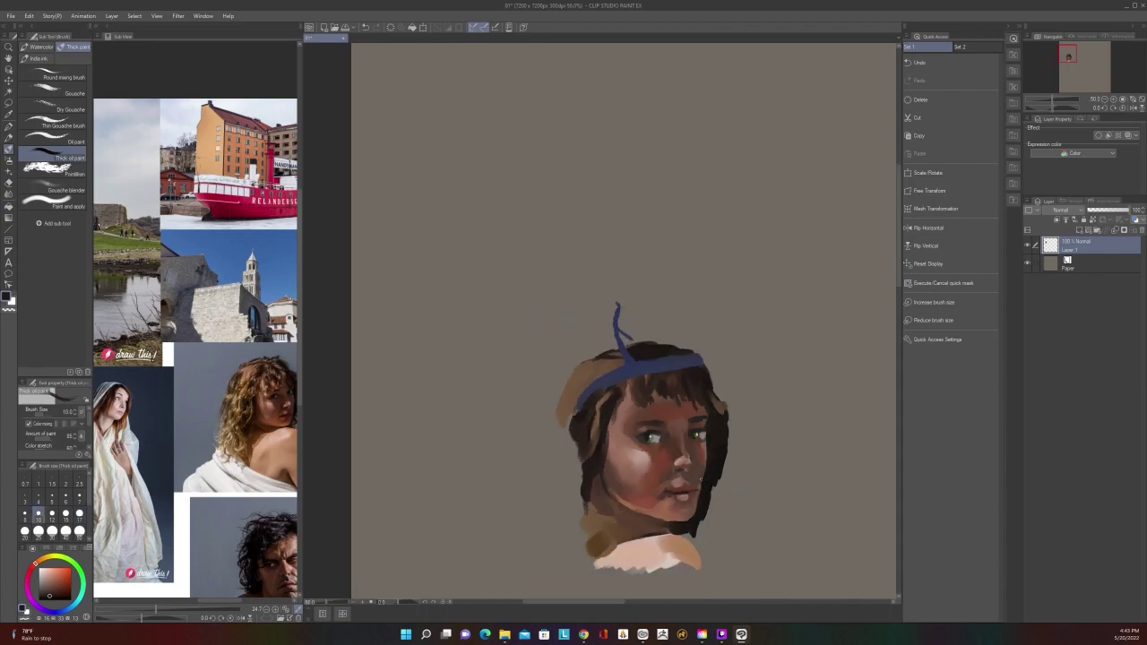
pyautogui.scroll(3, 699, 488)
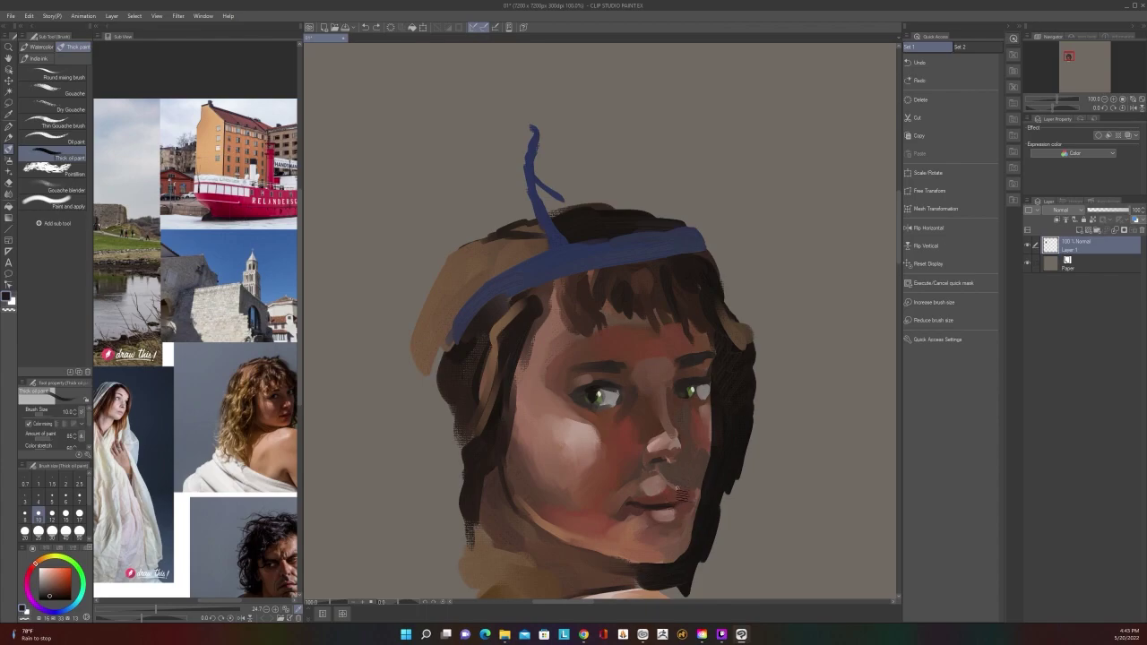
# Darken the upper lip and tone down the light patch above it with sampled dark red at brush size 17
pyautogui.keyDown('alt'); pyautogui.click(670, 487); pyautogui.keyUp('alt')
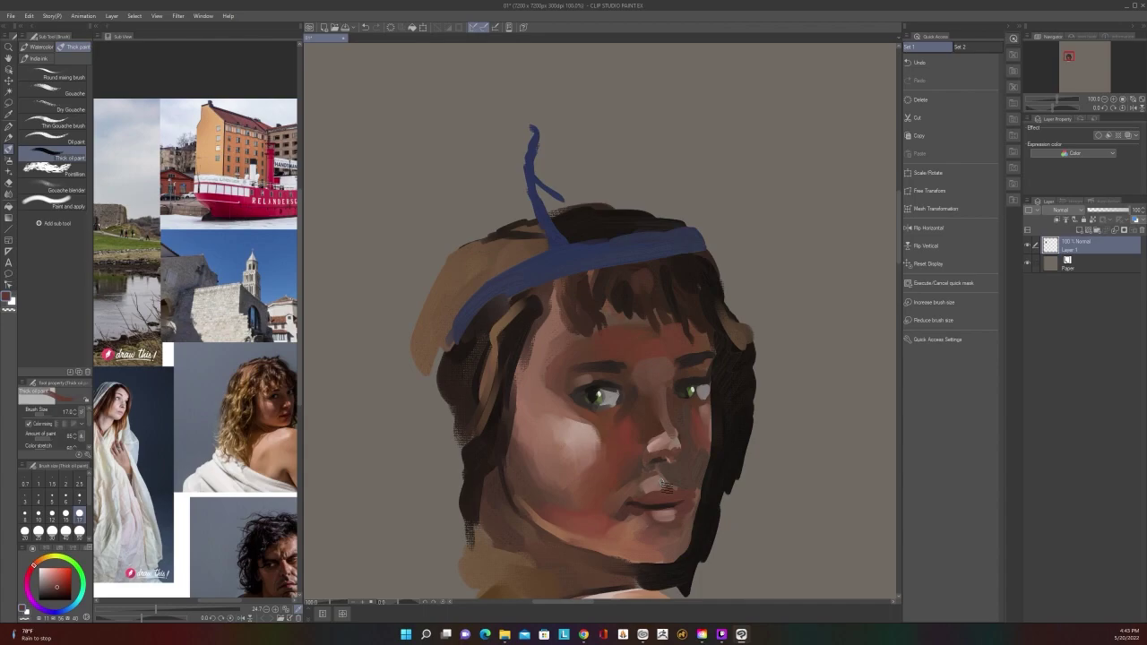
pyautogui.scroll(-2, 695, 493)
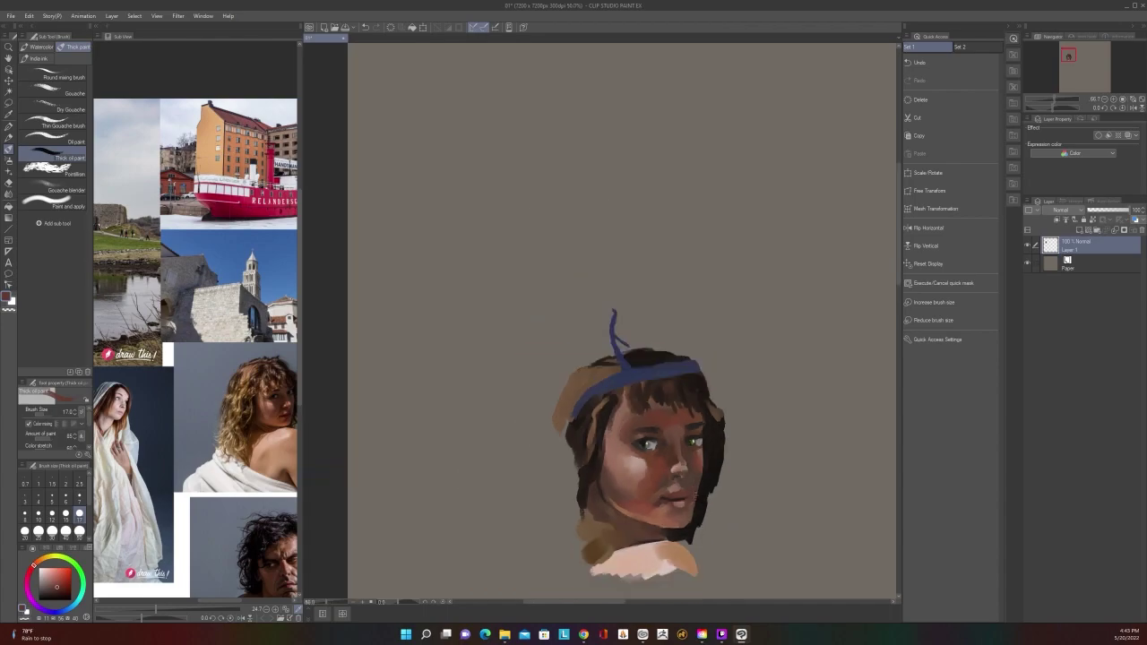
pyautogui.scroll(1, 692, 493)
pyautogui.scroll(1, 674, 506)
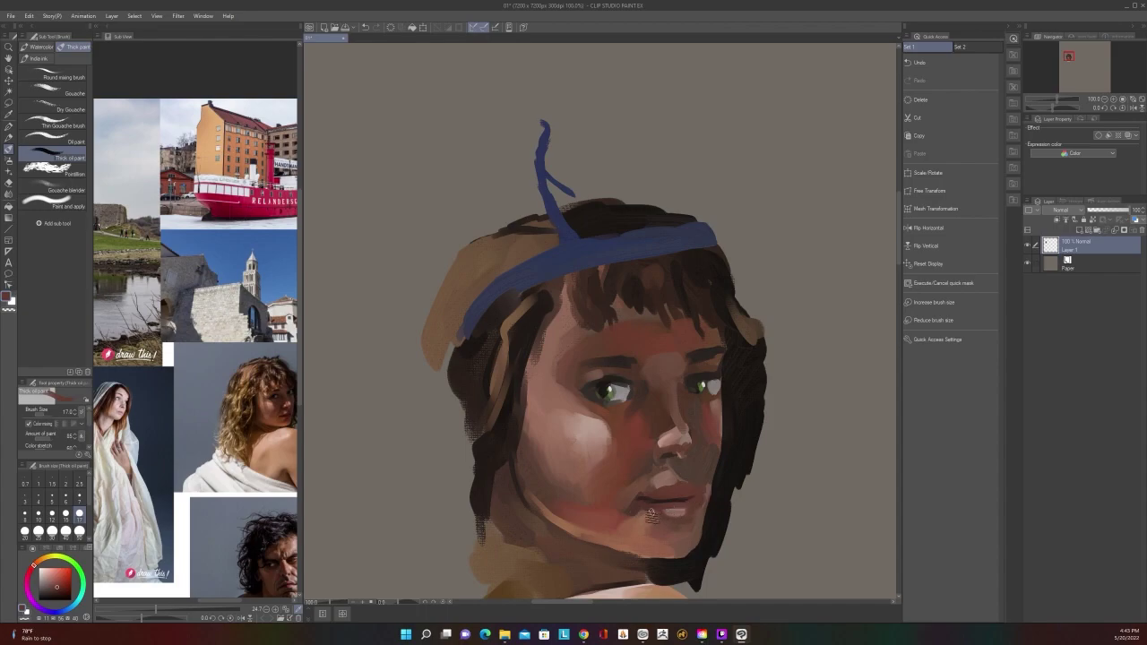
# Deepen the mouth line and the far corner of the mouth with sampled near-black at brush size 17
pyautogui.keyDown('alt'); pyautogui.click(661, 504); pyautogui.keyUp('alt')
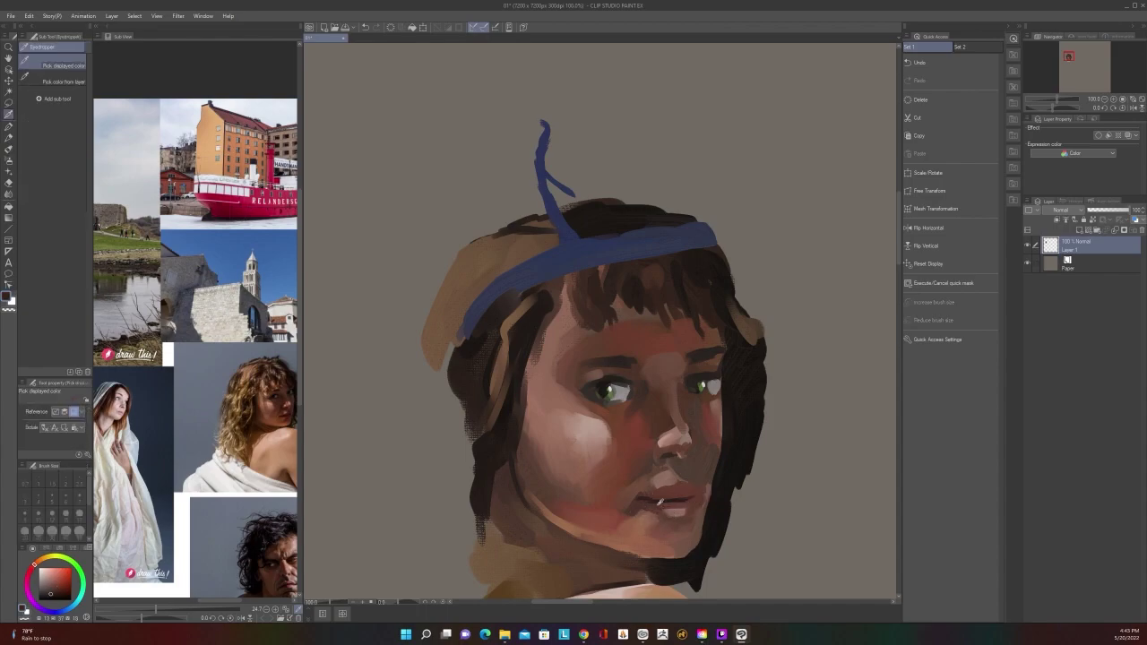
pyautogui.scroll(-3, 684, 517)
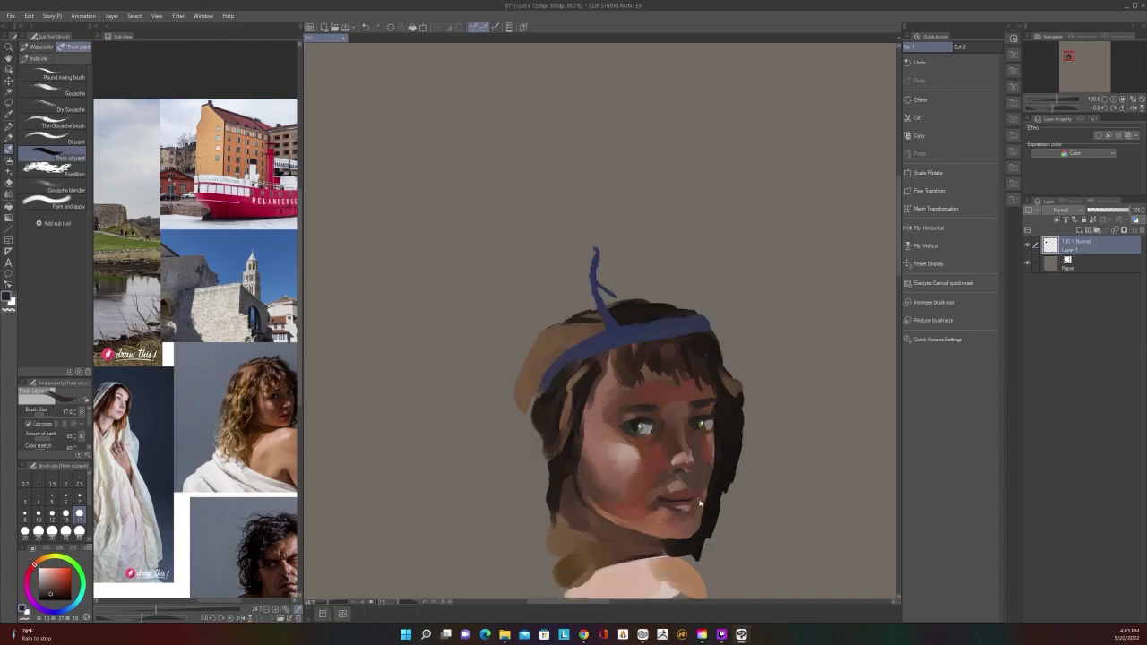
pyautogui.scroll(3, 688, 518)
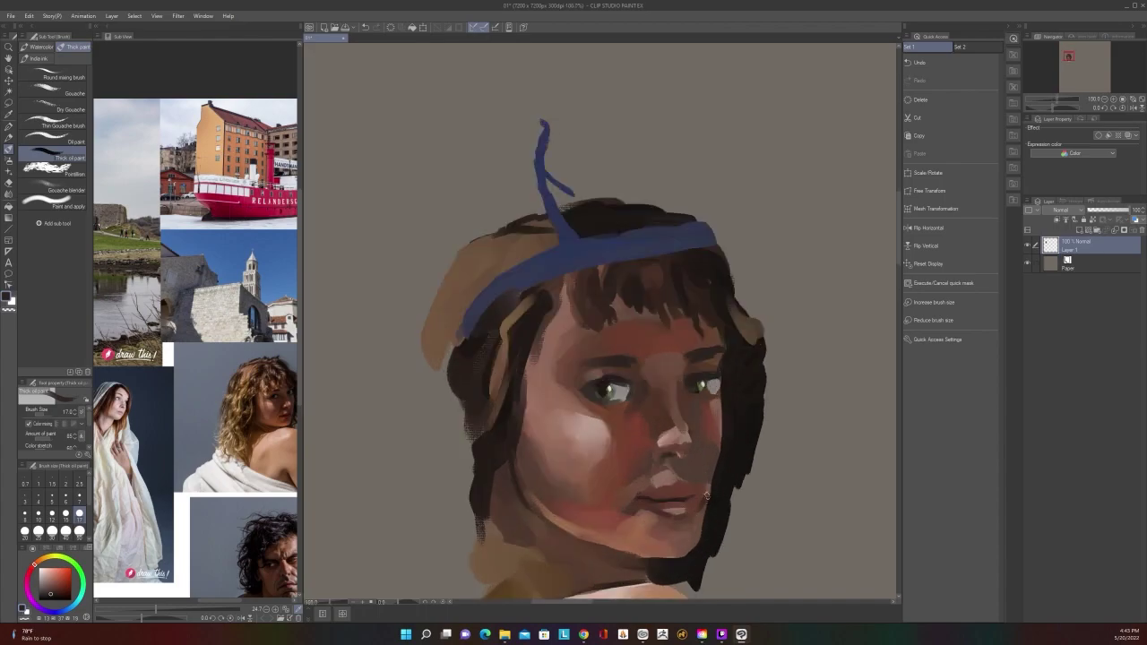
pyautogui.scroll(-3, 713, 486)
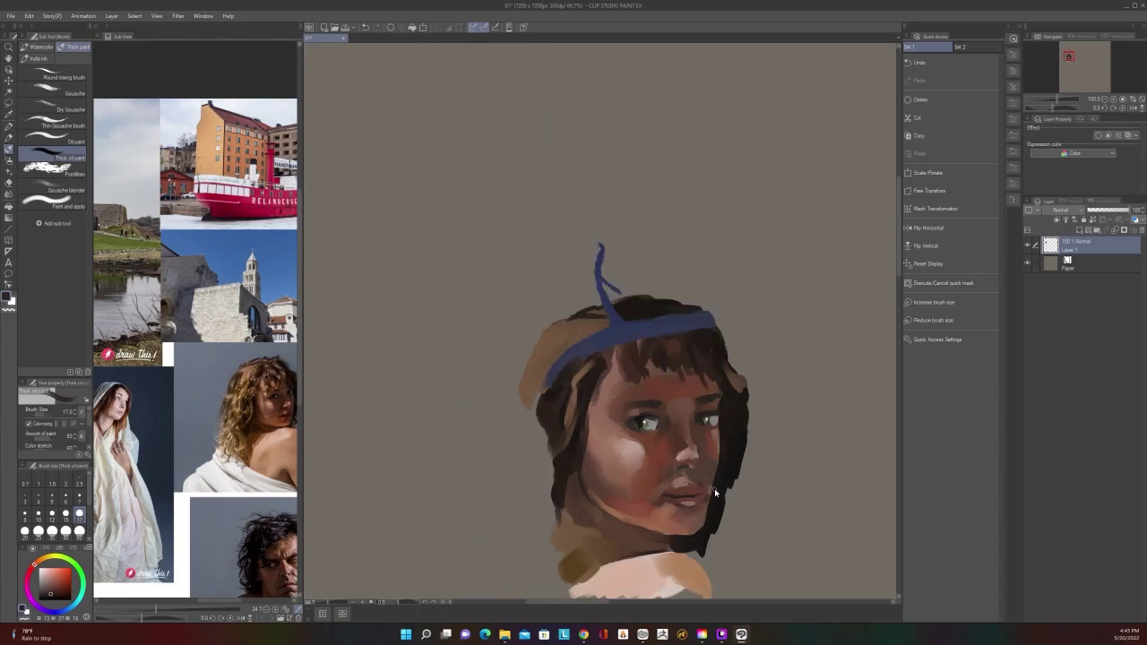
# Rework the lower lip with a lip tone sampled from the painting using the Thick oil paint brush at size 17
pyautogui.scroll(2, 715, 489)
pyautogui.scroll(1, 714, 488)
pyautogui.press('alt')
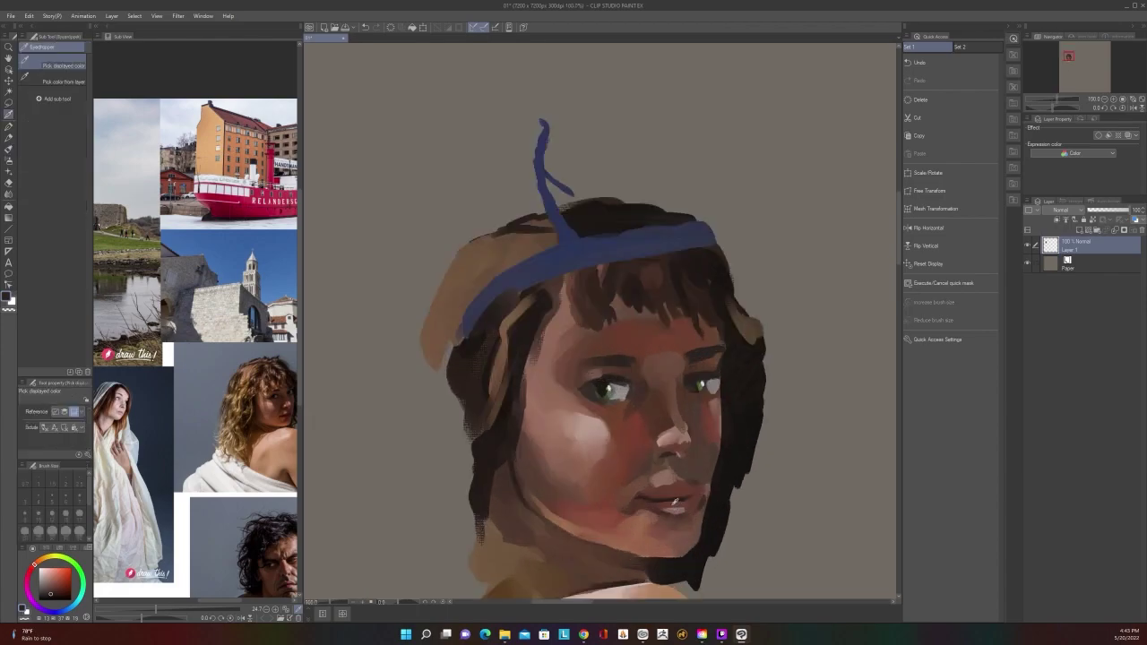
pyautogui.keyDown('alt'); pyautogui.click(675, 511); pyautogui.keyUp('alt')
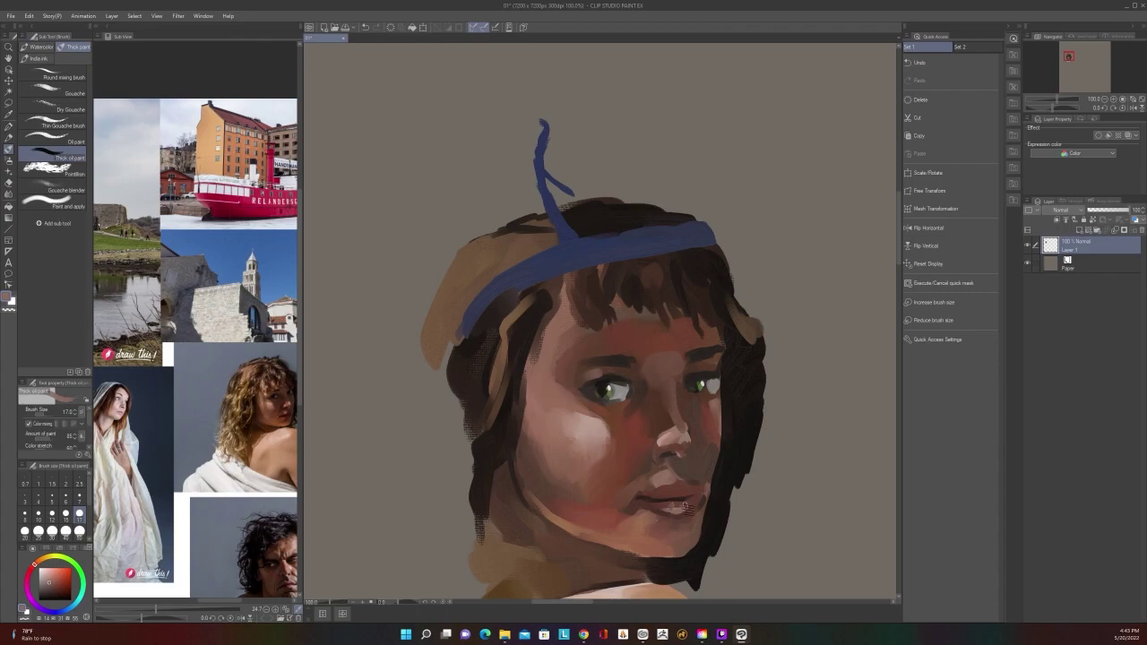
pyautogui.scroll(-3, 690, 497)
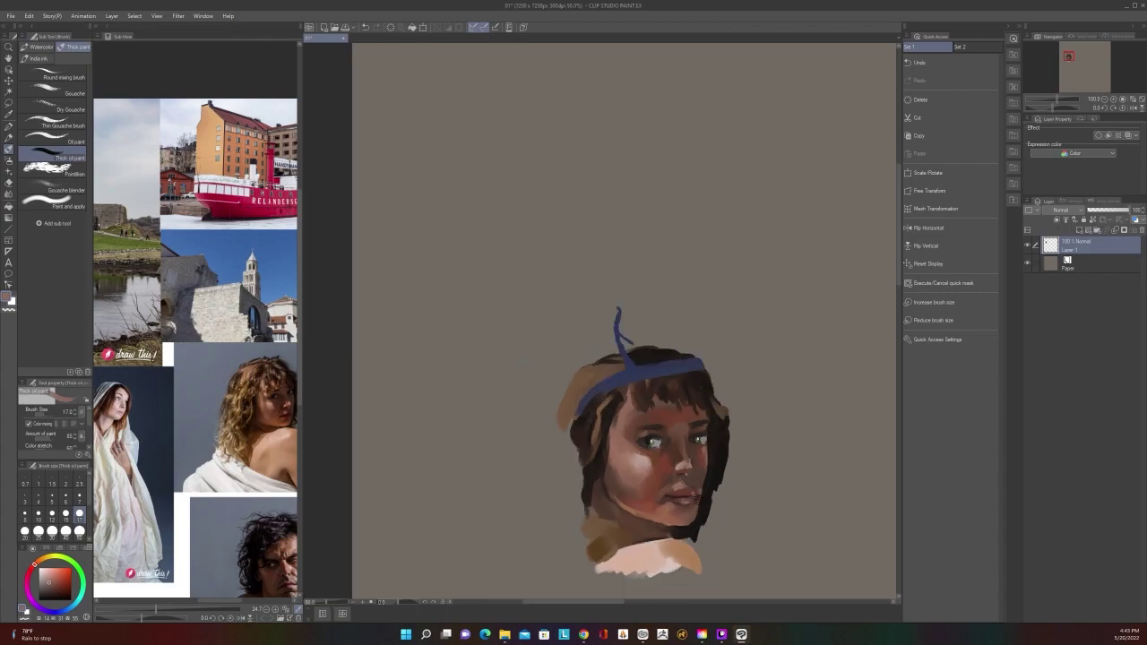
# Reshape the far edge of the cheek below the far eye with a sampled reddish skin tone at brush size 17
pyautogui.scroll(3, 693, 492)
pyautogui.press('alt')
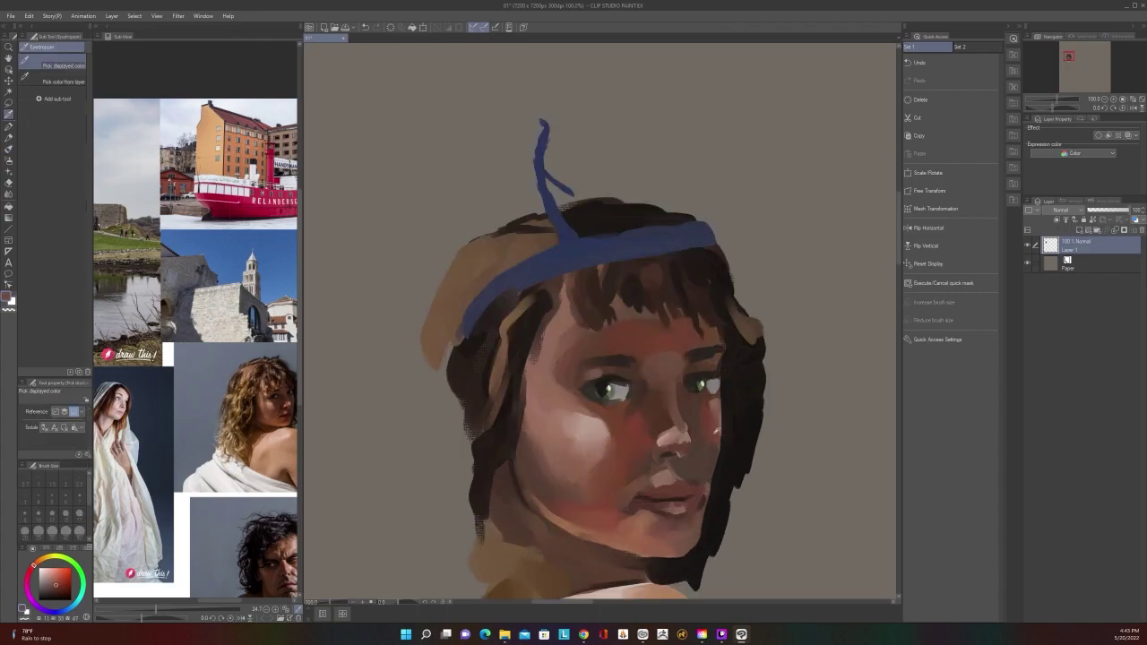
pyautogui.keyDown('alt'); pyautogui.click(721, 415); pyautogui.keyUp('alt')
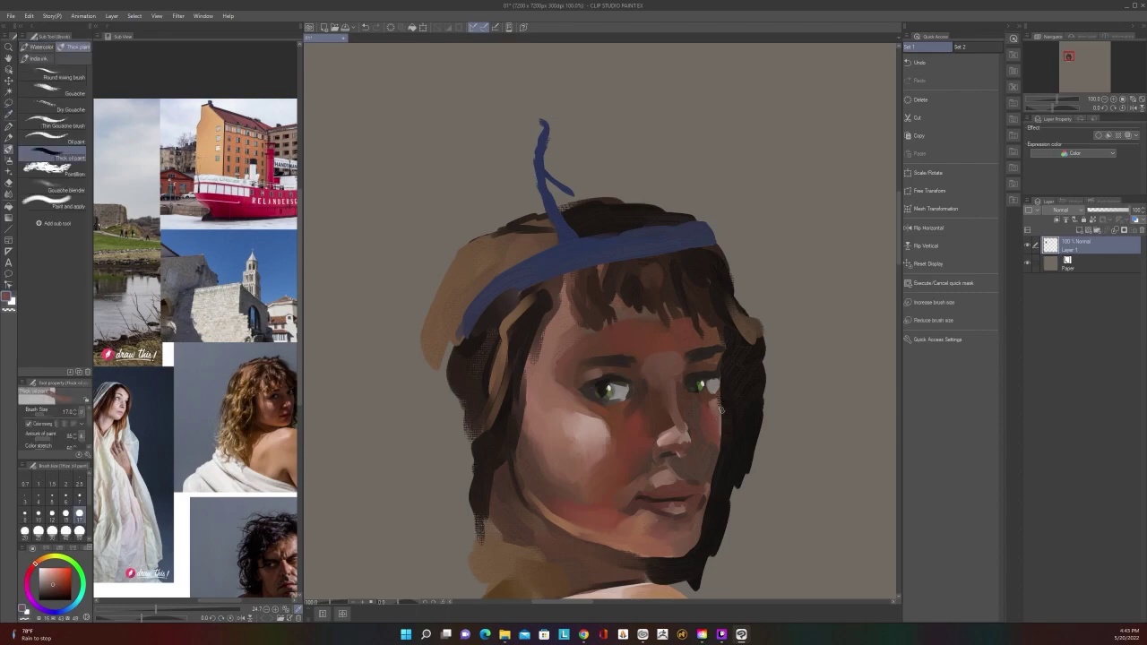
pyautogui.moveTo(719, 399); pyautogui.dragTo(716, 441)
pyautogui.scroll(-1, 731, 402)
pyautogui.scroll(1, 731, 401)
# Soften the skin around the mouth and under the lower lip with sampled skin tones at brush size 30
pyautogui.press('alt')
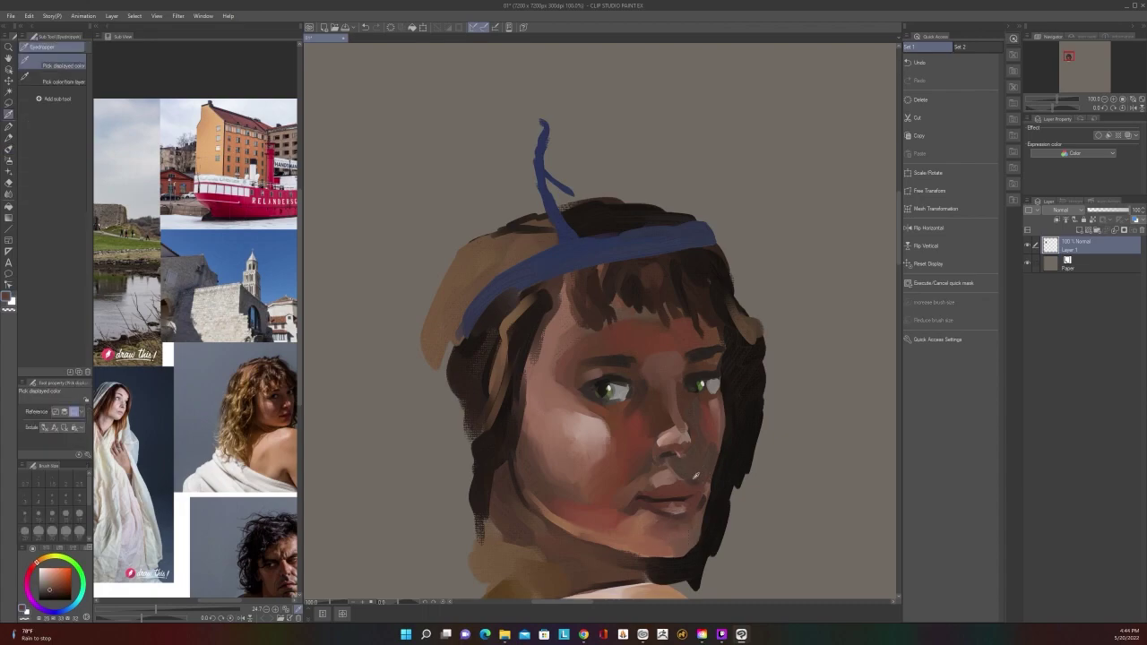
pyautogui.click(695, 476)
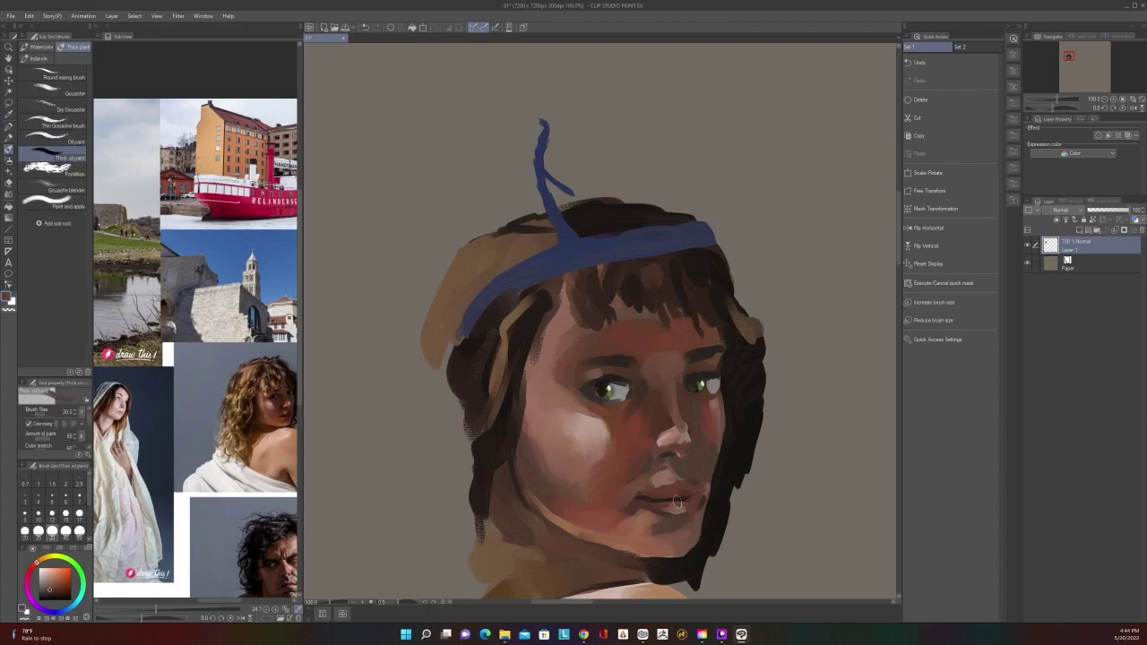
pyautogui.press('alt')
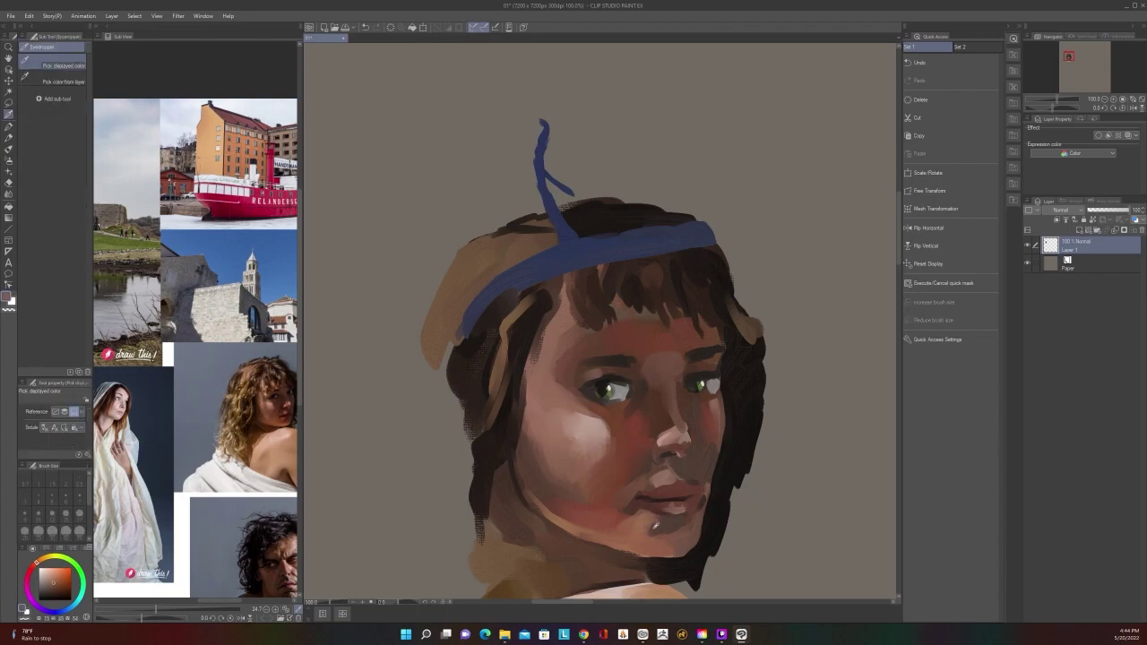
pyautogui.click(654, 520)
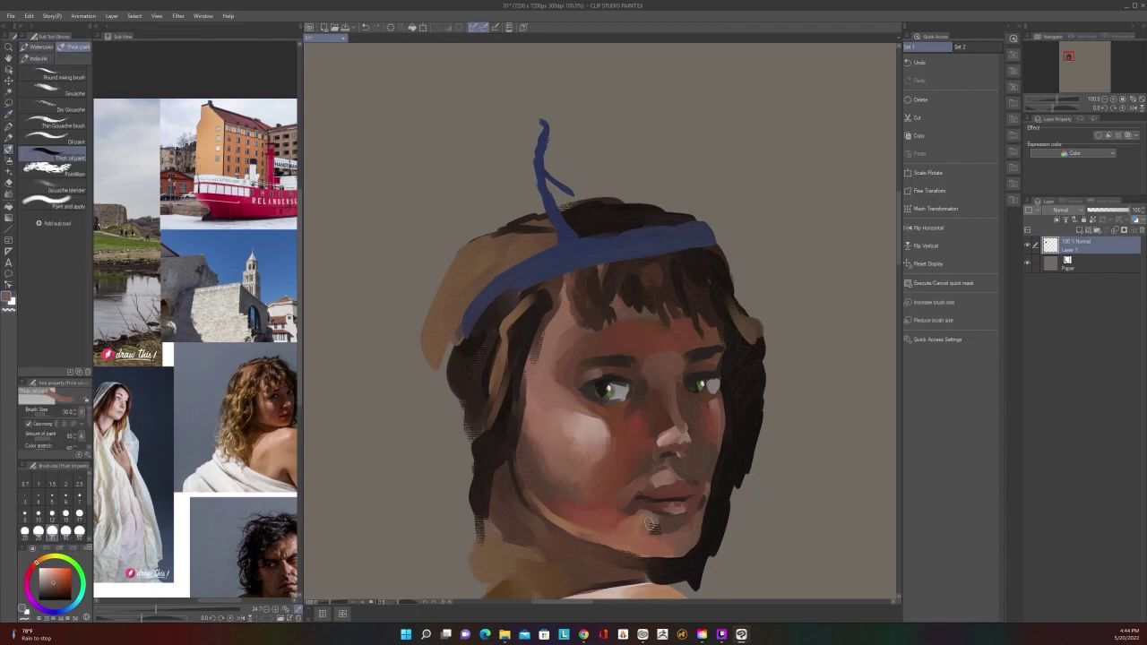
# Shade the chin and the area below the far mouth corner with sampled skin tones at brush size 30
pyautogui.keyDown('alt'); pyautogui.click(672, 527); pyautogui.keyUp('alt')
pyautogui.moveTo(697, 515); pyautogui.dragTo(679, 548)
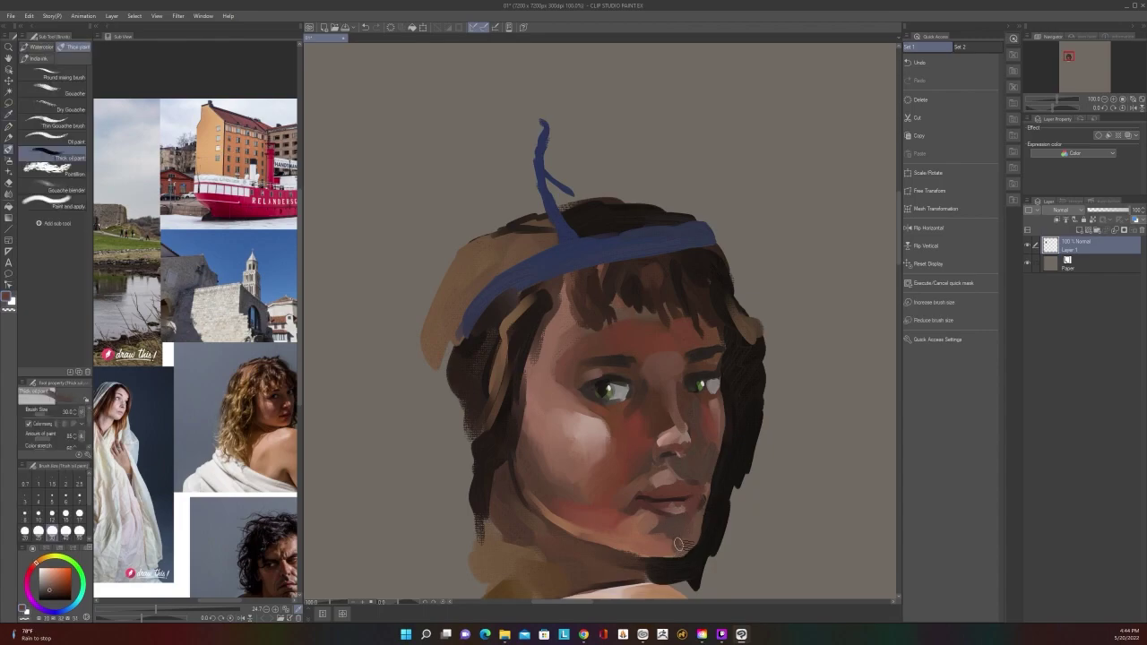
pyautogui.scroll(-5, 672, 529)
pyautogui.scroll(4, 679, 521)
pyautogui.scroll(1, 679, 521)
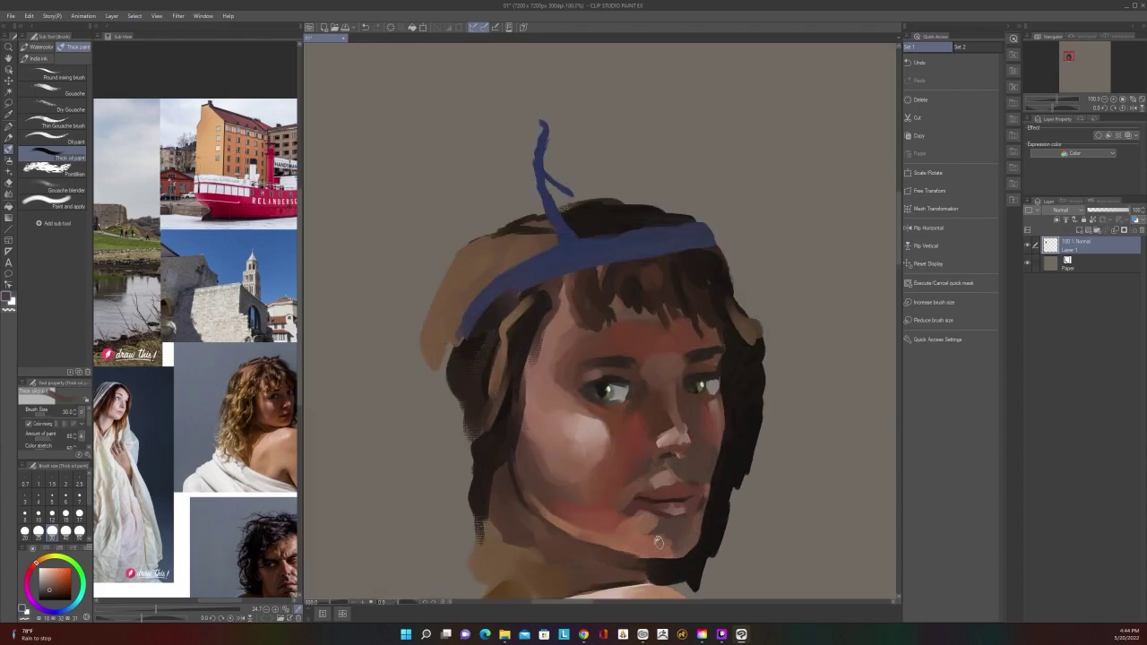
pyautogui.keyDown('alt'); pyautogui.click(670, 543); pyautogui.keyUp('alt')
pyautogui.scroll(-4, 668, 520)
pyautogui.scroll(4, 668, 520)
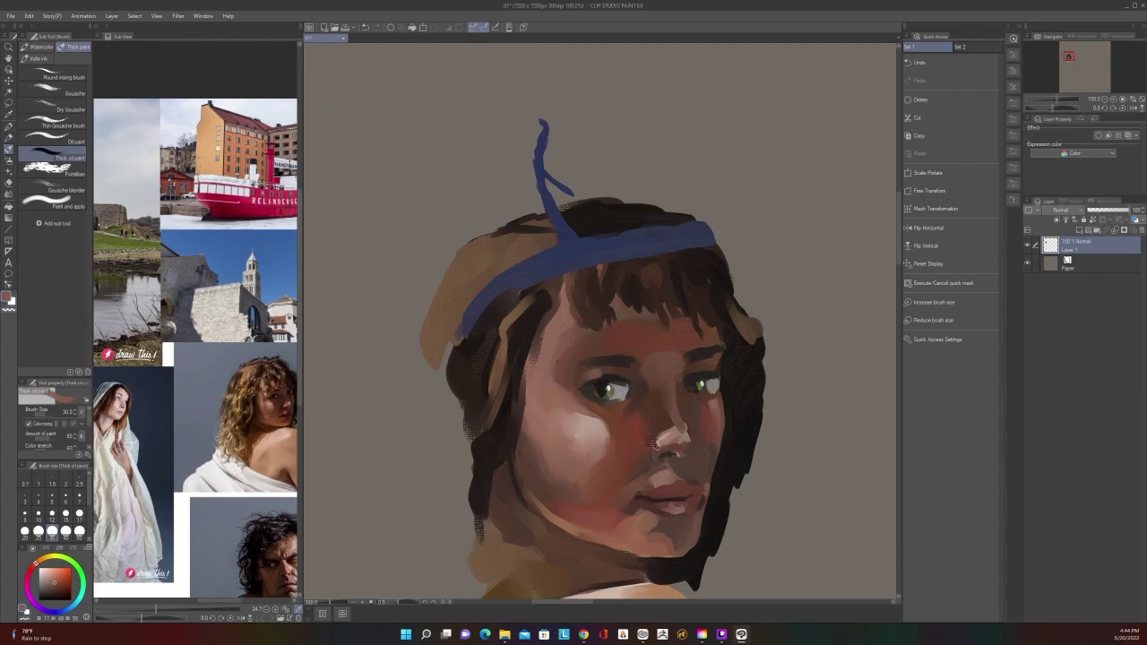
# Blend the reddish cheek area beside the nose with a sampled red-brown at brush size 40
pyautogui.keyDown('alt'); pyautogui.click(636, 430); pyautogui.keyUp('alt')
pyautogui.press(']')
pyautogui.press(']')
pyautogui.press(']')
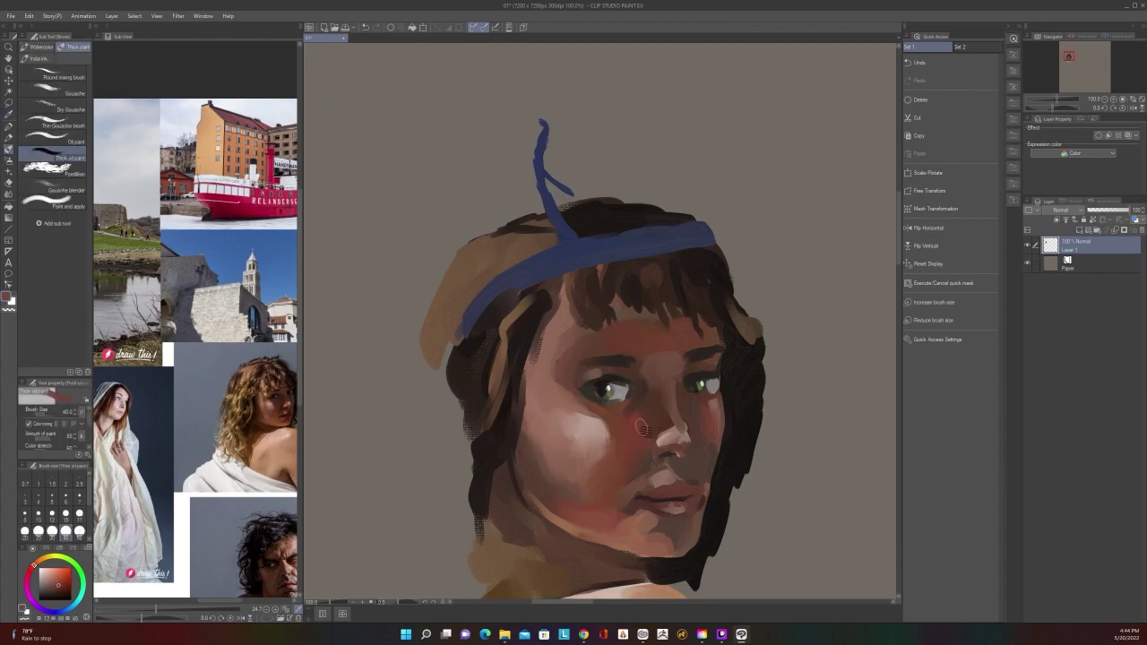
pyautogui.scroll(-6, 656, 391)
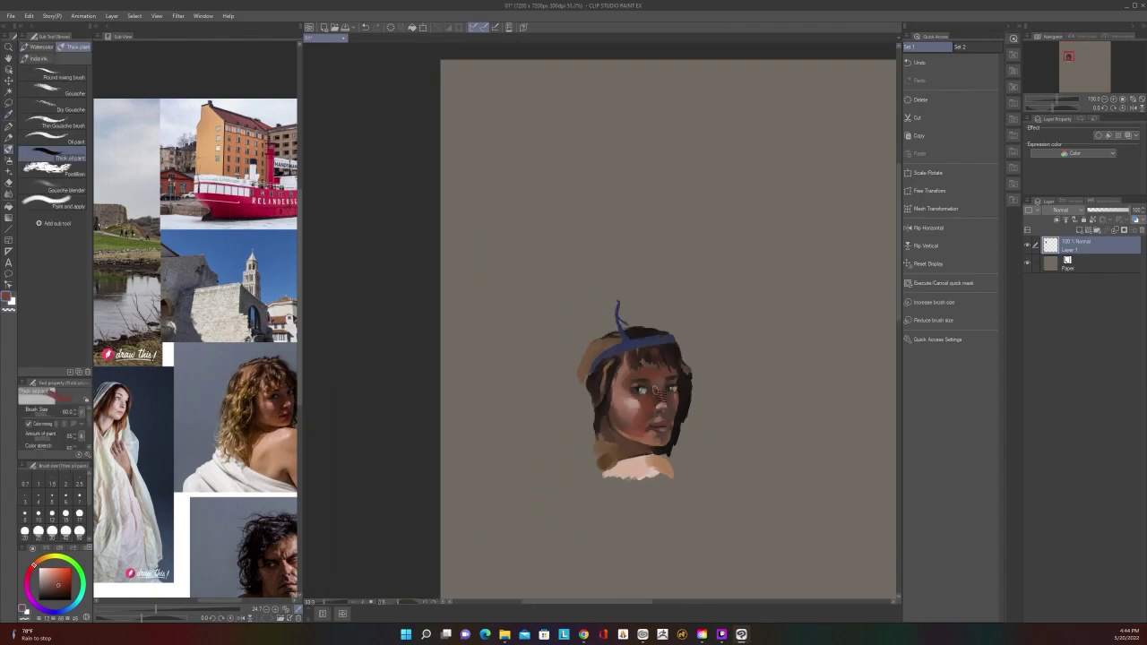
# Paint reddish brown over the neck below the jaw at brush size 100
pyautogui.scroll(2, 655, 391)
pyautogui.press(']')
pyautogui.press(']')
pyautogui.press(']')
pyautogui.moveTo(611, 508); pyautogui.dragTo(636, 518)
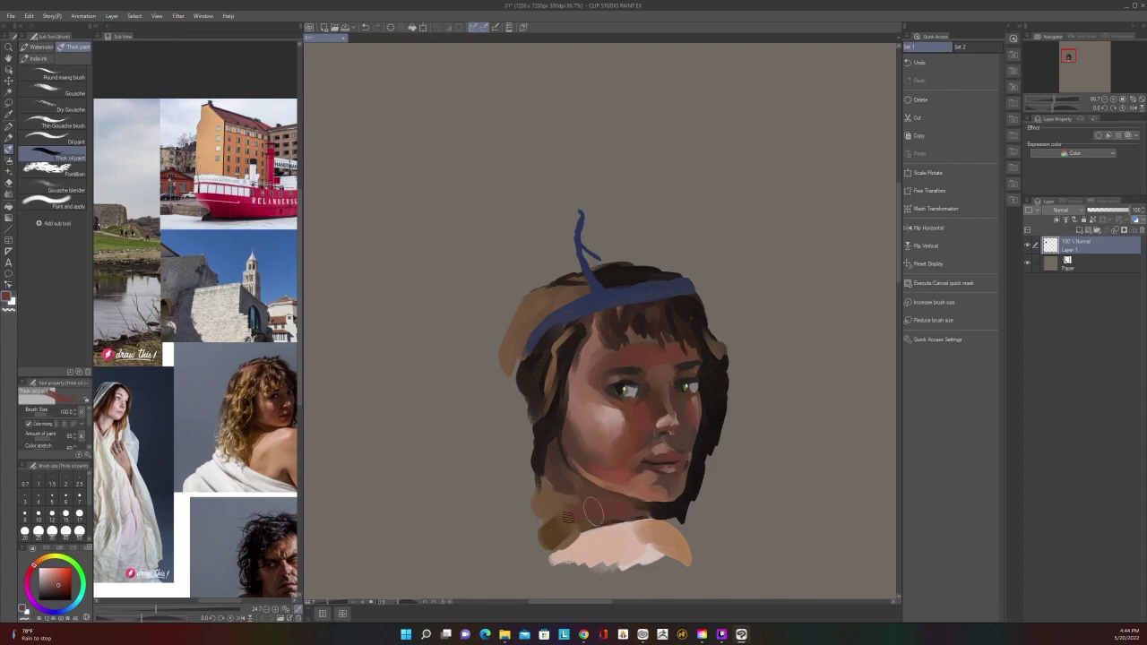
pyautogui.scroll(-2, 584, 489)
pyautogui.scroll(1, 581, 477)
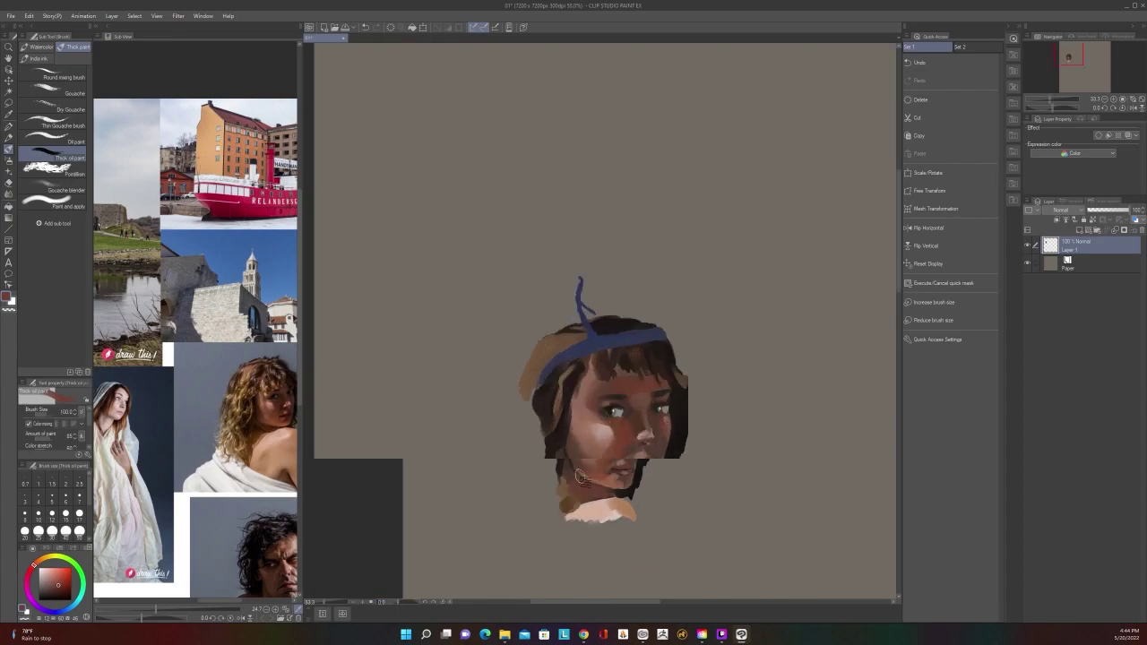
pyautogui.scroll(1, 580, 476)
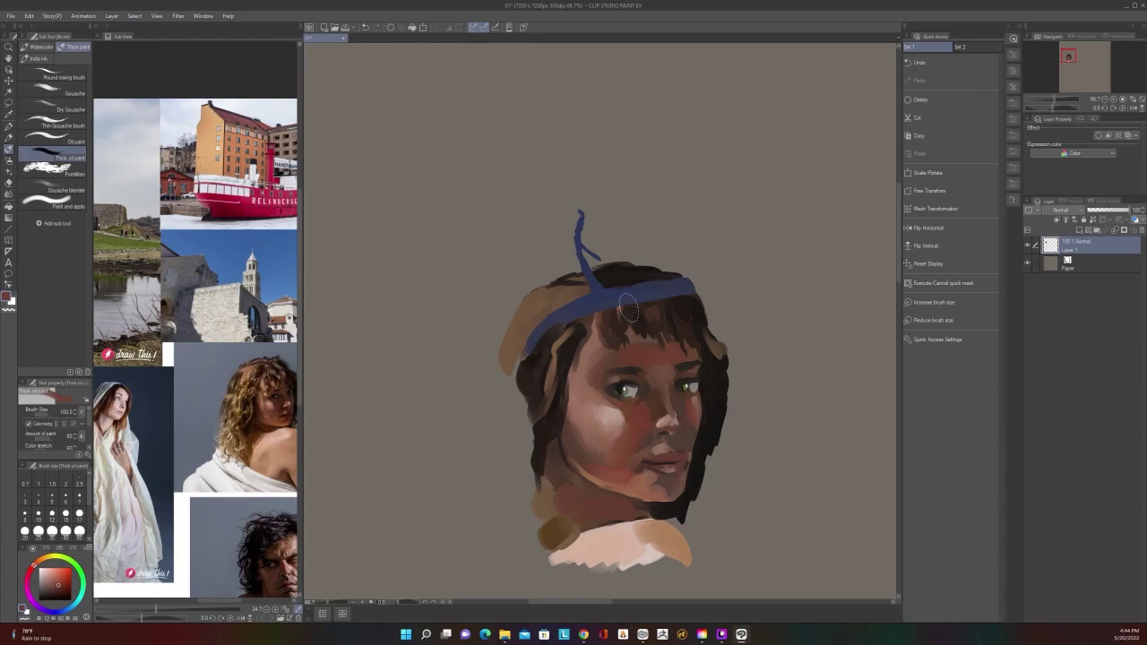
# Define the upper lash lines of both eyes with sampled near-black at brush size 10
pyautogui.scroll(2, 627, 309)
pyautogui.keyDown('alt'); pyautogui.click(630, 448); pyautogui.keyUp('alt')
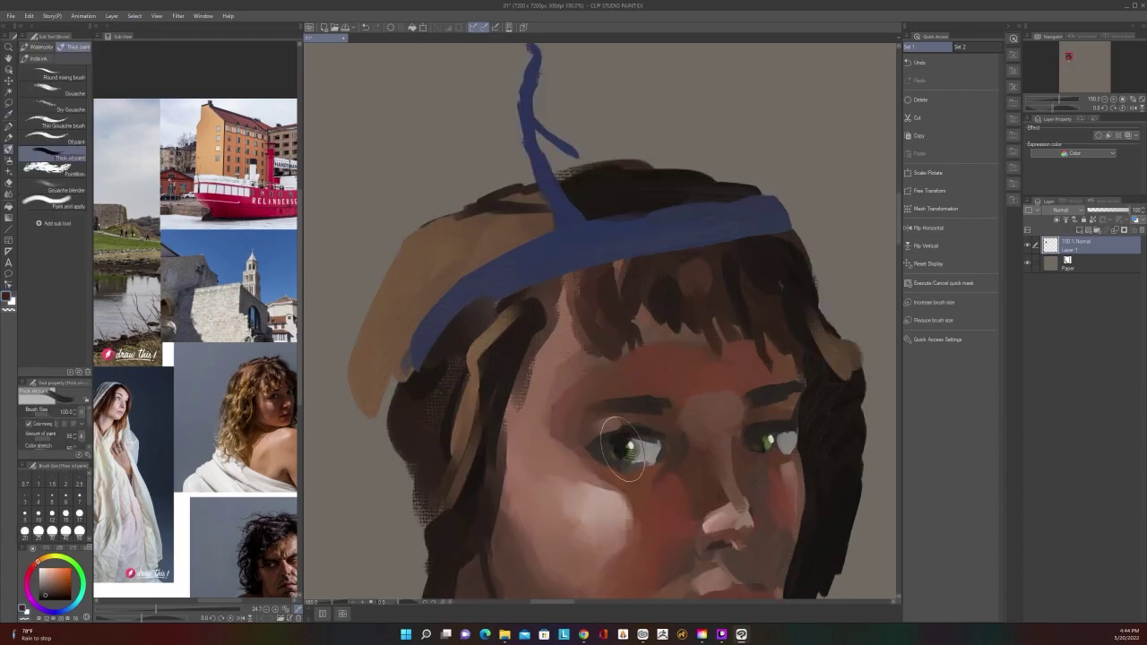
pyautogui.press('[')
pyautogui.press('[')
pyautogui.press('[')
pyautogui.press('[')
pyautogui.press('[')
pyautogui.press('[')
pyautogui.press('[')
pyautogui.press('[')
pyautogui.press('[')
pyautogui.keyDown('alt'); pyautogui.click(630, 436); pyautogui.keyUp('alt')
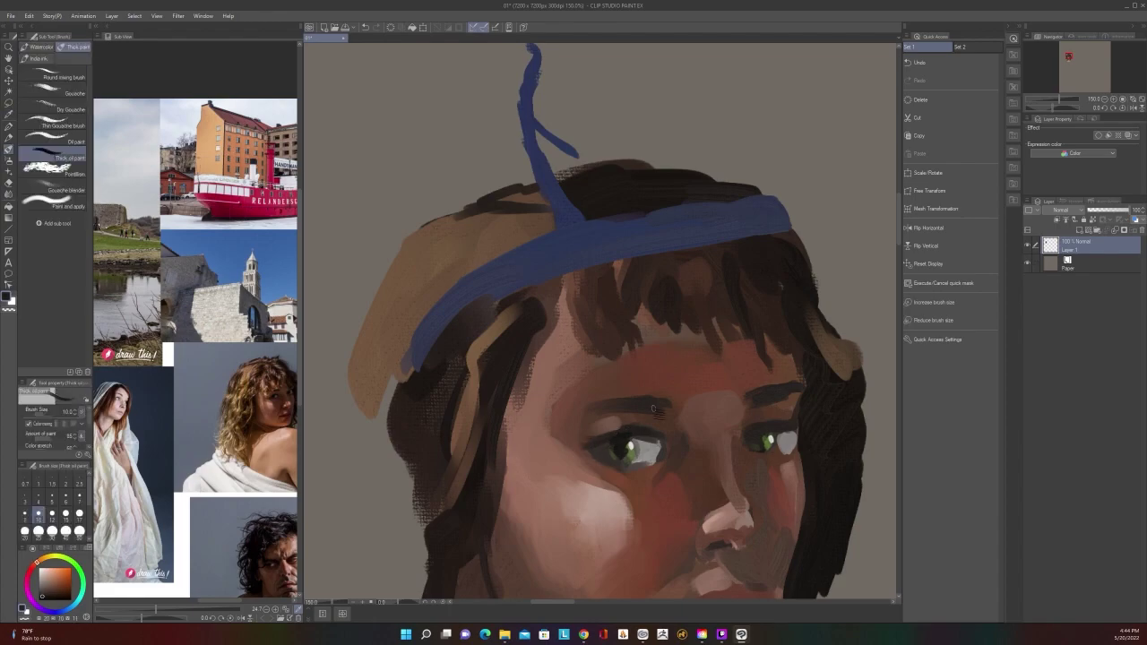
pyautogui.scroll(-2, 647, 408)
pyautogui.scroll(2, 641, 413)
pyautogui.scroll(-4, 666, 419)
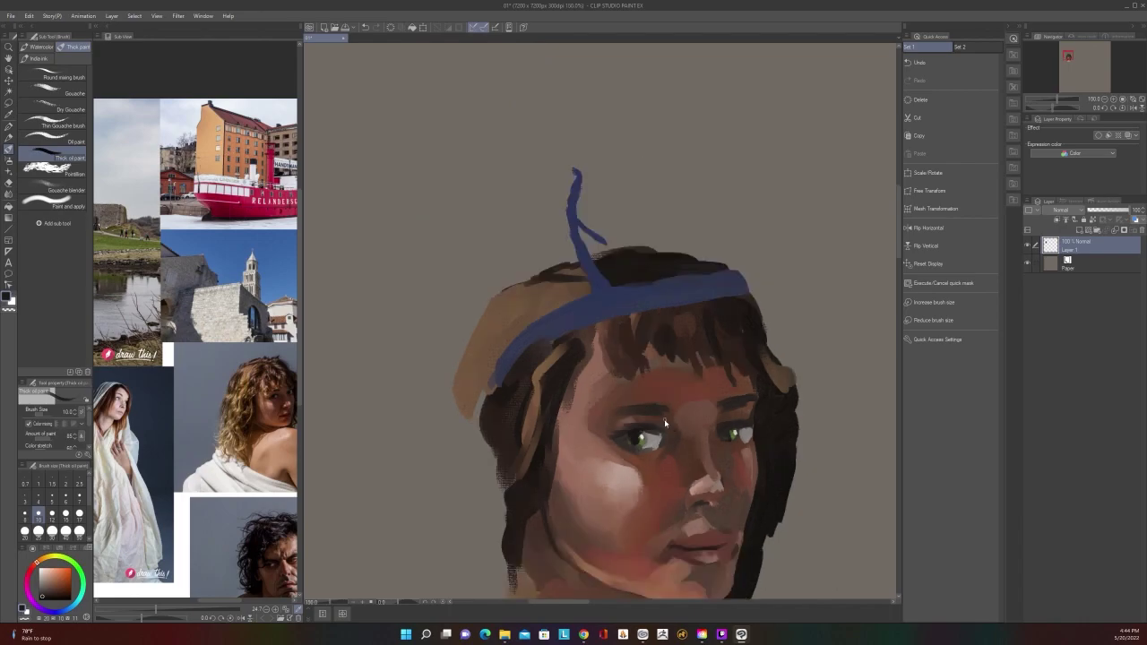
pyautogui.scroll(4, 765, 413)
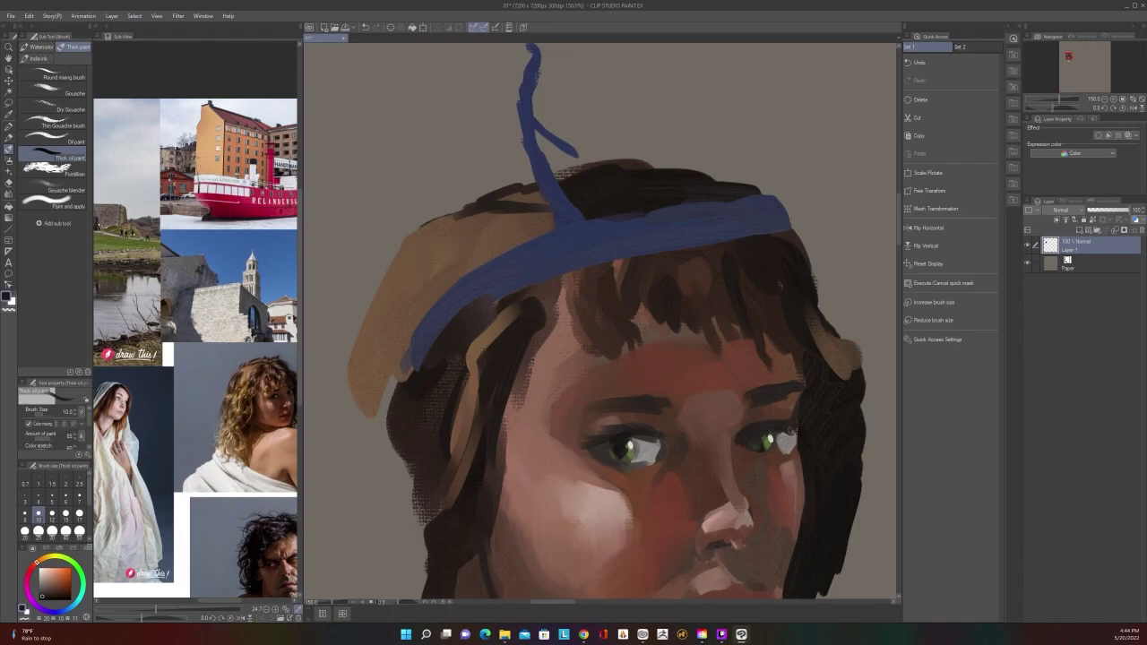
# Tone down and trim the white of the far eye with sampled grey and surrounding skin tones at brush size 17
pyautogui.press('i')
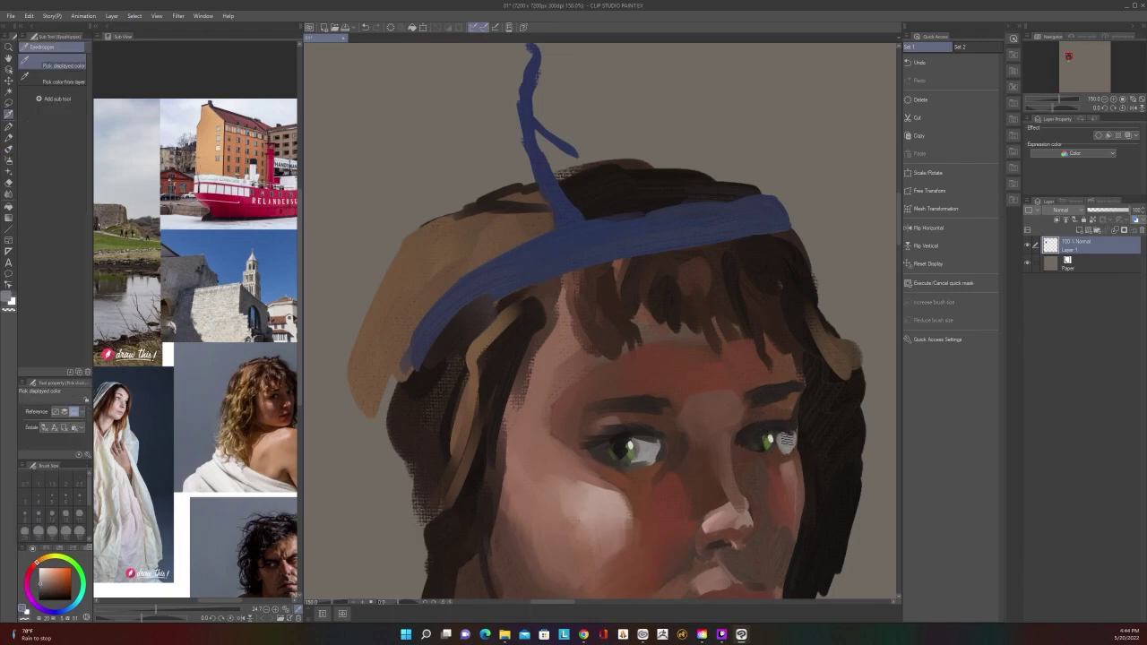
pyautogui.press('b')
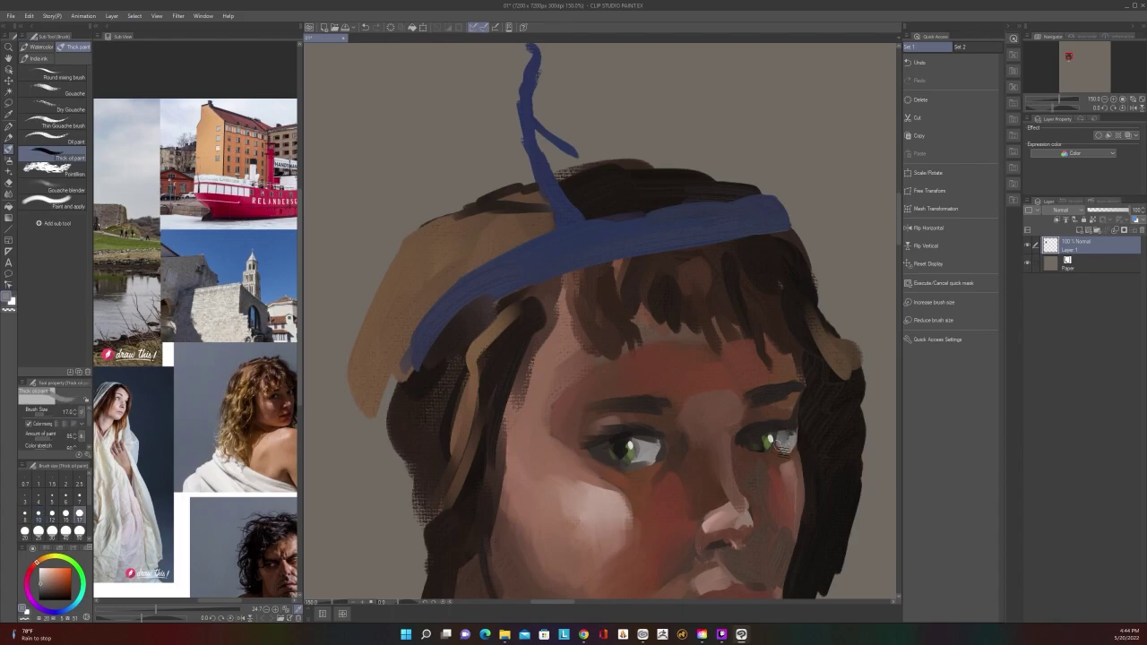
pyautogui.press('i')
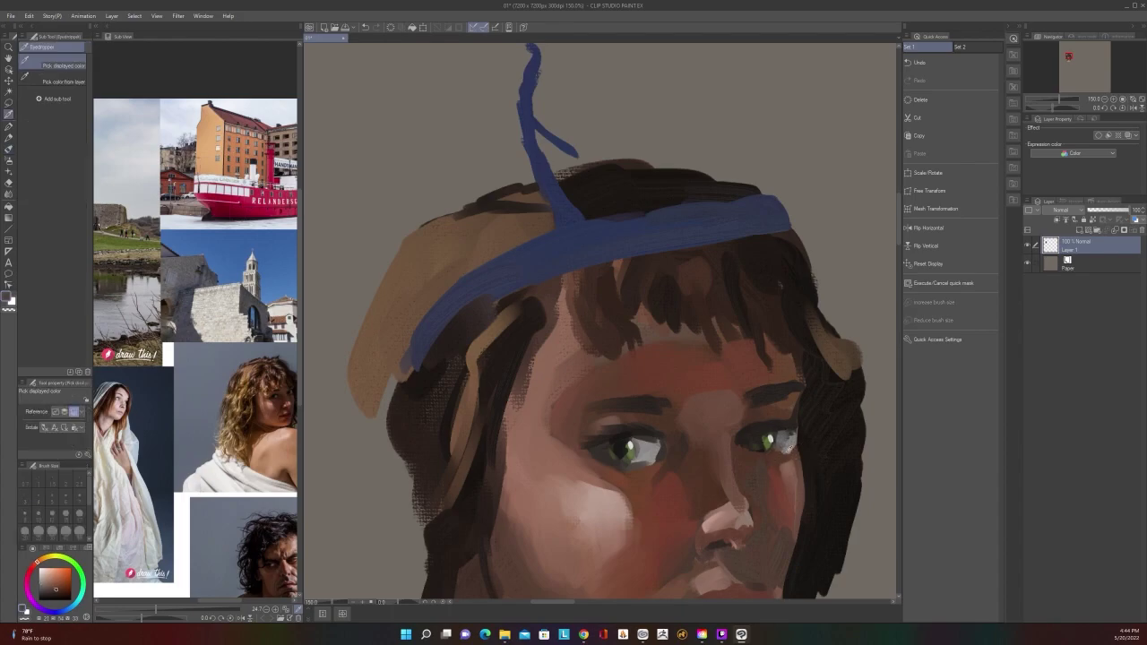
pyautogui.click(782, 442)
pyautogui.press('b')
pyautogui.press('i')
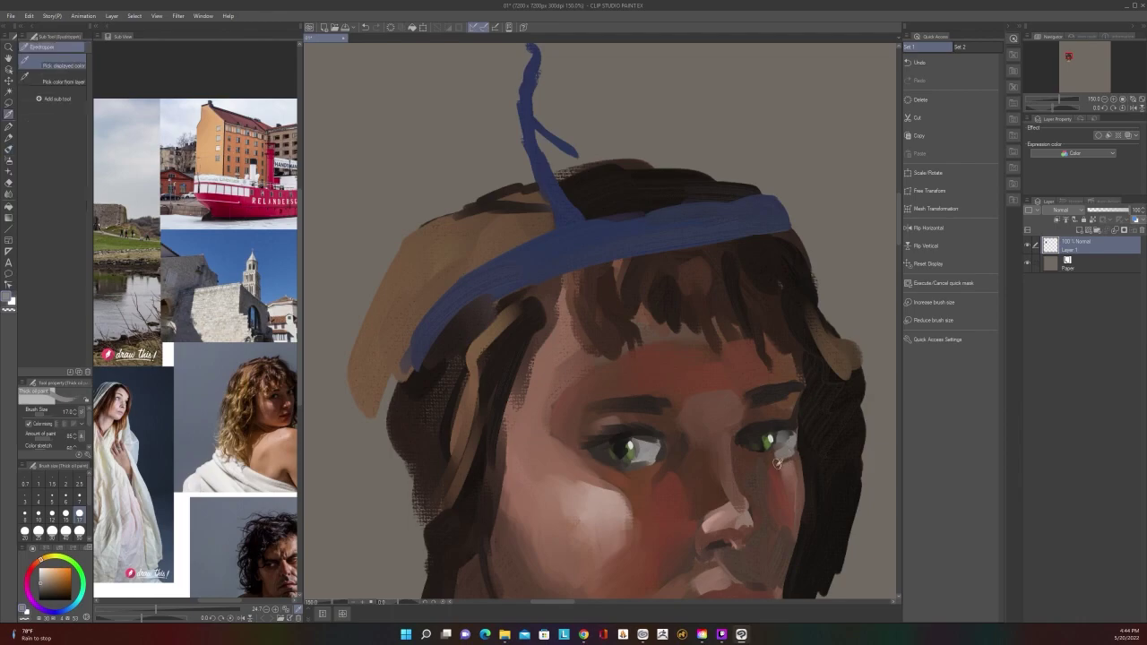
pyautogui.click(781, 457)
pyautogui.press('b')
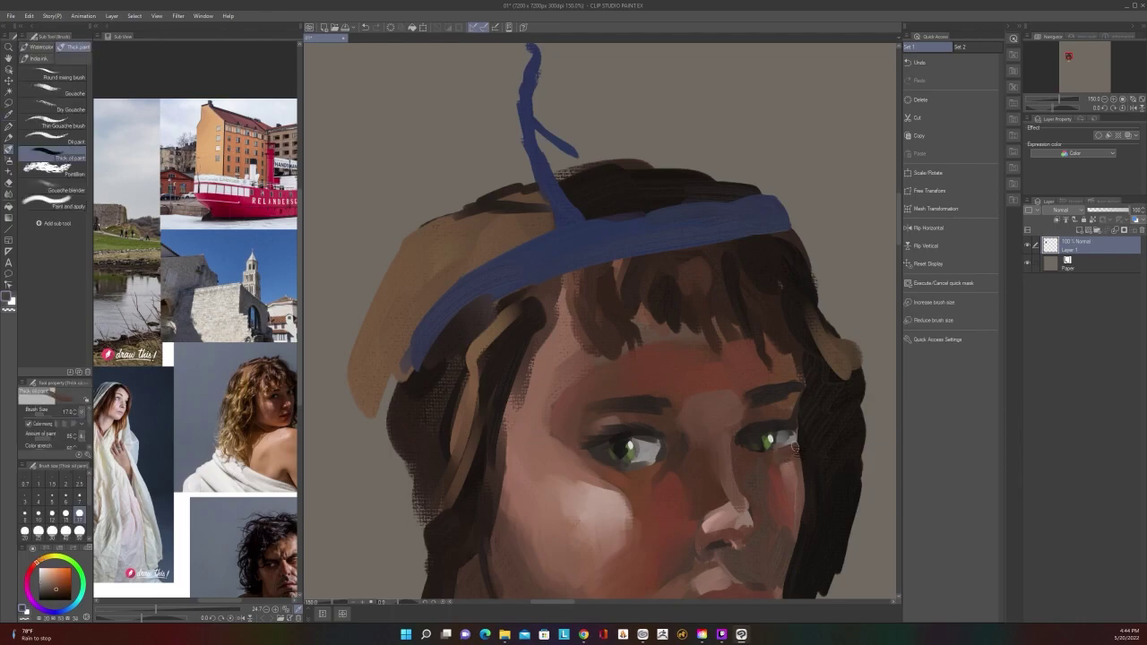
# Repaint the white at the far eye's outer corner with a sampled grey at brush size 17
pyautogui.scroll(-5, 805, 428)
pyautogui.scroll(5, 806, 428)
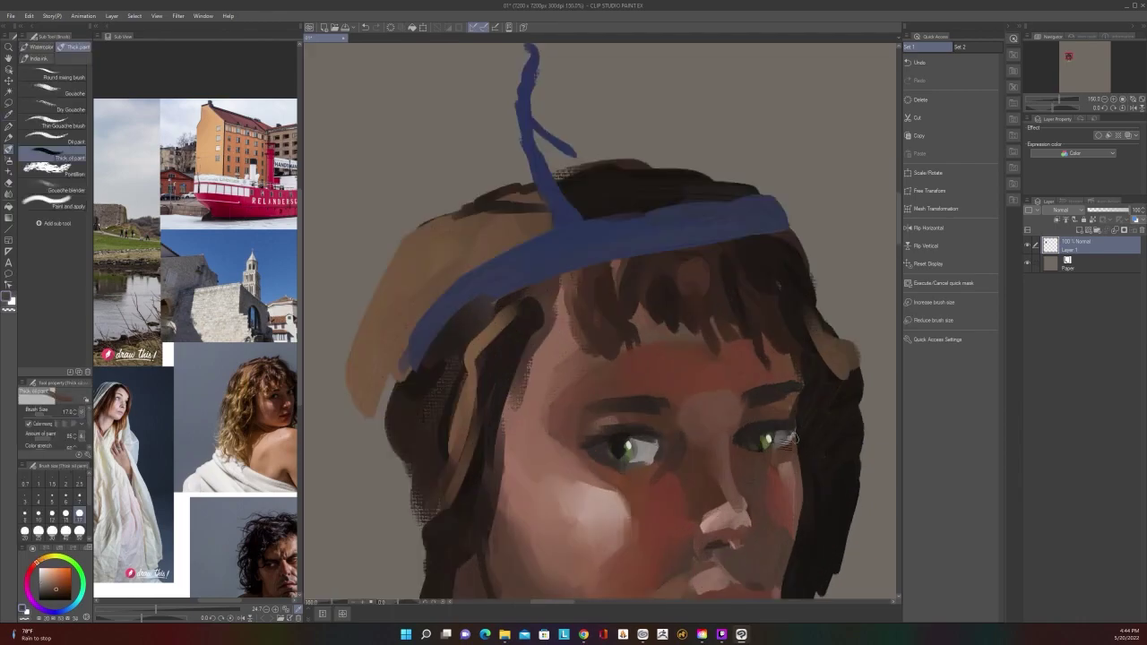
pyautogui.press('i')
pyautogui.press('b')
pyautogui.scroll(-3, 811, 412)
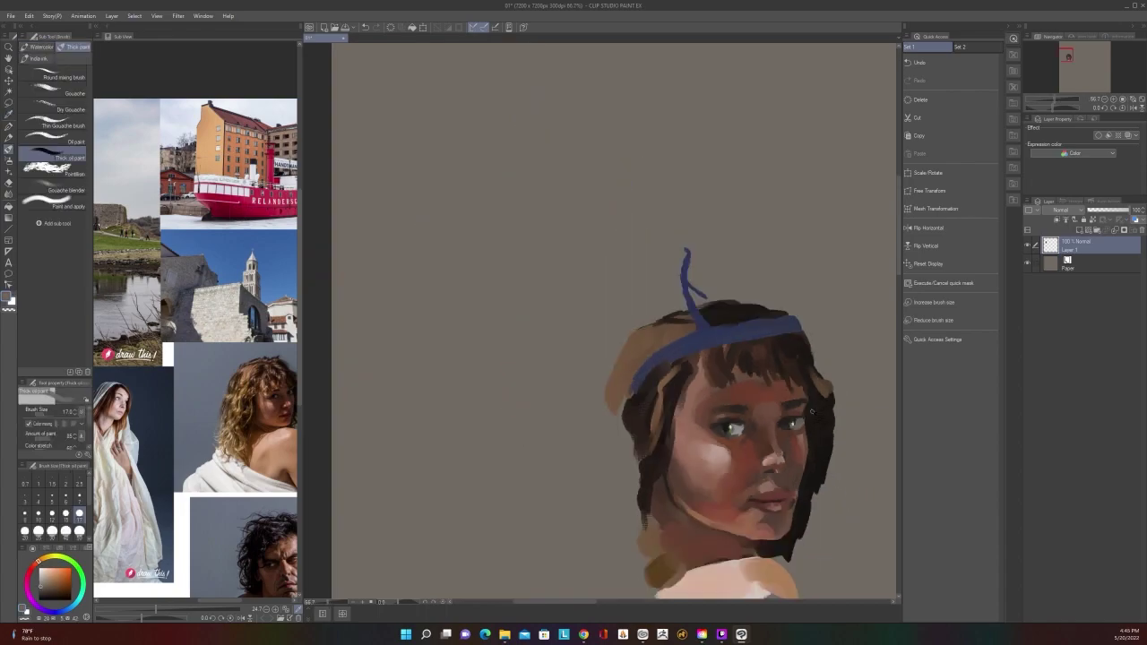
pyautogui.scroll(3, 811, 411)
# Deepen the upper lid and outer corner of the near eye with sampled near-black at brush sizes 6 and 17
pyautogui.press('i')
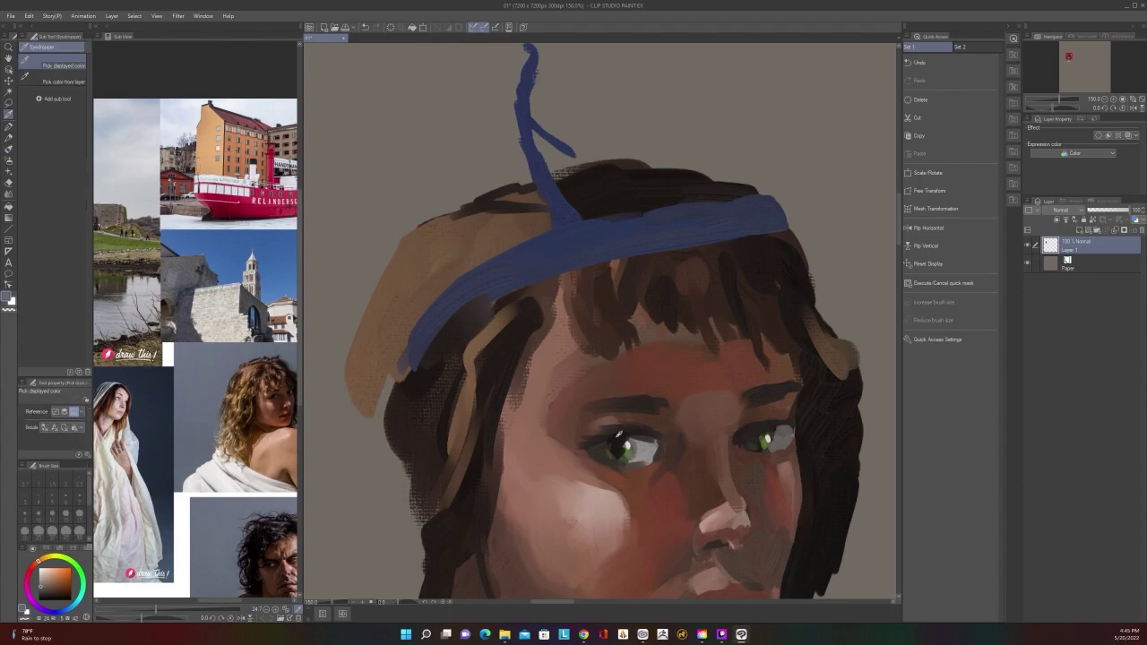
pyautogui.click(618, 434)
pyautogui.press('b')
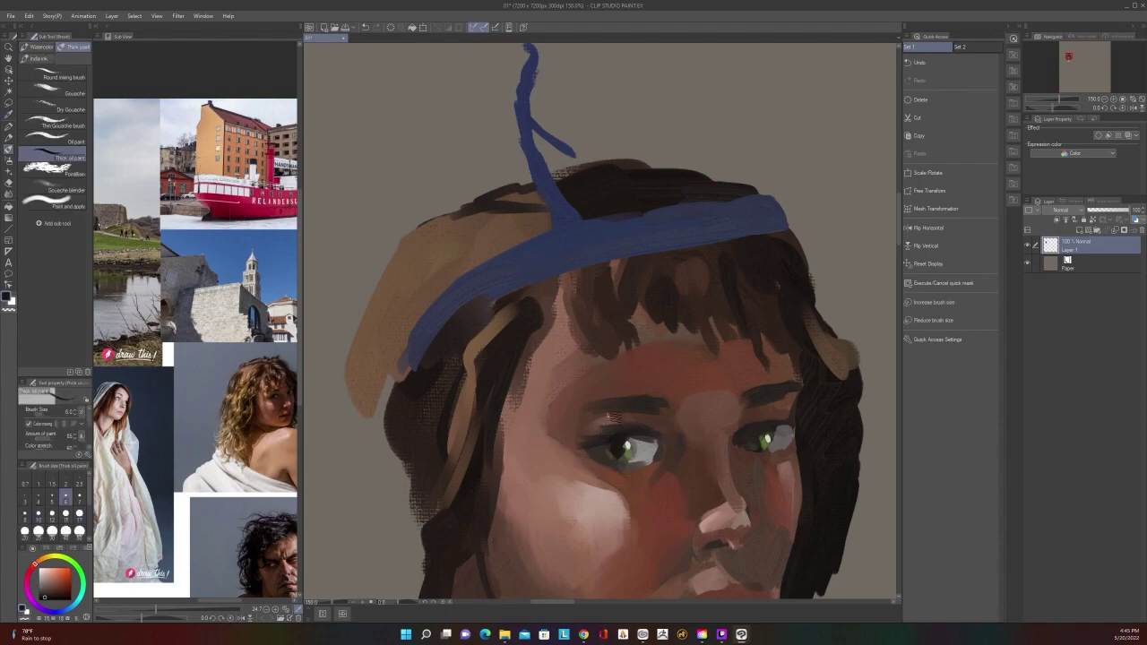
pyautogui.press(']')
pyautogui.press(']')
pyautogui.press(']')
pyautogui.press(']')
pyautogui.press(']')
pyautogui.press(']')
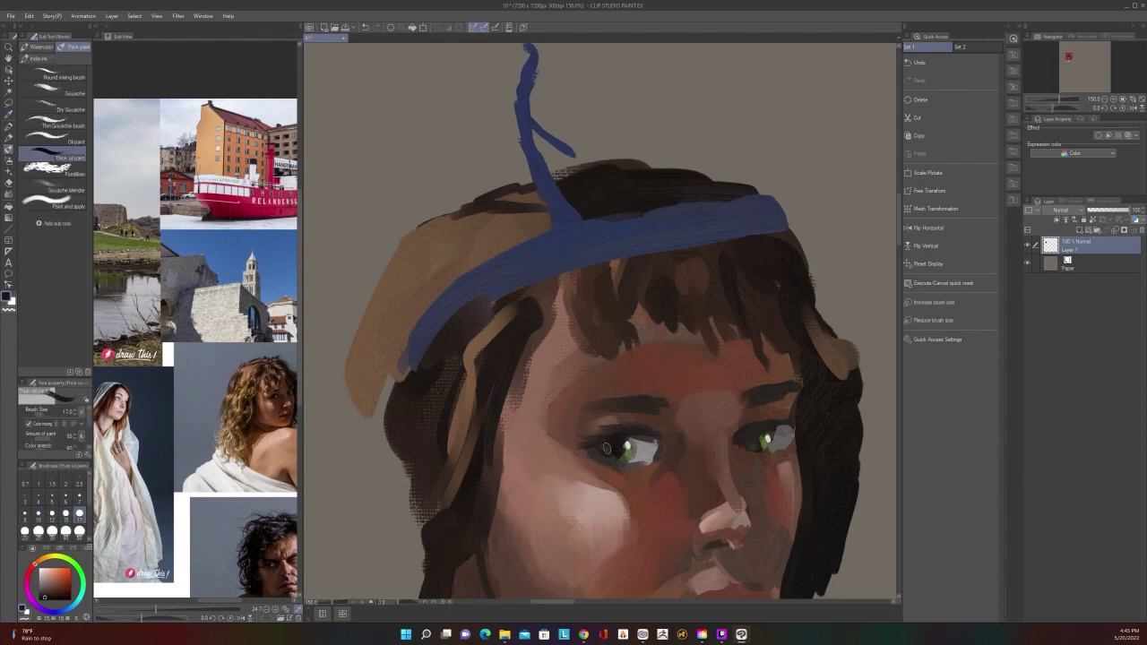
pyautogui.scroll(-1, 617, 441)
pyautogui.scroll(1, 617, 442)
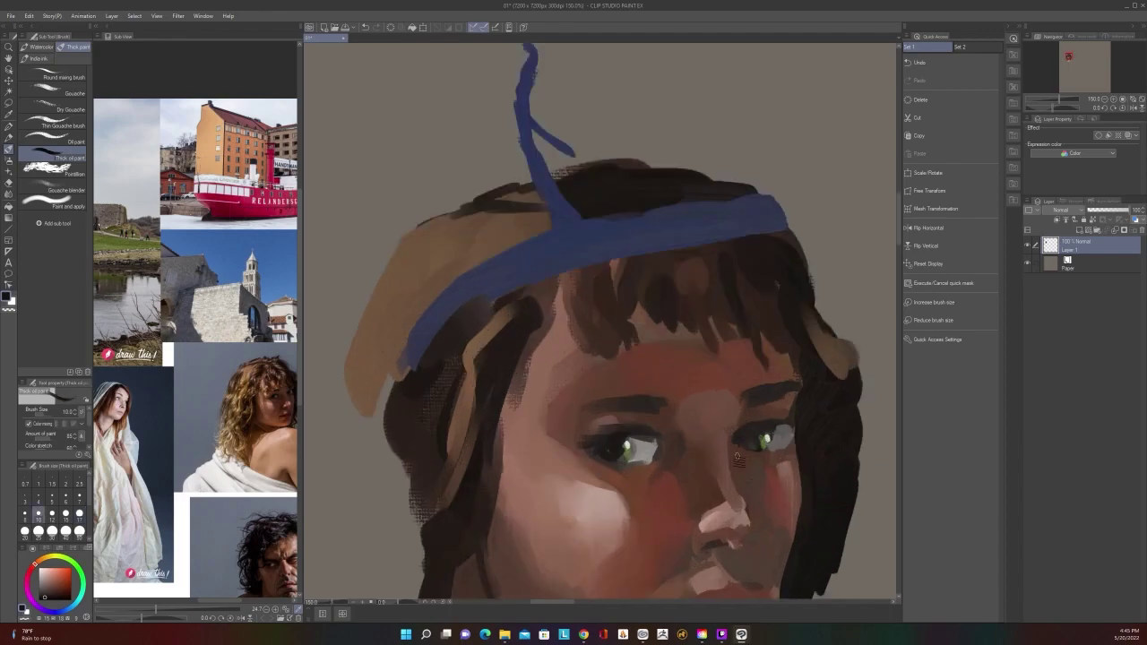
# Refine the inner end of the far eyebrow and the skin beneath it with sampled tones at brush sizes 17 and 10
pyautogui.press('i')
pyautogui.press('b')
pyautogui.press(']')
pyautogui.press(']')
pyautogui.press(']')
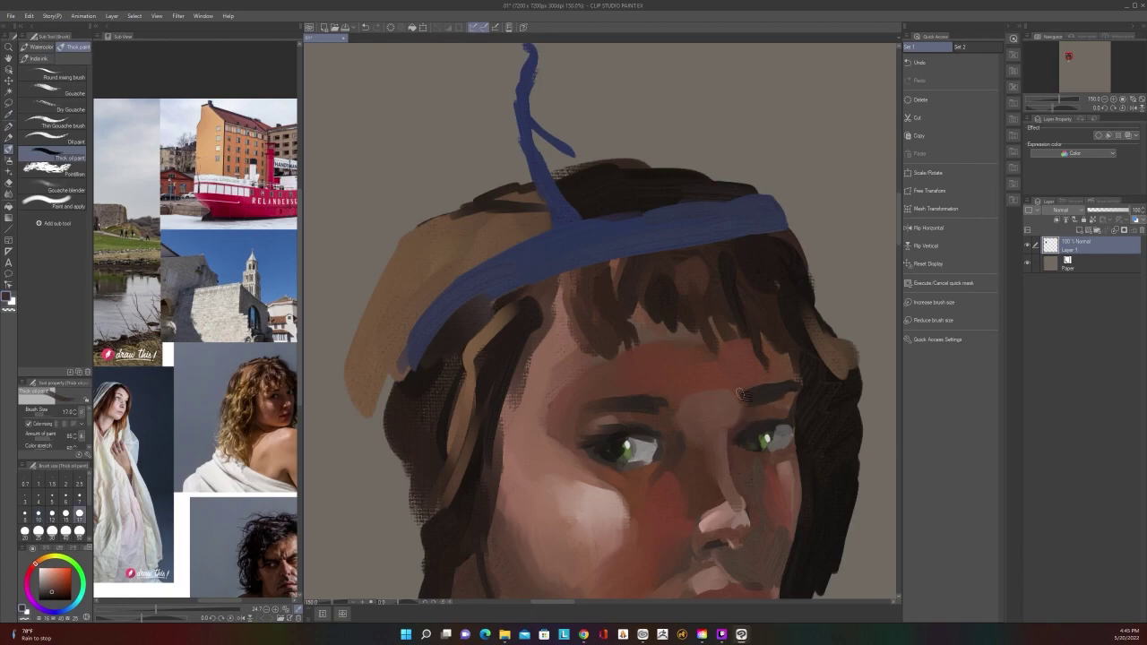
pyautogui.press('[')
pyautogui.press('[')
pyautogui.press('[')
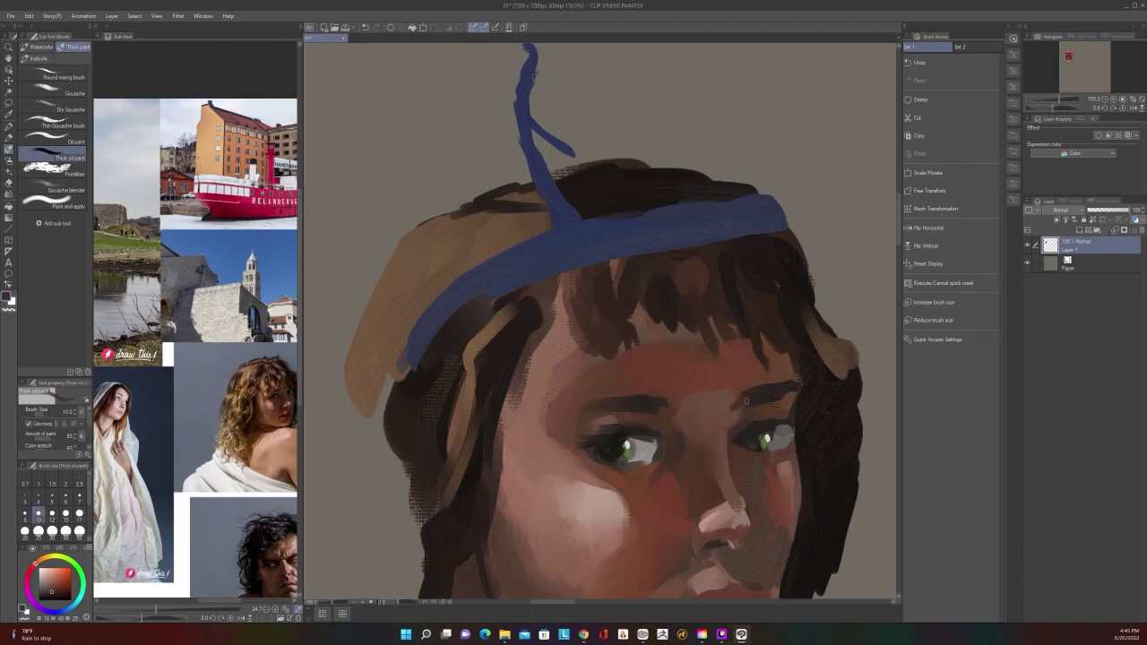
pyautogui.keyDown('alt'); pyautogui.click(779, 404); pyautogui.keyUp('alt')
pyautogui.scroll(-4, 678, 396)
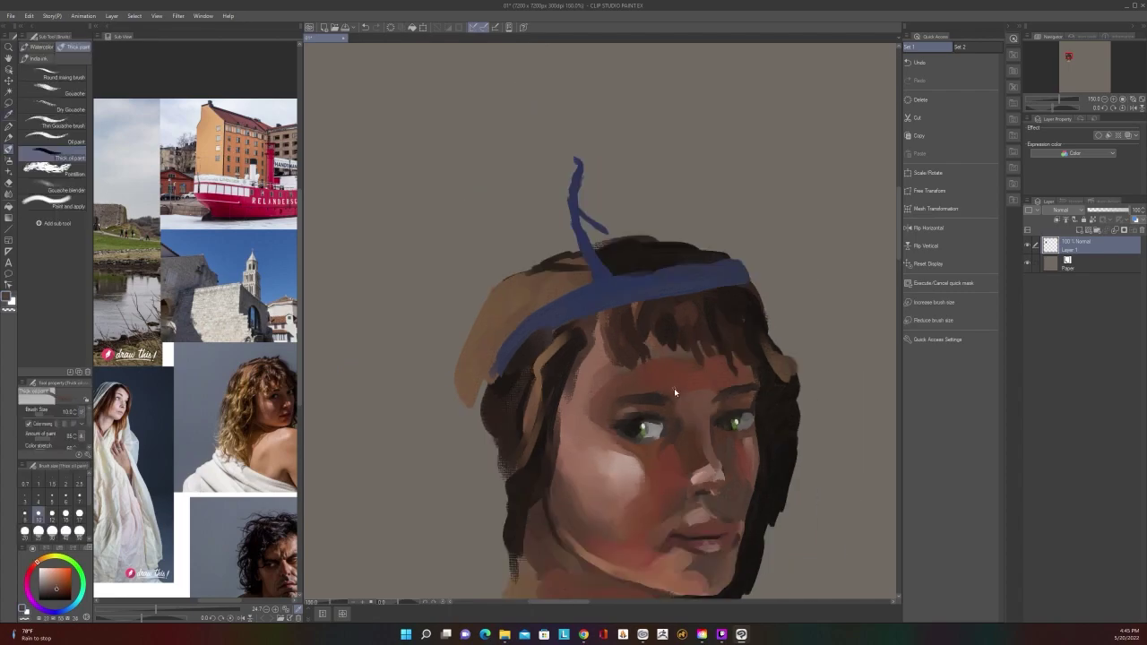
# Repaint the underside of the jaw towards the chin with a sampled reddish-brown skin tone at brush size 30
pyautogui.scroll(2, 678, 394)
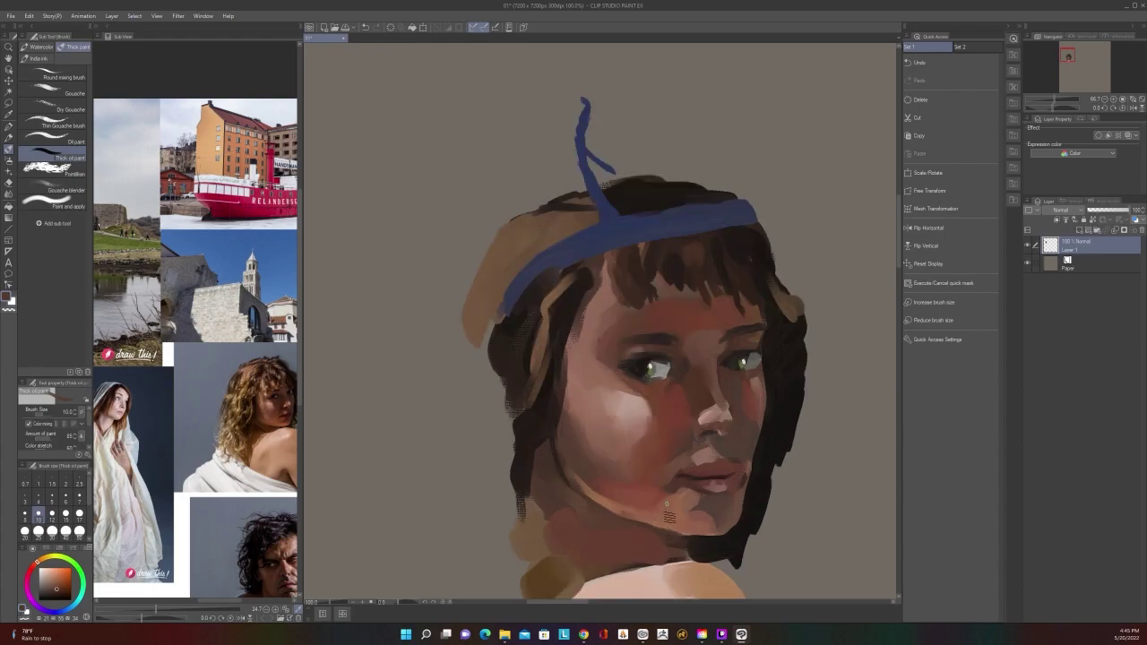
pyautogui.keyDown('alt'); pyautogui.click(635, 490); pyautogui.keyUp('alt')
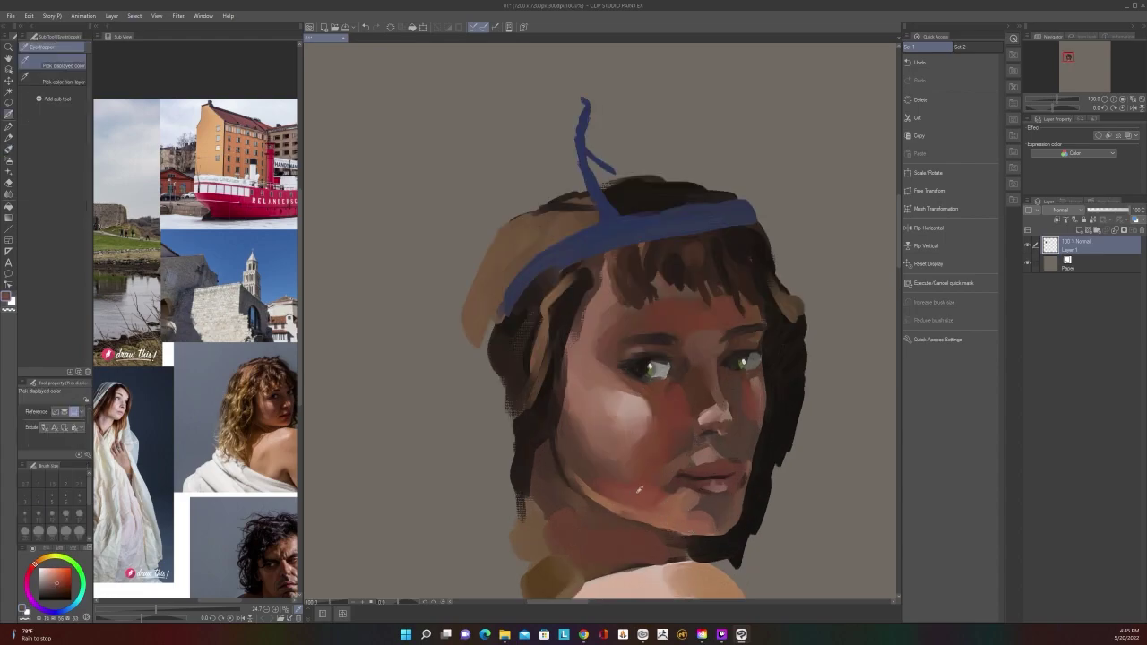
pyautogui.press(']')
pyautogui.press(']')
pyautogui.press(']')
pyautogui.press(']')
pyautogui.press(']')
pyautogui.press(']')
pyautogui.moveTo(635, 518); pyautogui.dragTo(713, 530)
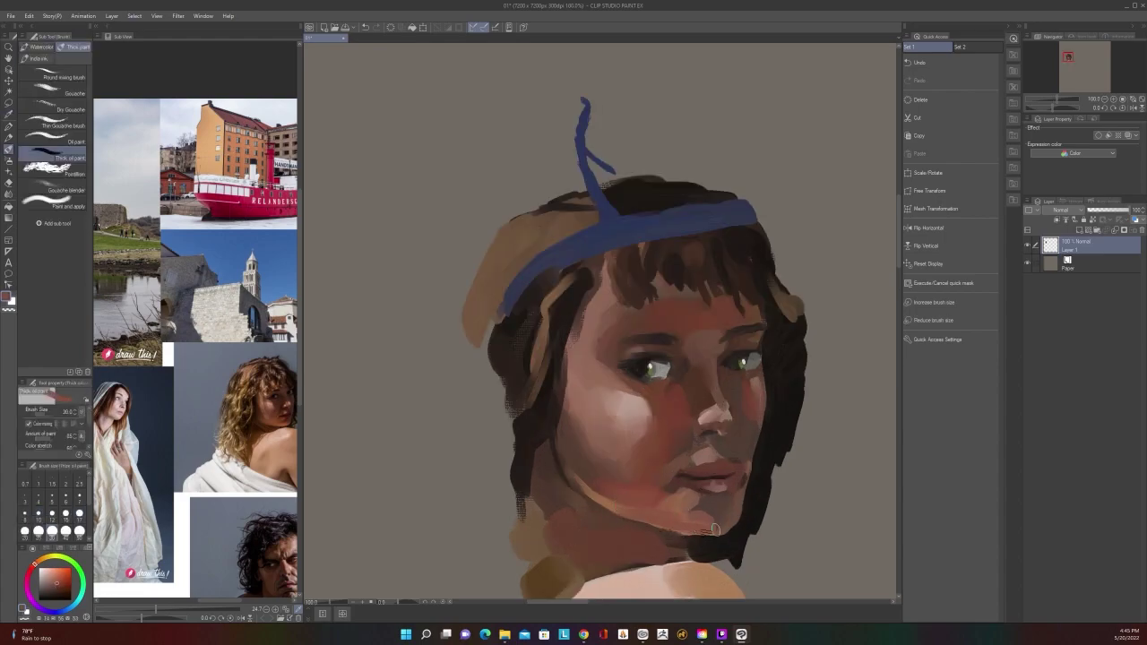
pyautogui.scroll(-2, 726, 488)
pyautogui.scroll(2, 726, 488)
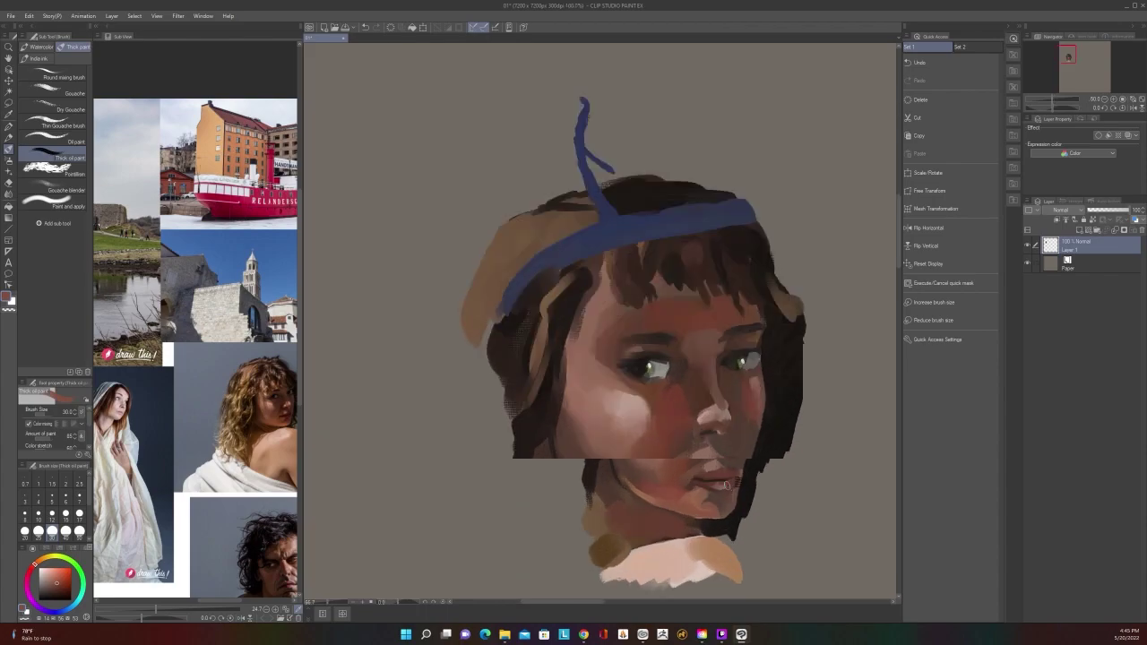
# Rework the chin and the shadow beside the mouth corner with sampled skin tones at brush sizes 60 and 30
pyautogui.keyDown('alt'); pyautogui.click(707, 524); pyautogui.keyUp('alt')
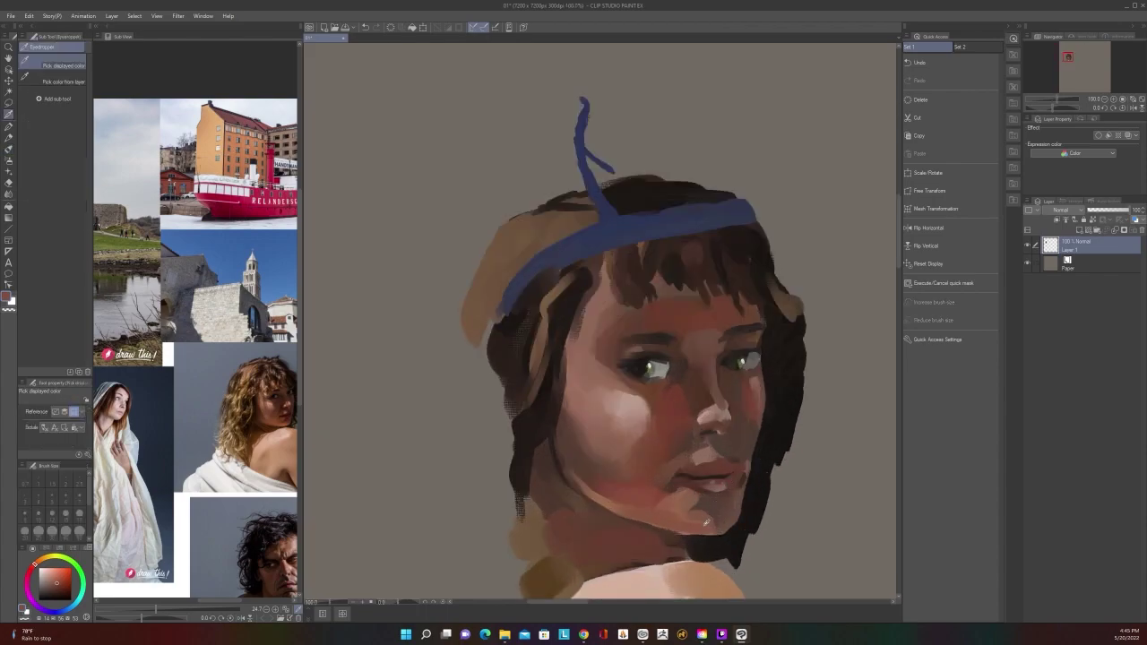
pyautogui.press(']')
pyautogui.press(']')
pyautogui.press(']')
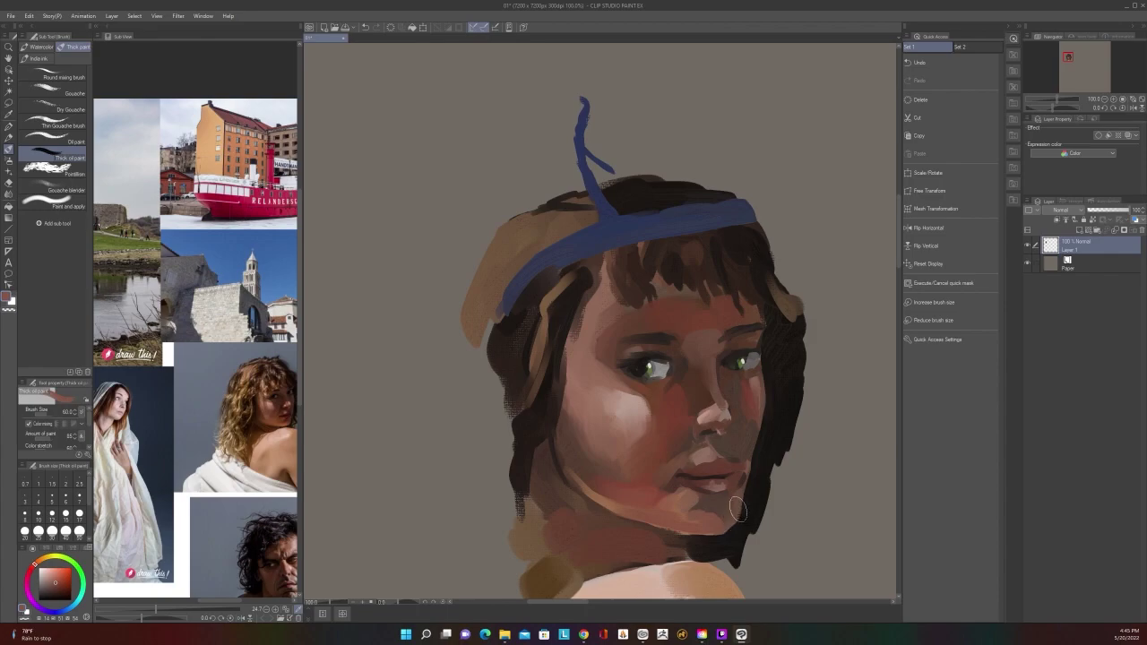
pyautogui.keyDown('alt'); pyautogui.click(724, 506); pyautogui.keyUp('alt')
pyautogui.press('[')
pyautogui.press('[')
pyautogui.press('[')
pyautogui.moveTo(724, 505); pyautogui.dragTo(723, 519)
pyautogui.scroll(-2, 740, 502)
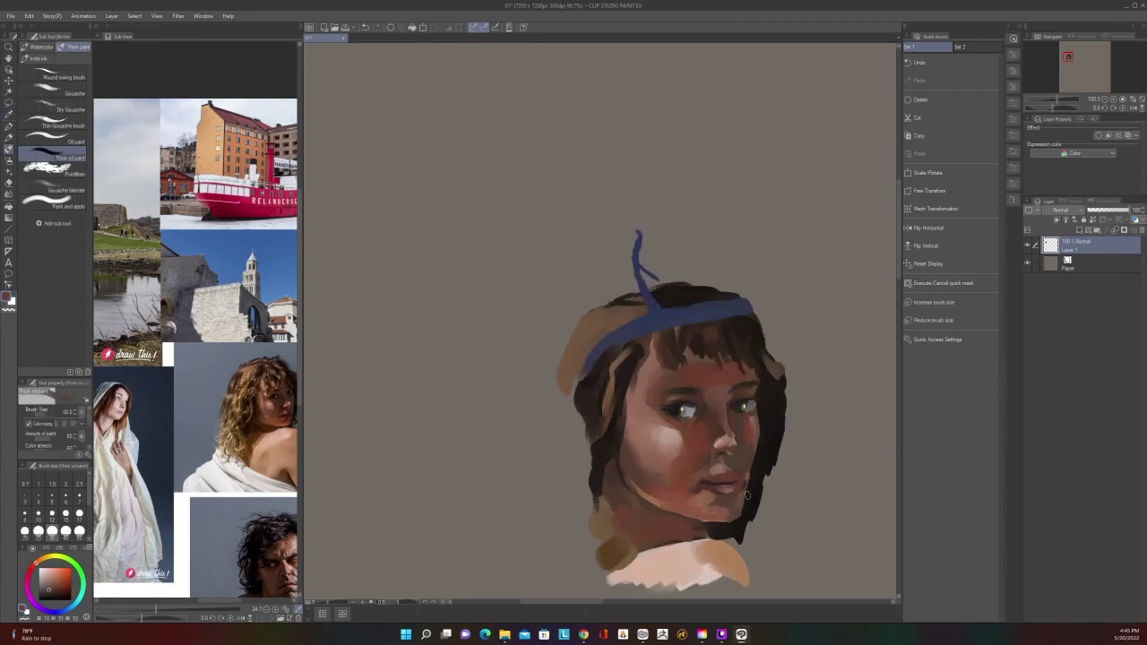
# Trim the far edge of the chin and jaw against the hair with a sampled near-black at brush size 30
pyautogui.scroll(2, 743, 498)
pyautogui.keyDown('alt'); pyautogui.click(746, 494); pyautogui.keyUp('alt')
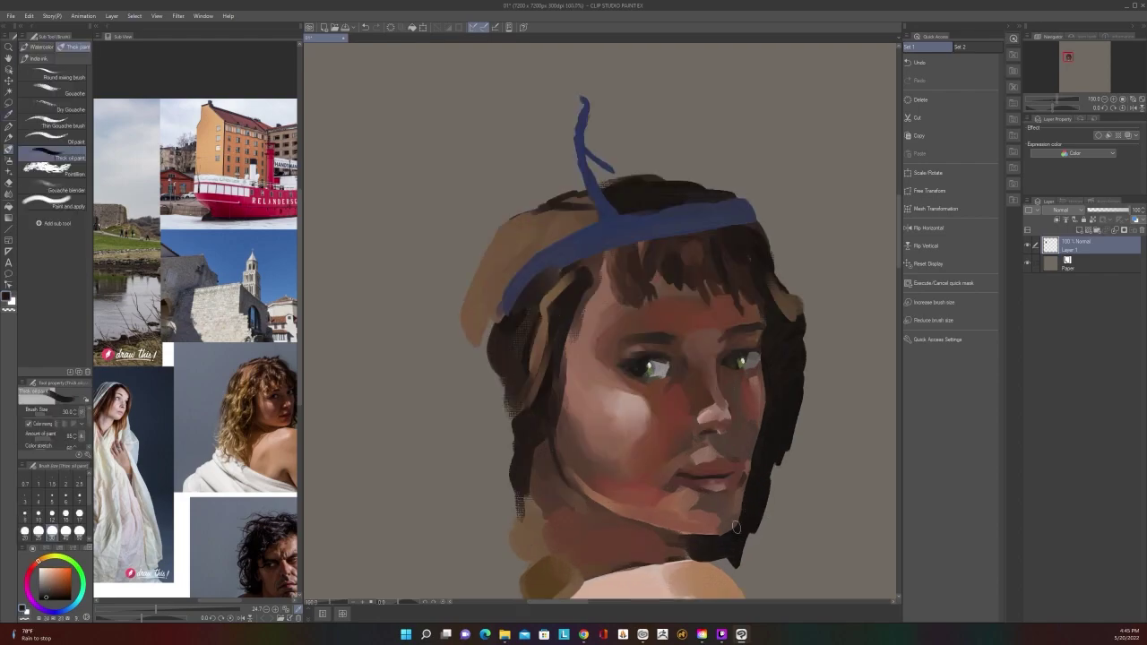
pyautogui.scroll(-3, 739, 520)
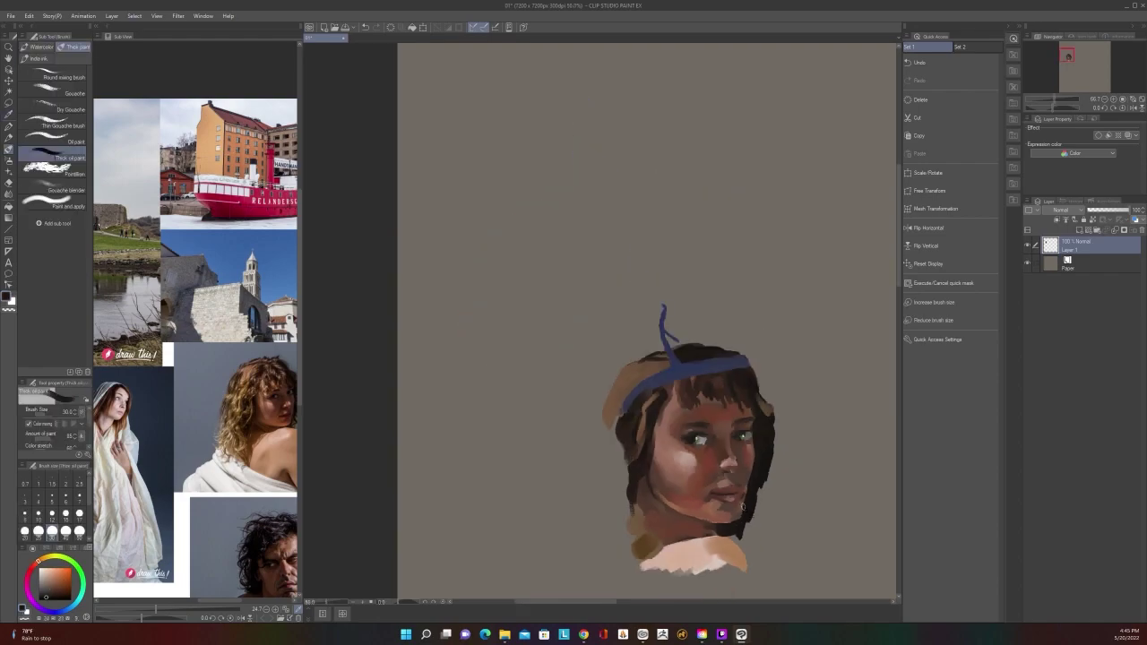
pyautogui.scroll(3, 615, 388)
# Refine the near cheek's outer side and the temple hairline with sampled tones, enlarging the brush to size 60
pyautogui.keyDown('alt'); pyautogui.click(613, 389); pyautogui.keyUp('alt')
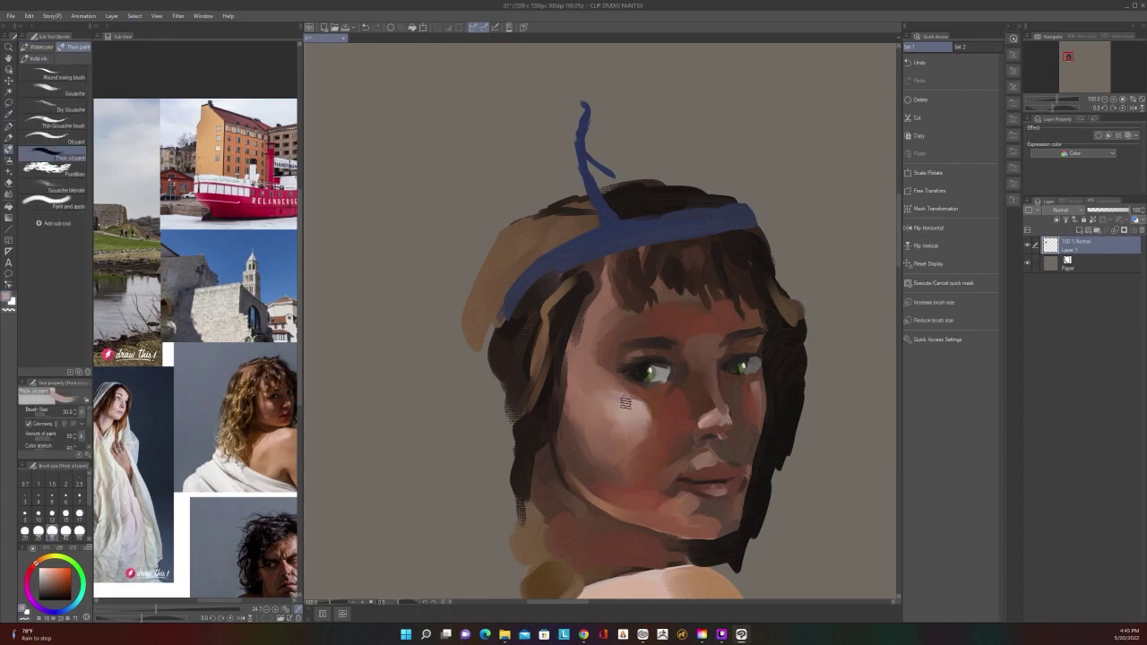
pyautogui.press(']')
pyautogui.press(']')
pyautogui.press('alt')
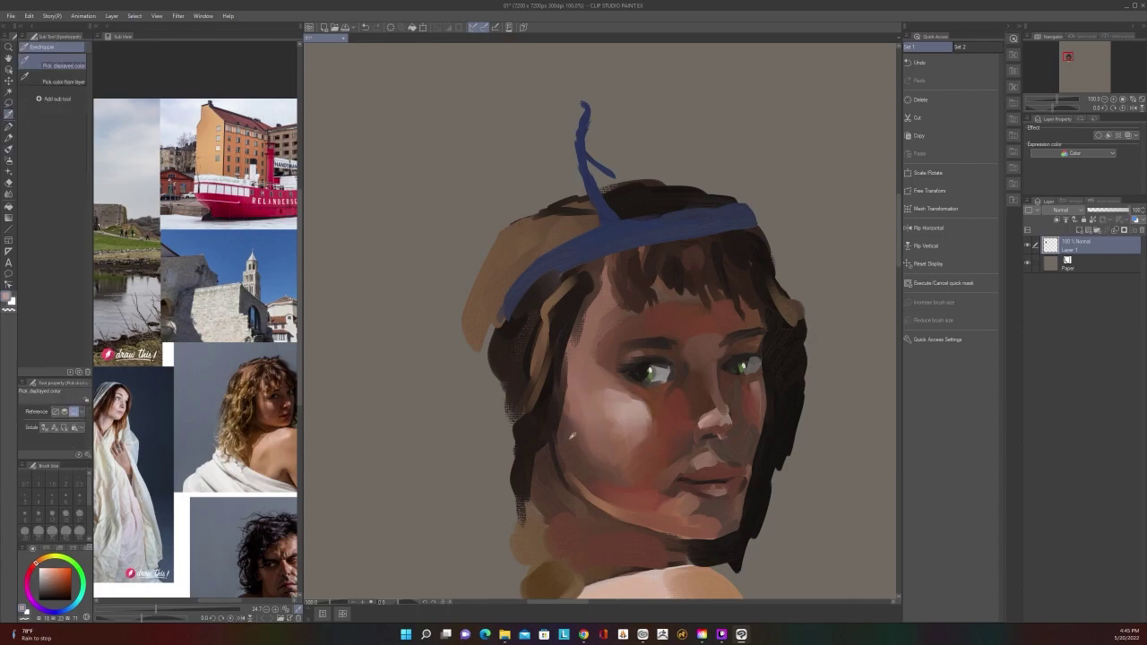
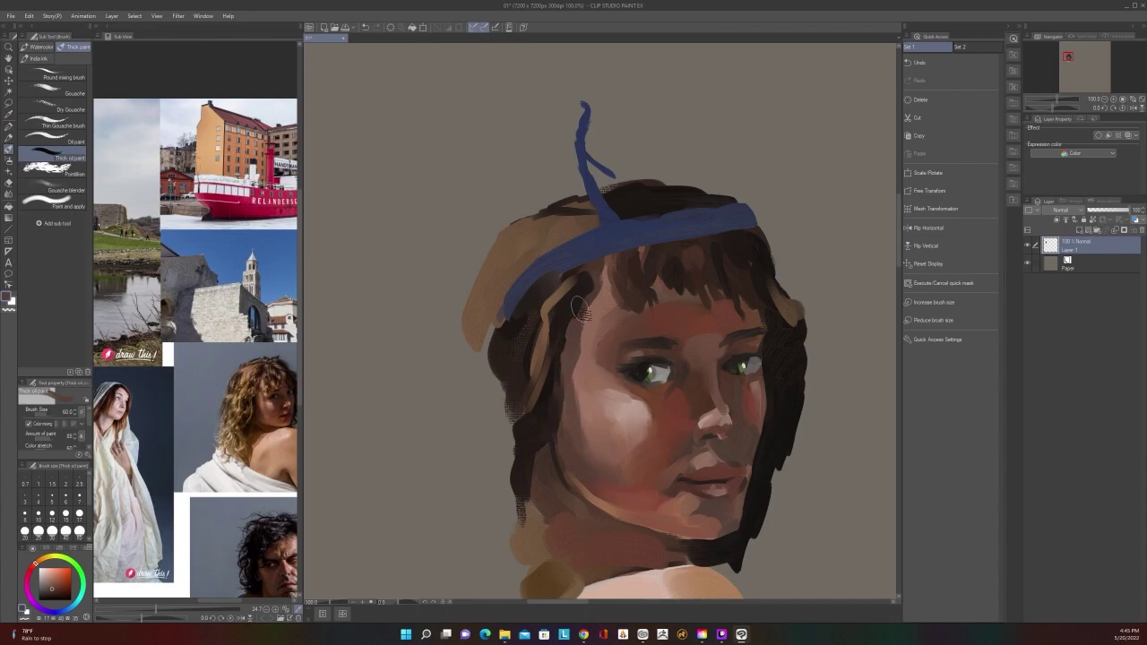
pyautogui.scroll(-3, 581, 309)
pyautogui.scroll(1, 581, 309)
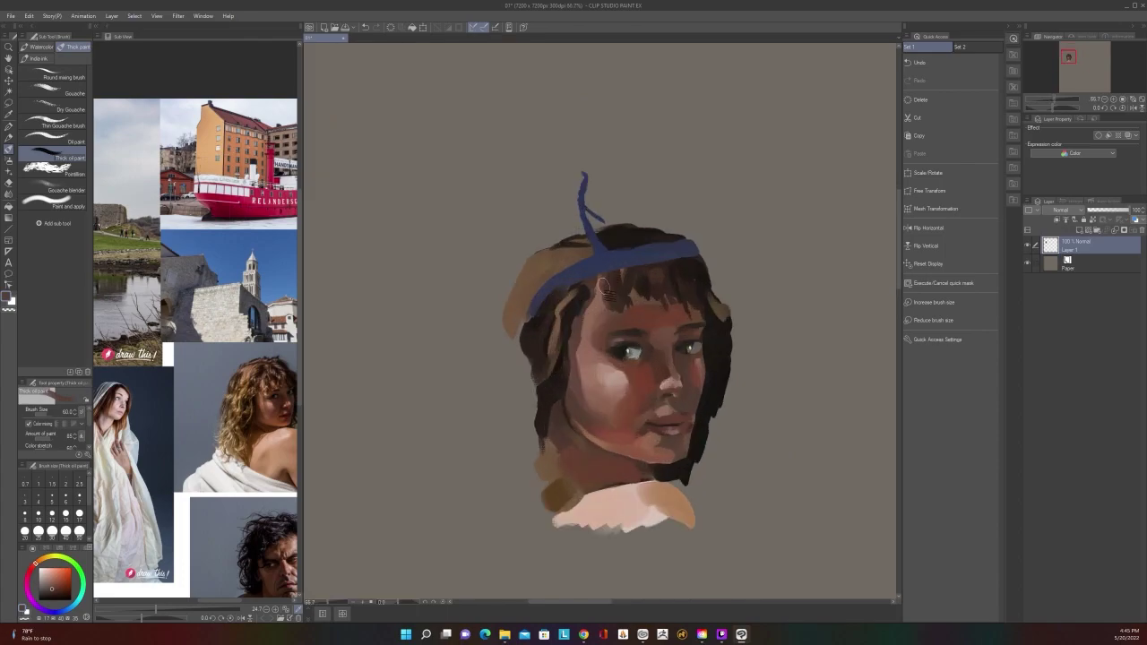
# Paint small skin-coloured gaps between the fringe strands above the forehead with a sampled skin tone at brush size 60
pyautogui.press('i')
pyautogui.press('b')
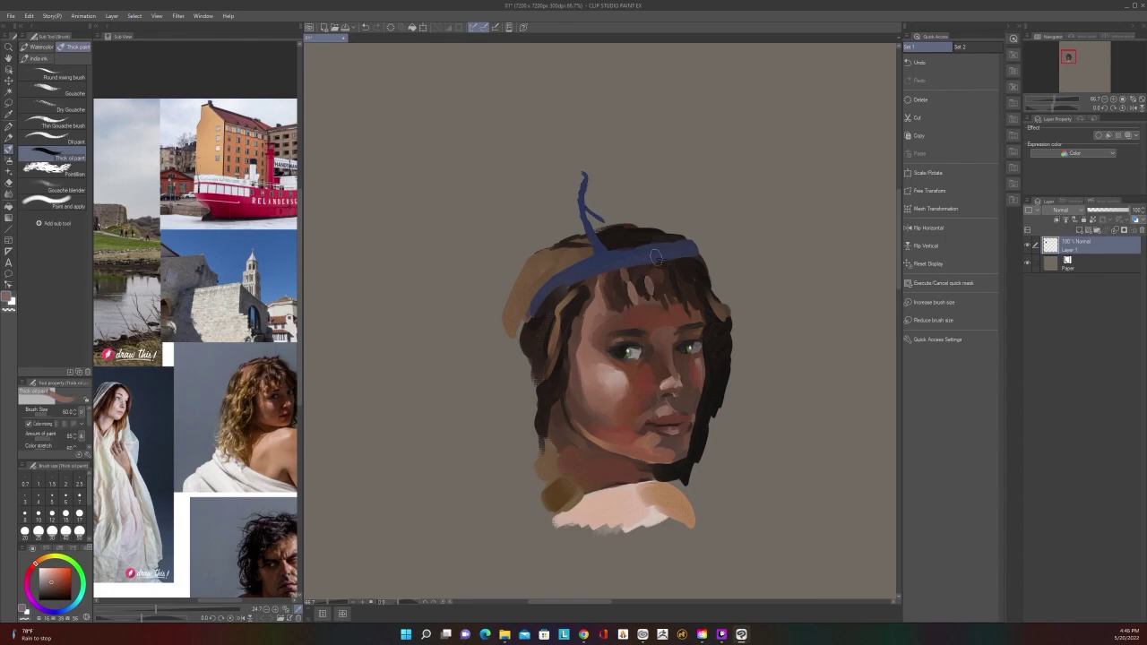
pyautogui.scroll(-2, 651, 291)
pyautogui.scroll(2, 654, 296)
pyautogui.moveTo(659, 299)
pyautogui.mouseDown()
pyautogui.moveTo(665, 276)
pyautogui.moveTo(673, 303)
pyautogui.mouseUp()
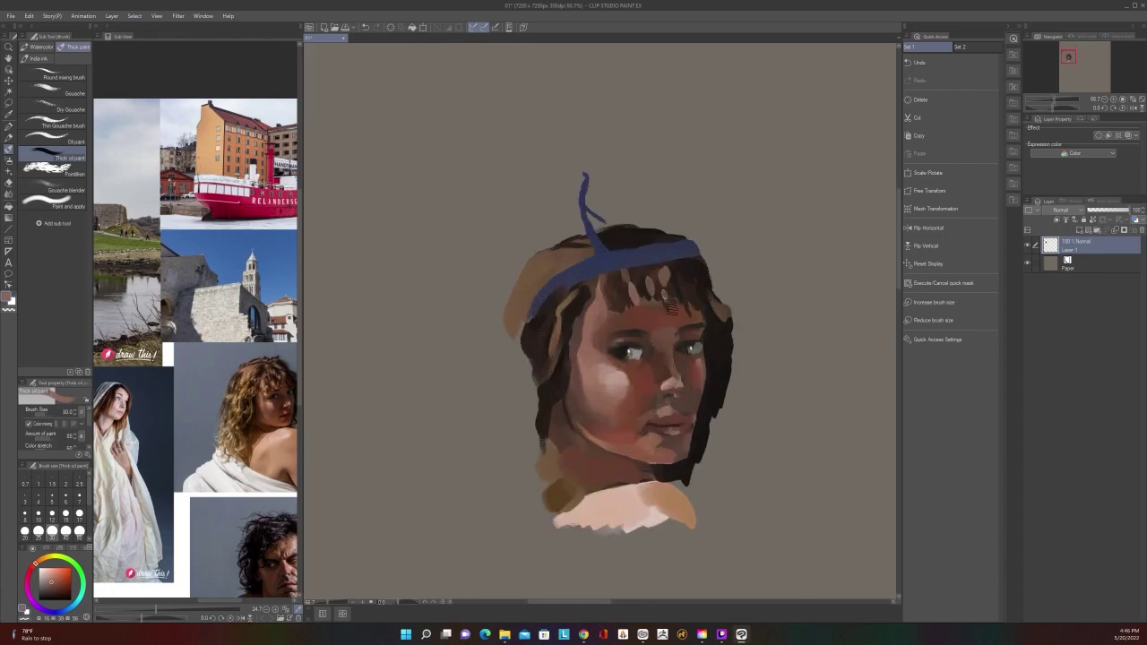
pyautogui.press('i')
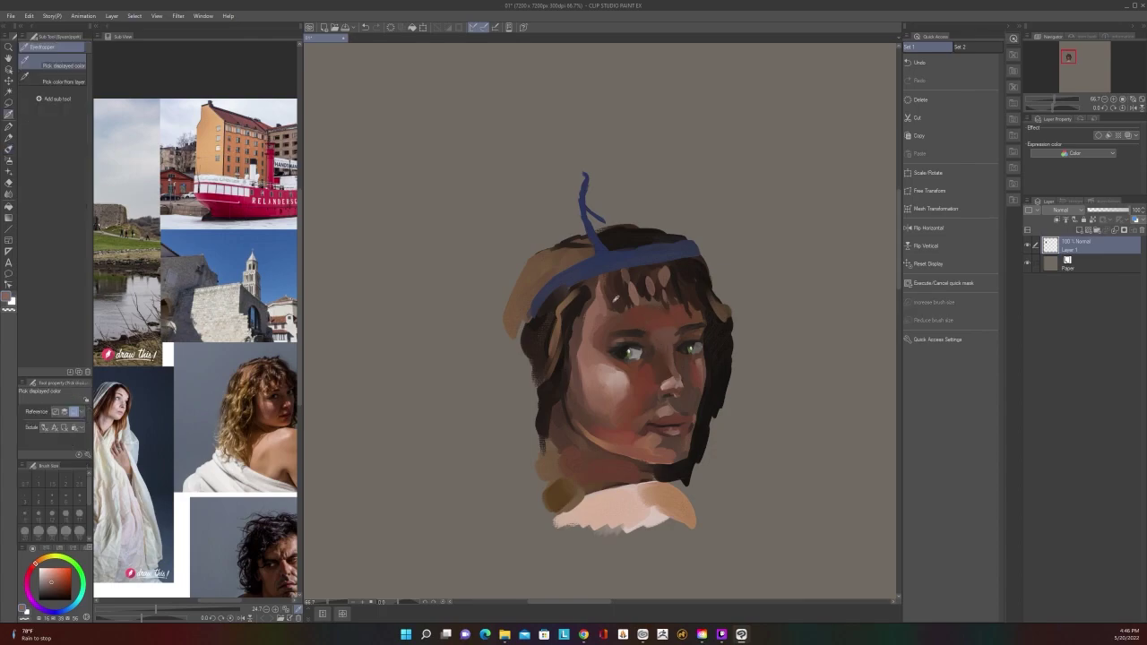
# Paint dark fringe strands over the forehead with the Thick oil paint brush at size 30, using a dark brown sampled from the bangs
pyautogui.press('b')
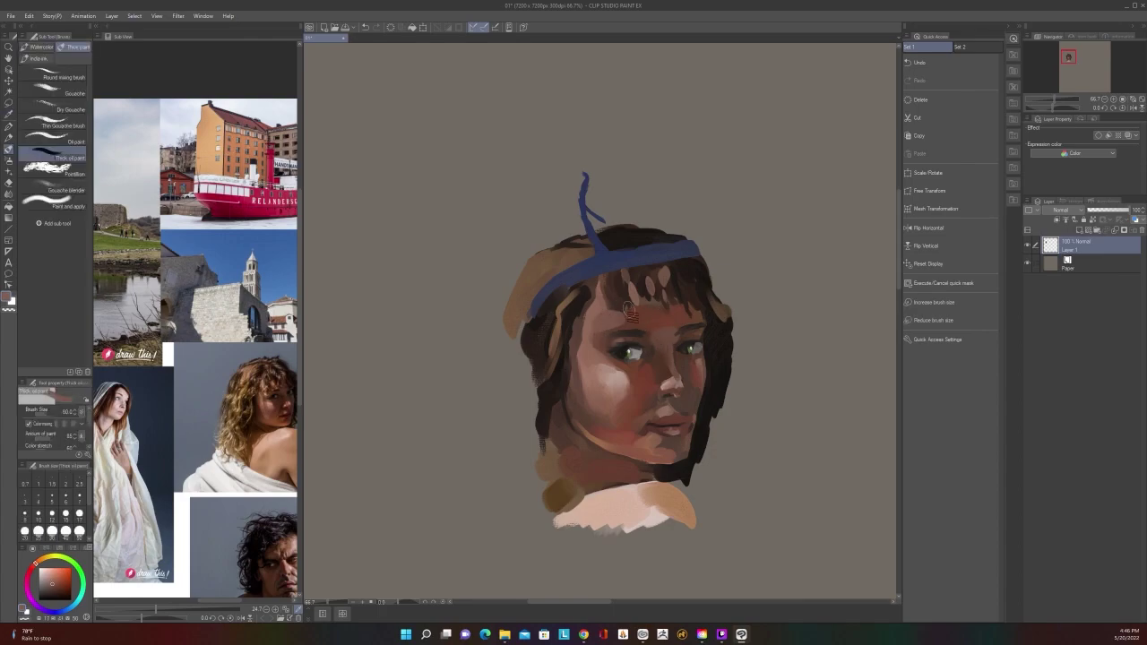
pyautogui.keyDown('alt'); pyautogui.click(625, 290); pyautogui.keyUp('alt')
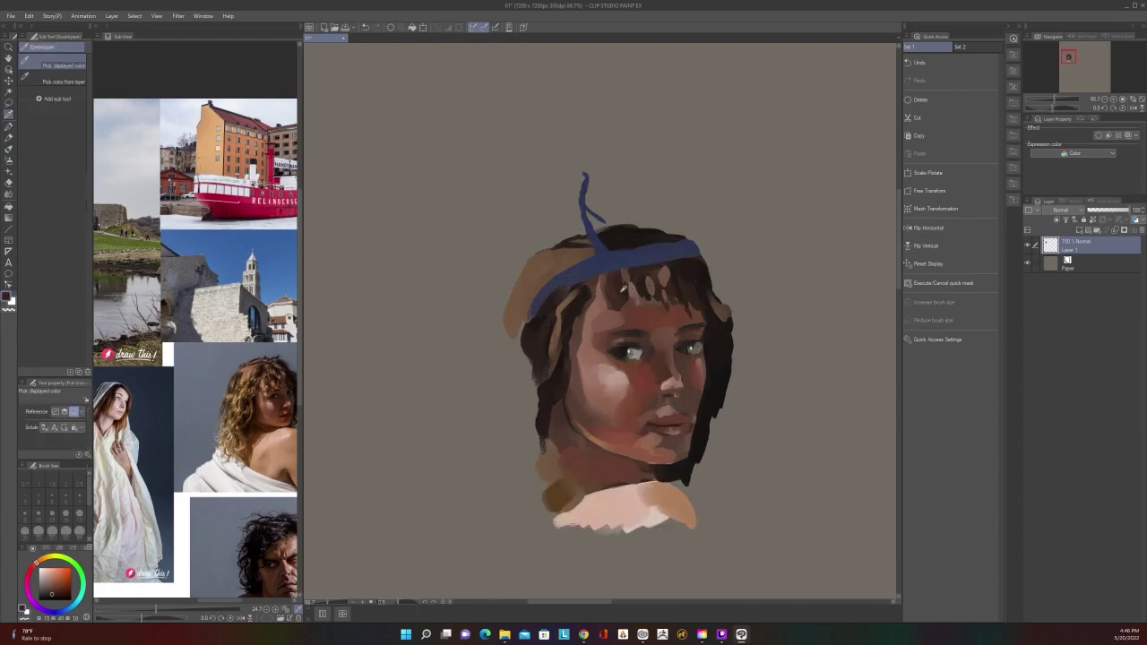
pyautogui.press('[')
pyautogui.press('[')
pyautogui.press('[')
pyautogui.moveTo(621, 305); pyautogui.dragTo(611, 320)
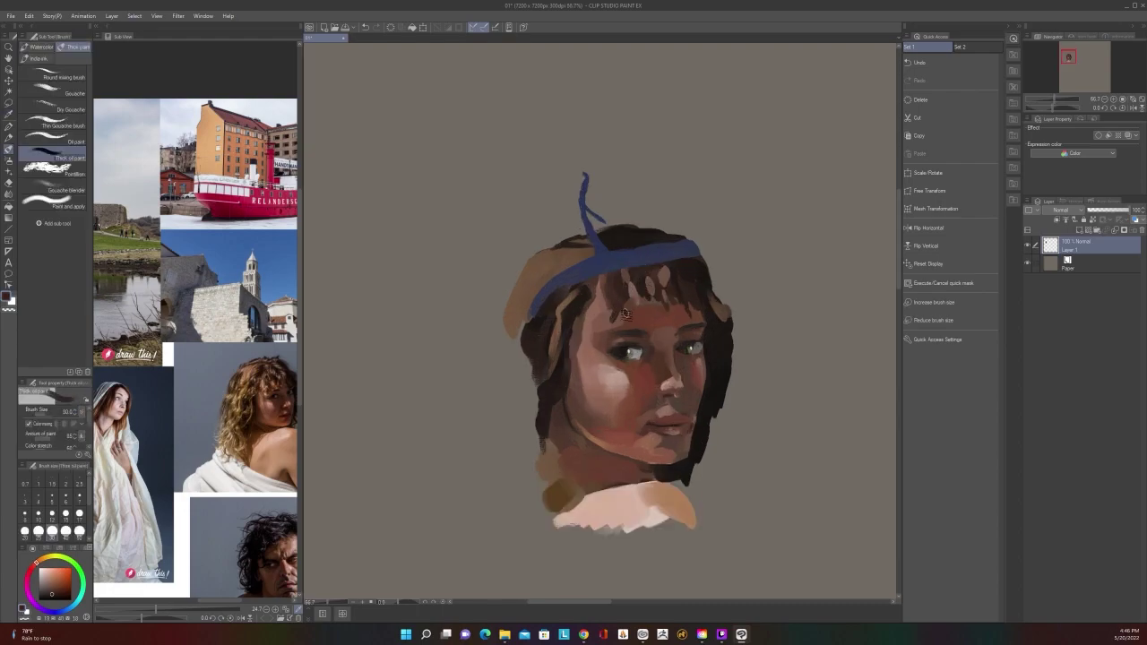
pyautogui.scroll(-1, 641, 237)
pyautogui.scroll(1, 642, 236)
pyautogui.moveTo(667, 294)
pyautogui.mouseDown()
pyautogui.moveTo(666, 321)
pyautogui.moveTo(660, 272)
pyautogui.mouseUp()
pyautogui.scroll(-1, 701, 222)
pyautogui.scroll(1, 698, 218)
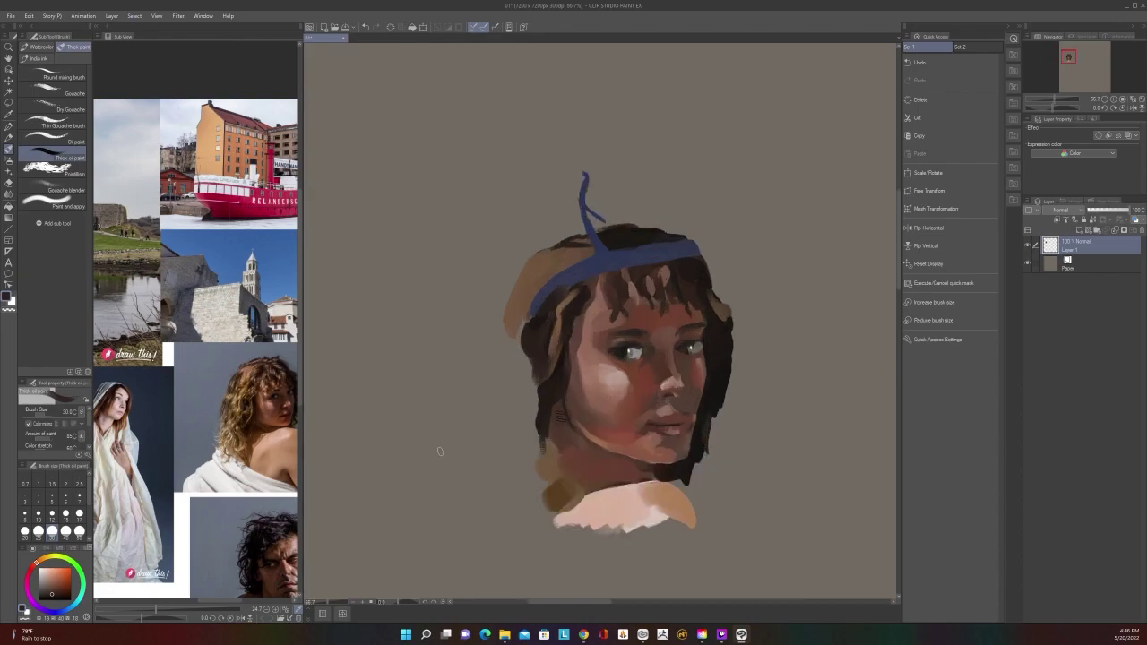
# Paint wispy dark hair tips along the outer edge and lower ends of the hair on the shadowed side of the face
pyautogui.moveTo(705, 457)
pyautogui.mouseDown()
pyautogui.moveTo(714, 420)
pyautogui.moveTo(721, 457)
pyautogui.moveTo(713, 453)
pyautogui.mouseUp()
pyautogui.scroll(3, 657, 426)
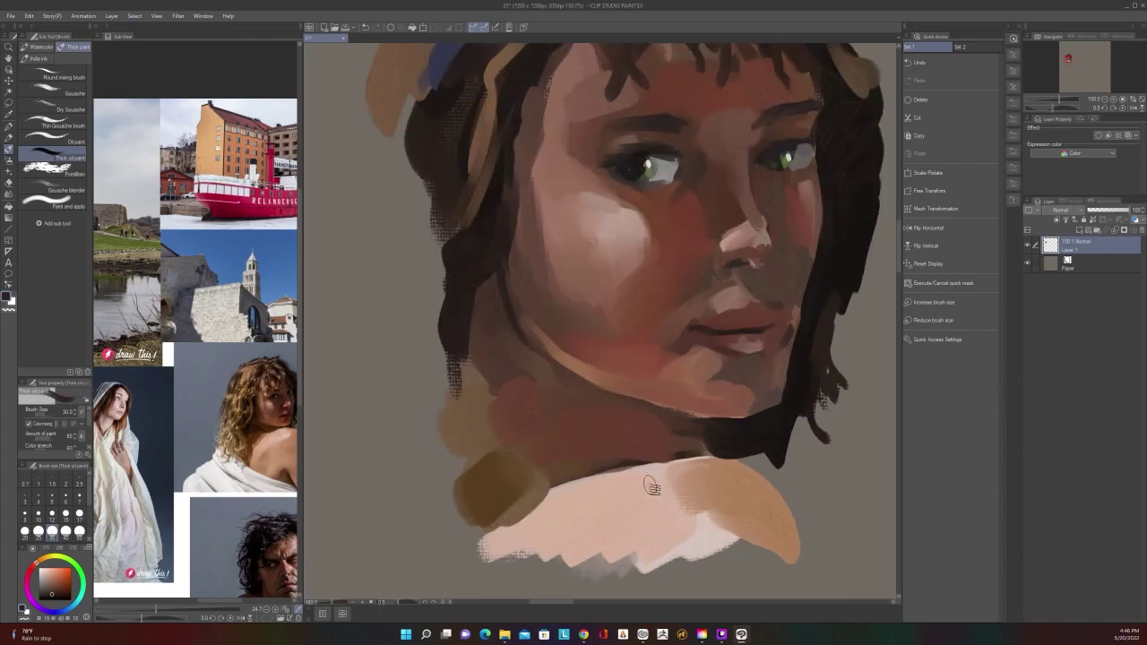
pyautogui.scroll(-2, 648, 484)
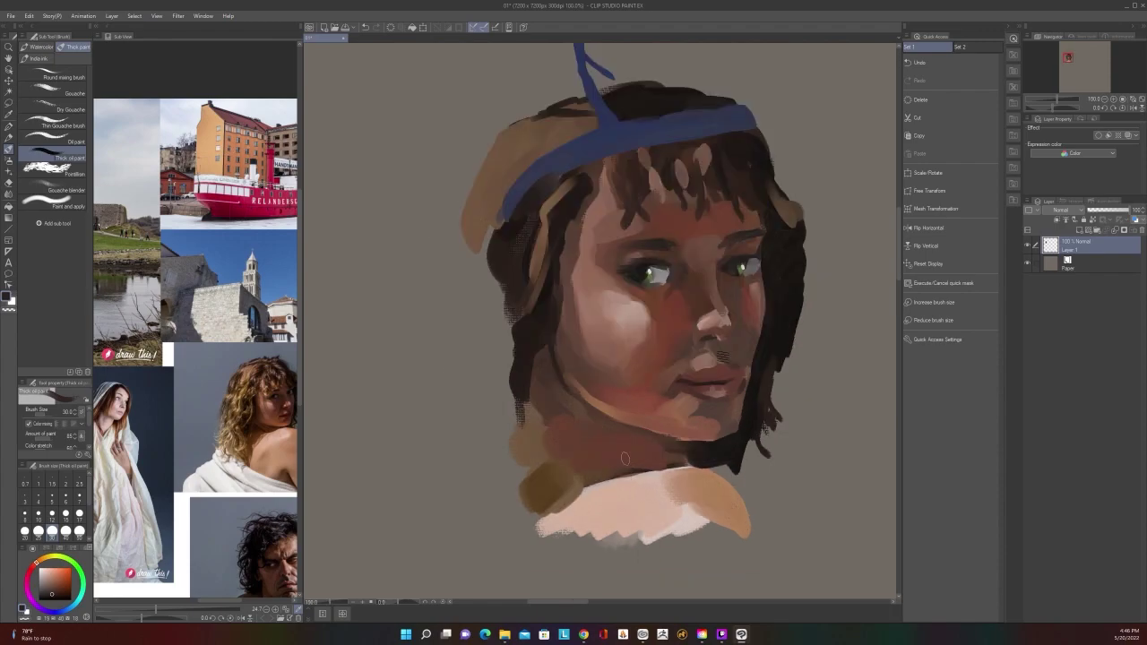
pyautogui.moveTo(745, 446); pyautogui.dragTo(758, 471)
pyautogui.moveTo(780, 364); pyautogui.dragTo(786, 389)
pyautogui.scroll(1, 262, 452)
pyautogui.scroll(-1, 642, 451)
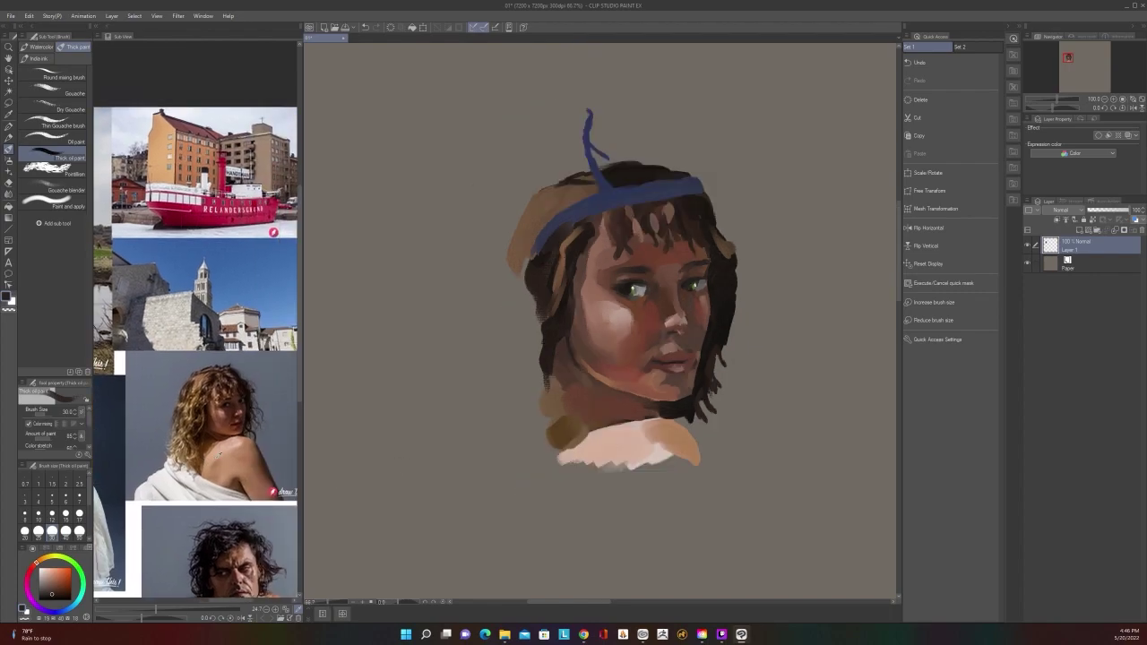
# Choose a mid green and dab a gem onto the blue headband where the upright ornament meets it
pyautogui.moveTo(629, 488); pyautogui.dragTo(613, 566)
pyautogui.scroll(1, 594, 272)
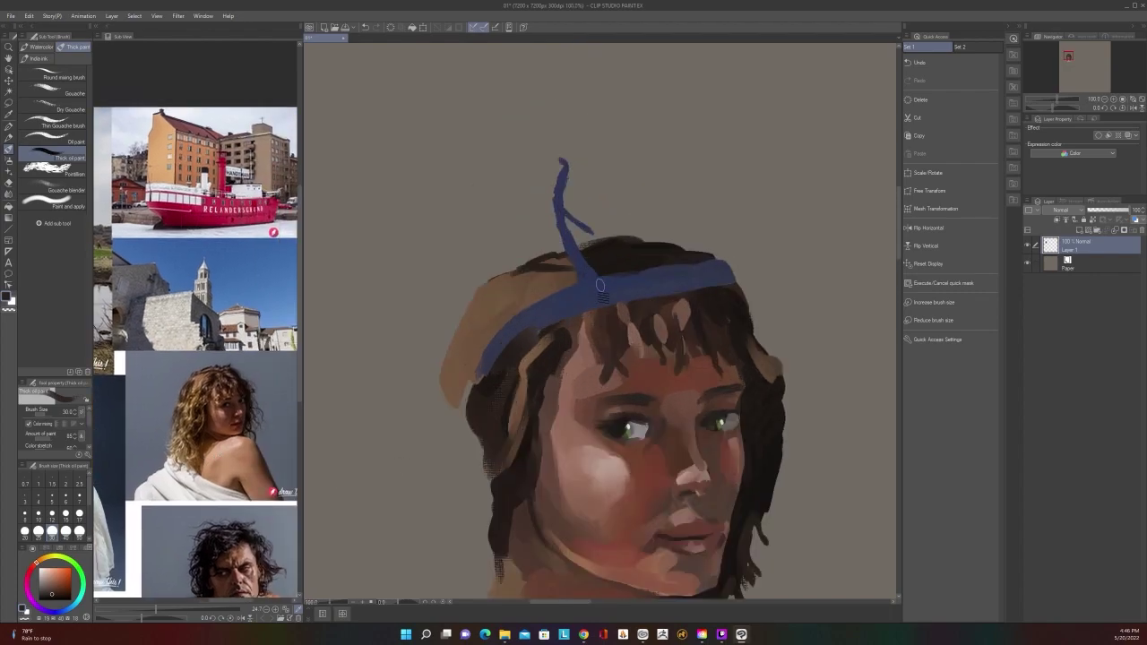
pyautogui.rightClick(589, 303)
pyautogui.click(619, 282)
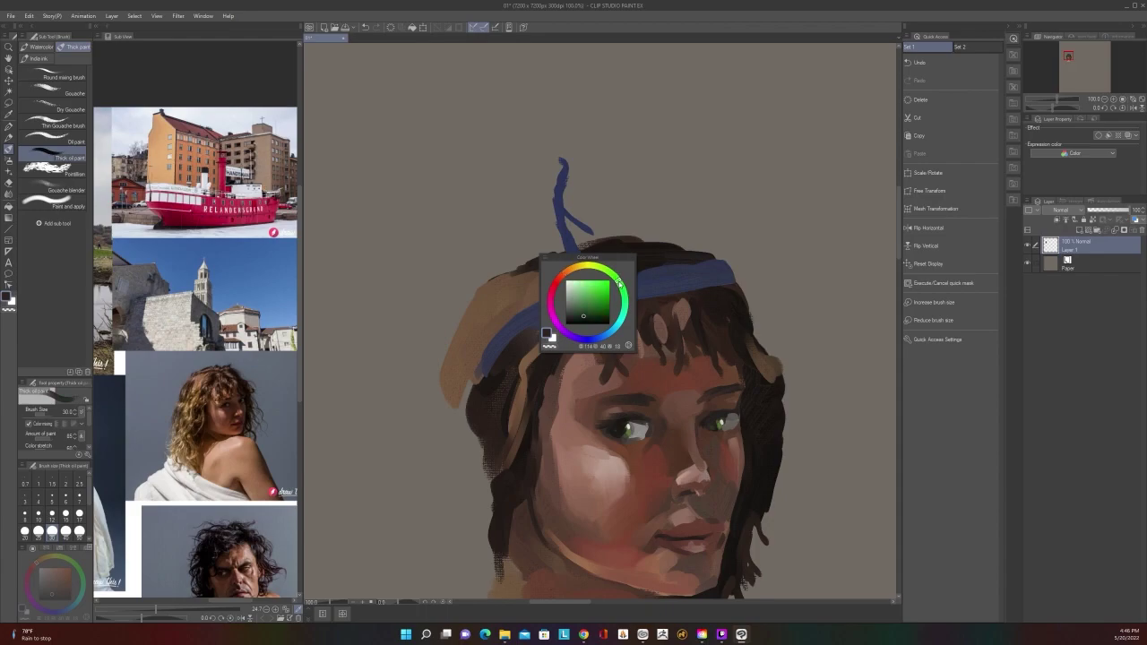
pyautogui.click(595, 289)
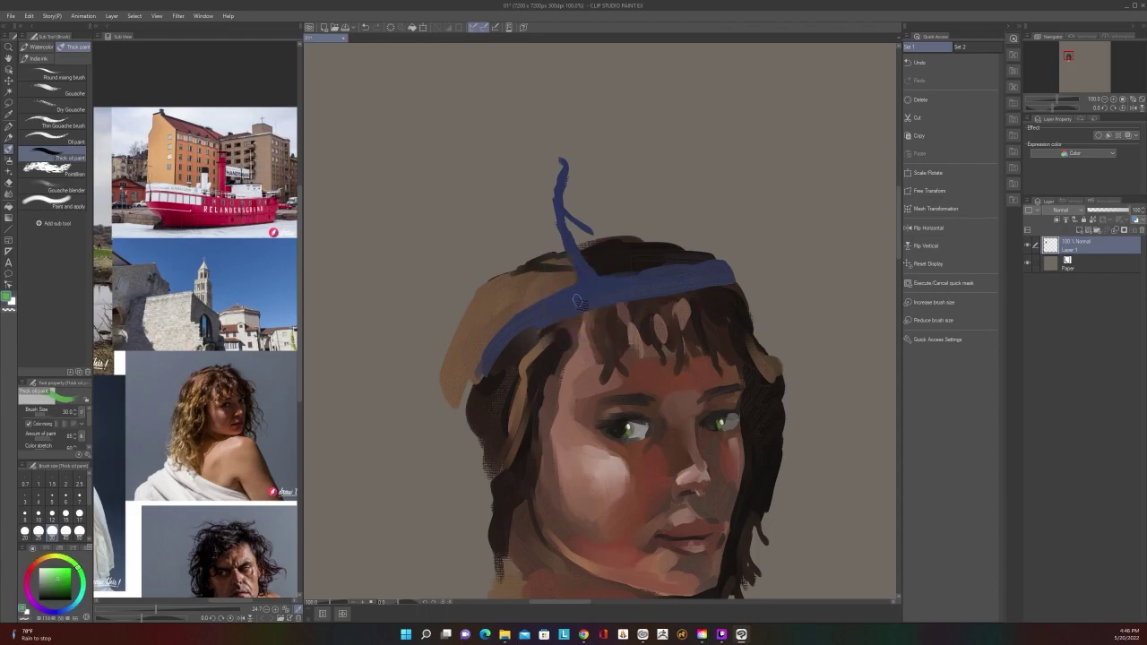
pyautogui.scroll(-1, 603, 271)
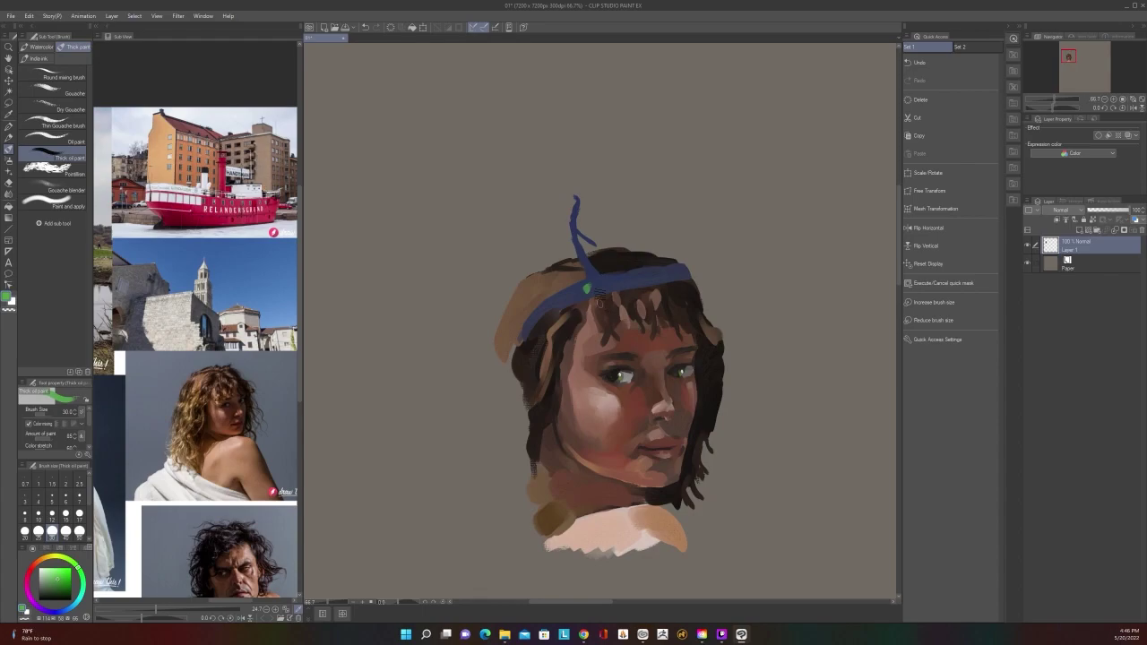
# Highlight the gem in a lighter green at brush size 17 and dab a second gem near the headband's far end
pyautogui.scroll(1, 588, 287)
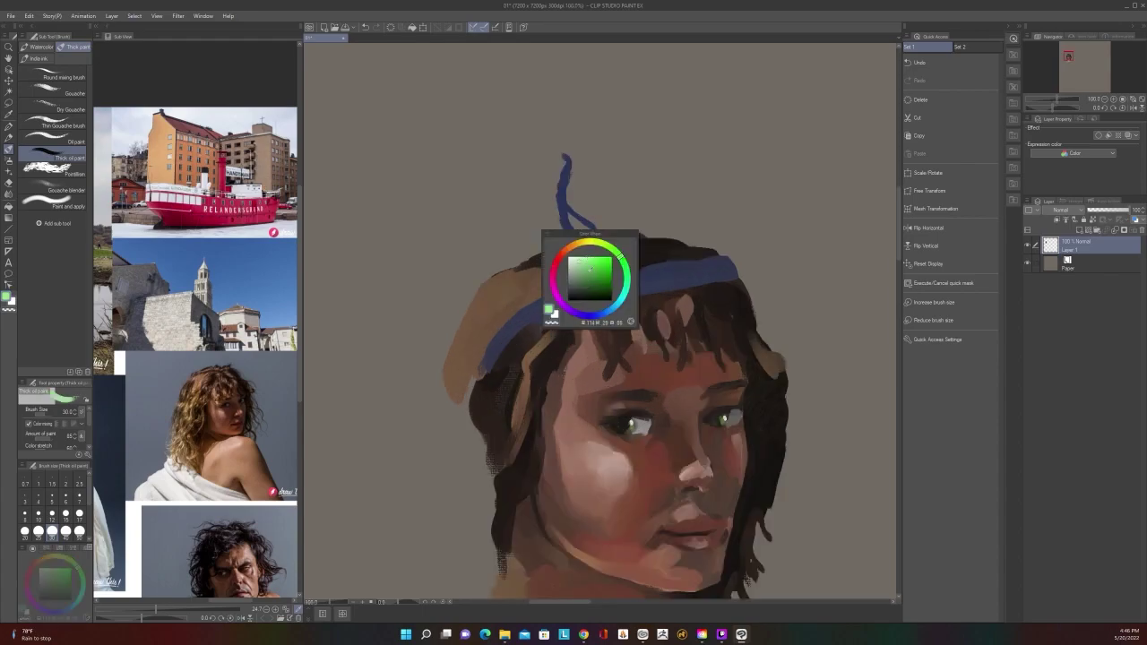
pyautogui.press('[')
pyautogui.press('[')
pyautogui.press('[')
pyautogui.scroll(-2, 597, 267)
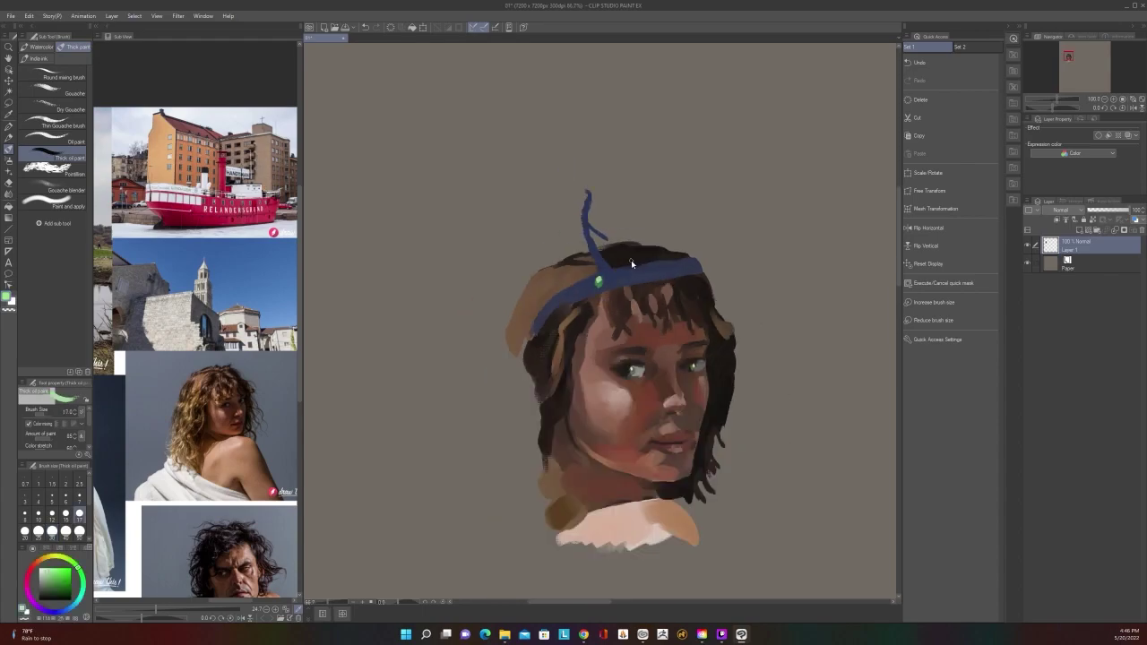
pyautogui.scroll(2, 602, 273)
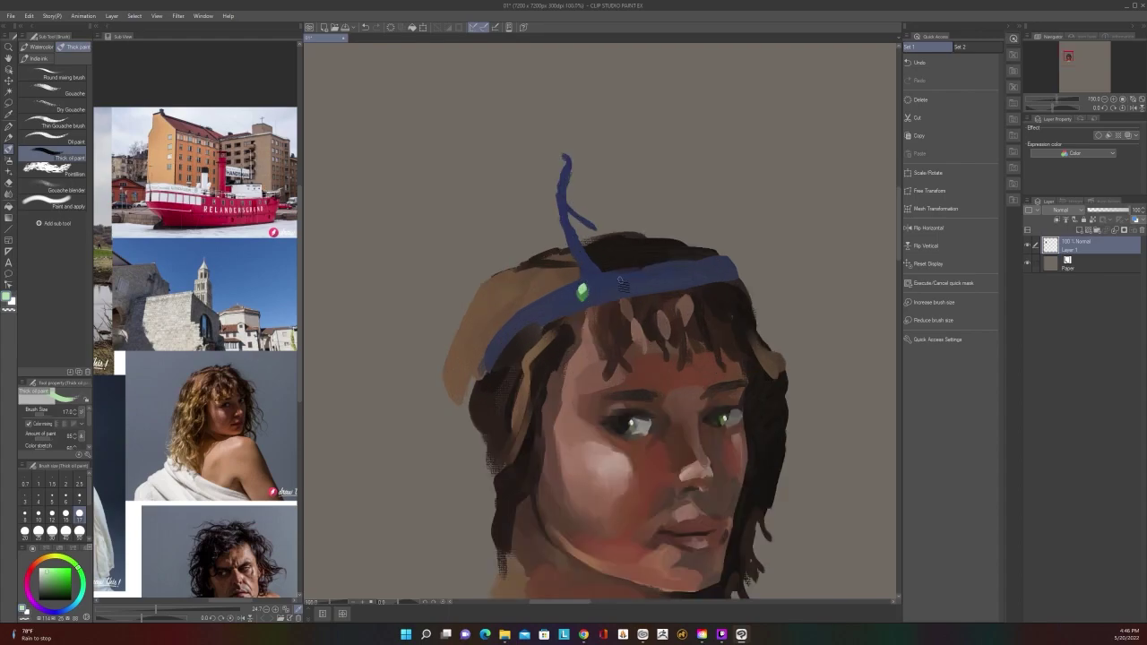
pyautogui.click(722, 263)
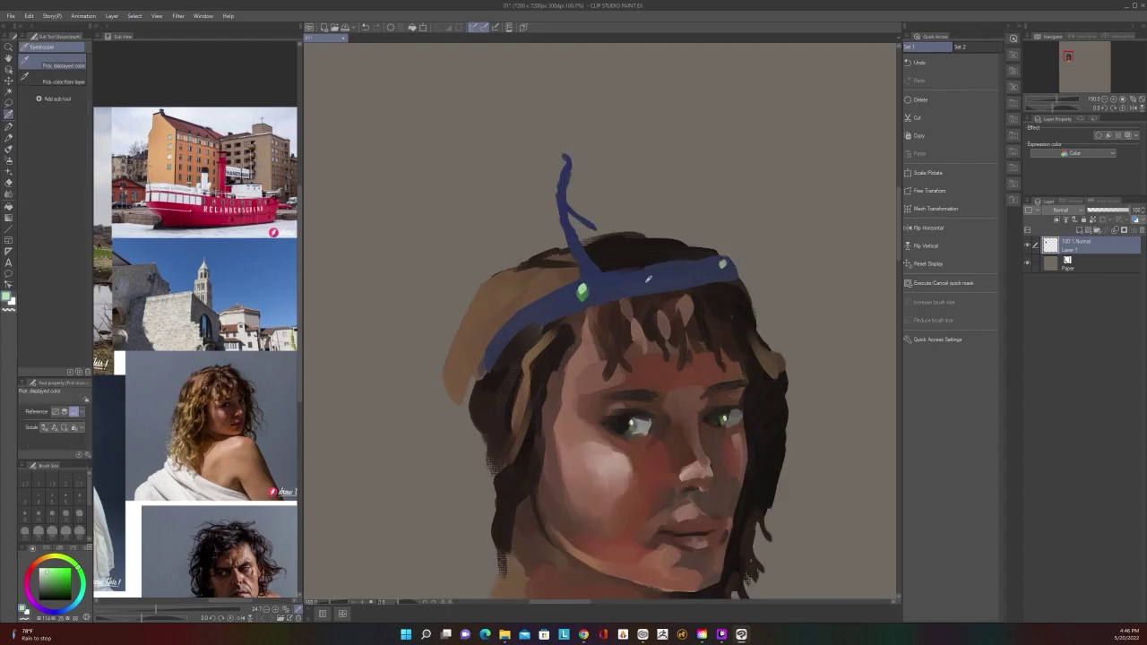
# Sample the dark hair colour and paint it along the headband's lower edge above the fringe at brush size 30
pyautogui.keyDown('alt'); pyautogui.click(655, 296); pyautogui.keyUp('alt')
pyautogui.press(']')
pyautogui.press(']')
pyautogui.press(']')
pyautogui.moveTo(567, 319); pyautogui.dragTo(629, 298)
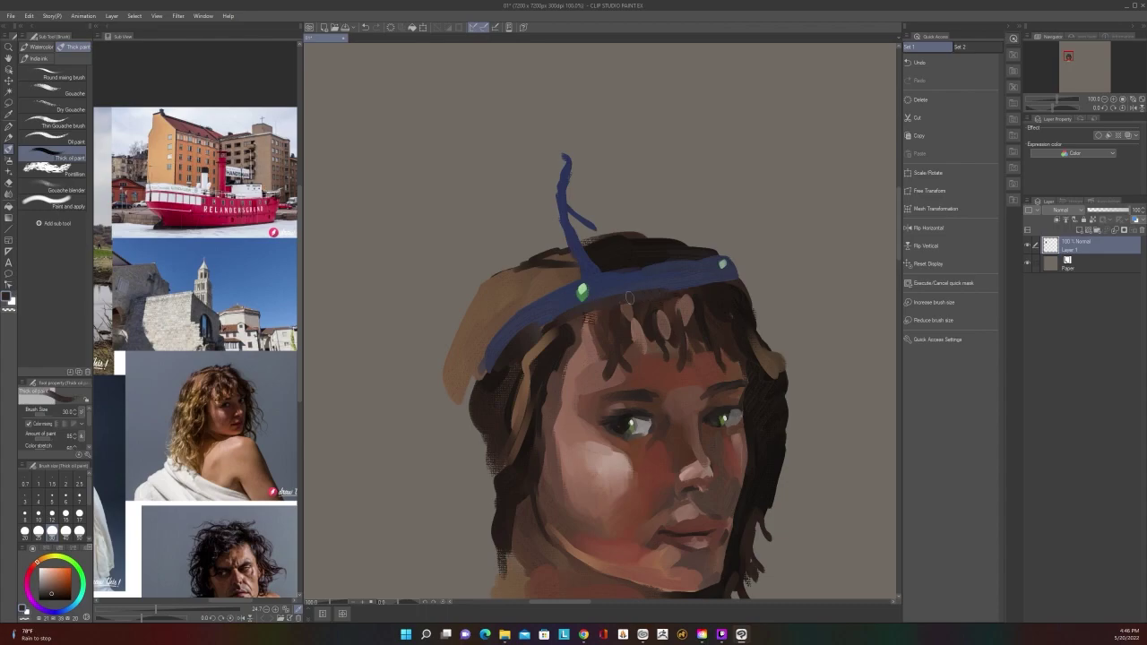
# Sample blues from the headband and paint over its middle section beside the central gem
pyautogui.keyDown('alt'); pyautogui.click(689, 264); pyautogui.keyUp('alt')
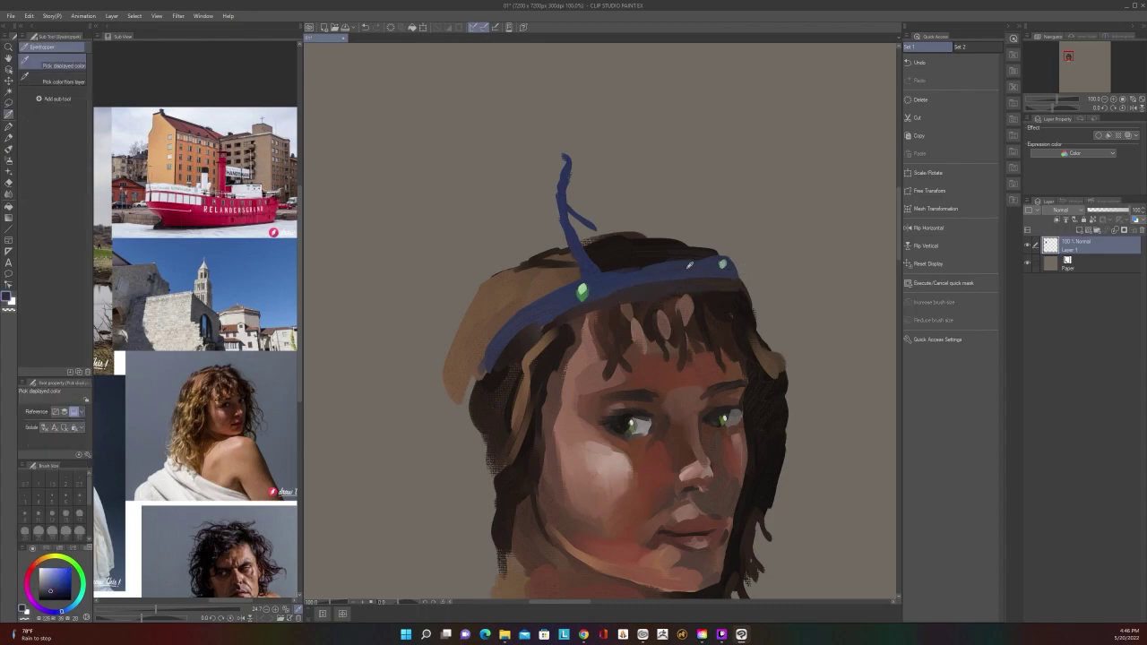
pyautogui.keyDown('alt'); pyautogui.click(663, 278); pyautogui.keyUp('alt')
pyautogui.keyDown('alt'); pyautogui.click(669, 270); pyautogui.keyUp('alt')
pyautogui.moveTo(618, 289)
pyautogui.mouseDown()
pyautogui.moveTo(706, 277)
pyautogui.moveTo(659, 263)
pyautogui.mouseUp()
pyautogui.scroll(-1, 397, 388)
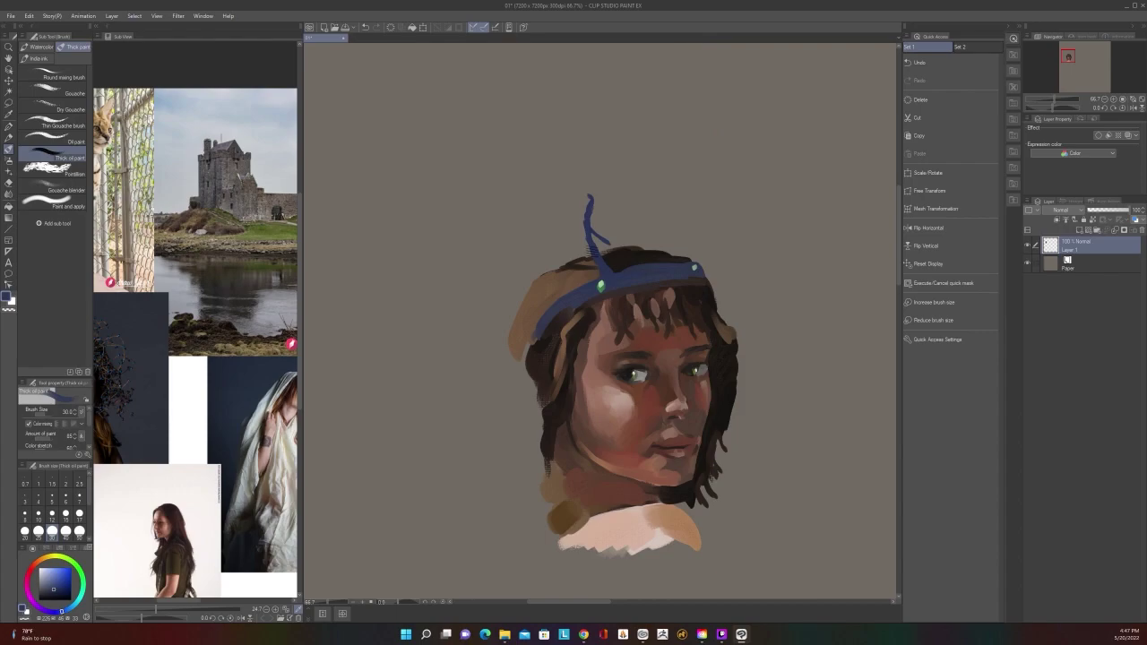
# Choose a pale yellow and paint a light stripe over the blue headband from the central gem toward the back of the head
pyautogui.scroll(1, 574, 285)
pyautogui.rightClick(609, 290)
pyautogui.moveTo(608, 292); pyautogui.dragTo(599, 276)
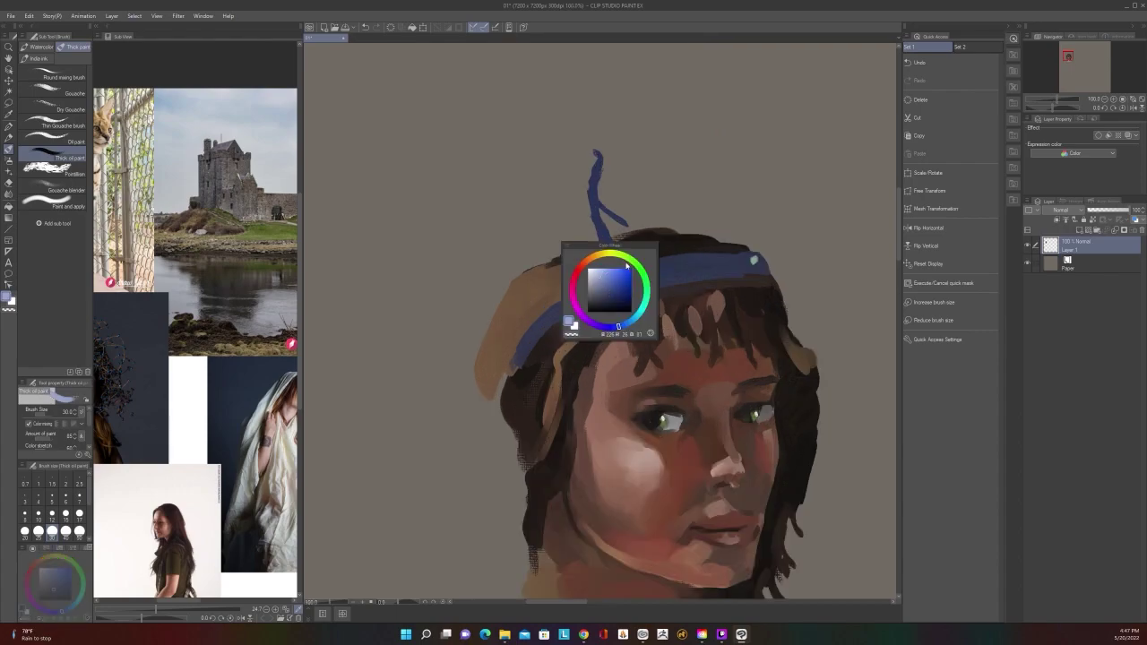
pyautogui.click(610, 257)
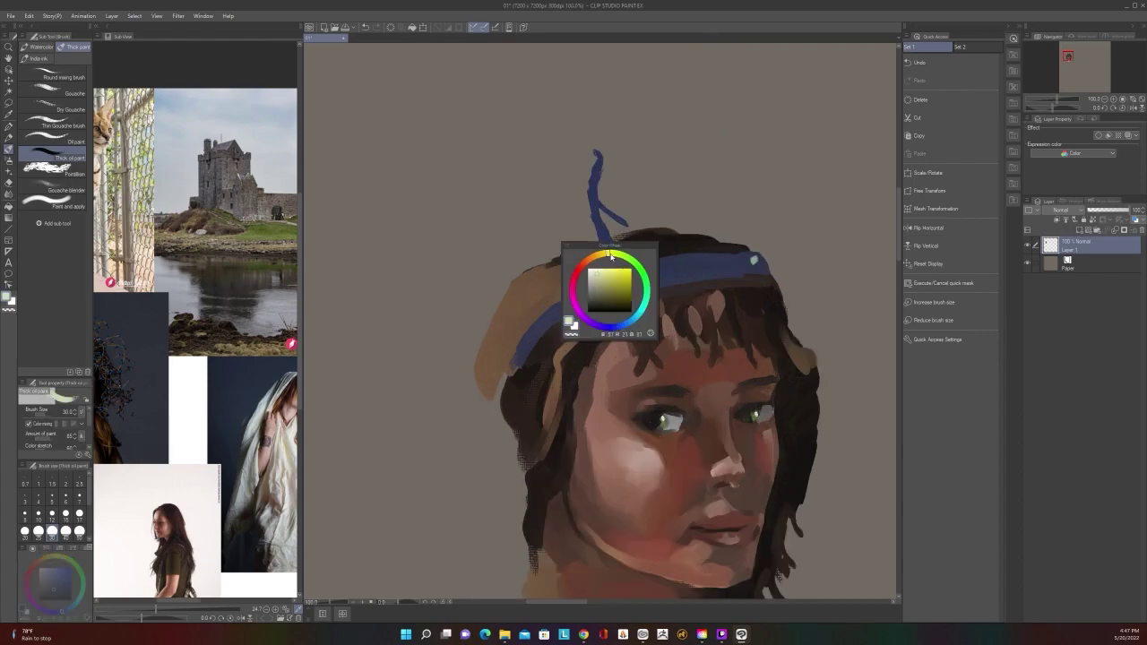
pyautogui.moveTo(595, 292); pyautogui.dragTo(533, 340)
pyautogui.scroll(-1, 615, 269)
pyautogui.scroll(-1, 615, 269)
pyautogui.scroll(1, 615, 270)
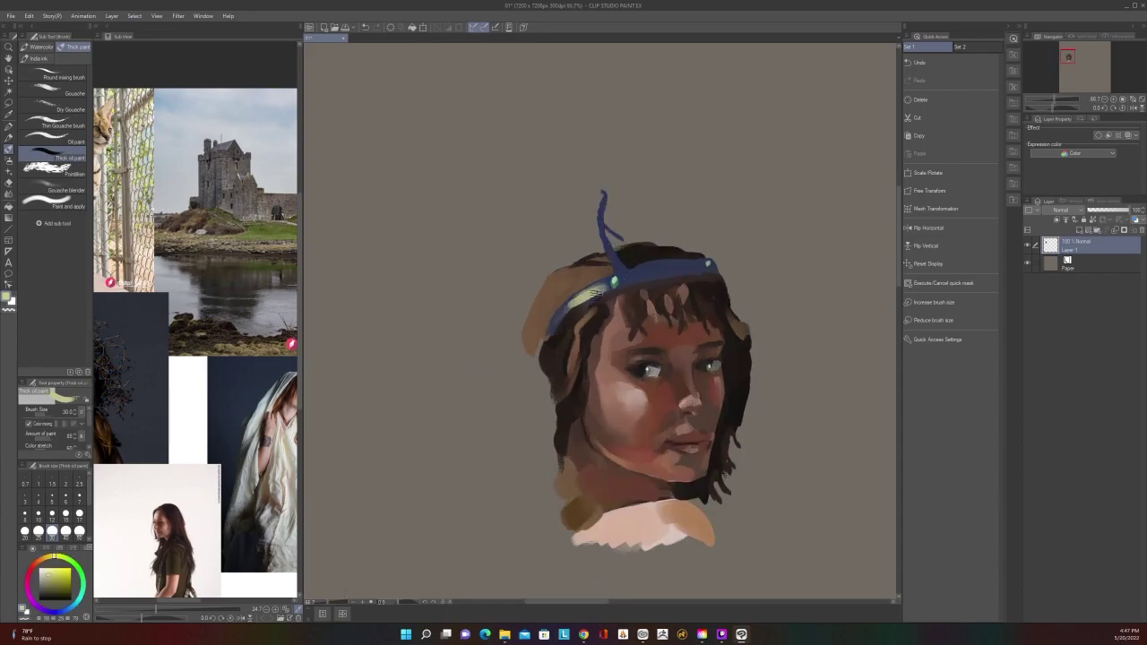
# Broaden the pale yellow section and extend it down to the headband's back end, varying the brush size
pyautogui.press(']')
pyautogui.press(']')
pyautogui.moveTo(597, 281)
pyautogui.mouseDown()
pyautogui.moveTo(547, 322)
pyautogui.moveTo(580, 291)
pyautogui.moveTo(539, 353)
pyautogui.mouseUp()
pyautogui.press('[')
pyautogui.press('[')
pyautogui.moveTo(564, 306); pyautogui.dragTo(530, 357)
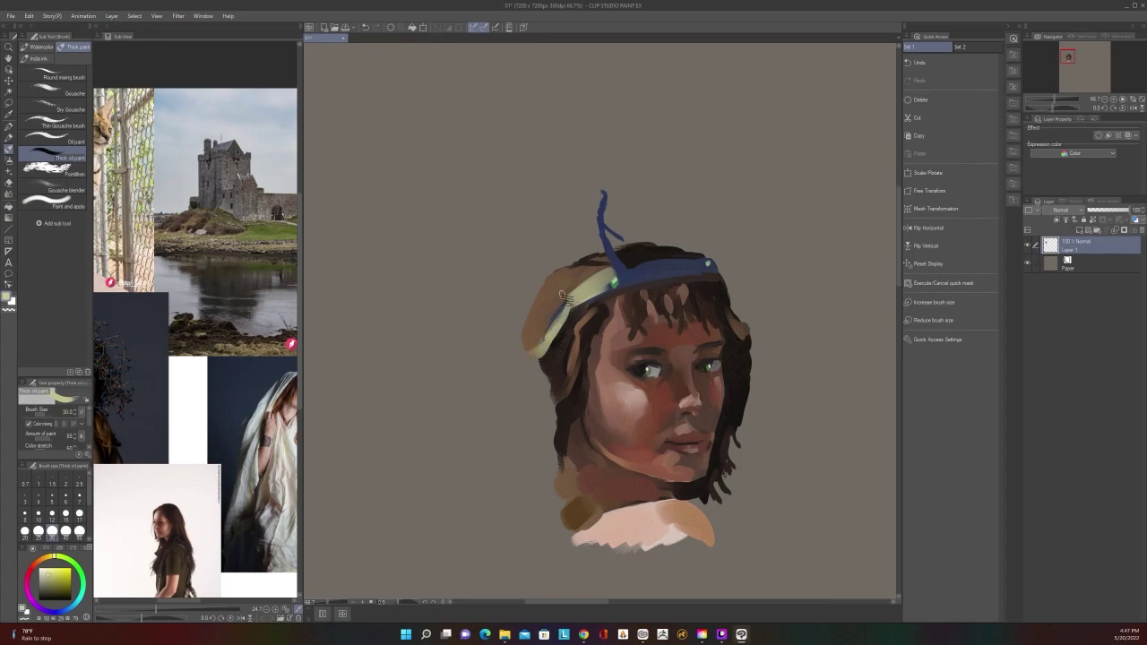
# Sample dark brown from the hair and paint it along the upper edge of the pale yellow headband section
pyautogui.scroll(-1, 565, 298)
pyautogui.scroll(2, 566, 299)
pyautogui.scroll(-1, 638, 274)
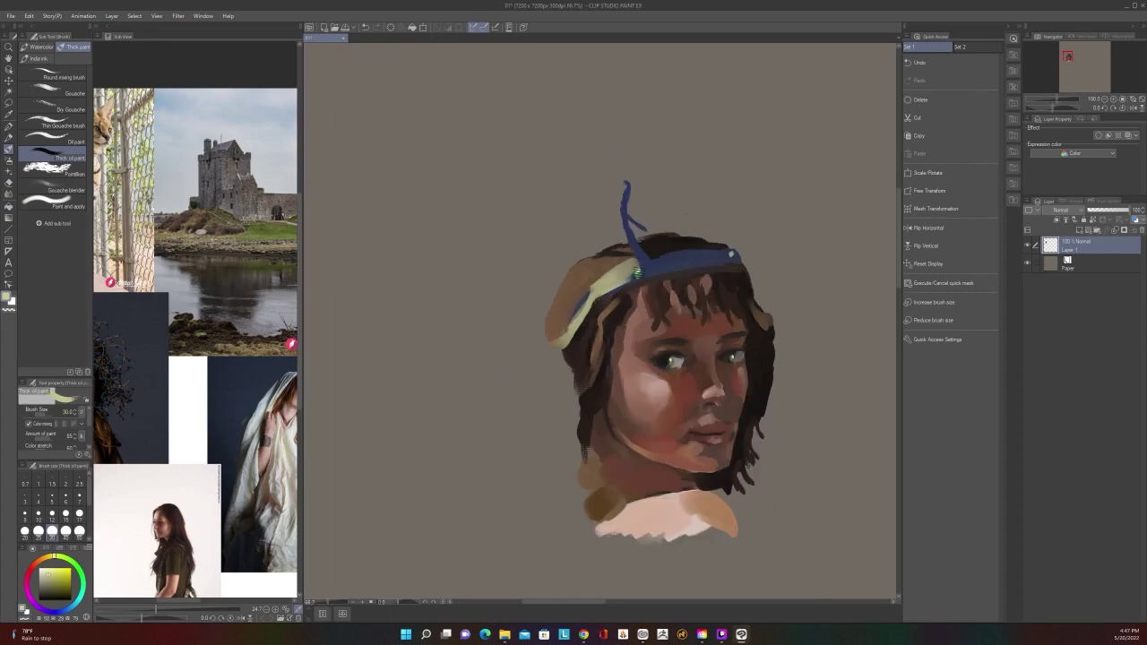
pyautogui.scroll(1, 638, 273)
pyautogui.keyDown('alt'); pyautogui.click(584, 325); pyautogui.keyUp('alt')
pyautogui.moveTo(538, 362); pyautogui.dragTo(563, 303)
pyautogui.scroll(-2, 562, 303)
pyautogui.scroll(1, 566, 299)
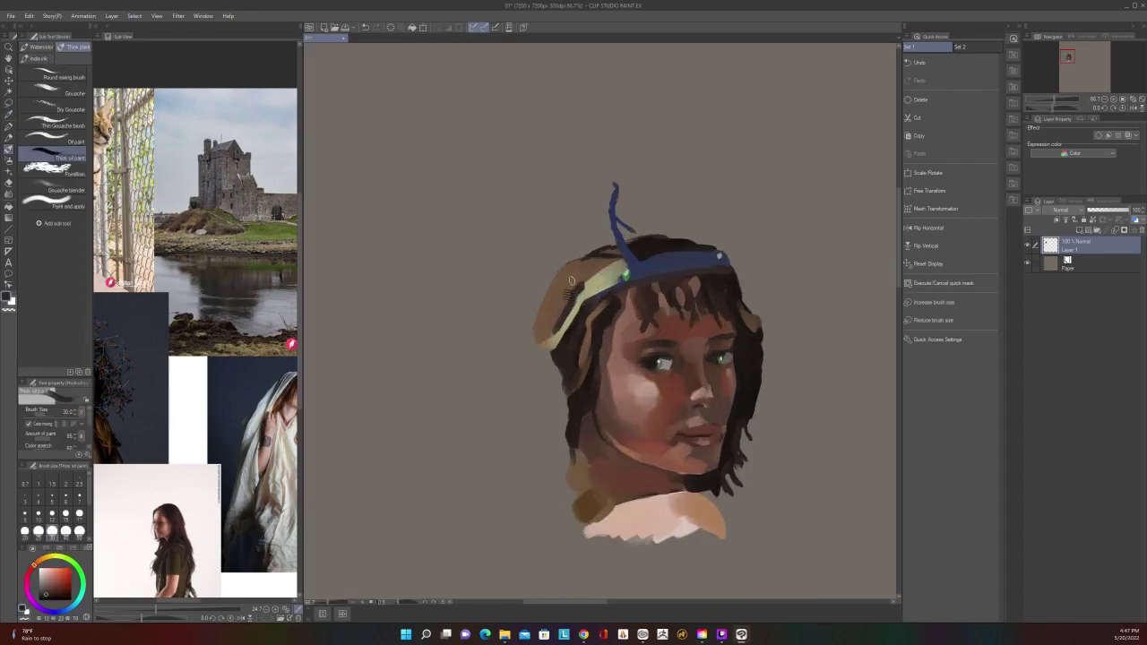
# Bring the curly-haired woman into the reference view and paint dark strokes over the tan hair behind the headband, sampling a brown there
pyautogui.moveTo(260, 450); pyautogui.dragTo(155, 503)
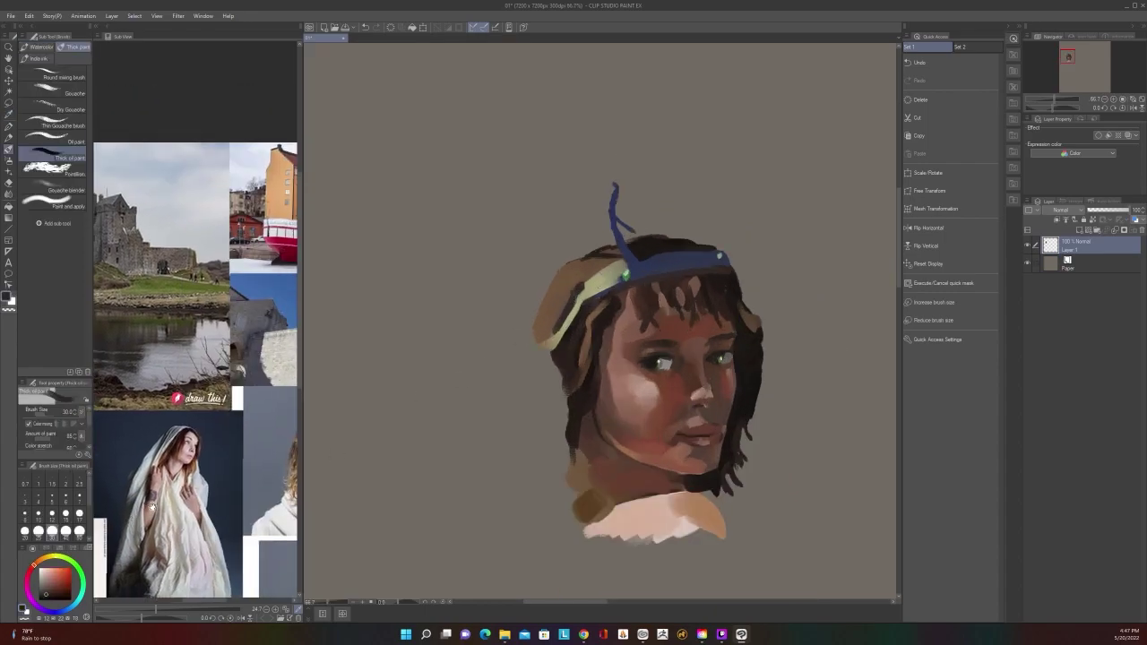
pyautogui.moveTo(210, 425); pyautogui.dragTo(139, 413)
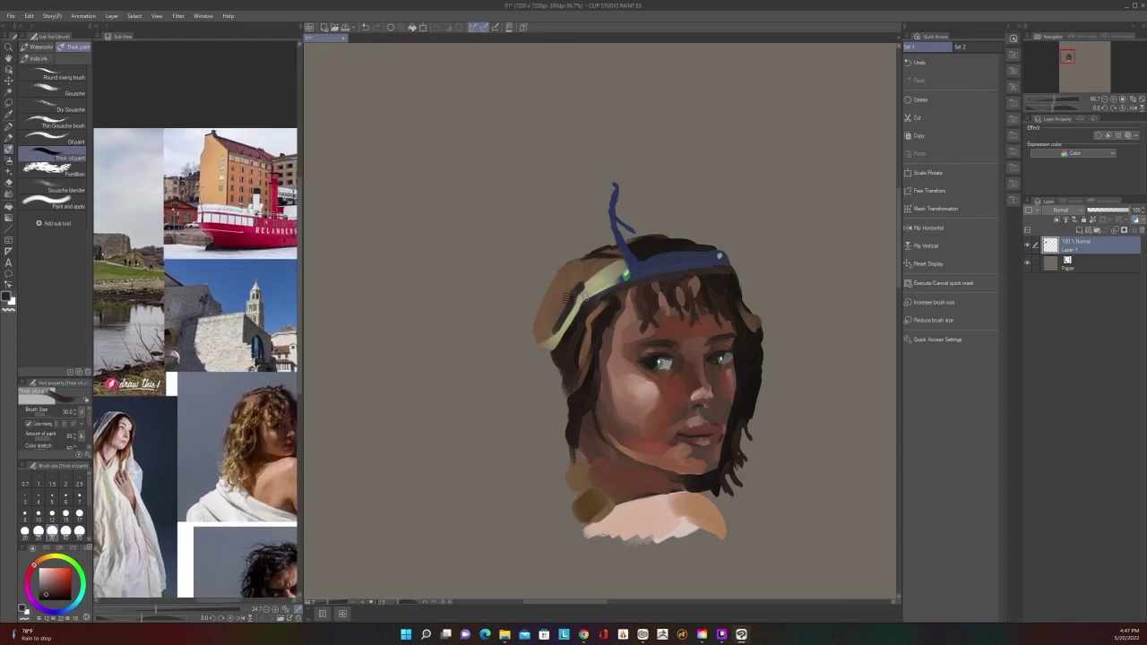
pyautogui.moveTo(567, 281)
pyautogui.mouseDown()
pyautogui.moveTo(549, 334)
pyautogui.moveTo(544, 320)
pyautogui.mouseUp()
pyautogui.moveTo(557, 281); pyautogui.dragTo(541, 334)
pyautogui.moveTo(555, 290)
pyautogui.mouseDown()
pyautogui.moveTo(550, 330)
pyautogui.moveTo(589, 261)
pyautogui.moveTo(618, 262)
pyautogui.mouseUp()
pyautogui.press(']')
pyautogui.press(']')
pyautogui.press(']')
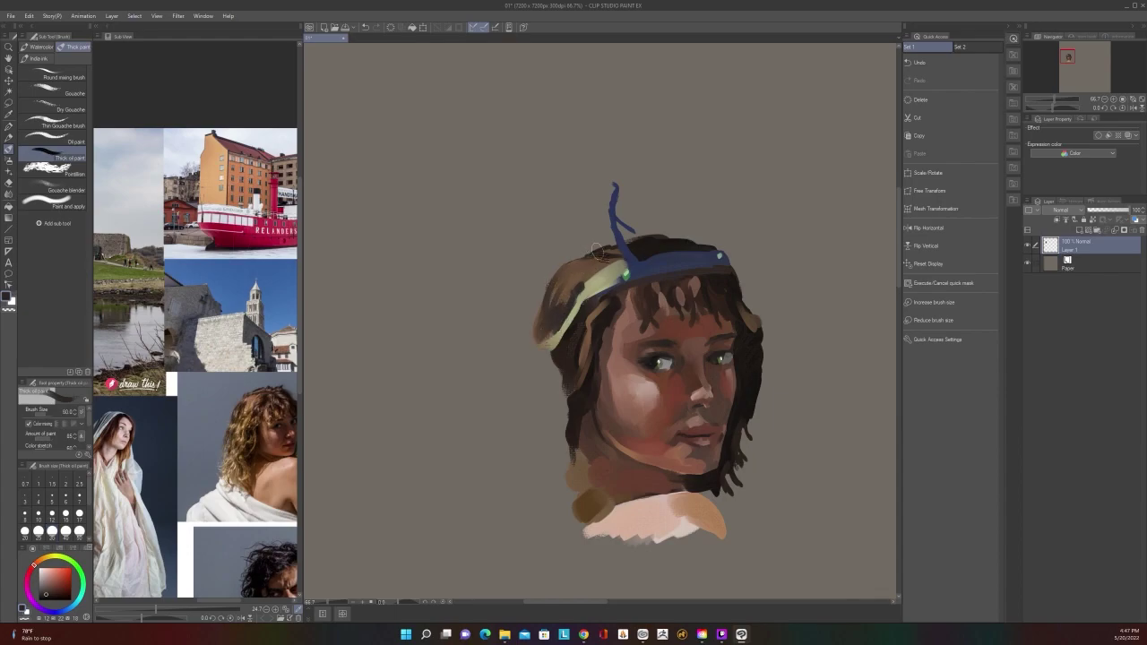
pyautogui.keyDown('alt'); pyautogui.click(590, 255); pyautogui.keyUp('alt')
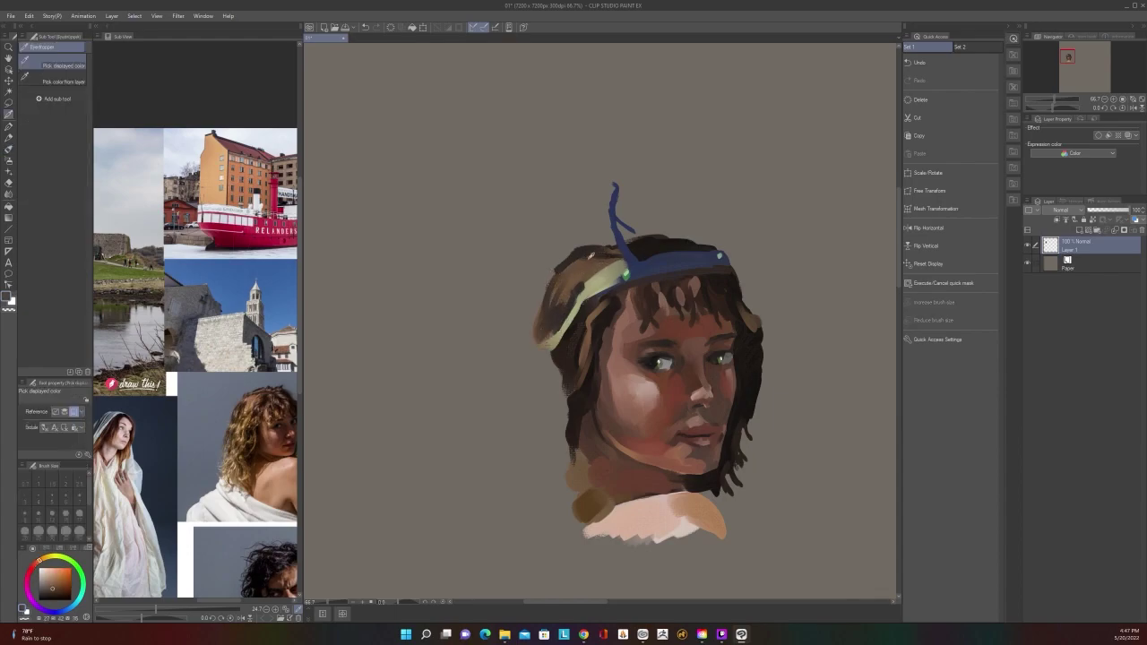
pyautogui.scroll(-3, 599, 258)
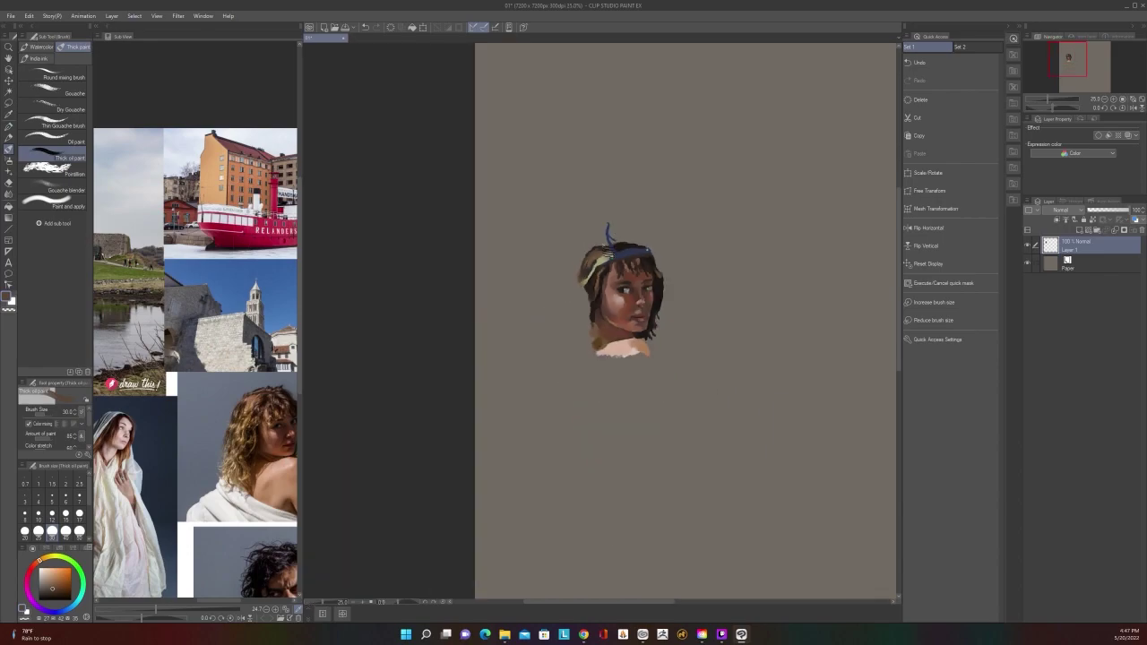
pyautogui.scroll(3, 603, 246)
# Sample the hair colour below the headband's back end and paint the first strands extending outward behind the head
pyautogui.press('[')
pyautogui.press('[')
pyautogui.press('[')
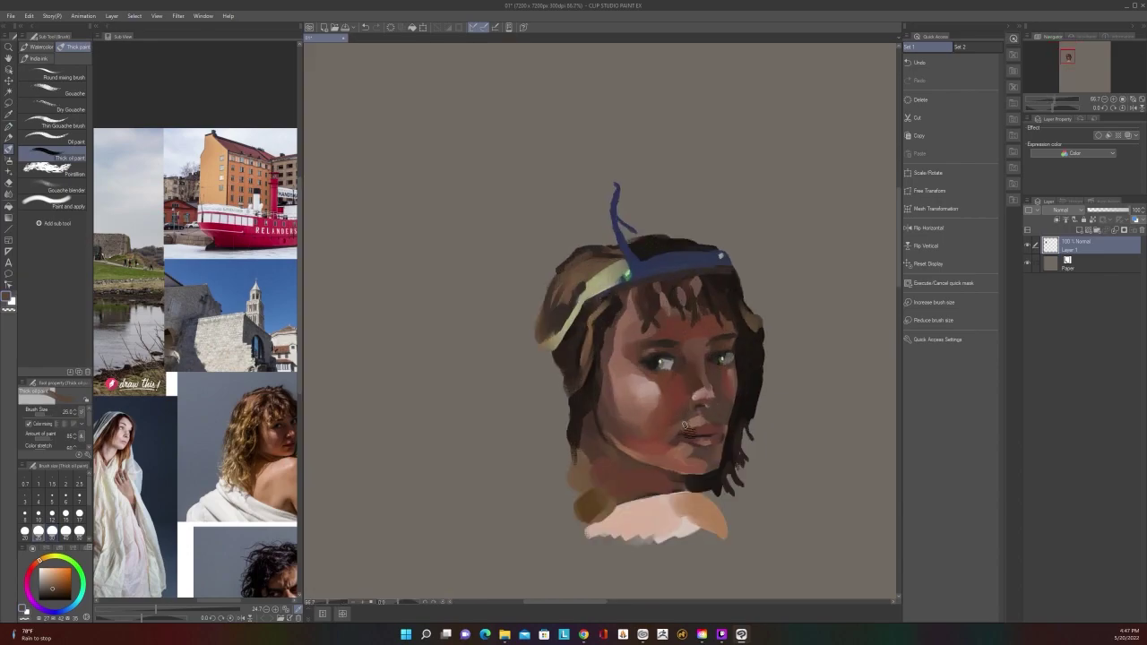
pyautogui.keyDown('alt'); pyautogui.click(572, 375); pyautogui.keyUp('alt')
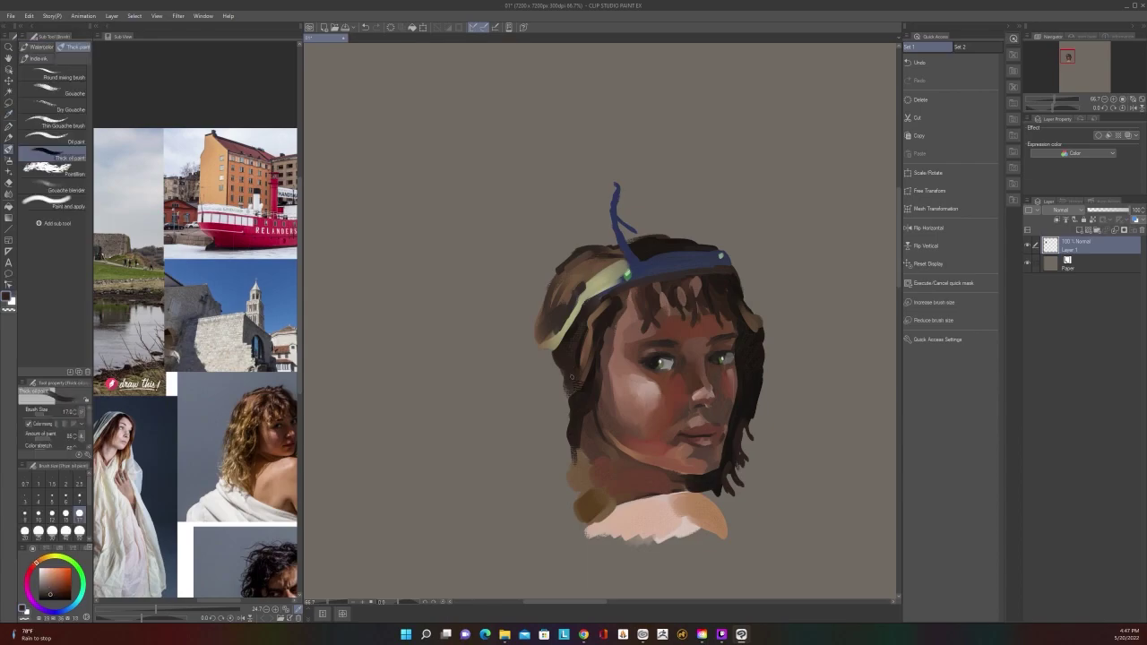
pyautogui.press(']')
pyautogui.press(']')
pyautogui.press(']')
pyautogui.moveTo(565, 372)
pyautogui.mouseDown()
pyautogui.moveTo(592, 341)
pyautogui.moveTo(559, 402)
pyautogui.moveTo(559, 362)
pyautogui.moveTo(539, 342)
pyautogui.moveTo(525, 409)
pyautogui.mouseUp()
# Sample a mid brown and paint a loose hair mass hanging behind the neck with the brush at size 100
pyautogui.keyDown('alt'); pyautogui.click(588, 348); pyautogui.keyUp('alt')
pyautogui.press(']')
pyautogui.press(']')
pyautogui.press(']')
pyautogui.press(']')
pyautogui.press(']')
pyautogui.press(']')
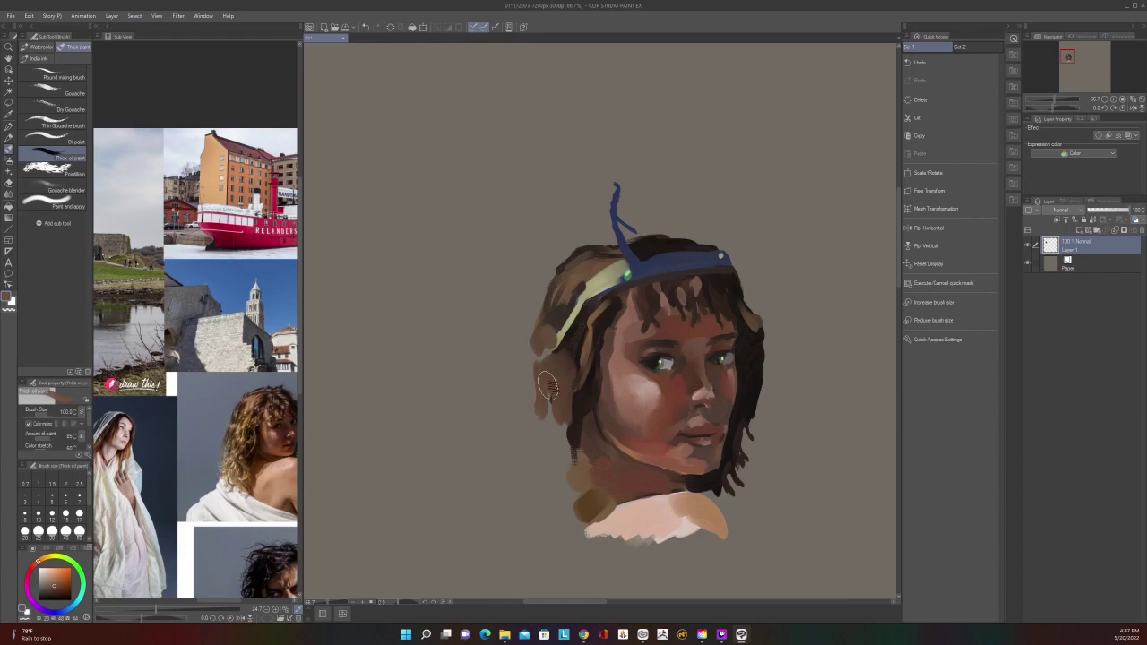
pyautogui.moveTo(549, 366)
pyautogui.mouseDown()
pyautogui.moveTo(529, 383)
pyautogui.moveTo(548, 444)
pyautogui.mouseUp()
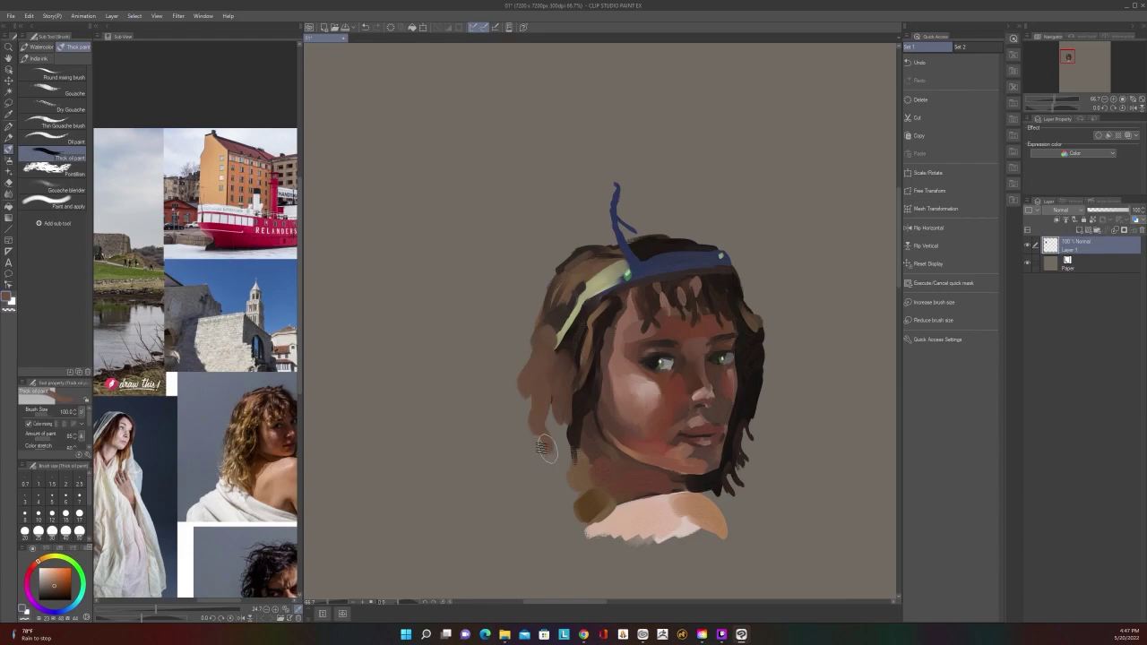
pyautogui.moveTo(545, 401)
pyautogui.mouseDown()
pyautogui.moveTo(538, 461)
pyautogui.moveTo(558, 461)
pyautogui.mouseUp()
pyautogui.scroll(-1, 596, 350)
pyautogui.scroll(-1, 594, 349)
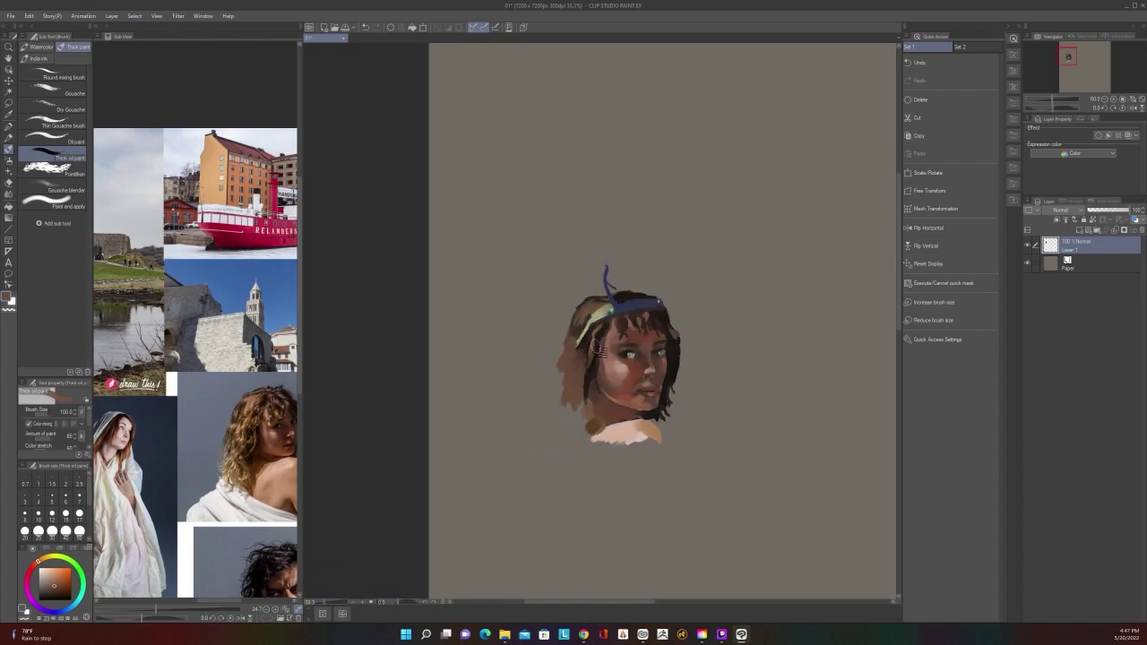
# Bring the curly-haired woman into the reference view and repaint the outer edge of the dark hair on the far side of the face
pyautogui.scroll(2, 594, 350)
pyautogui.moveTo(273, 423); pyautogui.dragTo(202, 433)
pyautogui.press('i')
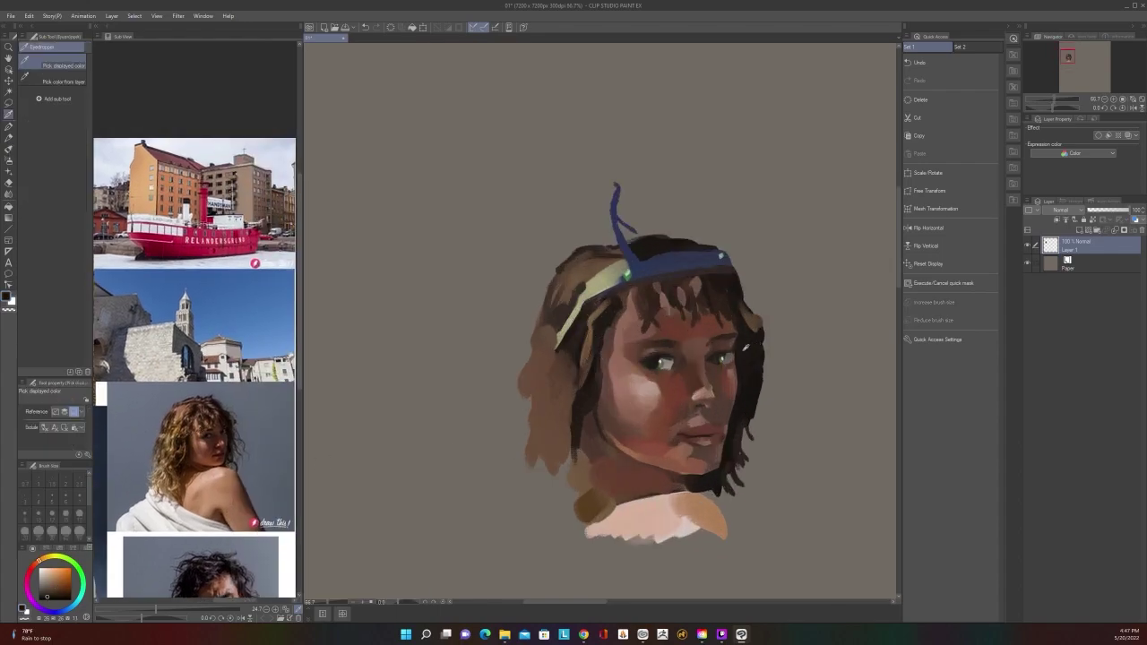
pyautogui.press('b')
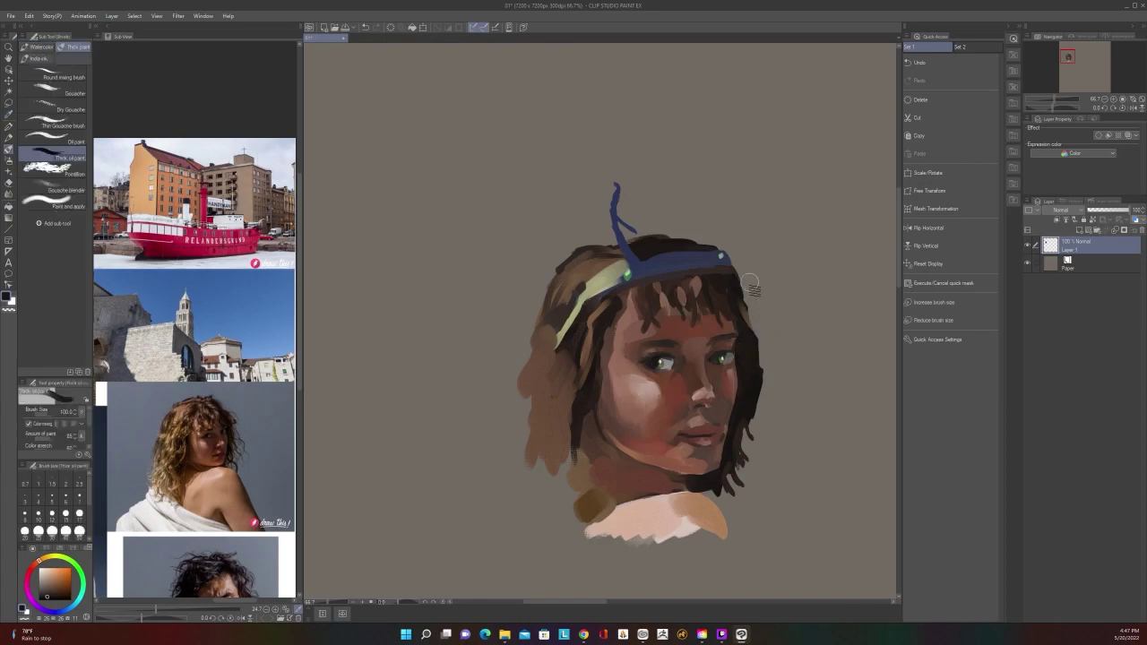
pyautogui.moveTo(760, 321); pyautogui.dragTo(763, 414)
pyautogui.moveTo(747, 283); pyautogui.dragTo(767, 428)
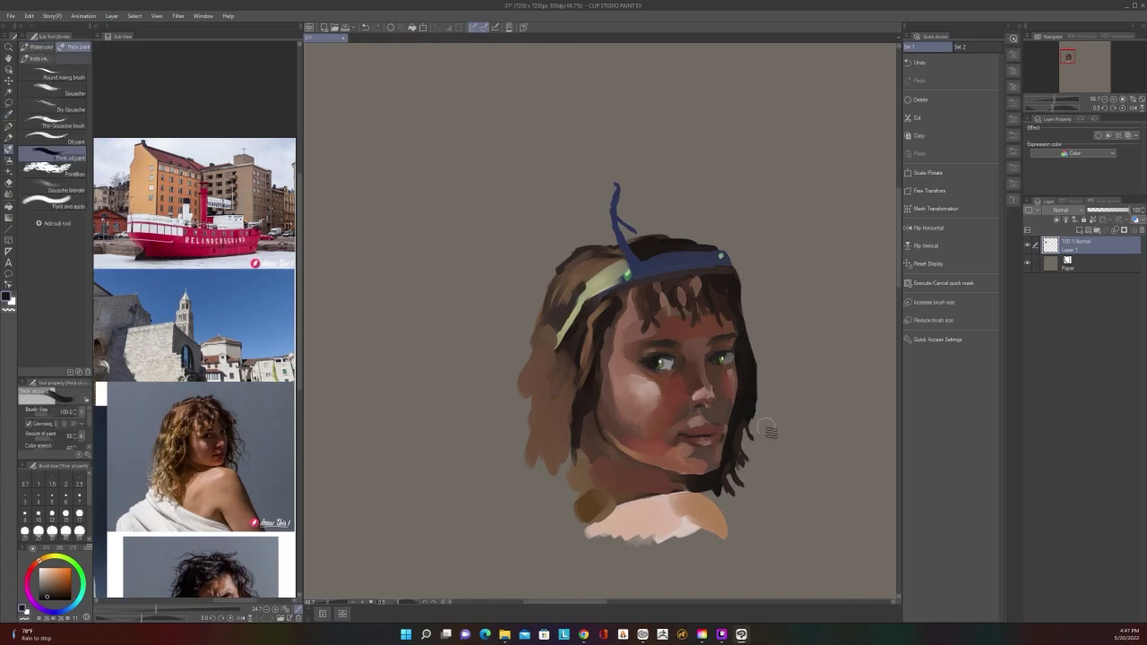
pyautogui.hotkey('ctrl', 'z')
pyautogui.moveTo(750, 289); pyautogui.dragTo(767, 408)
pyautogui.scroll(-3, 751, 484)
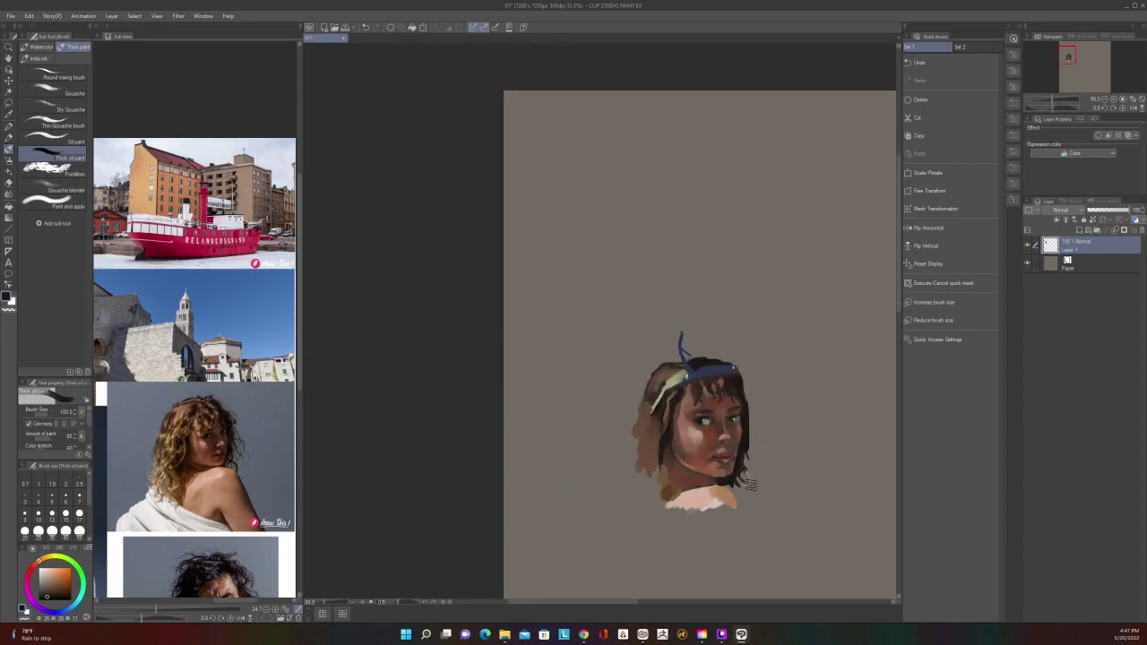
pyautogui.scroll(1, 750, 484)
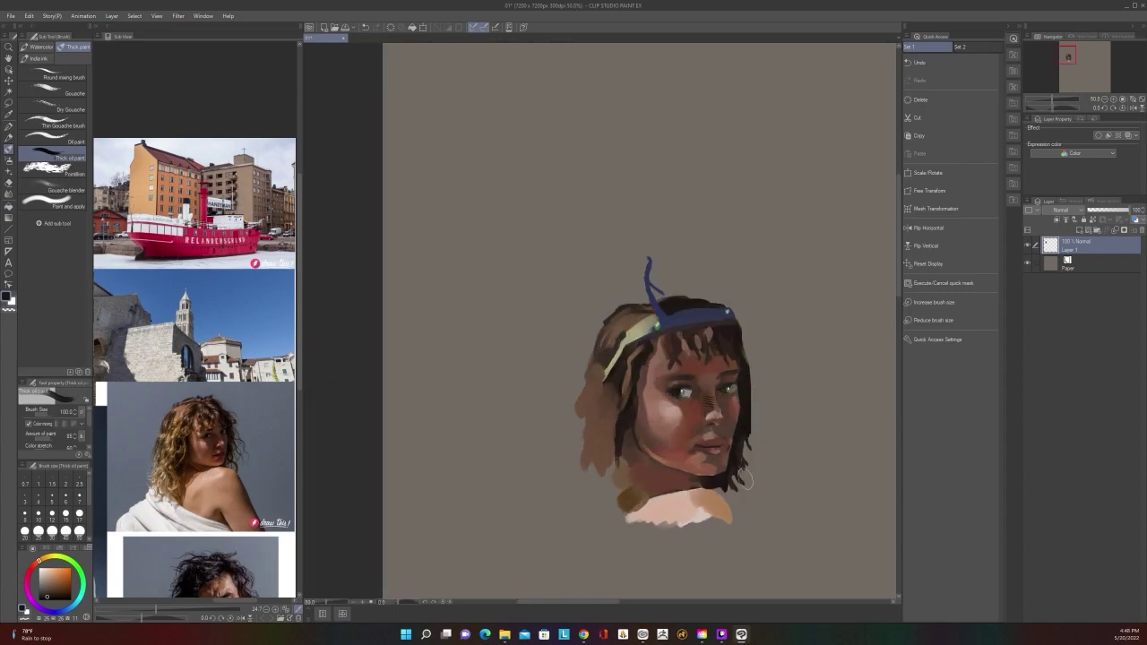
pyautogui.scroll(1, 664, 461)
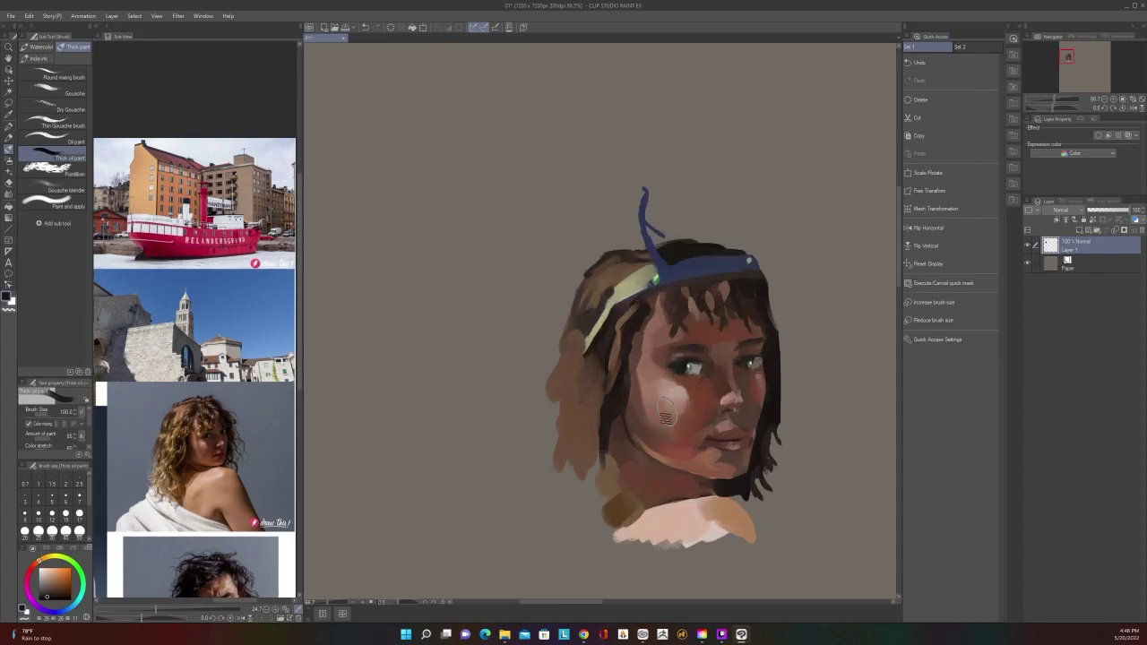
# Sample reddish brown from the face and paint the ear between the cheek and hair with the brush at size 60
pyautogui.press('i')
pyautogui.moveTo(635, 416)
pyautogui.mouseDown()
pyautogui.moveTo(656, 436)
pyautogui.moveTo(643, 420)
pyautogui.mouseUp()
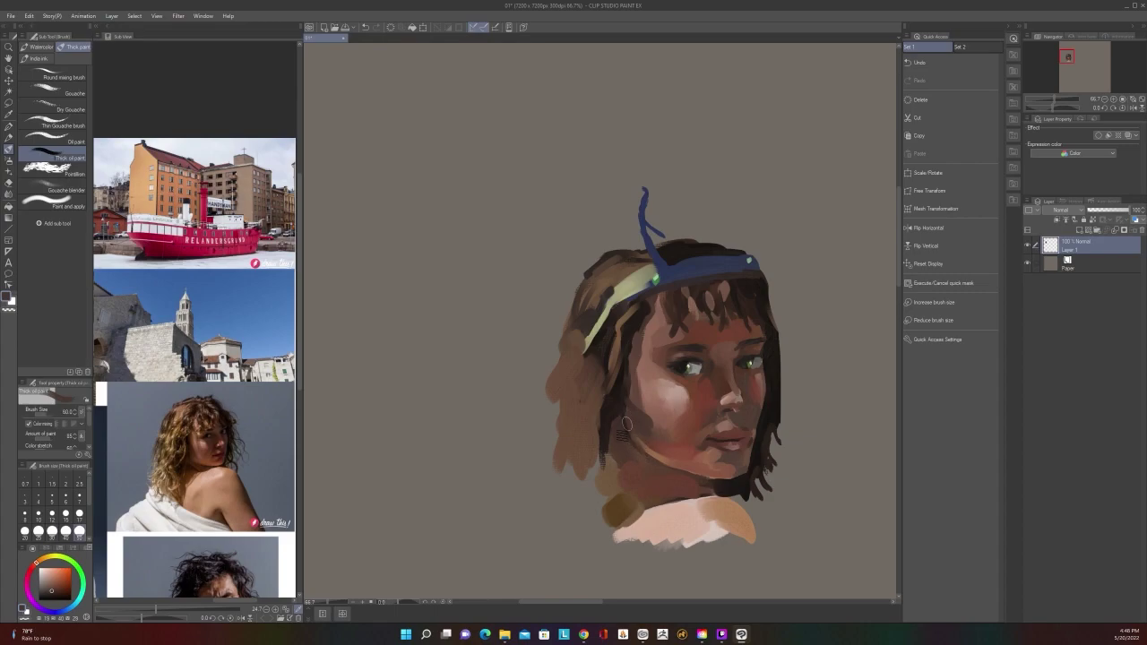
pyautogui.hotkey('ctrl', 'z')
pyautogui.press('i')
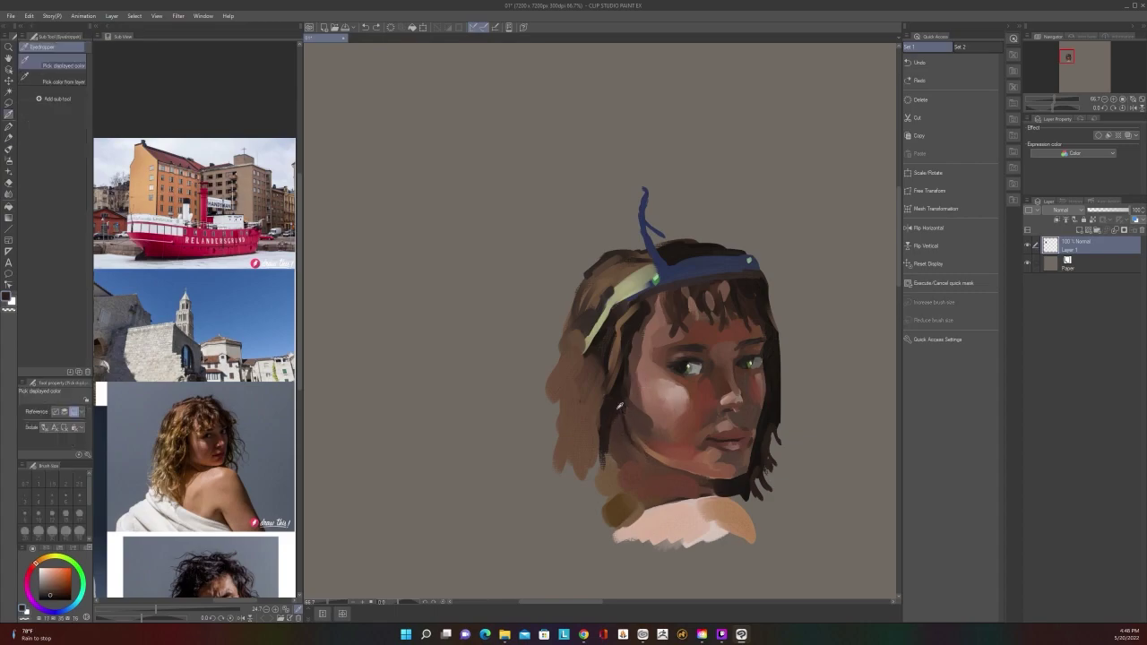
pyautogui.click(686, 416)
pyautogui.press('b')
pyautogui.moveTo(617, 427); pyautogui.dragTo(618, 437)
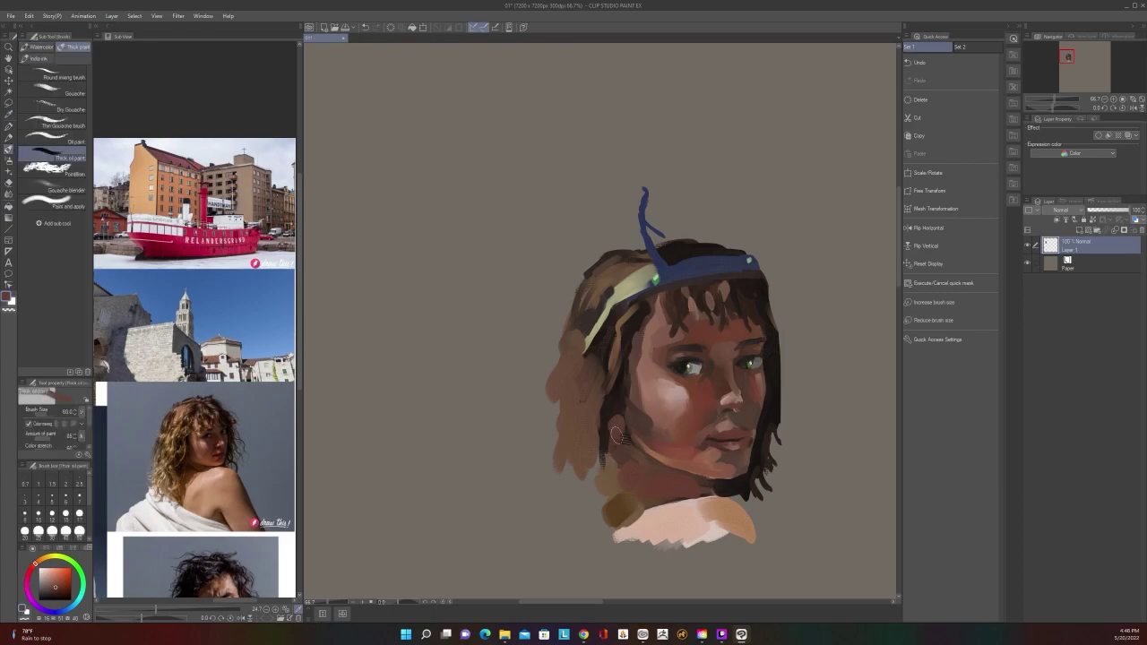
# Sample skin tones along the lower jaw and soften the light edge of the jawline with short strokes
pyautogui.scroll(-3, 672, 410)
pyautogui.scroll(3, 672, 411)
pyautogui.press('i')
pyautogui.press('b')
pyautogui.keyDown('alt'); pyautogui.click(676, 458); pyautogui.keyUp('alt')
pyautogui.hotkey('ctrl', 'z')
pyautogui.keyDown('alt'); pyautogui.click(678, 456); pyautogui.keyUp('alt')
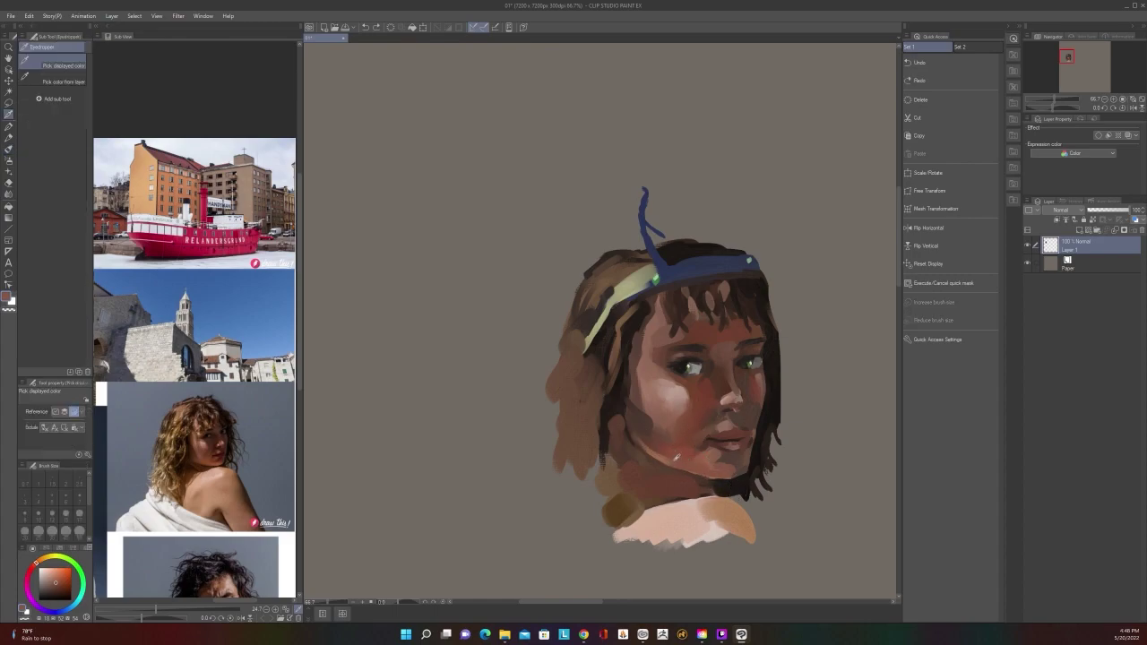
pyautogui.moveTo(688, 454); pyautogui.dragTo(661, 450)
pyautogui.keyDown('alt'); pyautogui.click(662, 454); pyautogui.keyUp('alt')
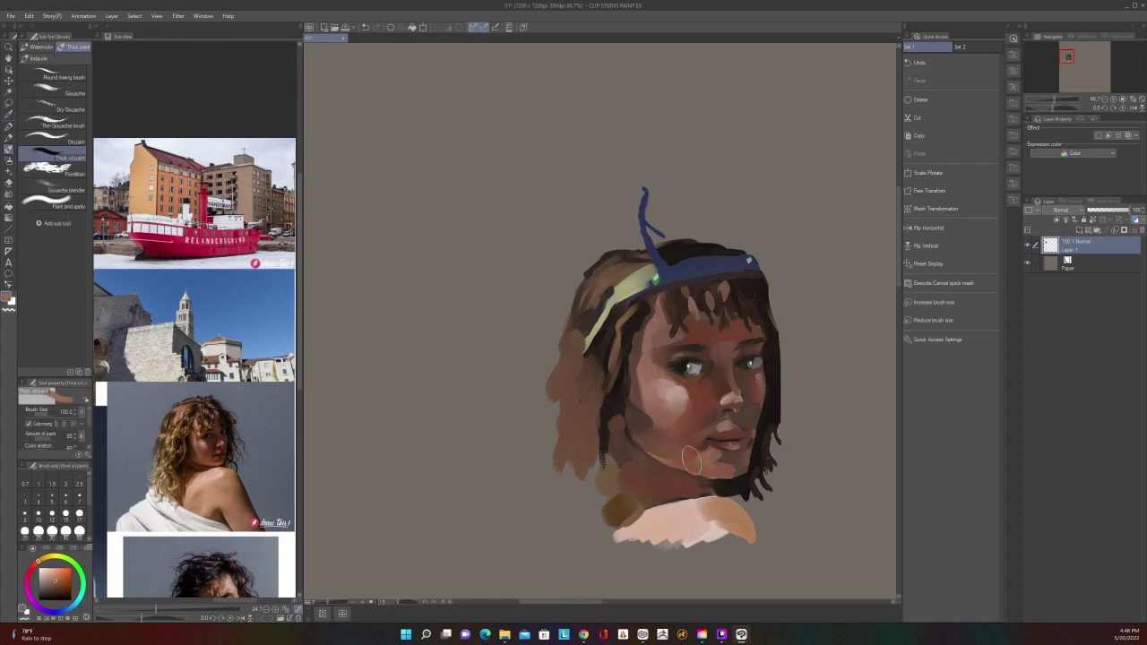
# Sample the dark hair colour below the chin and rework the locks beside the jaw with the brush at size 30
pyautogui.scroll(-2, 785, 504)
pyautogui.scroll(2, 785, 504)
pyautogui.scroll(1, 771, 495)
pyautogui.keyDown('alt'); pyautogui.click(754, 484); pyautogui.keyUp('alt')
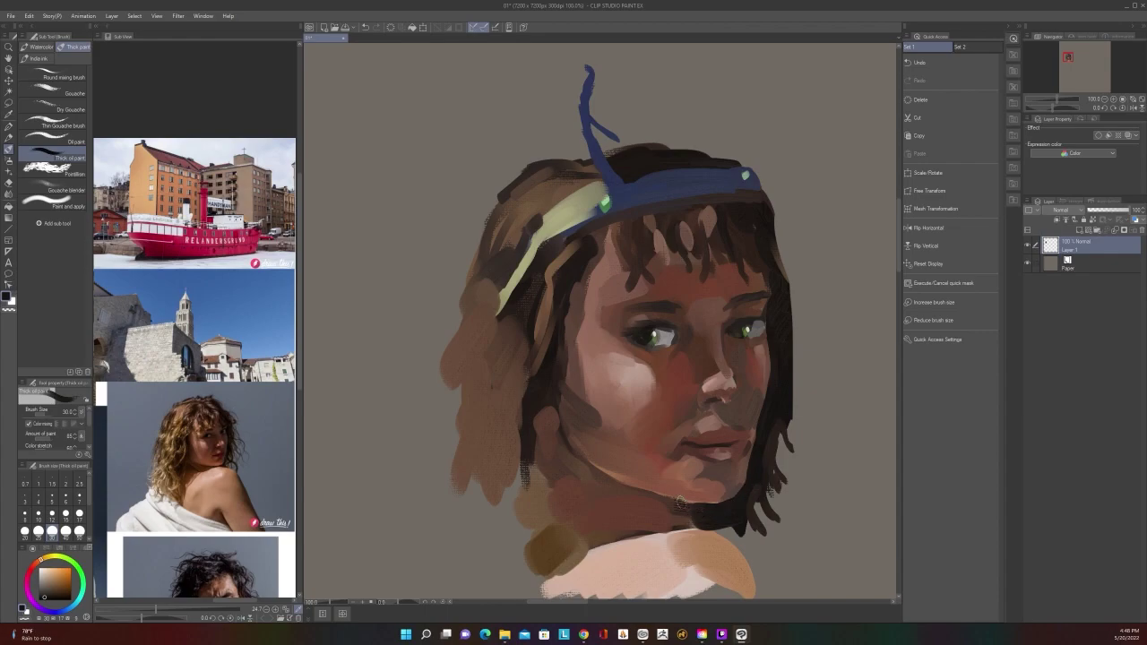
pyautogui.moveTo(738, 493); pyautogui.dragTo(748, 465)
pyautogui.hotkey('ctrl', 'z')
pyautogui.moveTo(735, 504); pyautogui.dragTo(750, 464)
pyautogui.hotkey('ctrl', 'z')
pyautogui.scroll(-5, 769, 387)
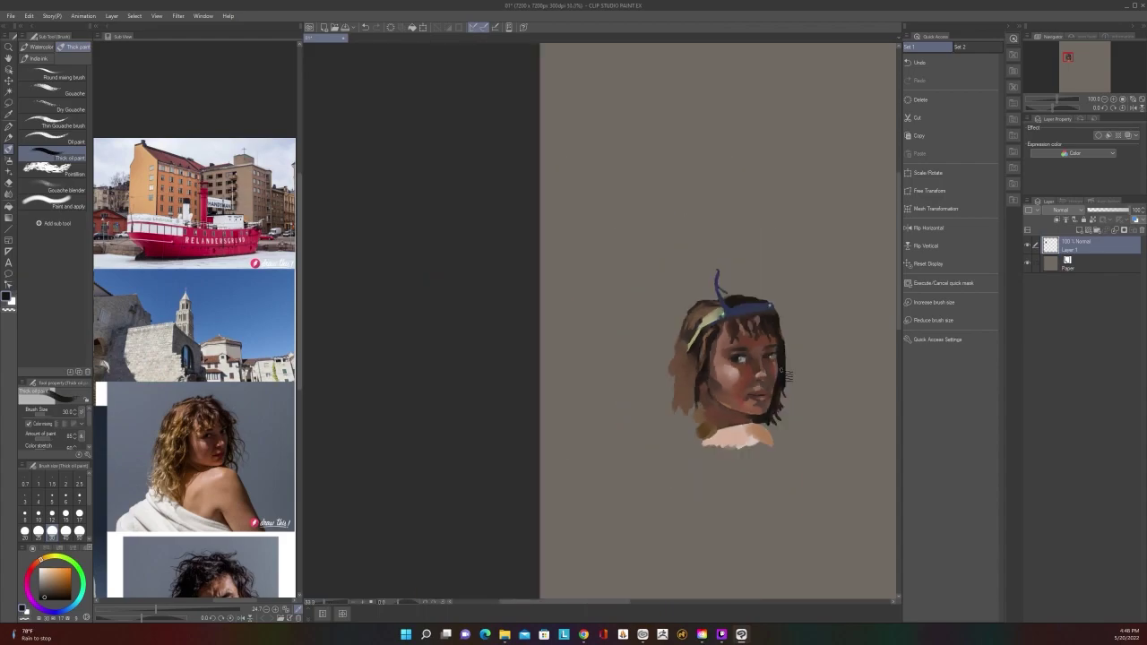
# Paint dark strands across the brown hair behind the ear and along the hairline at the near temple
pyautogui.scroll(2, 788, 375)
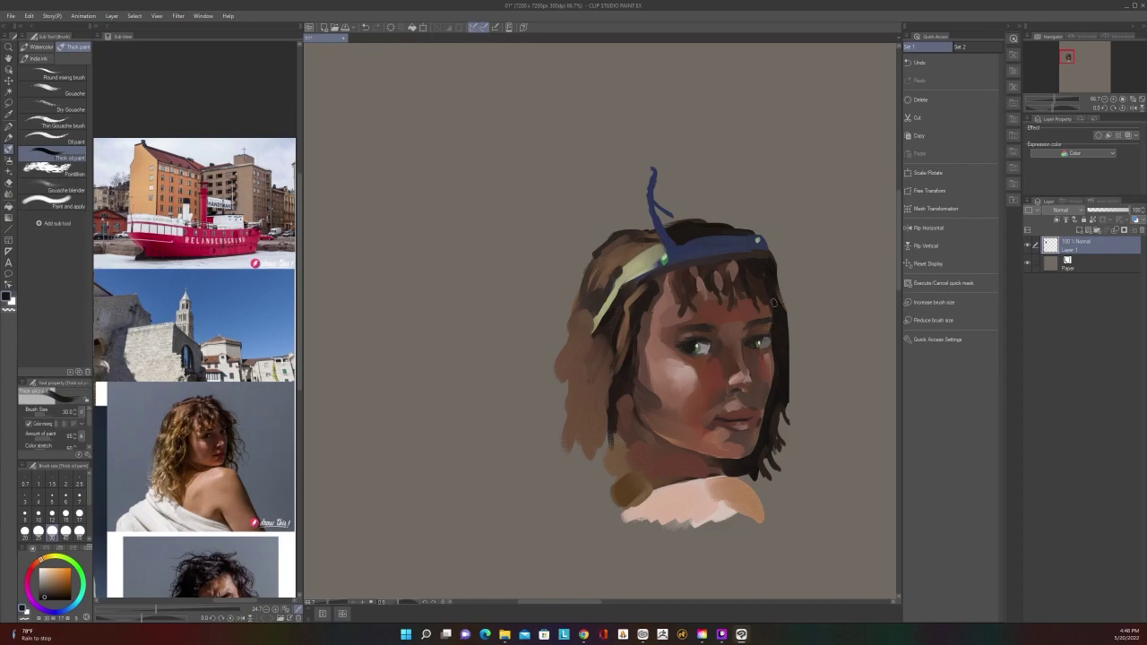
pyautogui.scroll(-1, 783, 267)
pyautogui.scroll(1, 785, 269)
pyautogui.moveTo(599, 401)
pyautogui.mouseDown()
pyautogui.moveTo(611, 394)
pyautogui.moveTo(627, 415)
pyautogui.mouseUp()
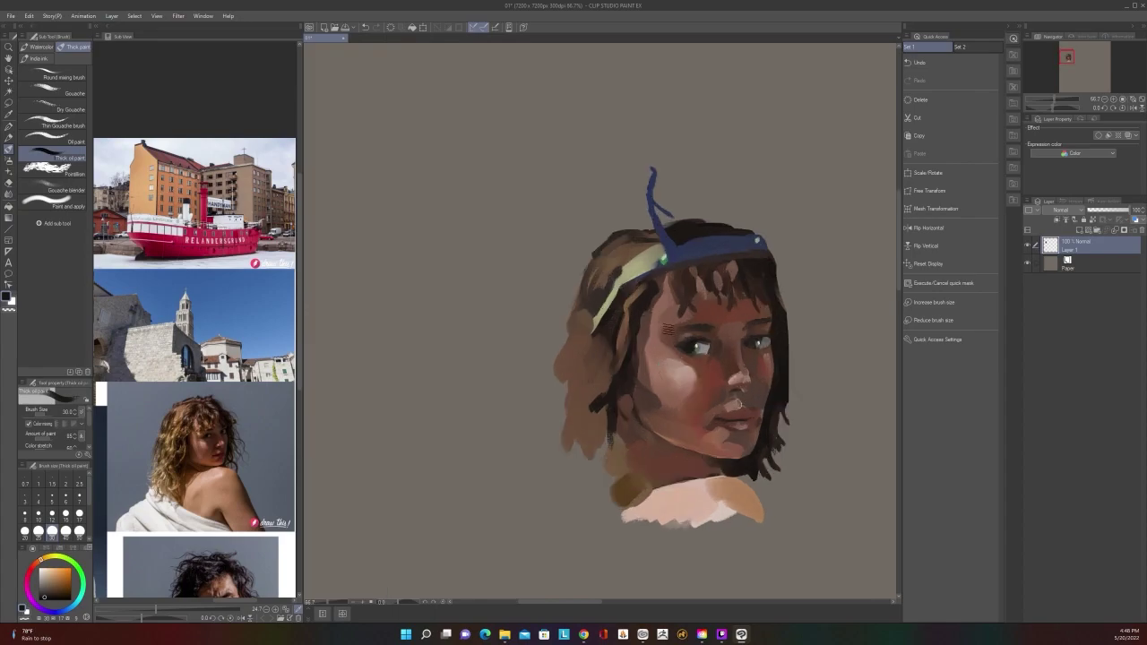
pyautogui.moveTo(637, 329); pyautogui.dragTo(639, 312)
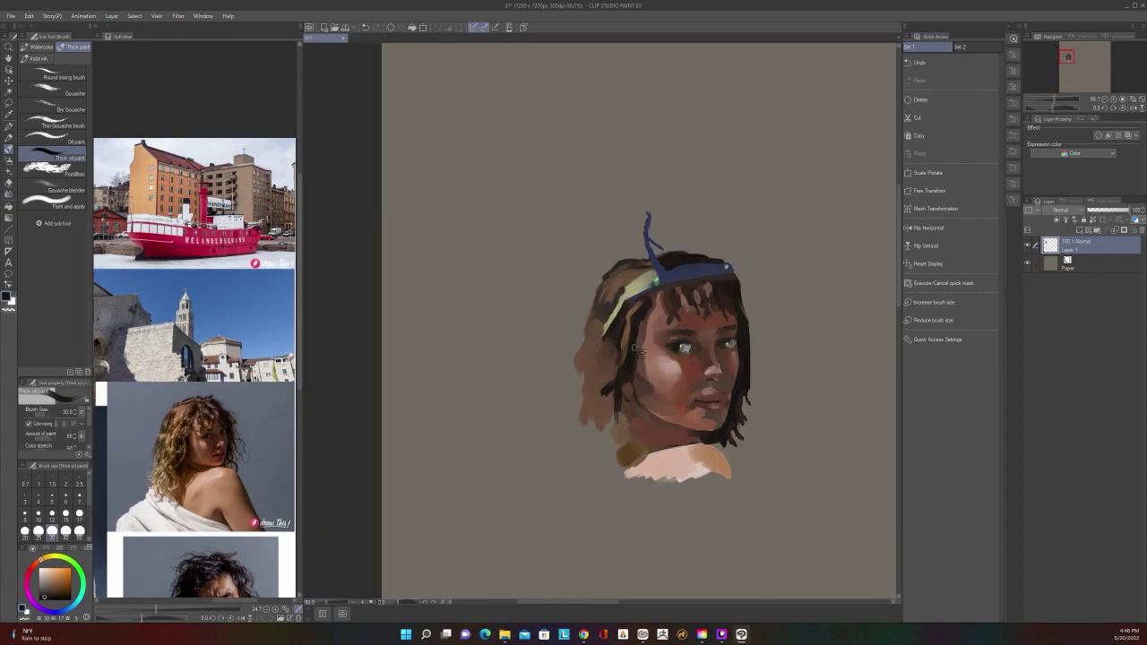
# Reduce the brush to size 17, then 10, and sharpen the dark upper lid of the far eye
pyautogui.press('[')
pyautogui.press('[')
pyautogui.press('[')
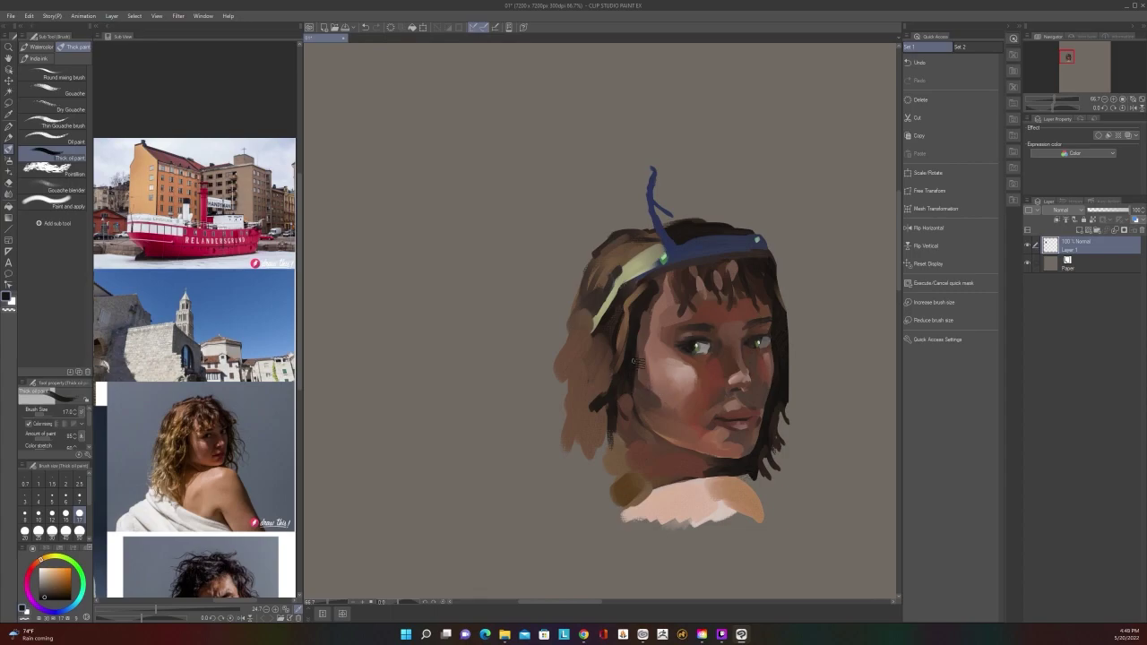
pyautogui.scroll(2, 638, 361)
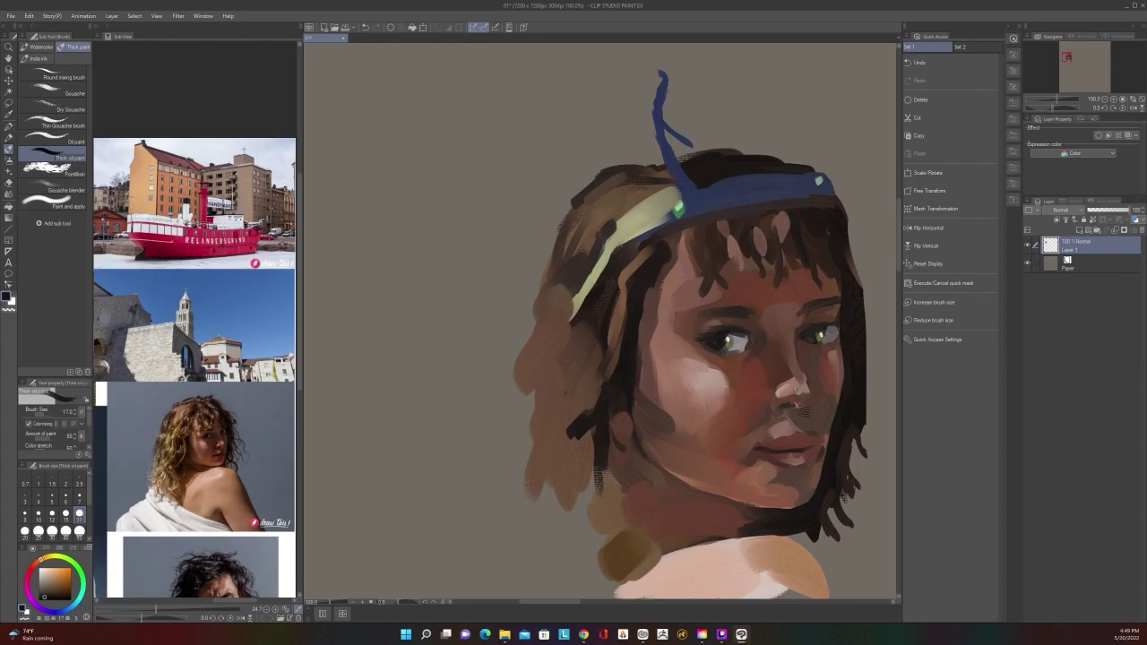
pyautogui.scroll(1, 804, 411)
pyautogui.scroll(1, 661, 492)
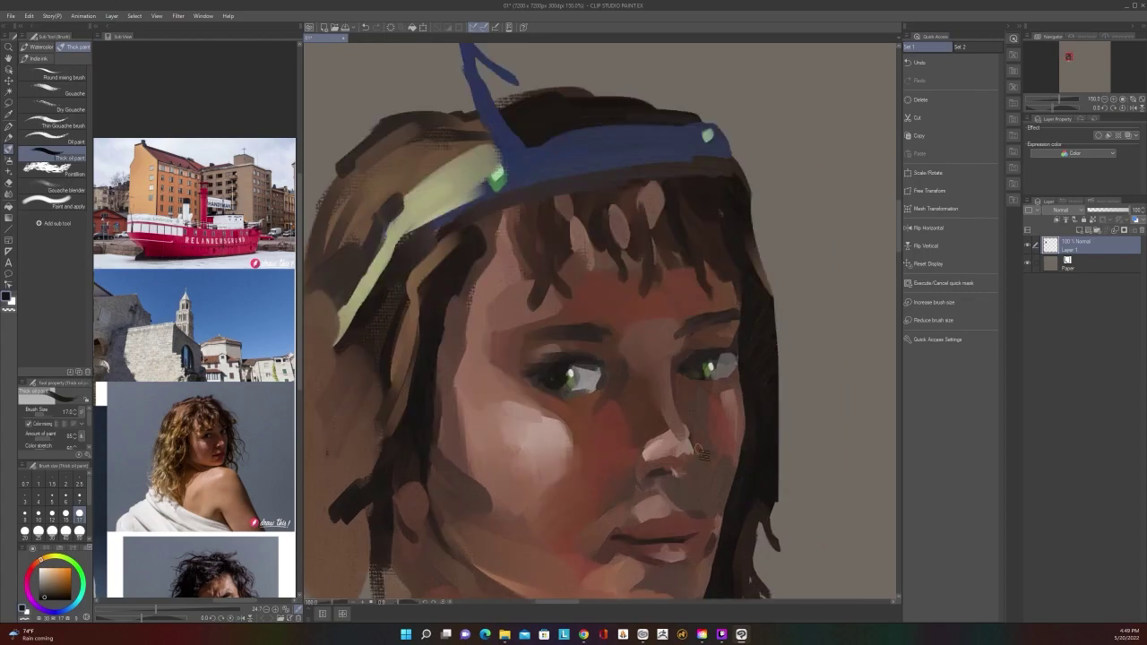
pyautogui.scroll(1, 698, 395)
pyautogui.press('[')
pyautogui.press('[')
pyautogui.press('[')
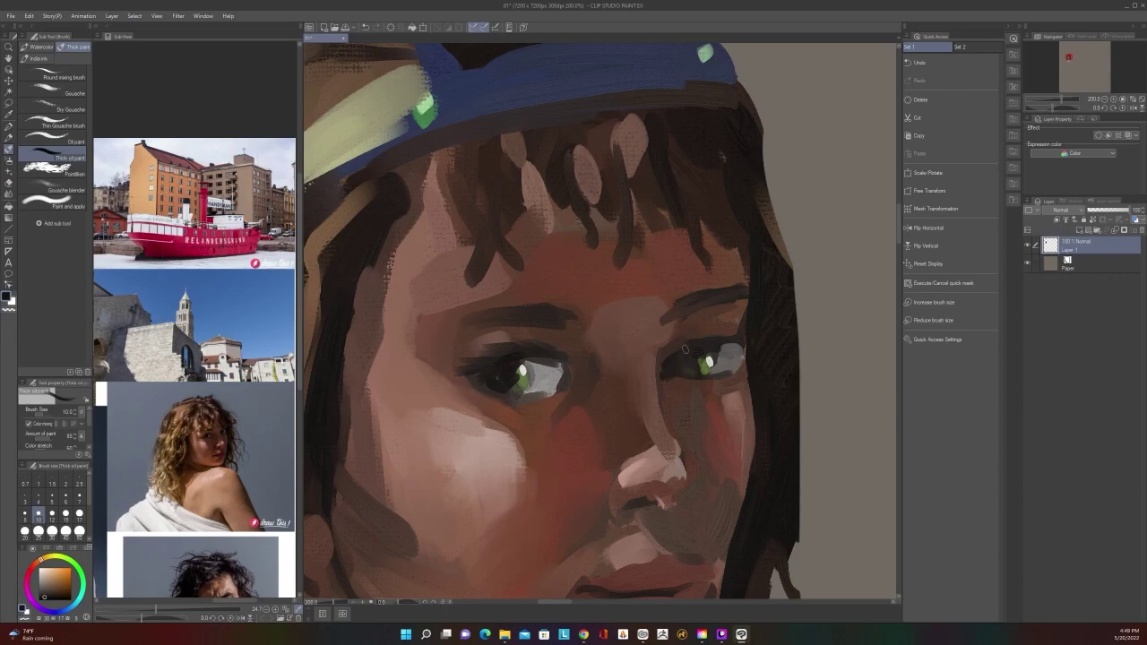
pyautogui.scroll(-4, 671, 347)
pyautogui.scroll(3, 724, 359)
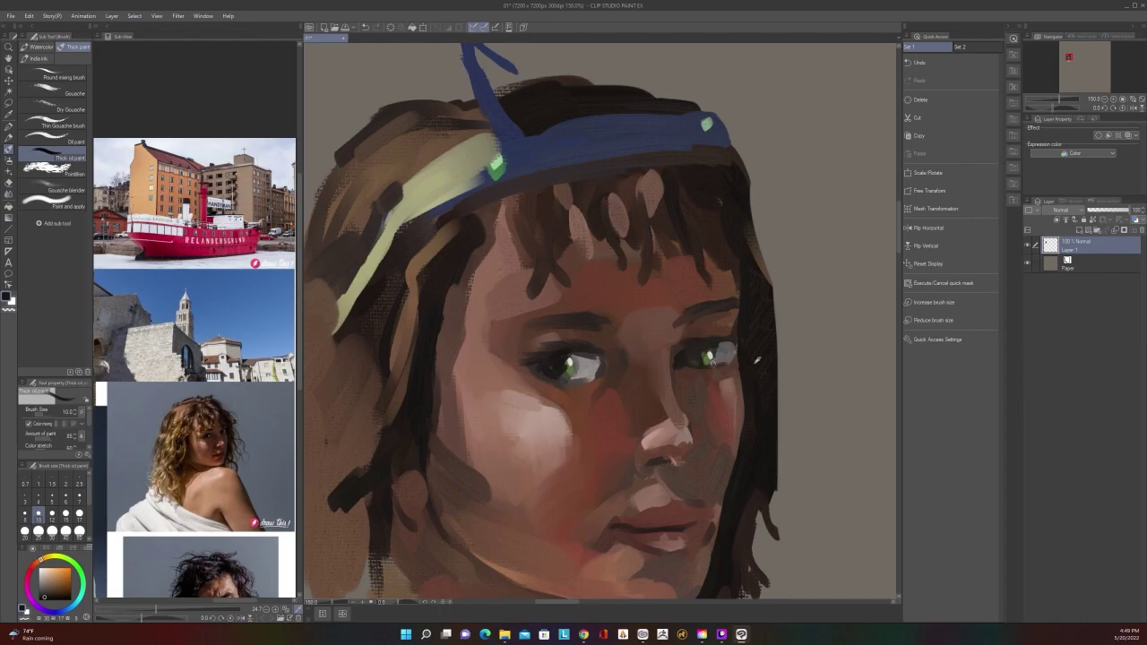
# Sample the dark tone beside the far eye and trim the eye's outer corner and the adjoining cheek edge
pyautogui.keyDown('alt'); pyautogui.click(755, 385); pyautogui.keyUp('alt')
pyautogui.moveTo(733, 410); pyautogui.dragTo(735, 393)
pyautogui.press('b')
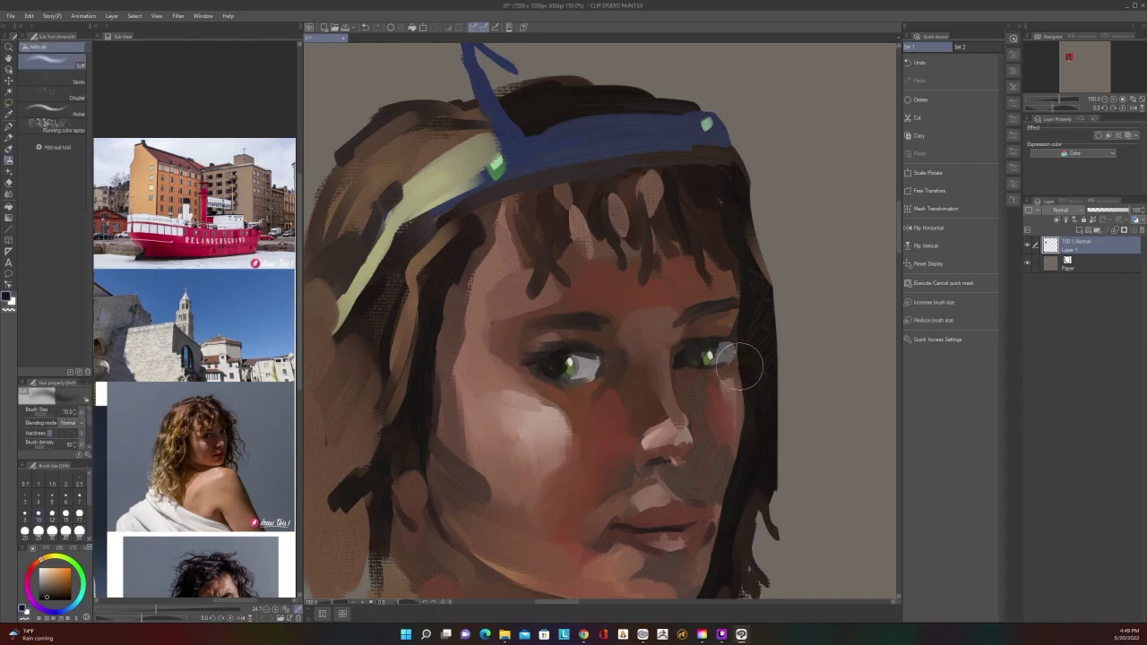
pyautogui.press('b')
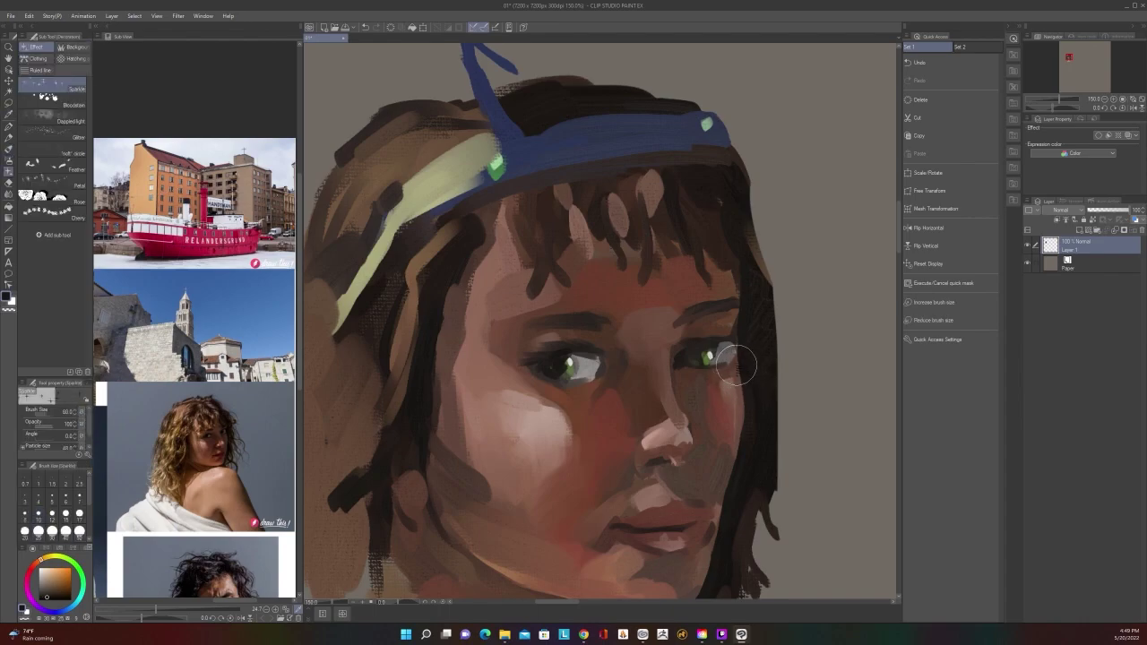
pyautogui.press('b')
# Set the brush to size 17 and paint a dark fringe strand hanging beside the outer end of the far eyebrow
pyautogui.press(']')
pyautogui.press(']')
pyautogui.press(']')
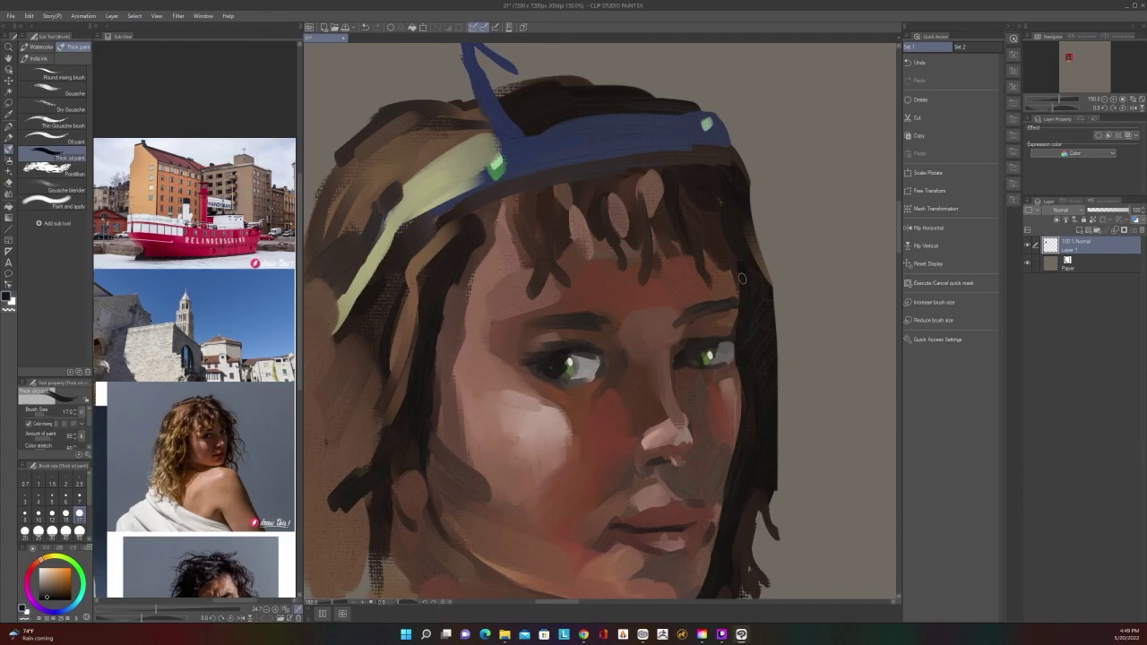
pyautogui.moveTo(725, 251); pyautogui.dragTo(736, 299)
pyautogui.scroll(-3, 743, 403)
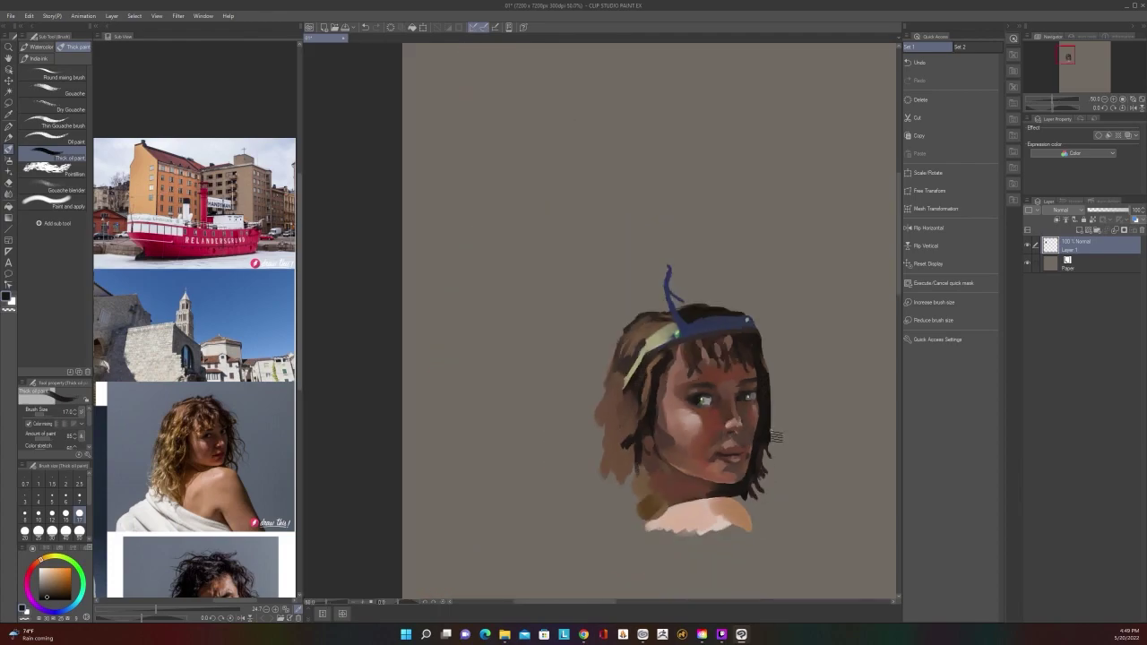
# Refine the dark lid line and outer corner of the far eye, reducing the brush to size 10 and then 6
pyautogui.scroll(3, 747, 416)
pyautogui.press('[')
pyautogui.press('[')
pyautogui.press('[')
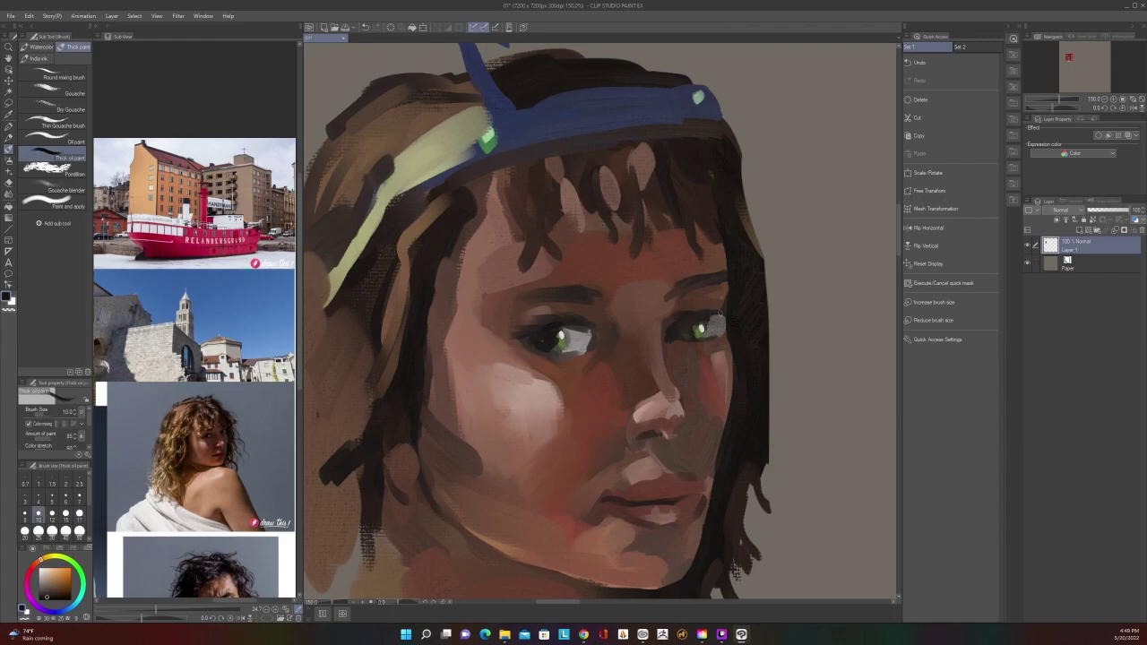
pyautogui.scroll(-4, 728, 291)
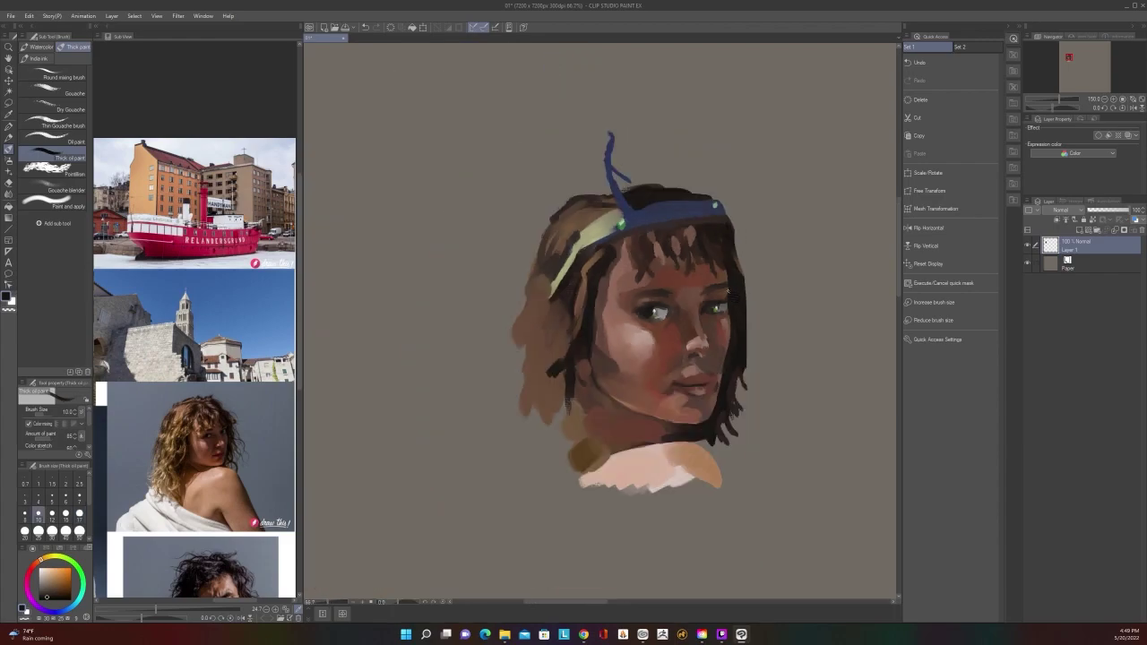
pyautogui.scroll(4, 721, 320)
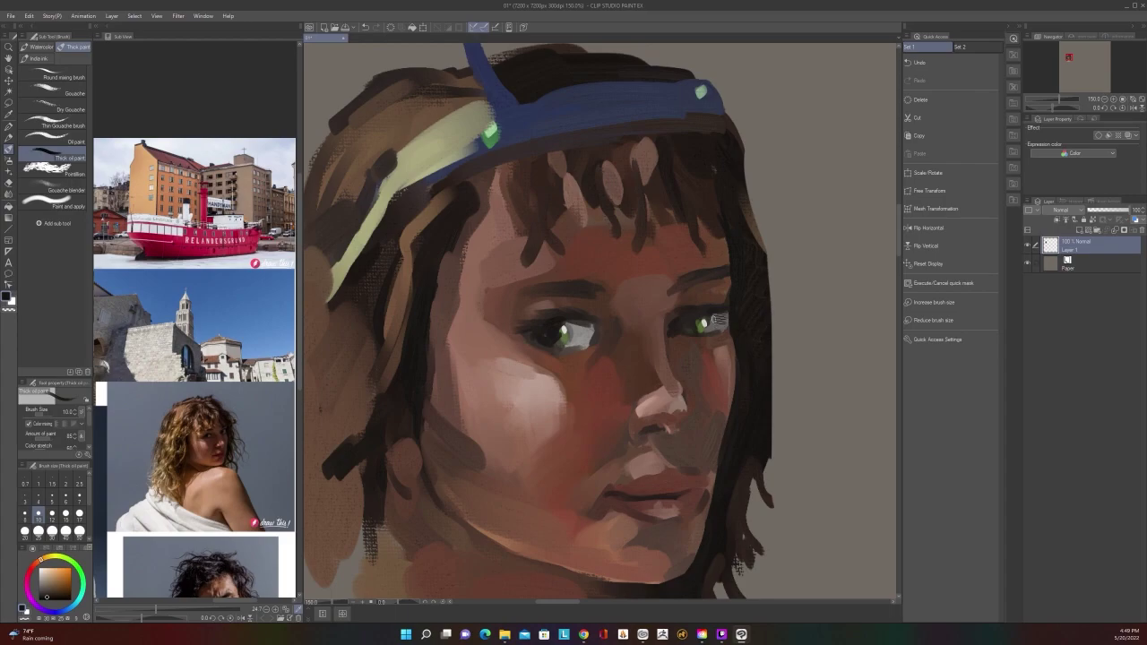
pyautogui.press('[')
pyautogui.press('[')
pyautogui.press('[')
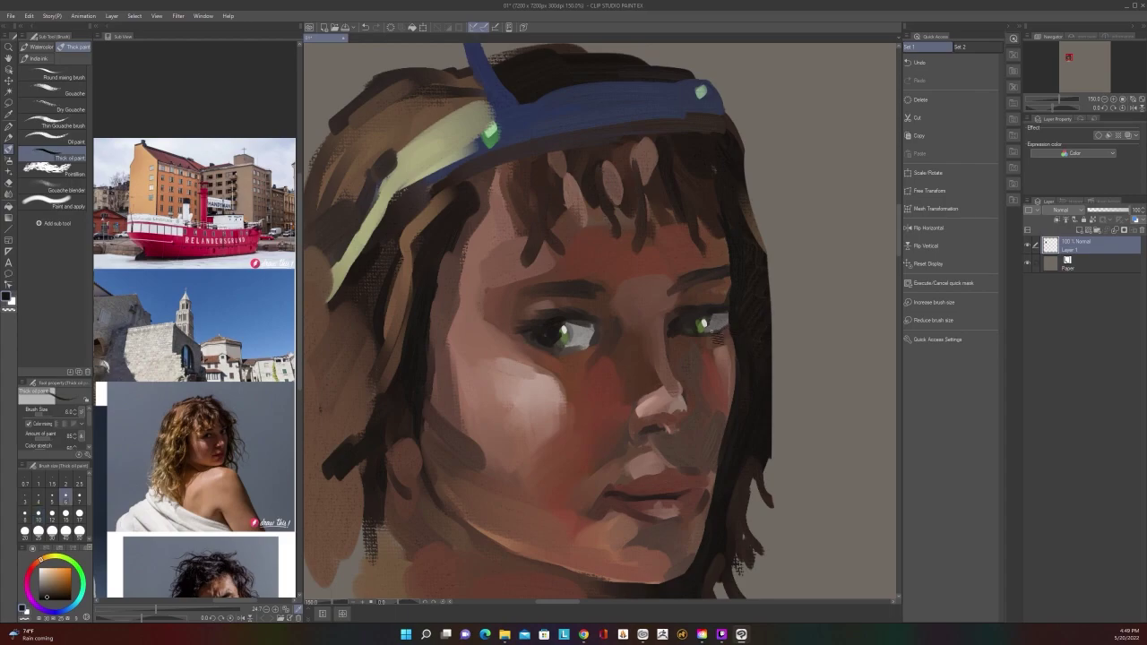
pyautogui.scroll(-3, 731, 308)
pyautogui.scroll(3, 719, 310)
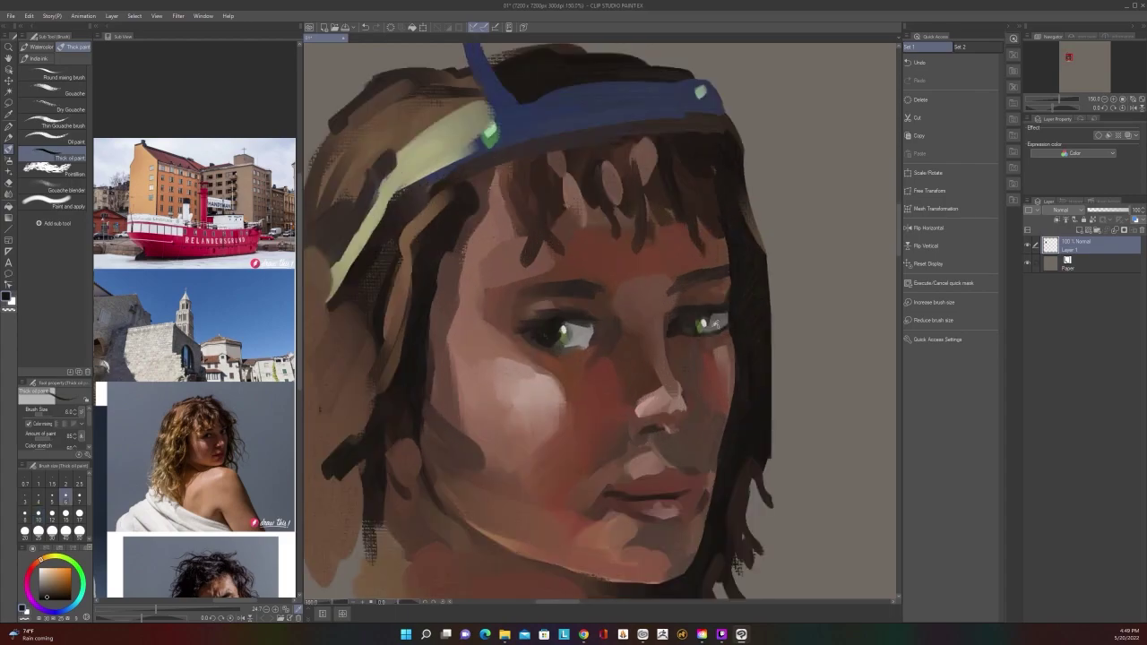
# Enlarge the brush to size 10 and tone the white of the far eye with a muted blue-grey
pyautogui.press(']')
pyautogui.press(']')
pyautogui.press(']')
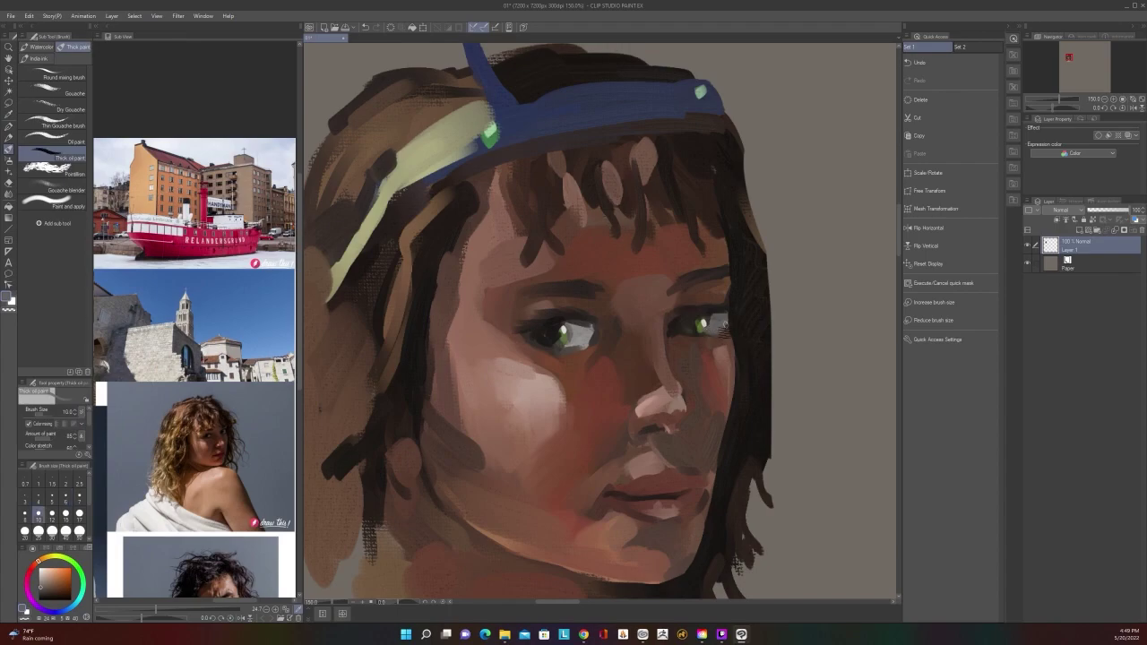
pyautogui.scroll(-2, 725, 293)
pyautogui.scroll(1, 726, 293)
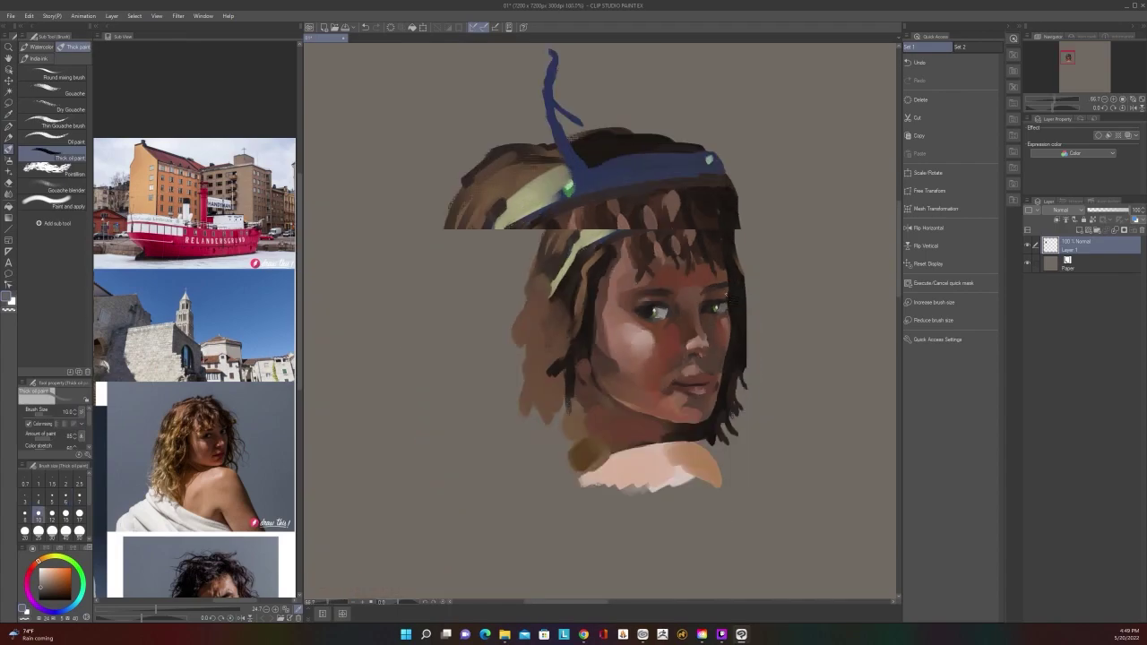
# Sample the dark lid colour of the near eye and refine its lid line with the brush at size 6
pyautogui.scroll(1, 645, 407)
pyautogui.keyDown('alt'); pyautogui.click(607, 266); pyautogui.keyUp('alt')
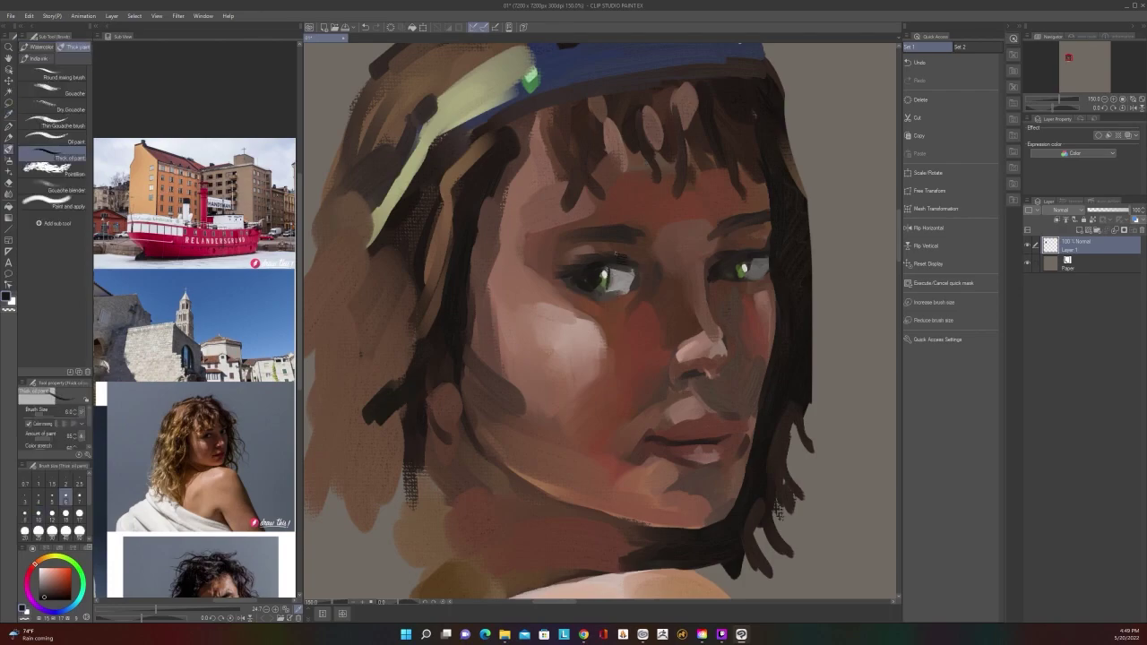
pyautogui.scroll(-2, 757, 267)
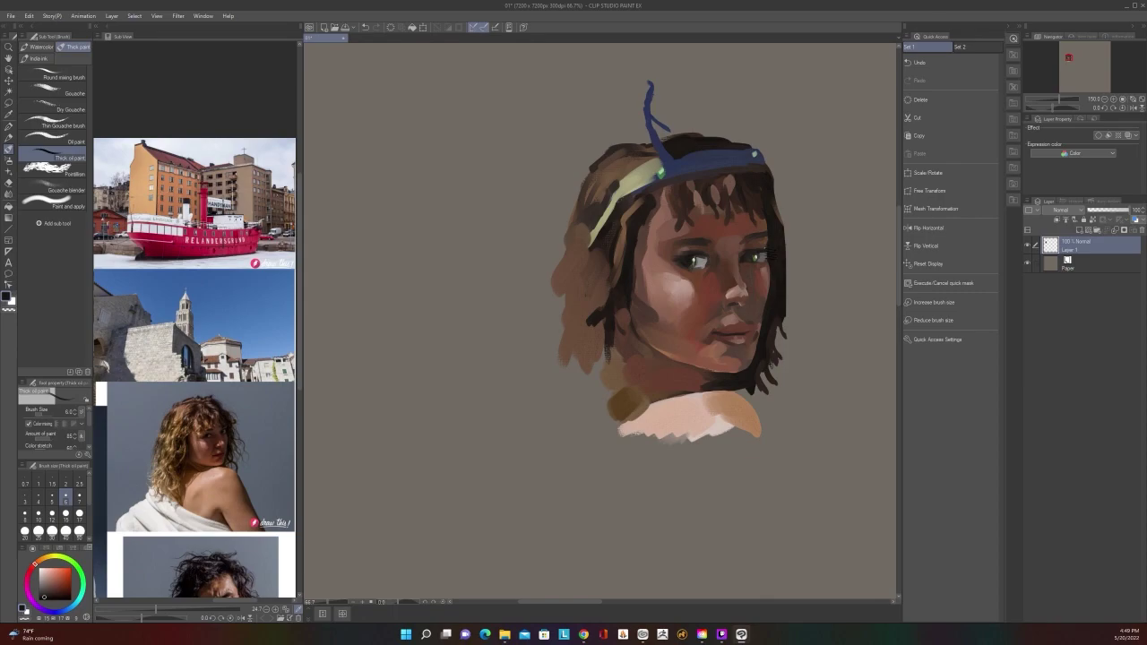
pyautogui.scroll(1, 762, 251)
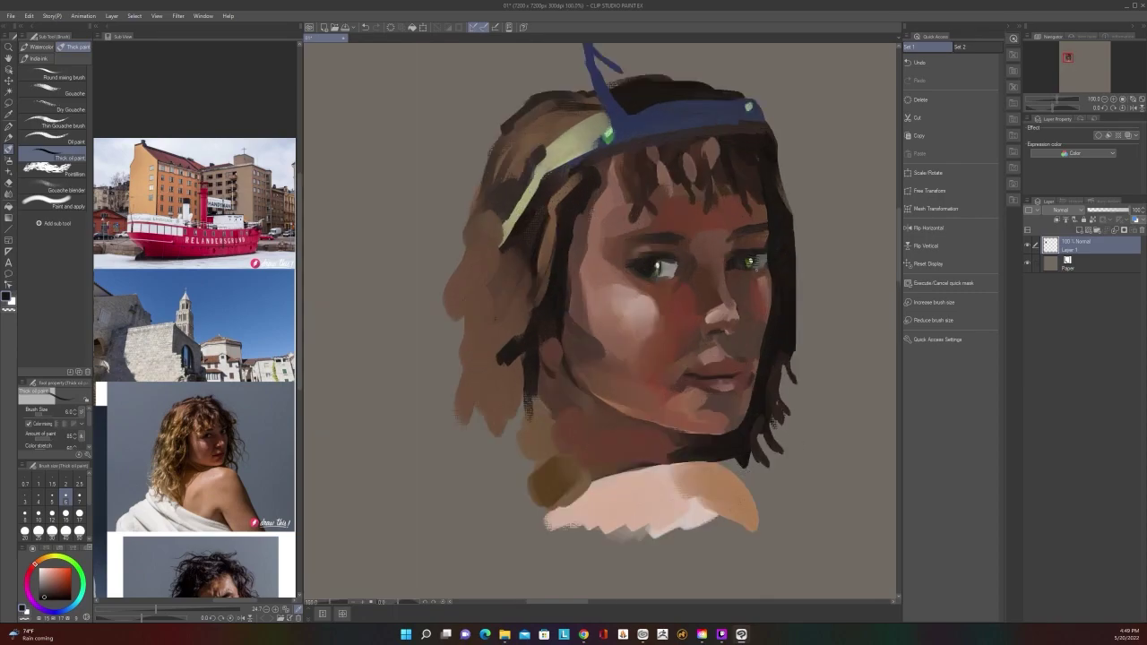
# Try a thin grey guide stroke at size 10 from beneath the near eye across to the far eye
pyautogui.scroll(1, 691, 269)
pyautogui.moveTo(711, 464); pyautogui.dragTo(673, 532)
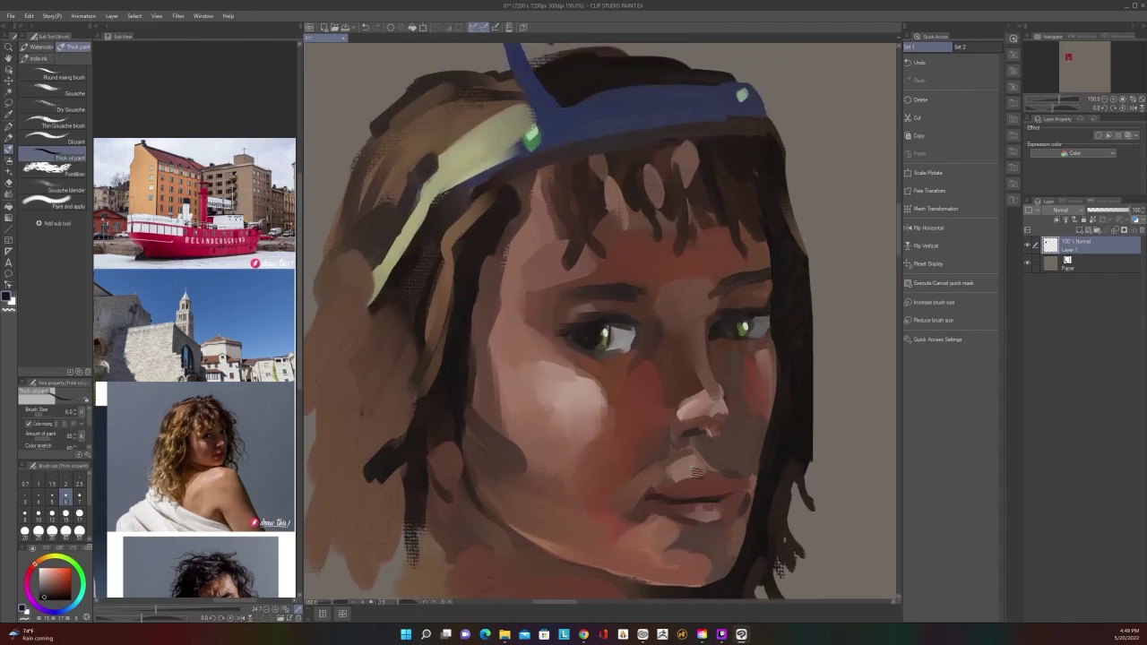
pyautogui.press('alt')
pyautogui.press('b')
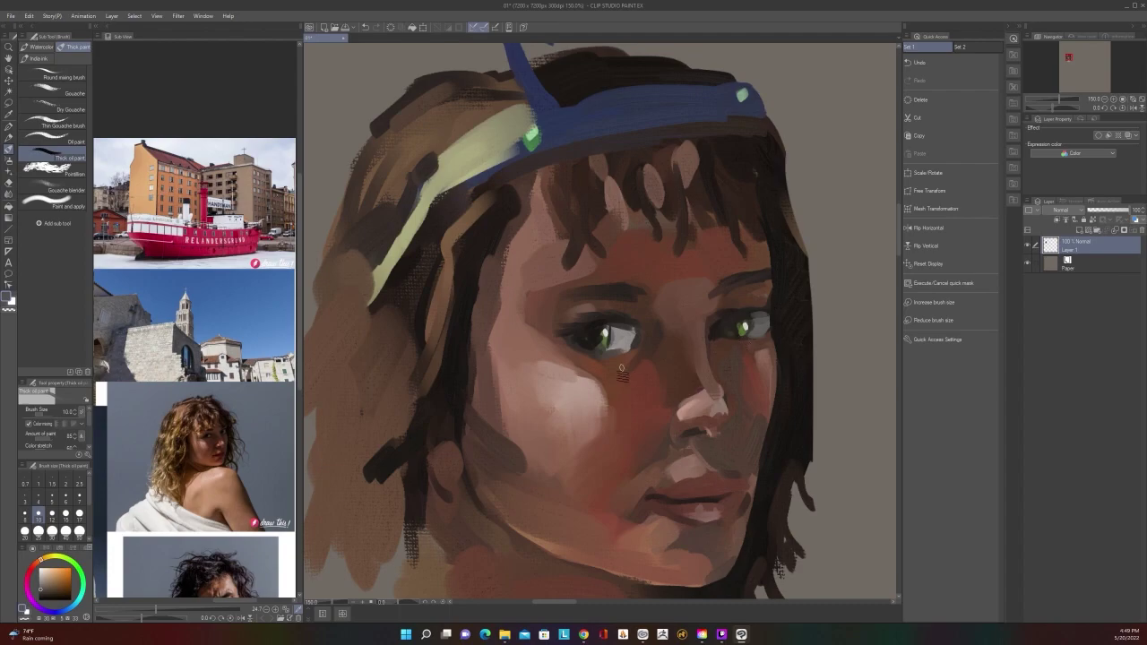
pyautogui.moveTo(627, 357); pyautogui.dragTo(770, 339)
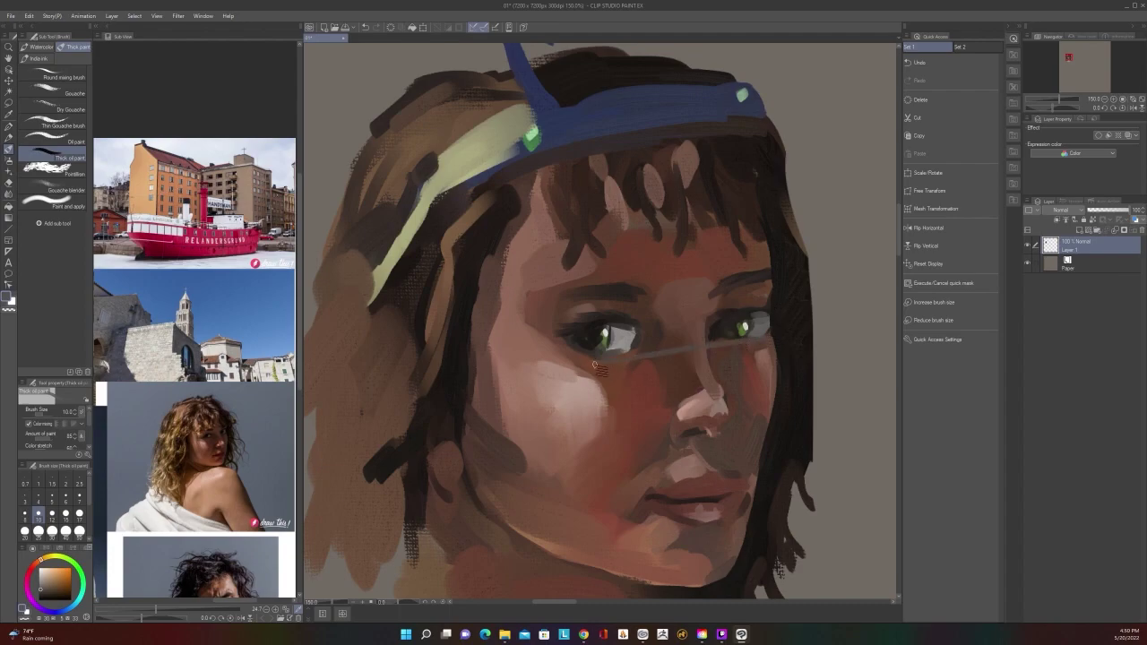
pyautogui.hotkey('ctrl', 'z')
pyautogui.moveTo(631, 355); pyautogui.dragTo(780, 334)
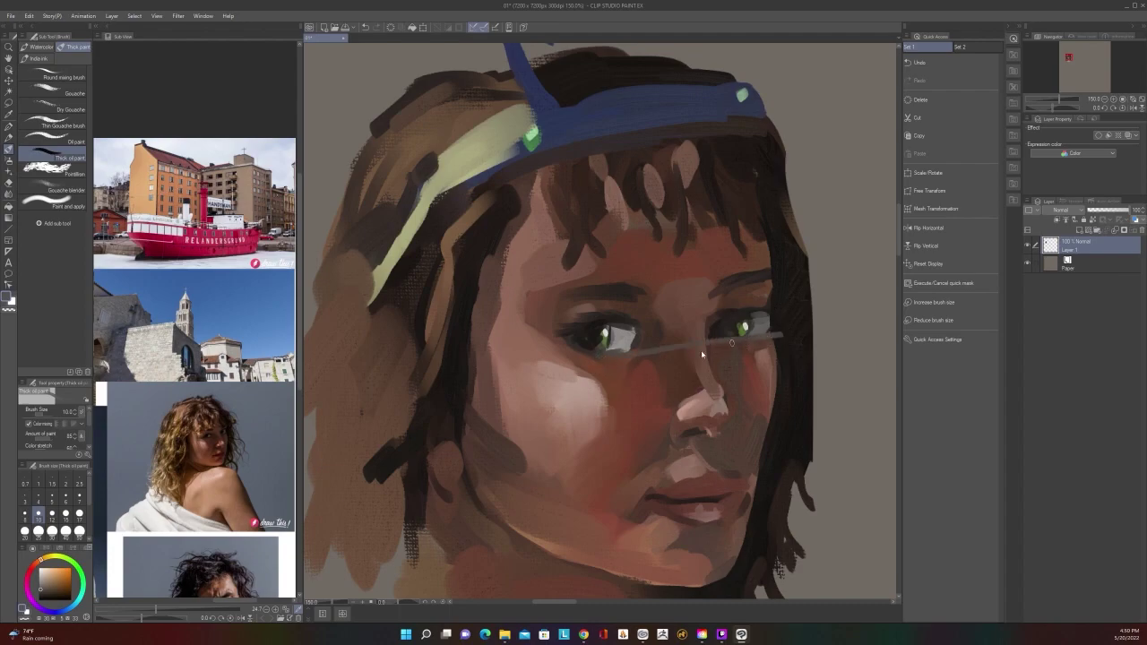
pyautogui.hotkey('ctrl', 'z')
# Sample the warm brown skin tone beneath the near eye and reshape its lower lid with the brush at size 17
pyautogui.keyDown('alt'); pyautogui.click(615, 361); pyautogui.keyUp('alt')
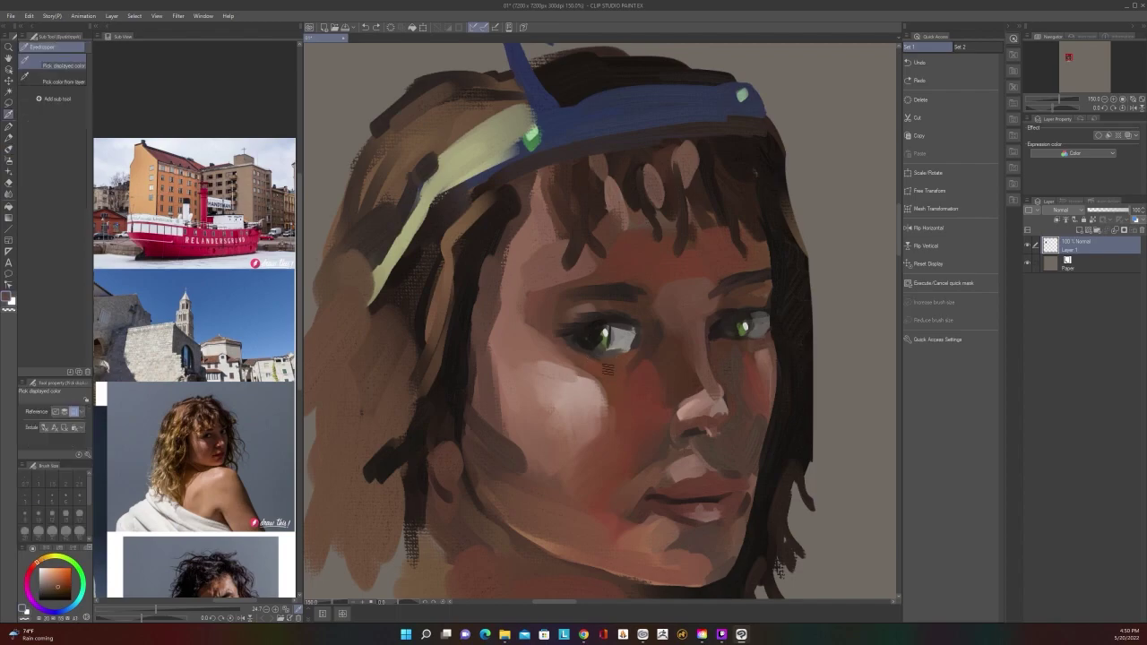
pyautogui.press(']')
pyautogui.press(']')
pyautogui.press(']')
pyautogui.moveTo(590, 362); pyautogui.dragTo(595, 357)
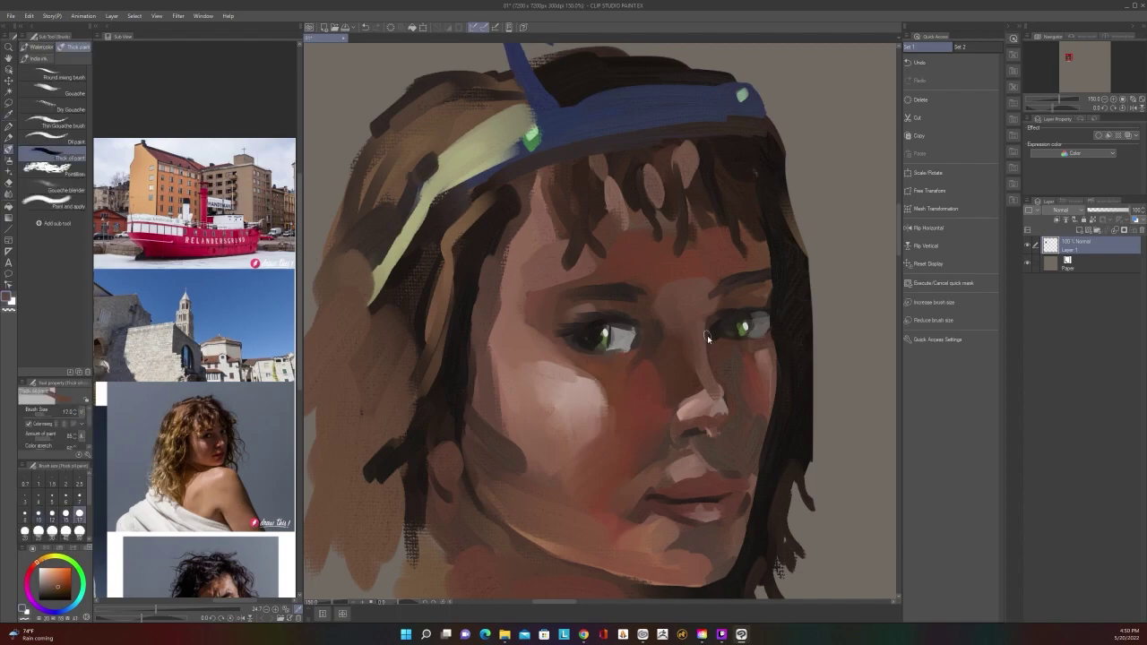
pyautogui.scroll(-3, 707, 335)
pyautogui.scroll(3, 708, 337)
pyautogui.press('alt')
pyautogui.scroll(-3, 771, 337)
pyautogui.scroll(3, 776, 326)
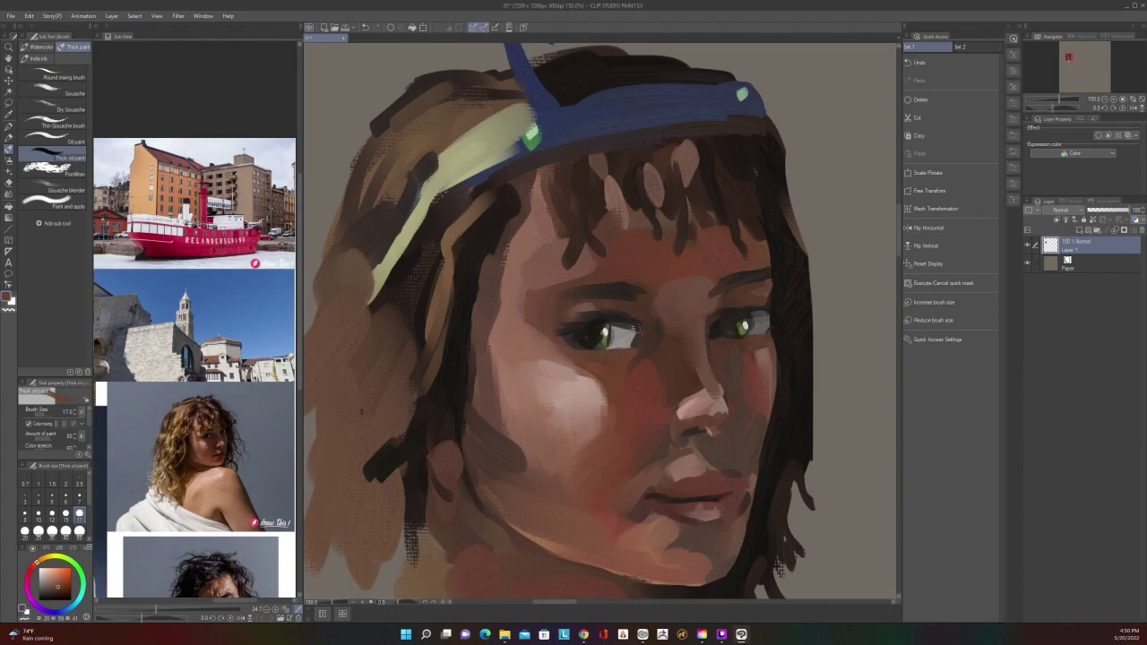
# Sample a dark tone, reduce the brush to size 10, and refine the dark contours of both eyes
pyautogui.press('alt')
pyautogui.press('[')
pyautogui.press('[')
pyautogui.press('[')
pyautogui.scroll(-4, 638, 319)
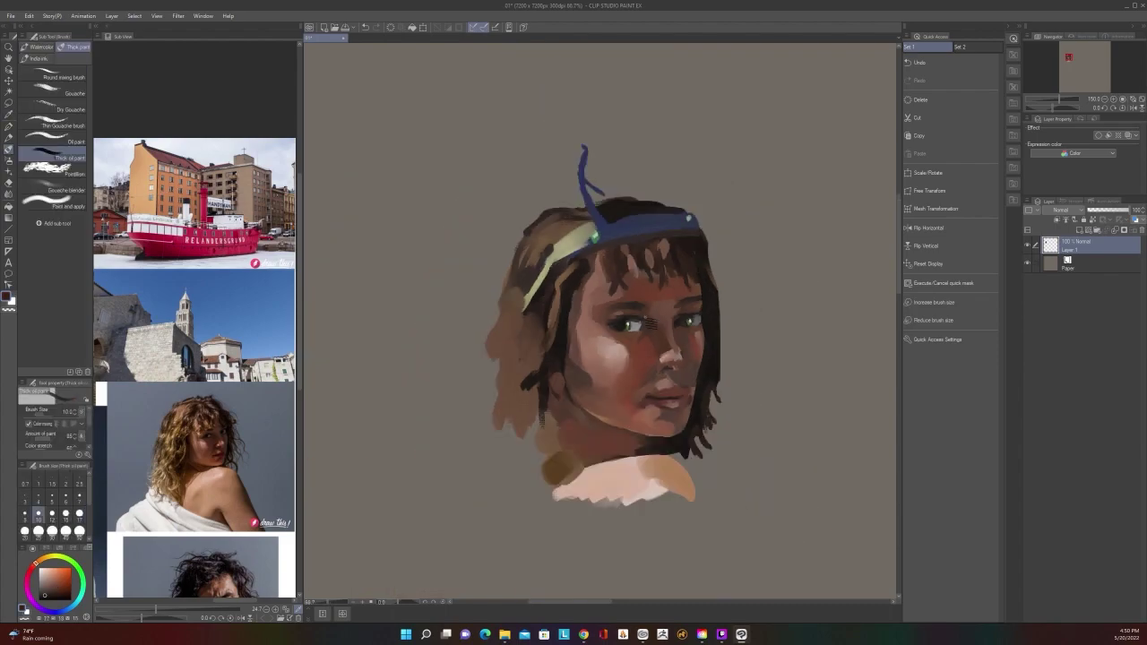
pyautogui.scroll(4, 650, 324)
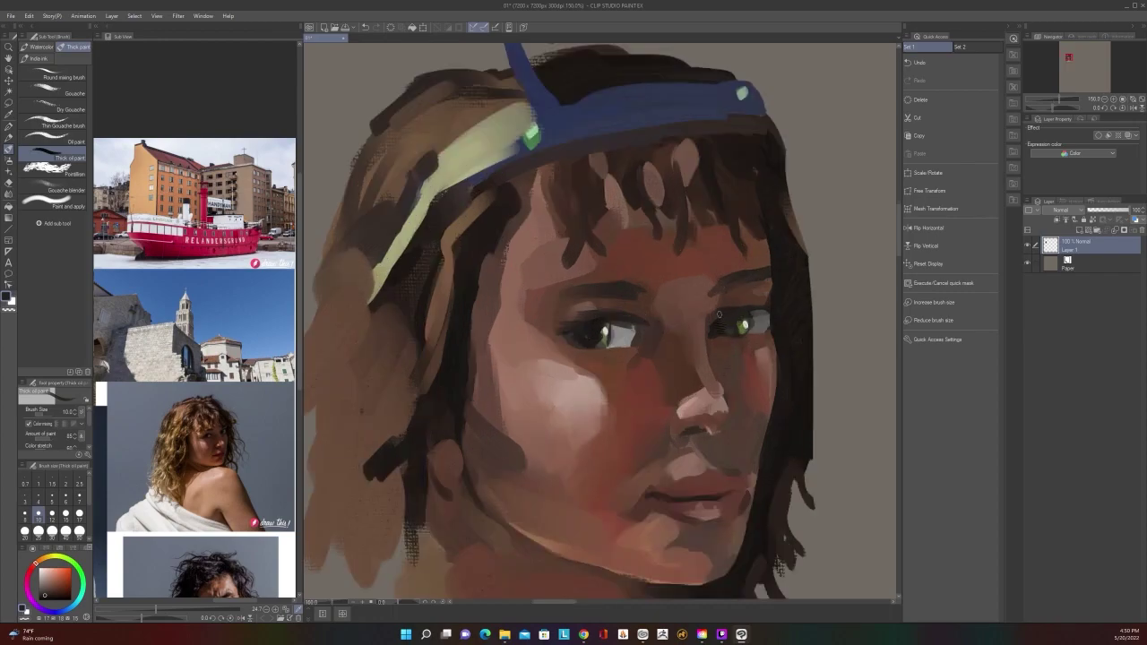
pyautogui.scroll(-4, 729, 332)
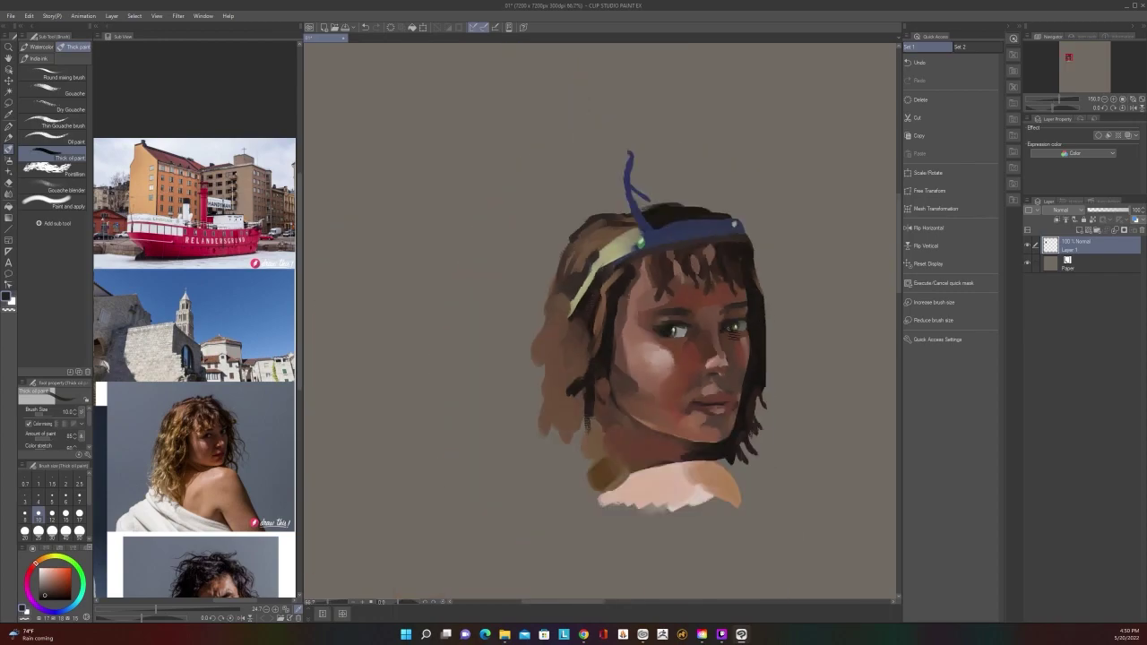
pyautogui.scroll(4, 733, 335)
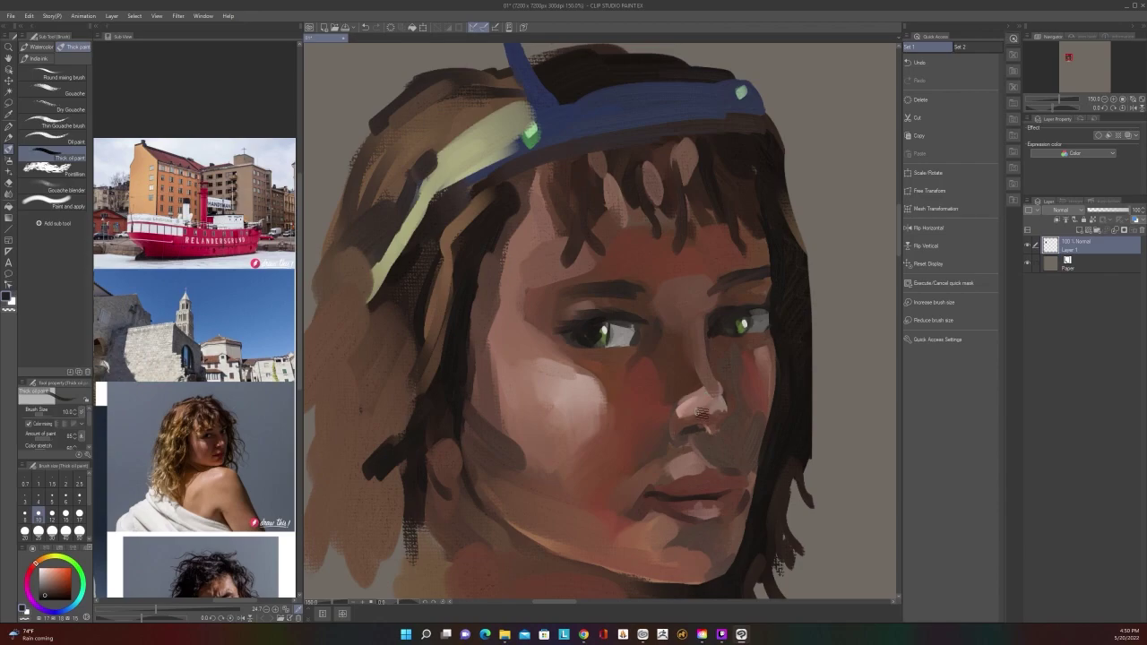
# Sample tones from the nose and paint pale pink highlights on its tip with the brush at size 17
pyautogui.press('alt')
pyautogui.keyDown('alt'); pyautogui.click(687, 420); pyautogui.keyUp('alt')
pyautogui.press('c')
pyautogui.click(683, 398)
pyautogui.press('c')
pyautogui.press(']')
pyautogui.press(']')
pyautogui.press(']')
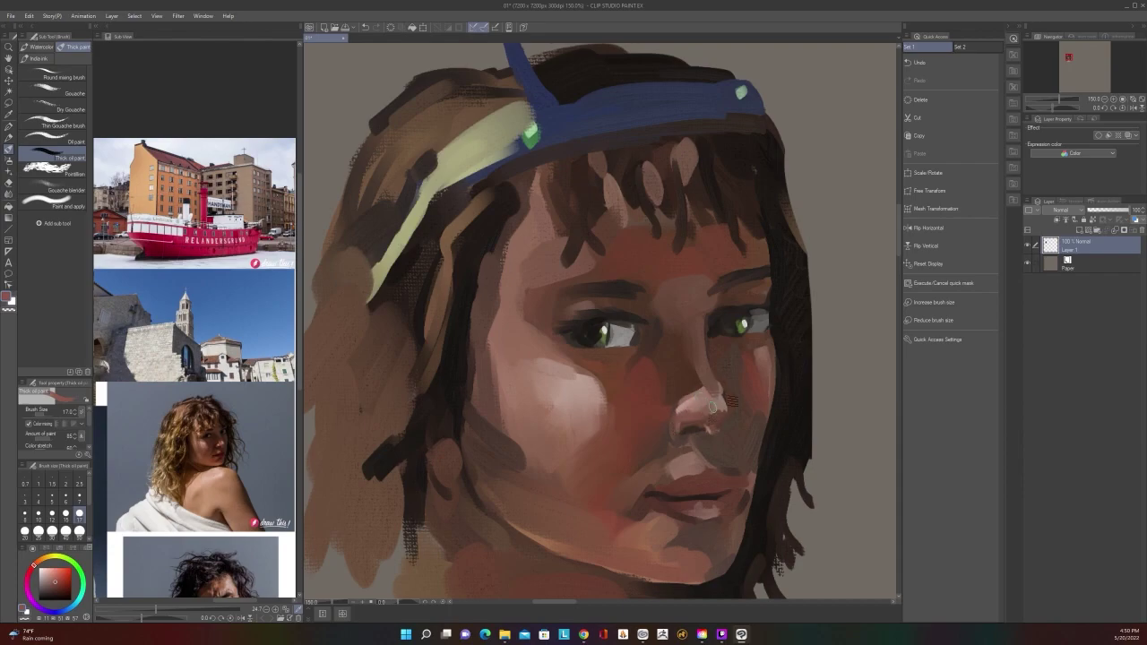
pyautogui.moveTo(713, 406)
pyautogui.mouseDown()
pyautogui.moveTo(751, 366)
pyautogui.moveTo(722, 413)
pyautogui.mouseUp()
pyautogui.rightClick(712, 417)
pyautogui.click(708, 410)
pyautogui.scroll(-5, 721, 403)
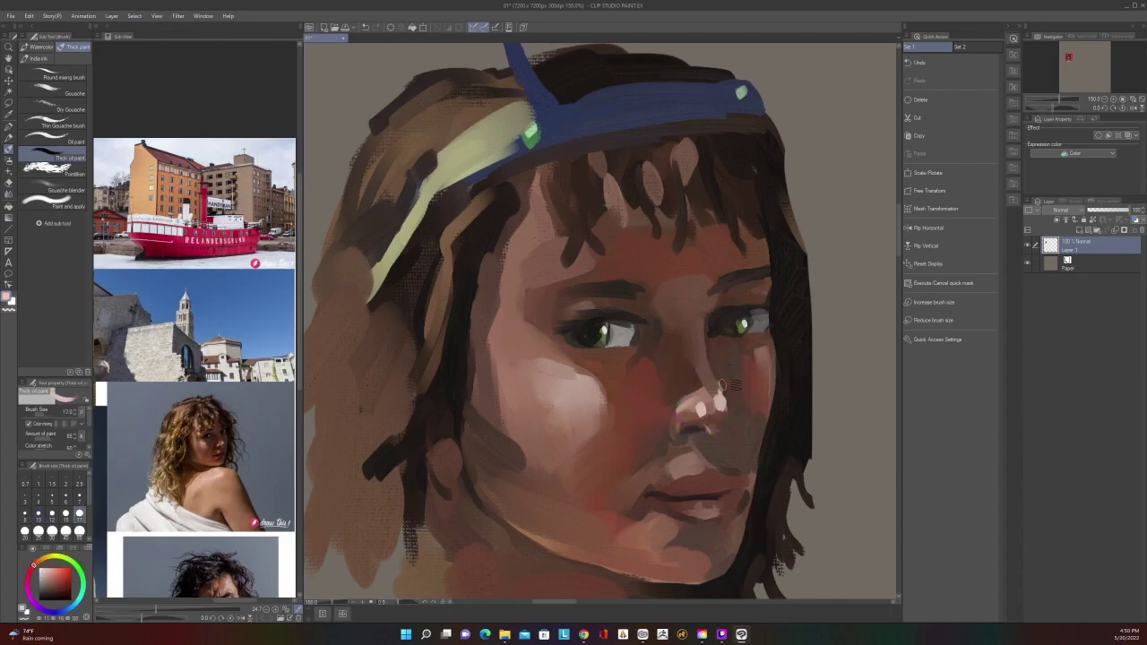
pyautogui.scroll(4, 728, 386)
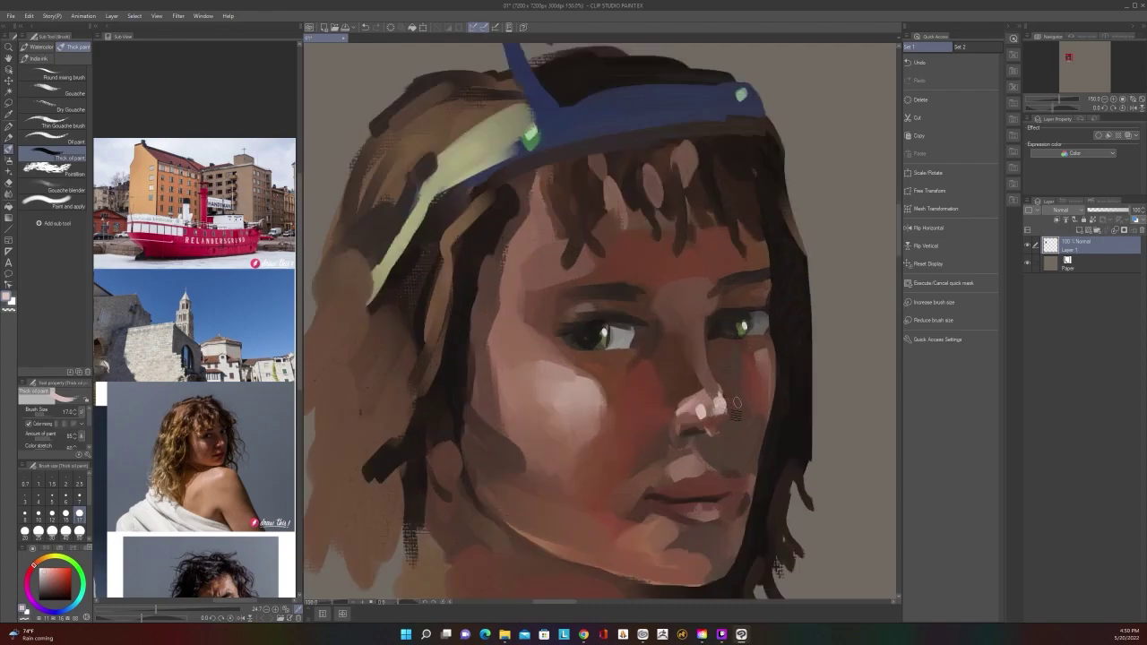
# Sample muted reddish-brown tones around the nose and refine the shading beside its highlights and under the tip
pyautogui.press('alt')
pyautogui.keyDown('alt'); pyautogui.click(714, 414); pyautogui.keyUp('alt')
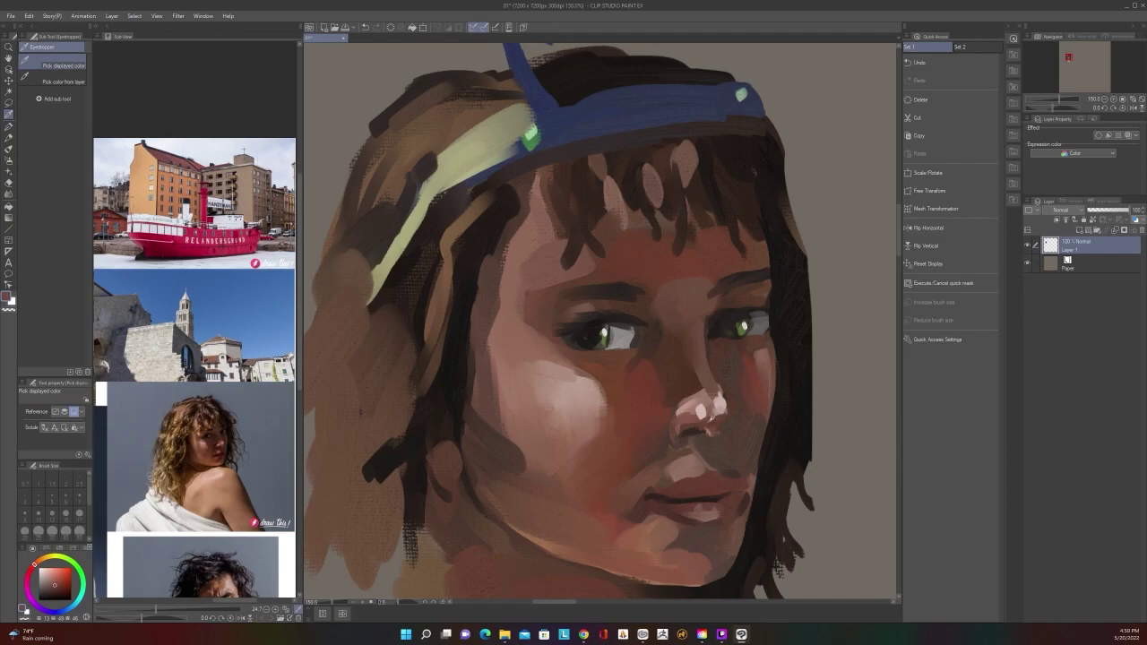
pyautogui.keyDown('alt'); pyautogui.click(760, 379); pyautogui.keyUp('alt')
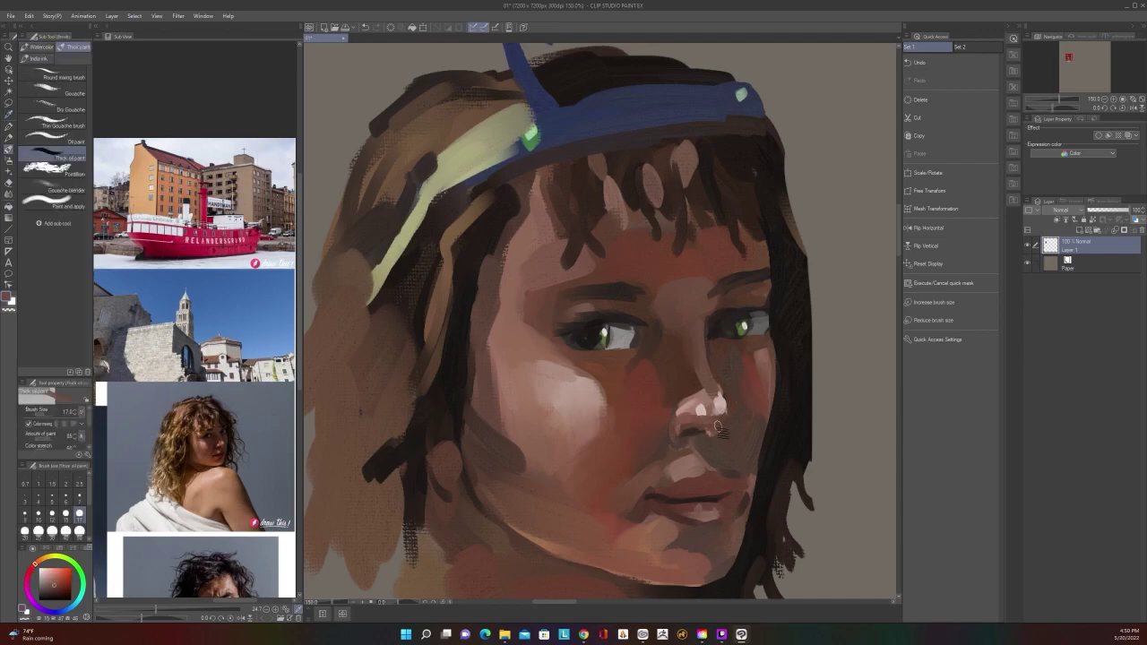
pyautogui.scroll(-2, 728, 370)
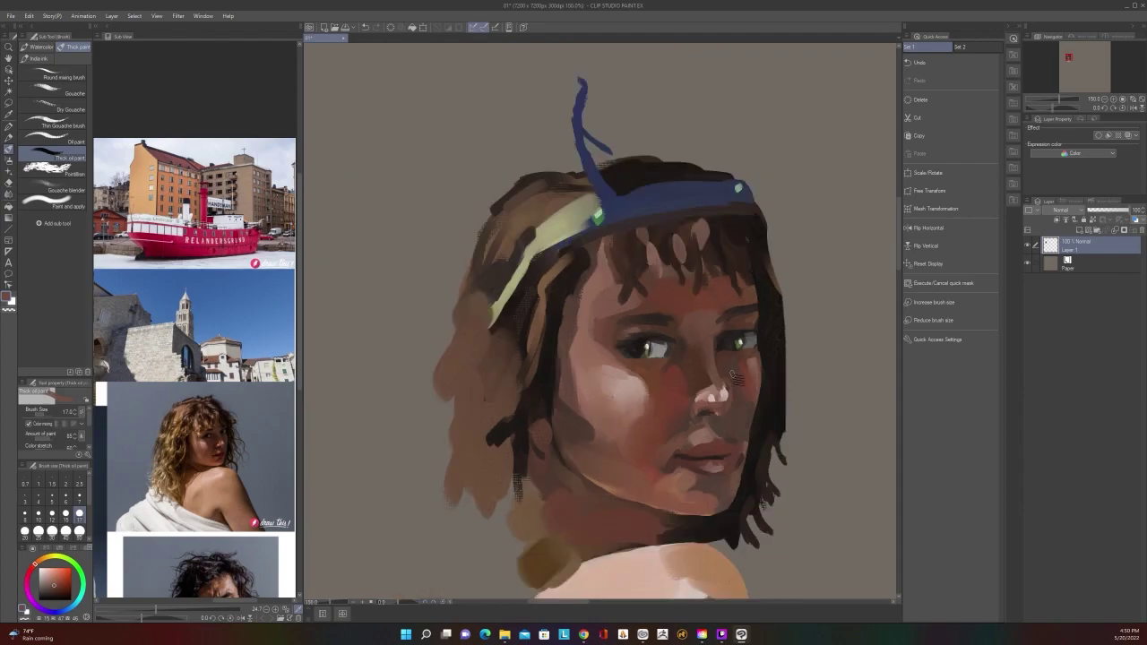
pyautogui.scroll(2, 728, 369)
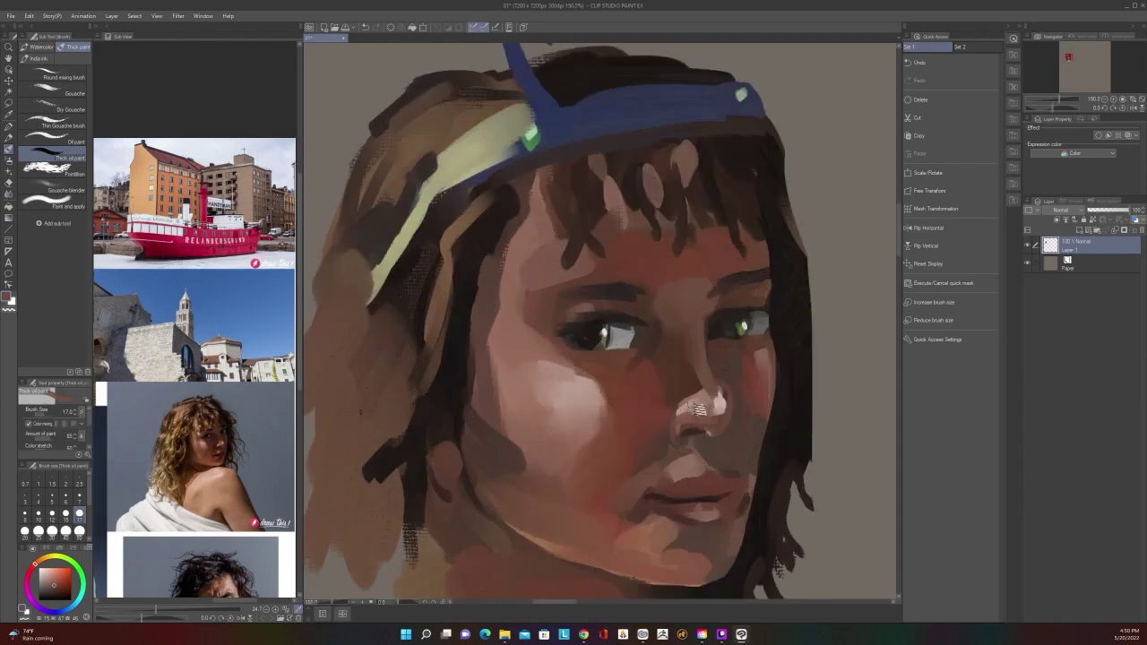
# Soften the nose highlights and surrounding skin with the Painterly blender at size 30
pyautogui.press('alt')
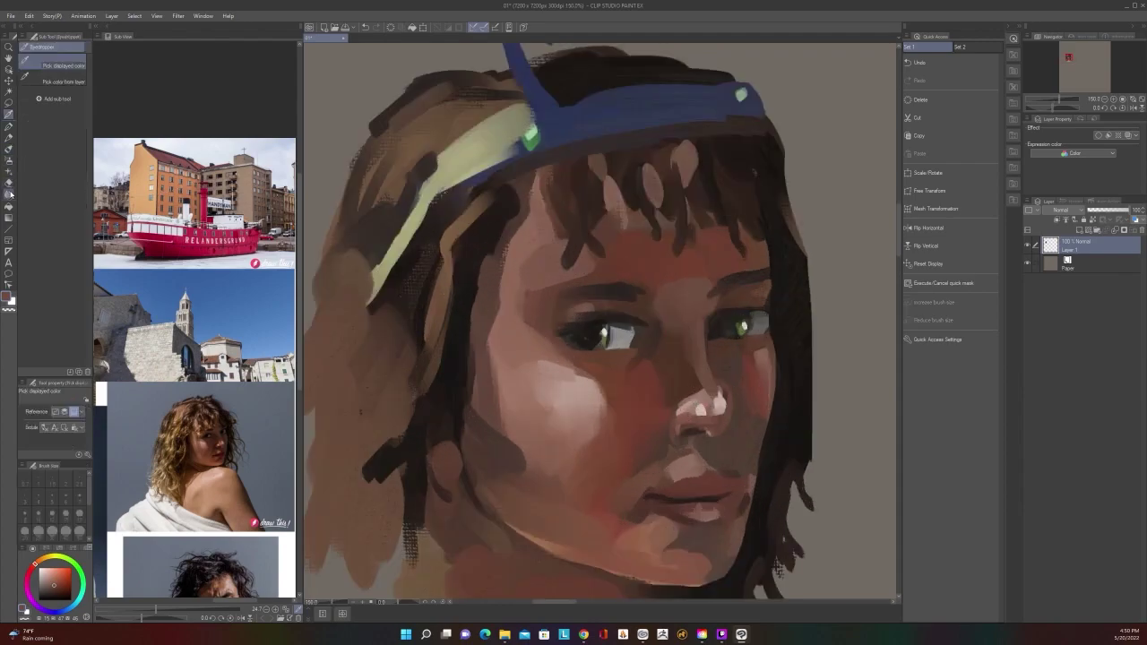
pyautogui.click(9, 194)
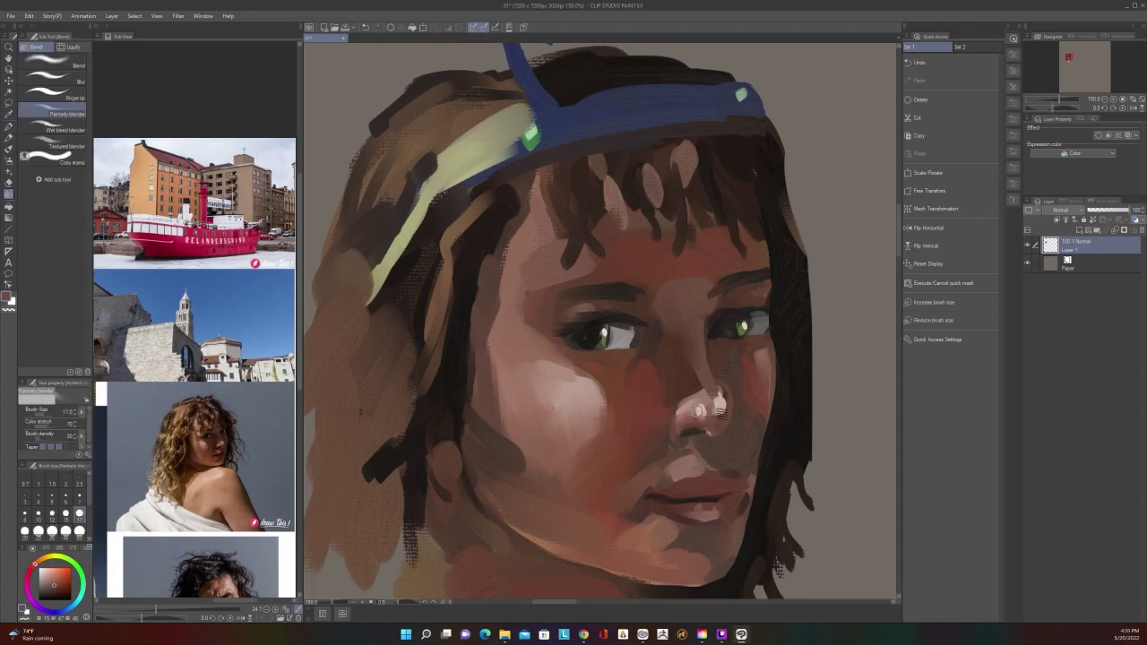
pyautogui.press(']')
pyautogui.press(']')
pyautogui.press(']')
pyautogui.moveTo(720, 394); pyautogui.dragTo(711, 391)
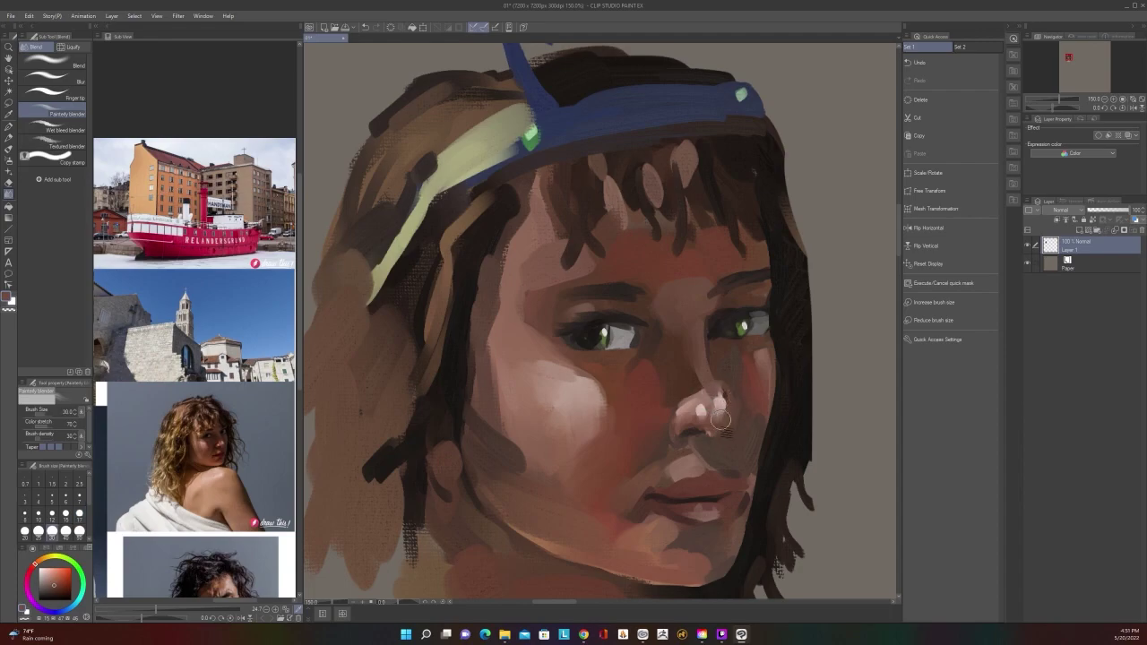
pyautogui.scroll(-1, 739, 413)
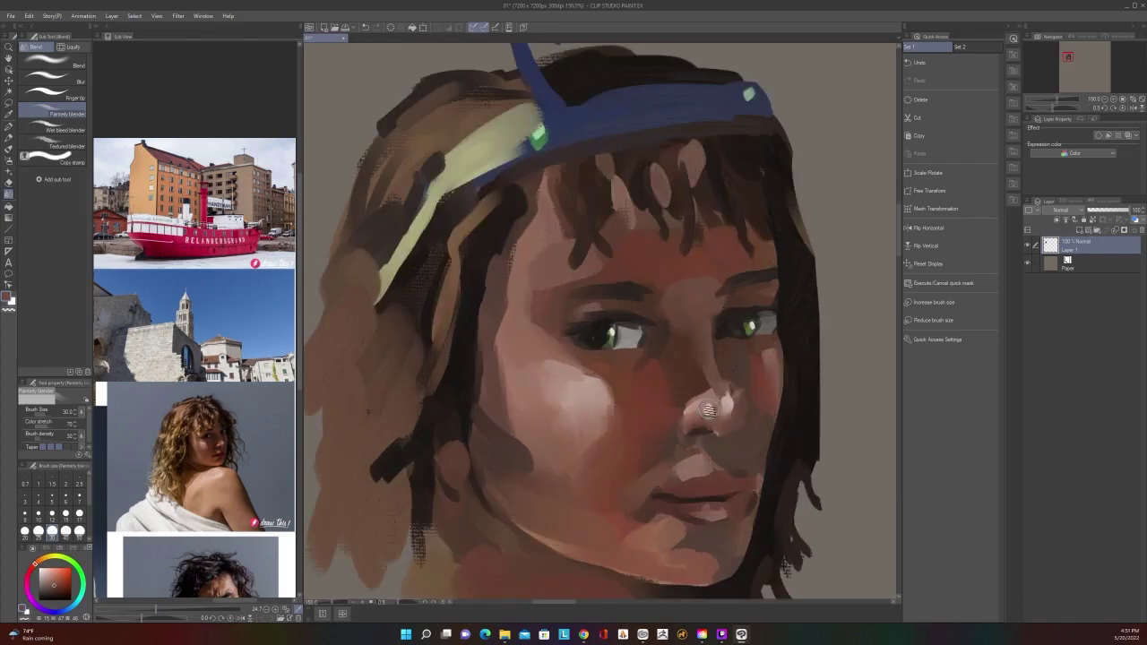
pyautogui.scroll(1, 708, 407)
pyautogui.moveTo(681, 423)
pyautogui.mouseDown()
pyautogui.moveTo(752, 373)
pyautogui.moveTo(759, 447)
pyautogui.moveTo(746, 356)
pyautogui.moveTo(771, 383)
pyautogui.mouseUp()
pyautogui.scroll(-3, 696, 440)
pyautogui.scroll(2, 698, 442)
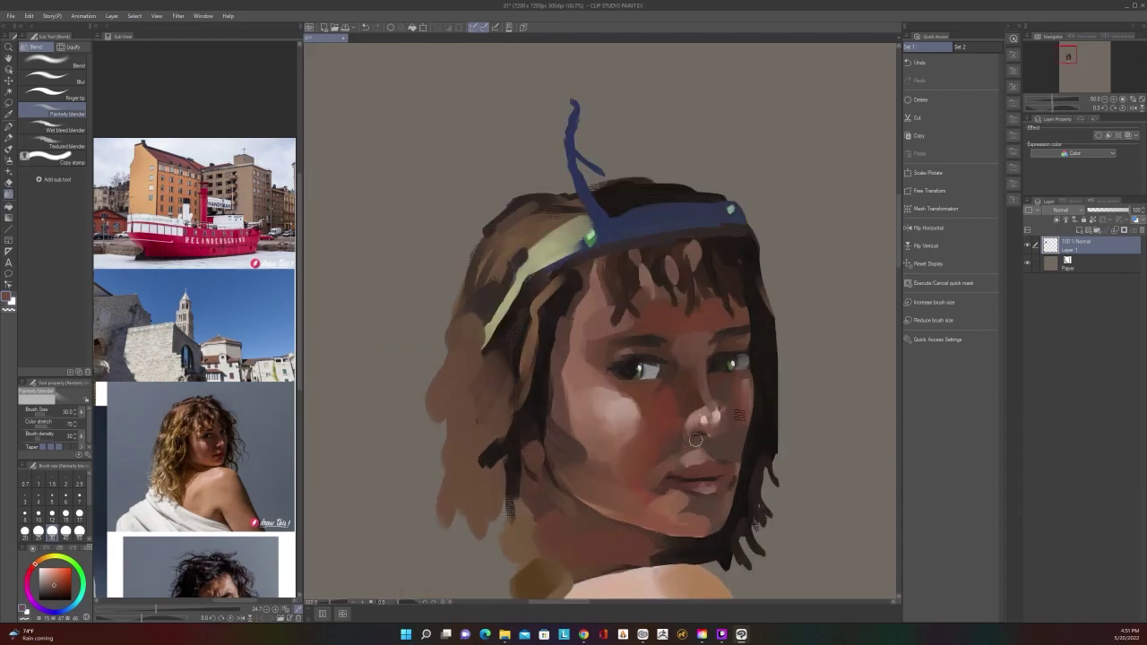
# Blend the skin transitions across the face, working around the mouth, beneath the near eye and on the forehead
pyautogui.moveTo(678, 436)
pyautogui.mouseDown()
pyautogui.moveTo(687, 453)
pyautogui.moveTo(663, 465)
pyautogui.mouseUp()
pyautogui.scroll(-1, 698, 378)
pyautogui.scroll(1, 698, 377)
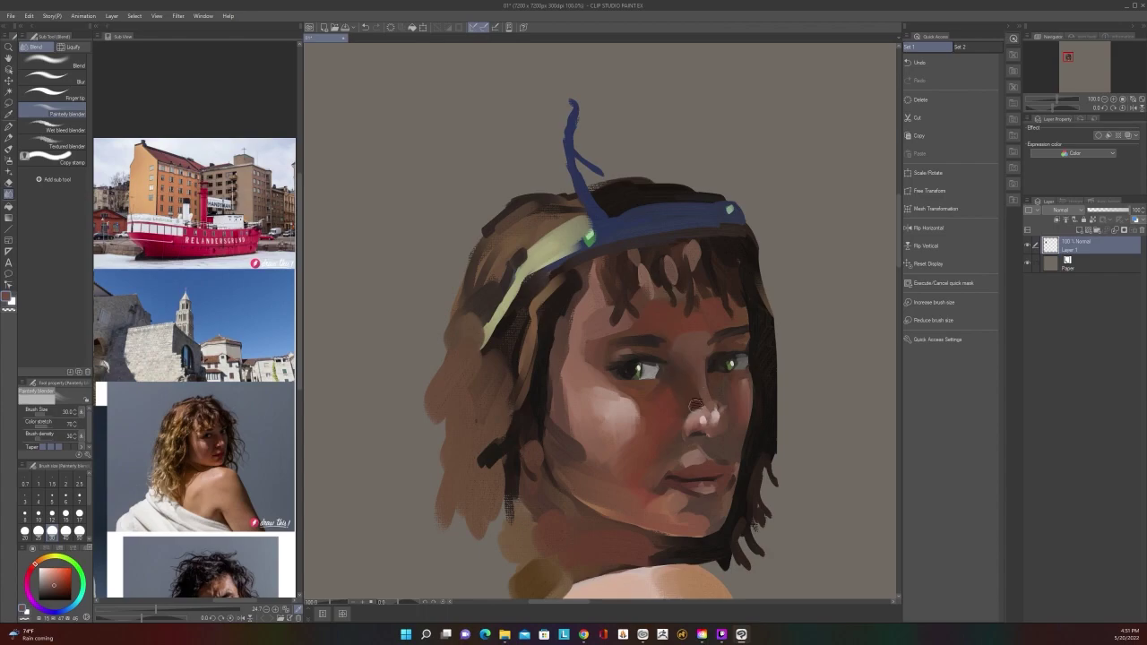
pyautogui.scroll(-2, 698, 408)
pyautogui.scroll(2, 698, 407)
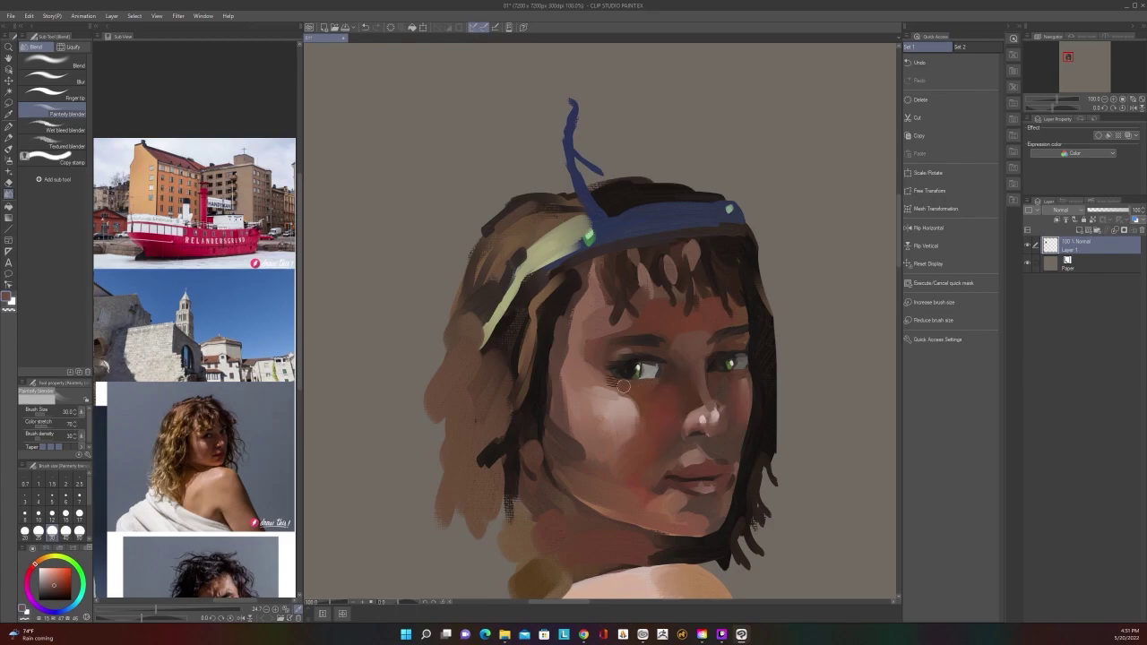
pyautogui.scroll(-2, 618, 325)
pyautogui.scroll(2, 619, 325)
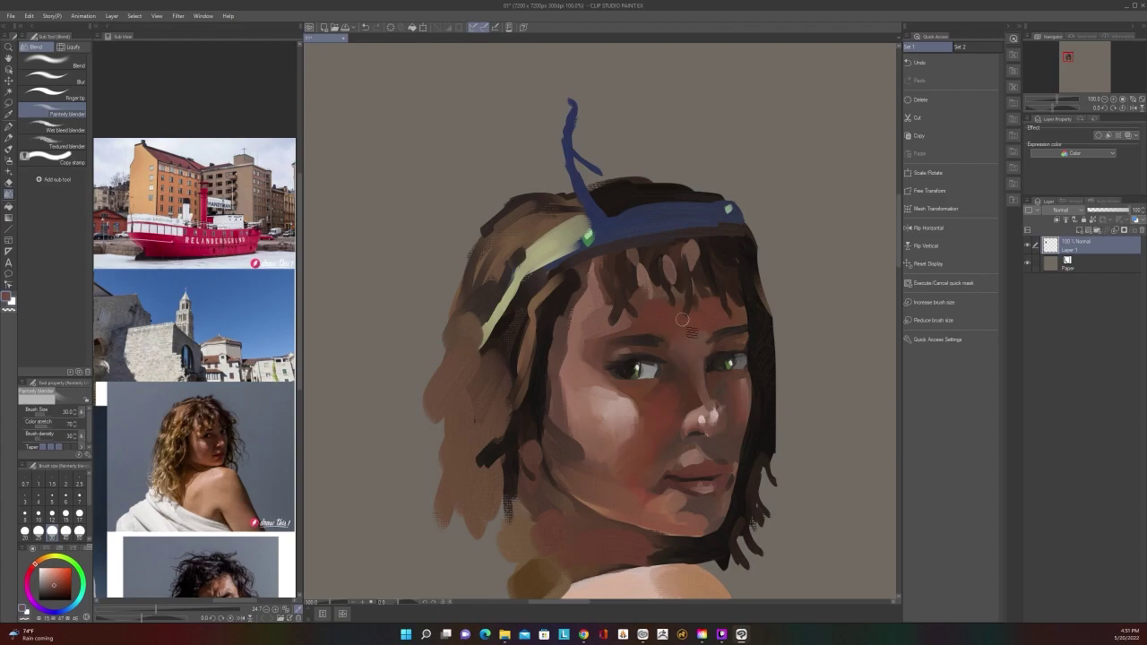
pyautogui.scroll(-2, 729, 320)
pyautogui.scroll(1, 748, 432)
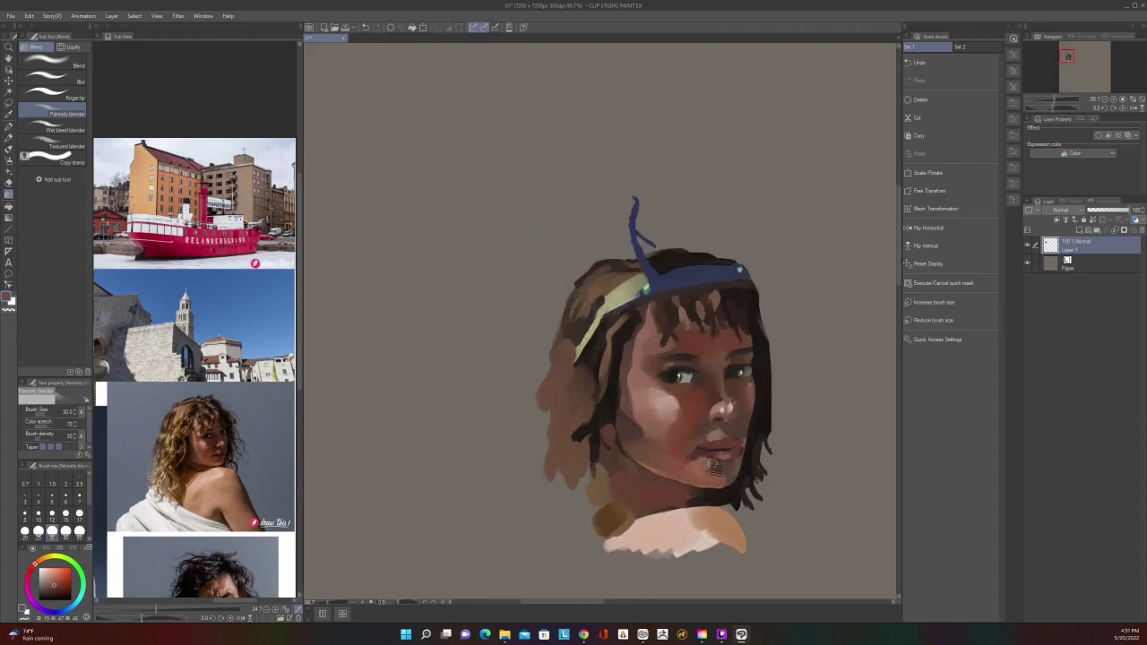
pyautogui.scroll(1, 715, 466)
pyautogui.moveTo(714, 463)
pyautogui.mouseDown()
pyautogui.moveTo(733, 495)
pyautogui.moveTo(733, 460)
pyautogui.moveTo(726, 487)
pyautogui.moveTo(697, 487)
pyautogui.moveTo(736, 495)
pyautogui.moveTo(670, 447)
pyautogui.moveTo(685, 403)
pyautogui.mouseUp()
# Enlarge the blender to size 60 and smooth the tones of the near cheek and jaw
pyautogui.press(']')
pyautogui.press(']')
pyautogui.press(']')
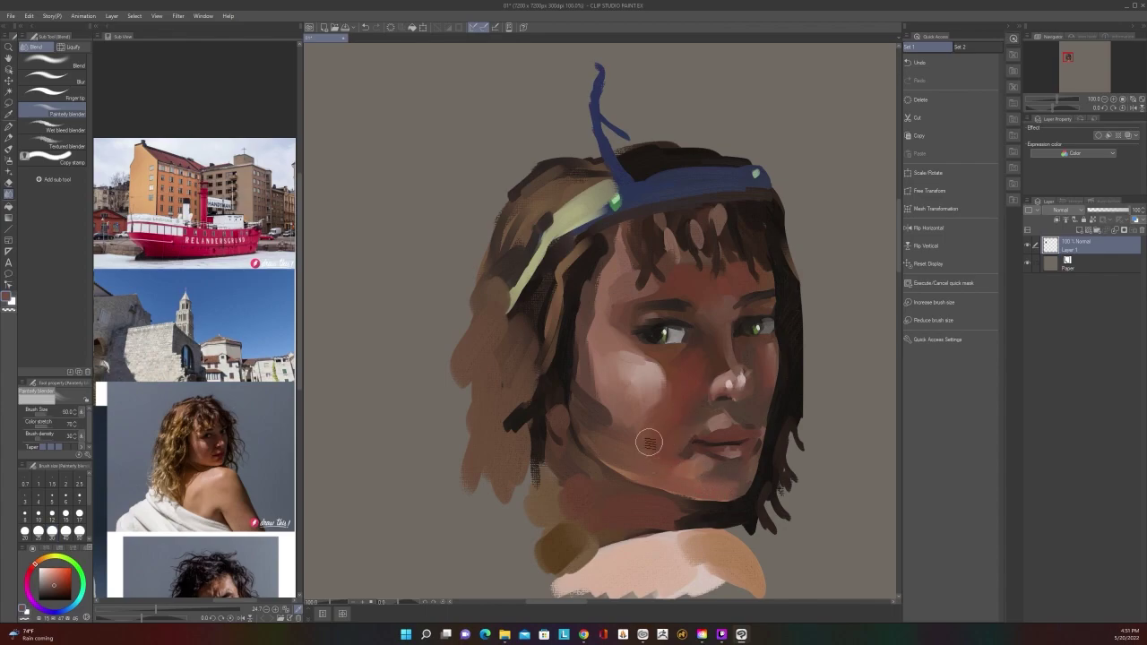
pyautogui.moveTo(629, 428)
pyautogui.mouseDown()
pyautogui.moveTo(717, 438)
pyautogui.moveTo(582, 373)
pyautogui.moveTo(612, 421)
pyautogui.moveTo(596, 376)
pyautogui.moveTo(619, 426)
pyautogui.moveTo(665, 397)
pyautogui.moveTo(588, 371)
pyautogui.moveTo(595, 422)
pyautogui.moveTo(595, 377)
pyautogui.mouseUp()
pyautogui.scroll(-1, 641, 431)
pyautogui.scroll(1, 642, 431)
pyautogui.scroll(-3, 627, 269)
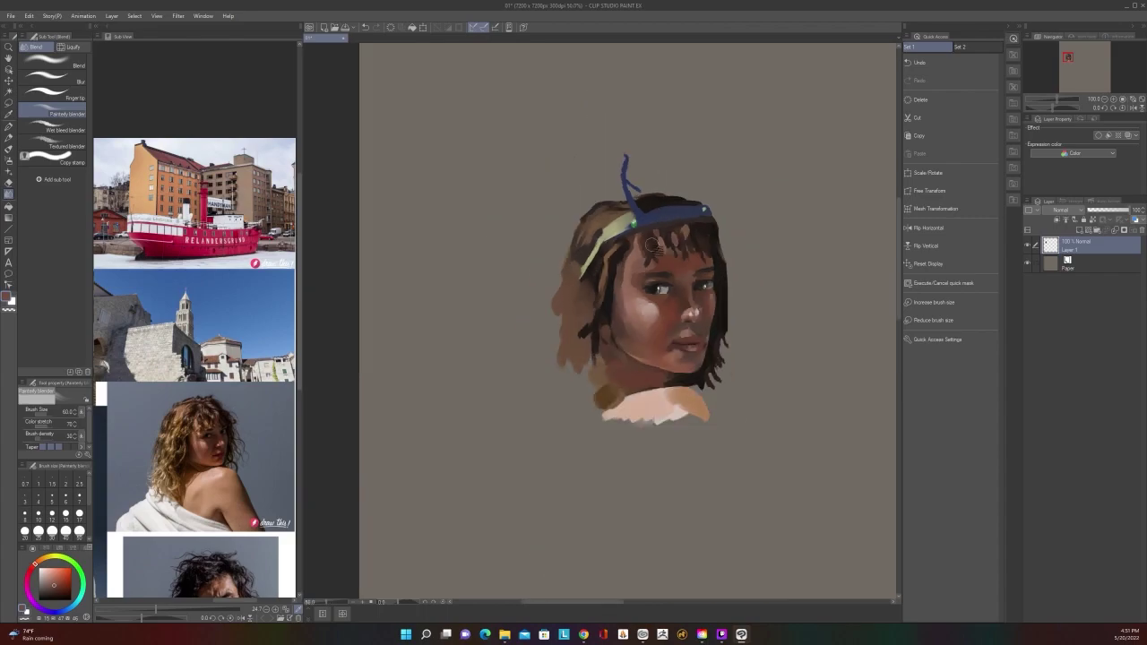
pyautogui.scroll(1, 652, 248)
pyautogui.scroll(2, 653, 248)
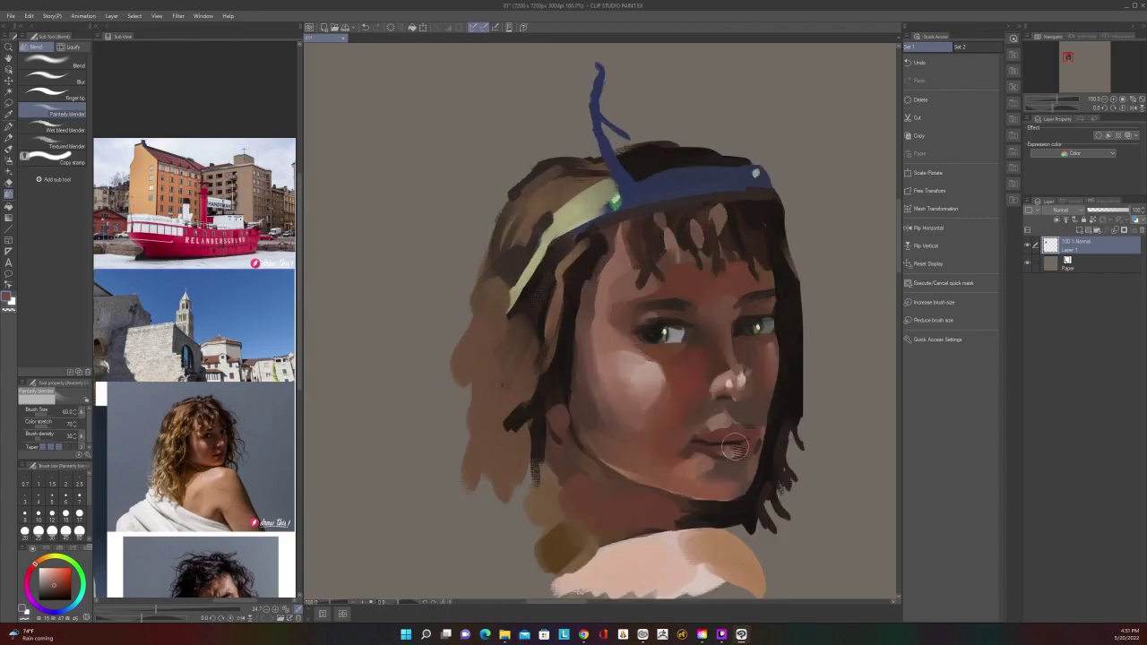
pyautogui.scroll(2, 733, 446)
pyautogui.scroll(-2, 733, 439)
# Return to the Thick oil paint brush at size 17, sample a muted skin tone, and define the upper lip's top edge
pyautogui.press('b')
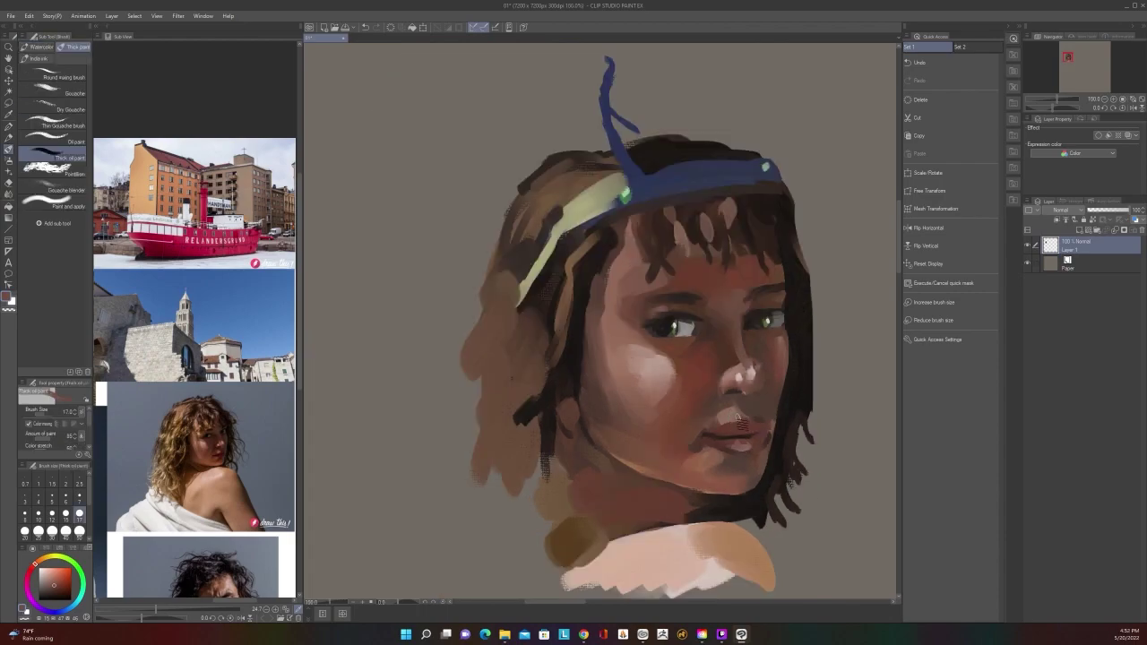
pyautogui.press('i')
pyautogui.press('b')
pyautogui.moveTo(718, 425); pyautogui.dragTo(746, 423)
pyautogui.scroll(-3, 770, 389)
pyautogui.scroll(3, 770, 389)
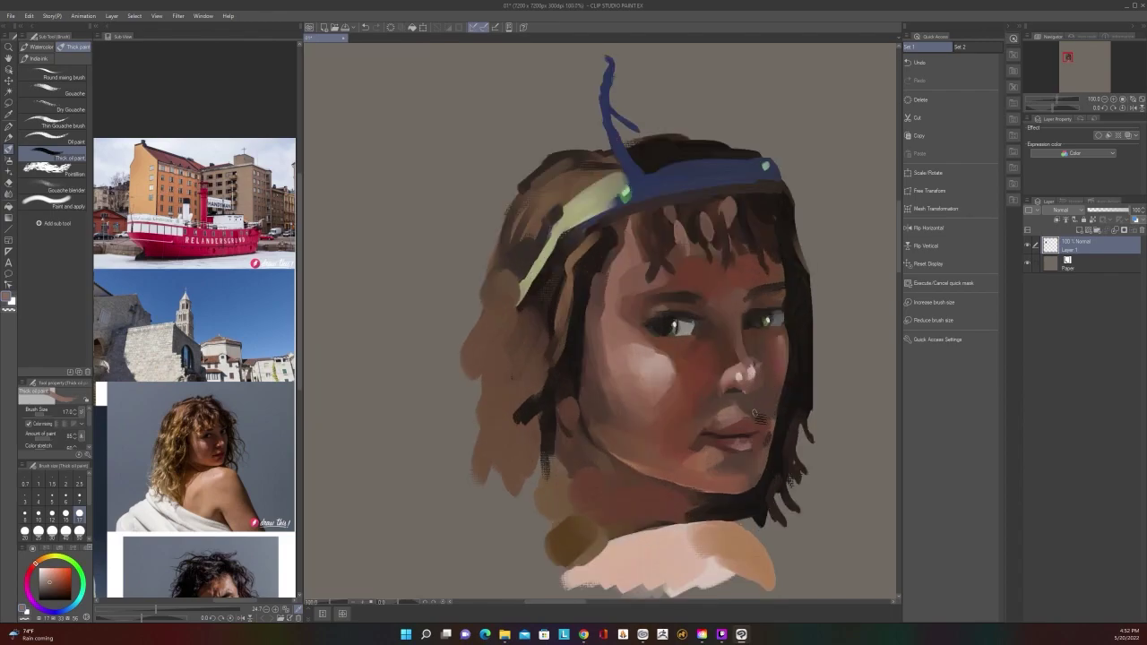
# Try a small stroke in a sampled skin tone along the upper lip's far edge
pyautogui.scroll(2, 755, 416)
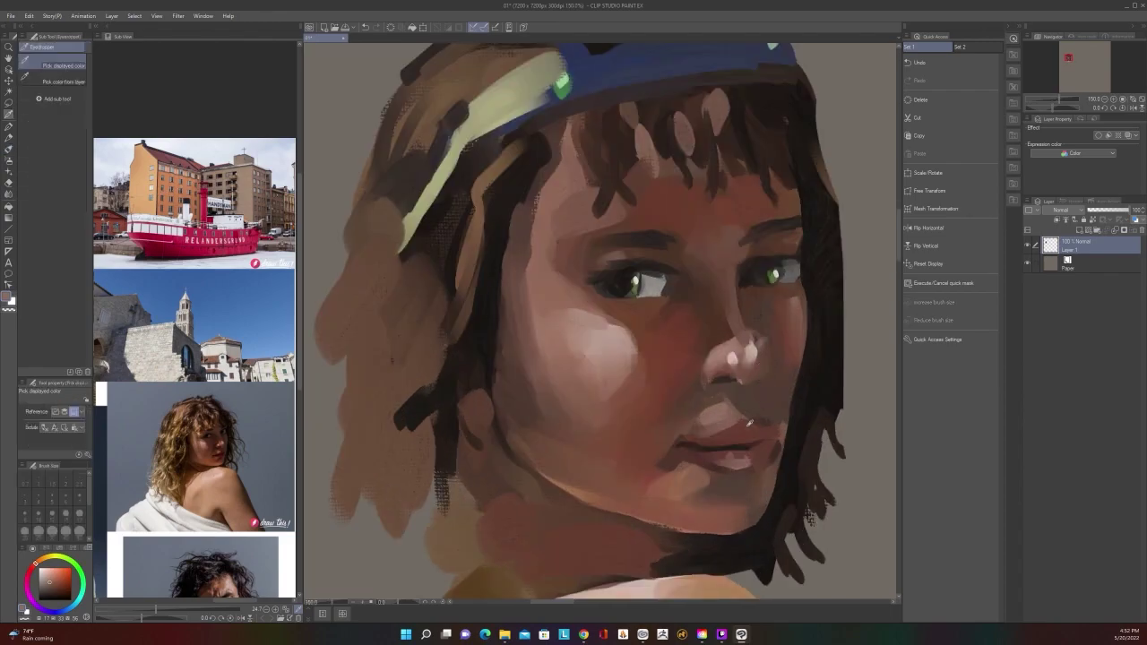
pyautogui.keyDown('alt'); pyautogui.click(745, 423); pyautogui.keyUp('alt')
pyautogui.moveTo(743, 418); pyautogui.dragTo(746, 420)
pyautogui.hotkey('ctrl', 'z')
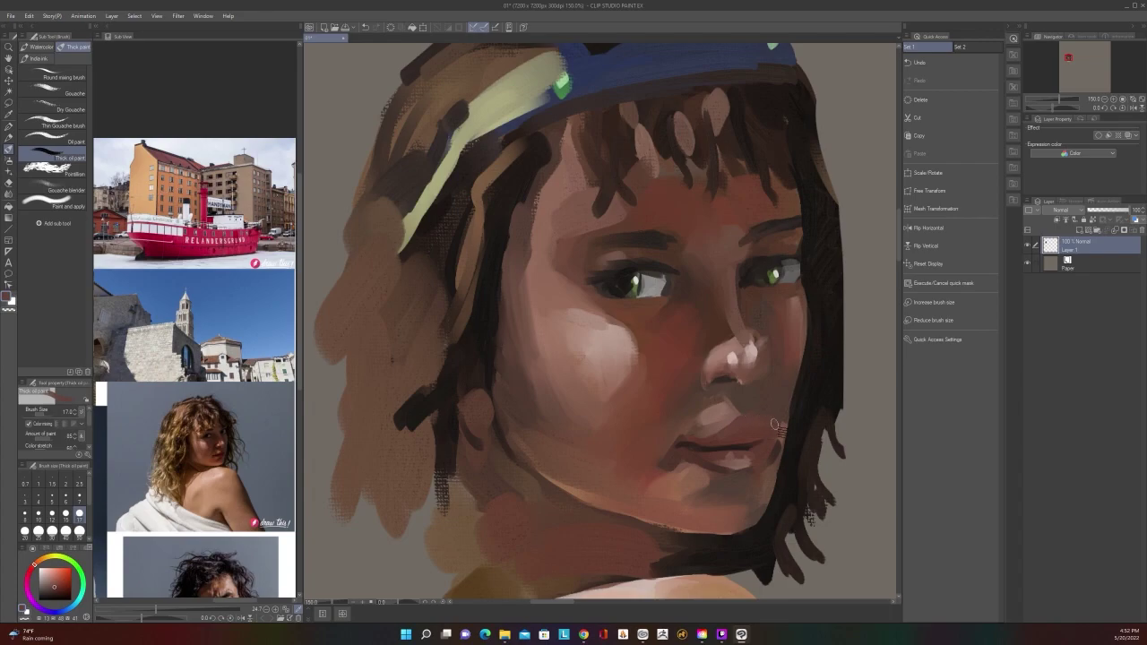
# Sample a darker tone beside the mouth and reshape the far side of the upper lip and its corner
pyautogui.scroll(-2, 769, 417)
pyautogui.scroll(2, 760, 417)
pyautogui.press('alt')
pyautogui.keyDown('alt'); pyautogui.click(776, 443); pyautogui.keyUp('alt')
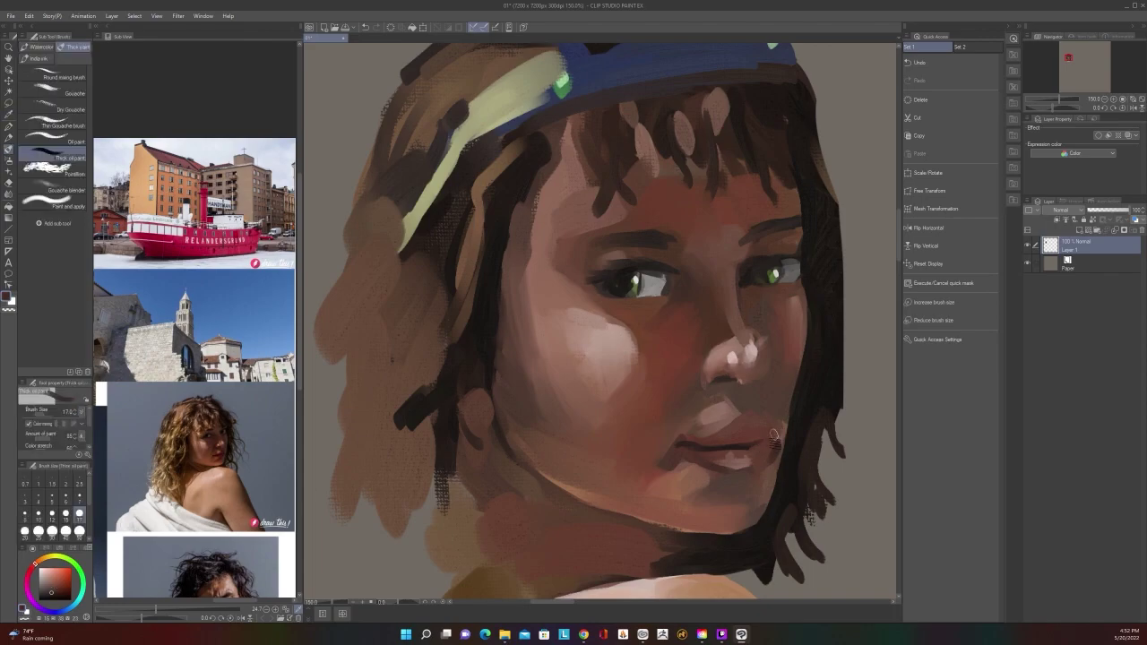
pyautogui.moveTo(754, 441); pyautogui.dragTo(778, 435)
pyautogui.scroll(-4, 748, 444)
pyautogui.scroll(1, 787, 403)
pyautogui.scroll(4, 788, 407)
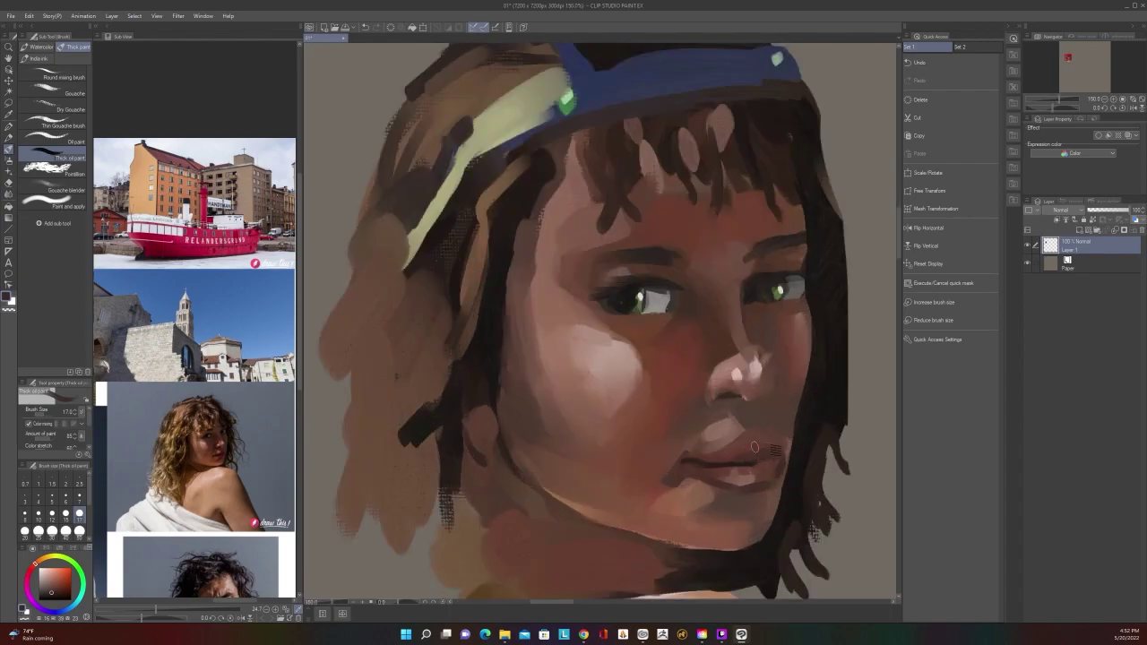
# Choose a saturated red and tint the upper and lower lips with the Thick oil paint brush at size 17
pyautogui.scroll(-2, 760, 431)
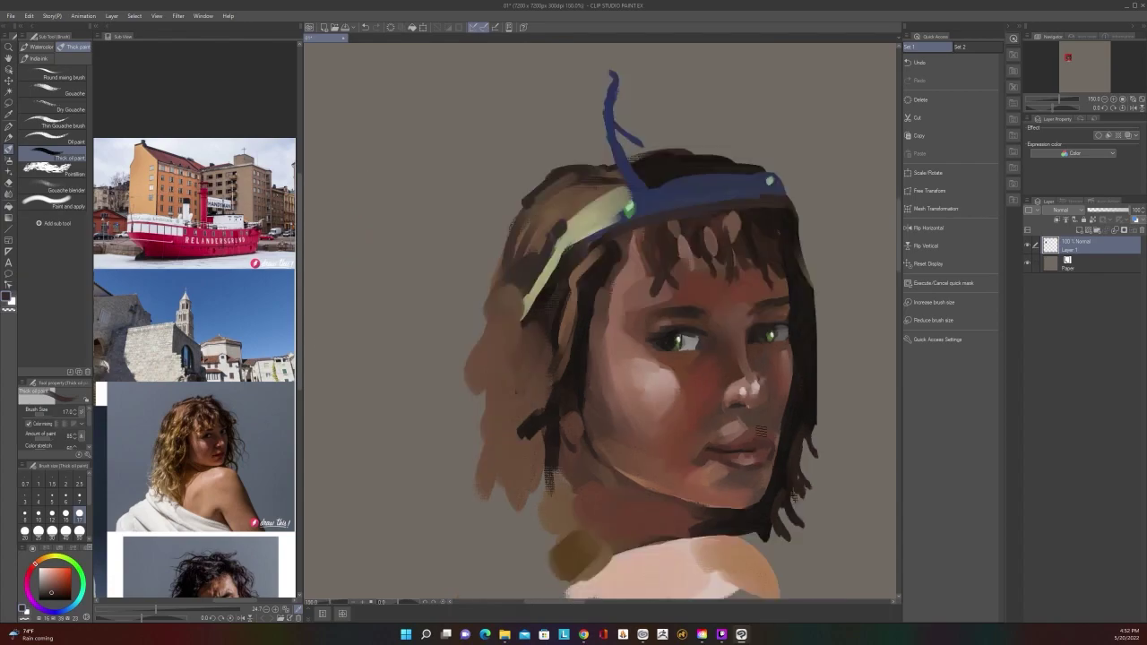
pyautogui.scroll(-2, 758, 428)
pyautogui.scroll(5, 757, 428)
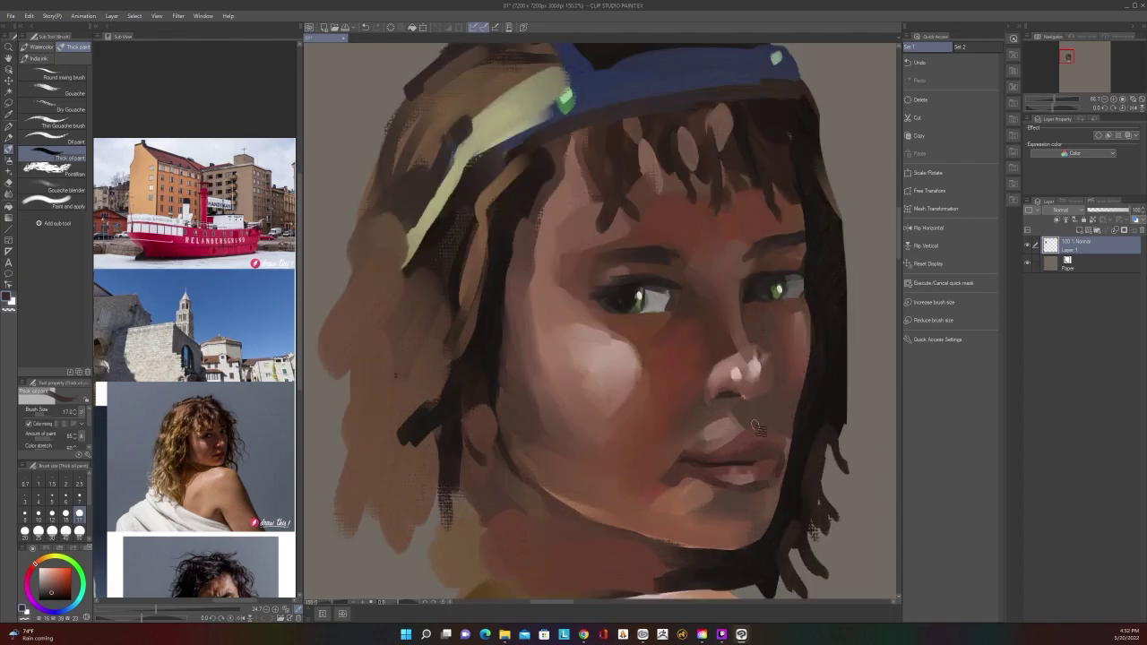
pyautogui.rightClick(753, 417)
pyautogui.click(764, 402)
pyautogui.click(724, 396)
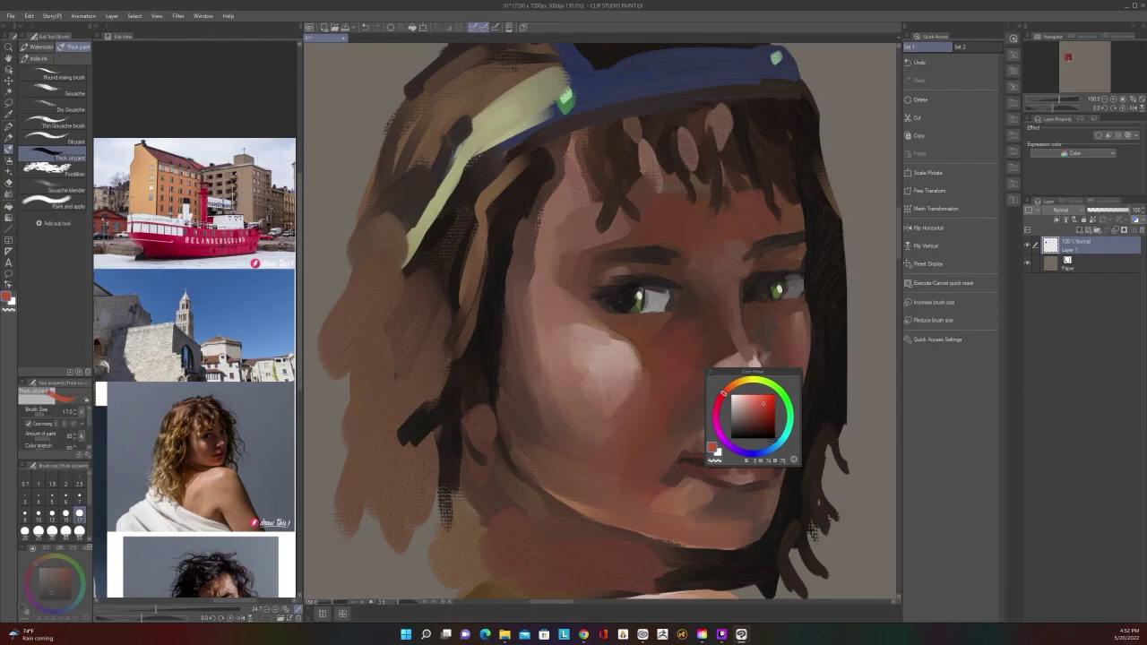
pyautogui.rightClick(755, 463)
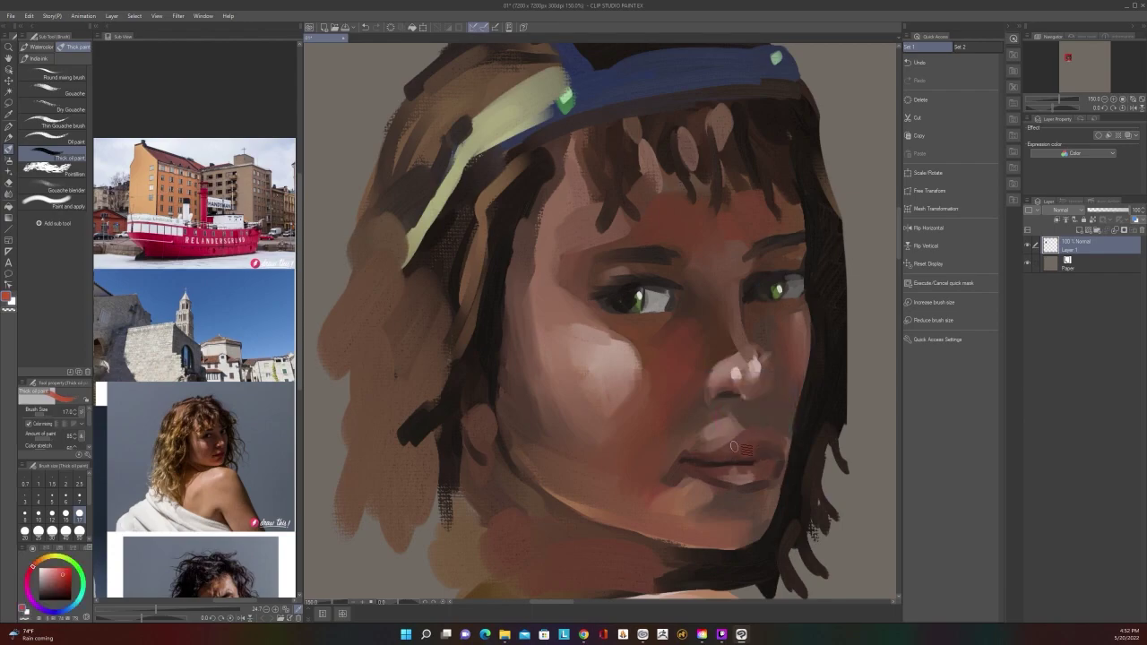
pyautogui.scroll(-3, 785, 422)
pyautogui.scroll(3, 762, 448)
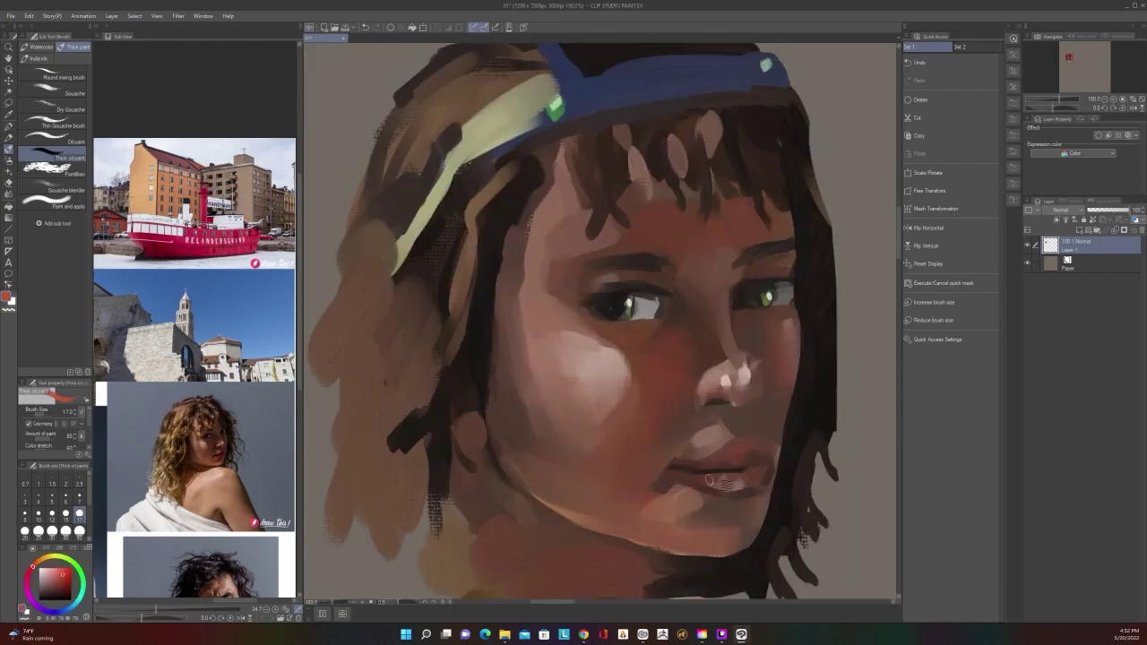
pyautogui.moveTo(732, 475); pyautogui.dragTo(762, 477)
pyautogui.scroll(-3, 772, 464)
pyautogui.scroll(3, 773, 464)
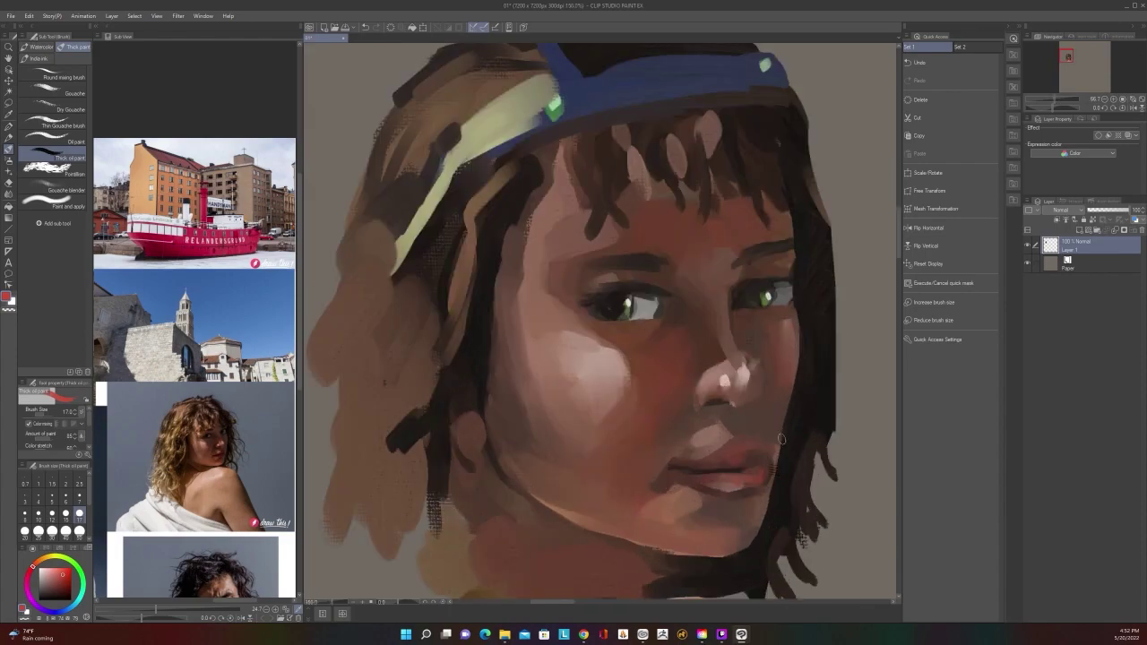
# Try a stronger red accent on the far end of the upper lip with the brush at size 30
pyautogui.press(']')
pyautogui.press(']')
pyautogui.press(']')
pyautogui.moveTo(767, 468)
pyautogui.mouseDown()
pyautogui.moveTo(756, 475)
pyautogui.moveTo(760, 445)
pyautogui.mouseUp()
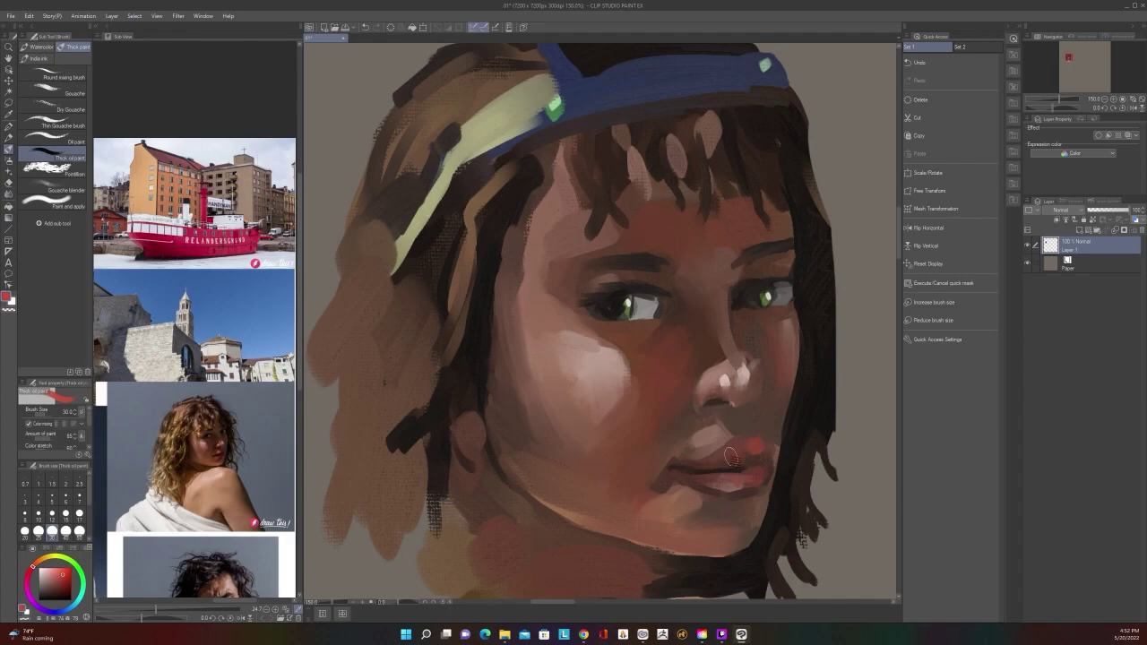
pyautogui.press('[')
pyautogui.press('[')
pyautogui.press('[')
pyautogui.hotkey('ctrl', 'z')
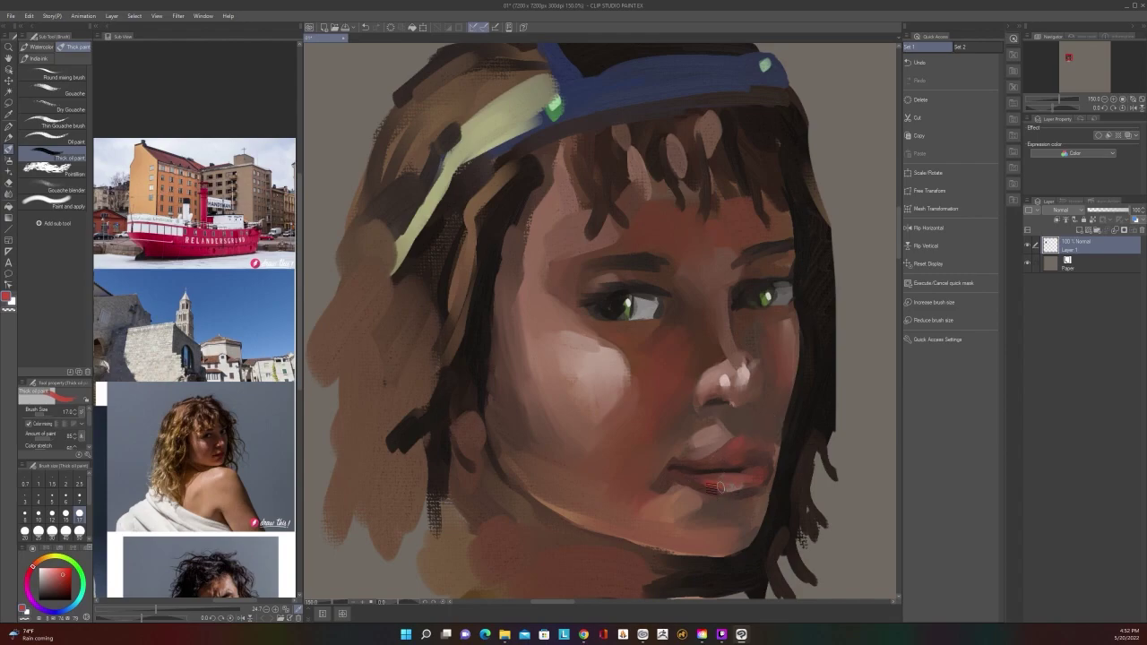
# Sample muted skin tones around the nose and refine the shading beside the far nostril
pyautogui.scroll(-4, 751, 473)
pyautogui.scroll(2, 751, 472)
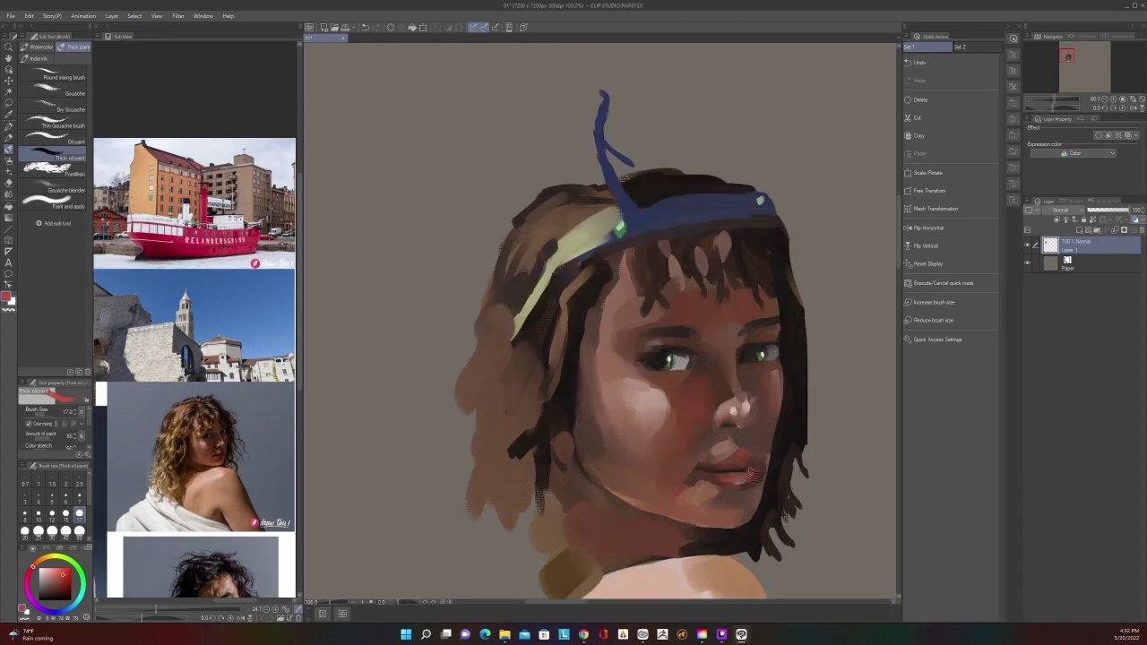
pyautogui.scroll(1, 751, 394)
pyautogui.press('alt')
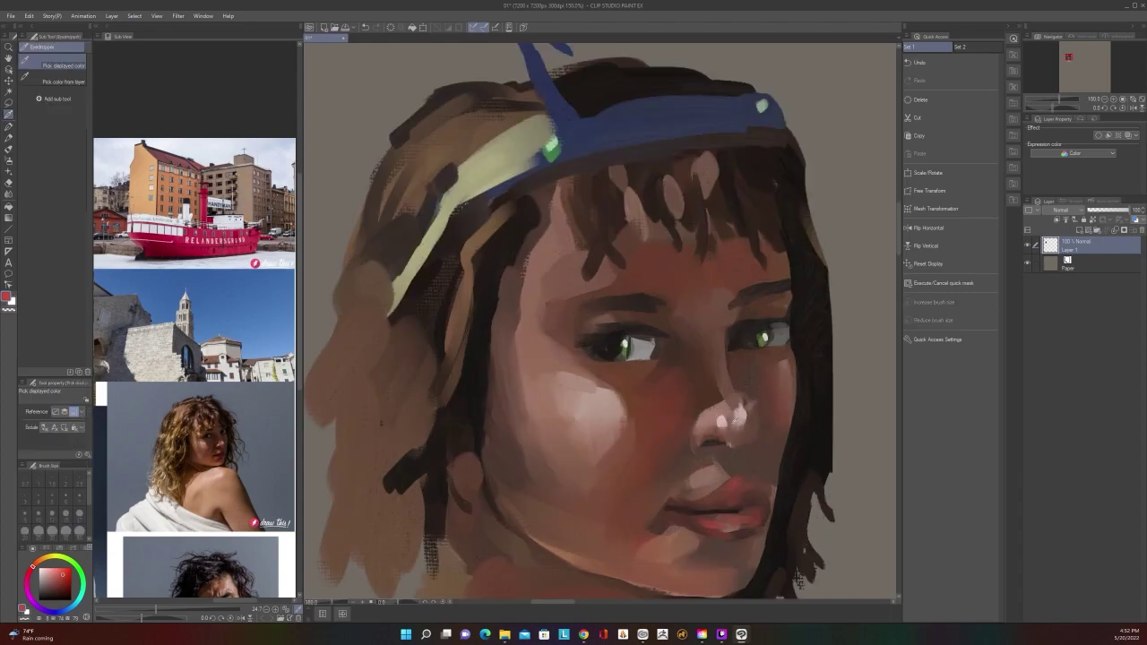
pyautogui.keyDown('alt'); pyautogui.click(719, 423); pyautogui.keyUp('alt')
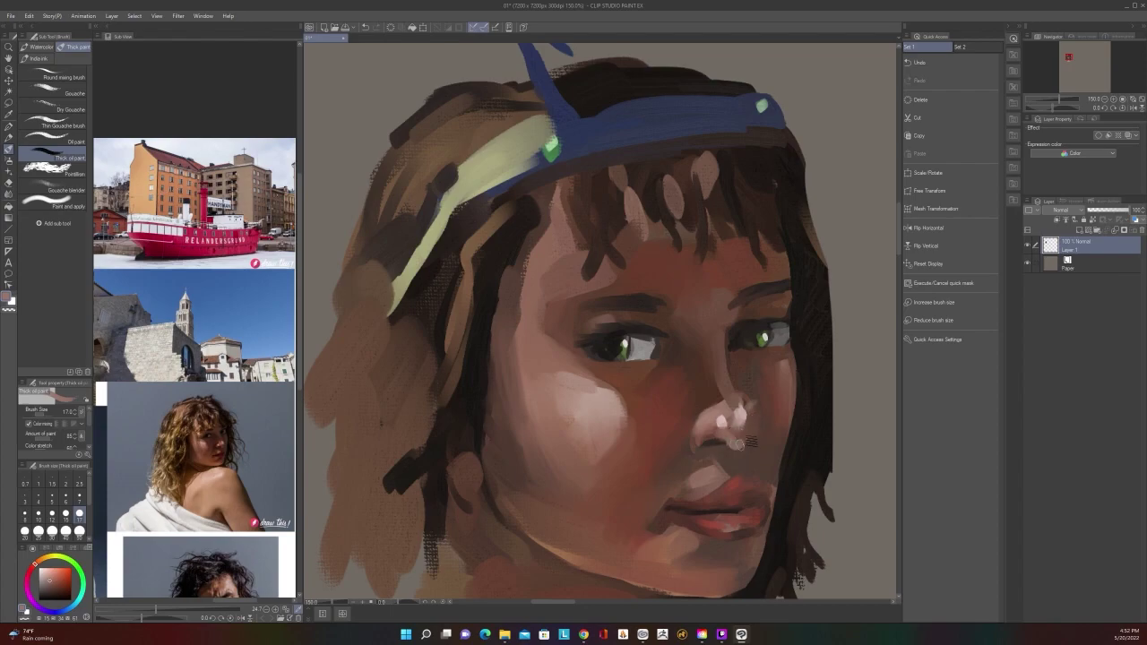
pyautogui.keyDown('alt'); pyautogui.click(737, 434); pyautogui.keyUp('alt')
pyautogui.scroll(-2, 761, 397)
pyautogui.scroll(2, 762, 403)
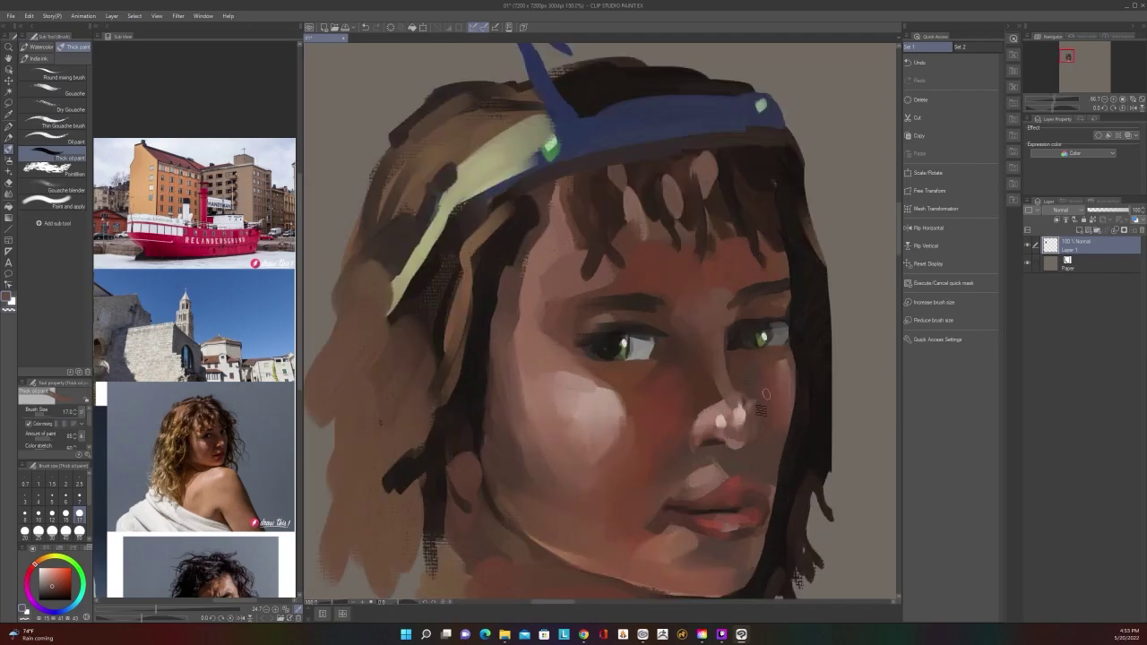
# Sample a very dark tone and sharpen the nostril shadow with the brush at size 10
pyautogui.press('alt')
pyautogui.press('[')
pyautogui.press('[')
pyautogui.press('[')
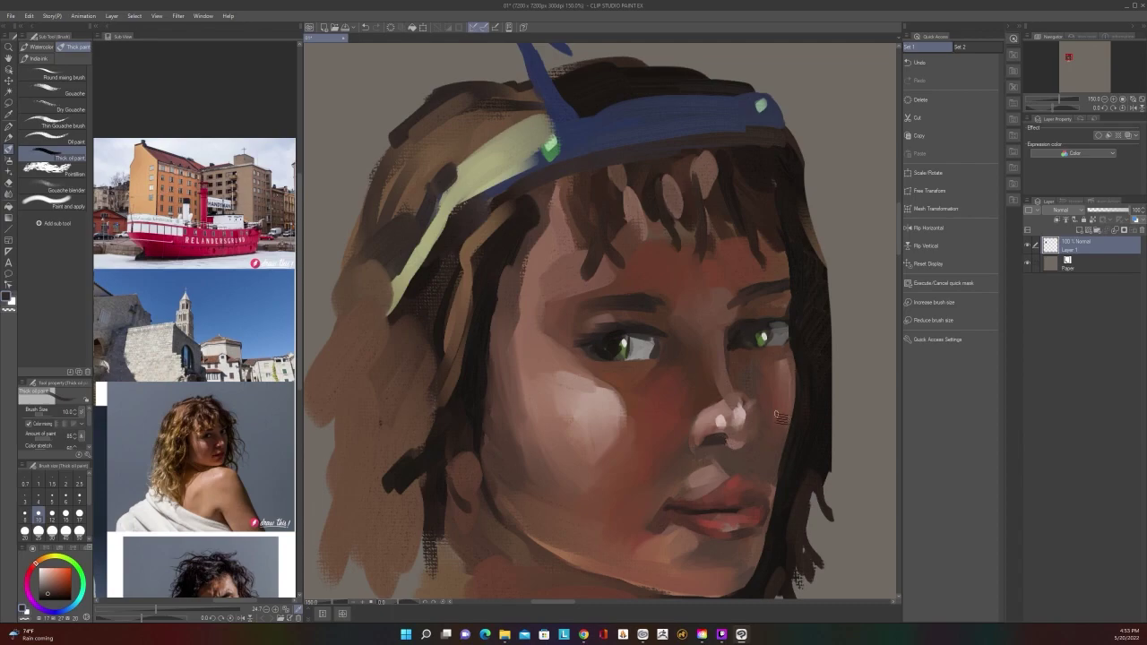
# Sample a dark shadow tone, return the brush to size 17, and deepen the line between the lips
pyautogui.press('alt')
pyautogui.keyDown('alt'); pyautogui.click(743, 461); pyautogui.keyUp('alt')
pyautogui.press(']')
pyautogui.press(']')
pyautogui.press(']')
pyautogui.scroll(-4, 742, 388)
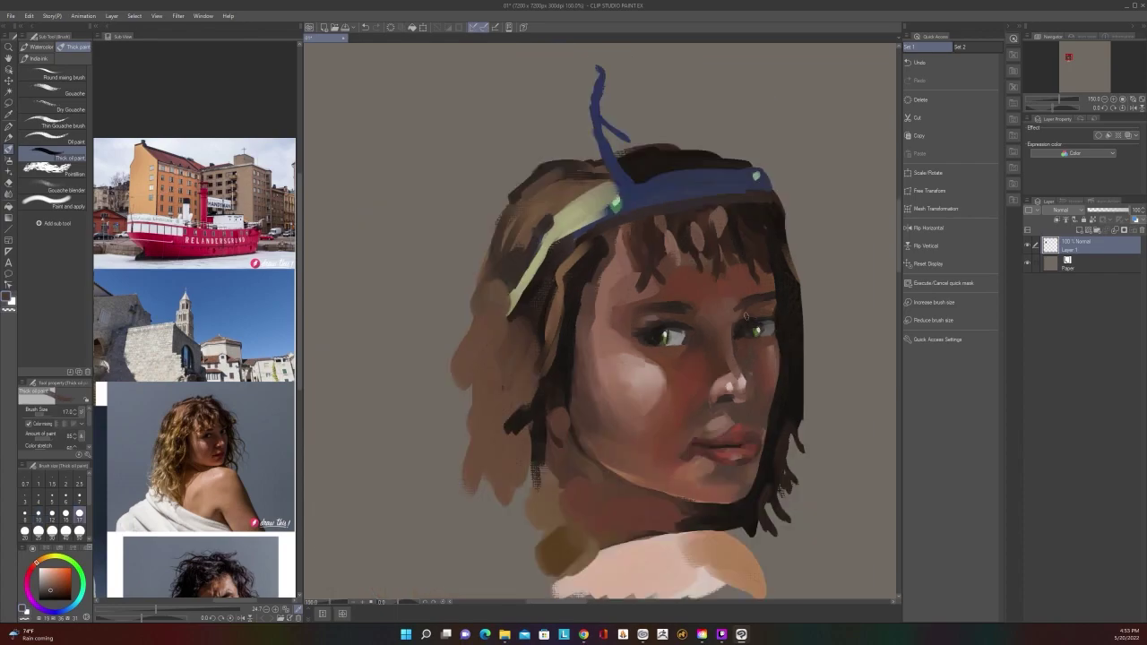
pyautogui.scroll(4, 745, 315)
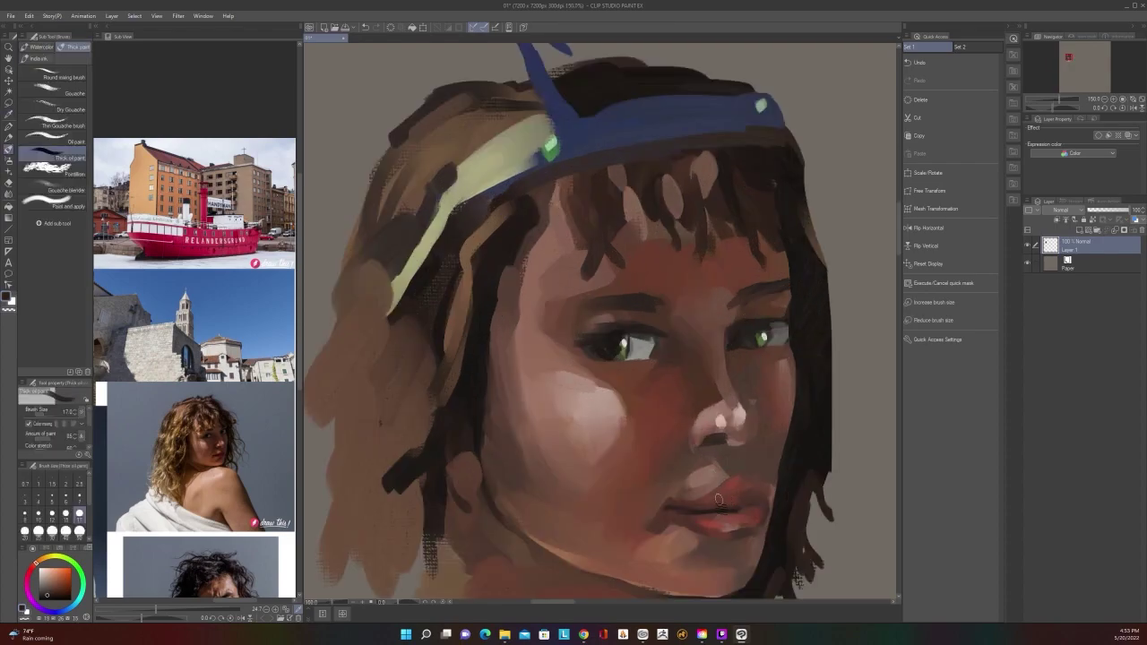
pyautogui.scroll(-2, 705, 511)
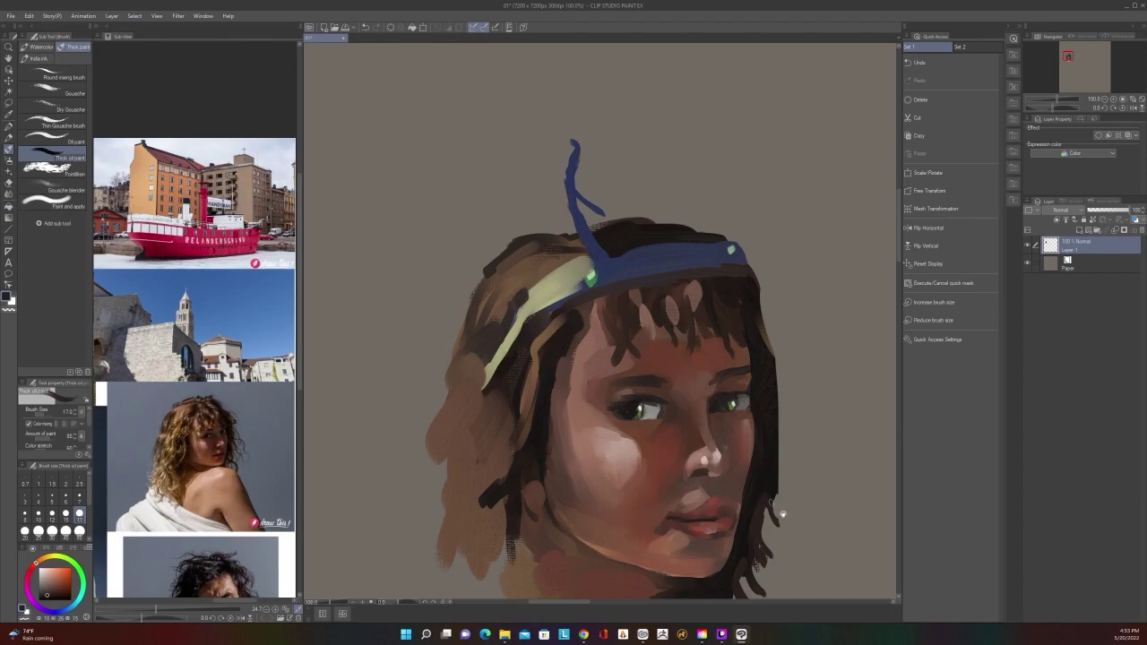
# Blend the near cheek's edge and the jawline down to the chin with the Painterly blender at size 30
pyautogui.moveTo(783, 514); pyautogui.dragTo(743, 394)
pyautogui.click(11, 196)
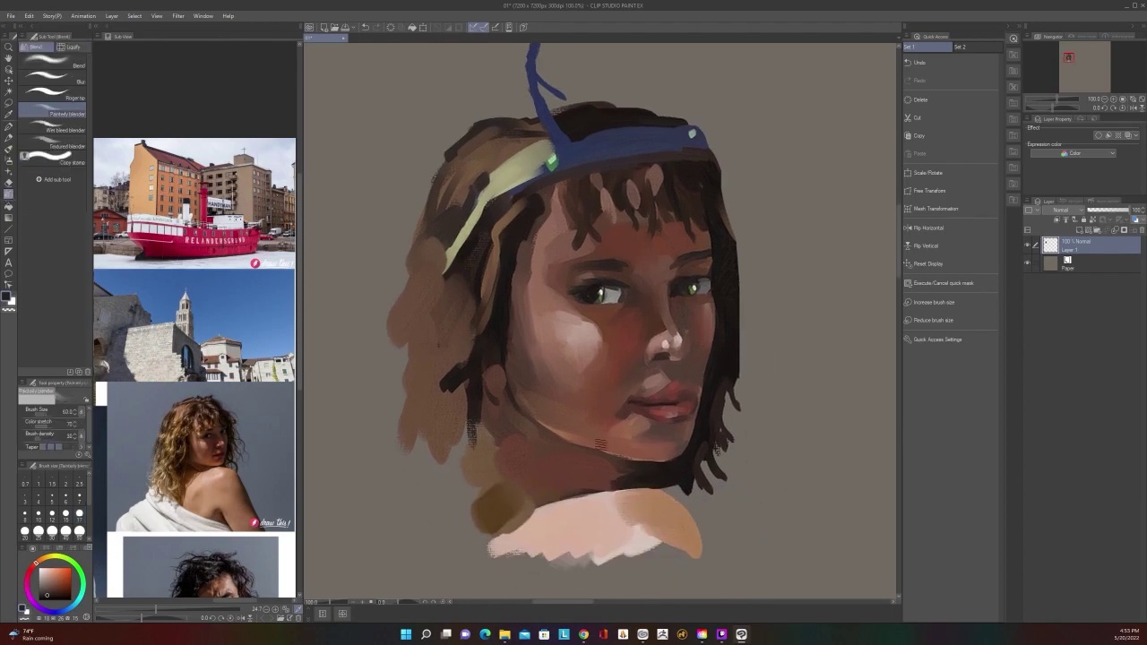
pyautogui.press('[')
pyautogui.press('[')
pyautogui.press('[')
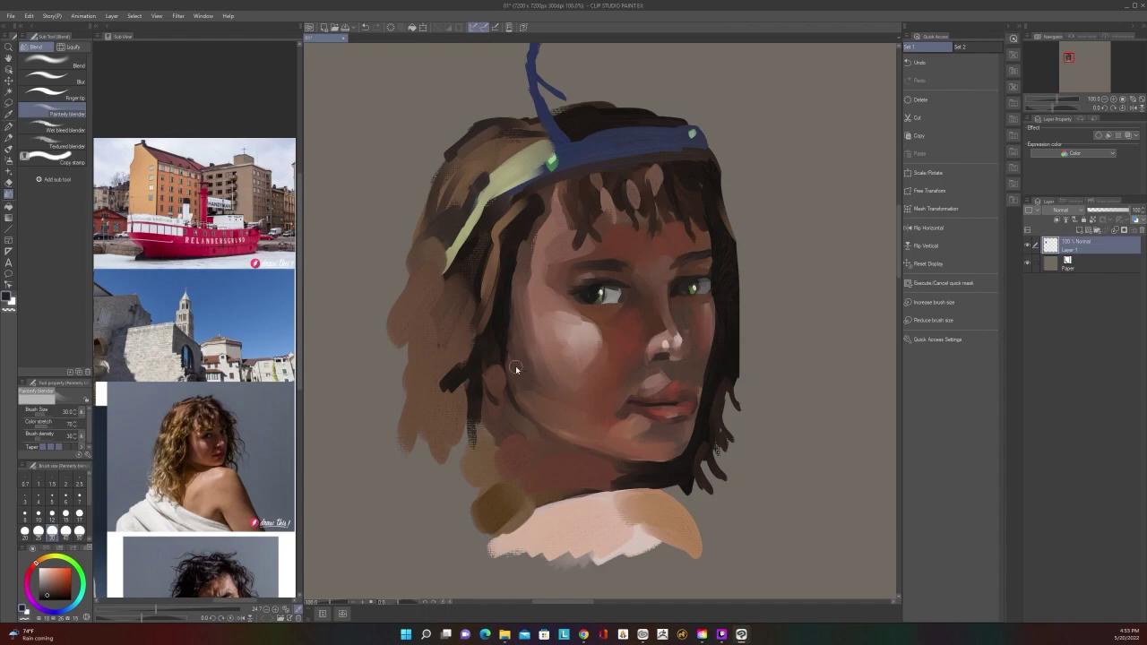
pyautogui.scroll(-2, 516, 367)
pyautogui.scroll(2, 517, 366)
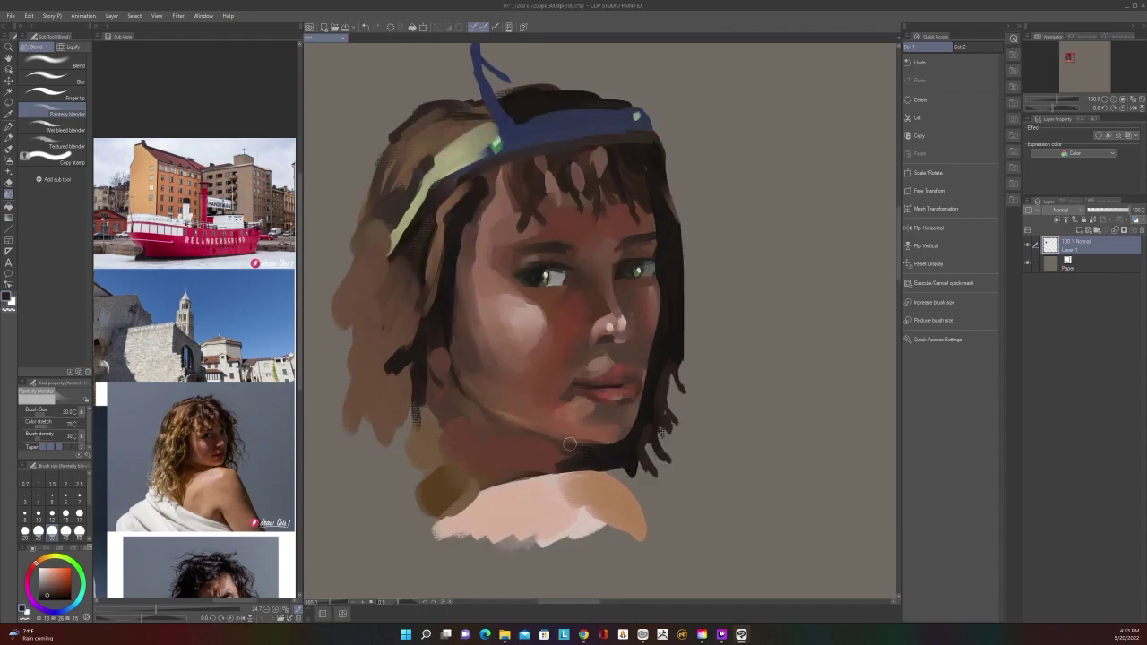
pyautogui.moveTo(623, 438); pyautogui.dragTo(606, 440)
pyautogui.press('c')
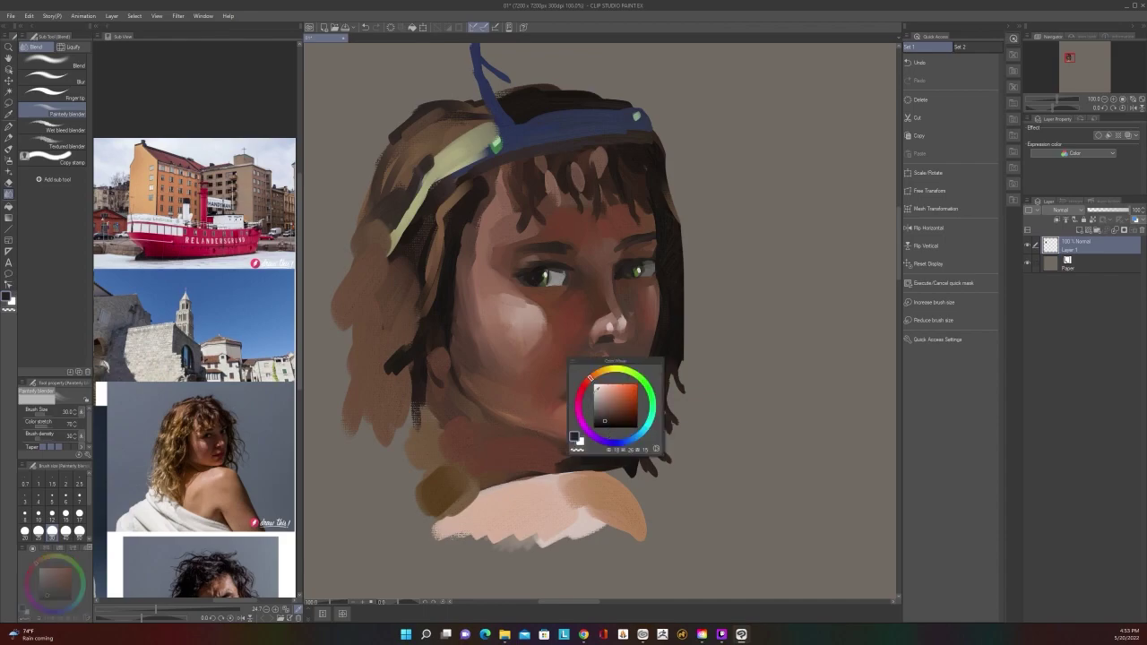
pyautogui.scroll(-3, 607, 388)
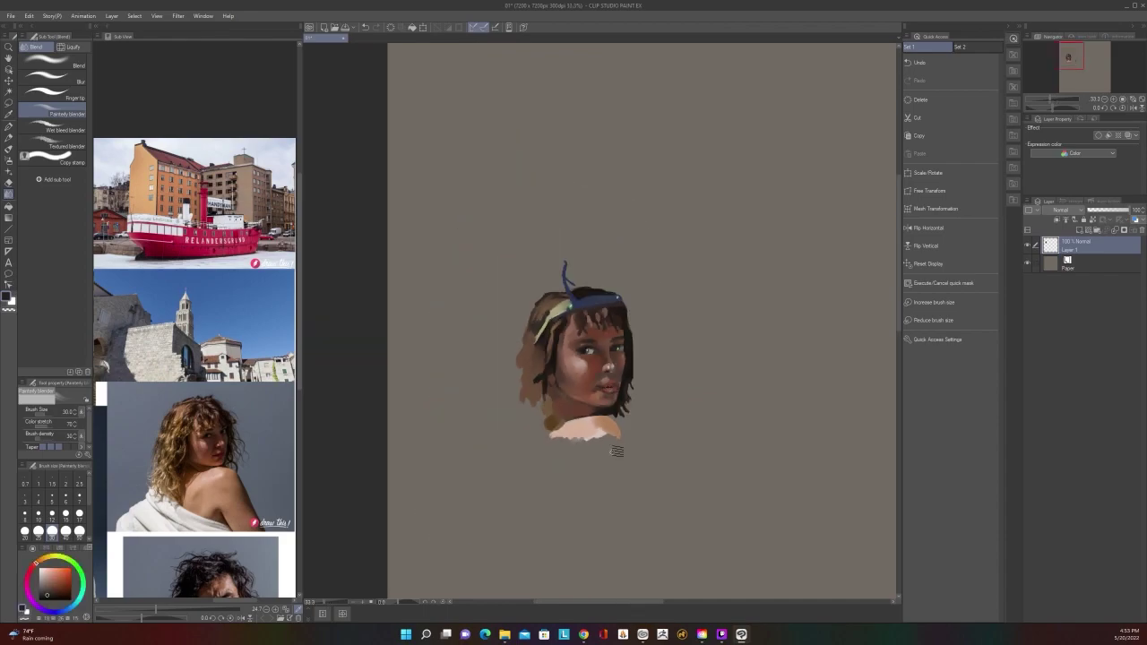
# Soften the fringe strands over the forehead and the hair under the headband with the blender at size 30
pyautogui.scroll(2, 616, 446)
pyautogui.moveTo(690, 328); pyautogui.dragTo(714, 503)
pyautogui.scroll(1, 575, 389)
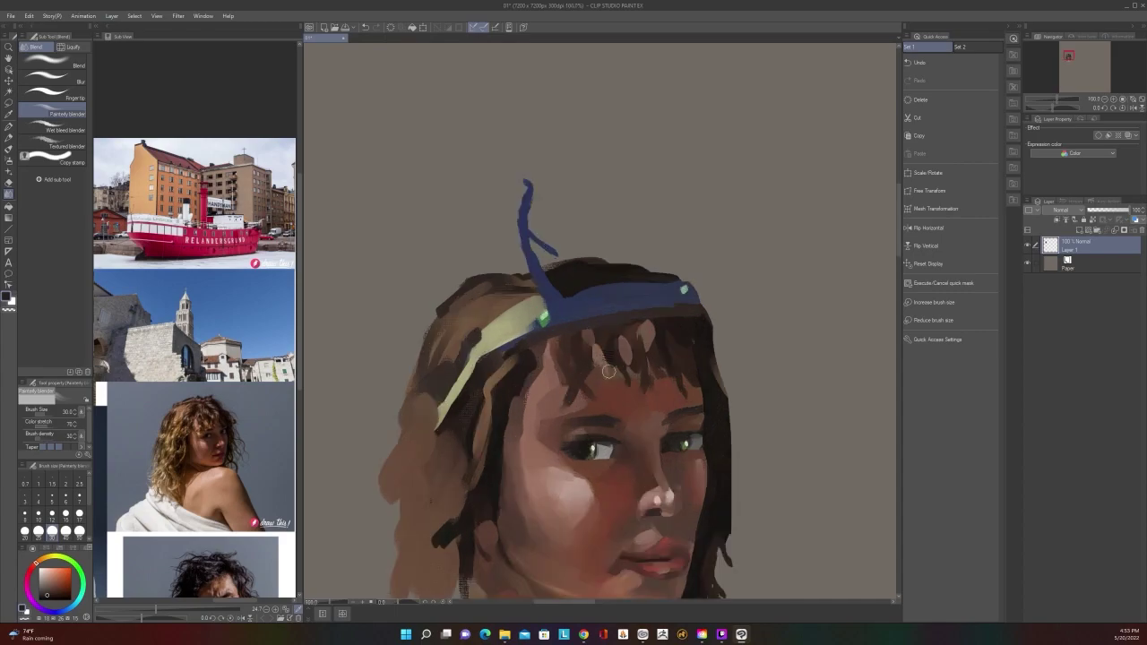
pyautogui.scroll(-1, 615, 376)
pyautogui.scroll(-1, 616, 376)
pyautogui.scroll(2, 681, 355)
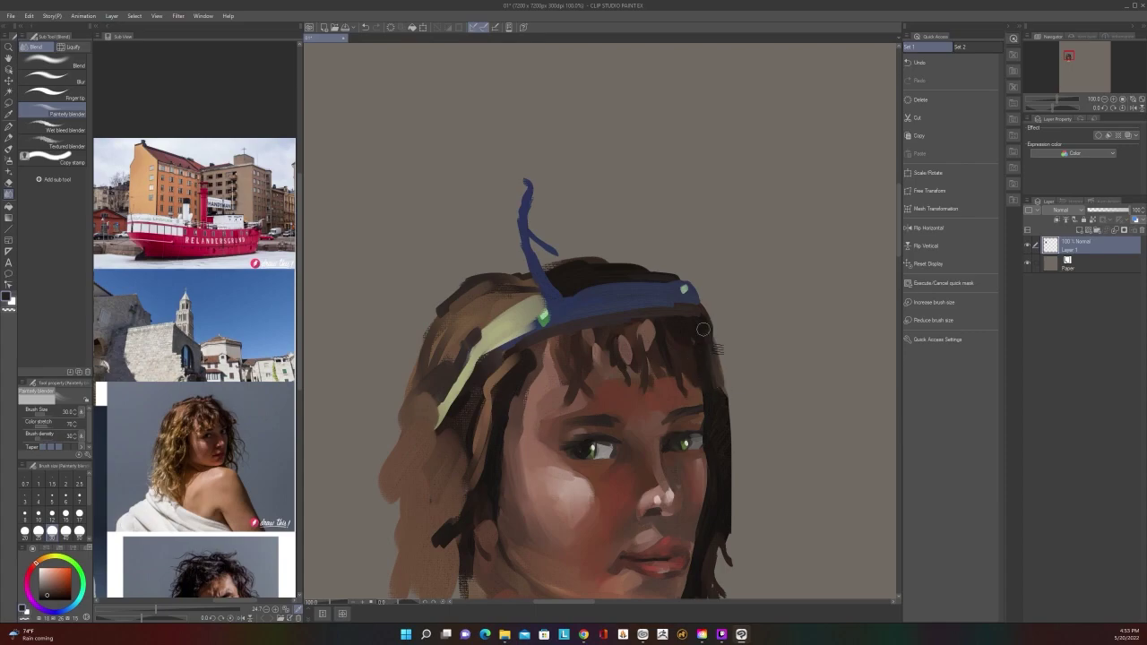
pyautogui.scroll(-1, 717, 371)
pyautogui.scroll(1, 573, 399)
# Enlarge the blender to size 100 and smooth the loose brown hair behind the near cheek
pyautogui.press(']')
pyautogui.press(']')
pyautogui.press(']')
pyautogui.press(']')
pyautogui.press(']')
pyautogui.press(']')
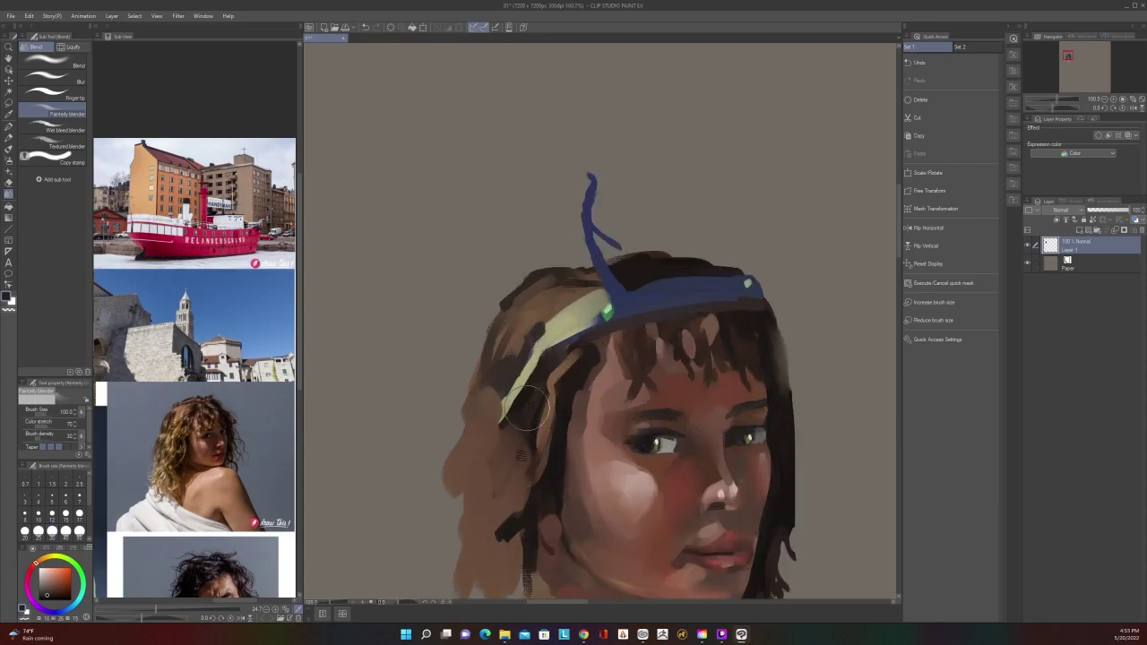
pyautogui.moveTo(520, 431)
pyautogui.mouseDown()
pyautogui.moveTo(503, 470)
pyautogui.moveTo(508, 453)
pyautogui.moveTo(543, 497)
pyautogui.moveTo(509, 532)
pyautogui.mouseUp()
pyautogui.moveTo(478, 426); pyautogui.dragTo(461, 525)
pyautogui.moveTo(464, 439)
pyautogui.mouseDown()
pyautogui.moveTo(479, 370)
pyautogui.moveTo(467, 501)
pyautogui.moveTo(492, 515)
pyautogui.moveTo(514, 491)
pyautogui.mouseUp()
# Blend the far-side hair ends and the outer edge of the near-side hair into the background
pyautogui.scroll(-2, 481, 370)
pyautogui.scroll(1, 480, 370)
pyautogui.moveTo(677, 499)
pyautogui.mouseDown()
pyautogui.moveTo(684, 473)
pyautogui.moveTo(664, 543)
pyautogui.moveTo(677, 536)
pyautogui.moveTo(694, 456)
pyautogui.mouseUp()
pyautogui.scroll(-1, 699, 443)
pyautogui.scroll(1, 702, 440)
pyautogui.moveTo(644, 547)
pyautogui.mouseDown()
pyautogui.moveTo(655, 550)
pyautogui.moveTo(699, 428)
pyautogui.mouseUp()
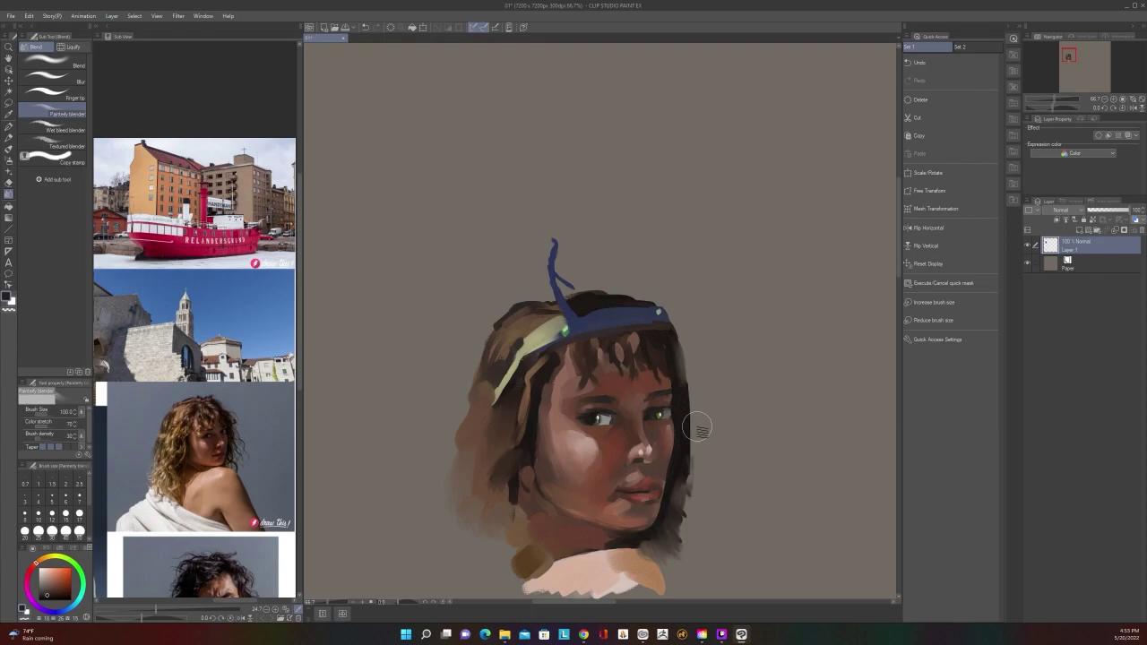
pyautogui.moveTo(679, 366)
pyautogui.mouseDown()
pyautogui.moveTo(697, 409)
pyautogui.moveTo(693, 444)
pyautogui.mouseUp()
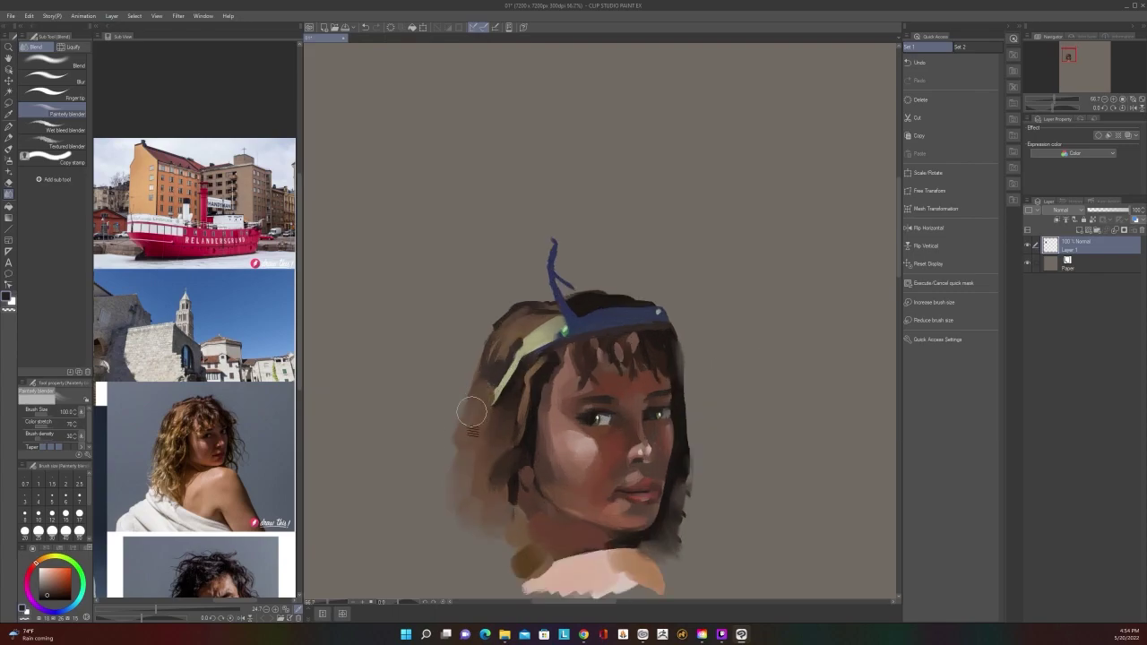
pyautogui.moveTo(472, 411)
pyautogui.mouseDown()
pyautogui.moveTo(474, 371)
pyautogui.moveTo(504, 337)
pyautogui.moveTo(467, 444)
pyautogui.moveTo(459, 538)
pyautogui.mouseUp()
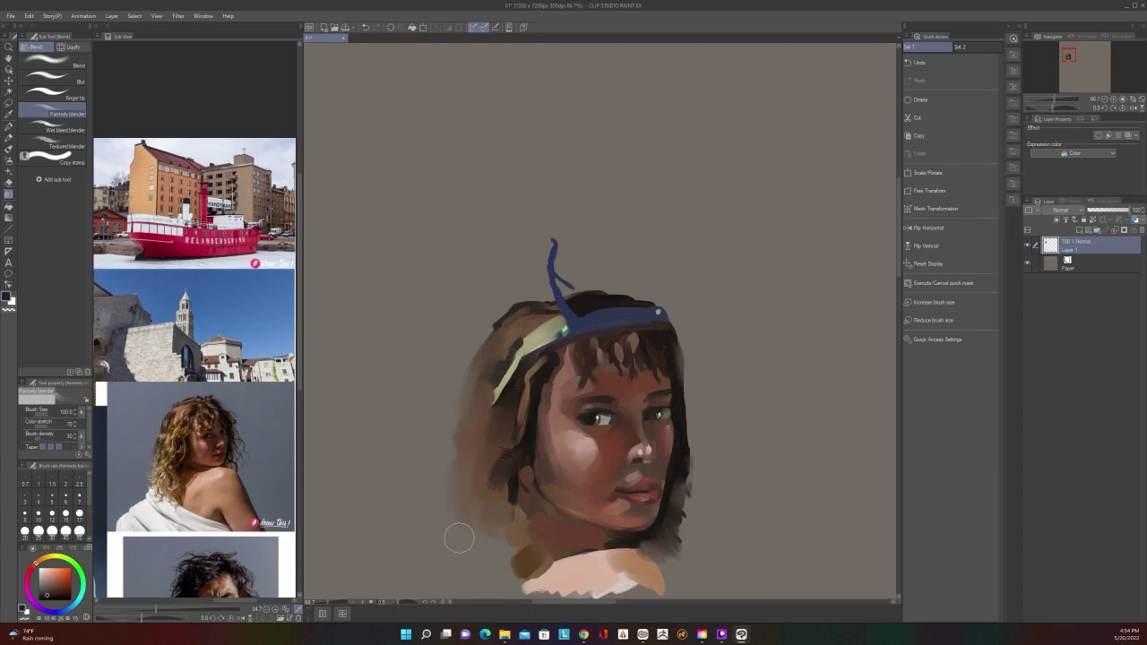
# Soften the headband's upright tail and the crown of hair, using the Painterly blender at size 60
pyautogui.scroll(-1, 499, 447)
pyautogui.scroll(1, 499, 447)
pyautogui.moveTo(552, 285)
pyautogui.mouseDown()
pyautogui.moveTo(544, 207)
pyautogui.moveTo(566, 285)
pyautogui.moveTo(617, 316)
pyautogui.moveTo(655, 315)
pyautogui.moveTo(586, 319)
pyautogui.moveTo(672, 307)
pyautogui.mouseUp()
pyautogui.scroll(-1, 504, 384)
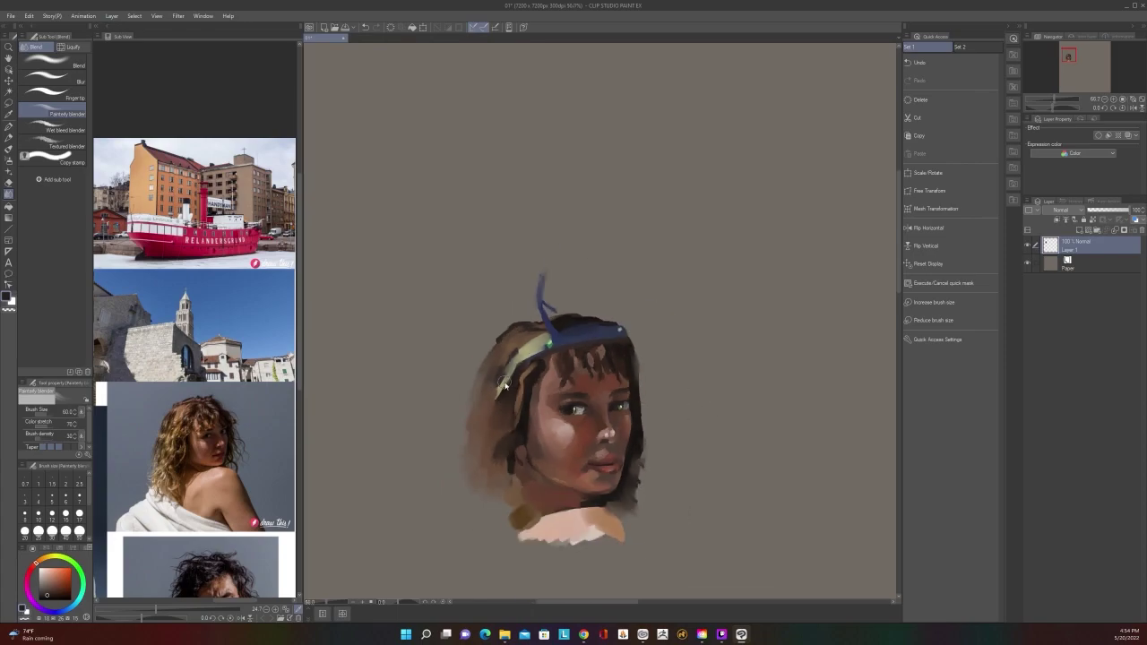
# Return to the Thick oil paint brush, sample the headband's pale green, and paint a streak trailing into the hair
pyautogui.scroll(2, 505, 384)
pyautogui.press('b')
pyautogui.keyDown('alt'); pyautogui.click(535, 354); pyautogui.keyUp('alt')
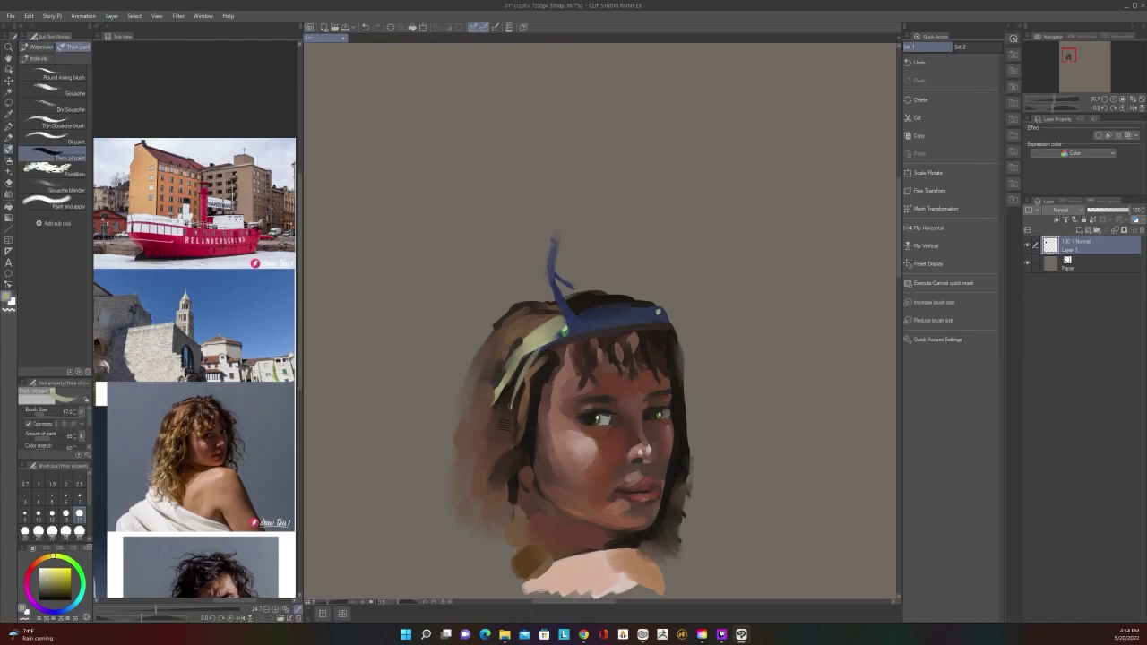
pyautogui.scroll(-1, 529, 348)
pyautogui.scroll(1, 528, 347)
# Choose a lighter yellow-green and add brighter, thin streaks along the pale part of the headband
pyautogui.press('c')
pyautogui.click(503, 342)
pyautogui.press('c')
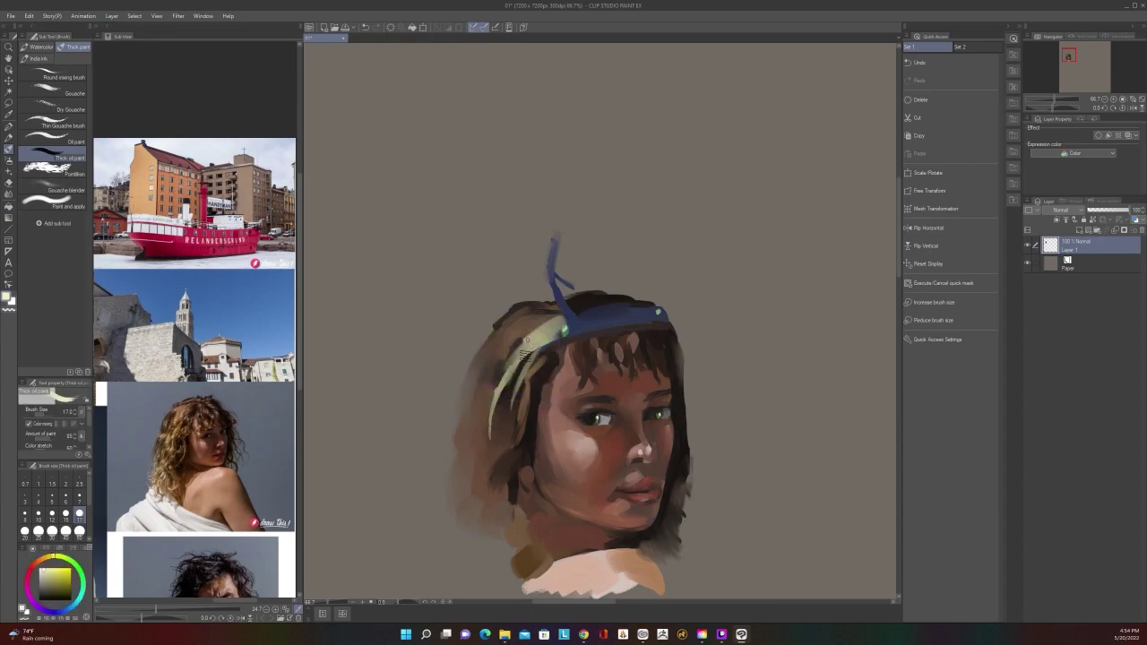
pyautogui.moveTo(530, 338)
pyautogui.mouseDown()
pyautogui.moveTo(500, 386)
pyautogui.moveTo(539, 333)
pyautogui.moveTo(527, 384)
pyautogui.mouseUp()
pyautogui.scroll(-1, 550, 337)
pyautogui.scroll(2, 550, 337)
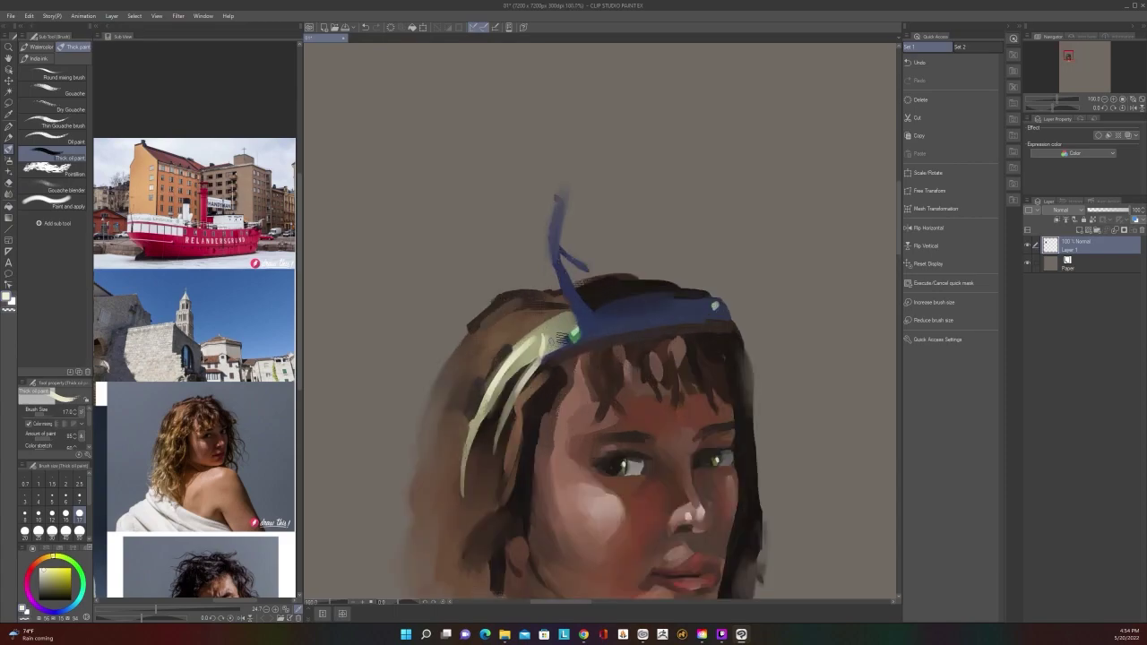
# Add another thin yellow-green streak beside the headband's green knot
pyautogui.moveTo(562, 315); pyautogui.dragTo(553, 348)
pyautogui.scroll(-2, 482, 484)
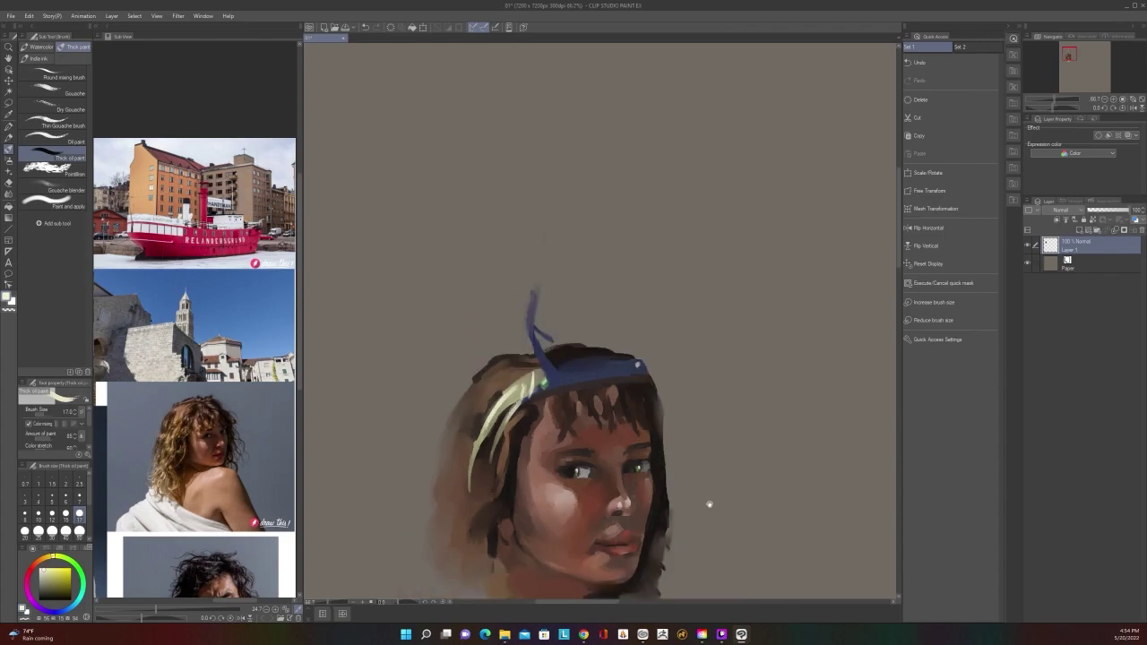
# Sample skin tones around the mouth and repaint the skin at the near-side mouth corner
pyautogui.scroll(4, 655, 365)
pyautogui.press('alt')
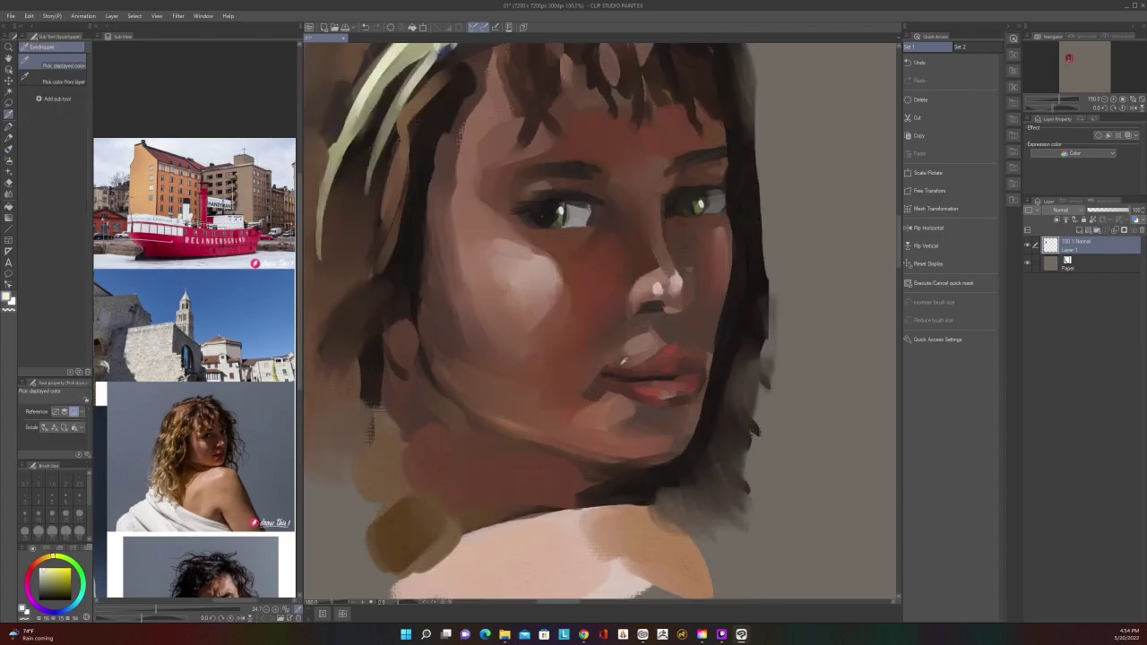
pyautogui.keyDown('alt'); pyautogui.click(625, 359); pyautogui.keyUp('alt')
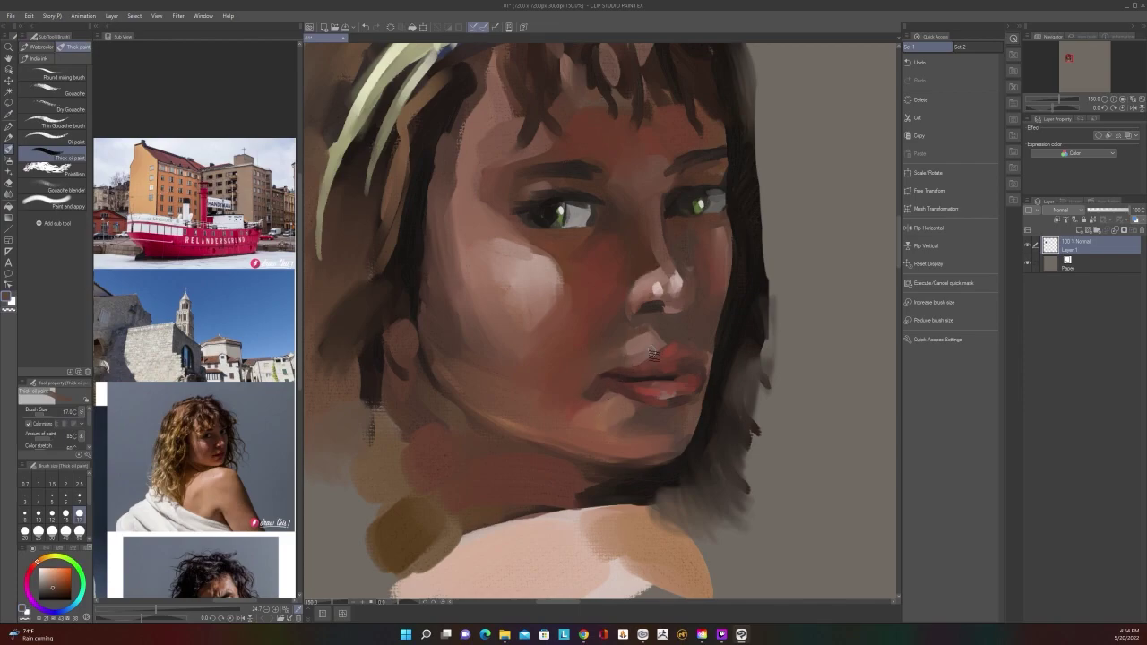
pyautogui.press('alt')
pyautogui.keyDown('alt'); pyautogui.click(595, 386); pyautogui.keyUp('alt')
pyautogui.moveTo(597, 388); pyautogui.dragTo(595, 377)
pyautogui.scroll(-3, 611, 352)
pyautogui.scroll(2, 610, 353)
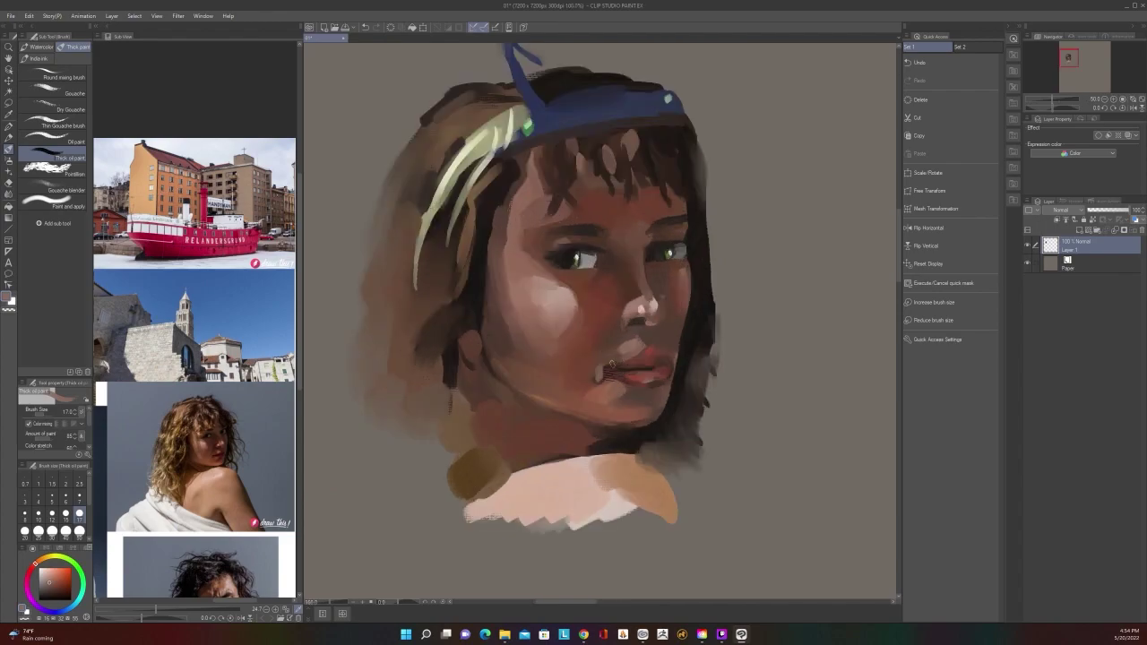
# Blend the near-side mouth corner into the cheek, using the Painterly blender at size 17
pyautogui.scroll(2, 610, 366)
pyautogui.click(8, 191)
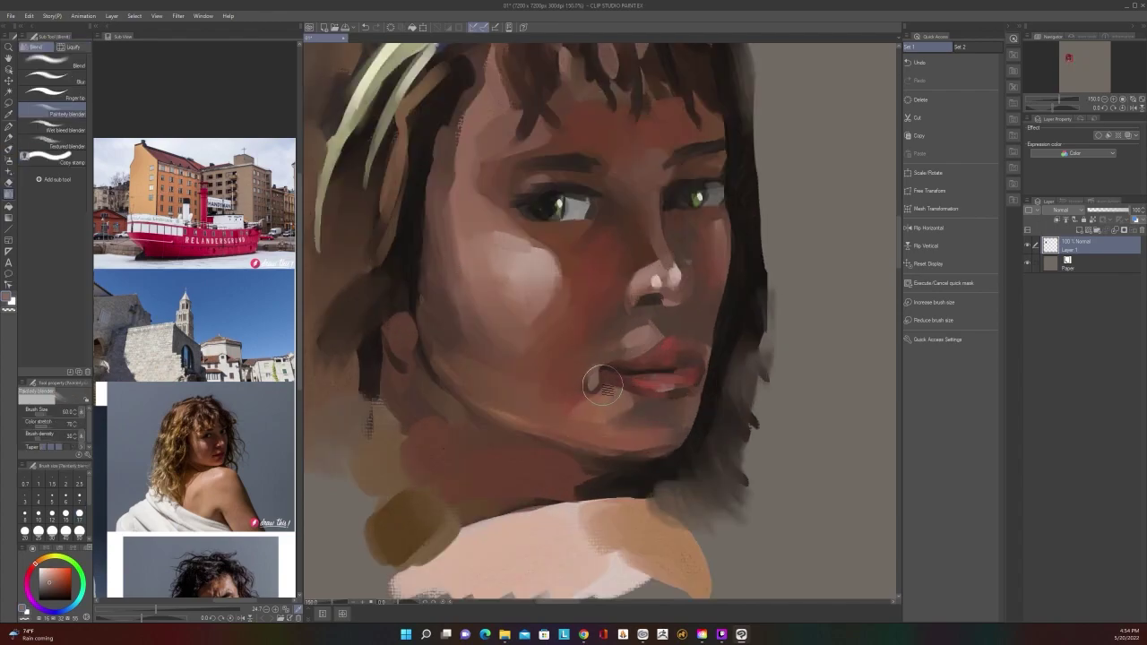
pyautogui.press('[')
pyautogui.press('[')
pyautogui.press('[')
pyautogui.press('[')
pyautogui.press('[')
pyautogui.press('[')
pyautogui.scroll(-3, 597, 388)
pyautogui.scroll(3, 607, 360)
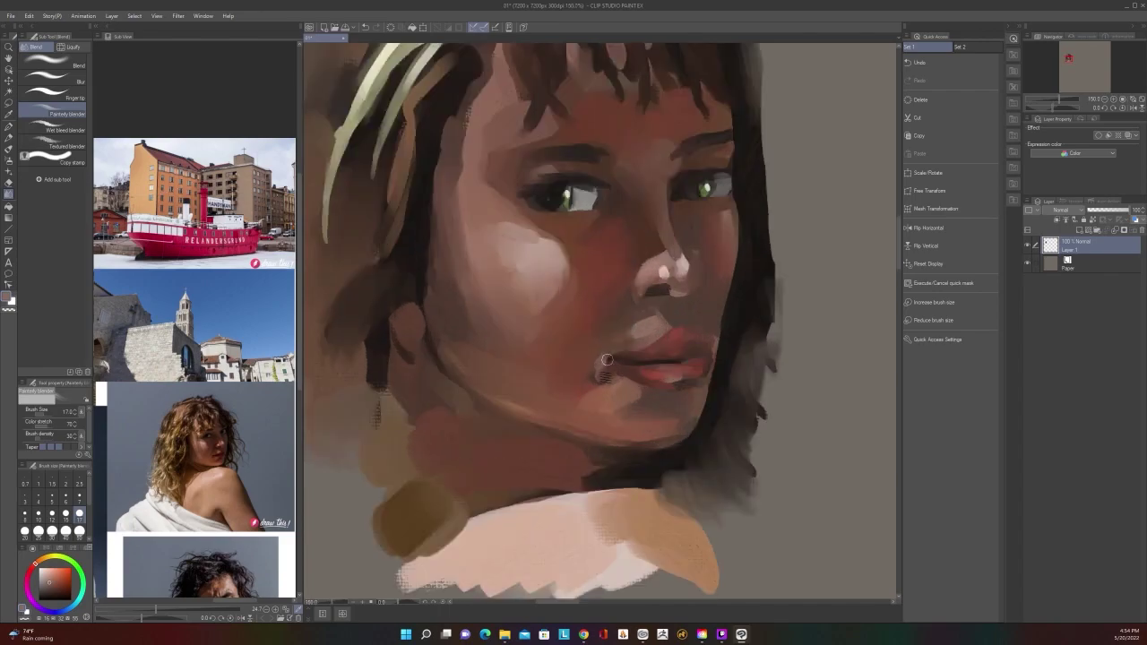
pyautogui.moveTo(608, 360)
pyautogui.mouseDown()
pyautogui.moveTo(600, 373)
pyautogui.moveTo(613, 373)
pyautogui.mouseUp()
# Enlarge the Painterly blender to size 30 and soften the skin beneath the lower lip
pyautogui.press(']')
pyautogui.press(']')
pyautogui.press(']')
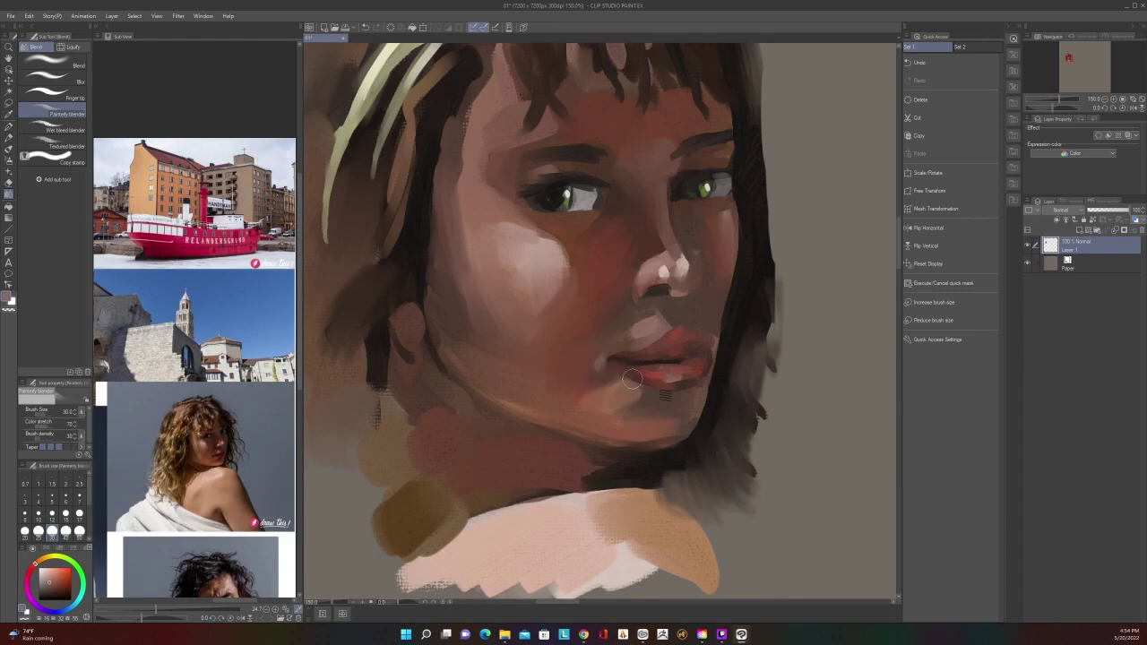
pyautogui.scroll(-3, 699, 394)
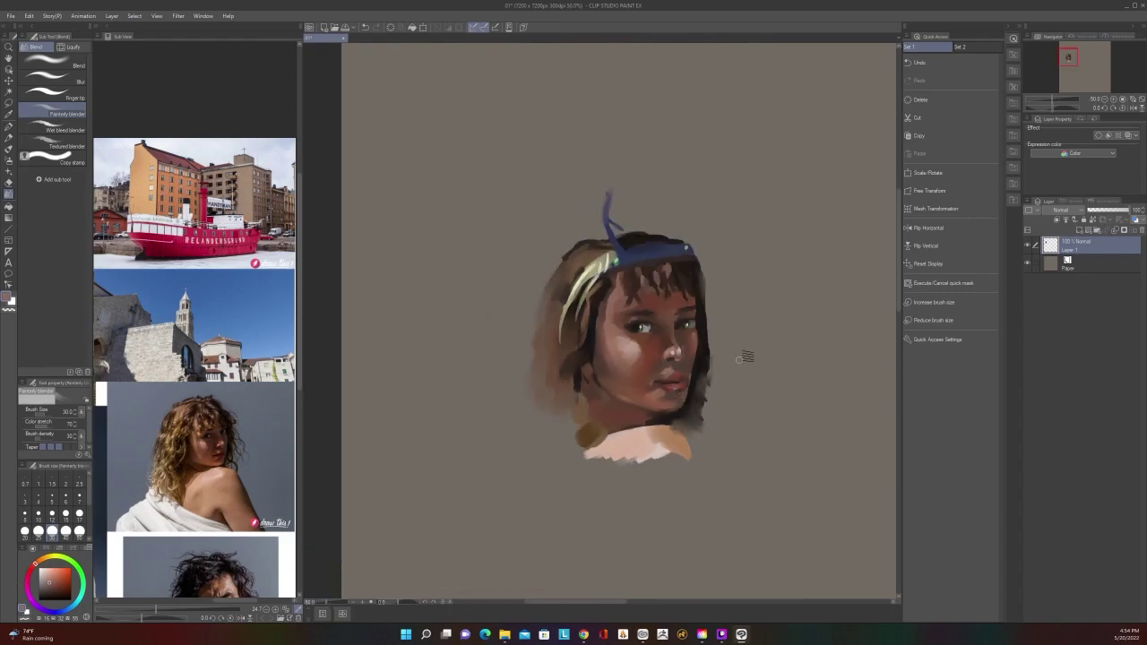
pyautogui.scroll(1, 743, 358)
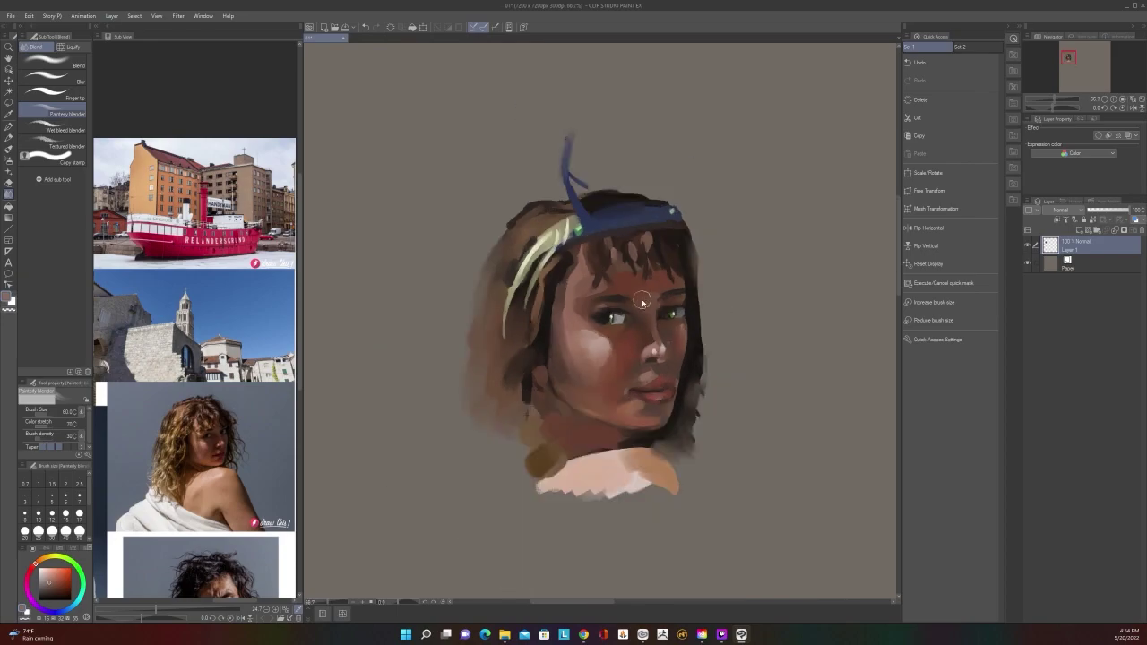
# Return to the Thick oil paint brush at size 10, sample the cheek's reddish brown, and refine the near eye's inner corner
pyautogui.scroll(4, 641, 301)
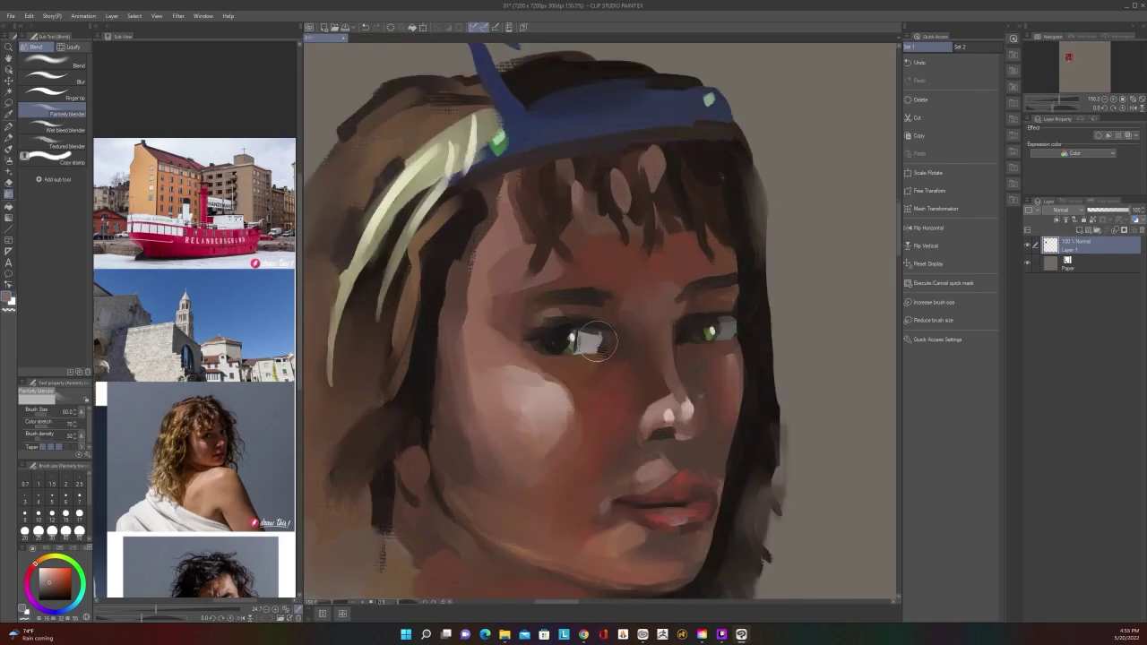
pyautogui.press('b')
pyautogui.keyDown('alt'); pyautogui.click(622, 394); pyautogui.keyUp('alt')
pyautogui.press('b')
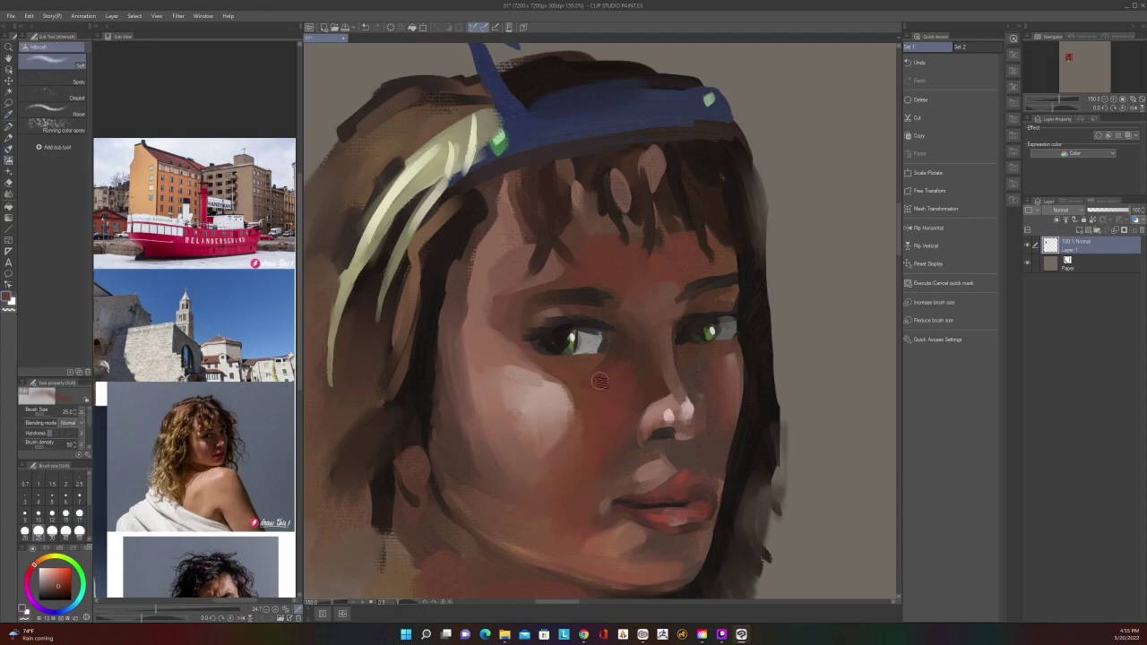
pyautogui.press('b')
pyautogui.press('[')
pyautogui.press('[')
pyautogui.press('[')
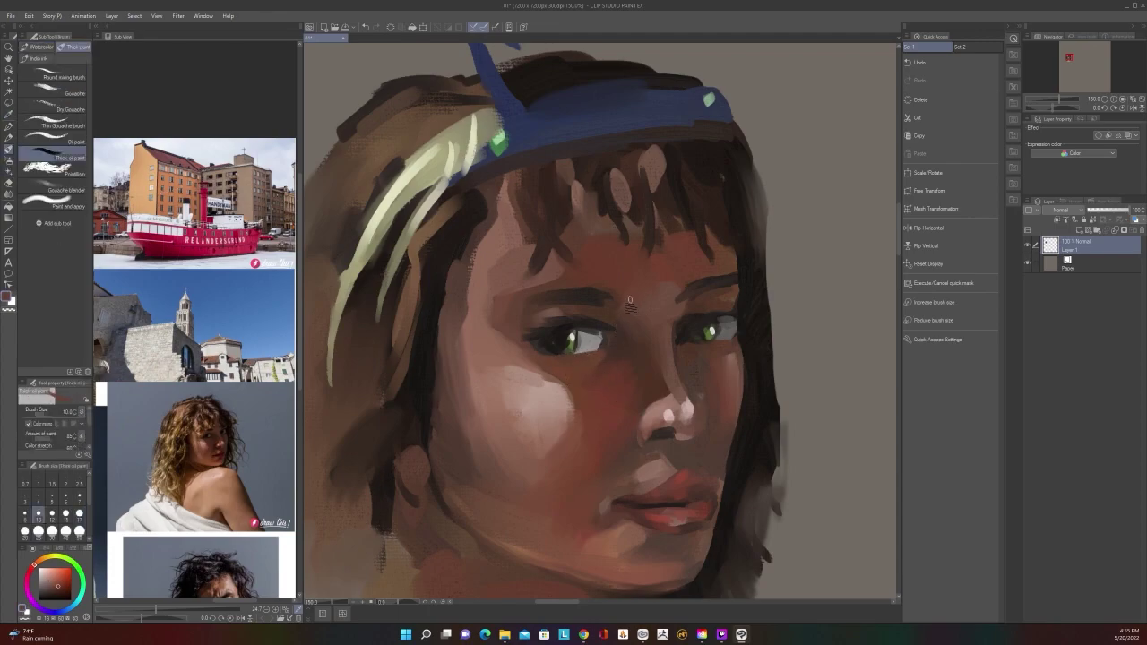
# Repaint the skin between the eyes and along the nose bridge with sampled skin tones at brush size 17
pyautogui.press('alt')
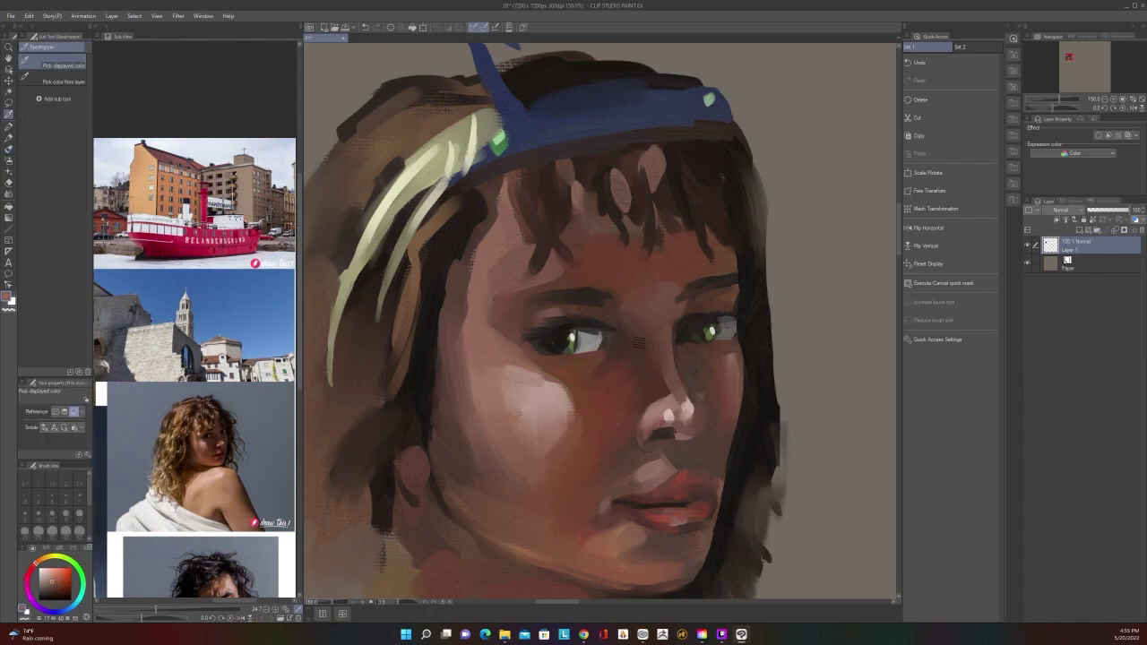
pyautogui.press(']')
pyautogui.press(']')
pyautogui.press(']')
pyautogui.scroll(-3, 617, 329)
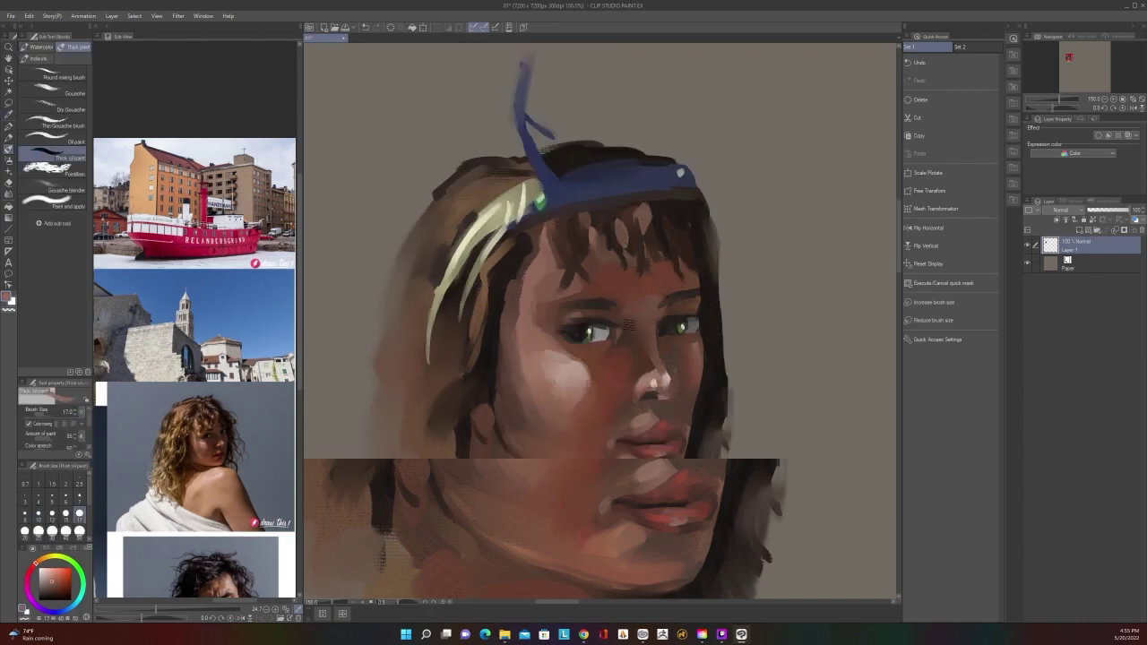
pyautogui.scroll(3, 625, 320)
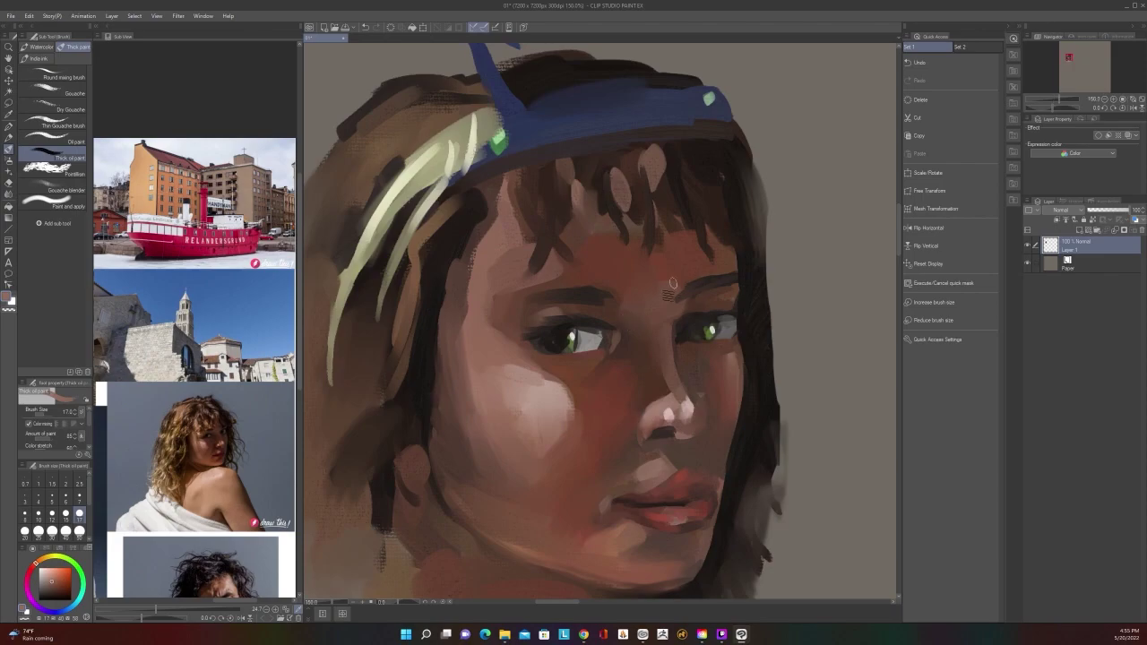
pyautogui.press('alt')
pyautogui.keyDown('alt'); pyautogui.click(684, 335); pyautogui.keyUp('alt')
pyautogui.scroll(-3, 743, 353)
pyautogui.scroll(2, 681, 484)
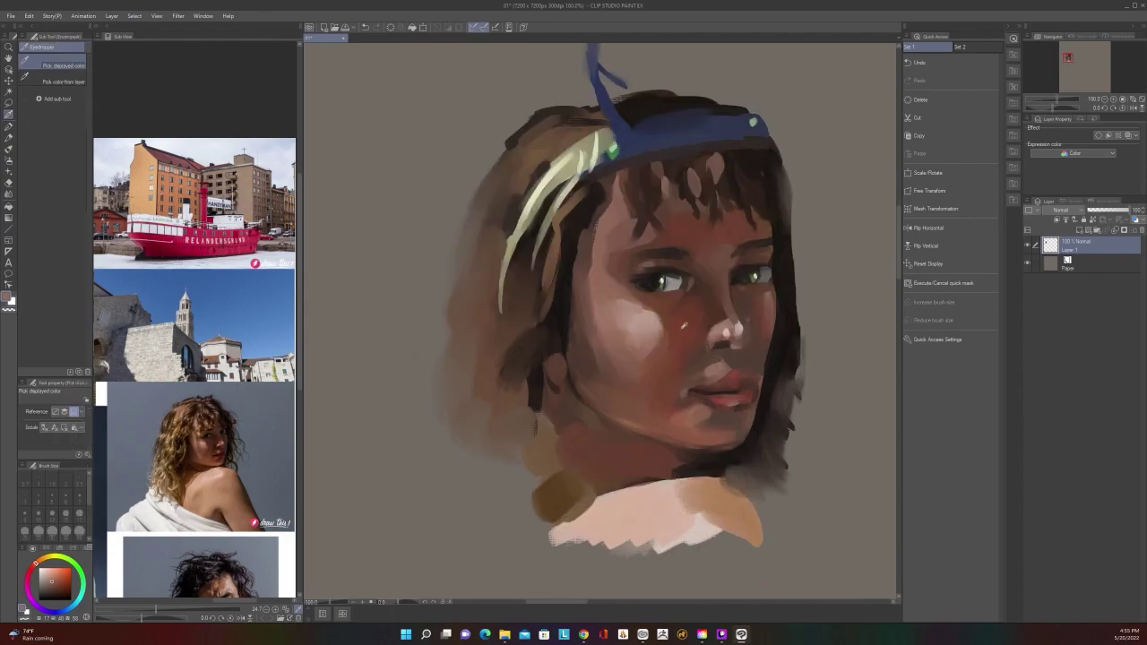
# Sample the cheek's reddish brown and paint the outer edge of the near side of the face at brush size 30
pyautogui.keyDown('alt'); pyautogui.click(658, 342); pyautogui.keyUp('alt')
pyautogui.press(']')
pyautogui.press(']')
pyautogui.press(']')
pyautogui.click(641, 339)
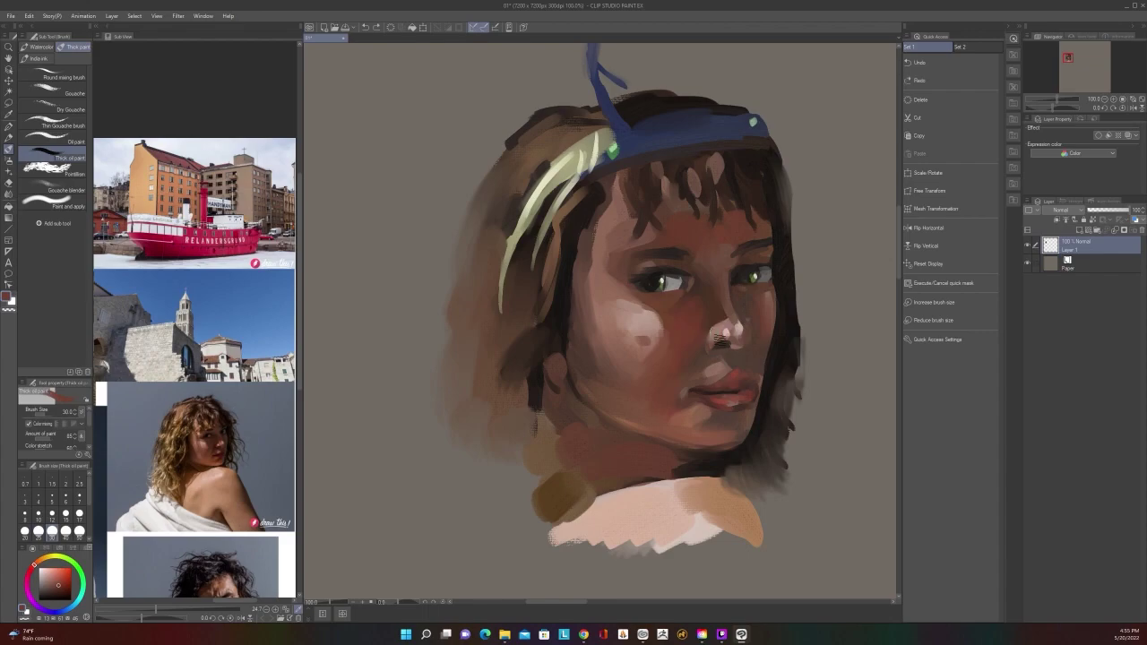
pyautogui.scroll(-2, 743, 333)
pyautogui.scroll(2, 703, 384)
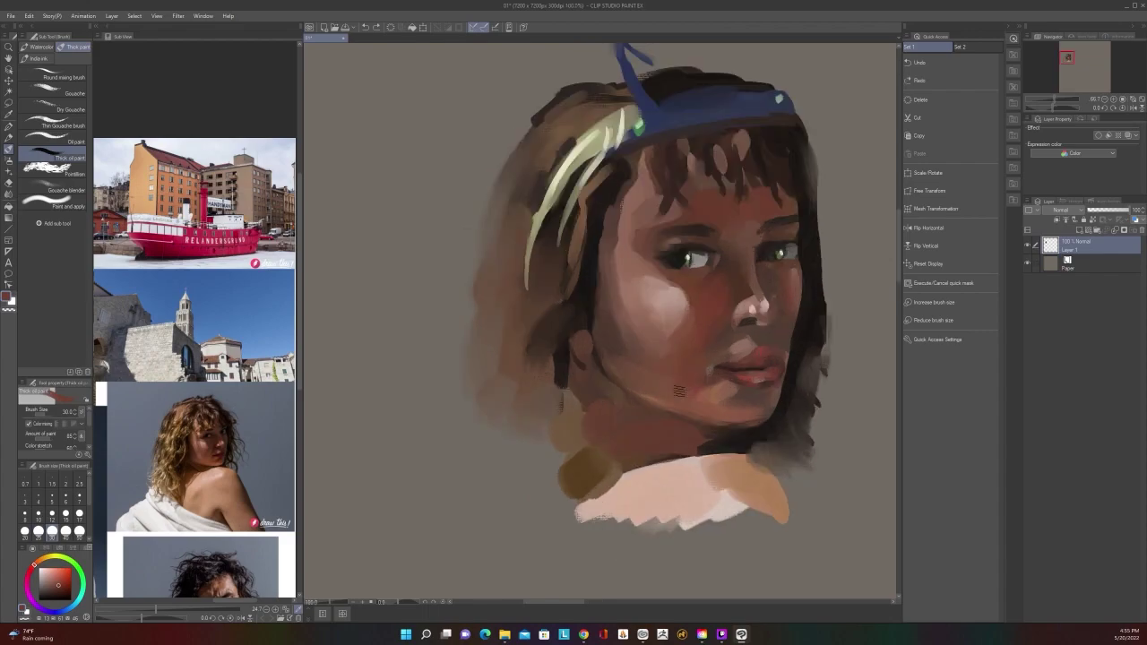
pyautogui.moveTo(596, 296)
pyautogui.mouseDown()
pyautogui.moveTo(621, 381)
pyautogui.moveTo(609, 368)
pyautogui.moveTo(629, 378)
pyautogui.mouseUp()
pyautogui.scroll(-2, 629, 377)
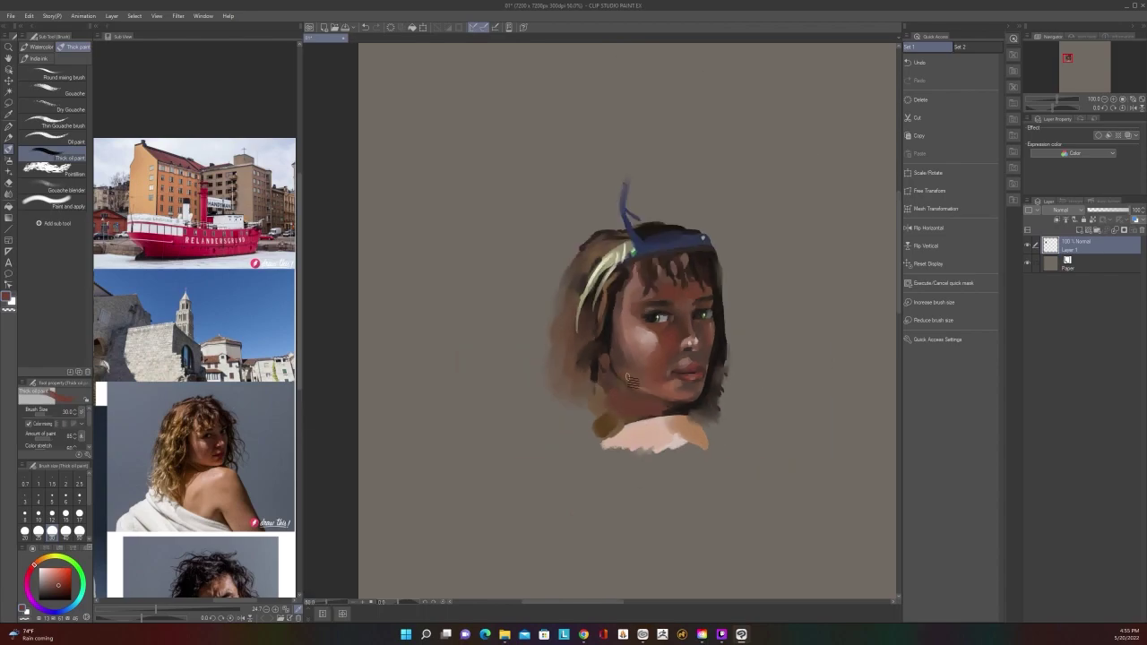
pyautogui.scroll(1, 629, 377)
pyautogui.scroll(4, 629, 377)
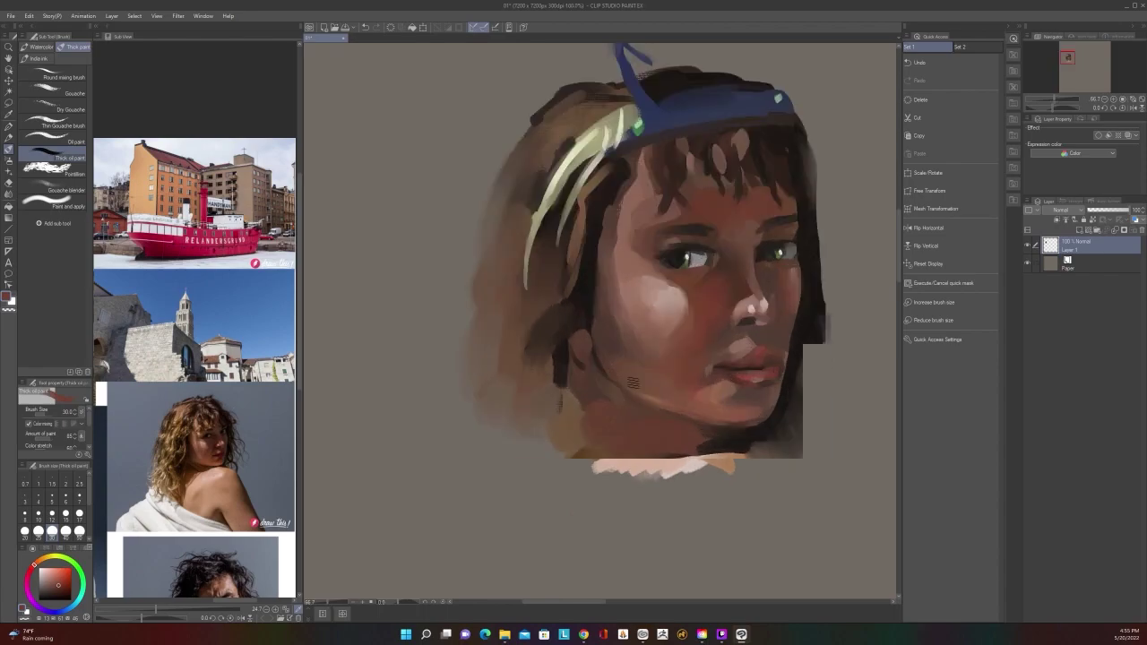
pyautogui.scroll(1, 591, 530)
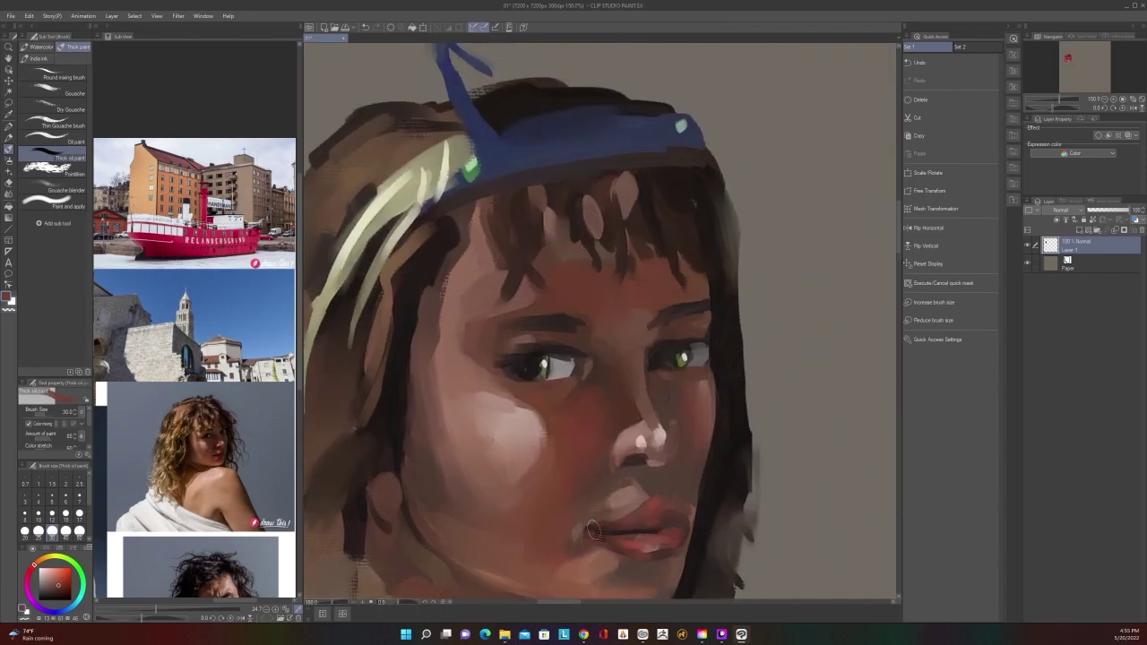
# Sample the dark tone beside the far eye and sharpen its outer corner at brush size 10
pyautogui.keyDown('alt'); pyautogui.click(715, 348); pyautogui.keyUp('alt')
pyautogui.press('[')
pyautogui.press('[')
pyautogui.press('[')
pyautogui.press('[')
pyautogui.press('[')
pyautogui.press('[')
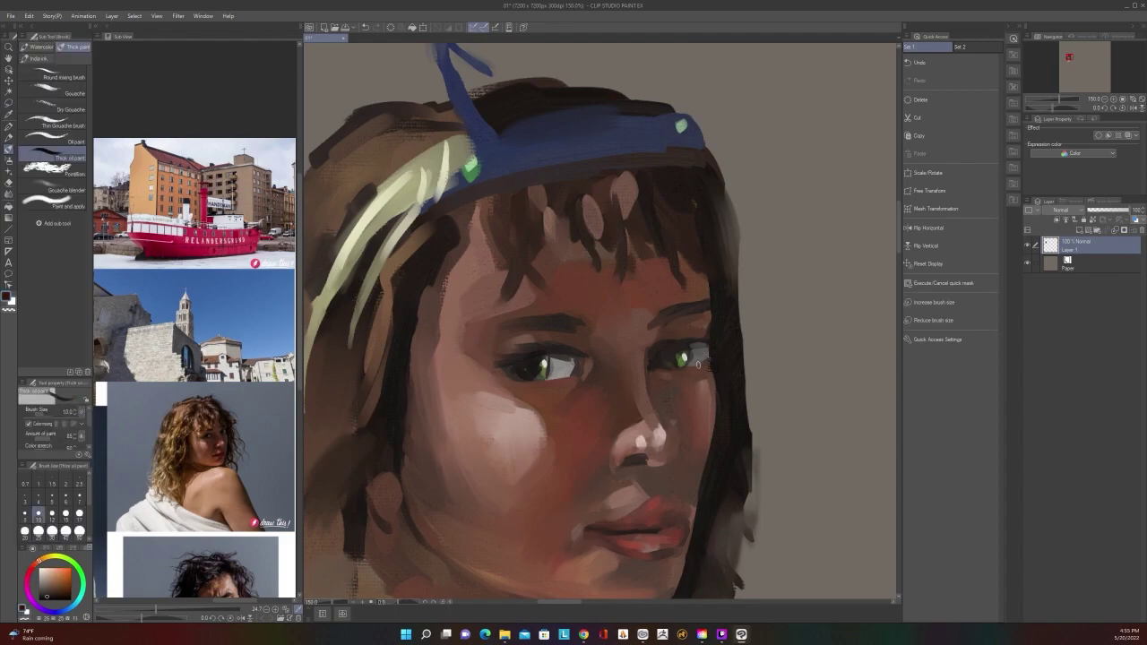
# Sample a mid brown beside the far eye and clean up the skin around its outer edge at brush size 17
pyautogui.keyDown('alt'); pyautogui.click(707, 361); pyautogui.keyUp('alt')
pyautogui.press(']')
pyautogui.press(']')
pyautogui.press(']')
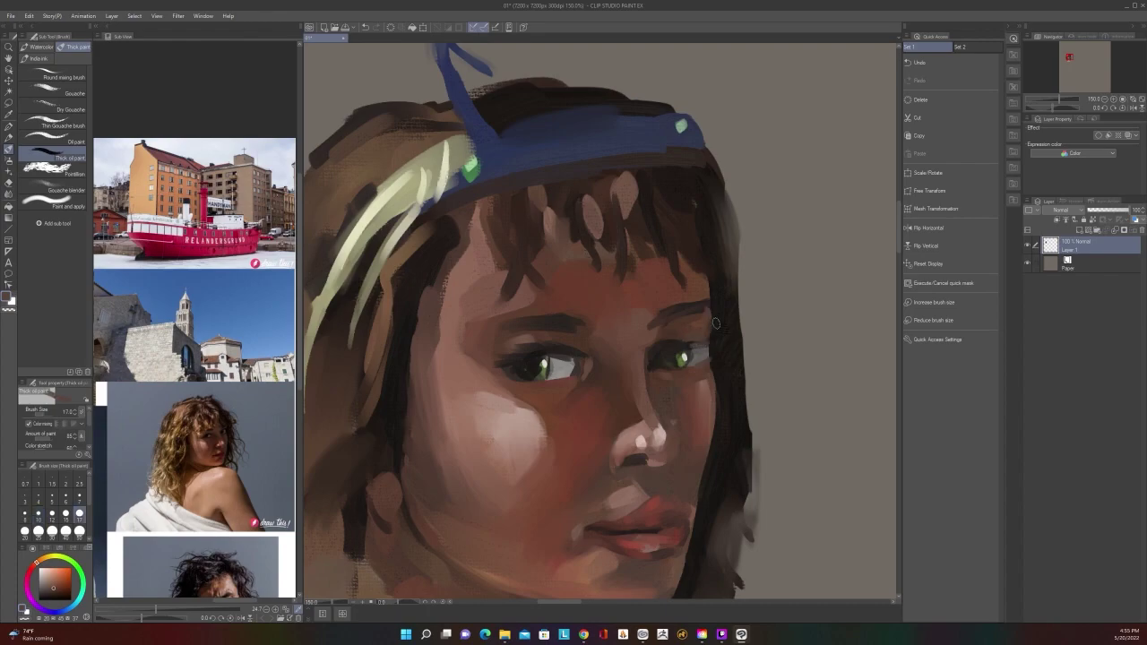
pyautogui.scroll(-2, 716, 323)
pyautogui.scroll(1, 717, 324)
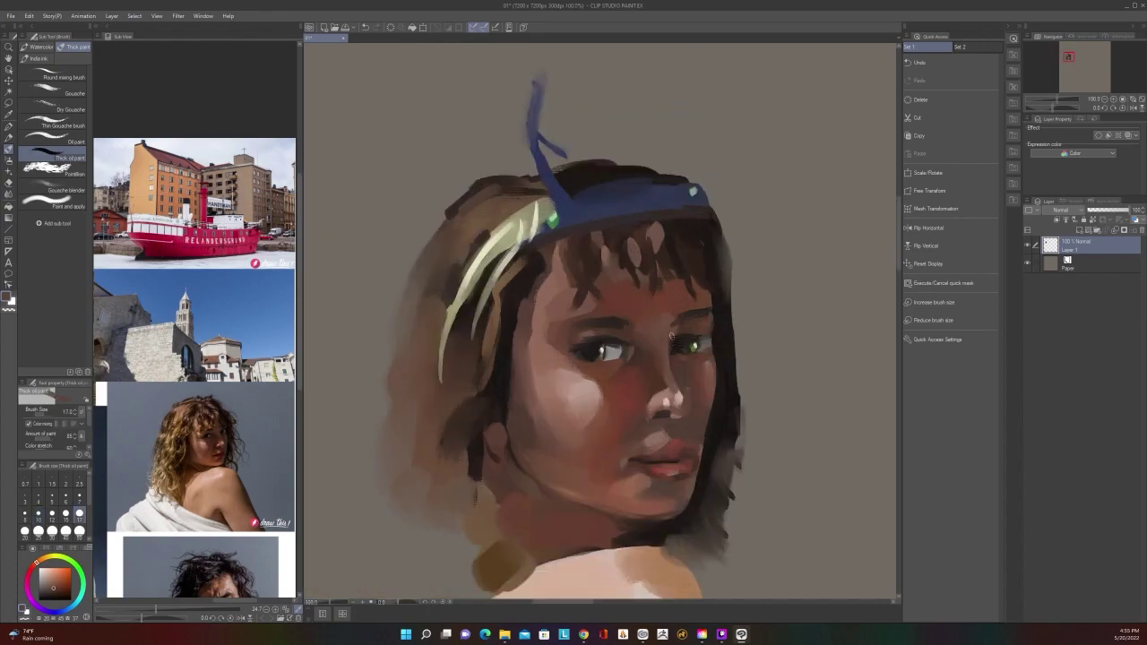
pyautogui.scroll(1, 672, 335)
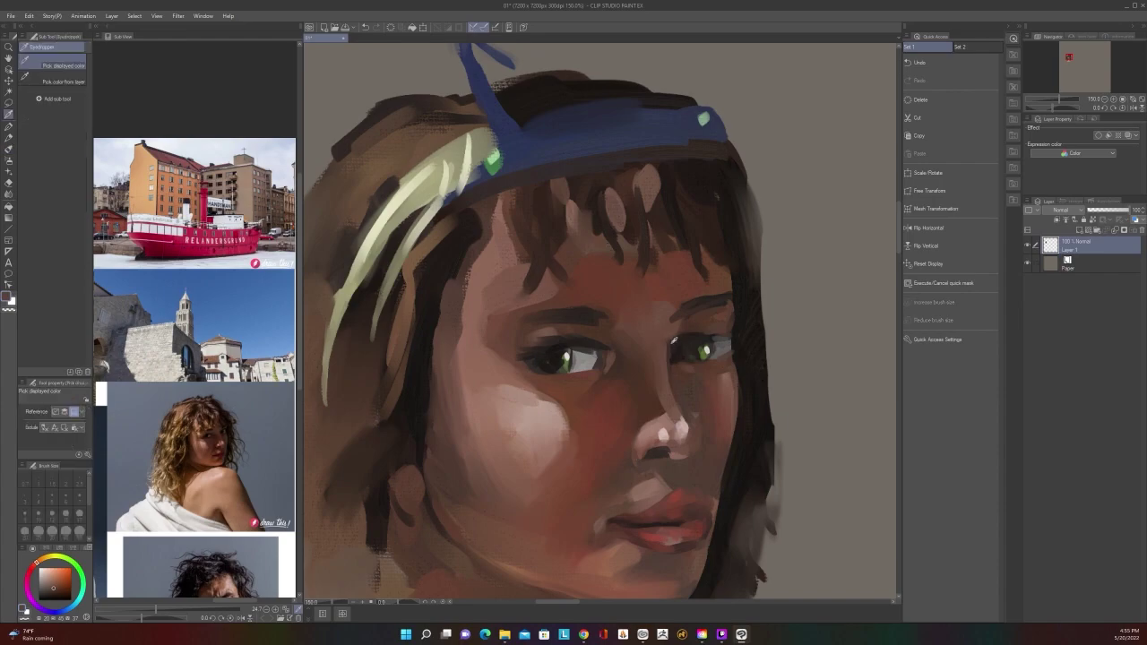
# Work sampled dark and reddish-brown tones into the far eye's lid and the area under its eyebrow
pyautogui.keyDown('alt'); pyautogui.click(671, 343); pyautogui.keyUp('alt')
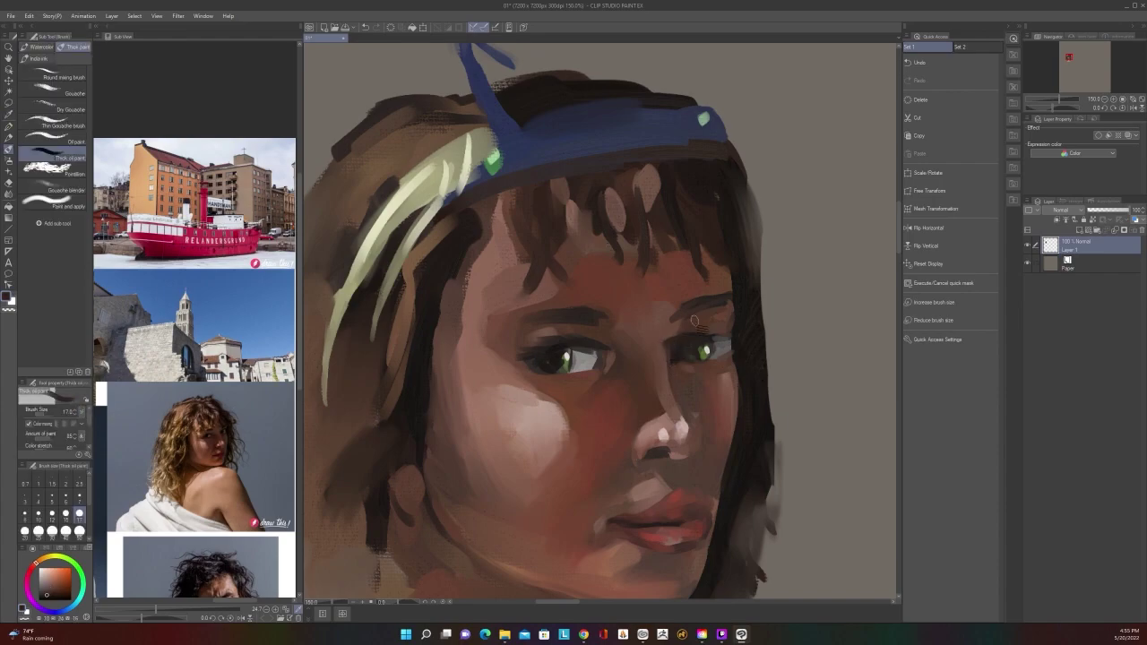
pyautogui.scroll(-3, 703, 319)
pyautogui.scroll(3, 690, 323)
pyautogui.press('alt')
pyautogui.scroll(-1, 796, 303)
pyautogui.scroll(-2, 796, 303)
pyautogui.scroll(2, 796, 303)
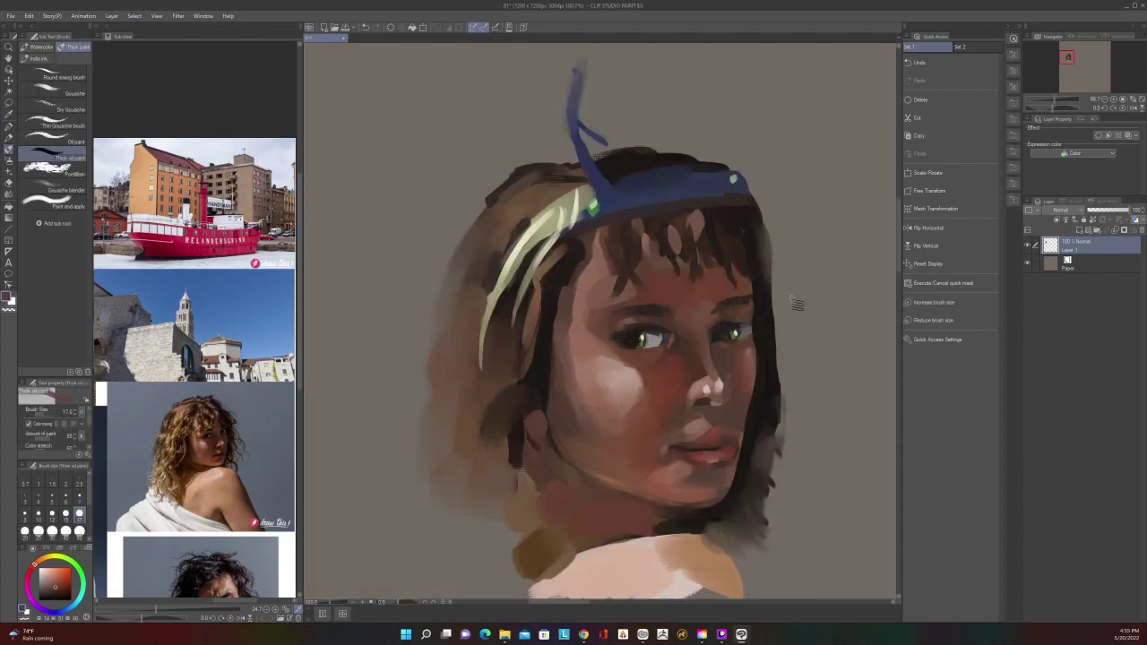
pyautogui.scroll(2, 699, 315)
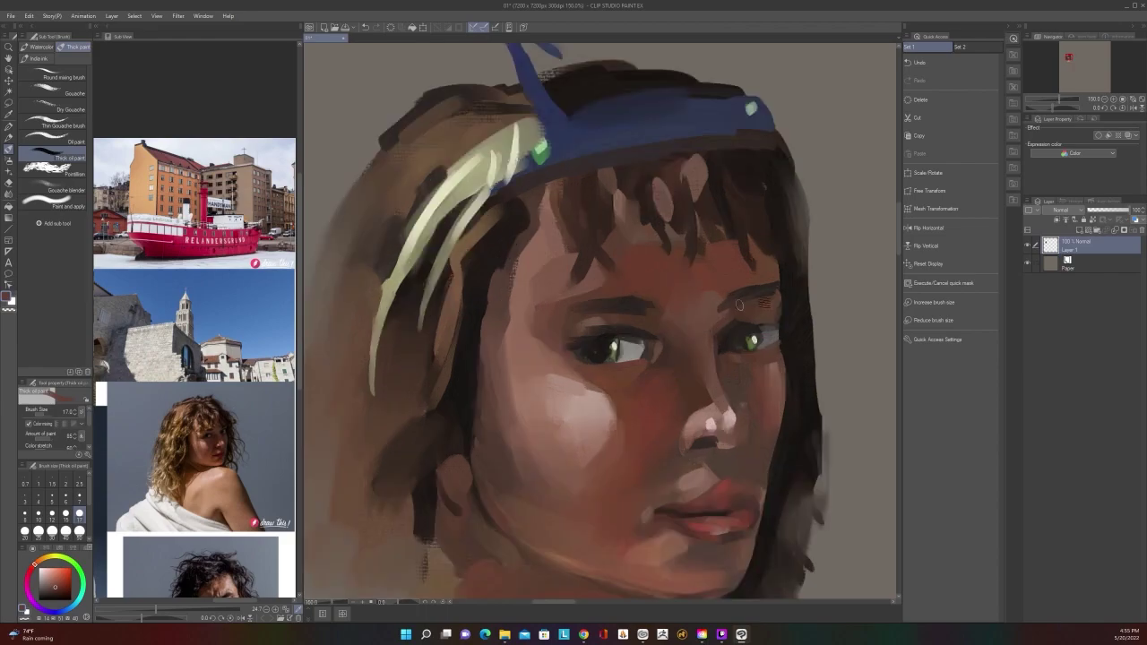
# Sample the far eyebrow's dark brown and strengthen both eyebrows, extending the near one's outer end
pyautogui.keyDown('alt'); pyautogui.click(736, 303); pyautogui.keyUp('alt')
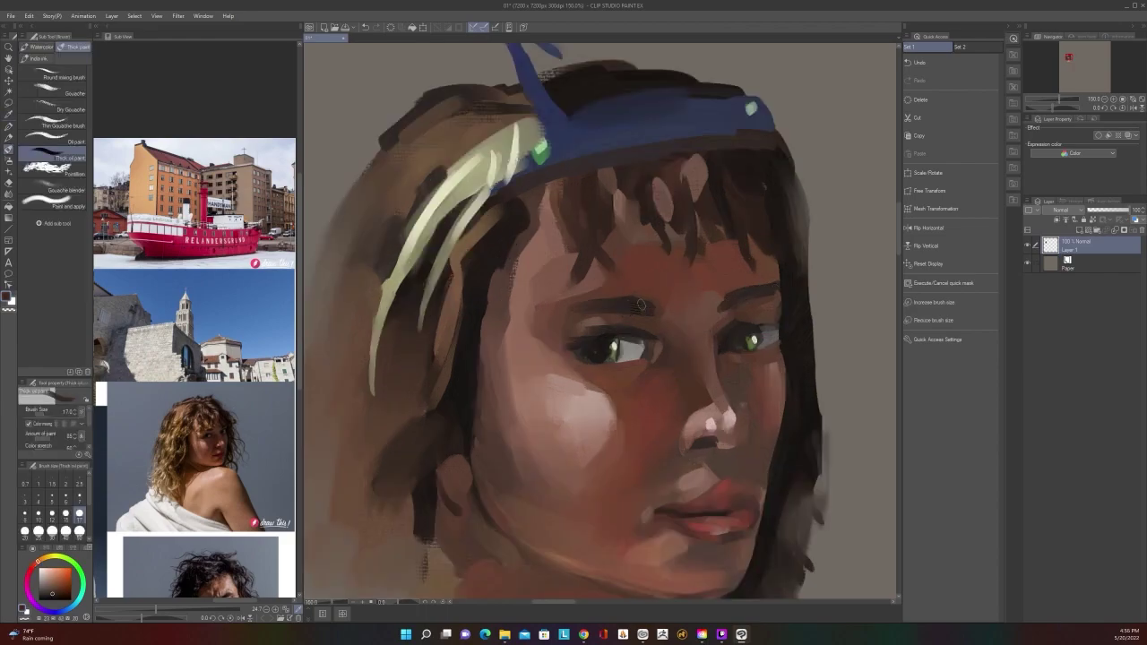
pyautogui.moveTo(583, 307); pyautogui.dragTo(569, 312)
pyautogui.scroll(-4, 782, 287)
pyautogui.scroll(1, 782, 289)
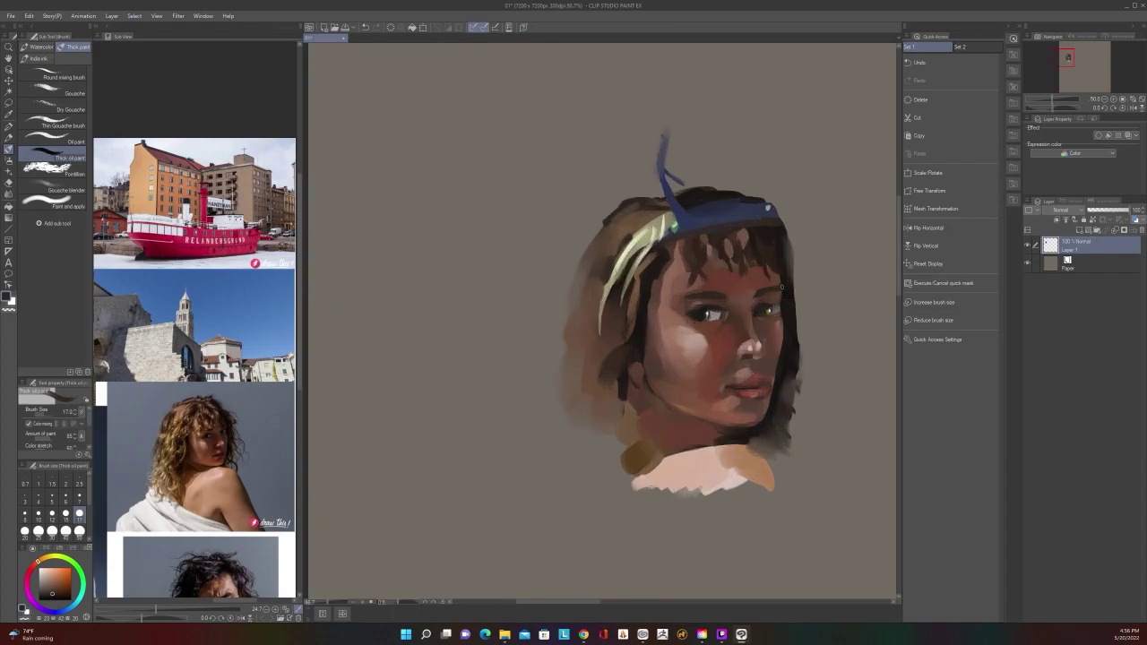
pyautogui.scroll(2, 782, 286)
# Sample the near cheek's tone, shift it to a more saturated orange-pink, and touch up above the upper lip at size 10
pyautogui.press('i')
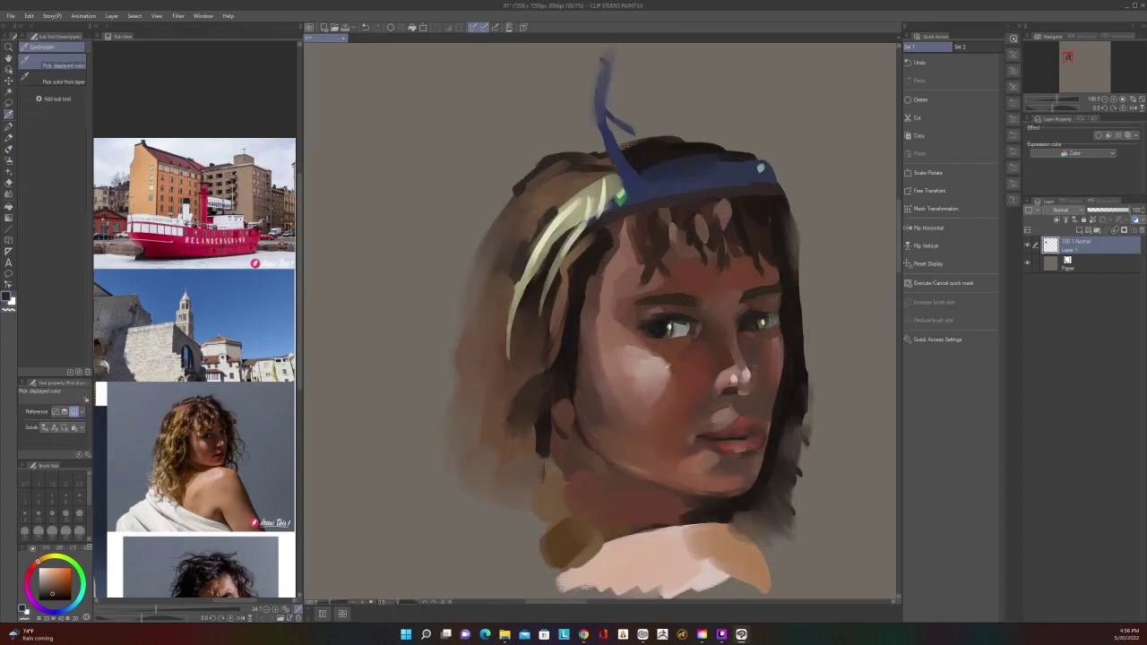
pyautogui.press('b')
pyautogui.press('c')
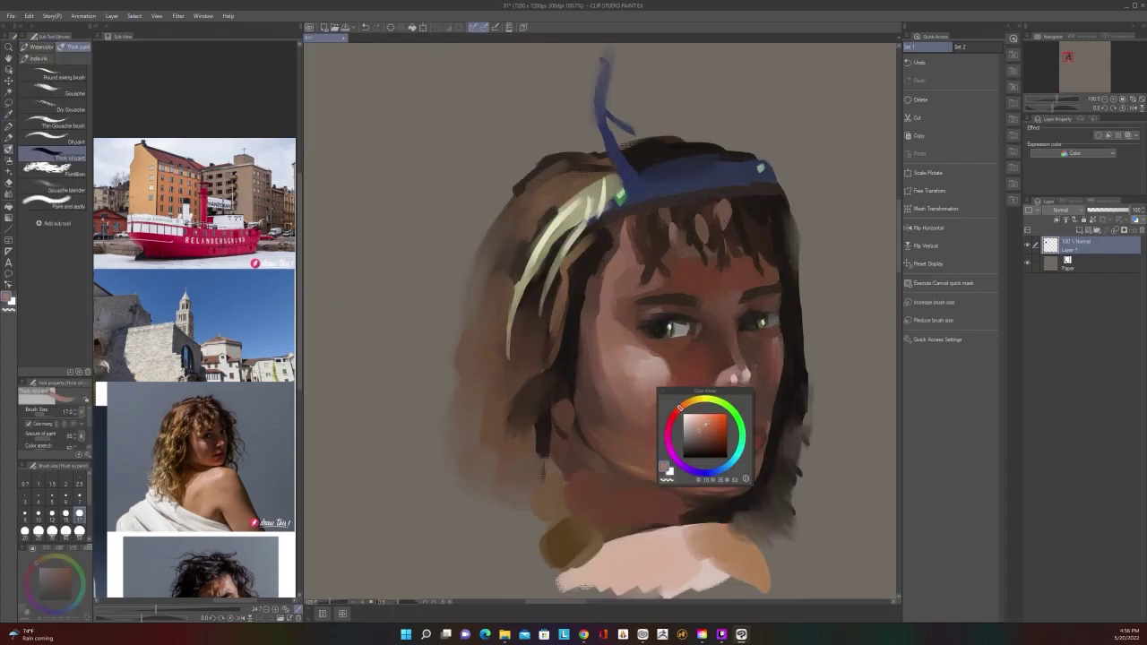
pyautogui.click(713, 422)
pyautogui.press('c')
pyautogui.press('[')
pyautogui.press('[')
pyautogui.press('[')
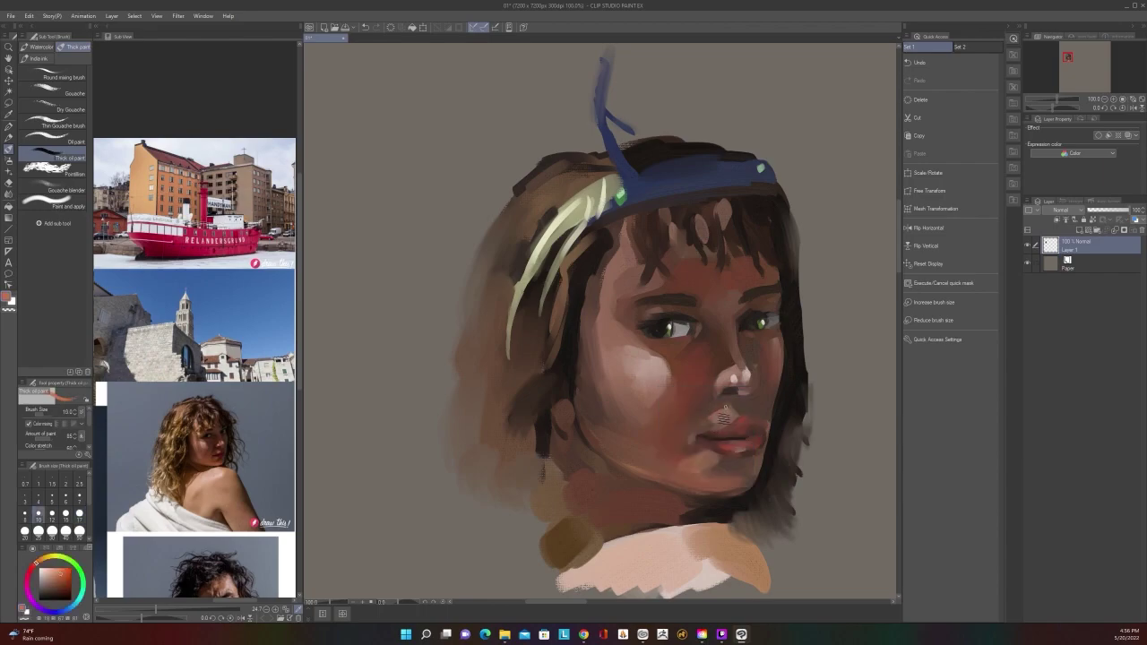
# Enlarge the Thick oil paint brush to size 30 and add warm orange-red color to the near cheek
pyautogui.press(']')
pyautogui.press(']')
pyautogui.press(']')
pyautogui.scroll(-2, 750, 396)
pyautogui.scroll(2, 750, 396)
pyautogui.press(']')
pyautogui.press(']')
pyautogui.press(']')
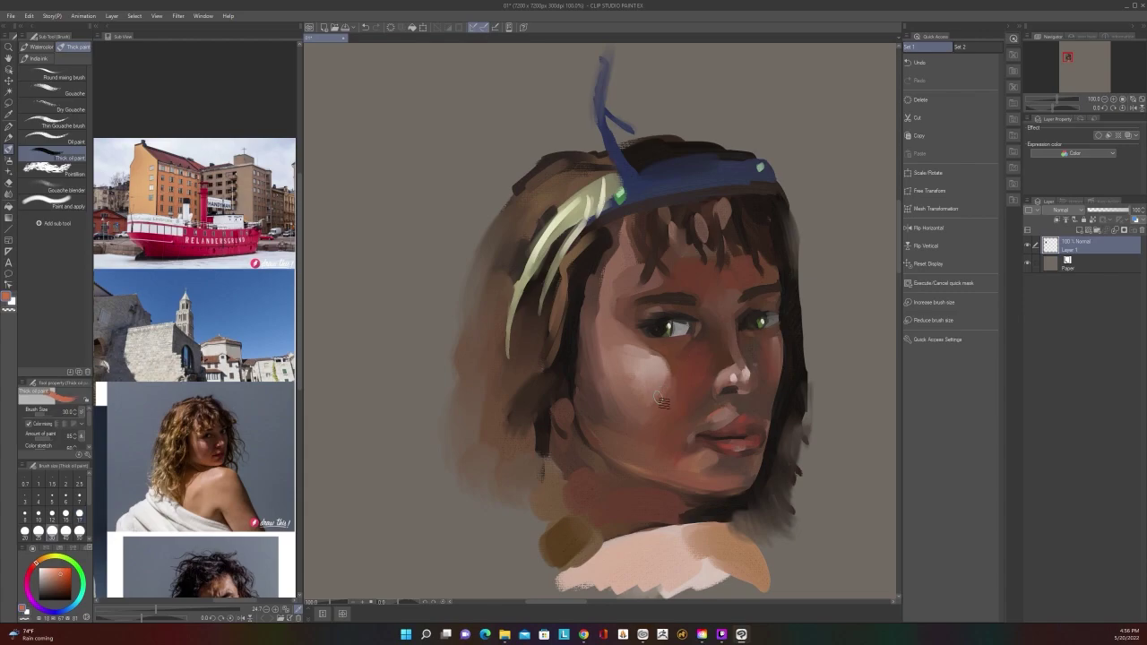
pyautogui.scroll(-3, 635, 325)
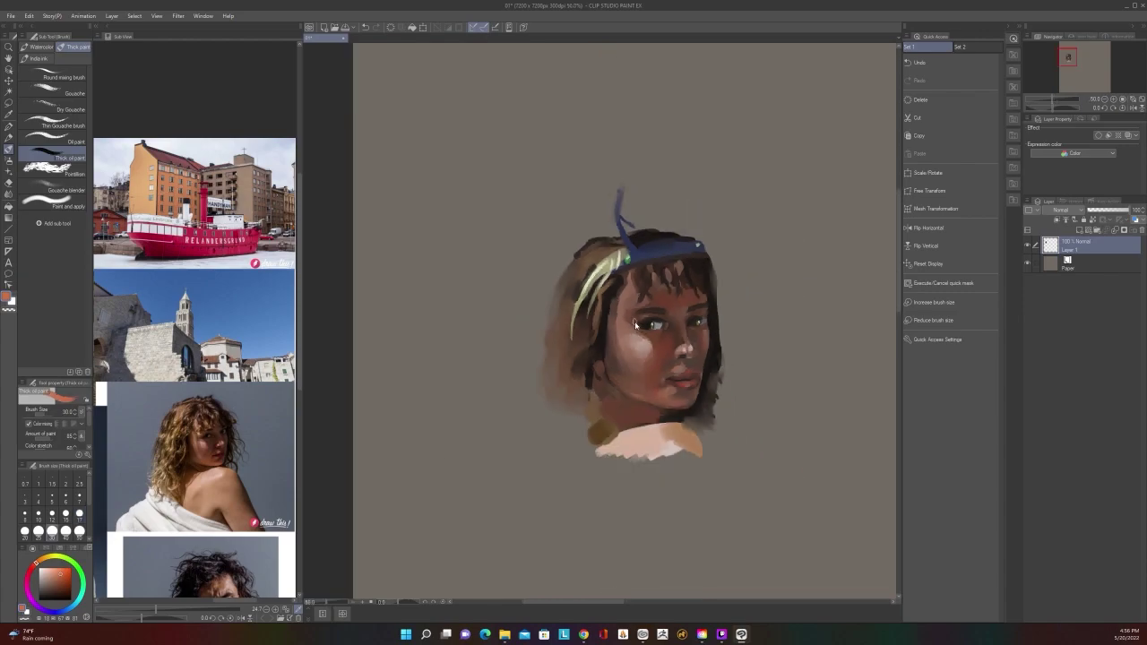
# Sample a muted brown skin tone and touch up around the lips and far cheek at brush size 30
pyautogui.scroll(3, 635, 325)
pyautogui.press('i')
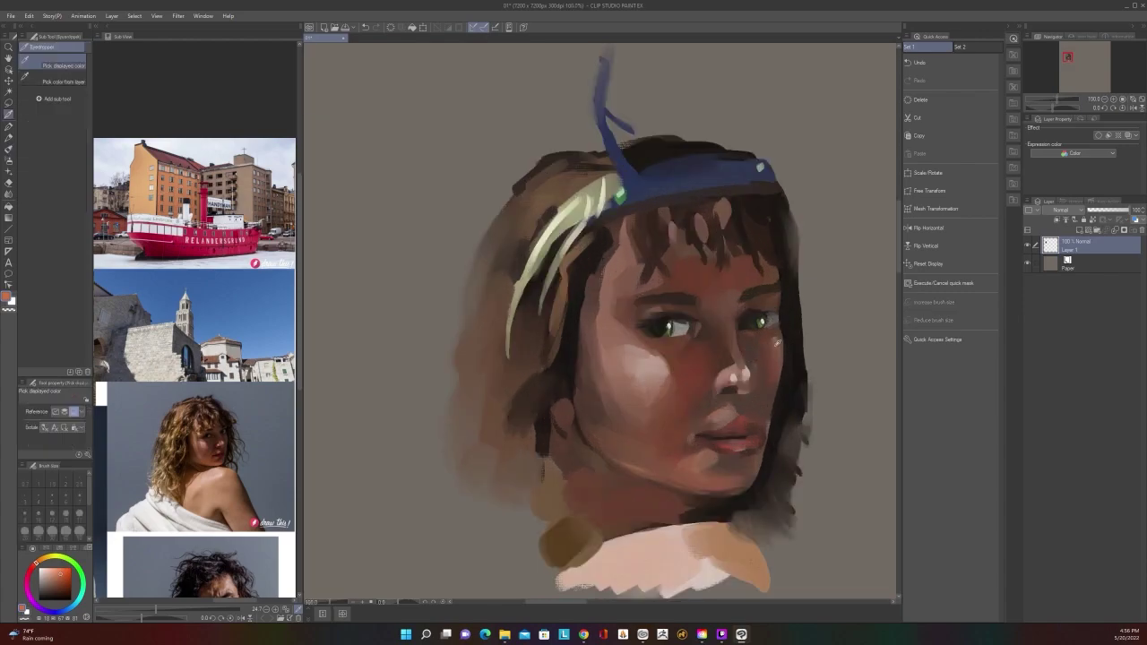
pyautogui.press('b')
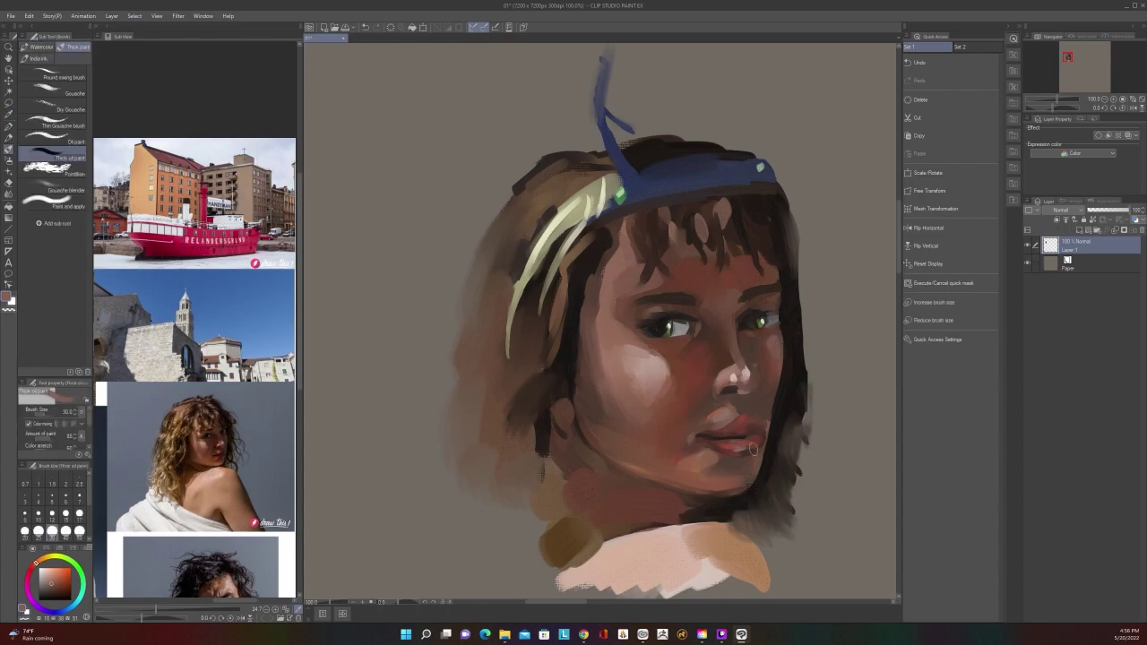
pyautogui.scroll(-3, 753, 449)
pyautogui.scroll(1, 770, 467)
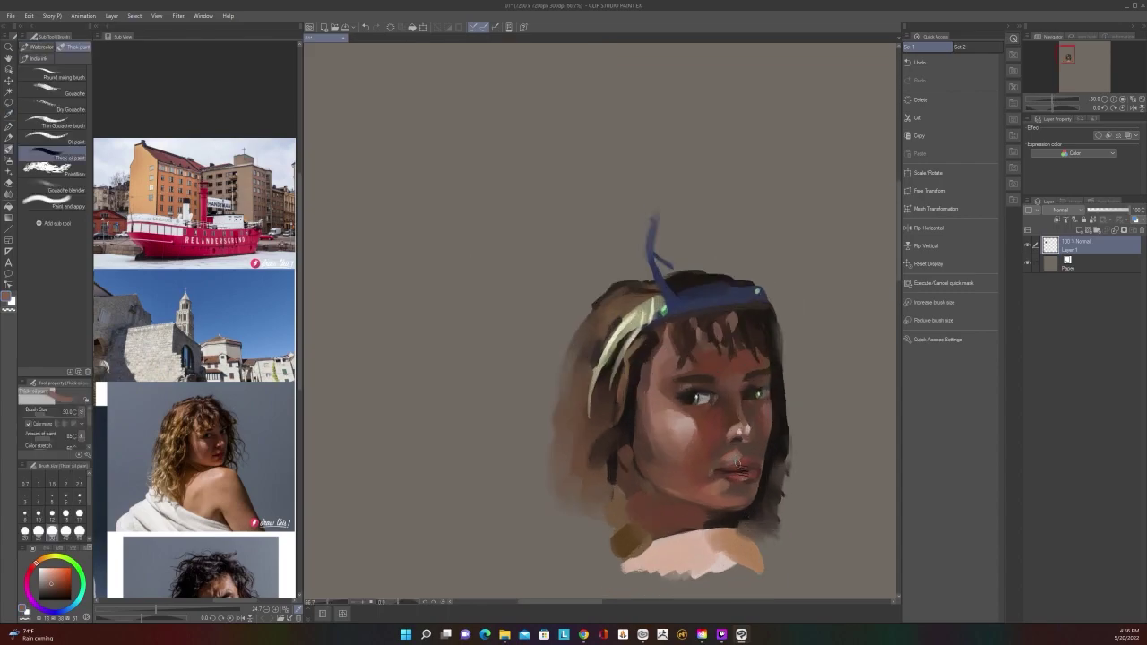
pyautogui.scroll(2, 742, 470)
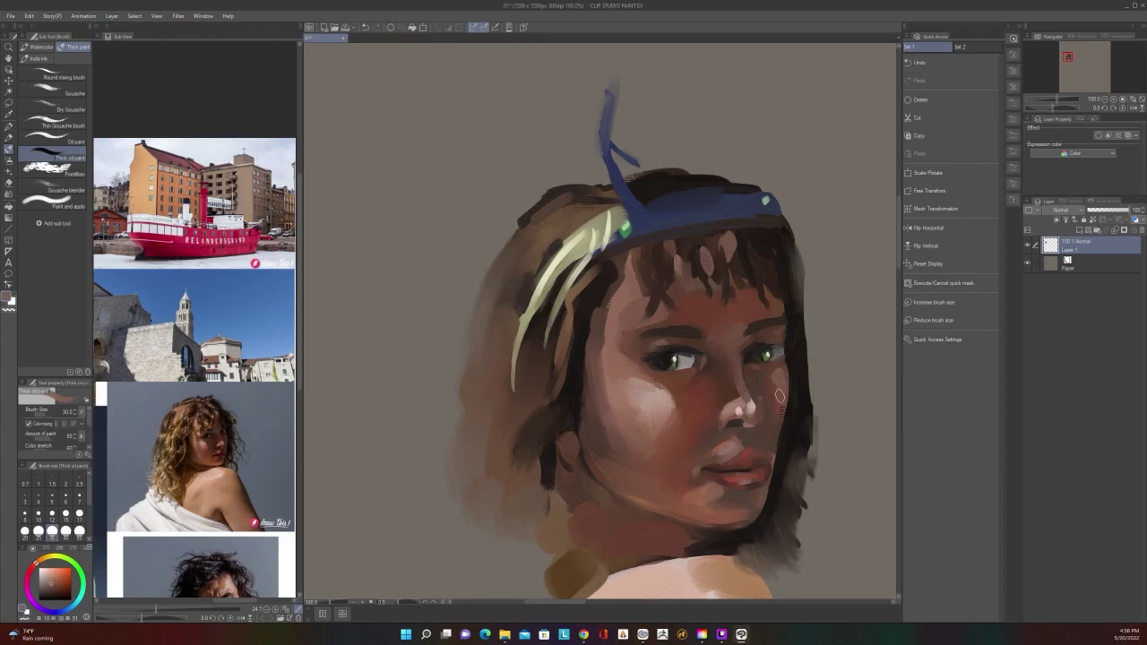
# Sample a dark muted brown and soften the far-side hair edge, enlarging the Thick oil paint brush from 17 to 30
pyautogui.press('i')
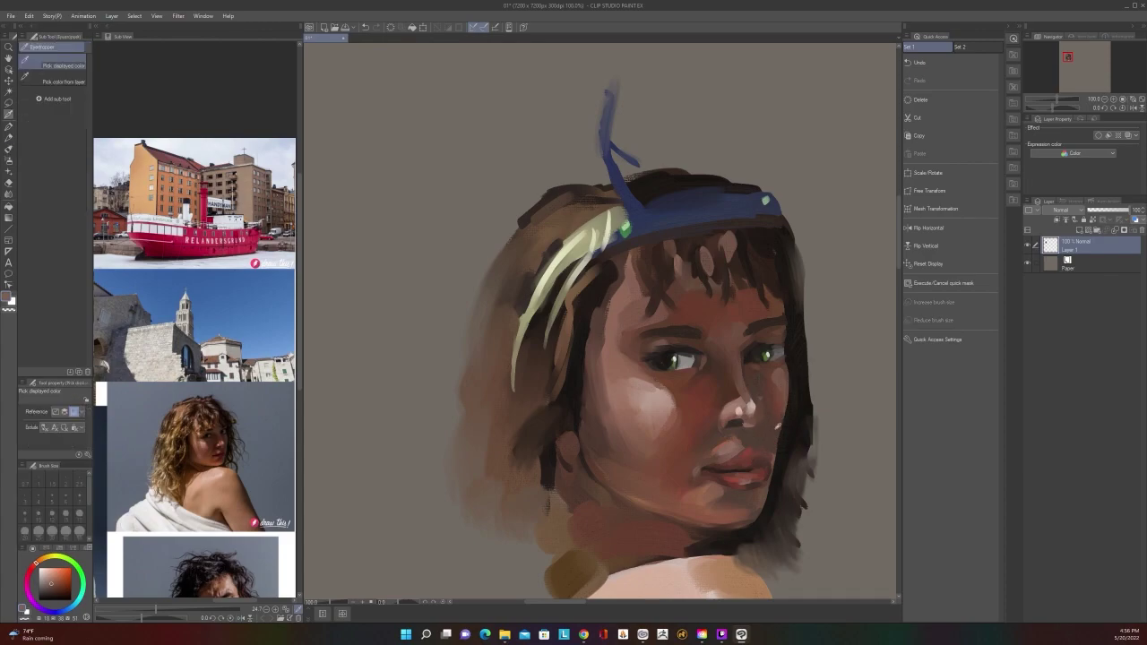
pyautogui.press('b')
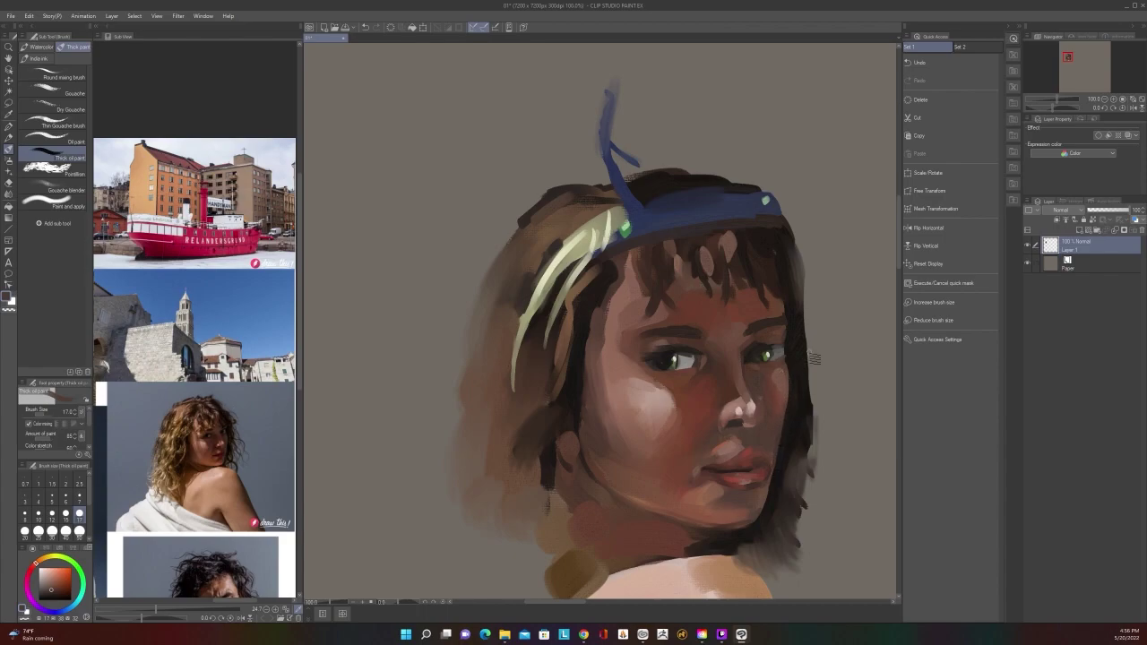
pyautogui.press(']')
pyautogui.press(']')
pyautogui.press(']')
pyautogui.scroll(-2, 811, 348)
pyautogui.scroll(2, 811, 350)
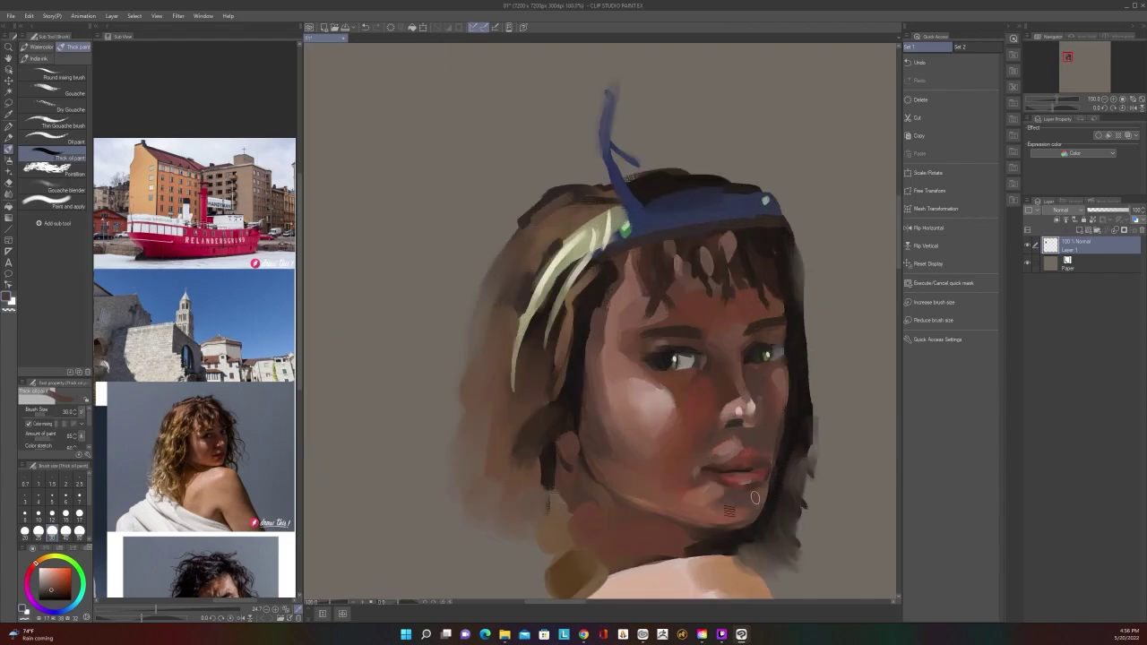
# Brush the dark tone below the lower lip and into the far-side hair beside the mouth
pyautogui.moveTo(722, 489); pyautogui.dragTo(724, 478)
pyautogui.moveTo(798, 460); pyautogui.dragTo(796, 472)
pyautogui.scroll(-3, 771, 499)
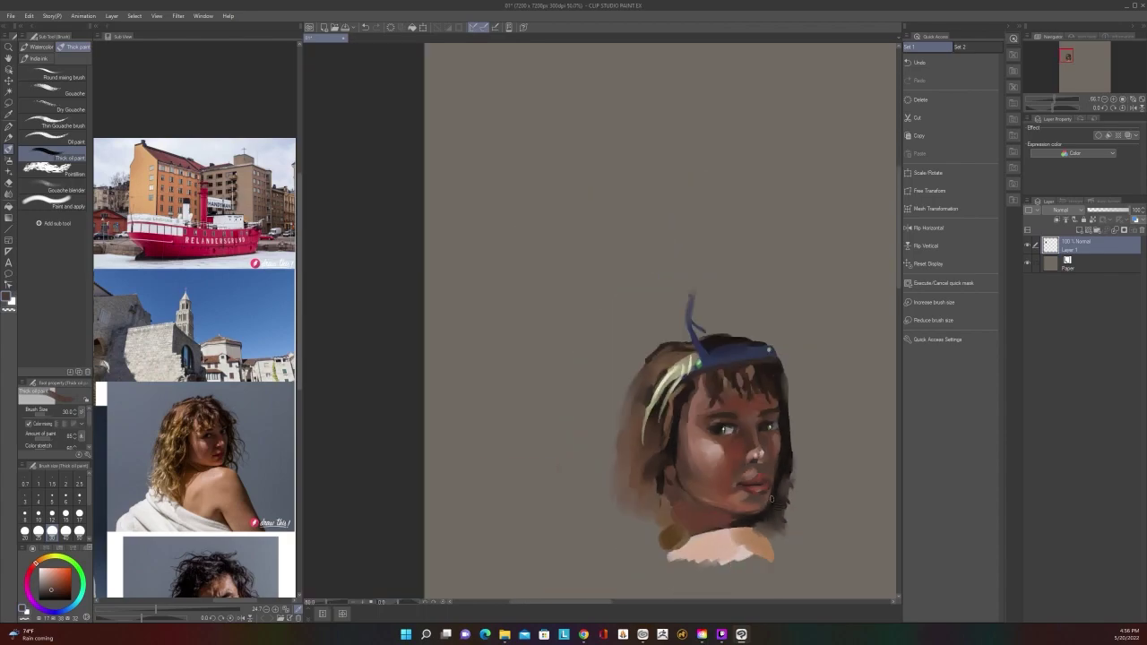
pyautogui.scroll(3, 771, 499)
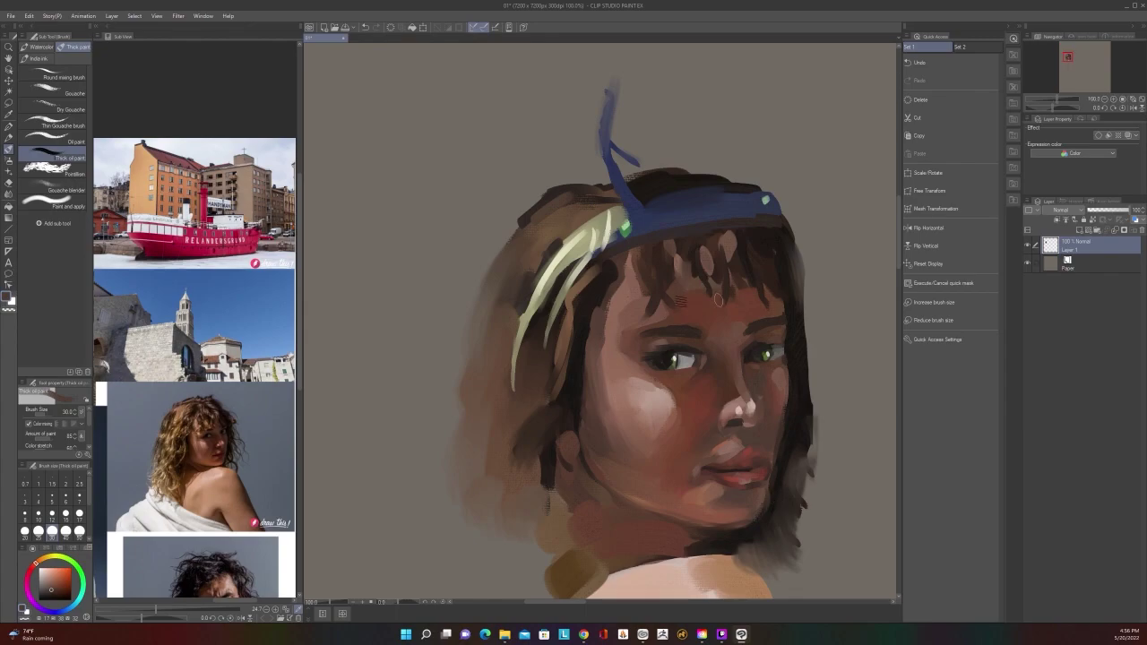
# Sample a lighter pinkish skin tone and paint a soft highlight on the forehead below the near-side hairline
pyautogui.press('alt')
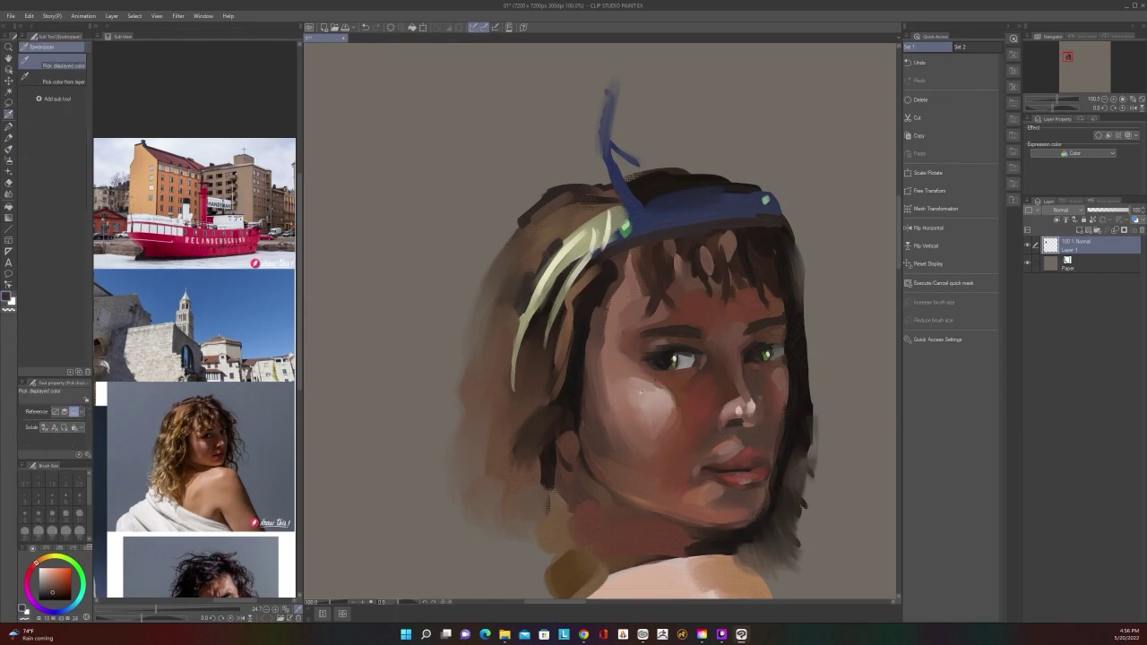
pyautogui.keyDown('alt'); pyautogui.click(639, 298); pyautogui.keyUp('alt')
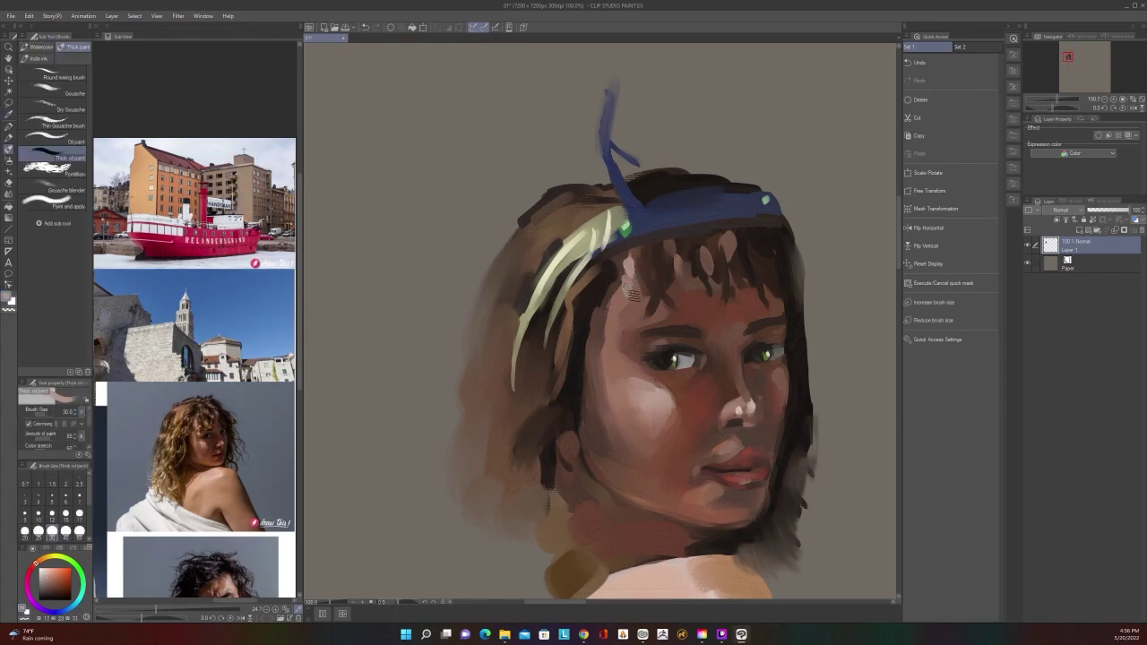
pyautogui.scroll(-3, 631, 260)
pyautogui.scroll(3, 633, 258)
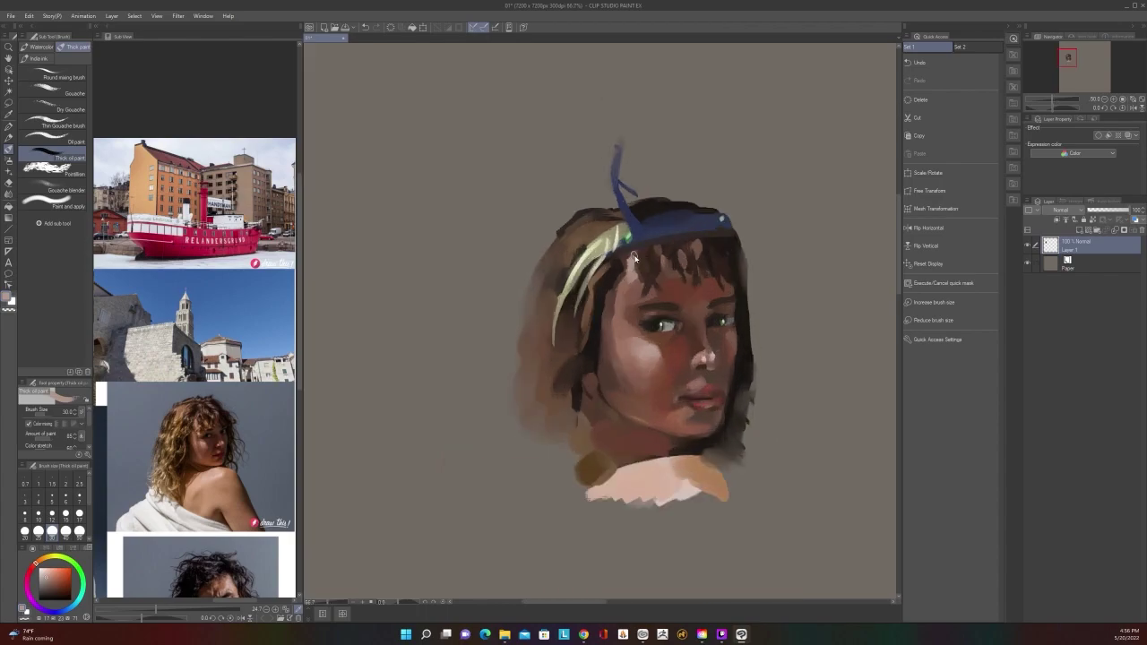
pyautogui.scroll(-2, 681, 448)
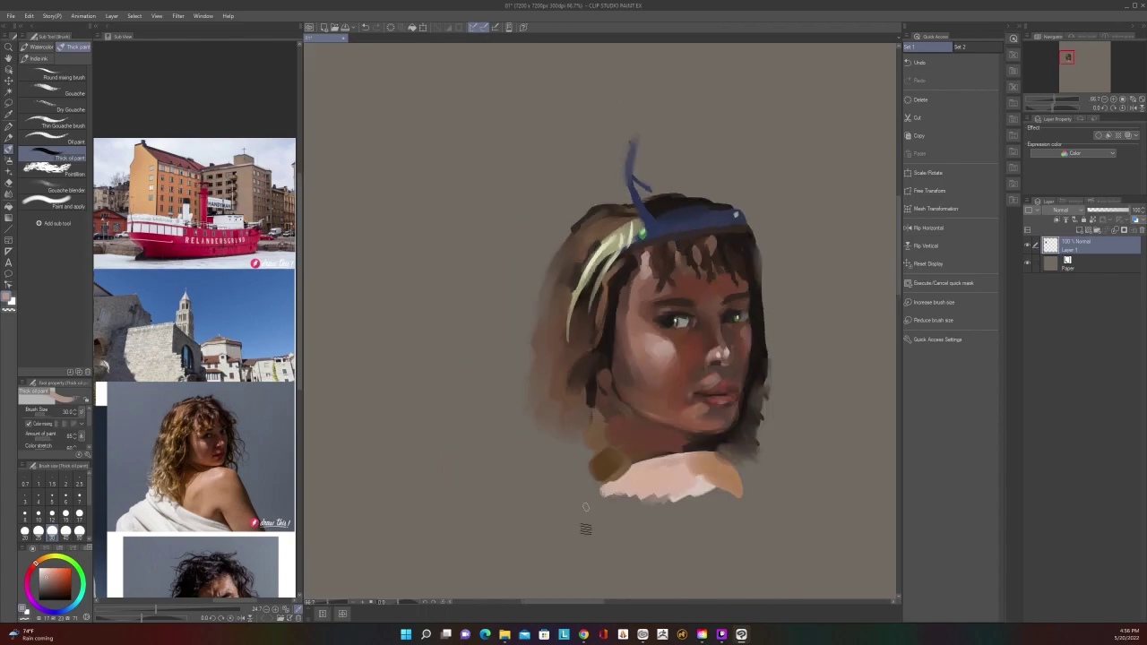
pyautogui.scroll(-2, 583, 527)
pyautogui.scroll(2, 583, 527)
pyautogui.scroll(-1, 710, 383)
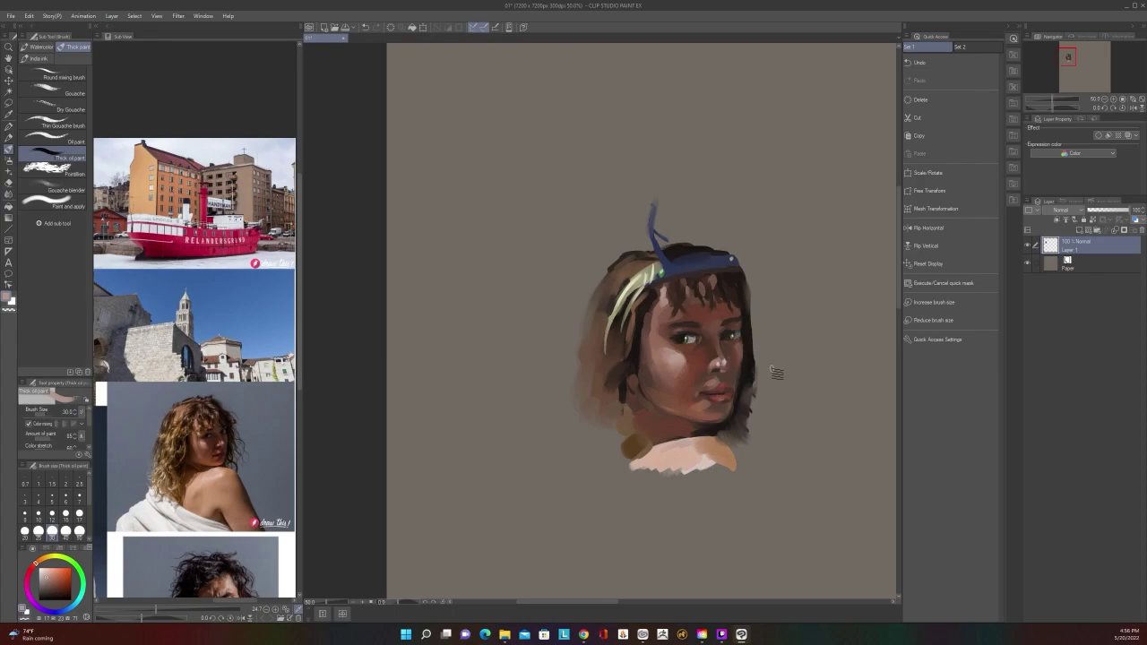
# Sample the dark shadow under the chin and extend the far-side hair down to the shoulder, switching to the Oil paint brush
pyautogui.scroll(1, 771, 361)
pyautogui.keyDown('alt'); pyautogui.click(699, 443); pyautogui.keyUp('alt')
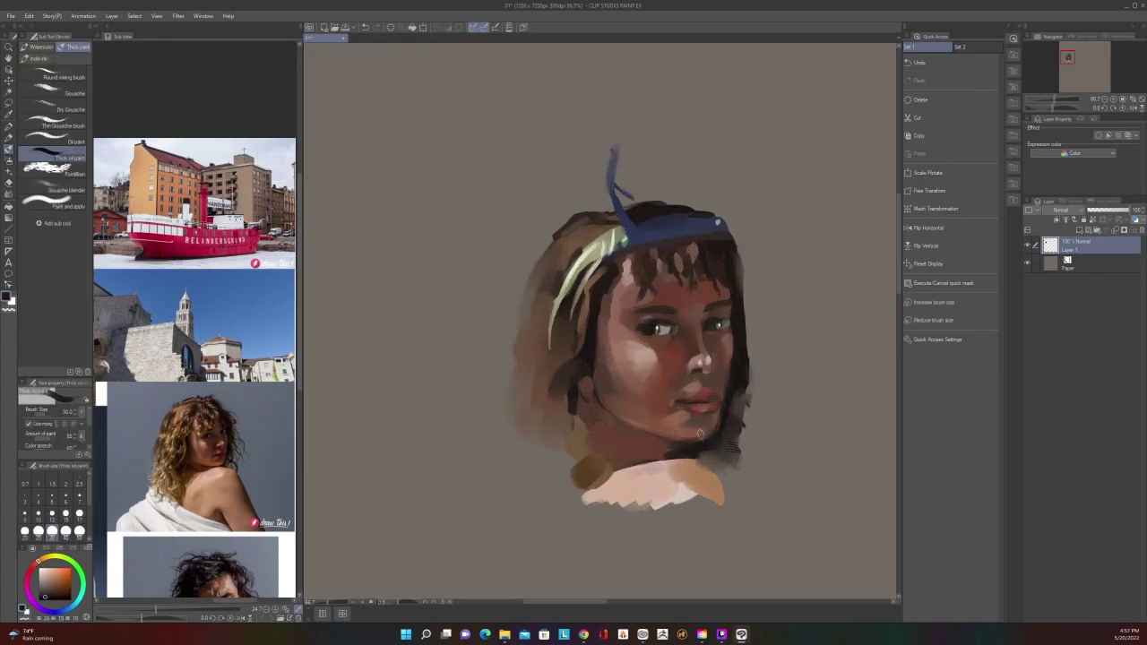
pyautogui.moveTo(733, 446); pyautogui.dragTo(732, 467)
pyautogui.moveTo(736, 419); pyautogui.dragTo(735, 478)
pyautogui.click(52, 531)
pyautogui.click(55, 141)
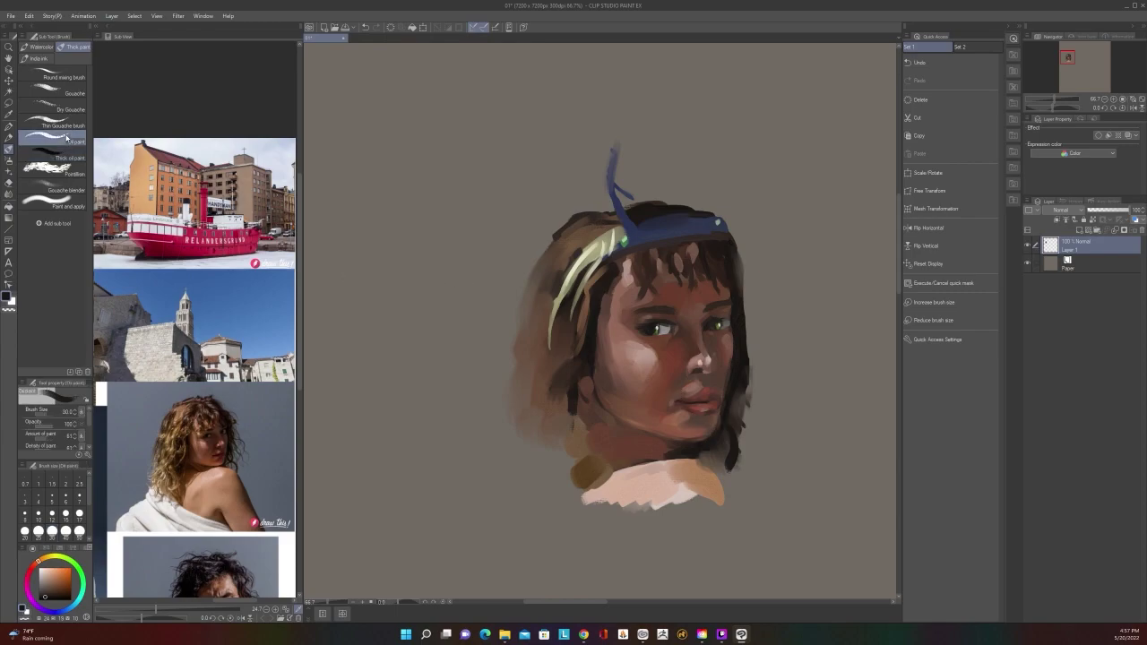
pyautogui.moveTo(730, 465); pyautogui.dragTo(723, 476)
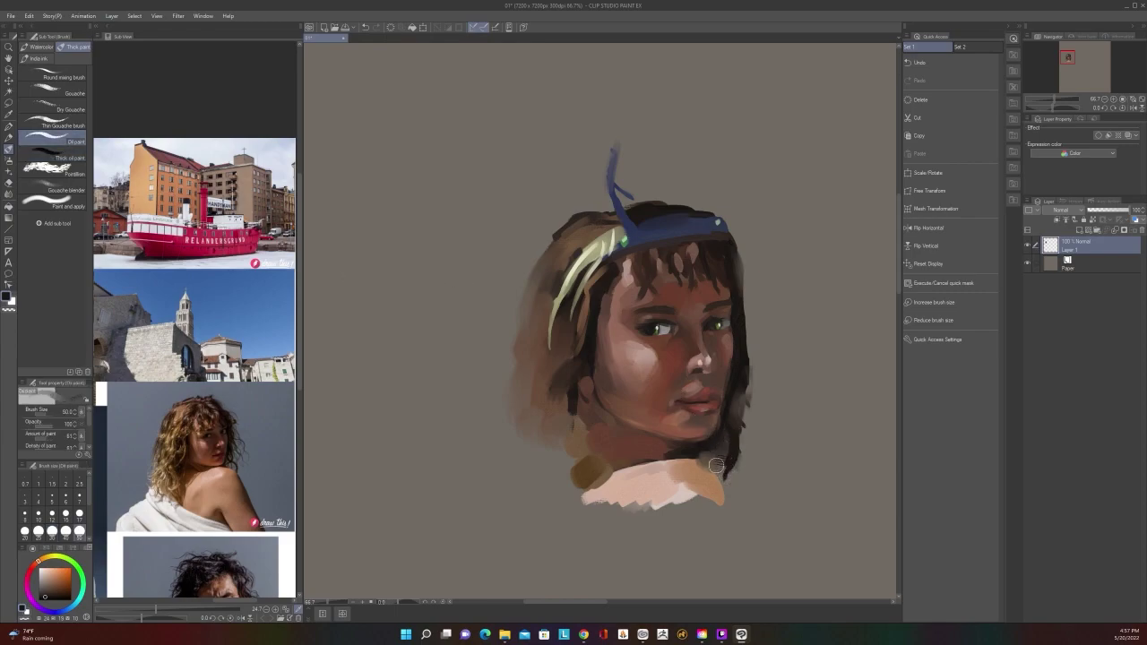
# Reduce the Oil paint brush to size 25, sample the near-side hair's dark tone and paint strands along the far-side hair
pyautogui.scroll(-1, 738, 401)
pyautogui.scroll(1, 738, 403)
pyautogui.press('[')
pyautogui.press('[')
pyautogui.press('[')
pyautogui.press('alt')
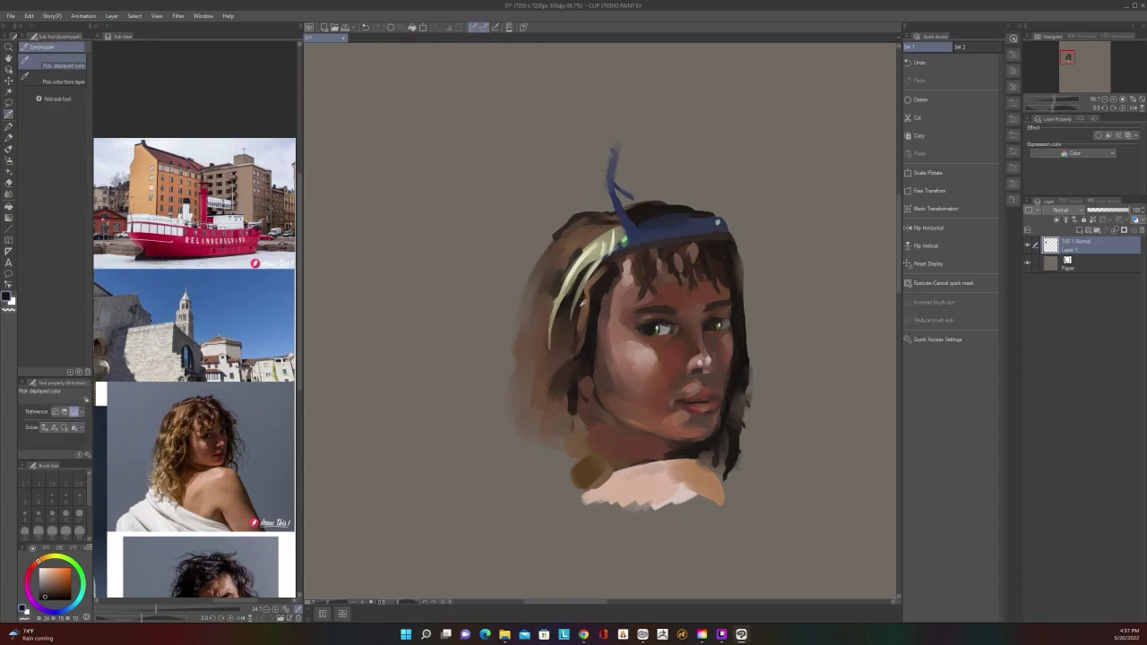
pyautogui.keyDown('alt'); pyautogui.click(581, 304); pyautogui.keyUp('alt')
pyautogui.moveTo(744, 414); pyautogui.dragTo(751, 442)
pyautogui.moveTo(736, 391)
pyautogui.mouseDown()
pyautogui.moveTo(752, 425)
pyautogui.moveTo(738, 396)
pyautogui.mouseUp()
# Pick a lighter muted brown and paint loose wispy strands outward from the far-side hair beside the face
pyautogui.scroll(-1, 760, 376)
pyautogui.scroll(1, 760, 376)
pyautogui.press('c')
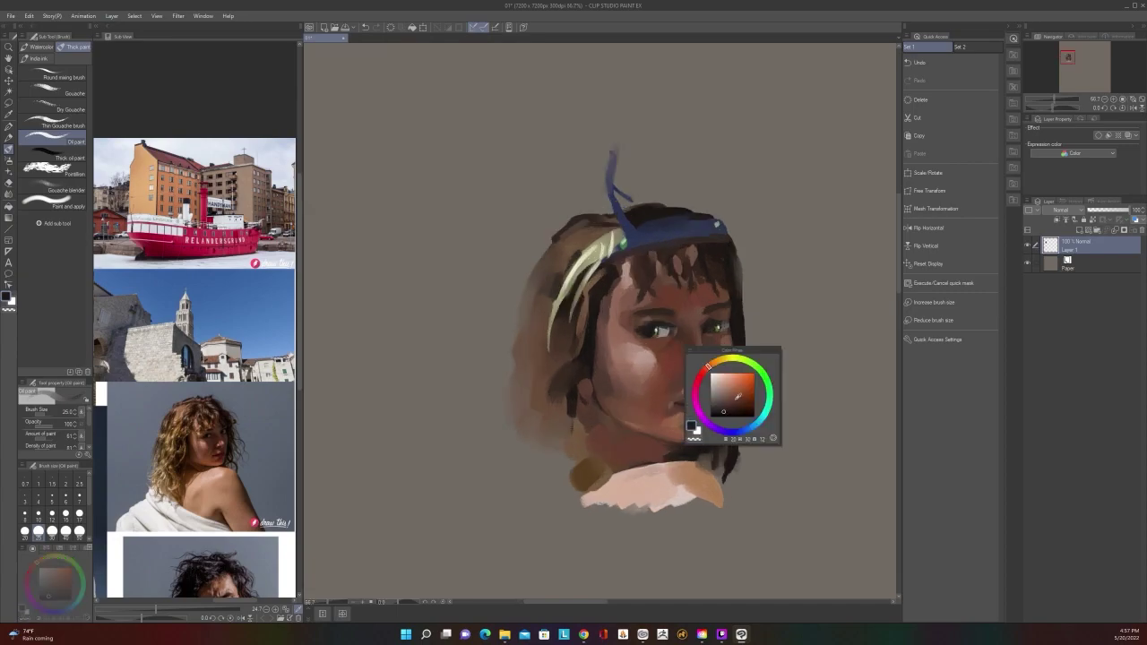
pyautogui.click(731, 397)
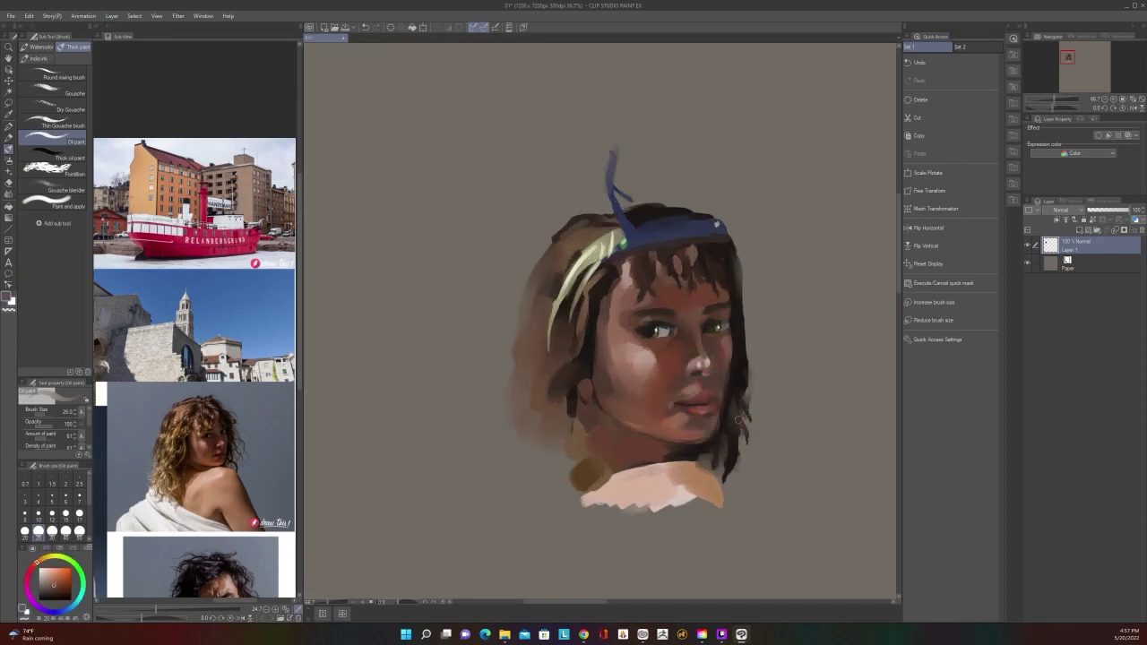
pyautogui.moveTo(750, 395)
pyautogui.mouseDown()
pyautogui.moveTo(759, 420)
pyautogui.moveTo(754, 351)
pyautogui.moveTo(747, 383)
pyautogui.mouseUp()
pyautogui.scroll(-3, 751, 305)
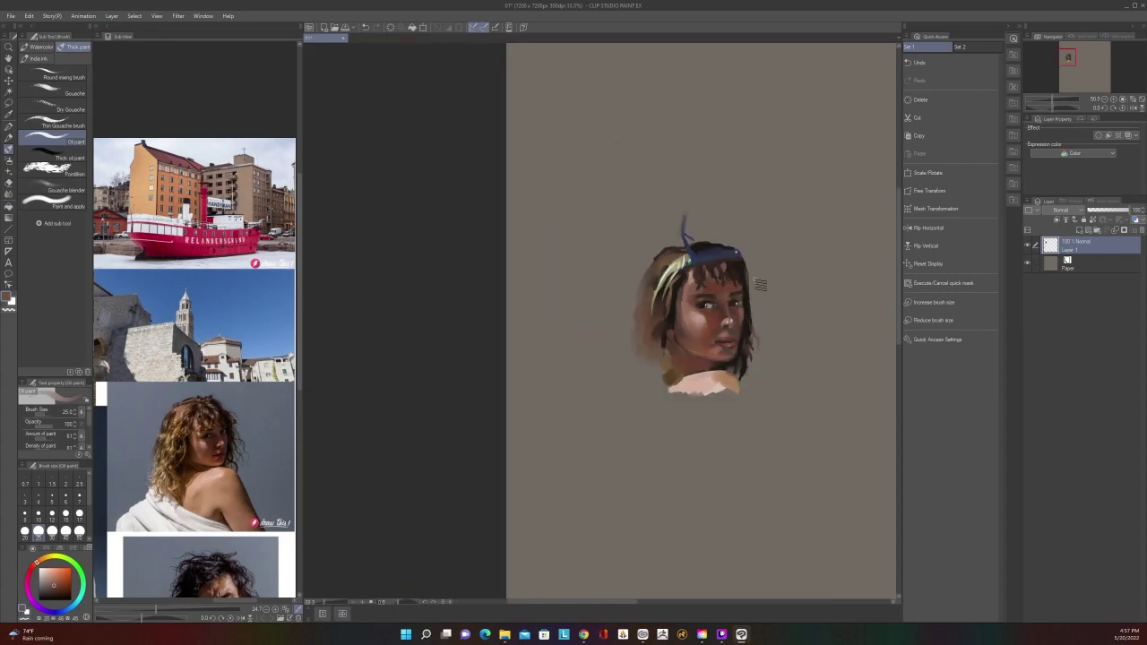
pyautogui.scroll(3, 760, 285)
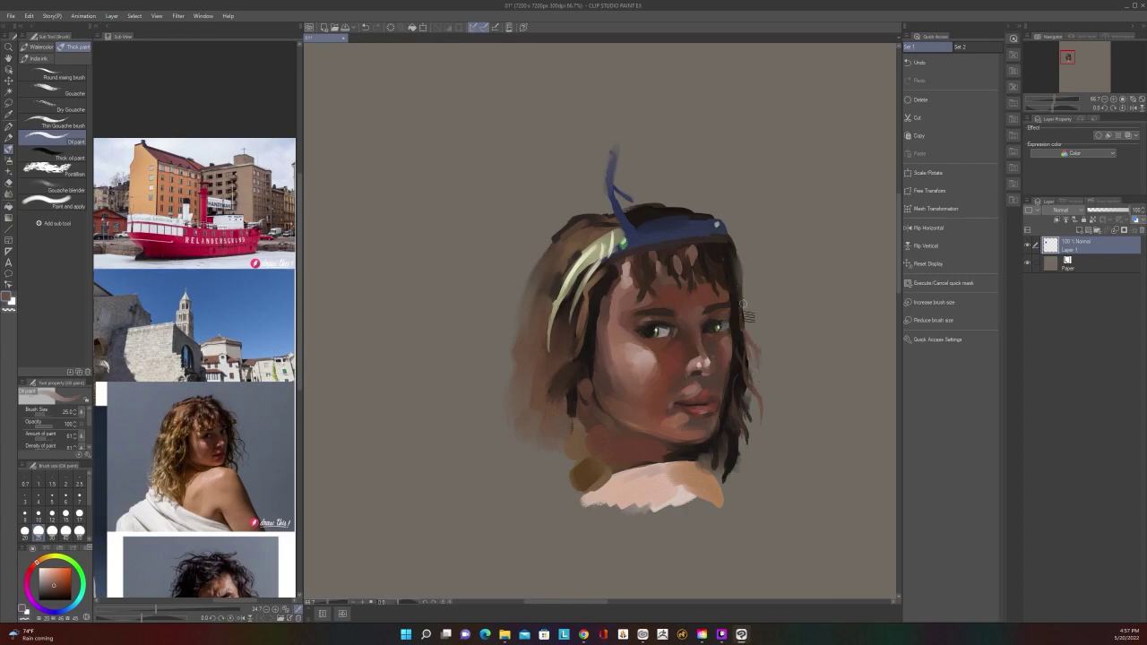
# Sample the dark hair by the far temple and refine the hair below the headband's far end at size 15
pyautogui.scroll(-3, 794, 256)
pyautogui.scroll(3, 794, 257)
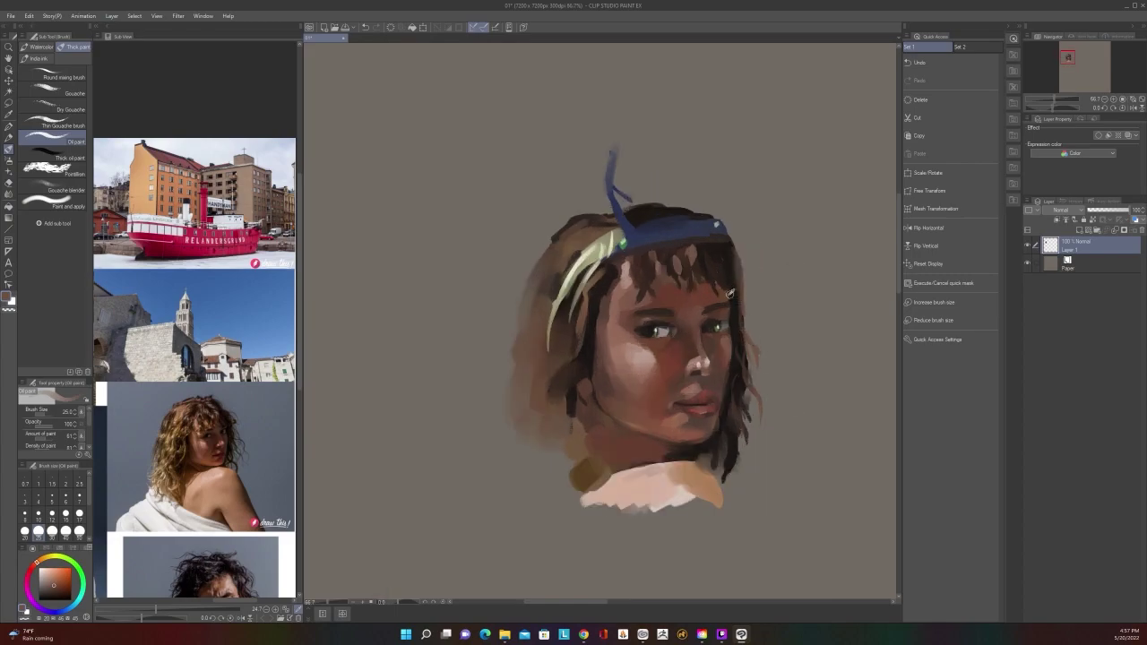
pyautogui.keyDown('alt'); pyautogui.click(730, 293); pyautogui.keyUp('alt')
pyautogui.press('[')
pyautogui.press('[')
pyautogui.press('[')
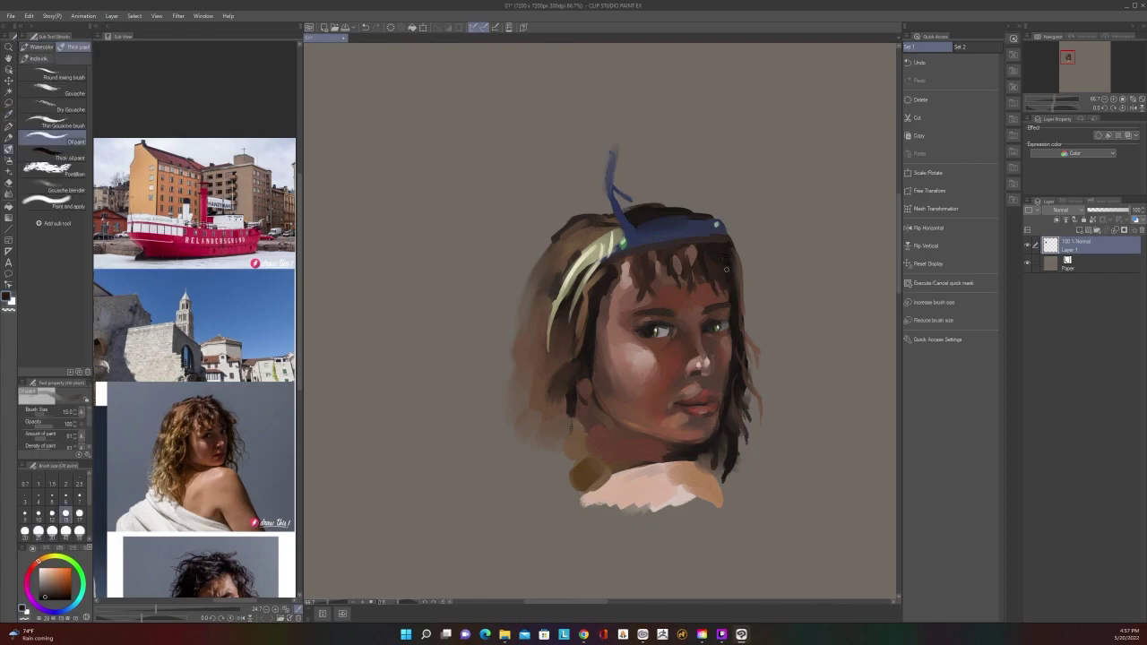
pyautogui.scroll(-1, 737, 240)
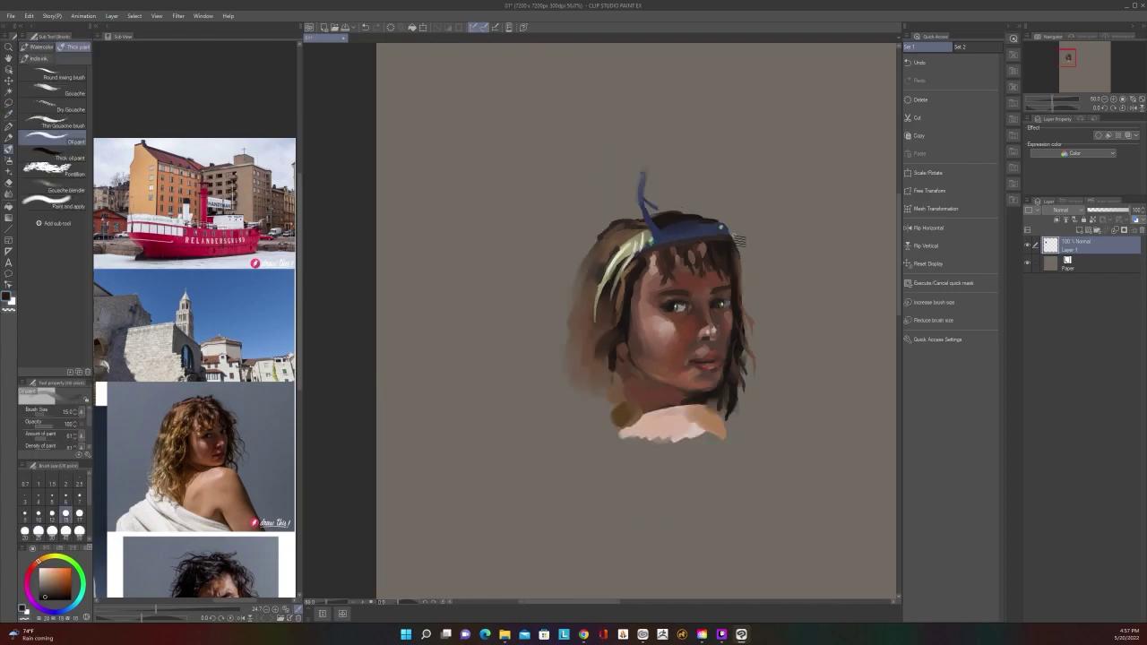
pyautogui.scroll(1, 737, 240)
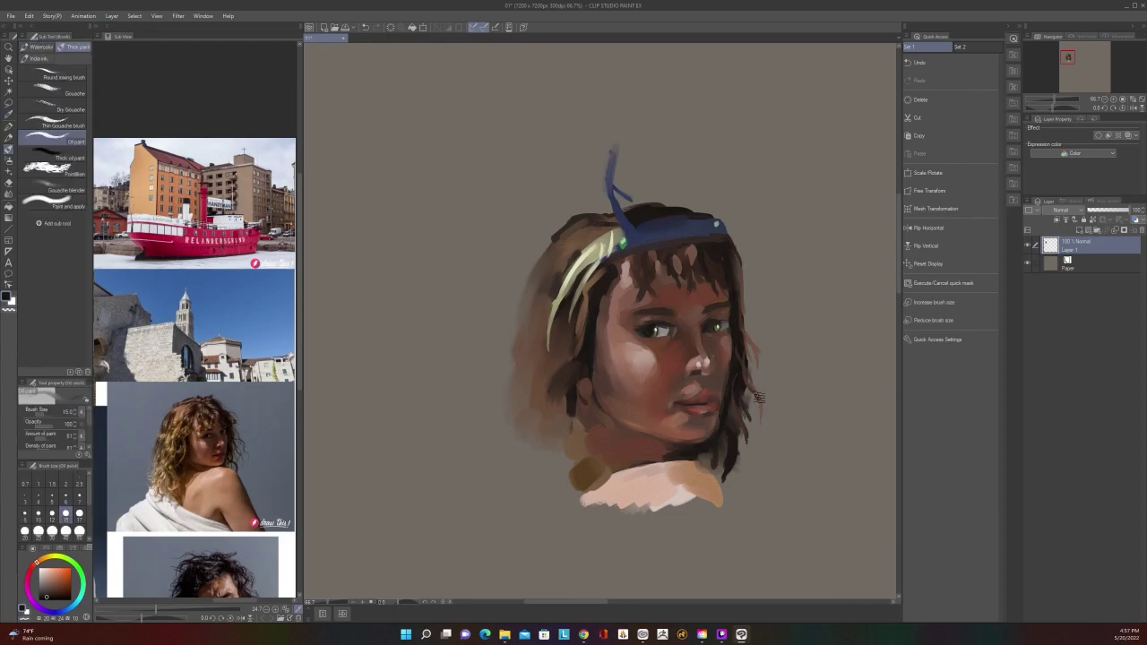
# Enlarge the Oil paint brush to size 25 and thicken the outer far-side strands level with the mouth
pyautogui.press(']')
pyautogui.press(']')
pyautogui.press(']')
pyautogui.scroll(-2, 757, 395)
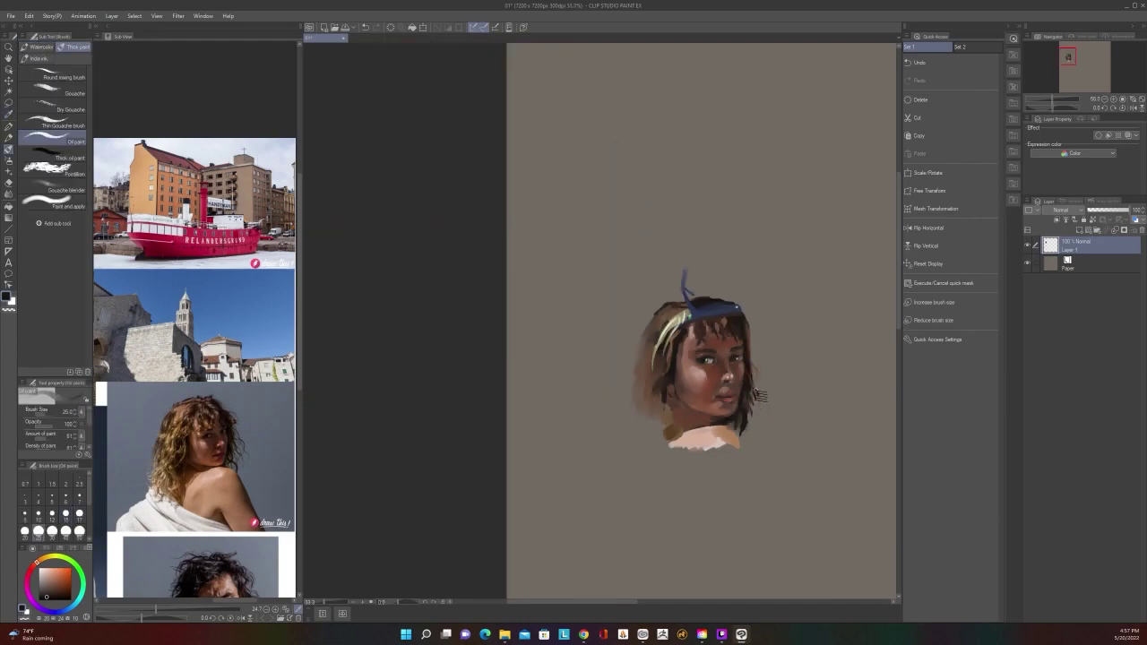
pyautogui.scroll(2, 759, 395)
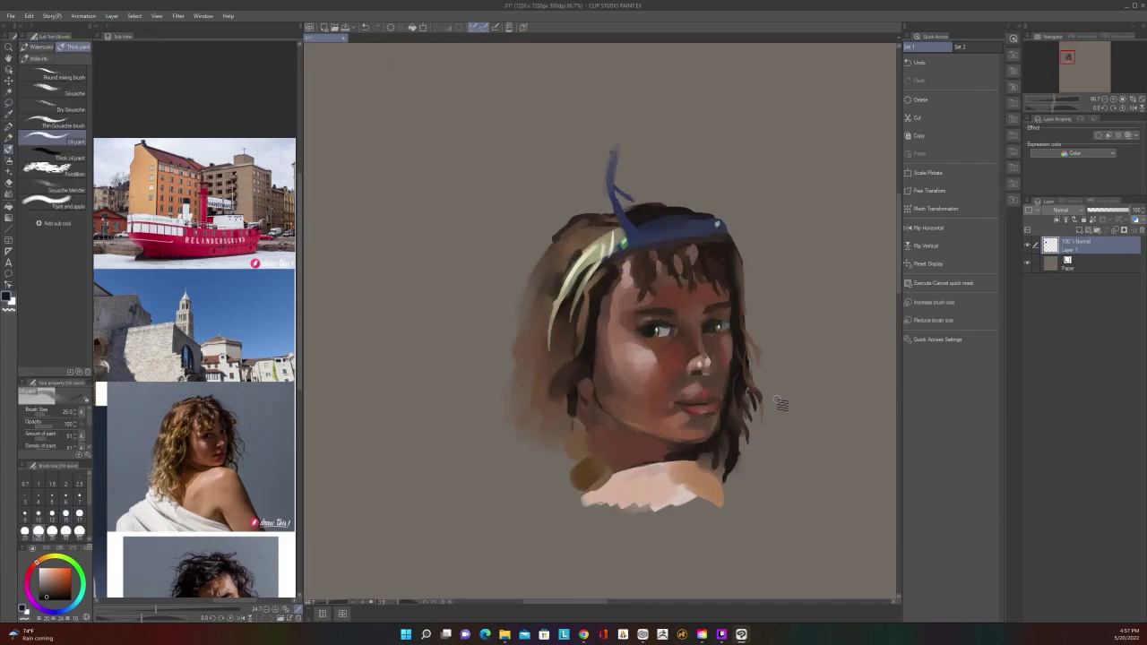
# Sample a muted dark brown and blend it into the neck and hair below the ear at brush size 50
pyautogui.press('i')
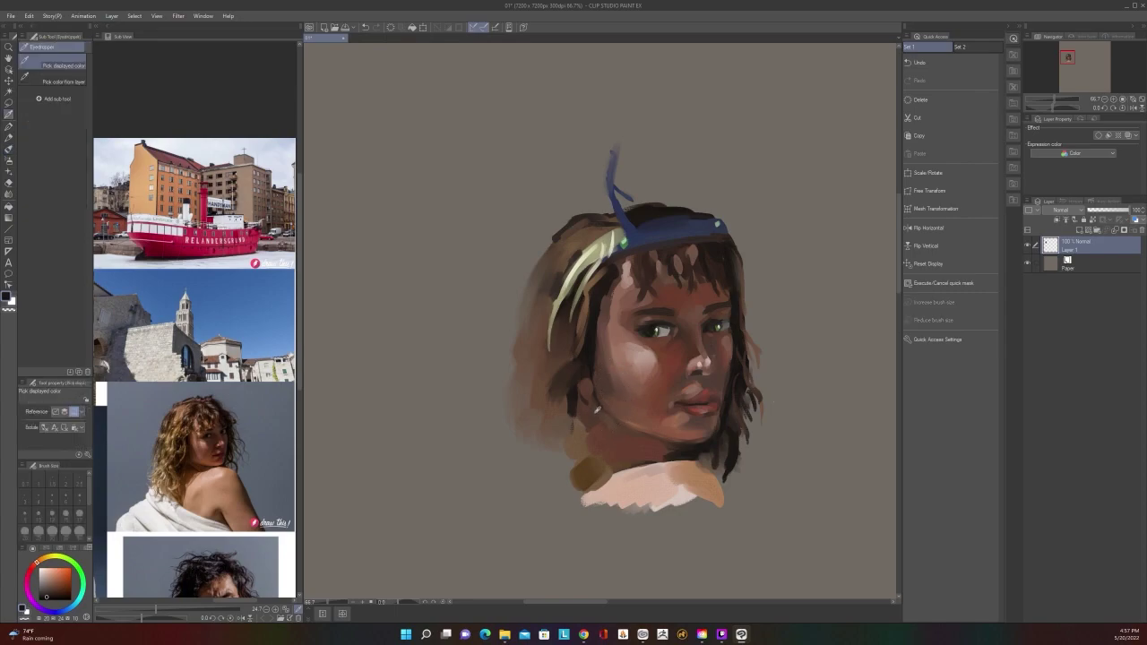
pyautogui.press('b')
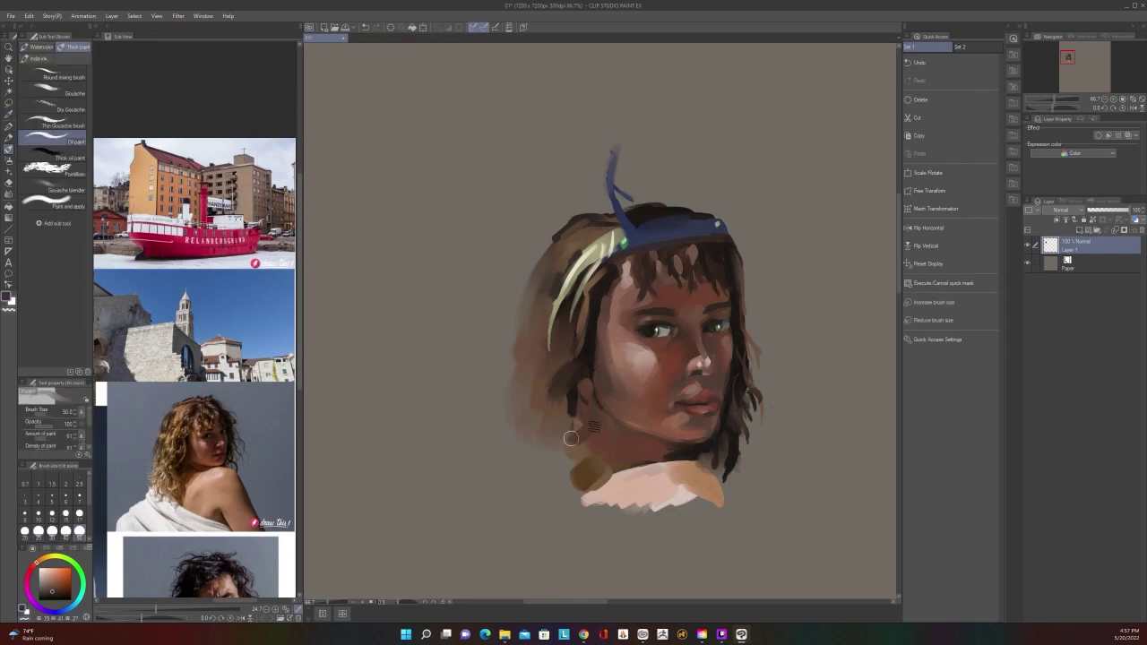
pyautogui.scroll(-1, 586, 409)
pyautogui.scroll(1, 586, 409)
# Sample a dark brown from the blonde woman's reference photo and darken the near-side hair behind the ear
pyautogui.press('i')
pyautogui.press('b')
pyautogui.click(183, 464)
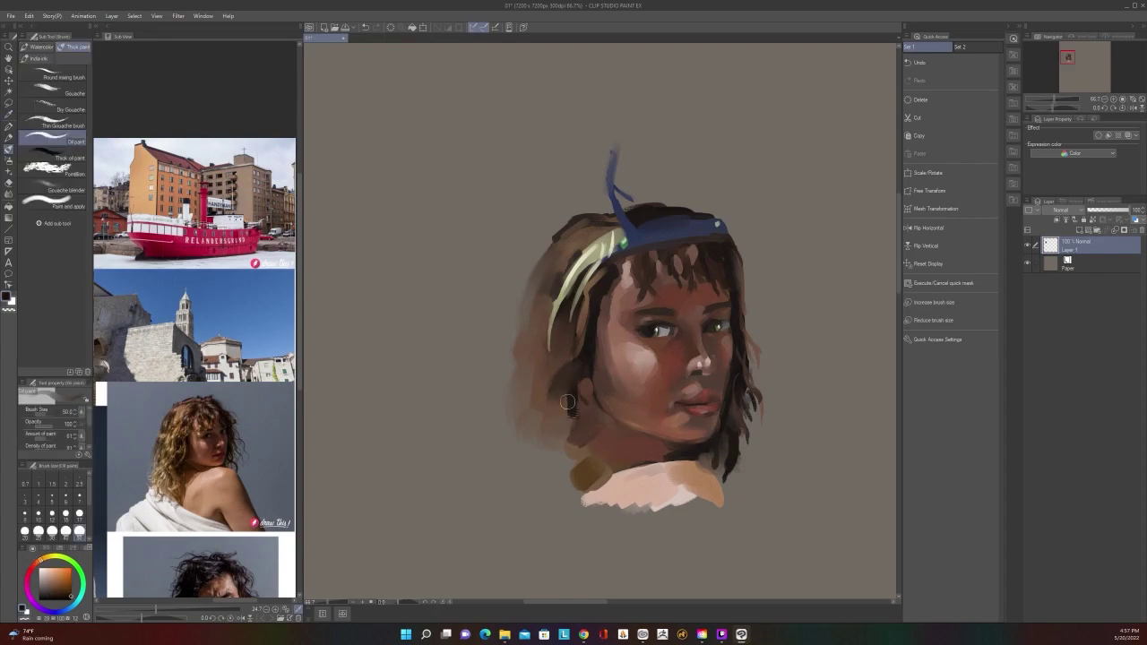
pyautogui.moveTo(569, 408)
pyautogui.mouseDown()
pyautogui.moveTo(573, 427)
pyautogui.moveTo(582, 414)
pyautogui.moveTo(568, 394)
pyautogui.mouseUp()
# Reduce the Oil paint brush to size 25 and darken the hair under the jaw where it meets the far shoulder
pyautogui.scroll(1, 719, 564)
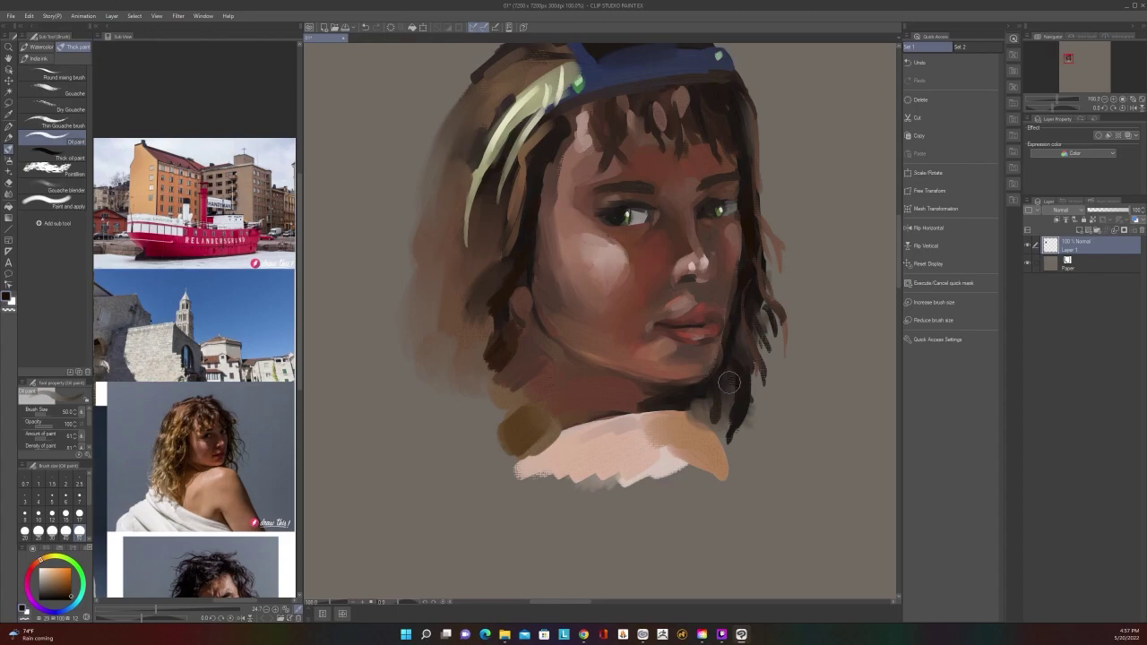
pyautogui.press('[')
pyautogui.press('[')
pyautogui.press('[')
pyautogui.moveTo(694, 398); pyautogui.dragTo(709, 419)
pyautogui.scroll(-3, 708, 420)
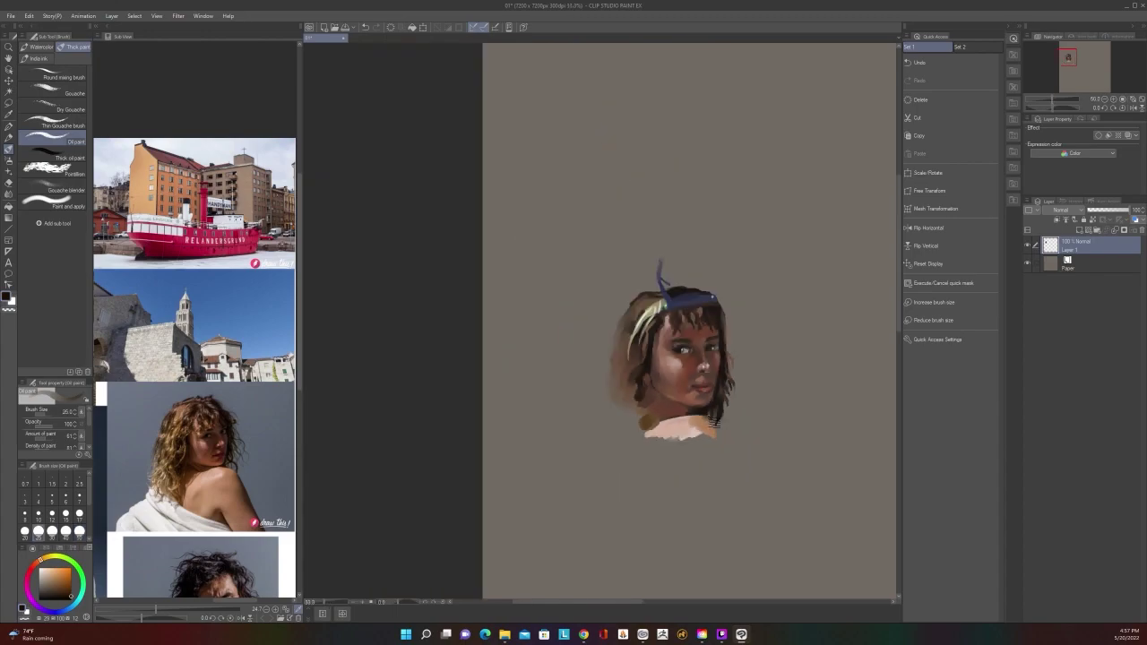
pyautogui.scroll(1, 710, 417)
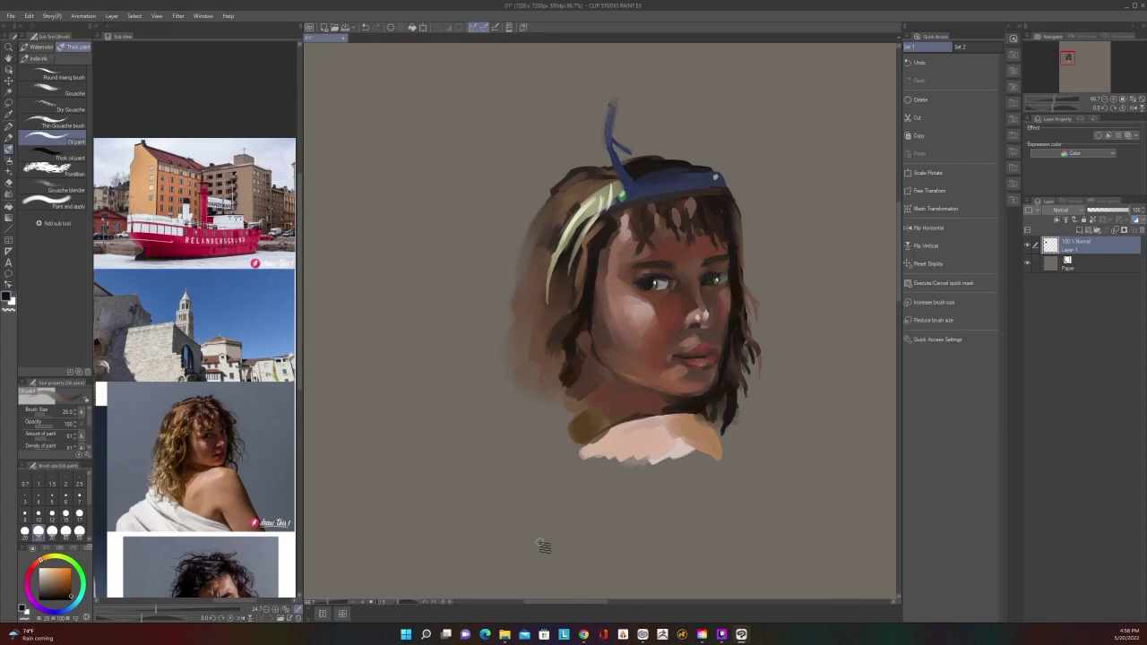
pyautogui.scroll(-4, 544, 545)
pyautogui.scroll(5, 531, 488)
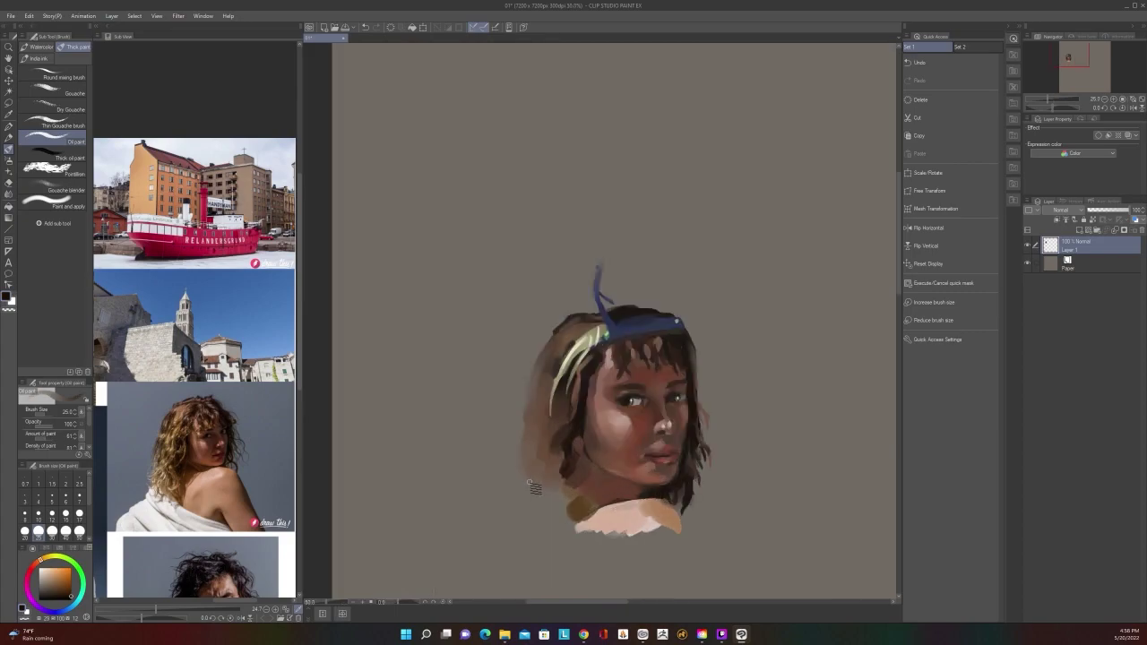
# Reduce the Oil paint brush to size 8 and refine the thin dark fringe strands over the forehead
pyautogui.scroll(2, 692, 483)
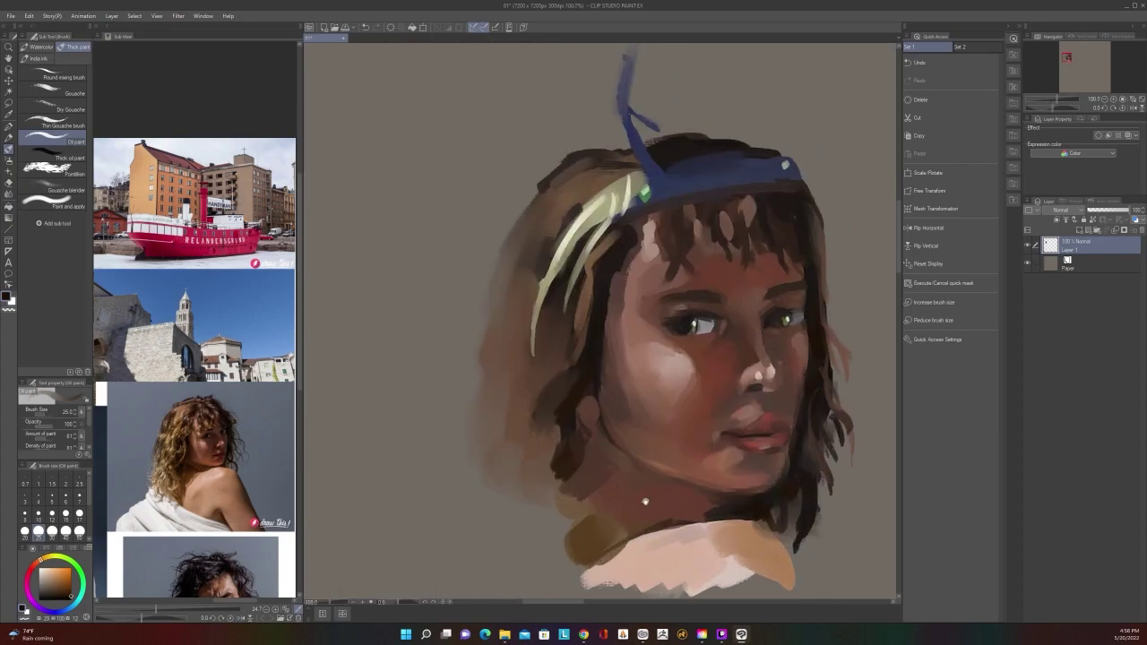
pyautogui.moveTo(683, 377); pyautogui.dragTo(642, 502)
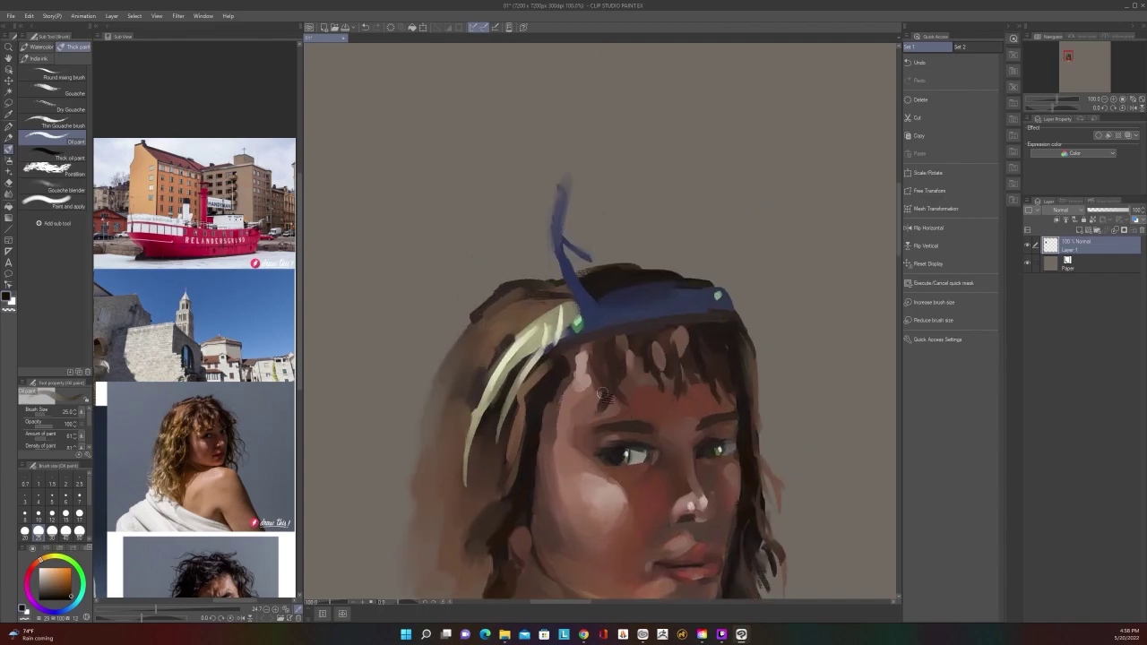
pyautogui.press('[')
pyautogui.press('[')
pyautogui.press('[')
pyautogui.press('[')
pyautogui.press('[')
pyautogui.press('[')
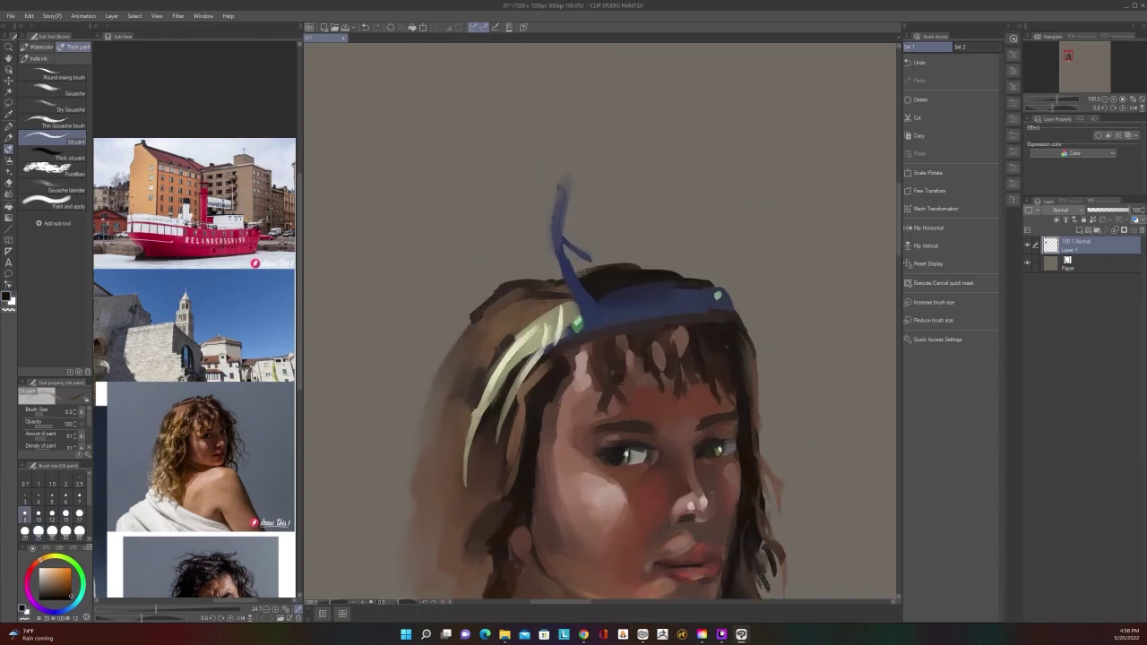
pyautogui.scroll(-3, 614, 373)
pyautogui.scroll(3, 615, 373)
# Pick a warm light brown and paint lighter locks into the fringe at brush sizes 15 and 25
pyautogui.press('alt')
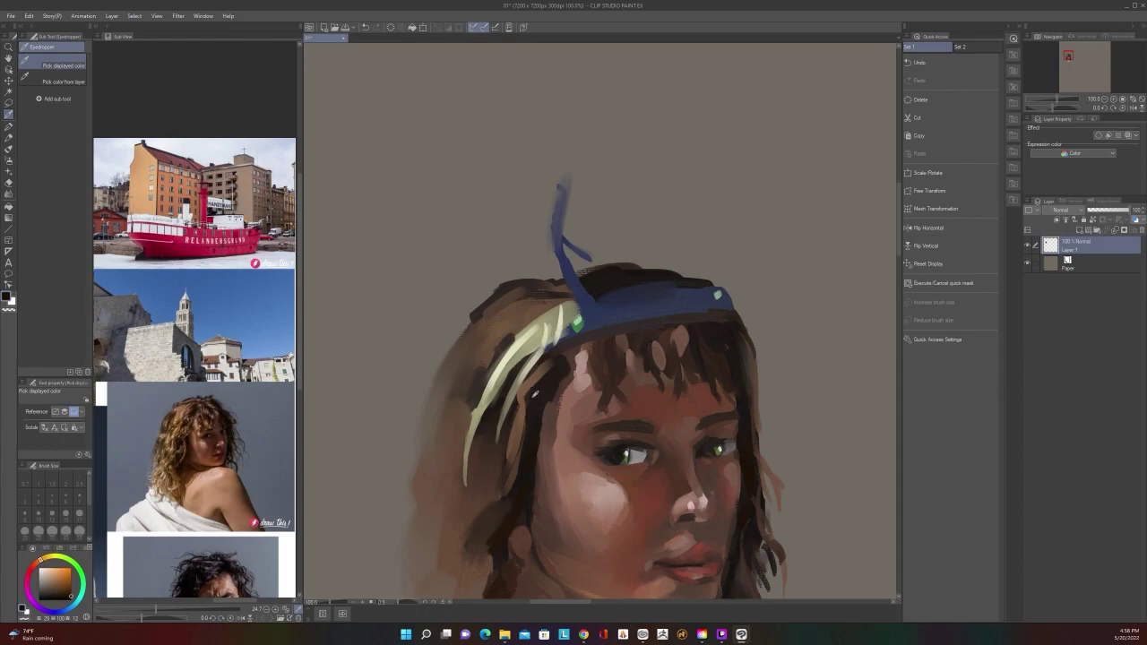
pyautogui.rightClick(614, 390)
pyautogui.click(606, 378)
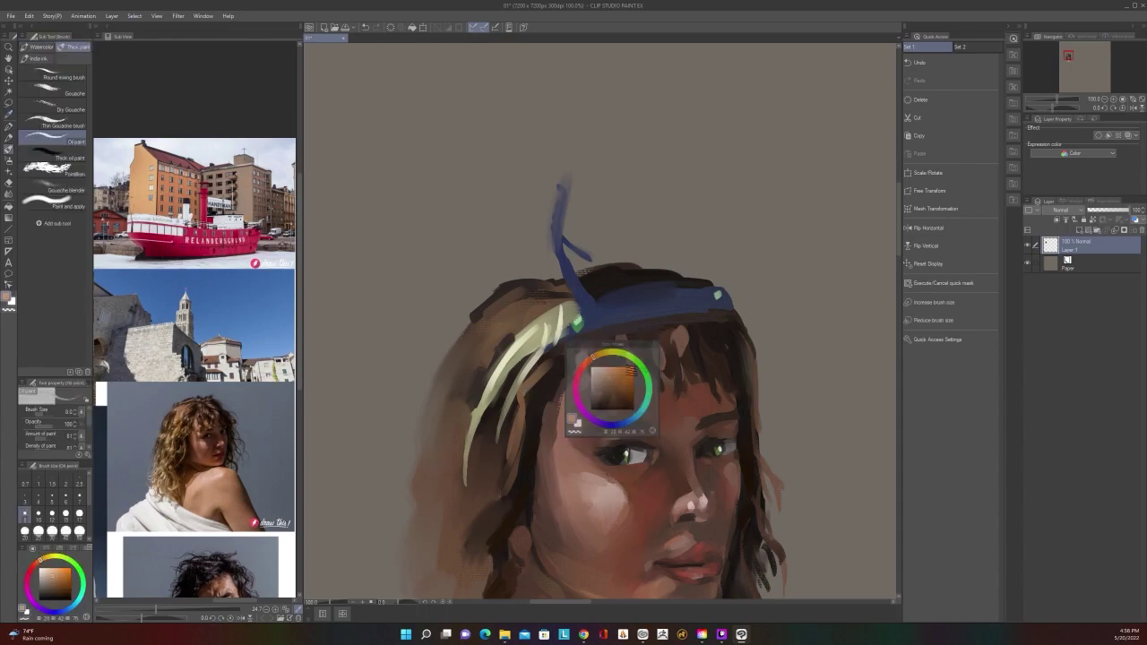
pyautogui.press(']')
pyautogui.press(']')
pyautogui.press(']')
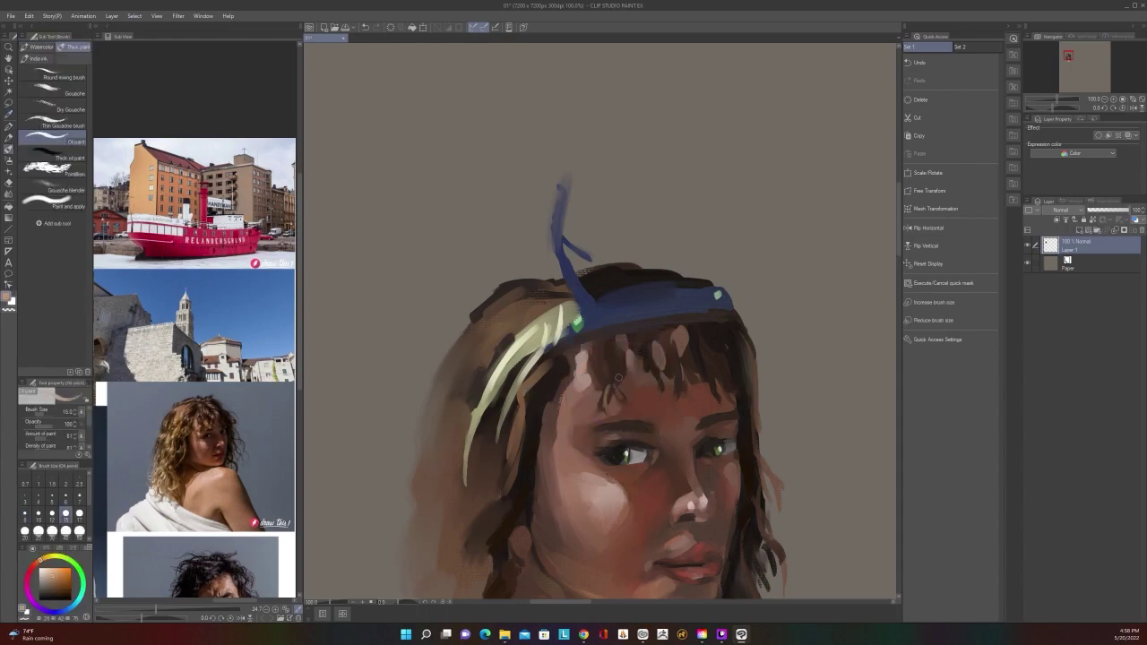
pyautogui.scroll(-2, 618, 378)
pyautogui.scroll(1, 619, 378)
pyautogui.press(']')
pyautogui.press(']')
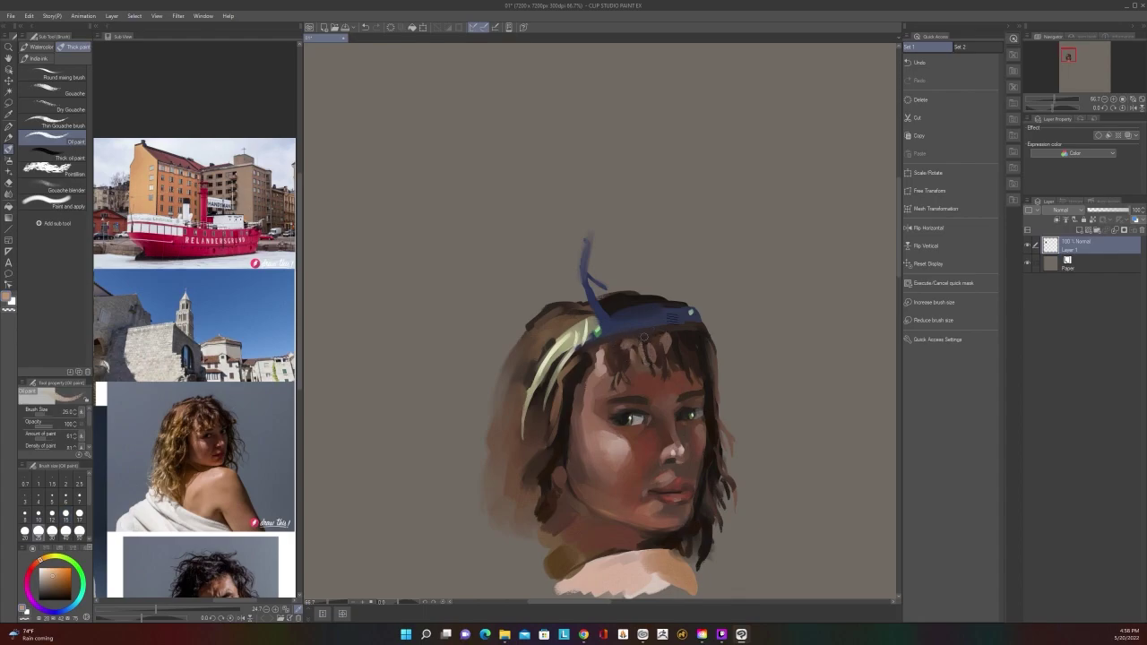
# Enlarge the Oil paint brush beyond size 25 and soften the light brown fringe just below the blue headband
pyautogui.scroll(-1, 644, 337)
pyautogui.scroll(1, 679, 336)
pyautogui.press(']')
pyautogui.press(']')
pyautogui.press(']')
pyautogui.press(']')
pyautogui.scroll(-2, 619, 336)
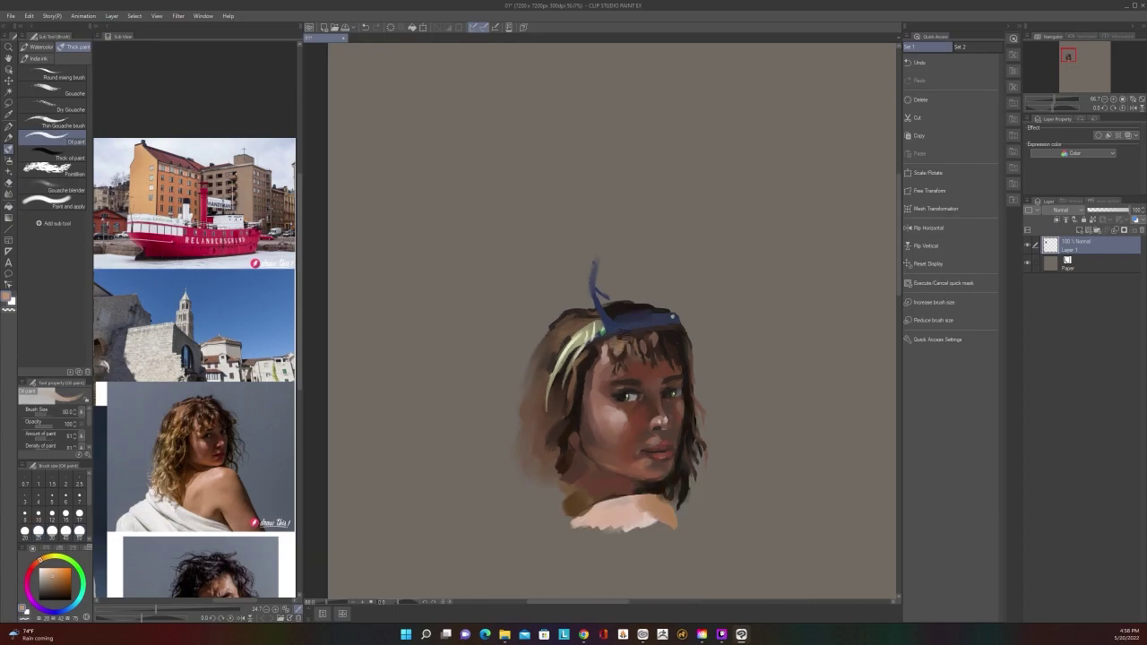
pyautogui.scroll(2, 618, 334)
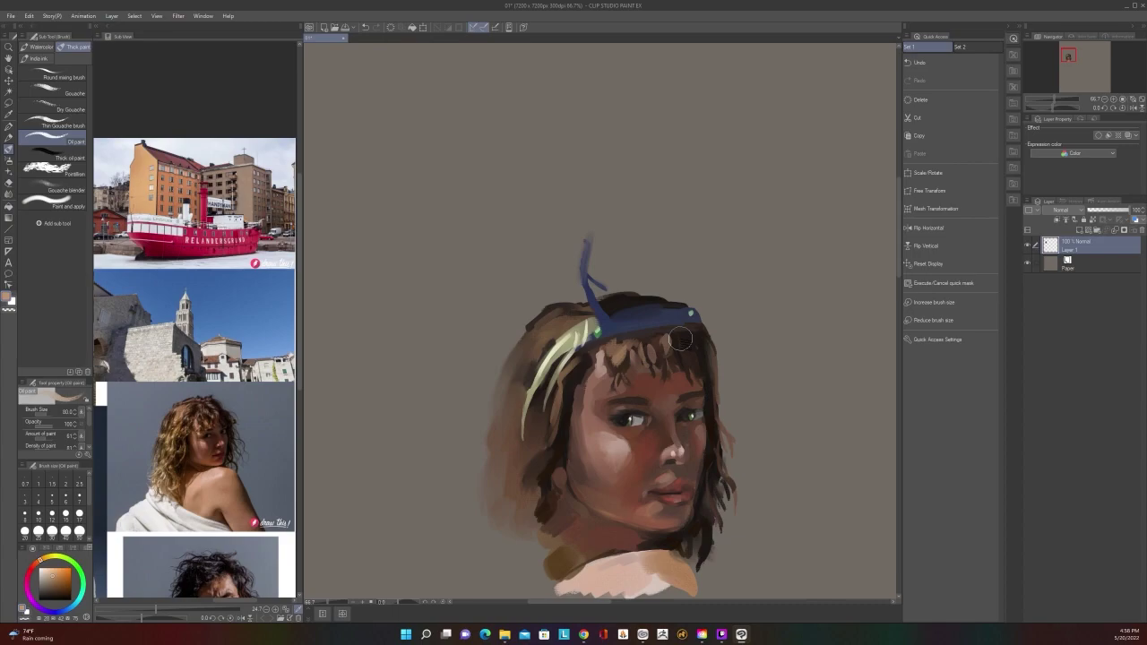
pyautogui.scroll(1, 707, 421)
# Sample dark brown and muted grey around the far eye and rework its outer corner at brush size 15
pyautogui.press('alt')
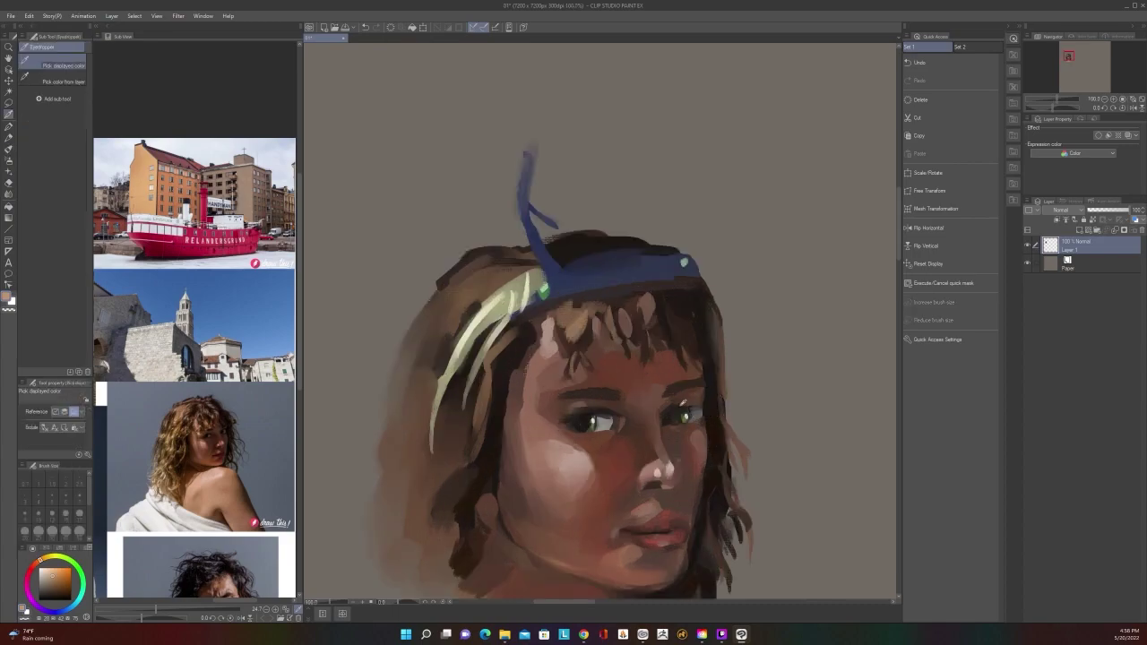
pyautogui.keyDown('alt'); pyautogui.click(683, 405); pyautogui.keyUp('alt')
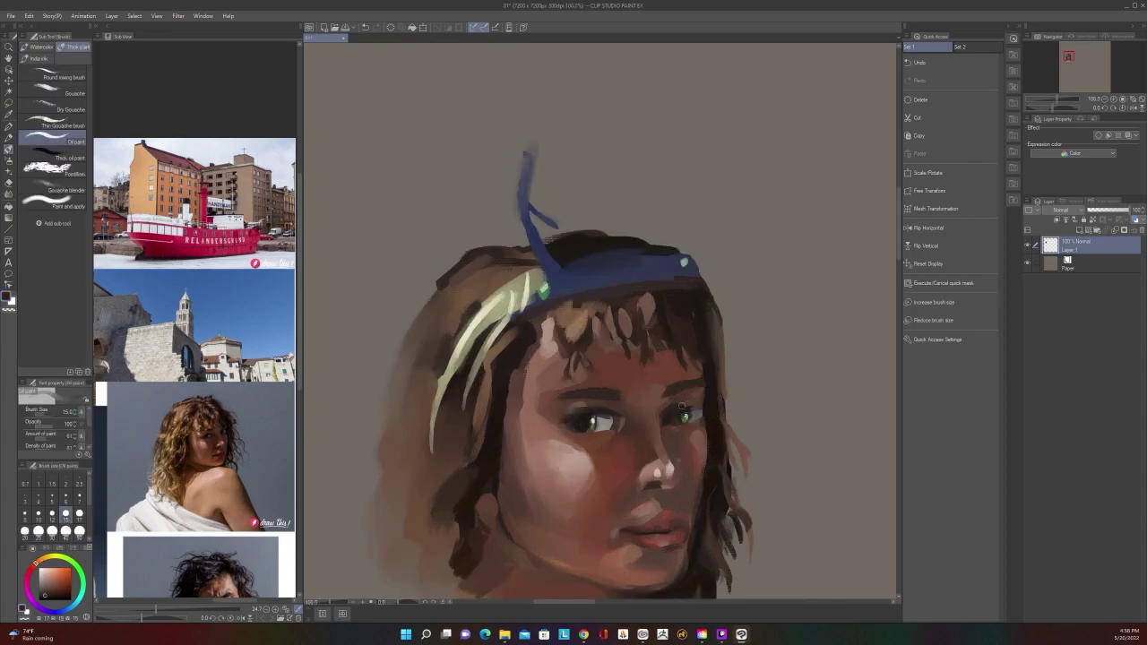
pyautogui.keyDown('alt'); pyautogui.click(699, 410); pyautogui.keyUp('alt')
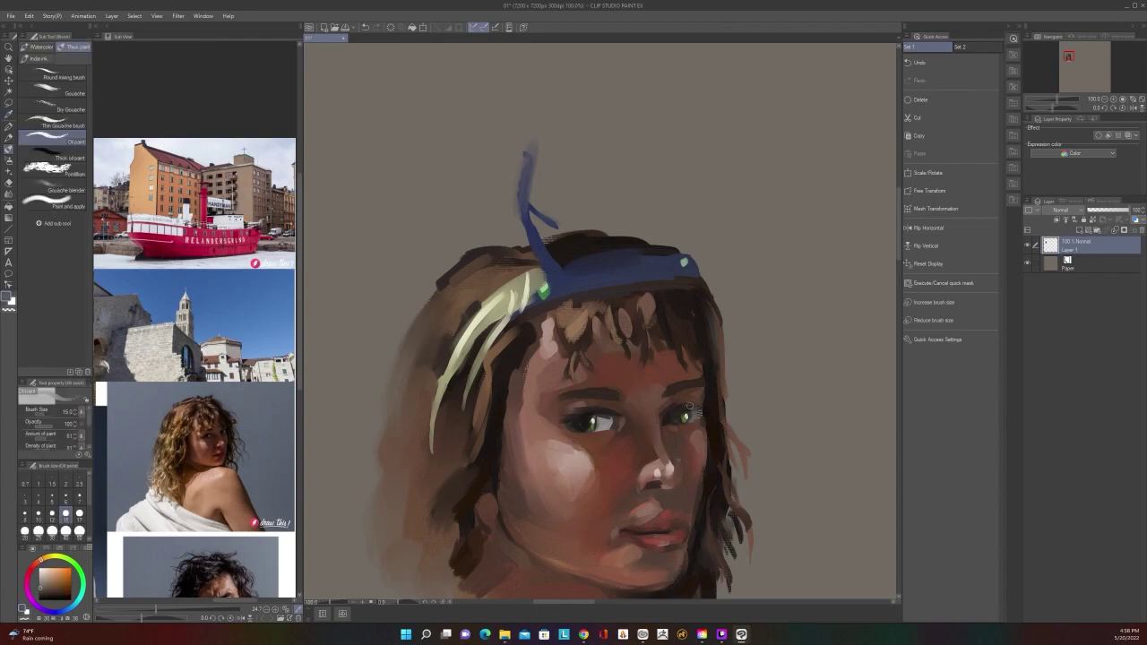
pyautogui.scroll(-1, 709, 415)
pyautogui.scroll(2, 708, 418)
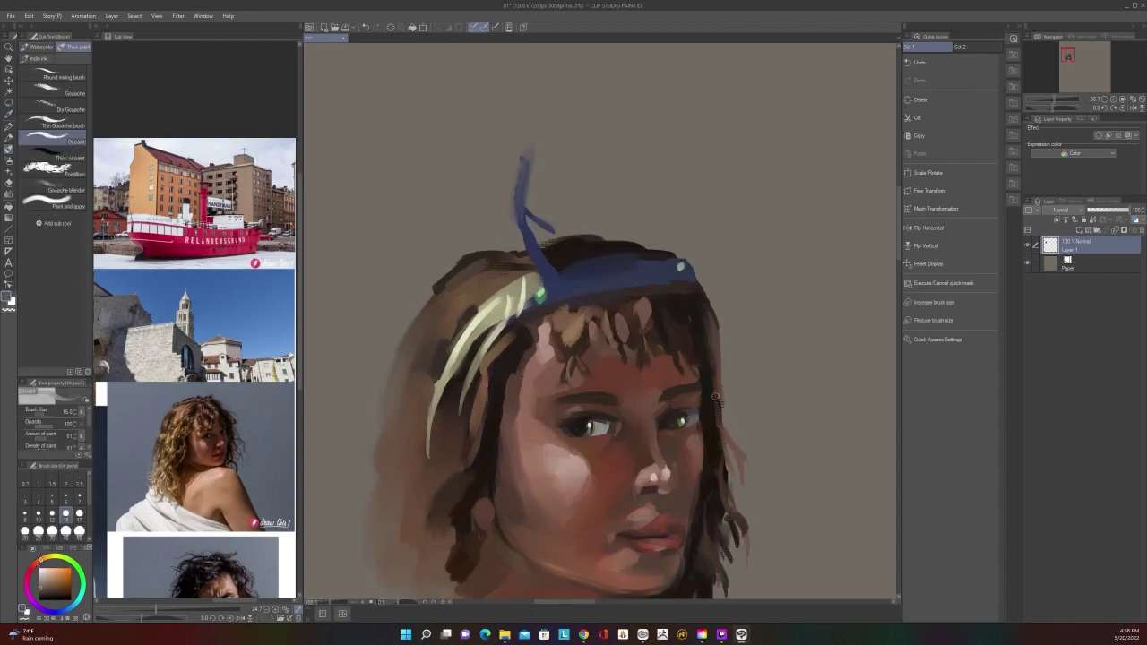
# Pick a near-black tone and reduce the Oil paint brush to size 8 for the far eye's outer corner
pyautogui.press('alt')
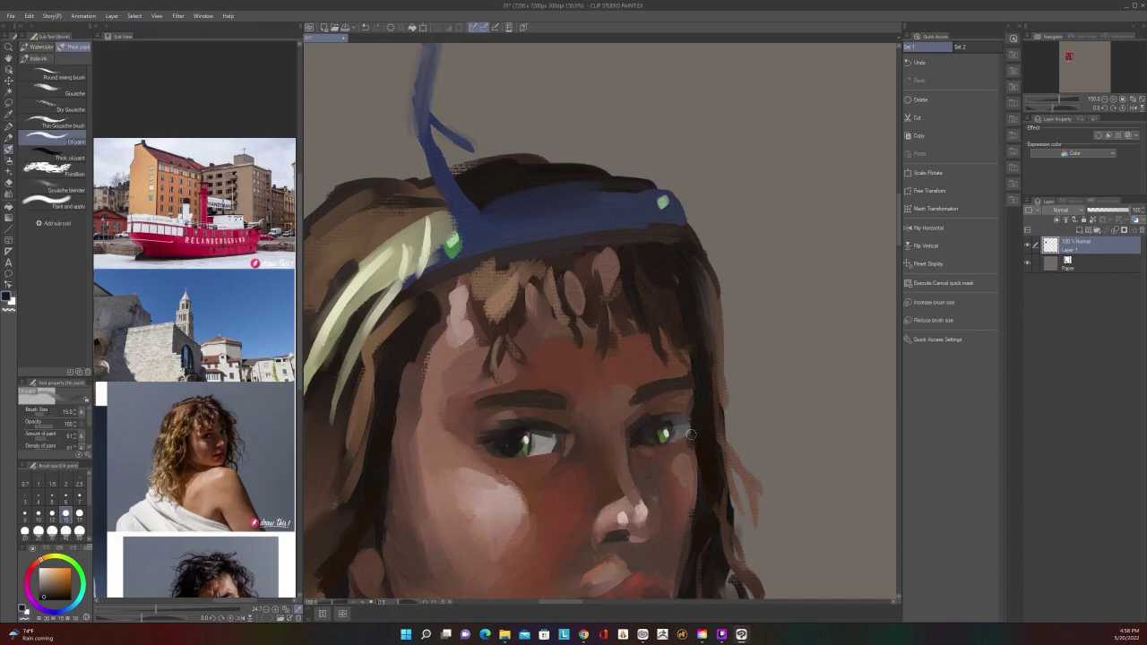
pyautogui.press('[')
pyautogui.press('[')
pyautogui.press('[')
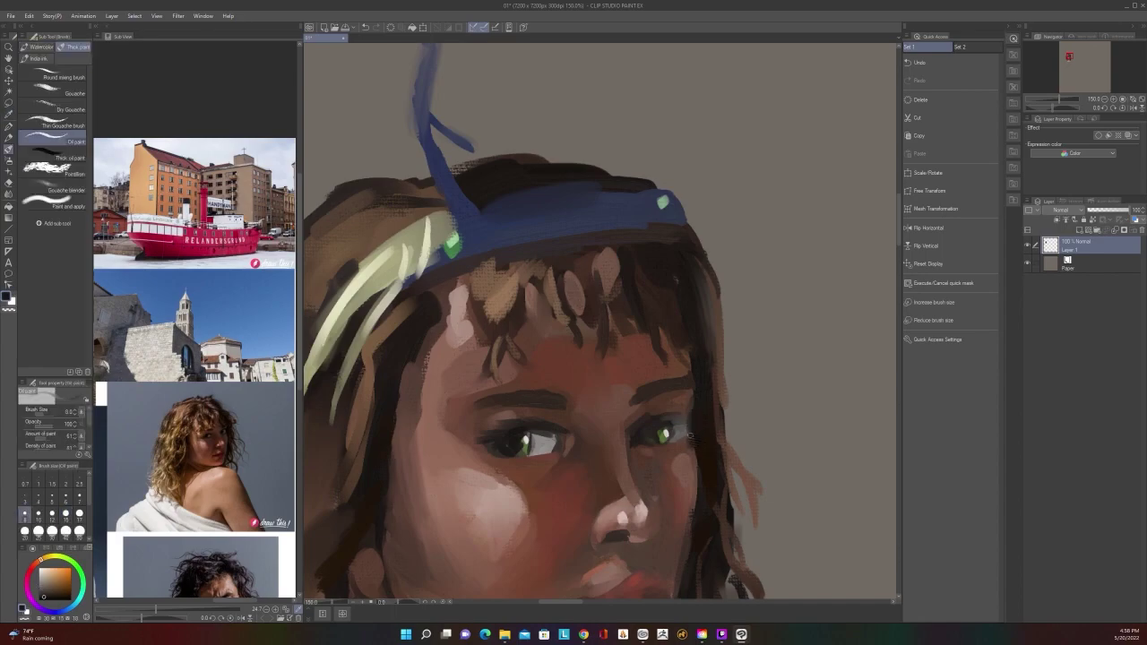
# Return the Oil paint brush to size 15 and darken the upper lid and lash line of the far eye
pyautogui.press(']')
pyautogui.press(']')
pyautogui.press(']')
pyautogui.scroll(-2, 713, 398)
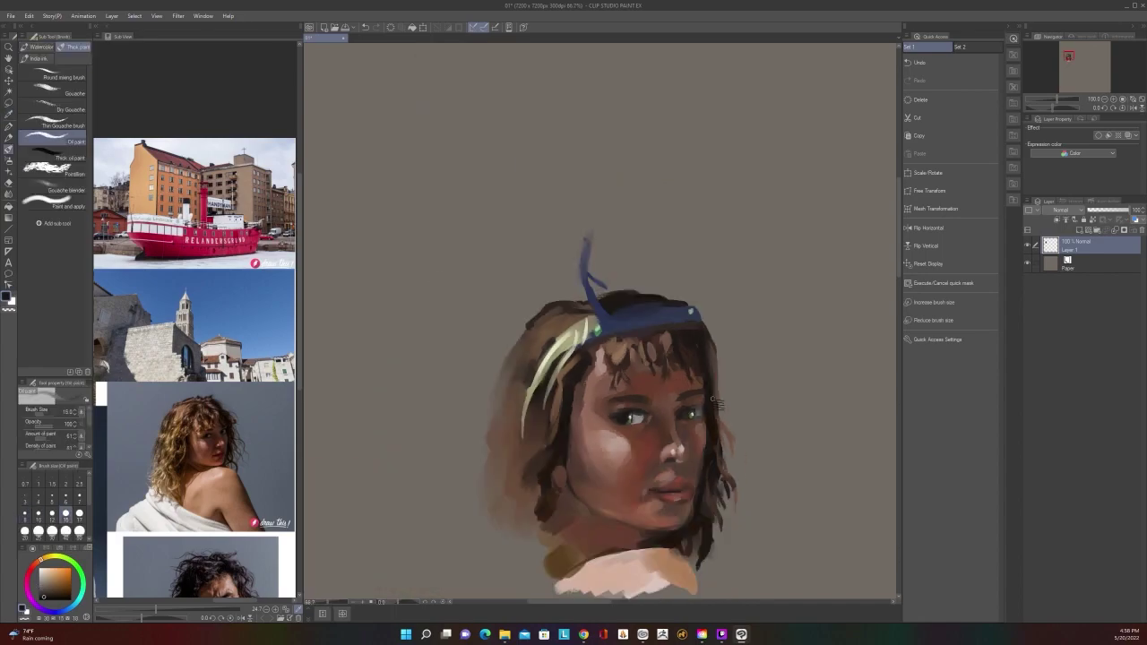
pyautogui.scroll(2, 699, 405)
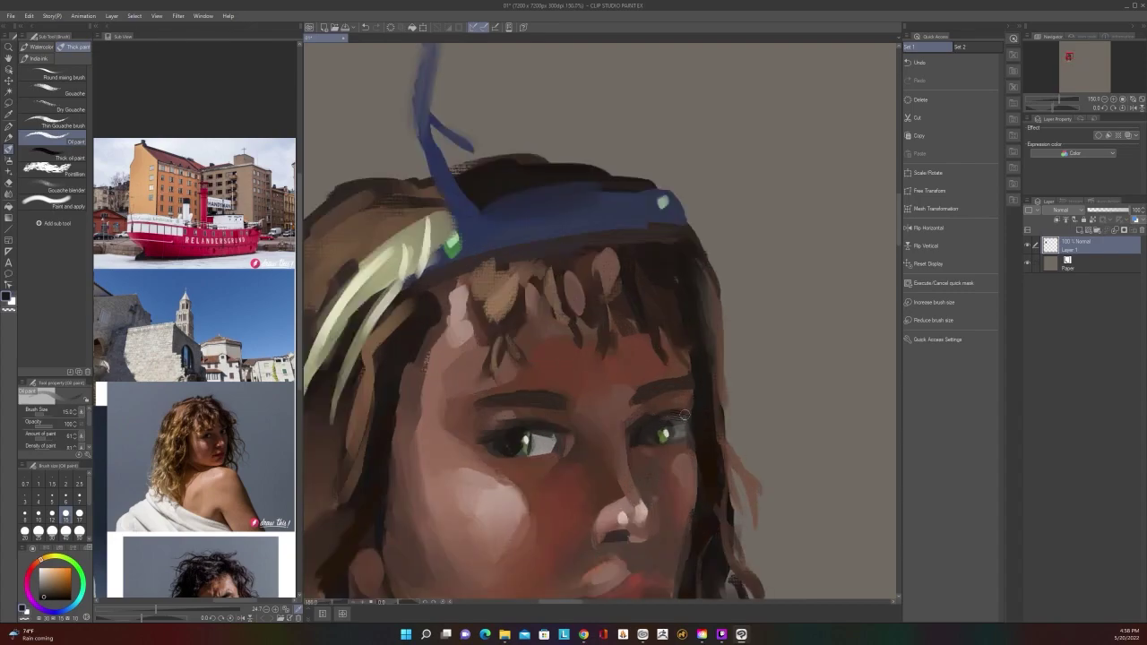
pyautogui.scroll(-2, 597, 466)
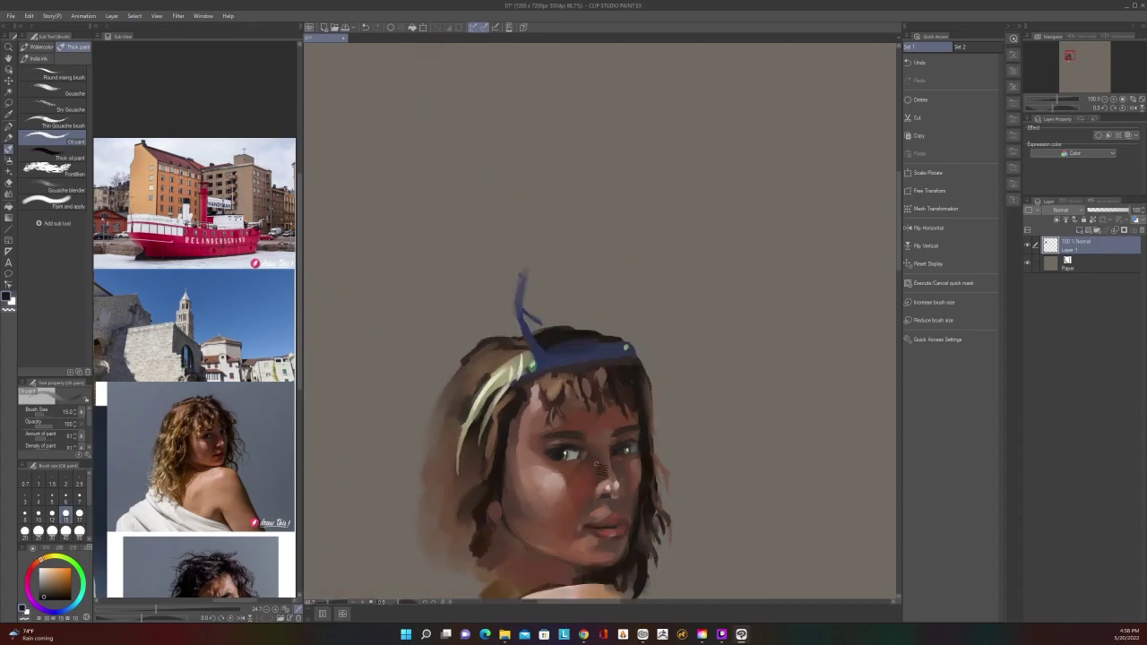
pyautogui.scroll(2, 708, 432)
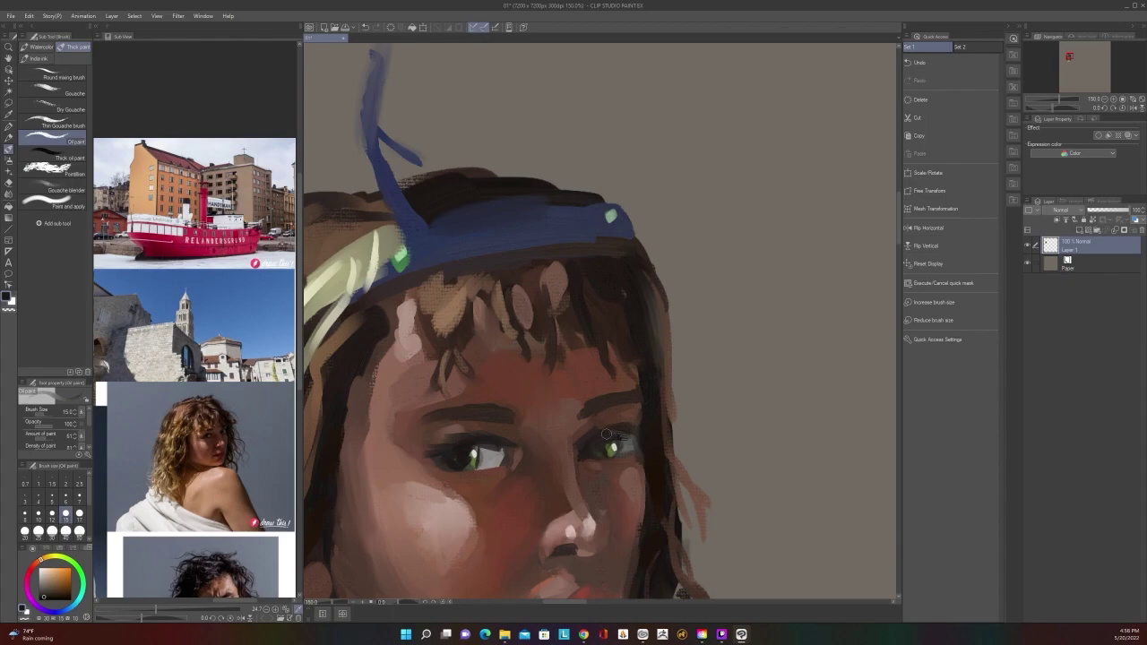
# Sample a muted brown above the upper lip and shade the skin between the mouth and far cheek
pyautogui.scroll(-4, 607, 434)
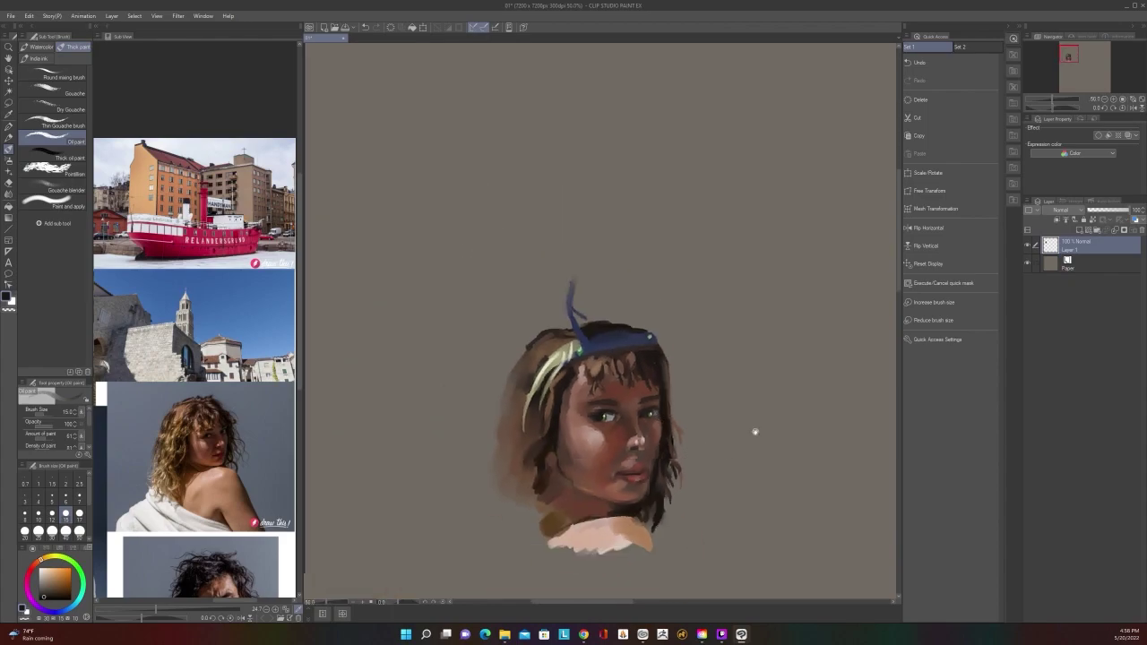
pyautogui.scroll(3, 754, 432)
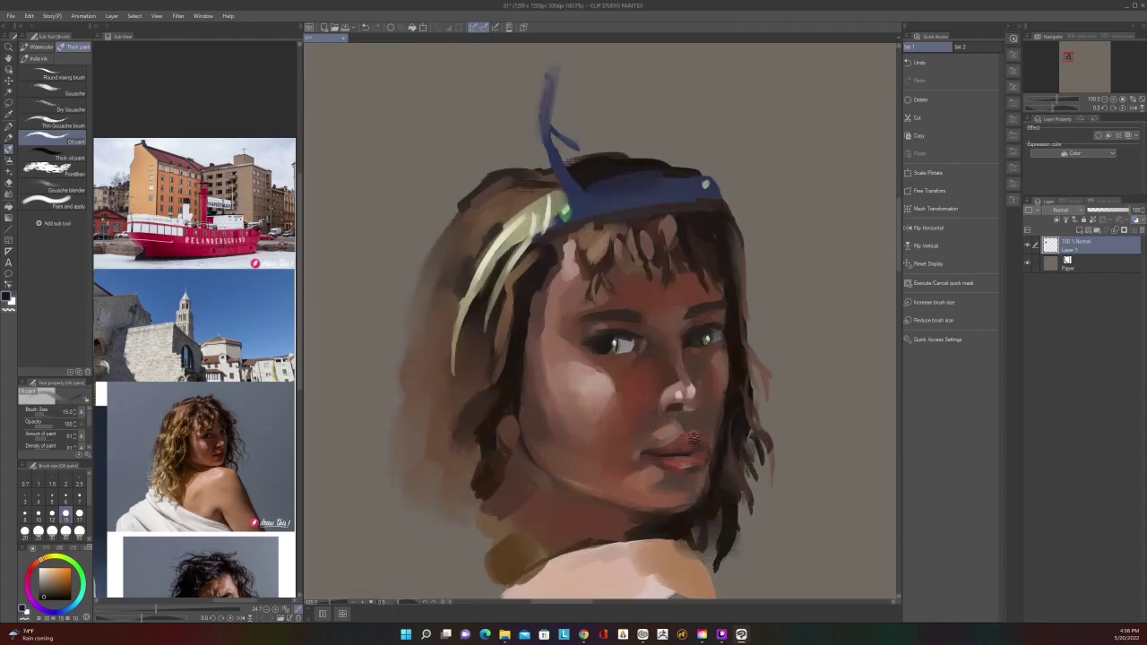
pyautogui.press('i')
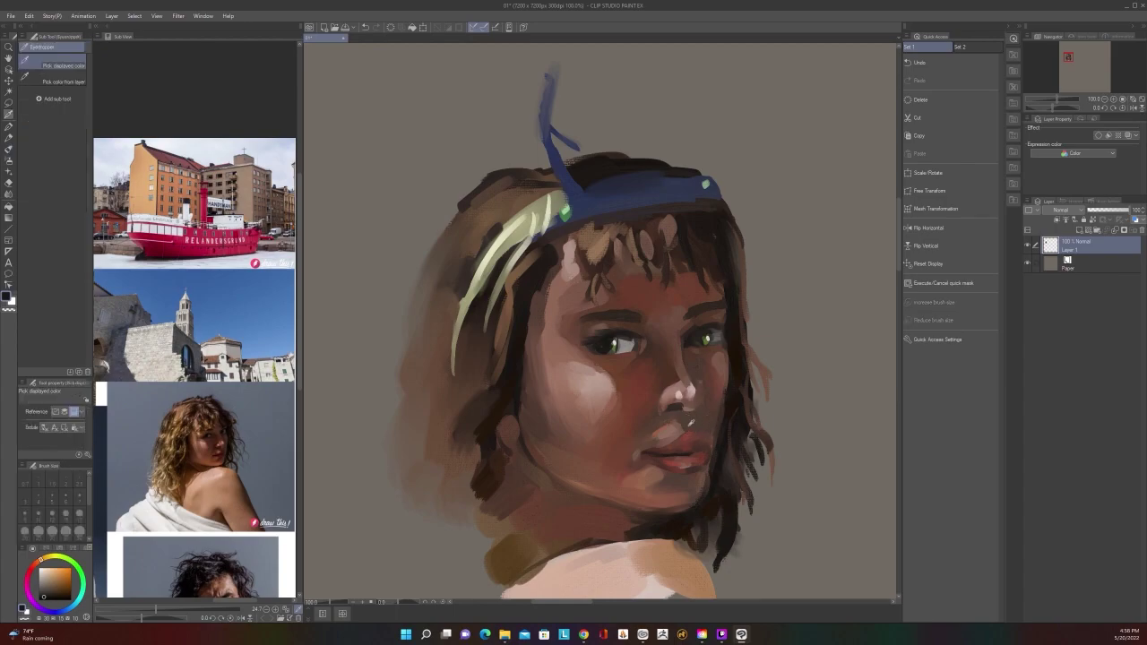
pyautogui.click(690, 422)
pyautogui.press('b')
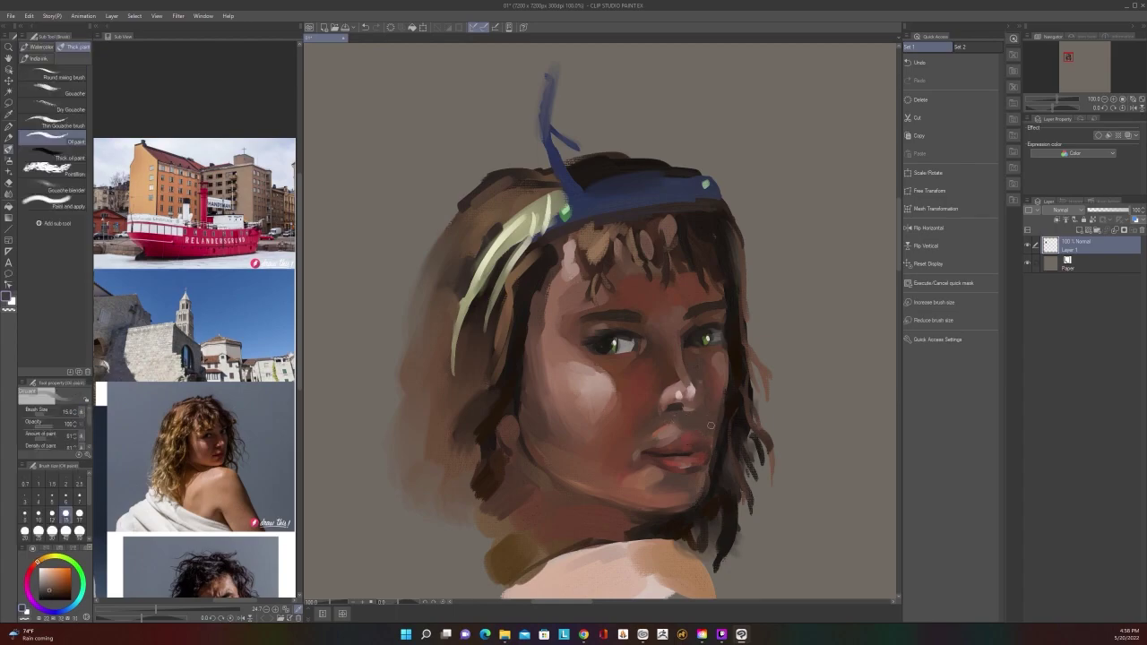
pyautogui.scroll(-3, 754, 403)
pyautogui.scroll(3, 754, 404)
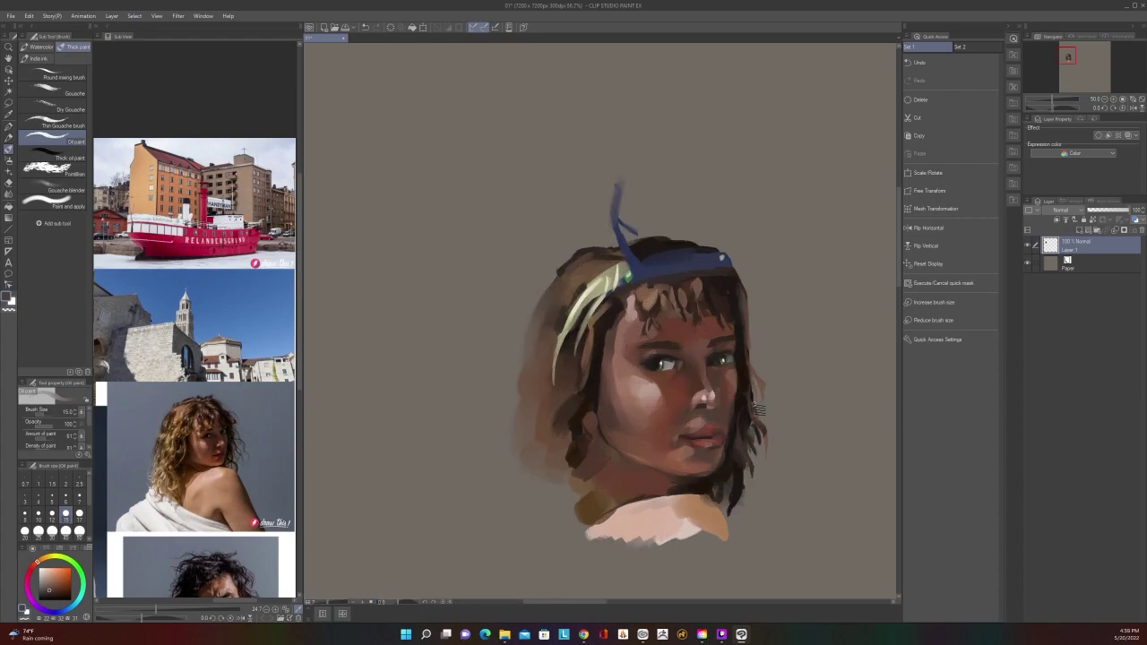
# Sample a light grey from the near eye's white and touch up the white of the far eye
pyautogui.keyDown('alt'); pyautogui.click(620, 344); pyautogui.keyUp('alt')
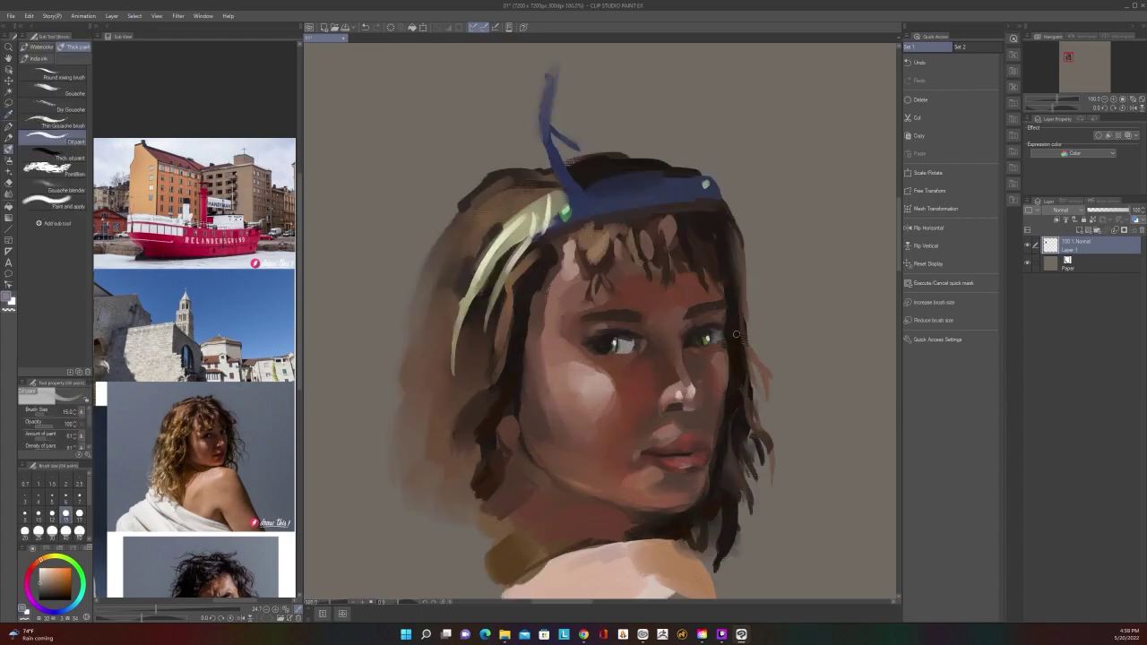
pyautogui.scroll(-3, 735, 335)
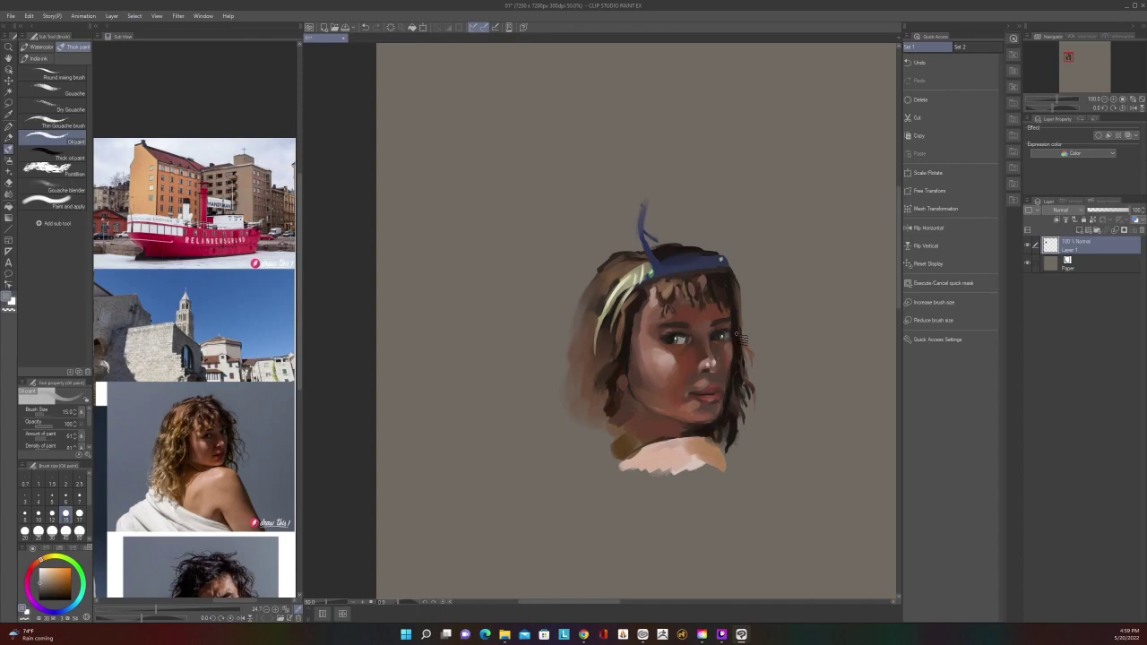
pyautogui.scroll(3, 737, 336)
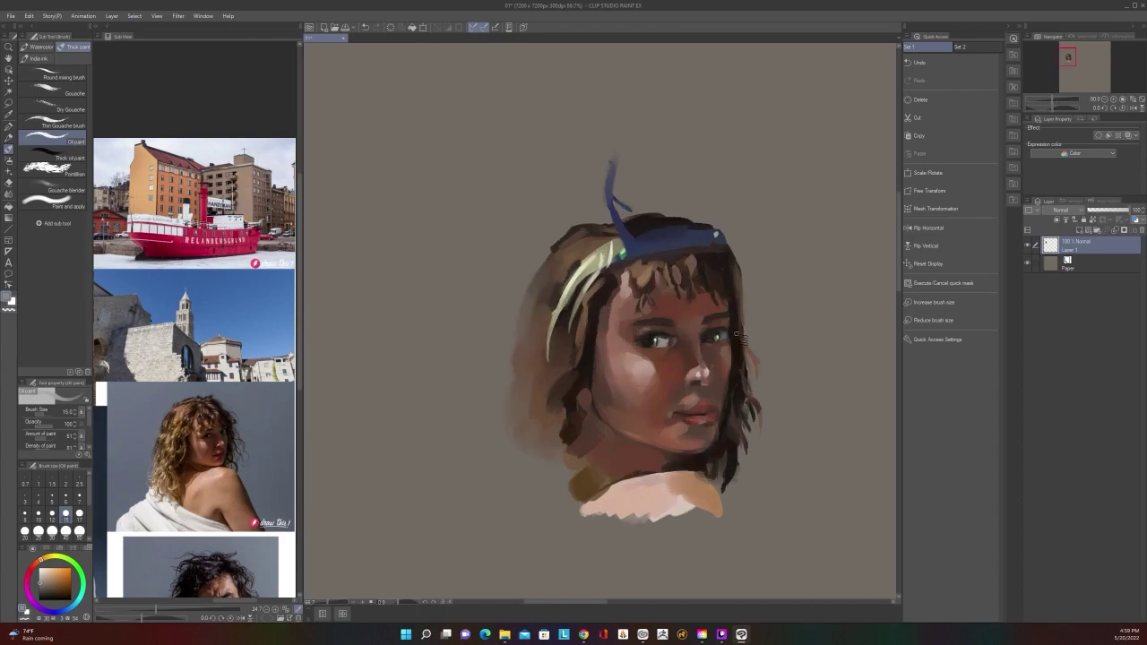
# Choose a near-white colour and add small highlights to the lips with the Oil paint brush at size 15
pyautogui.rightClick(671, 441)
pyautogui.click(653, 421)
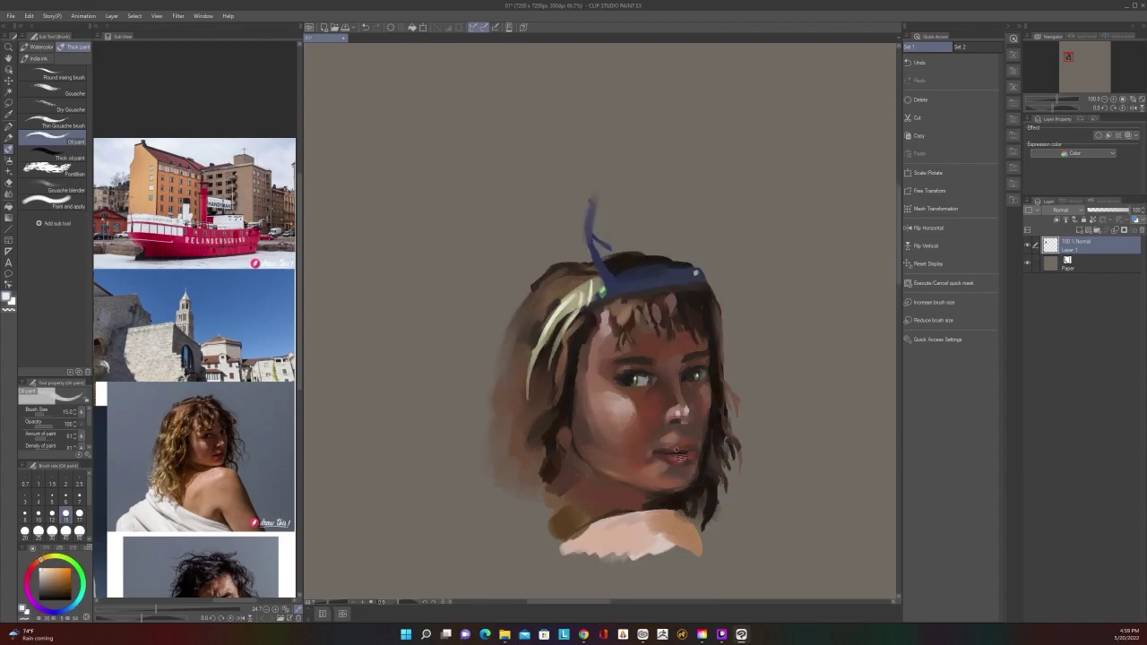
pyautogui.moveTo(680, 455); pyautogui.dragTo(685, 463)
pyautogui.scroll(-2, 711, 431)
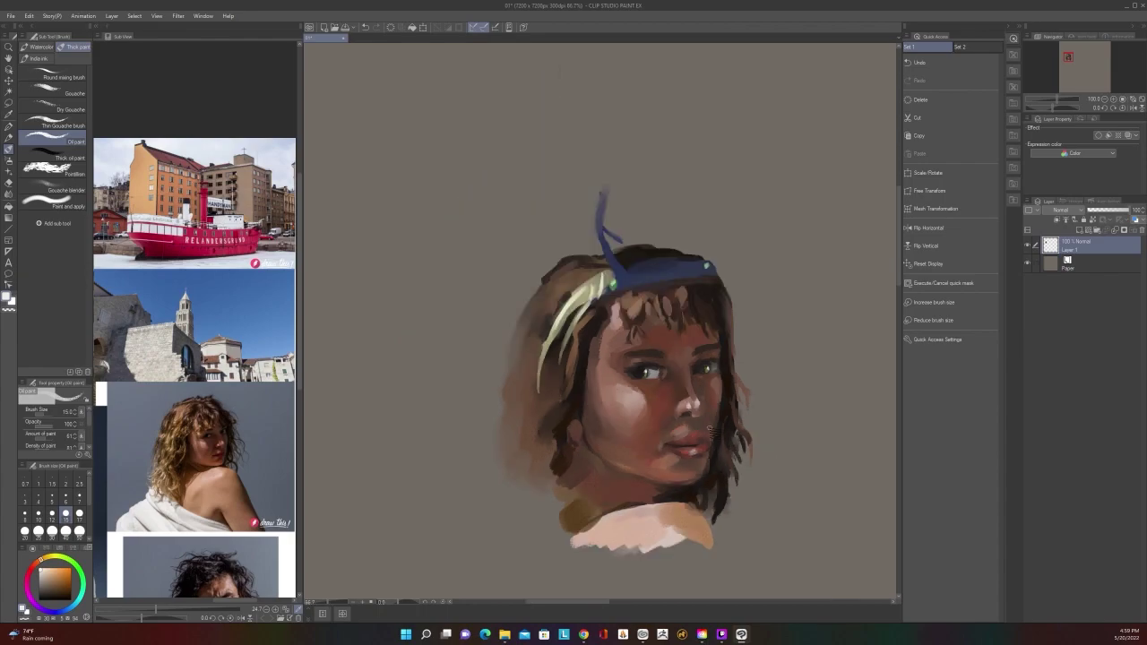
pyautogui.scroll(2, 710, 431)
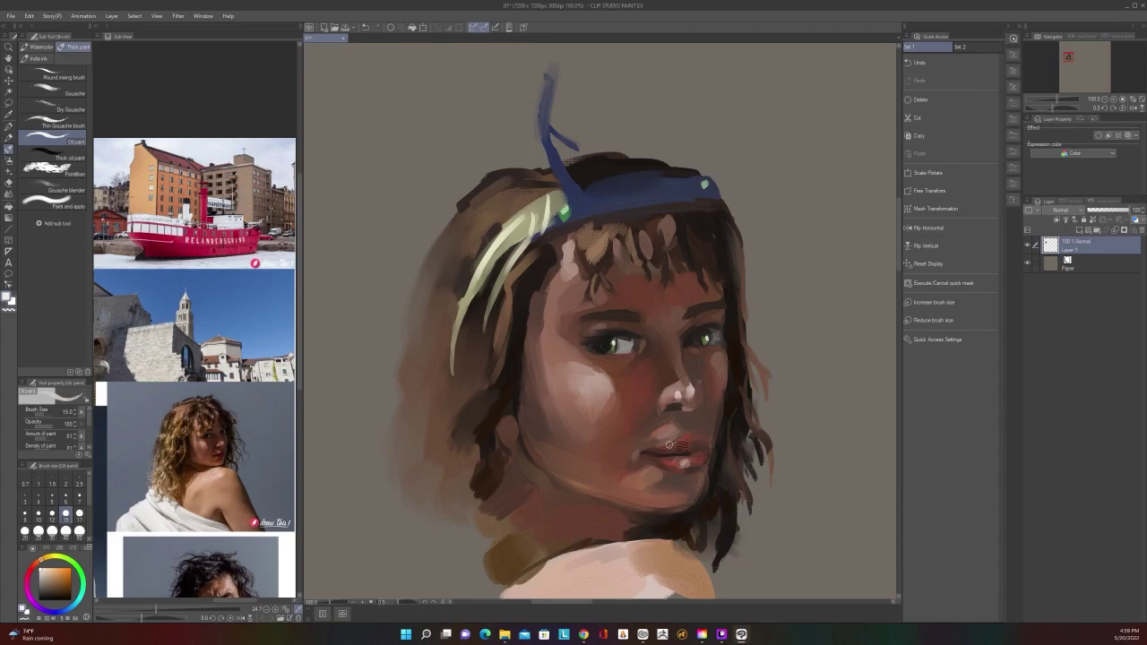
pyautogui.scroll(-2, 714, 405)
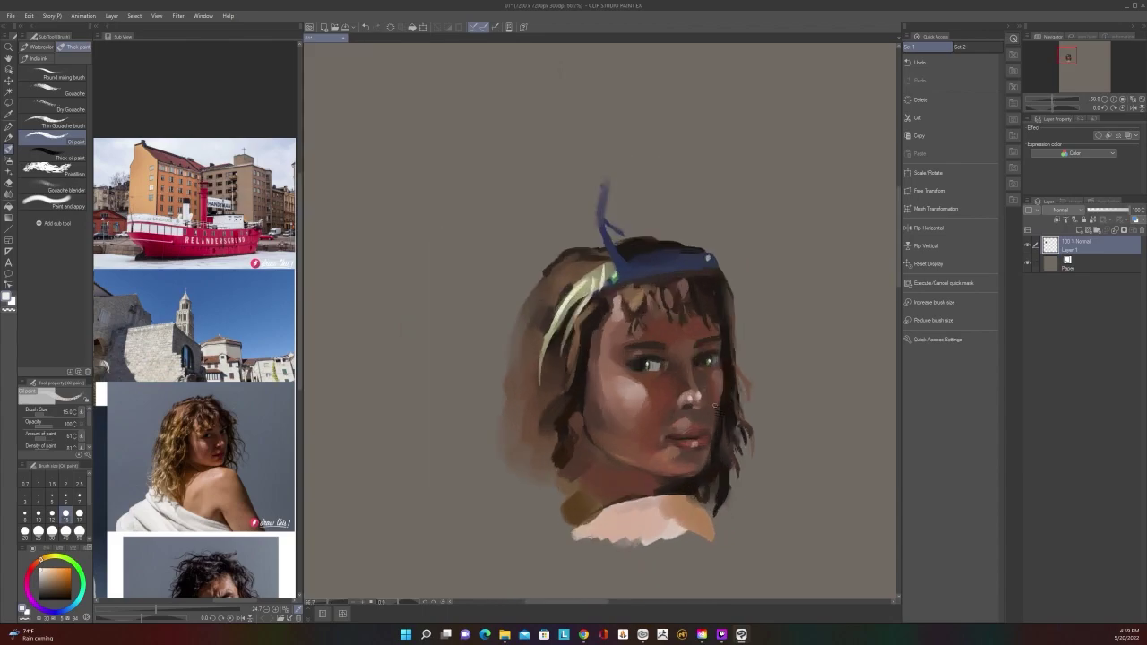
pyautogui.scroll(2, 715, 408)
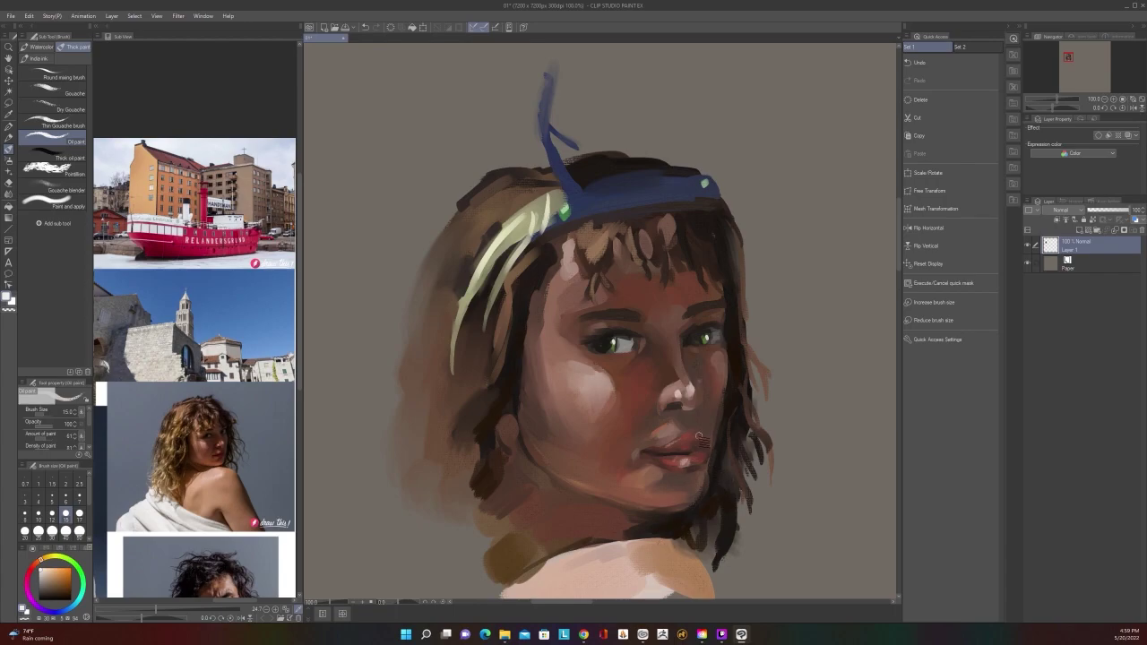
# Dab a pale highlight on the far cheek and blend it with a sampled reddish brown at brush size 50
pyautogui.press(']')
pyautogui.press(']')
pyautogui.press(']')
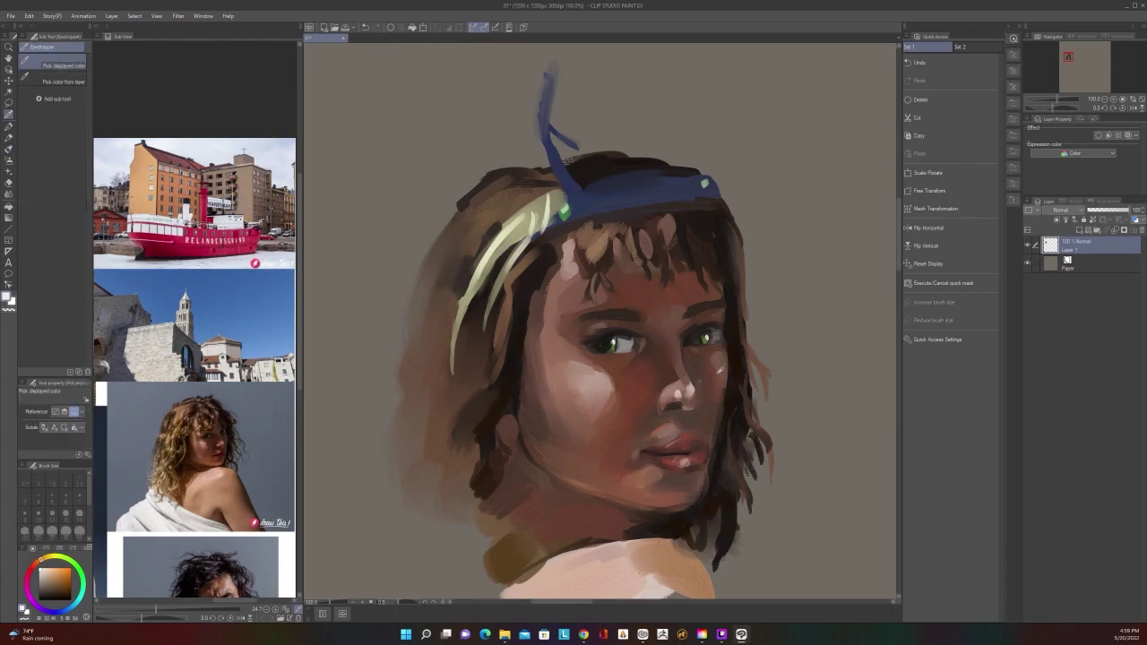
pyautogui.keyDown('alt'); pyautogui.click(723, 367); pyautogui.keyUp('alt')
pyautogui.press(']')
pyautogui.press(']')
pyautogui.press(']')
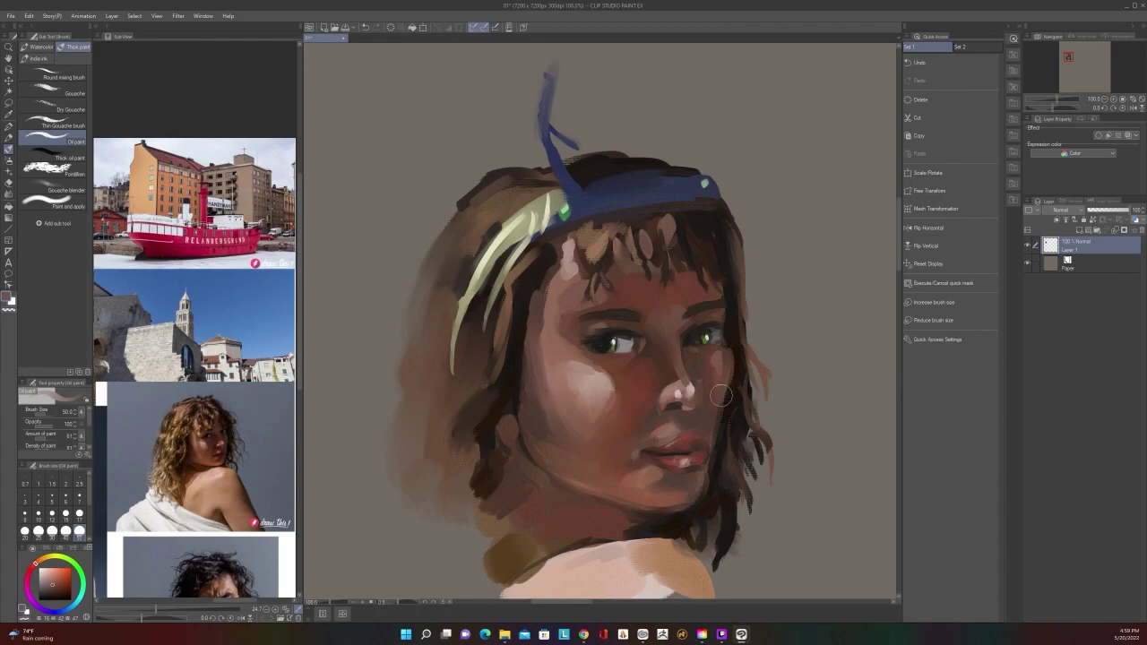
pyautogui.scroll(-2, 729, 363)
pyautogui.scroll(-1, 729, 363)
pyautogui.scroll(3, 729, 363)
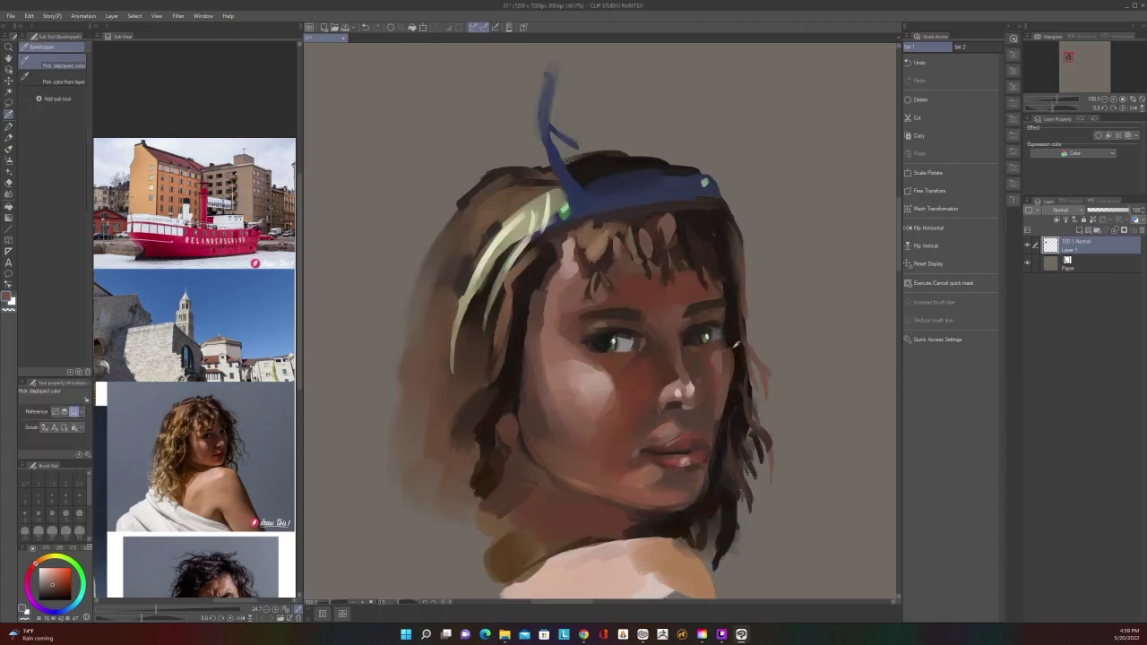
# Sample a dark brown beside the far cheek and darken the hair framing that side of the face
pyautogui.keyDown('alt'); pyautogui.click(731, 360); pyautogui.keyUp('alt')
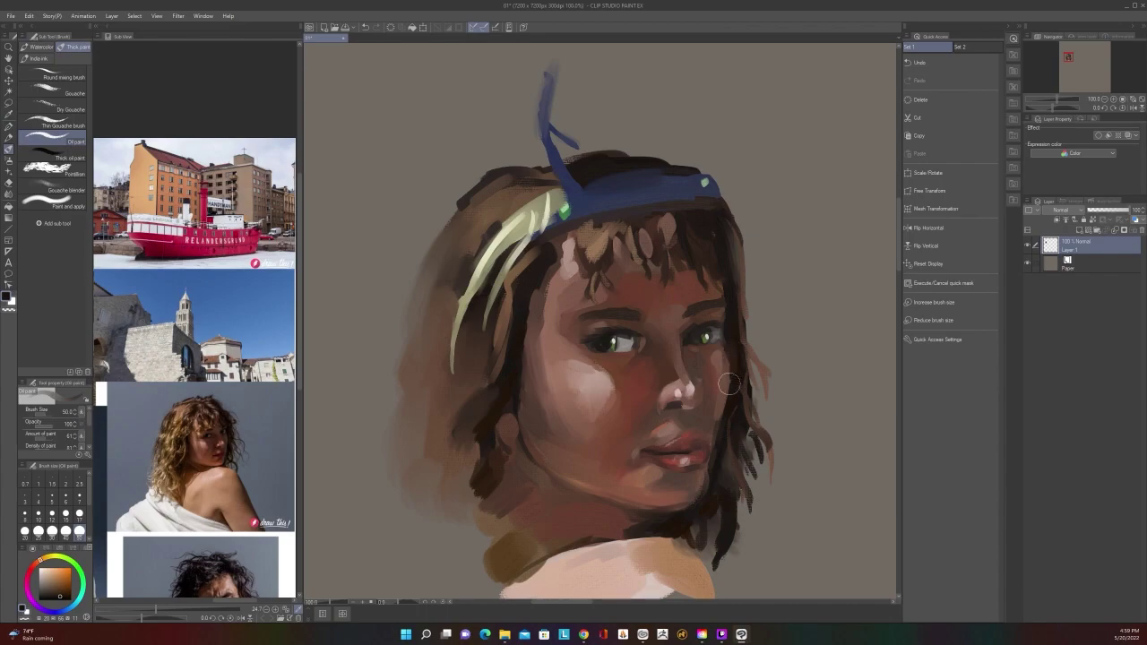
pyautogui.scroll(-1, 725, 409)
pyautogui.scroll(1, 688, 532)
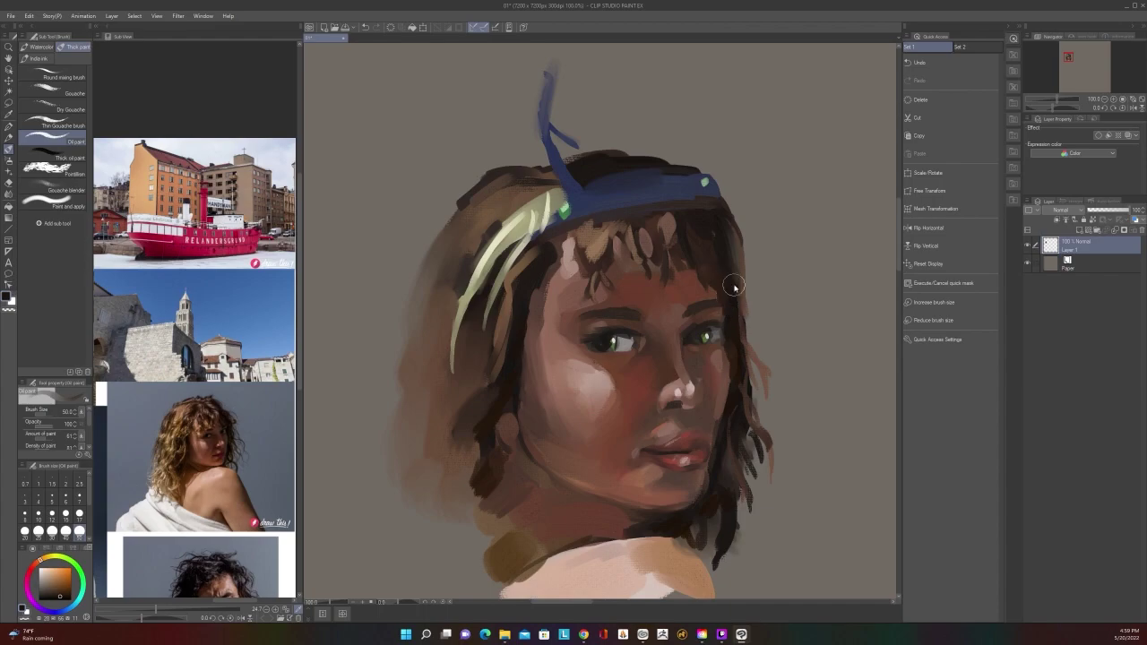
pyautogui.scroll(-2, 732, 287)
pyautogui.scroll(2, 732, 286)
# Sample a reddish brown under the fringe and touch up the skin at the far temple with brush size 25
pyautogui.press('[')
pyautogui.press('[')
pyautogui.press('[')
pyautogui.press(']')
pyautogui.keyDown('alt'); pyautogui.click(708, 278); pyautogui.keyUp('alt')
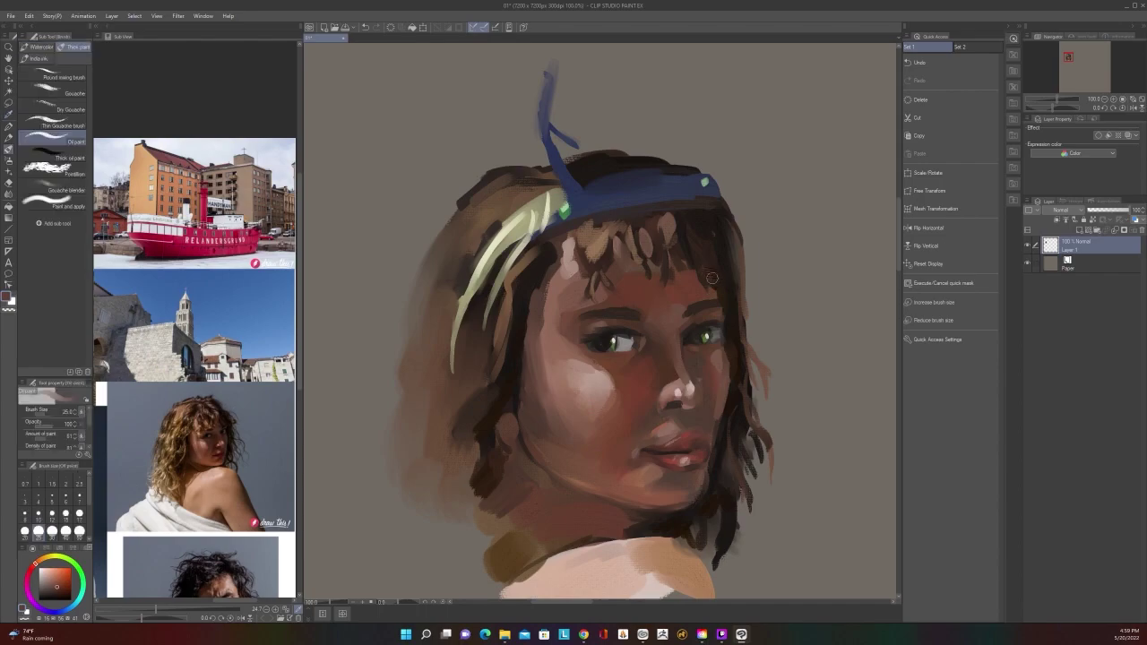
pyautogui.scroll(-1, 717, 252)
pyautogui.scroll(1, 717, 252)
# Rework the hair edge around the far end of the headband and along the top of the head
pyautogui.press('i')
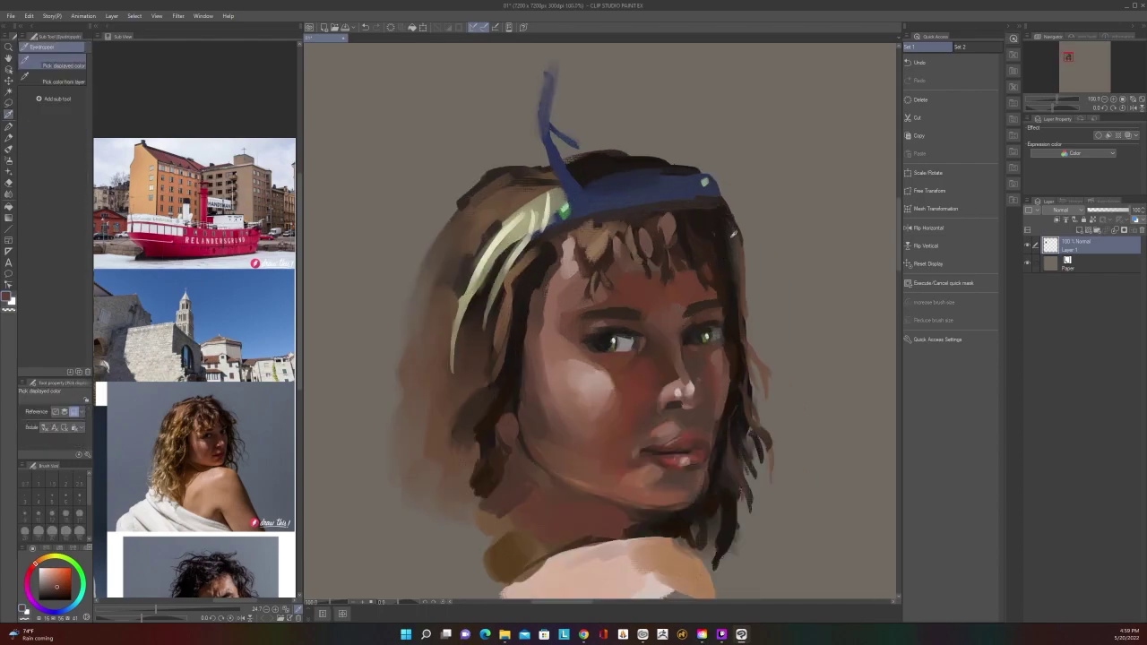
pyautogui.moveTo(718, 204)
pyautogui.mouseDown()
pyautogui.moveTo(750, 250)
pyautogui.moveTo(727, 192)
pyautogui.moveTo(678, 159)
pyautogui.moveTo(724, 197)
pyautogui.moveTo(702, 173)
pyautogui.moveTo(625, 160)
pyautogui.mouseUp()
pyautogui.scroll(-3, 625, 159)
pyautogui.scroll(1, 630, 175)
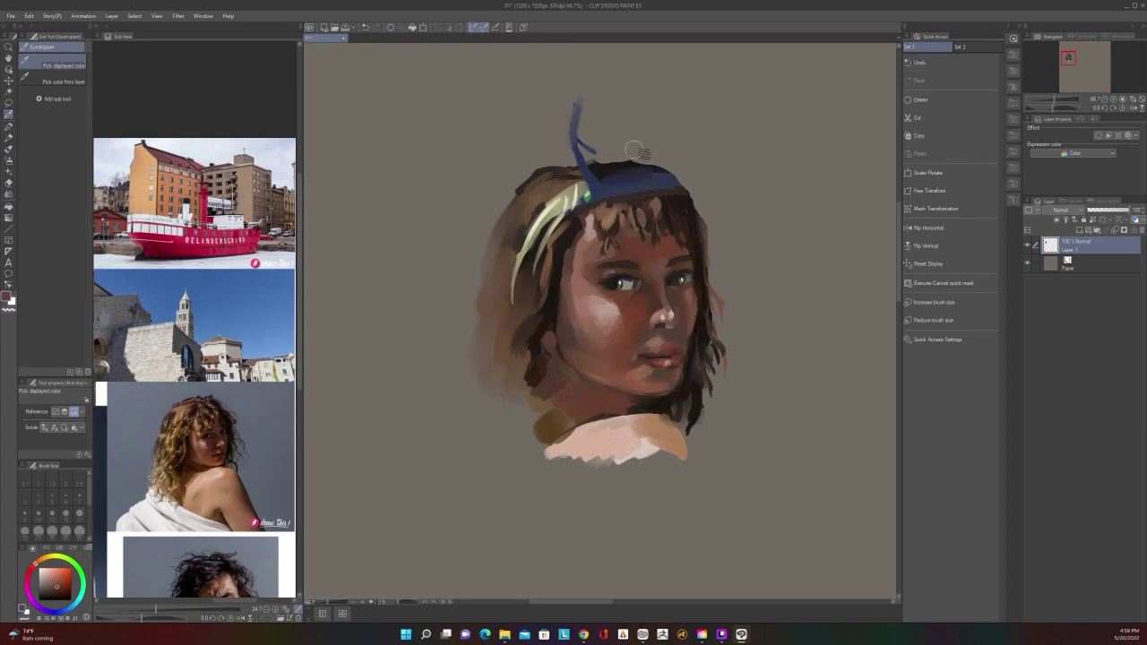
pyautogui.scroll(-1, 637, 149)
pyautogui.scroll(1, 639, 145)
# Sample the headband's blue, choose a lighter blue and paint light strokes on the knot at brush size 15
pyautogui.moveTo(752, 410); pyautogui.dragTo(757, 563)
pyautogui.click(601, 333)
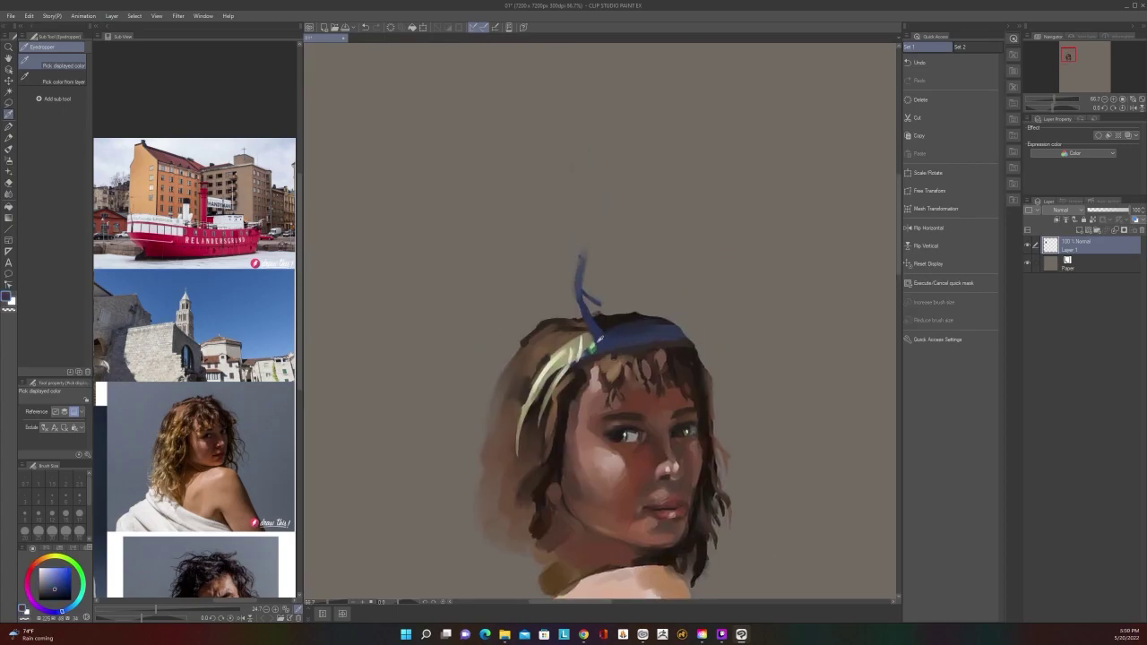
pyautogui.press('c')
pyautogui.press('c')
pyautogui.press('b')
pyautogui.press('[')
pyautogui.press('[')
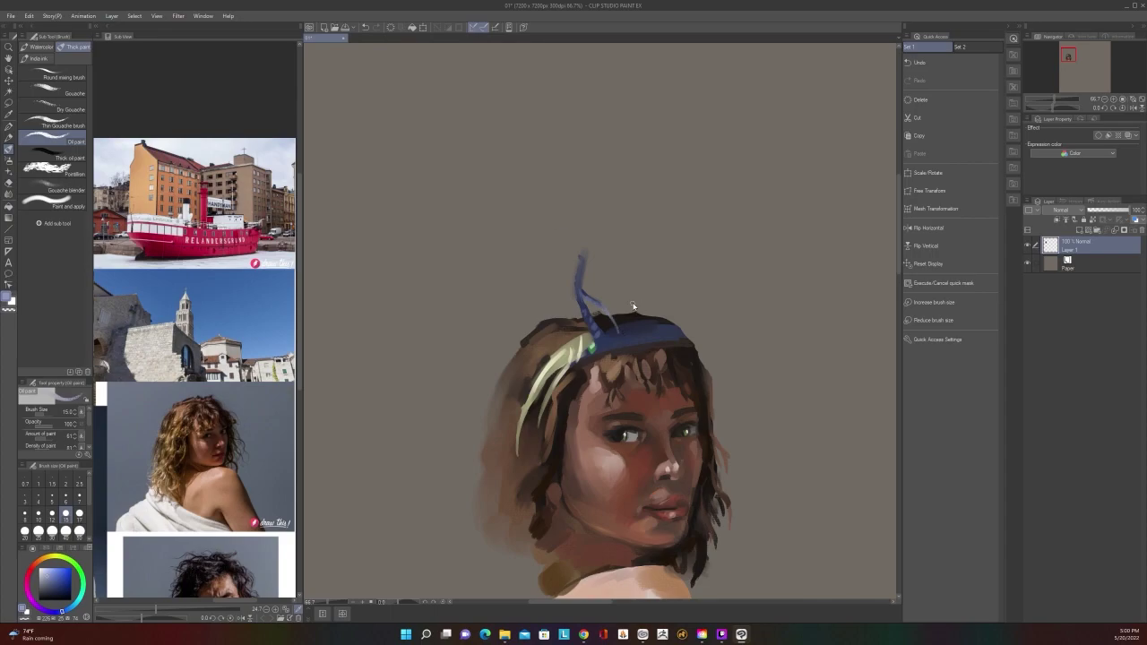
# Choose a paler blue and add highlights along the upright tail of the headband knot
pyautogui.scroll(1, 632, 306)
pyautogui.press('c')
pyautogui.click(542, 260)
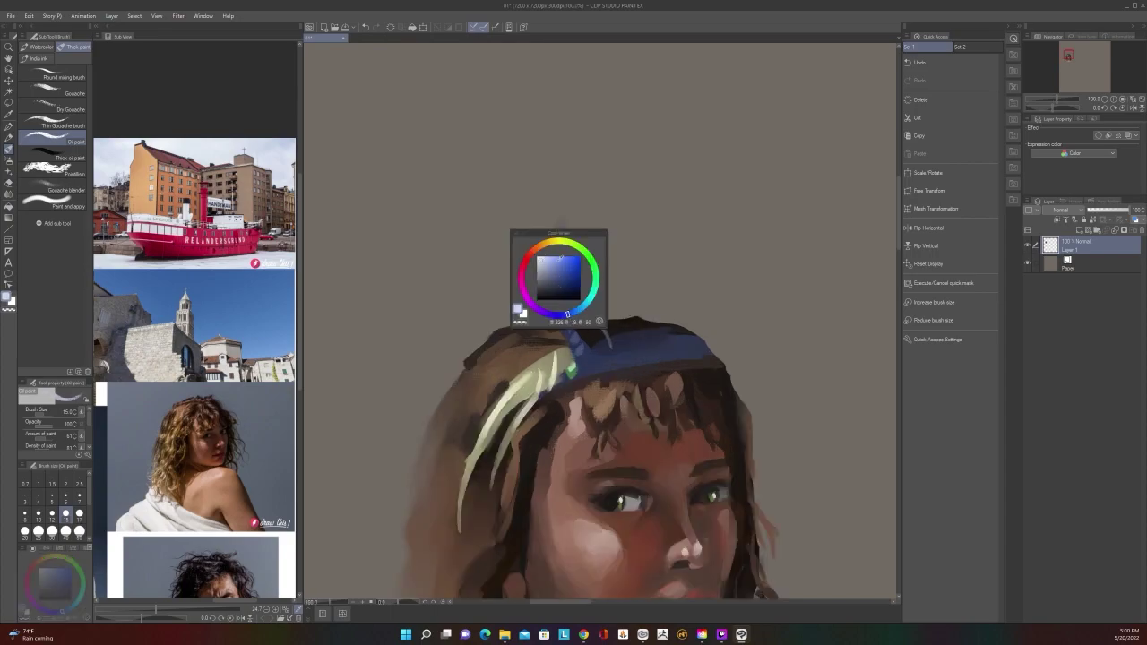
pyautogui.press('c')
pyautogui.moveTo(556, 292)
pyautogui.mouseDown()
pyautogui.moveTo(557, 235)
pyautogui.moveTo(529, 269)
pyautogui.moveTo(551, 244)
pyautogui.moveTo(563, 265)
pyautogui.moveTo(559, 251)
pyautogui.mouseUp()
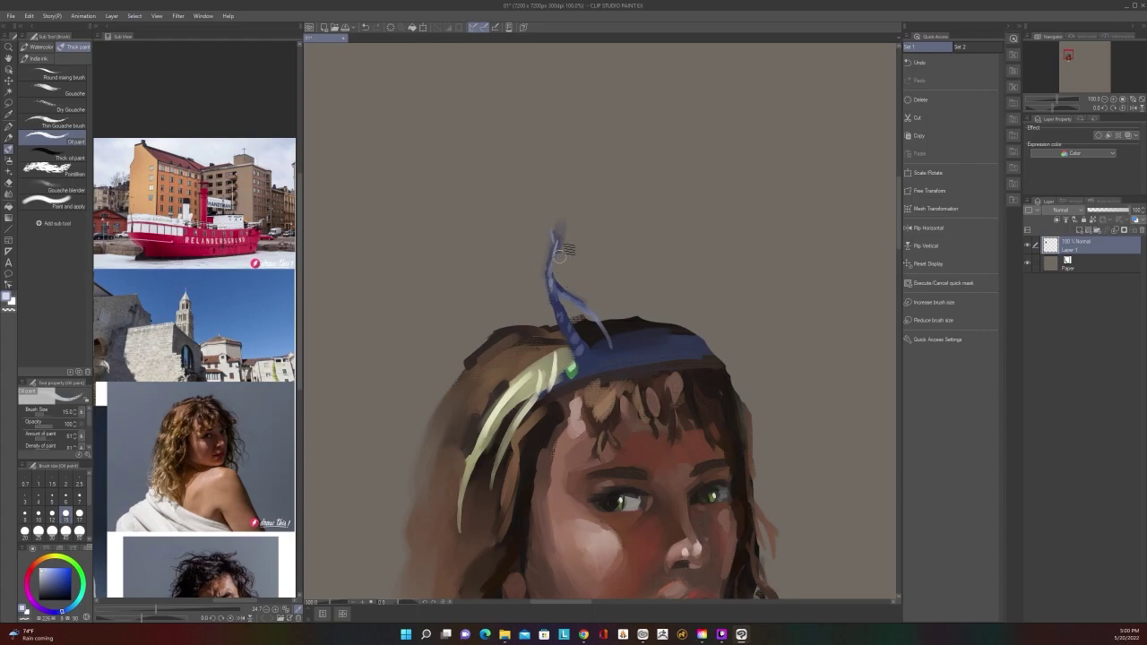
pyautogui.scroll(-1, 564, 191)
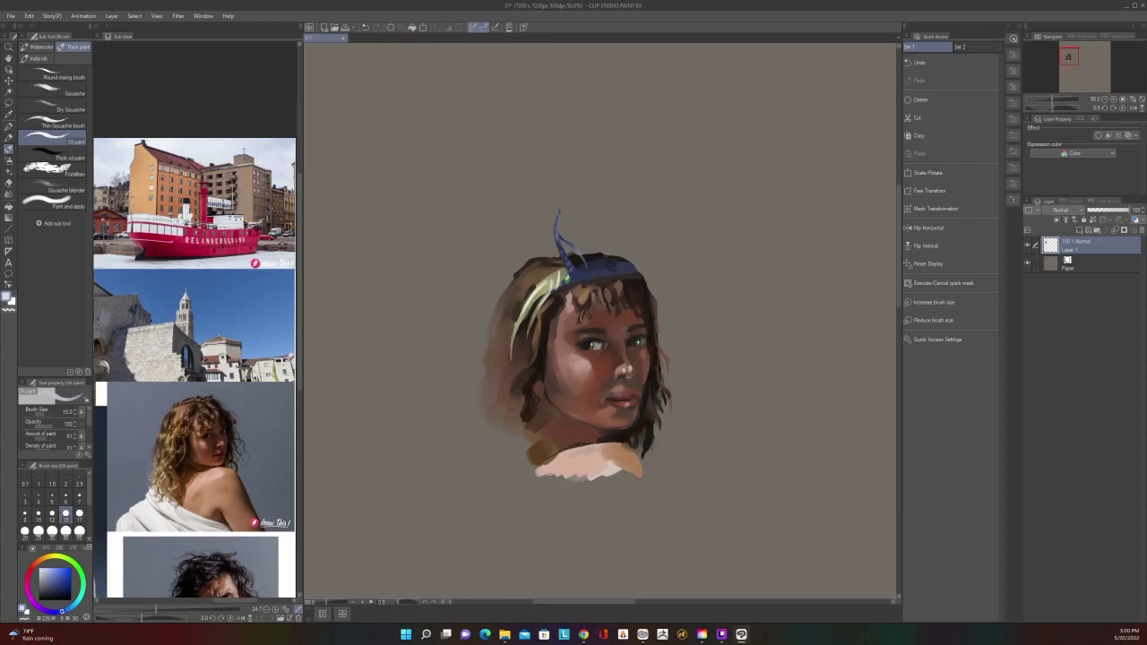
# Sample a dark brown from the hair and paint the crown above the headband with a larger brush
pyautogui.scroll(1, 607, 262)
pyautogui.keyDown('alt'); pyautogui.click(624, 287); pyautogui.keyUp('alt')
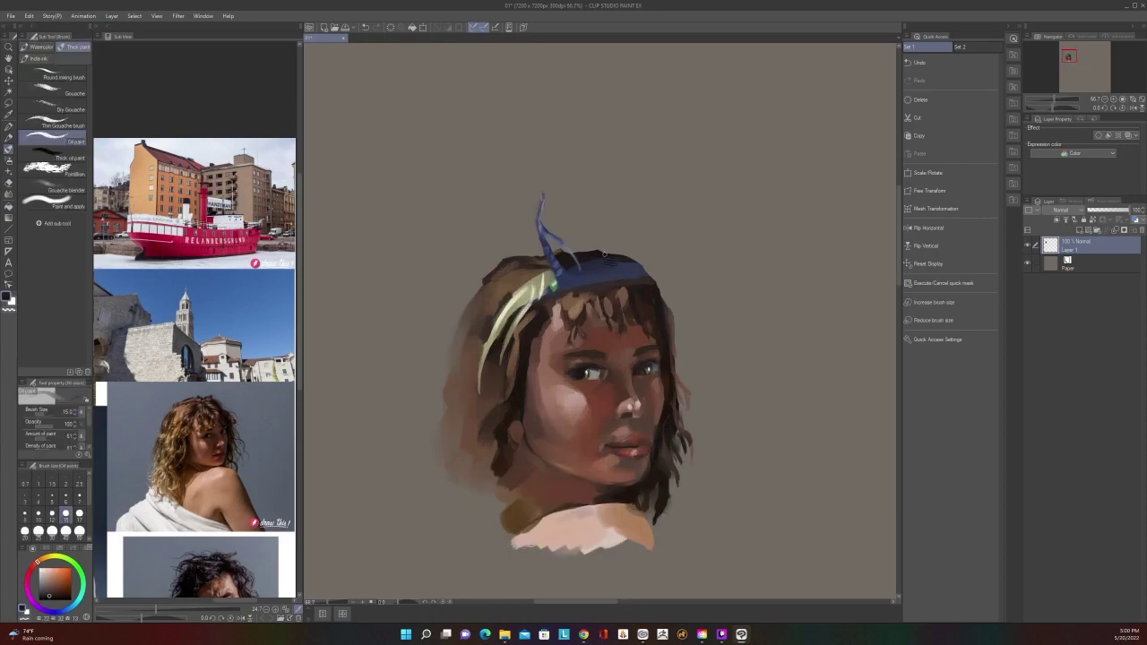
pyautogui.press(']')
pyautogui.press(']')
pyautogui.press(']')
pyautogui.press(']')
pyautogui.press(']')
pyautogui.press(']')
pyautogui.moveTo(592, 250); pyautogui.dragTo(628, 256)
# Reduce the brush to size 25 and refine the dark hair edge beside the headband knot
pyautogui.press('[')
pyautogui.press('[')
pyautogui.press('[')
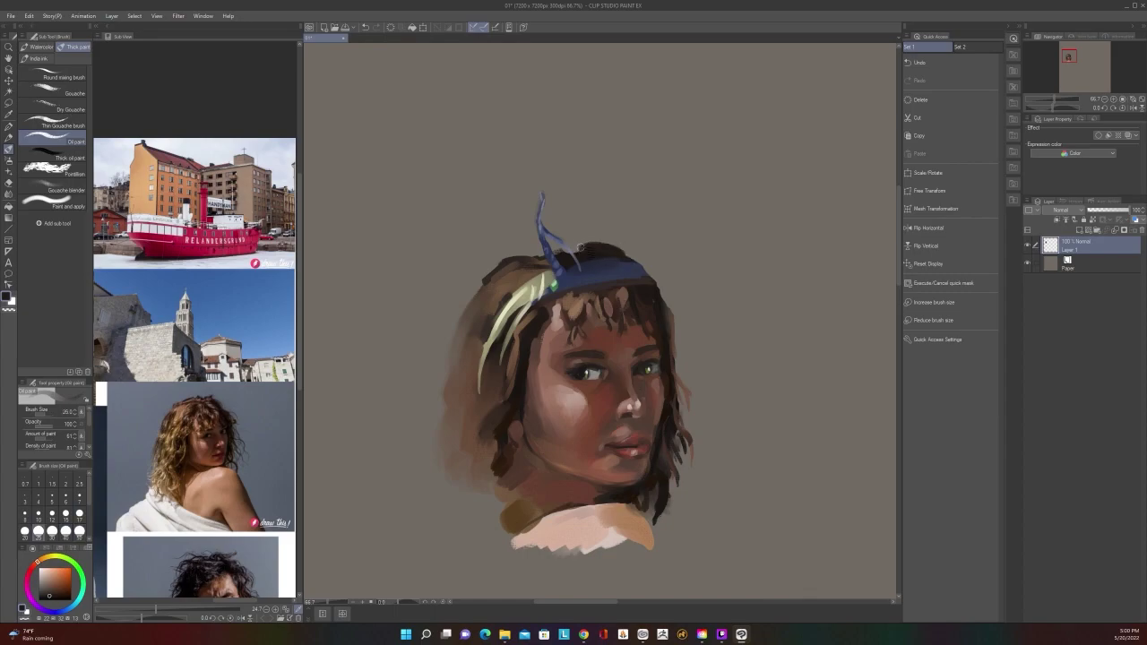
pyautogui.scroll(-1, 586, 251)
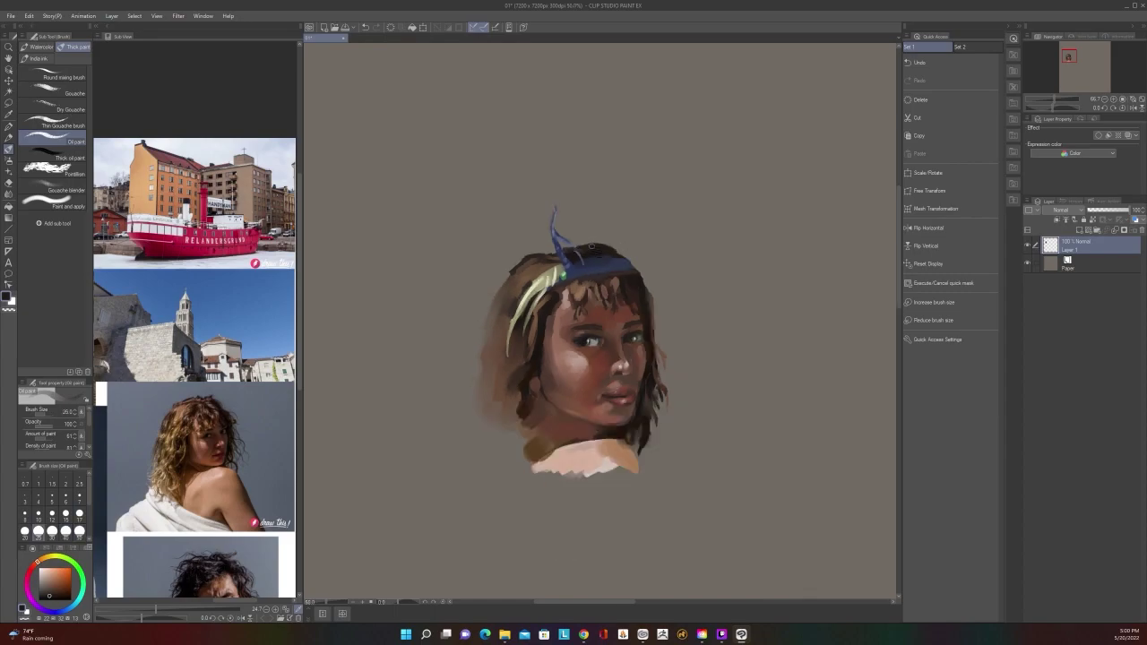
pyautogui.scroll(1, 665, 246)
# Darken the top of the hair on the near side of the headband knot with brush size 50
pyautogui.press(']')
pyautogui.press(']')
pyautogui.press(']')
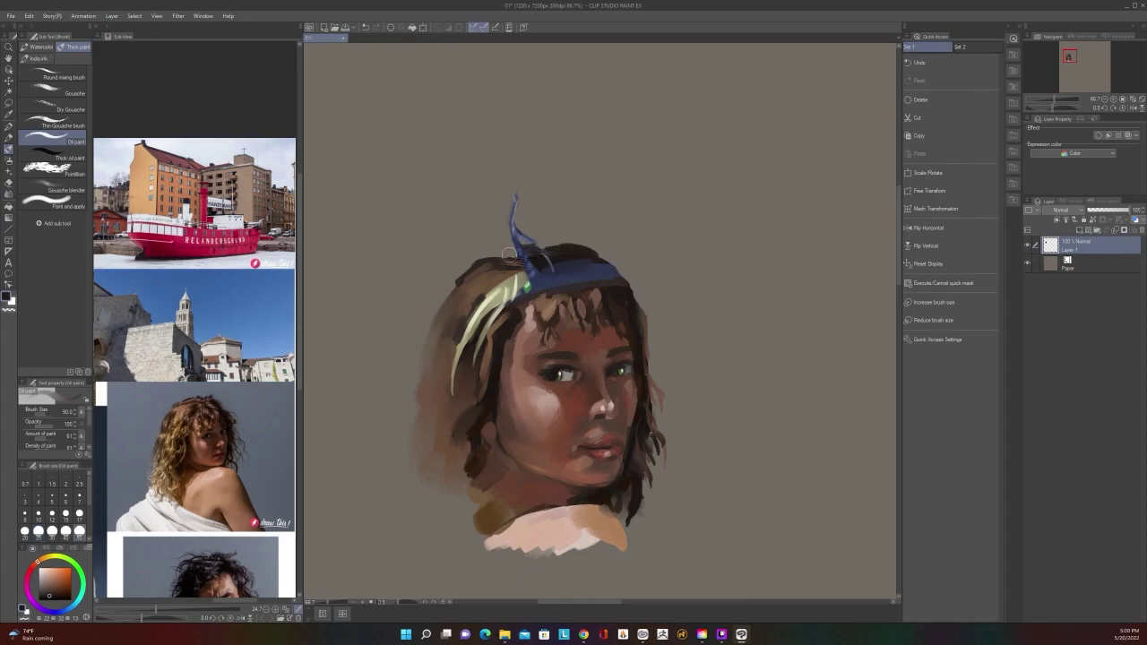
pyautogui.scroll(-1, 484, 254)
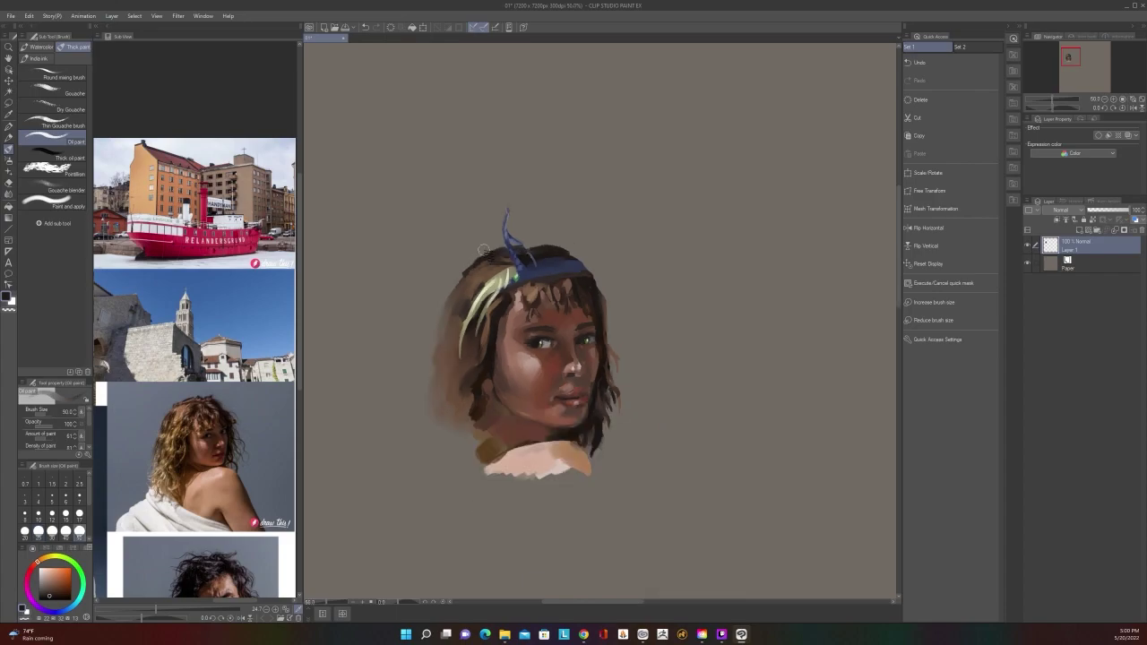
pyautogui.scroll(1, 483, 250)
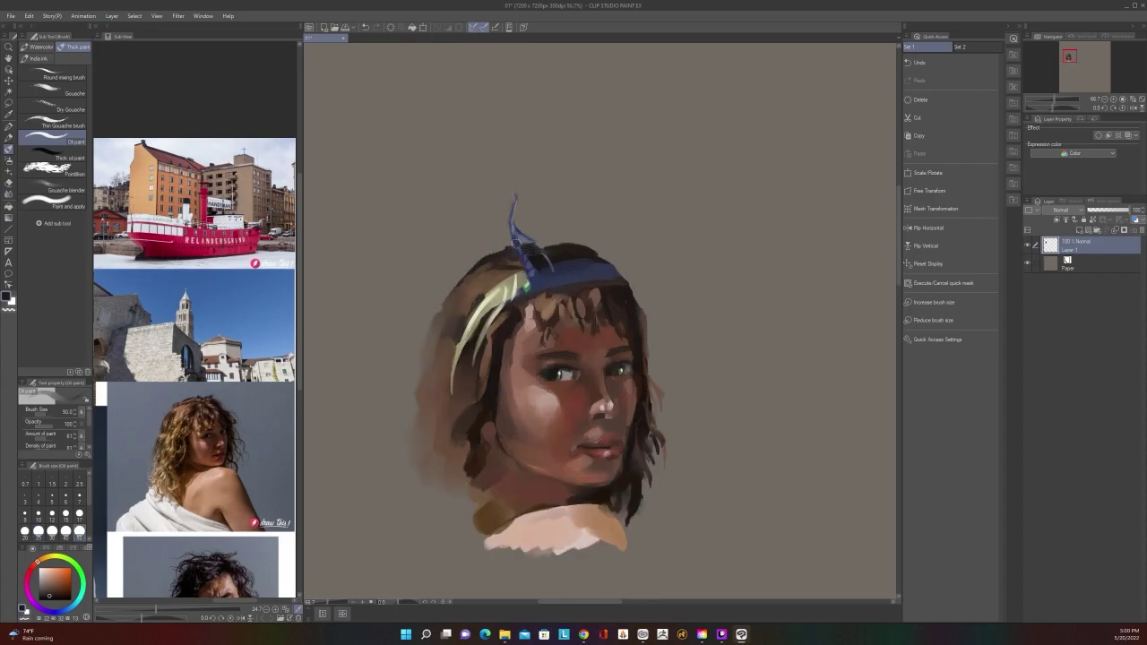
pyautogui.scroll(-1, 520, 244)
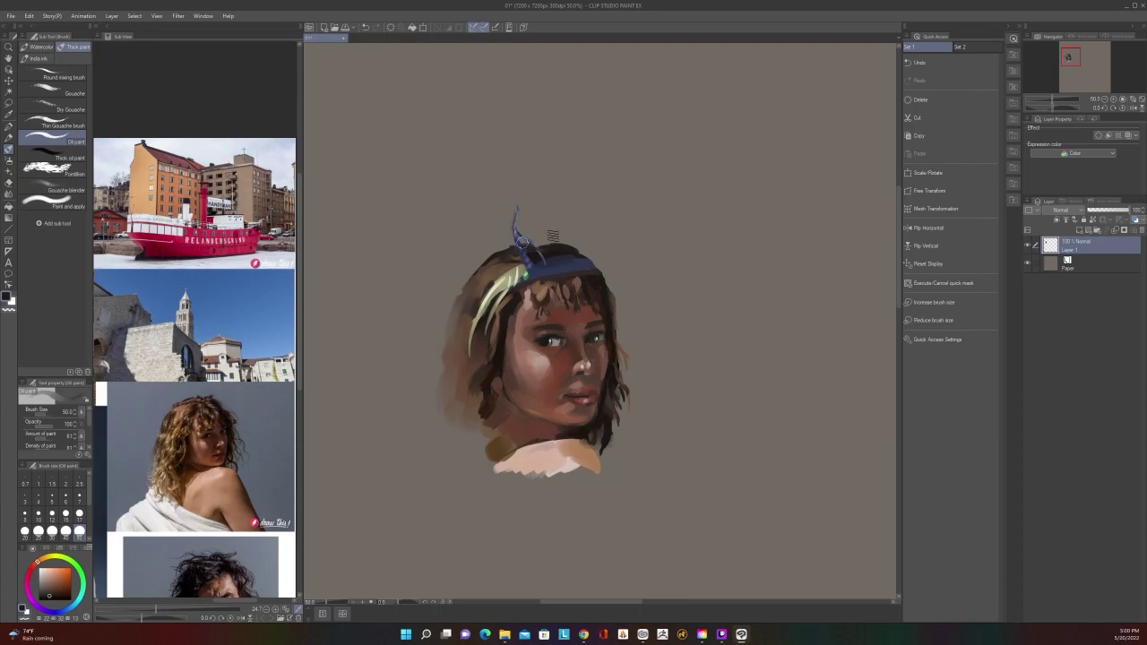
pyautogui.scroll(1, 565, 268)
# Build up the crown's dark hair above the headband and round it down towards the far side
pyautogui.press('alt')
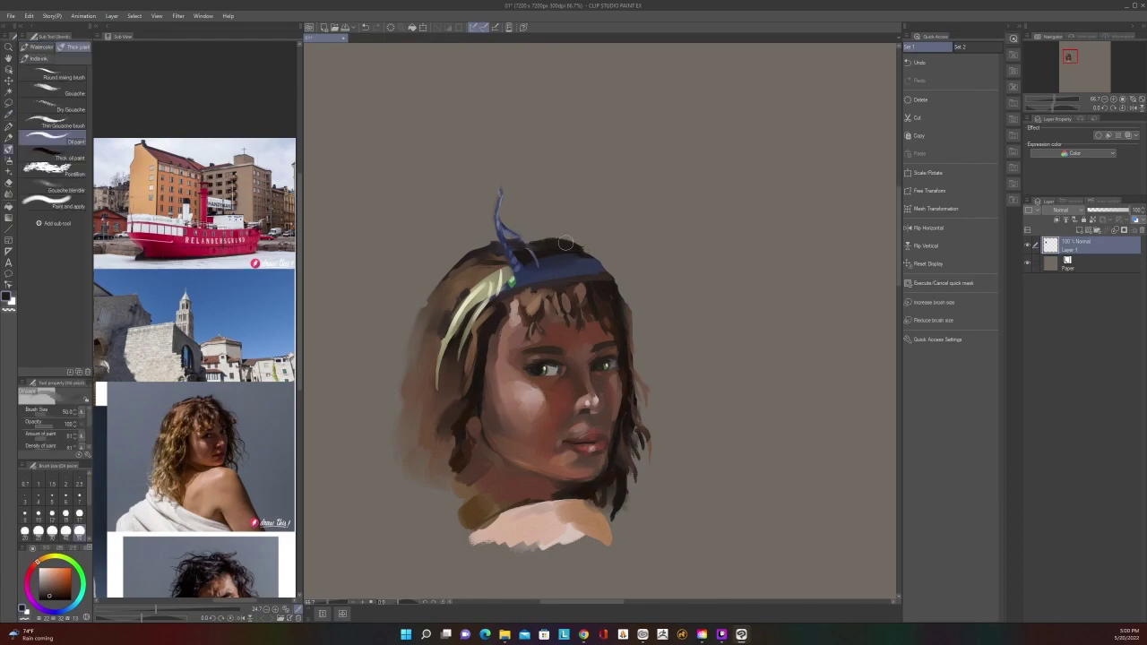
pyautogui.moveTo(566, 243)
pyautogui.mouseDown()
pyautogui.moveTo(507, 240)
pyautogui.moveTo(574, 230)
pyautogui.moveTo(559, 236)
pyautogui.moveTo(606, 266)
pyautogui.mouseUp()
pyautogui.scroll(-1, 598, 267)
pyautogui.scroll(1, 597, 266)
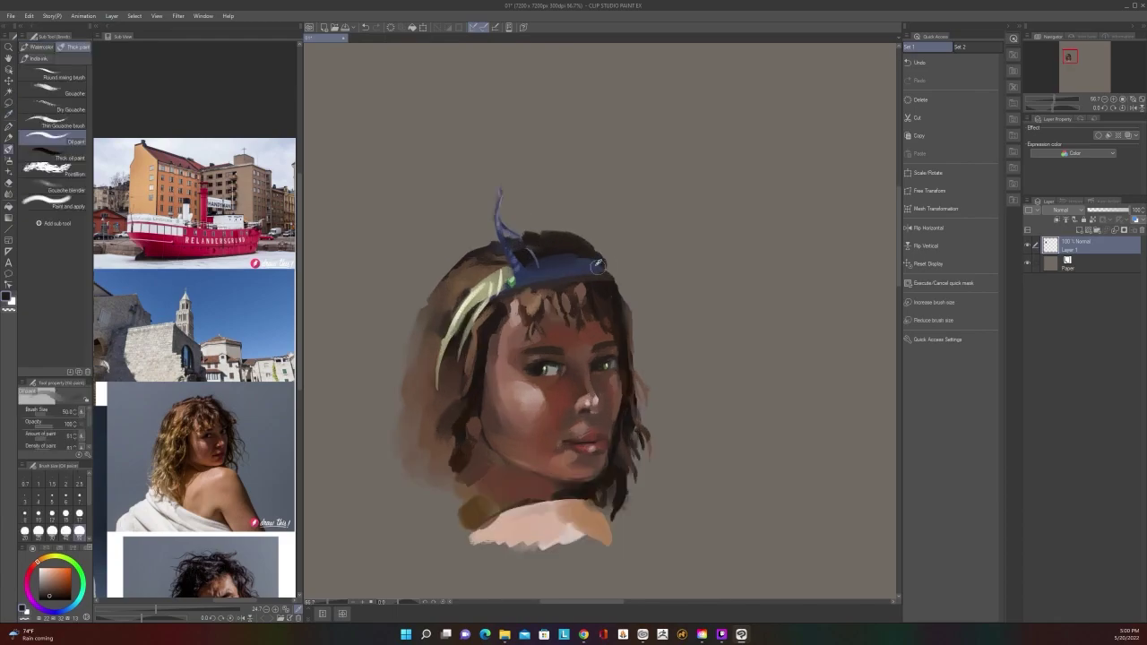
# Sample the headband's blue, choose a darker, more saturated blue and shade the band's far end
pyautogui.keyDown('alt'); pyautogui.click(597, 266); pyautogui.keyUp('alt')
pyautogui.rightClick(598, 261)
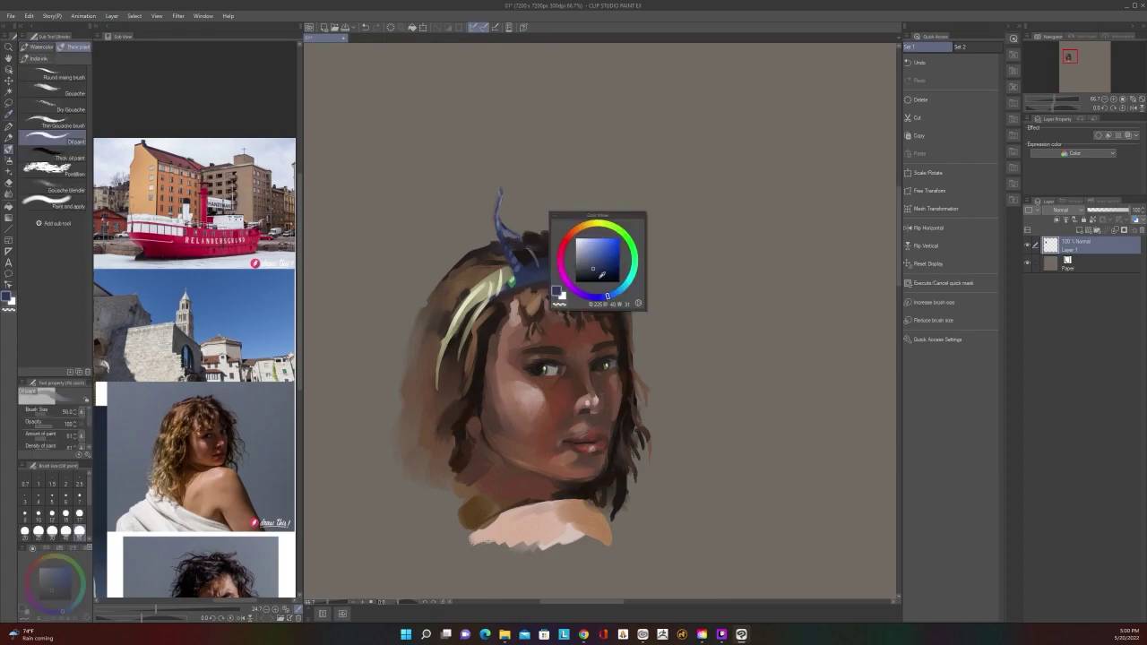
pyautogui.click(603, 275)
pyautogui.rightClick(603, 269)
pyautogui.moveTo(605, 269)
pyautogui.mouseDown()
pyautogui.moveTo(523, 279)
pyautogui.moveTo(603, 258)
pyautogui.mouseUp()
pyautogui.scroll(-1, 601, 262)
pyautogui.scroll(1, 602, 261)
# Refine the dark blue shading along the headband with brush size 25
pyautogui.press('[')
pyautogui.press('[')
pyautogui.press('[')
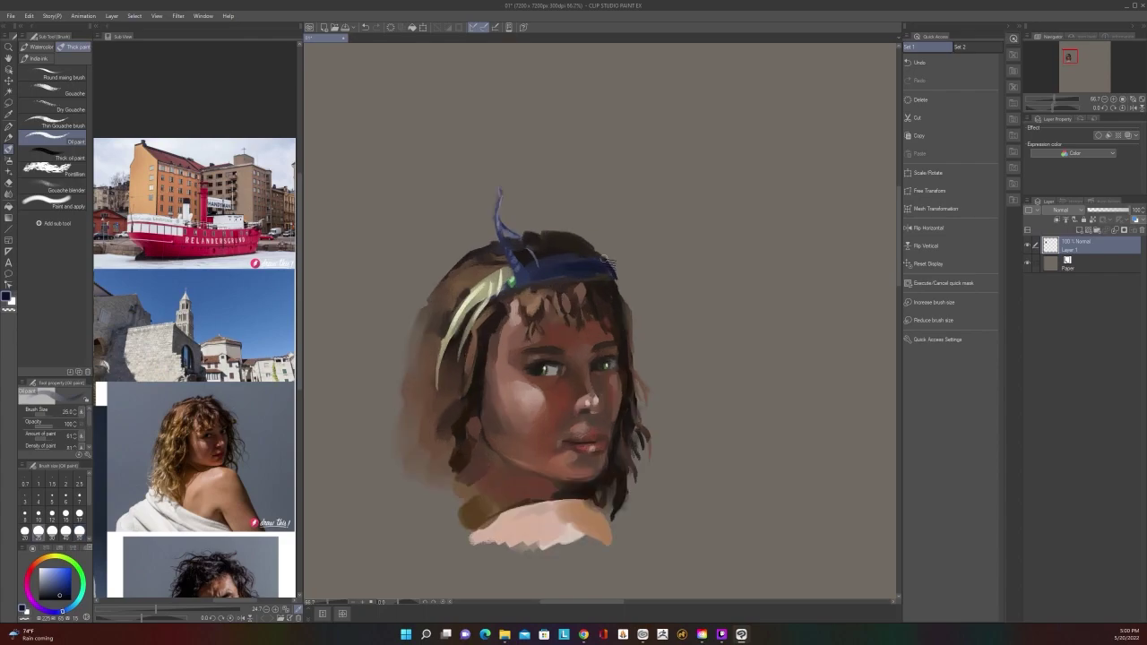
pyautogui.scroll(-1, 563, 229)
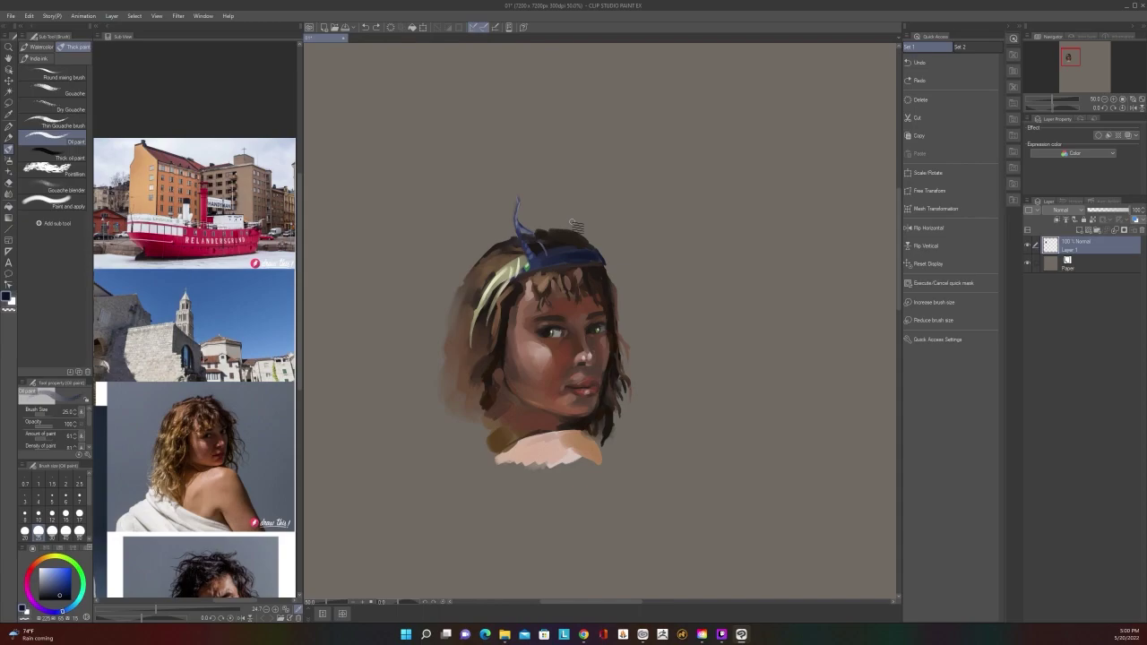
pyautogui.scroll(1, 575, 226)
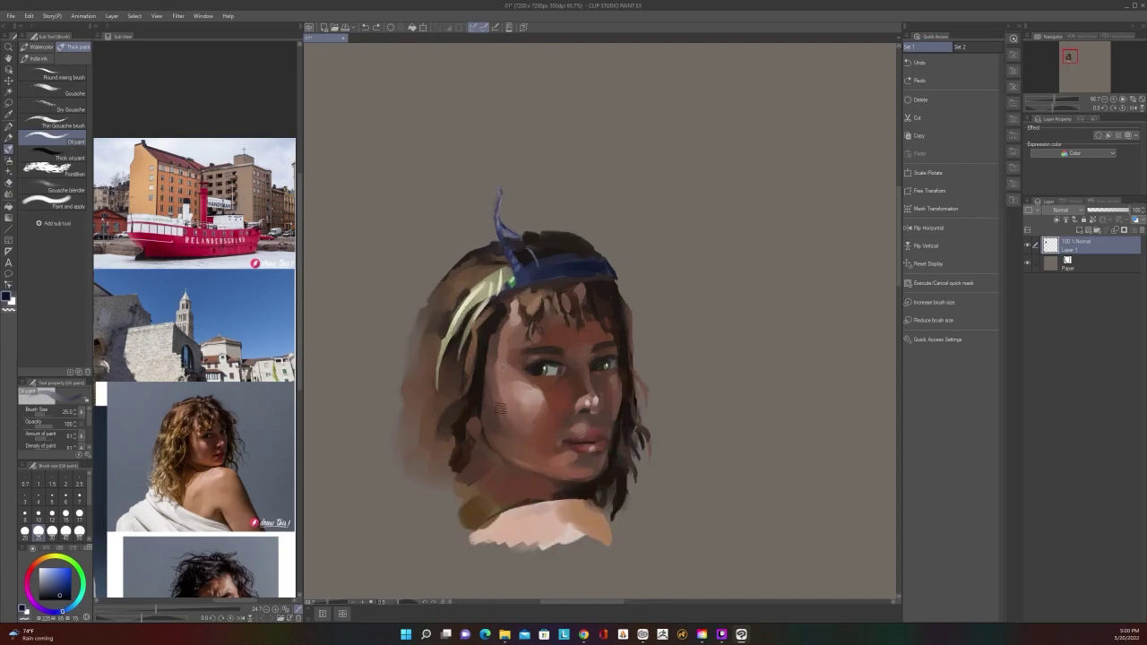
# Sample a muted brown near the chin and blend the area around the near ear and jaw at brush size 60
pyautogui.press('alt')
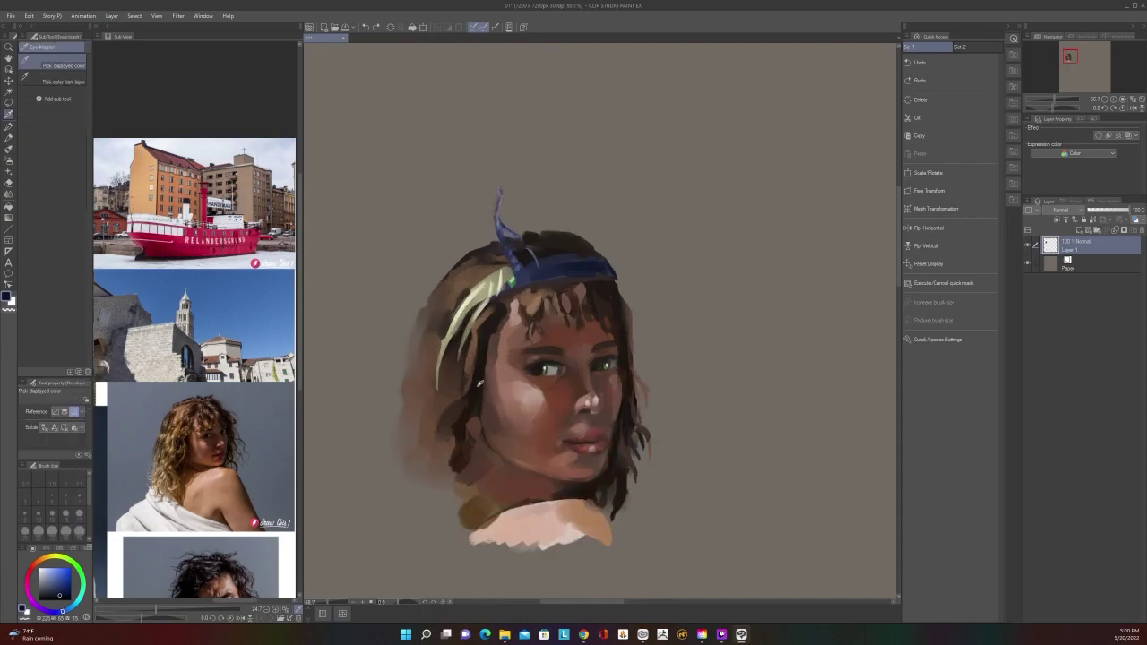
pyautogui.keyDown('alt'); pyautogui.click(590, 465); pyautogui.keyUp('alt')
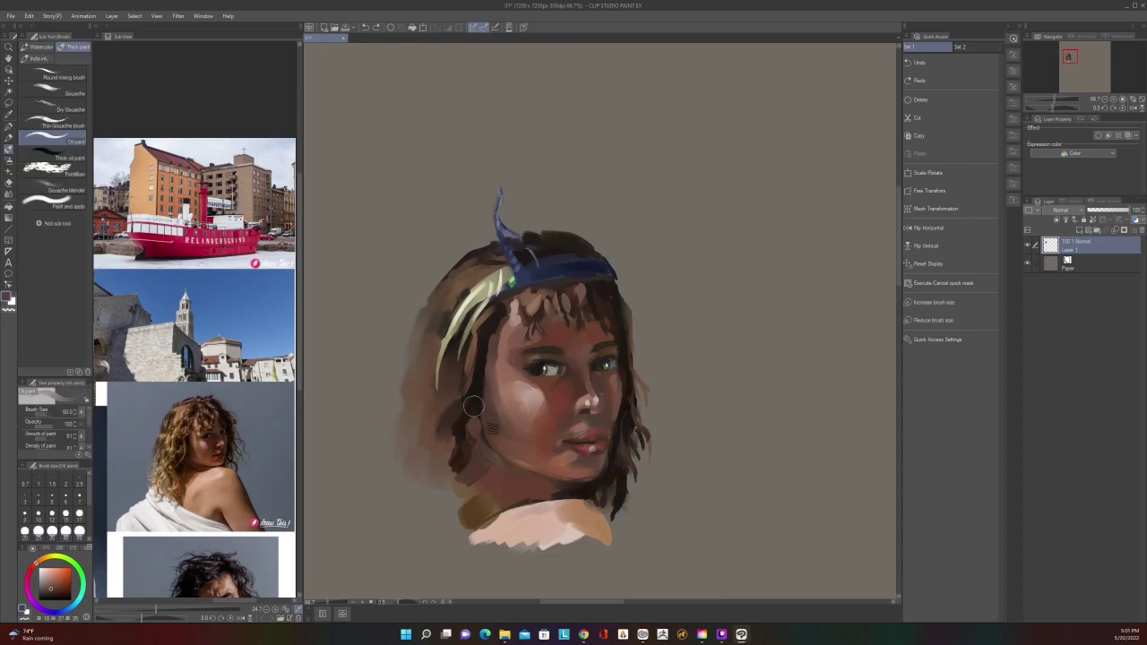
pyautogui.scroll(-1, 491, 349)
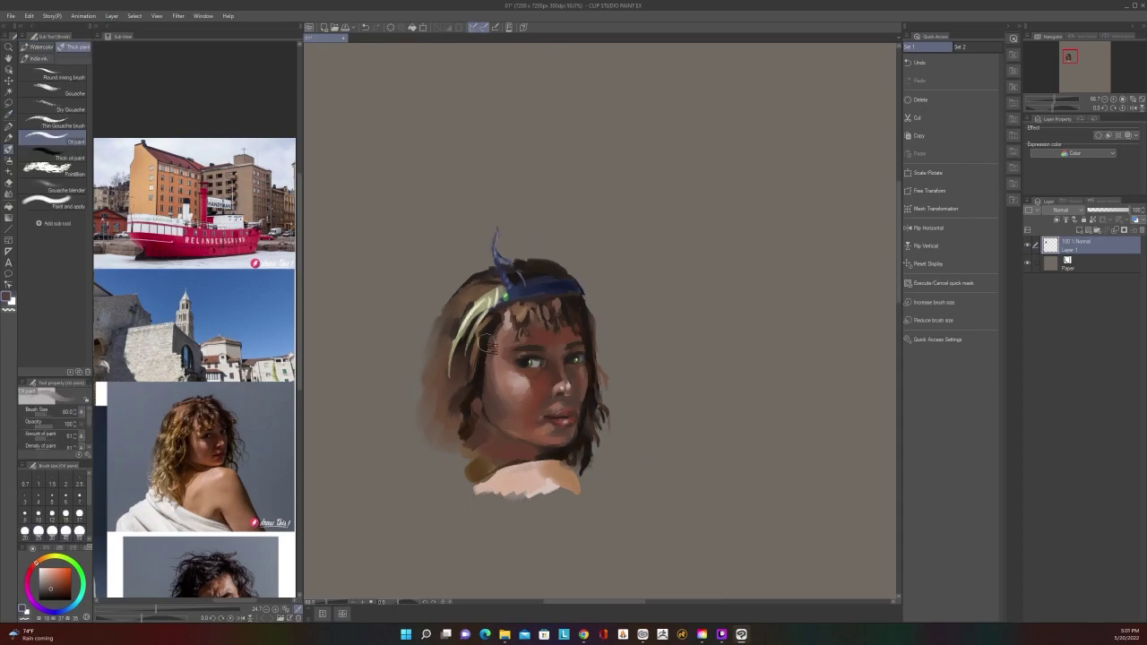
pyautogui.press('[')
pyautogui.scroll(-1, 484, 435)
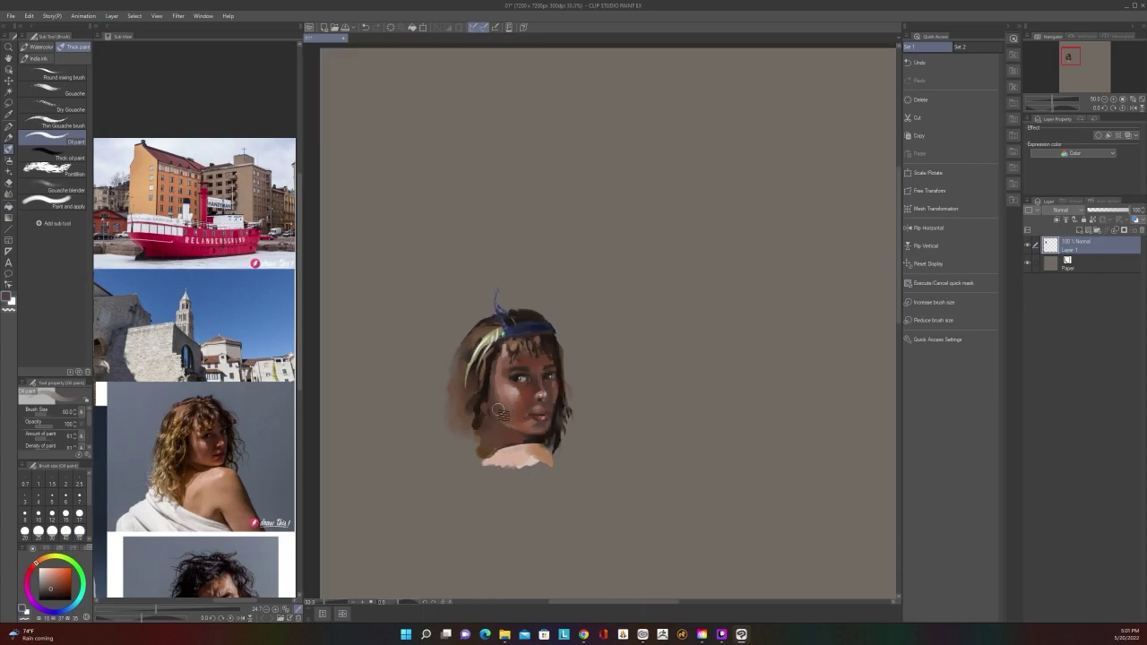
pyautogui.scroll(1, 484, 436)
# Sample a skin tone from the reference photo's shoulder and repaint the light area of the painted shoulder
pyautogui.moveTo(204, 481)
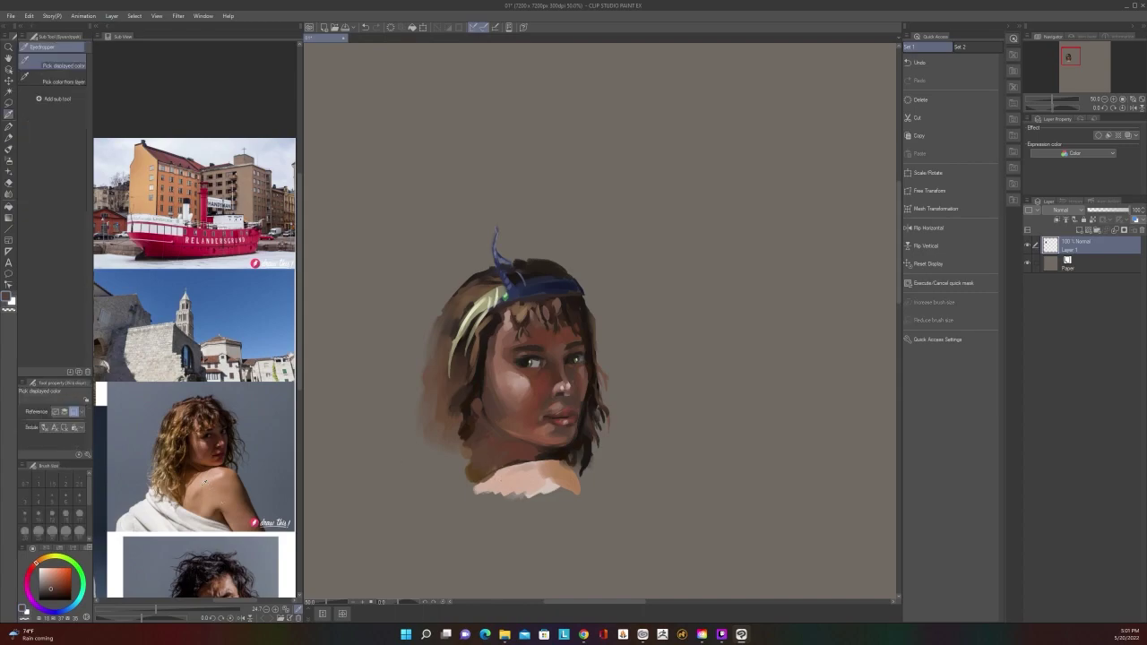
pyautogui.moveTo(529, 475)
pyautogui.mouseDown()
pyautogui.moveTo(483, 491)
pyautogui.moveTo(510, 493)
pyautogui.mouseUp()
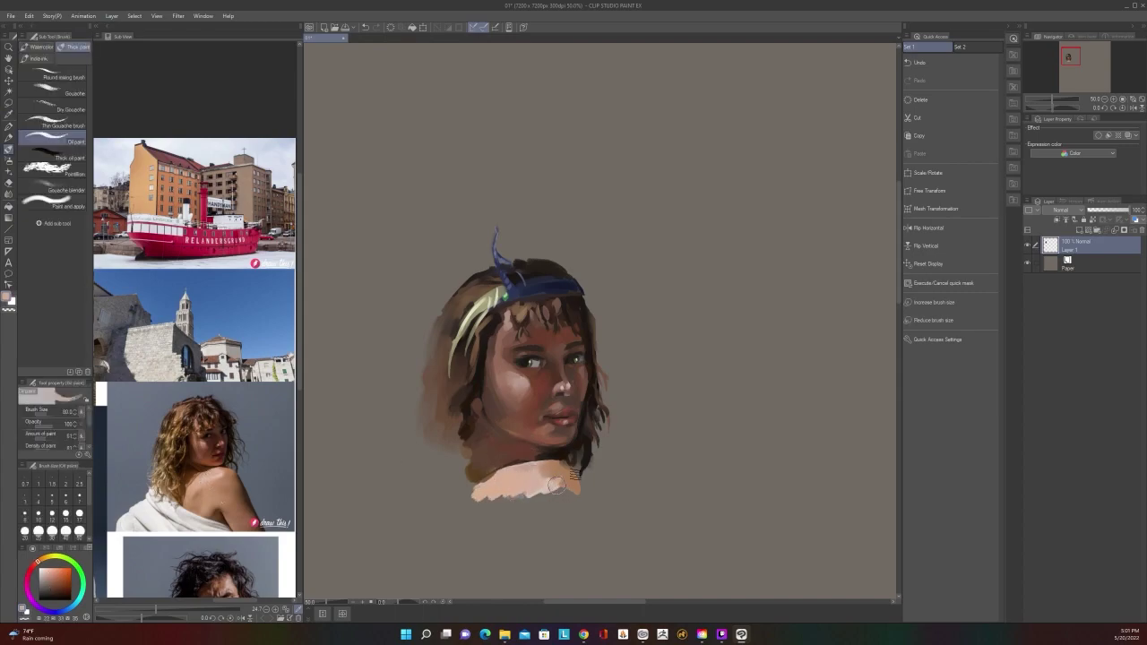
pyautogui.scroll(-1, 581, 455)
pyautogui.scroll(1, 580, 456)
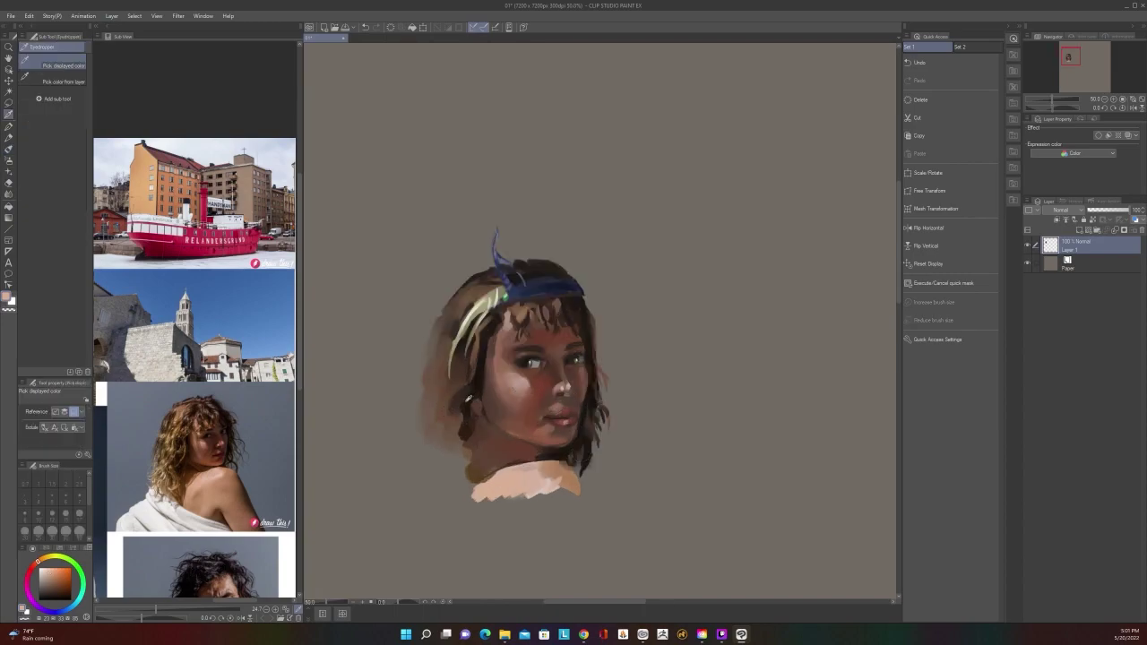
# Sample a dark brown from the hair and paint locks beside the neck and along the hair's outer near edge
pyautogui.keyDown('alt'); pyautogui.click(469, 401); pyautogui.keyUp('alt')
pyautogui.moveTo(469, 427); pyautogui.dragTo(460, 477)
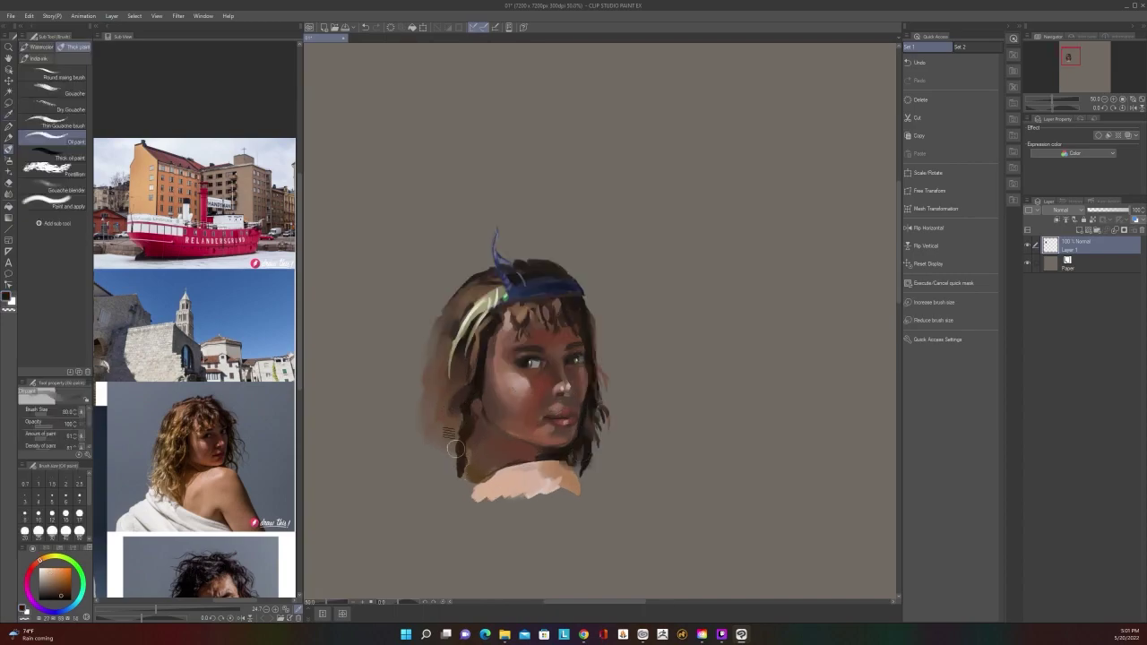
pyautogui.moveTo(441, 382); pyautogui.dragTo(421, 430)
pyautogui.moveTo(422, 382)
pyautogui.mouseDown()
pyautogui.moveTo(426, 427)
pyautogui.moveTo(453, 437)
pyautogui.moveTo(459, 411)
pyautogui.moveTo(426, 413)
pyautogui.moveTo(460, 356)
pyautogui.moveTo(438, 351)
pyautogui.moveTo(433, 373)
pyautogui.moveTo(437, 332)
pyautogui.moveTo(482, 276)
pyautogui.moveTo(441, 366)
pyautogui.moveTo(455, 308)
pyautogui.mouseUp()
# Pick a light tan and block in the hair mass on the near side with broad strokes at brush size 150
pyautogui.keyDown('alt'); pyautogui.click(351, 428); pyautogui.keyUp('alt')
pyautogui.press(']')
pyautogui.press(']')
pyautogui.press(']')
pyautogui.scroll(-1, 478, 326)
pyautogui.scroll(1, 477, 326)
pyautogui.scroll(-1, 490, 302)
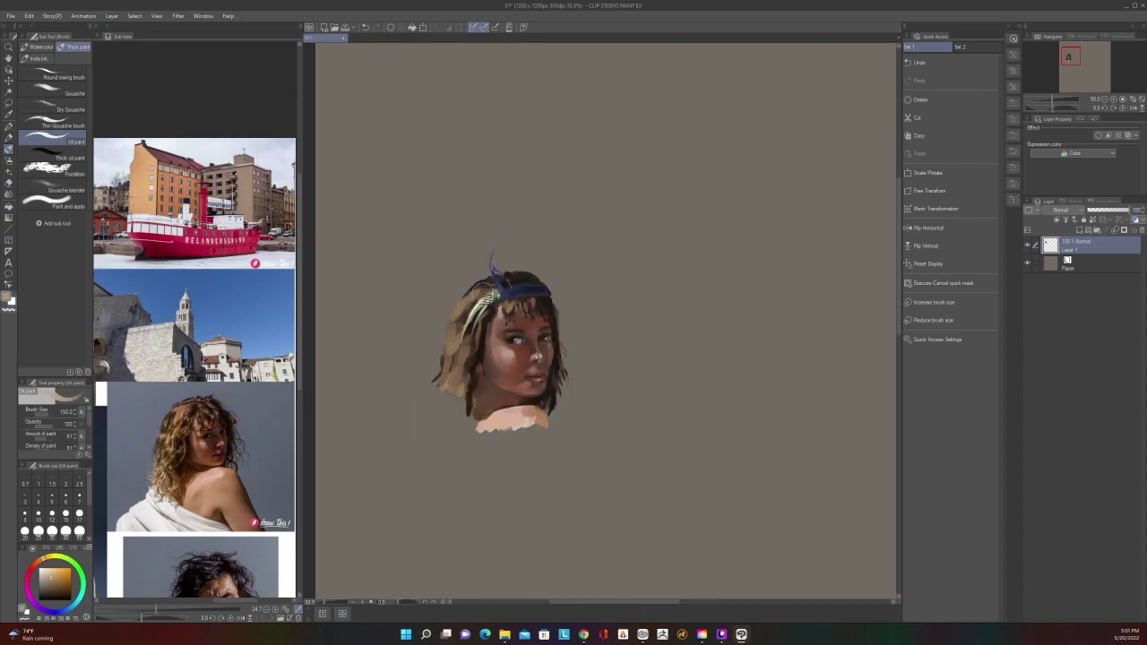
pyautogui.scroll(1, 490, 302)
# Add tan locks to the lower ends of the near-side hair with brush size 60
pyautogui.press('[')
pyautogui.press('[')
pyautogui.press('[')
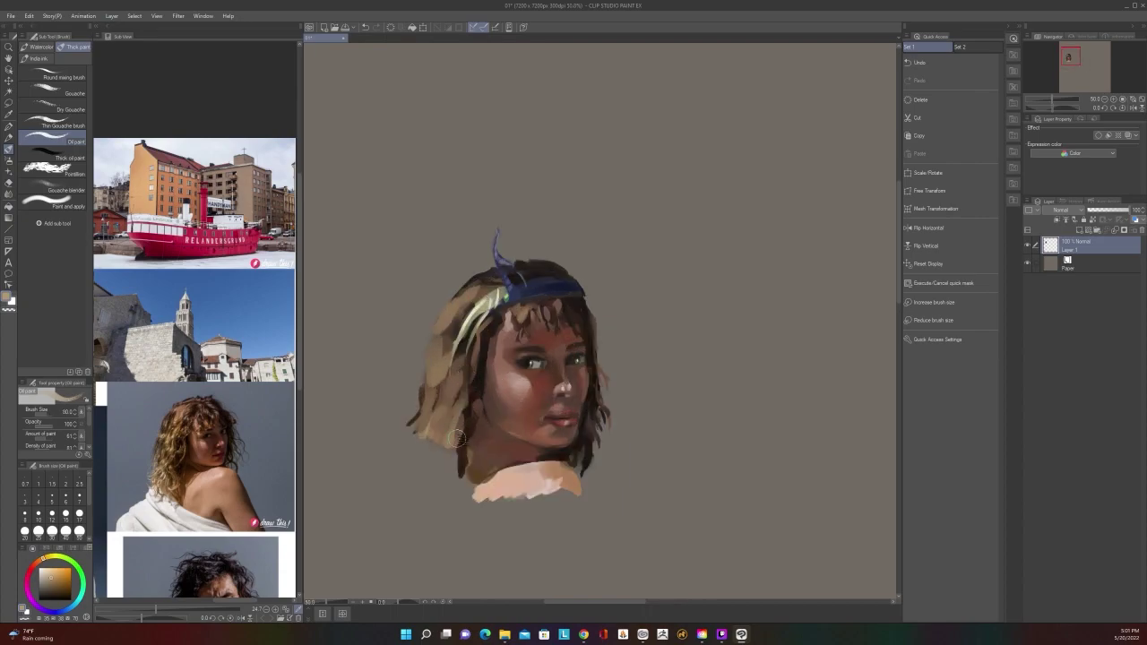
pyautogui.moveTo(426, 435); pyautogui.dragTo(427, 446)
pyautogui.scroll(-2, 454, 436)
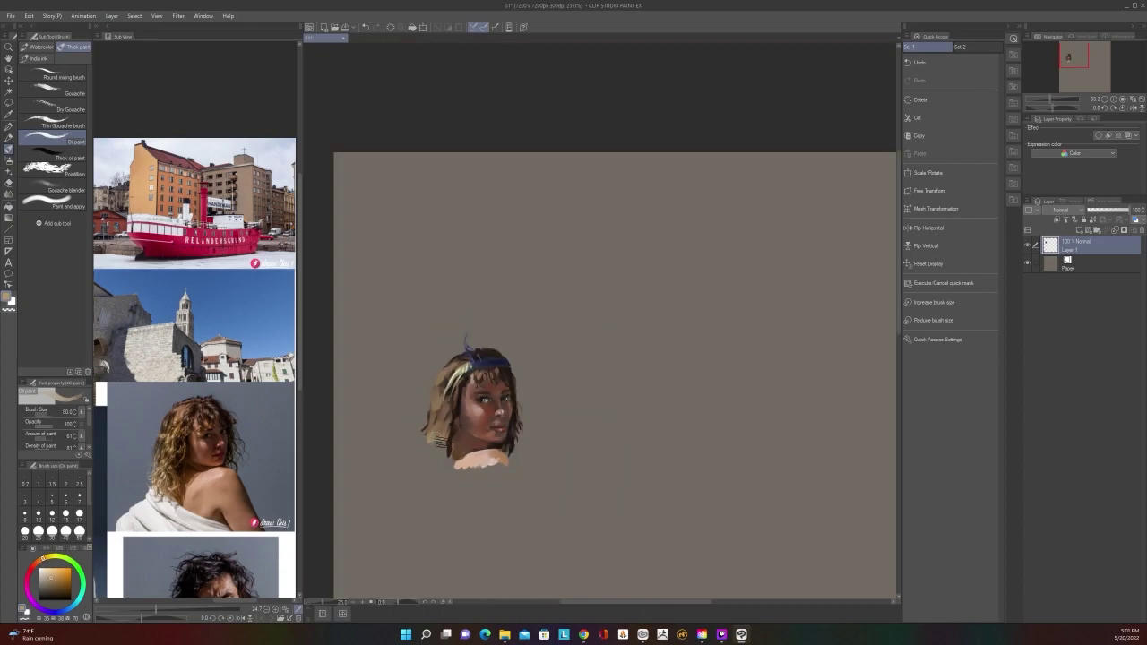
# Paint a small curled tan strand on the far edge of the hair beside the eye with brush size 15
pyautogui.scroll(2, 453, 436)
pyautogui.press('[')
pyautogui.press('[')
pyautogui.press('[')
pyautogui.press('[')
pyautogui.press('[')
pyautogui.press('[')
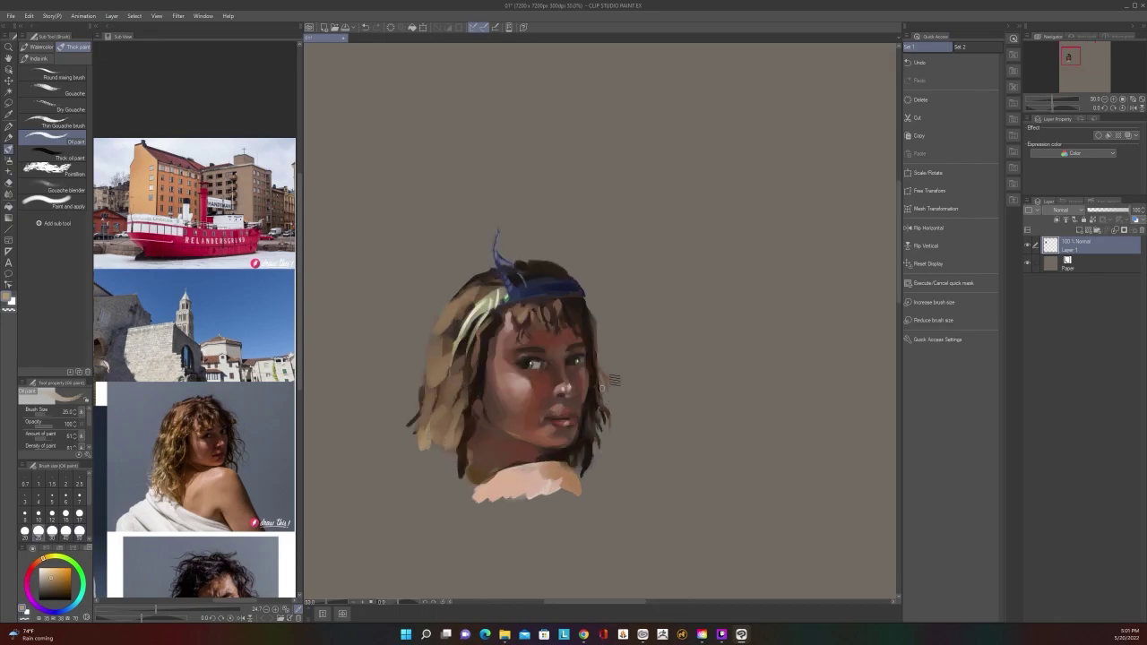
pyautogui.scroll(1, 606, 388)
pyautogui.press('[')
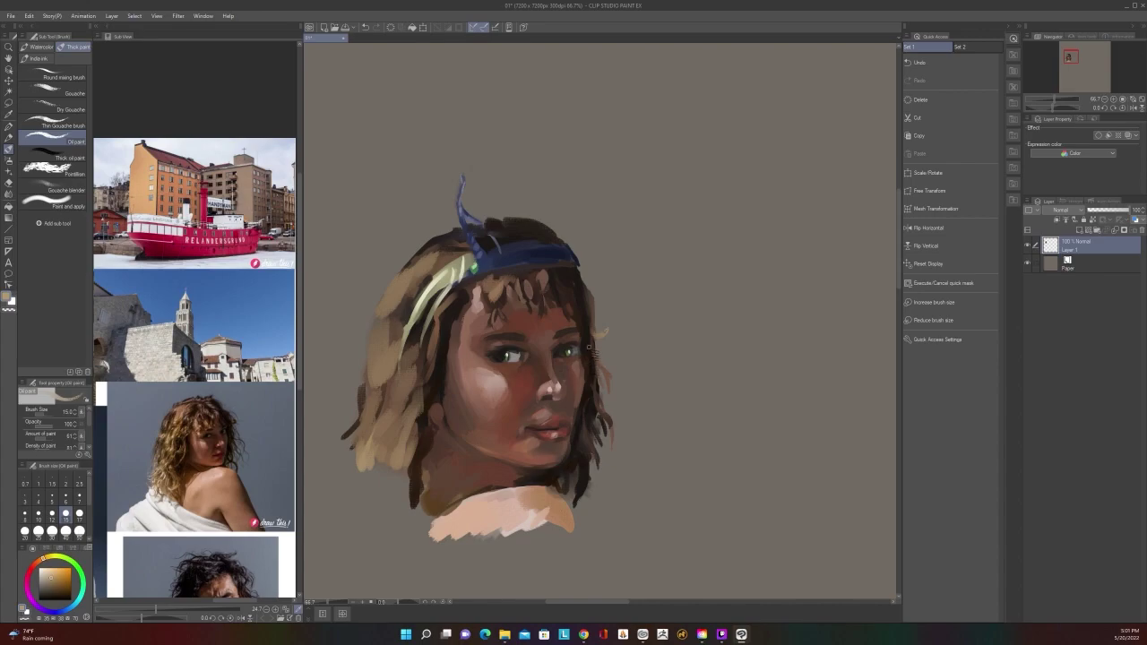
pyautogui.scroll(-2, 608, 358)
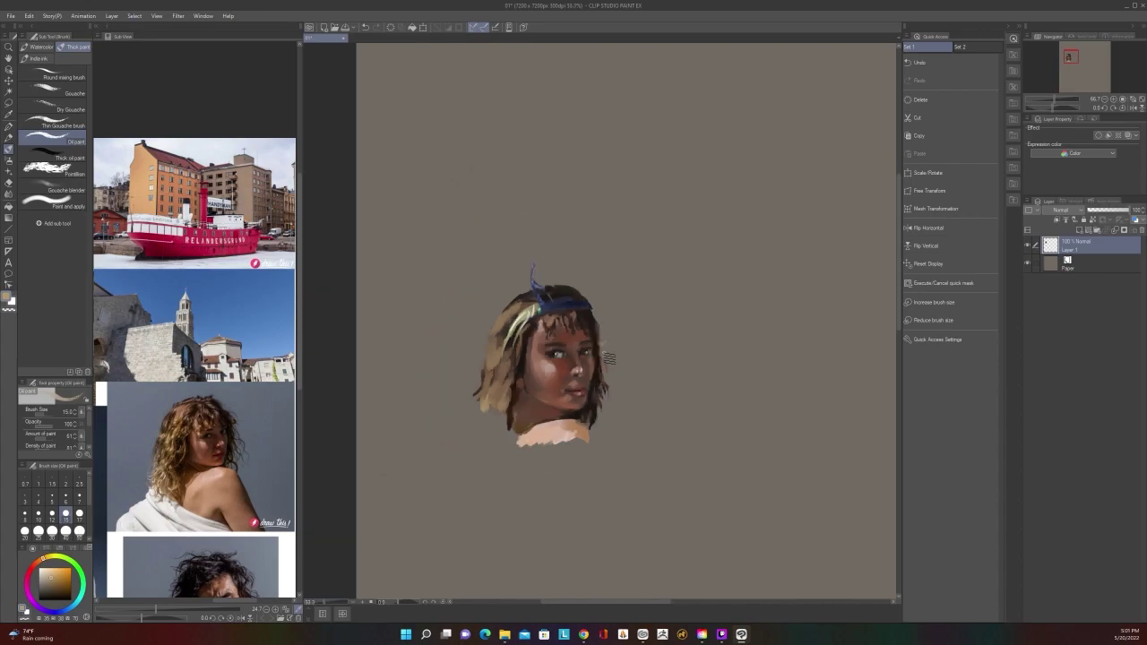
pyautogui.scroll(2, 608, 359)
pyautogui.scroll(2, 609, 359)
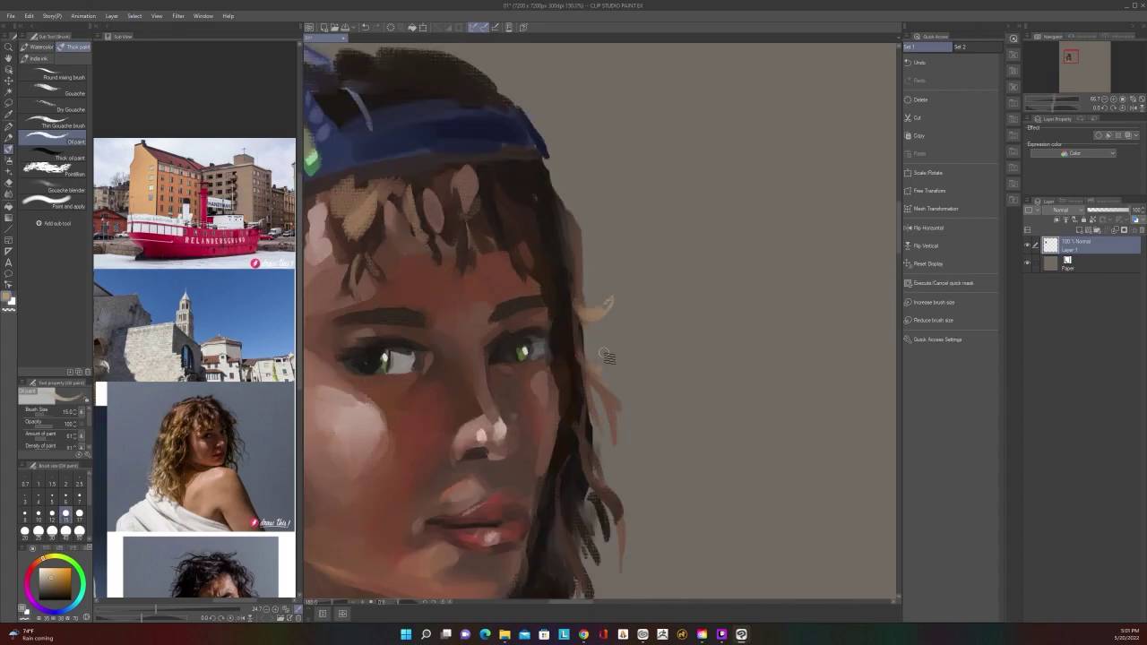
pyautogui.scroll(-1, 608, 358)
pyautogui.moveTo(654, 448); pyautogui.dragTo(728, 387)
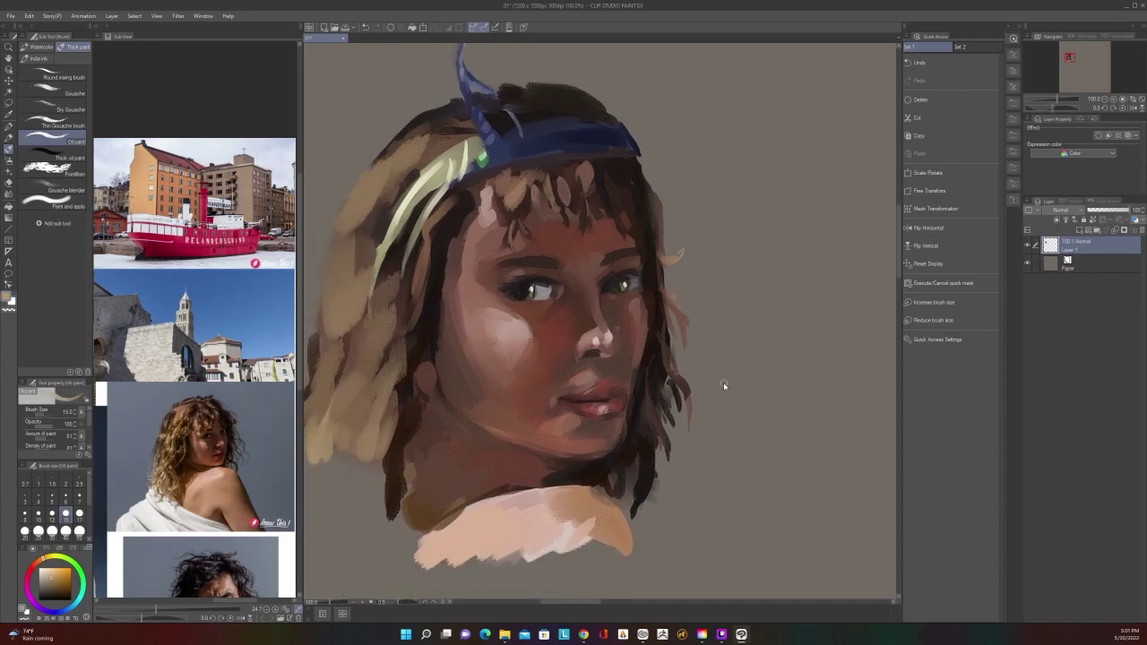
# Sample a dark brown from the hair and paint dark gaps between the near-side tan locks with brush size 25
pyautogui.scroll(-1, 724, 385)
pyautogui.keyDown('alt'); pyautogui.click(505, 307); pyautogui.keyUp('alt')
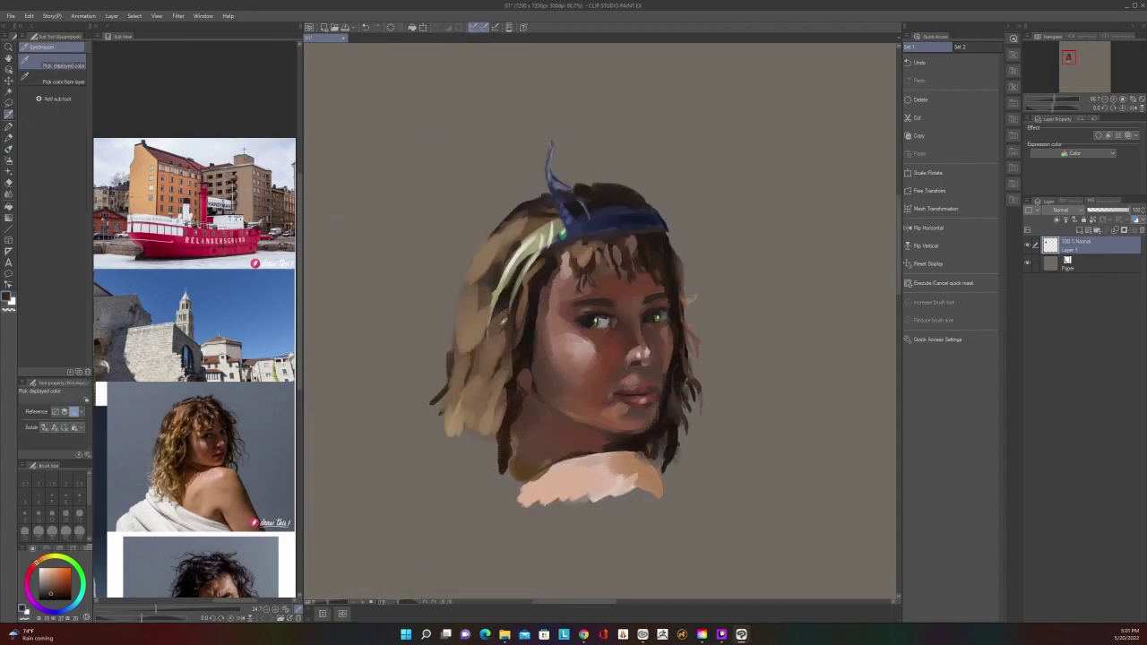
pyautogui.press(']')
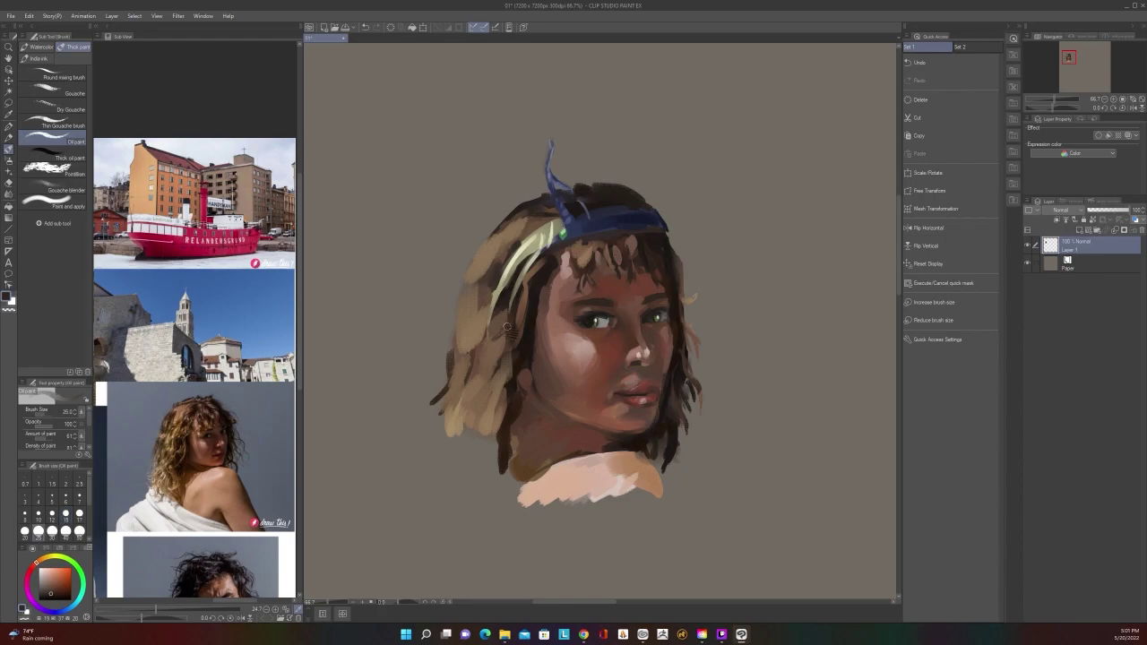
pyautogui.moveTo(502, 309); pyautogui.dragTo(492, 328)
pyautogui.scroll(-1, 497, 290)
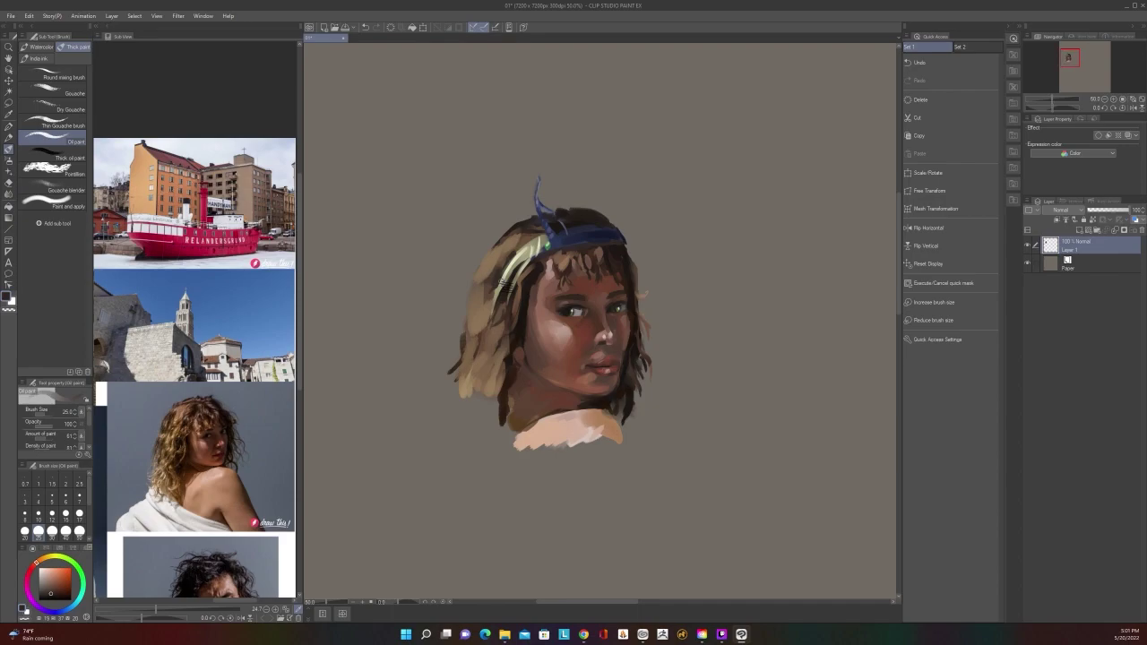
pyautogui.scroll(2, 487, 278)
pyautogui.scroll(-2, 499, 281)
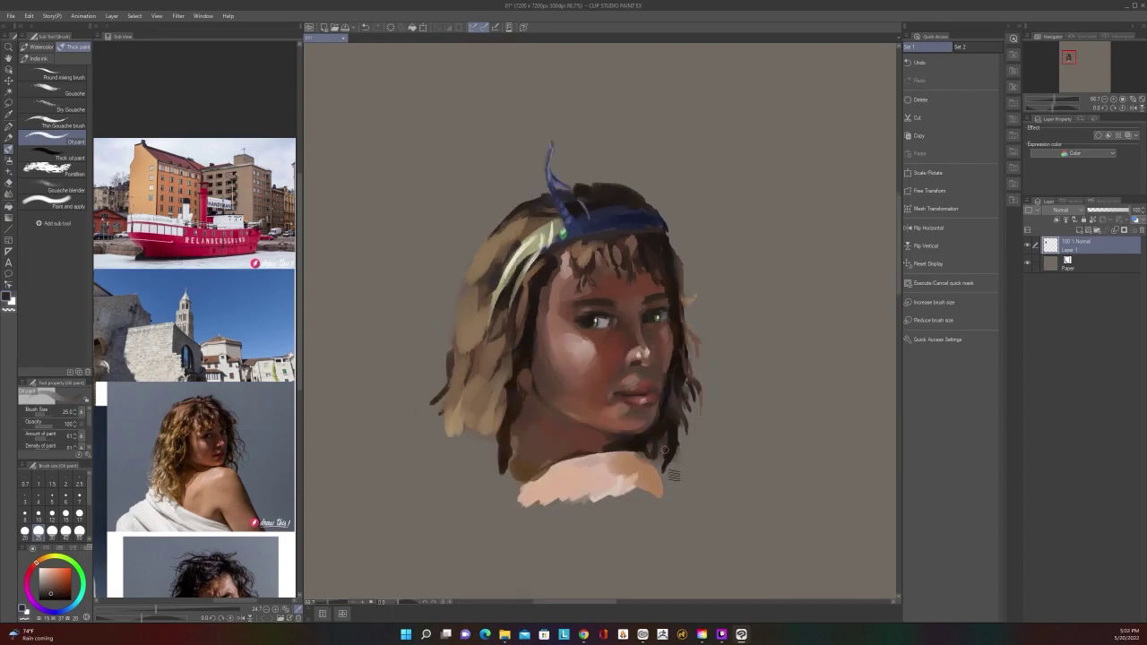
pyautogui.scroll(-1, 633, 451)
pyautogui.scroll(-1, 633, 451)
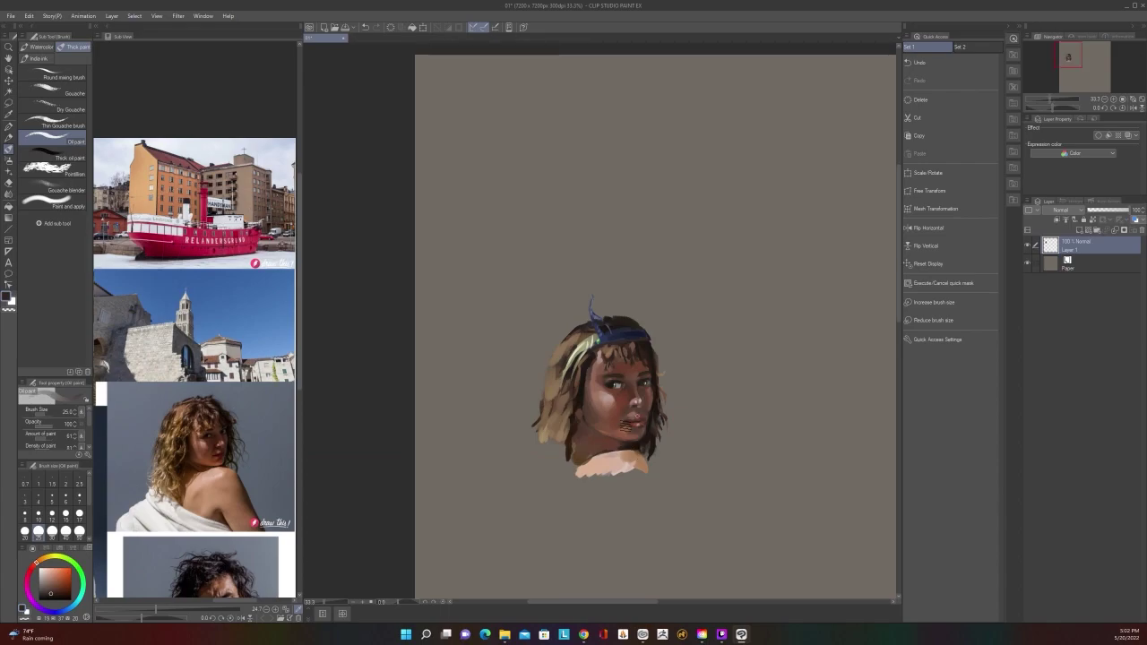
# Sample a dark green from the near eye and refine its iris with brush size 8
pyautogui.scroll(3, 626, 412)
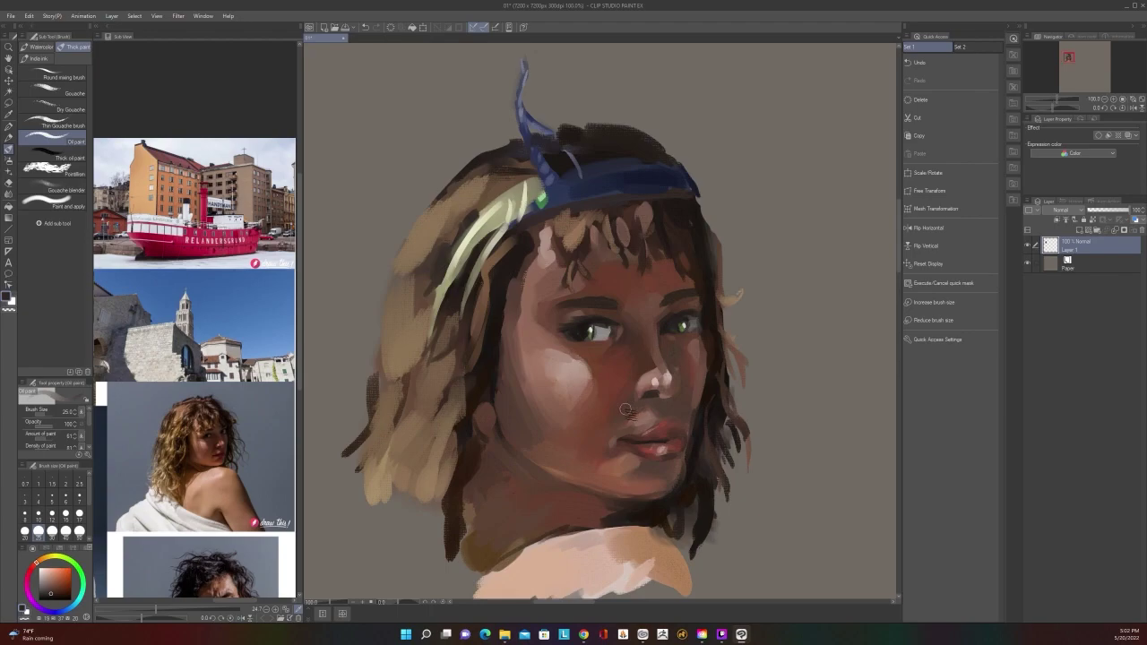
pyautogui.scroll(1, 556, 318)
pyautogui.press('i')
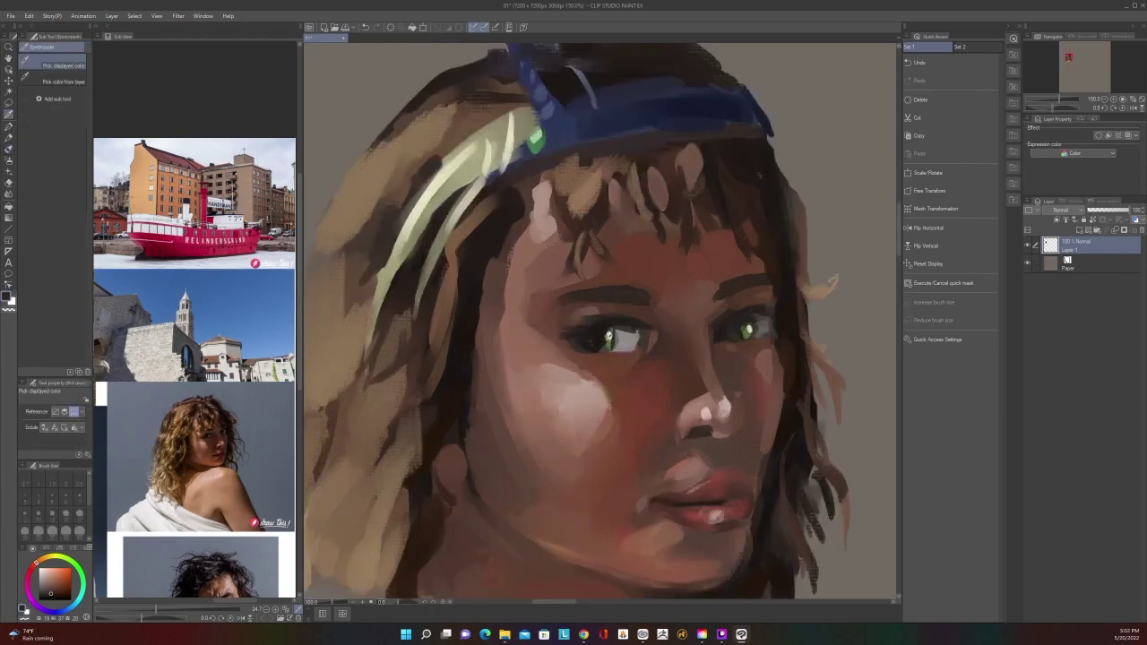
pyautogui.click(611, 347)
pyautogui.press('b')
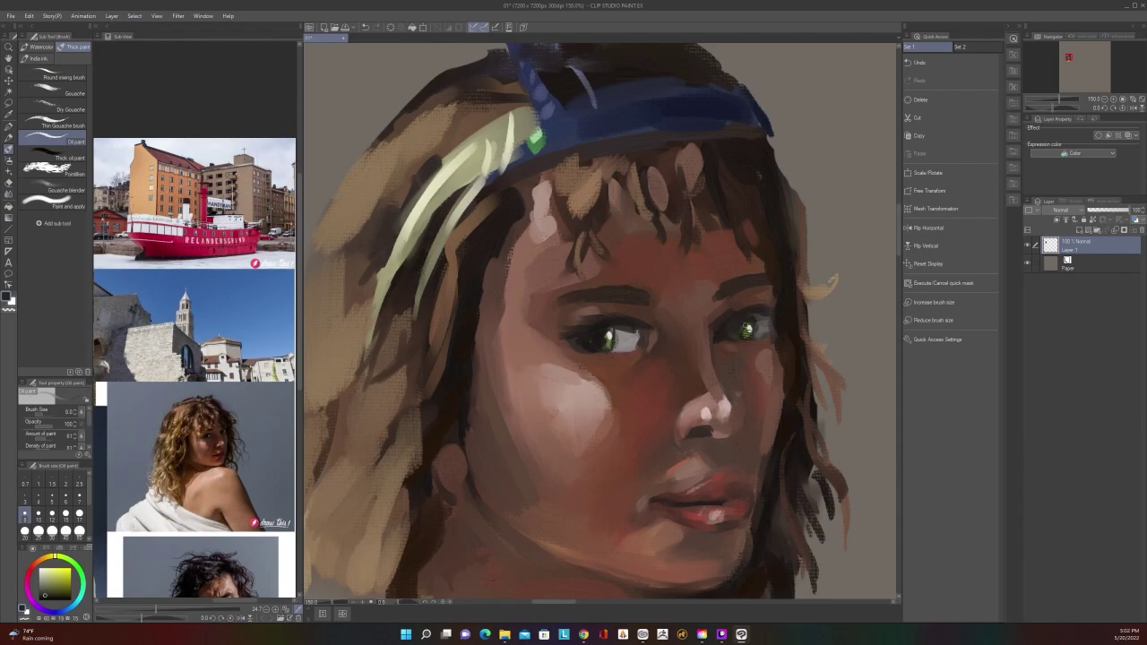
pyautogui.scroll(-2, 618, 340)
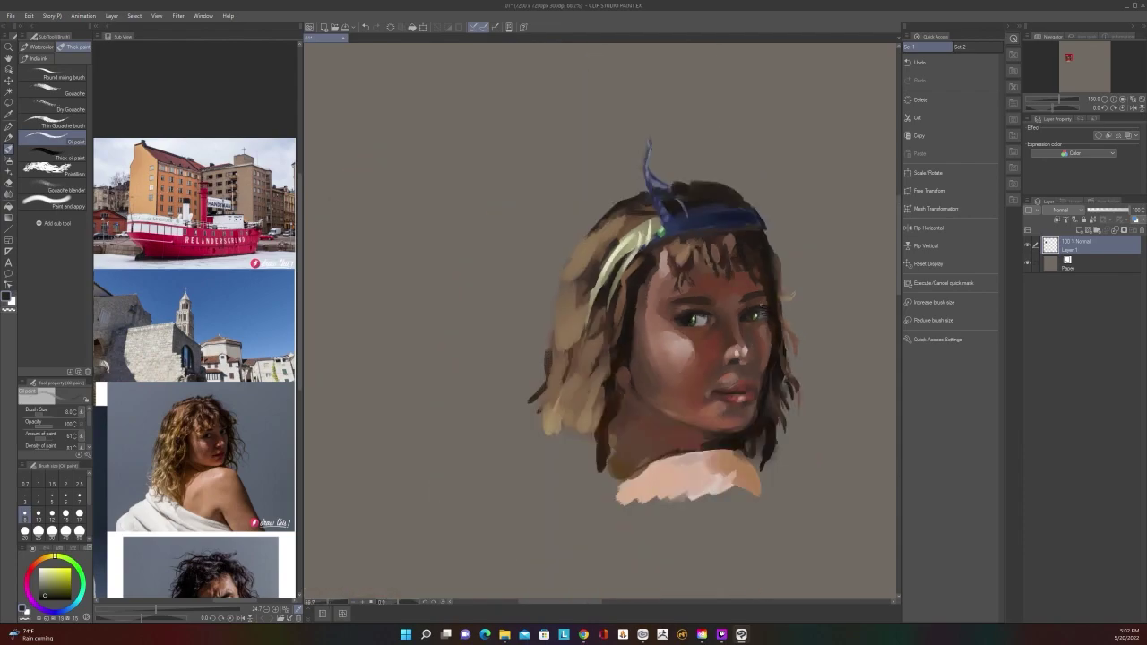
pyautogui.scroll(2, 618, 340)
pyautogui.moveTo(624, 345); pyautogui.dragTo(631, 352)
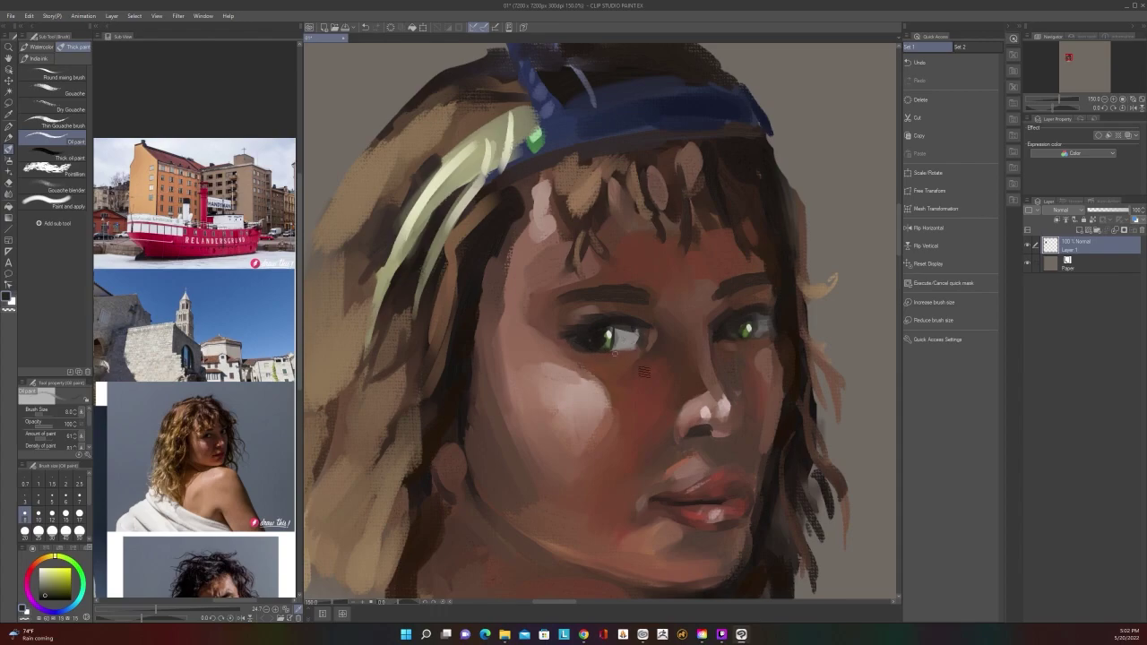
# Refine the white and inner corner of the near eye with small dark strokes
pyautogui.scroll(-3, 614, 354)
pyautogui.scroll(1, 618, 349)
pyautogui.scroll(2, 627, 346)
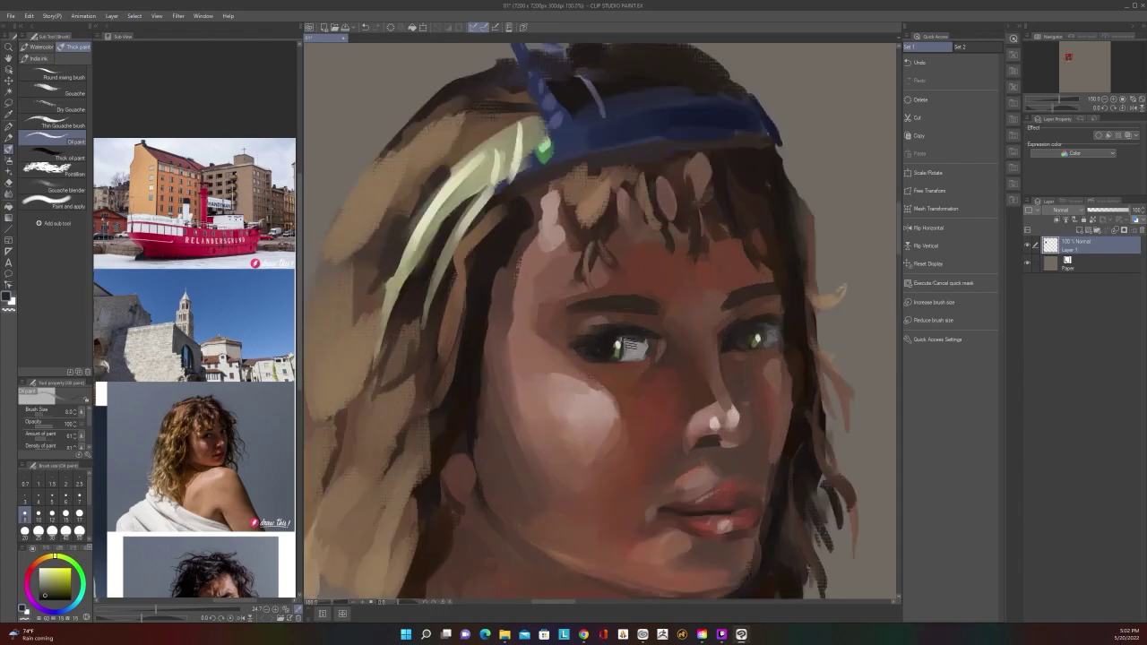
pyautogui.moveTo(627, 345); pyautogui.dragTo(633, 350)
pyautogui.moveTo(644, 365); pyautogui.dragTo(661, 348)
pyautogui.scroll(-4, 663, 341)
pyautogui.scroll(4, 663, 337)
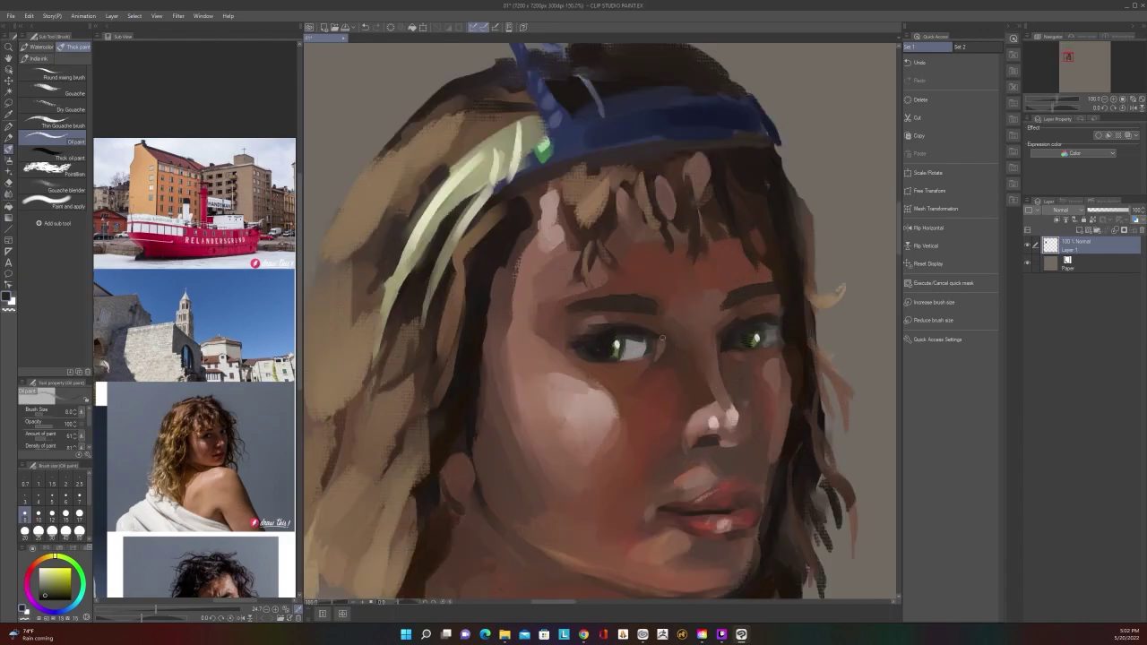
# Sample a brown skin tone beside the nose bridge and touch up the inner corner of the far eye
pyautogui.keyDown('alt'); pyautogui.click(685, 372); pyautogui.keyUp('alt')
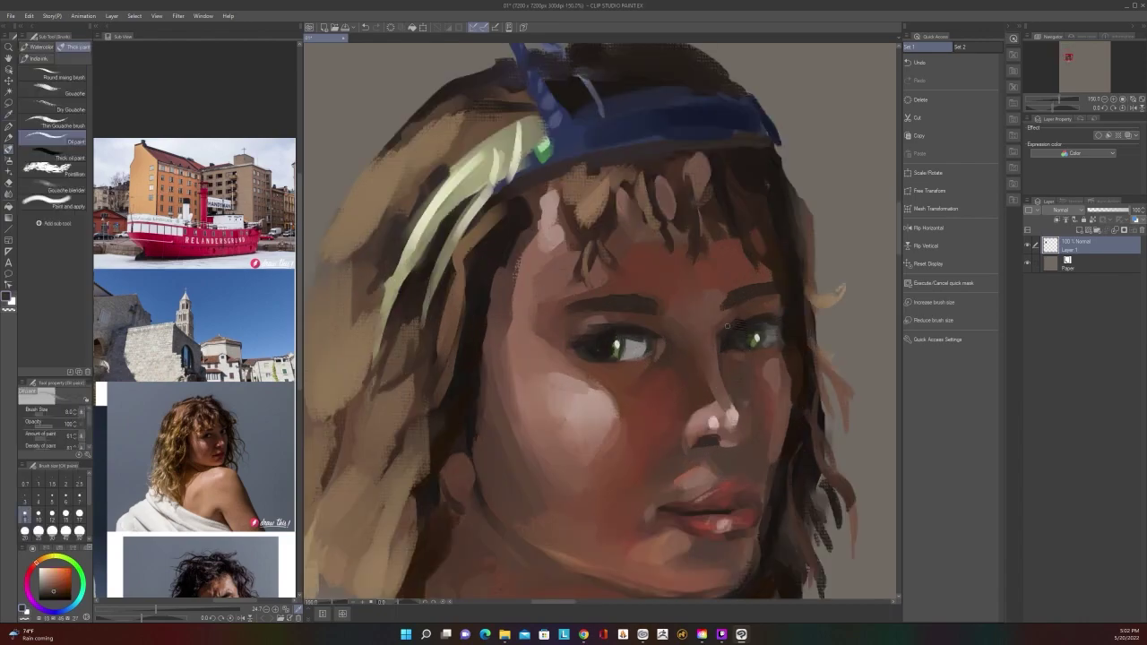
pyautogui.scroll(-4, 747, 308)
pyautogui.scroll(4, 751, 308)
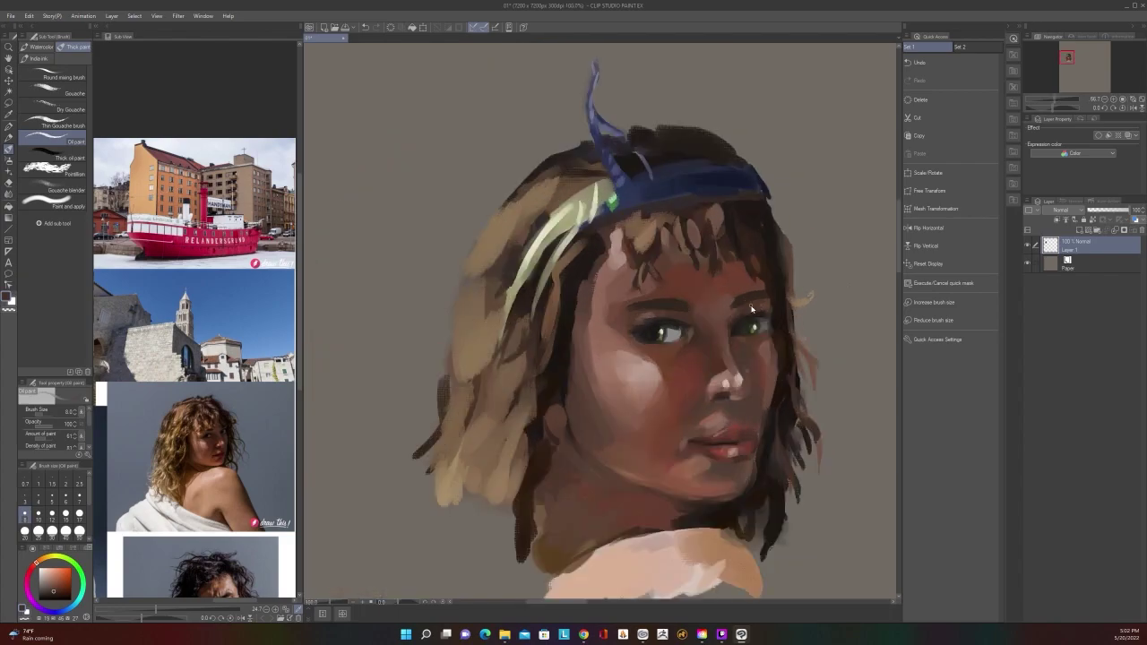
# Pick a dark crimson and add a reddish tint across the nose tip with brush size 15
pyautogui.press('c')
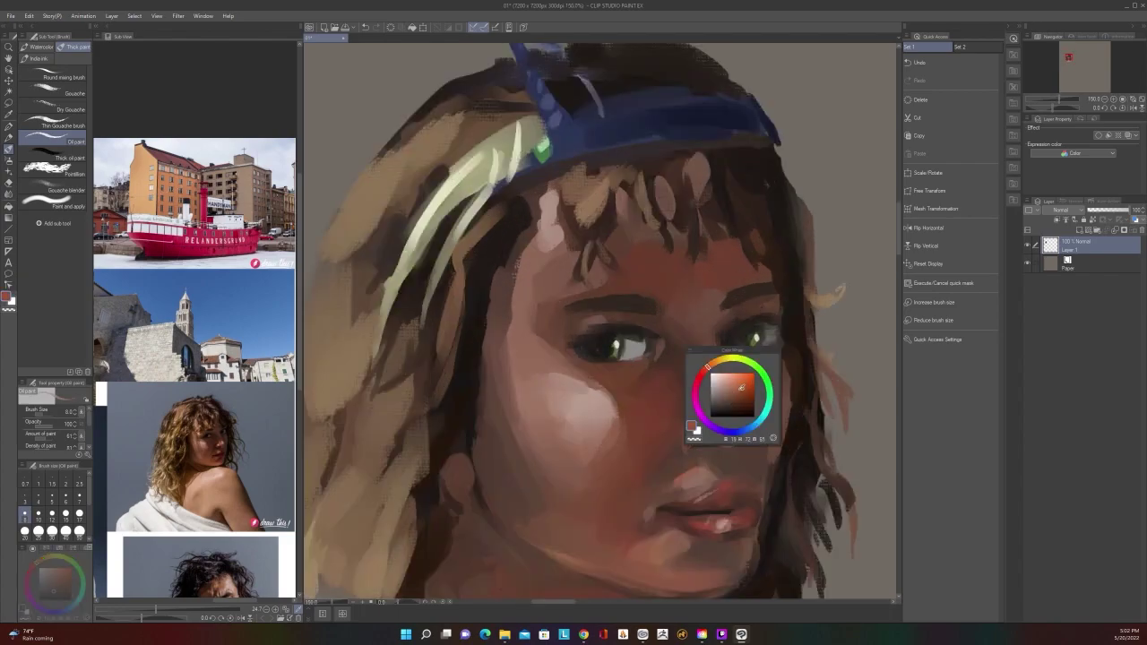
pyautogui.click(700, 379)
pyautogui.press('c')
pyautogui.press(']')
pyautogui.press(']')
pyautogui.press(']')
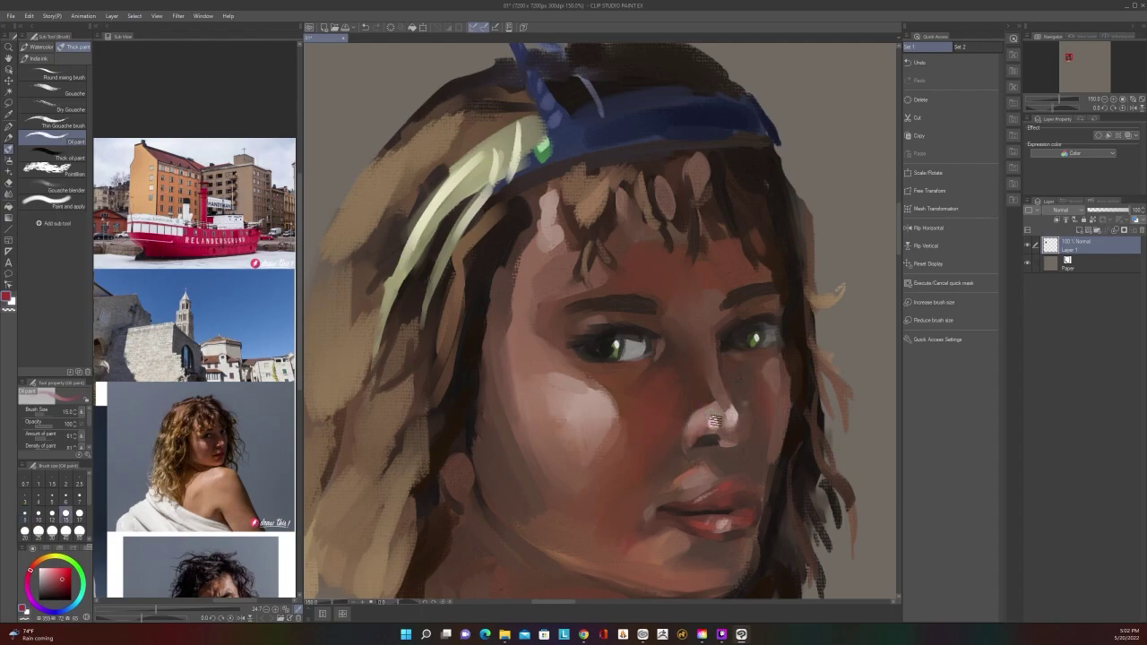
pyautogui.moveTo(696, 403)
pyautogui.mouseDown()
pyautogui.moveTo(690, 436)
pyautogui.moveTo(731, 419)
pyautogui.mouseUp()
pyautogui.scroll(-3, 731, 421)
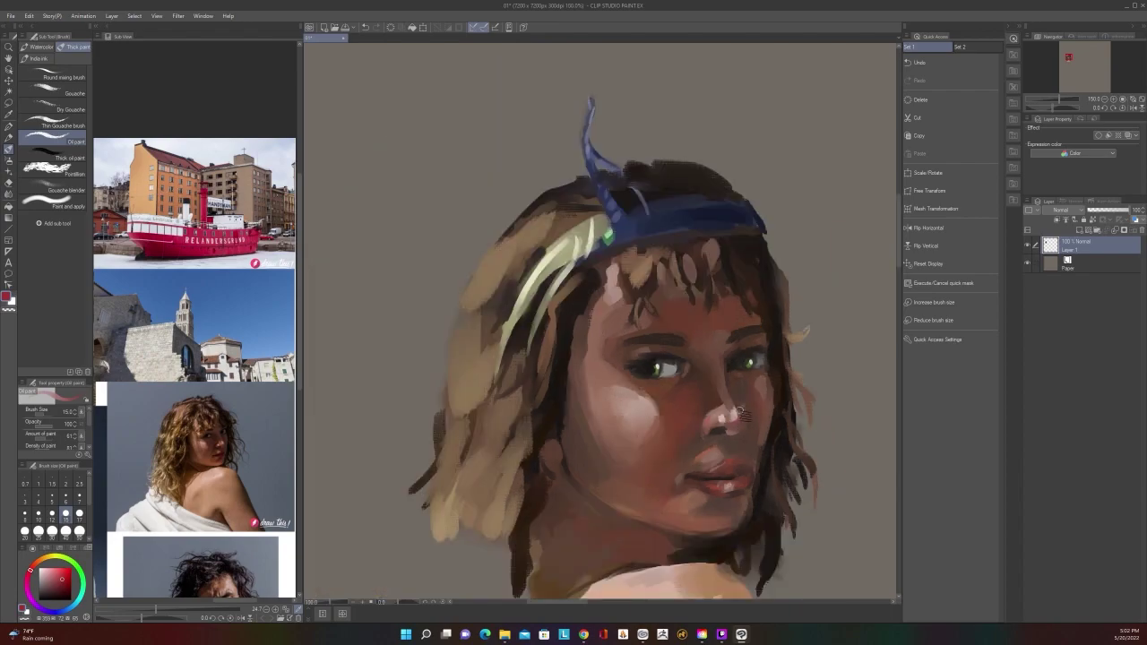
pyautogui.scroll(2, 737, 414)
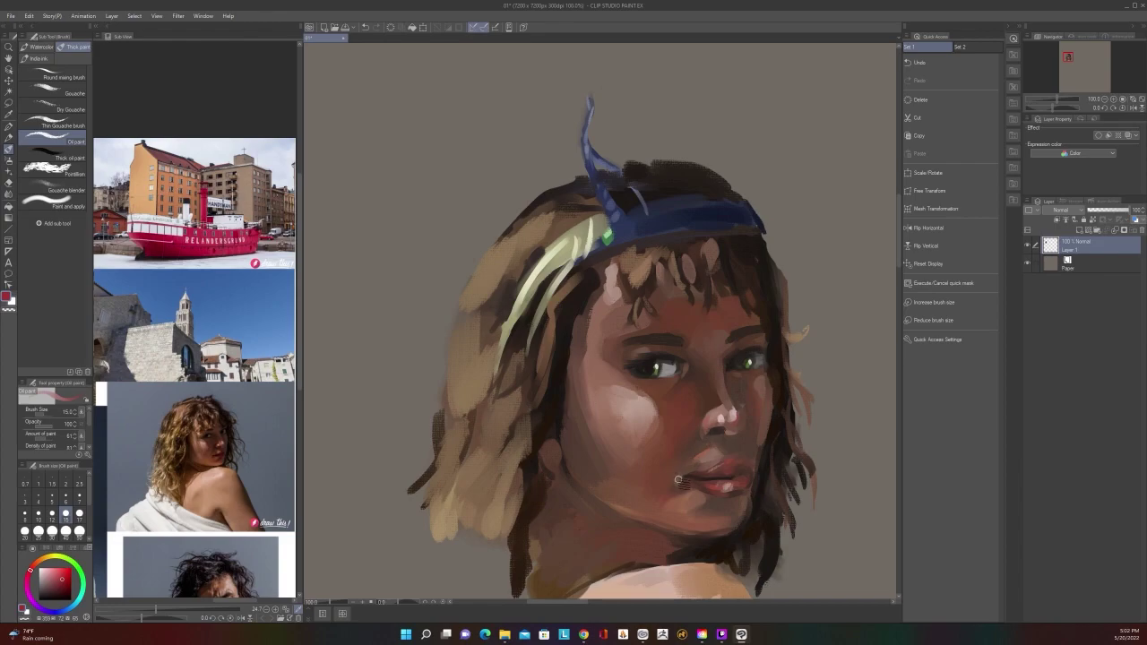
# Sample a skin tone from the near cheek and rework the skin beside the mouth, enlarging the brush to size 50
pyautogui.press('i')
pyautogui.click(643, 411)
pyautogui.press('b')
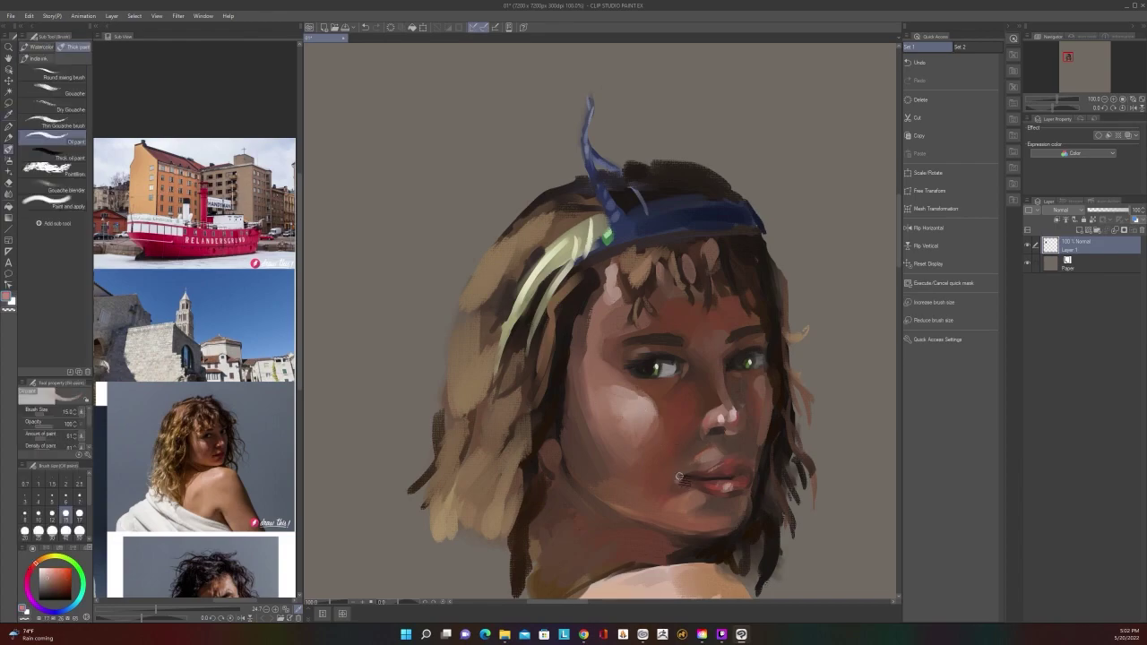
pyautogui.press(']')
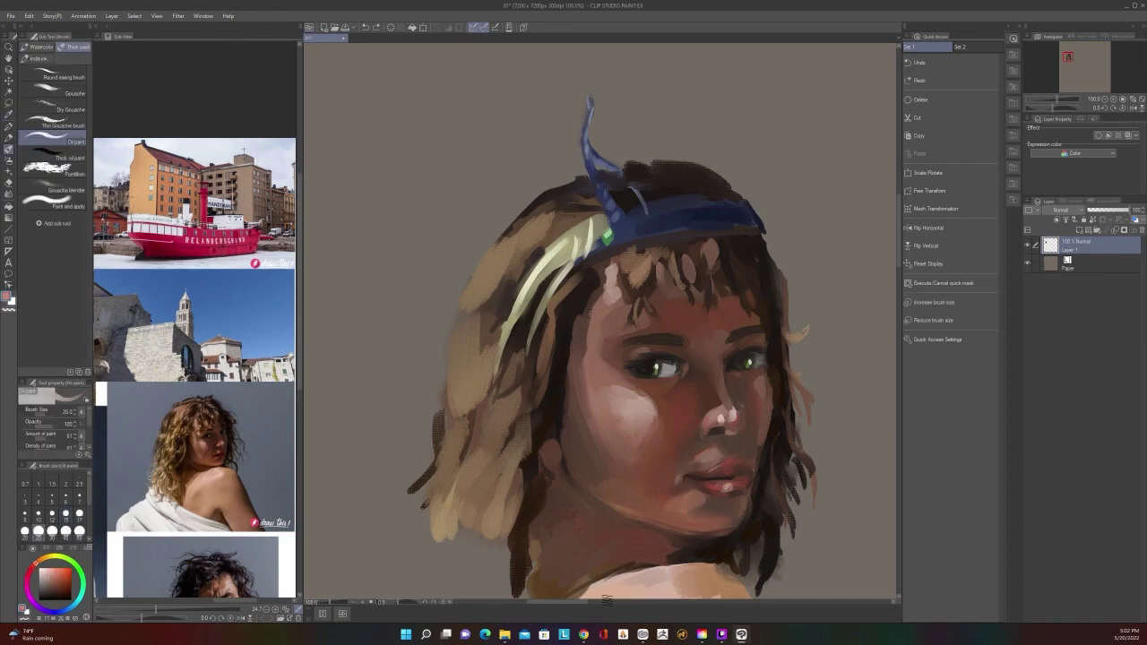
pyautogui.press(']')
pyautogui.press(']')
pyautogui.press(']')
pyautogui.press(']')
pyautogui.scroll(-1, 690, 453)
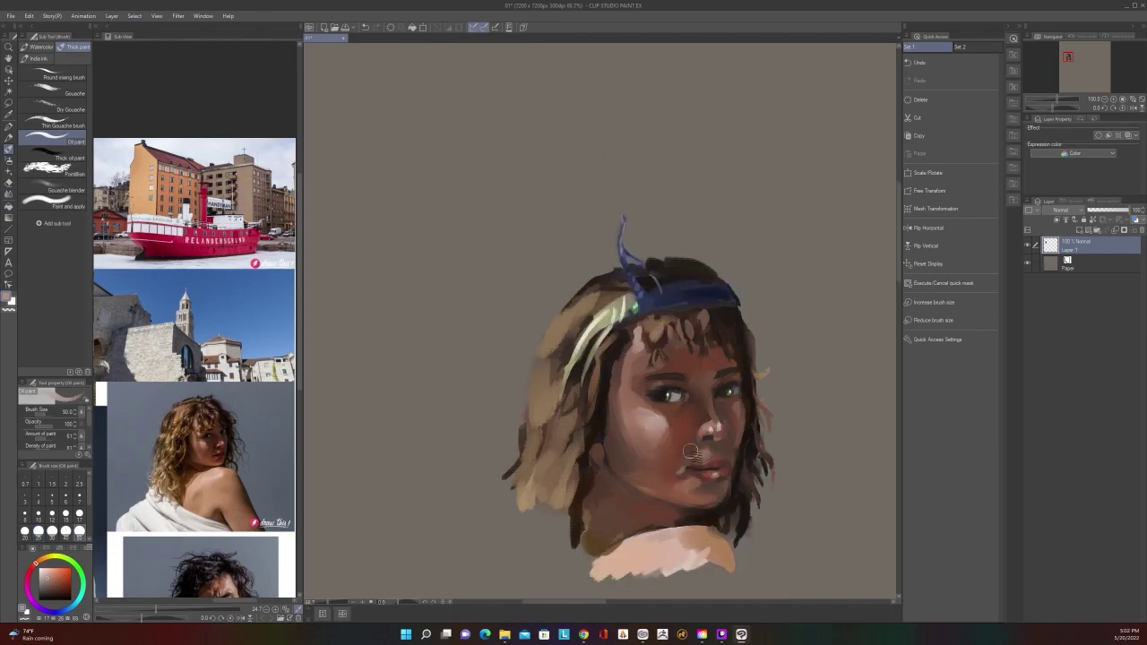
pyautogui.scroll(-1, 690, 452)
pyautogui.scroll(1, 695, 454)
# Sample a dark brown beside the ear and add dark strokes within the near-side hair, ending at brush size 50
pyautogui.keyDown('alt'); pyautogui.click(599, 443); pyautogui.keyUp('alt')
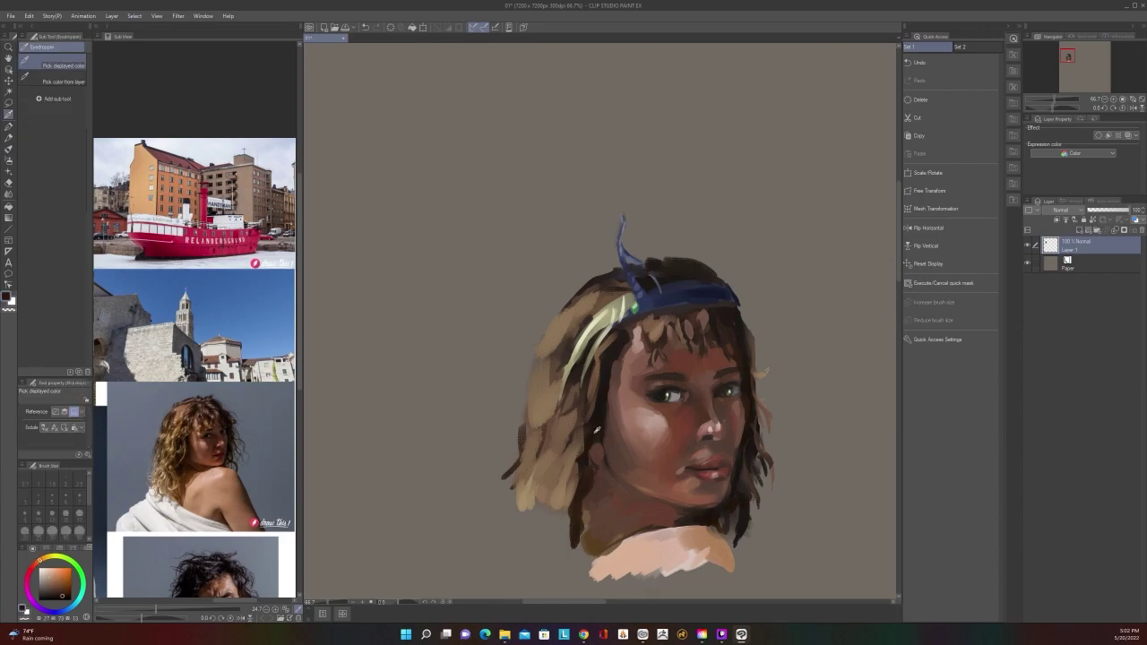
pyautogui.press('[')
pyautogui.press('[')
pyautogui.press('[')
pyautogui.press('[')
pyautogui.scroll(-1, 596, 429)
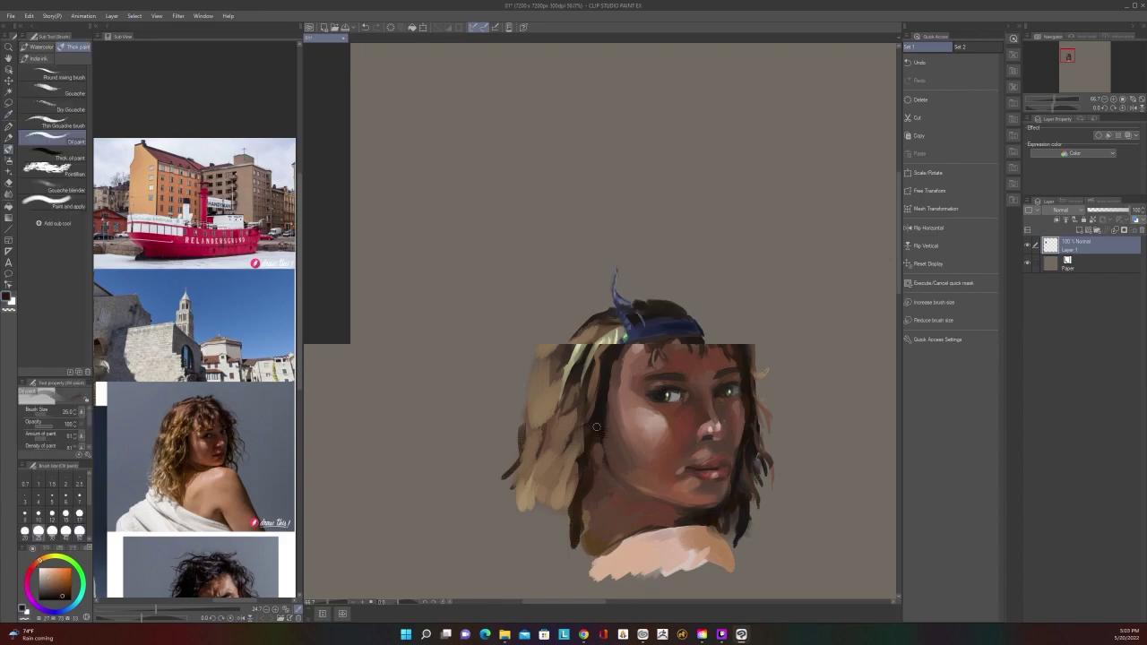
pyautogui.scroll(1, 597, 429)
pyautogui.press(']')
pyautogui.press(']')
pyautogui.press(']')
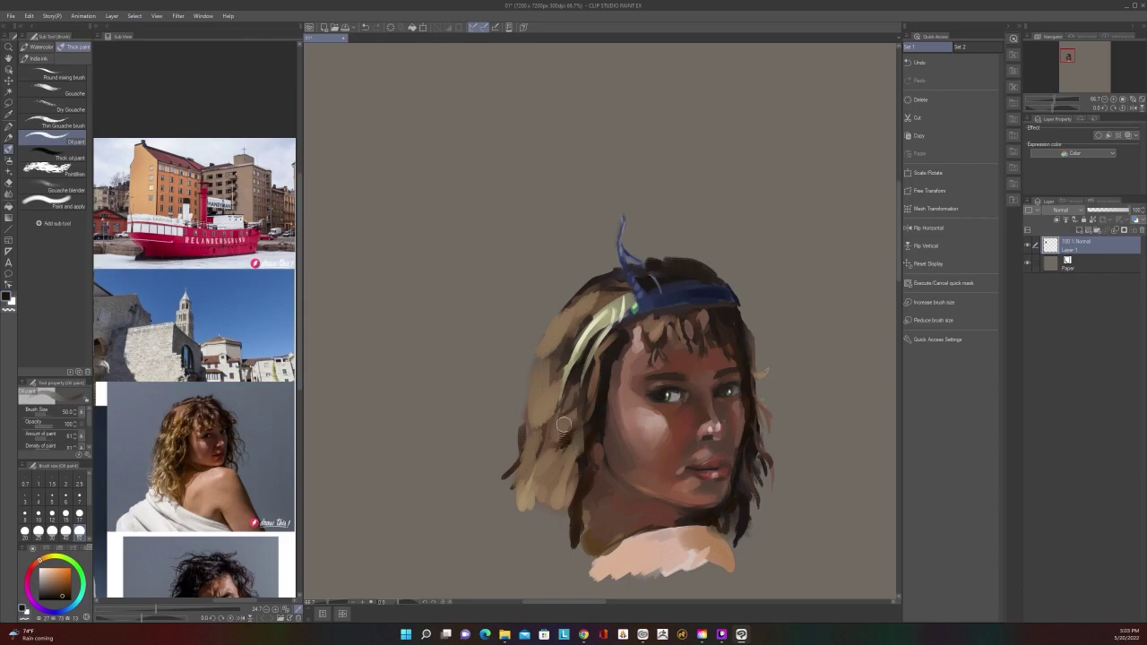
# Pick a warm light tan and paint highlight locks through the middle of the near-side hair at brush size 50
pyautogui.press('alt')
pyautogui.rightClick(525, 455)
pyautogui.click(530, 441)
pyautogui.press('c')
pyautogui.click(582, 444)
pyautogui.scroll(-1, 576, 406)
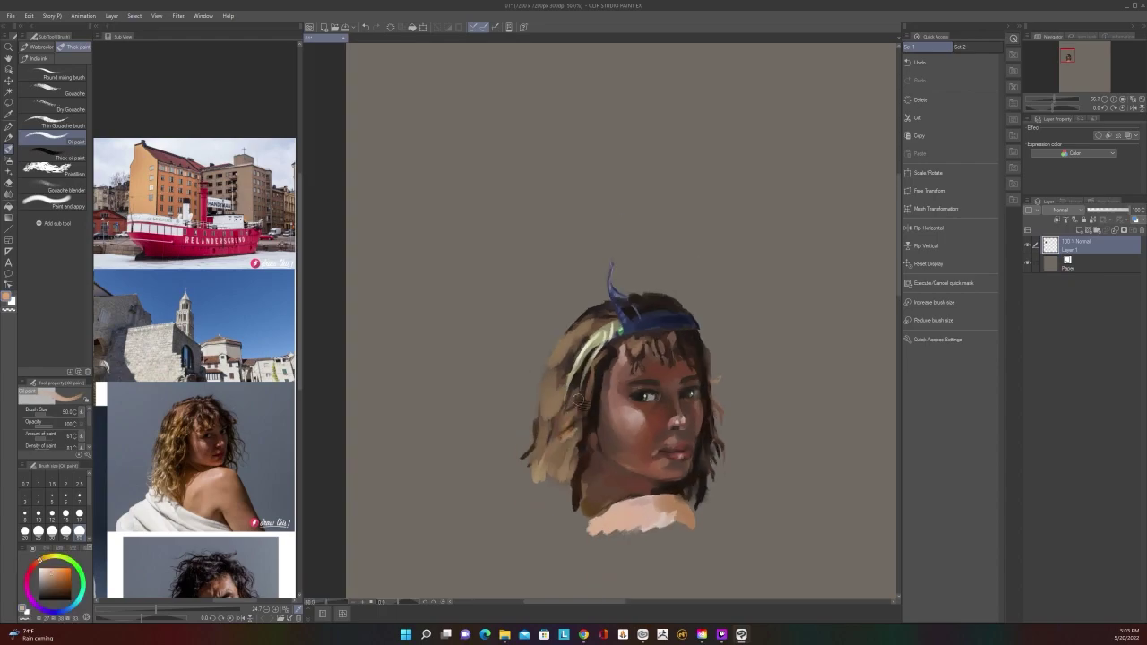
pyautogui.scroll(1, 579, 403)
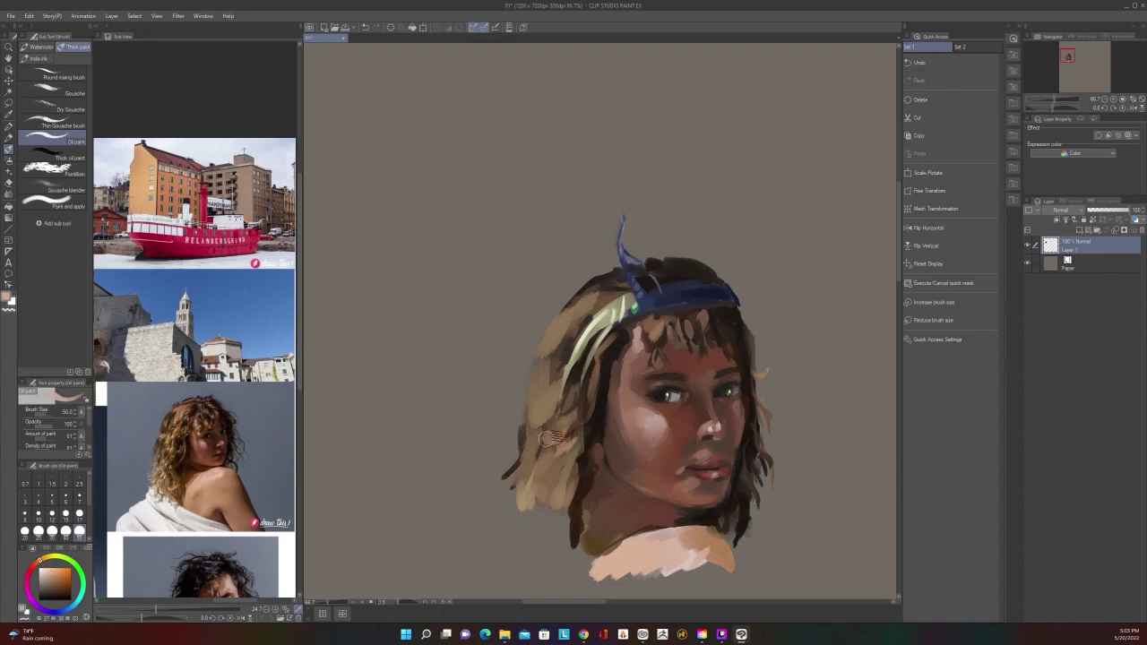
pyautogui.moveTo(558, 407); pyautogui.dragTo(544, 434)
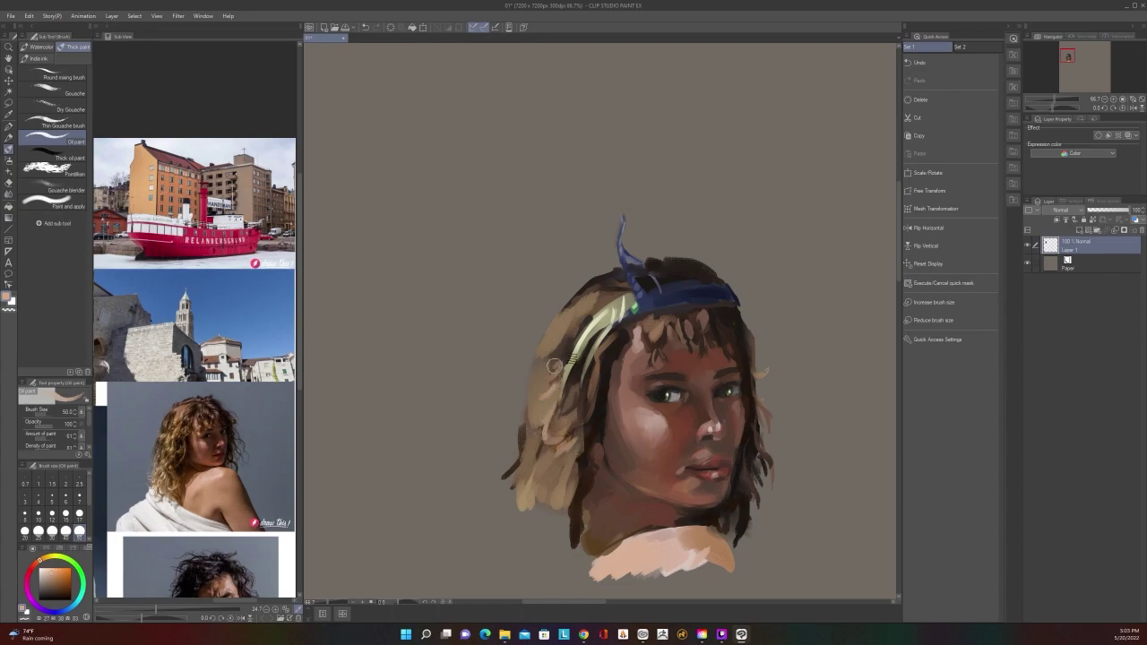
pyautogui.scroll(-1, 567, 351)
pyautogui.scroll(1, 567, 352)
# Sample brown tones from the hair and paint darker locks between the near-side hair and the cheek
pyautogui.keyDown('alt'); pyautogui.click(574, 409); pyautogui.keyUp('alt')
pyautogui.moveTo(574, 409)
pyautogui.mouseDown()
pyautogui.moveTo(566, 448)
pyautogui.moveTo(583, 444)
pyautogui.moveTo(573, 459)
pyautogui.moveTo(588, 436)
pyautogui.moveTo(571, 474)
pyautogui.mouseUp()
pyautogui.keyDown('alt'); pyautogui.click(597, 426); pyautogui.keyUp('alt')
pyautogui.keyDown('alt'); pyautogui.click(590, 434); pyautogui.keyUp('alt')
pyautogui.scroll(-2, 575, 458)
pyautogui.scroll(1, 578, 457)
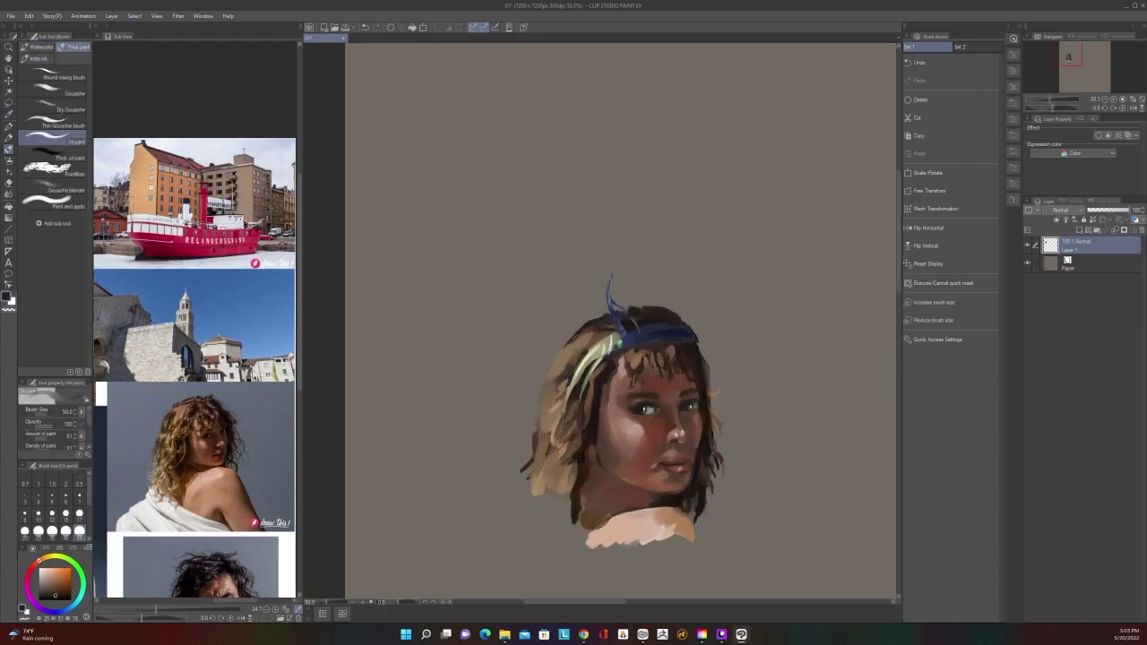
# Undo the thin curved strand on the far side below the headband and repaint shorter dark strands with brush size 15
pyautogui.scroll(1, 573, 452)
pyautogui.press('[')
pyautogui.press('[')
pyautogui.press('[')
pyautogui.press('[')
pyautogui.press('[')
pyautogui.press('[')
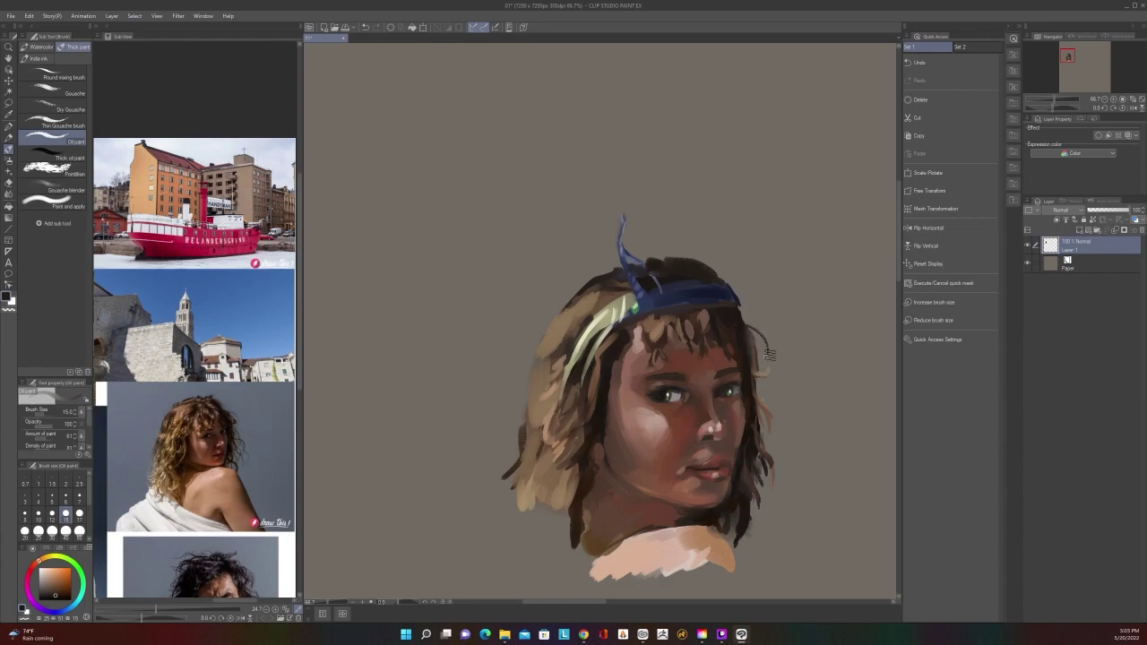
pyautogui.hotkey('ctrl', 'z')
pyautogui.moveTo(767, 355); pyautogui.dragTo(746, 313)
pyautogui.scroll(-2, 761, 285)
pyautogui.scroll(2, 760, 285)
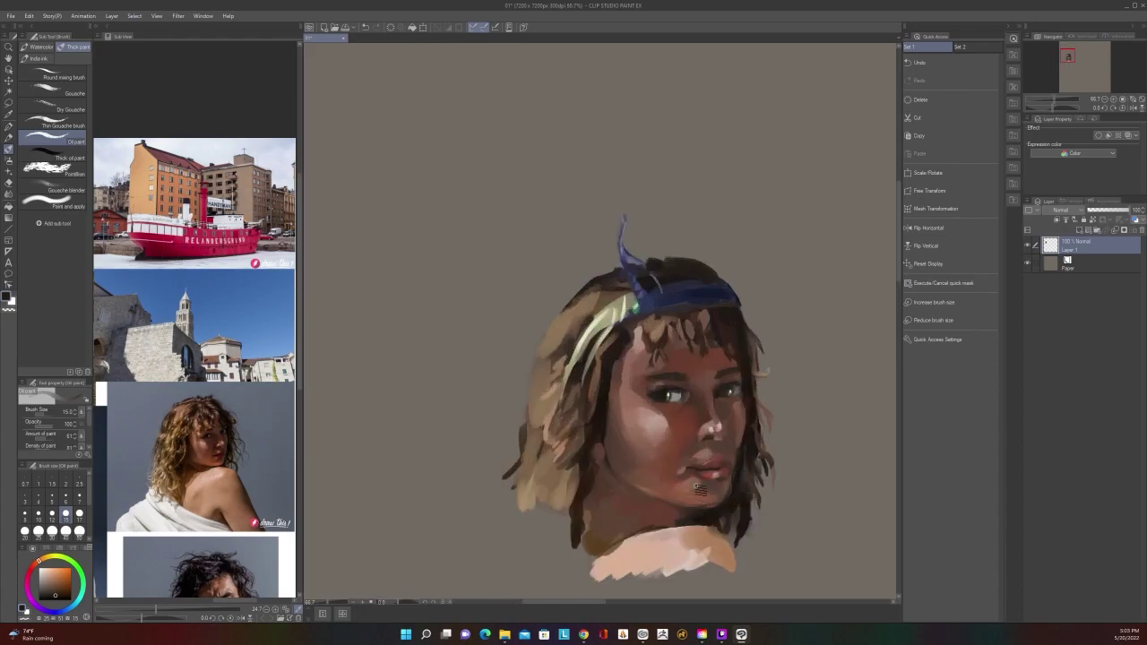
# Adjust the painted layer's brightness to 19 and contrast to about 24 with a Brightness/Contrast correction
pyautogui.scroll(-2, 701, 486)
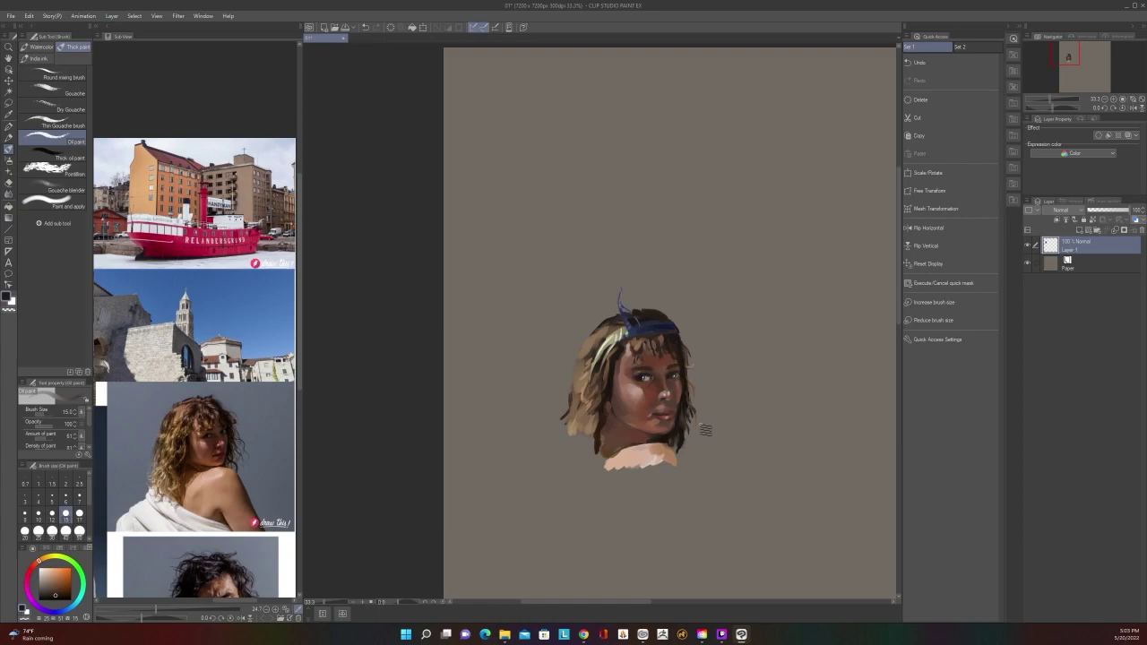
pyautogui.scroll(1, 705, 430)
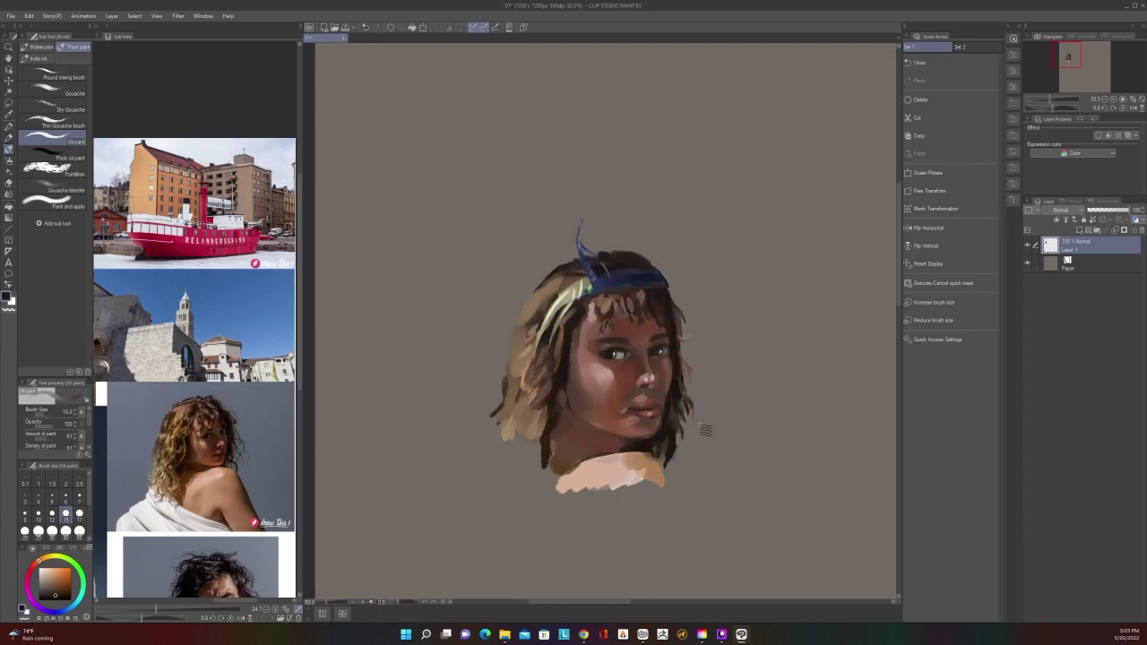
pyautogui.scroll(-2, 592, 365)
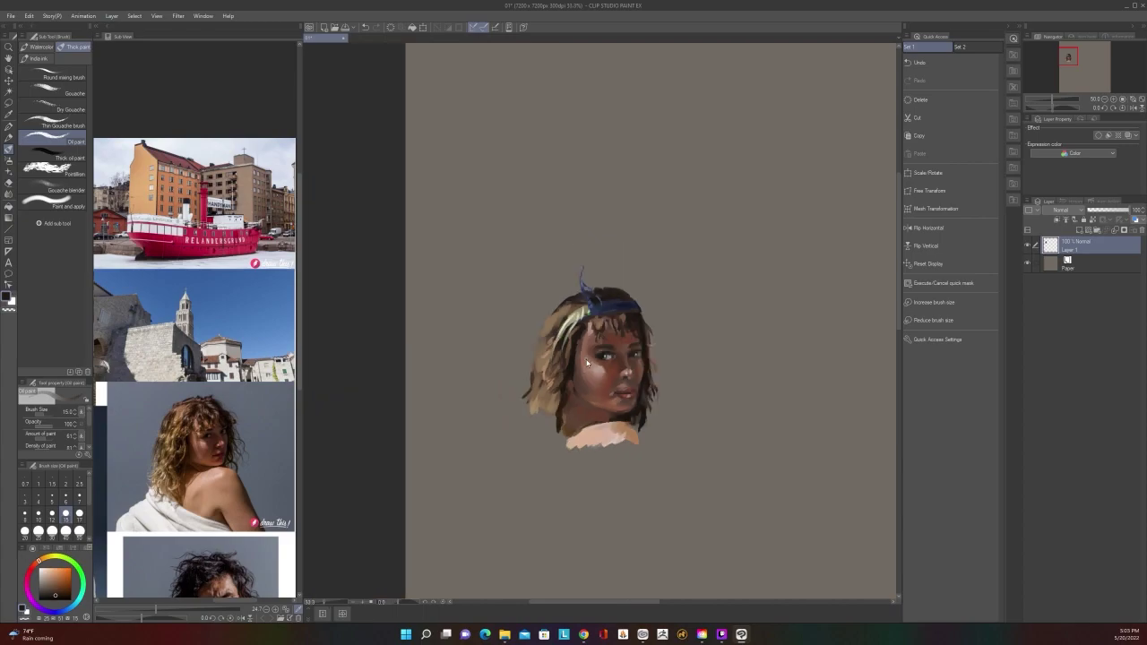
pyautogui.scroll(2, 592, 364)
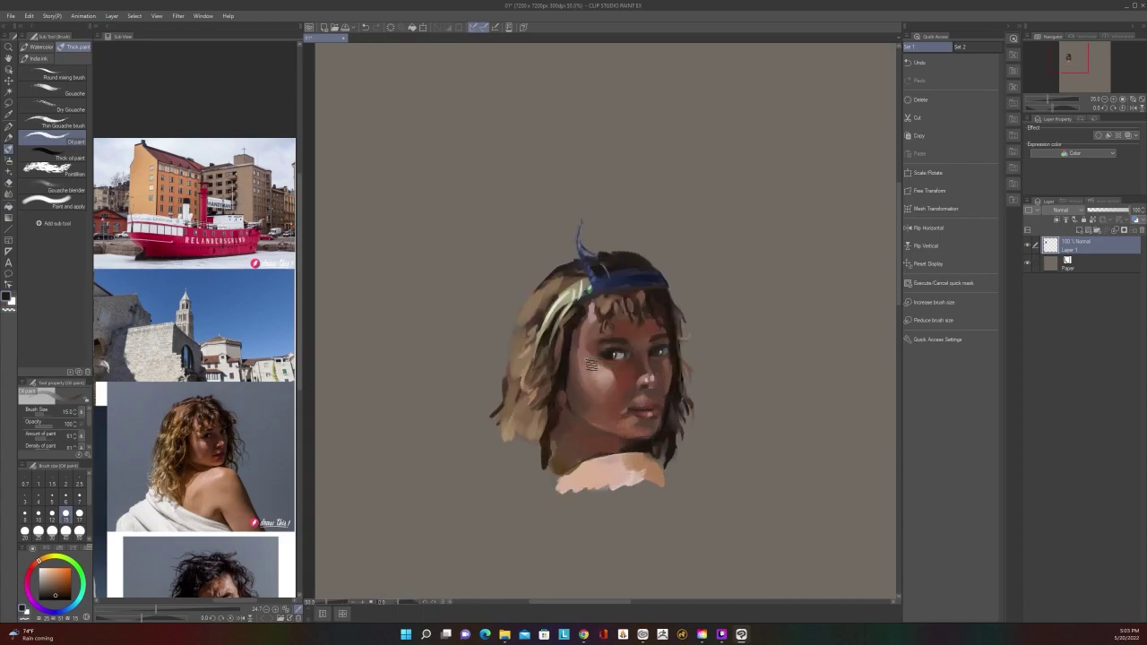
pyautogui.click(29, 16)
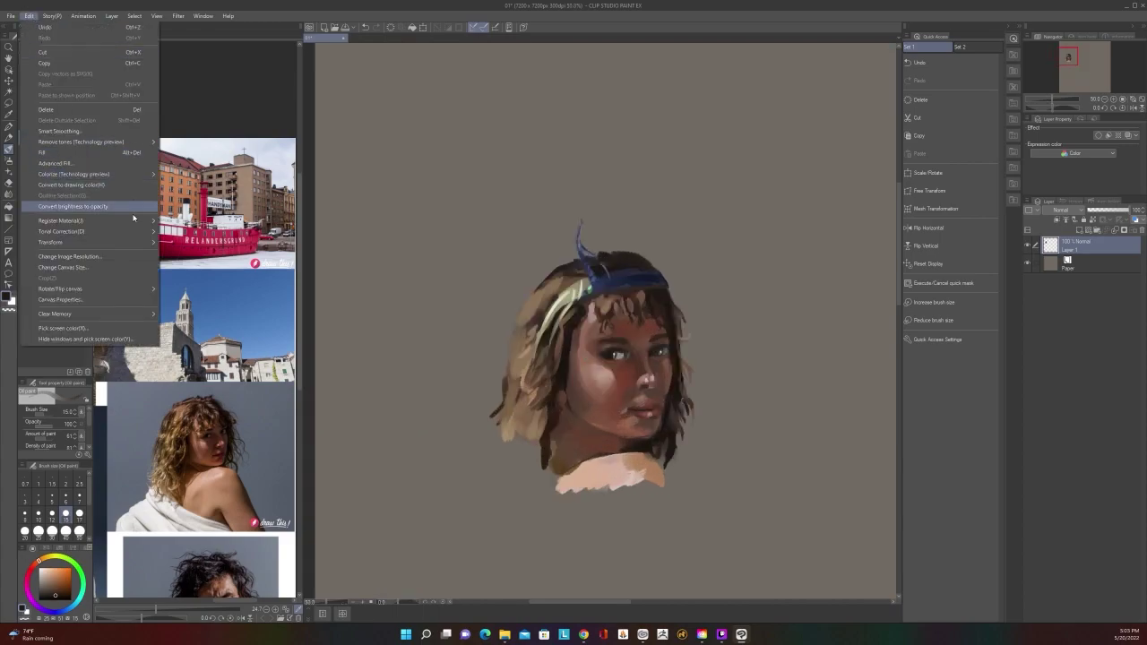
pyautogui.moveTo(133, 243)
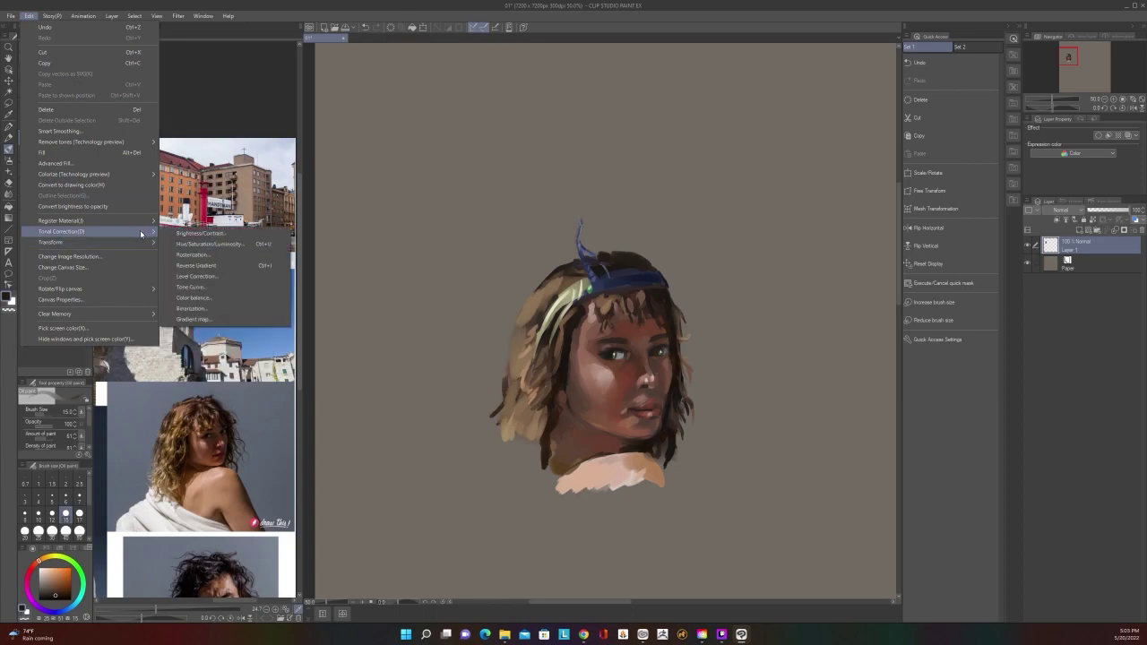
pyautogui.click(204, 234)
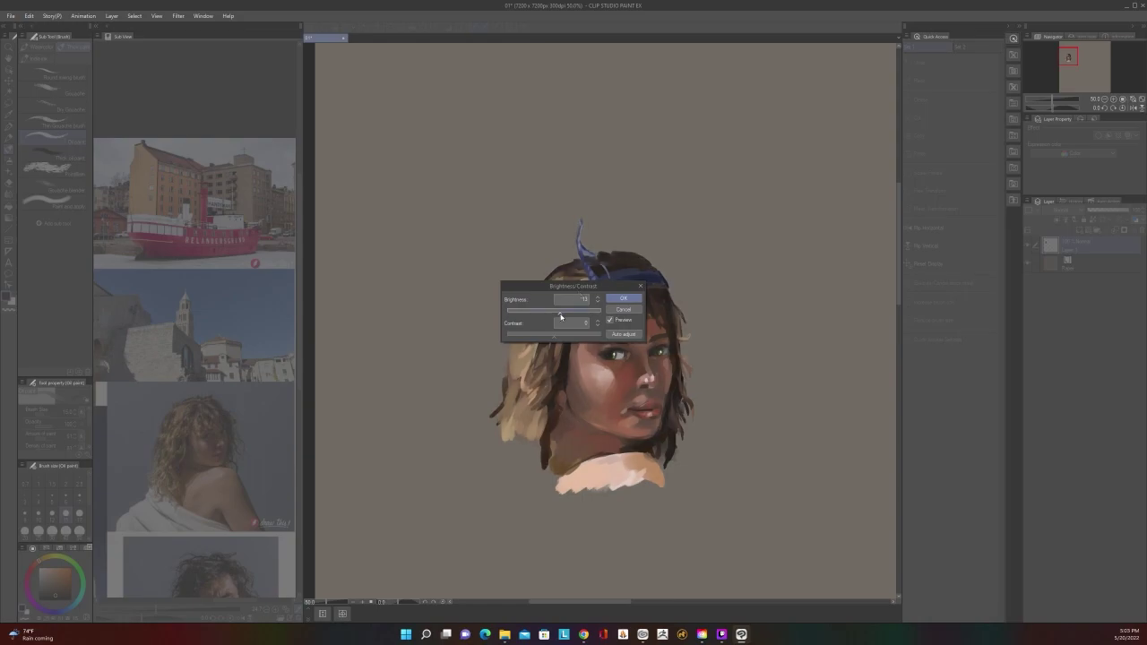
pyautogui.moveTo(560, 313); pyautogui.dragTo(569, 313)
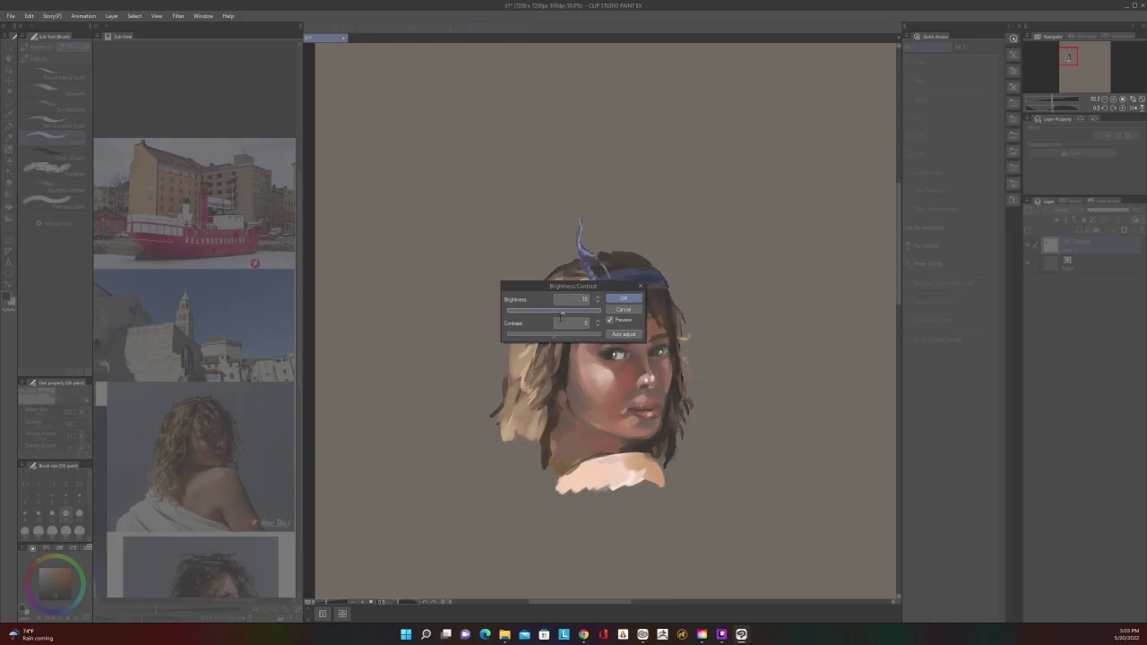
pyautogui.moveTo(561, 335); pyautogui.dragTo(543, 335)
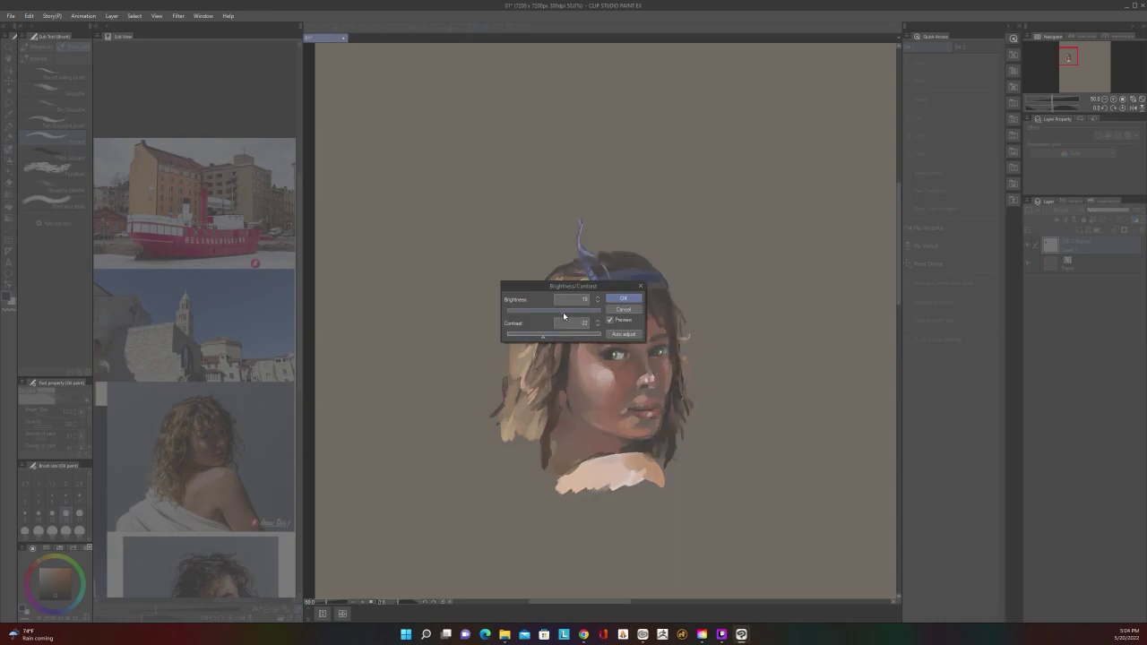
pyautogui.click(565, 336)
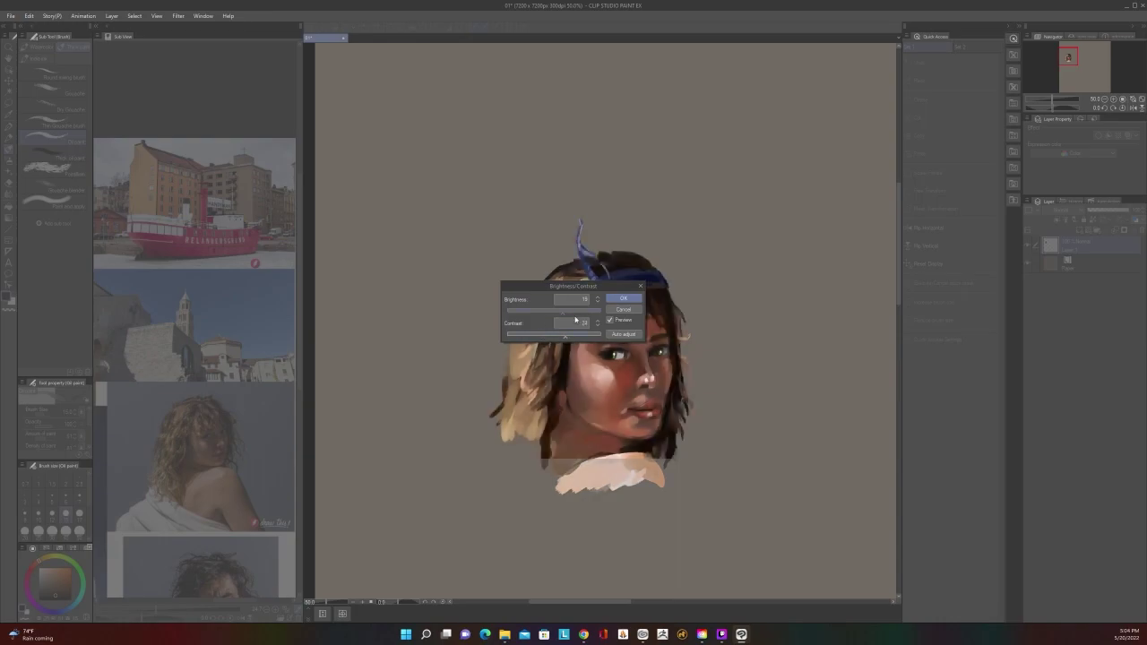
pyautogui.click(627, 299)
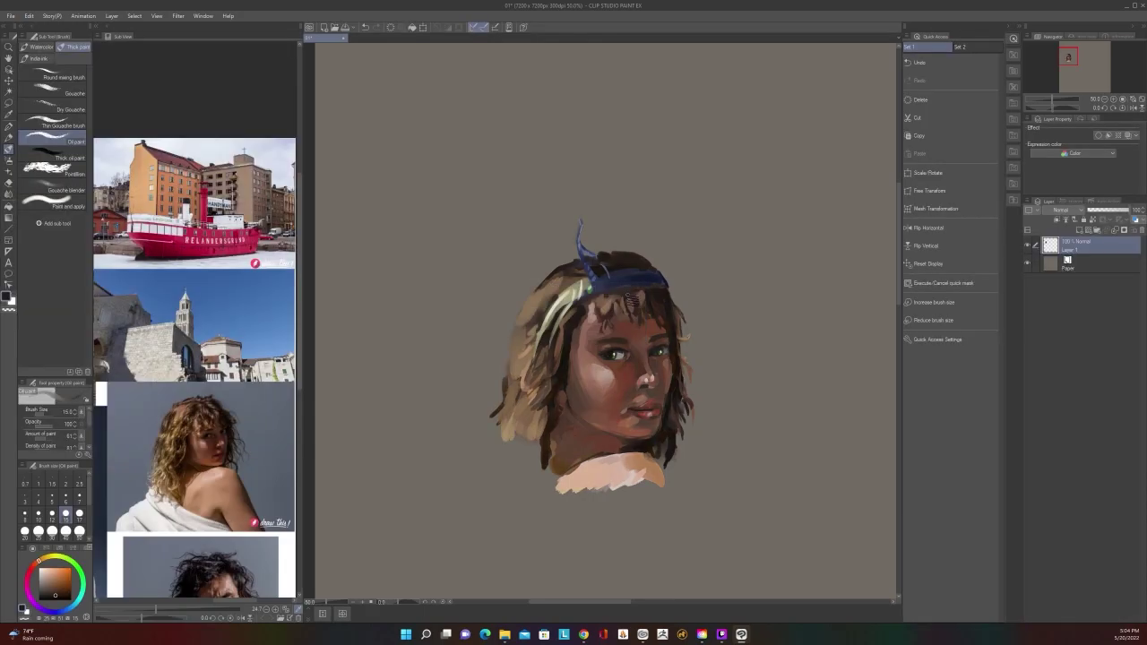
# Try a Hue/Saturation/Luminosity correction on the painted layer with hue -1, saturation 8 and luminosity 19
pyautogui.click(29, 15)
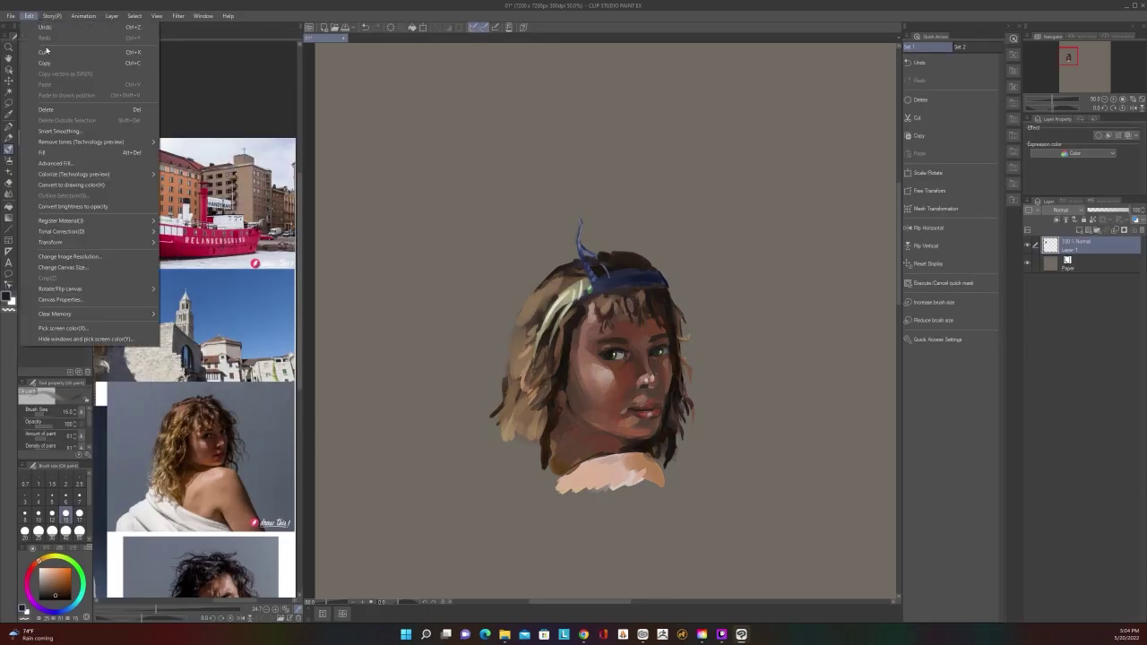
pyautogui.moveTo(126, 232)
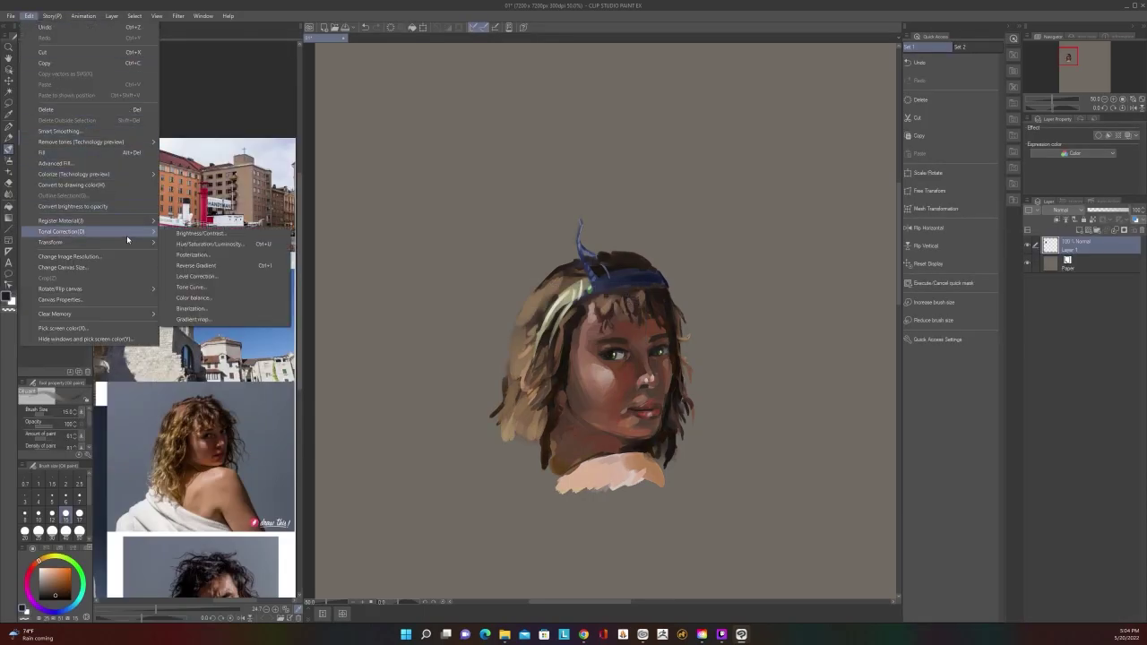
pyautogui.click(228, 246)
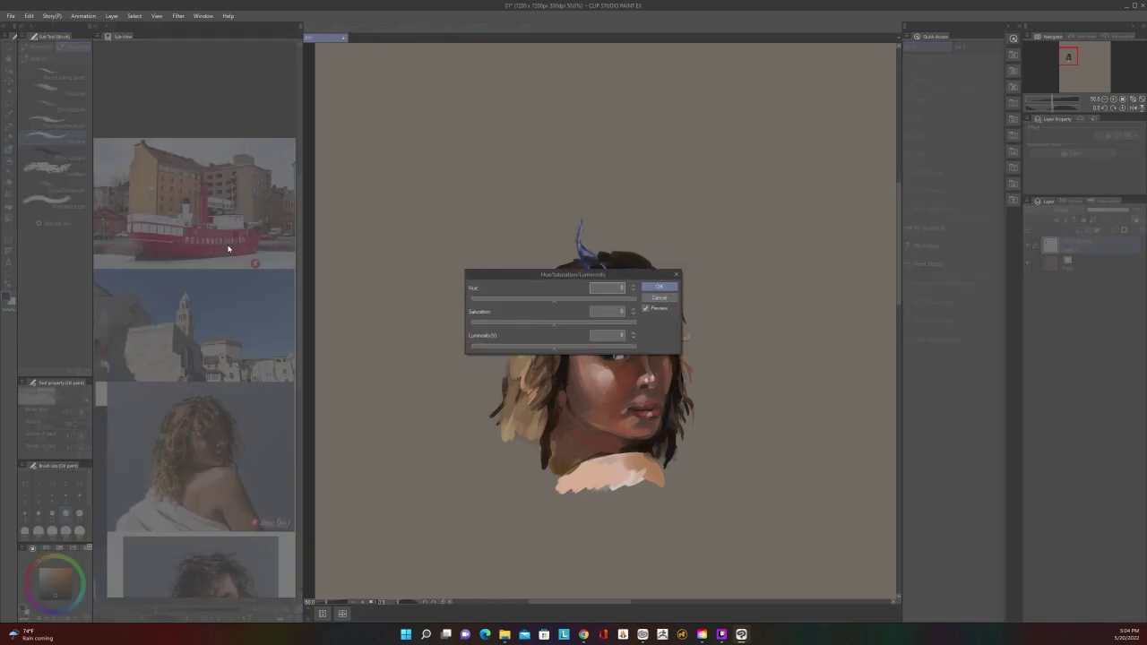
pyautogui.moveTo(556, 306)
pyautogui.mouseDown()
pyautogui.moveTo(573, 297)
pyautogui.moveTo(559, 306)
pyautogui.moveTo(565, 321)
pyautogui.mouseUp()
pyautogui.moveTo(557, 346); pyautogui.dragTo(580, 335)
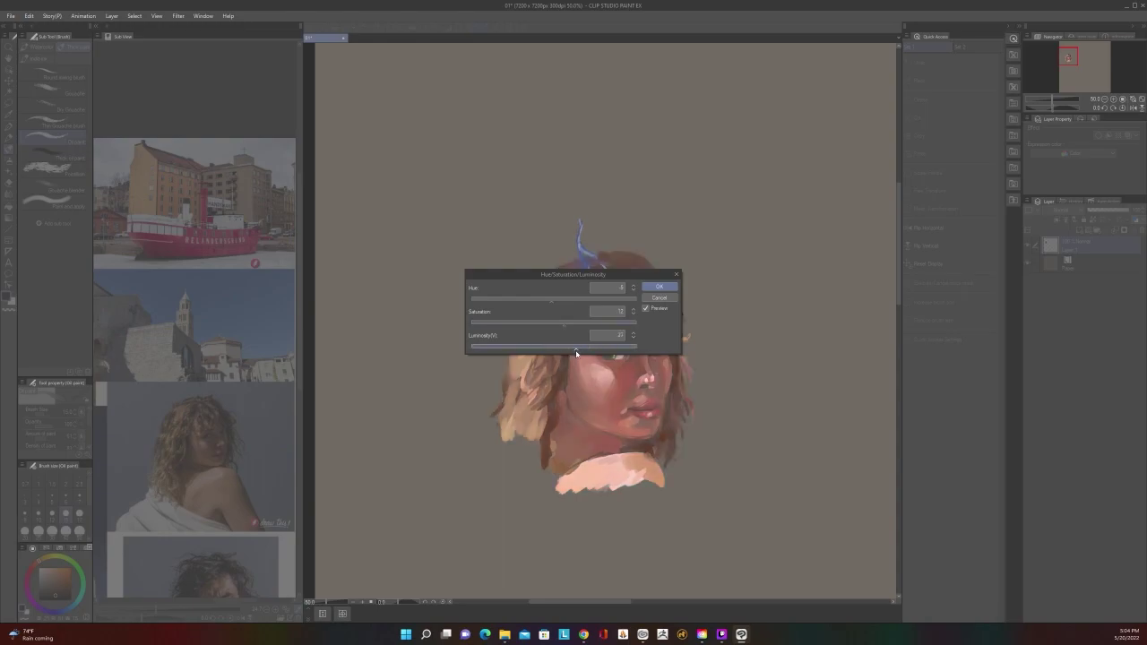
pyautogui.moveTo(615, 278); pyautogui.dragTo(695, 522)
pyautogui.moveTo(652, 594); pyautogui.dragTo(644, 594)
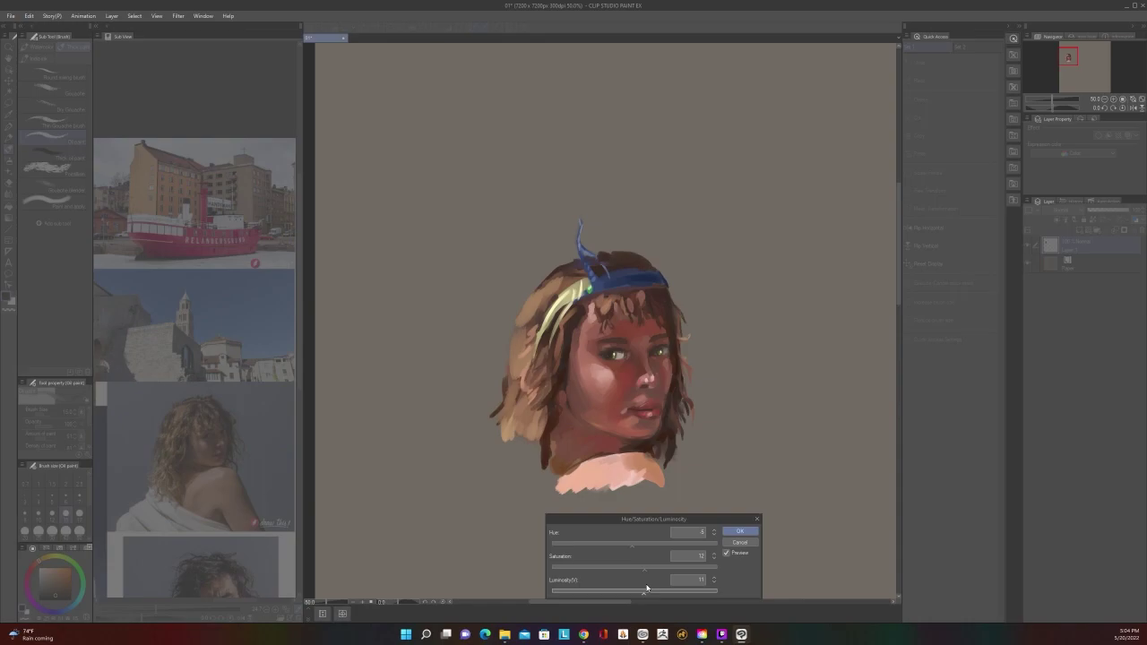
pyautogui.moveTo(636, 546); pyautogui.dragTo(638, 546)
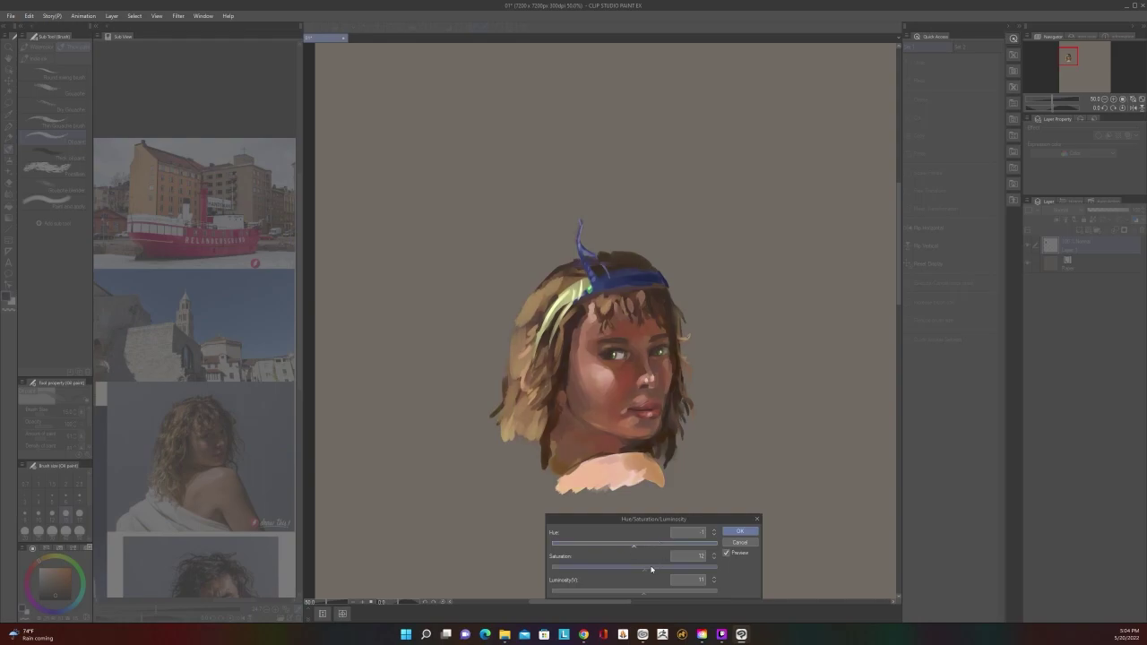
pyautogui.click(651, 568)
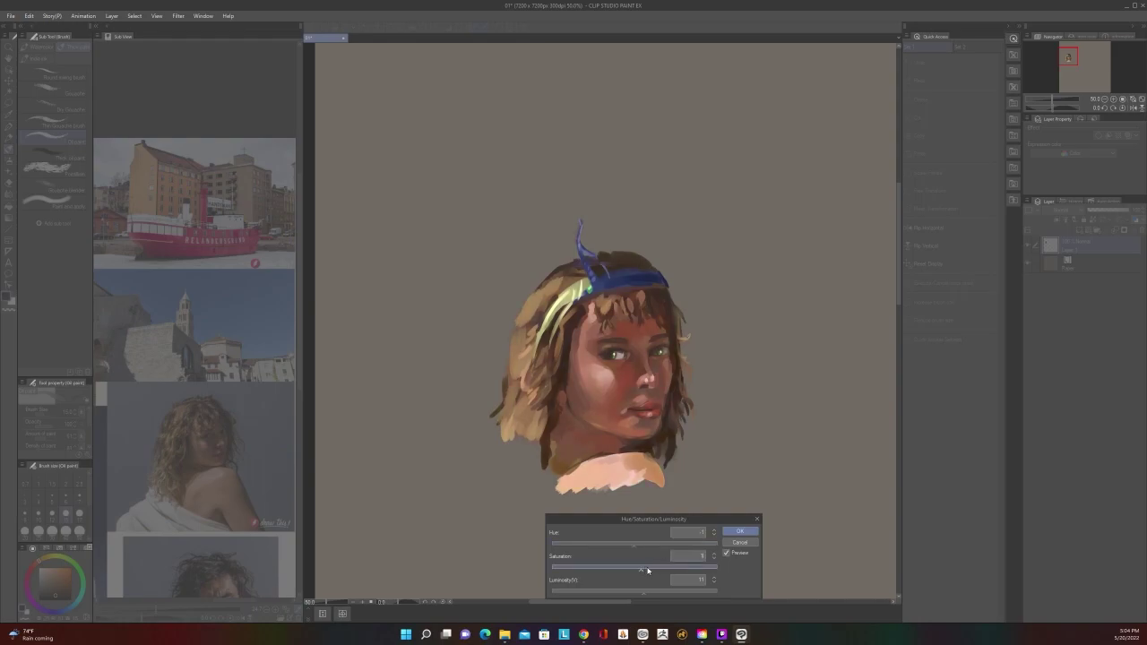
pyautogui.moveTo(643, 592); pyautogui.dragTo(654, 591)
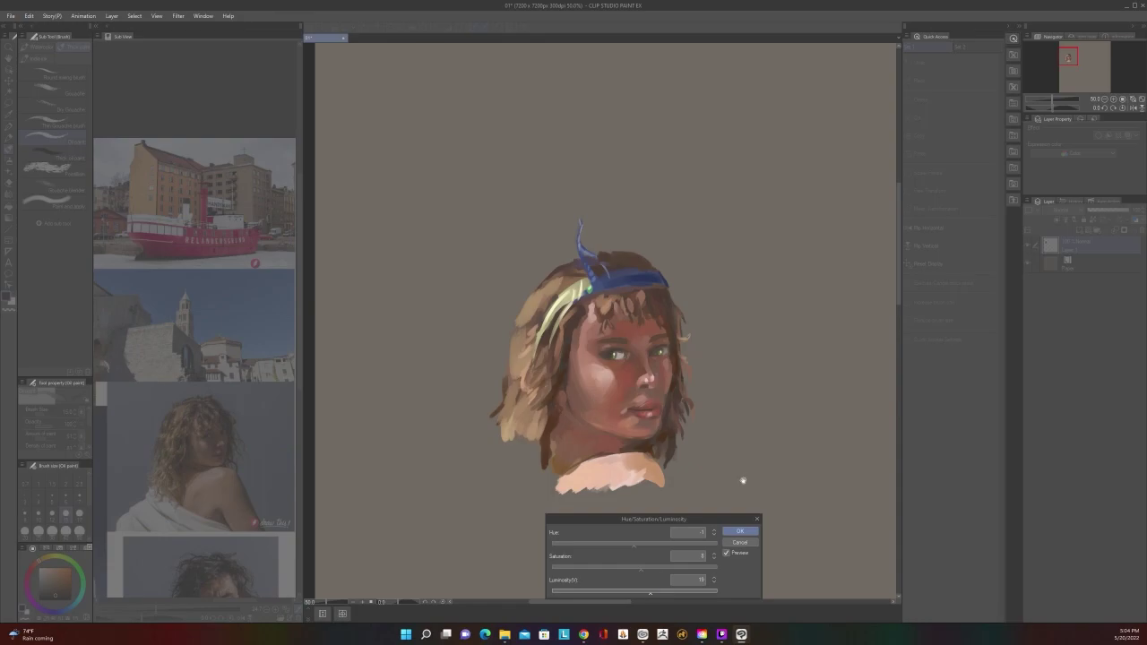
pyautogui.click(737, 530)
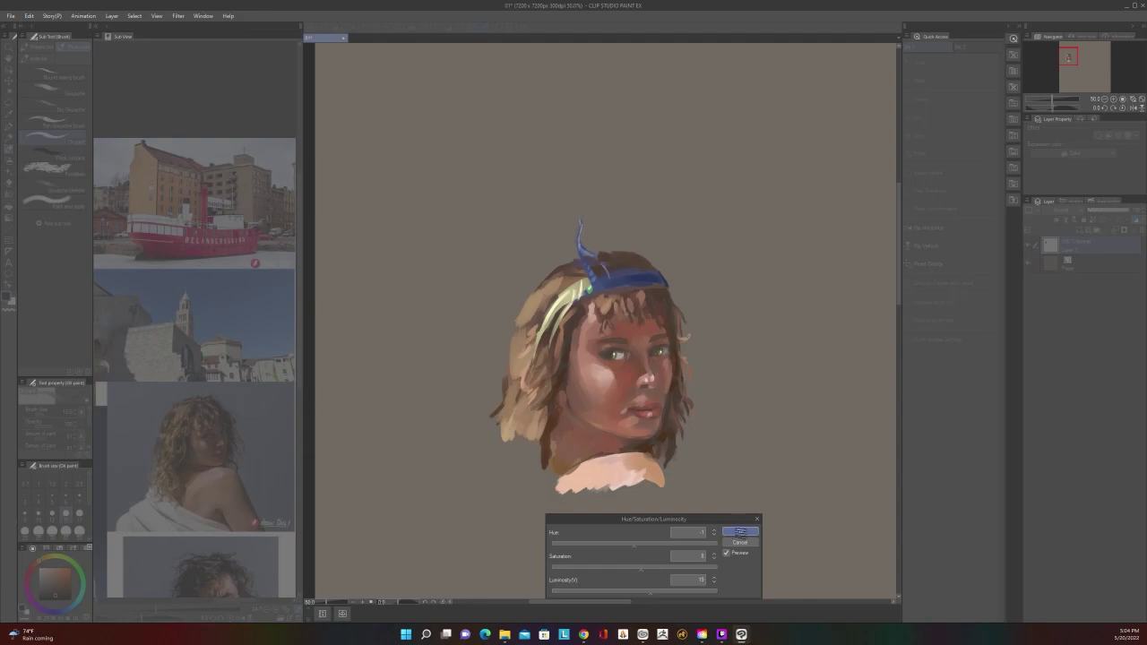
# Compare the recoloured head at small and large scale and undo the Hue/Saturation/Luminosity correction
pyautogui.scroll(-4, 655, 504)
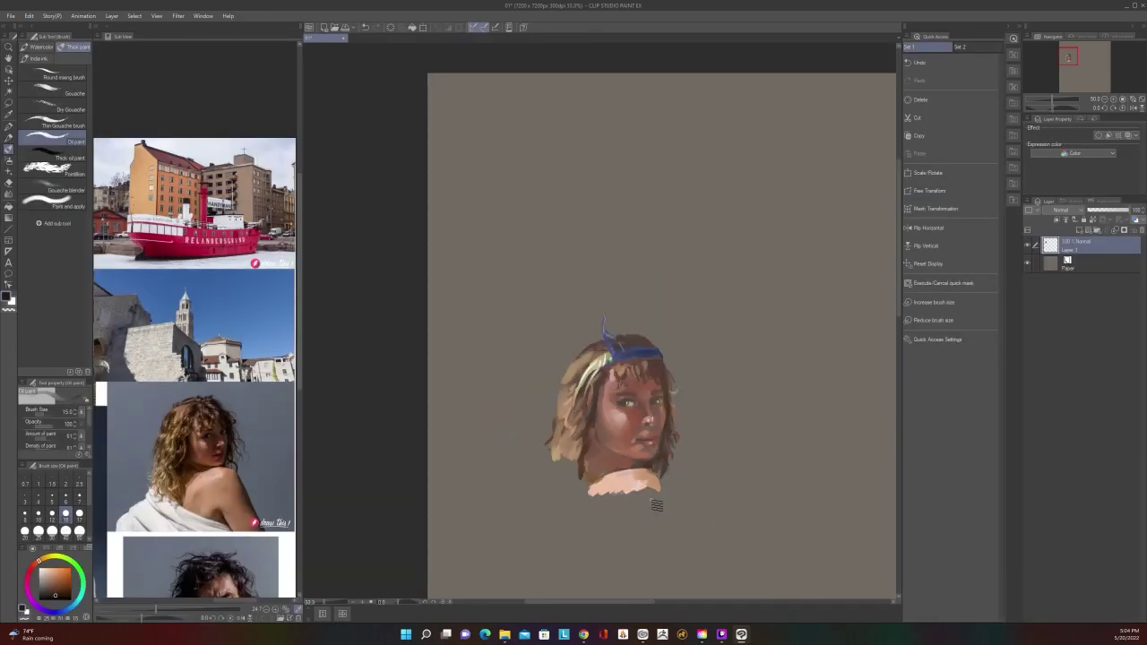
pyautogui.scroll(5, 655, 503)
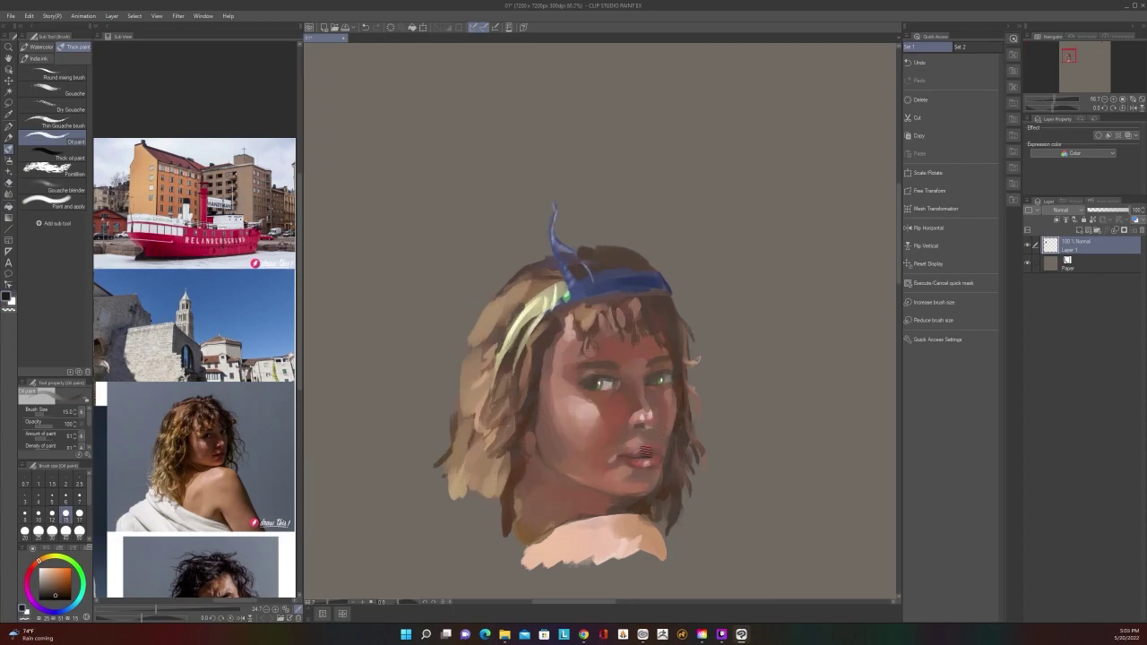
pyautogui.hotkey('ctrl', 'z')
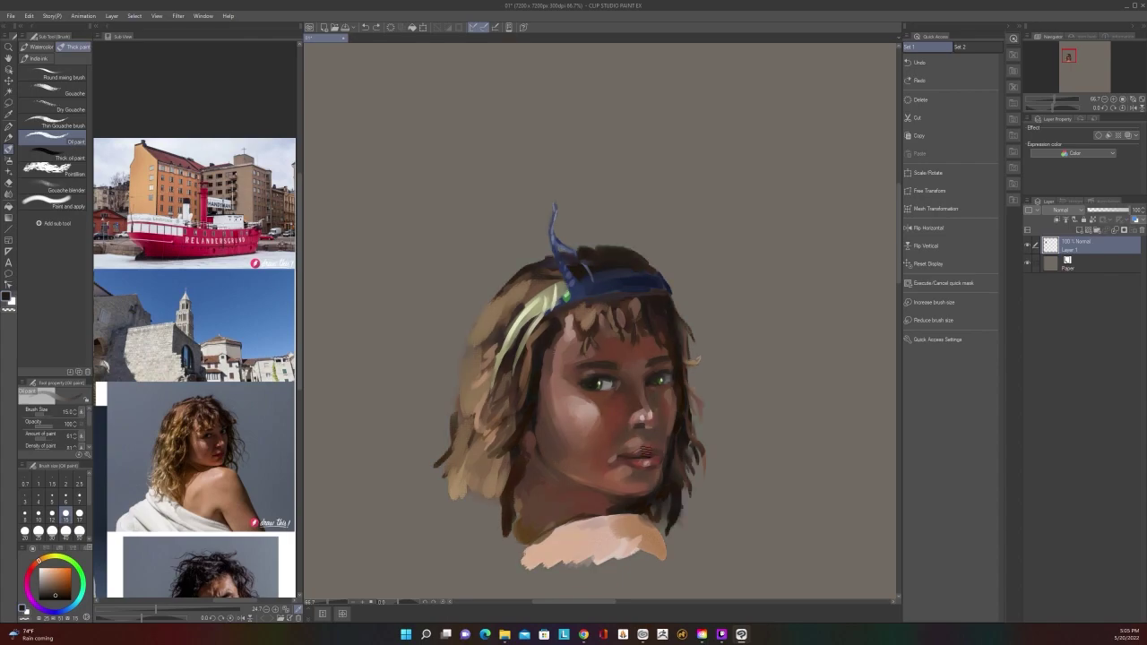
# Raise only the painted layer's saturation to 20 with a Hue/Saturation/Luminosity correction
pyautogui.click(28, 16)
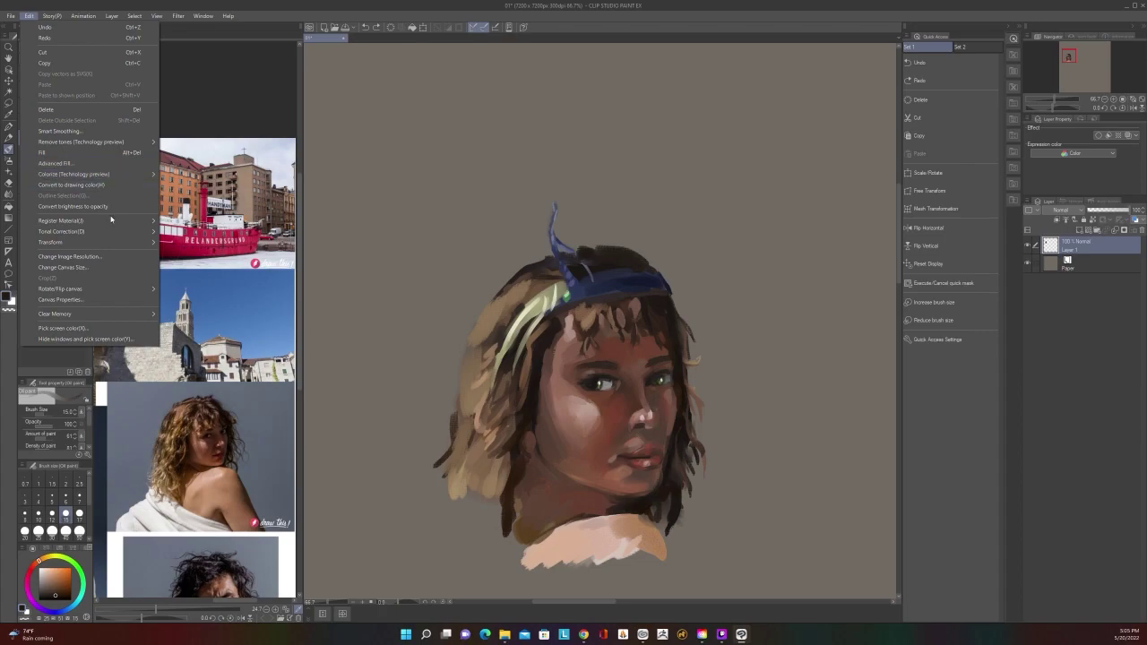
pyautogui.moveTo(120, 232)
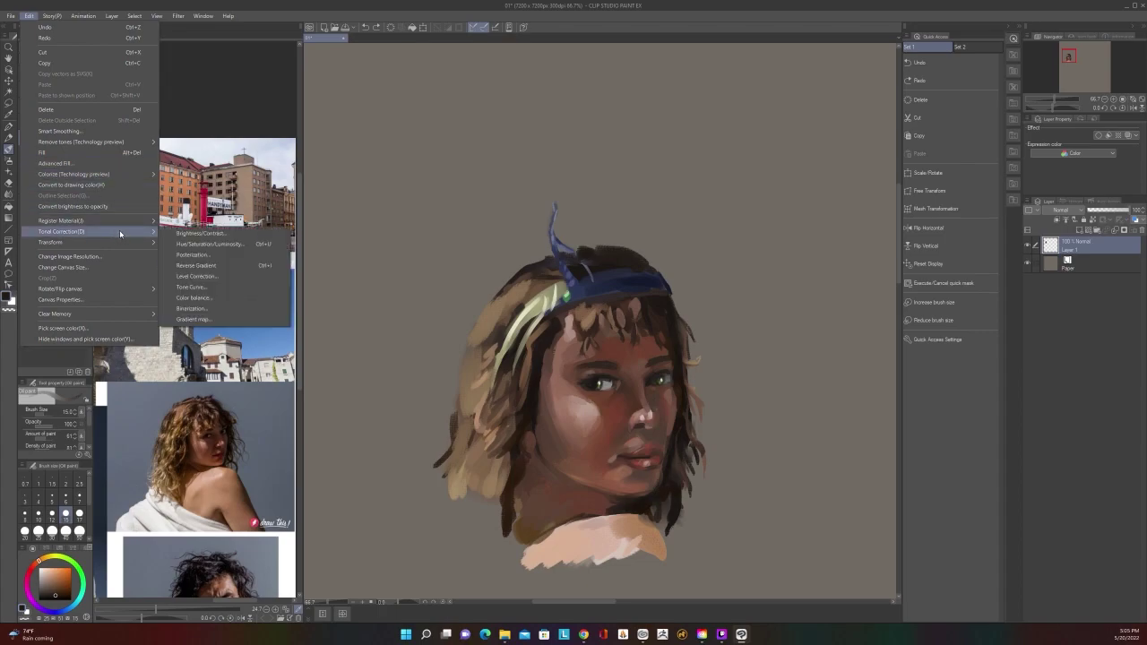
pyautogui.click(224, 245)
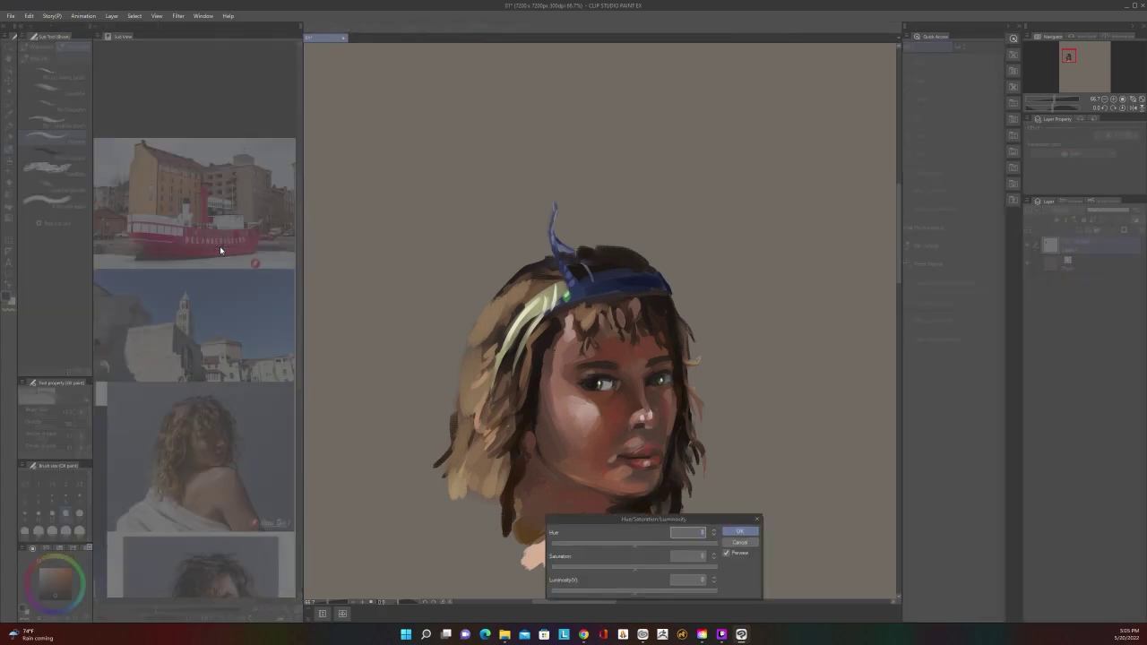
pyautogui.moveTo(635, 574); pyautogui.dragTo(647, 570)
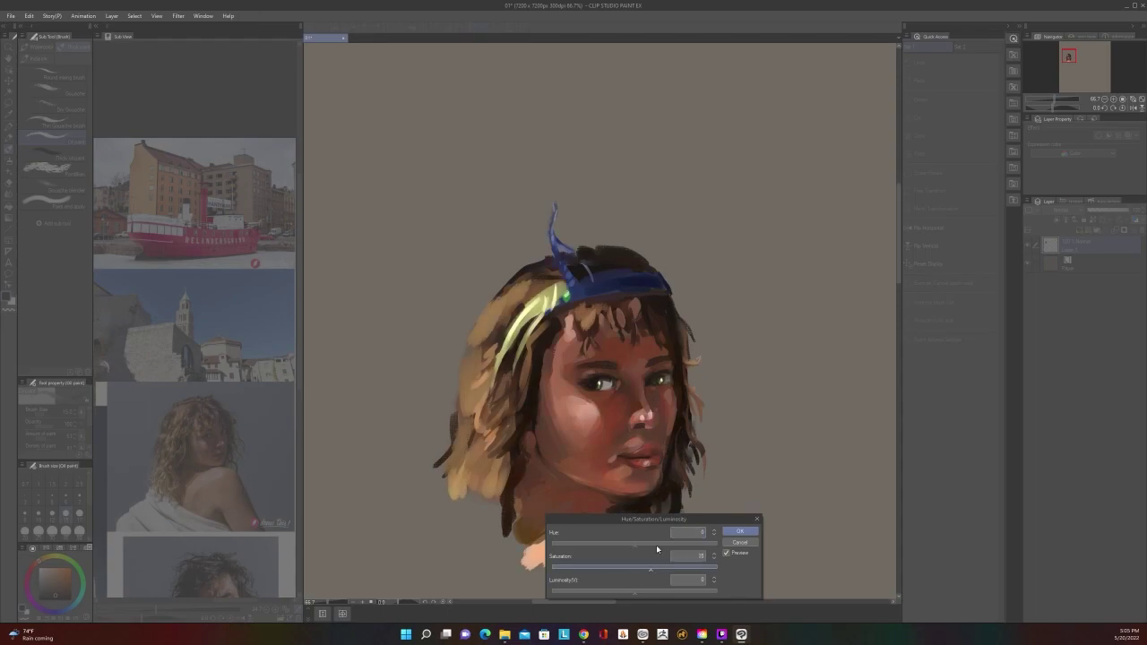
pyautogui.moveTo(665, 520); pyautogui.dragTo(751, 482)
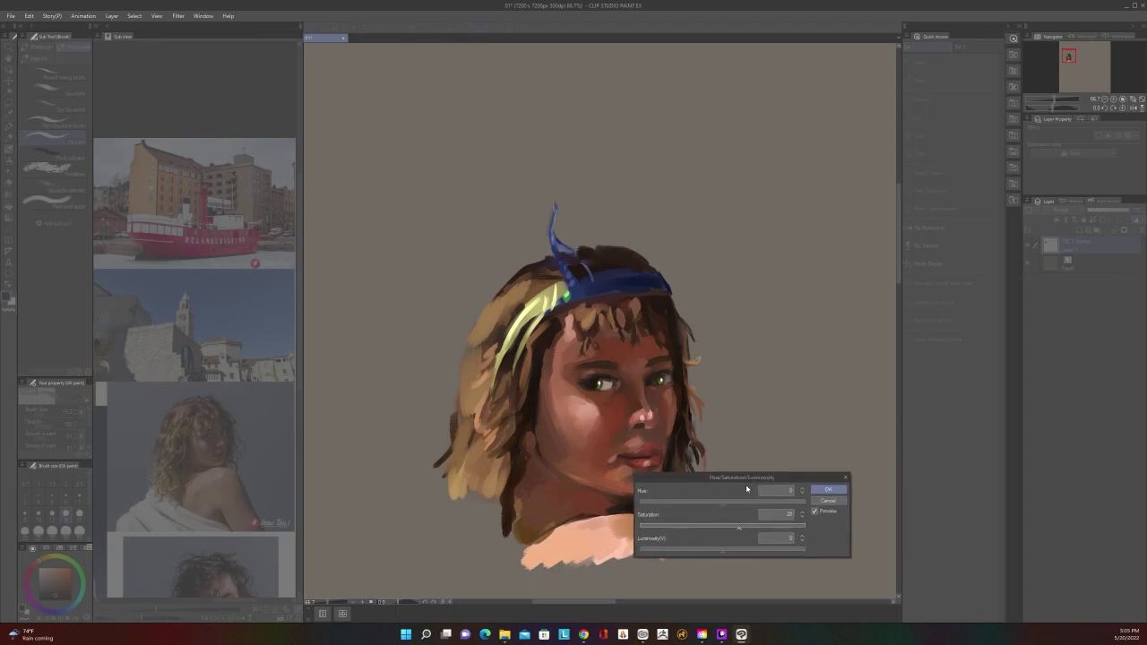
pyautogui.click(827, 490)
# Sample the near cheek's light skin tone, pick a paler tint, and paint a highlight below the near eye at brush size 25
pyautogui.scroll(-3, 678, 528)
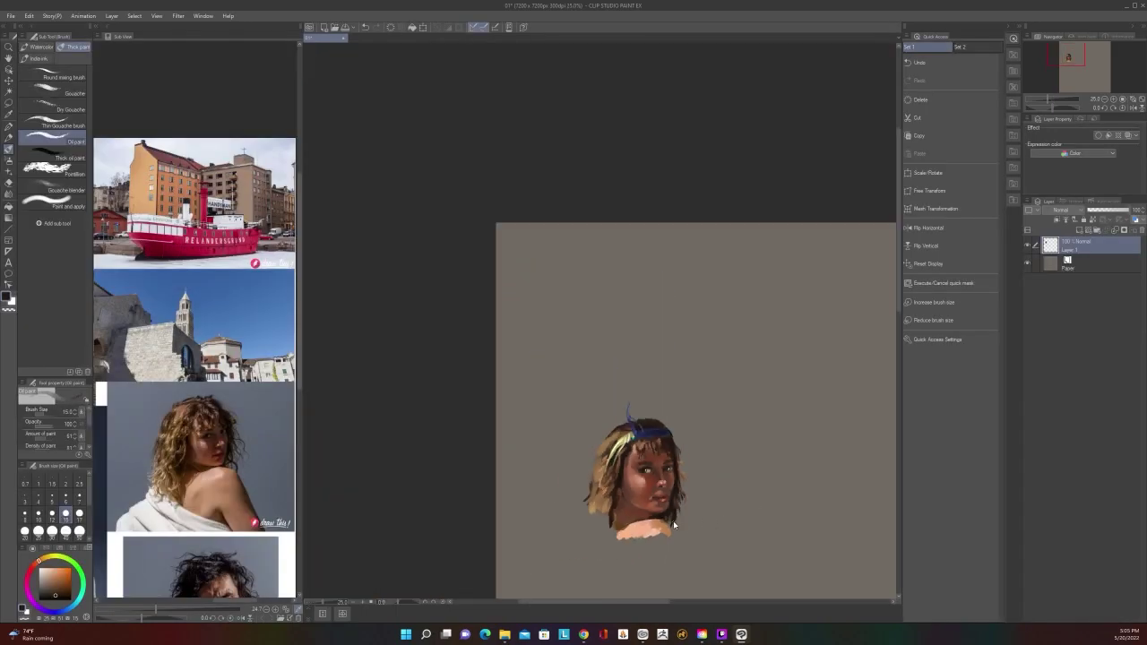
pyautogui.scroll(4, 678, 528)
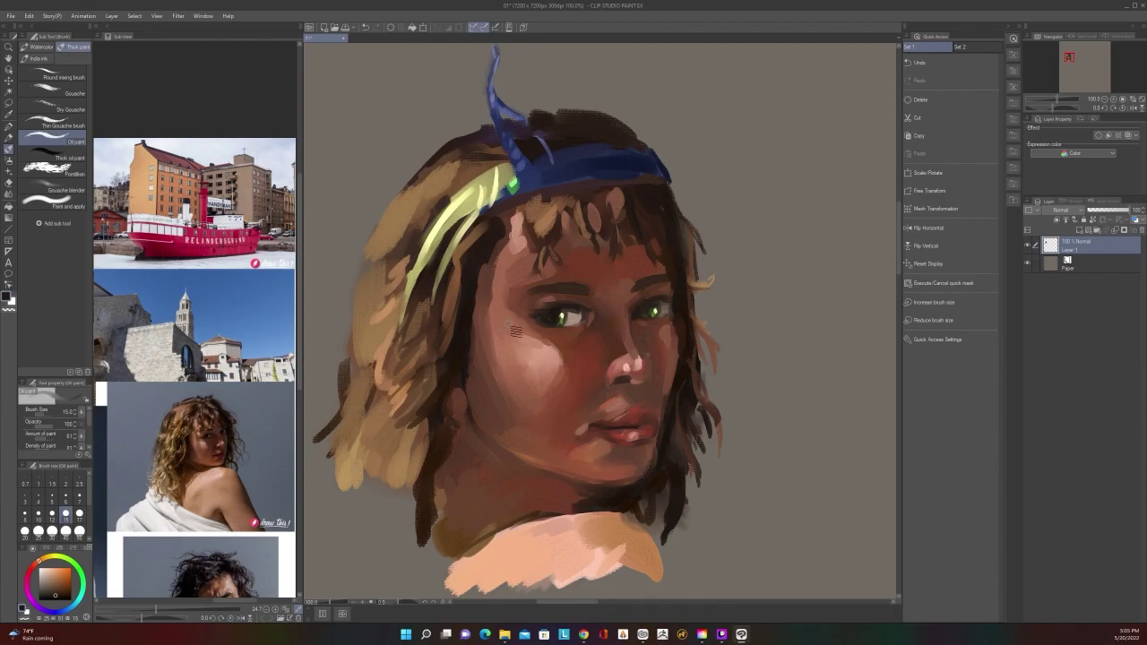
pyautogui.press('i')
pyautogui.keyDown('alt'); pyautogui.click(547, 345); pyautogui.keyUp('alt')
pyautogui.rightClick(532, 363)
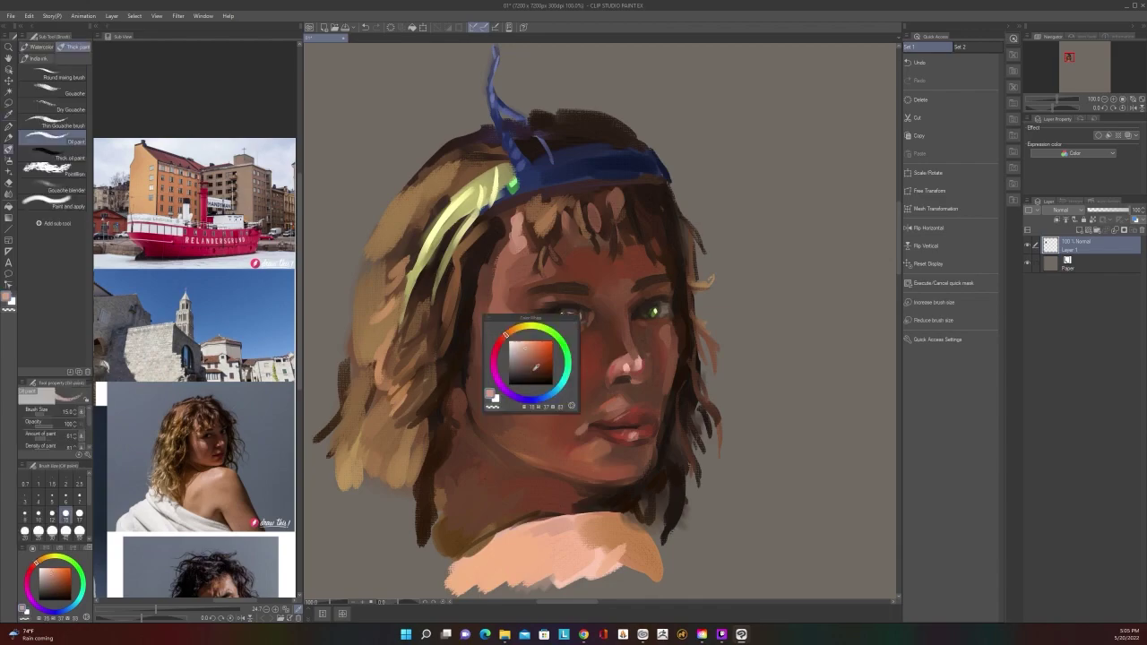
pyautogui.click(516, 343)
pyautogui.rightClick(536, 344)
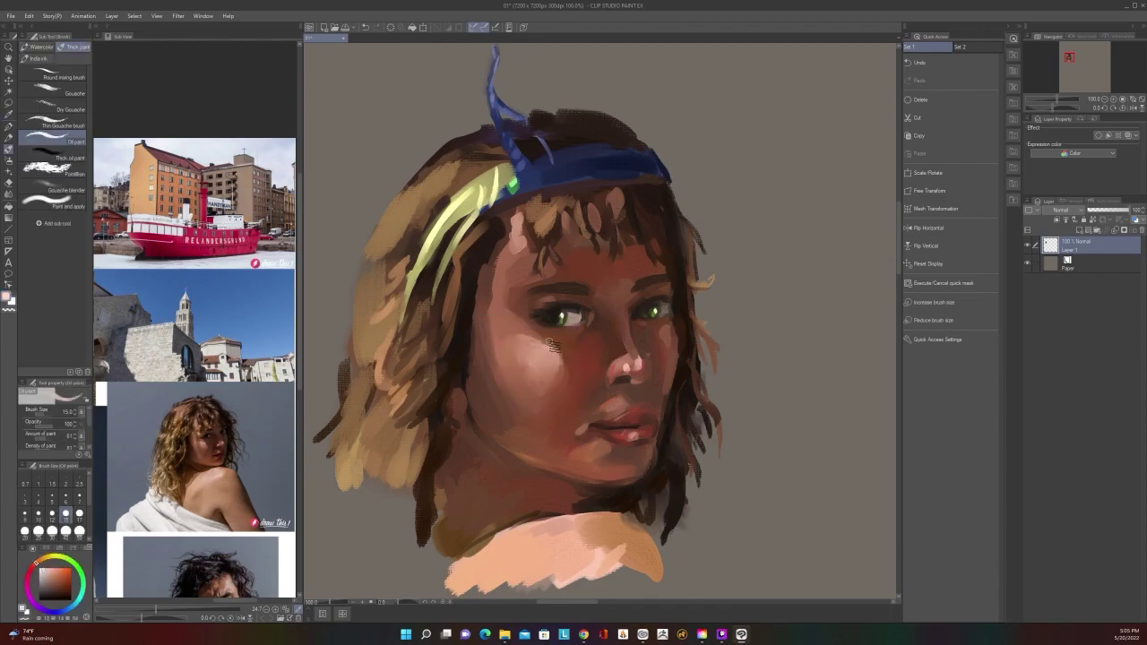
pyautogui.press(']')
pyautogui.press(']')
pyautogui.press(']')
pyautogui.moveTo(526, 343); pyautogui.dragTo(553, 351)
pyautogui.scroll(-1, 560, 357)
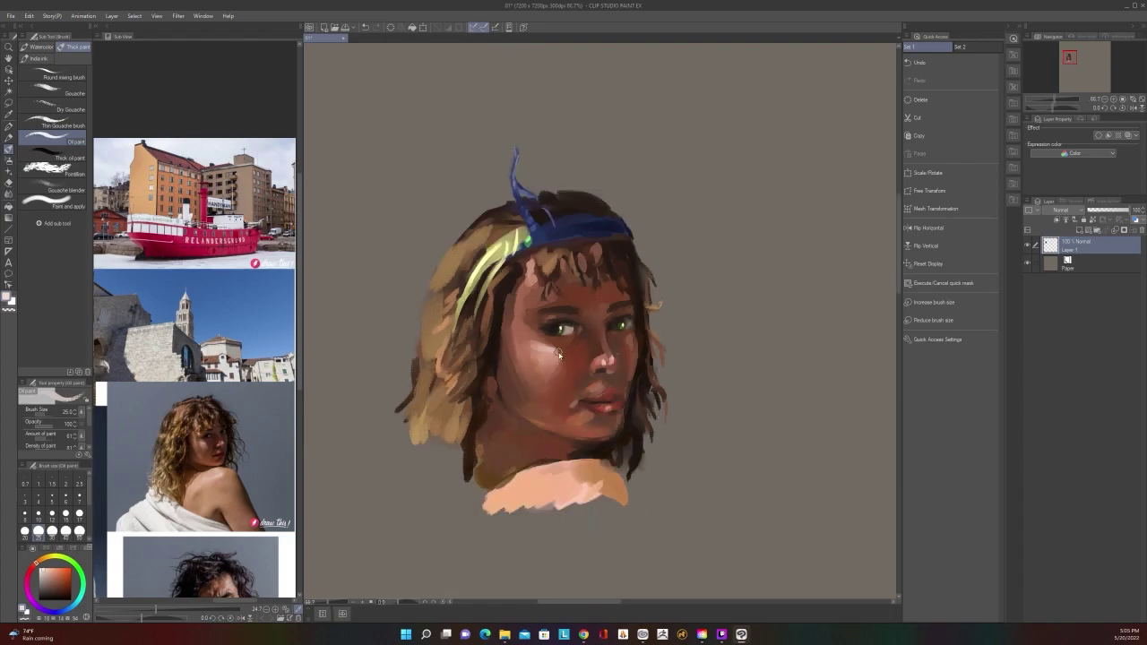
# Sample skin tones from the near cheek, paint along the near temple and forehead edge, and undo the last stroke
pyautogui.scroll(1, 578, 323)
pyautogui.press(']')
pyautogui.press(']')
pyautogui.press(']')
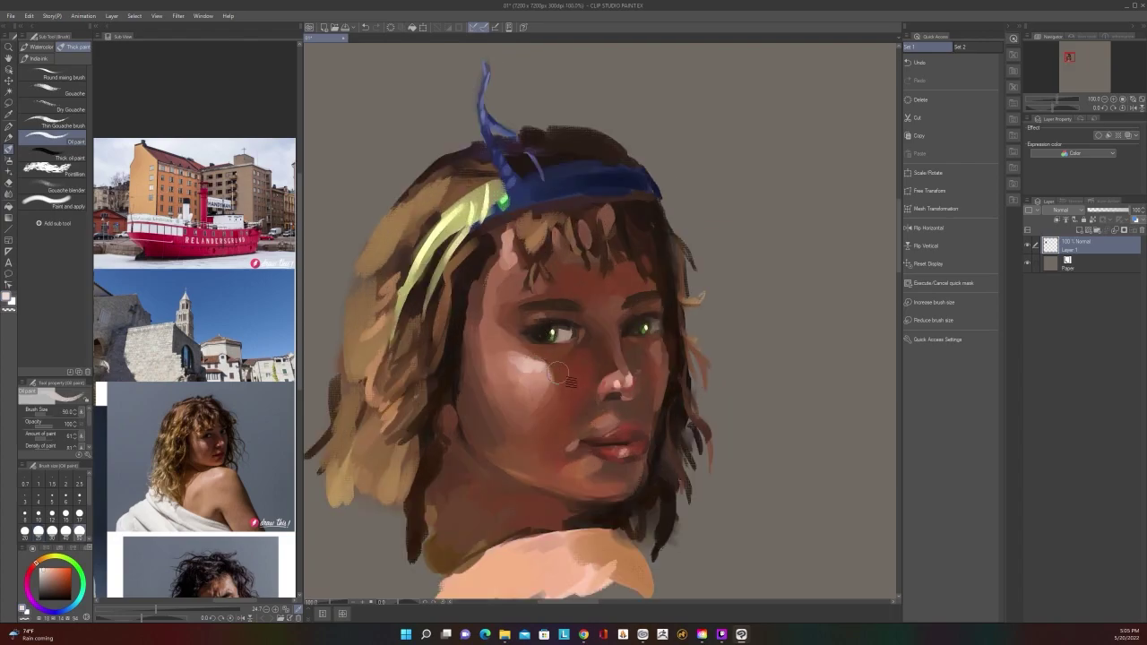
pyautogui.scroll(-2, 559, 376)
pyautogui.scroll(1, 555, 377)
pyautogui.scroll(2, 605, 372)
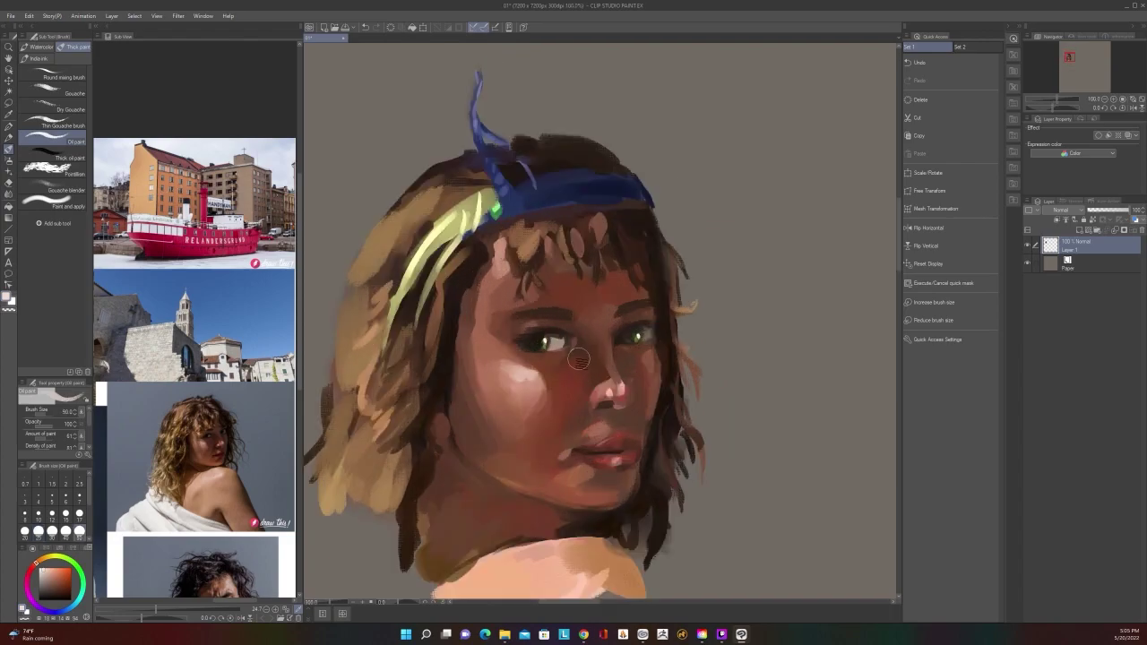
pyautogui.press('i')
pyautogui.click(518, 351)
pyautogui.press('b')
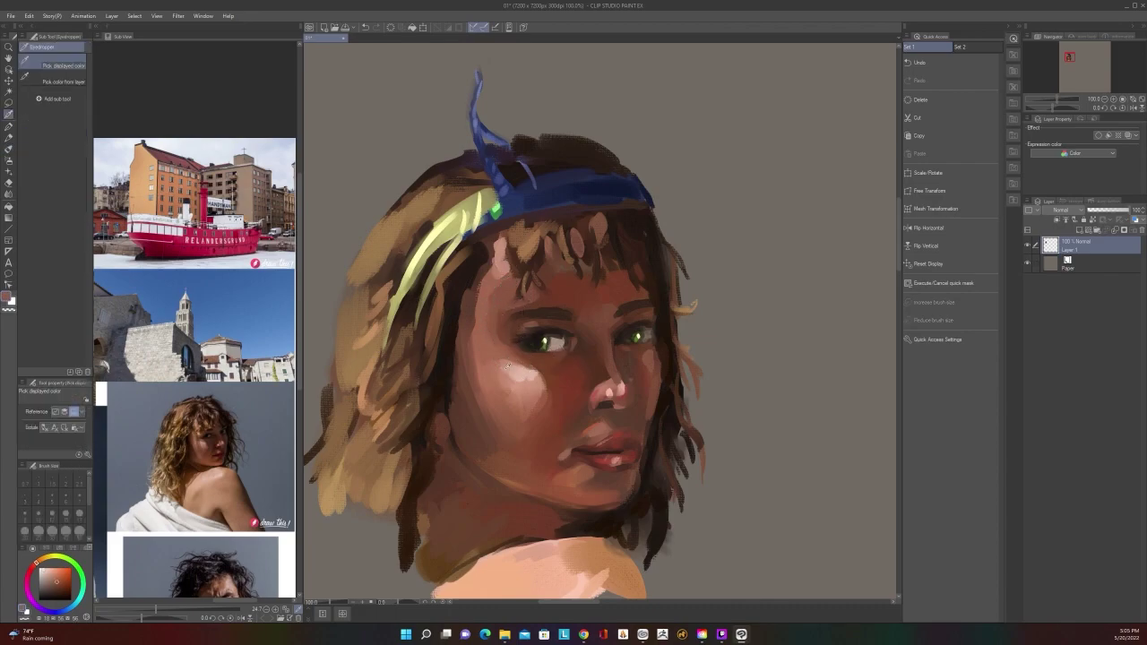
pyautogui.keyDown('alt'); pyautogui.click(520, 392); pyautogui.keyUp('alt')
pyautogui.moveTo(492, 324)
pyautogui.mouseDown()
pyautogui.moveTo(496, 373)
pyautogui.moveTo(487, 319)
pyautogui.moveTo(492, 342)
pyautogui.moveTo(502, 274)
pyautogui.moveTo(486, 344)
pyautogui.moveTo(496, 286)
pyautogui.mouseUp()
pyautogui.press(']')
pyautogui.press(']')
pyautogui.press(']')
pyautogui.hotkey('ctrl', 'z')
pyautogui.press('[')
pyautogui.press('[')
pyautogui.press('[')
pyautogui.scroll(-3, 501, 269)
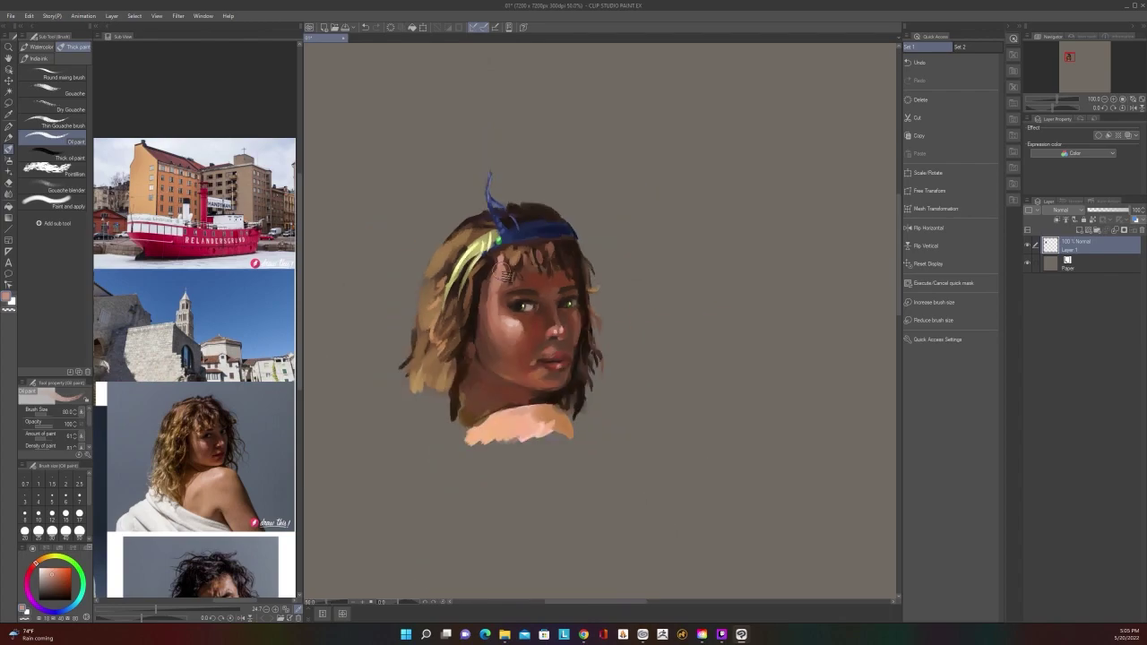
# Sample a light tone from the cheek and paint it along the near jaw towards the chin
pyautogui.scroll(1, 501, 270)
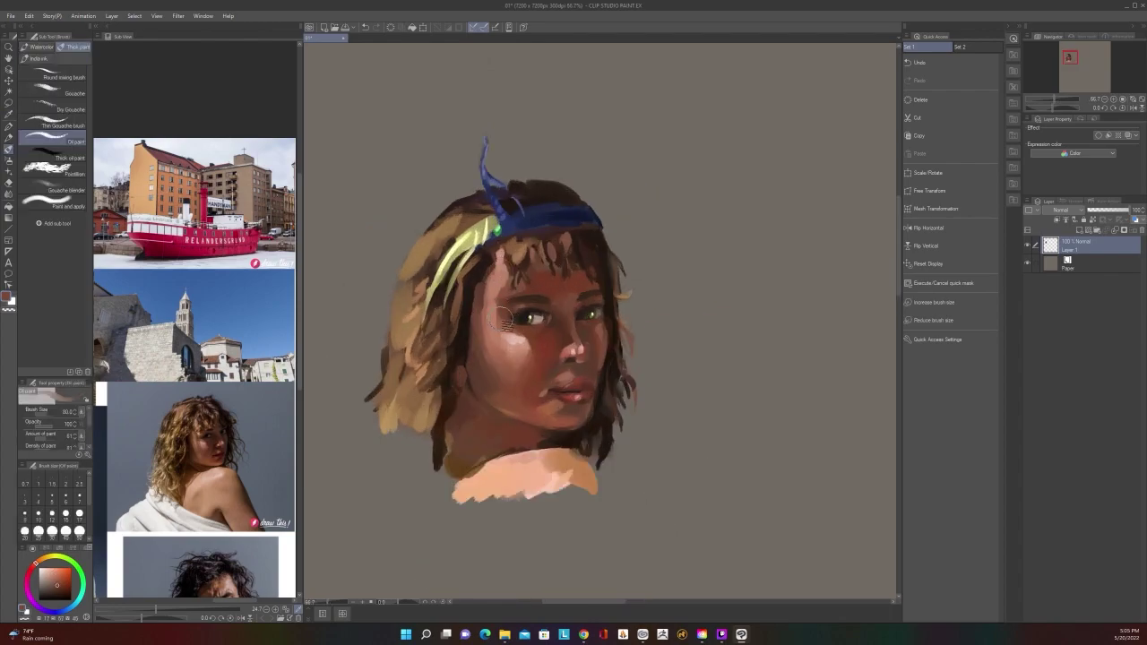
pyautogui.scroll(-1, 507, 270)
pyautogui.scroll(-1, 507, 271)
pyautogui.scroll(3, 507, 269)
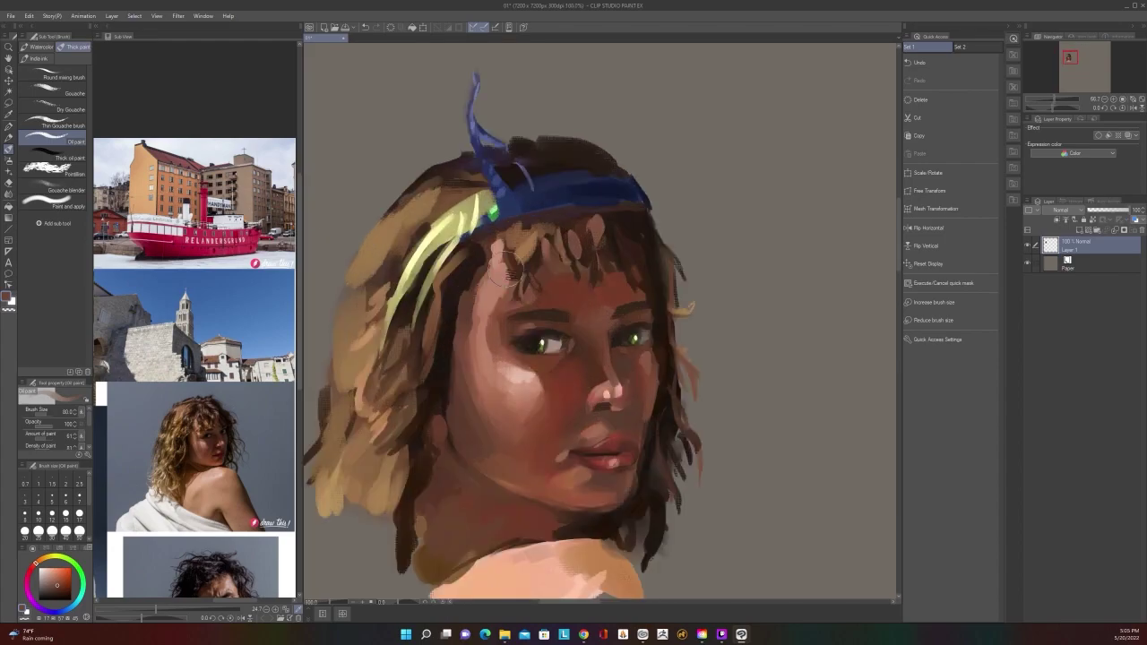
pyautogui.press('i')
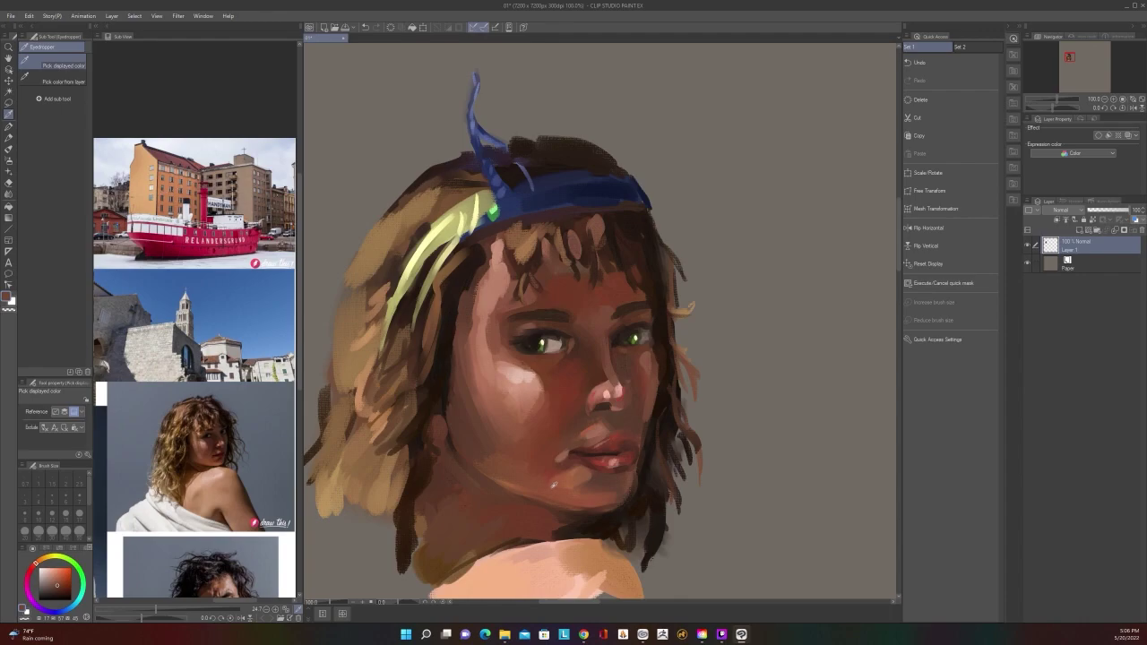
pyautogui.press('b')
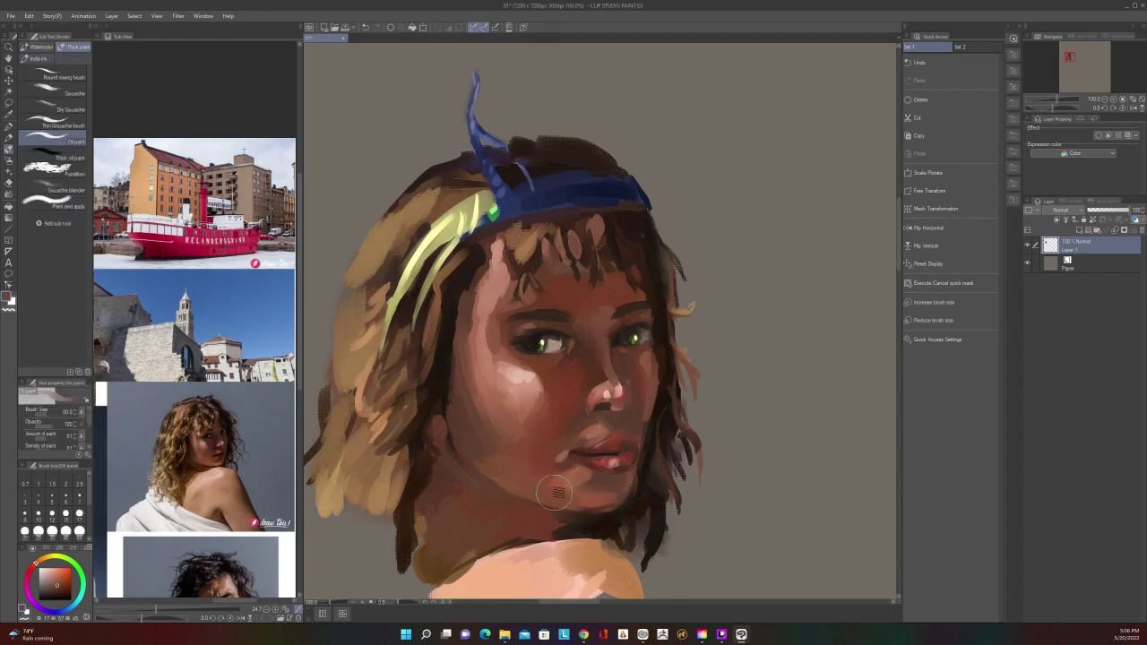
pyautogui.keyDown('alt'); pyautogui.click(545, 397); pyautogui.keyUp('alt')
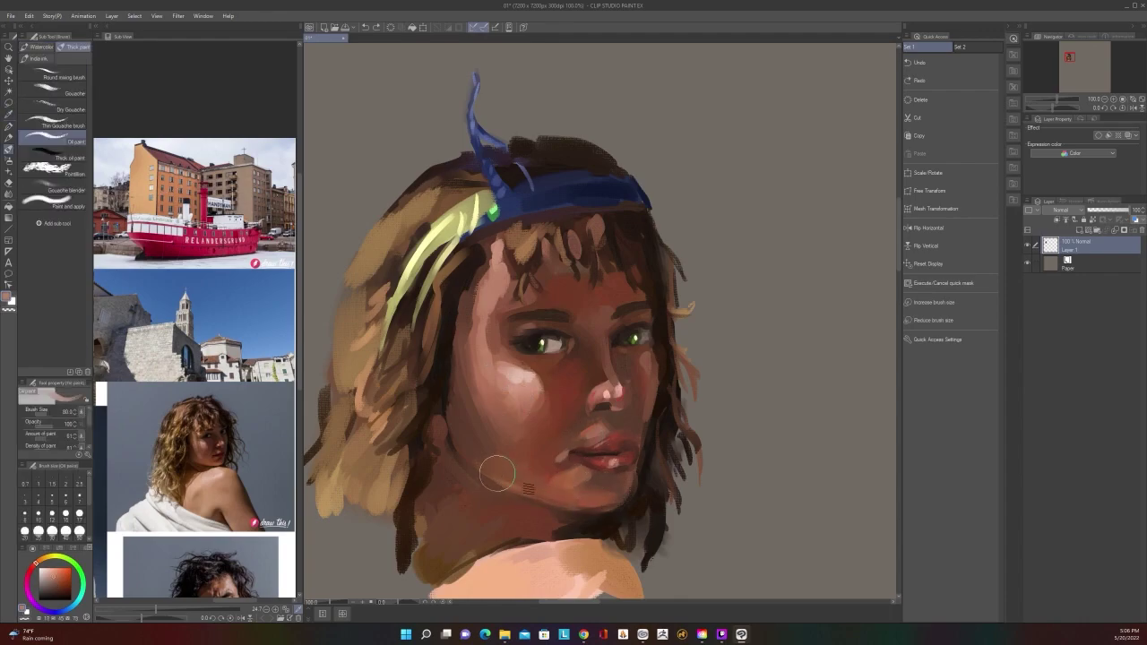
pyautogui.moveTo(500, 475)
pyautogui.mouseDown()
pyautogui.moveTo(603, 494)
pyautogui.moveTo(534, 486)
pyautogui.moveTo(587, 498)
pyautogui.moveTo(601, 482)
pyautogui.moveTo(573, 473)
pyautogui.moveTo(589, 471)
pyautogui.moveTo(607, 495)
pyautogui.moveTo(628, 475)
pyautogui.mouseUp()
pyautogui.press('[')
pyautogui.press('[')
pyautogui.press('[')
# Add a short light skin stroke at the near corner of the jaw and check the head at several scales
pyautogui.scroll(-1, 627, 475)
pyautogui.press('[')
pyautogui.press('[')
pyautogui.press('[')
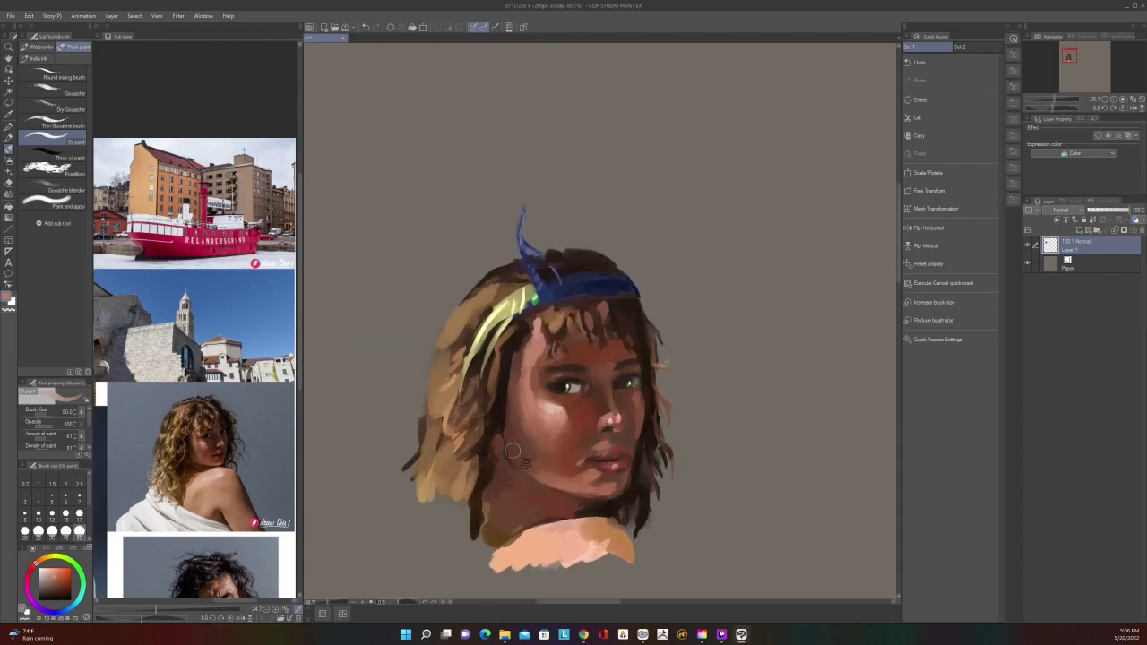
pyautogui.press(']')
pyautogui.press(']')
pyautogui.press(']')
pyautogui.moveTo(533, 472)
pyautogui.mouseDown()
pyautogui.moveTo(524, 462)
pyautogui.moveTo(544, 472)
pyautogui.mouseUp()
pyautogui.scroll(-1, 547, 472)
pyautogui.scroll(-1, 544, 469)
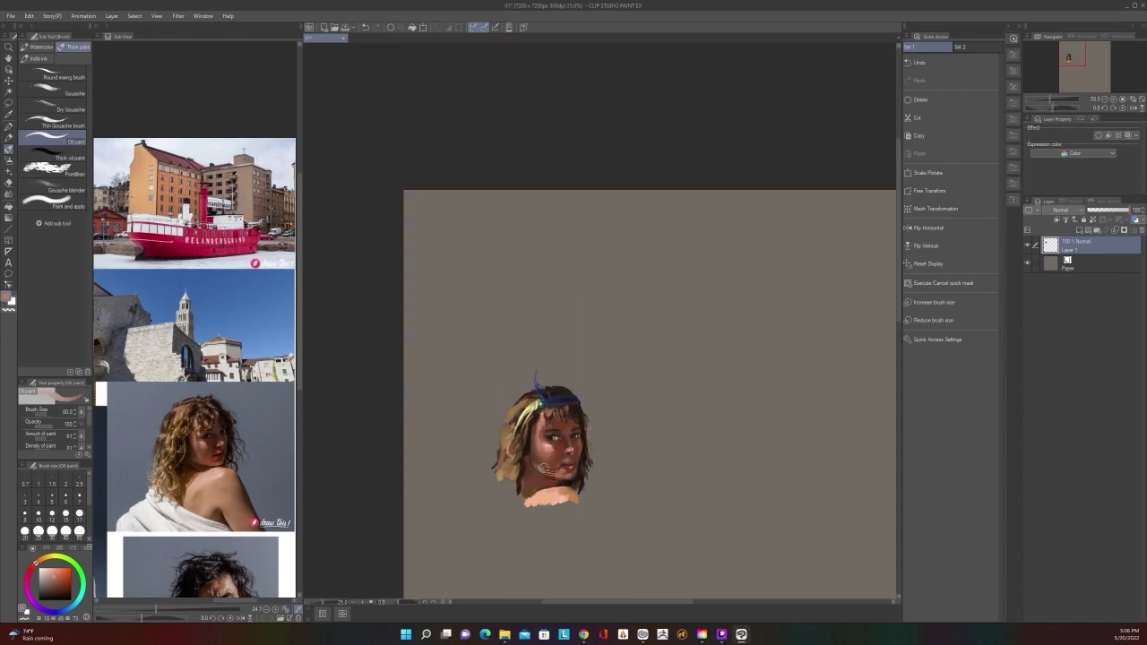
pyautogui.scroll(3, 545, 469)
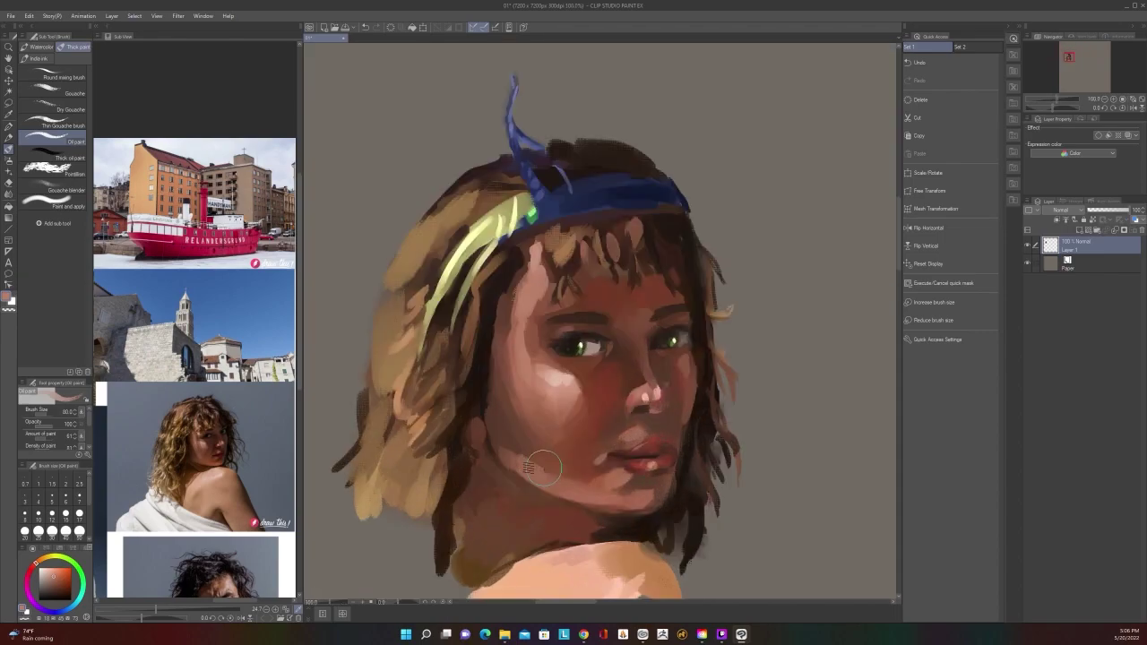
# Sample the mid-cheek skin tone, paint the outer cheek and temple beside the hair, and raise the brush size to 150
pyautogui.keyDown('alt'); pyautogui.click(540, 414); pyautogui.keyUp('alt')
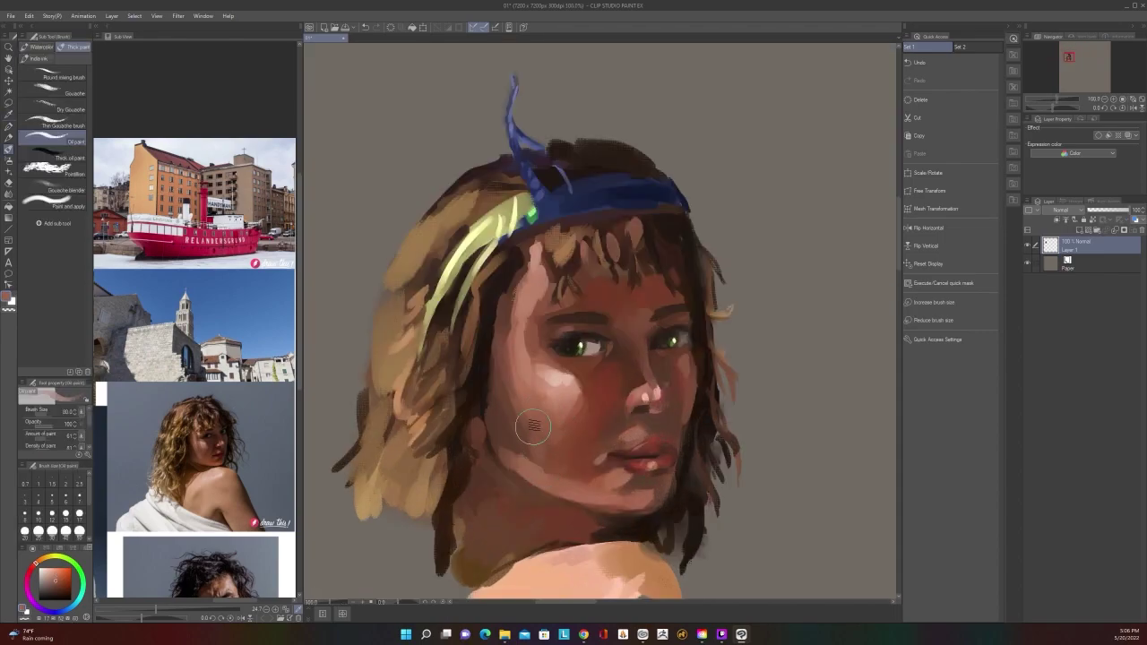
pyautogui.scroll(-1, 542, 352)
pyautogui.scroll(1, 542, 350)
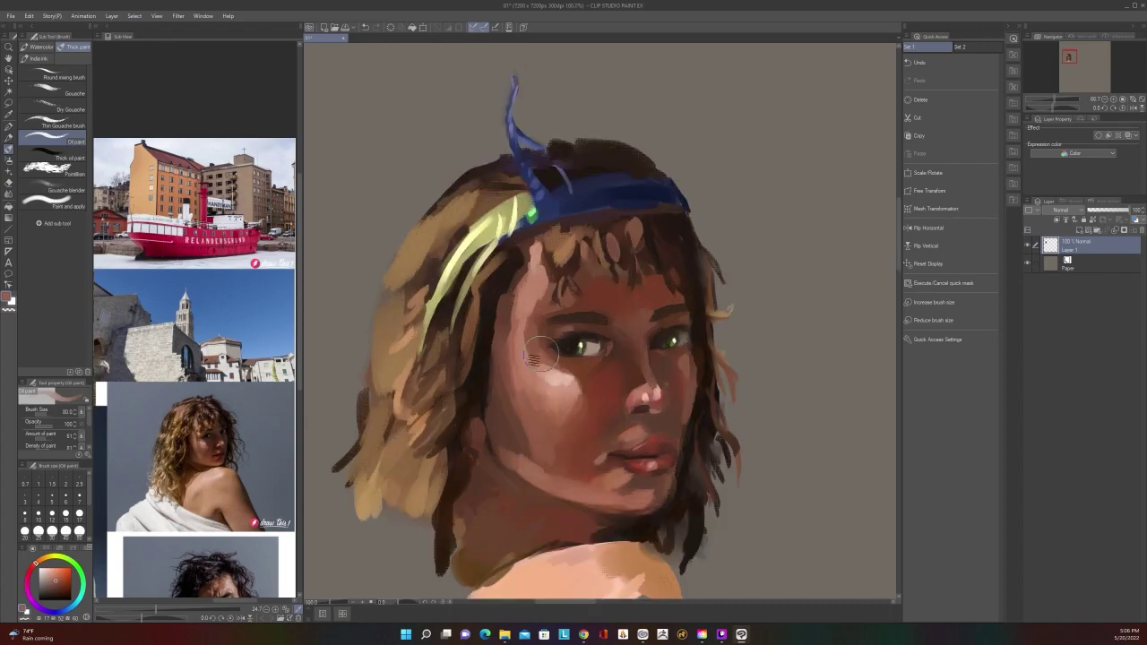
pyautogui.moveTo(509, 403); pyautogui.dragTo(503, 378)
pyautogui.press(']')
pyautogui.press(']')
pyautogui.press(']')
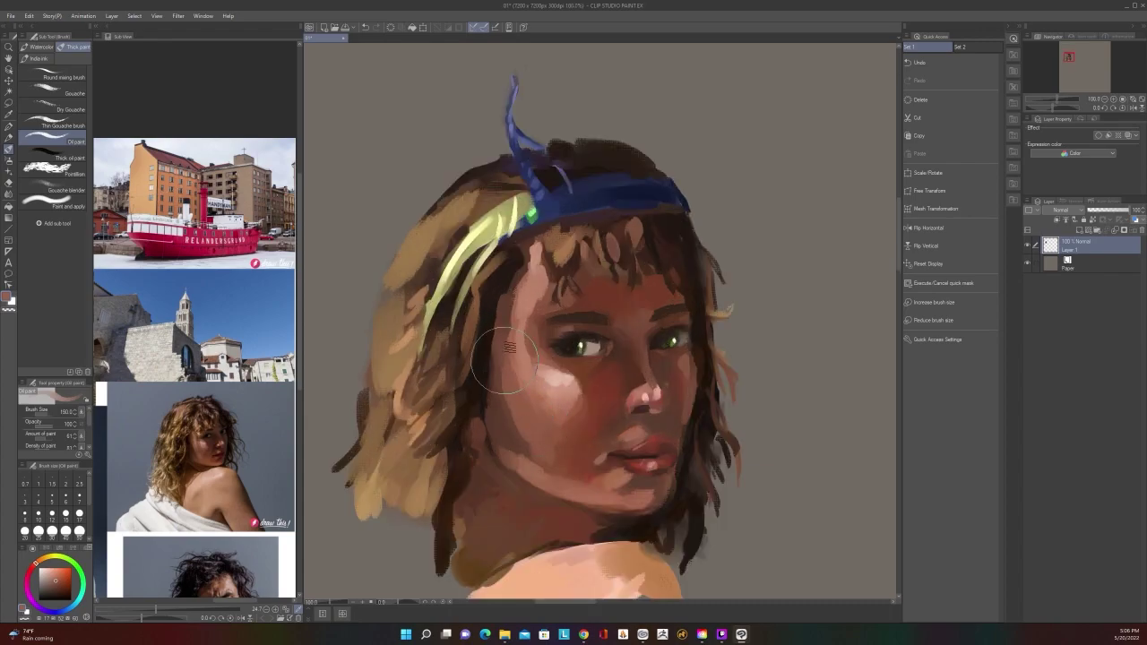
pyautogui.scroll(-2, 529, 286)
pyautogui.scroll(2, 527, 287)
# Soften the jaw, outer cheek and chin transitions with the Painterly blender at size 60
pyautogui.click(8, 192)
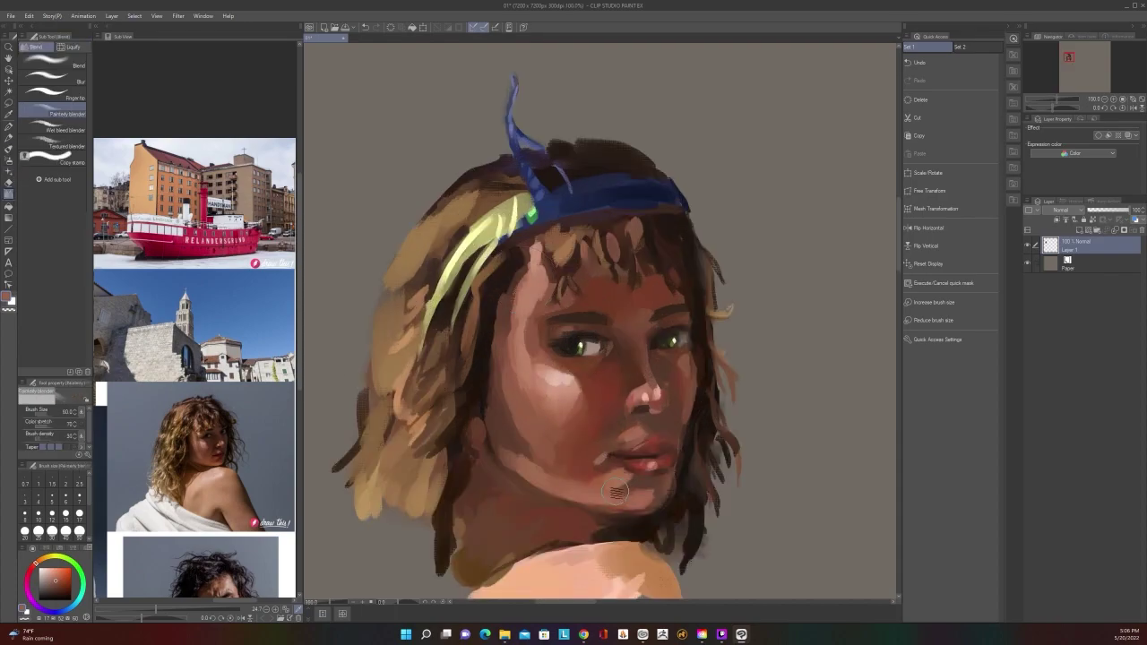
pyautogui.moveTo(555, 473); pyautogui.dragTo(505, 381)
pyautogui.moveTo(639, 499)
pyautogui.mouseDown()
pyautogui.moveTo(588, 498)
pyautogui.moveTo(629, 501)
pyautogui.mouseUp()
pyautogui.scroll(-2, 574, 462)
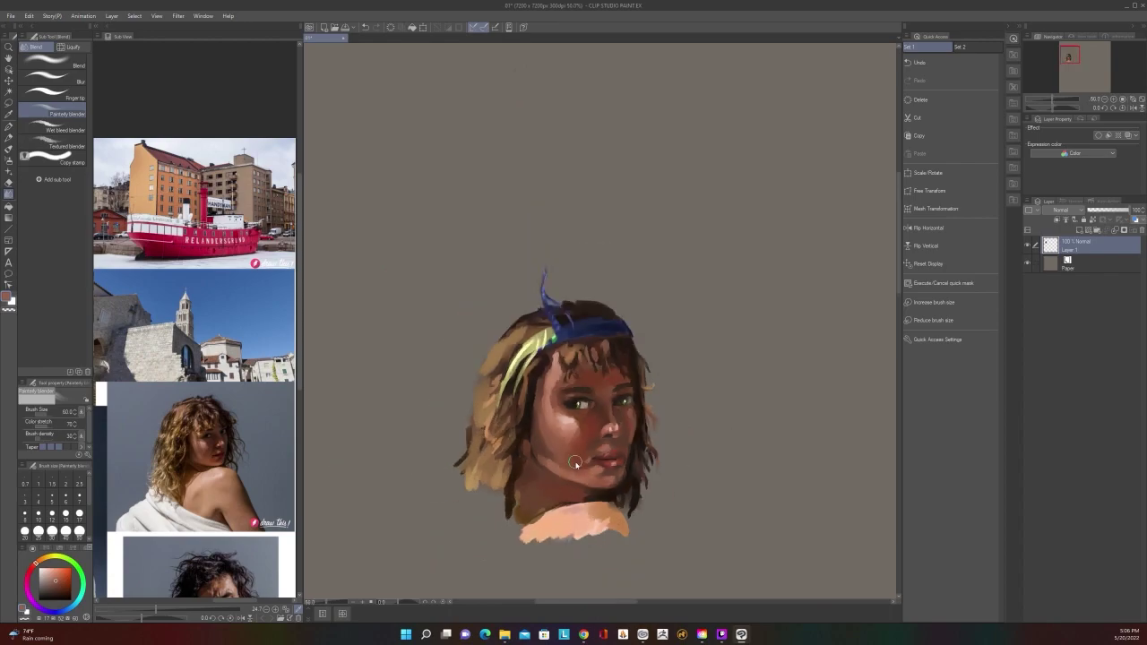
pyautogui.scroll(2, 574, 462)
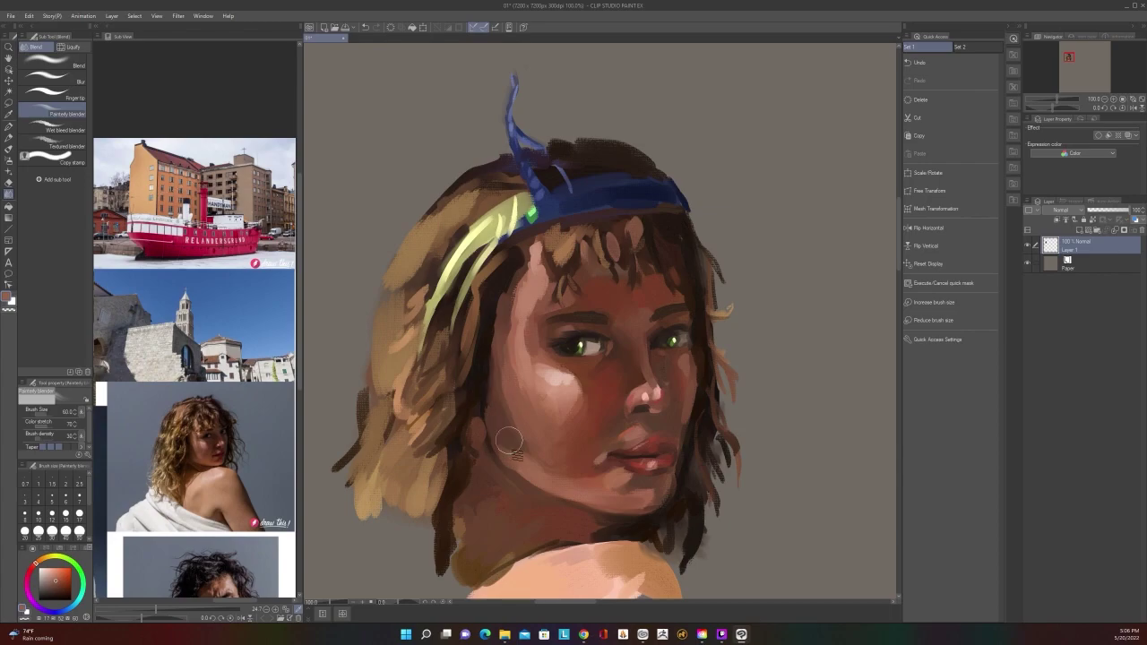
pyautogui.scroll(-1, 542, 459)
pyautogui.scroll(-1, 542, 459)
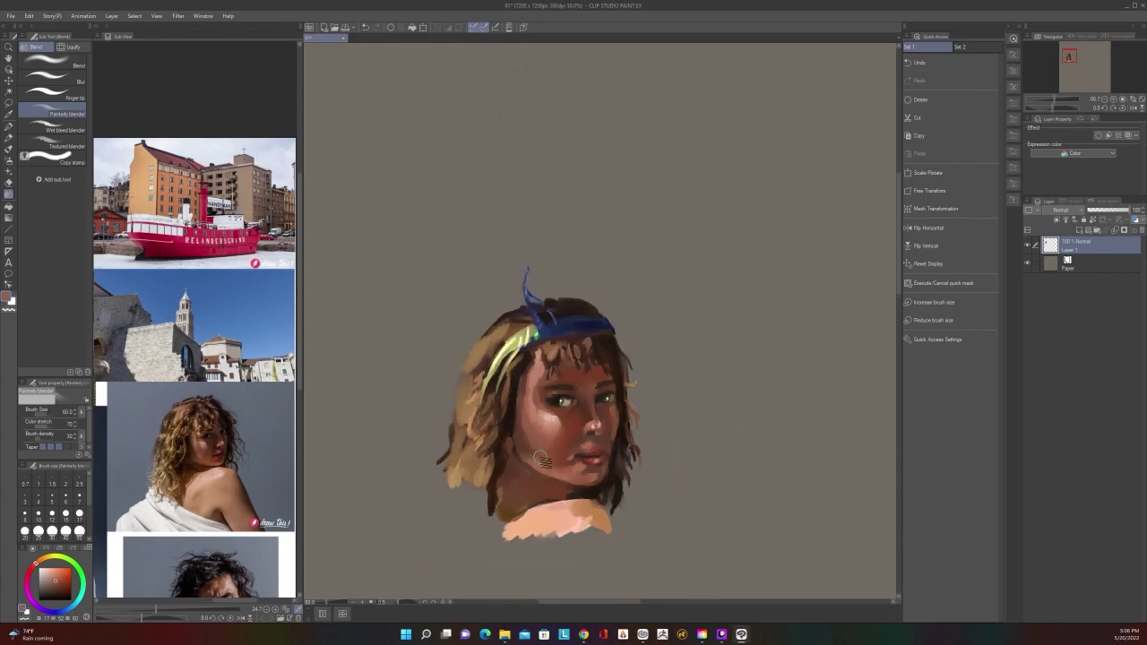
pyautogui.scroll(2, 542, 458)
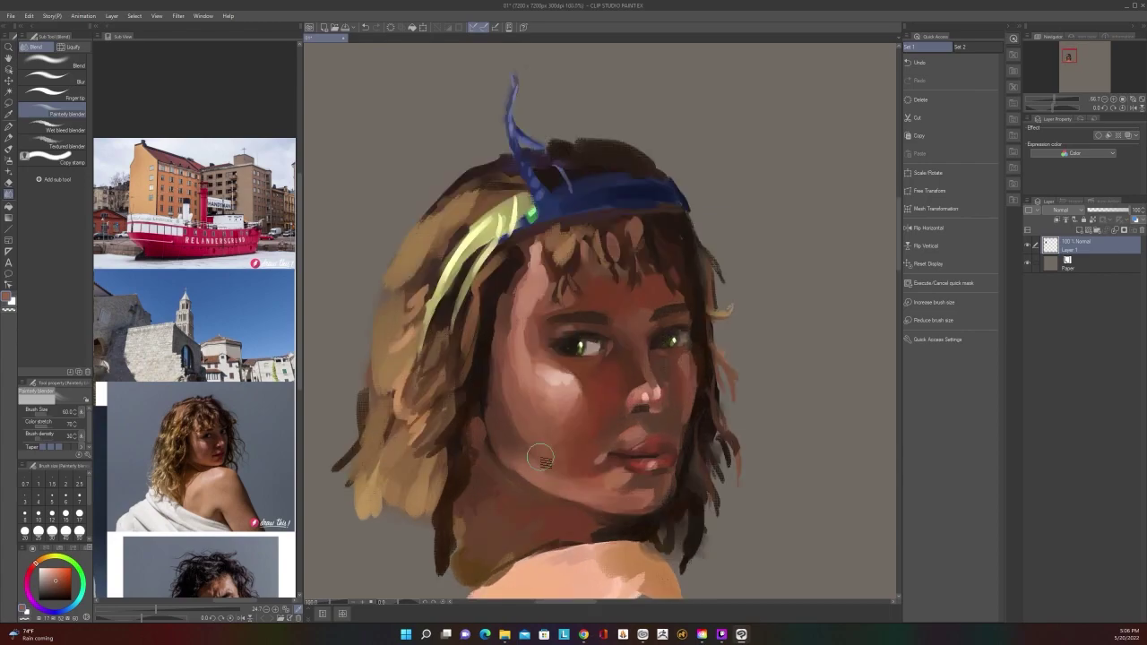
pyautogui.scroll(-1, 542, 459)
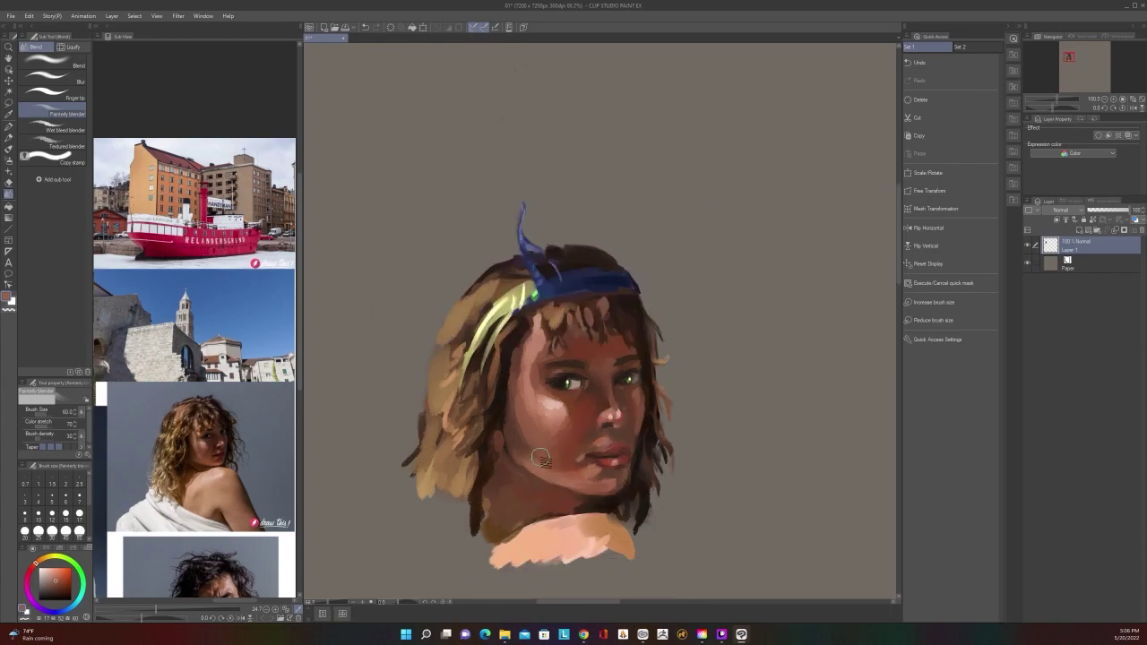
# Remove the blue scarf end that sticks up above the head
pyautogui.press('alt')
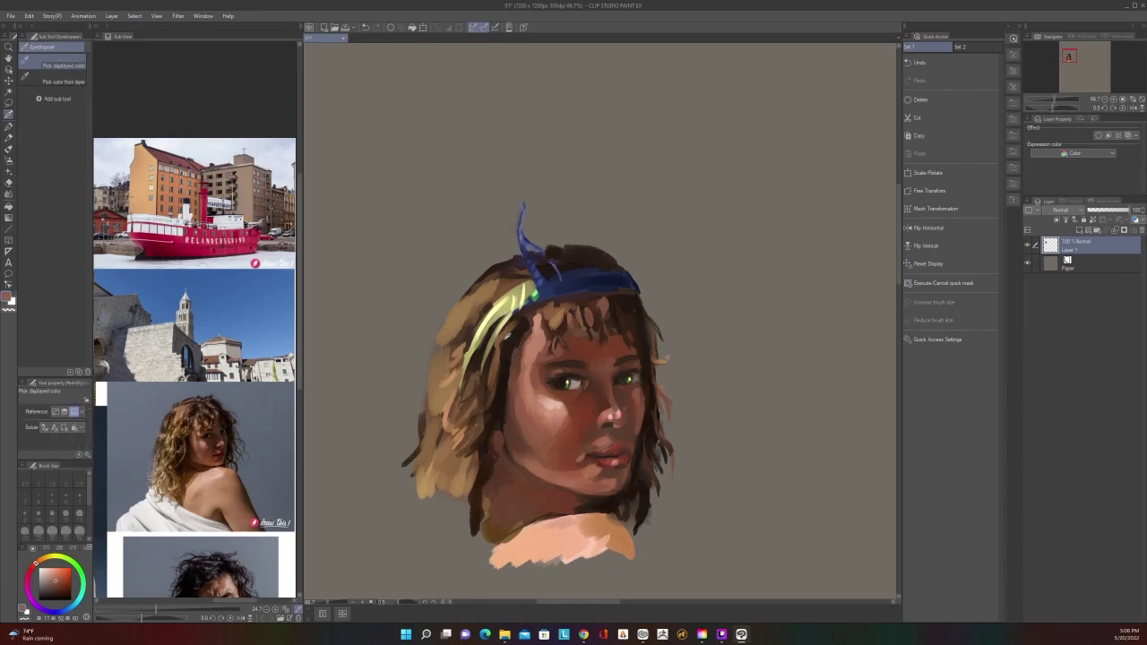
pyautogui.keyDown('alt'); pyautogui.click(514, 290); pyautogui.keyUp('alt')
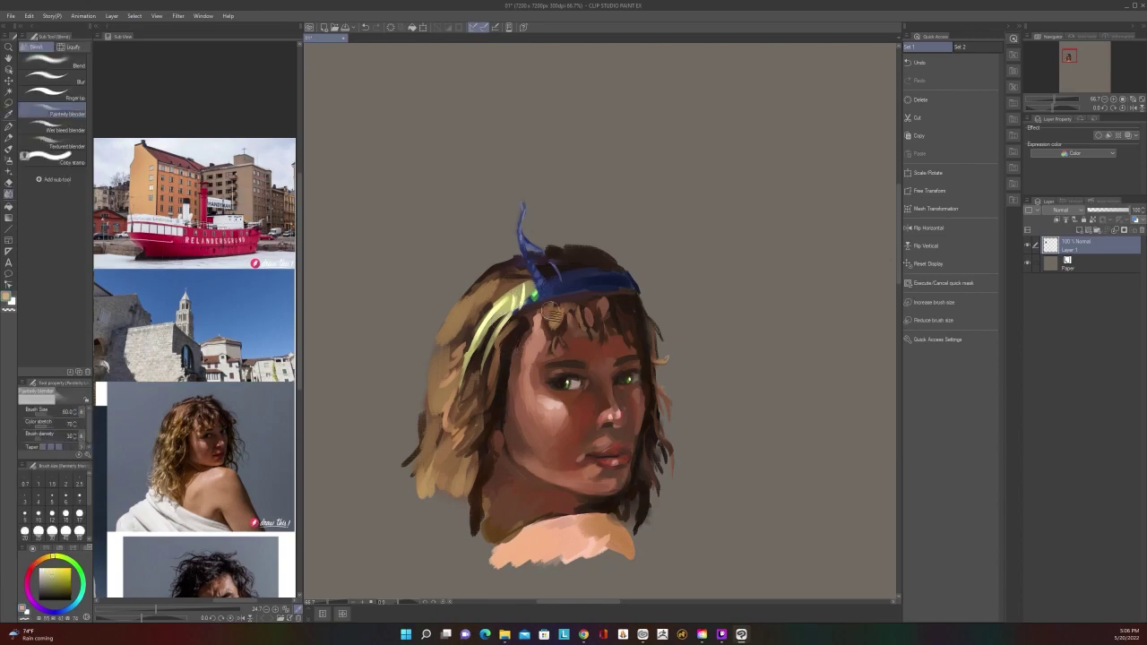
pyautogui.hotkey('ctrl', 'z')
pyautogui.moveTo(521, 236); pyautogui.dragTo(538, 231)
# Sample the headband's dark blue and cover the crown hair with the Oil paint brush at sizes 150 and 80, forming a cap
pyautogui.keyDown('alt'); pyautogui.click(570, 284); pyautogui.keyUp('alt')
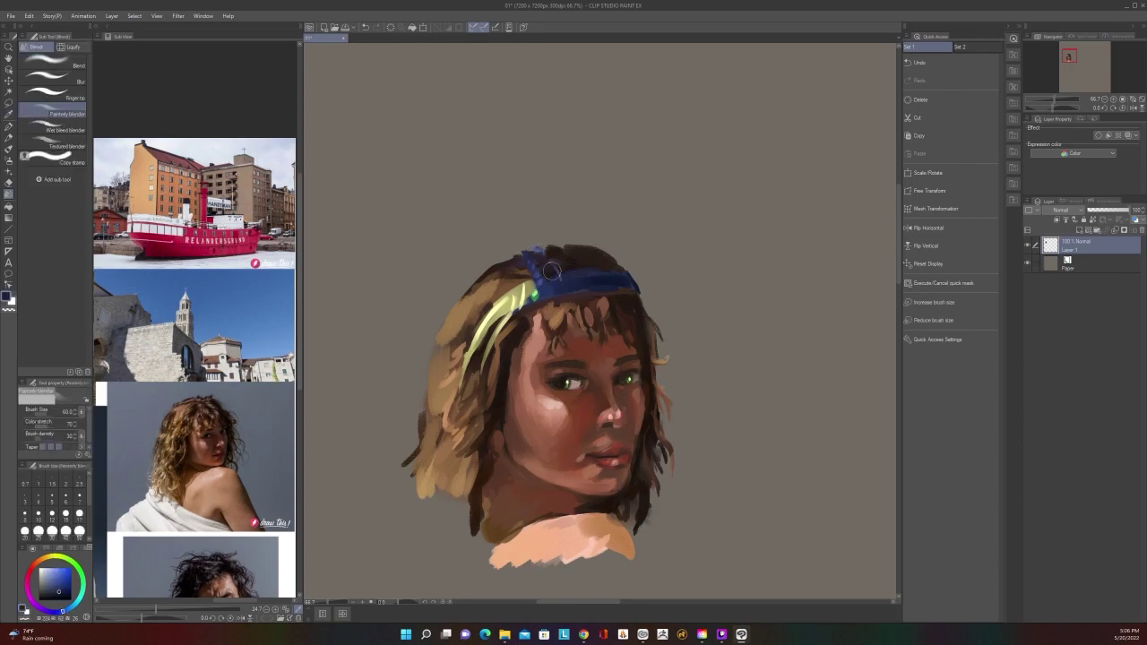
pyautogui.press('b')
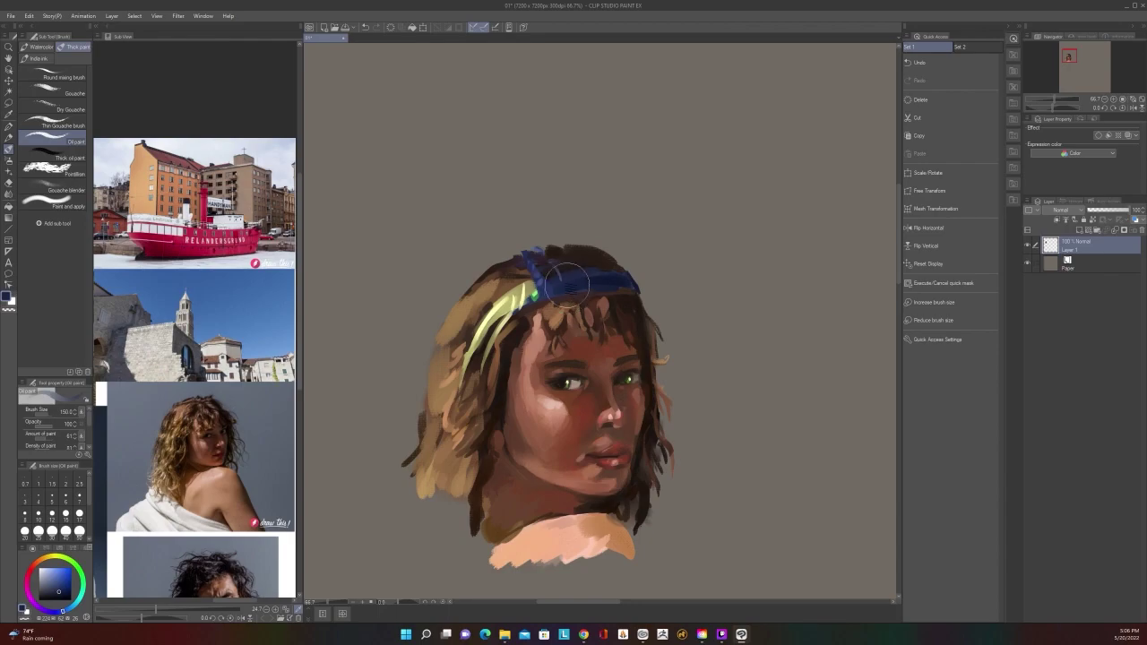
pyautogui.moveTo(570, 284)
pyautogui.mouseDown()
pyautogui.moveTo(595, 272)
pyautogui.moveTo(560, 267)
pyautogui.moveTo(567, 260)
pyautogui.moveTo(498, 268)
pyautogui.moveTo(587, 257)
pyautogui.moveTo(627, 257)
pyautogui.mouseUp()
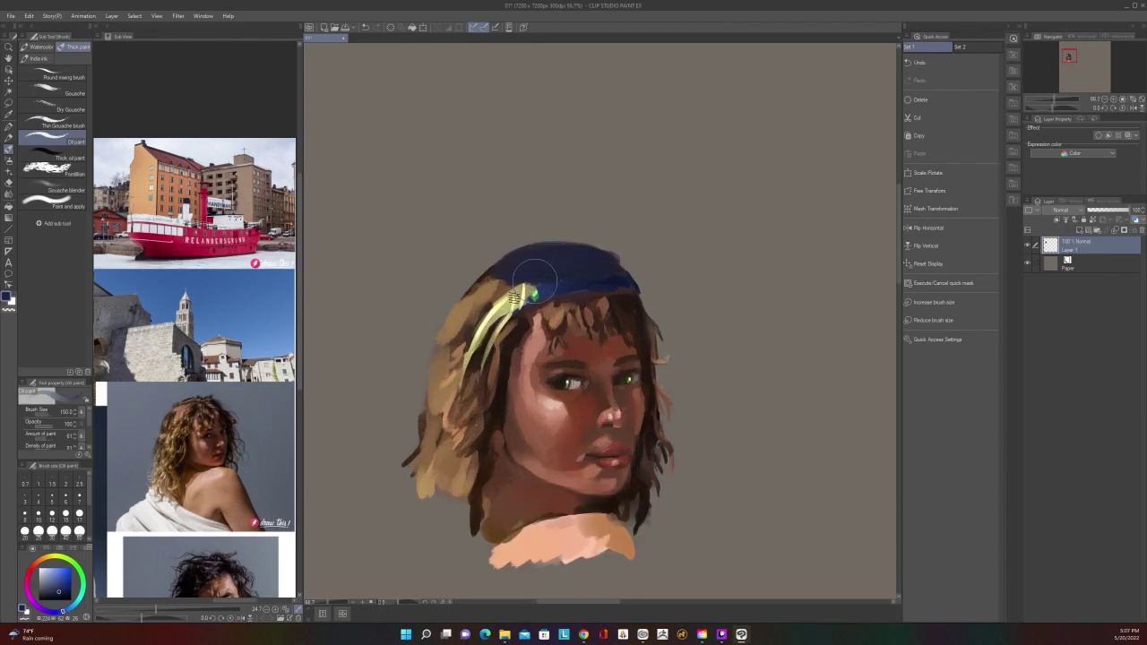
pyautogui.press('[')
pyautogui.press('[')
pyautogui.press('[')
pyautogui.moveTo(525, 279)
pyautogui.mouseDown()
pyautogui.moveTo(478, 307)
pyautogui.moveTo(479, 284)
pyautogui.moveTo(521, 265)
pyautogui.mouseUp()
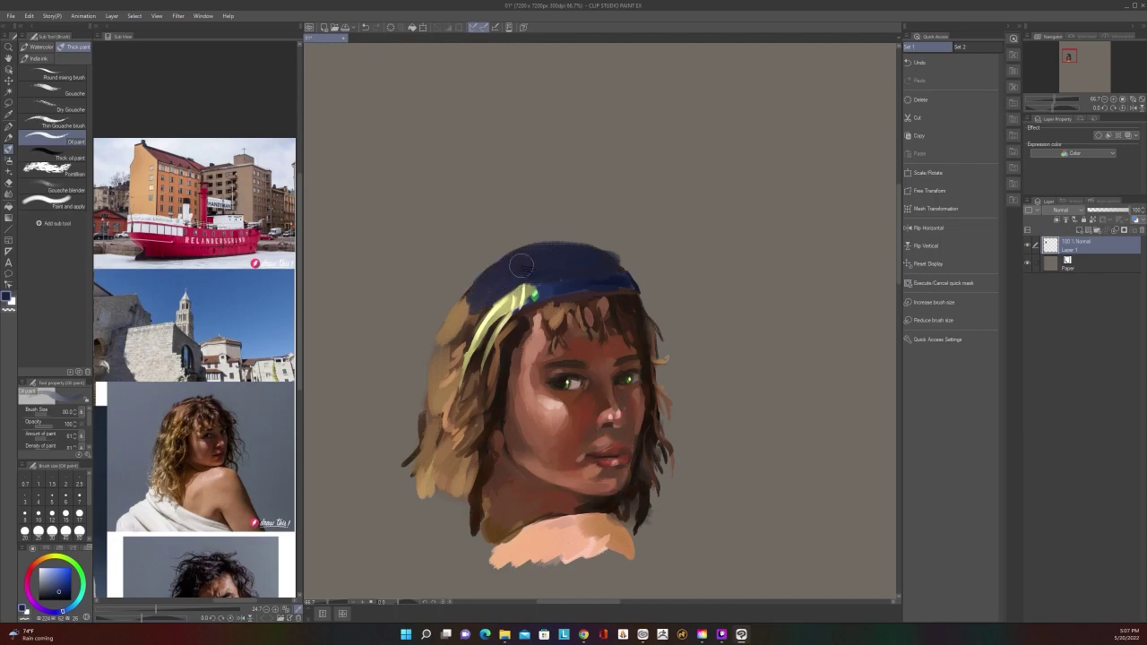
# Round out the cap's upper outline and far edge in dark blue, reducing the brush size to 50
pyautogui.scroll(-1, 522, 266)
pyautogui.scroll(1, 521, 266)
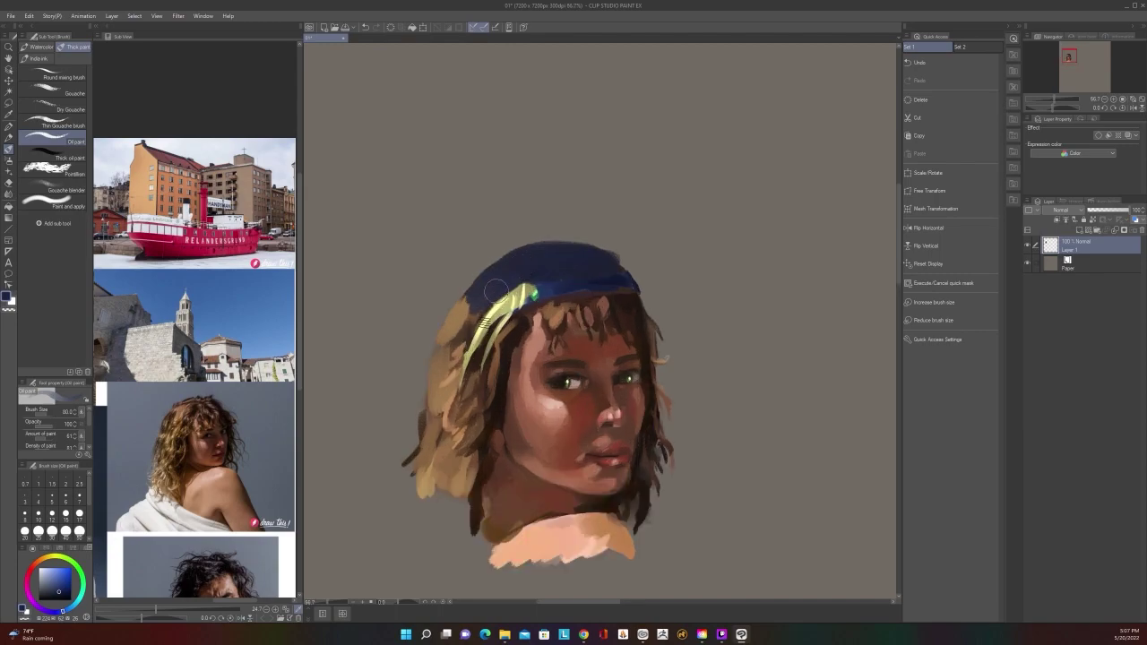
pyautogui.moveTo(494, 264); pyautogui.dragTo(558, 250)
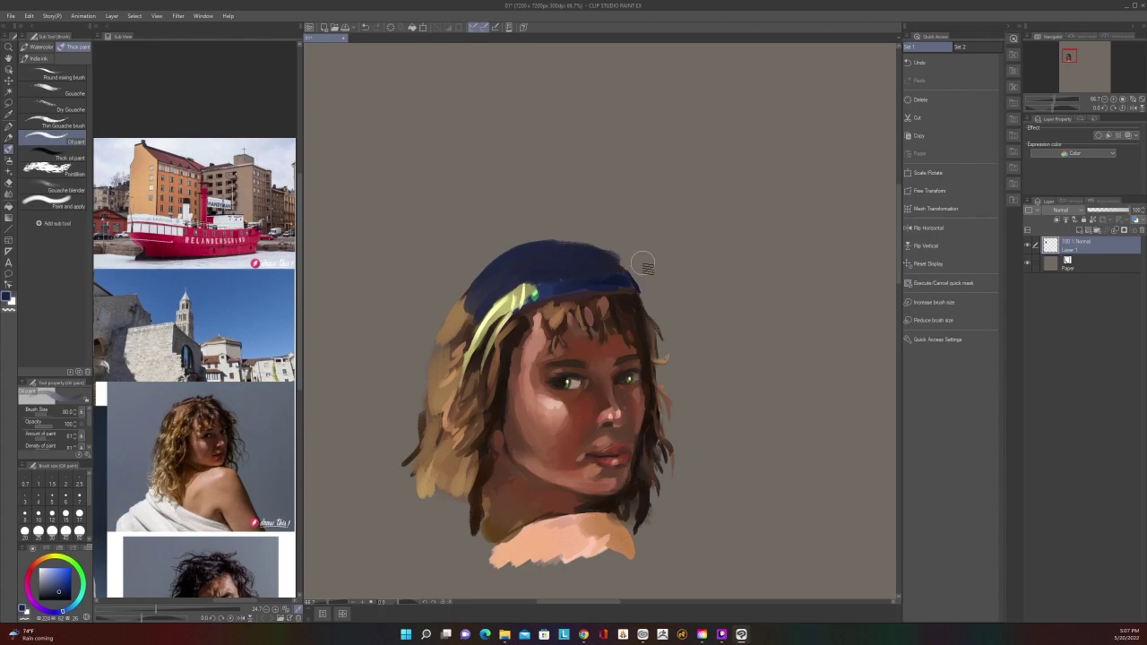
pyautogui.press('[')
pyautogui.press('[')
pyautogui.press('[')
pyautogui.moveTo(622, 271); pyautogui.dragTo(557, 240)
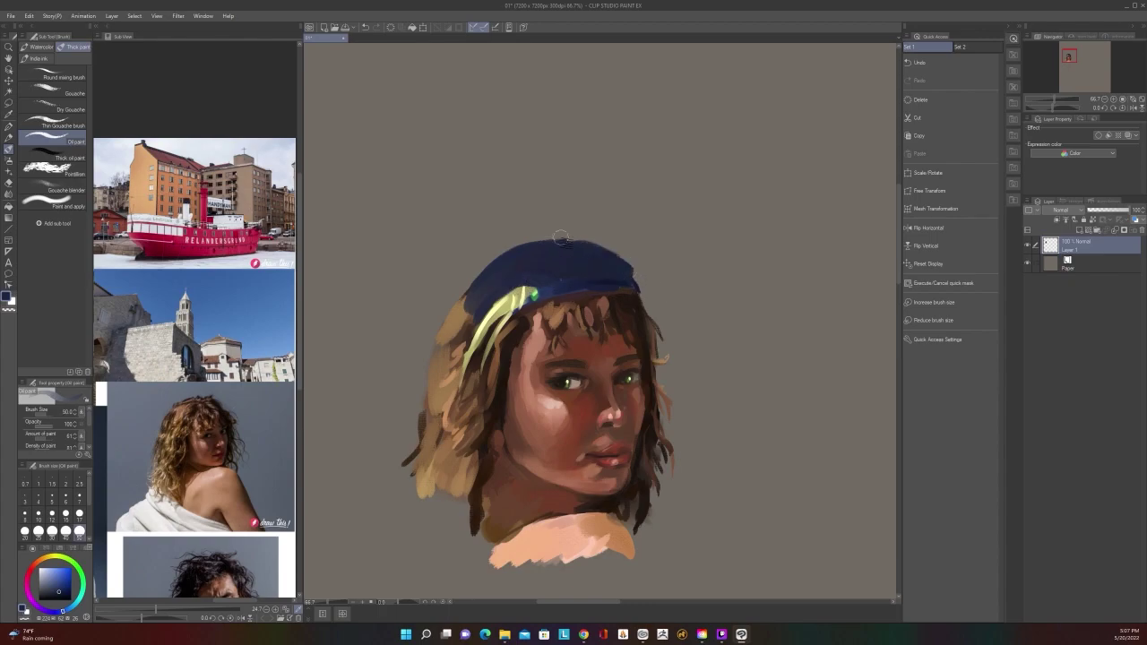
# Extend the dark blue cap outwards and down over the back of the hair at brush size 50
pyautogui.scroll(-1, 561, 237)
pyautogui.scroll(1, 561, 237)
pyautogui.moveTo(485, 270)
pyautogui.mouseDown()
pyautogui.moveTo(456, 314)
pyautogui.moveTo(524, 242)
pyautogui.mouseUp()
pyautogui.press('[')
pyautogui.press('[')
pyautogui.press('[')
pyautogui.press(']')
pyautogui.press(']')
pyautogui.press(']')
pyautogui.moveTo(477, 317)
pyautogui.mouseDown()
pyautogui.moveTo(441, 330)
pyautogui.moveTo(453, 323)
pyautogui.mouseUp()
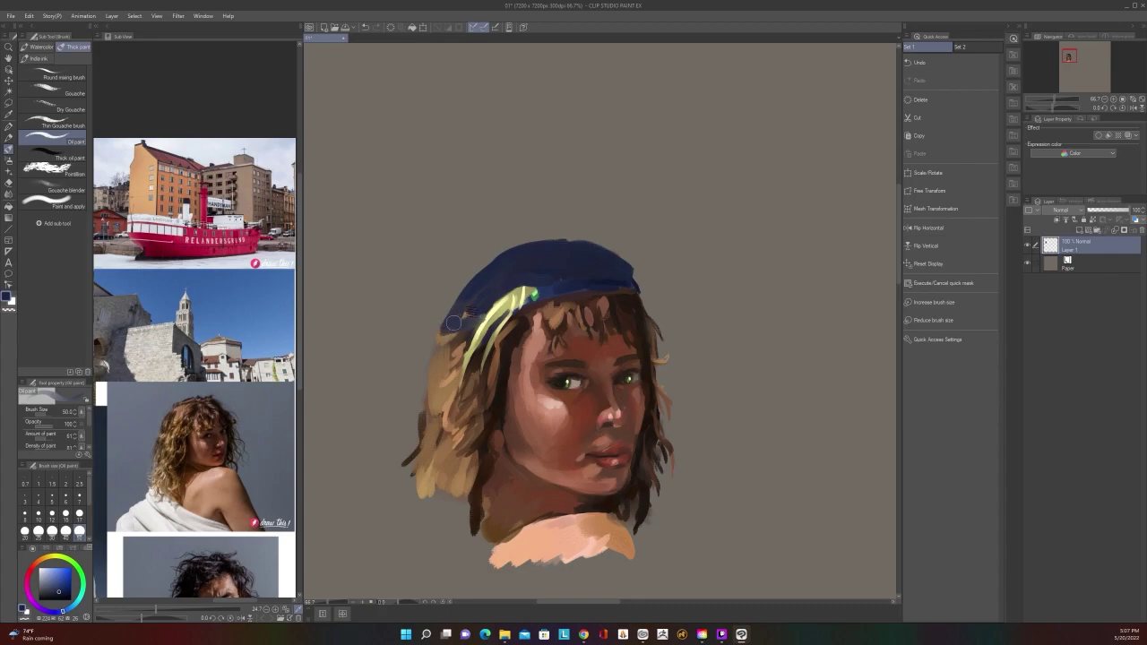
pyautogui.scroll(-2, 505, 285)
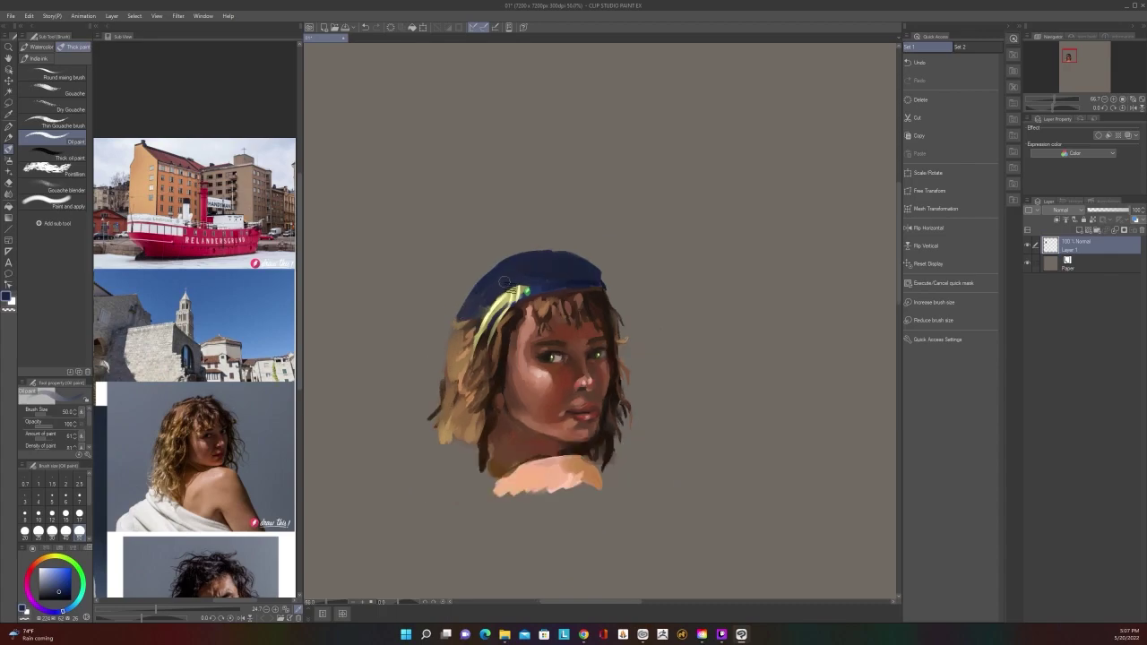
pyautogui.scroll(2, 504, 285)
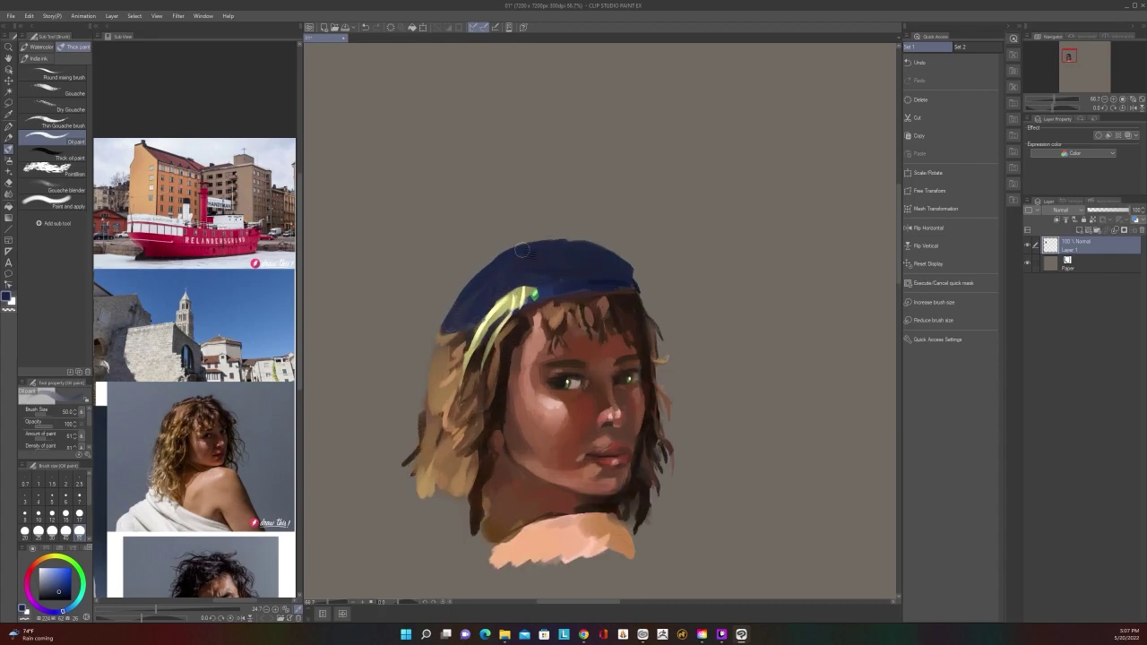
# Pick a muted pale yellow and paint broad light strokes on the back of the blue cap beside the yellow band
pyautogui.scroll(-1, 525, 249)
pyautogui.scroll(1, 525, 249)
pyautogui.rightClick(565, 391)
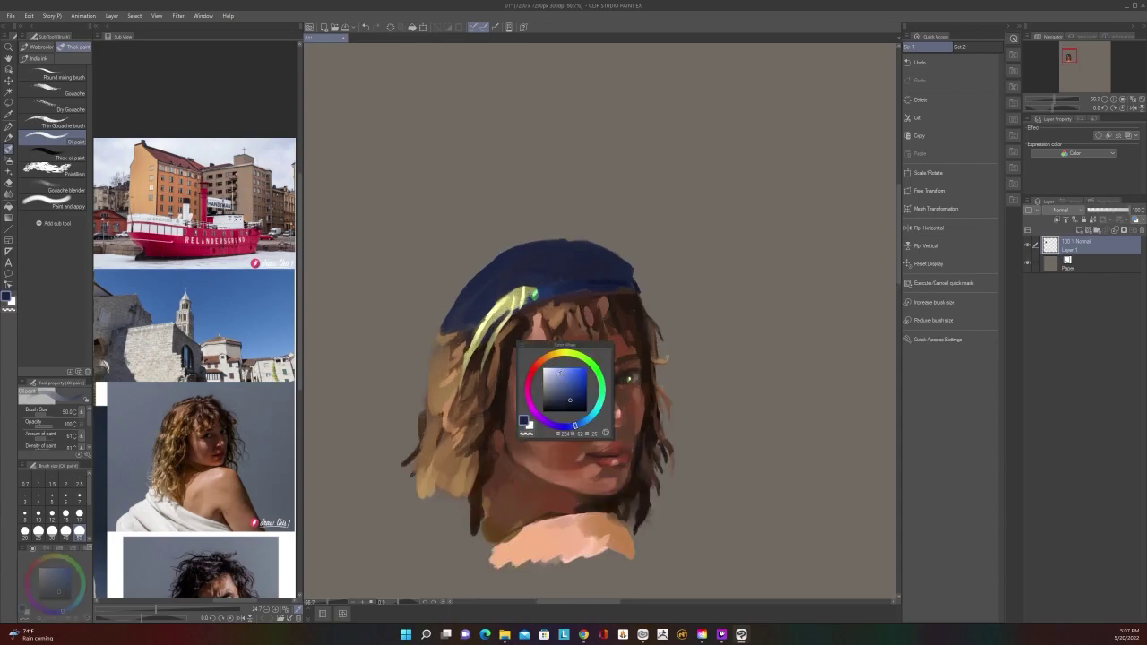
pyautogui.click(563, 384)
pyautogui.click(563, 382)
pyautogui.hotkey('shift', '1')
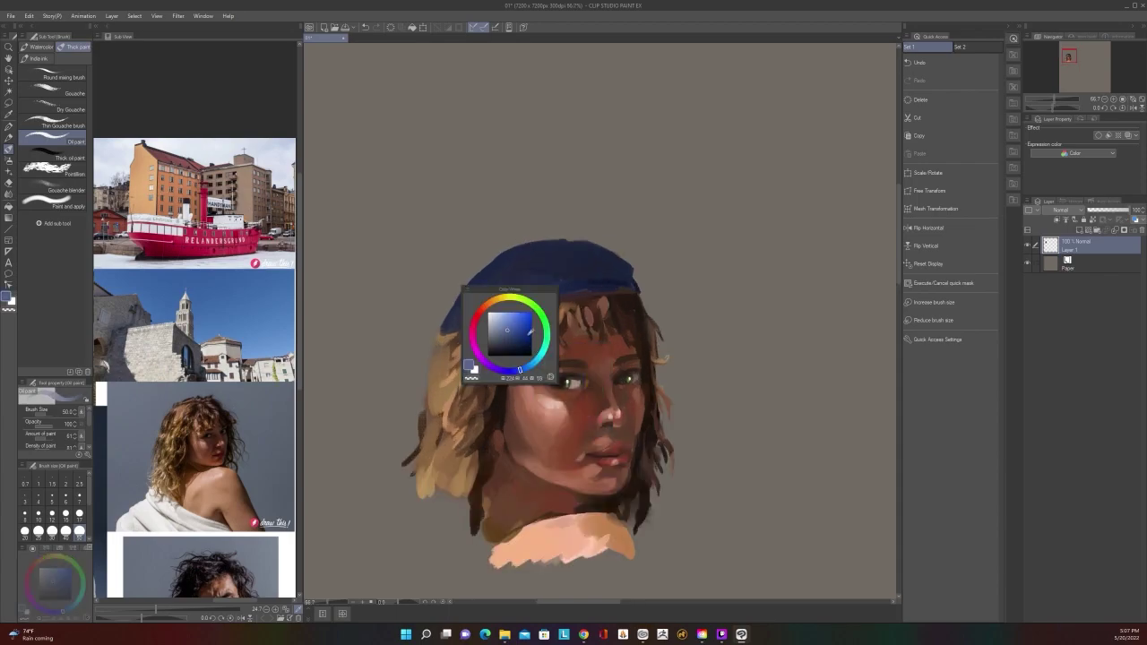
pyautogui.click(508, 299)
pyautogui.moveTo(504, 320); pyautogui.dragTo(498, 316)
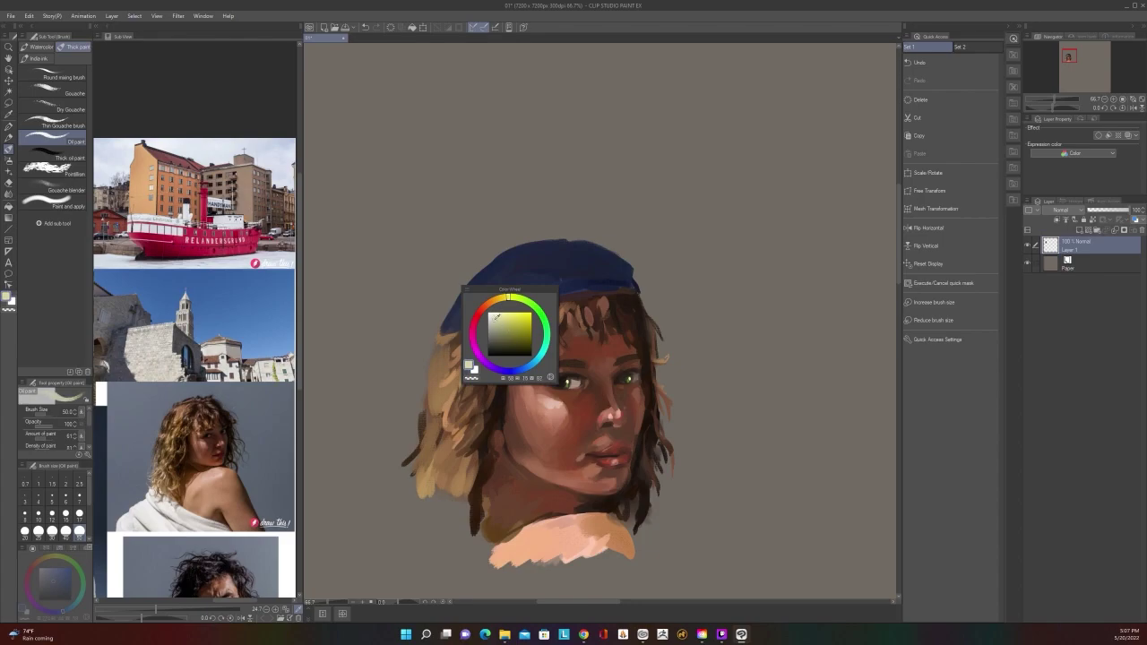
pyautogui.click(500, 330)
pyautogui.click(508, 333)
pyautogui.click(504, 317)
pyautogui.moveTo(534, 293); pyautogui.dragTo(466, 359)
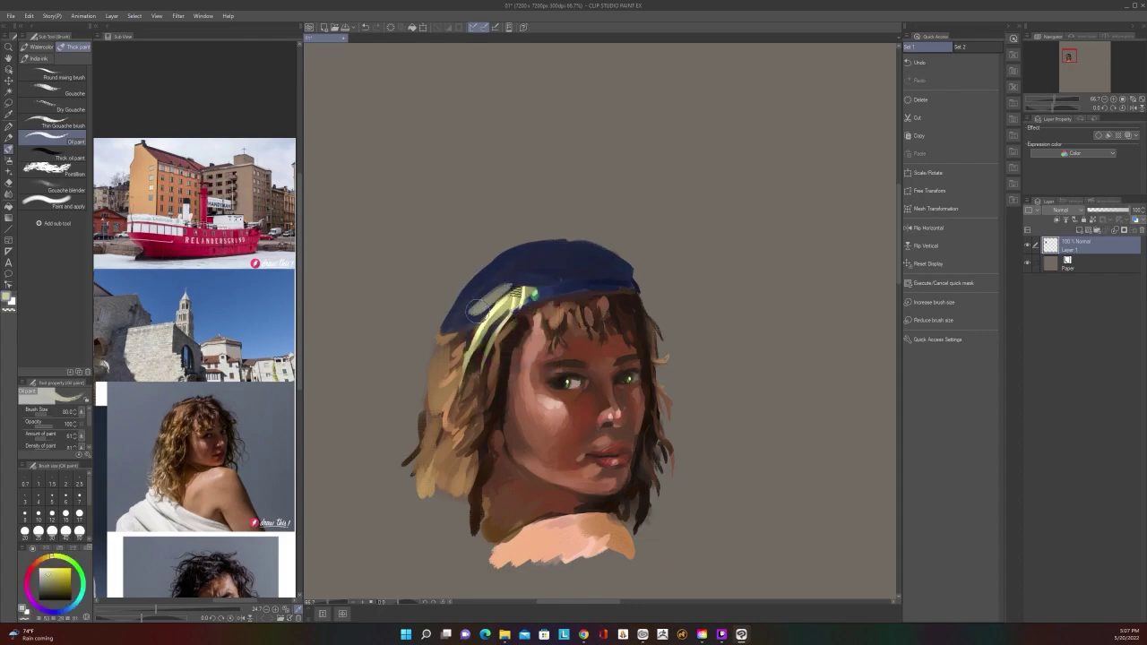
pyautogui.moveTo(500, 292)
pyautogui.mouseDown()
pyautogui.moveTo(475, 315)
pyautogui.moveTo(457, 314)
pyautogui.moveTo(466, 303)
pyautogui.mouseUp()
pyautogui.scroll(-1, 488, 276)
pyautogui.scroll(1, 487, 278)
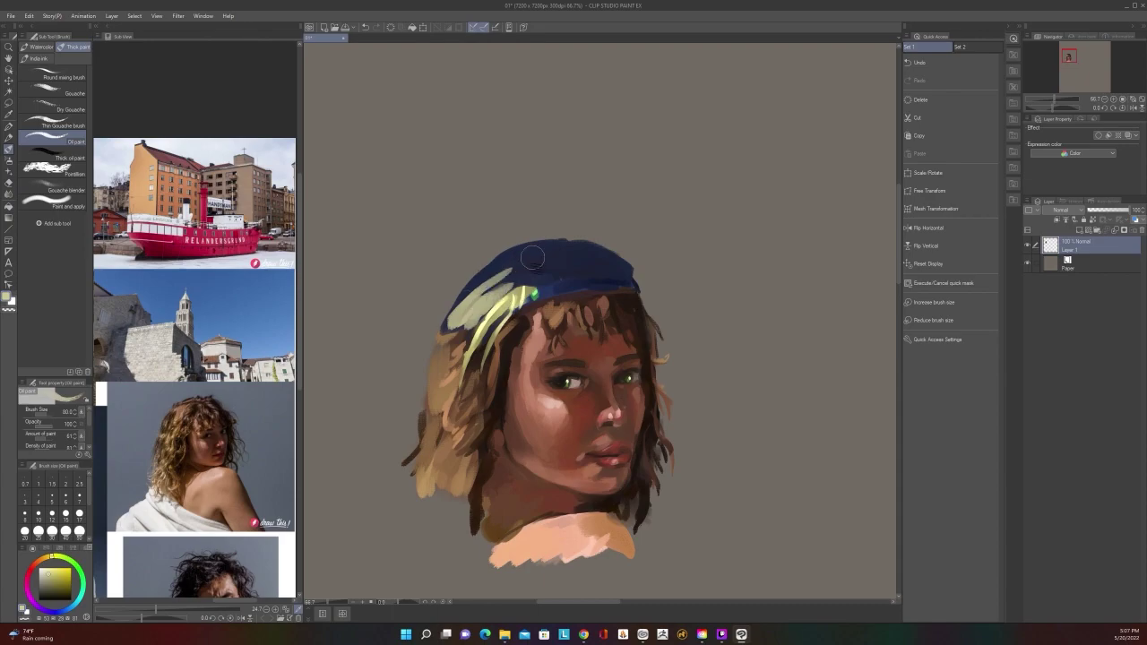
# Sample the cap's dark blue and trim the upper edge of the pale yellow patch with it
pyautogui.keyDown('alt'); pyautogui.click(510, 276); pyautogui.keyUp('alt')
pyautogui.moveTo(509, 270)
pyautogui.mouseDown()
pyautogui.moveTo(469, 287)
pyautogui.moveTo(498, 282)
pyautogui.mouseUp()
pyautogui.scroll(-1, 519, 263)
pyautogui.scroll(-1, 519, 264)
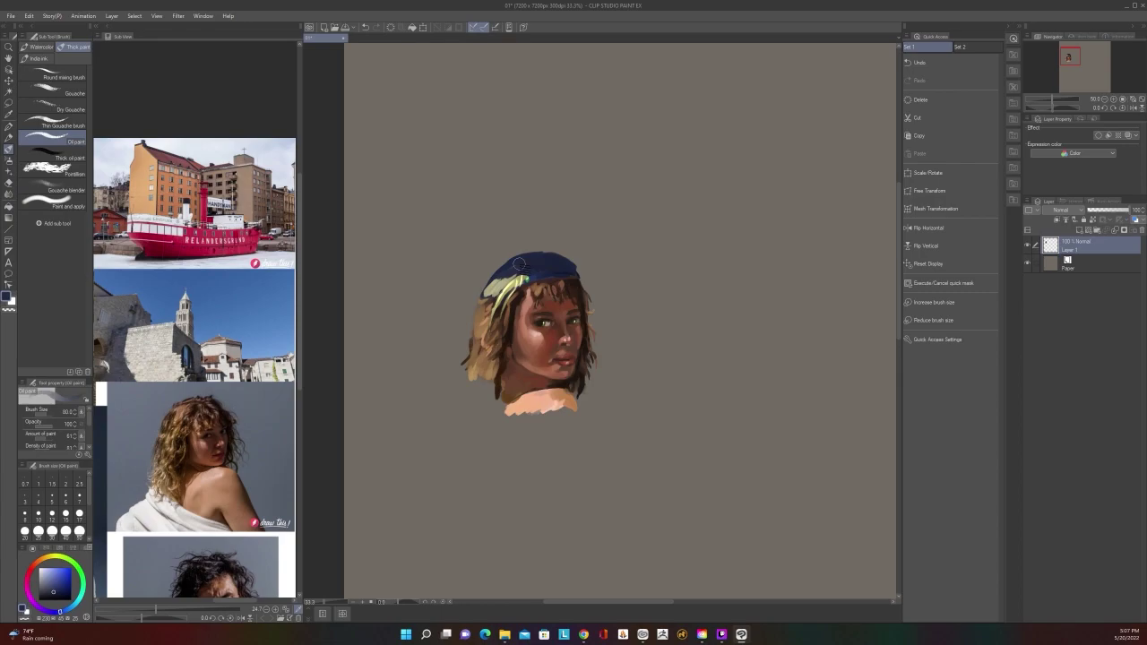
pyautogui.scroll(2, 519, 264)
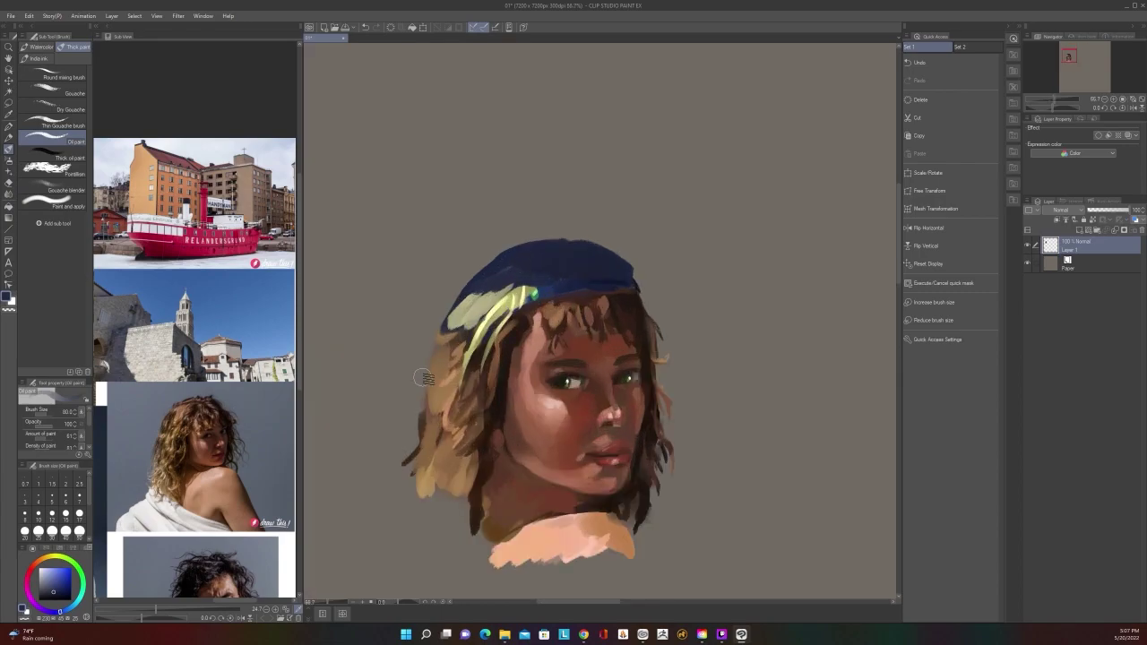
pyautogui.scroll(-1, 454, 312)
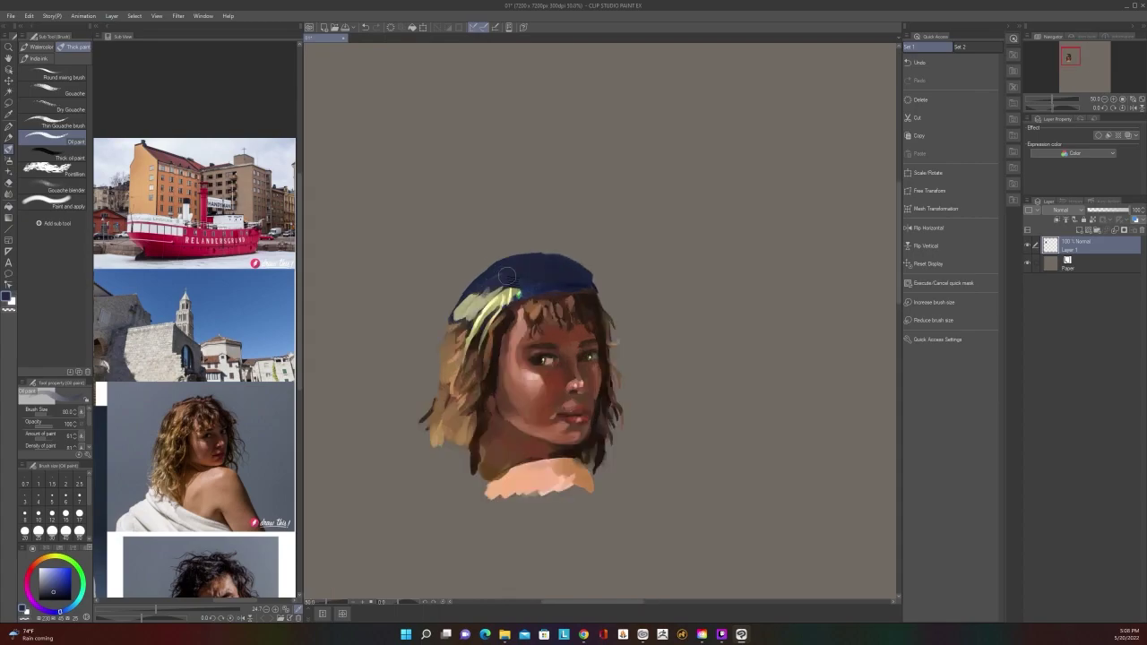
pyautogui.scroll(1, 506, 276)
# Try to darken the neck's lower edge above the shoulder with sampled dark brown, undoing a stroke and reducing the brush size
pyautogui.moveTo(723, 438); pyautogui.dragTo(735, 399)
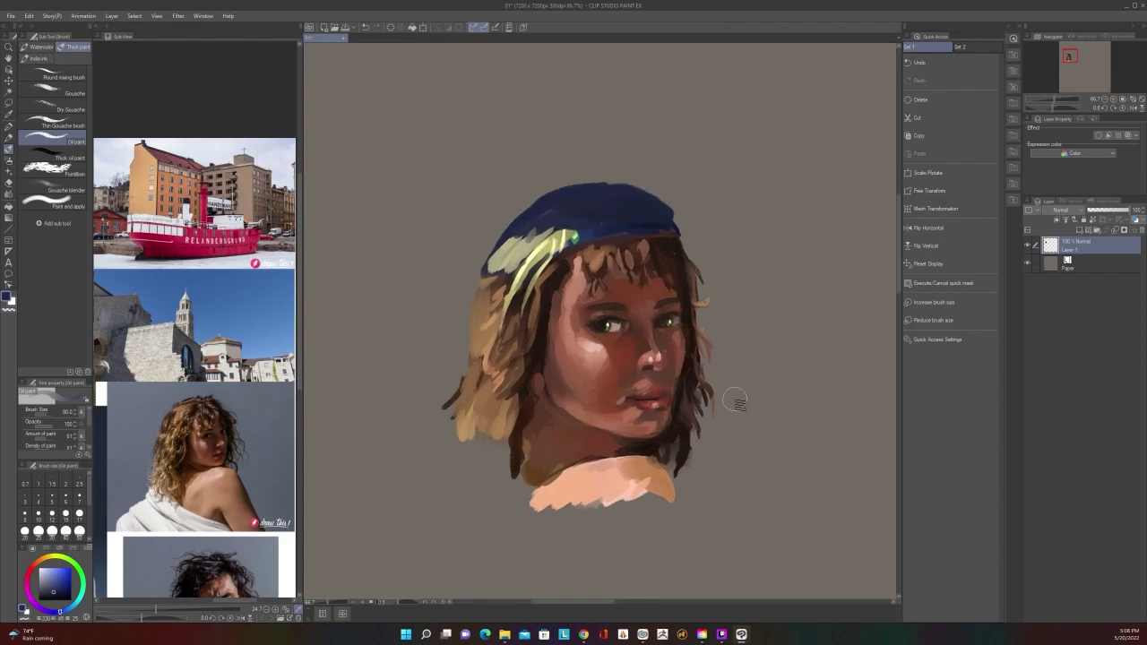
pyautogui.keyDown('alt'); pyautogui.click(655, 450); pyautogui.keyUp('alt')
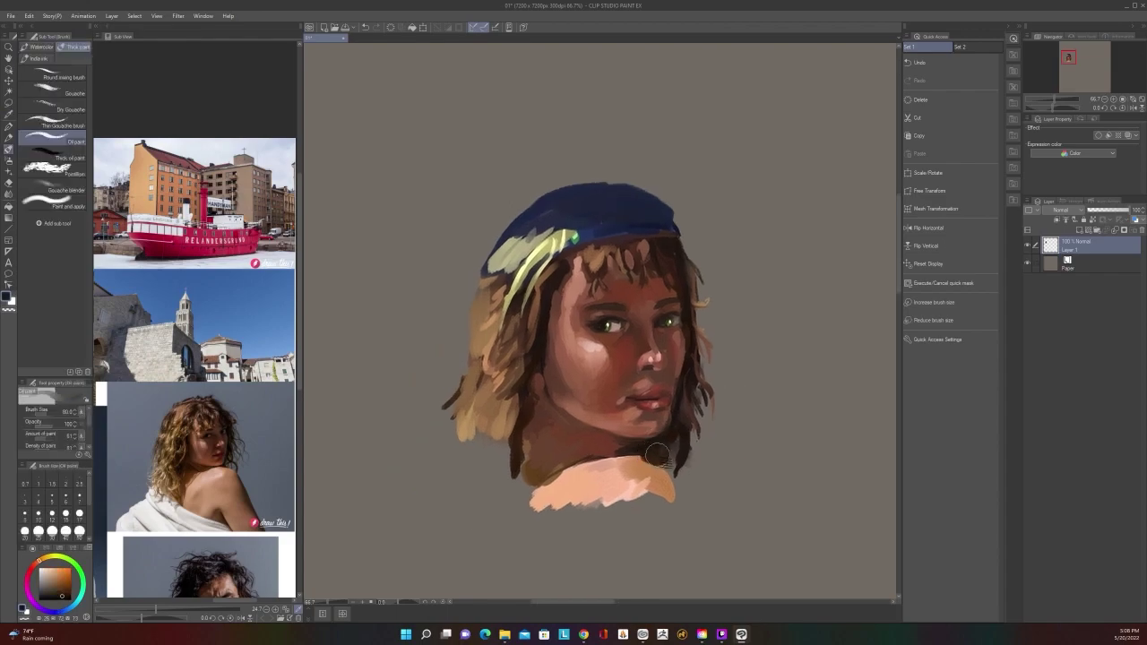
pyautogui.scroll(-1, 700, 453)
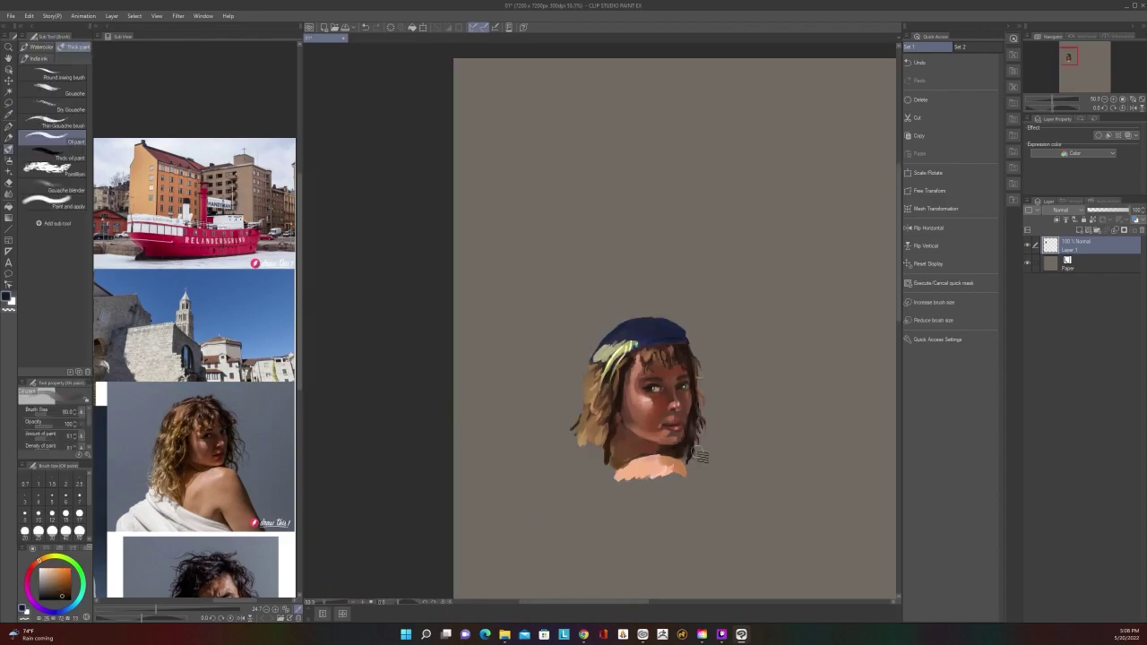
pyautogui.scroll(1, 700, 454)
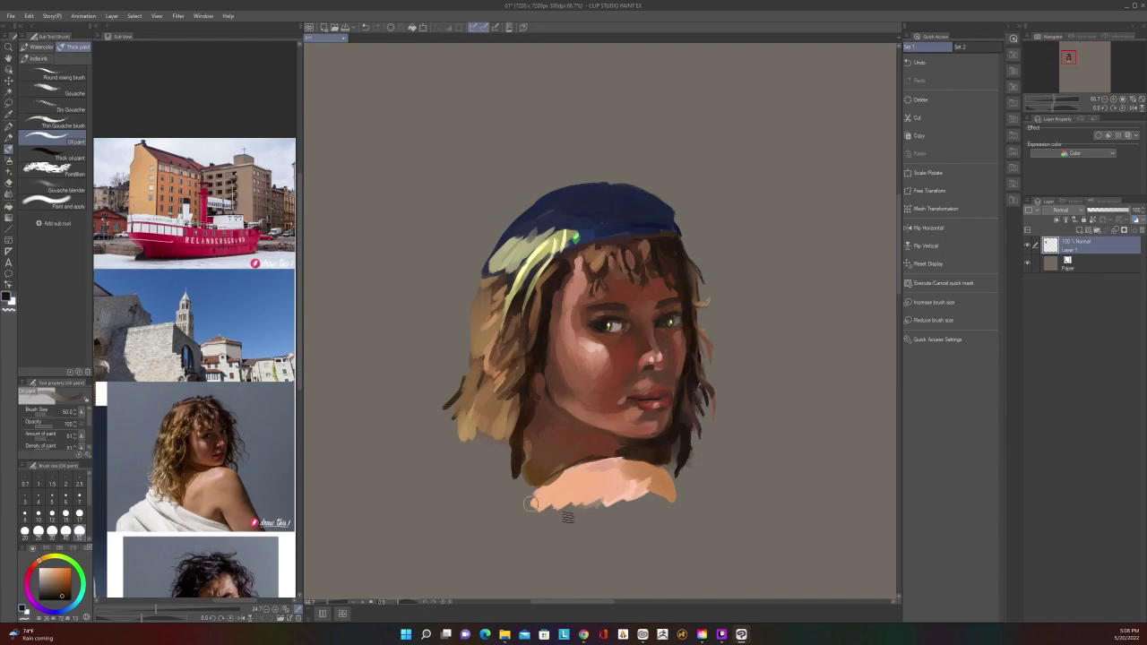
pyautogui.hotkey('ctrl', 'z')
pyautogui.press('[')
pyautogui.press('[')
pyautogui.press('[')
pyautogui.moveTo(551, 472); pyautogui.dragTo(556, 455)
# Sample the cap's dark blue and paint a collar over the lower neck and nape with an enlarged brush
pyautogui.keyDown('alt'); pyautogui.click(582, 206); pyautogui.keyUp('alt')
pyautogui.press(']')
pyautogui.press(']')
pyautogui.press(']')
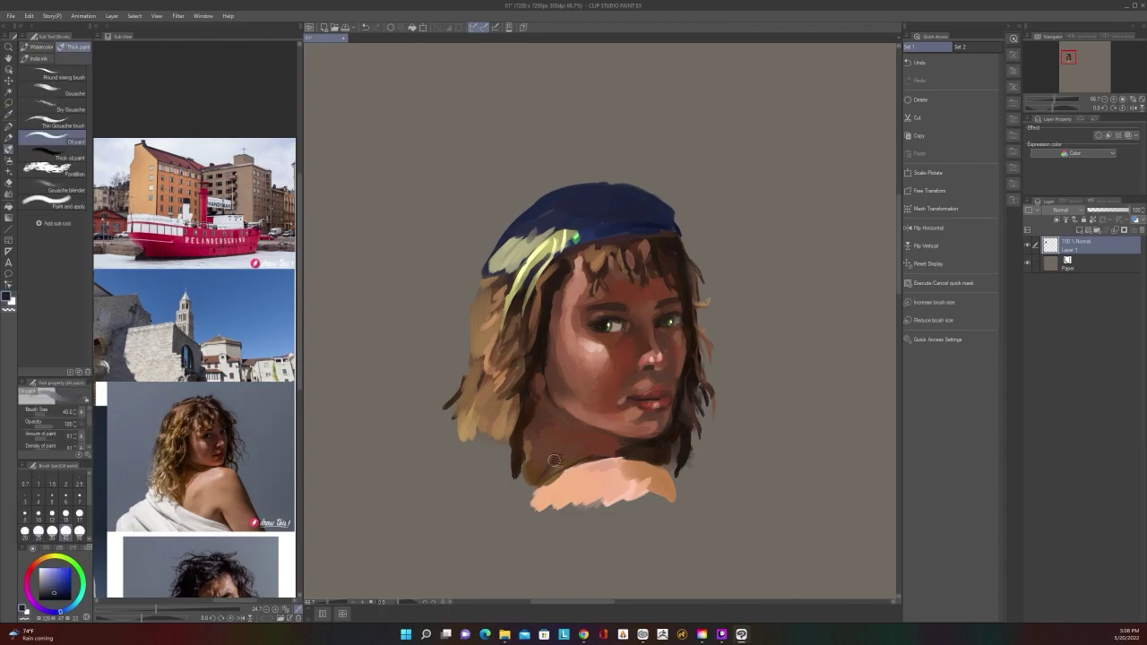
pyautogui.moveTo(557, 442)
pyautogui.mouseDown()
pyautogui.moveTo(523, 471)
pyautogui.moveTo(549, 453)
pyautogui.moveTo(539, 477)
pyautogui.moveTo(578, 457)
pyautogui.moveTo(560, 472)
pyautogui.moveTo(594, 423)
pyautogui.moveTo(554, 474)
pyautogui.moveTo(570, 467)
pyautogui.moveTo(552, 462)
pyautogui.moveTo(535, 480)
pyautogui.moveTo(518, 446)
pyautogui.mouseUp()
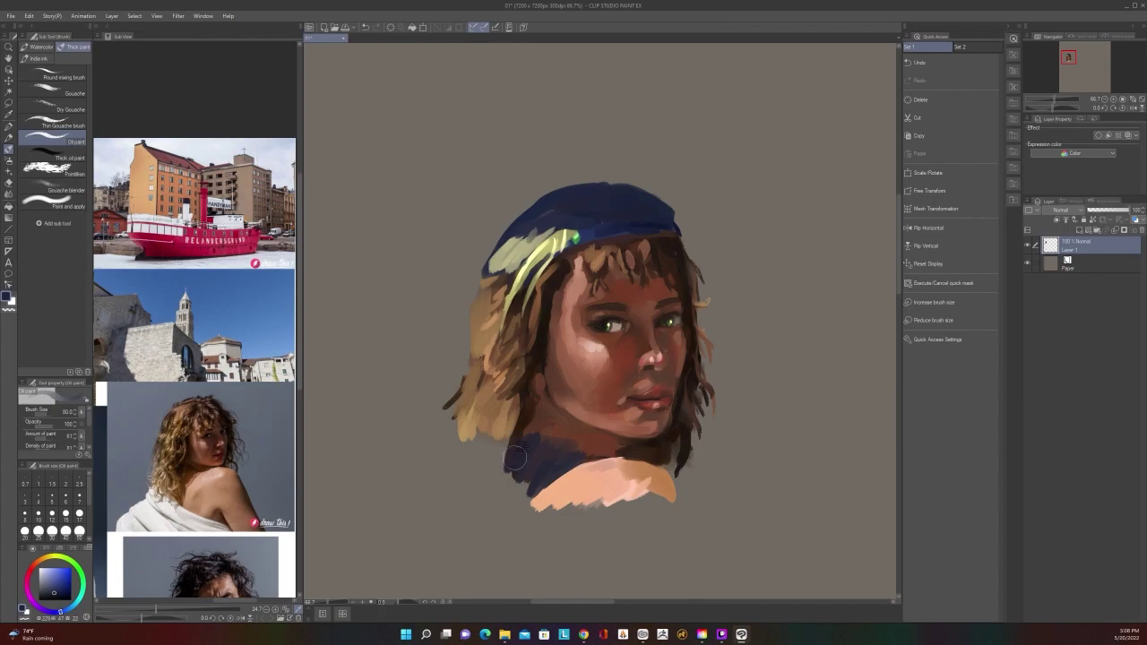
# Sample the hair's brown and, with a smaller brush, paint hair ends over the collar's upper edge
pyautogui.keyDown('alt'); pyautogui.click(522, 409); pyautogui.keyUp('alt')
pyautogui.press('[')
pyautogui.press('[')
pyautogui.press('[')
pyautogui.press('[')
pyautogui.press('[')
pyautogui.press('[')
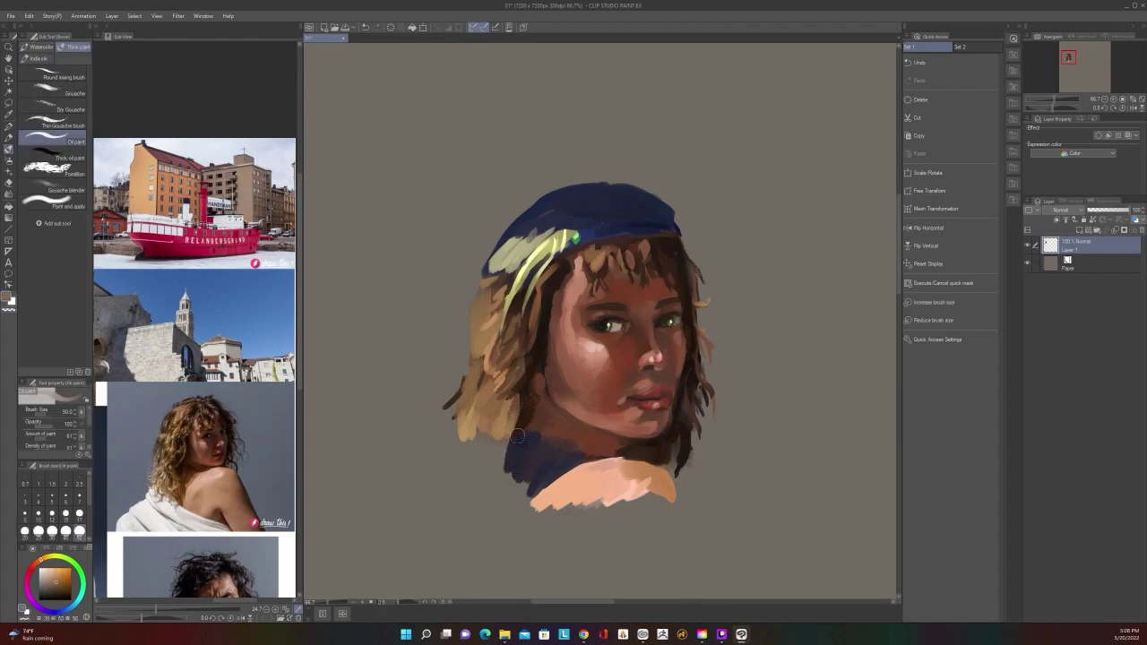
pyautogui.moveTo(521, 428); pyautogui.dragTo(517, 447)
# Sample the dark purple tone where the neck meets the blue collar
pyautogui.scroll(-2, 545, 394)
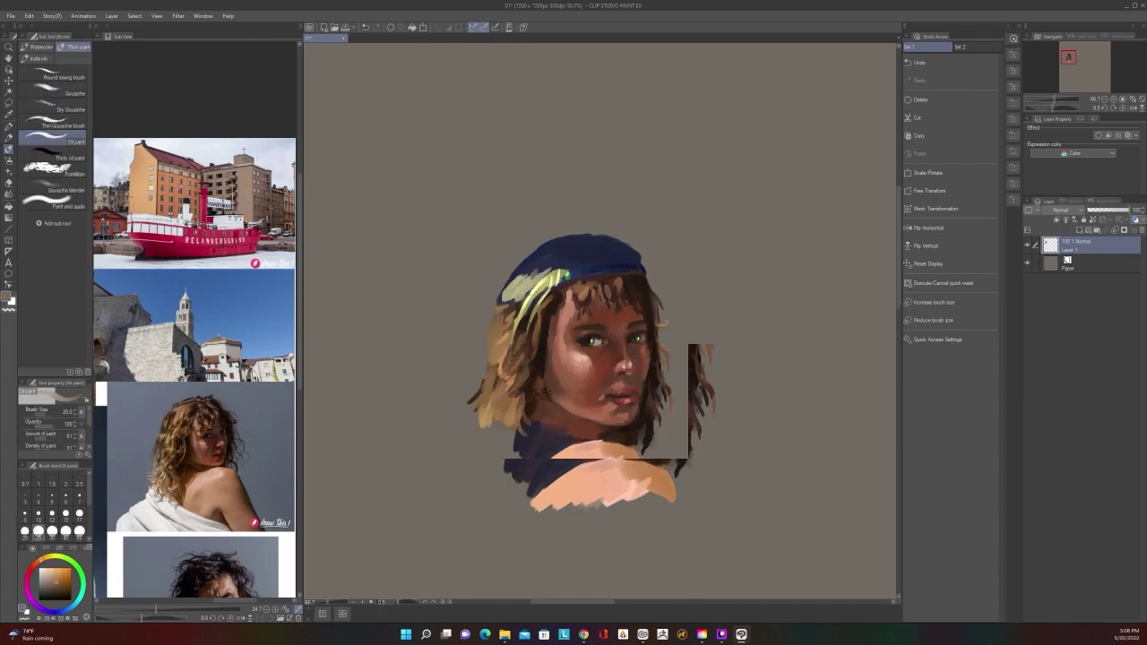
pyautogui.scroll(2, 545, 394)
pyautogui.keyDown('alt'); pyautogui.click(558, 449); pyautogui.keyUp('alt')
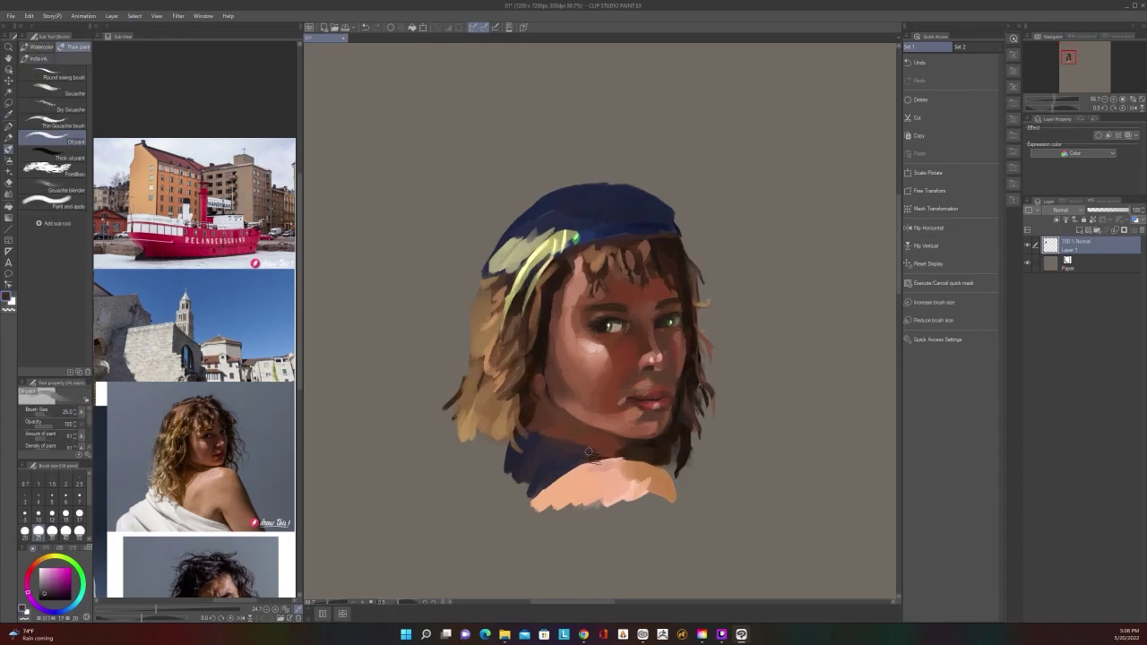
# Enlarge the Oil paint brush to 50 and paint the navy collar down to the shoulder's edge
pyautogui.press(']')
pyautogui.press(']')
pyautogui.press(']')
pyautogui.moveTo(591, 455); pyautogui.dragTo(580, 465)
pyautogui.scroll(-1, 601, 446)
pyautogui.scroll(1, 601, 446)
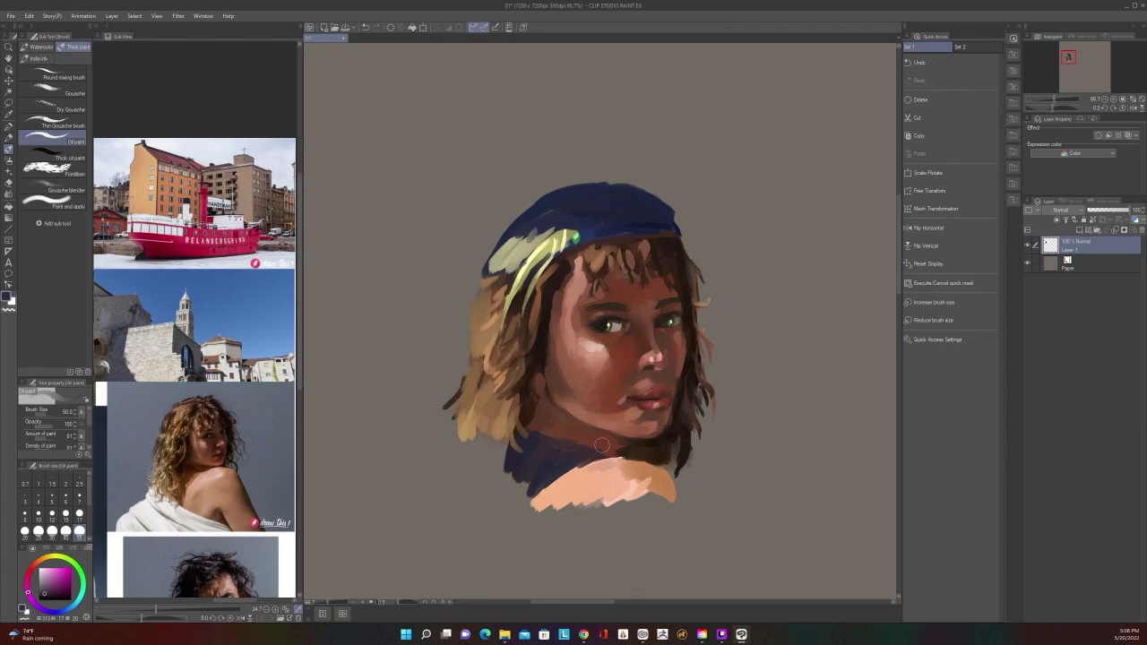
# Sample the shoulder's peach skin tone and block in the bare upper back and arm, enlarging the brush to 150
pyautogui.moveTo(781, 436); pyautogui.dragTo(817, 379)
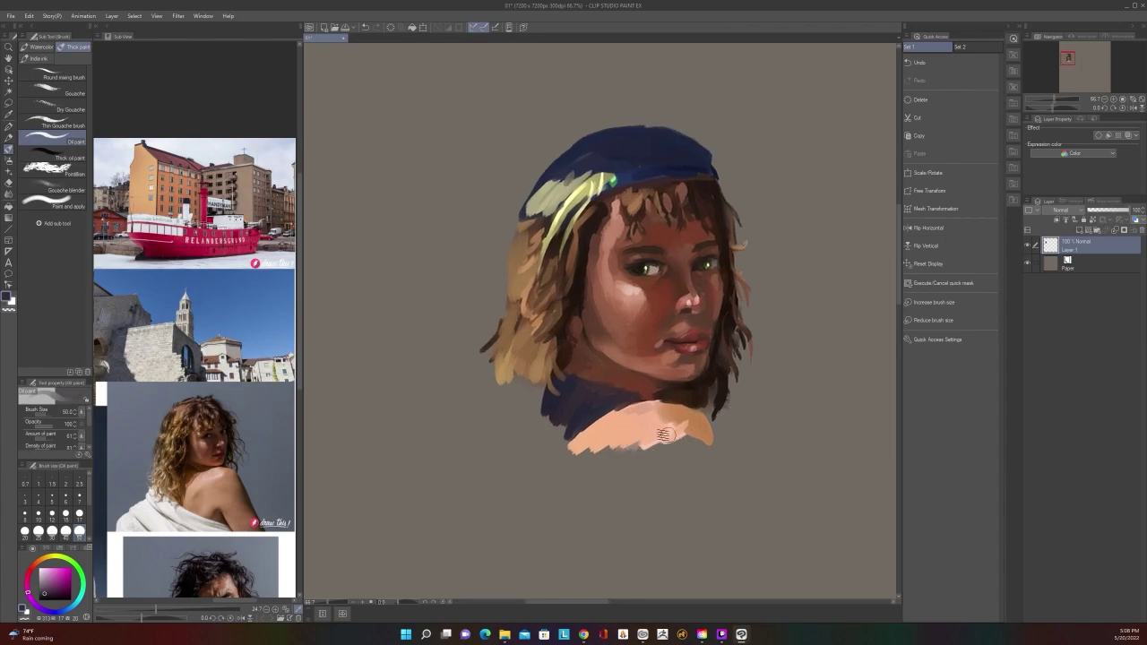
pyautogui.keyDown('alt'); pyautogui.click(664, 435); pyautogui.keyUp('alt')
pyautogui.moveTo(632, 441); pyautogui.dragTo(692, 527)
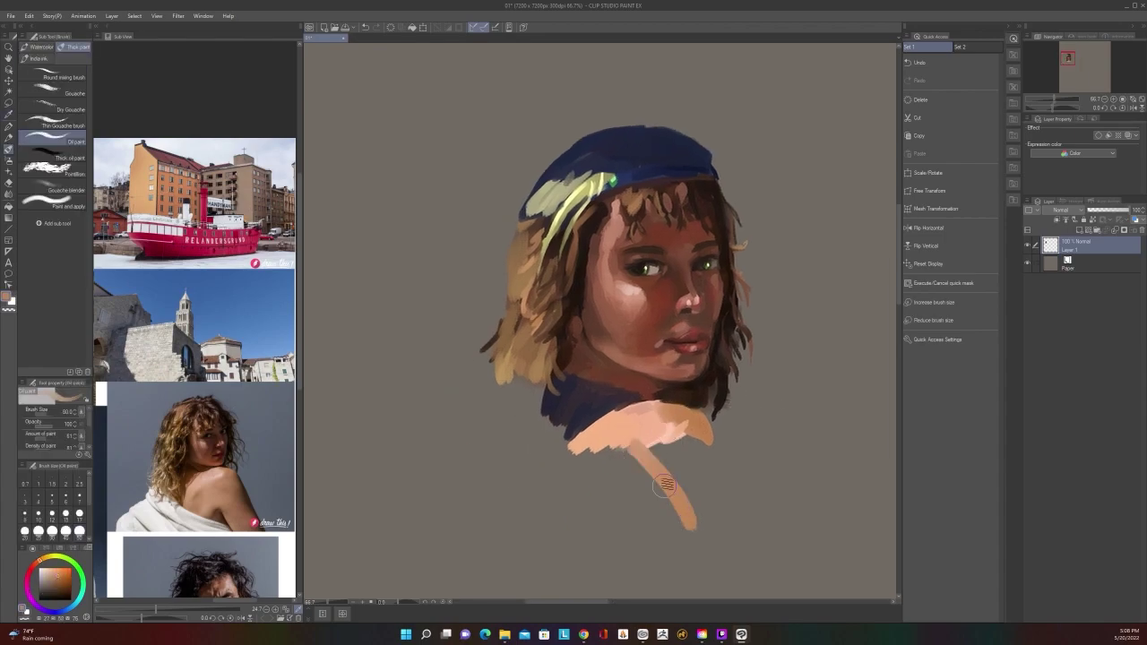
pyautogui.press(']')
pyautogui.press(']')
pyautogui.press(']')
pyautogui.moveTo(653, 451)
pyautogui.mouseDown()
pyautogui.moveTo(688, 456)
pyautogui.moveTo(691, 433)
pyautogui.moveTo(707, 433)
pyautogui.moveTo(692, 462)
pyautogui.moveTo(598, 443)
pyautogui.mouseUp()
pyautogui.scroll(-1, 693, 435)
pyautogui.scroll(1, 683, 461)
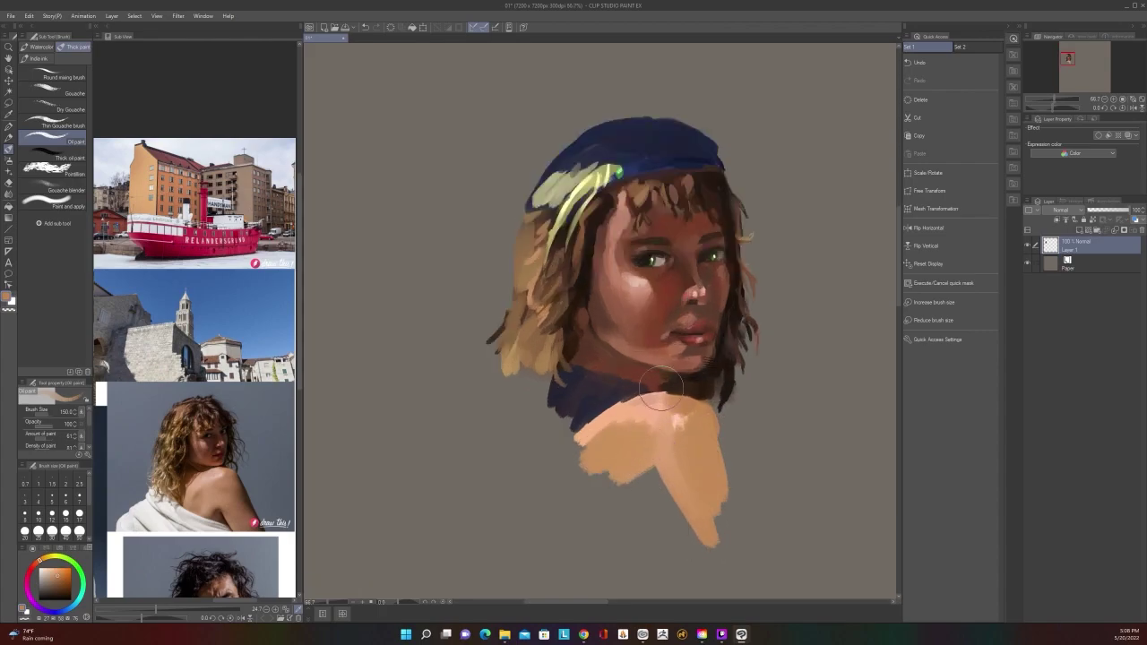
# Sample a brown skin tone from the reference photo's back and paint soft shading across the shoulder and back
pyautogui.scroll(-1, 672, 376)
pyautogui.moveTo(776, 424); pyautogui.dragTo(735, 435)
pyautogui.scroll(1, 678, 450)
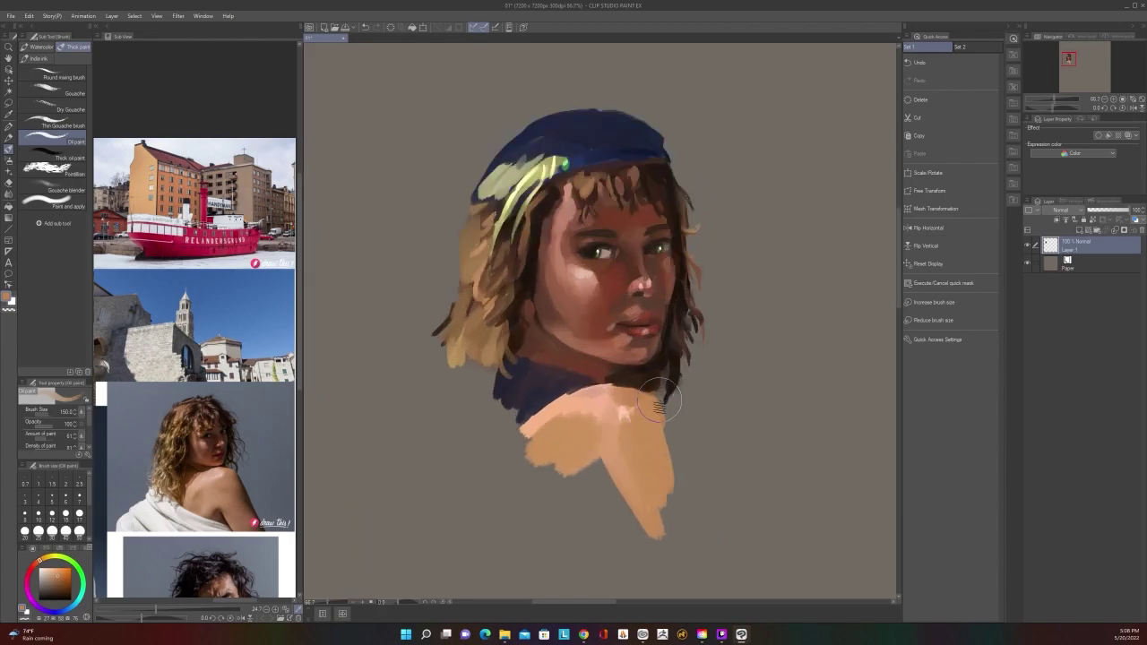
pyautogui.click(244, 502)
pyautogui.moveTo(653, 424)
pyautogui.mouseDown()
pyautogui.moveTo(674, 498)
pyautogui.moveTo(649, 410)
pyautogui.moveTo(657, 439)
pyautogui.moveTo(641, 459)
pyautogui.moveTo(605, 439)
pyautogui.moveTo(591, 474)
pyautogui.moveTo(603, 474)
pyautogui.moveTo(537, 448)
pyautogui.moveTo(593, 466)
pyautogui.mouseUp()
pyautogui.scroll(-1, 593, 466)
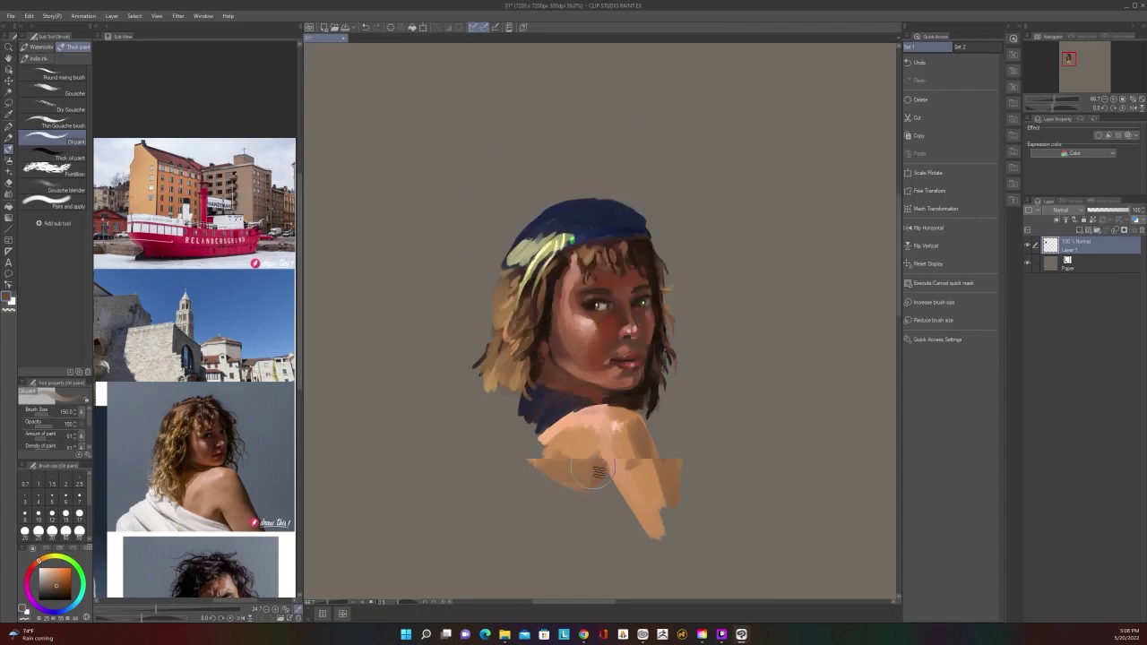
pyautogui.scroll(1, 593, 466)
# Reduce the brush to 25, sample the dark tone under the chin and refine the dark hair above the shoulder
pyautogui.press('[')
pyautogui.press('[')
pyautogui.press('[')
pyautogui.press('[')
pyautogui.press('[')
pyautogui.press('[')
pyautogui.press('[')
pyautogui.press('[')
pyautogui.press('[')
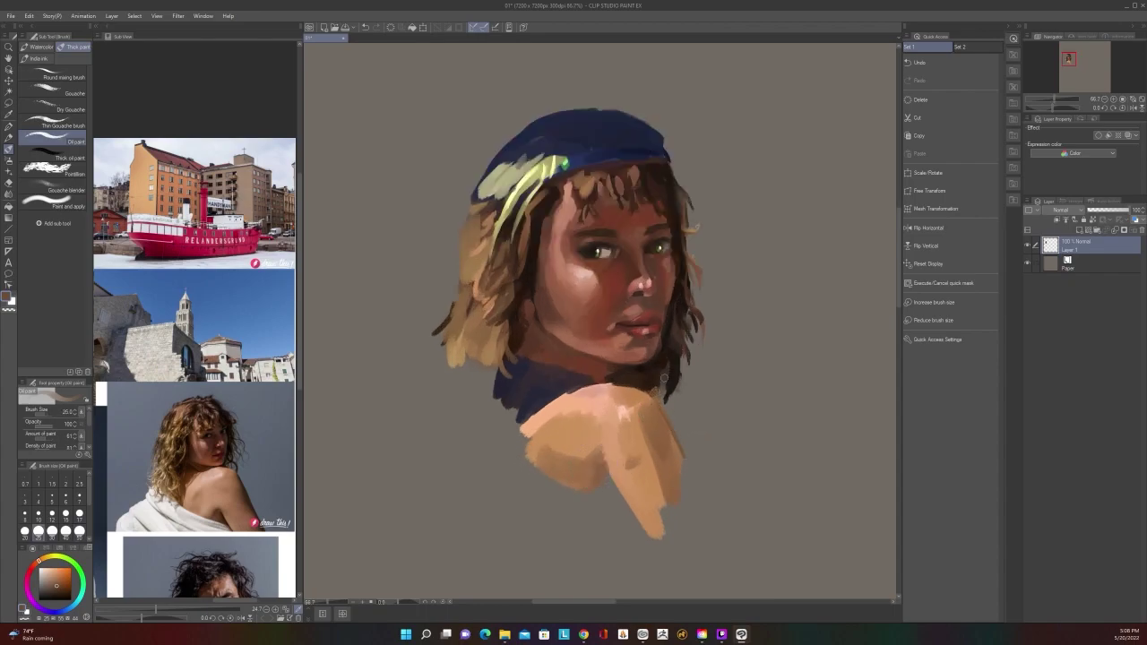
pyautogui.keyDown('alt'); pyautogui.click(653, 368); pyautogui.keyUp('alt')
pyautogui.press('alt')
pyautogui.scroll(-1, 608, 477)
pyautogui.scroll(1, 607, 477)
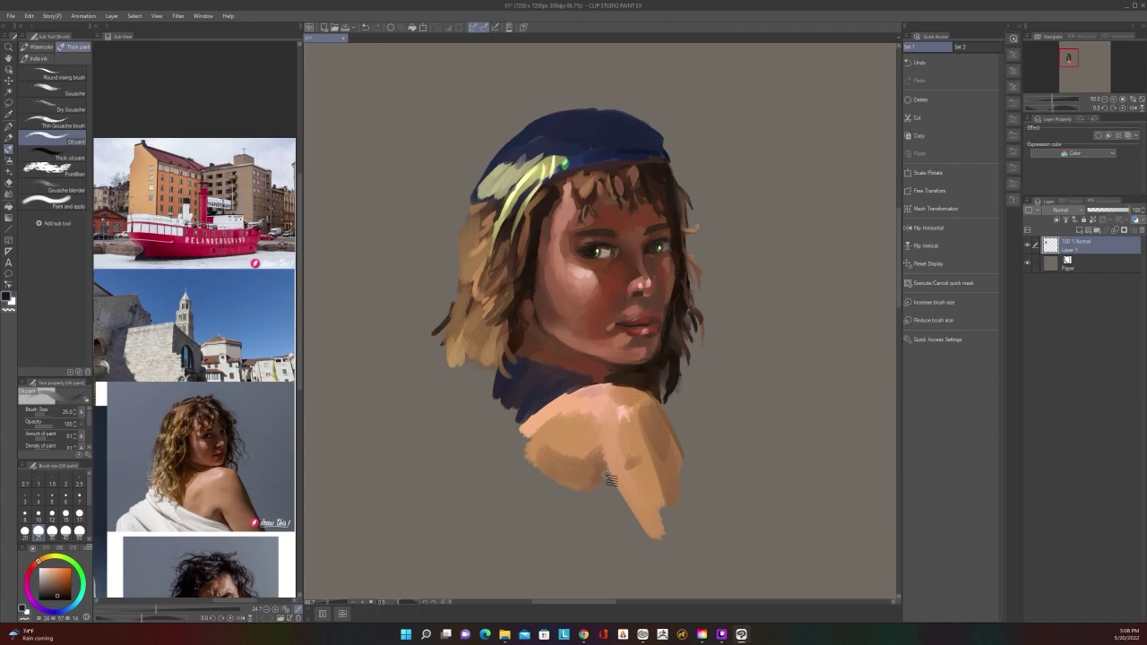
# Sample the collar's dark navy and, with the brush at 50, extend the garment up the neck and down behind the hair
pyautogui.keyDown('alt'); pyautogui.click(548, 378); pyautogui.keyUp('alt')
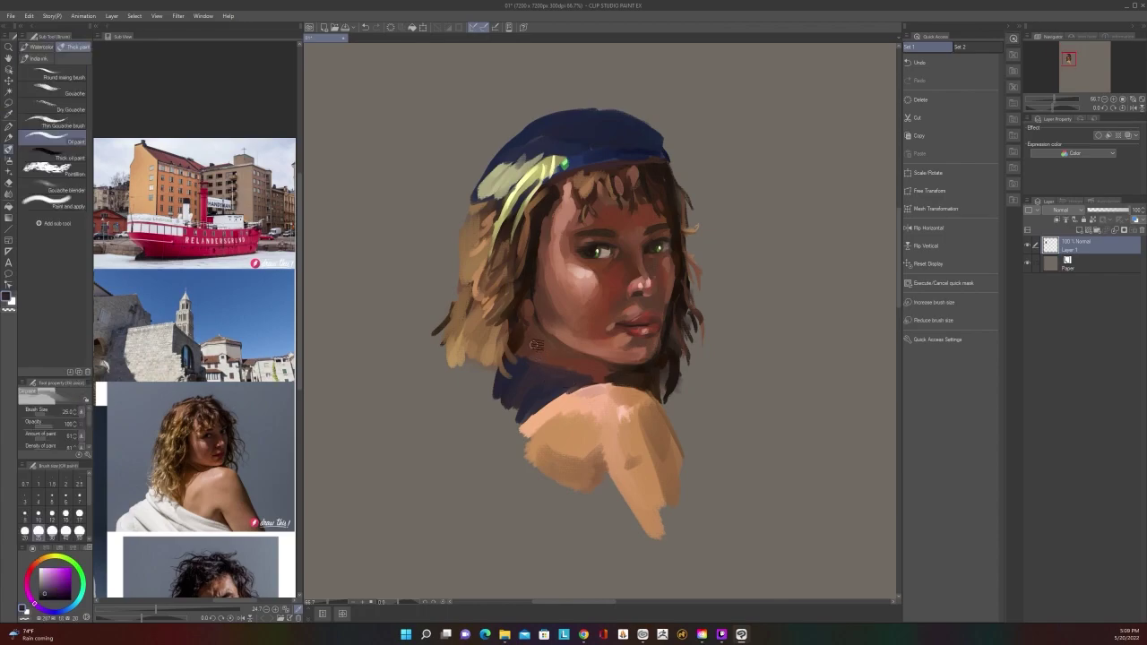
pyautogui.press(']')
pyautogui.press(']')
pyautogui.press(']')
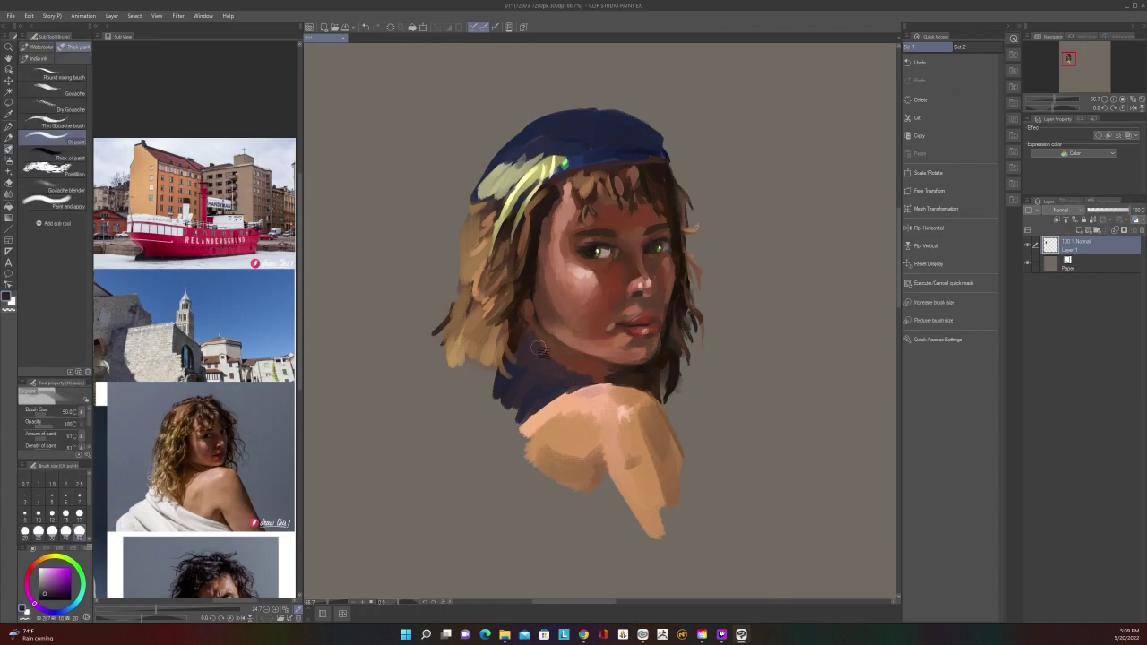
pyautogui.scroll(-1, 535, 310)
pyautogui.scroll(1, 535, 310)
pyautogui.moveTo(499, 389); pyautogui.dragTo(497, 445)
# Cover the bare shoulder and back with the dark garment colour using a much larger brush
pyautogui.press(']')
pyautogui.press(']')
pyautogui.press(']')
pyautogui.press(']')
pyautogui.press(']')
pyautogui.press(']')
pyautogui.moveTo(531, 405)
pyautogui.mouseDown()
pyautogui.moveTo(530, 439)
pyautogui.moveTo(558, 407)
pyautogui.moveTo(605, 412)
pyautogui.moveTo(574, 434)
pyautogui.moveTo(611, 407)
pyautogui.moveTo(596, 398)
pyautogui.moveTo(551, 460)
pyautogui.moveTo(597, 435)
pyautogui.moveTo(599, 475)
pyautogui.moveTo(614, 466)
pyautogui.moveTo(603, 435)
pyautogui.moveTo(546, 406)
pyautogui.moveTo(599, 435)
pyautogui.moveTo(647, 421)
pyautogui.mouseUp()
pyautogui.press('[')
pyautogui.press('[')
pyautogui.press('[')
pyautogui.press(']')
pyautogui.press(']')
pyautogui.press(']')
pyautogui.press(']')
pyautogui.press(']')
pyautogui.press(']')
pyautogui.press(']')
pyautogui.press(']')
pyautogui.scroll(-1, 643, 428)
pyautogui.scroll(1, 640, 422)
# Fill out the dark garment across the upper shoulder and toward the back's outer edge, varying the brush size
pyautogui.press('[')
pyautogui.press('[')
pyautogui.moveTo(571, 404)
pyautogui.mouseDown()
pyautogui.moveTo(596, 397)
pyautogui.moveTo(655, 422)
pyautogui.moveTo(650, 437)
pyautogui.moveTo(598, 450)
pyautogui.moveTo(614, 473)
pyautogui.moveTo(630, 448)
pyautogui.moveTo(655, 443)
pyautogui.moveTo(652, 432)
pyautogui.moveTo(626, 425)
pyautogui.moveTo(662, 498)
pyautogui.moveTo(670, 450)
pyautogui.moveTo(562, 432)
pyautogui.moveTo(502, 439)
pyautogui.mouseUp()
pyautogui.press(']')
pyautogui.press(']')
pyautogui.scroll(-1, 628, 417)
pyautogui.scroll(1, 634, 410)
pyautogui.press('[')
pyautogui.press('[')
pyautogui.press('[')
pyautogui.scroll(-2, 548, 363)
pyautogui.scroll(2, 544, 361)
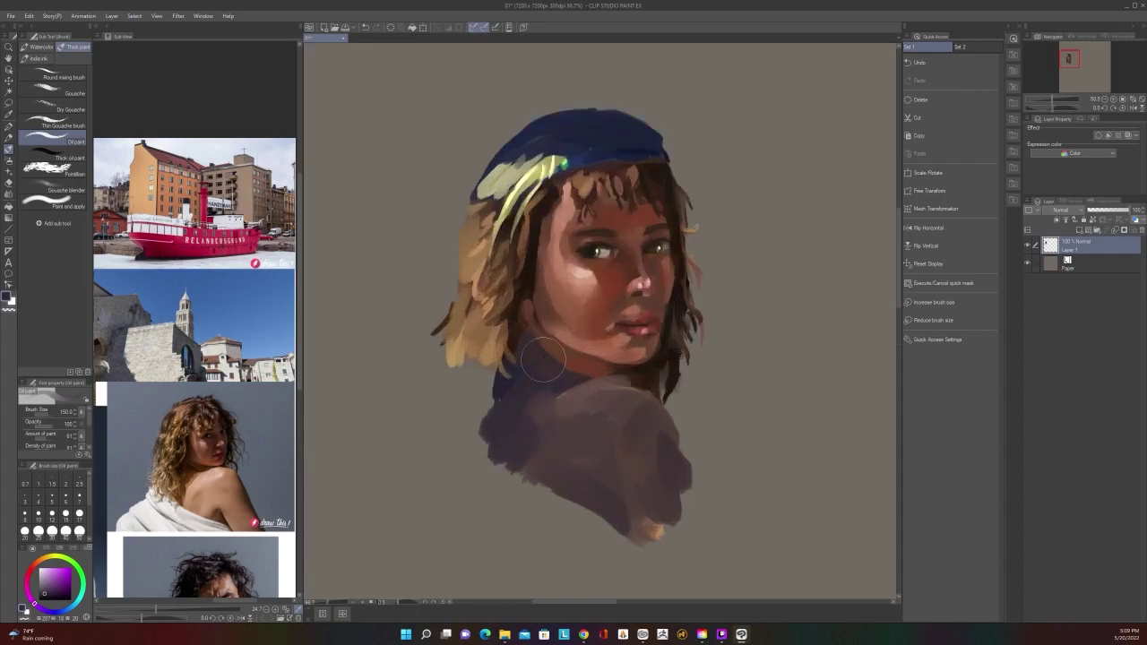
# Reduce the brush to 80 and shape the garment's back edge below the blonde hair
pyautogui.press('[')
pyautogui.press('[')
pyautogui.press('[')
pyautogui.press('[')
pyautogui.press('[')
pyautogui.moveTo(493, 386); pyautogui.dragTo(484, 415)
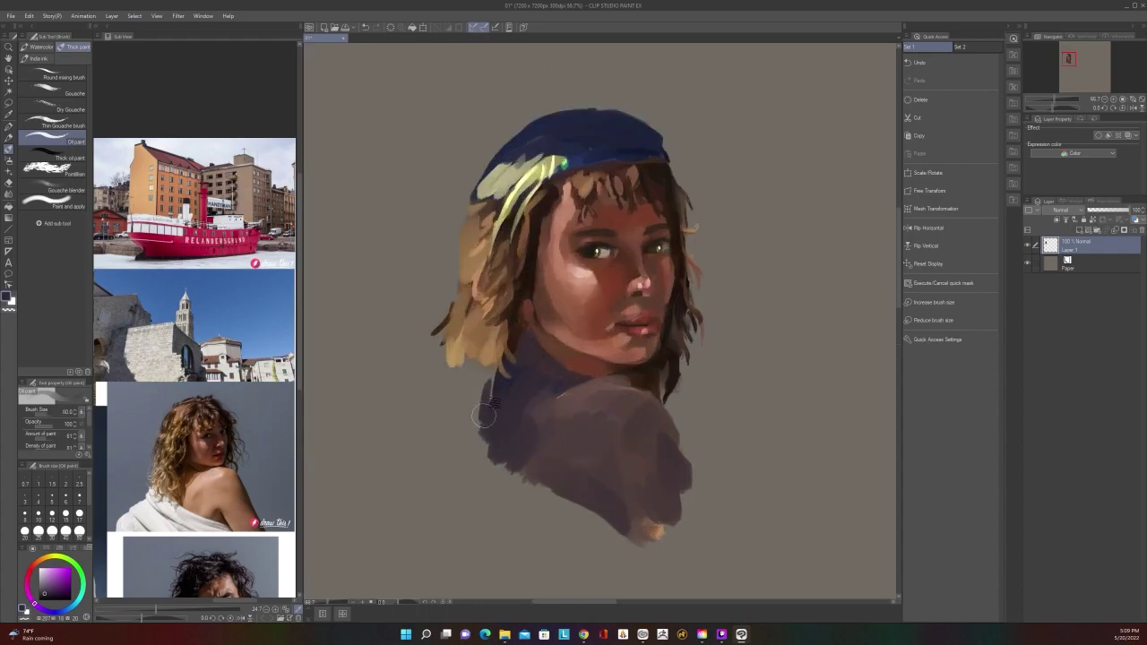
# Sample the blonde hair tone, lengthen the hair down onto the shoulder, and undo the stray stroke on the garment
pyautogui.keyDown('alt'); pyautogui.click(498, 366); pyautogui.keyUp('alt')
pyautogui.moveTo(498, 366)
pyautogui.mouseDown()
pyautogui.moveTo(492, 392)
pyautogui.moveTo(493, 365)
pyautogui.moveTo(513, 377)
pyautogui.moveTo(502, 401)
pyautogui.moveTo(508, 391)
pyautogui.moveTo(475, 364)
pyautogui.moveTo(473, 393)
pyautogui.moveTo(439, 296)
pyautogui.moveTo(433, 347)
pyautogui.moveTo(447, 319)
pyautogui.moveTo(460, 211)
pyautogui.mouseUp()
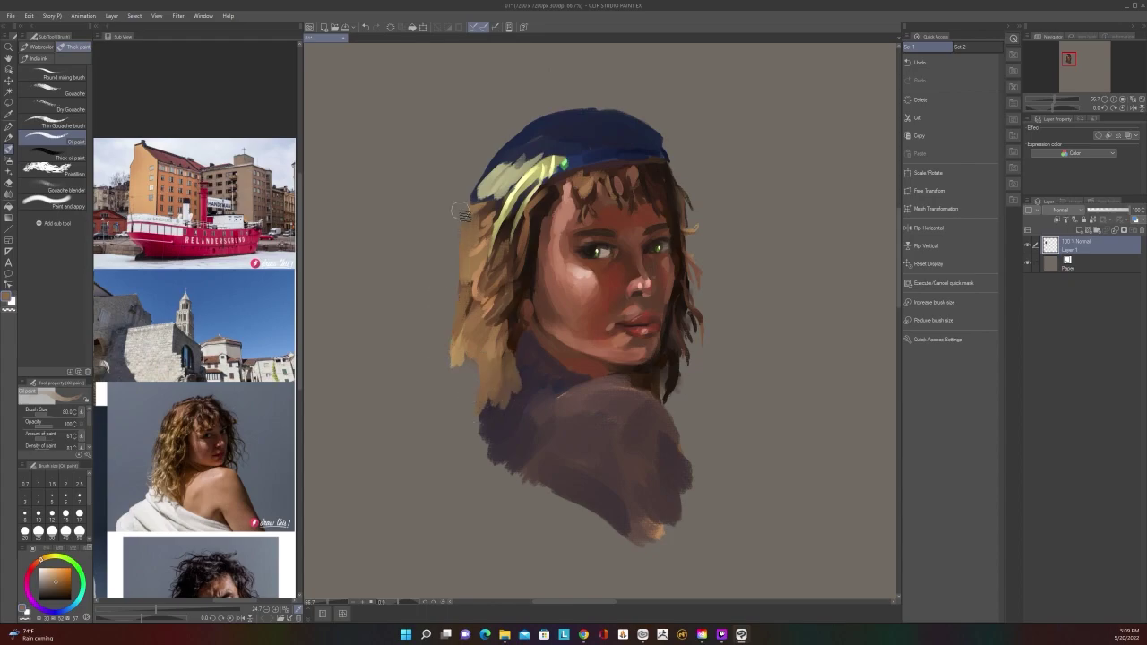
pyautogui.moveTo(453, 354)
pyautogui.mouseDown()
pyautogui.moveTo(464, 399)
pyautogui.moveTo(473, 385)
pyautogui.mouseUp()
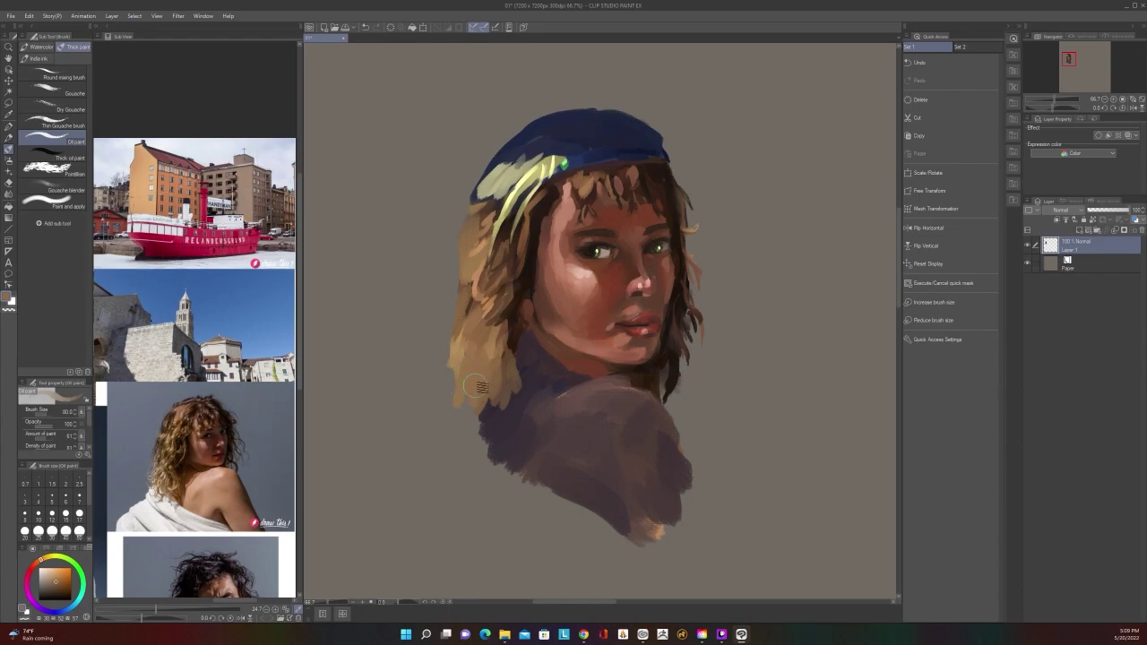
pyautogui.scroll(-2, 489, 366)
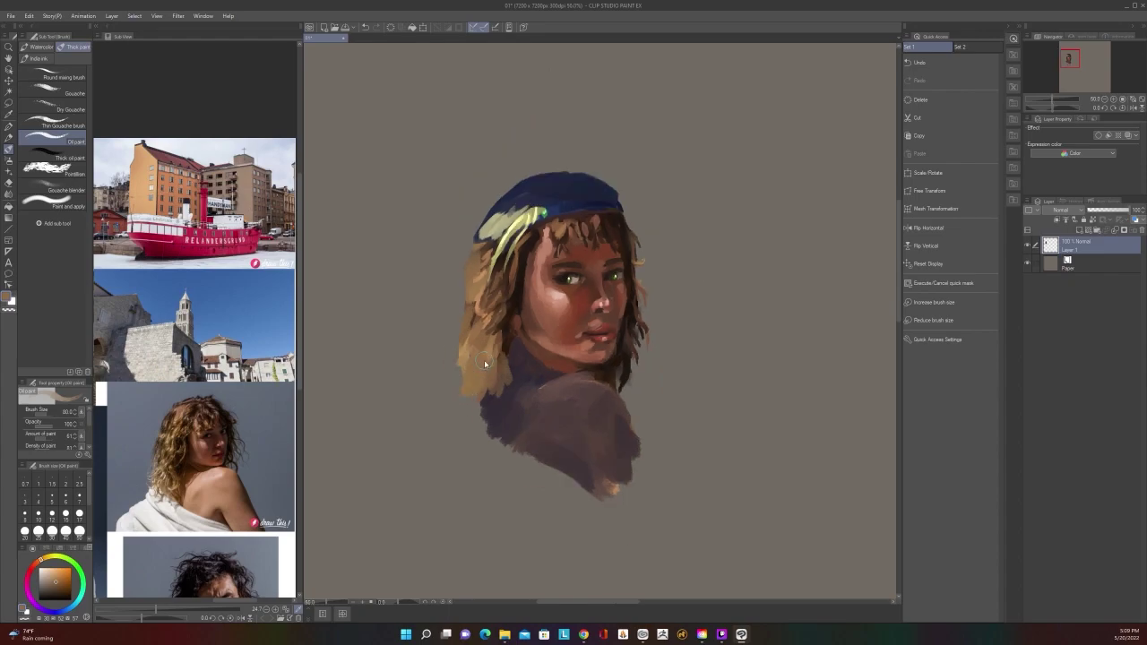
pyautogui.scroll(-1, 485, 363)
pyautogui.scroll(2, 538, 453)
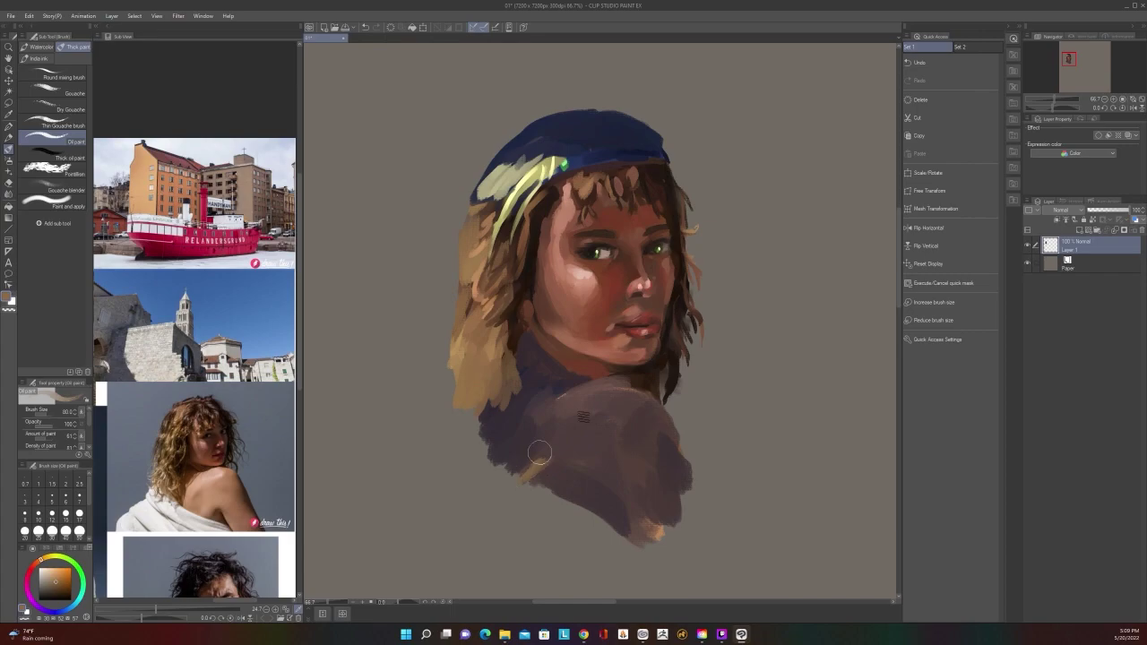
pyautogui.hotkey('ctrl', 'z')
# Reduce the brush to 25 and paint thin curled hair ends overlapping the back of the garment
pyautogui.press('[')
pyautogui.press('[')
pyautogui.press('[')
pyautogui.press('[')
pyautogui.press('[')
pyautogui.press('[')
pyautogui.moveTo(505, 403); pyautogui.dragTo(493, 432)
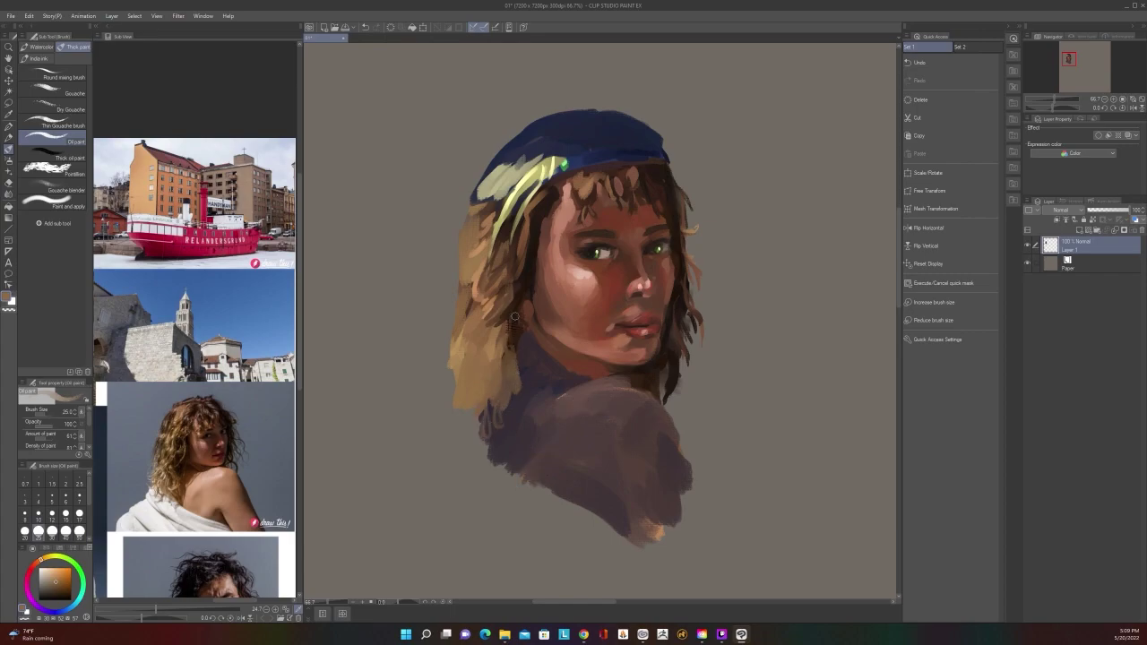
pyautogui.scroll(-2, 558, 351)
pyautogui.scroll(2, 466, 406)
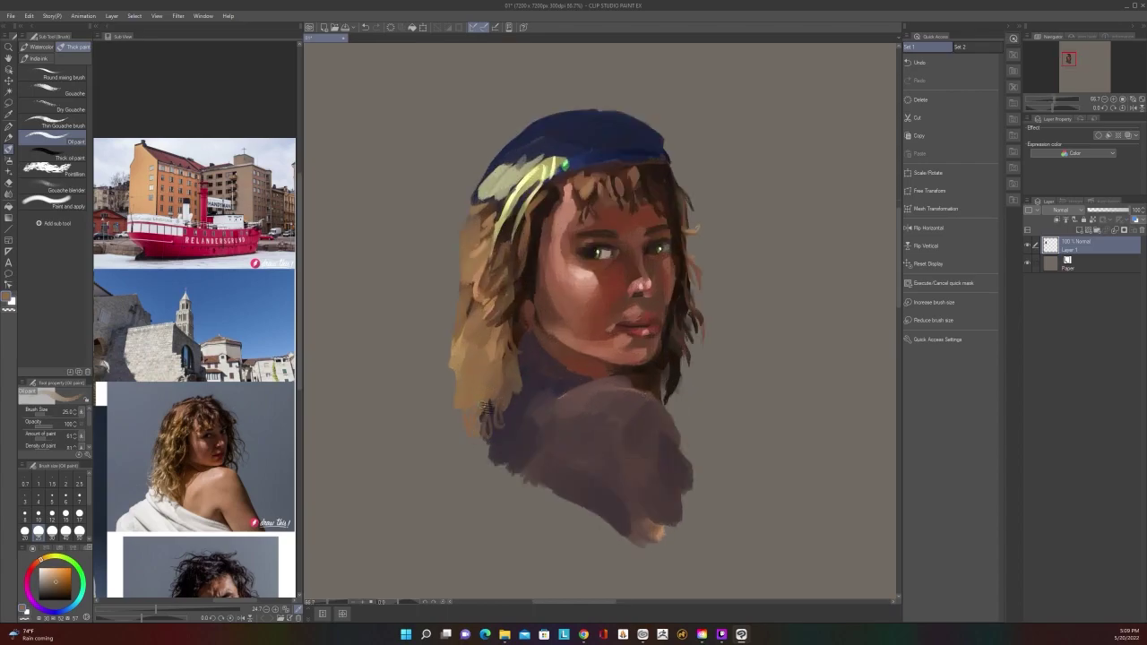
# Sample a darker brown and shade the middle of the blonde hair with the brush at 50
pyautogui.press('i')
pyautogui.press('b')
pyautogui.press(']')
pyautogui.press(']')
pyautogui.press(']')
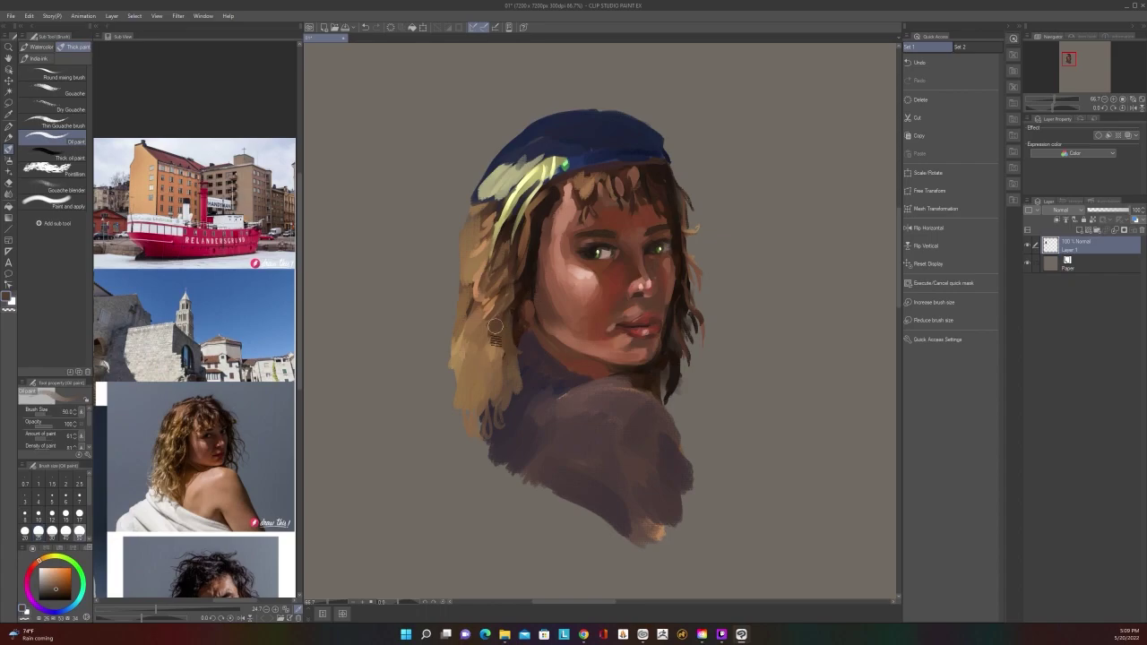
pyautogui.scroll(-2, 529, 326)
pyautogui.scroll(2, 529, 327)
# Reduce the brush to 25 and paint a dark brown curve along the blonde hair's outer edge below the beret
pyautogui.press('[')
pyautogui.press('[')
pyautogui.press('[')
pyautogui.press('[')
pyautogui.press('[')
pyautogui.press('[')
pyautogui.press(']')
pyautogui.press(']')
pyautogui.press(']')
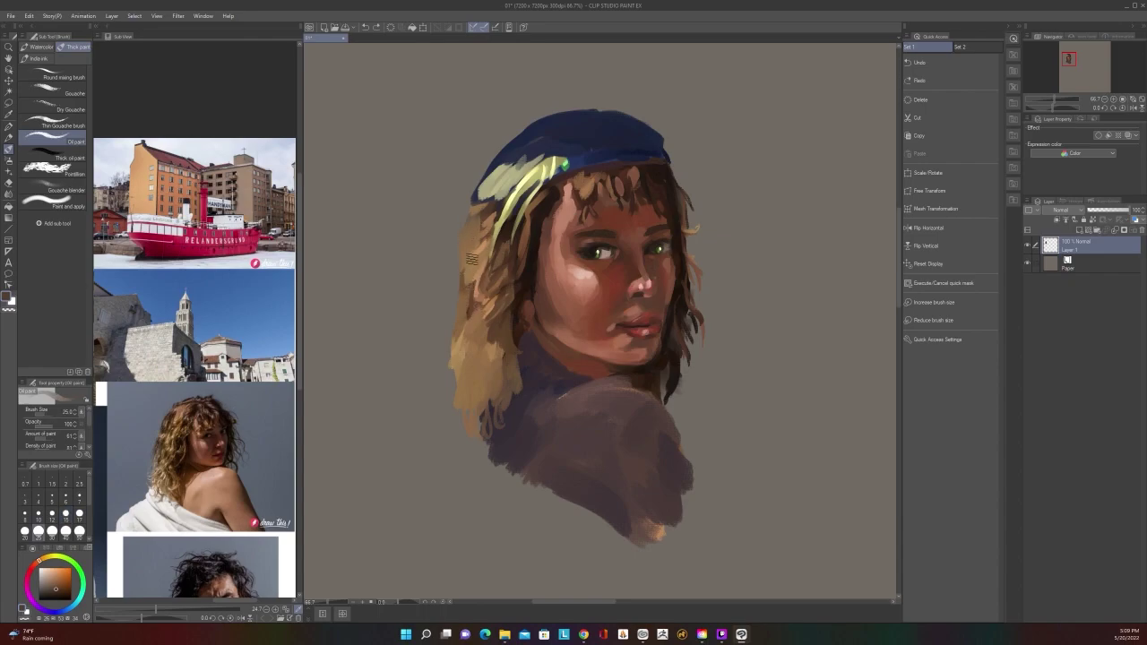
pyautogui.moveTo(468, 256)
pyautogui.mouseDown()
pyautogui.moveTo(454, 310)
pyautogui.moveTo(457, 301)
pyautogui.mouseUp()
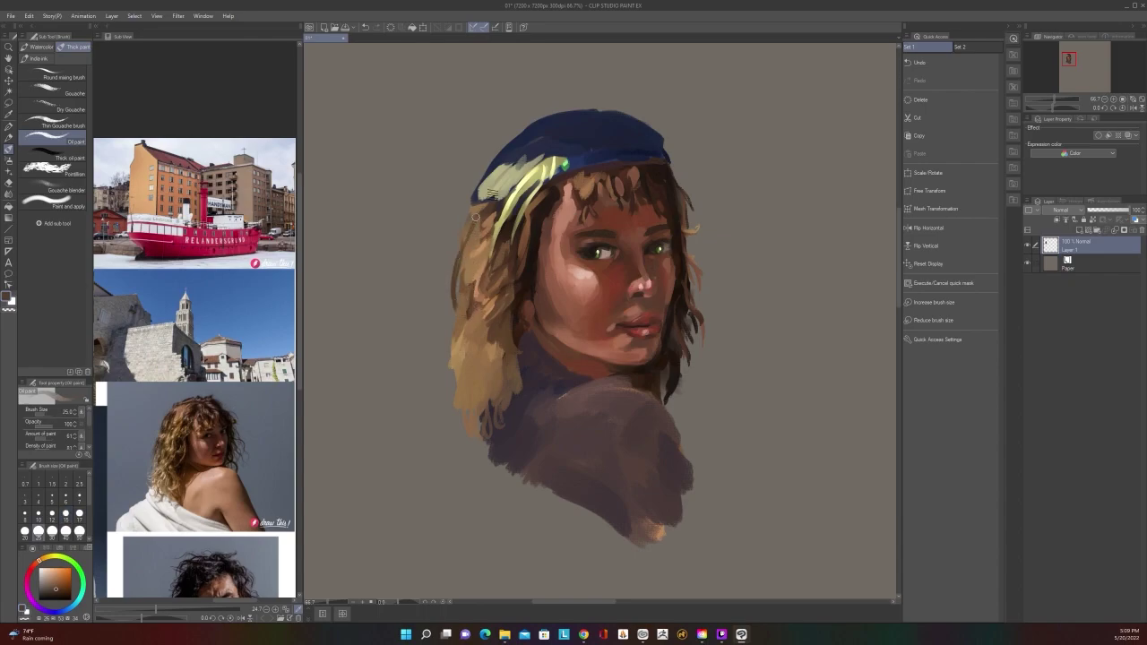
pyautogui.scroll(-1, 475, 217)
pyautogui.scroll(1, 475, 216)
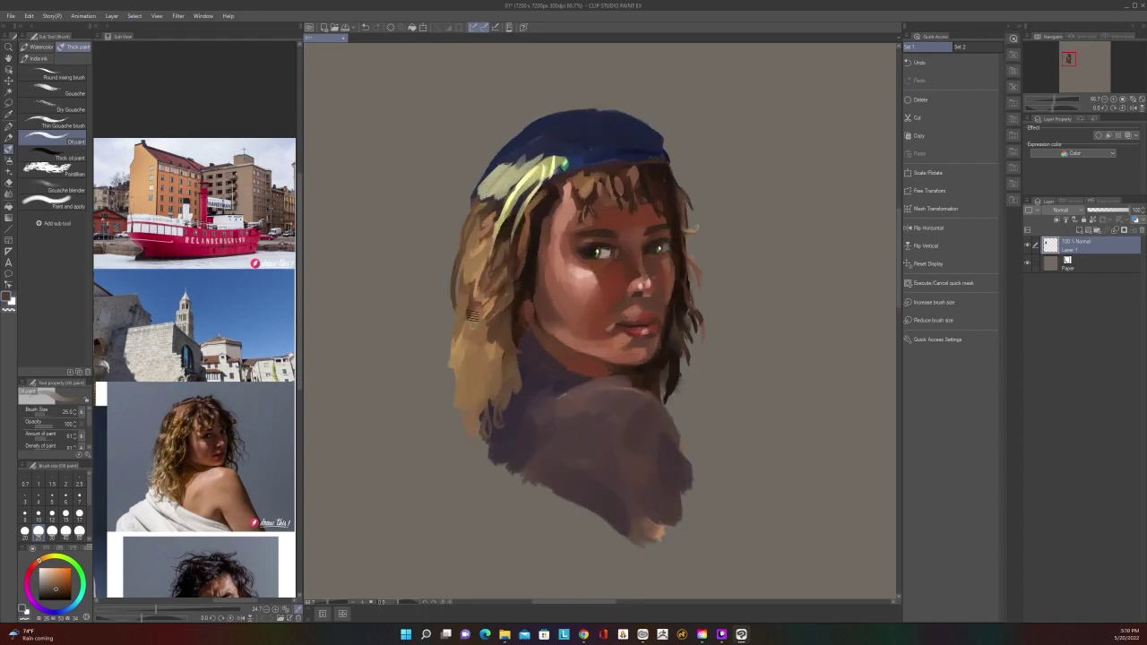
# Sample a light blonde from the lower hair and paint highlight strands through the middle of the hair
pyautogui.keyDown('alt'); pyautogui.click(462, 345); pyautogui.keyUp('alt')
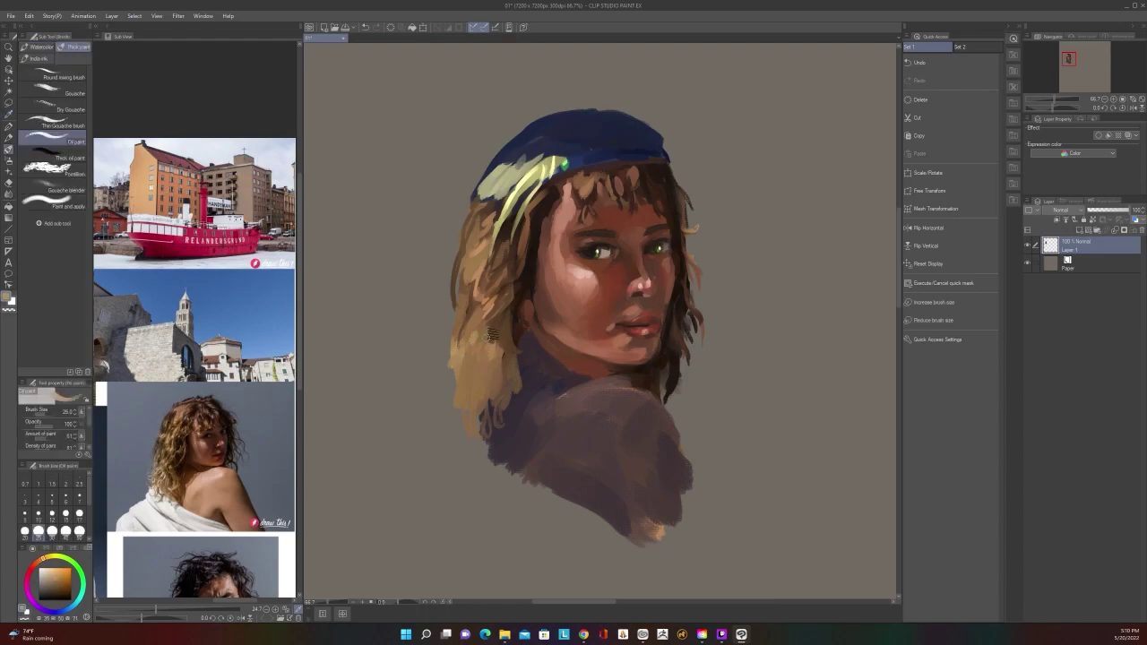
pyautogui.scroll(-2, 499, 324)
pyautogui.scroll(2, 498, 324)
# Sample a brown from the hair and add darker strands to its lower part with the brush at 50
pyautogui.press('alt')
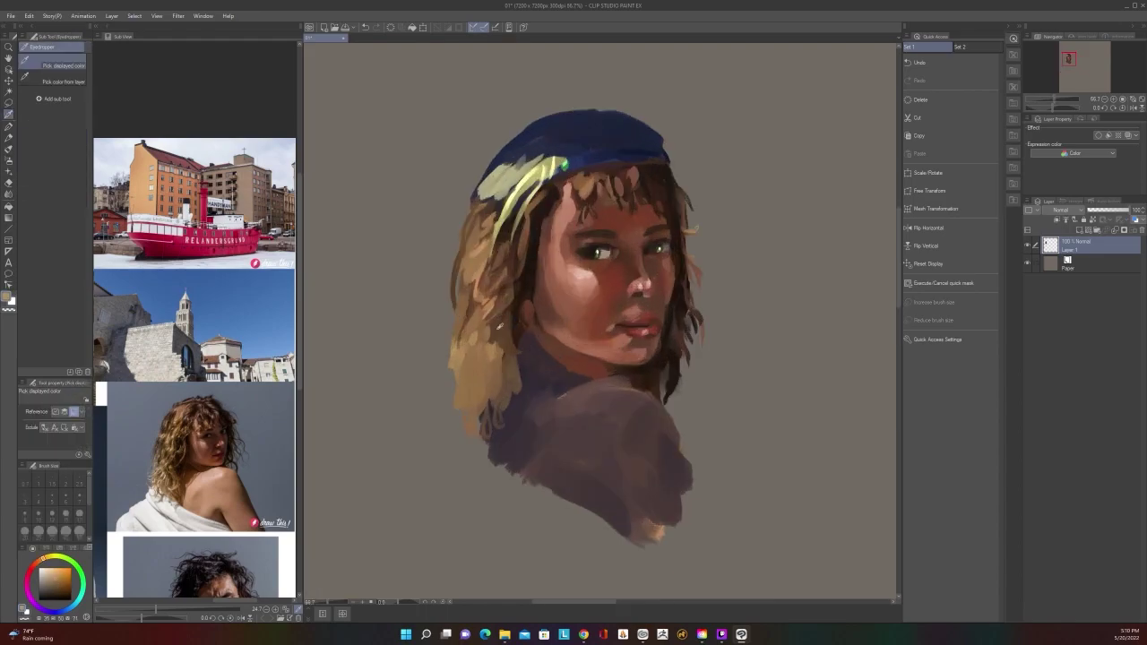
pyautogui.keyDown('alt'); pyautogui.click(499, 328); pyautogui.keyUp('alt')
pyautogui.moveTo(493, 362)
pyautogui.mouseDown()
pyautogui.moveTo(505, 389)
pyautogui.moveTo(501, 345)
pyautogui.mouseUp()
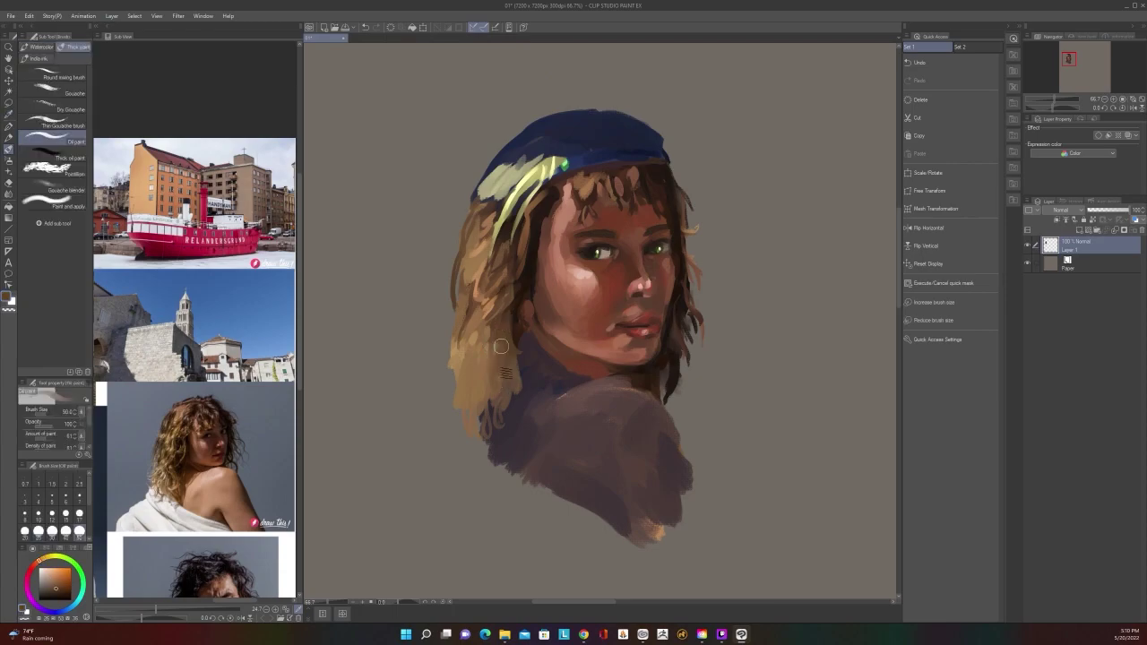
pyautogui.scroll(-3, 501, 346)
pyautogui.scroll(2, 595, 423)
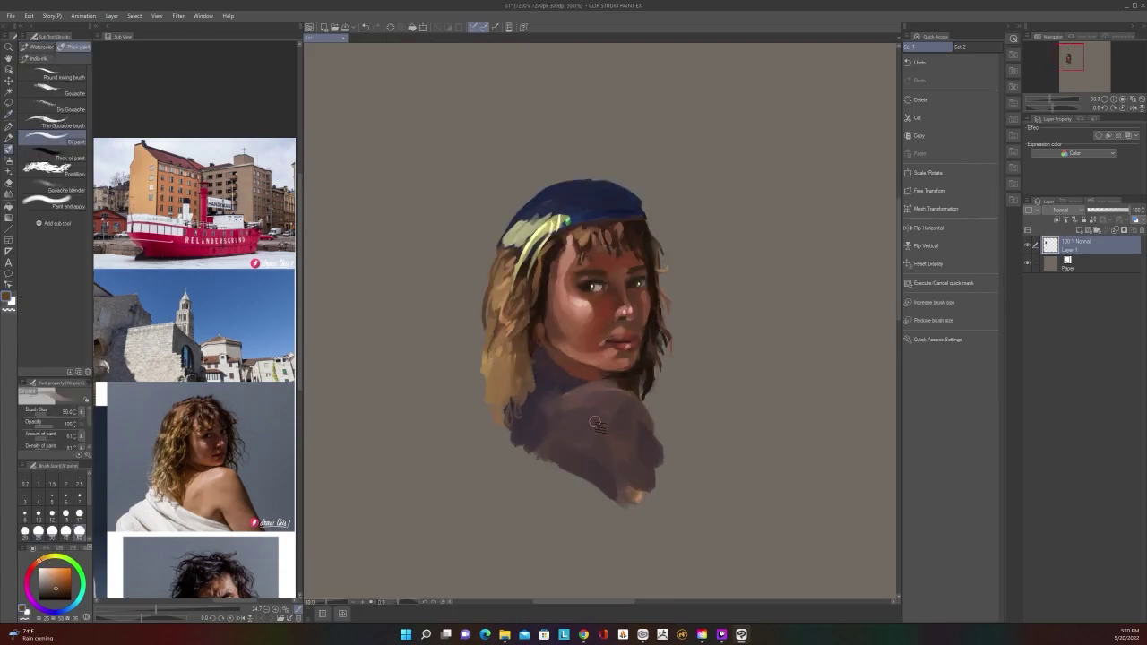
pyautogui.scroll(1, 595, 423)
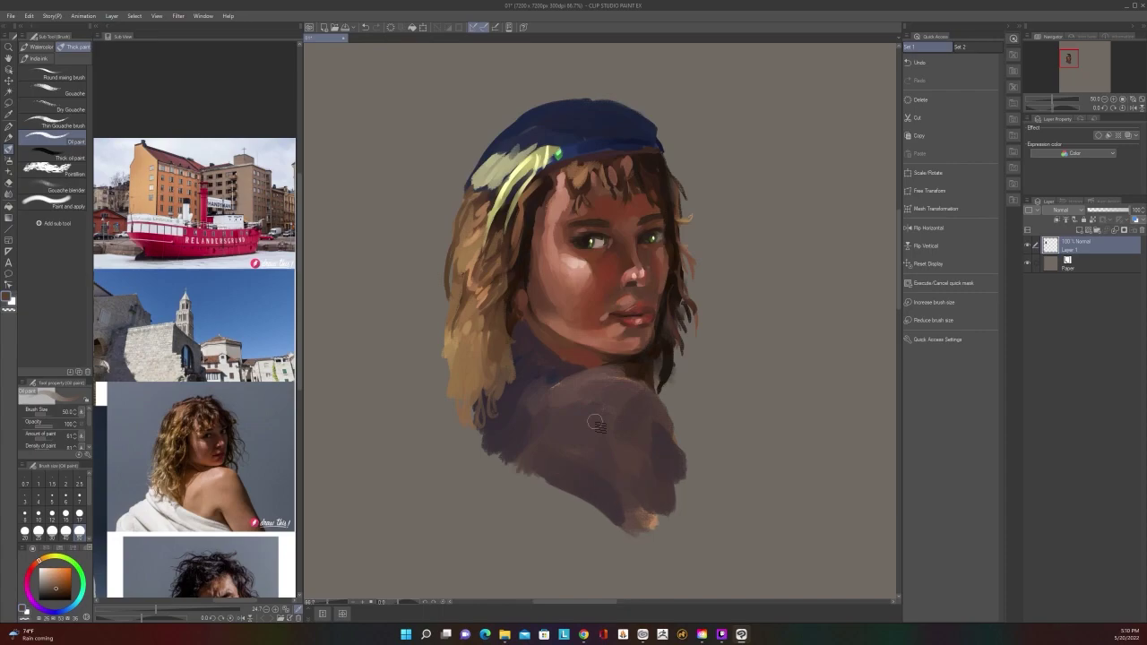
# Sample the collar's dark navy and refine the neckline along the top of the shoulder with the brush at 15
pyautogui.keyDown('alt'); pyautogui.click(560, 376); pyautogui.keyUp('alt')
pyautogui.press('[')
pyautogui.press('[')
pyautogui.press('[')
pyautogui.press('[')
pyautogui.press('[')
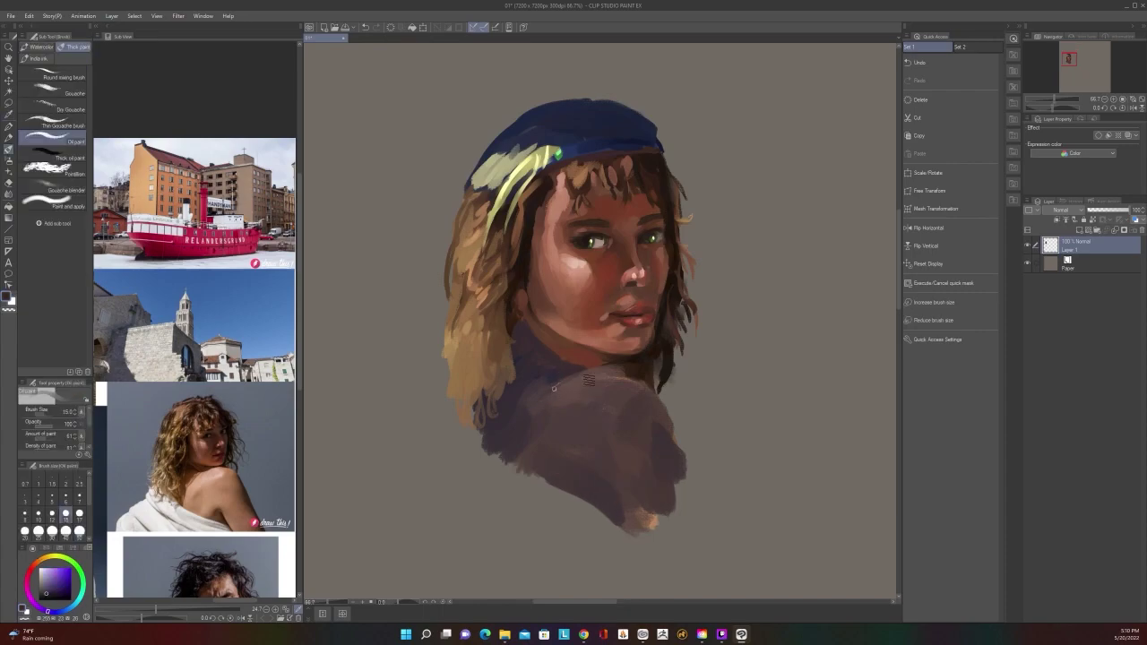
# Choose a pale lavender and paint a curved stripe across the back of the garment with the brush at 25
pyautogui.rightClick(622, 436)
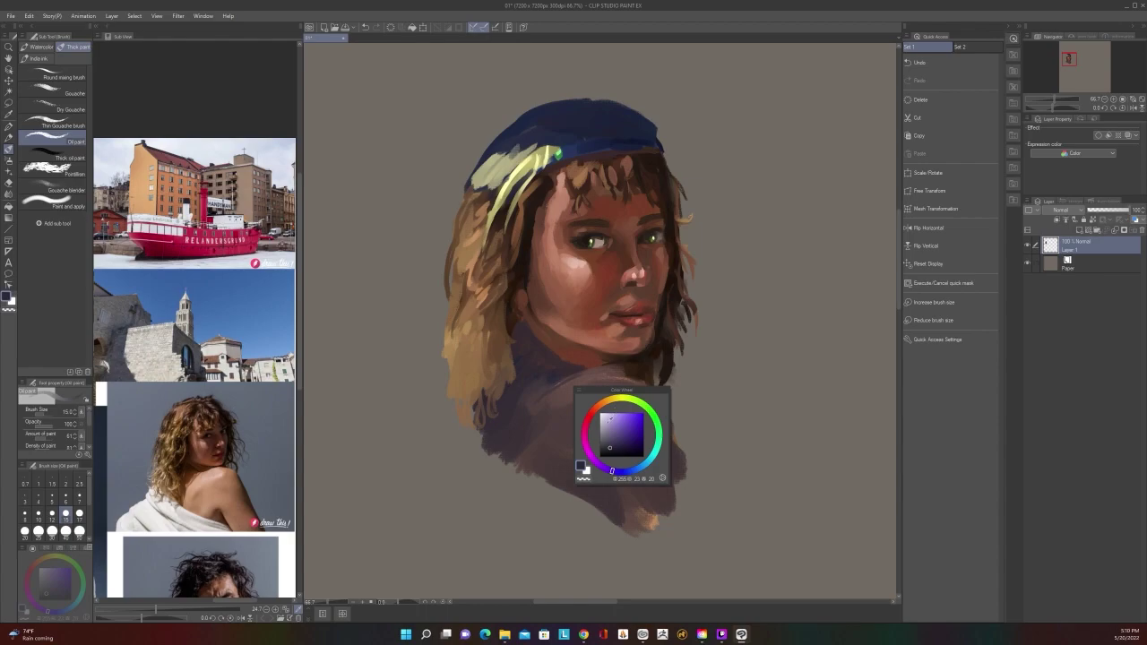
pyautogui.click(611, 419)
pyautogui.rightClick(609, 414)
pyautogui.press(']')
pyautogui.press(']')
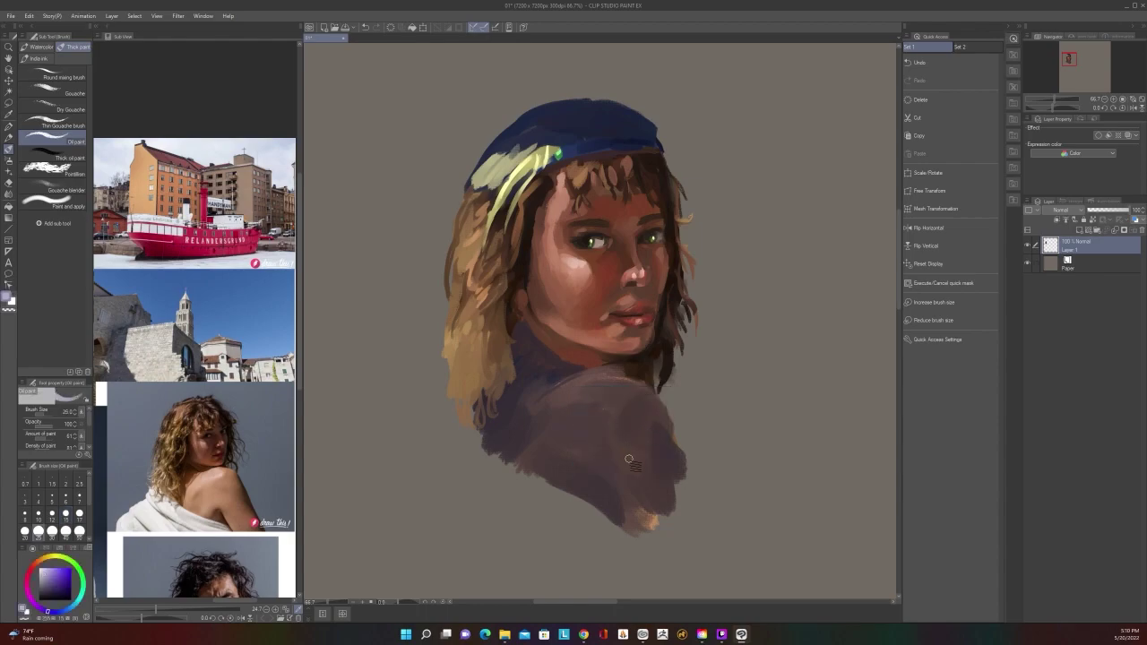
pyautogui.moveTo(570, 441)
pyautogui.mouseDown()
pyautogui.moveTo(630, 471)
pyautogui.moveTo(636, 495)
pyautogui.mouseUp()
# Enlarge the brush to 50 and paint a second lavender stripe curving down the sleeve
pyautogui.press(']')
pyautogui.press(']')
pyautogui.press(']')
pyautogui.moveTo(601, 429); pyautogui.dragTo(654, 500)
pyautogui.moveTo(597, 449)
pyautogui.mouseDown()
pyautogui.moveTo(541, 457)
pyautogui.moveTo(565, 443)
pyautogui.moveTo(540, 454)
pyautogui.moveTo(536, 444)
pyautogui.moveTo(556, 417)
pyautogui.moveTo(547, 425)
pyautogui.moveTo(615, 406)
pyautogui.mouseUp()
pyautogui.hotkey('ctrl', 'z')
pyautogui.hotkey('ctrl', 'z')
# Paint another lavender stripe curving from the lower back up over the shoulder
pyautogui.moveTo(529, 455)
pyautogui.mouseDown()
pyautogui.moveTo(594, 421)
pyautogui.moveTo(523, 437)
pyautogui.moveTo(584, 393)
pyautogui.mouseUp()
pyautogui.scroll(-1, 588, 388)
pyautogui.scroll(-1, 589, 389)
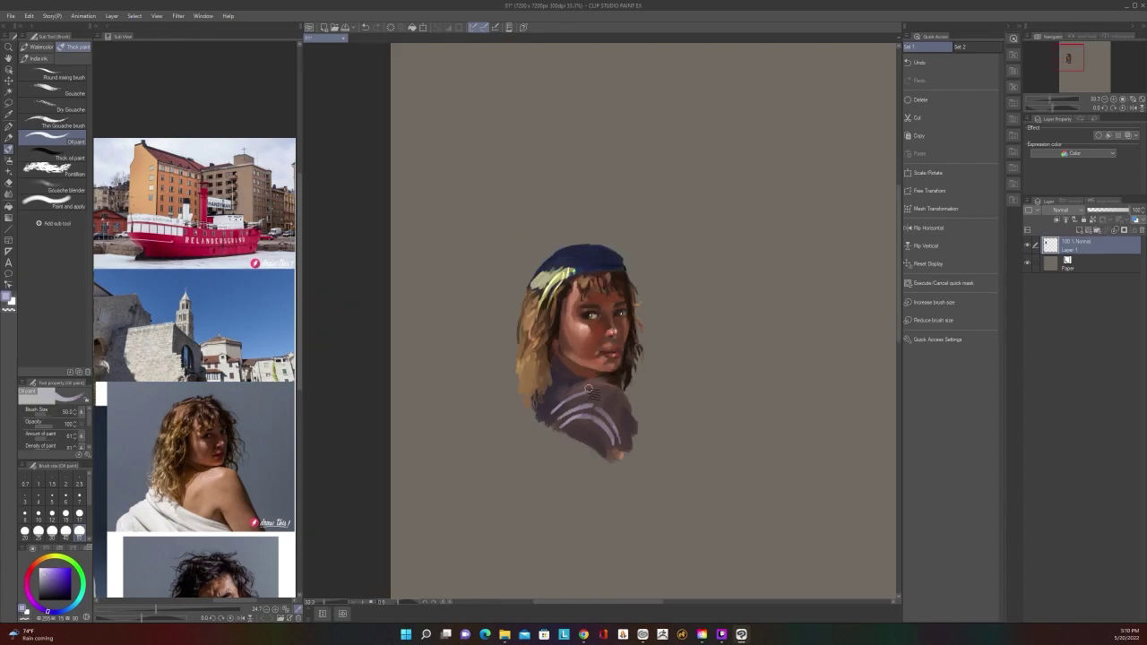
pyautogui.scroll(2, 601, 412)
# Pick a dark navy, trim the lavender stripes on the sleeve and darken the outer shoulder beside them
pyautogui.press('alt')
pyautogui.keyDown('alt'); pyautogui.click(538, 358); pyautogui.keyUp('alt')
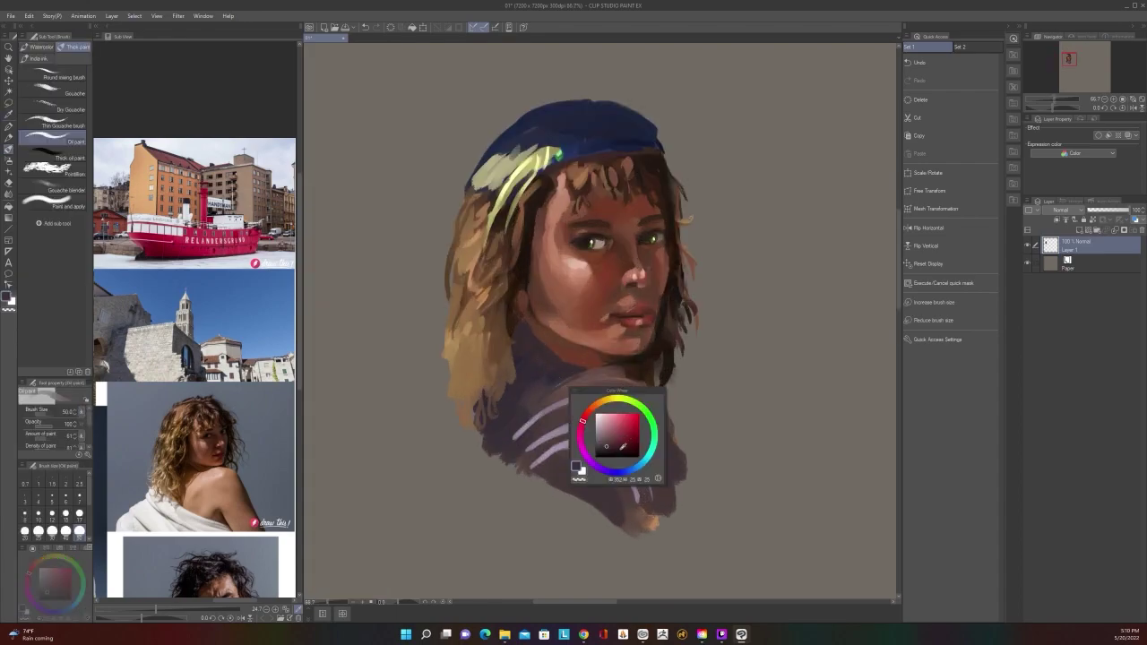
pyautogui.press('Escape')
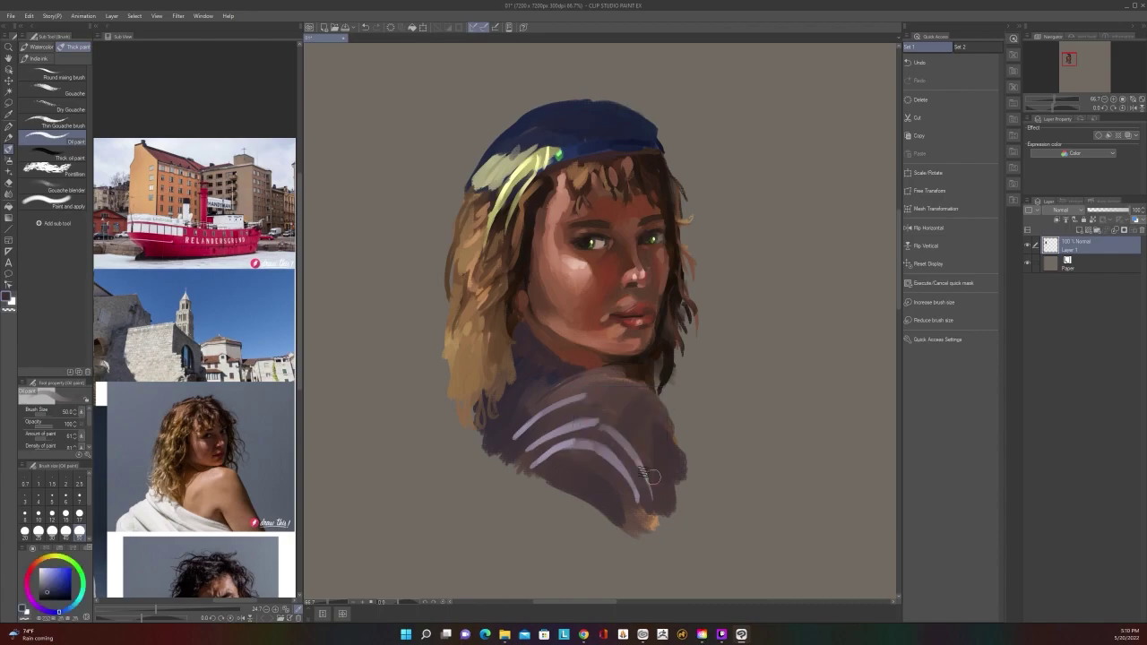
pyautogui.moveTo(614, 445); pyautogui.dragTo(641, 493)
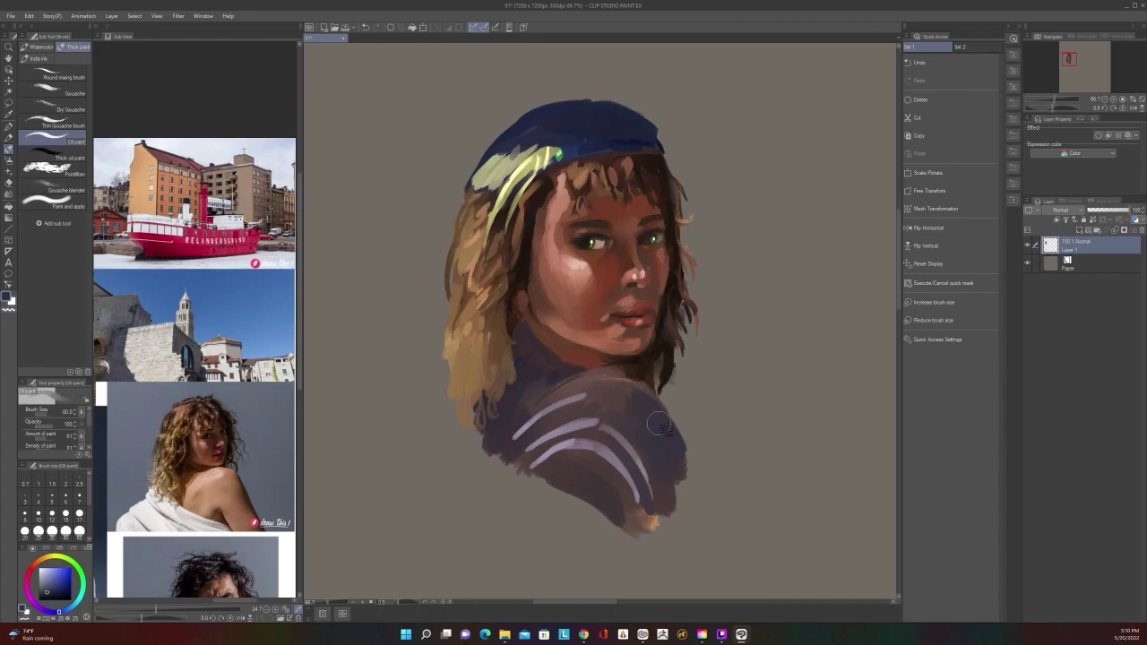
# Extend the outer edge of the sleeve downward with a broad dark navy stroke
pyautogui.moveTo(675, 443); pyautogui.dragTo(712, 512)
pyautogui.scroll(-1, 685, 459)
pyautogui.scroll(1, 676, 430)
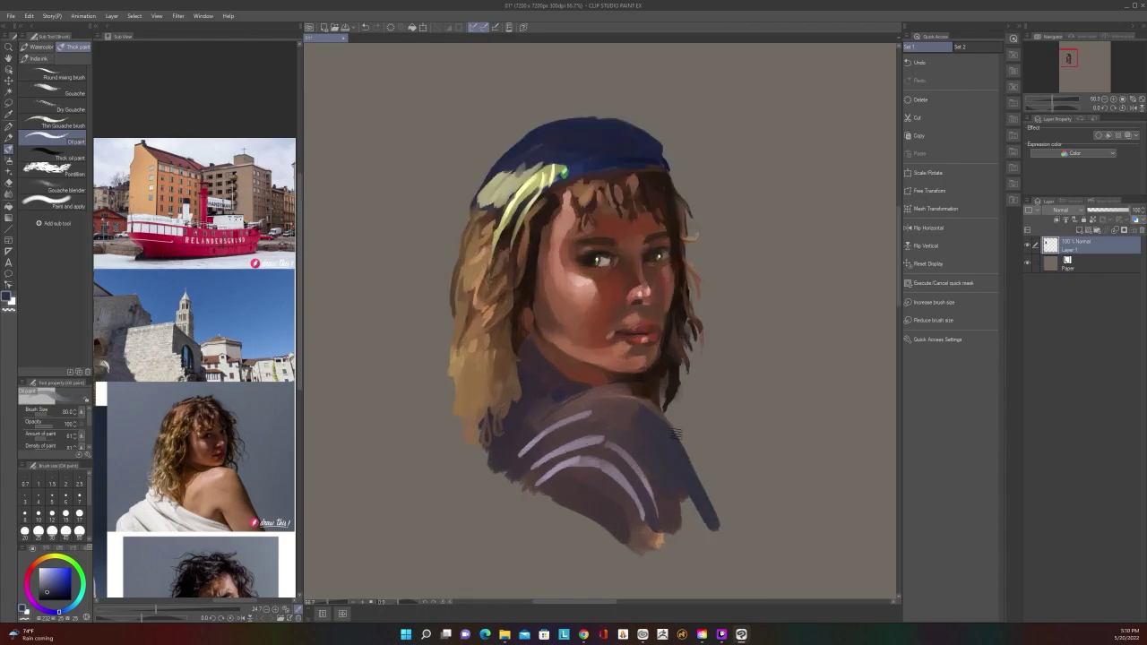
# Darken the navy and refine the collar and shoulder edge under the chin, using brush sizes 15 and 50
pyautogui.press('[')
pyautogui.press('[')
pyautogui.press('[')
pyautogui.press('space')
pyautogui.click(614, 371)
pyautogui.press('space')
pyautogui.press('[')
pyautogui.press('[')
pyautogui.press('[')
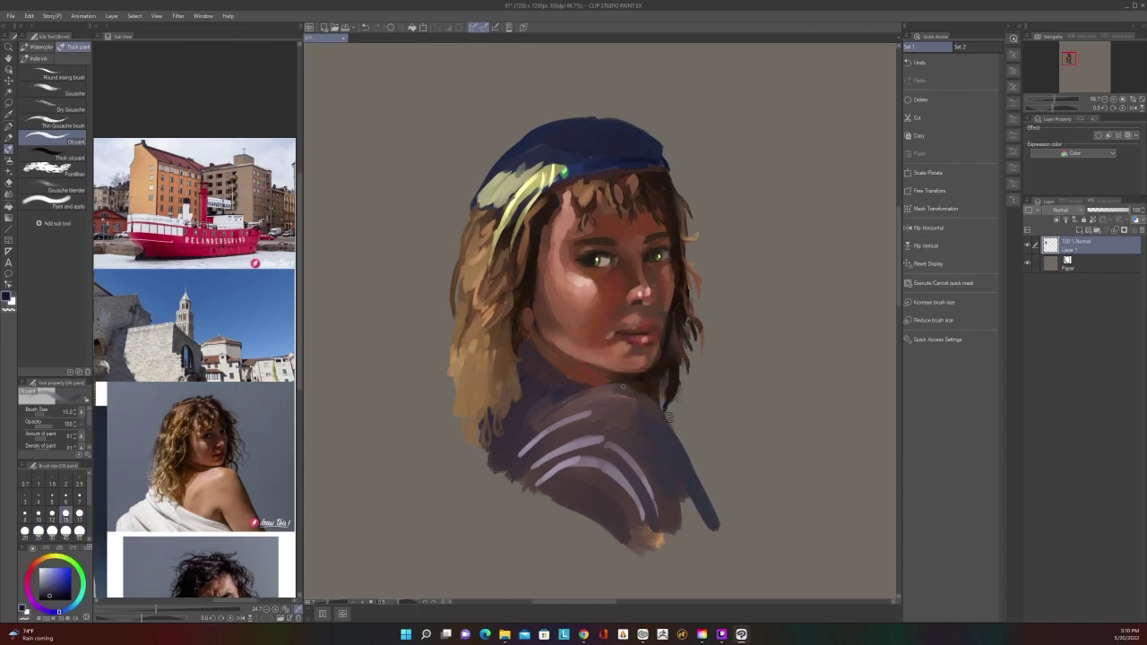
pyautogui.press(']')
pyautogui.press(']')
pyautogui.press(']')
pyautogui.press(']')
pyautogui.press(']')
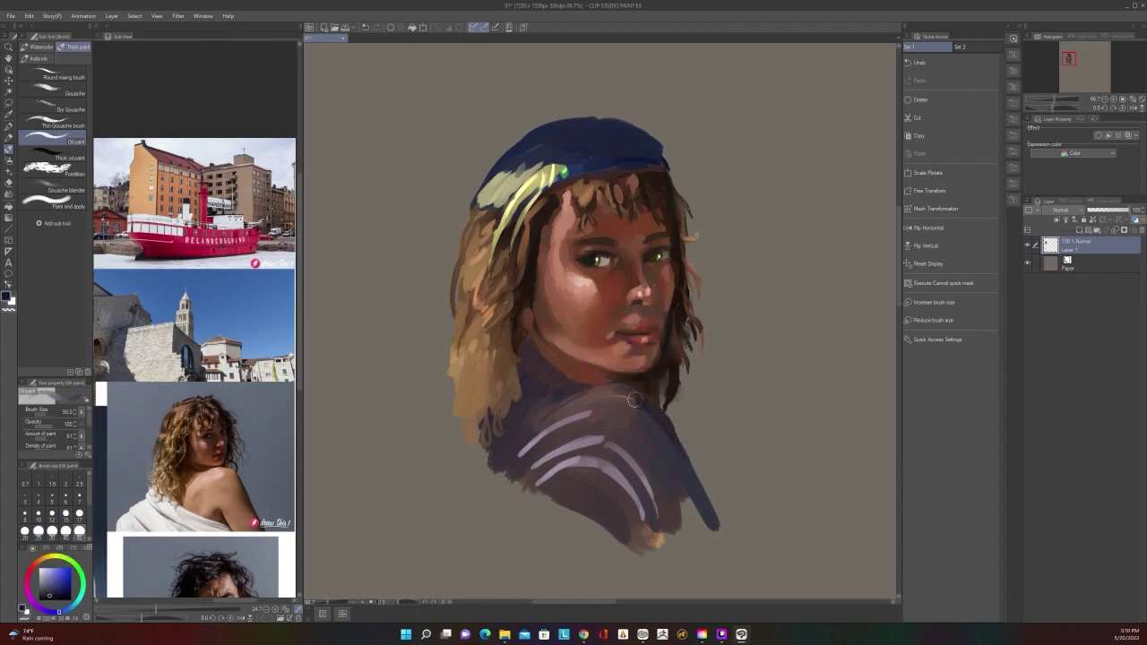
# Reduce the brush to 25 and refine the outer edge of the shoulder and sleeve in dark navy
pyautogui.scroll(-1, 679, 438)
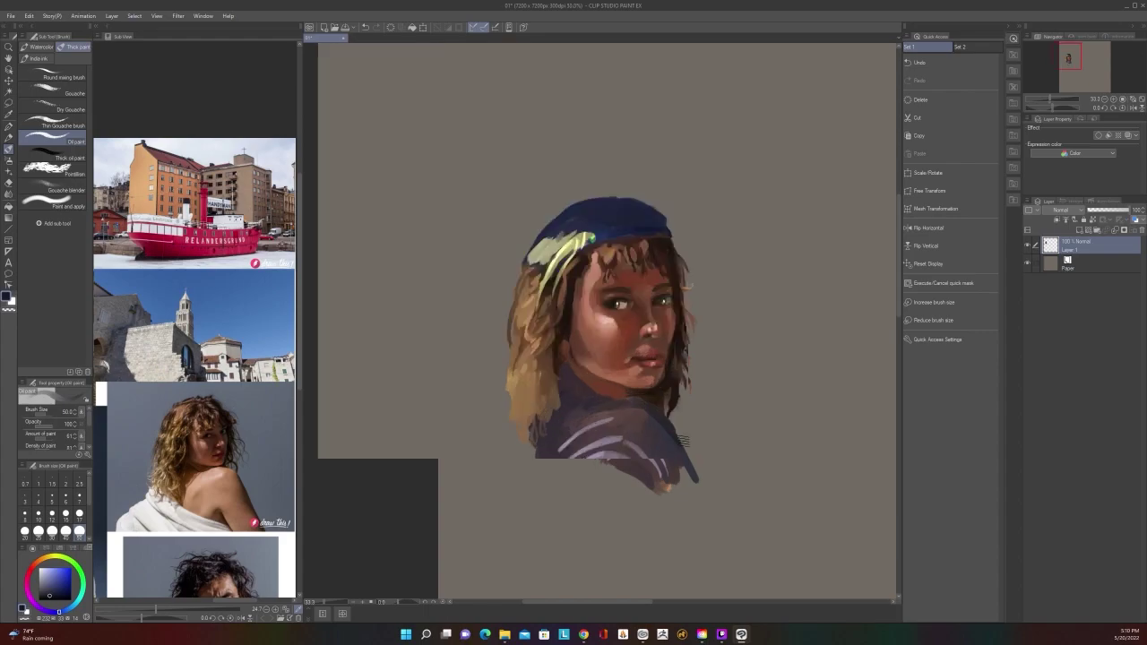
pyautogui.press('[')
pyautogui.press('[')
pyautogui.press('[')
pyautogui.press('[')
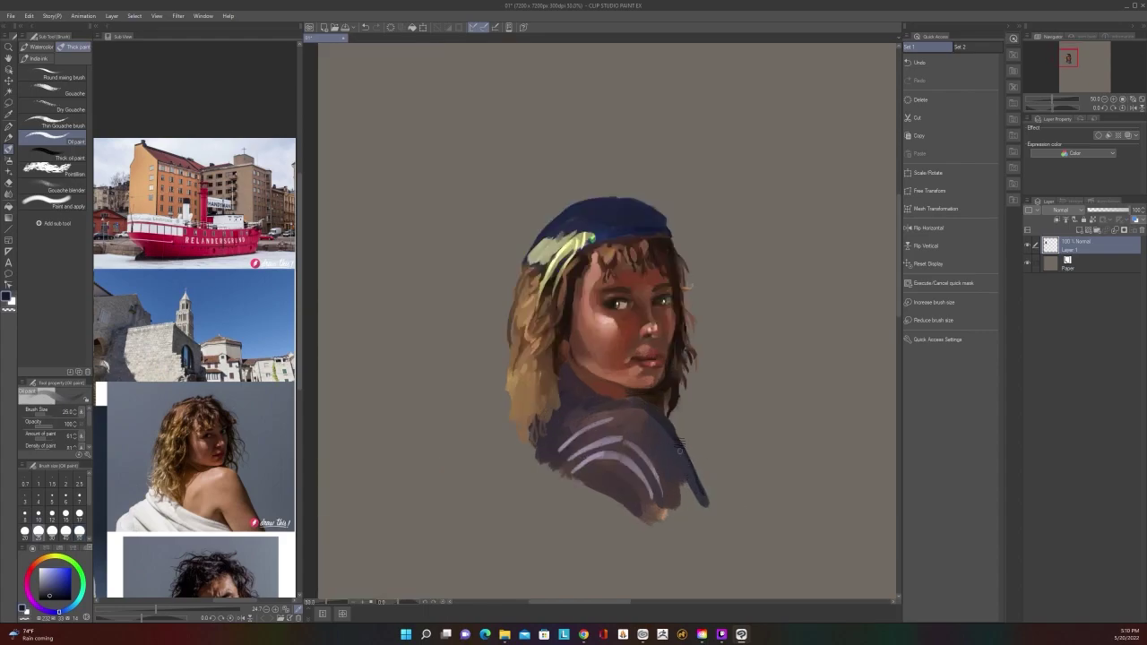
# Enlarge the brush to 50 and darken the lower back below the stripes with a diagonal navy stroke
pyautogui.press(']')
pyautogui.press(']')
pyautogui.press(']')
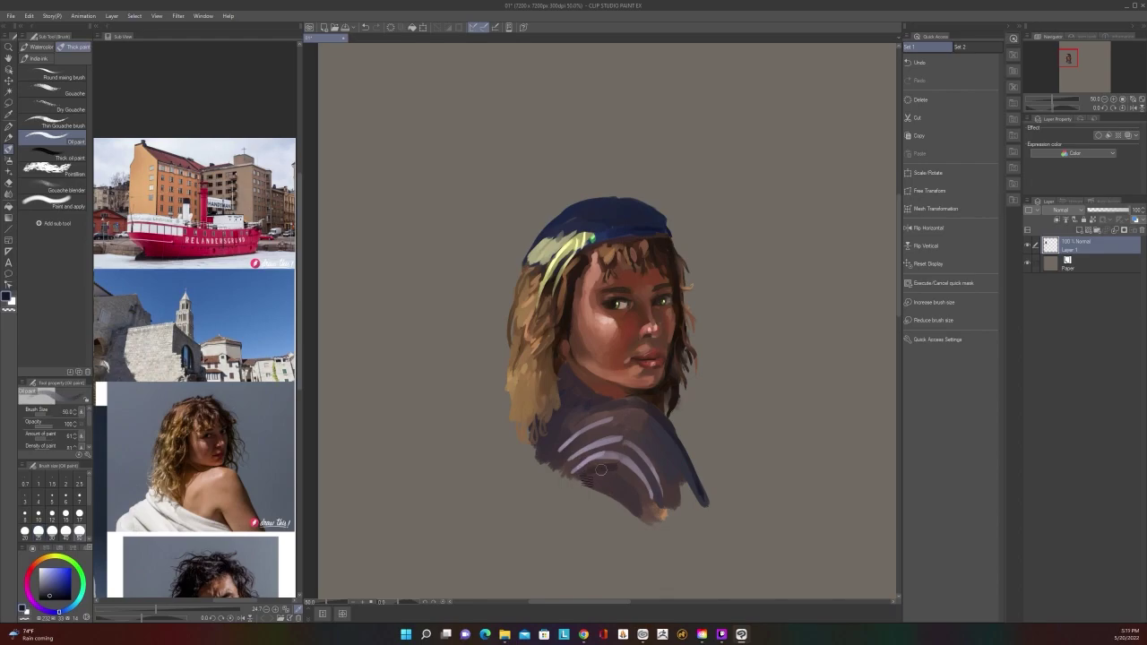
pyautogui.moveTo(607, 468); pyautogui.dragTo(650, 501)
pyautogui.press(']')
pyautogui.press(']')
pyautogui.press(']')
pyautogui.scroll(-2, 652, 501)
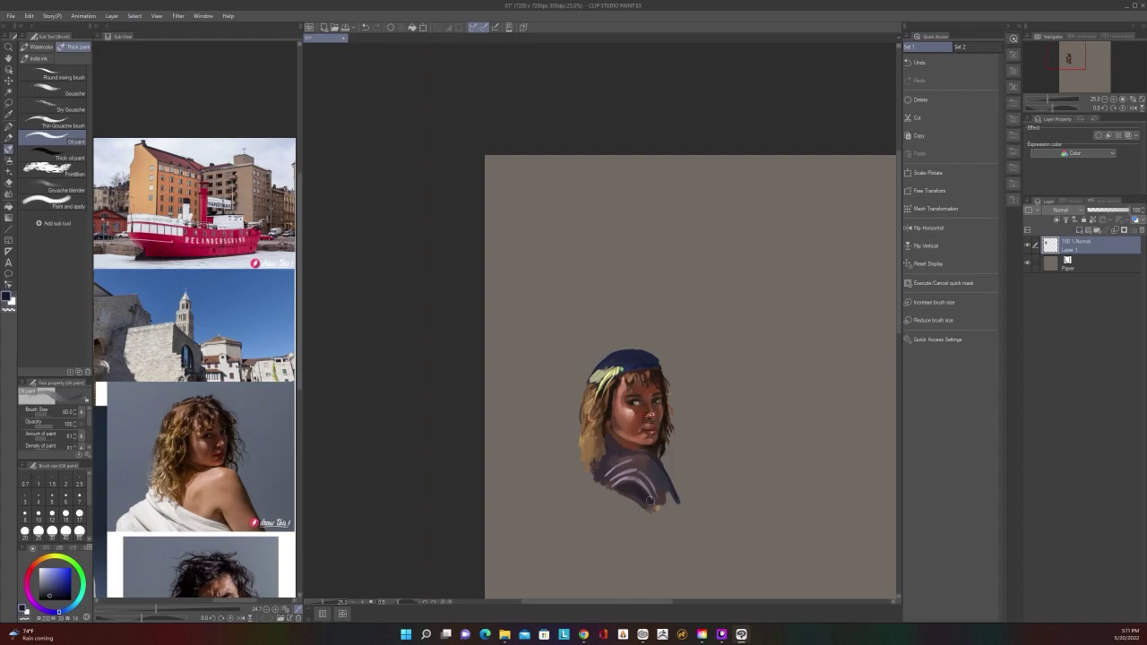
# Try dark navy touches along the collar below the jaw with the brush at 25
pyautogui.scroll(2, 645, 460)
pyautogui.press('[')
pyautogui.press('[')
pyautogui.press('[')
pyautogui.press('[')
pyautogui.press('[')
pyautogui.press('[')
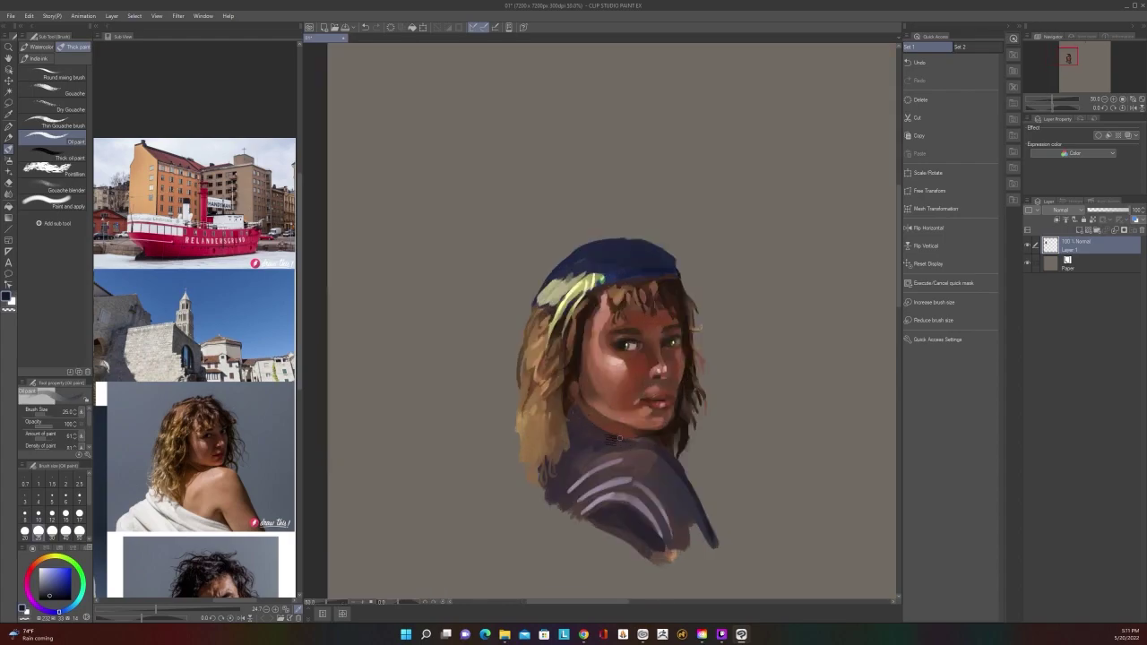
pyautogui.scroll(-3, 604, 423)
pyautogui.scroll(3, 604, 385)
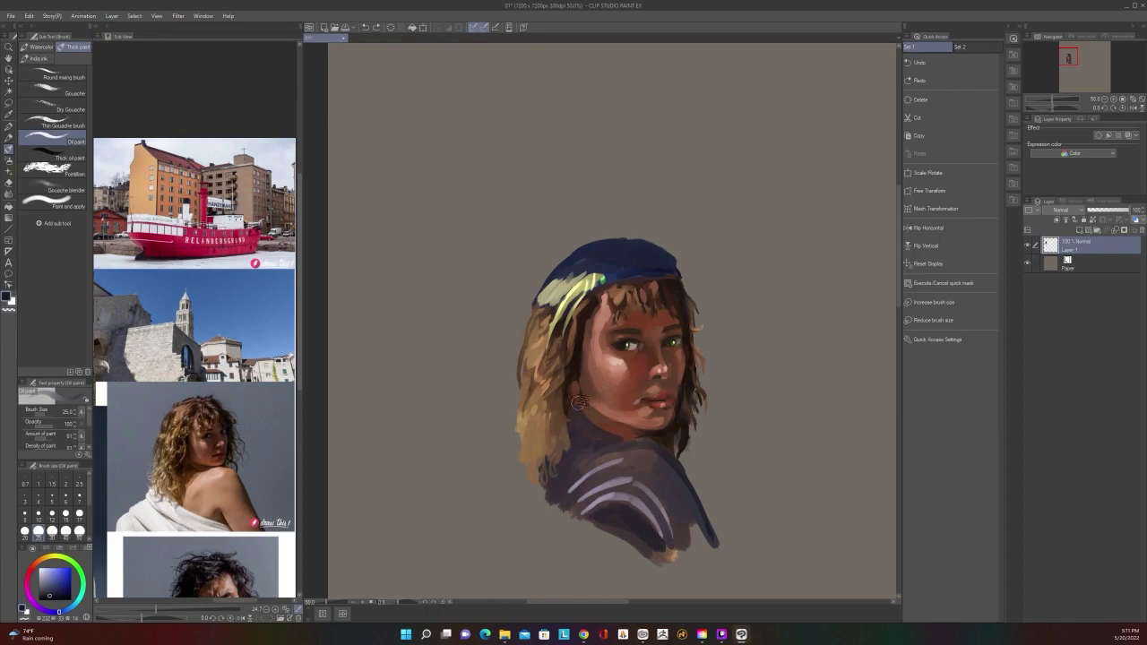
# Sample dark brown from the hair, enlarge the brush to 80 and paint a dark lock beside the neck
pyautogui.keyDown('alt'); pyautogui.click(581, 362); pyautogui.keyUp('alt')
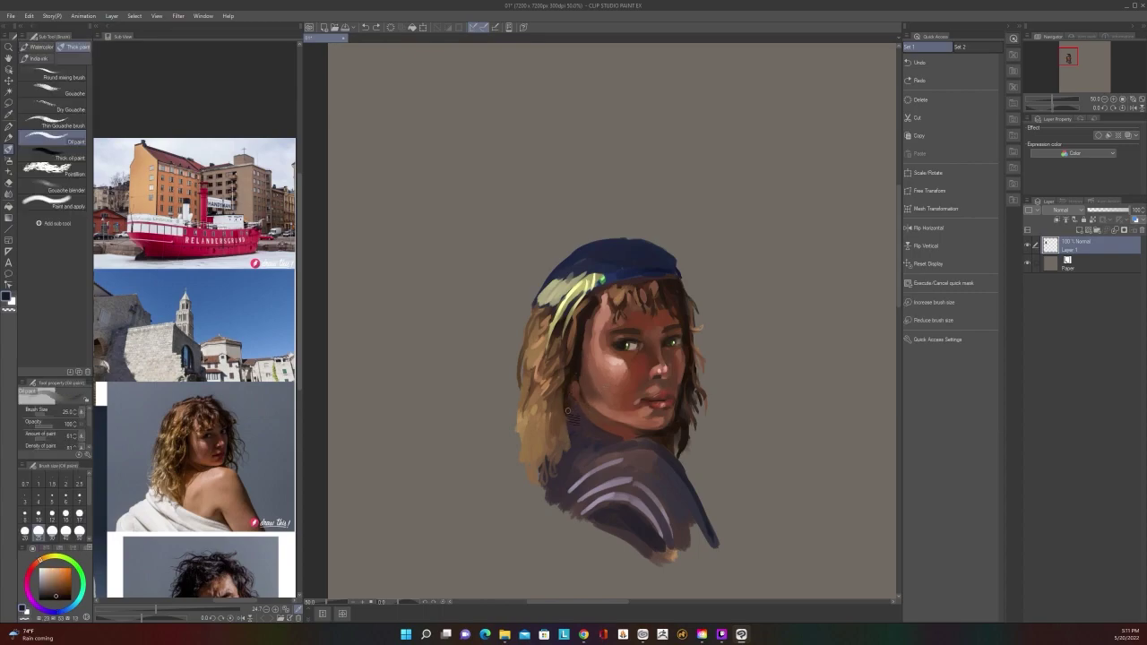
pyautogui.press(']')
pyautogui.press(']')
pyautogui.press(']')
pyautogui.press(']')
pyautogui.press(']')
pyautogui.press(']')
pyautogui.moveTo(570, 412); pyautogui.dragTo(574, 432)
# Darken the brown and deepen the hair shadows beside the cheek and through the inner locks
pyautogui.rightClick(578, 414)
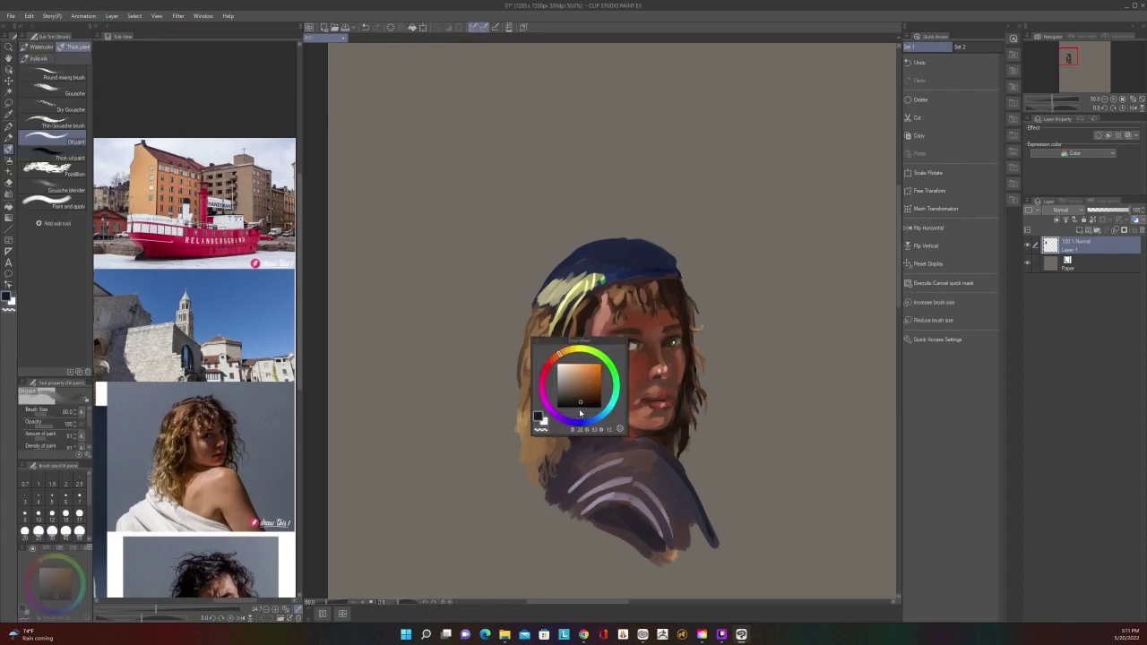
pyautogui.rightClick(578, 416)
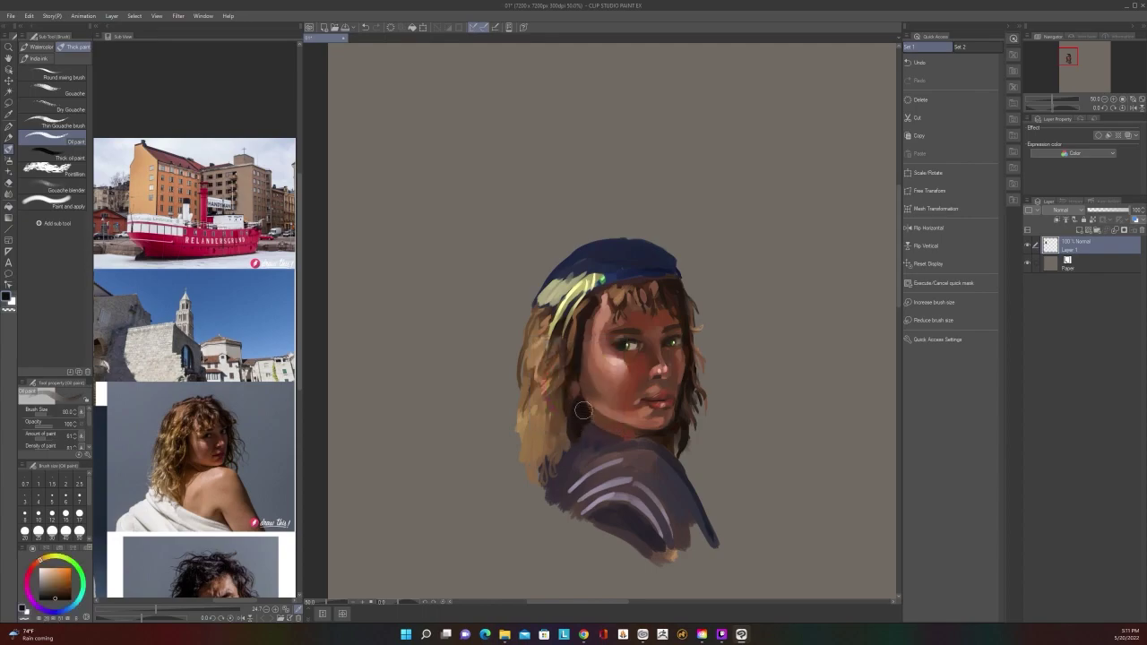
pyautogui.moveTo(580, 380); pyautogui.dragTo(575, 405)
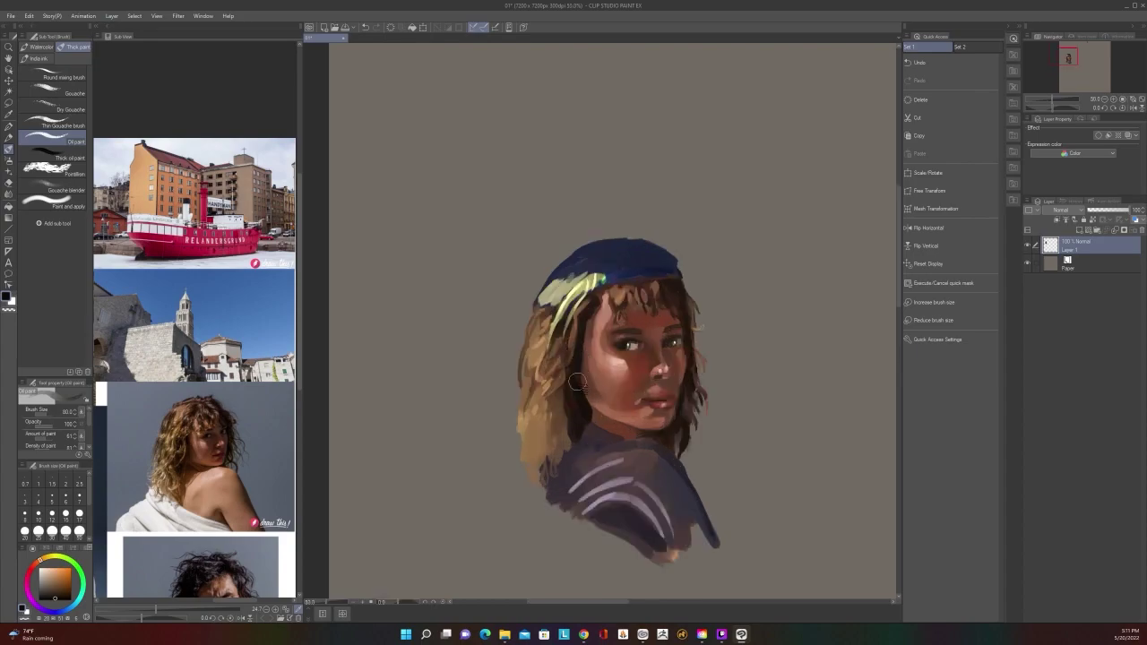
pyautogui.moveTo(560, 393); pyautogui.dragTo(555, 404)
pyautogui.scroll(-2, 602, 415)
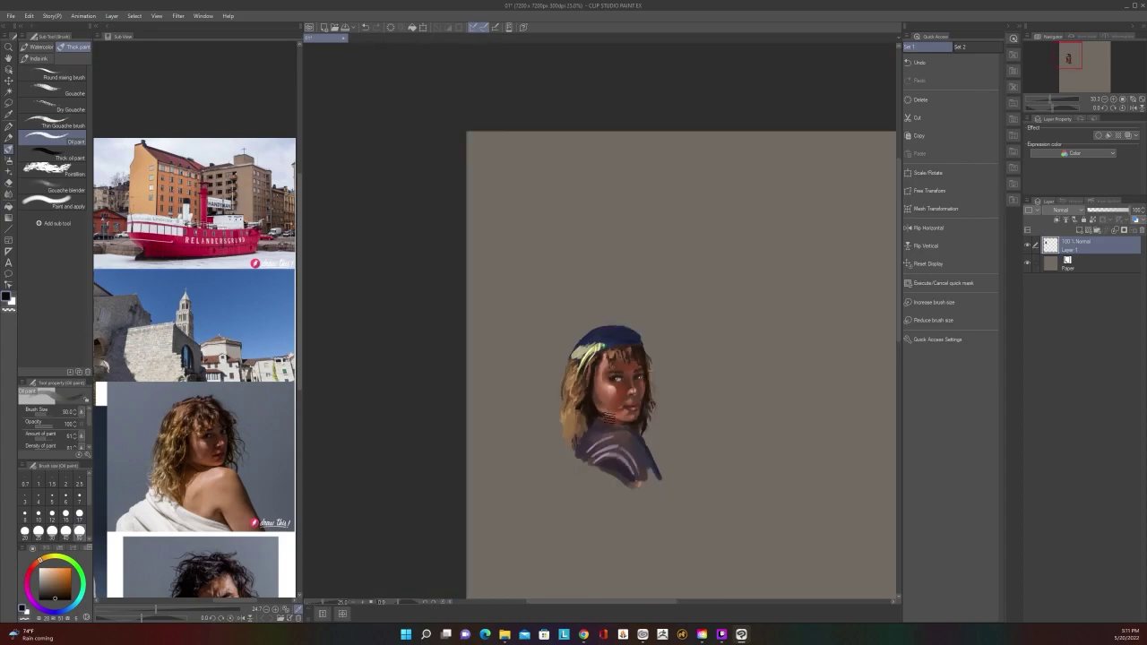
pyautogui.scroll(2, 606, 415)
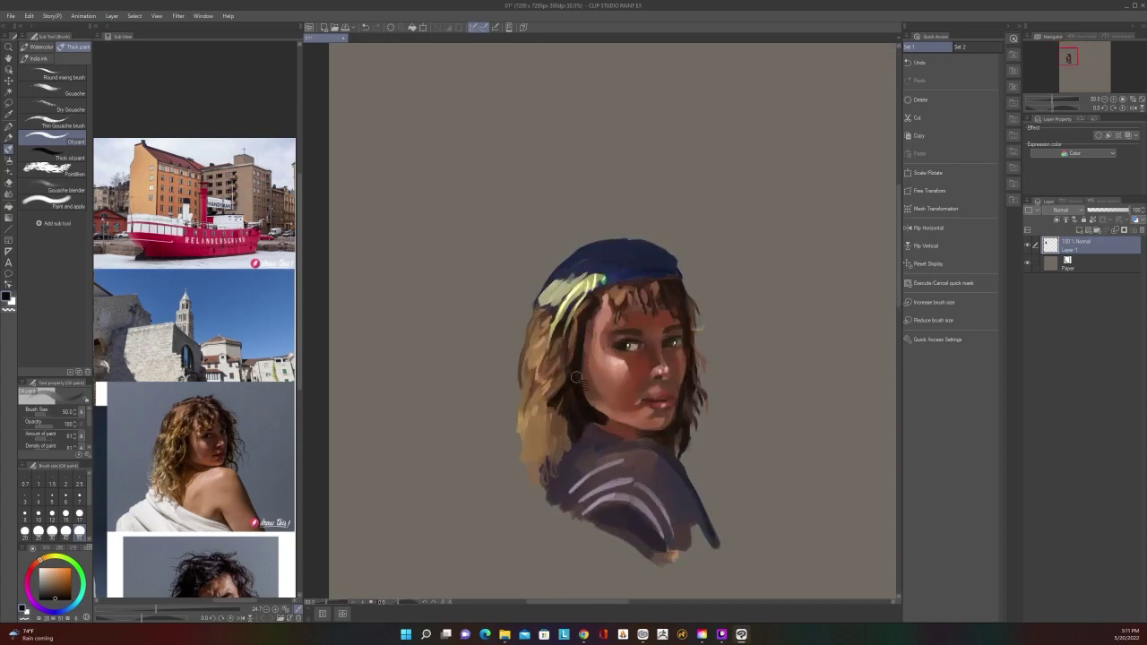
# Sample olive yellow below the beret's highlight, reduce the brush to 25 and add light strands to the hair
pyautogui.scroll(-2, 593, 289)
pyautogui.scroll(2, 595, 285)
pyautogui.keyDown('alt'); pyautogui.click(553, 326); pyautogui.keyUp('alt')
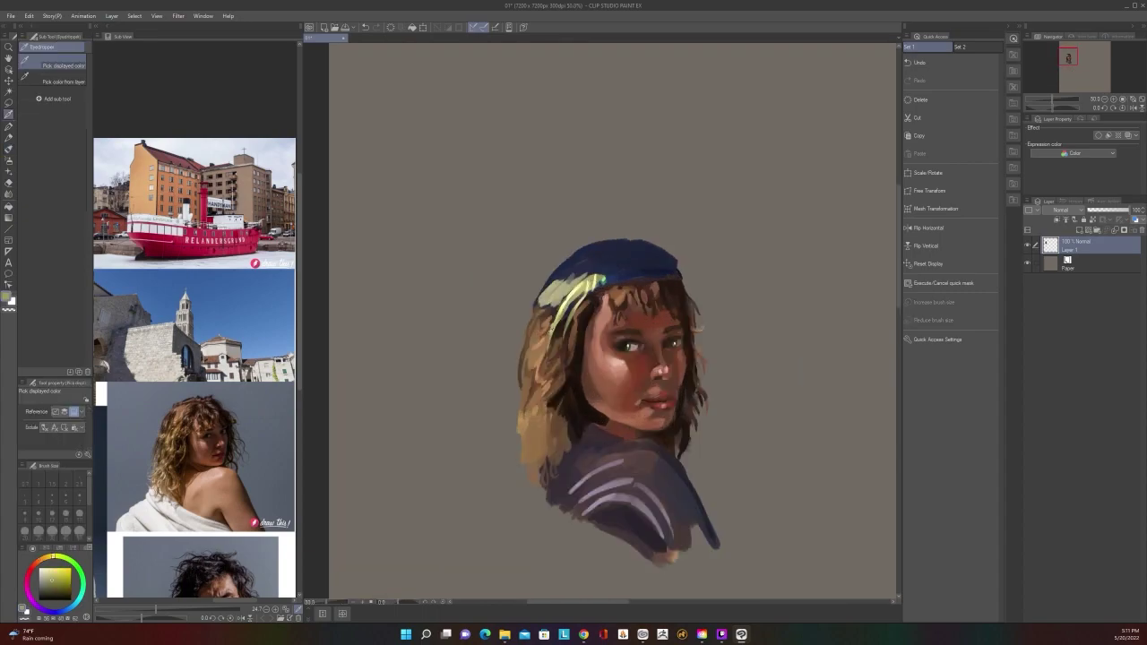
pyautogui.press('[')
pyautogui.press('[')
pyautogui.press('[')
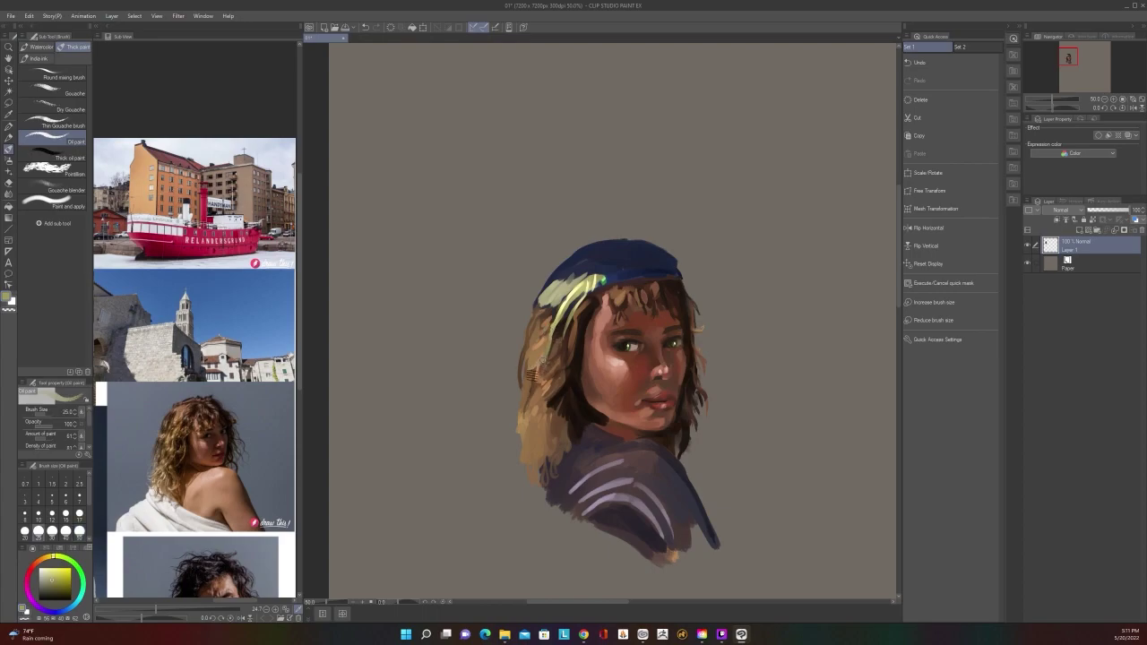
pyautogui.scroll(-1, 554, 331)
pyautogui.scroll(1, 539, 339)
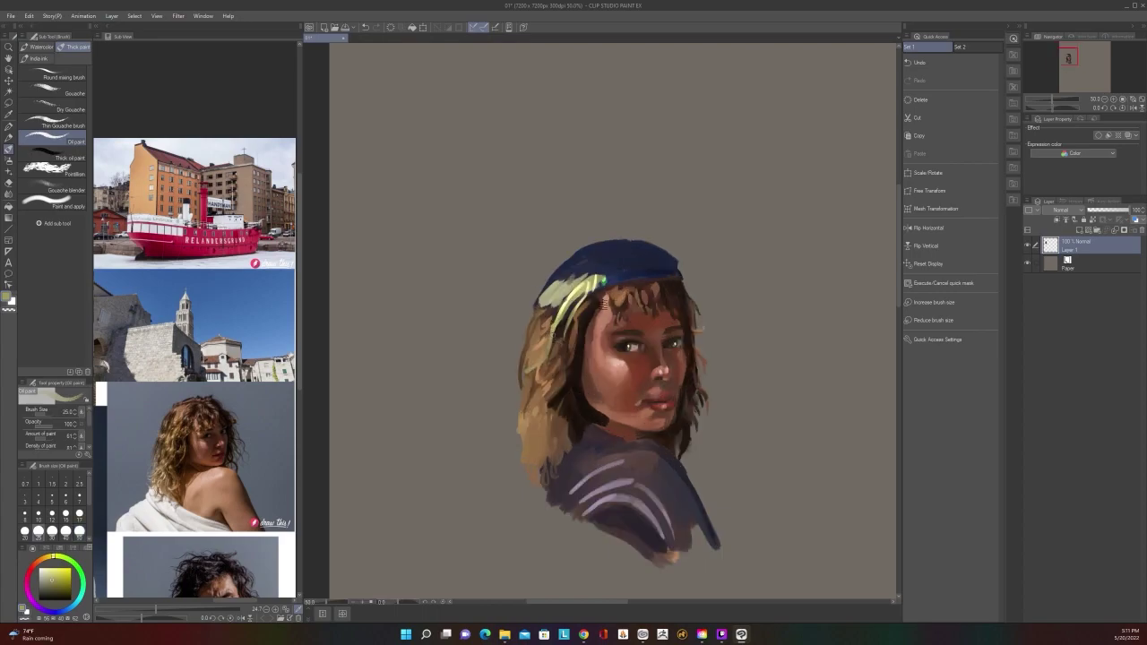
# Enlarge the brush, choose a pale cream and paint the first light strokes over the stripes on the back
pyautogui.press(']')
pyautogui.press(']')
pyautogui.press(']')
pyautogui.press(']')
pyautogui.press(']')
pyautogui.press(']')
pyautogui.rightClick(596, 478)
pyautogui.click(583, 457)
pyautogui.click(582, 457)
pyautogui.moveTo(570, 503)
pyautogui.mouseDown()
pyautogui.moveTo(625, 474)
pyautogui.moveTo(587, 518)
pyautogui.mouseUp()
# Sample a light cream from the back and cover the upper back with broad strokes at brush size 150
pyautogui.keyDown('alt'); pyautogui.click(599, 499); pyautogui.keyUp('alt')
pyautogui.press(']')
pyautogui.press(']')
pyautogui.press(']')
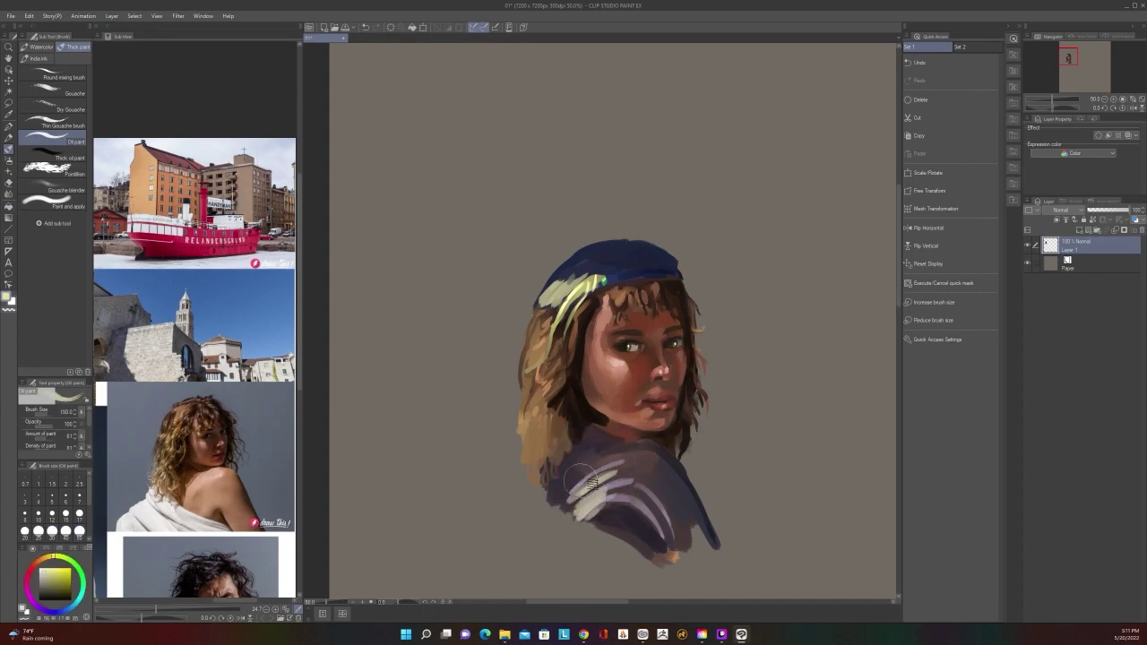
pyautogui.moveTo(594, 477)
pyautogui.mouseDown()
pyautogui.moveTo(565, 496)
pyautogui.moveTo(567, 477)
pyautogui.moveTo(630, 484)
pyautogui.moveTo(627, 468)
pyautogui.moveTo(589, 478)
pyautogui.moveTo(613, 455)
pyautogui.moveTo(587, 455)
pyautogui.moveTo(614, 449)
pyautogui.moveTo(560, 466)
pyautogui.mouseUp()
pyautogui.scroll(-1, 630, 423)
pyautogui.scroll(1, 611, 464)
pyautogui.scroll(-2, 617, 419)
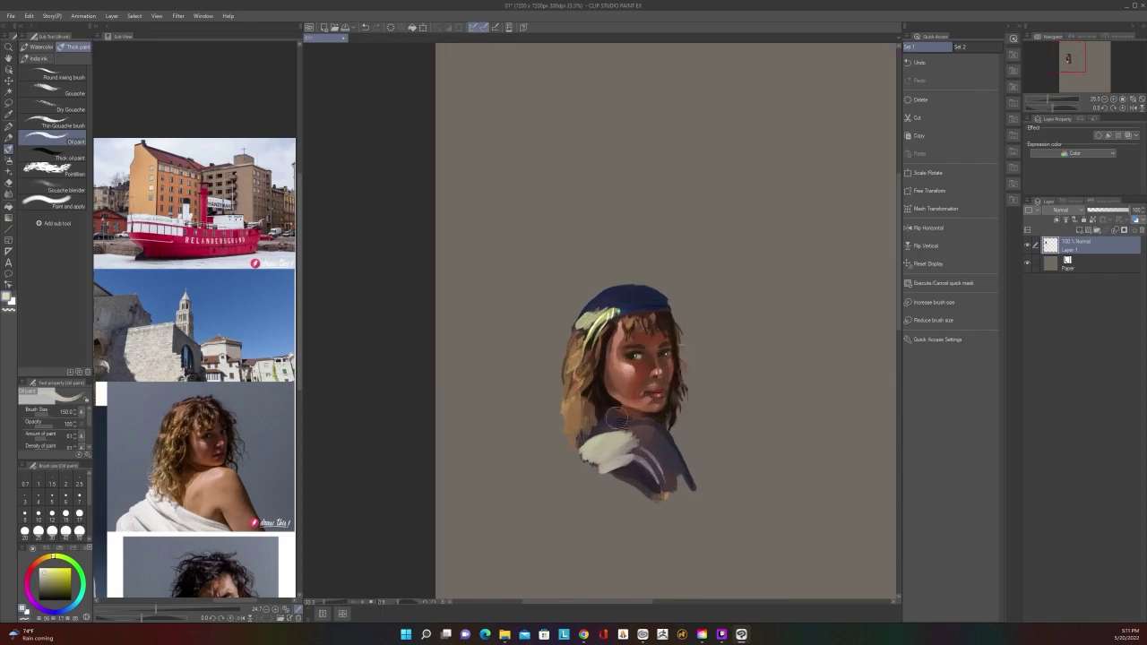
pyautogui.scroll(2, 636, 423)
pyautogui.moveTo(656, 428)
pyautogui.mouseDown()
pyautogui.moveTo(616, 440)
pyautogui.moveTo(661, 421)
pyautogui.mouseUp()
pyautogui.scroll(-2, 661, 421)
pyautogui.scroll(2, 660, 419)
# Sample dark purple from the garment, reduce the brush to 25 and carve dark folds into the cream cloth's inner edge
pyautogui.keyDown('alt'); pyautogui.click(632, 488); pyautogui.keyUp('alt')
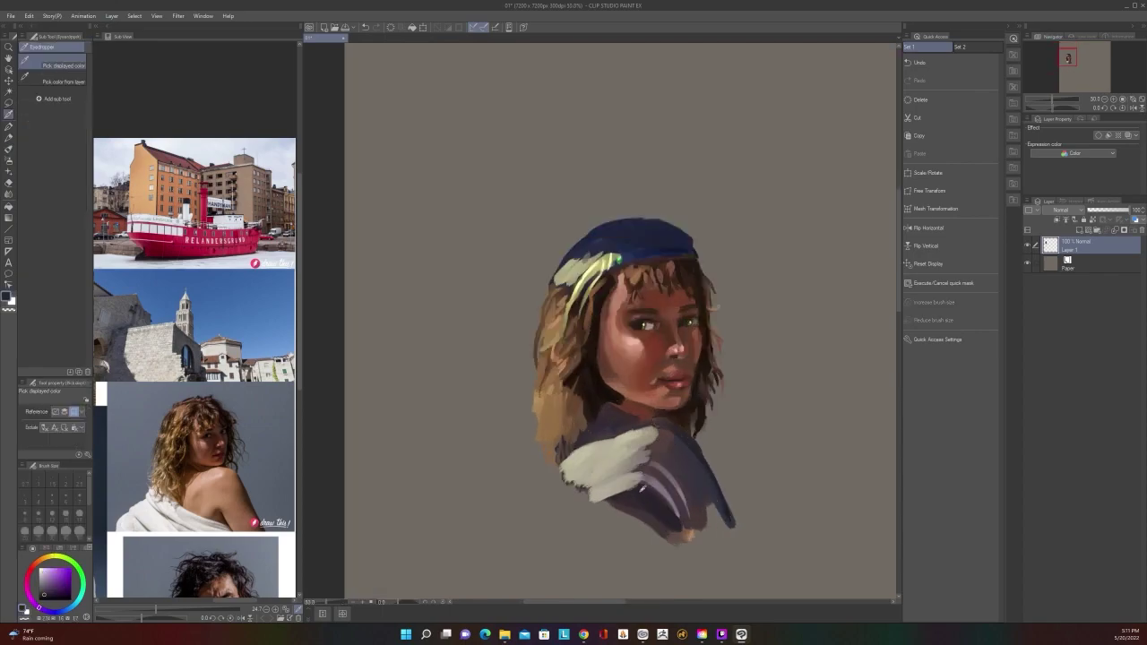
pyautogui.press('[')
pyautogui.press('[')
pyautogui.press('[')
pyautogui.press('[')
pyautogui.press('[')
pyautogui.press('[')
pyautogui.moveTo(633, 484); pyautogui.dragTo(648, 475)
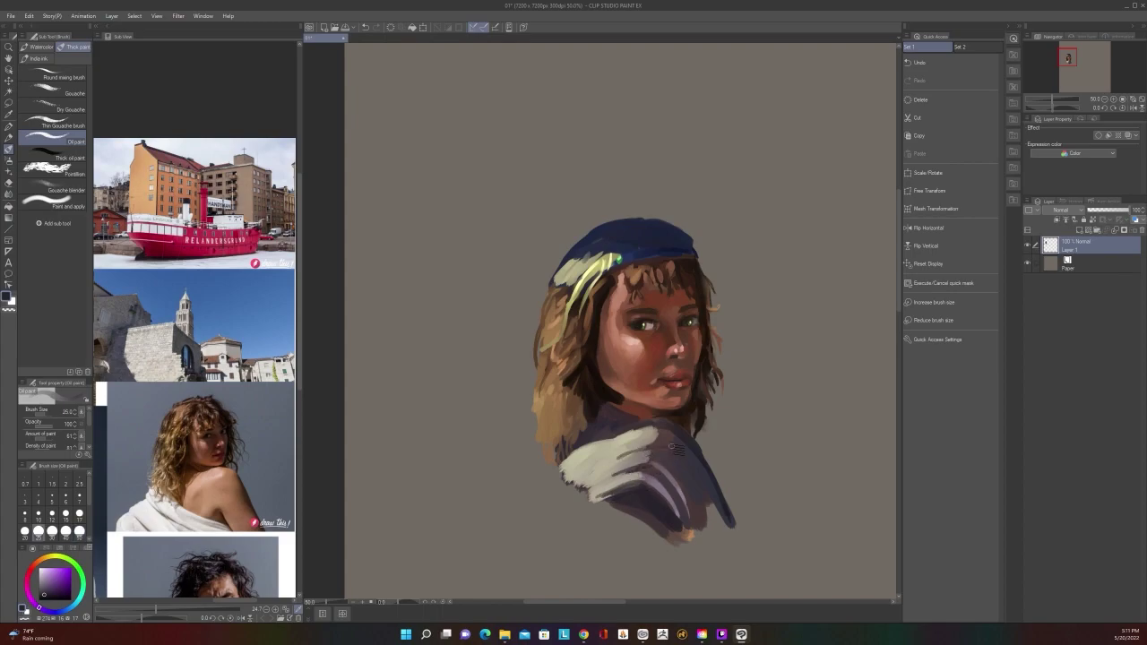
pyautogui.scroll(-2, 672, 447)
pyautogui.scroll(2, 672, 447)
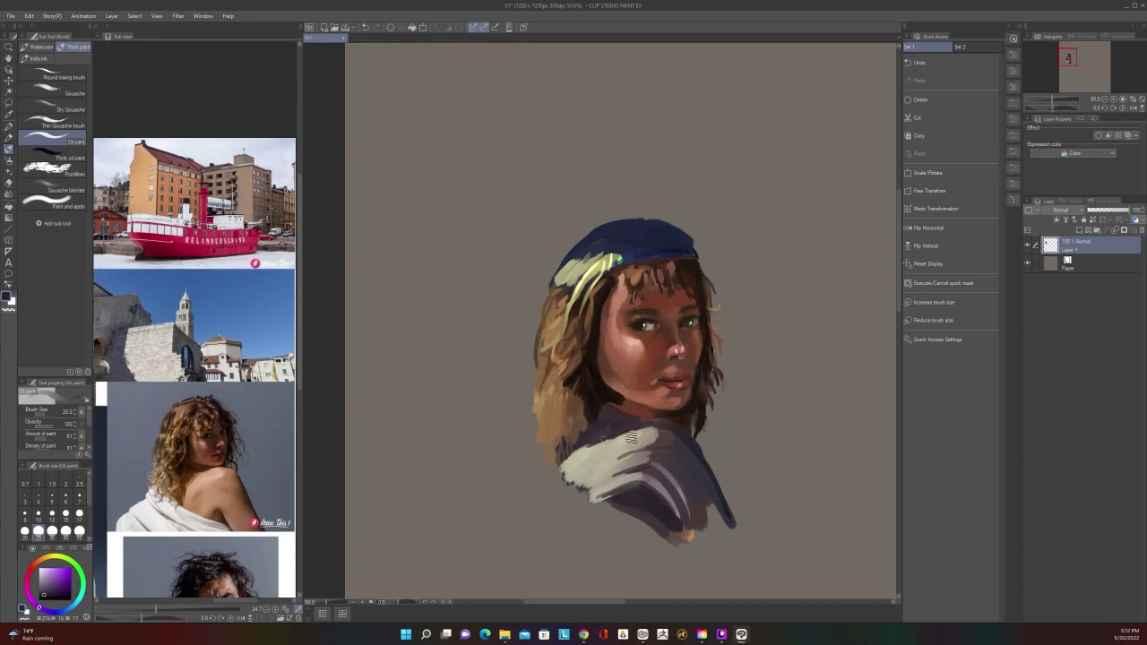
# Sample the cream again, enlarge the brush and soften the cloth's upper edge across the back
pyautogui.keyDown('alt'); pyautogui.click(615, 445); pyautogui.keyUp('alt')
pyautogui.press(']')
pyautogui.press(']')
pyautogui.press(']')
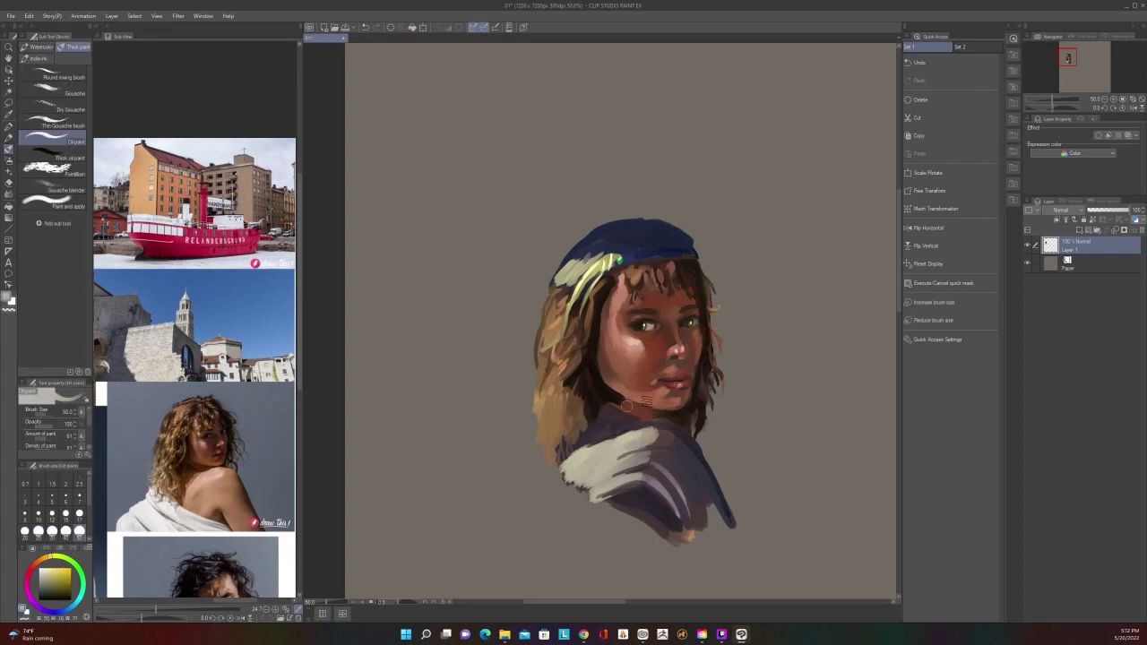
pyautogui.moveTo(625, 436); pyautogui.dragTo(584, 448)
pyautogui.press(']')
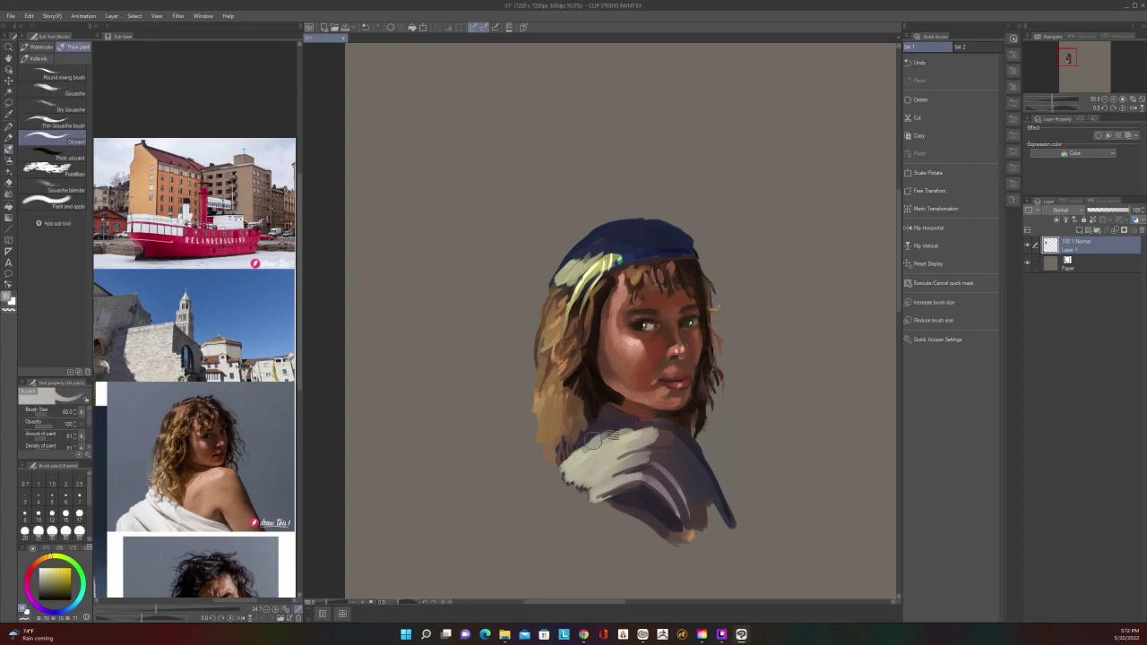
pyautogui.scroll(-1, 632, 409)
pyautogui.scroll(1, 646, 425)
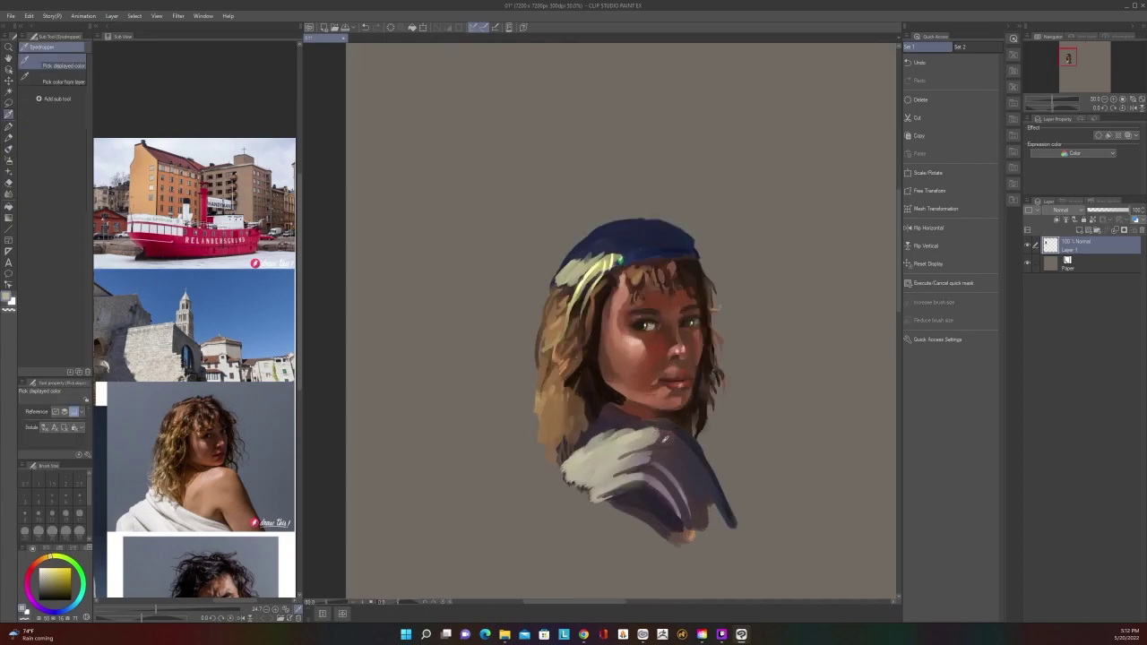
# Sample cream from the cloth and extend its outer lower edge below the hair with the brush at 150
pyautogui.keyDown('alt'); pyautogui.click(660, 437); pyautogui.keyUp('alt')
pyautogui.scroll(-1, 668, 421)
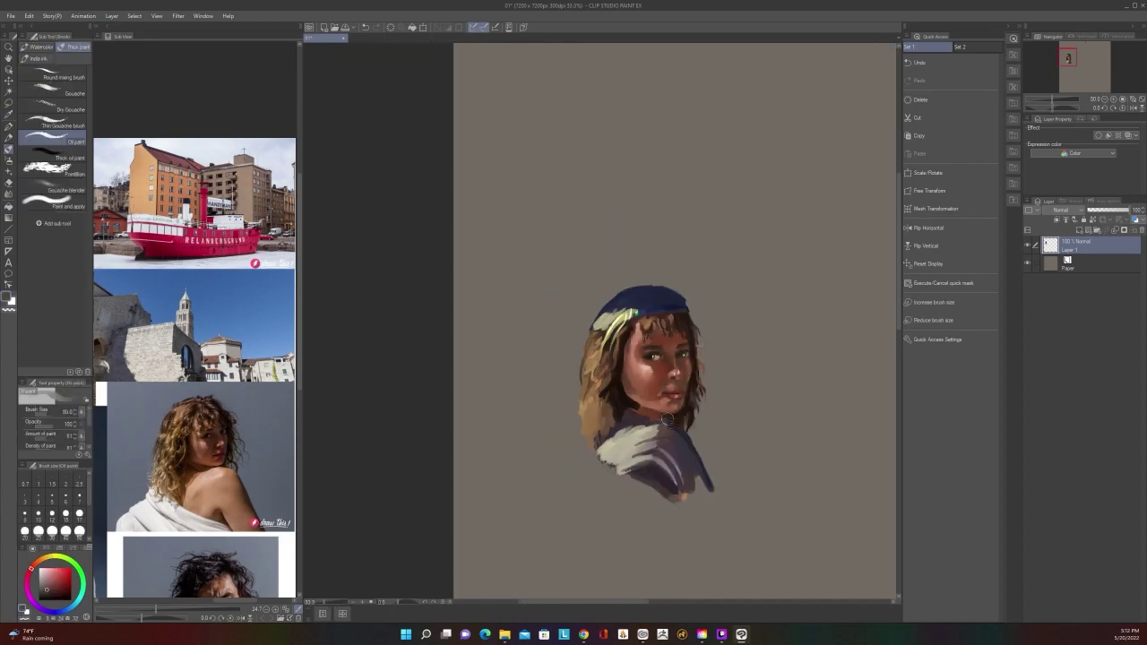
pyautogui.scroll(1, 668, 420)
pyautogui.keyDown('alt'); pyautogui.click(569, 479); pyautogui.keyUp('alt')
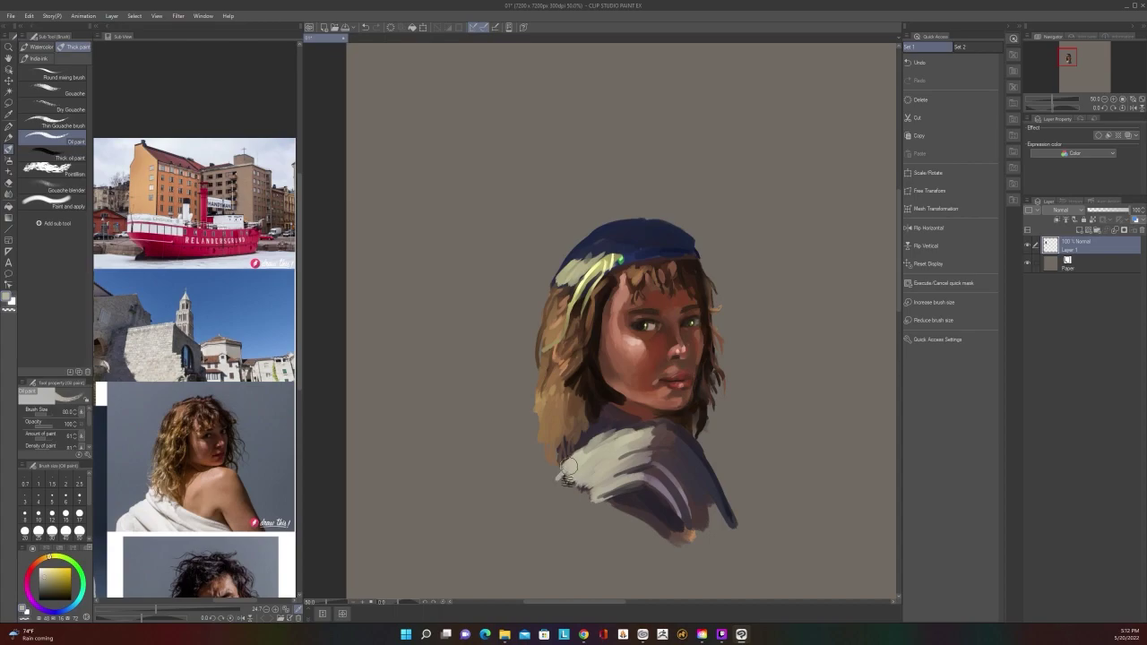
pyautogui.press(']')
pyautogui.press(']')
pyautogui.press(']')
pyautogui.moveTo(583, 490); pyautogui.dragTo(594, 499)
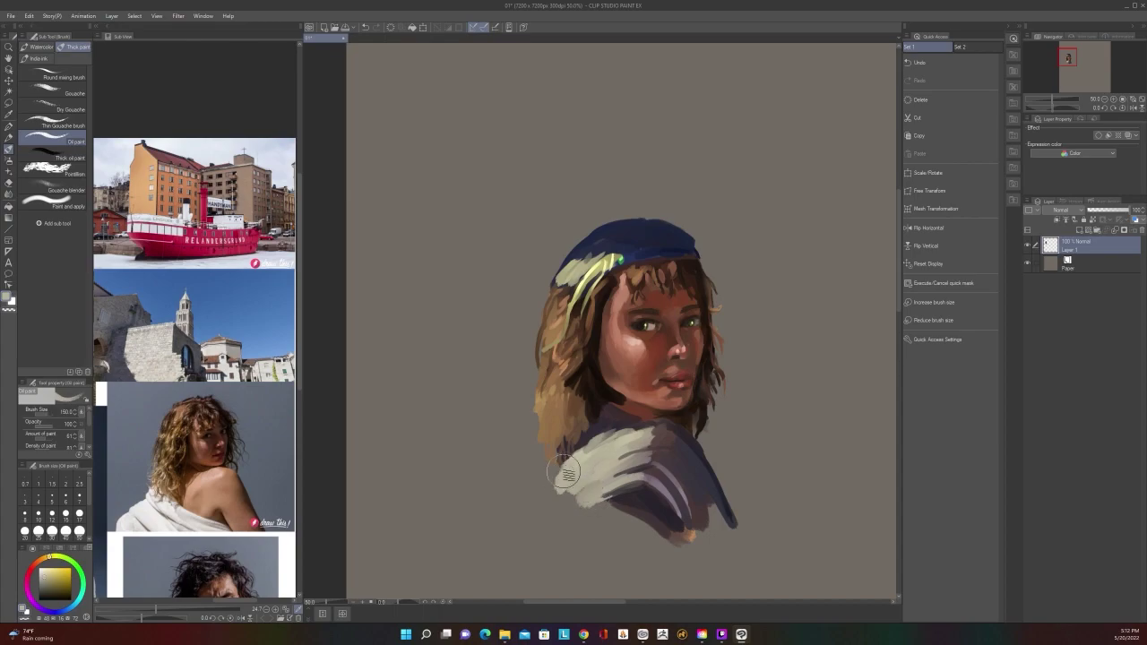
pyautogui.scroll(-1, 615, 437)
pyautogui.scroll(1, 635, 418)
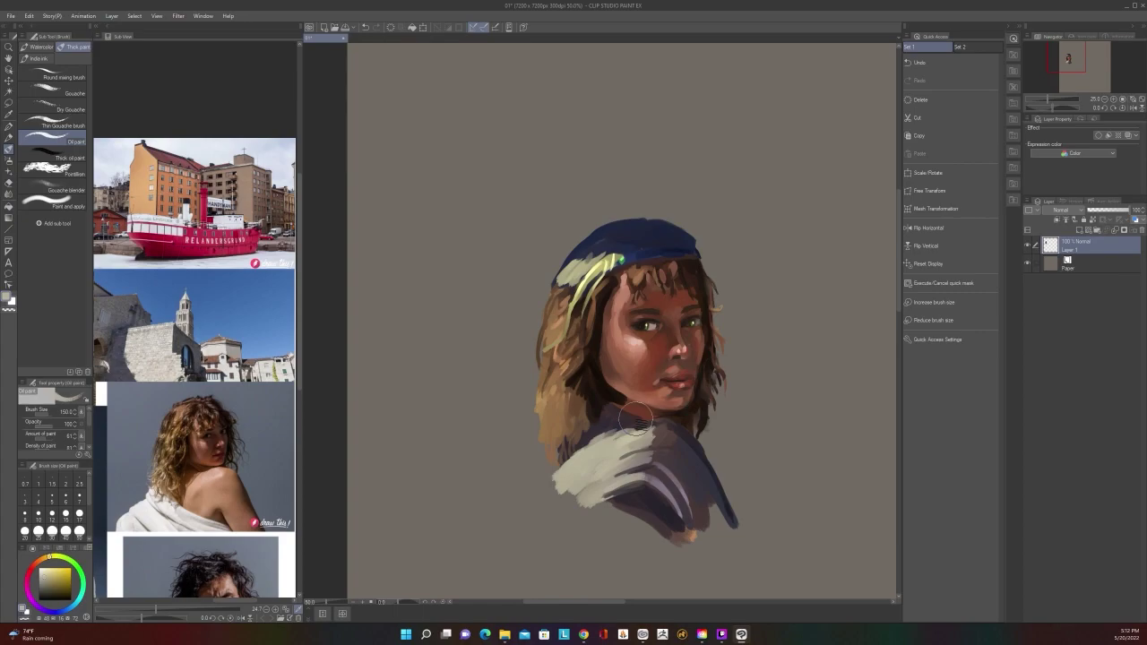
pyautogui.scroll(-1, 635, 417)
pyautogui.scroll(1, 635, 417)
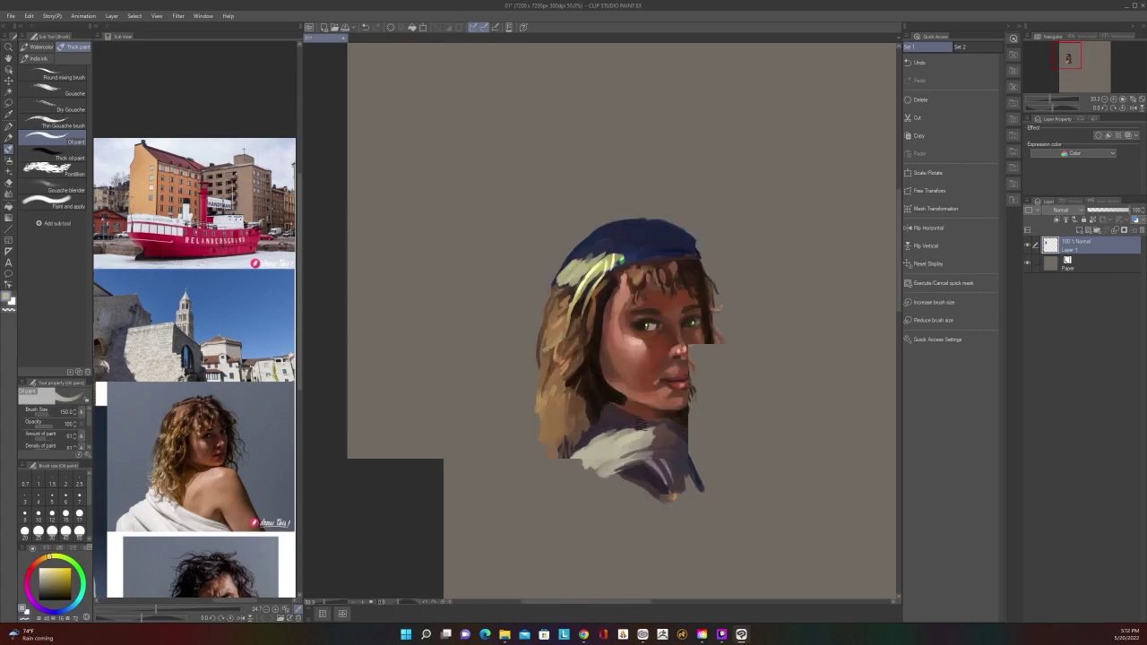
# Sample dark purple from the shoulder, reduce the brush to 25 and refine the dark areas around the cloth
pyautogui.keyDown('alt'); pyautogui.click(683, 417); pyautogui.keyUp('alt')
pyautogui.press('[')
pyautogui.press('[')
pyautogui.press('[')
pyautogui.press('[')
pyautogui.press('[')
pyautogui.press('[')
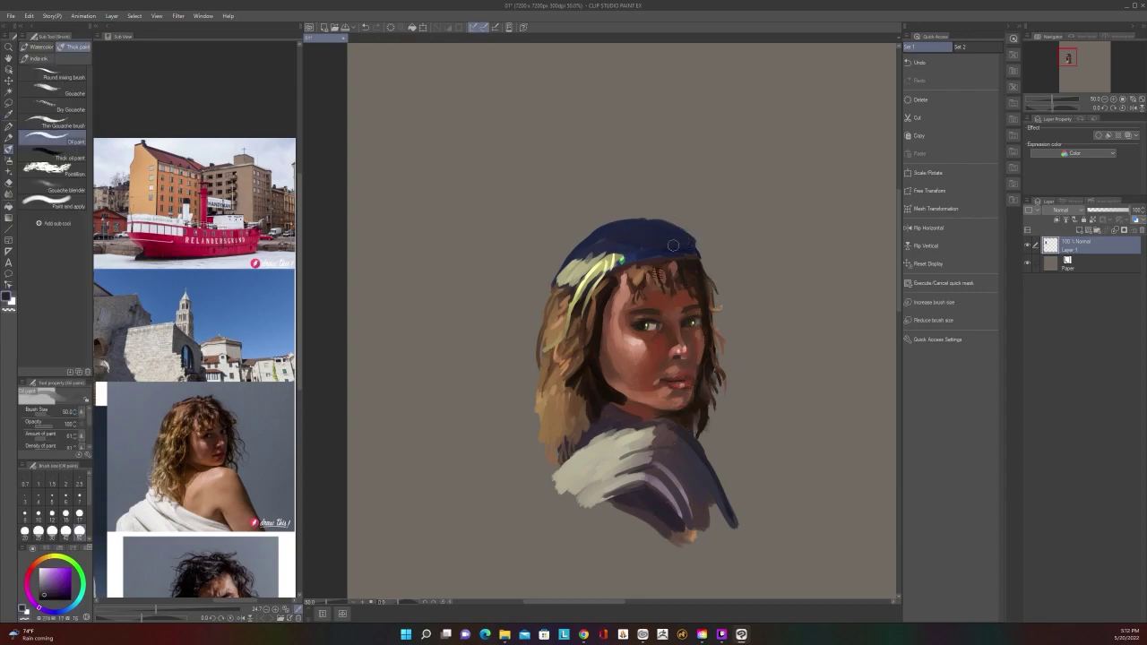
pyautogui.press('[')
pyautogui.press('[')
pyautogui.press('[')
# Sample purple from the lower back, adjust it to a darker tone and shade the beret's lower brim at brush size 50
pyautogui.keyDown('alt'); pyautogui.click(660, 527); pyautogui.keyUp('alt')
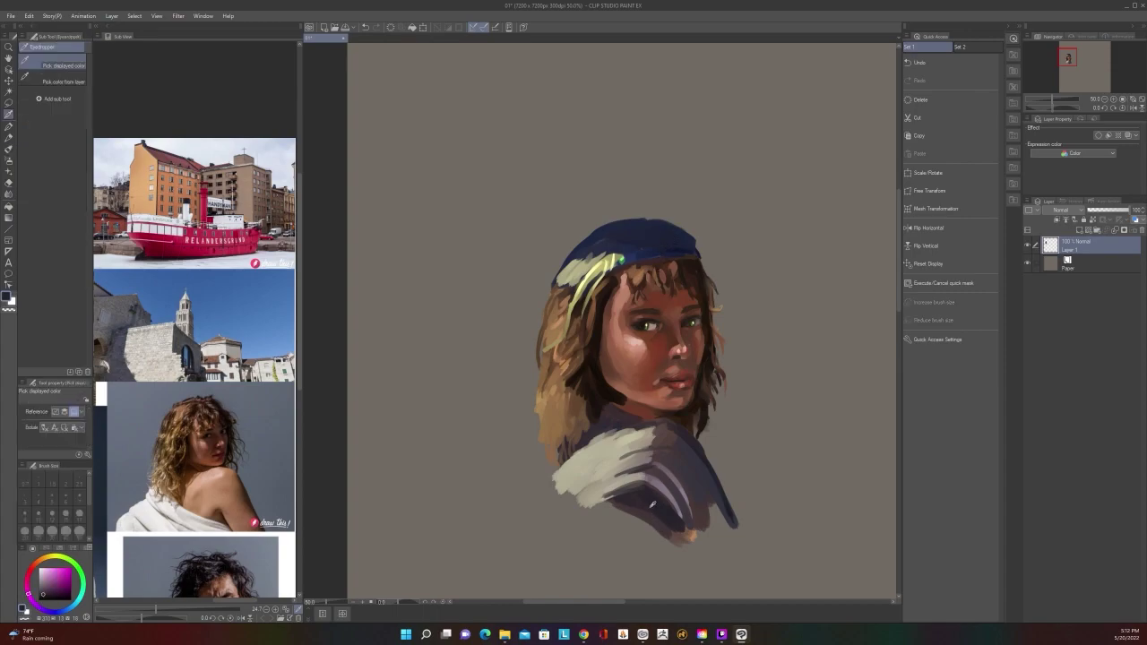
pyautogui.rightClick(665, 240)
pyautogui.click(654, 252)
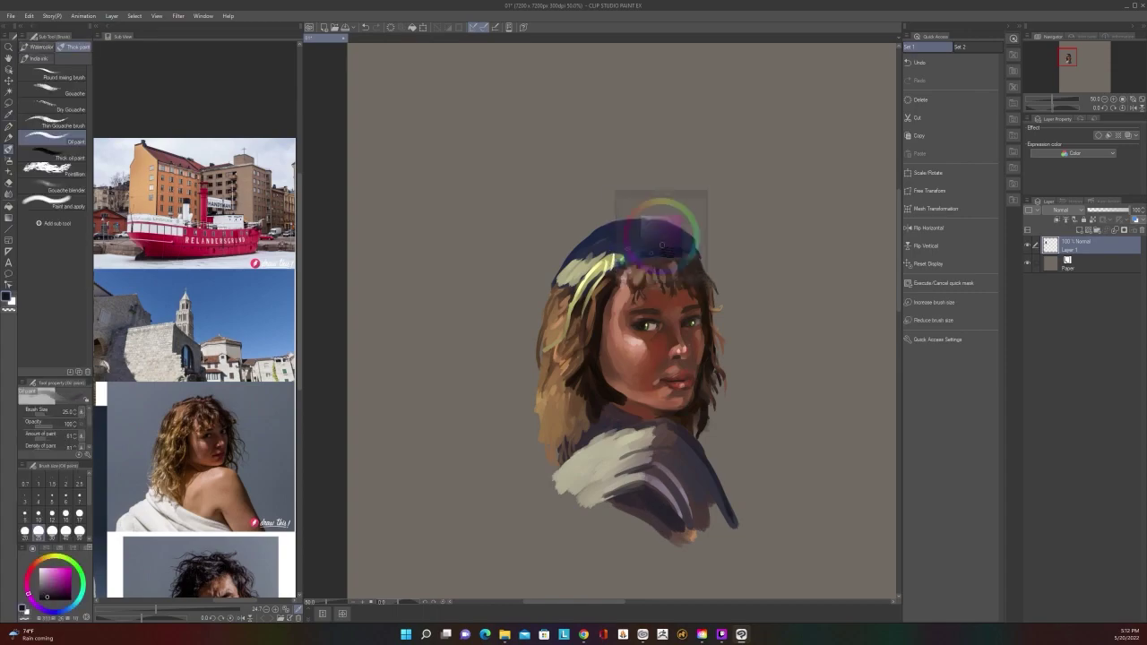
pyautogui.press(']')
pyautogui.press(']')
pyautogui.press(']')
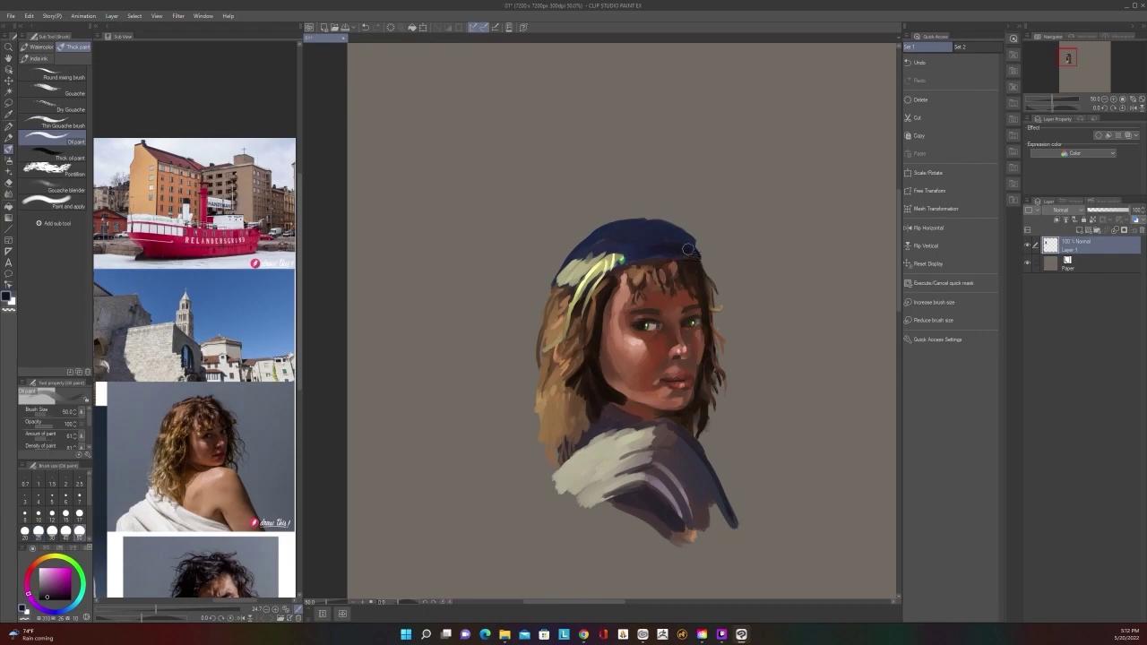
# Refine the beret's dark shading and upper contour, alternating brush sizes 25 and 50
pyautogui.press('[')
pyautogui.press('[')
pyautogui.press('[')
pyautogui.scroll(-1, 614, 224)
pyautogui.scroll(1, 615, 224)
pyautogui.press(']')
pyautogui.press(']')
pyautogui.press(']')
pyautogui.scroll(-1, 672, 217)
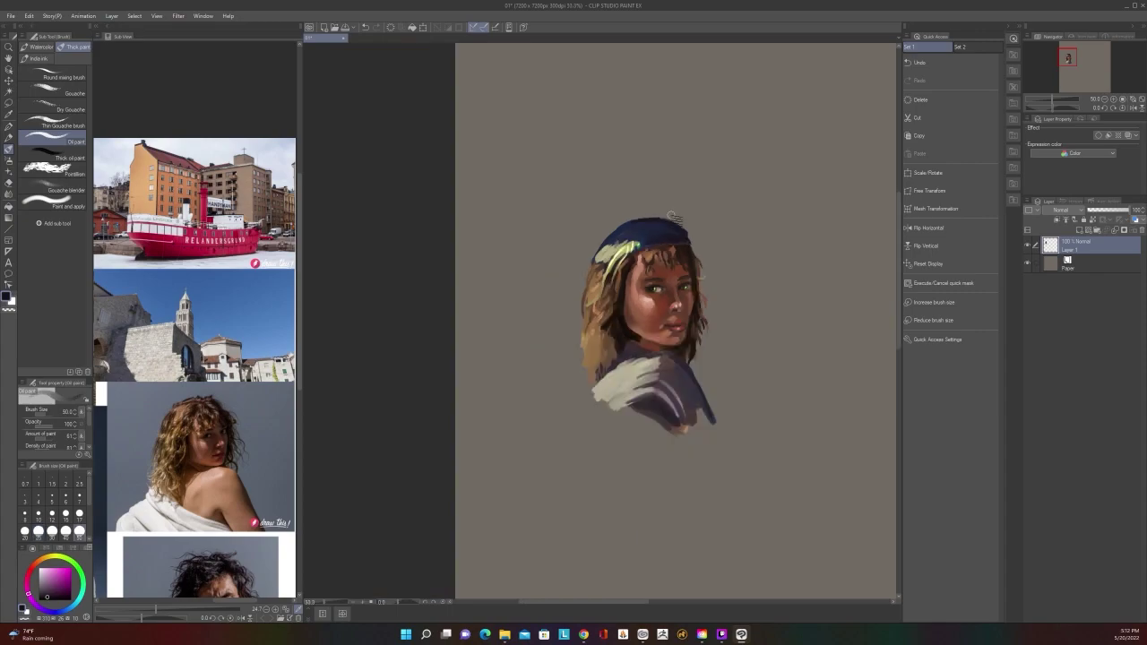
# Extend the beret's back brim into a long, thin dark curl sweeping outward beside the hair and turning up at the end
pyautogui.scroll(1, 672, 217)
pyautogui.moveTo(582, 242); pyautogui.dragTo(523, 300)
pyautogui.scroll(-1, 621, 212)
pyautogui.scroll(1, 621, 212)
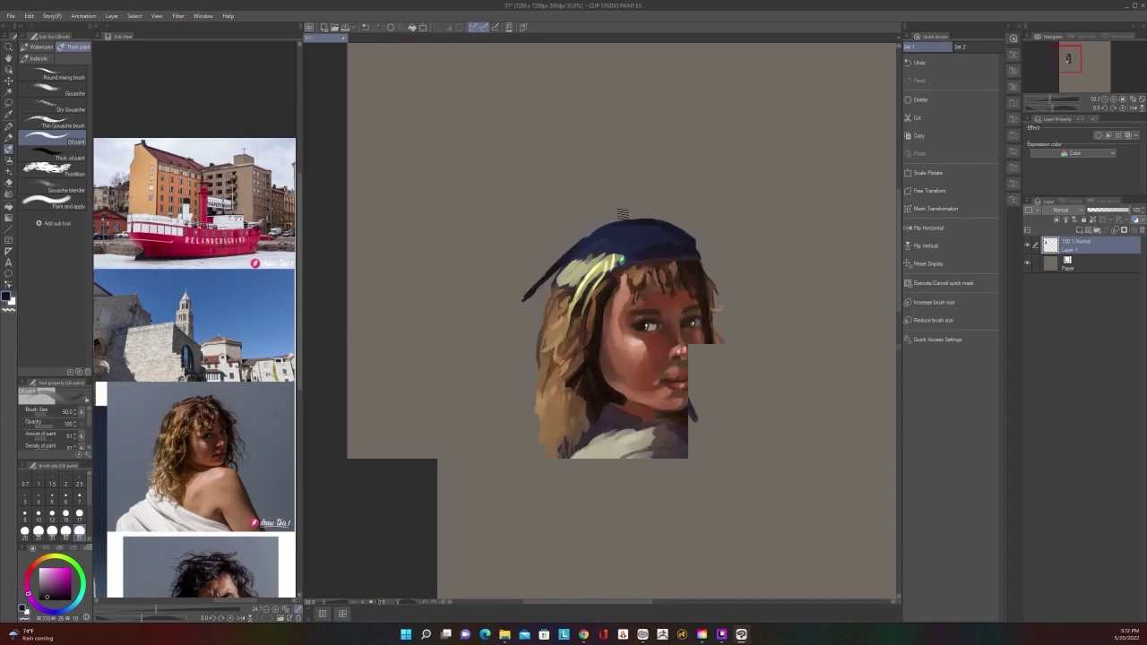
pyautogui.moveTo(557, 265)
pyautogui.mouseDown()
pyautogui.moveTo(489, 357)
pyautogui.moveTo(458, 346)
pyautogui.moveTo(498, 351)
pyautogui.moveTo(443, 310)
pyautogui.mouseUp()
pyautogui.scroll(-1, 539, 291)
pyautogui.scroll(1, 540, 291)
pyautogui.hotkey('ctrl', 'z')
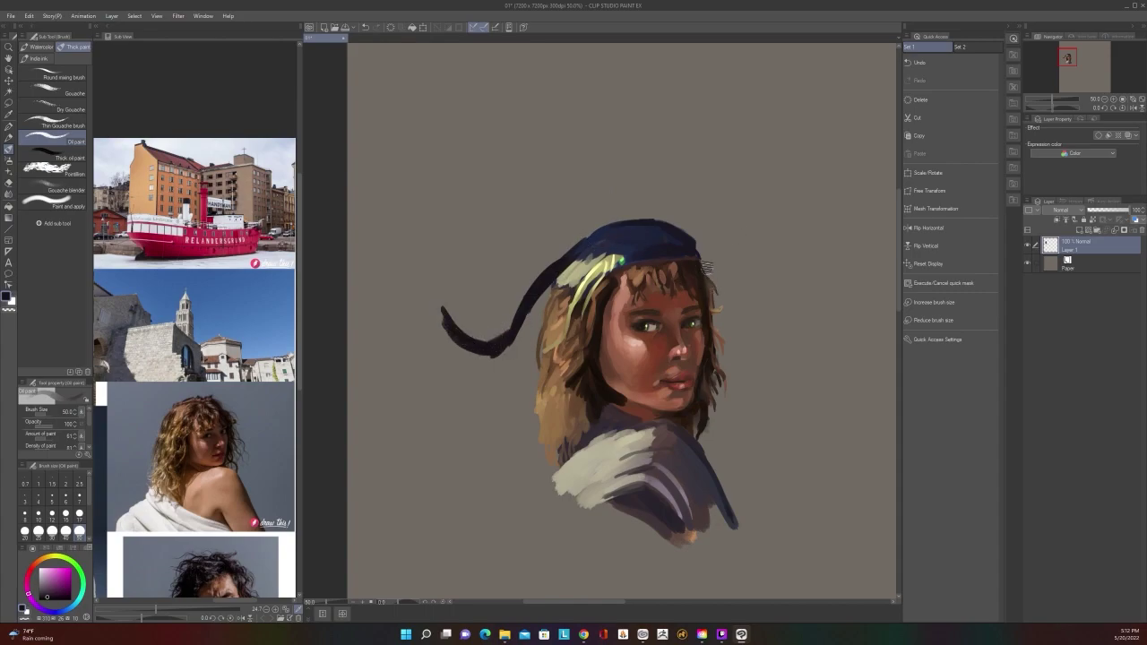
# Paint a shorter dark upturned curl extending from the beret on the face side
pyautogui.moveTo(717, 299)
pyautogui.mouseDown()
pyautogui.moveTo(753, 310)
pyautogui.moveTo(779, 285)
pyautogui.mouseUp()
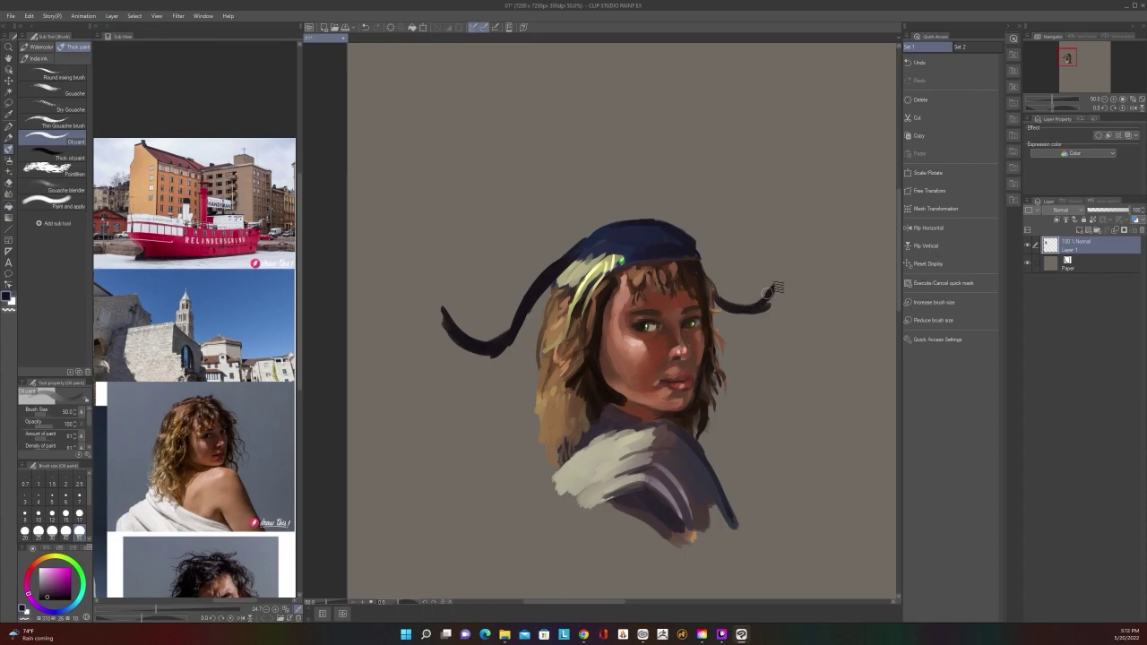
pyautogui.scroll(-1, 774, 277)
pyautogui.scroll(-1, 776, 276)
pyautogui.scroll(2, 776, 276)
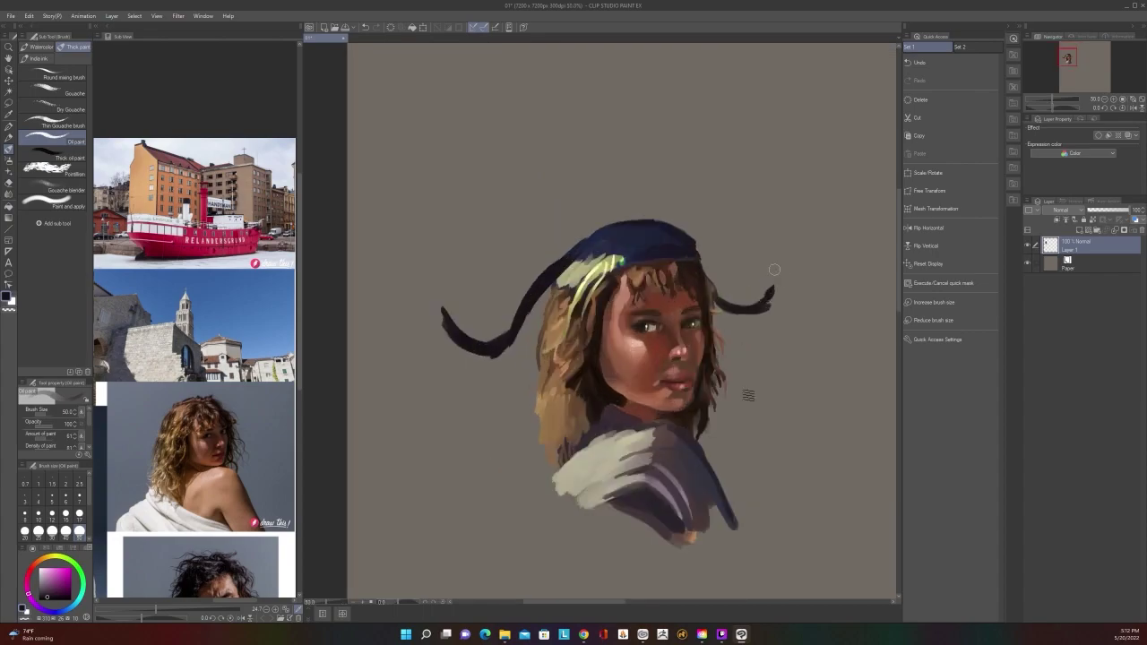
# Thicken the long curl where it joins the beret and taper the tips of both curls into longer points
pyautogui.moveTo(532, 324); pyautogui.dragTo(560, 274)
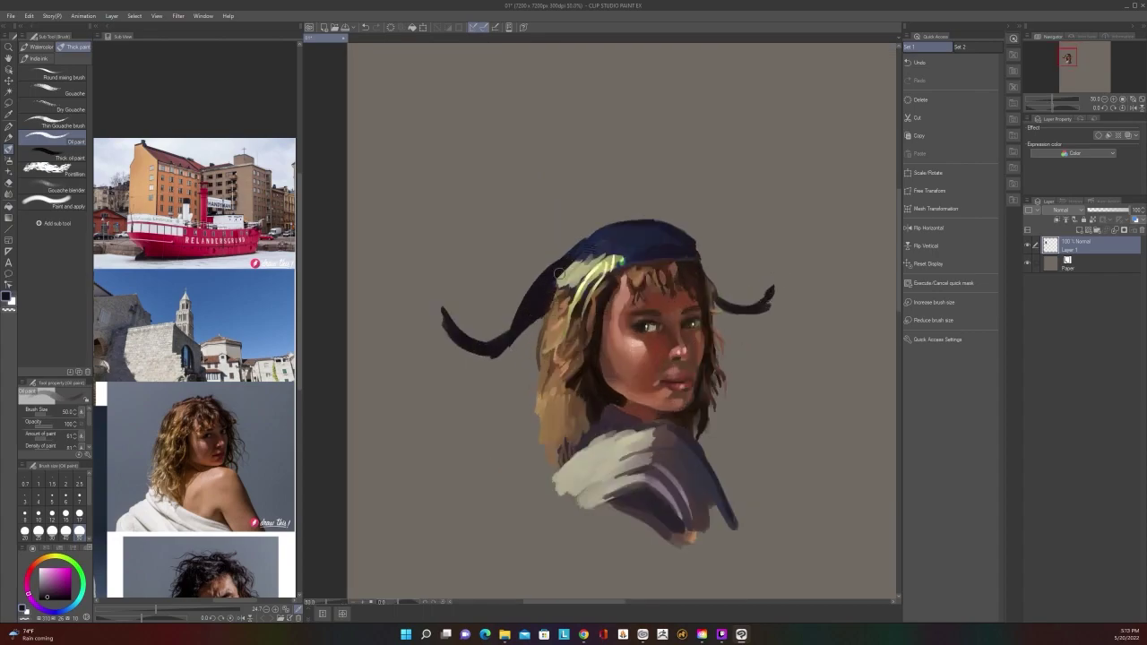
pyautogui.scroll(-1, 584, 242)
pyautogui.scroll(1, 584, 242)
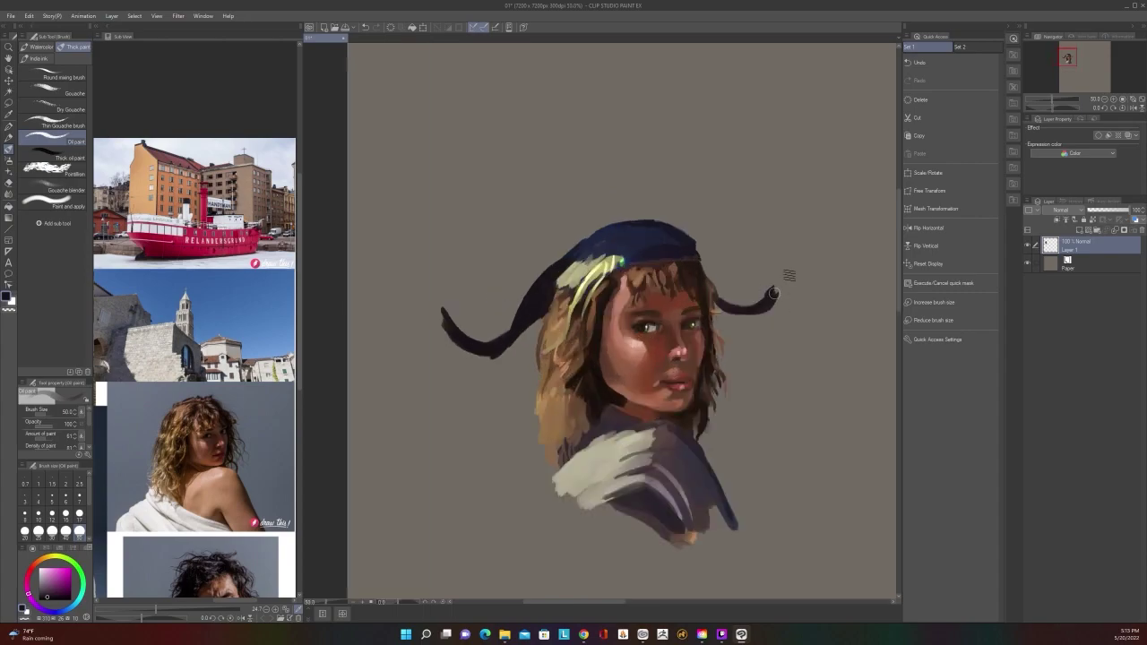
pyautogui.moveTo(771, 295); pyautogui.dragTo(783, 274)
pyautogui.moveTo(432, 284); pyautogui.dragTo(483, 332)
pyautogui.scroll(-1, 481, 330)
pyautogui.scroll(1, 696, 373)
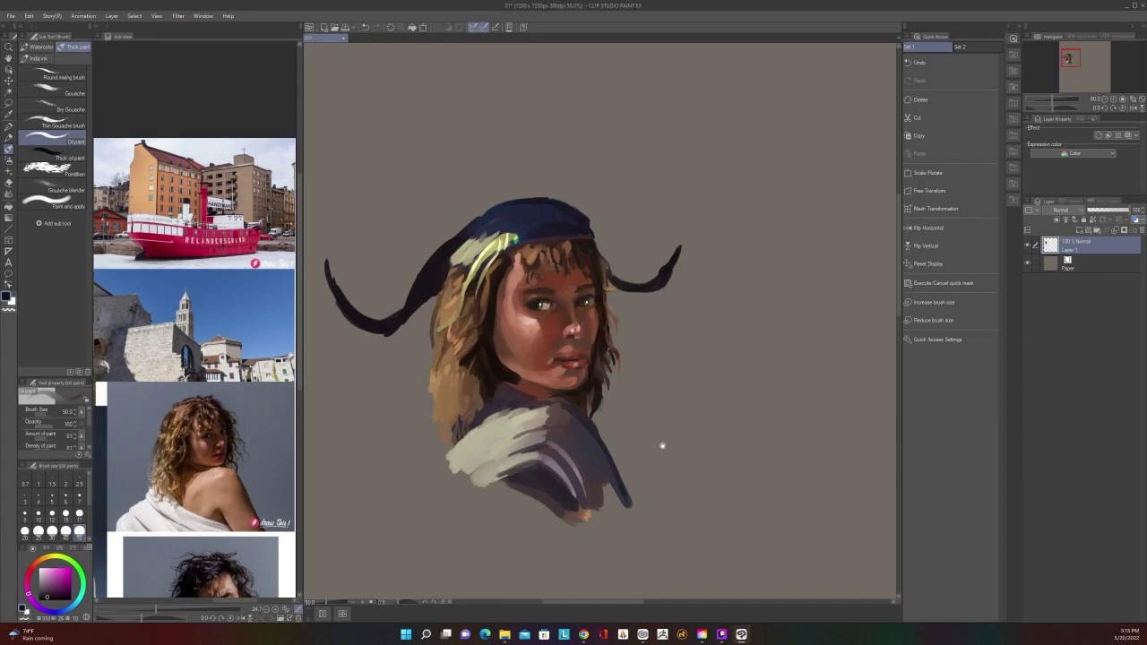
# Choose a light grayish teal and paint highlights along the long curl and on the shorter curl's tip
pyautogui.moveTo(662, 446); pyautogui.dragTo(772, 497)
pyautogui.rightClick(614, 416)
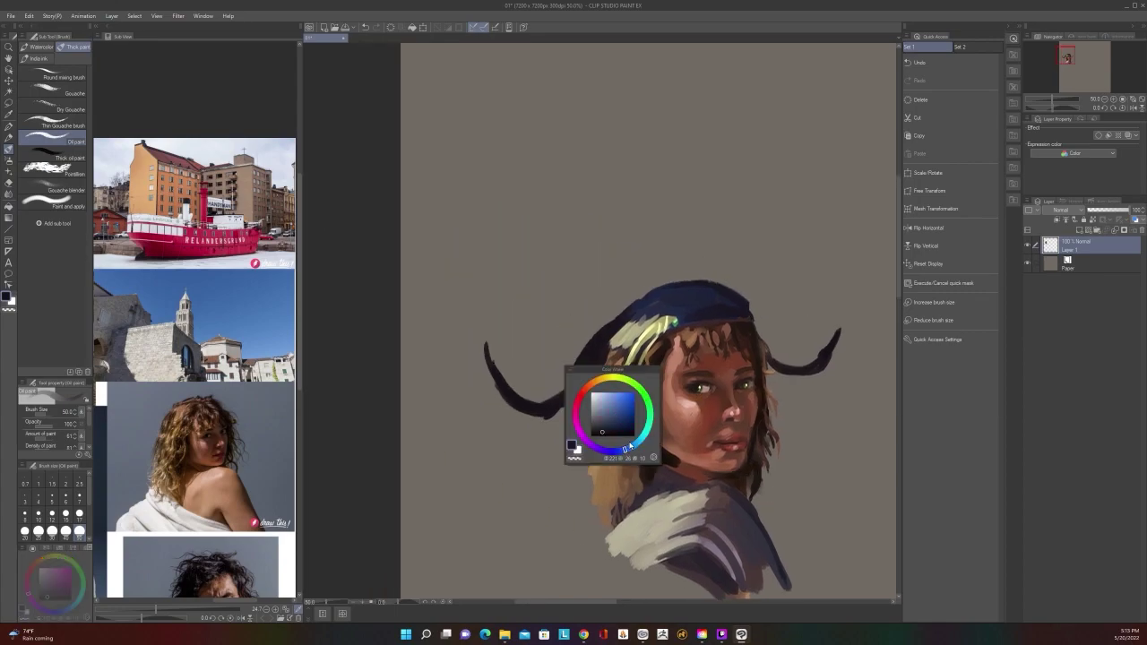
pyautogui.moveTo(639, 431); pyautogui.dragTo(640, 436)
pyautogui.click(606, 401)
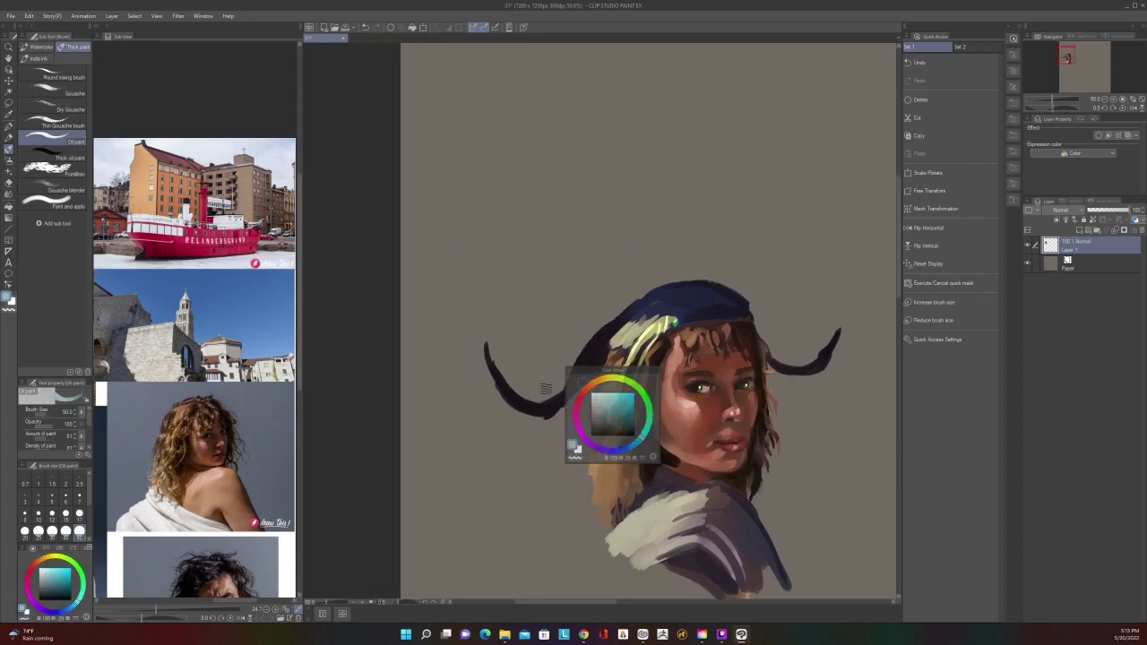
pyautogui.moveTo(493, 371); pyautogui.dragTo(522, 403)
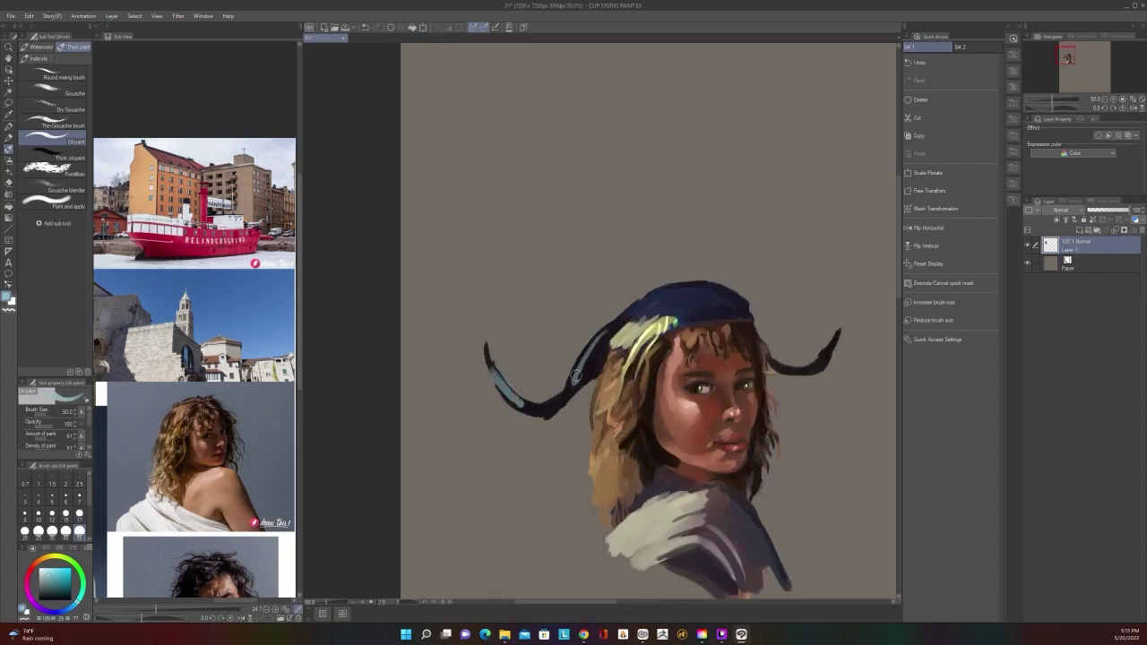
pyautogui.scroll(-2, 628, 313)
pyautogui.scroll(2, 635, 304)
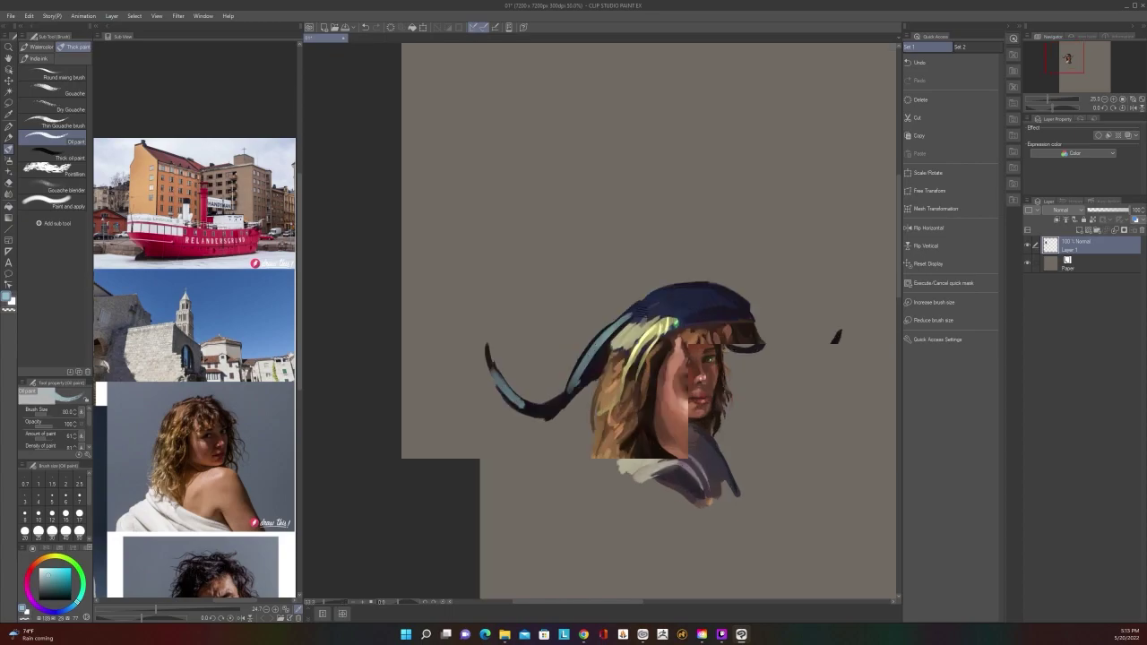
pyautogui.moveTo(831, 348); pyautogui.dragTo(842, 327)
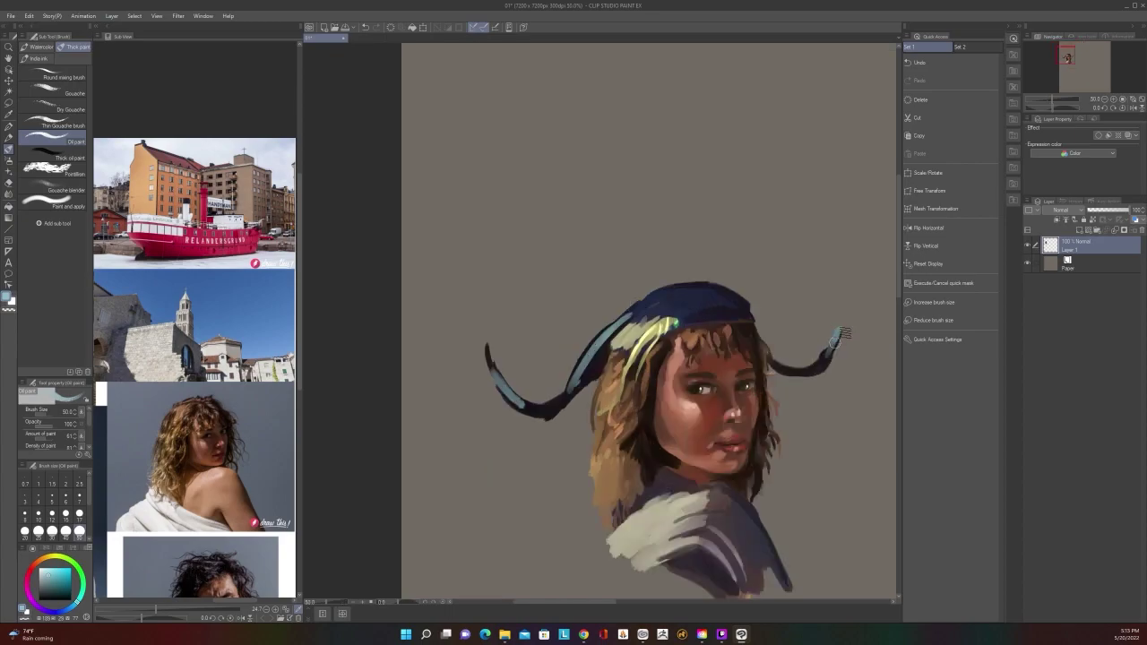
pyautogui.scroll(-2, 820, 345)
pyautogui.scroll(2, 816, 346)
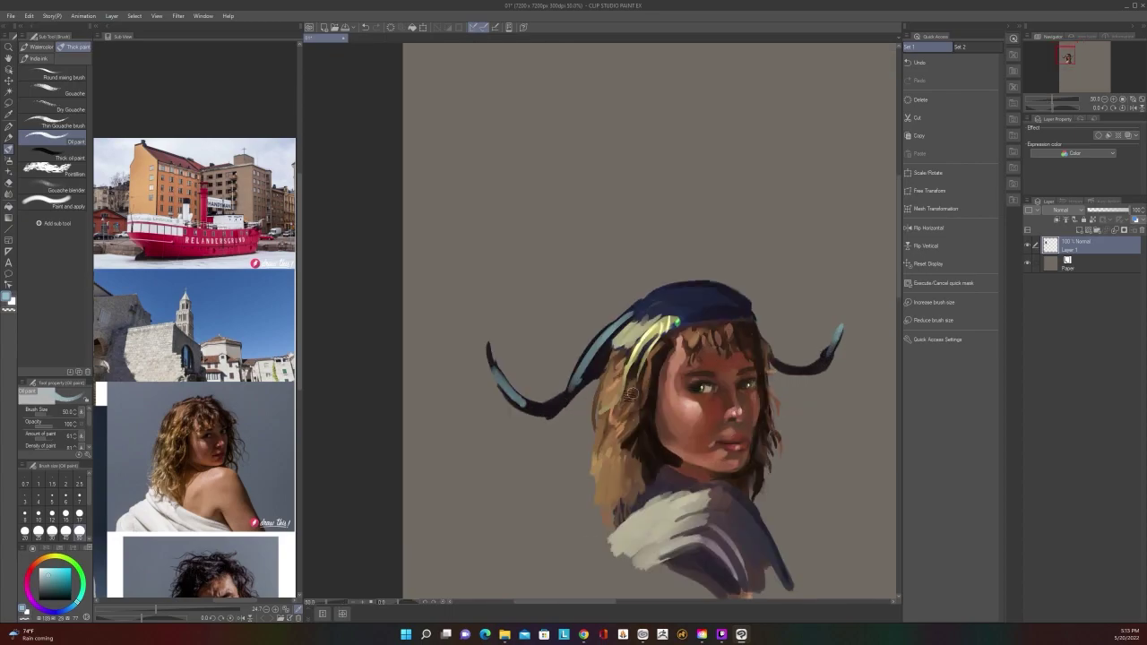
# Sample the dark tone from the long curl and refine its lower edge where it meets the hair
pyautogui.keyDown('alt'); pyautogui.click(571, 408); pyautogui.keyUp('alt')
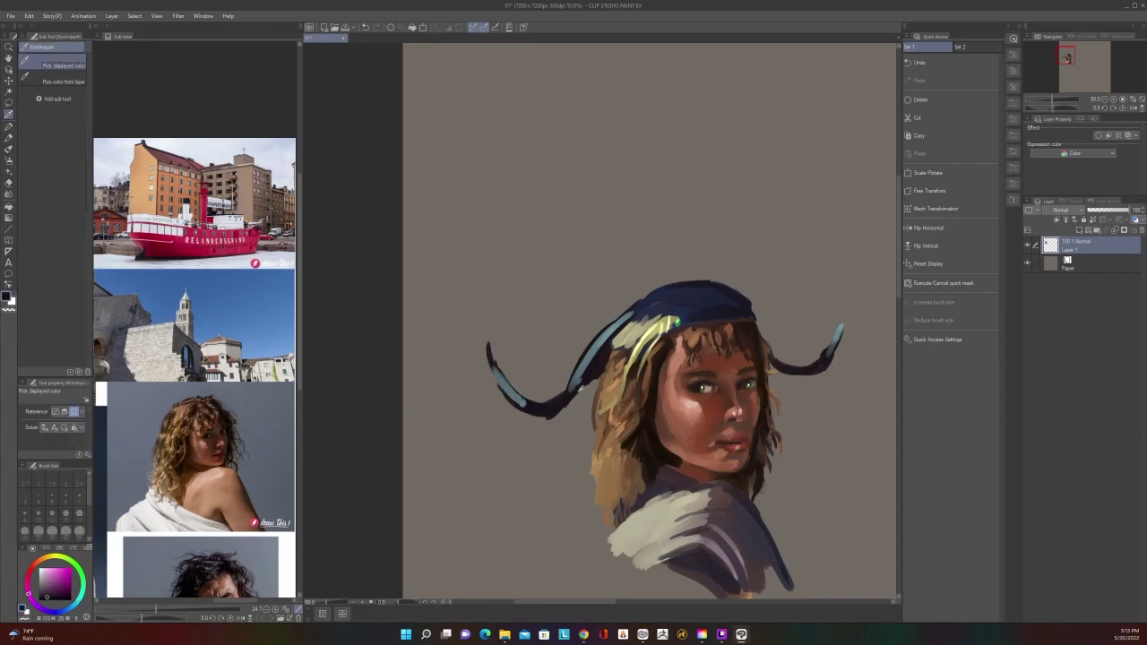
pyautogui.moveTo(571, 408)
pyautogui.mouseDown()
pyautogui.moveTo(597, 373)
pyautogui.moveTo(548, 414)
pyautogui.moveTo(599, 387)
pyautogui.mouseUp()
pyautogui.scroll(-2, 598, 387)
pyautogui.scroll(2, 598, 387)
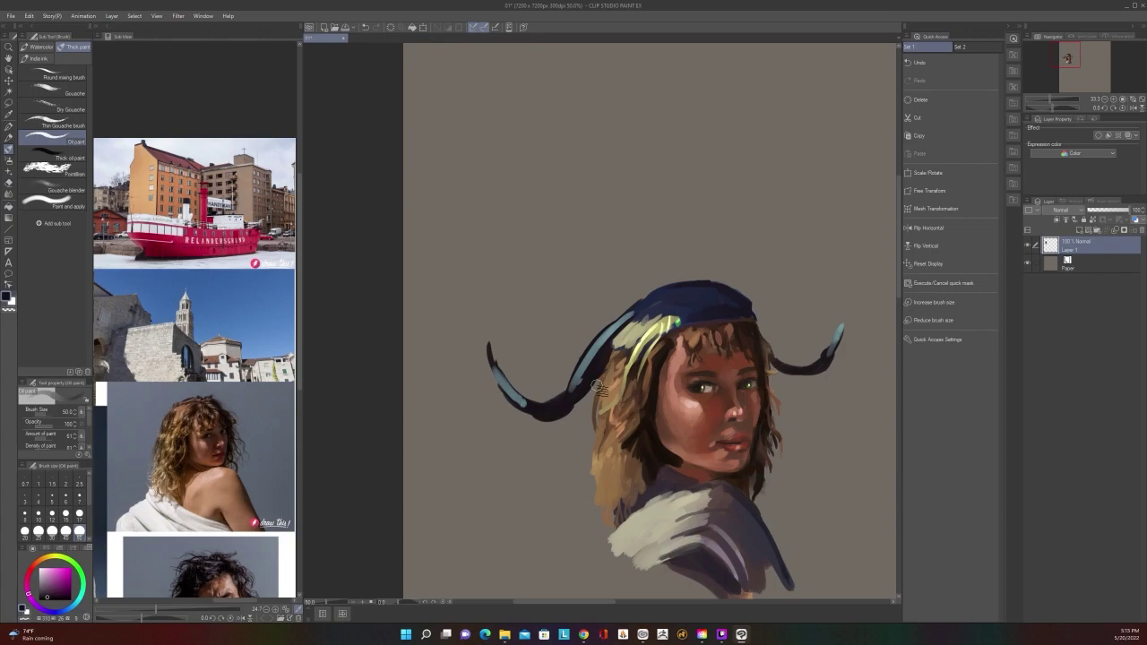
# Sample the dark tone beside the teal highlight and extend the beret's outer contour to join both curls smoothly
pyautogui.keyDown('alt'); pyautogui.click(592, 343); pyautogui.keyUp('alt')
pyautogui.moveTo(586, 351); pyautogui.dragTo(647, 294)
pyautogui.moveTo(746, 300); pyautogui.dragTo(773, 346)
pyautogui.scroll(-2, 780, 334)
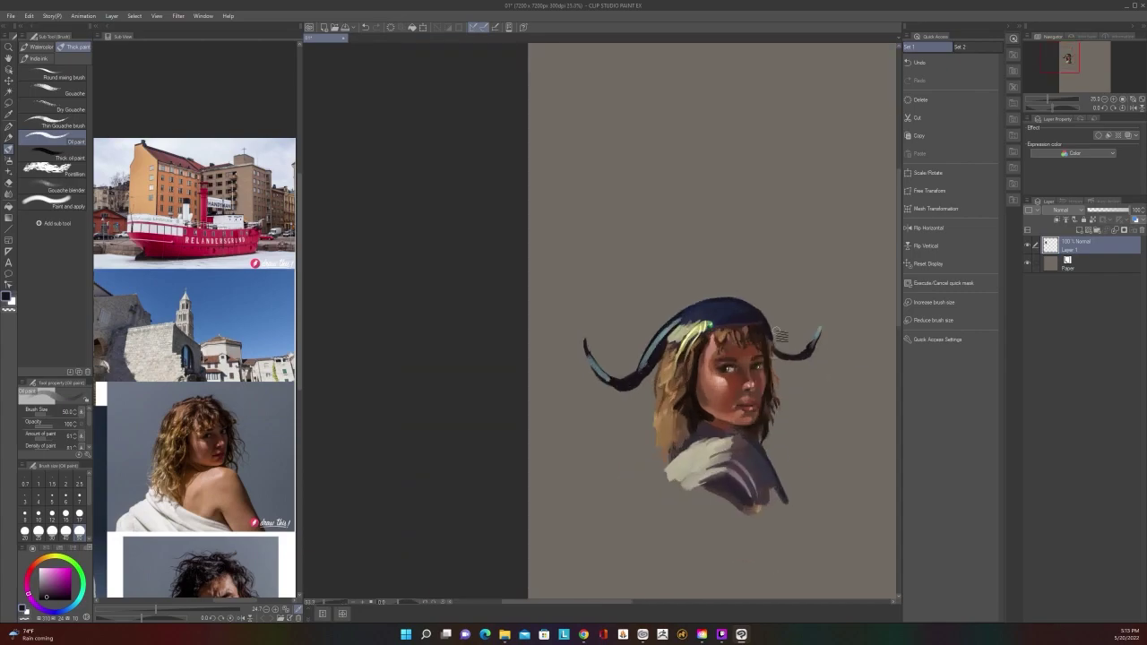
pyautogui.scroll(2, 781, 334)
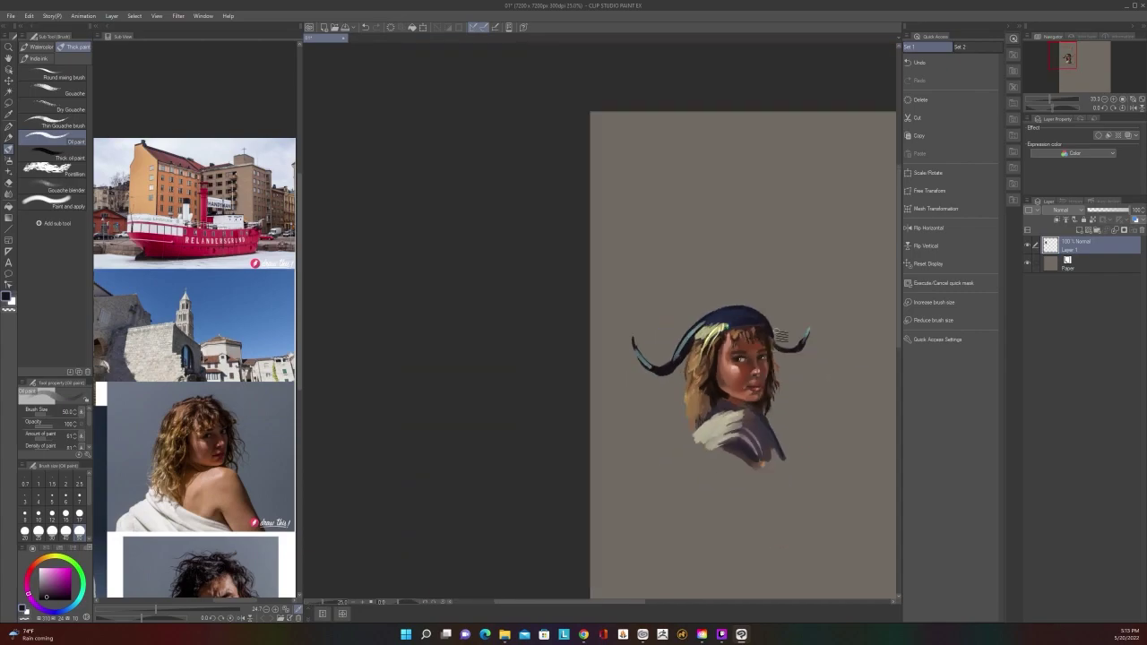
# Mix a light purple and add accents to the long curl with brush size 25 and to the beret with a larger brush
pyautogui.rightClick(519, 399)
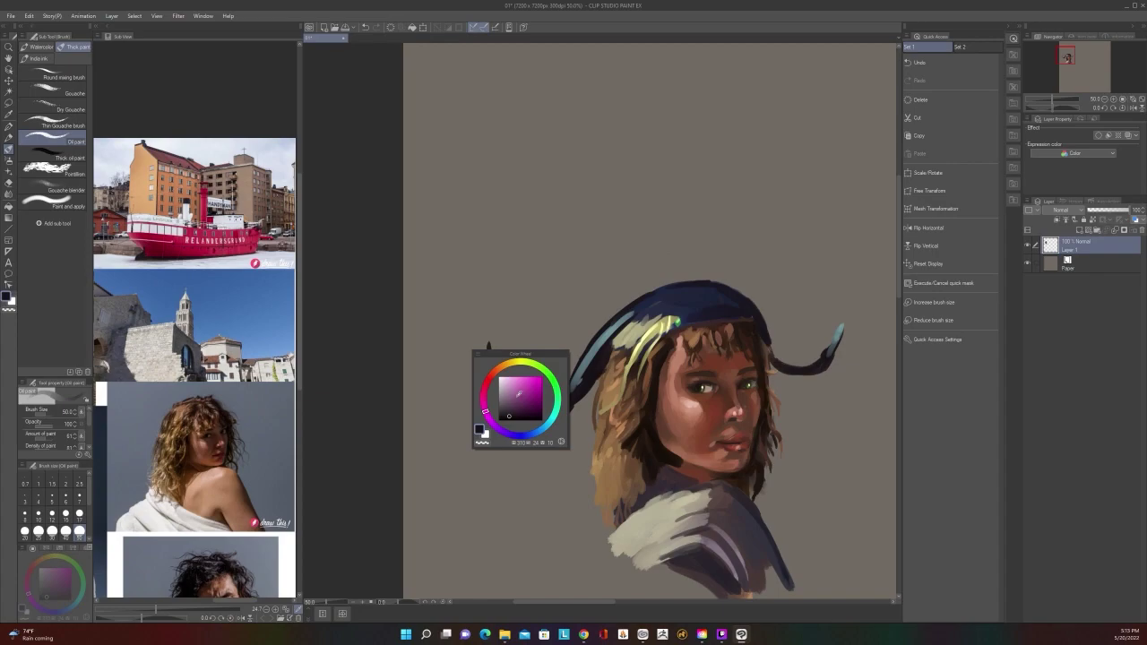
pyautogui.click(540, 432)
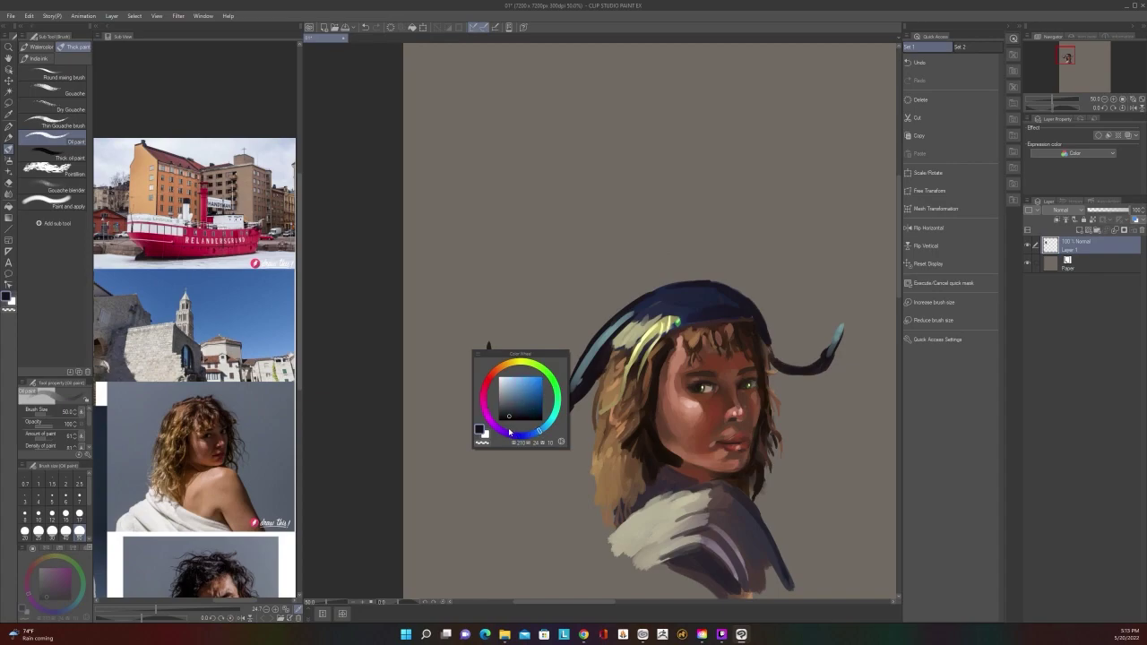
pyautogui.moveTo(509, 433); pyautogui.dragTo(490, 421)
pyautogui.rightClick(525, 394)
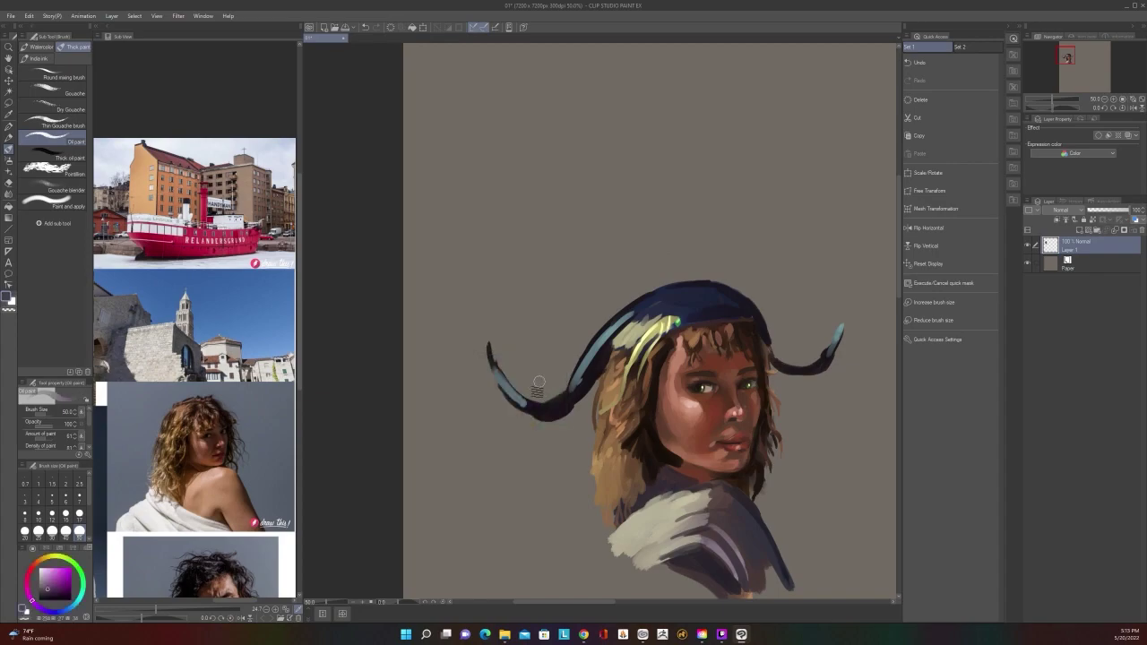
pyautogui.rightClick(527, 381)
pyautogui.click(516, 369)
pyautogui.rightClick(536, 389)
pyautogui.press('[')
pyautogui.press('[')
pyautogui.press('[')
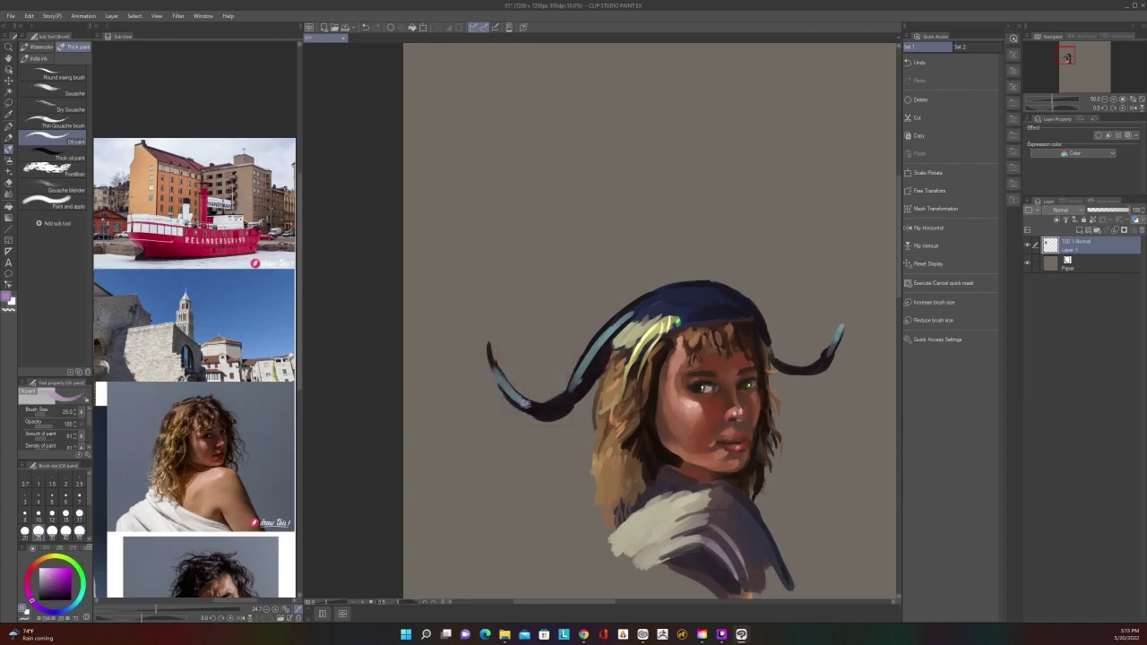
pyautogui.press(']')
pyautogui.press(']')
pyautogui.press(']')
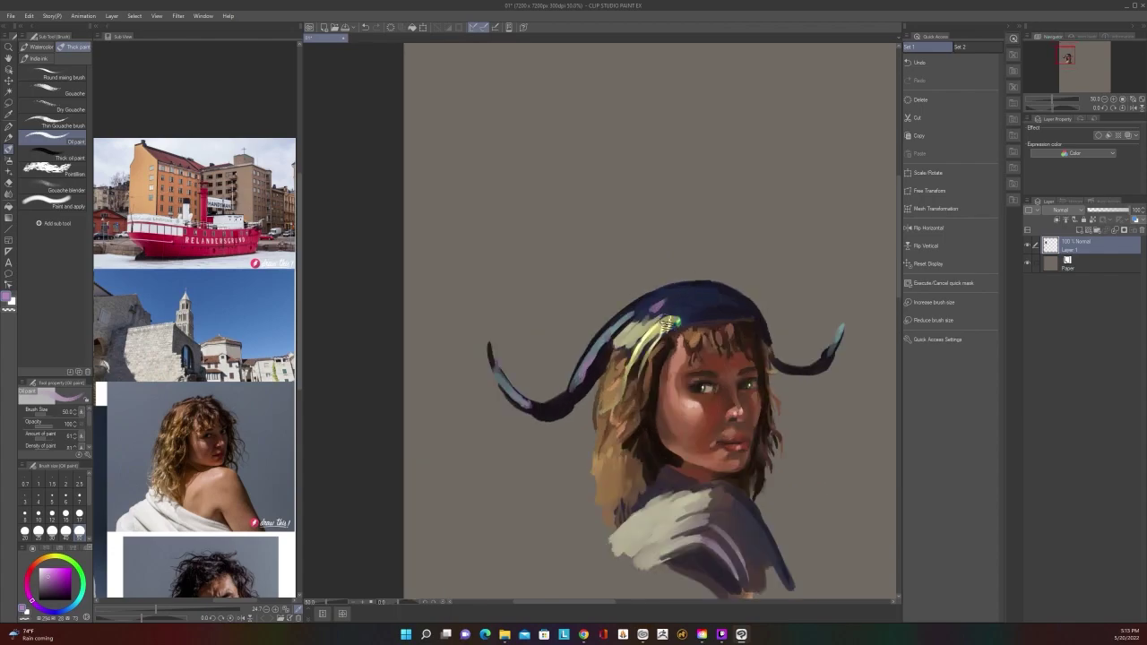
# Sample a color at the beret's cream patch and paint over the patch with teal
pyautogui.keyDown('alt'); pyautogui.click(657, 328); pyautogui.keyUp('alt')
pyautogui.moveTo(657, 328)
pyautogui.mouseDown()
pyautogui.moveTo(618, 338)
pyautogui.moveTo(667, 306)
pyautogui.mouseUp()
pyautogui.scroll(-1, 674, 310)
pyautogui.scroll(1, 674, 310)
# Sample purple from the beret, reduce the brush to 25 and accent the shorter curl's tip
pyautogui.press('alt')
pyautogui.keyDown('alt'); pyautogui.click(672, 307); pyautogui.keyUp('alt')
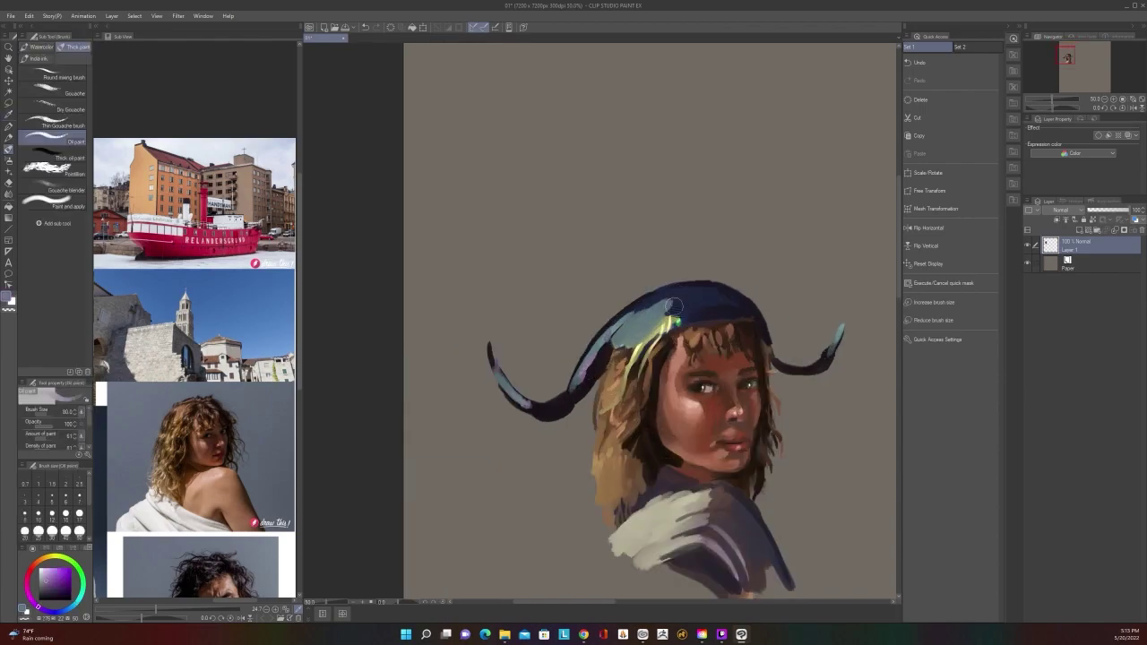
pyautogui.scroll(-2, 688, 299)
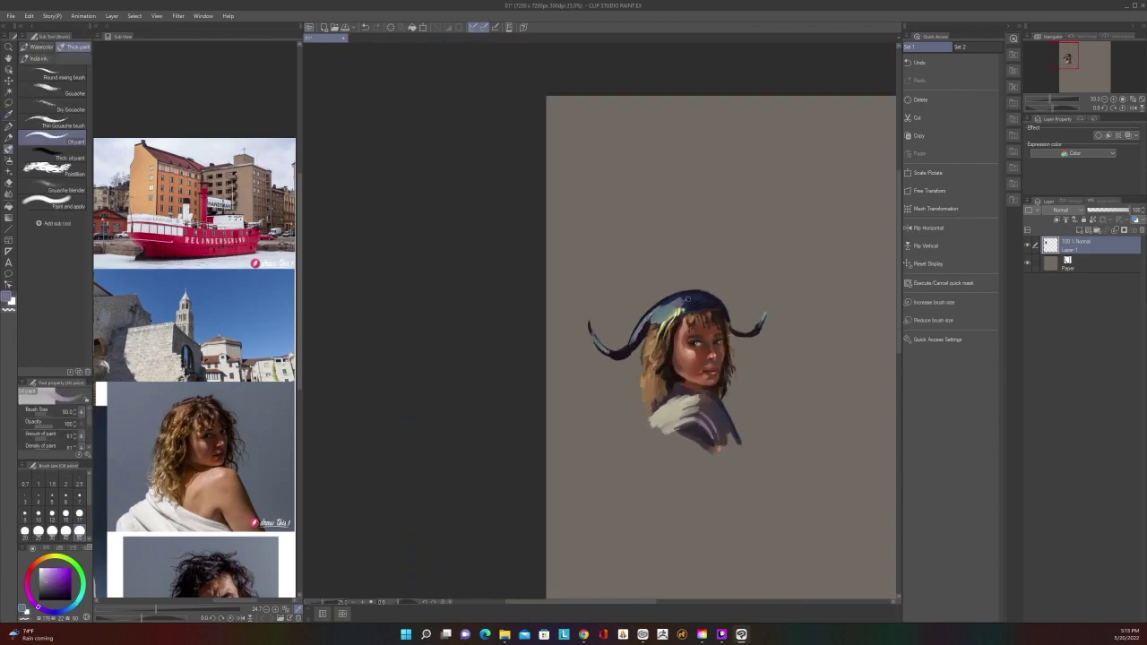
pyautogui.scroll(2, 688, 299)
pyautogui.press('[')
pyautogui.press('[')
pyautogui.press('[')
pyautogui.moveTo(833, 354); pyautogui.dragTo(843, 336)
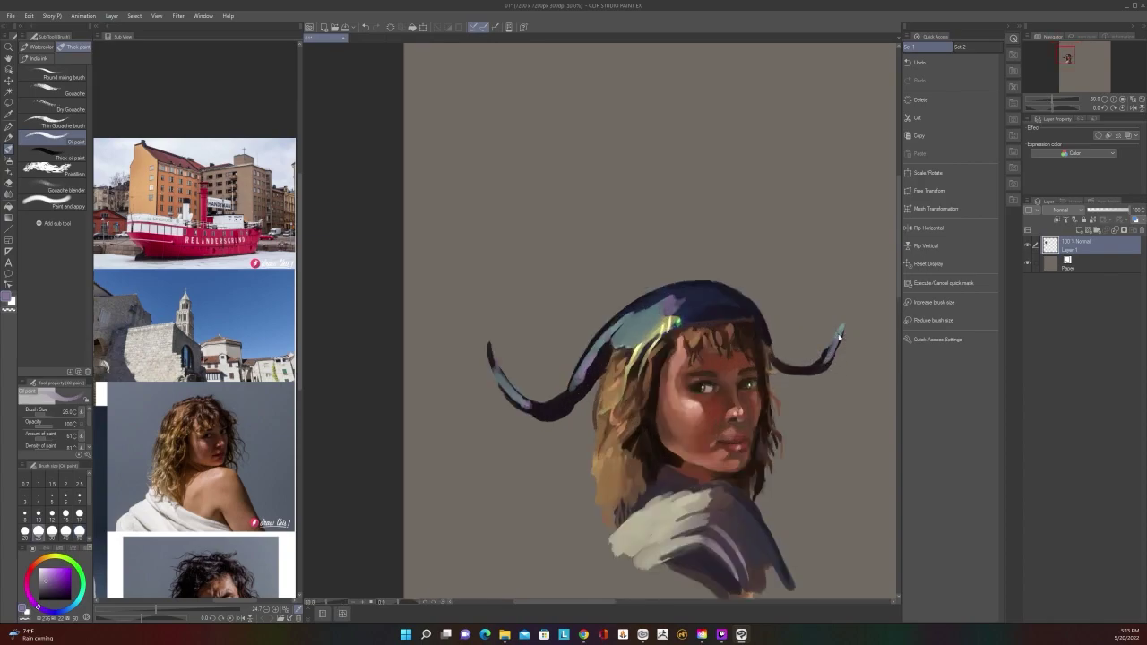
pyautogui.scroll(-2, 833, 350)
pyautogui.scroll(2, 807, 350)
# Spread purple highlights across the beret's crown and enlarge the brush to 80
pyautogui.press(']')
pyautogui.press(']')
pyautogui.press(']')
pyautogui.moveTo(678, 310)
pyautogui.mouseDown()
pyautogui.moveTo(671, 322)
pyautogui.moveTo(684, 305)
pyautogui.moveTo(643, 310)
pyautogui.moveTo(709, 289)
pyautogui.mouseUp()
pyautogui.press(']')
pyautogui.press(']')
pyautogui.press(']')
pyautogui.scroll(-1, 709, 289)
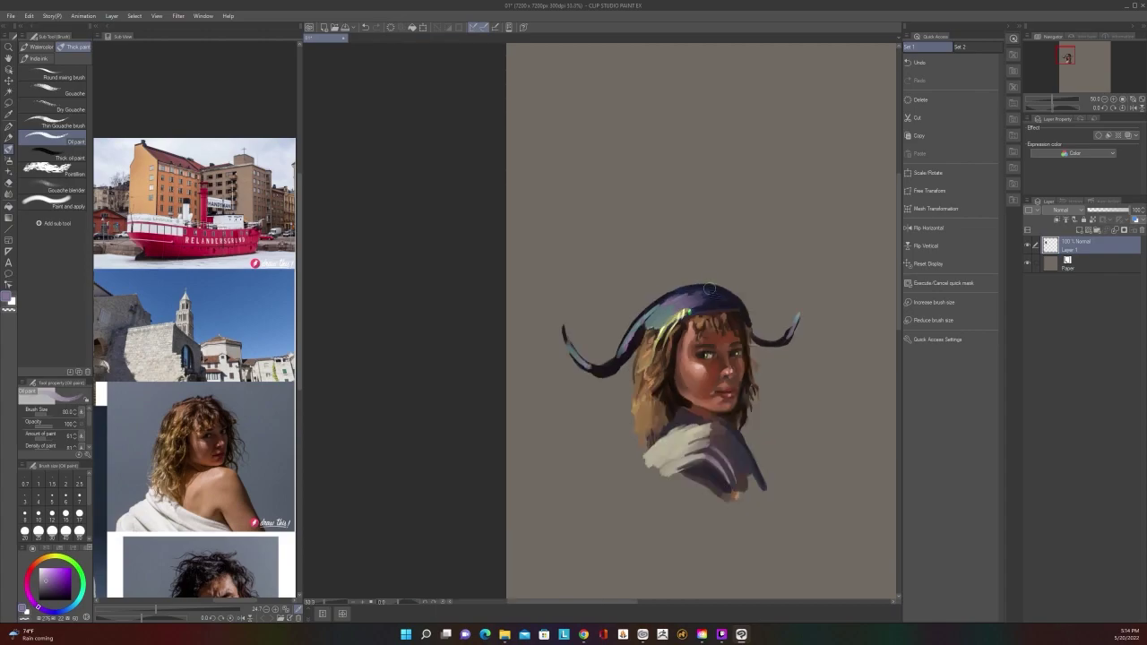
pyautogui.scroll(1, 709, 289)
# Tint the cream cloth over the back with purple strokes and broad teal strokes
pyautogui.moveTo(711, 505)
pyautogui.mouseDown()
pyautogui.moveTo(652, 528)
pyautogui.moveTo(755, 459)
pyautogui.moveTo(679, 501)
pyautogui.moveTo(665, 534)
pyautogui.moveTo(693, 526)
pyautogui.moveTo(700, 516)
pyautogui.moveTo(656, 555)
pyautogui.mouseUp()
pyautogui.keyDown('alt'); pyautogui.click(668, 477); pyautogui.keyUp('alt')
pyautogui.moveTo(686, 511); pyautogui.dragTo(635, 537)
pyautogui.moveTo(670, 509); pyautogui.dragTo(626, 536)
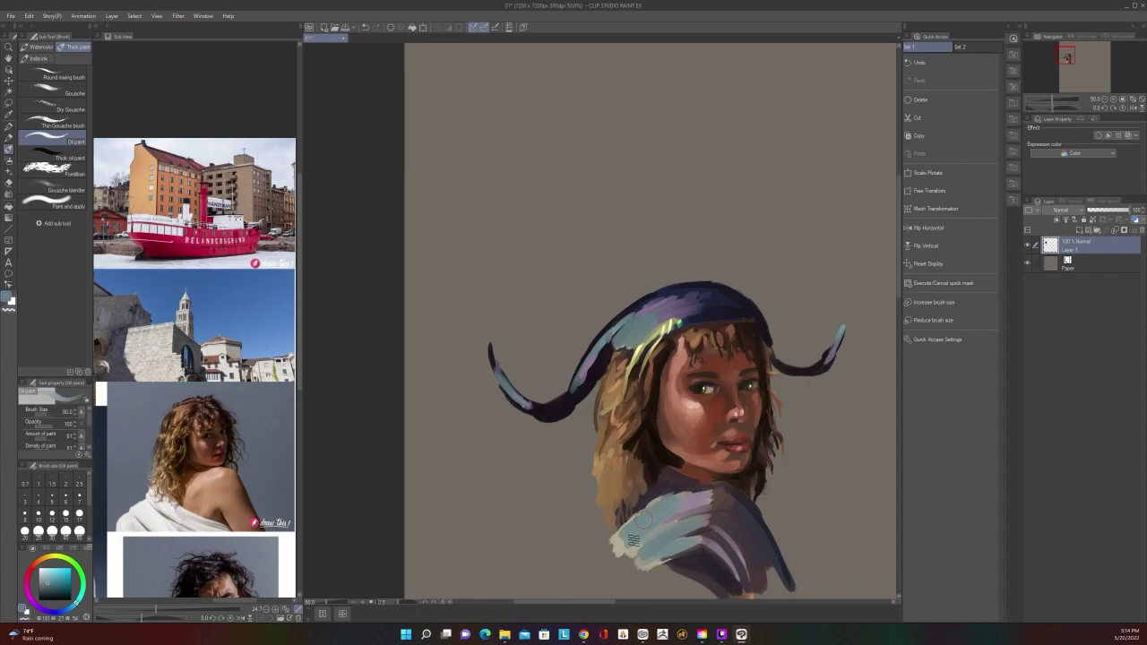
pyautogui.scroll(-1, 614, 543)
pyautogui.scroll(1, 615, 543)
pyautogui.scroll(-2, 708, 481)
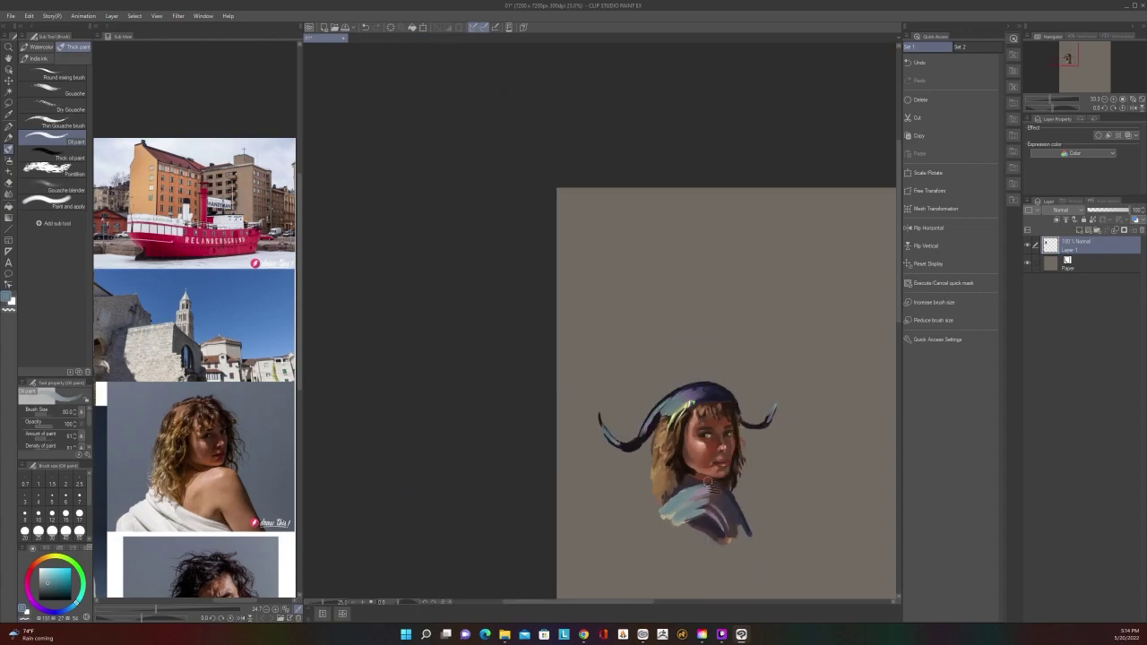
pyautogui.scroll(1, 707, 481)
pyautogui.scroll(1, 708, 481)
# Sample dark brown from the hair and deepen the shadow where the hair meets the shoulder
pyautogui.press('alt')
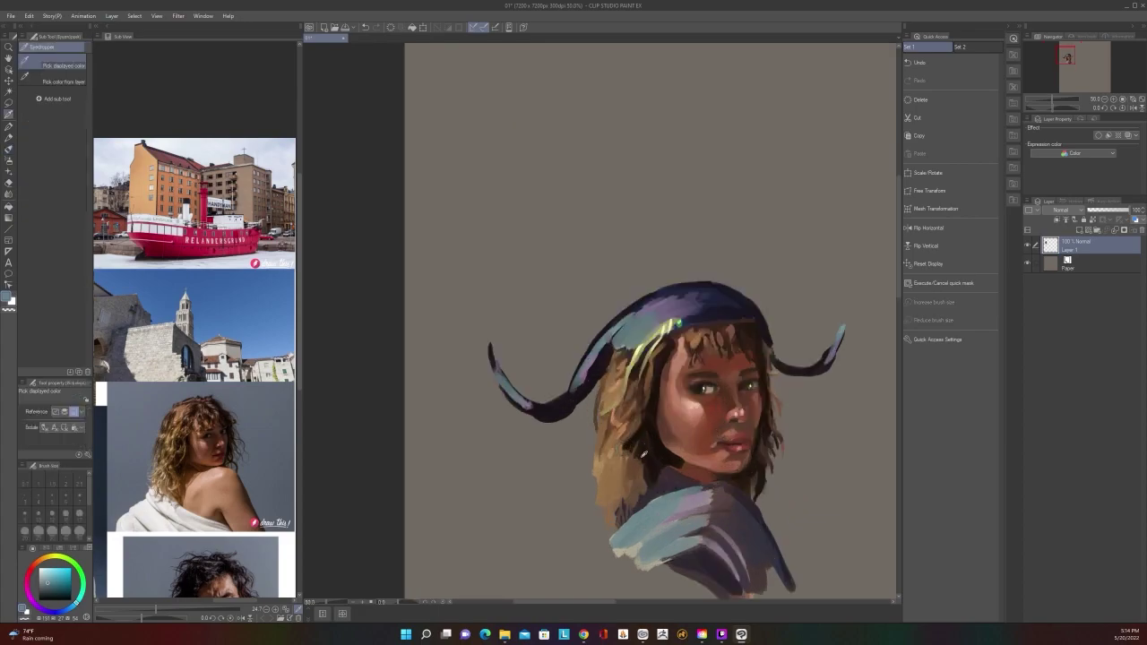
pyautogui.keyDown('alt'); pyautogui.click(638, 451); pyautogui.keyUp('alt')
pyautogui.moveTo(636, 455); pyautogui.dragTo(630, 500)
pyautogui.scroll(-1, 641, 466)
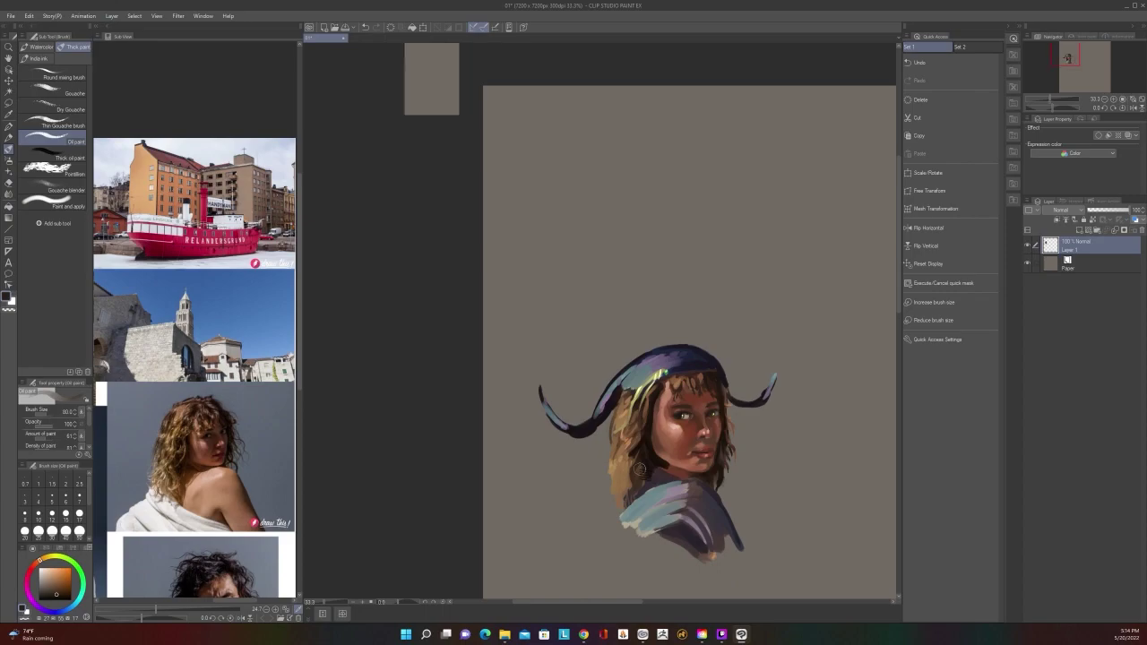
pyautogui.scroll(1, 641, 466)
# Reduce the brush to 50 and darken the lower outer ends of the hair beside the cloth
pyautogui.press('[')
pyautogui.press('[')
pyautogui.press('[')
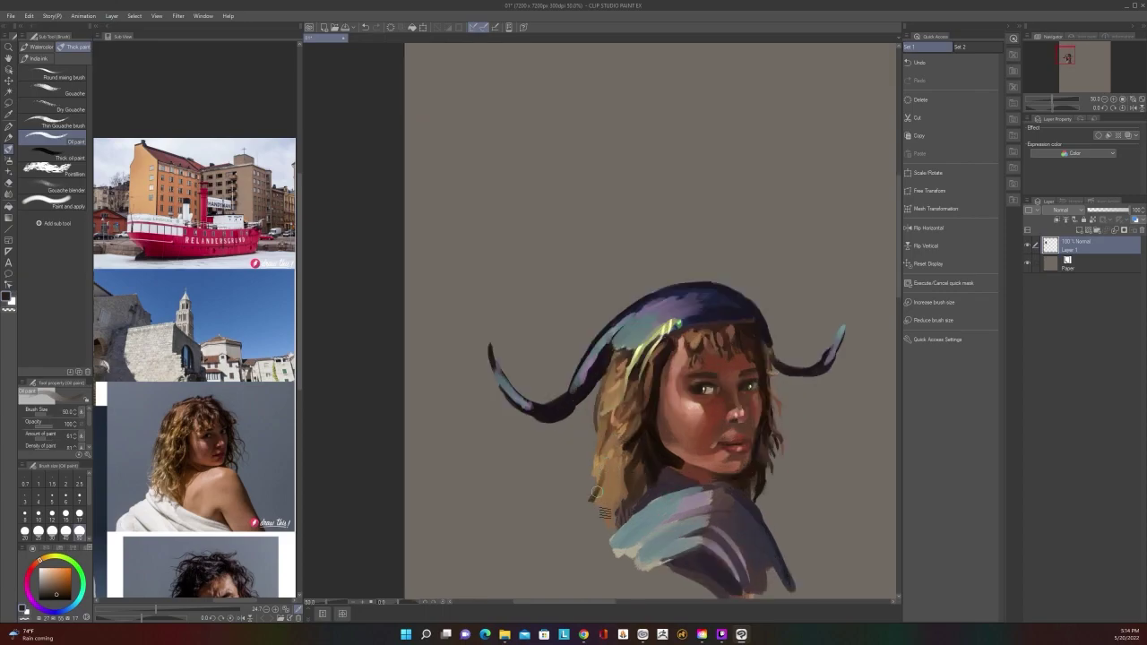
pyautogui.moveTo(598, 512)
pyautogui.mouseDown()
pyautogui.moveTo(598, 451)
pyautogui.moveTo(585, 497)
pyautogui.moveTo(607, 515)
pyautogui.mouseUp()
pyautogui.scroll(-2, 639, 490)
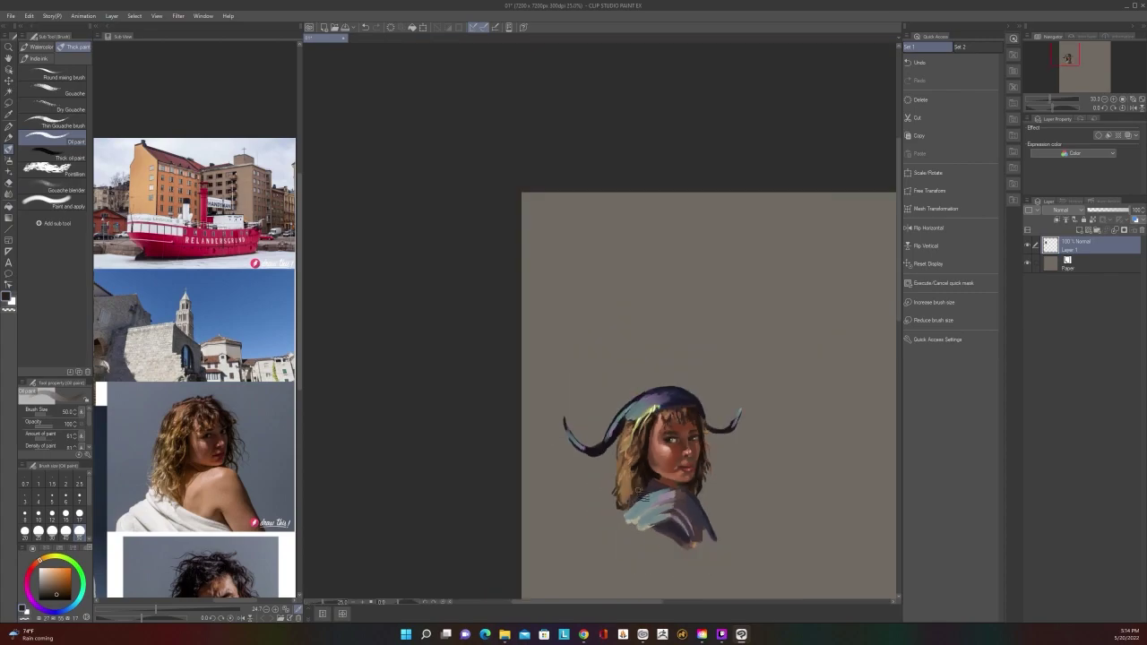
pyautogui.scroll(2, 639, 490)
# Enlarge the brush to 150 and tone down the bright outer side of the hair with dark brown
pyautogui.press(']')
pyautogui.press(']')
pyautogui.press(']')
pyautogui.press(']')
pyautogui.press(']')
pyautogui.press(']')
pyautogui.moveTo(604, 486)
pyautogui.mouseDown()
pyautogui.moveTo(606, 440)
pyautogui.moveTo(624, 457)
pyautogui.moveTo(613, 375)
pyautogui.moveTo(609, 384)
pyautogui.moveTo(623, 360)
pyautogui.moveTo(612, 397)
pyautogui.mouseUp()
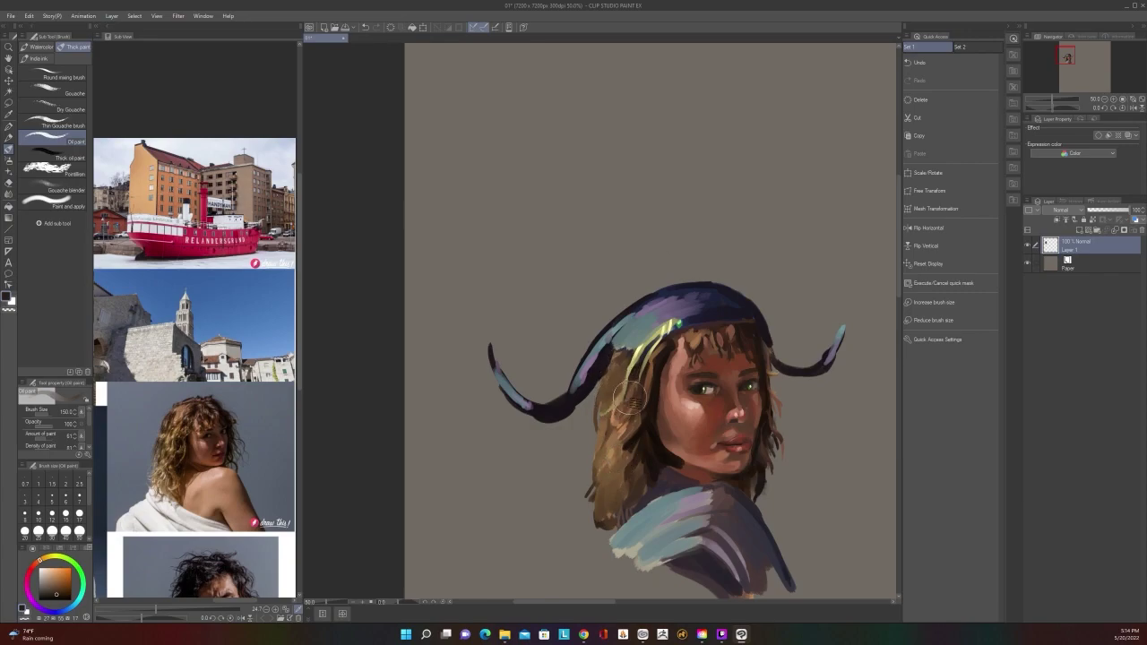
pyautogui.scroll(-1, 627, 397)
pyautogui.scroll(1, 629, 398)
# Sample teal from beside the beret's brim, reduce the brush and paint over the yellow-green strands below the brim
pyautogui.keyDown('alt'); pyautogui.click(627, 341); pyautogui.keyUp('alt')
pyautogui.press('[')
pyautogui.press('[')
pyautogui.press('[')
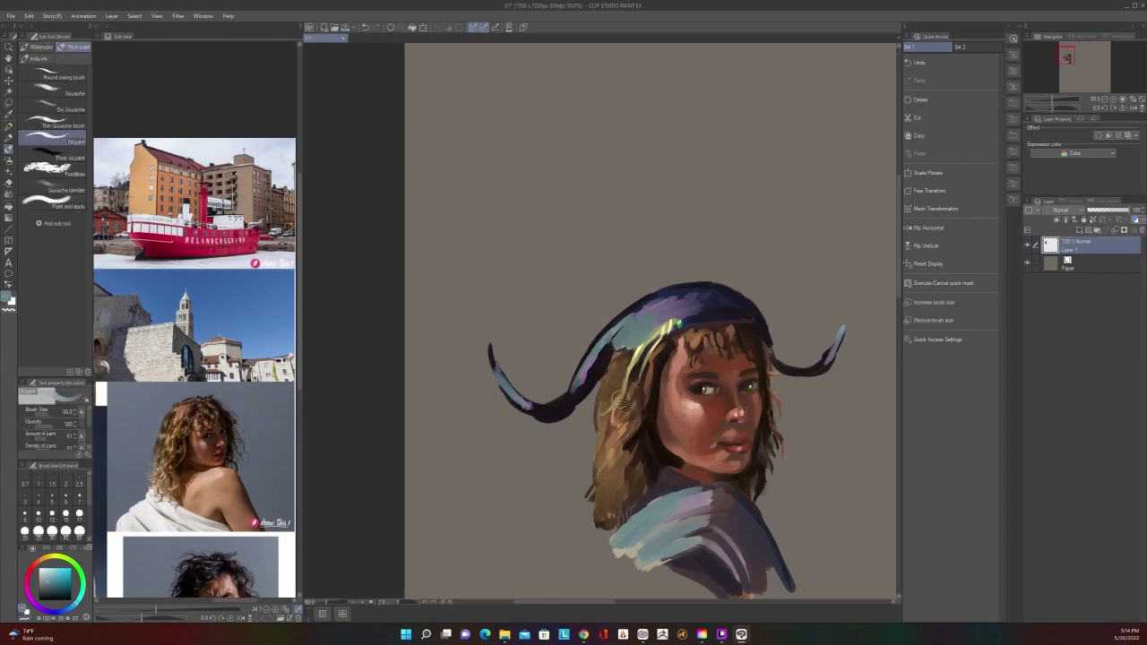
pyautogui.press('[')
pyautogui.press('[')
pyautogui.press('[')
pyautogui.press('[')
pyautogui.moveTo(627, 399); pyautogui.dragTo(663, 341)
# Enlarge the brush and extend the teal band across the hair into an upturned curl overlapping the dark one
pyautogui.press(']')
pyautogui.press(']')
pyautogui.press(']')
pyautogui.moveTo(629, 387)
pyautogui.mouseDown()
pyautogui.moveTo(673, 328)
pyautogui.moveTo(638, 368)
pyautogui.moveTo(641, 354)
pyautogui.moveTo(605, 415)
pyautogui.moveTo(566, 396)
pyautogui.moveTo(558, 368)
pyautogui.mouseUp()
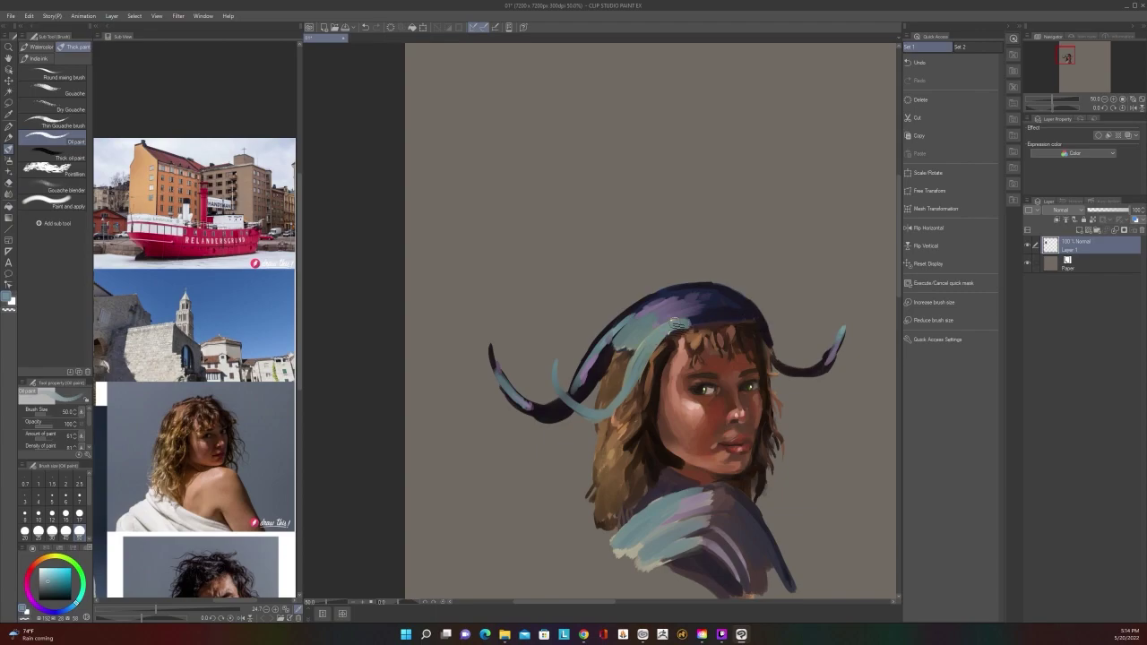
# Paint a teal band down the far side of the hair, ending in an upturned curl over the dark horn
pyautogui.moveTo(759, 315)
pyautogui.mouseDown()
pyautogui.moveTo(771, 373)
pyautogui.moveTo(772, 345)
pyautogui.moveTo(803, 371)
pyautogui.moveTo(806, 326)
pyautogui.moveTo(794, 378)
pyautogui.moveTo(783, 376)
pyautogui.moveTo(812, 383)
pyautogui.mouseUp()
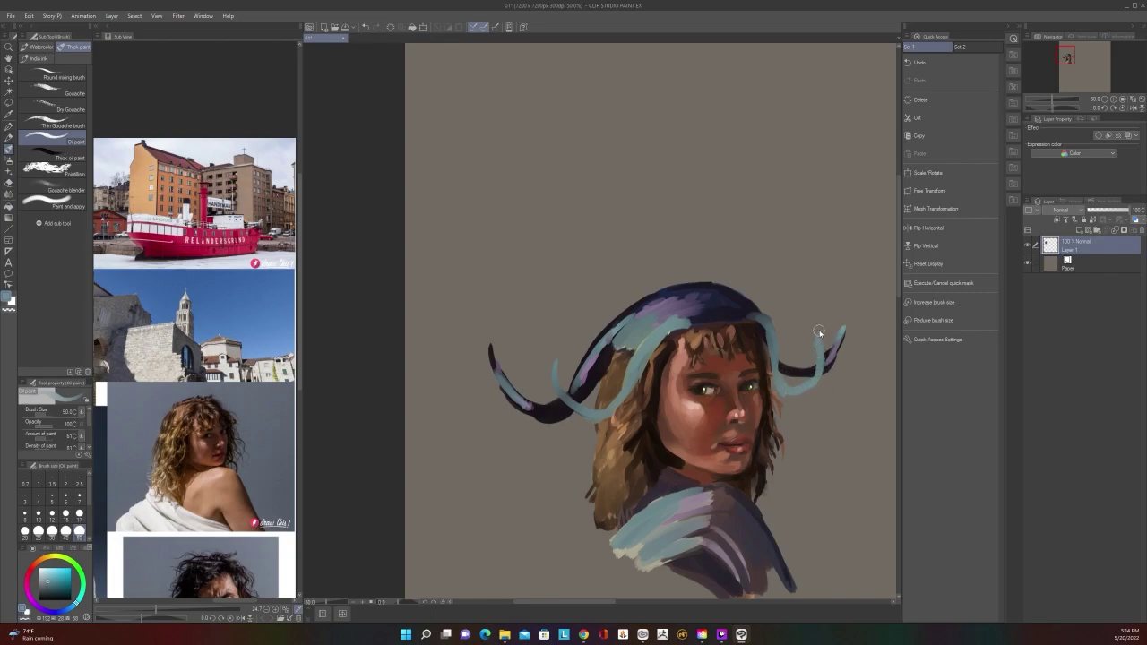
pyautogui.scroll(-2, 821, 336)
pyautogui.scroll(1, 823, 333)
pyautogui.scroll(1, 820, 333)
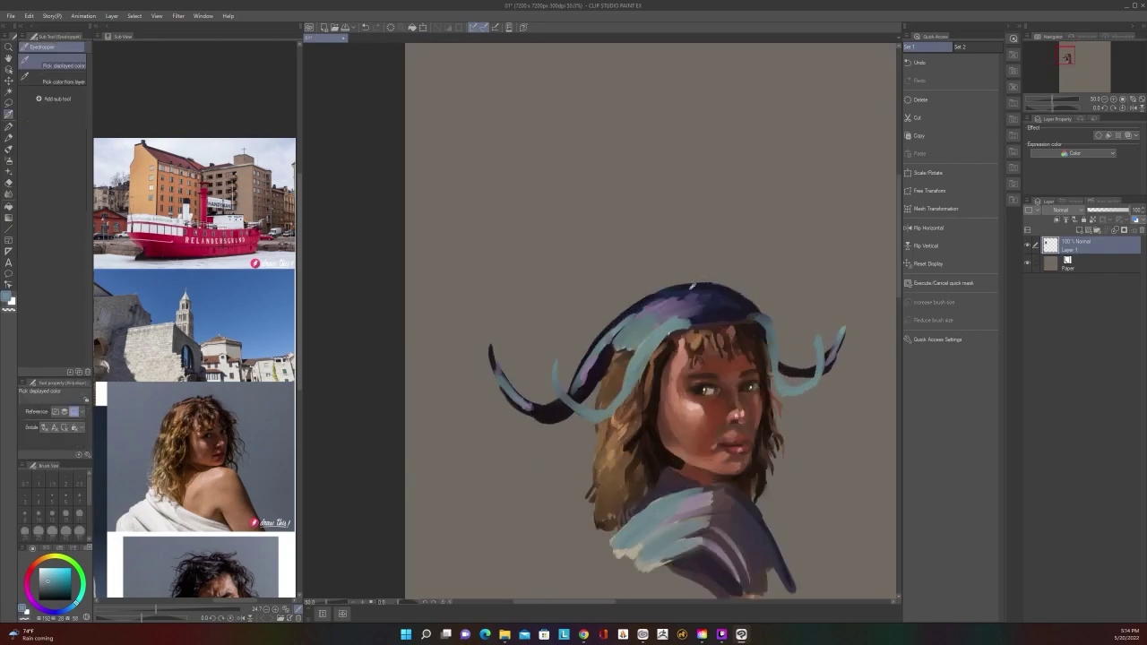
# Sample dark navy from the beret and build up the upper outline of its crown
pyautogui.keyDown('alt'); pyautogui.click(697, 292); pyautogui.keyUp('alt')
pyautogui.moveTo(603, 344)
pyautogui.mouseDown()
pyautogui.moveTo(645, 294)
pyautogui.moveTo(723, 281)
pyautogui.moveTo(659, 291)
pyautogui.moveTo(690, 283)
pyautogui.mouseUp()
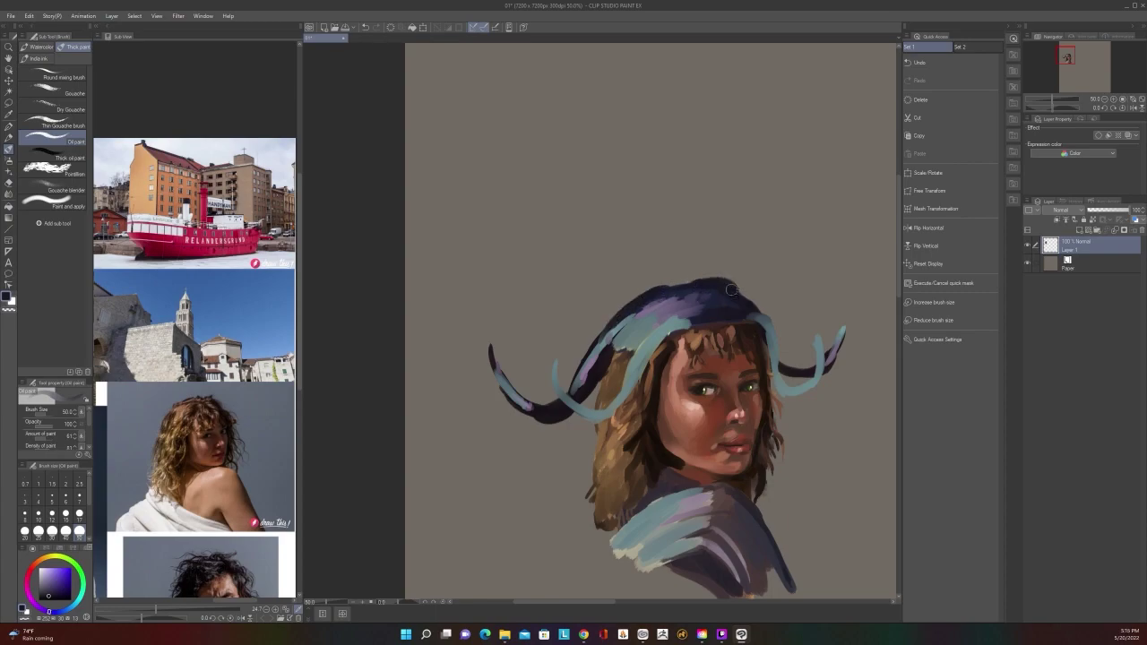
pyautogui.scroll(-2, 731, 289)
pyautogui.scroll(2, 729, 289)
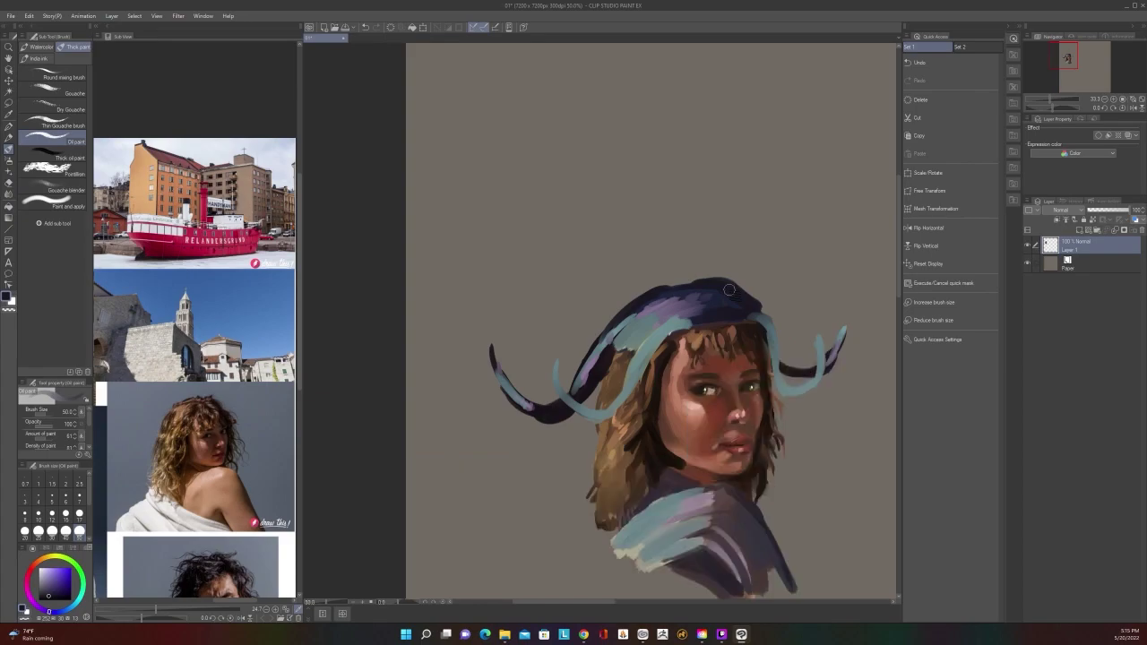
# Sample purple from the shoulder cloth, set the brush size to 25 and paint curved fold stripes across the cloth
pyautogui.moveTo(776, 487); pyautogui.dragTo(767, 426)
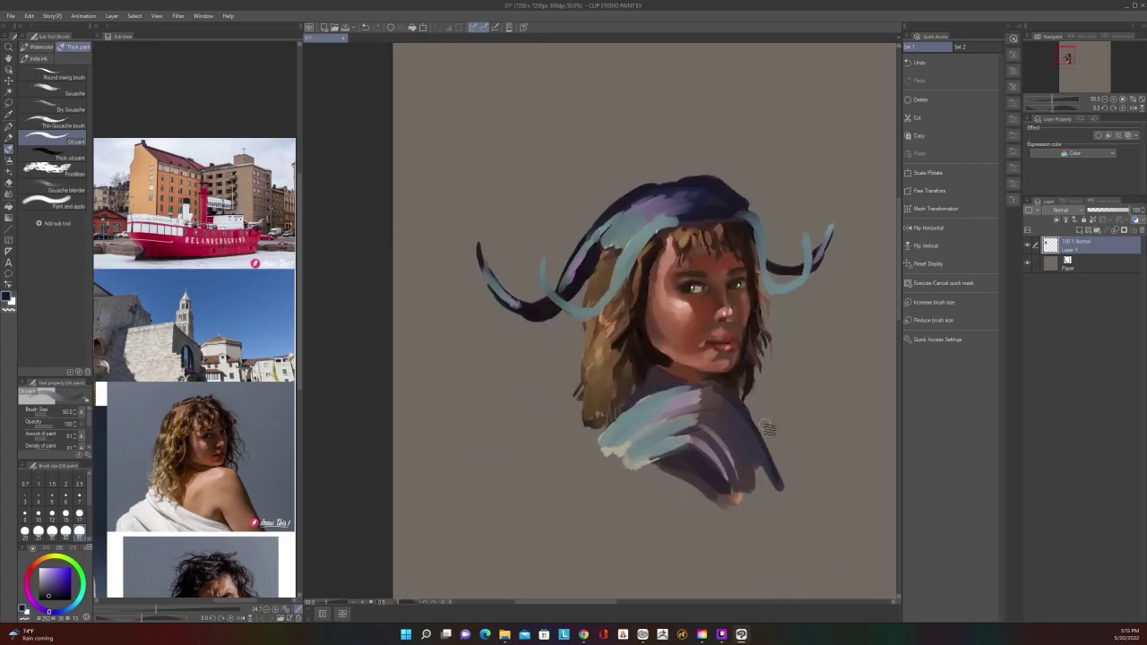
pyautogui.keyDown('alt'); pyautogui.click(717, 430); pyautogui.keyUp('alt')
pyautogui.press('[')
pyautogui.press('[')
pyautogui.press('[')
pyautogui.press('[')
pyautogui.press('[')
pyautogui.press('[')
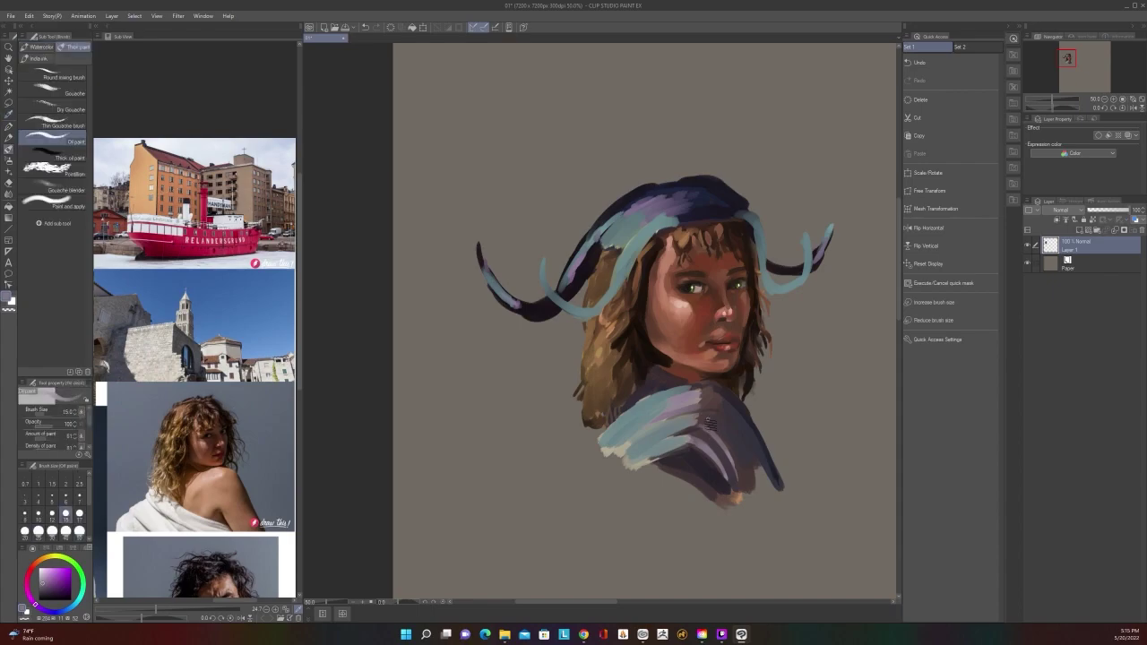
pyautogui.press(']')
pyautogui.press(']')
pyautogui.press(']')
pyautogui.scroll(-1, 717, 405)
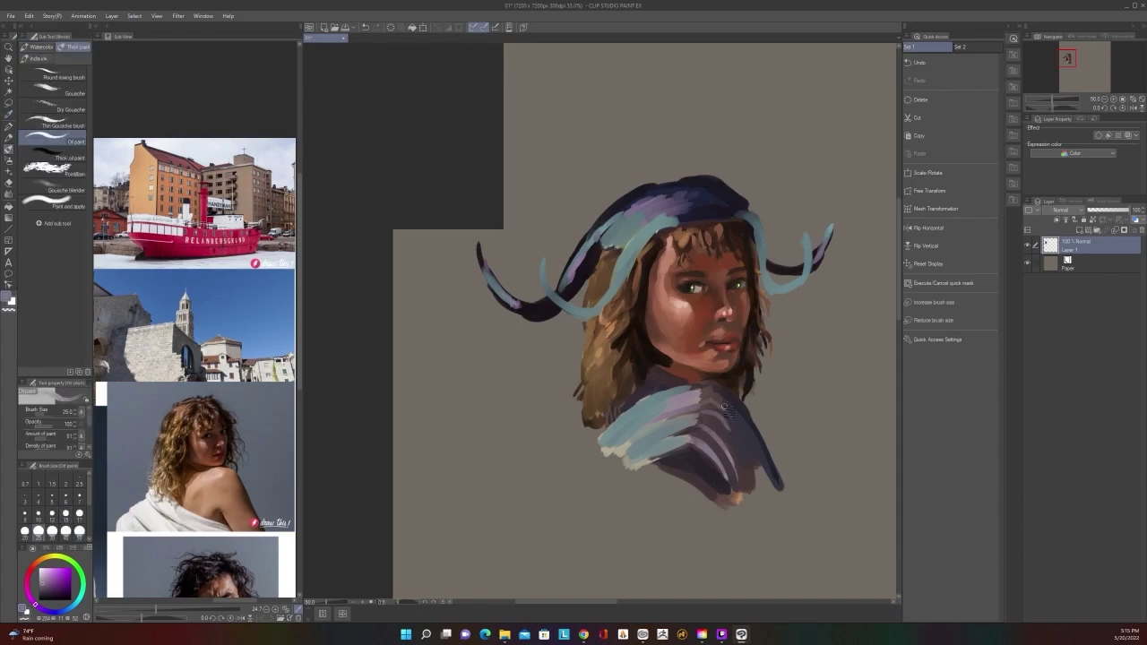
pyautogui.scroll(1, 716, 405)
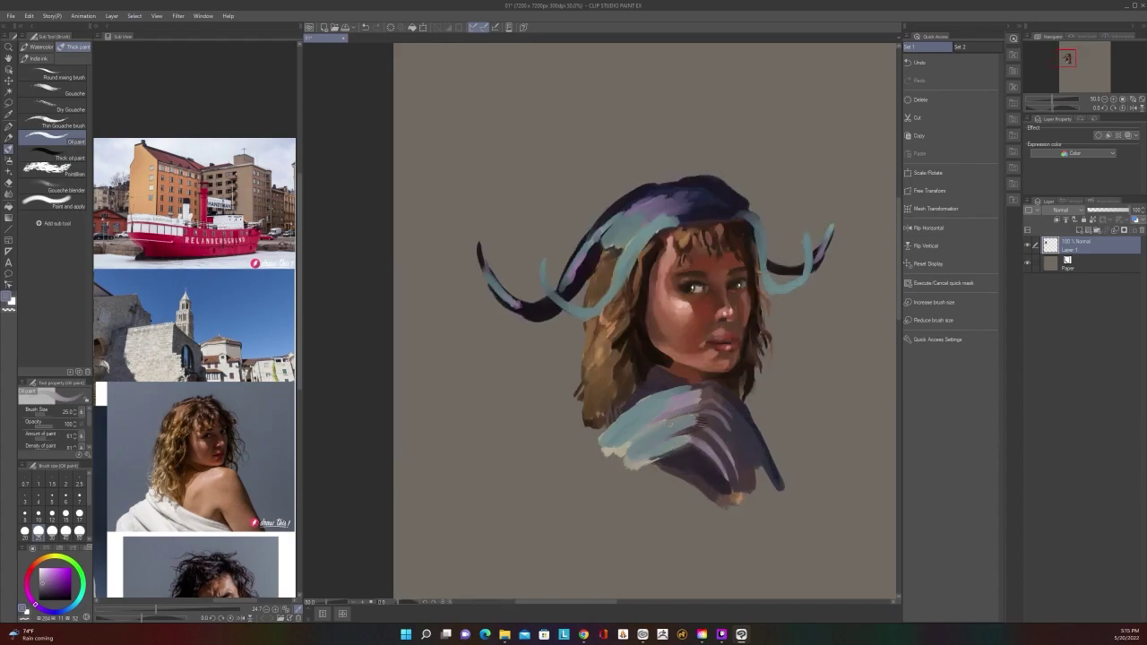
# Sample a dark tone from the cloth, enlarge the brush to 80 and broaden the cloth's lower part with muted dark purple
pyautogui.press('alt')
pyautogui.moveTo(688, 439); pyautogui.dragTo(642, 462)
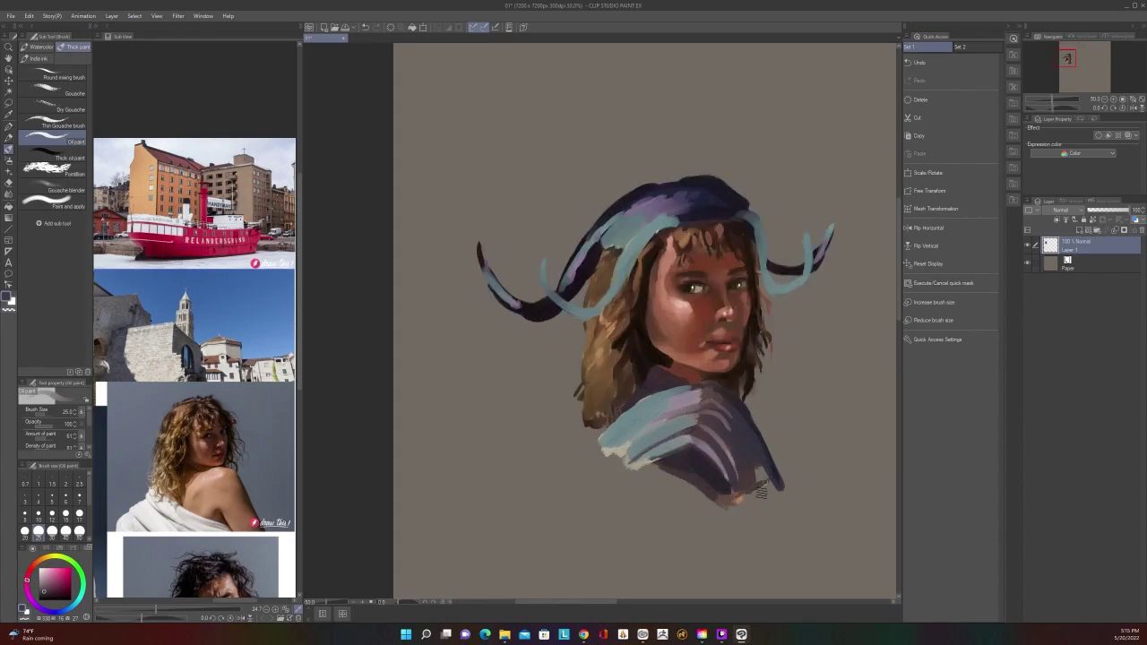
pyautogui.scroll(-1, 775, 465)
pyautogui.scroll(1, 775, 465)
pyautogui.press(']')
pyautogui.press(']')
pyautogui.press(']')
pyautogui.press(']')
pyautogui.press(']')
pyautogui.press(']')
pyautogui.moveTo(734, 498)
pyautogui.mouseDown()
pyautogui.moveTo(774, 482)
pyautogui.moveTo(787, 494)
pyautogui.moveTo(764, 468)
pyautogui.moveTo(796, 490)
pyautogui.moveTo(791, 461)
pyautogui.moveTo(709, 501)
pyautogui.moveTo(718, 494)
pyautogui.moveTo(675, 499)
pyautogui.moveTo(710, 482)
pyautogui.moveTo(712, 501)
pyautogui.moveTo(665, 480)
pyautogui.moveTo(673, 473)
pyautogui.moveTo(612, 457)
pyautogui.moveTo(669, 455)
pyautogui.mouseUp()
pyautogui.scroll(-2, 670, 455)
pyautogui.scroll(2, 670, 454)
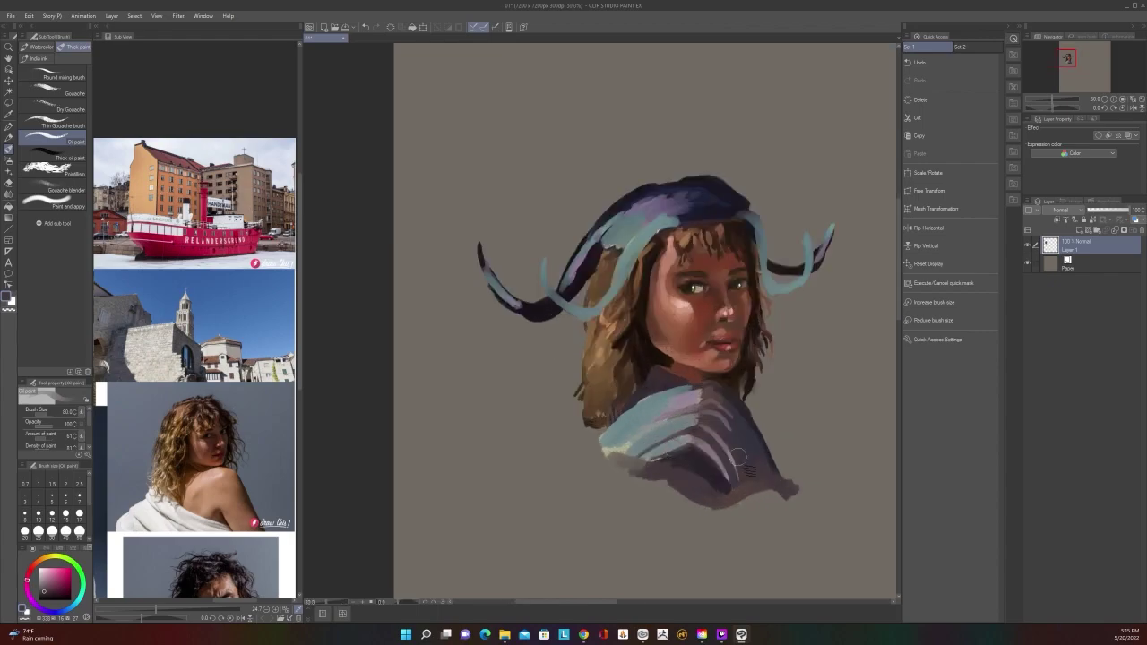
# Pick a darker purple, set the brush size to 80 and fill the shadowed hollow beneath the cloth's stripes
pyautogui.press('[')
pyautogui.press('[')
pyautogui.press('[')
pyautogui.press('[')
pyautogui.press('[')
pyautogui.press('[')
pyautogui.press('alt')
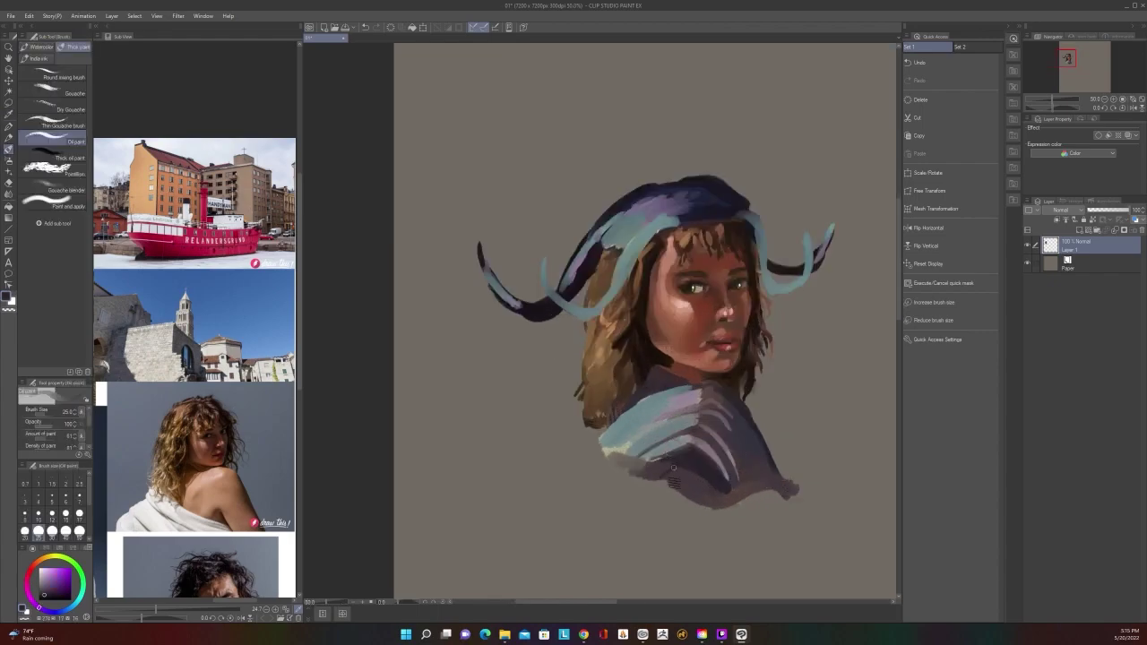
pyautogui.rightClick(703, 456)
pyautogui.click(691, 470)
pyautogui.press(']')
pyautogui.press(']')
pyautogui.press(']')
pyautogui.press(']')
pyautogui.press(']')
pyautogui.press(']')
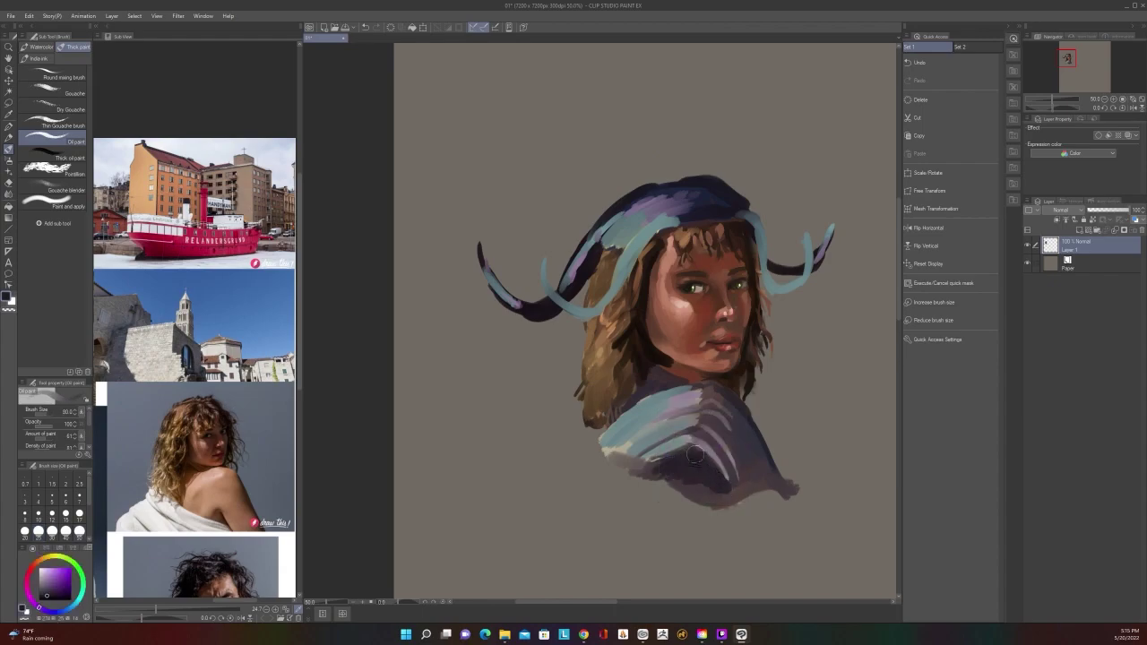
# Reduce the brush to 25 and define the fold lines running toward the cloth's pointed end
pyautogui.press('[')
pyautogui.press('[')
pyautogui.press('[')
pyautogui.press('[')
pyautogui.press('[')
pyautogui.press('[')
pyautogui.press(']')
pyautogui.moveTo(740, 484)
pyautogui.mouseDown()
pyautogui.moveTo(720, 452)
pyautogui.moveTo(753, 463)
pyautogui.mouseUp()
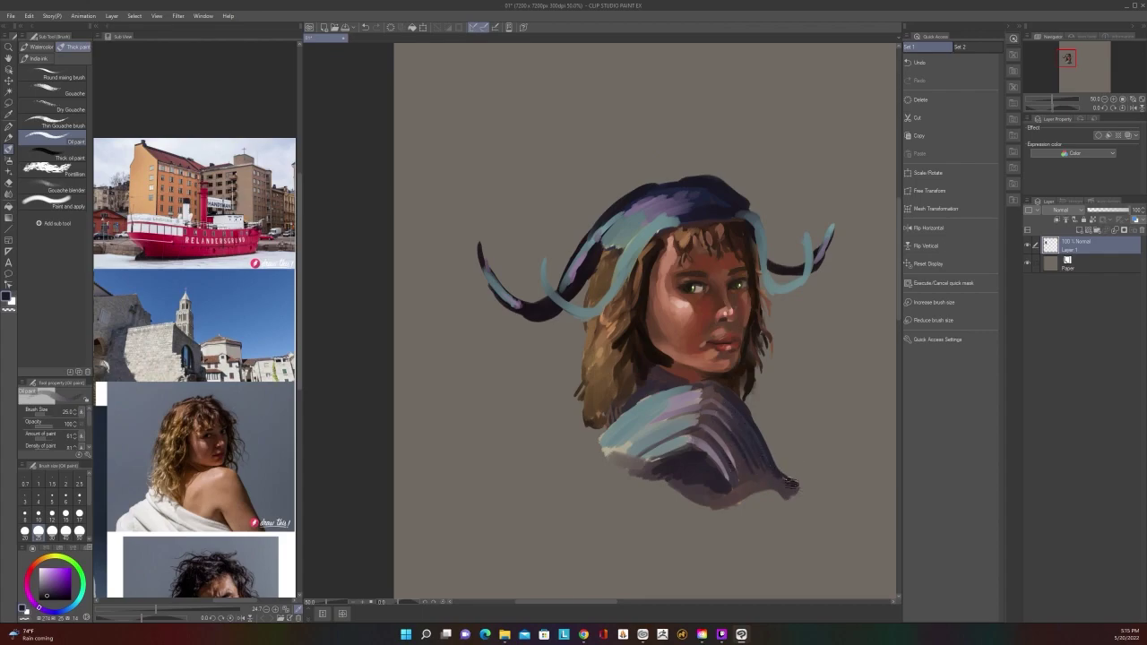
# Outline the pointed end and lower edge of the cloth in dark purple, continuing beneath the teal stripes
pyautogui.moveTo(783, 499)
pyautogui.mouseDown()
pyautogui.moveTo(707, 507)
pyautogui.moveTo(678, 495)
pyautogui.mouseUp()
pyautogui.scroll(-2, 744, 503)
pyautogui.scroll(2, 744, 504)
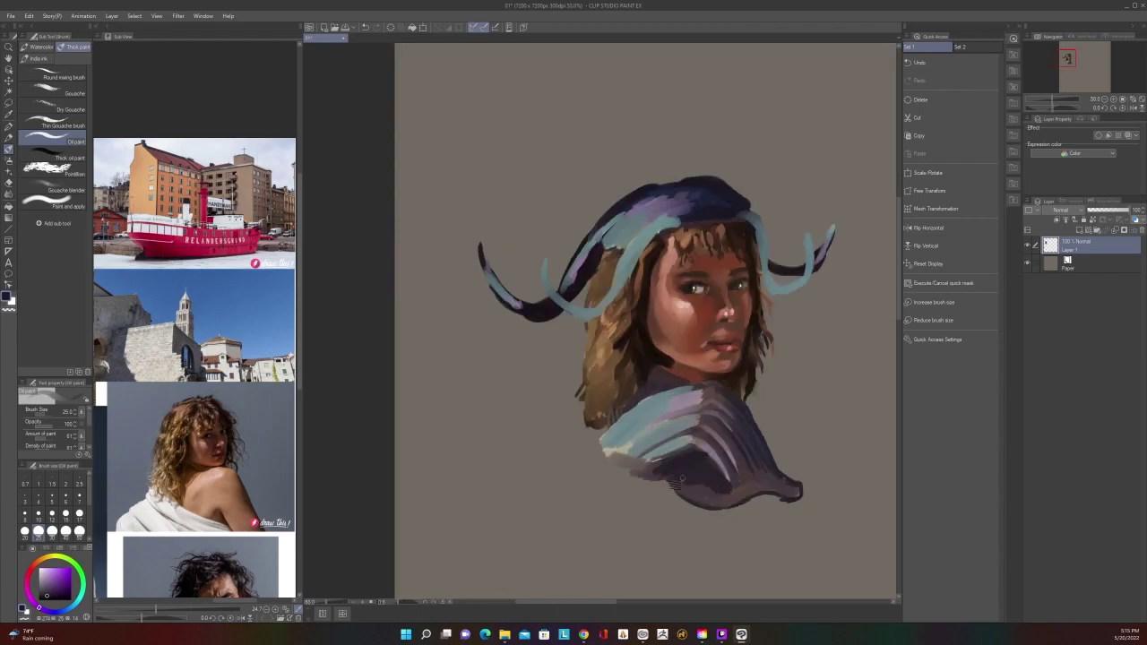
pyautogui.scroll(-1, 655, 469)
pyautogui.scroll(1, 655, 468)
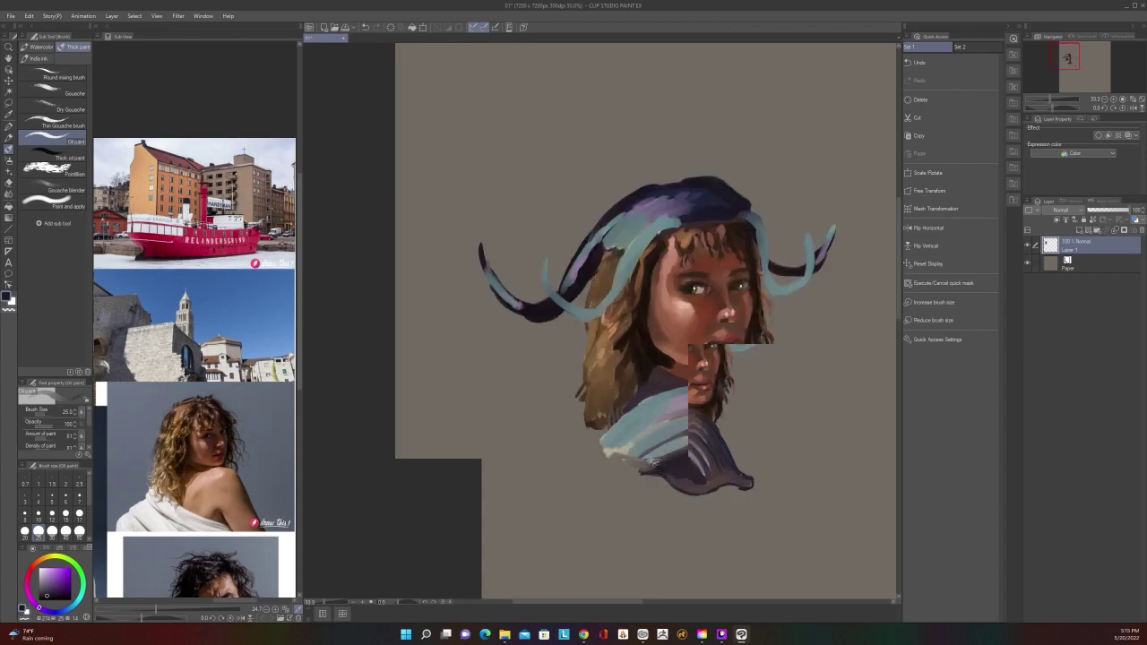
pyautogui.moveTo(615, 433)
pyautogui.mouseDown()
pyautogui.moveTo(669, 388)
pyautogui.moveTo(663, 404)
pyautogui.moveTo(705, 384)
pyautogui.mouseUp()
pyautogui.scroll(-2, 701, 392)
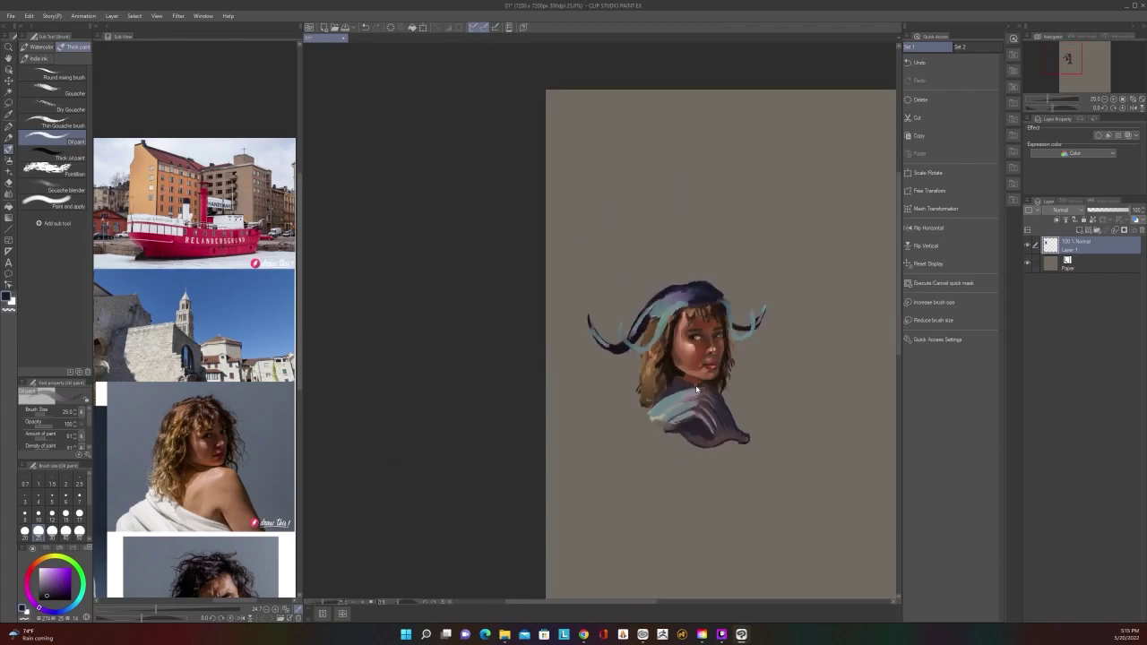
pyautogui.scroll(2, 701, 392)
# Sample teal from the cloth, pick a lighter pale blue and add a highlight on the lowest fold
pyautogui.press('alt')
pyautogui.click(663, 434)
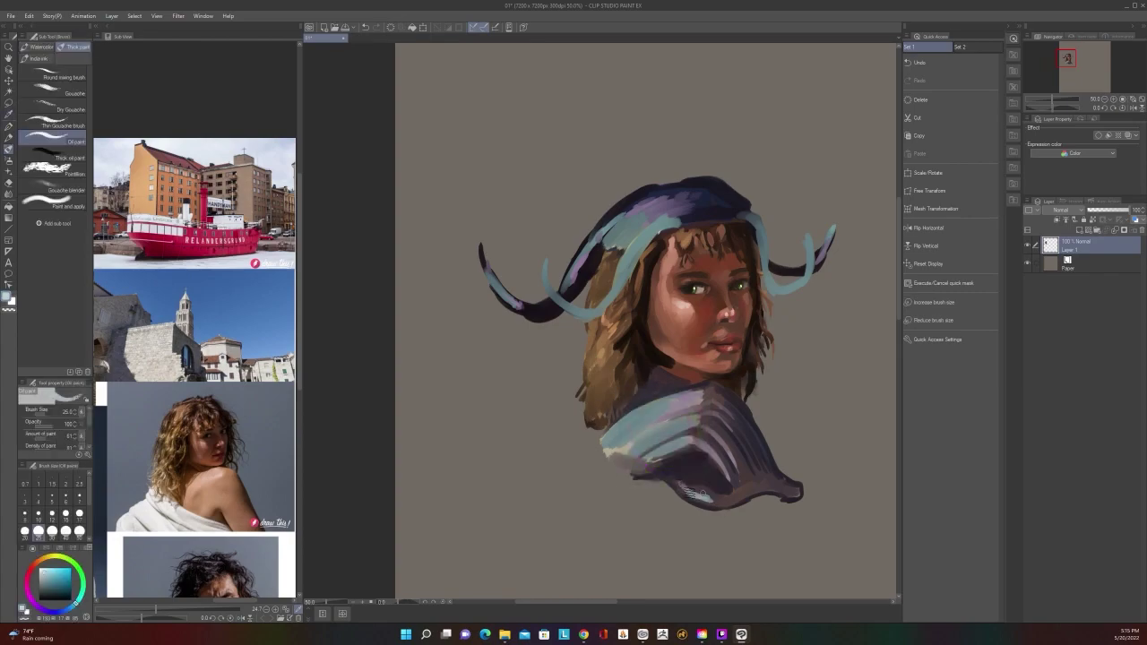
pyautogui.rightClick(707, 485)
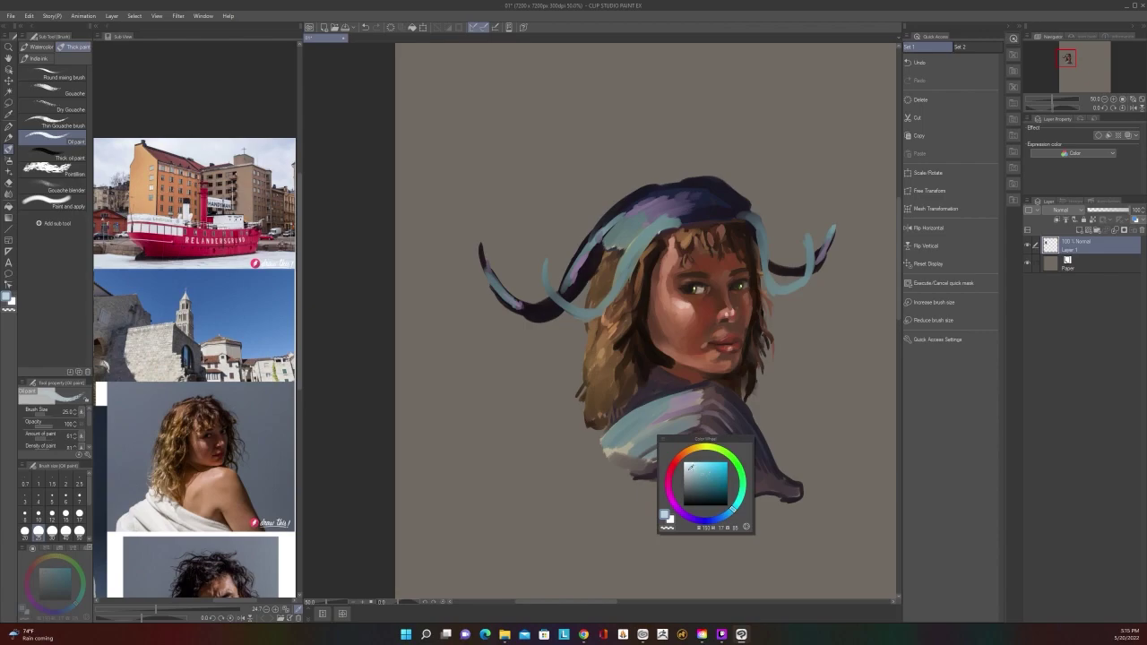
pyautogui.click(689, 465)
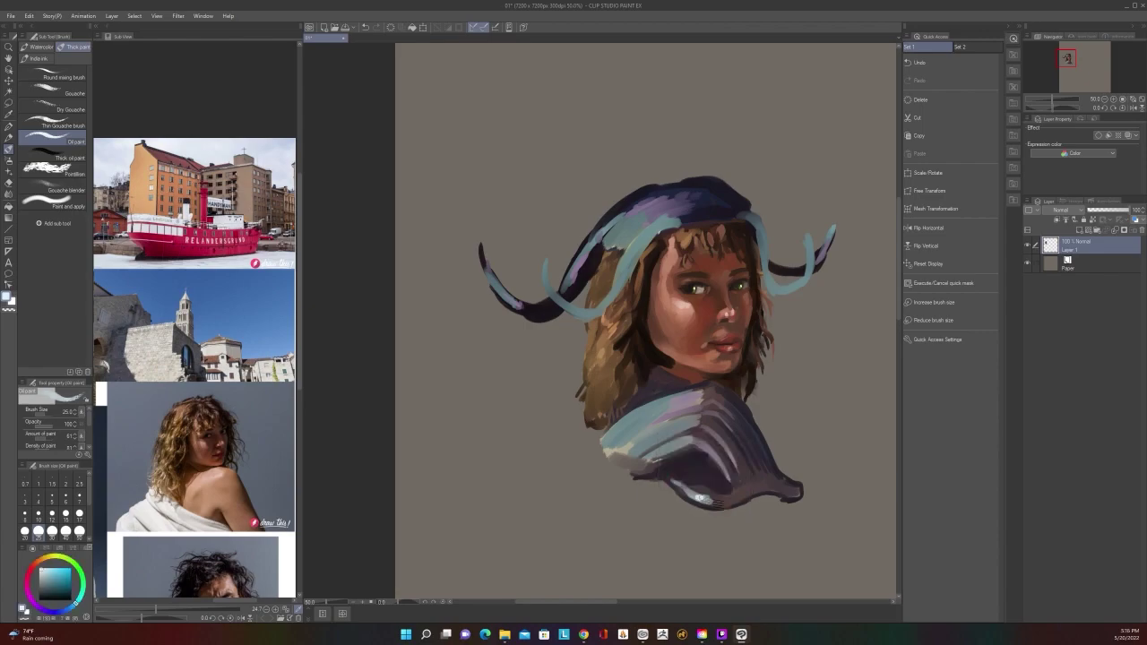
pyautogui.scroll(-2, 722, 489)
pyautogui.scroll(1, 720, 486)
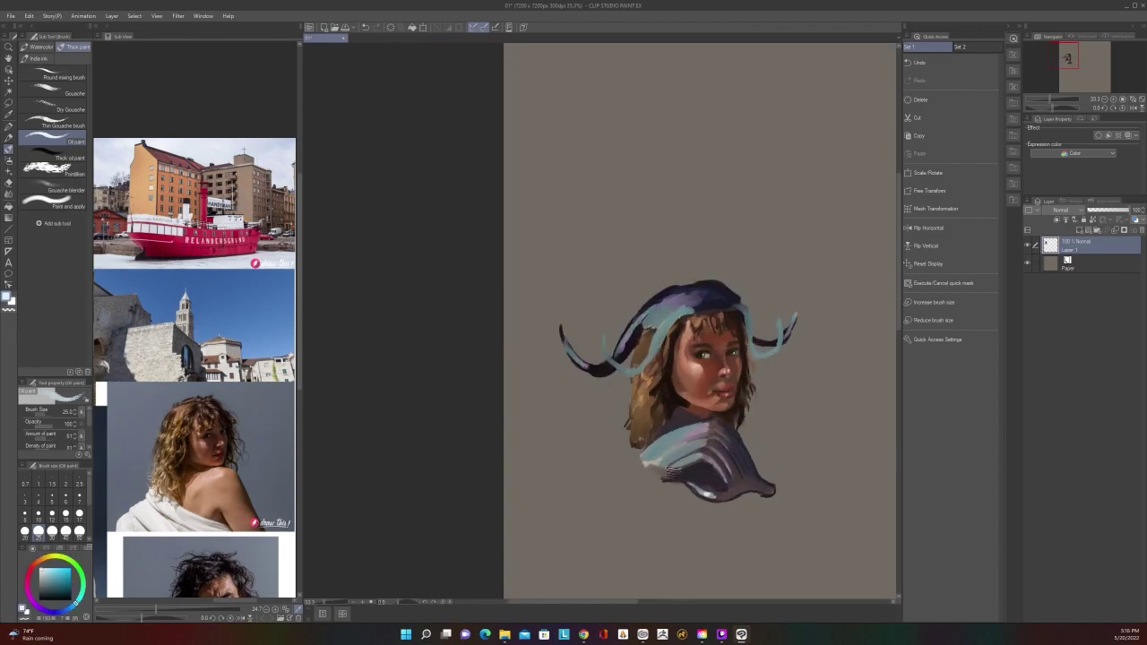
# Enlarge the brush to 50 and paint pale blue highlight strokes along the teal stripes at the cloth's lit end
pyautogui.press(']')
pyautogui.press(']')
pyautogui.press(']')
pyautogui.scroll(1, 690, 448)
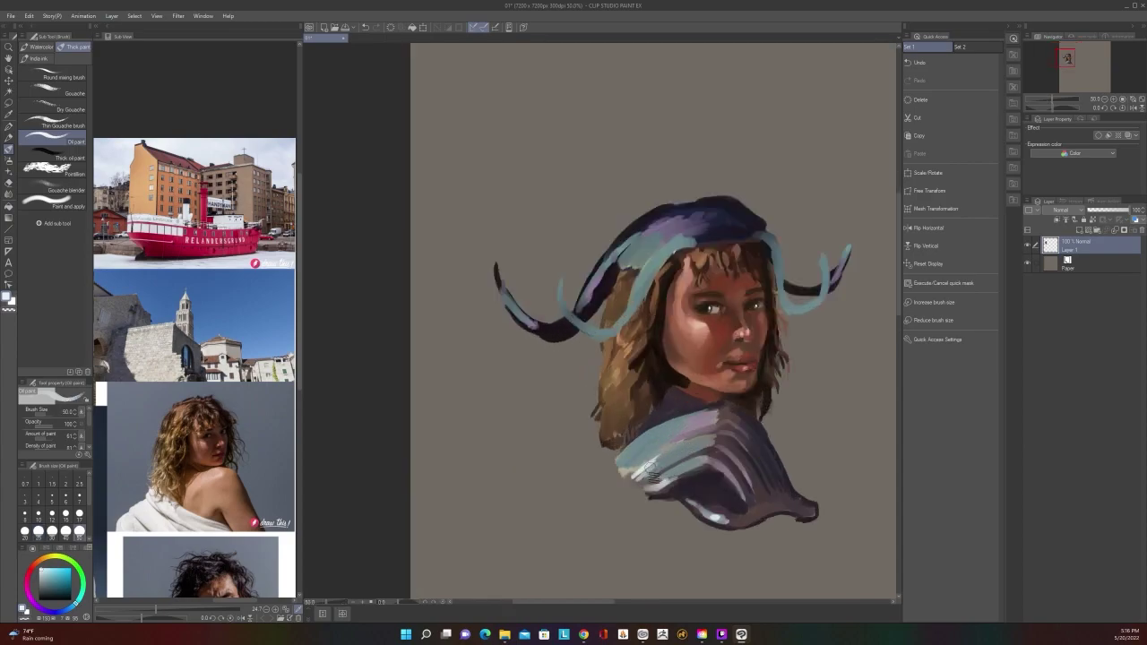
pyautogui.moveTo(631, 470)
pyautogui.mouseDown()
pyautogui.moveTo(671, 450)
pyautogui.moveTo(658, 451)
pyautogui.moveTo(679, 425)
pyautogui.mouseUp()
pyautogui.scroll(-2, 709, 400)
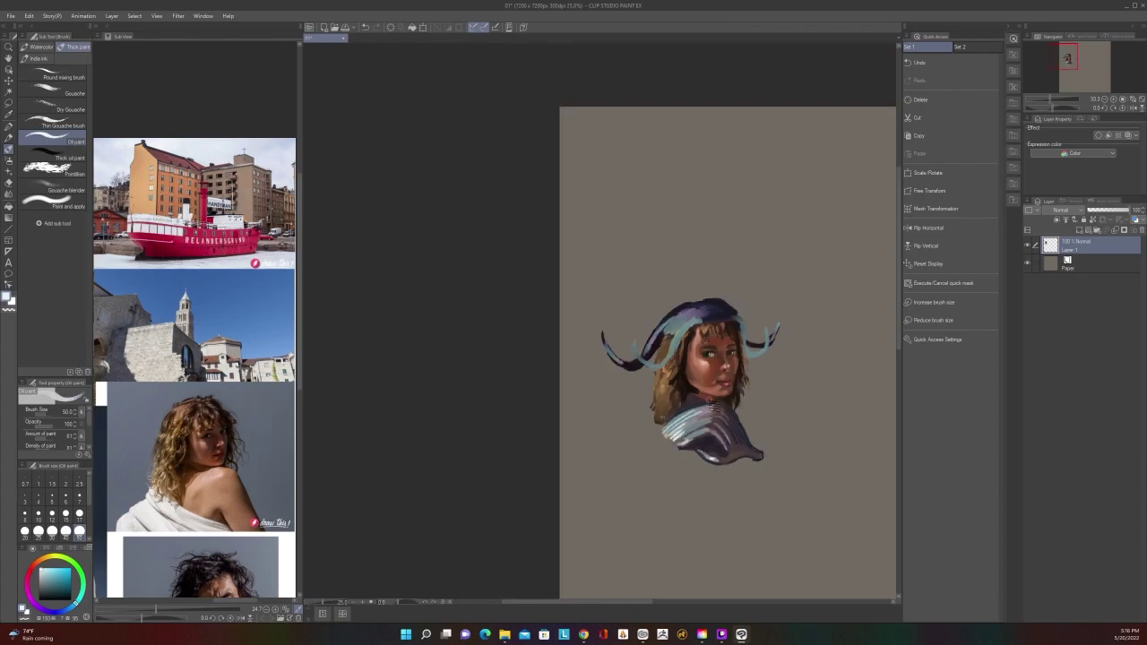
pyautogui.scroll(2, 709, 401)
# Reduce the brush to 25, refine the lowest fold's highlight with dark purple and add pale blue accents at the cloth's pointed tip
pyautogui.press('[')
pyautogui.press('[')
pyautogui.press('[')
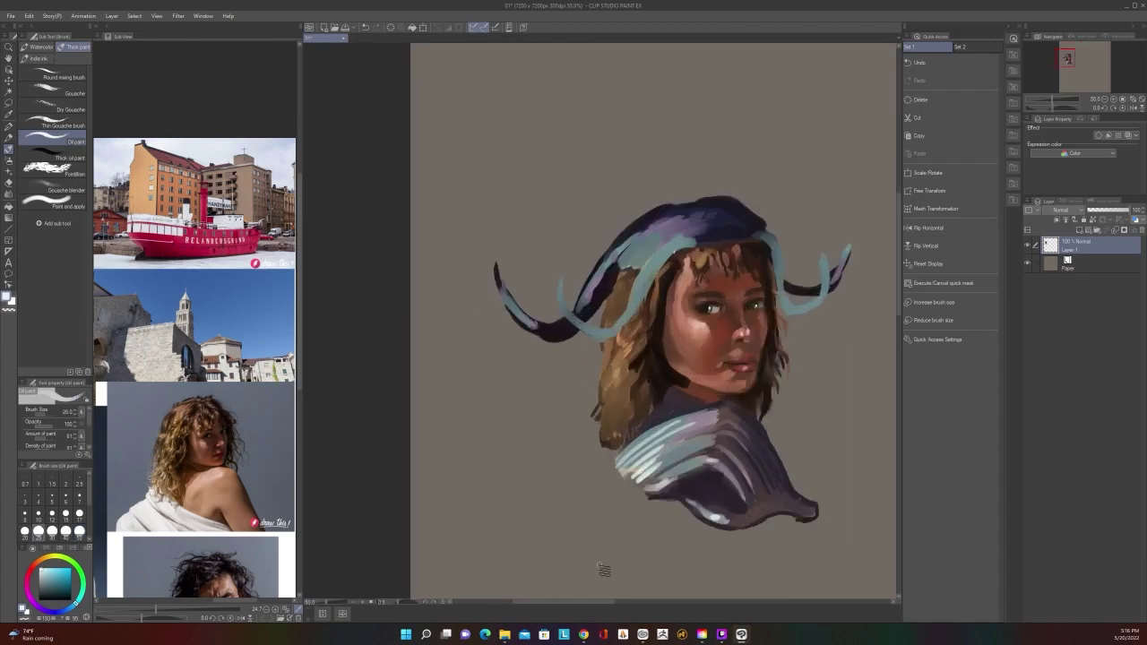
pyautogui.scroll(1, 602, 569)
pyautogui.press('alt')
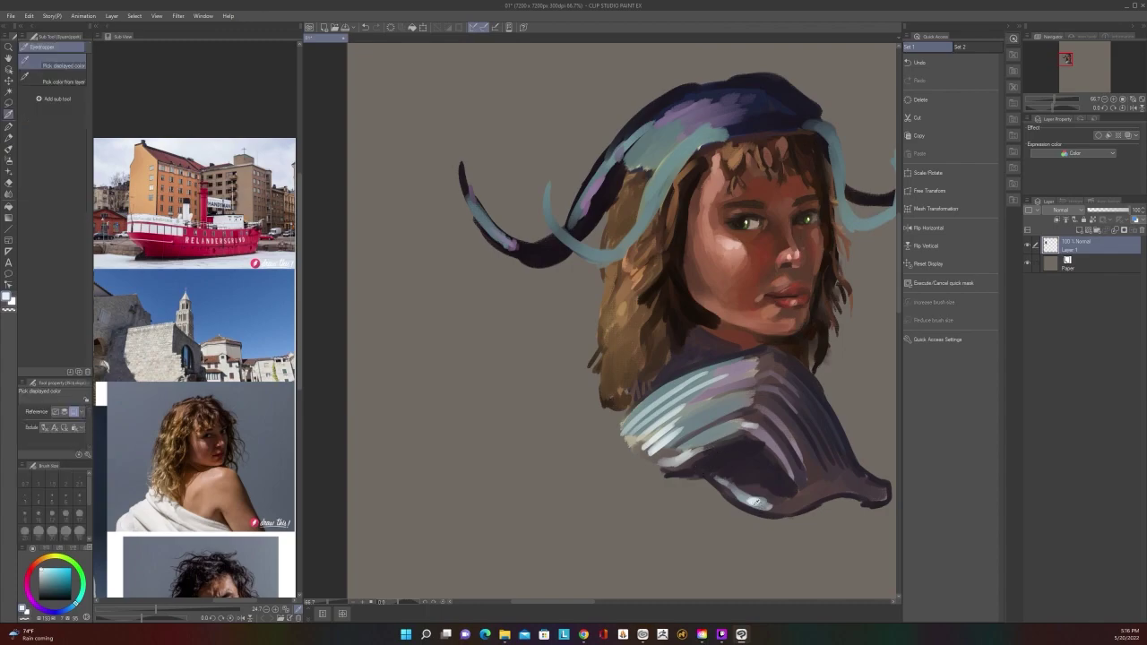
pyautogui.keyDown('alt'); pyautogui.click(755, 504); pyautogui.keyUp('alt')
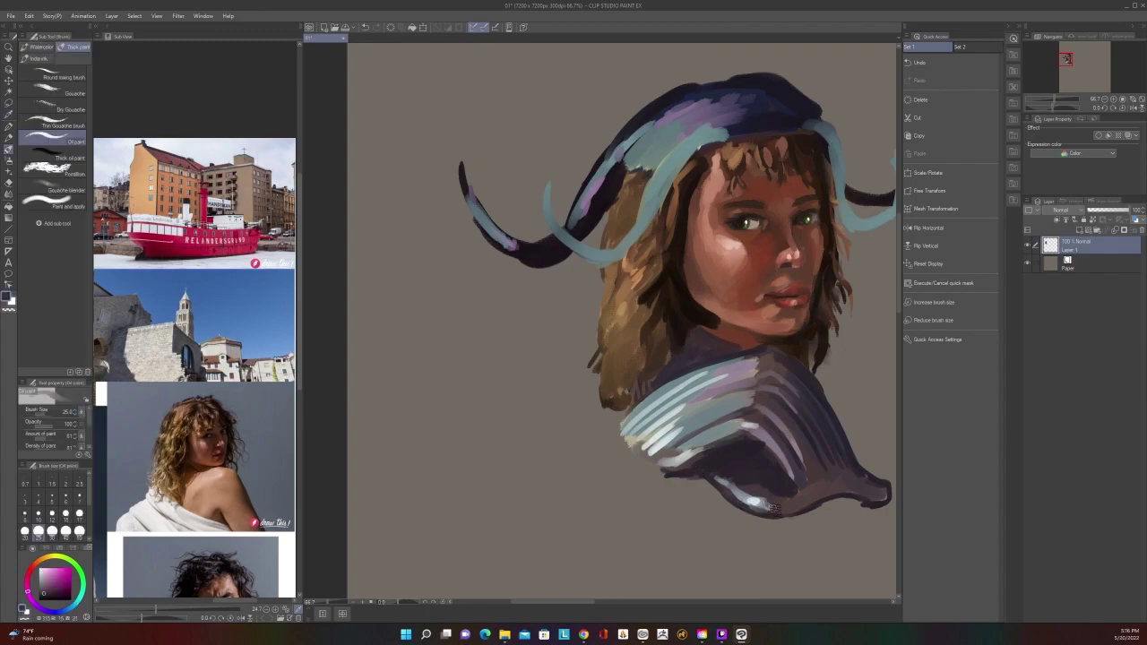
pyautogui.scroll(-1, 760, 491)
pyautogui.scroll(1, 760, 492)
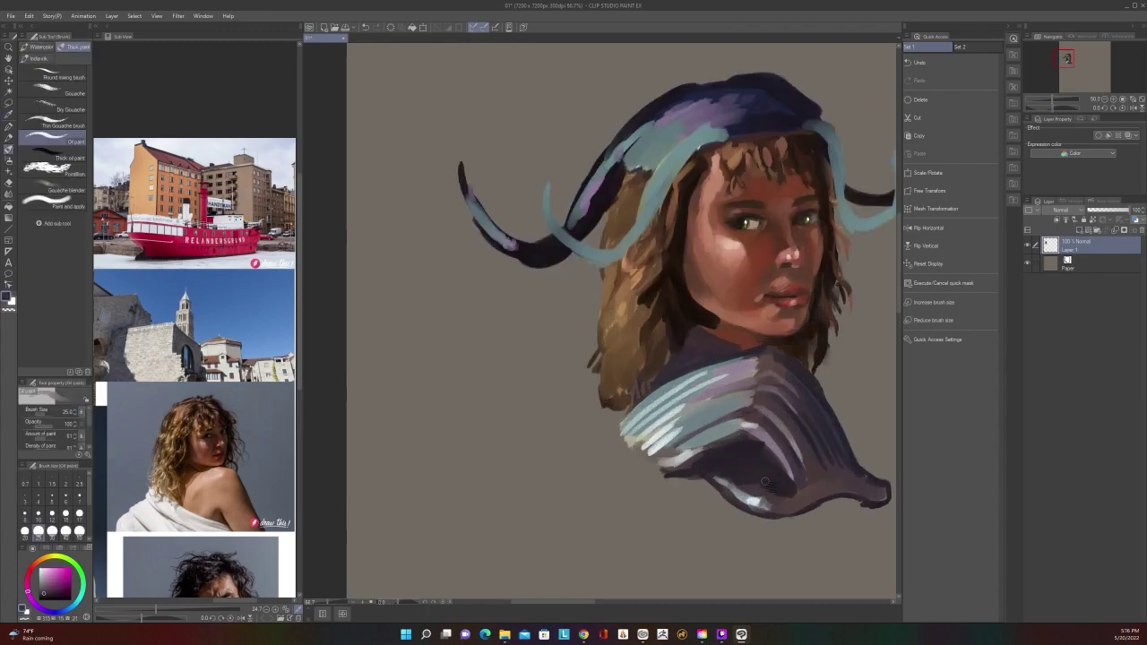
pyautogui.keyDown('alt'); pyautogui.click(755, 502); pyautogui.keyUp('alt')
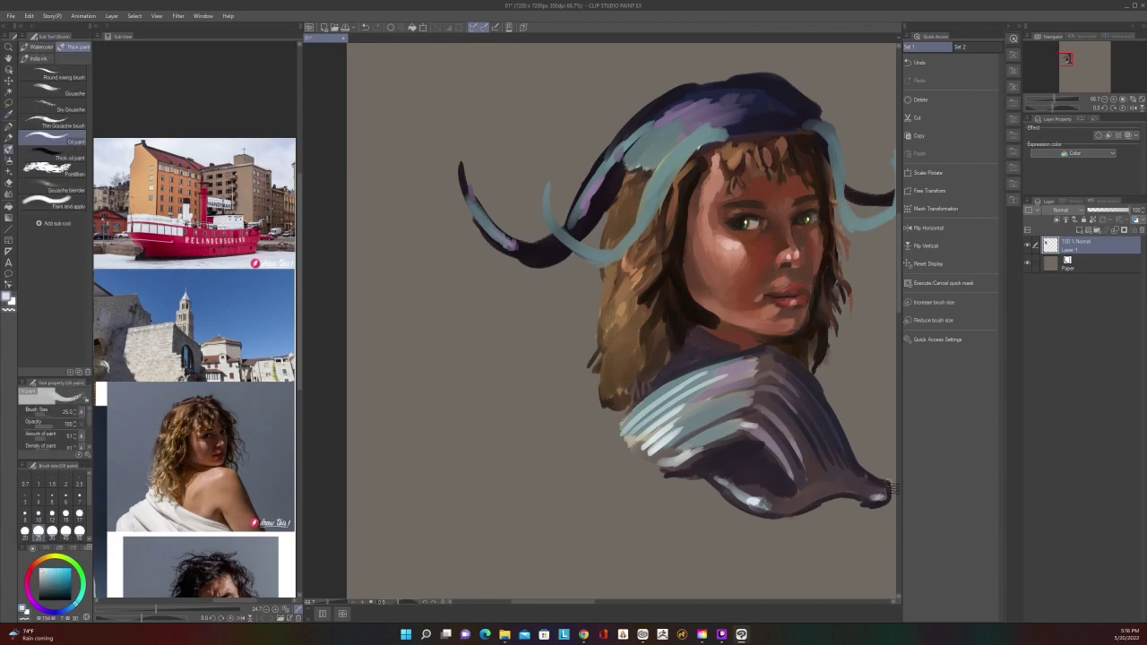
pyautogui.scroll(-1, 891, 488)
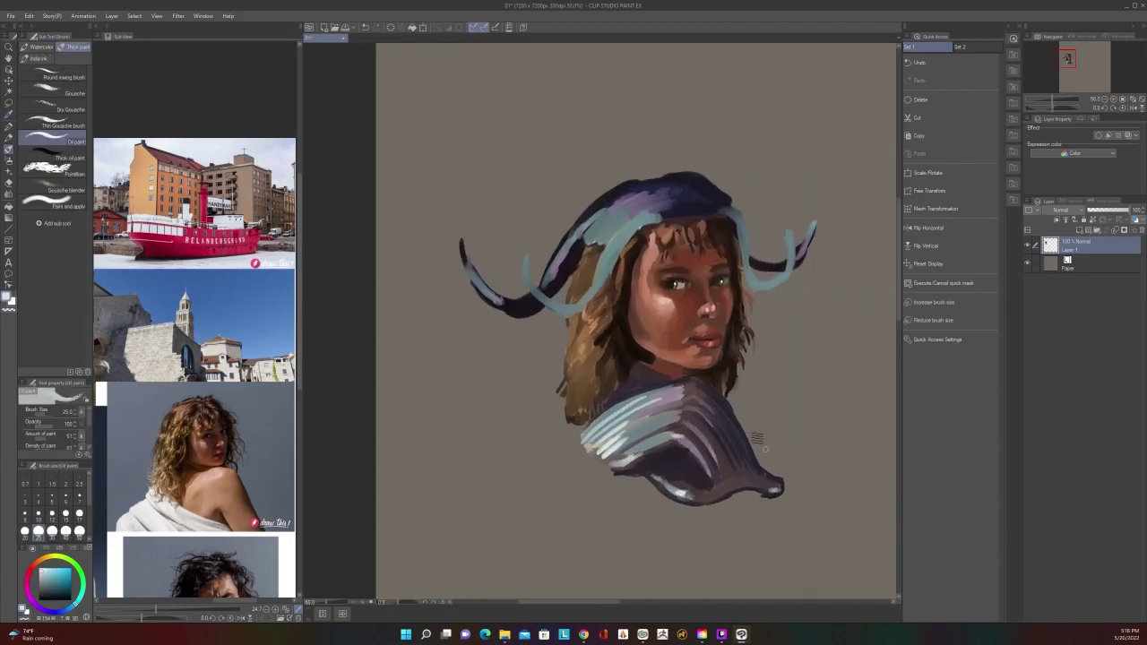
# Sample dark purple from the cloth's hollow, enlarge the brush to 50 and deepen the shadow above the lowest fold
pyautogui.keyDown('alt'); pyautogui.click(685, 465); pyautogui.keyUp('alt')
pyautogui.rightClick(689, 461)
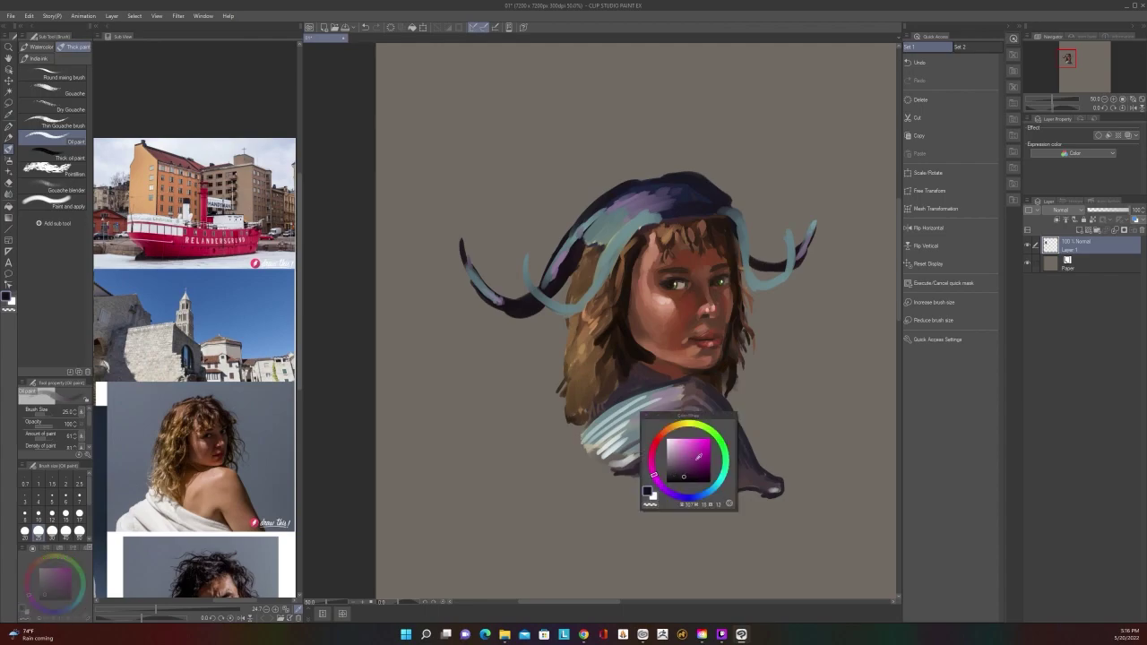
pyautogui.press(']')
pyautogui.press(']')
pyautogui.press(']')
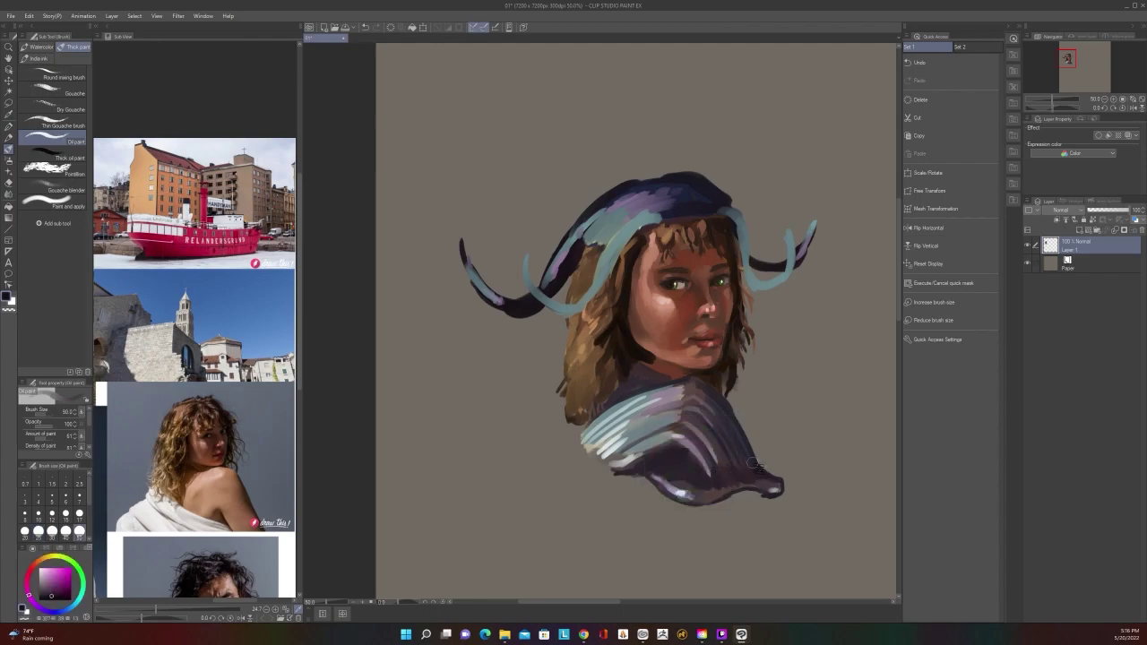
pyautogui.scroll(-2, 751, 466)
pyautogui.scroll(2, 751, 466)
# Adjust the dark purple shade, enlarge the brush to 80 and blend the shadow toward the cloth's pointed end
pyautogui.rightClick(721, 465)
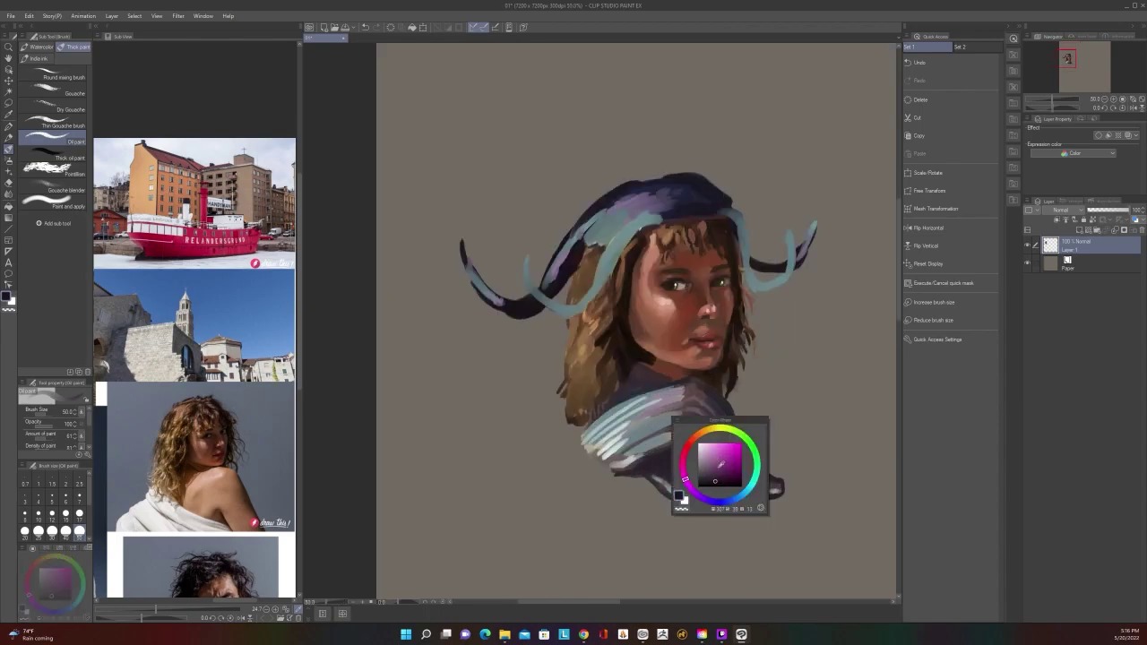
pyautogui.click(714, 481)
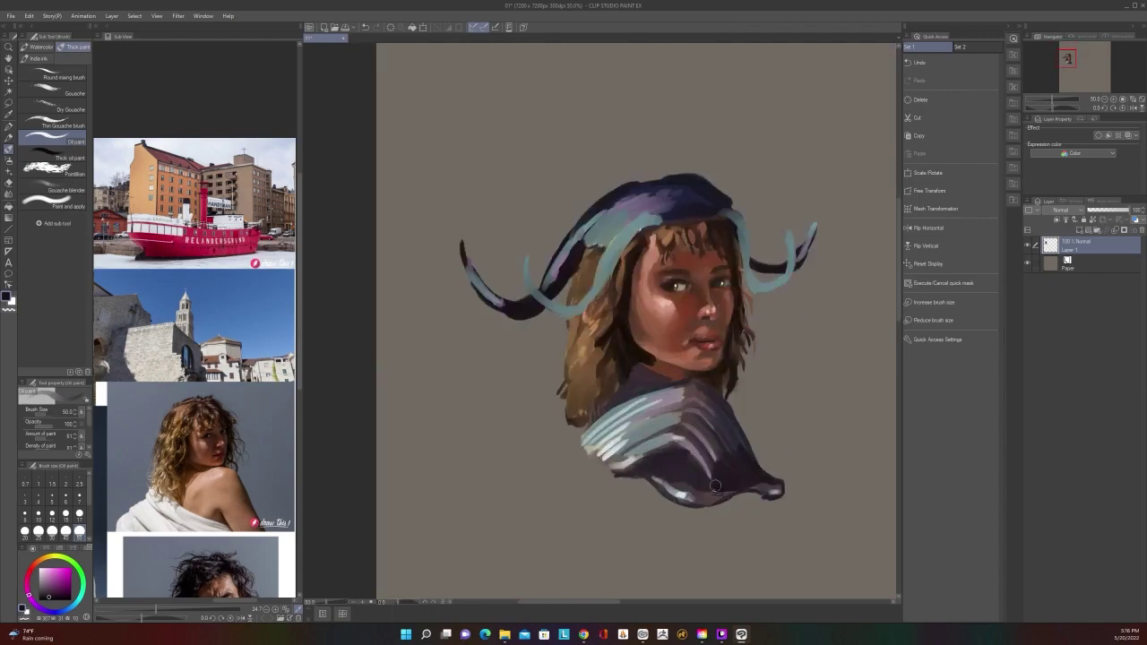
pyautogui.rightClick(707, 476)
pyautogui.click(697, 479)
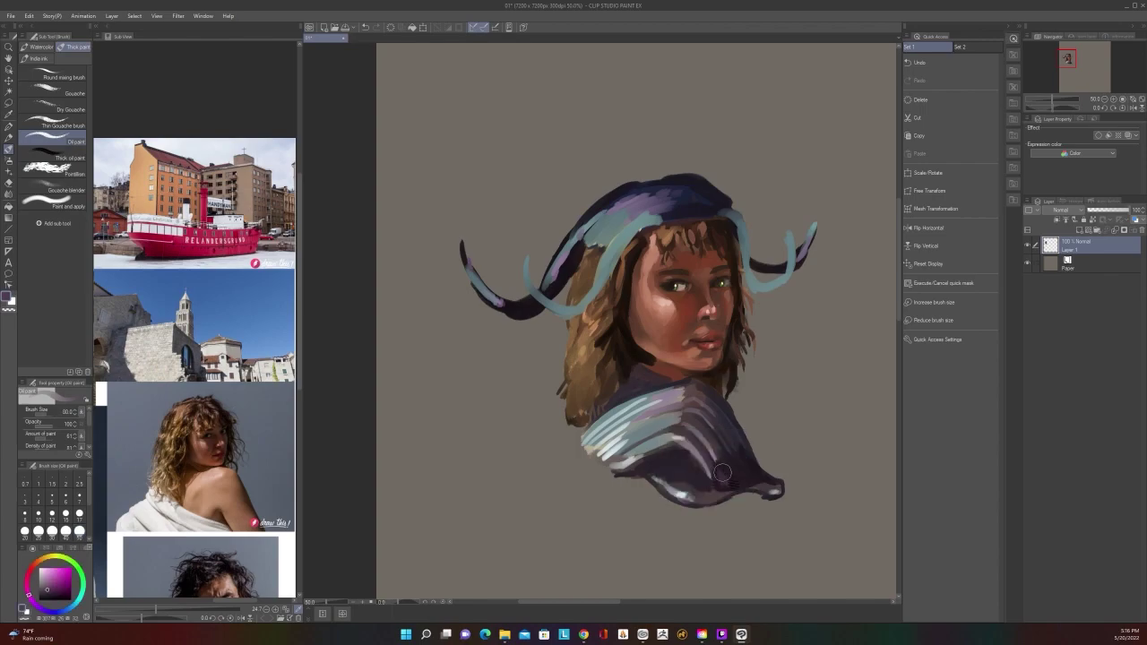
pyautogui.scroll(-3, 750, 463)
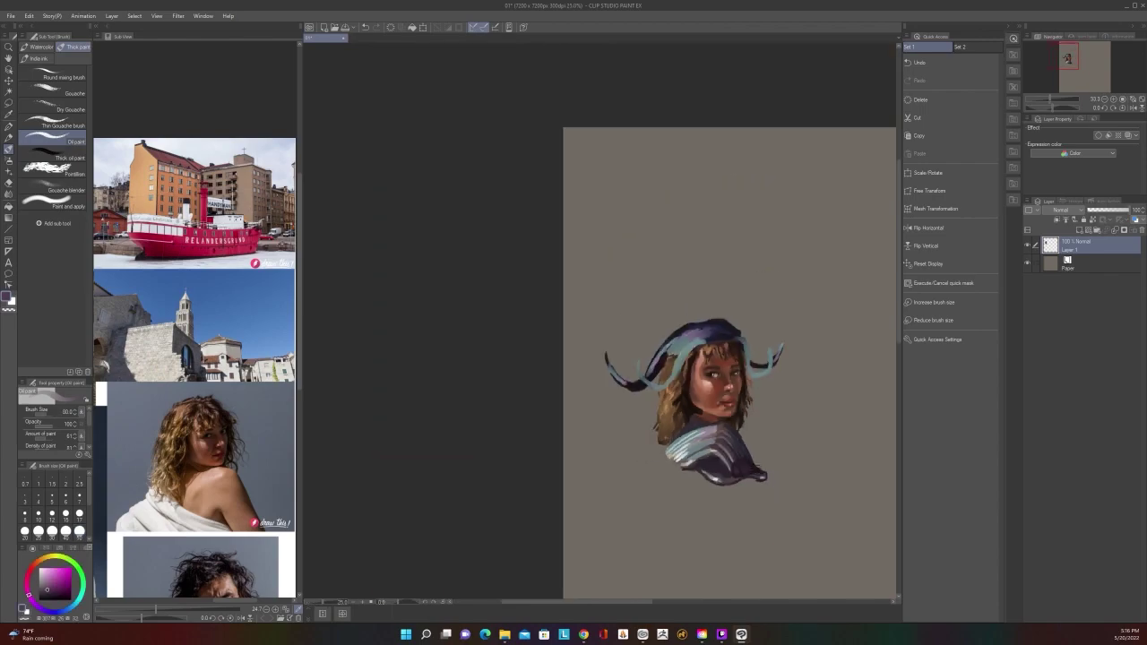
pyautogui.scroll(3, 749, 463)
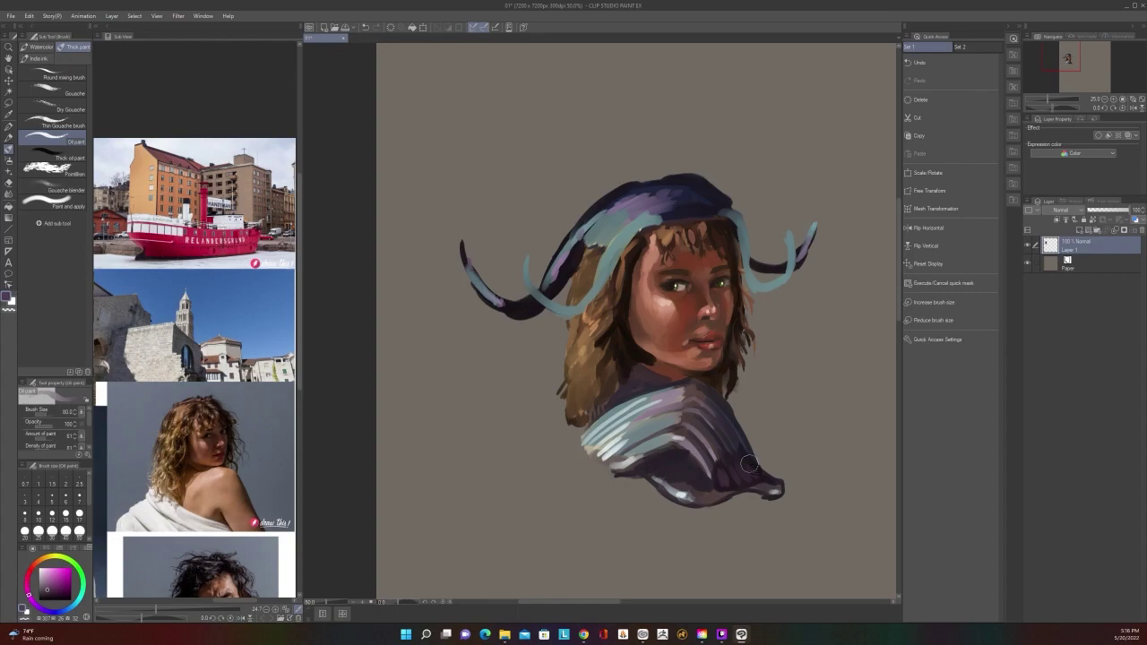
# Sample dark purple from the cloth, reduce the brush to 25 and refine the cloth's lower edge near its lit end
pyautogui.press('alt')
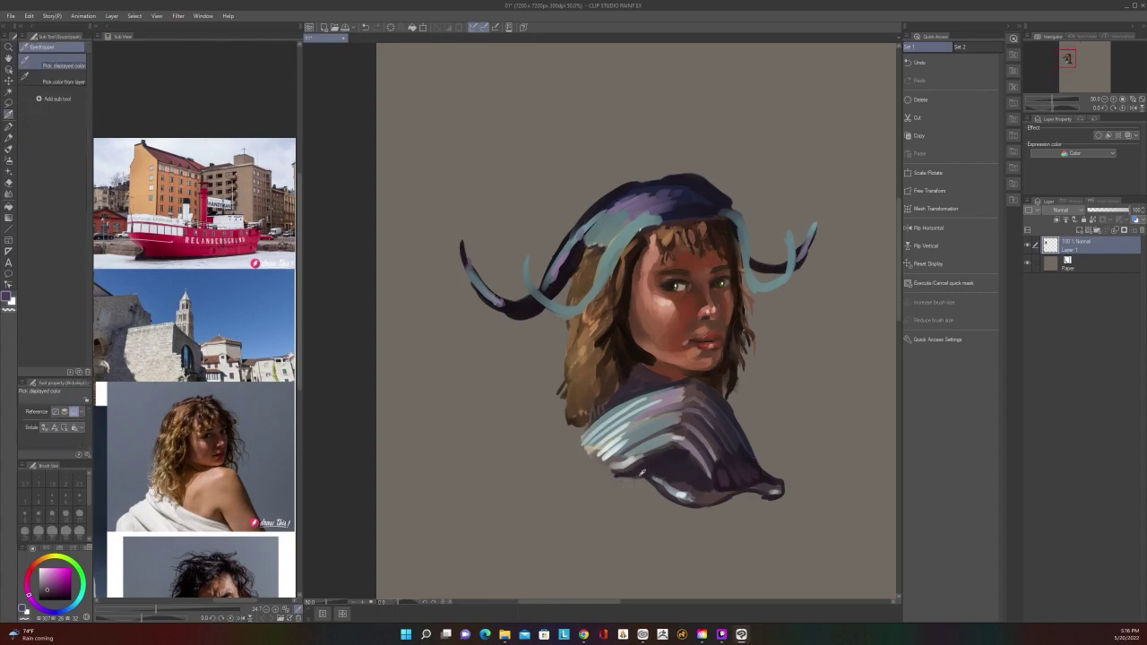
pyautogui.press('[')
pyautogui.press('[')
pyautogui.press('[')
pyautogui.press('[')
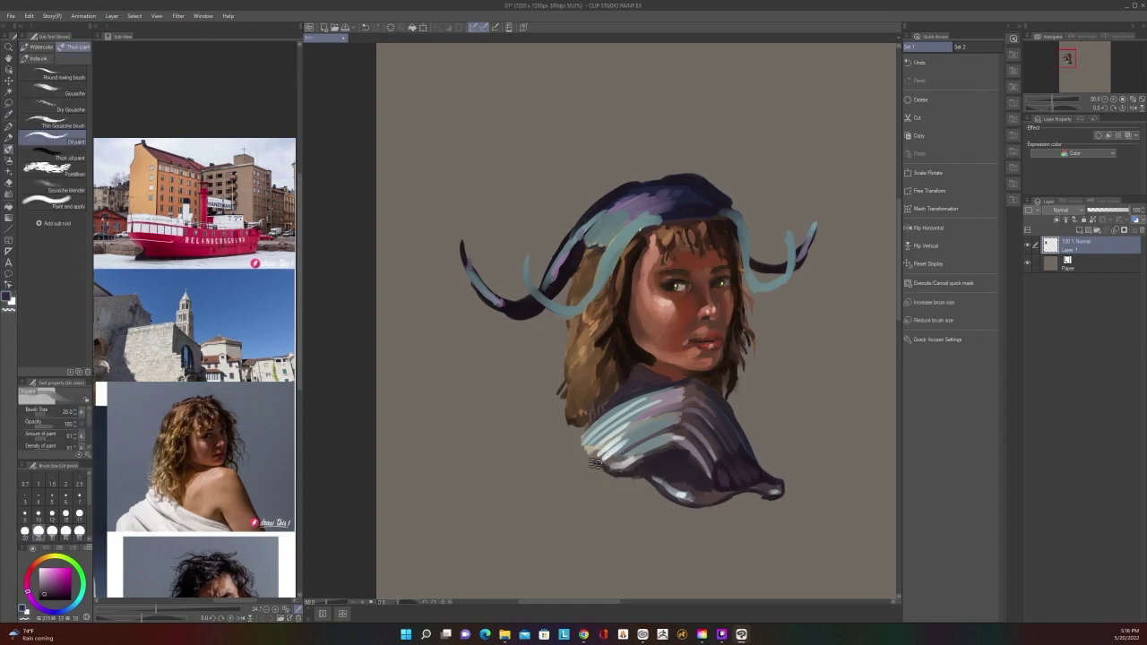
pyautogui.scroll(-1, 609, 462)
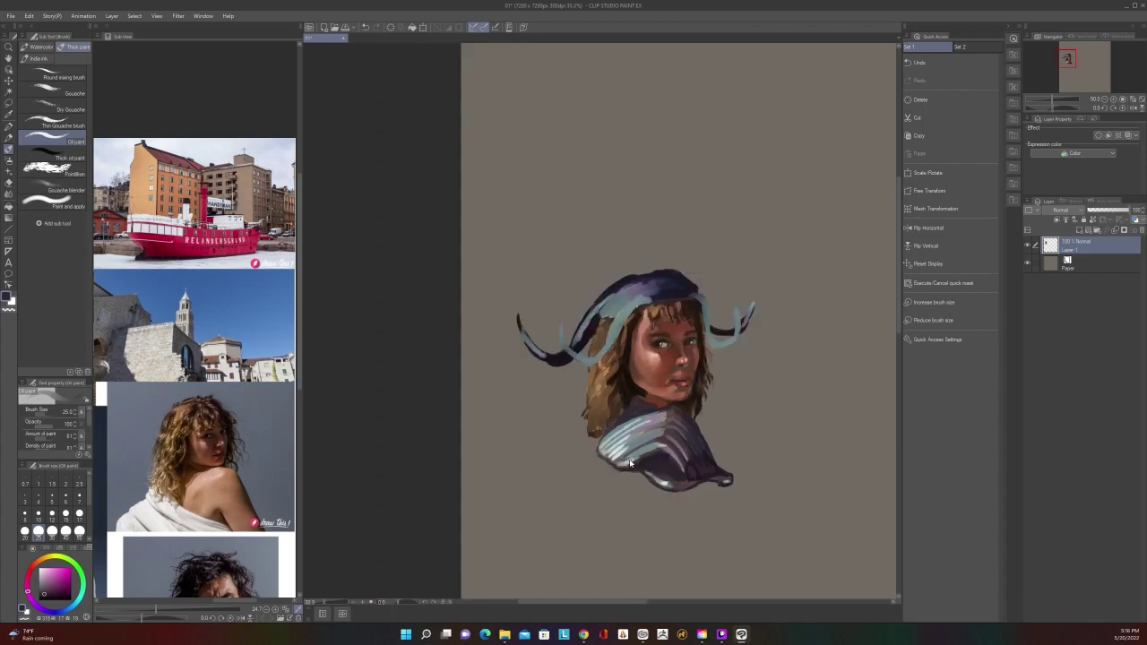
pyautogui.scroll(-1, 630, 463)
pyautogui.scroll(1, 630, 463)
# Sample a skin tone from the reference woman's arm and block in the bare upper arm below the cloth
pyautogui.click(242, 505)
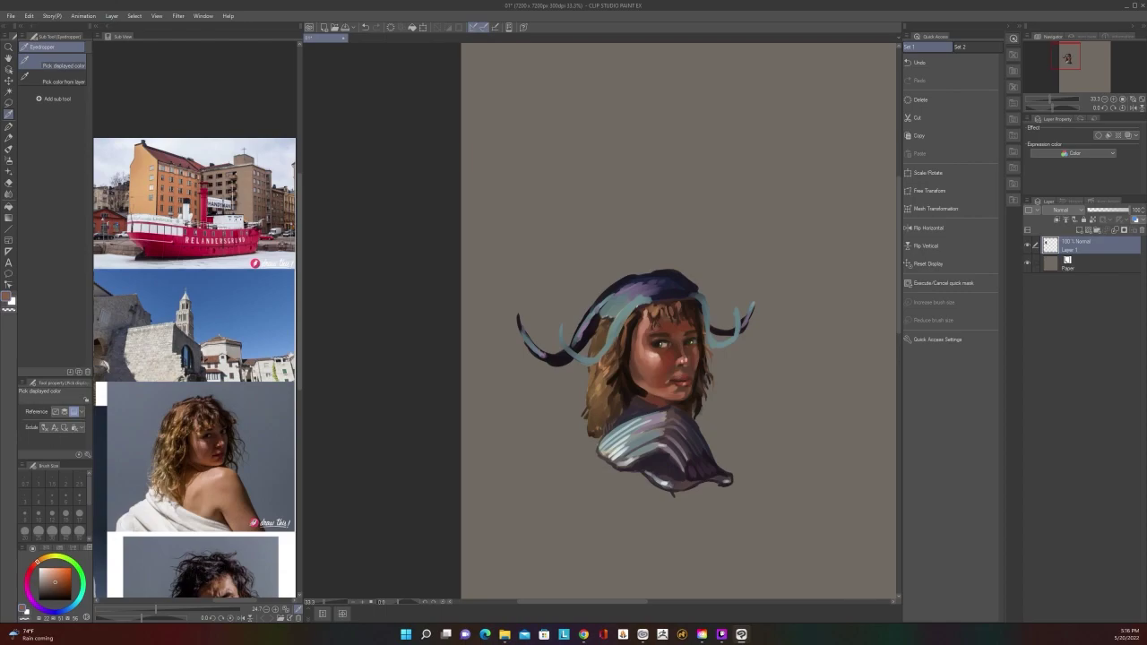
pyautogui.moveTo(674, 495)
pyautogui.mouseDown()
pyautogui.moveTo(684, 510)
pyautogui.moveTo(695, 499)
pyautogui.moveTo(677, 498)
pyautogui.moveTo(687, 513)
pyautogui.moveTo(697, 507)
pyautogui.mouseUp()
pyautogui.scroll(-1, 691, 474)
pyautogui.scroll(1, 700, 502)
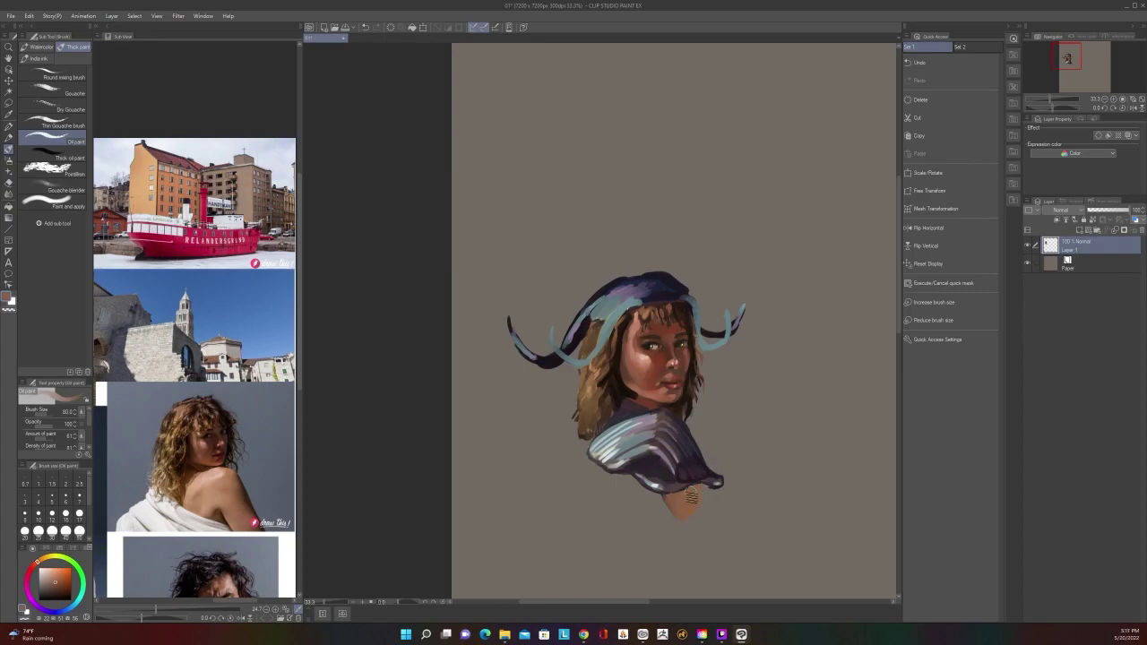
pyautogui.scroll(-1, 705, 497)
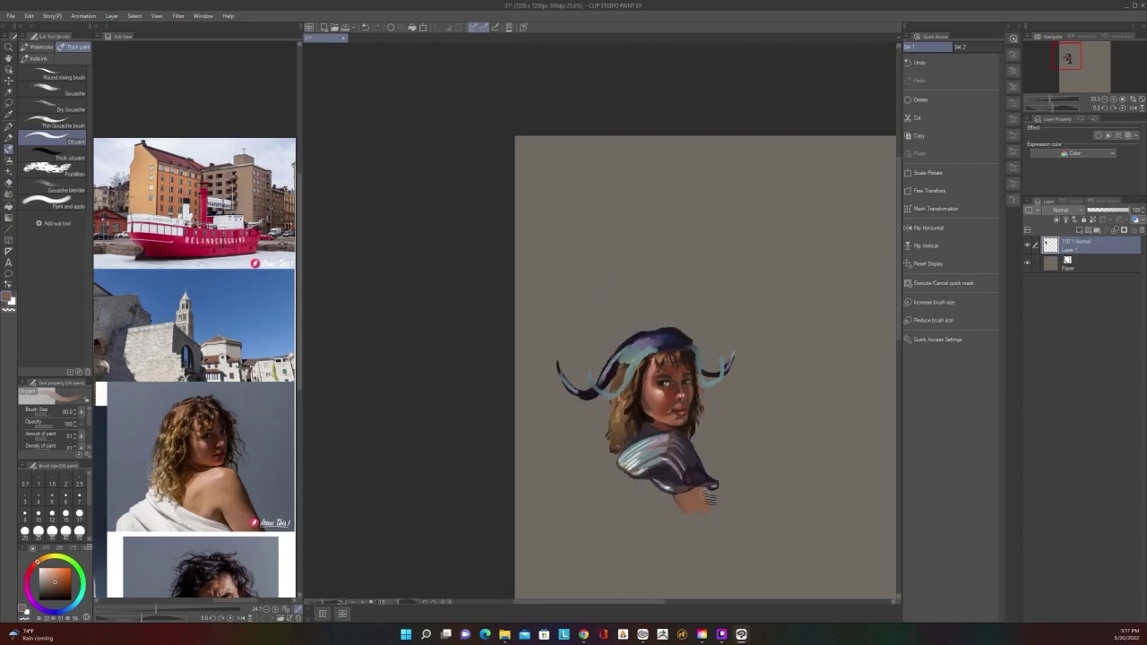
# With the brush at 50, sample a dark tone from the cloth, adjust its shade and blend the hollow beneath the stripes
pyautogui.scroll(2, 708, 499)
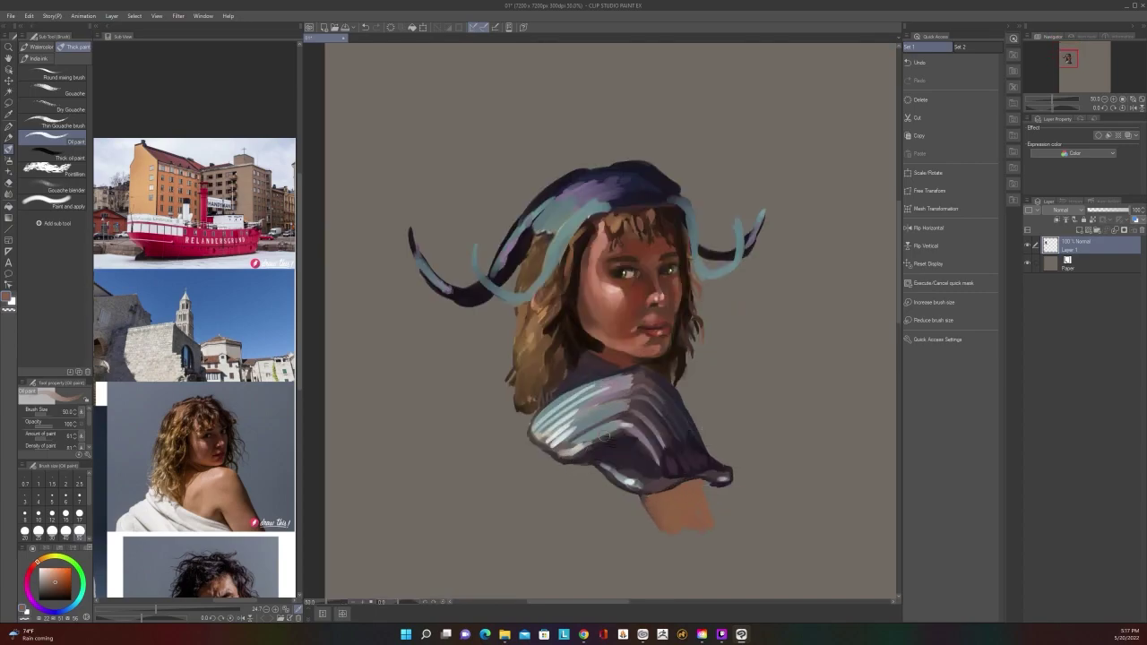
pyautogui.press('alt')
pyautogui.click(634, 414)
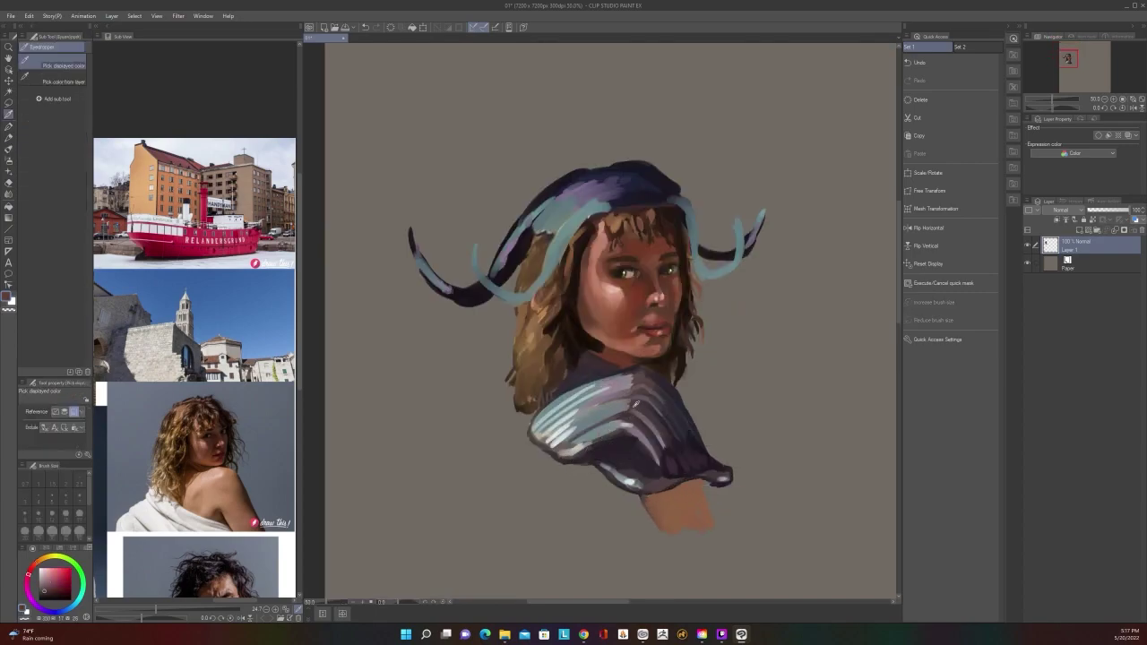
pyautogui.rightClick(590, 453)
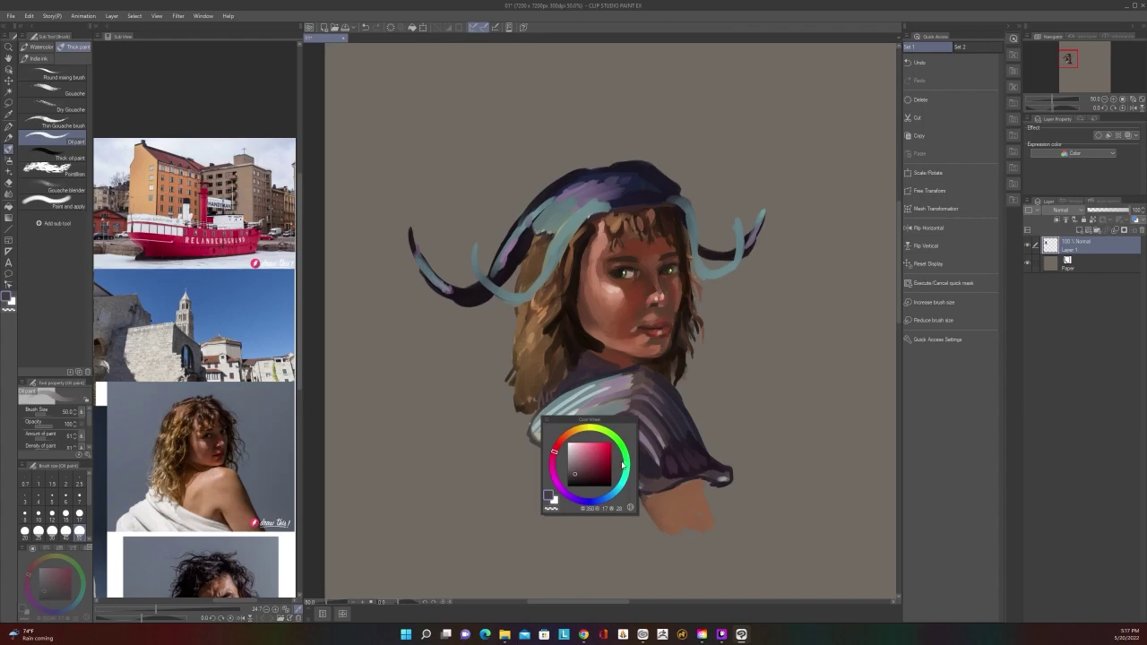
pyautogui.scroll(-3, 623, 461)
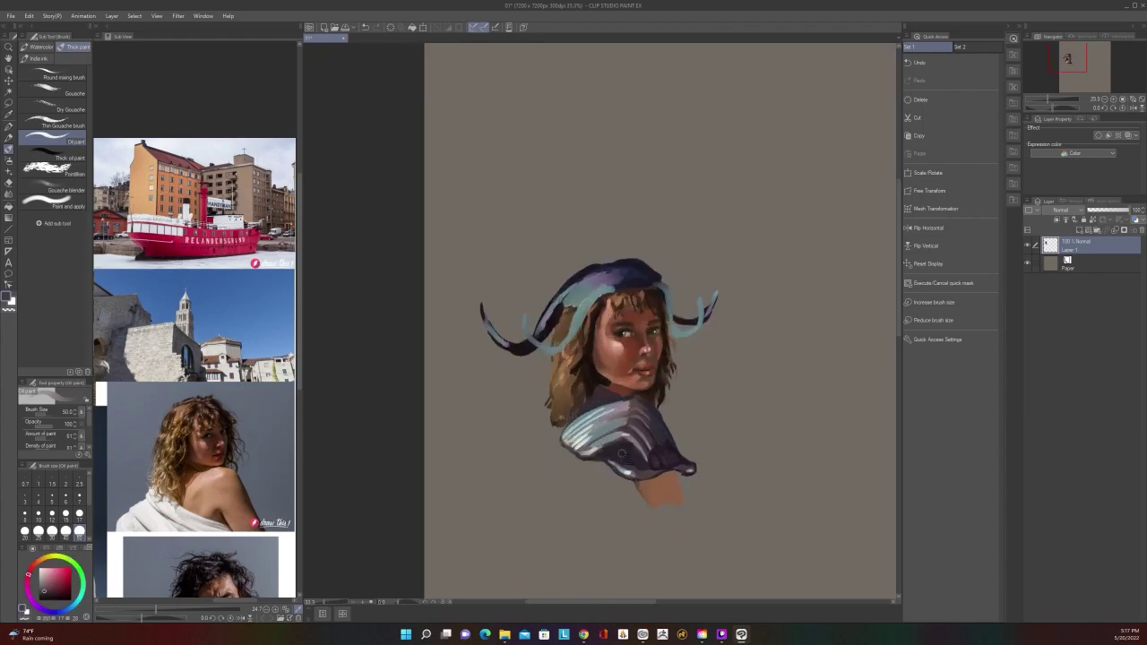
pyautogui.scroll(1, 621, 454)
pyautogui.scroll(-2, 576, 543)
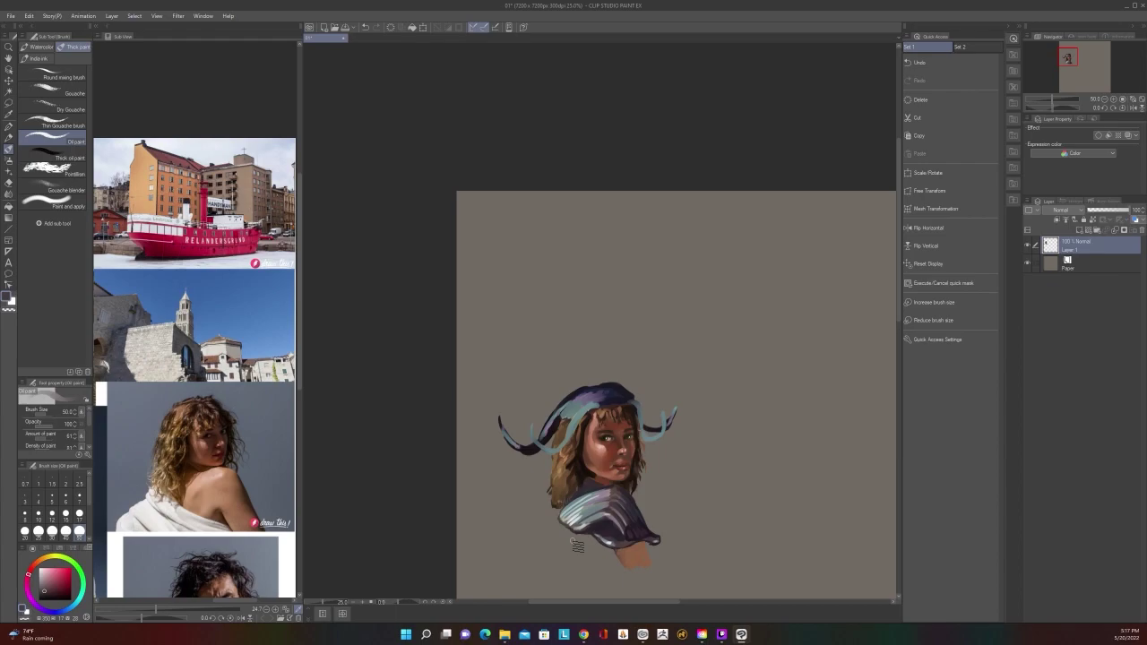
pyautogui.scroll(2, 573, 542)
# Sample dark purple from the headpiece, reduce the brush to 15 and refine its upper edge, undoing the last outline stroke
pyautogui.moveTo(779, 340); pyautogui.dragTo(789, 483)
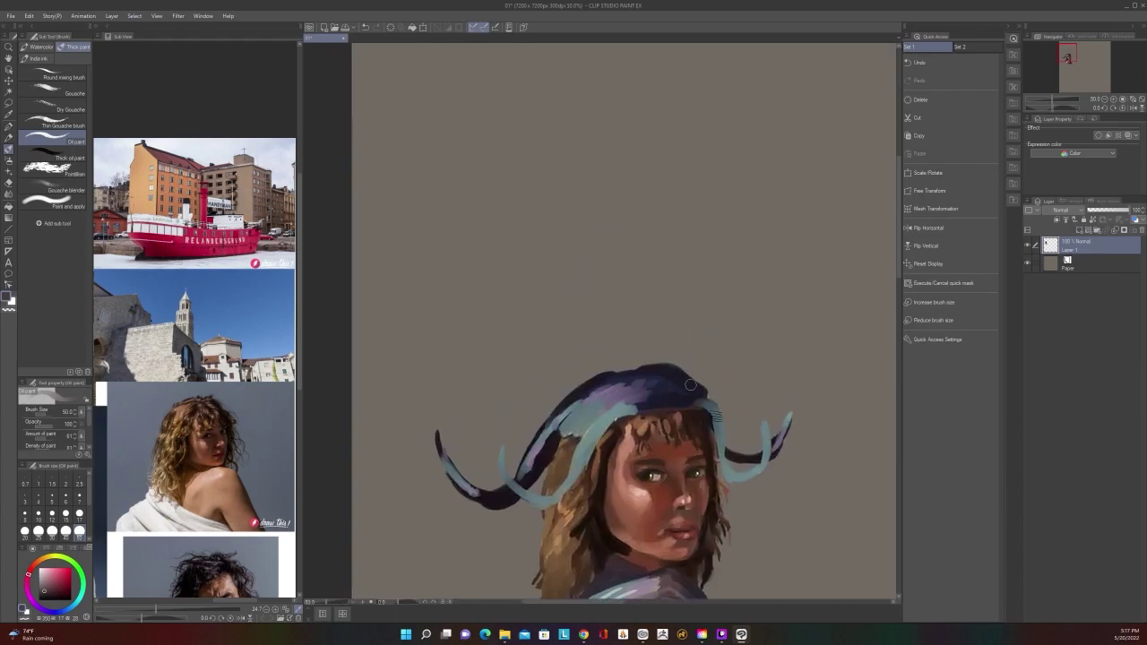
pyautogui.keyDown('alt'); pyautogui.click(747, 456); pyautogui.keyUp('alt')
pyautogui.press('[')
pyautogui.press('[')
pyautogui.press('[')
pyautogui.press('[')
pyautogui.press('[')
pyautogui.press('[')
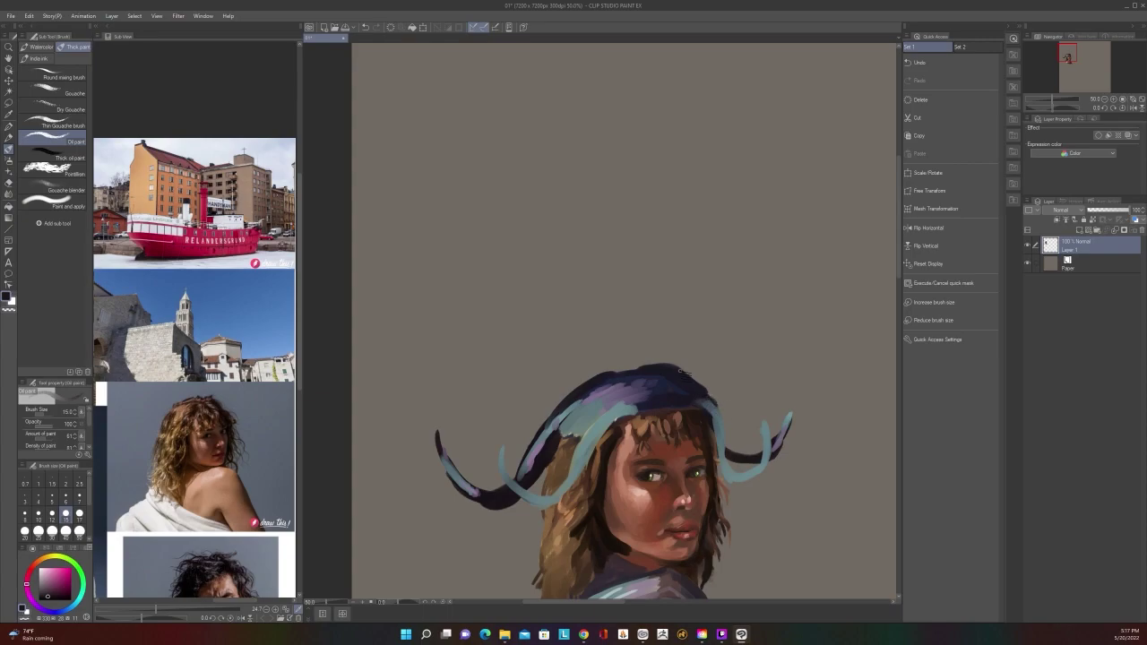
pyautogui.moveTo(647, 366)
pyautogui.mouseDown()
pyautogui.moveTo(686, 367)
pyautogui.moveTo(707, 386)
pyautogui.mouseUp()
pyautogui.hotkey('ctrl', 'z')
pyautogui.scroll(-2, 724, 415)
pyautogui.scroll(2, 724, 415)
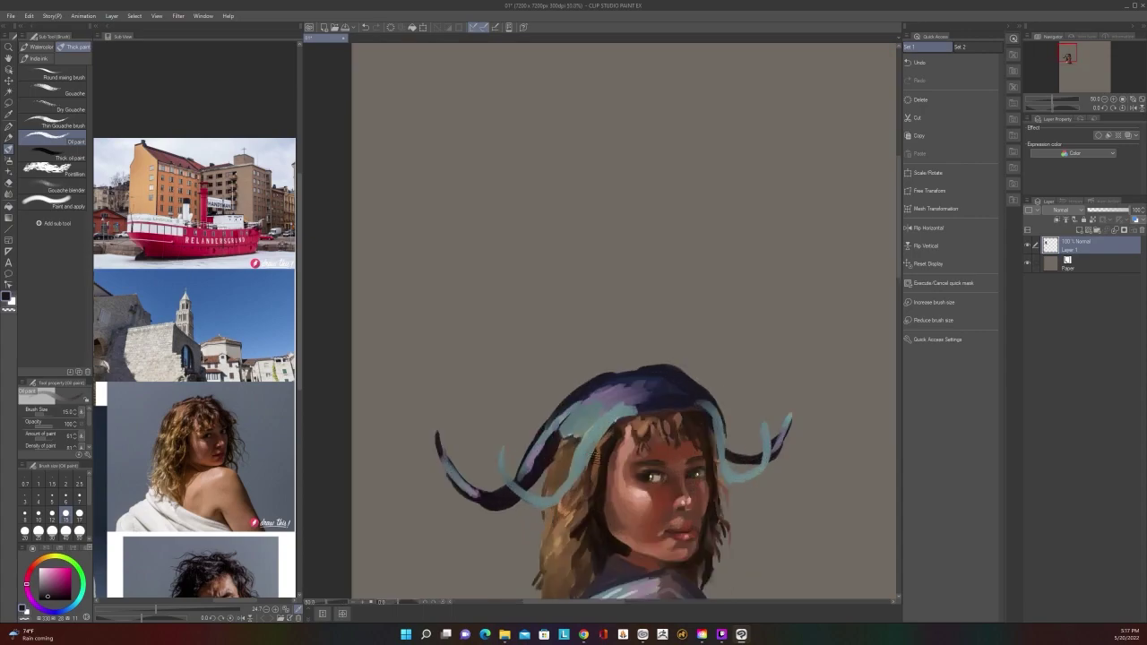
# Enlarge the brush to 25 and work dark purple strokes into the lilac area on the headpiece's crown
pyautogui.press(']')
pyautogui.press(']')
pyautogui.press(']')
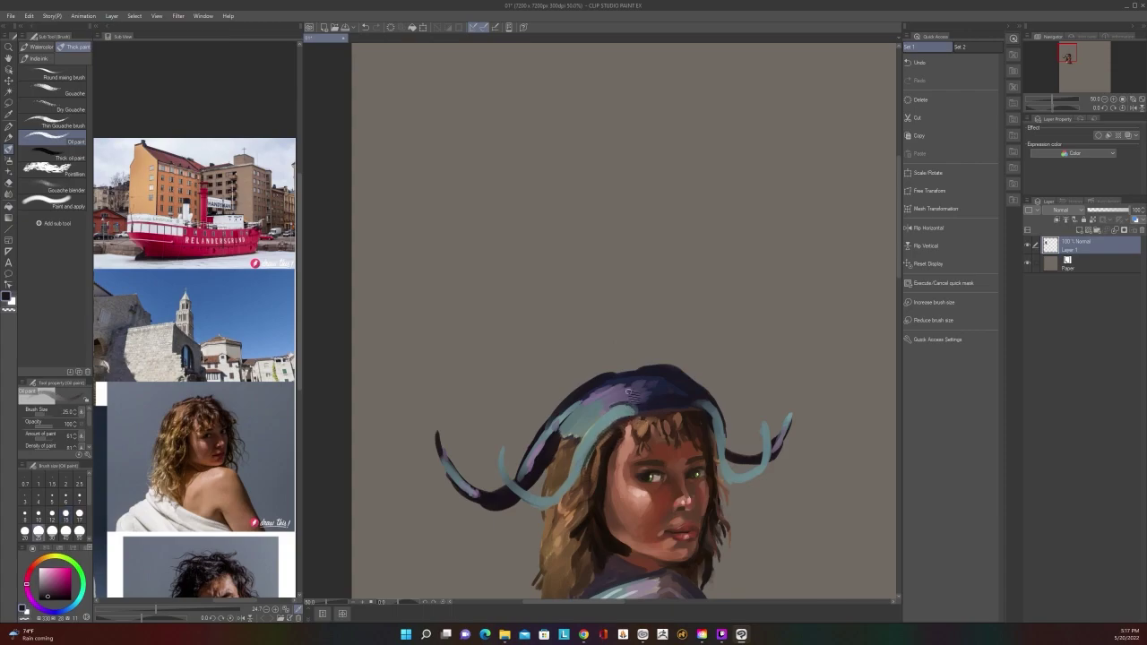
# Sample pale blue from the cloth's stripes and highlight the upper ends of the headpiece's two teal curls
pyautogui.moveTo(810, 413); pyautogui.dragTo(823, 349)
pyautogui.scroll(1, 655, 544)
pyautogui.keyDown('alt'); pyautogui.click(598, 543); pyautogui.keyUp('alt')
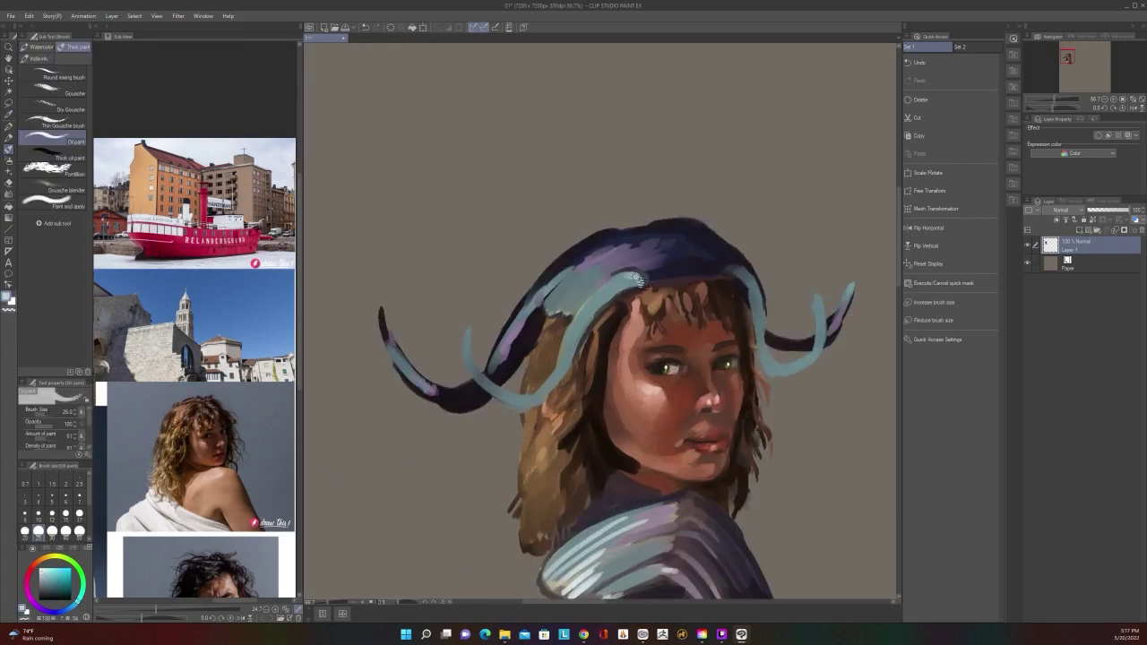
pyautogui.scroll(-2, 736, 268)
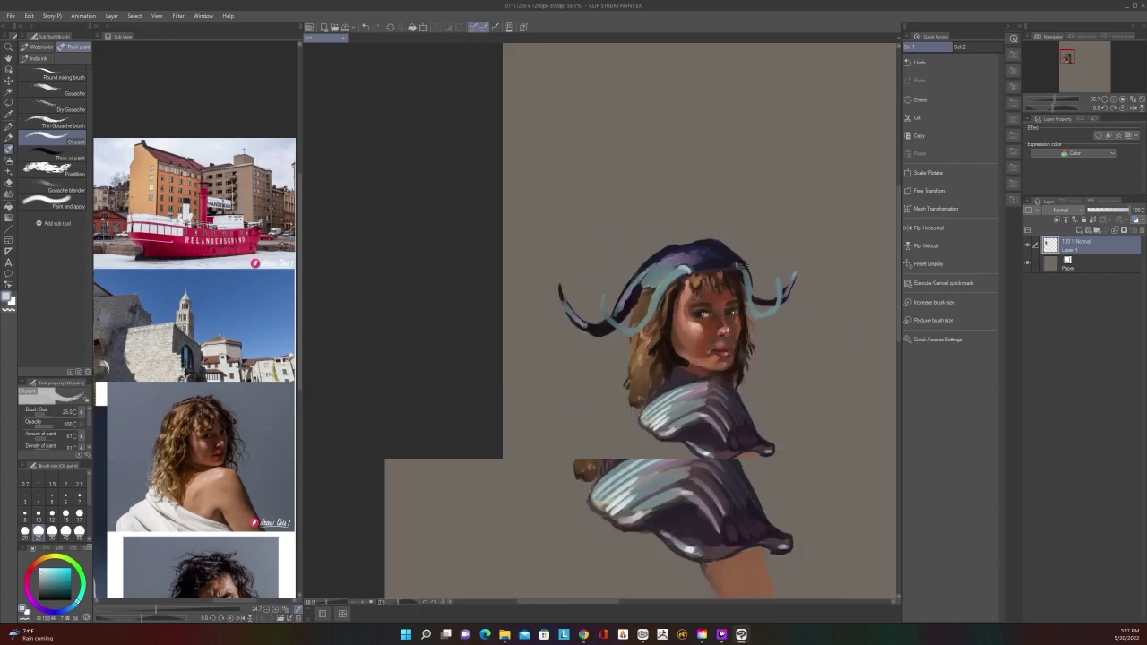
pyautogui.scroll(2, 736, 268)
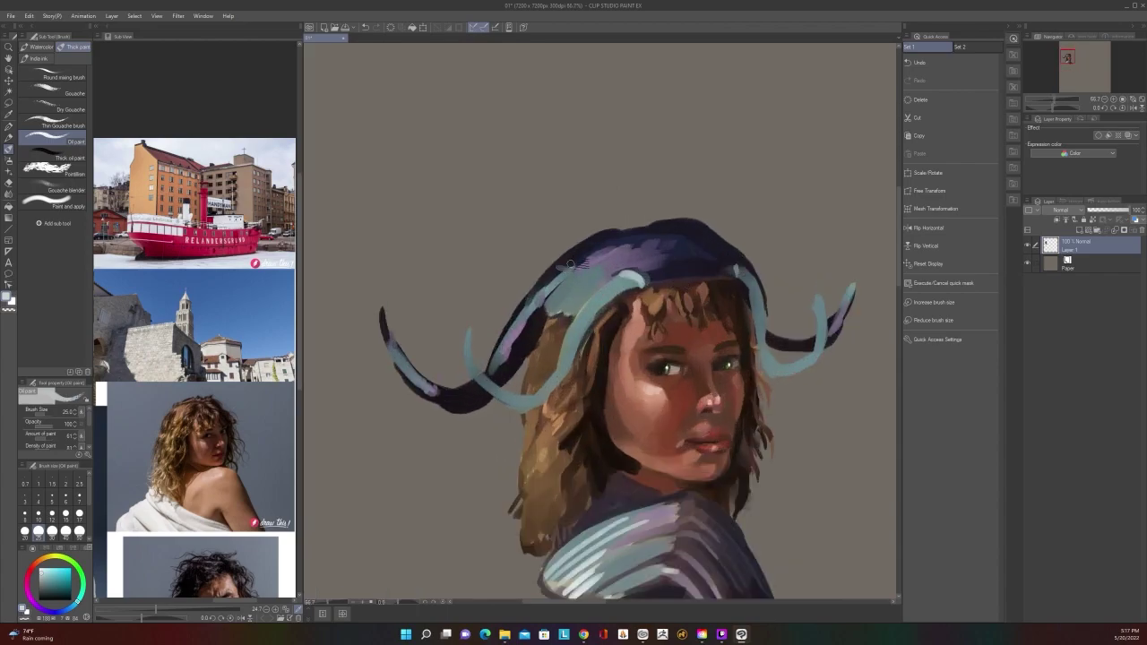
# Paint pale blue highlight stripes across the headpiece's teal patch beside the front curl
pyautogui.scroll(-2, 693, 484)
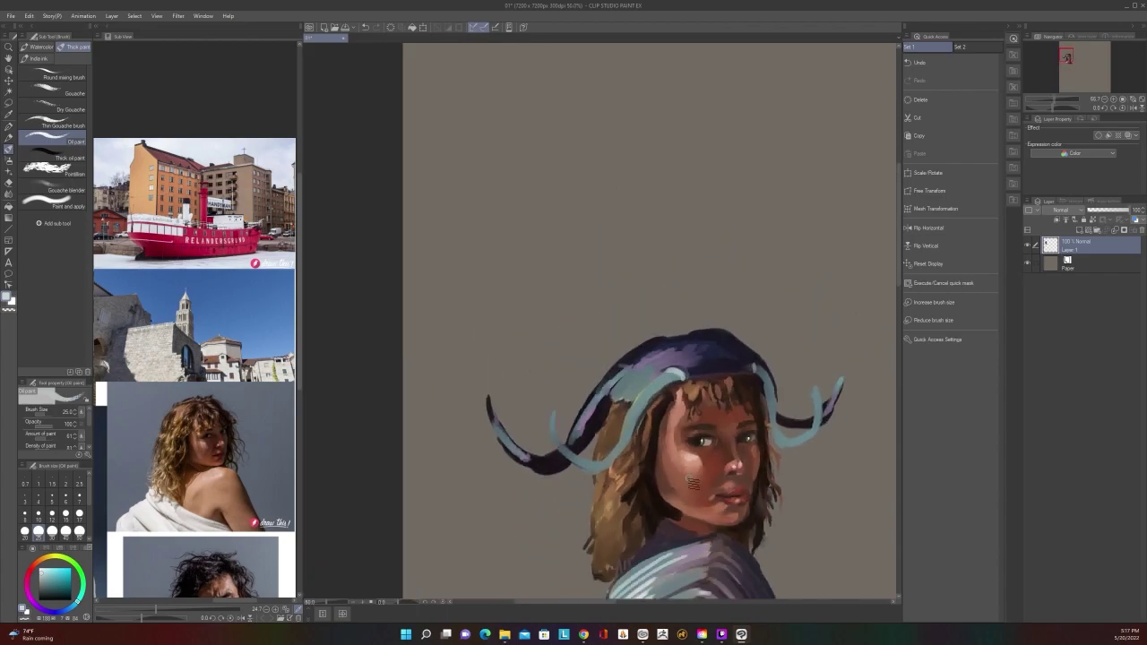
pyautogui.scroll(1, 692, 483)
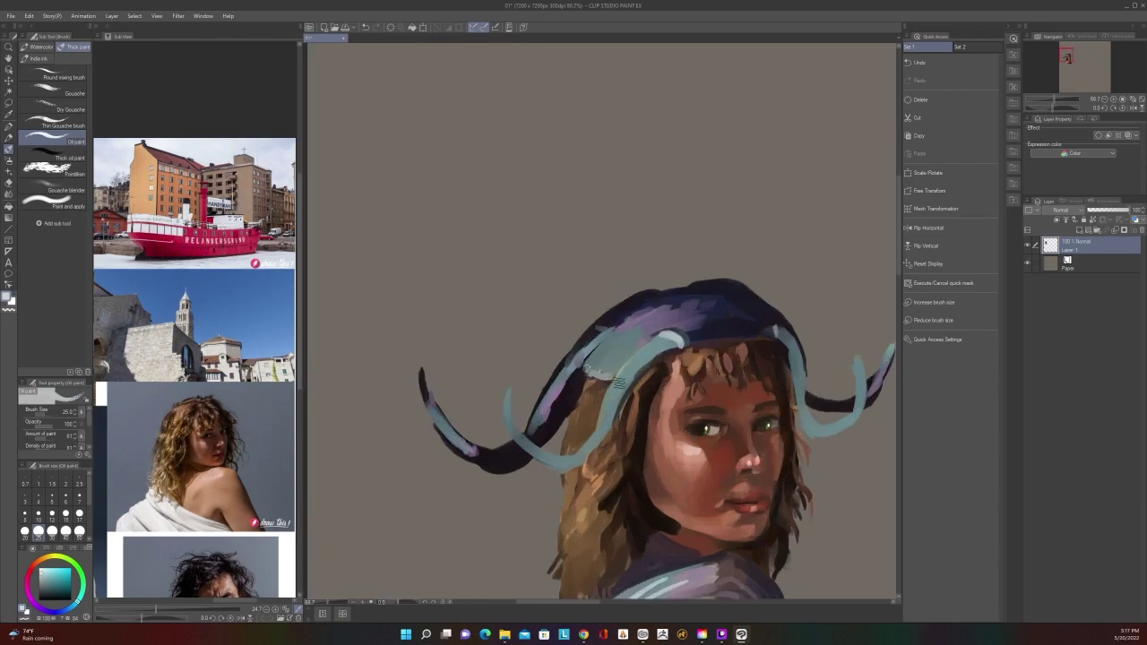
pyautogui.moveTo(617, 382)
pyautogui.mouseDown()
pyautogui.moveTo(603, 351)
pyautogui.moveTo(615, 356)
pyautogui.moveTo(589, 354)
pyautogui.moveTo(603, 360)
pyautogui.moveTo(633, 350)
pyautogui.moveTo(594, 356)
pyautogui.moveTo(630, 347)
pyautogui.moveTo(609, 342)
pyautogui.moveTo(647, 348)
pyautogui.mouseUp()
pyautogui.moveTo(611, 344); pyautogui.dragTo(647, 340)
pyautogui.scroll(-2, 646, 341)
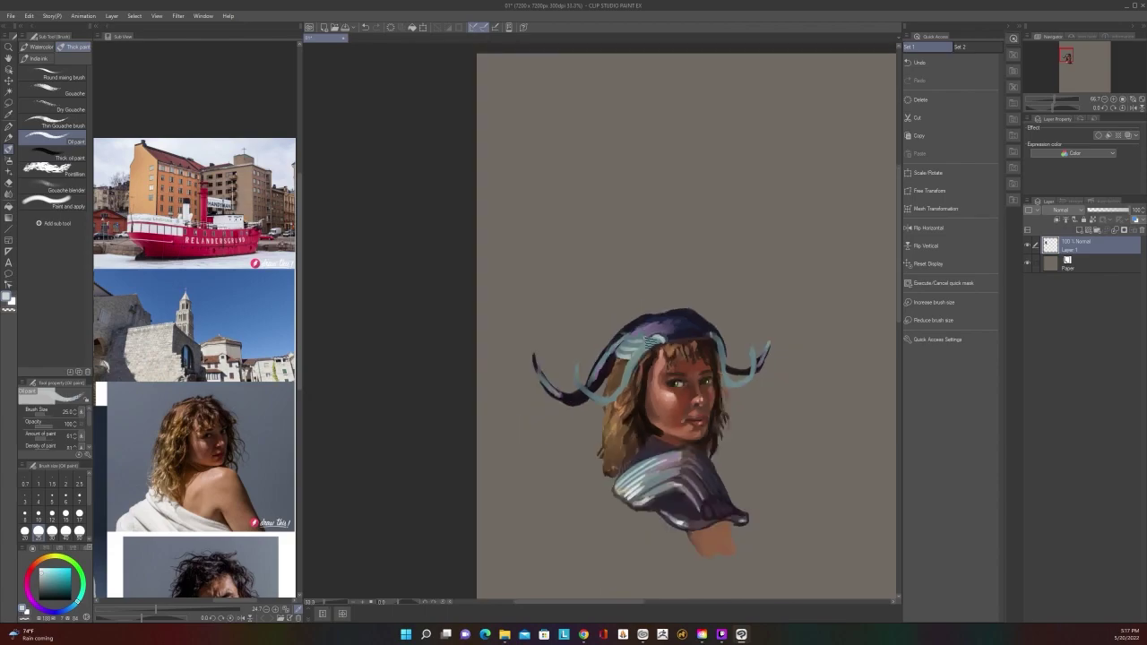
pyautogui.scroll(2, 647, 341)
# Sample dark blue-violet from the headpiece and paint shadow lines between the pale blue stripes
pyautogui.keyDown('alt'); pyautogui.click(594, 365); pyautogui.keyUp('alt')
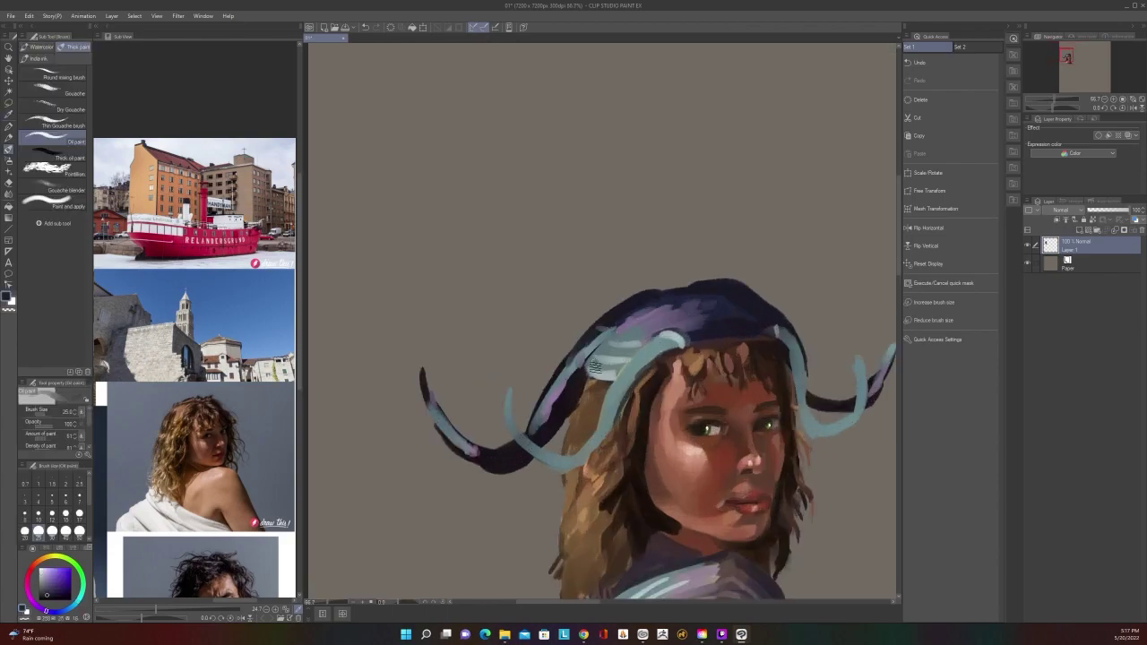
pyautogui.moveTo(594, 364)
pyautogui.mouseDown()
pyautogui.moveTo(630, 369)
pyautogui.moveTo(651, 346)
pyautogui.moveTo(626, 373)
pyautogui.mouseUp()
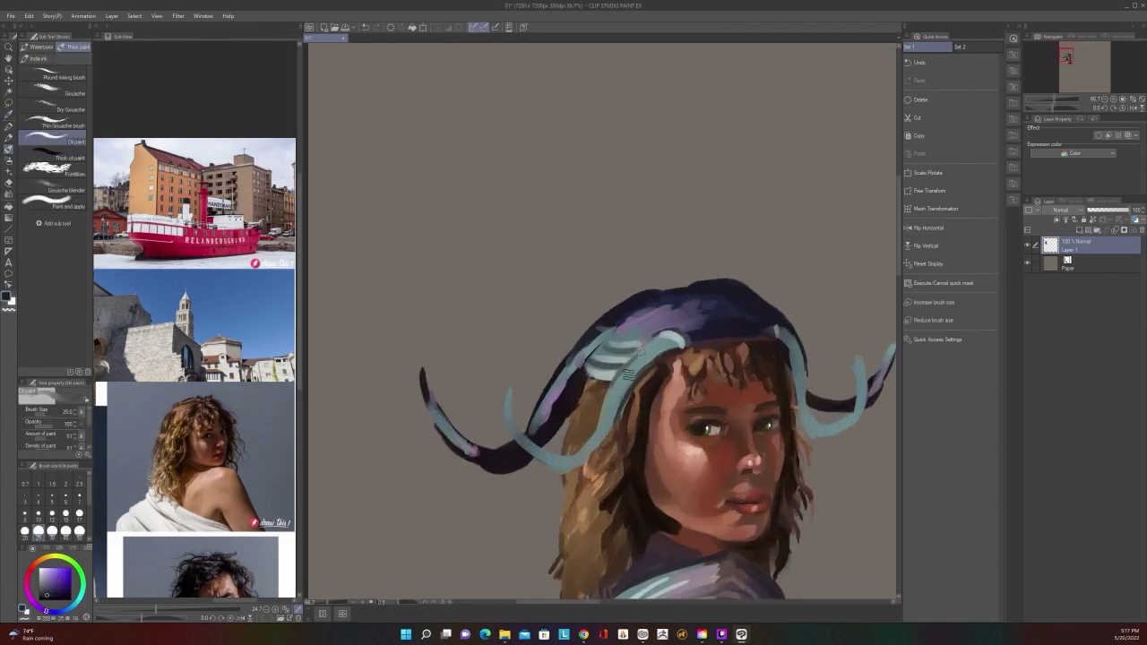
pyautogui.scroll(-2, 671, 320)
pyautogui.scroll(2, 671, 320)
# Refine the dark separation between the striped patch and the long horn, using brush sizes 15 and 25
pyautogui.press('[')
pyautogui.press('[')
pyautogui.press('[')
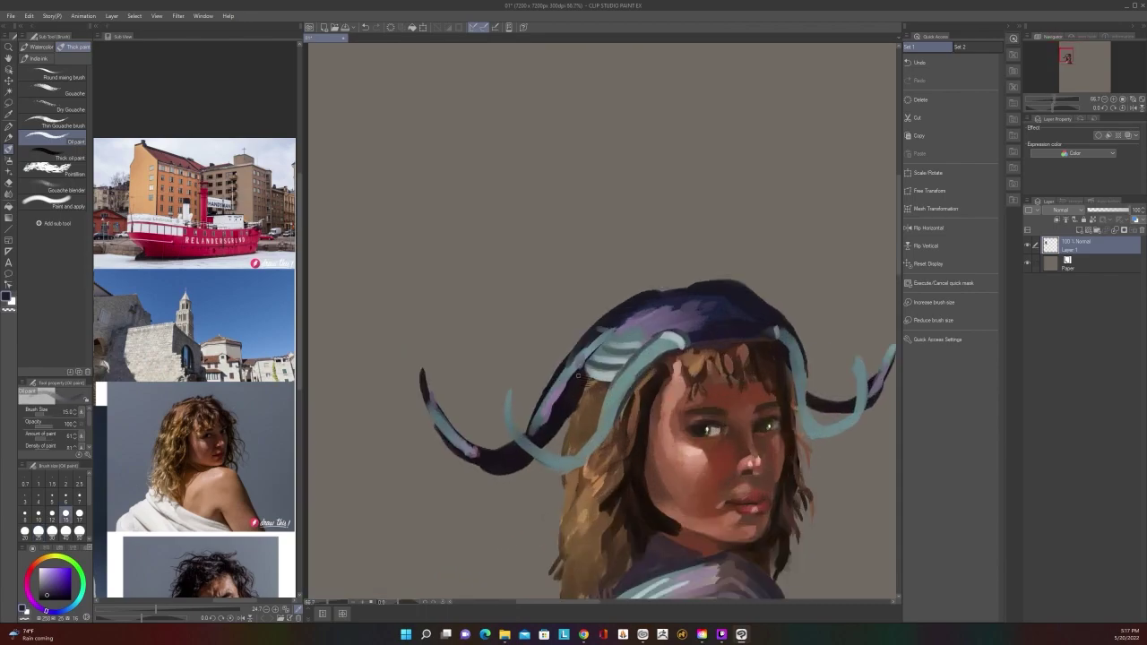
pyautogui.press(']')
pyautogui.press(']')
pyautogui.moveTo(598, 351); pyautogui.dragTo(618, 332)
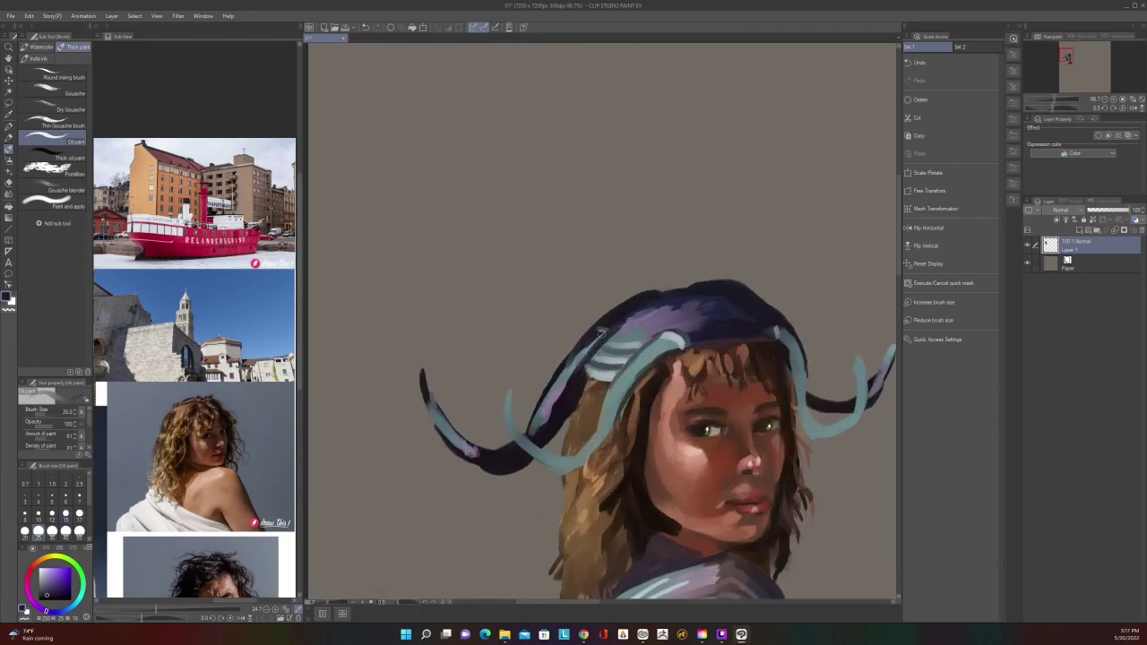
# Sample muted teal from the headpiece, paint strokes along the long horn's descending part and enlarge the brush to 80
pyautogui.keyDown('alt'); pyautogui.click(588, 358); pyautogui.keyUp('alt')
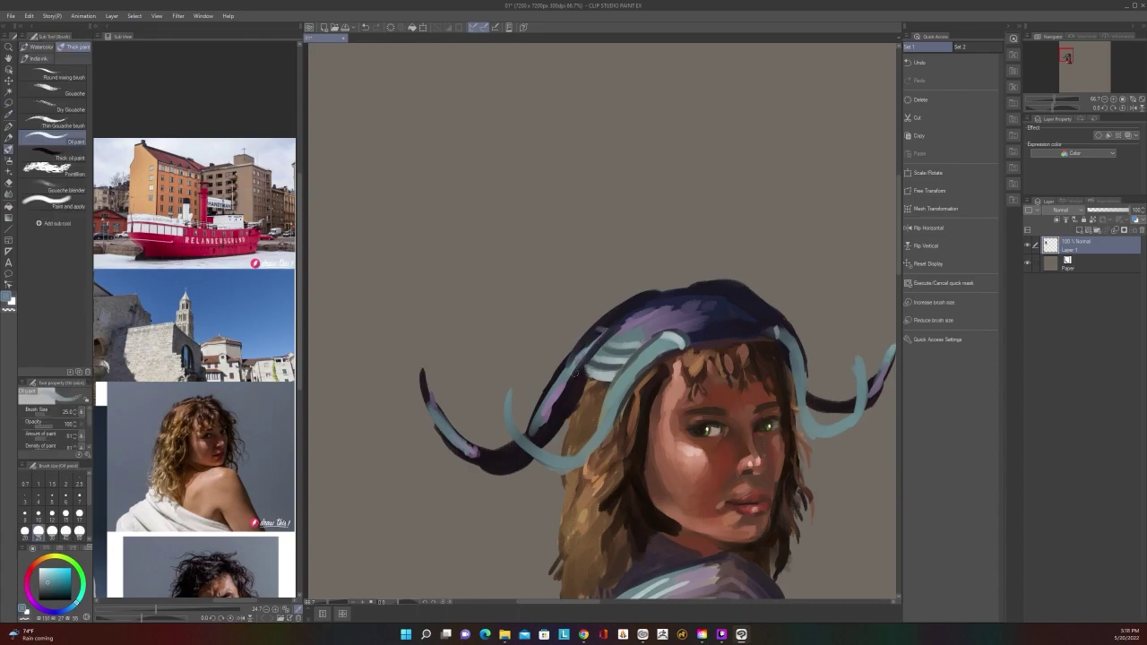
pyautogui.press(']')
pyautogui.press(']')
pyautogui.press(']')
pyautogui.press(']')
pyautogui.moveTo(563, 400)
pyautogui.mouseDown()
pyautogui.moveTo(550, 417)
pyautogui.moveTo(597, 337)
pyautogui.mouseUp()
pyautogui.press(']')
pyautogui.press(']')
pyautogui.press(']')
pyautogui.scroll(-2, 615, 316)
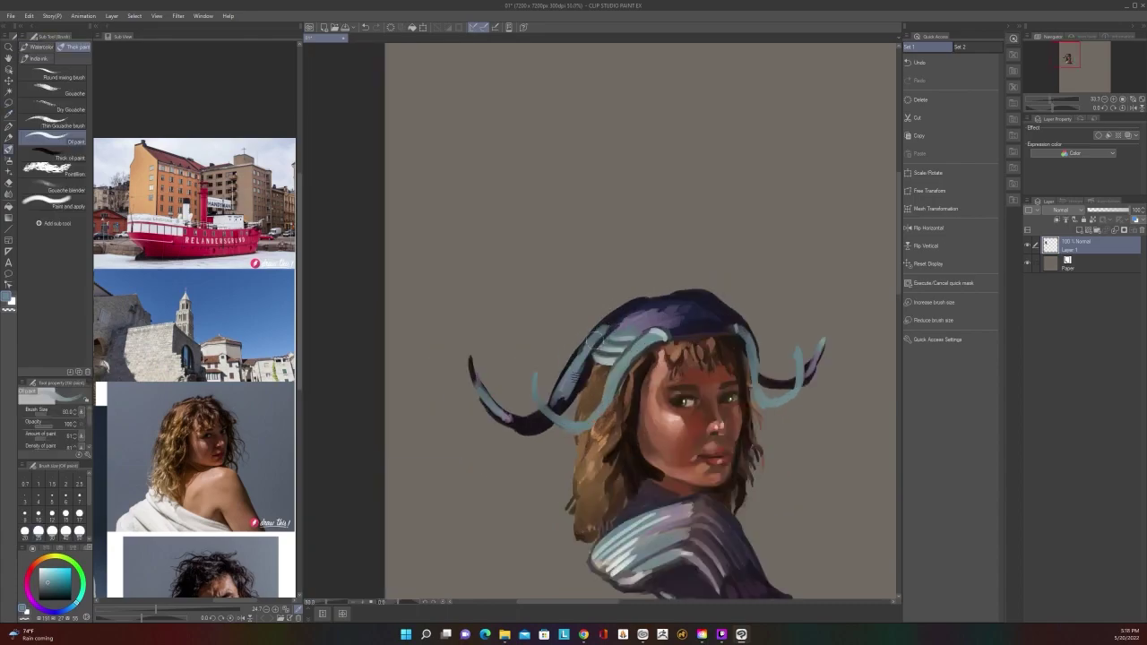
# Paint muted teal over the long horn's lower bend, joining its descending part to the outer curve
pyautogui.moveTo(508, 424)
pyautogui.mouseDown()
pyautogui.moveTo(542, 411)
pyautogui.moveTo(527, 419)
pyautogui.moveTo(560, 385)
pyautogui.mouseUp()
pyautogui.scroll(-2, 560, 385)
pyautogui.scroll(2, 560, 385)
pyautogui.moveTo(545, 425)
pyautogui.mouseDown()
pyautogui.moveTo(509, 419)
pyautogui.moveTo(547, 426)
pyautogui.mouseUp()
# Sample dark purple and restore the shadow edges along the long horn from the crown to its outer tip
pyautogui.scroll(2, 630, 385)
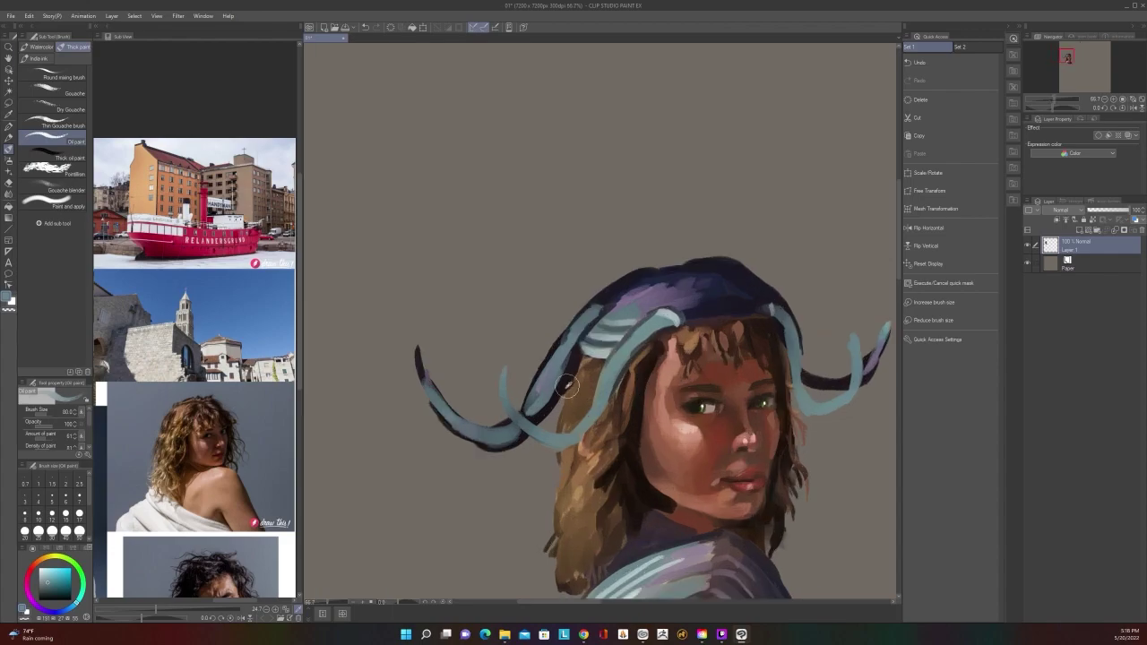
pyautogui.keyDown('alt'); pyautogui.click(556, 387); pyautogui.keyUp('alt')
pyautogui.moveTo(557, 387); pyautogui.dragTo(598, 314)
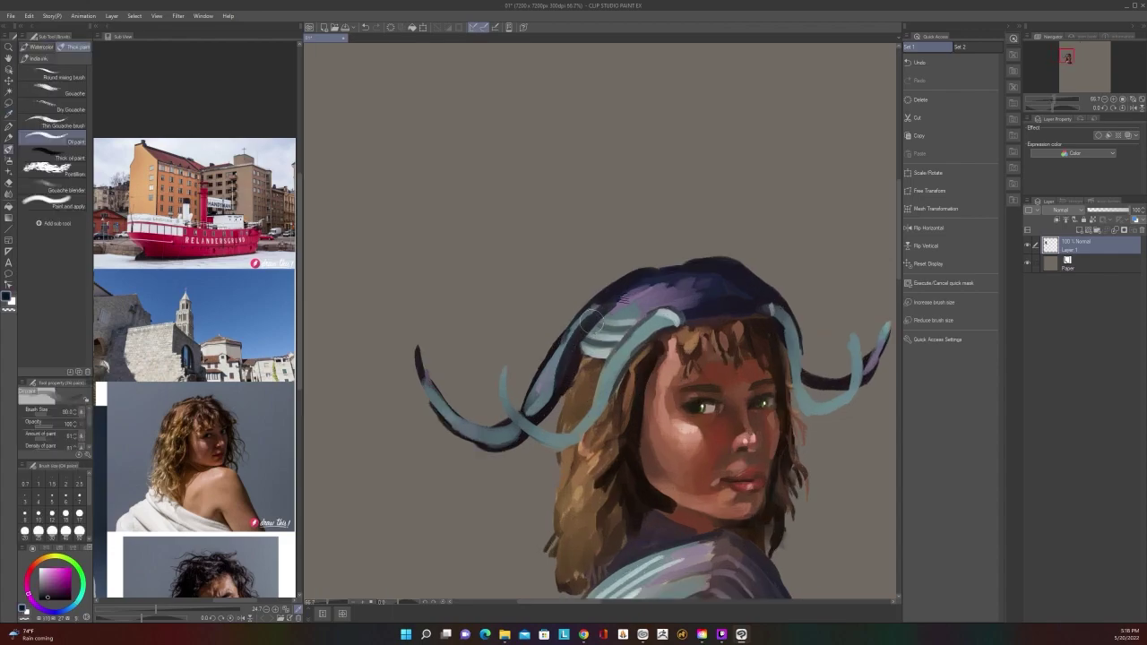
pyautogui.scroll(-3, 635, 279)
pyautogui.scroll(3, 635, 279)
pyautogui.press(']')
pyautogui.moveTo(464, 429); pyautogui.dragTo(477, 442)
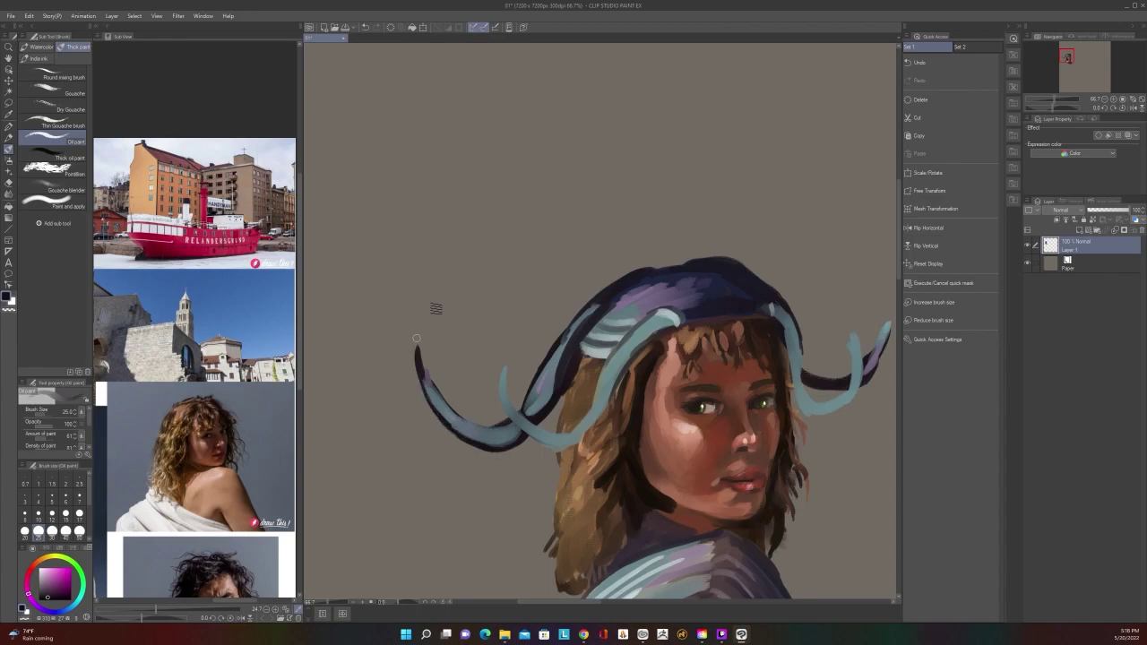
# Sample pale blue from the striped patch and highlight the long horn's lower curve and the front curl
pyautogui.keyDown('alt'); pyautogui.click(605, 345); pyautogui.keyUp('alt')
pyautogui.moveTo(448, 418)
pyautogui.mouseDown()
pyautogui.moveTo(439, 403)
pyautogui.moveTo(475, 437)
pyautogui.moveTo(439, 408)
pyautogui.moveTo(493, 437)
pyautogui.mouseUp()
pyautogui.keyDown('alt'); pyautogui.click(606, 356); pyautogui.keyUp('alt')
pyautogui.scroll(-4, 508, 439)
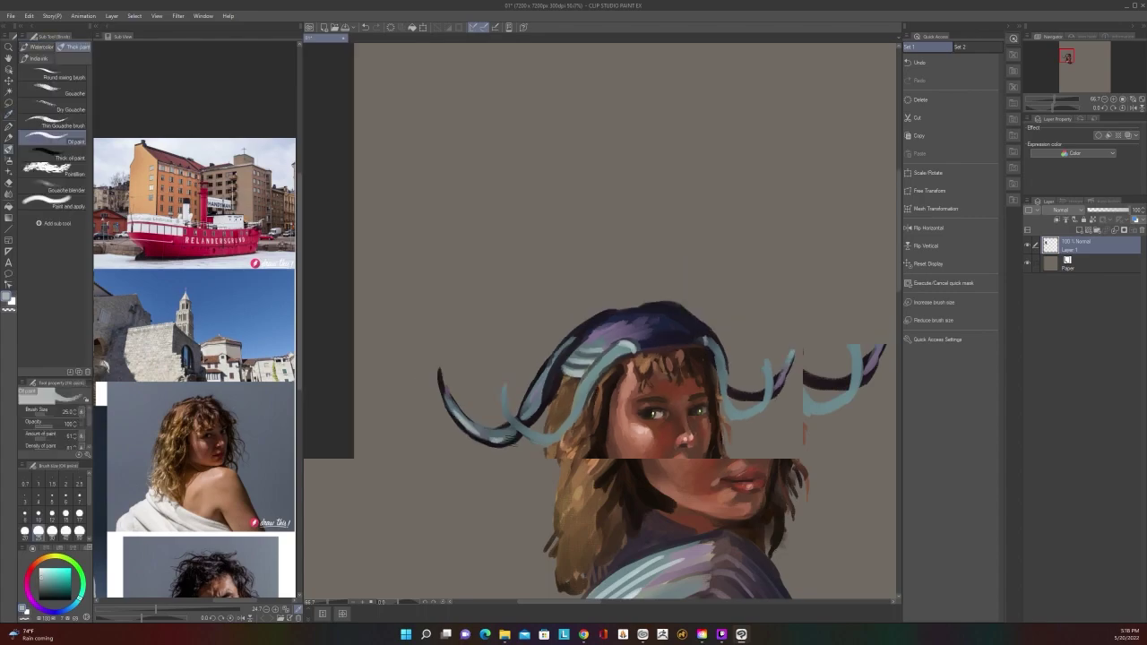
pyautogui.scroll(4, 509, 439)
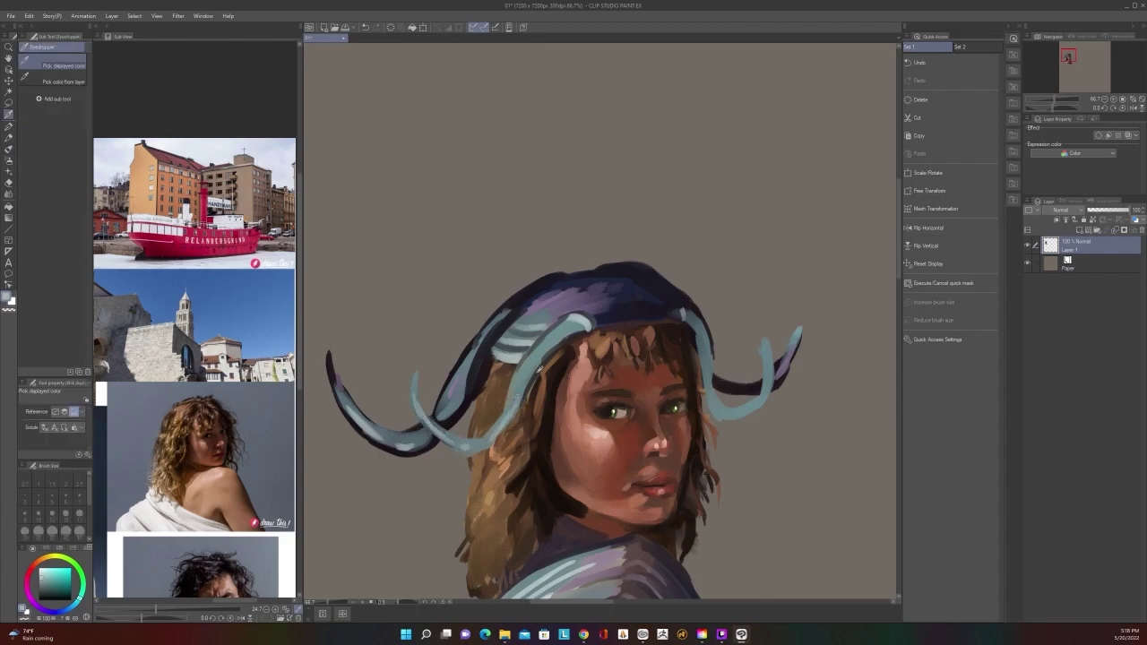
# Sample a dark purple tone, shade the front curl's edge against the hair and enlarge the brush to 50
pyautogui.keyDown('alt'); pyautogui.click(540, 369); pyautogui.keyUp('alt')
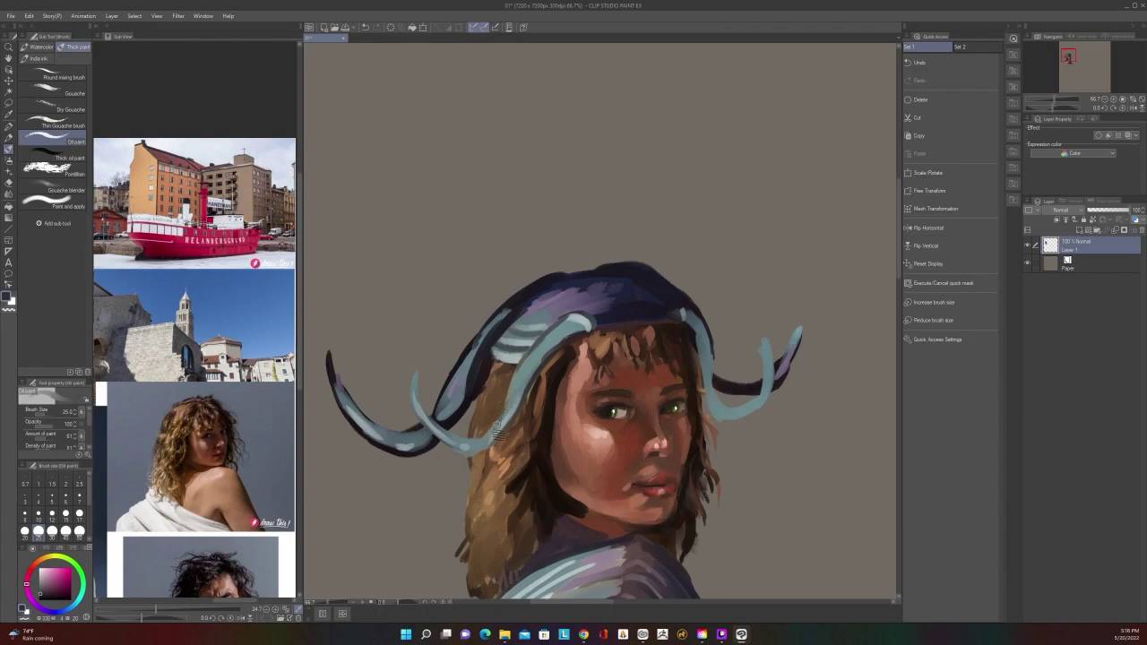
pyautogui.scroll(-2, 628, 297)
pyautogui.scroll(2, 628, 296)
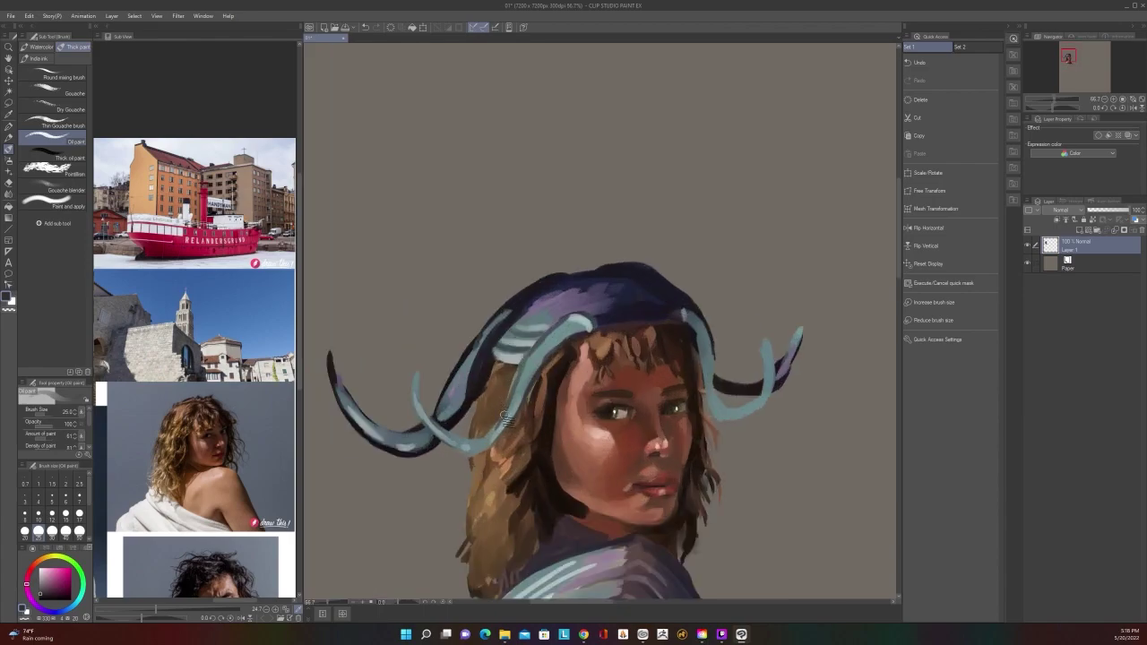
pyautogui.press(']')
pyautogui.press(']')
pyautogui.press(']')
pyautogui.moveTo(525, 370); pyautogui.dragTo(515, 412)
pyautogui.scroll(-2, 580, 316)
pyautogui.scroll(2, 608, 326)
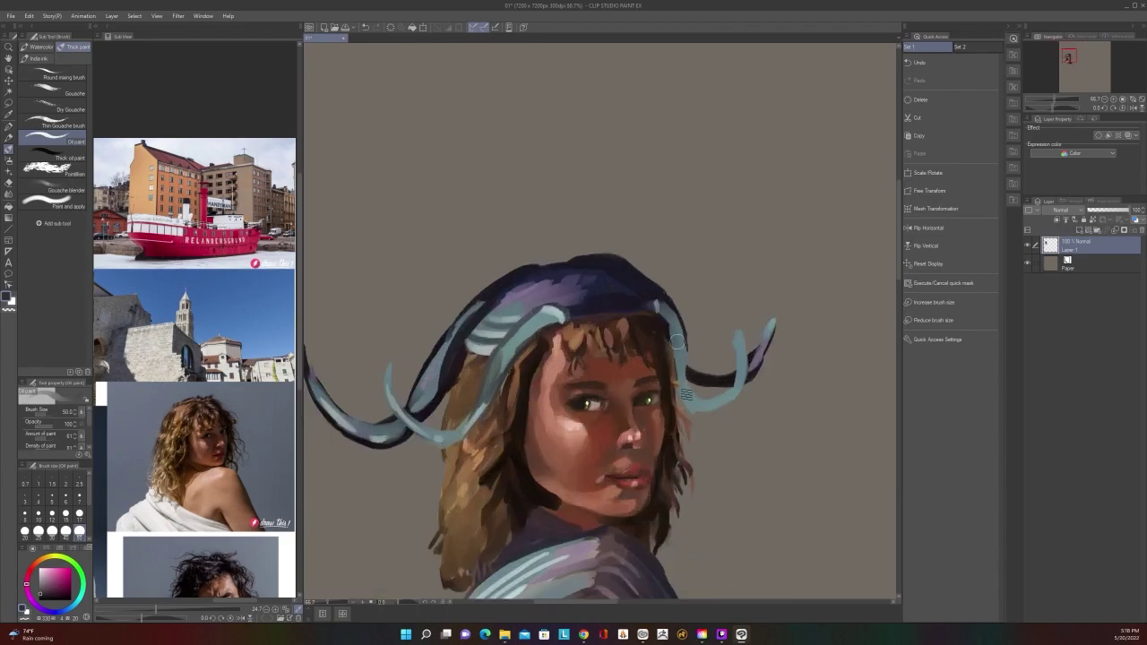
# Shade the inner and lower edges of the far-side front curl in dark purple, reducing the brush from 50 to 25
pyautogui.moveTo(672, 337); pyautogui.dragTo(686, 405)
pyautogui.hotkey('ctrl', 'z')
pyautogui.moveTo(670, 328)
pyautogui.mouseDown()
pyautogui.moveTo(700, 409)
pyautogui.moveTo(666, 316)
pyautogui.moveTo(688, 381)
pyautogui.mouseUp()
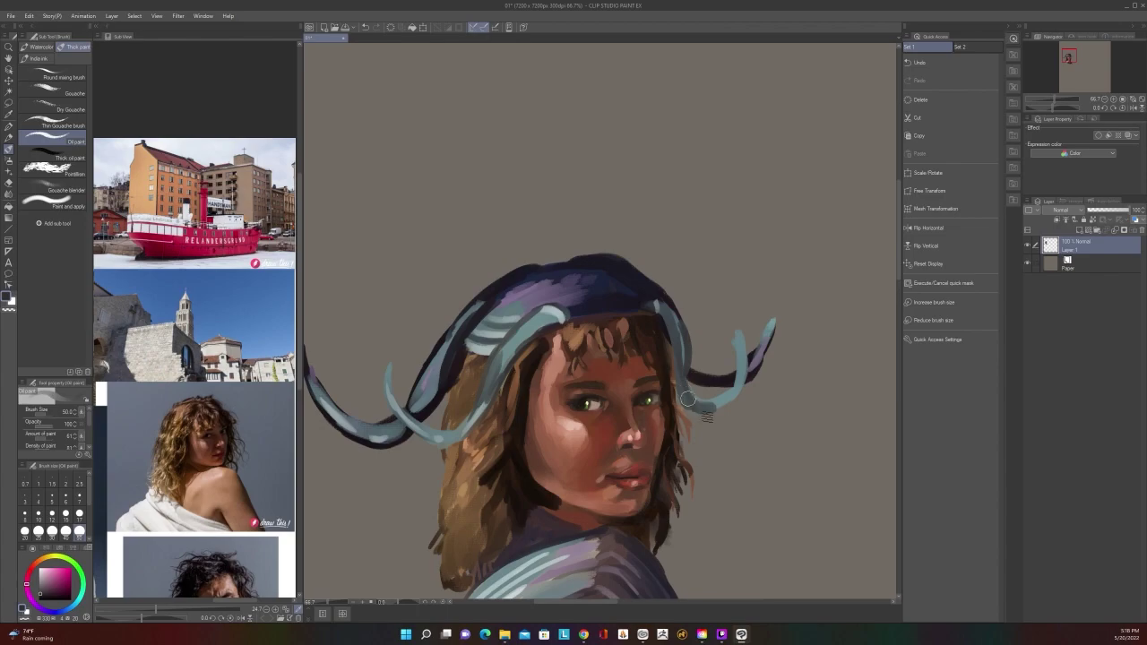
pyautogui.press('[')
pyautogui.press('[')
pyautogui.press('[')
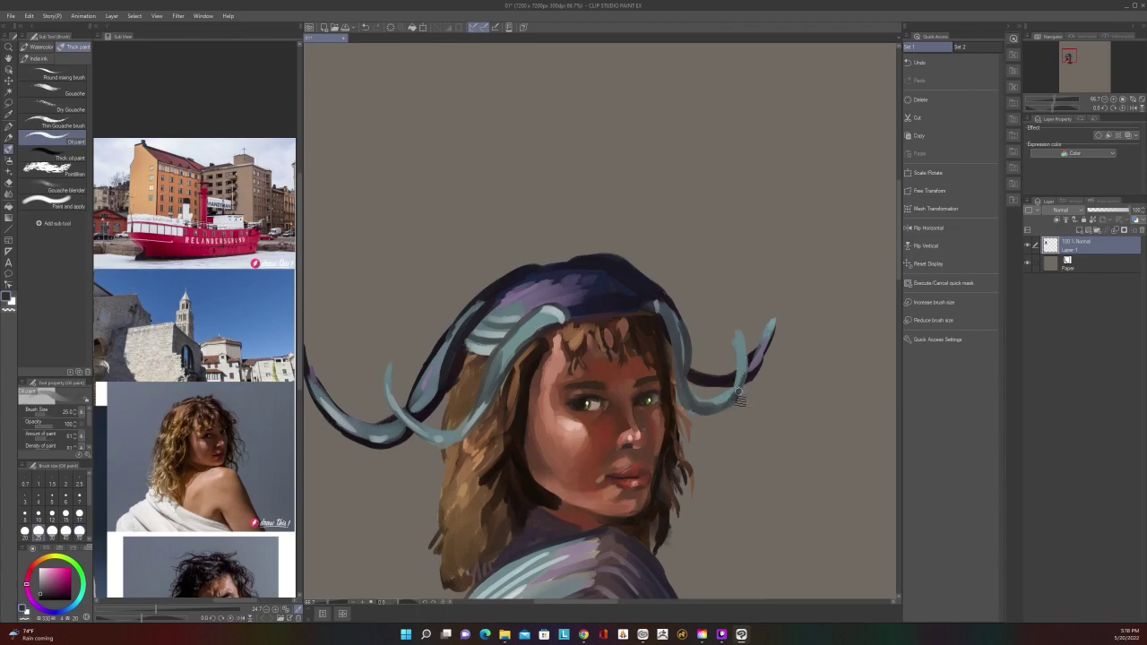
pyautogui.moveTo(739, 400)
pyautogui.mouseDown()
pyautogui.moveTo(737, 325)
pyautogui.moveTo(742, 377)
pyautogui.moveTo(757, 354)
pyautogui.mouseUp()
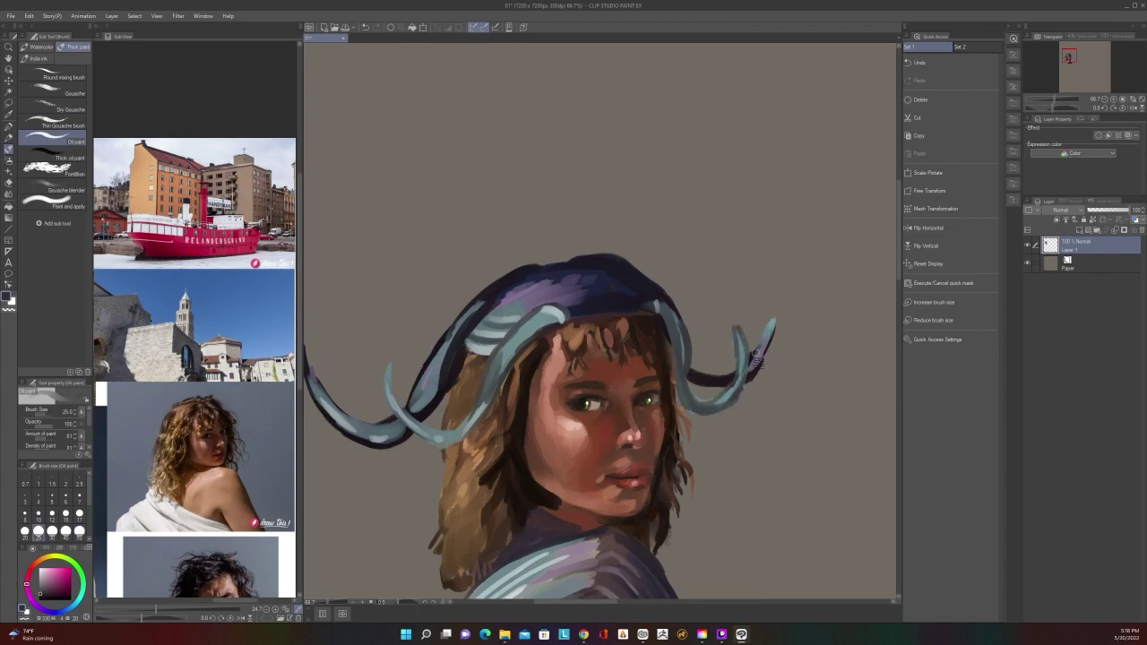
pyautogui.scroll(-2, 784, 297)
pyautogui.scroll(1, 784, 298)
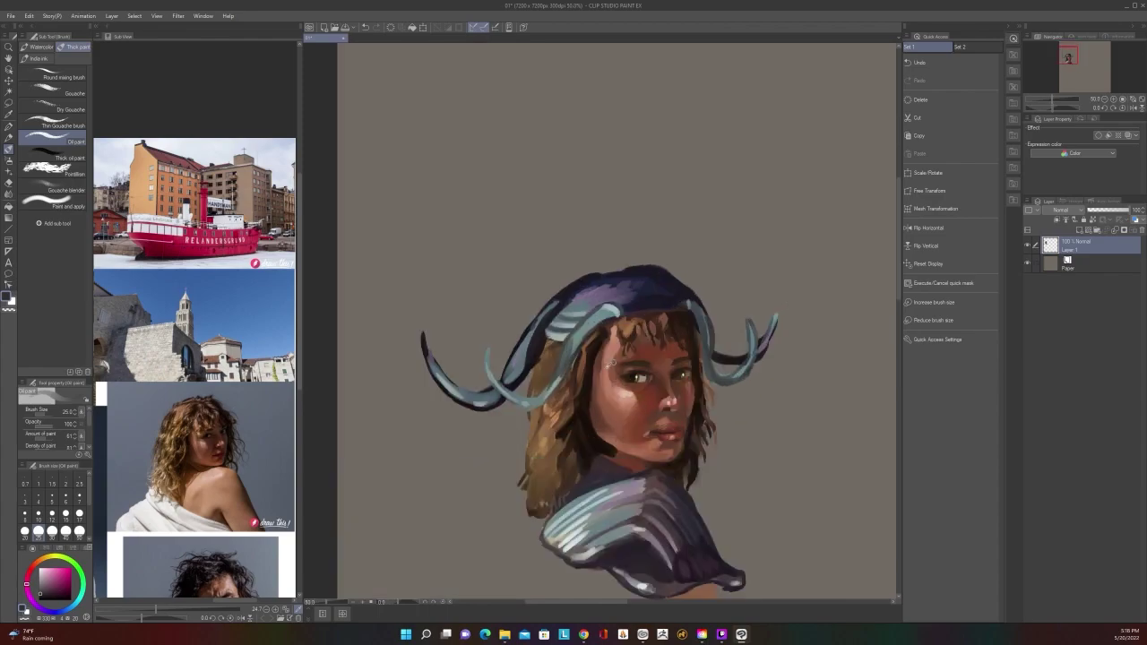
# Sample a near-white tone and add thin highlights to the long horn and the front curl's tip with a size 15 brush
pyautogui.rightClick(611, 364)
pyautogui.click(584, 340)
pyautogui.scroll(1, 445, 388)
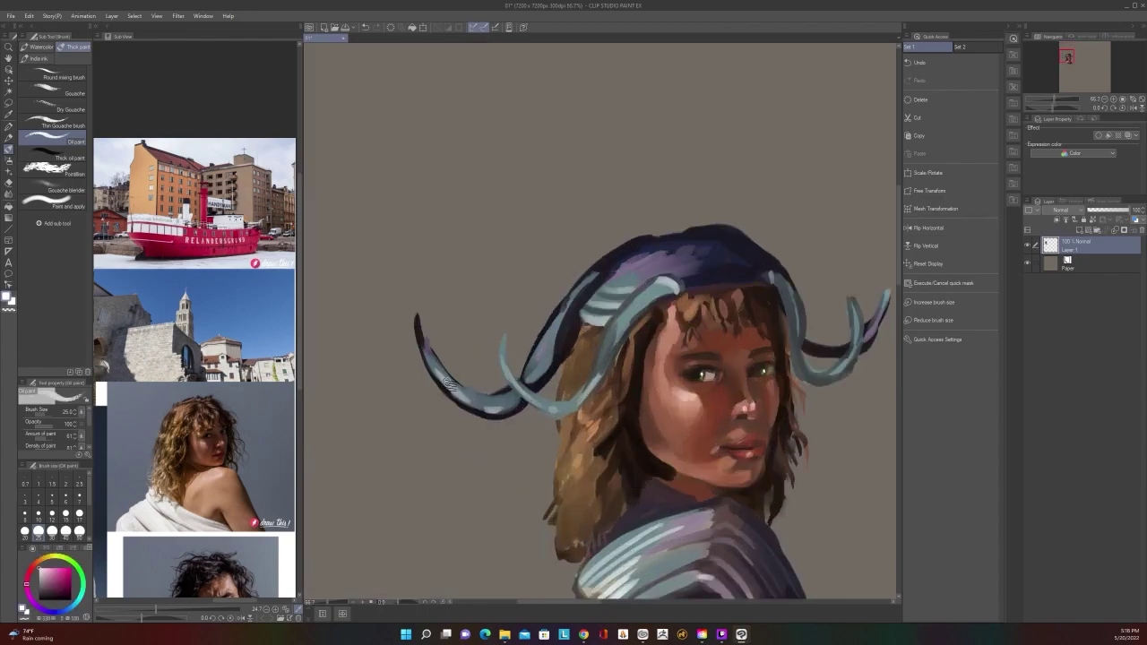
pyautogui.press('[')
pyautogui.press('[')
pyautogui.press('[')
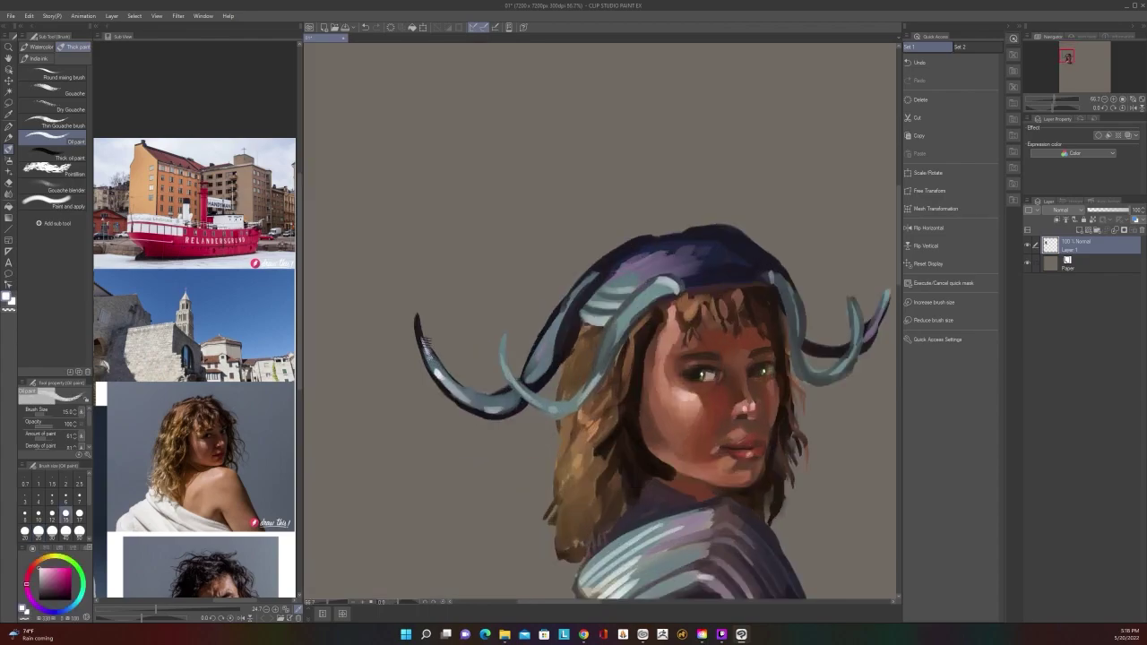
pyautogui.moveTo(437, 369); pyautogui.dragTo(421, 334)
pyautogui.scroll(-2, 498, 390)
pyautogui.scroll(2, 501, 391)
pyautogui.moveTo(508, 368); pyautogui.dragTo(523, 395)
pyautogui.scroll(-2, 582, 411)
pyautogui.scroll(1, 738, 367)
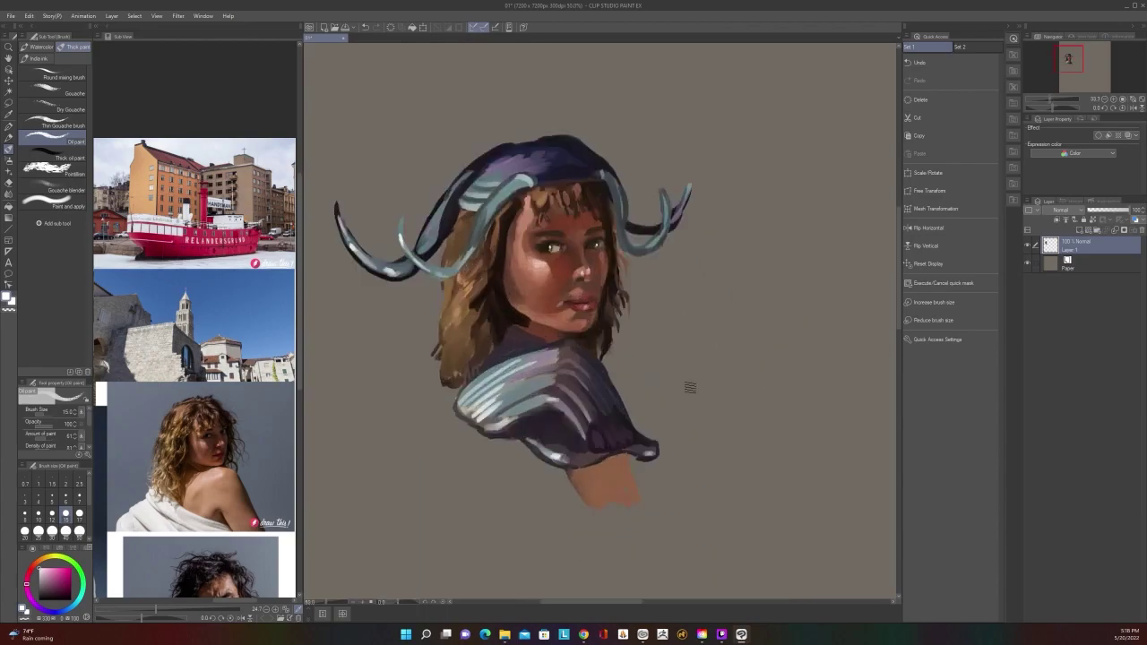
# Sample dark purple, enlarge the brush to 80 and paint the cloth's cast shadow across the upper arm
pyautogui.press('i')
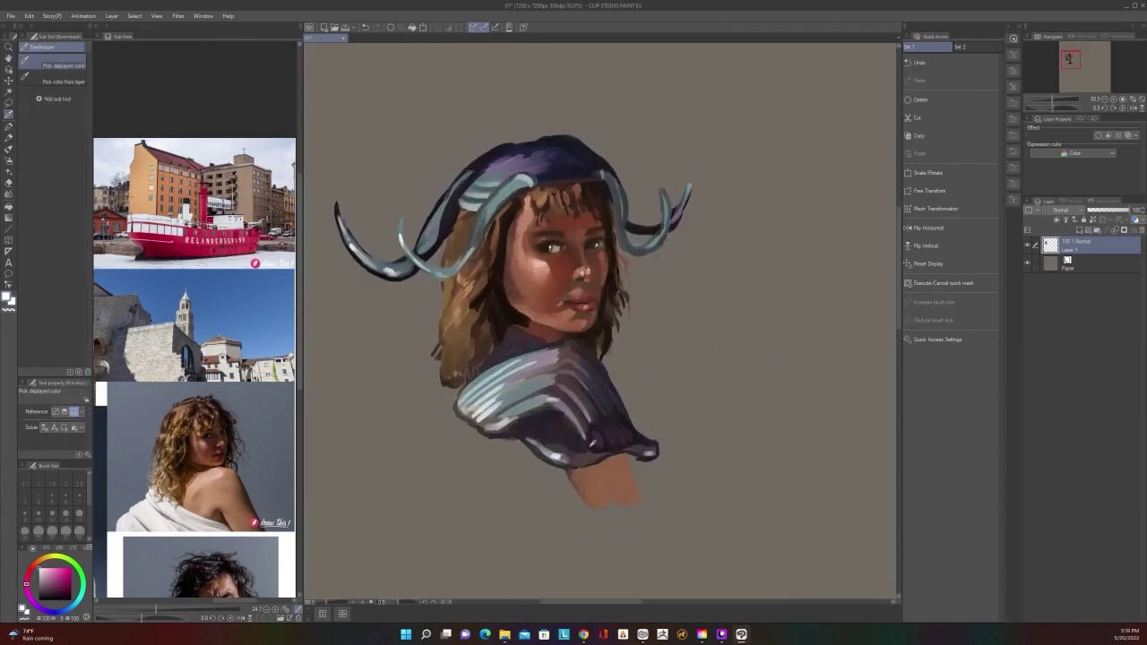
pyautogui.press('b')
pyautogui.press(']')
pyautogui.press(']')
pyautogui.press(']')
pyautogui.press(']')
pyautogui.press(']')
pyautogui.press(']')
pyautogui.press(']')
pyautogui.press(']')
pyautogui.press(']')
pyautogui.moveTo(578, 474)
pyautogui.mouseDown()
pyautogui.moveTo(624, 495)
pyautogui.moveTo(627, 466)
pyautogui.moveTo(583, 475)
pyautogui.moveTo(618, 457)
pyautogui.moveTo(632, 492)
pyautogui.moveTo(630, 483)
pyautogui.mouseUp()
pyautogui.scroll(-2, 617, 445)
pyautogui.scroll(2, 617, 445)
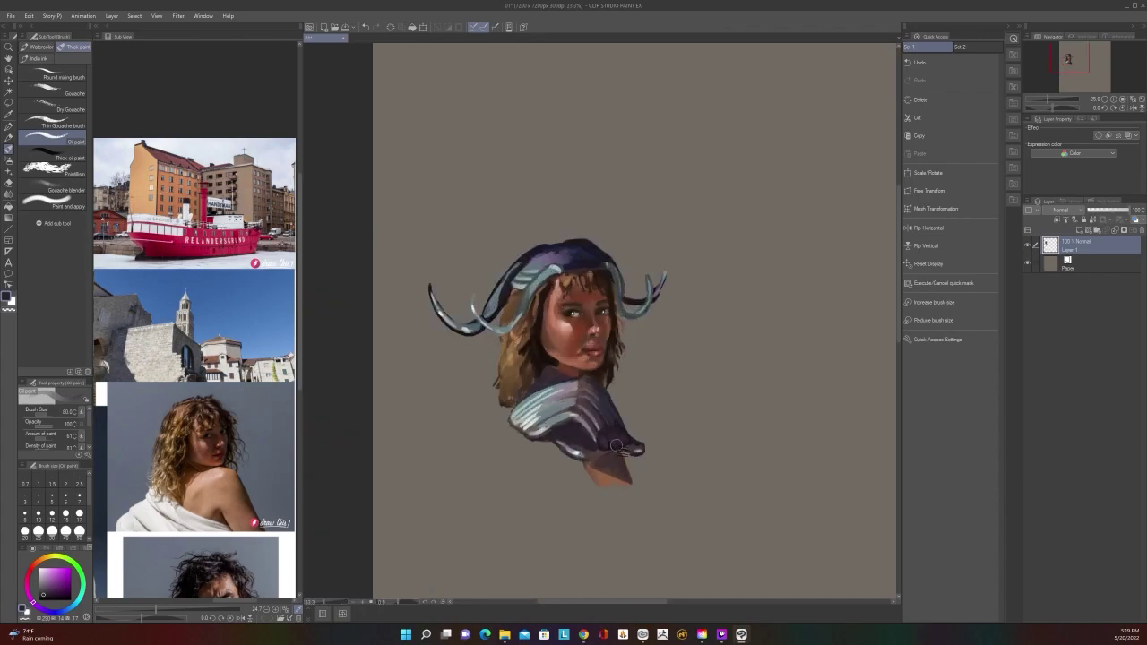
# Sample brown from the hair and paint strands through its lower section with the brush reduced to 25
pyautogui.scroll(1, 574, 537)
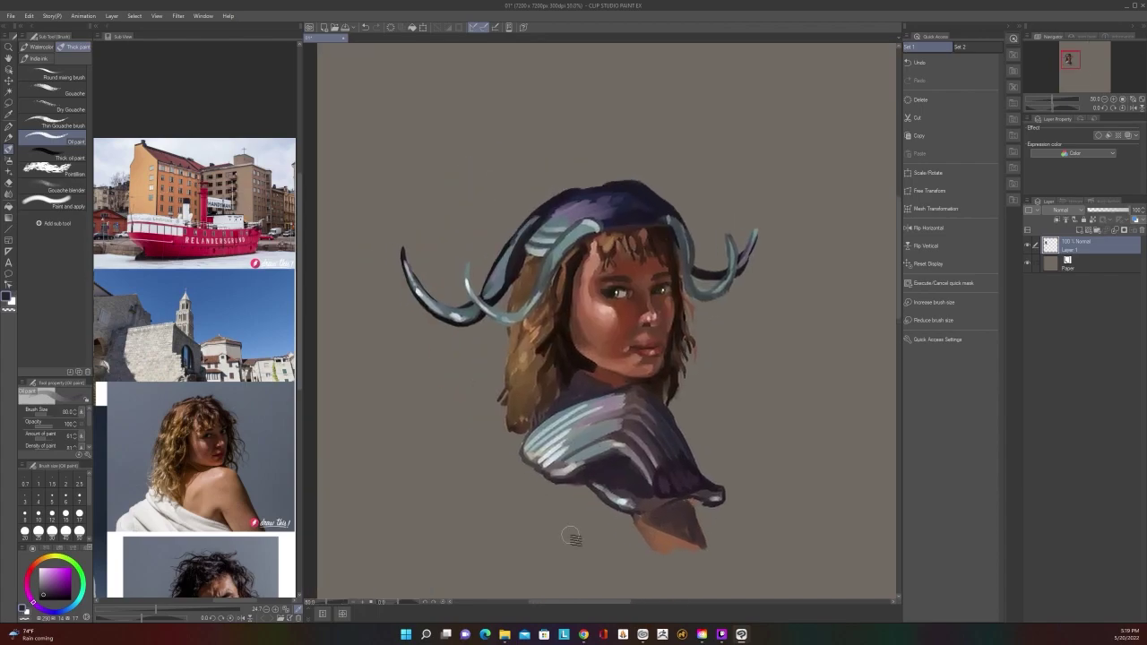
pyautogui.scroll(-1, 578, 538)
pyautogui.scroll(2, 615, 375)
pyautogui.moveTo(588, 500); pyautogui.dragTo(661, 642)
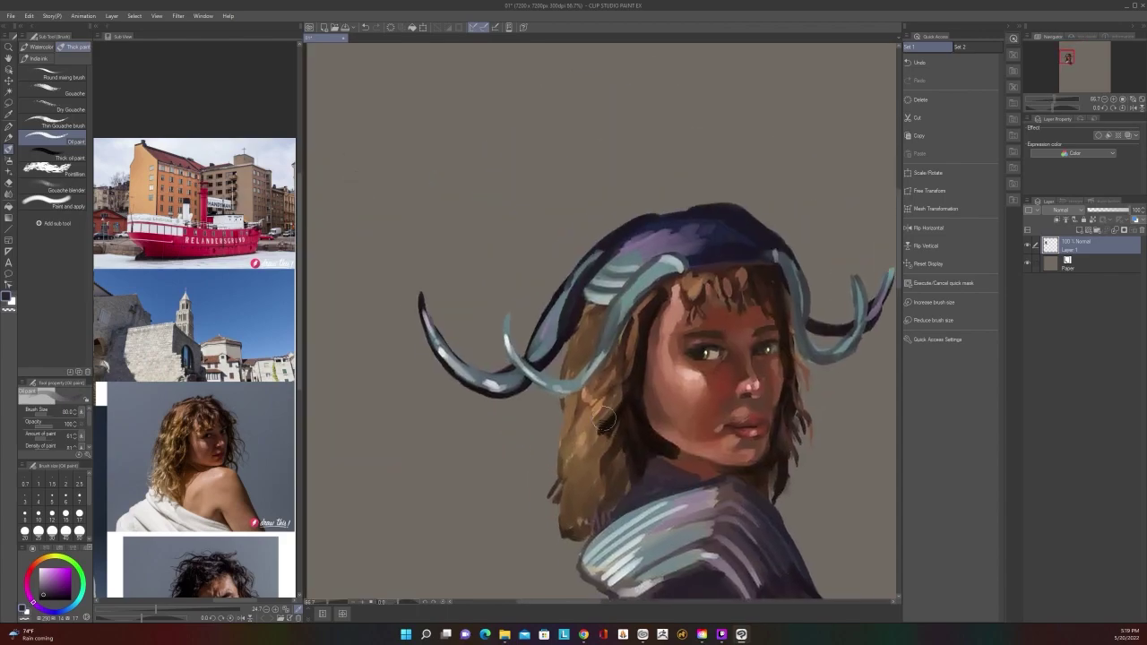
pyautogui.press('[')
pyautogui.press('[')
pyautogui.press('[')
pyautogui.press('[')
pyautogui.press('[')
pyautogui.press('[')
pyautogui.press('alt')
pyautogui.keyDown('alt'); pyautogui.click(615, 451); pyautogui.keyUp('alt')
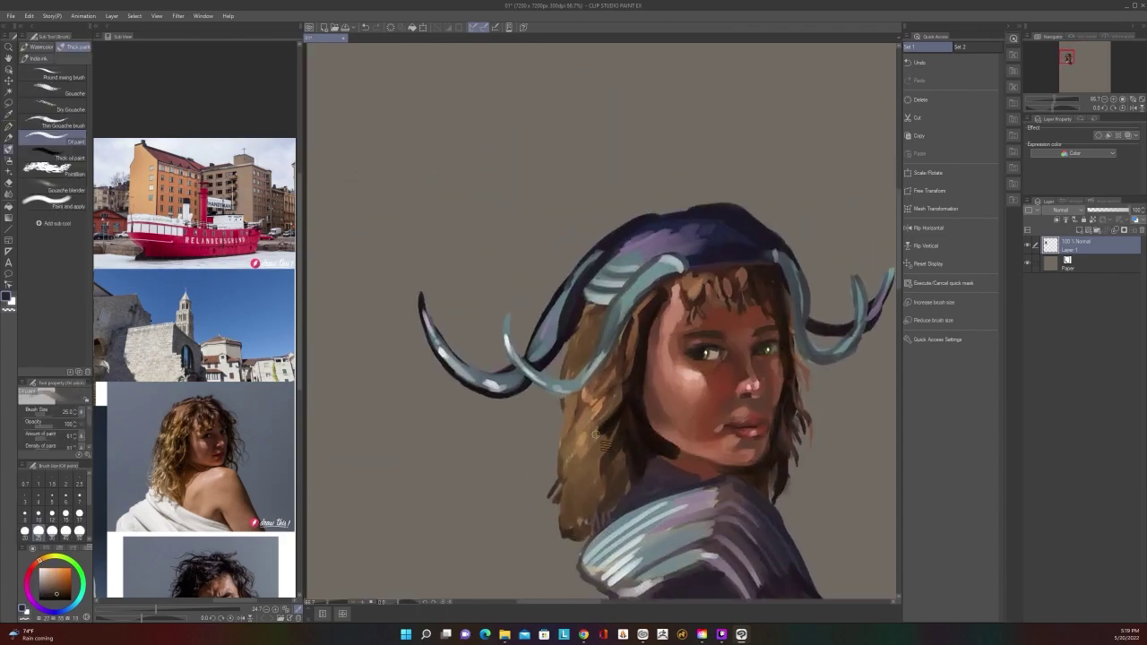
pyautogui.press('[')
pyautogui.press('[')
pyautogui.press('[')
pyautogui.moveTo(622, 452); pyautogui.dragTo(613, 476)
# Sample a darker brown and deepen the hair's shadow beside the neck and above the shoulder cloth
pyautogui.press('i')
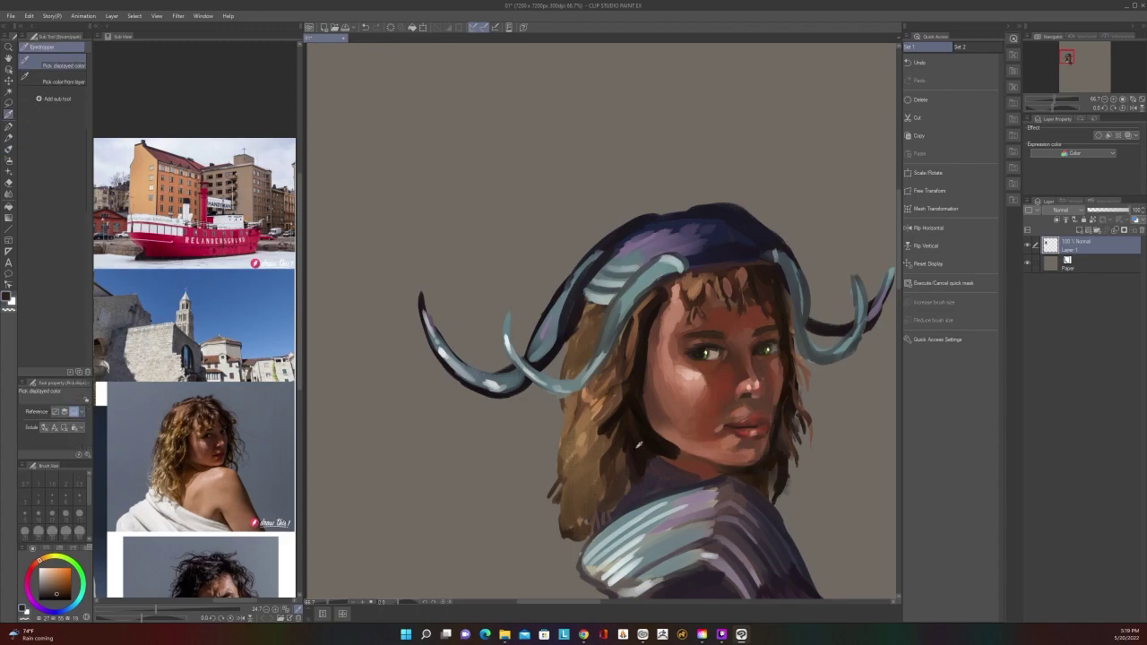
pyautogui.press('b')
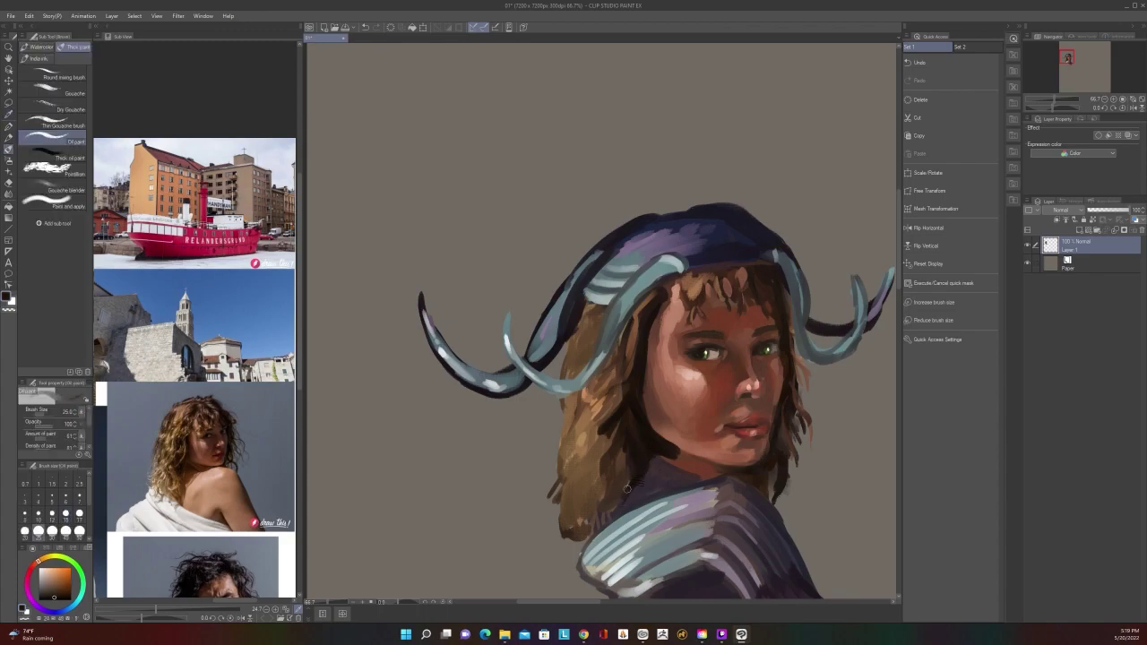
pyautogui.scroll(-2, 672, 438)
pyautogui.scroll(2, 672, 437)
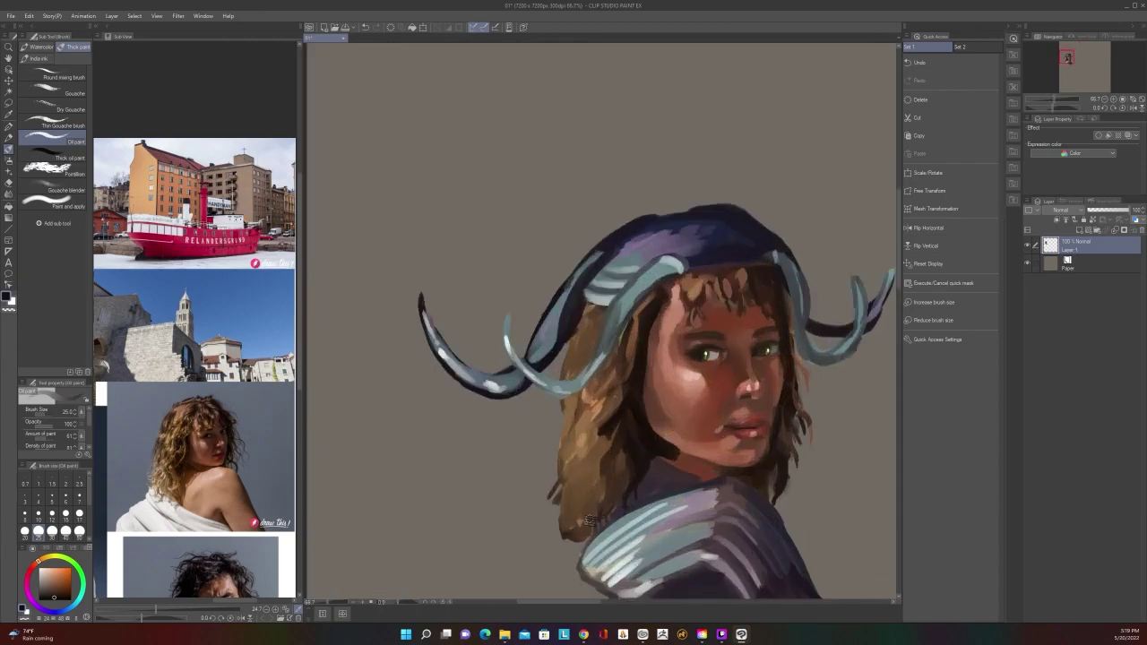
# Sample a light tan from the hair and paint thin highlight strands near its lower end with a size 15 brush
pyautogui.keyDown('alt'); pyautogui.click(587, 506); pyautogui.keyUp('alt')
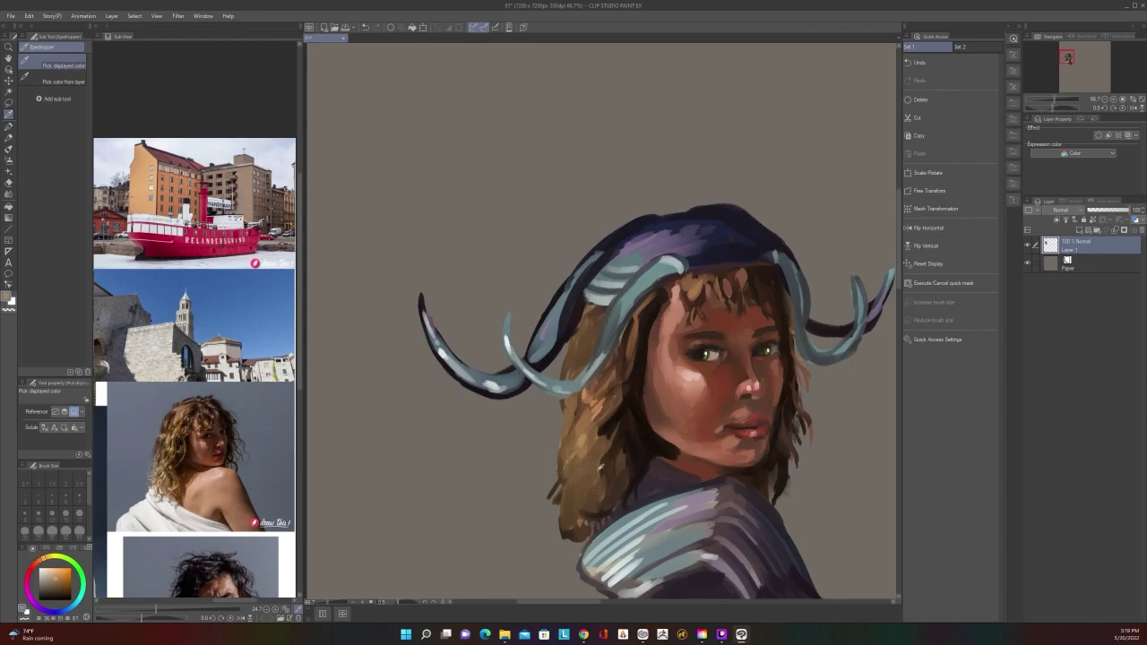
pyautogui.press('[')
pyautogui.press('[')
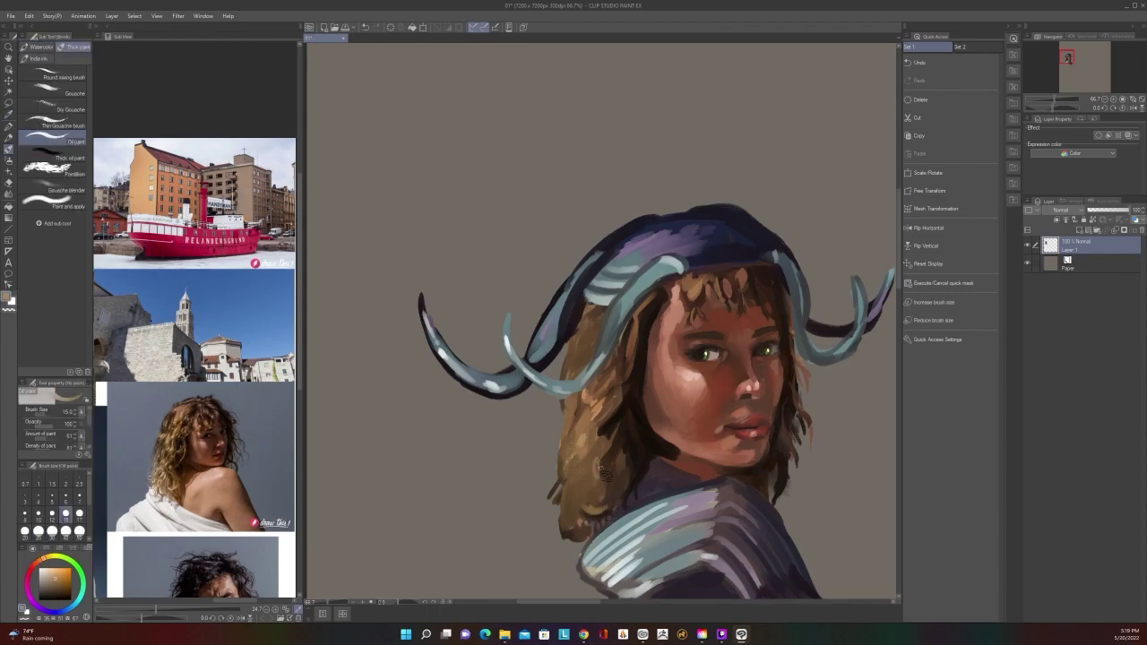
pyautogui.scroll(-2, 604, 441)
pyautogui.scroll(2, 604, 441)
# Sample mid and dark browns from the hair and refine the lower strands with the brush enlarged to 25
pyautogui.keyDown('alt'); pyautogui.click(609, 460); pyautogui.keyUp('alt')
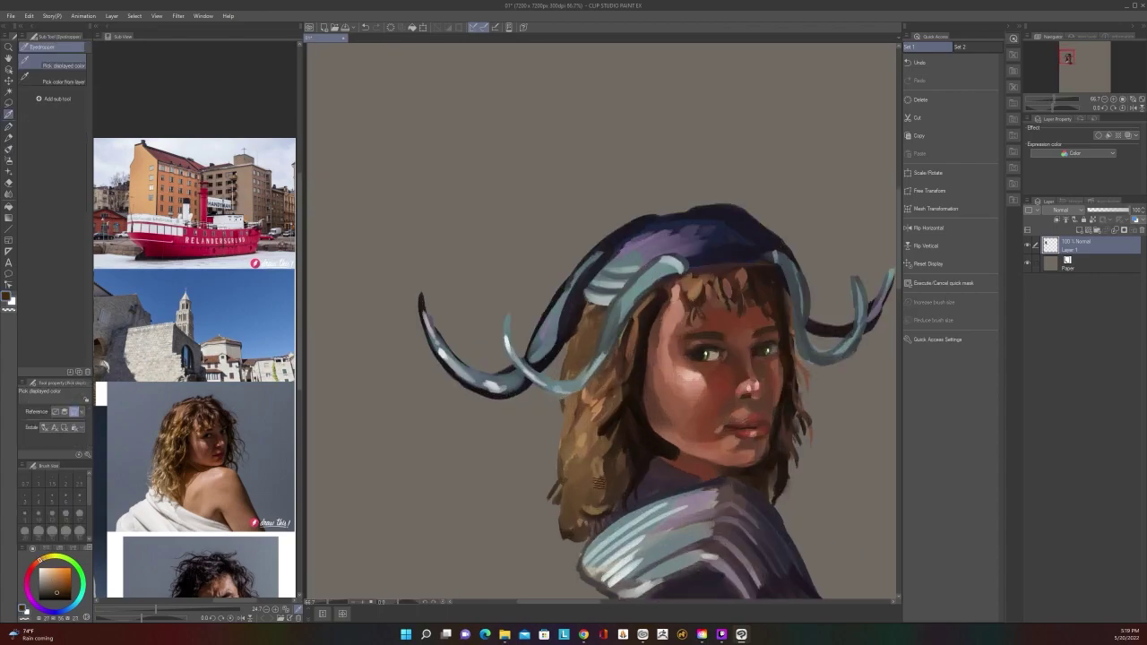
pyautogui.press('alt')
pyautogui.keyDown('alt'); pyautogui.click(593, 467); pyautogui.keyUp('alt')
pyautogui.press(']')
pyautogui.press(']')
pyautogui.press(']')
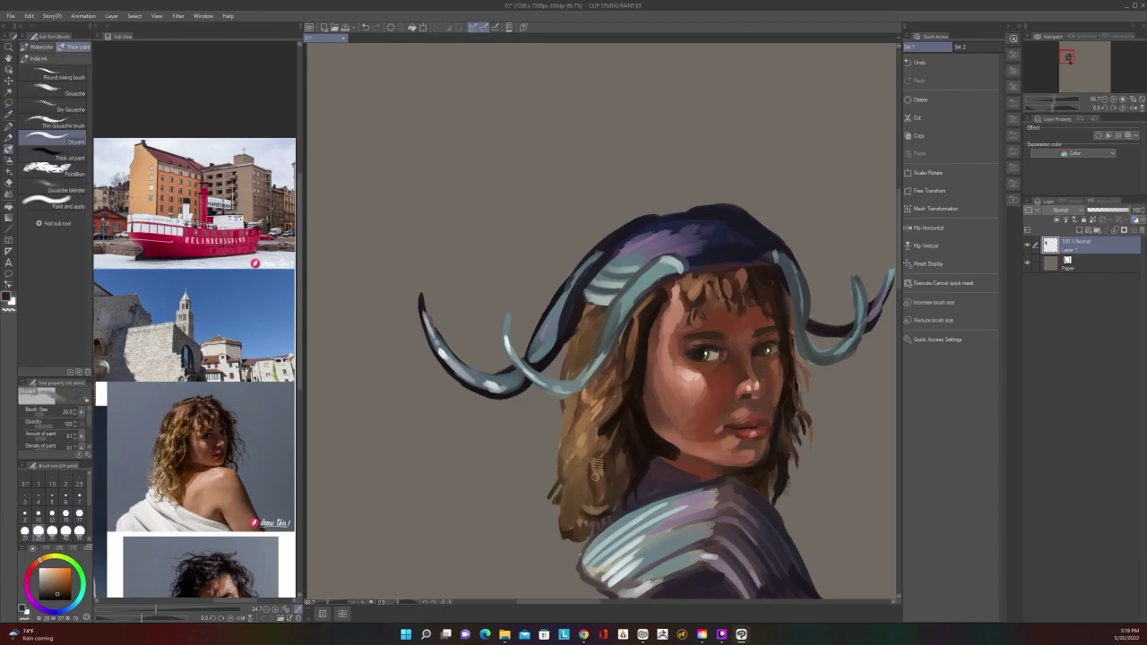
pyautogui.scroll(-1, 612, 444)
pyautogui.scroll(1, 612, 444)
pyautogui.scroll(-1, 610, 442)
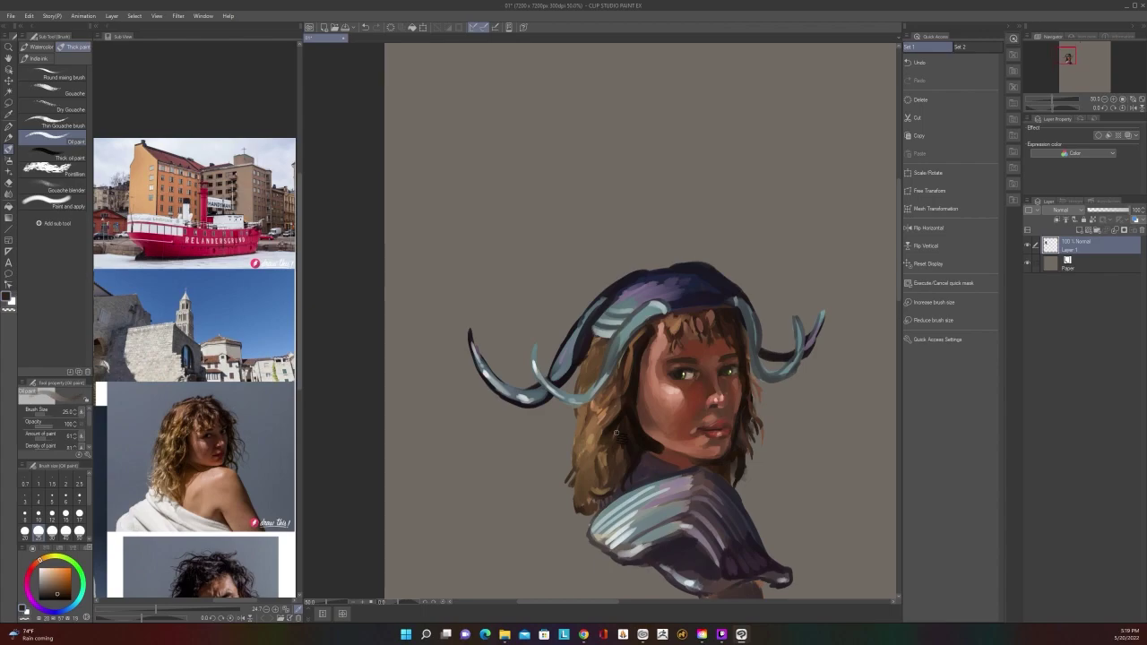
pyautogui.scroll(-1, 615, 432)
pyautogui.scroll(2, 617, 436)
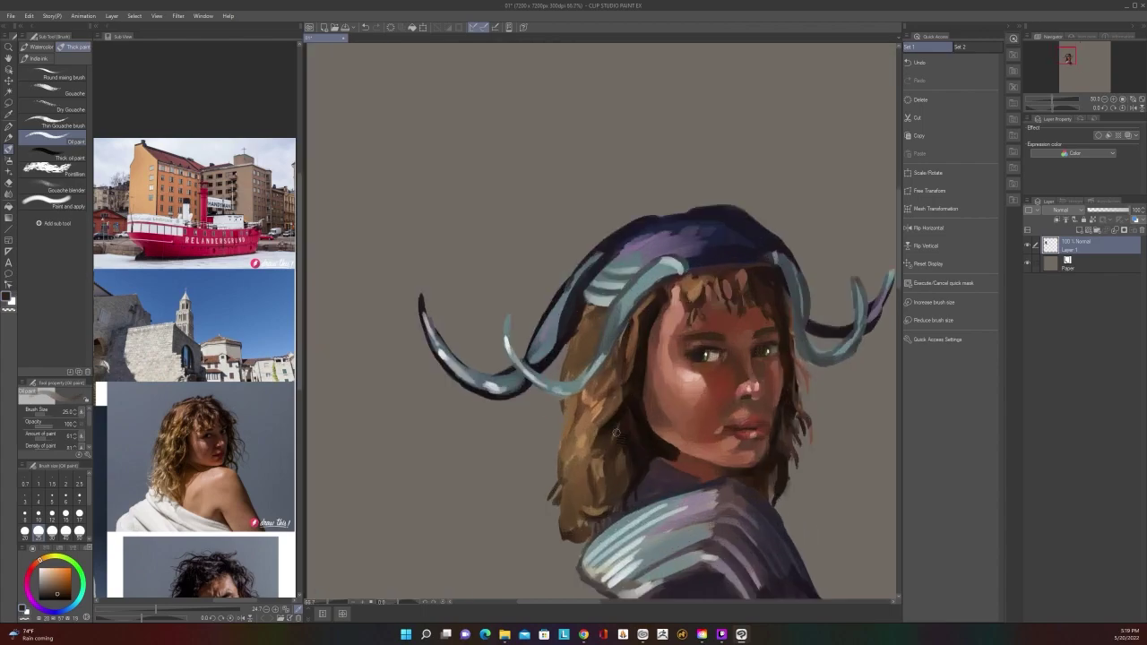
# Sample pale blue from the front curl and highlight its upturned tip with a size 15 brush
pyautogui.keyDown('alt'); pyautogui.click(511, 336); pyautogui.keyUp('alt')
pyautogui.press('[')
pyautogui.press('[')
pyautogui.press('[')
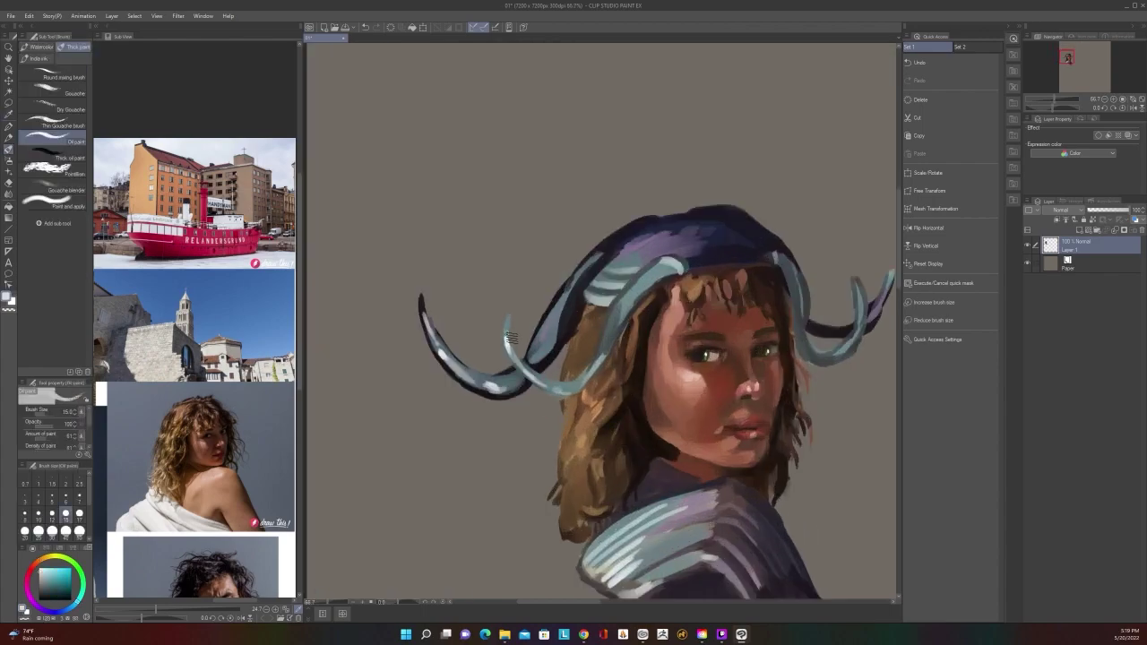
pyautogui.scroll(-3, 508, 313)
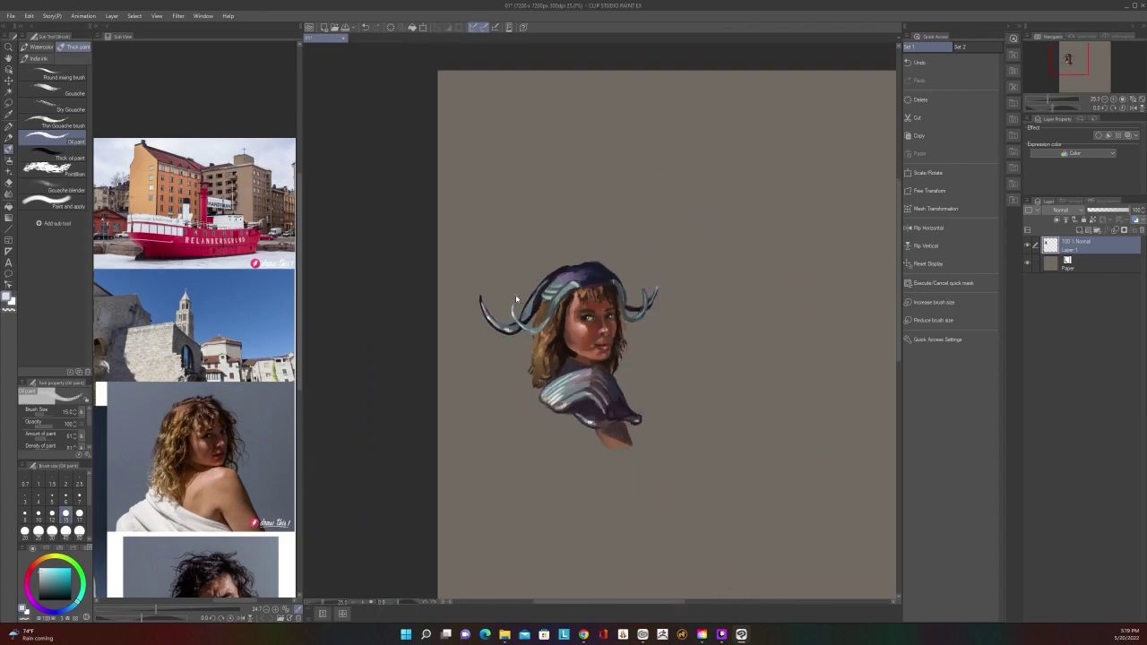
pyautogui.scroll(3, 509, 313)
# Sample purple and dark blue tones from the headpiece and repaint the crown with a size 50 brush
pyautogui.click(676, 242)
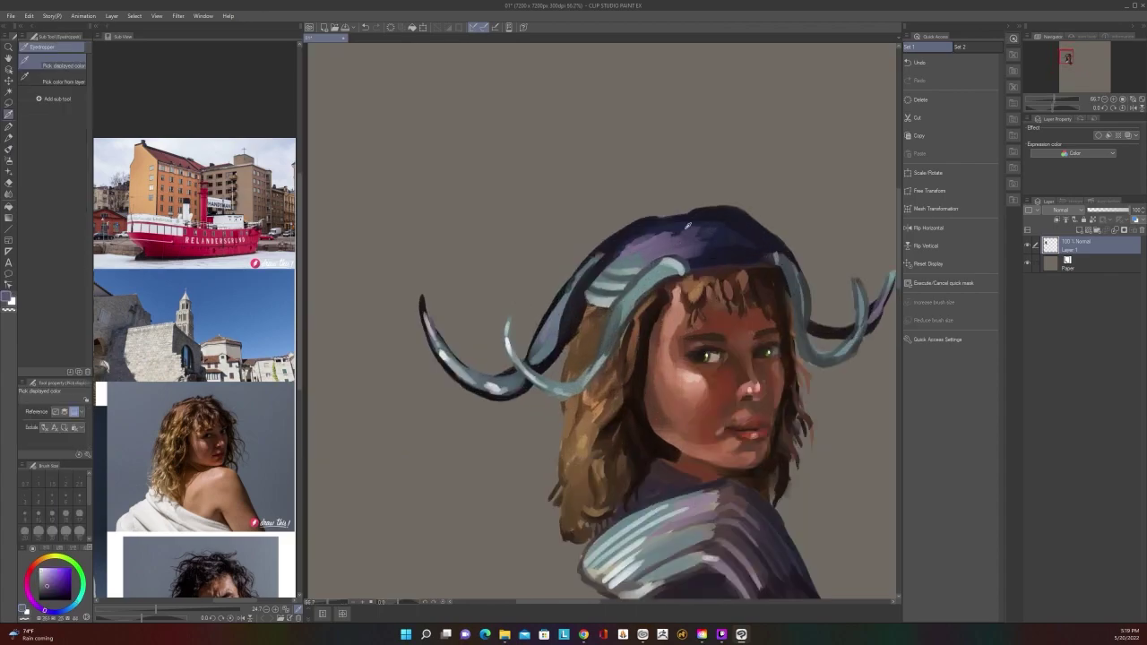
pyautogui.press('b')
pyautogui.moveTo(714, 245)
pyautogui.mouseDown()
pyautogui.moveTo(715, 233)
pyautogui.moveTo(624, 233)
pyautogui.mouseUp()
pyautogui.hotkey('ctrl', '-')
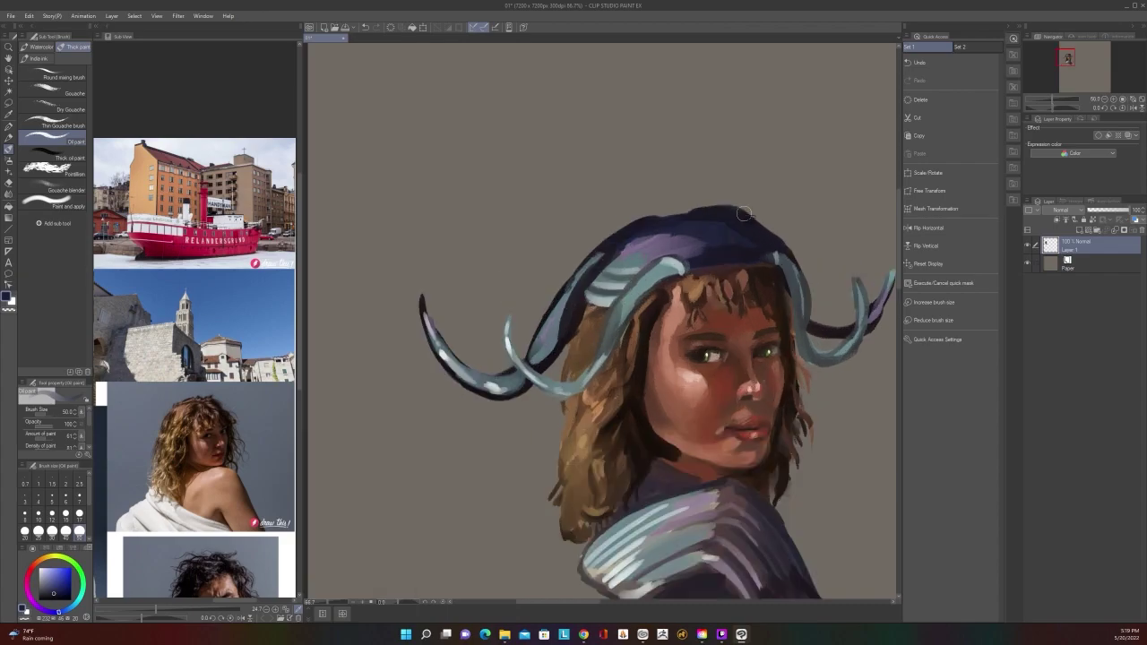
# Soften the purple and dark blue transitions on the headpiece's crown with the Painterly blender
pyautogui.press('j')
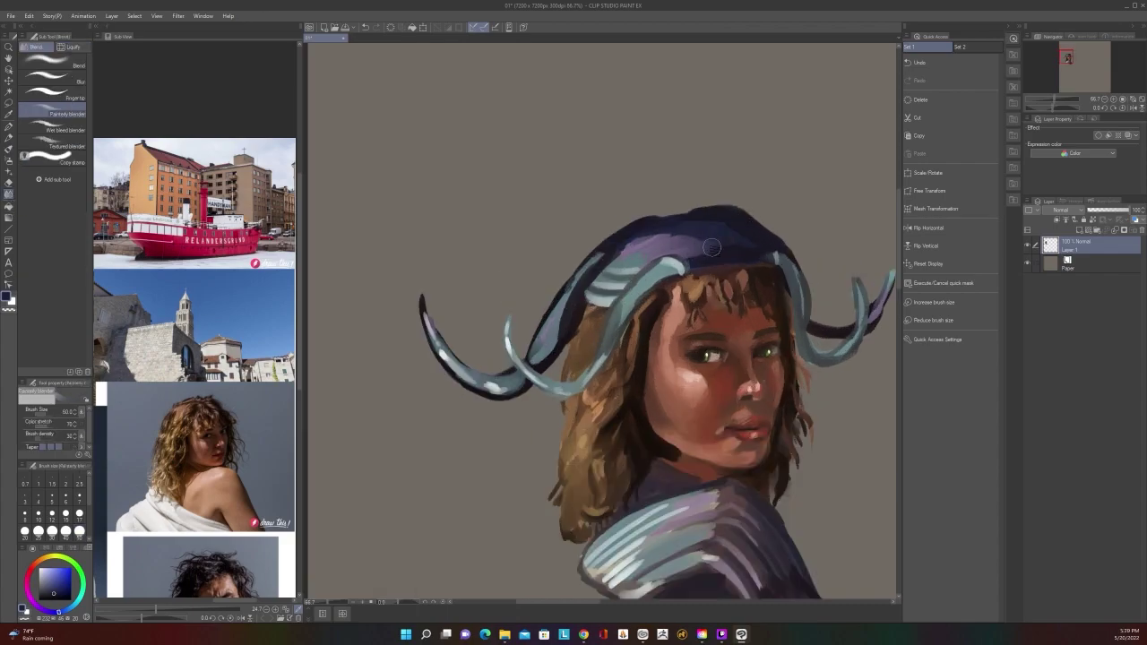
pyautogui.moveTo(712, 247)
pyautogui.mouseDown()
pyautogui.moveTo(631, 246)
pyautogui.moveTo(717, 231)
pyautogui.mouseUp()
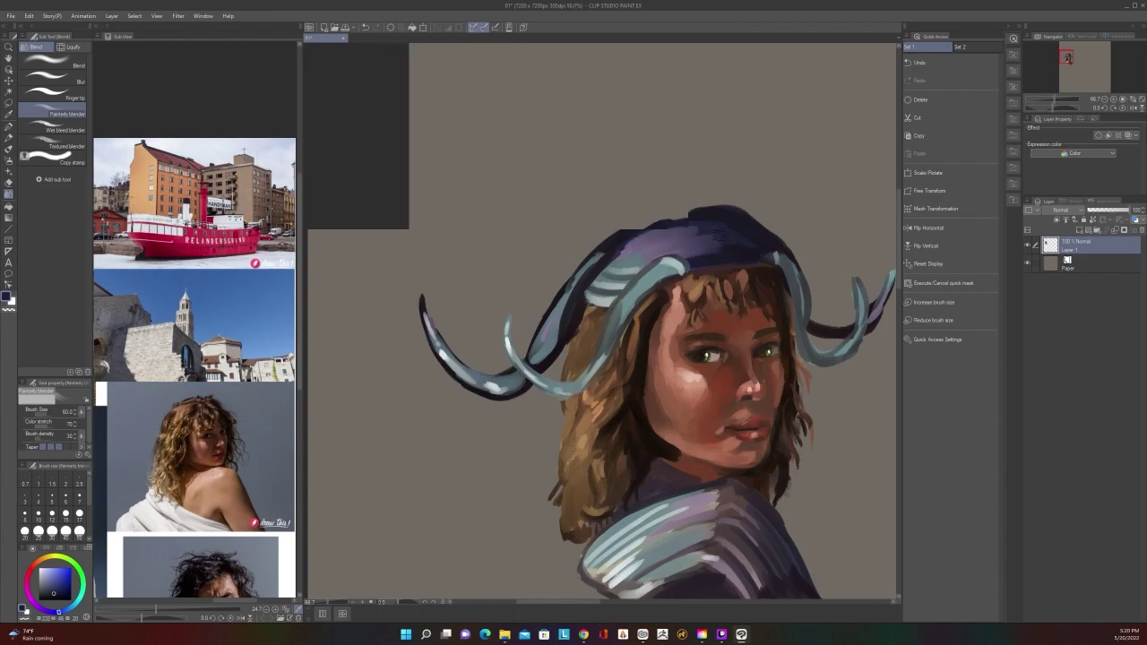
pyautogui.moveTo(849, 419); pyautogui.dragTo(815, 415)
pyautogui.scroll(1, 617, 276)
# Reduce the blender to 30 and smooth the front curl's band where it leaves the crown
pyautogui.press('[')
pyautogui.press('[')
pyautogui.press('[')
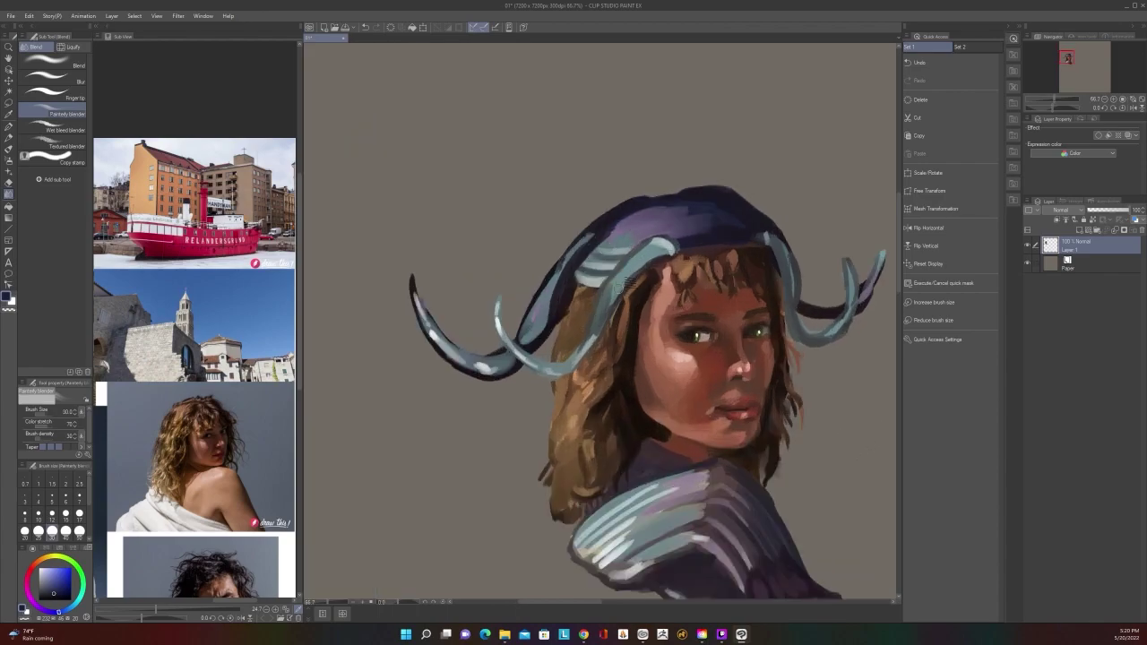
pyautogui.moveTo(613, 299)
pyautogui.mouseDown()
pyautogui.moveTo(637, 266)
pyautogui.moveTo(613, 281)
pyautogui.moveTo(660, 247)
pyautogui.mouseUp()
pyautogui.scroll(-1, 610, 444)
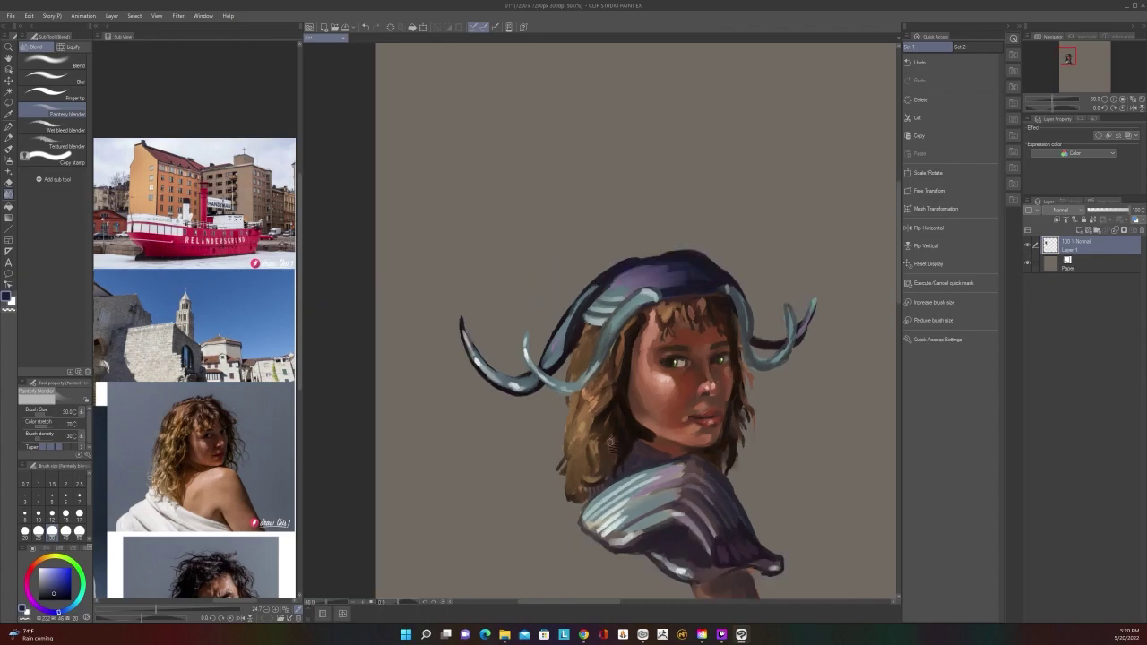
pyautogui.scroll(1, 612, 446)
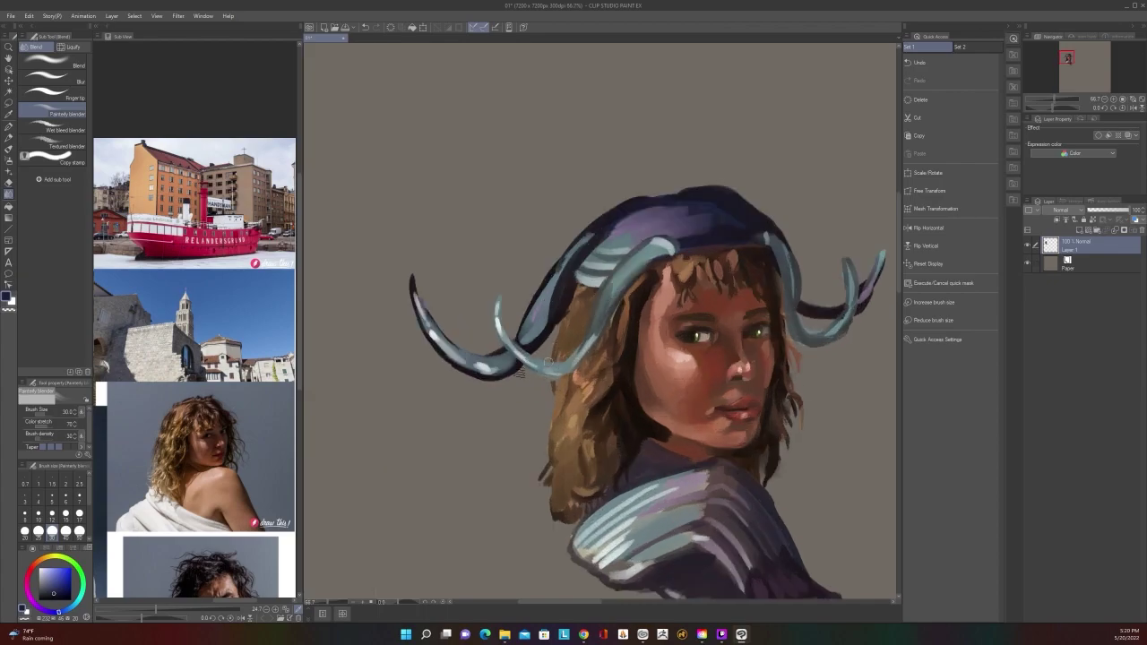
# Blend the dark folds at the shoulder cloth's lower corner above the arm with the Painterly blender
pyautogui.scroll(-1, 799, 438)
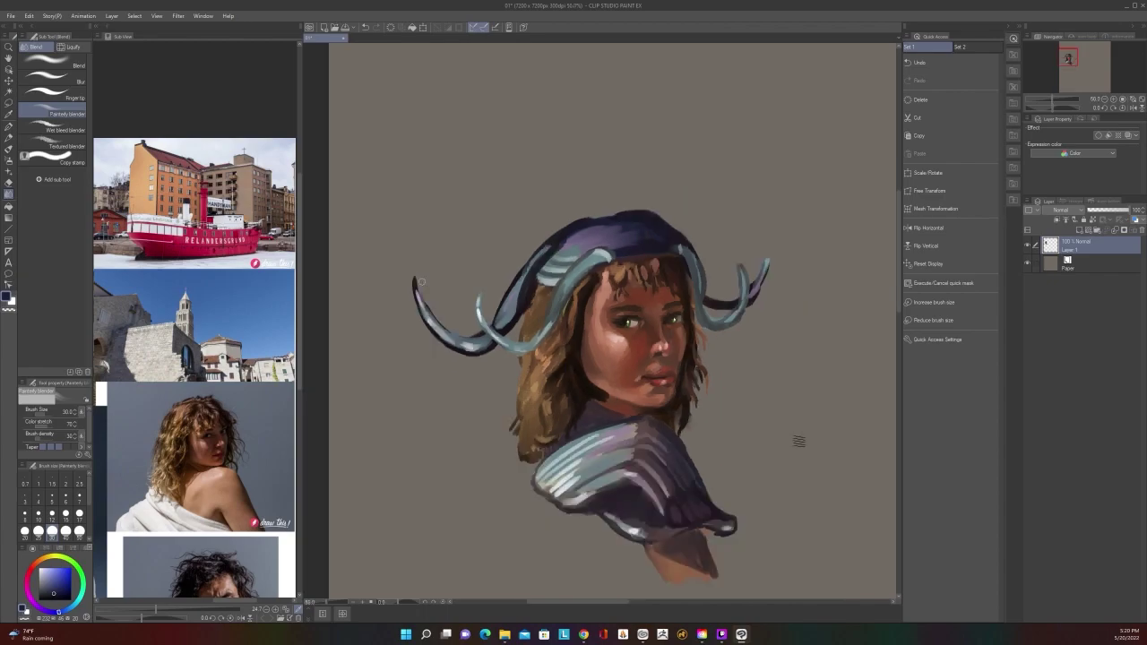
pyautogui.scroll(-1, 758, 400)
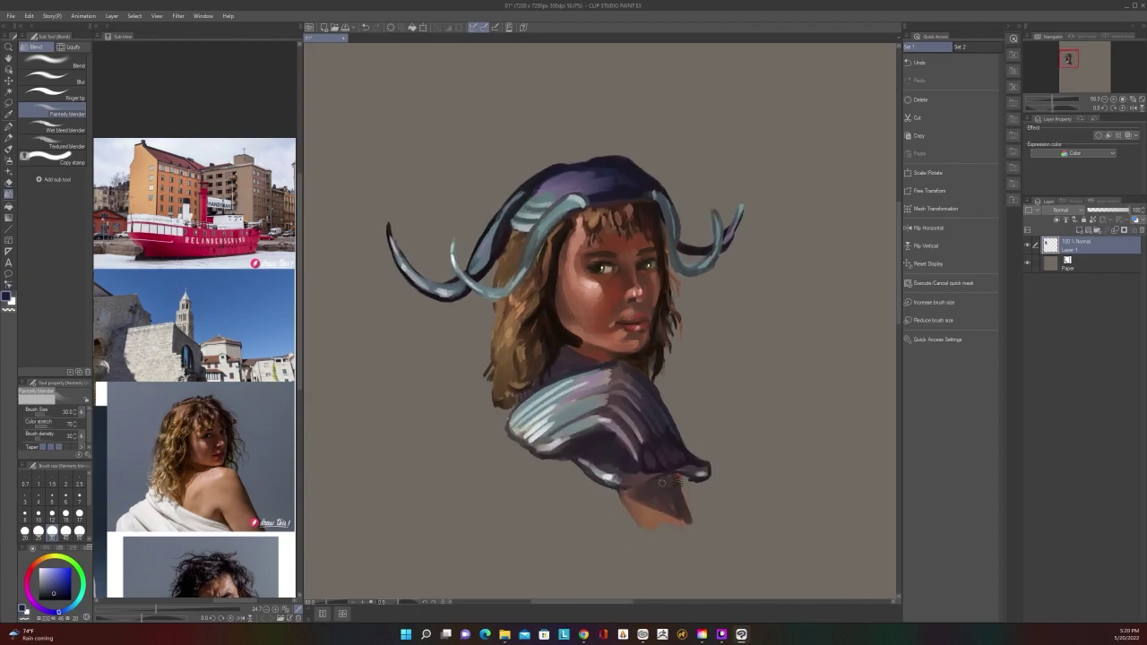
pyautogui.scroll(-1, 663, 481)
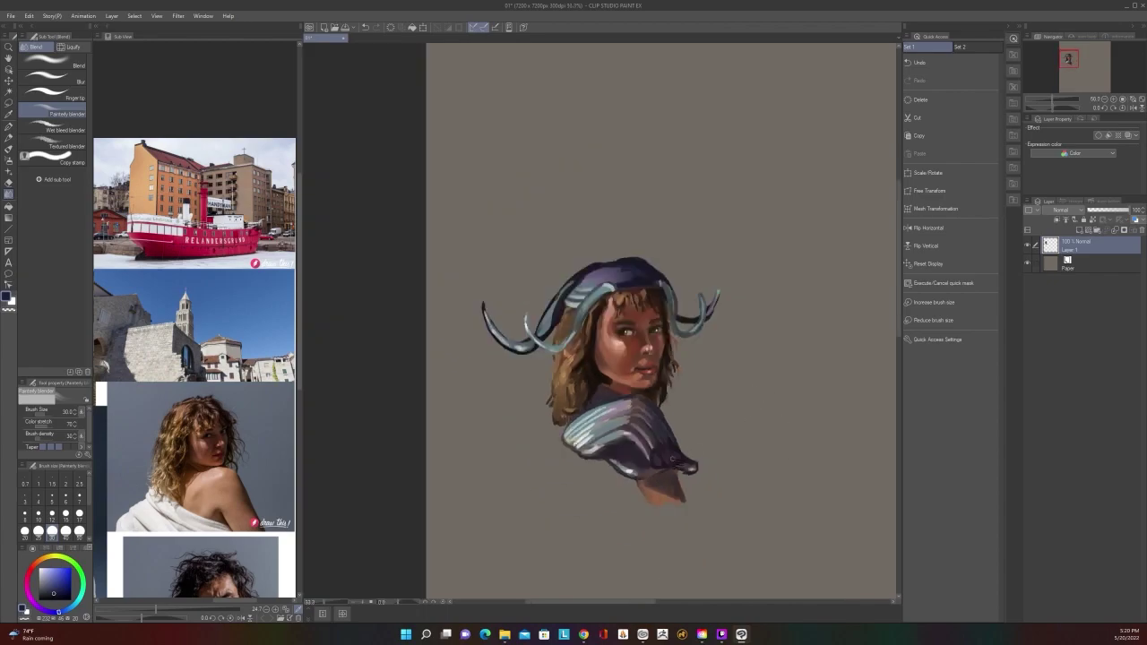
pyautogui.scroll(1, 670, 459)
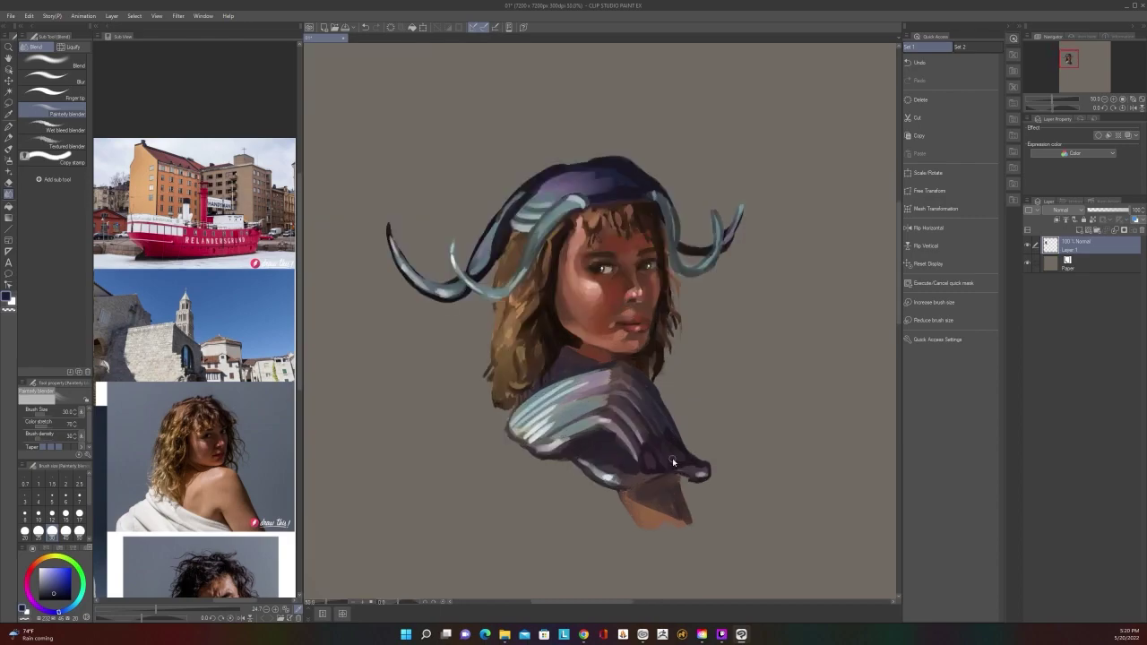
pyautogui.scroll(-2, 670, 459)
pyautogui.scroll(2, 671, 459)
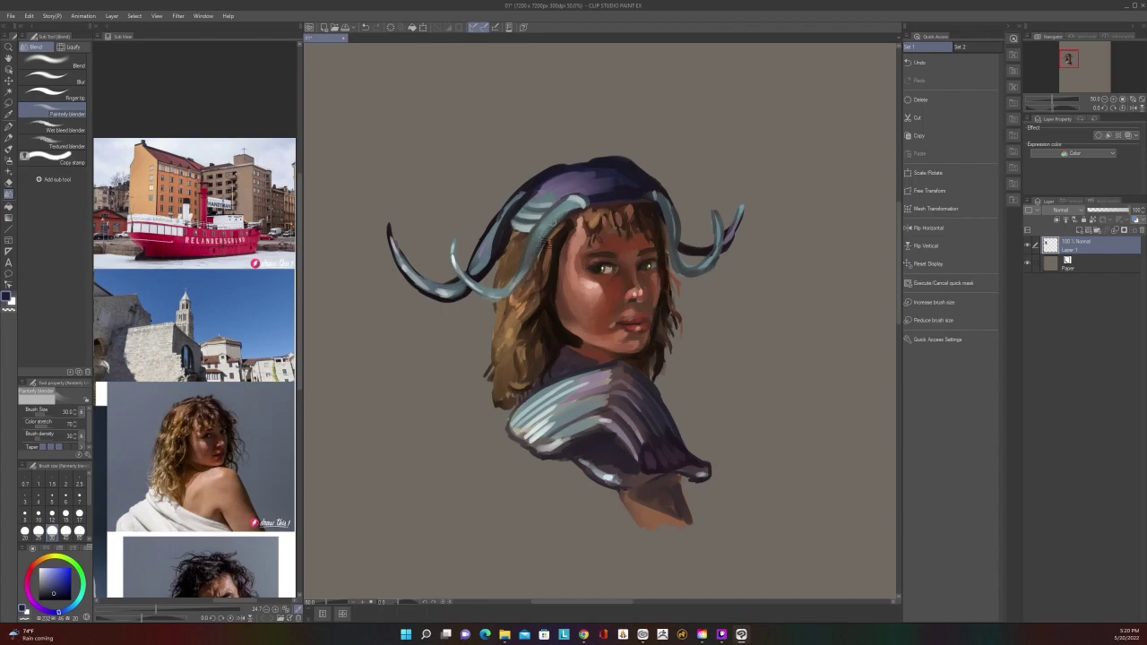
# Sample a pale teal from the front curl's tip and paint highlights along the curl with the Oil paint brush at size 25
pyautogui.moveTo(744, 385); pyautogui.dragTo(811, 494)
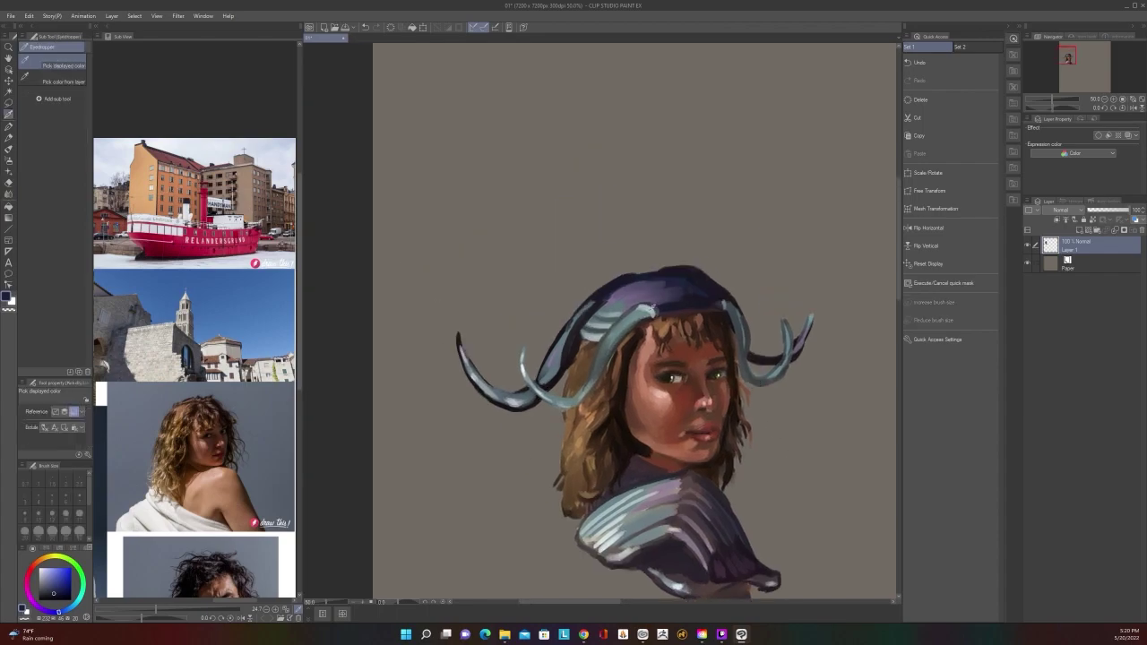
pyautogui.keyDown('alt'); pyautogui.click(526, 370); pyautogui.keyUp('alt')
pyautogui.keyDown('alt'); pyautogui.click(523, 367); pyautogui.keyUp('alt')
pyautogui.keyDown('alt'); pyautogui.click(524, 367); pyautogui.keyUp('alt')
pyautogui.press('b')
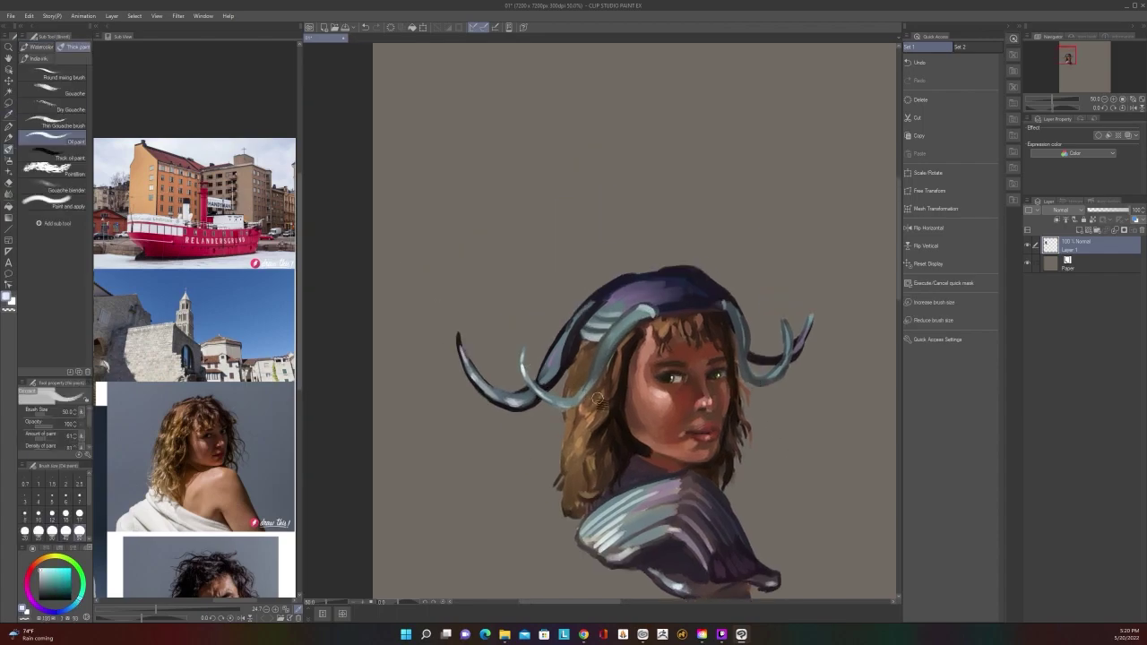
pyautogui.press('b')
pyautogui.press('b')
pyautogui.press('b')
pyautogui.scroll(-1, 643, 305)
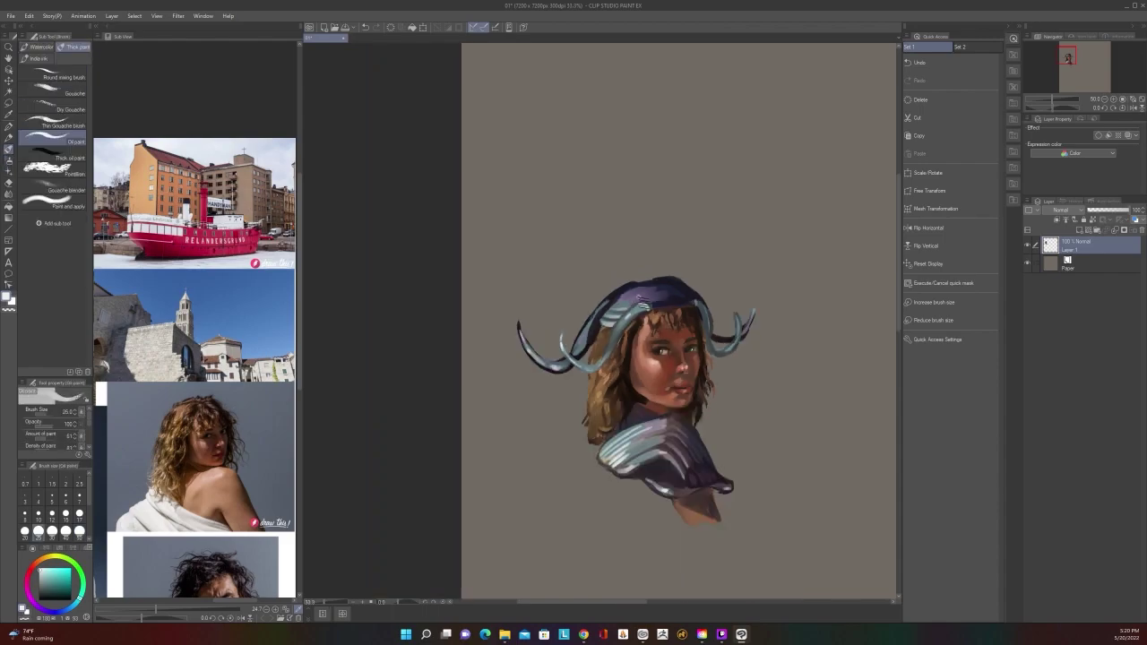
# Reduce the brush to 15, sample dark purple, and define the front curl's end where it meets the crown
pyautogui.scroll(2, 643, 305)
pyautogui.press('[')
pyautogui.press('[')
pyautogui.press('[')
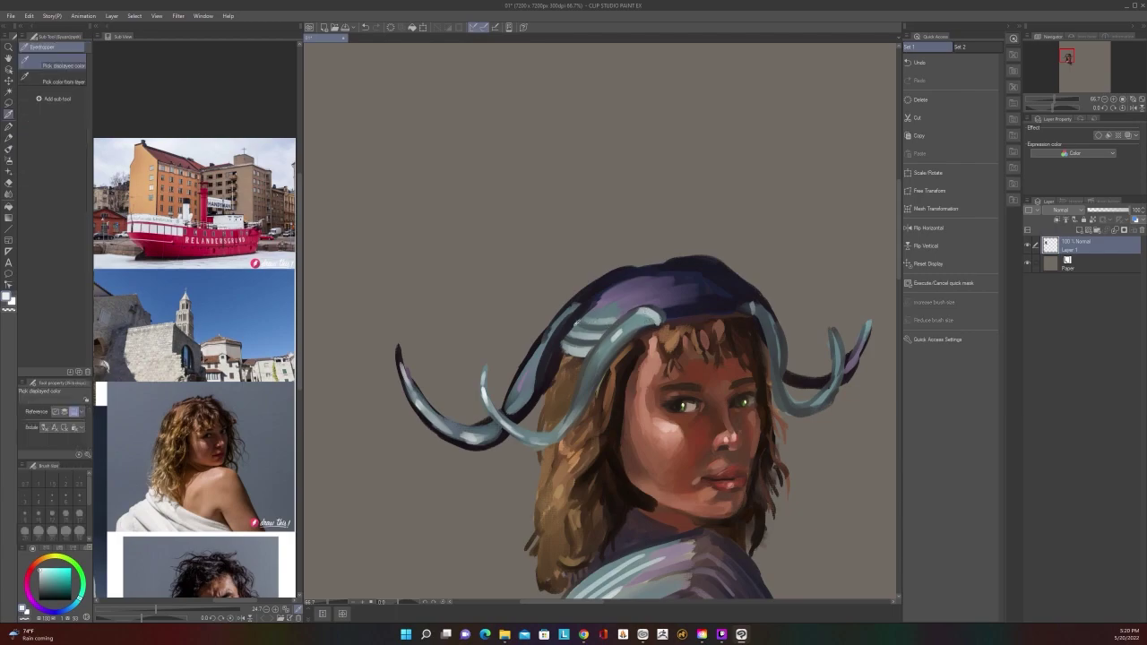
pyautogui.keyDown('alt'); pyautogui.click(647, 316); pyautogui.keyUp('alt')
pyautogui.moveTo(651, 316); pyautogui.dragTo(664, 328)
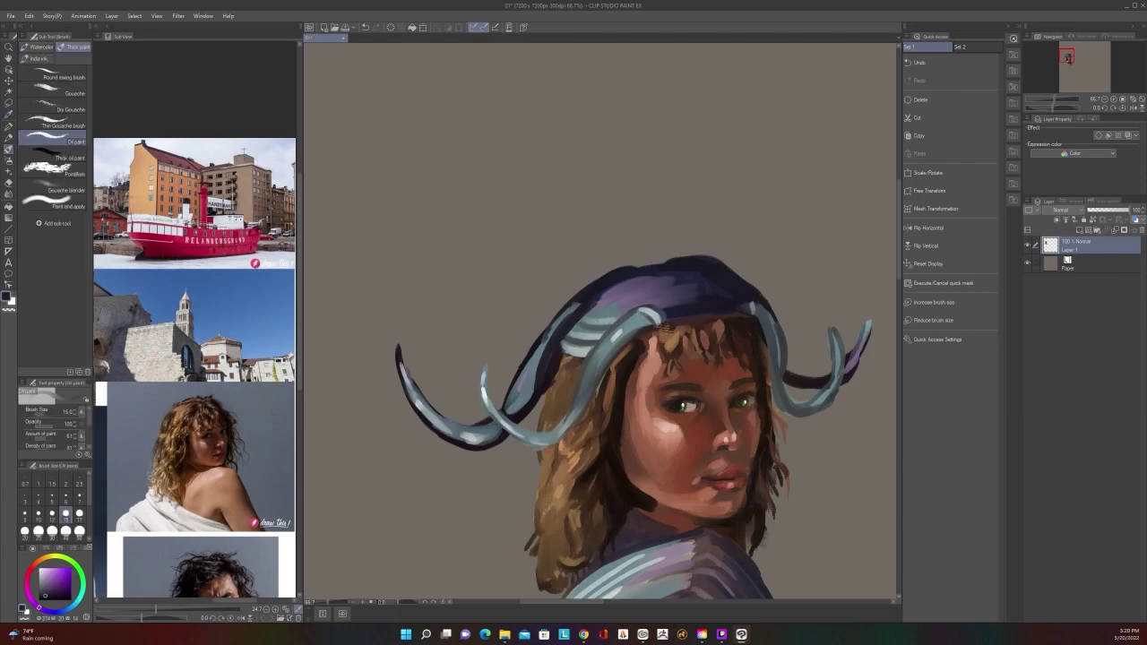
pyautogui.scroll(-1, 658, 304)
pyautogui.scroll(1, 656, 308)
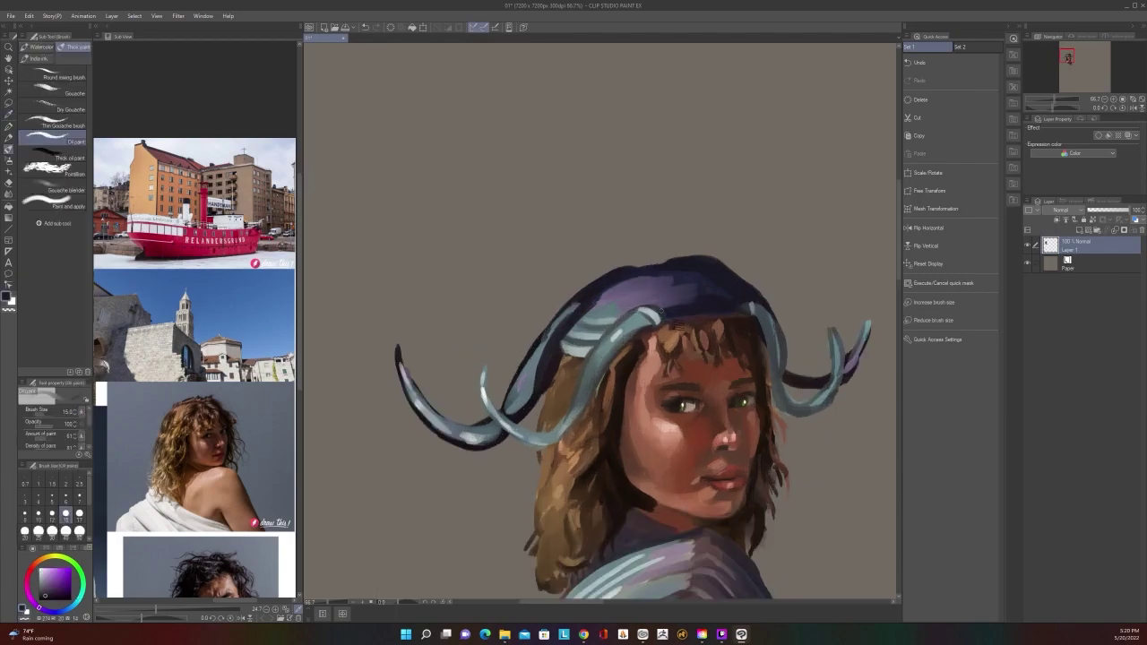
# Sample purple and dark blue tones from the crown and repaint its lower rim above the fringe
pyautogui.press('i')
pyautogui.press('b')
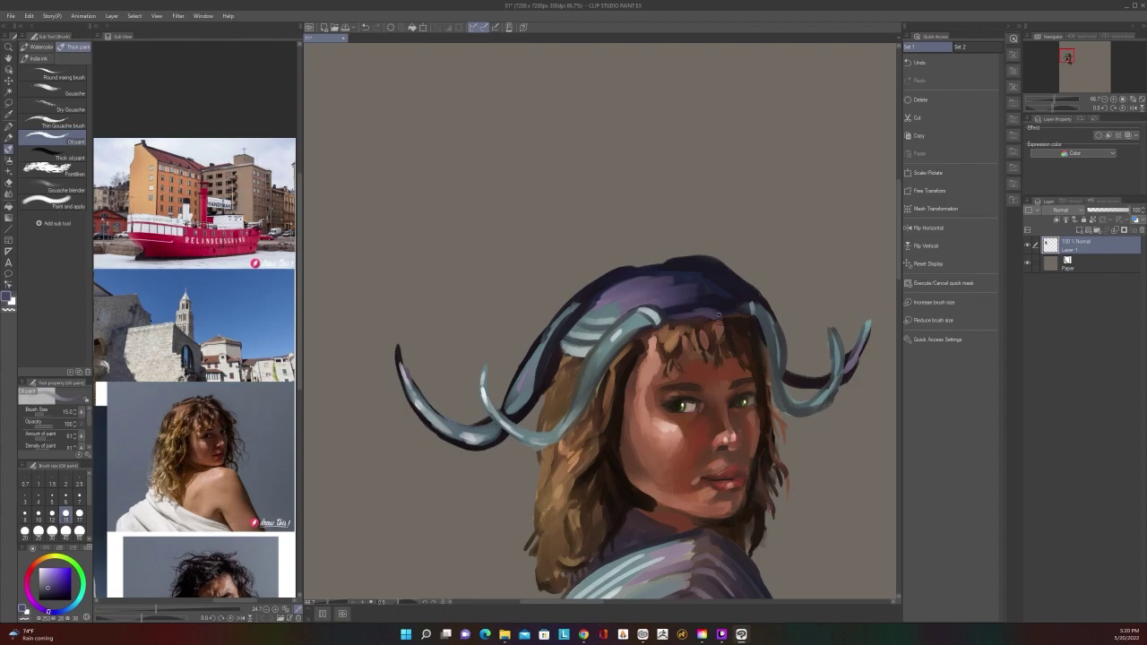
pyautogui.scroll(-1, 723, 311)
pyautogui.scroll(1, 722, 312)
pyautogui.press('i')
pyautogui.click(720, 302)
pyautogui.press('b')
pyautogui.scroll(-2, 700, 300)
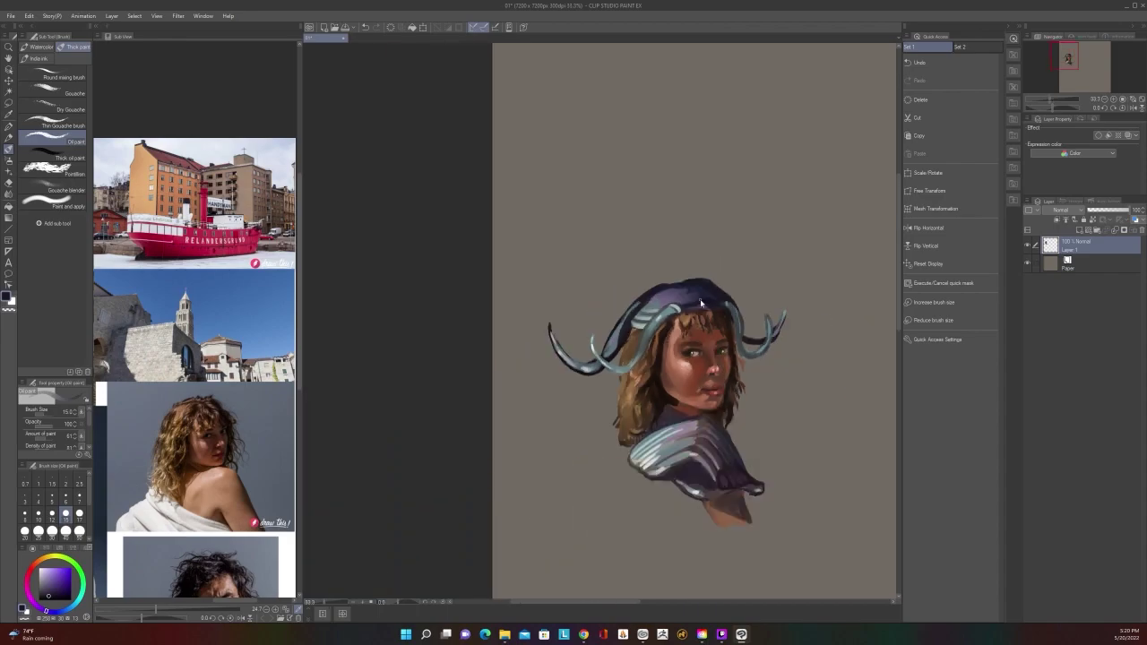
pyautogui.scroll(2, 664, 272)
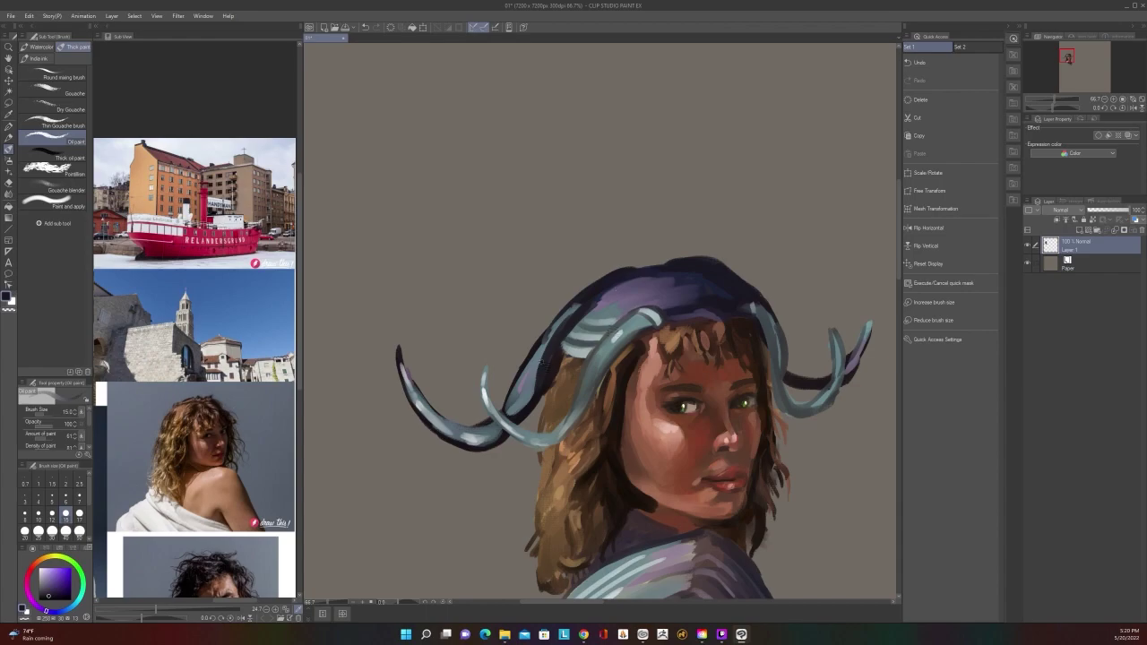
# Enlarge the brush and darken the crown's outer back edge where it slopes down into the rear curl
pyautogui.press(']')
pyautogui.press(']')
pyautogui.press(']')
pyautogui.press(']')
pyautogui.press(']')
pyautogui.press(']')
pyautogui.moveTo(578, 305); pyautogui.dragTo(549, 335)
pyautogui.scroll(-2, 589, 285)
pyautogui.scroll(2, 588, 285)
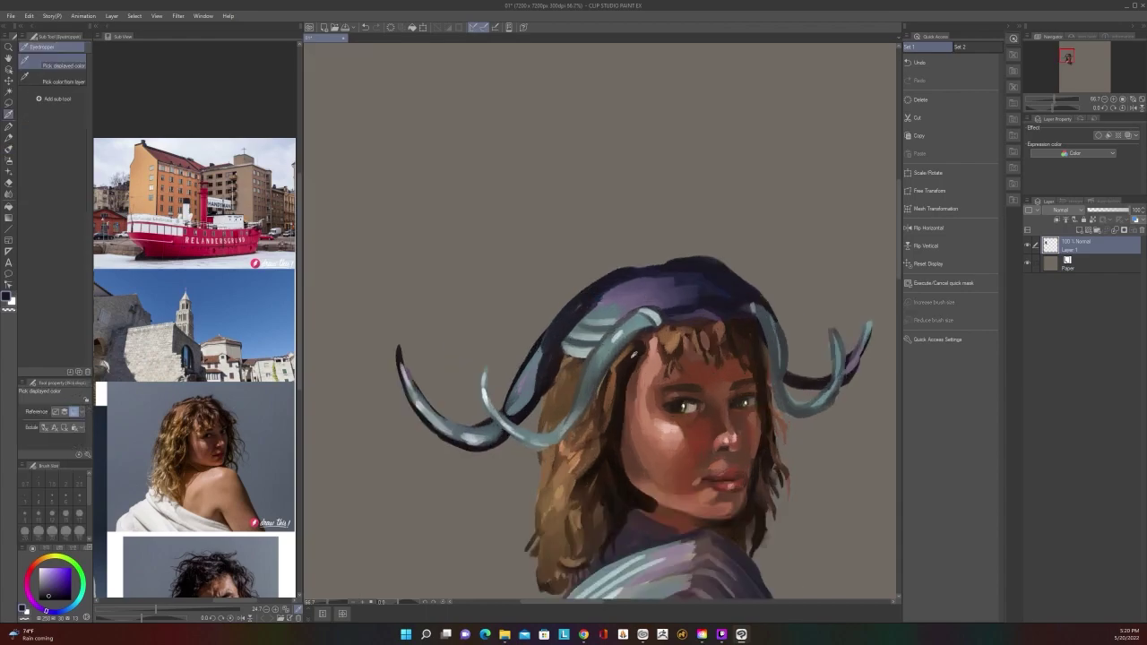
# Sample dark brown from the hair and paint a shadow beneath the headpiece beside the front curl at brush size 25
pyautogui.keyDown('alt'); pyautogui.click(638, 349); pyautogui.keyUp('alt')
pyautogui.press('[')
pyautogui.press('[')
pyautogui.press('[')
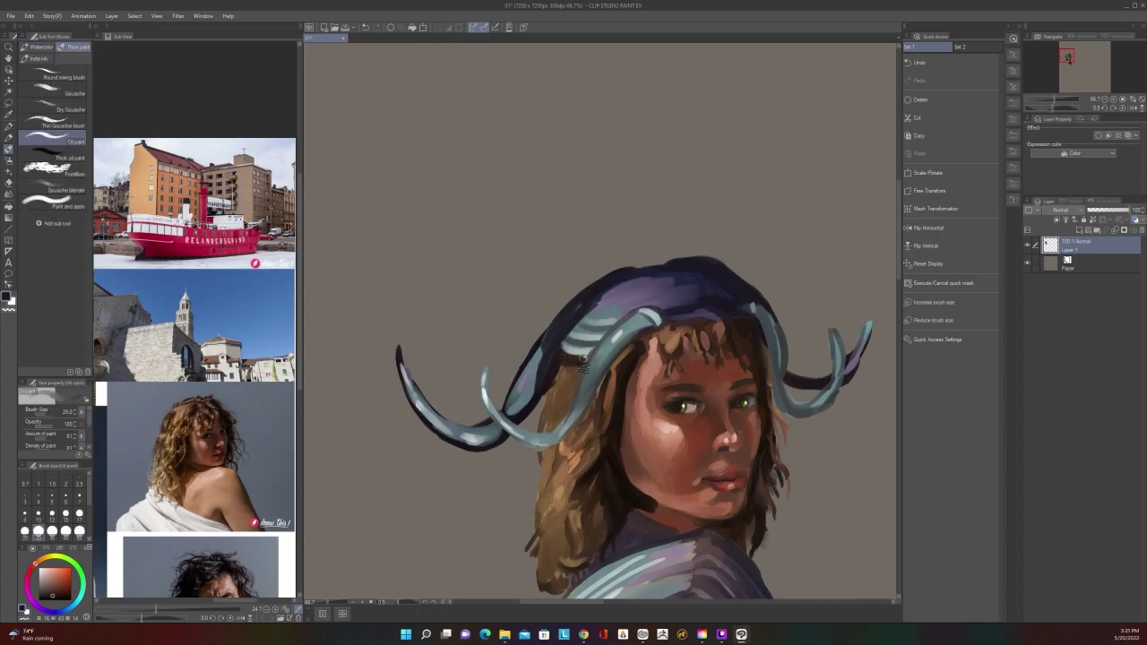
pyautogui.scroll(-2, 591, 348)
pyautogui.scroll(2, 591, 345)
pyautogui.scroll(-2, 598, 348)
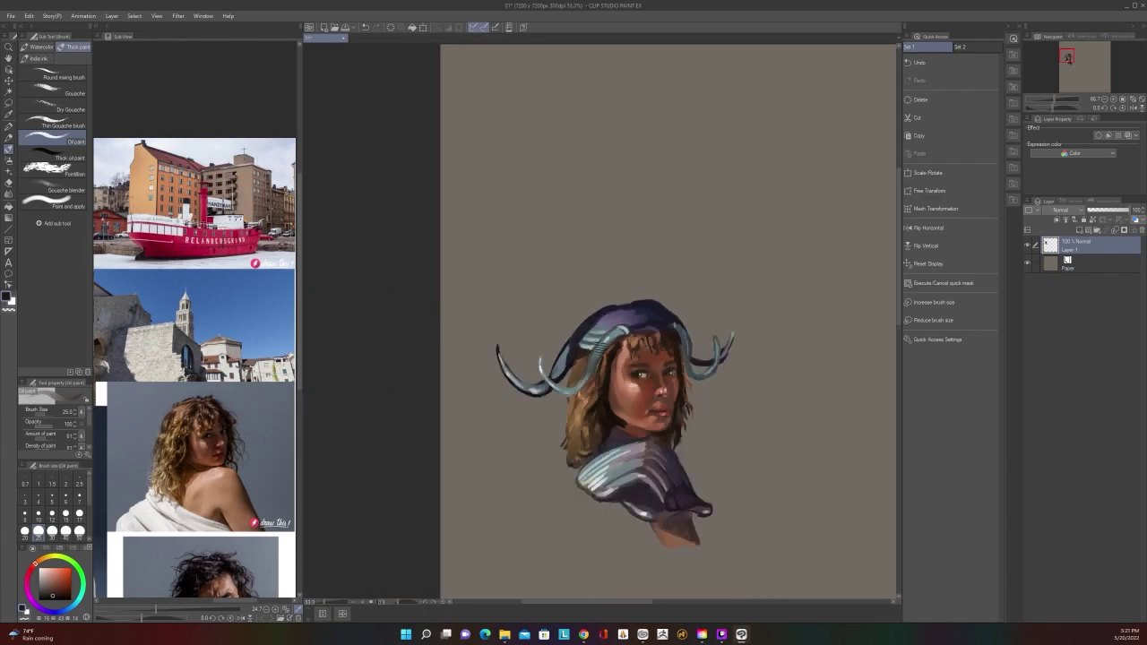
pyautogui.scroll(2, 596, 346)
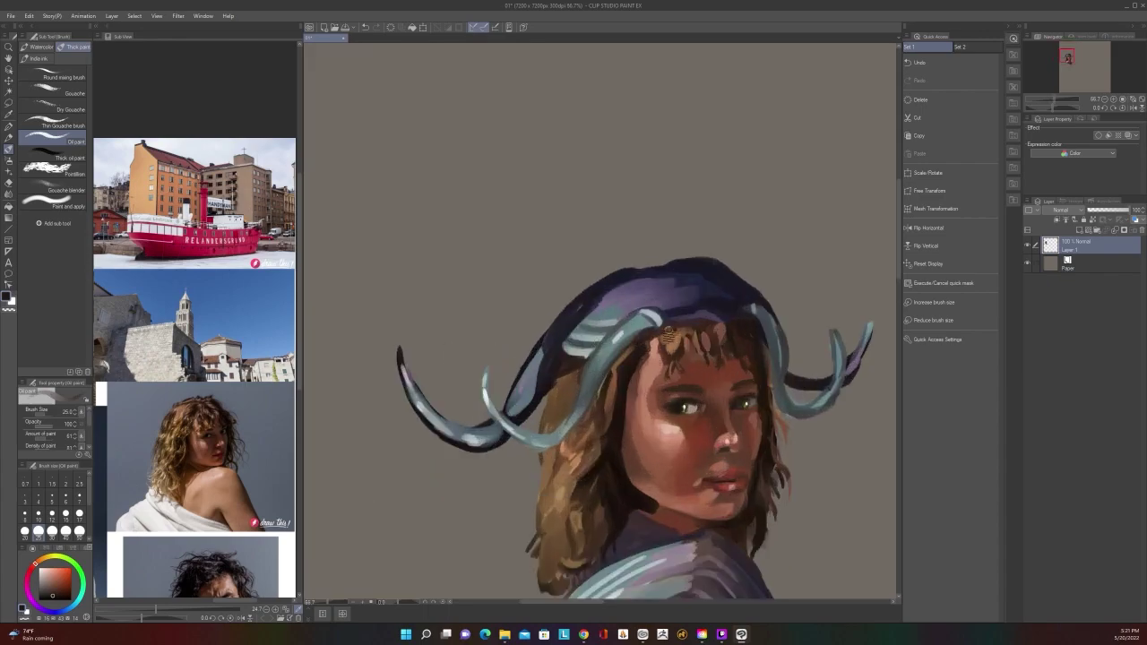
# Sample a dark brown from the hair beside the cheek and paint the headpiece's cast shadow along the top of the fringe
pyautogui.press(']')
pyautogui.press(']')
pyautogui.press(']')
pyautogui.press('[')
pyautogui.press('[')
pyautogui.press('[')
pyautogui.keyDown('alt'); pyautogui.click(767, 438); pyautogui.keyUp('alt')
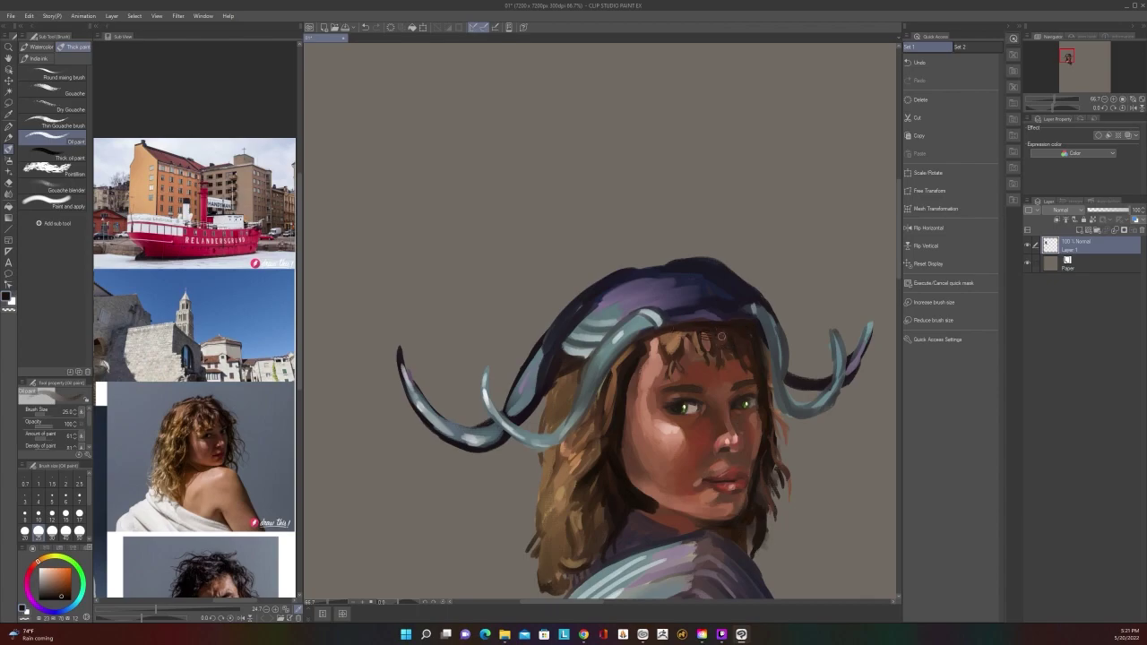
pyautogui.scroll(-1, 676, 320)
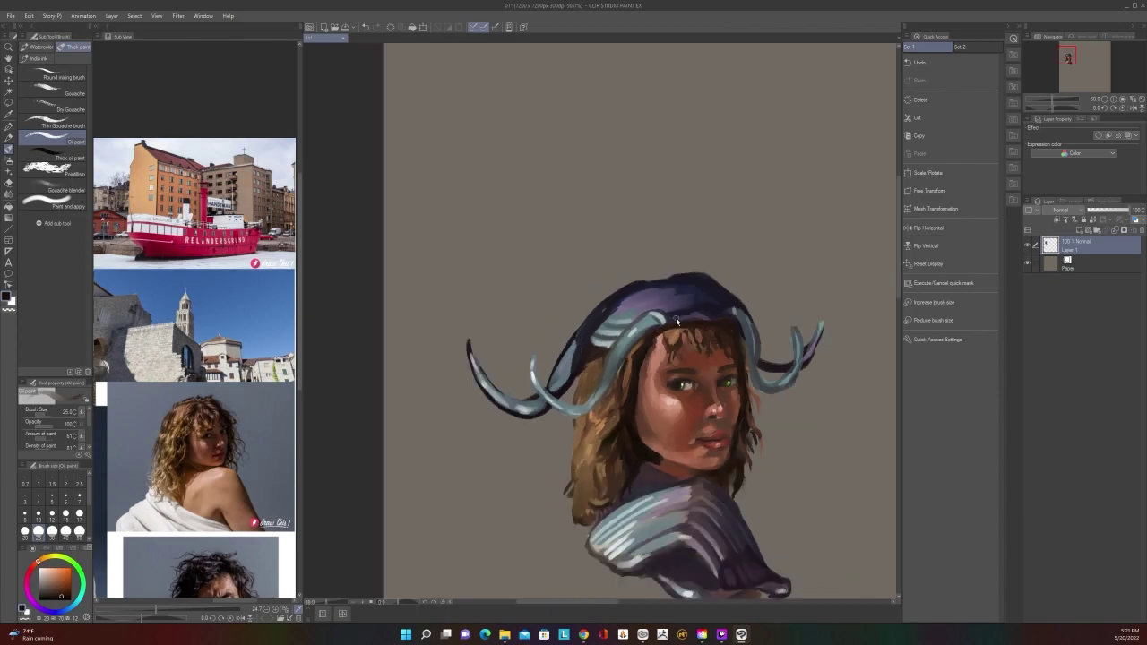
pyautogui.scroll(-1, 677, 320)
pyautogui.scroll(2, 676, 321)
pyautogui.scroll(-1, 676, 321)
pyautogui.scroll(-1, 681, 322)
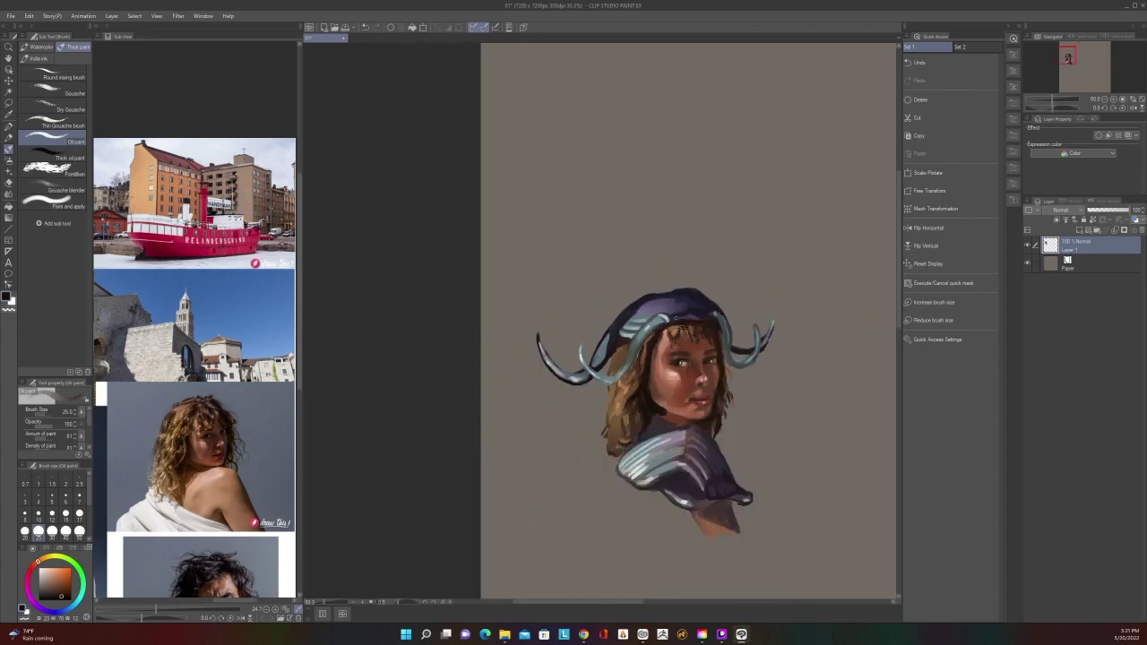
pyautogui.scroll(1, 681, 322)
pyautogui.scroll(1, 676, 318)
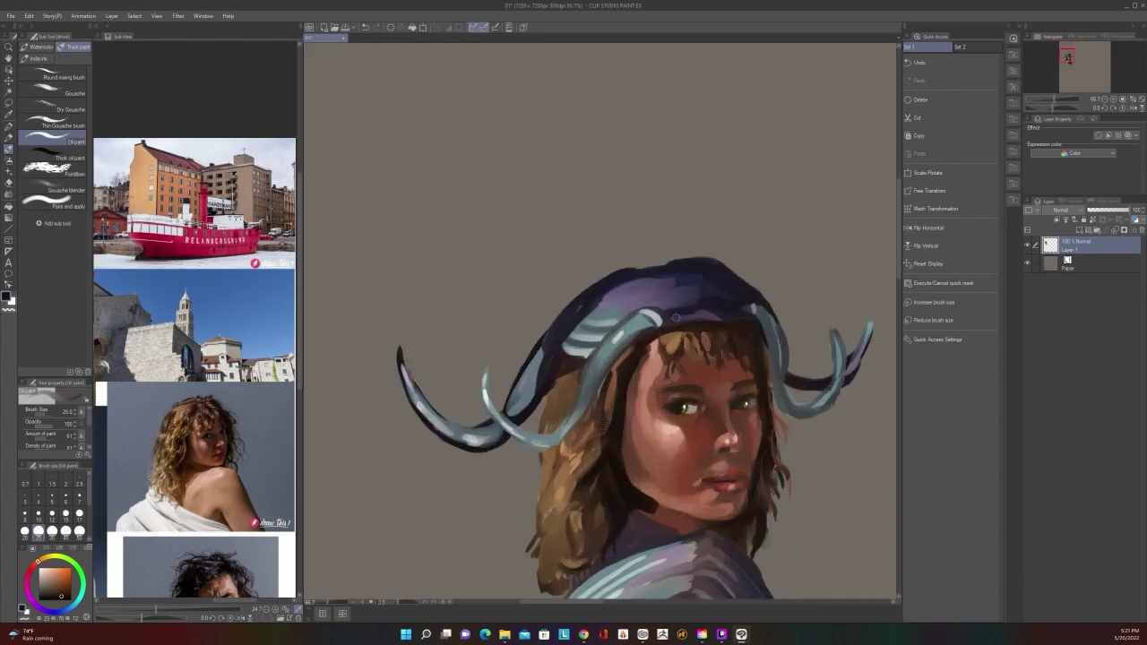
# Sample a light hair tone, set the brush to 15, and paint bright strands in the hair below the front curl
pyautogui.keyDown('alt'); pyautogui.click(573, 484); pyautogui.keyUp('alt')
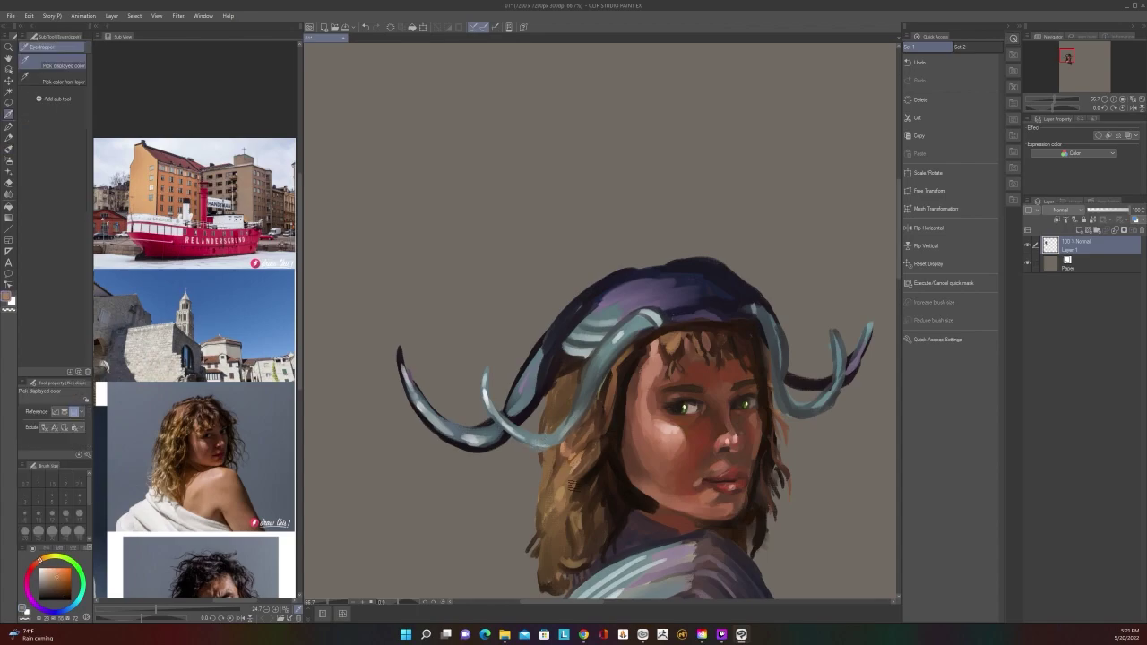
pyautogui.rightClick(564, 462)
pyautogui.click(554, 442)
pyautogui.press('[')
pyautogui.press('[')
pyautogui.press('[')
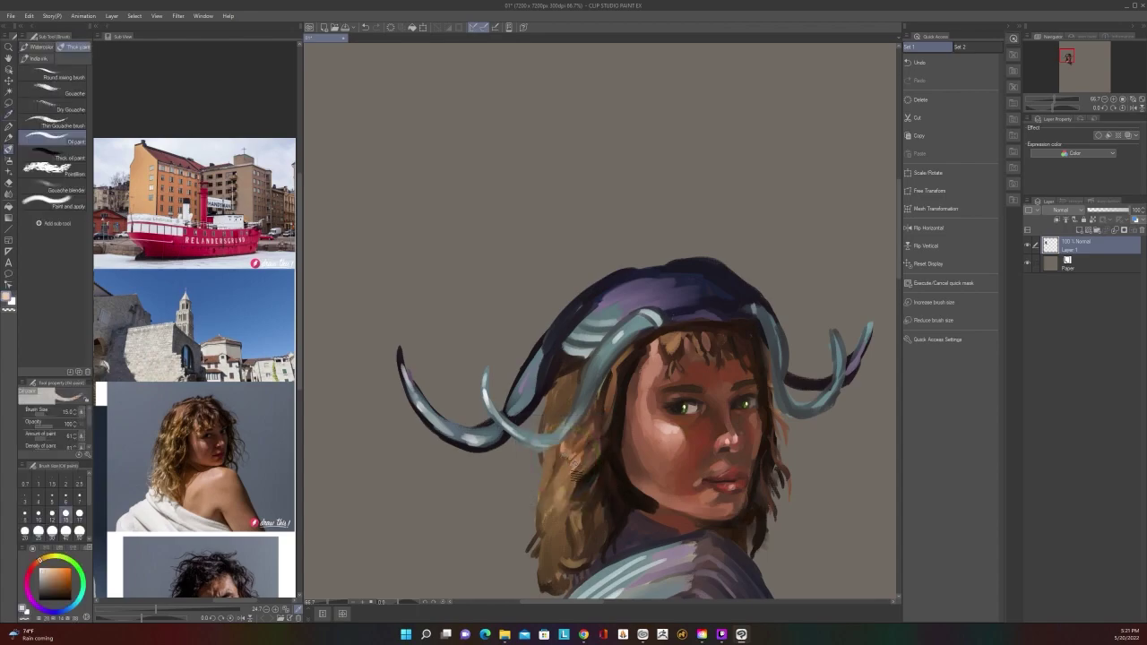
pyautogui.moveTo(570, 476); pyautogui.dragTo(588, 462)
pyautogui.scroll(-1, 577, 462)
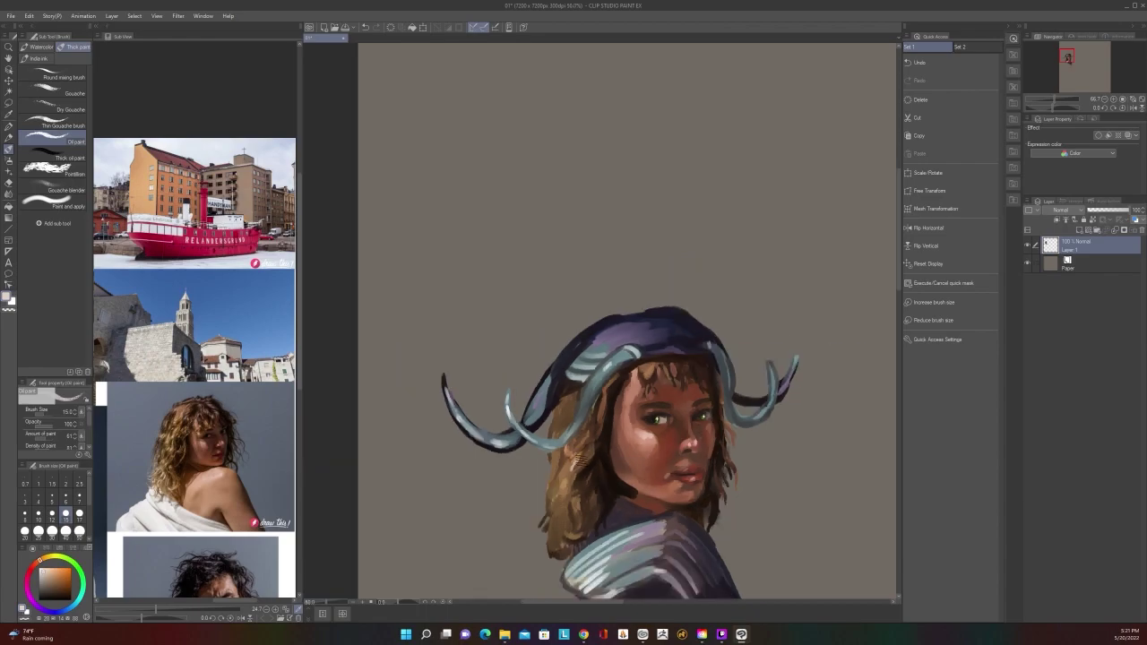
pyautogui.scroll(1, 577, 461)
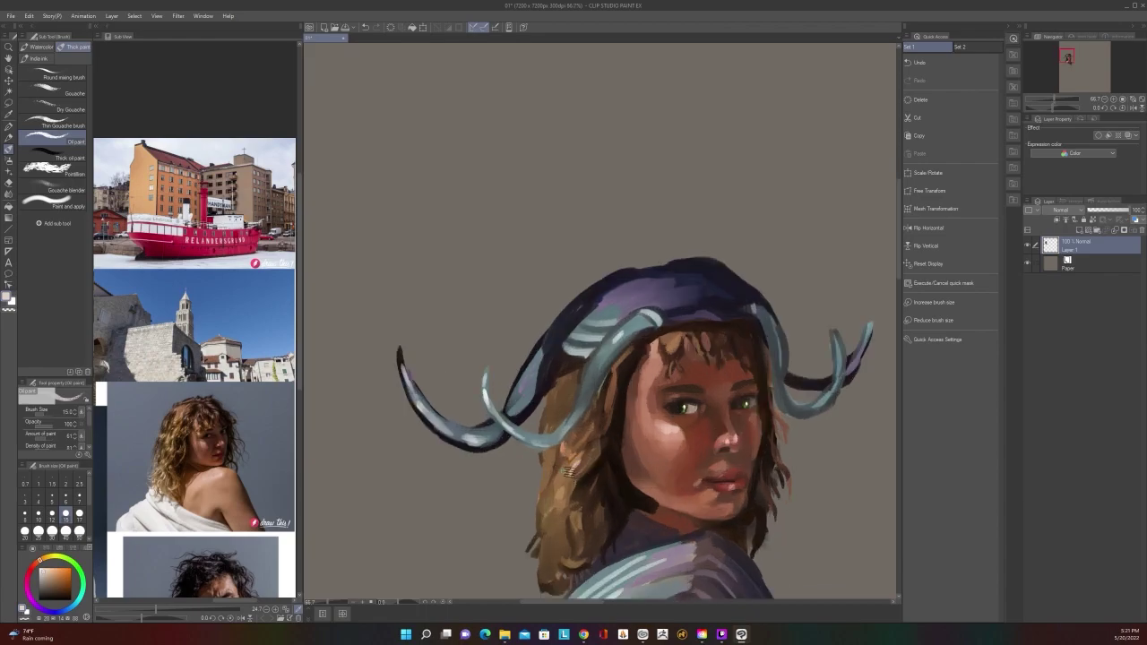
# Add more fine light strands to the hair between the front curl and the face
pyautogui.moveTo(568, 477)
pyautogui.mouseDown()
pyautogui.moveTo(568, 502)
pyautogui.moveTo(583, 474)
pyautogui.mouseUp()
pyautogui.scroll(-2, 606, 451)
pyautogui.scroll(2, 607, 451)
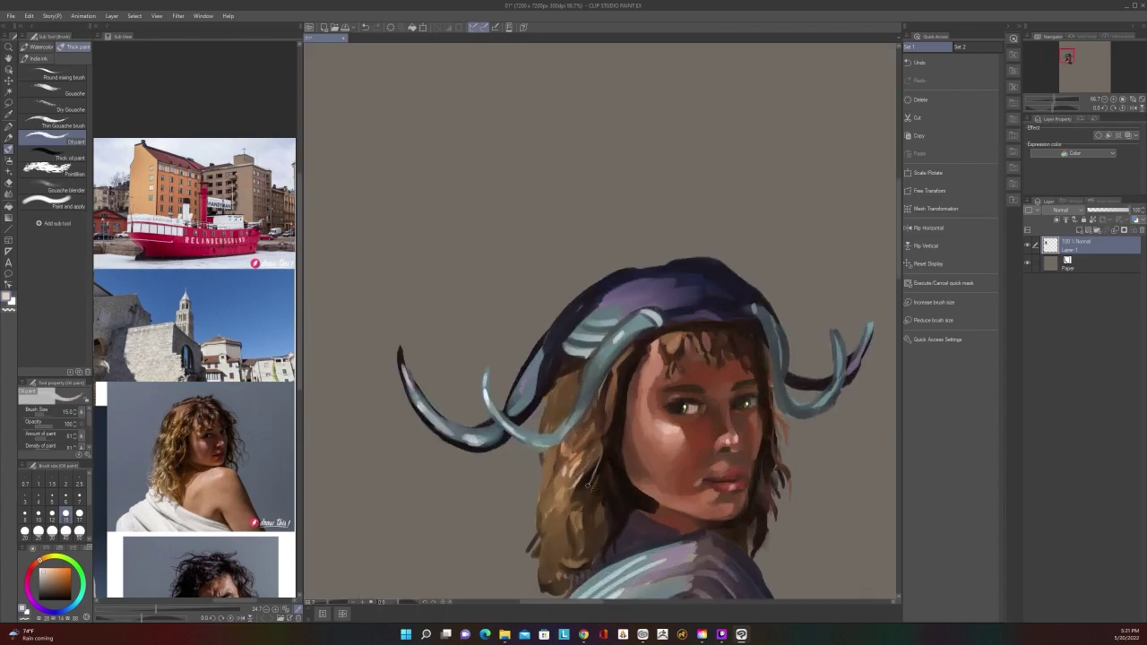
pyautogui.moveTo(594, 461); pyautogui.dragTo(600, 438)
pyautogui.scroll(-2, 597, 428)
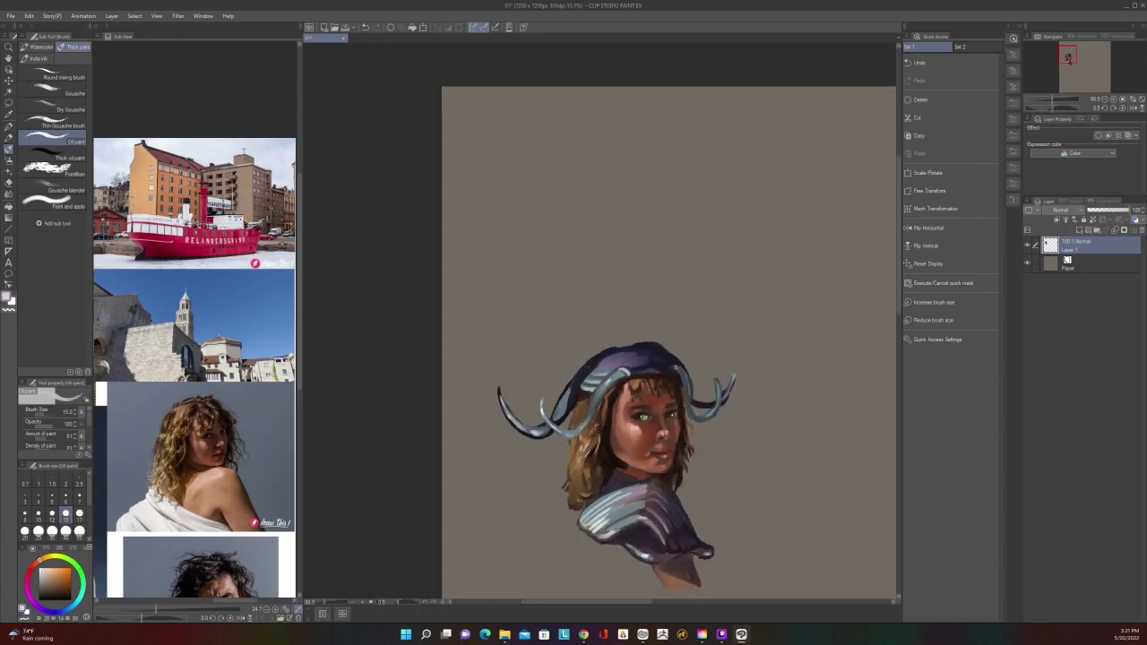
pyautogui.scroll(2, 596, 428)
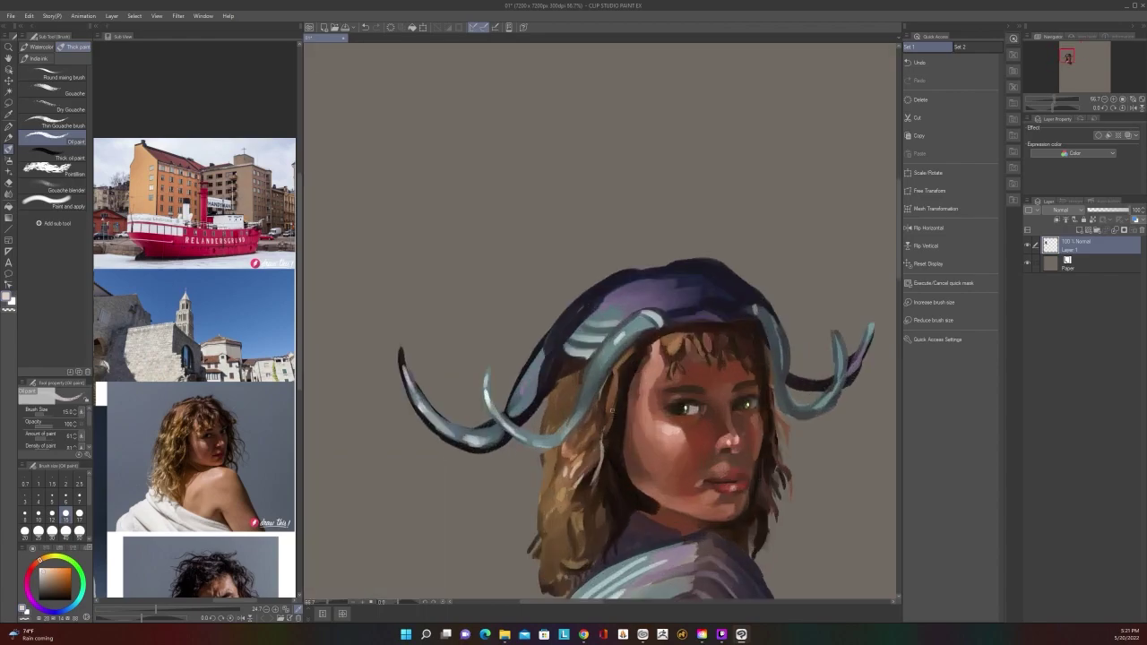
pyautogui.scroll(-2, 612, 409)
pyautogui.scroll(1, 611, 408)
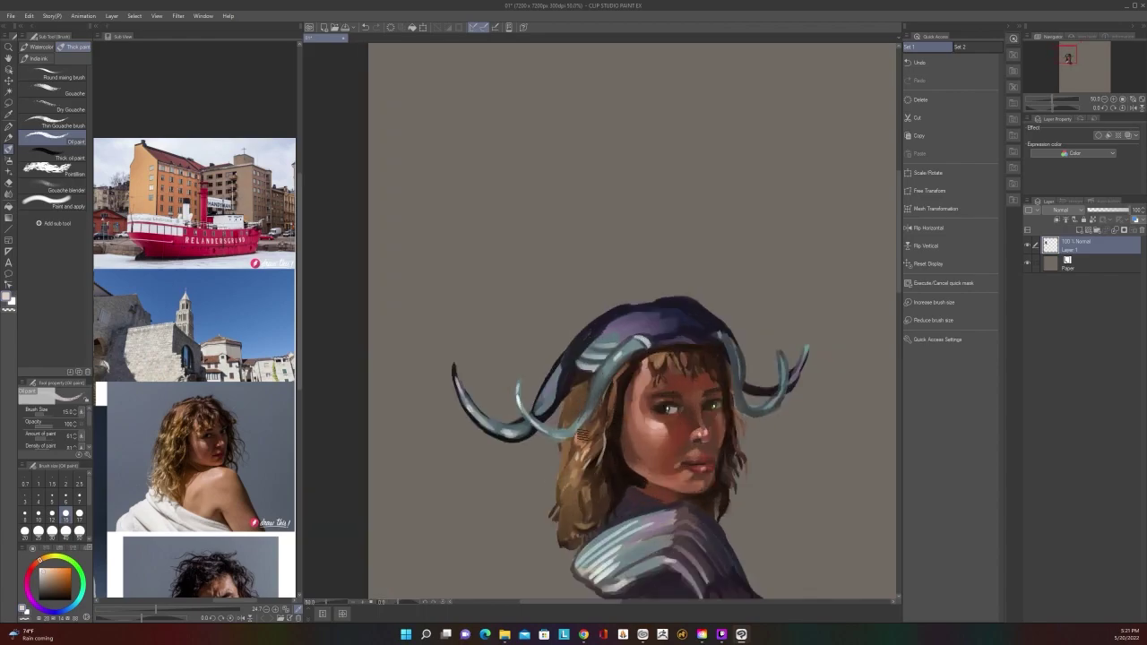
pyautogui.scroll(1, 584, 429)
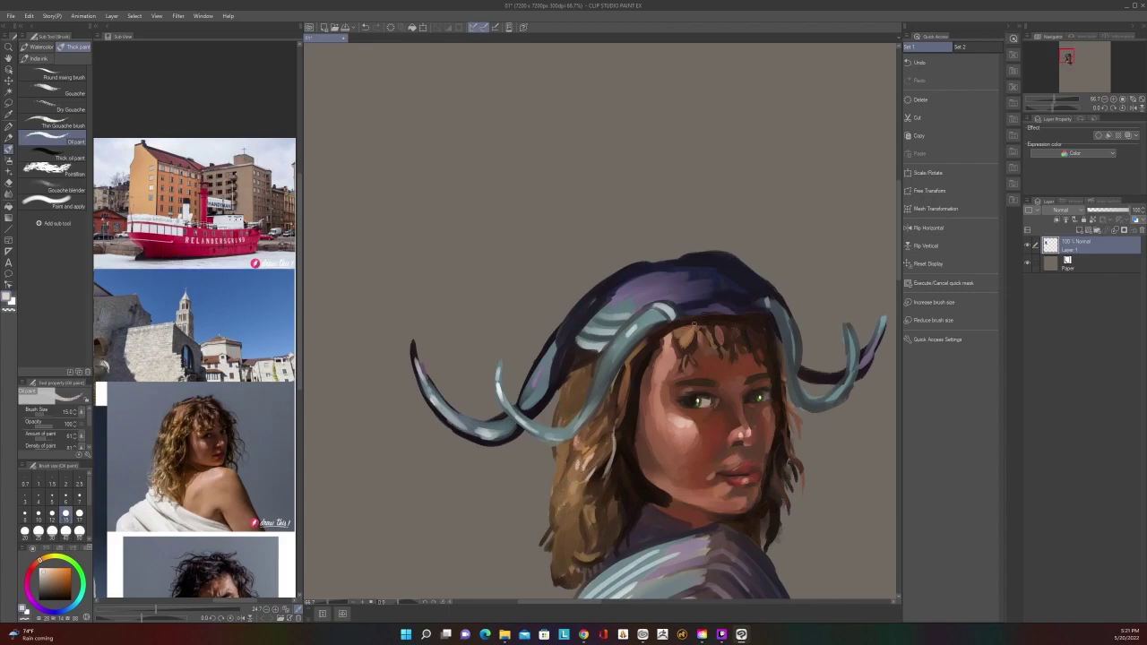
# Sample brown from the fringe and paint individual strands over the forehead
pyautogui.press('alt')
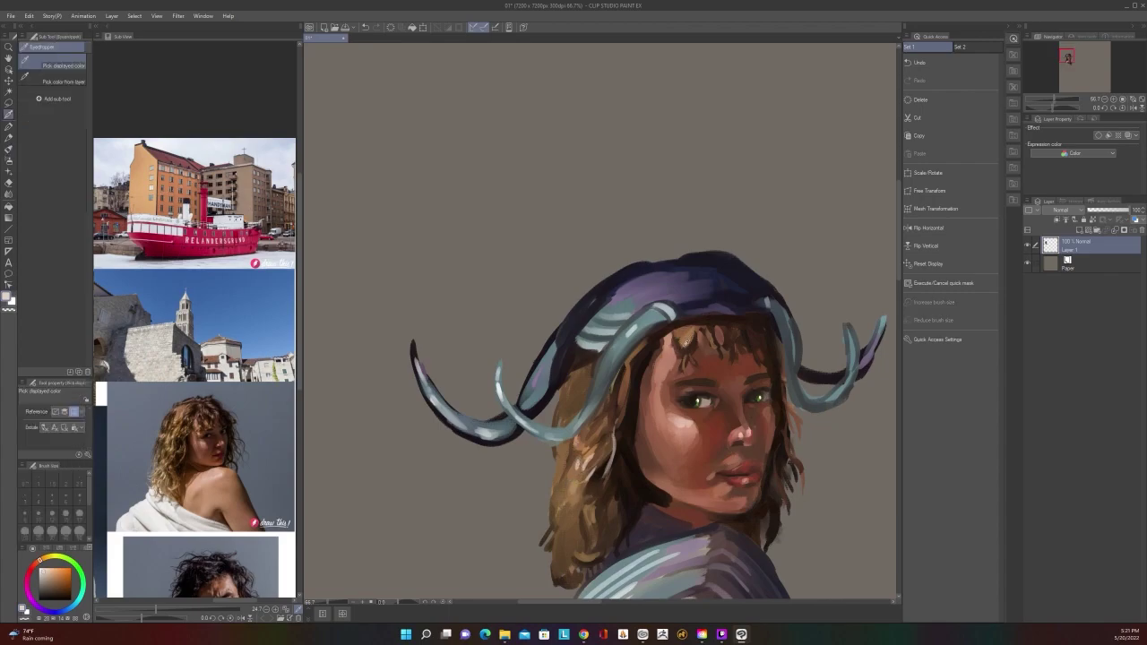
pyautogui.keyDown('alt'); pyautogui.click(682, 341); pyautogui.keyUp('alt')
pyautogui.moveTo(673, 335)
pyautogui.mouseDown()
pyautogui.moveTo(670, 351)
pyautogui.moveTo(684, 364)
pyautogui.mouseUp()
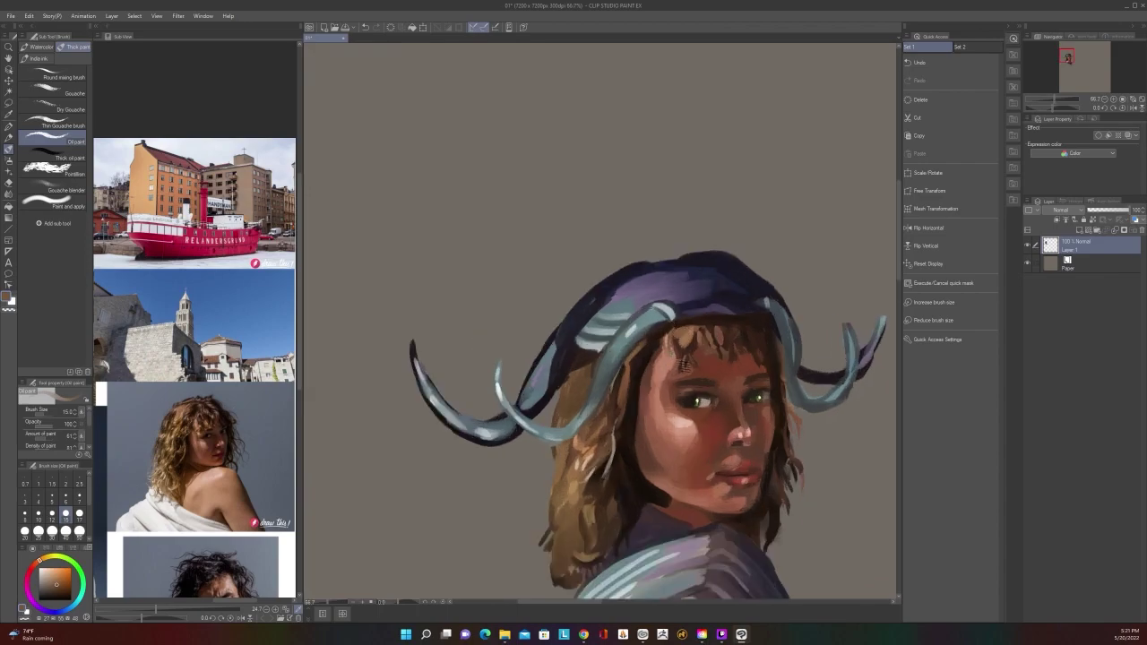
pyautogui.scroll(-2, 691, 324)
pyautogui.scroll(2, 691, 324)
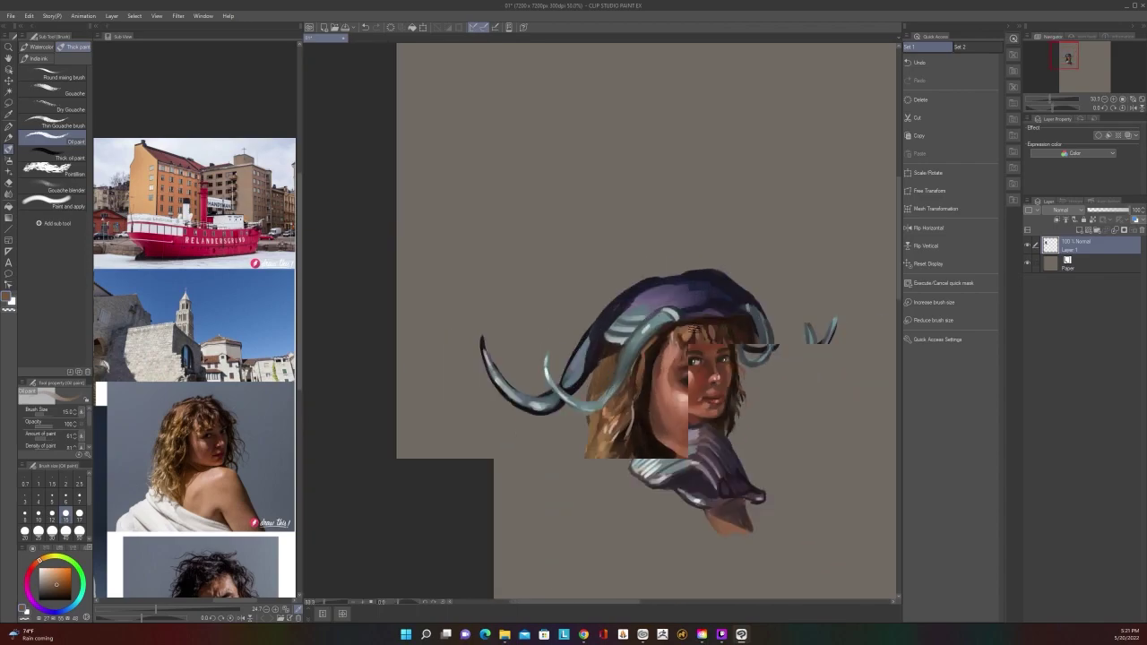
pyautogui.moveTo(698, 354); pyautogui.dragTo(706, 343)
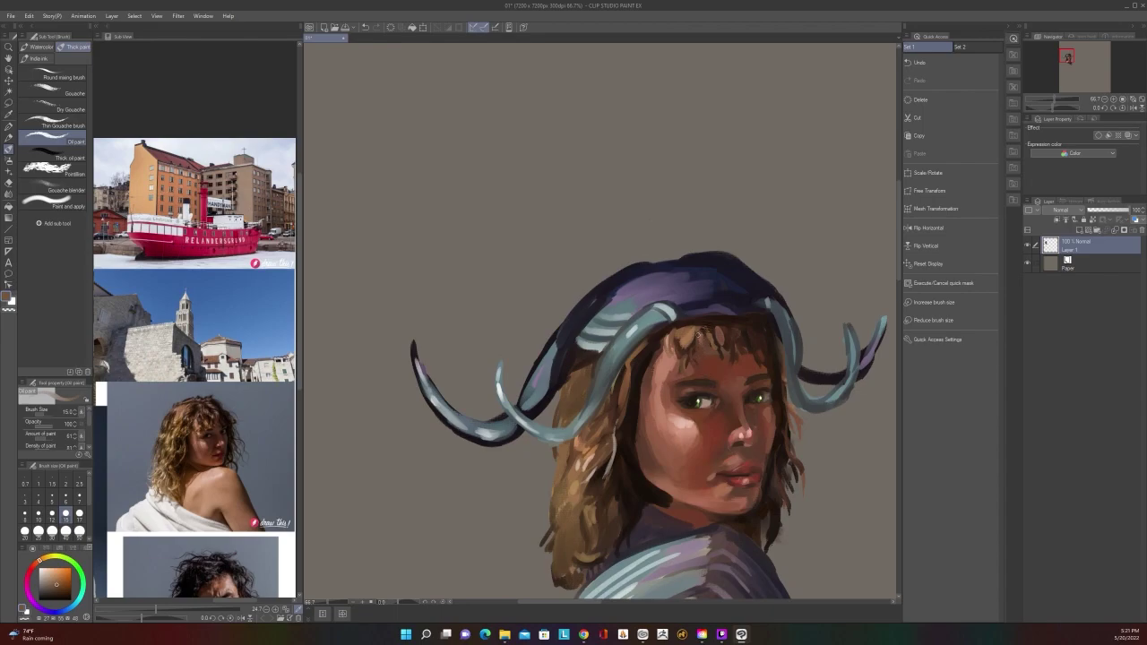
pyautogui.scroll(-1, 702, 316)
pyautogui.scroll(1, 702, 316)
# Sample dark brown tones from the fringe and darken the hair beside the curl on the far side of the face
pyautogui.keyDown('alt'); pyautogui.click(731, 341); pyautogui.keyUp('alt')
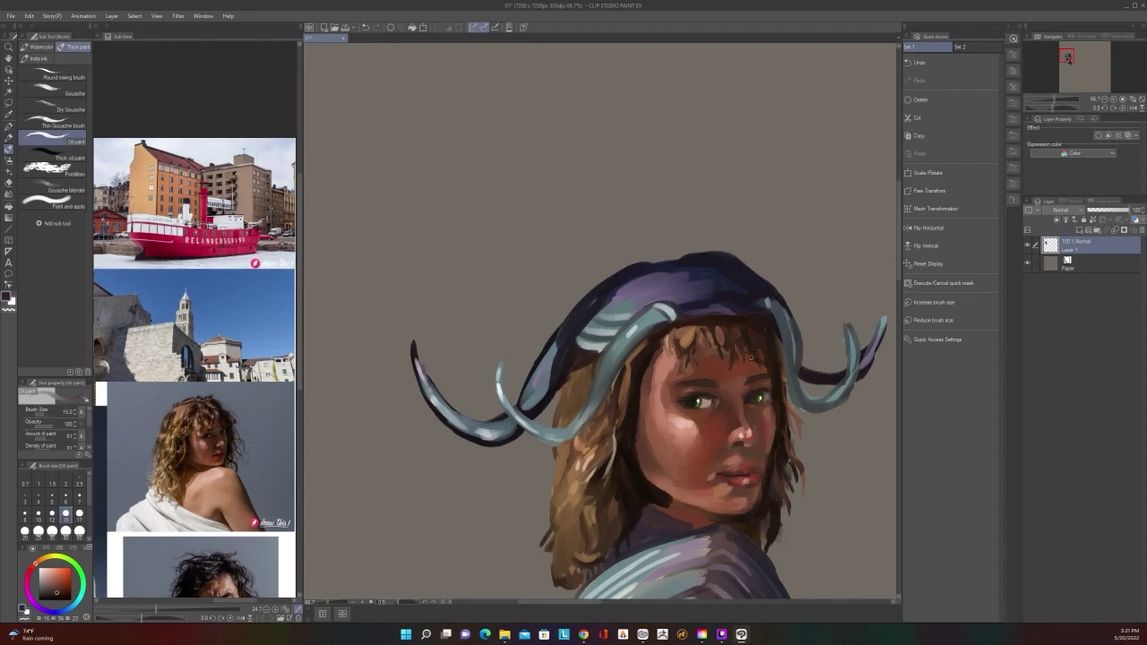
pyautogui.keyDown('alt'); pyautogui.click(749, 335); pyautogui.keyUp('alt')
pyautogui.moveTo(780, 350); pyautogui.dragTo(785, 371)
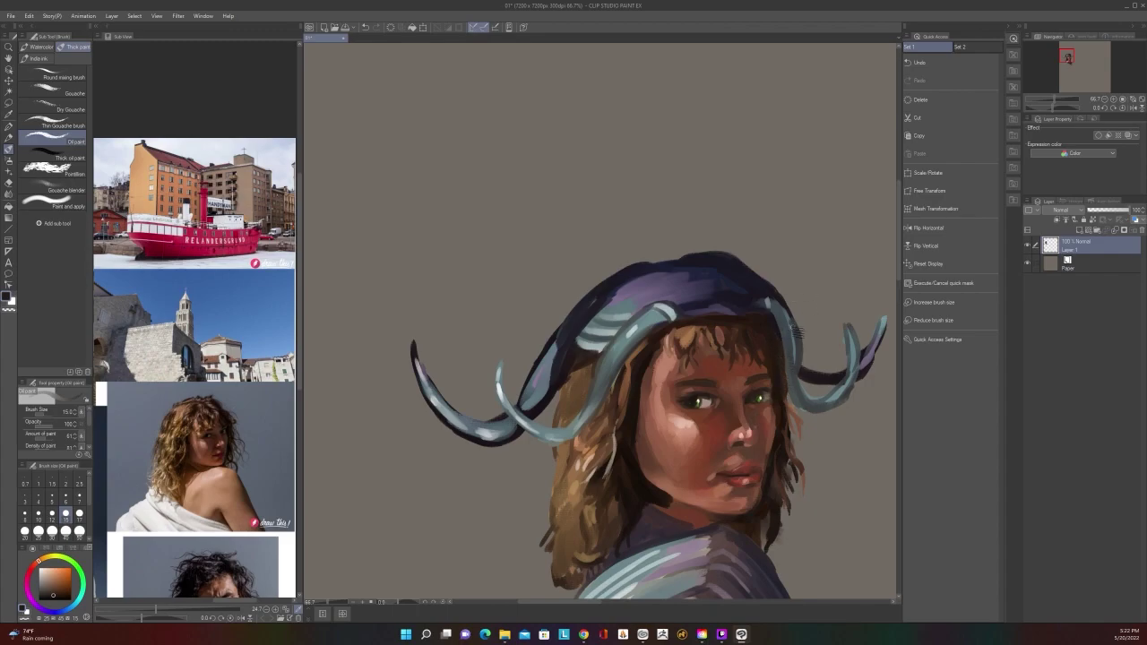
pyautogui.scroll(-2, 793, 327)
pyautogui.scroll(2, 792, 327)
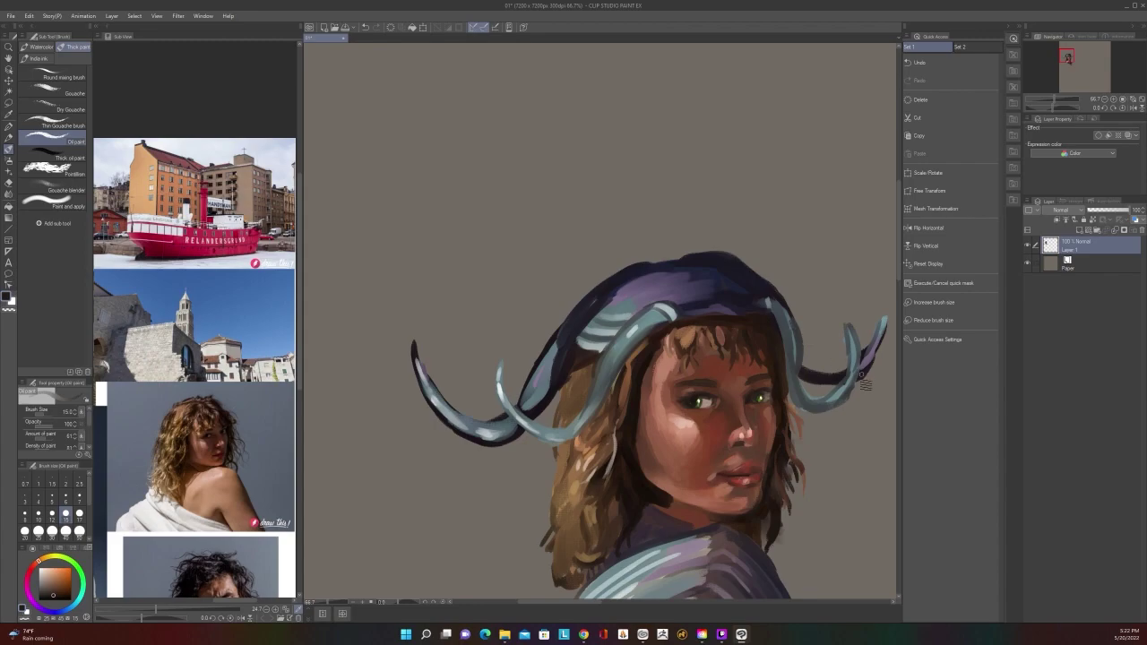
# Sample dark blue from the headpiece, set the brush to 50, and shade the upper part of the far-side curl
pyautogui.press('i')
pyautogui.click(600, 372)
pyautogui.press('b')
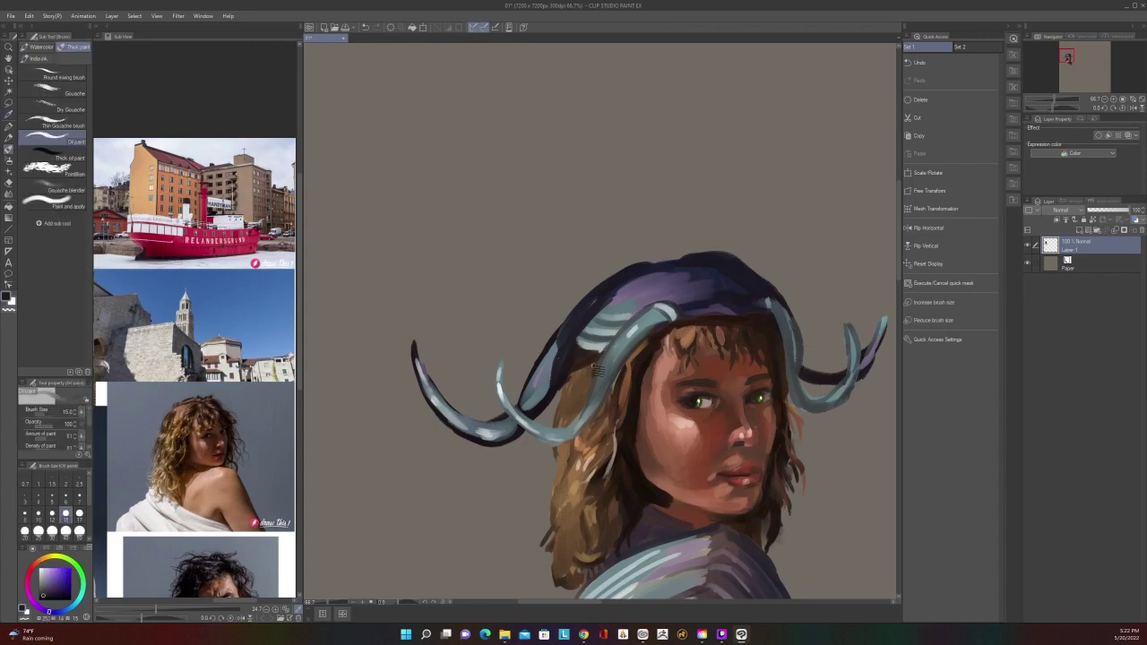
pyautogui.press(']')
pyautogui.press(']')
pyautogui.press(']')
pyautogui.moveTo(790, 353); pyautogui.dragTo(796, 365)
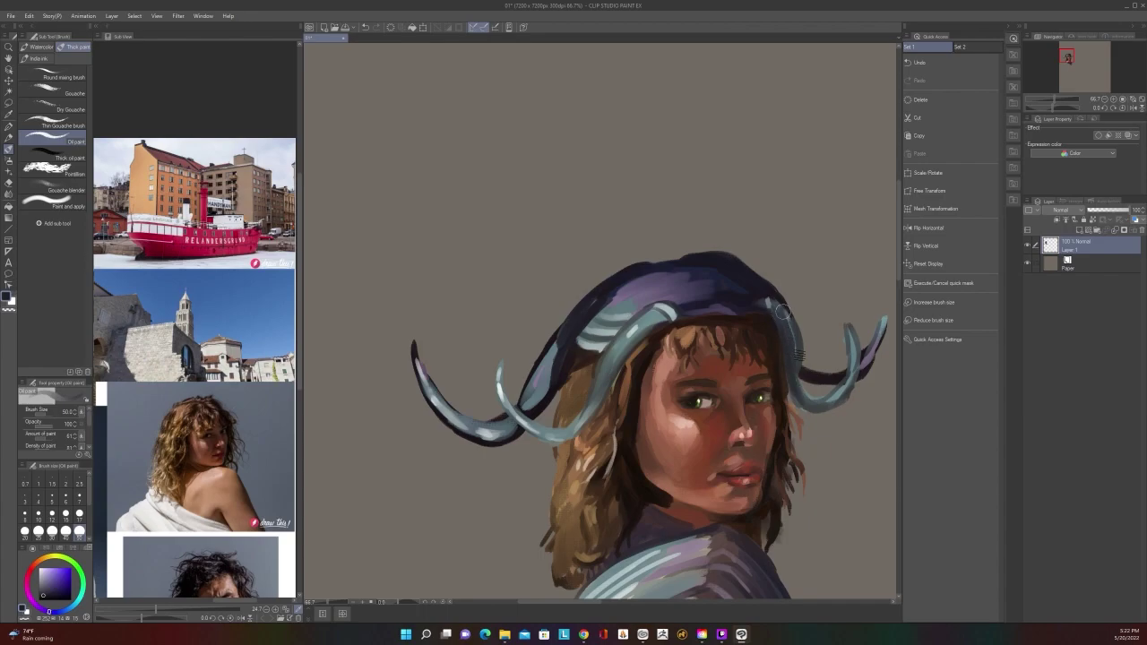
# Sample dark blue from the headpiece and shade down the far-side curl into its lower bend, reducing the brush to 25 there
pyautogui.moveTo(784, 312); pyautogui.dragTo(795, 353)
pyautogui.keyDown('alt'); pyautogui.click(766, 285); pyautogui.keyUp('alt')
pyautogui.moveTo(769, 297)
pyautogui.mouseDown()
pyautogui.moveTo(797, 354)
pyautogui.moveTo(800, 397)
pyautogui.mouseUp()
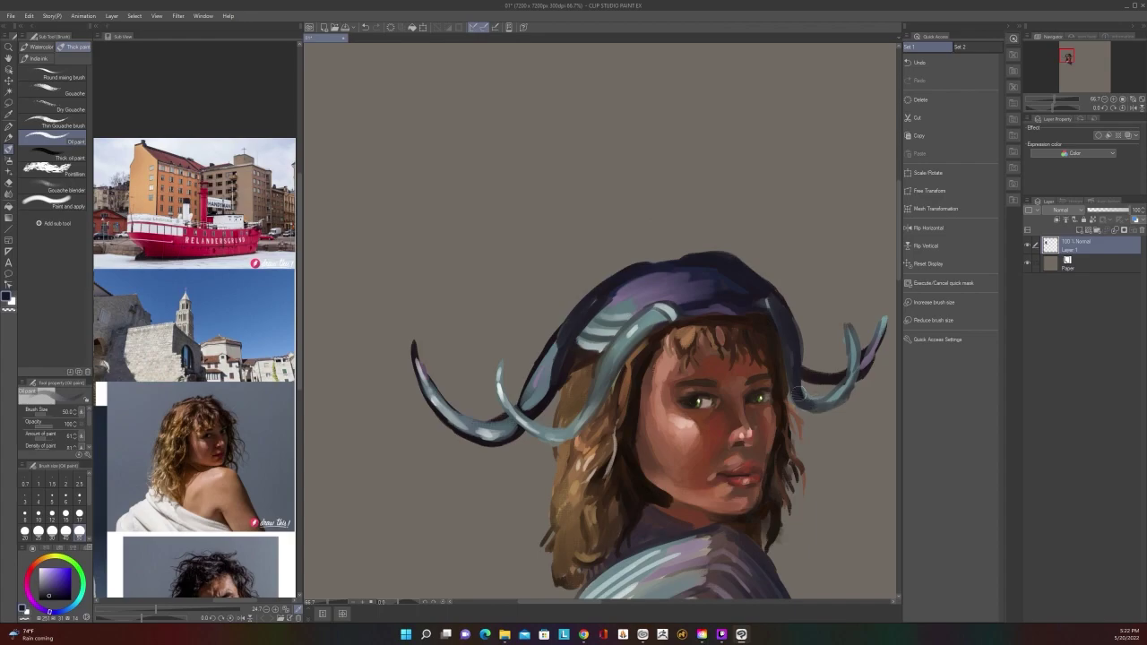
pyautogui.press('[')
pyautogui.press('[')
pyautogui.press('[')
pyautogui.press('[')
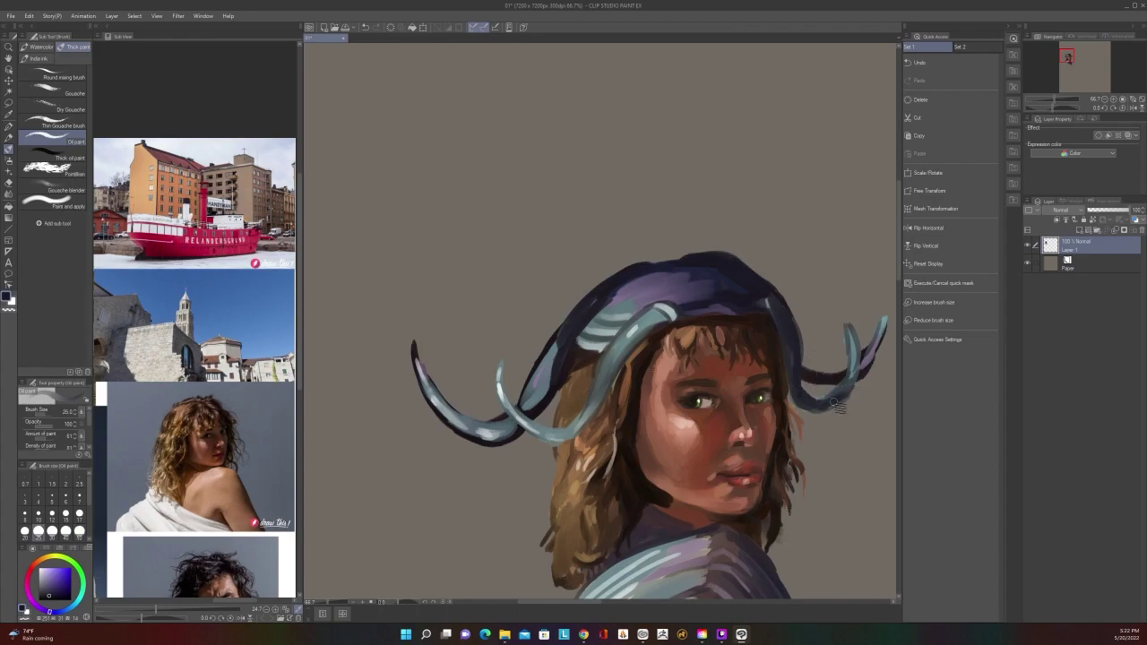
pyautogui.press(']')
pyautogui.scroll(-2, 856, 381)
pyautogui.scroll(2, 861, 372)
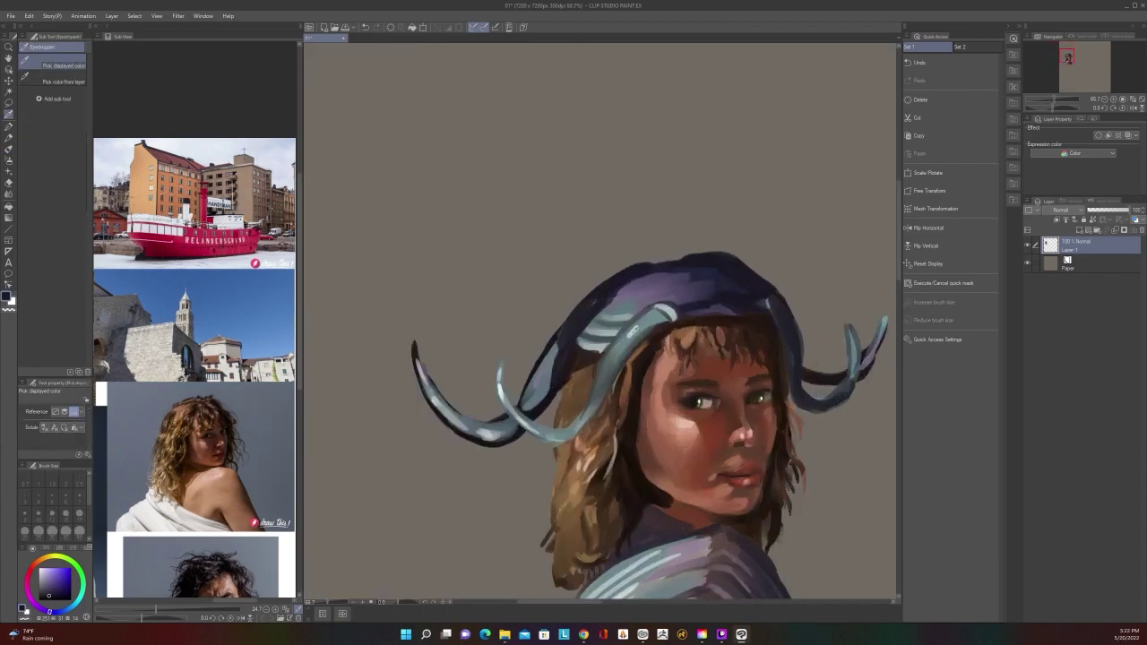
# Sample light teal from the inner far-side curl, lighten it, and paint near-white highlights on the far-side tips with the brush at 15
pyautogui.keyDown('alt'); pyautogui.click(860, 352); pyautogui.keyUp('alt')
pyautogui.press('[')
pyautogui.press('[')
pyautogui.press('[')
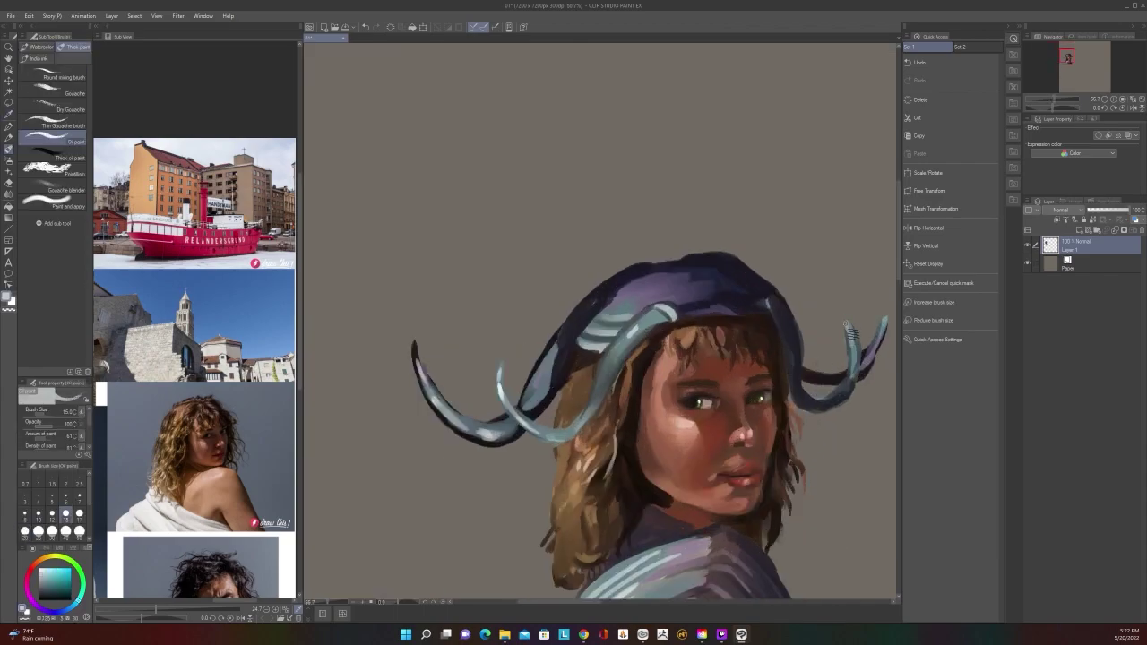
pyautogui.press('c')
pyautogui.click(835, 310)
pyautogui.press('c')
pyautogui.moveTo(860, 333); pyautogui.dragTo(848, 334)
pyautogui.scroll(-3, 864, 354)
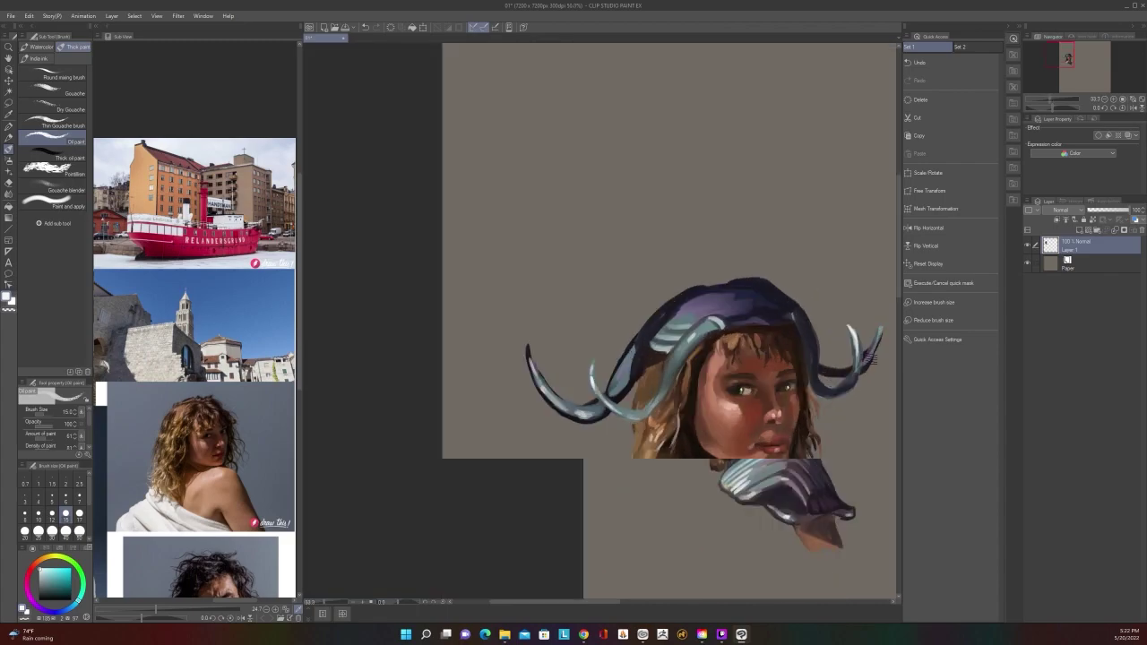
pyautogui.scroll(1, 868, 357)
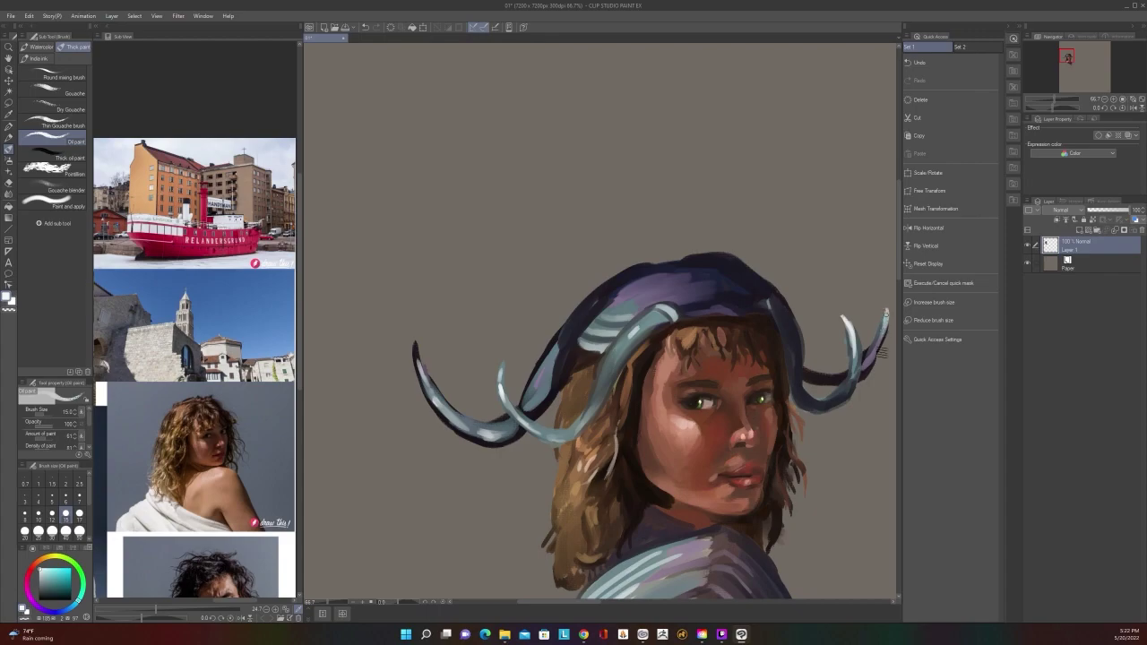
# Sample dark purple and touch up the edge of the outer far-side curl near its tip
pyautogui.keyDown('alt'); pyautogui.click(867, 333); pyautogui.keyUp('alt')
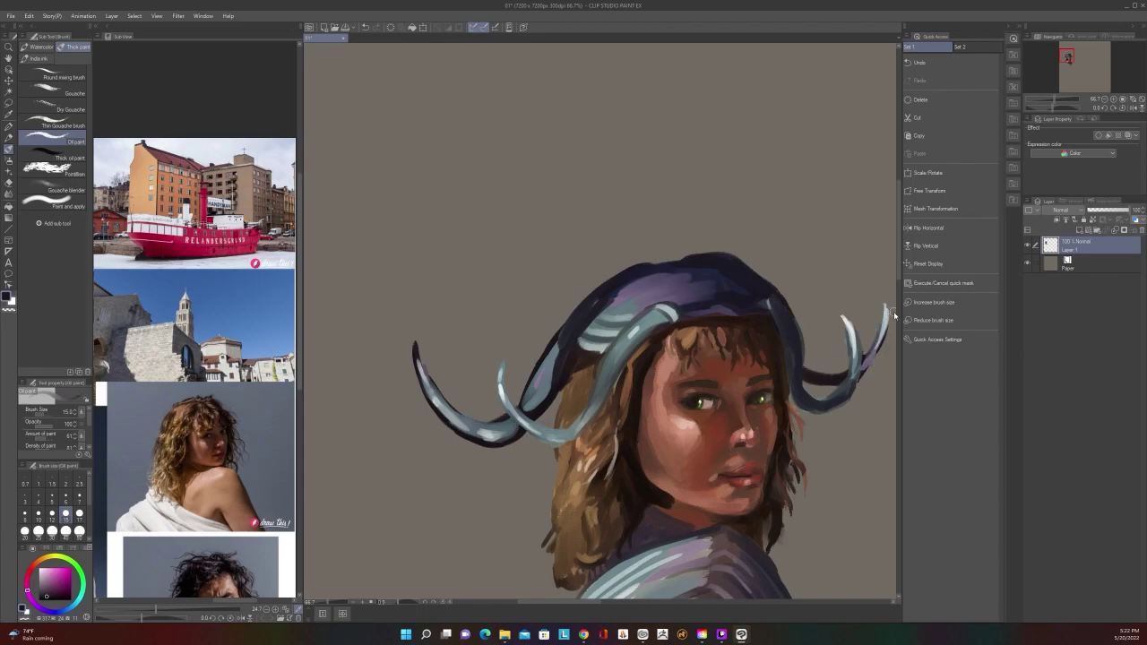
pyautogui.scroll(-2, 894, 317)
pyautogui.moveTo(868, 453); pyautogui.dragTo(798, 449)
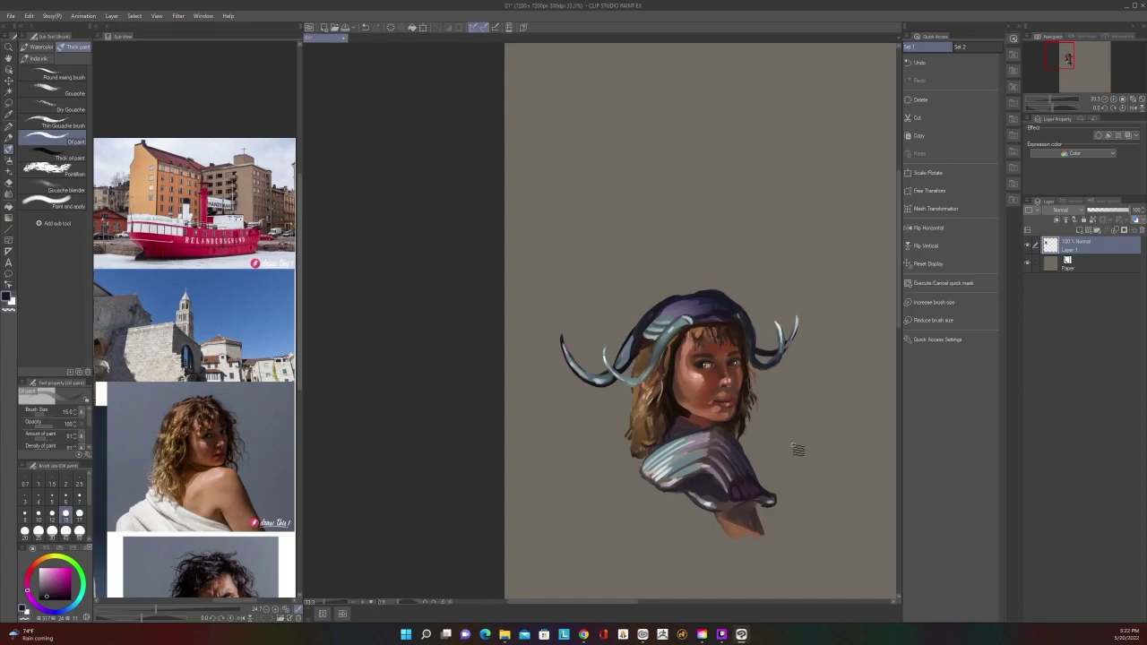
pyautogui.scroll(-2, 797, 450)
pyautogui.scroll(3, 798, 449)
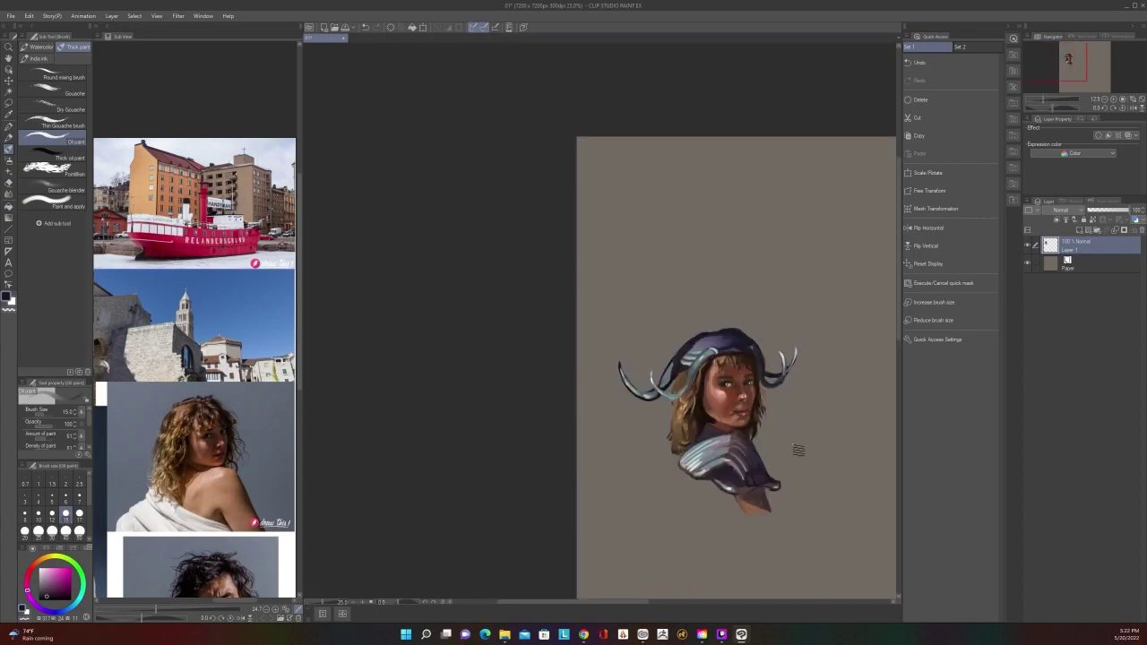
# Sample brown below the chin, darken it on the color wheel, and deepen the shadow between neck and collar with a finer brush
pyautogui.press('alt')
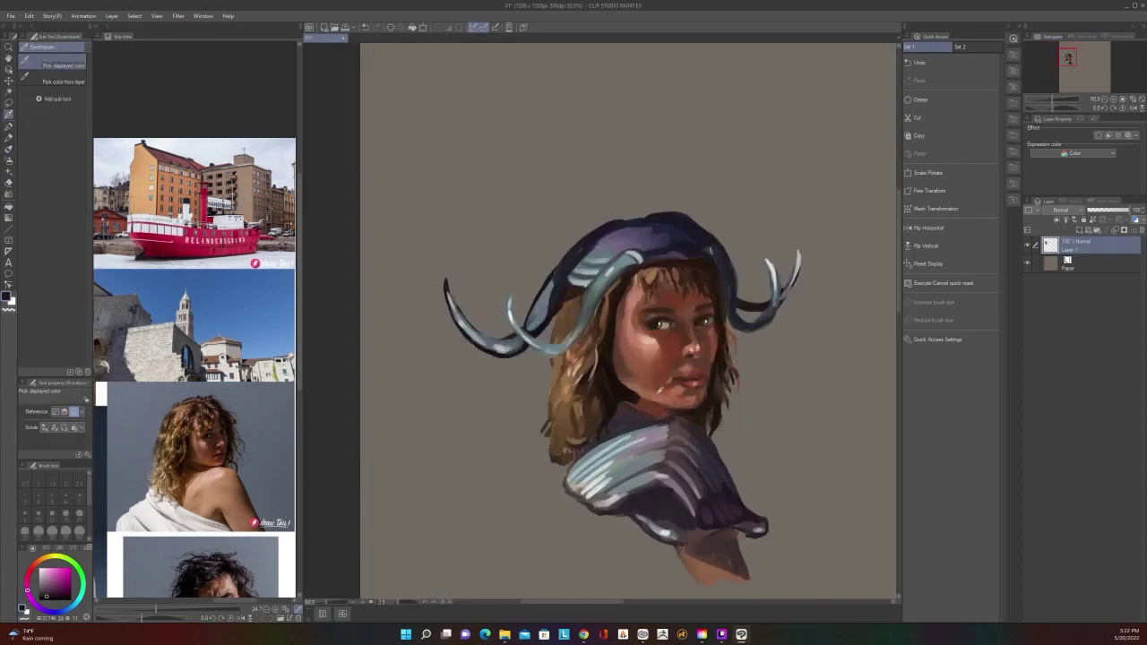
pyautogui.keyDown('alt'); pyautogui.click(700, 406); pyautogui.keyUp('alt')
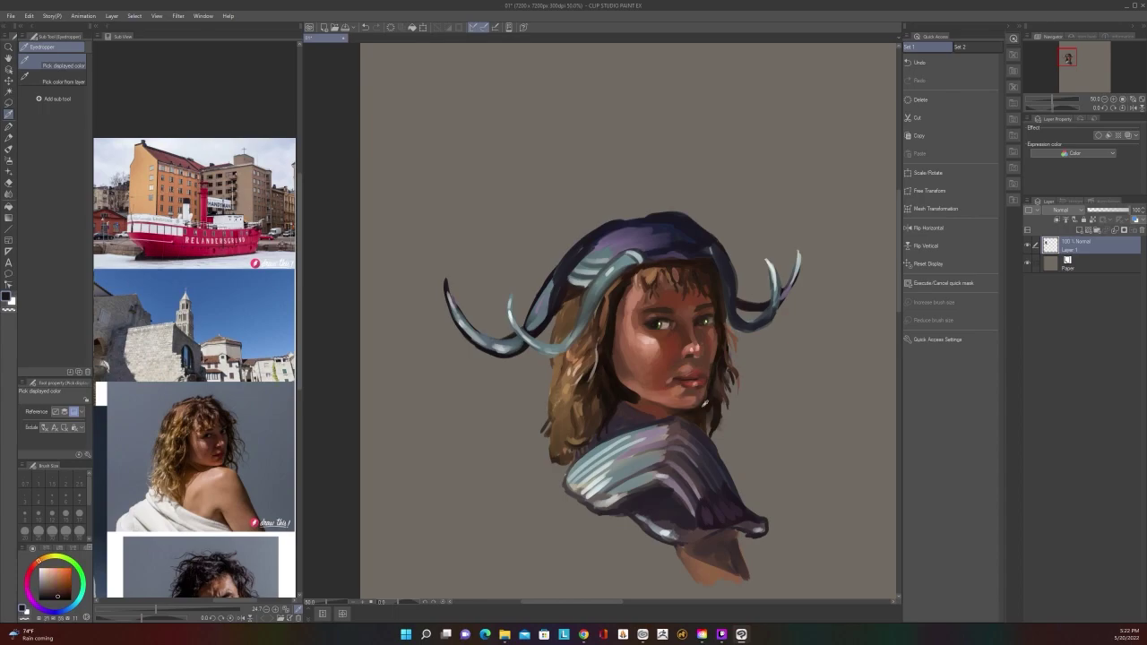
pyautogui.rightClick(692, 408)
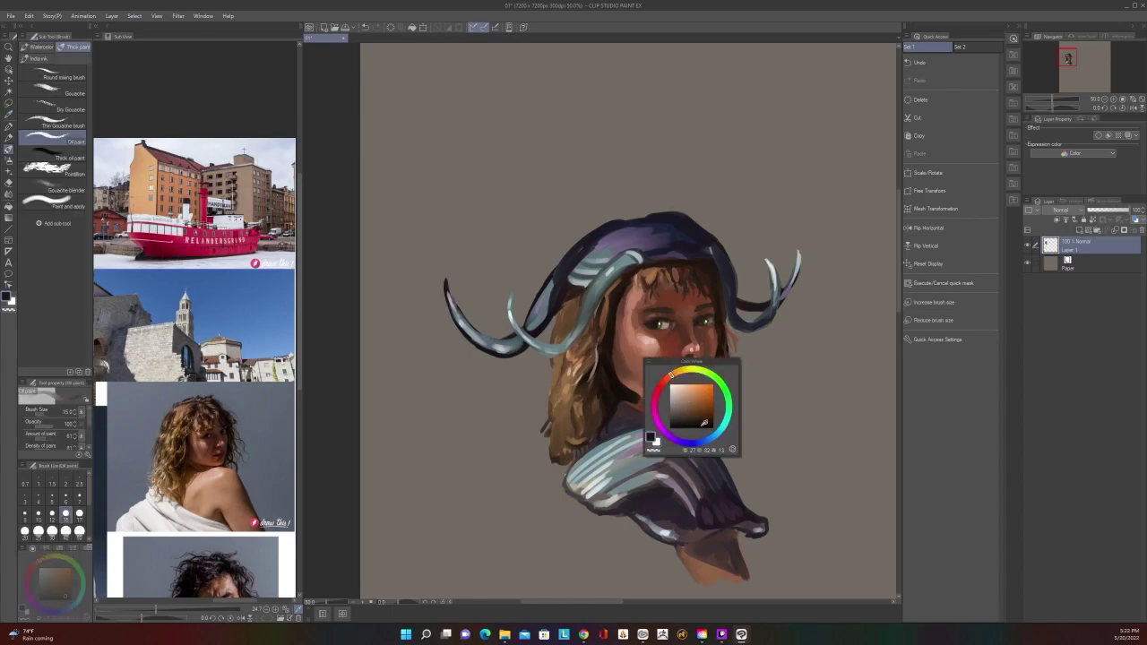
pyautogui.rightClick(685, 412)
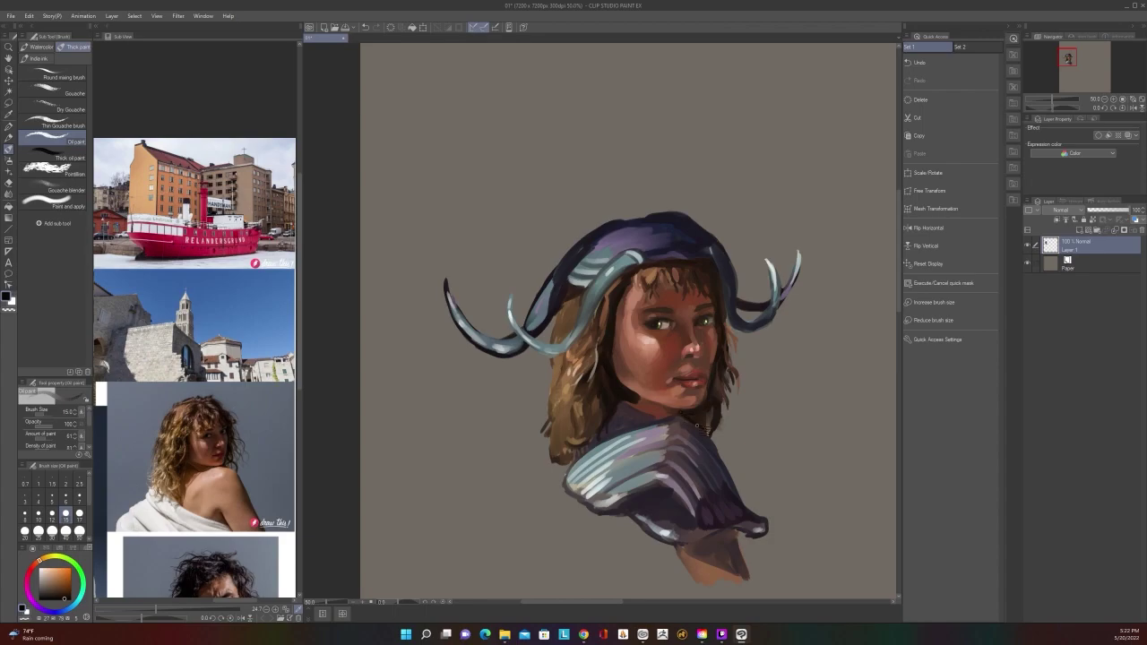
pyautogui.scroll(1, 706, 410)
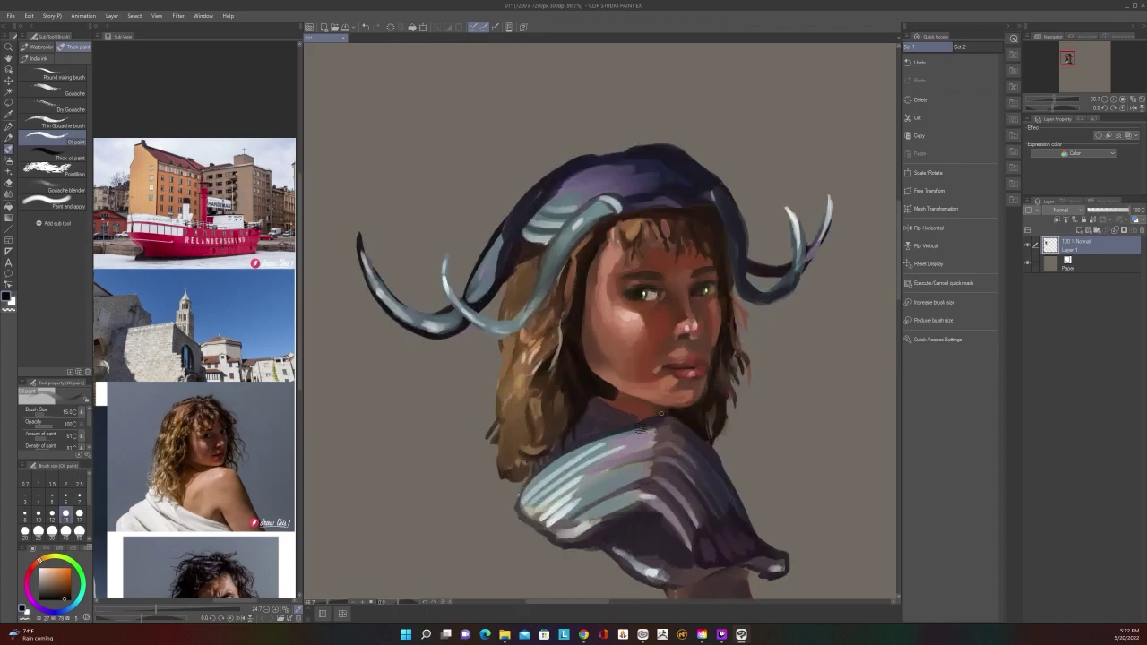
pyautogui.press('[')
pyautogui.press('[')
pyautogui.press('[')
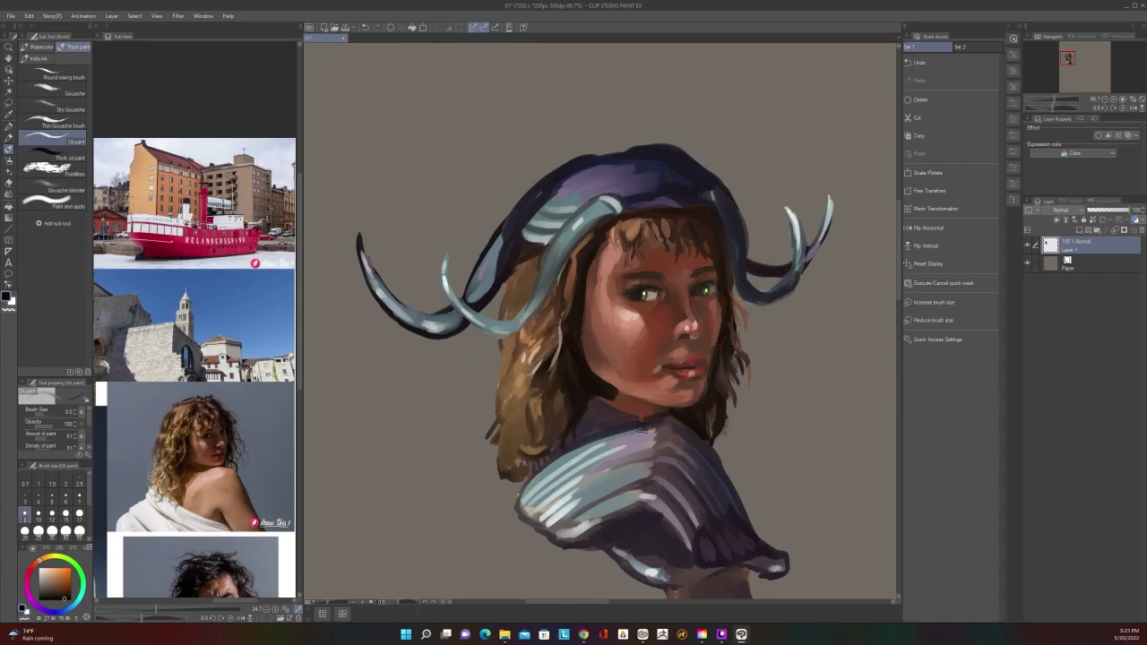
# Darken the shadow where the hair meets the shoulder cloth, using the dark brown with the brush at 15 and at 25
pyautogui.press(']')
pyautogui.press(']')
pyautogui.press(']')
pyautogui.scroll(-2, 609, 437)
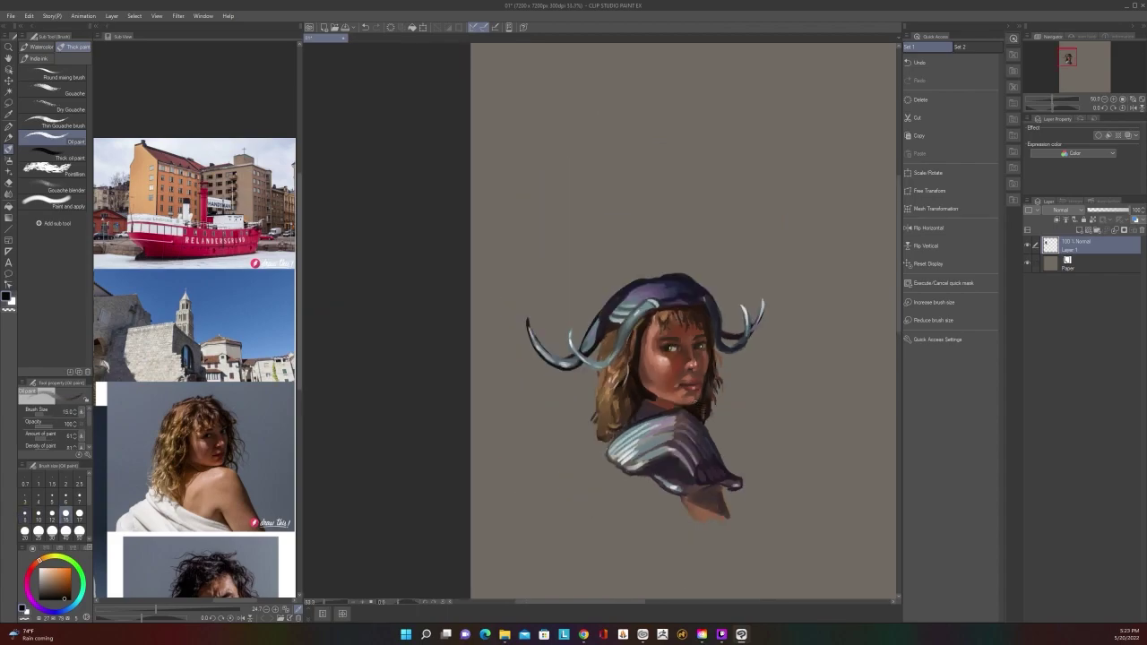
pyautogui.scroll(1, 695, 399)
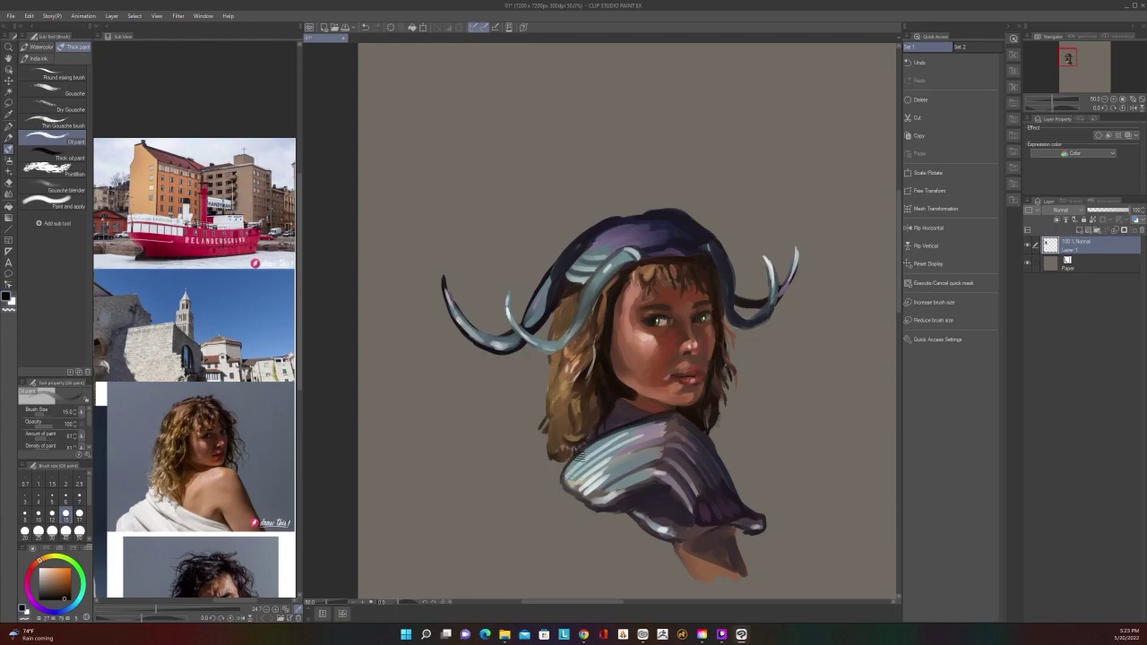
pyautogui.moveTo(579, 457); pyautogui.dragTo(589, 448)
pyautogui.press(']')
pyautogui.press(']')
pyautogui.press(']')
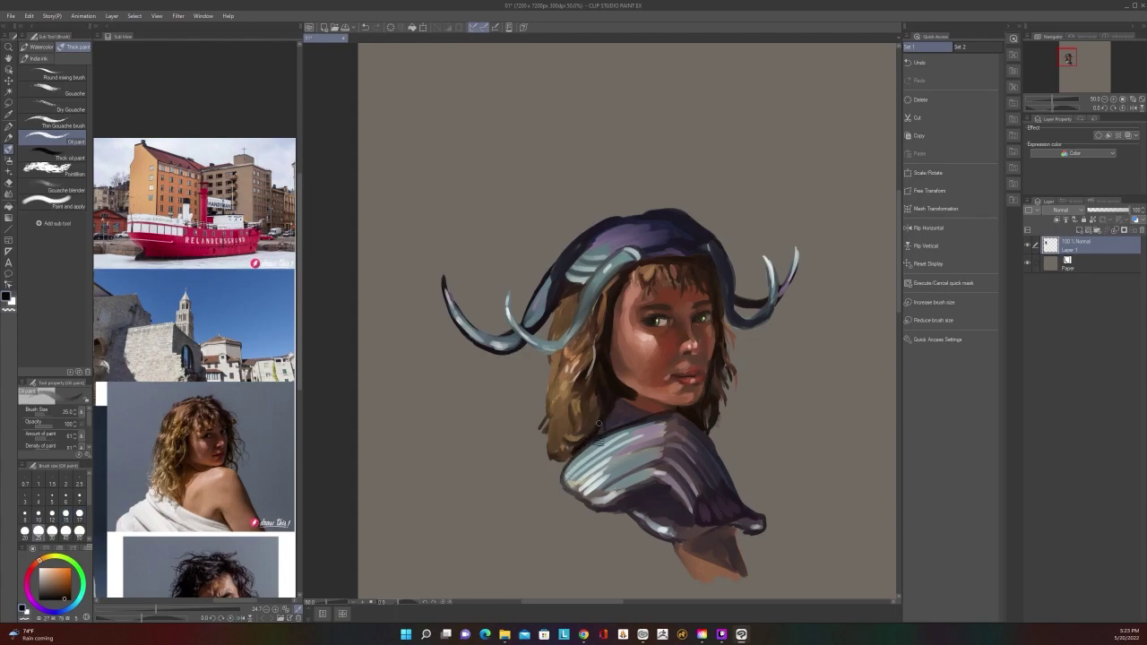
pyautogui.scroll(-2, 600, 410)
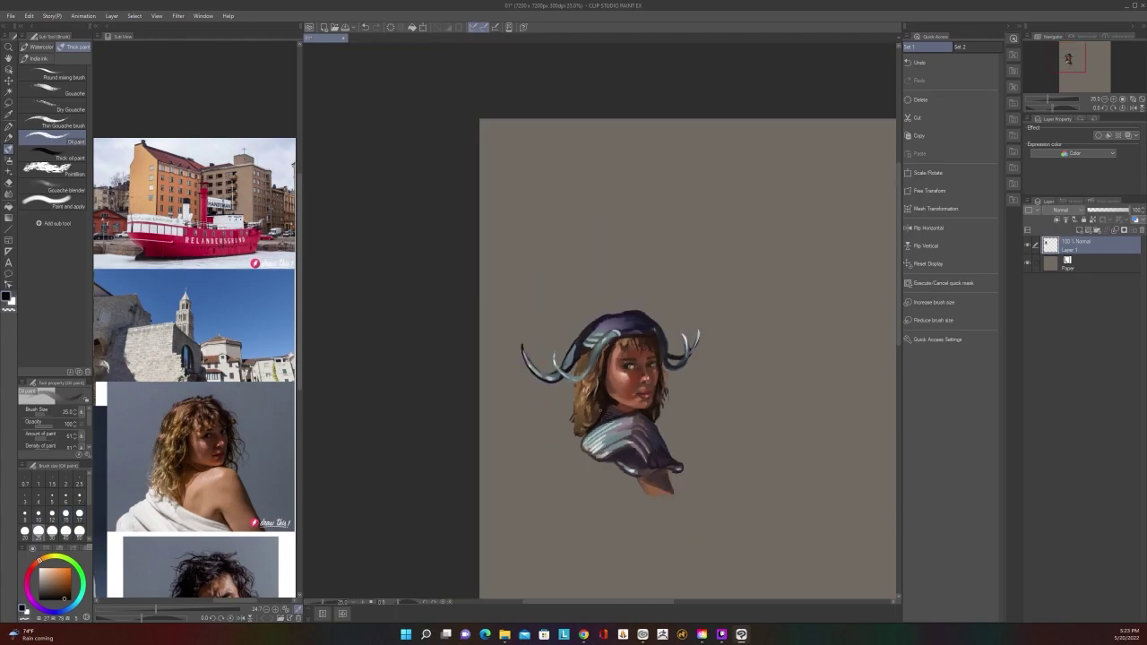
# Paint dark brown shadows in the hair beneath the front curl, starting with the brush at 15 and enlarging it to 25
pyautogui.scroll(2, 565, 345)
pyautogui.press('[')
pyautogui.press('[')
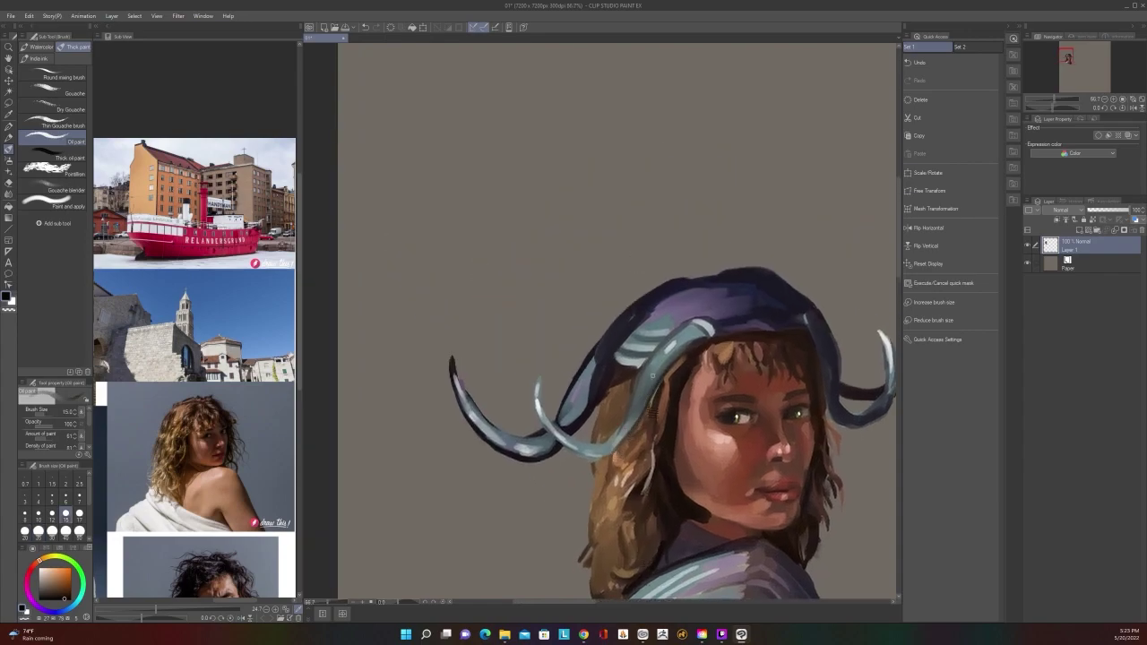
pyautogui.moveTo(636, 421); pyautogui.dragTo(627, 424)
pyautogui.moveTo(630, 428)
pyautogui.mouseDown()
pyautogui.moveTo(616, 433)
pyautogui.moveTo(631, 416)
pyautogui.mouseUp()
pyautogui.press(']')
pyautogui.press(']')
pyautogui.press(']')
pyautogui.moveTo(643, 387); pyautogui.dragTo(641, 403)
pyautogui.scroll(-2, 659, 369)
pyautogui.scroll(2, 659, 369)
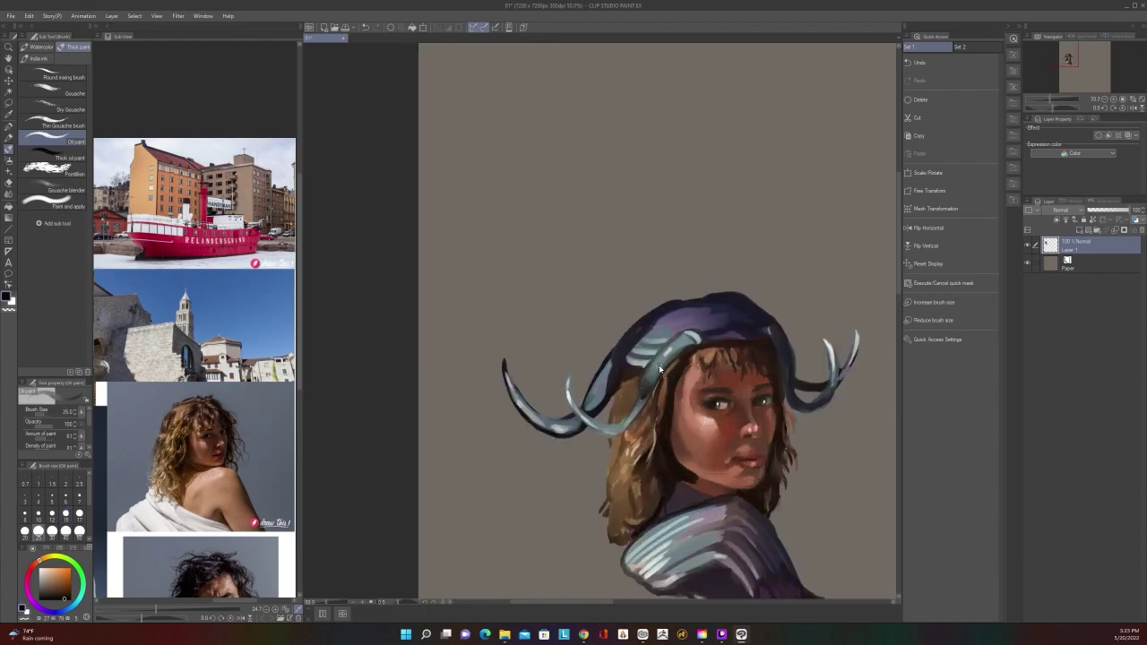
# Sample muted purple from the near-side horn and blend it into the front curl's shaded side and the outer near-side tip
pyautogui.keyDown('alt'); pyautogui.click(579, 389); pyautogui.keyUp('alt')
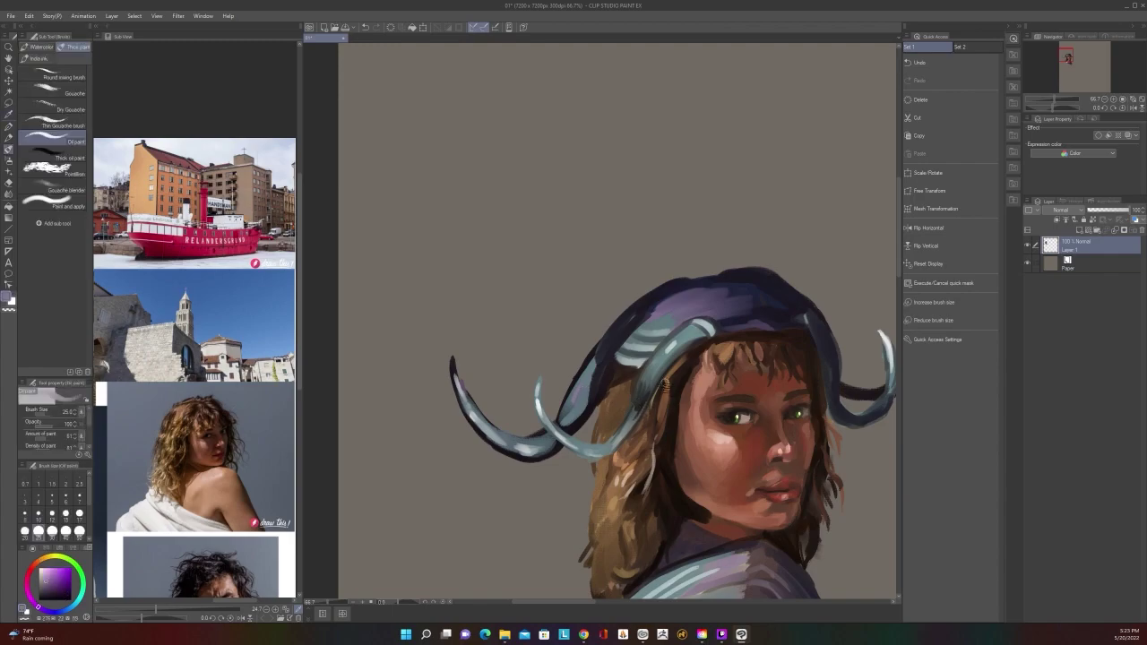
pyautogui.moveTo(654, 371); pyautogui.dragTo(649, 389)
pyautogui.scroll(-2, 636, 435)
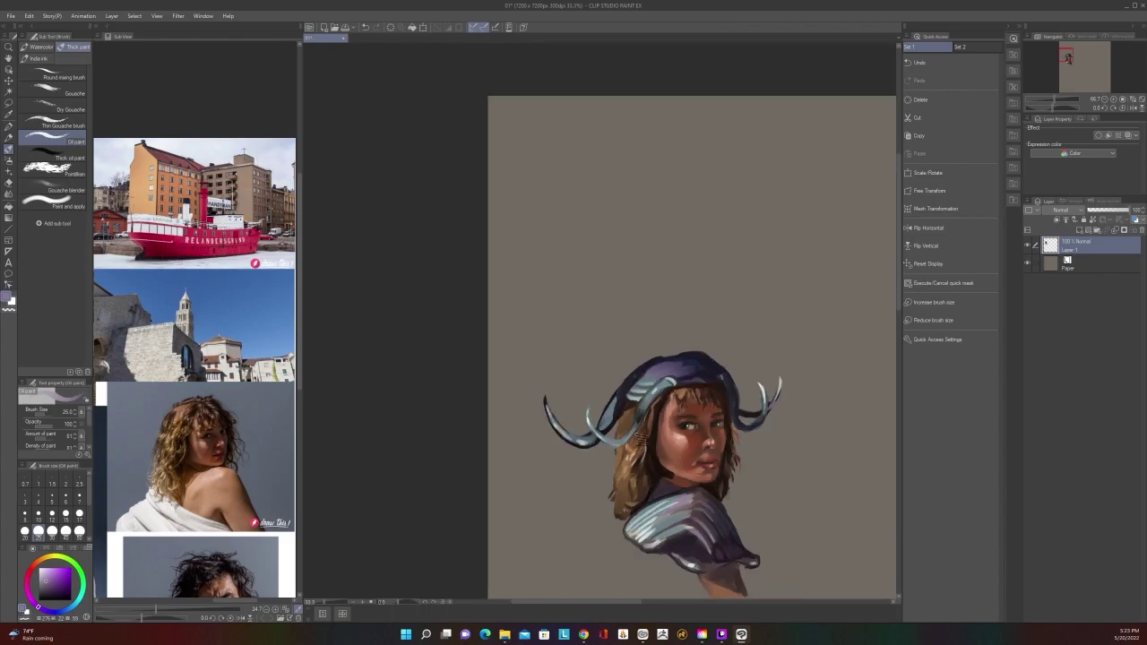
pyautogui.scroll(2, 638, 436)
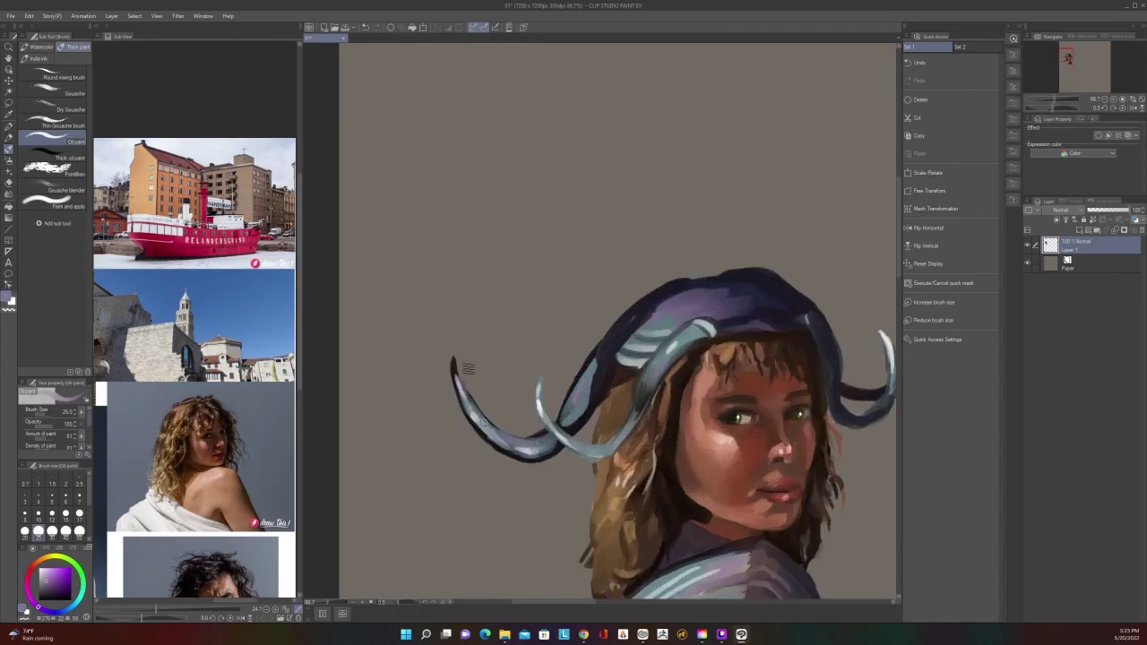
pyautogui.scroll(-2, 466, 363)
pyautogui.scroll(1, 466, 360)
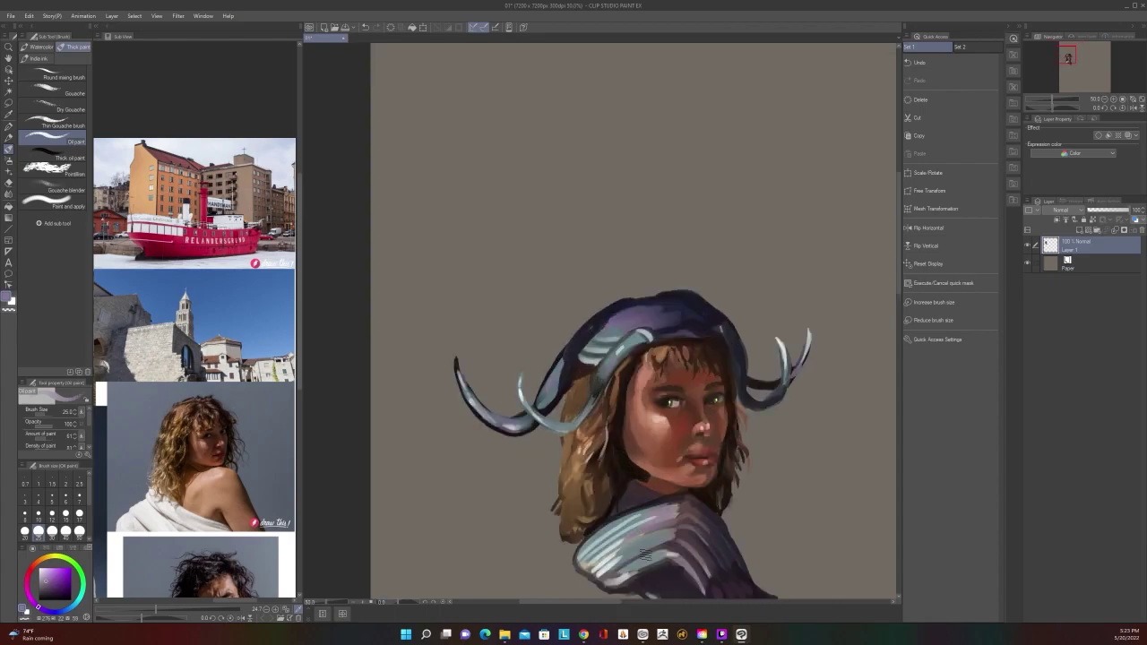
# Set the brush to 50 and blend muted purple over the light folds at the near edge of the shoulder cloth
pyautogui.scroll(-3, 753, 475)
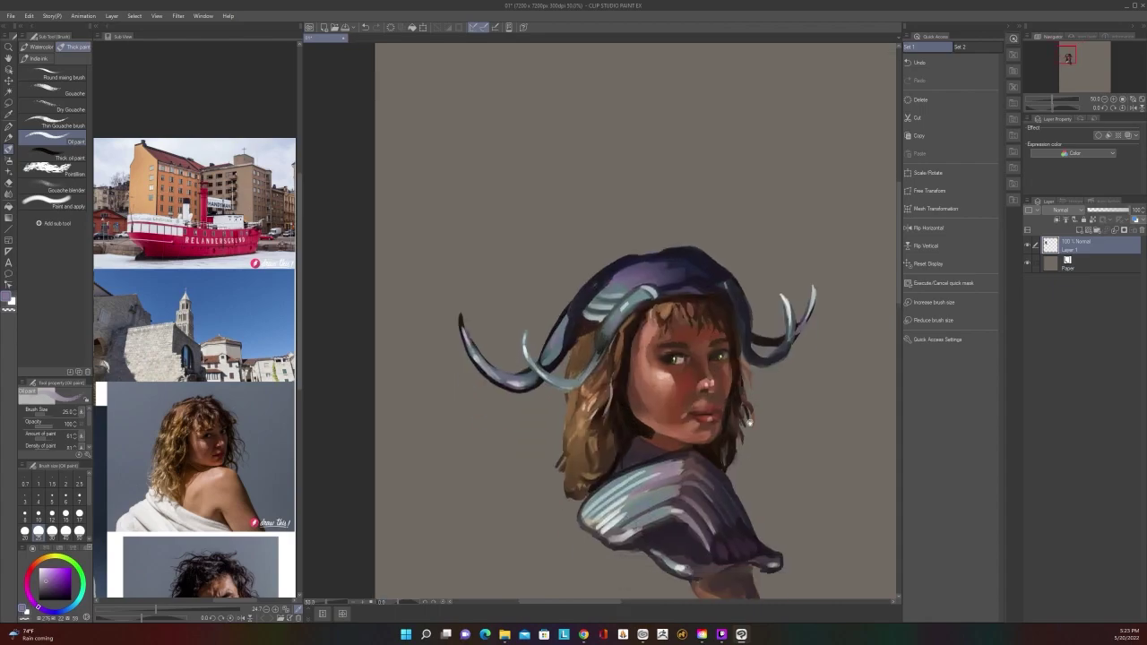
pyautogui.press(']')
pyautogui.press(']')
pyautogui.press(']')
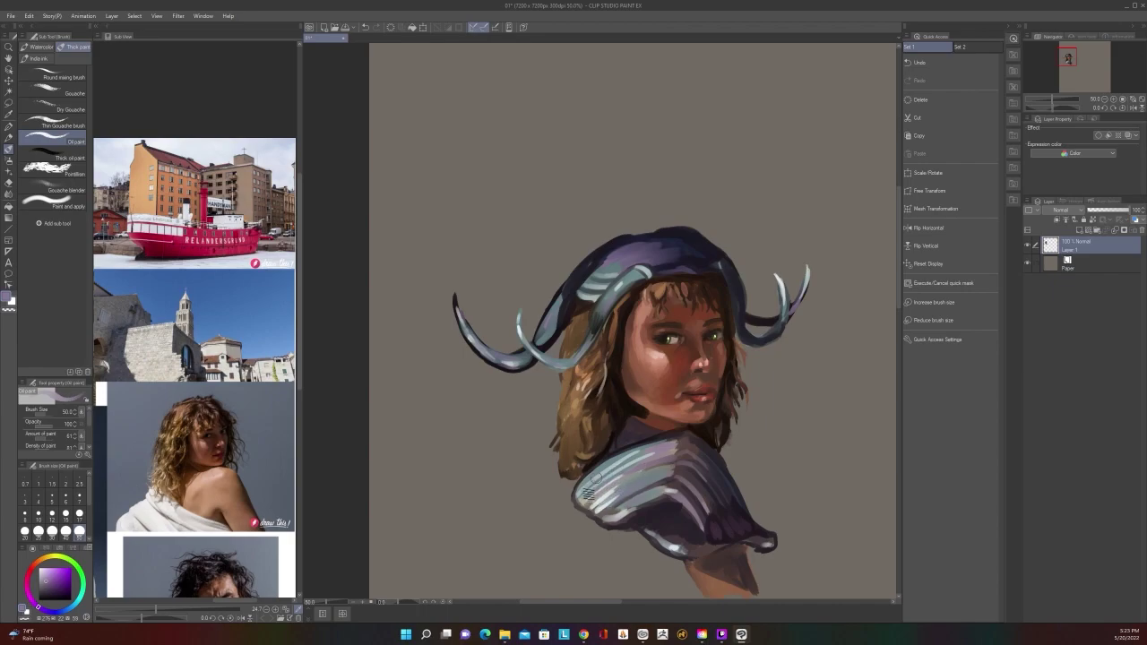
pyautogui.scroll(-2, 610, 524)
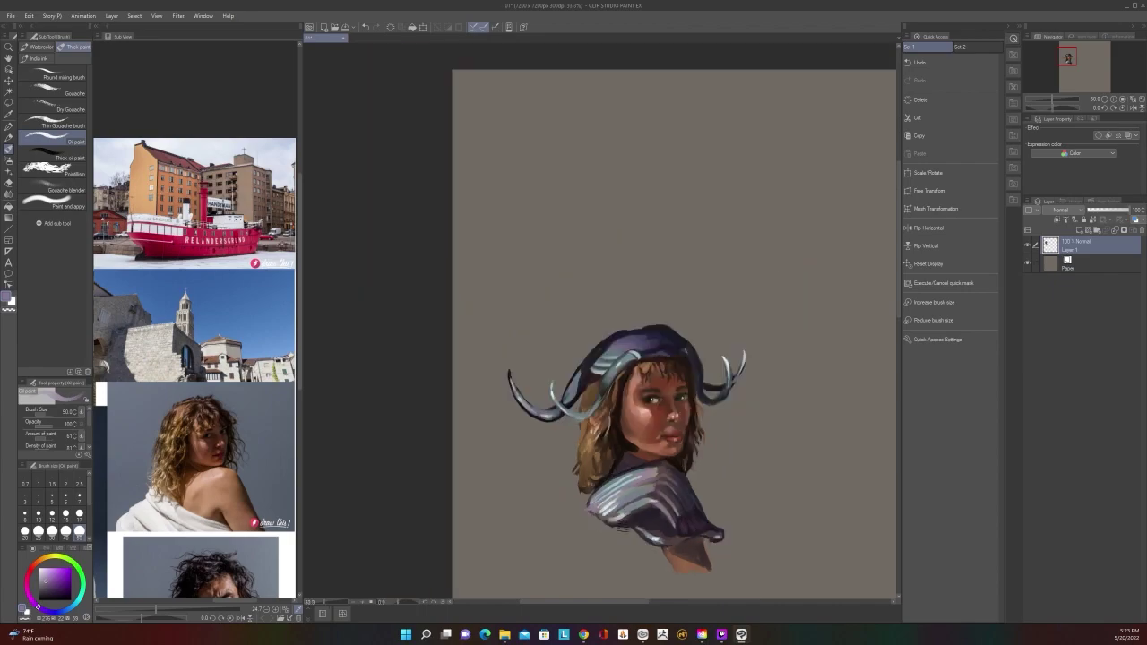
pyautogui.scroll(2, 613, 520)
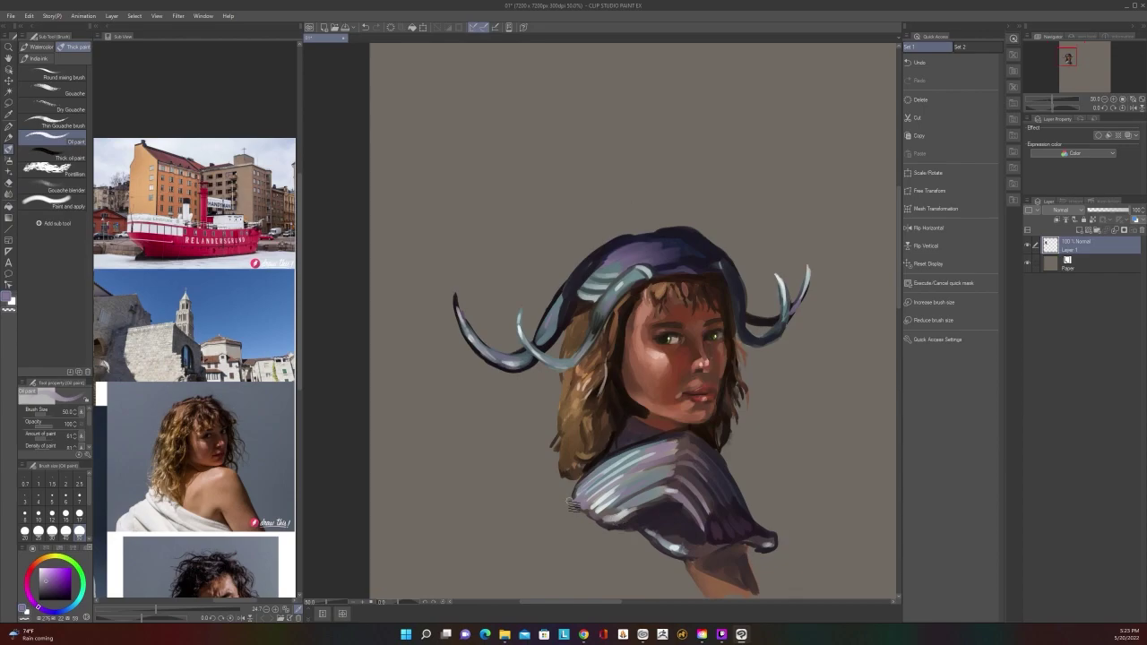
# Sample golden brown from the hair and paint lighter strands and loose wisps along its lower ends with the brush at 25
pyautogui.scroll(1, 574, 500)
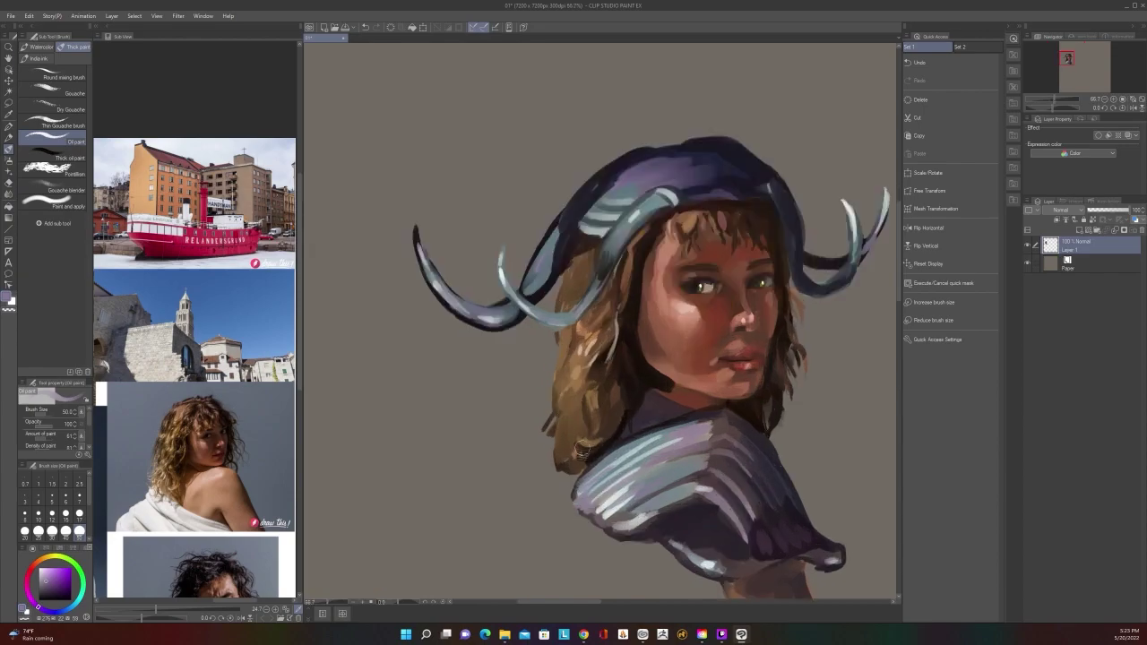
pyautogui.press('alt')
pyautogui.keyDown('alt'); pyautogui.click(573, 413); pyautogui.keyUp('alt')
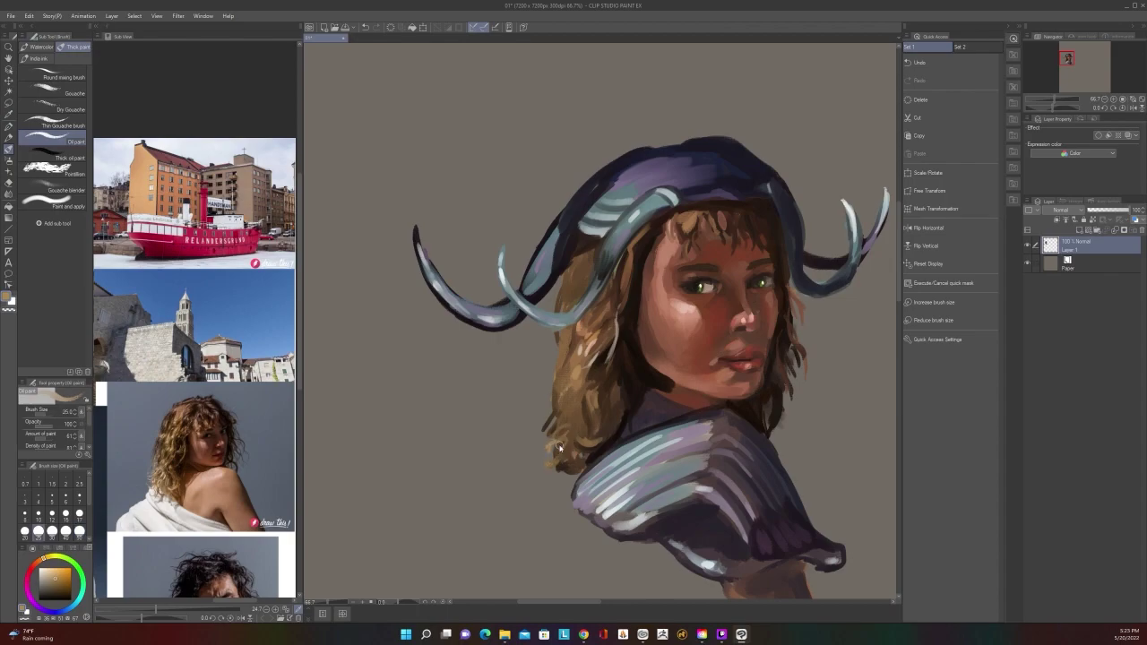
pyautogui.scroll(-1, 564, 452)
pyautogui.scroll(1, 583, 475)
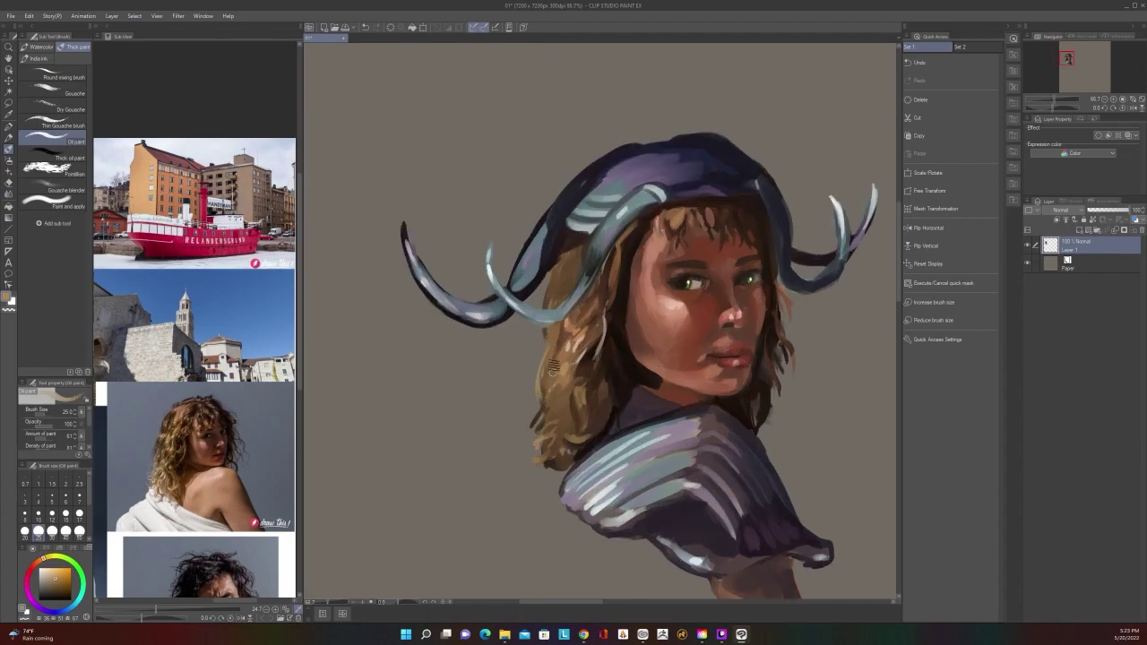
pyautogui.scroll(-2, 576, 323)
pyautogui.scroll(2, 578, 324)
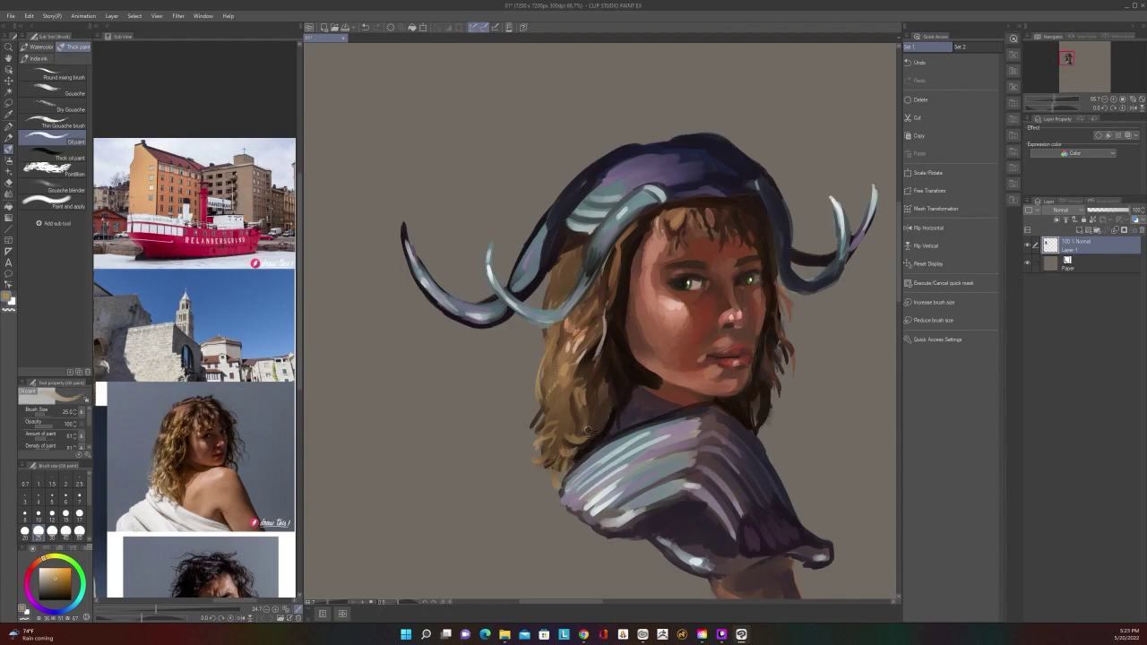
pyautogui.scroll(-2, 588, 431)
pyautogui.scroll(2, 543, 464)
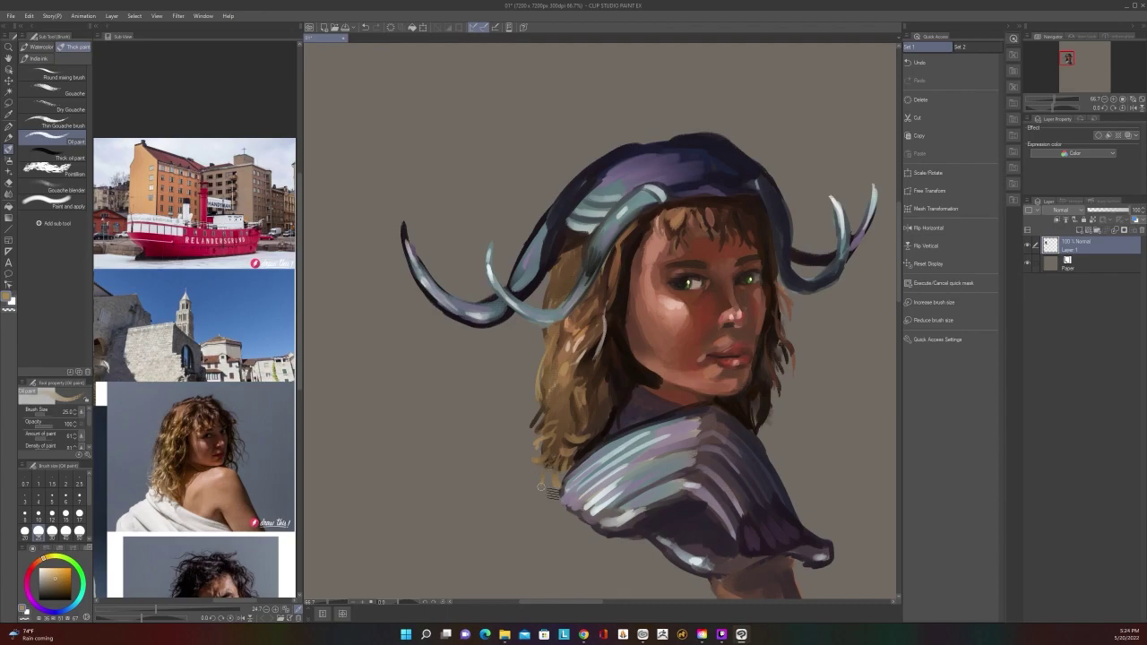
pyautogui.scroll(-2, 559, 445)
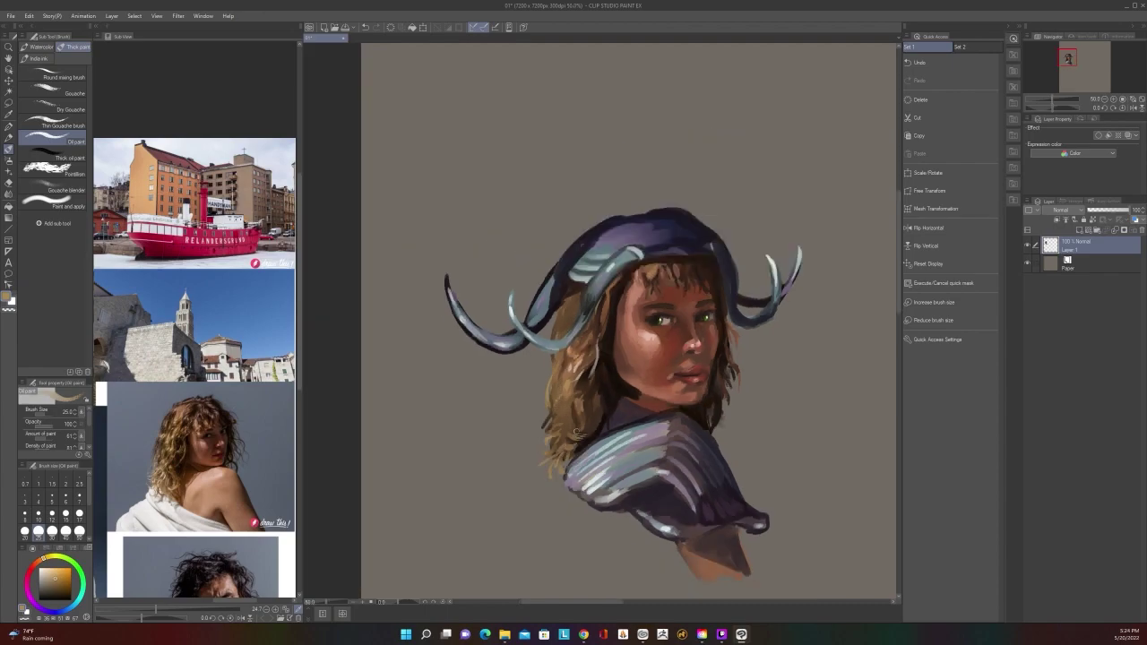
# Sample dark brown from the lower hair and paint shadow strands in the hair beneath the front curl with the brush at 25
pyautogui.scroll(2, 542, 485)
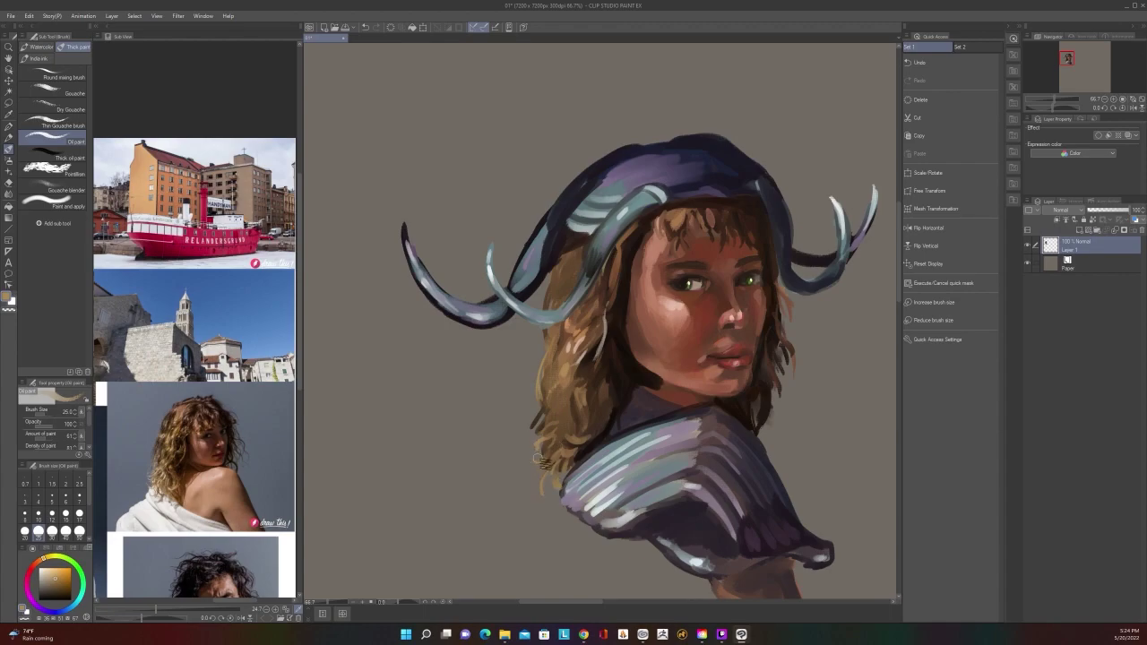
pyautogui.scroll(-2, 551, 430)
pyautogui.scroll(2, 550, 429)
pyautogui.scroll(-2, 561, 392)
pyautogui.scroll(2, 561, 392)
pyautogui.keyDown('alt'); pyautogui.click(578, 445); pyautogui.keyUp('alt')
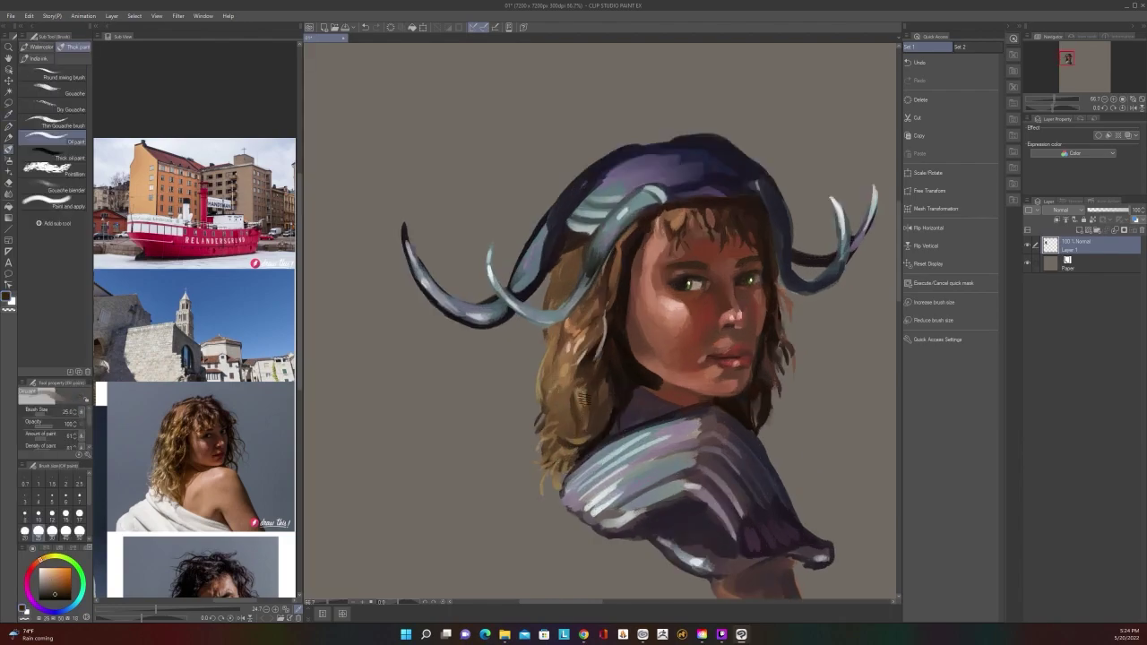
pyautogui.scroll(-3, 583, 430)
pyautogui.scroll(3, 580, 397)
pyautogui.scroll(-2, 565, 430)
pyautogui.scroll(-2, 564, 430)
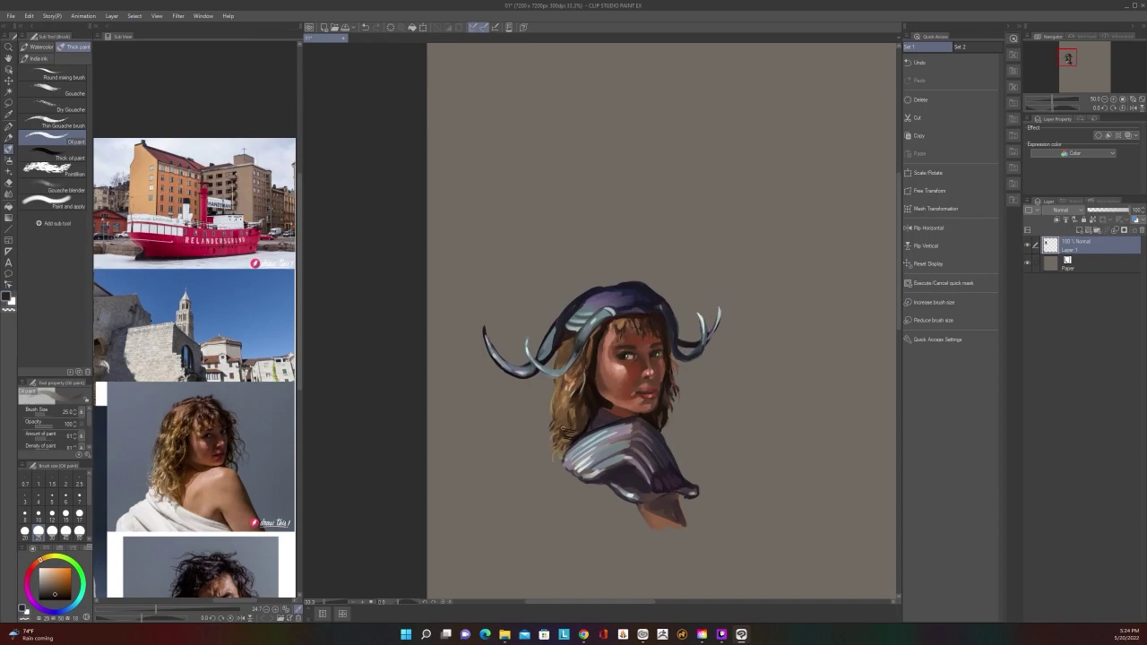
pyautogui.scroll(2, 564, 428)
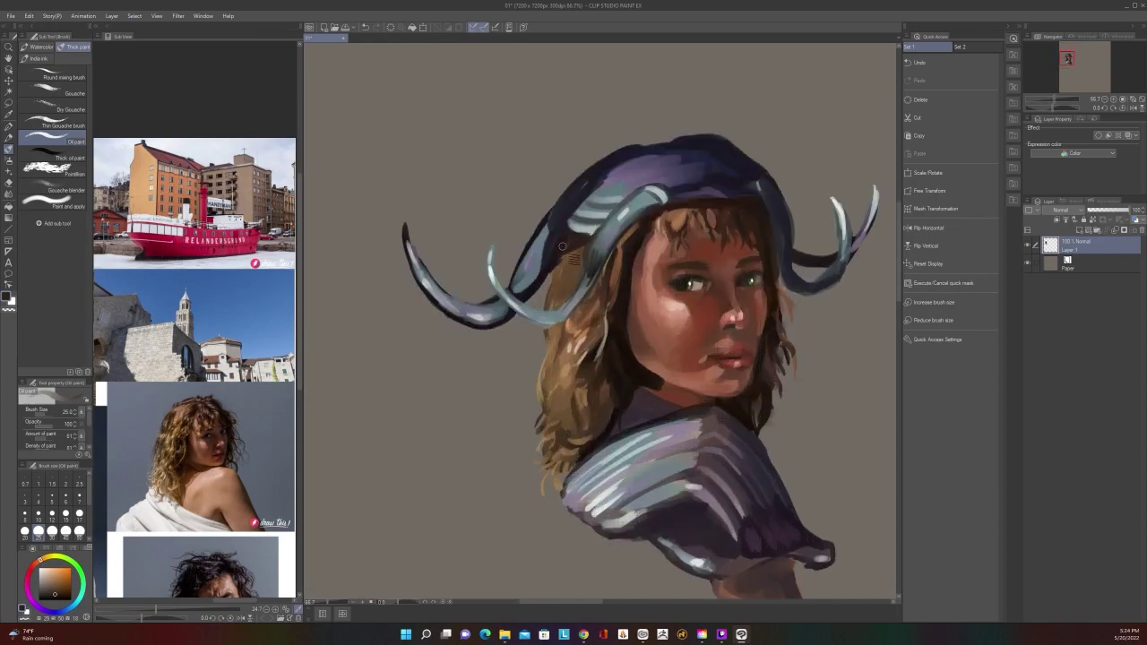
pyautogui.moveTo(566, 255)
pyautogui.mouseDown()
pyautogui.moveTo(602, 313)
pyautogui.moveTo(559, 287)
pyautogui.moveTo(560, 268)
pyautogui.moveTo(550, 296)
pyautogui.moveTo(606, 301)
pyautogui.moveTo(597, 240)
pyautogui.moveTo(580, 268)
pyautogui.mouseUp()
# Sample a dark tone from the hair beside the face and shade around the front curl's inner edge with the brush at 50
pyautogui.keyDown('alt'); pyautogui.click(602, 315); pyautogui.keyUp('alt')
pyautogui.press('alt')
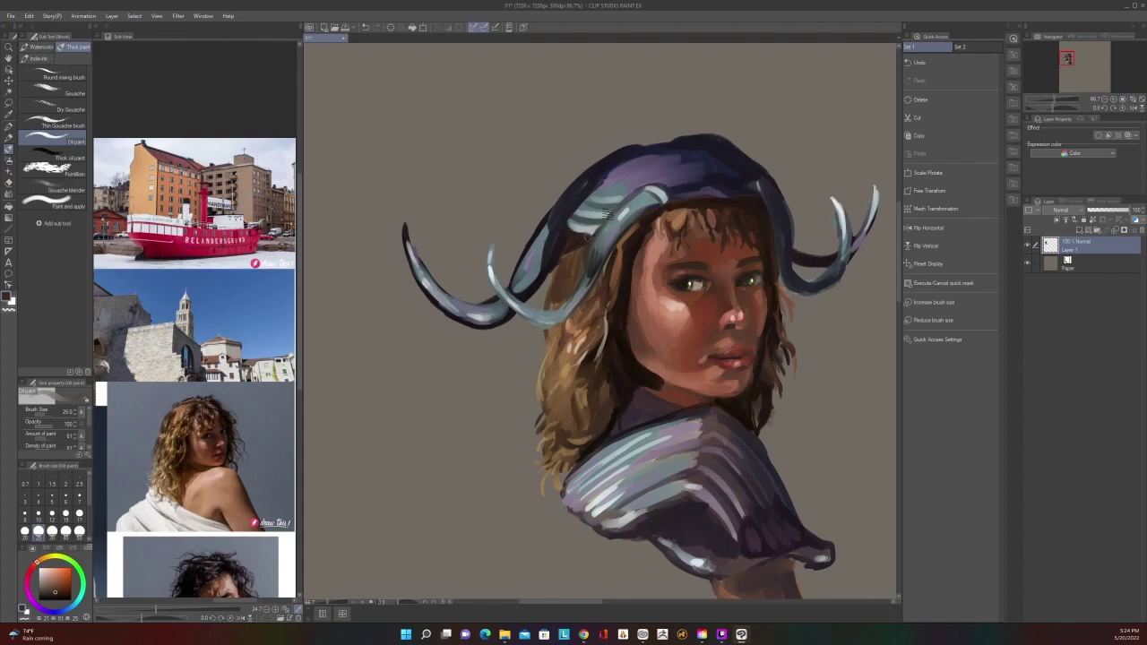
pyautogui.rightClick(603, 208)
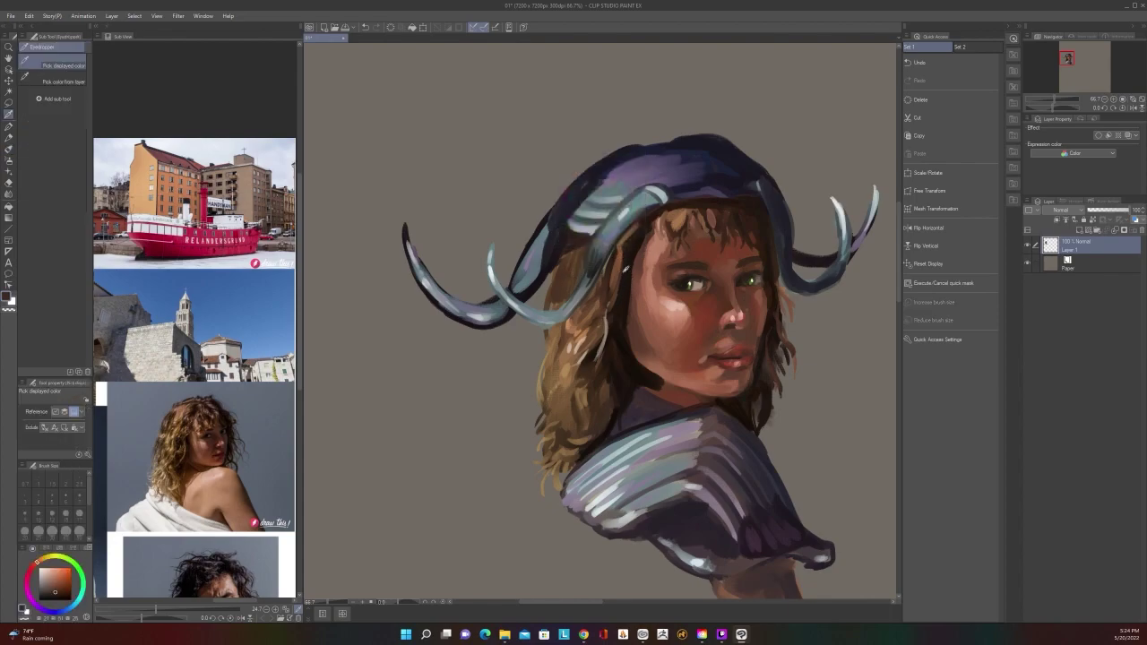
pyautogui.keyDown('alt'); pyautogui.click(622, 266); pyautogui.keyUp('alt')
pyautogui.press('b')
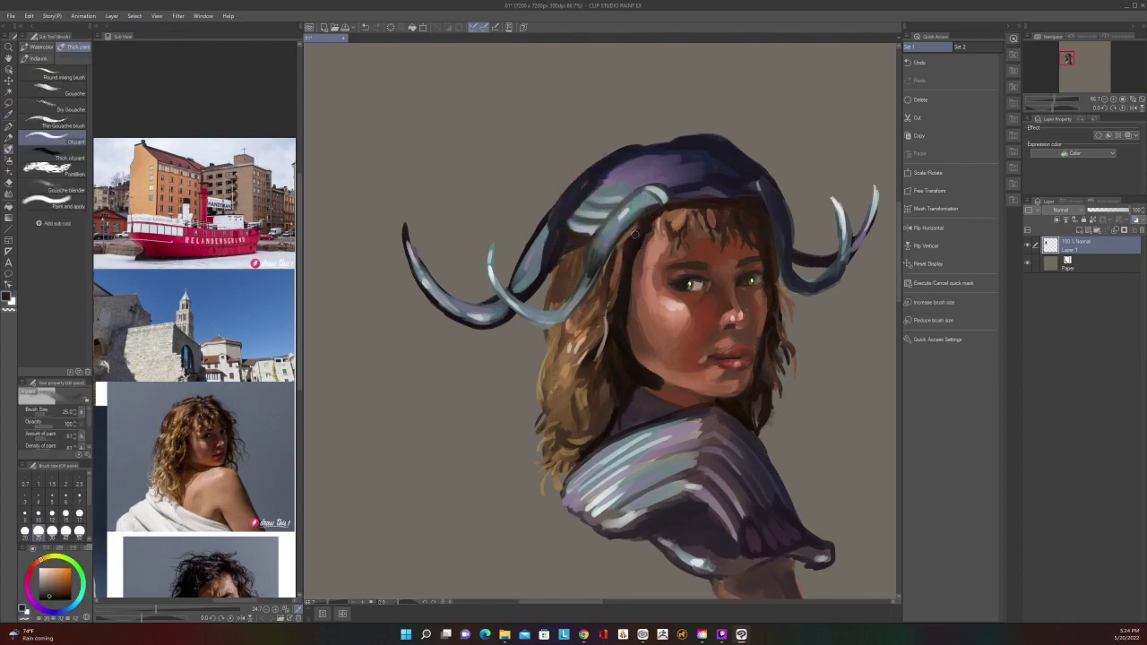
pyautogui.press(']')
pyautogui.press(']')
pyautogui.press(']')
pyautogui.scroll(-2, 632, 232)
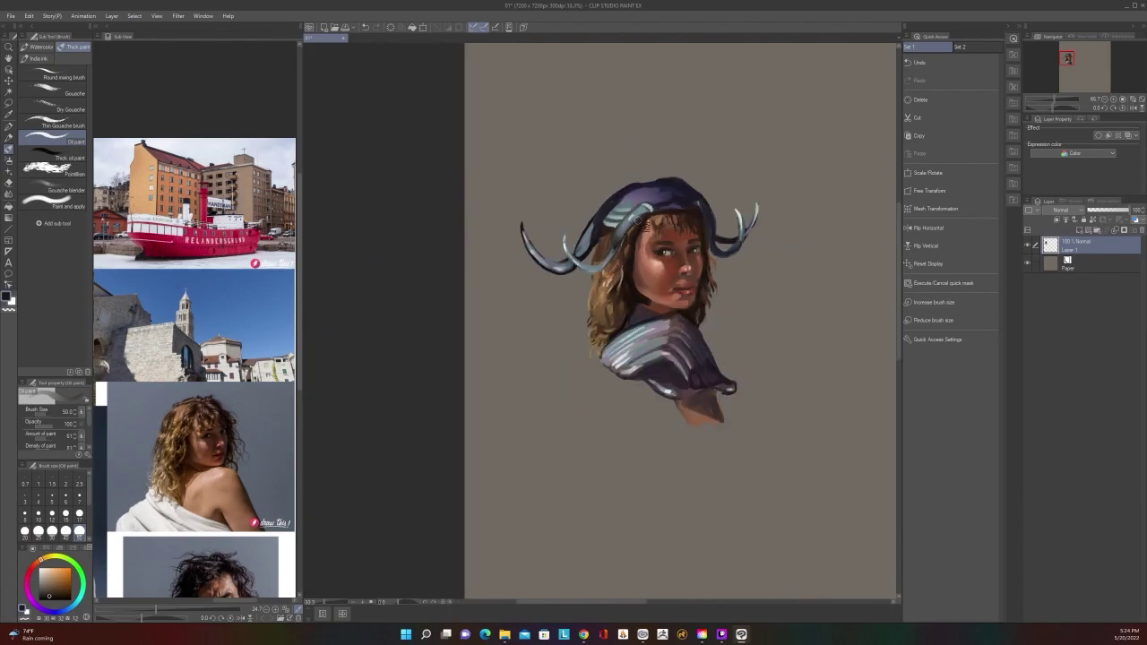
pyautogui.scroll(2, 632, 231)
# Refine the dark shading where the front curl meets the hair, alternating the brush between 25 and 50
pyautogui.press('[')
pyautogui.press('[')
pyautogui.press('[')
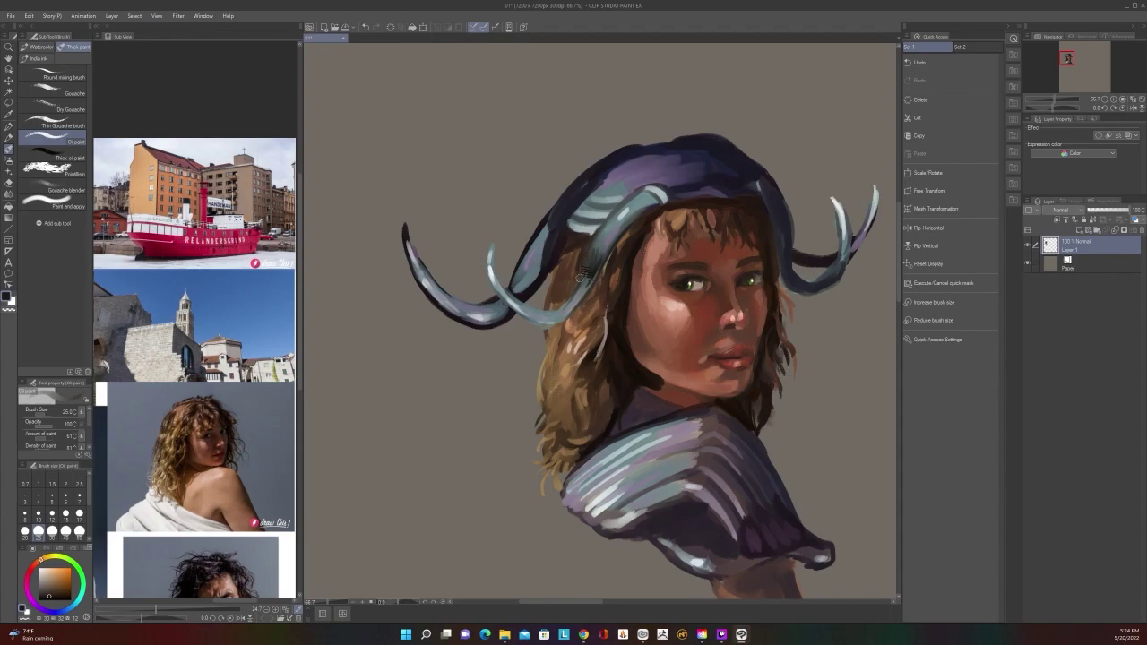
pyautogui.press(']')
pyautogui.press(']')
pyautogui.press(']')
pyautogui.press(']')
pyautogui.scroll(-2, 589, 240)
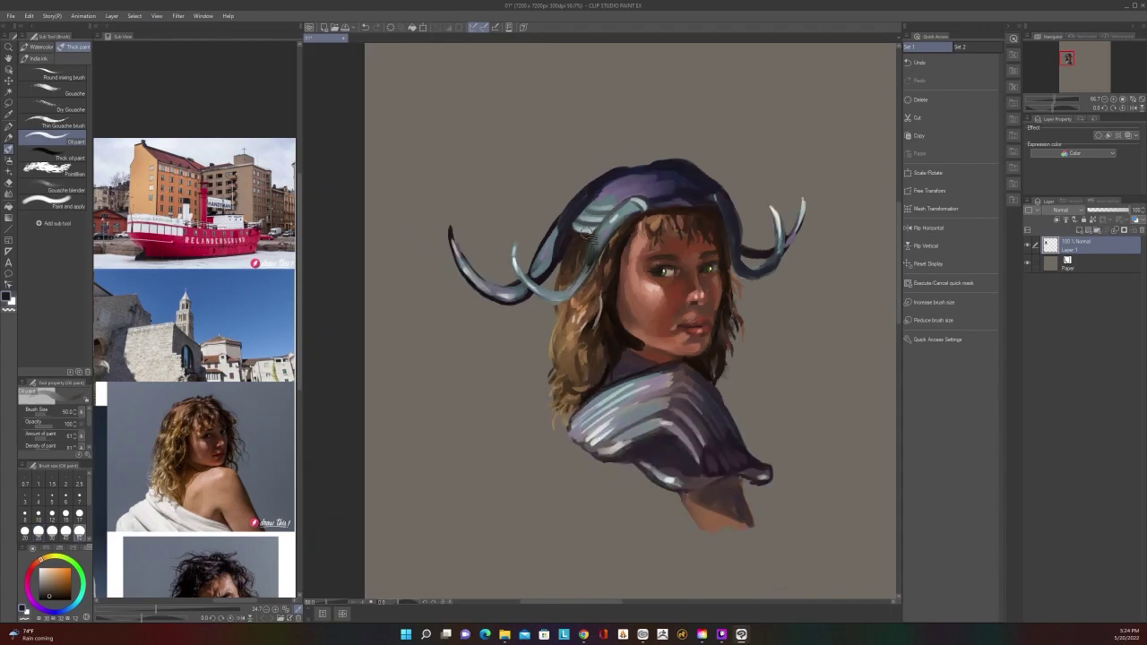
pyautogui.scroll(2, 590, 240)
pyautogui.press('[')
pyautogui.press('[')
pyautogui.press('[')
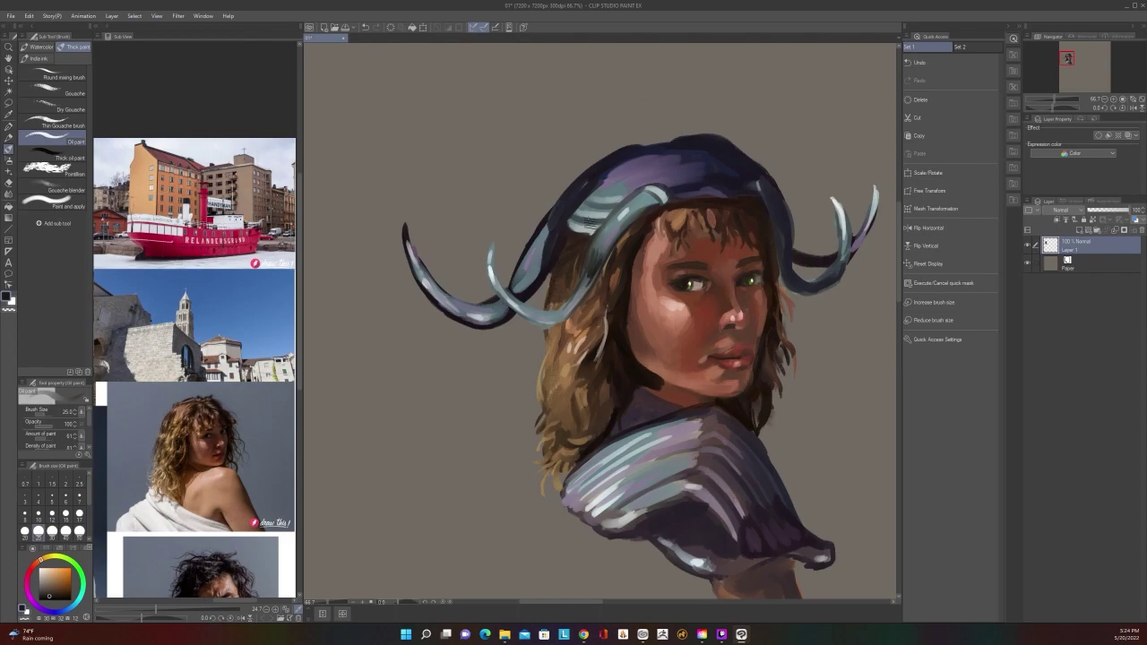
# Set the brush to 15 and paint fine dark strands in the hair beside the far cheek
pyautogui.scroll(-1, 568, 248)
pyautogui.scroll(1, 588, 213)
pyautogui.press('[')
pyautogui.press('[')
pyautogui.press('[')
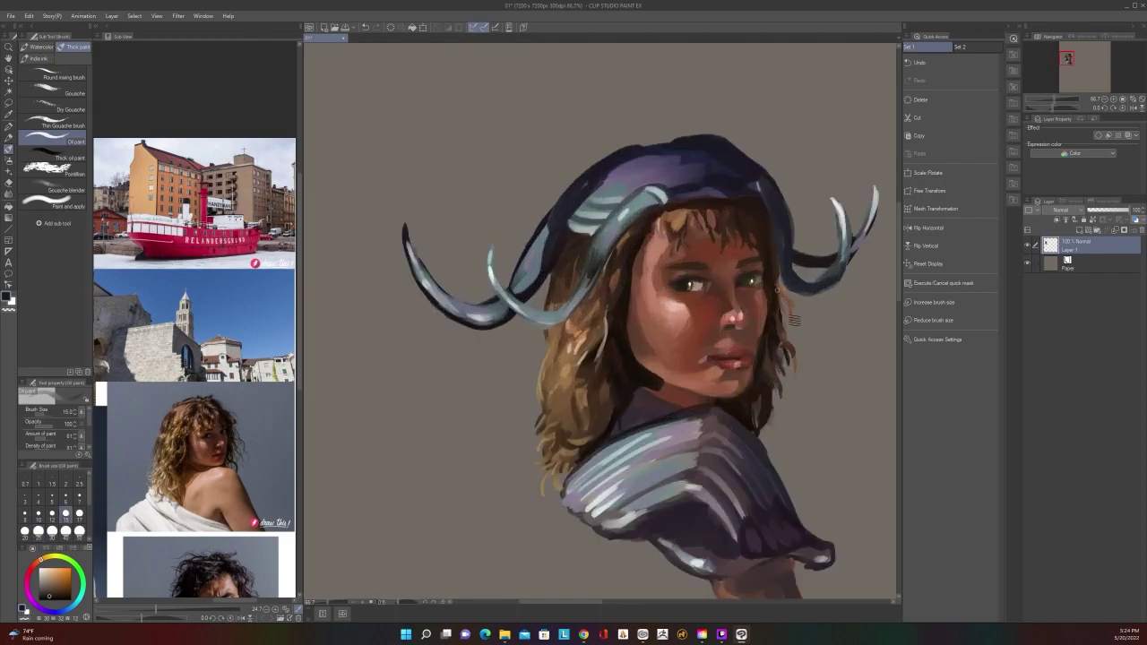
pyautogui.scroll(-3, 796, 315)
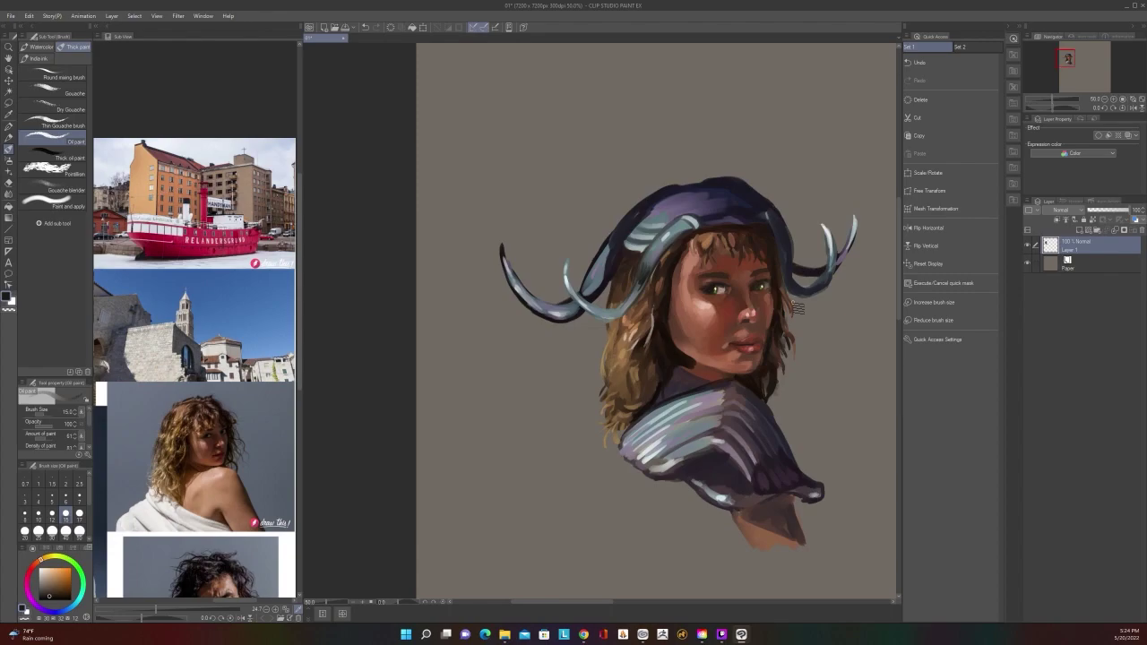
pyautogui.scroll(2, 684, 453)
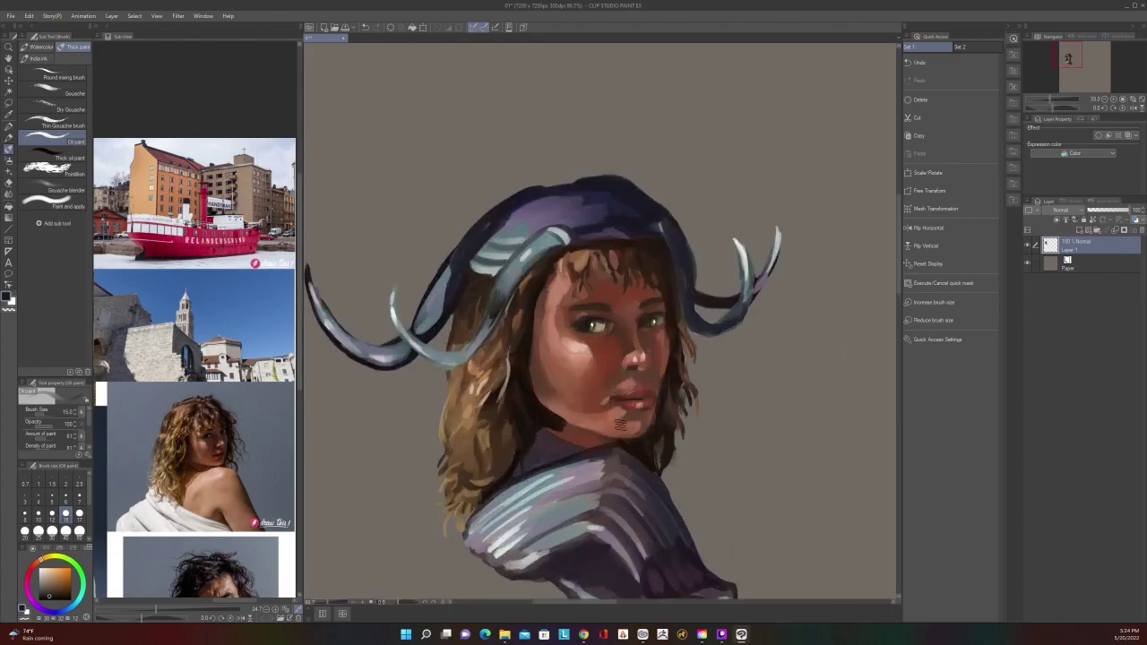
# Sample muted purple from the shoulder cloth and paint lighter folds on the collar below the neck with the brush at 25
pyautogui.press('alt')
pyautogui.keyDown('alt'); pyautogui.click(553, 418); pyautogui.keyUp('alt')
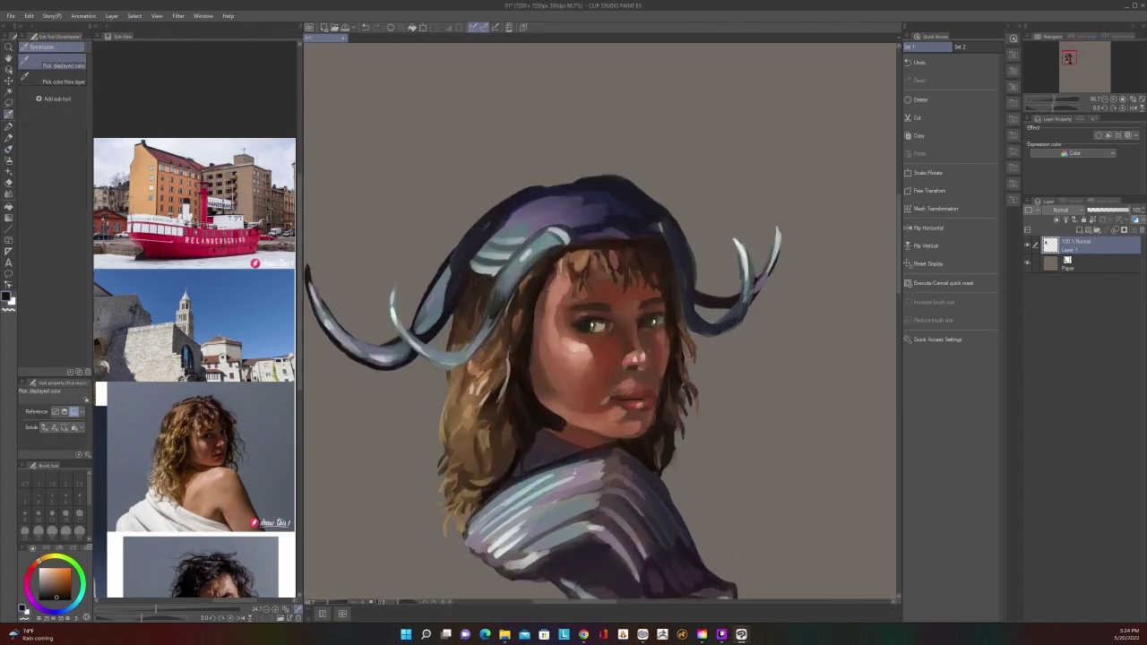
pyautogui.keyDown('alt'); pyautogui.click(574, 467); pyautogui.keyUp('alt')
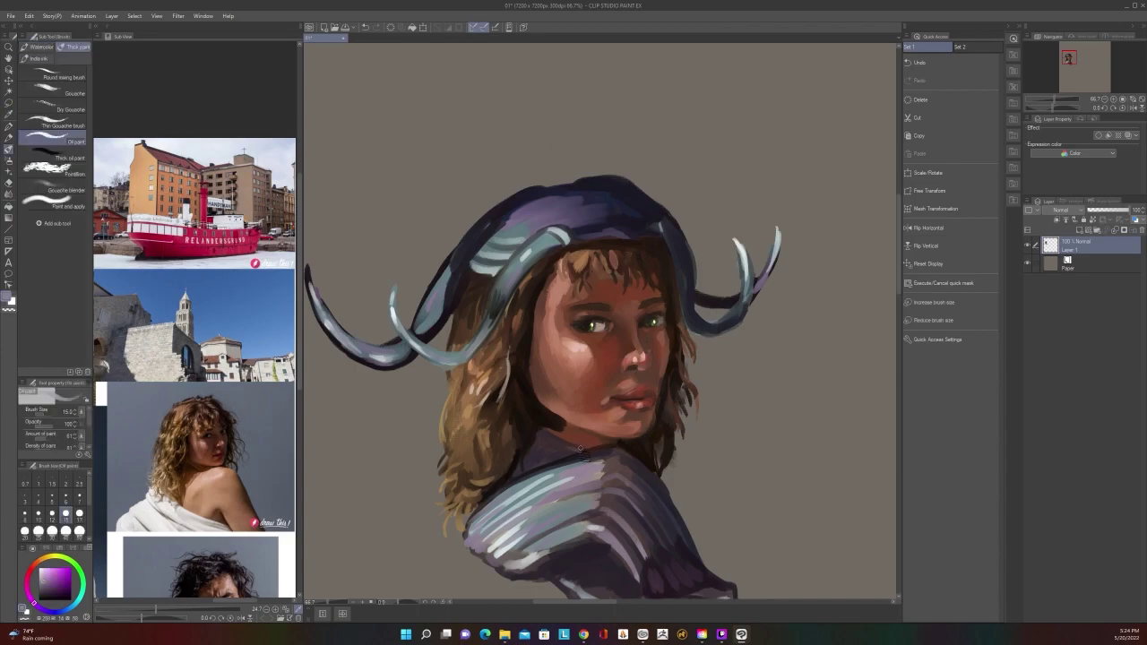
pyautogui.press(']')
pyautogui.press(']')
pyautogui.press(']')
pyautogui.scroll(-2, 575, 424)
pyautogui.scroll(2, 575, 423)
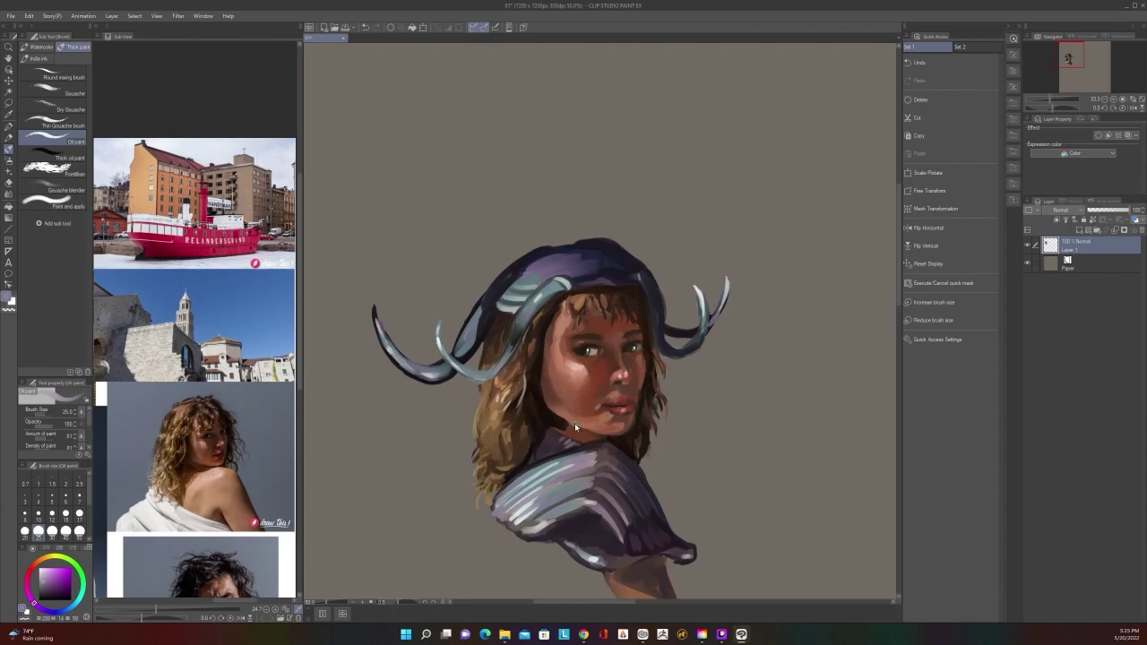
# Sample dark brown from the neck shadow and darken the hair edge below the jaw, reducing the brush to 15
pyautogui.keyDown('alt'); pyautogui.click(555, 423); pyautogui.keyUp('alt')
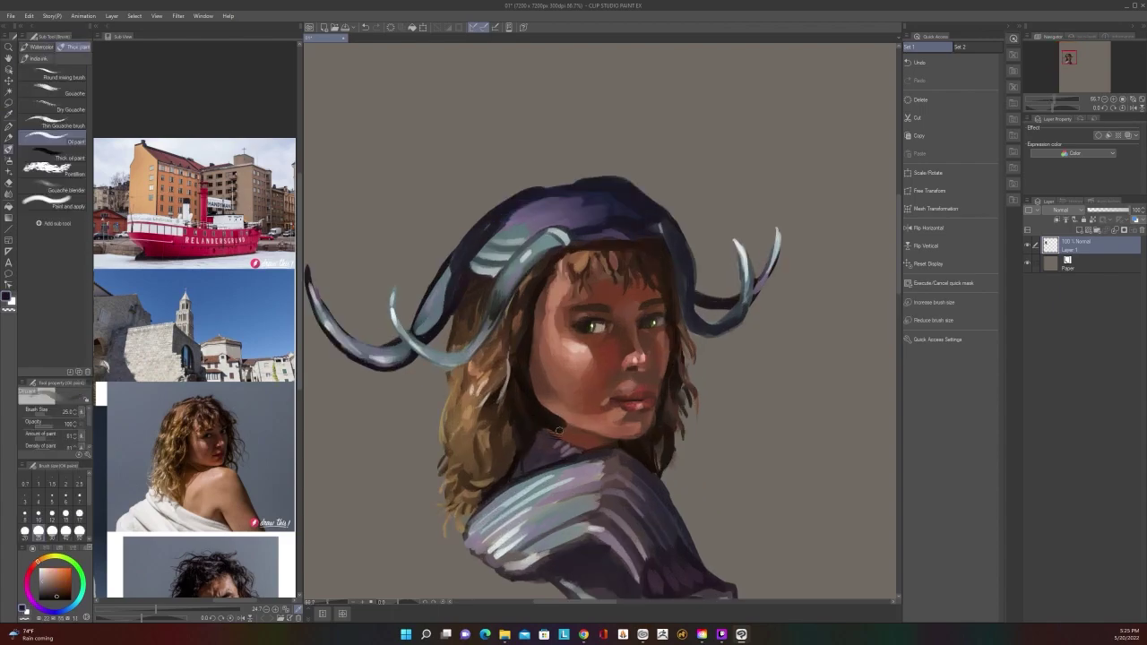
pyautogui.moveTo(559, 431); pyautogui.dragTo(545, 429)
pyautogui.scroll(-3, 574, 431)
pyautogui.scroll(3, 568, 424)
pyautogui.press('[')
pyautogui.press('[')
pyautogui.press('[')
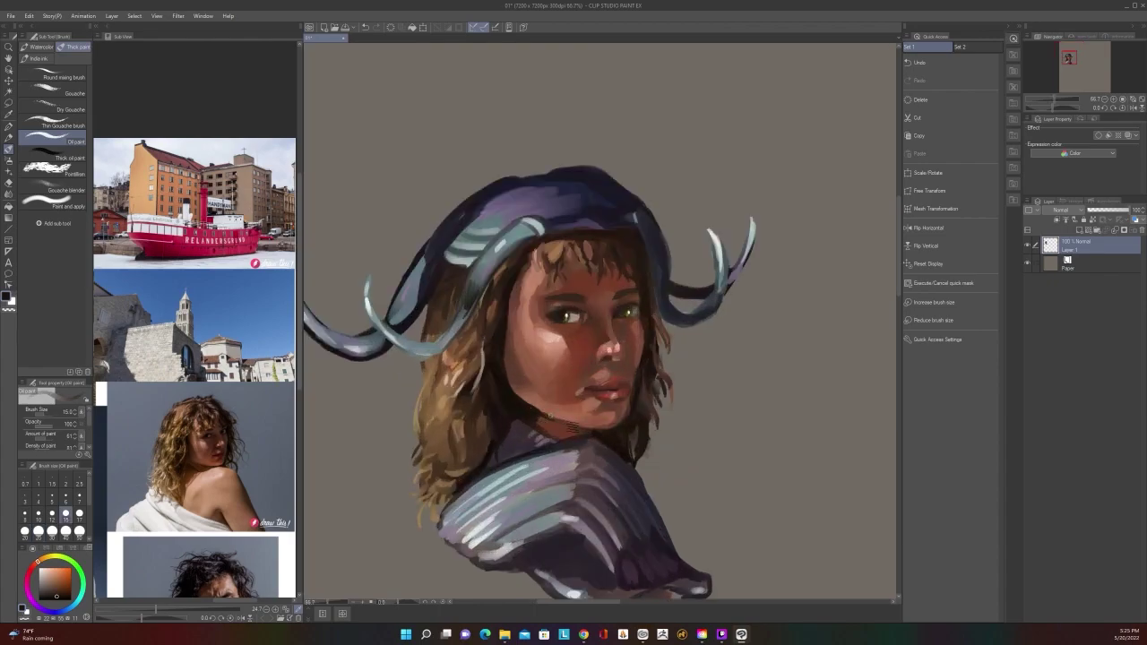
# Refine the dark shadow between the jaw, neck and collar with the brush at 15
pyautogui.scroll(-3, 497, 335)
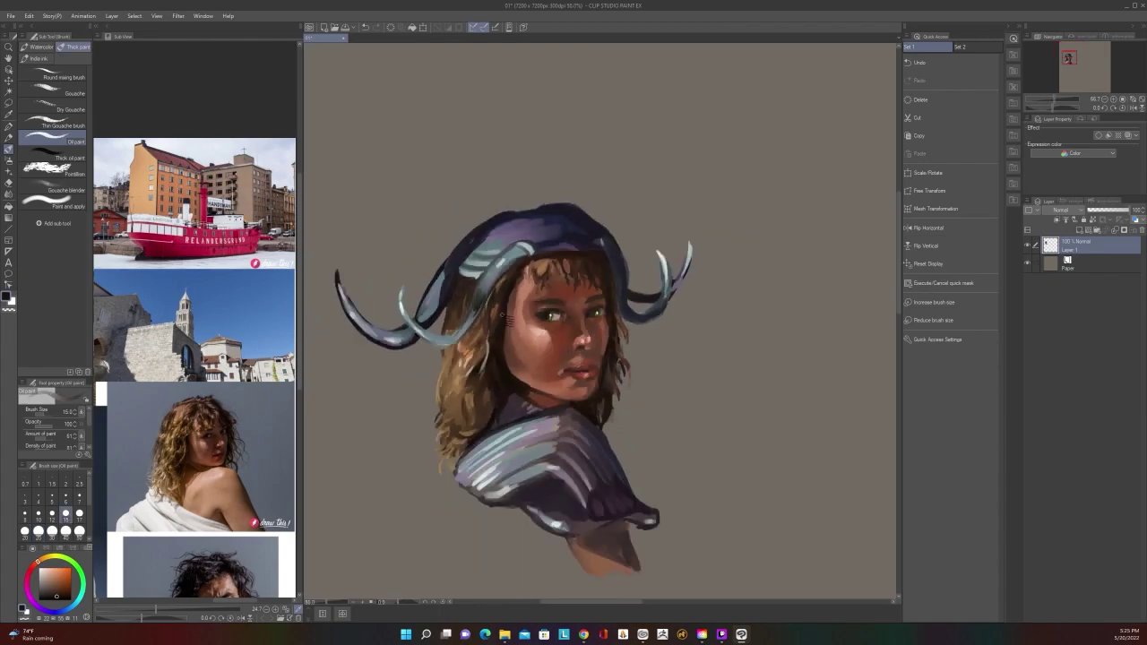
pyautogui.scroll(3, 518, 418)
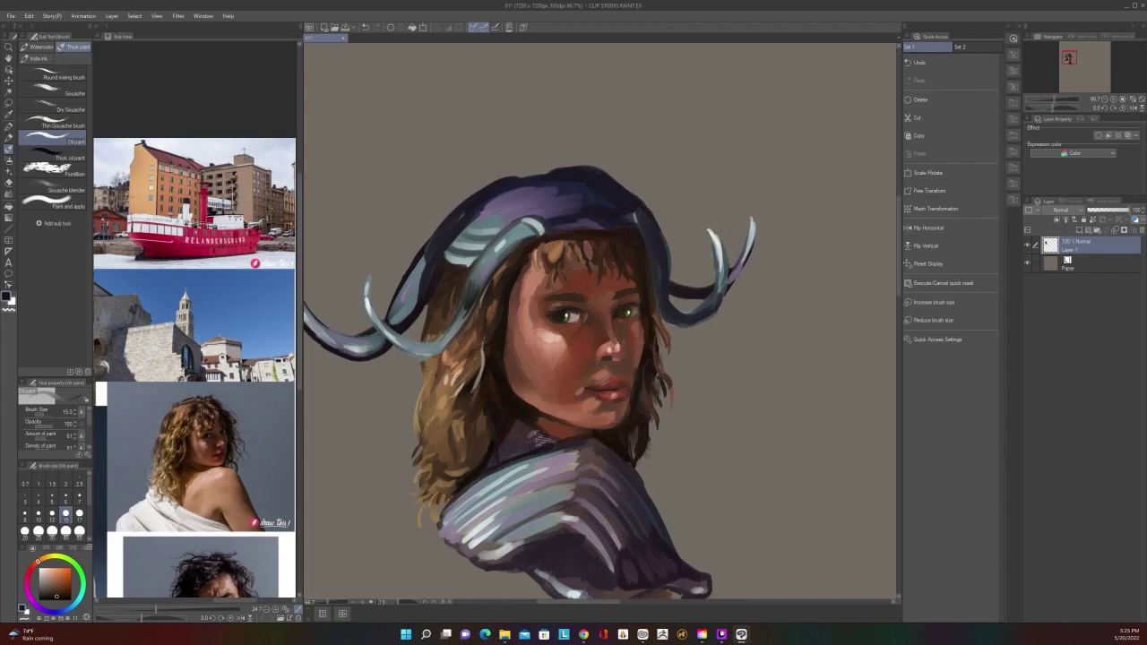
pyautogui.scroll(-1, 533, 417)
pyautogui.scroll(-1, 533, 416)
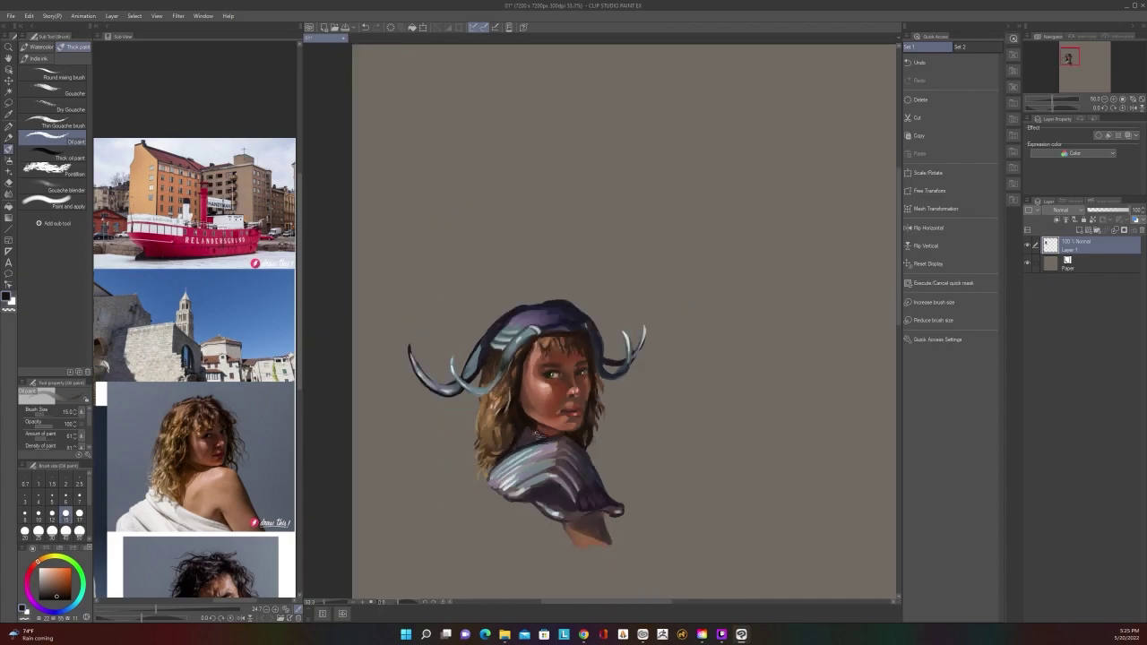
pyautogui.scroll(2, 538, 436)
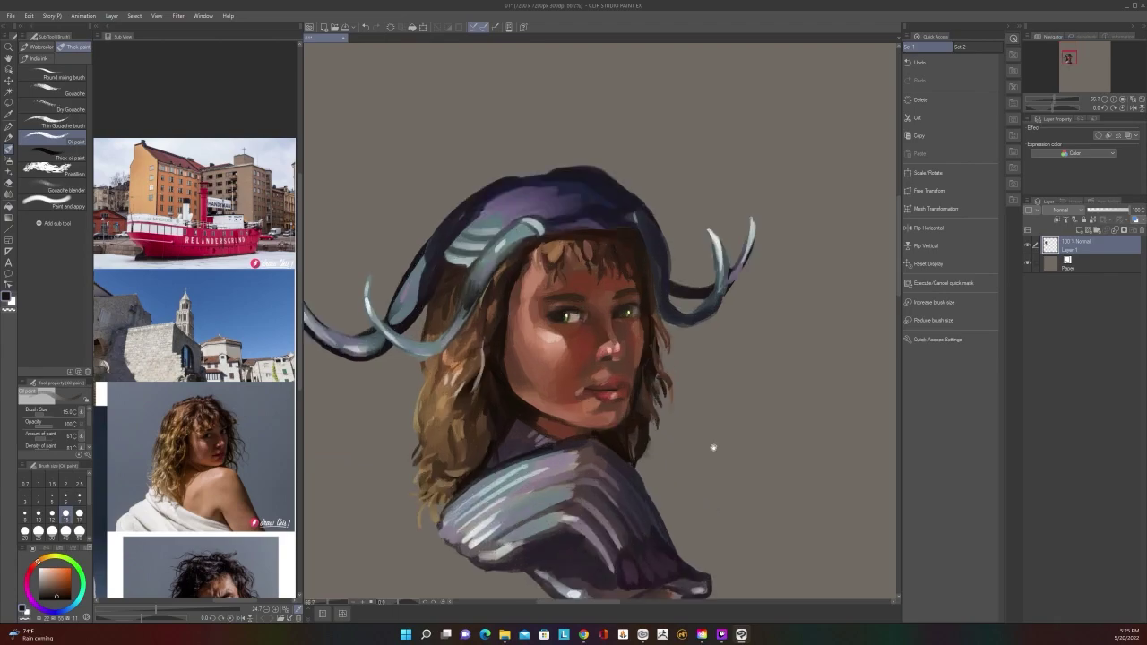
pyautogui.scroll(1, 778, 331)
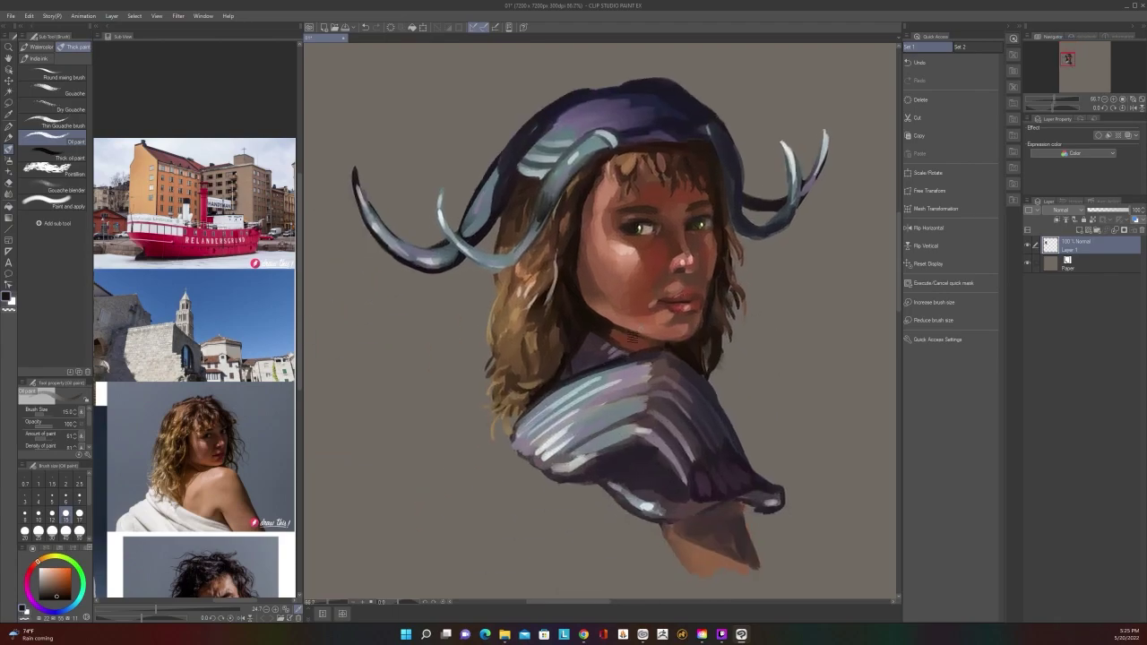
pyautogui.press('i')
pyautogui.press('b')
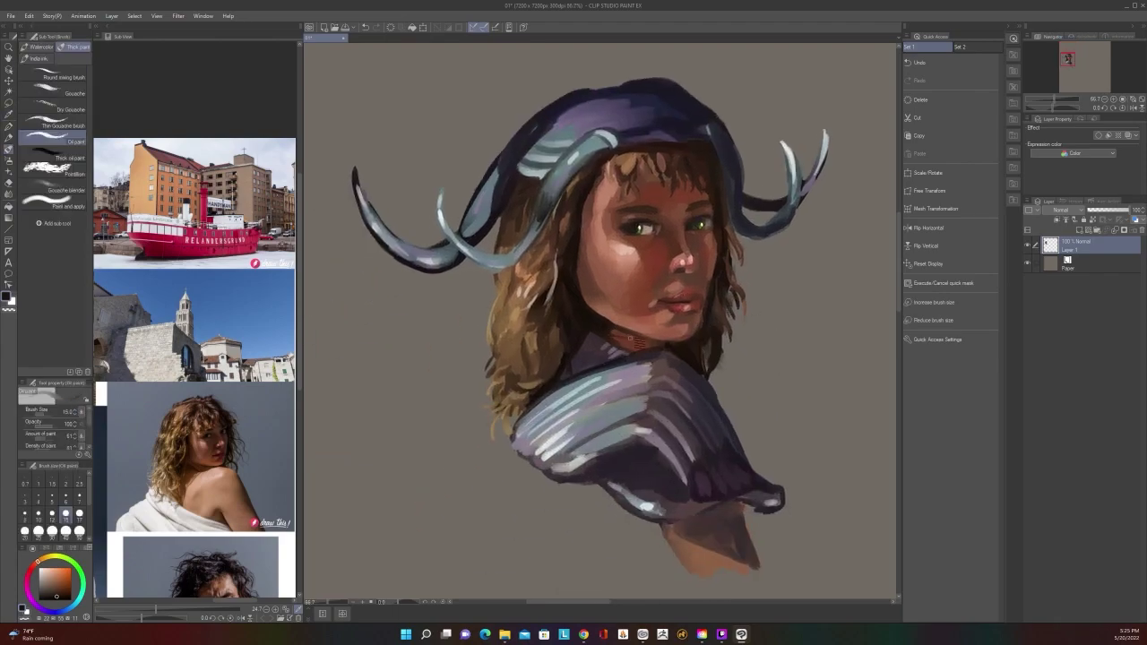
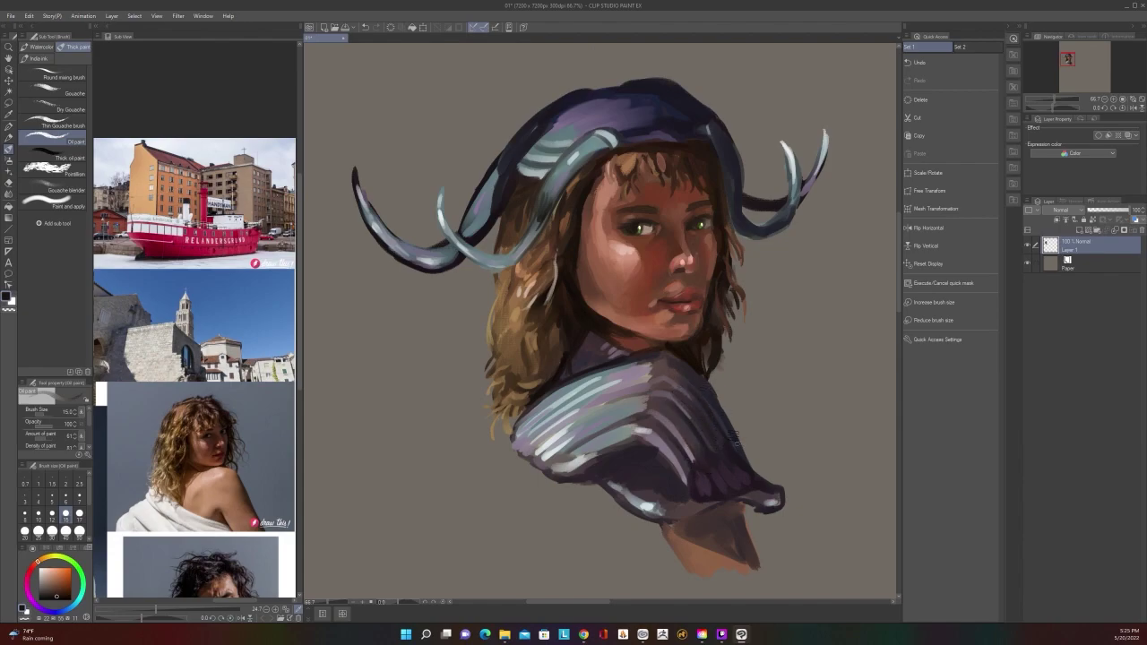
# Darken the shoulder cloth's far edge and the shadow line where its hem crosses the upper arm
pyautogui.moveTo(714, 390); pyautogui.dragTo(747, 456)
pyautogui.scroll(-2, 740, 462)
pyautogui.scroll(2, 753, 465)
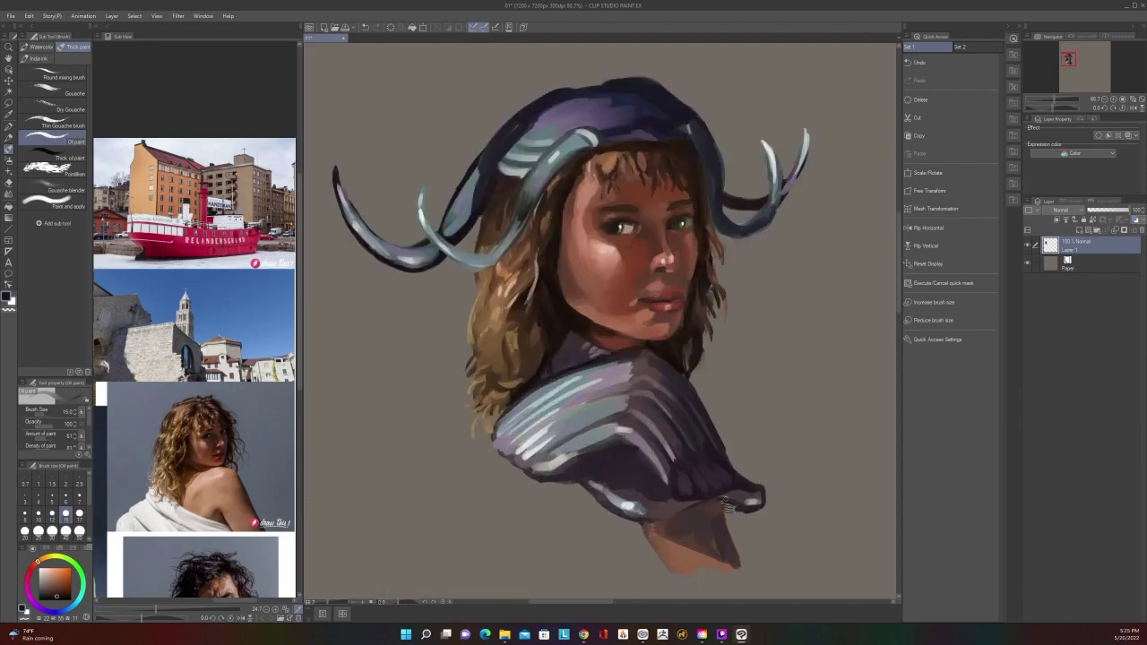
pyautogui.moveTo(724, 502); pyautogui.dragTo(673, 525)
pyautogui.scroll(-2, 755, 497)
pyautogui.scroll(1, 755, 497)
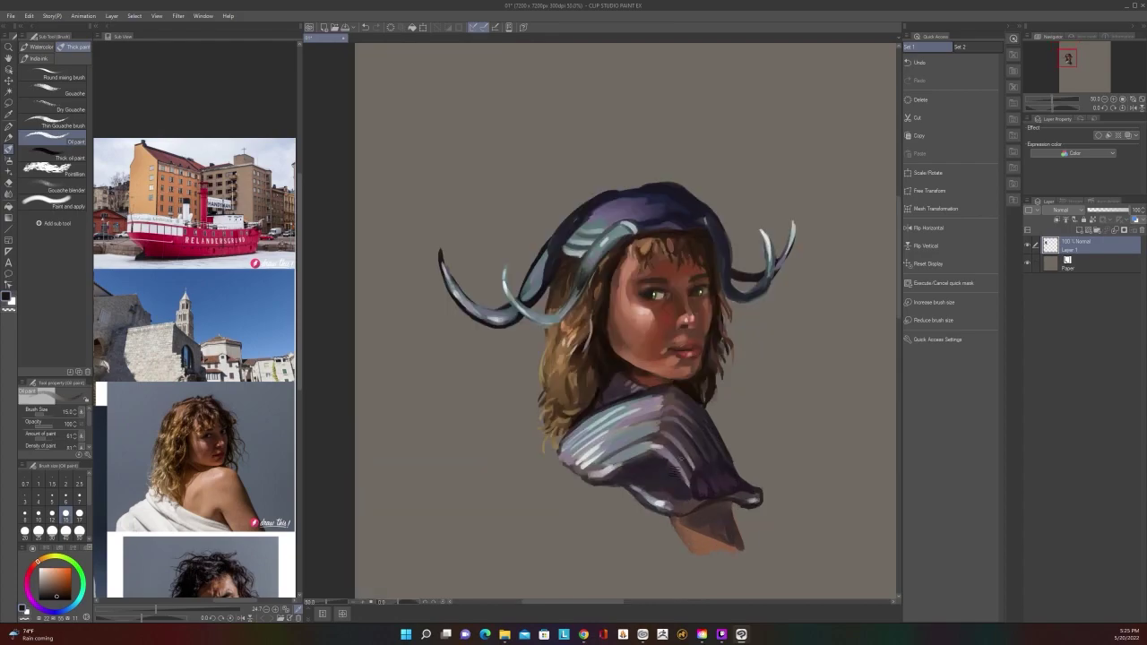
# Enlarge the brush to 25 and 50 and deepen the shadows in the shoulder cloth's lower folds
pyautogui.press(']')
pyautogui.press(']')
pyautogui.press(']')
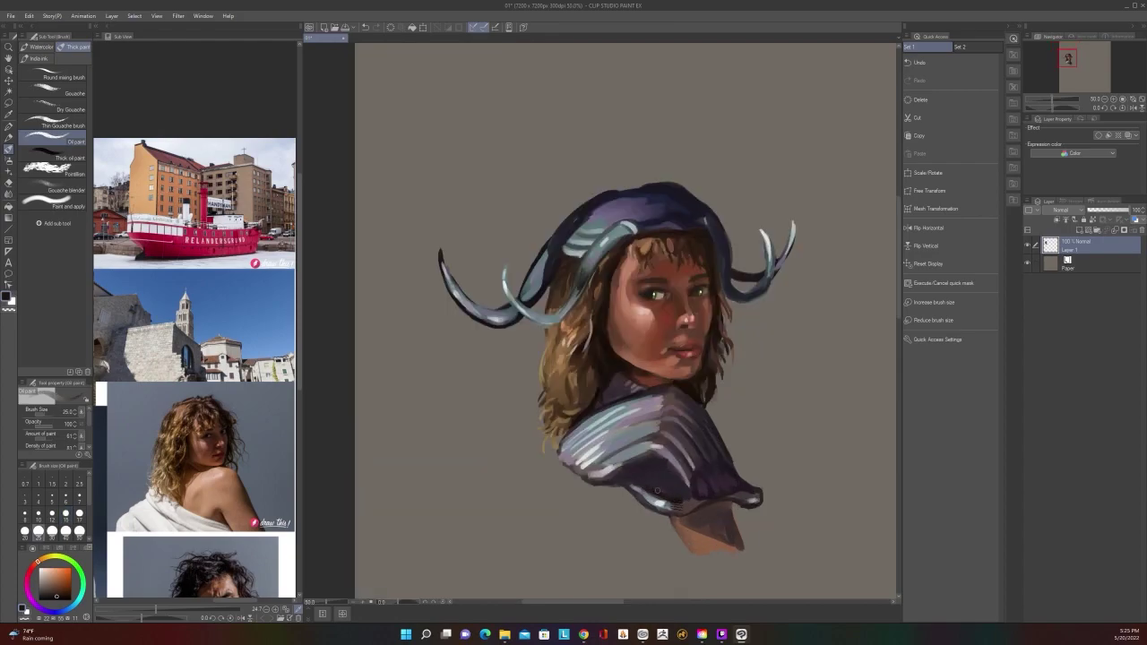
pyautogui.press(']')
pyautogui.press(']')
pyautogui.press(']')
pyautogui.scroll(-1, 627, 470)
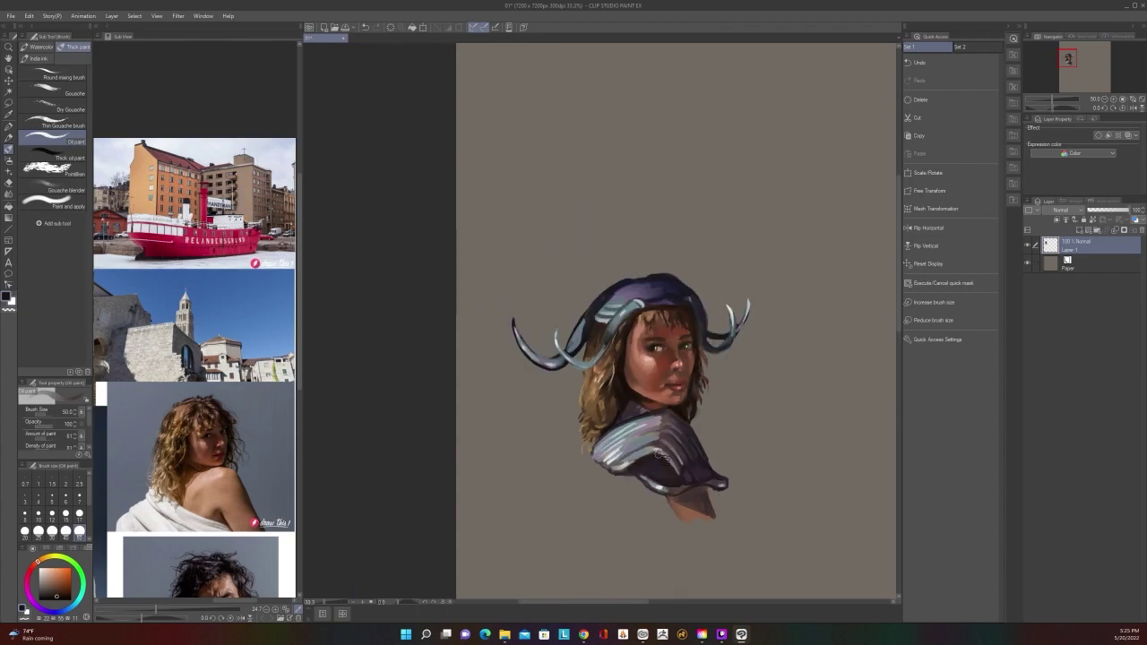
# Choose a dark blue and paint it into the shadowed underside of the shoulder cloth, enlarging the brush to 80
pyautogui.scroll(2, 645, 466)
pyautogui.press('c')
pyautogui.click(663, 503)
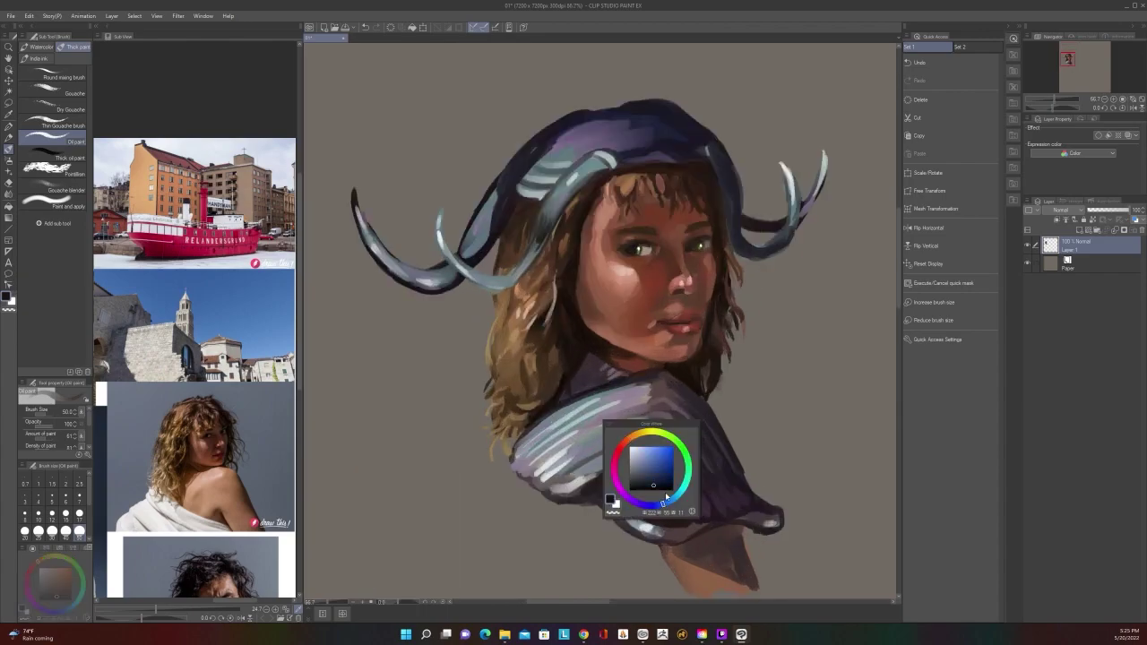
pyautogui.click(654, 466)
pyautogui.click(656, 475)
pyautogui.press('c')
pyautogui.moveTo(621, 493)
pyautogui.mouseDown()
pyautogui.moveTo(658, 466)
pyautogui.moveTo(628, 489)
pyautogui.moveTo(643, 492)
pyautogui.moveTo(608, 490)
pyautogui.moveTo(663, 501)
pyautogui.mouseUp()
pyautogui.press(']')
pyautogui.press(']')
pyautogui.press(']')
pyautogui.scroll(-2, 664, 502)
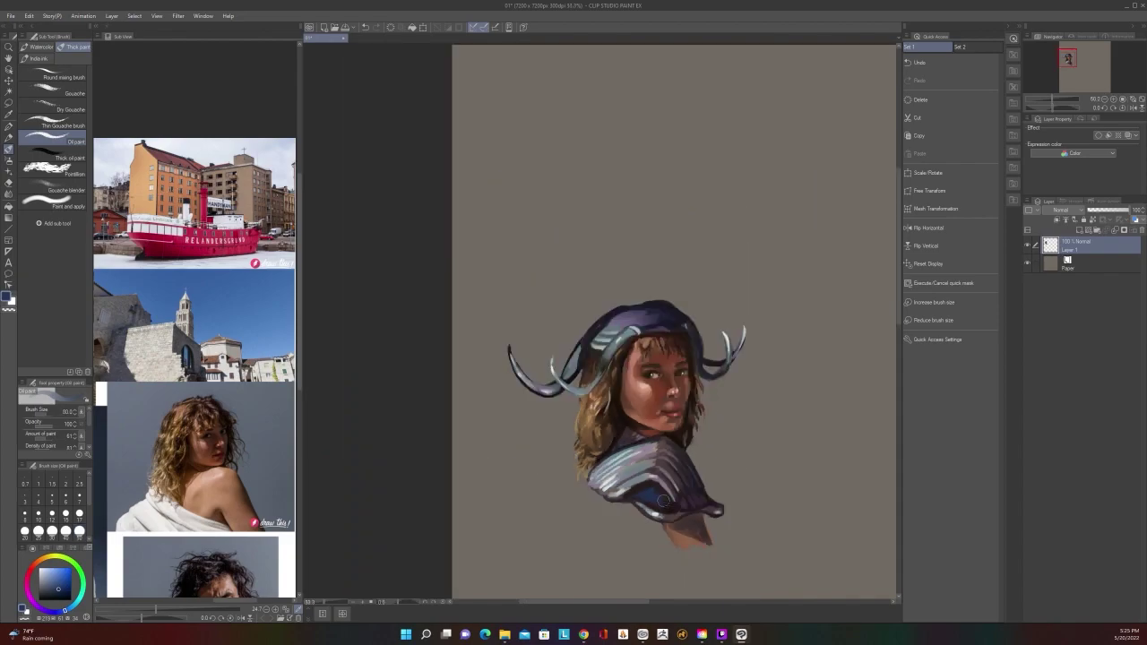
pyautogui.scroll(1, 664, 502)
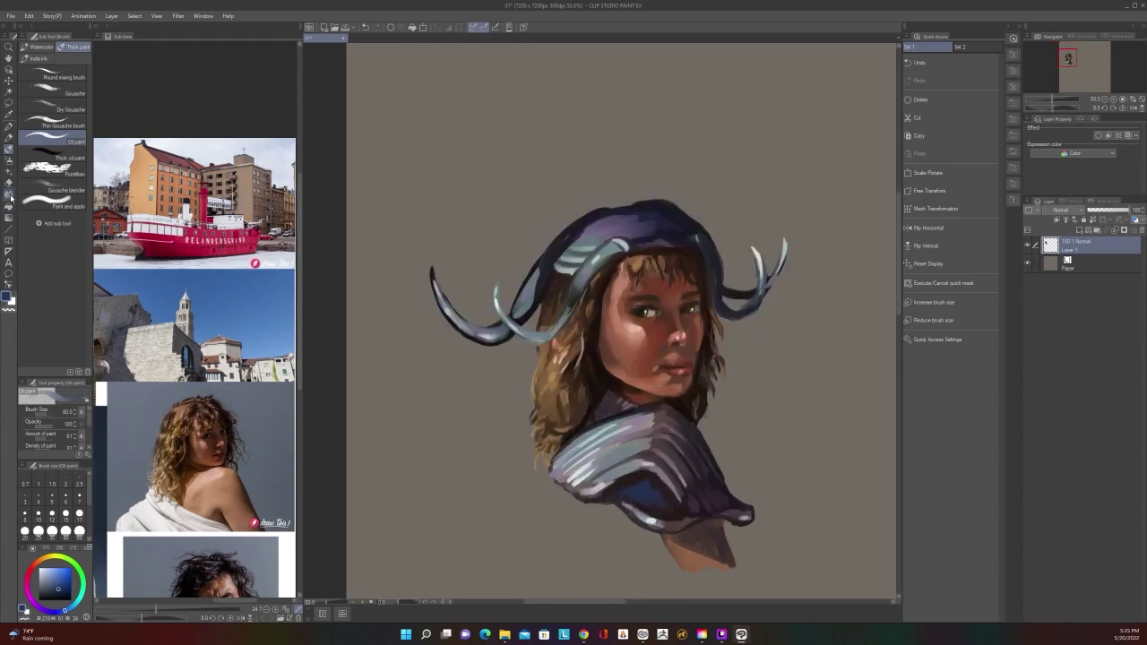
# Blend the light rim along the shoulder cloth's lower hem using the Painterly blender at size 30
pyautogui.click(9, 194)
pyautogui.scroll(1, 660, 528)
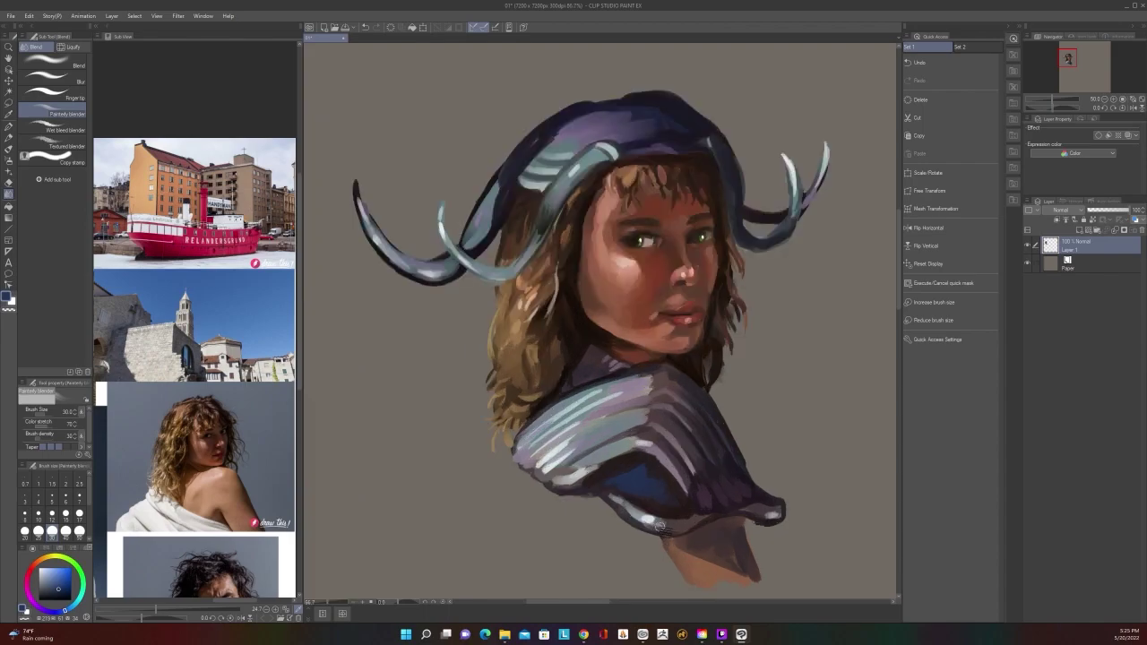
pyautogui.press('[')
pyautogui.press('[')
pyautogui.press('[')
pyautogui.press(']')
pyautogui.press(']')
pyautogui.press(']')
pyautogui.moveTo(625, 512)
pyautogui.mouseDown()
pyautogui.moveTo(616, 502)
pyautogui.moveTo(650, 529)
pyautogui.mouseUp()
pyautogui.scroll(-2, 708, 498)
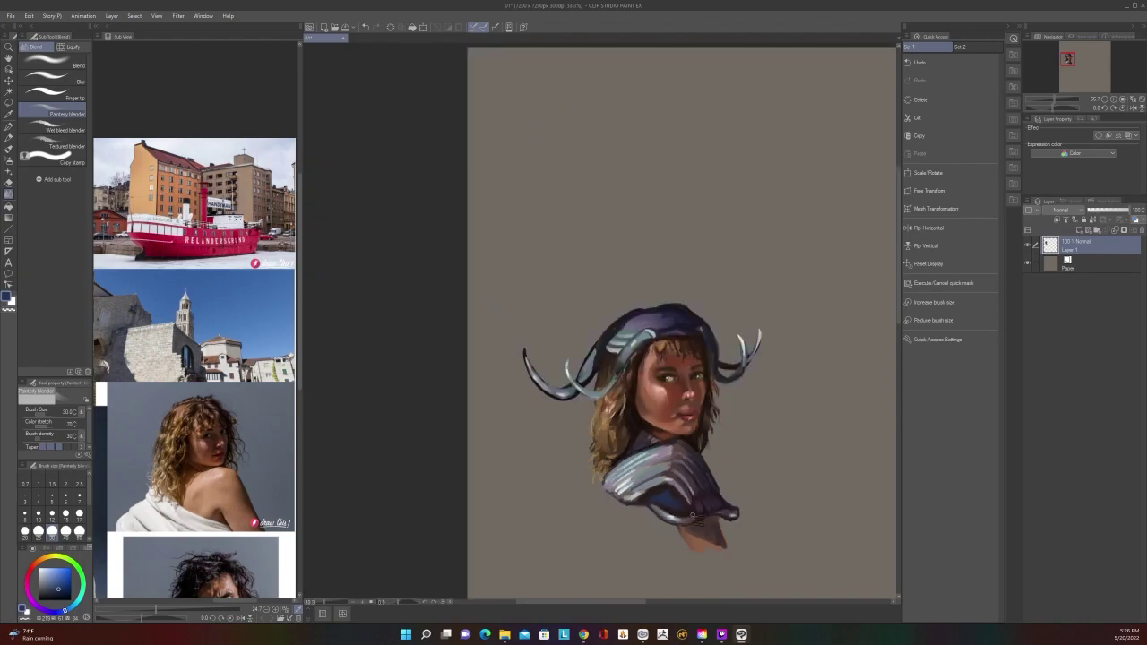
# Blend the folds on the far side of the shoulder cloth down towards its pointed end with the Painterly blender
pyautogui.scroll(2, 708, 498)
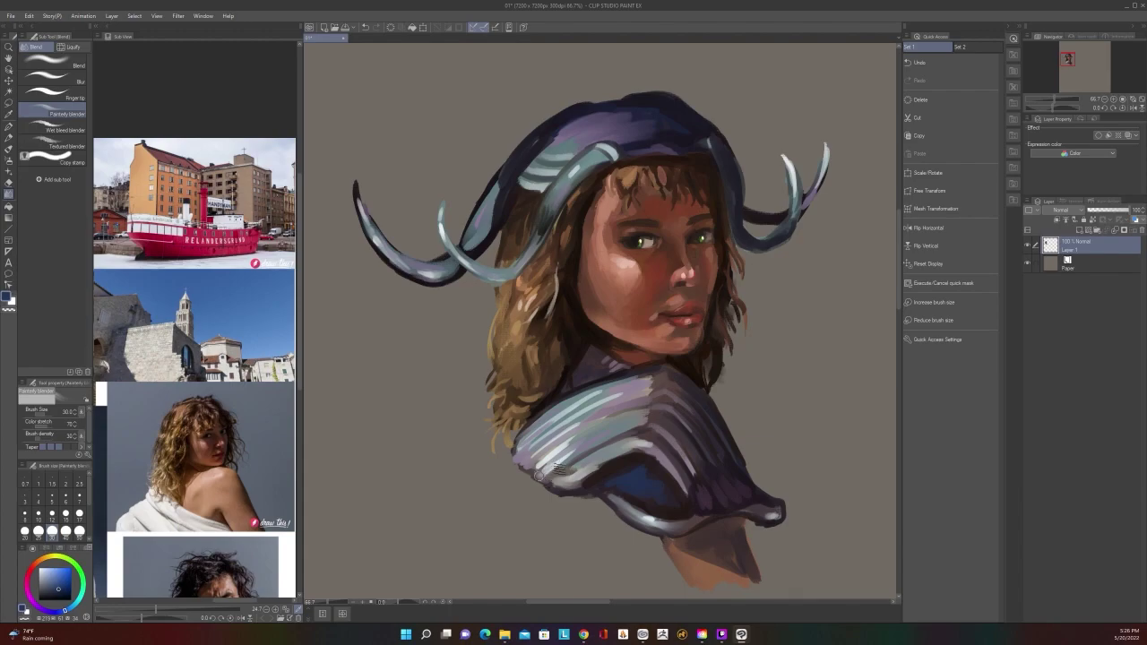
pyautogui.scroll(-2, 585, 435)
pyautogui.scroll(2, 573, 448)
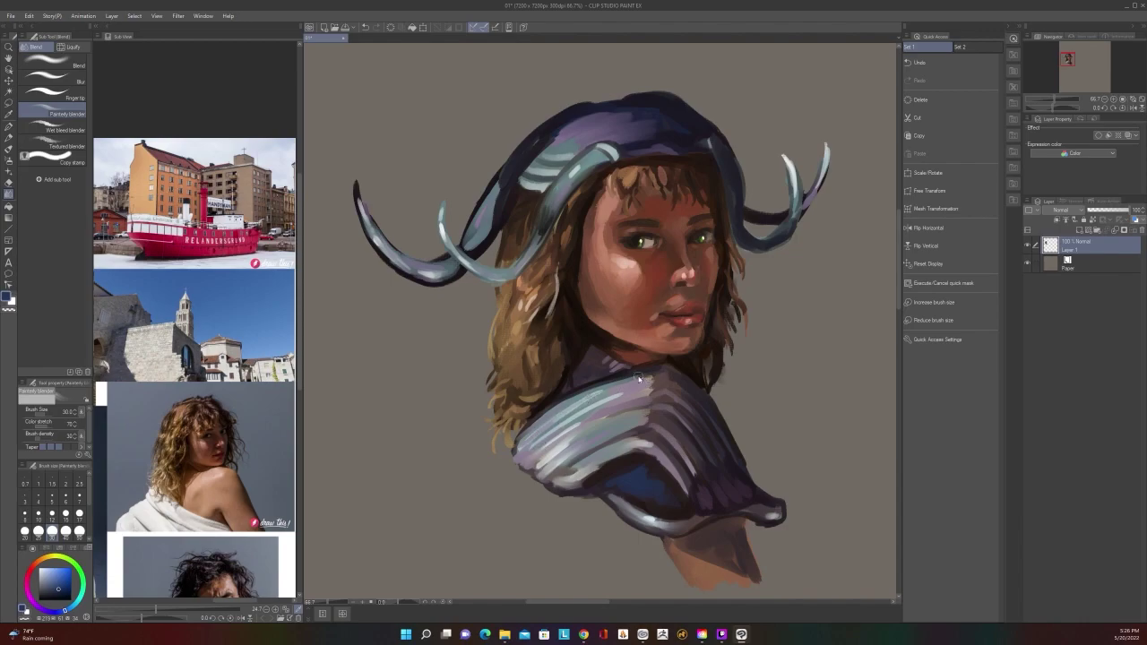
pyautogui.scroll(-1, 641, 380)
pyautogui.scroll(1, 643, 381)
pyautogui.moveTo(685, 444)
pyautogui.mouseDown()
pyautogui.moveTo(711, 462)
pyautogui.moveTo(701, 453)
pyautogui.moveTo(722, 503)
pyautogui.moveTo(782, 489)
pyautogui.mouseUp()
pyautogui.scroll(-2, 638, 199)
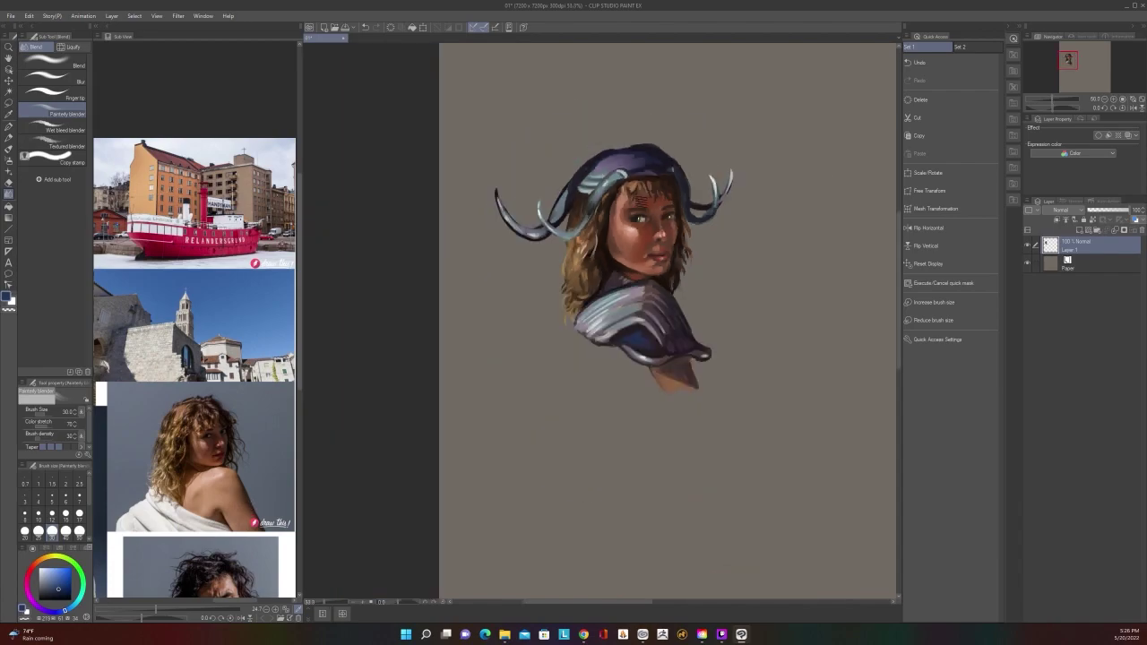
# Sample dark purple from the headpiece and deepen the front horn's shadow over the hair with the Round mixing brush at size 15
pyautogui.scroll(3, 638, 195)
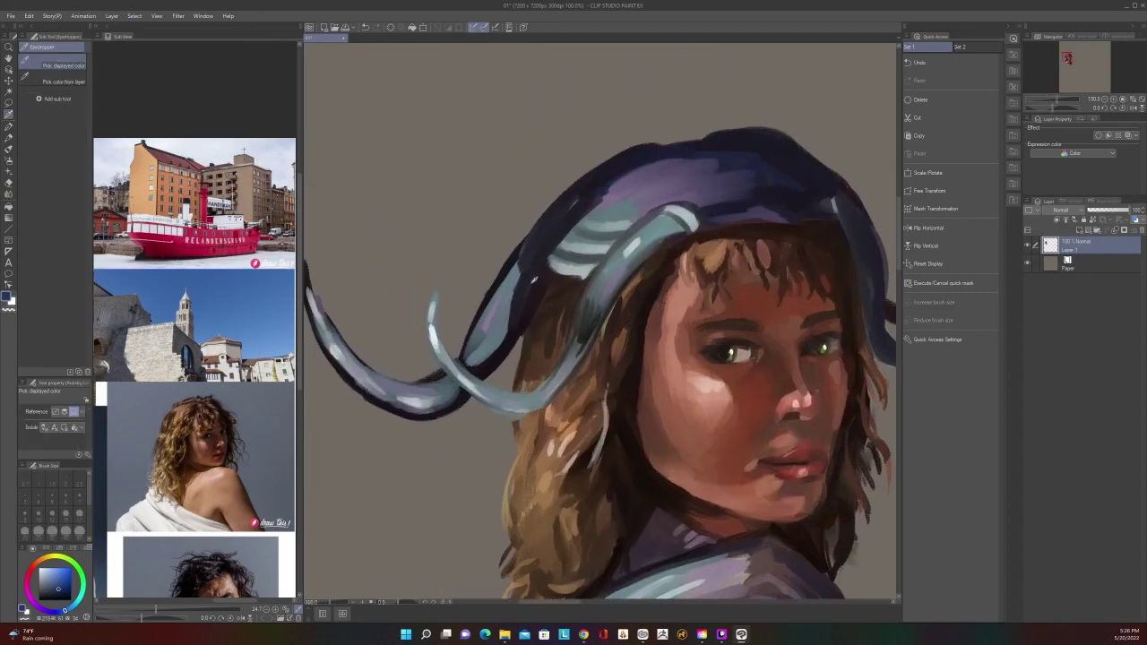
pyautogui.keyDown('alt'); pyautogui.click(532, 280); pyautogui.keyUp('alt')
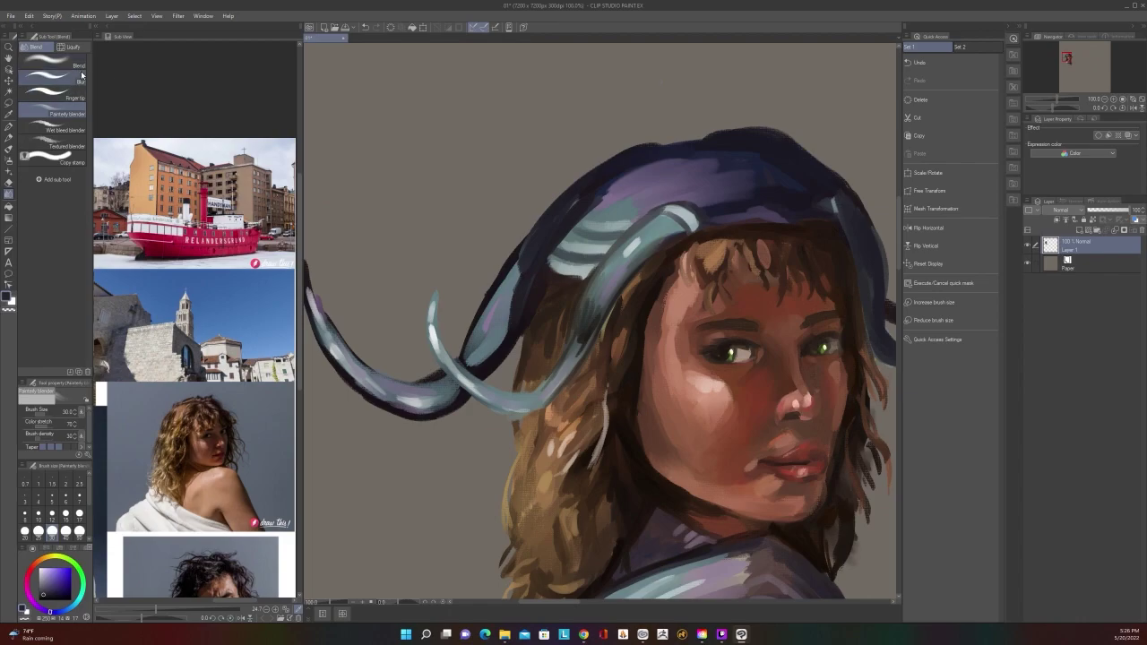
pyautogui.press('b')
pyautogui.scroll(2, 599, 319)
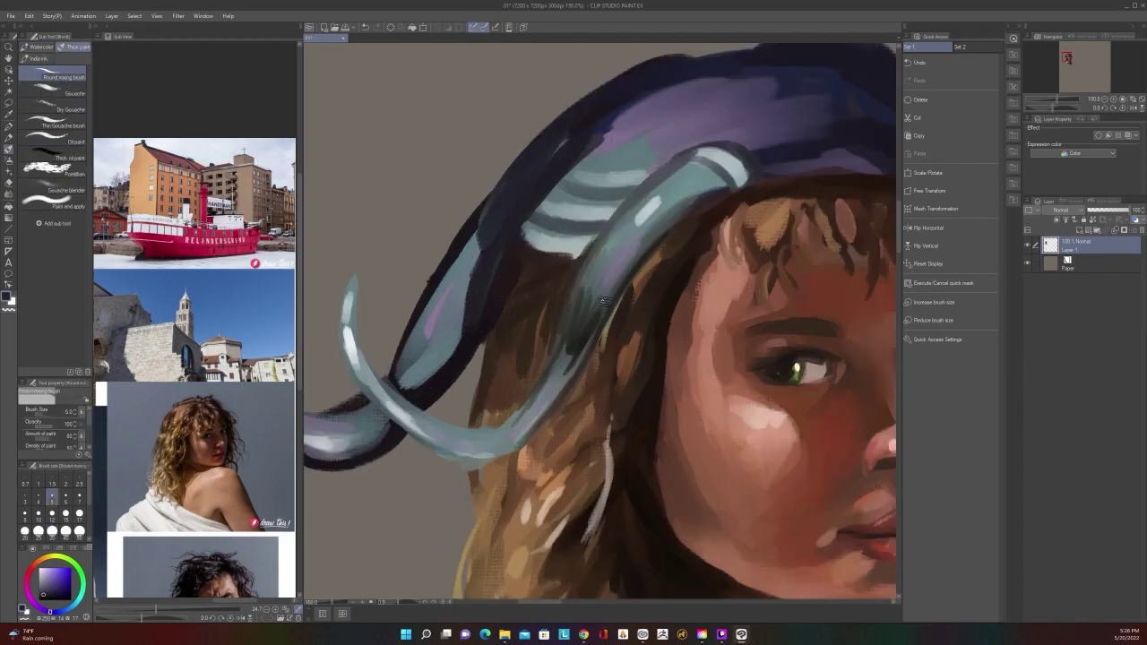
pyautogui.press(']')
pyautogui.press(']')
pyautogui.press(']')
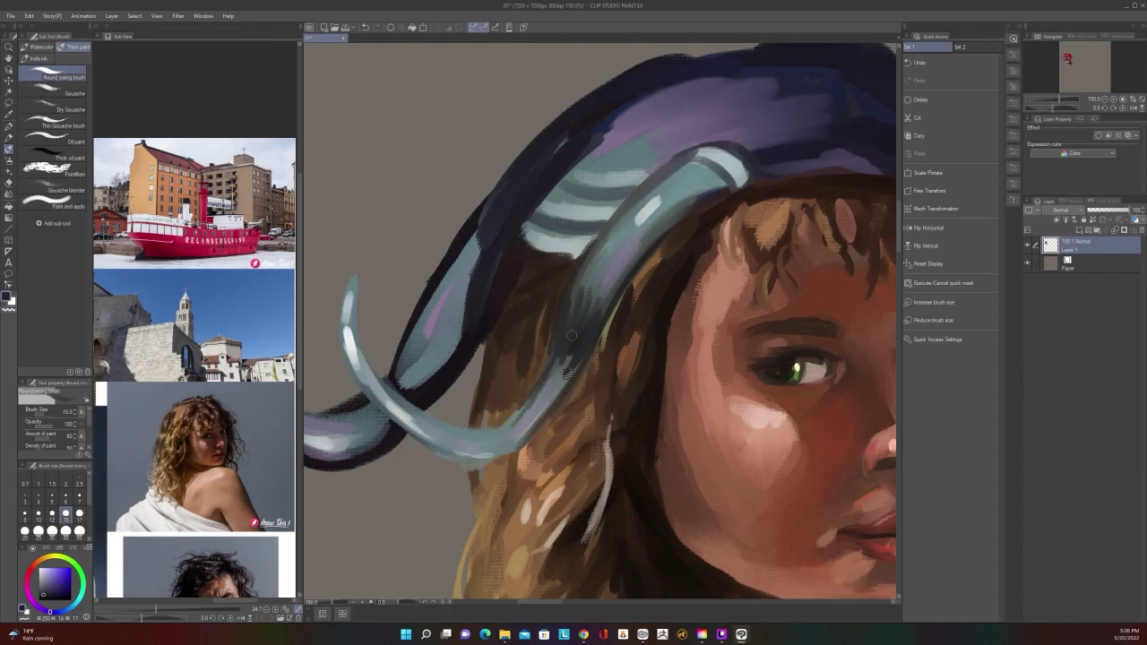
pyautogui.scroll(-5, 550, 365)
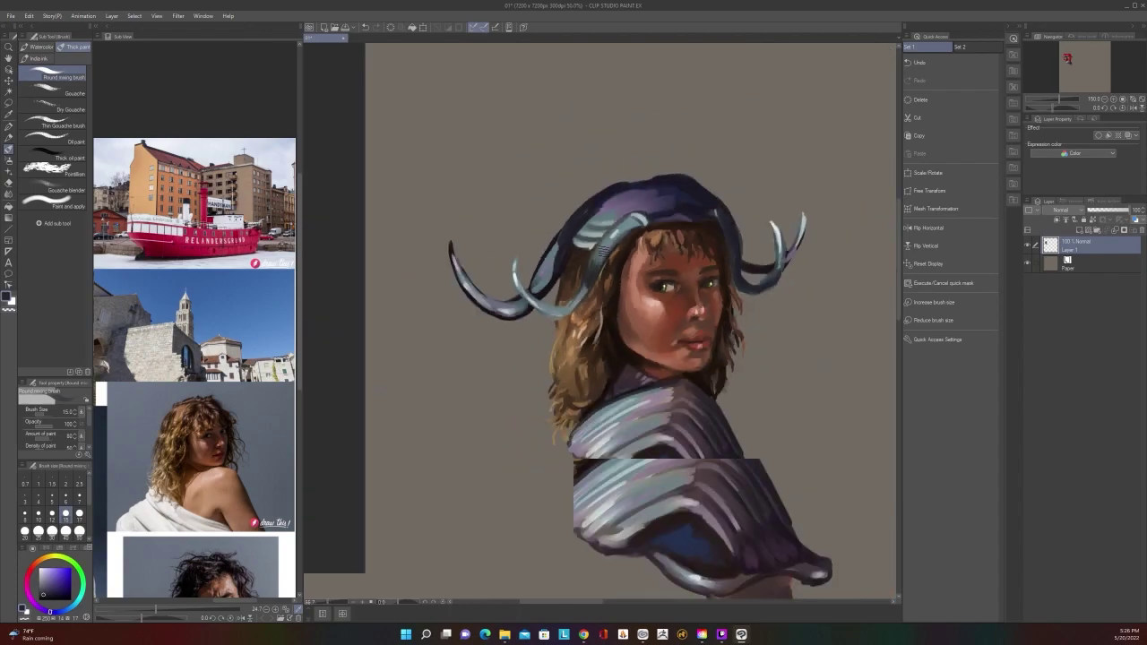
# Sample teal from the front horn and soften its dark middle section with the brush at size 25
pyautogui.scroll(3, 588, 282)
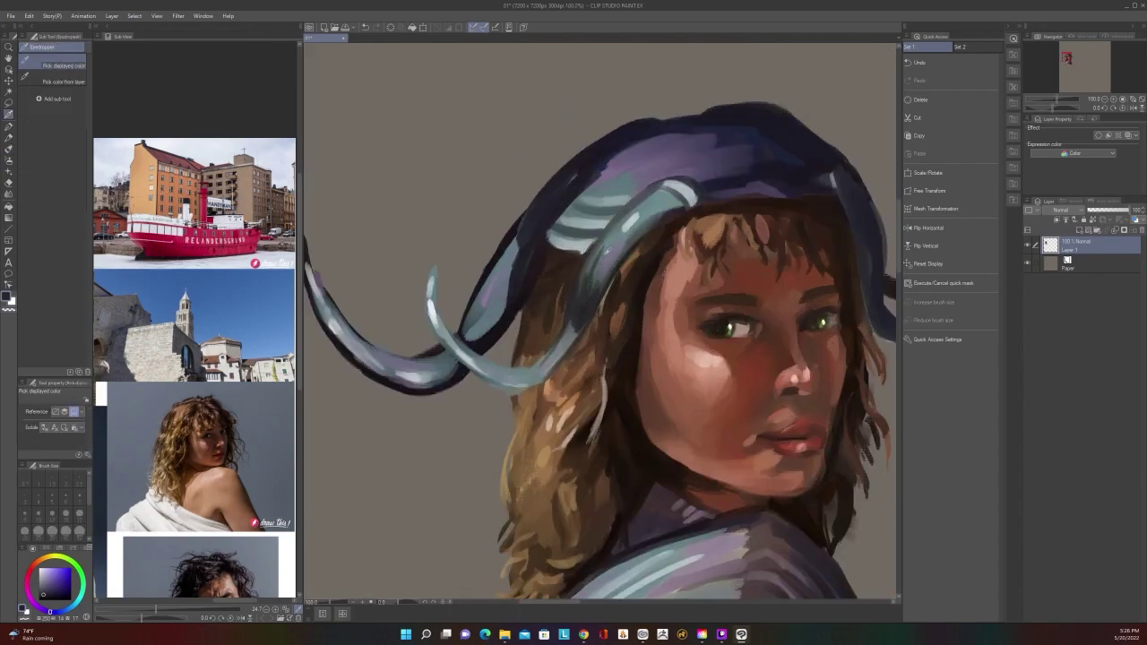
pyautogui.keyDown('alt'); pyautogui.click(626, 228); pyautogui.keyUp('alt')
pyautogui.press(']')
pyautogui.press(']')
pyautogui.press(']')
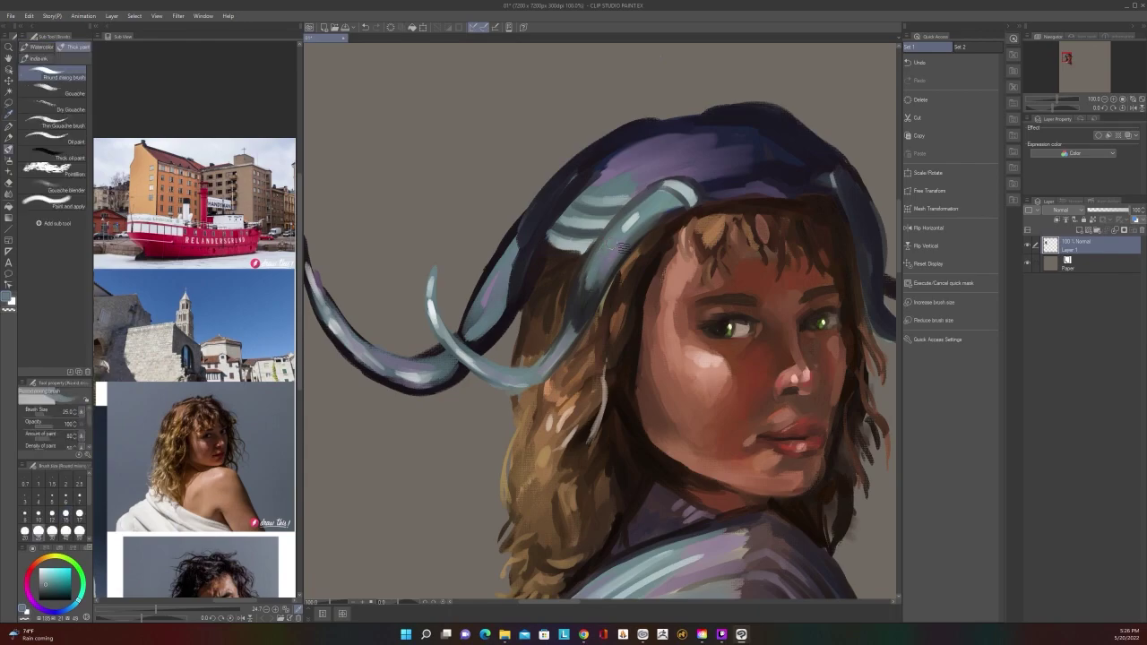
pyautogui.scroll(-3, 614, 260)
pyautogui.scroll(3, 573, 333)
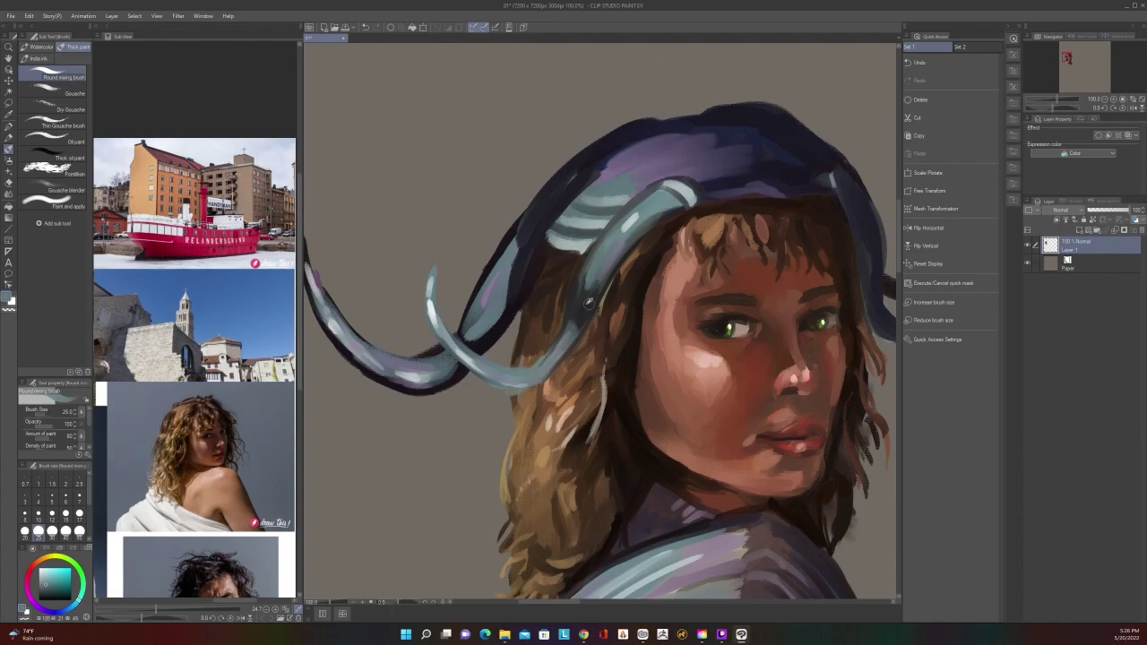
# Try a thin dark outline under the front horn's lower bend at brush size 8, using a sampled shadow colour
pyautogui.keyDown('alt'); pyautogui.click(588, 304); pyautogui.keyUp('alt')
pyautogui.press('[')
pyautogui.press('[')
pyautogui.press('[')
pyautogui.press('[')
pyautogui.press('[')
pyautogui.moveTo(493, 391); pyautogui.dragTo(549, 384)
pyautogui.hotkey('ctrl', 'z')
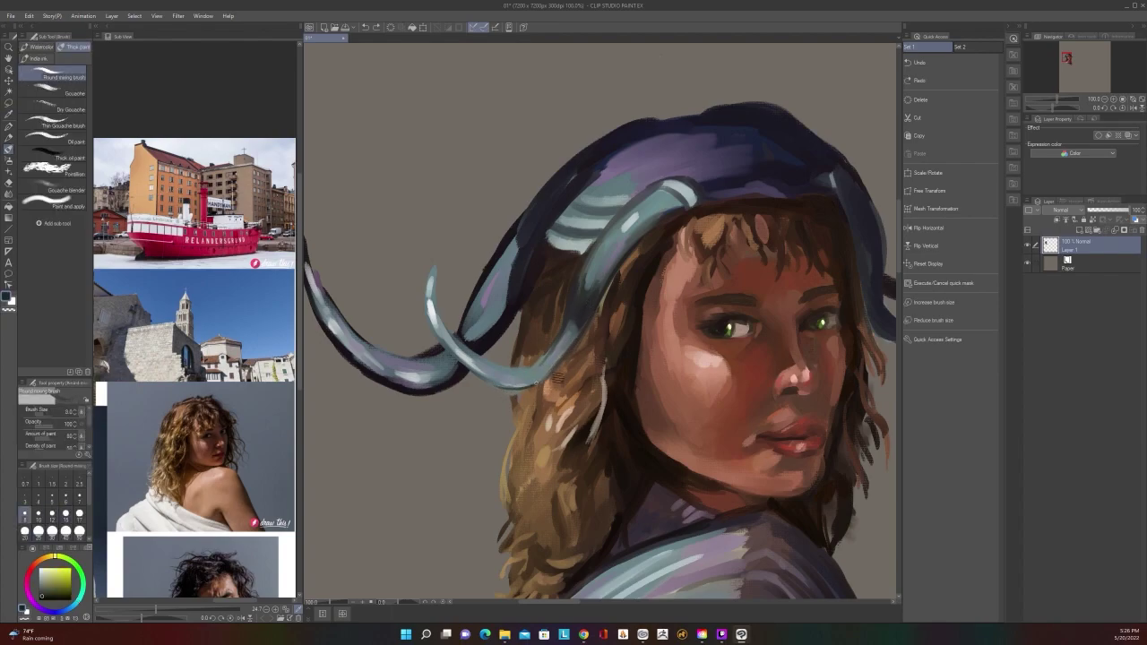
# Darken the underside of the front horn's lower bend in the sampled dark colour, adjusting the brush to size 15
pyautogui.scroll(-3, 549, 357)
pyautogui.scroll(2, 529, 354)
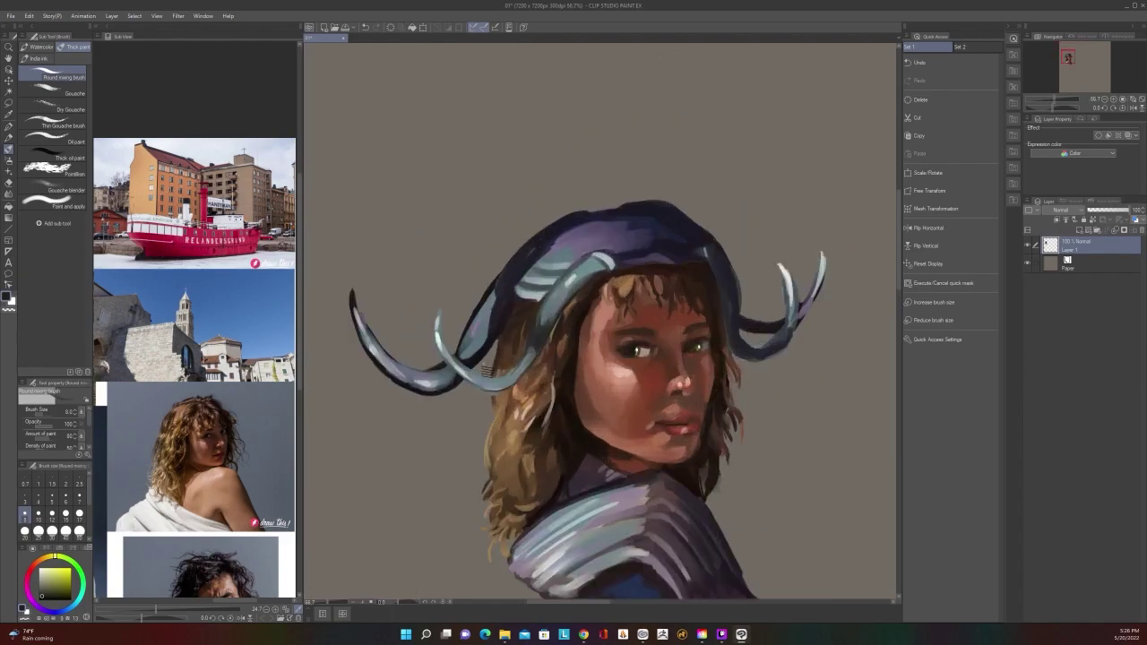
pyautogui.press(']')
pyautogui.press(']')
pyautogui.press(']')
pyautogui.press(']')
pyautogui.press(']')
pyautogui.press(']')
pyautogui.scroll(1, 486, 381)
pyautogui.press('[')
pyautogui.press('[')
pyautogui.press('[')
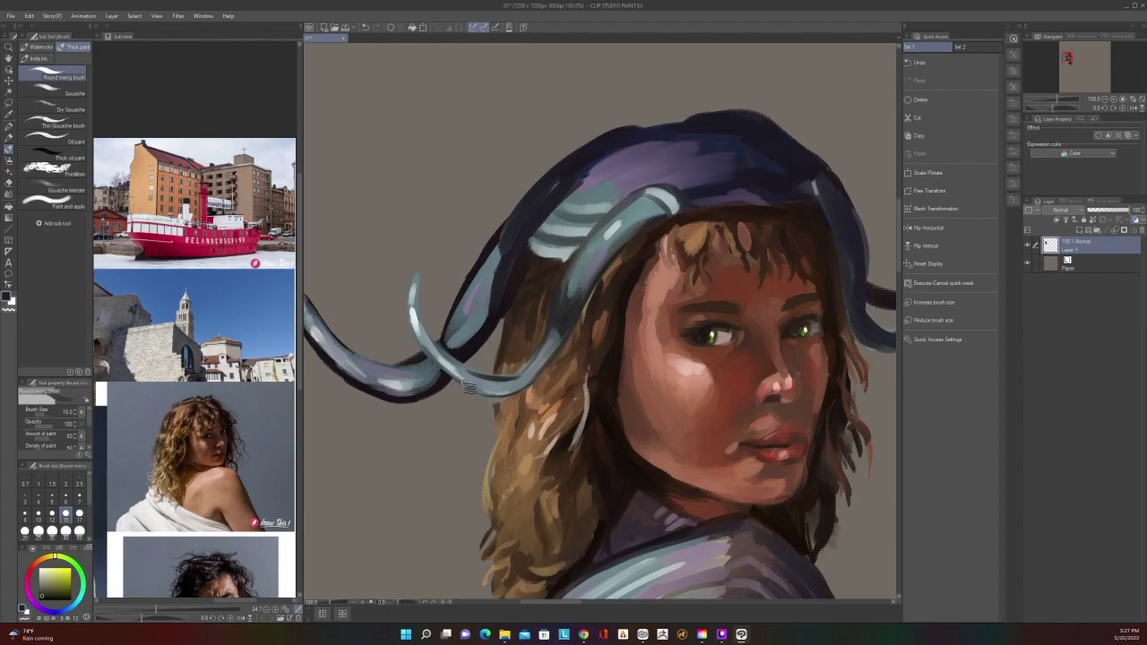
# Sample teal and a darker green-blue, and refine the front horn's lower curve and upturned tip at size 15
pyautogui.keyDown('alt'); pyautogui.click(465, 383); pyautogui.keyUp('alt')
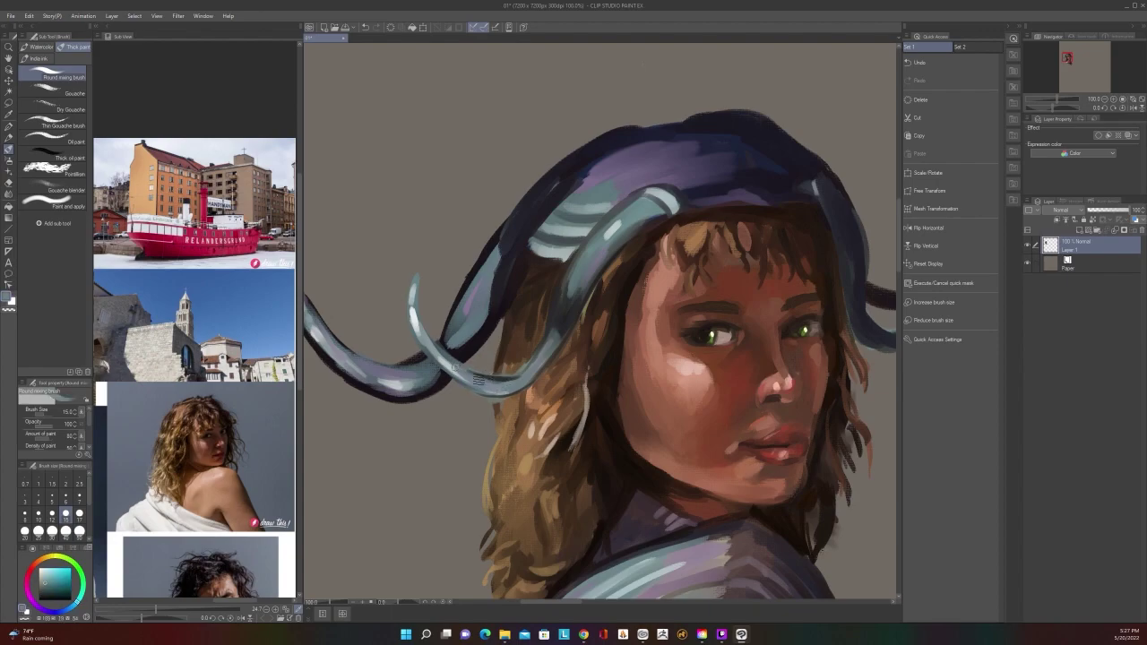
pyautogui.press('i')
pyautogui.press('b')
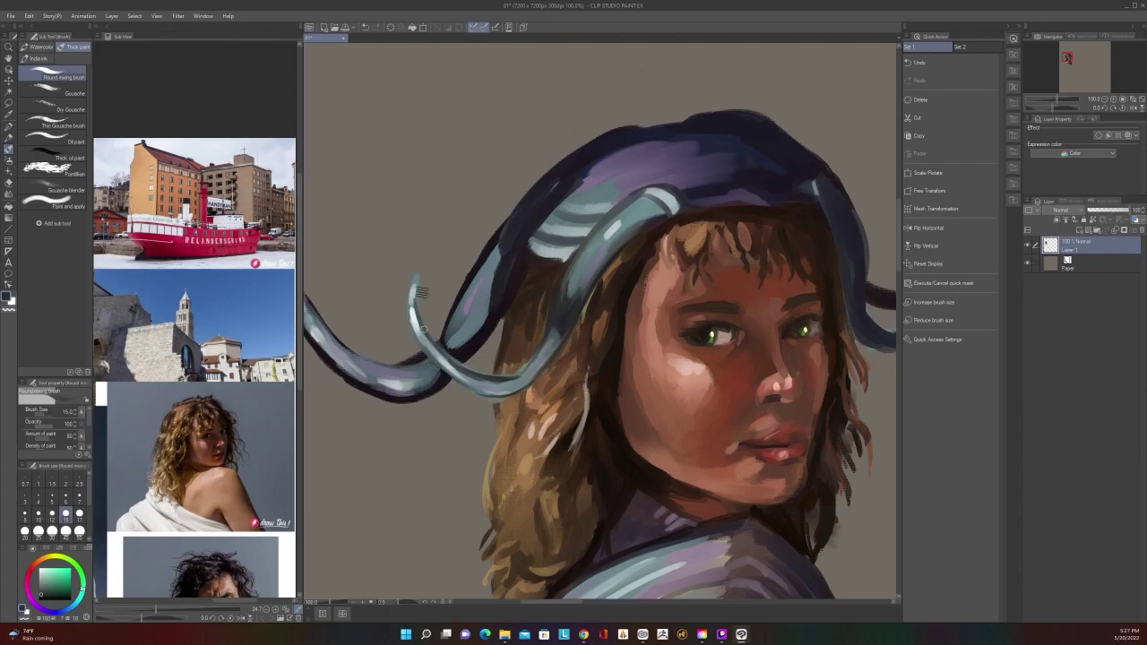
pyautogui.scroll(-4, 416, 257)
pyautogui.scroll(2, 417, 255)
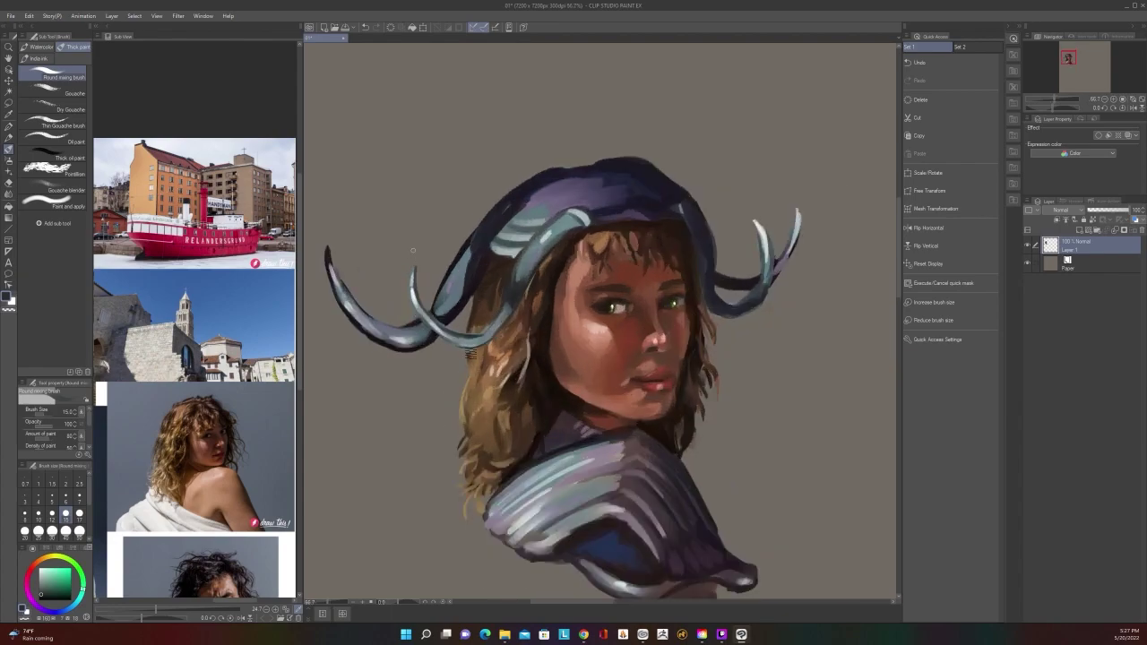
# Enlarge the brush to 25 and shade the front horn where its lower bend meets the hair
pyautogui.press(']')
pyautogui.press(']')
pyautogui.press(']')
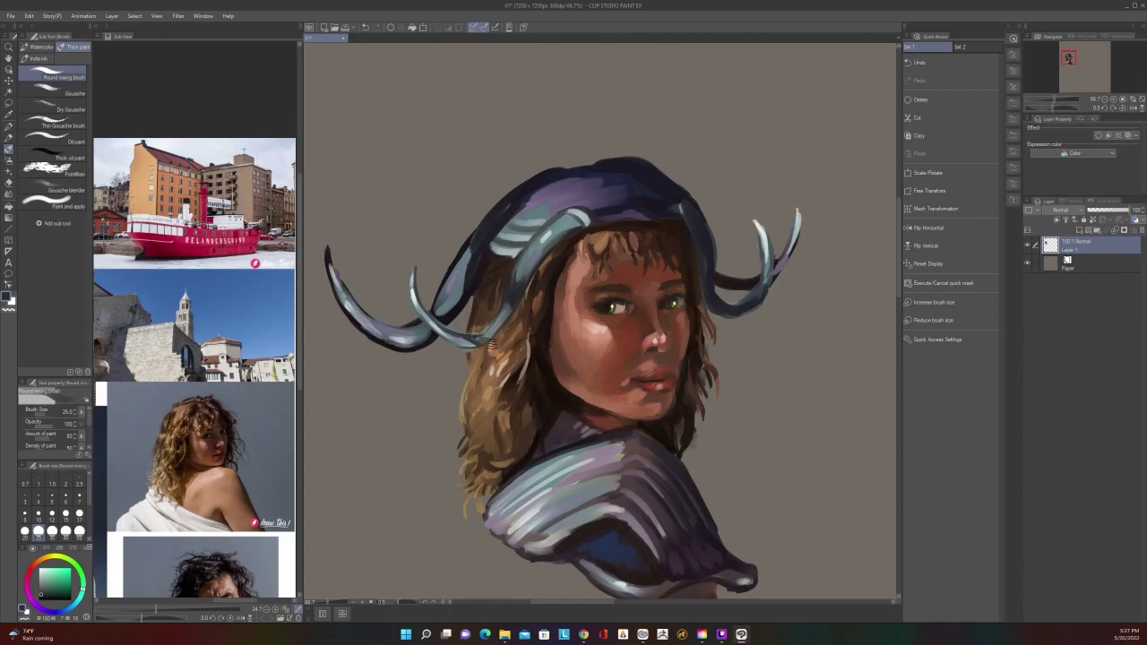
pyautogui.moveTo(492, 344); pyautogui.dragTo(498, 329)
pyautogui.scroll(-3, 508, 300)
pyautogui.scroll(3, 505, 302)
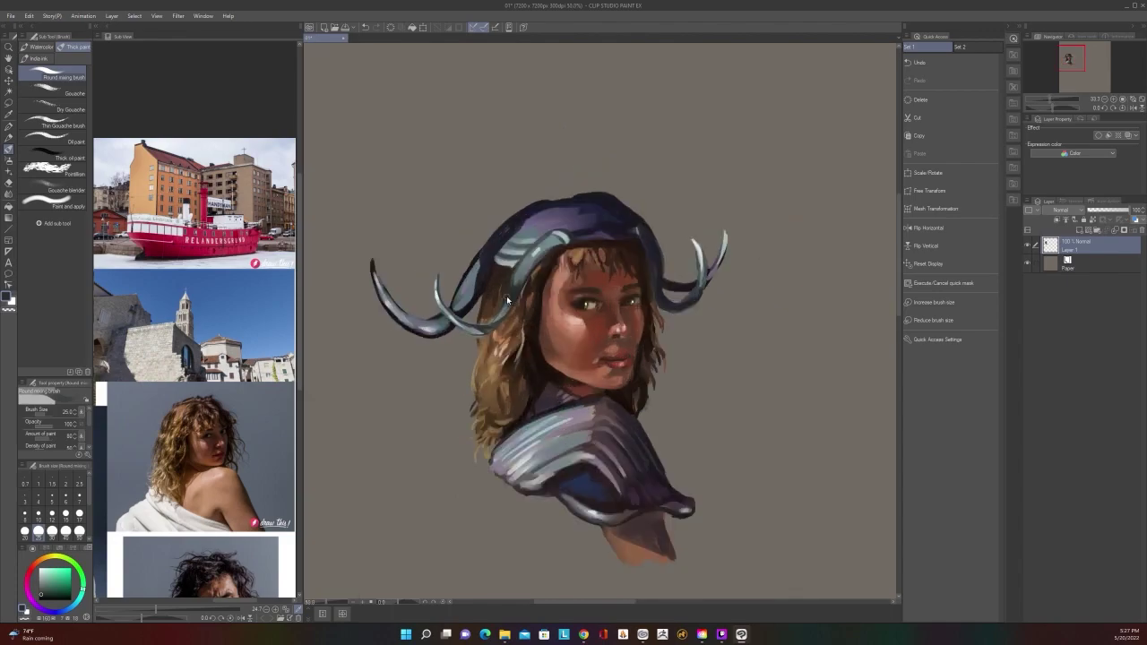
# Reduce the brush to 15 and darken the front horn's inner edge along the hair with a sampled dark colour
pyautogui.press('[')
pyautogui.press('[')
pyautogui.press('[')
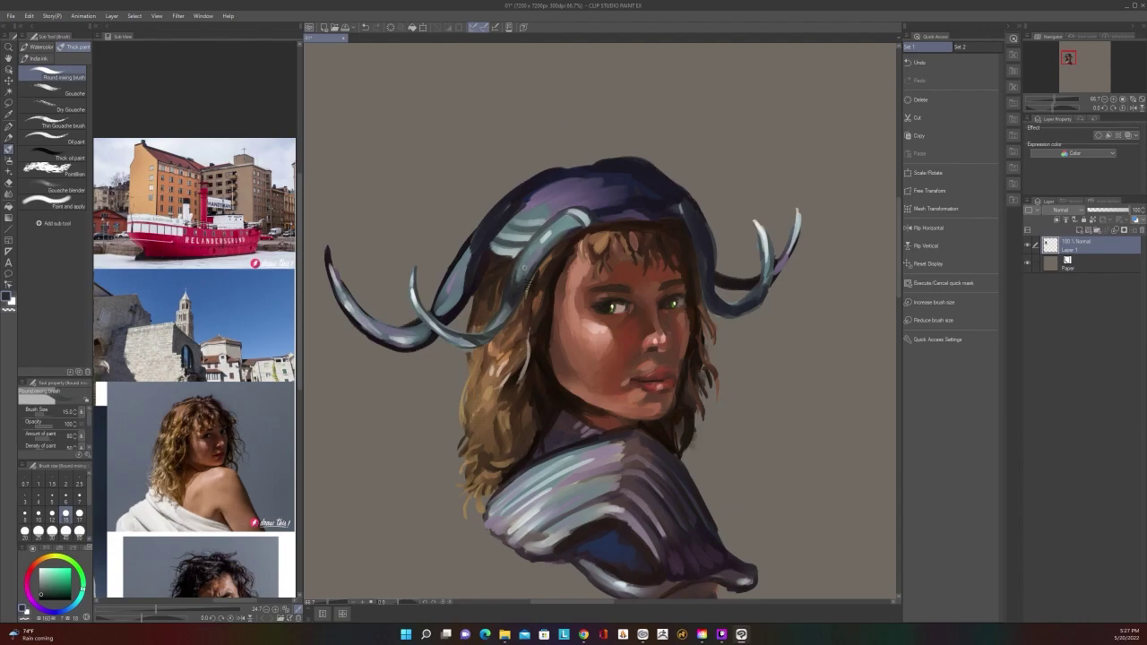
pyautogui.rightClick(523, 278)
pyautogui.click(513, 294)
pyautogui.rightClick(525, 280)
pyautogui.scroll(-3, 589, 205)
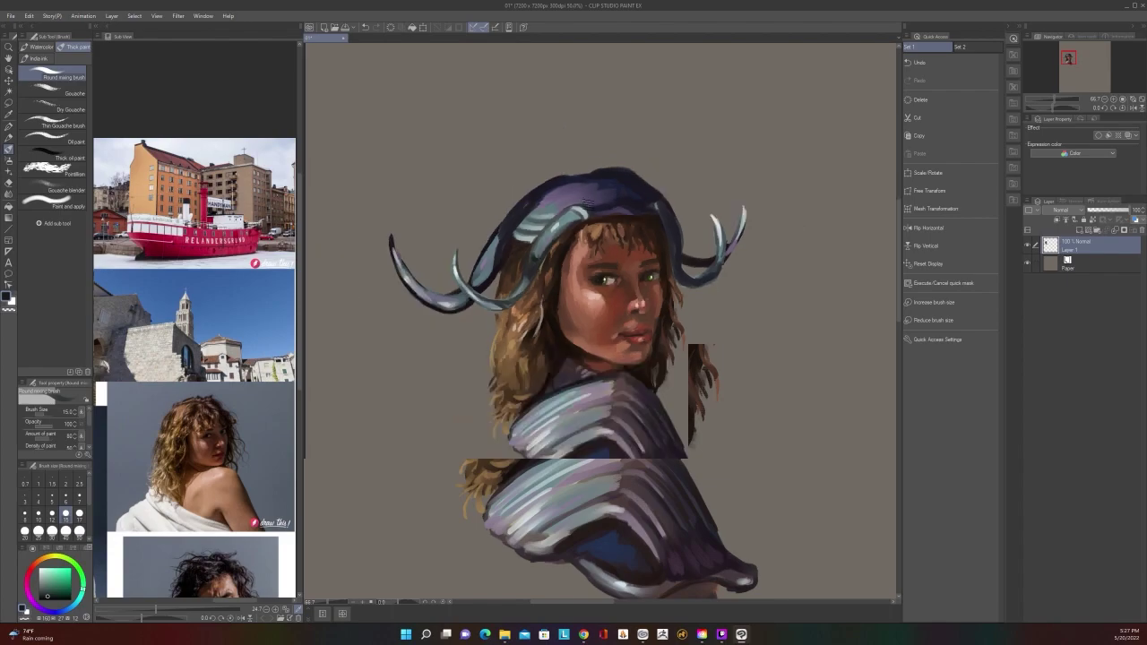
# Reduce the brush to 8 and refine the rounded upper end of the front horn with dark detail
pyautogui.scroll(3, 588, 205)
pyautogui.press('[')
pyautogui.press('[')
pyautogui.press('[')
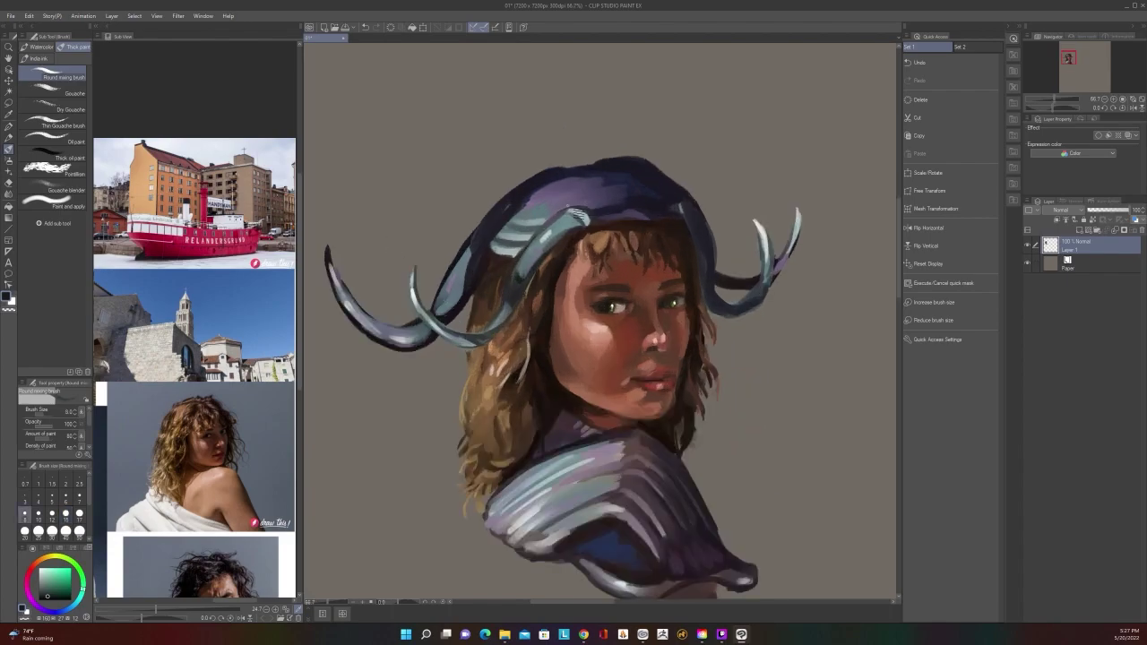
pyautogui.scroll(-2, 578, 214)
pyautogui.scroll(1, 575, 201)
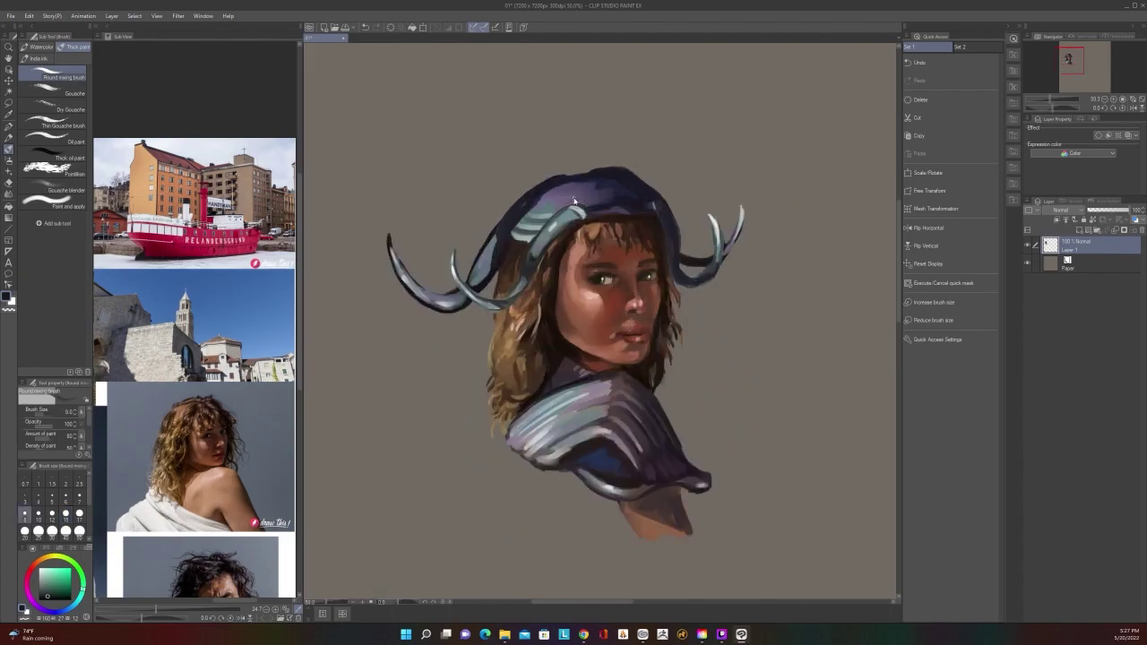
# Sample a dark blue-violet and paint the headpiece's band beside the front horn's upper end at size 25
pyautogui.scroll(2, 575, 201)
pyautogui.keyDown('alt'); pyautogui.click(600, 220); pyautogui.keyUp('alt')
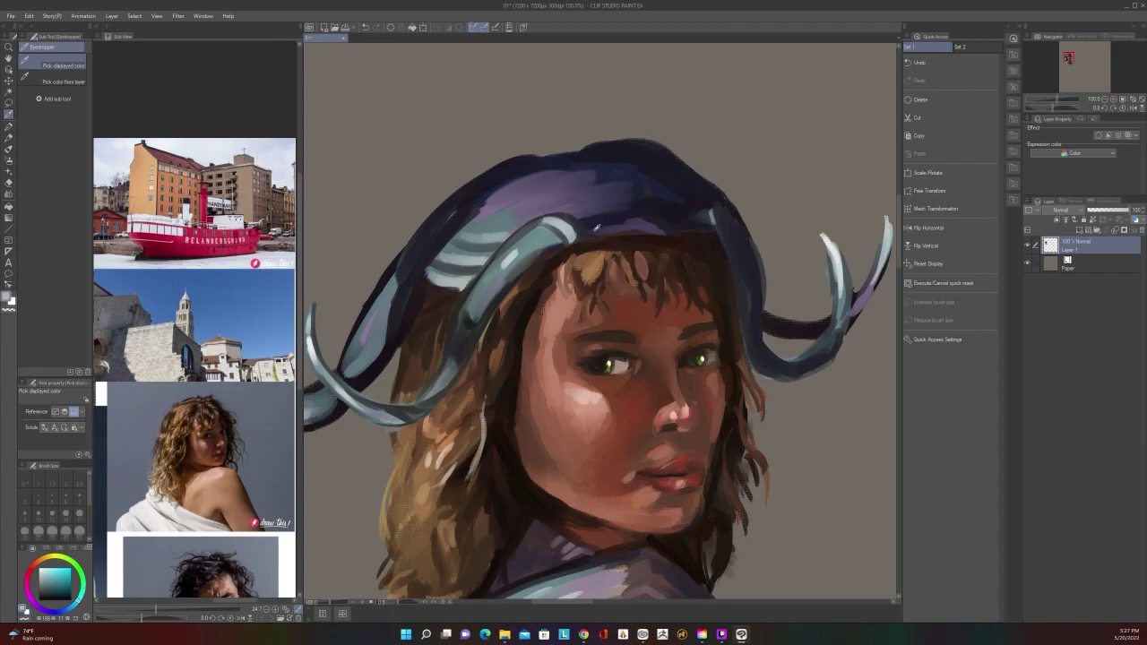
pyautogui.keyDown('alt'); pyautogui.click(588, 222); pyautogui.keyUp('alt')
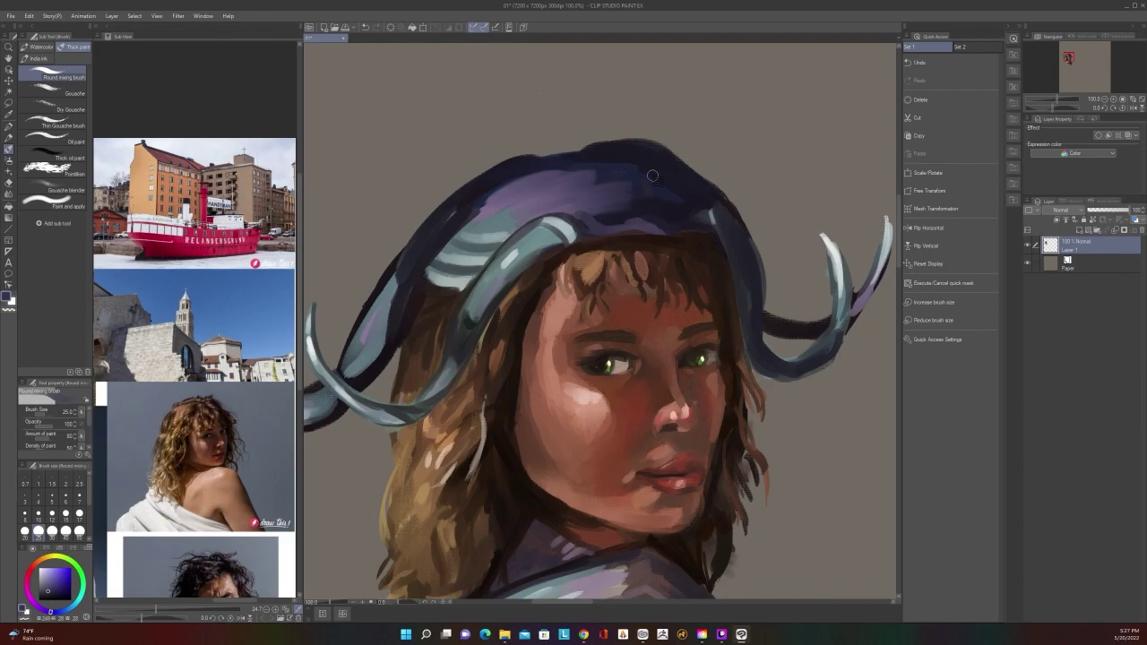
pyautogui.scroll(-2, 652, 176)
pyautogui.scroll(2, 598, 205)
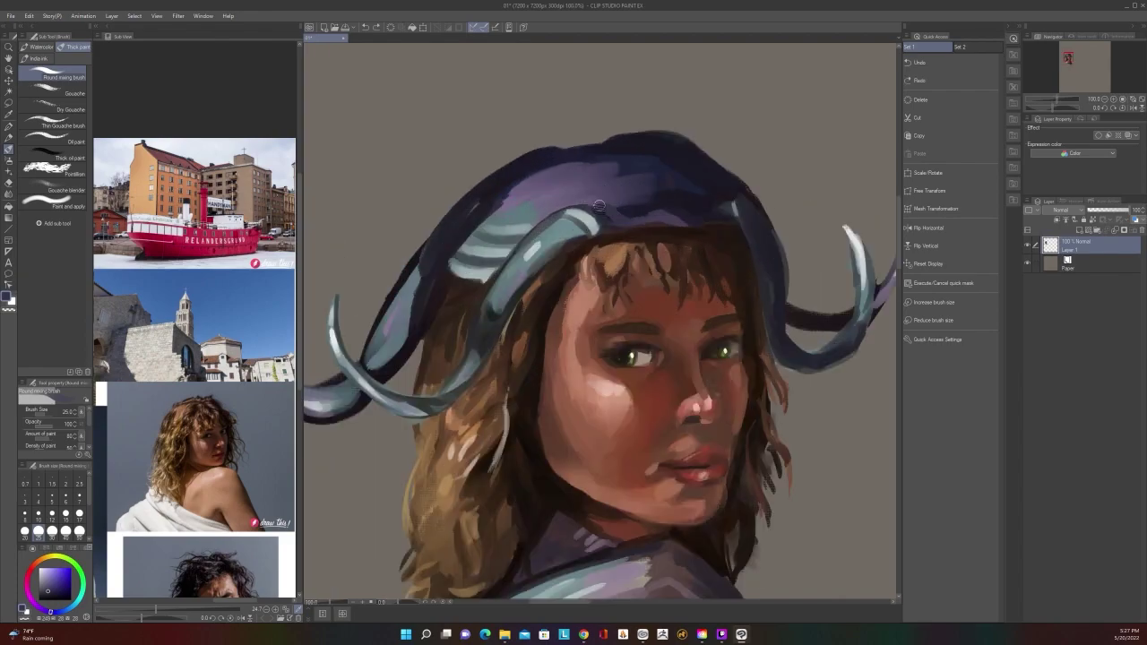
pyautogui.moveTo(620, 219); pyautogui.dragTo(620, 209)
# Pick a pale lavender and dab a bright highlight on the headpiece's dome above the teal stripes, reducing the brush to 15
pyautogui.rightClick(596, 202)
pyautogui.click(578, 182)
pyautogui.scroll(-2, 635, 181)
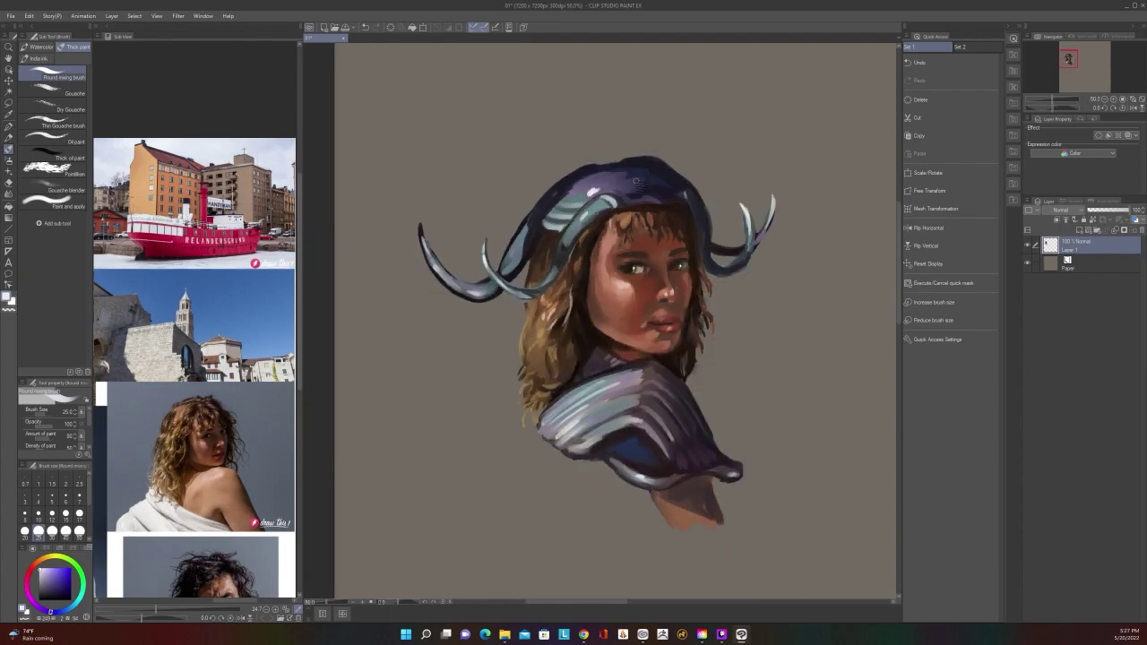
pyautogui.scroll(1, 636, 181)
pyautogui.press('[')
pyautogui.press('[')
pyautogui.press('[')
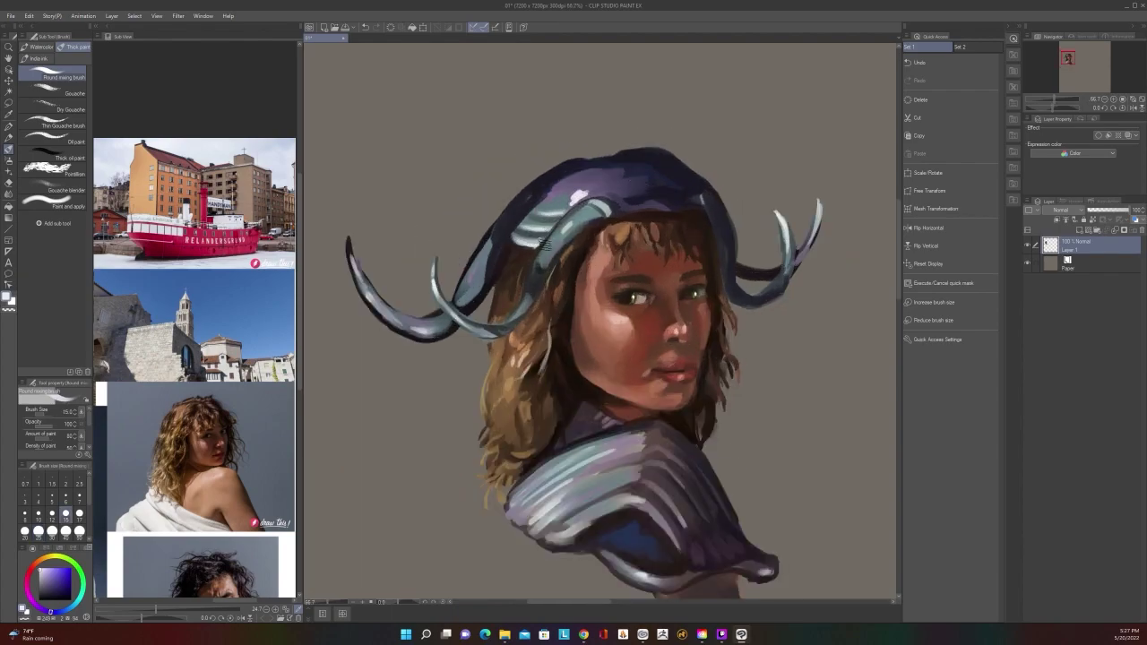
pyautogui.scroll(-2, 541, 241)
pyautogui.scroll(2, 536, 240)
# Sample a mid purple and brush it over the headpiece's dome around the highlight at size 50
pyautogui.moveTo(536, 240); pyautogui.dragTo(654, 352)
pyautogui.keyDown('alt'); pyautogui.click(686, 300); pyautogui.keyUp('alt')
pyautogui.press('b')
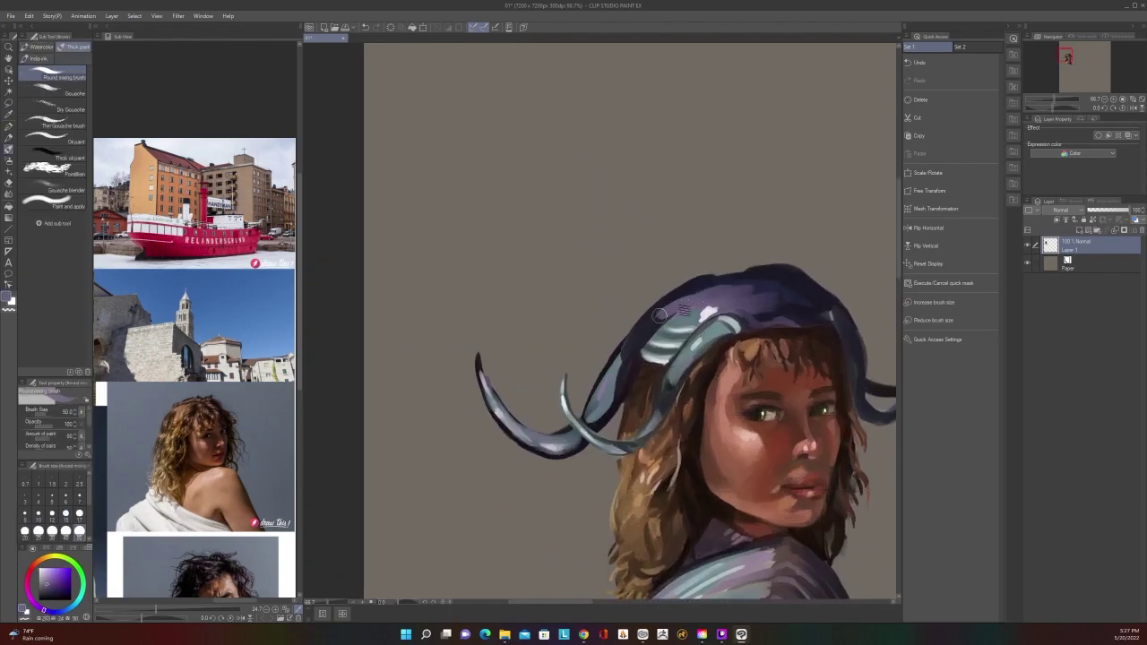
pyautogui.moveTo(679, 308); pyautogui.dragTo(715, 282)
# Paint a pale rim stroke at size 25 on the headpiece beside the teal stripes and trim it with sampled dark blue
pyautogui.keyDown('alt'); pyautogui.click(724, 318); pyautogui.keyUp('alt')
pyautogui.press('[')
pyautogui.press('[')
pyautogui.press('[')
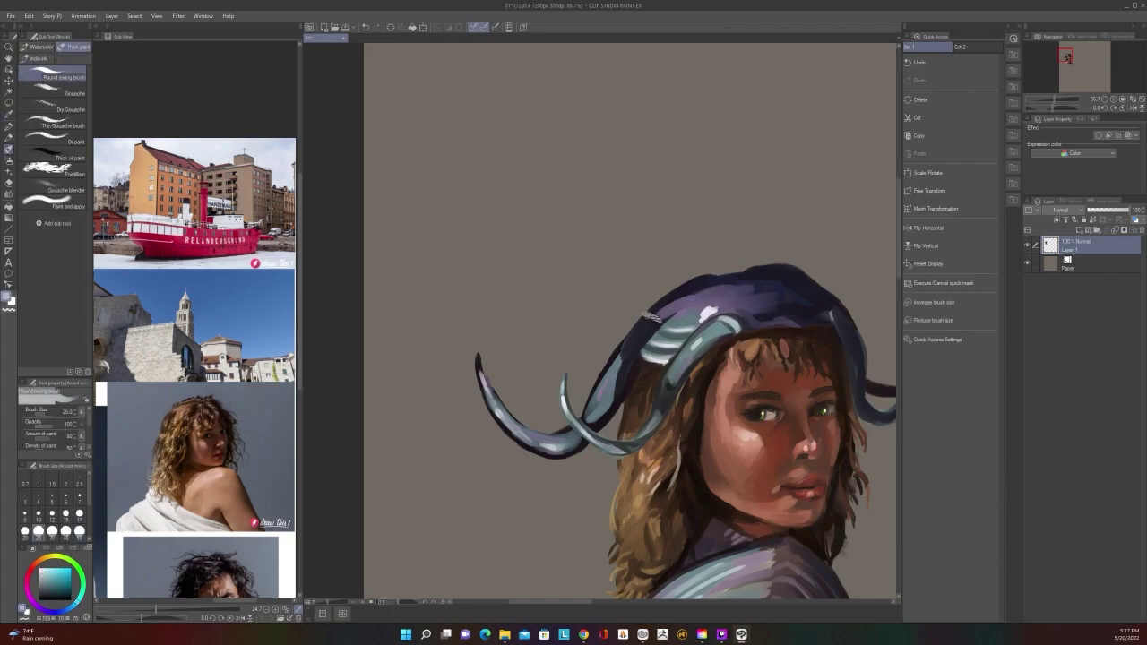
pyautogui.keyDown('alt'); pyautogui.click(663, 314); pyautogui.keyUp('alt')
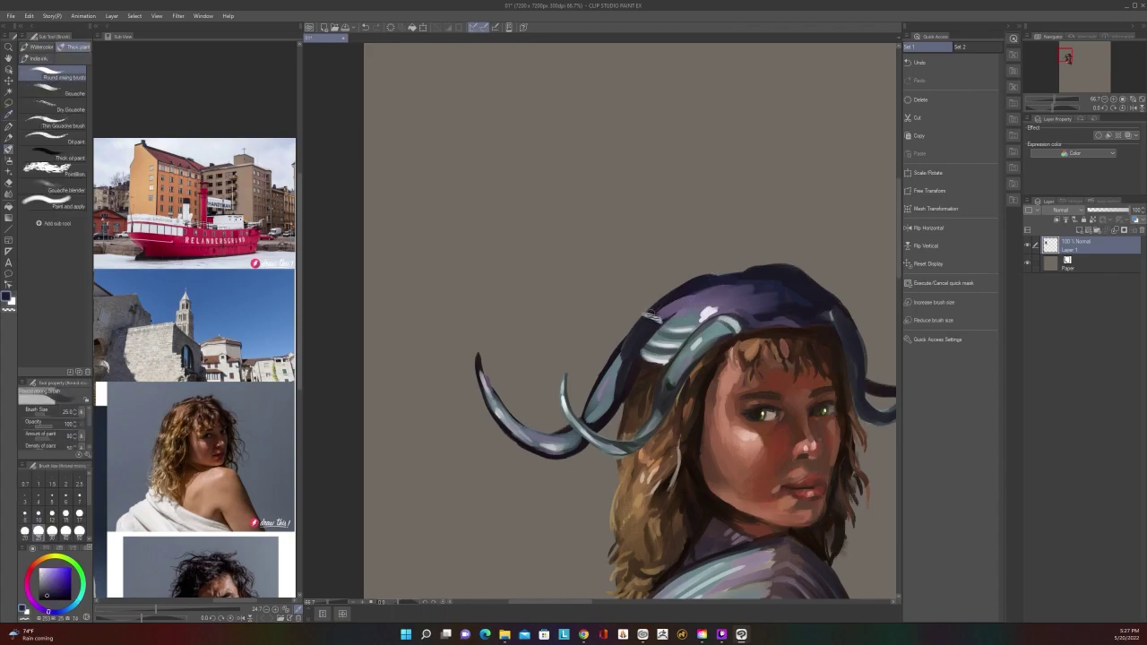
pyautogui.scroll(-2, 659, 309)
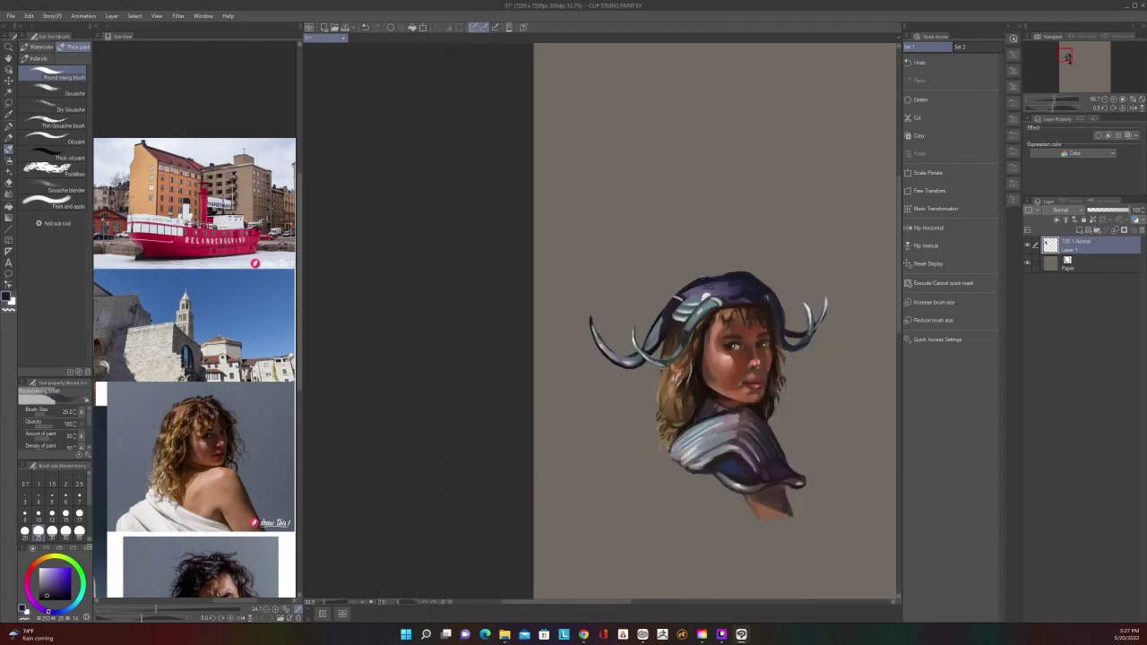
pyautogui.scroll(2, 726, 288)
# Sample the pale lavender and extend the highlight in streaks across the headpiece's dome, reducing the brush to 15
pyautogui.press('alt')
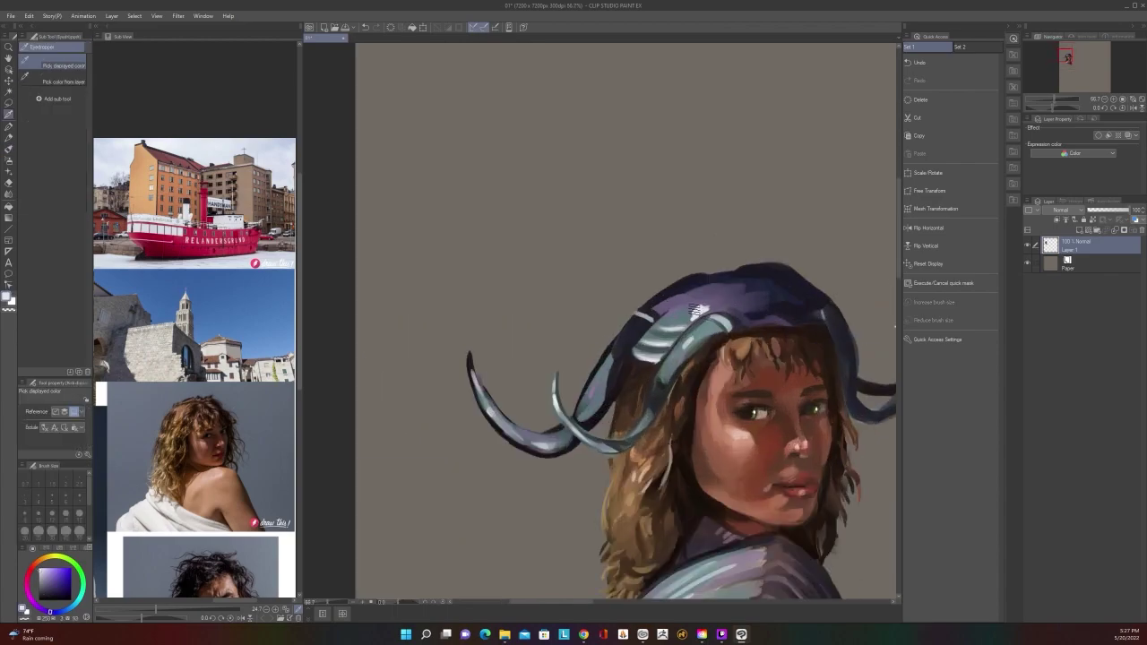
pyautogui.moveTo(694, 310)
pyautogui.mouseDown()
pyautogui.moveTo(686, 304)
pyautogui.moveTo(726, 300)
pyautogui.mouseUp()
pyautogui.press('[')
pyautogui.press('[')
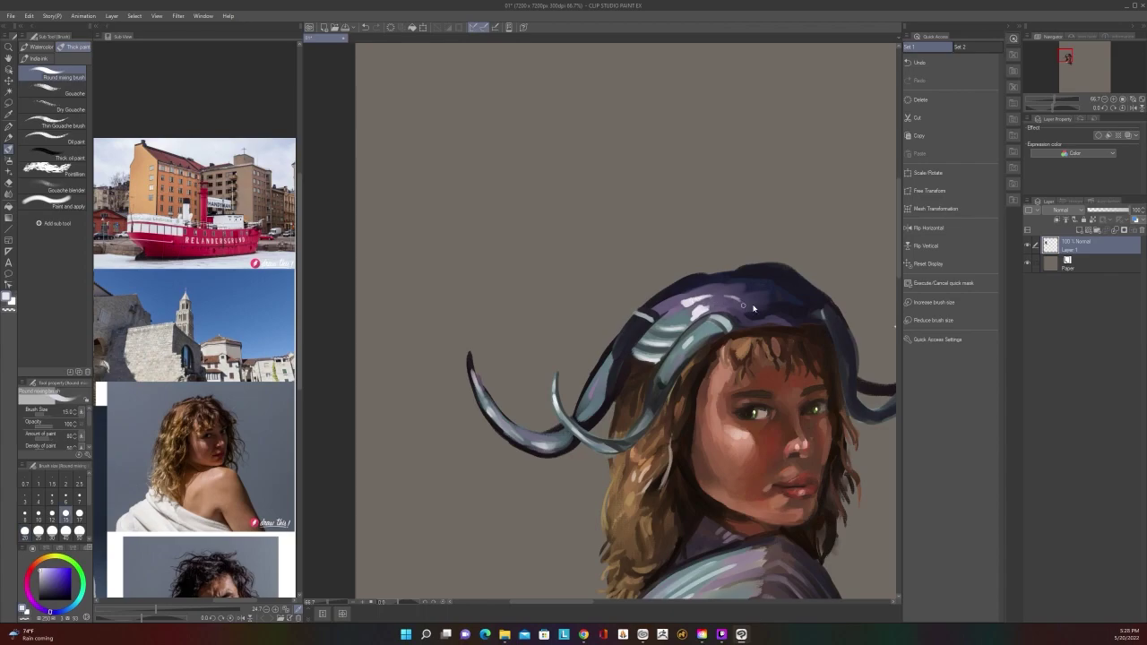
pyautogui.scroll(-1, 743, 305)
pyautogui.moveTo(842, 493); pyautogui.dragTo(749, 382)
pyautogui.scroll(1, 749, 382)
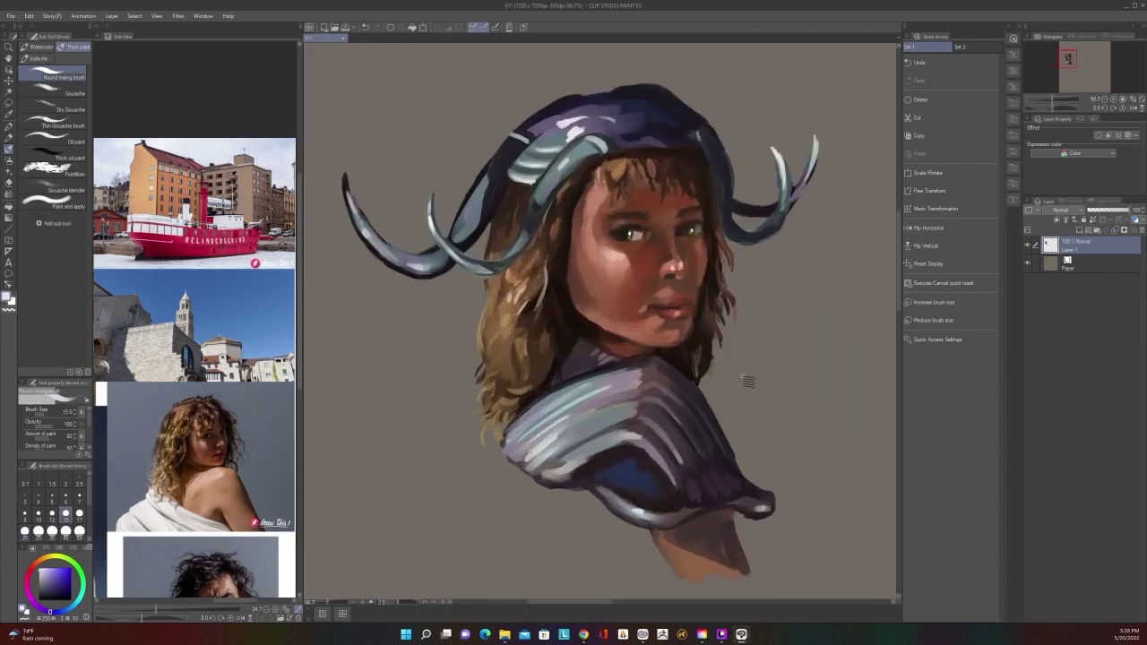
# Sample a dark brown from the hair and shade the locks between the near horn and the face at size 25
pyautogui.scroll(2, 749, 382)
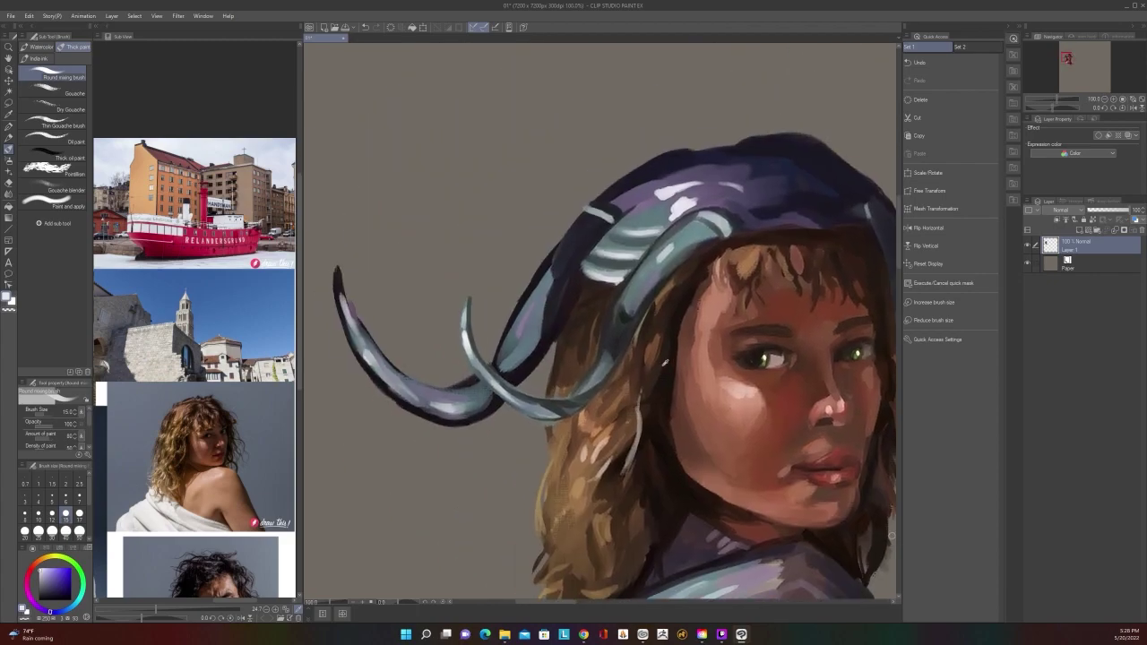
pyautogui.keyDown('alt'); pyautogui.click(655, 315); pyautogui.keyUp('alt')
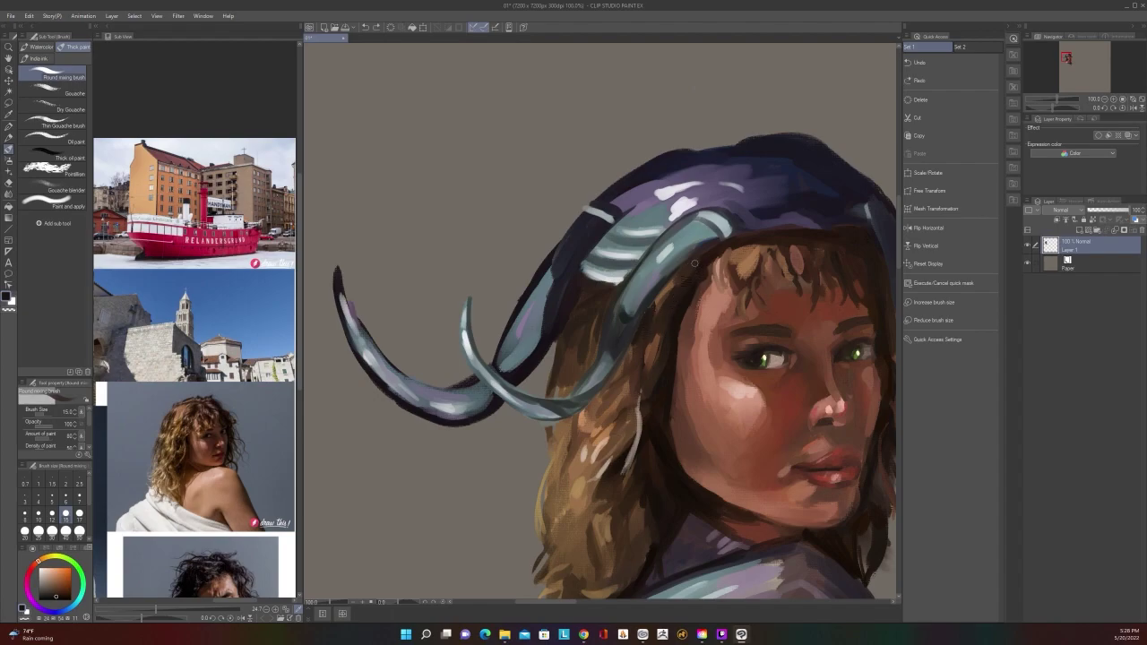
pyautogui.press(']')
pyautogui.press(']')
pyautogui.moveTo(676, 280); pyautogui.dragTo(641, 353)
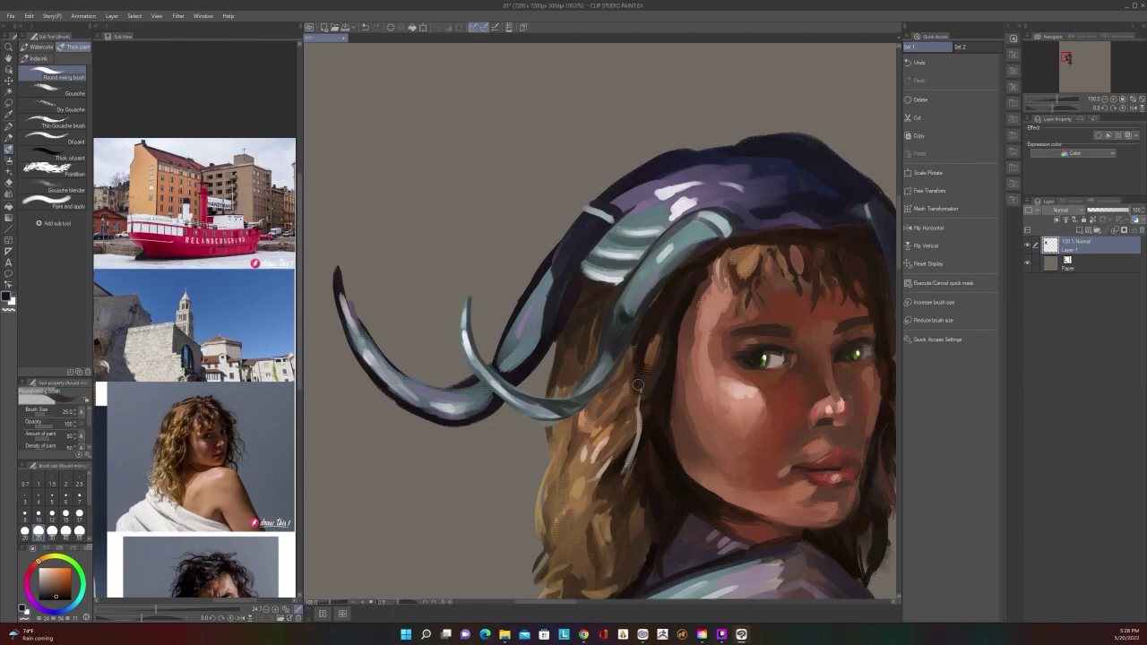
pyautogui.moveTo(643, 349); pyautogui.dragTo(622, 430)
# Enlarge the brush to 50 and deepen the dark brown shadow in the hair beside the cheek
pyautogui.press(']')
pyautogui.press(']')
pyautogui.press(']')
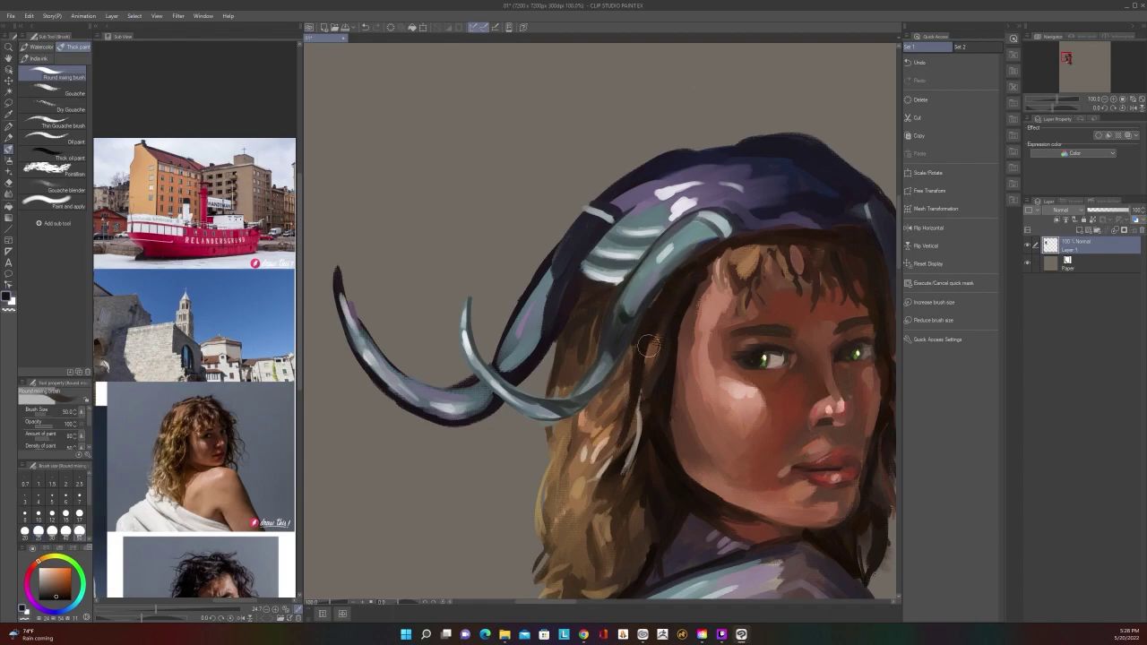
pyautogui.moveTo(640, 383)
pyautogui.mouseDown()
pyautogui.moveTo(605, 448)
pyautogui.moveTo(614, 446)
pyautogui.moveTo(561, 439)
pyautogui.moveTo(580, 446)
pyautogui.moveTo(570, 449)
pyautogui.moveTo(607, 458)
pyautogui.mouseUp()
pyautogui.press('[')
pyautogui.press('[')
pyautogui.press('[')
pyautogui.scroll(-2, 622, 417)
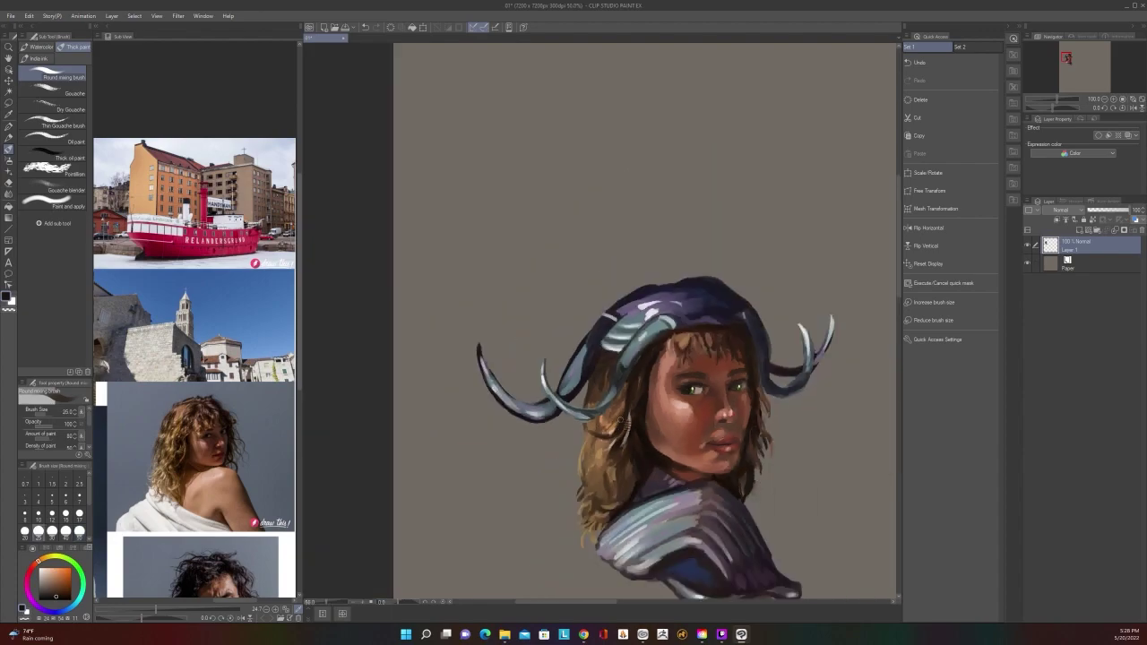
# Brush dark brown at size 50 into the hair enclosed by the headpiece's near horns
pyautogui.scroll(1, 619, 419)
pyautogui.press(']')
pyautogui.press(']')
pyautogui.press(']')
pyautogui.press(']')
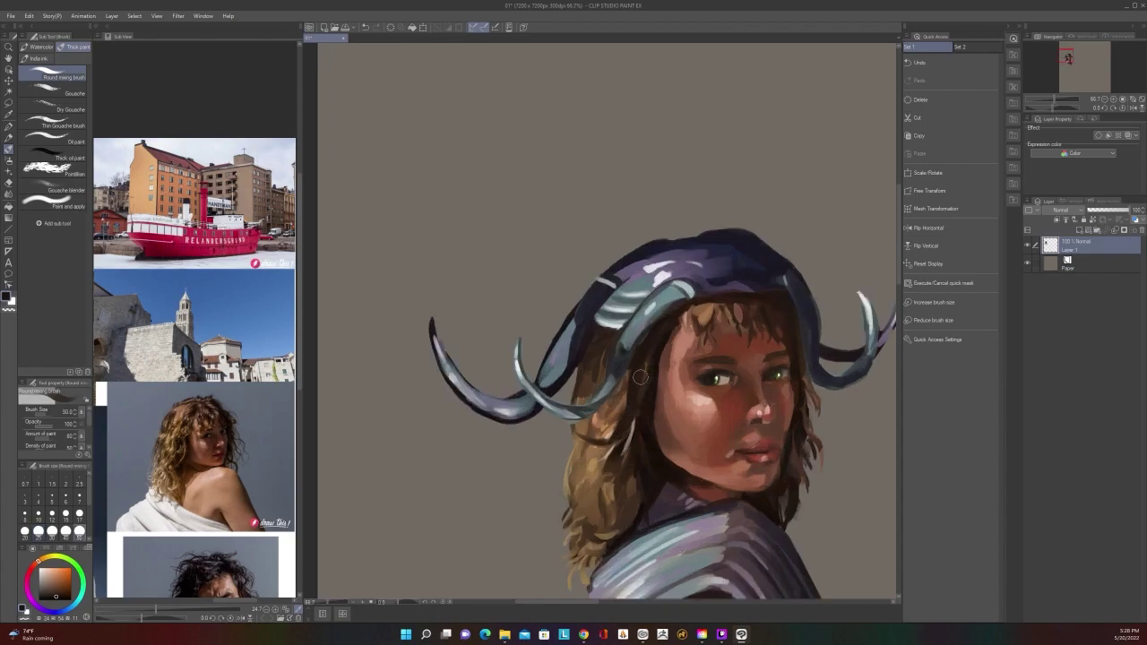
pyautogui.scroll(-1, 678, 325)
pyautogui.scroll(1, 656, 349)
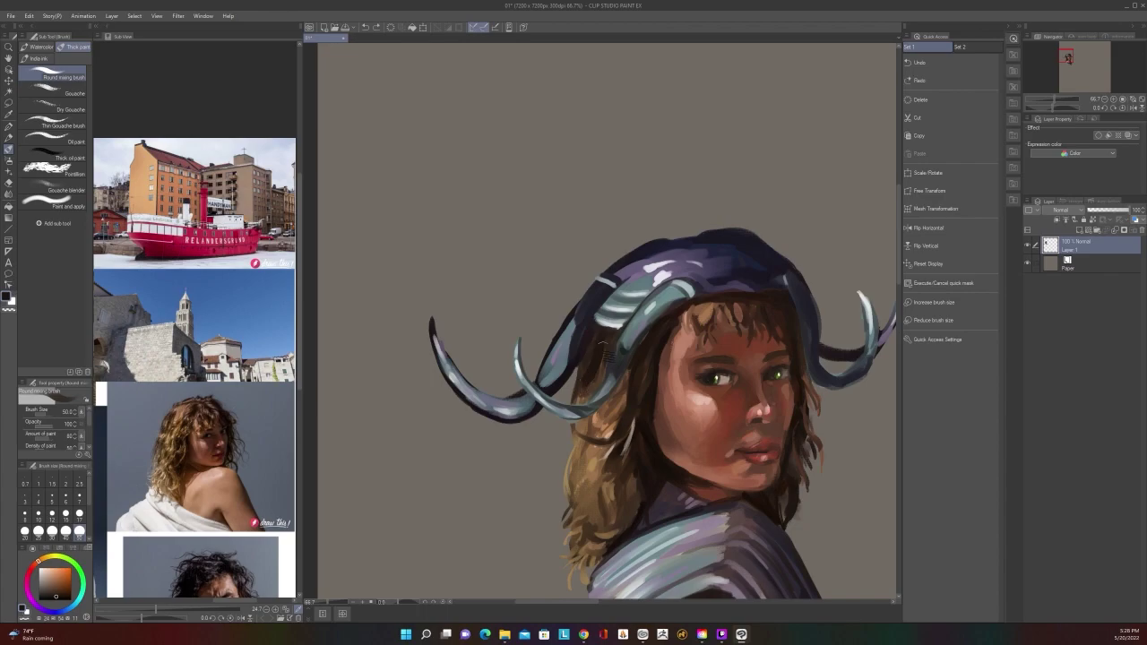
pyautogui.moveTo(601, 348); pyautogui.dragTo(578, 400)
pyautogui.moveTo(599, 357); pyautogui.dragTo(578, 398)
pyautogui.scroll(-2, 594, 367)
pyautogui.scroll(2, 593, 368)
# Refine the dark strands in the hair between the near horns at size 25, reducing the brush to 15
pyautogui.press('[')
pyautogui.press('[')
pyautogui.press('[')
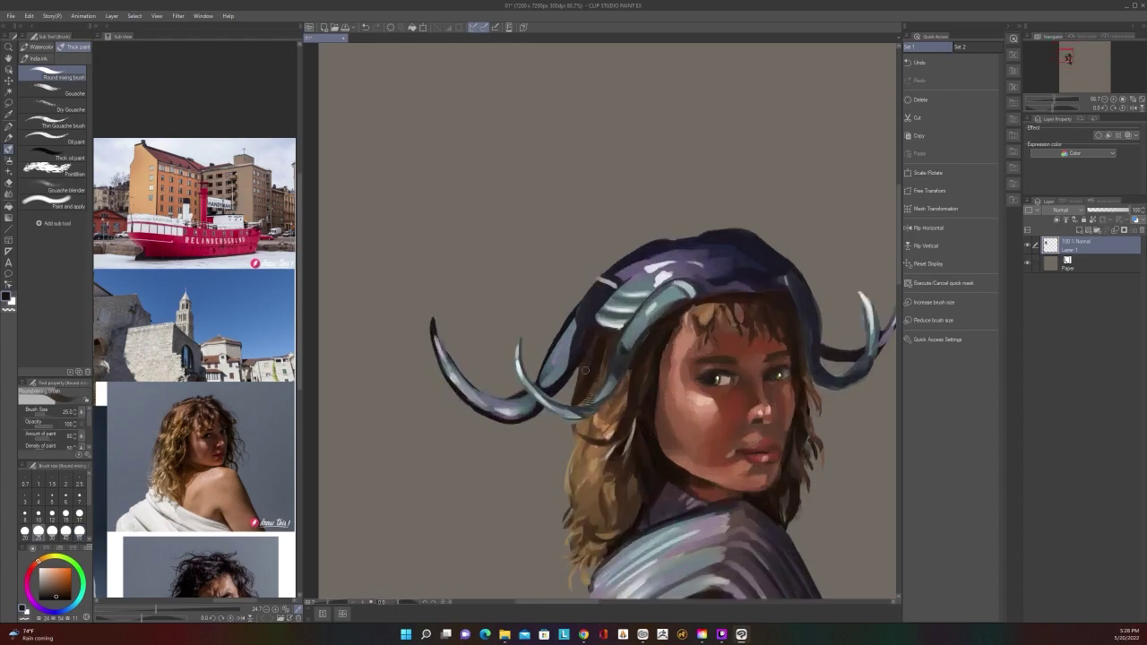
pyautogui.moveTo(578, 413); pyautogui.dragTo(596, 367)
pyautogui.scroll(1, 601, 358)
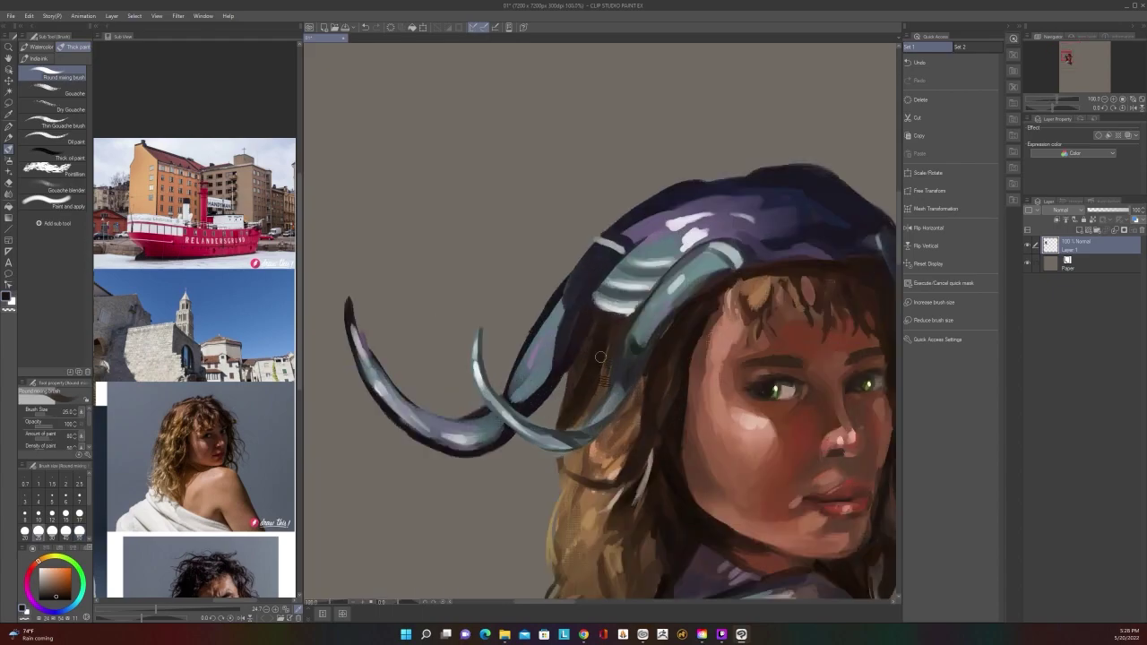
pyautogui.press('[')
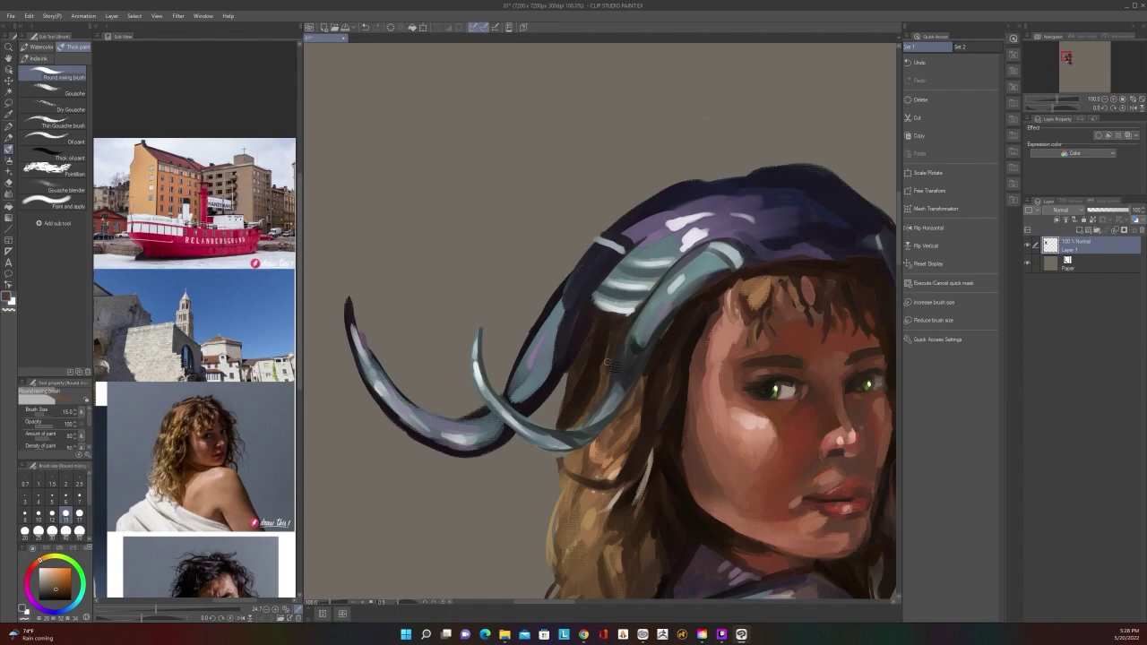
# Sample a lighter hair brown and add fine strands at size 8 to the dark hair between the near horns
pyautogui.keyDown('alt'); pyautogui.click(627, 434); pyautogui.keyUp('alt')
pyautogui.press('[')
pyautogui.press('[')
pyautogui.press('[')
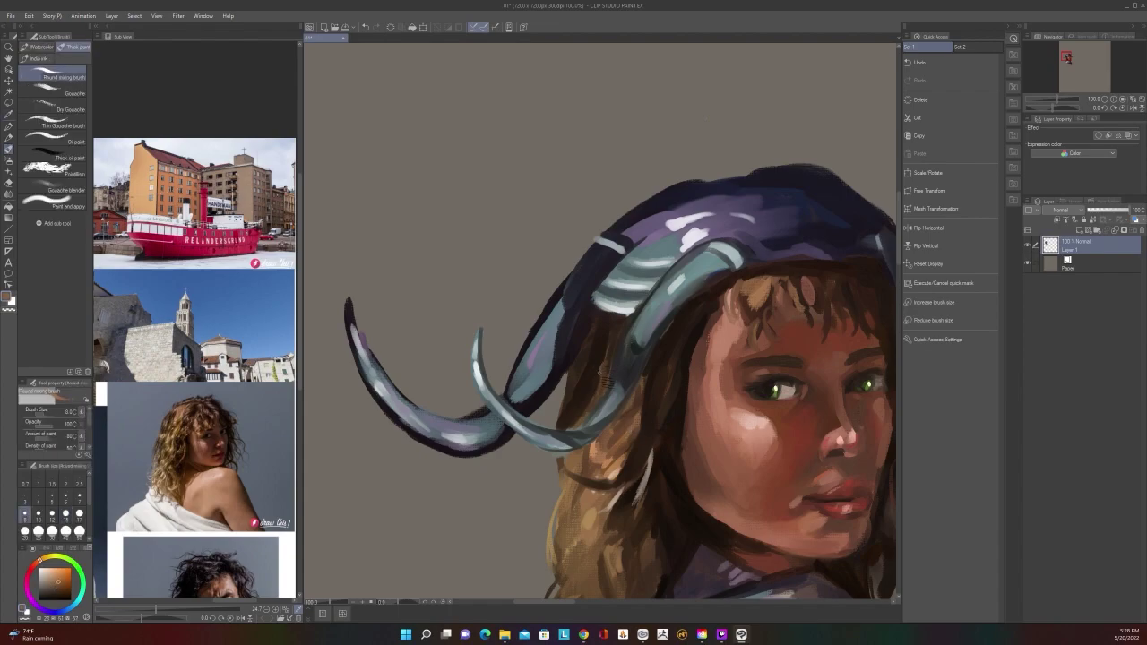
pyautogui.scroll(-1, 619, 331)
pyautogui.scroll(1, 617, 341)
pyautogui.scroll(-3, 598, 347)
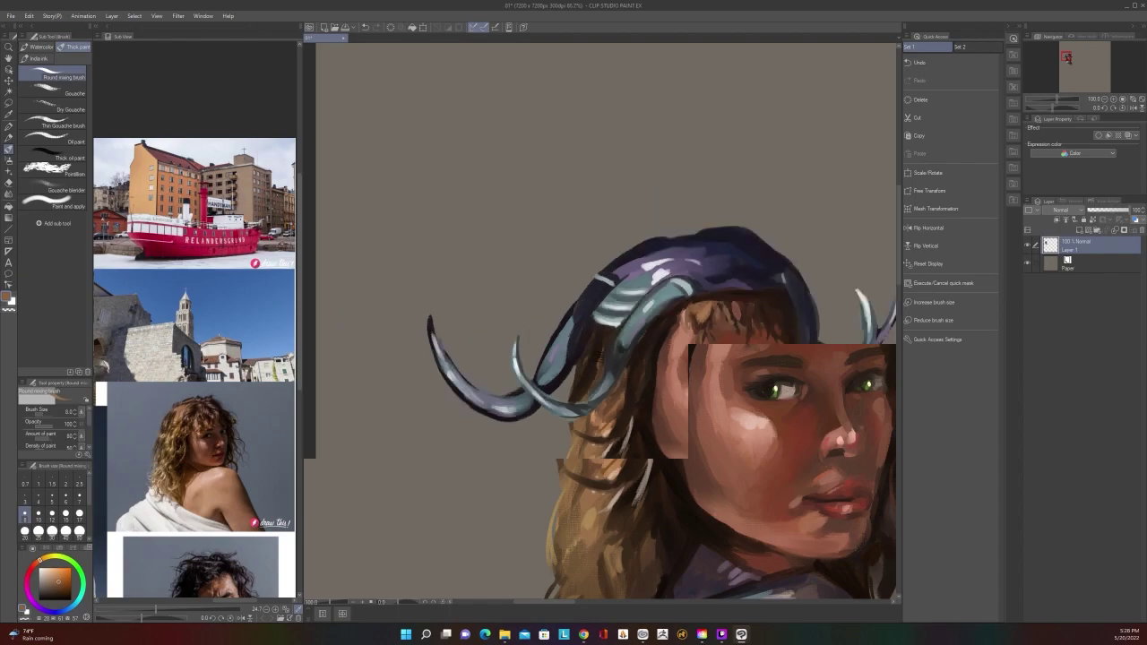
pyautogui.scroll(1, 602, 364)
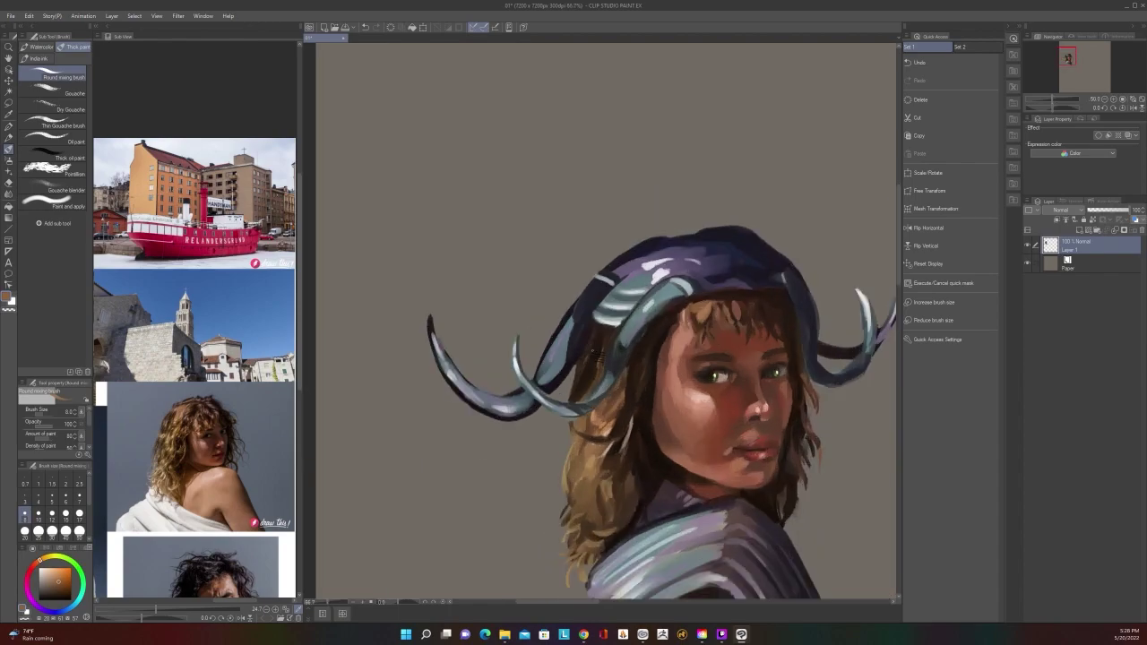
# Sample dark brown and paint dark strands at size 15 along the hair's outer edge beneath the near horn
pyautogui.press('i')
pyautogui.press('b')
pyautogui.press(']')
pyautogui.press(']')
pyautogui.press(']')
pyautogui.moveTo(578, 445)
pyautogui.mouseDown()
pyautogui.moveTo(582, 434)
pyautogui.moveTo(565, 453)
pyautogui.mouseUp()
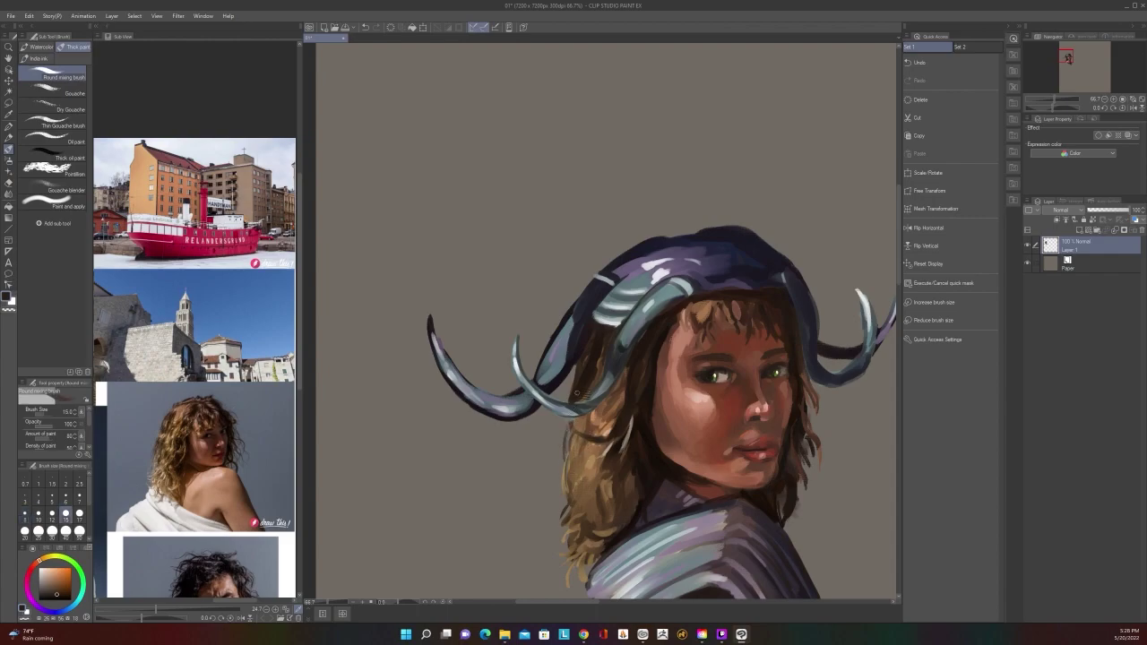
pyautogui.scroll(-1, 579, 388)
pyautogui.scroll(-1, 579, 388)
pyautogui.scroll(2, 579, 388)
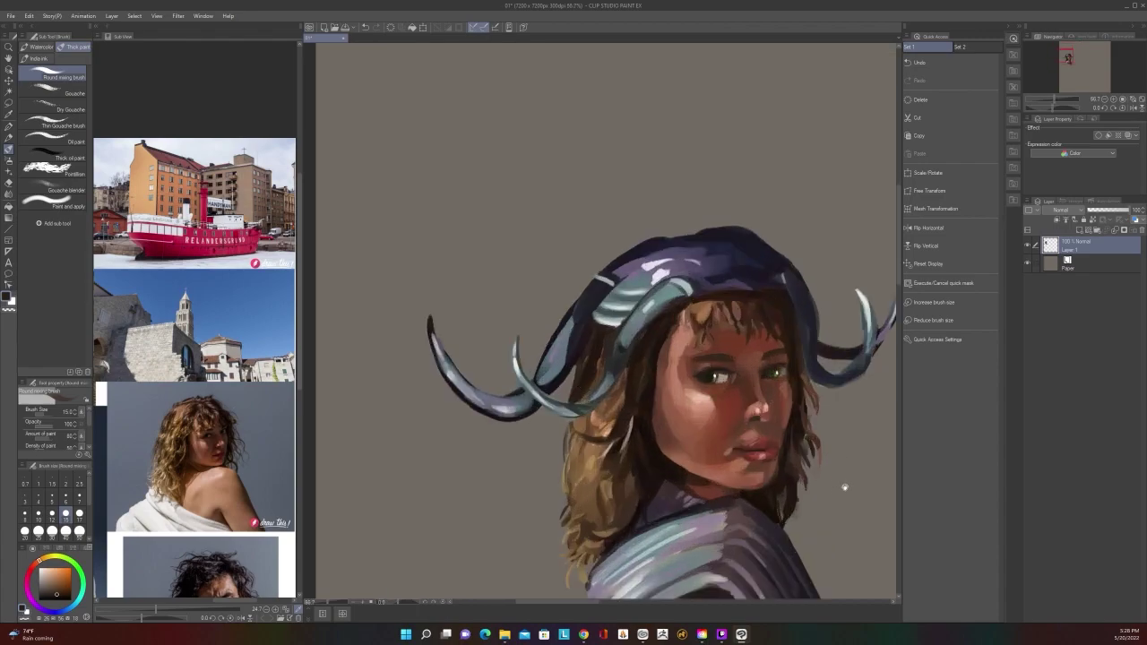
# Add thin stray strands at size 8 along the hair's edge on the far side of the face
pyautogui.moveTo(845, 487); pyautogui.dragTo(744, 500)
pyautogui.scroll(2, 740, 489)
pyautogui.press('alt')
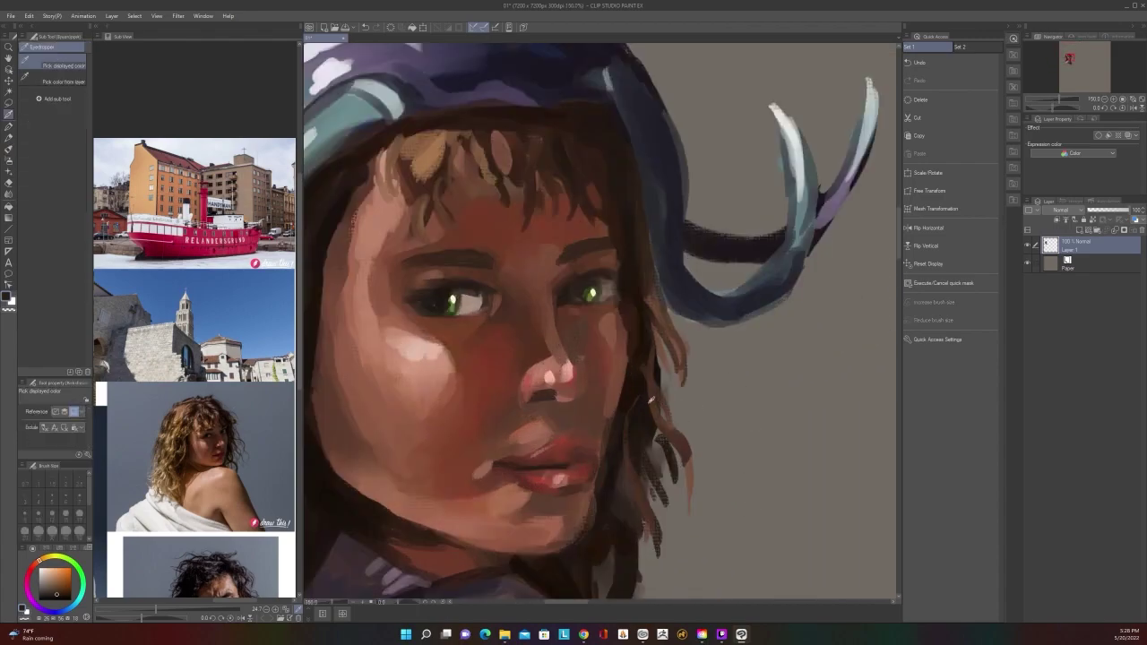
pyautogui.press('[')
pyautogui.press('[')
pyautogui.press('[')
pyautogui.moveTo(685, 457); pyautogui.dragTo(694, 527)
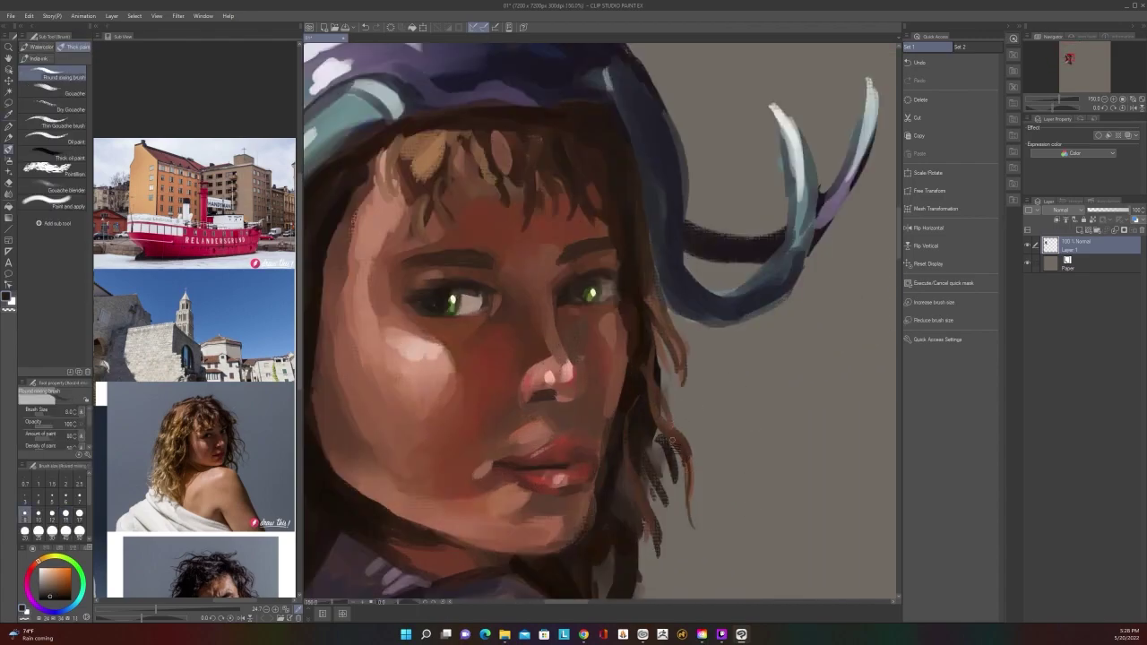
pyautogui.scroll(-2, 679, 387)
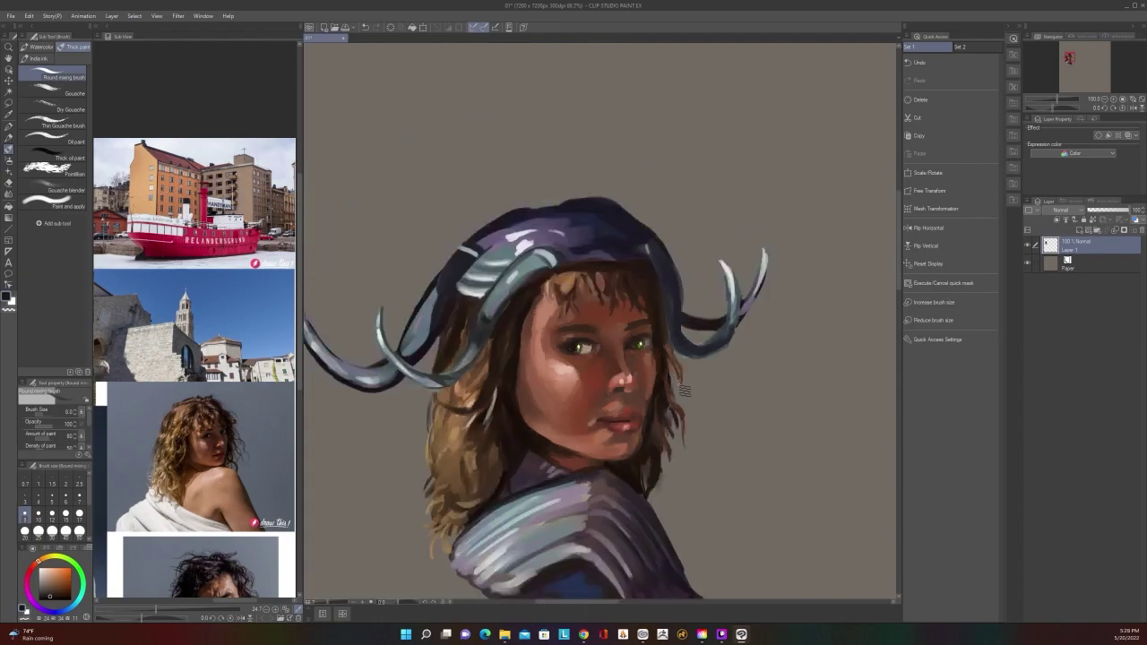
pyautogui.scroll(1, 682, 381)
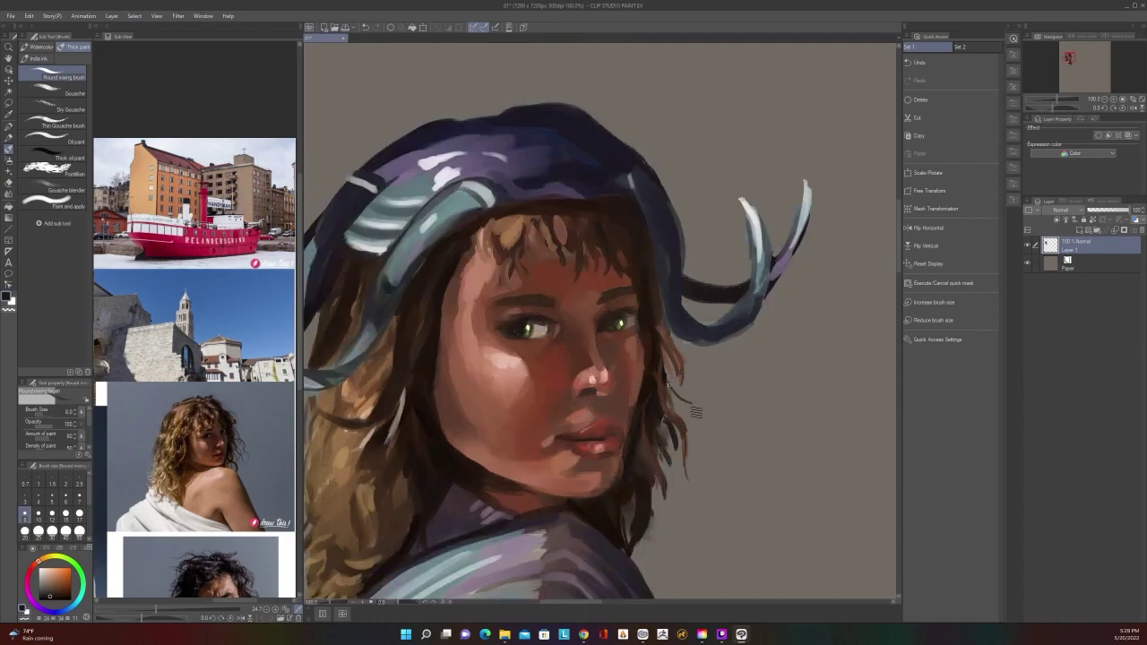
pyautogui.scroll(-3, 664, 350)
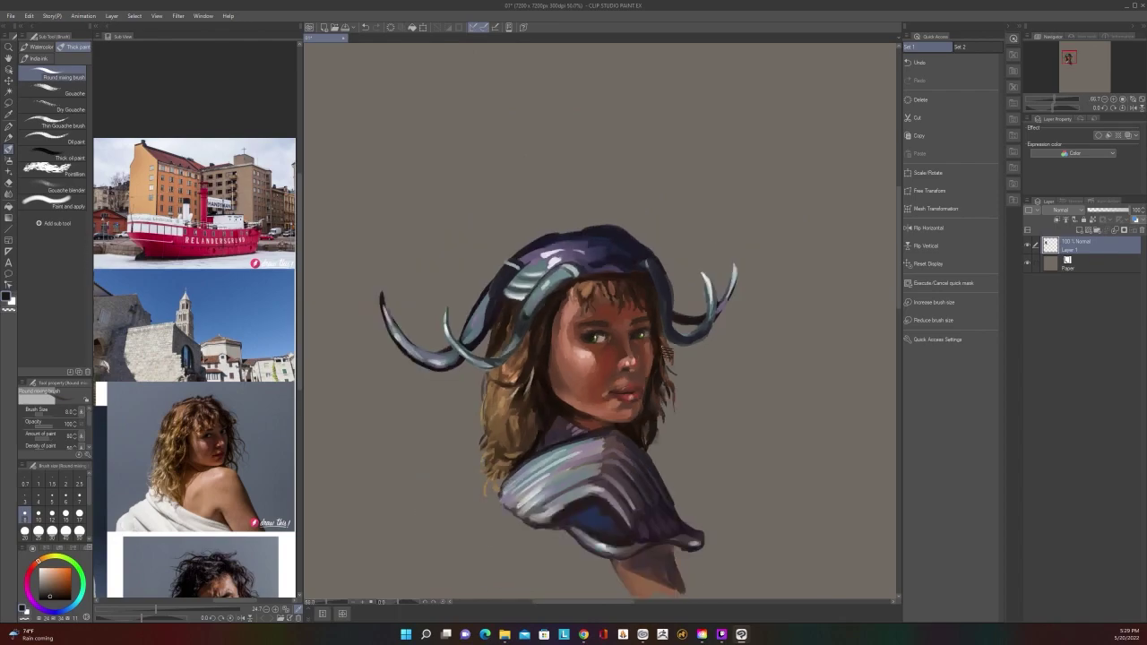
pyautogui.scroll(-1, 665, 352)
pyautogui.scroll(1, 664, 352)
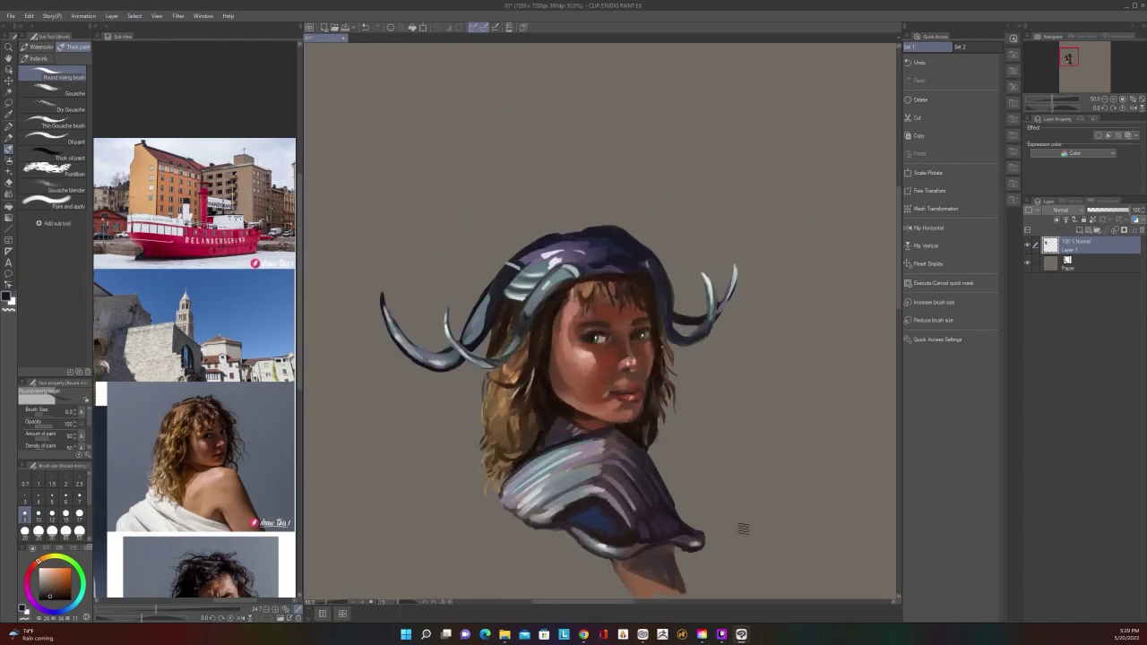
# Sample skin tones from the portrait and repaint the upper arm below the shoulder cloth, enlarging the brush to 80
pyautogui.moveTo(743, 426); pyautogui.dragTo(748, 362)
pyautogui.keyDown('alt'); pyautogui.click(620, 312); pyautogui.keyUp('alt')
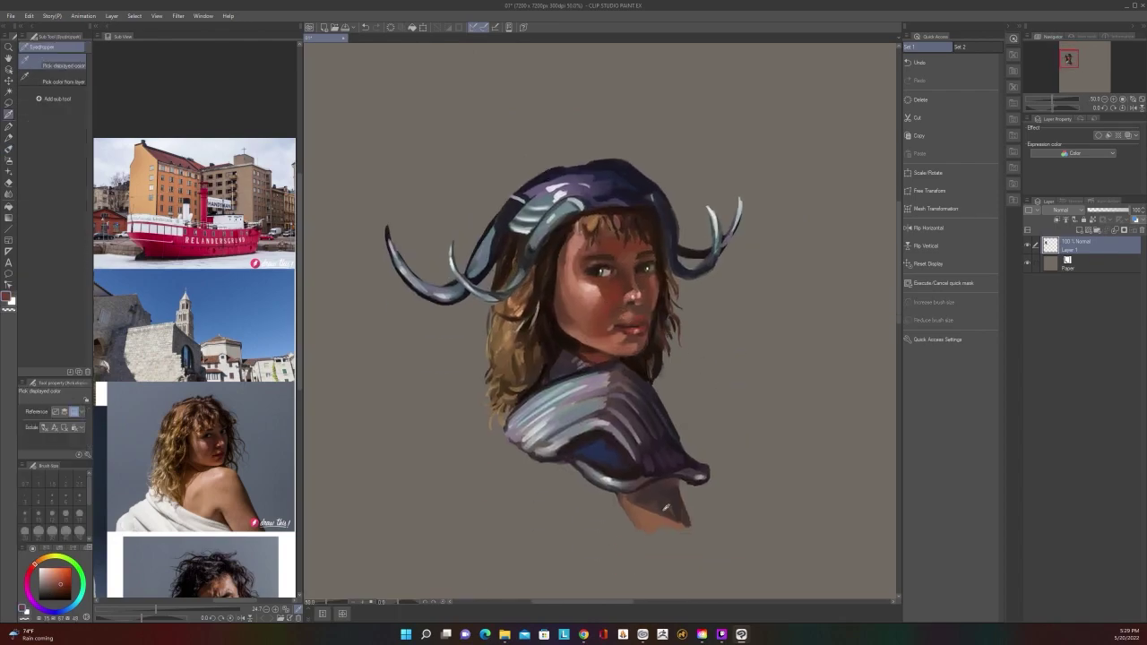
pyautogui.press(']')
pyautogui.press(']')
pyautogui.press(']')
pyautogui.press(']')
pyautogui.press(']')
pyautogui.press(']')
pyautogui.moveTo(629, 505)
pyautogui.mouseDown()
pyautogui.moveTo(679, 523)
pyautogui.moveTo(647, 509)
pyautogui.moveTo(666, 516)
pyautogui.moveTo(677, 477)
pyautogui.moveTo(641, 340)
pyautogui.moveTo(650, 522)
pyautogui.moveTo(641, 506)
pyautogui.moveTo(636, 513)
pyautogui.moveTo(676, 529)
pyautogui.mouseUp()
pyautogui.press(']')
pyautogui.press(']')
pyautogui.press(']')
pyautogui.press('alt')
pyautogui.scroll(-1, 674, 525)
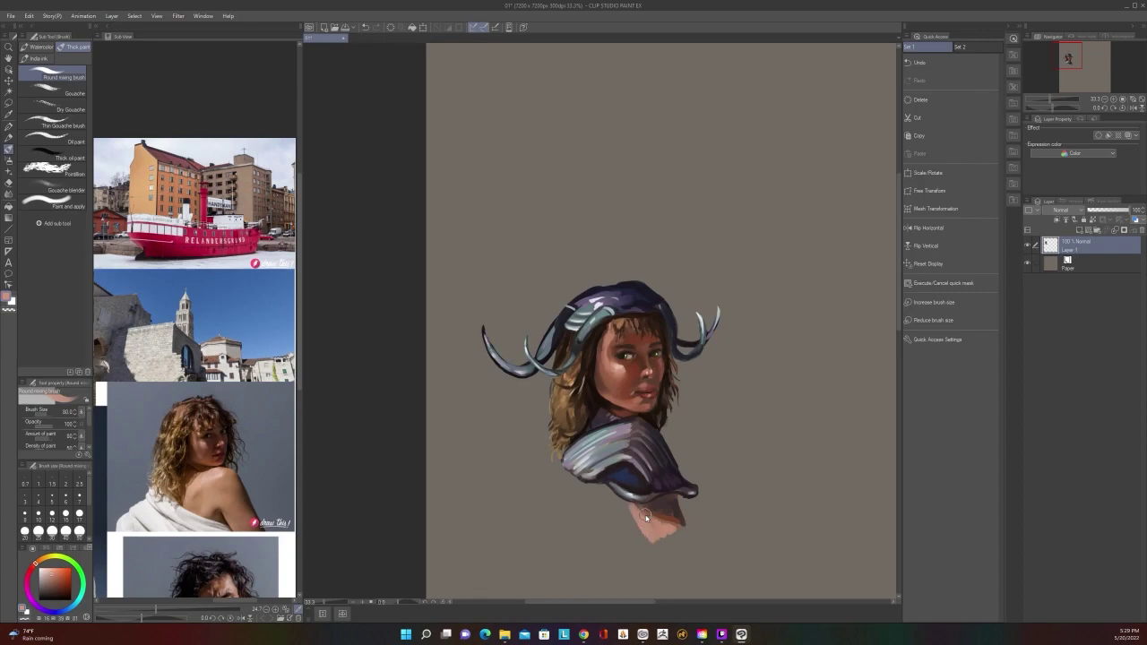
pyautogui.scroll(-1, 633, 511)
pyautogui.scroll(2, 637, 516)
# Soften the skin tones on the upper arm with the Painterly blender at size 100
pyautogui.press('j')
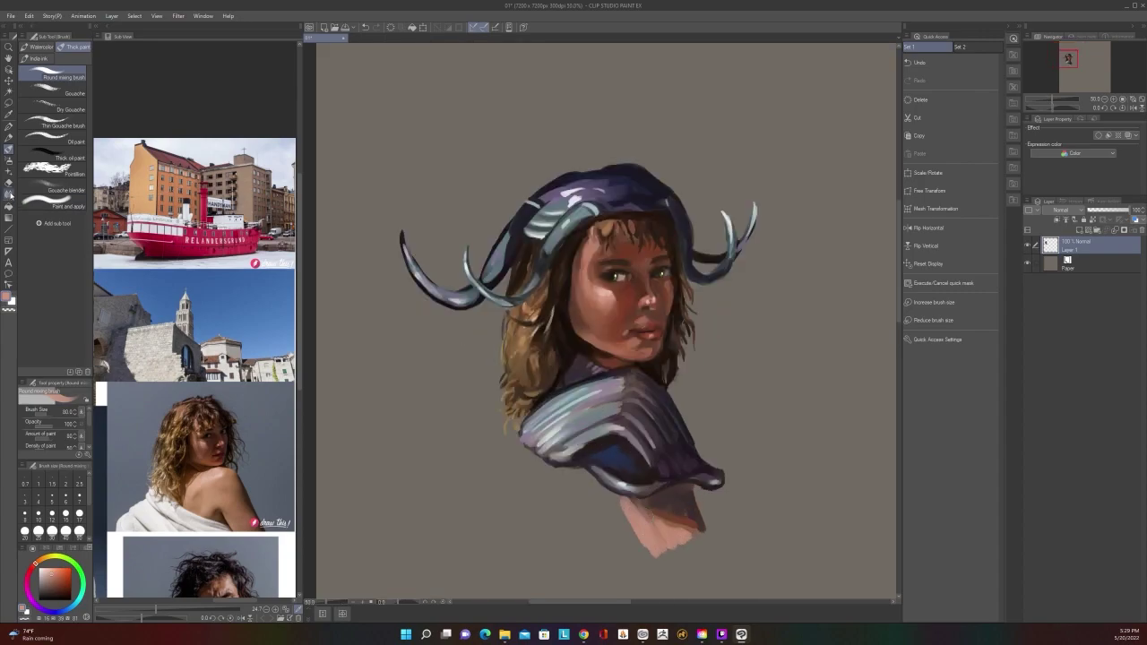
pyautogui.moveTo(642, 513)
pyautogui.mouseDown()
pyautogui.moveTo(684, 530)
pyautogui.moveTo(662, 534)
pyautogui.moveTo(664, 548)
pyautogui.moveTo(676, 542)
pyautogui.moveTo(673, 508)
pyautogui.moveTo(693, 520)
pyautogui.moveTo(682, 476)
pyautogui.moveTo(707, 520)
pyautogui.mouseUp()
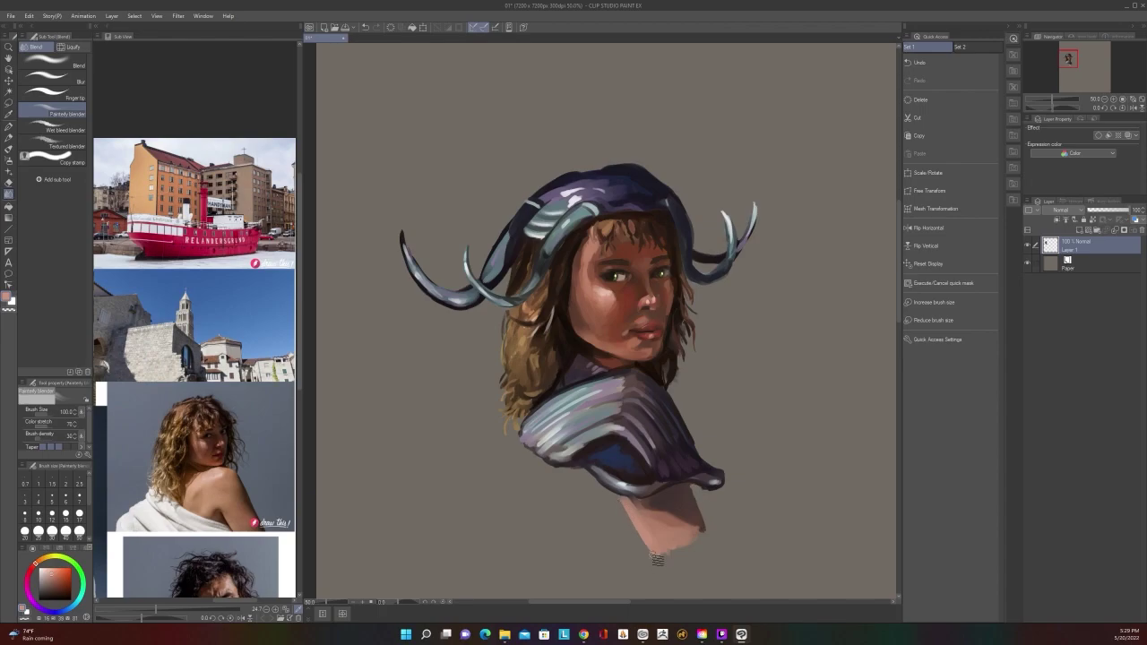
pyautogui.scroll(-2, 657, 560)
pyautogui.scroll(2, 657, 560)
# Sample a reddish skin tone from the face and brush it onto the upper arm with the Round mixing brush at size 80
pyautogui.press('i')
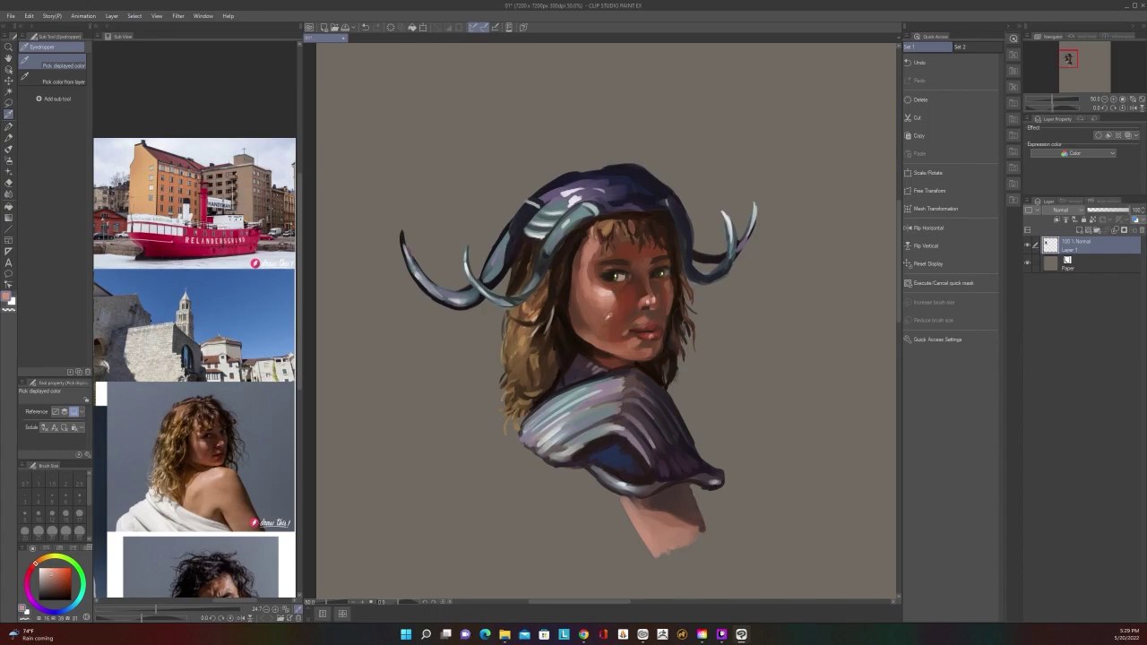
pyautogui.press('j')
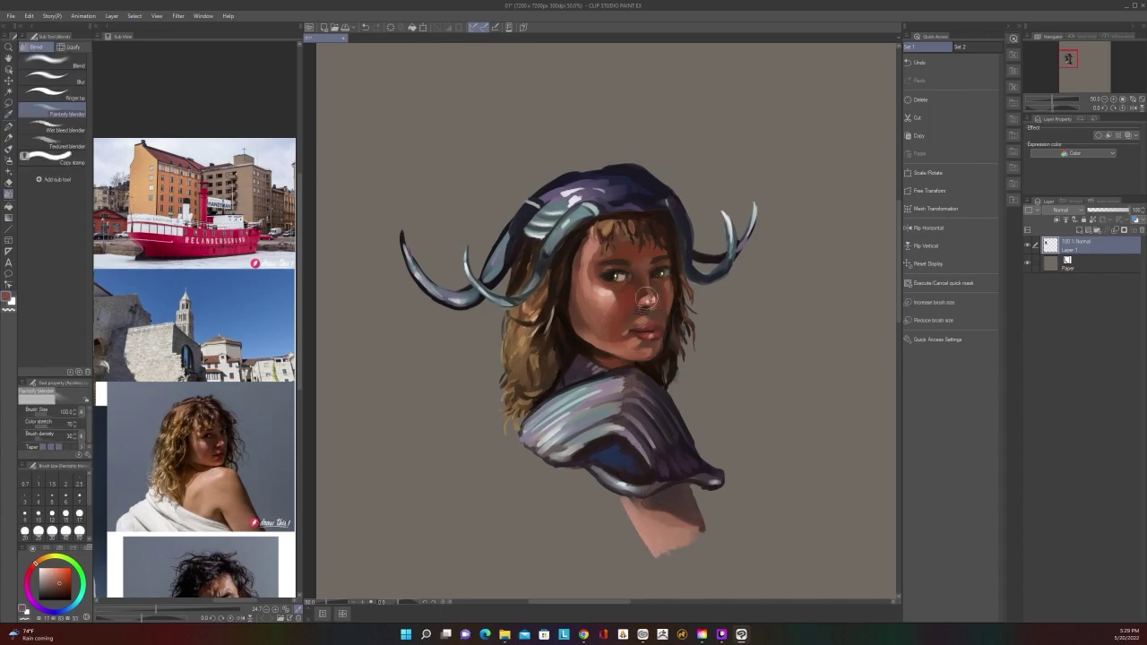
pyautogui.press('i')
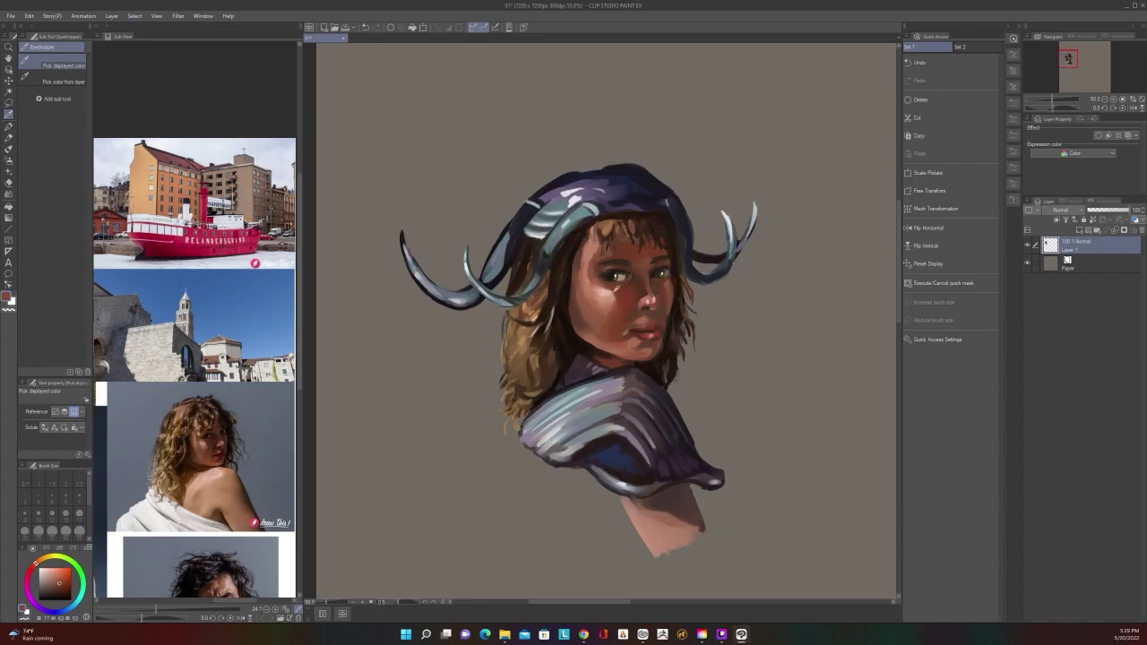
pyautogui.press('j')
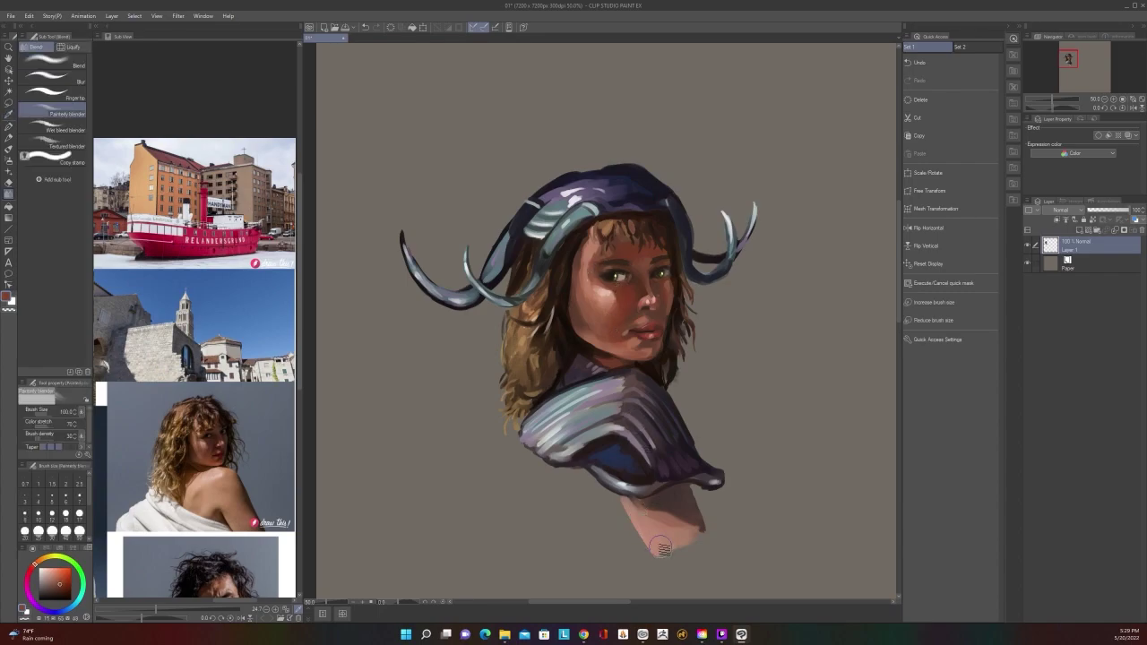
pyautogui.press('b')
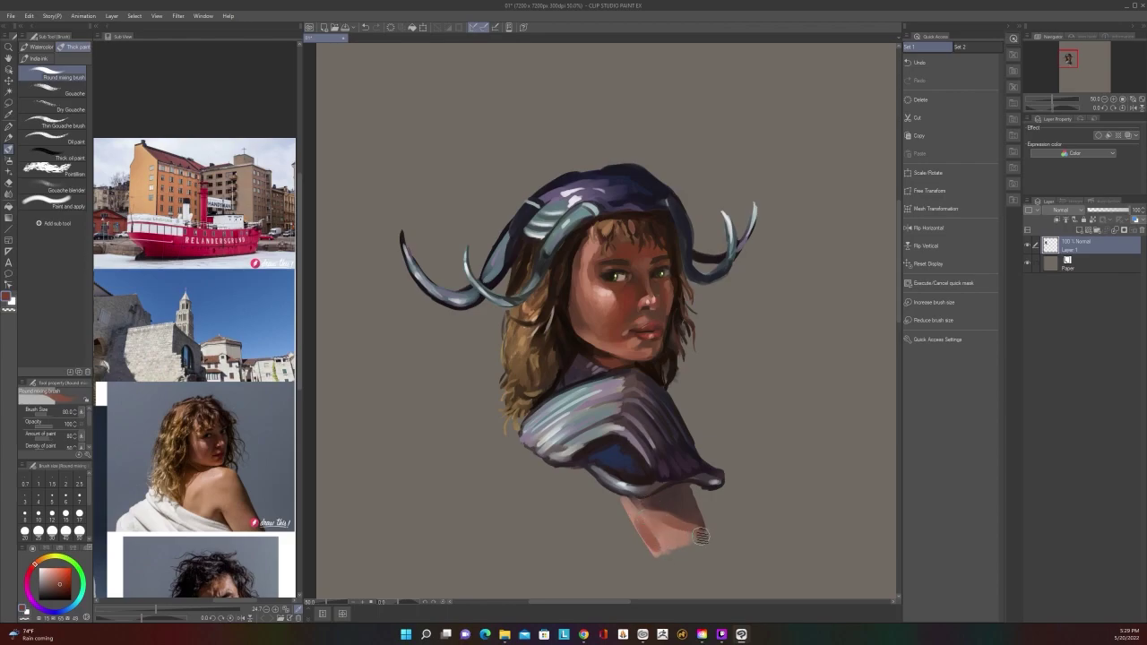
pyautogui.scroll(-1, 694, 536)
pyautogui.scroll(1, 699, 536)
pyautogui.scroll(-1, 700, 536)
pyautogui.scroll(1, 700, 536)
# Reduce the brush to 15, sample the cloth's dark tone and sharpen the shoulder cloth's lower edge above the arm
pyautogui.press('alt')
pyautogui.press('[')
pyautogui.press('[')
pyautogui.press('[')
pyautogui.press('[')
pyautogui.press('[')
pyautogui.press('[')
pyautogui.press('[')
pyautogui.press('[')
pyautogui.press('[')
pyautogui.scroll(-1, 615, 467)
pyautogui.scroll(1, 618, 472)
pyautogui.keyDown('alt'); pyautogui.click(685, 472); pyautogui.keyUp('alt')
pyautogui.moveTo(691, 489)
pyautogui.mouseDown()
pyautogui.moveTo(713, 538)
pyautogui.moveTo(692, 490)
pyautogui.mouseUp()
pyautogui.scroll(-2, 714, 482)
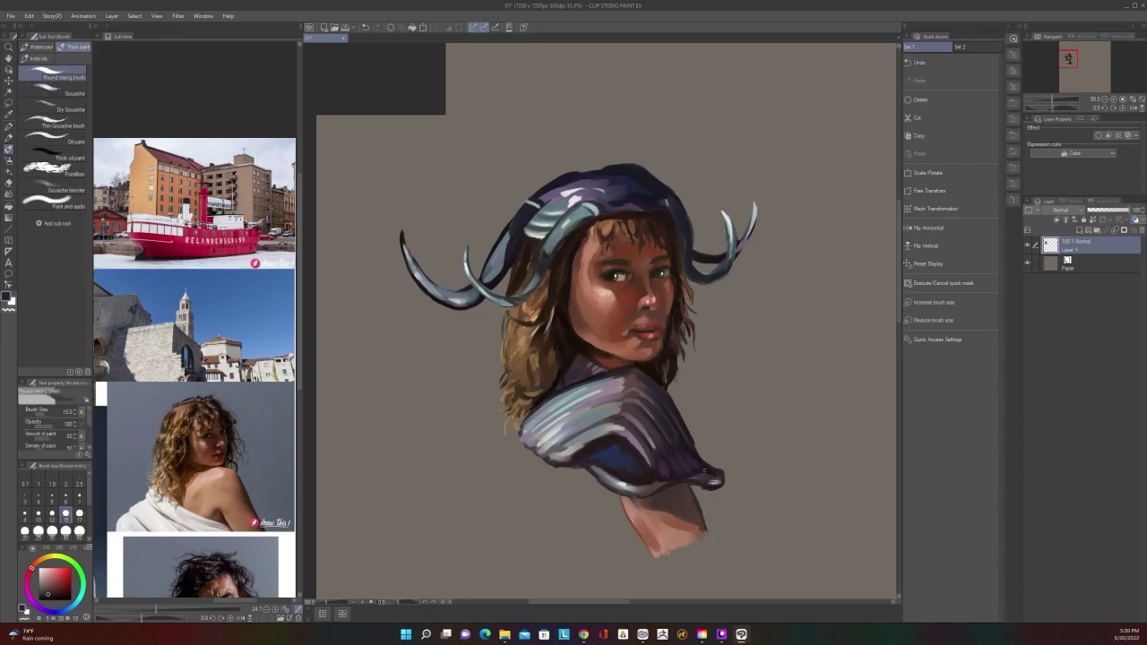
pyautogui.scroll(2, 703, 470)
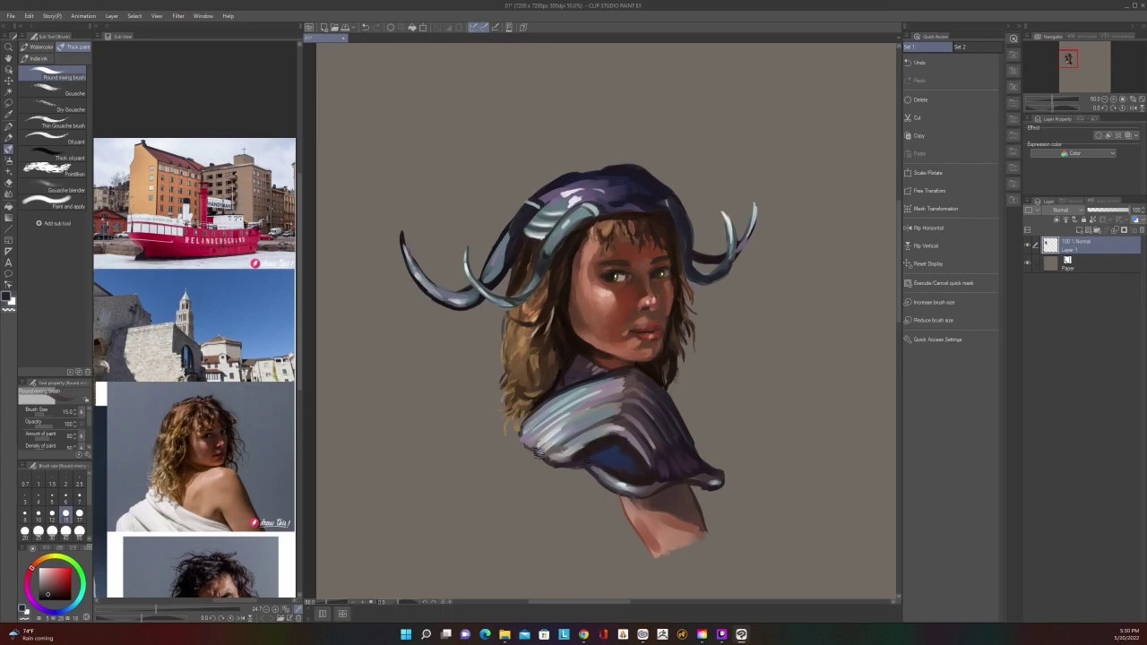
# Sample a dark tone and a pale teal and touch up the shoulder cloth's lower left fold at size 15
pyautogui.scroll(1, 540, 454)
pyautogui.press('alt')
pyautogui.keyDown('alt'); pyautogui.click(606, 449); pyautogui.keyUp('alt')
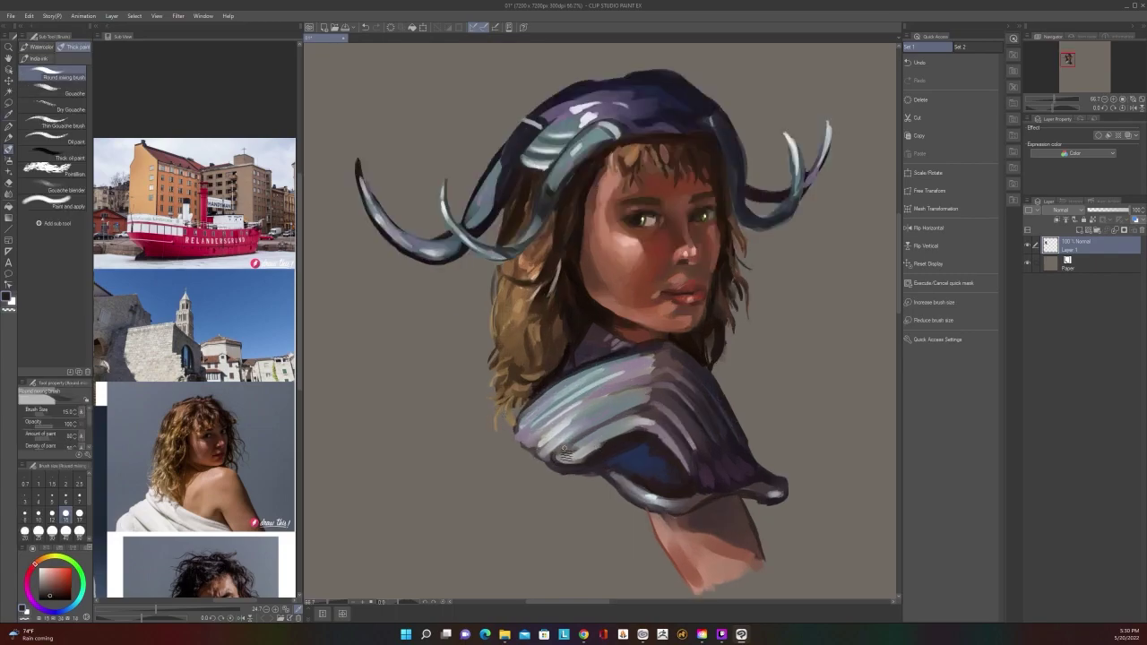
pyautogui.press('alt')
pyautogui.keyDown('alt'); pyautogui.click(570, 455); pyautogui.keyUp('alt')
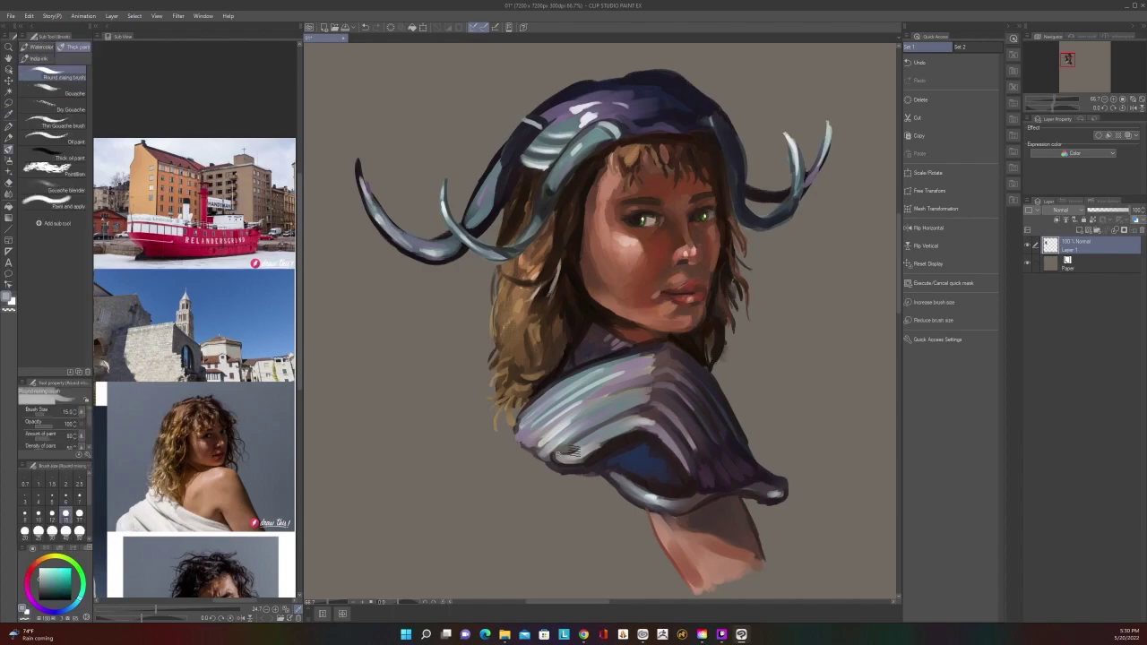
pyautogui.scroll(-1, 625, 408)
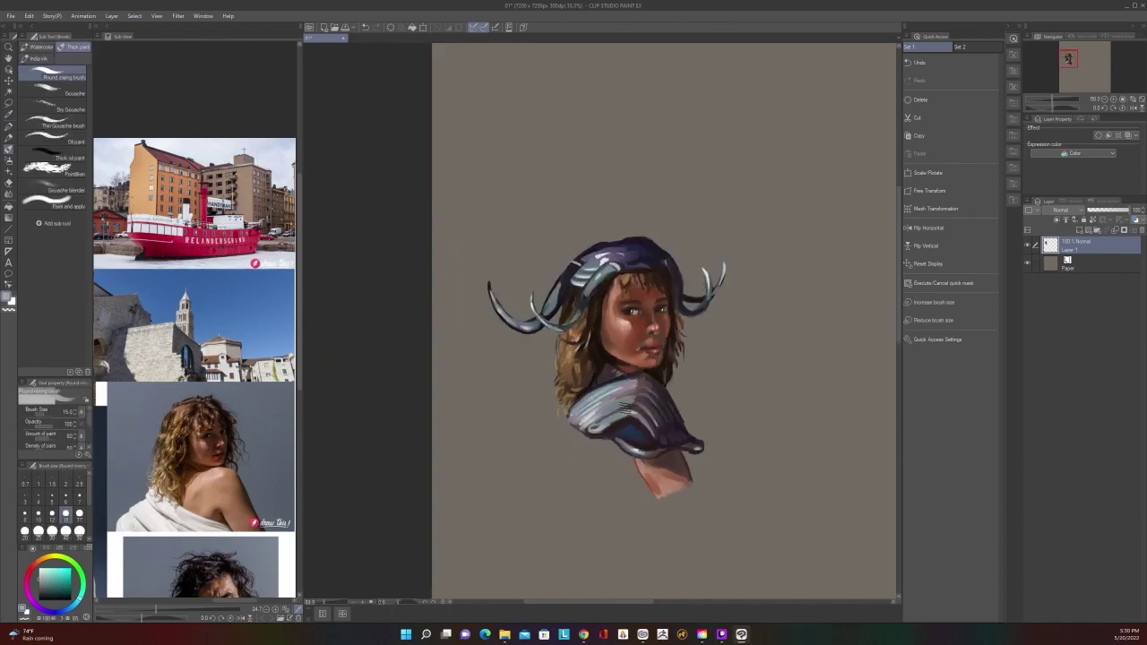
# Sample a dark tone from the shoulder cloth's lower left fold and refine the creases between the folds with the brush at 10 and 15
pyautogui.scroll(3, 555, 452)
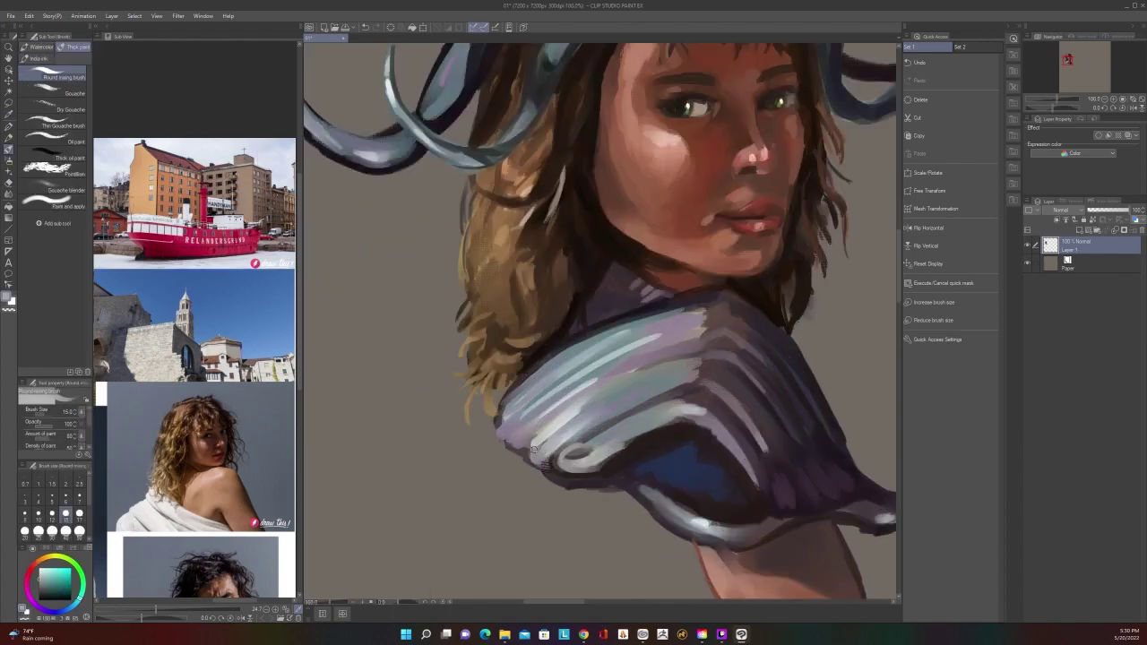
pyautogui.scroll(-1, 538, 428)
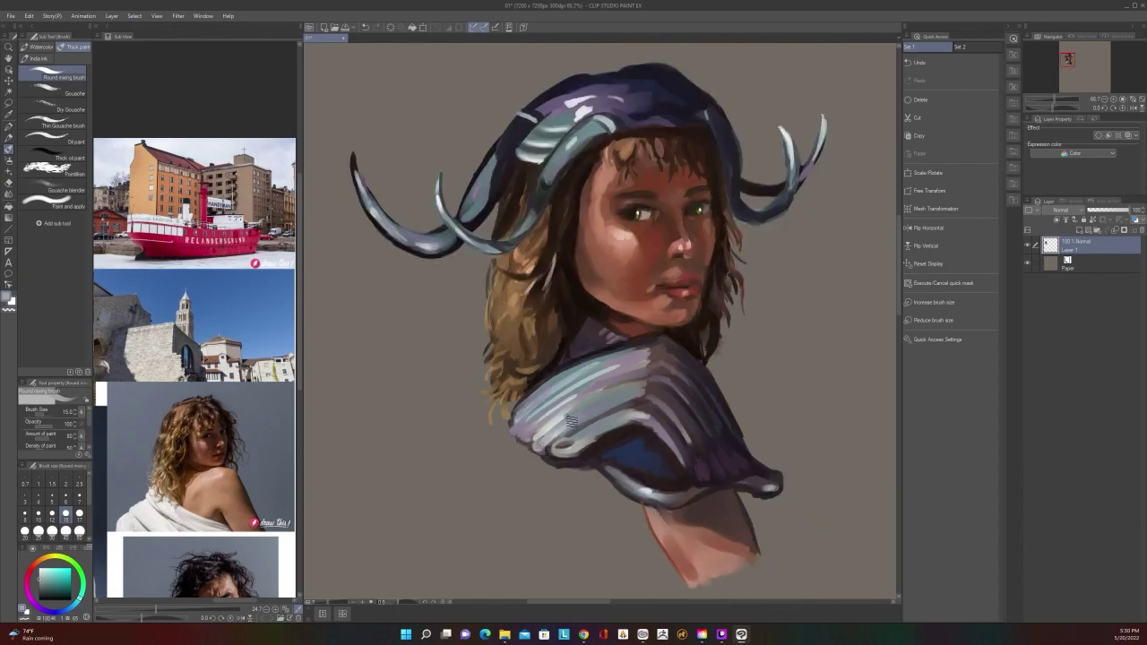
pyautogui.scroll(-2, 571, 419)
pyautogui.scroll(2, 568, 418)
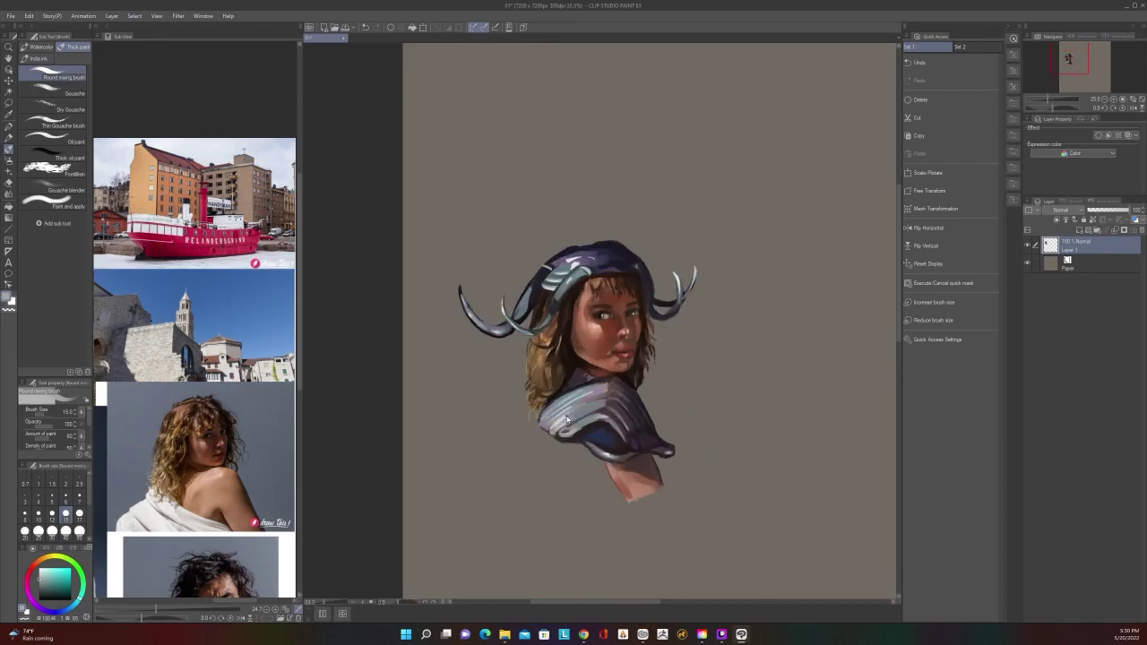
pyautogui.keyDown('alt'); pyautogui.click(577, 445); pyautogui.keyUp('alt')
pyautogui.press('[')
pyautogui.press('[')
pyautogui.press('[')
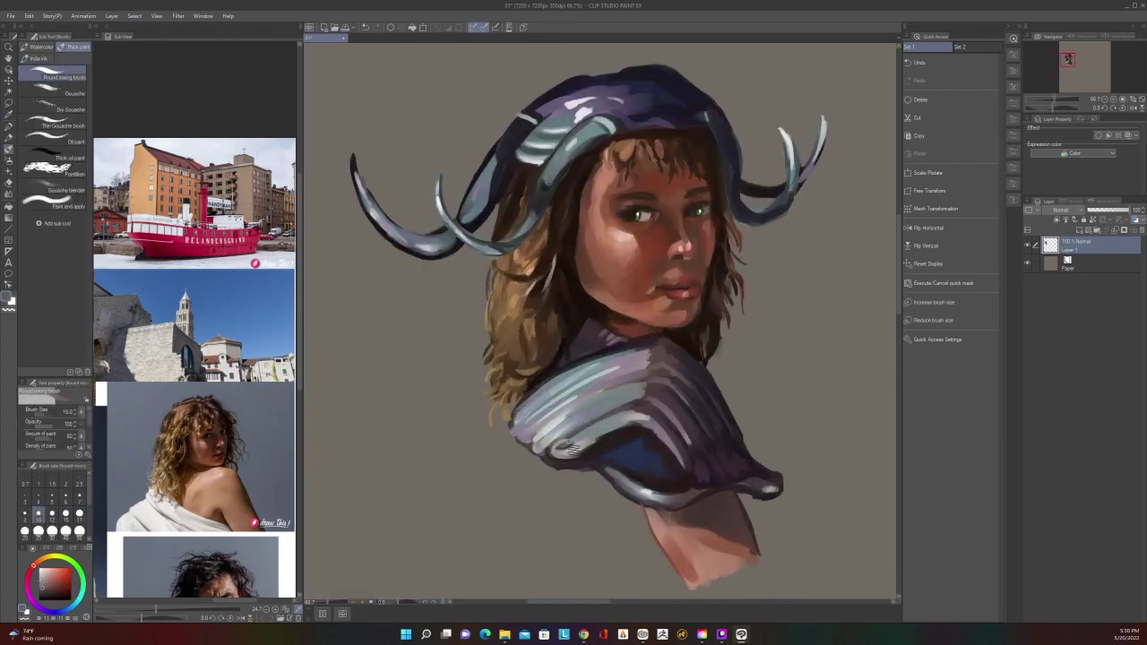
pyautogui.press(']')
pyautogui.press(']')
pyautogui.press(']')
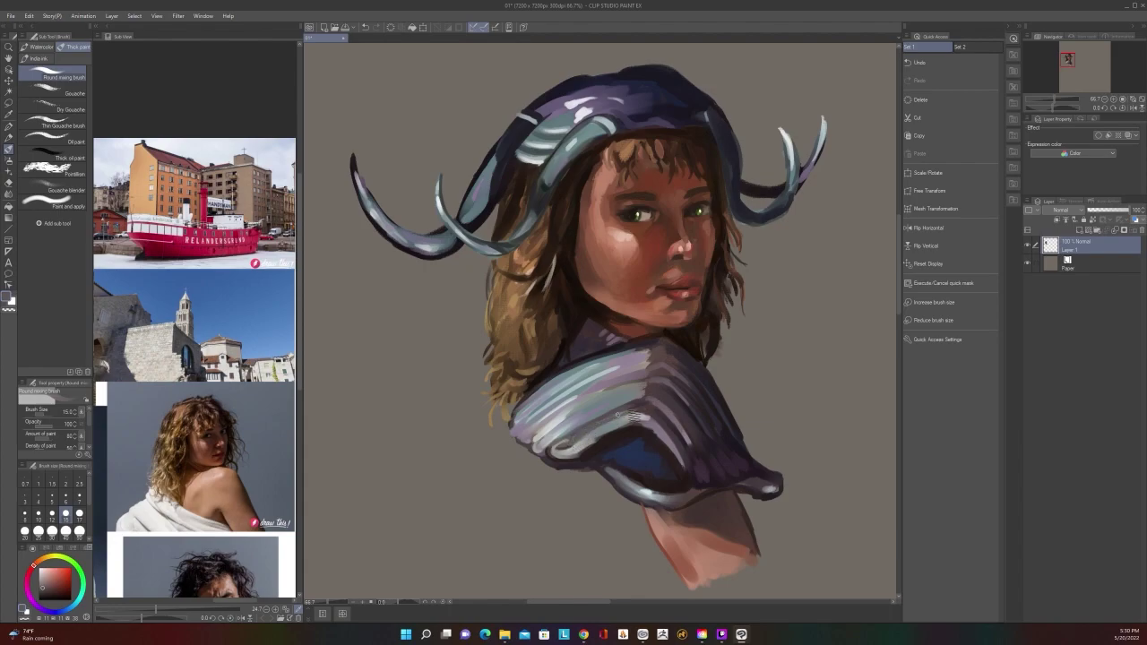
# Sample grey-teal and paler blue tones from the shoulder cloth and brush a light accent along its lower left folds at size 15
pyautogui.scroll(-2, 666, 394)
pyautogui.scroll(2, 666, 394)
pyautogui.press('alt')
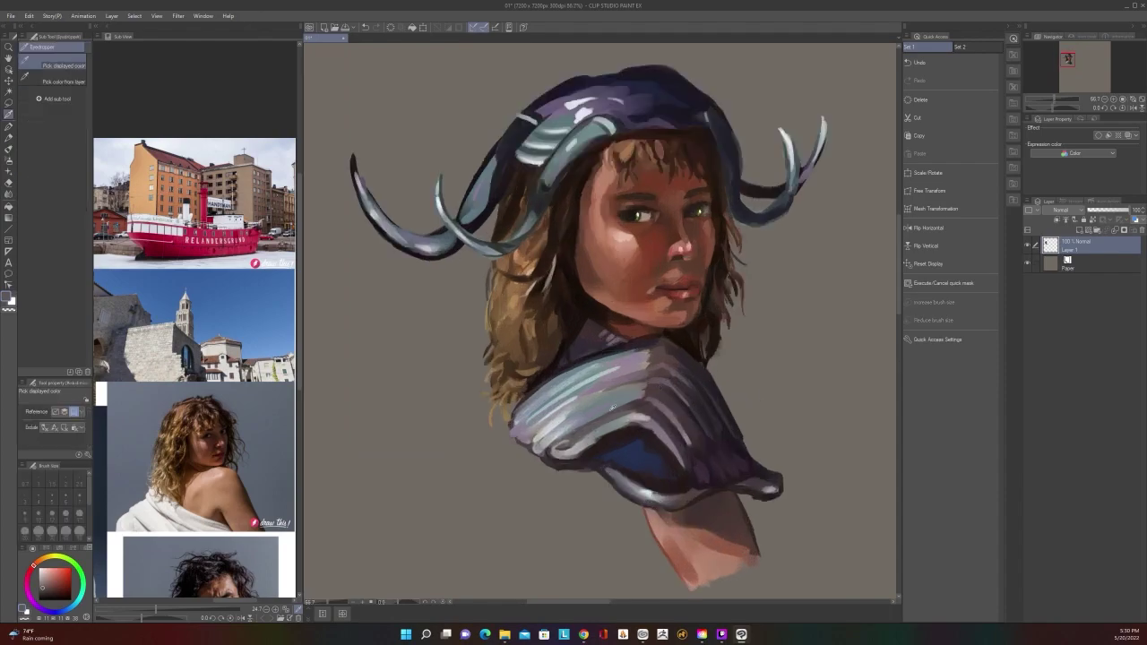
pyautogui.keyDown('alt'); pyautogui.click(578, 439); pyautogui.keyUp('alt')
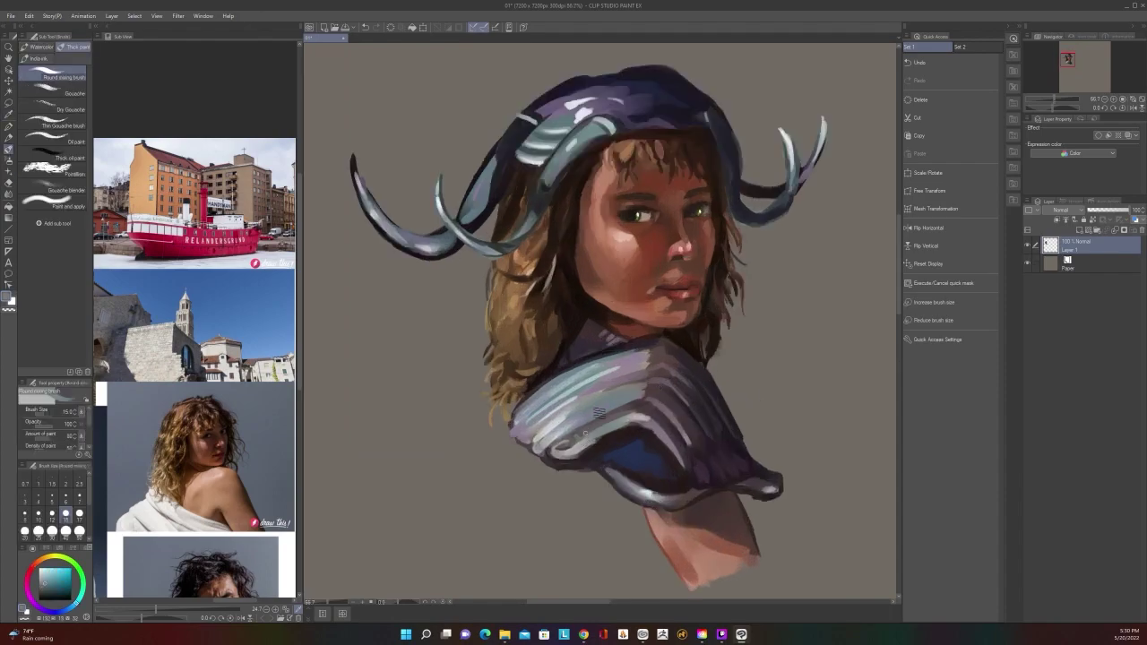
pyautogui.press('alt')
pyautogui.keyDown('alt'); pyautogui.click(578, 435); pyautogui.keyUp('alt')
pyautogui.moveTo(591, 429); pyautogui.dragTo(605, 427)
pyautogui.scroll(-4, 620, 414)
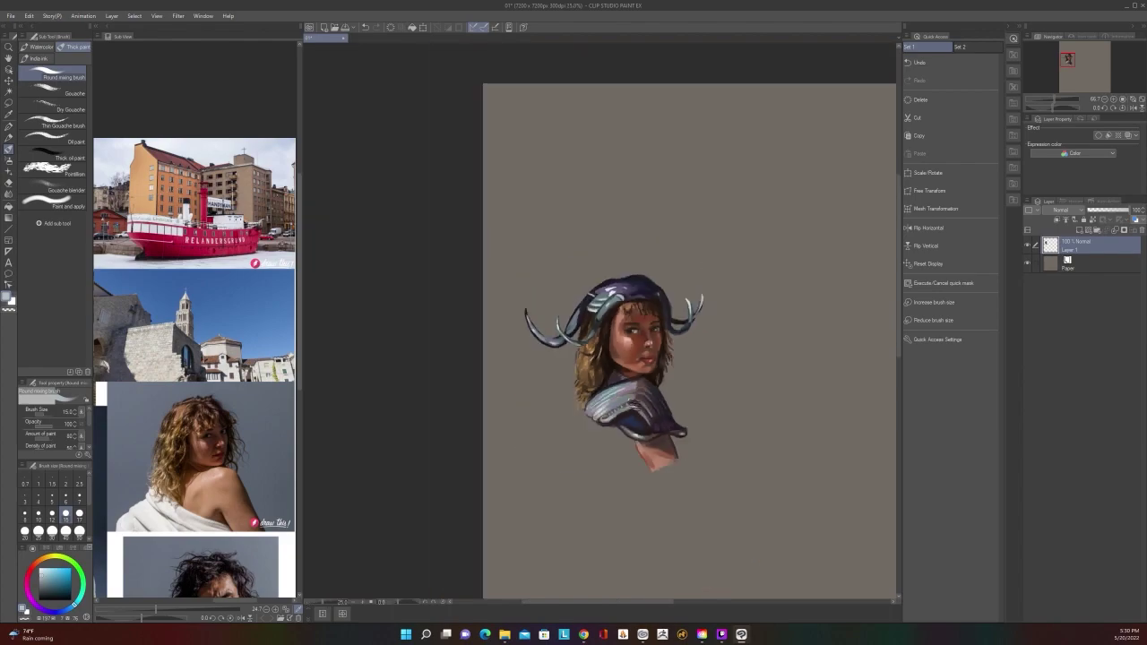
# Sample the dark tone at the shoulder armour's lower-left edge and retouch that edge with the Round mixing brush
pyautogui.scroll(2, 630, 403)
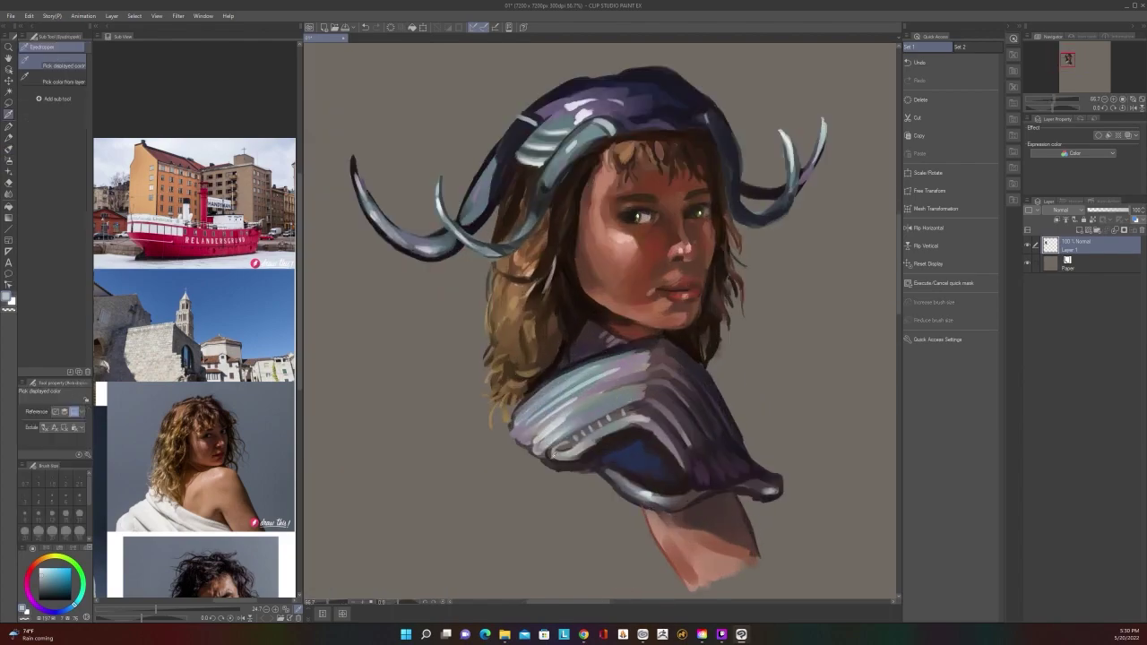
pyautogui.keyDown('alt'); pyautogui.click(543, 449); pyautogui.keyUp('alt')
pyautogui.press('b')
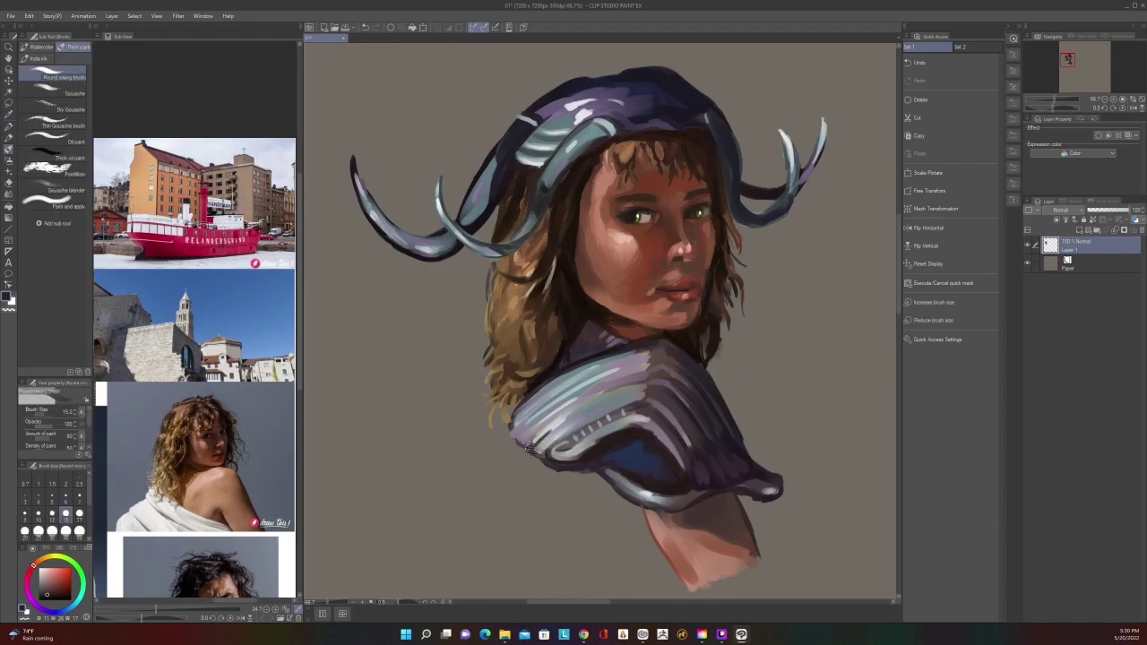
pyautogui.scroll(-4, 535, 440)
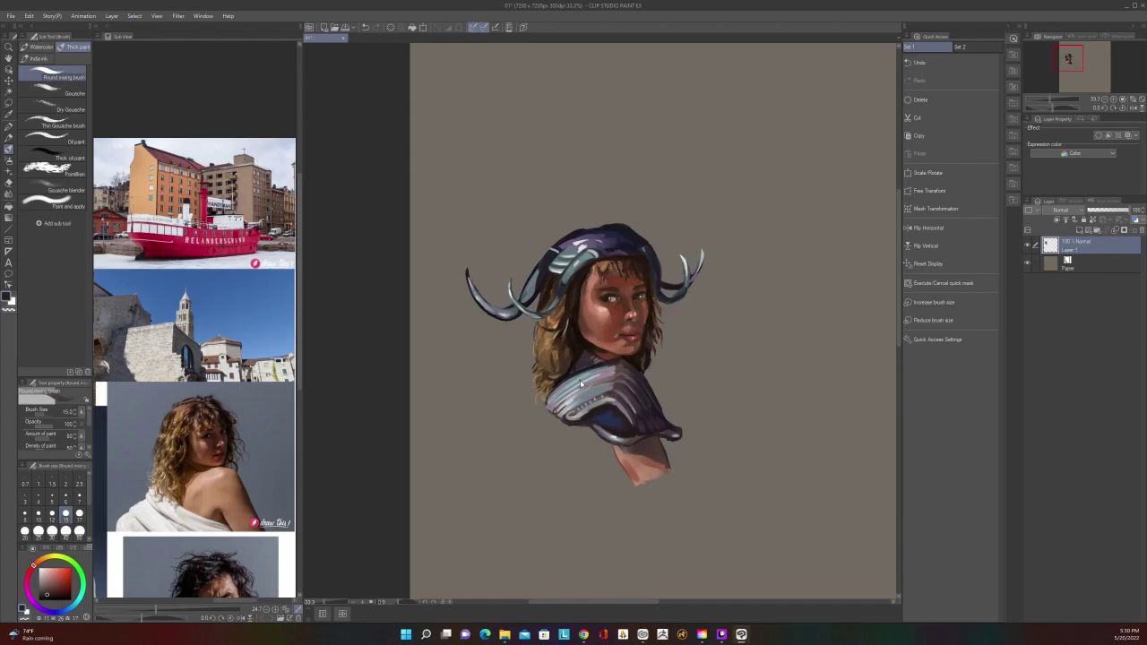
pyautogui.scroll(4, 538, 439)
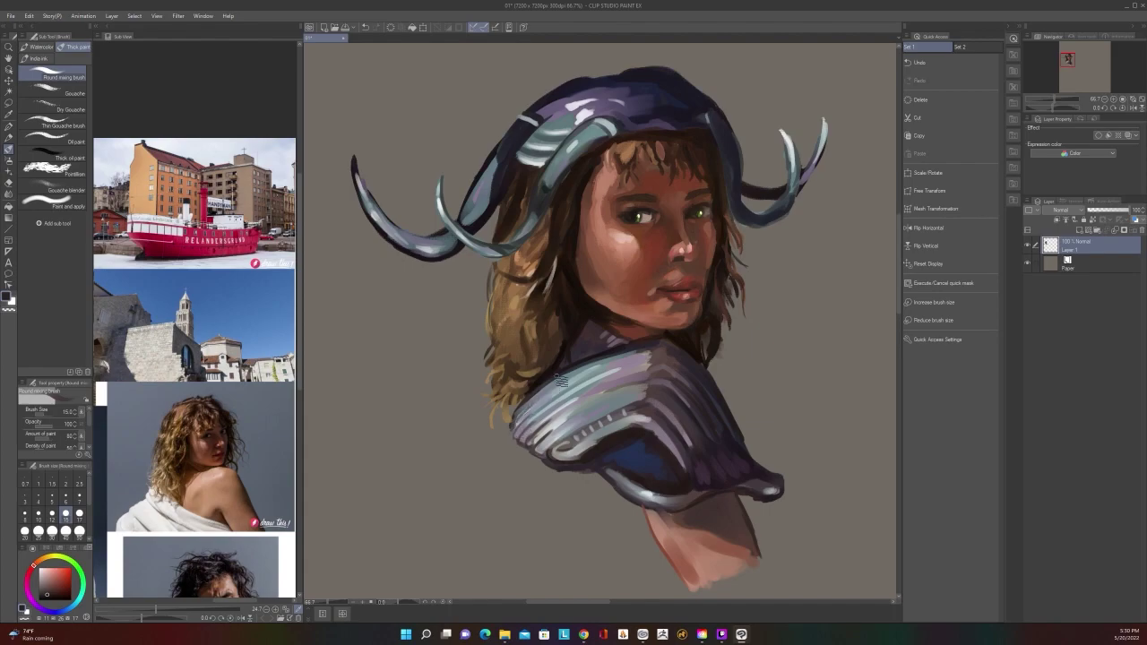
# Enlarge the brush to 25 and rework the left folds of the shoulder armour with a greyish purple sampled from them
pyautogui.scroll(-3, 557, 385)
pyautogui.scroll(3, 553, 439)
pyautogui.press(']')
pyautogui.press(']')
pyautogui.press(']')
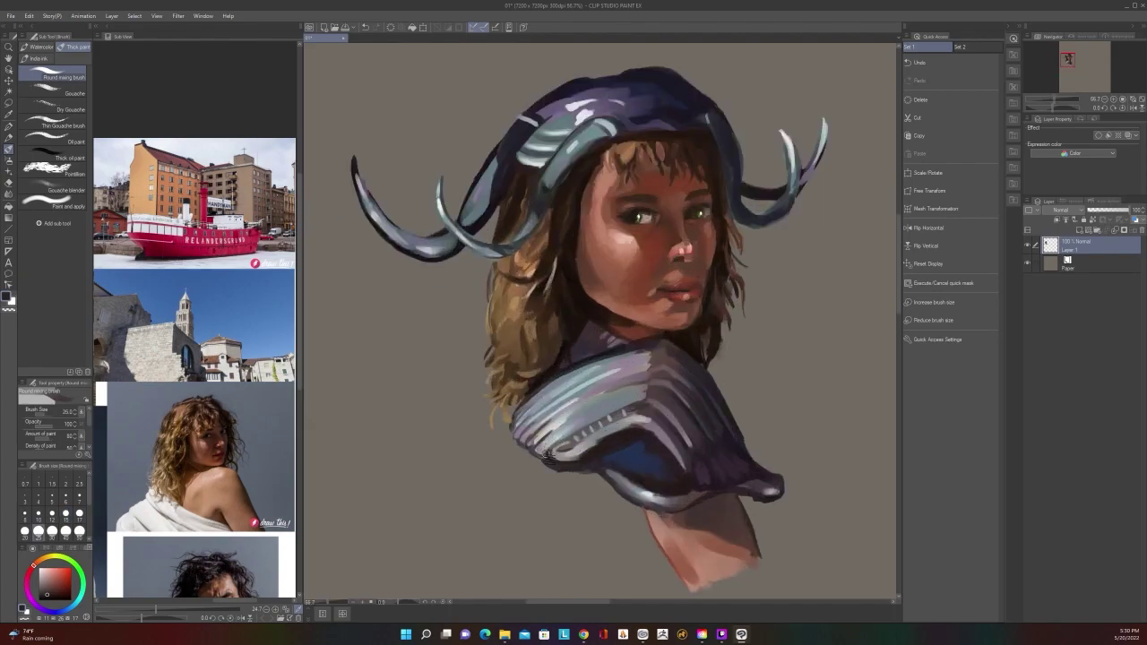
pyautogui.keyDown('alt'); pyautogui.click(544, 453); pyautogui.keyUp('alt')
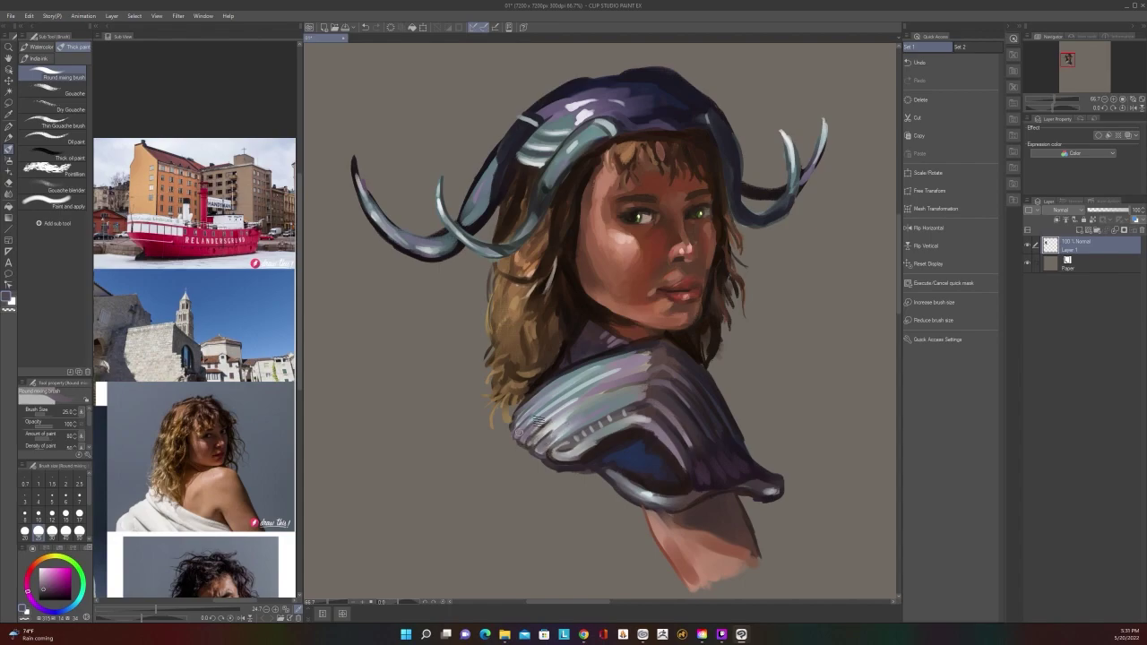
pyautogui.scroll(-2, 519, 419)
pyautogui.scroll(2, 524, 417)
pyautogui.scroll(-2, 573, 363)
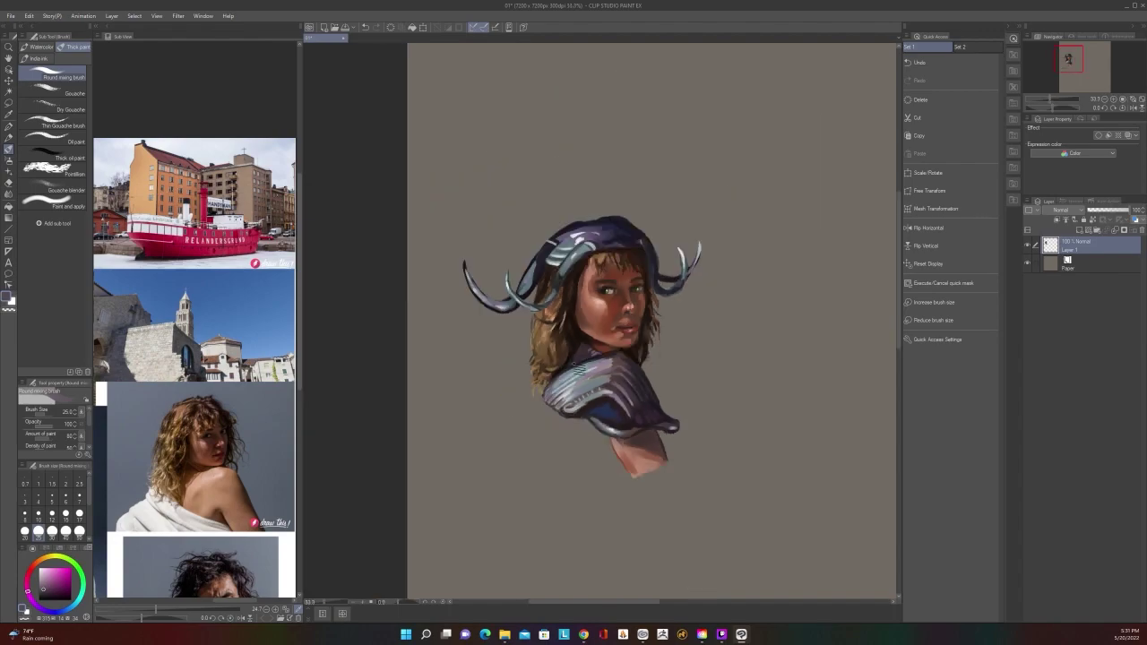
# Darken the armour's lower rim beneath the blue recess with a dark tone sampled from the rim, raising the brush size to 25
pyautogui.scroll(2, 574, 363)
pyautogui.press('i')
pyautogui.click(688, 491)
pyautogui.press('b')
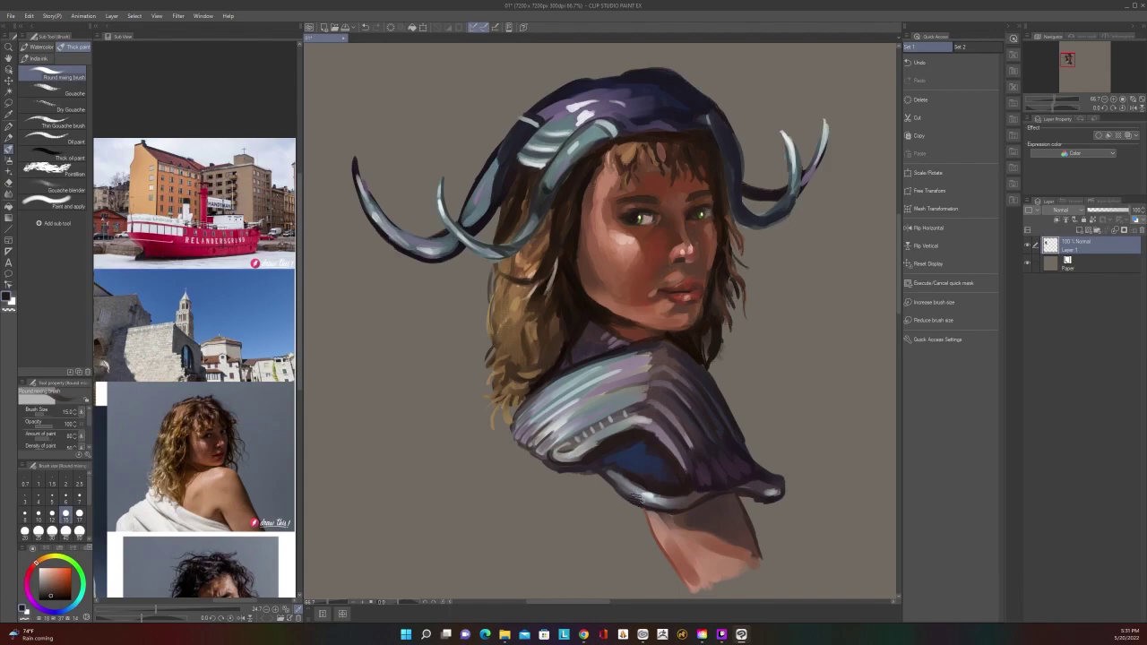
pyautogui.scroll(-2, 642, 492)
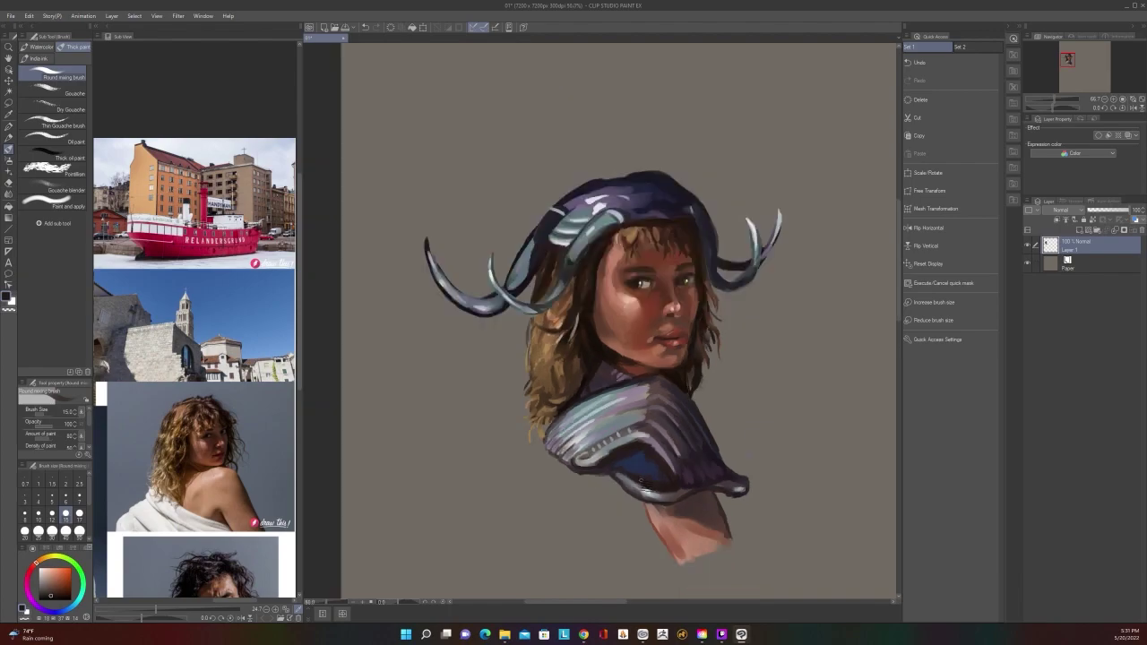
pyautogui.scroll(2, 642, 493)
pyautogui.press(']')
pyautogui.press(']')
pyautogui.press(']')
pyautogui.moveTo(629, 491); pyautogui.dragTo(647, 486)
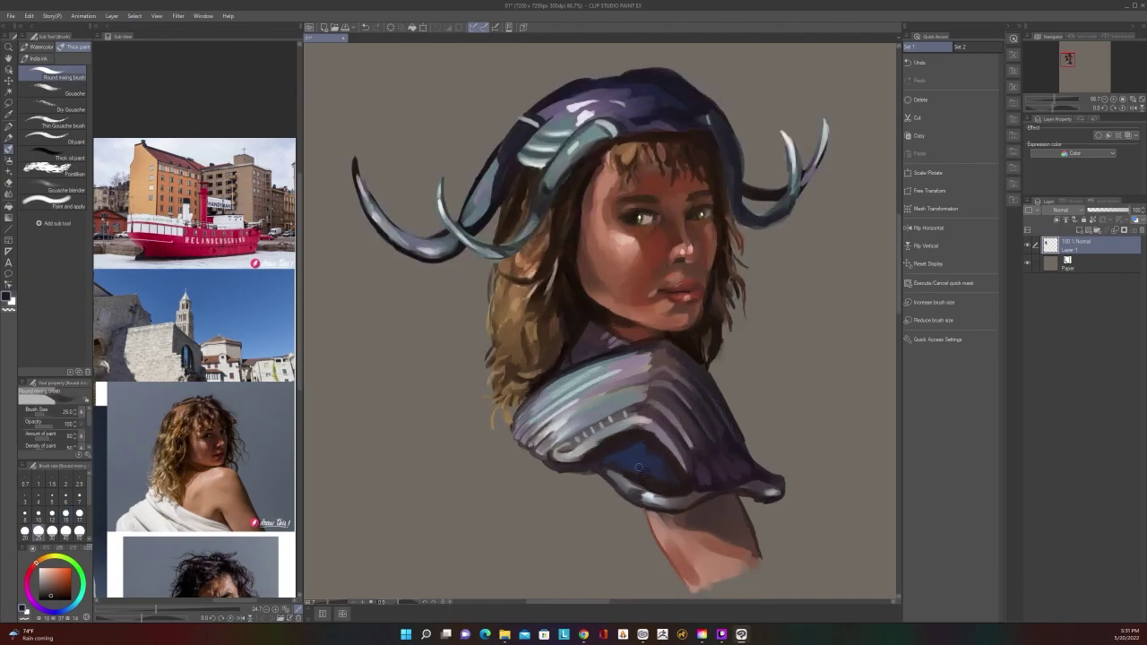
# Sample the dark tone below the armour's blue recess, brush across the recess with a larger tip, and return the brush size to 25
pyautogui.scroll(-2, 638, 467)
pyautogui.scroll(2, 638, 467)
pyautogui.press('i')
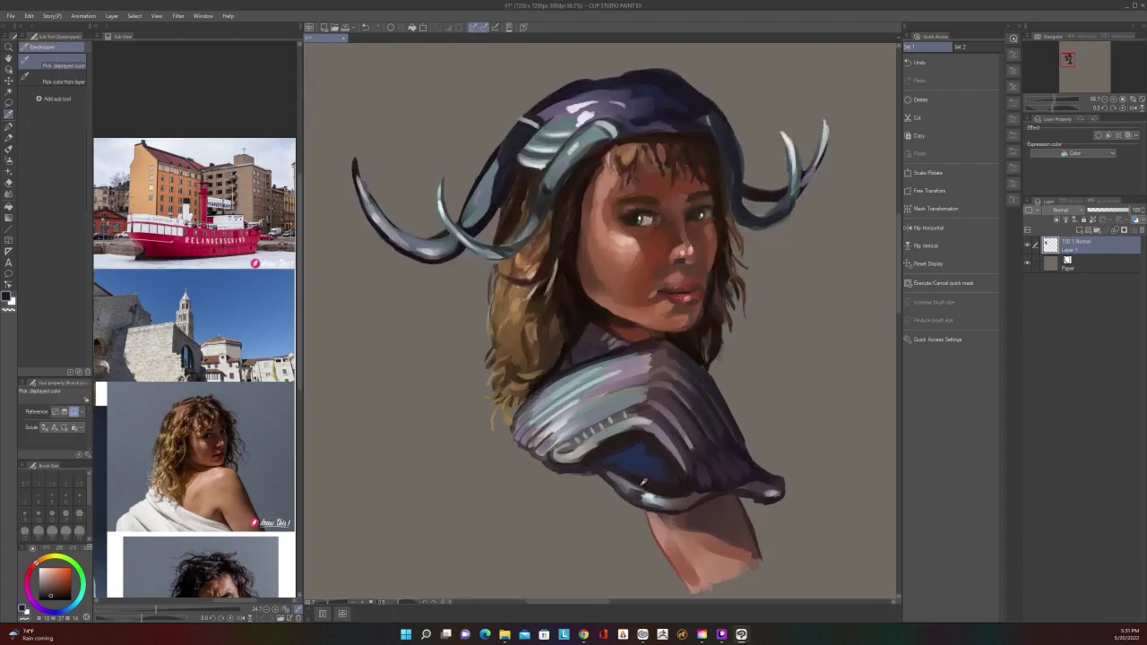
pyautogui.click(642, 482)
pyautogui.press('b')
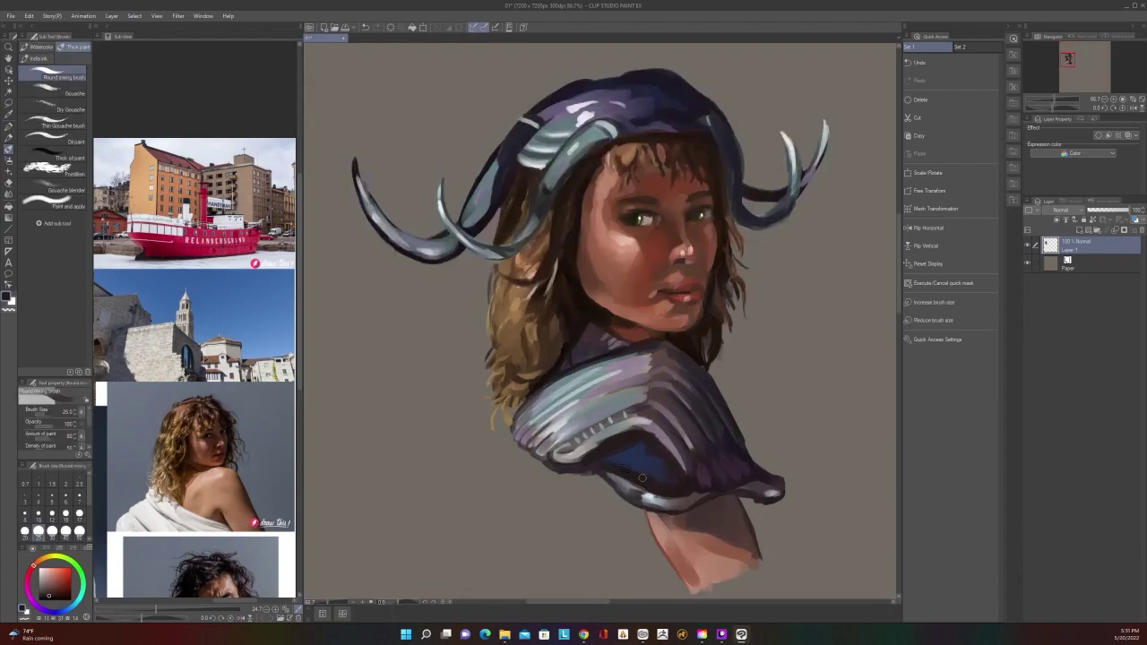
pyautogui.press(']')
pyautogui.press(']')
pyautogui.press(']')
pyautogui.moveTo(632, 456)
pyautogui.mouseDown()
pyautogui.moveTo(641, 462)
pyautogui.moveTo(581, 459)
pyautogui.mouseUp()
pyautogui.press('[')
pyautogui.press('[')
pyautogui.press('[')
pyautogui.scroll(-1, 581, 476)
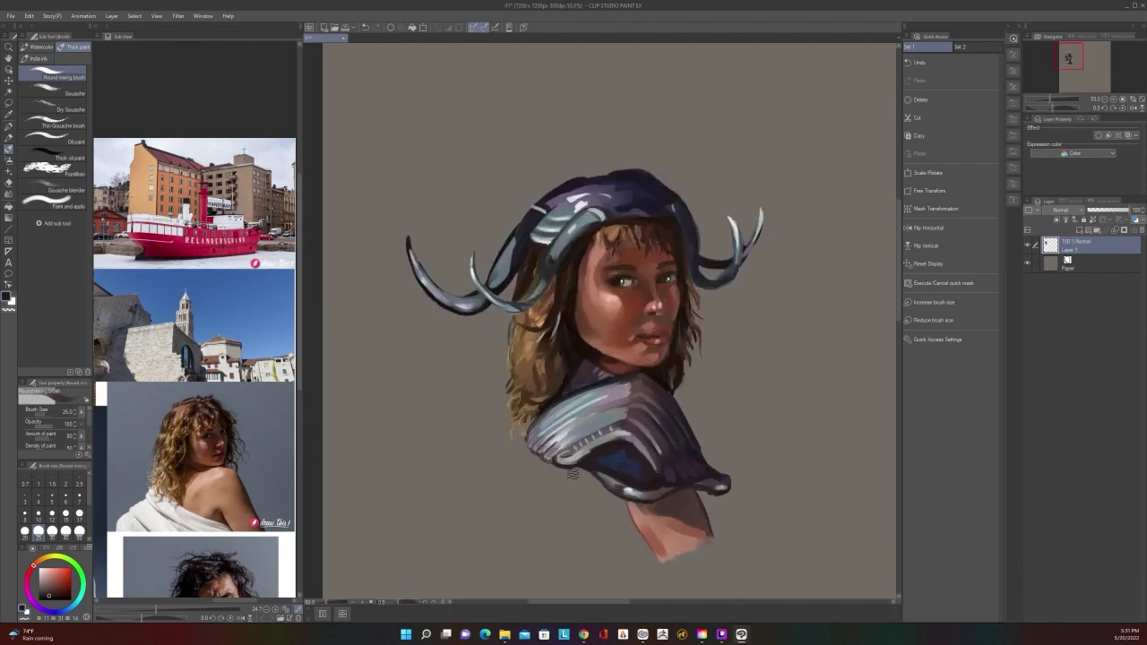
# Refine the armour's lower-left underside at brush size 15 with a blue-grey and a dark purple sampled from it
pyautogui.scroll(1, 570, 473)
pyautogui.keyDown('alt'); pyautogui.click(584, 473); pyautogui.keyUp('alt')
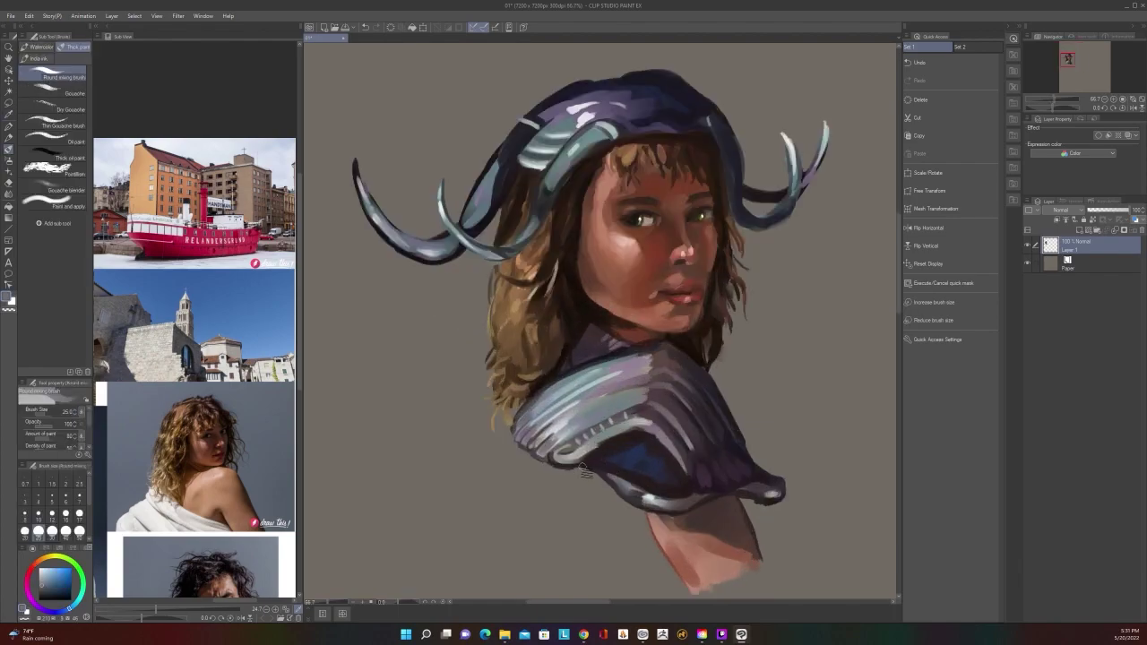
pyautogui.press('[')
pyautogui.press('[')
pyautogui.press('[')
pyautogui.keyDown('alt'); pyautogui.click(591, 464); pyautogui.keyUp('alt')
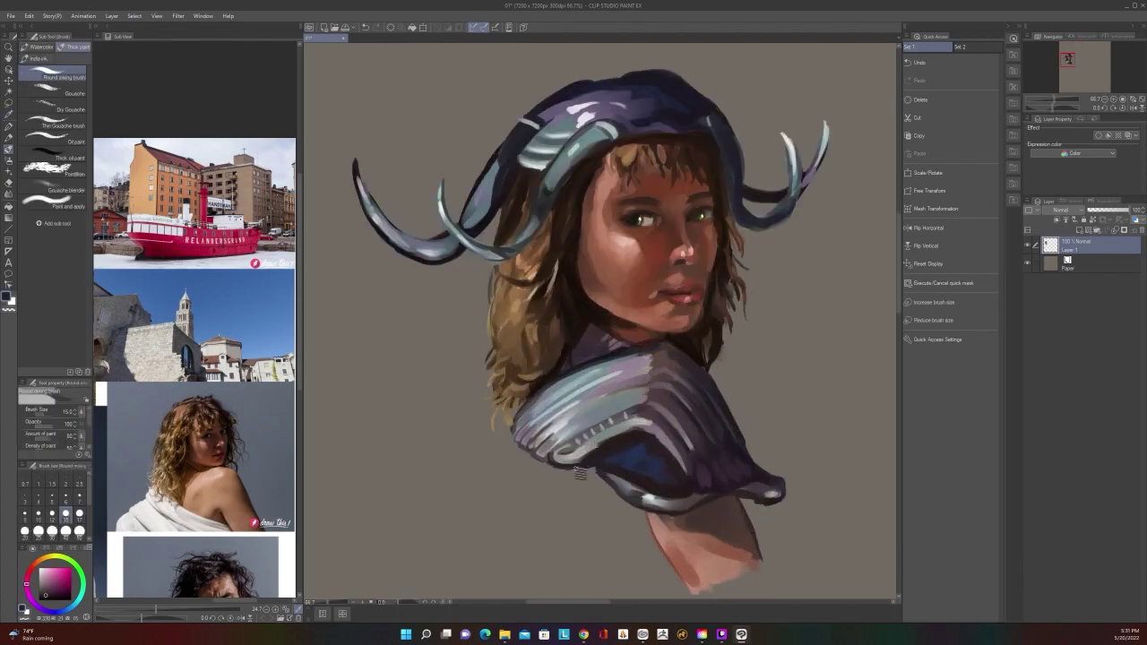
pyautogui.scroll(-2, 600, 467)
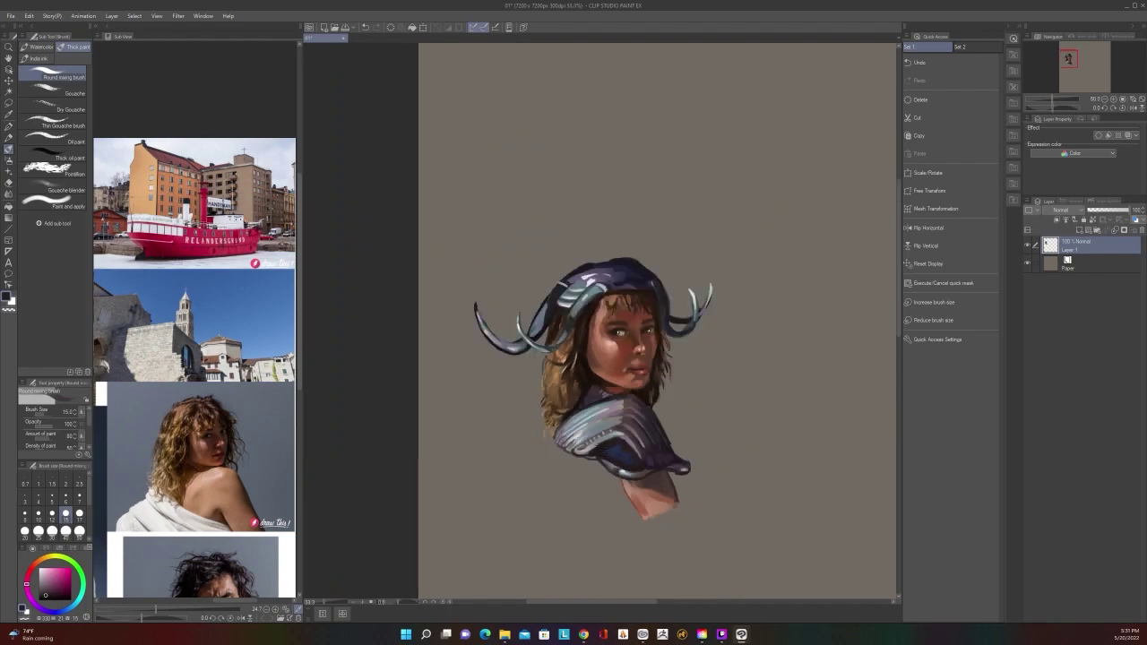
pyautogui.scroll(2, 600, 466)
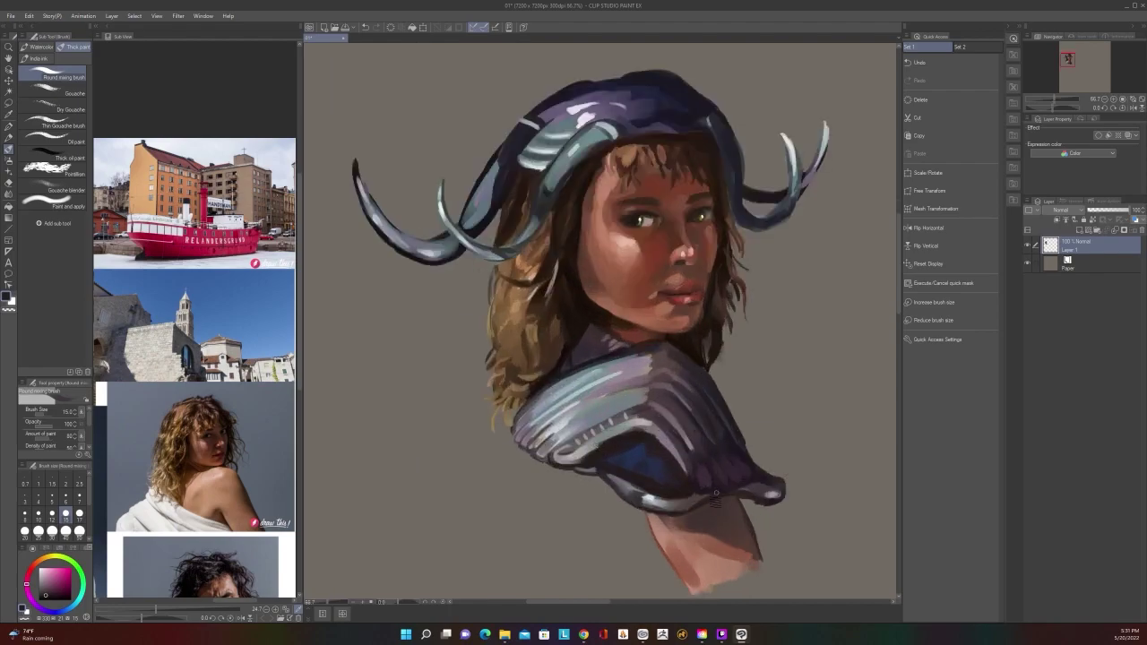
# Sample the muted dark tone at the armour's lower rim above the arm and touch up the rim with it
pyautogui.keyDown('alt'); pyautogui.click(706, 499); pyautogui.keyUp('alt')
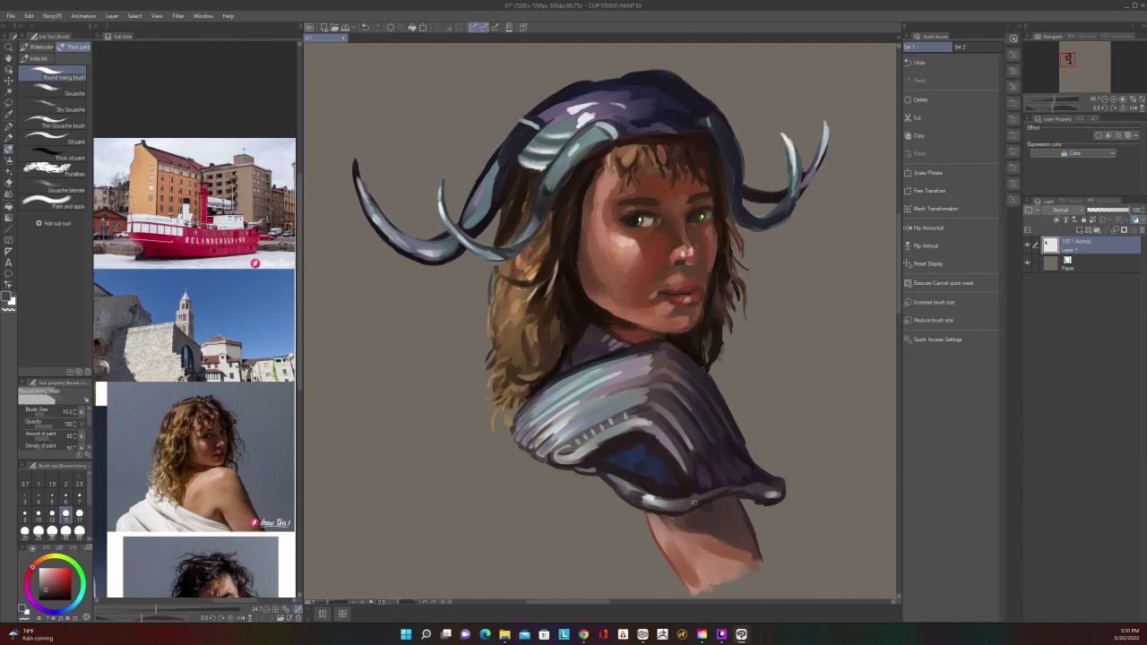
pyautogui.scroll(-2, 750, 482)
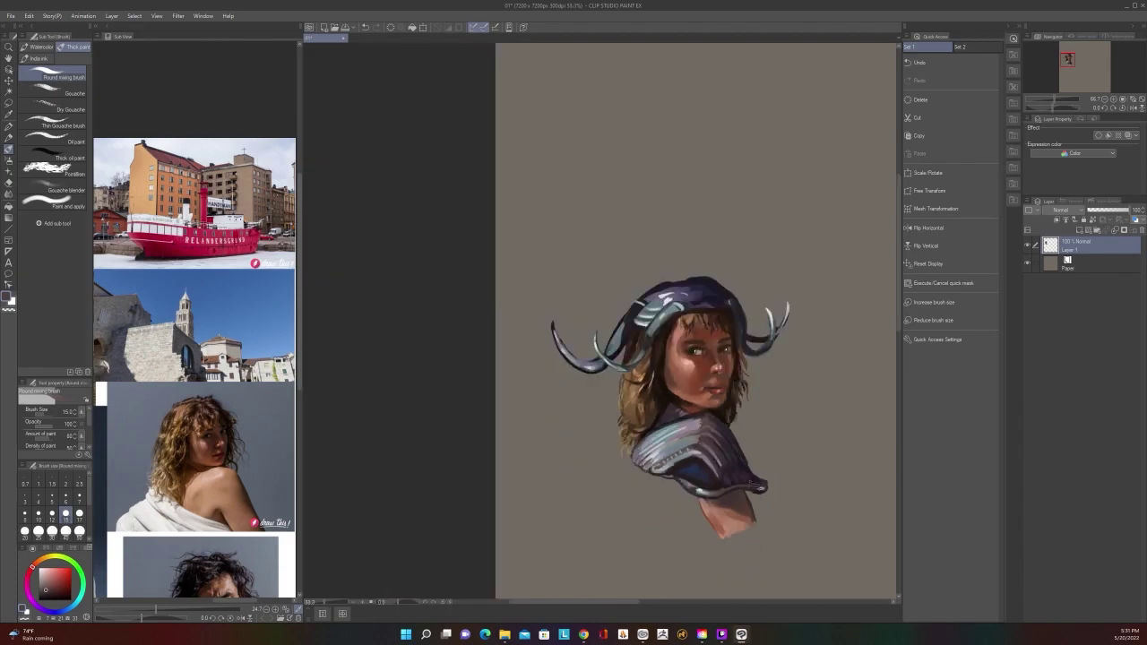
pyautogui.scroll(2, 750, 482)
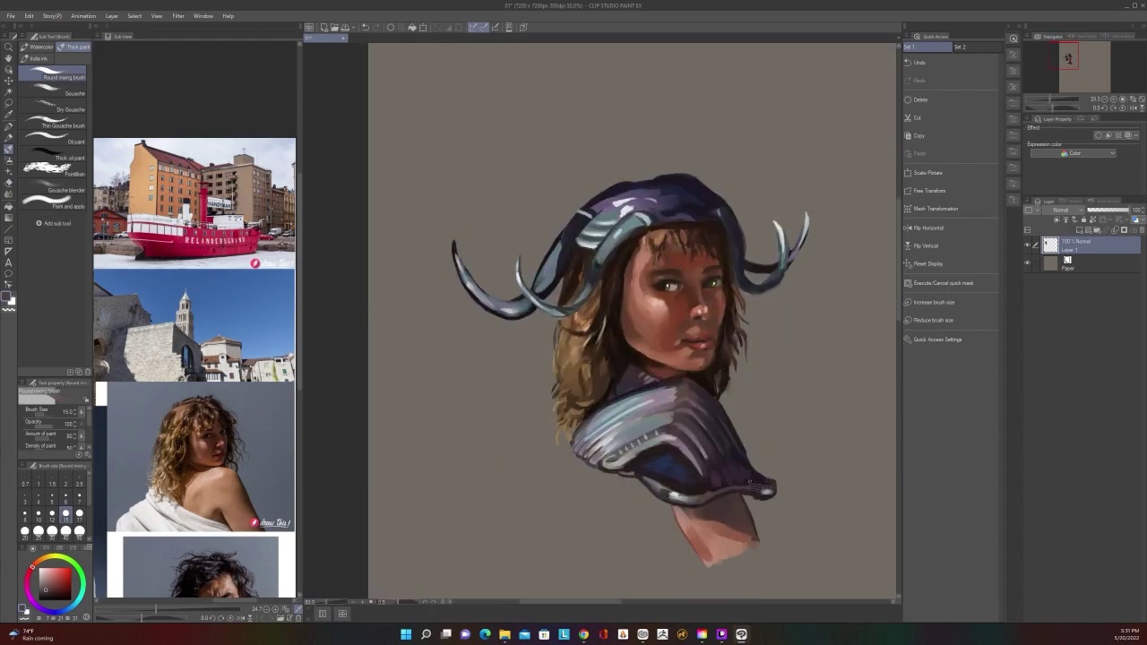
pyautogui.scroll(1, 750, 482)
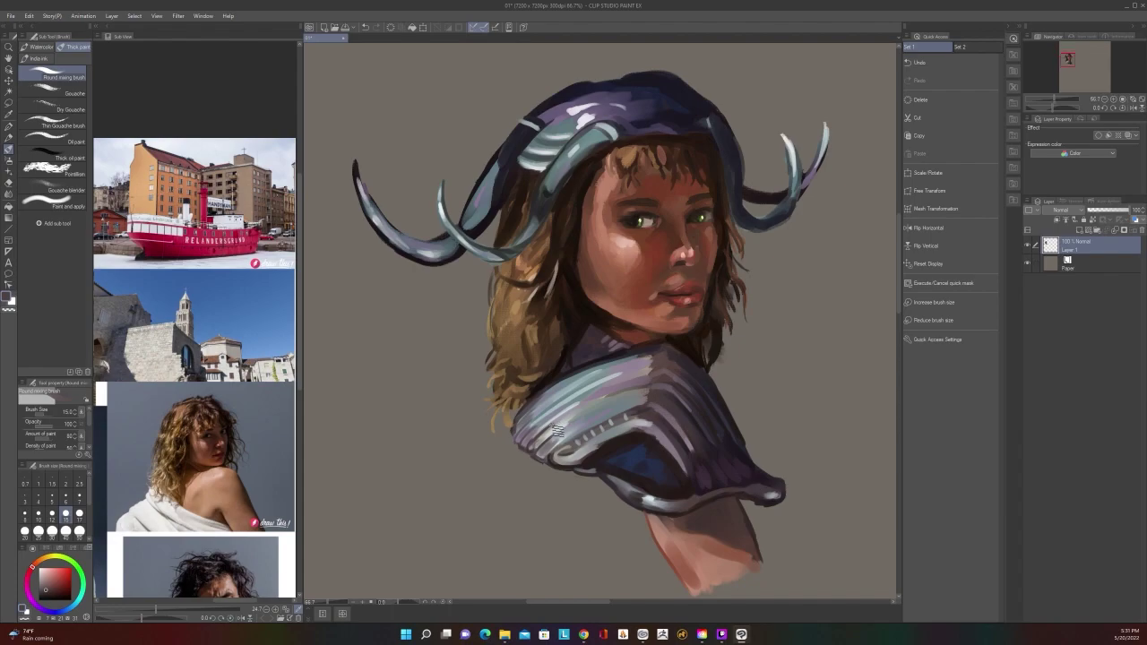
# Sample a muted purple from the left folds of the shoulder armour and retouch the armour with it
pyautogui.press('alt')
pyautogui.keyDown('alt'); pyautogui.click(532, 406); pyautogui.keyUp('alt')
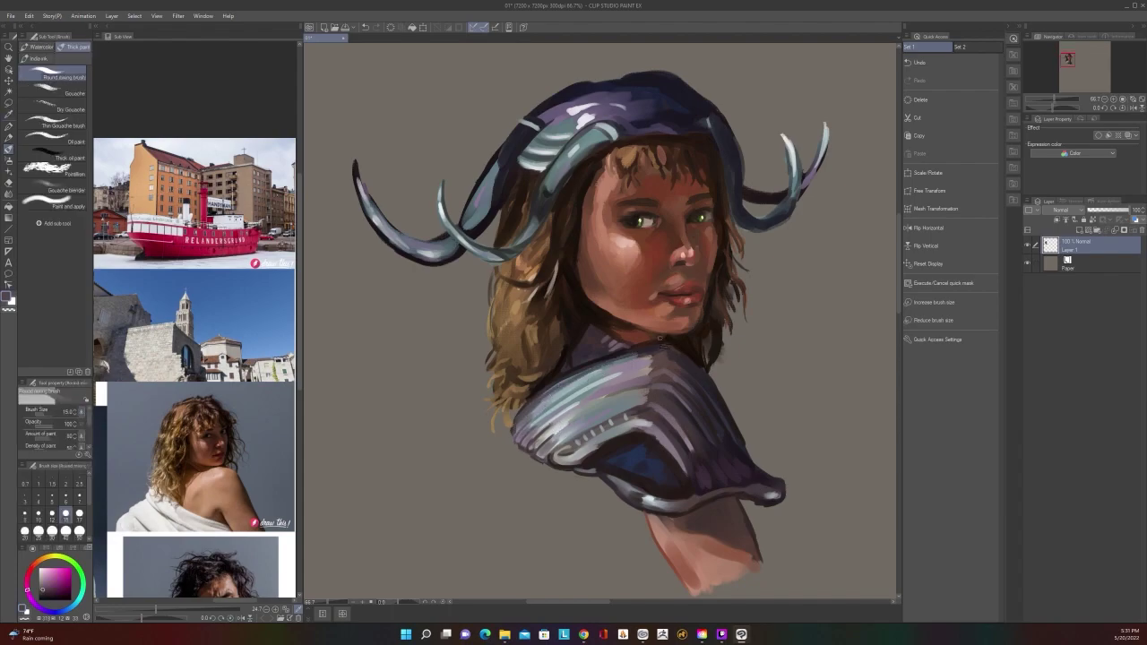
pyautogui.scroll(-3, 663, 359)
pyautogui.scroll(3, 659, 337)
# Choose a vivid magenta from the colour wheel and brush an accent onto the upper folds of the shoulder armour
pyautogui.press('c')
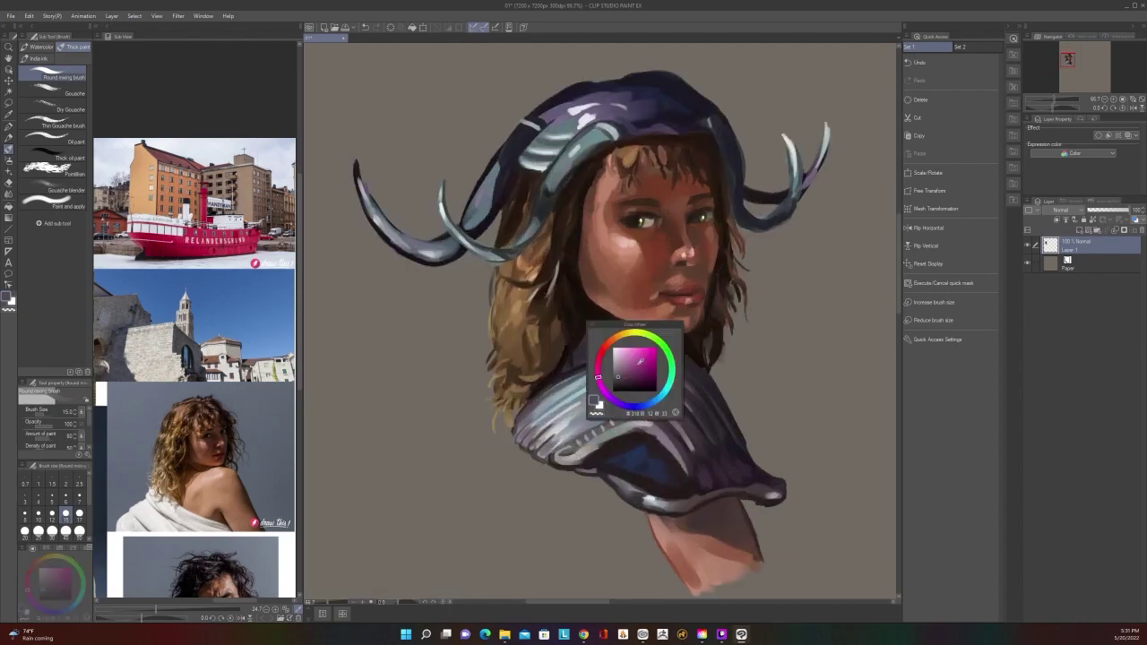
pyautogui.click(643, 355)
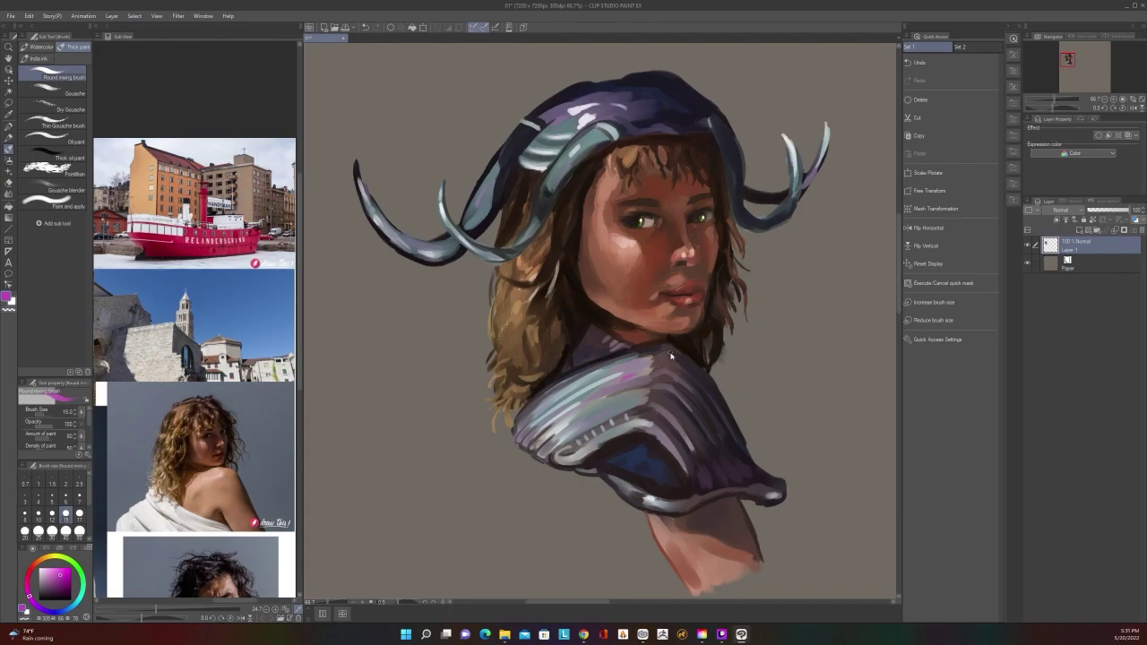
pyautogui.moveTo(592, 397); pyautogui.dragTo(622, 384)
pyautogui.scroll(-4, 626, 408)
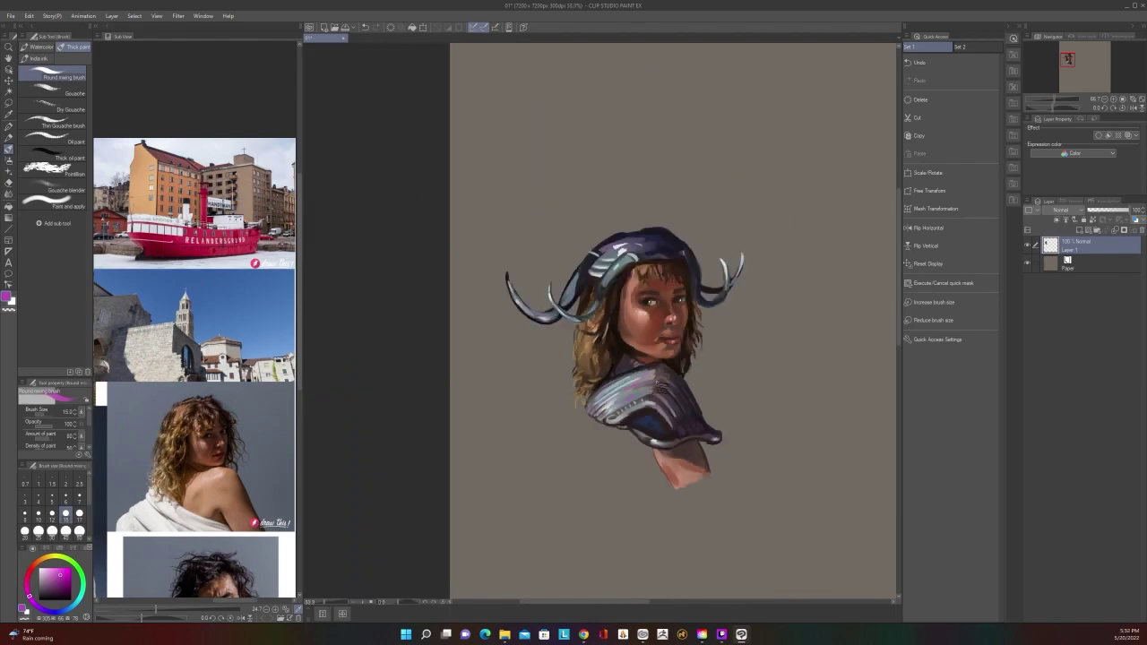
# Enlarge the brush to 50 and broaden the magenta accent across the upper shoulder armour
pyautogui.scroll(2, 663, 362)
pyautogui.press(']')
pyautogui.press(']')
pyautogui.press(']')
pyautogui.press(']')
pyautogui.press(']')
pyautogui.press(']')
pyautogui.moveTo(635, 403); pyautogui.dragTo(620, 401)
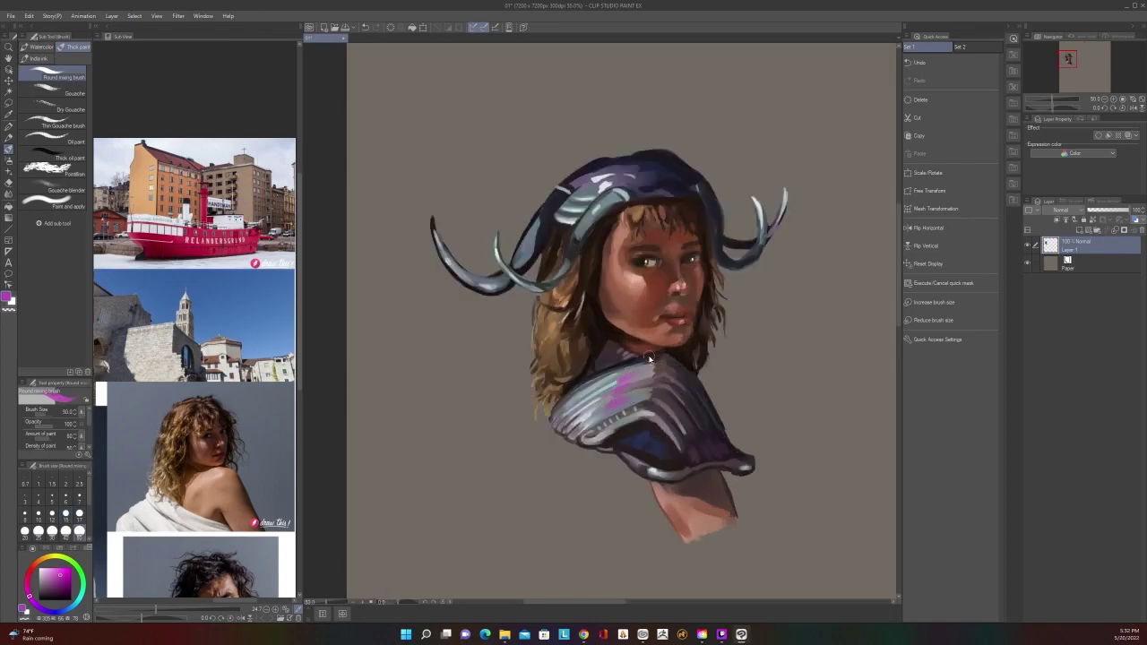
pyautogui.scroll(-3, 649, 357)
pyautogui.scroll(3, 641, 368)
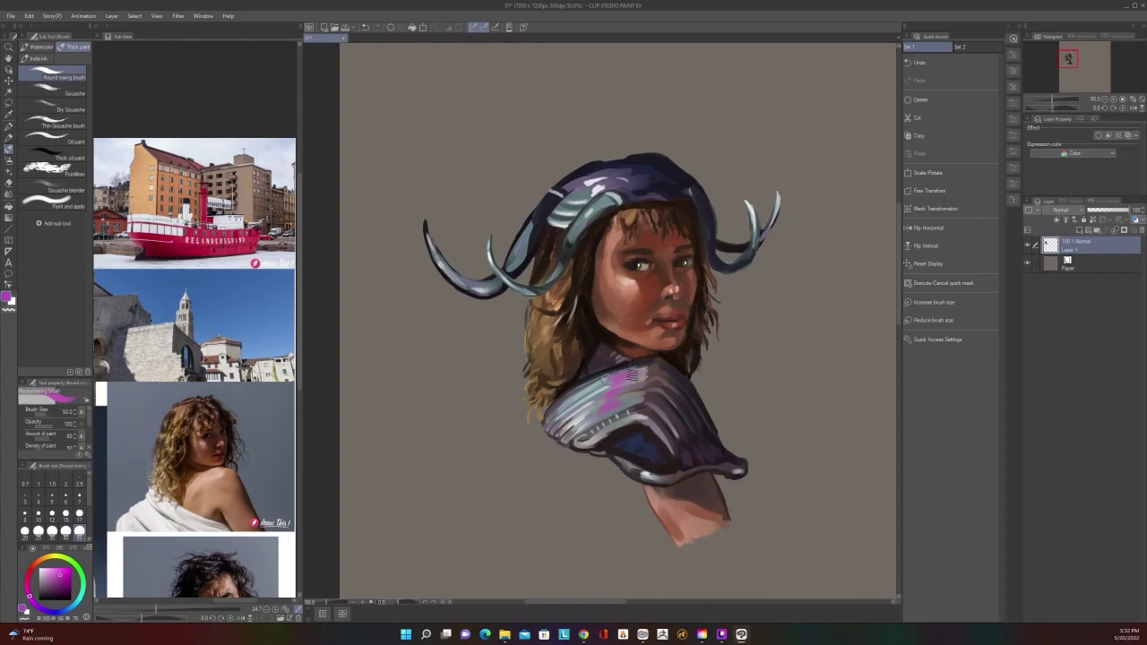
pyautogui.scroll(-2, 652, 345)
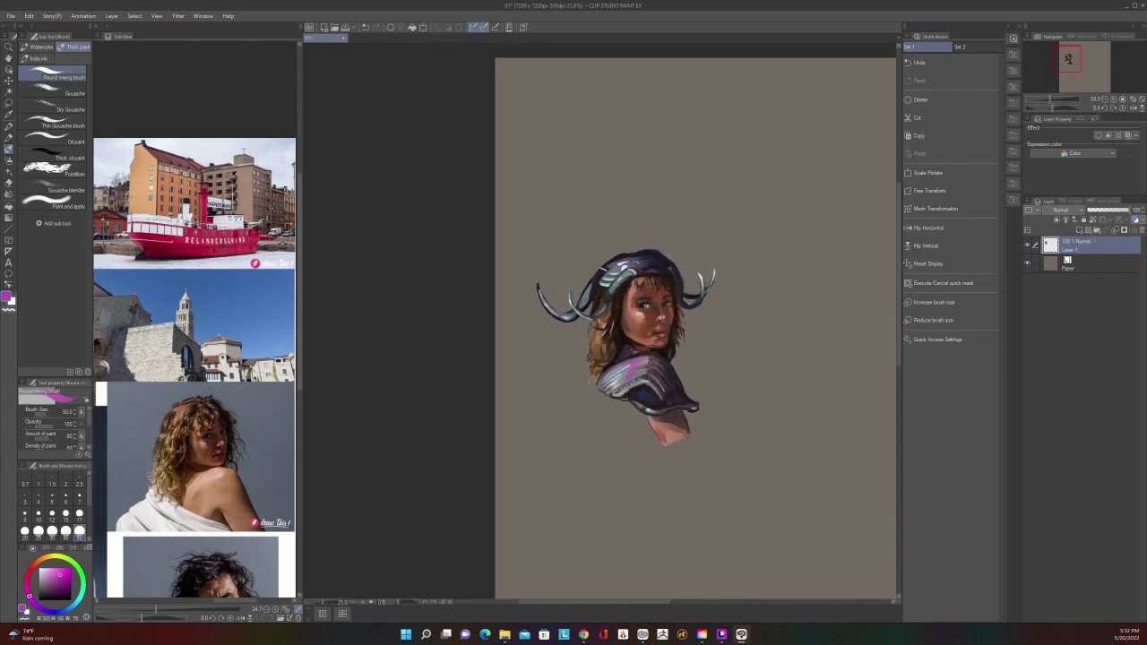
# Reduce the brush size to 25 and then 15, and add magenta accents along the helmet's two left horns
pyautogui.scroll(3, 649, 345)
pyautogui.press('[')
pyautogui.press('[')
pyautogui.press('[')
pyautogui.press('[')
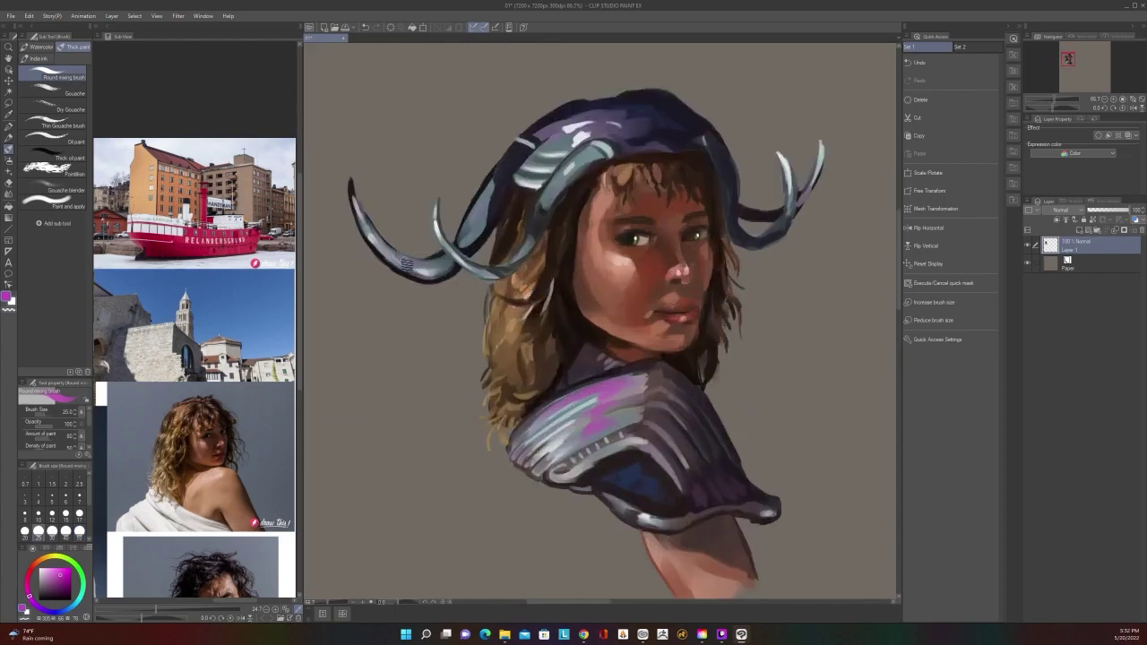
pyautogui.press('[')
pyautogui.press('[')
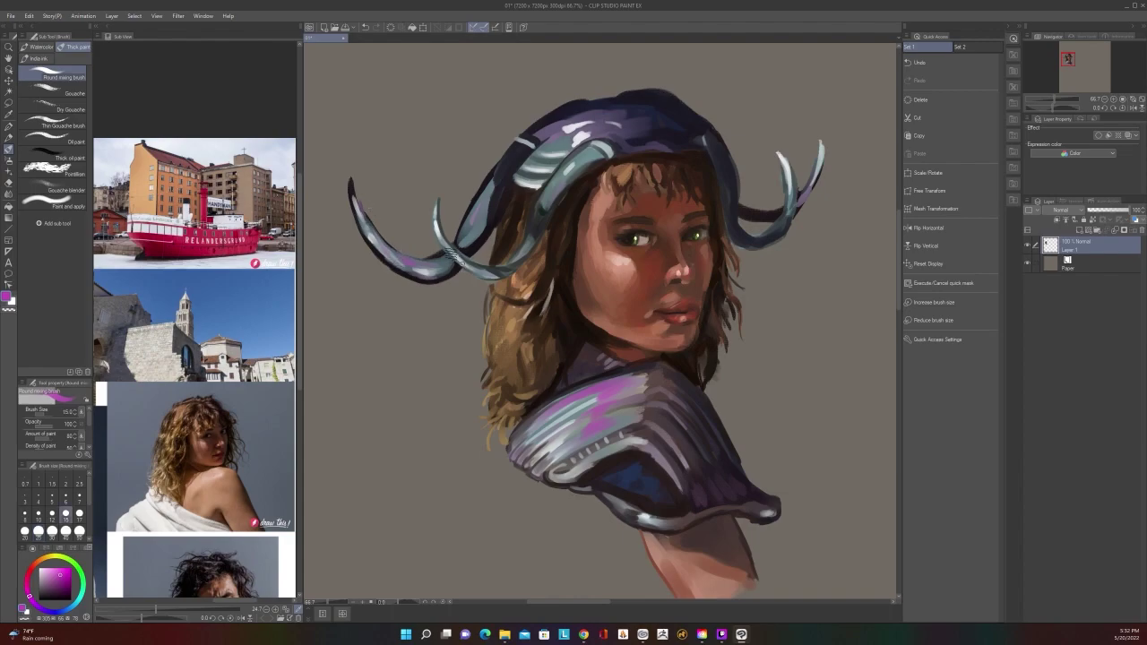
pyautogui.scroll(-2, 429, 175)
pyautogui.moveTo(661, 427); pyautogui.dragTo(732, 479)
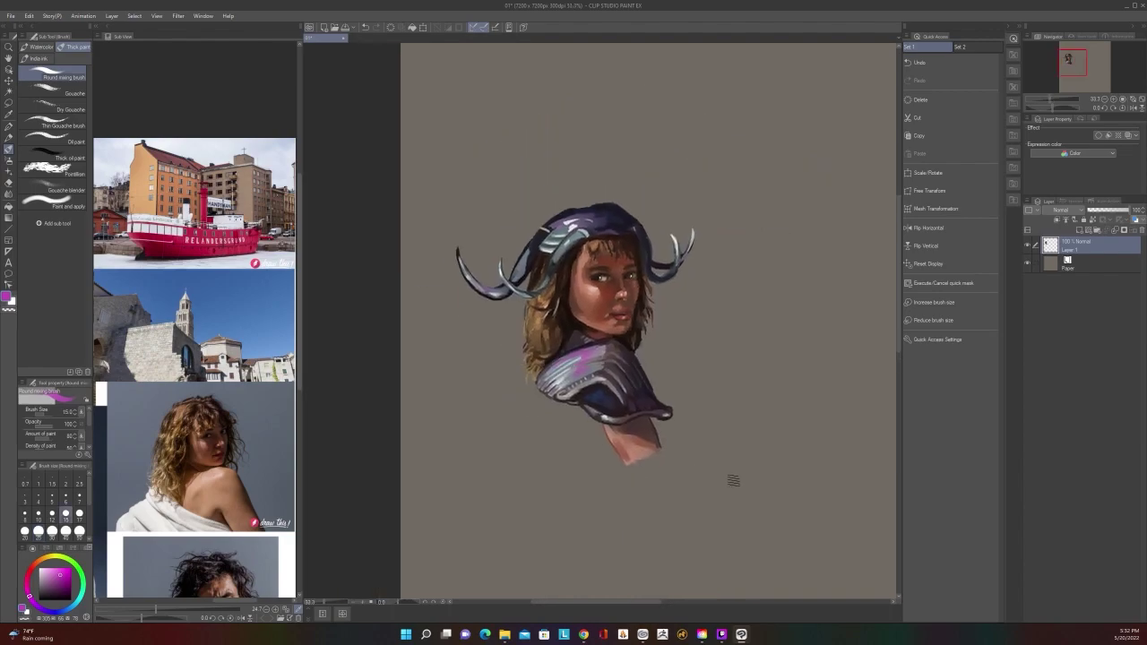
# Sample the skin tone from the end of the arm and paint the arm further down below the shoulder armour
pyautogui.scroll(1, 644, 475)
pyautogui.scroll(-1, 655, 493)
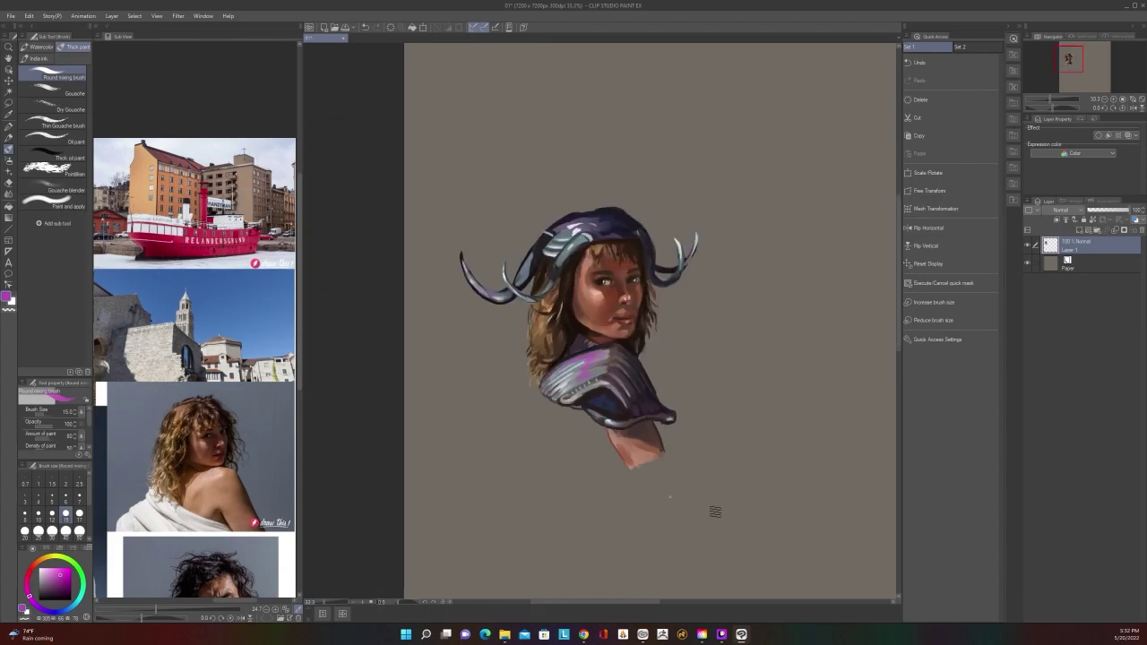
pyautogui.scroll(-4, 705, 500)
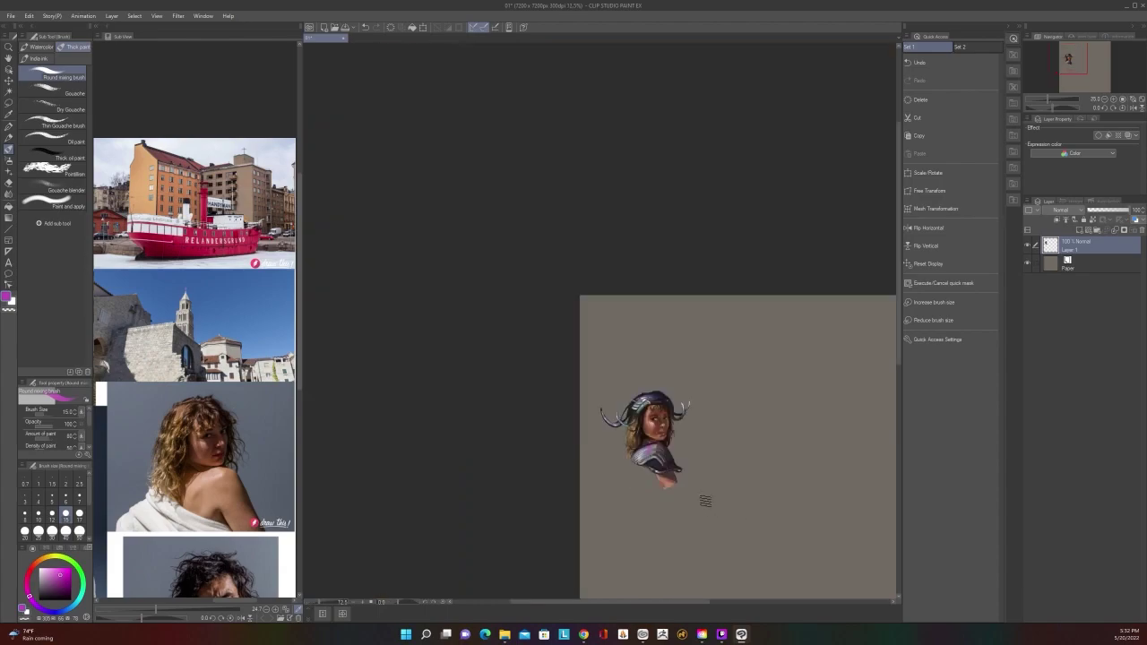
pyautogui.scroll(4, 705, 500)
pyautogui.press('i')
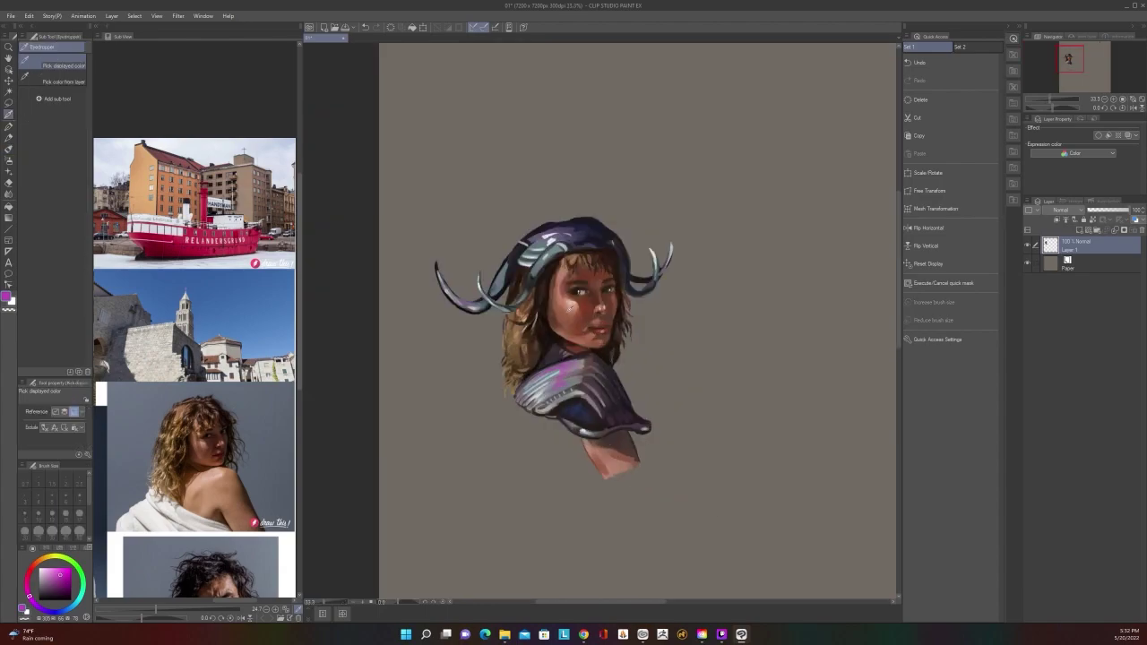
pyautogui.click(615, 461)
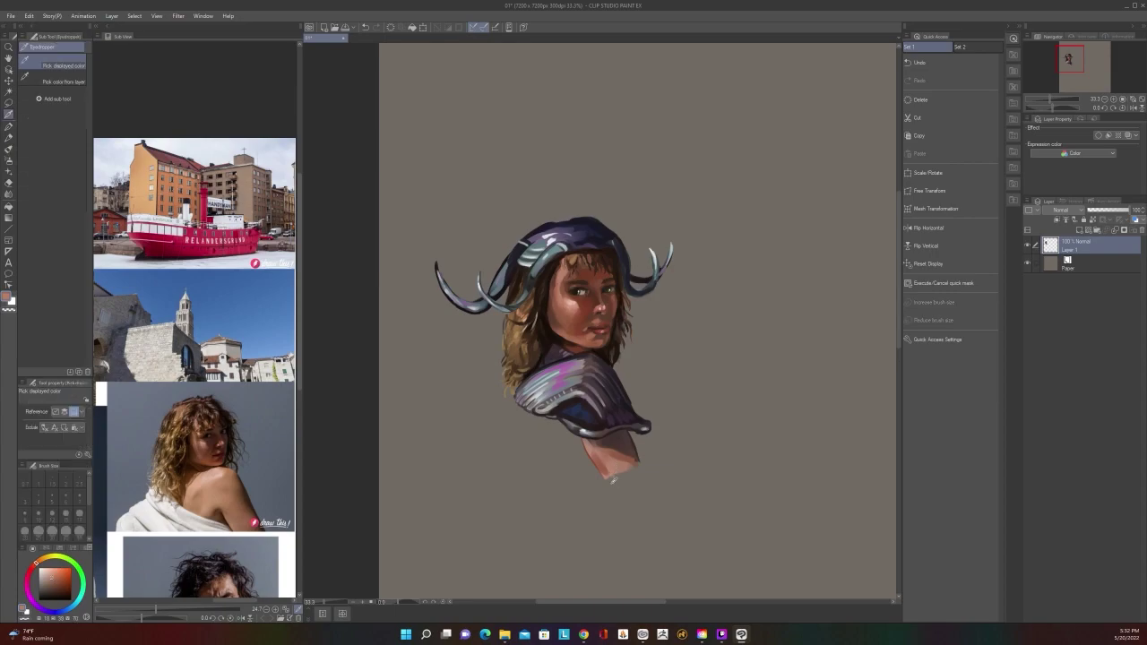
pyautogui.press('b')
pyautogui.moveTo(617, 480)
pyautogui.mouseDown()
pyautogui.moveTo(622, 503)
pyautogui.moveTo(644, 497)
pyautogui.moveTo(632, 463)
pyautogui.mouseUp()
# Sample a darker tone from the arm and shade its right edge below the shoulder armour, reducing the brush size to 50
pyautogui.keyDown('alt'); pyautogui.click(615, 449); pyautogui.keyUp('alt')
pyautogui.scroll(-4, 618, 426)
pyautogui.scroll(4, 618, 426)
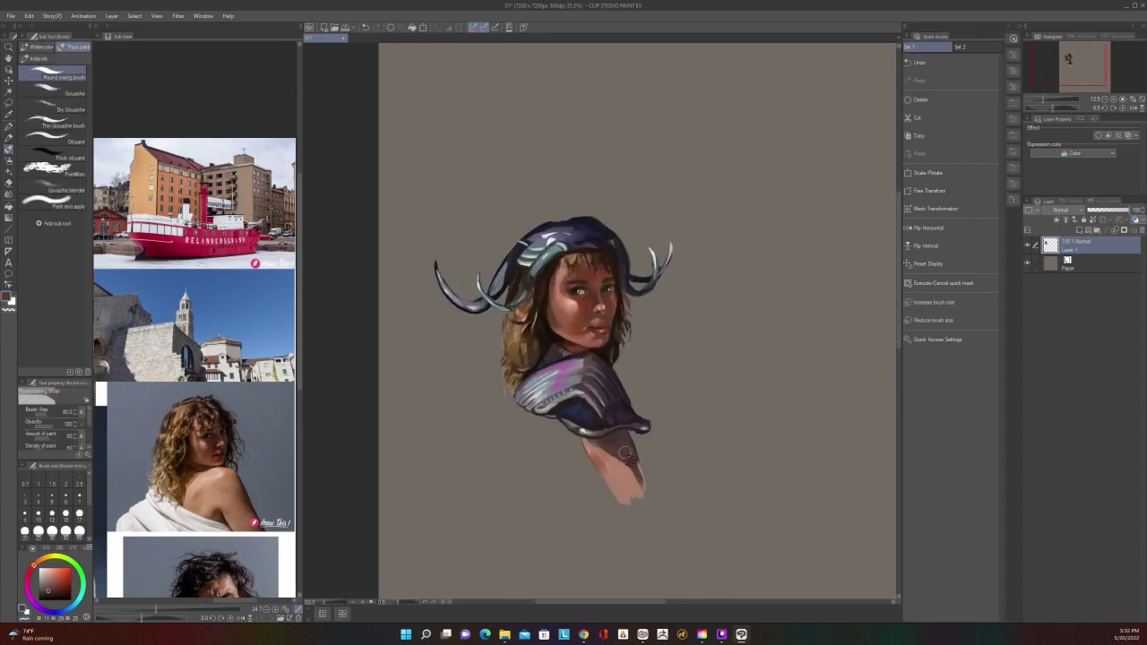
pyautogui.press('[')
pyautogui.press('[')
pyautogui.press('[')
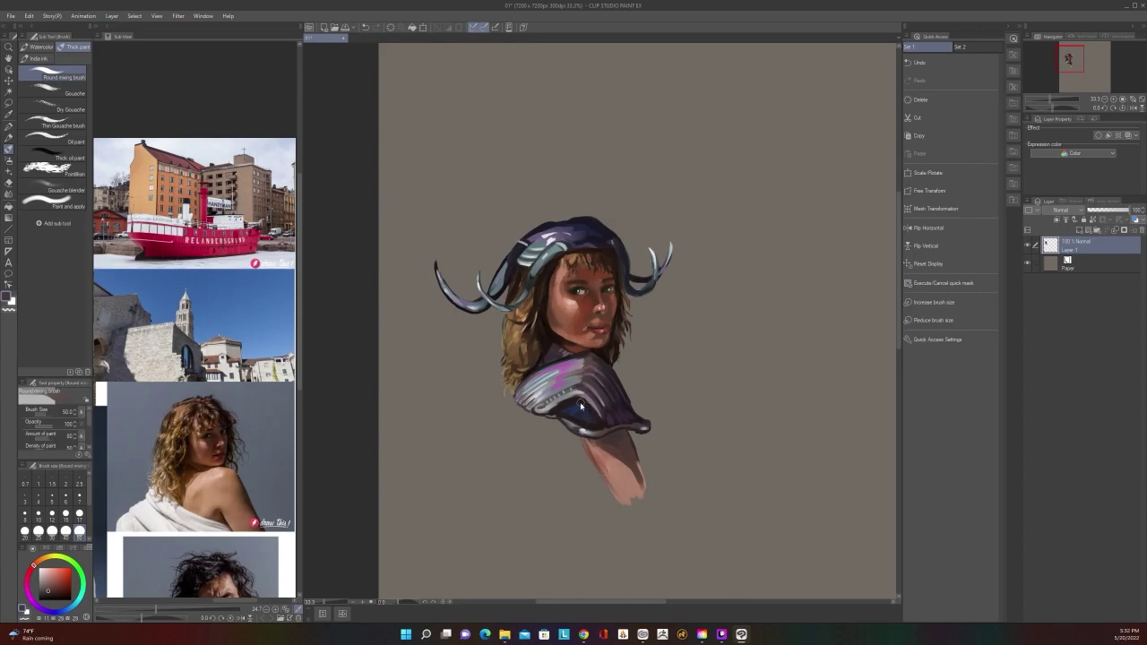
pyautogui.scroll(-2, 580, 403)
pyautogui.scroll(2, 580, 403)
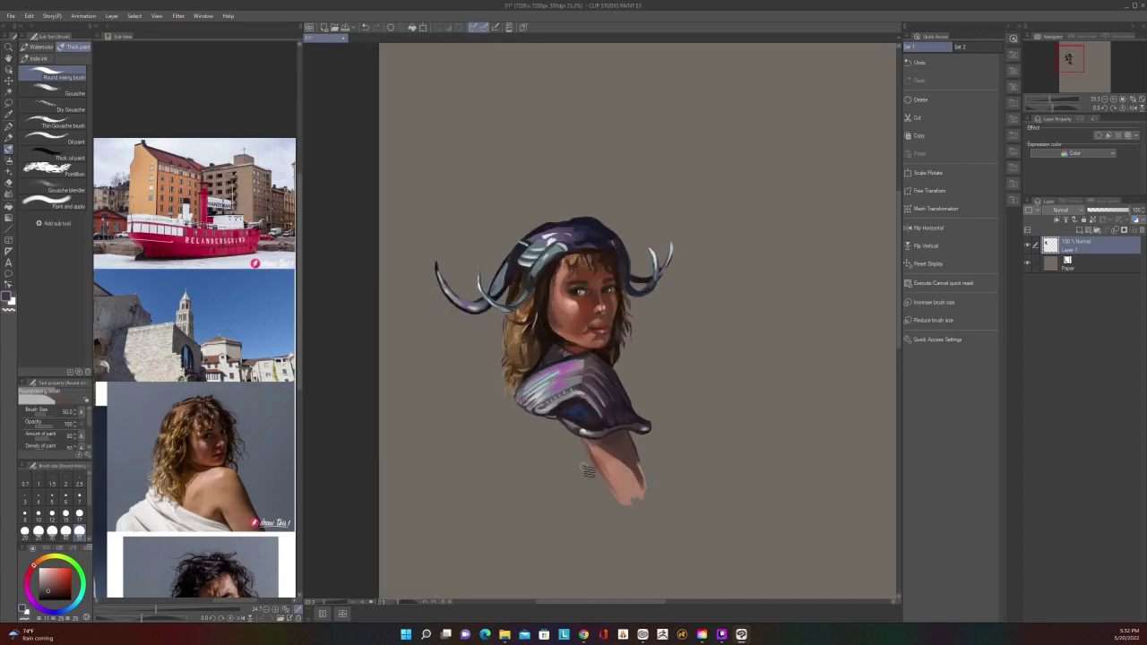
pyautogui.scroll(-2, 584, 469)
pyautogui.scroll(2, 585, 469)
# Resample the arm's skin tone and clean up the lower end of the extended arm
pyautogui.keyDown('alt'); pyautogui.click(608, 469); pyautogui.keyUp('alt')
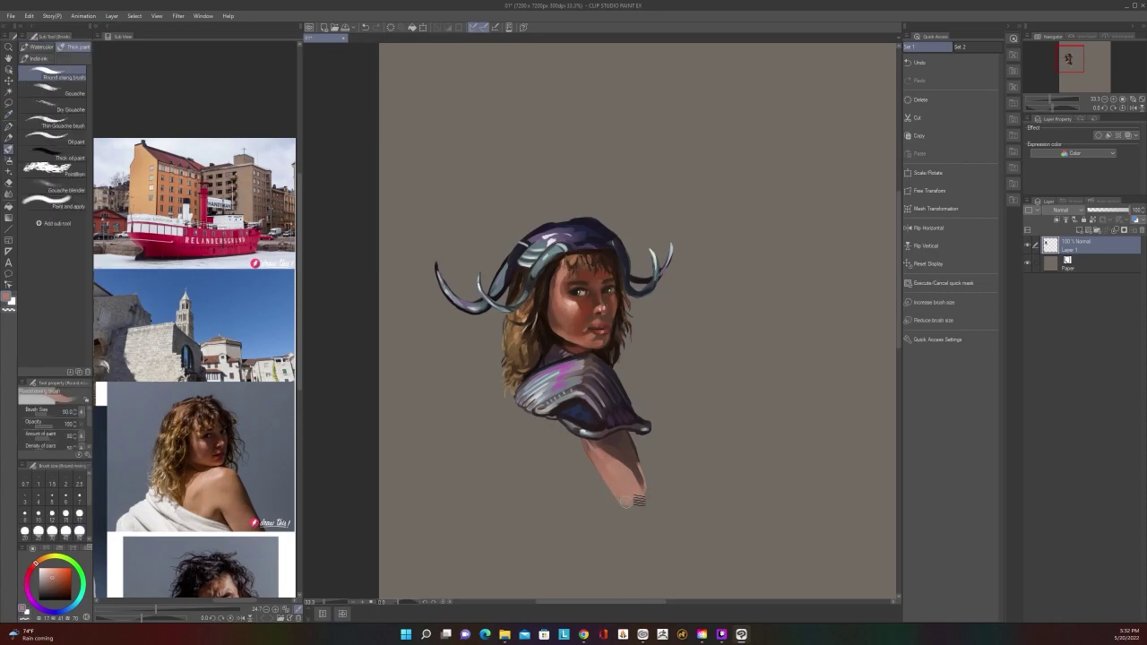
pyautogui.scroll(-1, 643, 499)
pyautogui.scroll(1, 643, 499)
pyautogui.moveTo(691, 422); pyautogui.dragTo(733, 454)
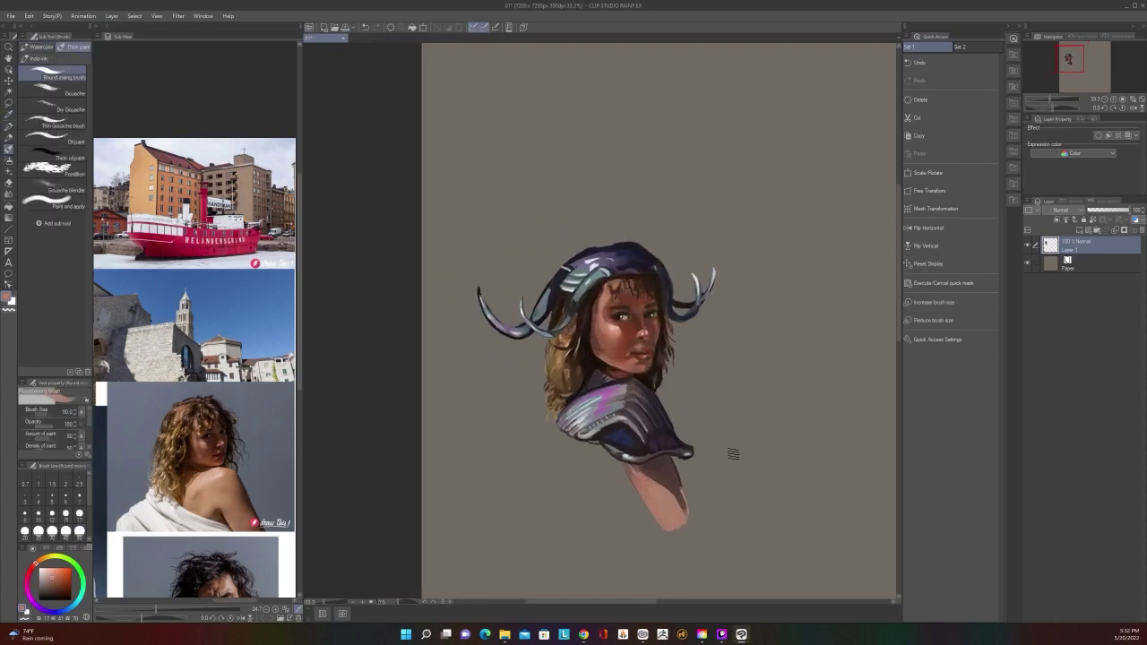
# Sample dark browns around the left hairline and deepen the hair shadow beneath the helmet rim
pyautogui.scroll(1, 626, 382)
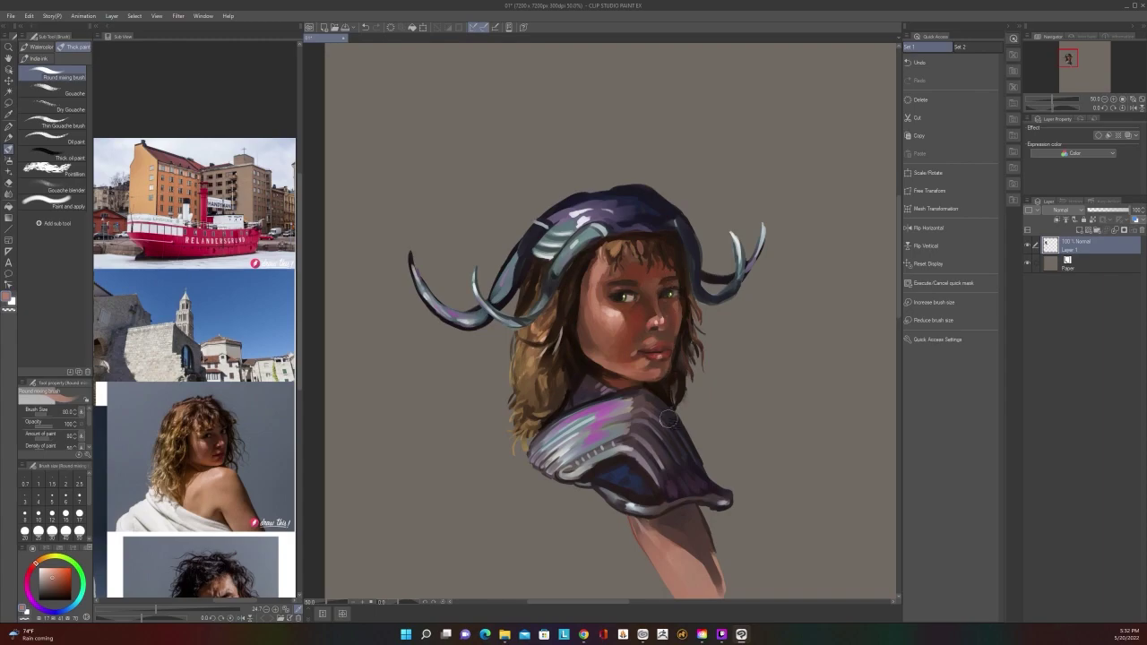
pyautogui.scroll(1, 551, 240)
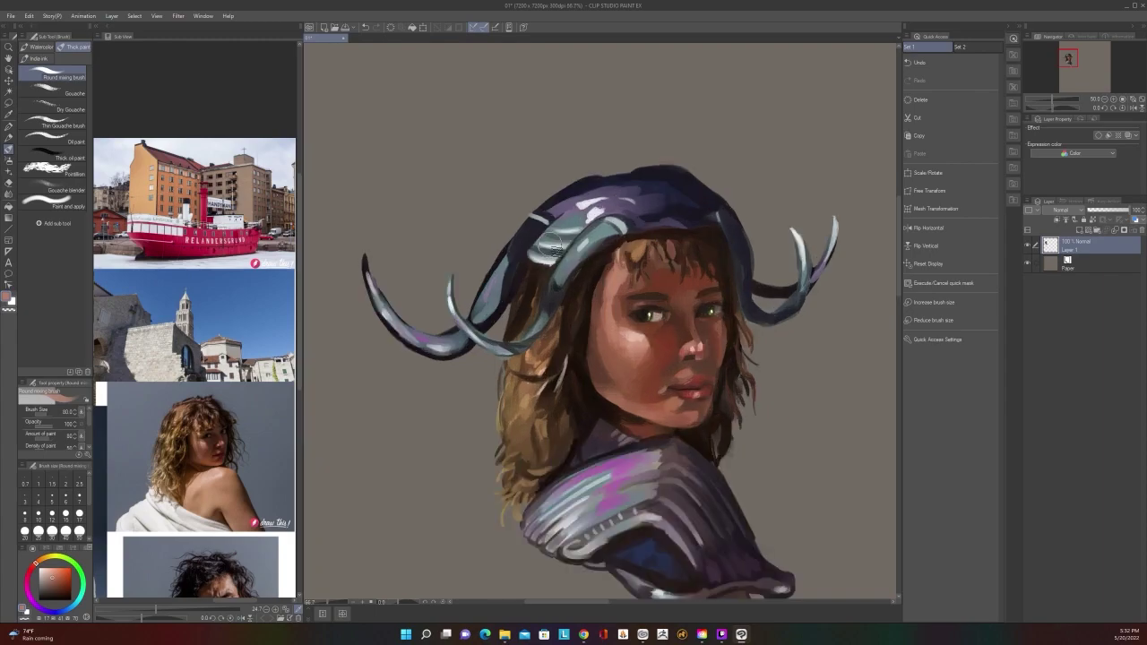
pyautogui.keyDown('alt'); pyautogui.click(602, 289); pyautogui.keyUp('alt')
pyautogui.keyDown('alt'); pyautogui.click(609, 300); pyautogui.keyUp('alt')
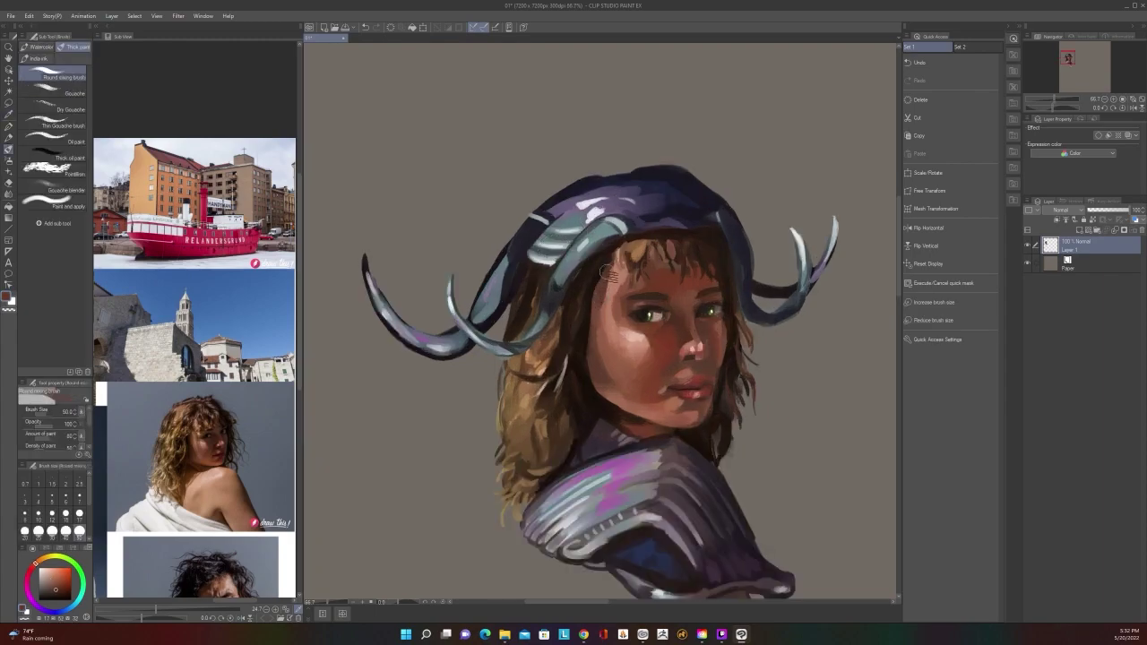
pyautogui.scroll(-1, 614, 248)
pyautogui.scroll(2, 614, 248)
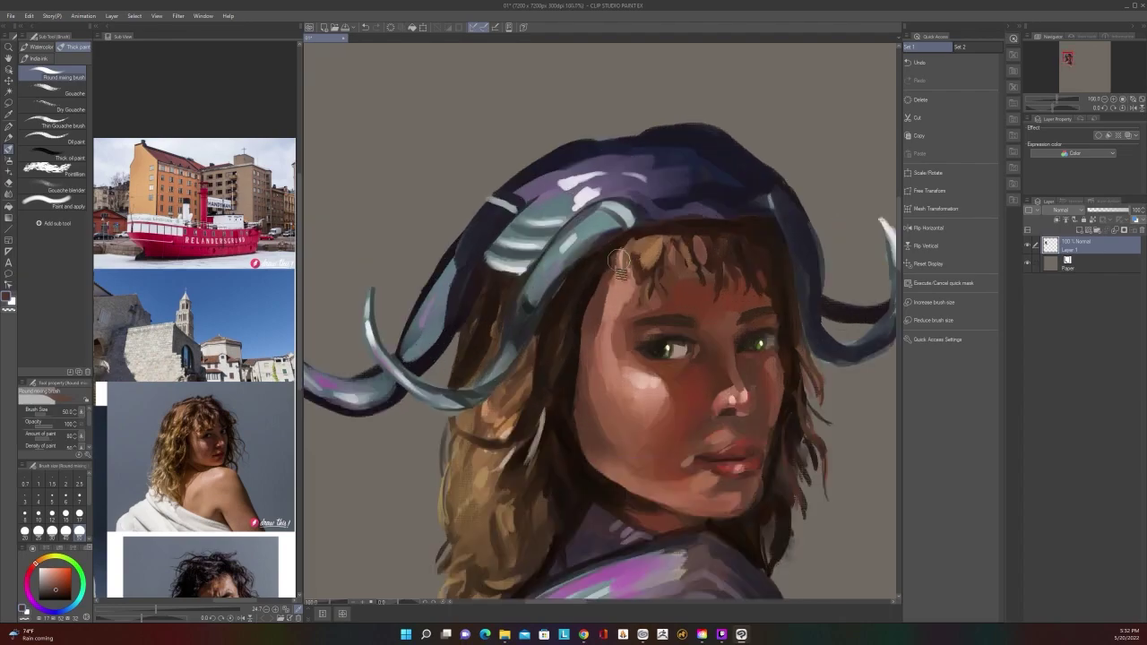
pyautogui.keyDown('alt'); pyautogui.click(614, 251); pyautogui.keyUp('alt')
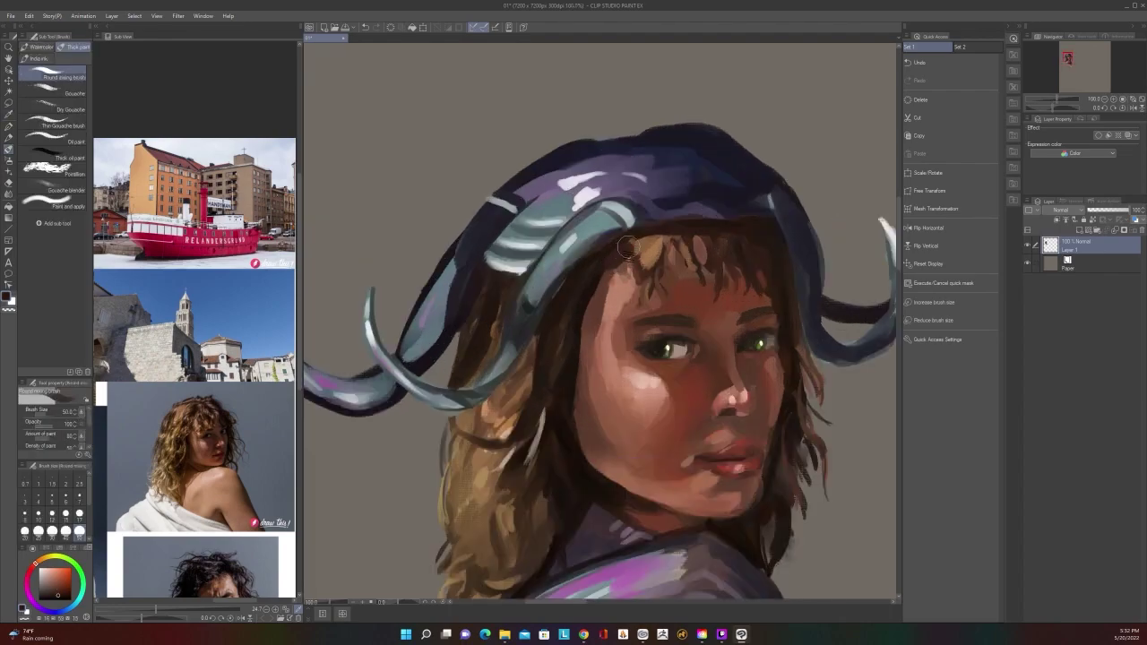
pyautogui.scroll(-2, 636, 218)
pyautogui.scroll(1, 636, 218)
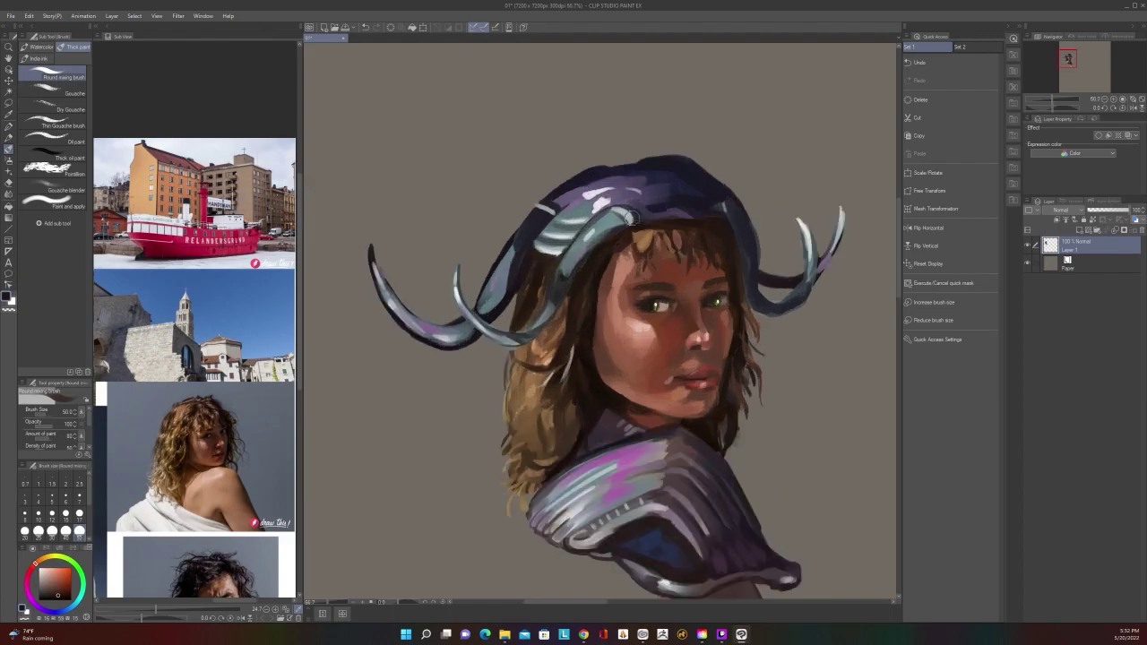
# Reduce the brush size to 25 and then 15, and refine the dark strands of the fringe under the helmet
pyautogui.press('[')
pyautogui.press('[')
pyautogui.press('[')
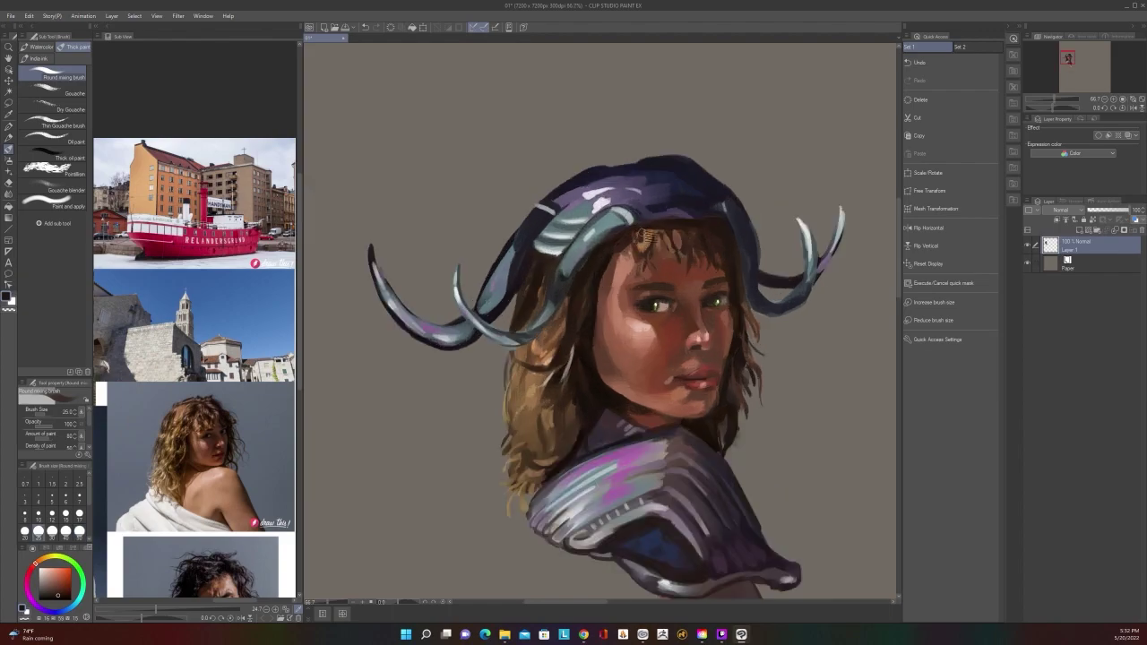
pyautogui.scroll(-1, 674, 212)
pyautogui.scroll(1, 674, 212)
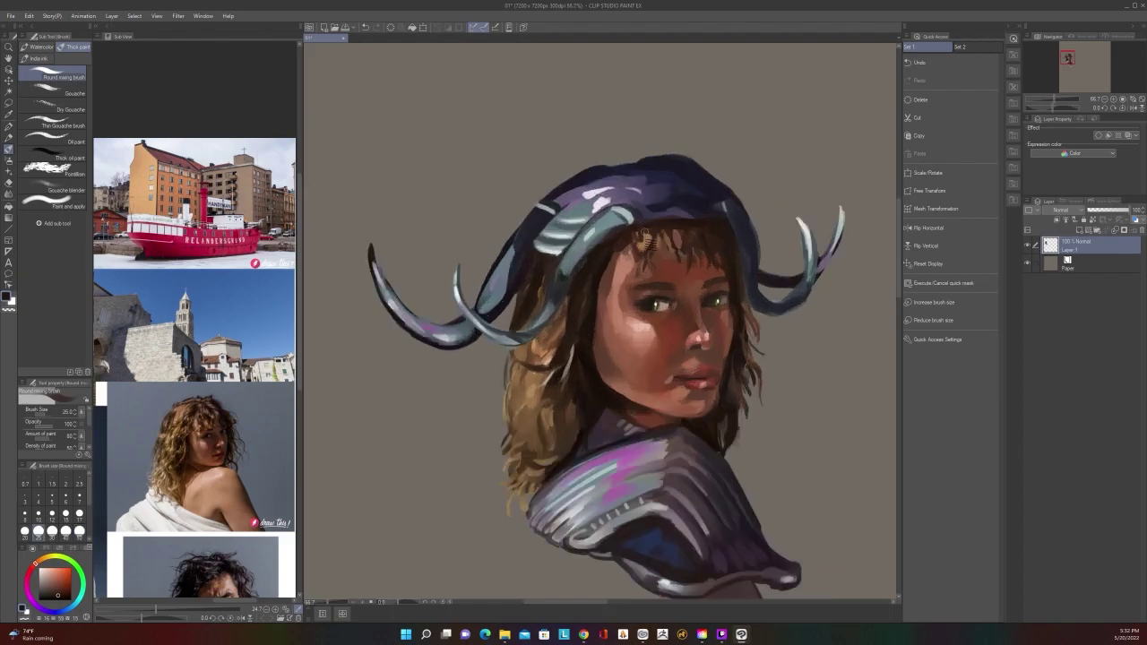
pyautogui.press('[')
pyautogui.scroll(-1, 663, 227)
pyautogui.scroll(1, 663, 227)
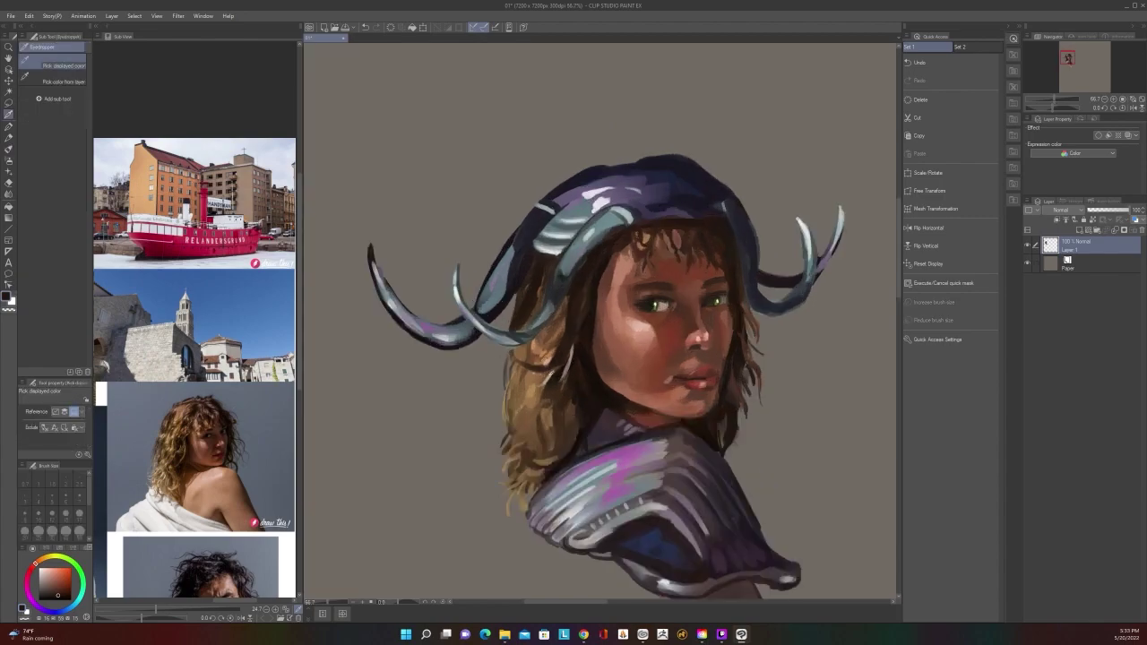
# Sample the fringe's brown, choose a pale warm tint on the colour wheel, and add light strands to the left of the fringe
pyautogui.keyDown('alt'); pyautogui.click(651, 247); pyautogui.keyUp('alt')
pyautogui.rightClick(661, 206)
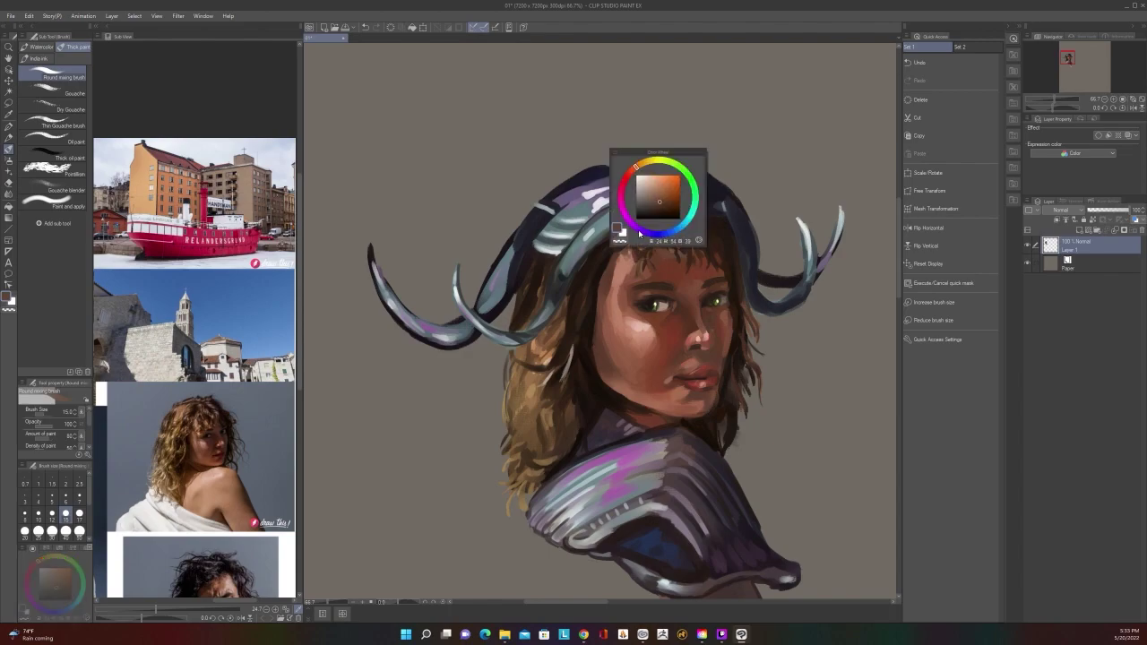
pyautogui.click(644, 182)
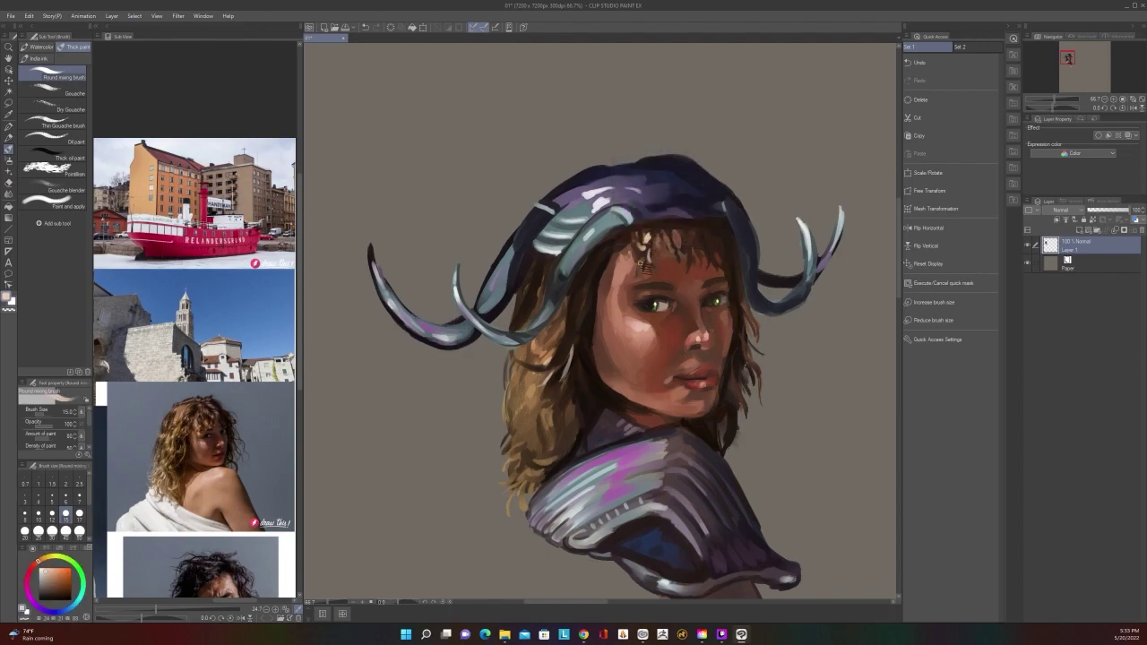
pyautogui.scroll(-2, 644, 264)
pyautogui.scroll(2, 644, 264)
pyautogui.scroll(-2, 683, 223)
pyautogui.scroll(2, 652, 267)
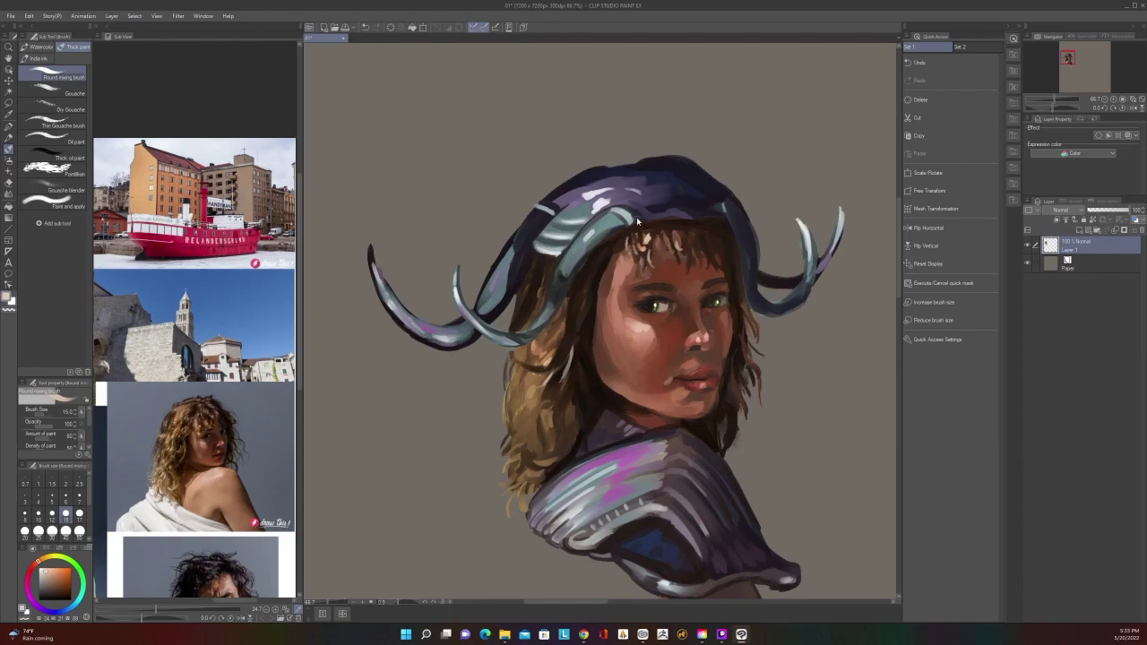
# Sample a dark purple tone and paint a crossed tattoo mark on the lower arm, enlarging the brush to 25 and then 50
pyautogui.scroll(-1, 637, 221)
pyautogui.scroll(-1, 635, 230)
pyautogui.scroll(1, 635, 230)
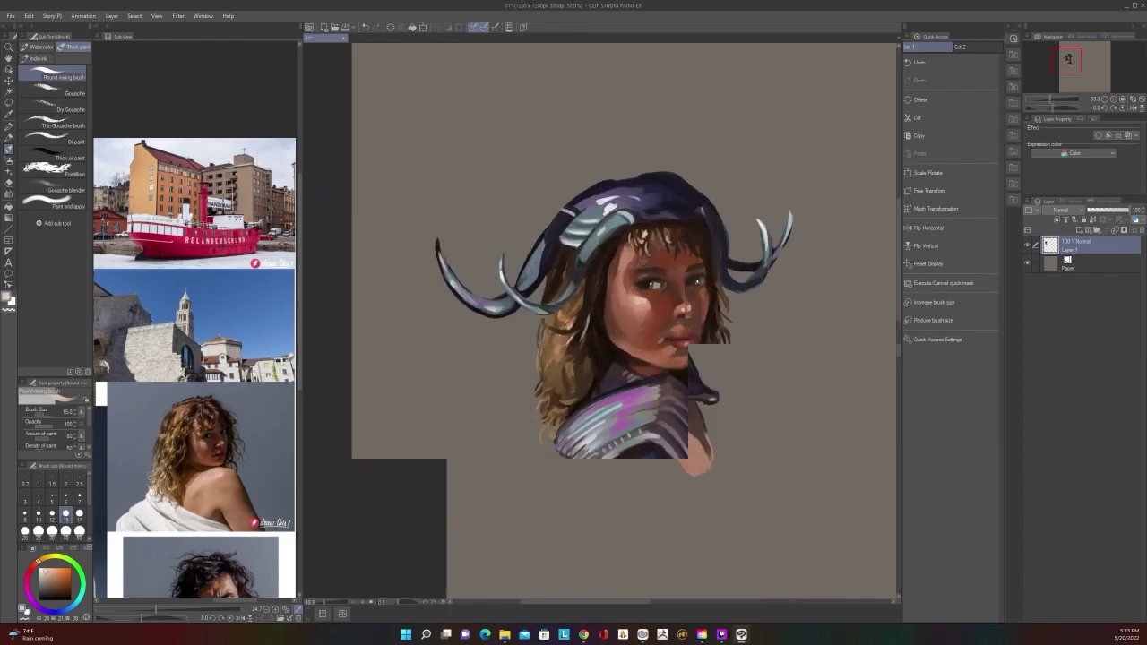
pyautogui.scroll(-1, 631, 210)
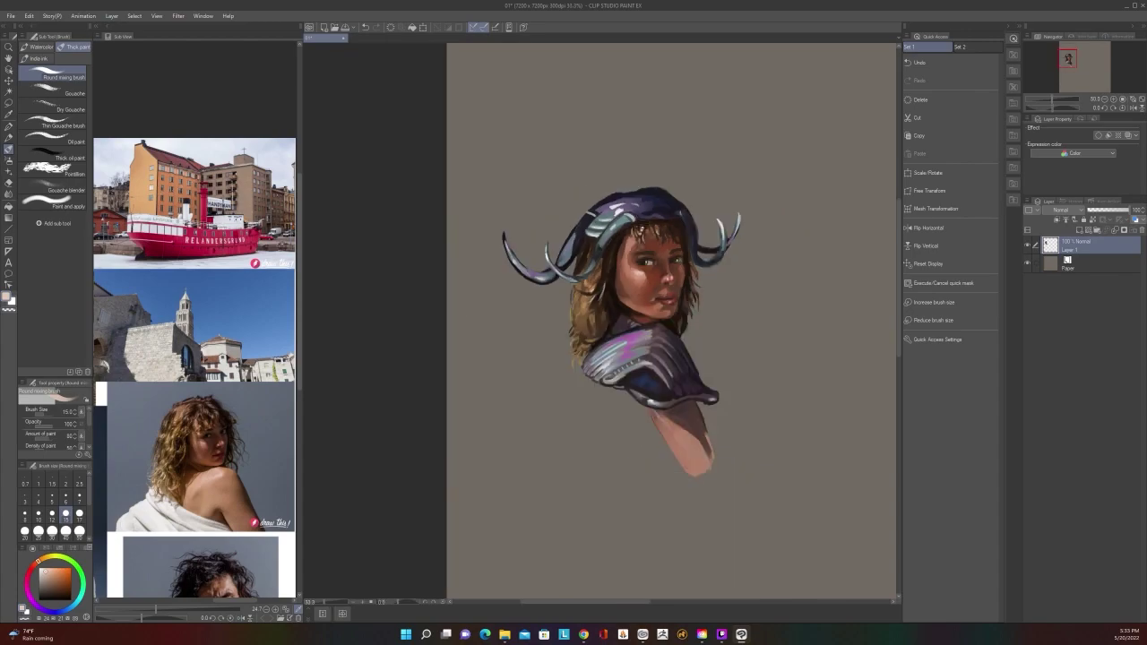
pyautogui.scroll(1, 696, 385)
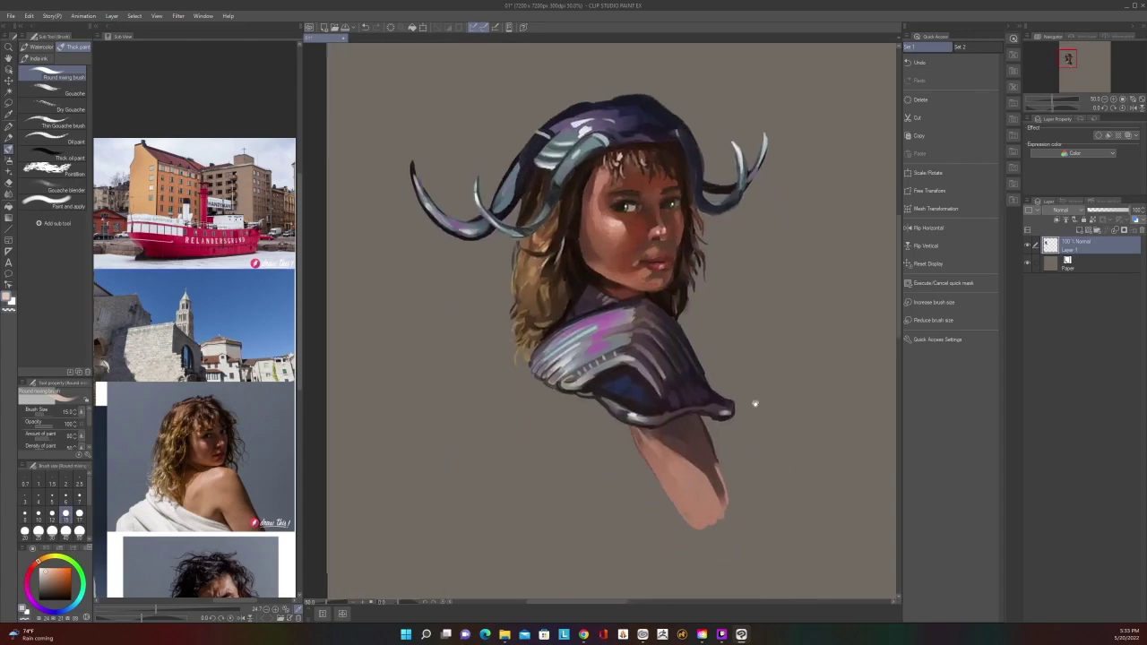
pyautogui.press('i')
pyautogui.click(697, 450)
pyautogui.press('b')
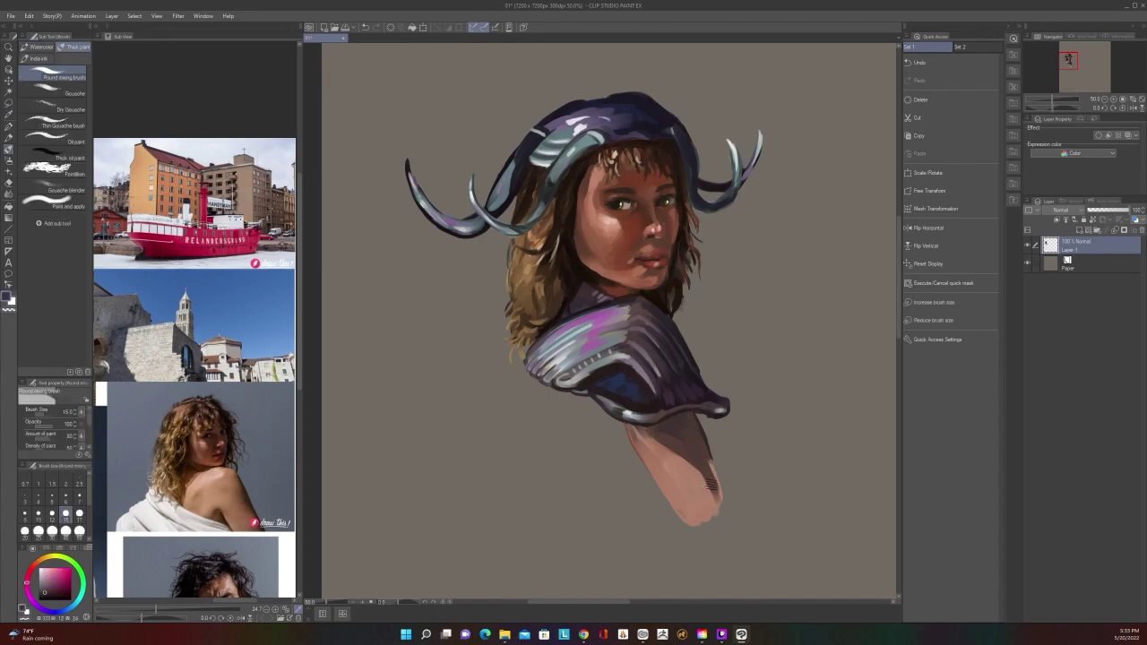
pyautogui.moveTo(699, 484); pyautogui.dragTo(697, 513)
pyautogui.press(']')
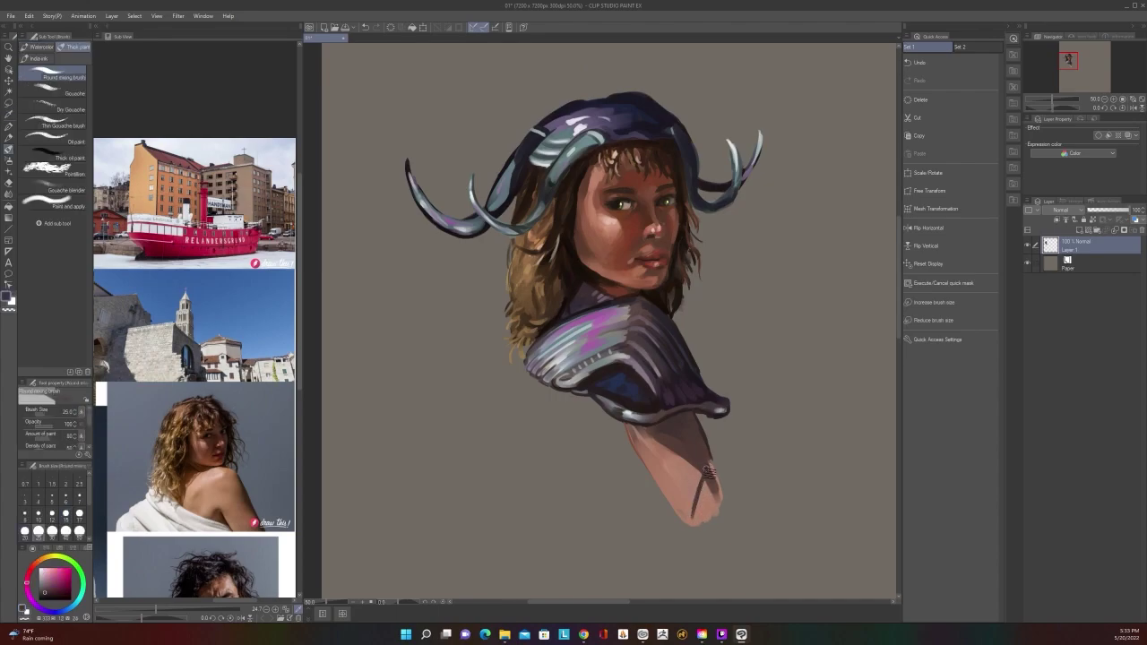
pyautogui.press(']')
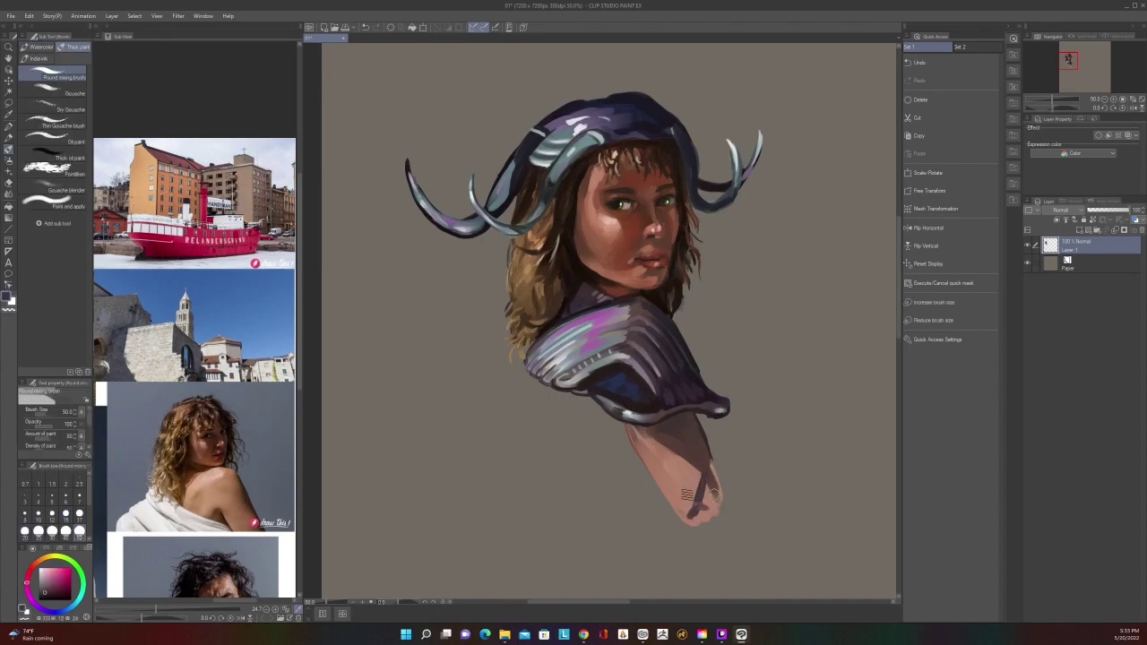
pyautogui.moveTo(679, 499); pyautogui.dragTo(718, 512)
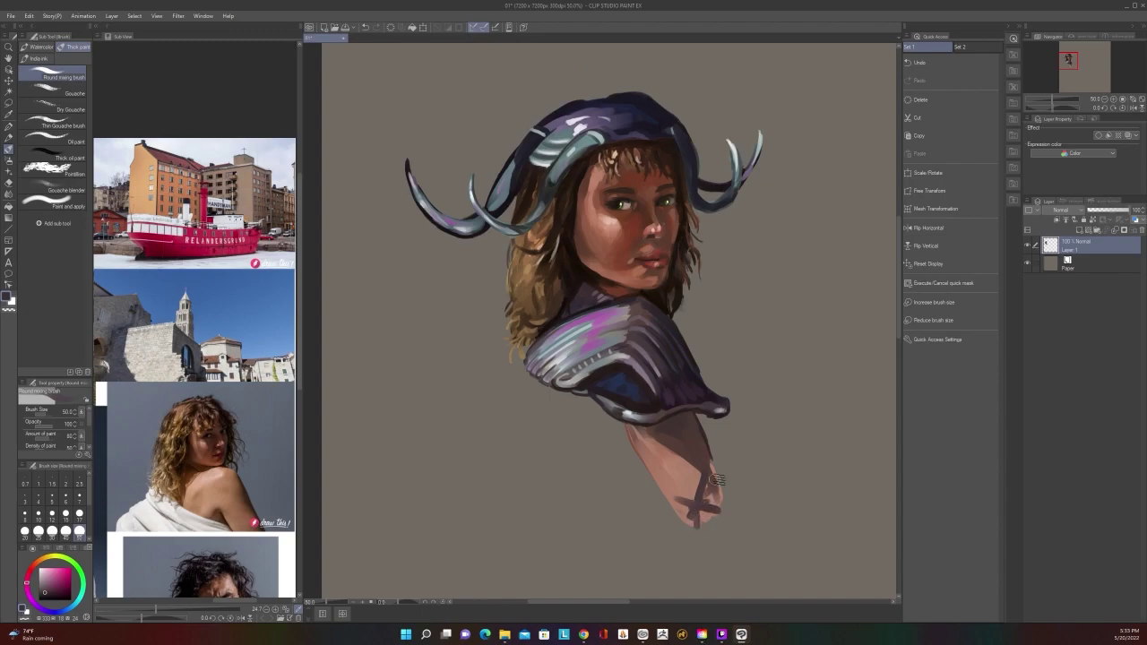
# Add a curved loop above the crossed strokes of the arm tattoo with the brush at size 50
pyautogui.scroll(-1, 722, 545)
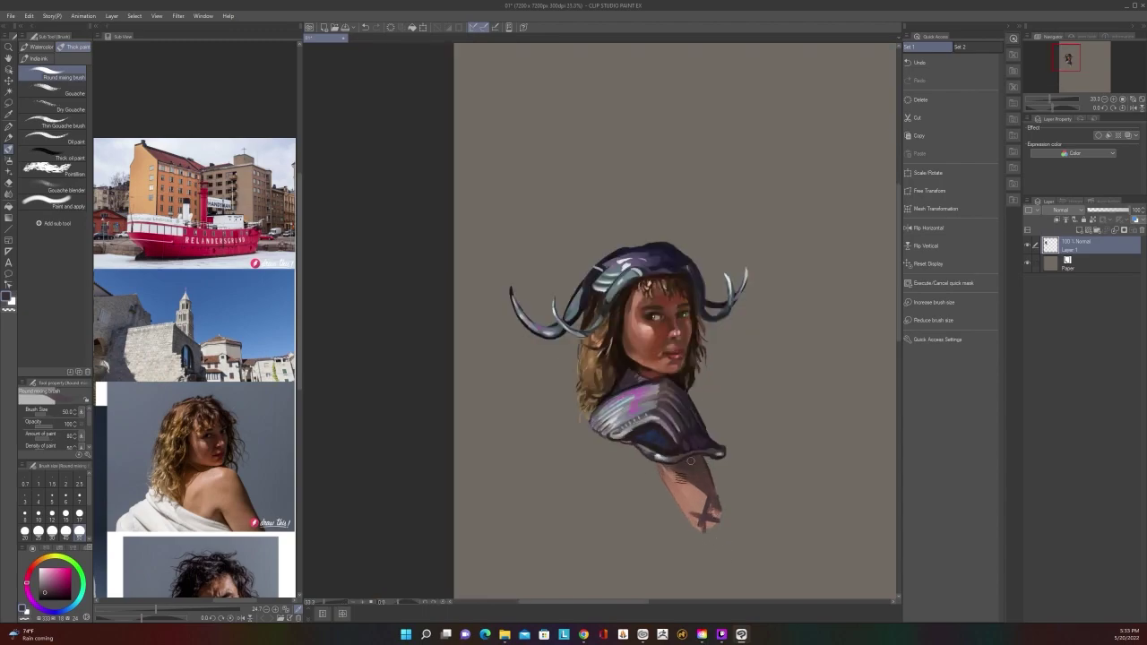
pyautogui.press('[')
pyautogui.press(']')
pyautogui.scroll(1, 684, 492)
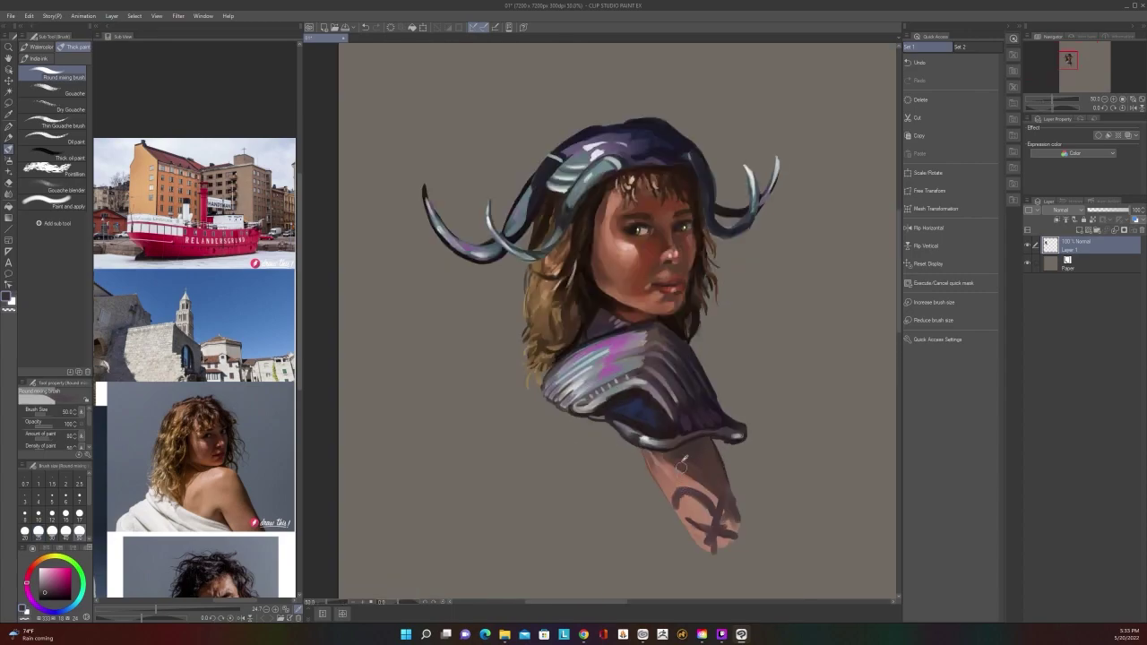
# Sample a dark brown and darken the upper arm's edge just below the shoulder armour with the brush at size 25
pyautogui.press('alt')
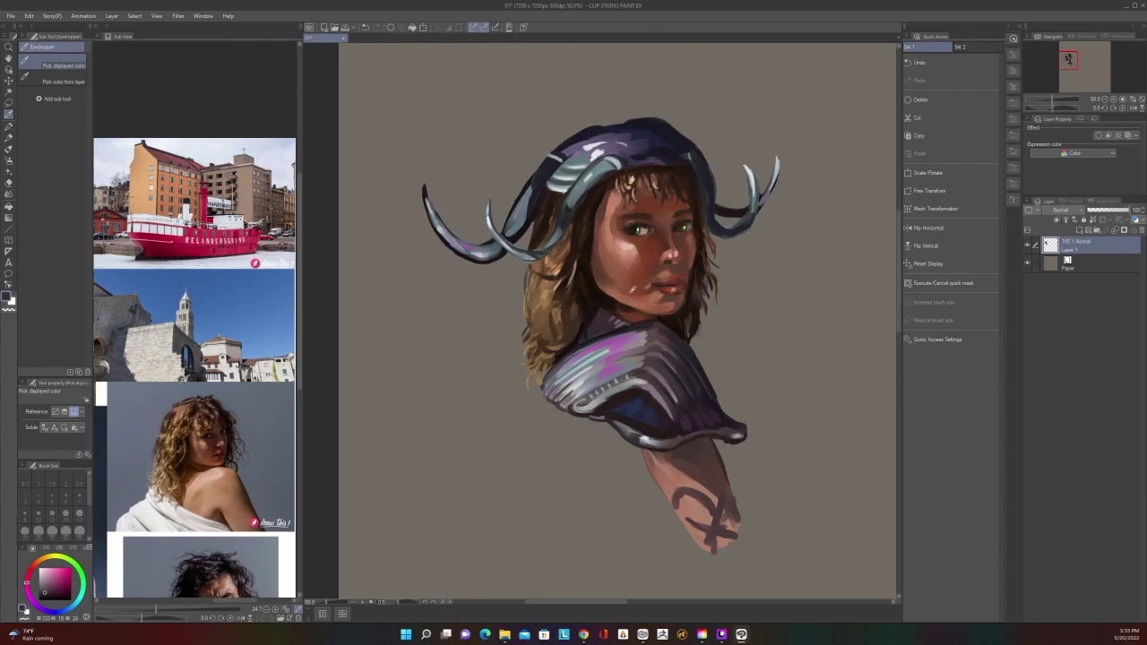
pyautogui.keyDown('alt'); pyautogui.click(674, 505); pyautogui.keyUp('alt')
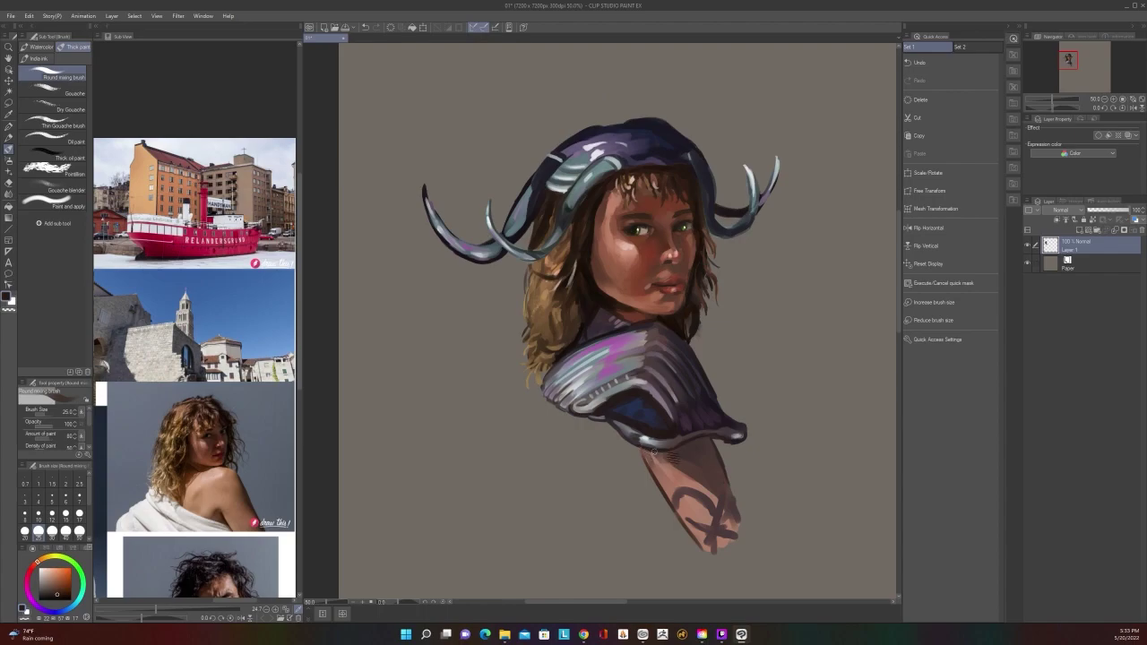
pyautogui.scroll(-2, 663, 457)
pyautogui.scroll(1, 674, 457)
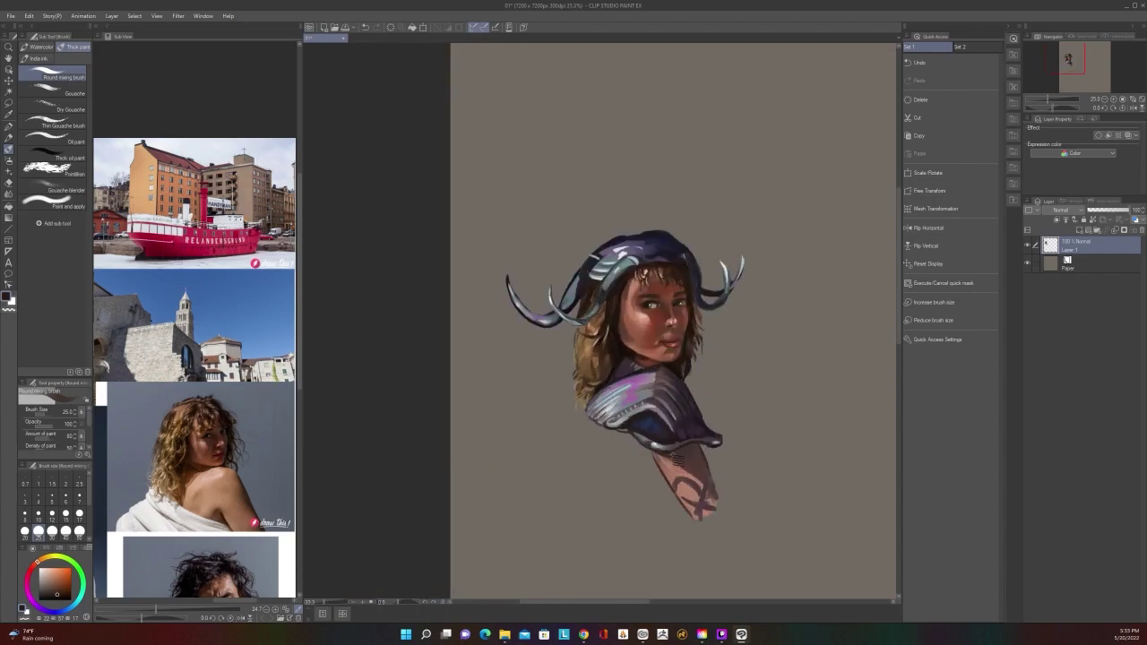
# Sample a muted purple from the shoulder armour and paint over the tattoo strokes on the arm with it
pyautogui.keyDown('alt'); pyautogui.click(651, 414); pyautogui.keyUp('alt')
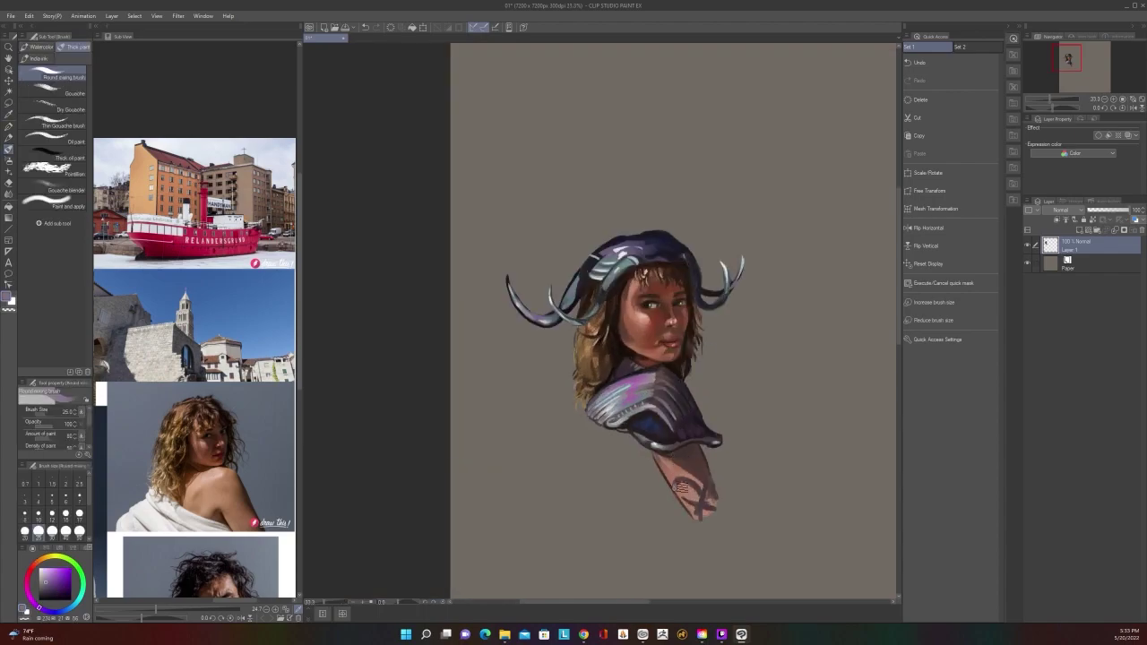
pyautogui.moveTo(699, 498); pyautogui.dragTo(705, 511)
pyautogui.scroll(-3, 719, 430)
pyautogui.scroll(3, 720, 430)
pyautogui.scroll(1, 719, 431)
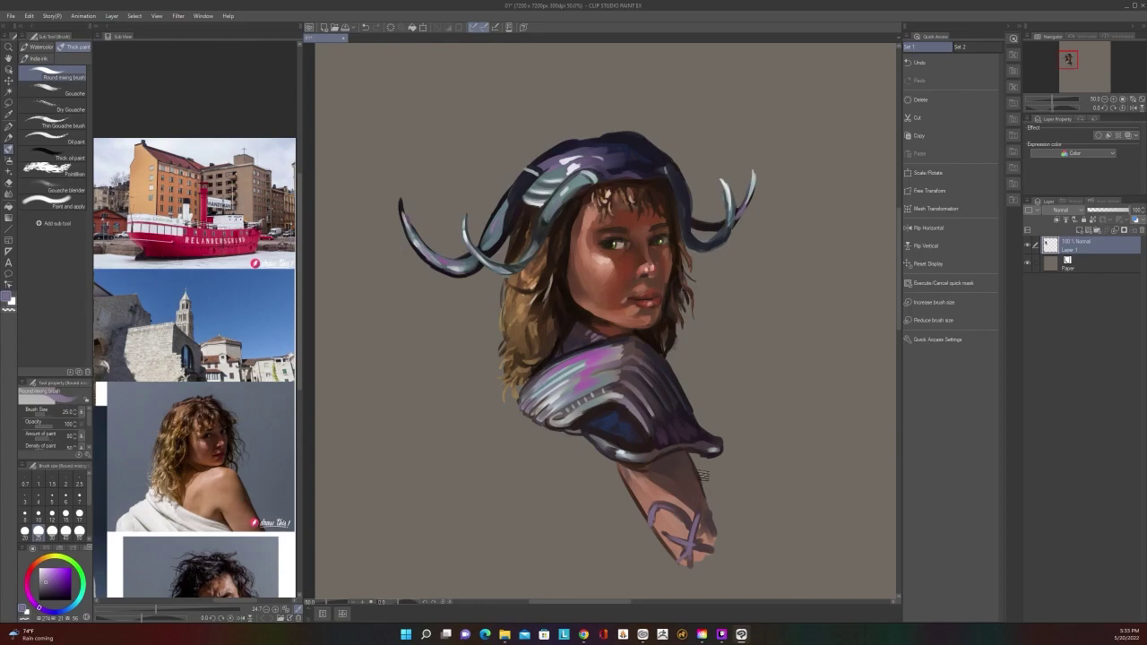
# Sample a dark brown below the shoulder armour and sketch short guide strokes for the woman's back beneath the armour
pyautogui.keyDown('alt'); pyautogui.click(697, 470); pyautogui.keyUp('alt')
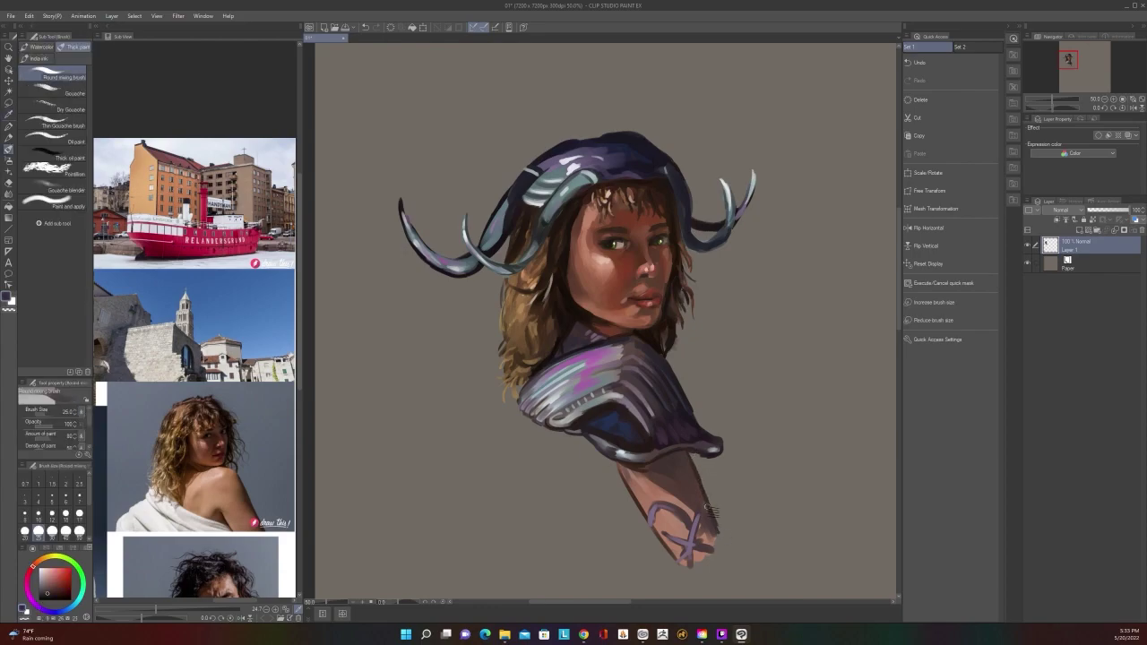
pyautogui.scroll(-1, 708, 509)
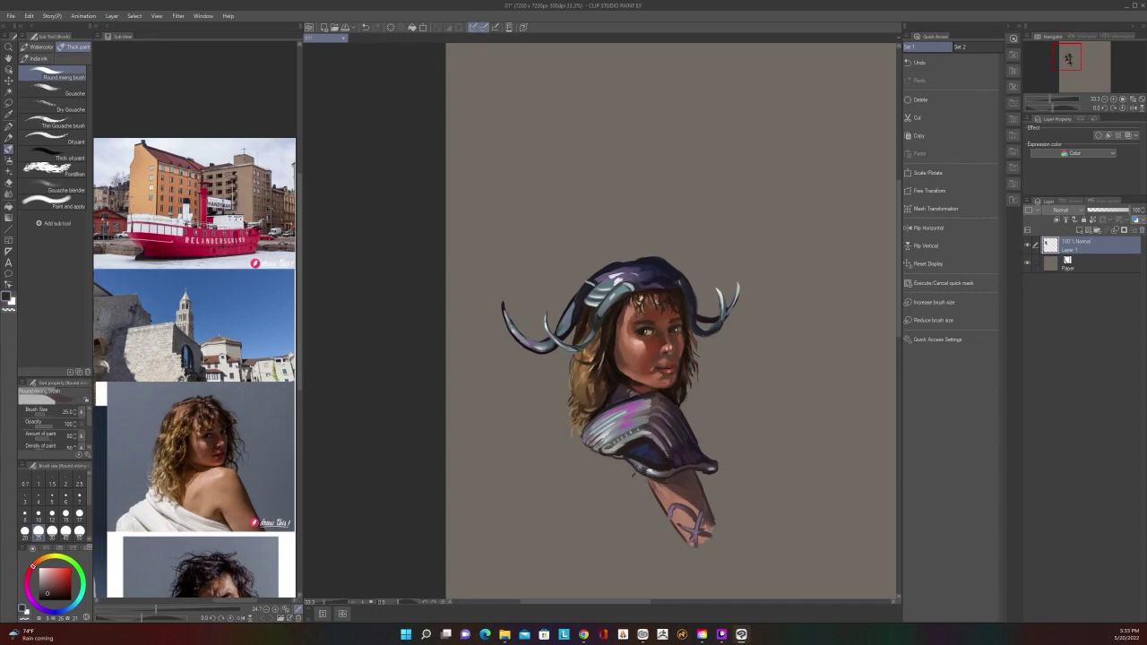
pyautogui.moveTo(635, 474); pyautogui.dragTo(628, 485)
pyautogui.moveTo(580, 445); pyautogui.dragTo(590, 481)
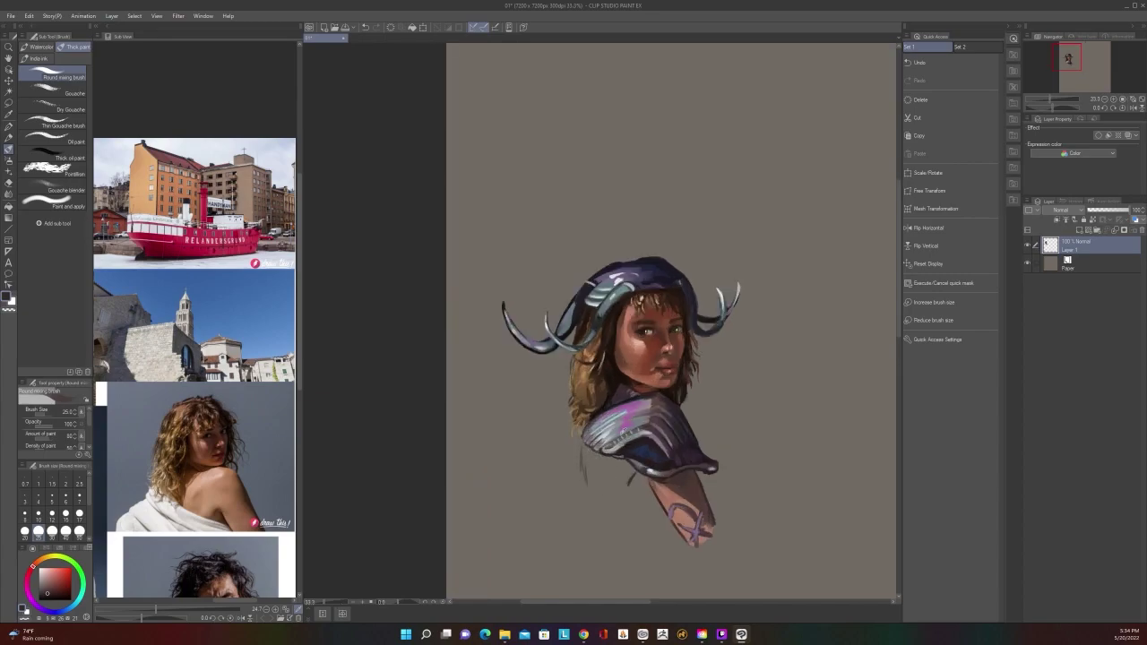
# Pick a pale lavender-grey and block in the garment on the back below the shoulder armour with the brush at size 80
pyautogui.press('i')
pyautogui.press(']')
pyautogui.press(']')
pyautogui.press(']')
pyautogui.press(']')
pyautogui.press(']')
pyautogui.press(']')
pyautogui.moveTo(587, 453)
pyautogui.mouseDown()
pyautogui.moveTo(597, 494)
pyautogui.moveTo(595, 475)
pyautogui.moveTo(621, 470)
pyautogui.moveTo(615, 481)
pyautogui.moveTo(611, 470)
pyautogui.mouseUp()
pyautogui.scroll(-1, 652, 424)
pyautogui.scroll(1, 652, 424)
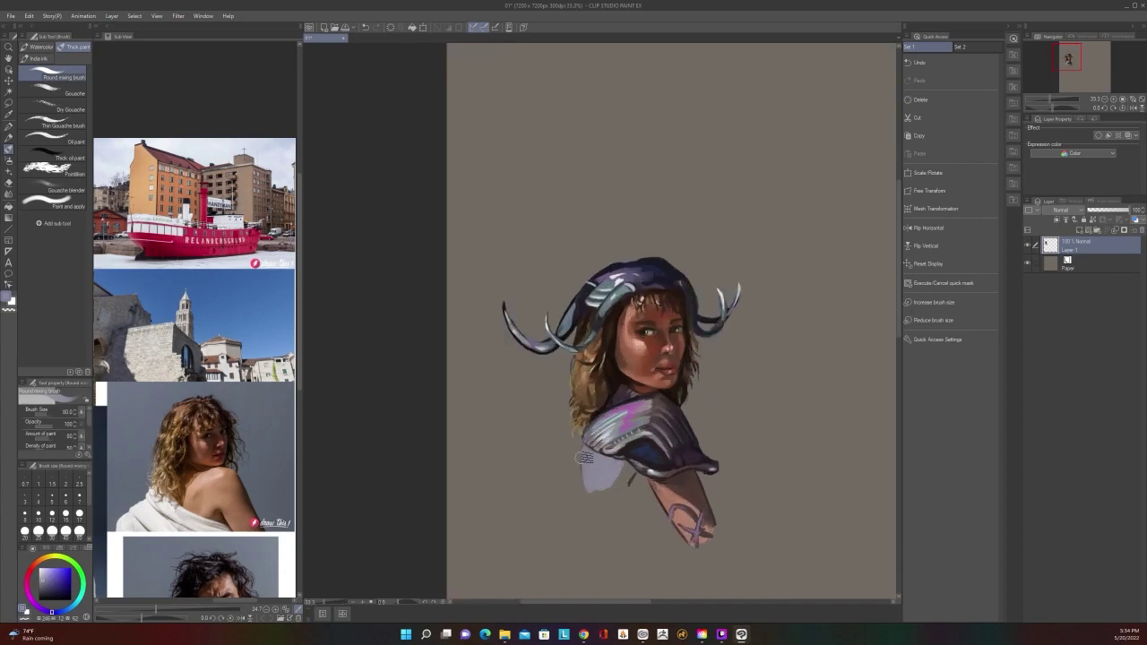
pyautogui.scroll(-1, 636, 457)
pyautogui.scroll(2, 636, 457)
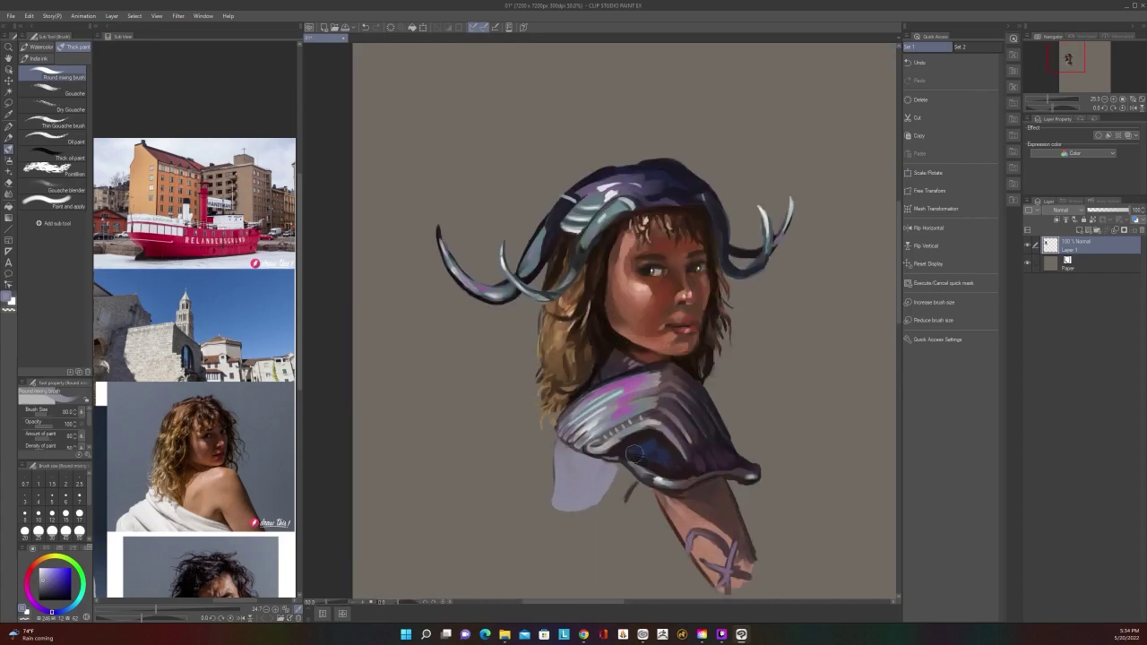
# Sample a dark grey-brown and fill the shadow area between the lavender garment and the arm with the brush at size 50
pyautogui.press('alt')
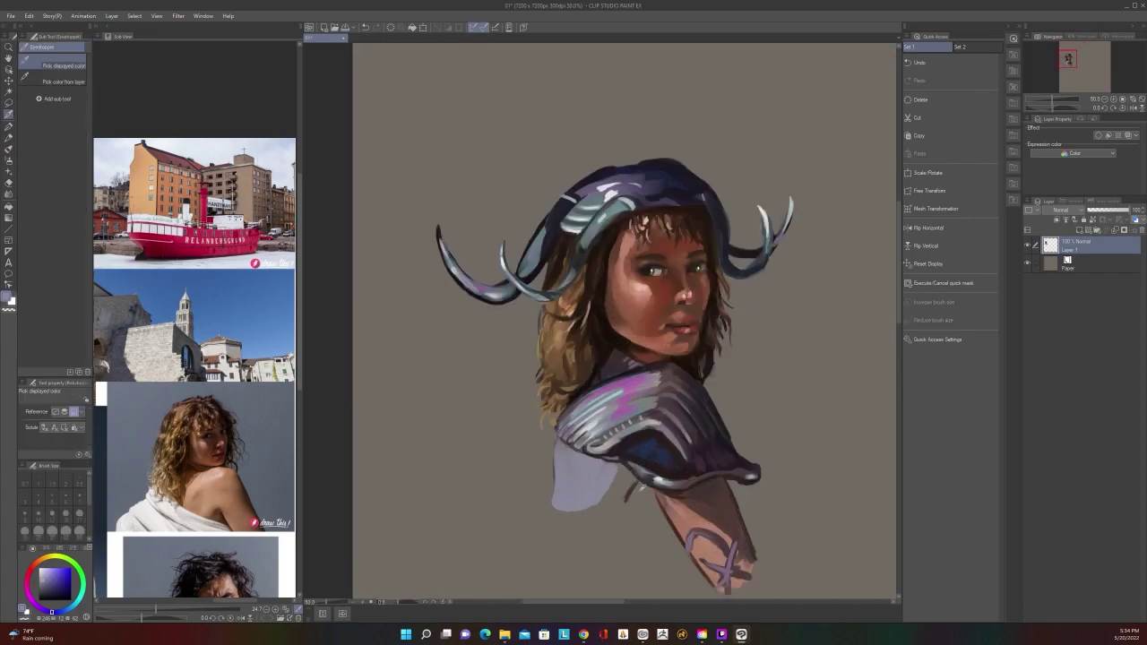
pyautogui.keyDown('alt'); pyautogui.click(633, 487); pyautogui.keyUp('alt')
pyautogui.moveTo(631, 473)
pyautogui.mouseDown()
pyautogui.moveTo(611, 496)
pyautogui.moveTo(621, 484)
pyautogui.moveTo(624, 493)
pyautogui.moveTo(617, 472)
pyautogui.moveTo(603, 495)
pyautogui.moveTo(561, 471)
pyautogui.moveTo(604, 498)
pyautogui.moveTo(607, 463)
pyautogui.moveTo(586, 458)
pyautogui.moveTo(625, 466)
pyautogui.moveTo(604, 491)
pyautogui.moveTo(632, 486)
pyautogui.mouseUp()
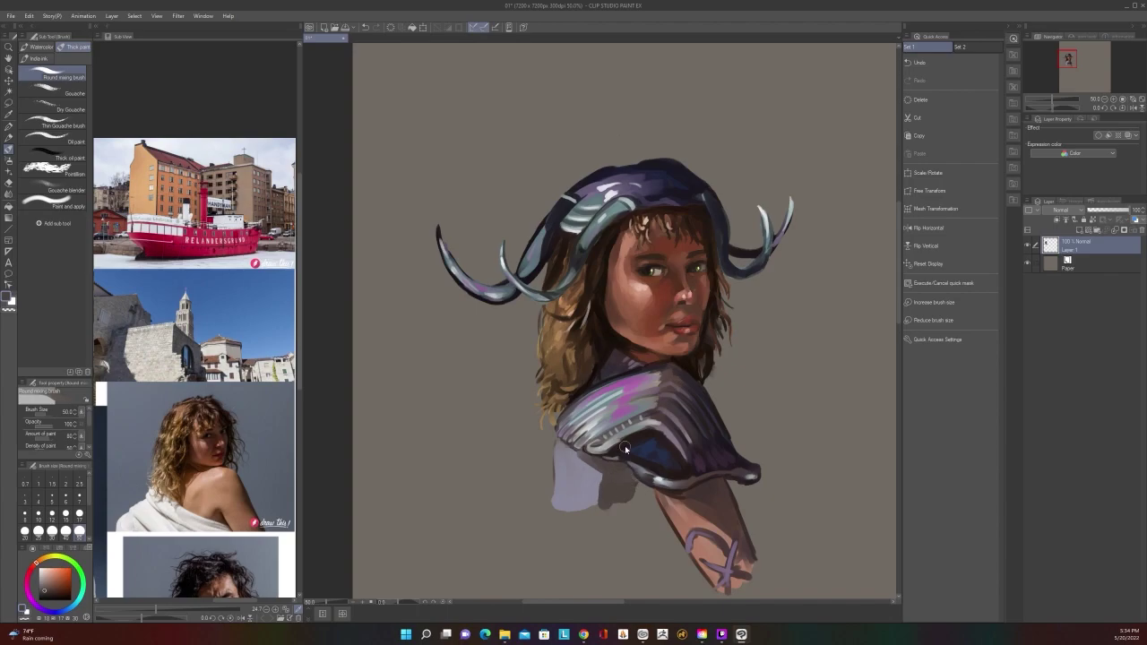
pyautogui.scroll(-1, 624, 446)
pyautogui.scroll(1, 625, 446)
# Sample a darker tone and paint dark folds into the shadow area beside the arm, enlarging the brush from 25 to 50
pyautogui.keyDown('alt'); pyautogui.click(615, 481); pyautogui.keyUp('alt')
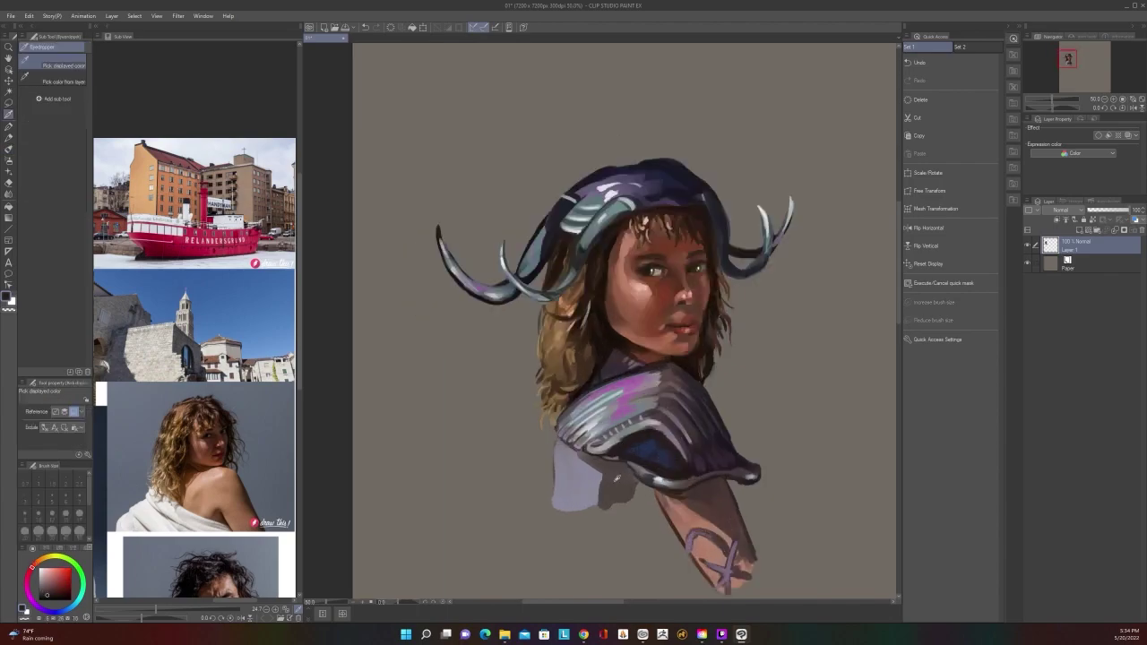
pyautogui.press('b')
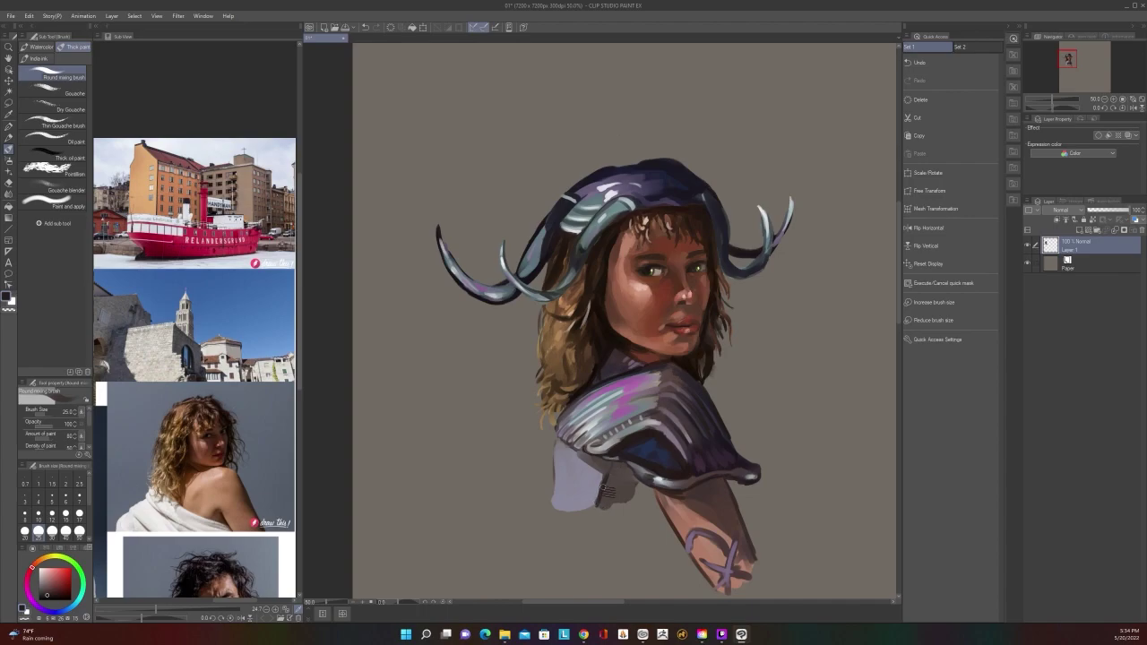
pyautogui.press(']')
pyautogui.press(']')
pyautogui.press(']')
pyautogui.moveTo(611, 470)
pyautogui.mouseDown()
pyautogui.moveTo(602, 500)
pyautogui.moveTo(637, 484)
pyautogui.moveTo(635, 499)
pyautogui.moveTo(647, 493)
pyautogui.mouseUp()
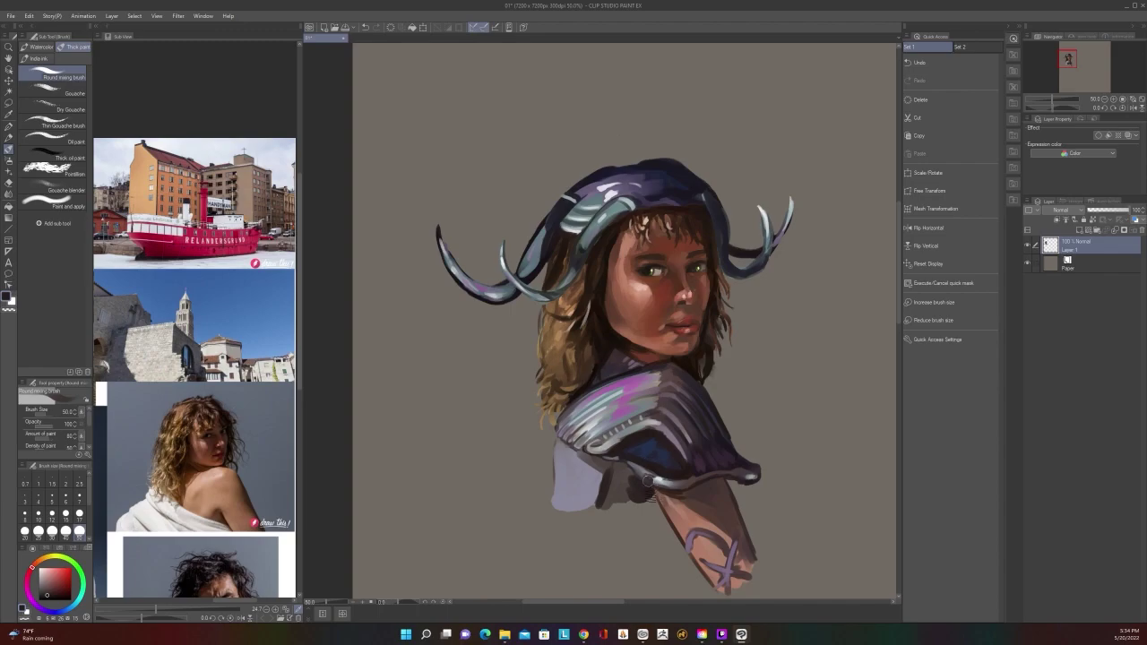
# Sample a muted reddish brown and touch up the dark patch where the garment meets the upper arm
pyautogui.keyDown('alt'); pyautogui.click(651, 489); pyautogui.keyUp('alt')
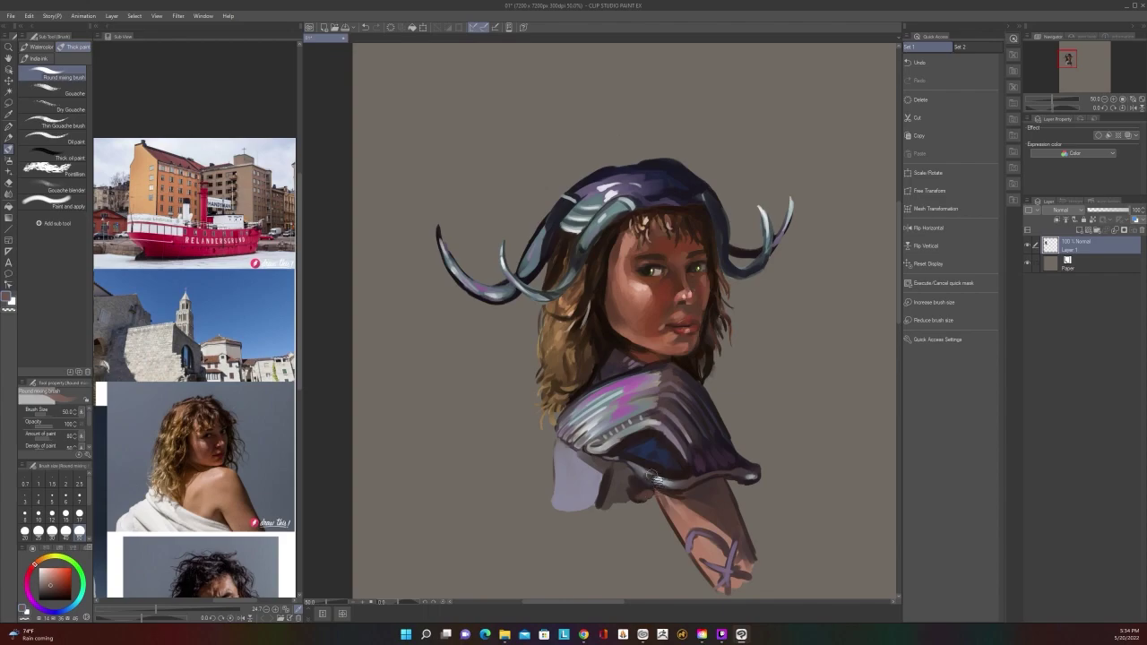
pyautogui.scroll(-3, 651, 492)
pyautogui.scroll(3, 652, 488)
pyautogui.keyDown('alt'); pyautogui.click(654, 486); pyautogui.keyUp('alt')
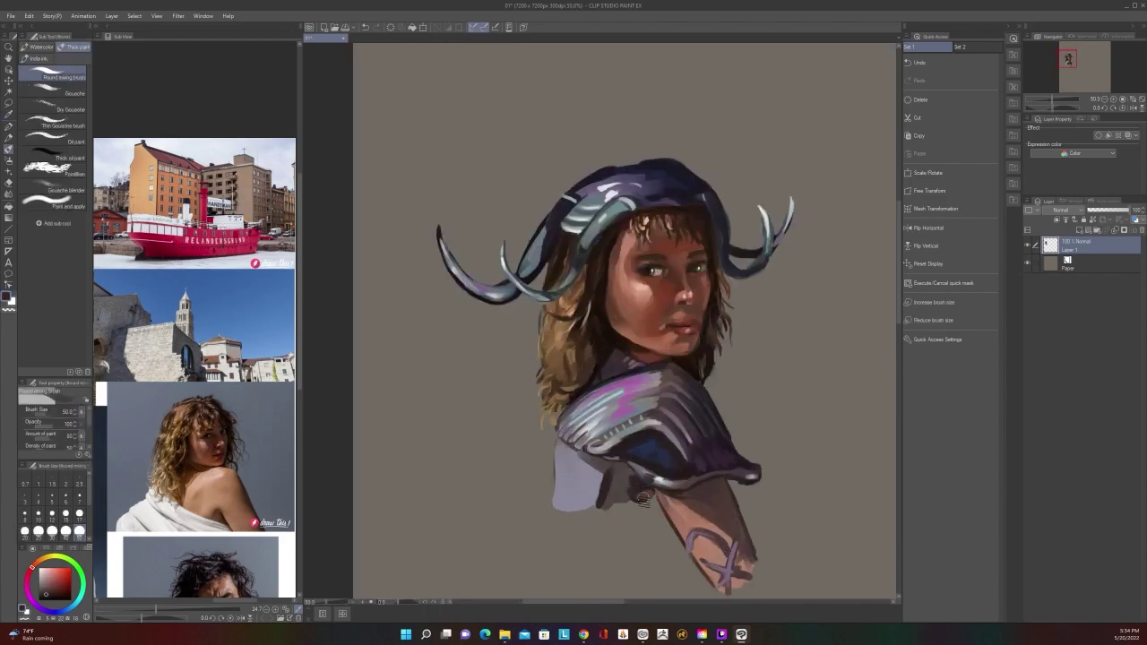
pyautogui.moveTo(687, 485)
pyautogui.mouseDown()
pyautogui.moveTo(681, 529)
pyautogui.moveTo(722, 573)
pyautogui.mouseUp()
pyautogui.hotkey('ctrl', 'z')
# Sample a reddish skin tone from the face and paint it along the arm's inner edge, using brush sizes 50 and 25
pyautogui.keyDown('alt'); pyautogui.click(654, 310); pyautogui.keyUp('alt')
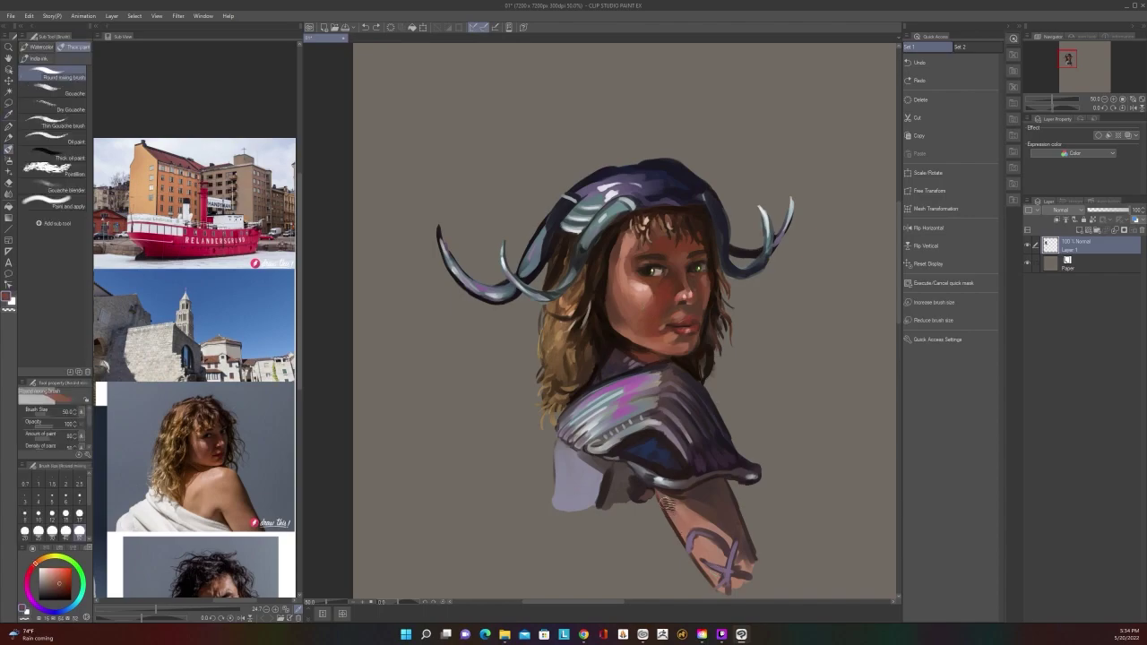
pyautogui.moveTo(665, 502); pyautogui.dragTo(685, 533)
pyautogui.scroll(-2, 747, 426)
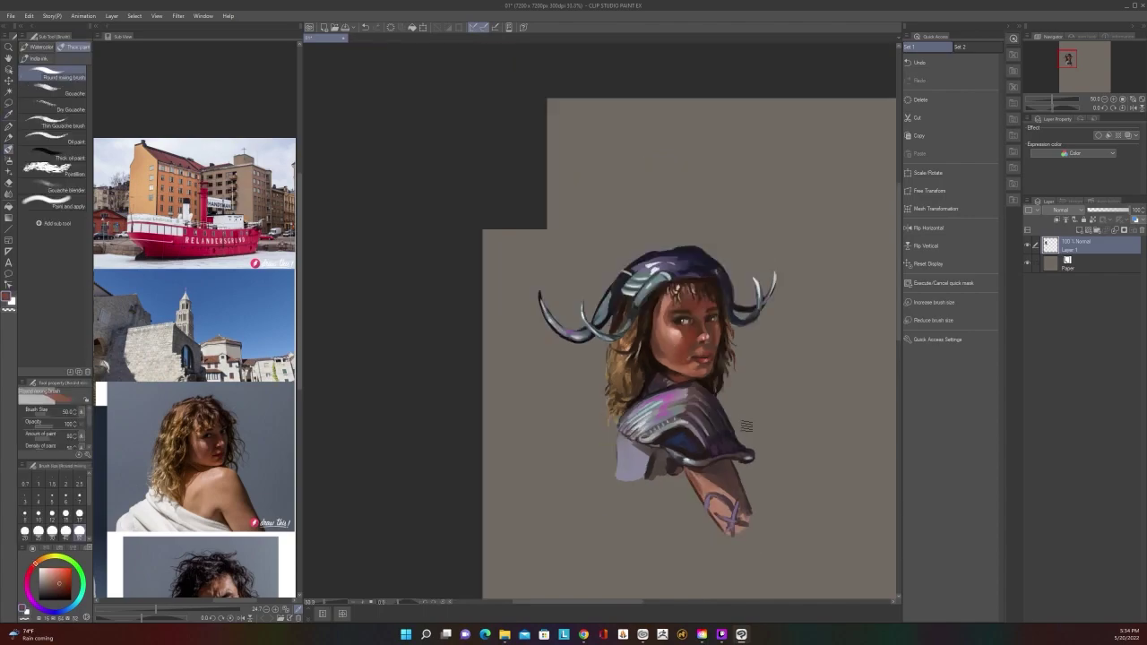
pyautogui.scroll(2, 740, 419)
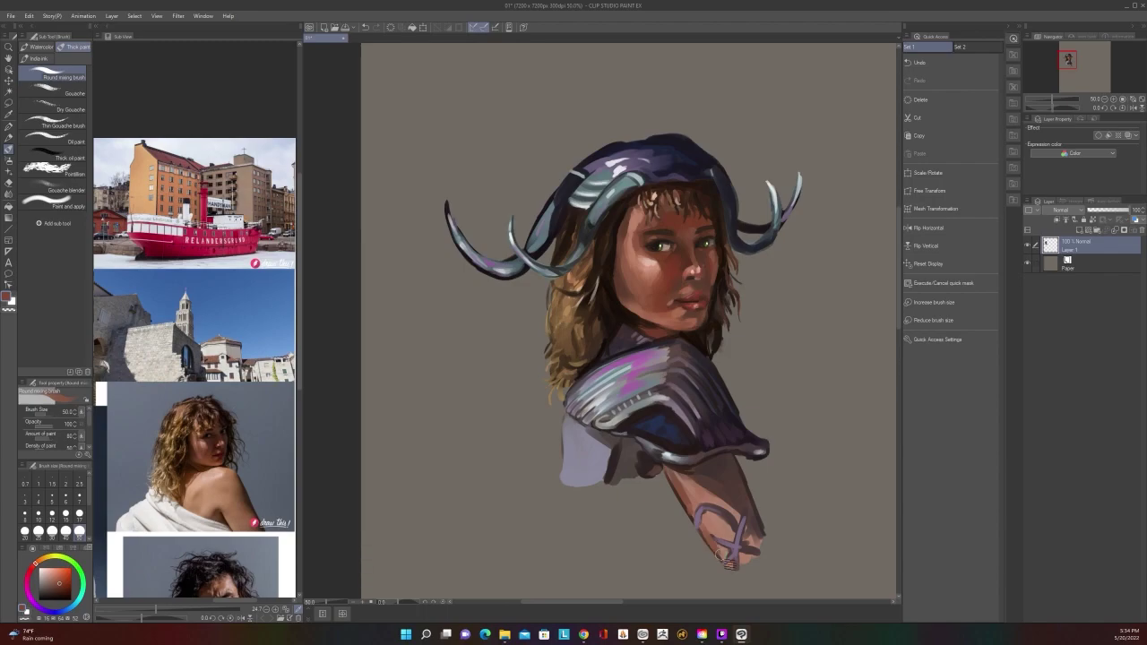
pyautogui.scroll(-2, 720, 518)
pyautogui.scroll(2, 716, 515)
pyautogui.press('alt')
pyautogui.scroll(-2, 716, 492)
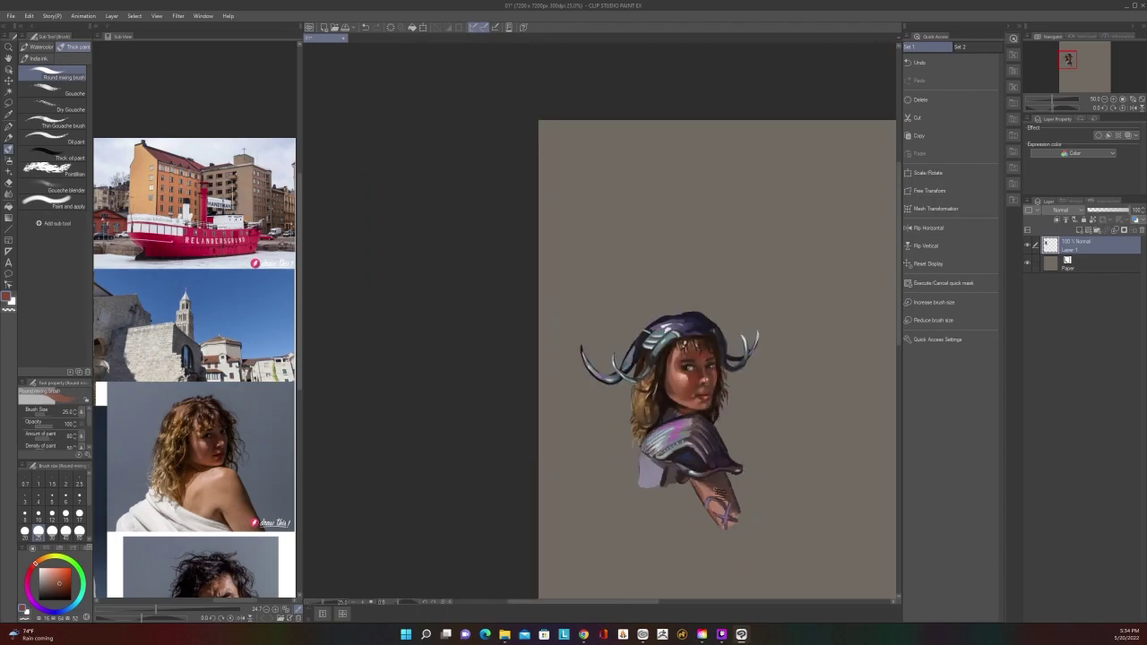
pyautogui.scroll(2, 716, 492)
pyautogui.press('alt')
# Sample a blue-grey from the shoulder armour and paint lighter strokes on the dark folds beside the arm at brush size 25
pyautogui.keyDown('alt'); pyautogui.click(652, 442); pyautogui.keyUp('alt')
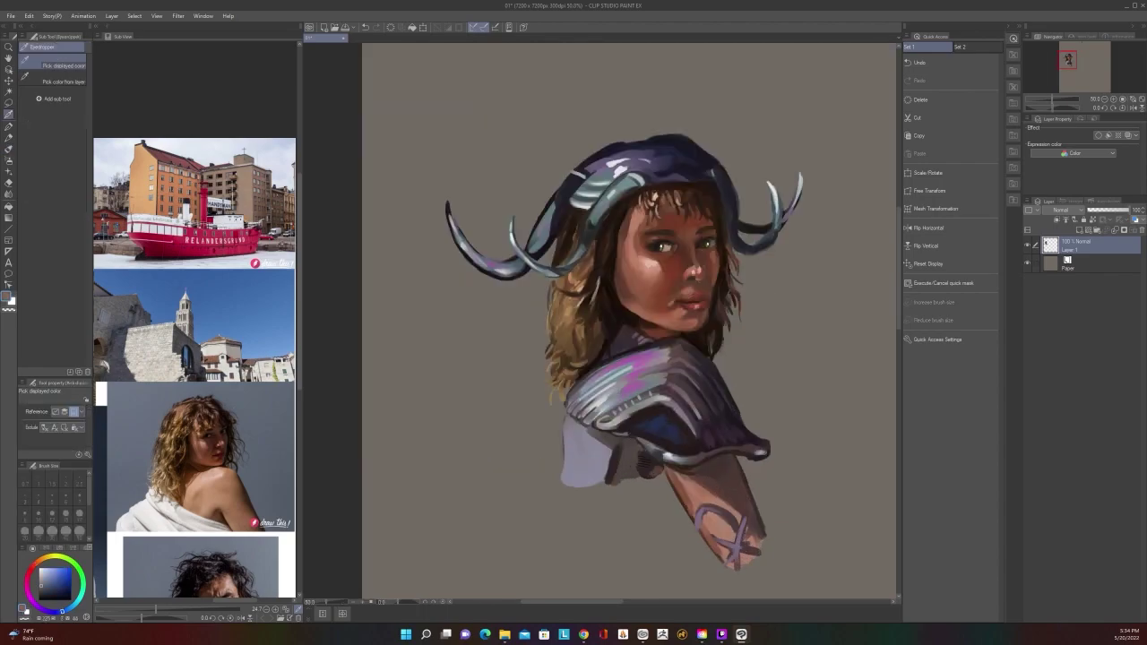
pyautogui.press(']')
pyautogui.press(']')
pyautogui.press(']')
pyautogui.moveTo(637, 454); pyautogui.dragTo(635, 464)
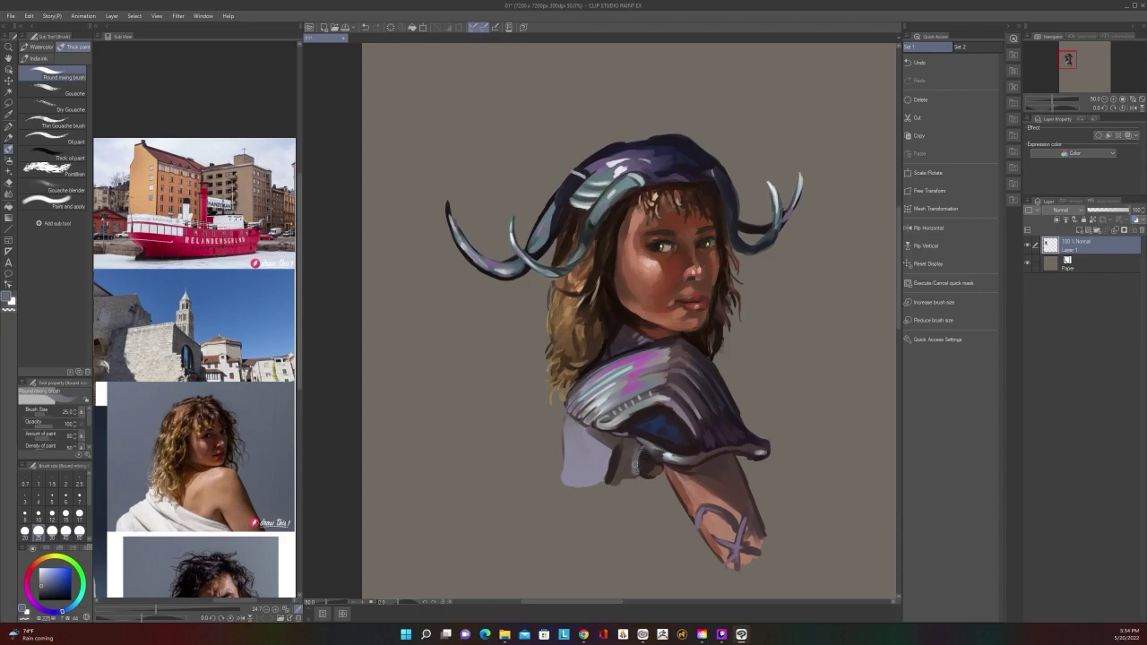
# Sample a dark purple and rework the folds under the shoulder armour with it
pyautogui.press('alt')
pyautogui.keyDown('alt'); pyautogui.click(646, 450); pyautogui.keyUp('alt')
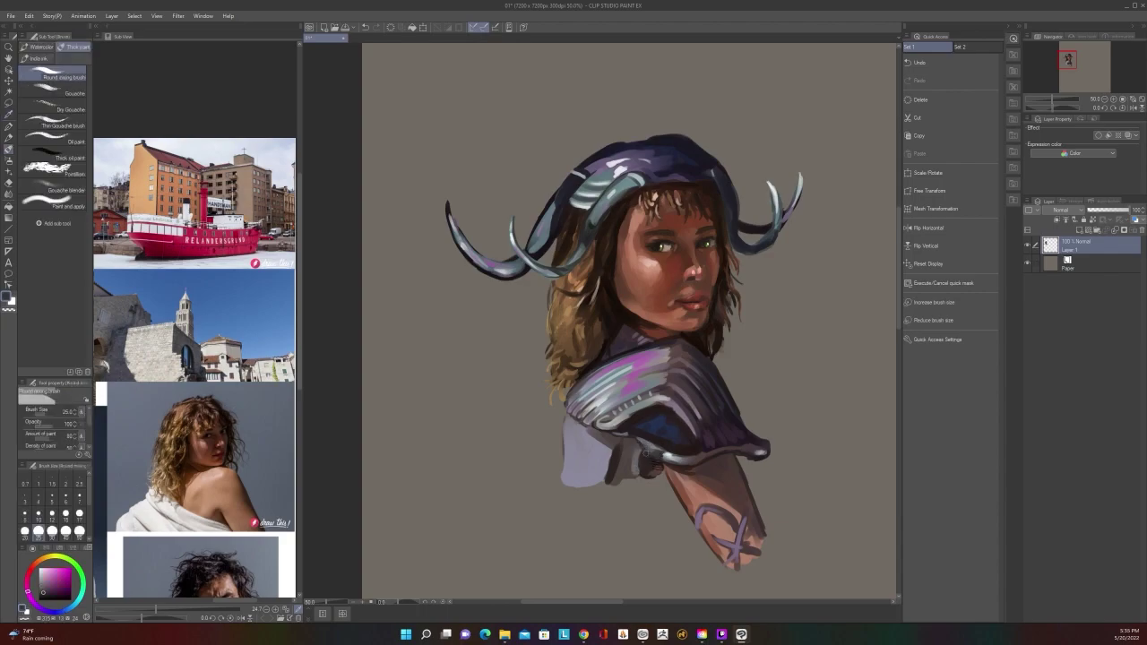
pyautogui.scroll(-3, 706, 471)
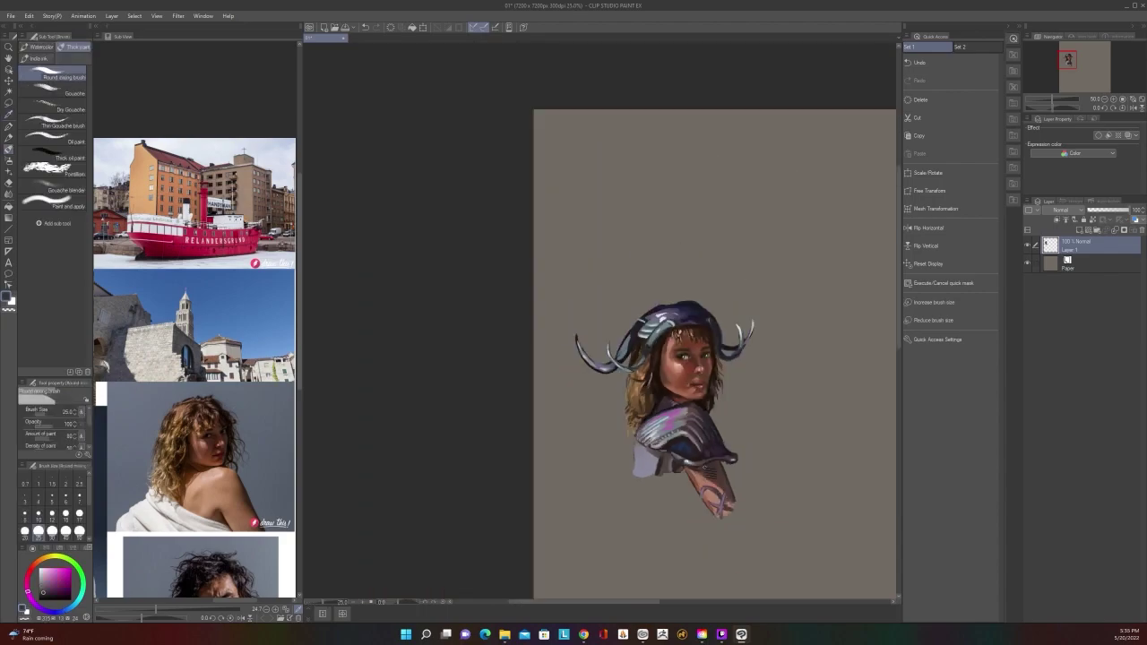
pyautogui.scroll(3, 705, 468)
pyautogui.scroll(1, 708, 471)
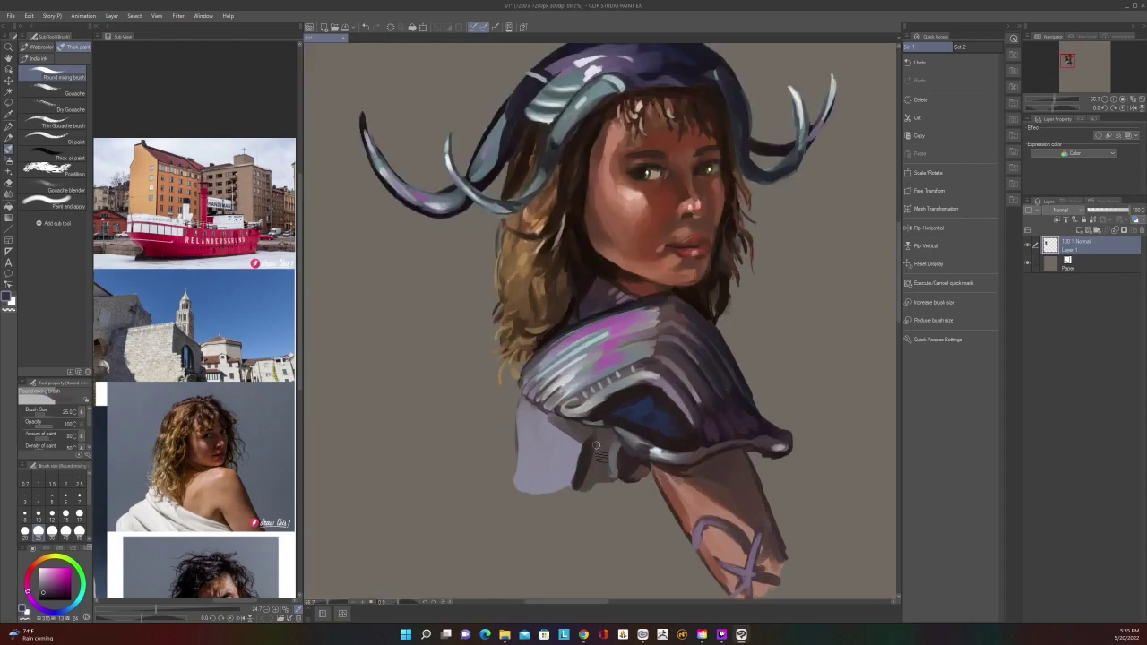
# Sample a dark brown and define finer creases in the folds below the armour with the brush at size 15
pyautogui.press('alt')
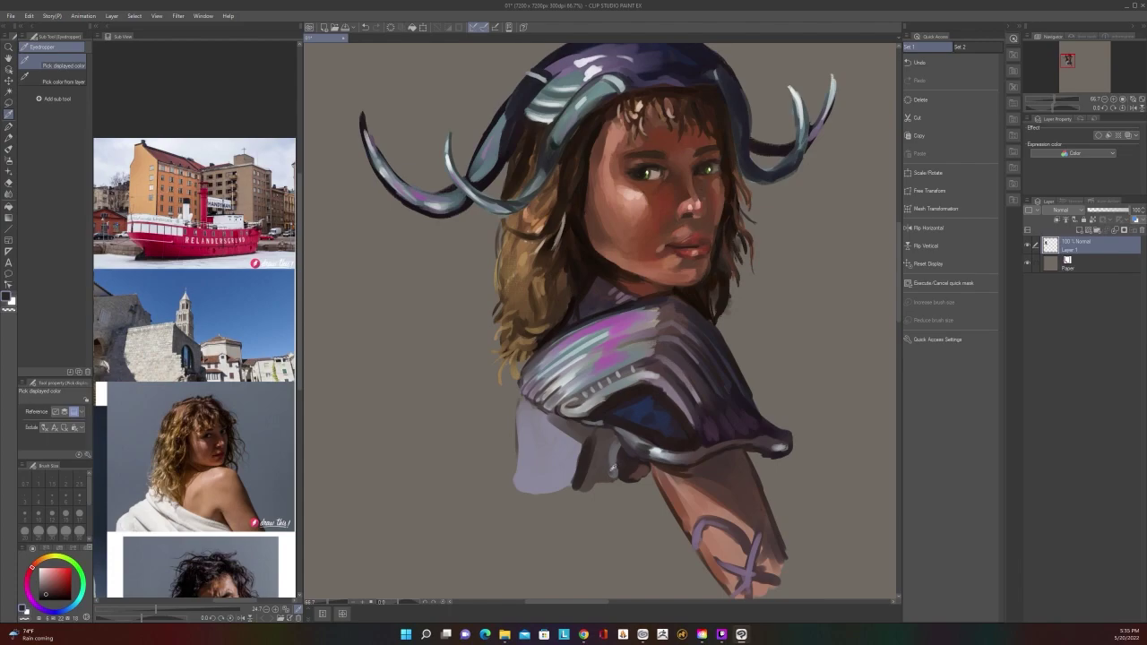
pyautogui.keyDown('alt'); pyautogui.click(612, 468); pyautogui.keyUp('alt')
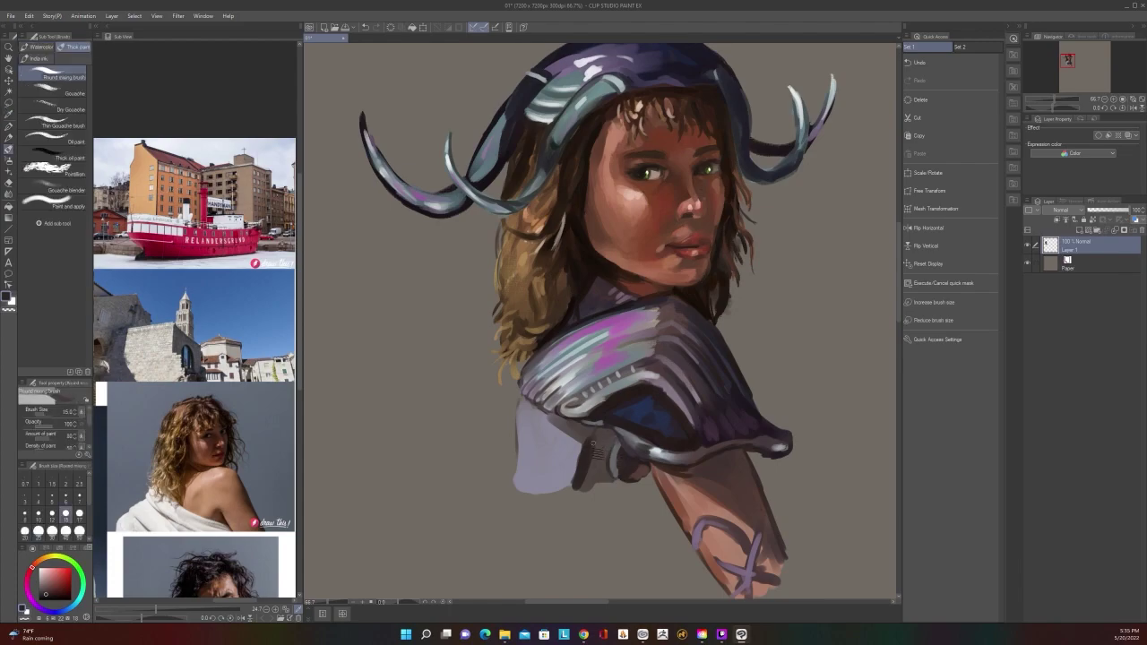
pyautogui.scroll(-3, 599, 446)
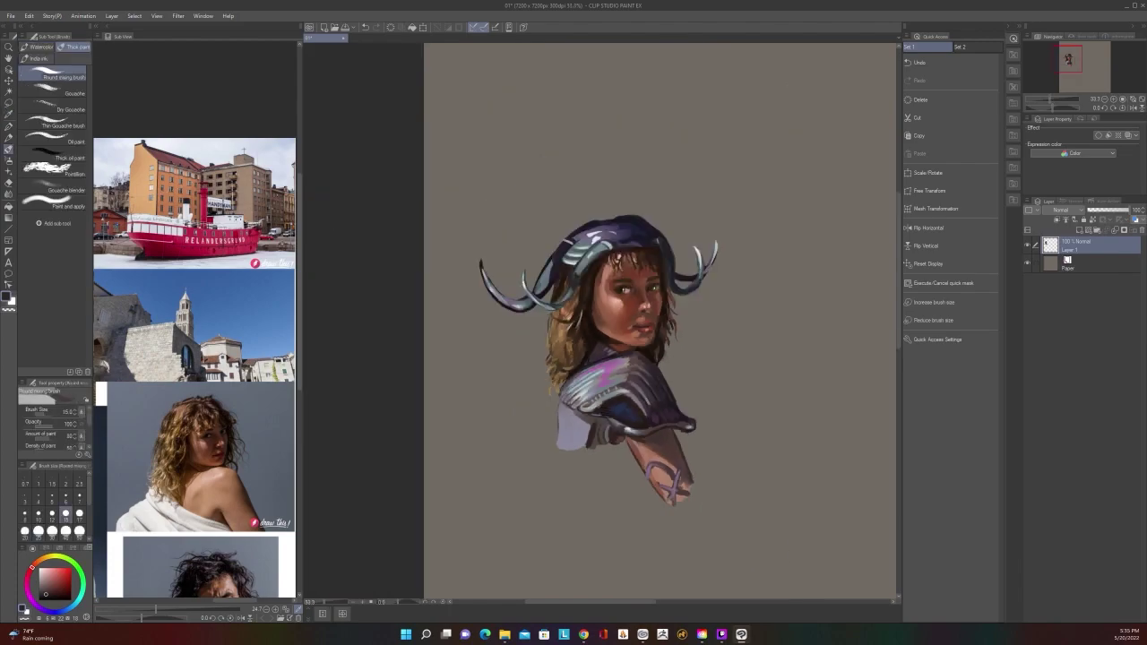
pyautogui.scroll(3, 599, 446)
# Sample a pale blue-grey and paint thin highlights along the folds below the armour at brush size 15
pyautogui.keyDown('alt'); pyautogui.click(620, 461); pyautogui.keyUp('alt')
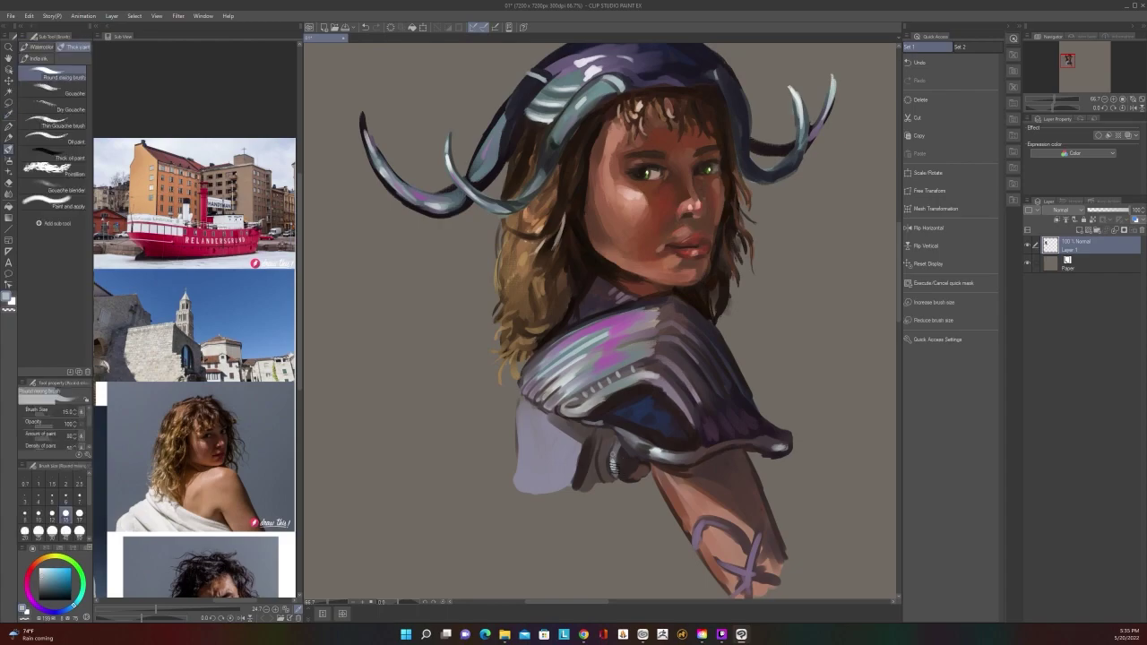
pyautogui.moveTo(602, 475); pyautogui.dragTo(609, 444)
pyautogui.scroll(-3, 611, 439)
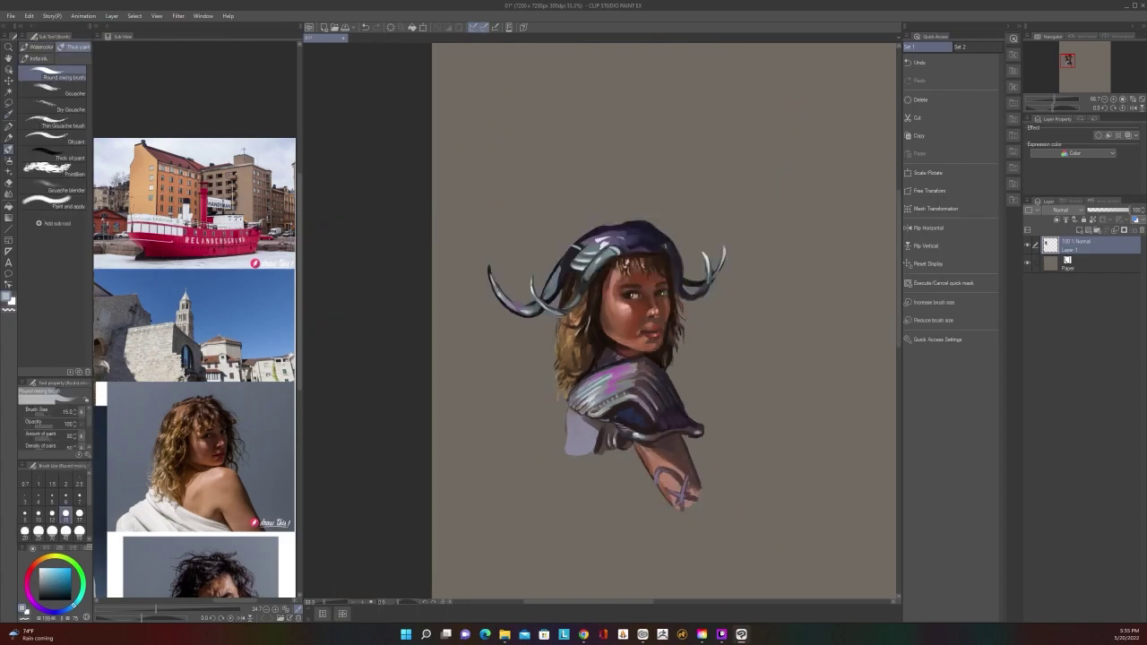
pyautogui.scroll(3, 615, 417)
# Sample a dark tone from the folds and sharpen the shadows between and beneath the highlights at brush size 15
pyautogui.keyDown('alt'); pyautogui.click(610, 448); pyautogui.keyUp('alt')
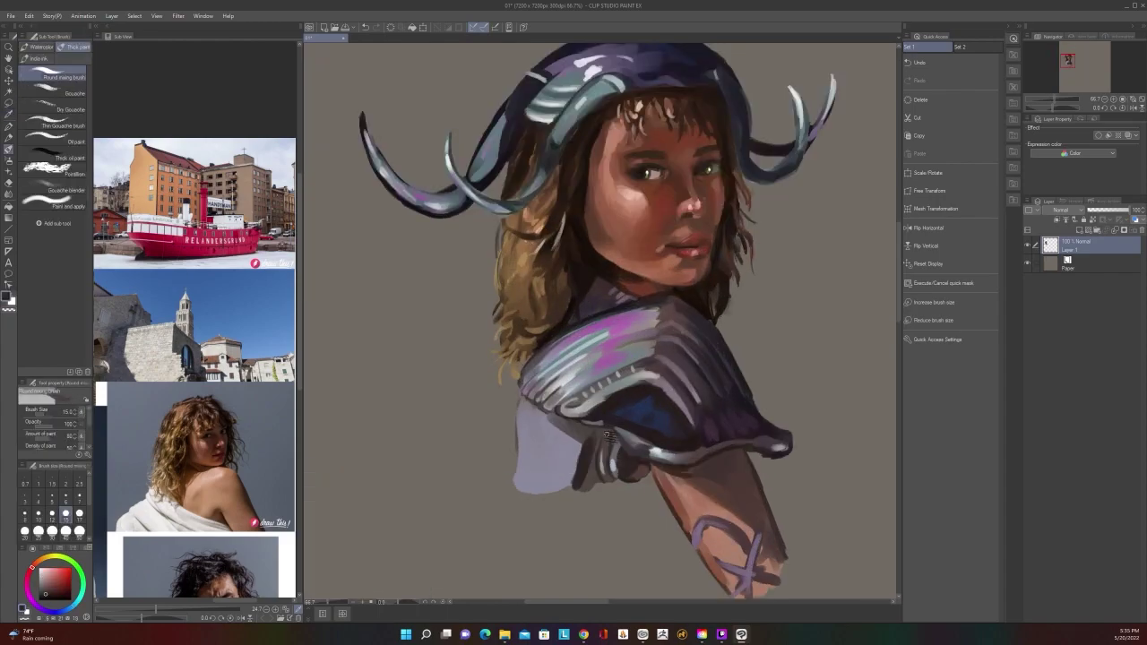
pyautogui.scroll(-3, 612, 421)
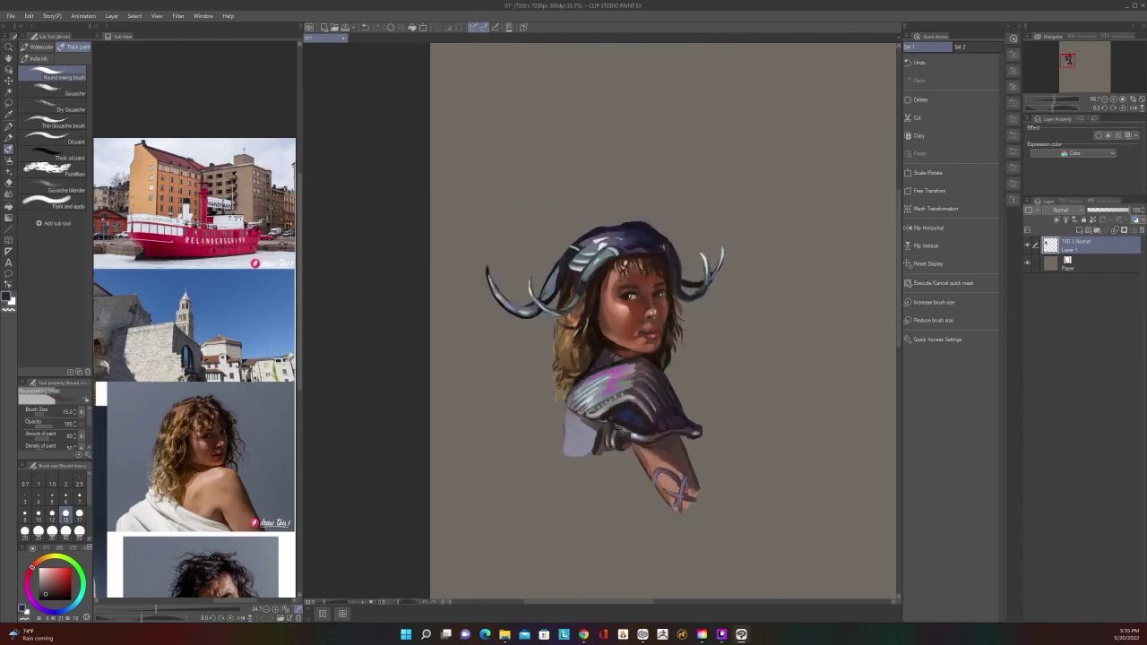
pyautogui.scroll(1, 612, 421)
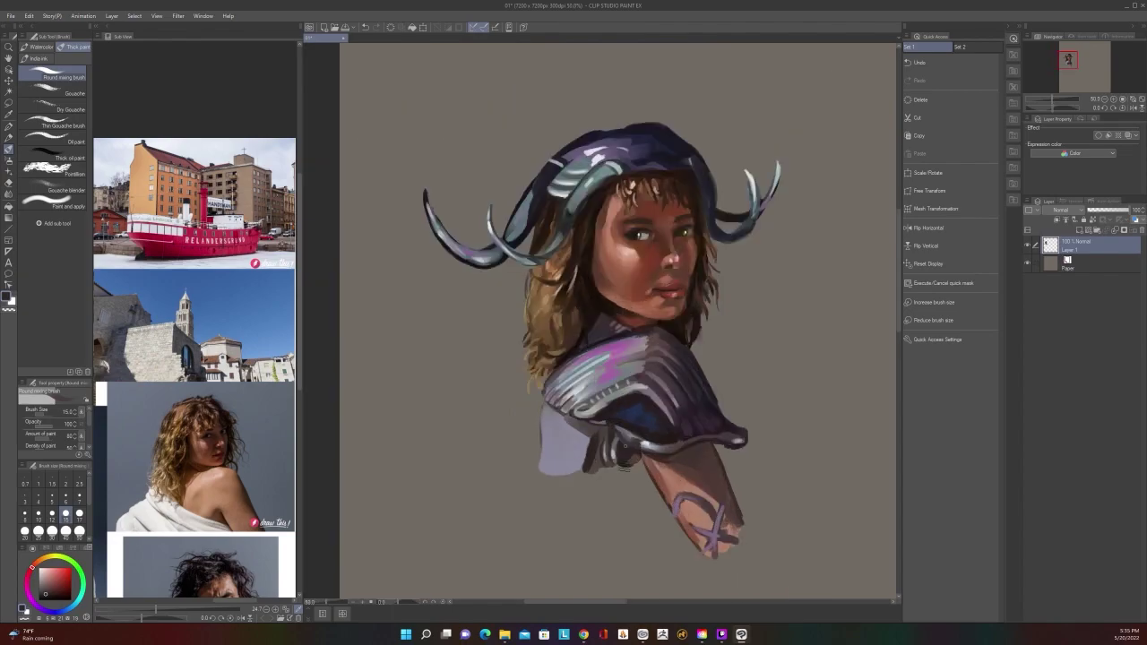
pyautogui.moveTo(594, 470)
pyautogui.mouseDown()
pyautogui.moveTo(602, 459)
pyautogui.moveTo(601, 472)
pyautogui.mouseUp()
pyautogui.scroll(-1, 598, 469)
pyautogui.scroll(1, 613, 441)
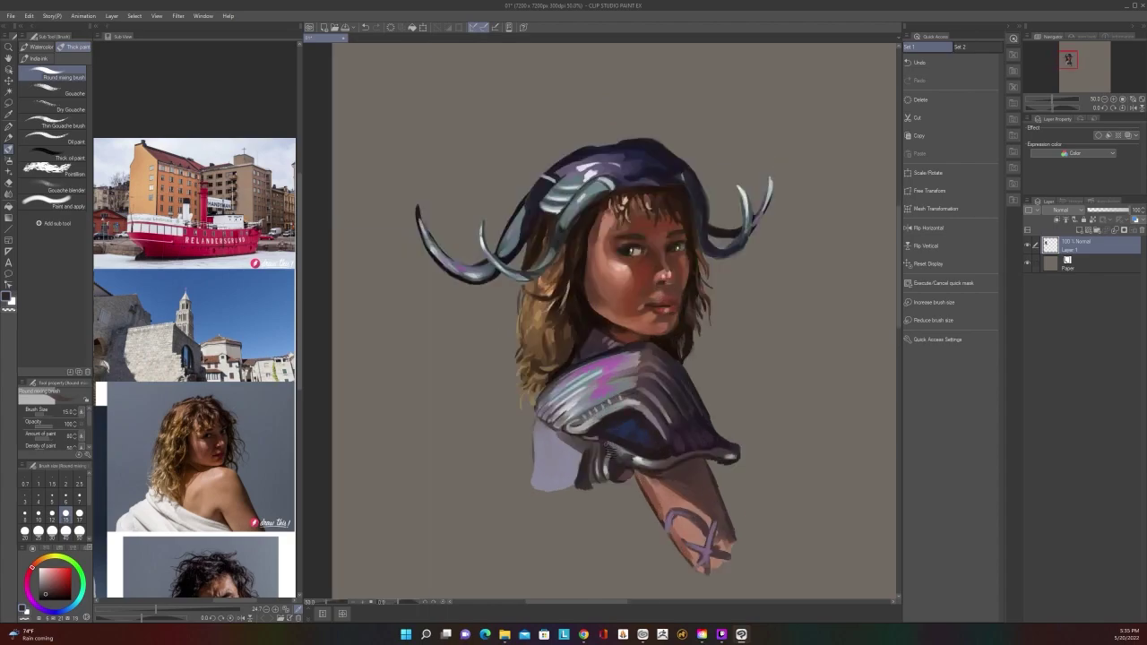
# Sample a dark tone again and deepen the fold shadows next to the upper arm with the brush at size 25
pyautogui.press('i')
pyautogui.press('b')
pyautogui.scroll(-1, 610, 440)
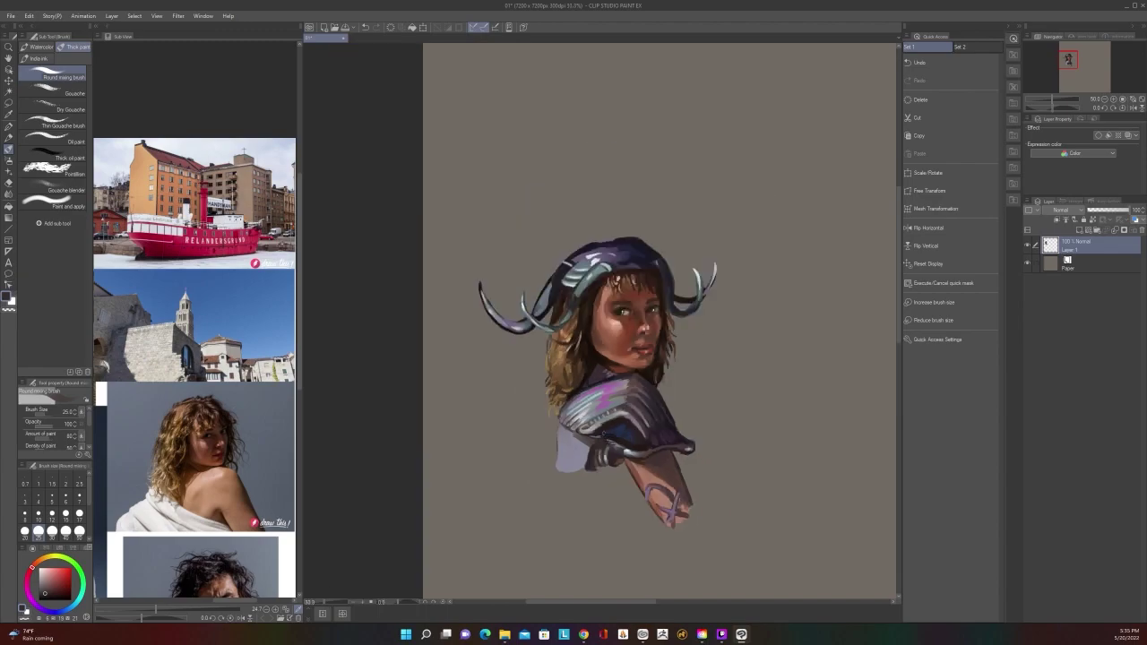
pyautogui.scroll(-1, 605, 435)
pyautogui.scroll(2, 618, 438)
# Sample a dark tone from the shoulder armour's recess and touch up the shadow under the armour's lower rim
pyautogui.press('i')
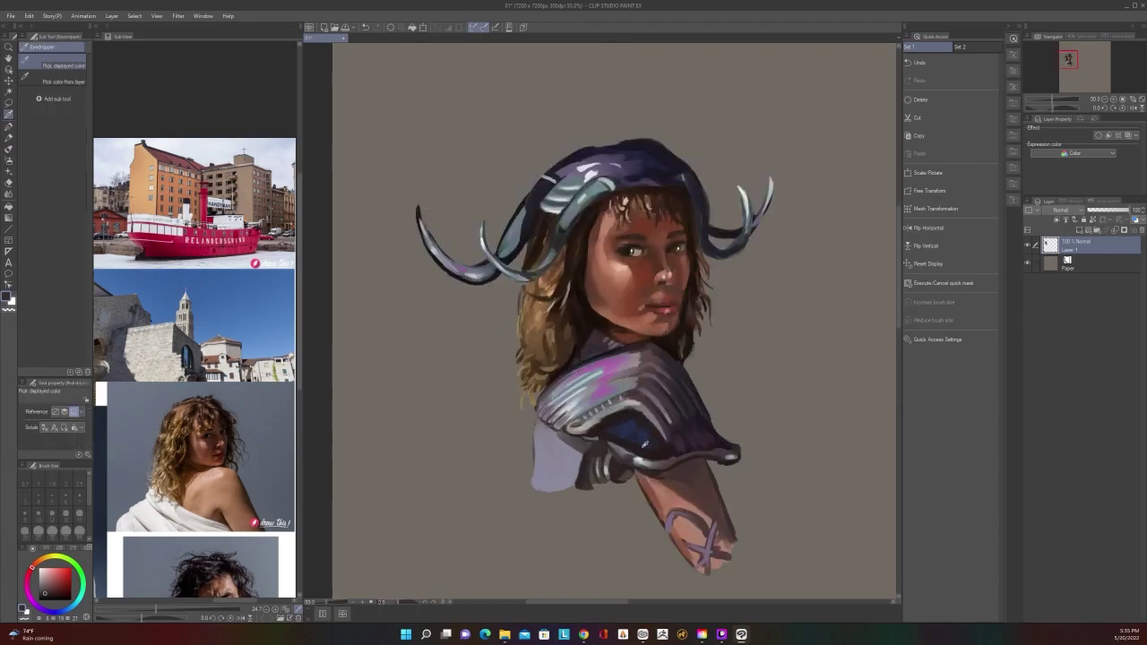
pyautogui.click(644, 444)
pyautogui.press('b')
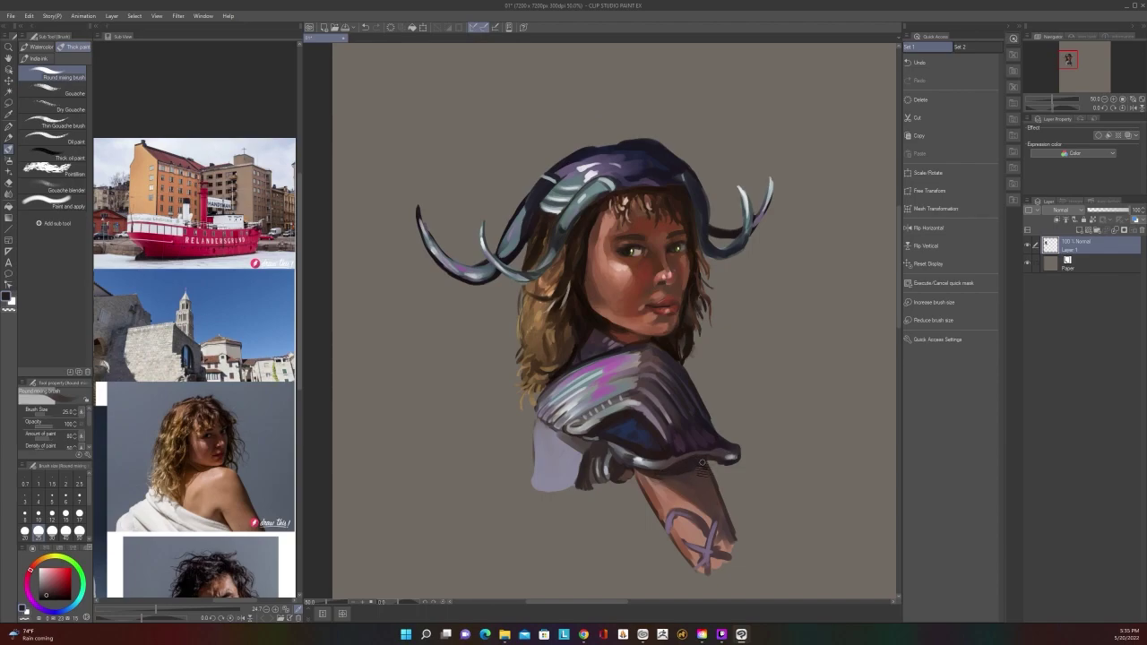
pyautogui.scroll(-2, 758, 461)
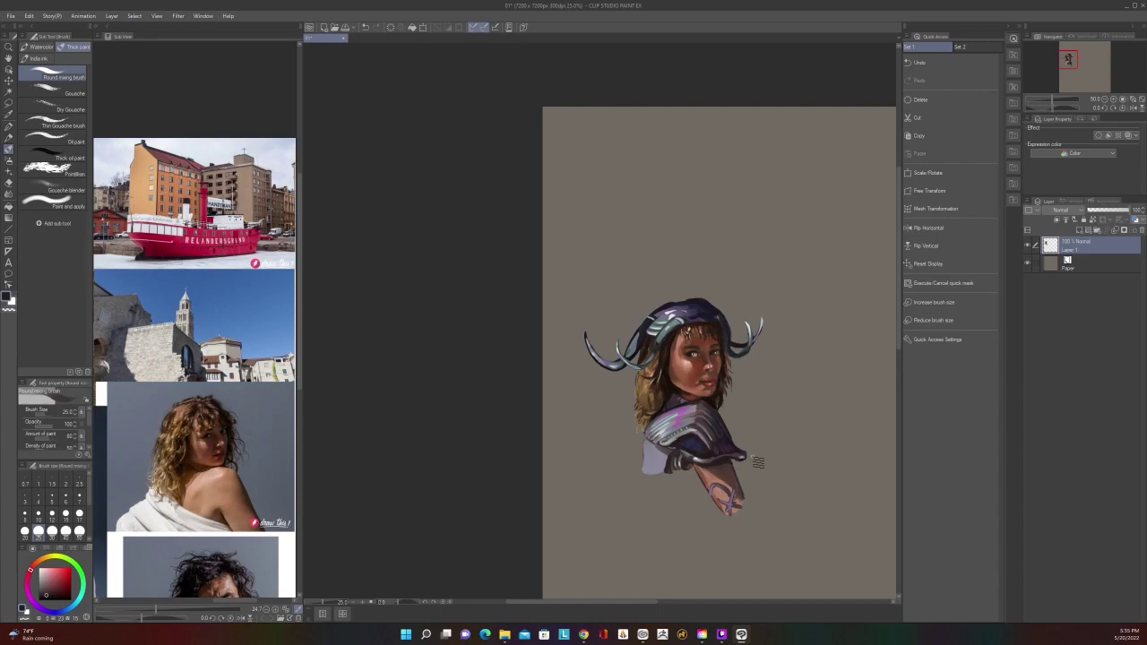
# Undo the last stroke and paint a pale blue-grey highlight along the back garment's lower edge at brush size 25
pyautogui.scroll(2, 757, 461)
pyautogui.keyDown('alt'); pyautogui.click(542, 461); pyautogui.keyUp('alt')
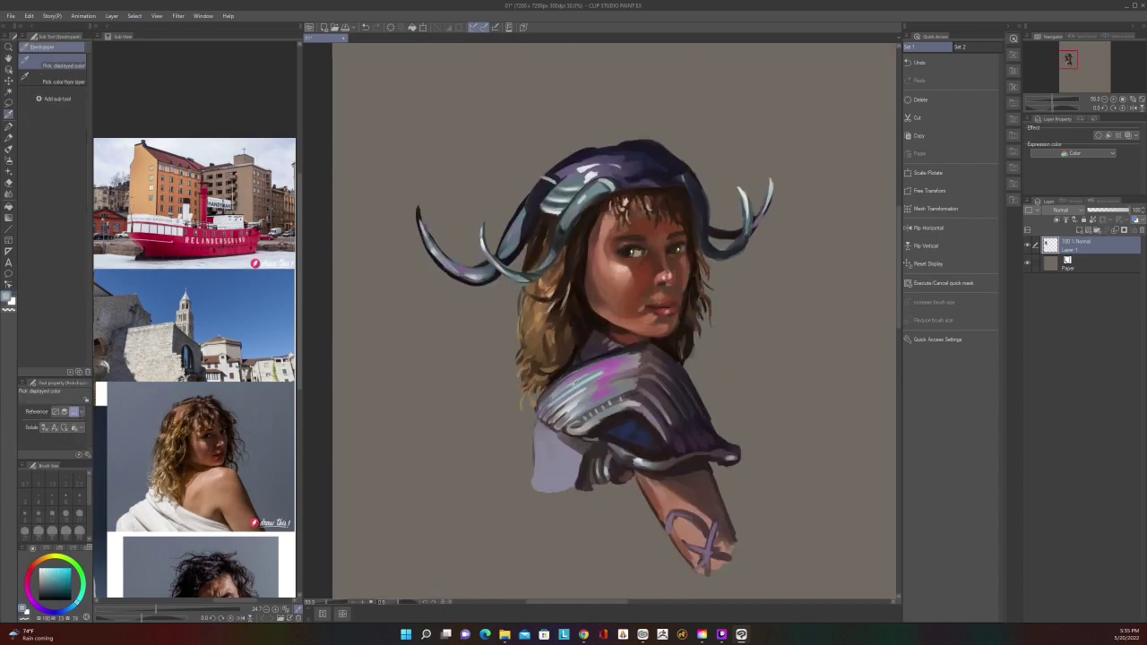
pyautogui.hotkey('ctrl', 'z')
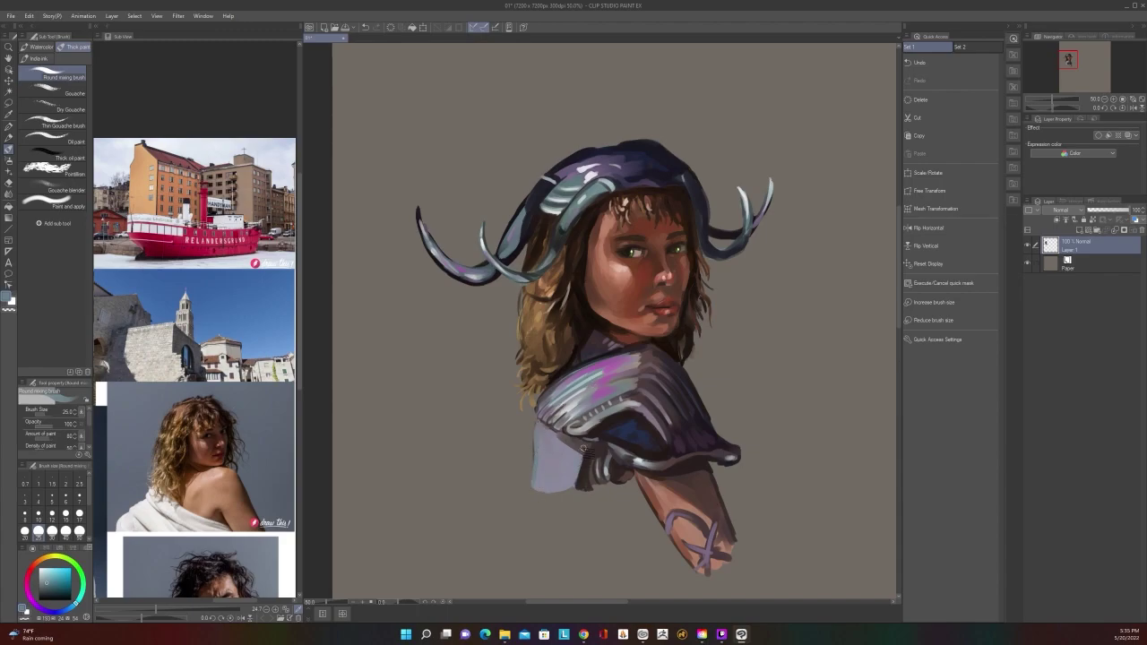
pyautogui.scroll(-2, 583, 448)
pyautogui.scroll(2, 578, 441)
pyautogui.press('alt')
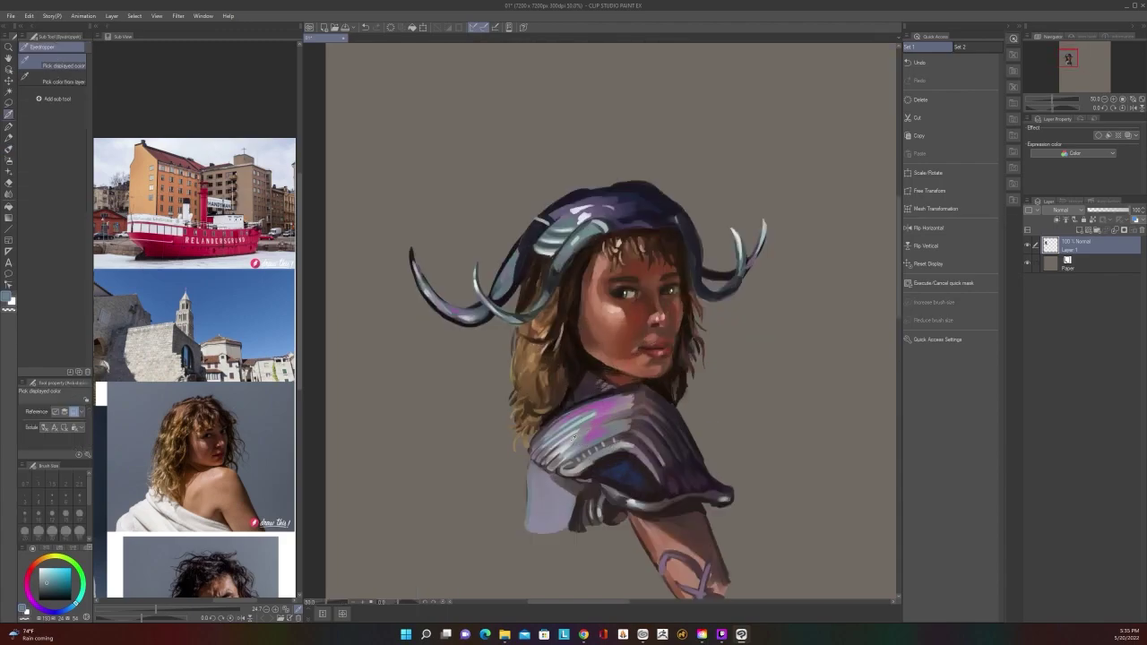
pyautogui.keyDown('alt'); pyautogui.click(541, 498); pyautogui.keyUp('alt')
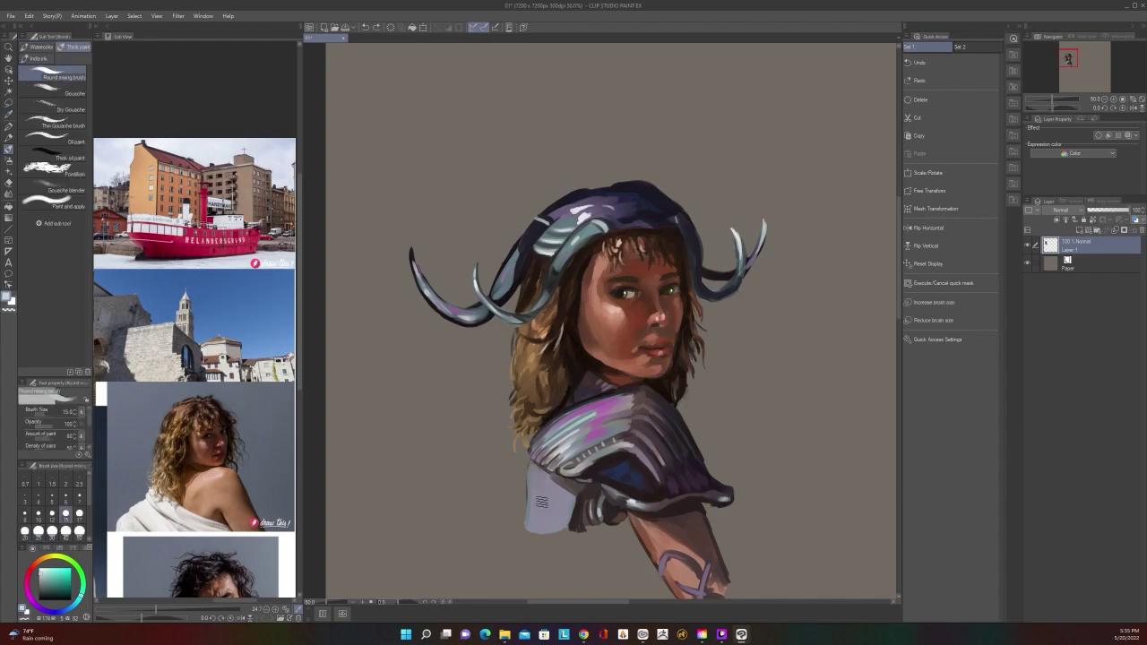
pyautogui.press(']')
pyautogui.press(']')
pyautogui.press(']')
pyautogui.moveTo(533, 526); pyautogui.dragTo(557, 529)
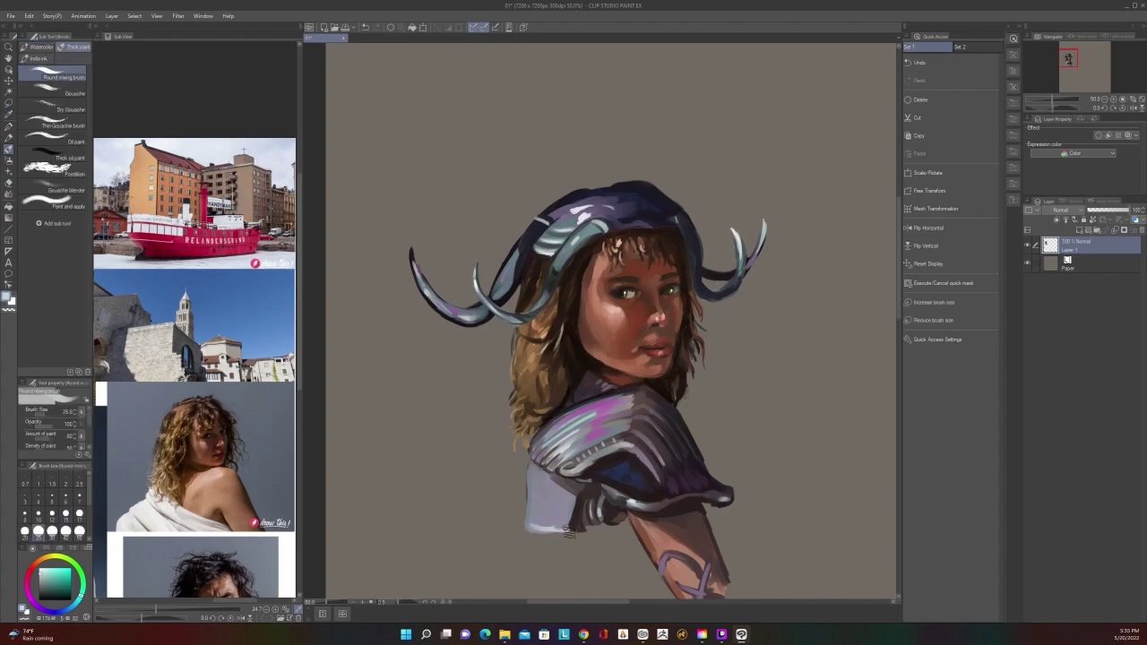
# Sample the garment's lavender tone and extend the garment outward behind her back at brush size 50
pyautogui.scroll(-1, 564, 521)
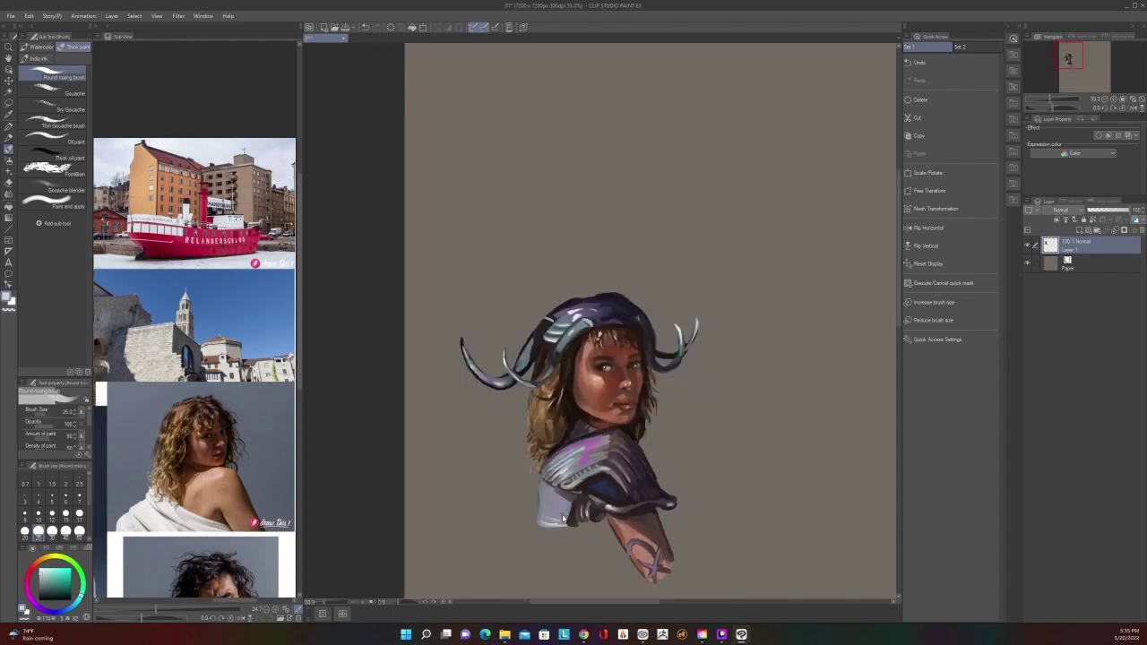
pyautogui.scroll(1, 563, 519)
pyautogui.keyDown('alt'); pyautogui.click(534, 469); pyautogui.keyUp('alt')
pyautogui.press(']')
pyautogui.press(']')
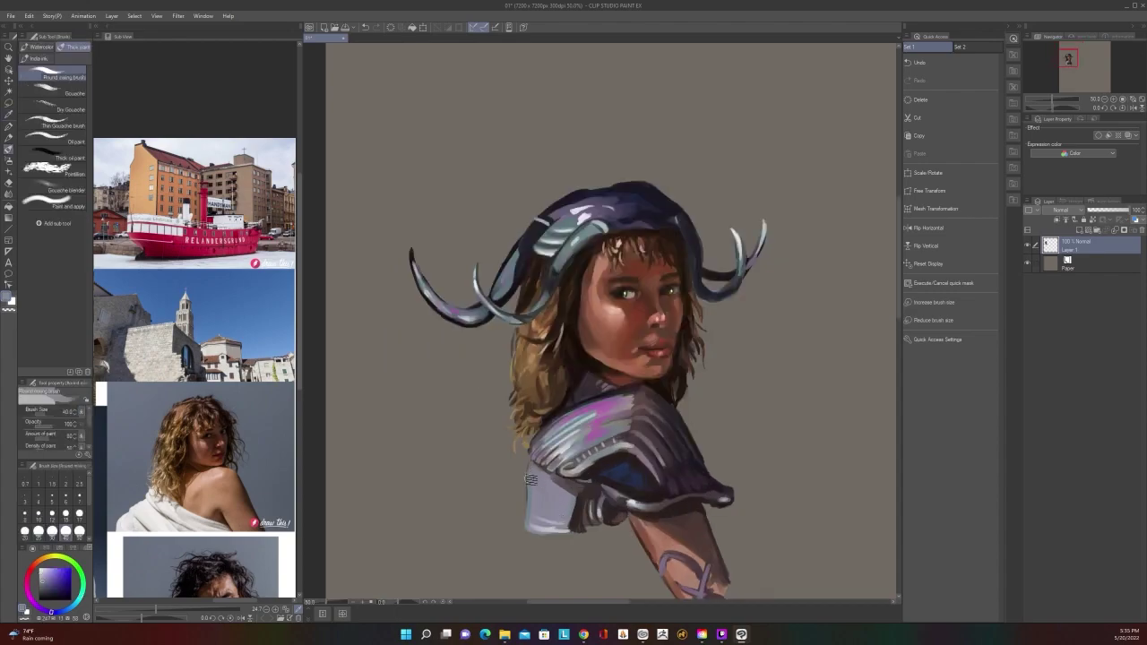
pyautogui.press(']')
pyautogui.moveTo(529, 460)
pyautogui.mouseDown()
pyautogui.moveTo(525, 505)
pyautogui.moveTo(509, 504)
pyautogui.moveTo(529, 488)
pyautogui.moveTo(529, 462)
pyautogui.mouseUp()
pyautogui.scroll(-2, 521, 461)
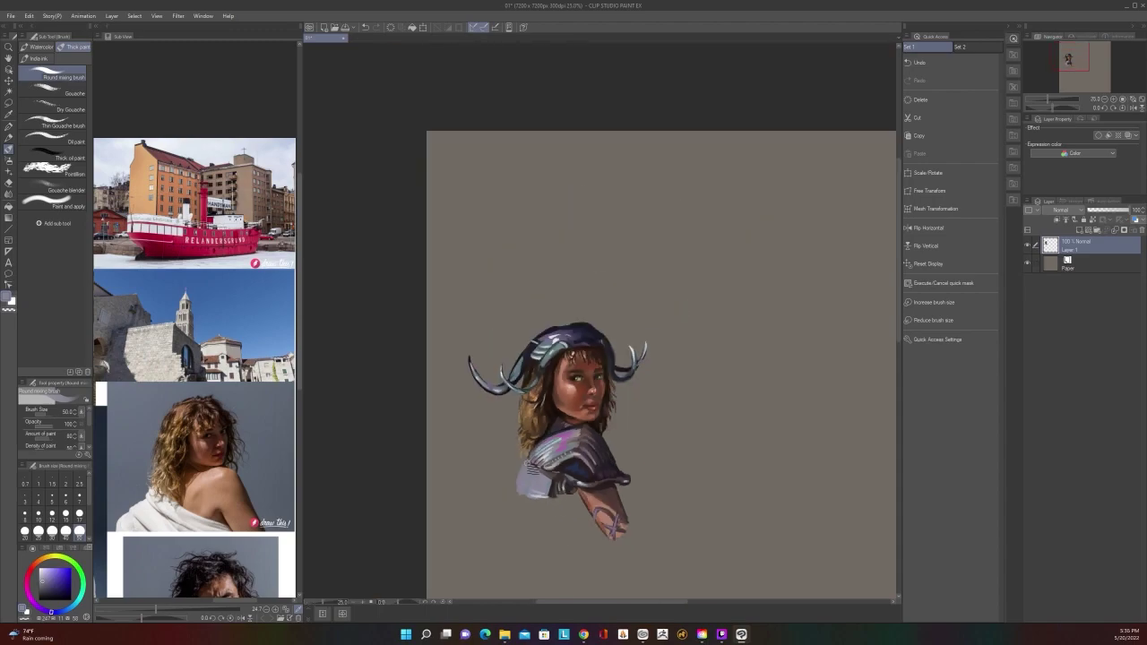
# Sample a dark tone from the folds and outline the garment's back and lower edges at brush size 15
pyautogui.scroll(2, 527, 464)
pyautogui.keyDown('alt'); pyautogui.click(574, 512); pyautogui.keyUp('alt')
pyautogui.press('[')
pyautogui.press('[')
pyautogui.press('[')
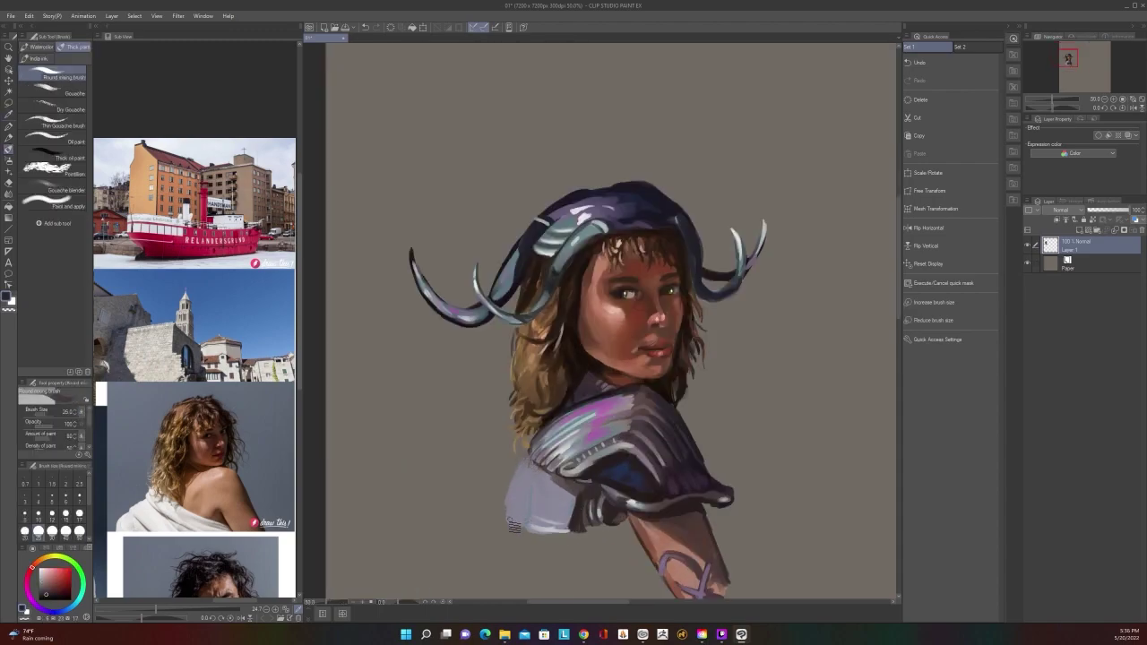
pyautogui.press('[')
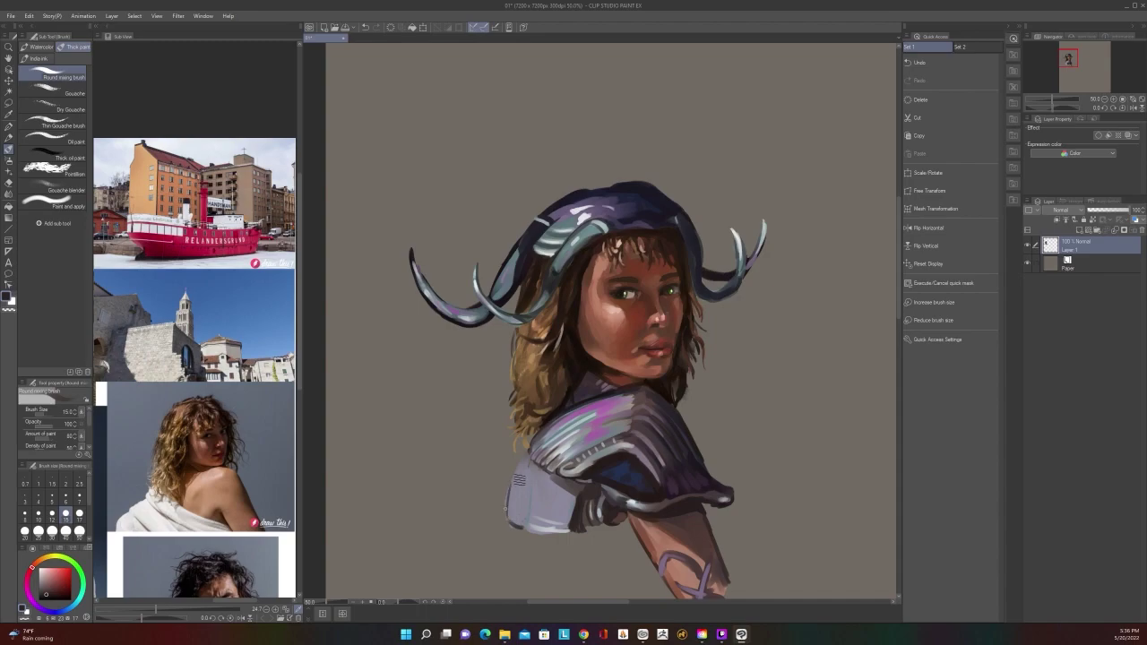
pyautogui.scroll(-1, 542, 432)
pyautogui.scroll(1, 544, 435)
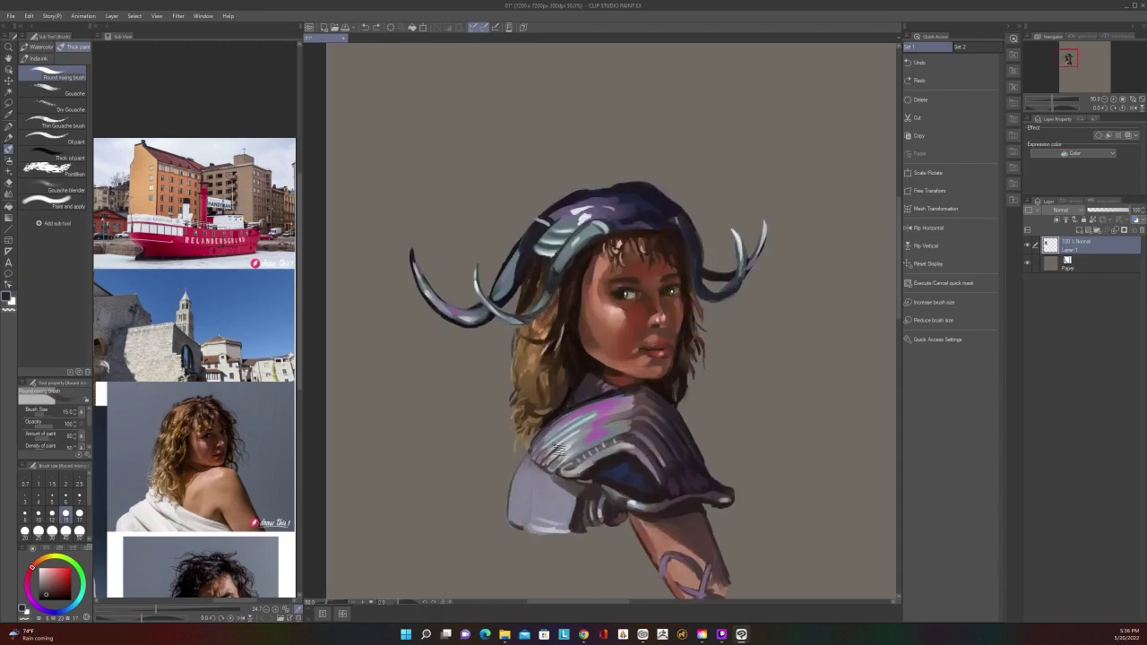
pyautogui.moveTo(516, 528); pyautogui.dragTo(563, 538)
pyautogui.scroll(-1, 578, 530)
pyautogui.scroll(1, 580, 528)
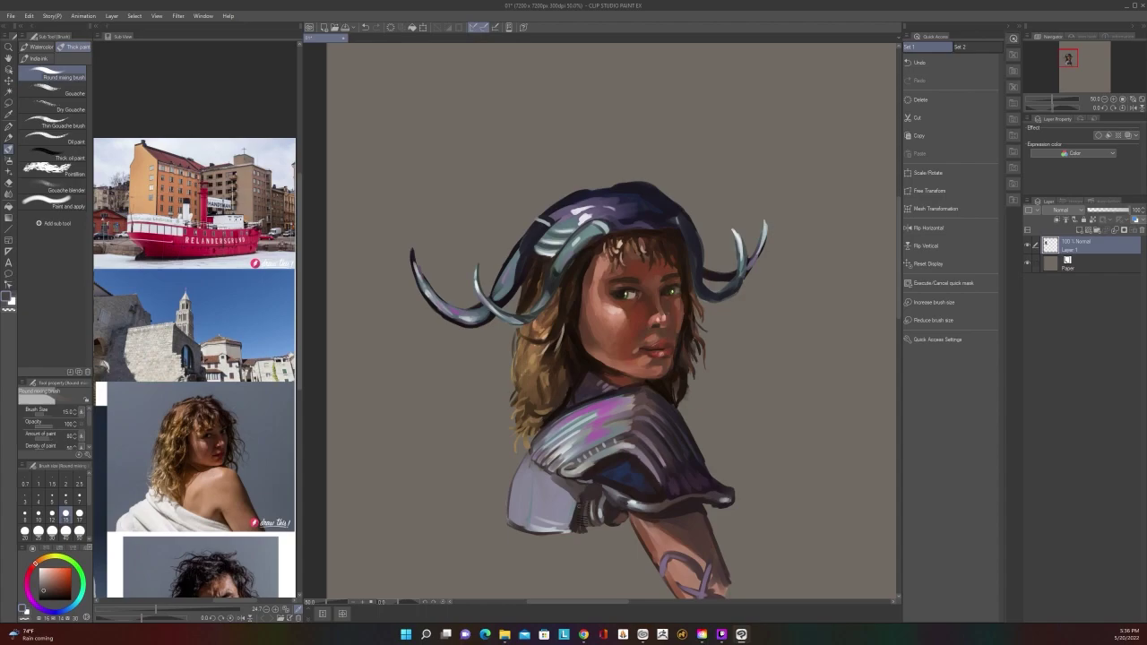
# Sample a muted blue-grey and touch up the folds below the armour and the end of the tattooed arm at brush size 15
pyautogui.press('i')
pyautogui.press('b')
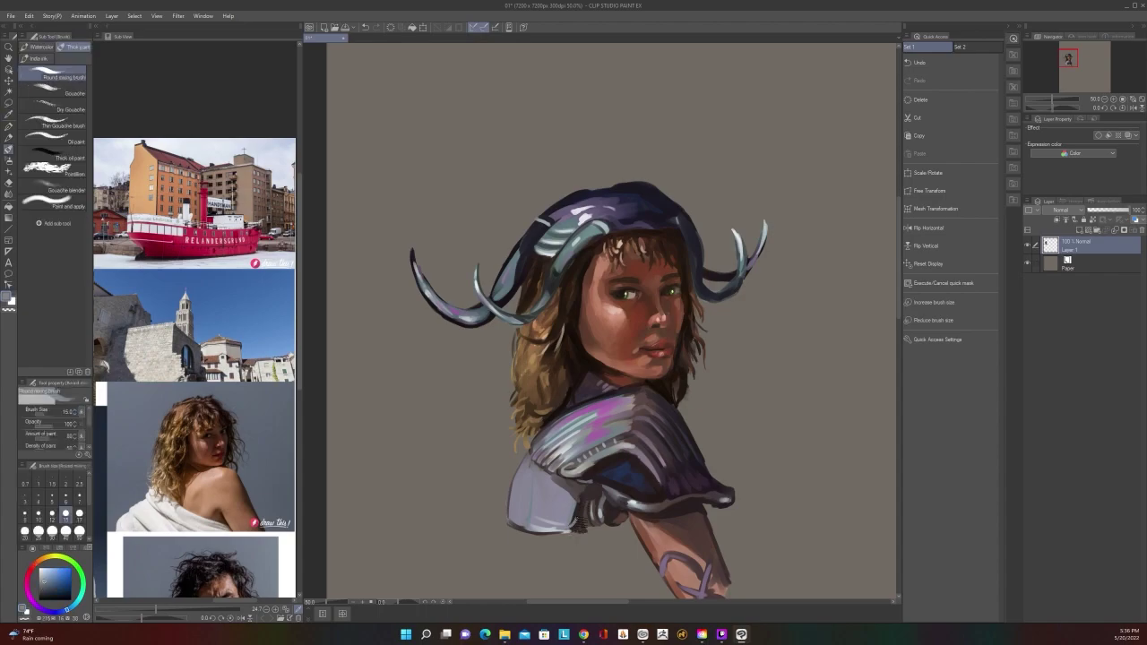
pyautogui.scroll(-2, 574, 504)
pyautogui.scroll(2, 573, 503)
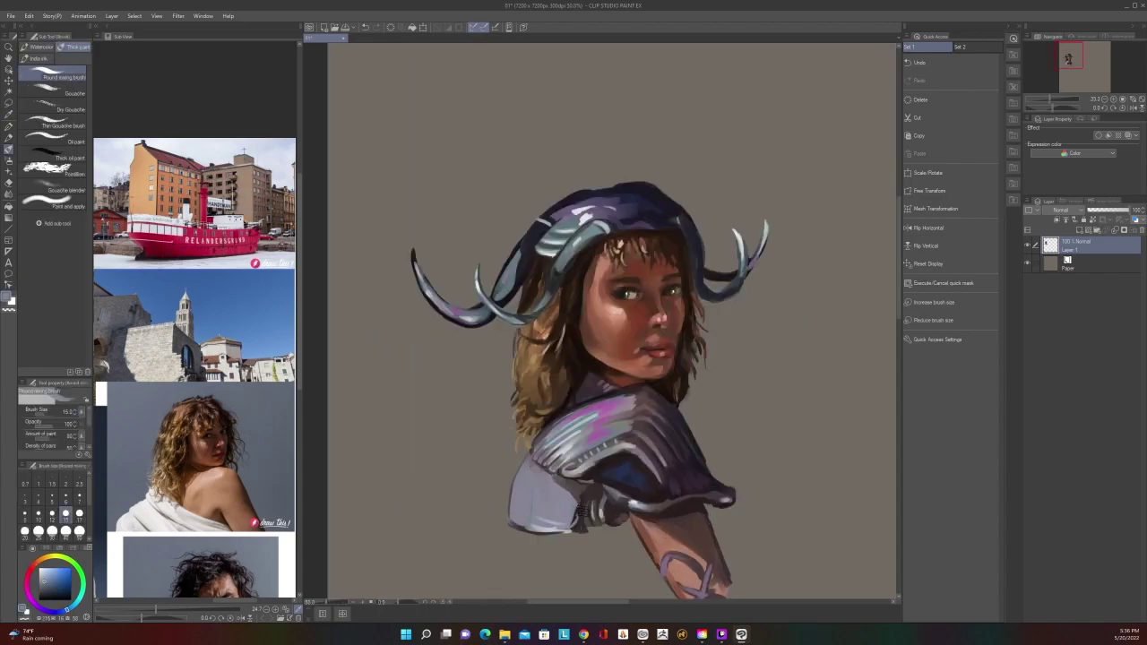
pyautogui.scroll(-1, 581, 509)
pyautogui.moveTo(760, 521); pyautogui.dragTo(803, 425)
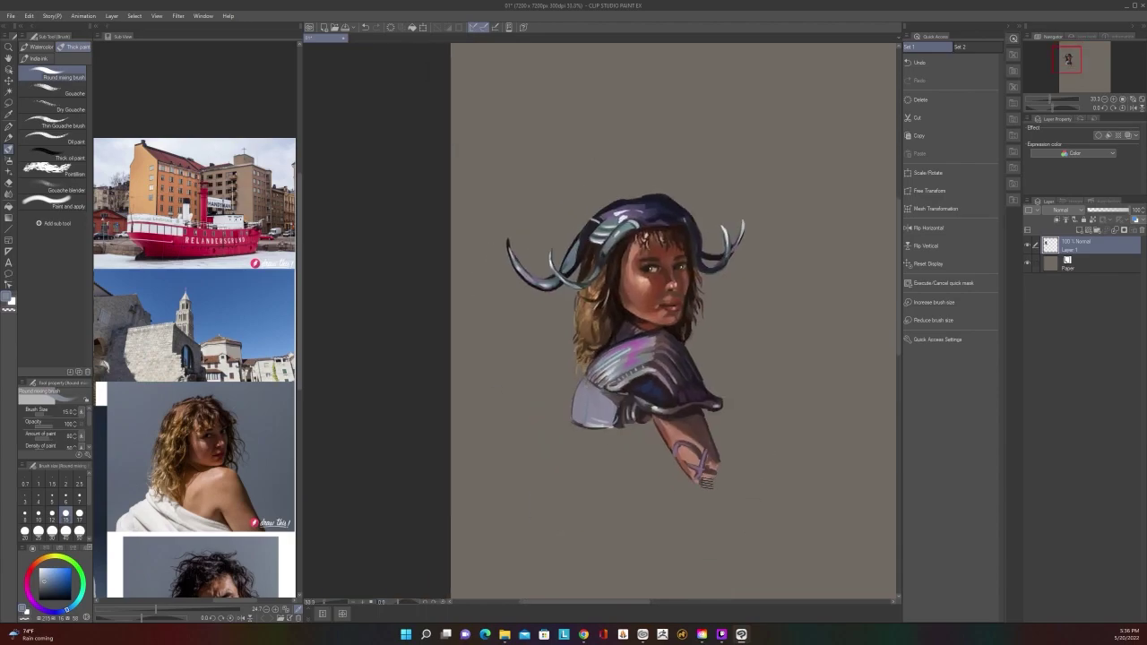
pyautogui.moveTo(706, 483); pyautogui.dragTo(684, 462)
pyautogui.scroll(1, 634, 419)
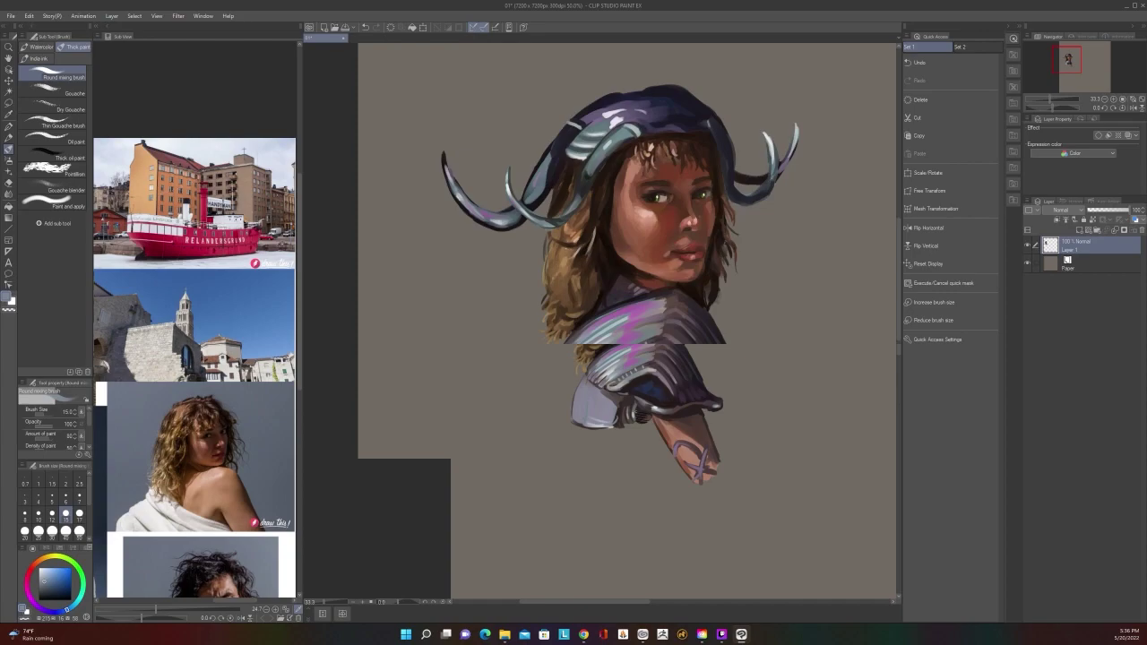
# Sample a dark tone from the folds and darken the shadow at the garment's lower edge beside them
pyautogui.keyDown('alt'); pyautogui.click(625, 438); pyautogui.keyUp('alt')
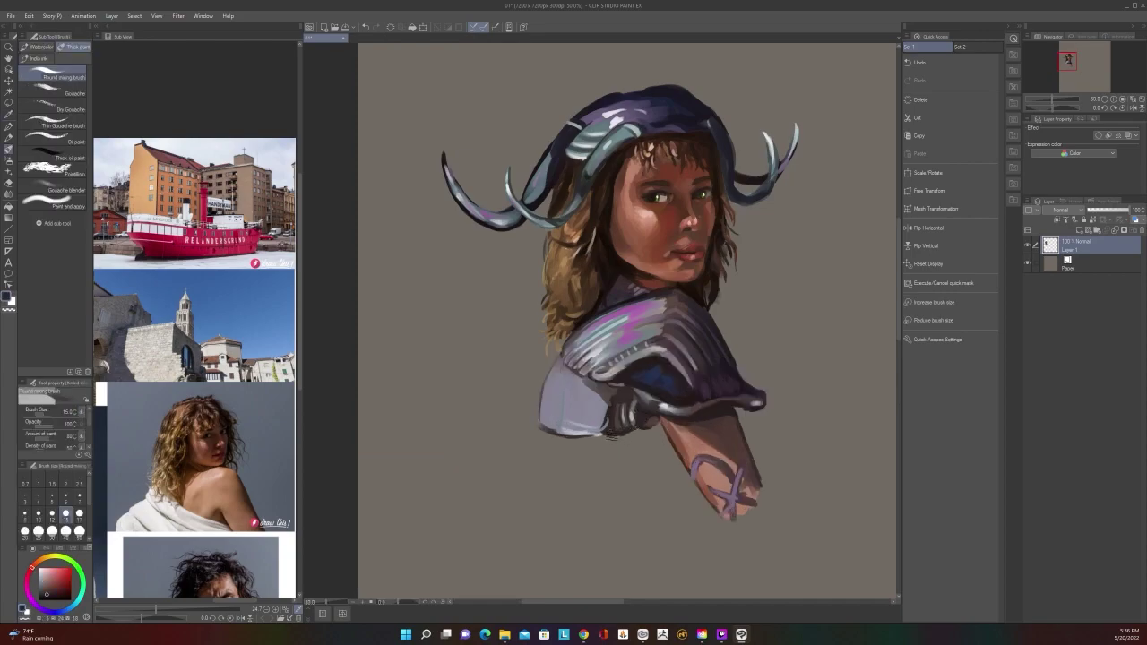
pyautogui.scroll(-2, 611, 404)
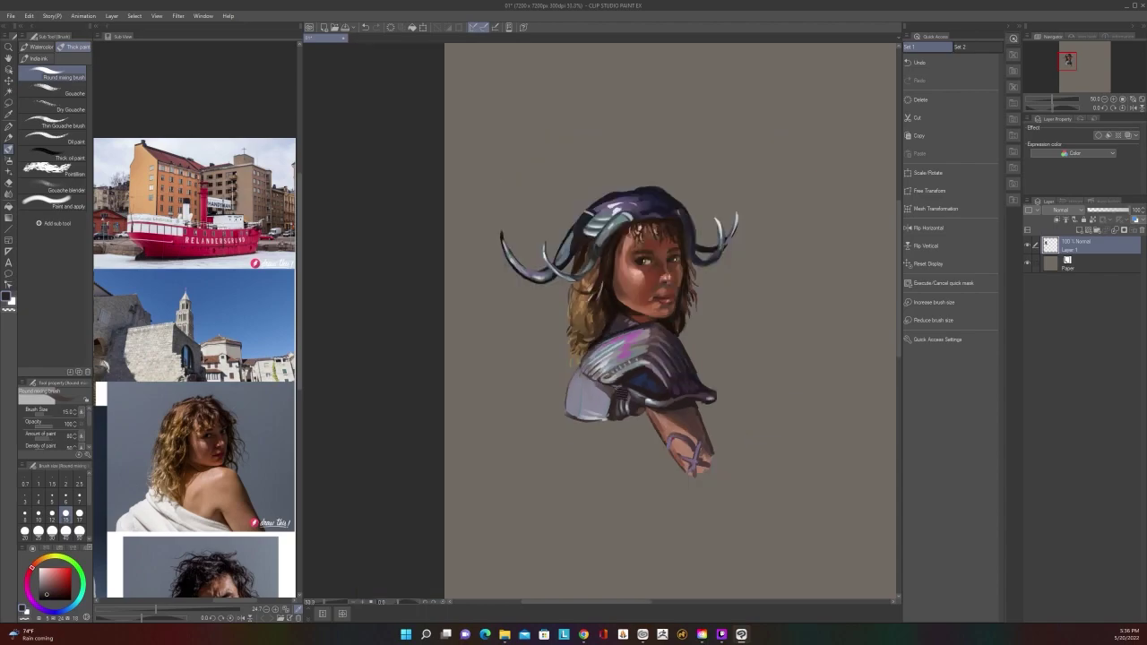
pyautogui.scroll(2, 611, 403)
# Sample a pale blue-grey from the garment and paint striped fold highlights across it at brush size 25
pyautogui.press('alt')
pyautogui.keyDown('alt'); pyautogui.click(558, 427); pyautogui.keyUp('alt')
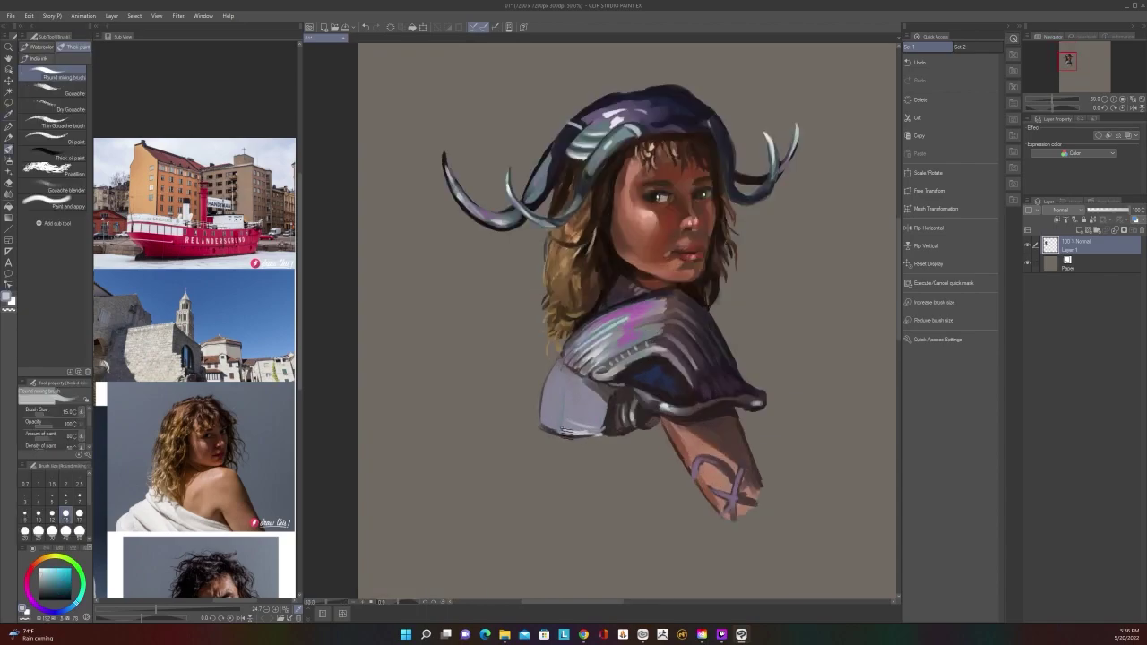
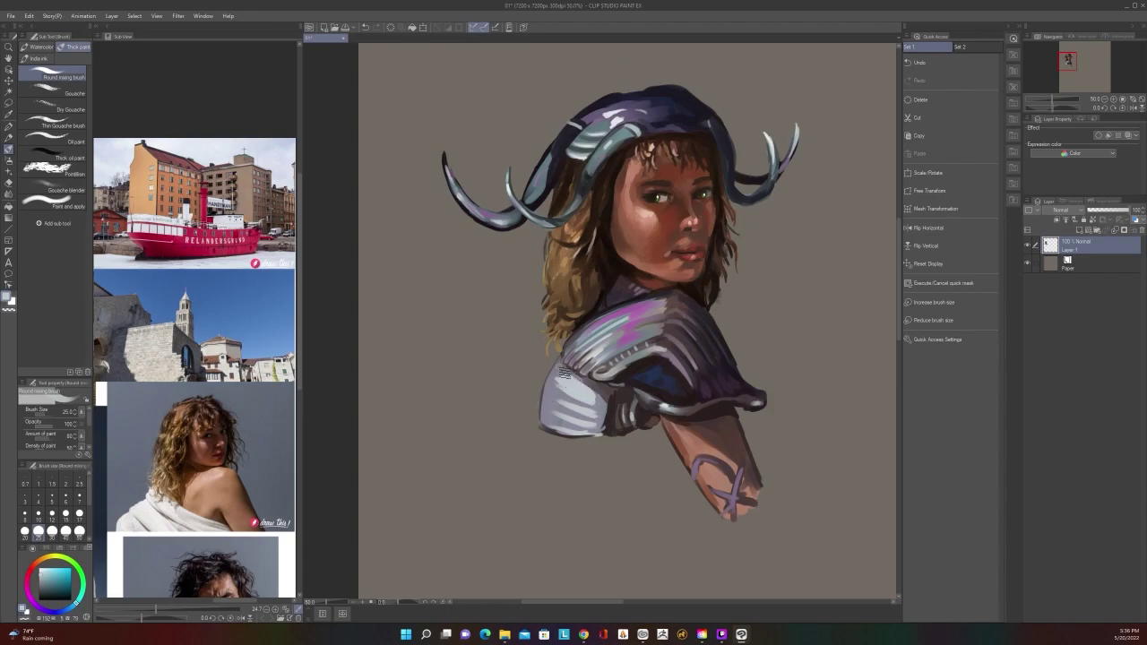
pyautogui.scroll(-2, 562, 377)
pyautogui.scroll(2, 564, 380)
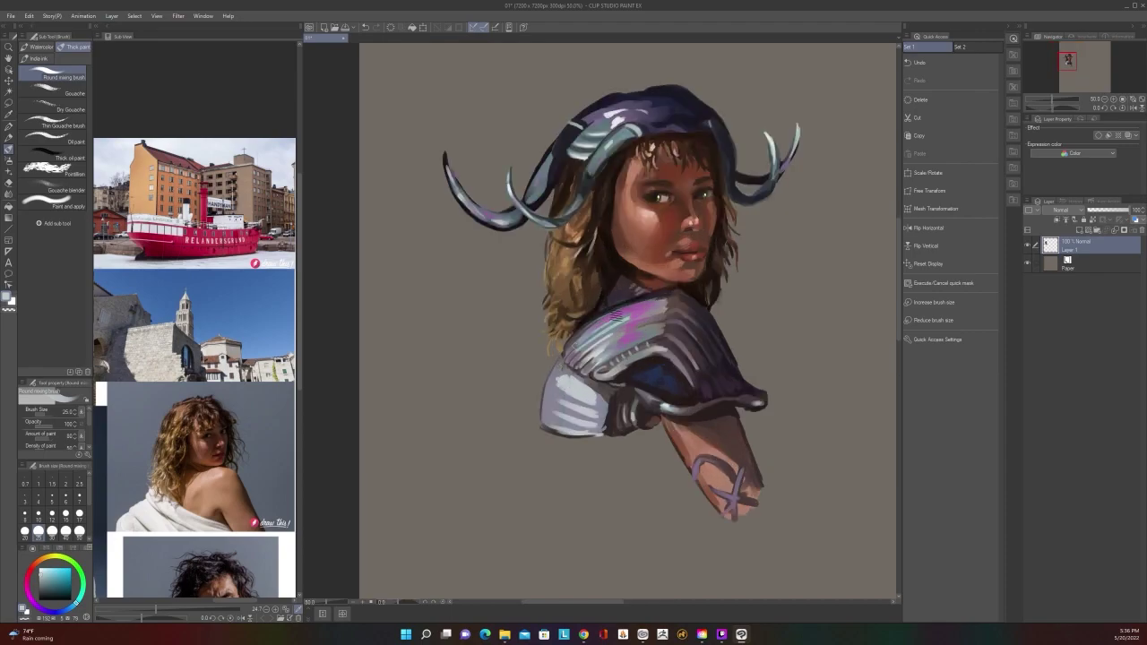
# Sample purple from the shoulder armour and add purple accents between the garment's highlights at brush size 25
pyautogui.press('alt')
pyautogui.keyDown('alt'); pyautogui.click(627, 332); pyautogui.keyUp('alt')
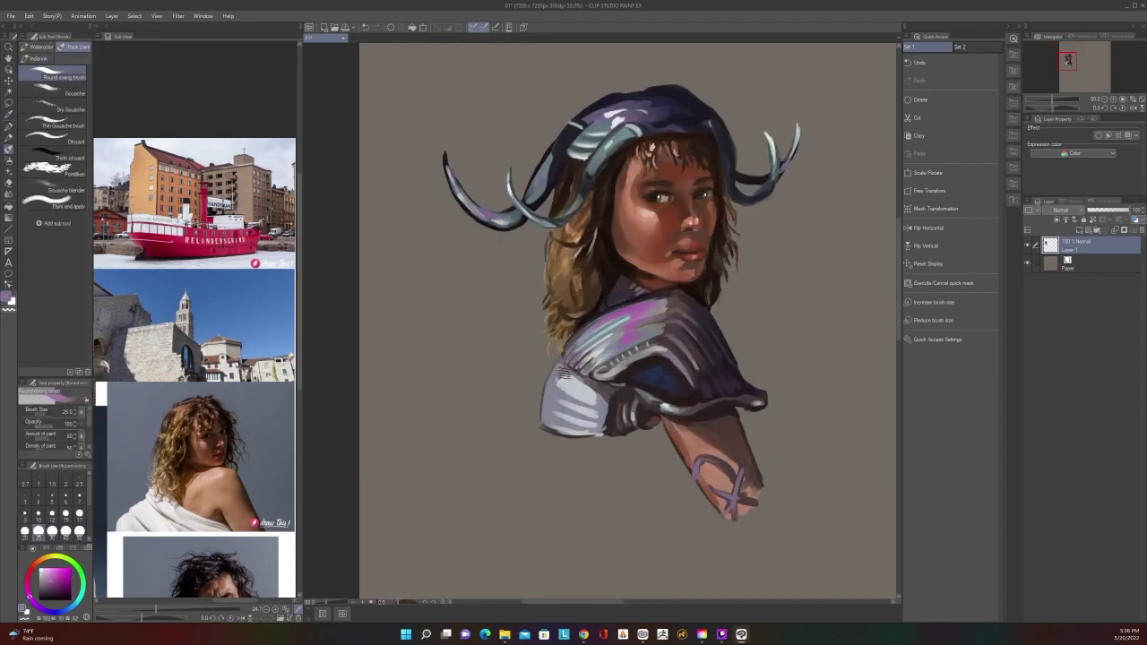
pyautogui.moveTo(563, 373)
pyautogui.mouseDown()
pyautogui.moveTo(599, 389)
pyautogui.moveTo(595, 426)
pyautogui.mouseUp()
pyautogui.scroll(-1, 599, 389)
pyautogui.scroll(1, 599, 389)
pyautogui.scroll(-2, 563, 414)
pyautogui.scroll(2, 628, 431)
# Sample a dark tone from the folds and block in dark shapes below the garment and beside the arm at brush size 150
pyautogui.keyDown('alt'); pyautogui.click(647, 415); pyautogui.keyUp('alt')
pyautogui.keyDown('alt'); pyautogui.click(647, 414); pyautogui.keyUp('alt')
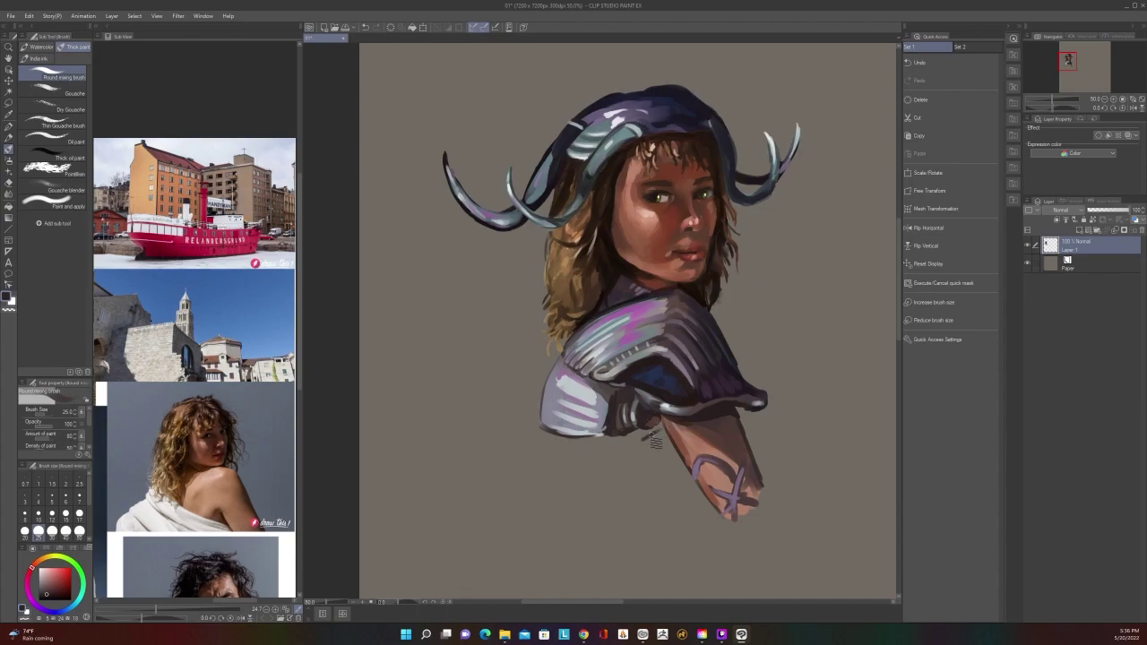
pyautogui.press(']')
pyautogui.press(']')
pyautogui.press(']')
pyautogui.scroll(-1, 668, 409)
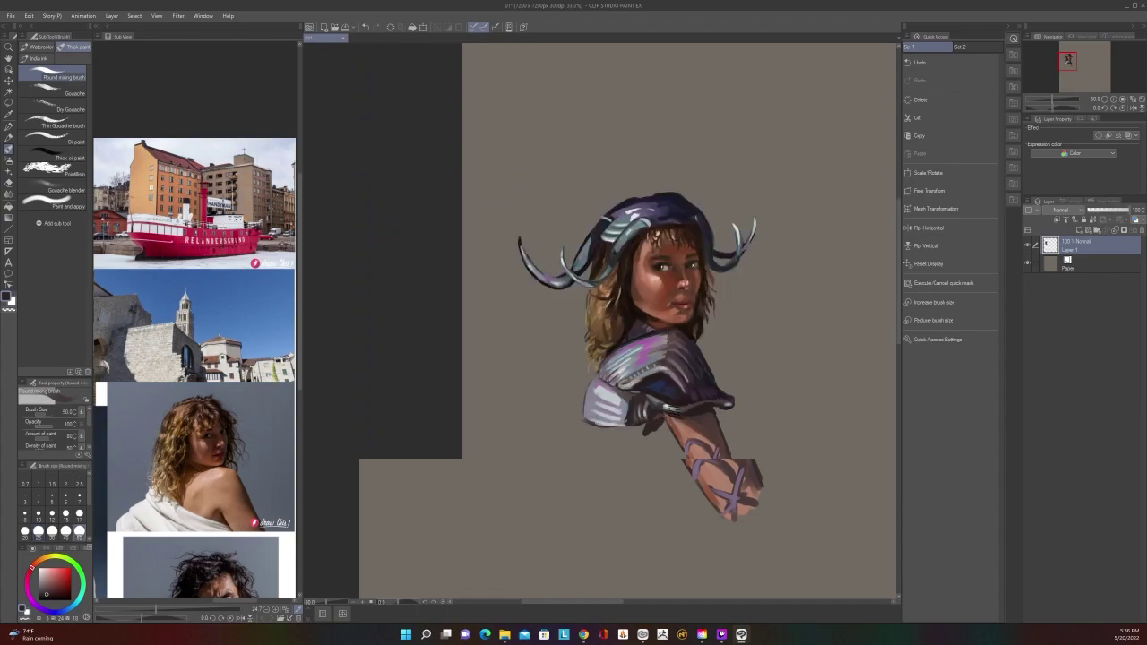
pyautogui.press(']')
pyautogui.press(']')
pyautogui.press(']')
pyautogui.press(']')
pyautogui.press(']')
pyautogui.press(']')
pyautogui.moveTo(643, 430)
pyautogui.mouseDown()
pyautogui.moveTo(657, 451)
pyautogui.moveTo(595, 461)
pyautogui.moveTo(588, 442)
pyautogui.moveTo(606, 465)
pyautogui.moveTo(641, 439)
pyautogui.mouseUp()
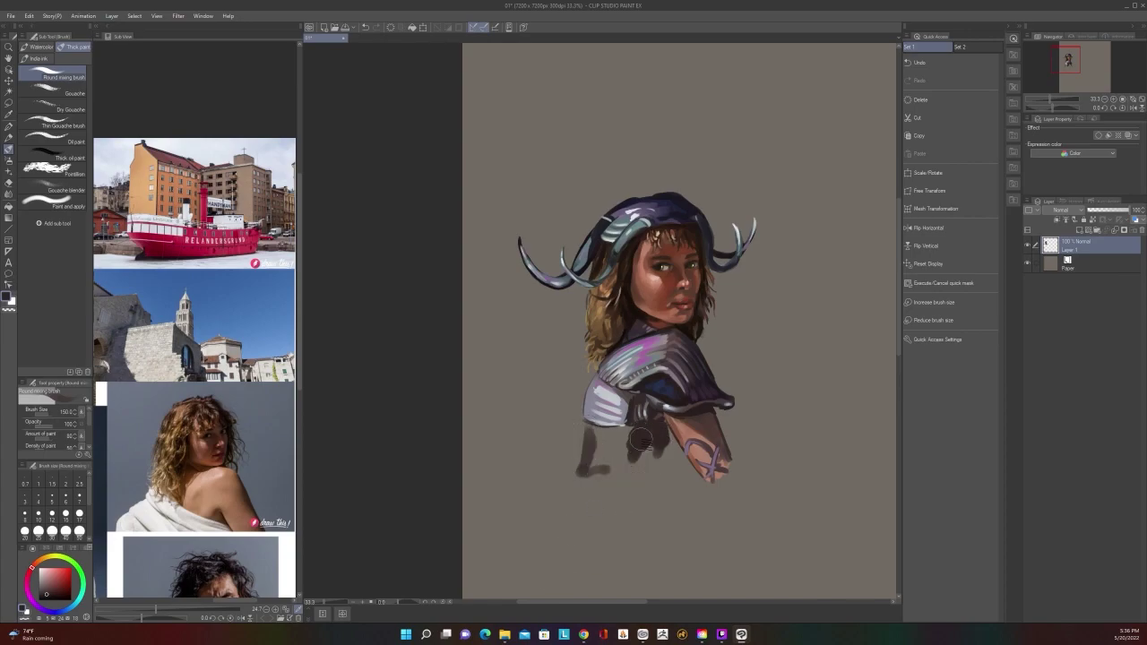
pyautogui.scroll(-1, 641, 440)
pyautogui.scroll(1, 702, 414)
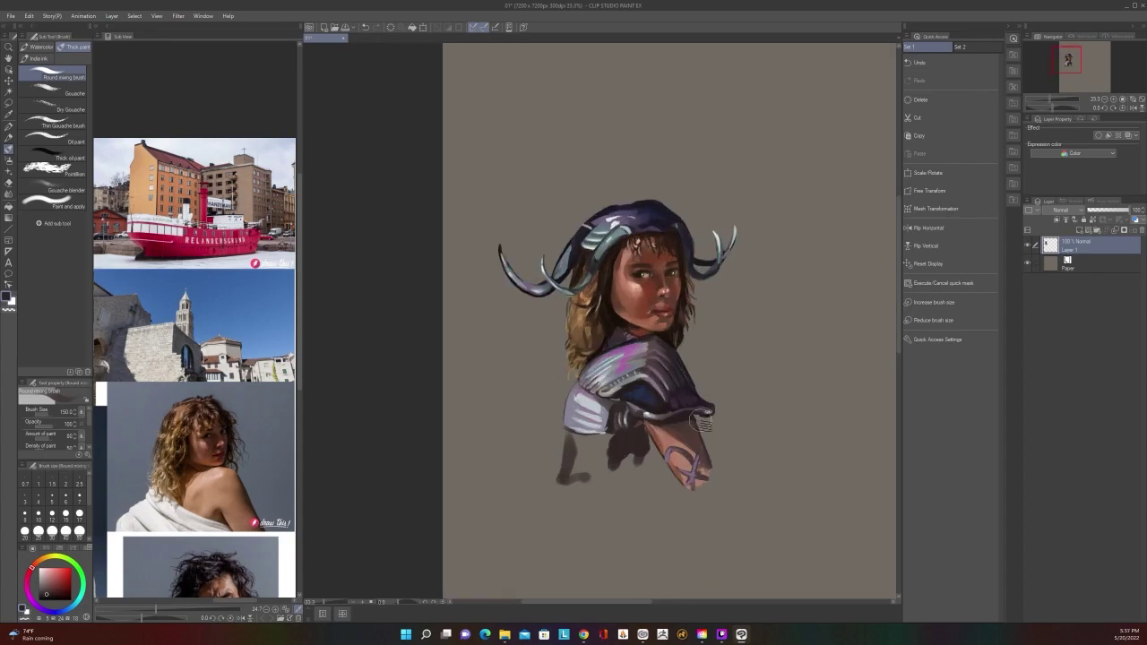
# Rework the dark shape below the garment's back edge into a narrow downward strip at brush size 80
pyautogui.press('[')
pyautogui.press('[')
pyautogui.press('[')
pyautogui.moveTo(571, 443)
pyautogui.mouseDown()
pyautogui.moveTo(584, 488)
pyautogui.moveTo(577, 498)
pyautogui.moveTo(567, 477)
pyautogui.moveTo(573, 448)
pyautogui.moveTo(566, 496)
pyautogui.mouseUp()
pyautogui.scroll(-1, 572, 471)
pyautogui.scroll(1, 570, 468)
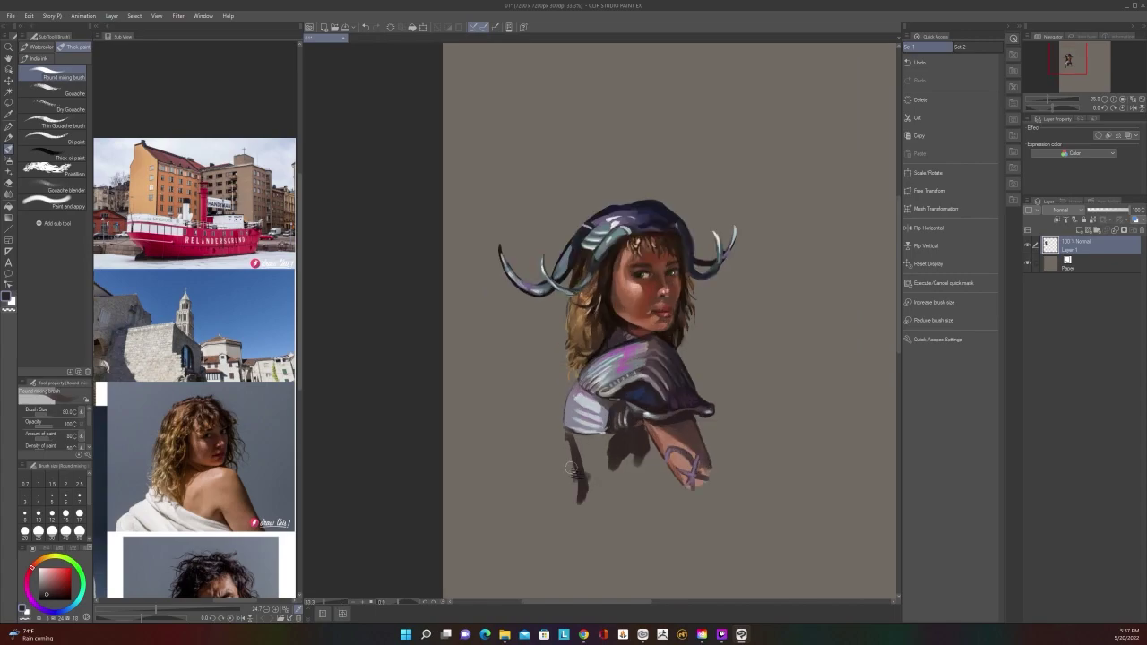
# Refine the dark strip's upper end and fill in the shadow beneath the folds at brush size 50
pyautogui.press('[')
pyautogui.press('[')
pyautogui.press('[')
pyautogui.moveTo(565, 432); pyautogui.dragTo(560, 460)
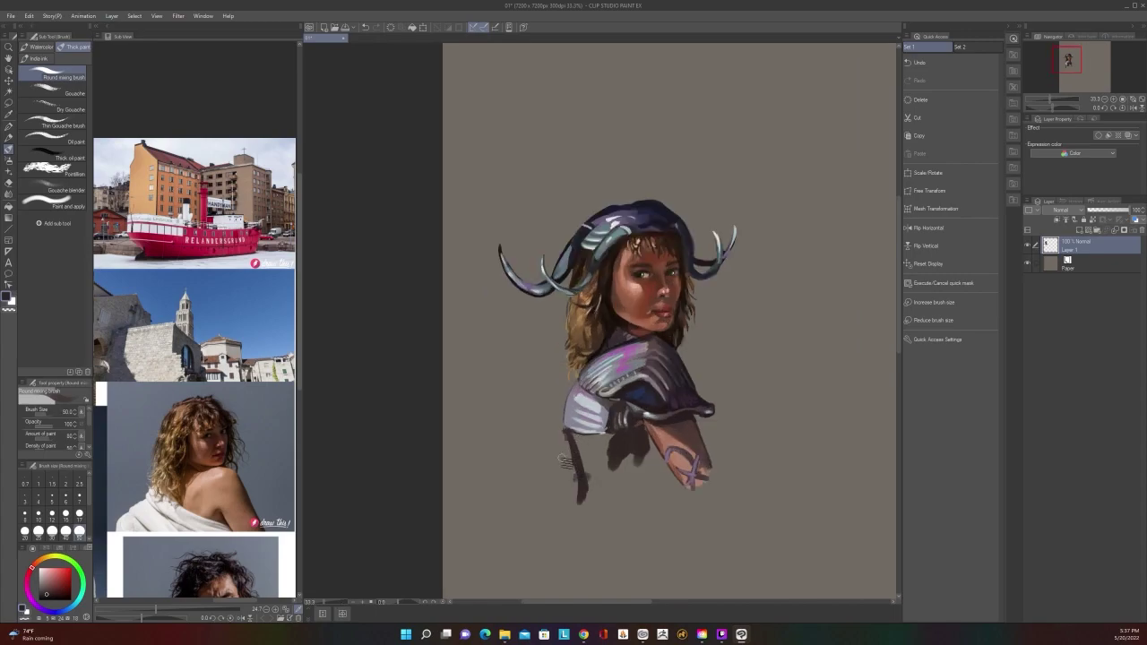
pyautogui.scroll(1, 563, 459)
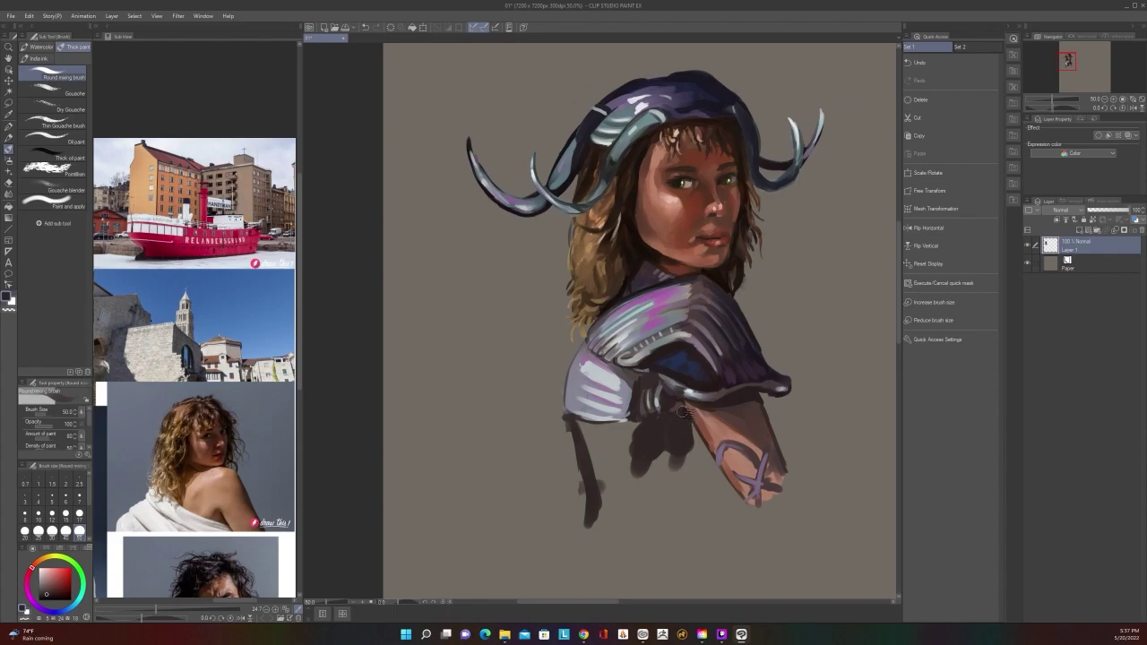
pyautogui.moveTo(652, 429); pyautogui.dragTo(614, 430)
pyautogui.scroll(-2, 657, 396)
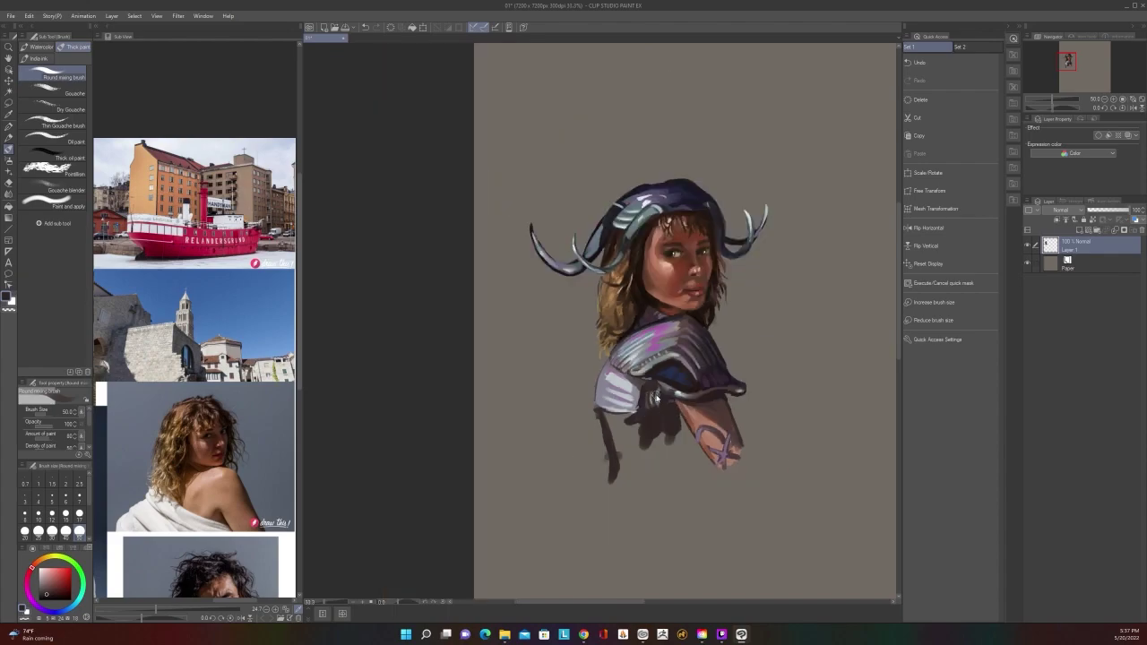
pyautogui.scroll(2, 658, 396)
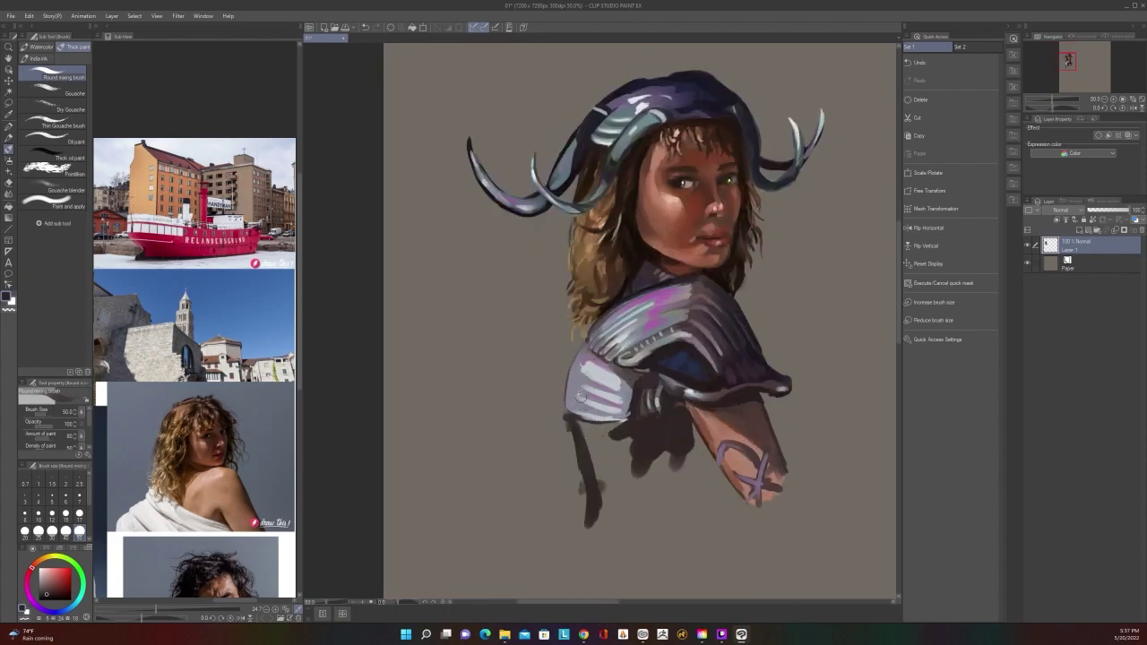
# Sample the garment's lavender and paint a curved band below it across the dark shapes, finishing its arm-side end at brush size 25
pyautogui.keyDown('alt'); pyautogui.click(592, 428); pyautogui.keyUp('alt')
pyautogui.moveTo(573, 439); pyautogui.dragTo(629, 454)
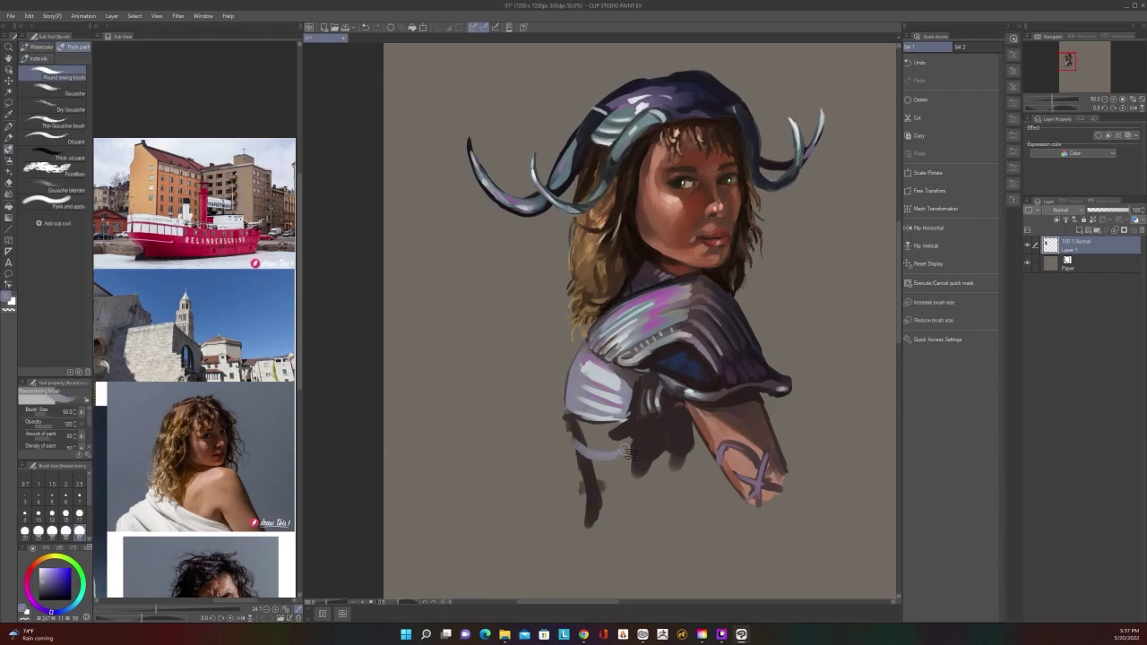
pyautogui.moveTo(647, 416); pyautogui.dragTo(615, 451)
pyautogui.hotkey('ctrl', 'z')
pyautogui.press('[')
pyautogui.press('[')
pyautogui.press('[')
pyautogui.moveTo(668, 445); pyautogui.dragTo(674, 438)
pyautogui.scroll(-2, 673, 435)
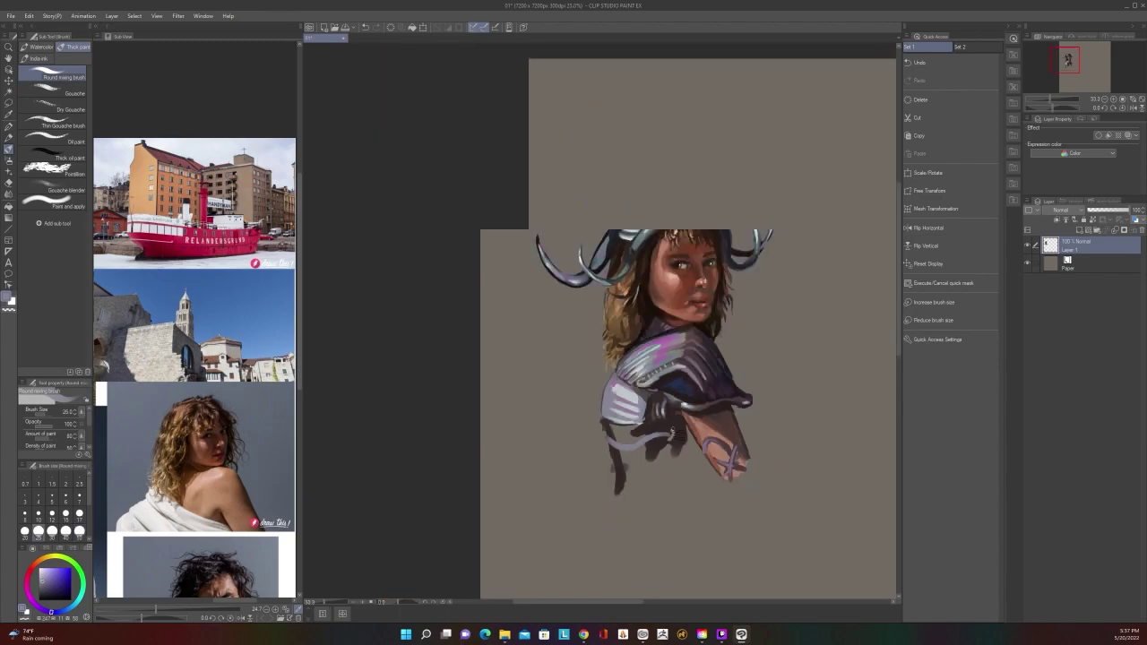
pyautogui.scroll(2, 673, 435)
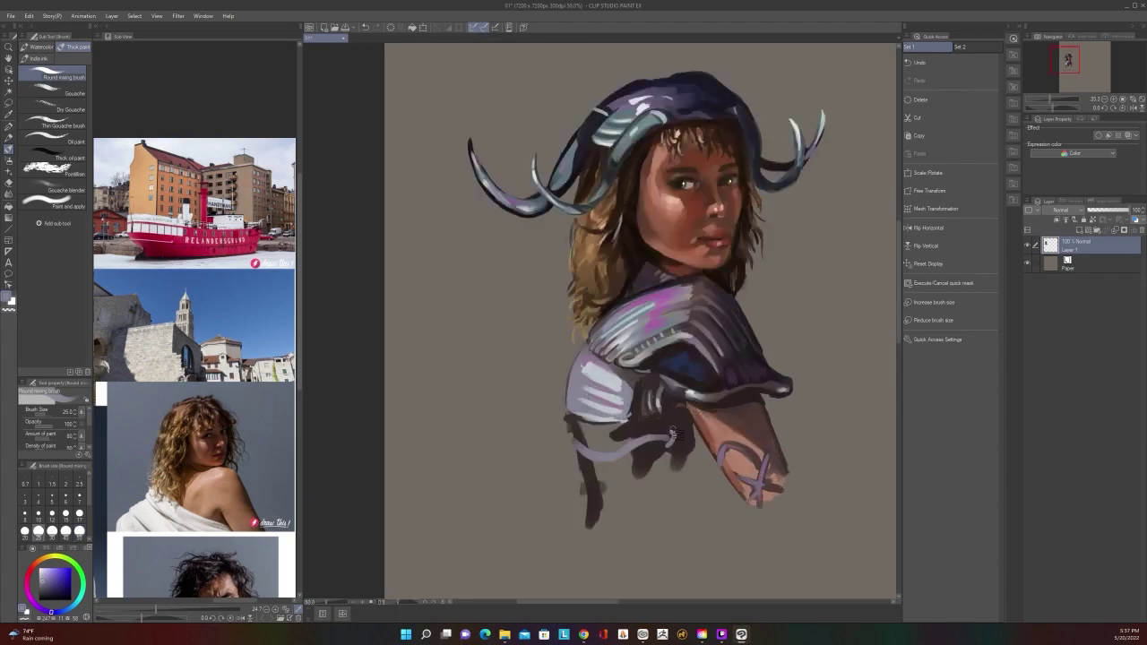
# Sample the garment's lavender and fill the gap between its lower edge and the curved band at brush size 60
pyautogui.scroll(-1, 674, 435)
pyautogui.keyDown('alt'); pyautogui.click(657, 430); pyautogui.keyUp('alt')
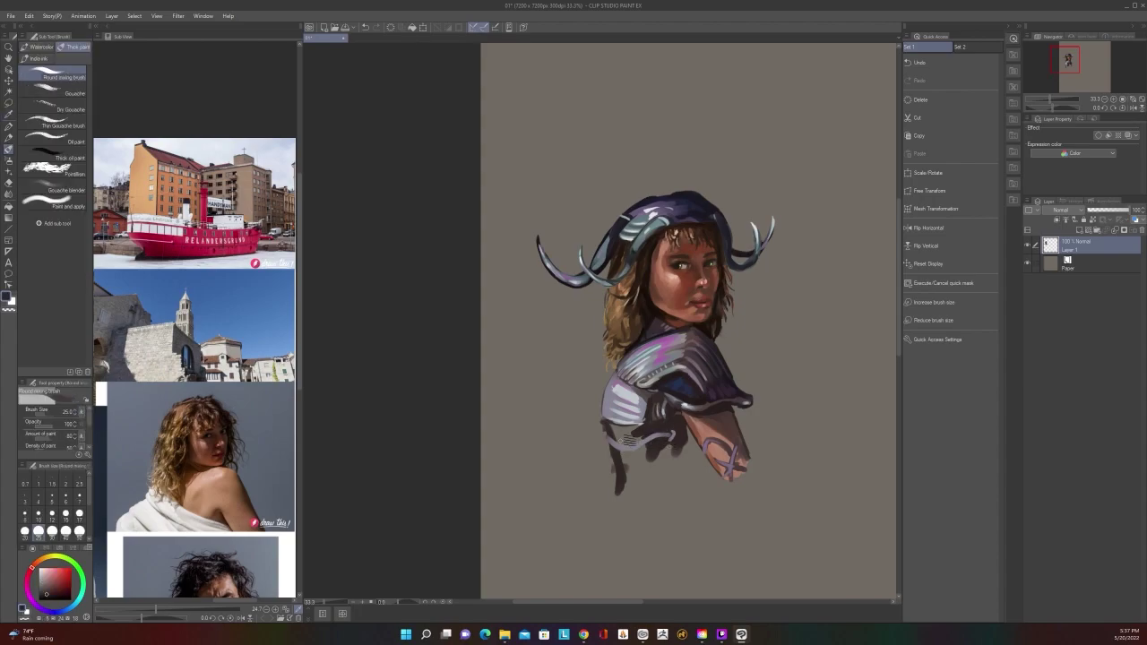
pyautogui.scroll(1, 624, 435)
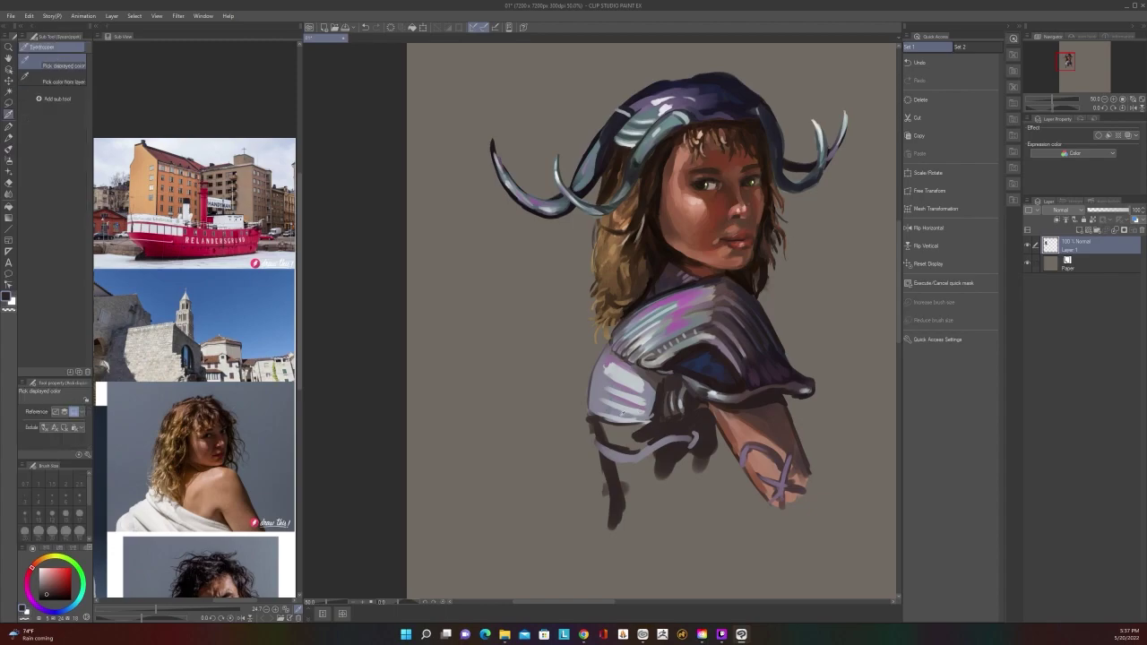
pyautogui.keyDown('alt'); pyautogui.click(621, 411); pyautogui.keyUp('alt')
pyautogui.press(']')
pyautogui.press(']')
pyautogui.press(']')
pyautogui.press(']')
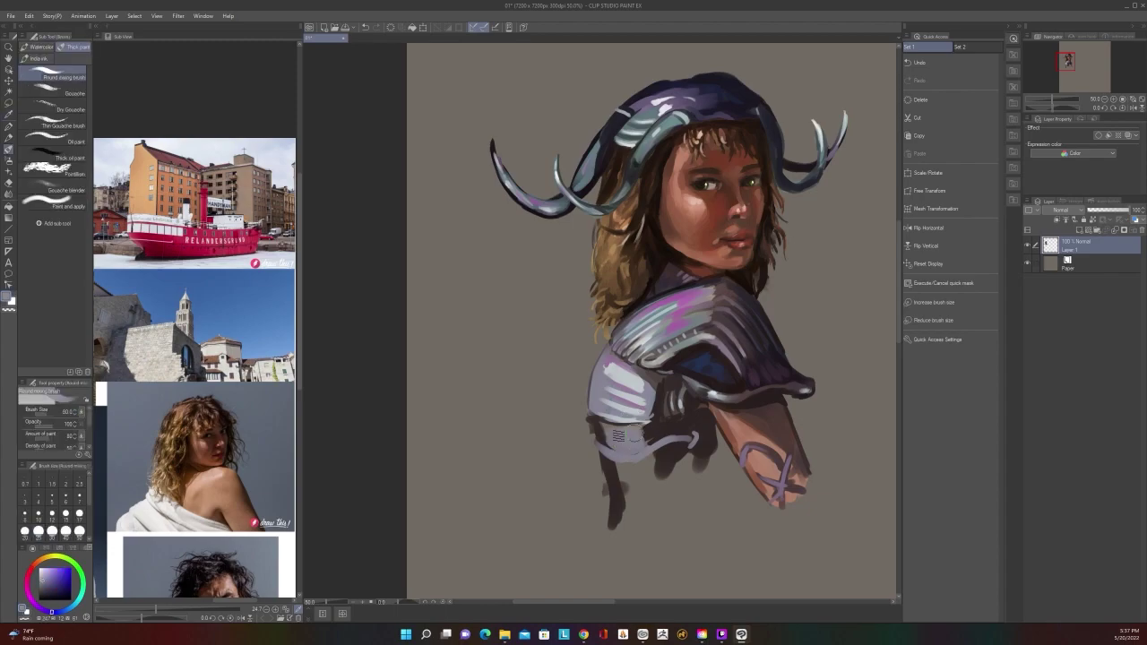
pyautogui.scroll(-1, 654, 417)
pyautogui.scroll(2, 655, 418)
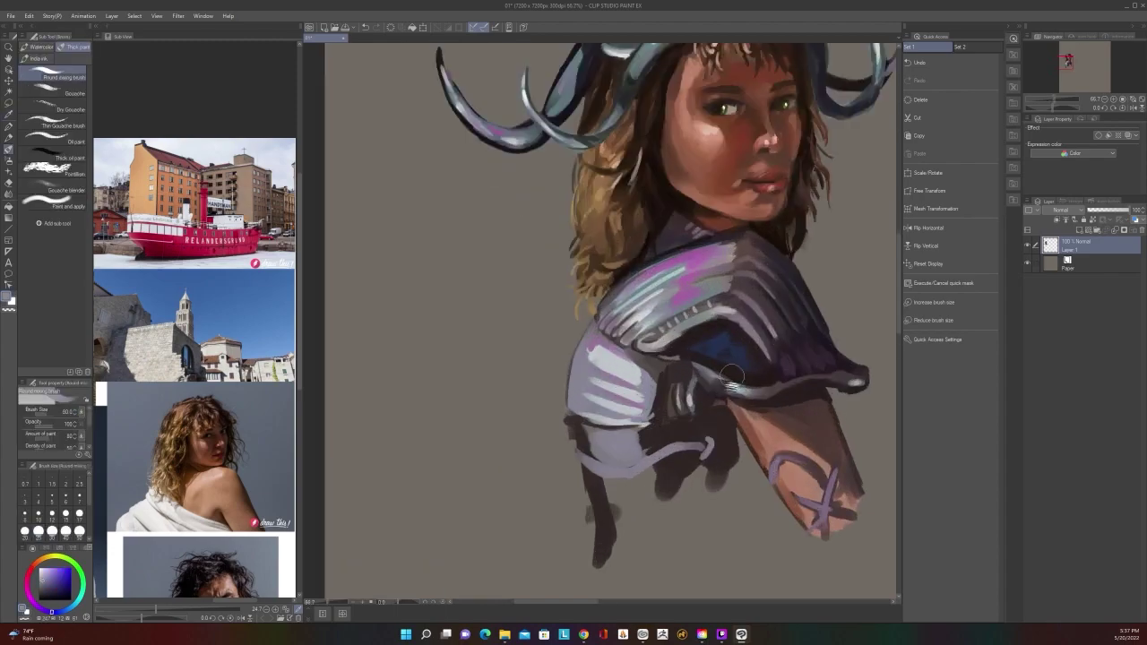
# Sample a dark tone beside the folds and extend the strip down the back with strokes at brush size 25
pyautogui.keyDown('alt'); pyautogui.click(723, 403); pyautogui.keyUp('alt')
pyautogui.press('[')
pyautogui.press('[')
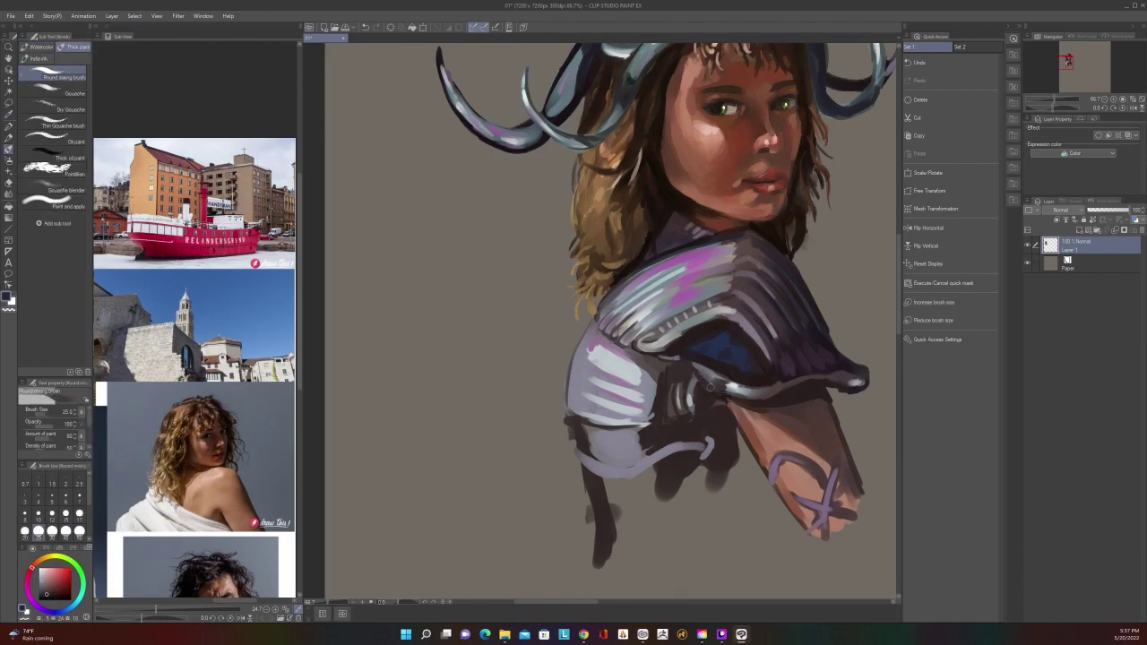
pyautogui.scroll(-2, 754, 431)
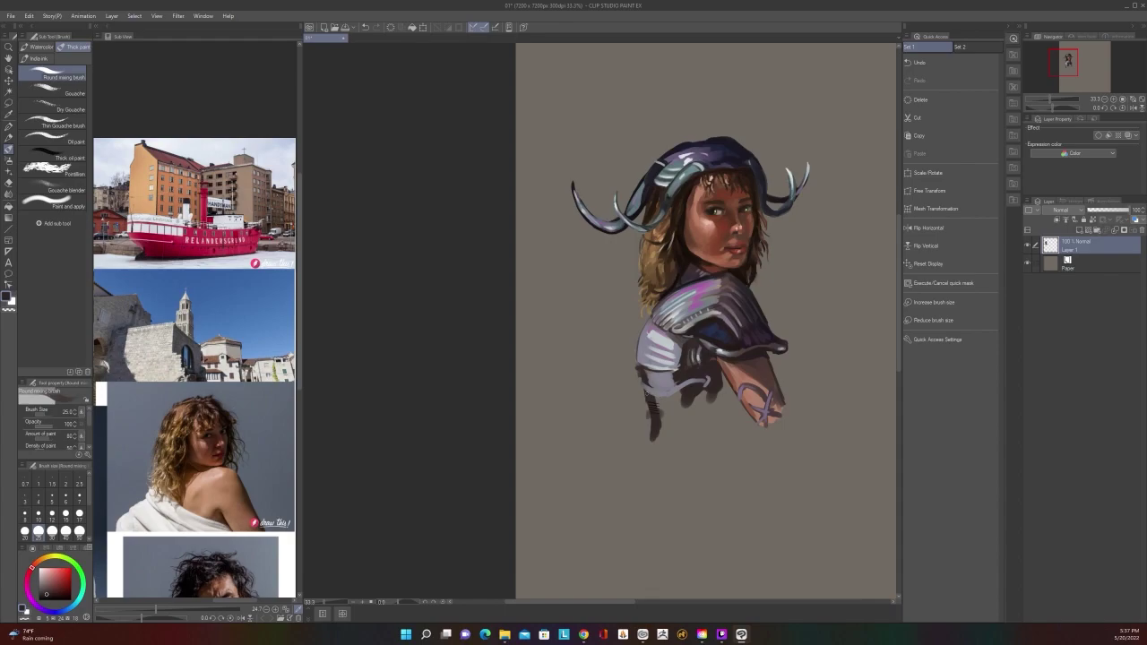
pyautogui.moveTo(646, 438); pyautogui.dragTo(668, 477)
pyautogui.hotkey('ctrl', 'z')
pyautogui.moveTo(649, 418); pyautogui.dragTo(646, 462)
pyautogui.moveTo(650, 436); pyautogui.dragTo(637, 471)
# Paint a broader dark stroke down the torso below the arm-side folds with a larger brush
pyautogui.press(']')
pyautogui.press(']')
pyautogui.press(']')
pyautogui.press(']')
pyautogui.press(']')
pyautogui.press(']')
pyautogui.moveTo(715, 391)
pyautogui.mouseDown()
pyautogui.moveTo(690, 426)
pyautogui.moveTo(716, 419)
pyautogui.moveTo(704, 435)
pyautogui.moveTo(722, 436)
pyautogui.moveTo(727, 383)
pyautogui.moveTo(738, 425)
pyautogui.moveTo(715, 446)
pyautogui.moveTo(721, 453)
pyautogui.moveTo(709, 460)
pyautogui.moveTo(677, 437)
pyautogui.moveTo(696, 408)
pyautogui.moveTo(683, 429)
pyautogui.moveTo(702, 414)
pyautogui.moveTo(695, 444)
pyautogui.moveTo(714, 434)
pyautogui.moveTo(729, 478)
pyautogui.moveTo(720, 448)
pyautogui.moveTo(738, 460)
pyautogui.moveTo(746, 439)
pyautogui.moveTo(759, 461)
pyautogui.moveTo(721, 469)
pyautogui.mouseUp()
pyautogui.scroll(-1, 735, 404)
pyautogui.scroll(-2, 706, 451)
pyautogui.scroll(2, 706, 451)
# Block in the lower torso with soft dark strokes at brush size 250
pyautogui.press(']')
pyautogui.press(']')
pyautogui.press(']')
pyautogui.press(']')
pyautogui.press(']')
pyautogui.press(']')
pyautogui.scroll(-2, 726, 461)
pyautogui.scroll(2, 722, 453)
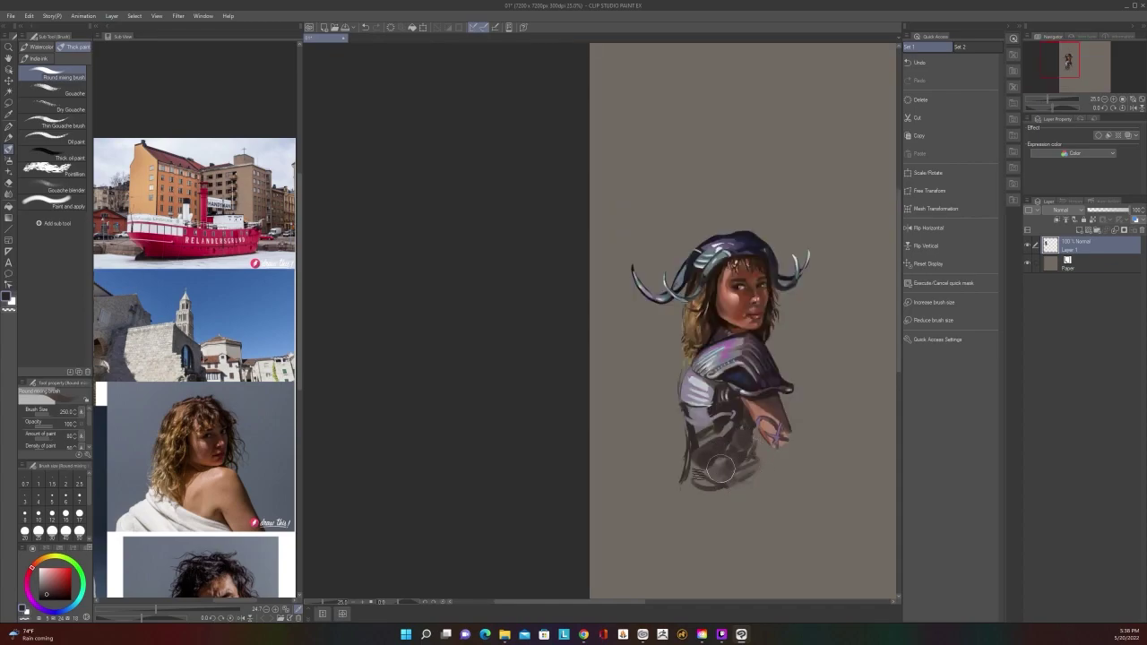
# Add firmer vertical dark strokes down the torso at brush size 150
pyautogui.scroll(2, 610, 411)
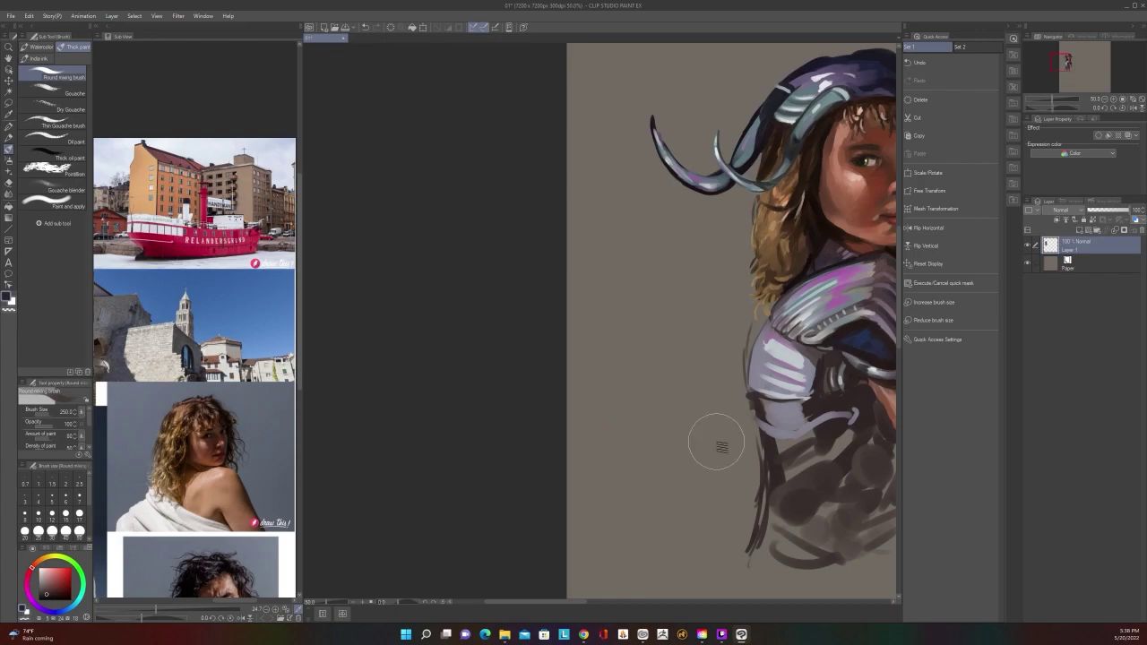
pyautogui.press('[')
pyautogui.press('[')
pyautogui.press('[')
pyautogui.moveTo(837, 503); pyautogui.dragTo(704, 473)
pyautogui.moveTo(731, 400); pyautogui.dragTo(722, 511)
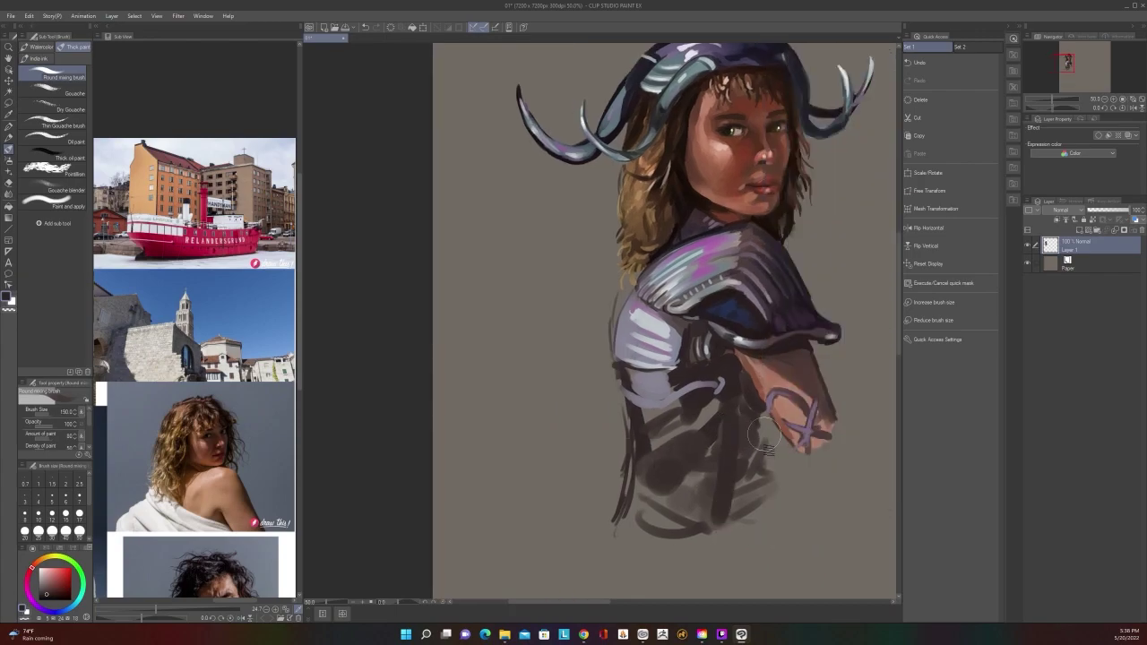
pyautogui.scroll(-1, 757, 331)
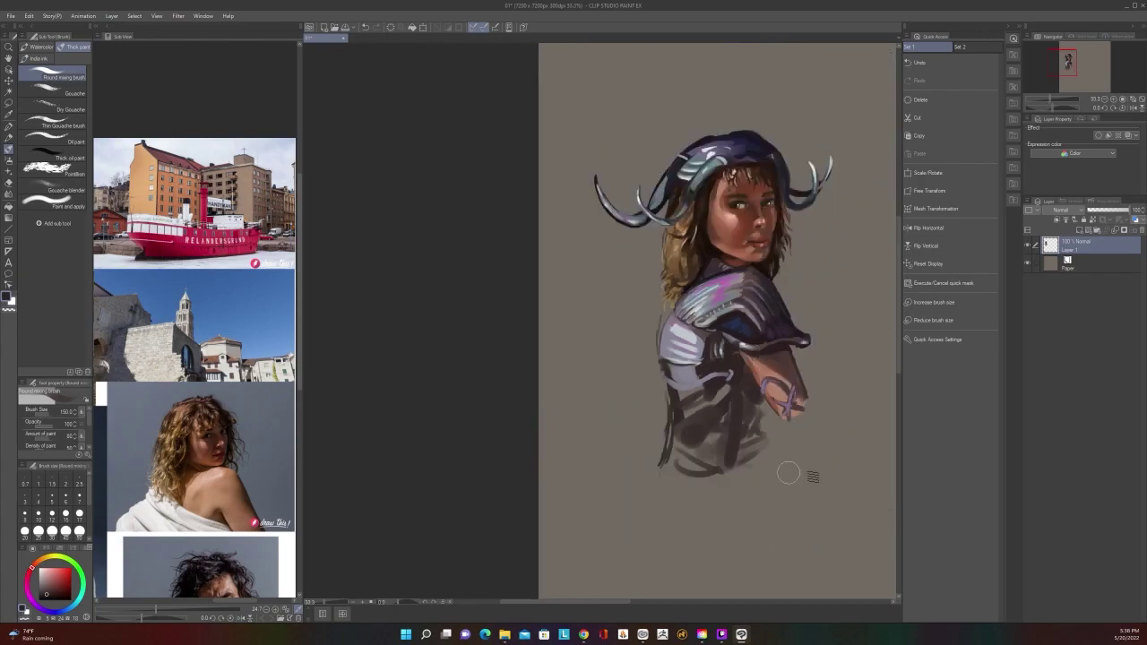
pyautogui.moveTo(789, 473); pyautogui.dragTo(762, 498)
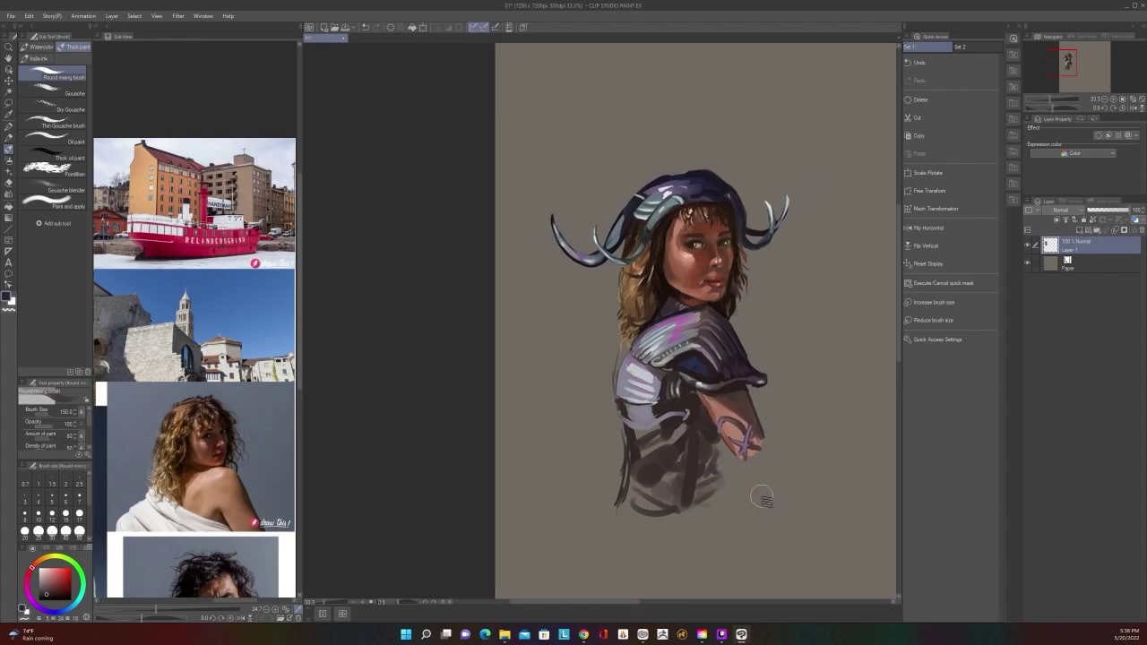
# Fill in the torso's arm side and back edge with more dark strokes to form a solid silhouette
pyautogui.scroll(1, 762, 498)
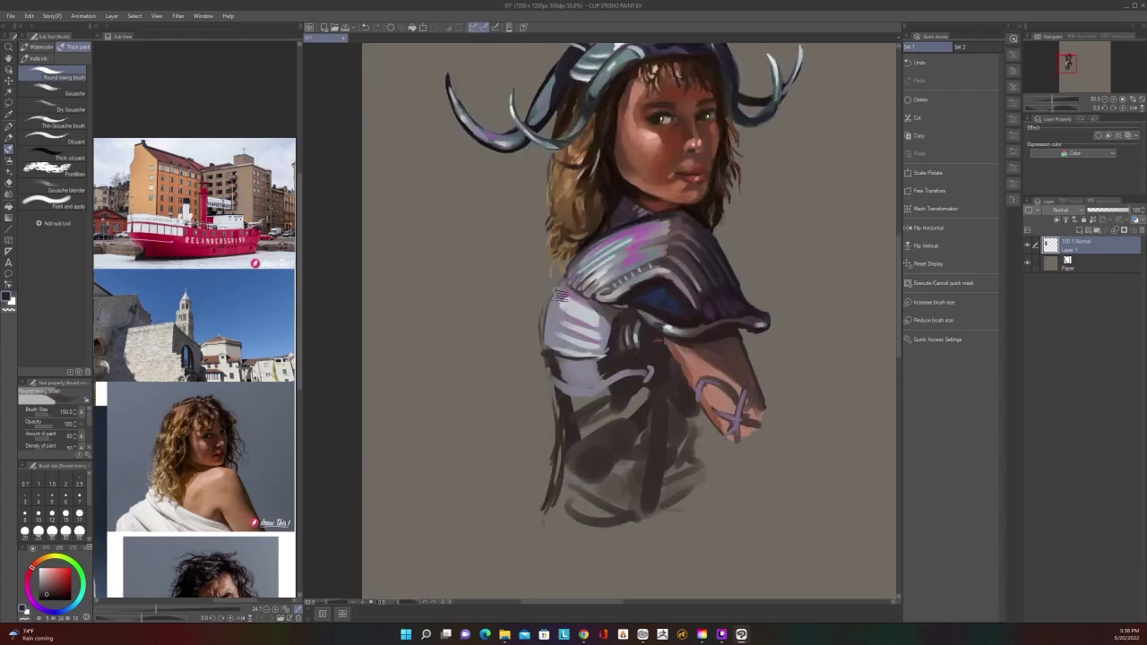
pyautogui.scroll(-1, 557, 294)
pyautogui.scroll(1, 670, 529)
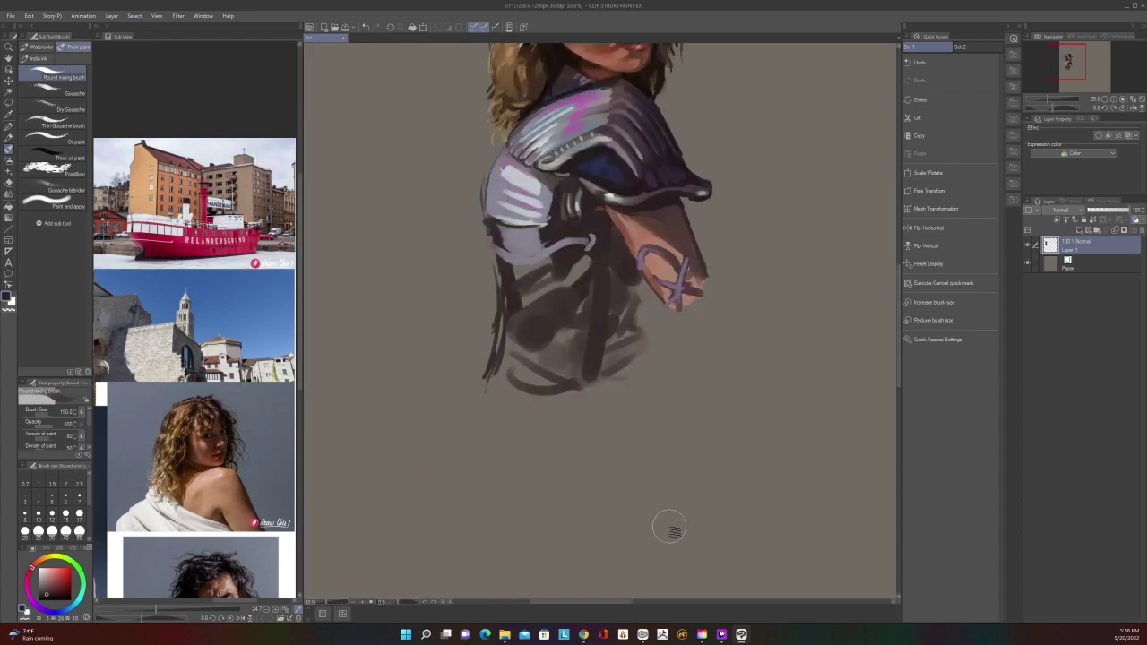
pyautogui.scroll(-1, 670, 529)
pyautogui.scroll(-1, 679, 473)
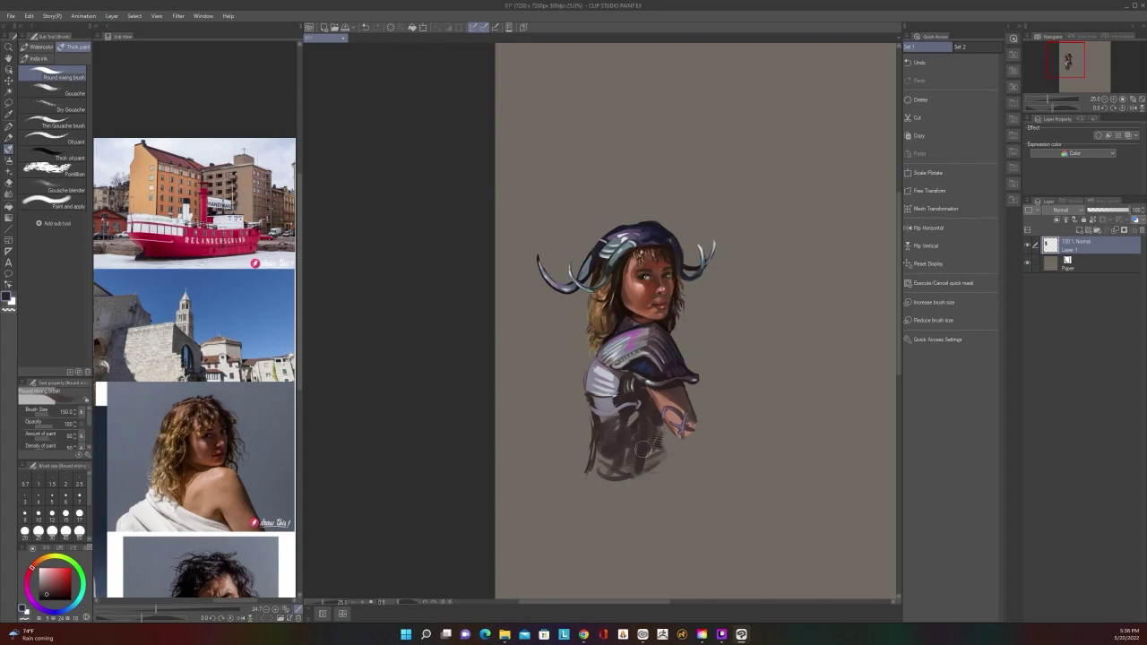
pyautogui.moveTo(647, 446); pyautogui.dragTo(665, 444)
pyautogui.scroll(-1, 667, 441)
pyautogui.scroll(2, 668, 441)
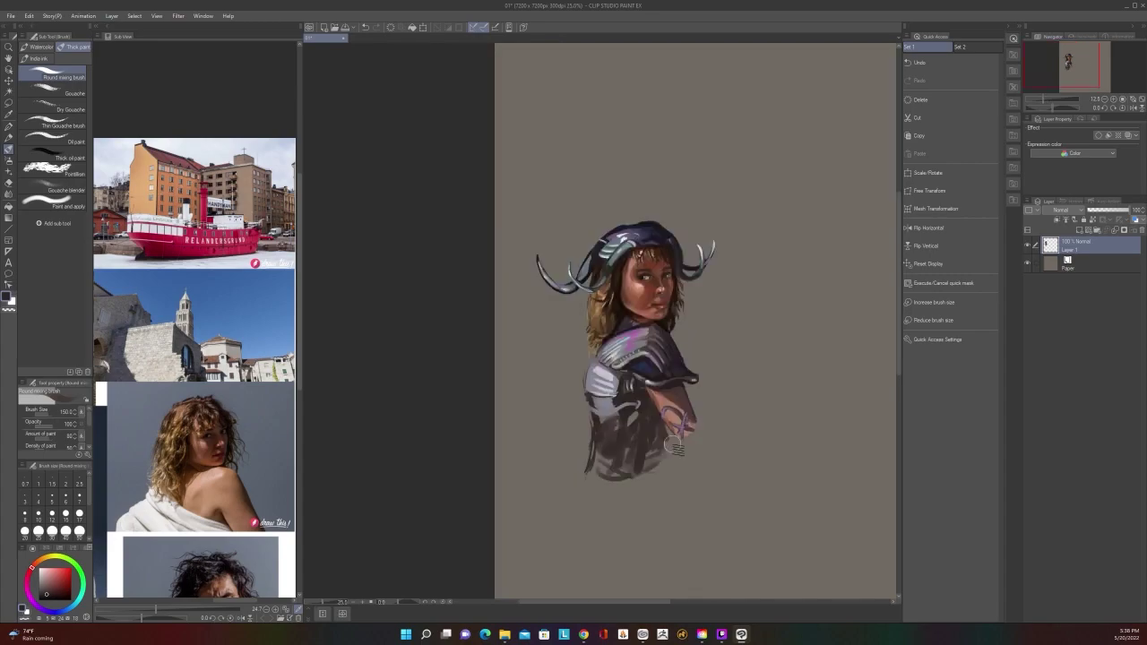
pyautogui.moveTo(574, 446)
pyautogui.mouseDown()
pyautogui.moveTo(578, 475)
pyautogui.moveTo(596, 473)
pyautogui.mouseUp()
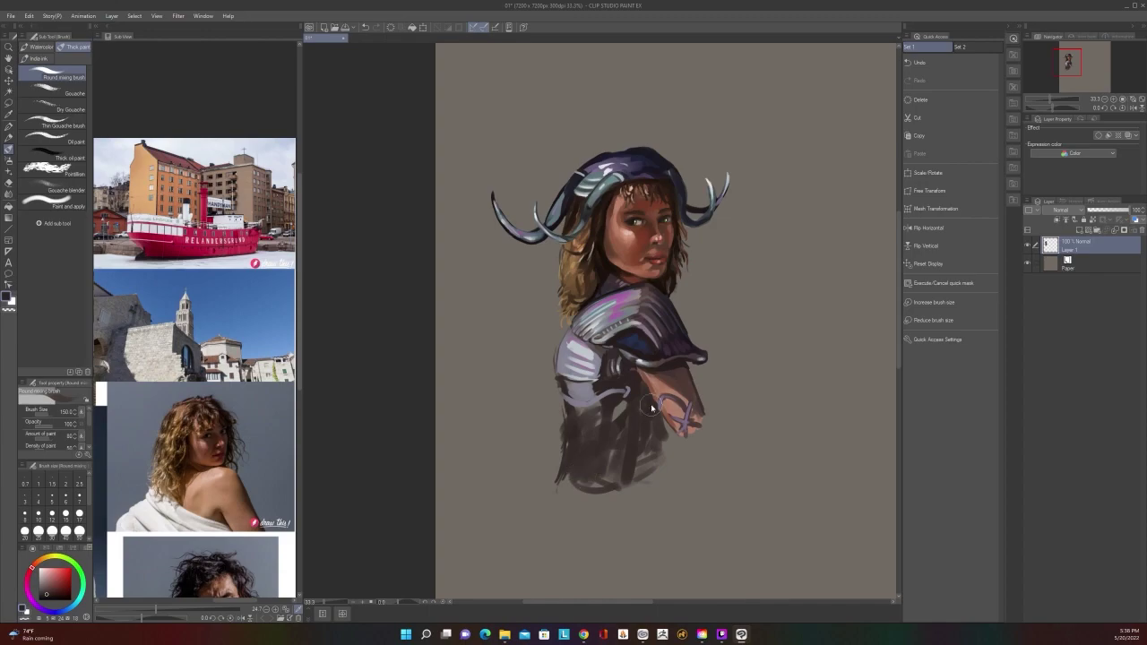
pyautogui.scroll(-1, 649, 405)
pyautogui.scroll(1, 648, 405)
pyautogui.scroll(3, 717, 358)
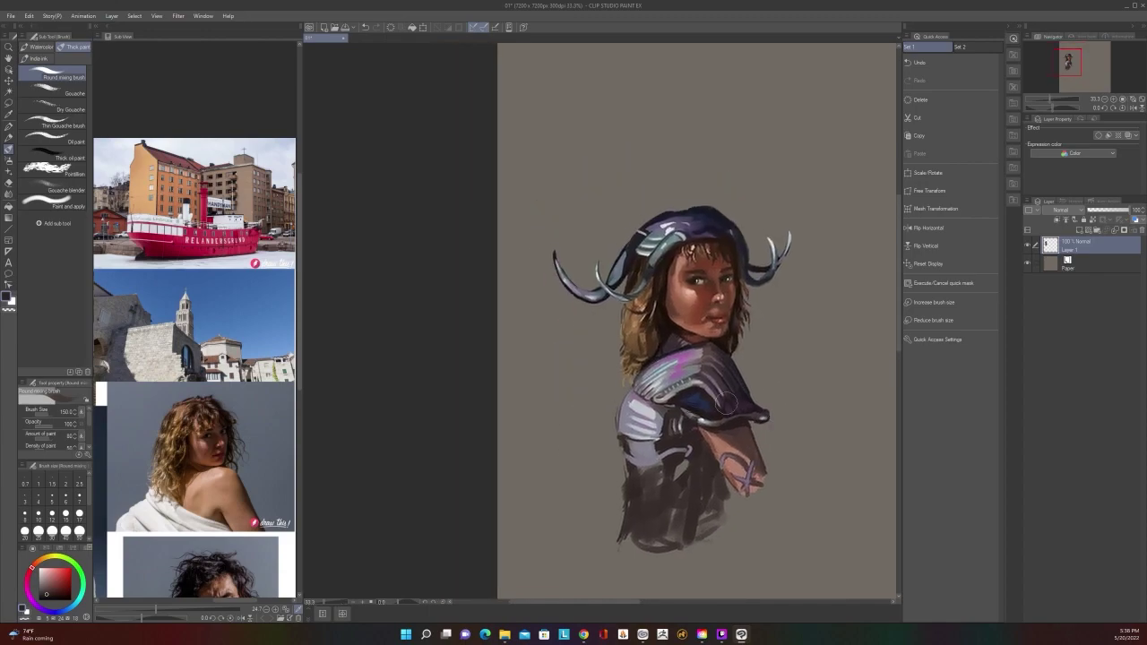
# Refine the lavender garment's outer back contour with a thin dark stroke at brush size 25
pyautogui.press('[')
pyautogui.press('[')
pyautogui.press('[')
pyautogui.press('[')
pyautogui.press('[')
pyautogui.press('[')
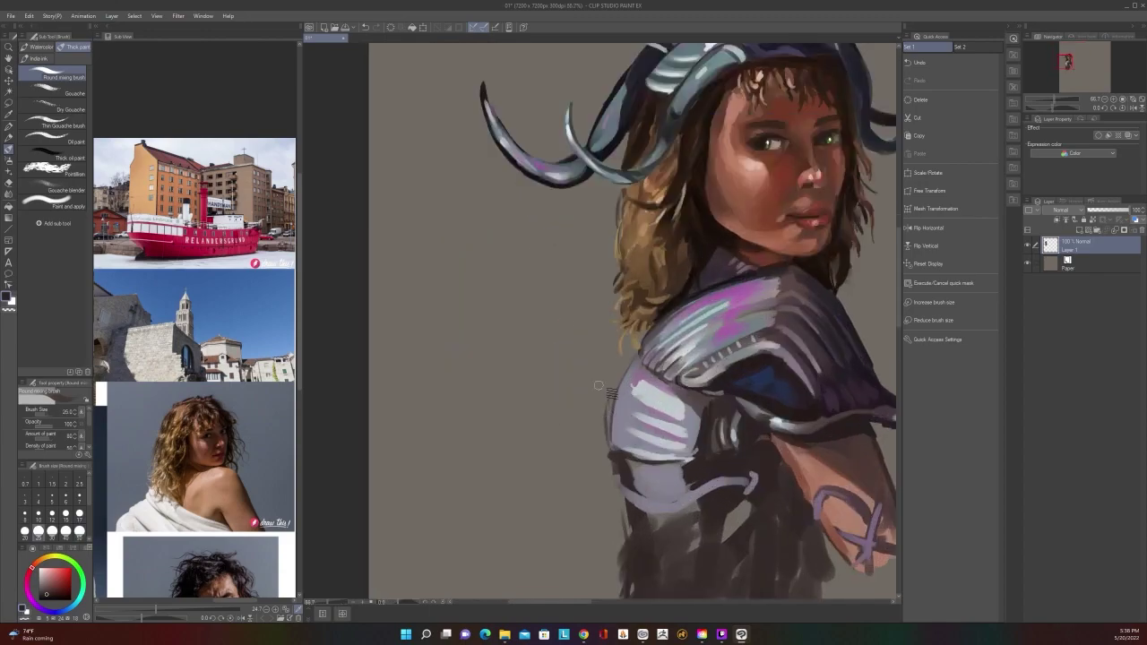
pyautogui.moveTo(611, 393); pyautogui.dragTo(606, 432)
pyautogui.scroll(-4, 622, 357)
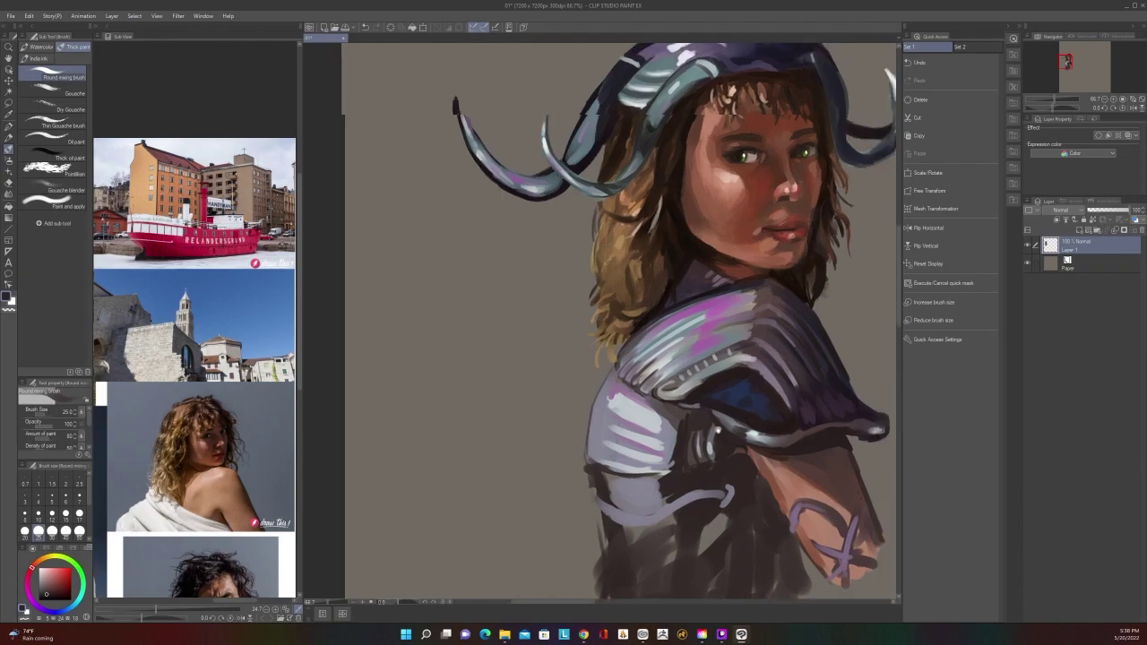
pyautogui.scroll(5, 582, 395)
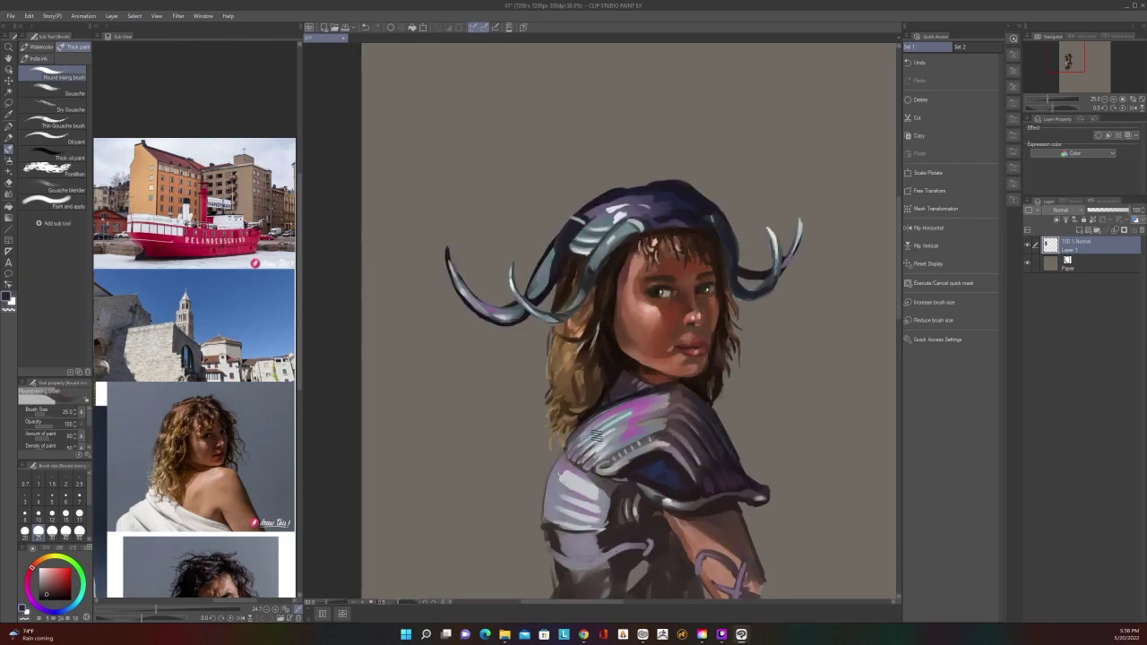
pyautogui.scroll(1, 668, 348)
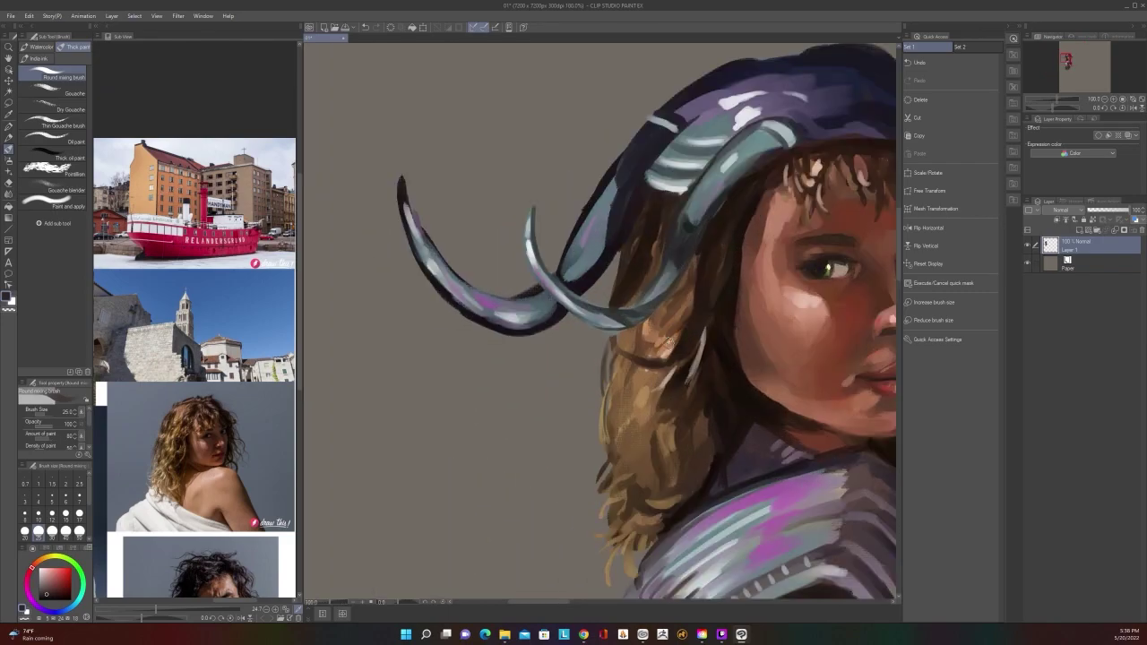
# Sample a light brown from the hair at brush size 15 and try a finer strand, undoing it
pyautogui.keyDown('alt'); pyautogui.click(635, 430); pyautogui.keyUp('alt')
pyautogui.press('[')
pyautogui.press('[')
pyautogui.press('[')
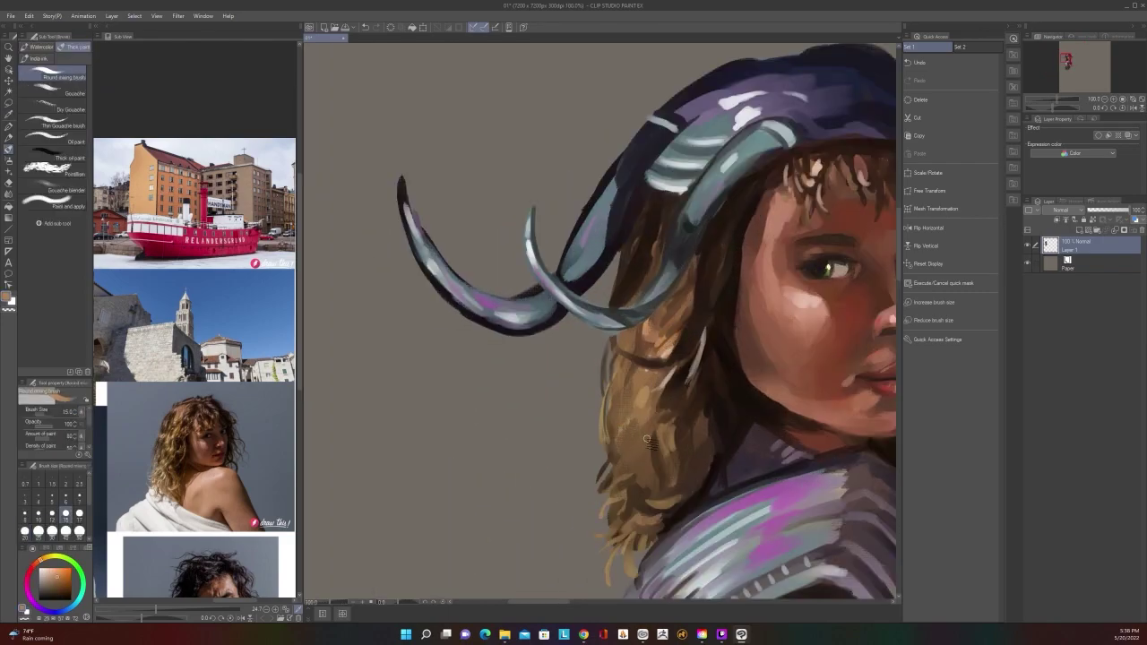
pyautogui.press('[')
pyautogui.press('[')
pyautogui.press('[')
pyautogui.hotkey('ctrl', 'z')
pyautogui.press(']')
pyautogui.press(']')
pyautogui.press(']')
# Review the whole figure, then examine the helmet, face and hair up close
pyautogui.scroll(-3, 715, 390)
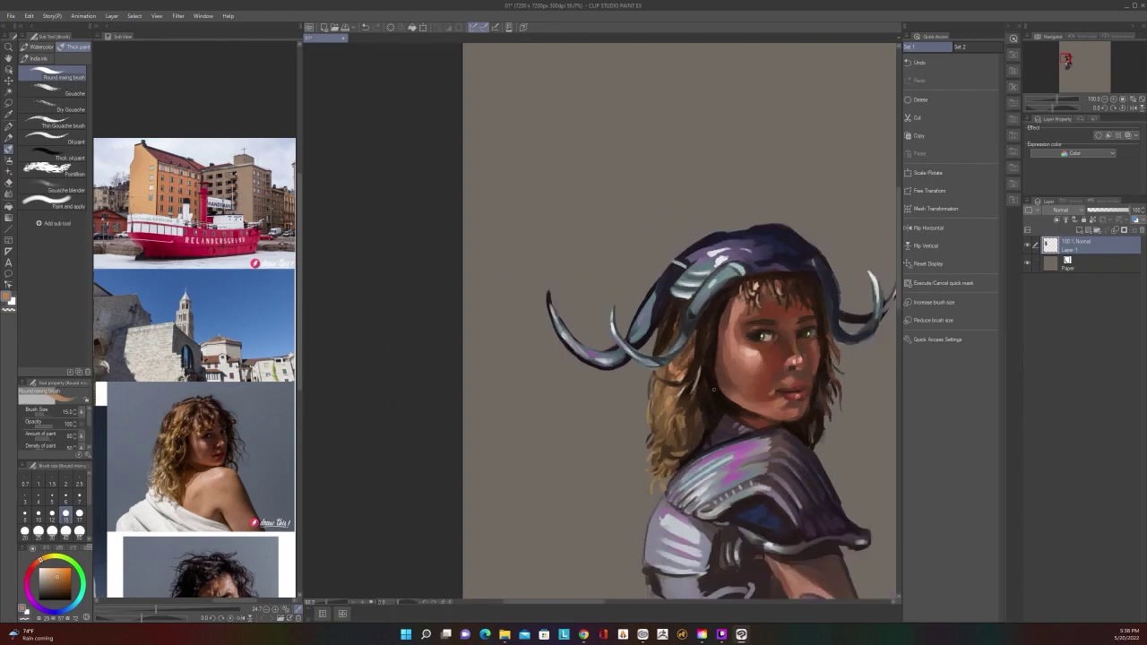
pyautogui.scroll(1, 714, 390)
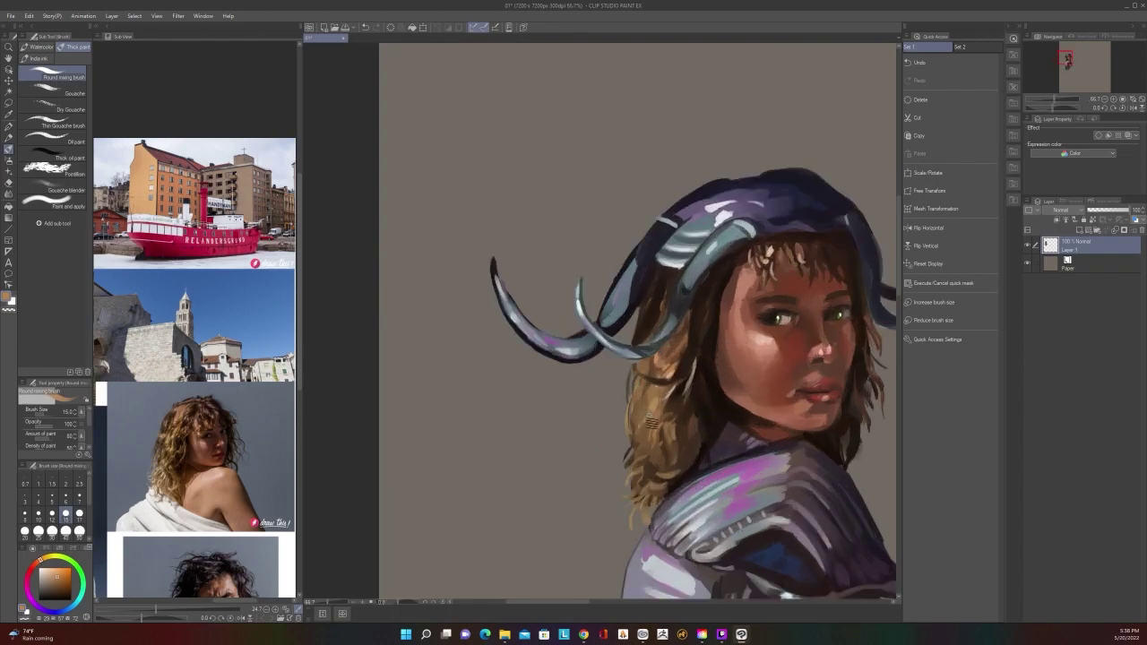
pyautogui.scroll(-1, 697, 502)
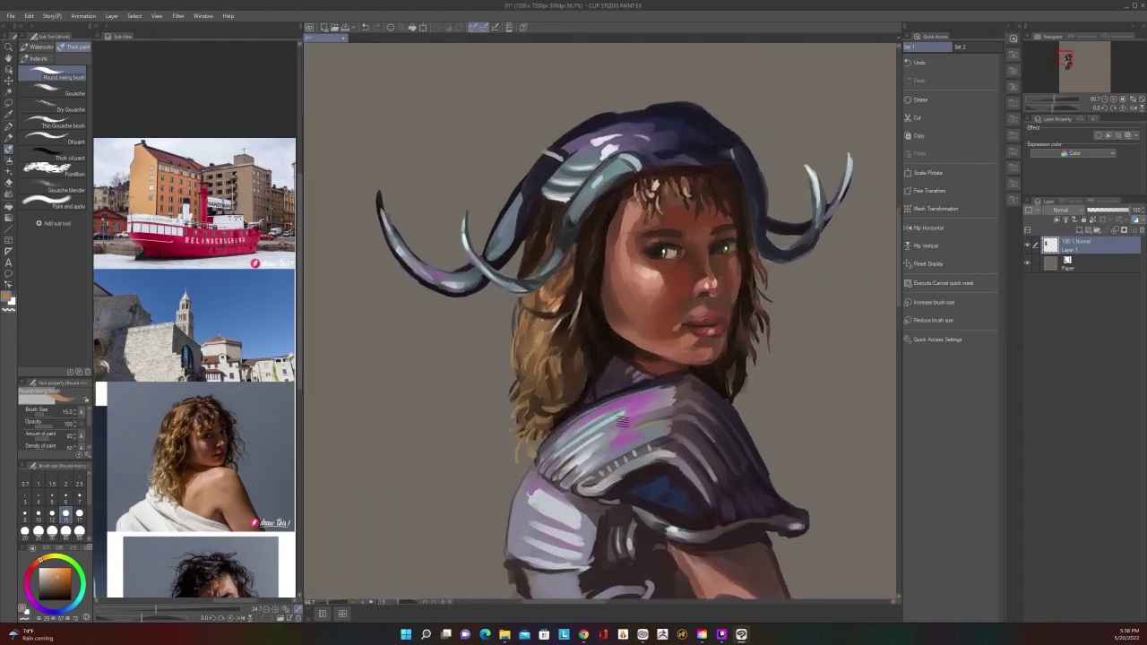
pyautogui.scroll(-1, 638, 446)
pyautogui.moveTo(689, 473); pyautogui.dragTo(693, 349)
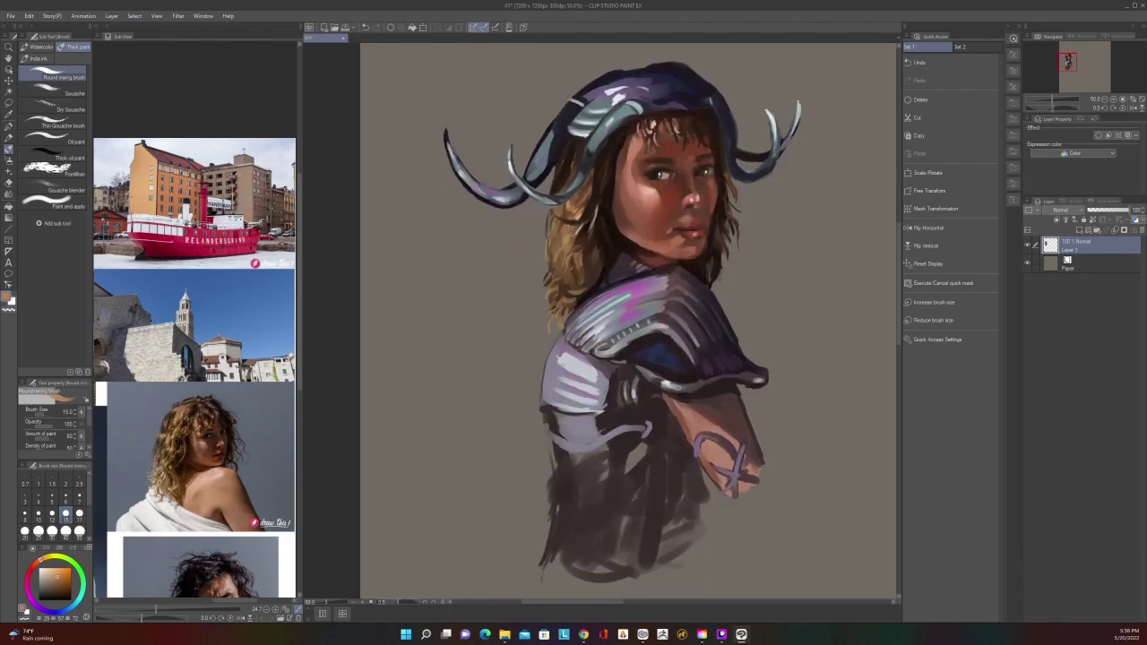
pyautogui.scroll(1, 674, 408)
pyautogui.moveTo(639, 426); pyautogui.dragTo(683, 524)
pyautogui.scroll(2, 659, 419)
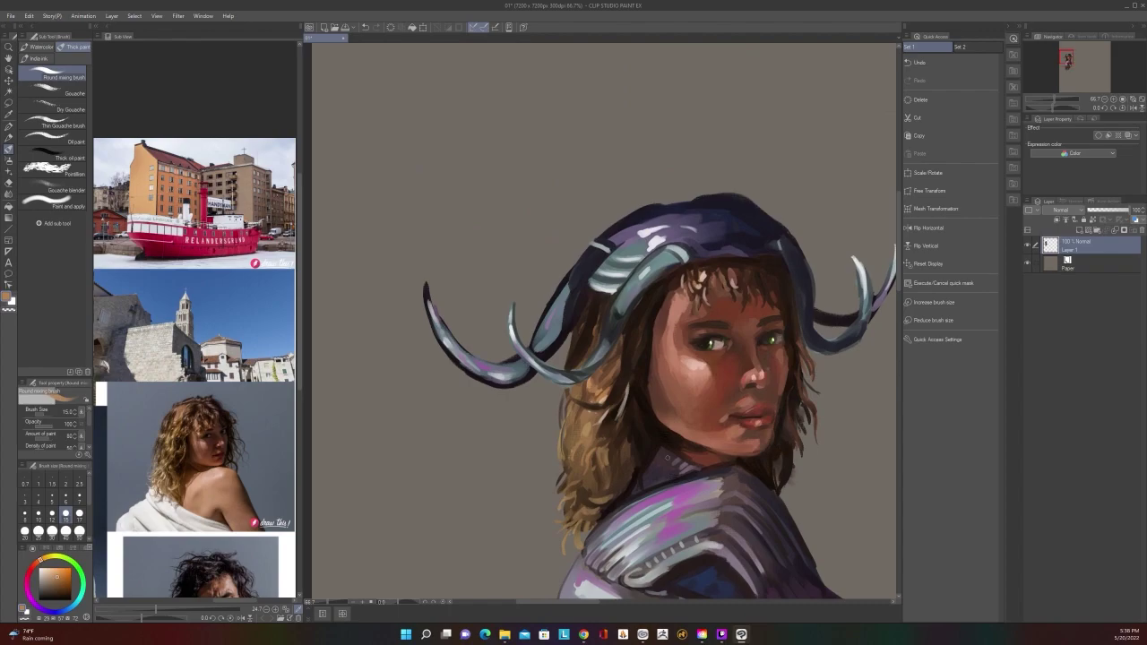
pyautogui.scroll(1, 625, 386)
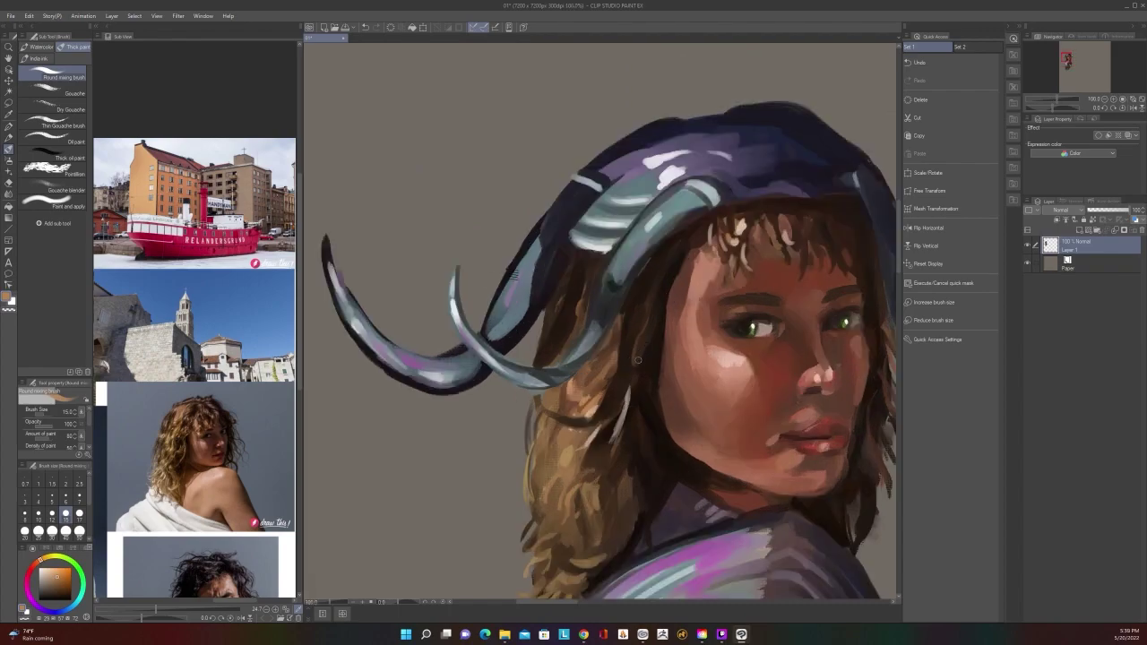
pyautogui.scroll(-2, 647, 351)
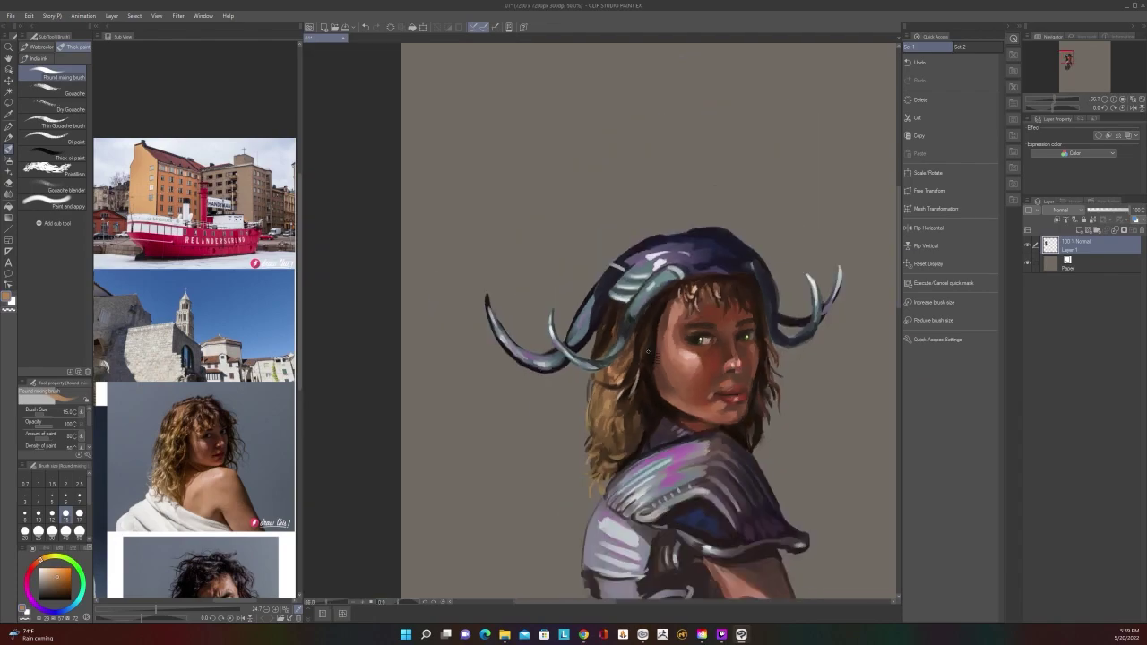
pyautogui.scroll(2, 648, 349)
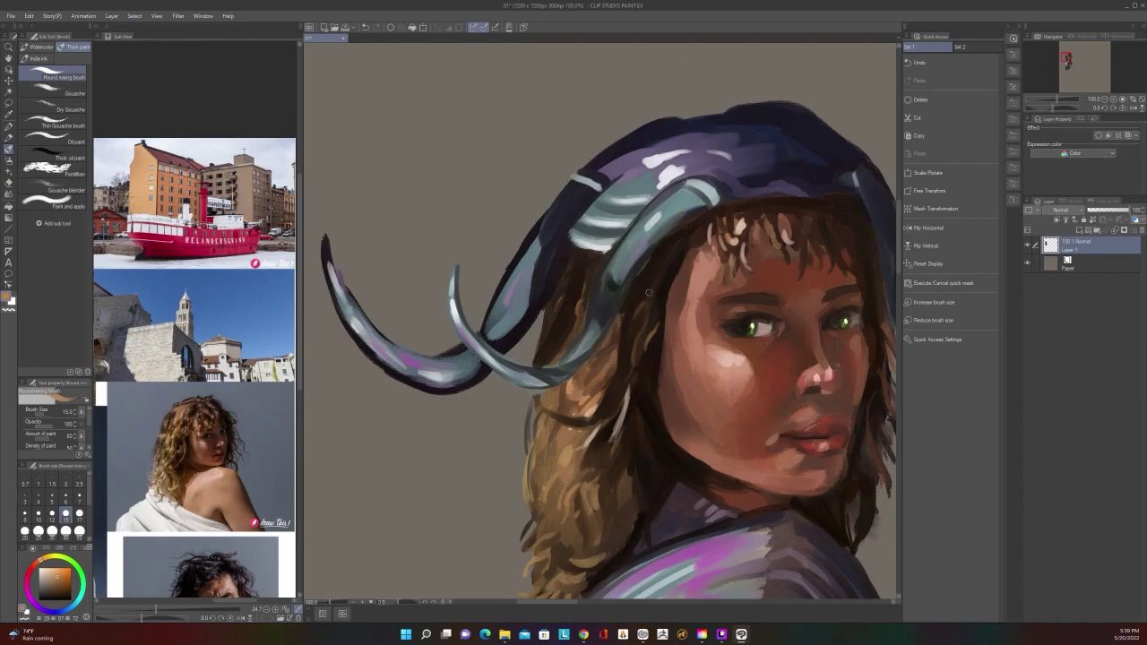
pyautogui.scroll(-2, 649, 292)
pyautogui.scroll(2, 655, 287)
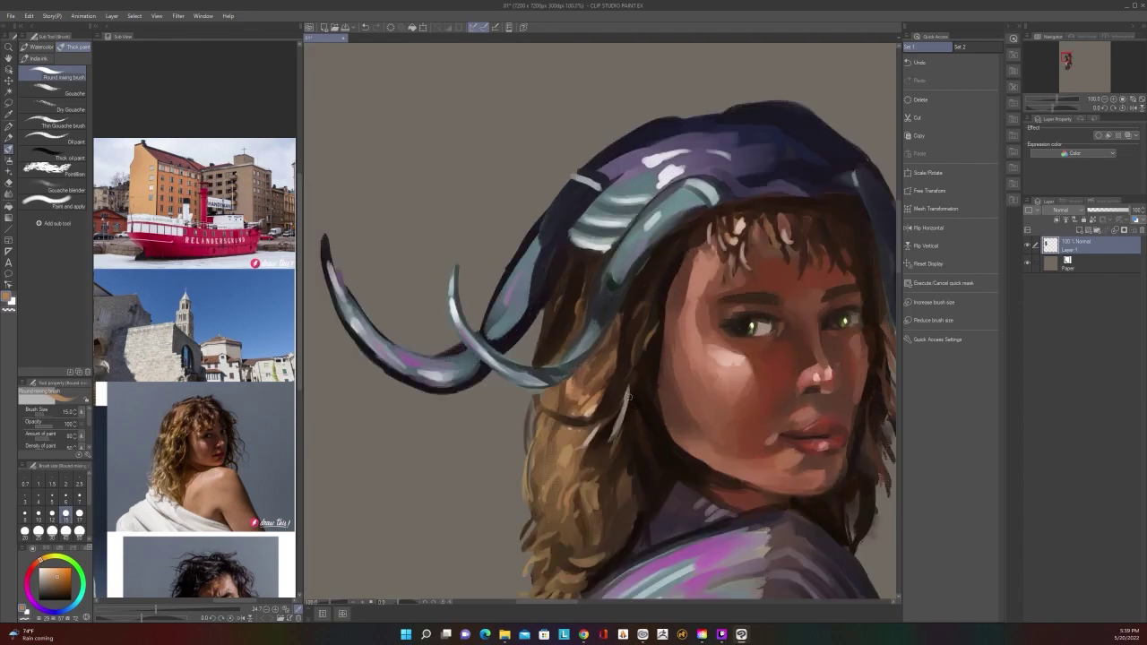
# Paint a light brown strand beside the cheek, and sample a dark brown to shade the hair below it at brush size 25
pyautogui.moveTo(614, 439); pyautogui.dragTo(626, 388)
pyautogui.keyDown('alt'); pyautogui.click(603, 442); pyautogui.keyUp('alt')
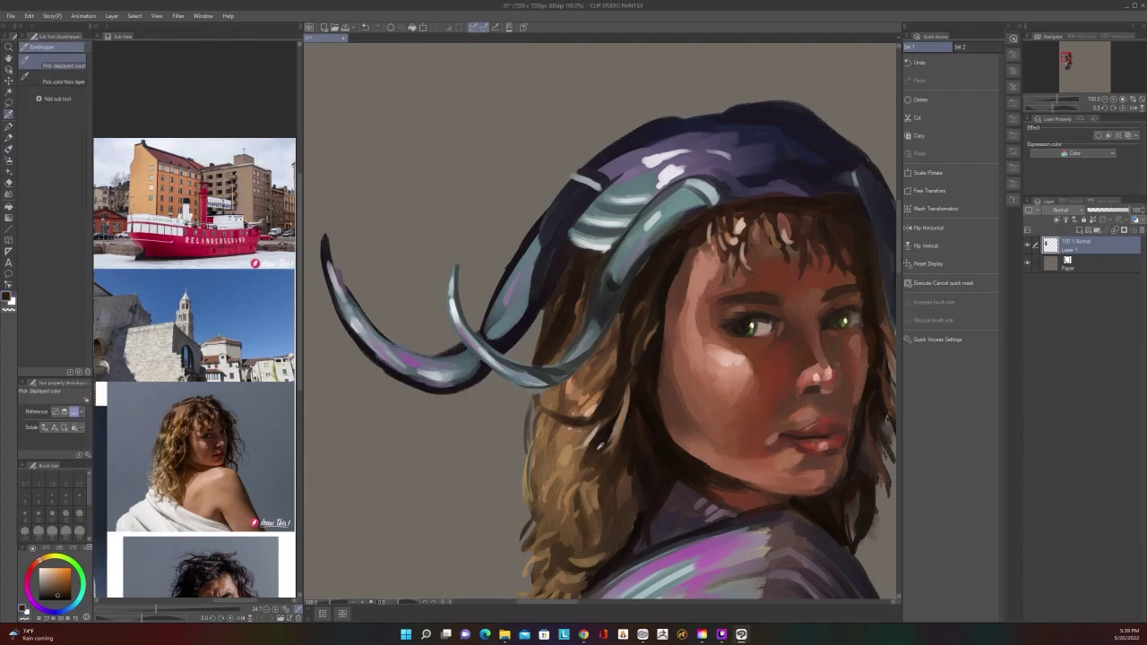
pyautogui.press(']')
pyautogui.press(']')
pyautogui.press(']')
pyautogui.moveTo(599, 440); pyautogui.dragTo(586, 484)
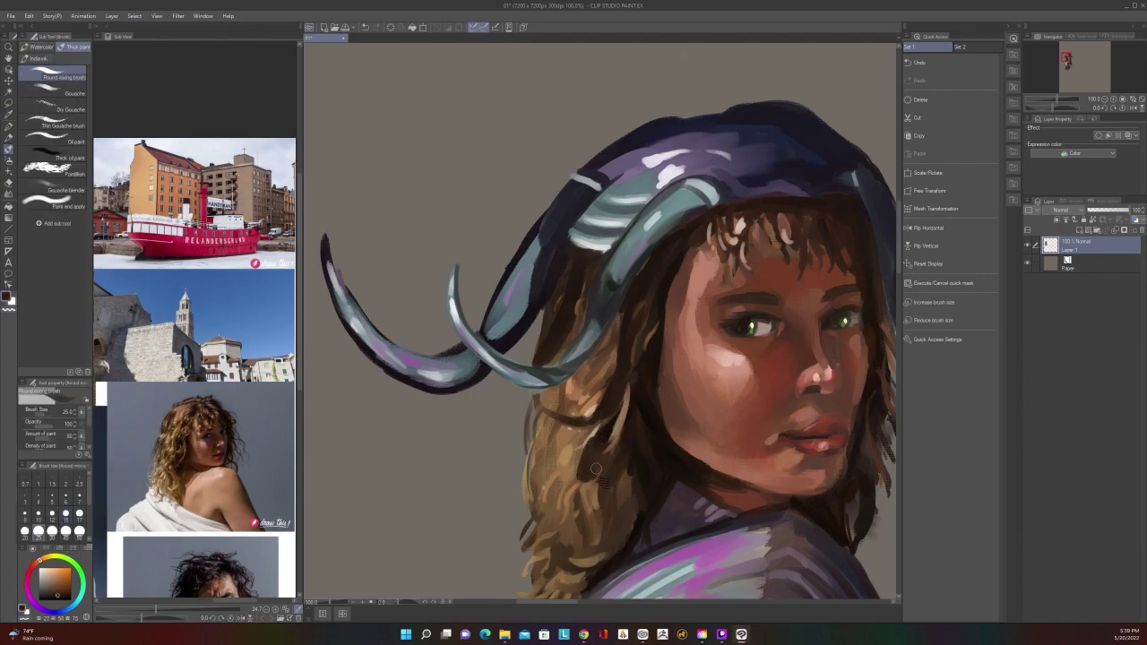
pyautogui.scroll(-2, 613, 442)
pyautogui.scroll(2, 613, 442)
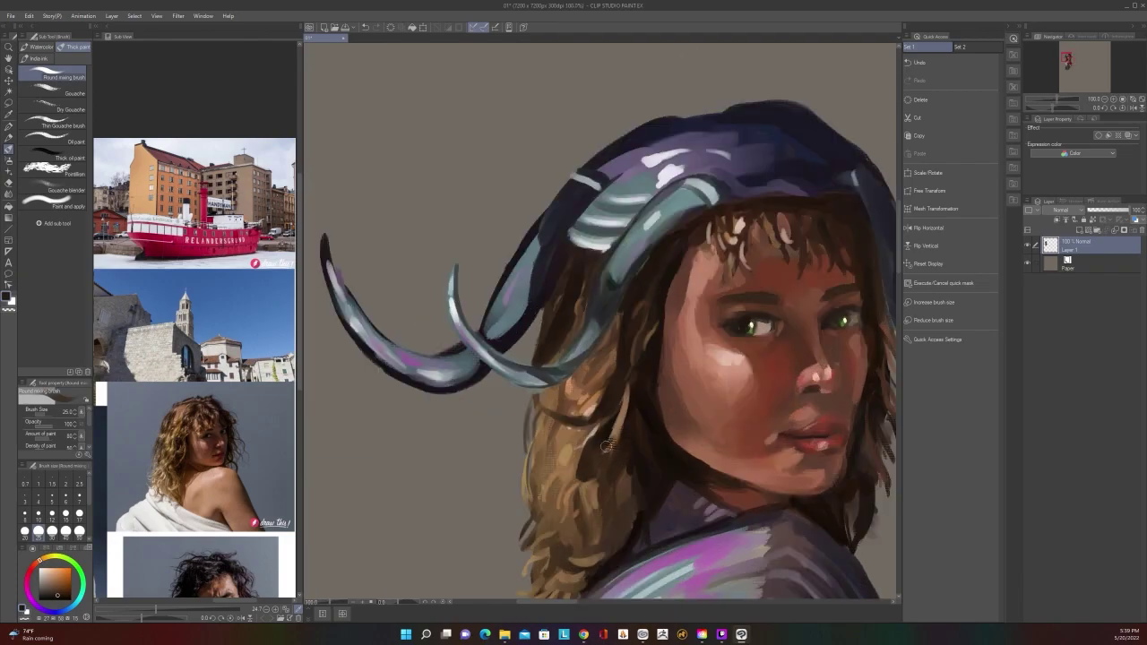
# Deepen the shadow in the lower hair beside the neck with dark strokes at brush size 25
pyautogui.press('[')
pyautogui.press('[')
pyautogui.press('[')
pyautogui.press(']')
pyautogui.press(']')
pyautogui.press(']')
pyautogui.moveTo(605, 504); pyautogui.dragTo(633, 473)
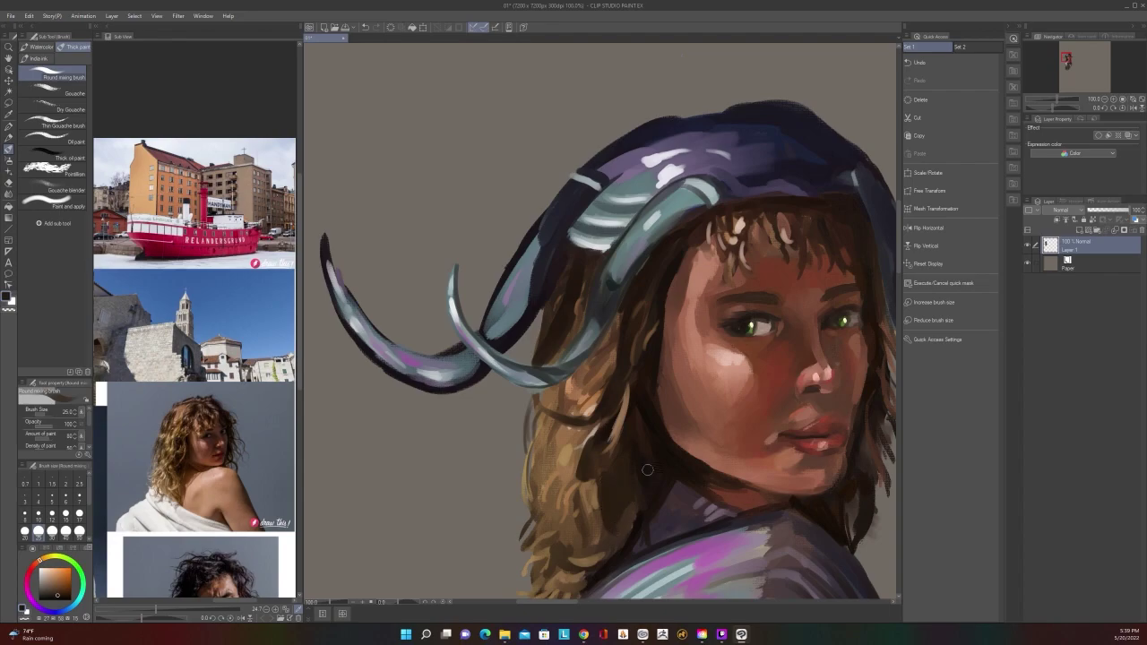
# Sample a dark brown from the lower hair and shade the locks beside the neck at brush size 25
pyautogui.scroll(-2, 647, 469)
pyautogui.scroll(1, 647, 469)
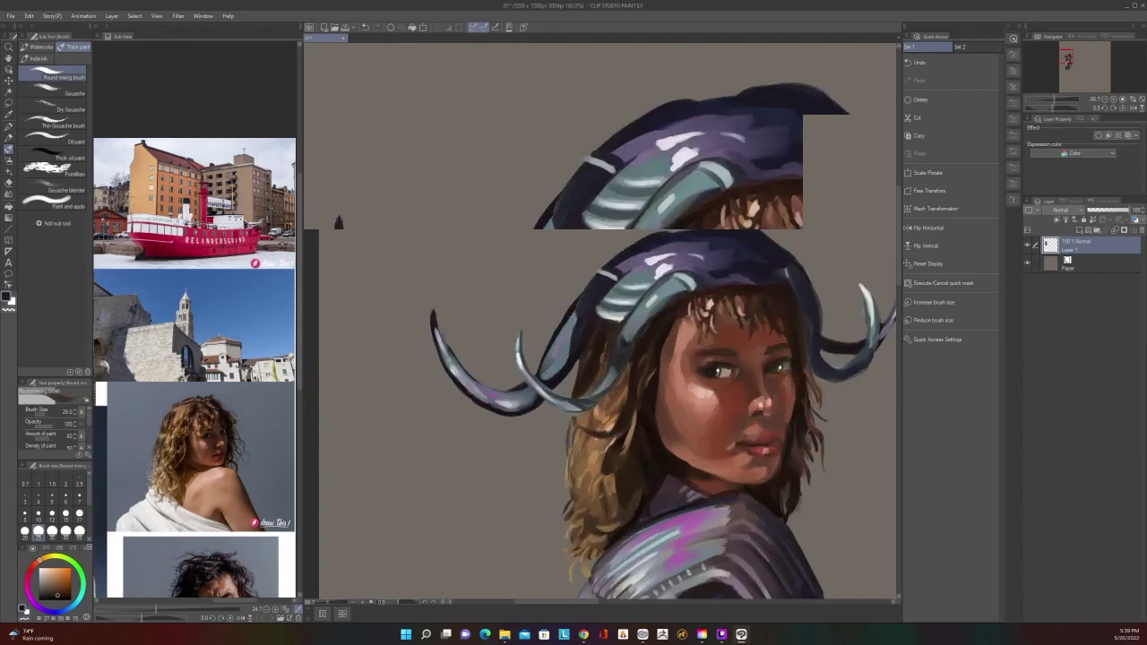
pyautogui.scroll(1, 622, 458)
pyautogui.moveTo(608, 486)
pyautogui.mouseDown()
pyautogui.moveTo(625, 534)
pyautogui.moveTo(642, 517)
pyautogui.mouseUp()
pyautogui.keyDown('alt'); pyautogui.click(618, 494); pyautogui.keyUp('alt')
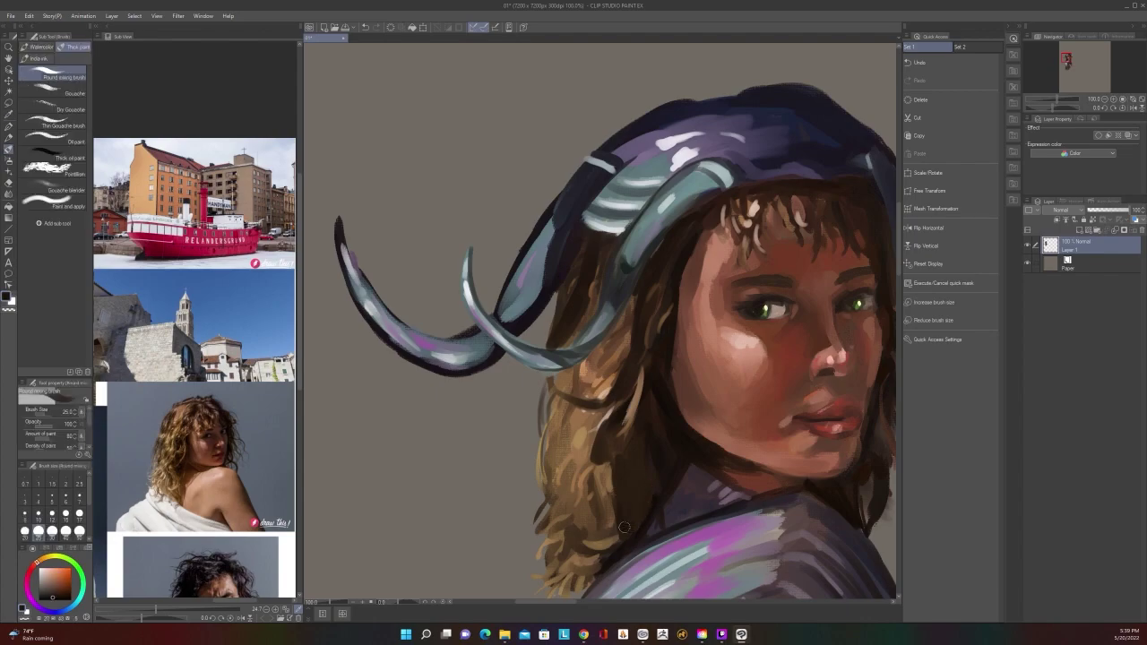
pyautogui.moveTo(594, 456); pyautogui.dragTo(600, 465)
# Compare the whole figure with closer views of the face, helmet and hair to judge the shading
pyautogui.scroll(-4, 678, 371)
pyautogui.scroll(-2, 679, 373)
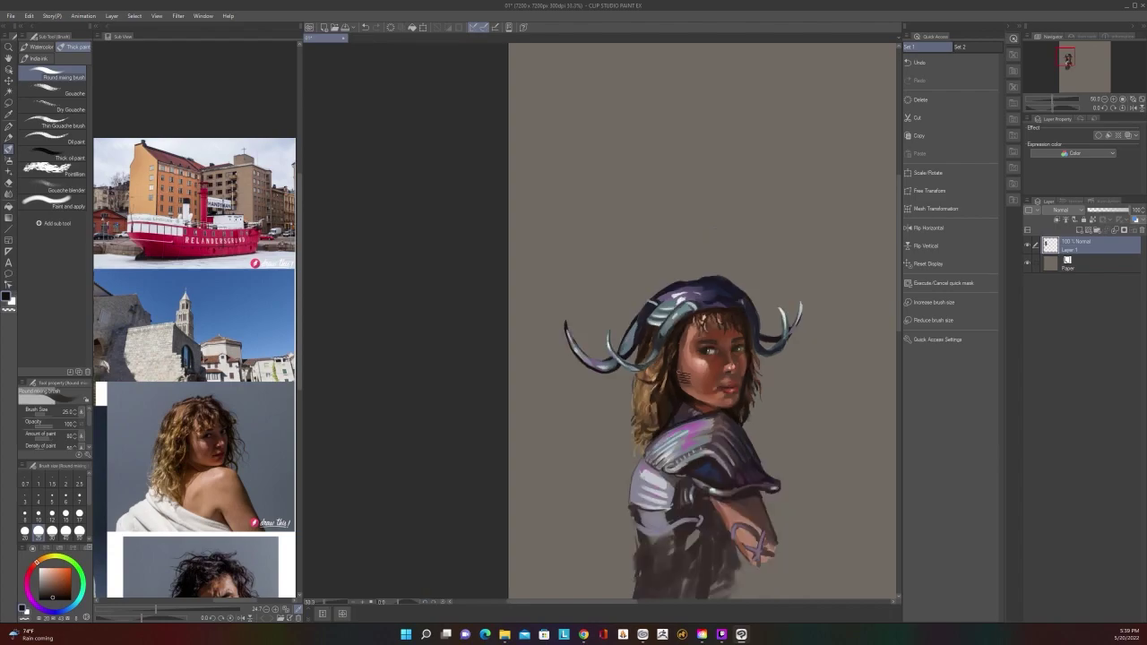
pyautogui.scroll(2, 654, 386)
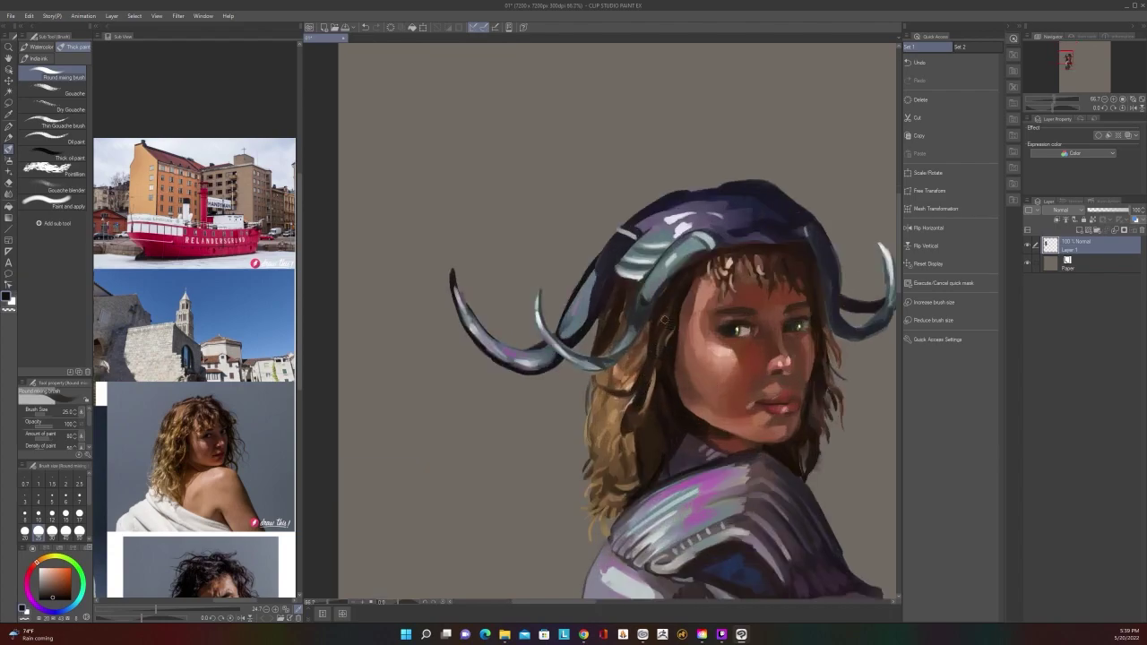
pyautogui.scroll(-2, 657, 347)
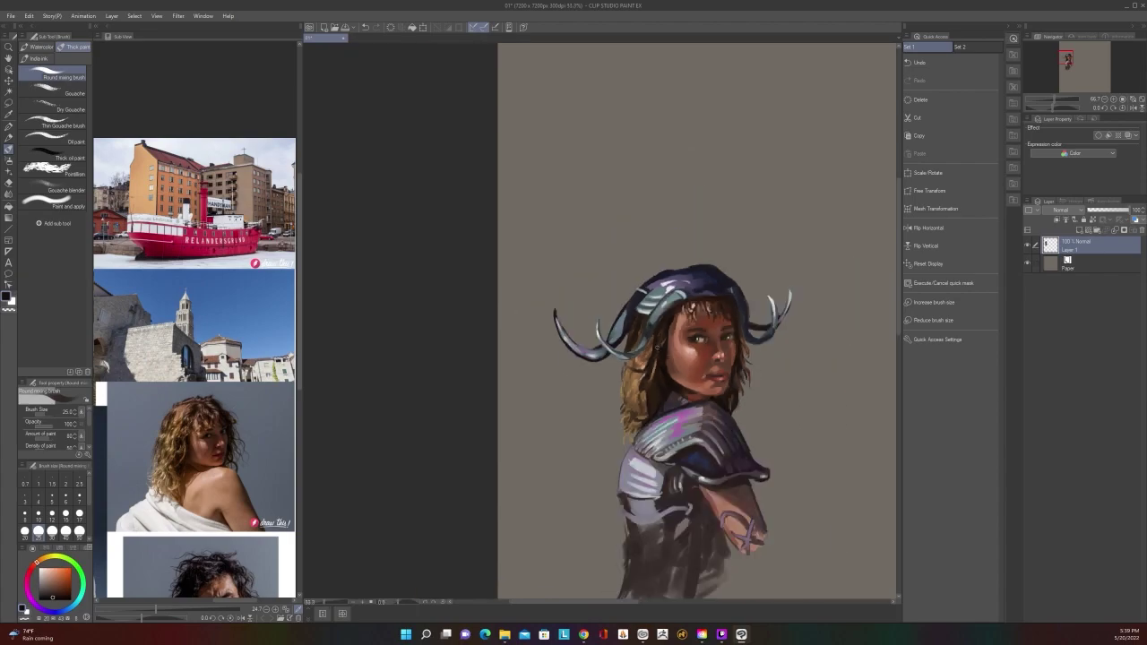
pyautogui.scroll(2, 658, 351)
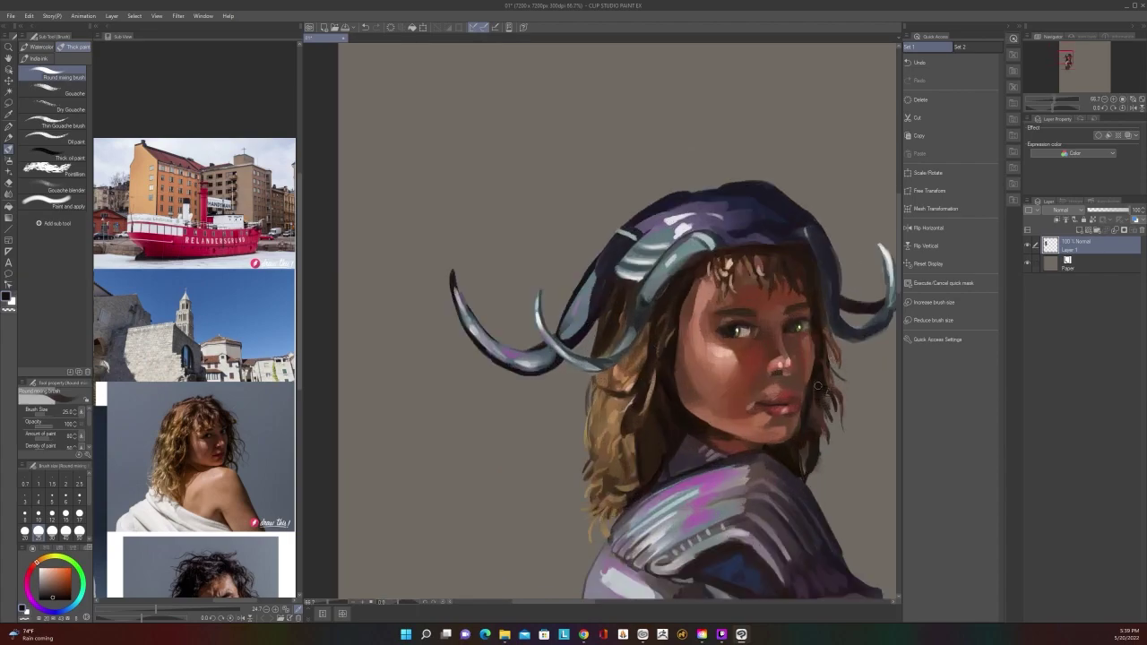
pyautogui.scroll(-2, 772, 504)
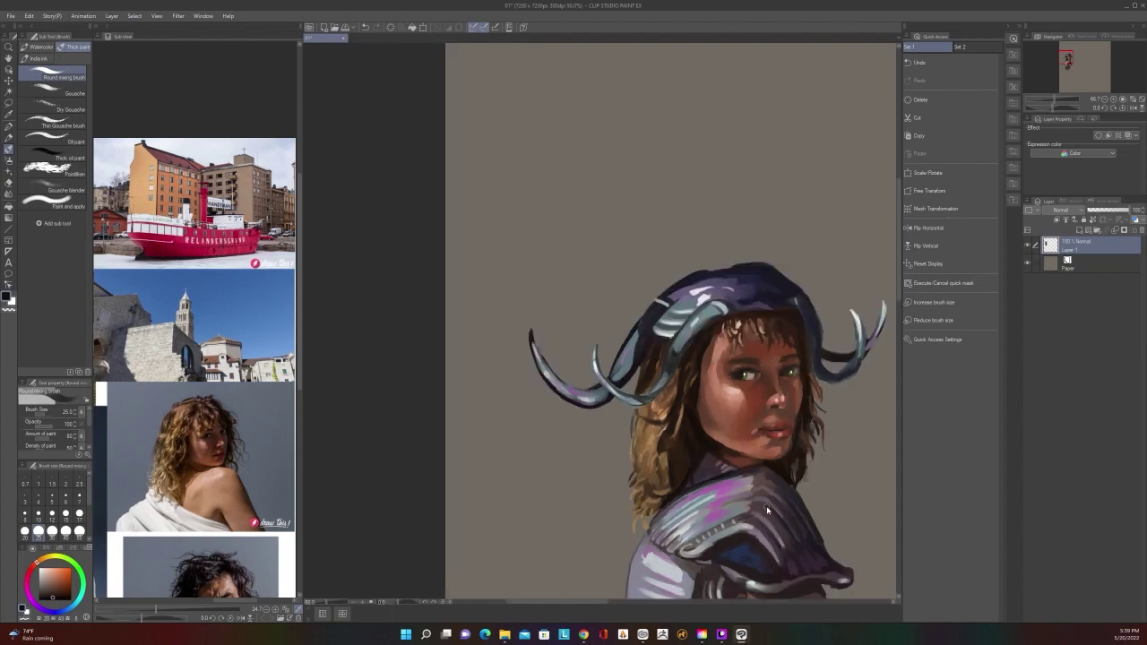
pyautogui.scroll(1, 768, 510)
pyautogui.scroll(1, 769, 510)
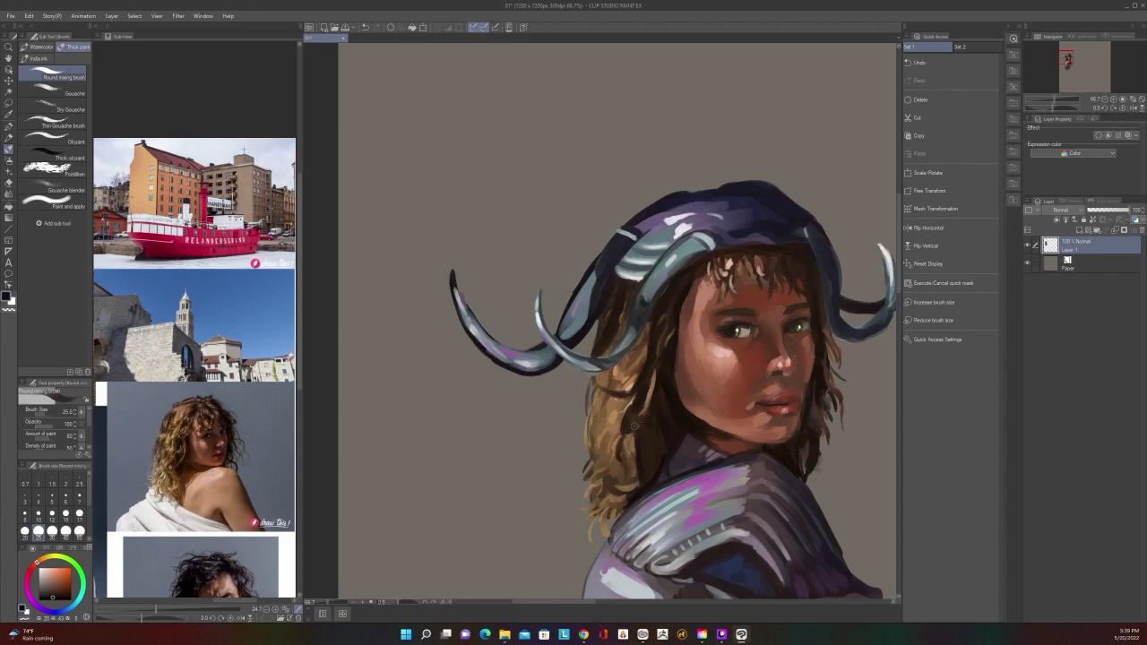
pyautogui.scroll(-2, 632, 428)
pyautogui.scroll(2, 631, 428)
pyautogui.scroll(-1, 623, 467)
pyautogui.scroll(5, 627, 439)
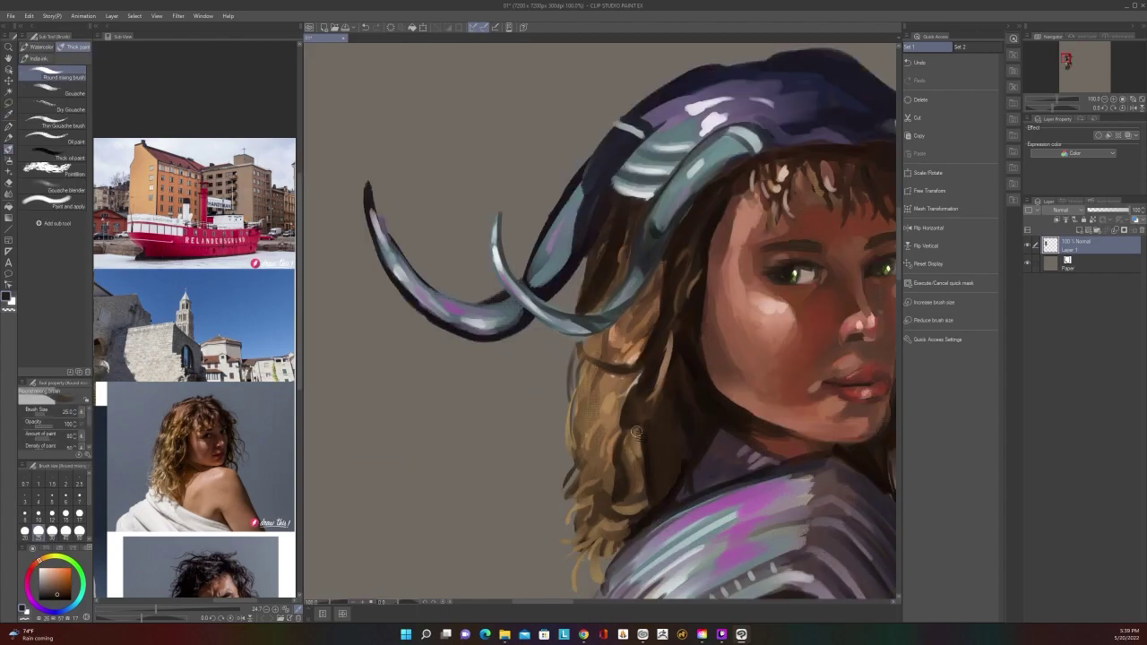
# Refine the dark strands in the middle of the hair beside the cheek at brush size 15
pyautogui.press('[')
pyautogui.press('[')
pyautogui.scroll(-4, 660, 402)
pyautogui.scroll(1, 660, 431)
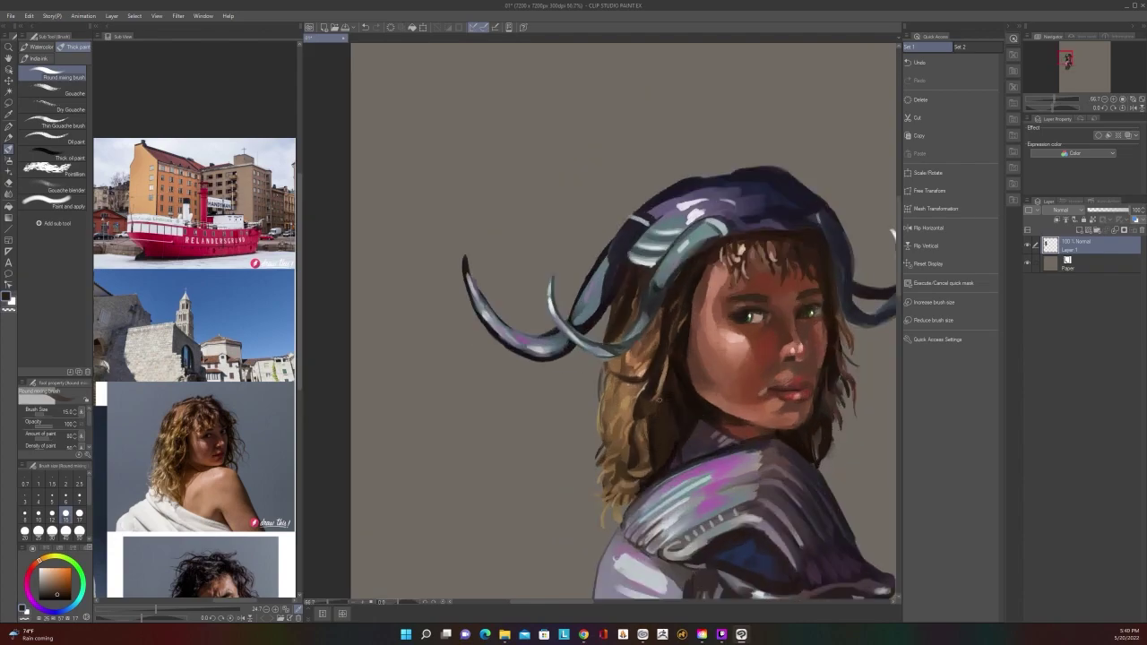
pyautogui.scroll(-1, 660, 386)
pyautogui.scroll(3, 664, 394)
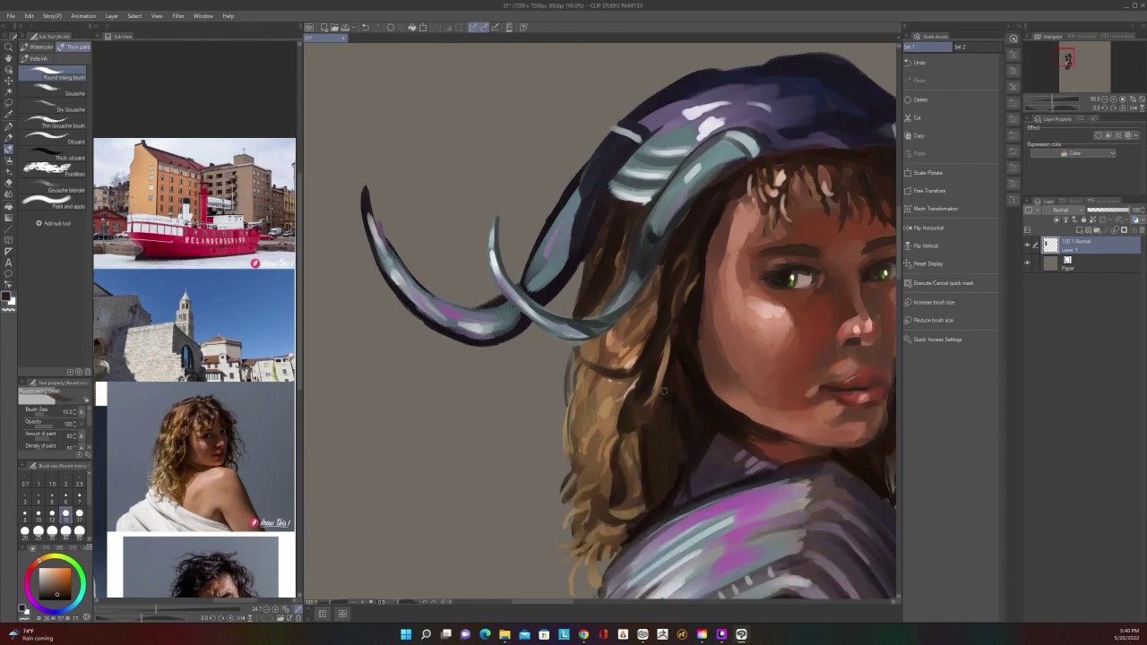
# Shade the outer locks of the hair with dark strokes at brush size 25
pyautogui.press(']')
pyautogui.press(']')
pyautogui.press(']')
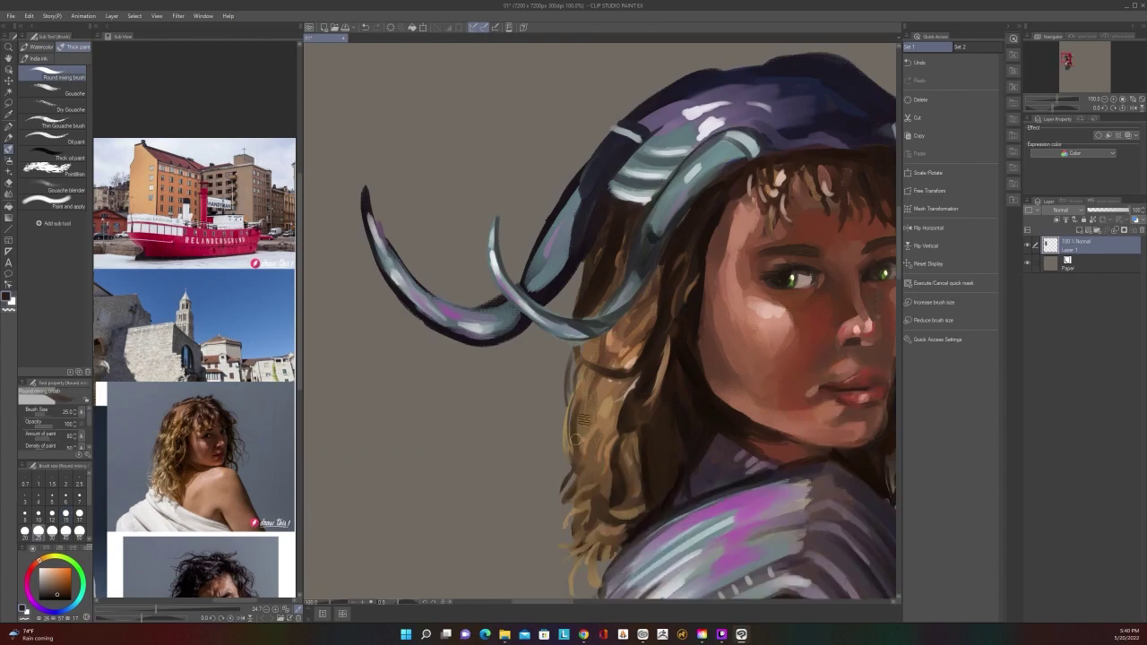
pyautogui.scroll(-3, 585, 391)
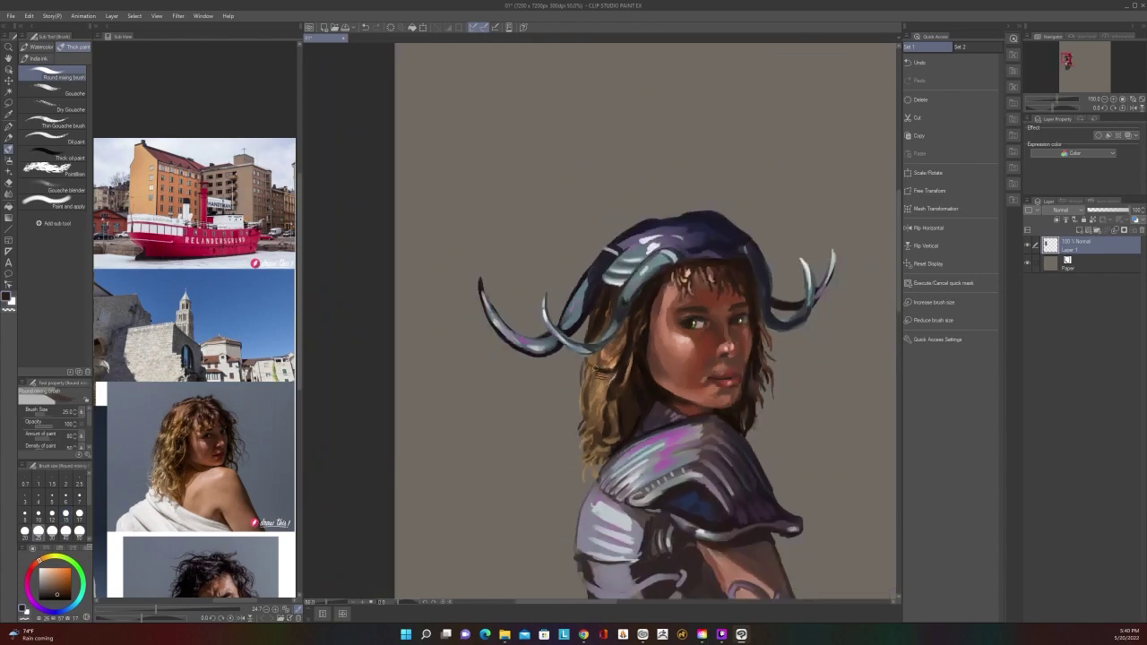
pyautogui.scroll(-1, 586, 390)
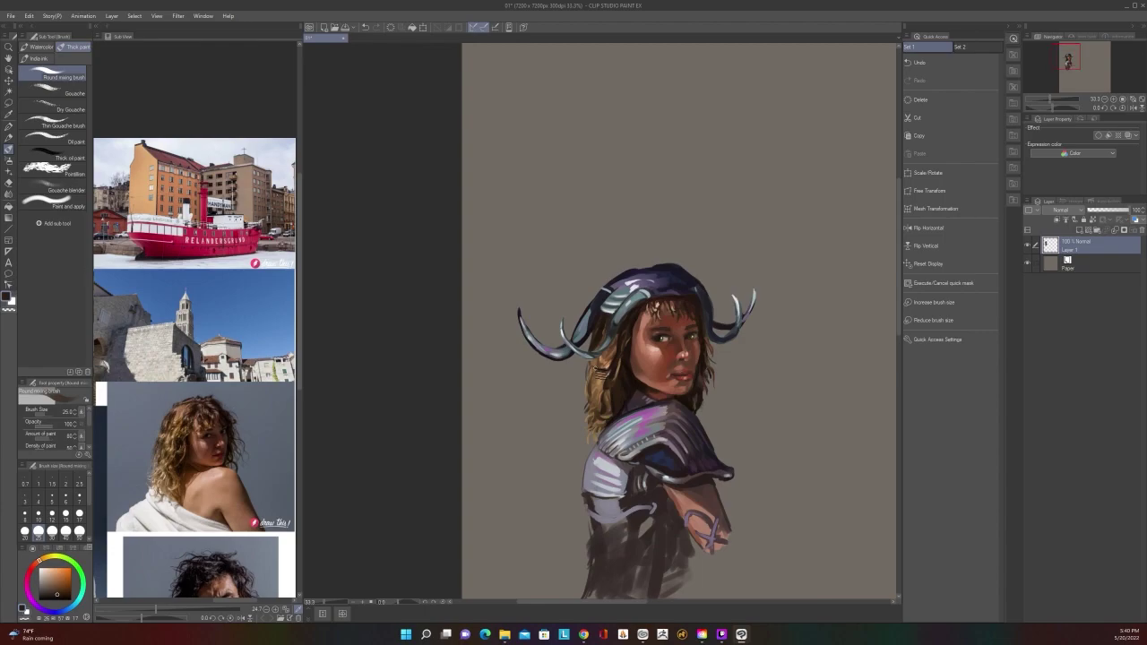
pyautogui.scroll(1, 601, 374)
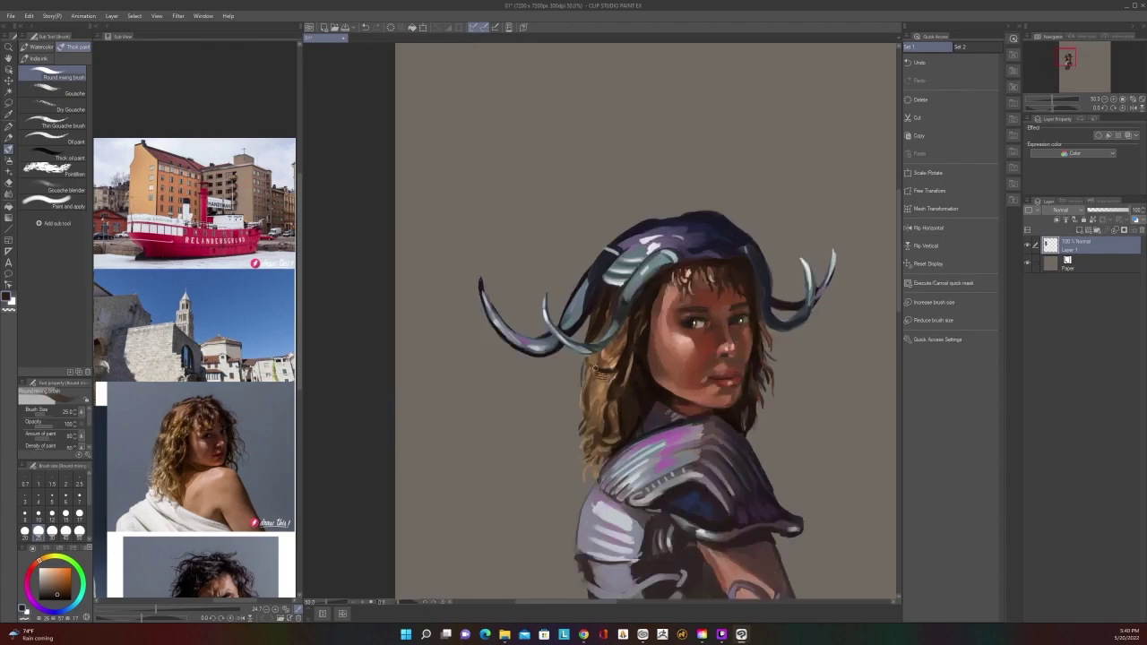
pyautogui.scroll(2, 594, 368)
# Work dark strands into the hair beneath the horn, next to the face, at brush size 15
pyautogui.press('[')
pyautogui.press('[')
pyautogui.press('[')
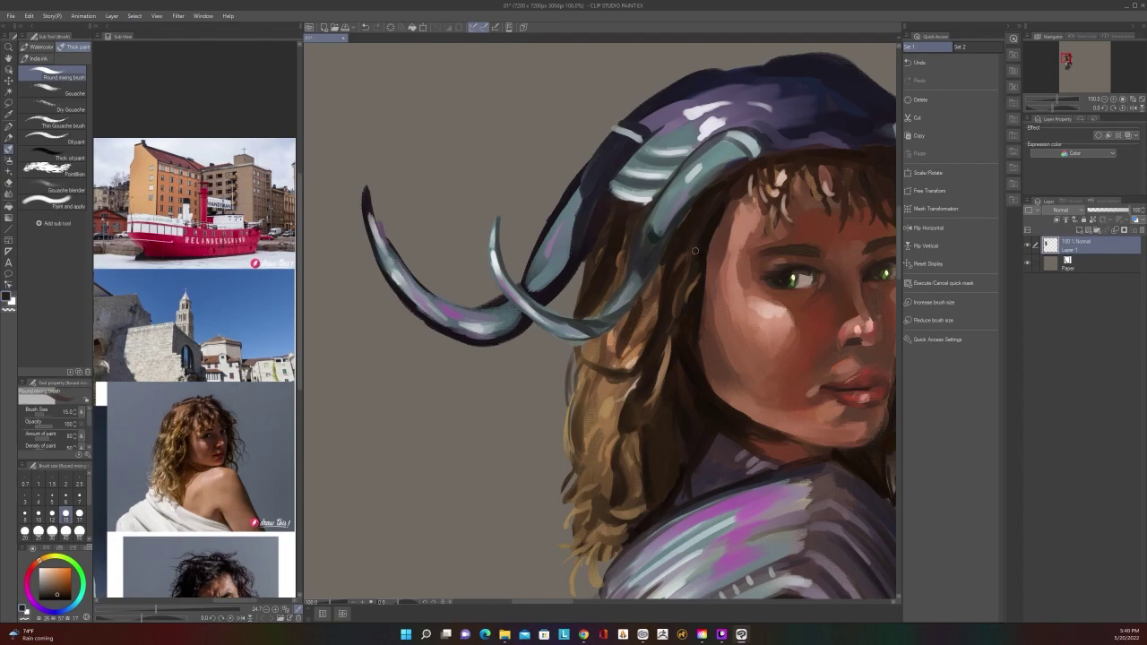
pyautogui.scroll(-2, 695, 250)
pyautogui.scroll(2, 695, 251)
pyautogui.press('[')
pyautogui.press('[')
pyautogui.press('[')
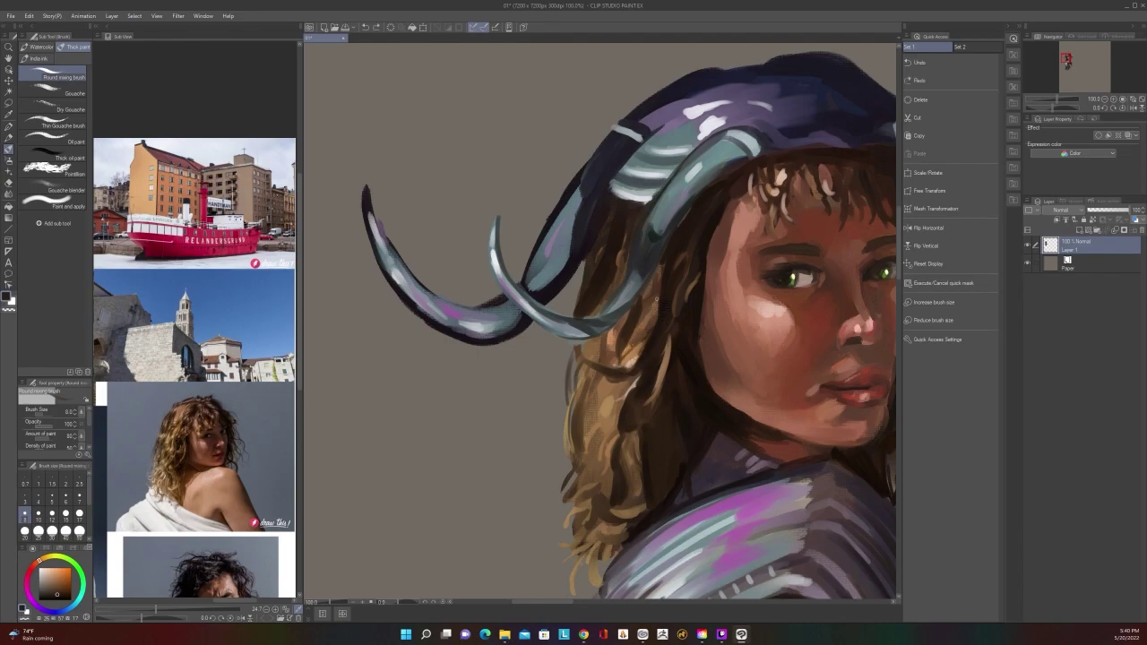
# Return the brush size to 15 and define the dark gaps between the hair locks below the horn
pyautogui.press(']')
pyautogui.press(']')
pyautogui.press(']')
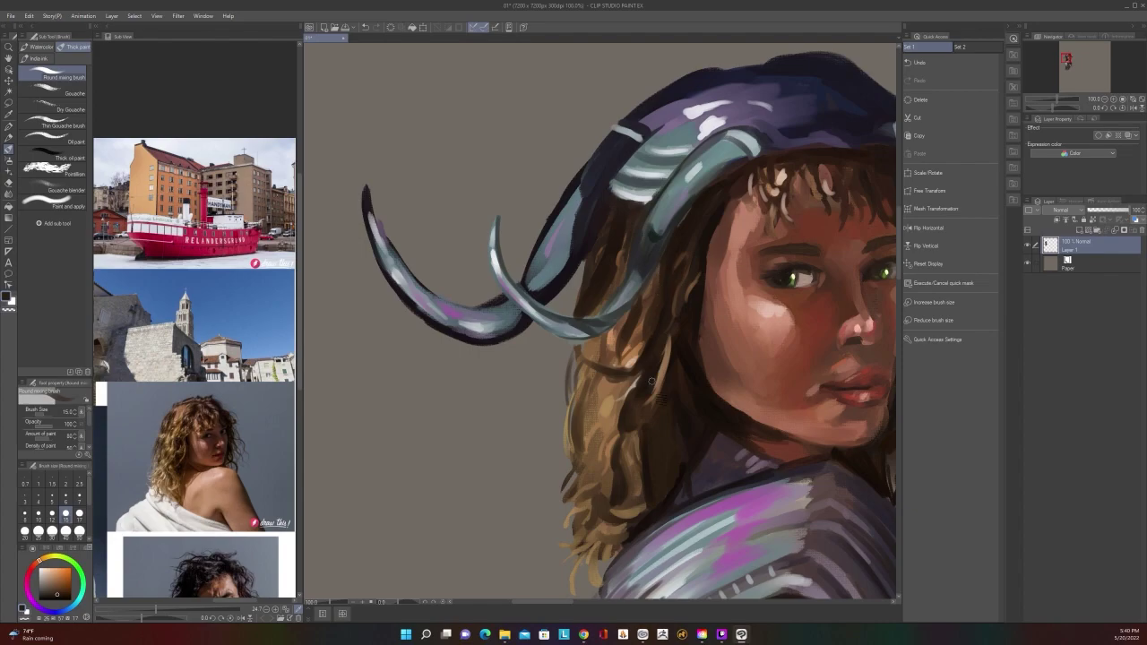
pyautogui.scroll(-4, 651, 381)
pyautogui.scroll(3, 638, 423)
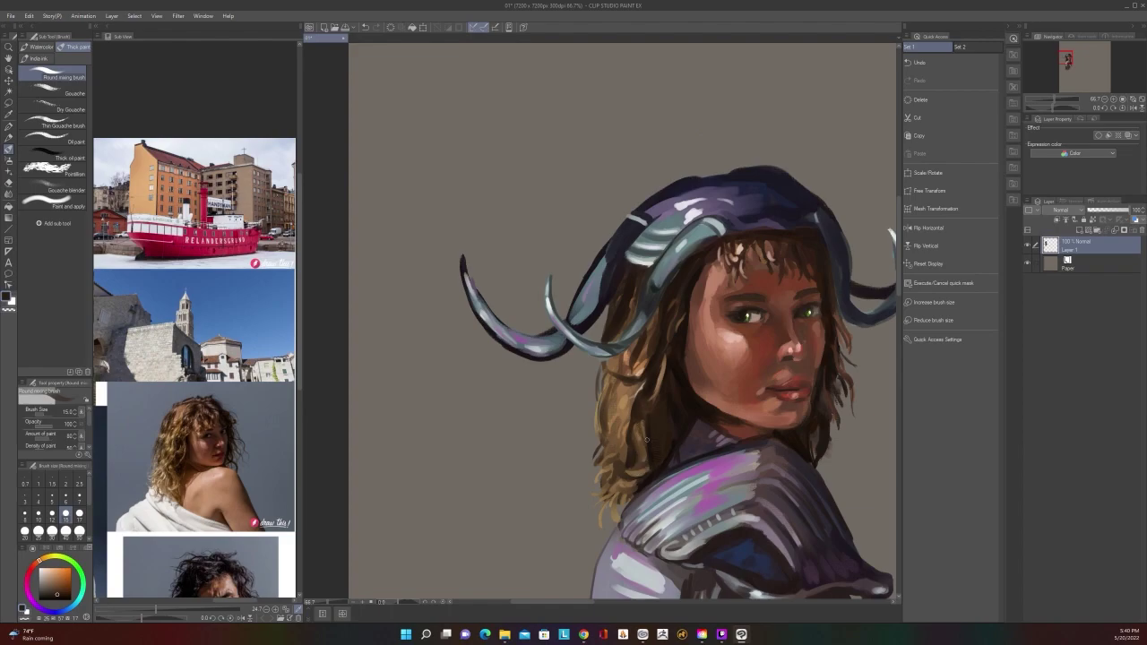
pyautogui.scroll(-2, 634, 474)
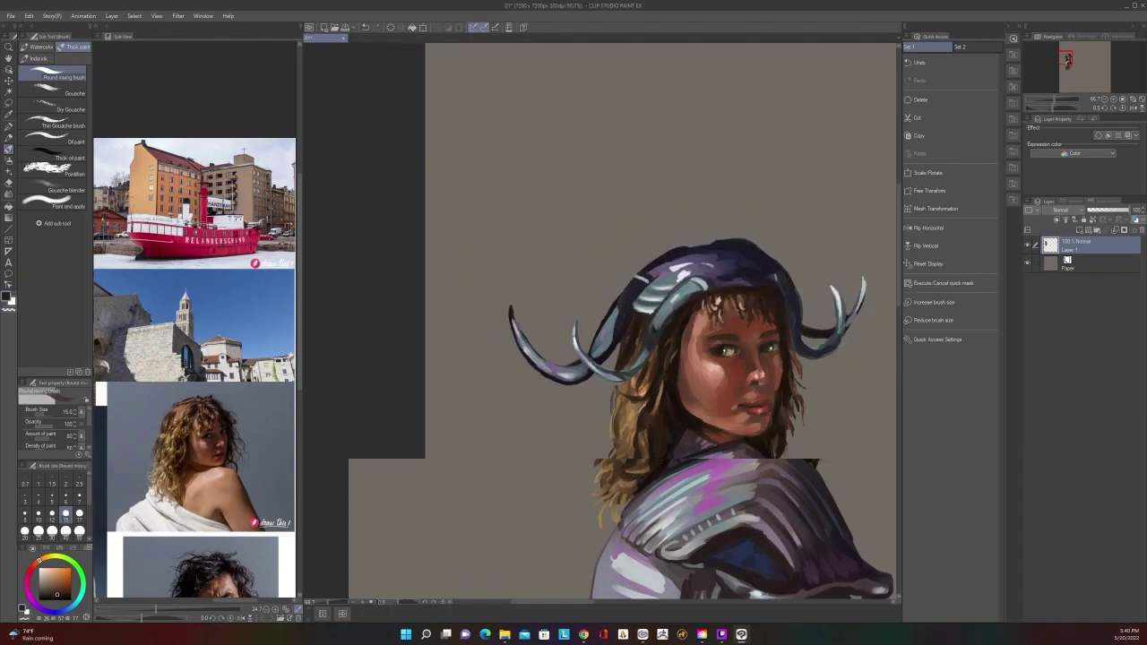
pyautogui.scroll(2, 634, 474)
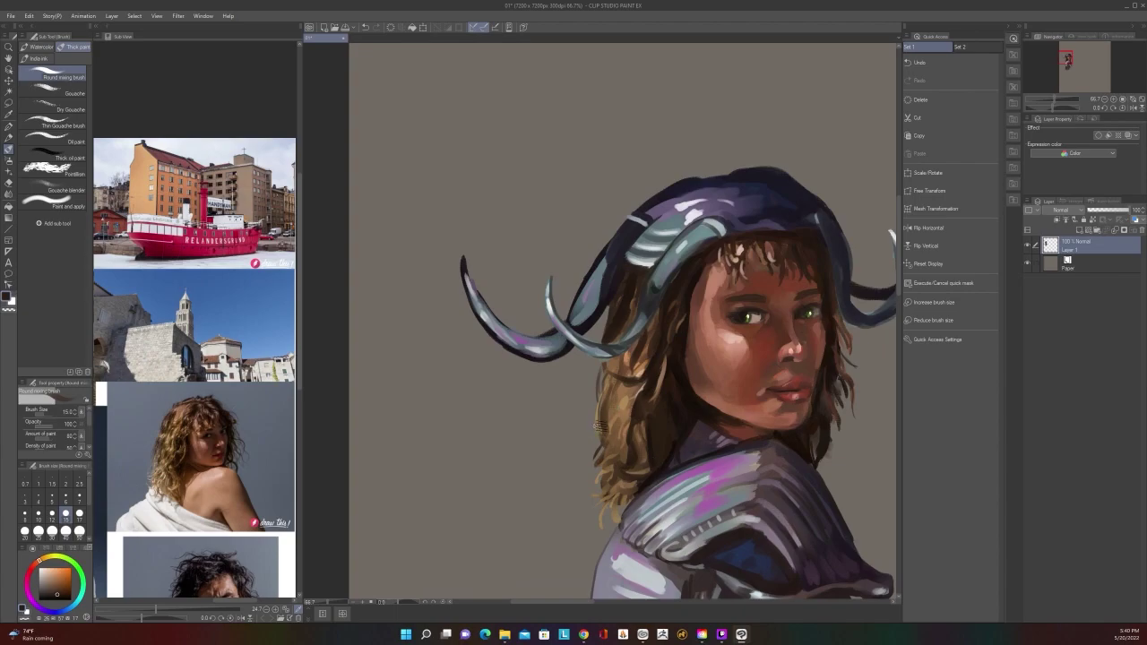
pyautogui.scroll(1, 600, 423)
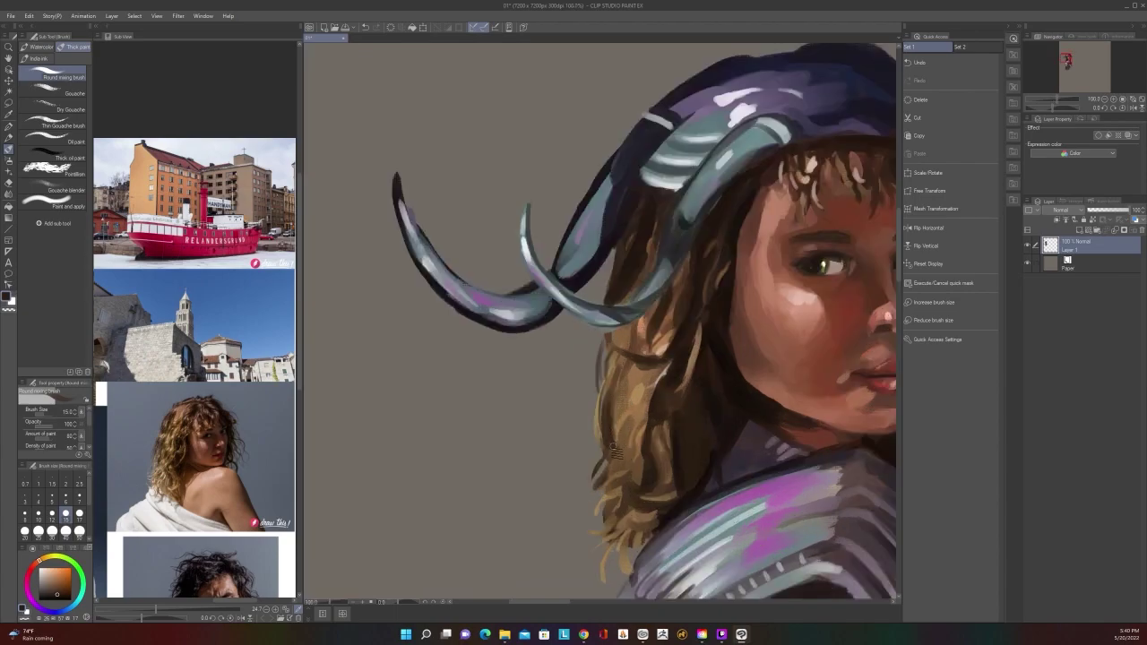
# Sample a light brown from the hair and paint lighter strands in the outer locks, enlarging the brush to 25
pyautogui.keyDown('alt'); pyautogui.click(659, 380); pyautogui.keyUp('alt')
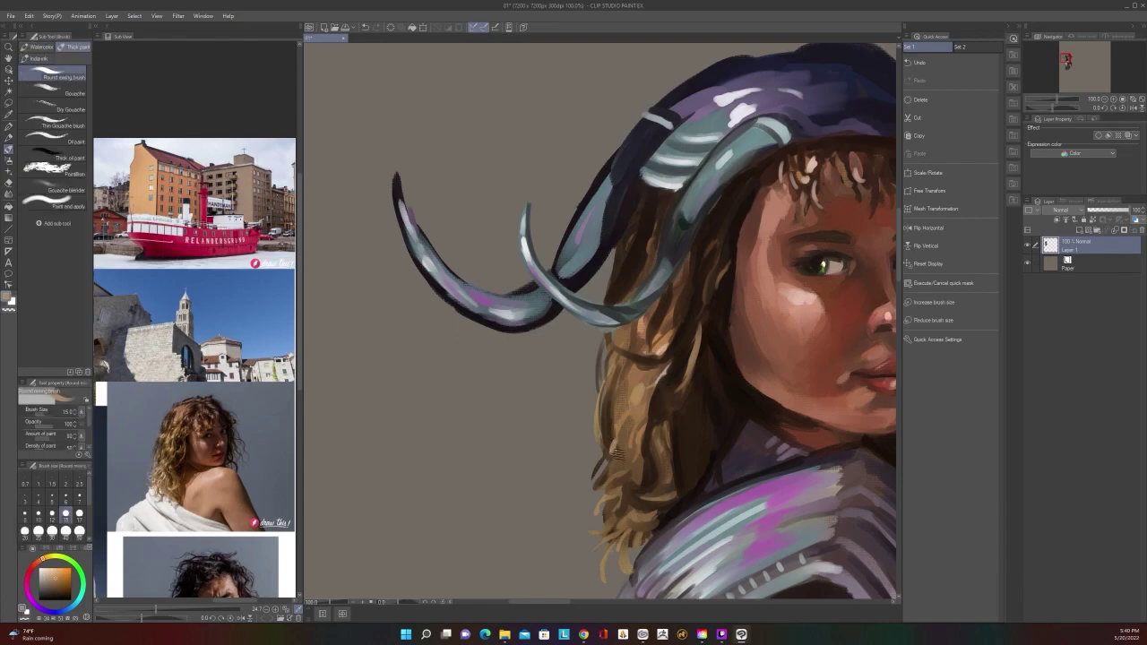
pyautogui.moveTo(615, 461); pyautogui.dragTo(636, 423)
pyautogui.press(']')
pyautogui.press(']')
pyautogui.press(']')
pyautogui.scroll(-3, 647, 408)
pyautogui.scroll(3, 647, 408)
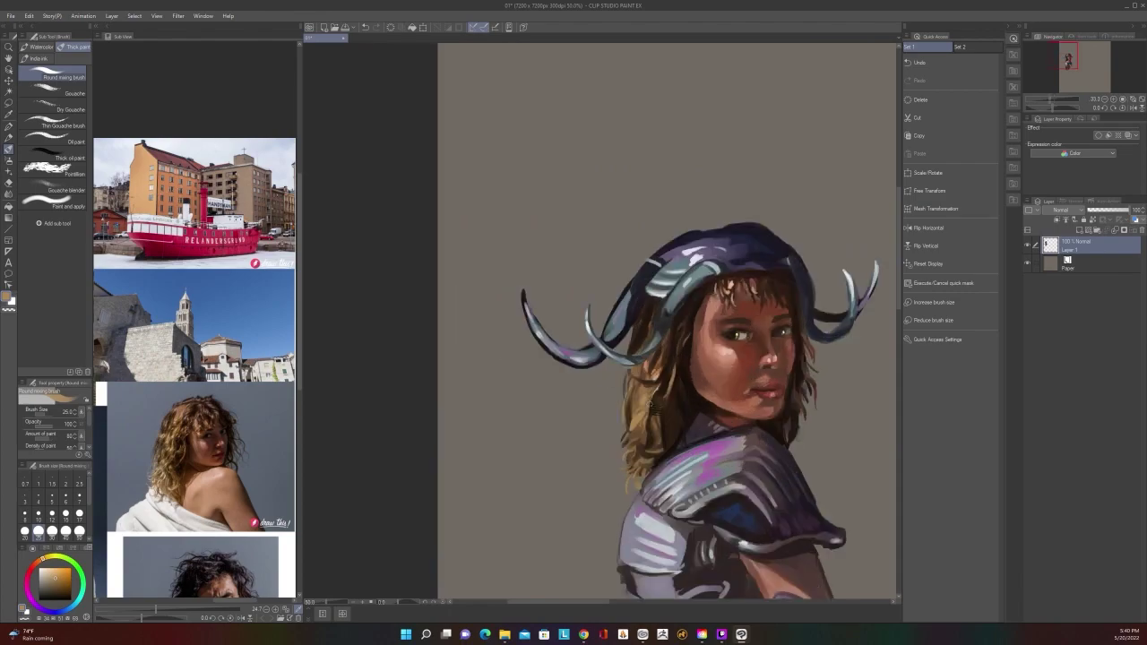
# Sample a dark brown from the hair and paint shadows between the outer locks at brush size 25
pyautogui.press('alt')
pyautogui.click(639, 431)
pyautogui.press('b')
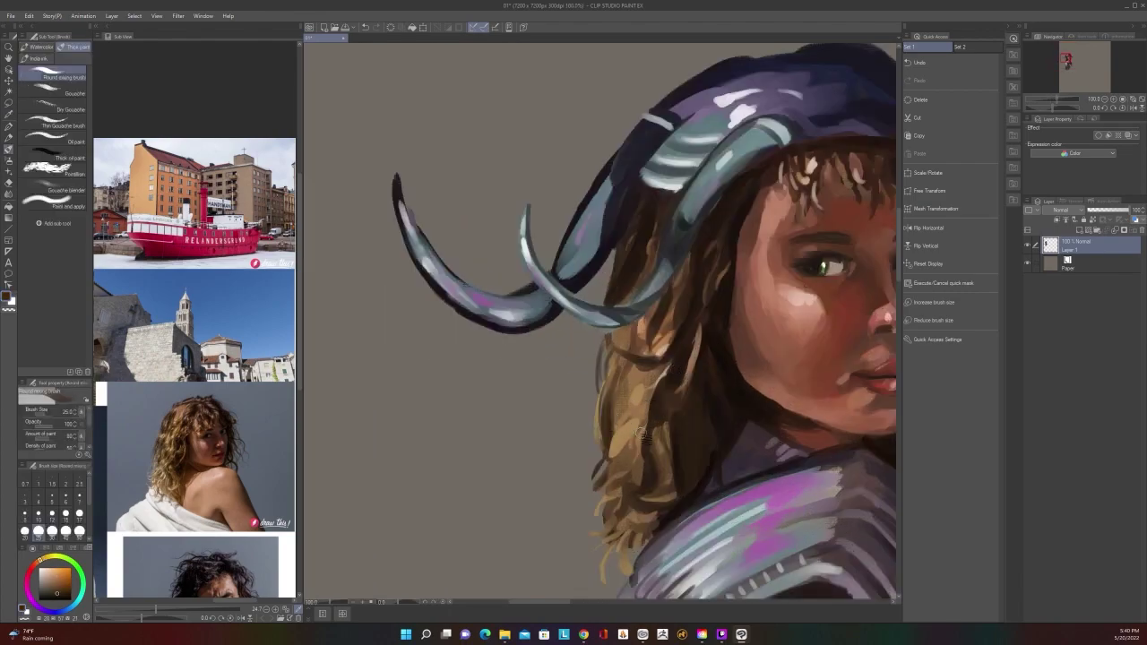
pyautogui.press(']')
pyautogui.press(']')
pyautogui.press(']')
pyautogui.scroll(-3, 658, 401)
pyautogui.scroll(2, 654, 402)
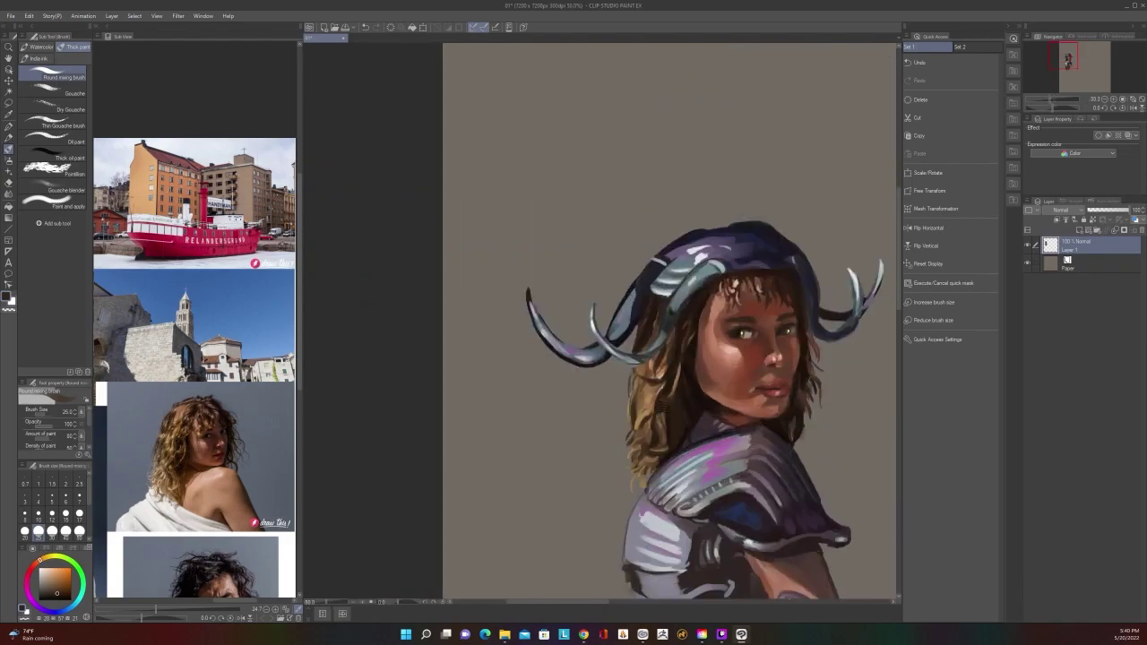
pyautogui.scroll(-3, 659, 390)
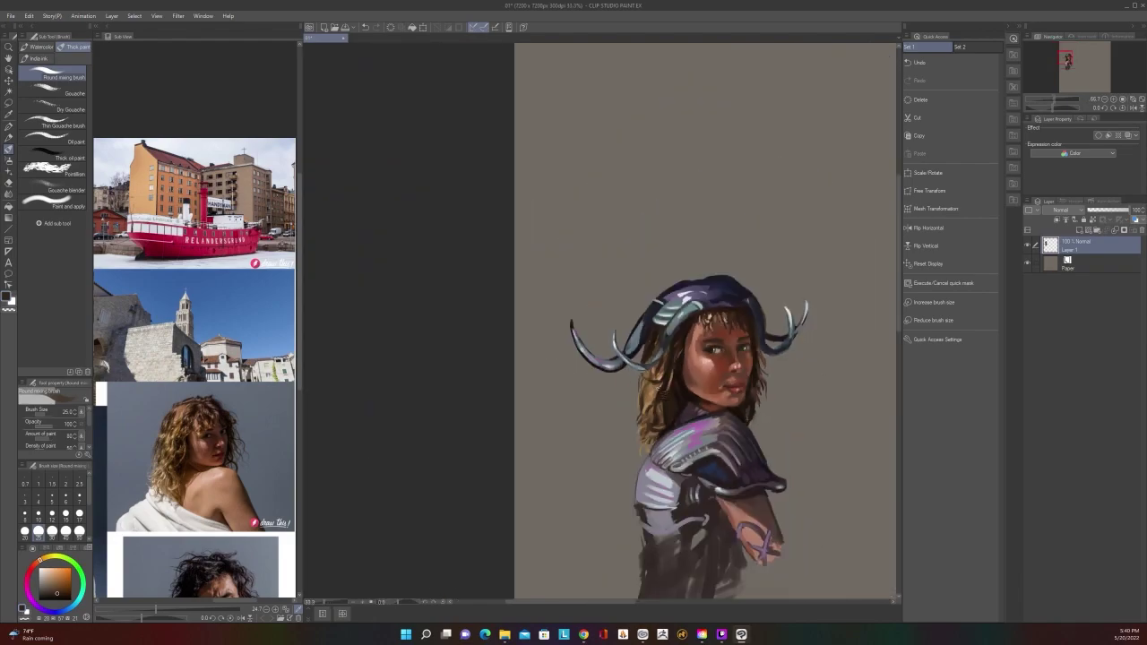
pyautogui.scroll(5, 659, 389)
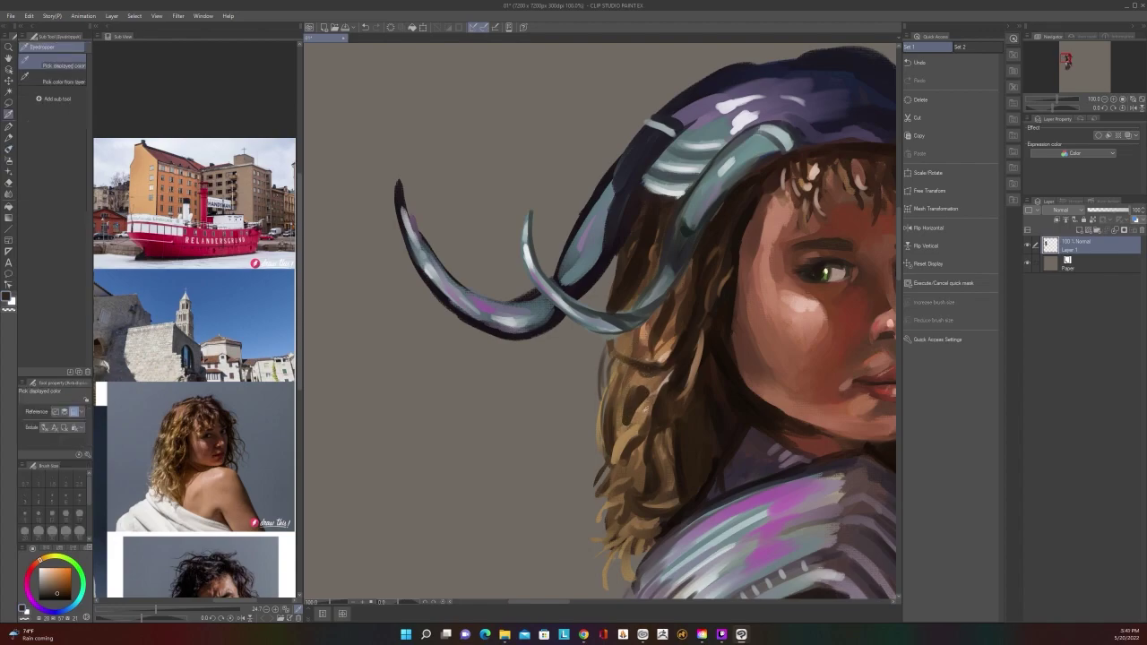
# Sample a mid brown from the upper outer hair and blend strands around the dark gaps at brush size 25
pyautogui.keyDown('alt'); pyautogui.click(634, 393); pyautogui.keyUp('alt')
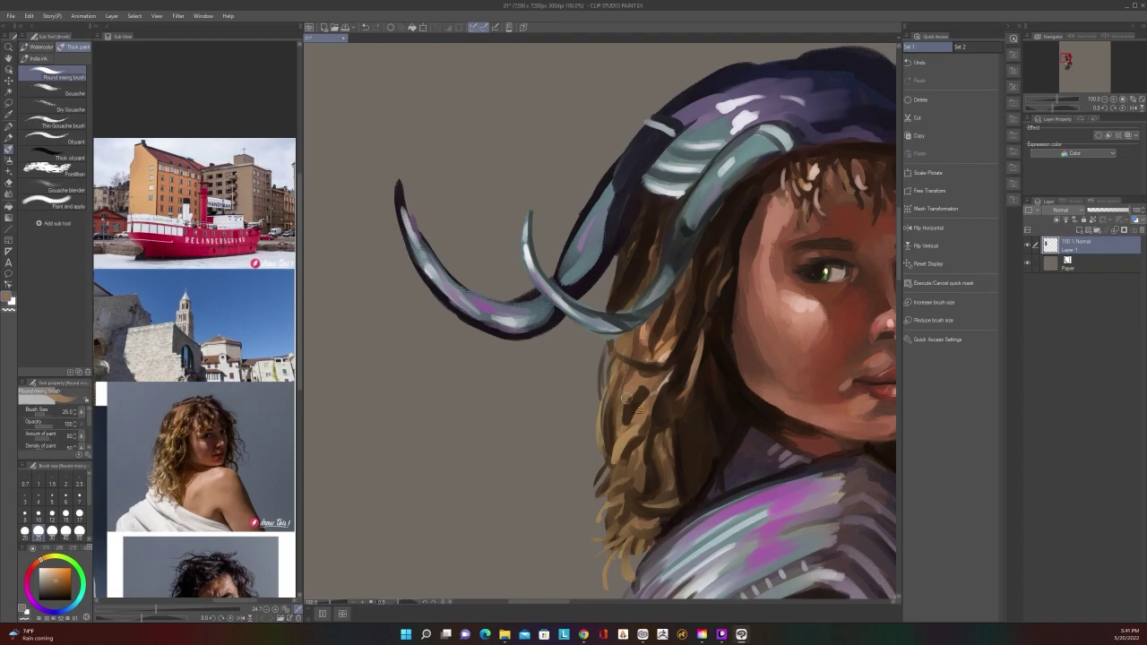
pyautogui.press('i')
pyautogui.press('b')
pyautogui.scroll(-2, 668, 350)
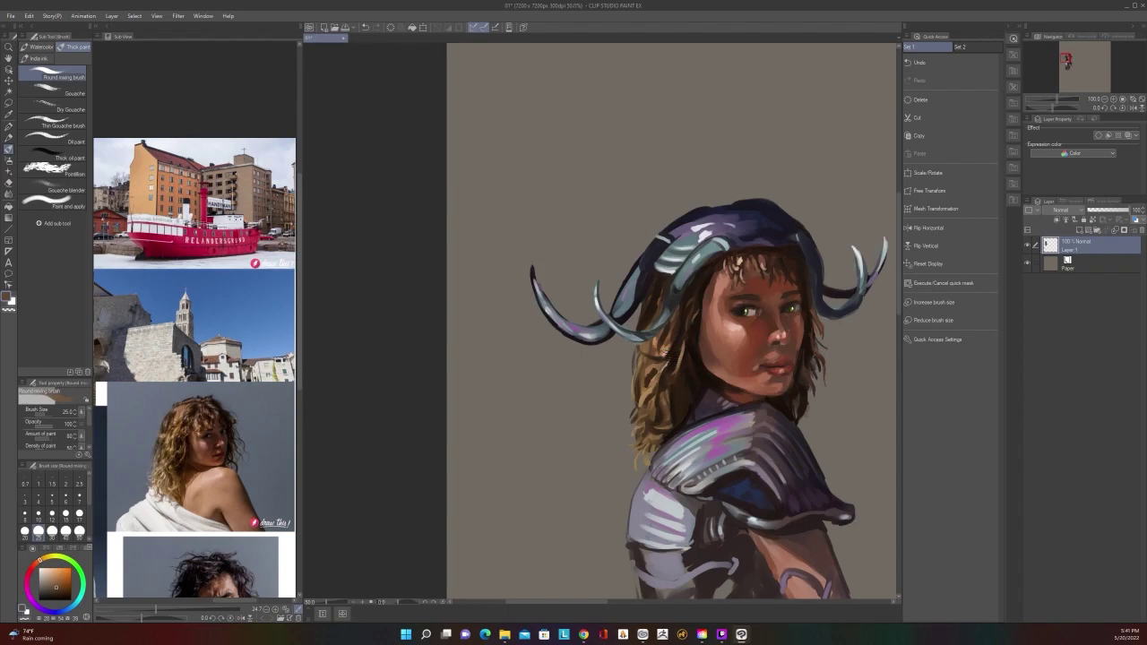
pyautogui.scroll(-2, 668, 349)
pyautogui.scroll(2, 645, 384)
# Paint finer brown strands in the hair below the horn at brush size 15
pyautogui.press('[')
pyautogui.press('[')
pyautogui.press('[')
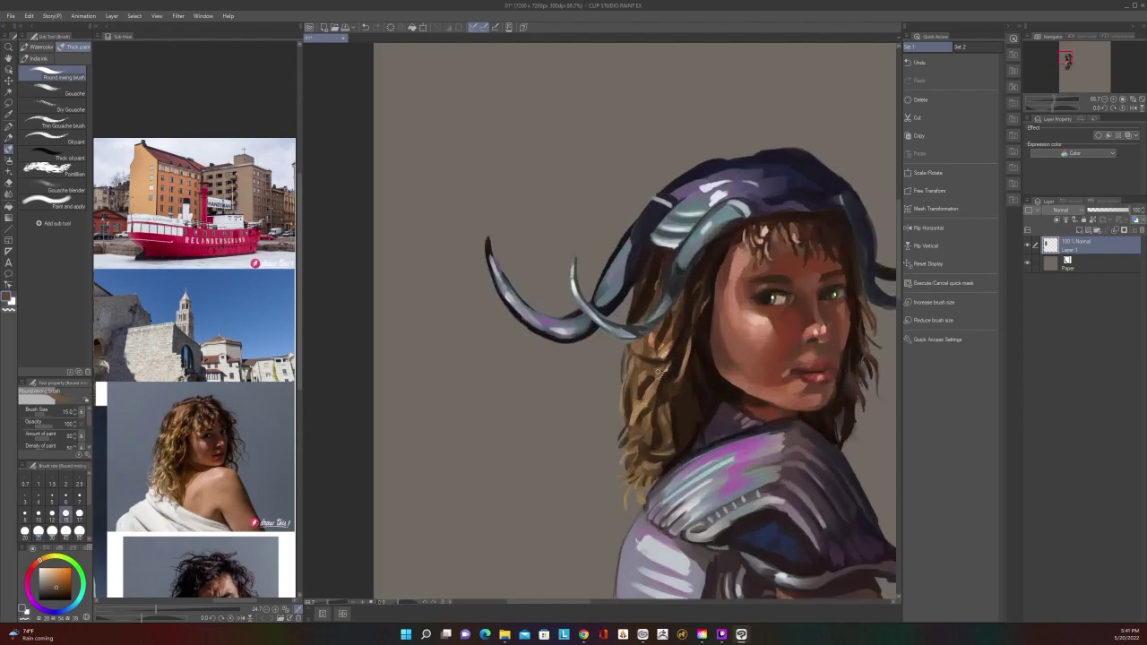
pyautogui.scroll(-1, 678, 349)
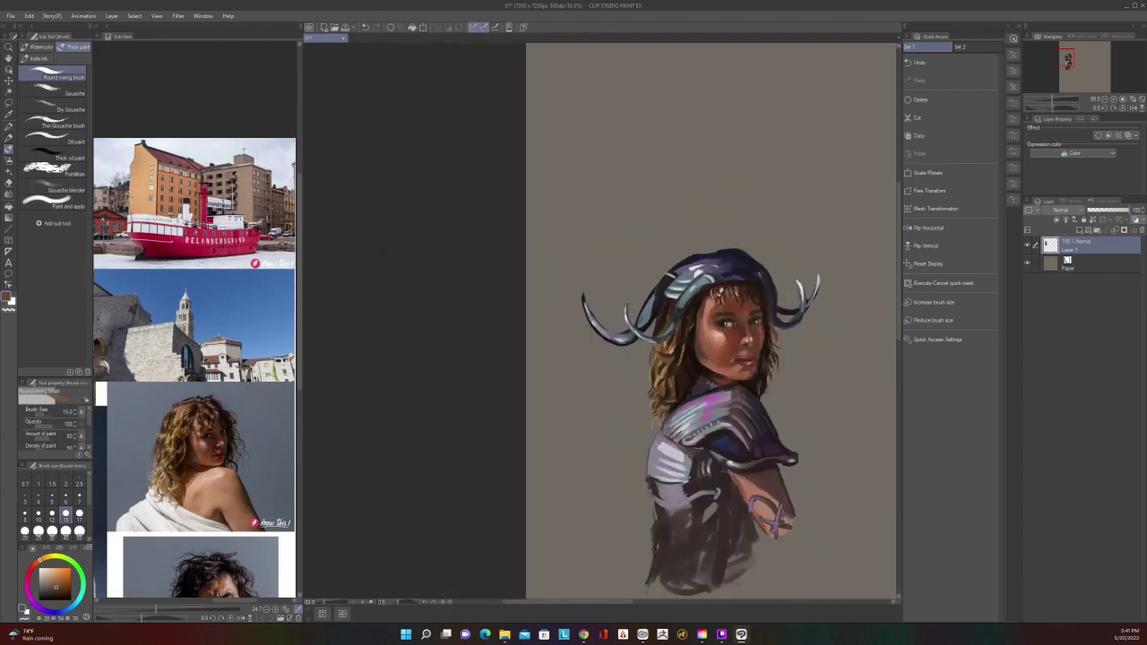
pyautogui.scroll(1, 678, 349)
# Sample browns from the hair and paint dark gaps between the locks below the horn at brush size 15
pyautogui.press('i')
pyautogui.press('b')
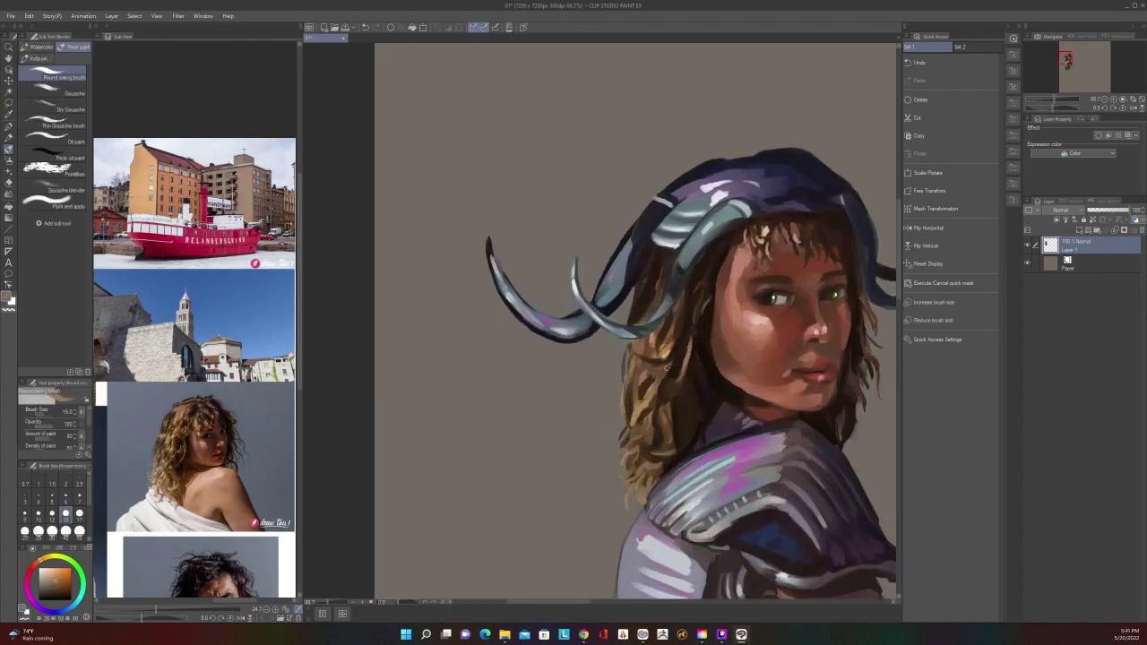
pyautogui.keyDown('alt'); pyautogui.click(662, 381); pyautogui.keyUp('alt')
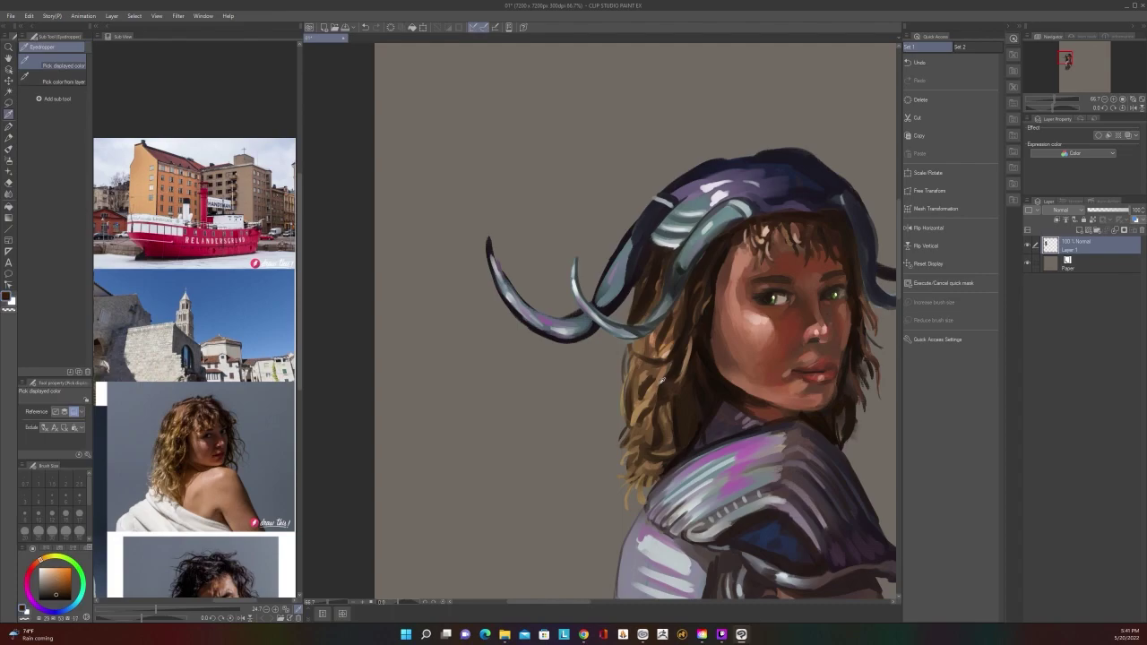
pyautogui.press('b')
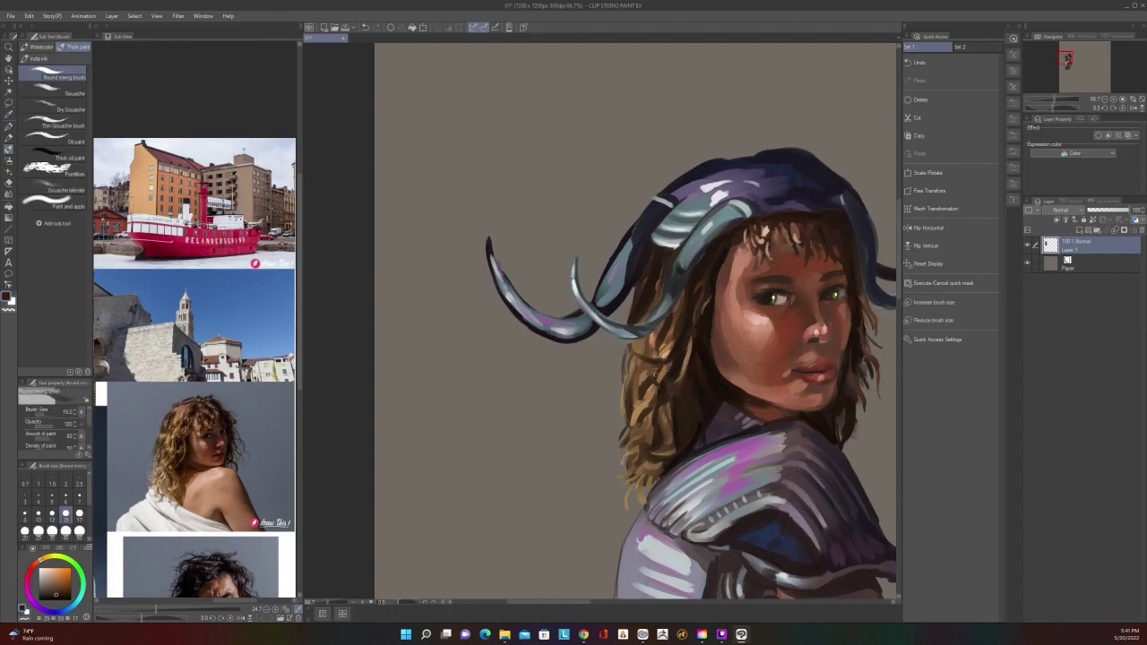
pyautogui.scroll(-1, 681, 351)
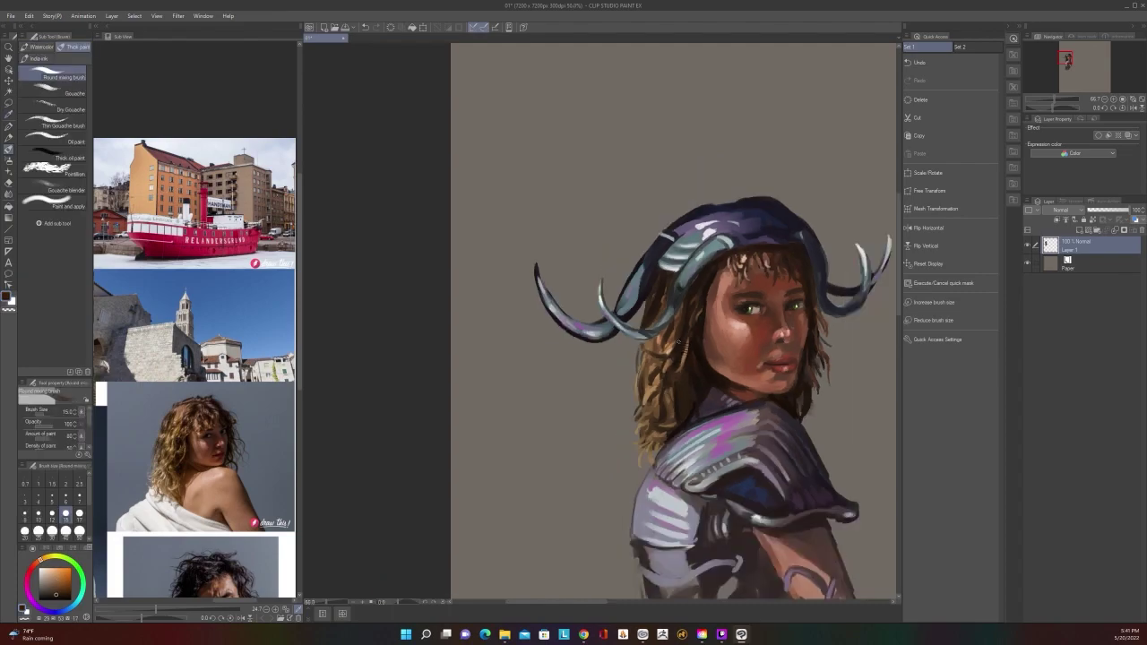
pyautogui.scroll(1, 683, 352)
# Sample a light tan from the hair and paint thin highlights in the locks below the horn at brush size 15
pyautogui.keyDown('alt'); pyautogui.click(667, 368); pyautogui.keyUp('alt')
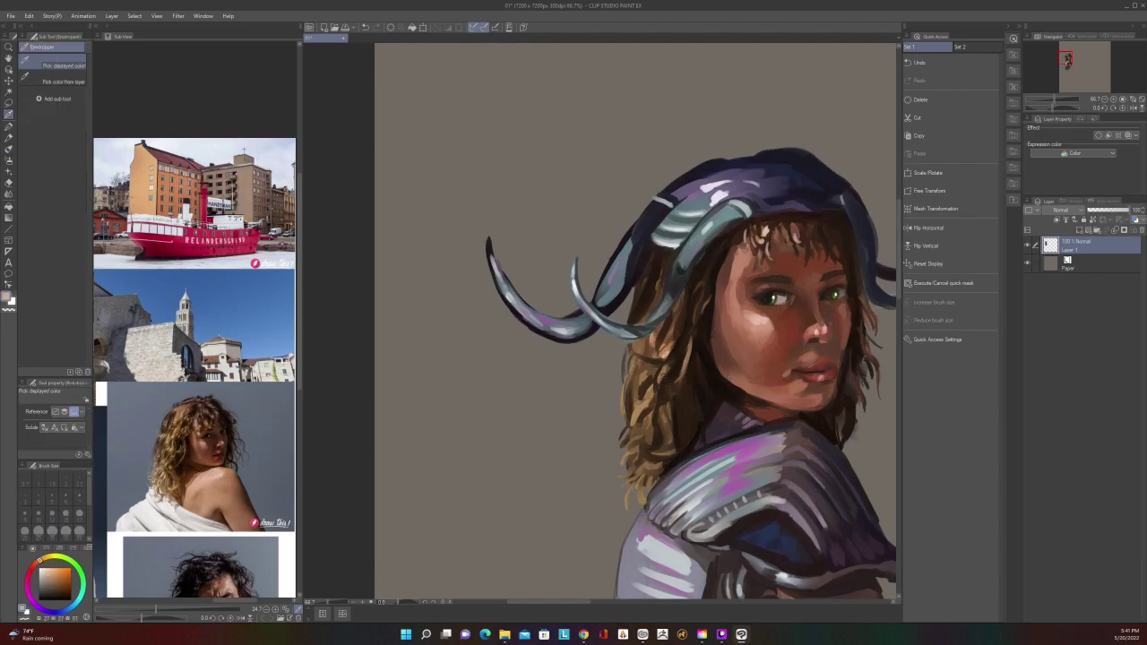
pyautogui.press('b')
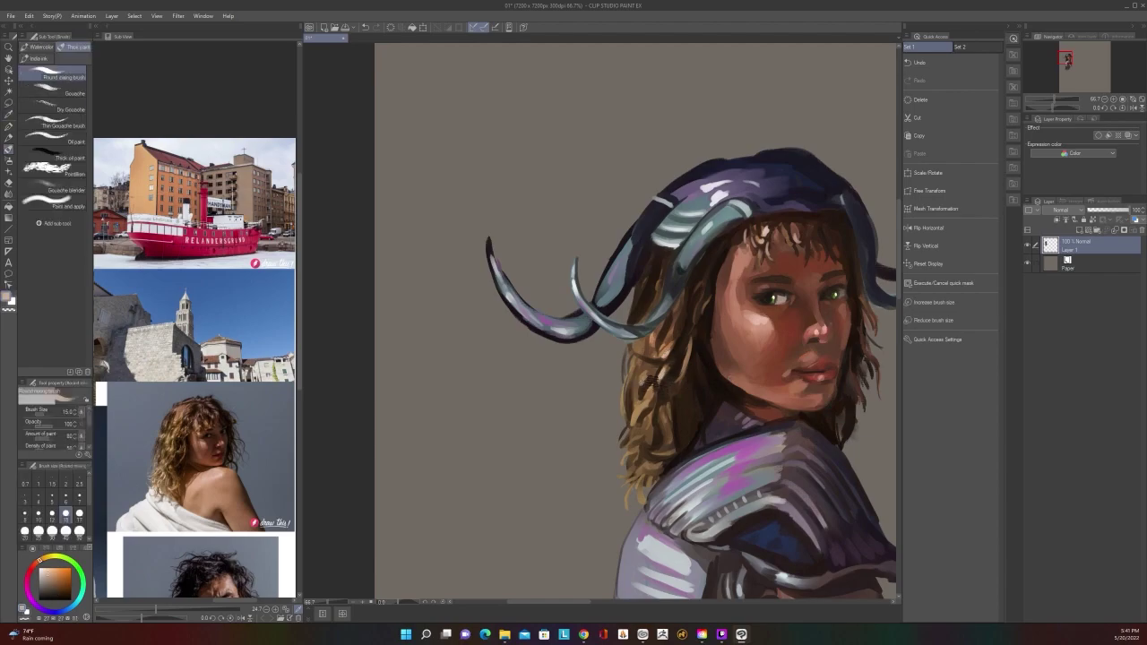
pyautogui.scroll(-1, 651, 402)
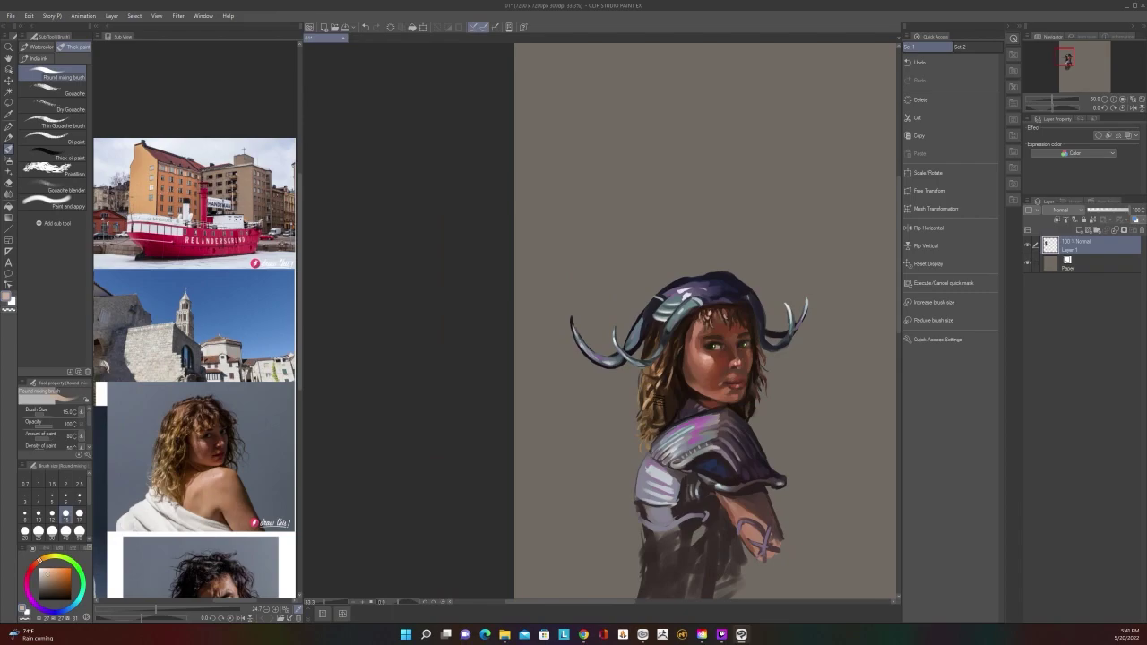
pyautogui.scroll(1, 641, 417)
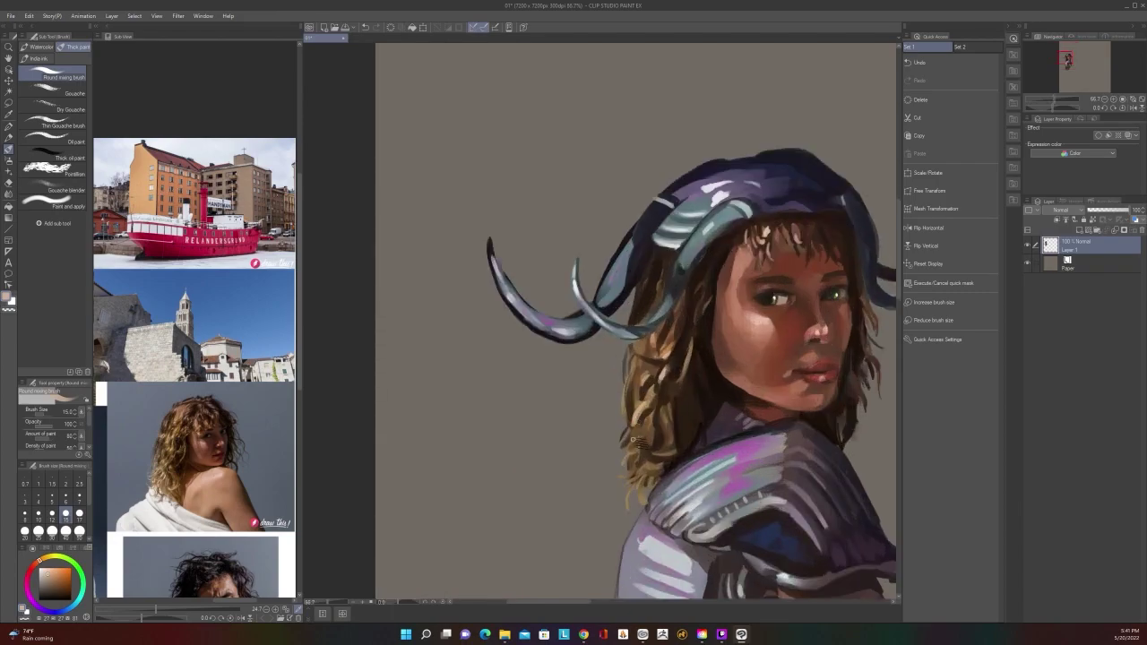
# Paint light tan highlights on the lower outer curls, first at brush size 25 and finer ones at size 15
pyautogui.press(']')
pyautogui.press(']')
pyautogui.press(']')
pyautogui.moveTo(625, 446); pyautogui.dragTo(647, 435)
pyautogui.scroll(-2, 654, 405)
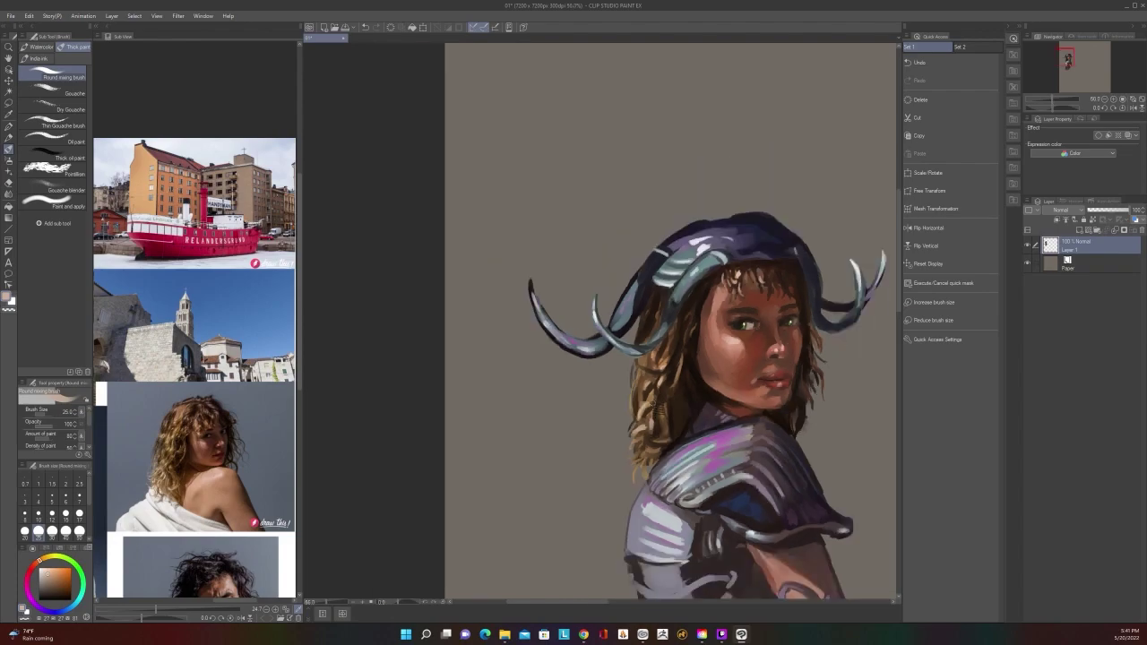
pyautogui.scroll(2, 654, 403)
pyautogui.press('[')
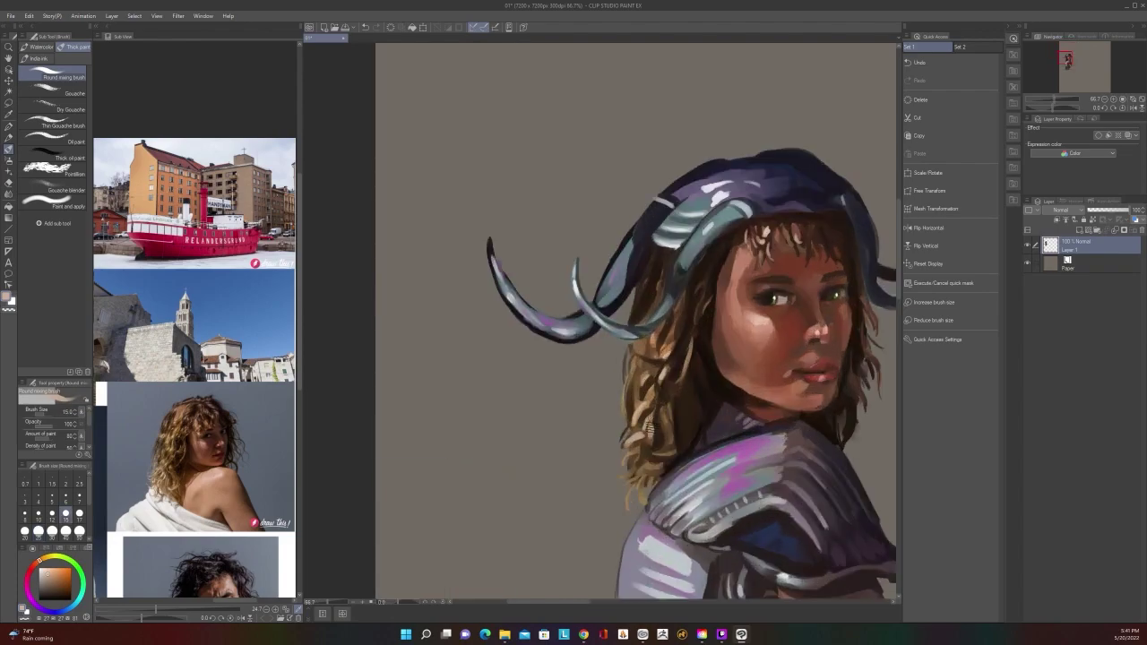
pyautogui.scroll(-2, 665, 427)
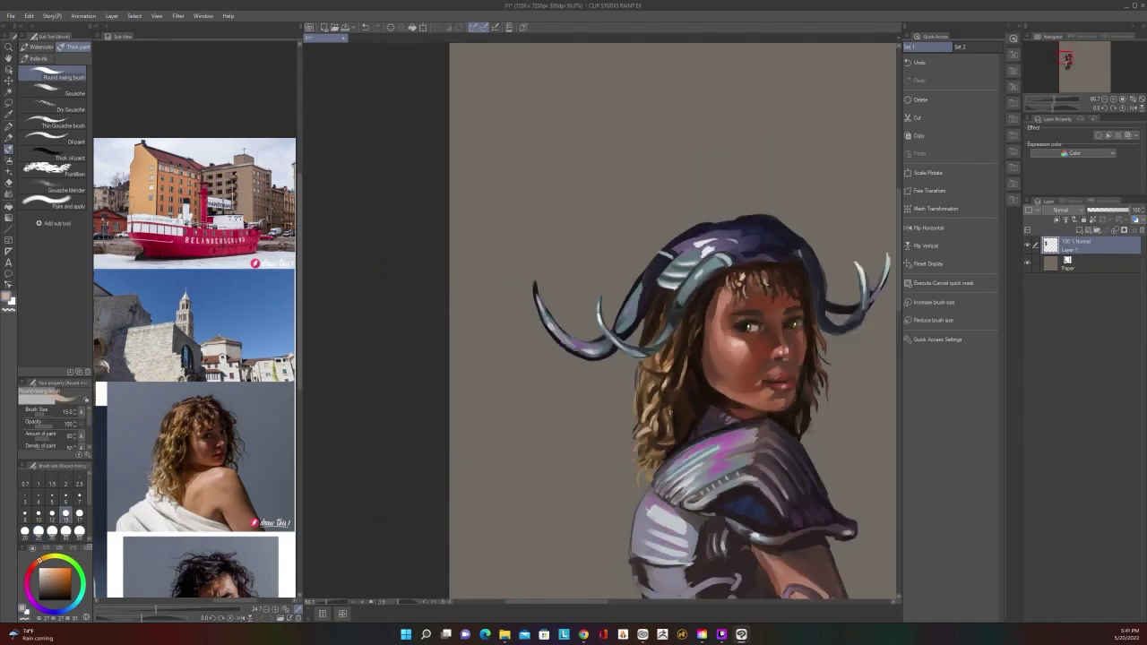
pyautogui.scroll(3, 674, 414)
# Sample a dark brown from the hair and paint fine shadow lines between the lower curls at brush size 8
pyautogui.press('alt')
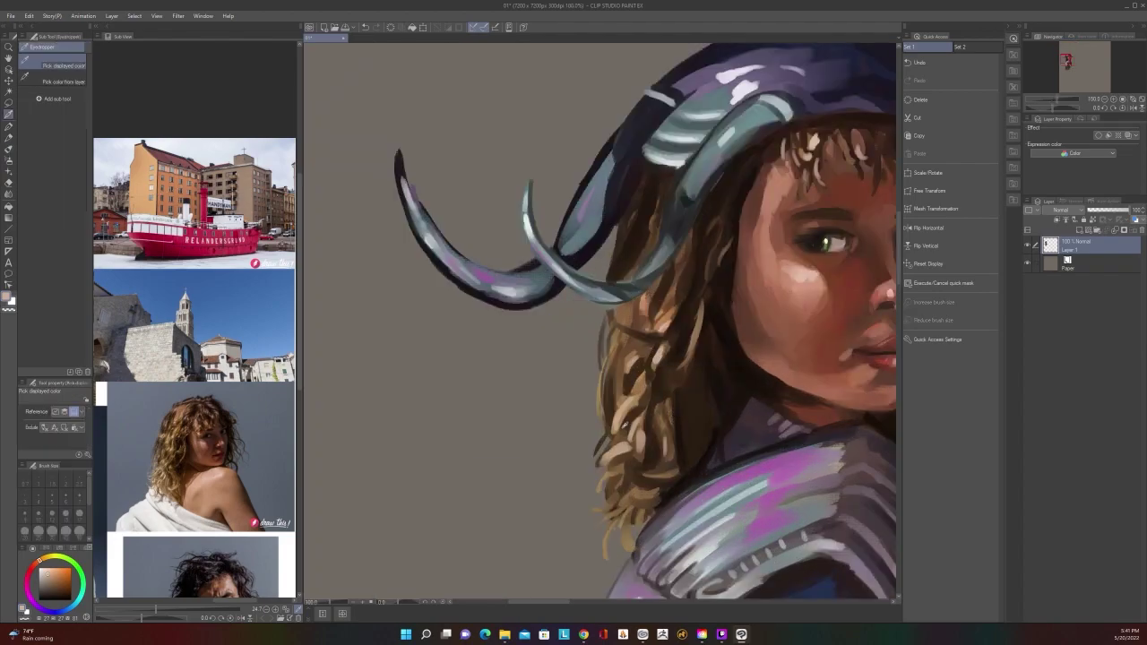
pyautogui.press('[')
pyautogui.press('[')
pyautogui.press('[')
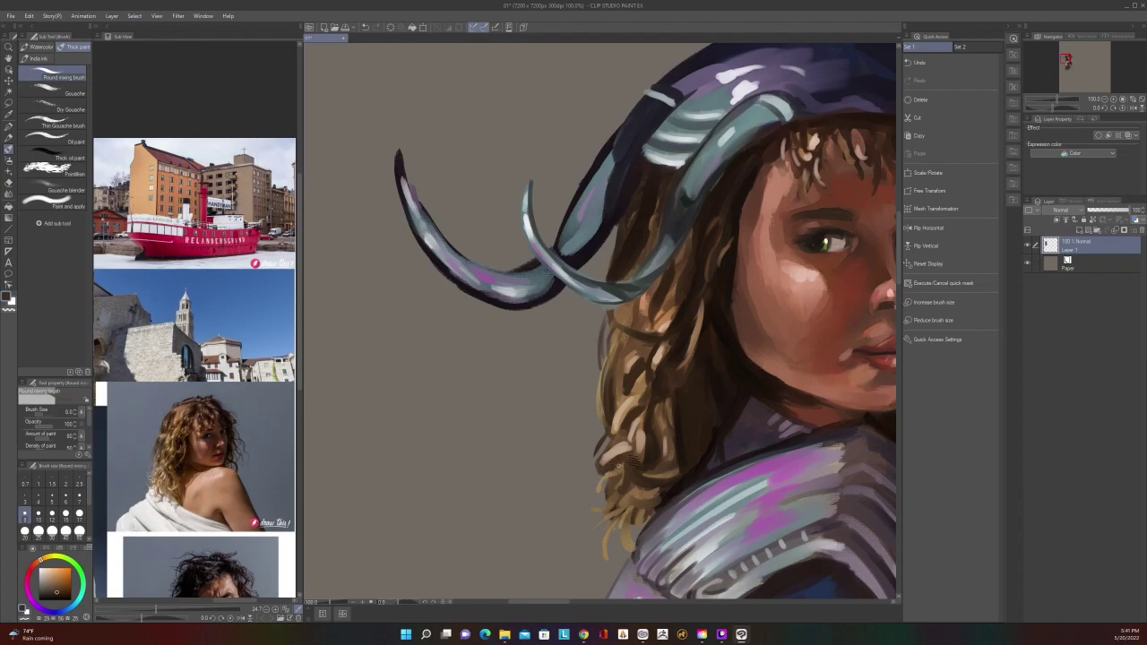
# Examine the figure as a whole and up close, comparing the hair, shoulder armour, arm and helmet
pyautogui.scroll(-4, 638, 444)
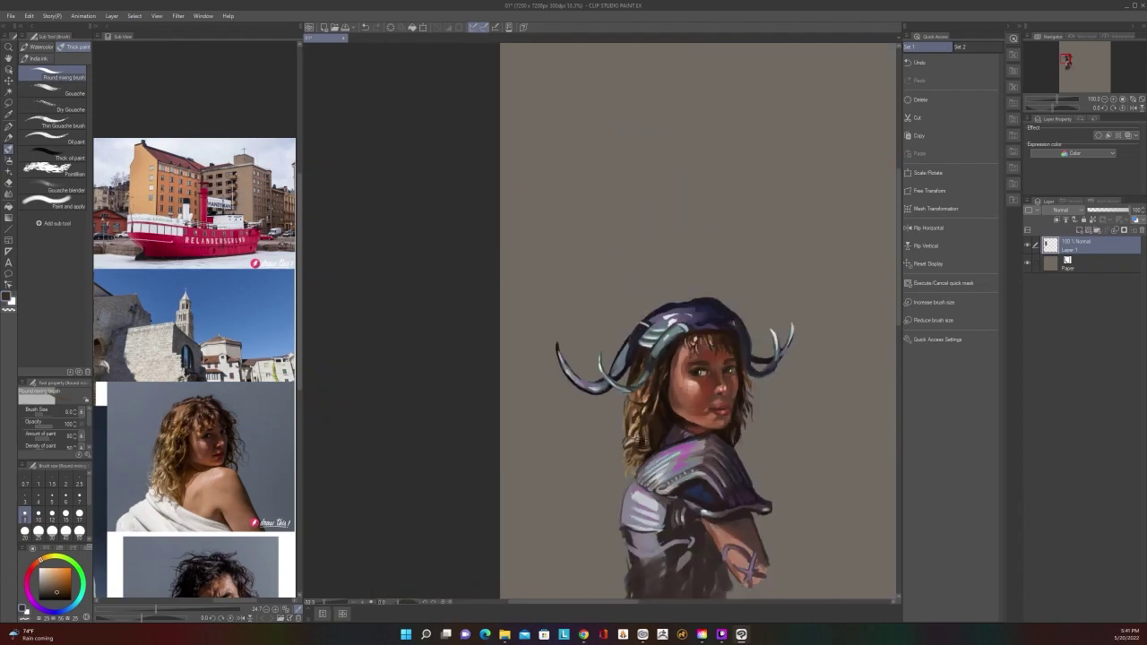
pyautogui.scroll(-2, 641, 443)
pyautogui.scroll(1, 639, 442)
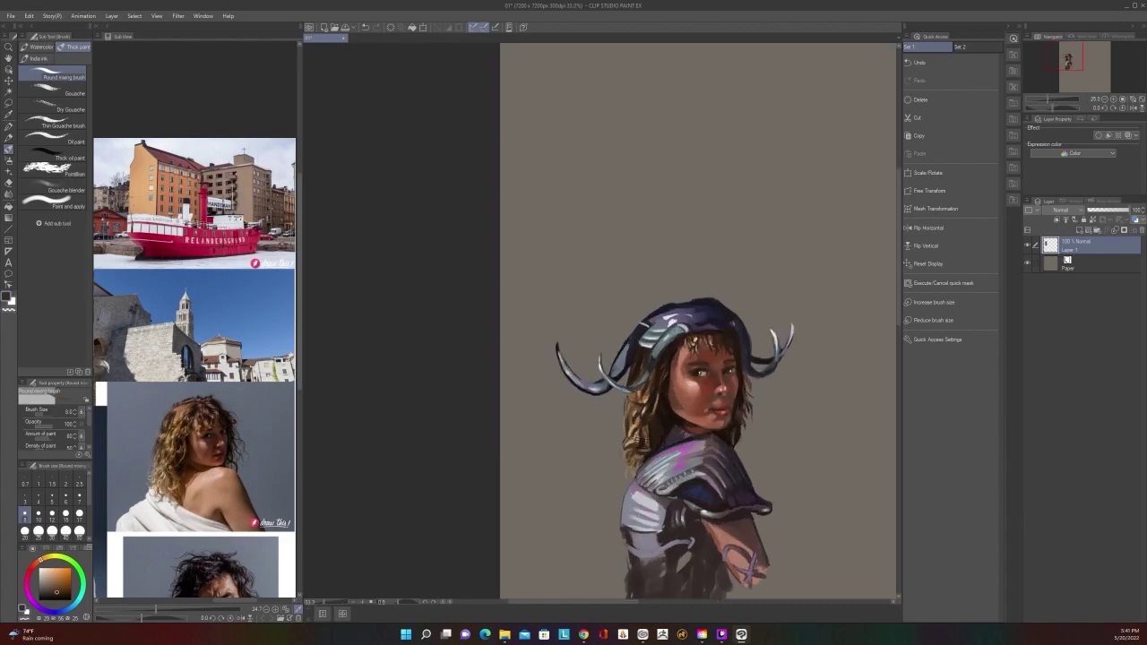
pyautogui.scroll(3, 638, 443)
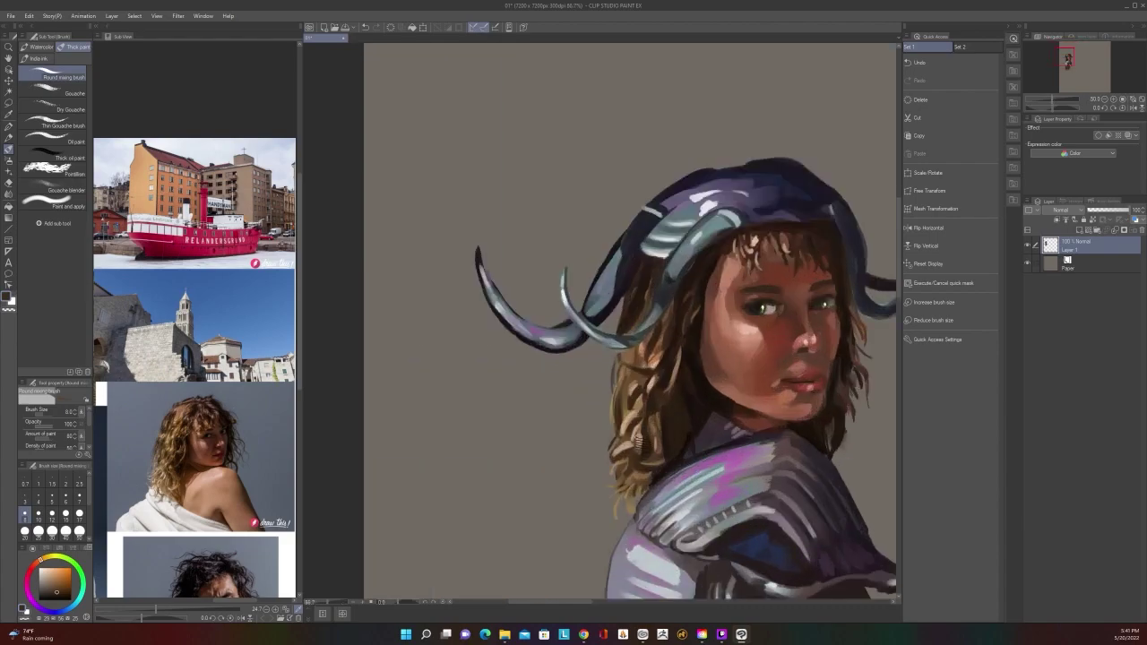
pyautogui.scroll(-3, 638, 442)
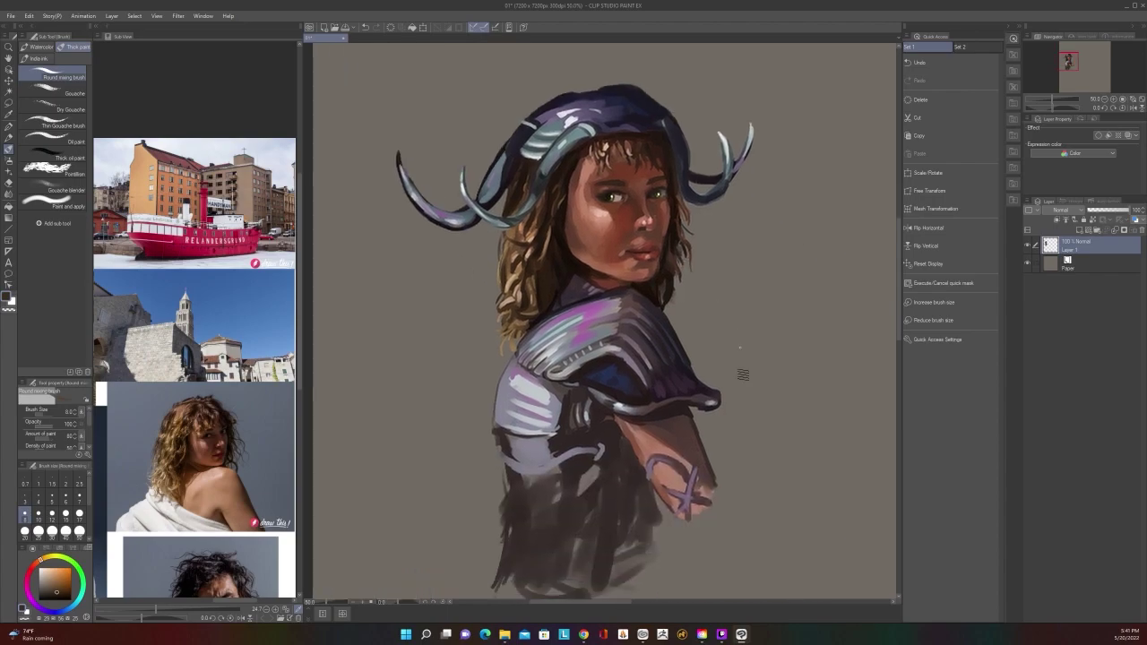
pyautogui.scroll(-1, 719, 431)
pyautogui.scroll(2, 719, 431)
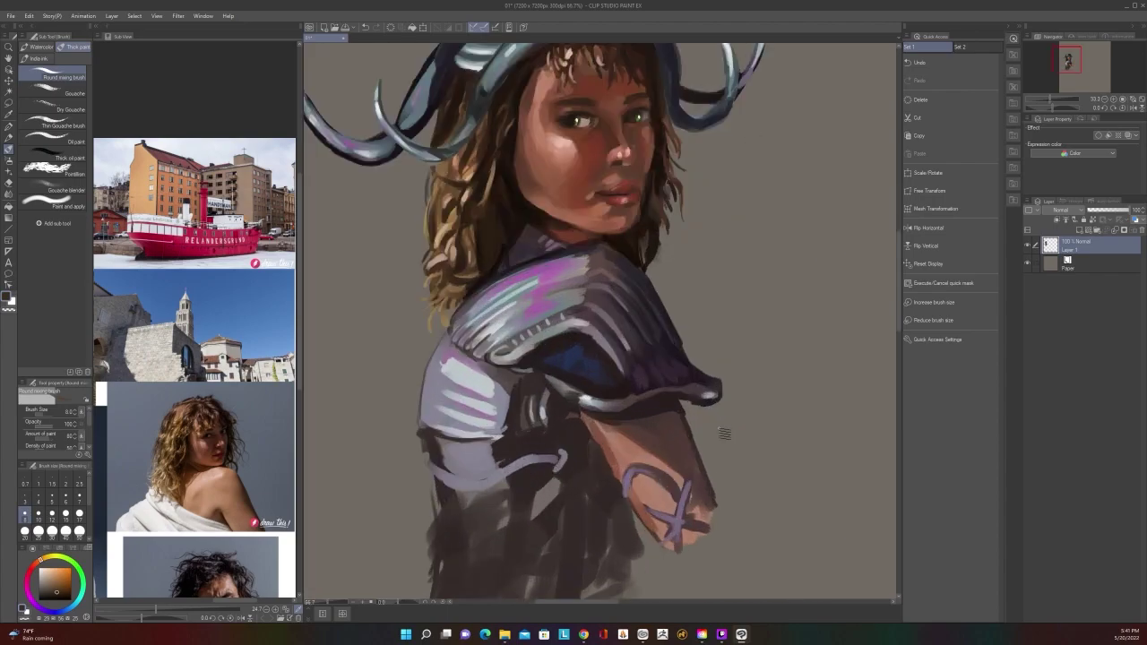
pyautogui.scroll(1, 720, 431)
pyautogui.moveTo(760, 541); pyautogui.dragTo(772, 597)
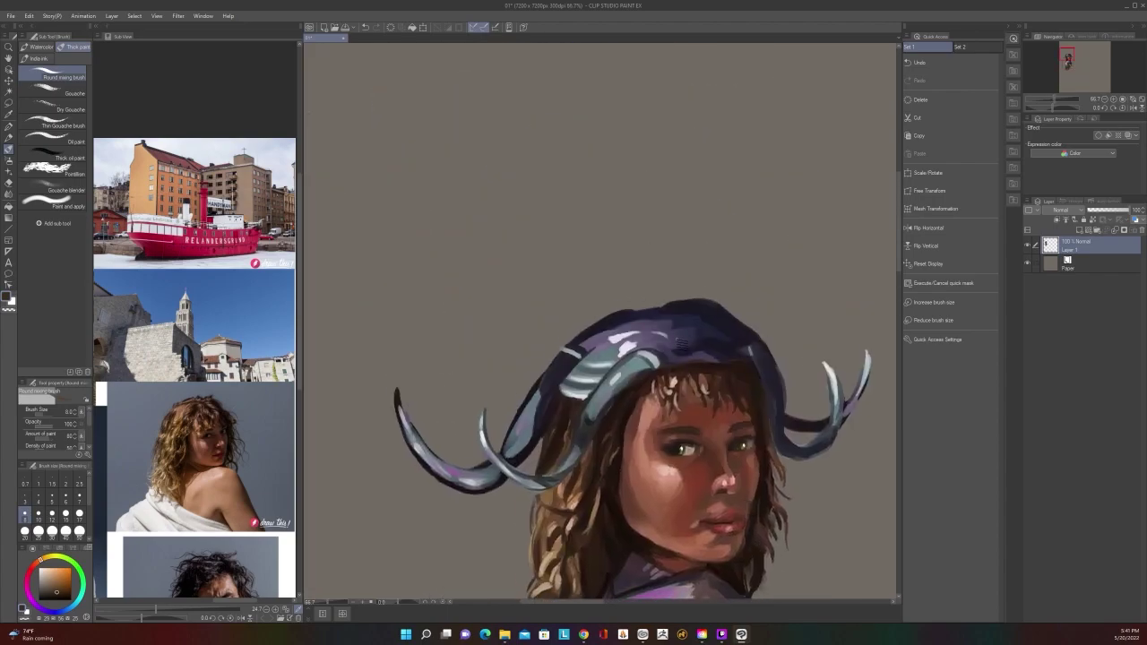
pyautogui.scroll(-1, 674, 337)
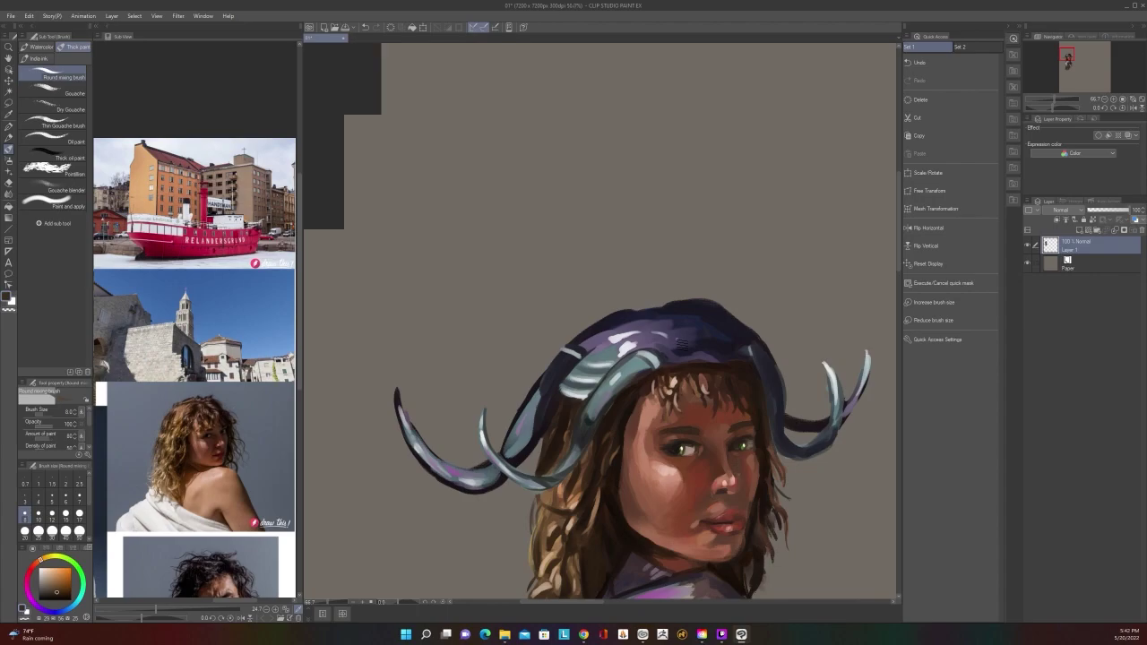
pyautogui.scroll(1, 697, 335)
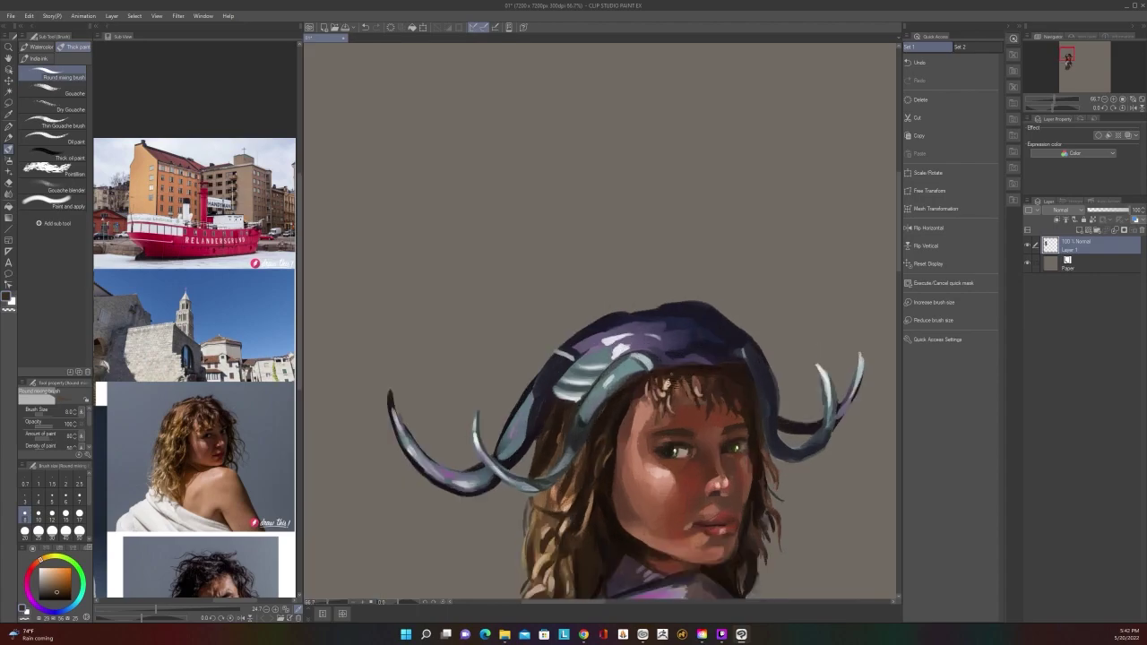
# Sample a very dark brown beside the face and deepen the hair shadow under the helmet's curved horn at brush size 25
pyautogui.keyDown('alt'); pyautogui.click(627, 407); pyautogui.keyUp('alt')
pyautogui.press(']')
pyautogui.press(']')
pyautogui.press(']')
pyautogui.press(']')
pyautogui.press(']')
pyautogui.press(']')
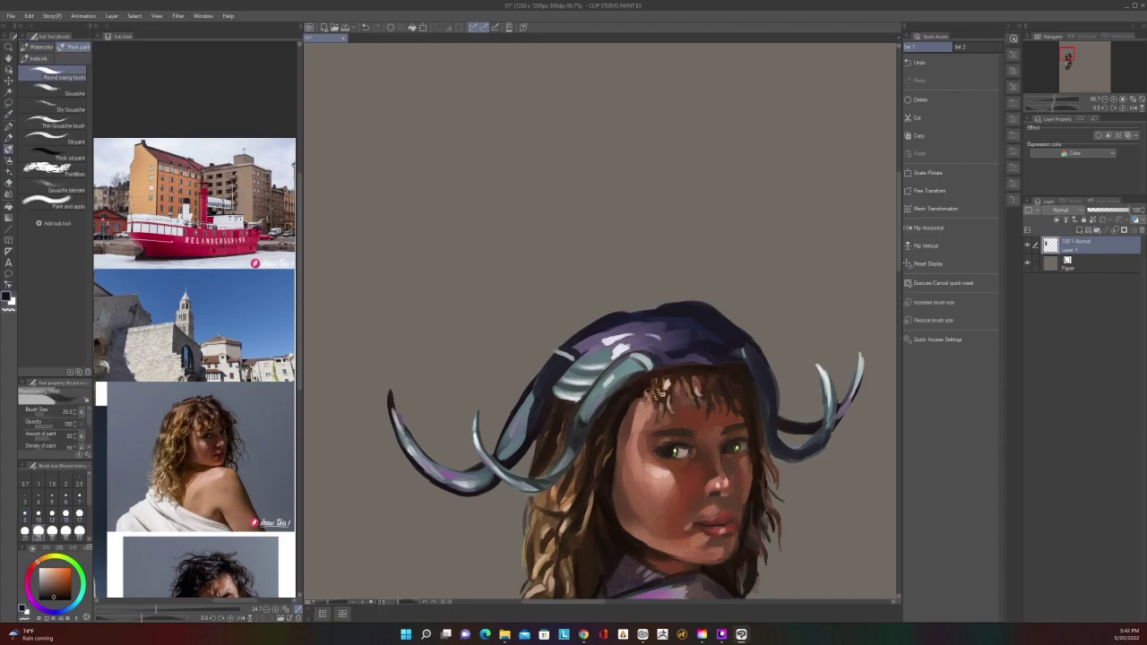
pyautogui.scroll(-2, 655, 390)
pyautogui.scroll(2, 656, 385)
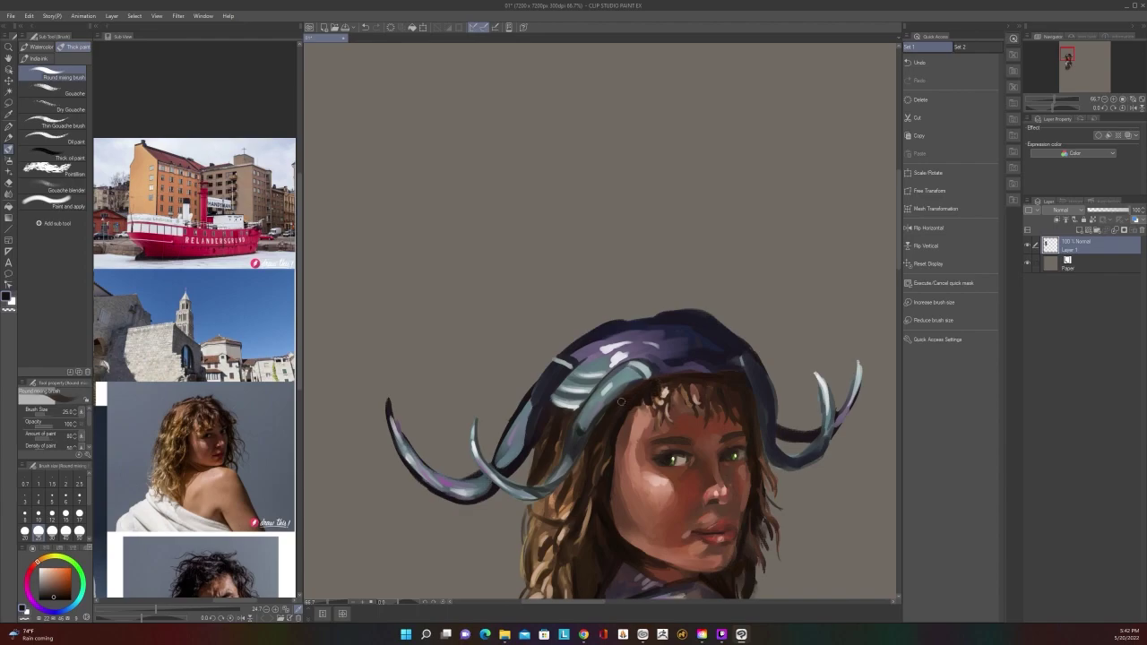
pyautogui.scroll(-1, 627, 394)
pyautogui.scroll(1, 627, 395)
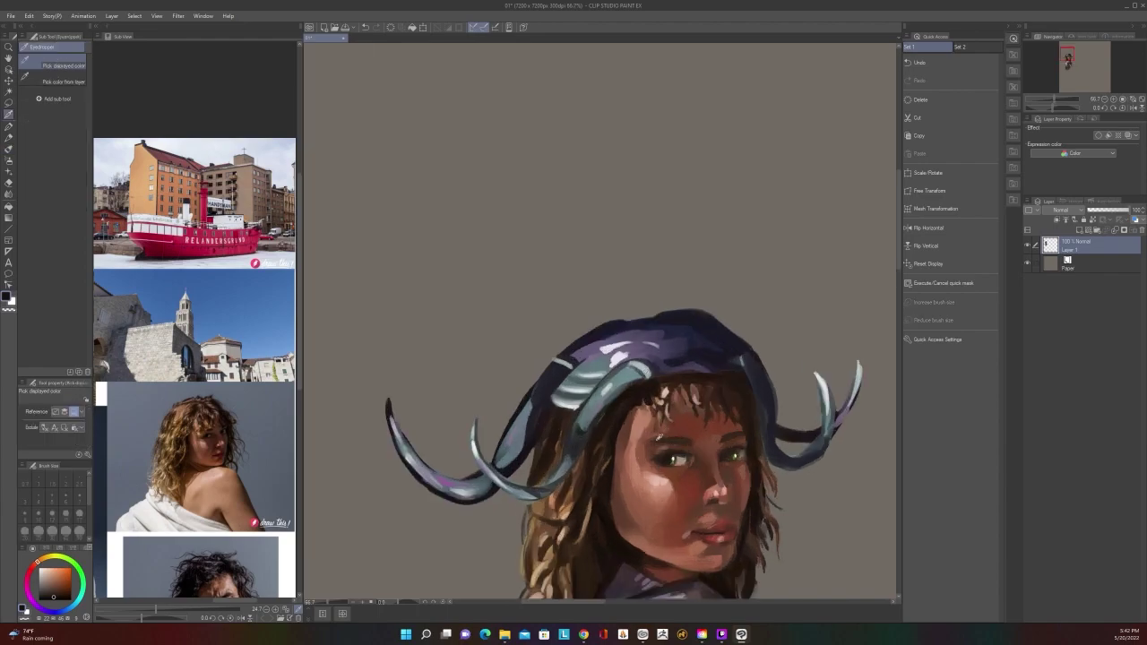
# Sample a reddish brown near the fringe and refine the hairline beside the forehead at brush size 15
pyautogui.keyDown('alt'); pyautogui.click(656, 436); pyautogui.keyUp('alt')
pyautogui.press('[')
pyautogui.press('[')
pyautogui.press('[')
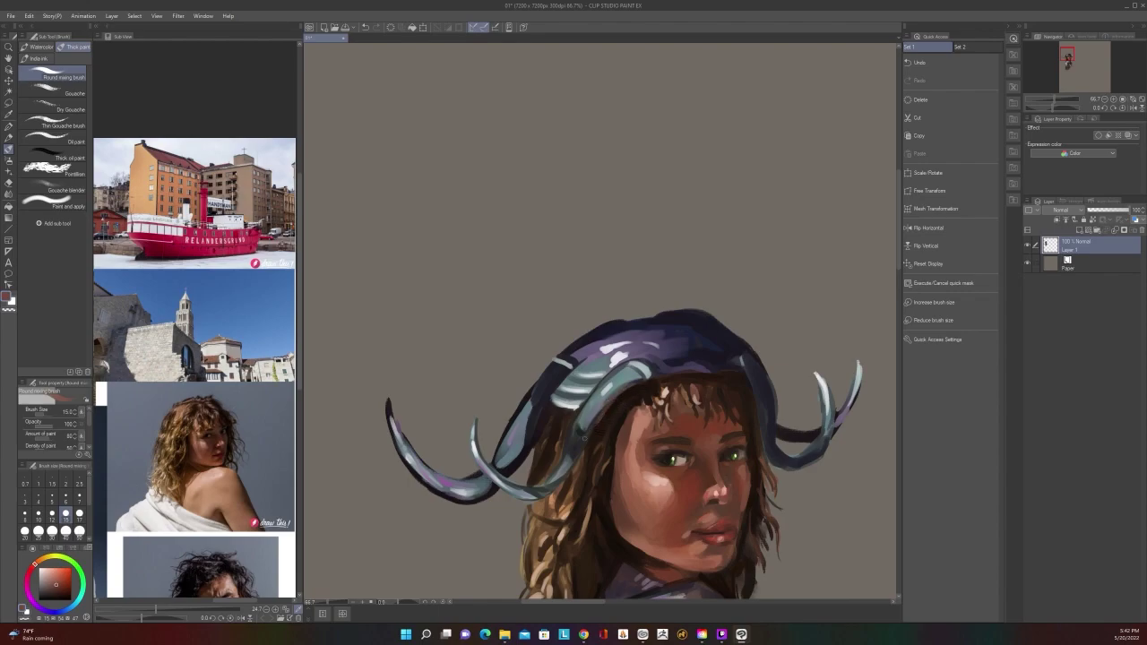
pyautogui.scroll(-2, 582, 453)
pyautogui.scroll(2, 583, 452)
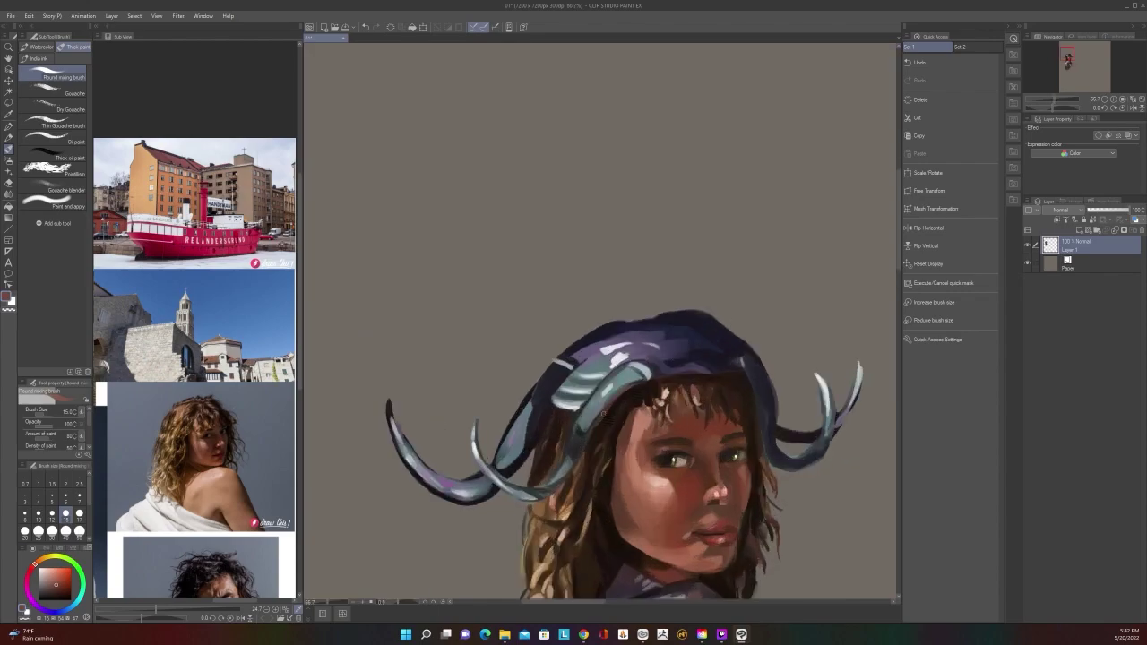
# Sample a dark teal from the front horn and shade its inner edge next to the hair at brush size 15
pyautogui.press(']')
pyautogui.press(']')
pyautogui.keyDown('alt'); pyautogui.click(583, 435); pyautogui.keyUp('alt')
pyautogui.press('[')
pyautogui.press('[')
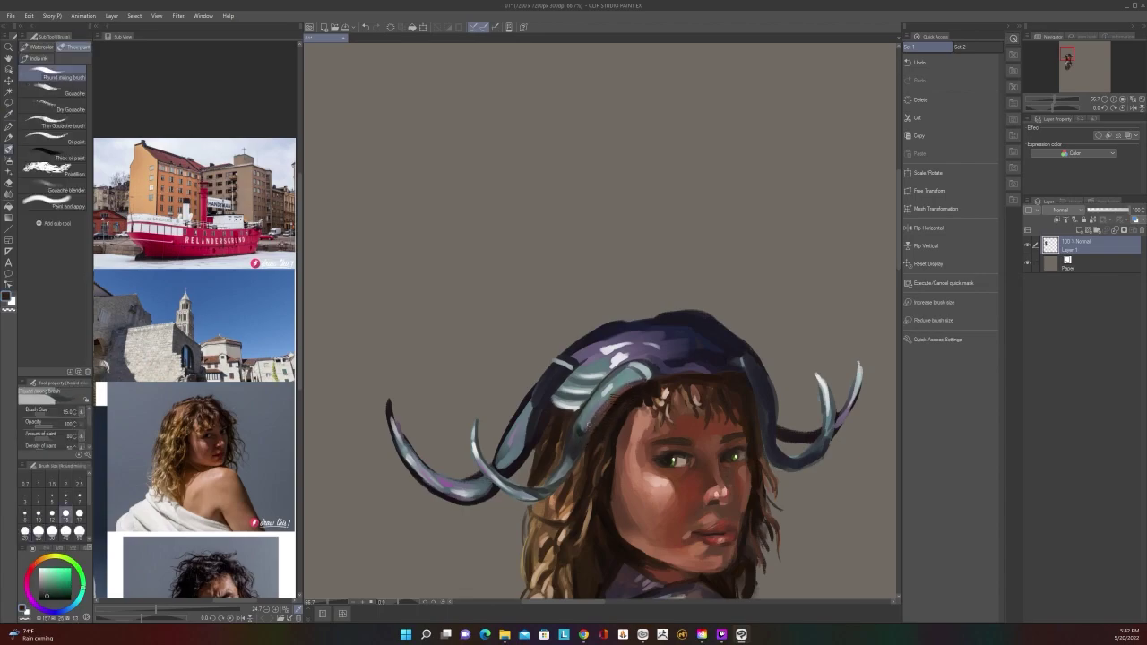
pyautogui.moveTo(614, 399); pyautogui.dragTo(584, 430)
pyautogui.scroll(-2, 652, 363)
pyautogui.scroll(3, 651, 363)
# Sample a very dark brown from the hair and paint a shadow along the front horn's inner edge at brush size 15
pyautogui.keyDown('alt'); pyautogui.click(578, 448); pyautogui.keyUp('alt')
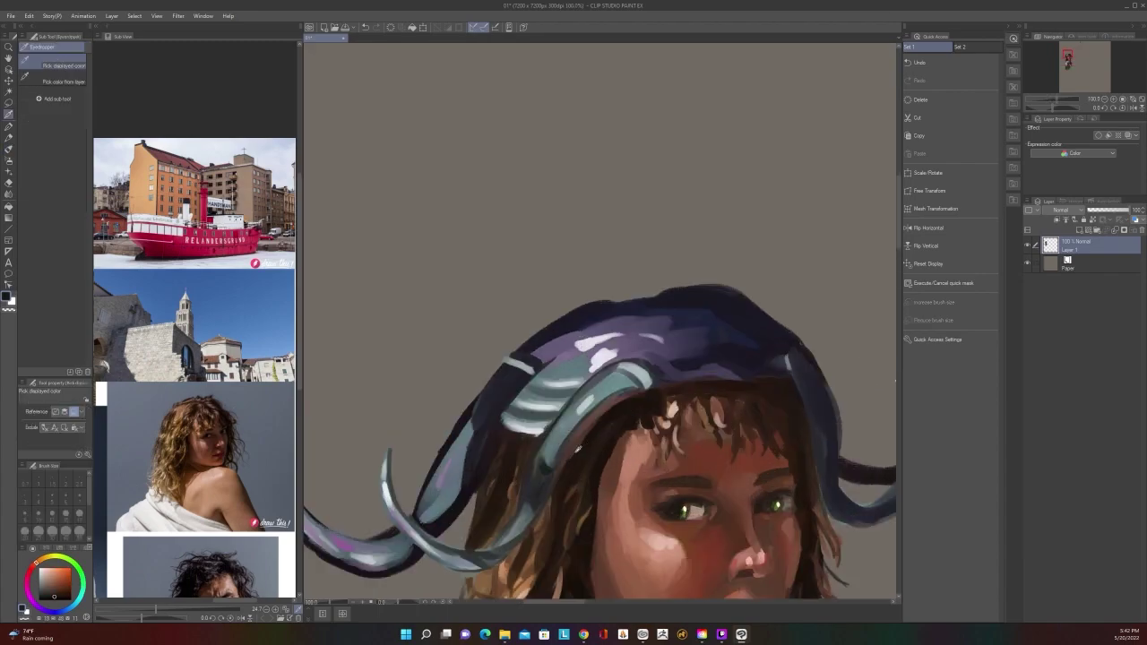
pyautogui.moveTo(592, 426); pyautogui.dragTo(571, 461)
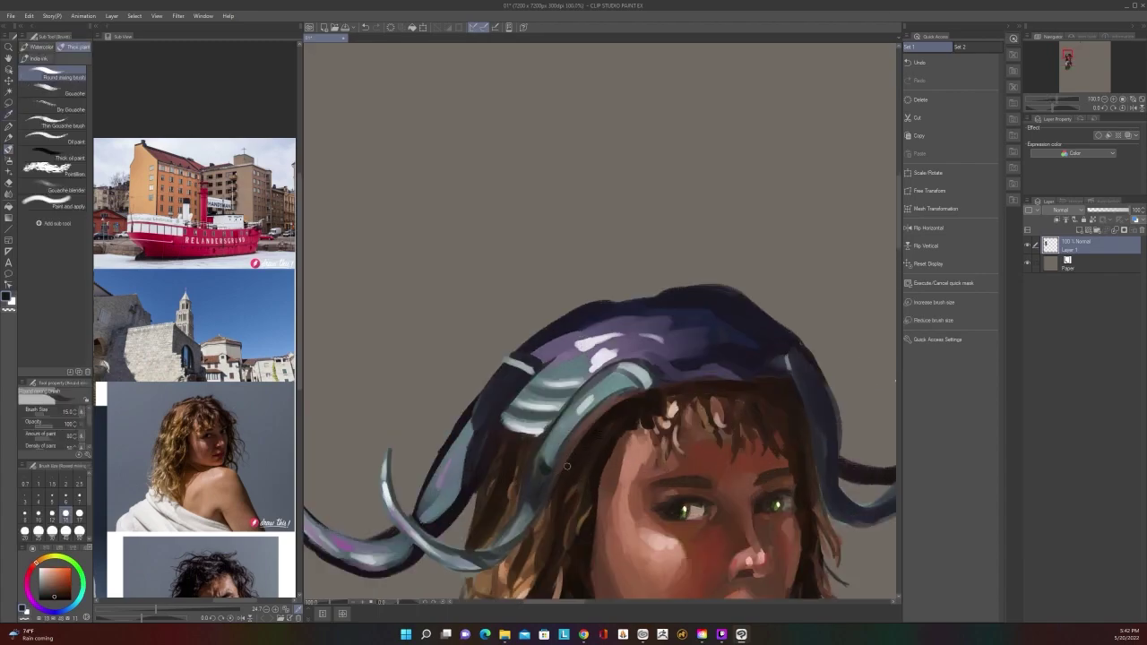
pyautogui.scroll(-2, 583, 439)
# Sample a reddish brown and paint reflected light on the helmet side beside the far temple, enlarging the brush to 50
pyautogui.moveTo(850, 425); pyautogui.dragTo(858, 341)
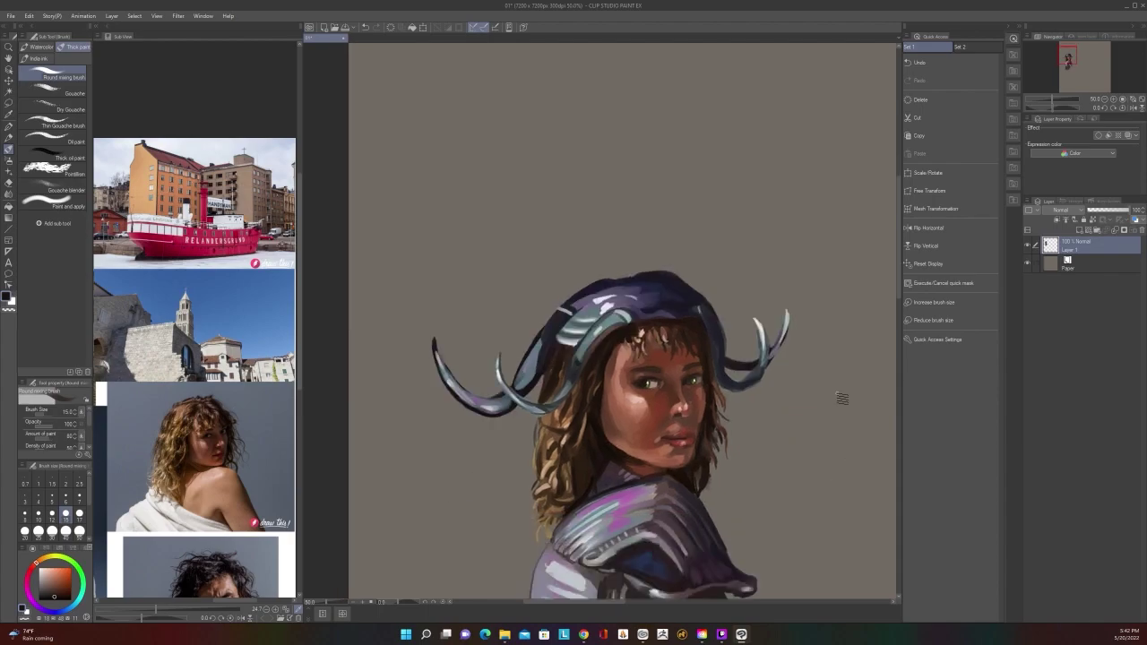
pyautogui.scroll(1, 842, 398)
pyautogui.press('alt')
pyautogui.keyDown('alt'); pyautogui.click(659, 372); pyautogui.keyUp('alt')
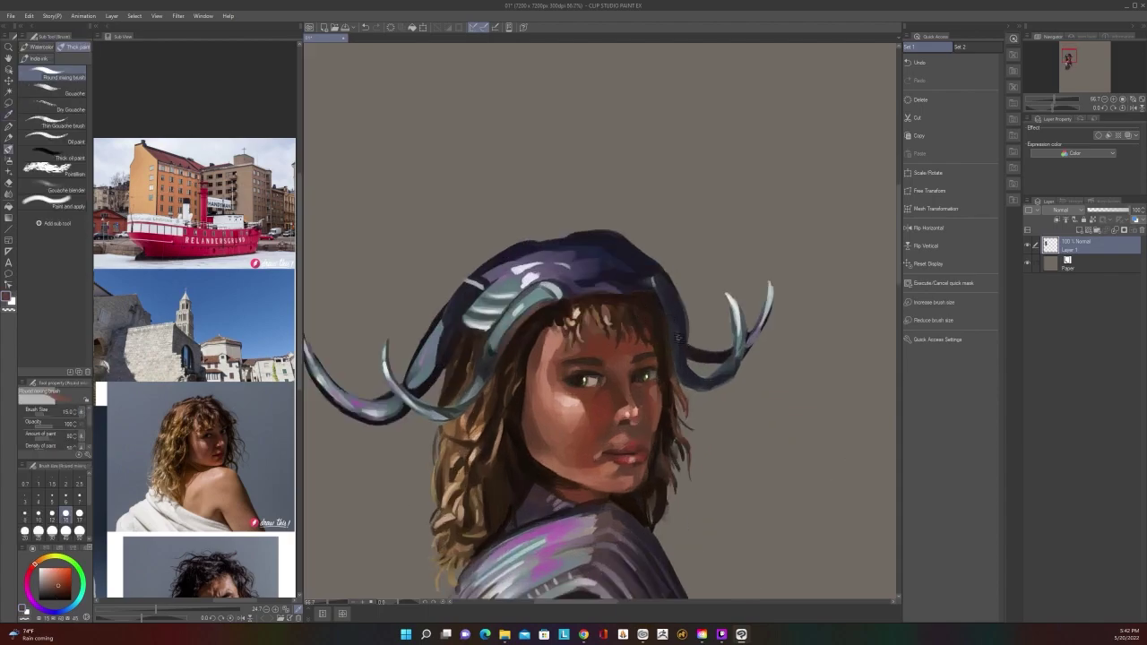
pyautogui.press(']')
pyautogui.press(']')
pyautogui.press(']')
pyautogui.moveTo(669, 308); pyautogui.dragTo(676, 340)
pyautogui.press(']')
pyautogui.press(']')
pyautogui.press(']')
pyautogui.scroll(-2, 681, 377)
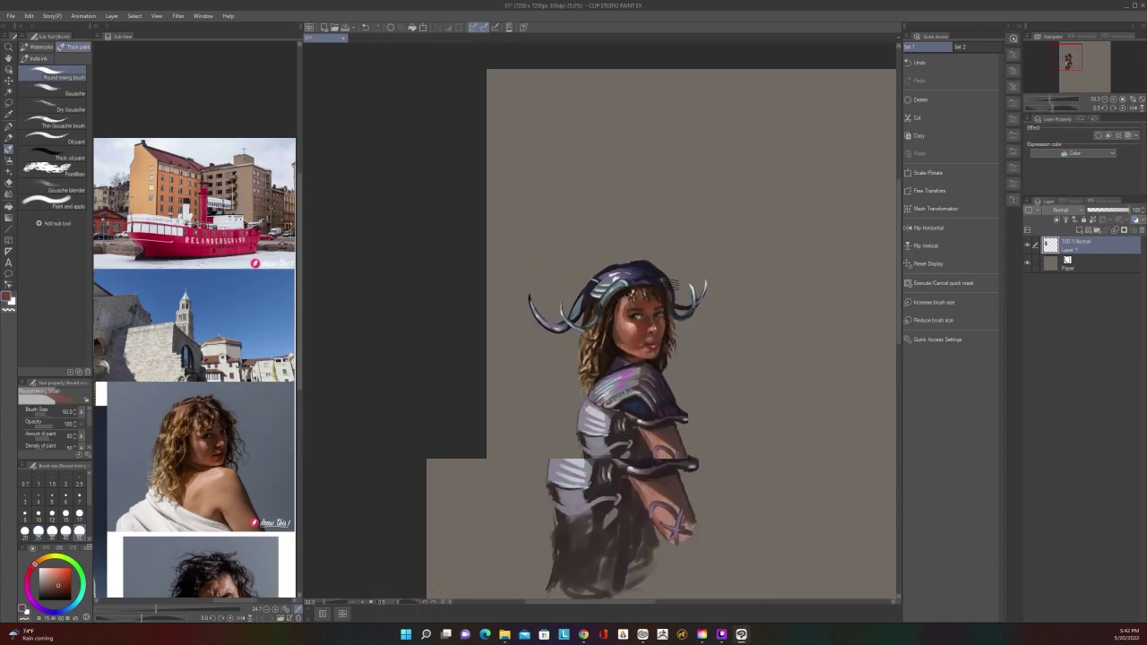
pyautogui.scroll(2, 668, 279)
pyautogui.moveTo(756, 496); pyautogui.dragTo(928, 534)
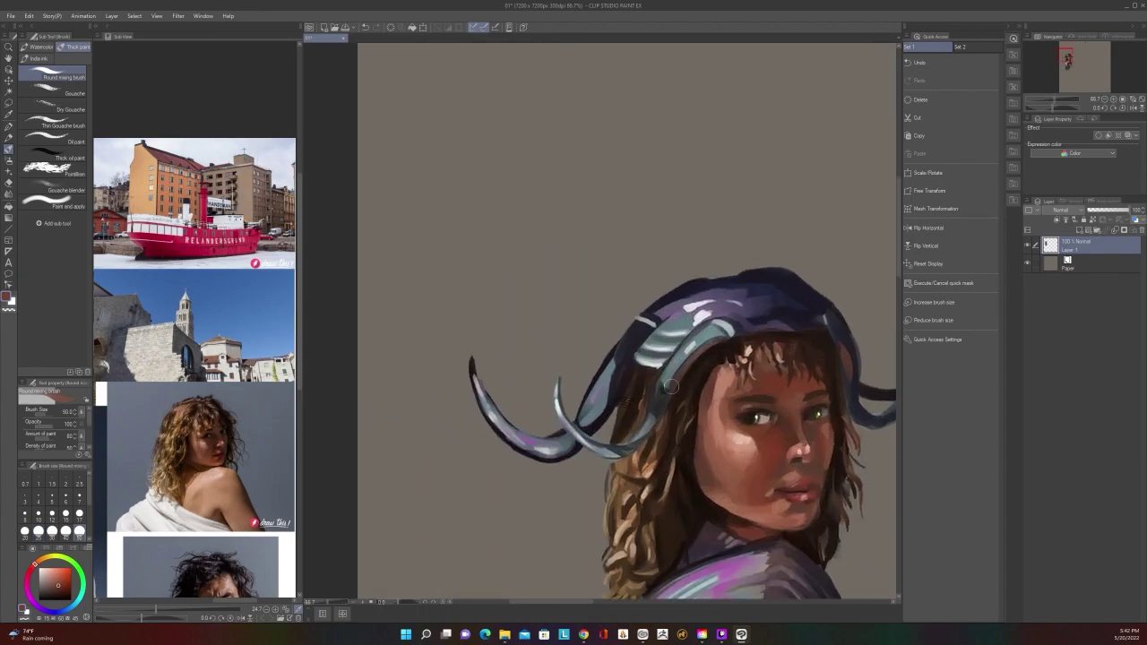
# Paint a reddish reflection on the rear horn behind the front horn at brush size 25, sampling nearby dark tones to blend it
pyautogui.press('[')
pyautogui.press('[')
pyautogui.press('[')
pyautogui.press(']')
pyautogui.moveTo(609, 408)
pyautogui.mouseDown()
pyautogui.moveTo(631, 383)
pyautogui.moveTo(637, 403)
pyautogui.moveTo(617, 407)
pyautogui.moveTo(654, 418)
pyautogui.mouseUp()
pyautogui.keyDown('alt'); pyautogui.click(636, 405); pyautogui.keyUp('alt')
pyautogui.keyDown('alt'); pyautogui.click(634, 407); pyautogui.keyUp('alt')
pyautogui.keyDown('alt'); pyautogui.click(615, 396); pyautogui.keyUp('alt')
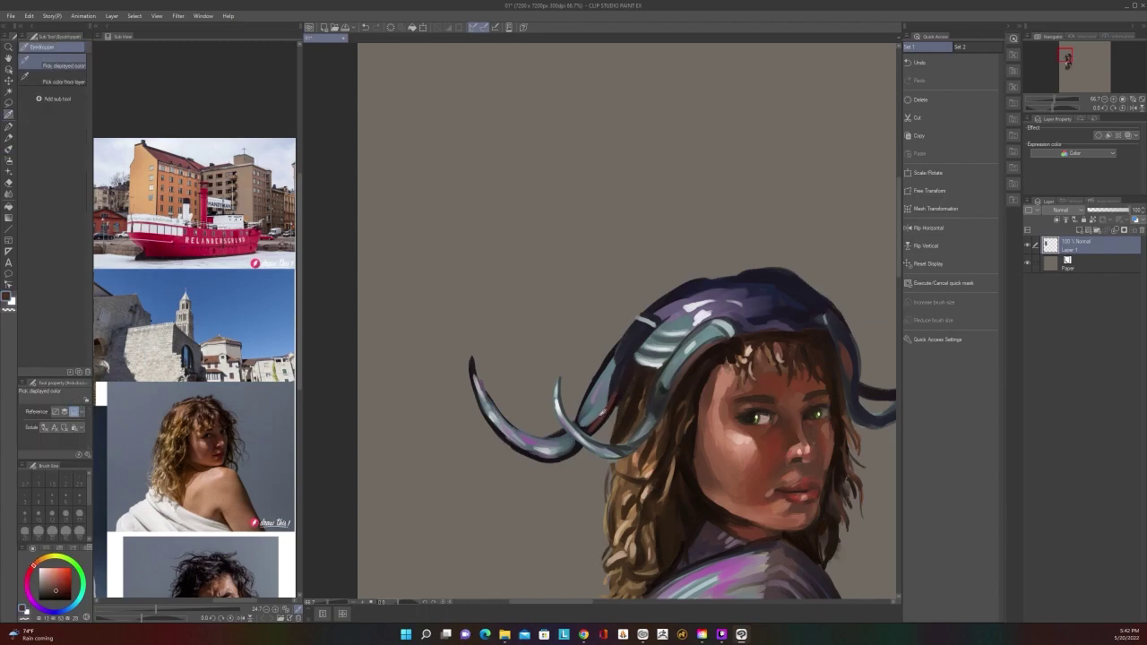
pyautogui.keyDown('alt'); pyautogui.click(619, 406); pyautogui.keyUp('alt')
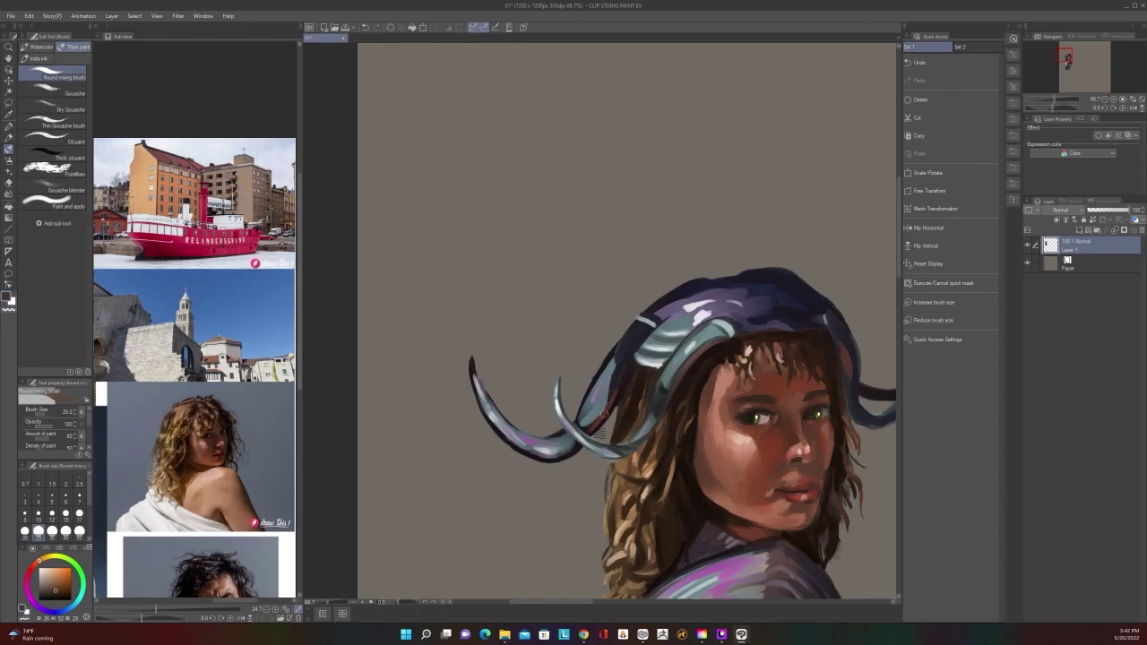
# Blend a dark tone upward along the rear horn where it passes behind the front horn, at brush size 25
pyautogui.moveTo(597, 430); pyautogui.dragTo(620, 376)
pyautogui.scroll(-2, 628, 361)
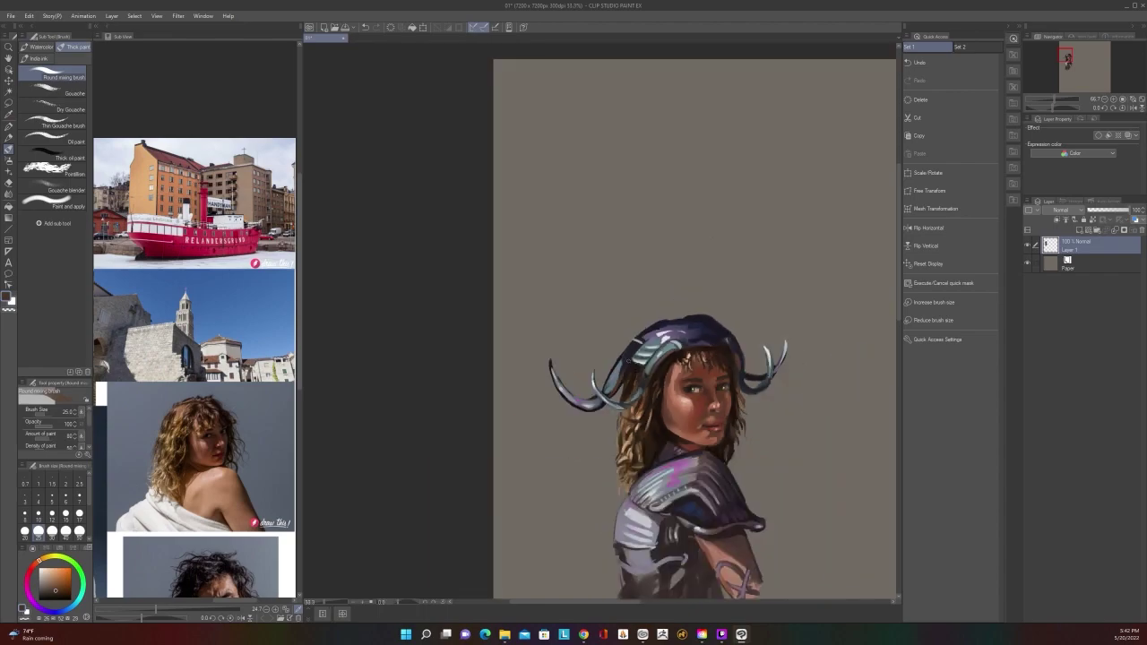
pyautogui.scroll(1, 628, 362)
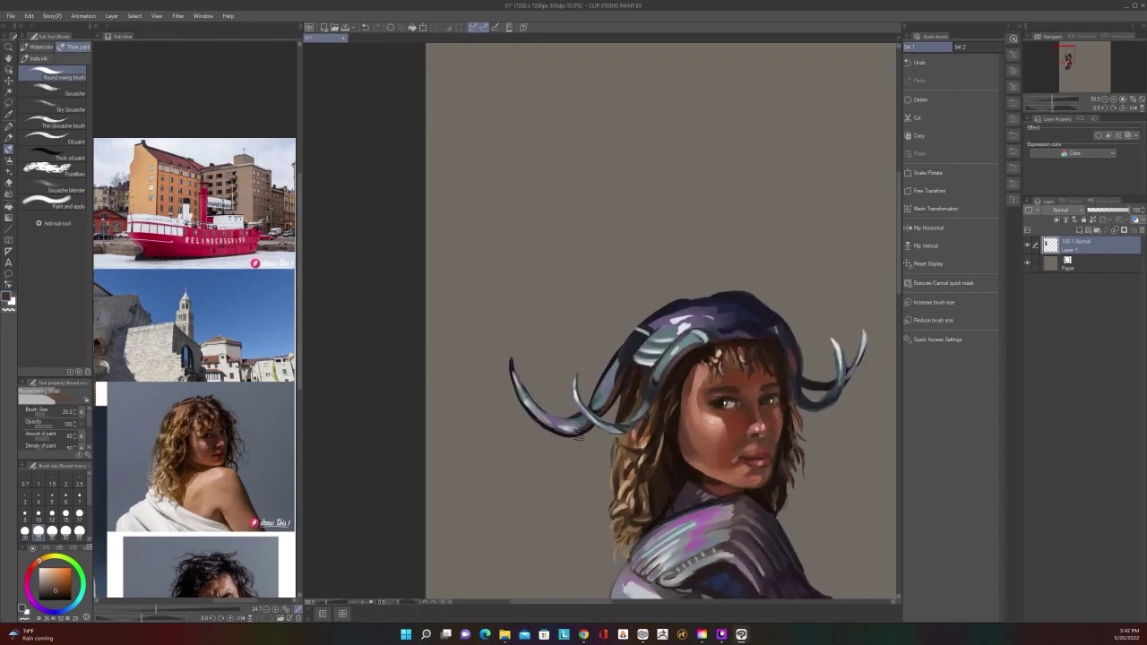
pyautogui.scroll(-2, 595, 419)
pyautogui.scroll(-1, 759, 503)
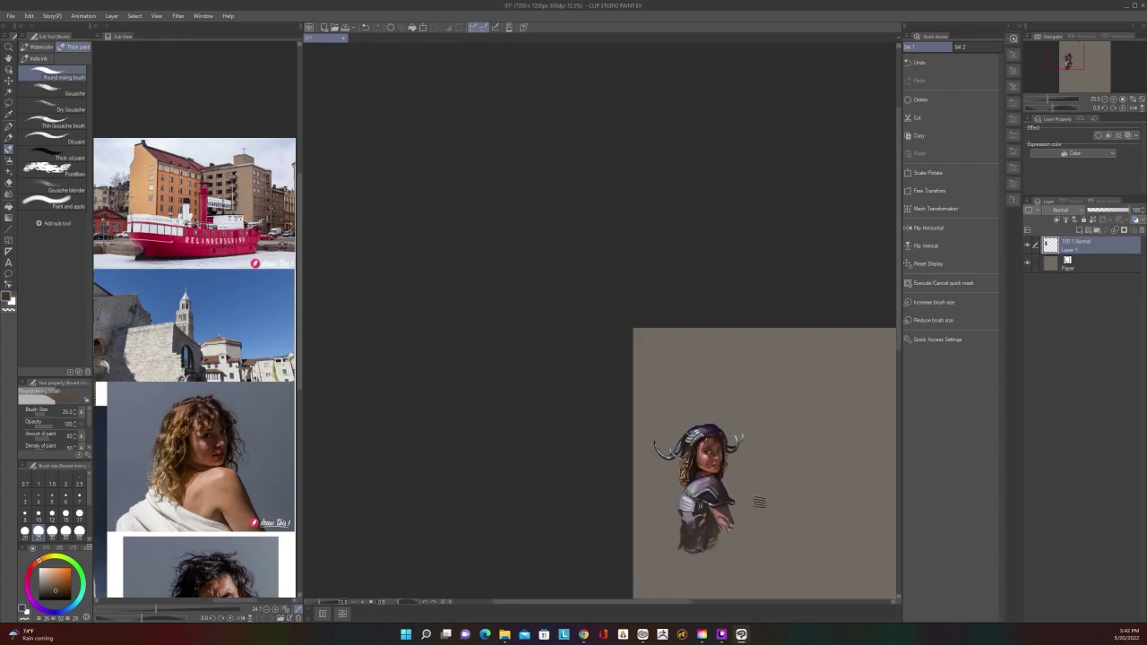
# Sample a dark navy from the far horn and paint along its outer edge up to the helmet at brush size 15
pyautogui.scroll(4, 758, 499)
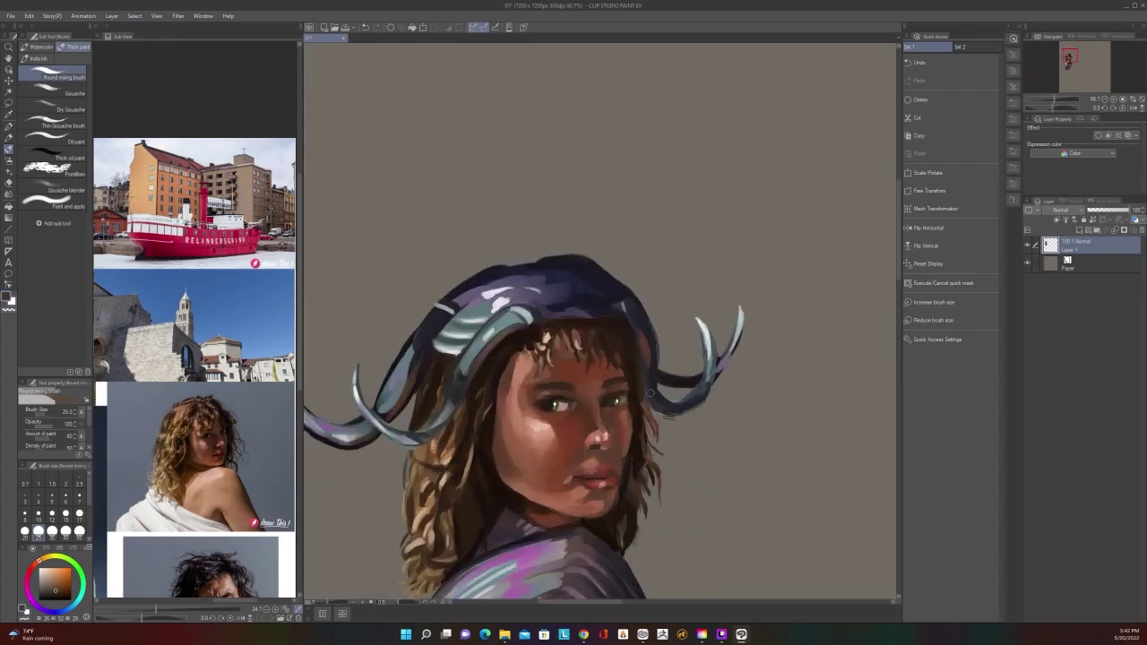
pyautogui.press('i')
pyautogui.click(677, 410)
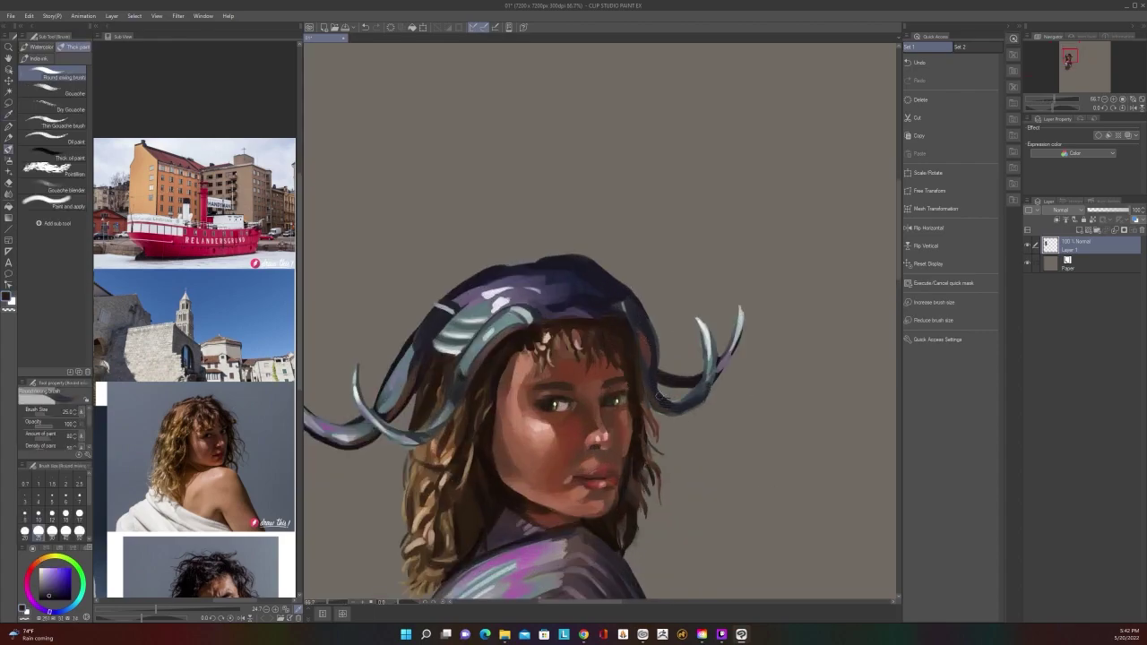
pyautogui.press('b')
pyautogui.moveTo(661, 368); pyautogui.dragTo(647, 300)
pyautogui.scroll(-2, 645, 299)
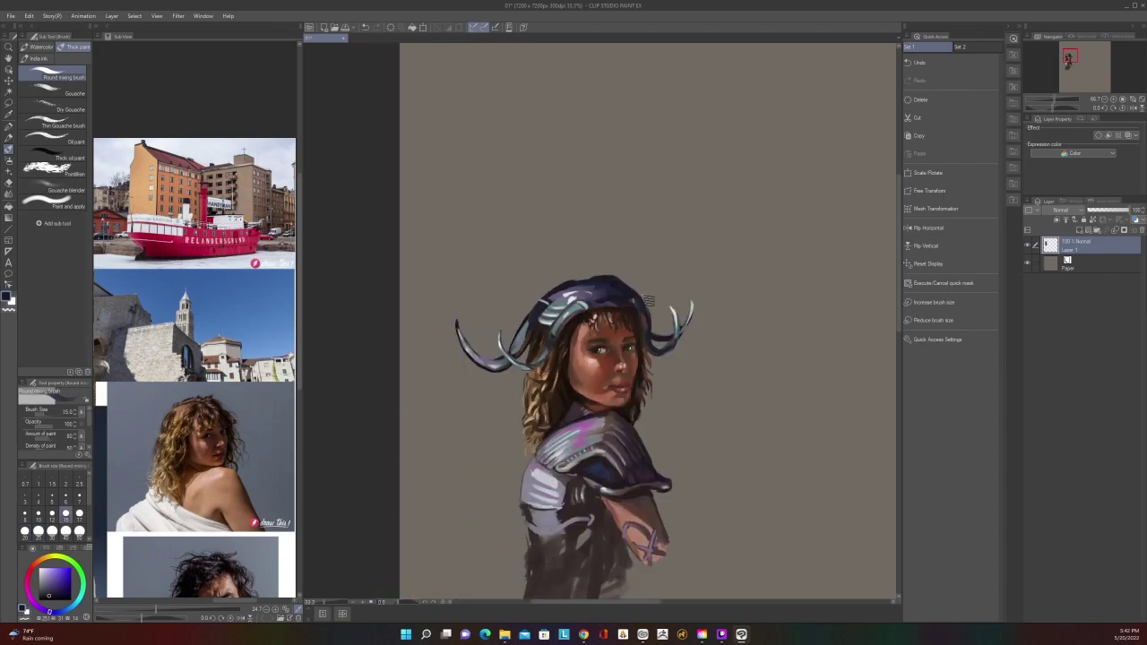
# Sample a grey-blue from the base of the far horn and paint a highlight where it joins the helmet, at brush size 15
pyautogui.scroll(2, 647, 301)
pyautogui.keyDown('alt'); pyautogui.click(625, 301); pyautogui.keyUp('alt')
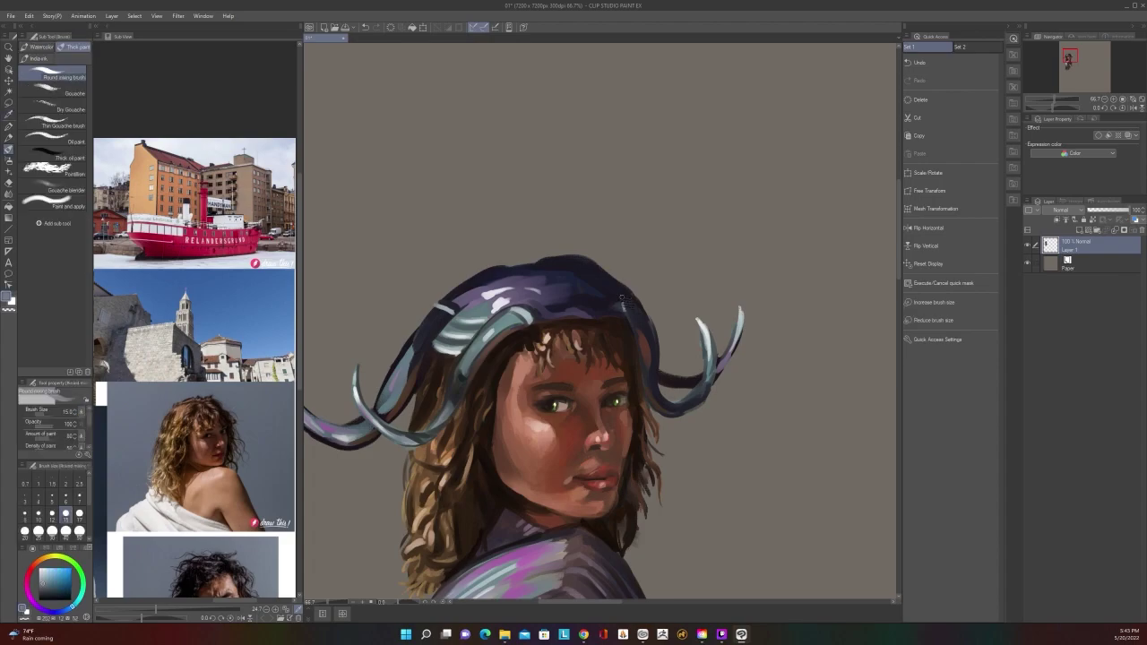
pyautogui.moveTo(625, 310); pyautogui.dragTo(630, 289)
pyautogui.scroll(-2, 502, 254)
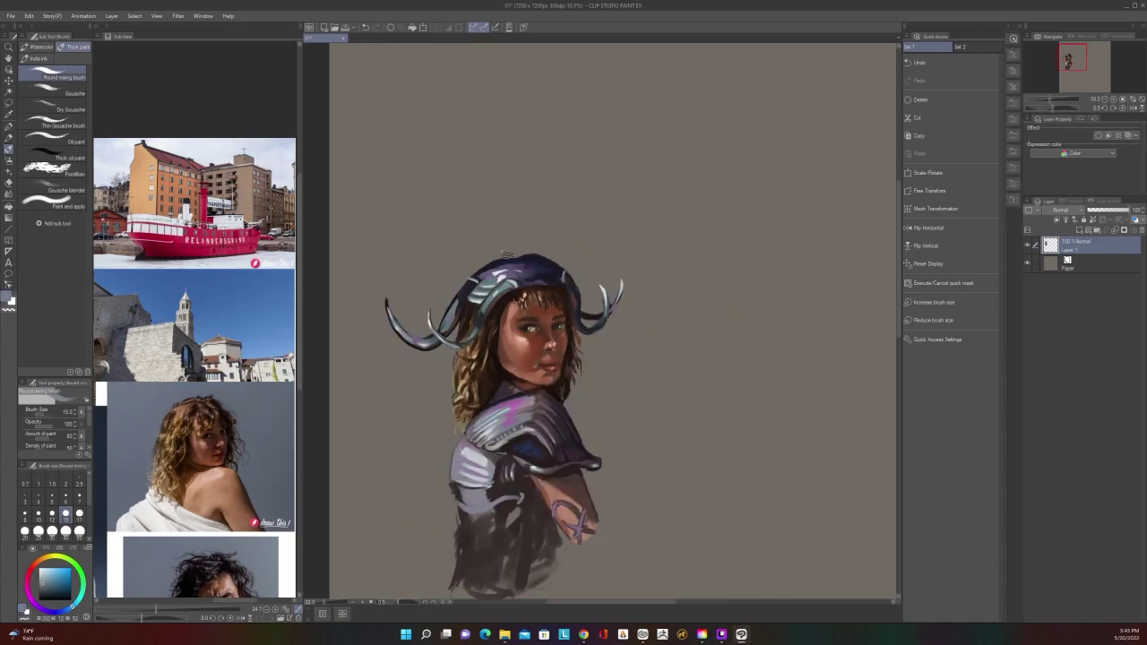
# Sample a dark navy from the helmet and smooth its upper outline into a rounded dome at brush size 50, undoing unwanted strokes
pyautogui.scroll(2, 503, 253)
pyautogui.keyDown('alt'); pyautogui.click(595, 275); pyautogui.keyUp('alt')
pyautogui.press(']')
pyautogui.press(']')
pyautogui.press(']')
pyautogui.press(']')
pyautogui.press(']')
pyautogui.press(']')
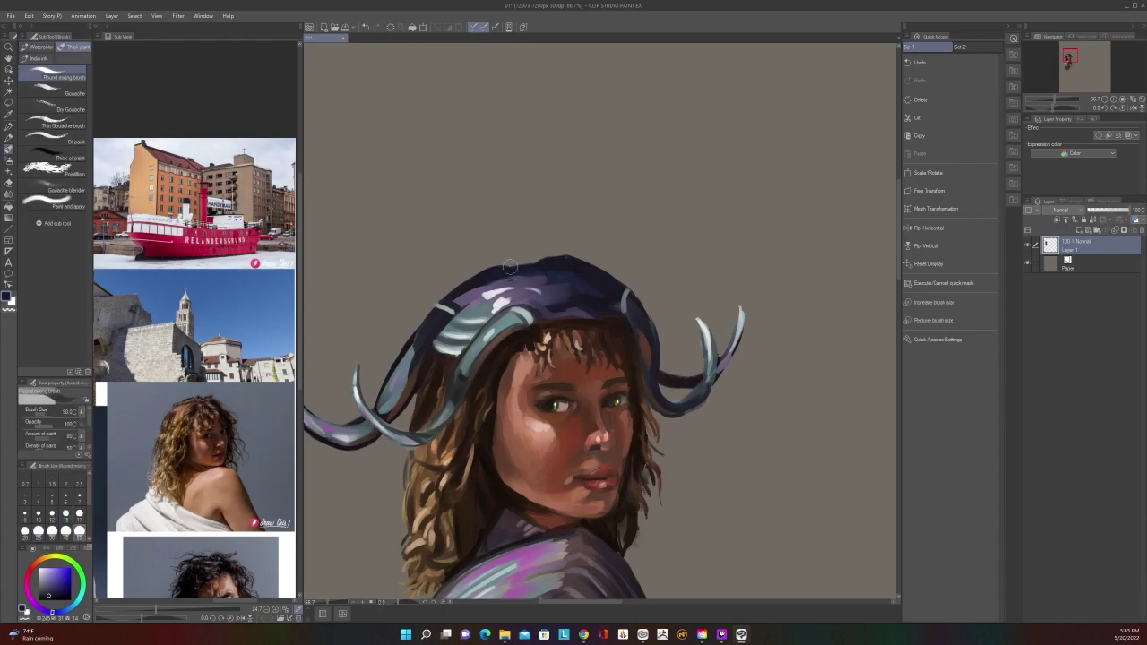
pyautogui.moveTo(497, 271)
pyautogui.mouseDown()
pyautogui.moveTo(554, 261)
pyautogui.moveTo(476, 279)
pyautogui.moveTo(546, 256)
pyautogui.moveTo(587, 261)
pyautogui.mouseUp()
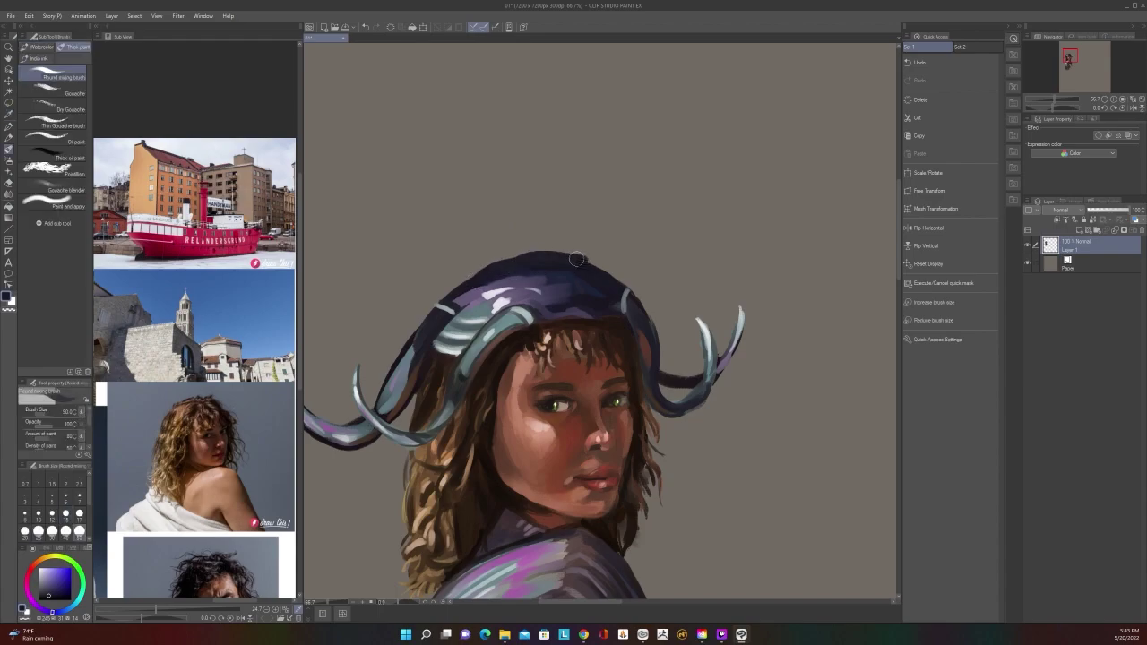
pyautogui.hotkey('ctrl', 'z')
pyautogui.moveTo(506, 263); pyautogui.dragTo(571, 262)
pyautogui.hotkey('ctrl', 'z')
pyautogui.moveTo(612, 279)
pyautogui.mouseDown()
pyautogui.moveTo(509, 262)
pyautogui.moveTo(573, 261)
pyautogui.moveTo(463, 285)
pyautogui.mouseUp()
pyautogui.scroll(-2, 468, 279)
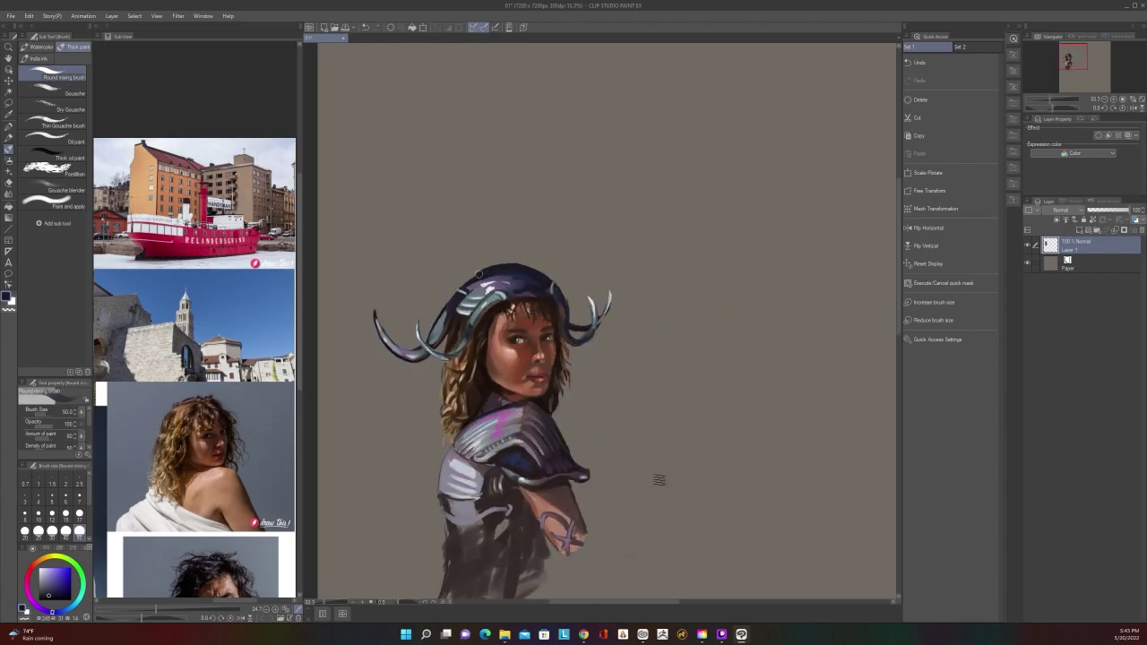
pyautogui.moveTo(610, 360); pyautogui.dragTo(809, 443)
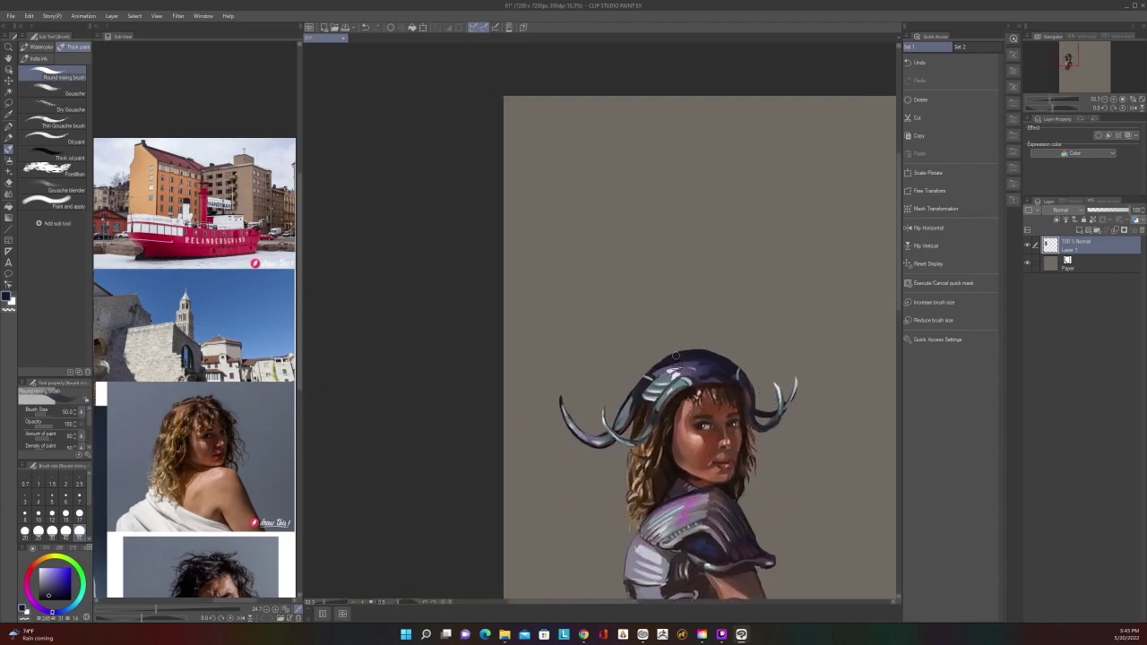
pyautogui.hotkey('ctrl', 'z')
# Sample dark blue from the pauldron's underside, pick a darker shade and paint a shadow beneath the pauldron near the armpit at brush size 50
pyautogui.scroll(-1, 722, 333)
pyautogui.moveTo(816, 515); pyautogui.dragTo(792, 425)
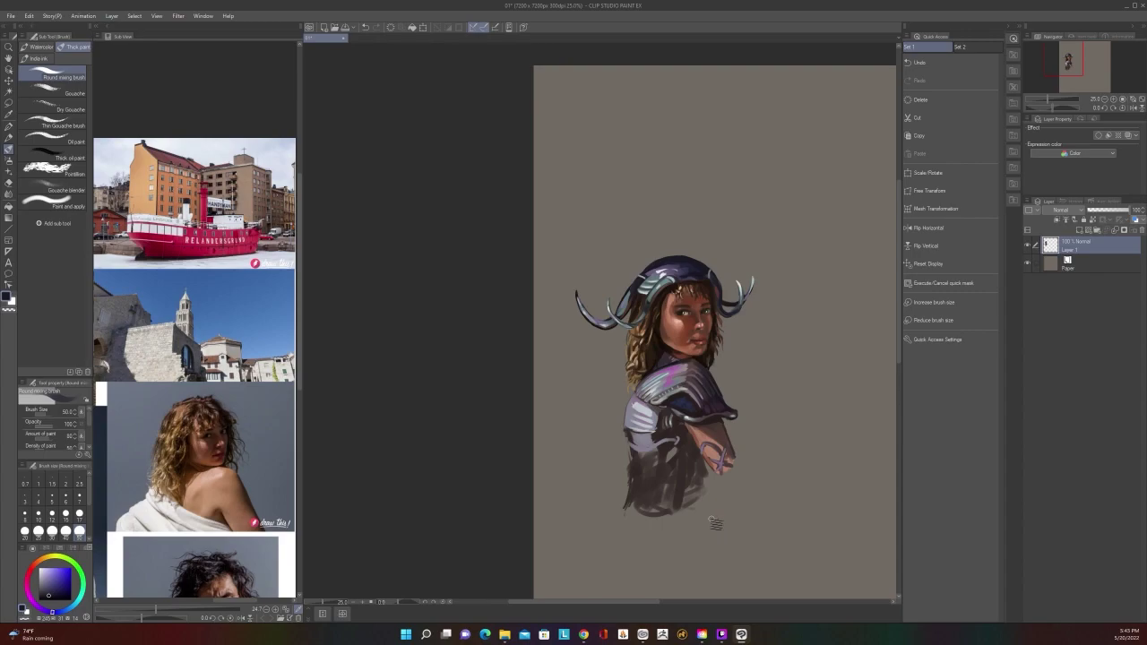
pyautogui.scroll(2, 715, 524)
pyautogui.moveTo(762, 436); pyautogui.dragTo(760, 479)
pyautogui.scroll(-1, 735, 532)
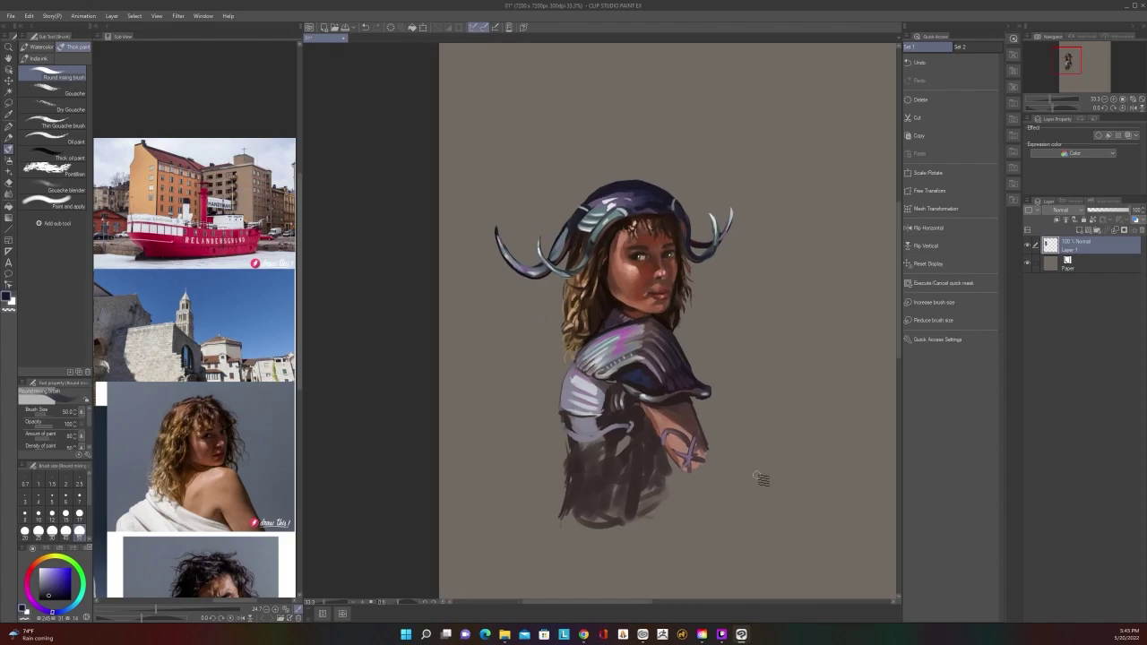
pyautogui.scroll(1, 753, 498)
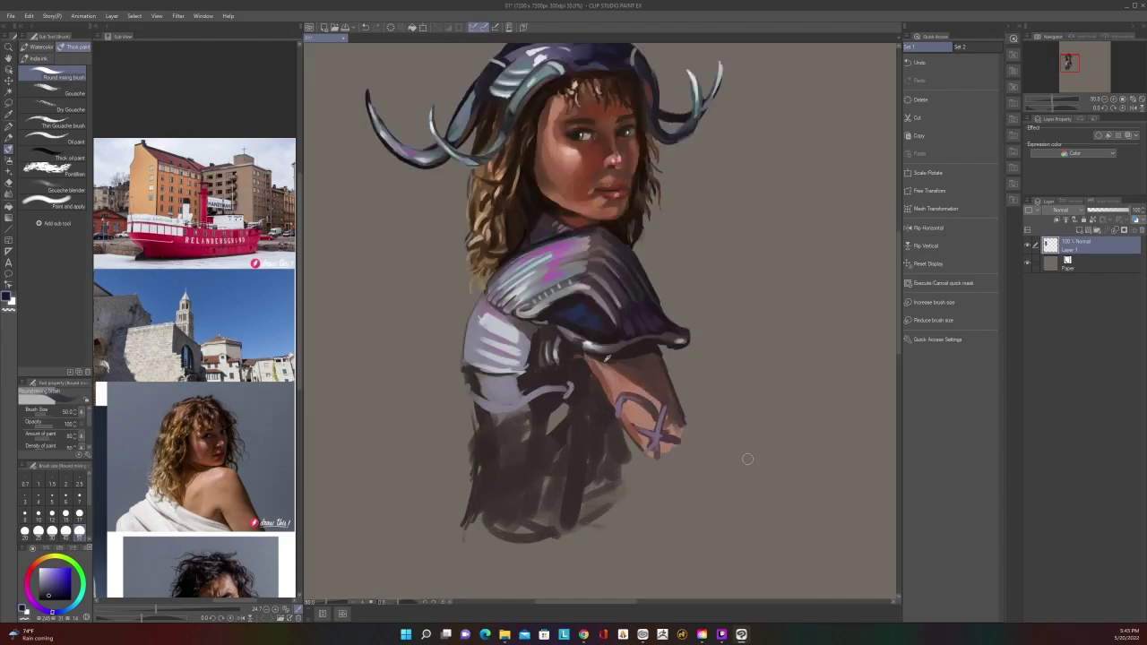
pyautogui.keyDown('alt'); pyautogui.click(582, 306); pyautogui.keyUp('alt')
pyautogui.rightClick(569, 357)
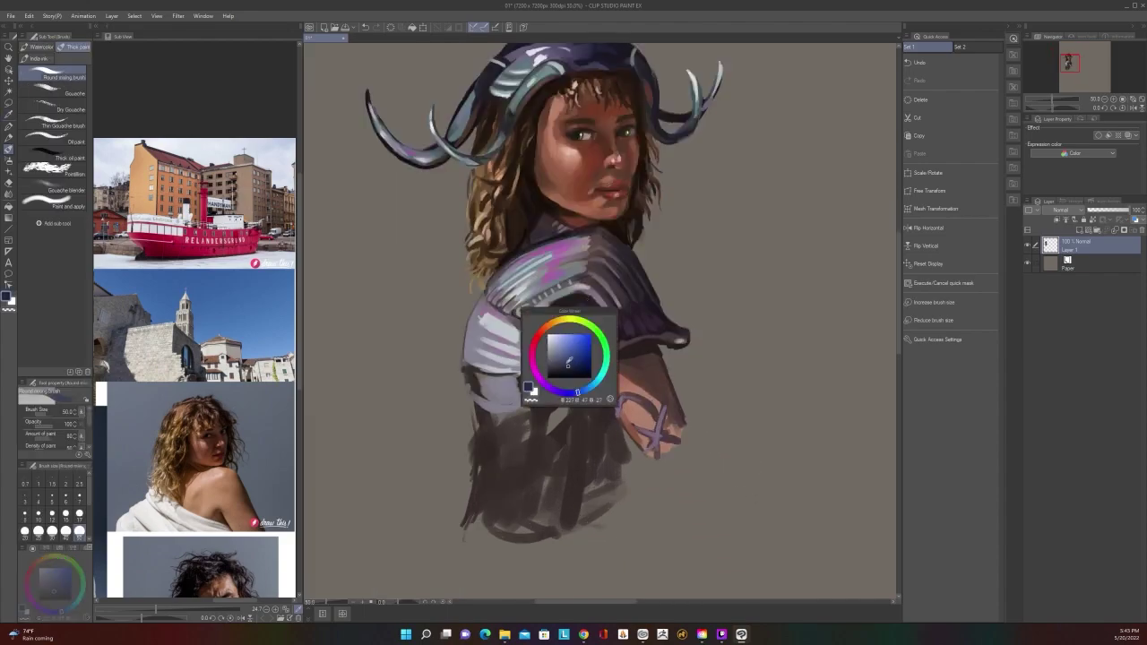
pyautogui.click(572, 373)
pyautogui.rightClick(572, 369)
pyautogui.moveTo(563, 346)
pyautogui.mouseDown()
pyautogui.moveTo(585, 366)
pyautogui.moveTo(569, 338)
pyautogui.mouseUp()
pyautogui.press('[')
pyautogui.press('[')
pyautogui.press('[')
pyautogui.scroll(-2, 560, 350)
pyautogui.scroll(2, 560, 350)
pyautogui.press(']')
pyautogui.press(']')
pyautogui.press(']')
# Sample a dark reddish tone beside the armpit, darken it to near-black and deepen the shadow between the torso and upper arm
pyautogui.keyDown('alt'); pyautogui.click(565, 367); pyautogui.keyUp('alt')
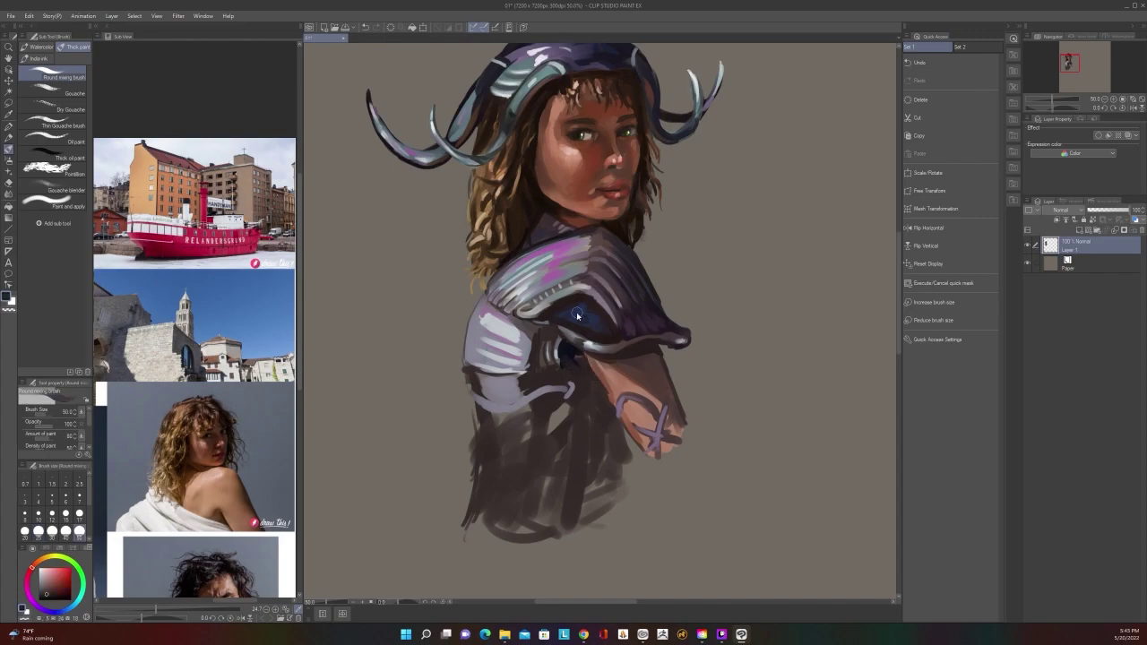
pyautogui.scroll(-3, 578, 316)
pyautogui.scroll(2, 577, 316)
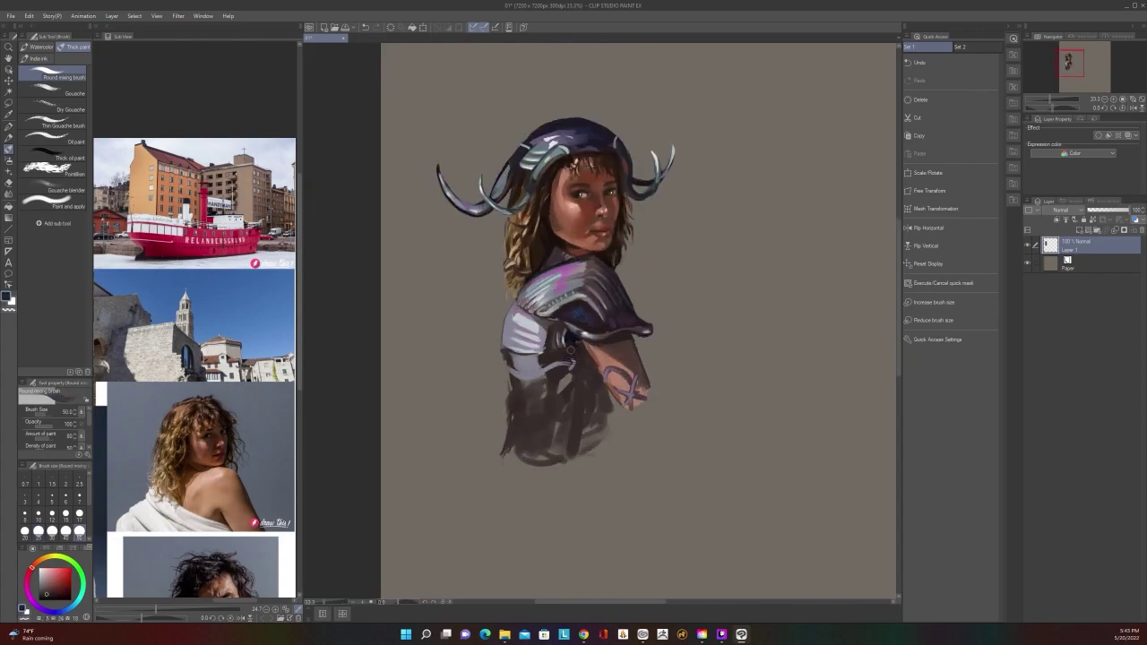
pyautogui.rightClick(566, 314)
pyautogui.click(557, 328)
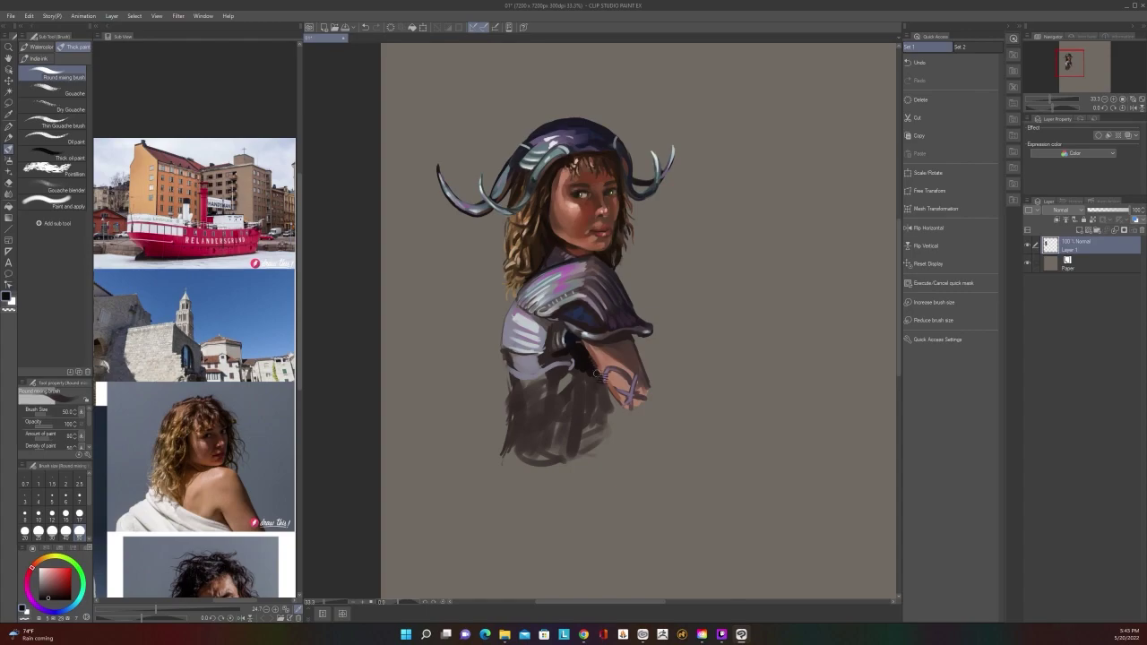
pyautogui.scroll(-3, 577, 341)
pyautogui.scroll(3, 567, 349)
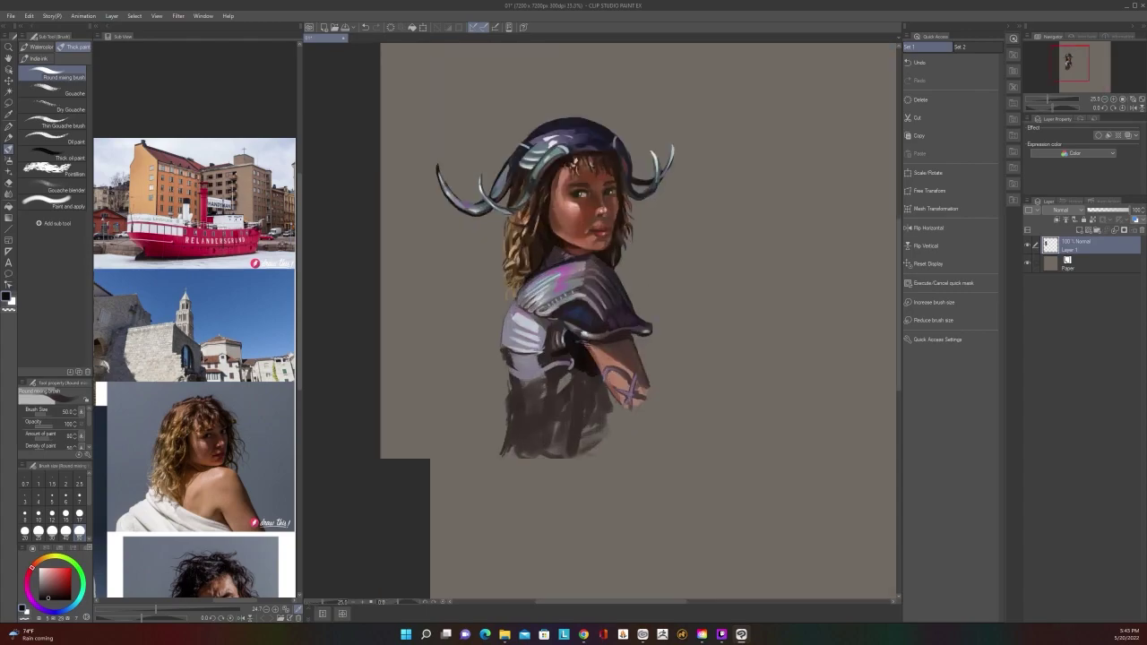
# Add near-black shadow accents beneath the silver back plate, varying the brush size up to 50
pyautogui.press('[')
pyautogui.press('[')
pyautogui.press('[')
pyautogui.press('[')
pyautogui.press(']')
pyautogui.press(']')
pyautogui.press(']')
pyautogui.press(']')
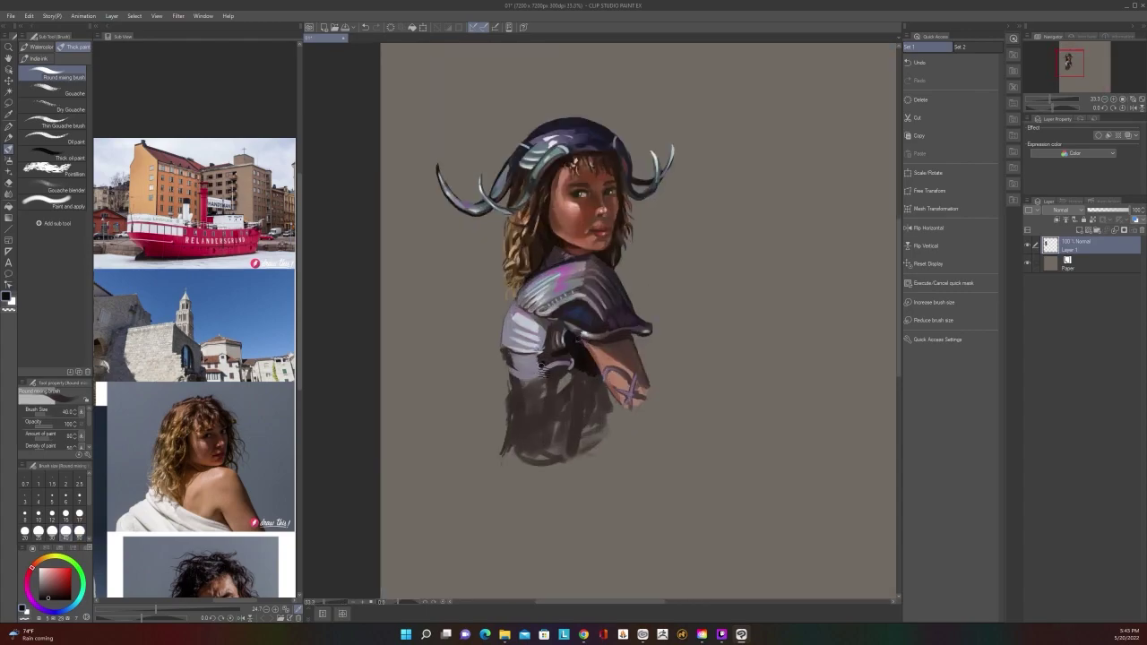
pyautogui.scroll(-1, 538, 356)
pyautogui.scroll(2, 538, 357)
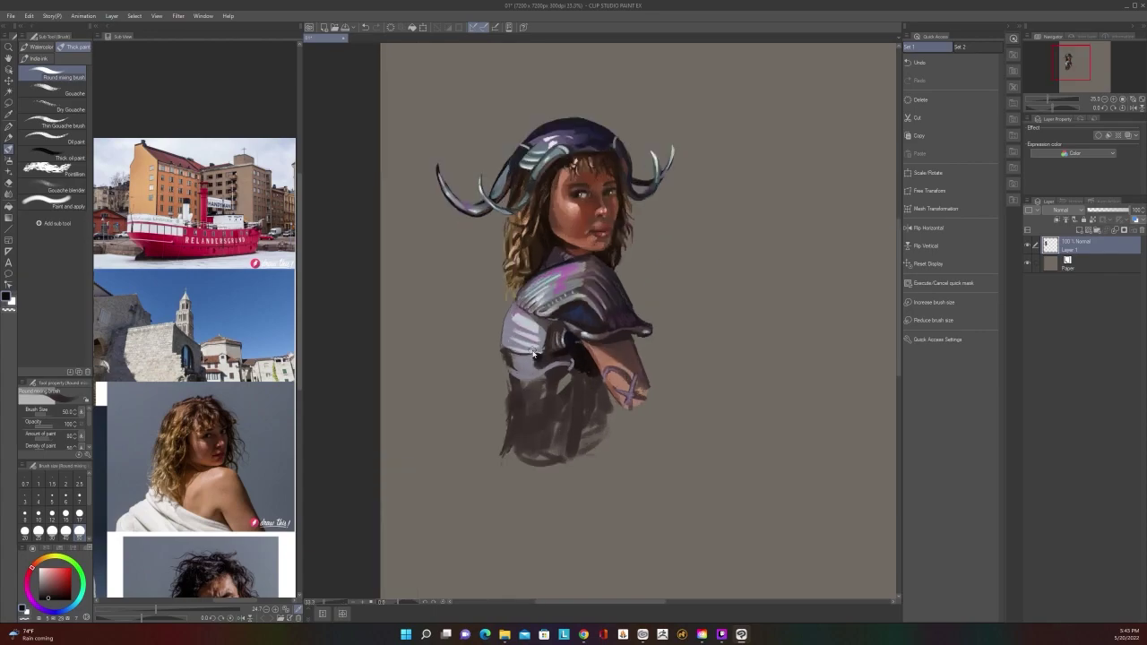
pyautogui.press('[')
pyautogui.press('[')
pyautogui.press('[')
# Sample a dark tone beside the back plate and shade over the inner ends of its light stripes at brush size 25
pyautogui.keyDown('alt'); pyautogui.click(557, 337); pyautogui.keyUp('alt')
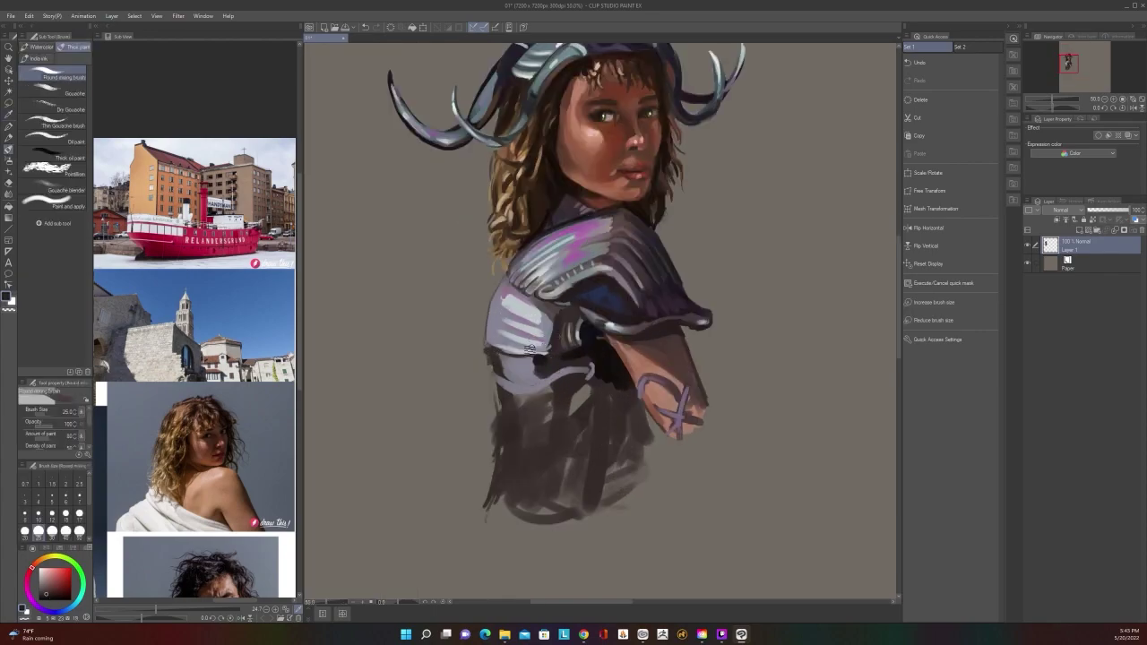
pyautogui.moveTo(532, 349)
pyautogui.mouseDown()
pyautogui.moveTo(549, 354)
pyautogui.moveTo(543, 320)
pyautogui.mouseUp()
pyautogui.press(']')
pyautogui.press(']')
pyautogui.press(']')
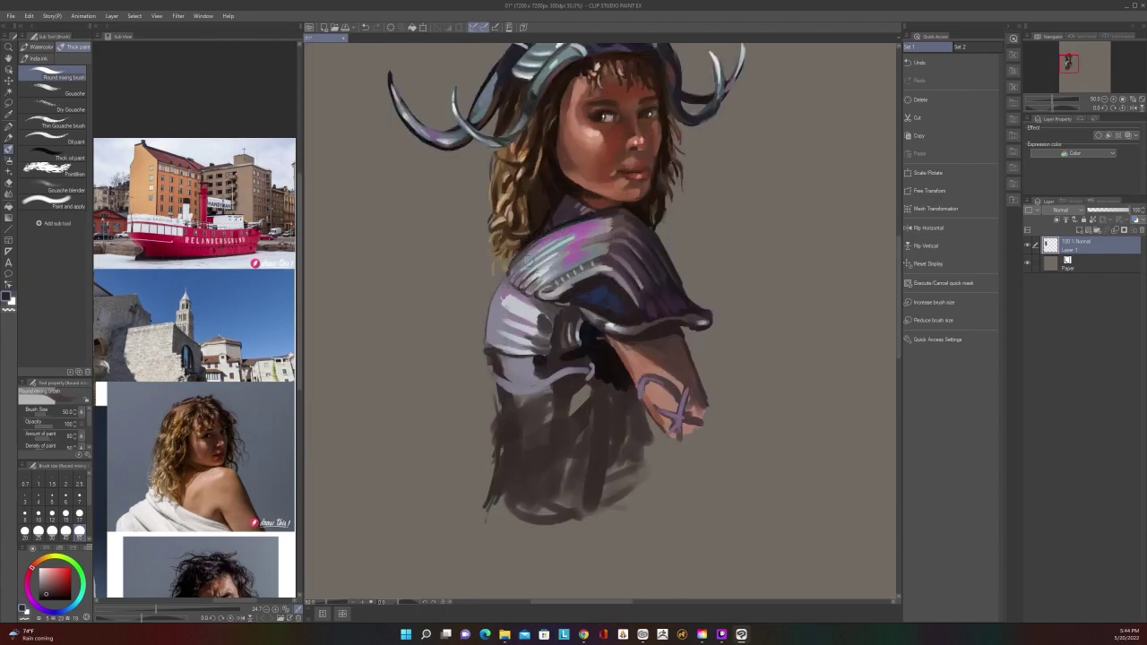
# Sample a near-black from the armpit and paint a deep shadow along the back plate's inner edge under the pauldron at brush size 25
pyautogui.keyDown('alt'); pyautogui.click(590, 344); pyautogui.keyUp('alt')
pyautogui.press('[')
pyautogui.press('[')
pyautogui.press('[')
pyautogui.press('[')
pyautogui.press('[')
pyautogui.press('[')
pyautogui.press(']')
pyautogui.press(']')
pyautogui.press(']')
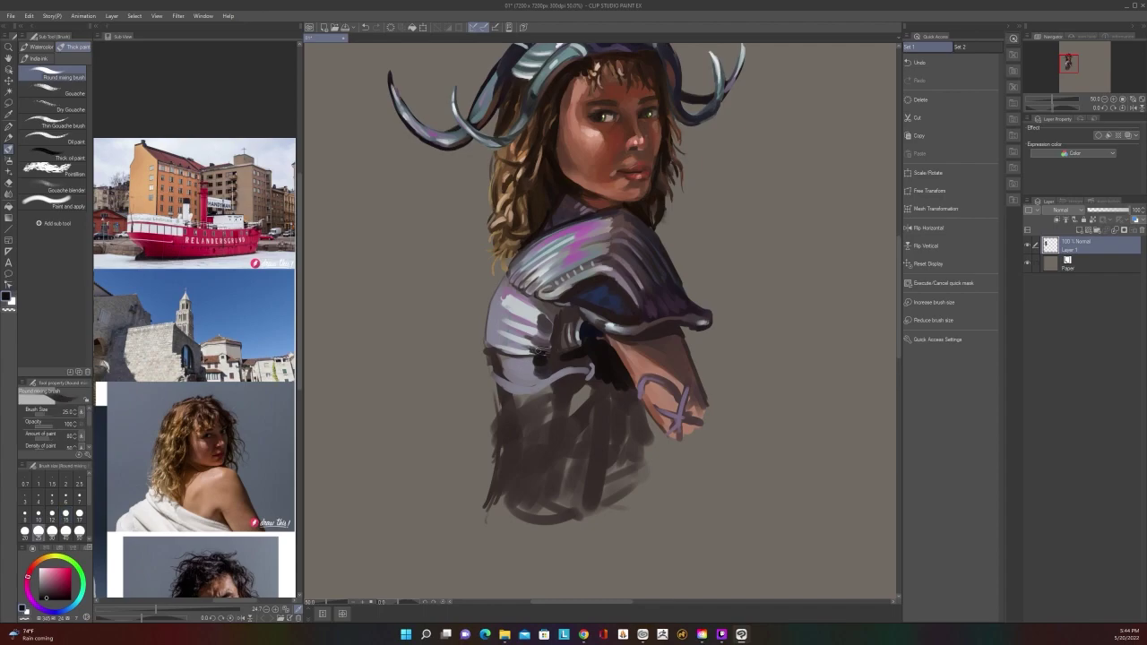
pyautogui.moveTo(543, 350); pyautogui.dragTo(532, 292)
pyautogui.scroll(-2, 527, 276)
pyautogui.scroll(2, 527, 276)
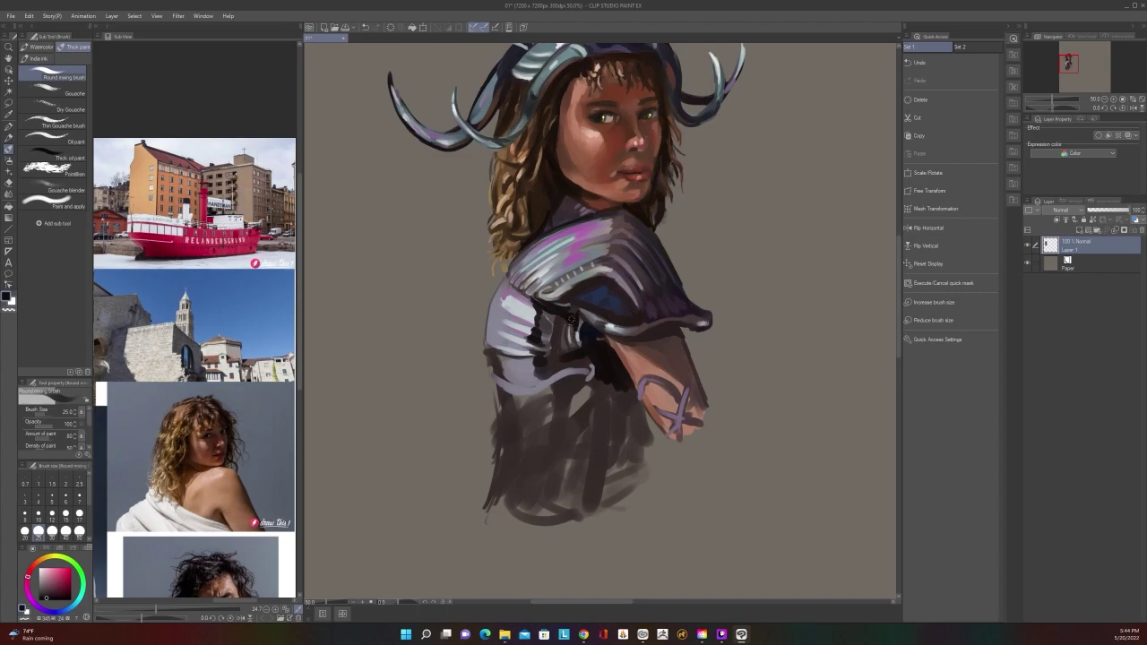
pyautogui.scroll(-2, 537, 296)
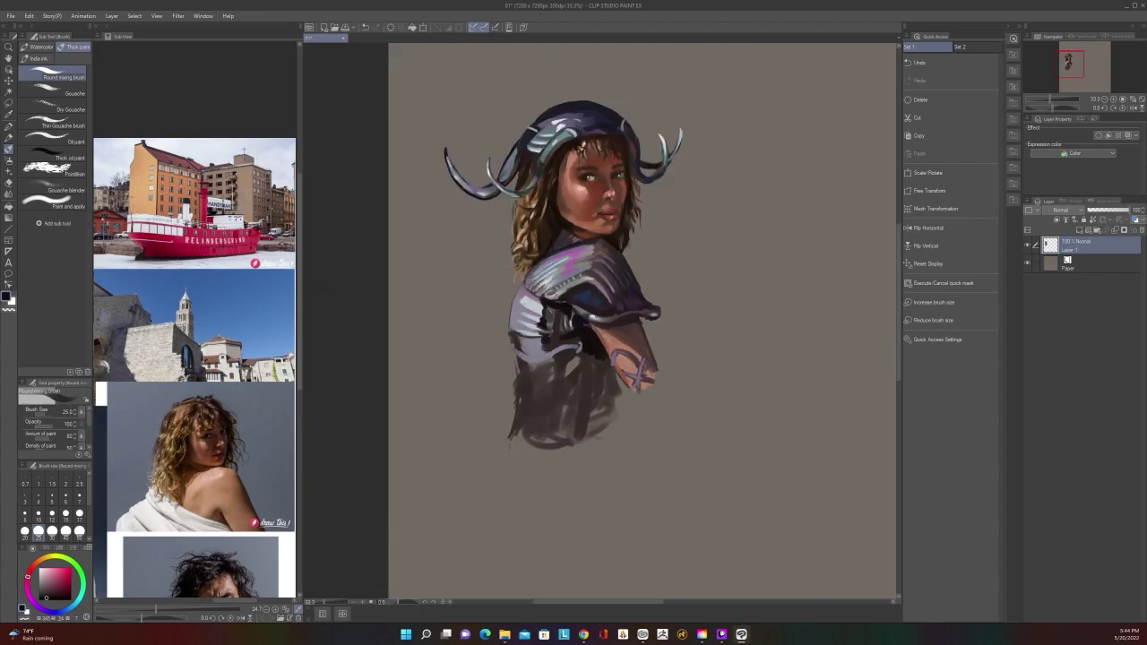
pyautogui.scroll(2, 557, 296)
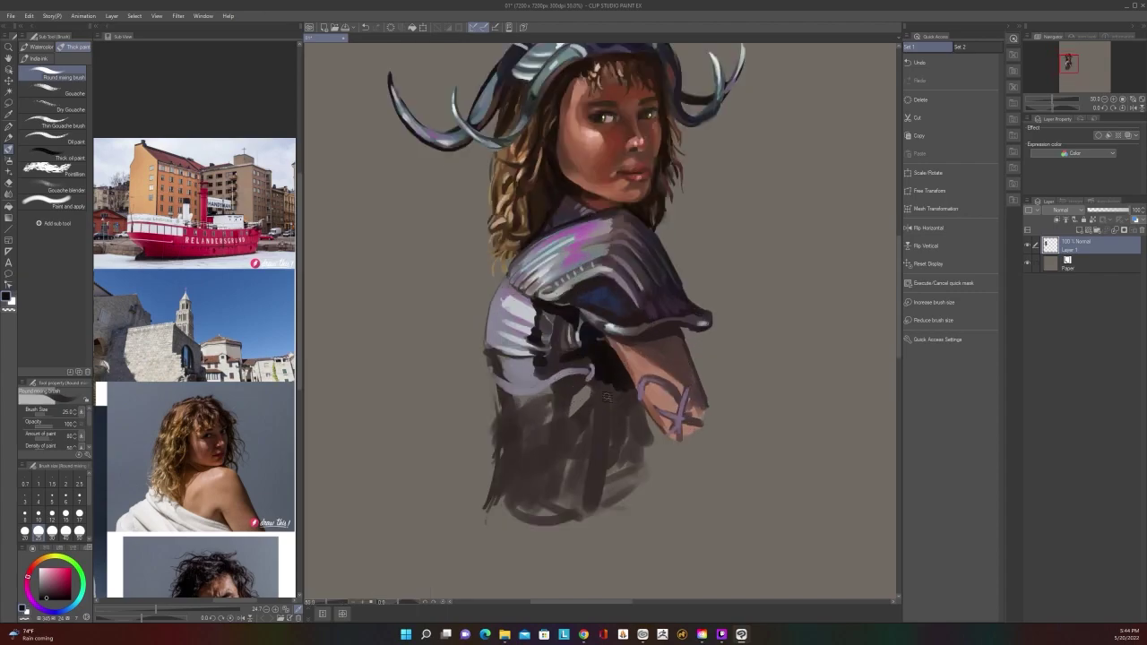
# Fill the gap between the torso and the upper arm with a near-black shadow running down to the elbow
pyautogui.moveTo(591, 377); pyautogui.dragTo(635, 453)
pyautogui.moveTo(606, 385)
pyautogui.mouseDown()
pyautogui.moveTo(640, 437)
pyautogui.moveTo(627, 371)
pyautogui.mouseUp()
pyautogui.scroll(-1, 624, 345)
pyautogui.scroll(1, 618, 342)
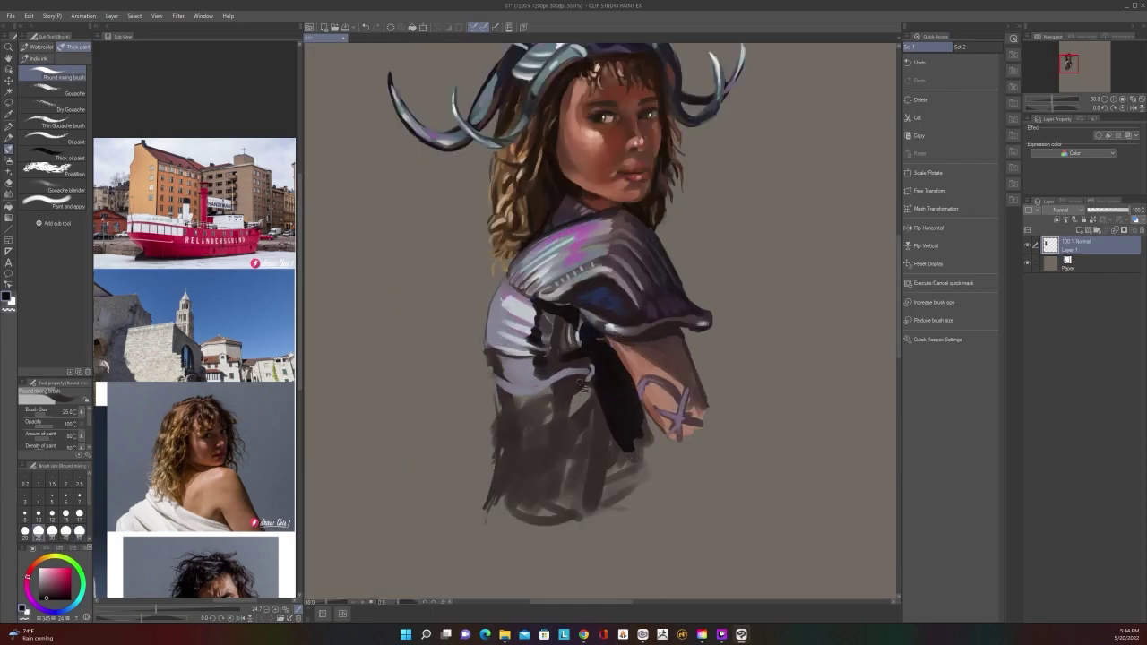
pyautogui.scroll(-1, 581, 355)
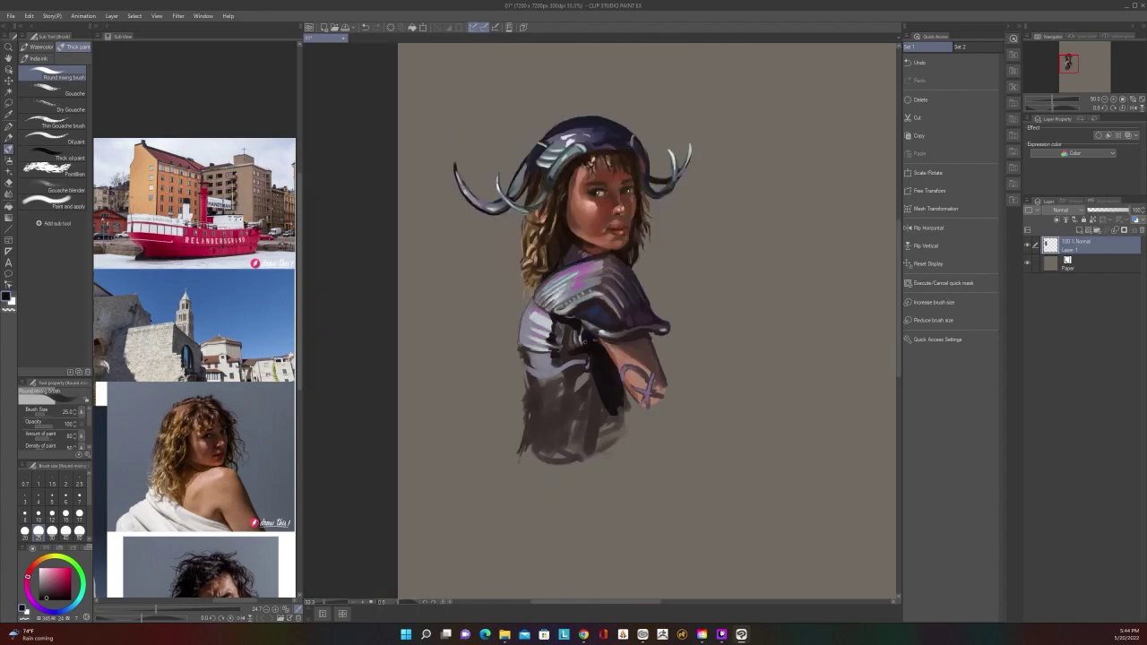
pyautogui.scroll(-1, 644, 522)
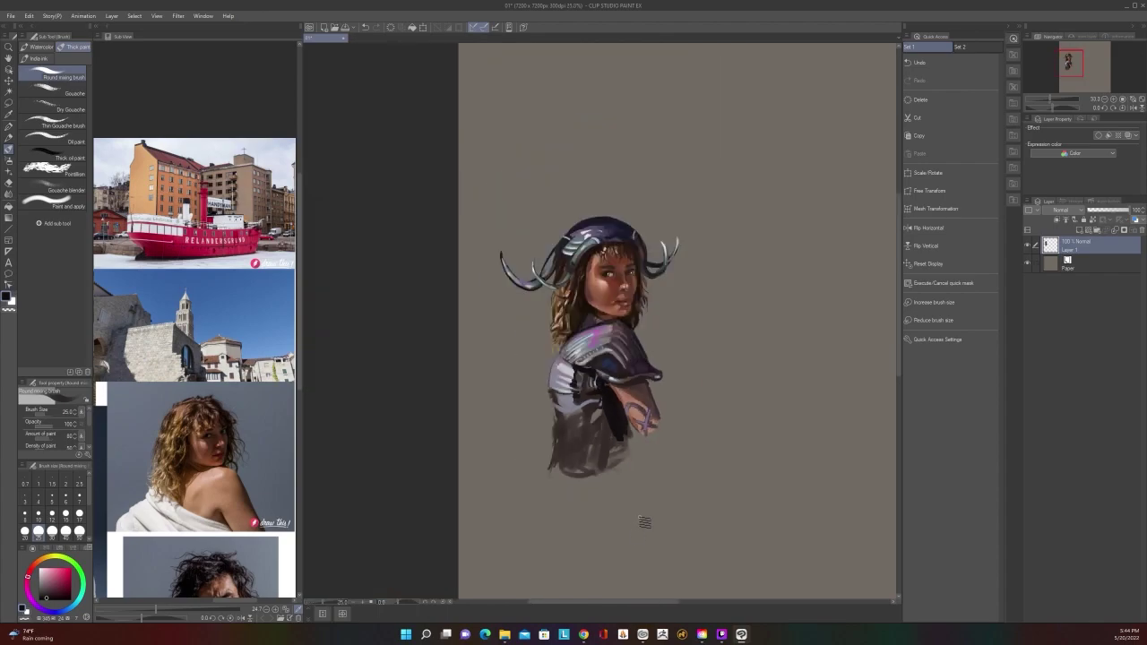
pyautogui.scroll(2, 642, 518)
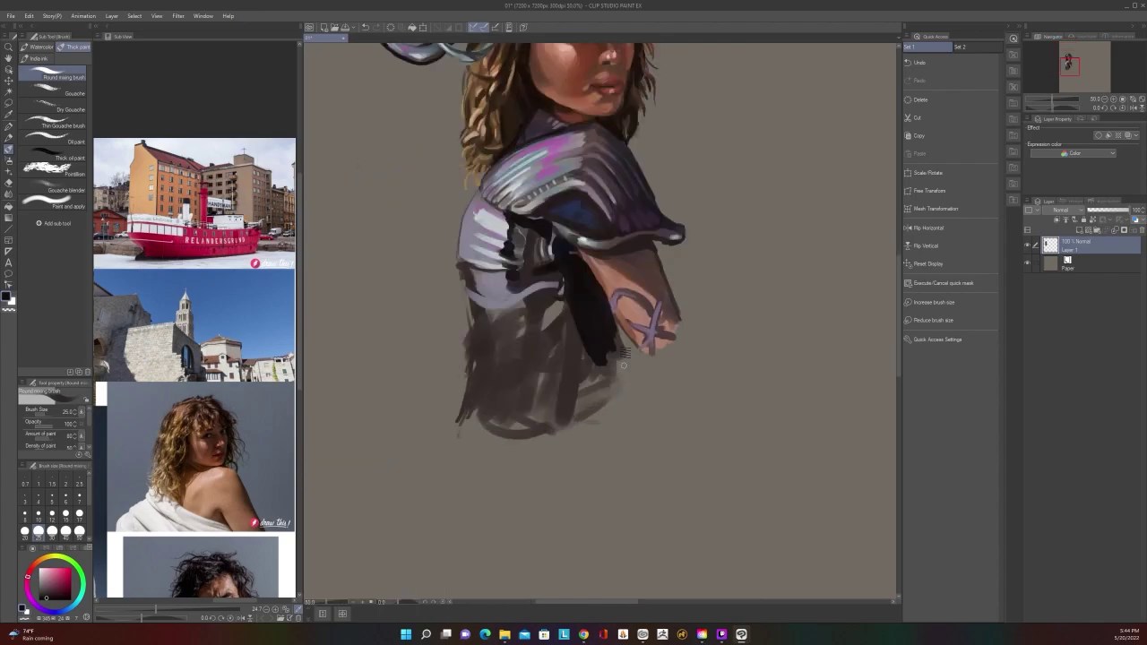
# Refine the outer edge of the silver back plate with fine dark strokes at brush size 8
pyautogui.press(']')
pyautogui.press(']')
pyautogui.press(']')
pyautogui.scroll(-1, 618, 332)
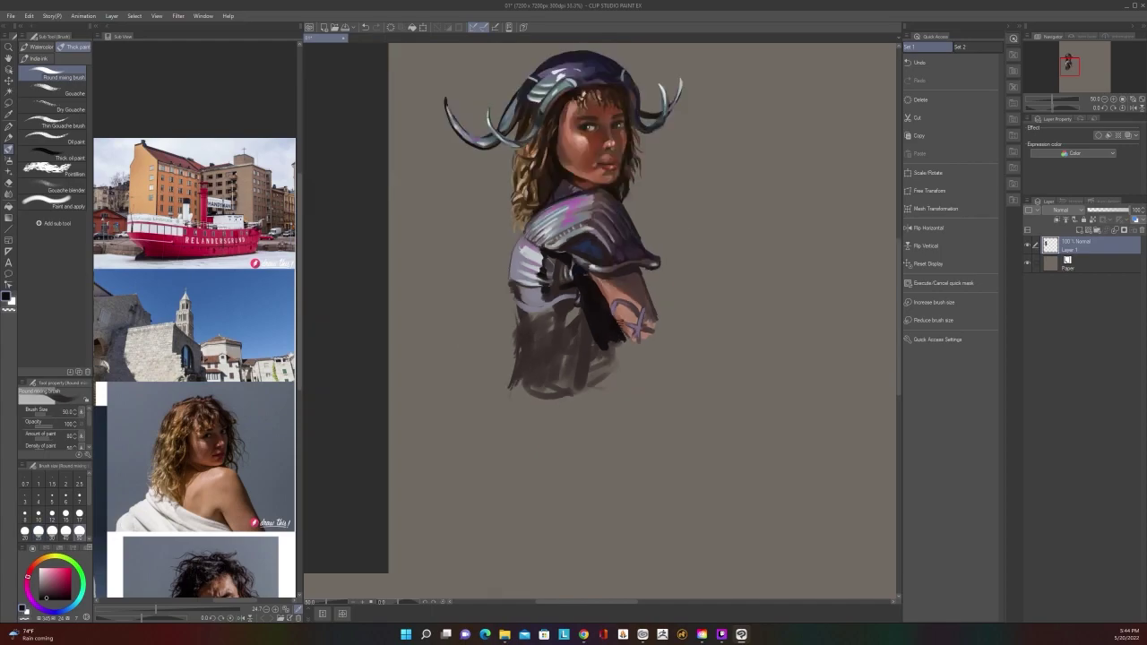
pyautogui.moveTo(609, 403); pyautogui.dragTo(618, 535)
pyautogui.scroll(2, 532, 394)
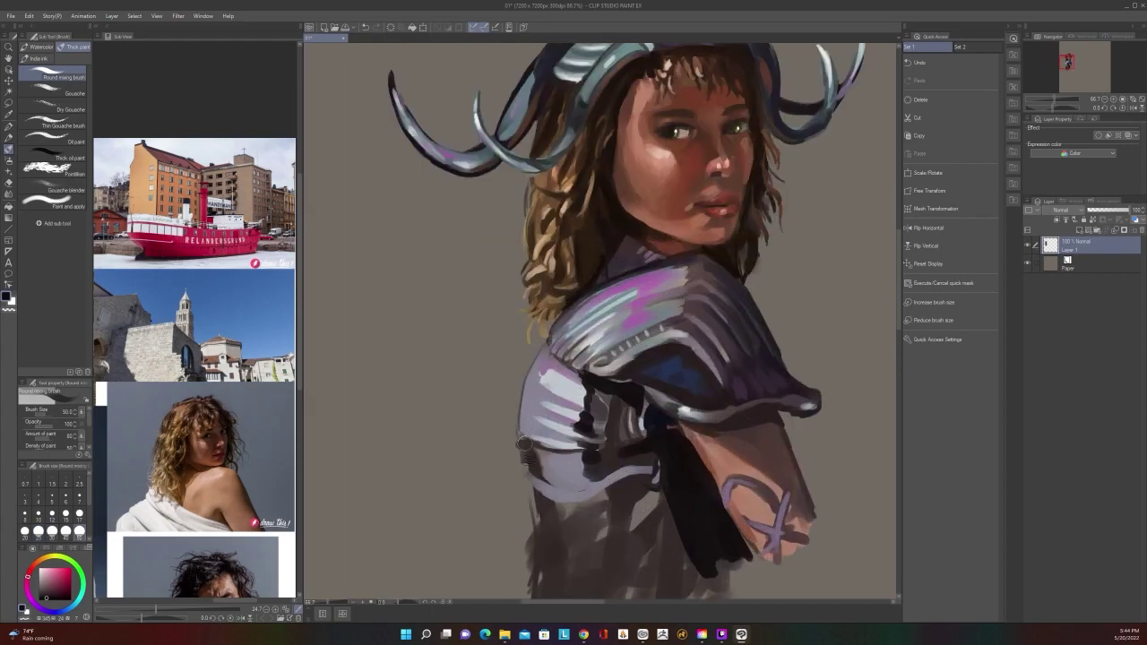
pyautogui.press('[')
pyautogui.press('[')
pyautogui.press('[')
pyautogui.press('[')
pyautogui.press('[')
pyautogui.press('[')
pyautogui.press('[')
pyautogui.press('[')
pyautogui.press('[')
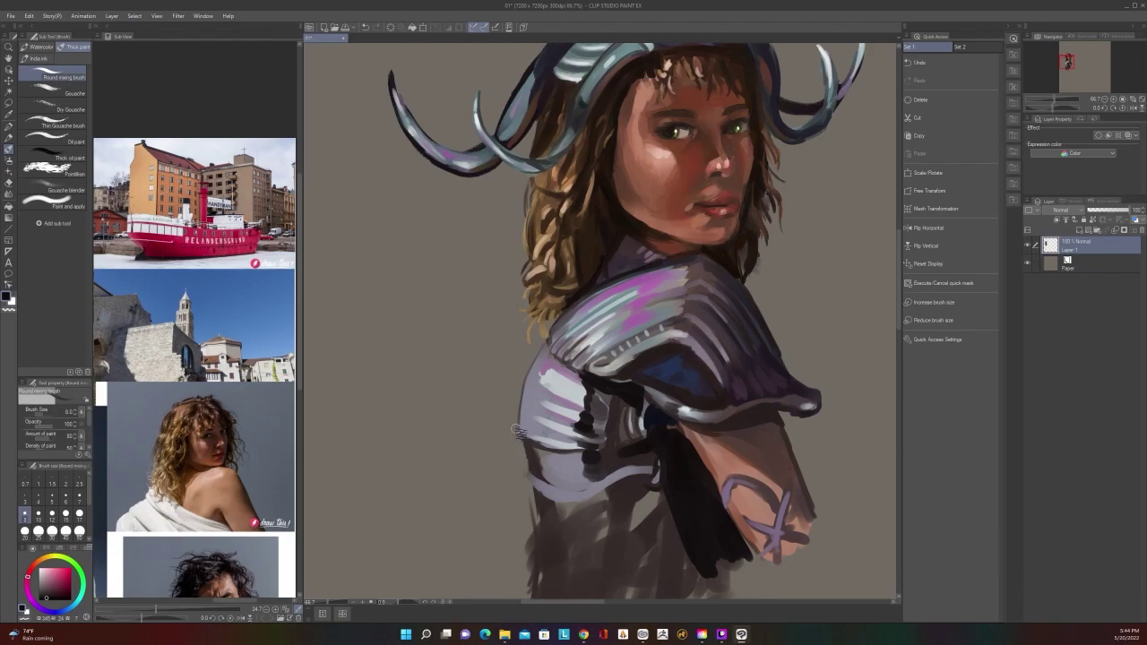
pyautogui.scroll(-2, 517, 439)
pyautogui.scroll(-1, 516, 431)
pyautogui.scroll(1, 516, 431)
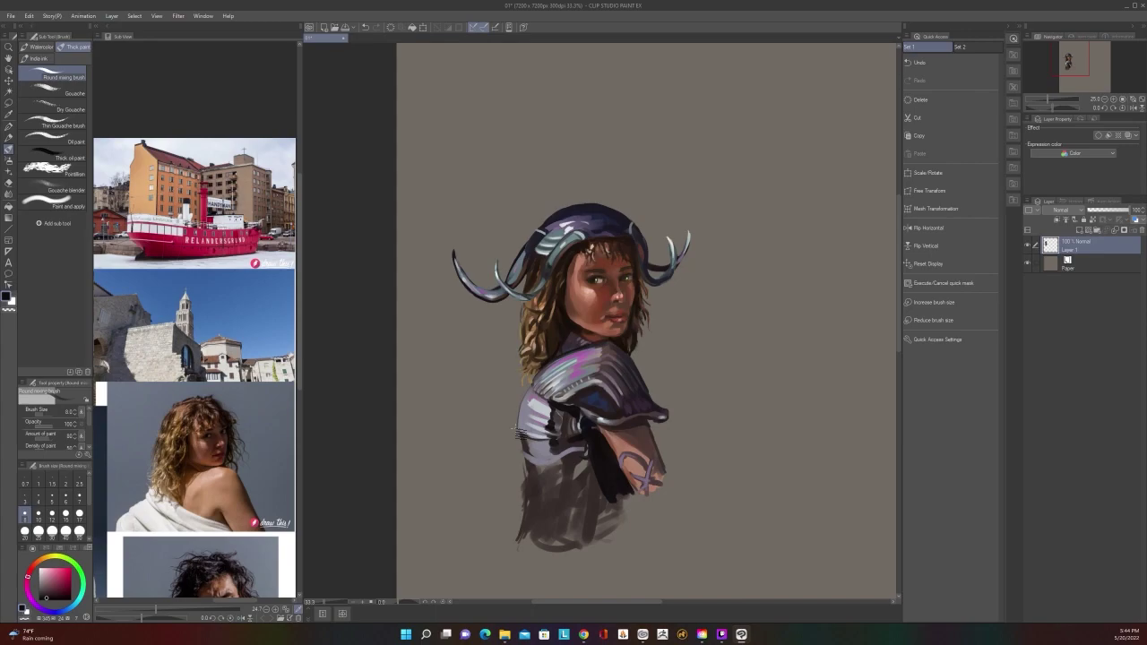
# Sample a dark tone from the lower back armour and paint separating shadows across its light area at brush size 25
pyautogui.keyDown('alt'); pyautogui.click(546, 459); pyautogui.keyUp('alt')
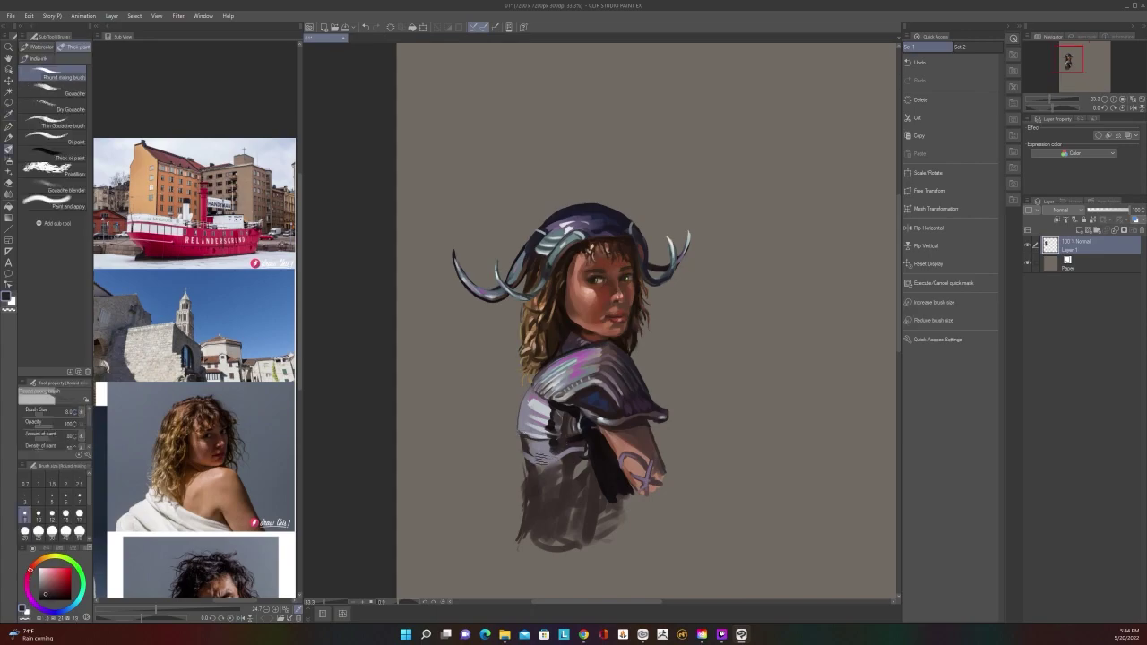
pyautogui.press(']')
pyautogui.press(']')
pyautogui.press(']')
pyautogui.press(']')
pyautogui.press(']')
pyautogui.press(']')
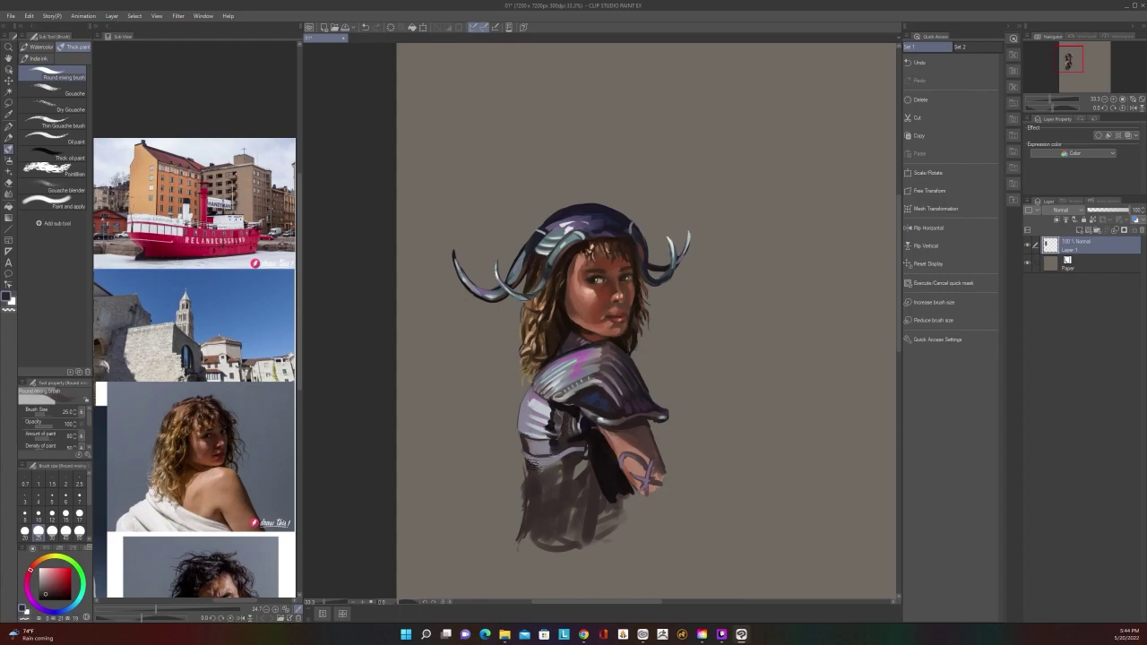
# Sample a dark grey, adjust it in the colour wheel, and shade beneath the lower back armour at brush size 50
pyautogui.keyDown('alt'); pyautogui.click(553, 456); pyautogui.keyUp('alt')
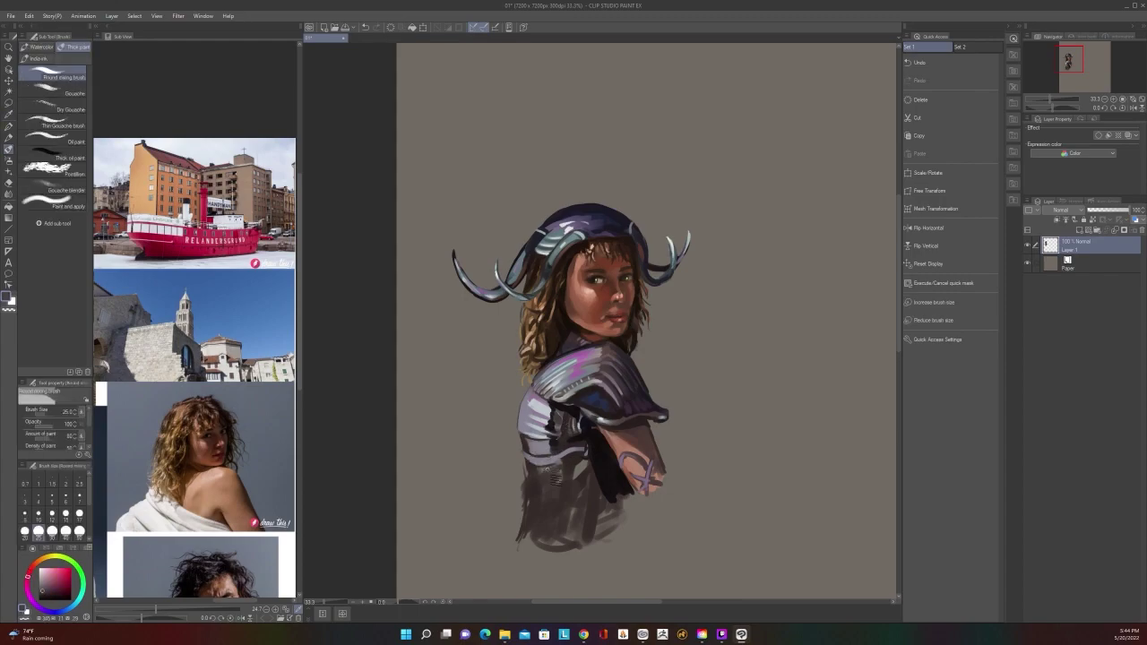
pyautogui.rightClick(573, 460)
pyautogui.click(558, 463)
pyautogui.click(558, 469)
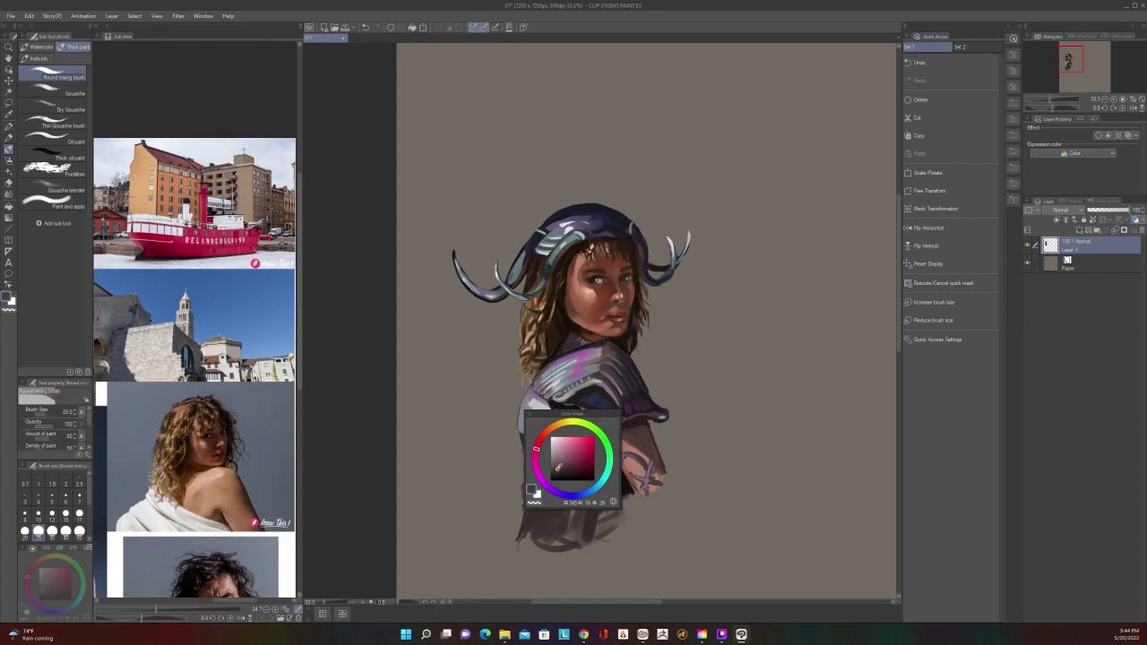
pyautogui.rightClick(546, 471)
pyautogui.press(']')
pyautogui.press(']')
pyautogui.press(']')
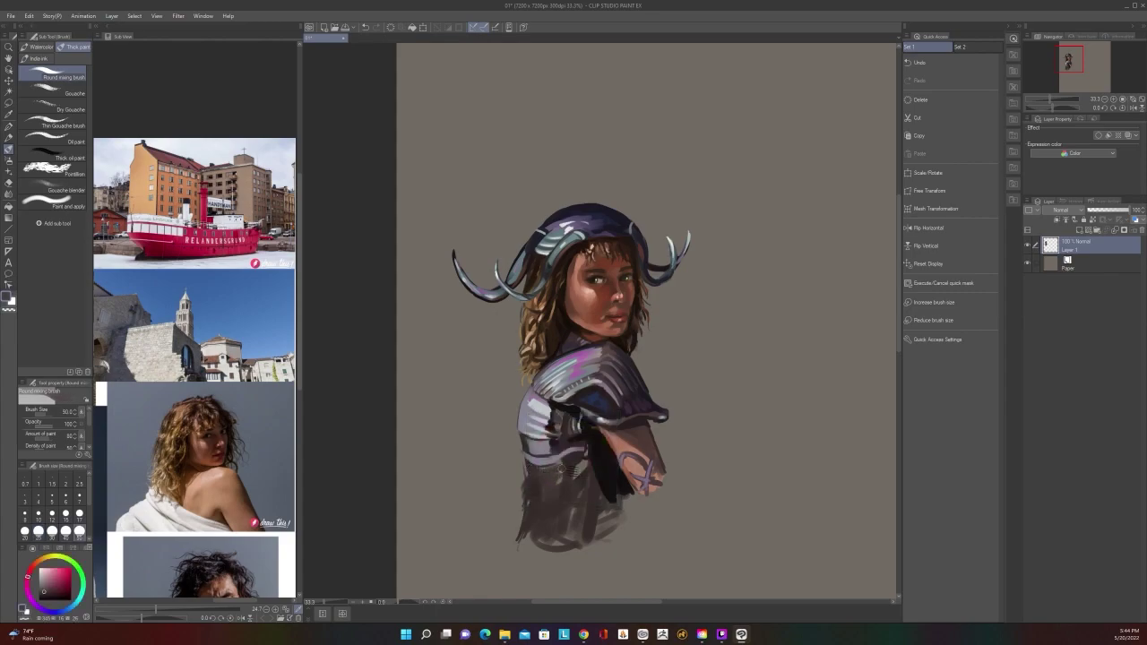
# Sample the lavender of the back armour and paint a series of curved horizontal bands down the torso
pyautogui.keyDown('alt'); pyautogui.click(559, 473); pyautogui.keyUp('alt')
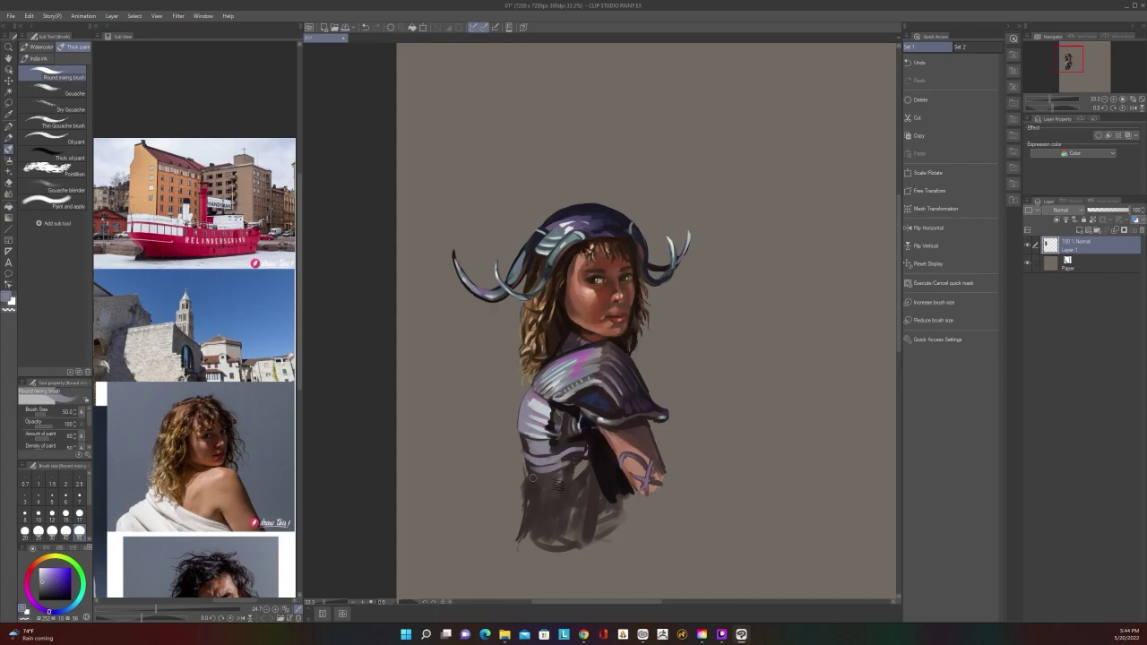
pyautogui.scroll(-2, 564, 464)
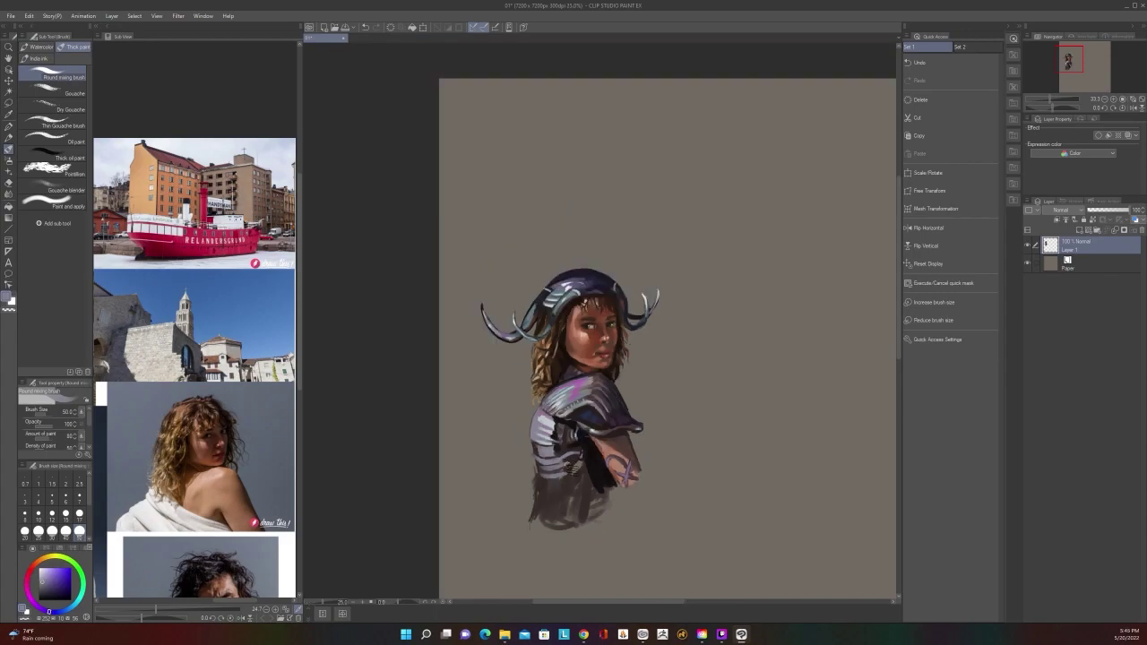
pyautogui.scroll(2, 565, 464)
pyautogui.moveTo(540, 491); pyautogui.dragTo(564, 494)
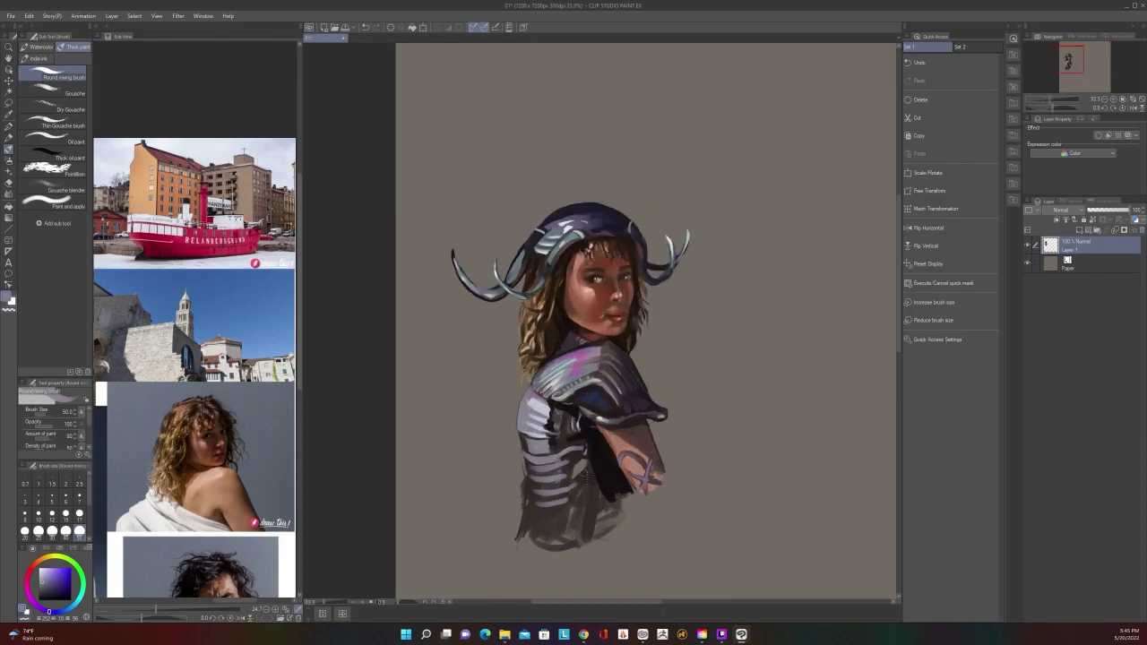
pyautogui.scroll(-3, 587, 475)
pyautogui.scroll(3, 587, 475)
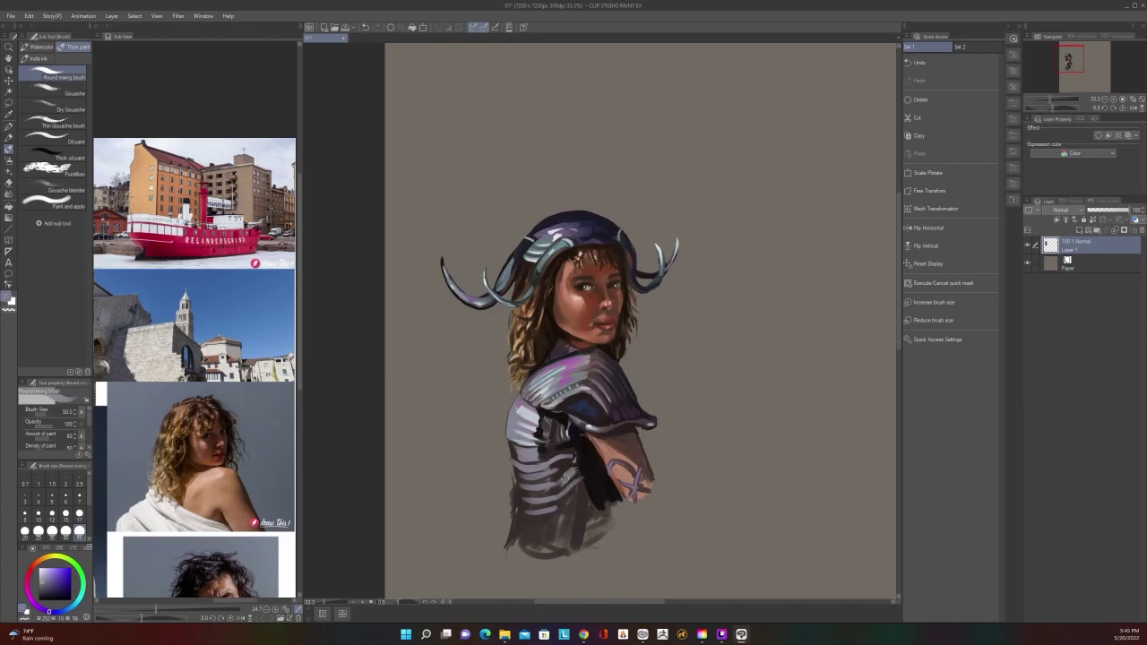
pyautogui.scroll(-4, 537, 498)
pyautogui.scroll(4, 537, 497)
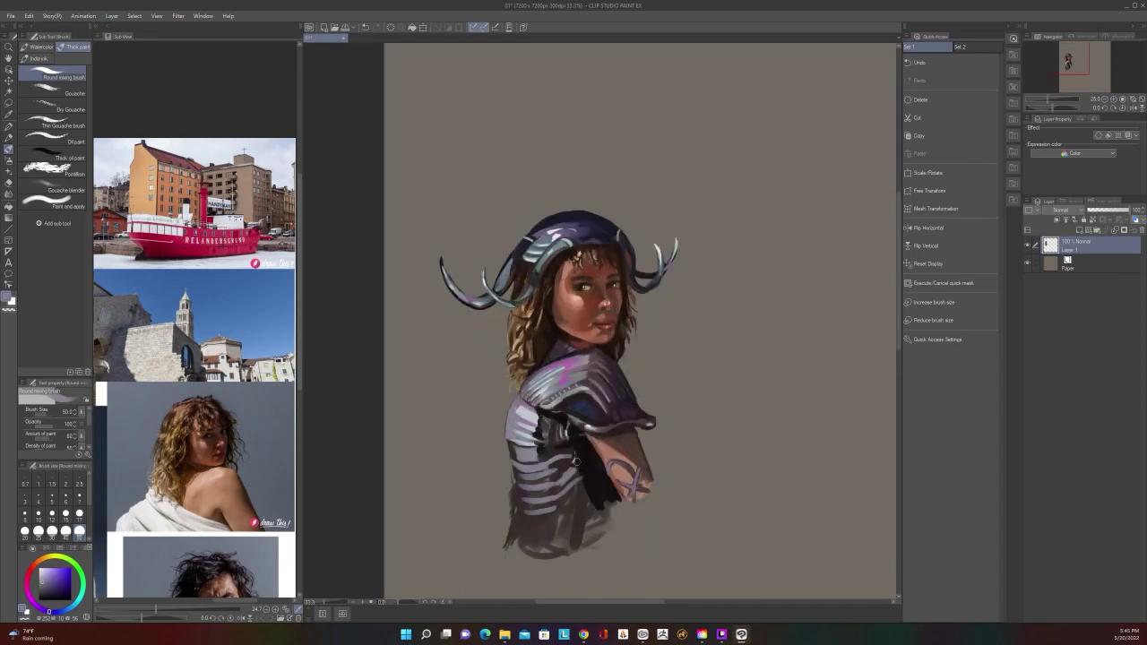
# Undo the last stroke and reshape the torso's outer contour above the waist
pyautogui.hotkey('ctrl', 'z')
pyautogui.moveTo(514, 485)
pyautogui.mouseDown()
pyautogui.moveTo(520, 468)
pyautogui.moveTo(516, 524)
pyautogui.mouseUp()
pyautogui.scroll(-3, 514, 521)
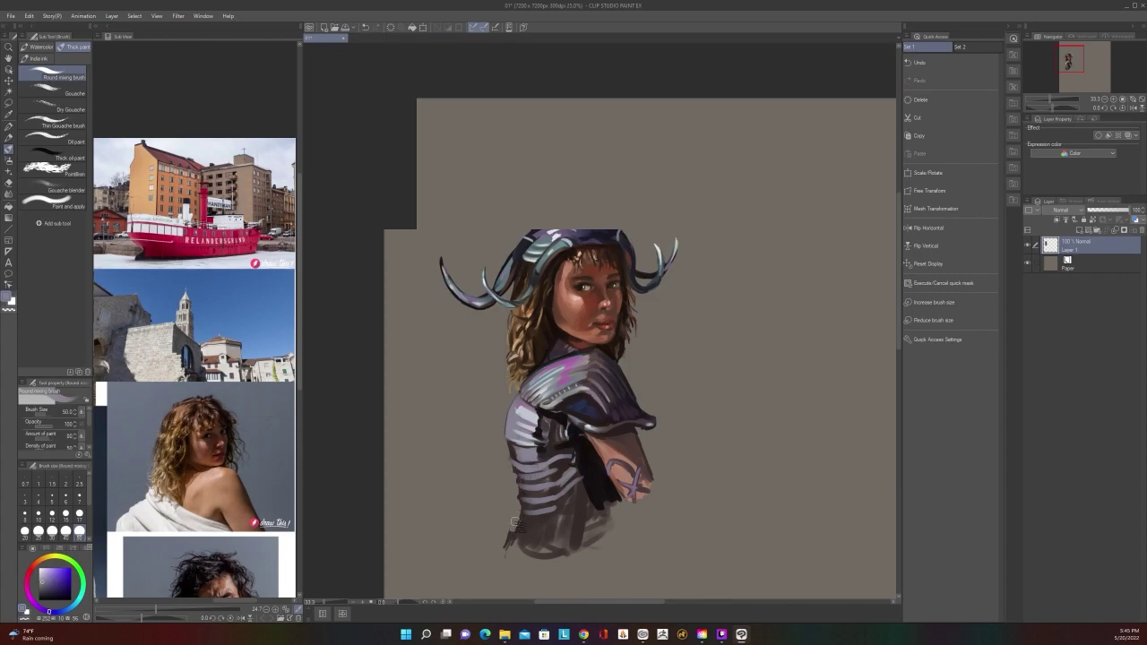
pyautogui.scroll(3, 514, 522)
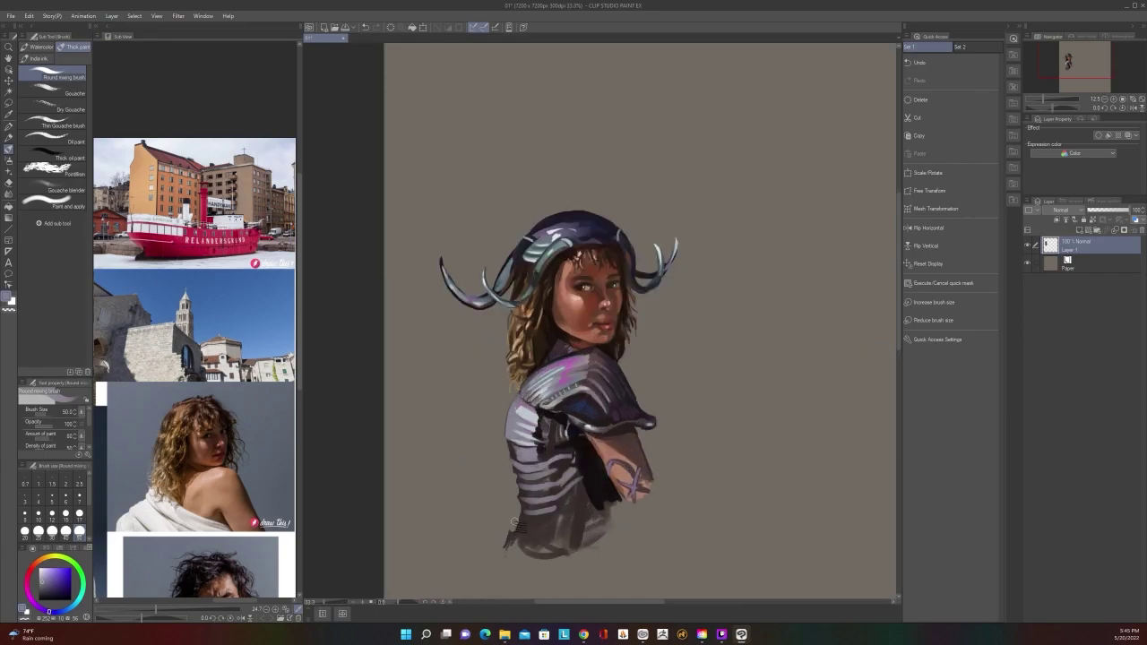
# Sample a near-black beside the arm and deepen the shadow over the inner ends of the torso bands and the waist
pyautogui.keyDown('alt'); pyautogui.click(584, 464); pyautogui.keyUp('alt')
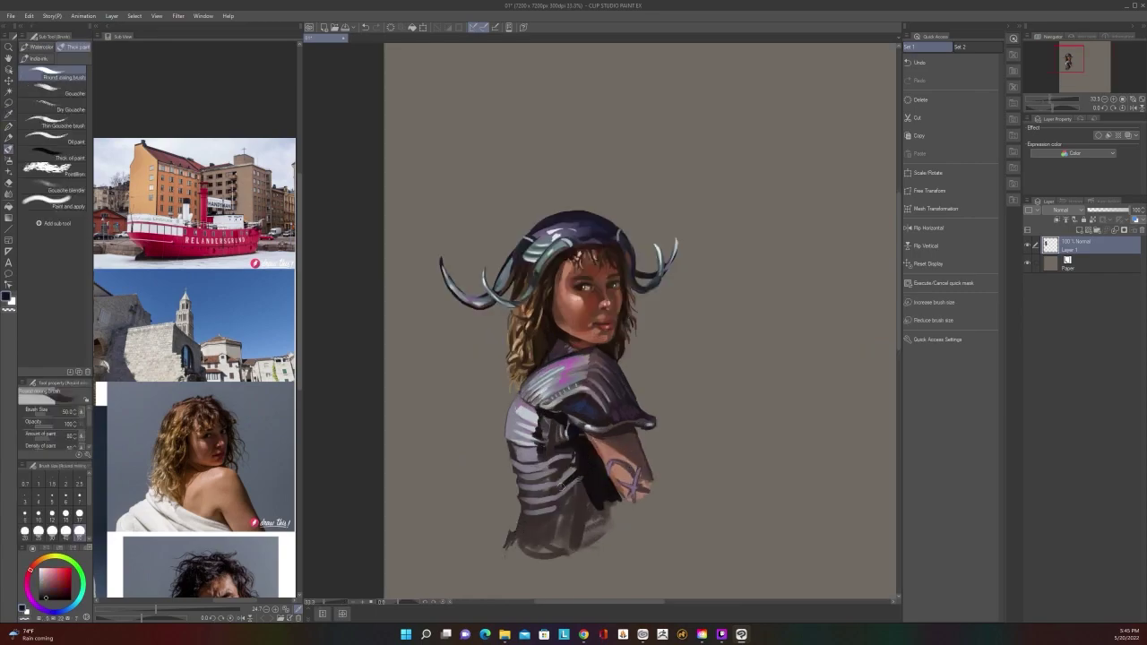
pyautogui.moveTo(575, 460); pyautogui.dragTo(577, 456)
pyautogui.scroll(-2, 571, 459)
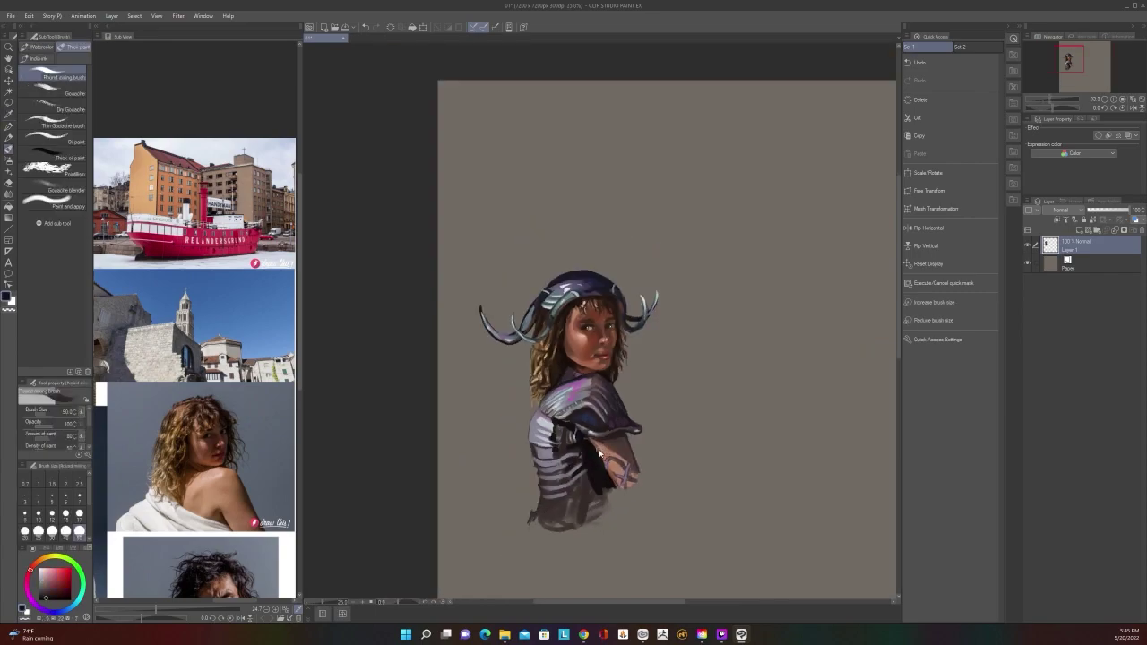
pyautogui.scroll(2, 537, 475)
pyautogui.moveTo(520, 481)
pyautogui.mouseDown()
pyautogui.moveTo(543, 462)
pyautogui.moveTo(536, 498)
pyautogui.moveTo(523, 497)
pyautogui.mouseUp()
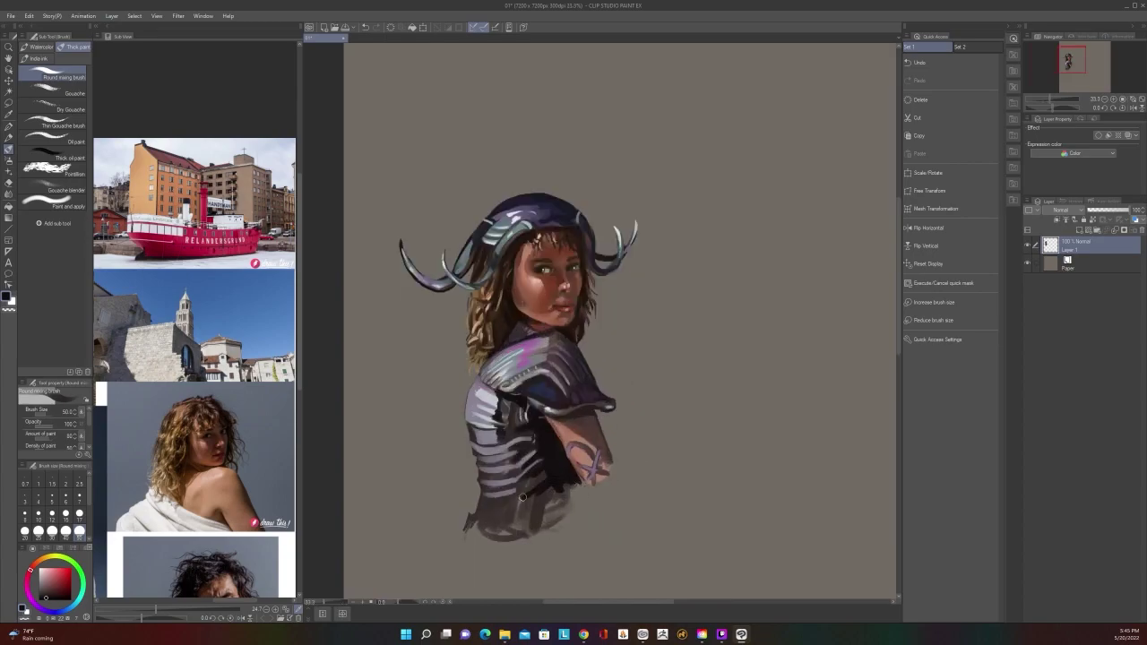
pyautogui.scroll(-1, 595, 461)
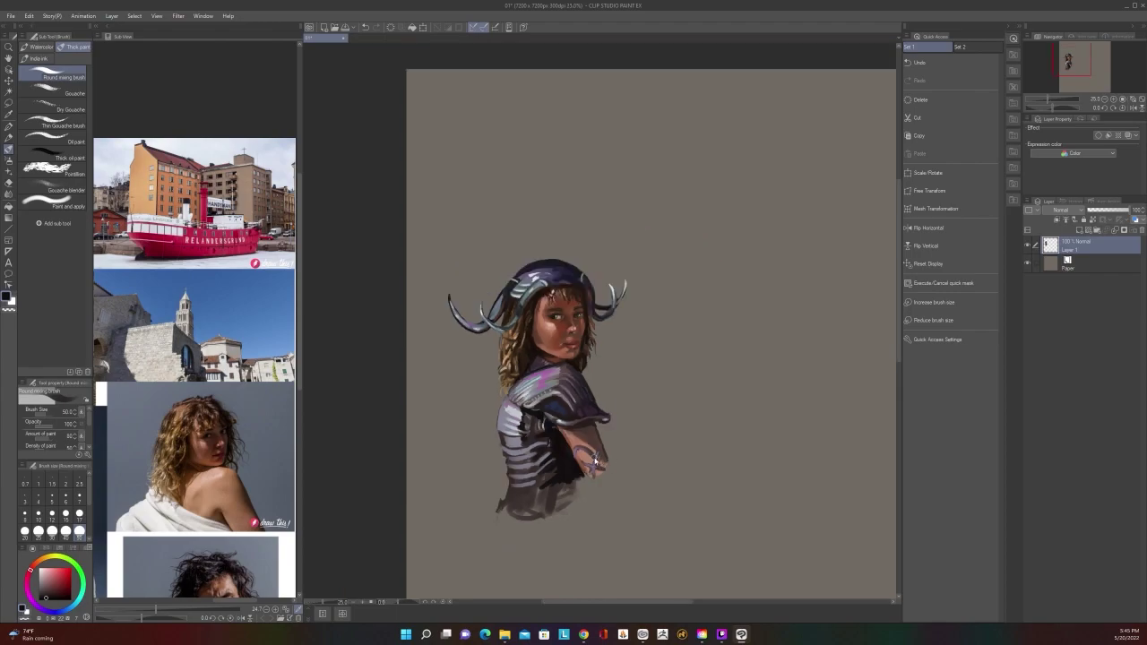
pyautogui.scroll(1, 595, 461)
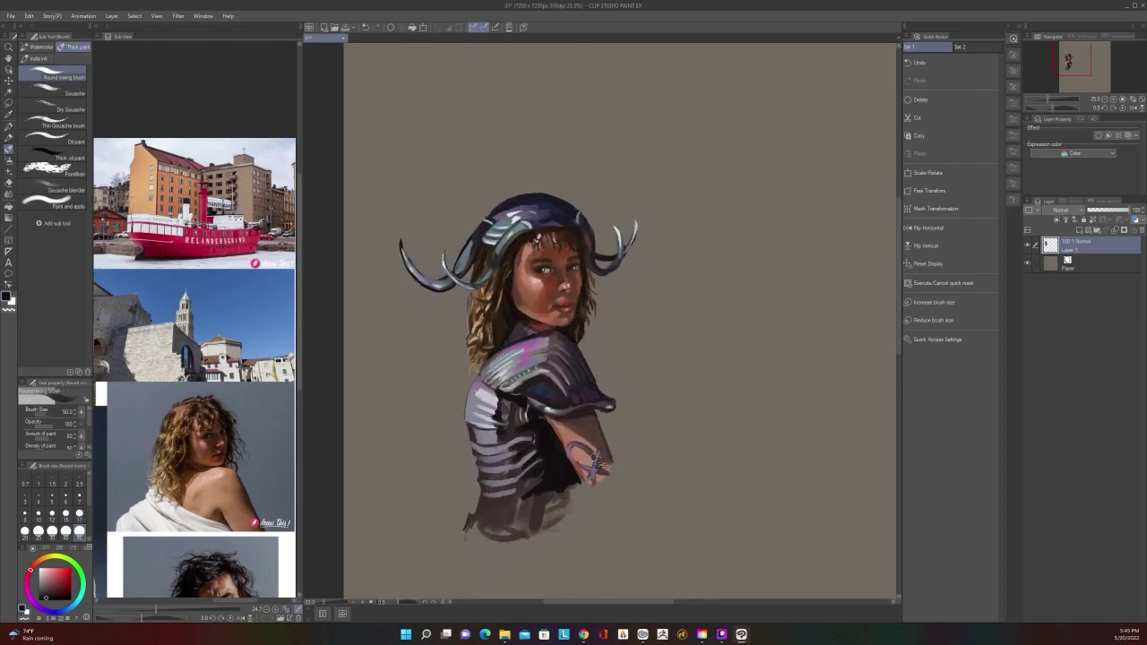
# Sample the lavender of a lower torso band and paint a lighter stroke along that band
pyautogui.press('i')
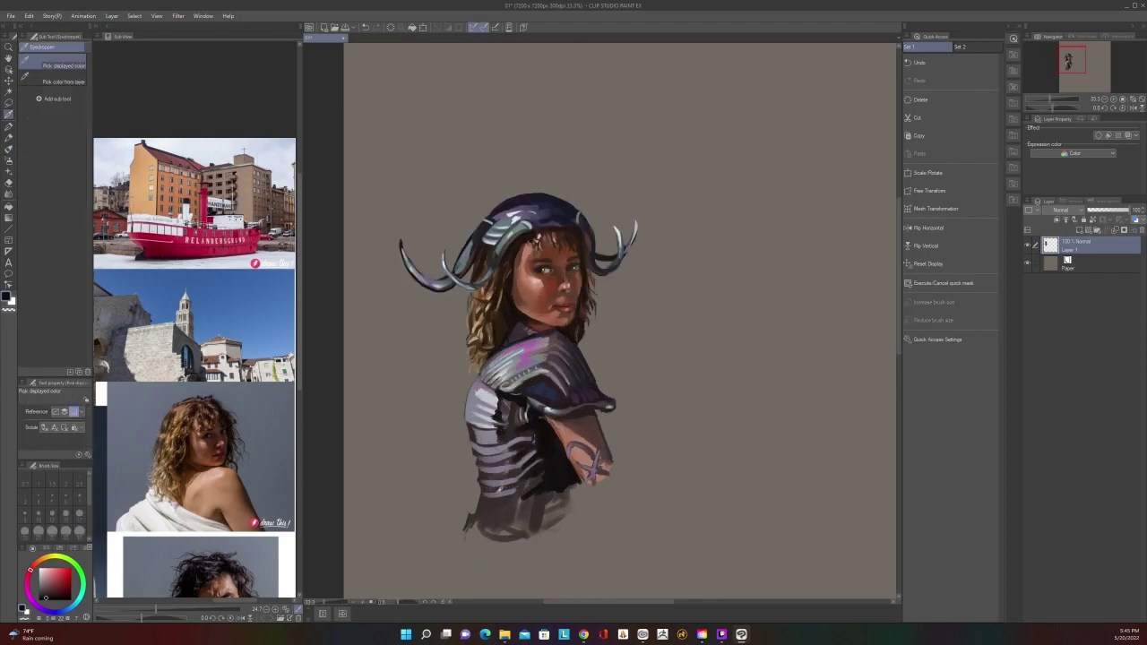
pyautogui.keyDown('alt'); pyautogui.click(496, 493); pyautogui.keyUp('alt')
pyautogui.moveTo(486, 495); pyautogui.dragTo(502, 491)
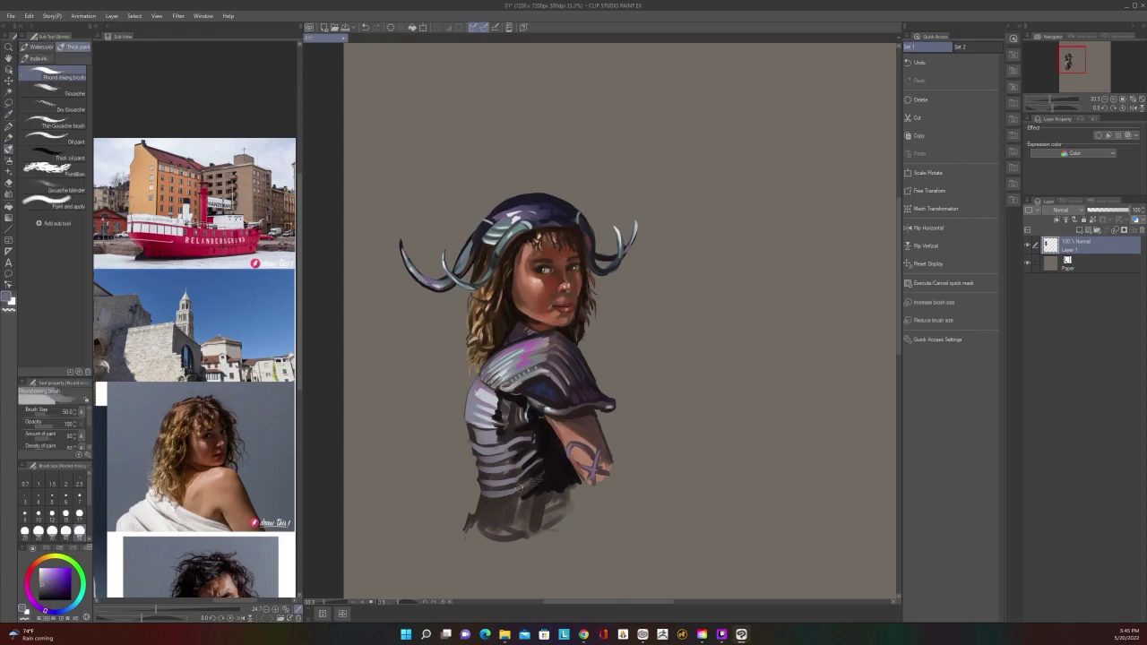
pyautogui.scroll(-2, 520, 488)
pyautogui.scroll(2, 521, 488)
# Darken the gap below the lowest band with a sampled near-black, and add another lavender band at the waist
pyautogui.press('i')
pyautogui.click(543, 473)
pyautogui.press('b')
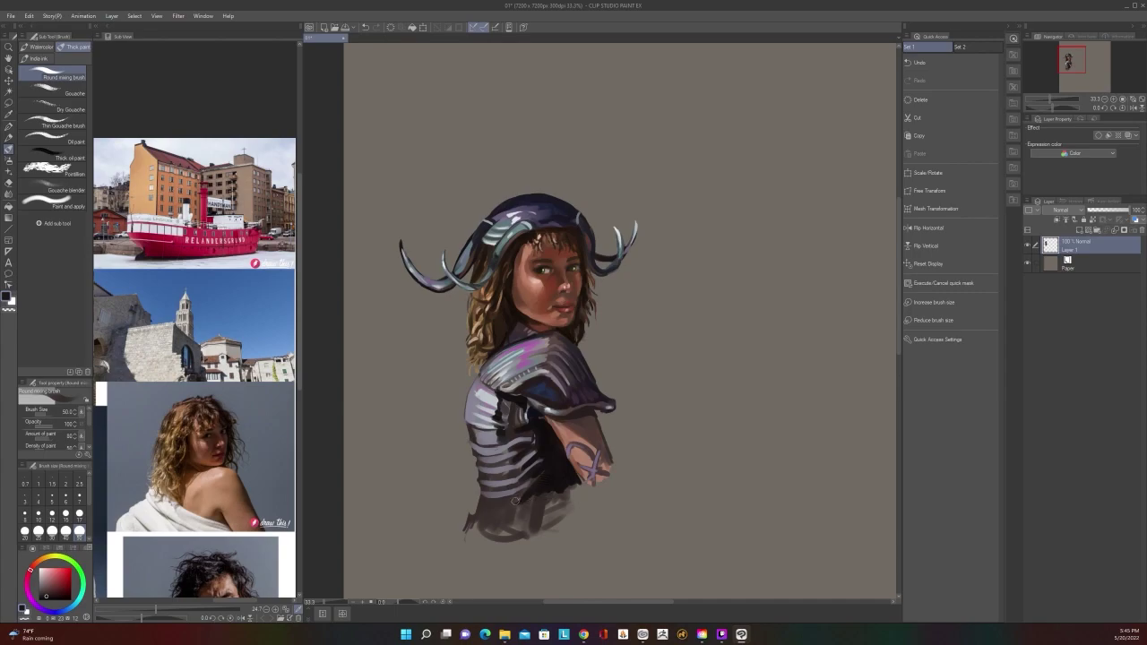
pyautogui.keyDown('alt'); pyautogui.click(510, 491); pyautogui.keyUp('alt')
pyautogui.moveTo(481, 510); pyautogui.dragTo(513, 509)
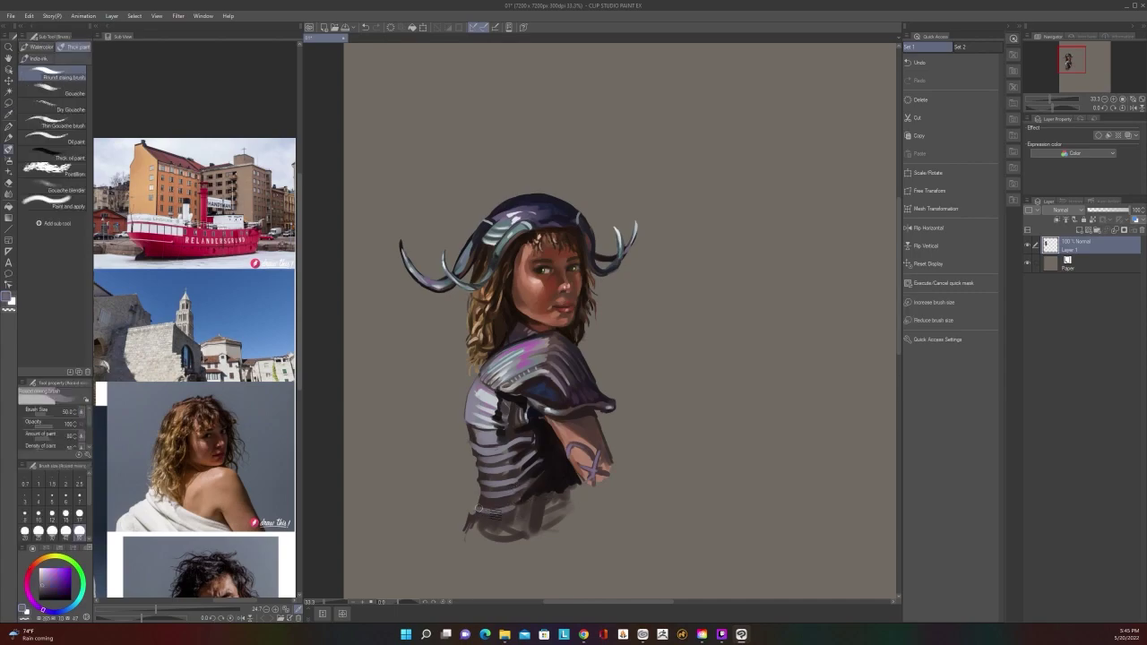
# Sample a near-black between the bands and paint a dark gap around the new waist band
pyautogui.press('i')
pyautogui.click(506, 495)
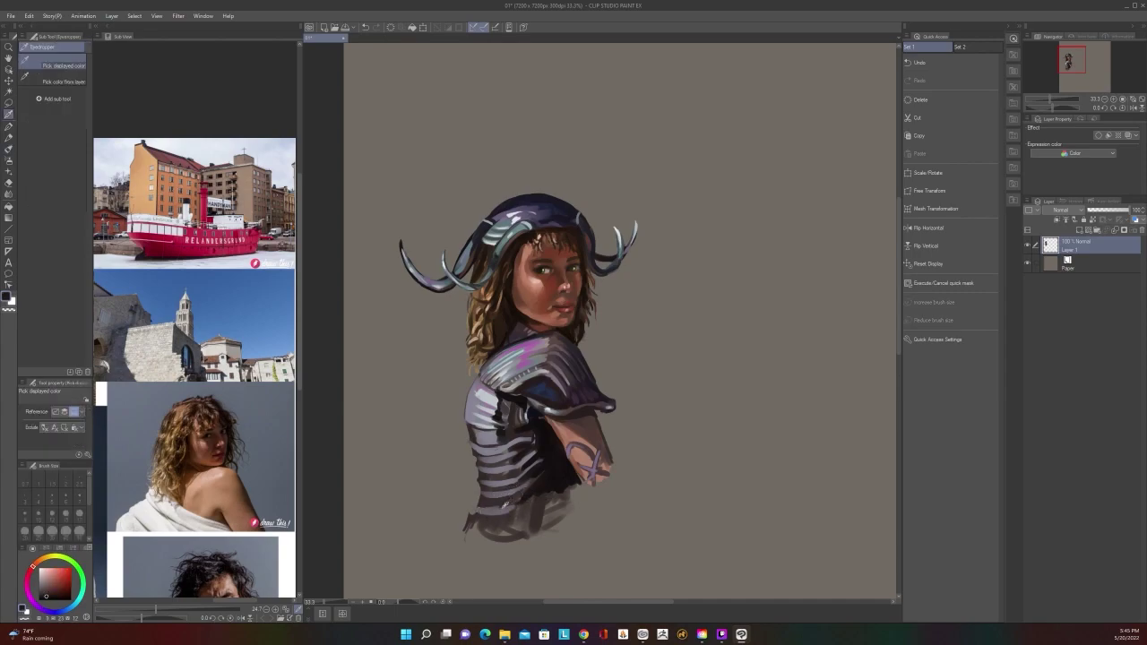
pyautogui.moveTo(482, 515); pyautogui.dragTo(519, 500)
pyautogui.scroll(-1, 569, 451)
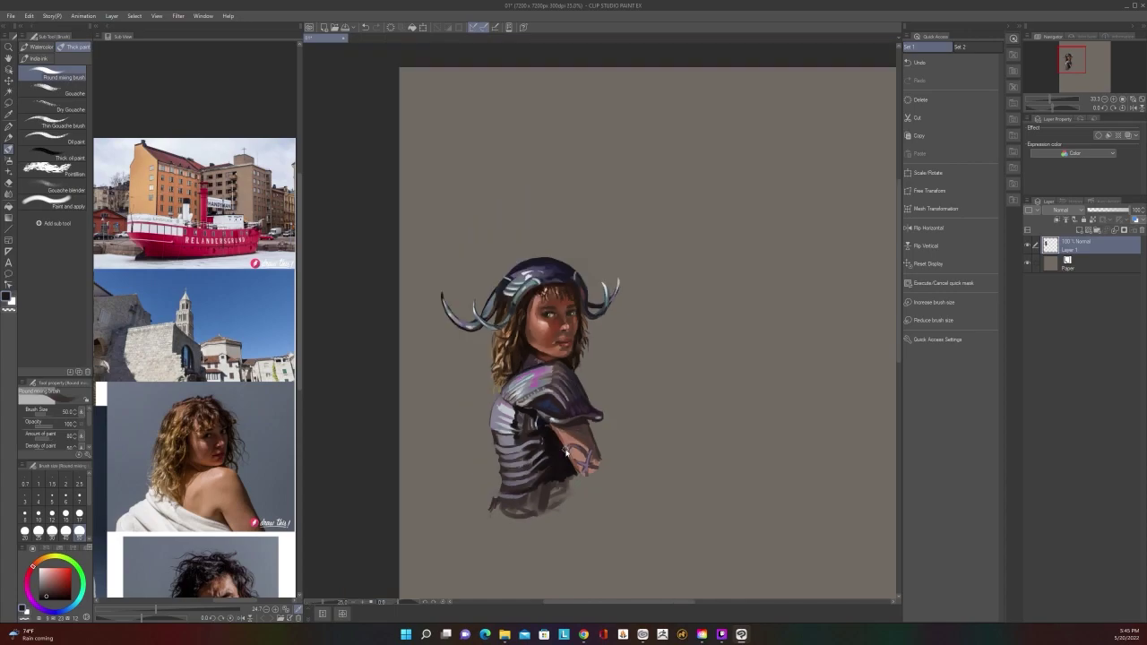
pyautogui.scroll(1, 567, 453)
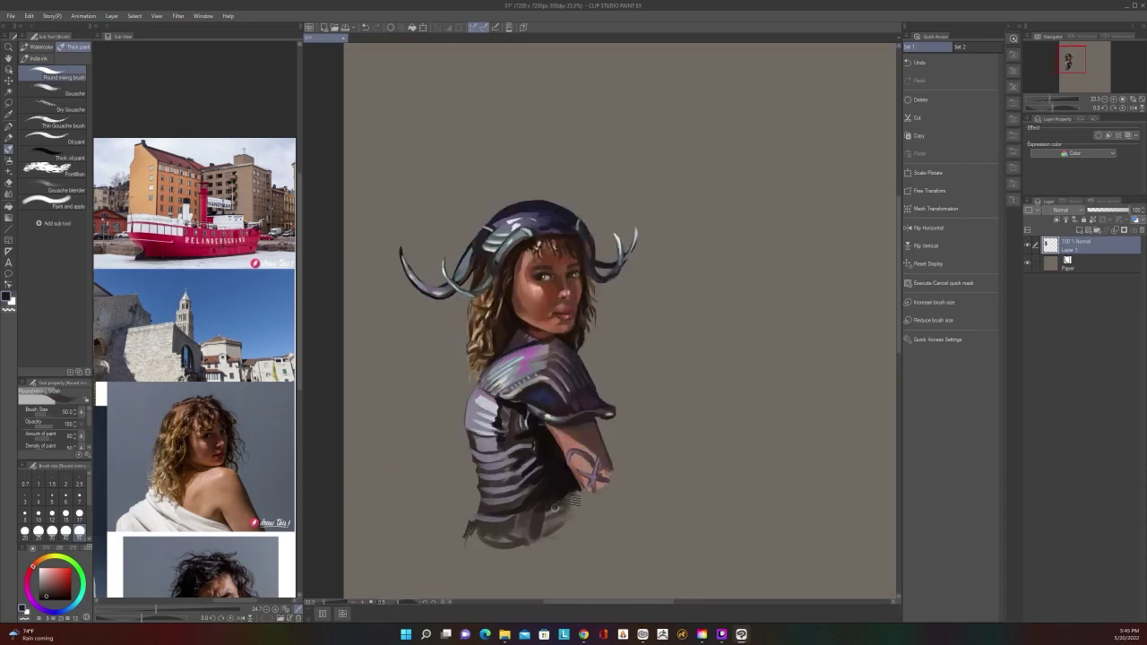
pyautogui.scroll(-1, 575, 468)
pyautogui.scroll(1, 575, 468)
# Sample a purple tone from the pauldron and add purplish touches to the torso bands
pyautogui.keyDown('alt'); pyautogui.click(518, 368); pyautogui.keyUp('alt')
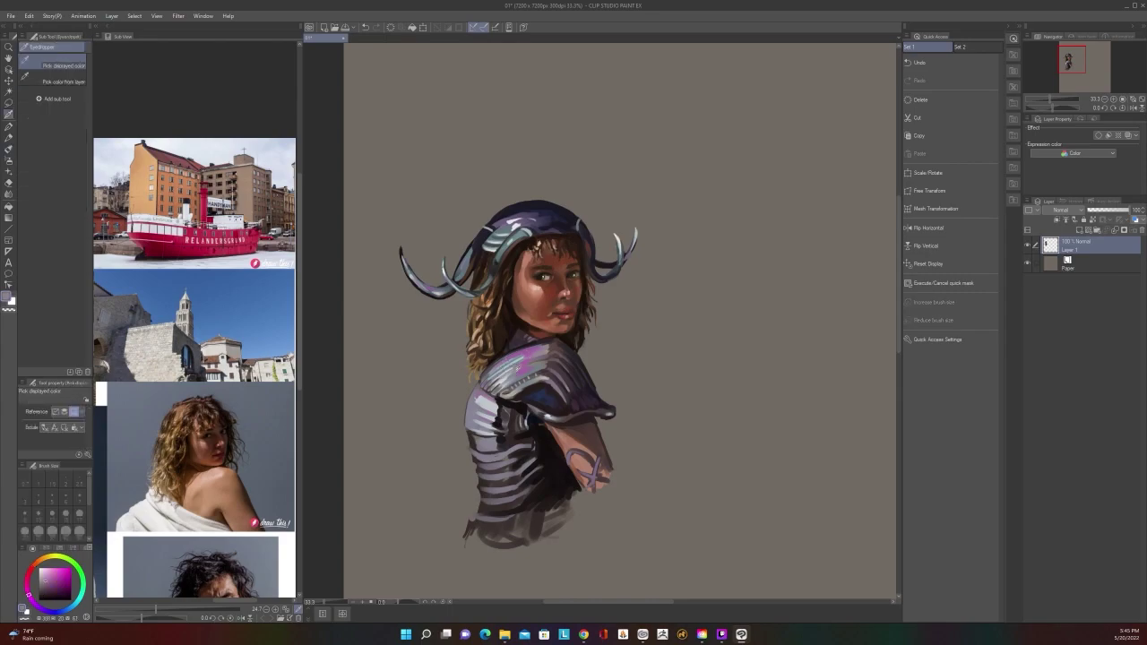
pyautogui.press('b')
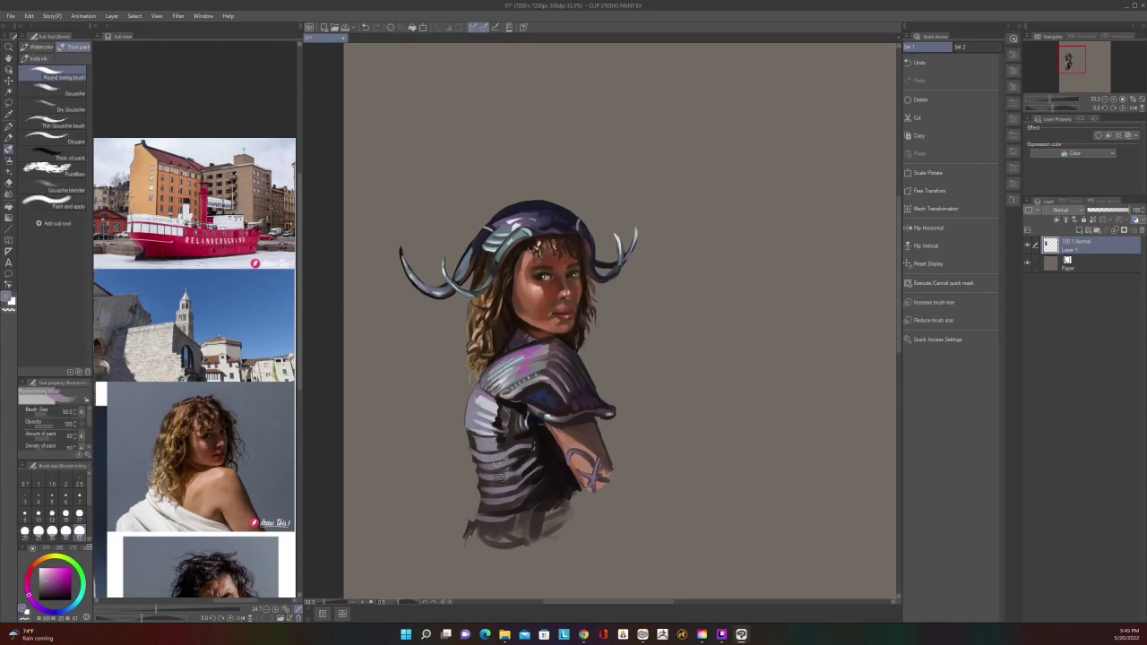
pyautogui.scroll(-1, 497, 473)
pyautogui.scroll(2, 502, 474)
# Sample the pale highlight of the back plate and paint thin highlights along the torso bands at brush size 15
pyautogui.press('i')
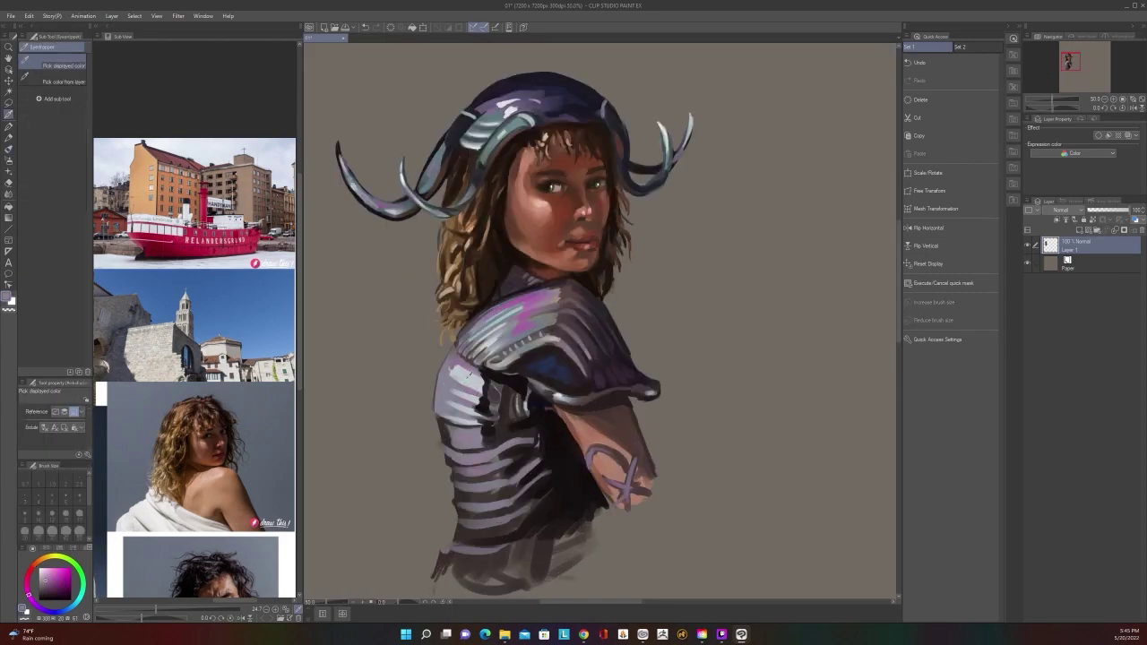
pyautogui.keyDown('alt'); pyautogui.click(468, 376); pyautogui.keyUp('alt')
pyautogui.press('[')
pyautogui.press('[')
pyautogui.press('[')
pyautogui.press('[')
pyautogui.press('[')
pyautogui.press('[')
pyautogui.moveTo(458, 460); pyautogui.dragTo(484, 465)
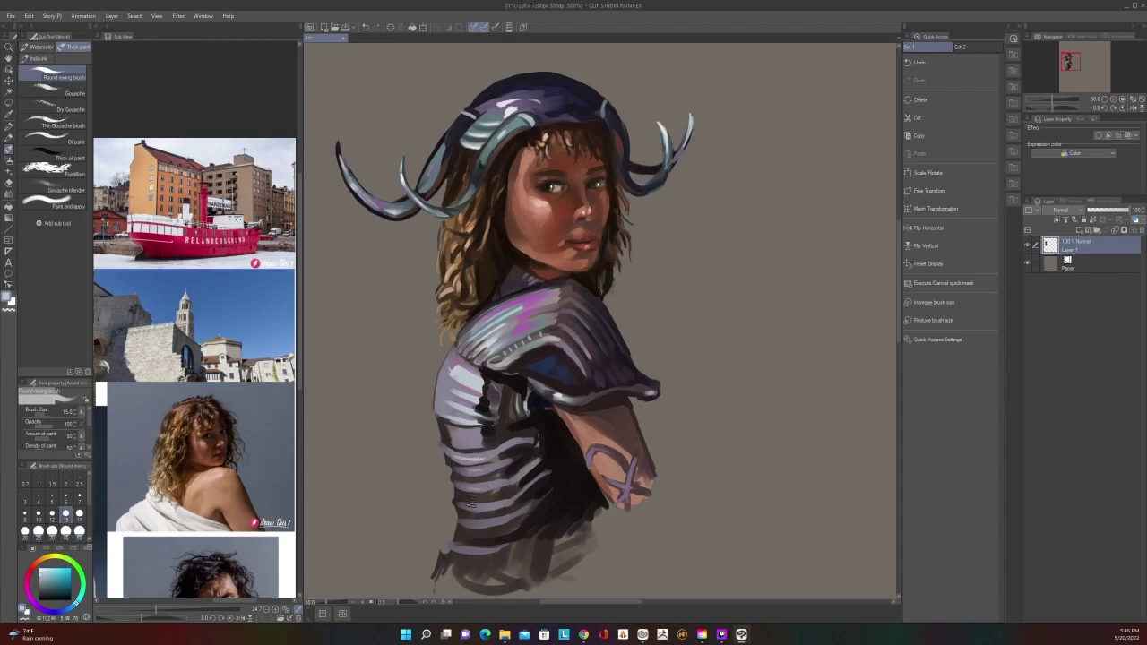
pyautogui.scroll(-2, 468, 505)
pyautogui.scroll(1, 467, 504)
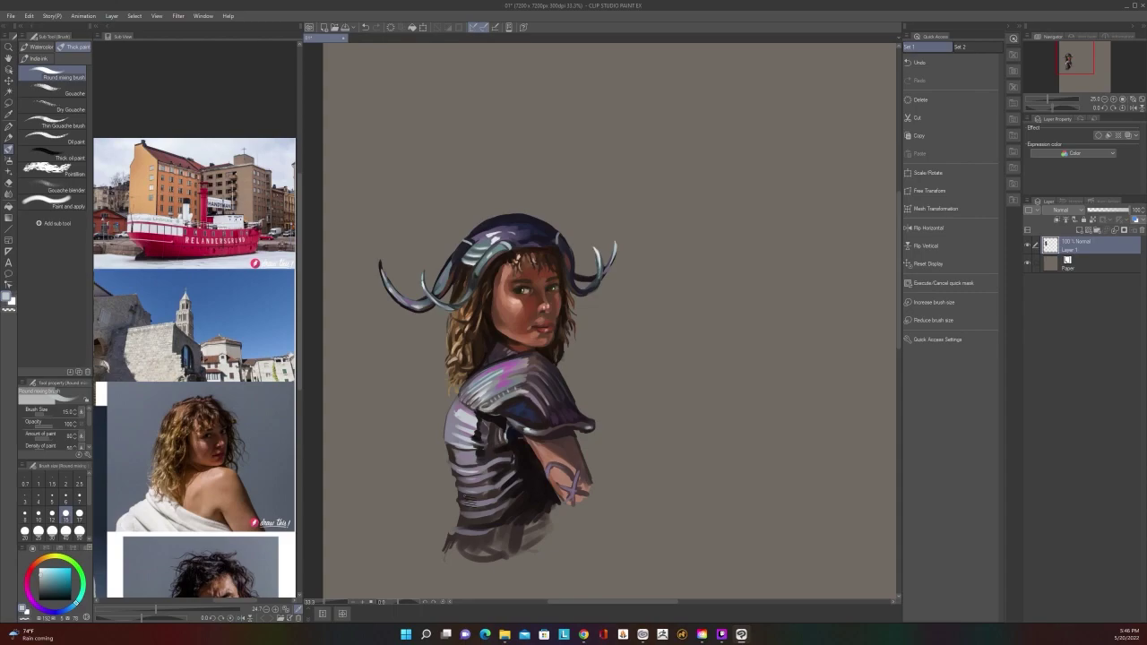
# Sample a near-black from the torso shadow and fill the lower front of the waist with it at brush size 50
pyautogui.press('i')
pyautogui.click(531, 498)
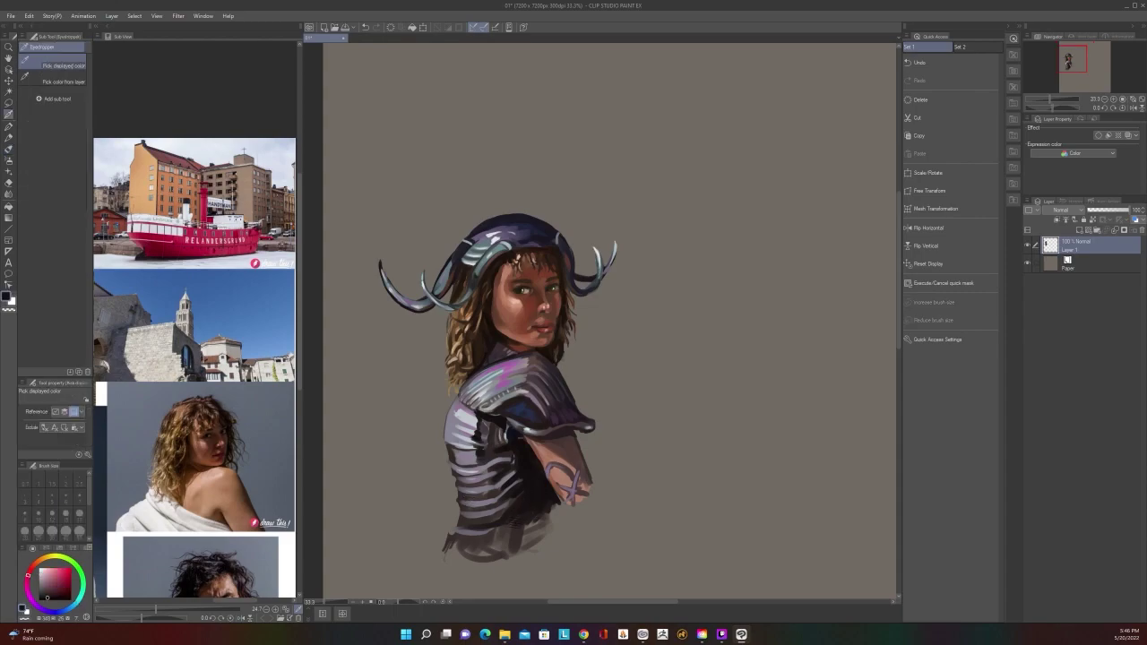
pyautogui.press('b')
pyautogui.press(']')
pyautogui.press(']')
pyautogui.press(']')
pyautogui.press(']')
pyautogui.press(']')
pyautogui.press(']')
pyautogui.moveTo(498, 531)
pyautogui.mouseDown()
pyautogui.moveTo(519, 555)
pyautogui.moveTo(507, 526)
pyautogui.moveTo(530, 502)
pyautogui.moveTo(515, 523)
pyautogui.moveTo(514, 512)
pyautogui.moveTo(498, 547)
pyautogui.moveTo(538, 509)
pyautogui.moveTo(534, 539)
pyautogui.moveTo(552, 506)
pyautogui.mouseUp()
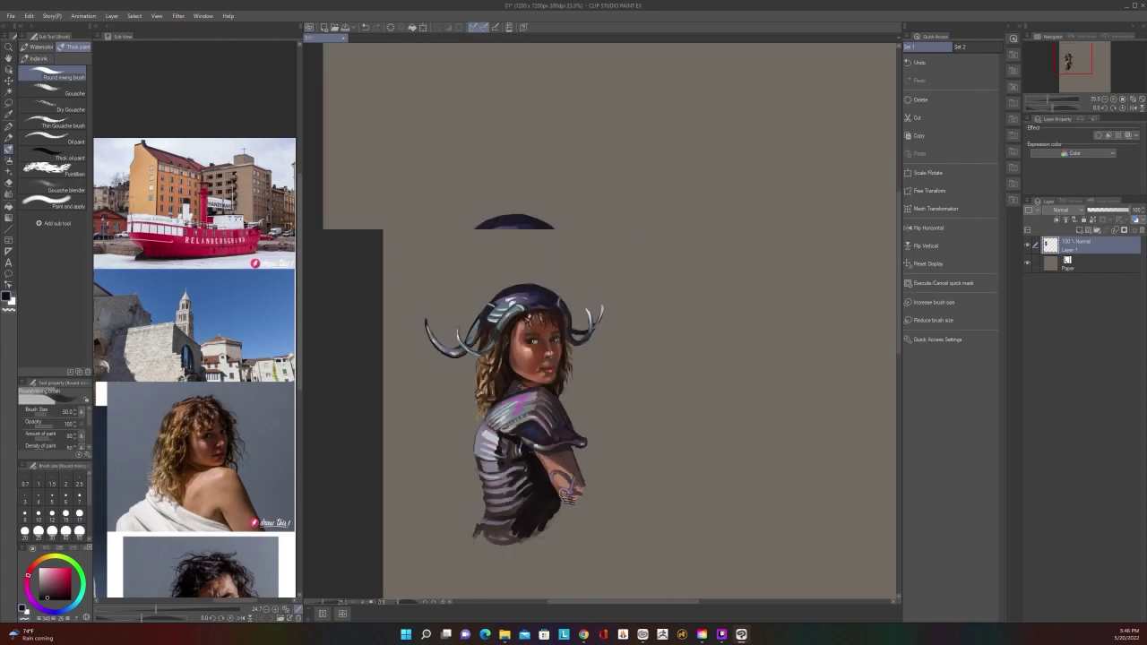
# Sample a muted skin tone from the arm and extend the arm's lower end below the purple tattoo
pyautogui.press('i')
pyautogui.press('b')
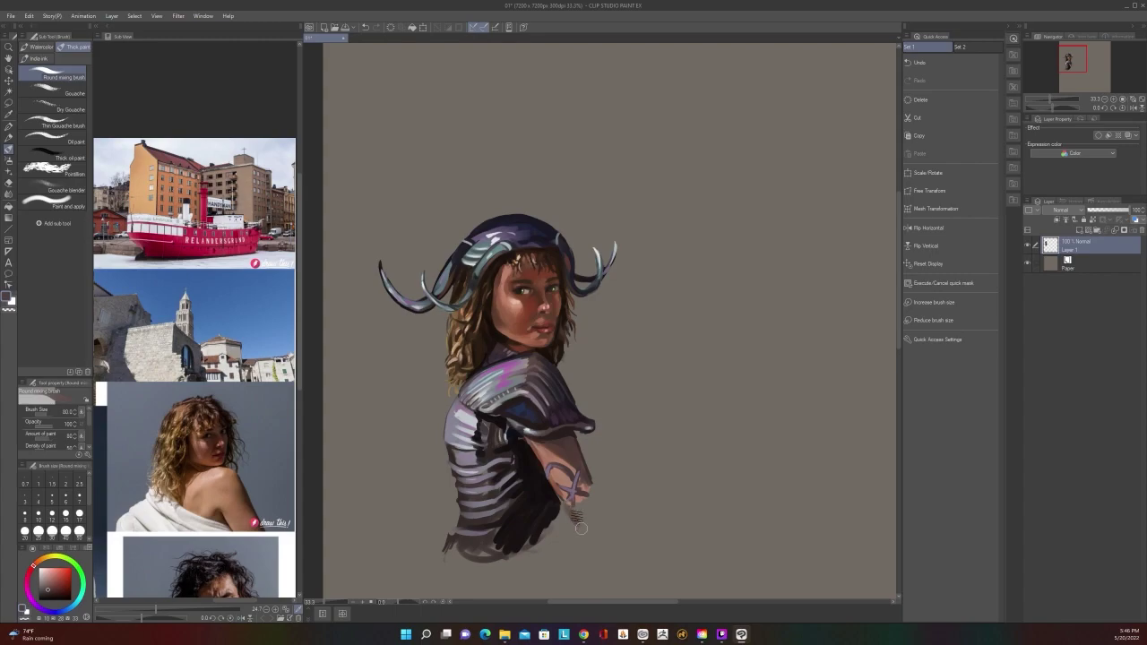
pyautogui.moveTo(591, 535)
pyautogui.mouseDown()
pyautogui.moveTo(601, 534)
pyautogui.moveTo(594, 488)
pyautogui.mouseUp()
pyautogui.scroll(-3, 590, 434)
pyautogui.scroll(4, 593, 437)
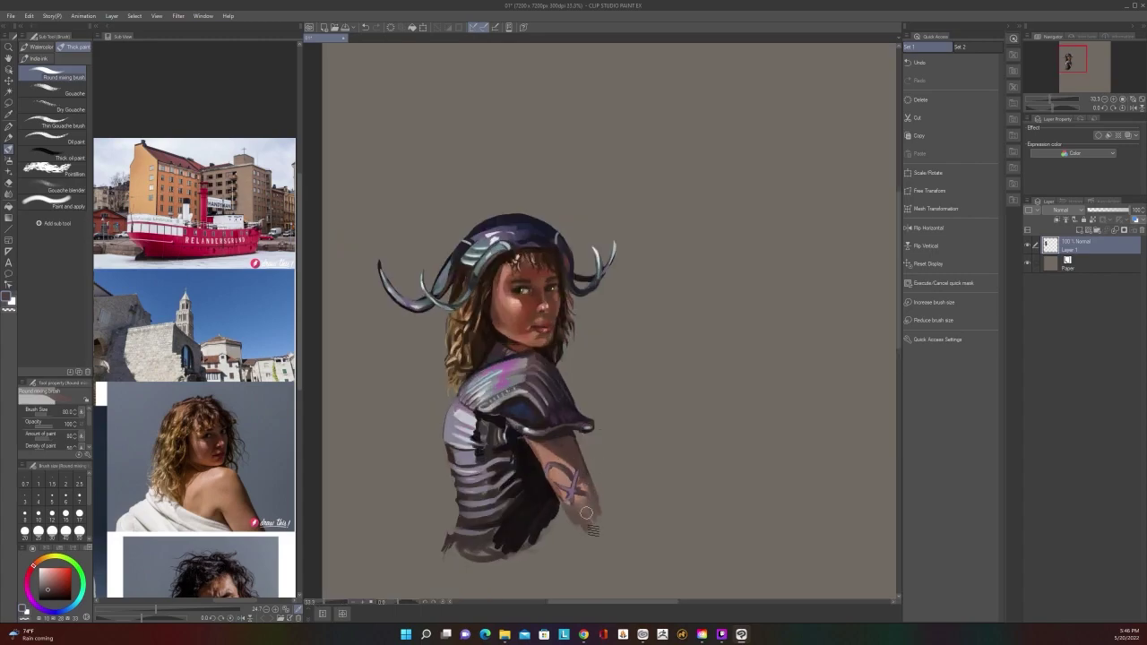
pyautogui.scroll(-1, 600, 494)
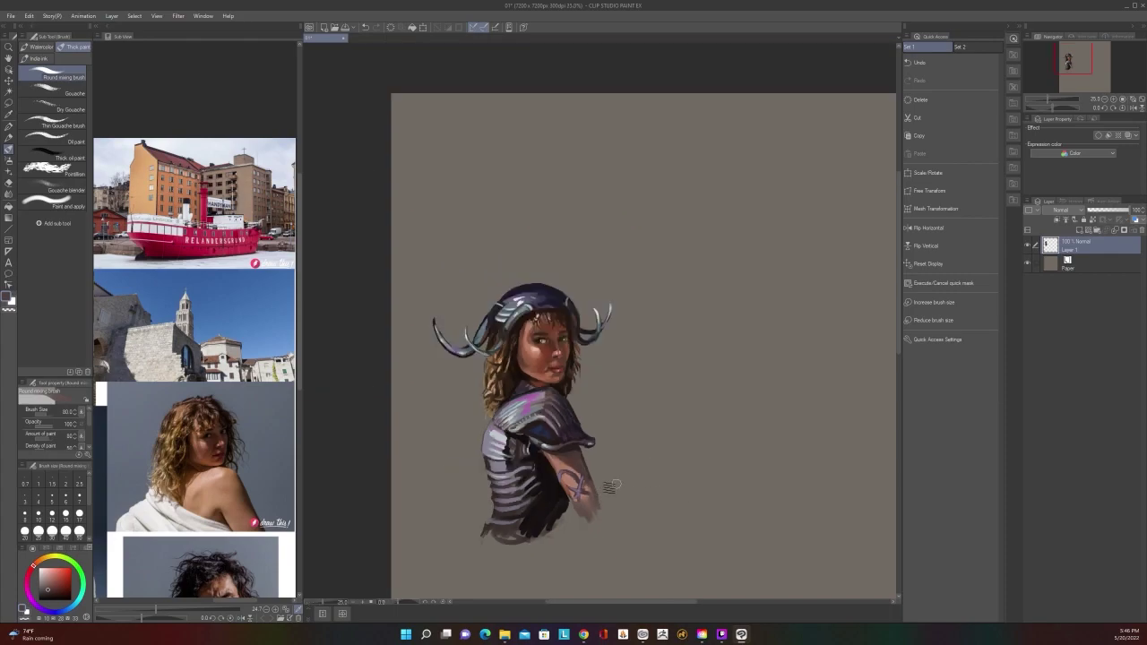
pyautogui.scroll(2, 606, 483)
pyautogui.scroll(2, 647, 412)
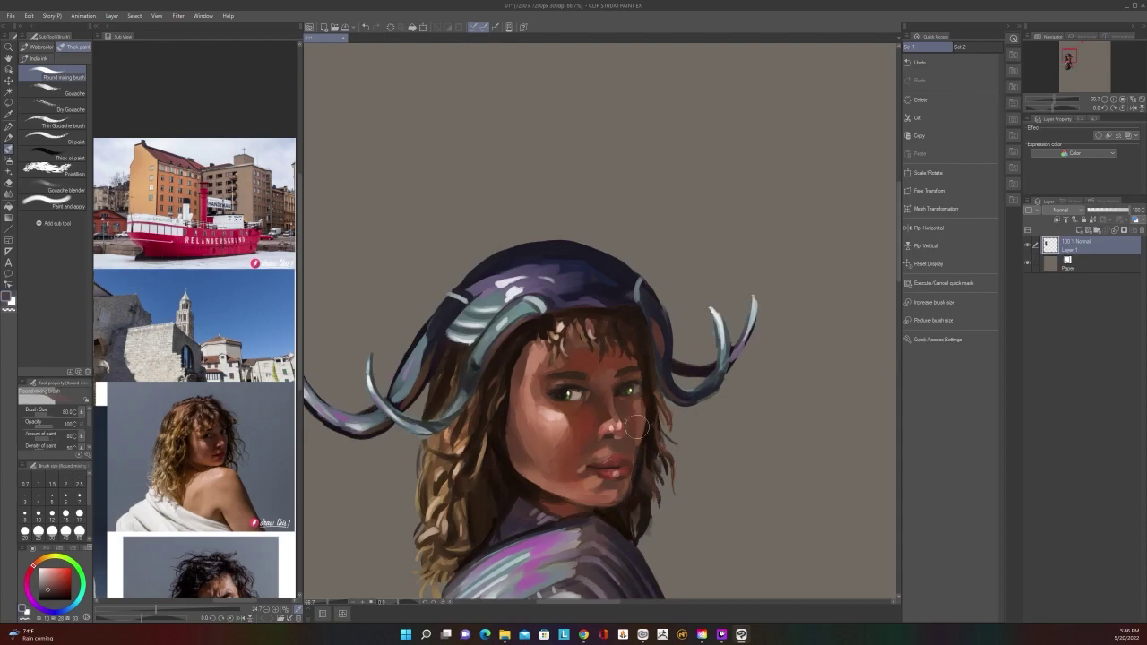
pyautogui.scroll(-4, 647, 448)
pyautogui.scroll(1, 646, 469)
pyautogui.moveTo(645, 469); pyautogui.dragTo(638, 309)
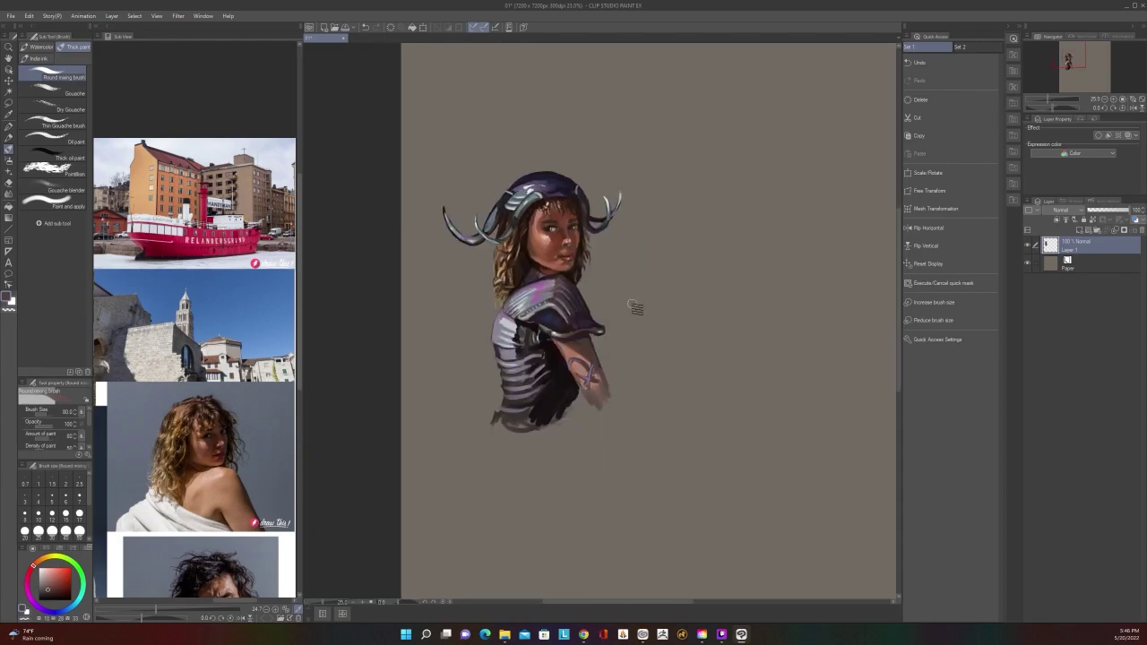
# Sample a brown from the hair and paint fine strands at the hair tips over the shoulder at brush size 15
pyautogui.scroll(4, 635, 307)
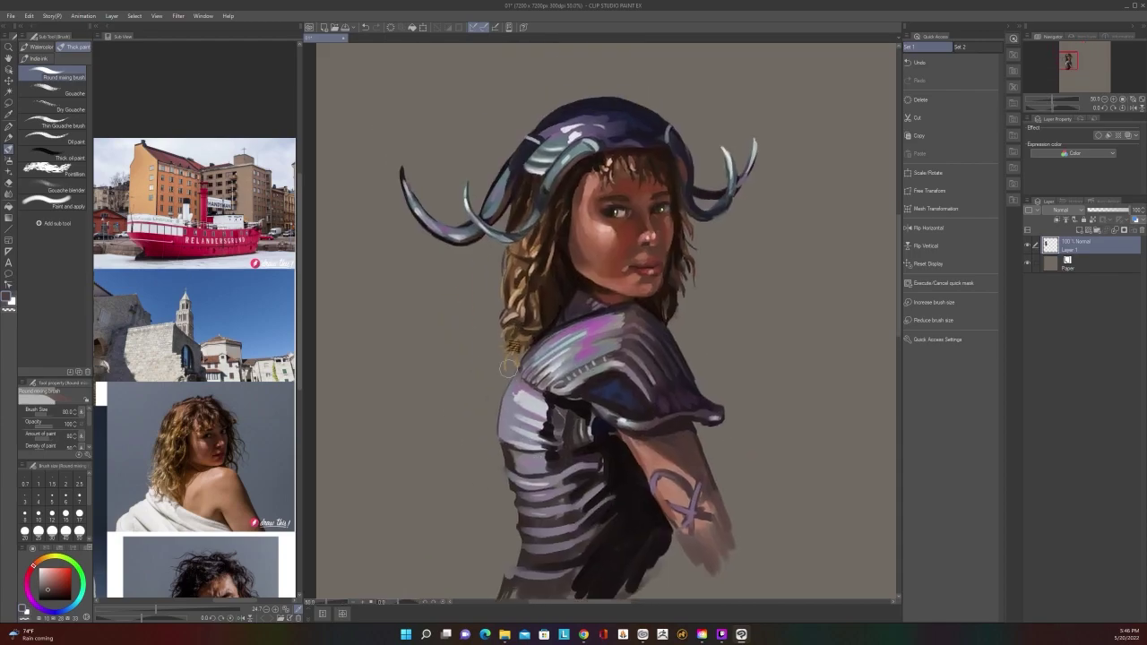
pyautogui.press('alt')
pyautogui.keyDown('alt'); pyautogui.click(531, 335); pyautogui.keyUp('alt')
pyautogui.press('[')
pyautogui.press('[')
pyautogui.press('[')
pyautogui.press('[')
pyautogui.press('[')
pyautogui.press('[')
pyautogui.press('[')
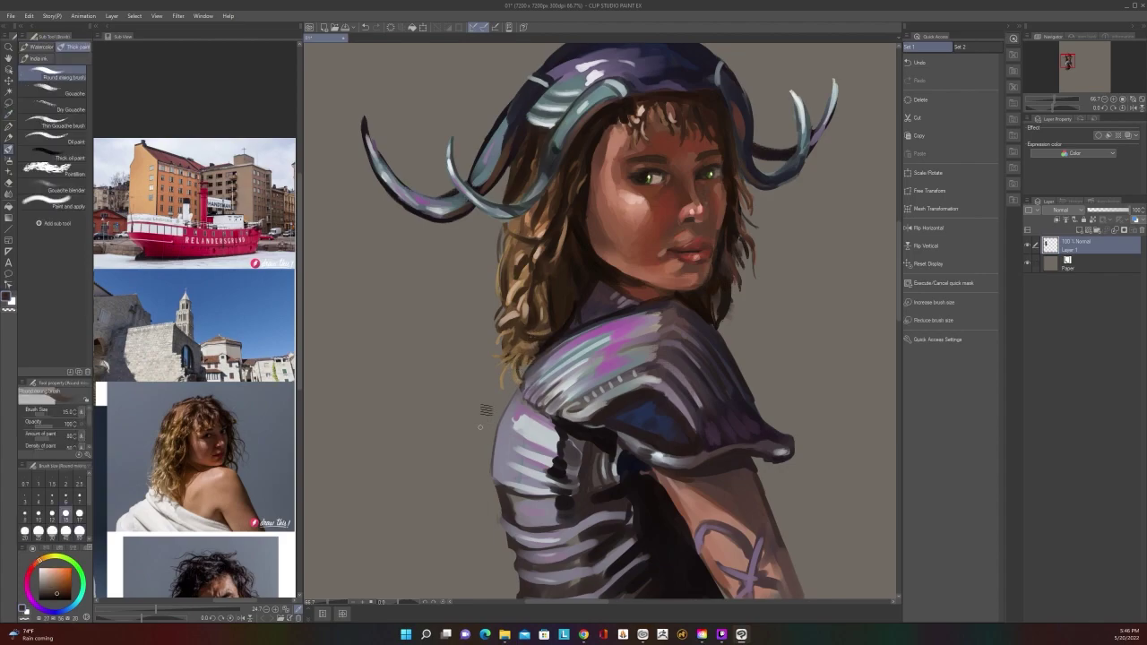
pyautogui.moveTo(521, 386); pyautogui.dragTo(518, 390)
pyautogui.scroll(-2, 539, 336)
pyautogui.scroll(2, 539, 335)
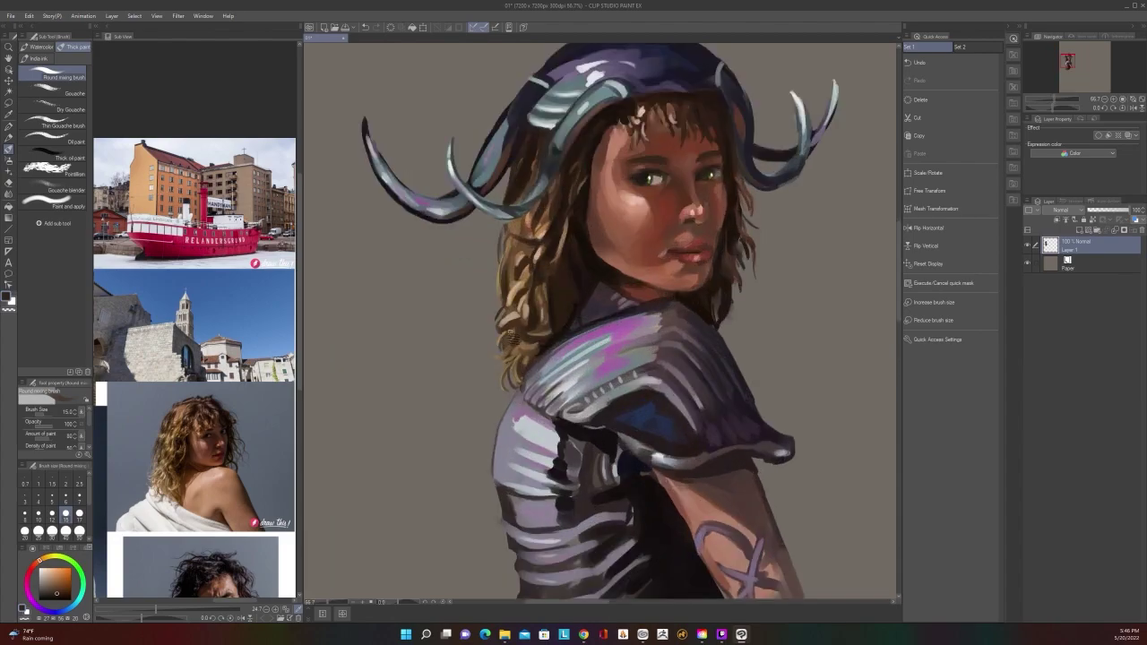
# Sample a dark brown from the hair beneath the helmet's horn and touch up the darker strands around it and at the ends
pyautogui.scroll(-3, 511, 340)
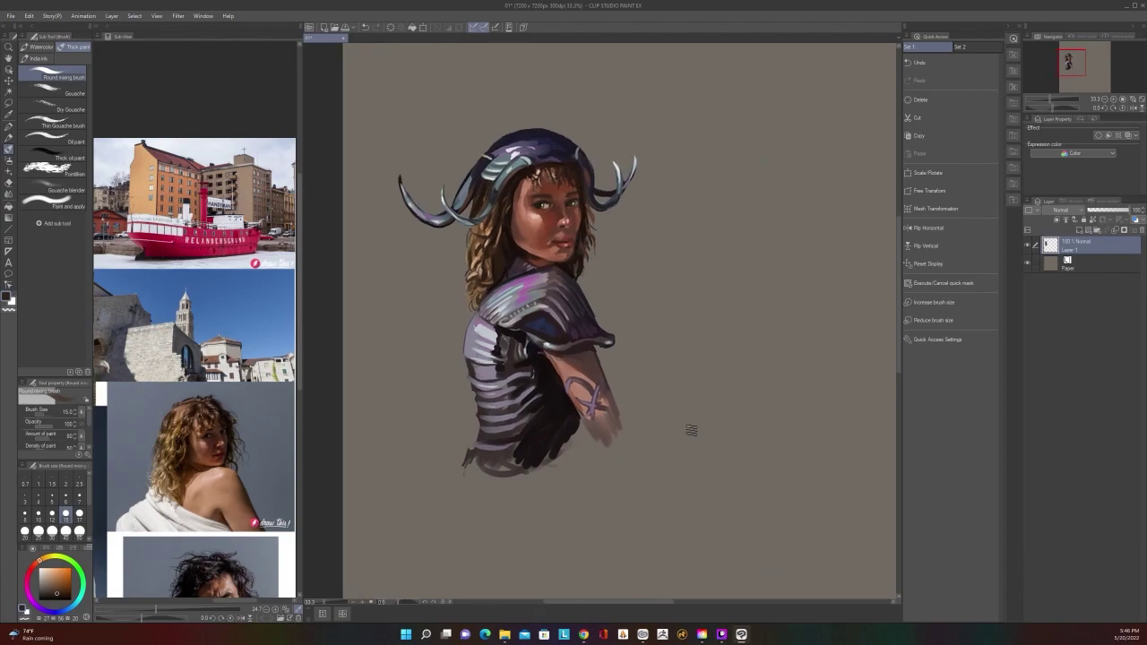
pyautogui.scroll(-1, 679, 421)
pyautogui.scroll(4, 604, 299)
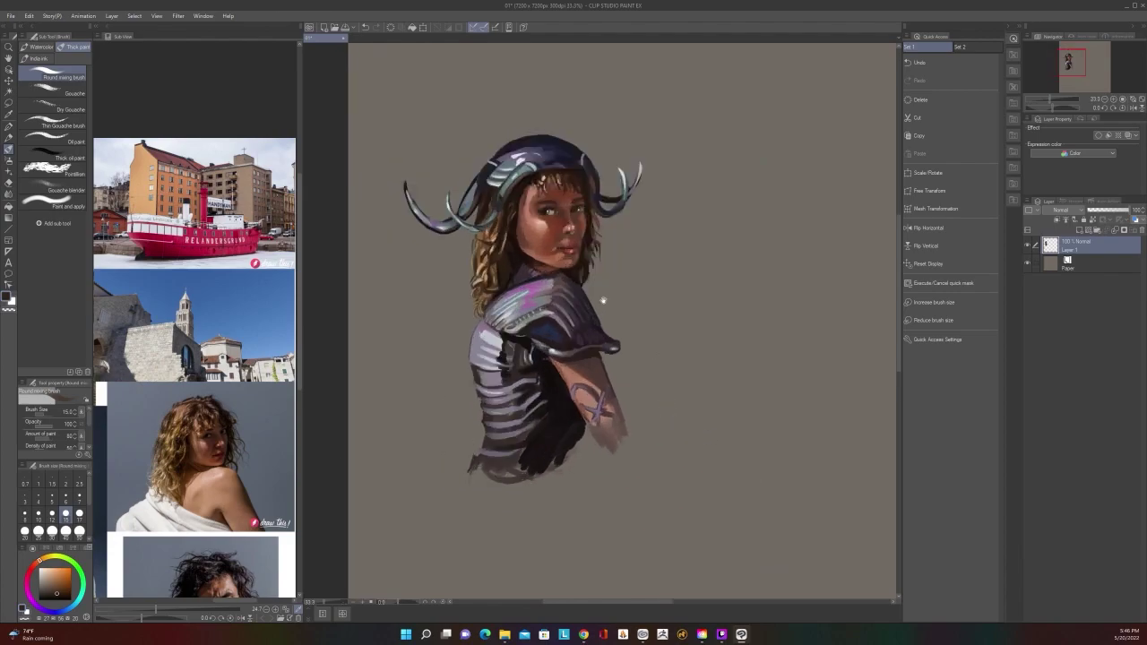
pyautogui.press('alt')
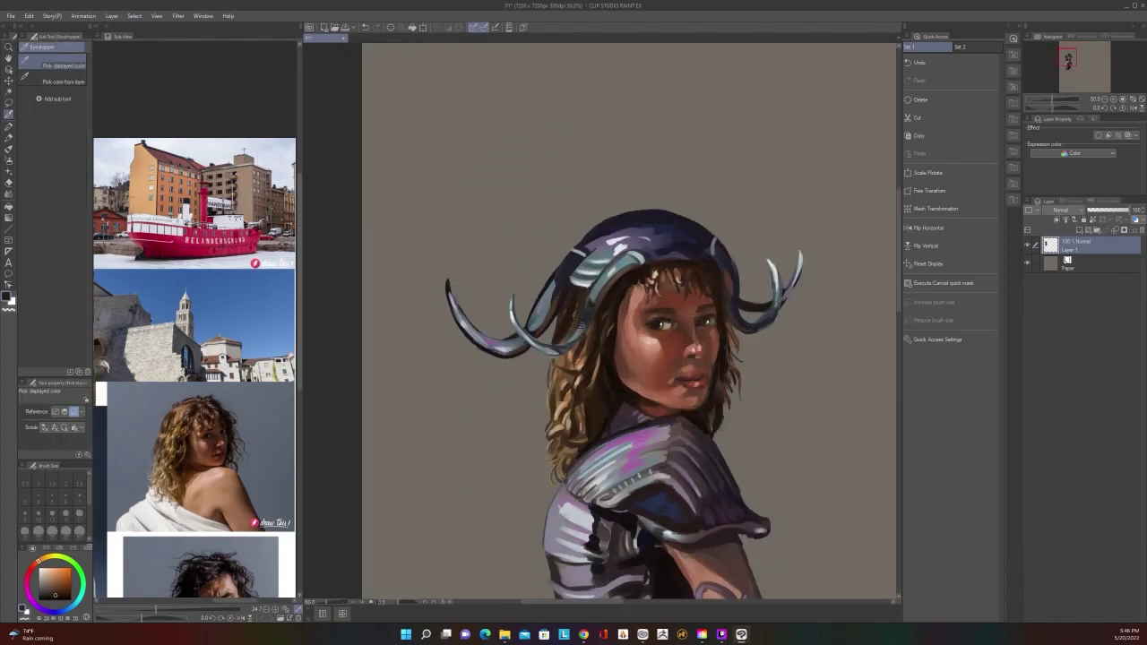
pyautogui.keyDown('alt'); pyautogui.click(575, 315); pyautogui.keyUp('alt')
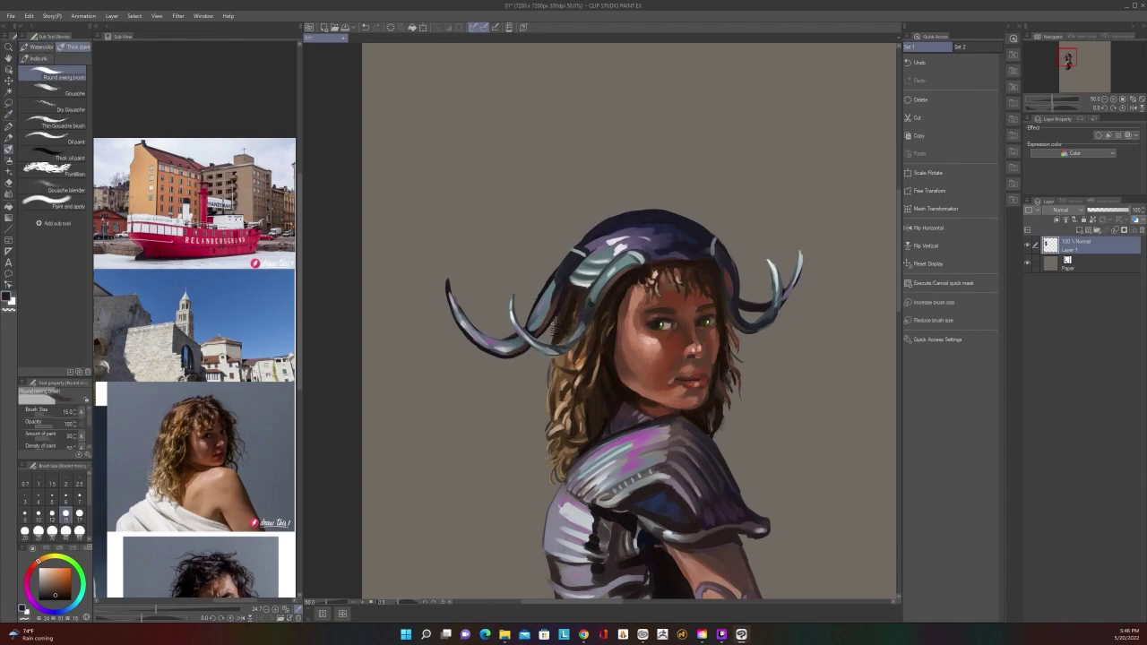
pyautogui.scroll(-1, 584, 255)
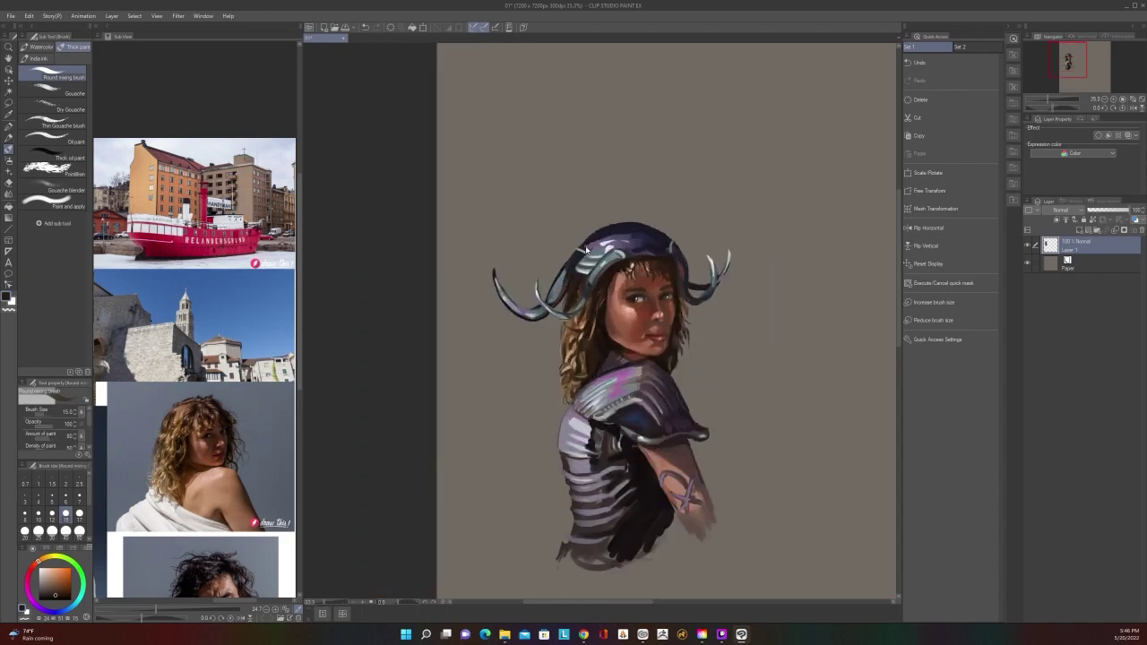
pyautogui.scroll(1, 584, 255)
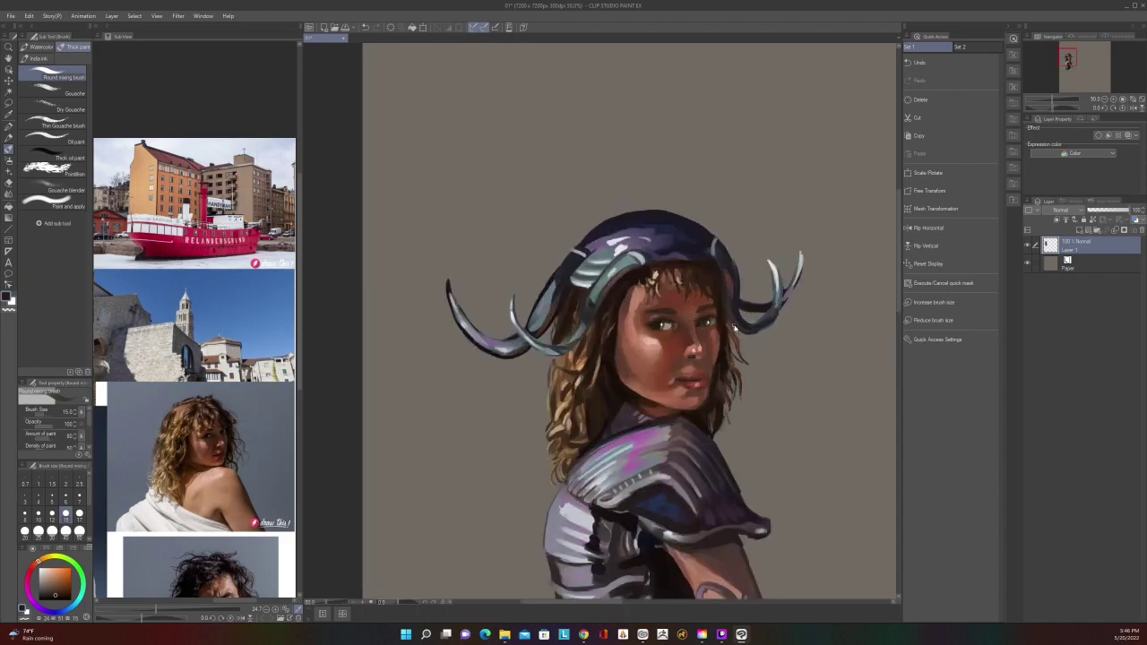
pyautogui.scroll(-2, 739, 336)
pyautogui.scroll(2, 732, 326)
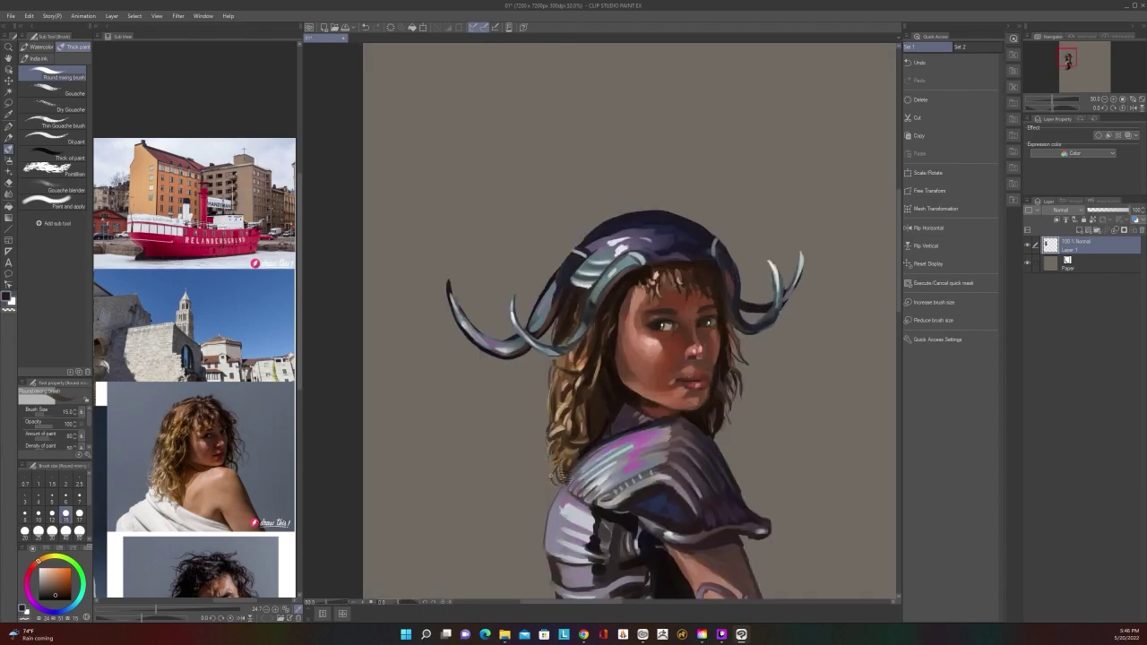
pyautogui.scroll(-1, 564, 480)
# Sample a dull shadow tone from the arm's end and shape the elbow with it at brush size 50
pyautogui.moveTo(776, 422); pyautogui.dragTo(726, 308)
pyautogui.scroll(-1, 726, 307)
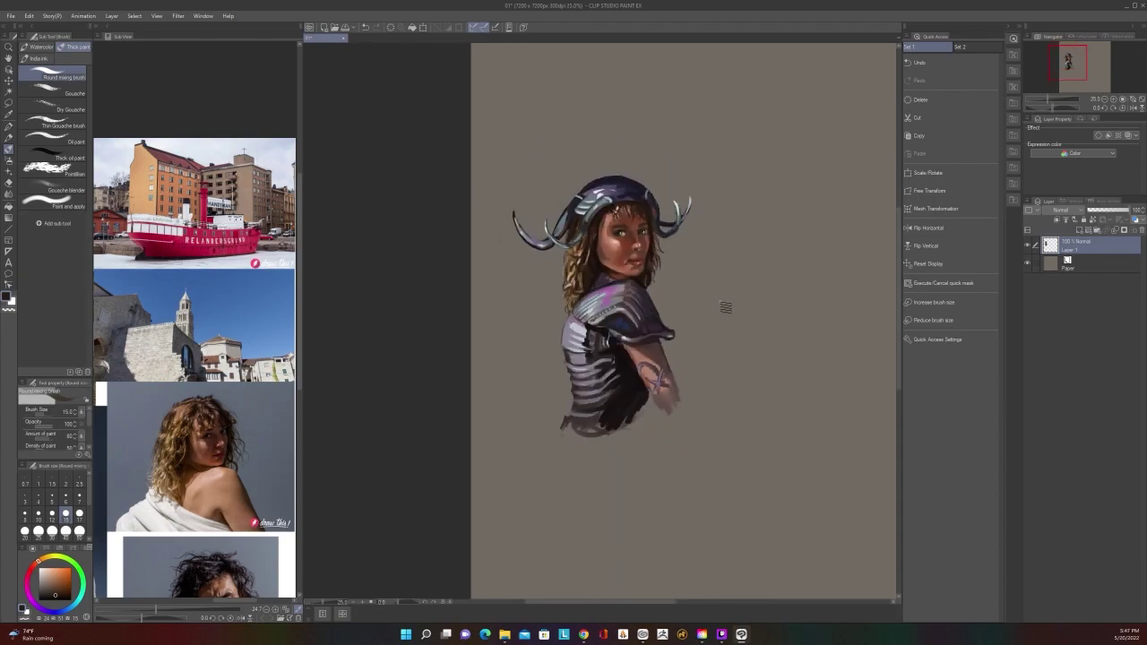
pyautogui.scroll(1, 678, 412)
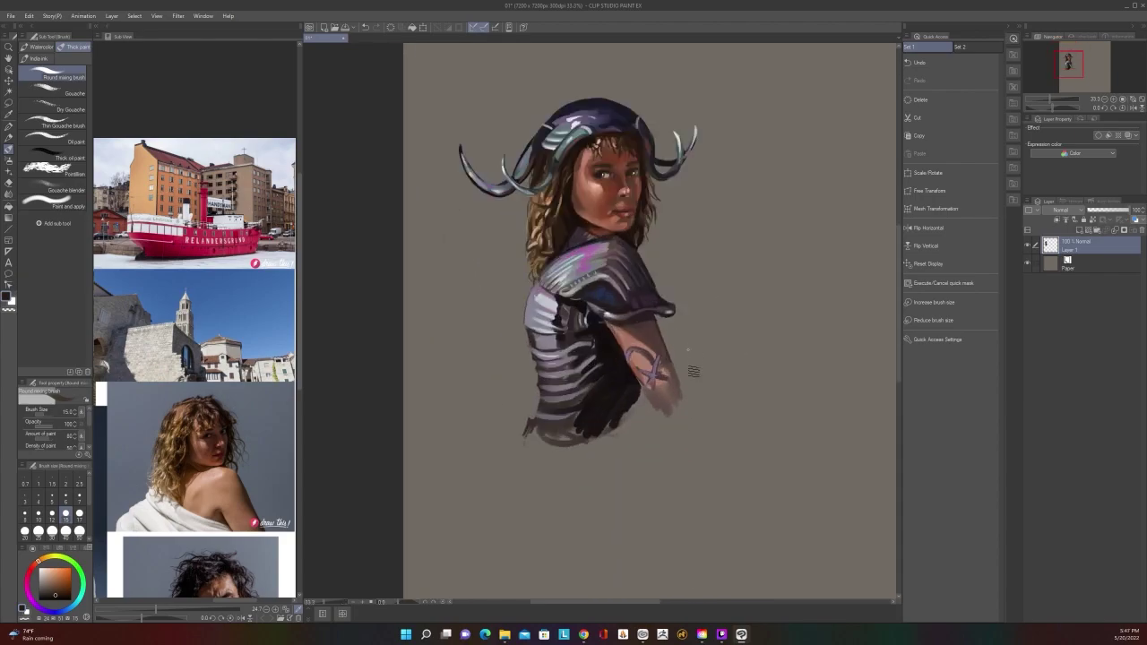
pyautogui.keyDown('alt'); pyautogui.click(660, 403); pyautogui.keyUp('alt')
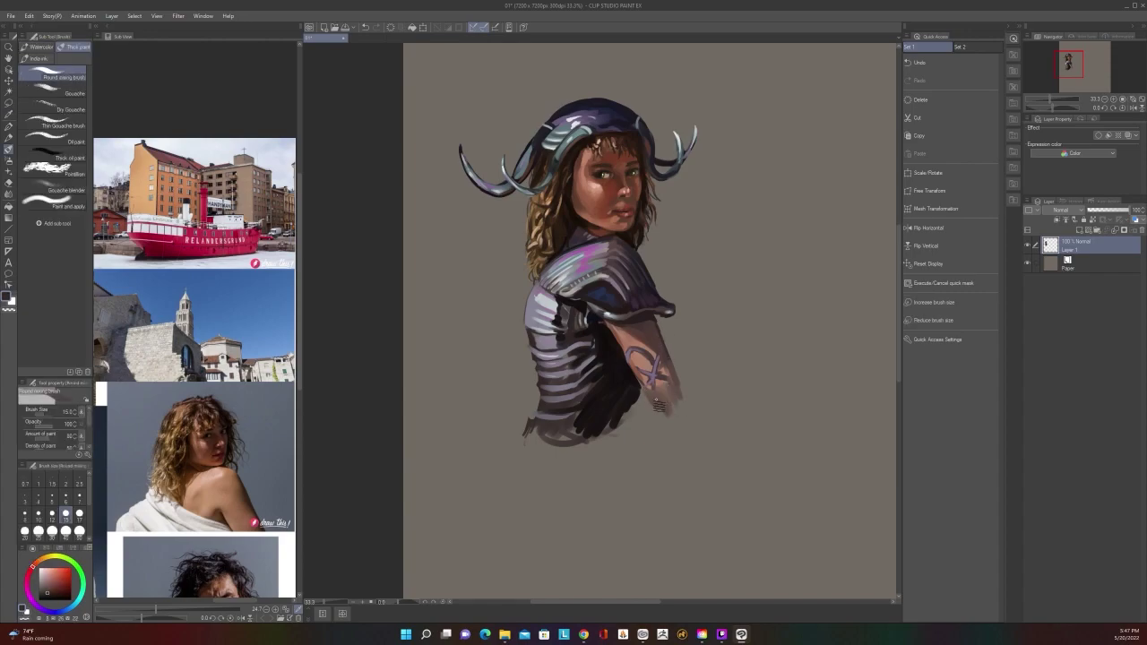
pyautogui.press(']')
pyautogui.press(']')
pyautogui.press(']')
pyautogui.press(']')
pyautogui.press(']')
pyautogui.press(']')
pyautogui.moveTo(641, 383); pyautogui.dragTo(662, 411)
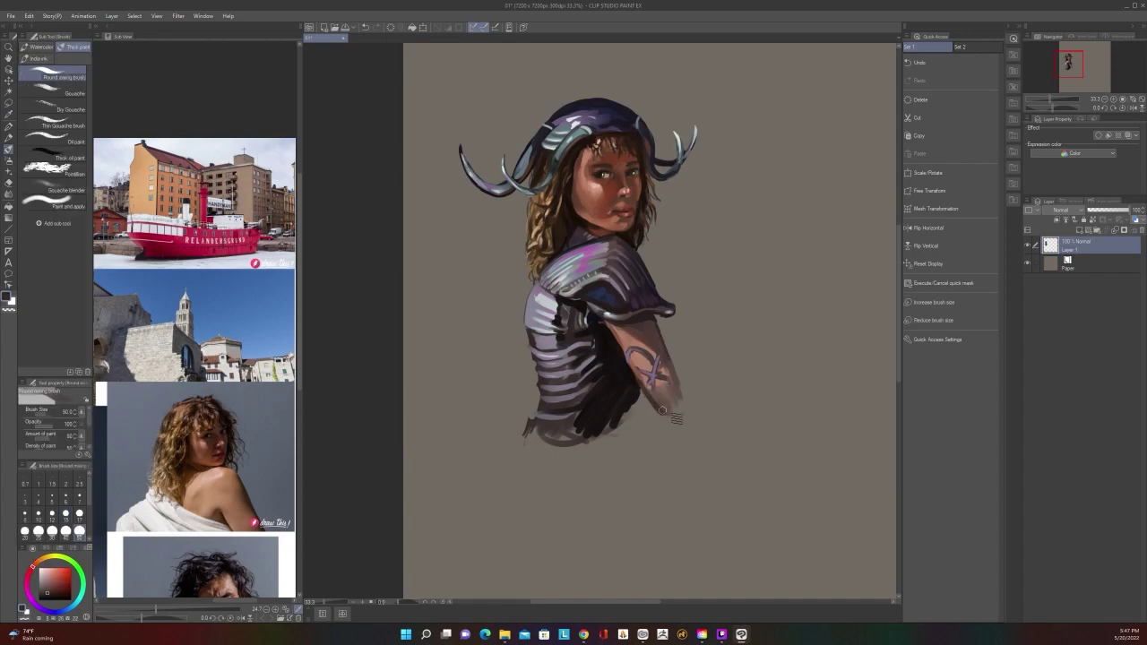
# Paint a tapering dark stroke rising outward from the elbow to lay in the bent forearm
pyautogui.scroll(-1, 692, 338)
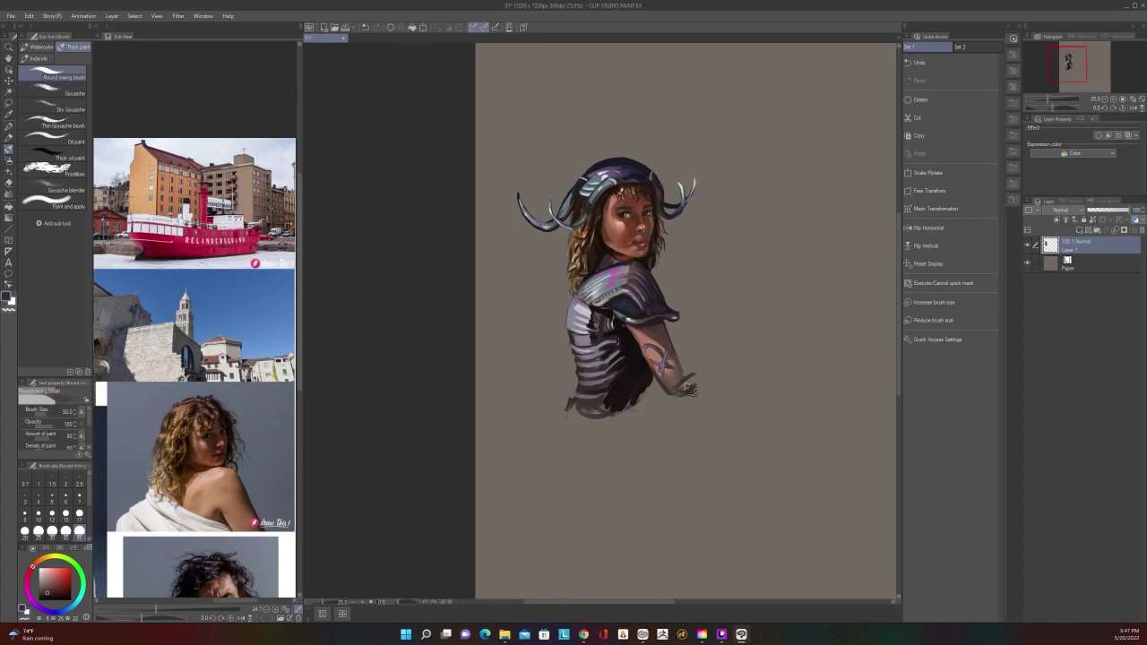
pyautogui.moveTo(703, 378); pyautogui.dragTo(731, 336)
pyautogui.scroll(-3, 740, 390)
pyautogui.scroll(3, 740, 395)
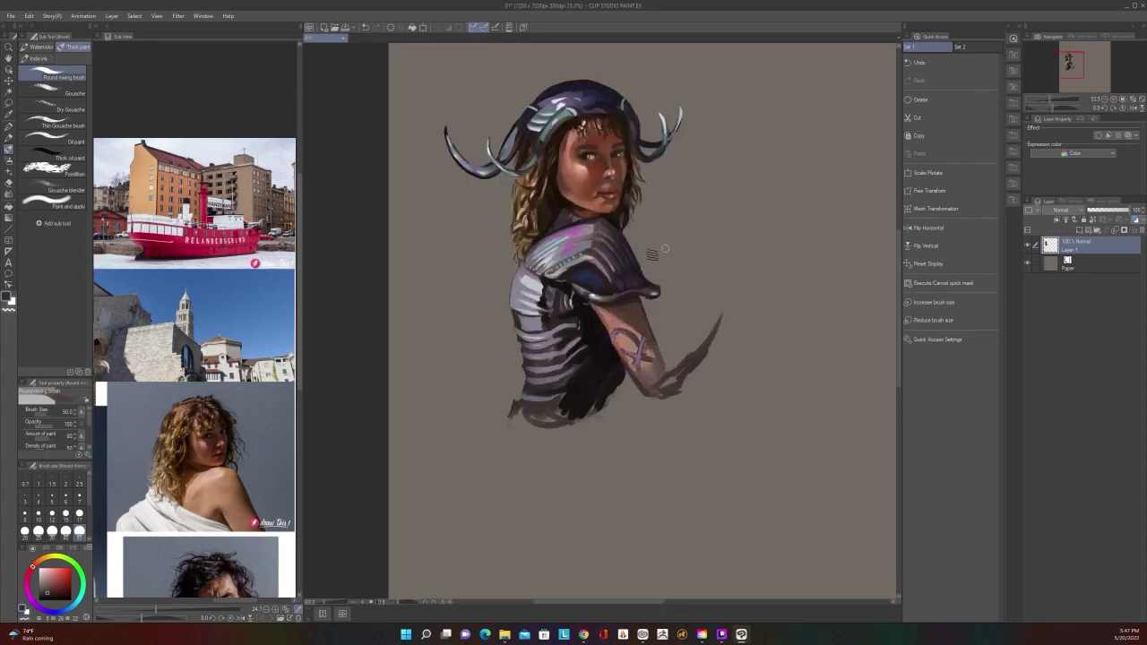
# Block in a small dark brown shape in the empty background beside the shoulder, below chin height
pyautogui.moveTo(643, 247); pyautogui.dragTo(661, 235)
pyautogui.scroll(-1, 720, 205)
pyautogui.scroll(1, 722, 205)
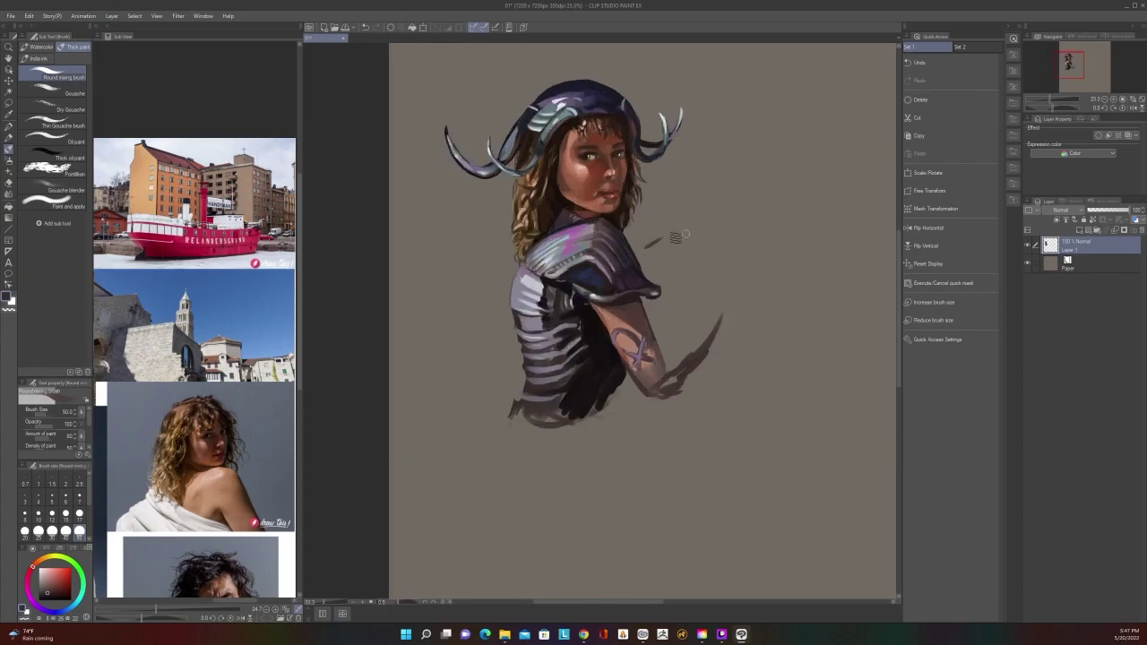
pyautogui.moveTo(670, 235)
pyautogui.mouseDown()
pyautogui.moveTo(674, 245)
pyautogui.moveTo(697, 231)
pyautogui.mouseUp()
pyautogui.scroll(-1, 695, 220)
pyautogui.scroll(1, 694, 220)
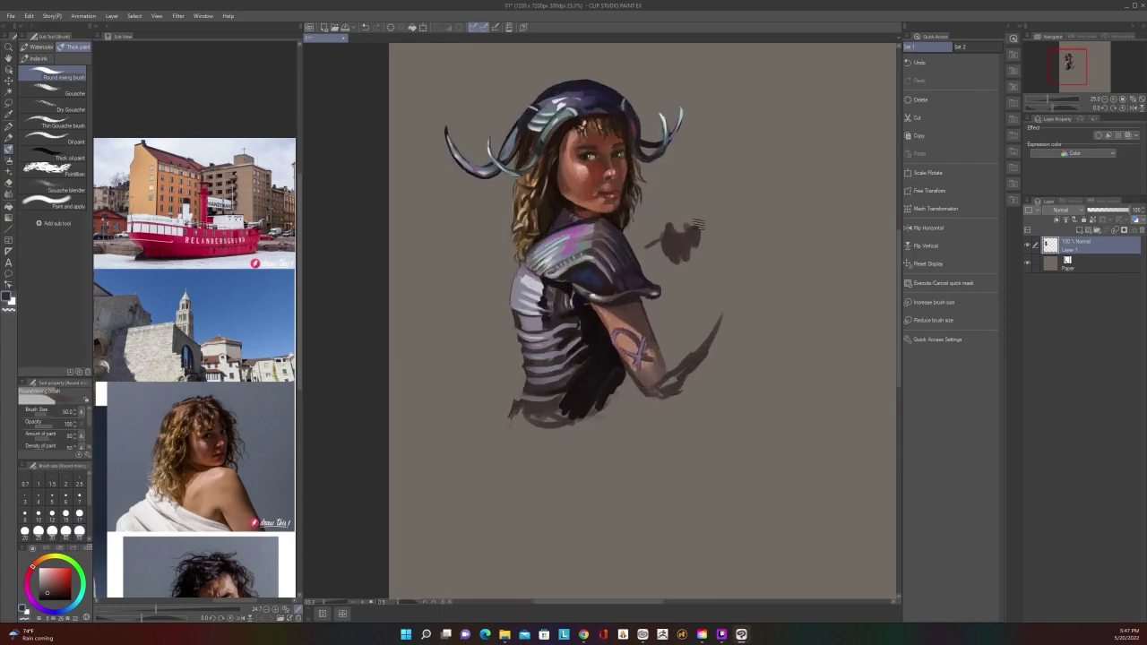
# Fill out the forearm with the same dark brown, widening it between the elbow and the tip
pyautogui.moveTo(675, 374)
pyautogui.mouseDown()
pyautogui.moveTo(665, 368)
pyautogui.moveTo(712, 334)
pyautogui.moveTo(682, 391)
pyautogui.mouseUp()
pyautogui.scroll(-1, 682, 391)
pyautogui.scroll(1, 685, 381)
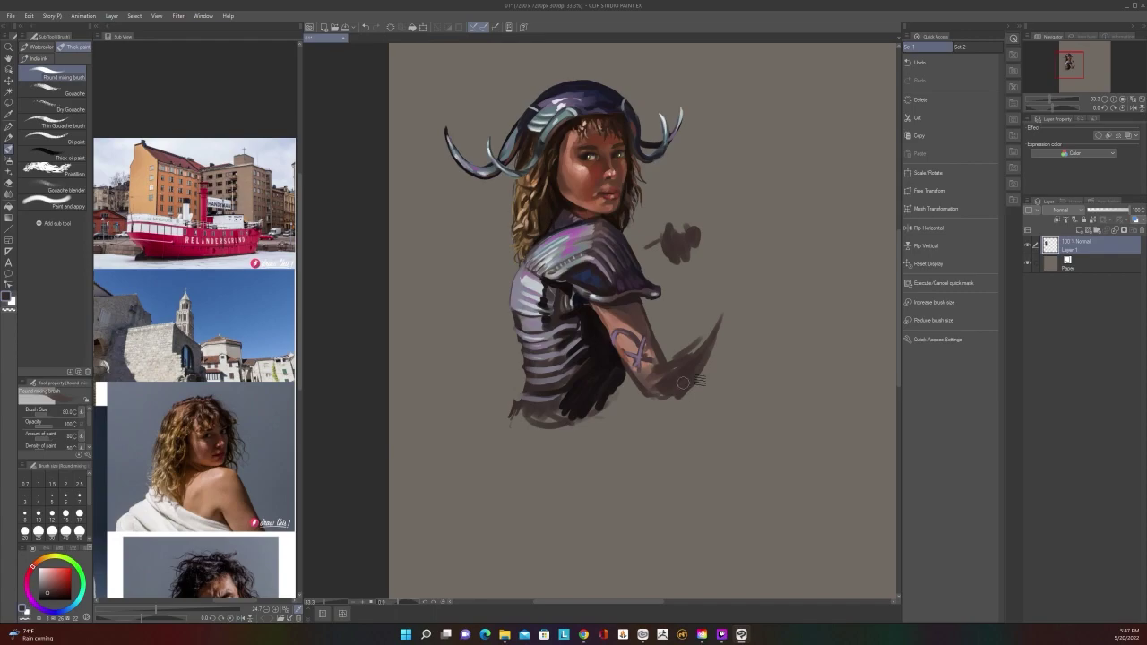
pyautogui.scroll(-1, 717, 341)
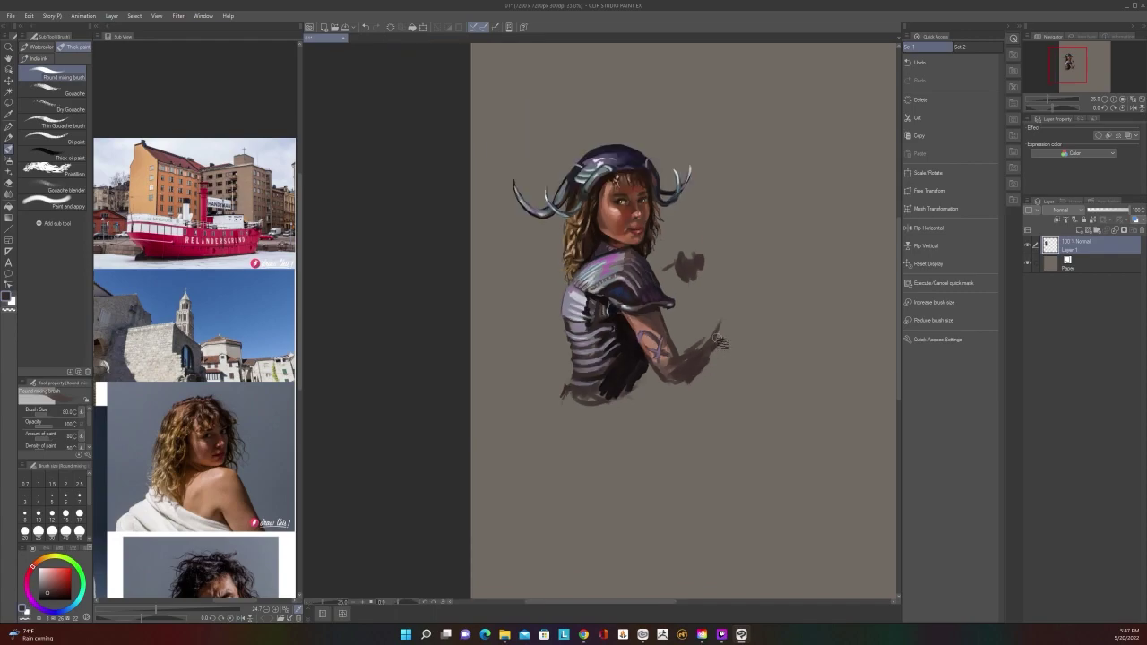
pyautogui.scroll(-2, 717, 339)
pyautogui.scroll(3, 717, 340)
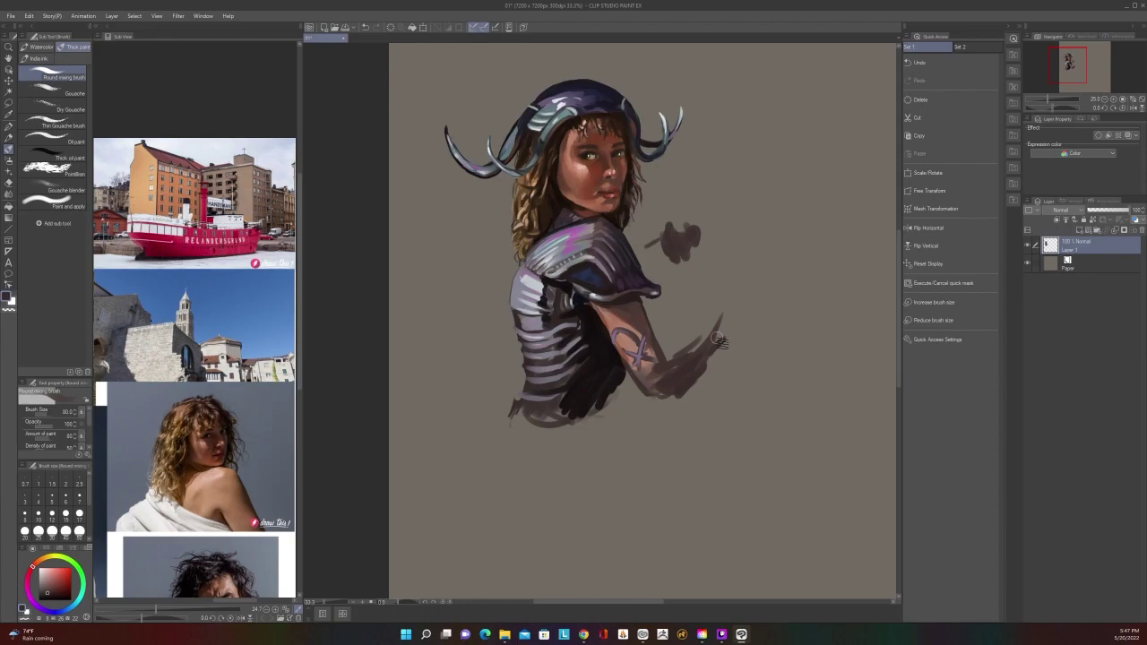
# Thicken the forearm near the elbow and paint dark brown along the lower edge of the waist
pyautogui.scroll(-1, 717, 341)
pyautogui.scroll(1, 627, 376)
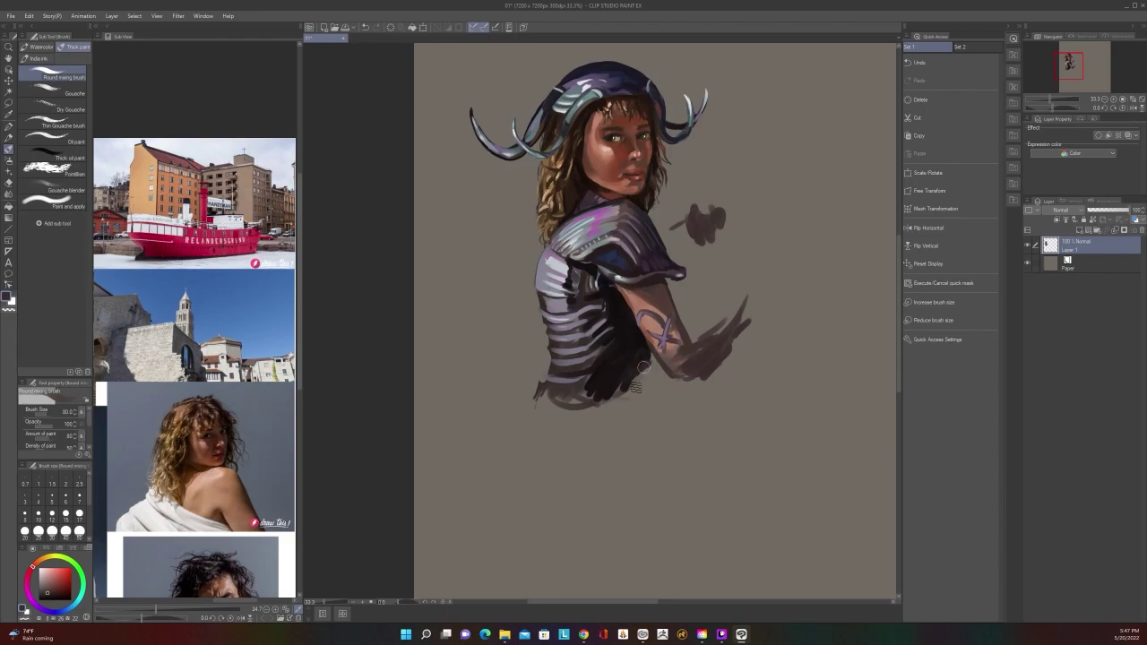
pyautogui.scroll(-1, 627, 377)
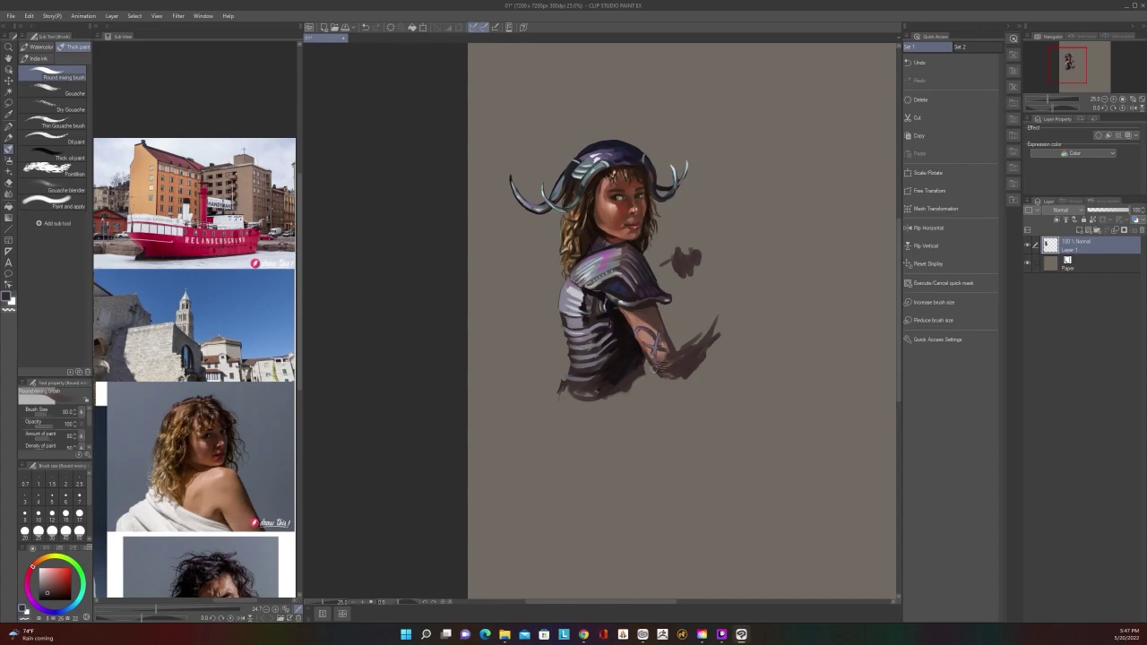
pyautogui.scroll(-2, 660, 363)
pyautogui.scroll(4, 660, 362)
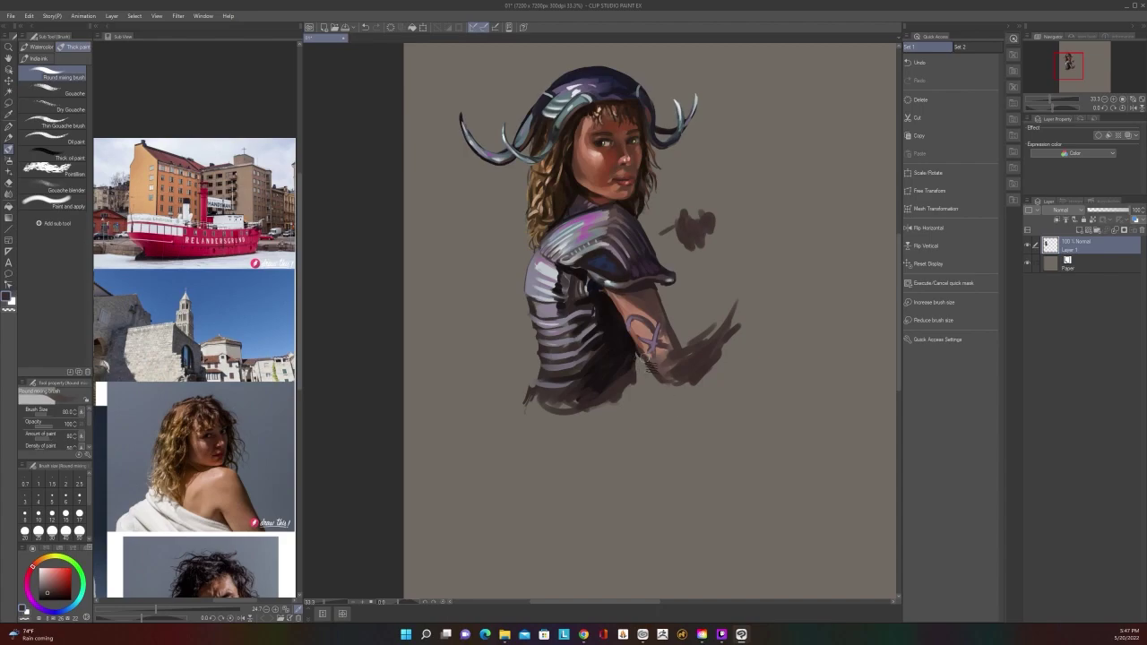
pyautogui.scroll(-3, 763, 327)
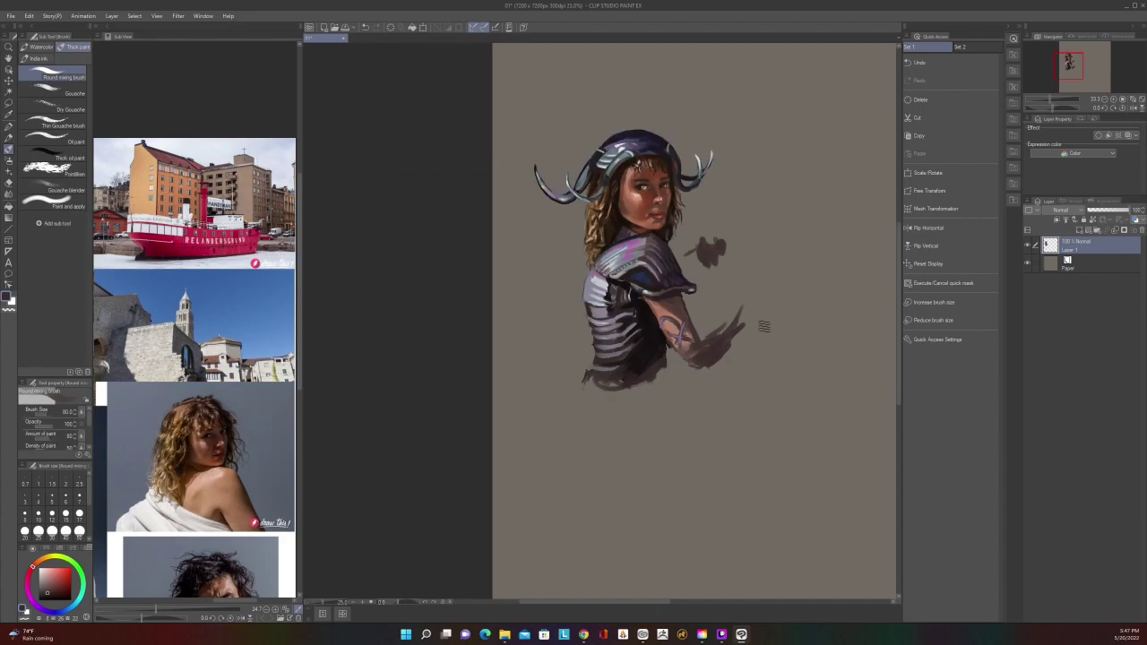
pyautogui.scroll(2, 763, 326)
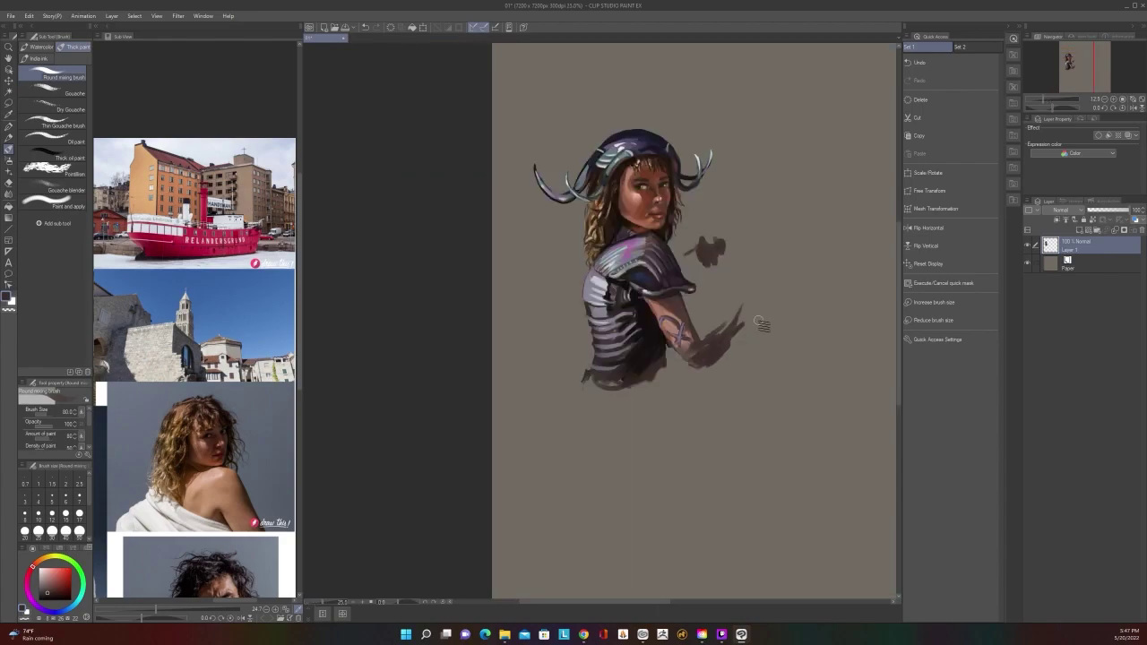
# Sample a reddish-brown skin tone from the figure and paint it over the forearm at brush size 150
pyautogui.keyDown('alt'); pyautogui.click(669, 226); pyautogui.keyUp('alt')
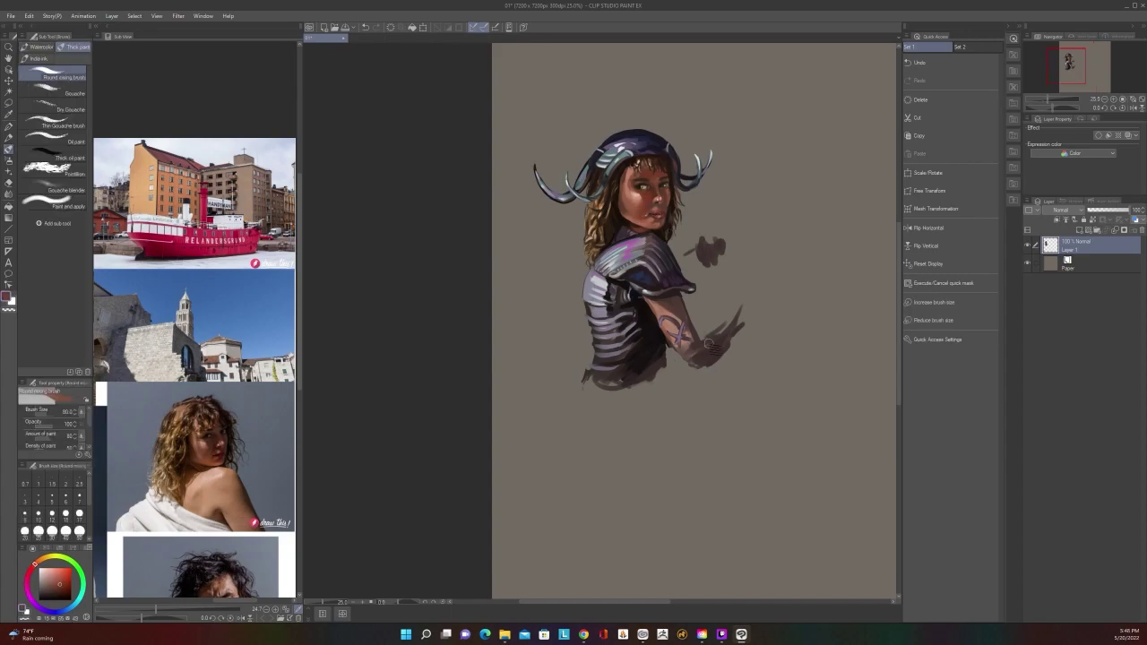
pyautogui.press(']')
pyautogui.press(']')
pyautogui.press(']')
pyautogui.moveTo(713, 351); pyautogui.dragTo(720, 340)
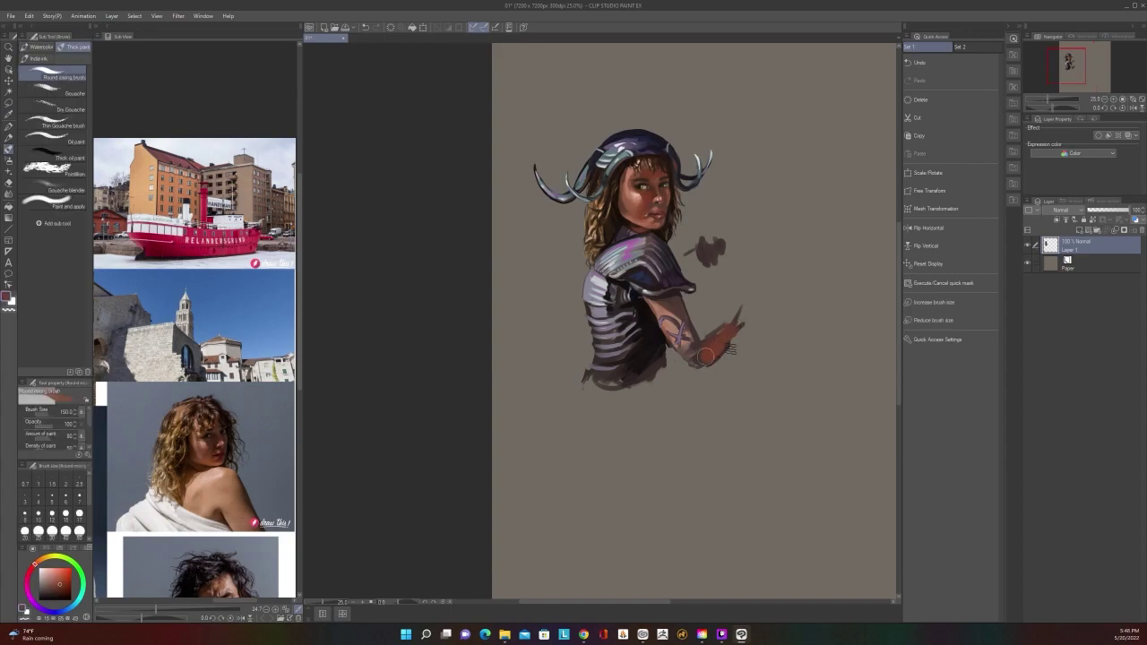
pyautogui.scroll(-2, 722, 332)
pyautogui.scroll(3, 724, 332)
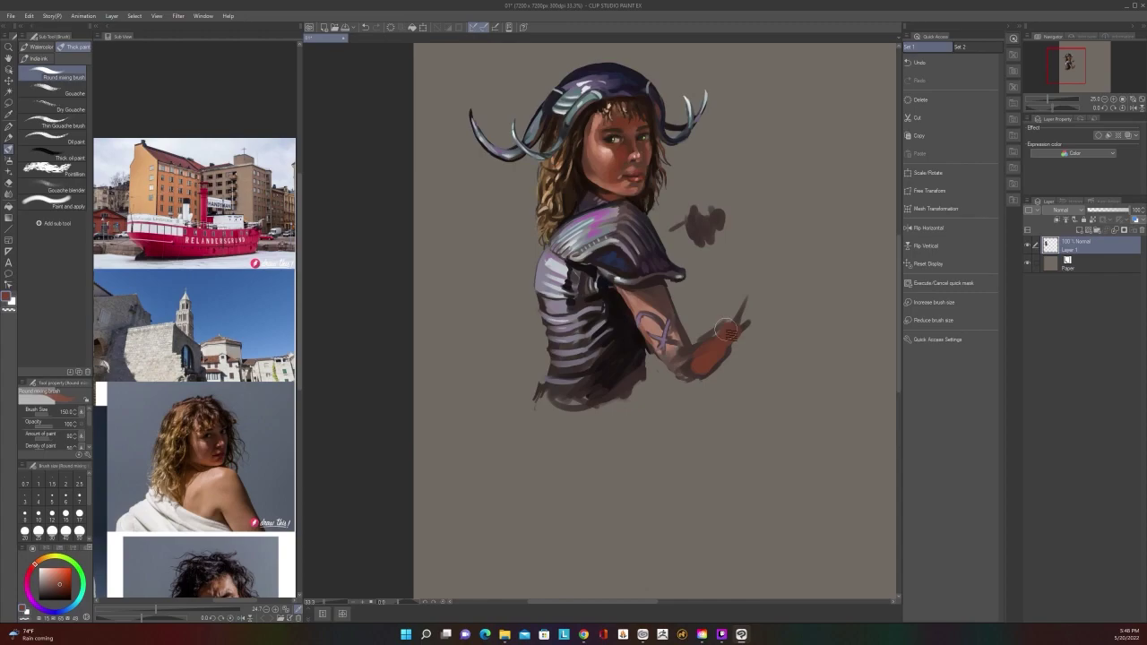
pyautogui.scroll(-1, 728, 333)
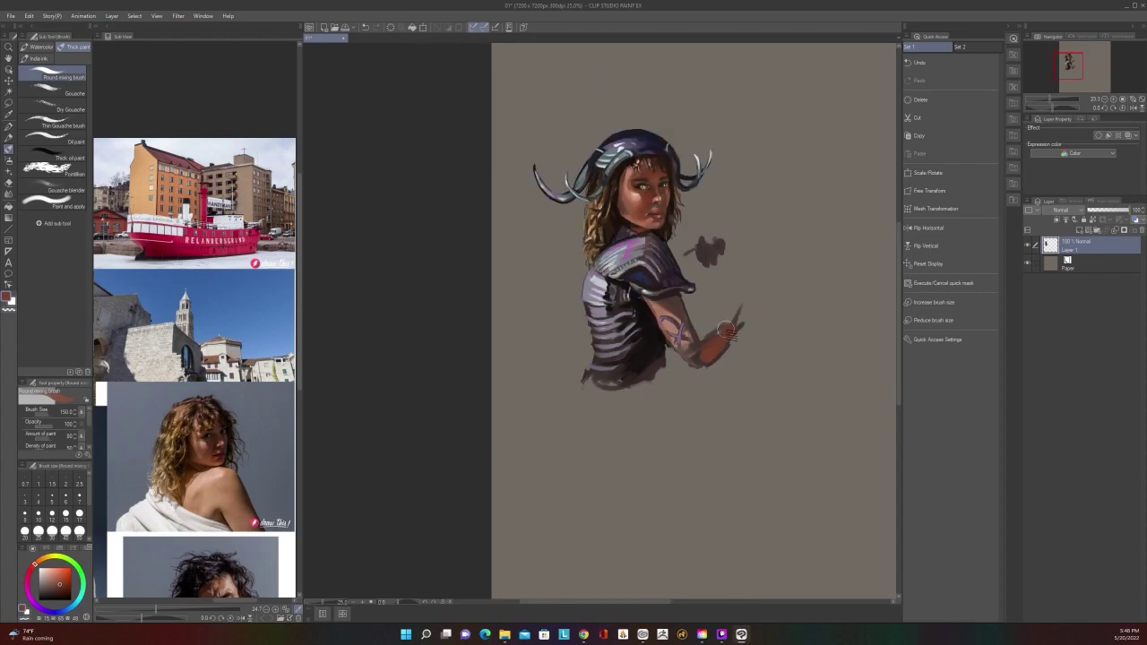
# Sample a dark tone from the figure and darken the gap between the torso and elbow at brush size 80
pyautogui.press('alt')
pyautogui.moveTo(699, 361); pyautogui.dragTo(716, 358)
pyautogui.moveTo(648, 383)
pyautogui.mouseDown()
pyautogui.moveTo(657, 396)
pyautogui.moveTo(666, 373)
pyautogui.mouseUp()
pyautogui.press('[')
pyautogui.press('[')
pyautogui.press('[')
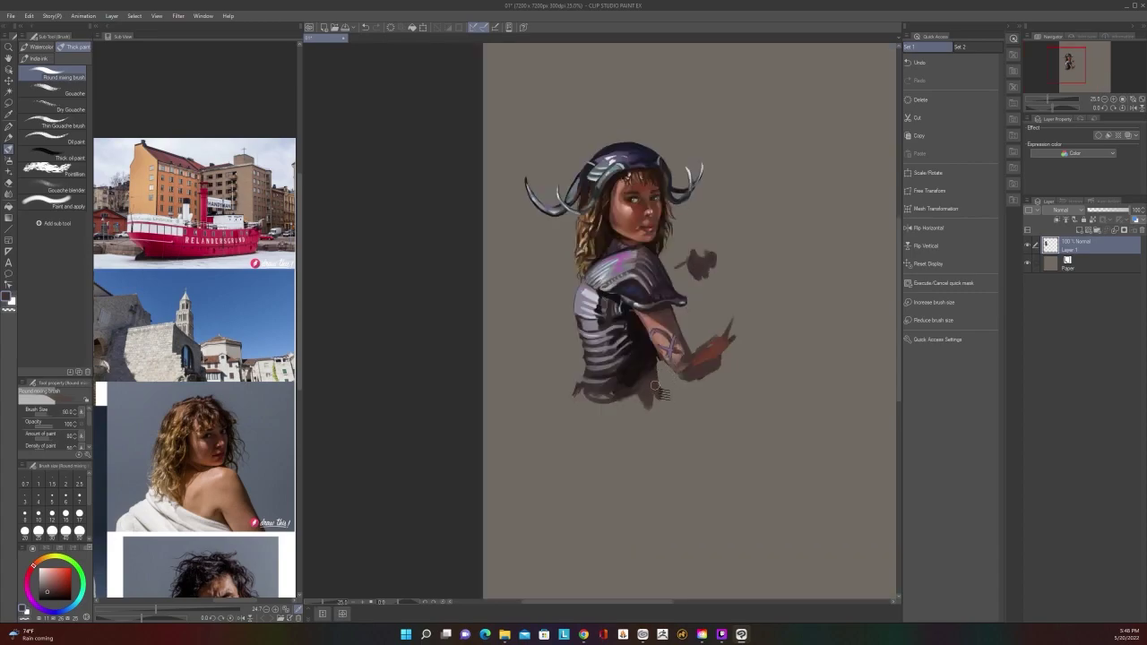
pyautogui.scroll(1, 665, 387)
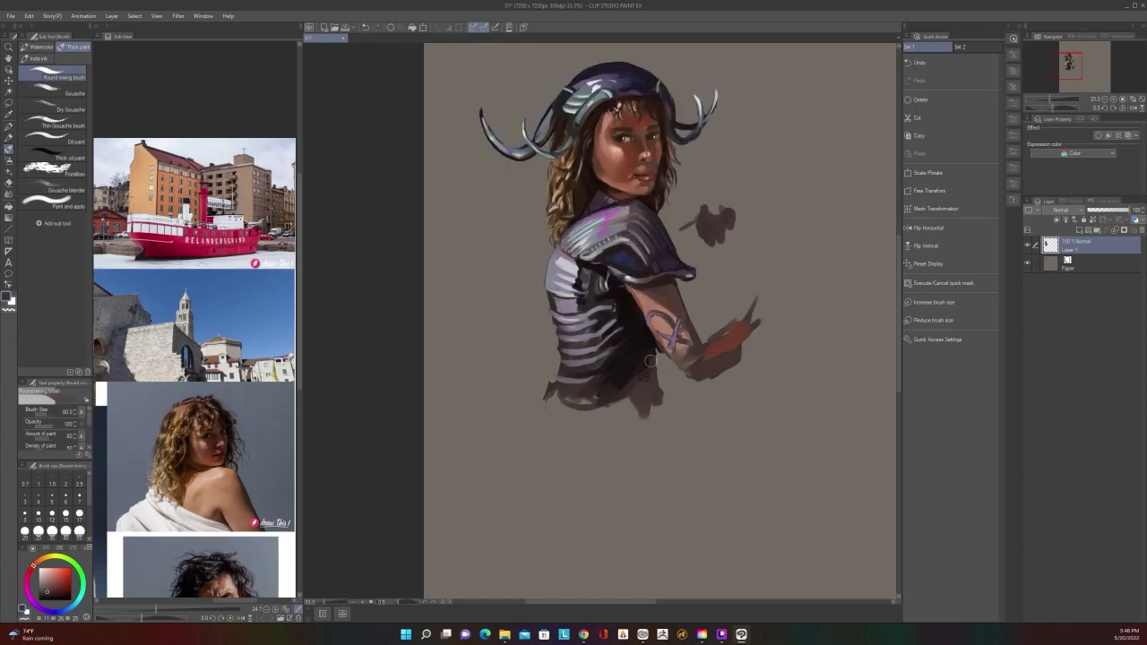
# Sample a muted purple-grey from the armour and paint a pale band along the waist at brush sizes 50 and 25
pyautogui.keyDown('alt'); pyautogui.click(590, 379); pyautogui.keyUp('alt')
pyautogui.press('[')
pyautogui.press('[')
pyautogui.press('[')
pyautogui.moveTo(627, 379); pyautogui.dragTo(648, 381)
pyautogui.scroll(-1, 674, 315)
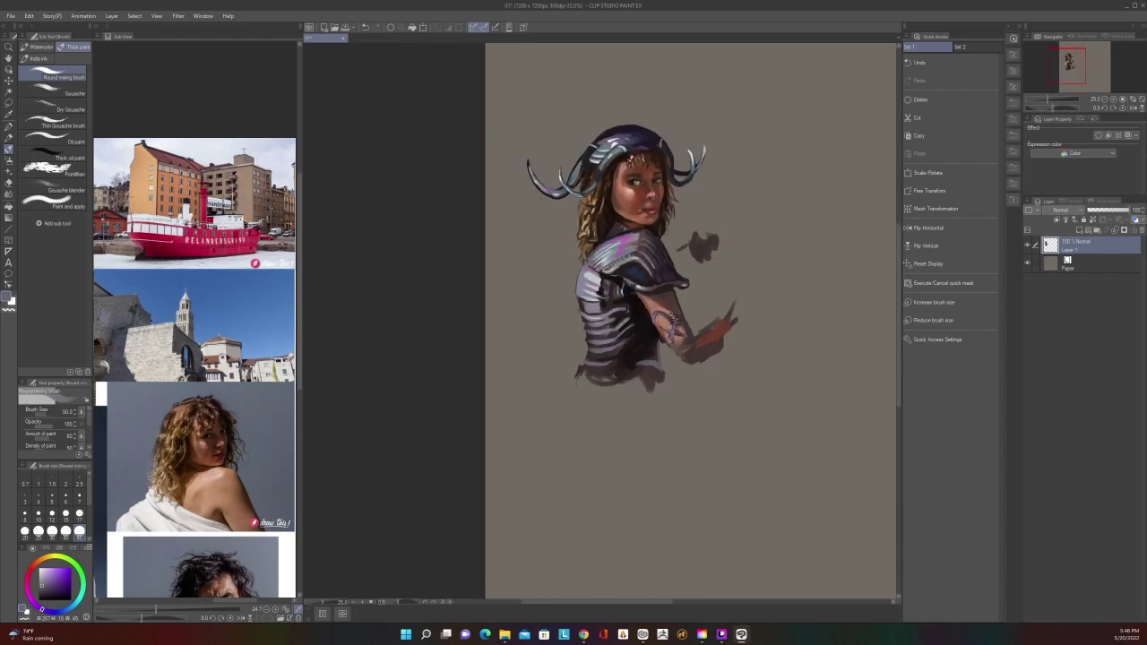
pyautogui.scroll(1, 671, 317)
pyautogui.press('[')
pyautogui.press('[')
pyautogui.press('[')
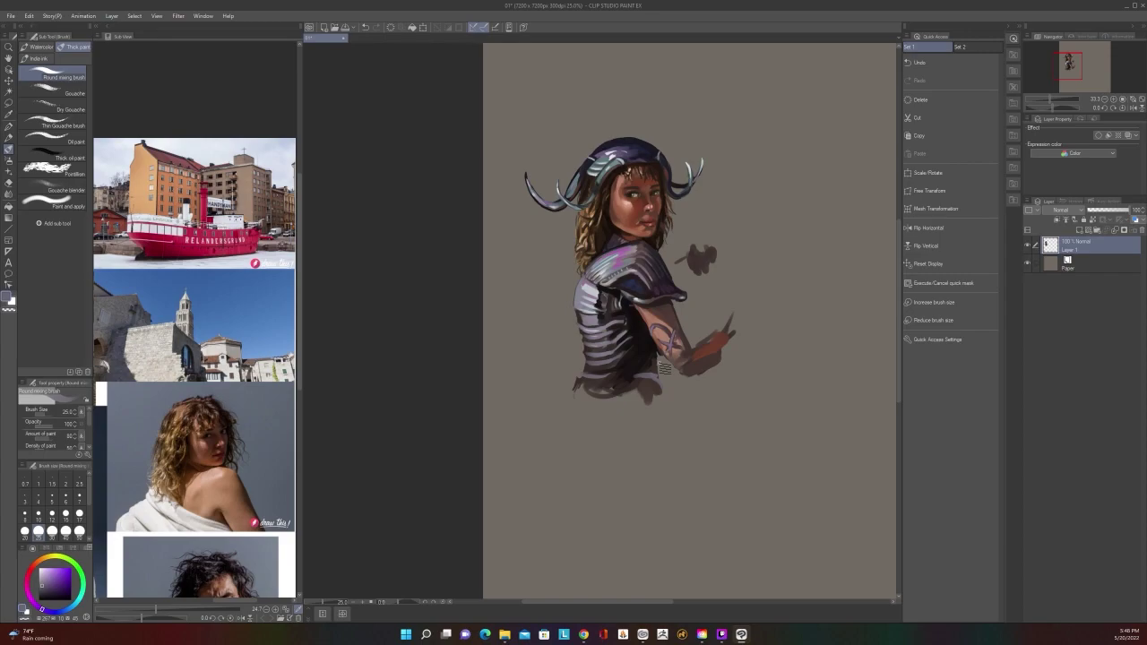
# Bring the castle and spotted cat photos into the reference view, and sample a dark tone from the lower torso for touching up the armour
pyautogui.moveTo(212, 427); pyautogui.dragTo(501, 336)
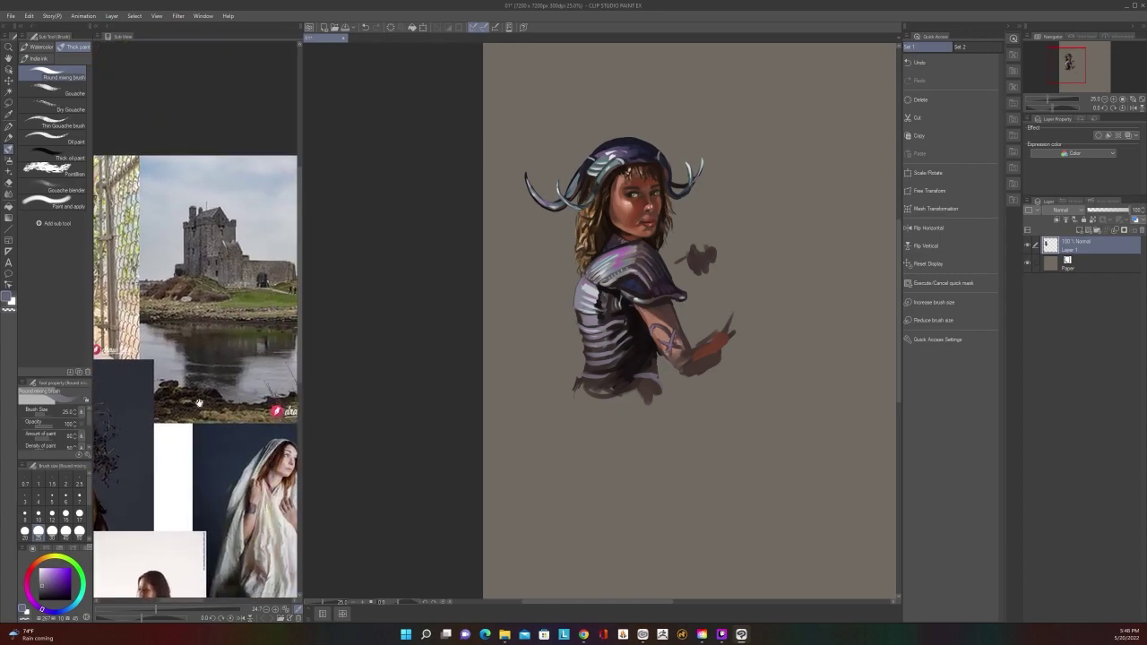
pyautogui.scroll(1, 511, 461)
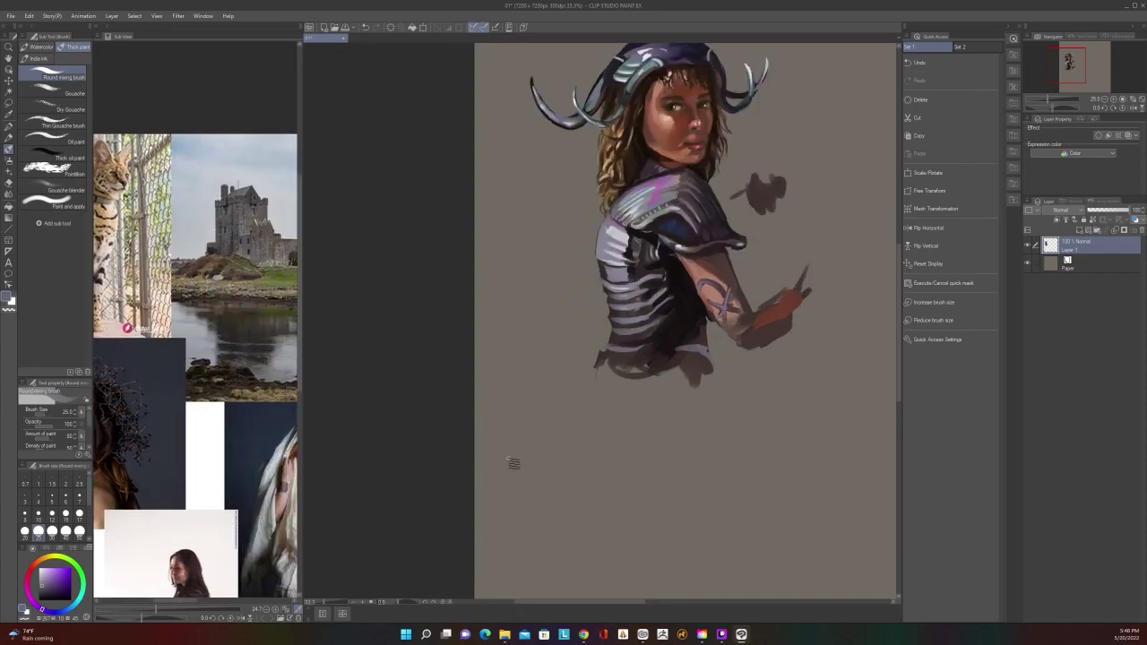
pyautogui.moveTo(686, 377); pyautogui.dragTo(662, 477)
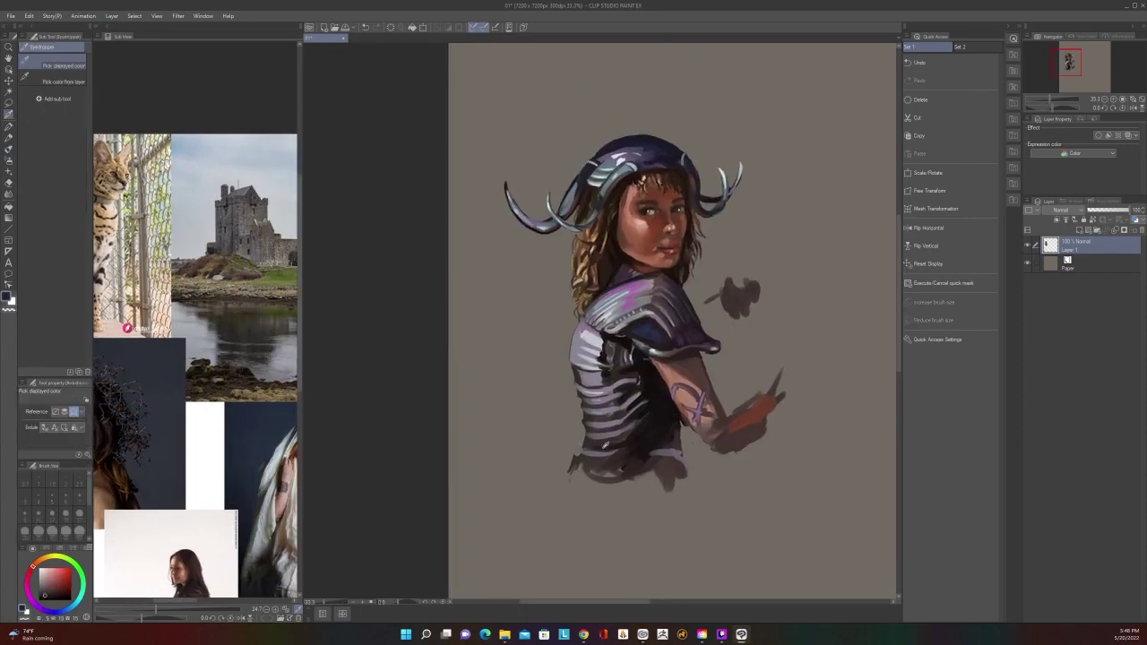
pyautogui.keyDown('alt'); pyautogui.click(604, 445); pyautogui.keyUp('alt')
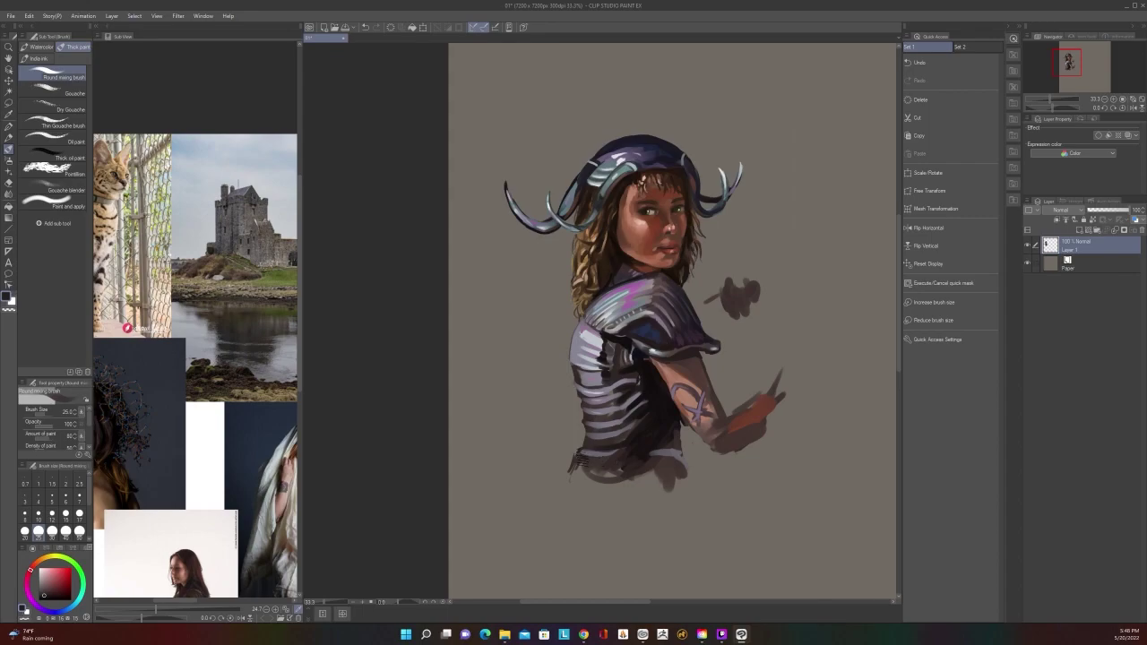
pyautogui.scroll(-1, 581, 448)
pyautogui.scroll(1, 581, 448)
# Sample a muted purple and paint line markings across the elbow and forearm, at brush sizes 25 and 50
pyautogui.press('alt')
pyautogui.moveTo(715, 420); pyautogui.dragTo(724, 450)
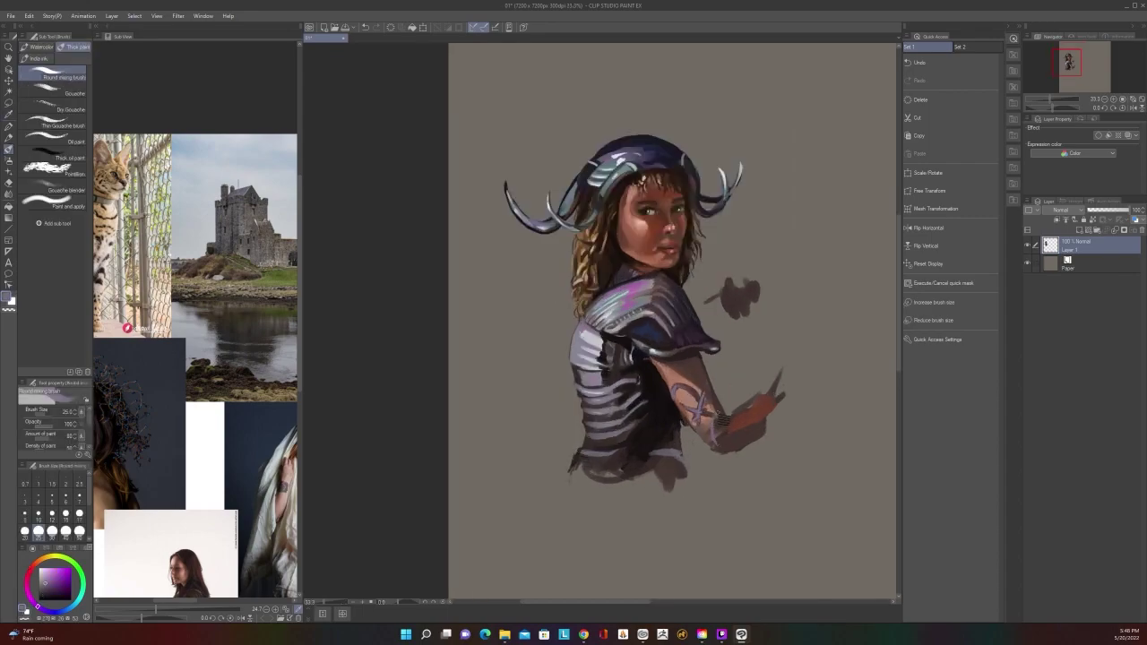
pyautogui.scroll(-1, 719, 454)
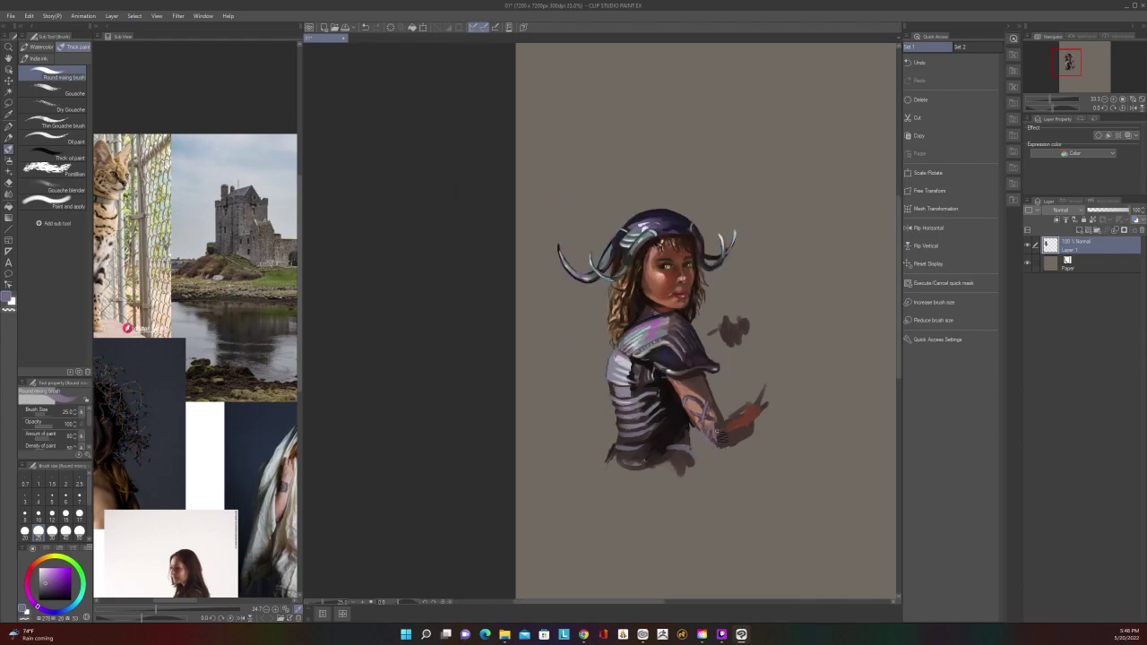
pyautogui.scroll(1, 719, 453)
pyautogui.press(']')
pyautogui.press(']')
pyautogui.press(']')
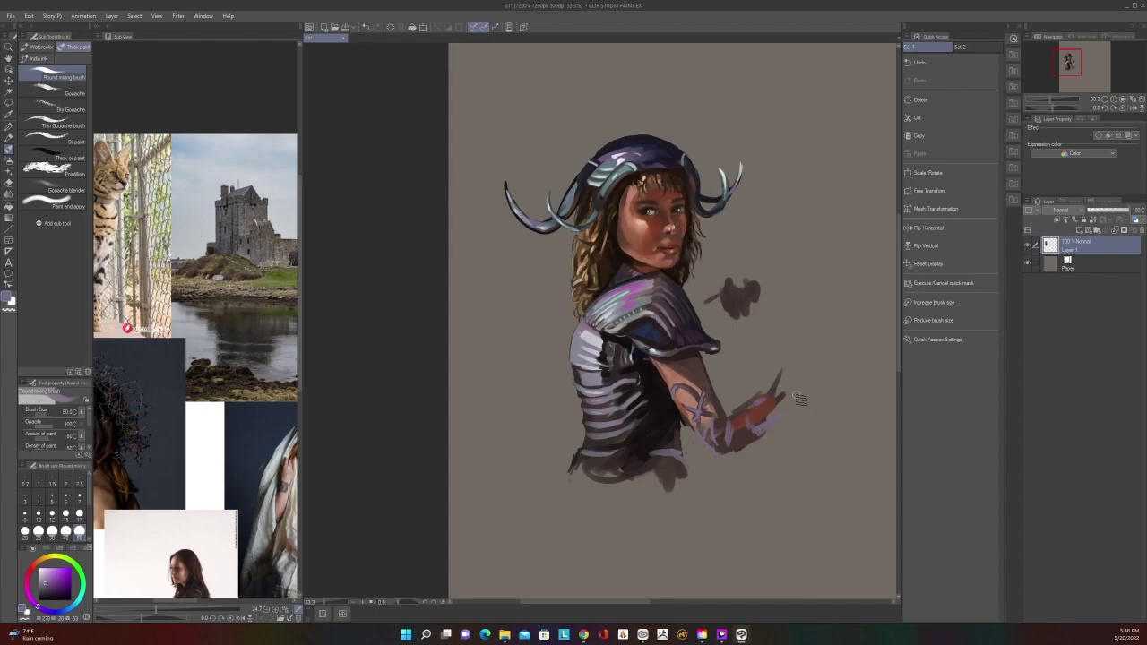
# Sample a dark tone from the shoulder armour and paint dark grooves across its upper part at brush size 25
pyautogui.scroll(-3, 796, 397)
pyautogui.scroll(2, 800, 399)
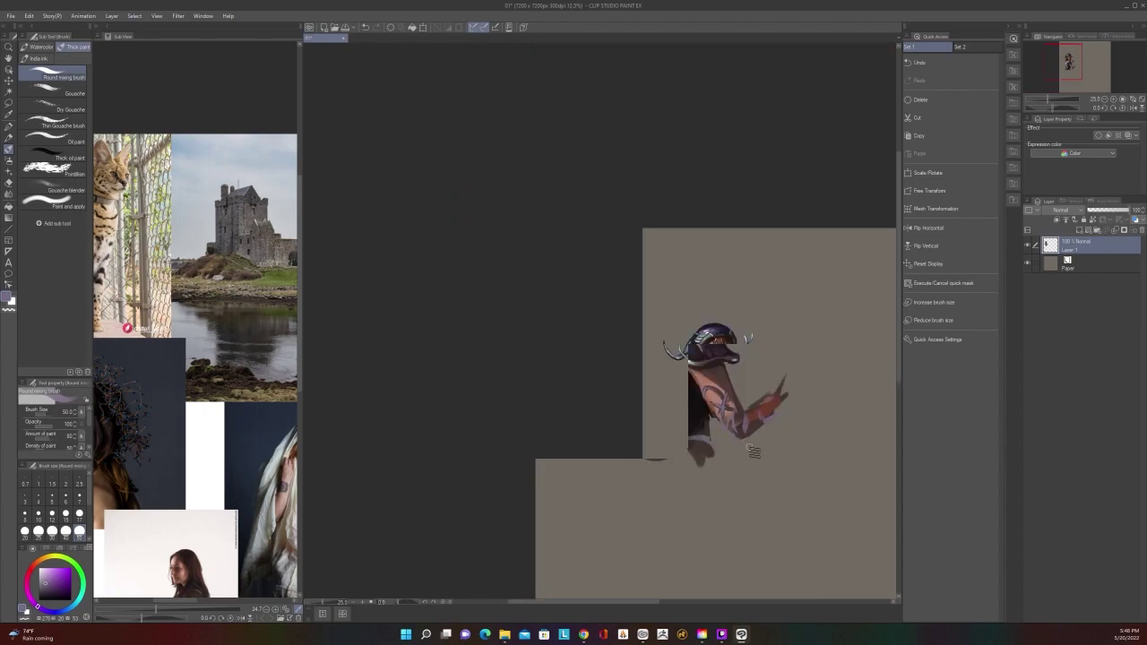
pyautogui.scroll(2, 753, 452)
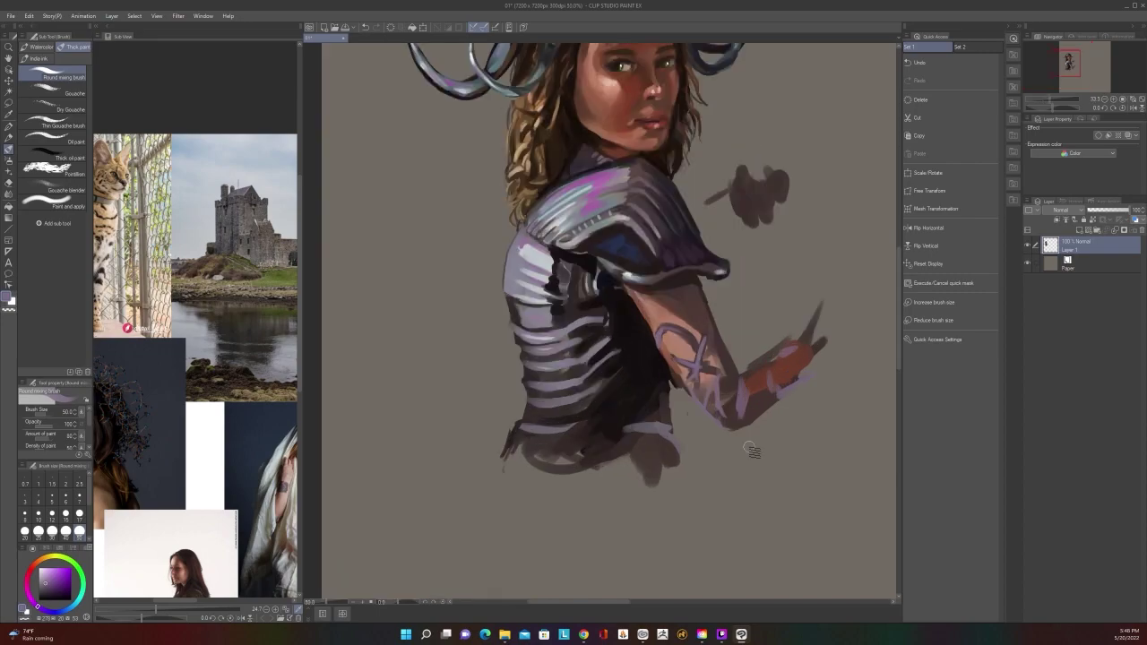
pyautogui.moveTo(722, 417); pyautogui.dragTo(687, 587)
pyautogui.press('alt')
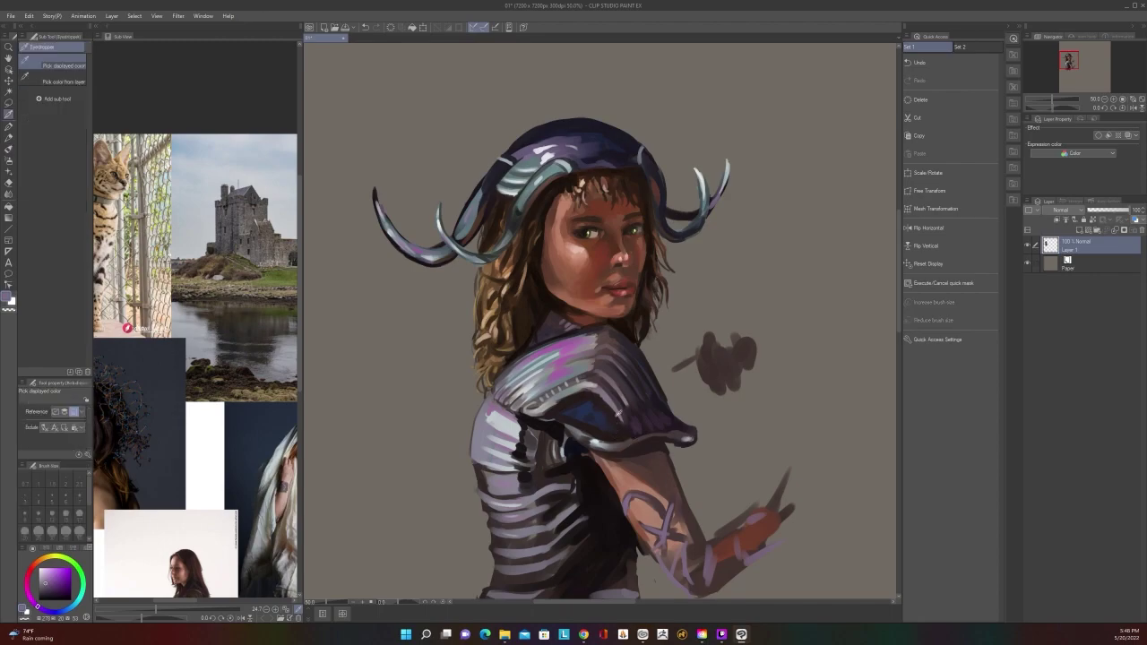
pyautogui.click(623, 422)
pyautogui.press('b')
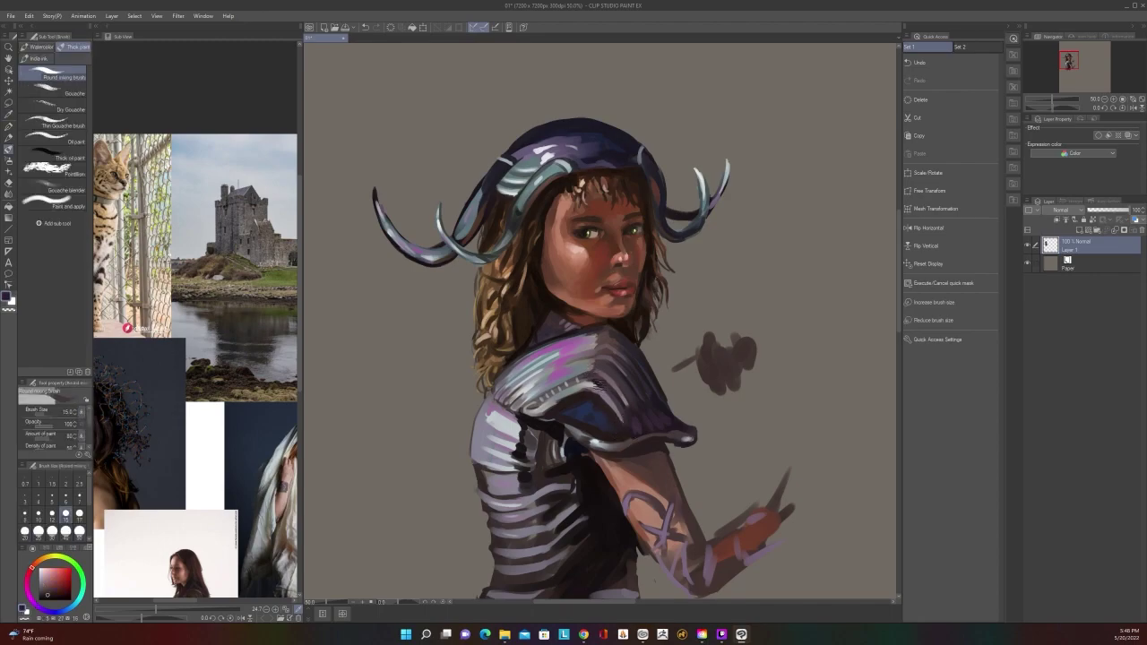
pyautogui.press(']')
pyautogui.press(']')
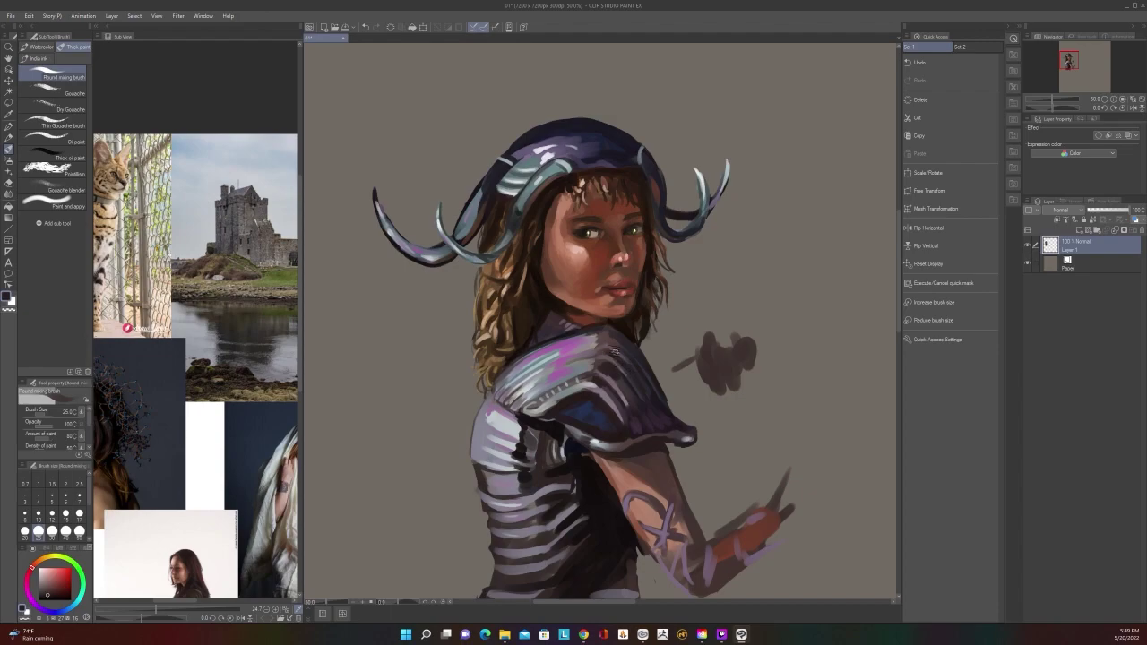
pyautogui.scroll(-2, 633, 356)
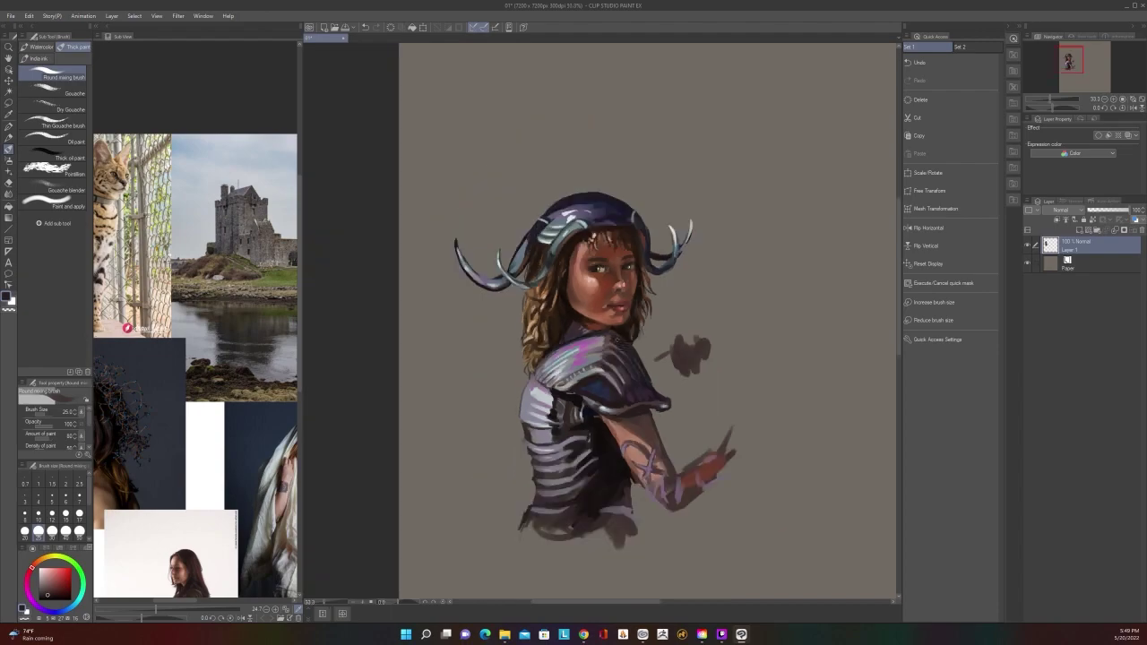
pyautogui.scroll(3, 618, 367)
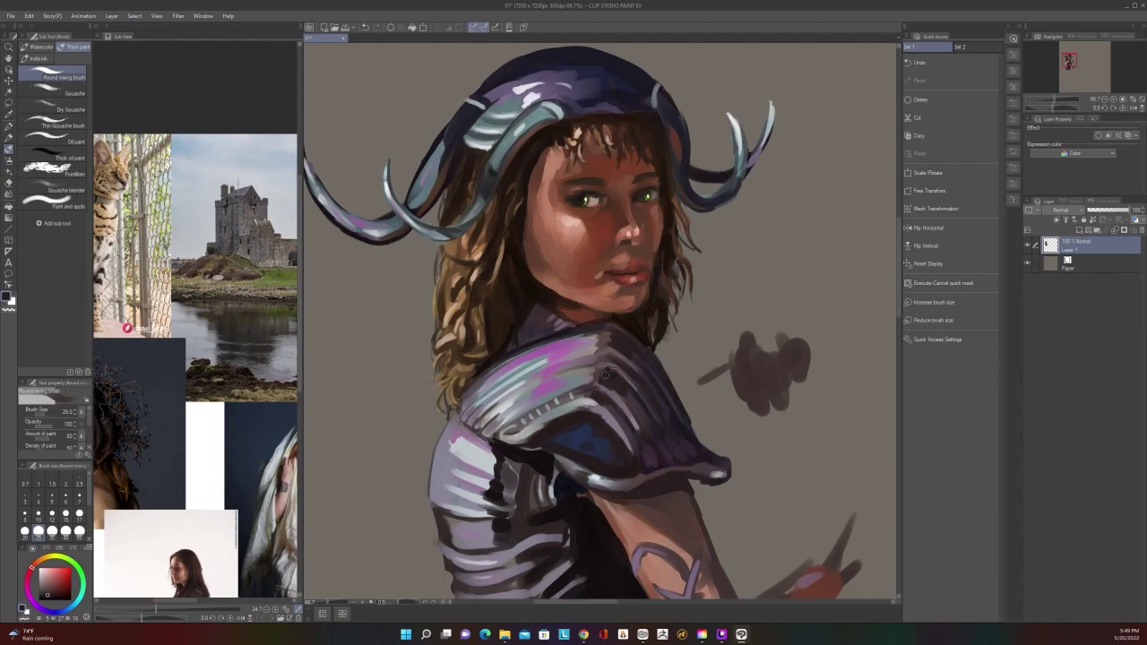
# Sample a muted mauve from the shoulder armour and paint fine ridge lines down its outer side at brush size 15
pyautogui.press('[')
pyautogui.press('[')
pyautogui.press('i')
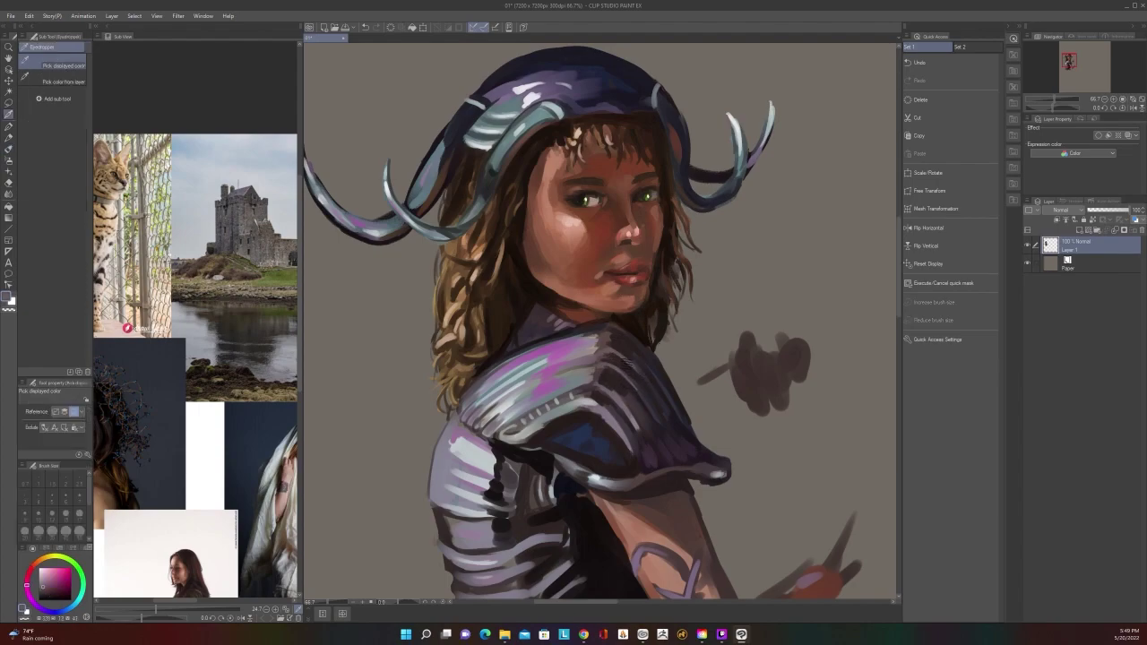
pyautogui.press('b')
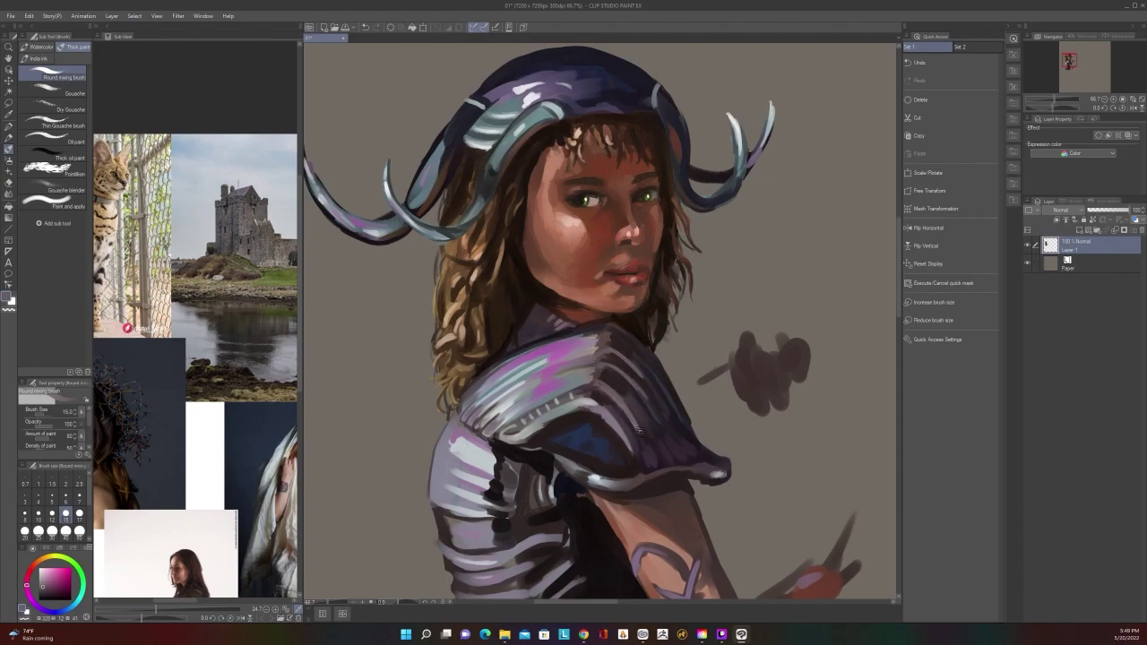
pyautogui.keyDown('alt'); pyautogui.click(604, 398); pyautogui.keyUp('alt')
pyautogui.keyDown('alt'); pyautogui.click(596, 385); pyautogui.keyUp('alt')
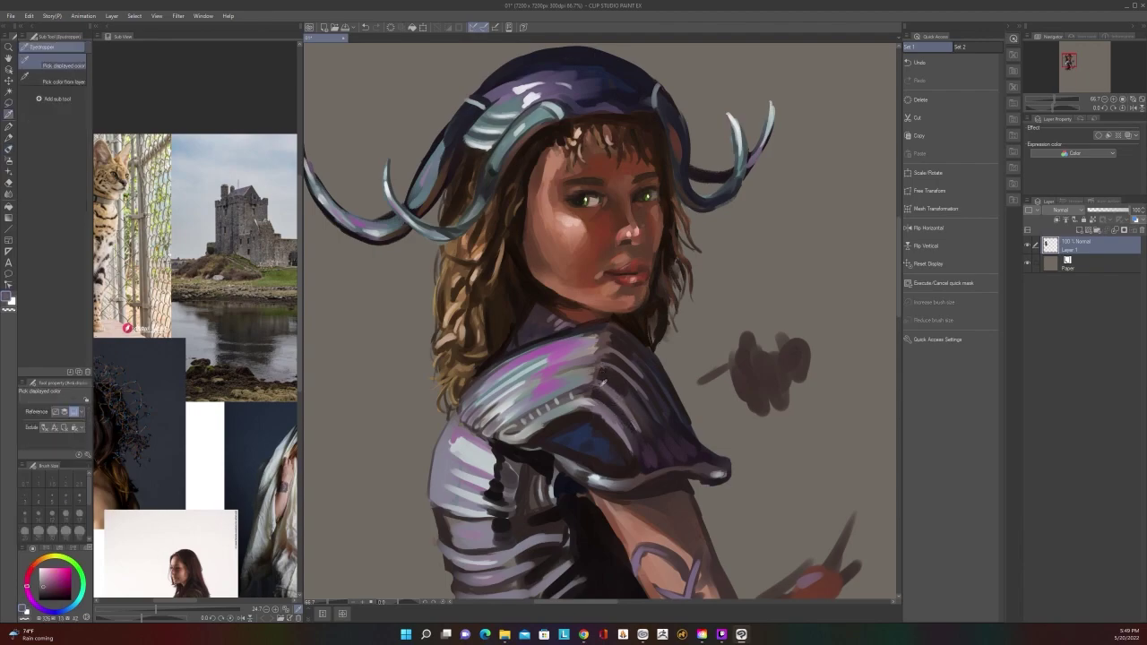
# Refine the shoulder armour's ridges at brush size 25, alternating sampled dark and muted mauve tones
pyautogui.press(']')
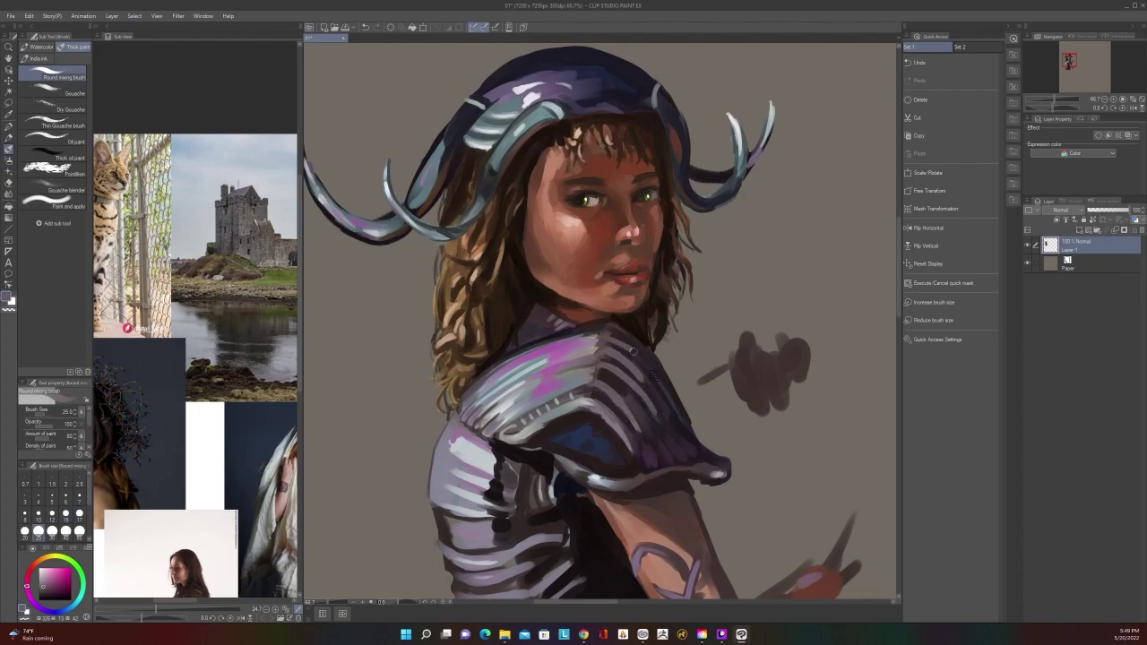
pyautogui.scroll(-1, 647, 374)
pyautogui.scroll(-1, 654, 380)
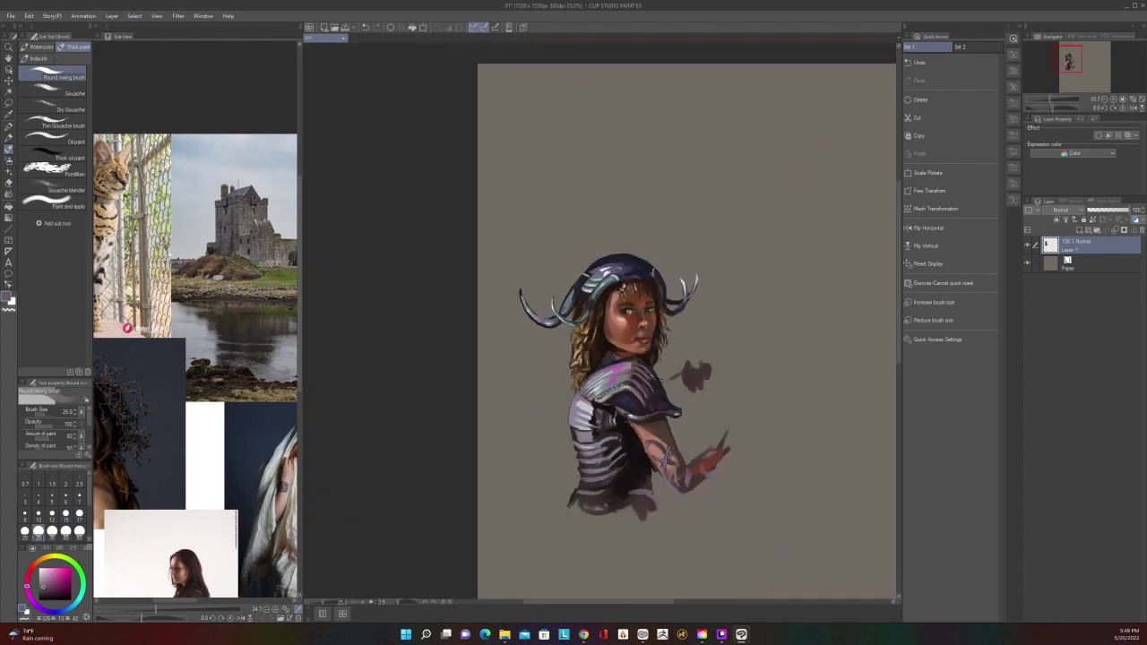
pyautogui.scroll(3, 653, 380)
pyautogui.press('i')
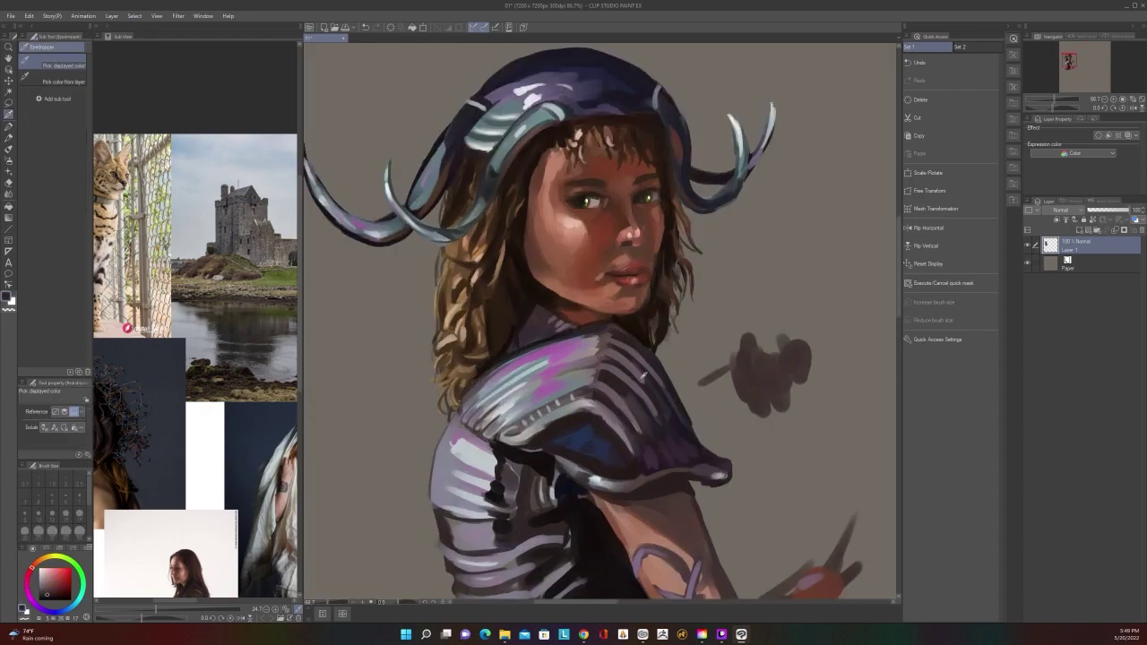
pyautogui.keyDown('alt'); pyautogui.click(645, 375); pyautogui.keyUp('alt')
pyautogui.keyDown('alt'); pyautogui.click(637, 376); pyautogui.keyUp('alt')
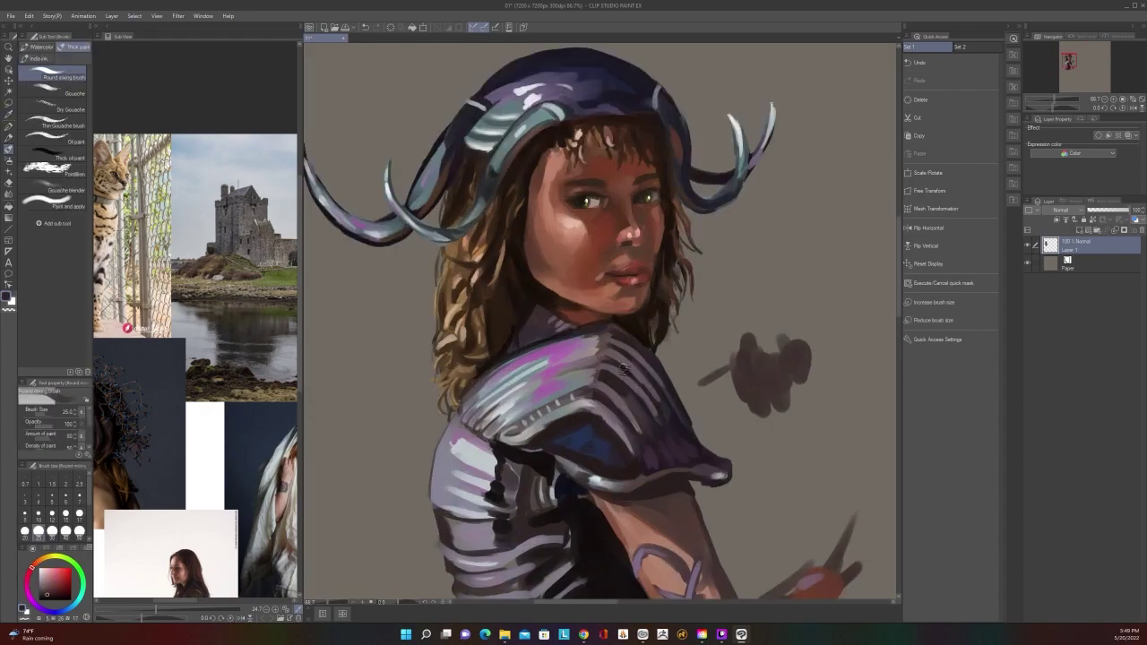
pyautogui.press('alt')
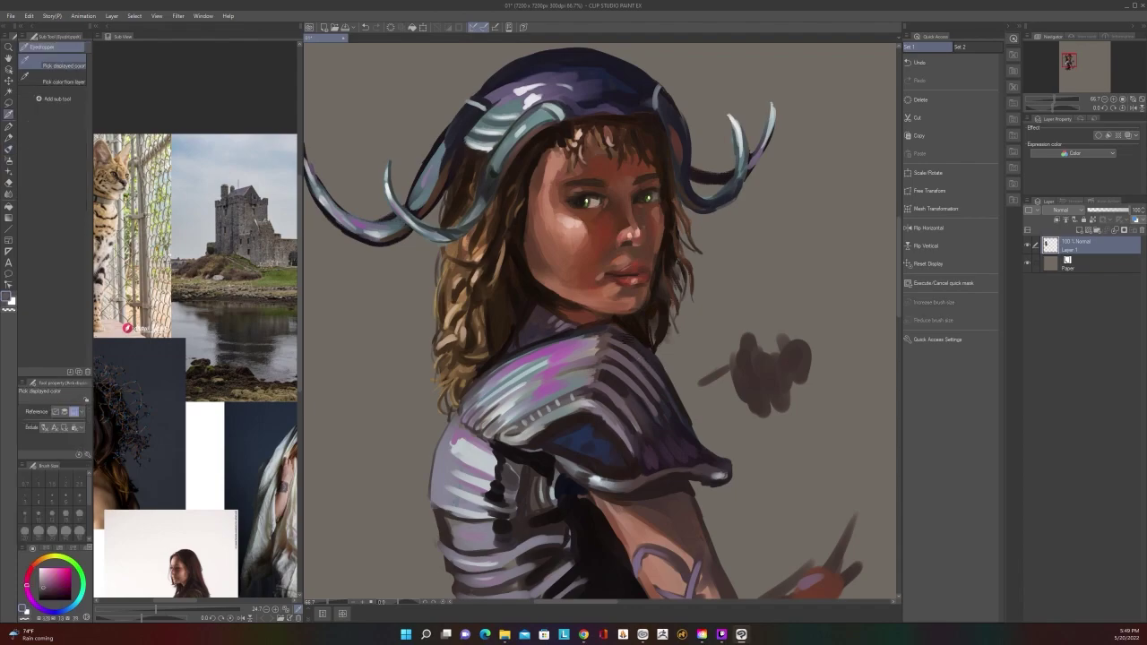
pyautogui.keyDown('alt'); pyautogui.click(622, 336); pyautogui.keyUp('alt')
pyautogui.scroll(-5, 658, 368)
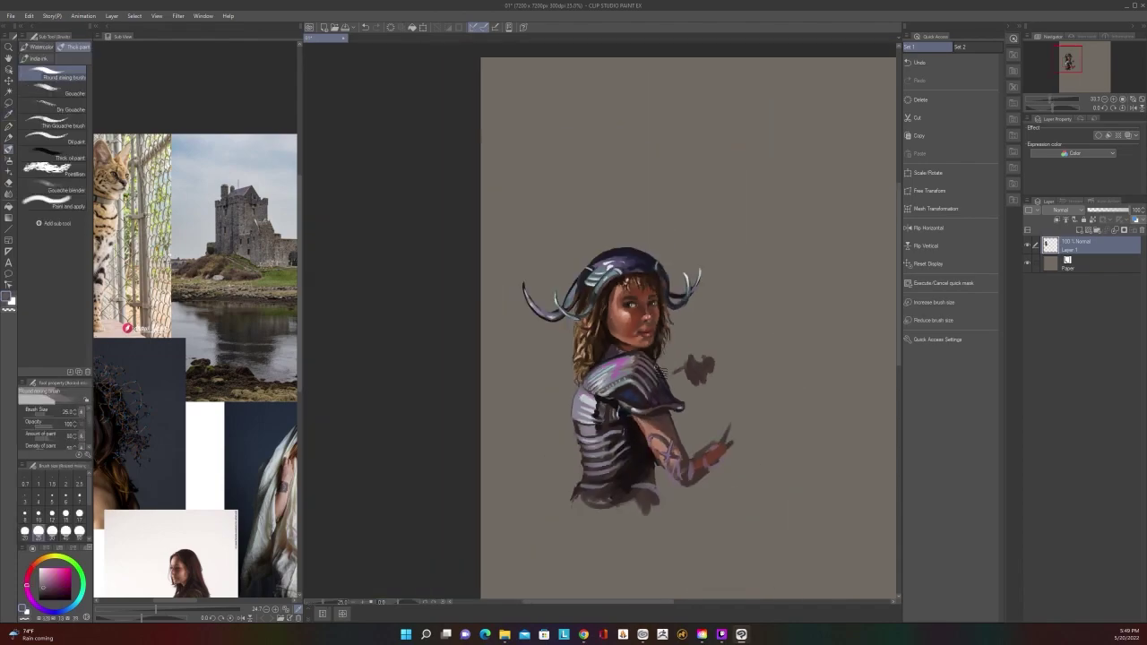
pyautogui.scroll(3, 660, 371)
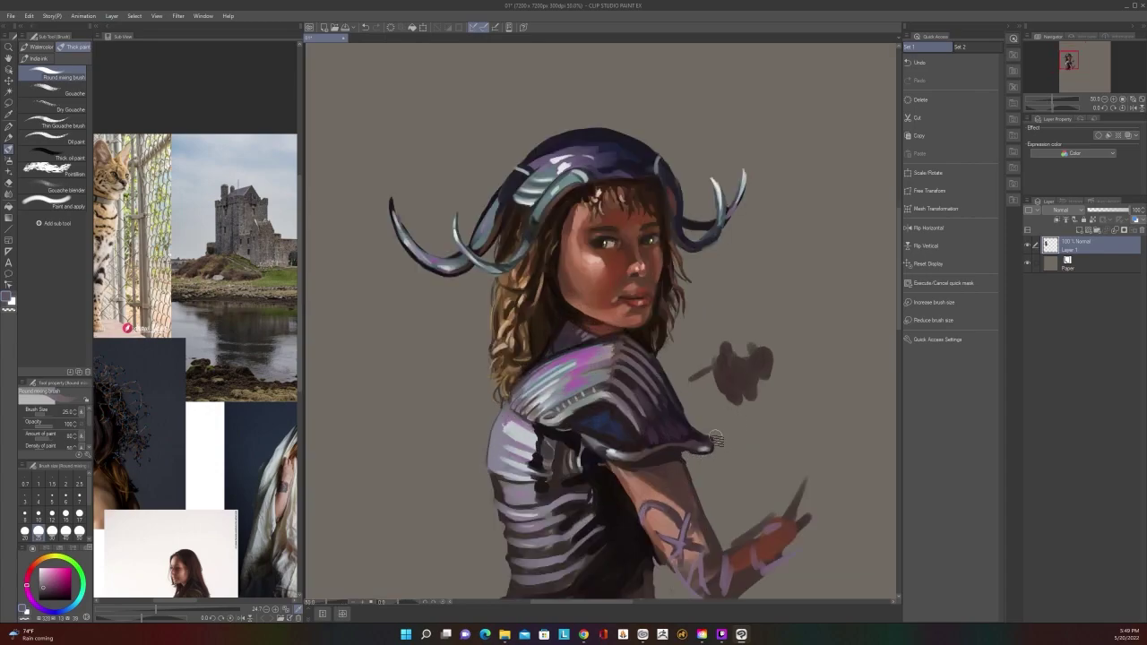
# Examine the shoulder armour and forearm up close and against the whole figure
pyautogui.scroll(-2, 710, 433)
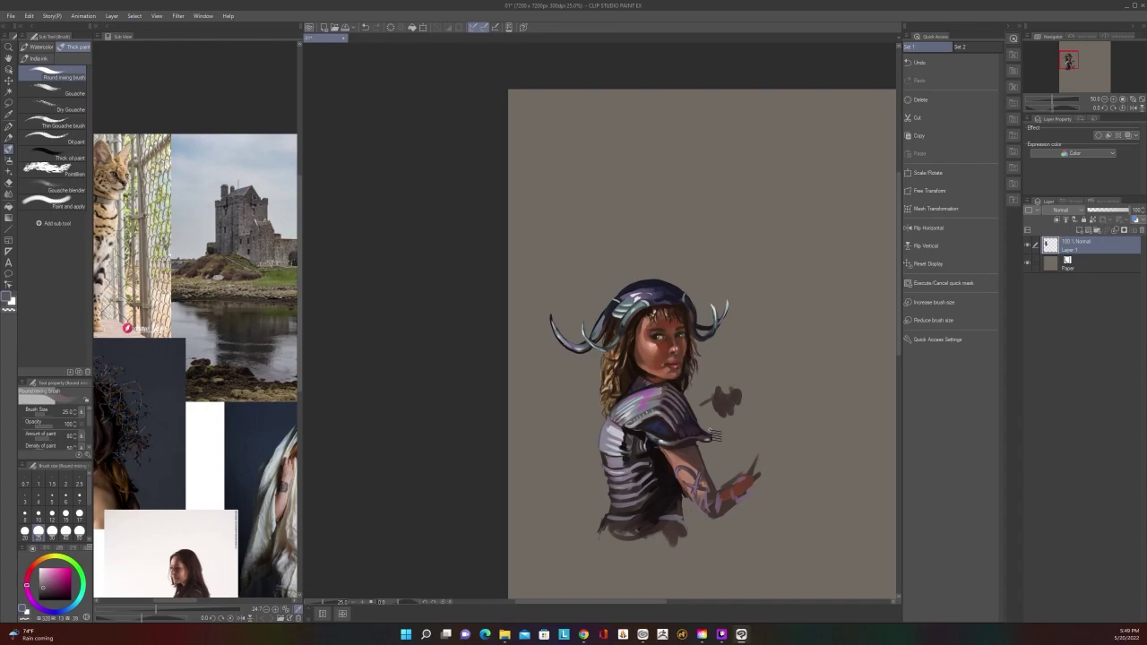
pyautogui.scroll(-2, 712, 433)
pyautogui.scroll(2, 712, 433)
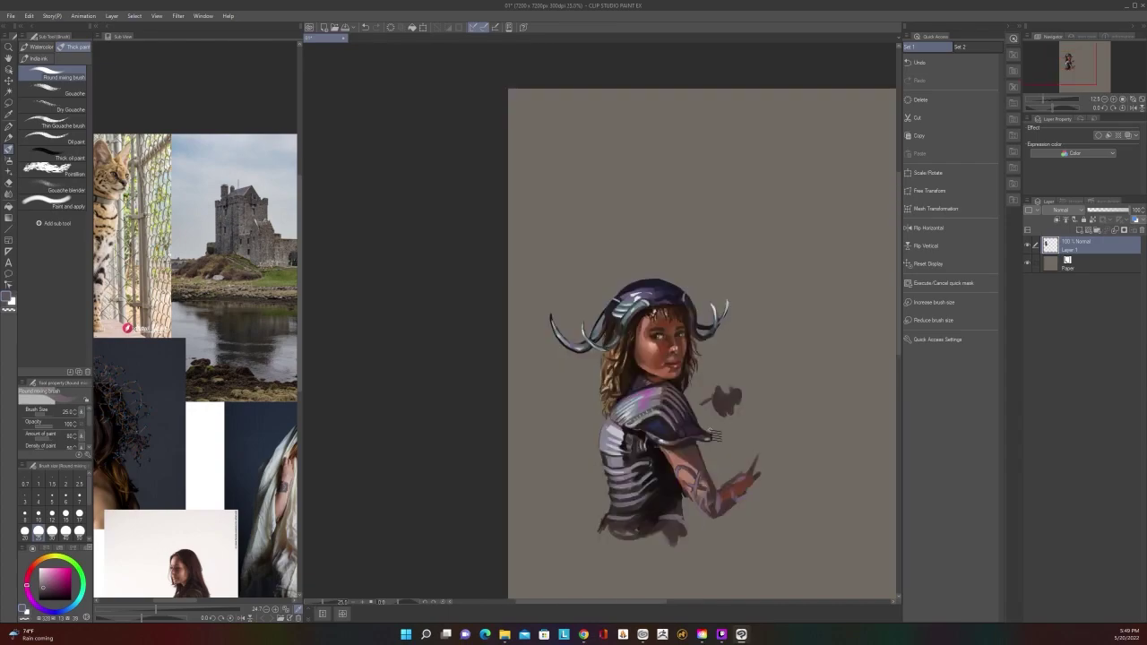
pyautogui.scroll(-2, 716, 437)
pyautogui.scroll(3, 716, 436)
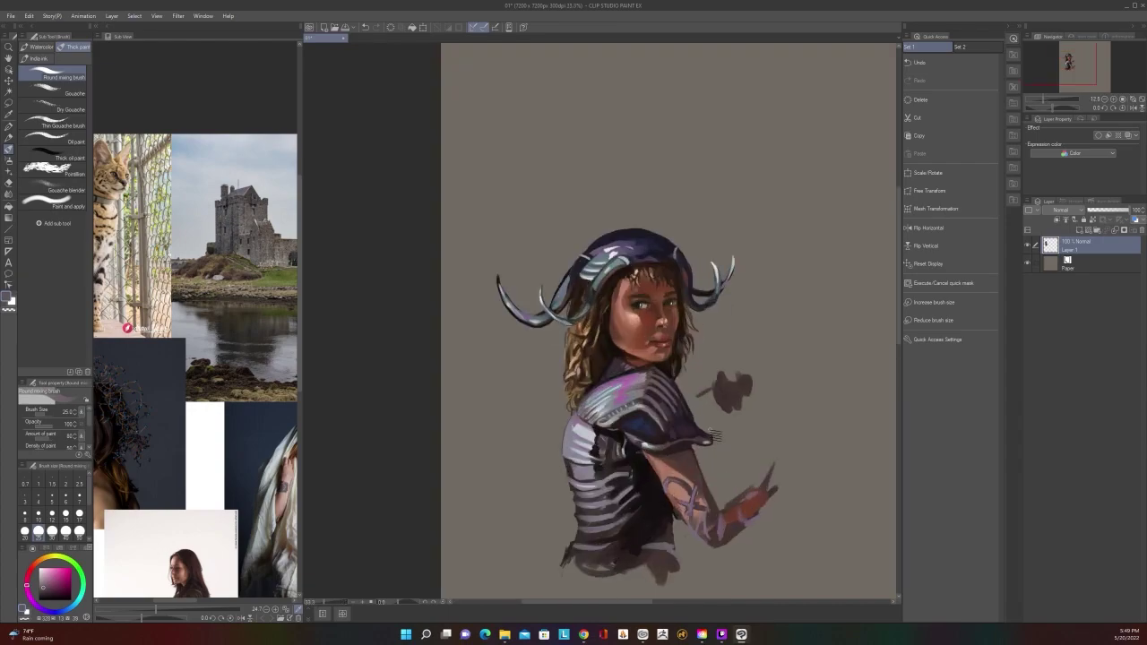
pyautogui.scroll(1, 715, 437)
pyautogui.scroll(2, 726, 443)
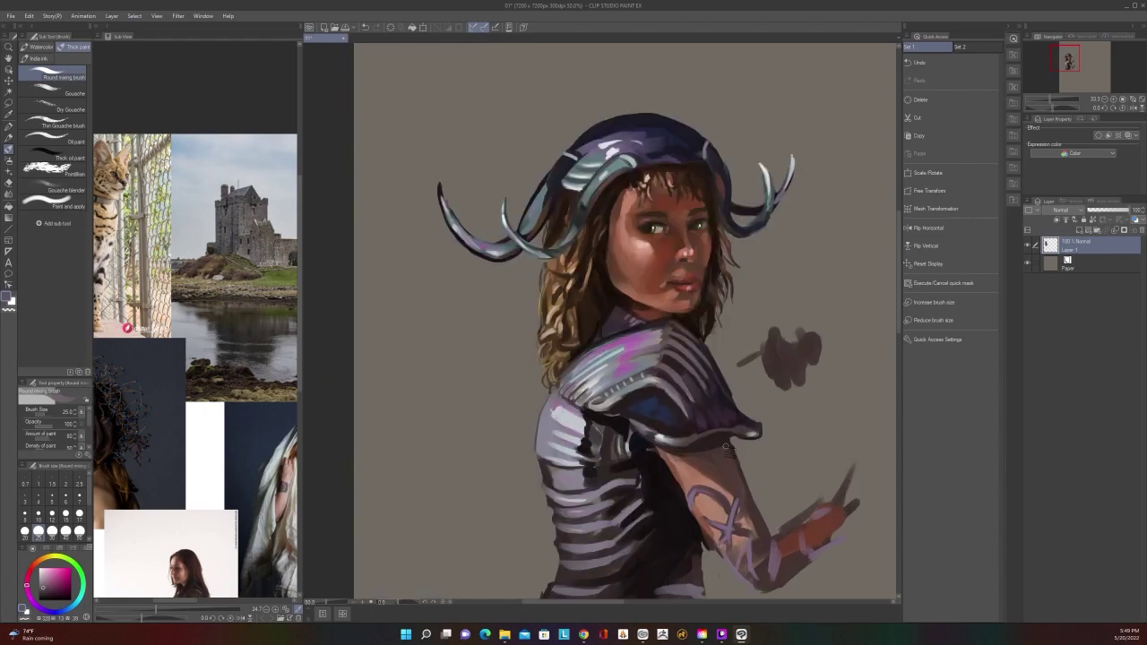
pyautogui.scroll(1, 726, 447)
pyautogui.scroll(-4, 779, 423)
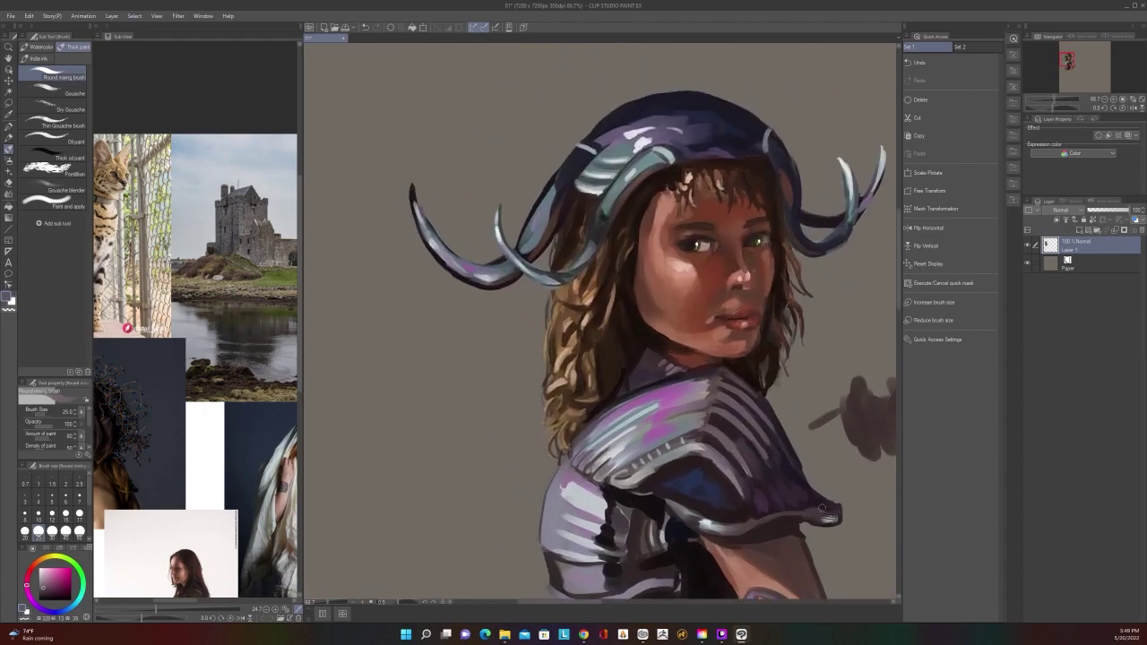
pyautogui.scroll(-2, 821, 492)
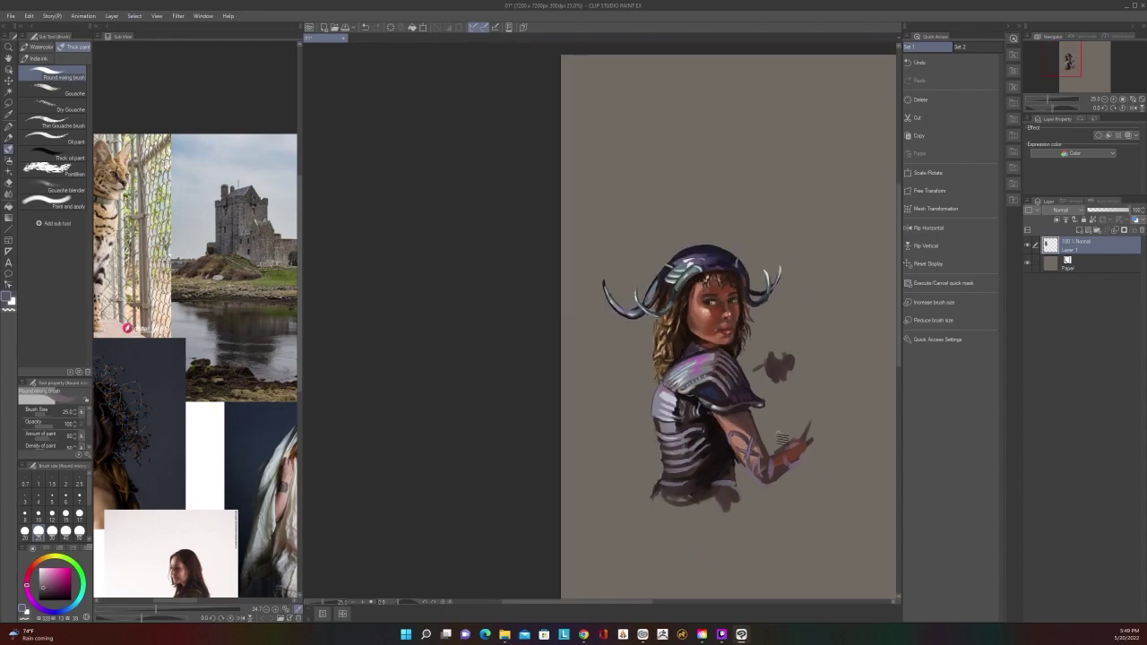
pyautogui.scroll(5, 774, 448)
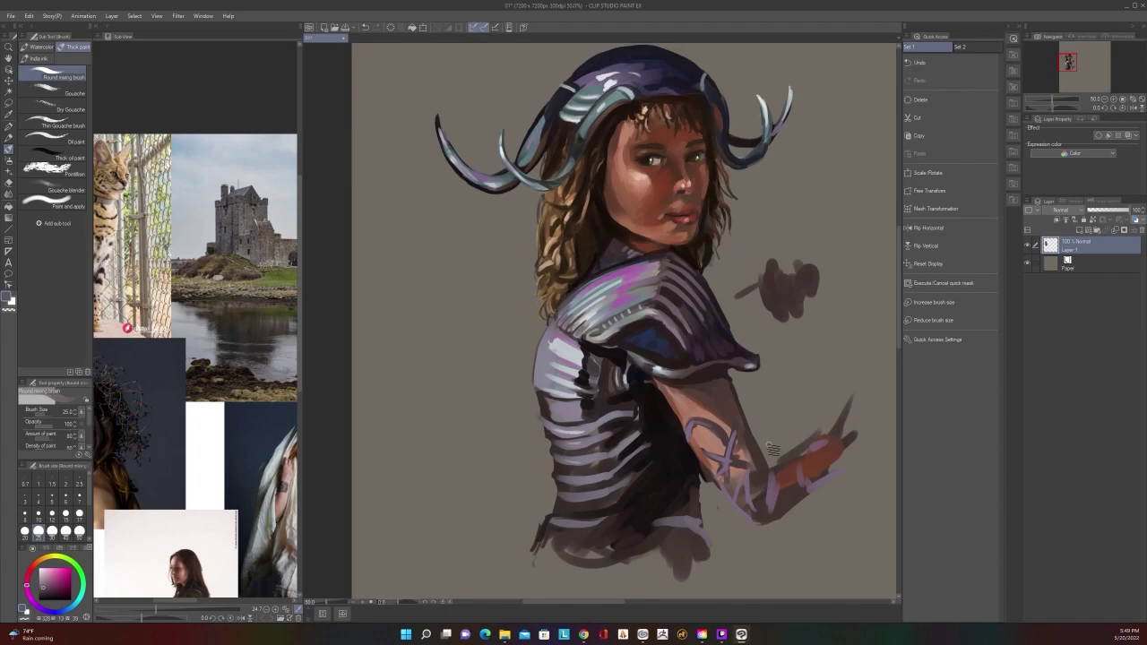
# Lasso the torso, shoulder armour and arm below the head, enlarge them slightly, realign them with the neck, and clear the selection
pyautogui.scroll(-2, 772, 450)
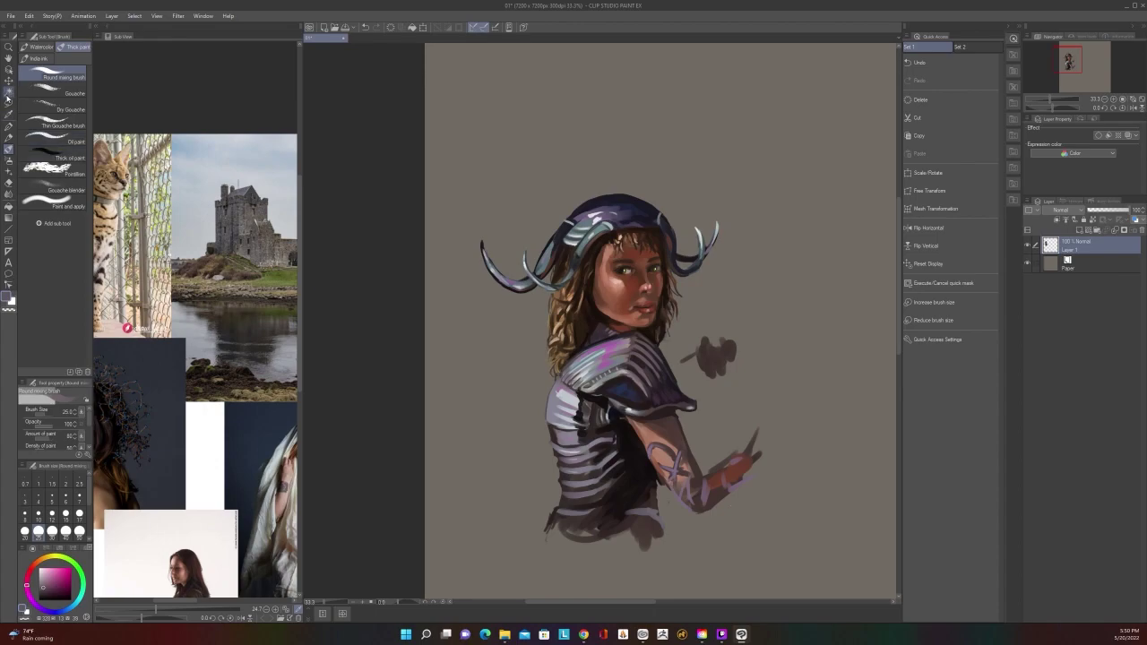
pyautogui.click(8, 103)
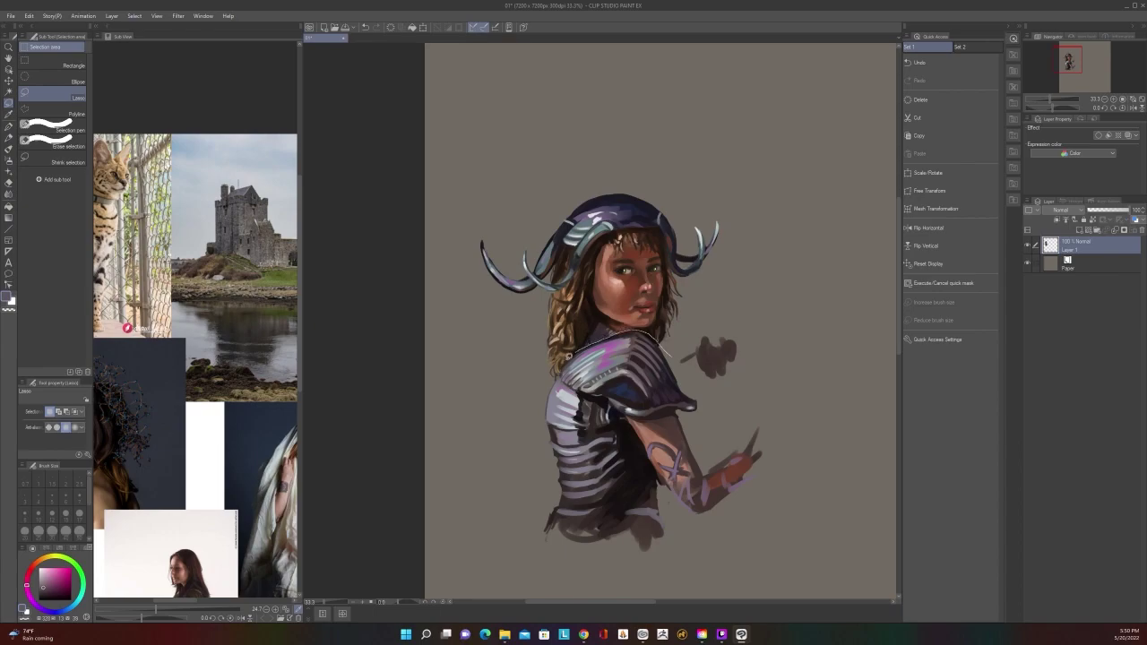
pyautogui.moveTo(538, 407)
pyautogui.mouseDown()
pyautogui.moveTo(528, 513)
pyautogui.moveTo(588, 577)
pyautogui.moveTo(699, 560)
pyautogui.moveTo(785, 480)
pyautogui.moveTo(762, 398)
pyautogui.moveTo(693, 375)
pyautogui.moveTo(677, 348)
pyautogui.mouseUp()
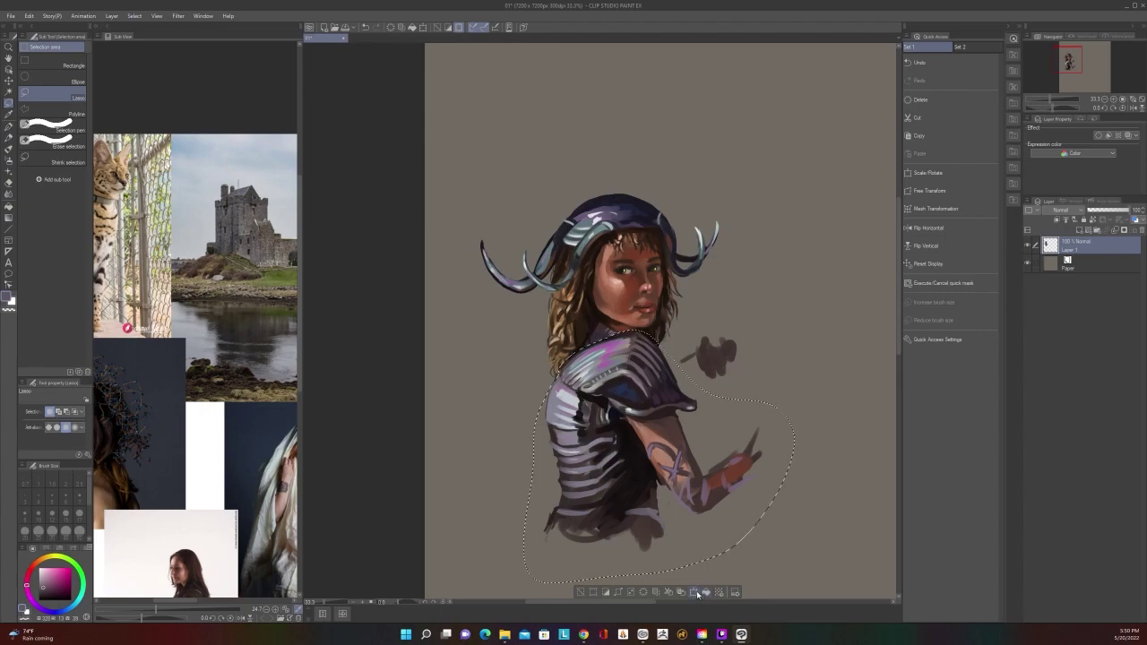
pyautogui.hotkey('ctrl', 't')
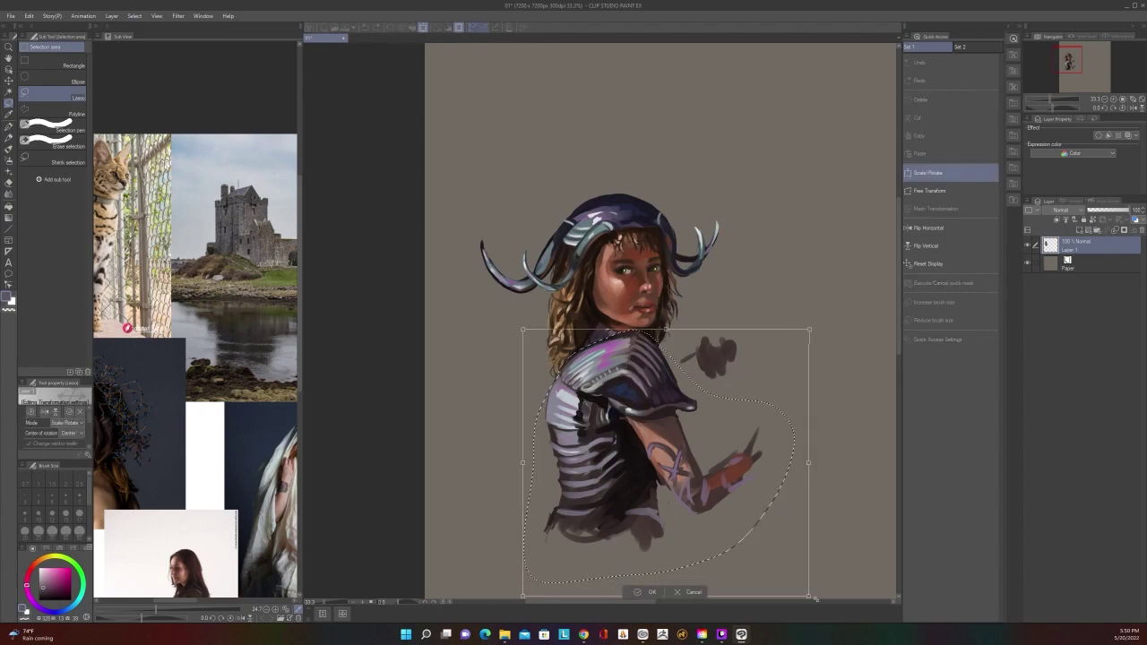
pyautogui.moveTo(794, 582); pyautogui.dragTo(824, 604)
pyautogui.moveTo(660, 448); pyautogui.dragTo(652, 447)
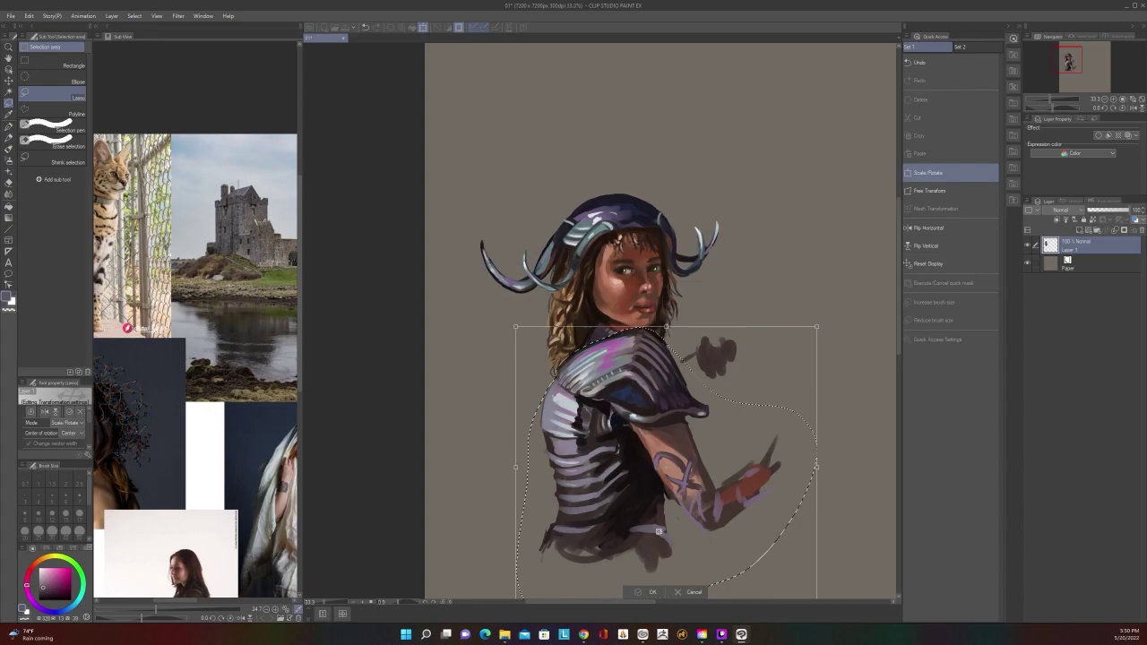
pyautogui.click(652, 592)
pyautogui.click(588, 592)
# Examine the body's proportions against the head and horned helmet, both up close and as a whole figure
pyautogui.scroll(-1, 672, 509)
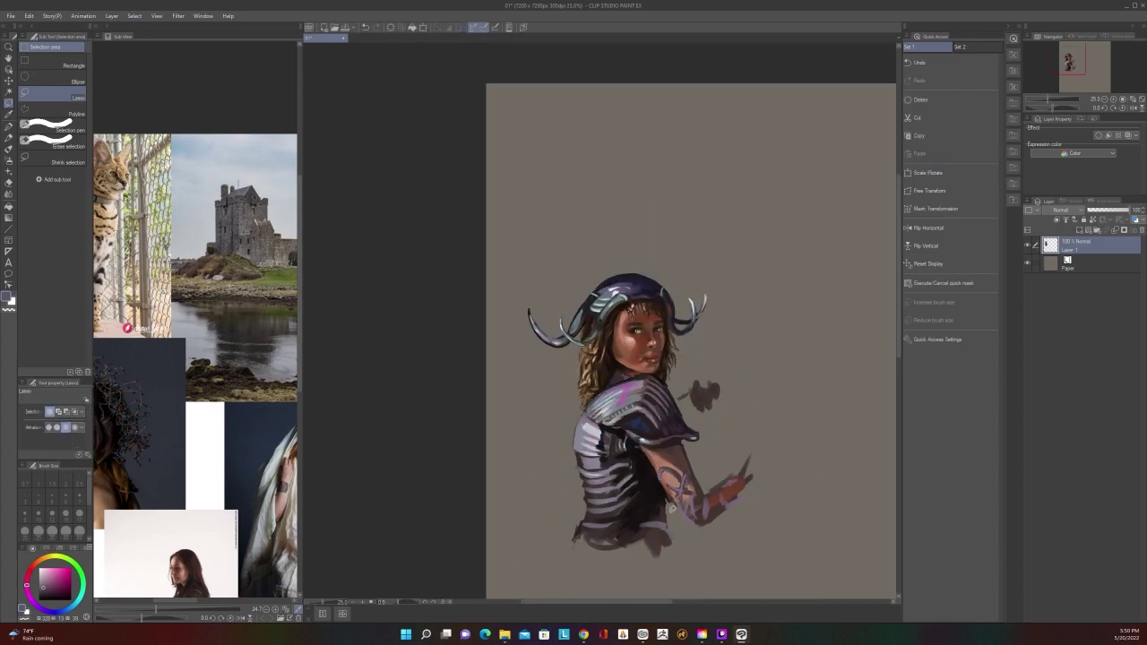
pyautogui.scroll(-3, 671, 508)
pyautogui.scroll(3, 671, 508)
pyautogui.scroll(1, 671, 508)
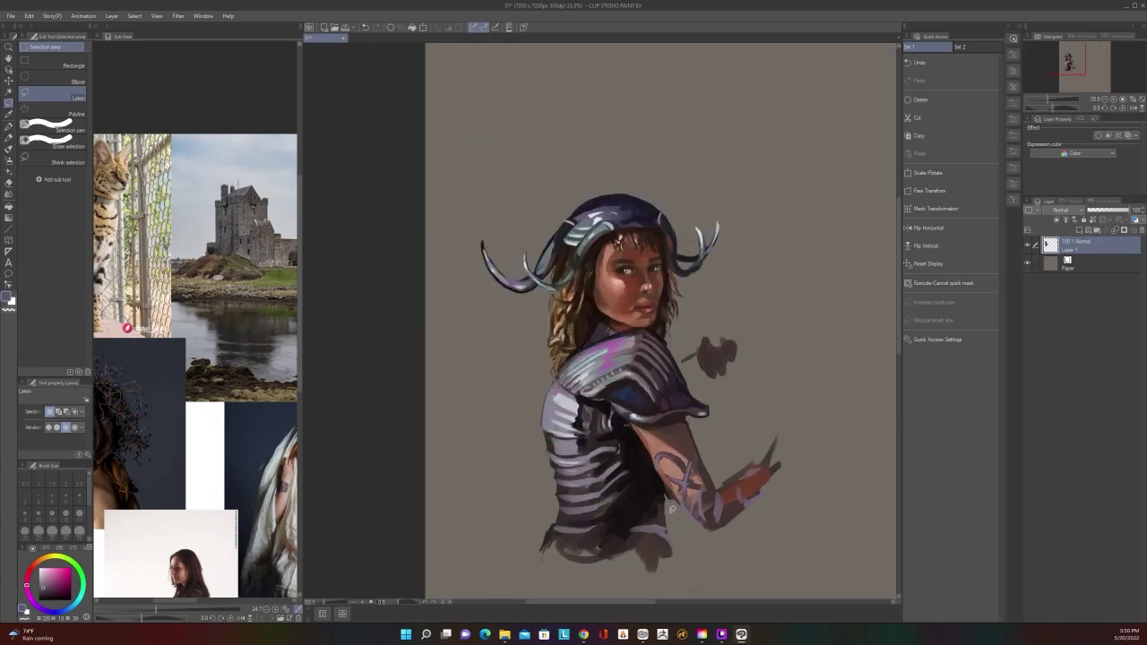
pyautogui.scroll(1, 671, 508)
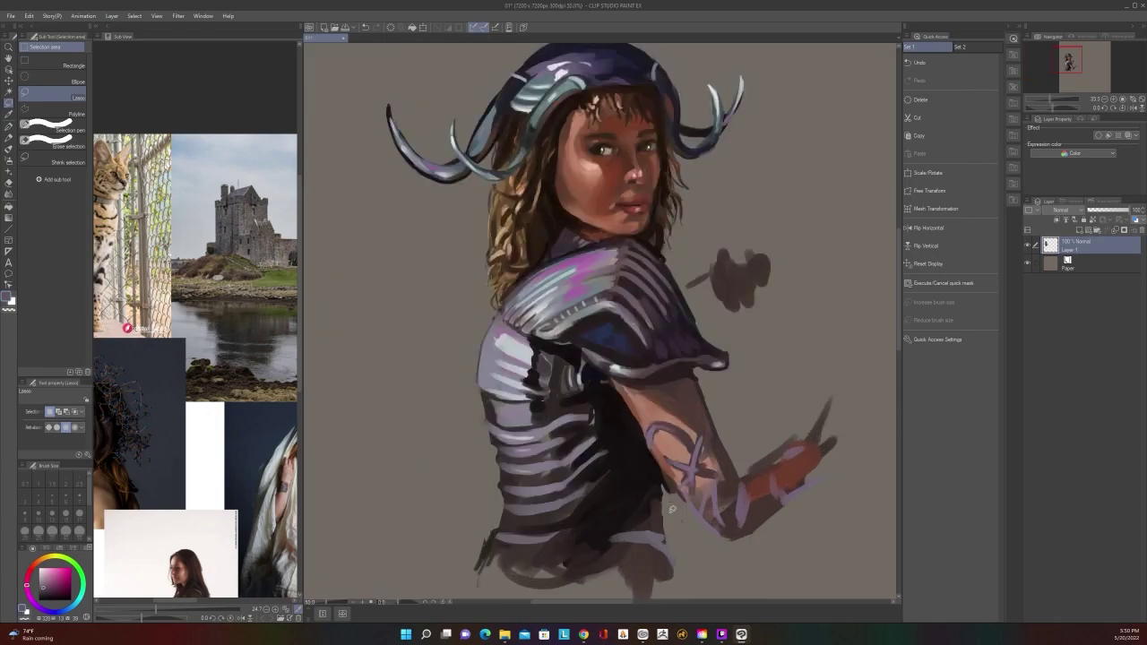
pyautogui.scroll(-2, 671, 508)
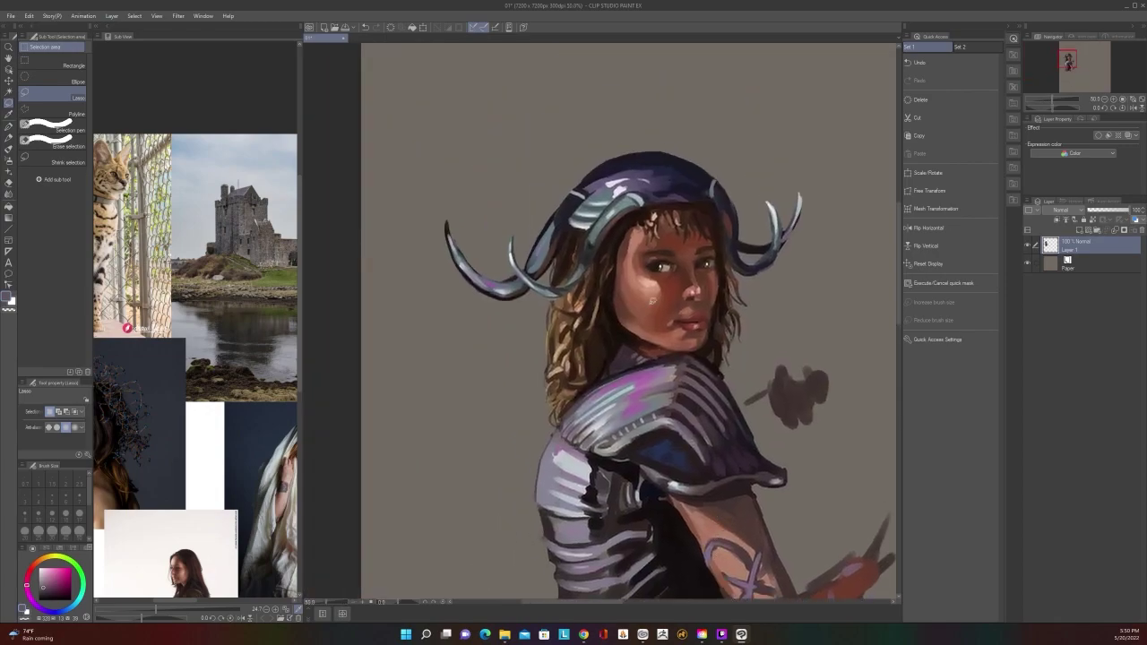
pyautogui.scroll(1, 647, 301)
# Sample pale grey-green tones from the shoulder armour and touch up its light ridges with the round mixing brush at size 15
pyautogui.press('i')
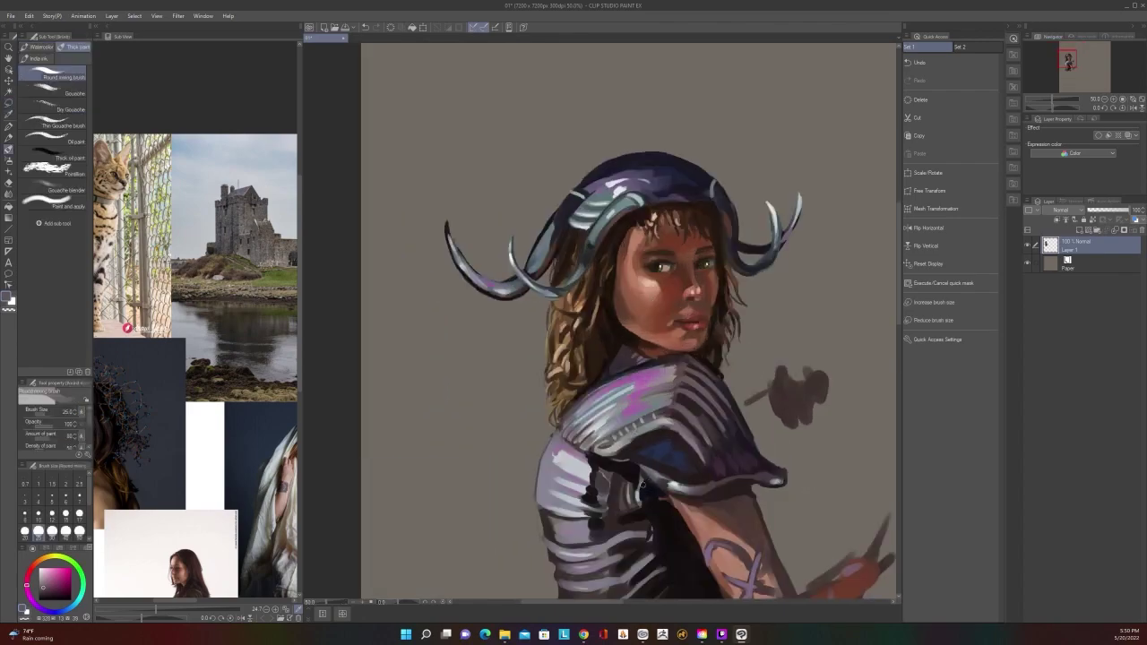
pyautogui.press('alt')
pyautogui.press('b')
pyautogui.scroll(-1, 630, 448)
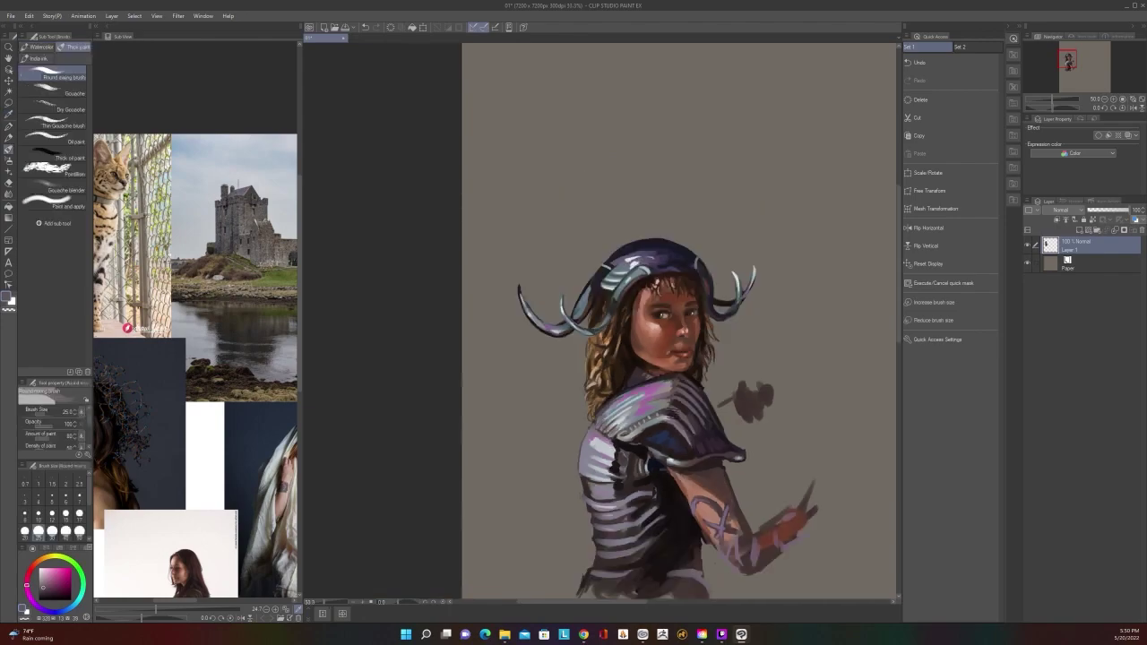
pyautogui.scroll(2, 649, 445)
pyautogui.keyDown('alt'); pyautogui.click(610, 454); pyautogui.keyUp('alt')
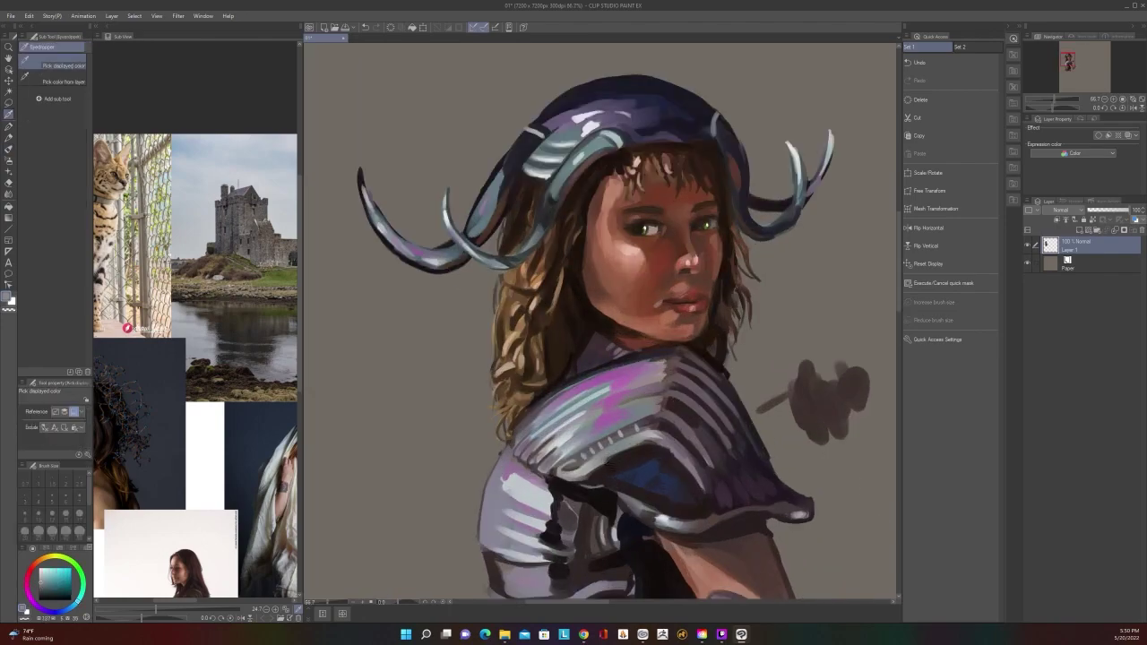
pyautogui.scroll(-2, 701, 417)
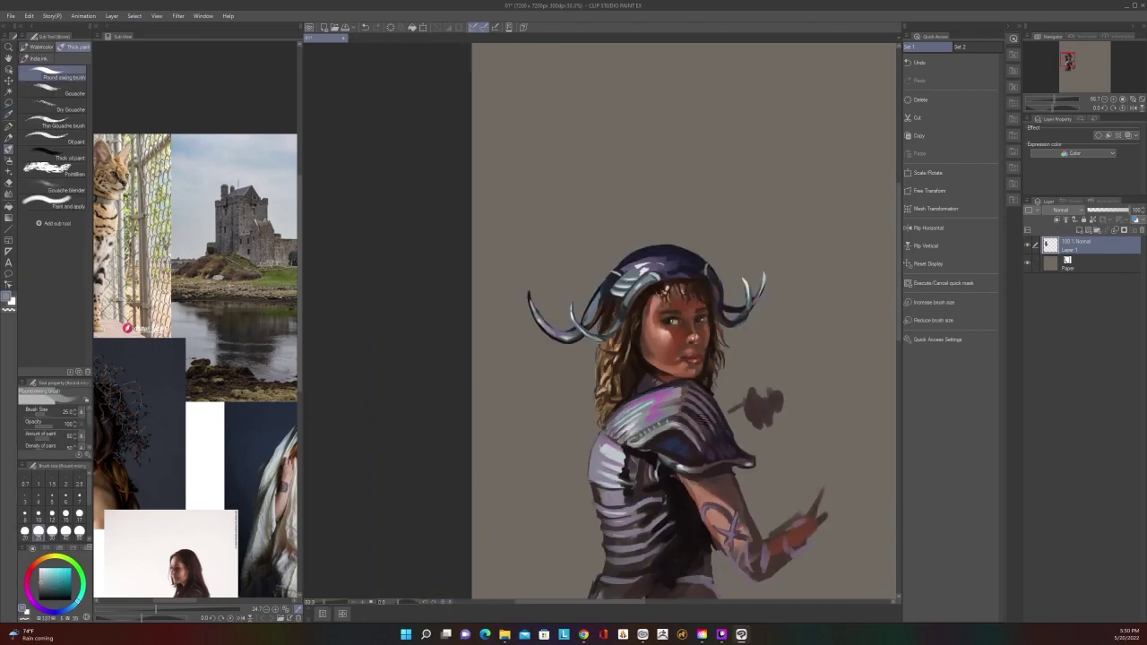
pyautogui.scroll(2, 700, 417)
pyautogui.press('alt')
pyautogui.click(657, 437)
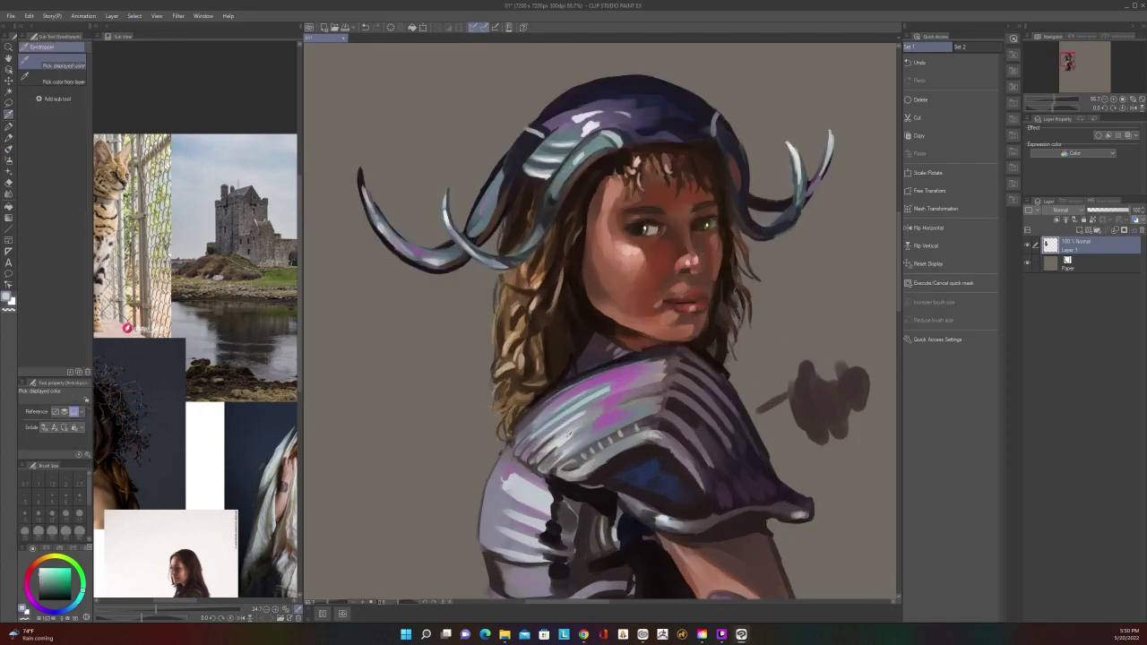
pyautogui.press('b')
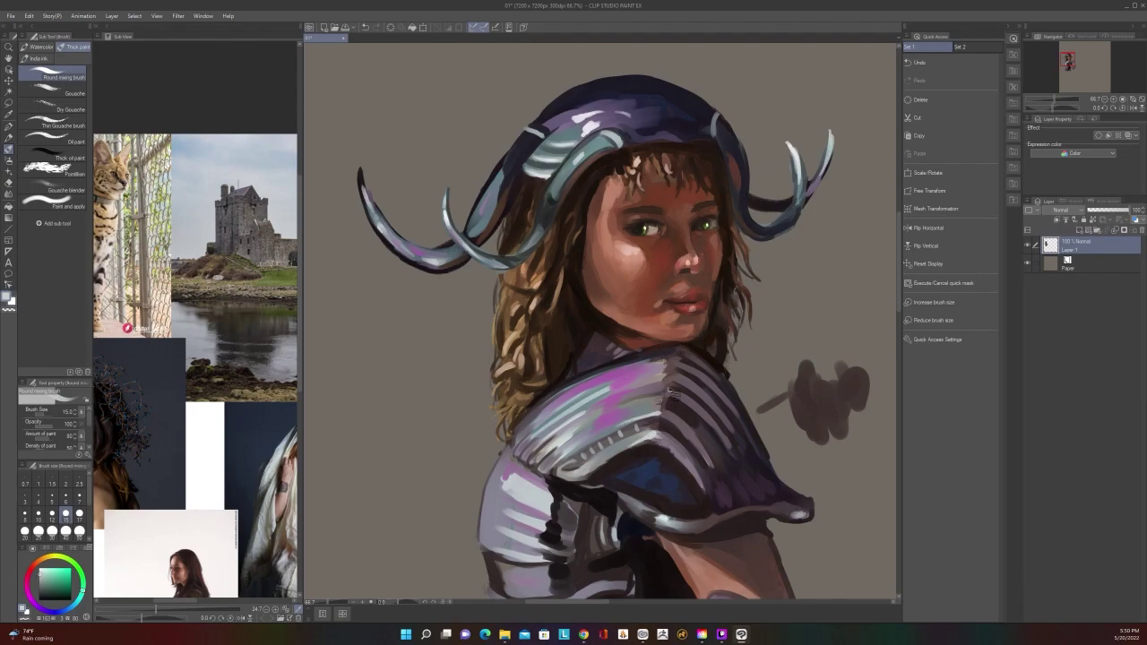
# Choose a lighter, near-white green tint and paint bright highlights along the lower rim of the shoulder armour near the back
pyautogui.scroll(-2, 673, 395)
pyautogui.scroll(2, 672, 412)
pyautogui.rightClick(661, 420)
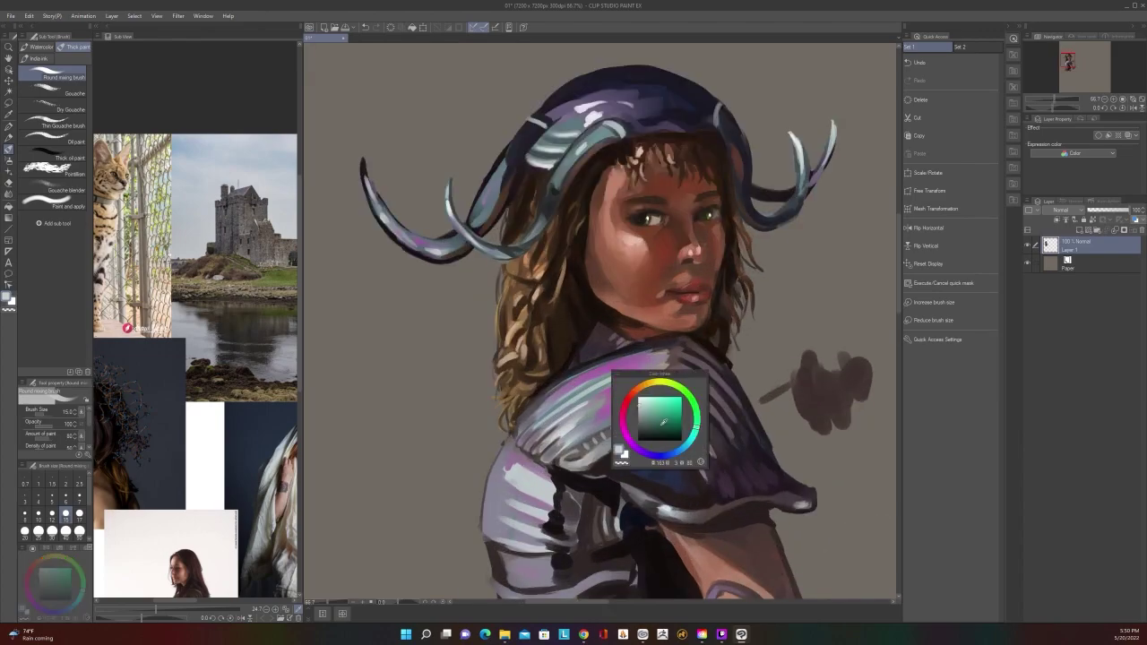
pyautogui.click(647, 399)
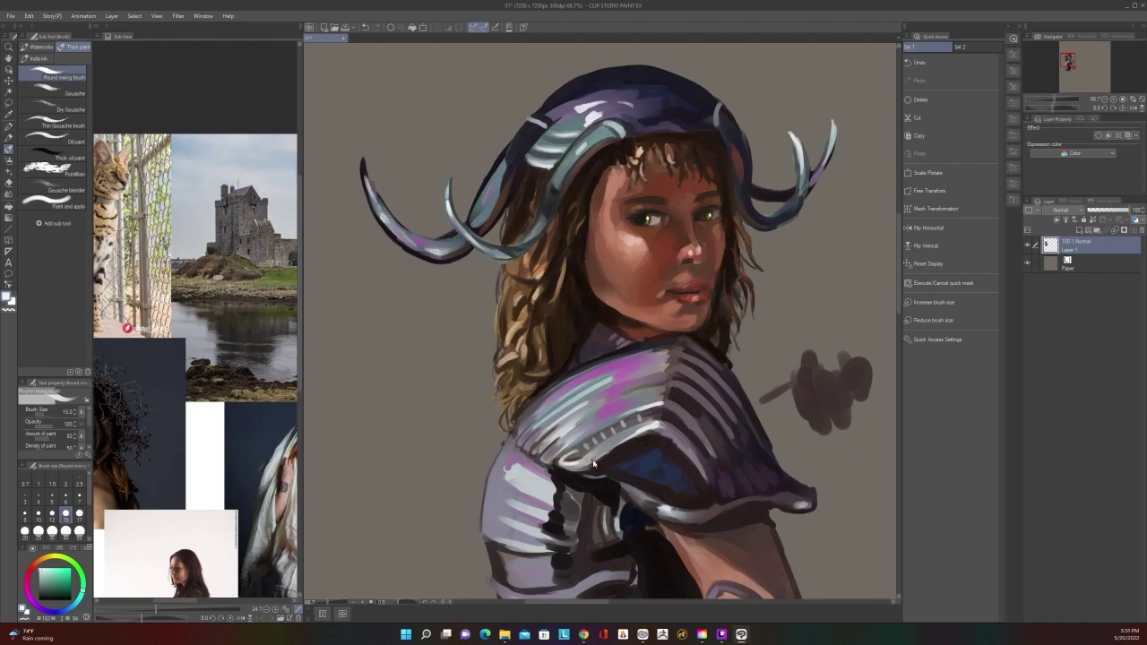
pyautogui.scroll(-1, 578, 464)
pyautogui.scroll(2, 578, 471)
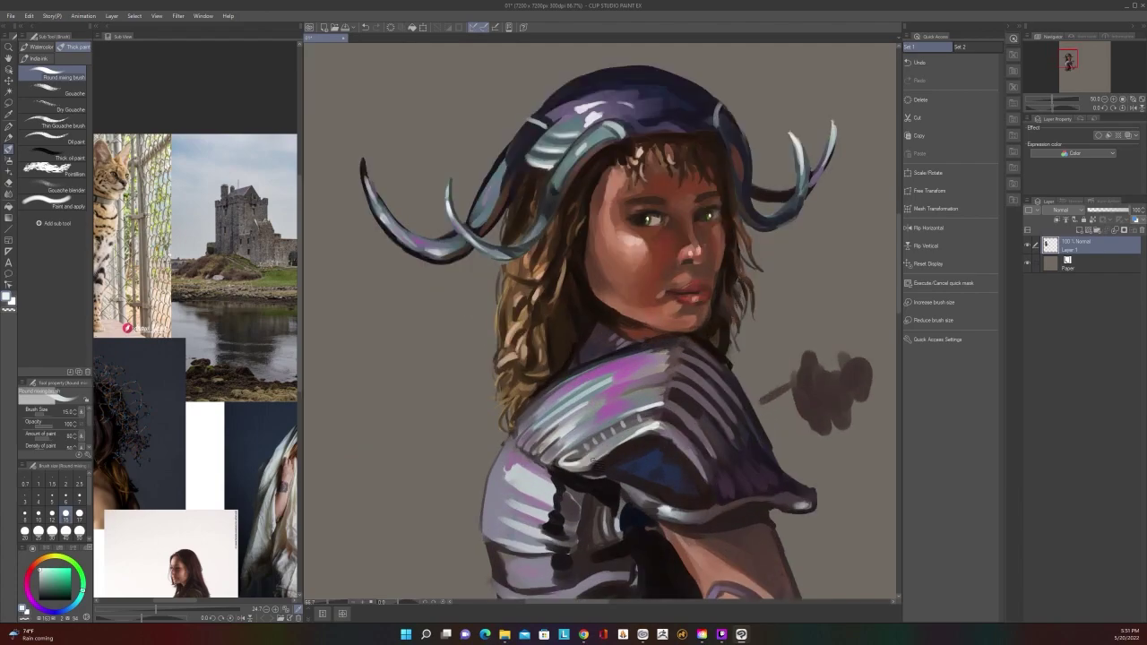
pyautogui.moveTo(553, 457); pyautogui.dragTo(572, 438)
pyautogui.scroll(-2, 606, 403)
pyautogui.scroll(1, 606, 403)
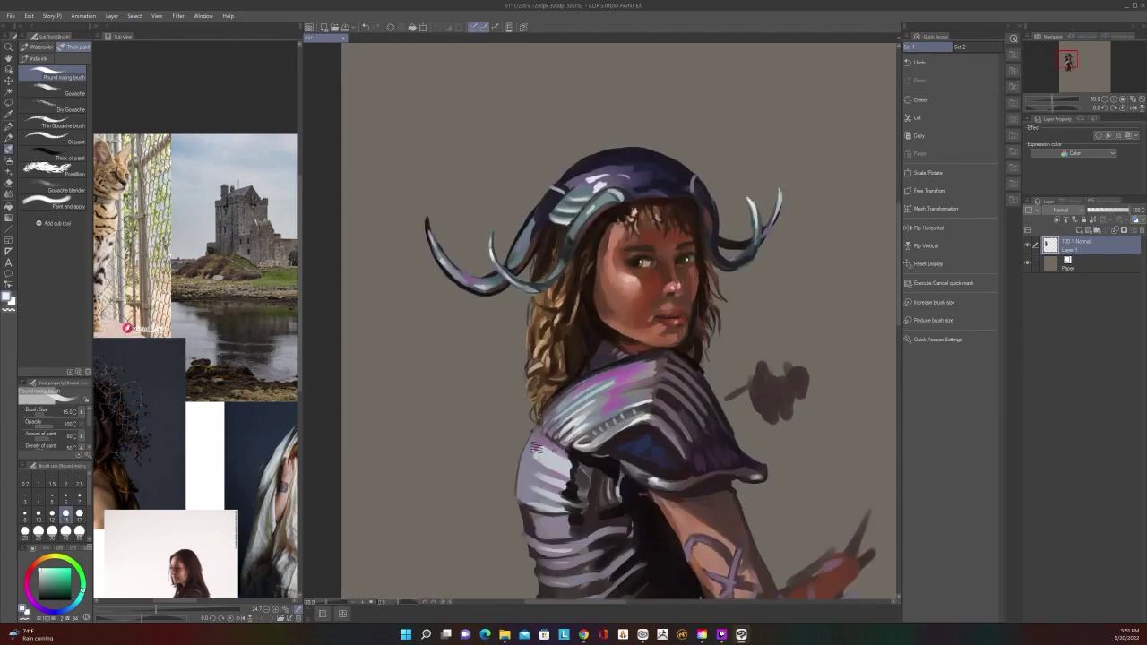
# Examine the armored woman's overall silhouette, torso and outstretched forearm
pyautogui.scroll(-1, 560, 484)
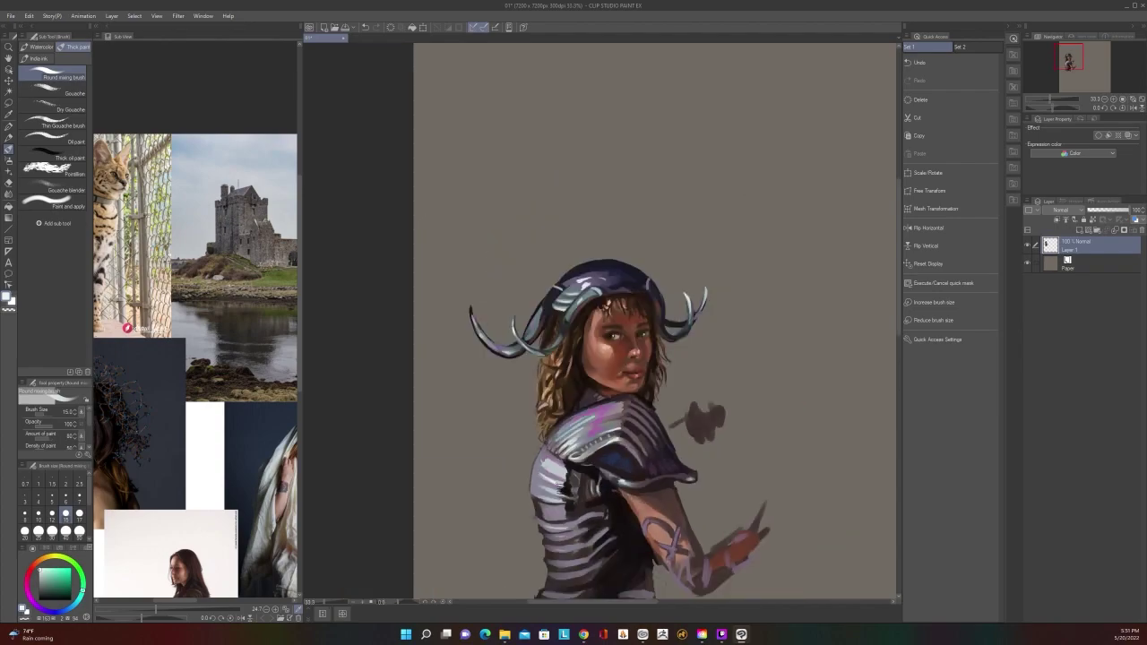
pyautogui.scroll(-1, 543, 466)
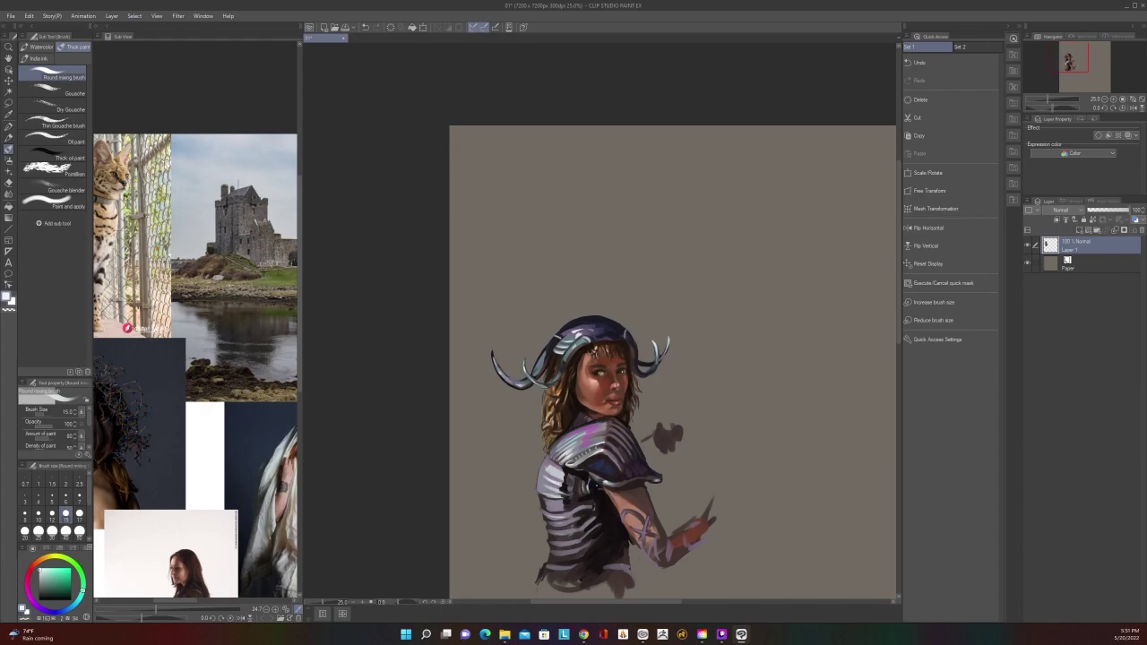
pyautogui.scroll(-2, 543, 538)
pyautogui.scroll(3, 543, 541)
pyautogui.moveTo(737, 492); pyautogui.dragTo(757, 377)
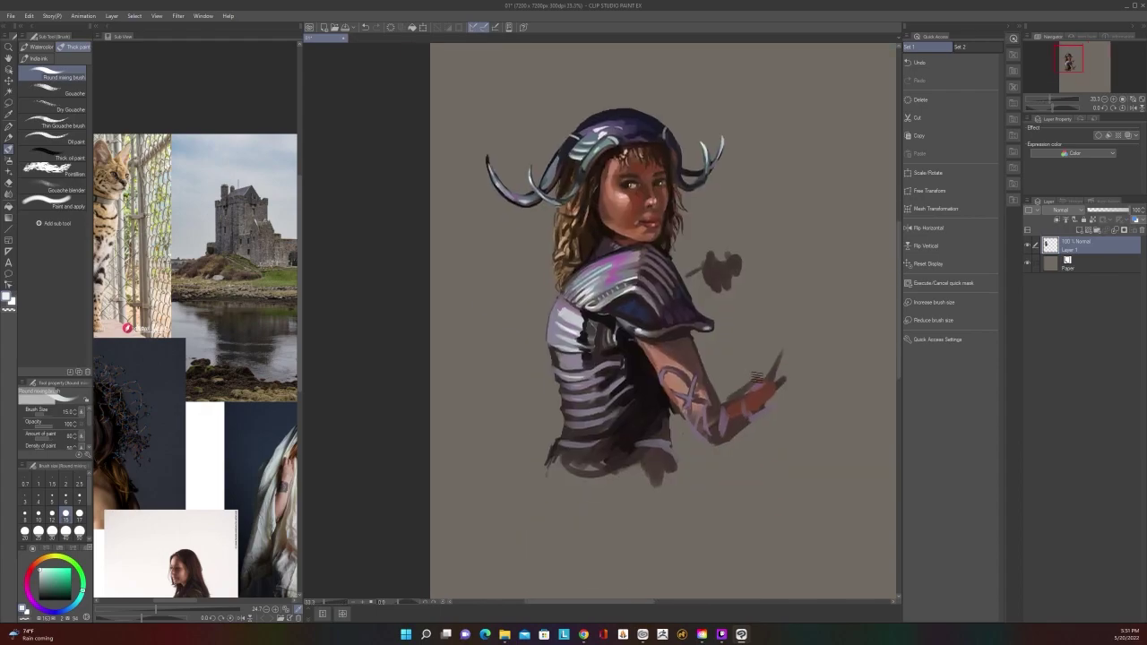
pyautogui.scroll(-3, 755, 378)
pyautogui.scroll(3, 752, 372)
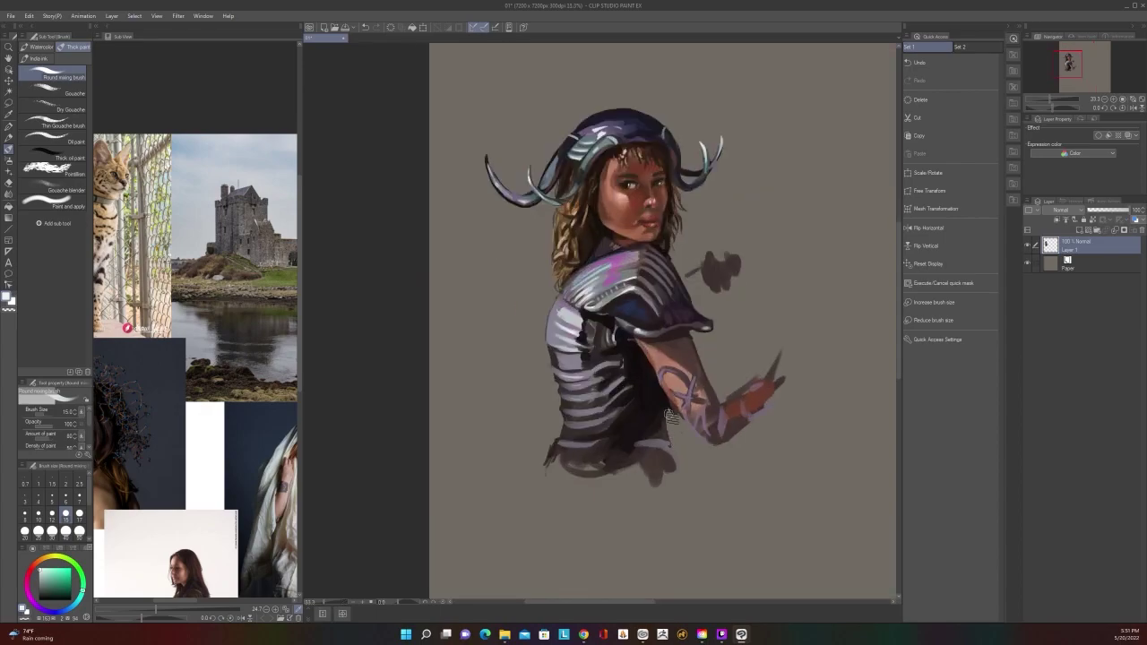
pyautogui.scroll(-4, 729, 442)
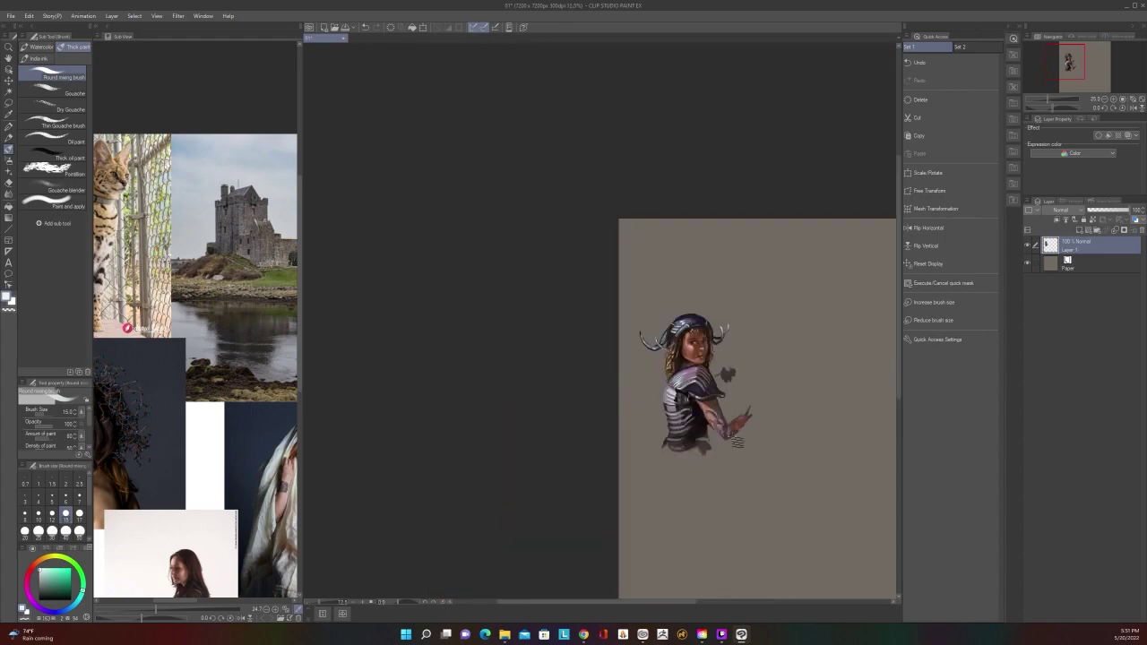
# Sample a dark colour near the forearm, enlarge the brush to 25, and paint the waist edge below the elbow
pyautogui.scroll(2, 737, 440)
pyautogui.keyDown('alt'); pyautogui.click(735, 440); pyautogui.keyUp('alt')
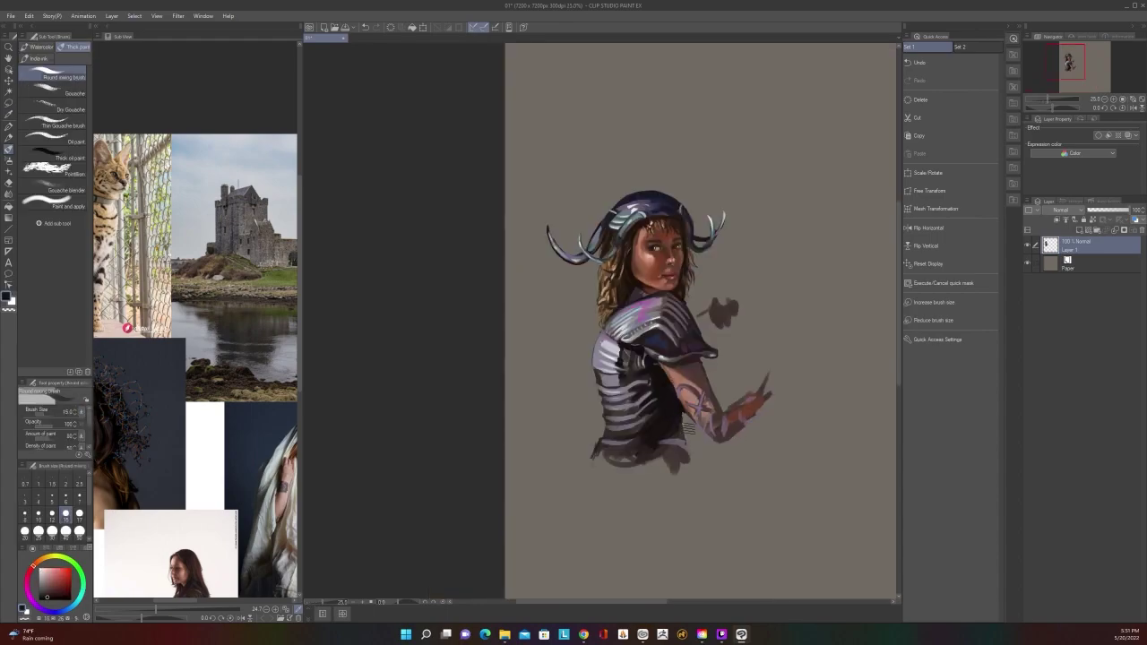
pyautogui.press(']')
pyautogui.press(']')
pyautogui.press(']')
pyautogui.moveTo(685, 421); pyautogui.dragTo(687, 447)
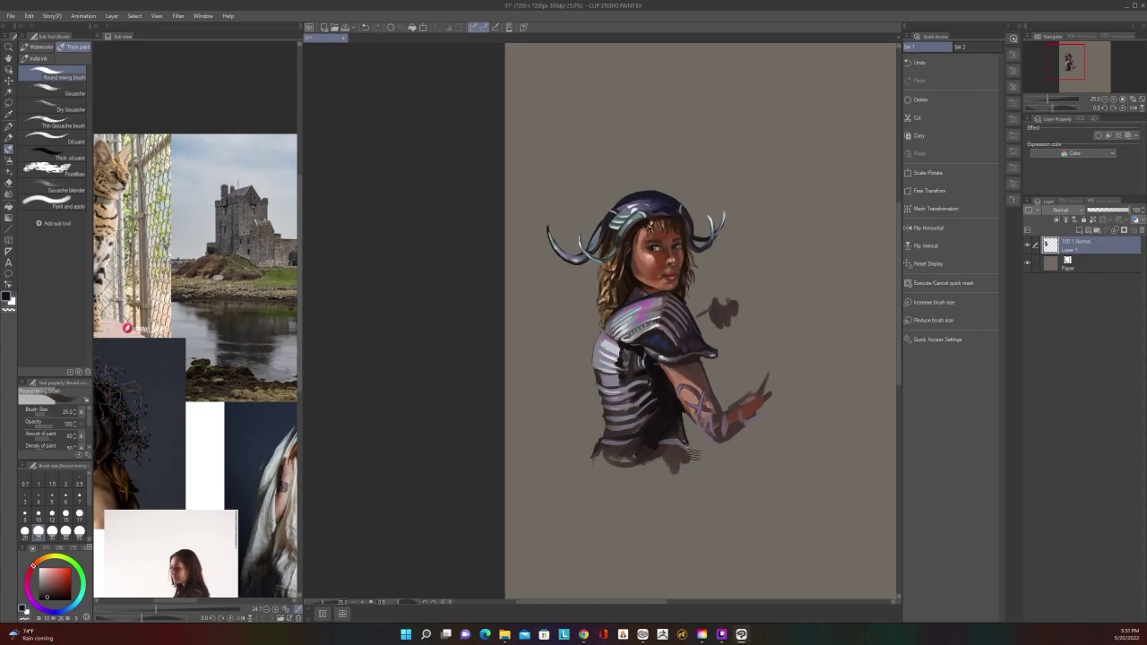
# Enlarge the brush to 50 and darken the lower waist of the armor
pyautogui.press(']')
pyautogui.press(']')
pyautogui.press(']')
pyautogui.scroll(-2, 689, 384)
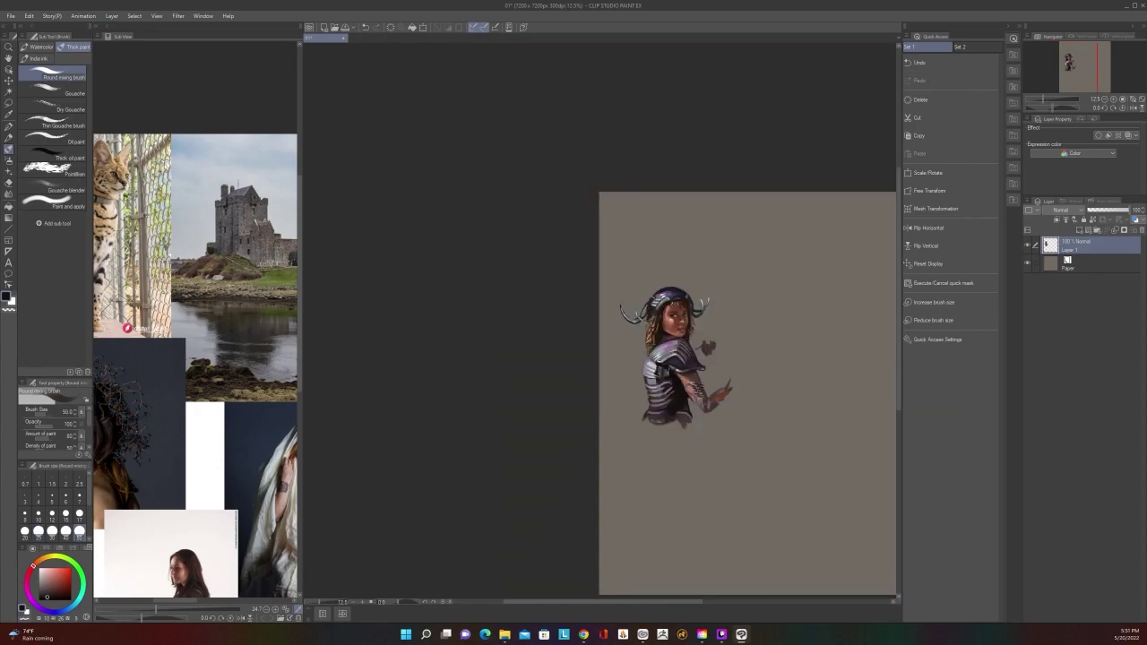
pyautogui.scroll(2, 689, 384)
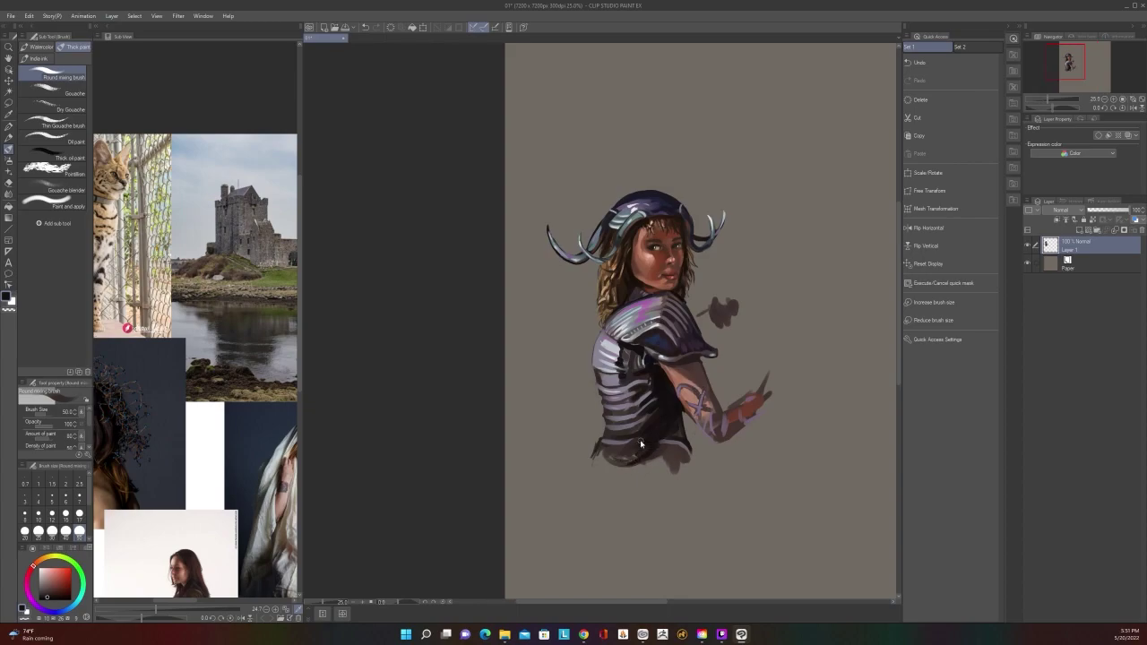
# Reduce the brush to 25 and paint a stroke across the lowest ribs of the torso armor
pyautogui.scroll(-1, 640, 442)
pyautogui.scroll(3, 640, 439)
pyautogui.press('[')
pyautogui.press('[')
pyautogui.press('[')
pyautogui.press('[')
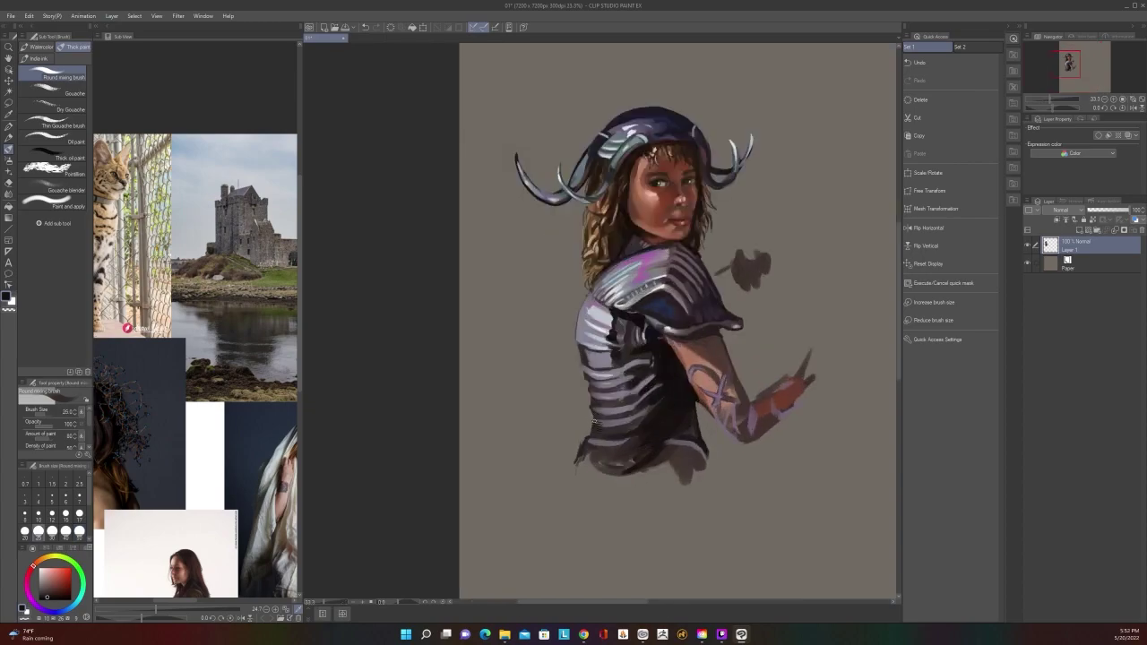
pyautogui.moveTo(591, 421); pyautogui.dragTo(631, 417)
pyautogui.scroll(-1, 663, 377)
pyautogui.scroll(1, 662, 377)
pyautogui.scroll(2, 658, 377)
# Sample the violet-grey armor colour and refine the light rib bands on the lower torso with brush size 25
pyautogui.press(']')
pyautogui.press(']')
pyautogui.press(']')
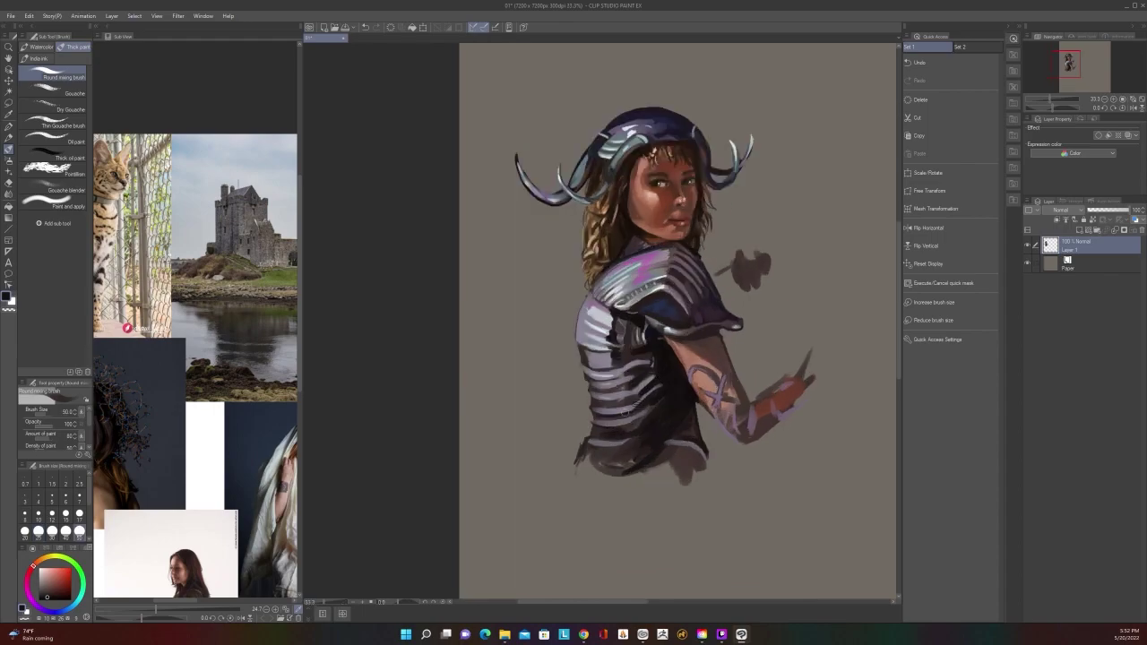
pyautogui.press('alt')
pyautogui.keyDown('alt'); pyautogui.click(609, 387); pyautogui.keyUp('alt')
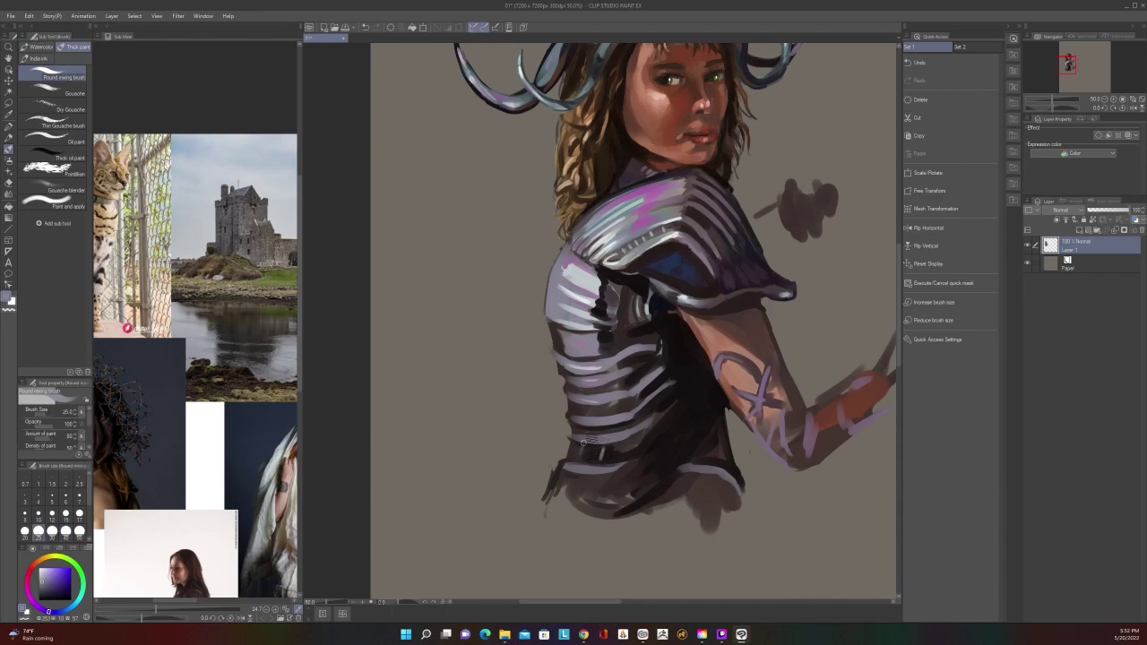
pyautogui.scroll(-2, 595, 448)
pyautogui.scroll(2, 594, 445)
pyautogui.scroll(-2, 642, 403)
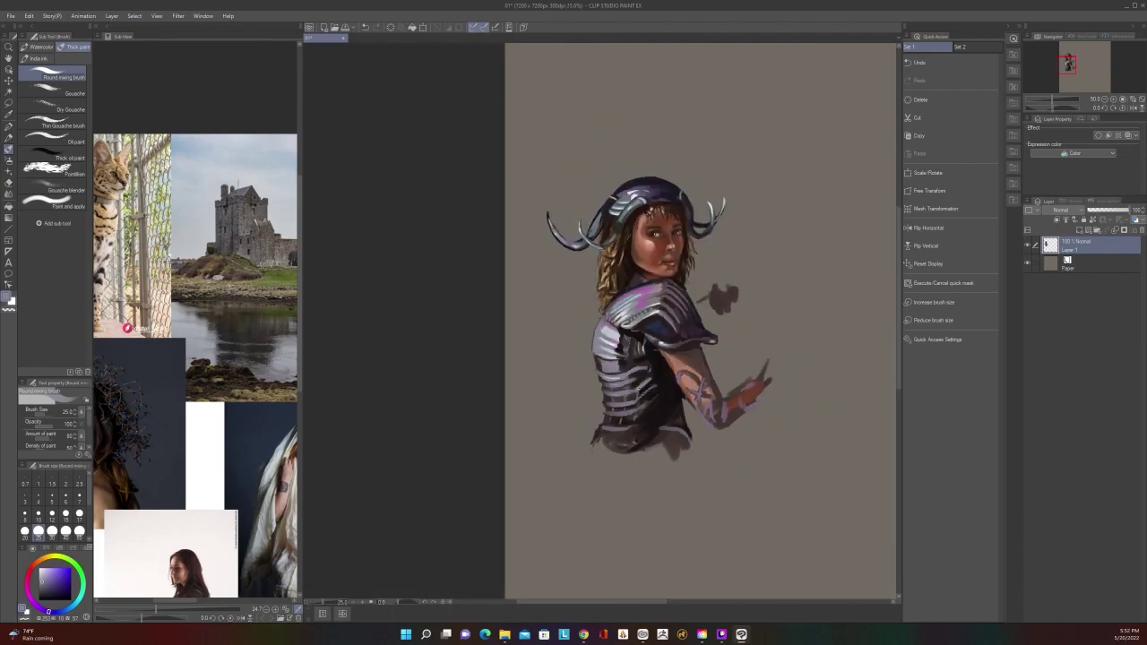
pyautogui.scroll(2, 638, 386)
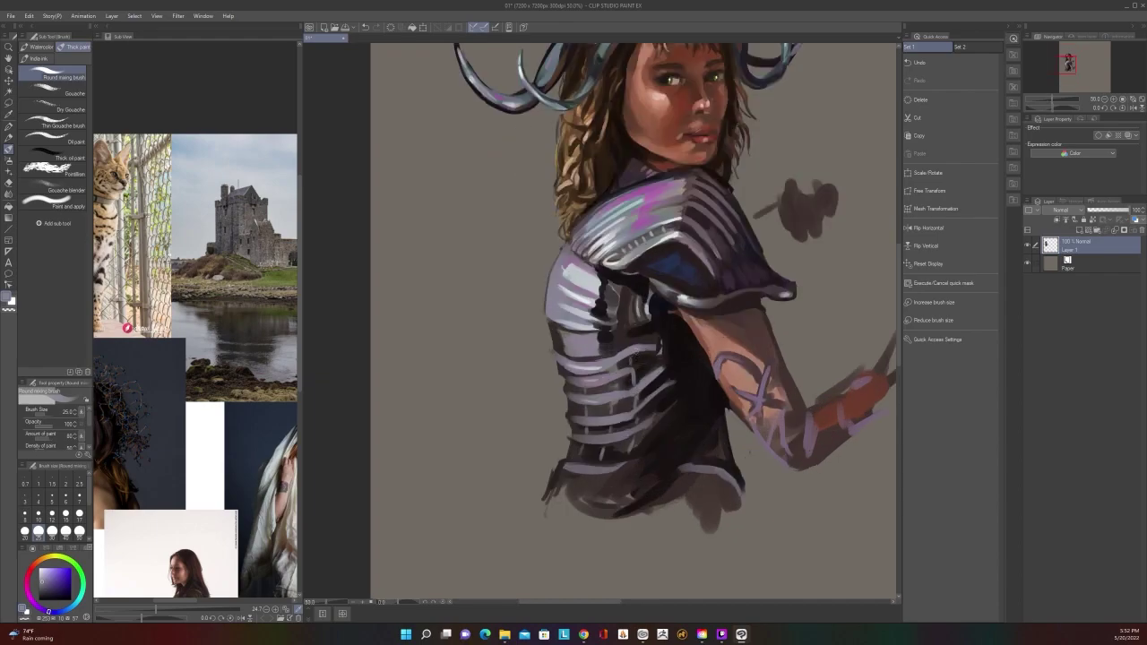
pyautogui.scroll(-2, 637, 339)
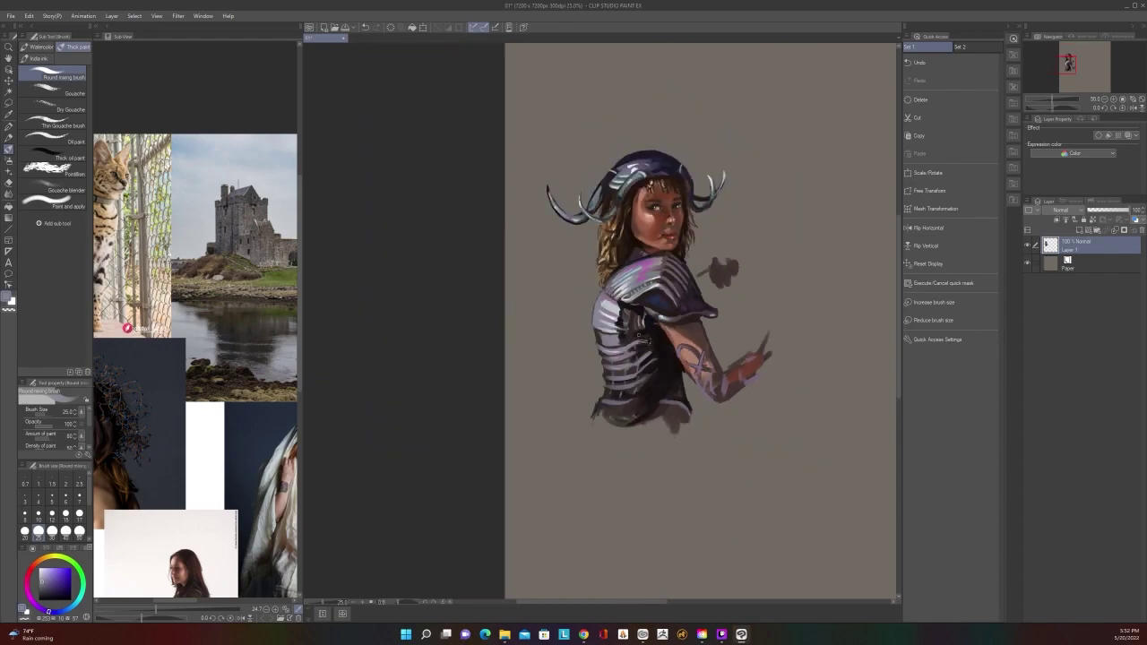
pyautogui.scroll(1, 634, 329)
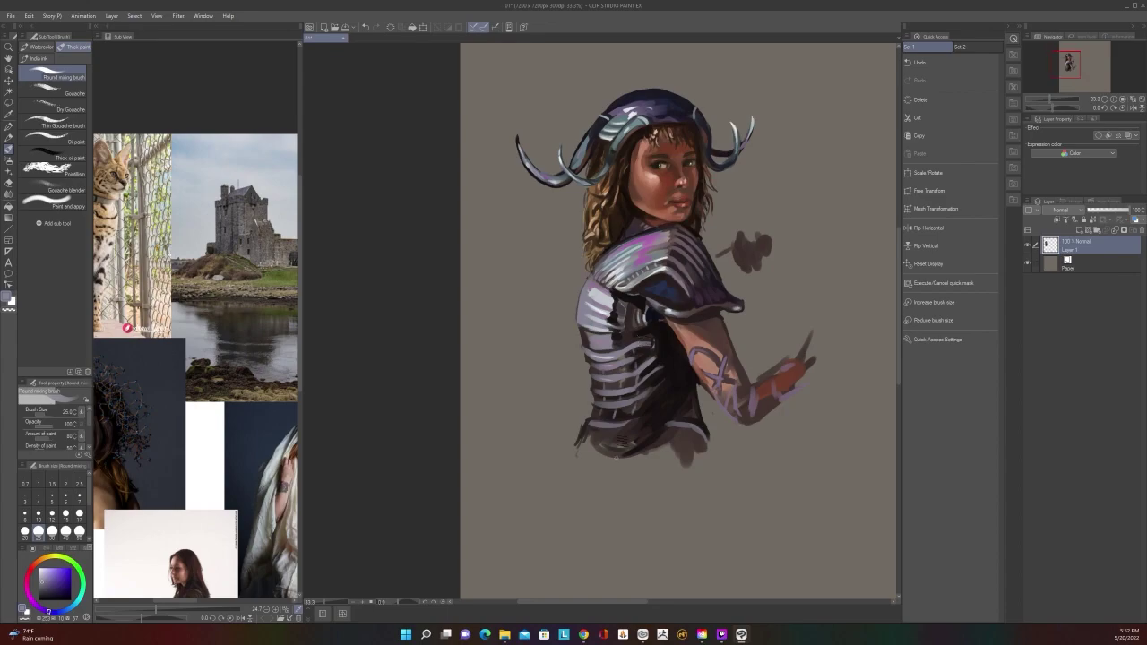
# Sample a blue-grey tone at the waist and paint highlights along the lower torso bands with brush size 25
pyautogui.keyDown('alt'); pyautogui.click(595, 423); pyautogui.keyUp('alt')
pyautogui.press('alt')
pyautogui.keyDown('alt'); pyautogui.click(595, 423); pyautogui.keyUp('alt')
pyautogui.press('alt')
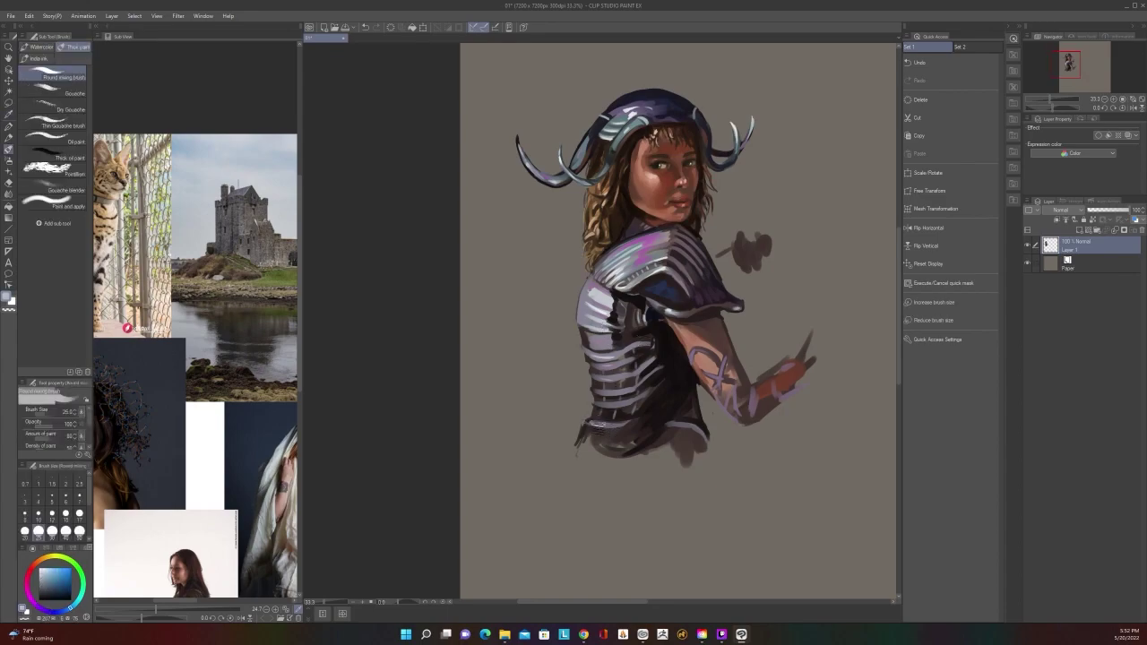
pyautogui.scroll(-3, 649, 391)
pyautogui.scroll(3, 647, 389)
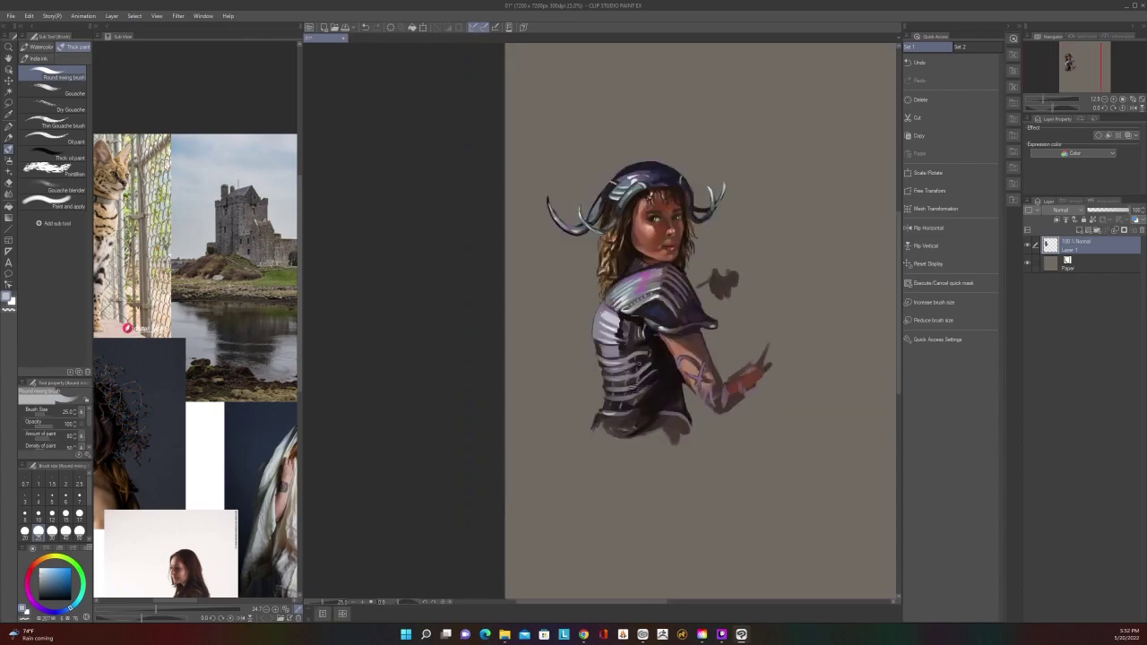
pyautogui.moveTo(602, 410); pyautogui.dragTo(620, 405)
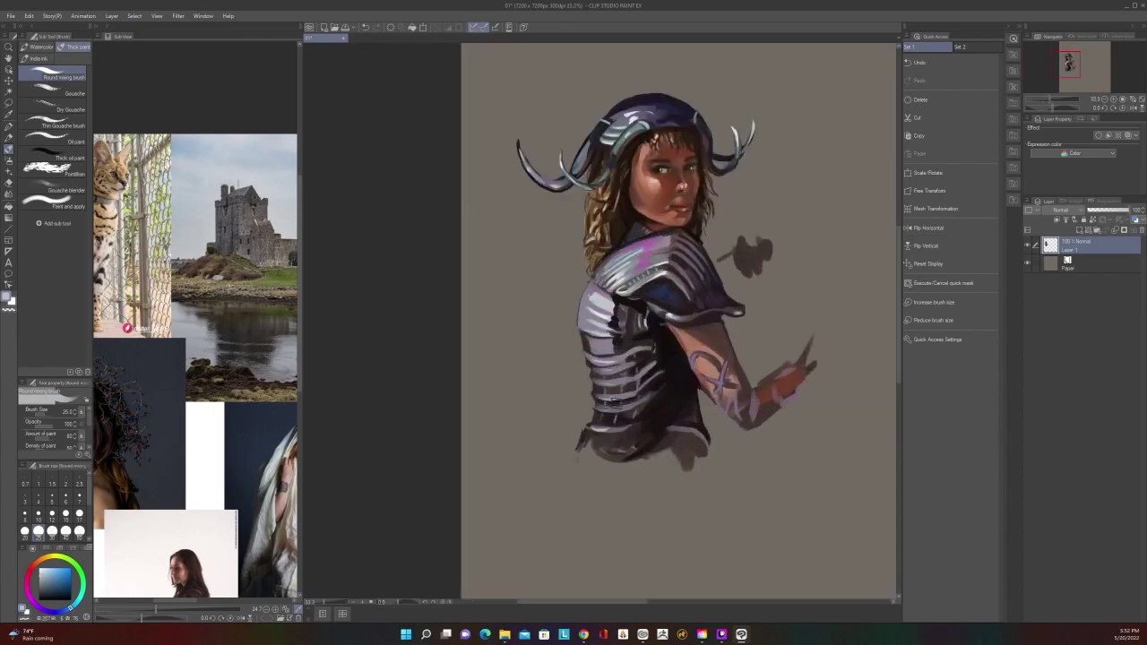
# Sample dark and muted violet tones from the waist and shade the armor's lower hem with brush size 50
pyautogui.scroll(-1, 632, 380)
pyautogui.keyDown('alt'); pyautogui.click(665, 418); pyautogui.keyUp('alt')
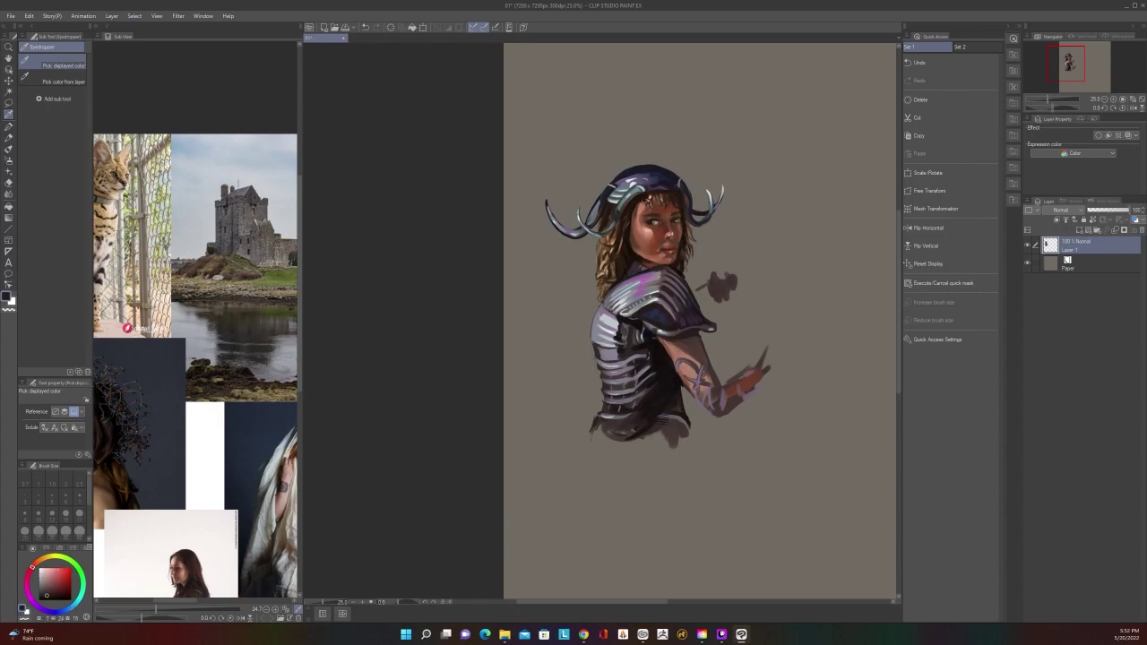
pyautogui.press('alt')
pyautogui.keyDown('alt'); pyautogui.click(663, 414); pyautogui.keyUp('alt')
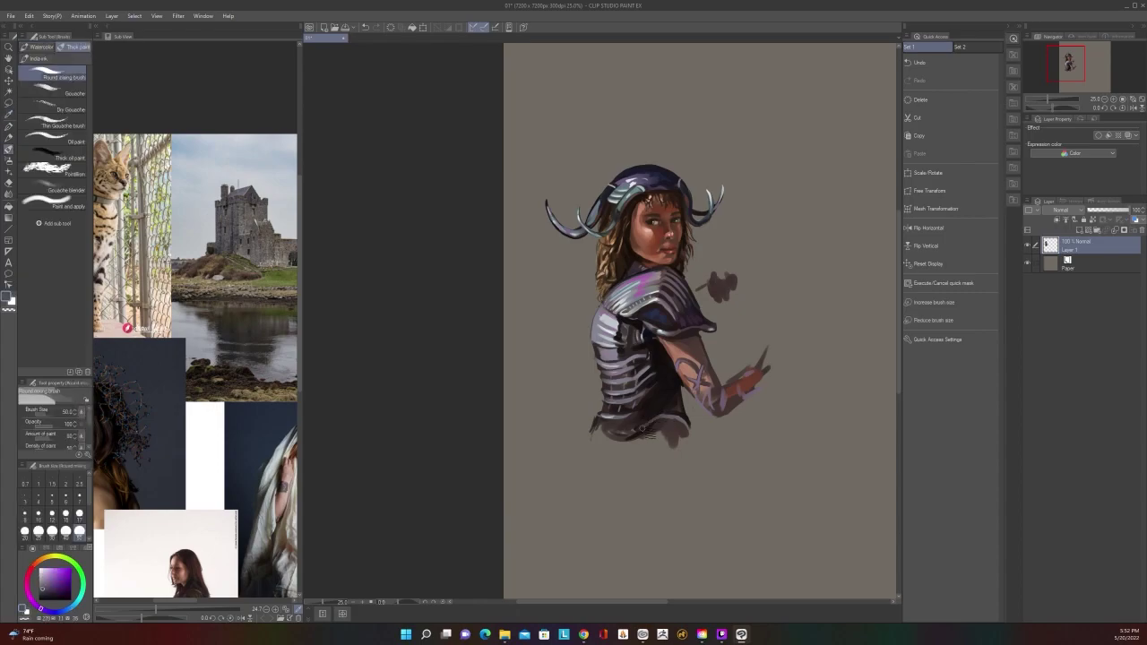
pyautogui.scroll(-4, 632, 431)
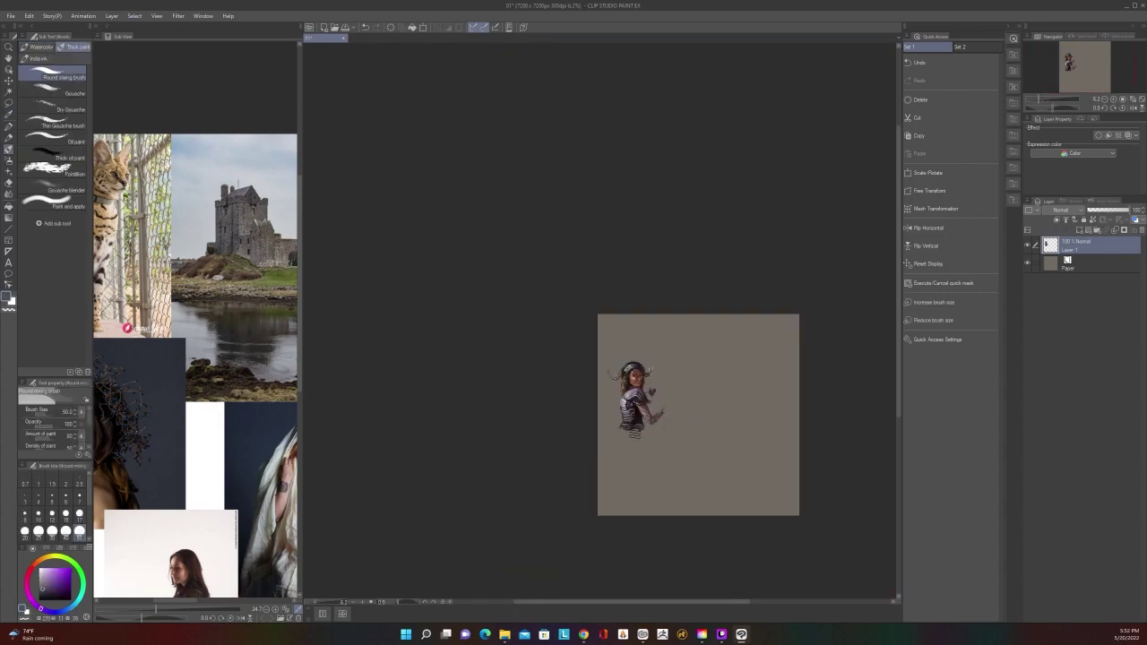
pyautogui.scroll(4, 632, 431)
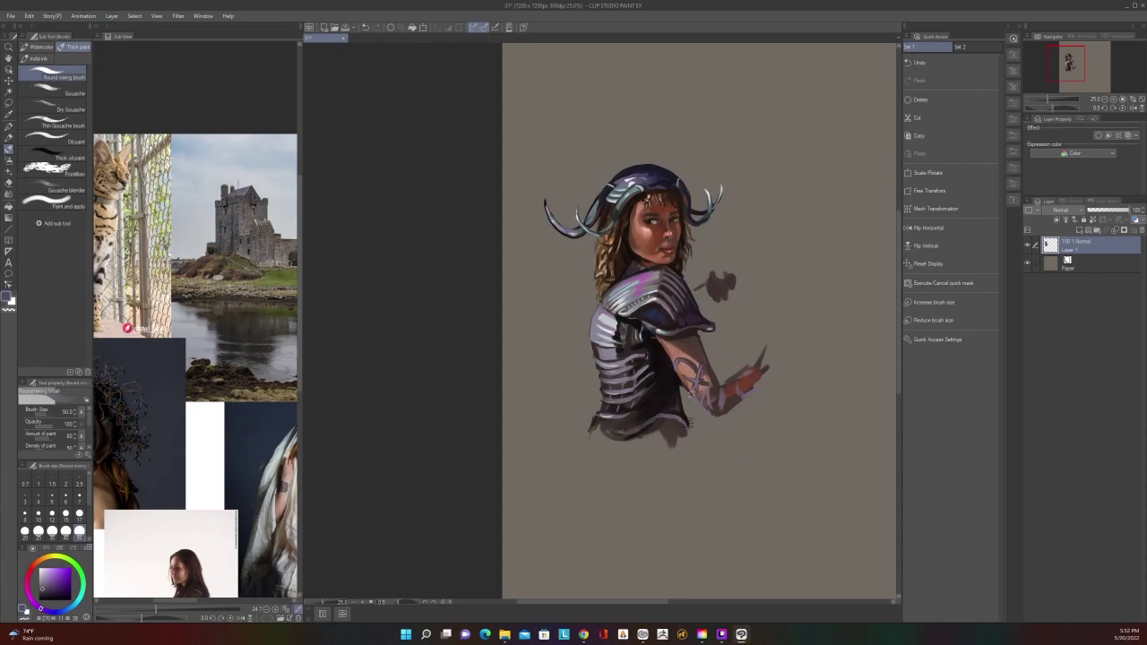
pyautogui.scroll(-3, 690, 434)
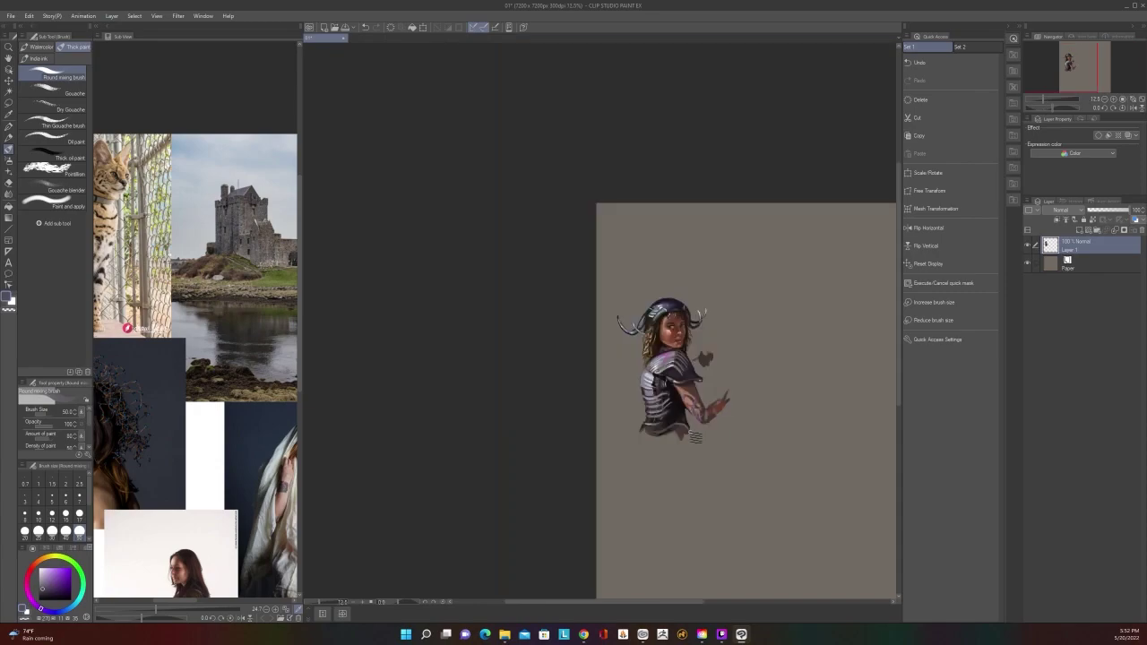
pyautogui.scroll(3, 696, 437)
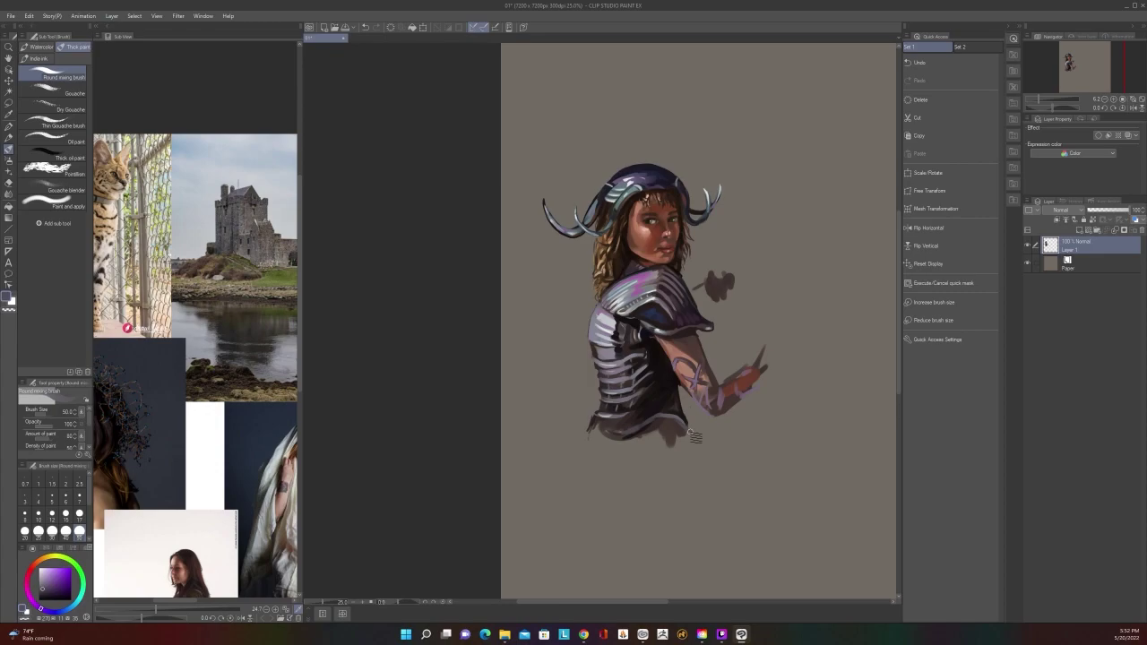
pyautogui.moveTo(678, 479); pyautogui.dragTo(671, 525)
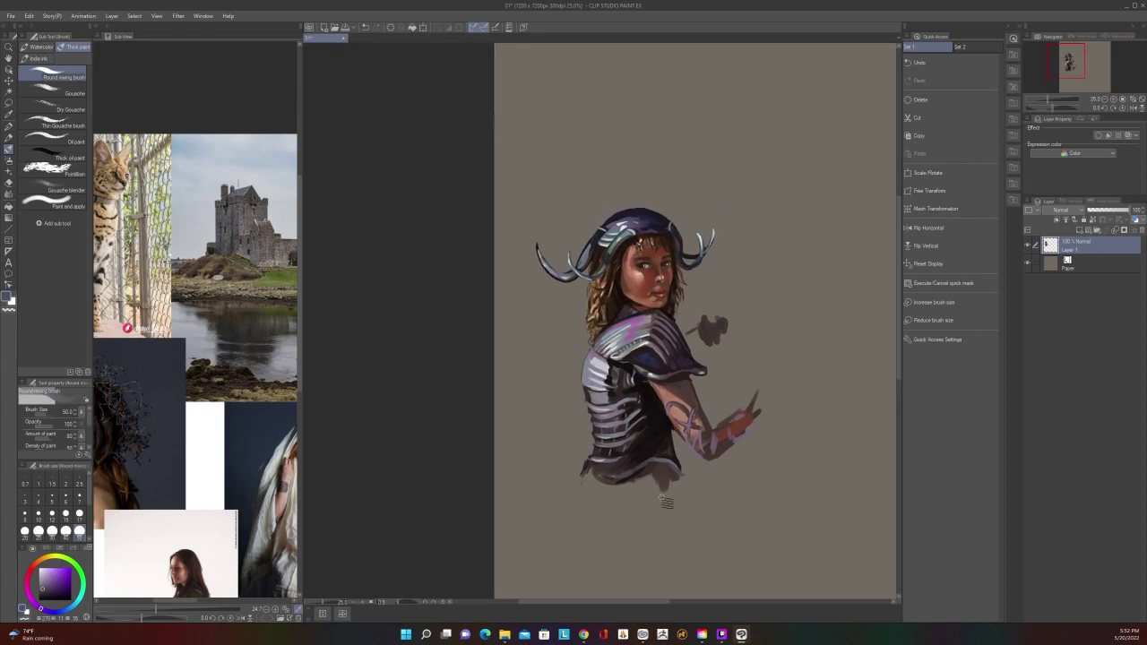
# Sample the dark torso colour, reduce the brush to 15, and try a stroke under the shoulder plate, undoing it
pyautogui.scroll(1, 667, 503)
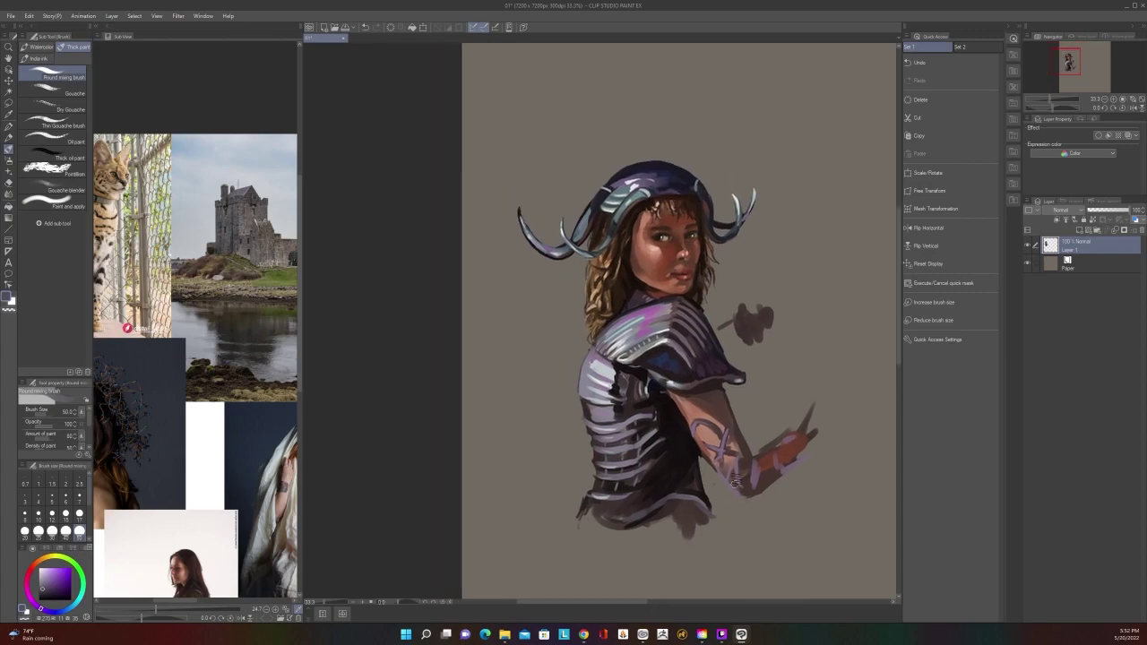
pyautogui.scroll(-1, 712, 455)
pyautogui.scroll(2, 731, 413)
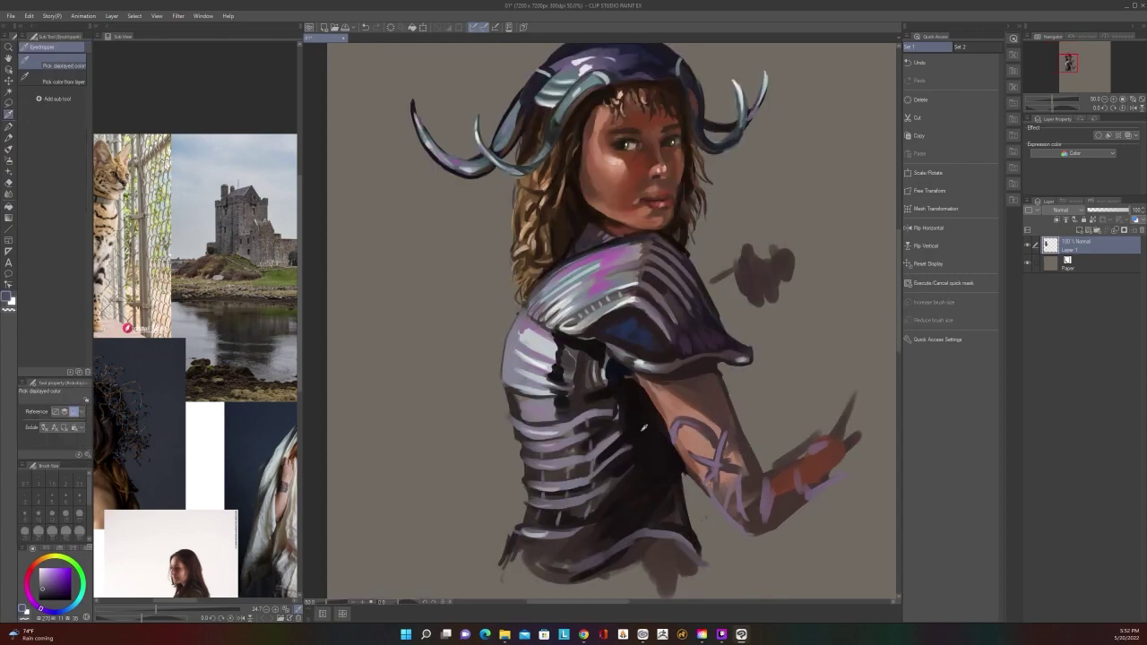
pyautogui.keyDown('alt'); pyautogui.click(644, 428); pyautogui.keyUp('alt')
pyautogui.press('[')
pyautogui.press('[')
pyautogui.press('[')
pyautogui.press('[')
pyautogui.press('[')
pyautogui.press('[')
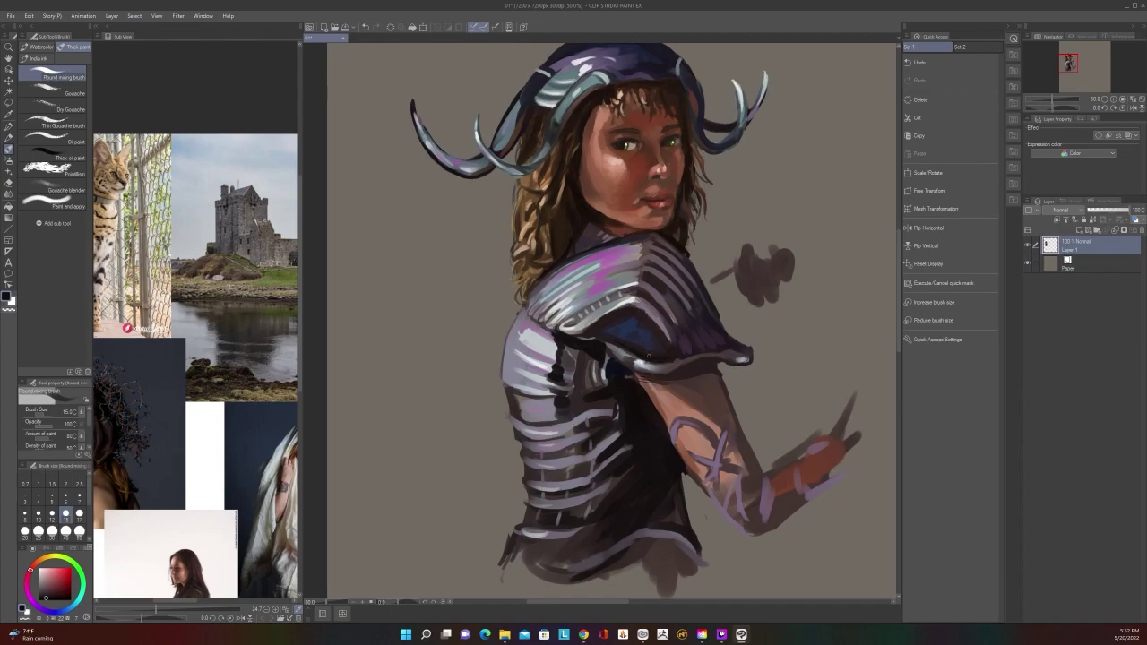
pyautogui.moveTo(629, 364); pyautogui.dragTo(612, 350)
pyautogui.hotkey('ctrl', 'z')
# Sample a blue-grey tone beneath the shoulder plate and touch up the plate's lower rim
pyautogui.keyDown('alt'); pyautogui.click(611, 345); pyautogui.keyUp('alt')
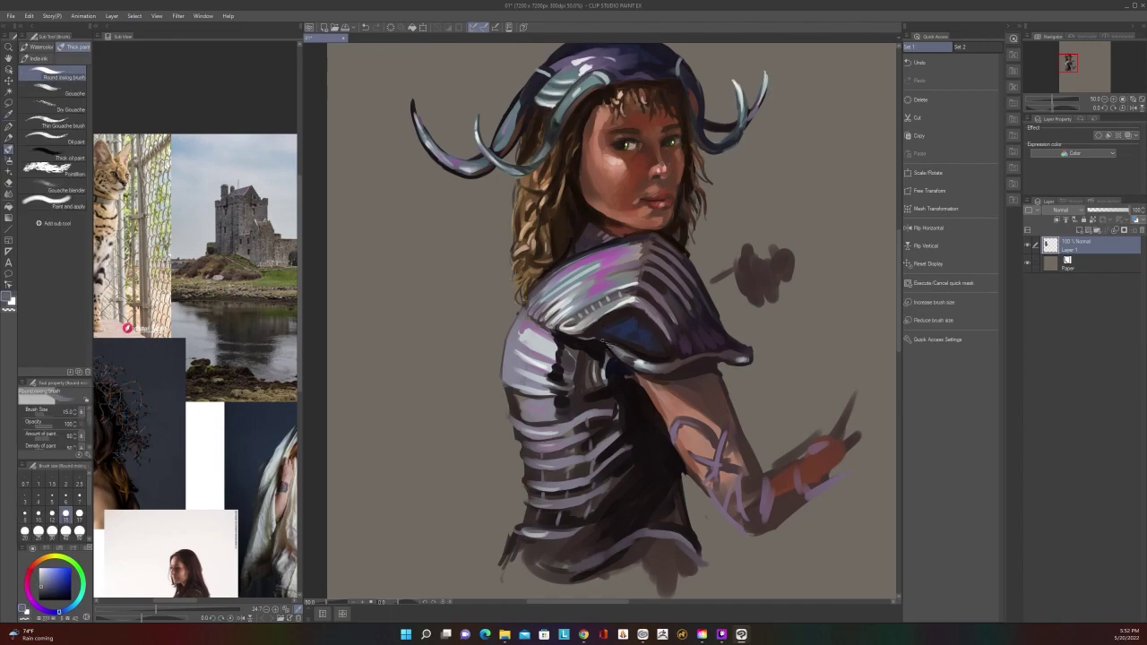
pyautogui.scroll(-2, 614, 347)
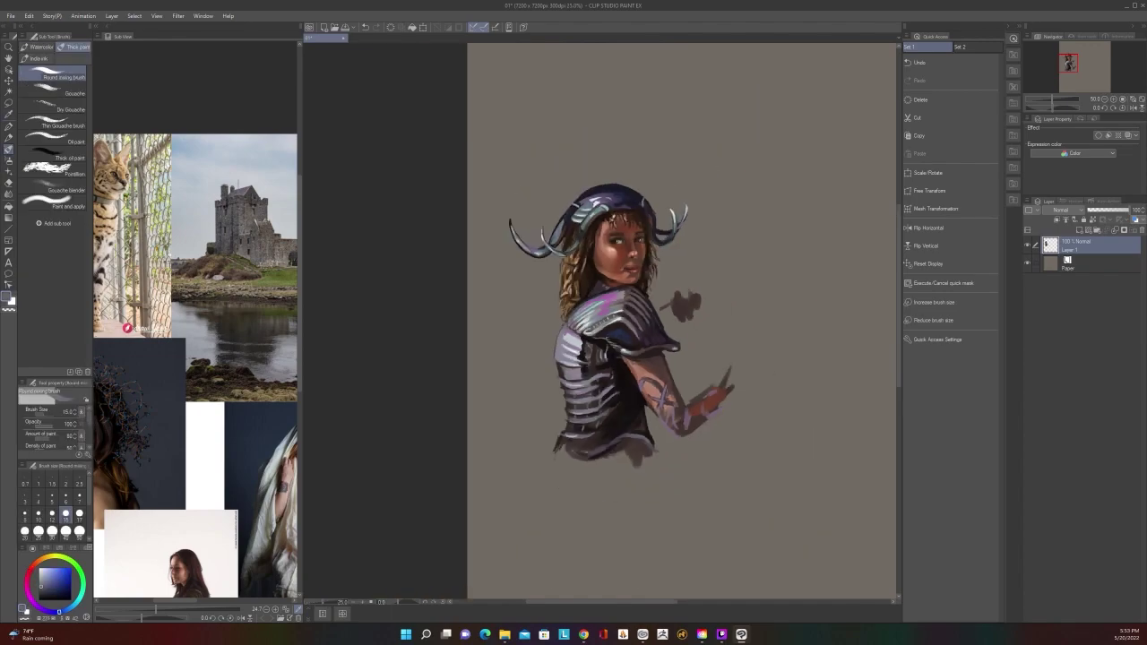
pyautogui.scroll(1, 605, 327)
pyautogui.scroll(-2, 604, 327)
pyautogui.scroll(4, 586, 291)
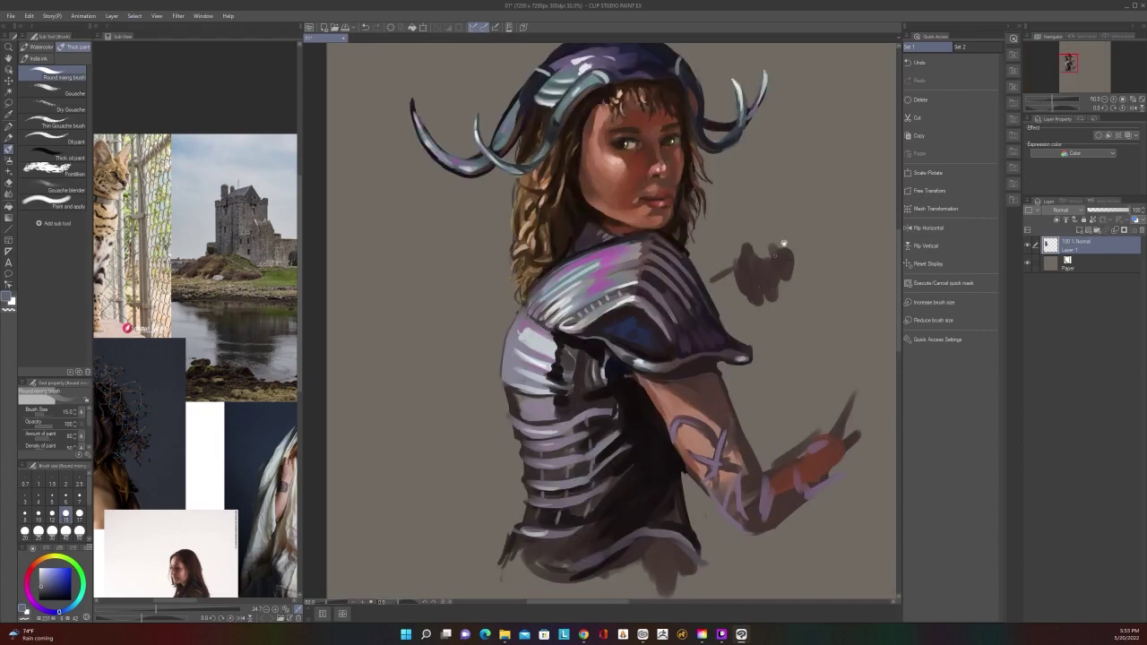
# Sample the helmet's violet tone and touch up the brim above the forehead
pyautogui.scroll(1, 587, 291)
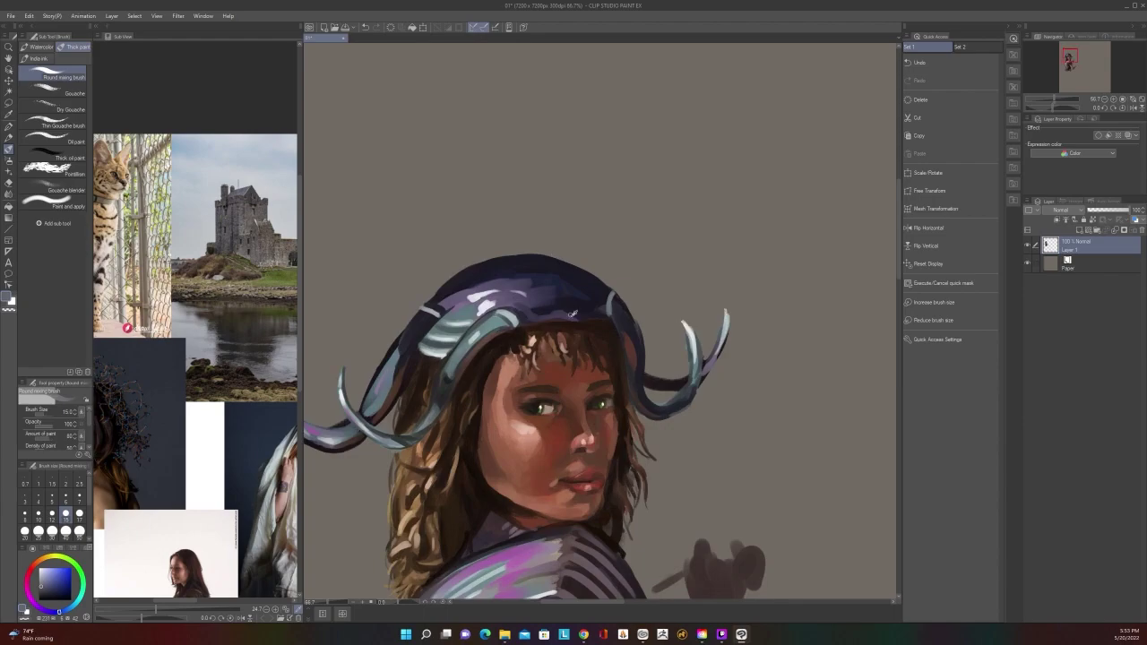
pyautogui.keyDown('alt'); pyautogui.click(572, 314); pyautogui.keyUp('alt')
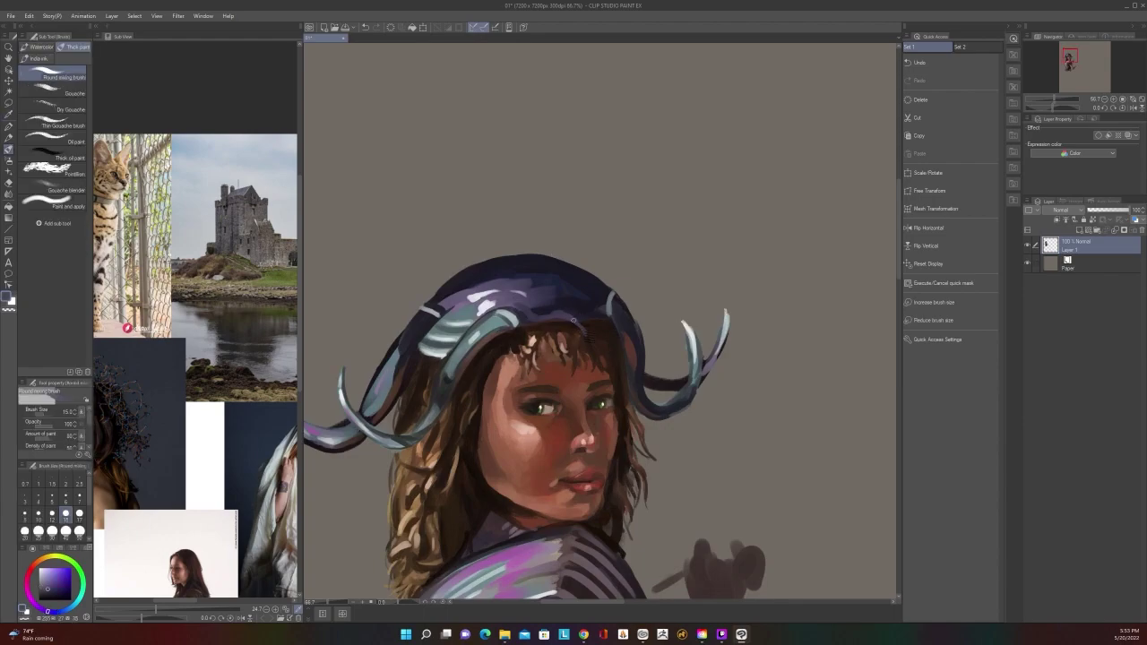
pyautogui.scroll(-3, 556, 309)
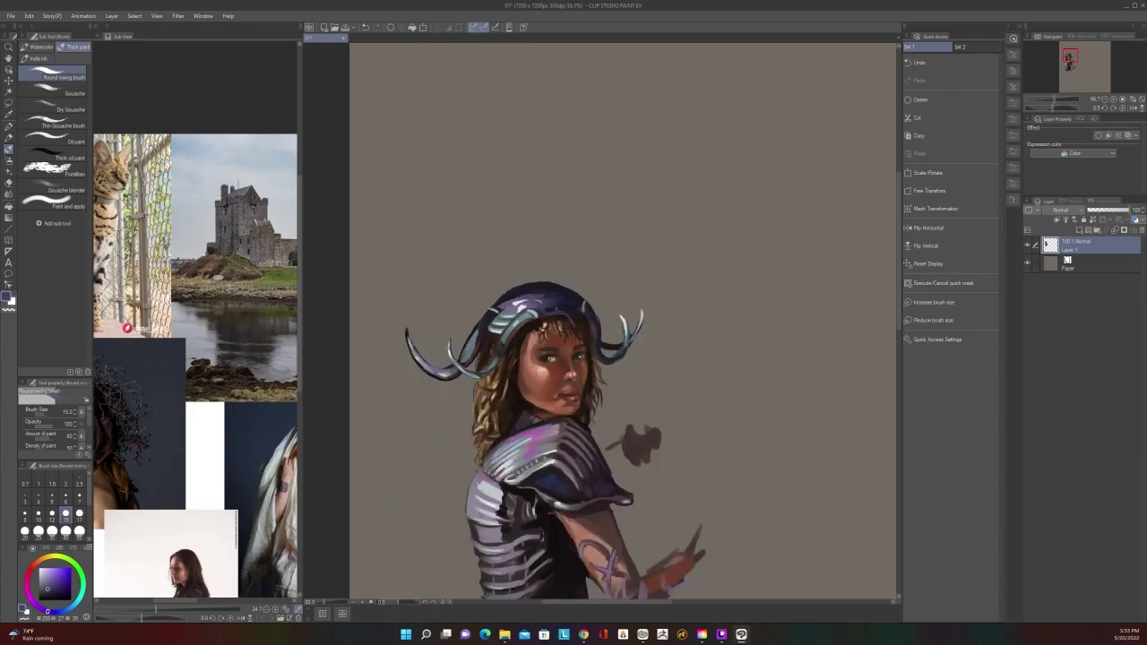
# Sample light and dark violet tones from the helmet's brim and touch up the curved ridge above the forehead
pyautogui.scroll(3, 580, 318)
pyautogui.press('i')
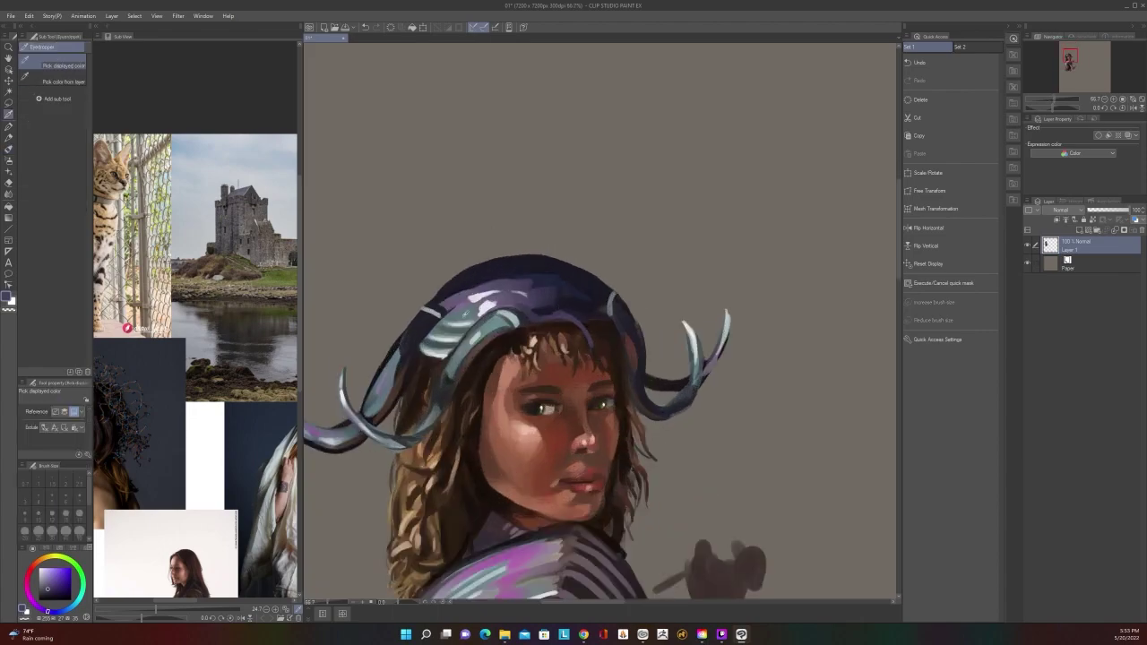
pyautogui.click(578, 322)
pyautogui.press('b')
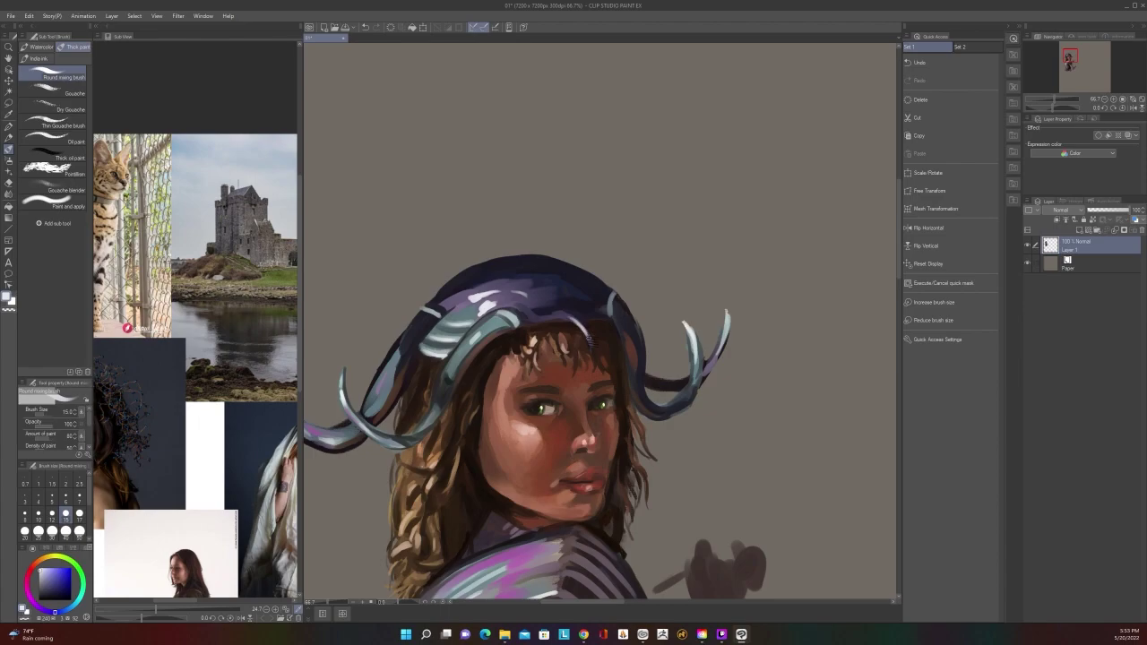
pyautogui.press('i')
pyautogui.click(578, 317)
pyautogui.press('b')
pyautogui.scroll(-2, 584, 287)
pyautogui.scroll(2, 584, 288)
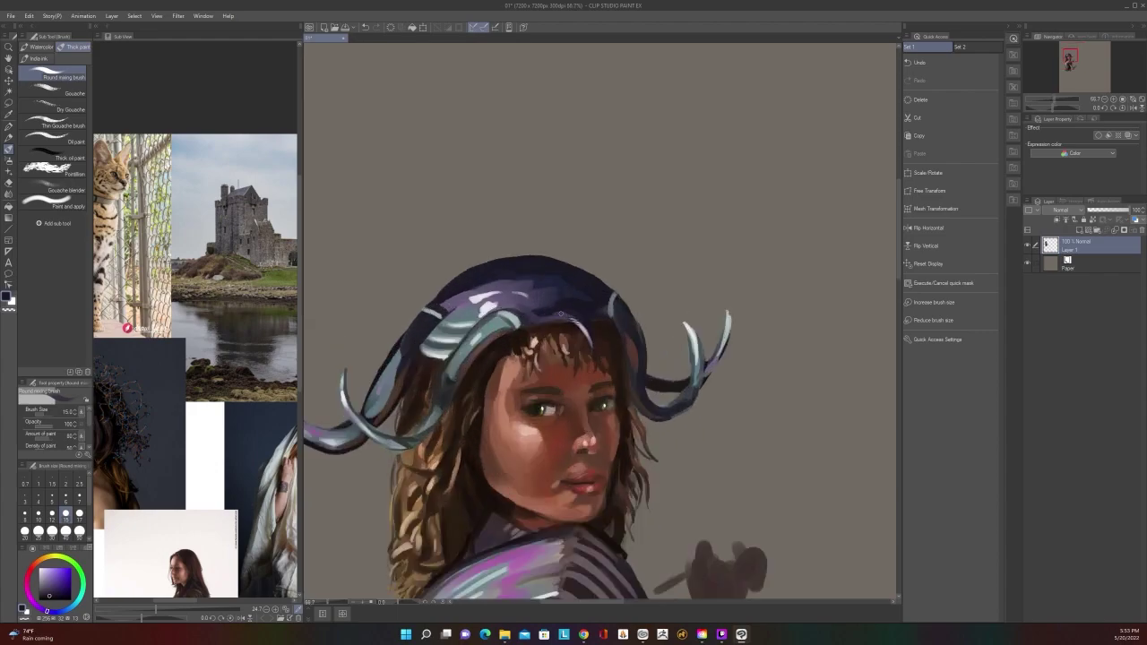
# Sample a blue-grey tone from the helmet's front and refine the small ridge above the forehead with brush size 8
pyautogui.press('i')
pyautogui.click(573, 313)
pyautogui.click(573, 310)
pyautogui.press('b')
pyautogui.press('i')
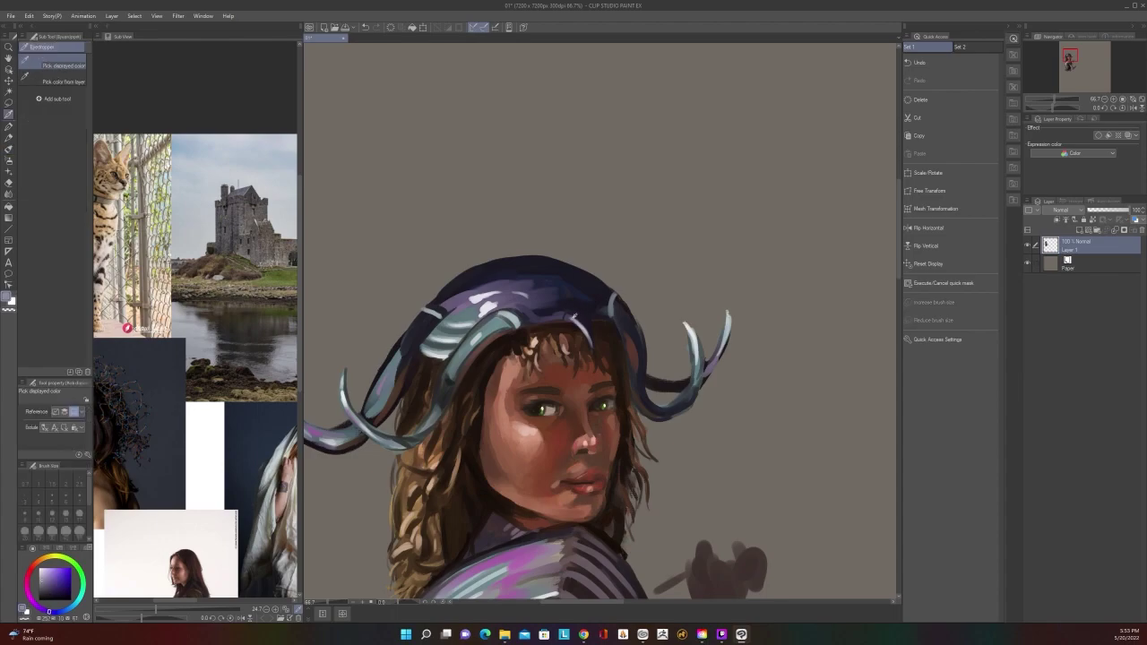
pyautogui.press('b')
pyautogui.scroll(-2, 565, 317)
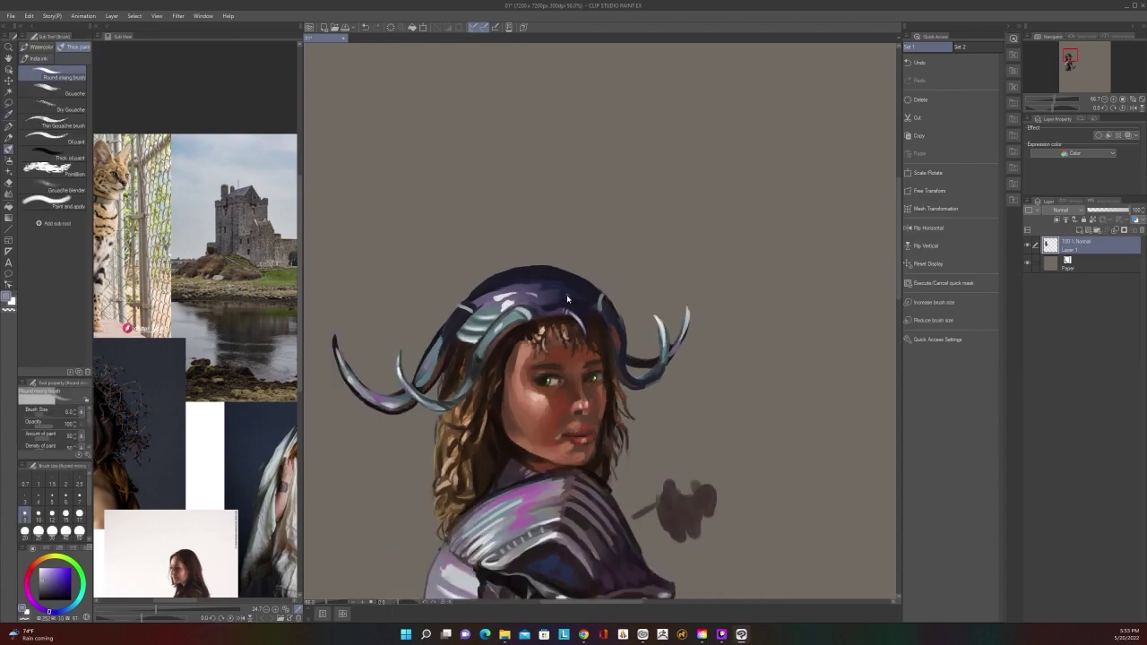
pyautogui.scroll(-1, 566, 285)
pyautogui.scroll(4, 574, 289)
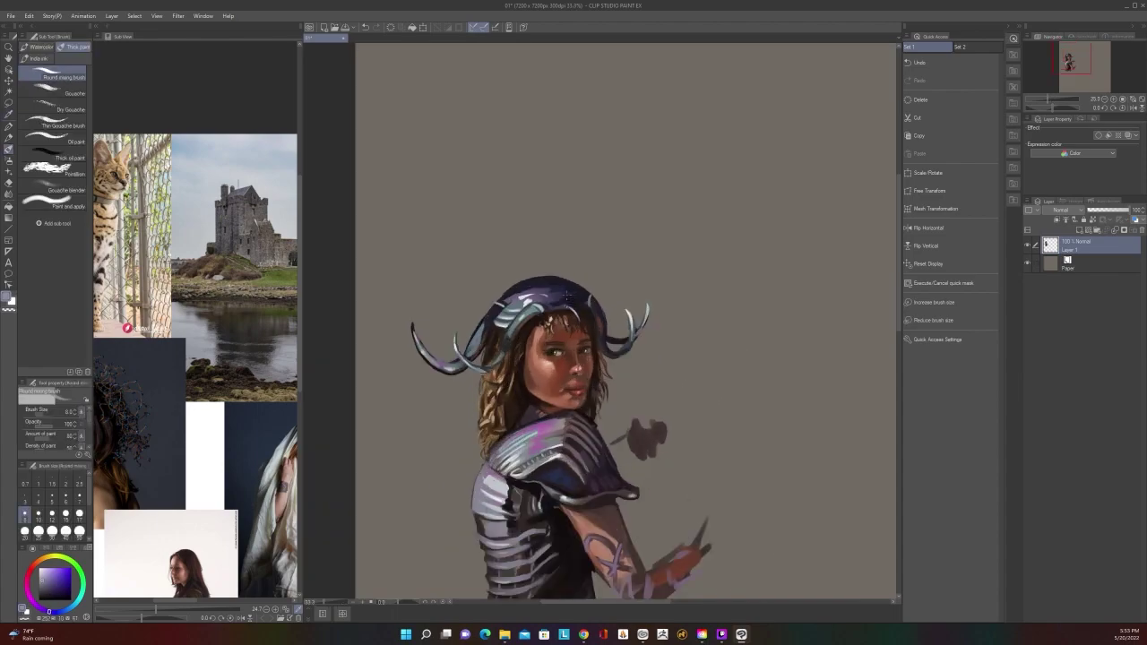
# Set the brush size to 15 and touch up the ridge on the helmet's far side with the same blue-grey tone
pyautogui.press(']')
pyautogui.press(']')
pyautogui.press(']')
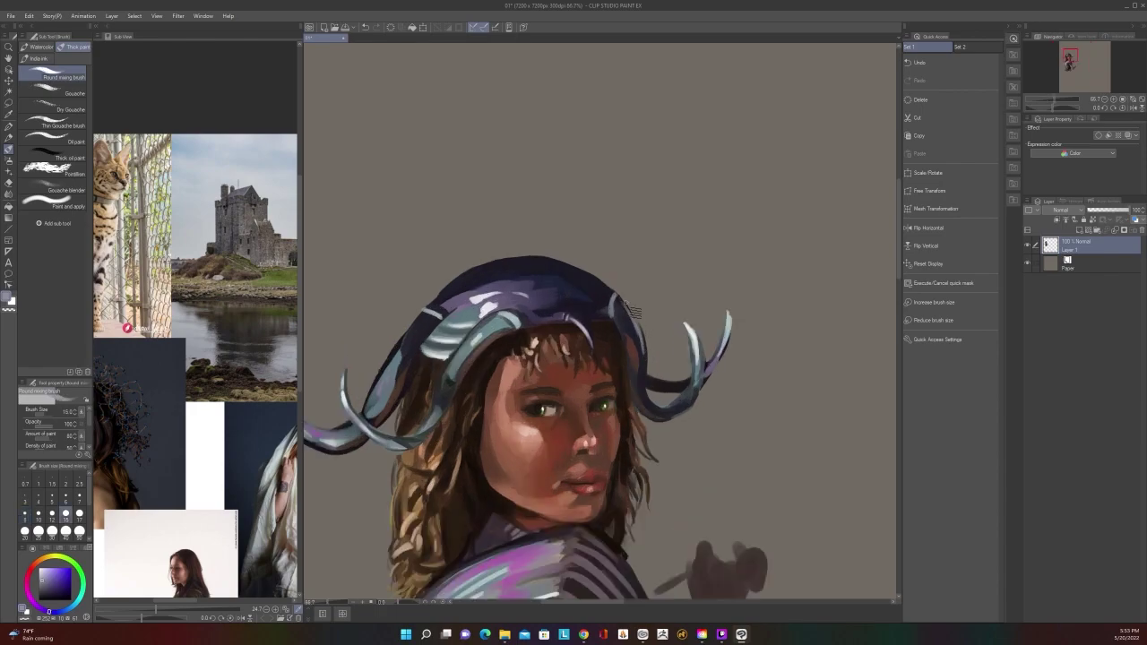
pyautogui.scroll(-3, 633, 305)
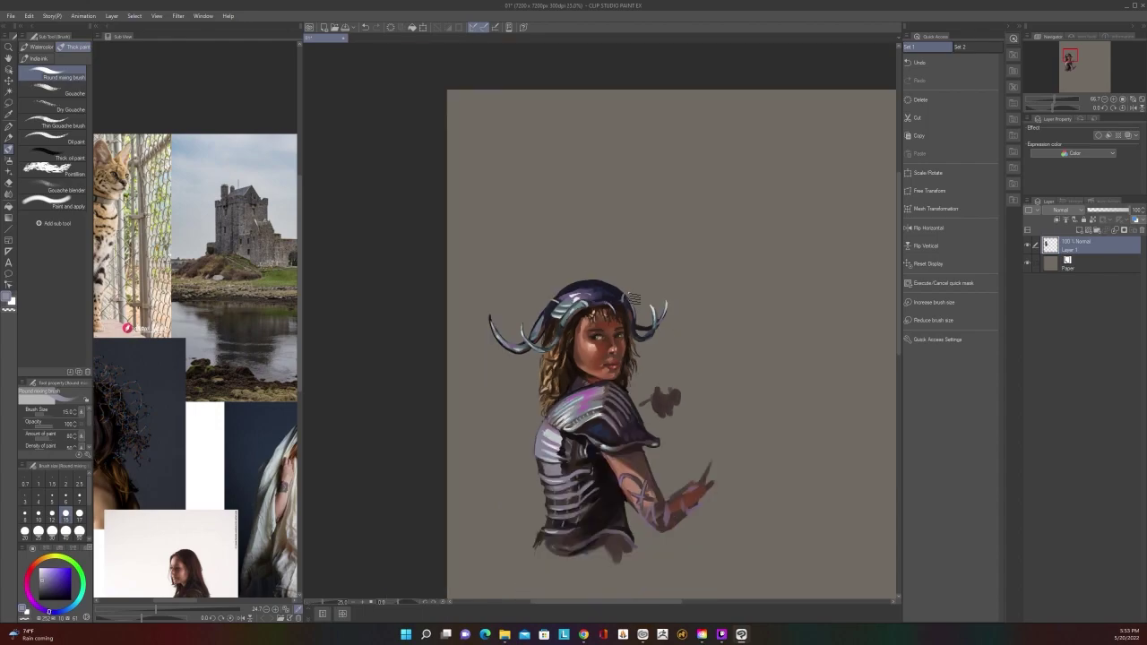
pyautogui.scroll(2, 634, 298)
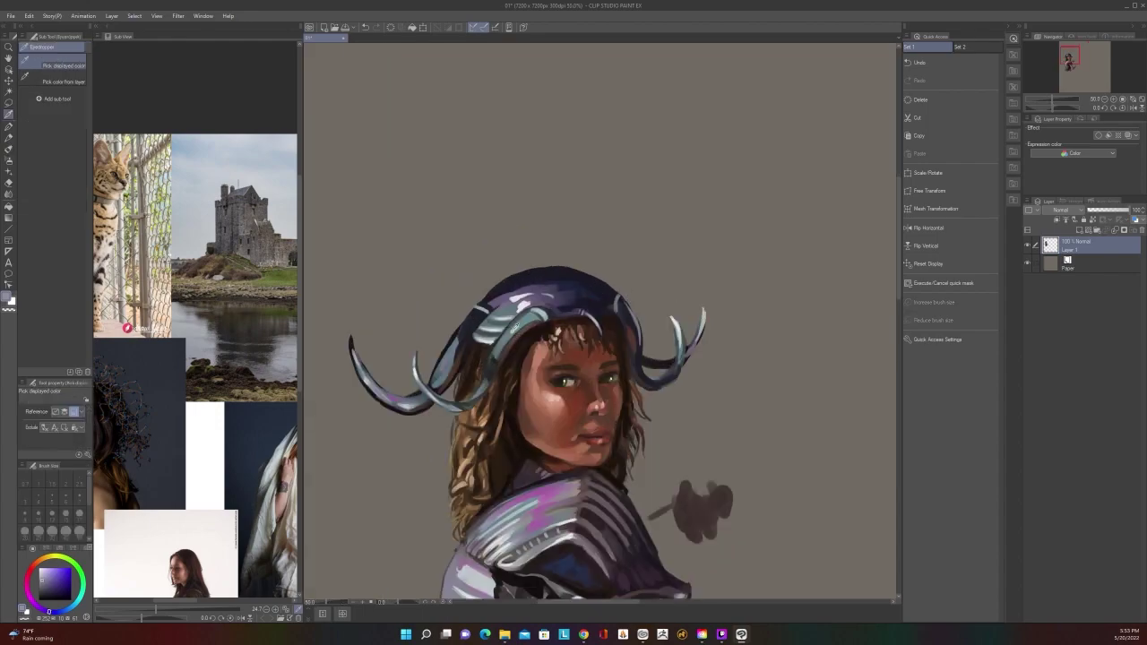
# Sample the teal tone of the helmet's near-side crest and add a highlight to the dome above it with brush size 25
pyautogui.keyDown('alt'); pyautogui.click(513, 330); pyautogui.keyUp('alt')
pyautogui.press(']')
pyautogui.press(']')
pyautogui.press(']')
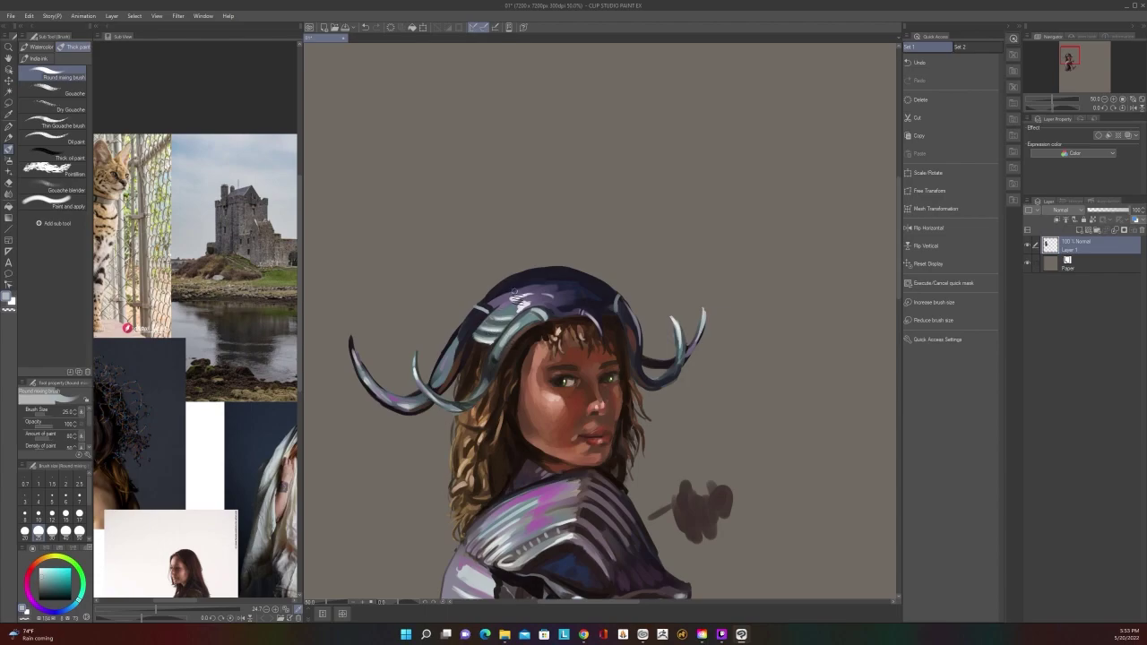
pyautogui.moveTo(518, 297); pyautogui.dragTo(509, 313)
pyautogui.scroll(-2, 539, 306)
pyautogui.scroll(2, 538, 307)
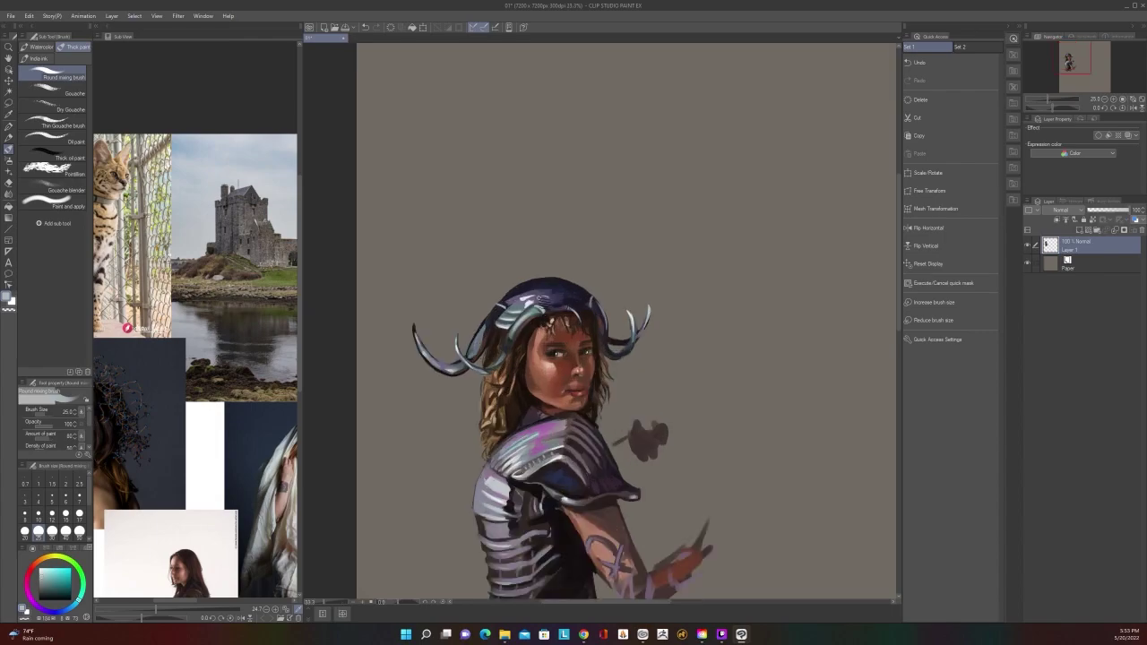
# Paint teal highlights along the helmet's far-side horns with brush size 25
pyautogui.press(']')
pyautogui.press(']')
pyautogui.press(']')
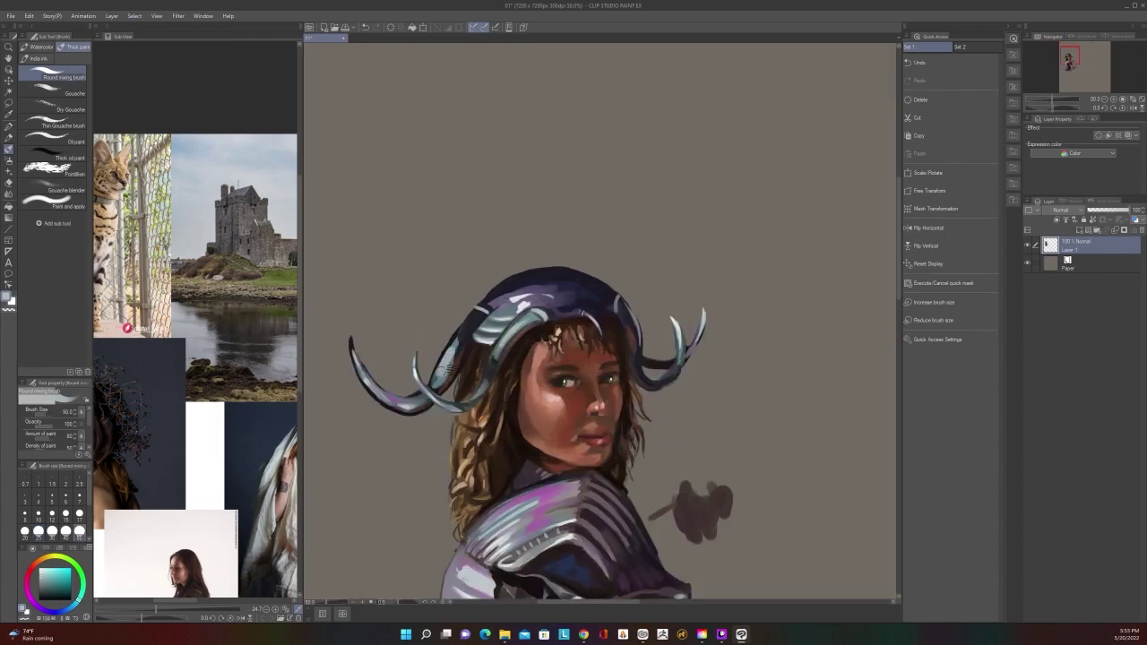
pyautogui.moveTo(762, 437); pyautogui.dragTo(859, 423)
pyautogui.press('[')
pyautogui.press('[')
pyautogui.press('[')
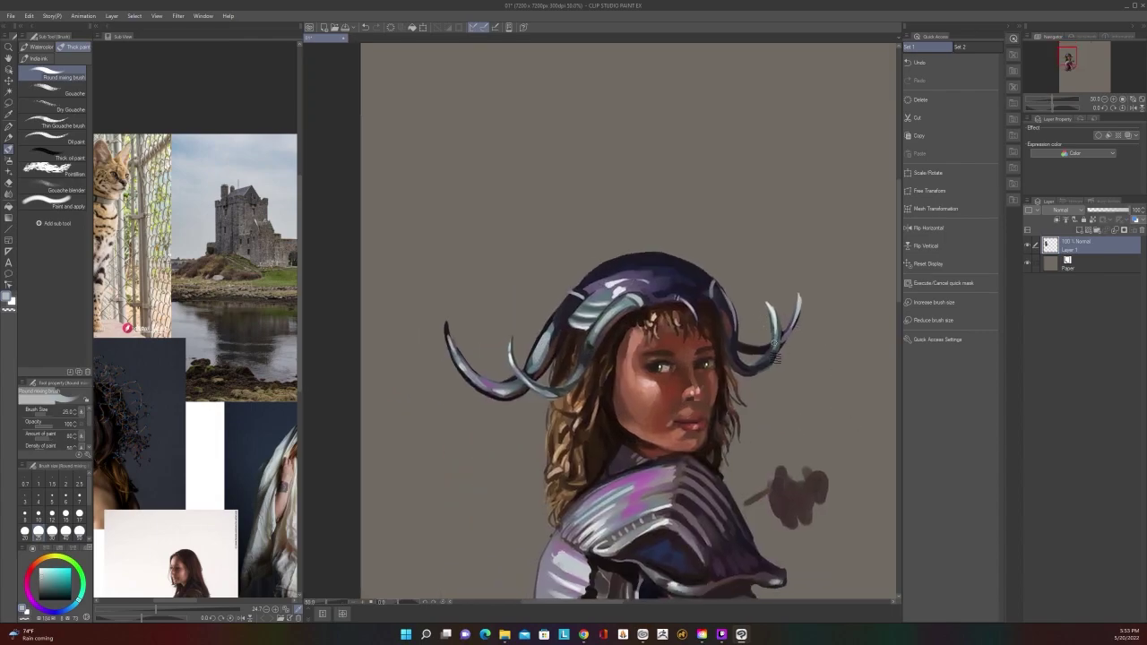
pyautogui.press(']')
pyautogui.moveTo(778, 354); pyautogui.dragTo(801, 308)
pyautogui.scroll(-2, 796, 307)
pyautogui.scroll(2, 780, 309)
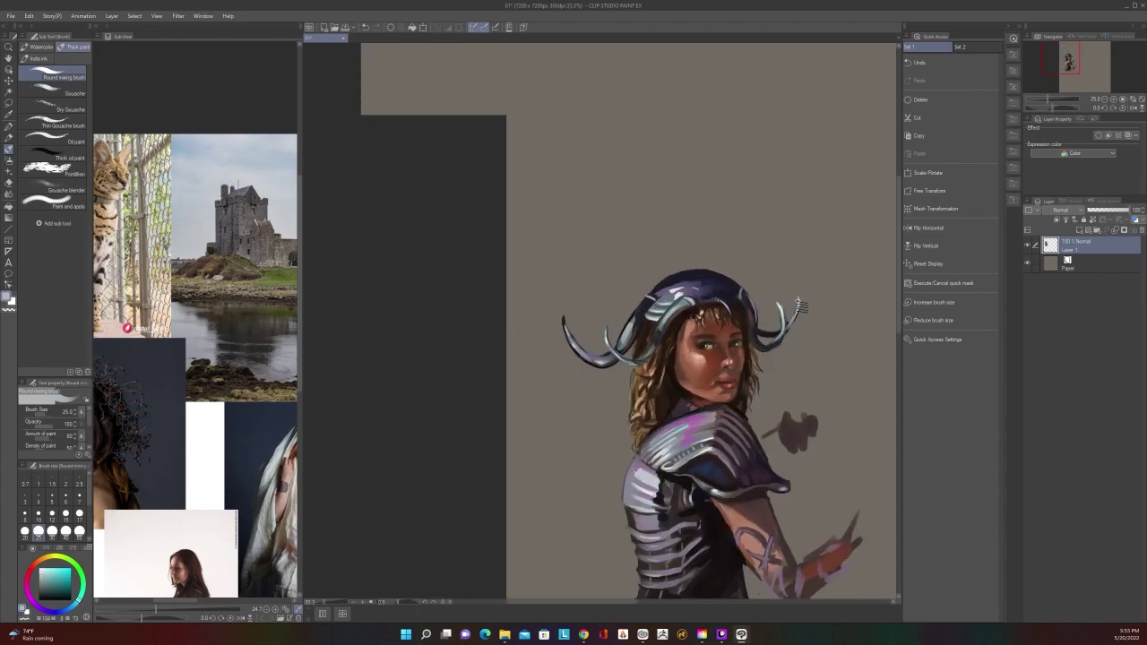
# Reduce the brush to 15, sample a darker blue-grey from the far-side horn, and refine the horn's tip
pyautogui.press('[')
pyautogui.press('[')
pyautogui.press('[')
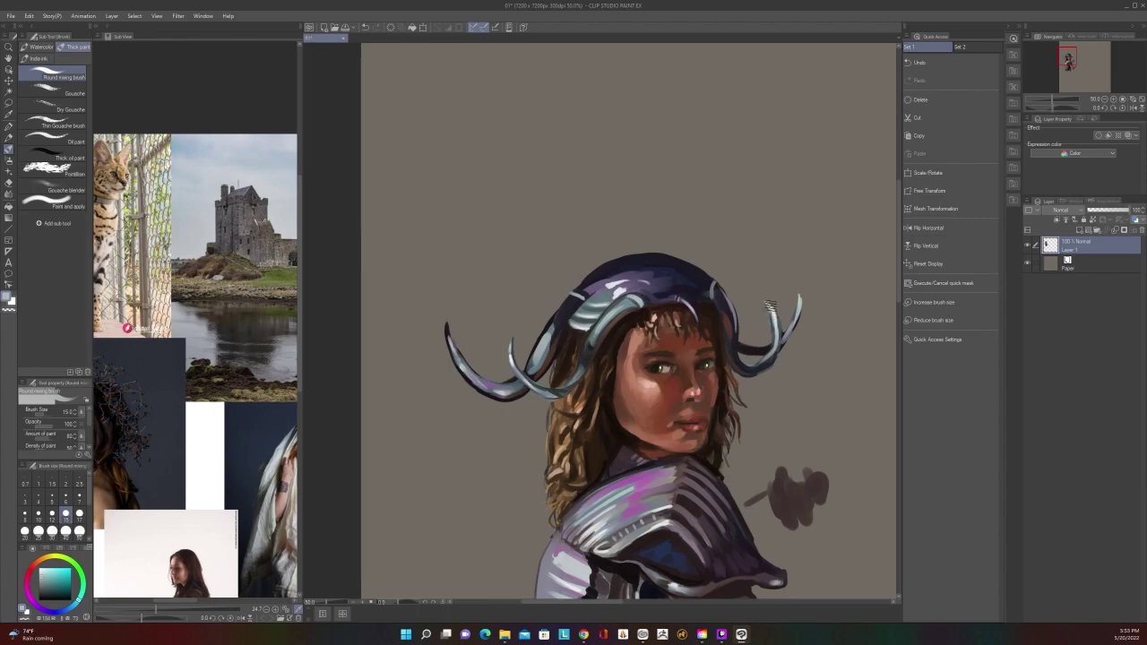
pyautogui.keyDown('alt'); pyautogui.click(787, 336); pyautogui.keyUp('alt')
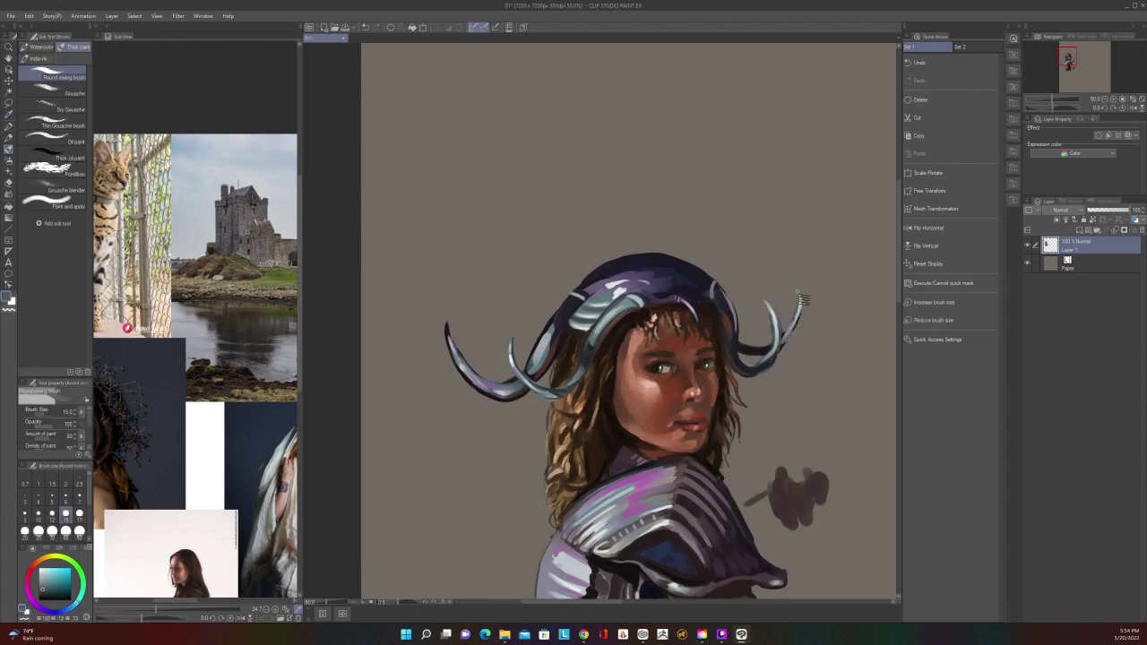
pyautogui.scroll(-1, 806, 287)
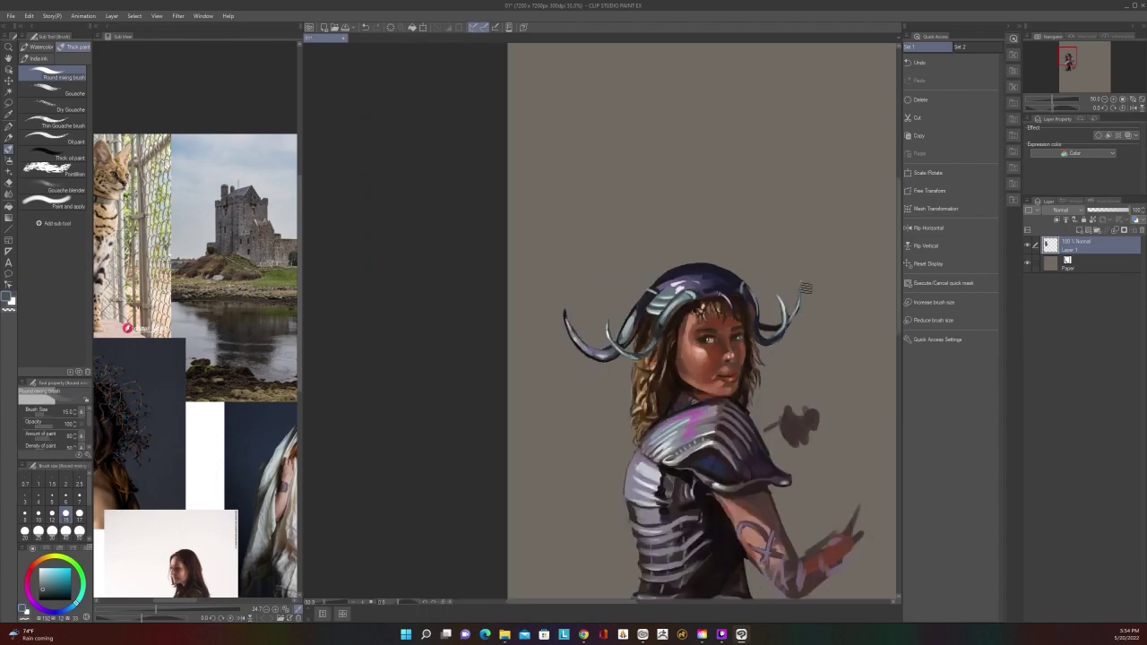
pyautogui.scroll(-1, 805, 287)
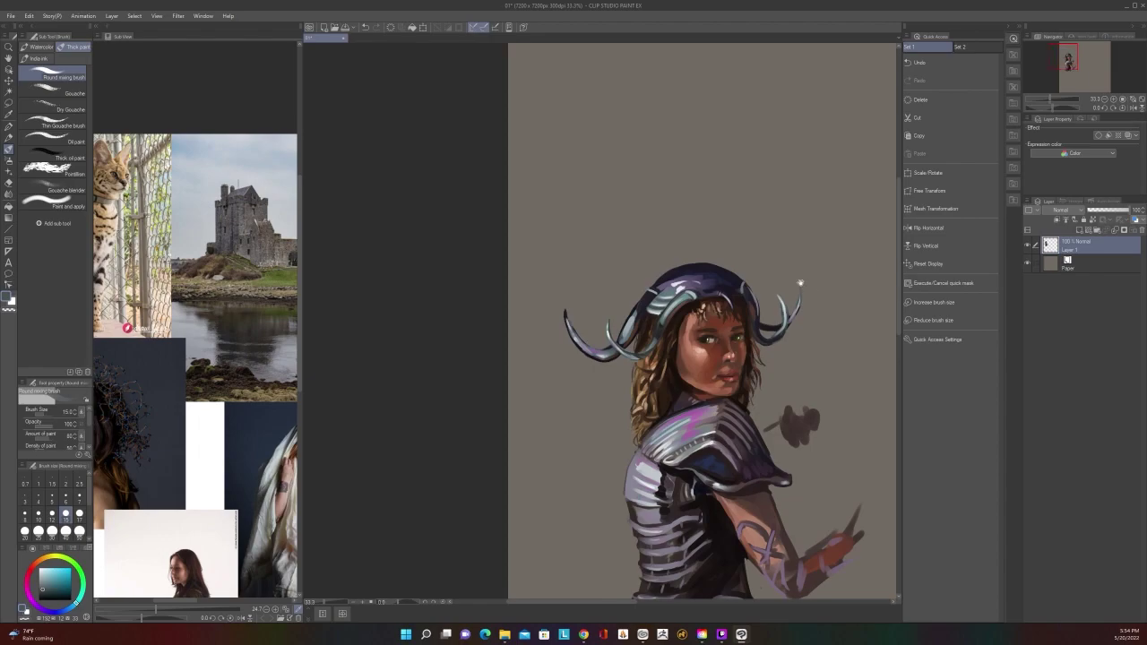
pyautogui.scroll(1, 800, 297)
pyautogui.scroll(-1, 798, 300)
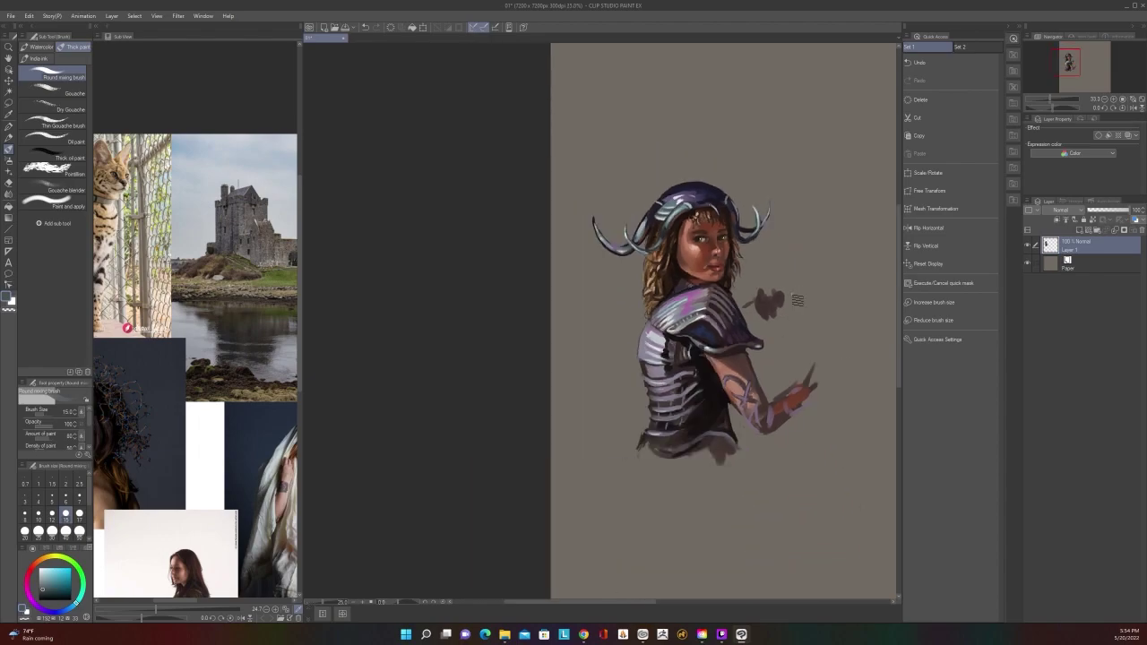
pyautogui.scroll(1, 797, 301)
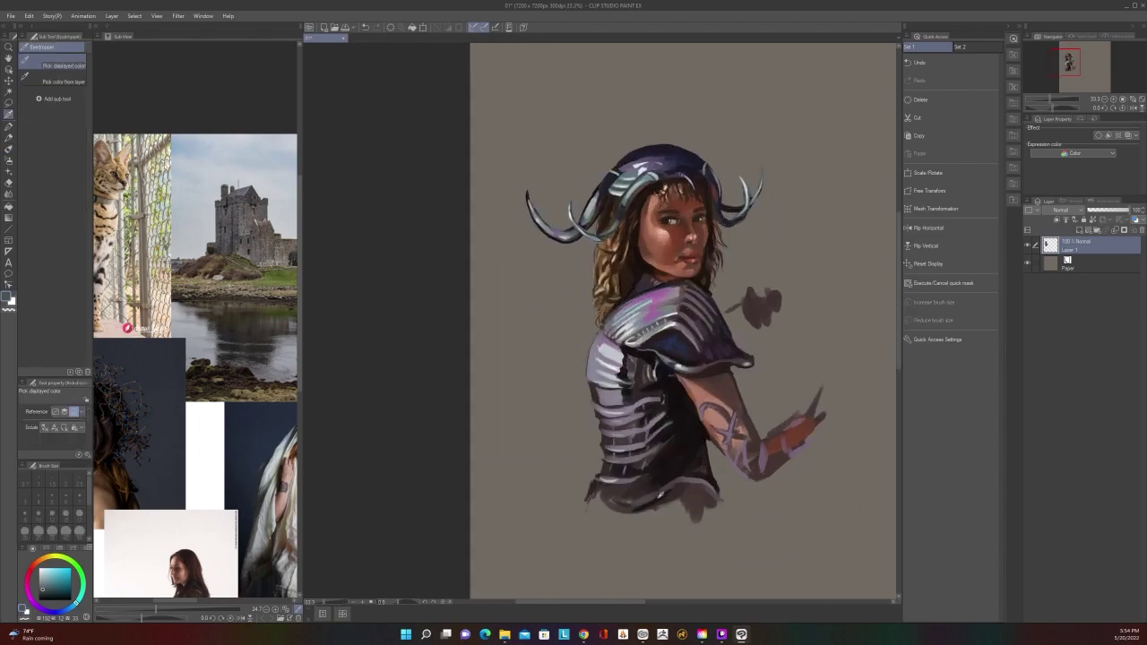
# Sample the dark tone at the armor's lower hem, enlarge the brush, and sketch the back contour of the hips
pyautogui.keyDown('alt'); pyautogui.click(661, 492); pyautogui.keyUp('alt')
pyautogui.press(']')
pyautogui.press(']')
pyautogui.press(']')
pyautogui.press(']')
pyautogui.press(']')
pyautogui.press(']')
pyautogui.moveTo(670, 491)
pyautogui.mouseDown()
pyautogui.moveTo(711, 506)
pyautogui.moveTo(679, 498)
pyautogui.moveTo(694, 495)
pyautogui.moveTo(683, 511)
pyautogui.moveTo(726, 491)
pyautogui.moveTo(708, 518)
pyautogui.moveTo(696, 487)
pyautogui.moveTo(639, 488)
pyautogui.moveTo(652, 471)
pyautogui.moveTo(645, 504)
pyautogui.moveTo(650, 493)
pyautogui.moveTo(587, 508)
pyautogui.moveTo(592, 500)
pyautogui.moveTo(587, 546)
pyautogui.moveTo(575, 535)
pyautogui.moveTo(609, 569)
pyautogui.mouseUp()
pyautogui.scroll(-1, 626, 565)
pyautogui.moveTo(729, 529); pyautogui.dragTo(775, 448)
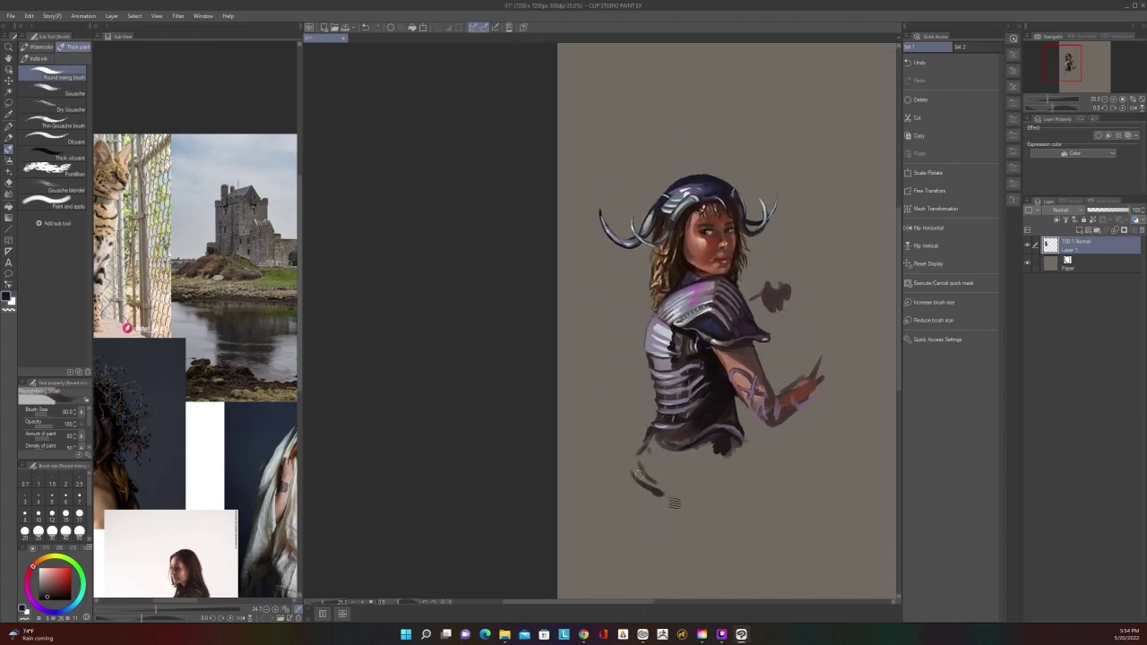
# Sketch the lower edge and the front contour of the hips in the dark tone
pyautogui.moveTo(638, 473)
pyautogui.mouseDown()
pyautogui.moveTo(656, 443)
pyautogui.moveTo(664, 493)
pyautogui.moveTo(671, 451)
pyautogui.moveTo(670, 500)
pyautogui.moveTo(703, 508)
pyautogui.moveTo(645, 462)
pyautogui.moveTo(637, 498)
pyautogui.moveTo(639, 461)
pyautogui.moveTo(649, 488)
pyautogui.mouseUp()
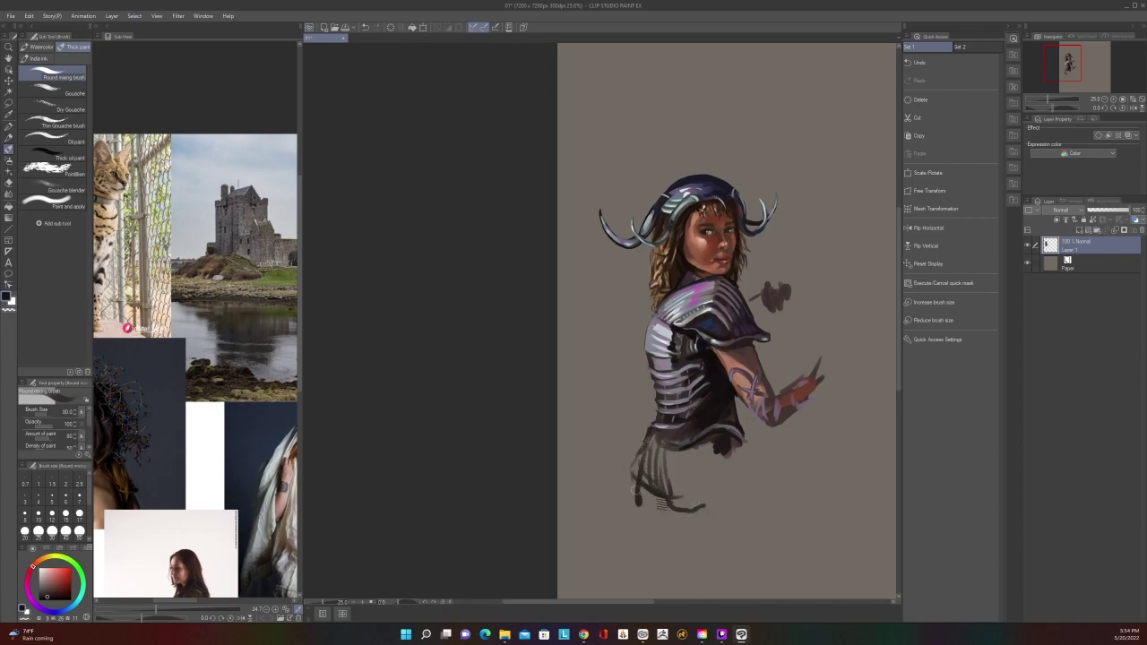
pyautogui.moveTo(740, 435)
pyautogui.mouseDown()
pyautogui.moveTo(764, 485)
pyautogui.moveTo(759, 511)
pyautogui.mouseUp()
pyautogui.hotkey('ctrl', '-')
pyautogui.hotkey('ctrl', '+')
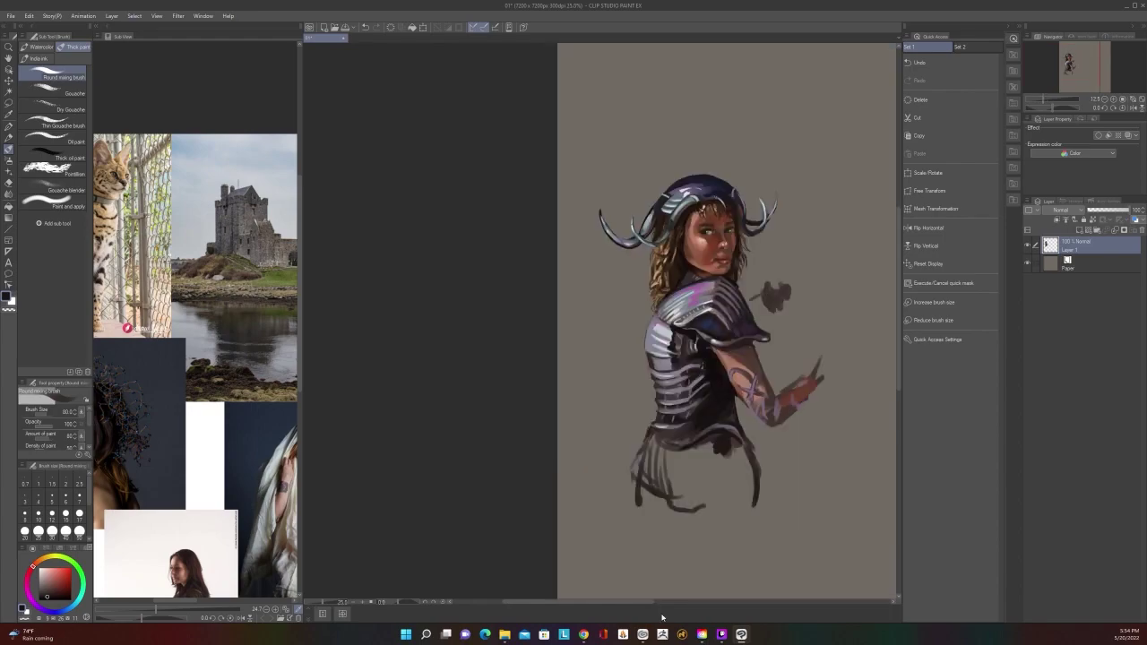
pyautogui.hotkey('ctrl', '+')
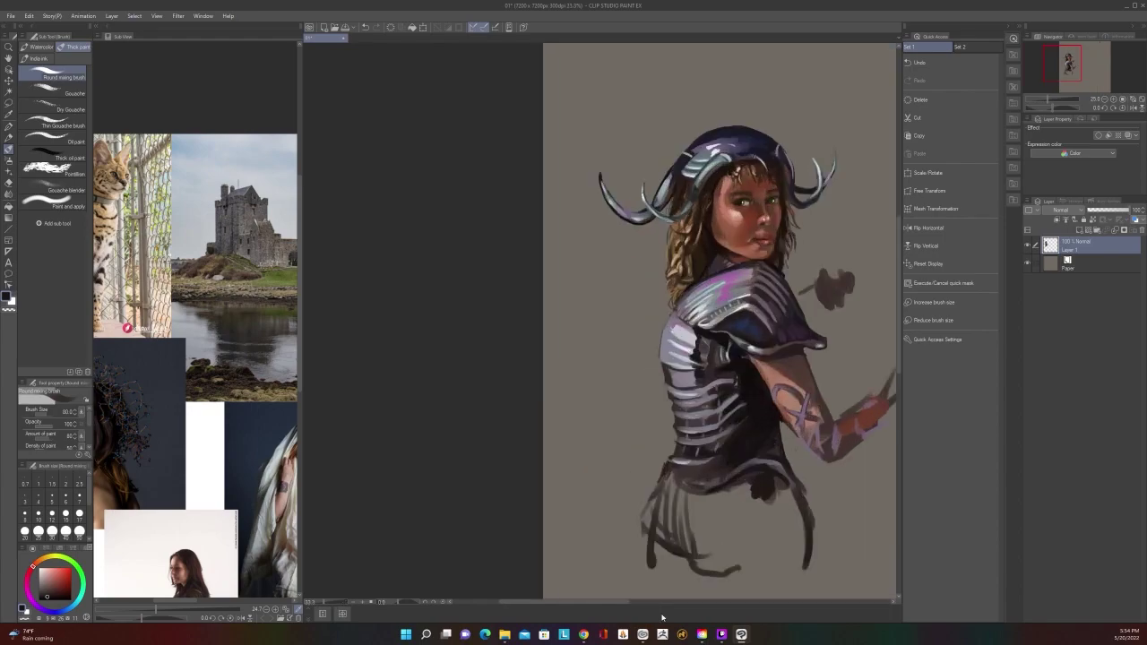
# Sample a dark brown-grey tone near the waist and brush wider strokes down the back of the hips
pyautogui.keyDown('alt'); pyautogui.click(680, 474); pyautogui.keyUp('alt')
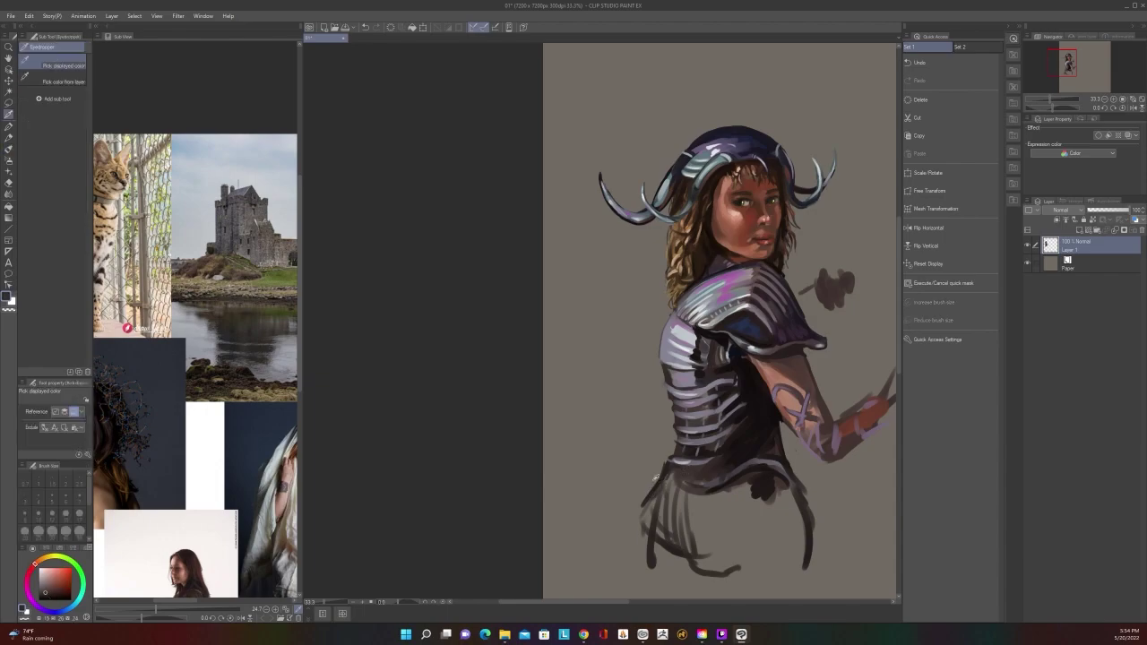
pyautogui.press(']')
pyautogui.press(']')
pyautogui.press(']')
pyautogui.moveTo(676, 475)
pyautogui.mouseDown()
pyautogui.moveTo(644, 514)
pyautogui.moveTo(691, 502)
pyautogui.moveTo(666, 512)
pyautogui.moveTo(685, 512)
pyautogui.moveTo(707, 546)
pyautogui.moveTo(657, 556)
pyautogui.moveTo(704, 567)
pyautogui.mouseUp()
# Enlarge the brush to 500 and block in the whole hip area with the brown-grey tone
pyautogui.press(']')
pyautogui.press(']')
pyautogui.press(']')
pyautogui.hotkey('ctrl', '-')
pyautogui.press(']')
pyautogui.press(']')
pyautogui.press(']')
pyautogui.press(']')
pyautogui.press(']')
pyautogui.press(']')
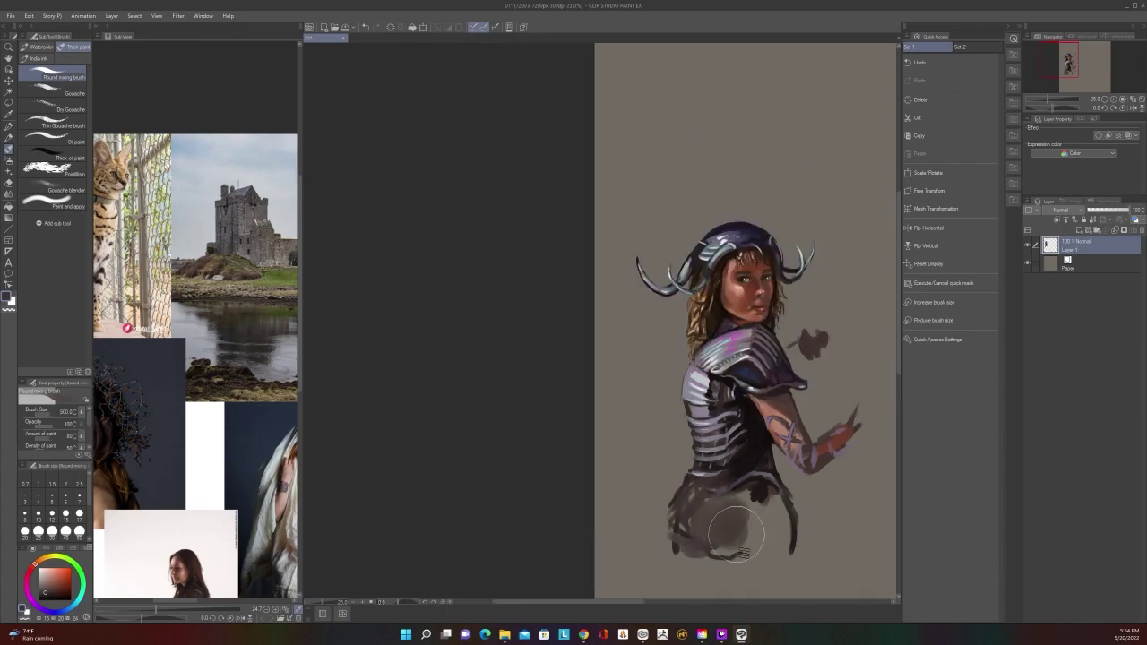
pyautogui.hotkey('ctrl', '-')
pyautogui.hotkey('ctrl', '+')
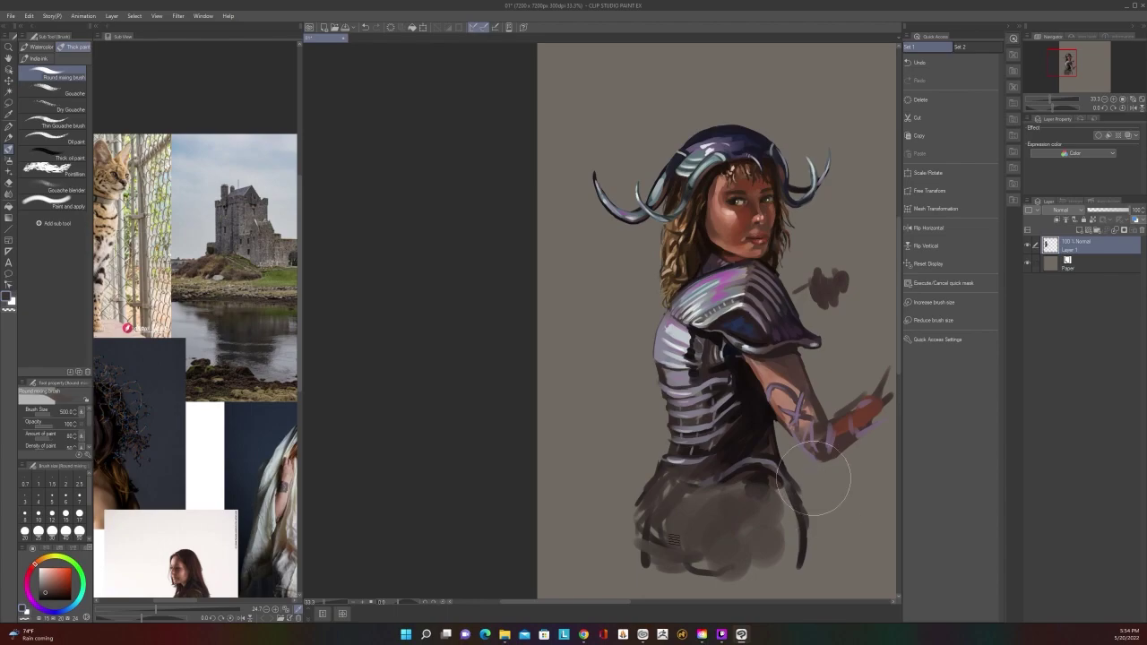
pyautogui.hotkey('ctrl', '-')
pyautogui.scroll(-2, 796, 432)
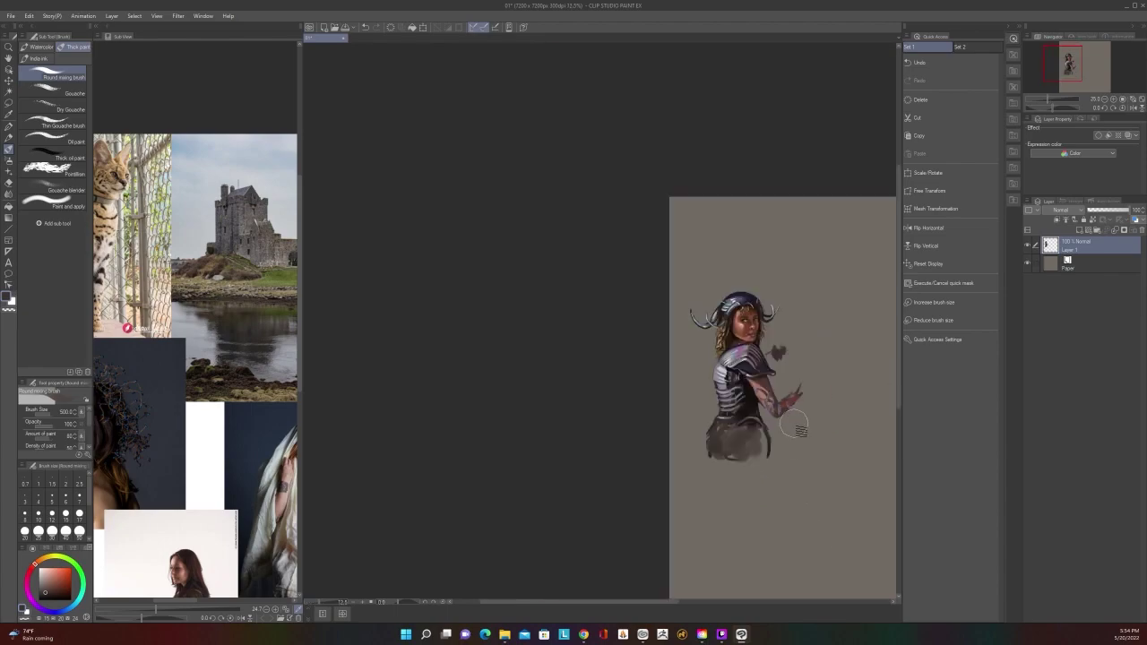
pyautogui.scroll(2, 796, 435)
# Switch to a muted violet-grey color and paint soft lighter patches over the back and middle of the hips
pyautogui.rightClick(684, 437)
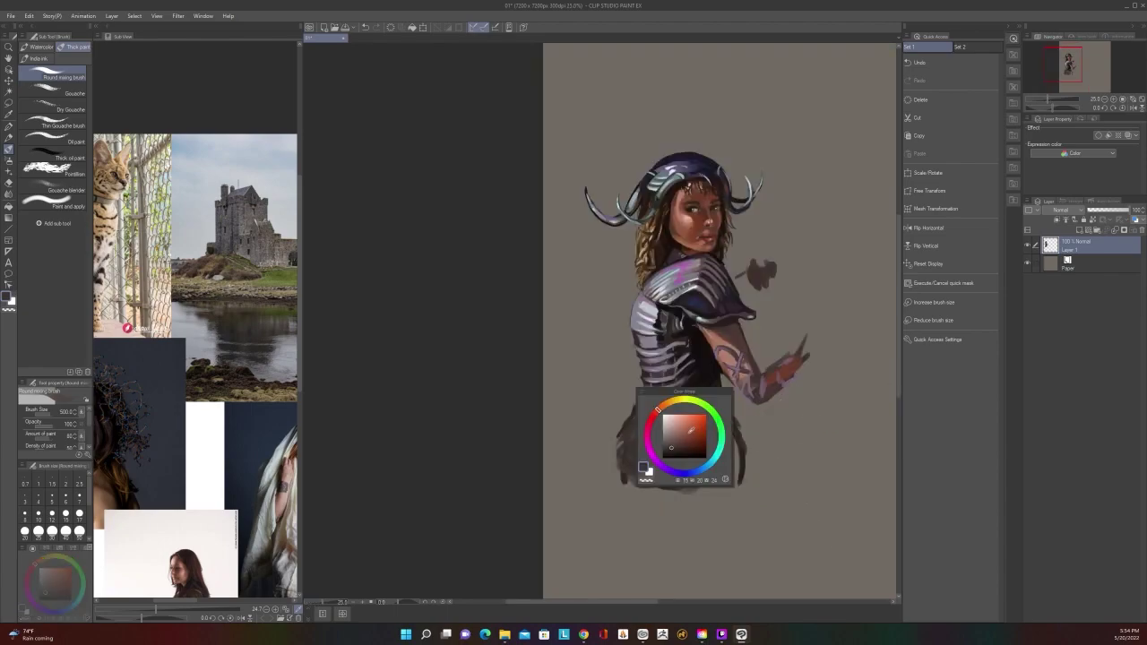
pyautogui.click(671, 434)
pyautogui.keyDown('alt'); pyautogui.click(669, 424); pyautogui.keyUp('alt')
pyautogui.moveTo(669, 468)
pyautogui.mouseDown()
pyautogui.moveTo(678, 421)
pyautogui.moveTo(677, 455)
pyautogui.moveTo(668, 443)
pyautogui.moveTo(683, 451)
pyautogui.moveTo(639, 455)
pyautogui.mouseUp()
pyautogui.scroll(-2, 656, 416)
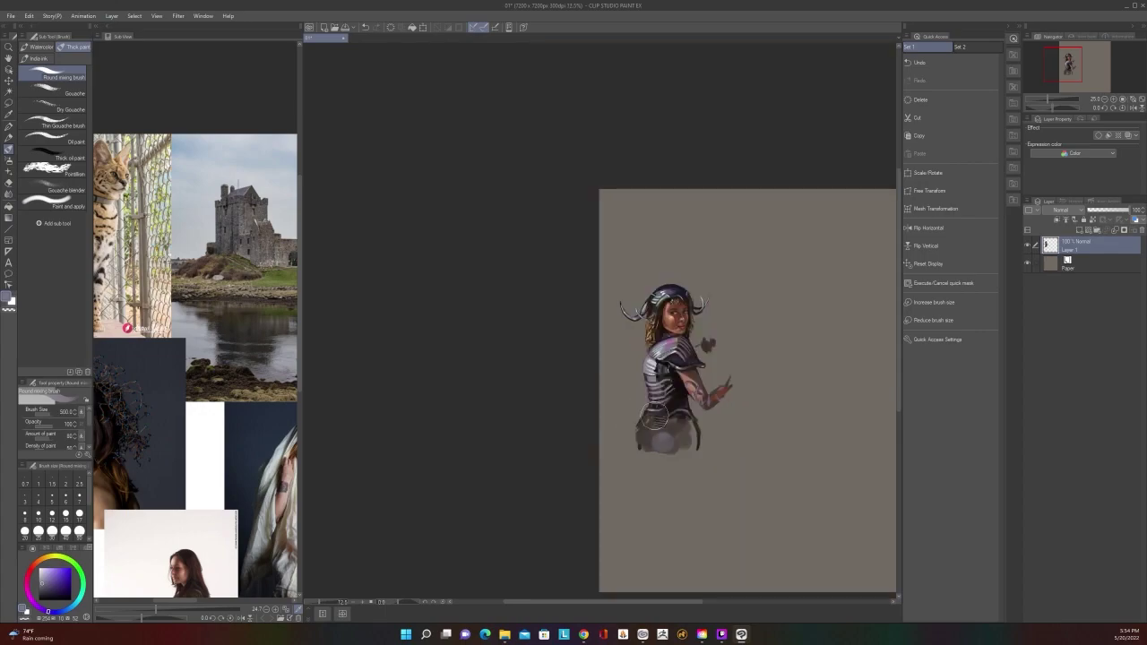
pyautogui.scroll(3, 654, 417)
pyautogui.moveTo(647, 412)
pyautogui.mouseDown()
pyautogui.moveTo(671, 456)
pyautogui.moveTo(697, 420)
pyautogui.moveTo(634, 464)
pyautogui.moveTo(630, 448)
pyautogui.mouseUp()
pyautogui.scroll(-3, 651, 417)
pyautogui.scroll(3, 652, 418)
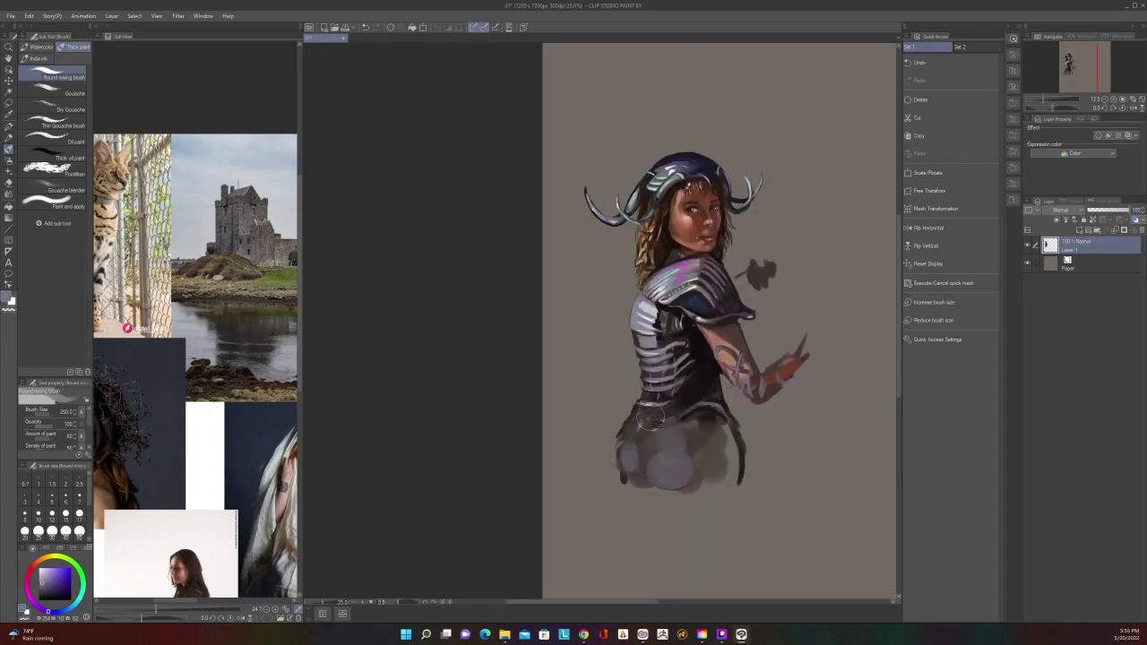
# Sample the dark tone at the armor's hem and paint the underside of the hips with brush size 150
pyautogui.scroll(1, 651, 418)
pyautogui.keyDown('alt'); pyautogui.click(719, 412); pyautogui.keyUp('alt')
pyautogui.press('[')
pyautogui.press('[')
pyautogui.press('[')
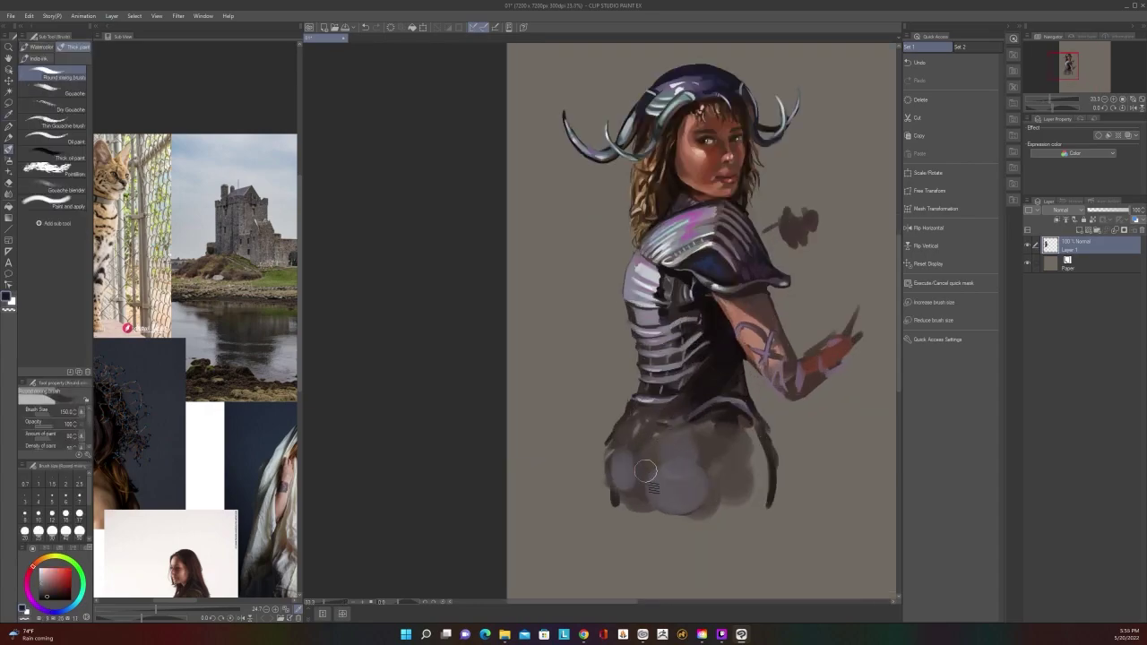
pyautogui.moveTo(646, 470)
pyautogui.mouseDown()
pyautogui.moveTo(674, 520)
pyautogui.moveTo(647, 506)
pyautogui.moveTo(709, 509)
pyautogui.moveTo(657, 512)
pyautogui.moveTo(707, 518)
pyautogui.mouseUp()
pyautogui.scroll(-2, 681, 520)
pyautogui.scroll(2, 681, 520)
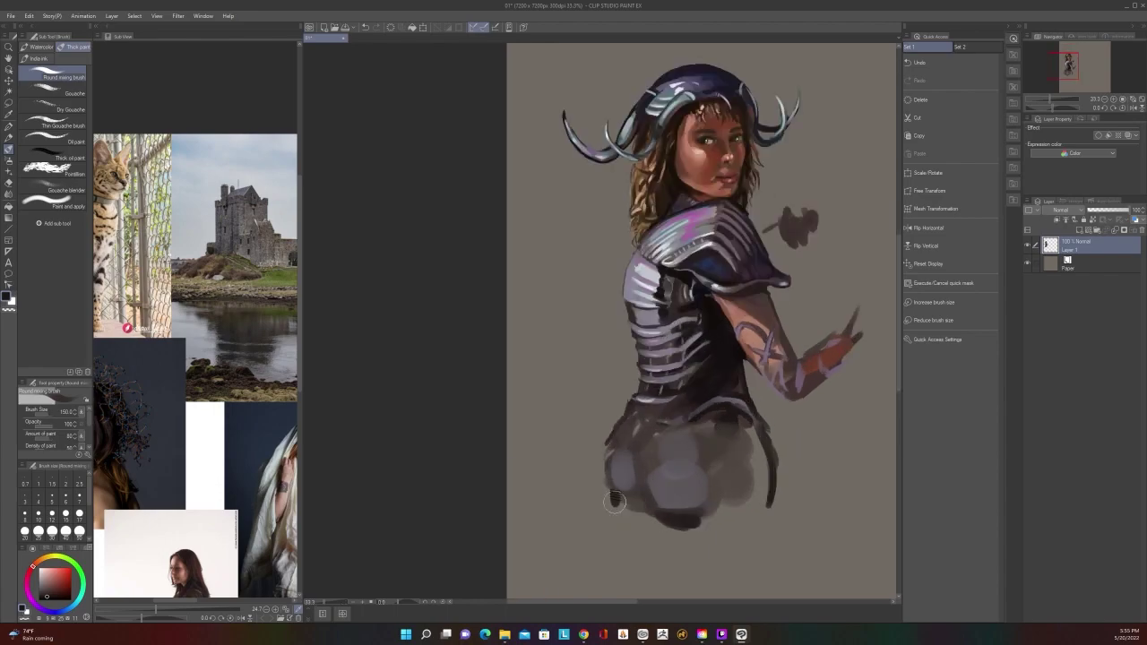
# Darken the back edge and lower corner of the hips, finishing with a smaller brush
pyautogui.moveTo(614, 502)
pyautogui.mouseDown()
pyautogui.moveTo(607, 448)
pyautogui.moveTo(620, 448)
pyautogui.moveTo(620, 462)
pyautogui.mouseUp()
pyautogui.scroll(-1, 659, 384)
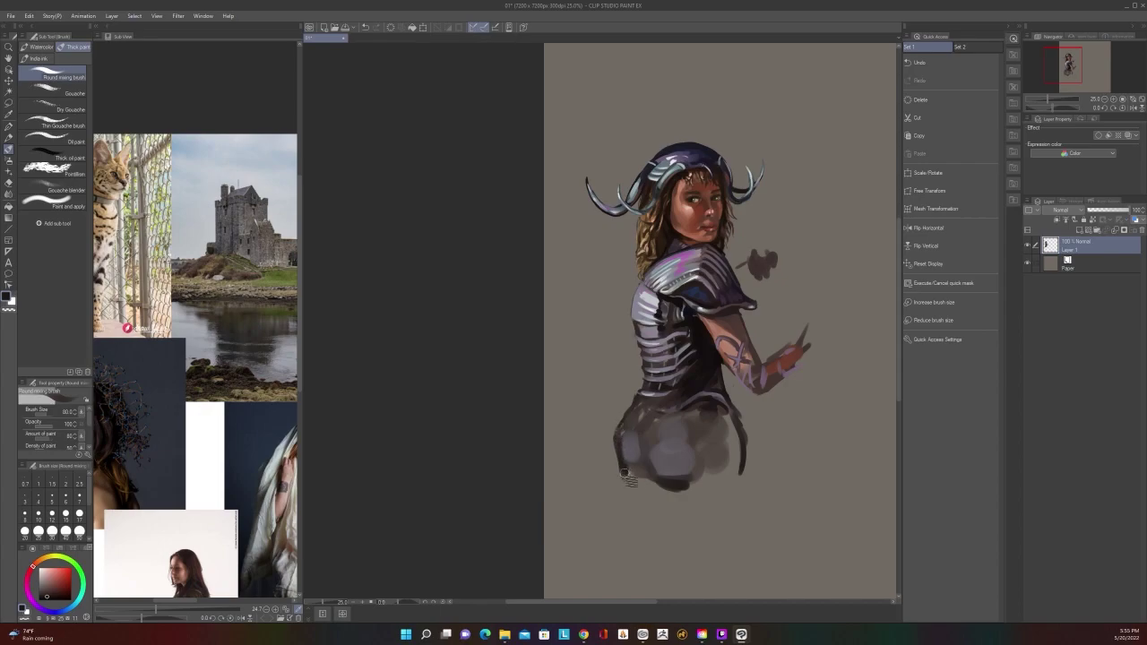
pyautogui.scroll(-1, 632, 475)
pyautogui.scroll(1, 640, 474)
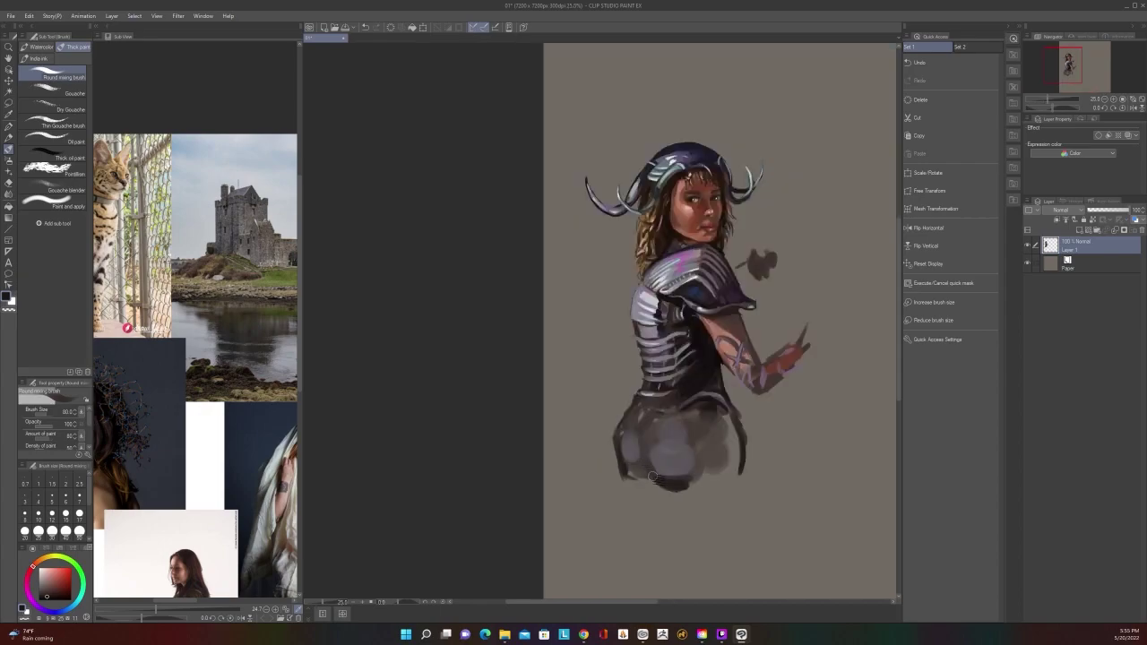
# Paint a dark stroke along the lower middle of the hips with a smaller brush
pyautogui.press('[')
pyautogui.press('[')
pyautogui.press('[')
pyautogui.moveTo(651, 456); pyautogui.dragTo(659, 480)
# Enlarge the brush considerably and lay a dark shadow down the front part of the hips
pyautogui.press(']')
pyautogui.press(']')
pyautogui.press(']')
pyautogui.press(']')
pyautogui.press(']')
pyautogui.press(']')
pyautogui.press(']')
pyautogui.press(']')
pyautogui.press(']')
pyautogui.moveTo(722, 415); pyautogui.dragTo(725, 470)
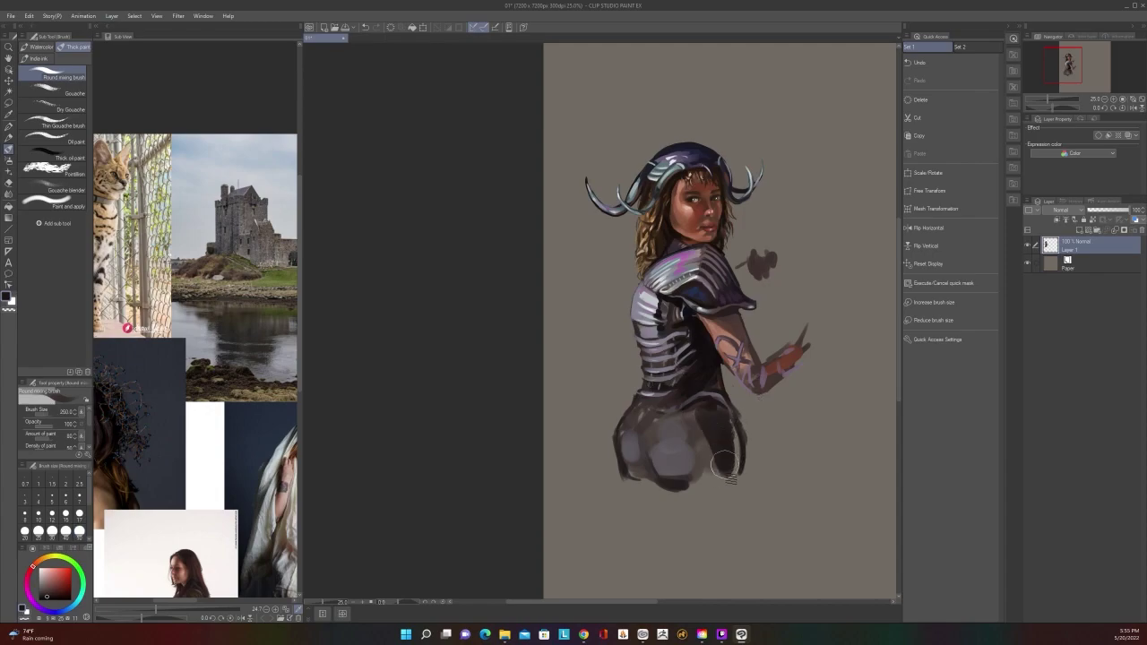
# Sample the brown-grey tones of the hips and soften the dark shadow on their front side
pyautogui.scroll(-1, 722, 484)
pyautogui.scroll(1, 714, 538)
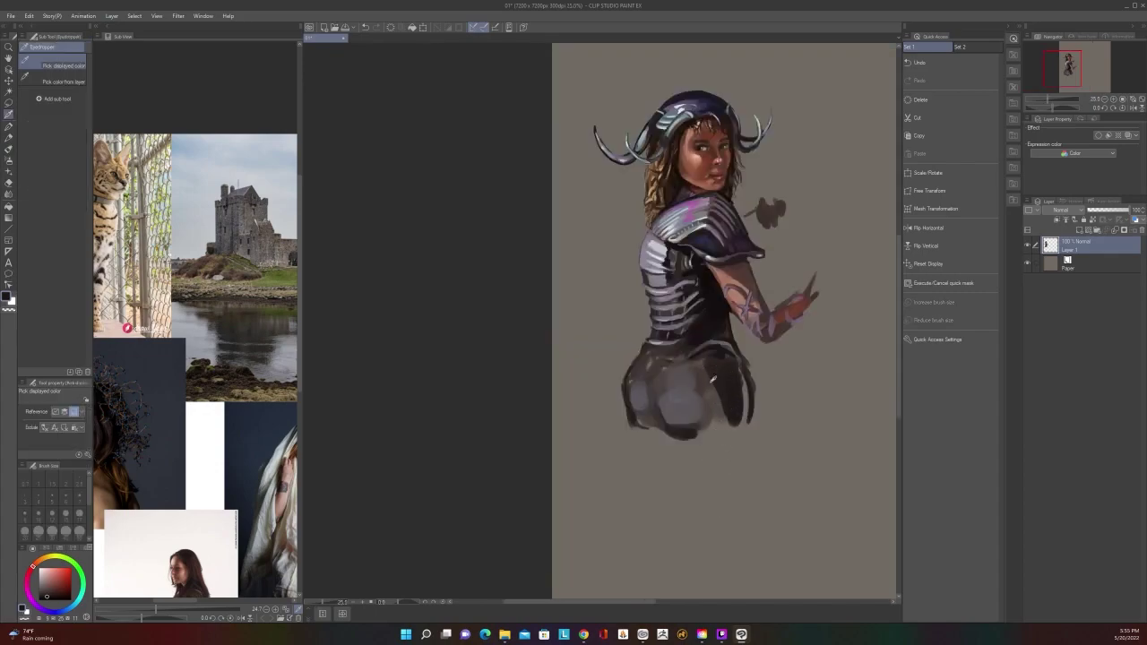
pyautogui.keyDown('alt'); pyautogui.click(708, 371); pyautogui.keyUp('alt')
pyautogui.moveTo(719, 392)
pyautogui.mouseDown()
pyautogui.moveTo(724, 423)
pyautogui.moveTo(734, 416)
pyautogui.mouseUp()
pyautogui.press('alt')
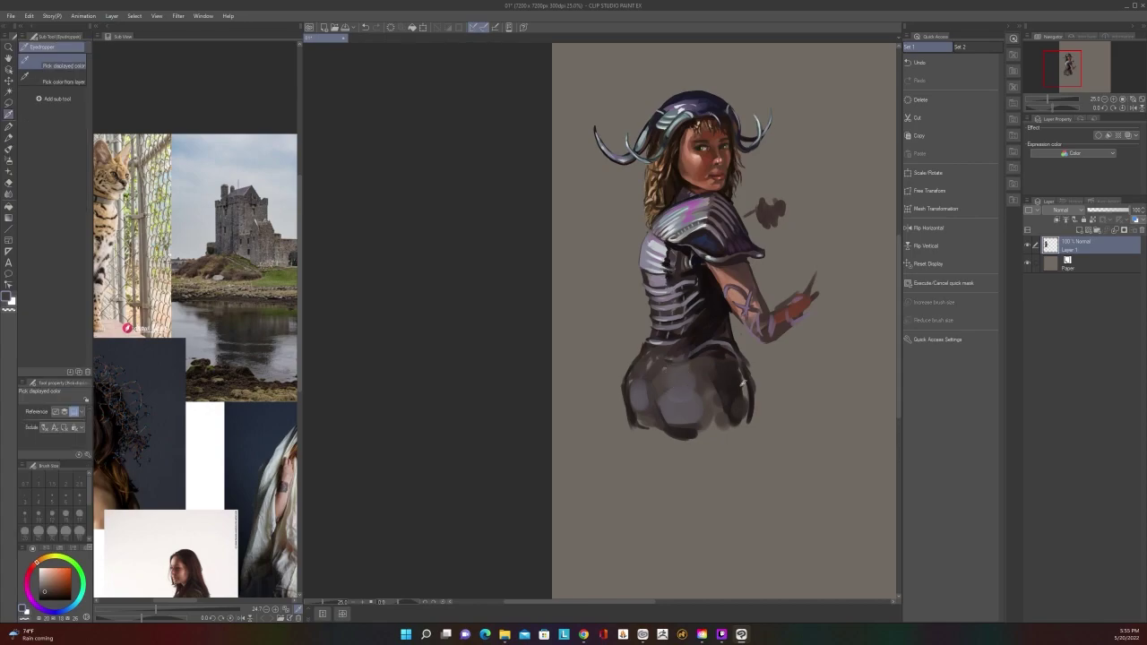
pyautogui.keyDown('alt'); pyautogui.click(742, 384); pyautogui.keyUp('alt')
pyautogui.moveTo(744, 385); pyautogui.dragTo(747, 412)
pyautogui.keyDown('alt'); pyautogui.click(715, 392); pyautogui.keyUp('alt')
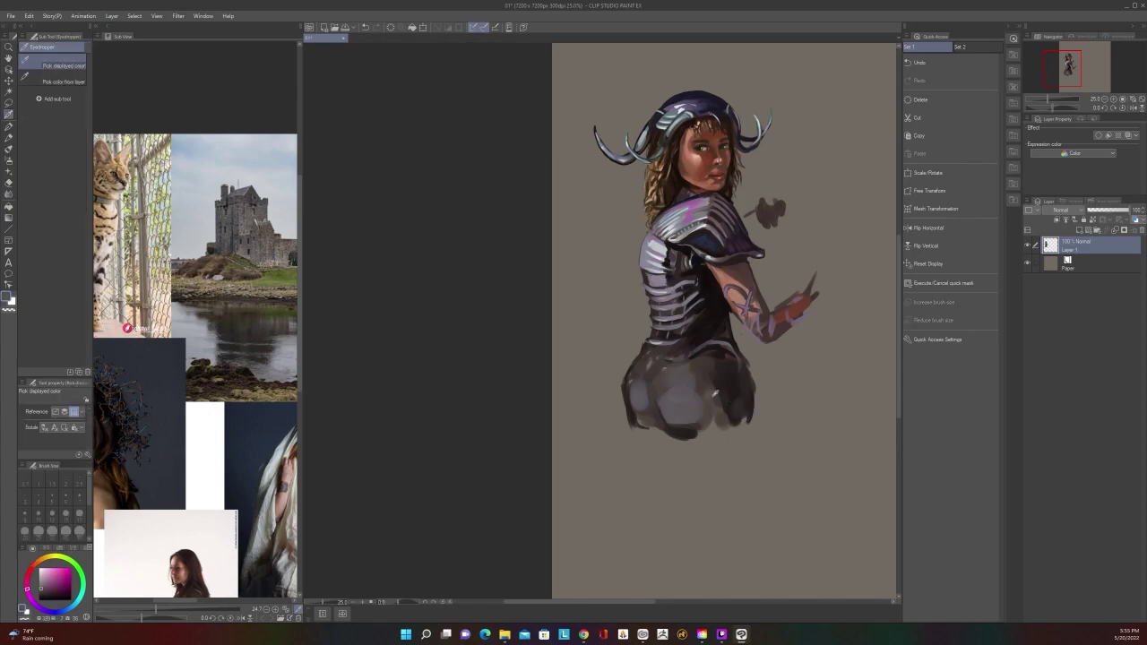
# Sample the tones around the armor's hem and refine the front contour of the hips, ending with brush size 80
pyautogui.keyDown('alt'); pyautogui.click(745, 367); pyautogui.keyUp('alt')
pyautogui.moveTo(745, 368); pyautogui.dragTo(749, 408)
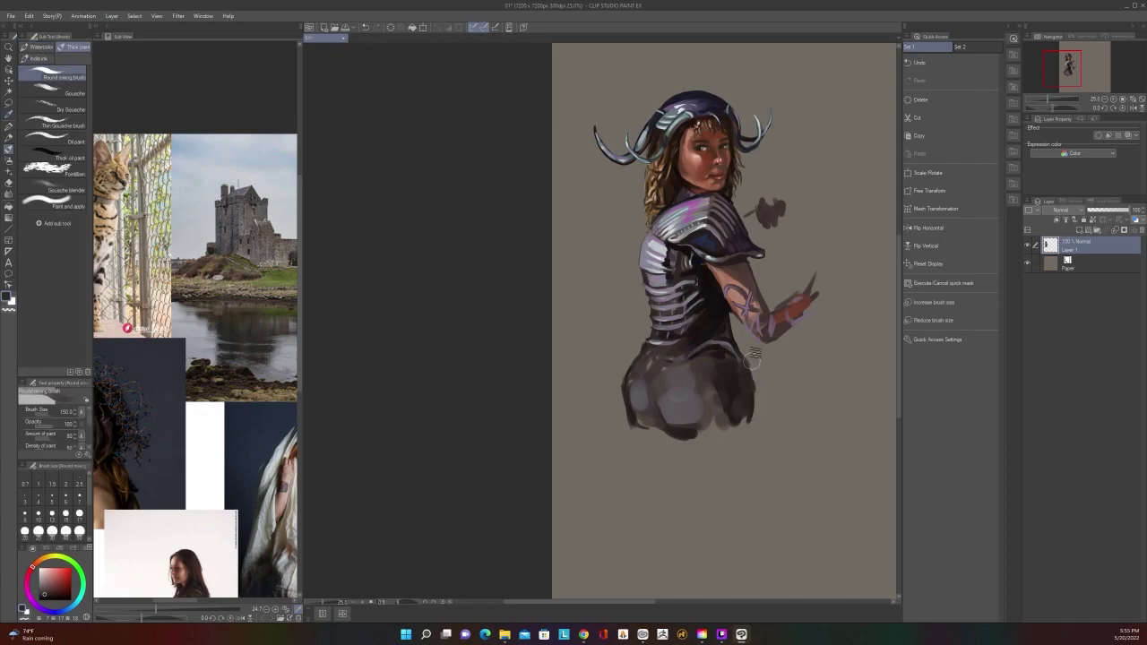
pyautogui.press('alt')
pyautogui.keyDown('alt'); pyautogui.click(734, 342); pyautogui.keyUp('alt')
pyautogui.keyDown('alt'); pyautogui.click(735, 349); pyautogui.keyUp('alt')
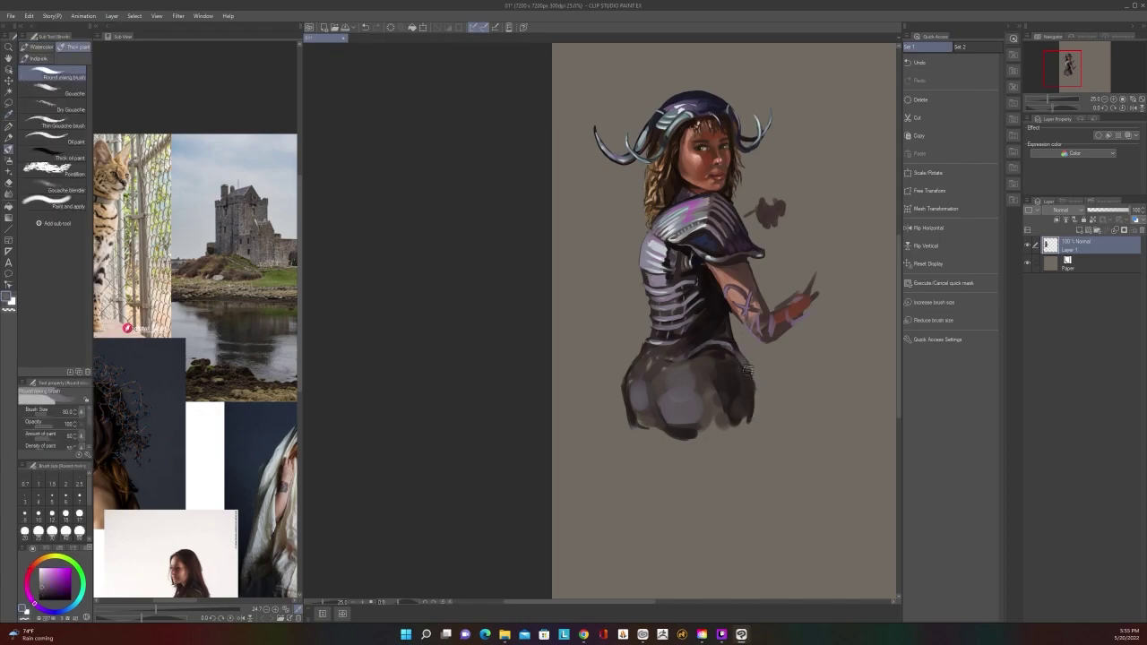
# Sample the dark tone and define the crease and lower contours of the hips with brush size 50
pyautogui.scroll(-5, 680, 507)
pyautogui.scroll(6, 680, 507)
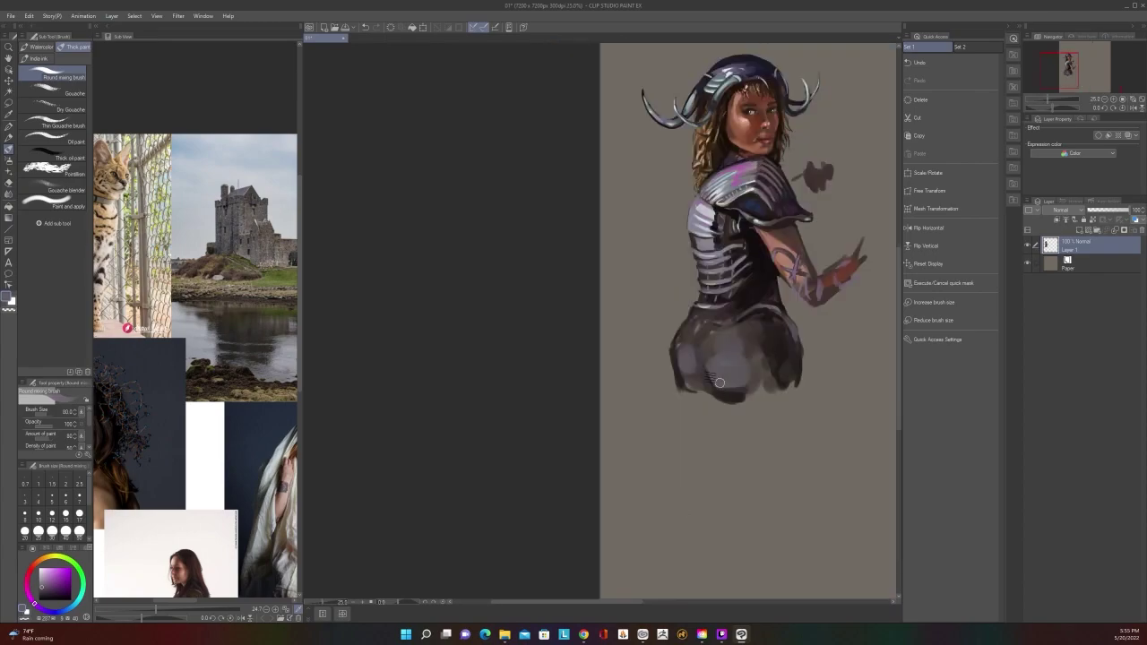
pyautogui.press('[')
pyautogui.press('[')
pyautogui.press('[')
pyautogui.keyDown('alt'); pyautogui.click(712, 379); pyautogui.keyUp('alt')
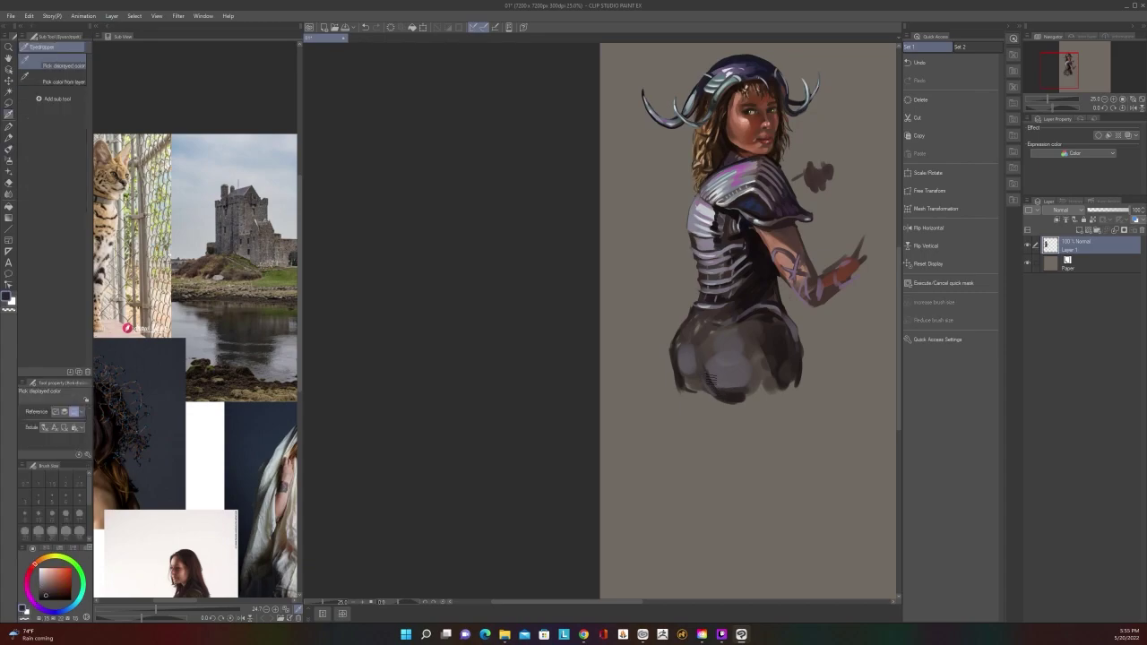
pyautogui.moveTo(685, 371); pyautogui.dragTo(683, 387)
pyautogui.scroll(-2, 712, 300)
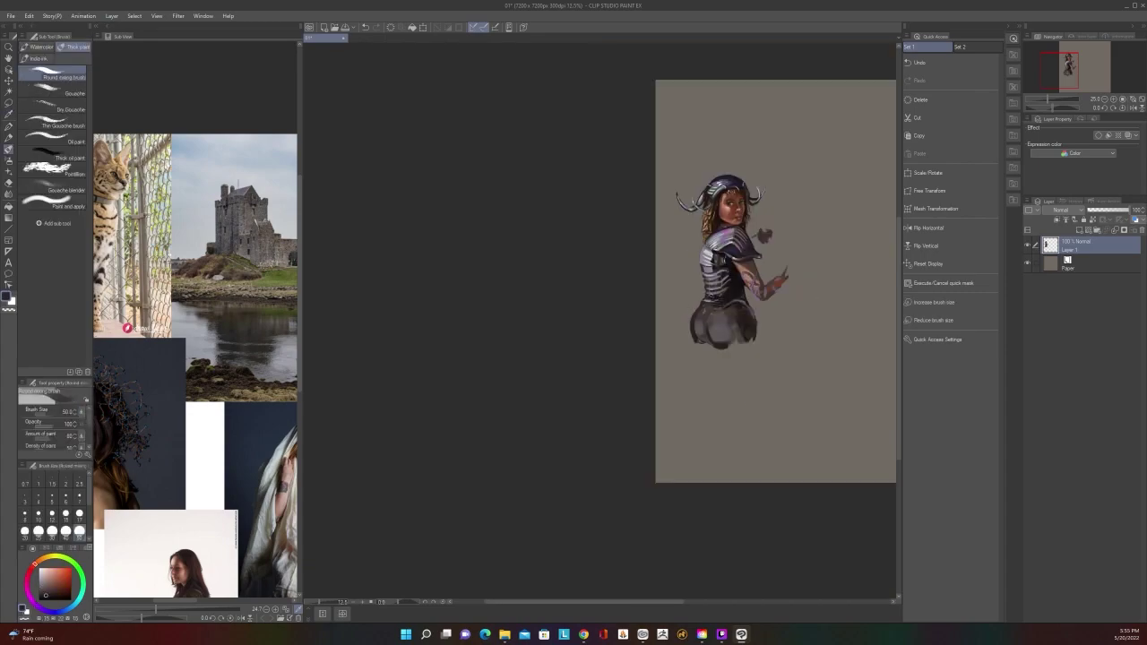
pyautogui.scroll(2, 712, 299)
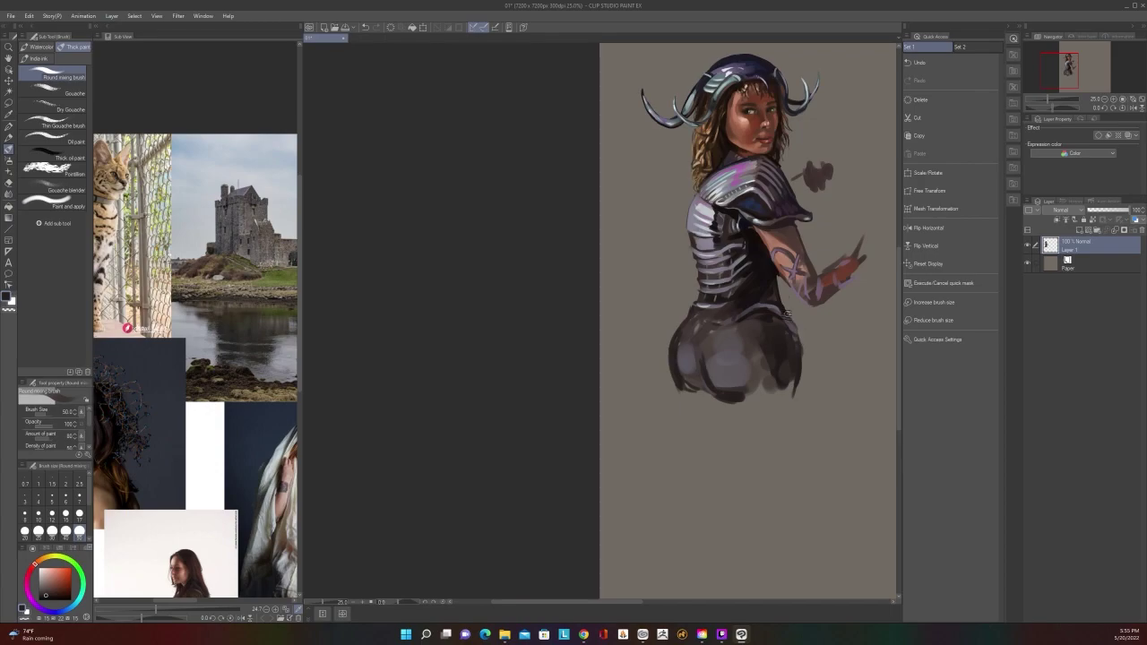
pyautogui.scroll(-2, 792, 298)
pyautogui.scroll(2, 793, 299)
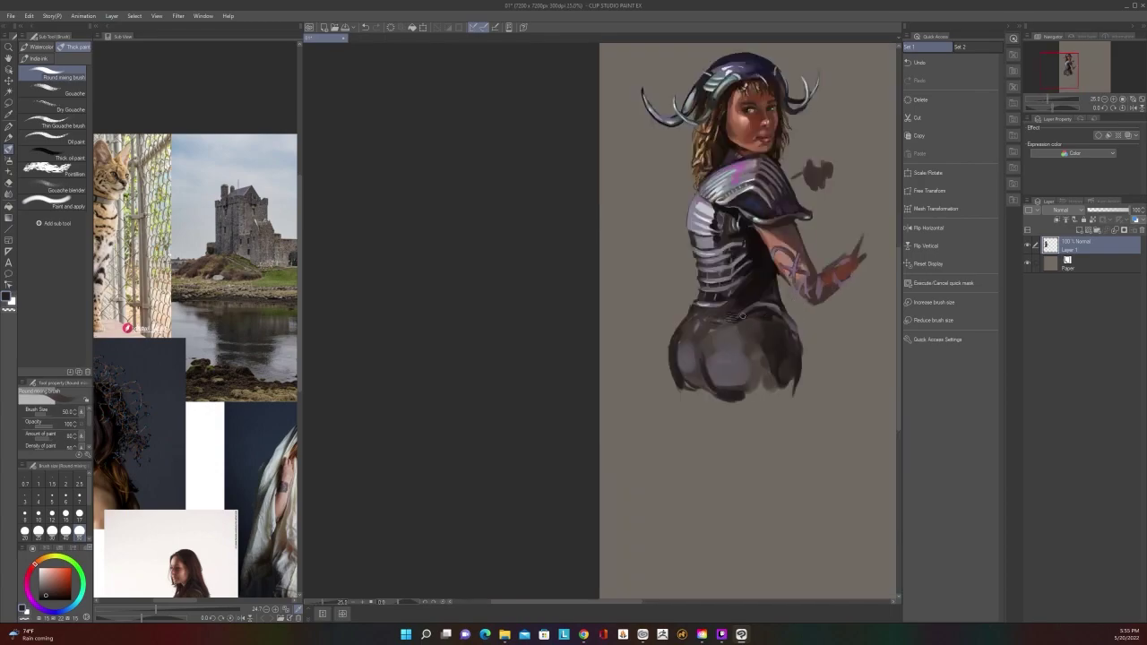
# Sample a violet-grey from the armor ribs and paint accents around the waist and hem with brush size 25
pyautogui.press('alt')
pyautogui.keyDown('alt'); pyautogui.click(713, 327); pyautogui.keyUp('alt')
pyautogui.press('alt')
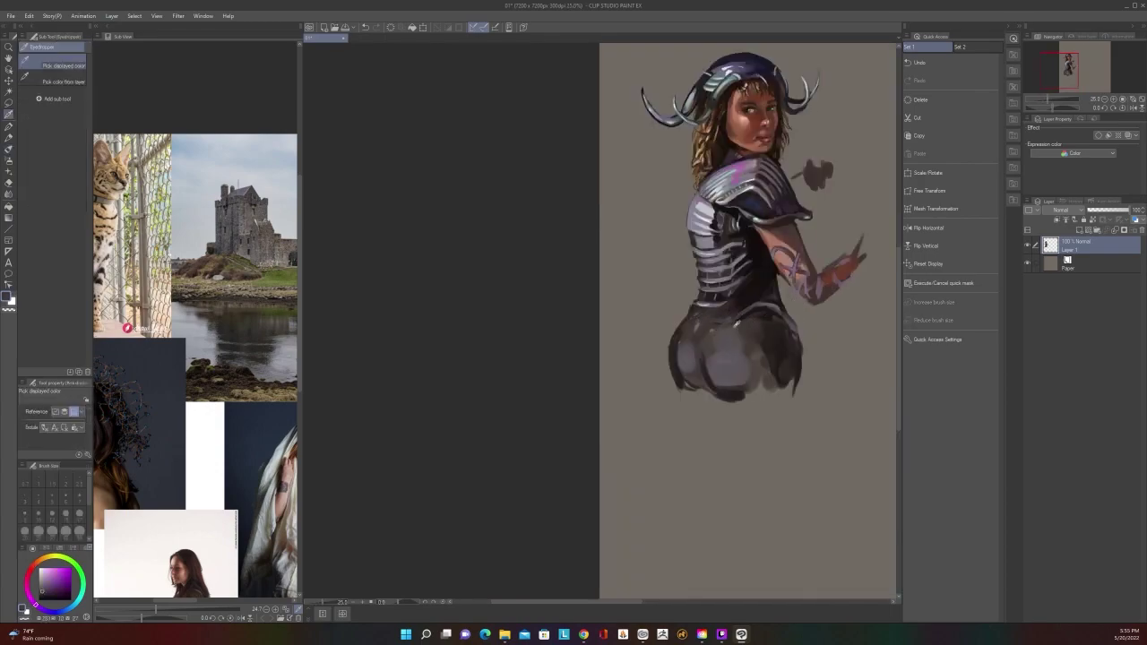
pyautogui.keyDown('alt'); pyautogui.click(724, 288); pyautogui.keyUp('alt')
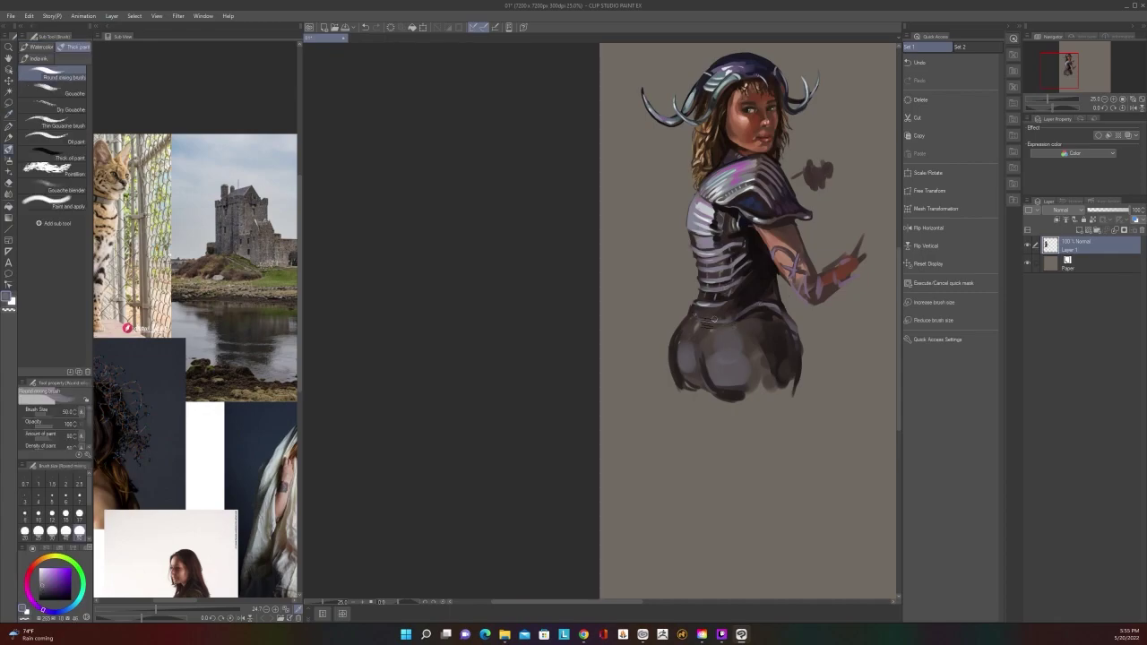
pyautogui.scroll(1, 735, 300)
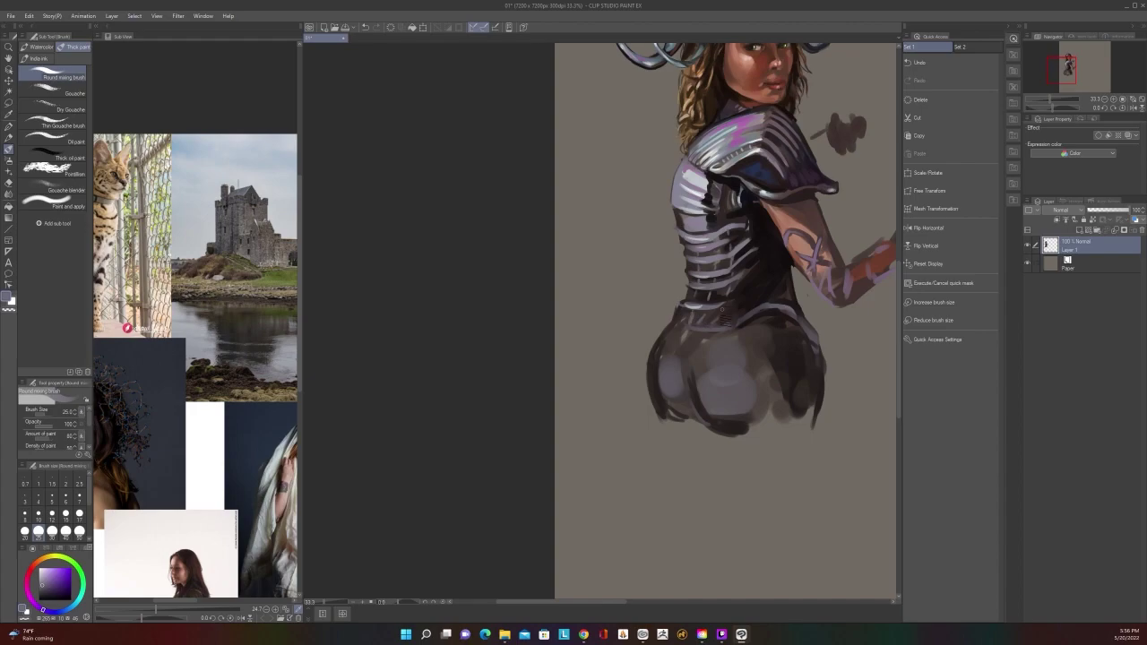
pyautogui.scroll(-2, 722, 320)
pyautogui.scroll(2, 755, 272)
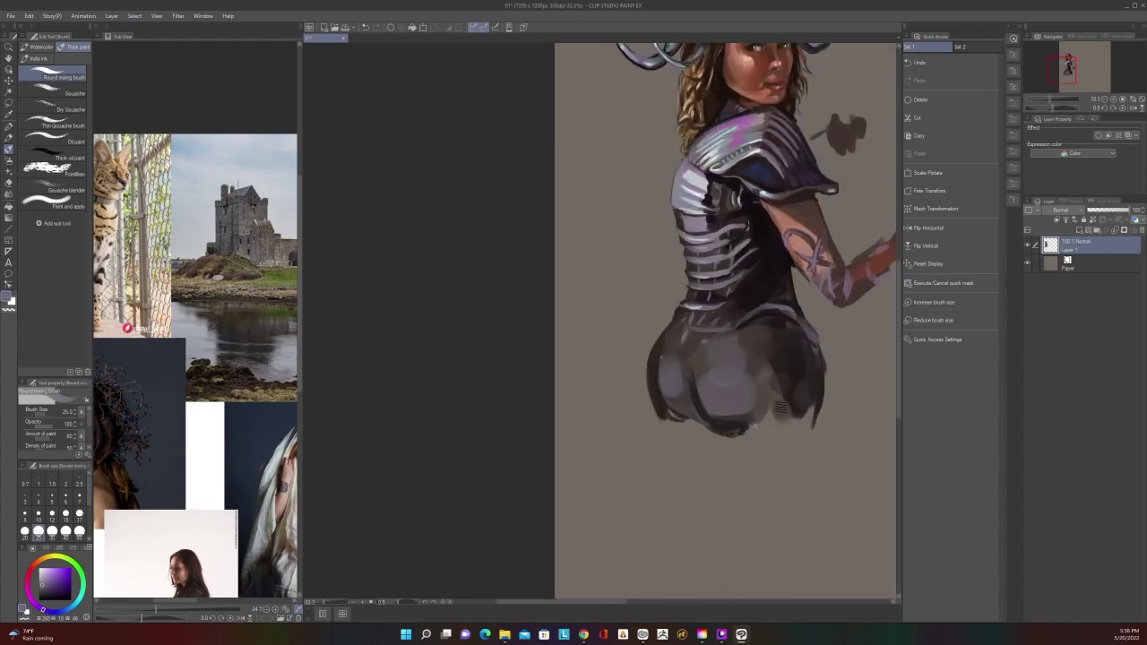
# Sample the dark tone, paint shadow along the lower front edge of the hips, and undo the last stroke
pyautogui.keyDown('alt'); pyautogui.click(790, 358); pyautogui.keyUp('alt')
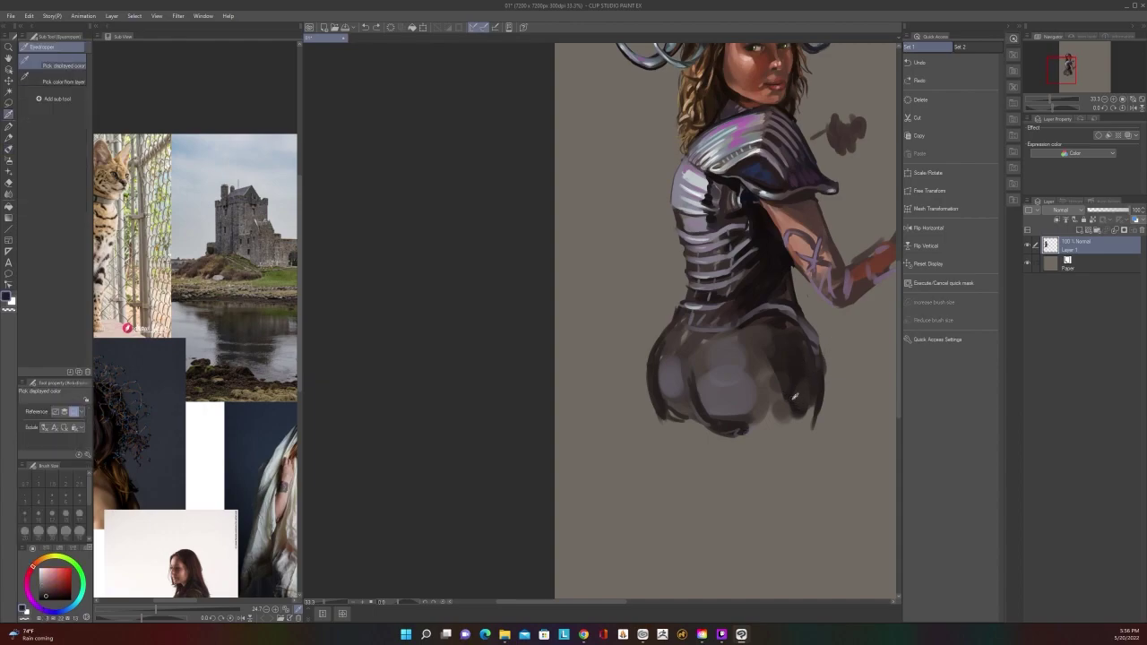
pyautogui.keyDown('alt'); pyautogui.click(790, 404); pyautogui.keyUp('alt')
pyautogui.keyDown('alt'); pyautogui.click(798, 381); pyautogui.keyUp('alt')
pyautogui.moveTo(785, 402)
pyautogui.mouseDown()
pyautogui.moveTo(773, 419)
pyautogui.moveTo(793, 412)
pyautogui.moveTo(769, 426)
pyautogui.mouseUp()
pyautogui.press(']')
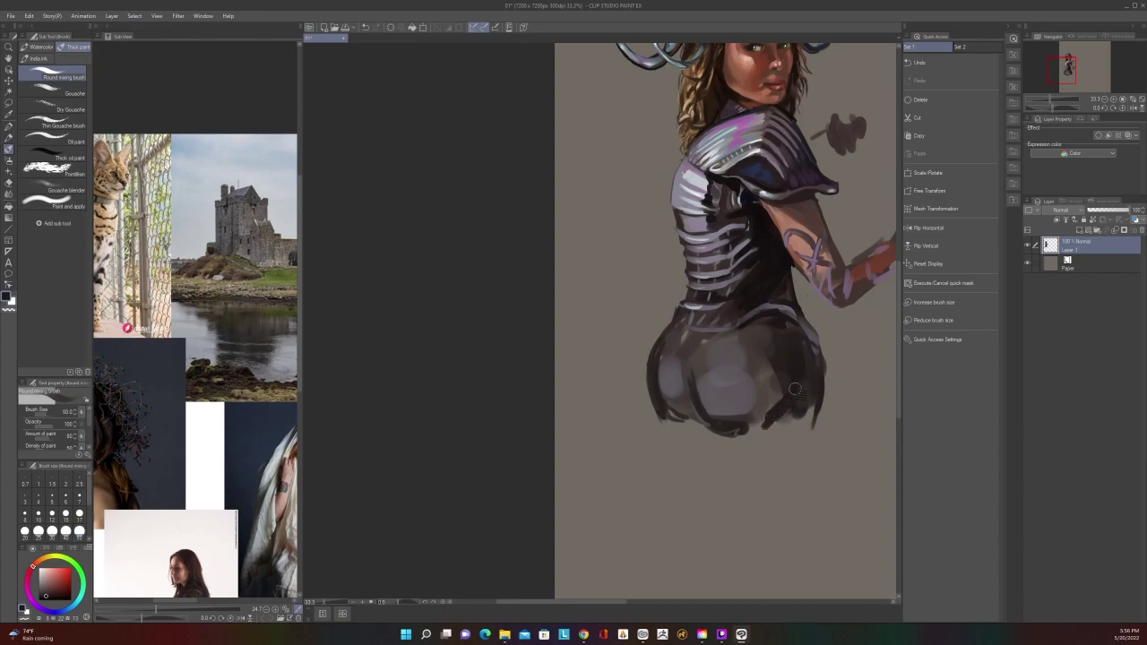
pyautogui.scroll(-1, 796, 392)
pyautogui.hotkey('ctrl', 'z')
# Resample the dark tone and block in the start of the front thigh below the hips with a much larger brush
pyautogui.keyDown('alt'); pyautogui.click(798, 379); pyautogui.keyUp('alt')
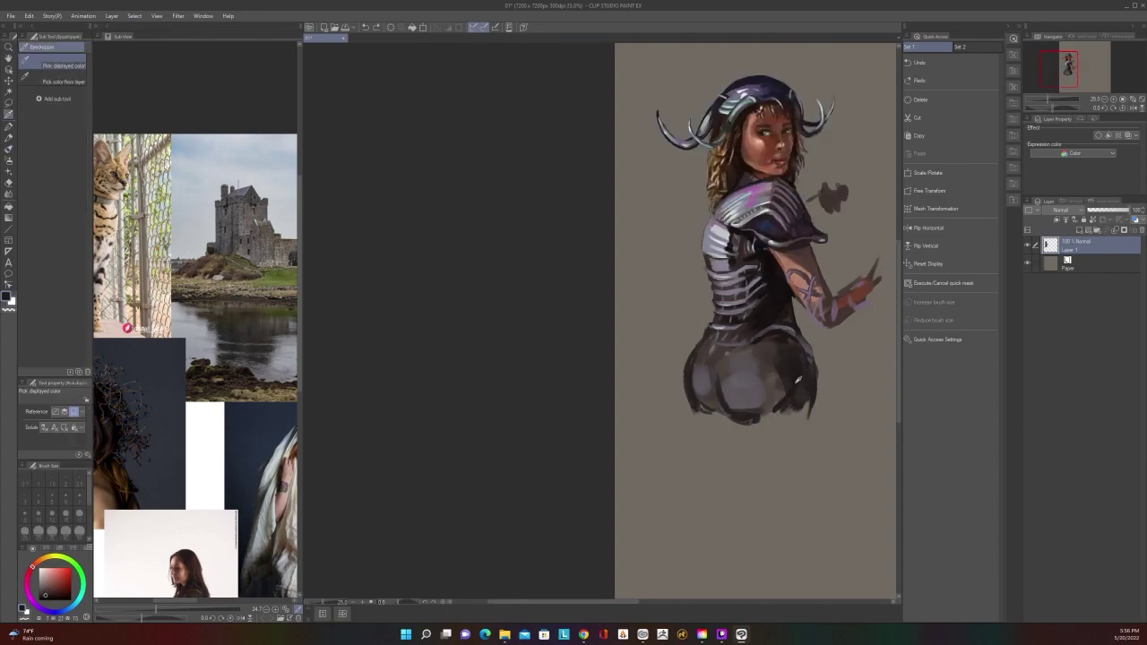
pyautogui.moveTo(796, 404); pyautogui.dragTo(798, 421)
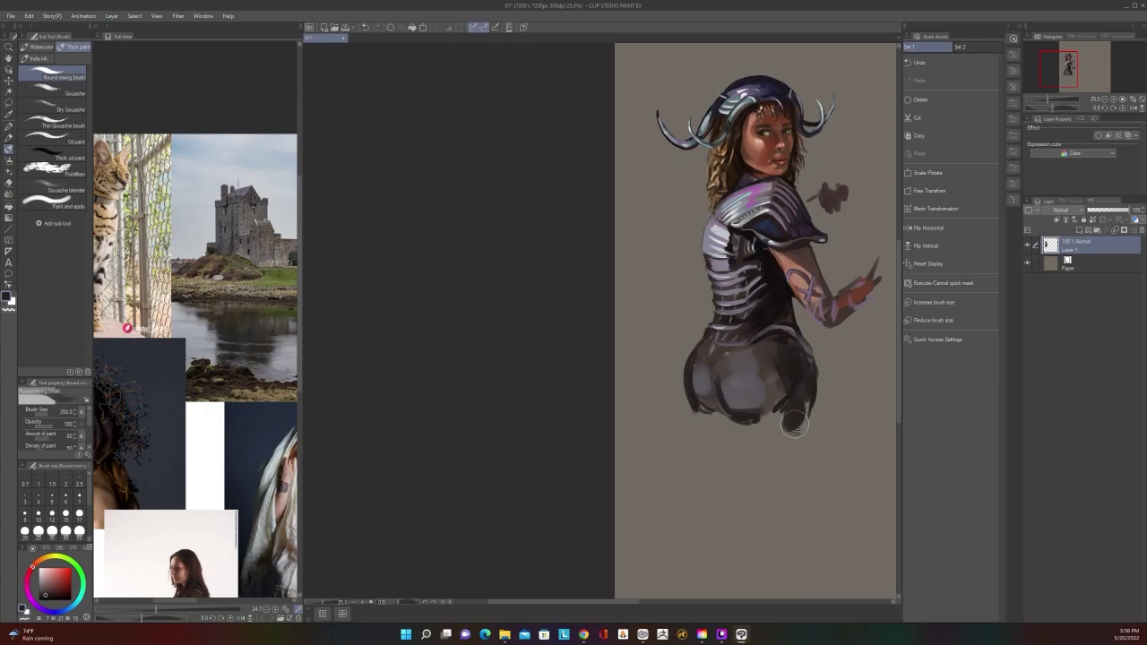
pyautogui.press(']')
pyautogui.press(']')
pyautogui.press(']')
pyautogui.scroll(-2, 803, 422)
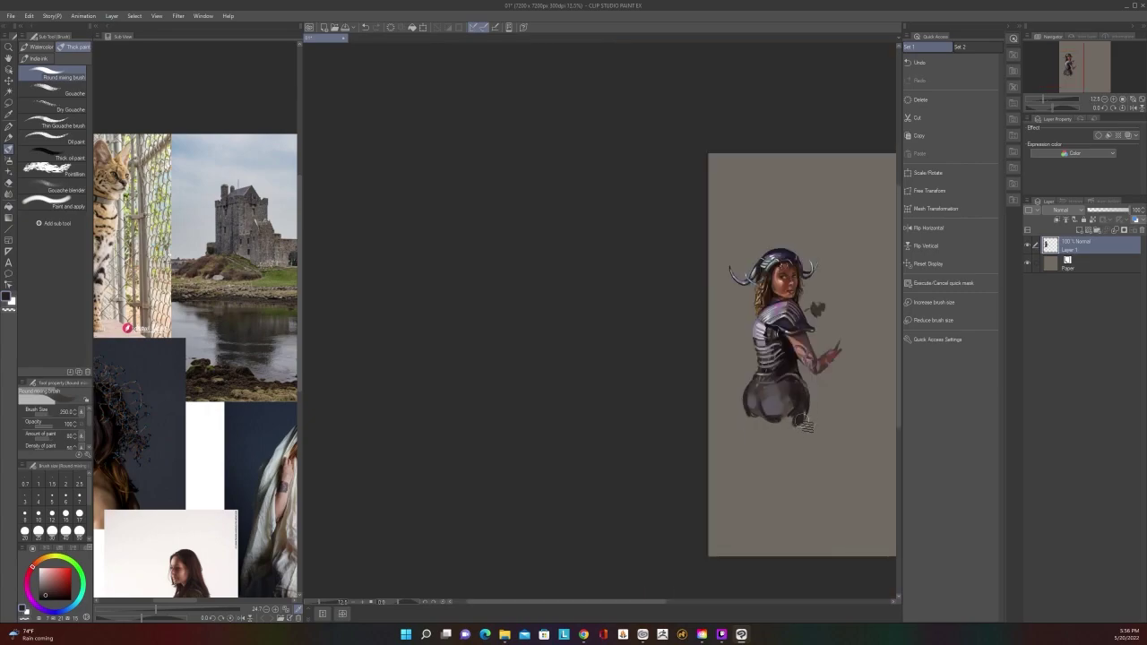
pyautogui.scroll(2, 804, 427)
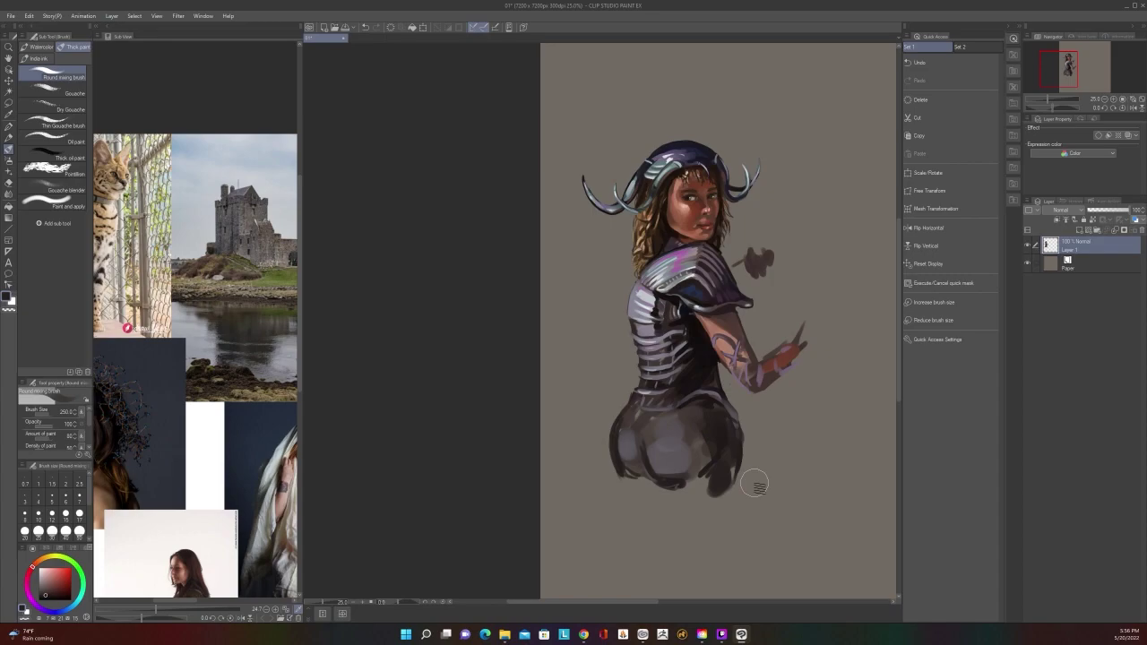
# Sample a muted tone from the back armor and touch up the upper back's edge with brush size 50
pyautogui.scroll(2, 755, 484)
pyautogui.moveTo(568, 284); pyautogui.dragTo(623, 524)
pyautogui.press('[')
pyautogui.press('[')
pyautogui.press('[')
pyautogui.keyDown('alt'); pyautogui.click(607, 368); pyautogui.keyUp('alt')
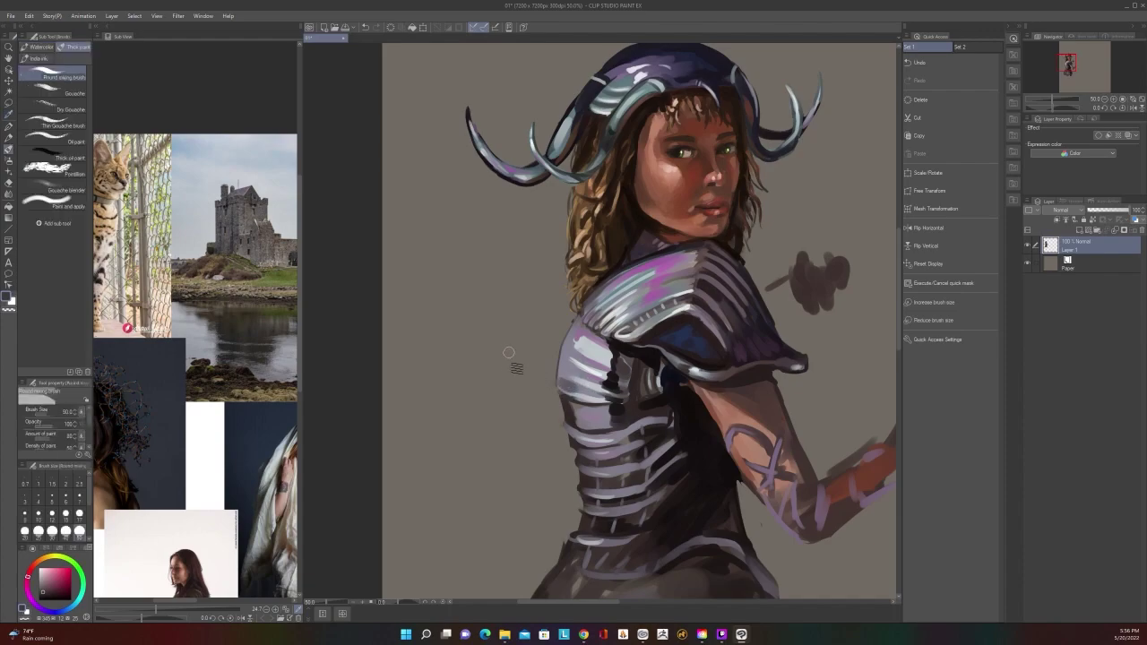
pyautogui.press('[')
pyautogui.press('[')
pyautogui.press('[')
pyautogui.press('[')
pyautogui.press(']')
pyautogui.press(']')
pyautogui.press(']')
pyautogui.press(']')
pyautogui.scroll(-2, 570, 351)
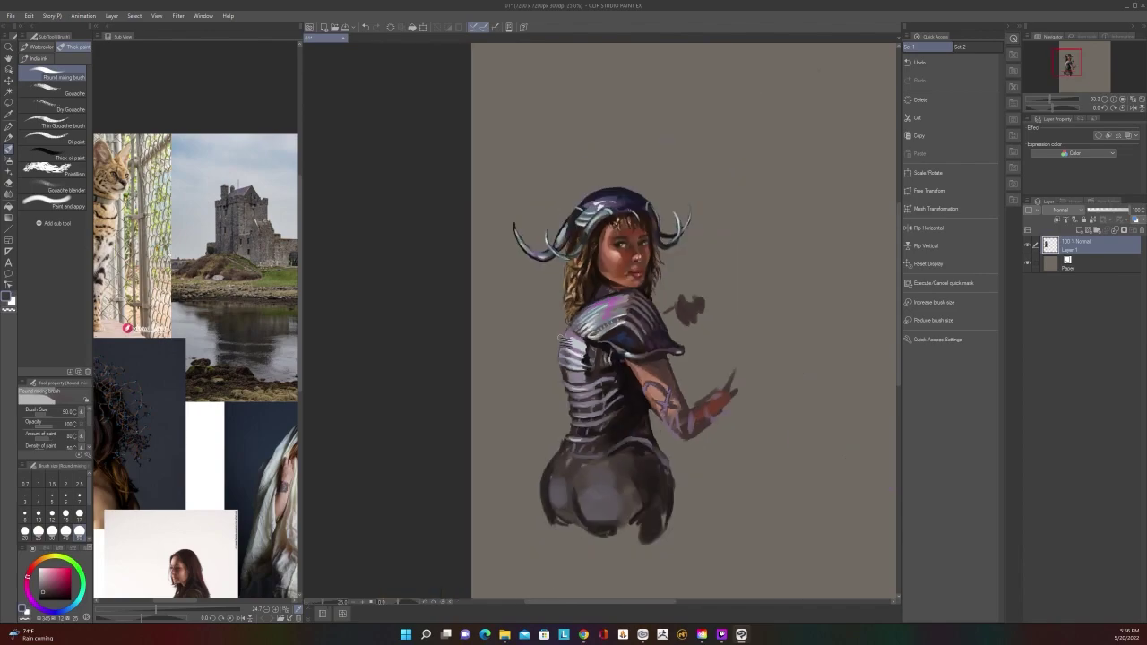
pyautogui.scroll(2, 570, 351)
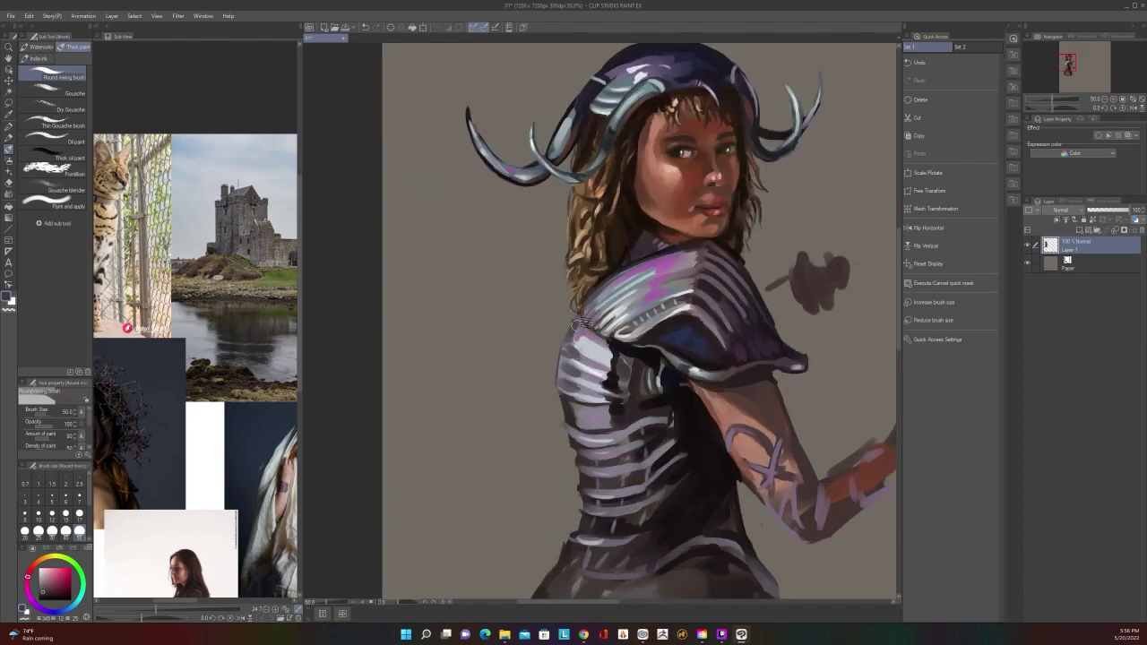
pyautogui.scroll(-1, 593, 324)
pyautogui.scroll(1, 596, 331)
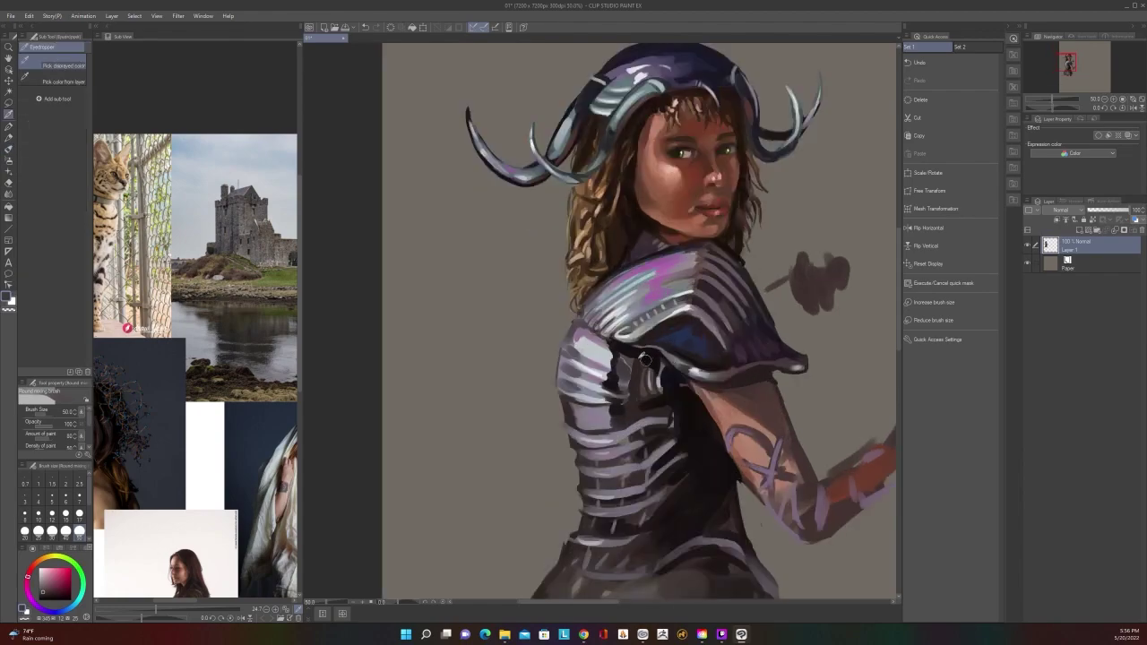
# Sample the dark tone beneath the shoulder plate and paint gaps between the upper back ribs with brush size 25
pyautogui.keyDown('alt'); pyautogui.click(637, 348); pyautogui.keyUp('alt')
pyautogui.press('[')
pyautogui.press('[')
pyautogui.press('[')
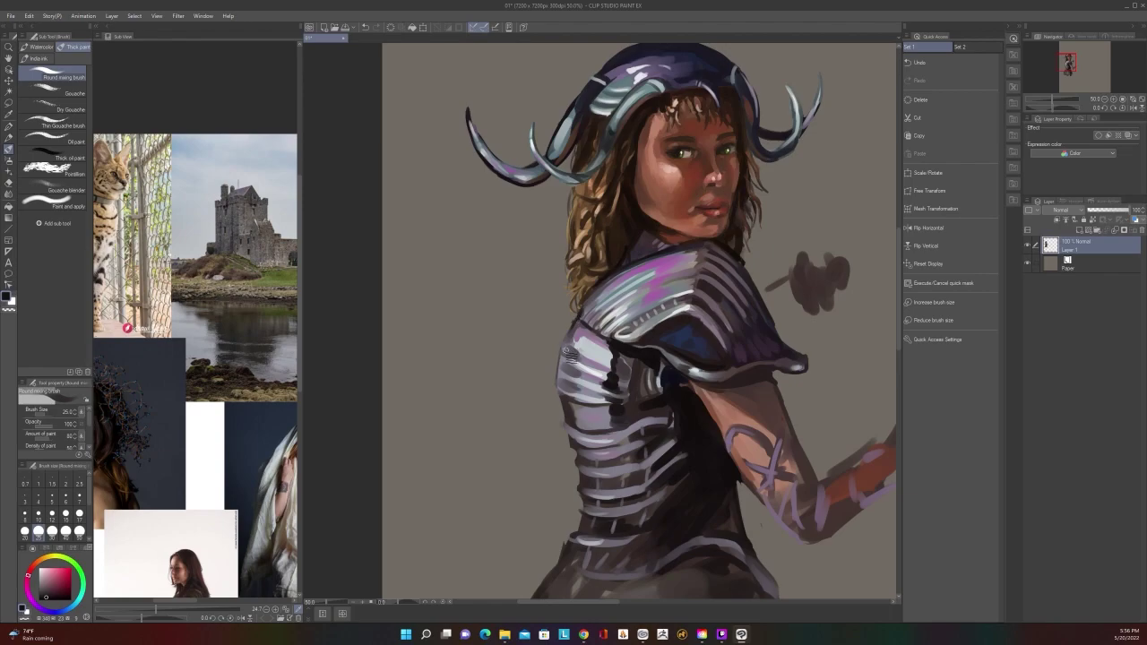
pyautogui.scroll(-1, 554, 358)
pyautogui.scroll(1, 542, 371)
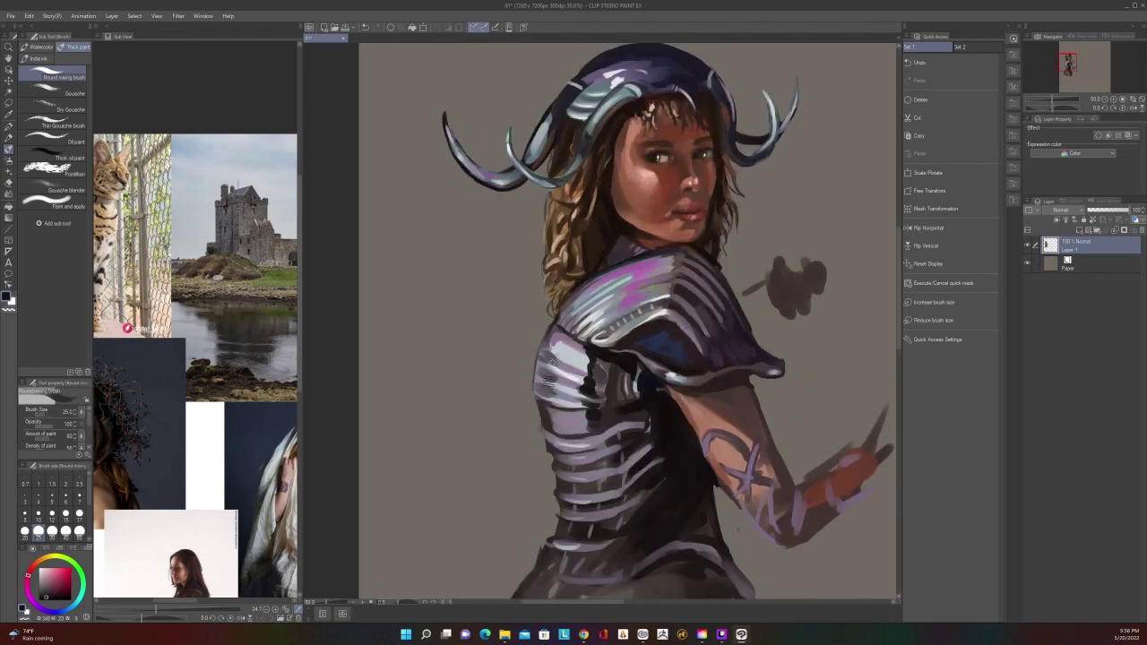
# Reduce the brush to 15 and sharpen the dark lines between the ribs along the back armor
pyautogui.press('[')
pyautogui.press('[')
pyautogui.press('[')
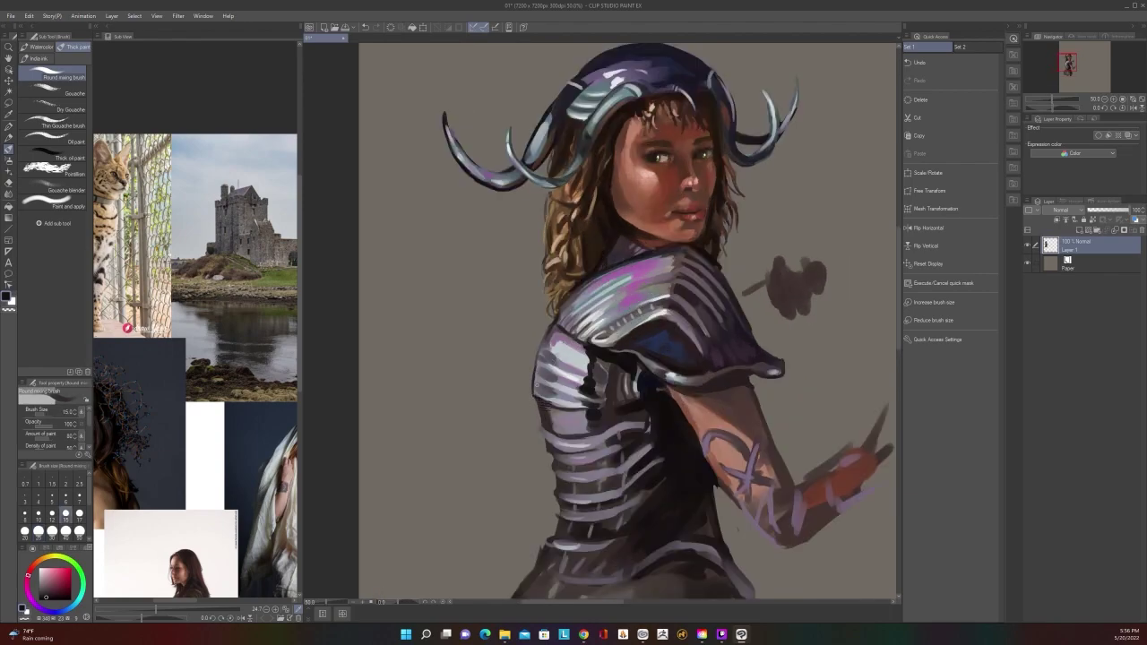
pyautogui.scroll(-2, 550, 385)
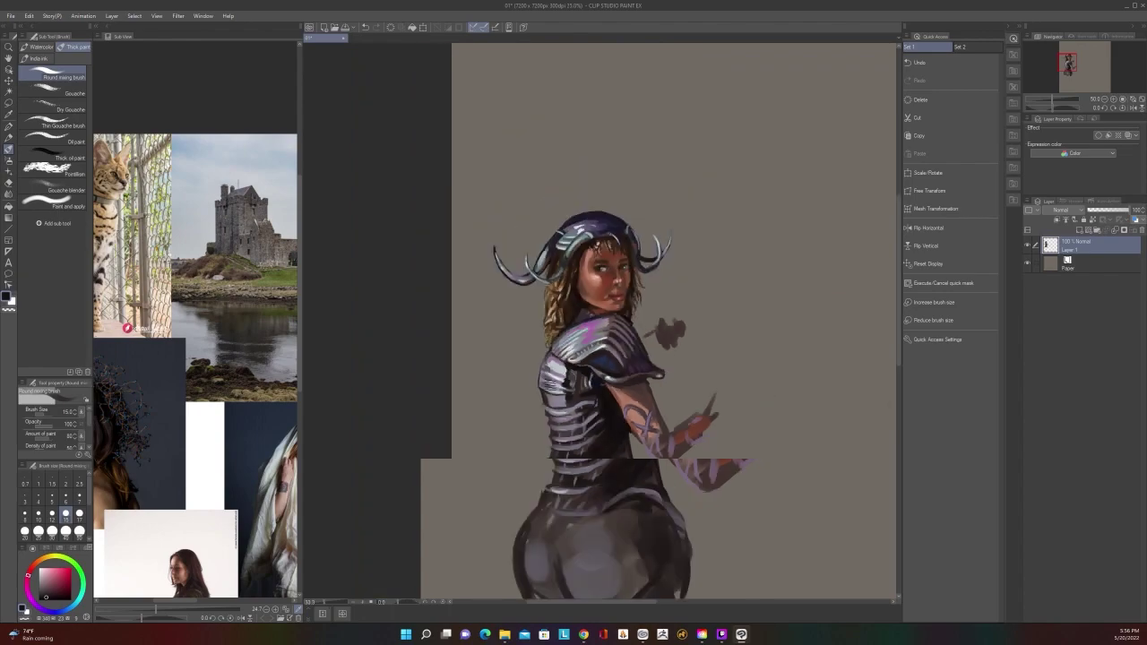
pyautogui.scroll(2, 555, 403)
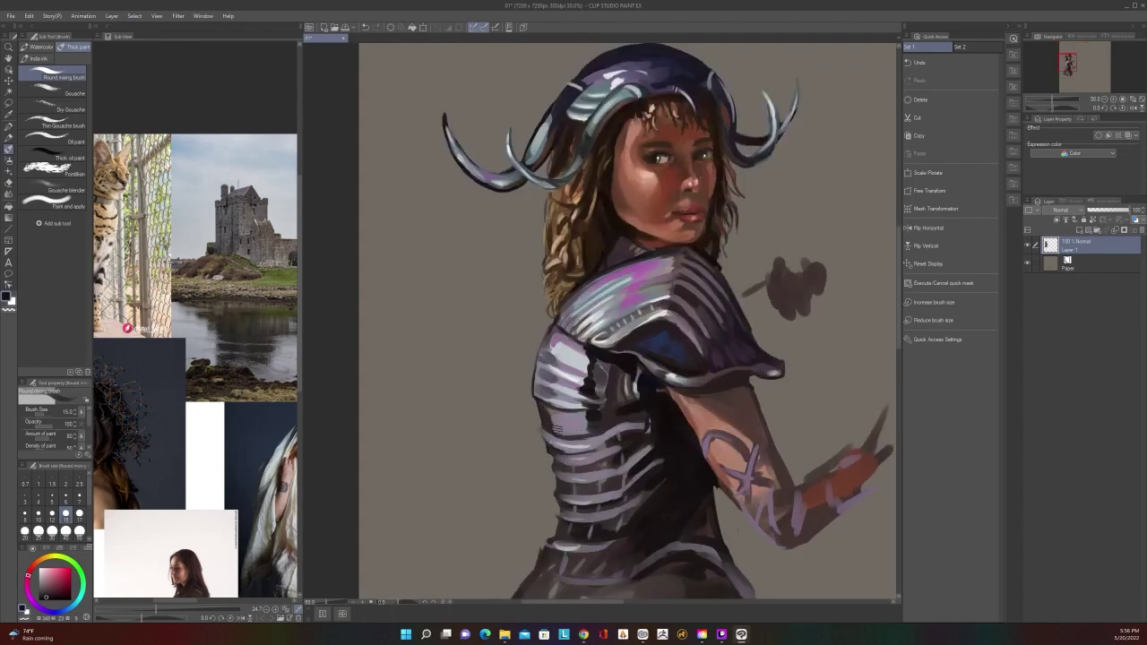
pyautogui.scroll(-2, 543, 445)
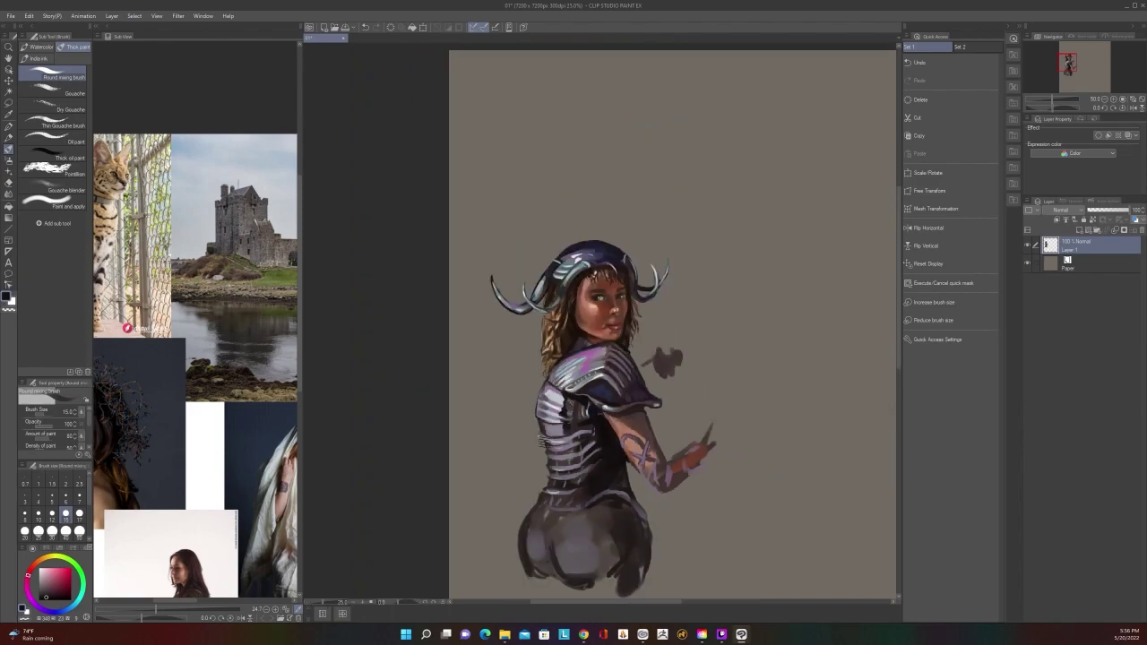
pyautogui.scroll(-2, 538, 437)
pyautogui.scroll(2, 536, 432)
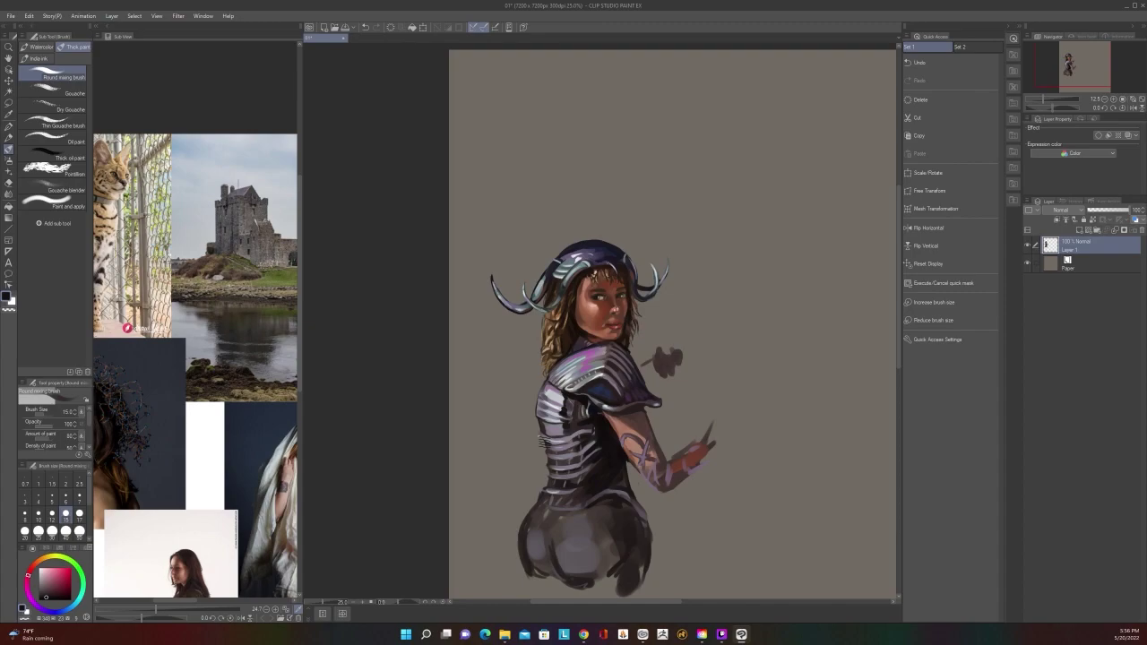
# Sample a violet-grey near the waist and paint soft strokes on the upper hips below the hem with brush size 50
pyautogui.keyDown('alt'); pyautogui.click(615, 490); pyautogui.keyUp('alt')
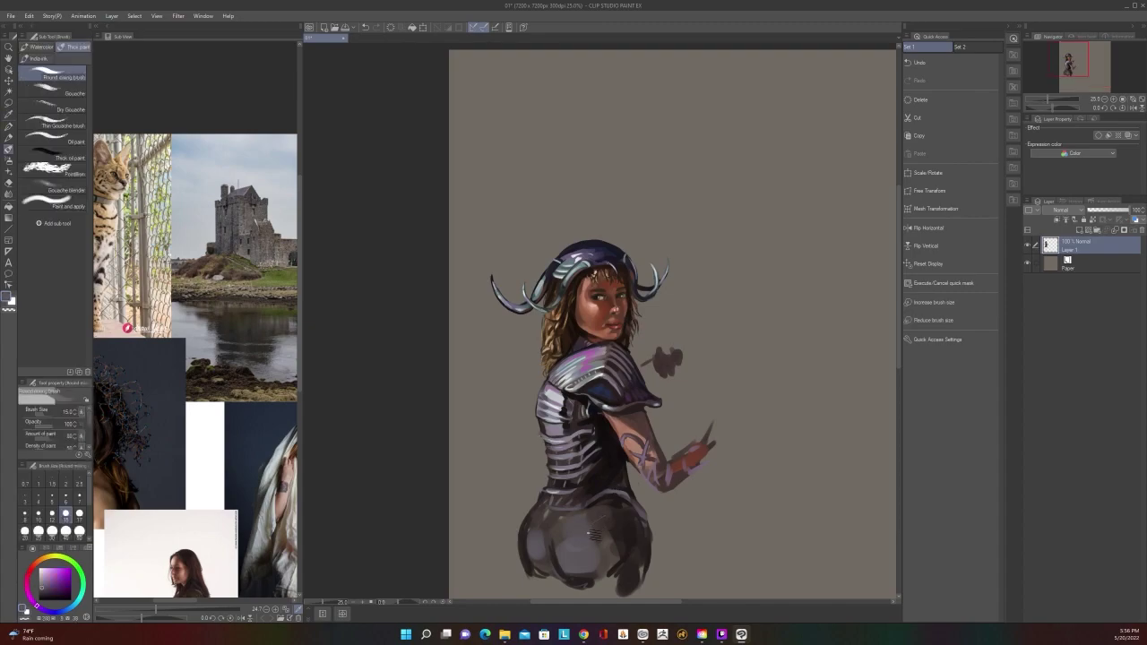
pyautogui.press(']')
pyautogui.press(']')
pyautogui.press(']')
pyautogui.press(']')
pyautogui.press(']')
pyautogui.press(']')
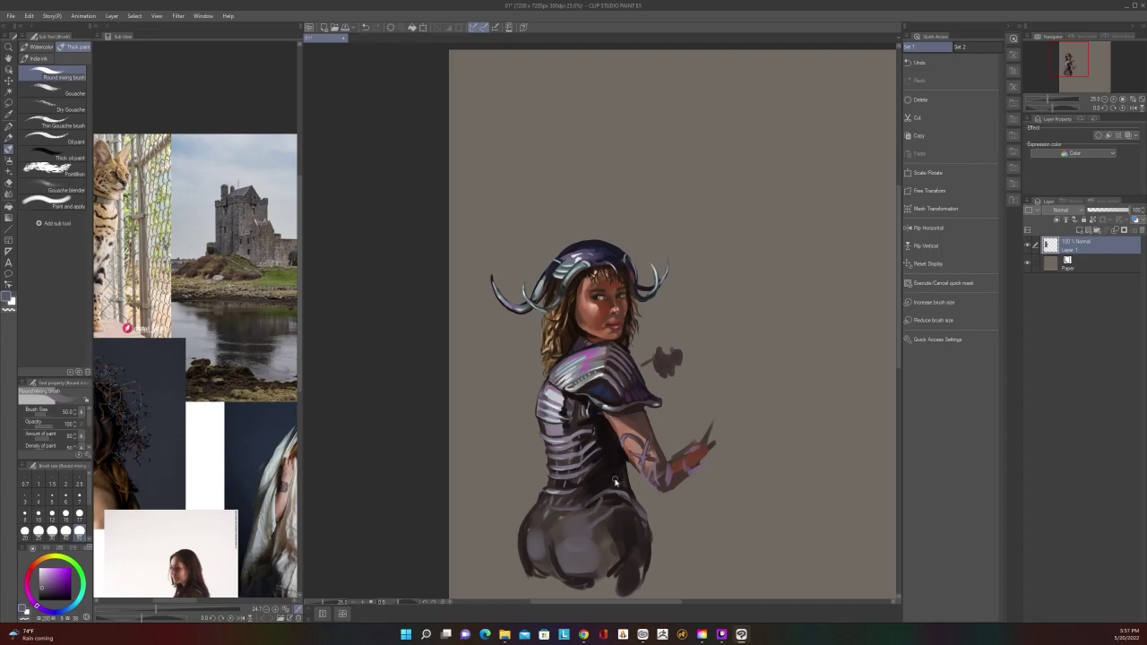
pyautogui.moveTo(602, 502); pyautogui.dragTo(597, 517)
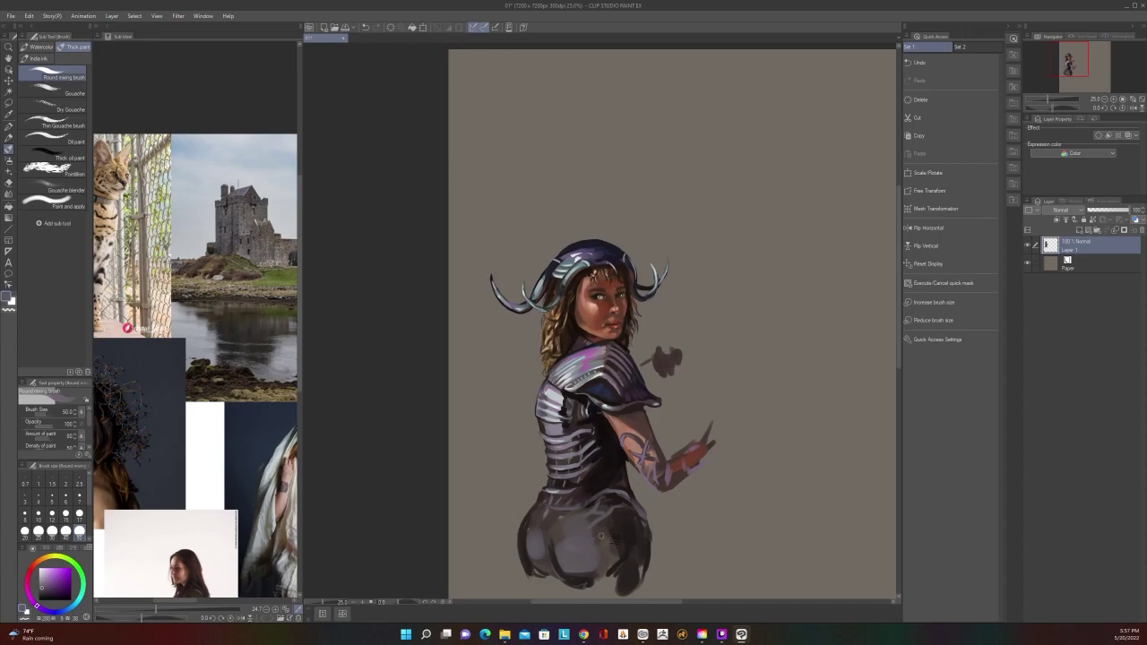
# Sample a dark brown from the hips' lower edge and paint the first right thigh stroke with brush size 200
pyautogui.scroll(-5, 628, 518)
pyautogui.scroll(5, 629, 516)
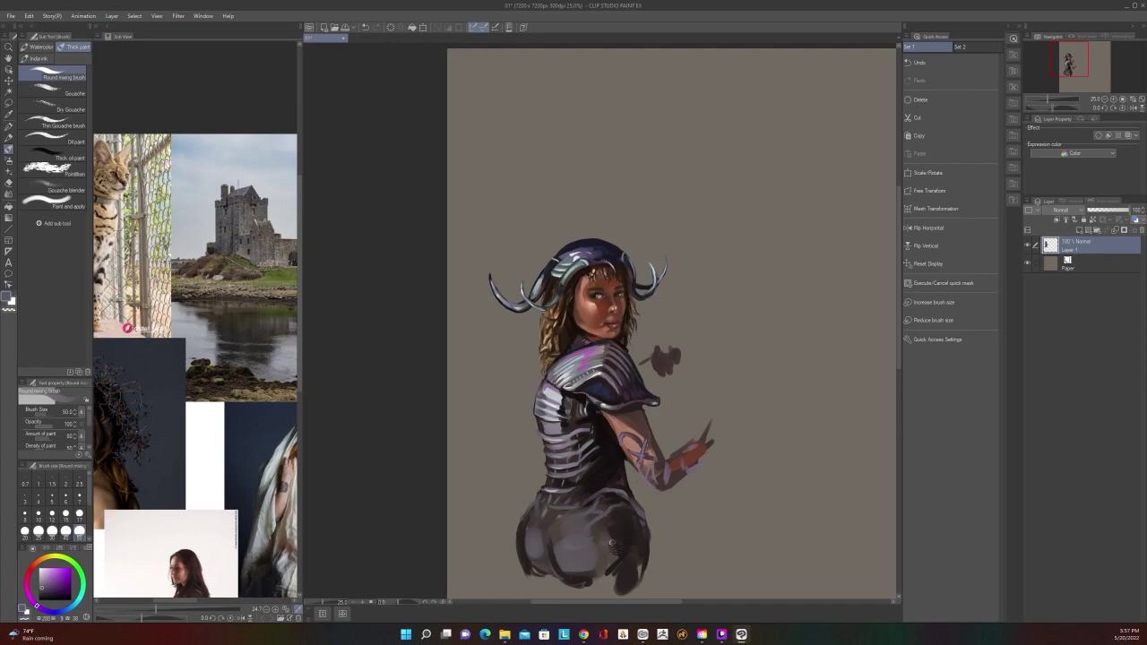
pyautogui.scroll(-2, 645, 519)
pyautogui.scroll(2, 645, 519)
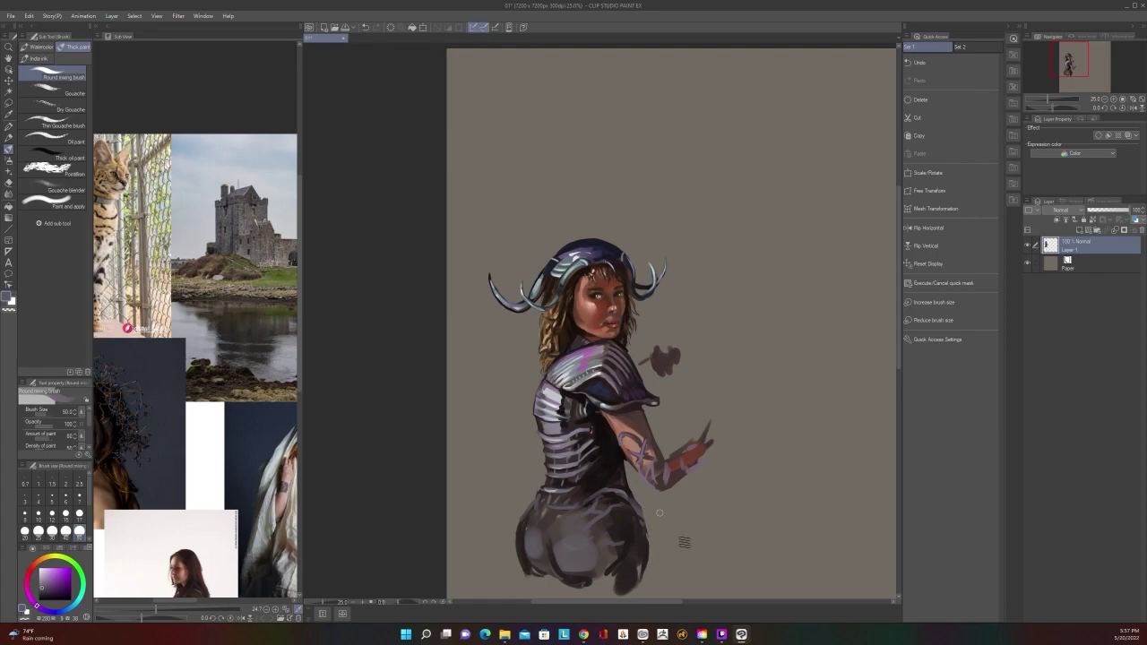
pyautogui.moveTo(738, 488); pyautogui.dragTo(742, 472)
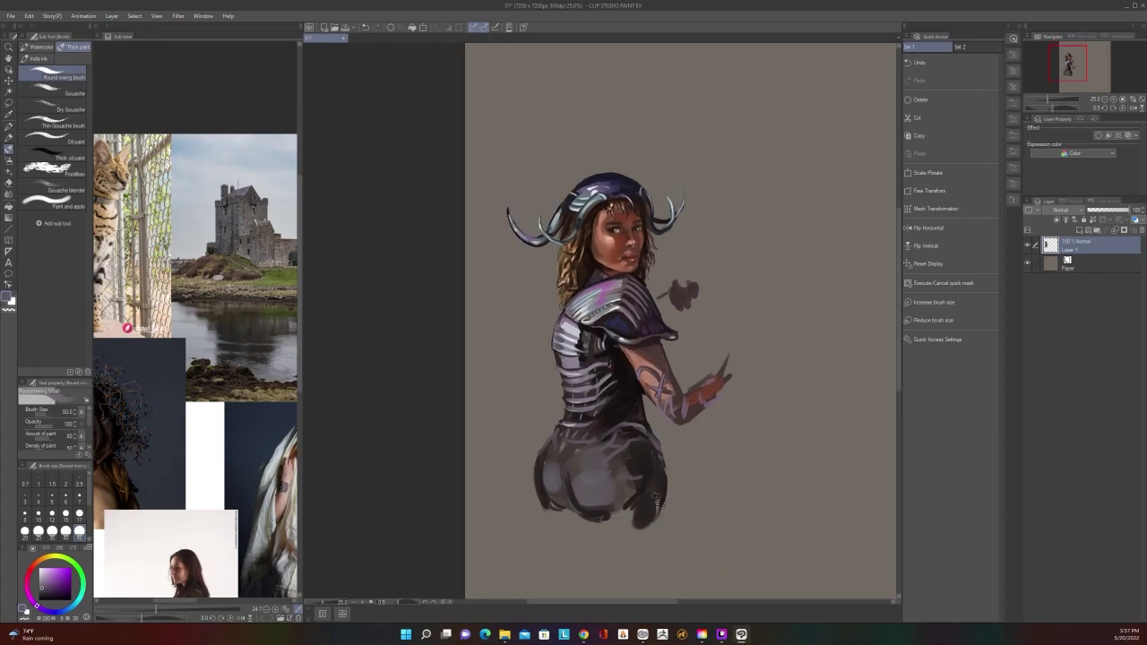
pyautogui.keyDown('alt'); pyautogui.click(620, 504); pyautogui.keyUp('alt')
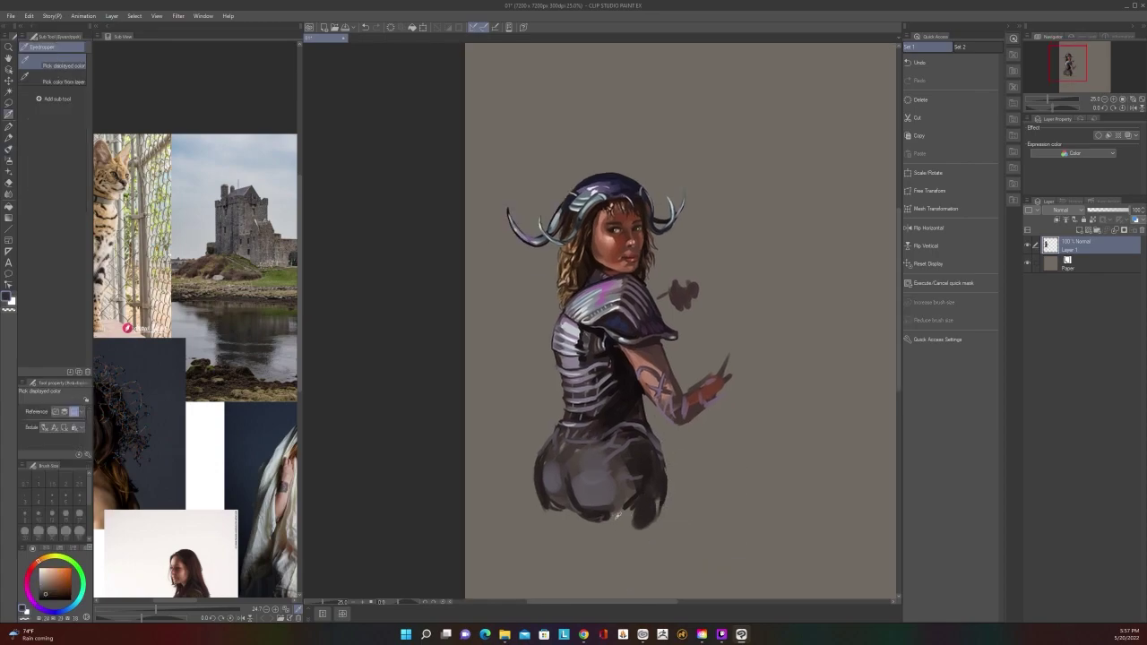
pyautogui.moveTo(617, 518); pyautogui.dragTo(637, 566)
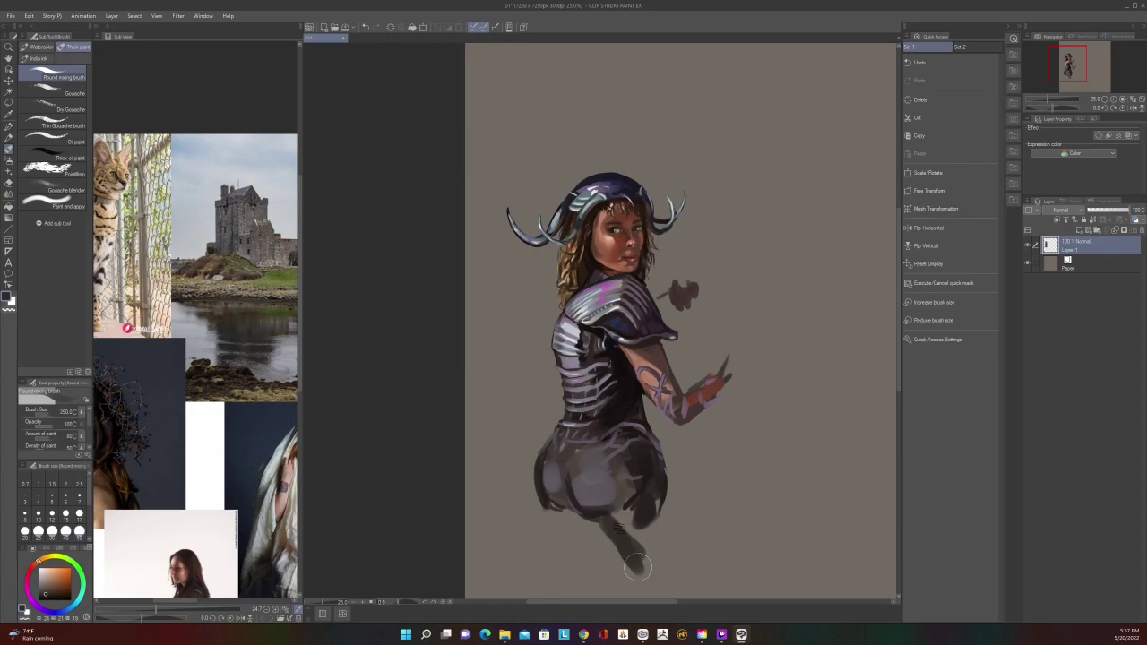
pyautogui.scroll(-5, 638, 566)
pyautogui.scroll(5, 592, 538)
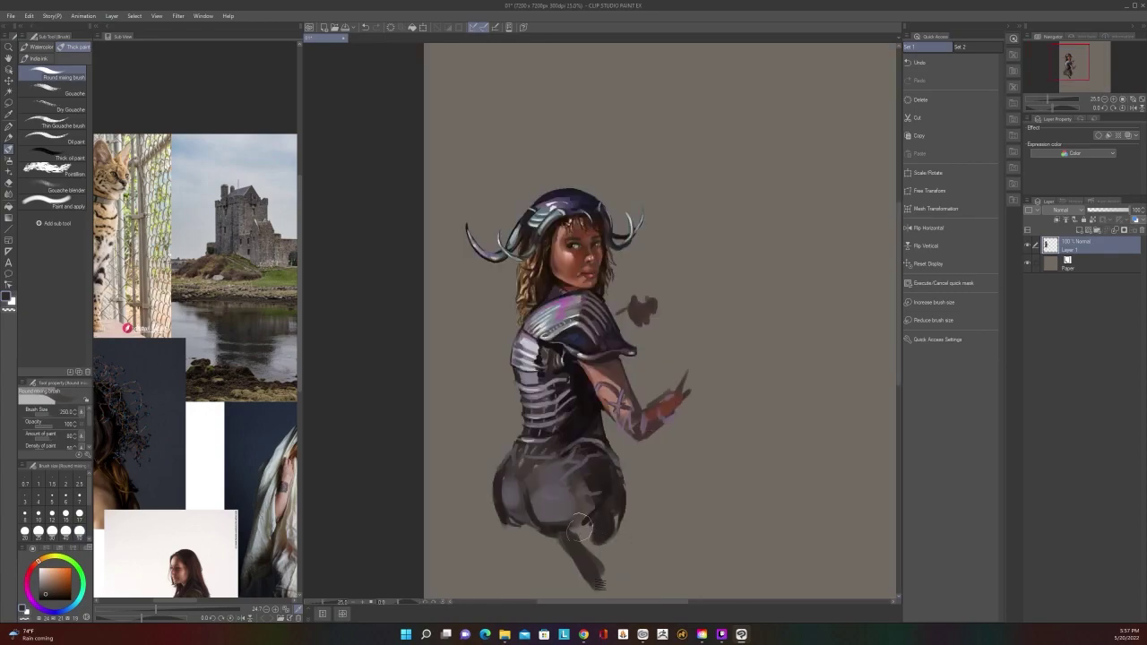
# Fill in the upper right thigh below the hip in dark brown and reduce the brush to 150
pyautogui.moveTo(579, 528)
pyautogui.mouseDown()
pyautogui.moveTo(593, 555)
pyautogui.moveTo(630, 549)
pyautogui.moveTo(618, 482)
pyautogui.moveTo(630, 512)
pyautogui.mouseUp()
pyautogui.scroll(-5, 617, 479)
pyautogui.scroll(5, 617, 479)
pyautogui.press('[')
pyautogui.press('[')
pyautogui.press('[')
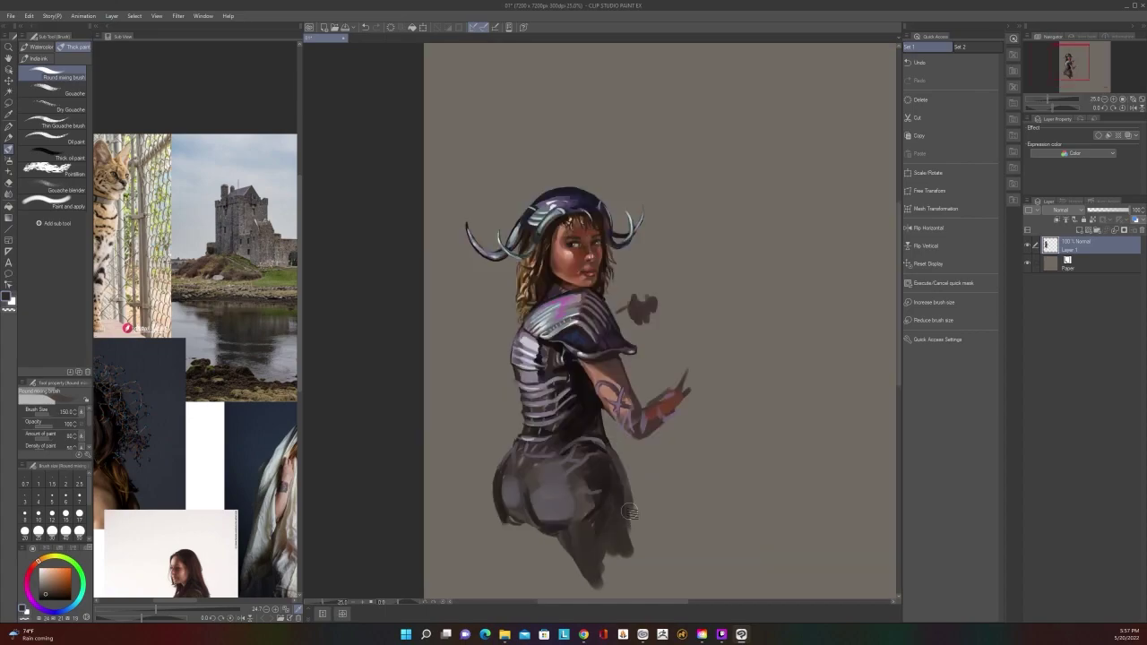
pyautogui.scroll(-3, 634, 517)
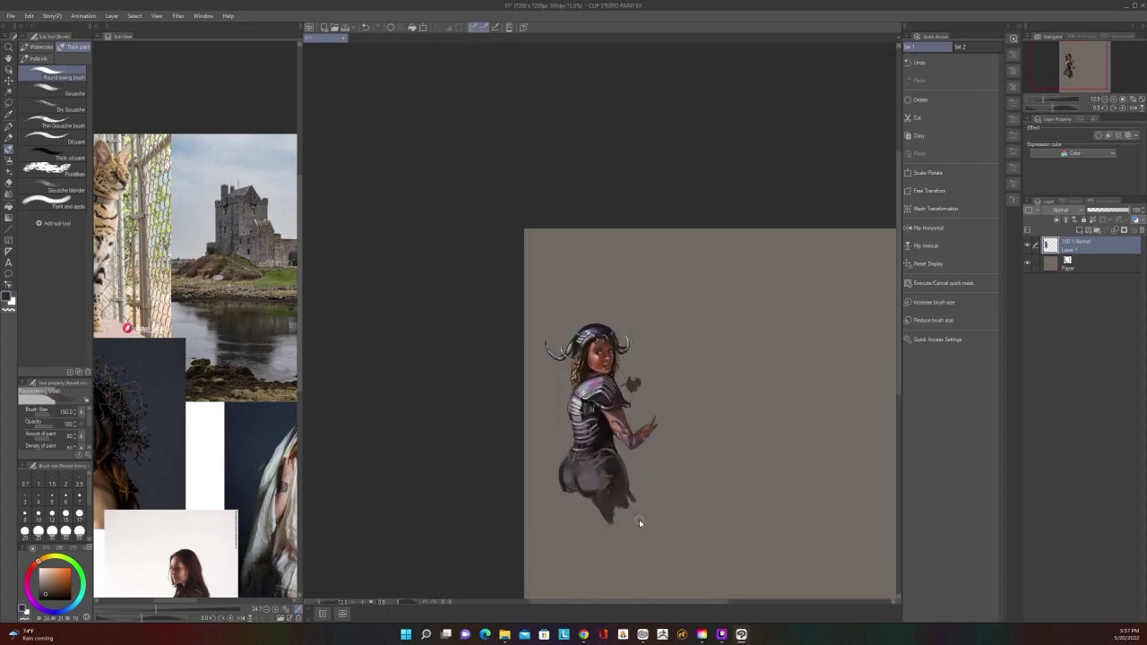
pyautogui.scroll(3, 638, 522)
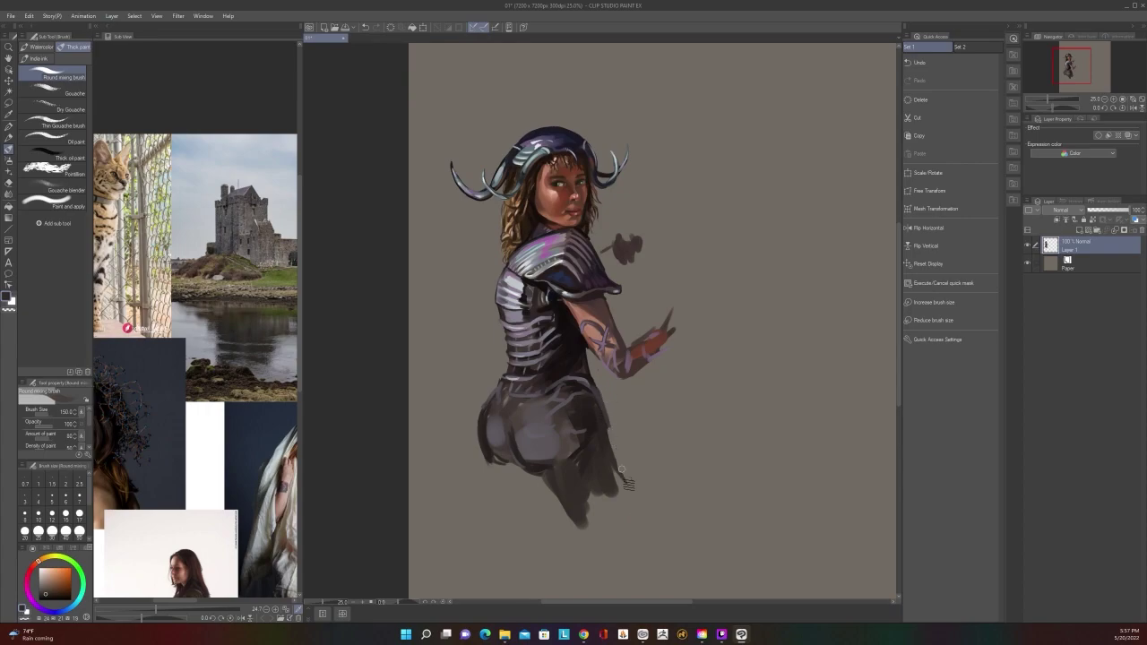
pyautogui.scroll(-5, 625, 481)
pyautogui.scroll(5, 630, 484)
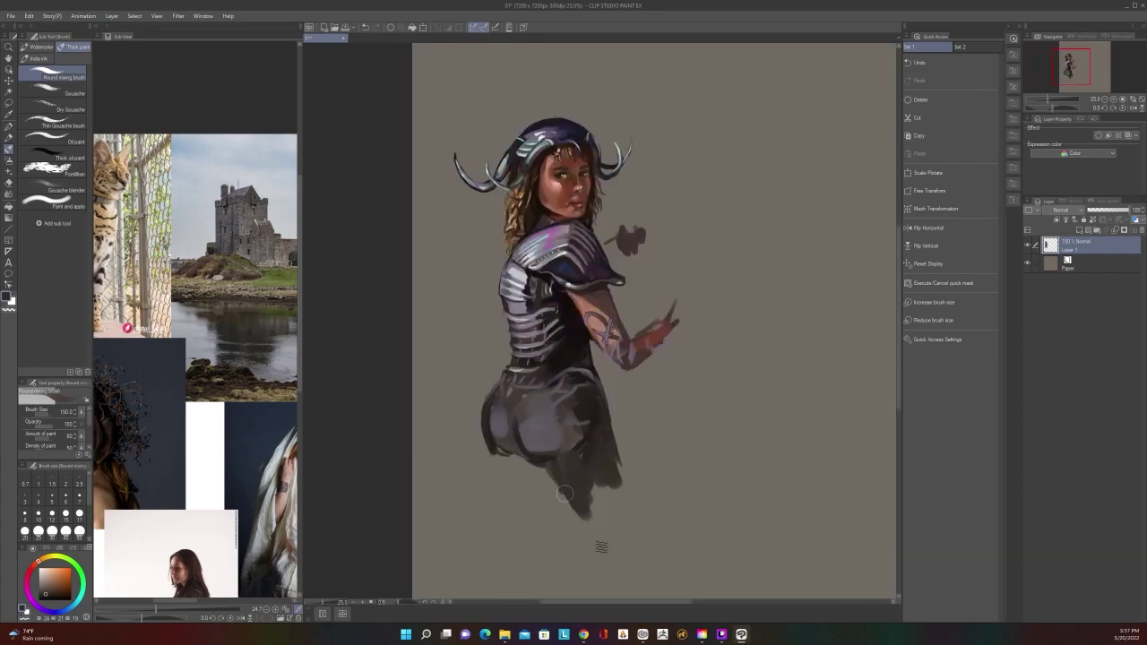
# Extend the inner and outer contours of the right leg downward with long dark brown strokes
pyautogui.moveTo(560, 485); pyautogui.dragTo(604, 555)
pyautogui.moveTo(617, 467)
pyautogui.mouseDown()
pyautogui.moveTo(628, 533)
pyautogui.moveTo(614, 464)
pyautogui.moveTo(632, 570)
pyautogui.mouseUp()
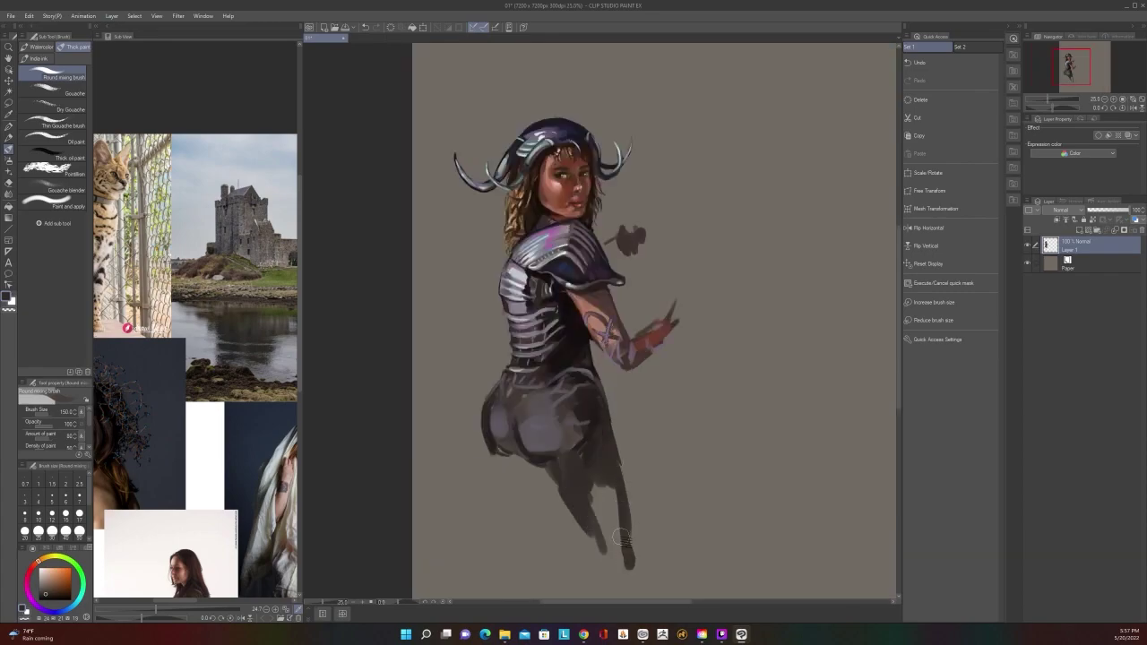
pyautogui.scroll(-2, 621, 536)
pyautogui.scroll(2, 624, 542)
# Paint the left leg's outer contour down from the hip in dark brown, extending it with a smaller brush
pyautogui.moveTo(497, 453); pyautogui.dragTo(484, 521)
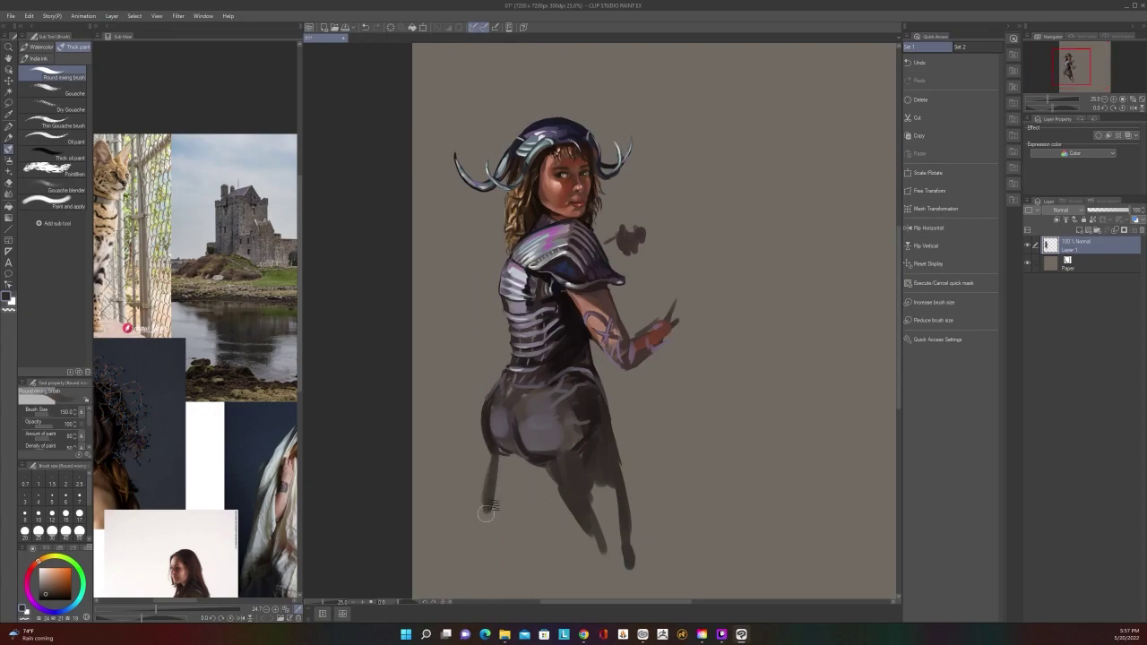
pyautogui.scroll(-2, 550, 444)
pyautogui.scroll(2, 549, 444)
pyautogui.moveTo(495, 453); pyautogui.dragTo(489, 535)
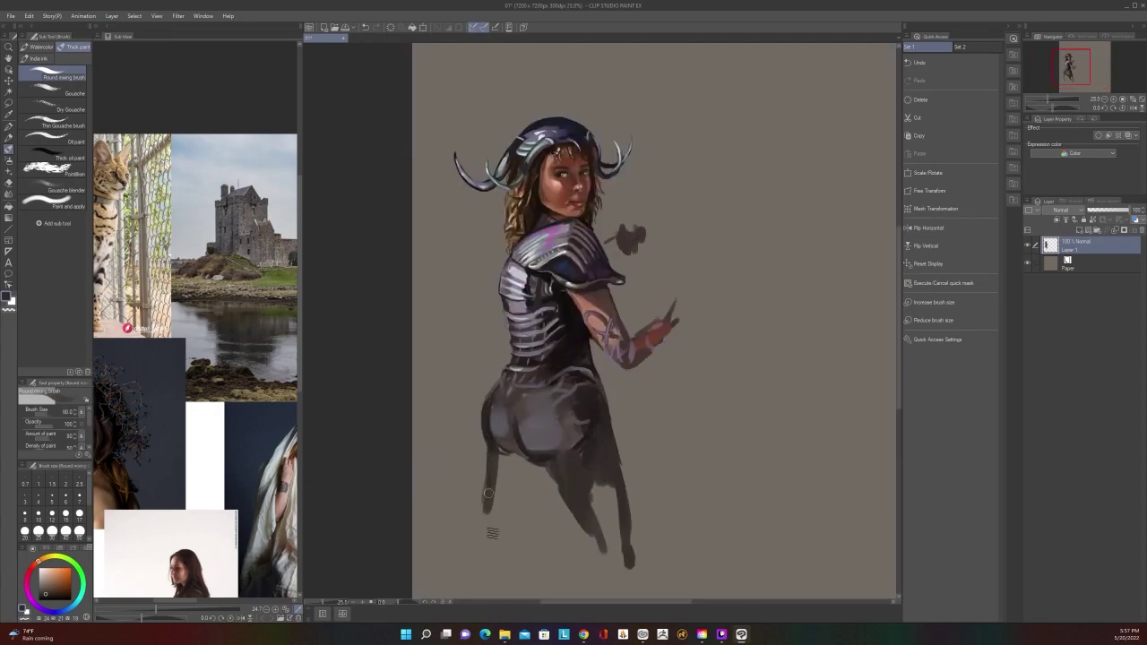
pyautogui.moveTo(497, 488); pyautogui.dragTo(487, 537)
# Paint the left leg's inner contour below the buttocks with short dark brown strokes
pyautogui.moveTo(527, 464)
pyautogui.mouseDown()
pyautogui.moveTo(551, 504)
pyautogui.moveTo(521, 516)
pyautogui.moveTo(526, 464)
pyautogui.moveTo(542, 493)
pyautogui.mouseUp()
pyautogui.scroll(-4, 591, 472)
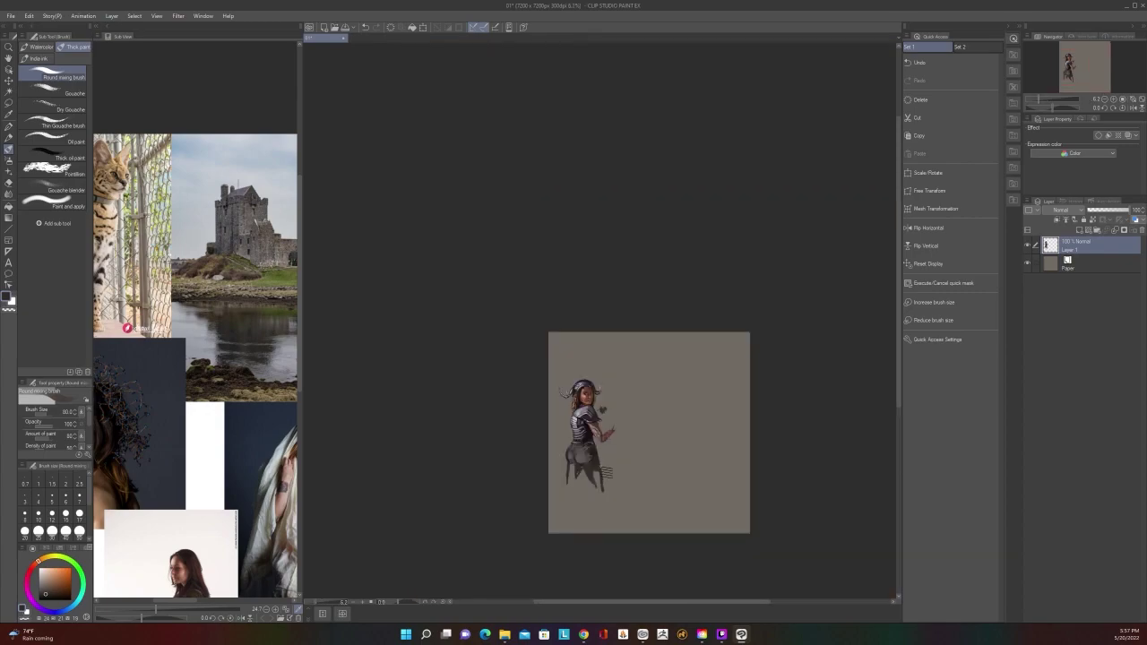
pyautogui.scroll(4, 604, 472)
pyautogui.scroll(-4, 642, 433)
pyautogui.scroll(4, 642, 433)
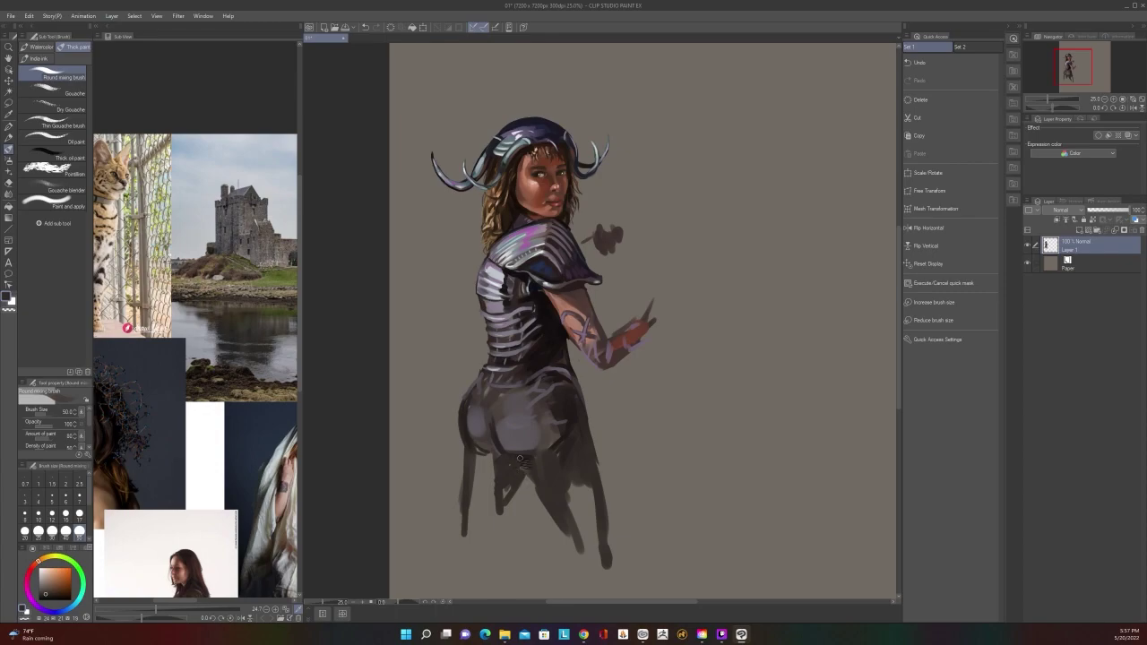
pyautogui.moveTo(520, 459)
pyautogui.mouseDown()
pyautogui.moveTo(531, 484)
pyautogui.moveTo(521, 488)
pyautogui.moveTo(535, 491)
pyautogui.mouseUp()
pyautogui.scroll(-4, 550, 543)
pyautogui.scroll(4, 550, 543)
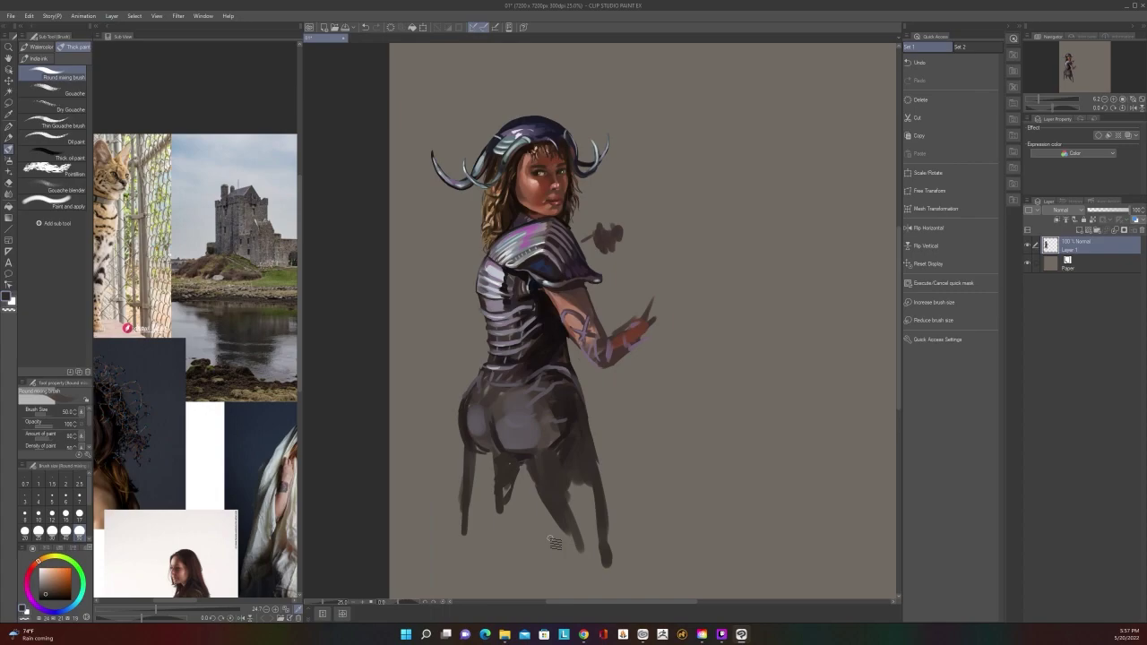
# Sample the deep blue from the shoulder plate and block in a patch on the left thigh with brush size 150
pyautogui.scroll(2, 654, 475)
pyautogui.scroll(2, 714, 391)
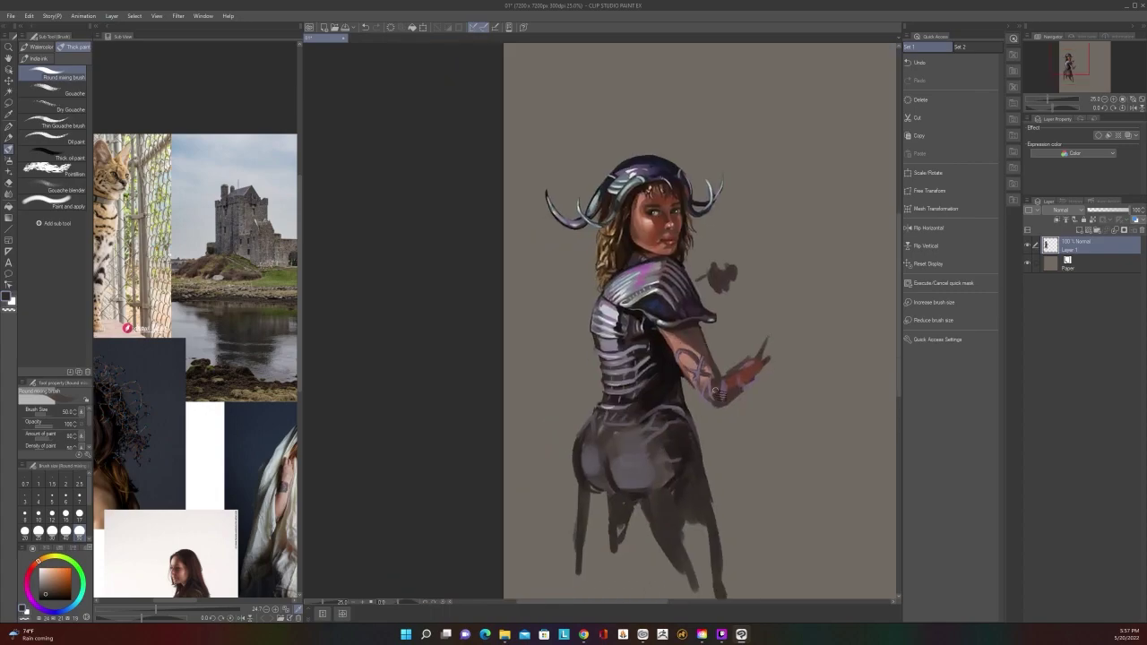
pyautogui.press(']')
pyautogui.press(']')
pyautogui.press(']')
pyautogui.press(']')
pyautogui.press(']')
pyautogui.press(']')
pyautogui.moveTo(606, 493); pyautogui.dragTo(587, 546)
pyautogui.keyDown('alt'); pyautogui.click(655, 299); pyautogui.keyUp('alt')
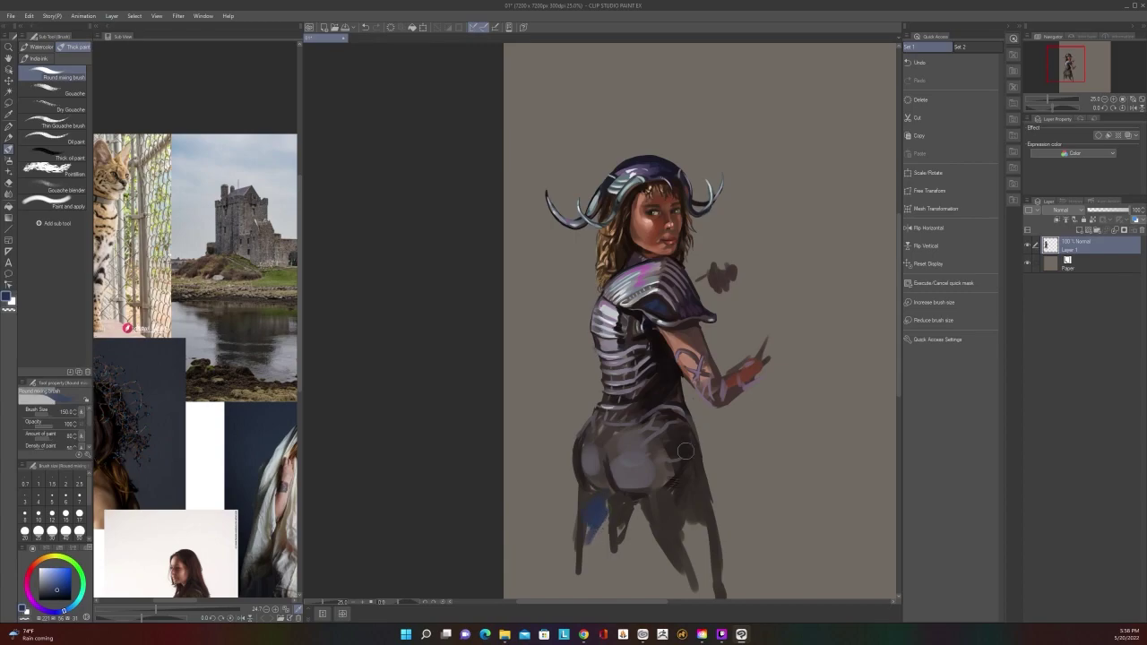
# Enlarge the brush and block in blue on the right thigh, widening the blue patch on the left thigh
pyautogui.press(']')
pyautogui.press(']')
pyautogui.press(']')
pyautogui.moveTo(683, 524); pyautogui.dragTo(699, 567)
pyautogui.scroll(-2, 715, 488)
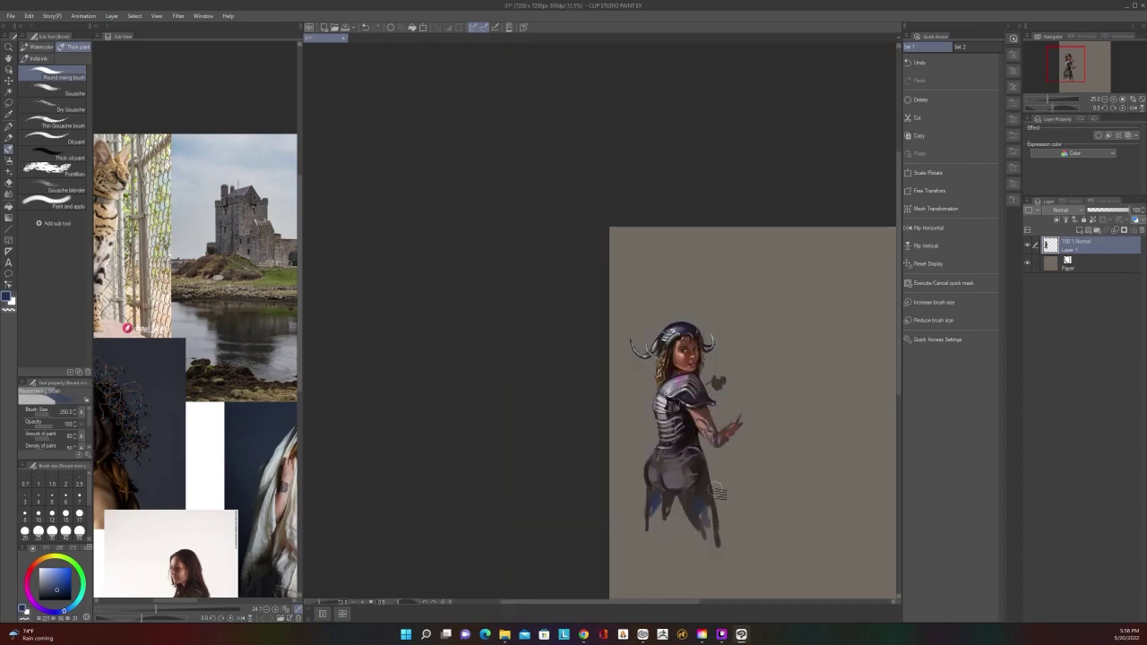
pyautogui.scroll(2, 715, 489)
pyautogui.moveTo(615, 516); pyautogui.dragTo(595, 551)
pyautogui.moveTo(700, 538); pyautogui.dragTo(701, 574)
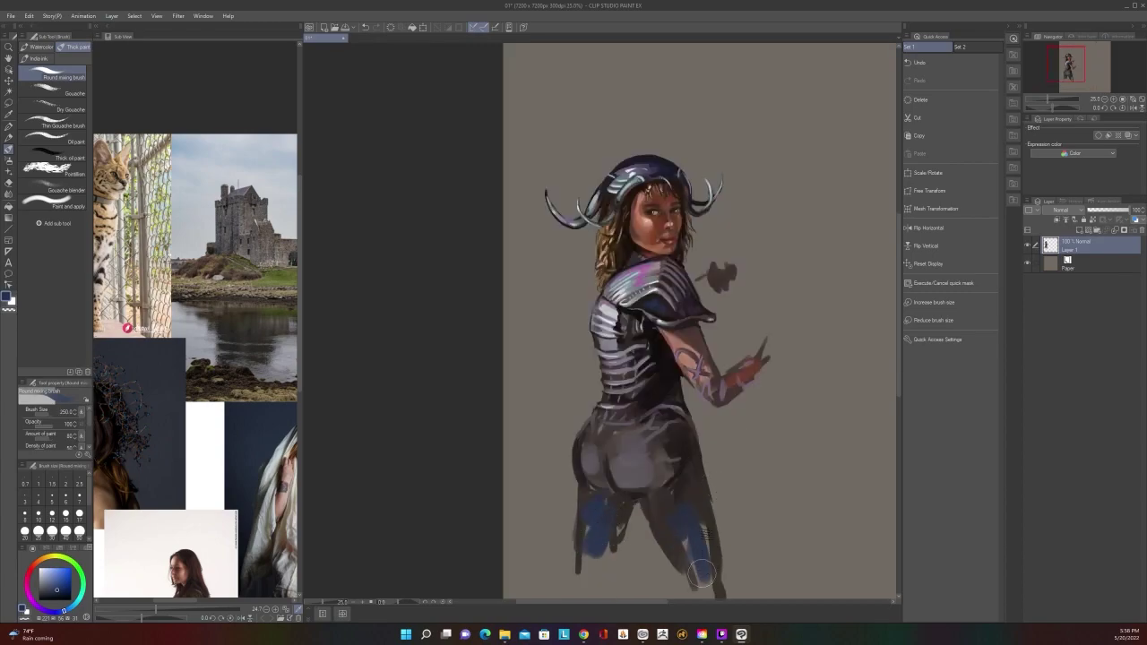
pyautogui.scroll(-2, 699, 484)
pyautogui.scroll(2, 696, 478)
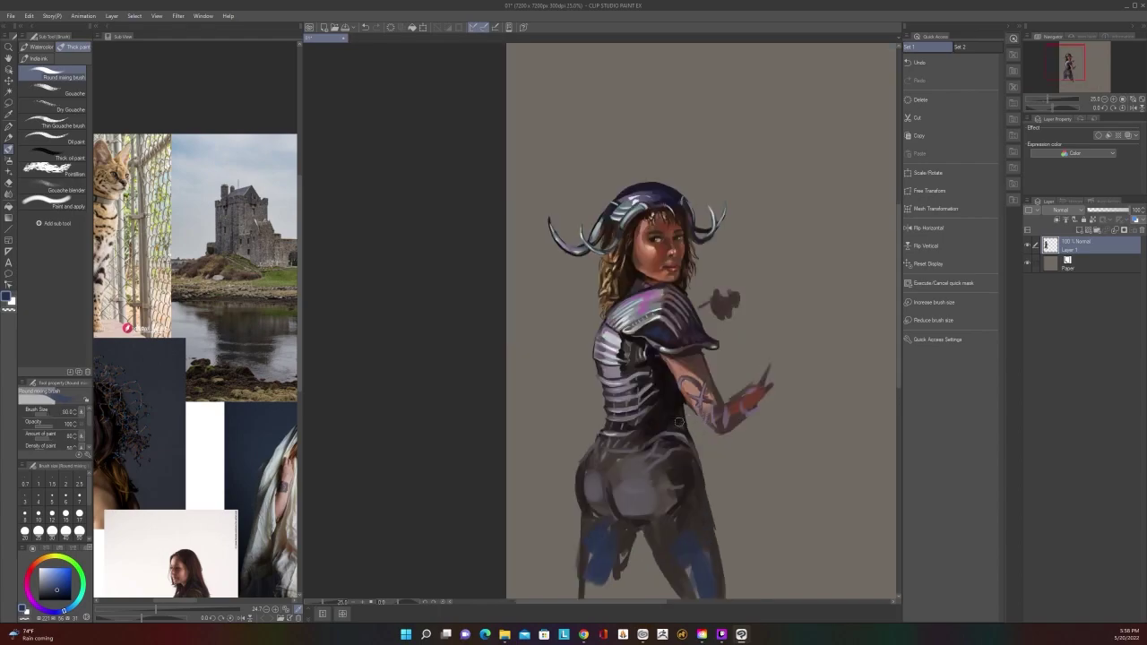
# Sample a near-black from the side of the waist and darken the right thigh's outer edge with brush size 25
pyautogui.keyDown('alt'); pyautogui.click(670, 407); pyautogui.keyUp('alt')
pyautogui.press('[')
pyautogui.press('[')
pyautogui.press('[')
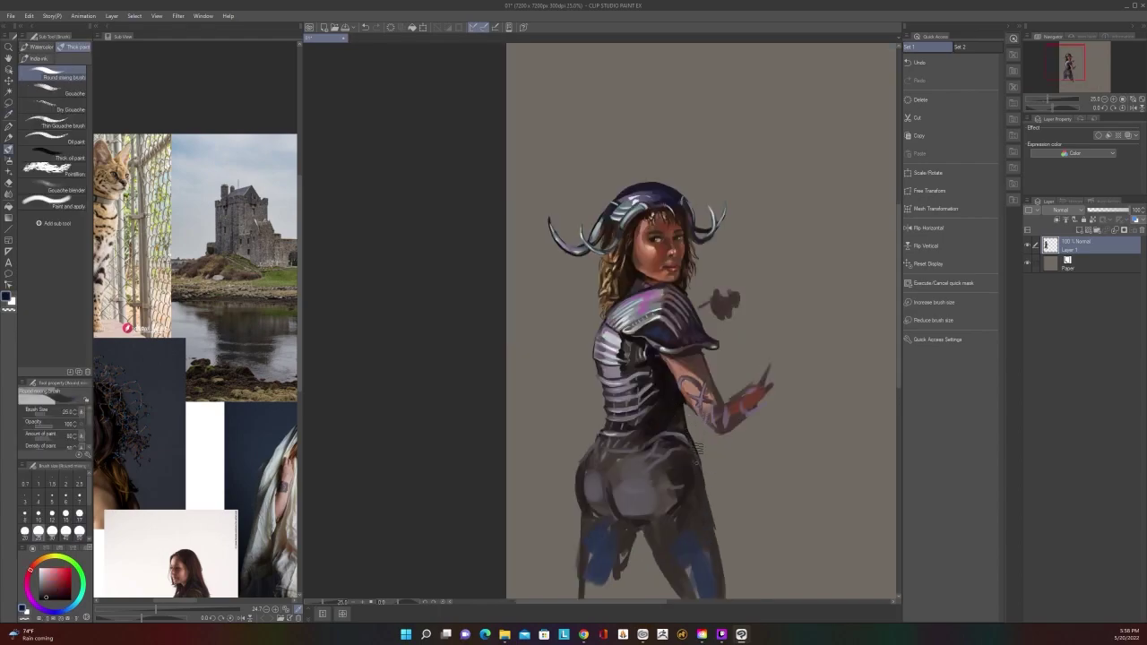
pyautogui.moveTo(706, 473); pyautogui.dragTo(714, 507)
pyautogui.scroll(-2, 725, 597)
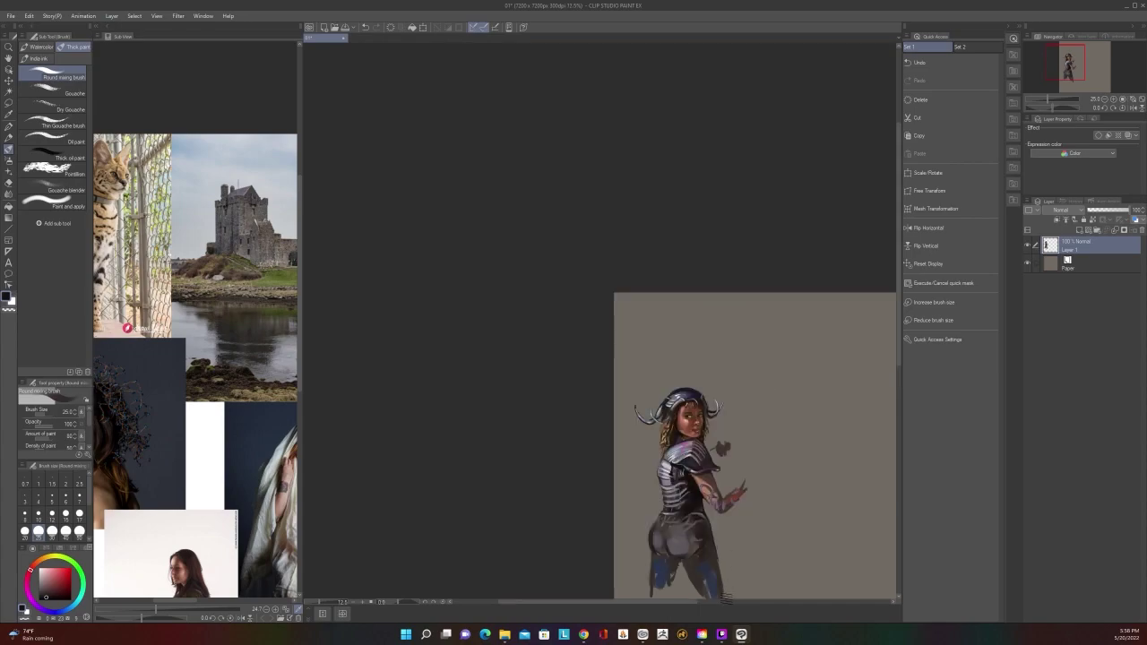
pyautogui.scroll(2, 725, 596)
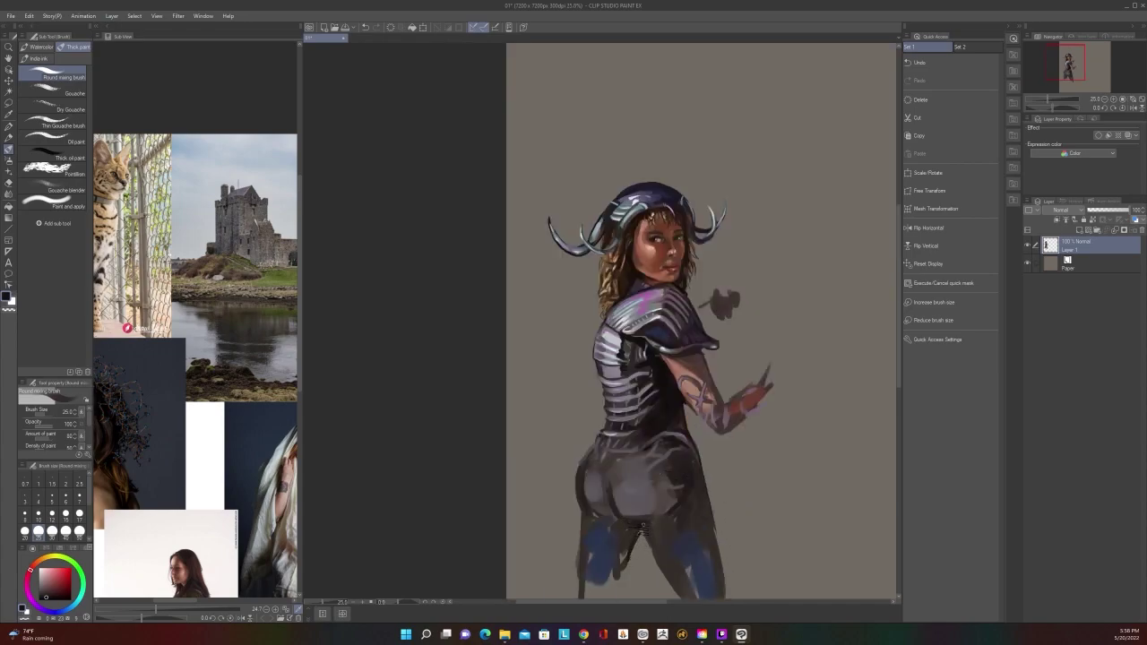
pyautogui.scroll(-1, 642, 529)
pyautogui.scroll(1, 653, 507)
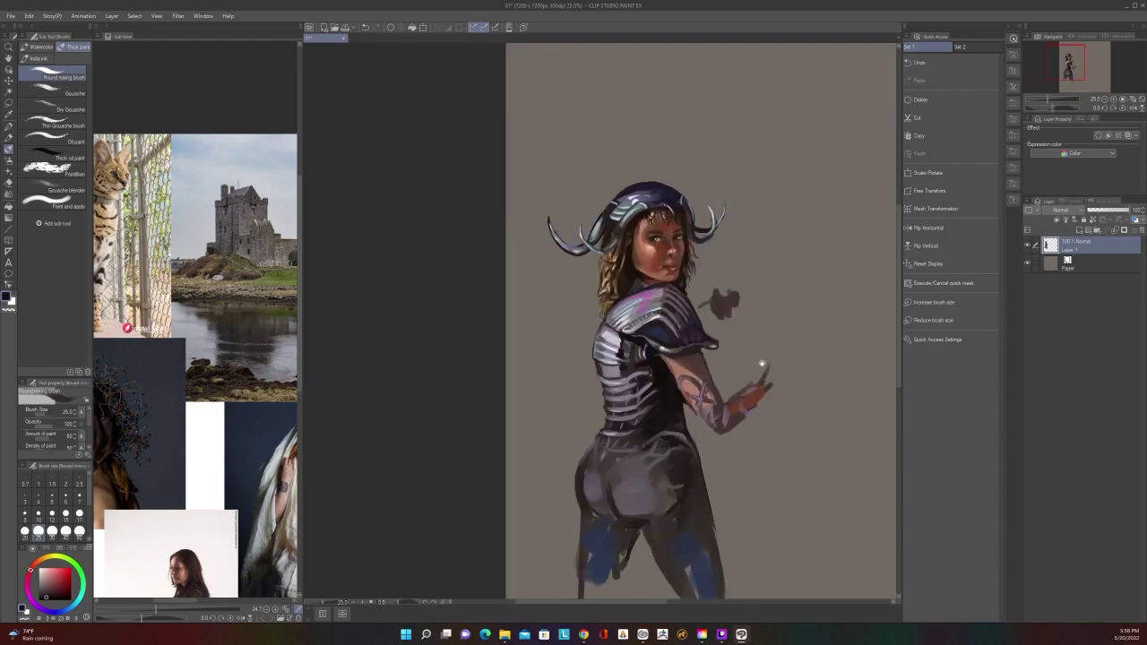
# Sample a violet-grey from the hip and paint light curved streaks down the right outer thigh with brush size 50
pyautogui.moveTo(772, 362); pyautogui.dragTo(761, 265)
pyautogui.press('i')
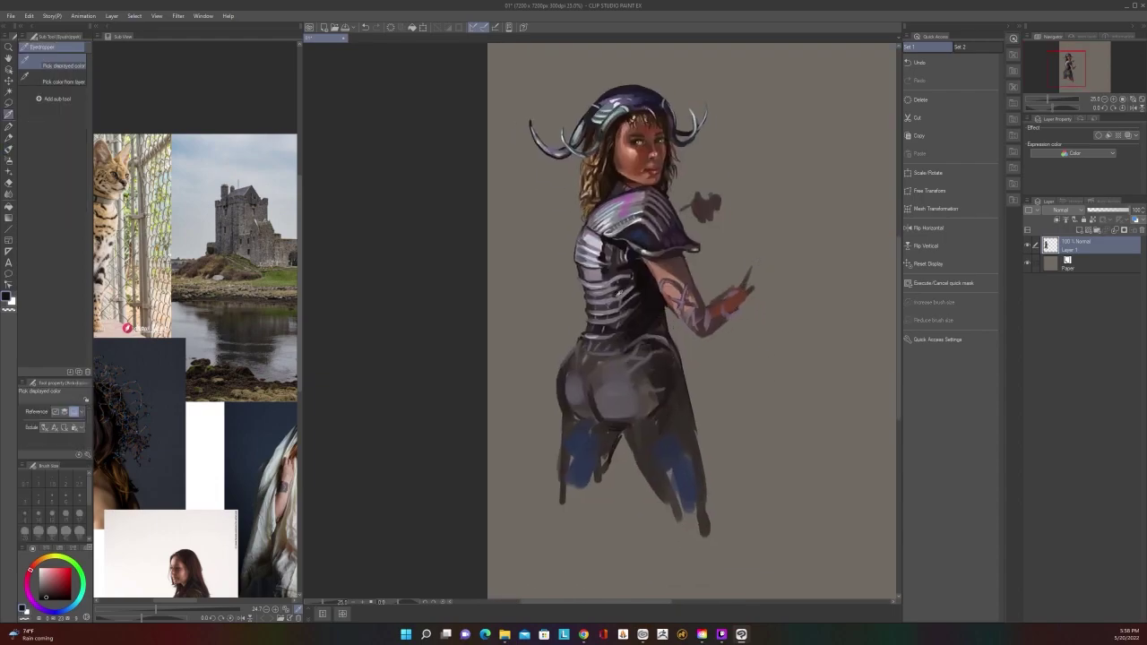
pyautogui.click(681, 400)
pyautogui.press('b')
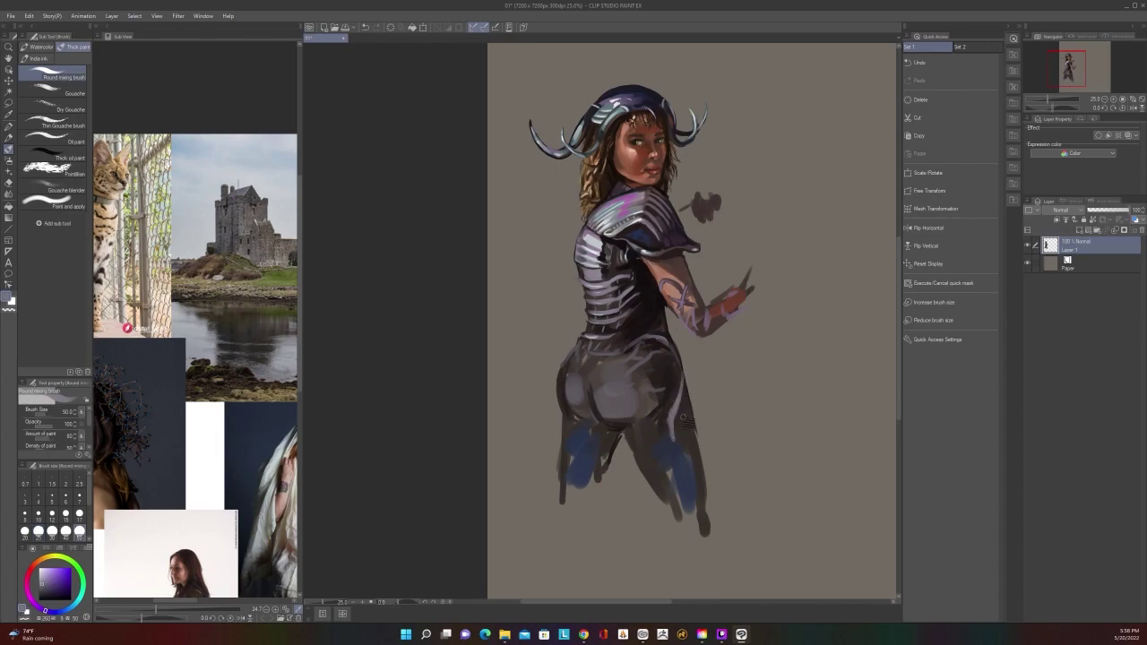
pyautogui.scroll(-3, 678, 441)
pyautogui.scroll(3, 682, 446)
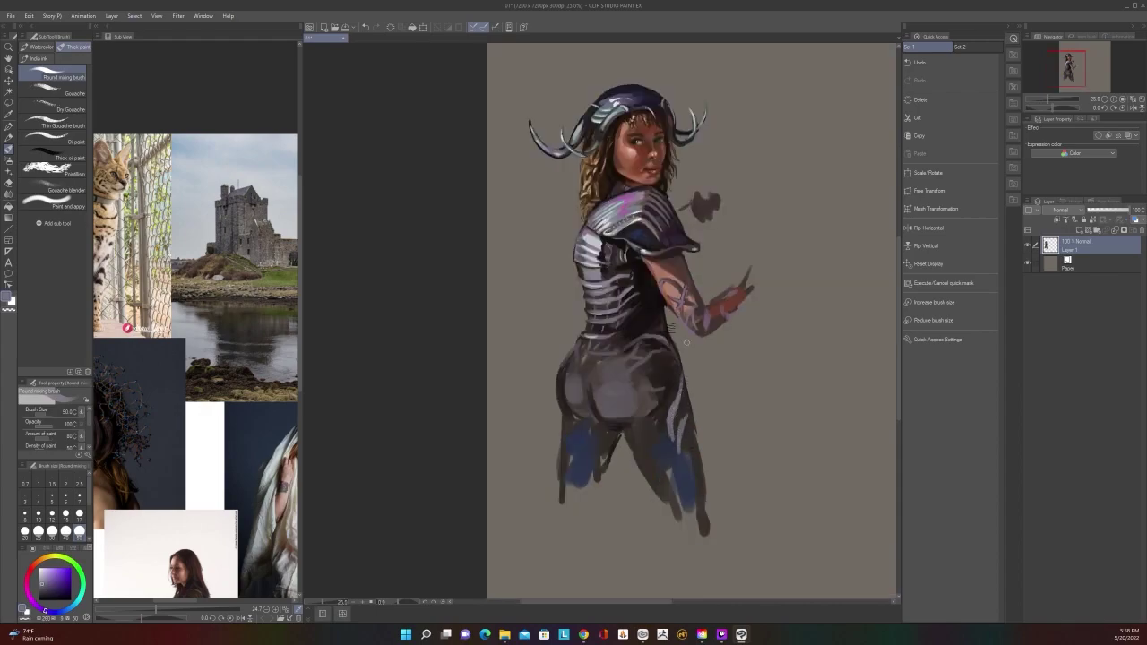
# Sample the near-black of the lower back and refine the dark edges around the waist and hips with a slightly larger brush
pyautogui.press('alt')
pyautogui.keyDown('alt'); pyautogui.click(678, 417); pyautogui.keyUp('alt')
pyautogui.press('alt')
pyautogui.keyDown('alt'); pyautogui.click(645, 321); pyautogui.keyUp('alt')
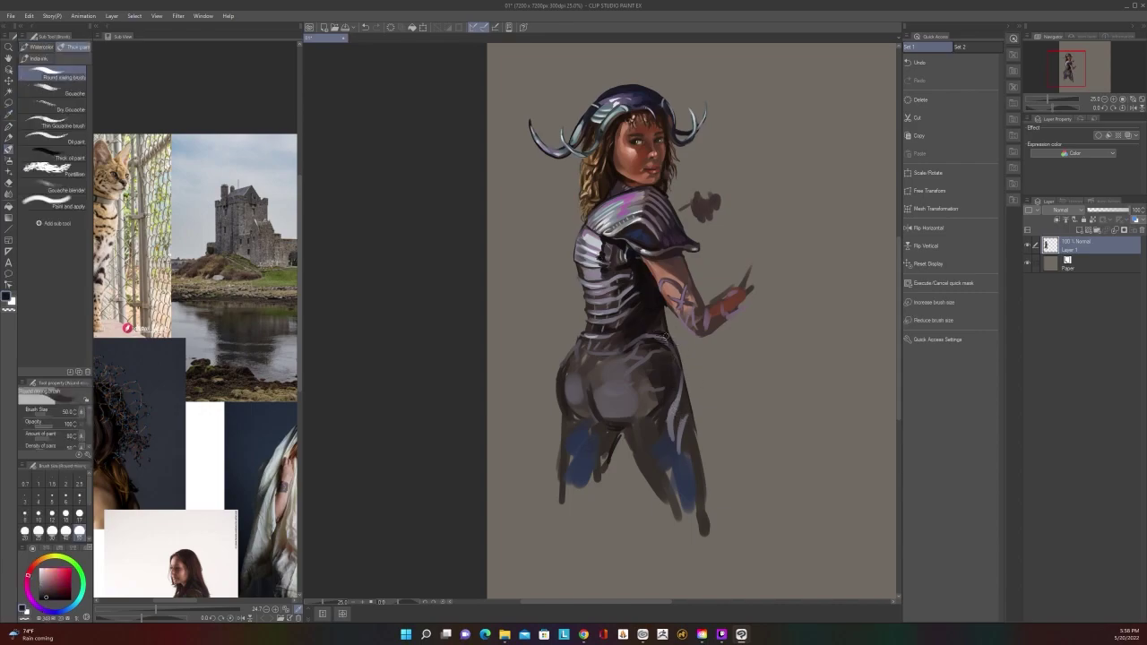
pyautogui.press(']')
pyautogui.scroll(-4, 672, 325)
pyautogui.scroll(4, 671, 325)
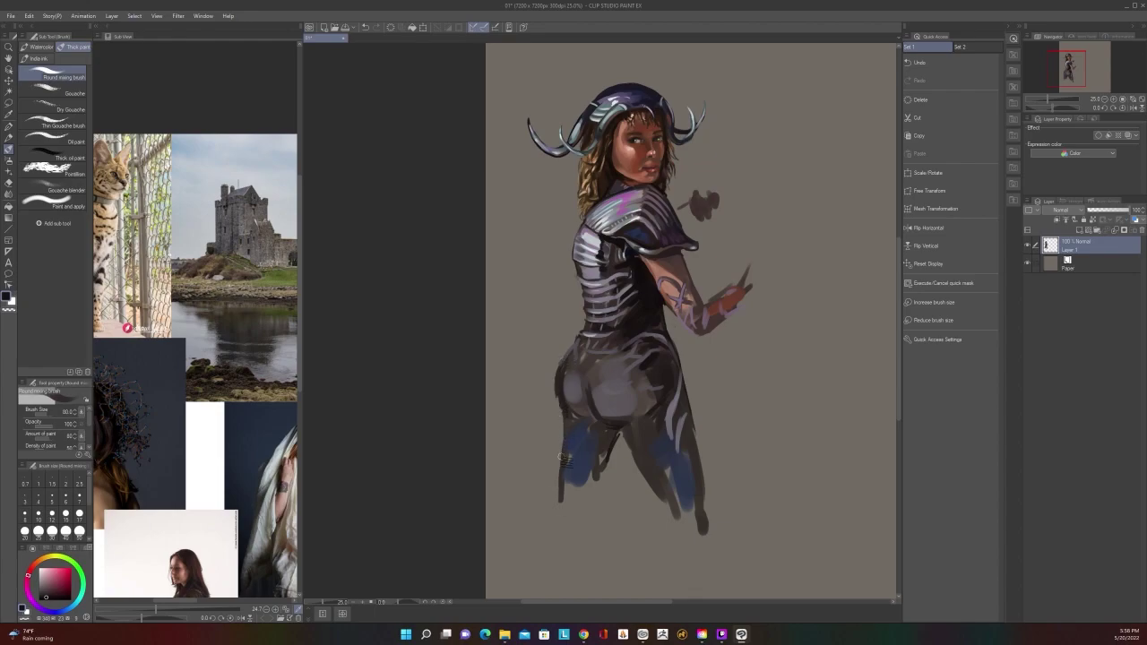
pyautogui.scroll(-3, 559, 466)
pyautogui.scroll(3, 563, 457)
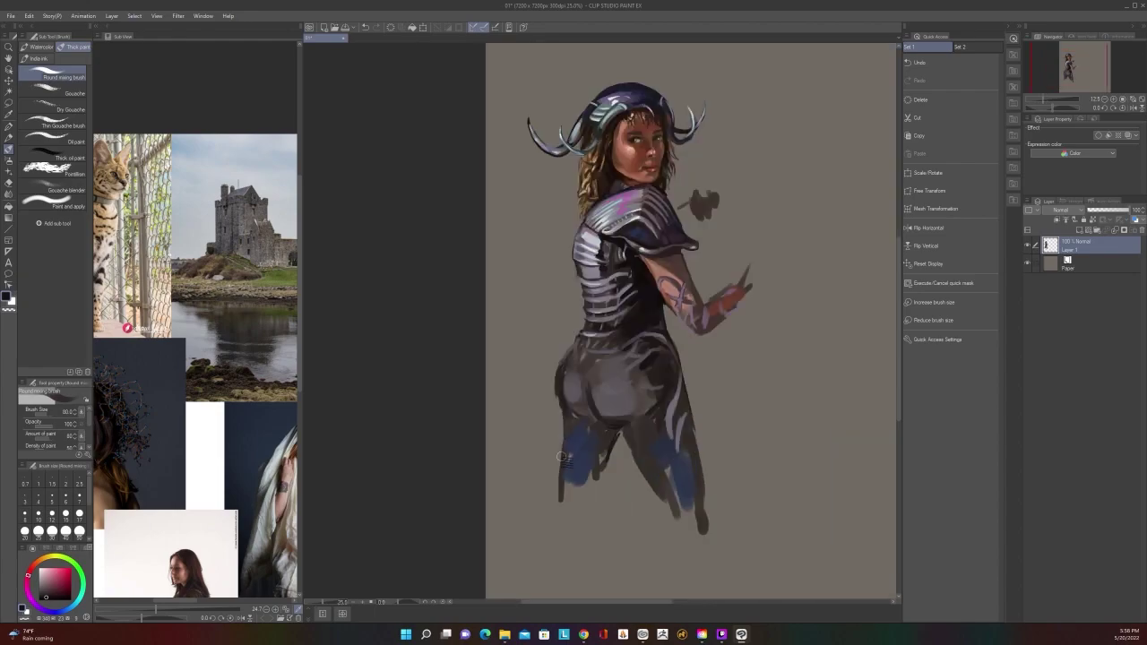
# Sample a dark brown from the upper hips, enlarge the brush and soften the shading below the waist
pyautogui.scroll(1, 564, 456)
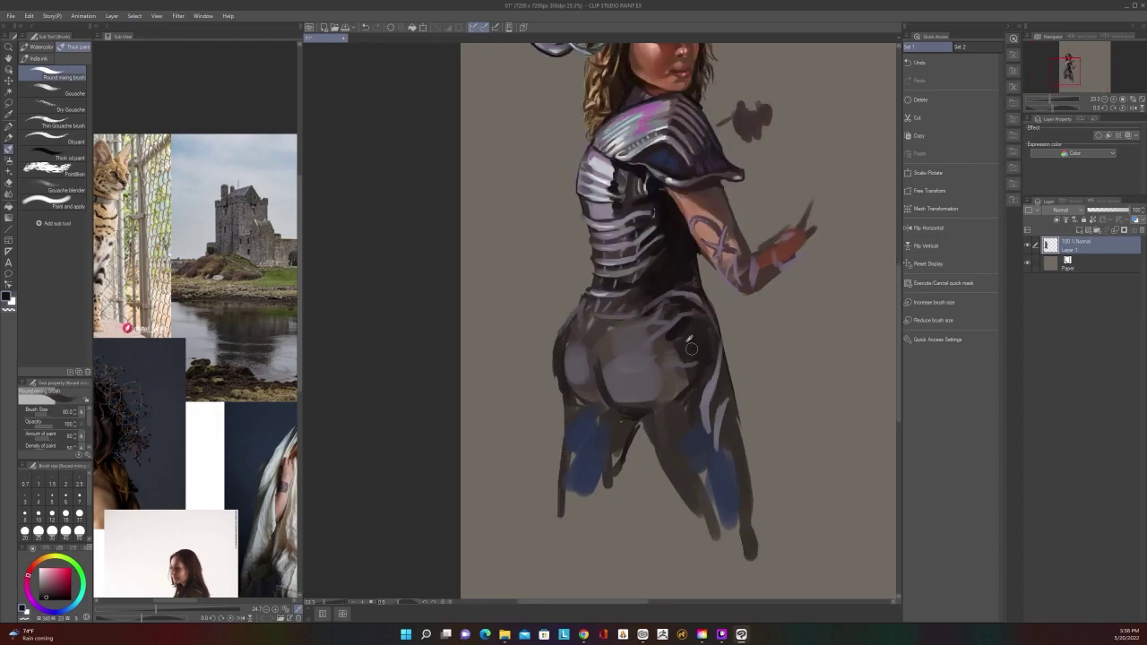
pyautogui.keyDown('alt'); pyautogui.click(666, 341); pyautogui.keyUp('alt')
pyautogui.press(']')
pyautogui.press(']')
pyautogui.press(']')
pyautogui.moveTo(671, 337)
pyautogui.mouseDown()
pyautogui.moveTo(650, 392)
pyautogui.moveTo(670, 355)
pyautogui.moveTo(656, 378)
pyautogui.moveTo(658, 357)
pyautogui.moveTo(653, 389)
pyautogui.moveTo(661, 362)
pyautogui.moveTo(679, 387)
pyautogui.moveTo(696, 353)
pyautogui.moveTo(664, 362)
pyautogui.moveTo(663, 337)
pyautogui.moveTo(650, 385)
pyautogui.moveTo(662, 389)
pyautogui.moveTo(638, 385)
pyautogui.moveTo(625, 363)
pyautogui.moveTo(632, 378)
pyautogui.moveTo(643, 345)
pyautogui.moveTo(641, 390)
pyautogui.moveTo(660, 386)
pyautogui.moveTo(671, 372)
pyautogui.moveTo(610, 381)
pyautogui.moveTo(627, 329)
pyautogui.mouseUp()
pyautogui.scroll(-5, 670, 376)
pyautogui.scroll(4, 665, 363)
pyautogui.scroll(-4, 663, 377)
pyautogui.scroll(4, 607, 374)
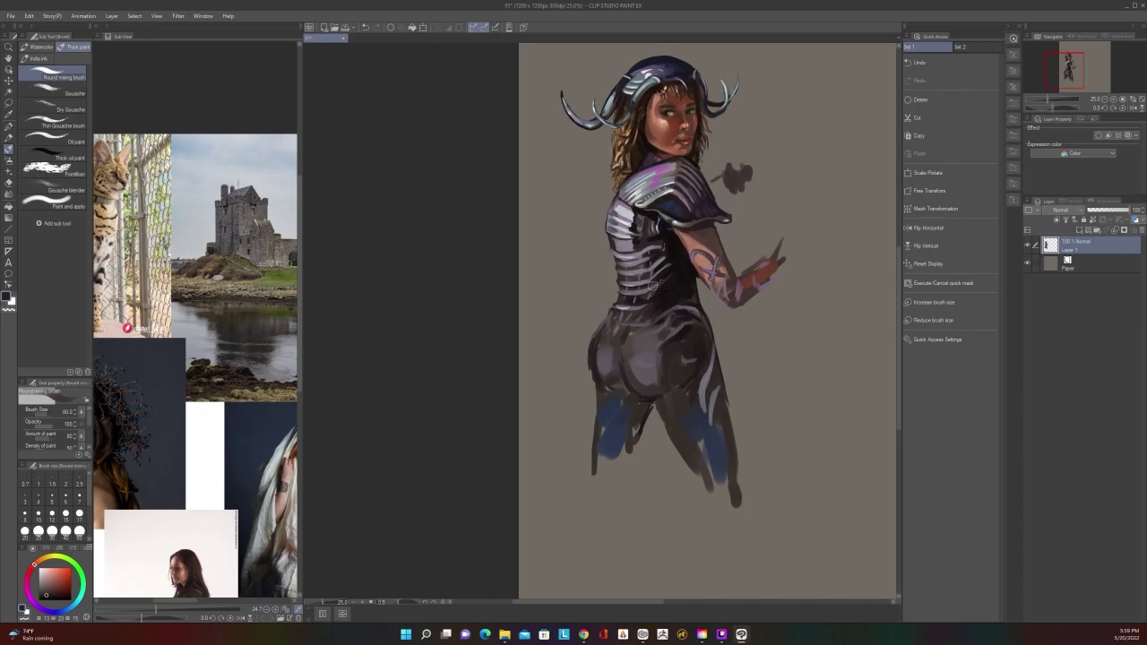
# Sample a violet-grey and a dark brown from the hips and refine the light and dark shading on the right hip
pyautogui.scroll(-3, 654, 285)
pyautogui.scroll(4, 654, 285)
pyautogui.keyDown('alt'); pyautogui.click(632, 338); pyautogui.keyUp('alt')
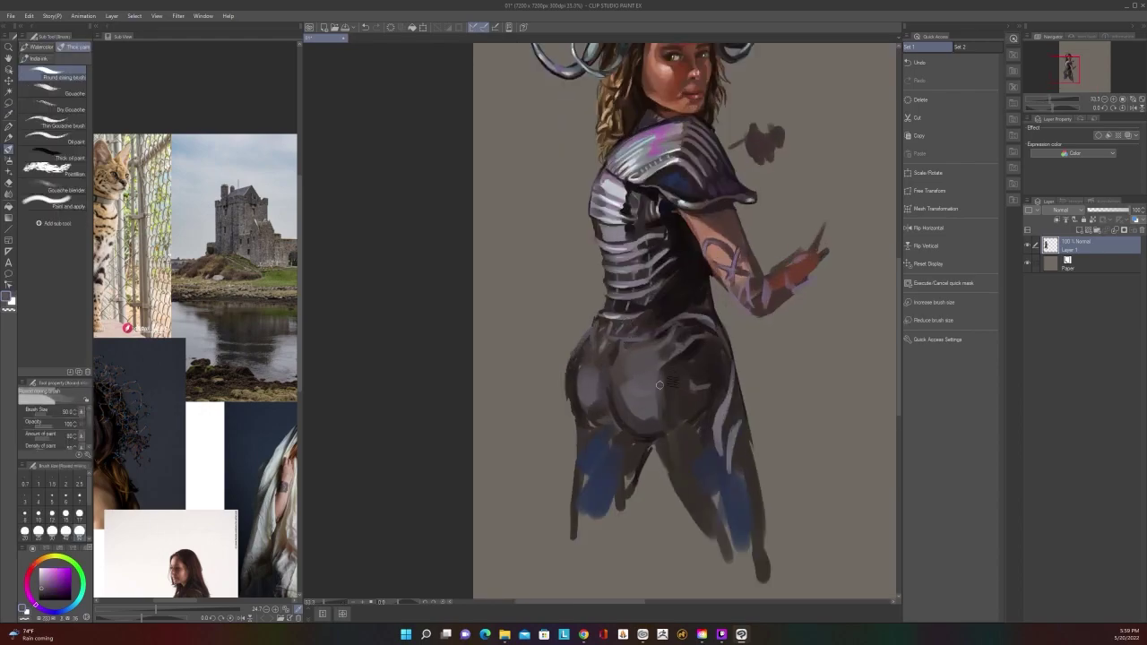
pyautogui.keyDown('alt'); pyautogui.click(674, 380); pyautogui.keyUp('alt')
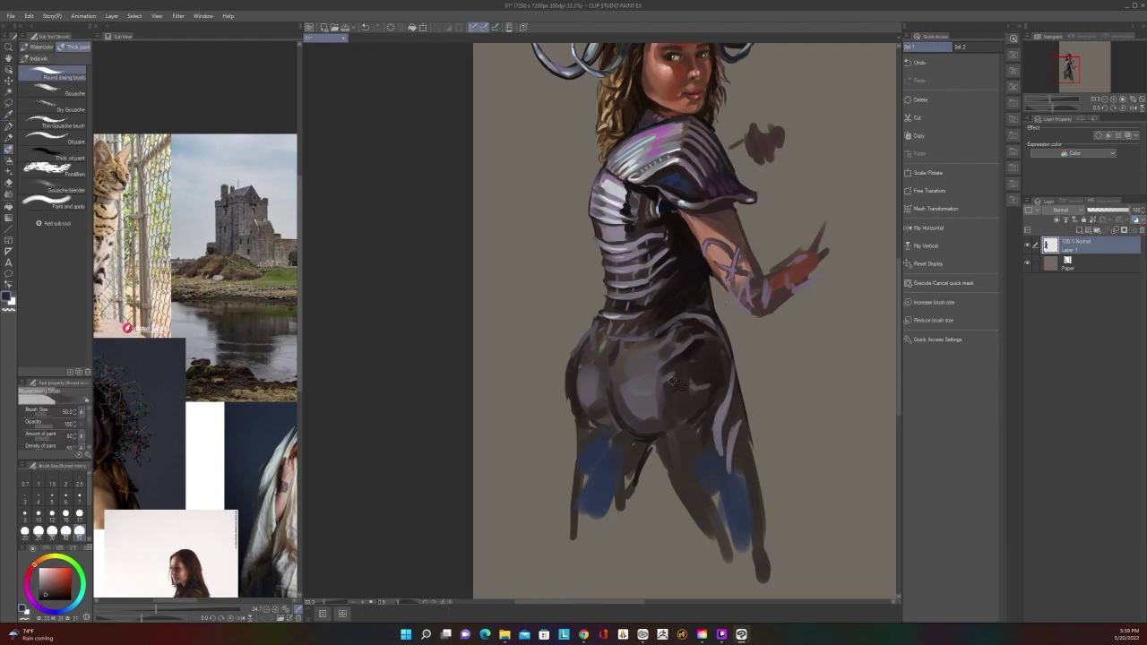
pyautogui.scroll(-3, 676, 377)
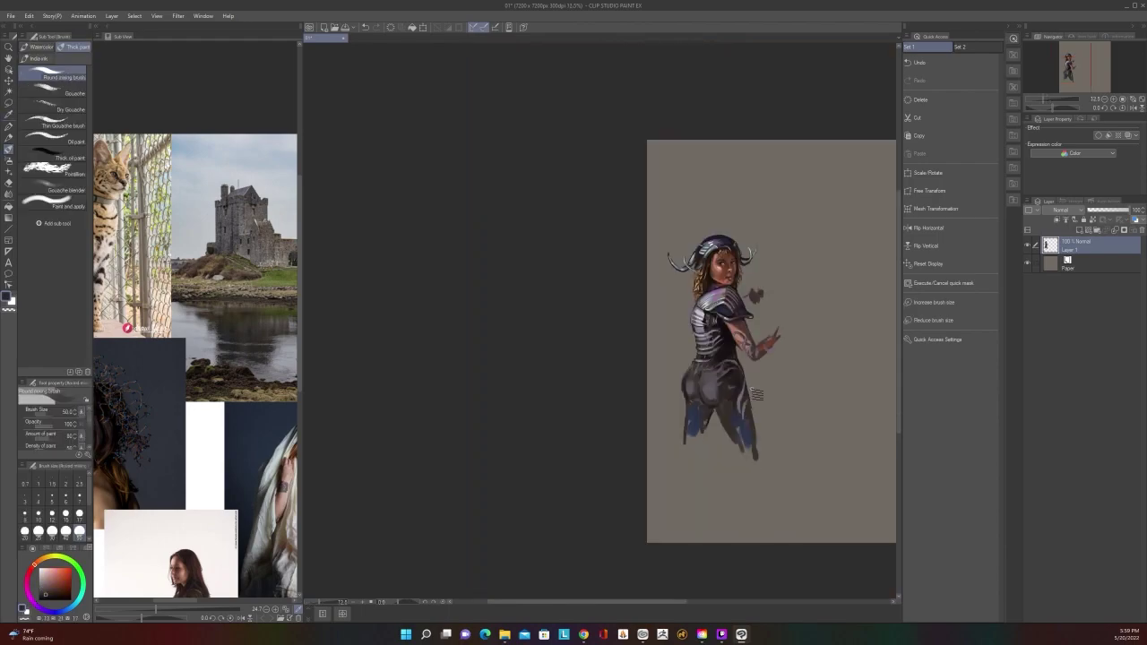
pyautogui.scroll(2, 755, 394)
pyautogui.press('alt')
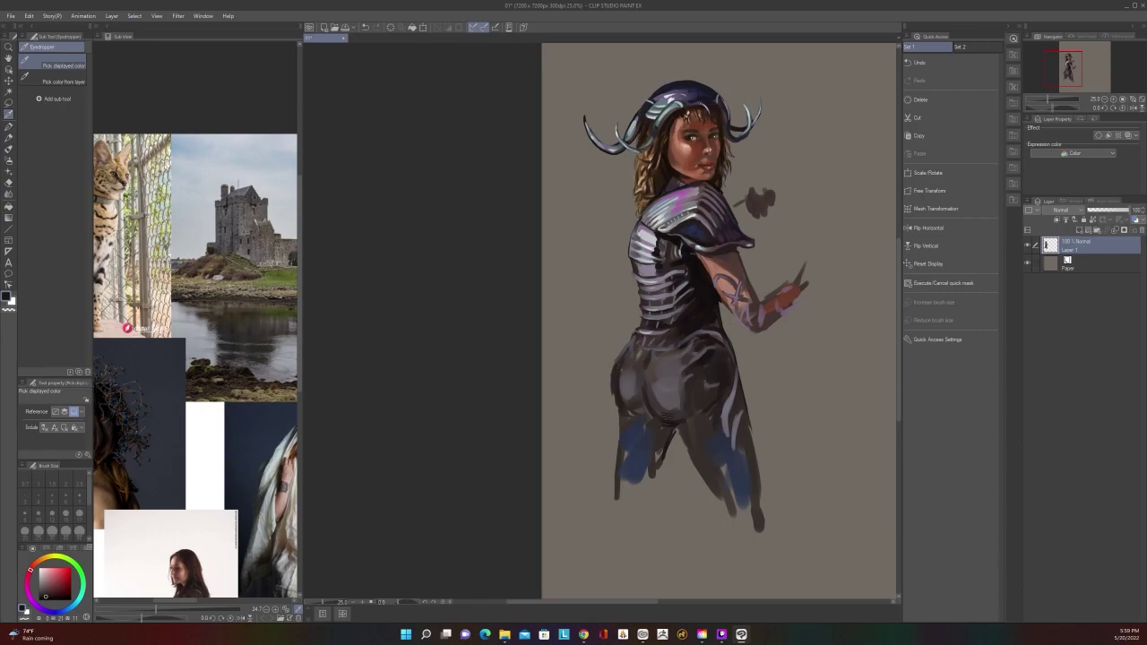
# Sample a near-black from just below the hips and darken the tops of both thighs with brush size 150
pyautogui.keyDown('alt'); pyautogui.click(681, 427); pyautogui.keyUp('alt')
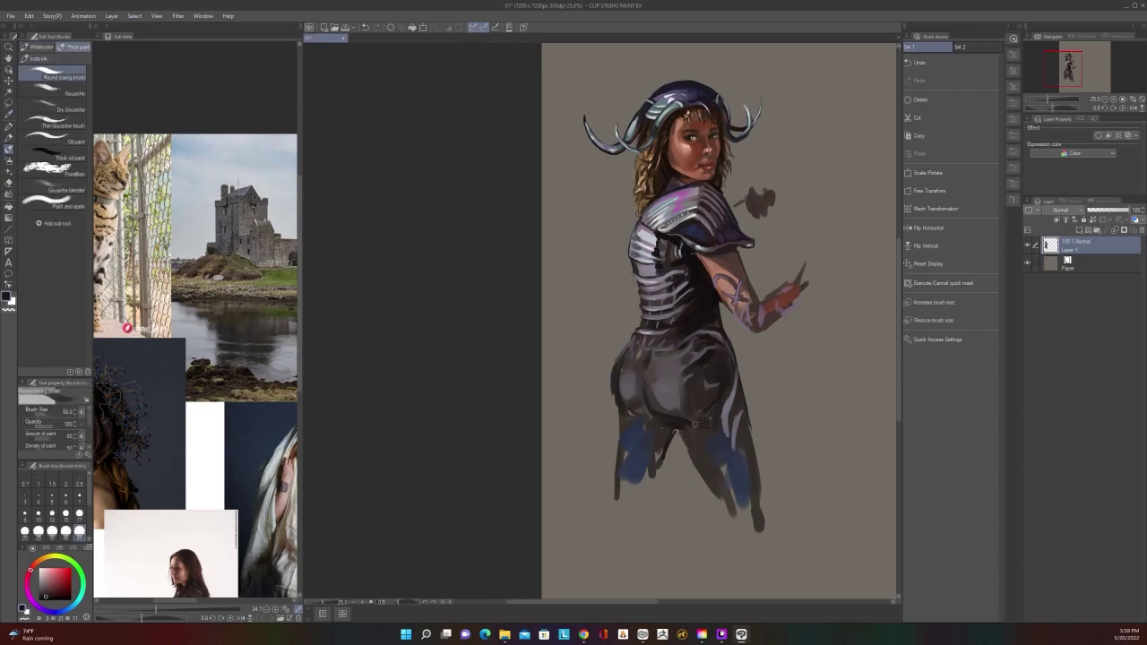
pyautogui.scroll(-2, 737, 394)
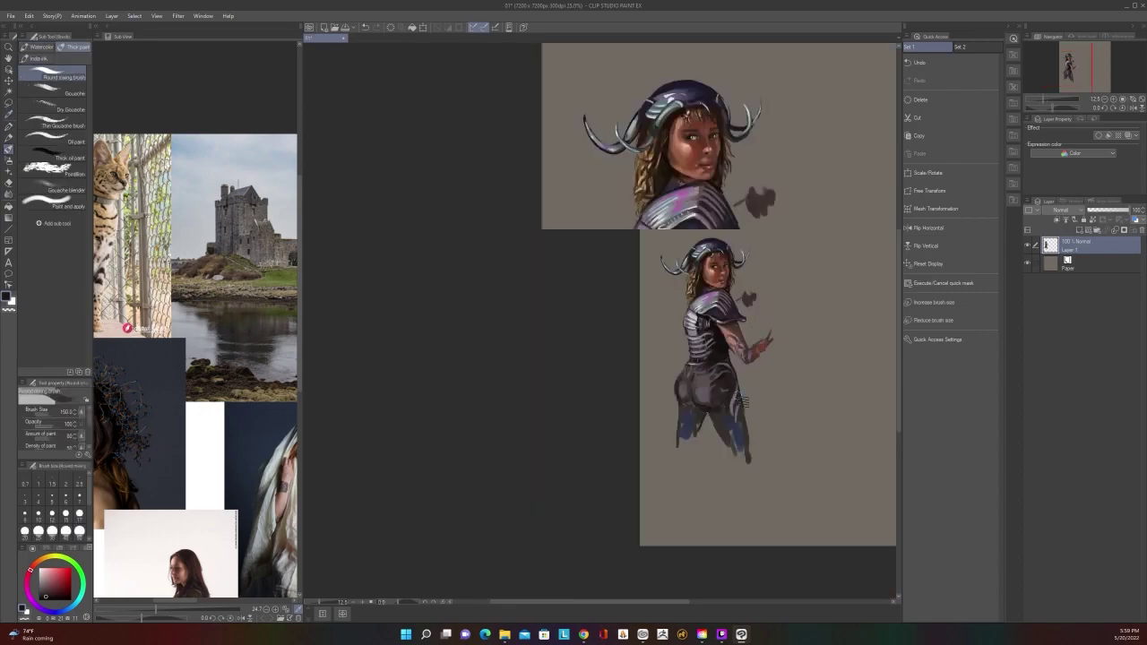
pyautogui.scroll(2, 743, 400)
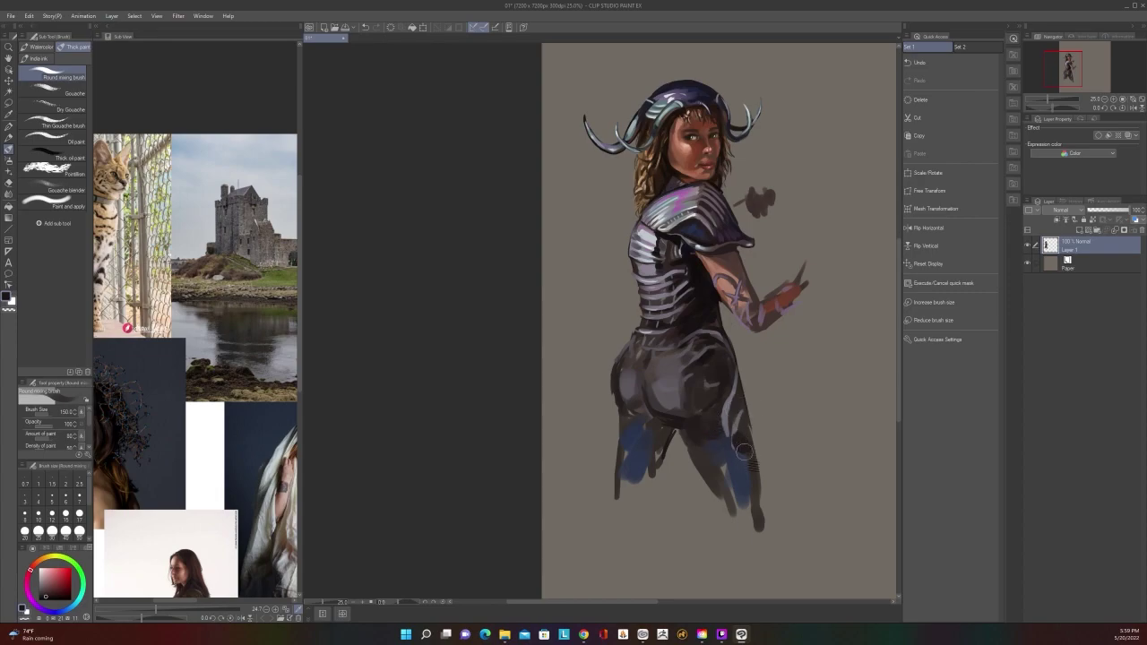
pyautogui.moveTo(744, 451); pyautogui.dragTo(757, 509)
pyautogui.scroll(-1, 755, 507)
pyautogui.scroll(1, 755, 508)
pyautogui.moveTo(650, 430)
pyautogui.mouseDown()
pyautogui.moveTo(654, 462)
pyautogui.moveTo(663, 439)
pyautogui.moveTo(653, 421)
pyautogui.mouseUp()
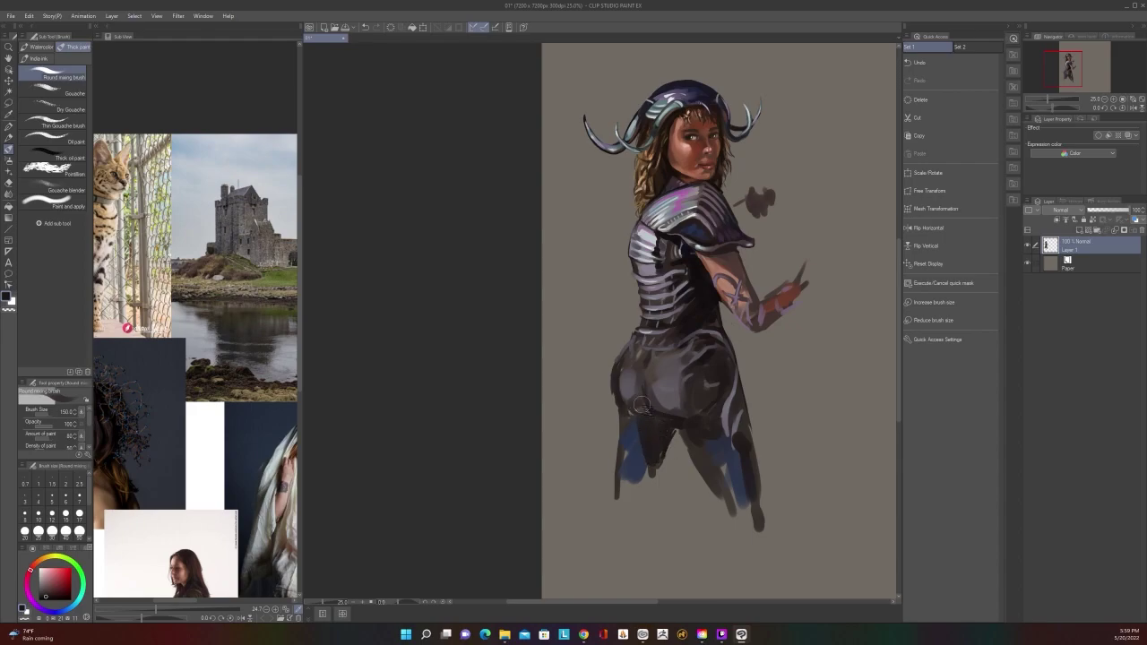
# Reduce the brush size and refine the dark outer contour of the left hip
pyautogui.press('[')
pyautogui.scroll(-2, 652, 325)
pyautogui.scroll(2, 652, 324)
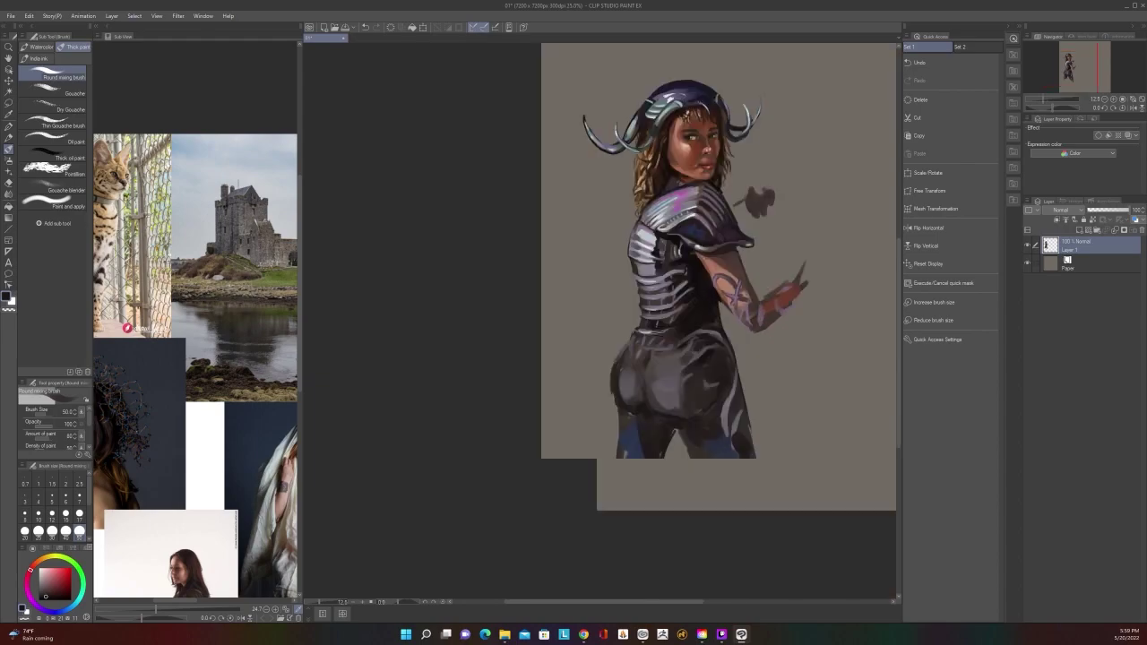
pyautogui.moveTo(614, 391); pyautogui.dragTo(629, 344)
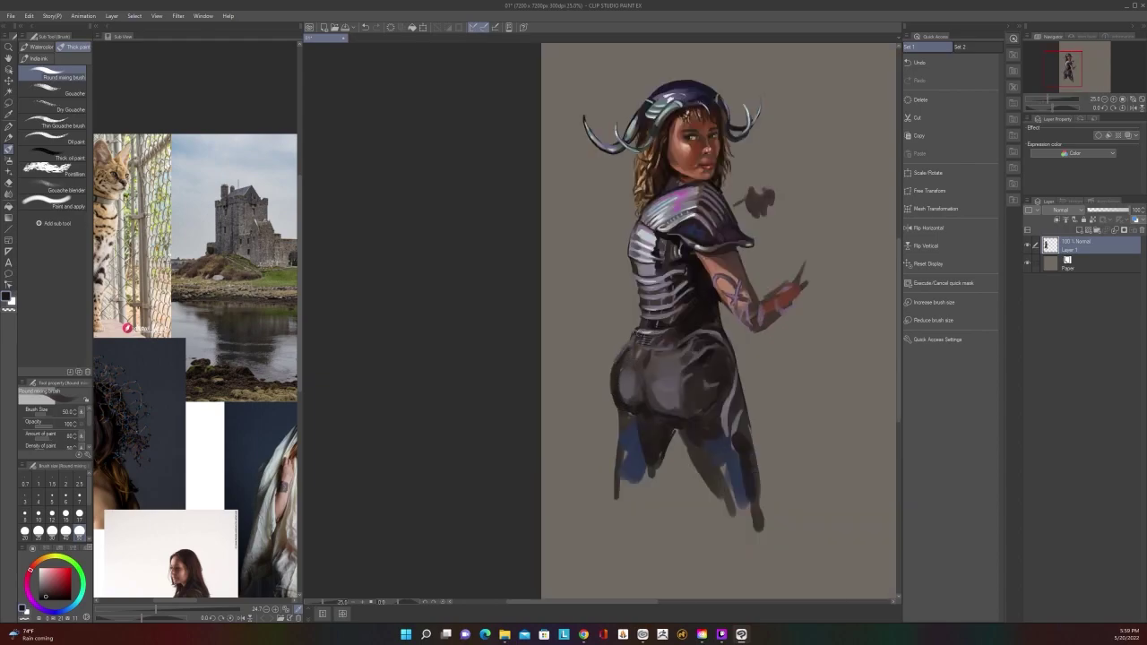
# Define the inner edge of the right thigh with dark strokes at brush size 25
pyautogui.press('[')
pyautogui.scroll(-2, 740, 267)
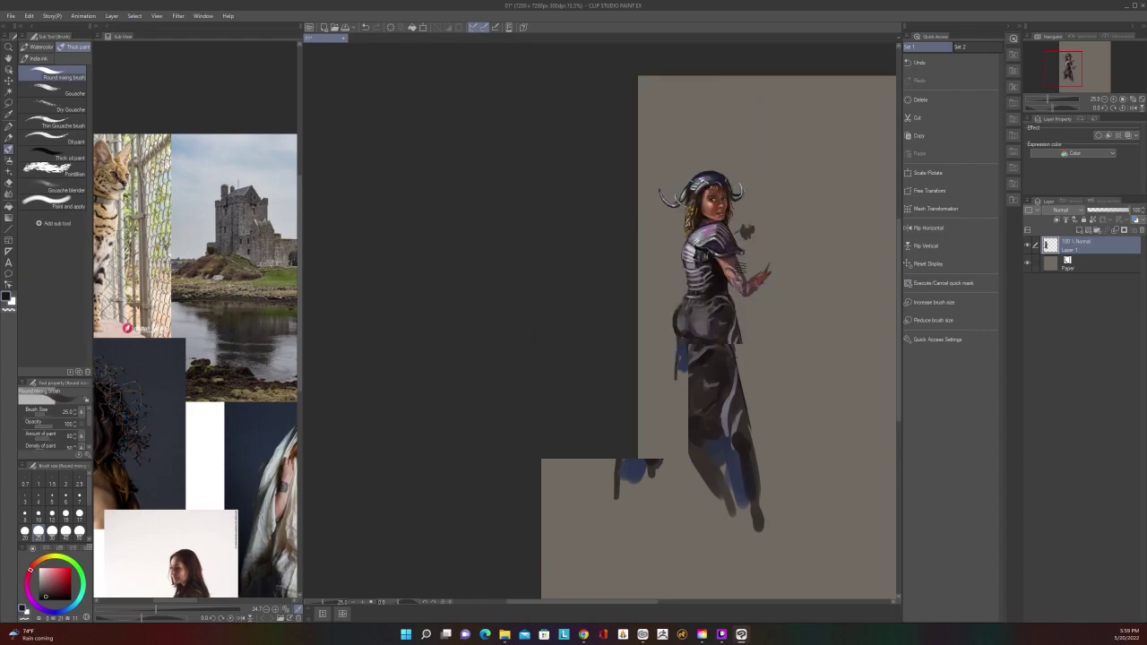
pyautogui.scroll(2, 740, 267)
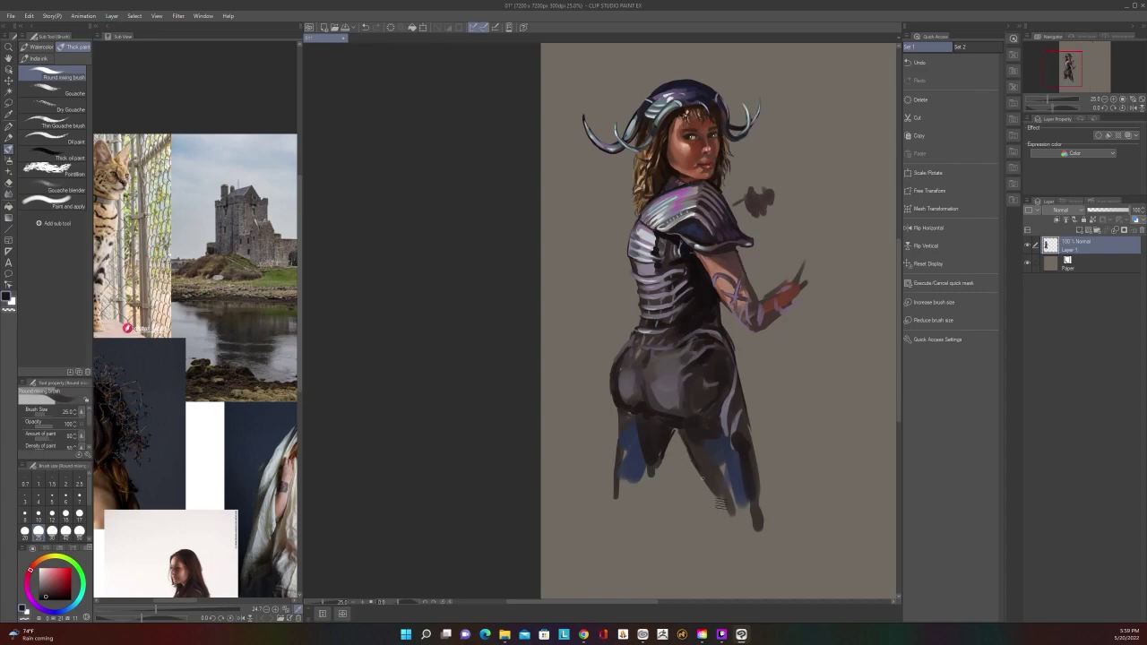
pyautogui.moveTo(721, 504); pyautogui.dragTo(707, 483)
pyautogui.scroll(-2, 700, 378)
pyautogui.scroll(2, 748, 347)
# Sample a violet-grey from the figure and add thin light strokes to the right and left thighs
pyautogui.keyDown('alt'); pyautogui.click(679, 447); pyautogui.keyUp('alt')
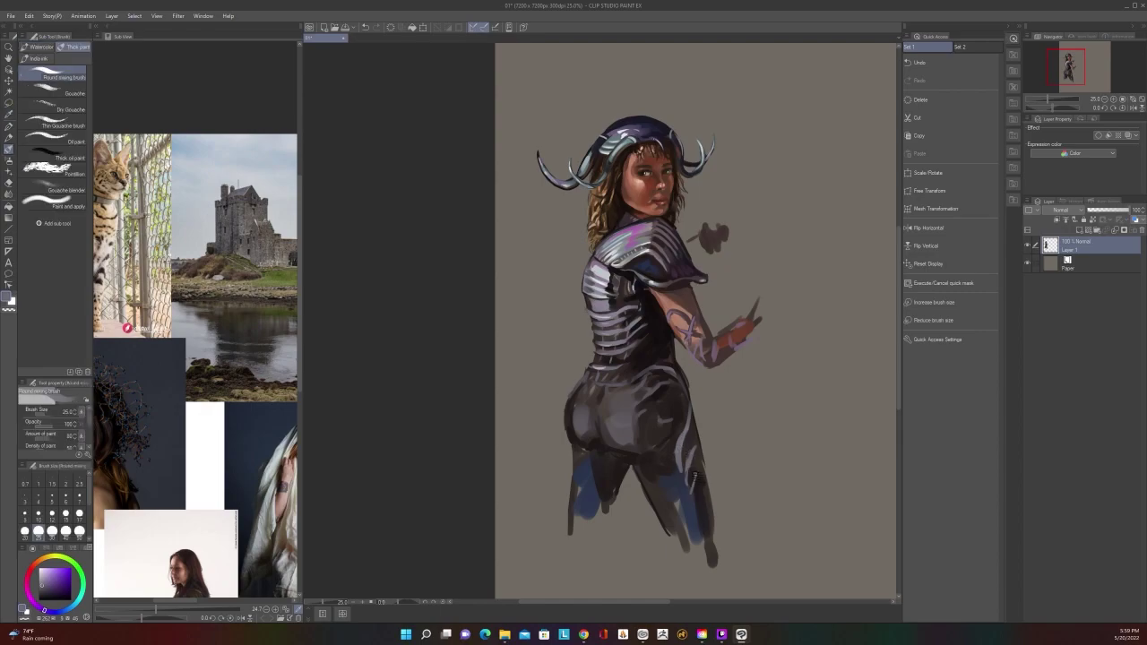
pyautogui.scroll(-2, 698, 472)
pyautogui.scroll(4, 698, 472)
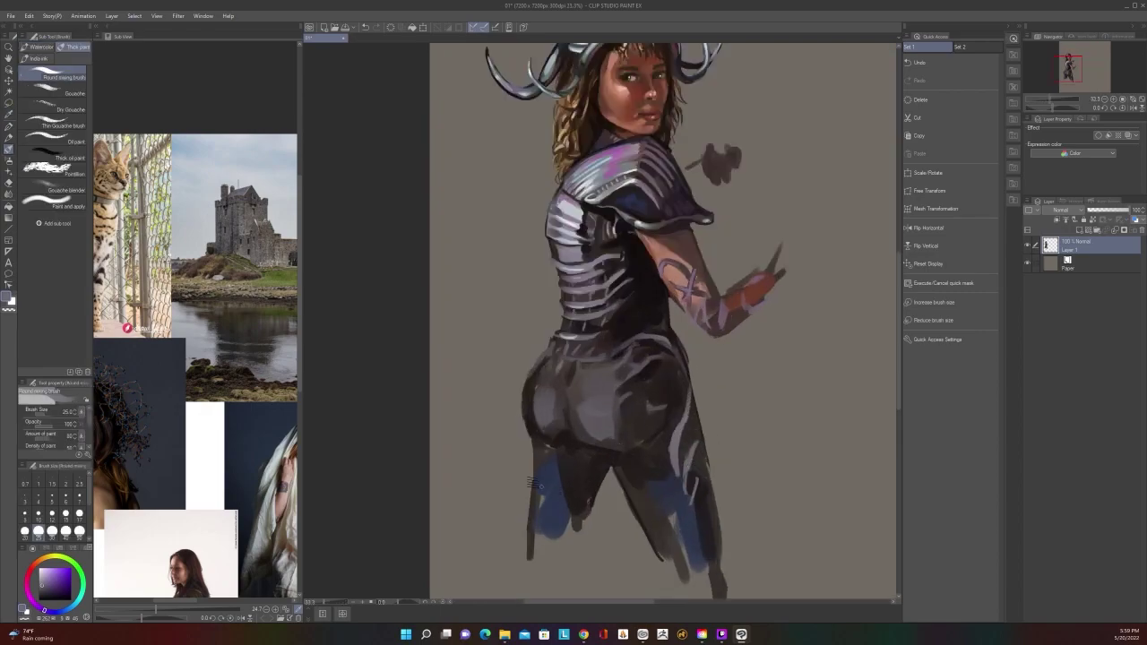
# Sample a near-black from the top of the left thigh and rework the area under the left hip with brush size 50
pyautogui.press(']')
pyautogui.press(']')
pyautogui.press(']')
pyautogui.keyDown('alt'); pyautogui.click(542, 466); pyautogui.keyUp('alt')
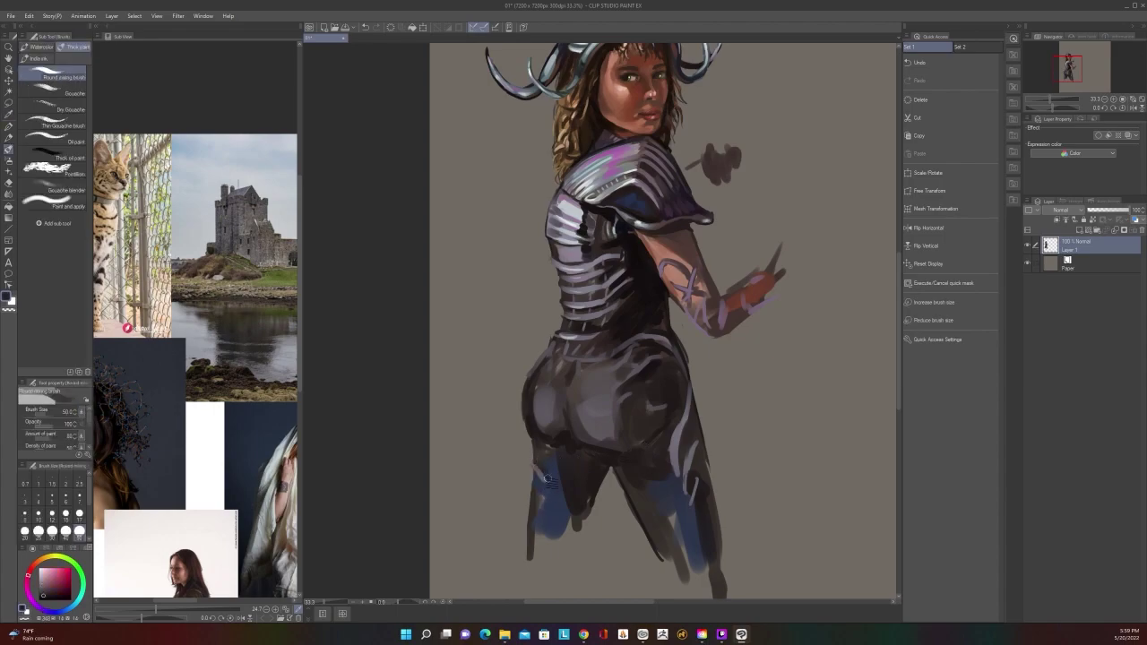
pyautogui.scroll(-1, 557, 443)
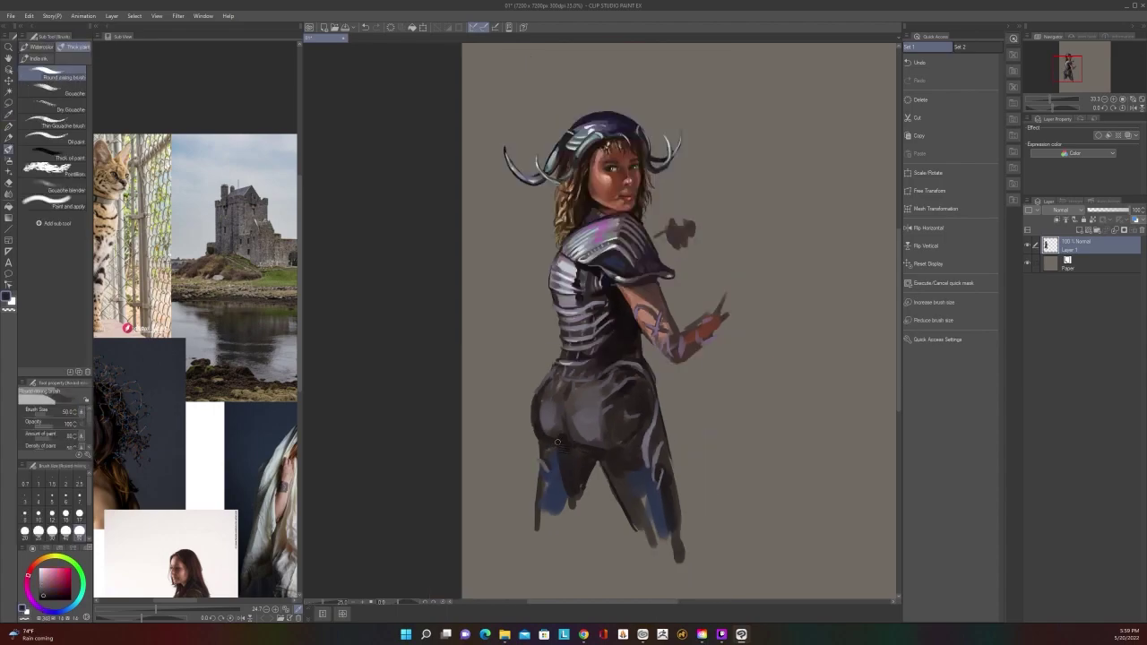
pyautogui.scroll(-1, 557, 443)
# Sample a near-black and deepen the shadows between the ribs on the back armor with brush sizes 25 and 50
pyautogui.moveTo(715, 382); pyautogui.dragTo(747, 435)
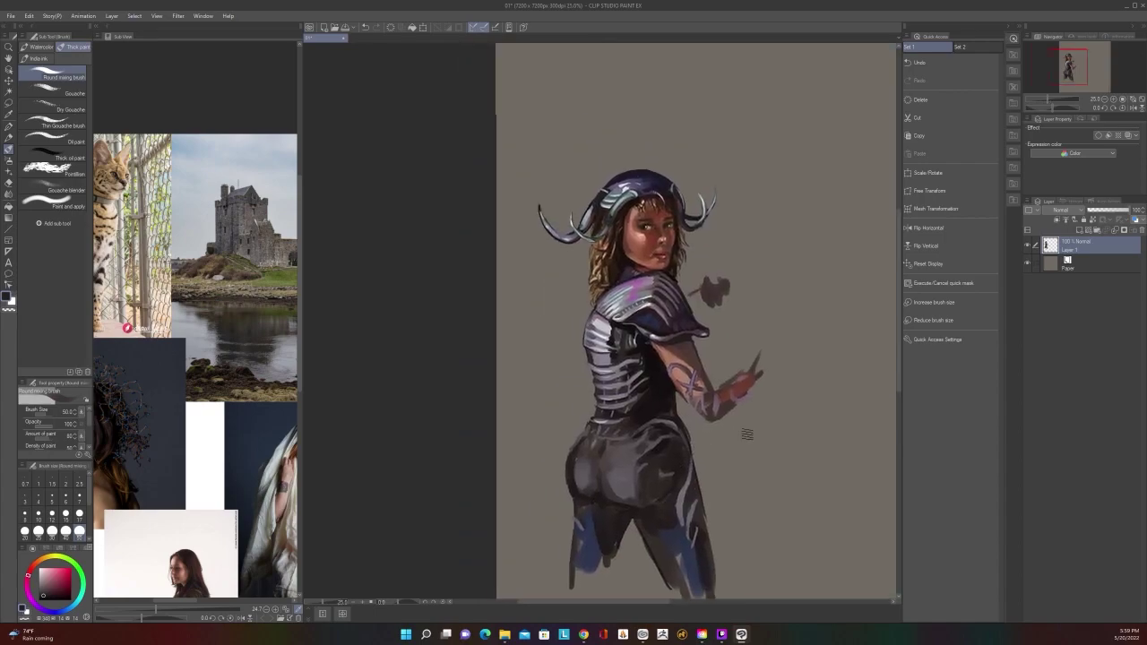
pyautogui.scroll(-2, 737, 361)
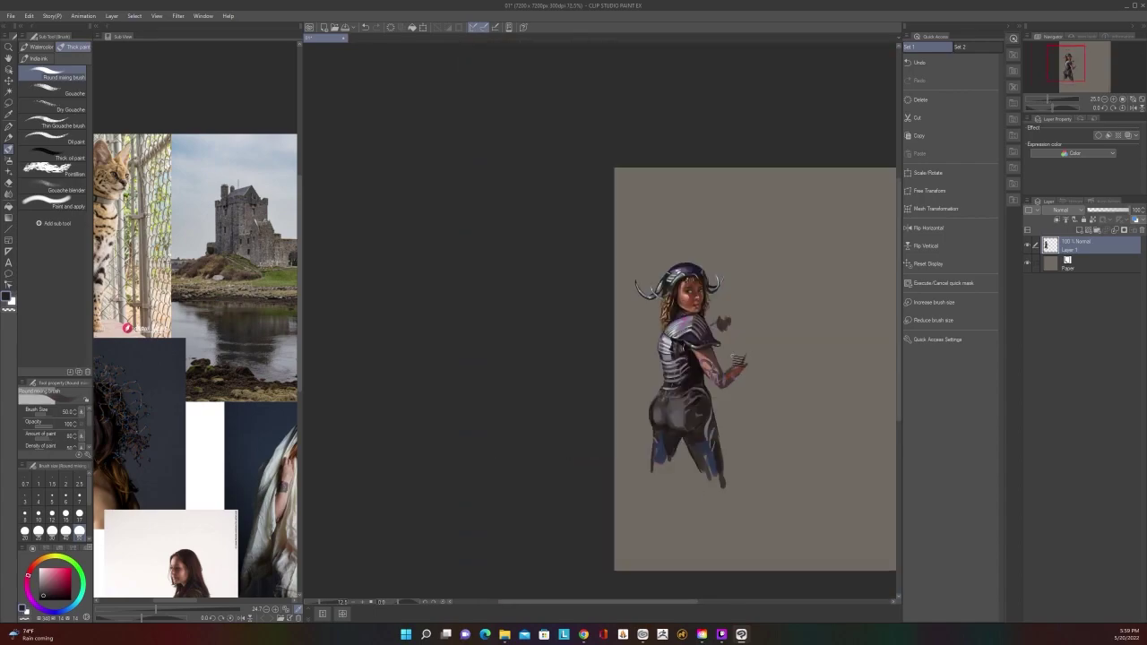
pyautogui.scroll(3, 735, 360)
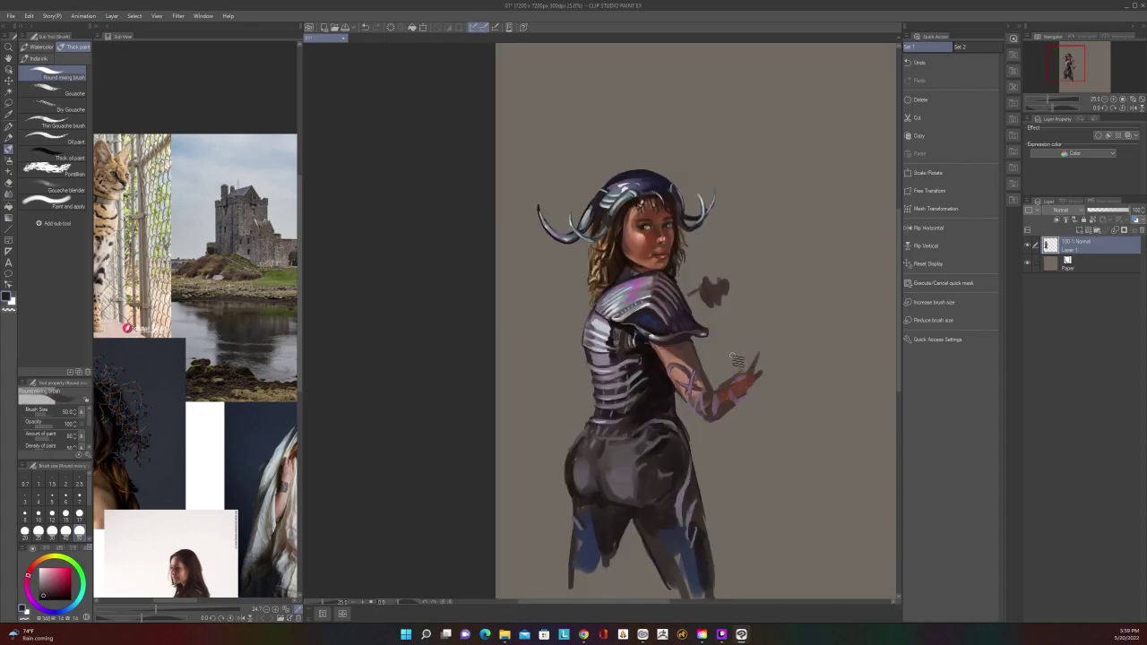
pyautogui.scroll(1, 735, 360)
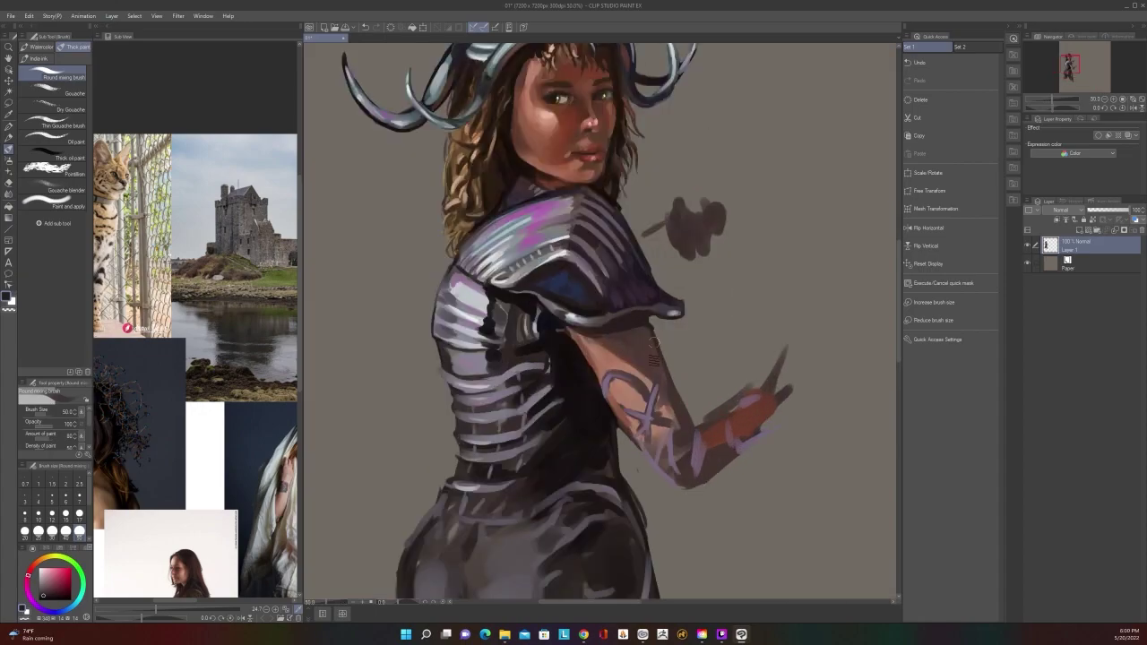
pyautogui.moveTo(730, 479); pyautogui.dragTo(829, 511)
pyautogui.scroll(-1, 835, 517)
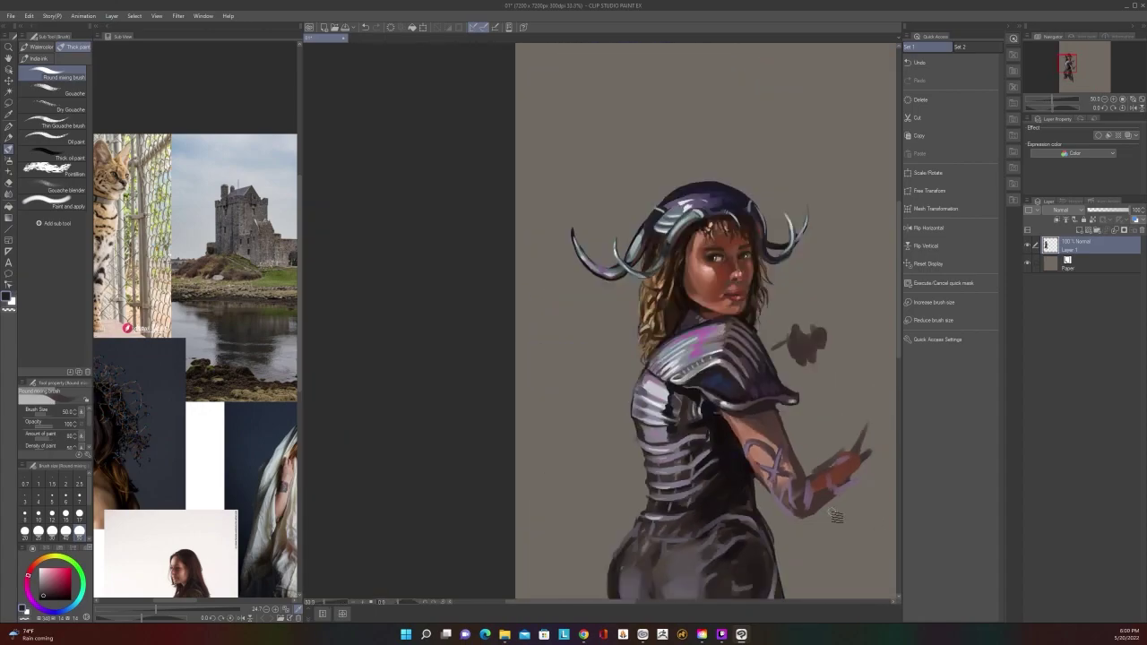
pyautogui.scroll(1, 835, 516)
pyautogui.press('i')
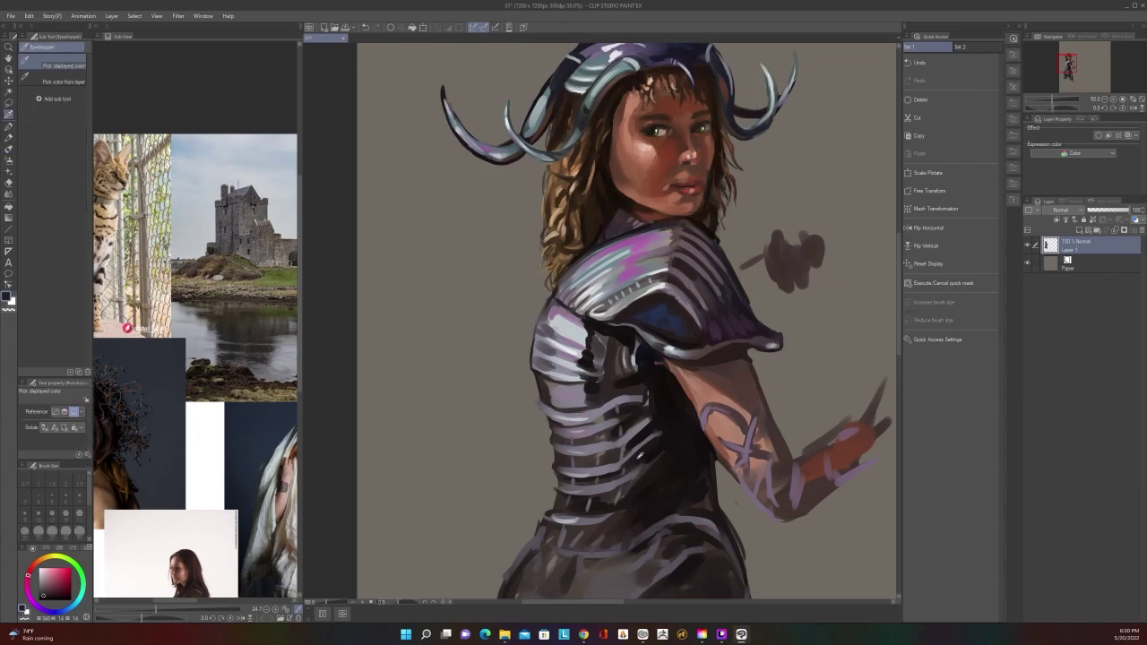
pyautogui.press('b')
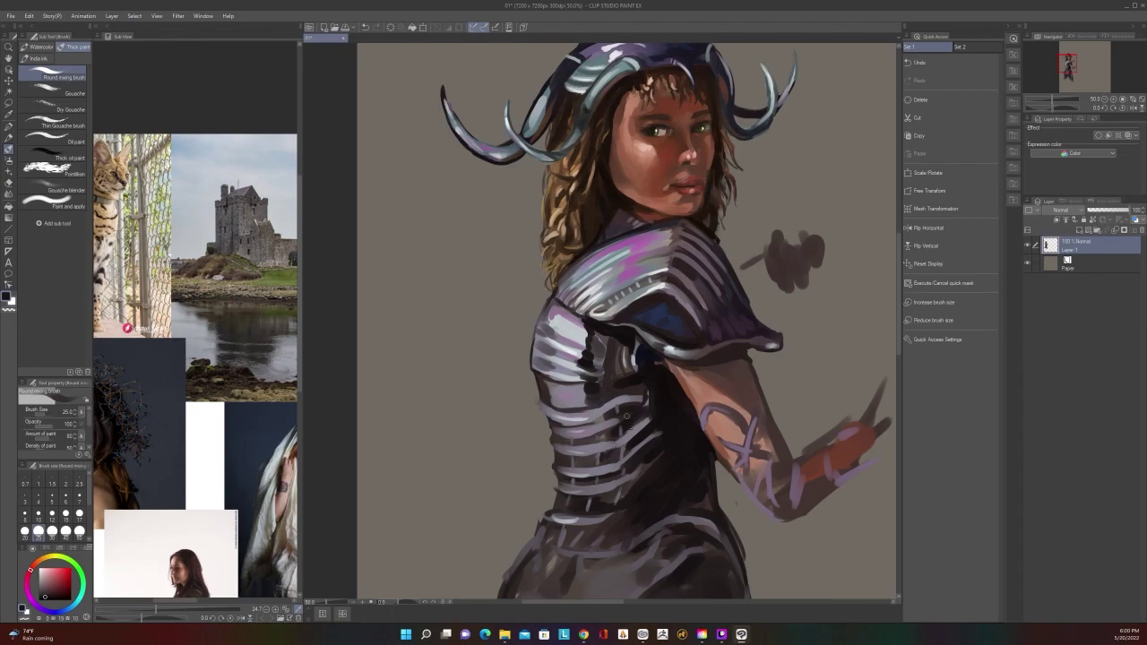
pyautogui.press(']')
pyautogui.press(']')
pyautogui.press(']')
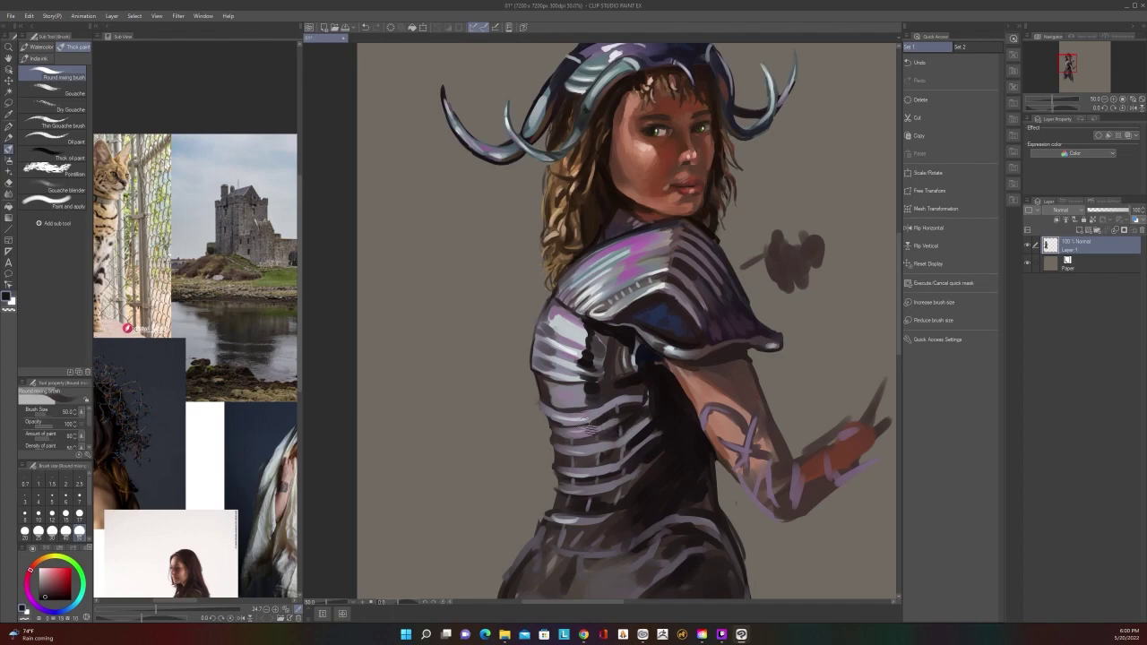
pyautogui.scroll(-2, 622, 393)
pyautogui.scroll(2, 622, 392)
# Reduce the brush to size 25 and refine the dark gaps between the ridges of the shoulder armor
pyautogui.press('[')
pyautogui.press('[')
pyautogui.press('[')
pyautogui.hotkey('ctrl', '+')
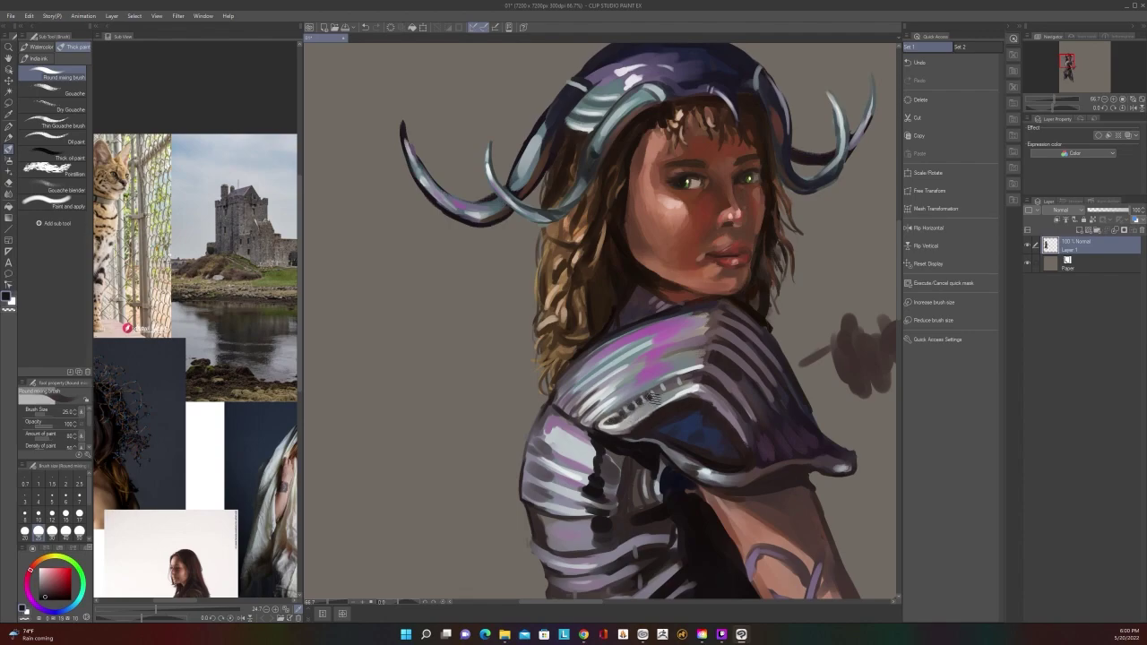
pyautogui.scroll(-1, 712, 359)
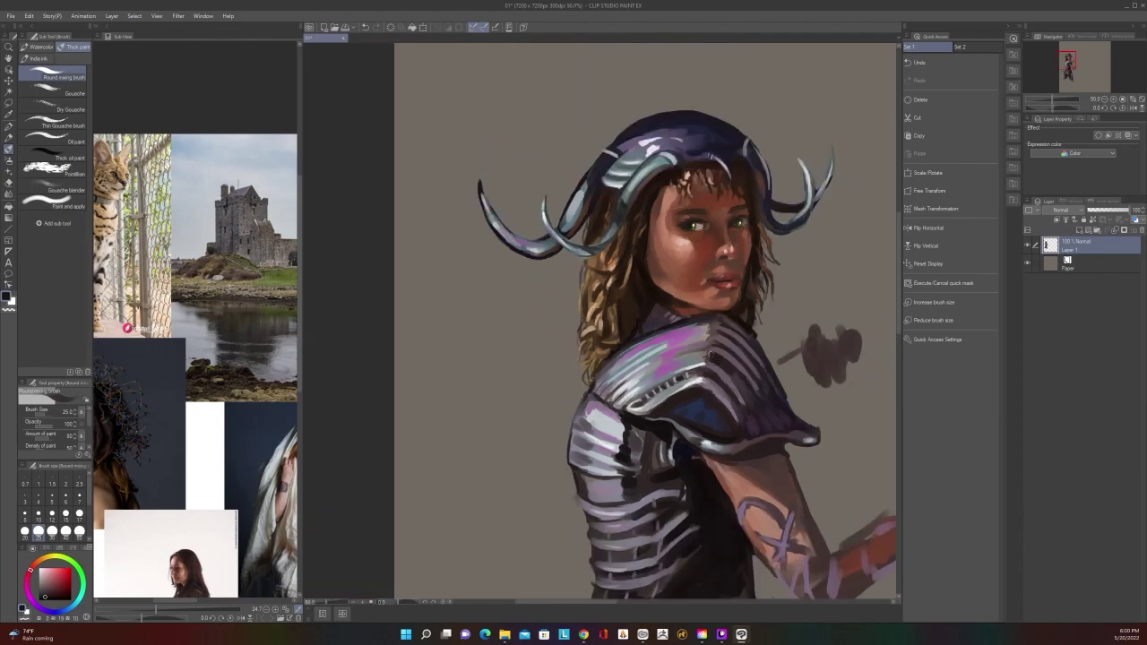
pyautogui.scroll(1, 713, 359)
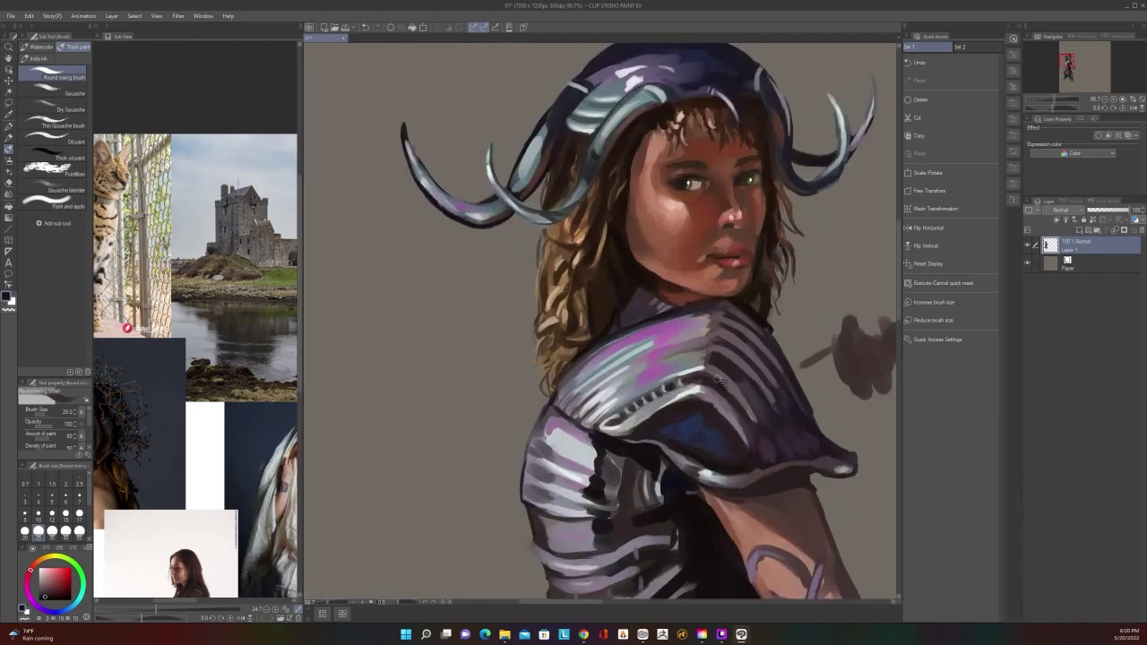
# Sample a dark tone and widen the outer contour of the right hip with brush size 50
pyautogui.scroll(-3, 720, 381)
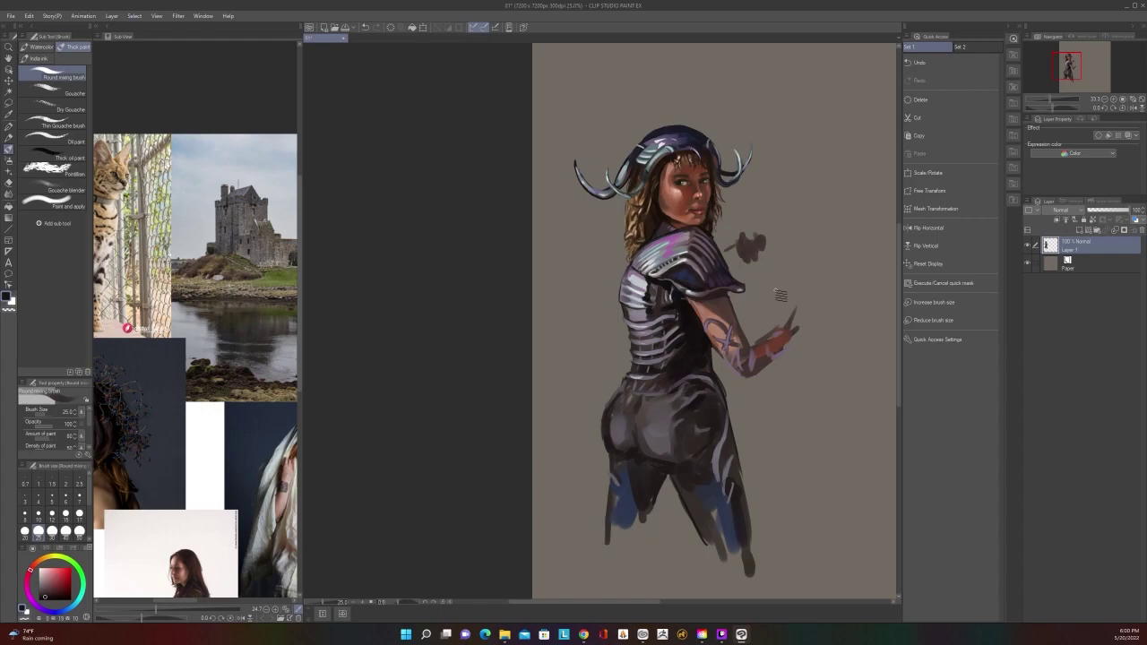
pyautogui.scroll(1, 781, 295)
pyautogui.press('alt')
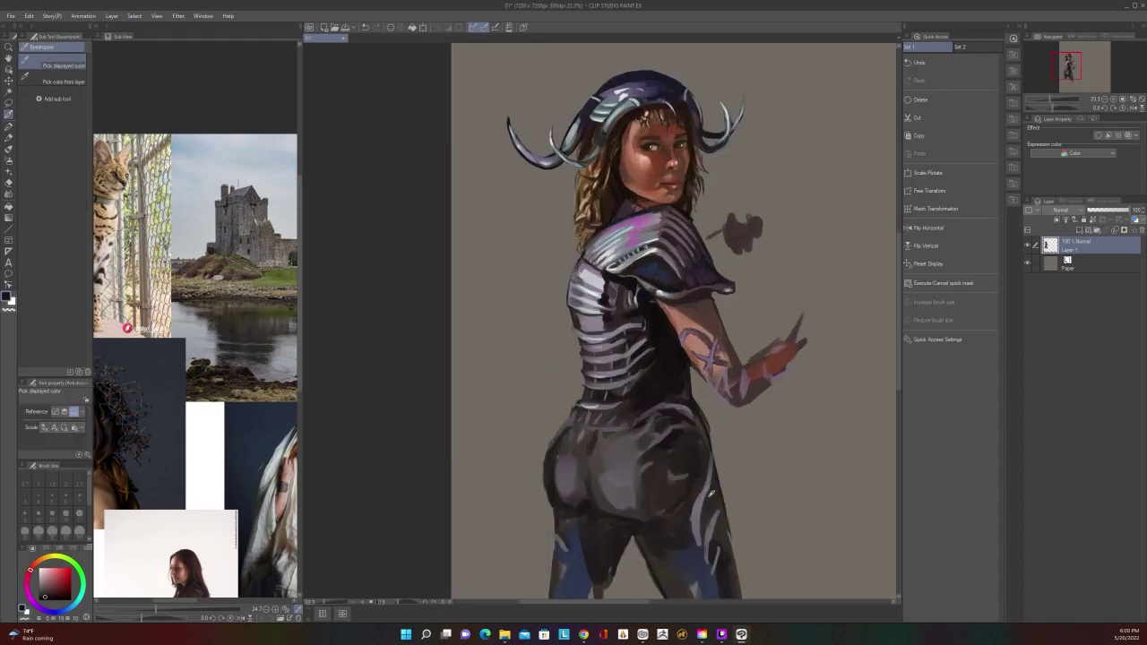
pyautogui.moveTo(716, 455); pyautogui.dragTo(722, 495)
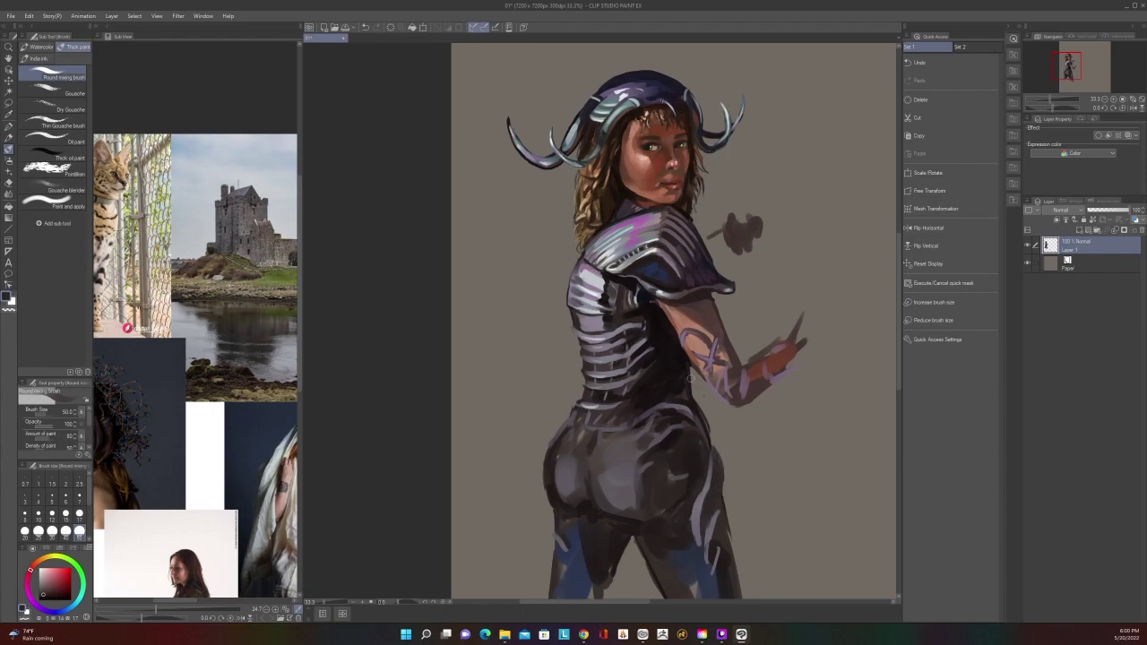
pyautogui.scroll(-3, 726, 475)
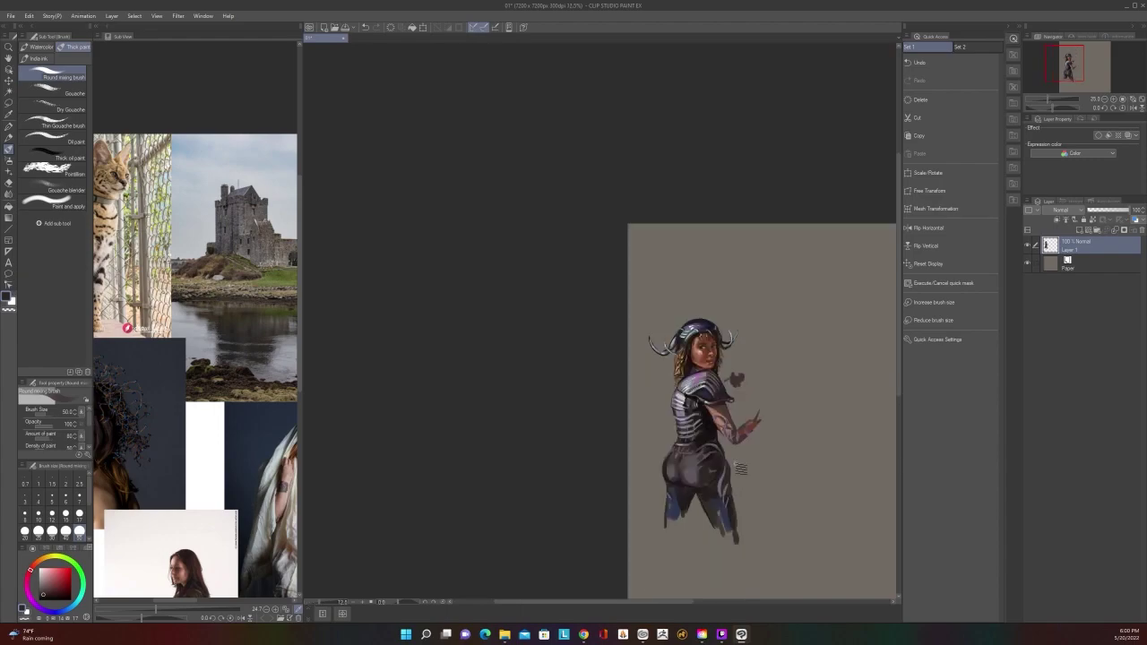
pyautogui.scroll(3, 741, 469)
pyautogui.moveTo(721, 464); pyautogui.dragTo(719, 396)
pyautogui.scroll(1, 718, 396)
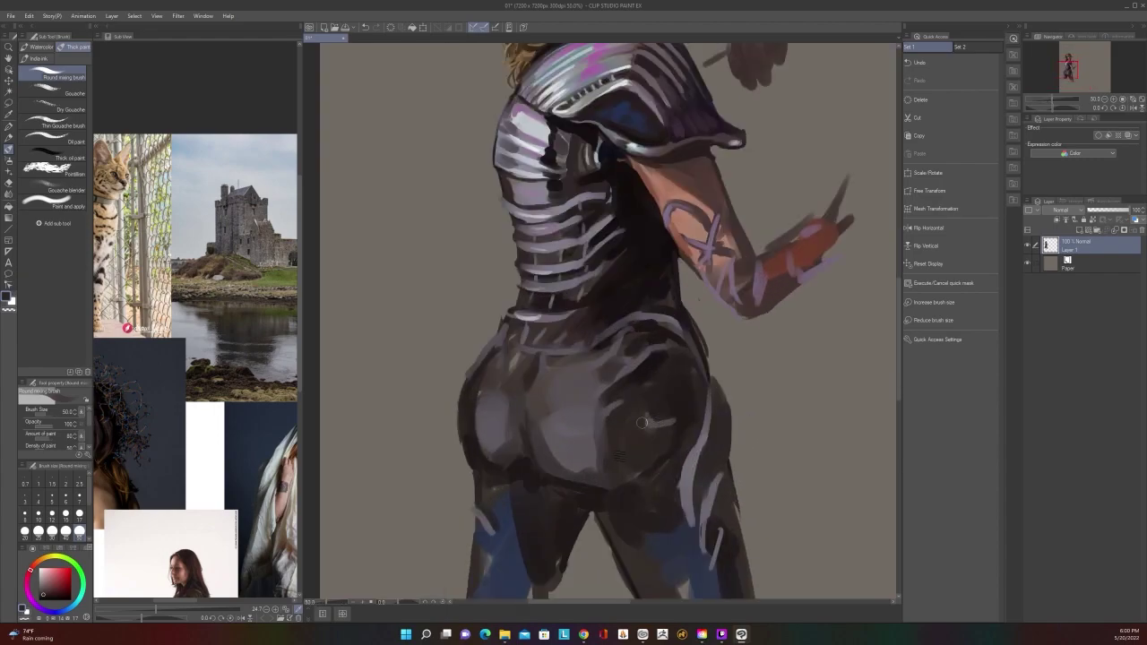
# Sample a near-black from beneath the buttocks and sharpen their lower contour with brush size 25
pyautogui.press('alt')
pyautogui.keyDown('alt'); pyautogui.click(575, 487); pyautogui.keyUp('alt')
pyautogui.press('[')
pyautogui.press('[')
pyautogui.press('[')
# Sample a mauve-grey from the armor ribs and refine the light streaks along the right outer hip with brush size 25
pyautogui.press('alt')
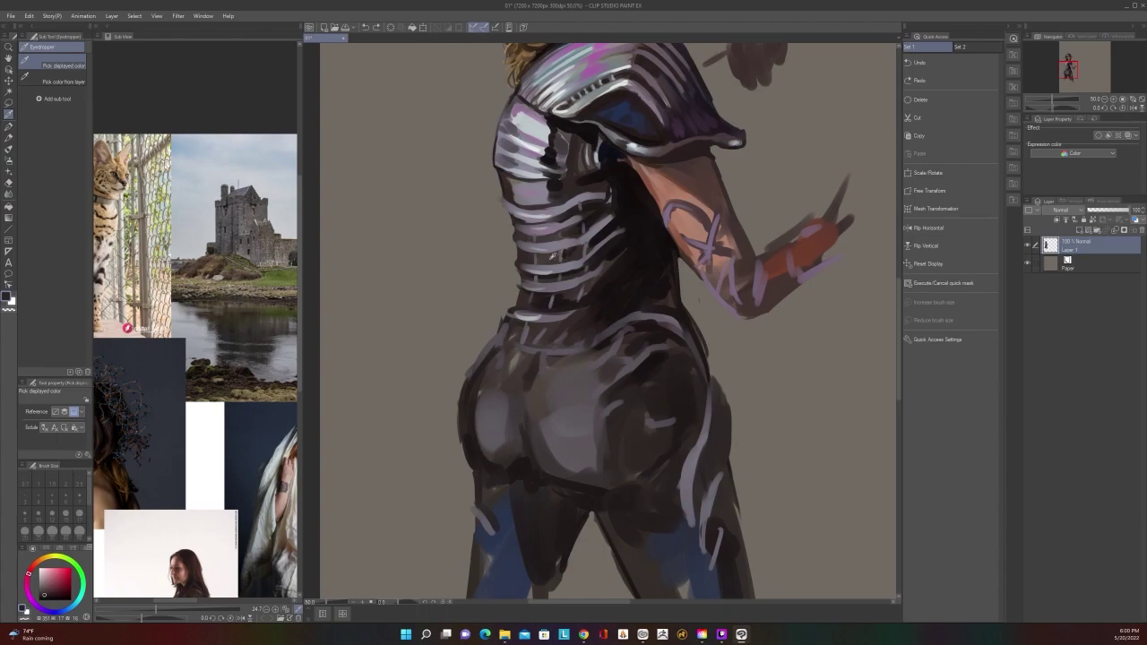
pyautogui.keyDown('alt'); pyautogui.click(535, 256); pyautogui.keyUp('alt')
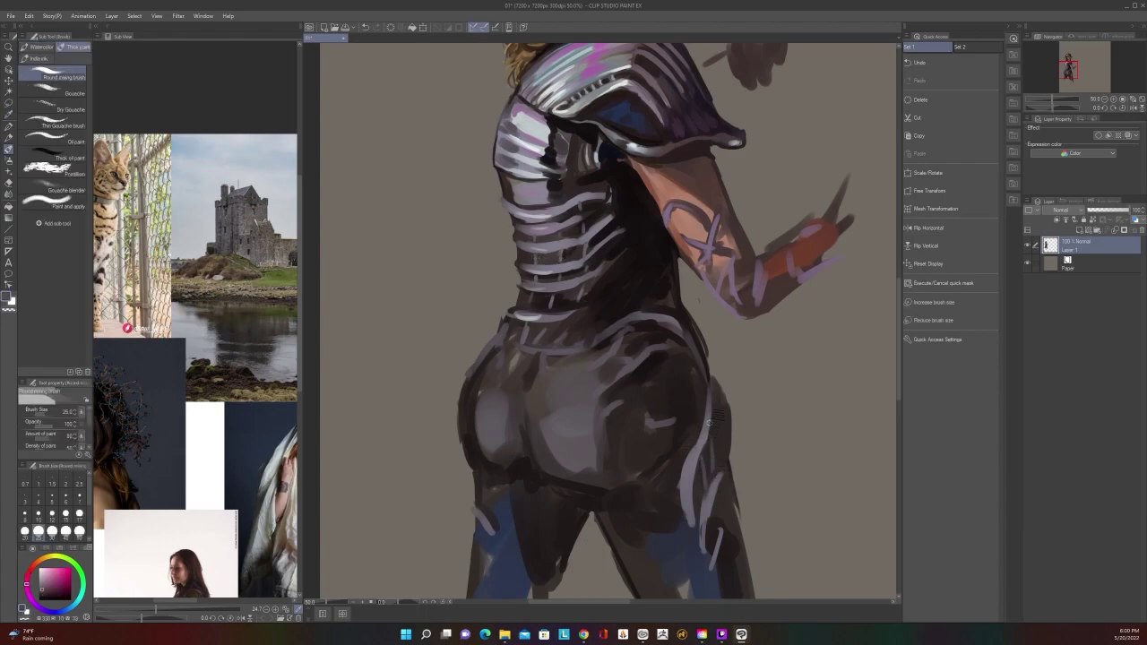
pyautogui.scroll(-2, 715, 405)
pyautogui.scroll(2, 724, 404)
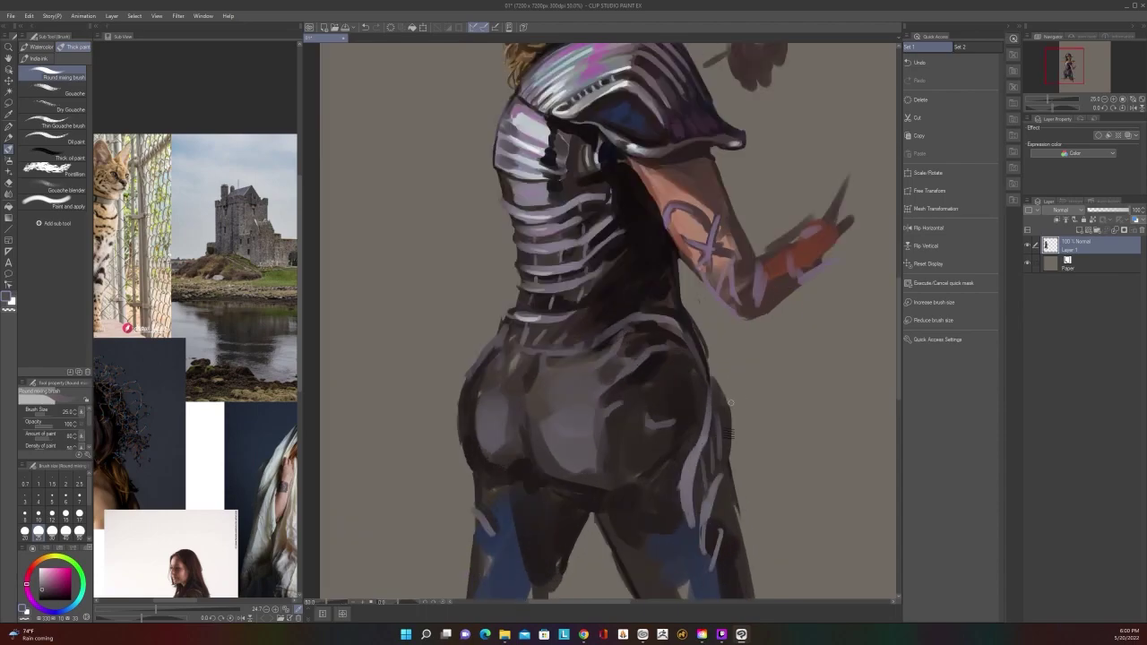
# Sample a dark tone from the hip and clean up the right hip's outer contour with brush size 25
pyautogui.press('alt')
pyautogui.keyDown('alt'); pyautogui.click(723, 489); pyautogui.keyUp('alt')
pyautogui.keyDown('alt'); pyautogui.click(683, 454); pyautogui.keyUp('alt')
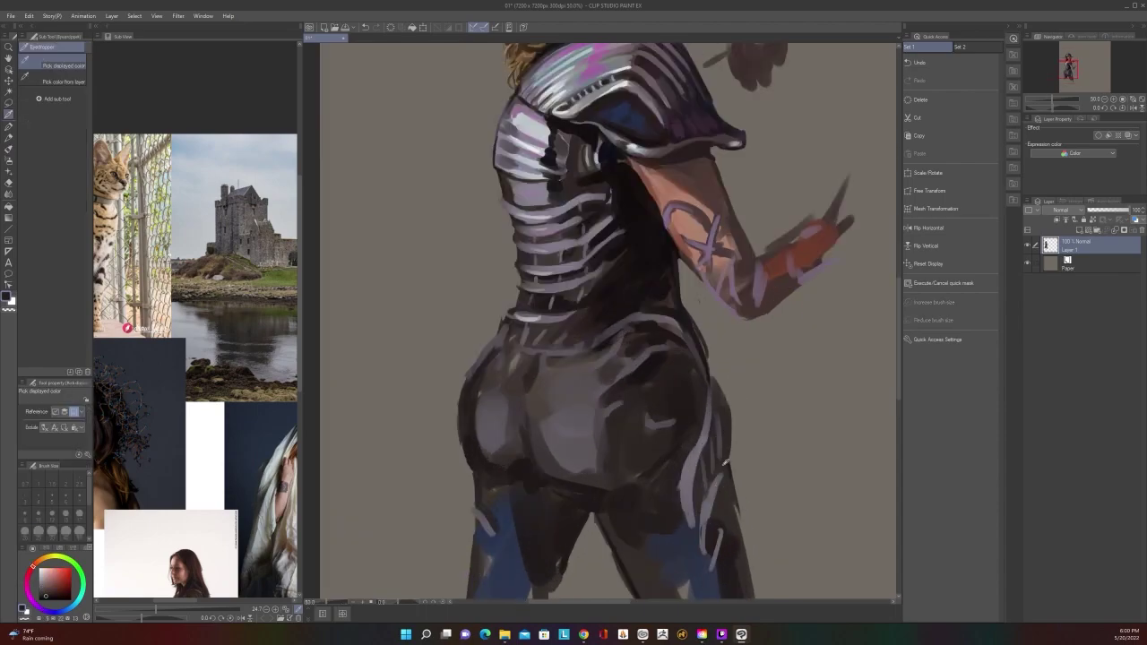
pyautogui.hotkey('ctrl', 'z')
pyautogui.moveTo(722, 477); pyautogui.dragTo(729, 418)
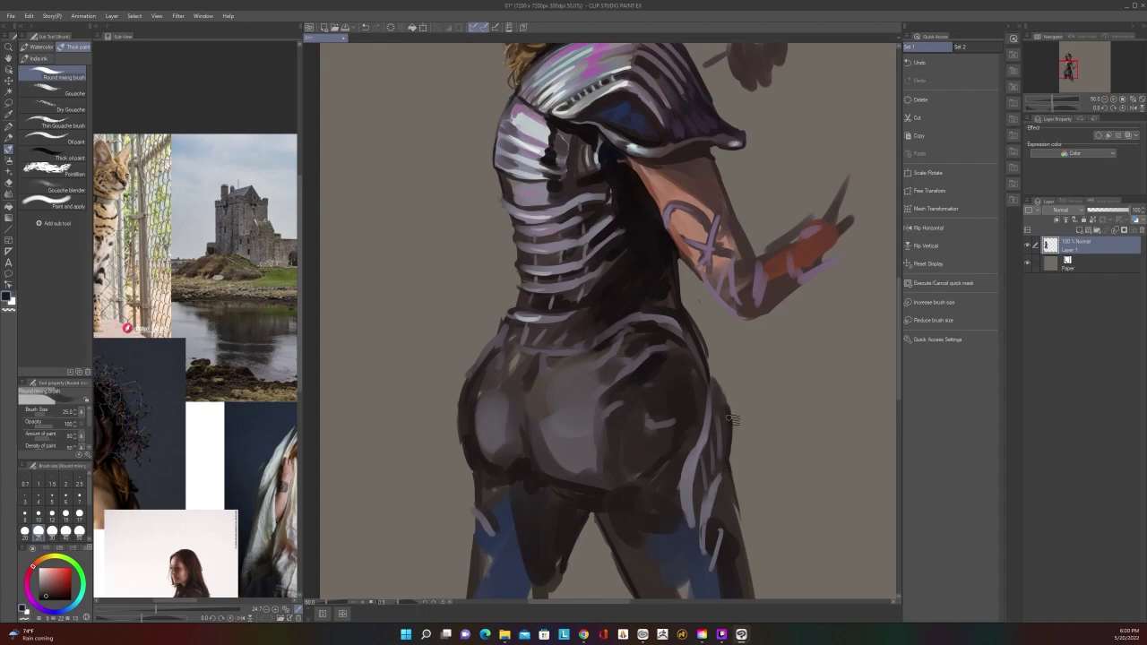
pyautogui.scroll(-3, 714, 361)
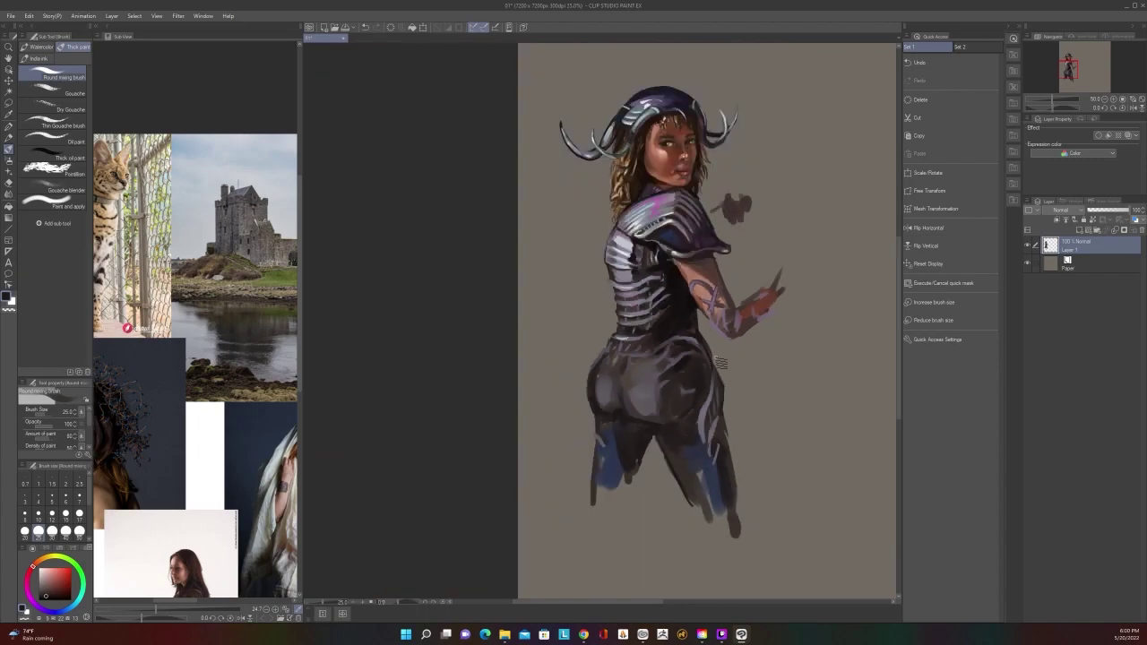
# Sample a light blue-grey from the outer hip streaks and rework them, raising the brush size to 50
pyautogui.scroll(2, 715, 362)
pyautogui.press('alt')
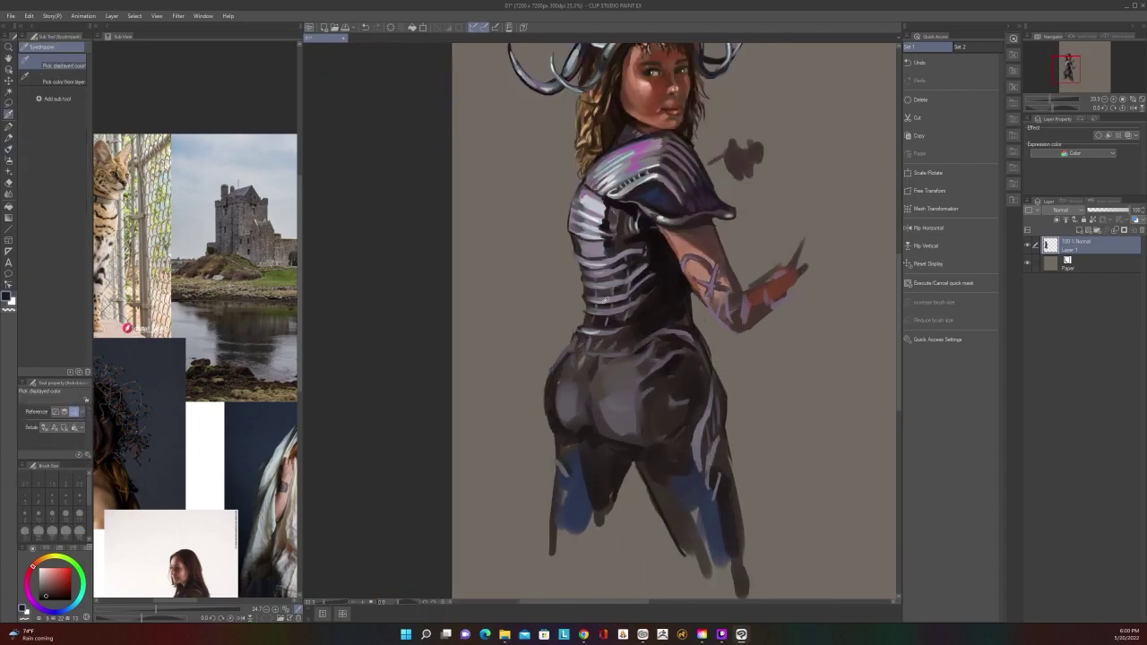
pyautogui.keyDown('alt'); pyautogui.click(606, 299); pyautogui.keyUp('alt')
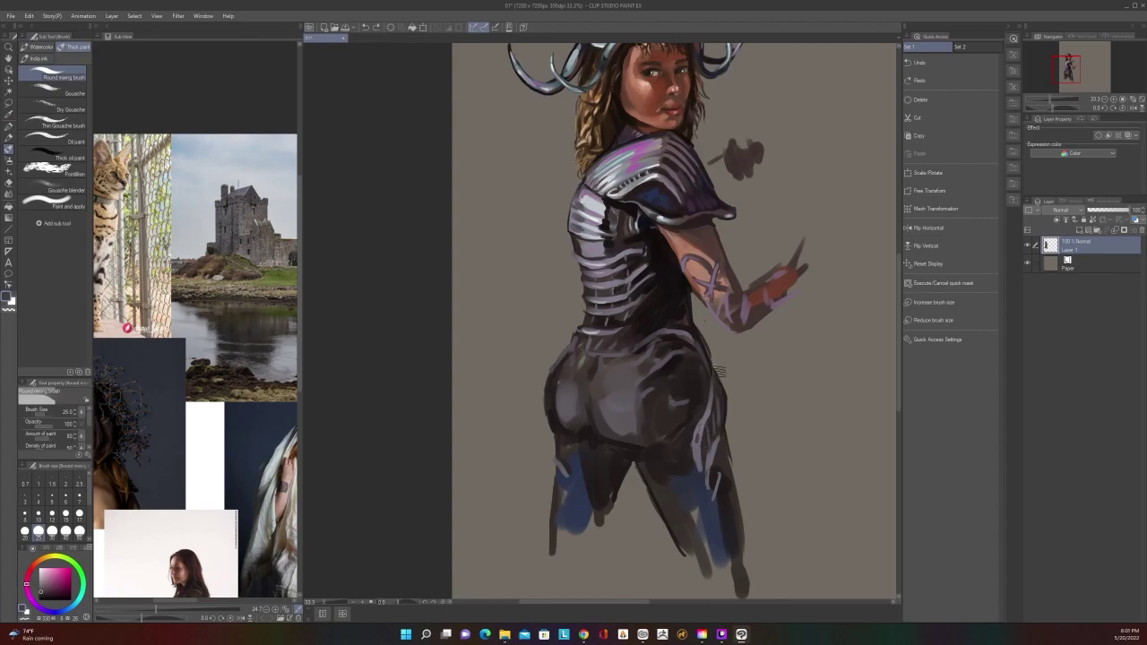
pyautogui.keyDown('alt'); pyautogui.click(700, 448); pyautogui.keyUp('alt')
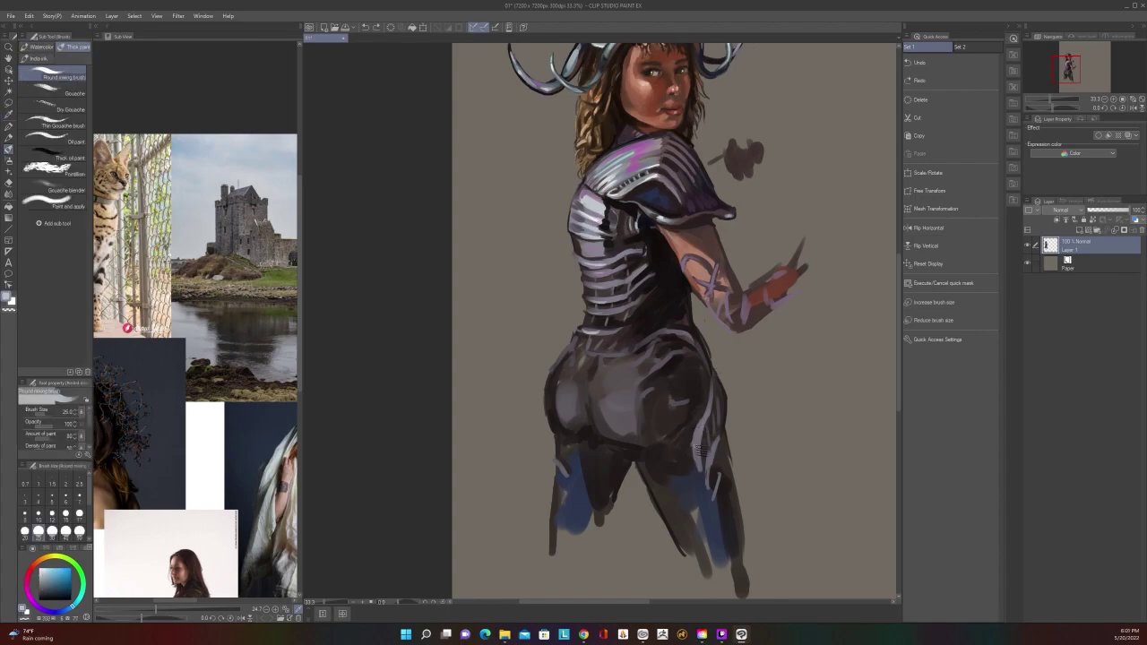
pyautogui.press(']')
pyautogui.press(']')
pyautogui.press(']')
pyautogui.scroll(-3, 721, 421)
pyautogui.scroll(3, 721, 421)
# Sample a dark tone and refine the outer contour of the right upper thigh with brush size 50
pyautogui.keyDown('alt'); pyautogui.click(715, 477); pyautogui.keyUp('alt')
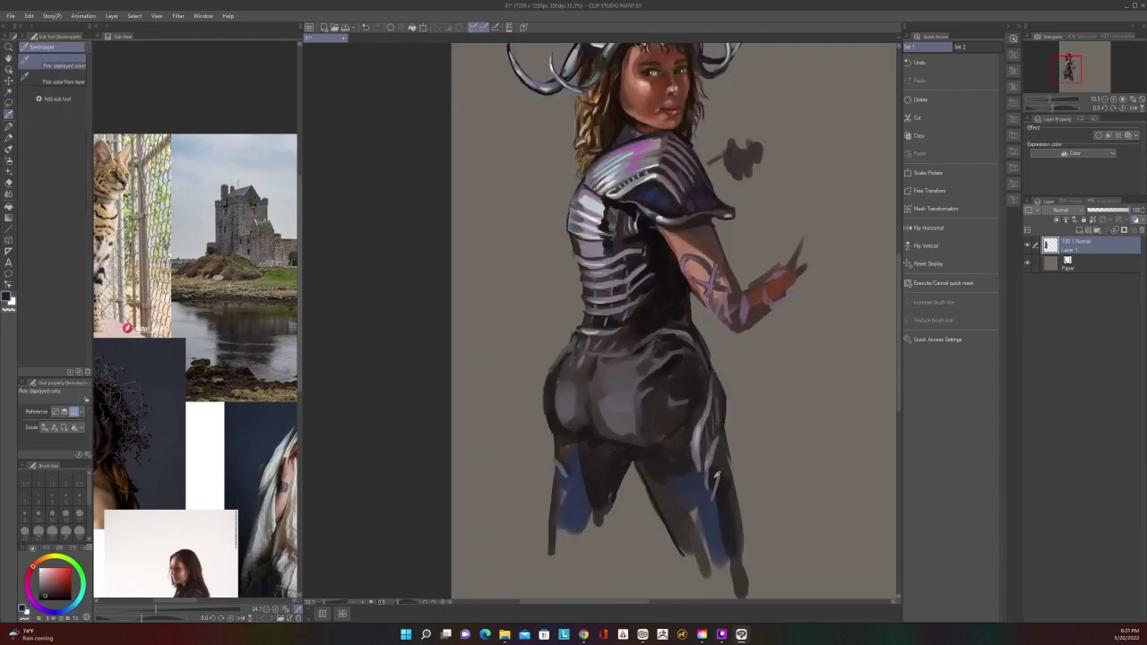
pyautogui.moveTo(713, 486)
pyautogui.mouseDown()
pyautogui.moveTo(728, 455)
pyautogui.moveTo(731, 479)
pyautogui.moveTo(724, 455)
pyautogui.mouseUp()
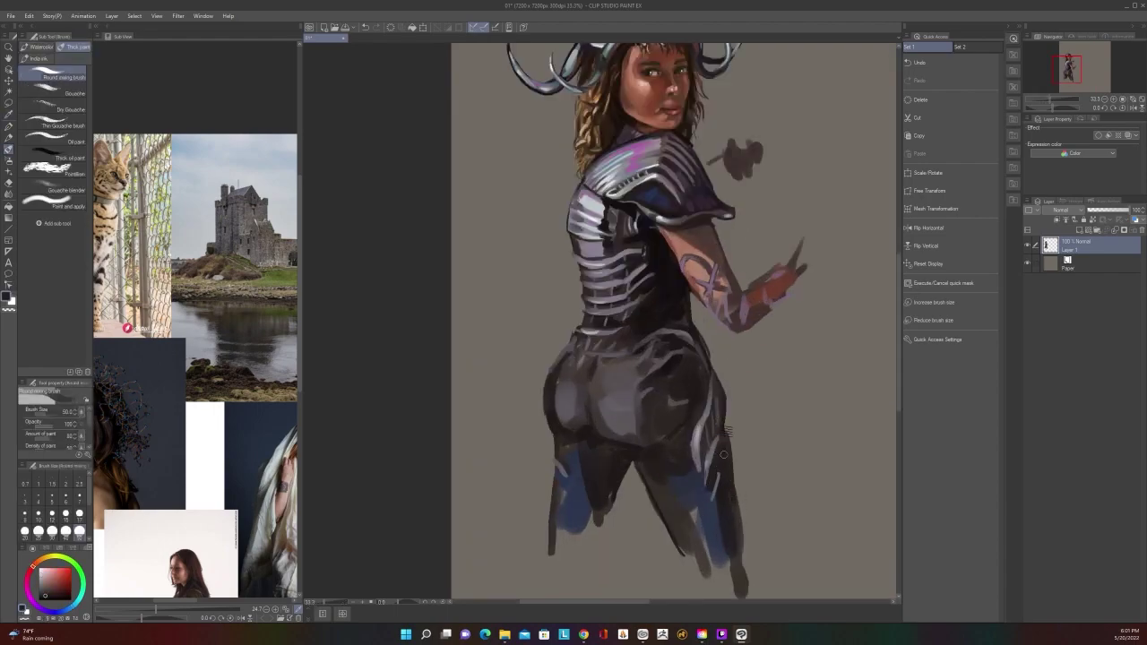
pyautogui.scroll(-2, 733, 543)
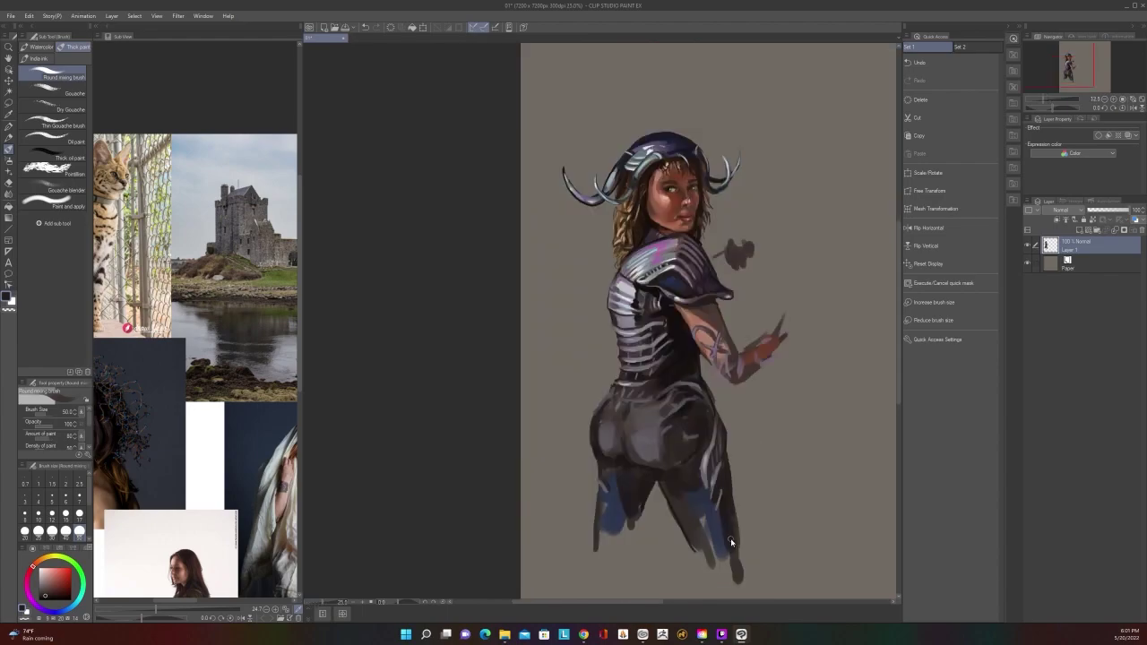
# Enlarge the brush to size 150 and block in the right thigh with the dark tone
pyautogui.scroll(2, 732, 543)
pyautogui.press(']')
pyautogui.press(']')
pyautogui.press(']')
pyautogui.press(']')
pyautogui.press(']')
pyautogui.press(']')
pyautogui.moveTo(661, 487); pyautogui.dragTo(719, 561)
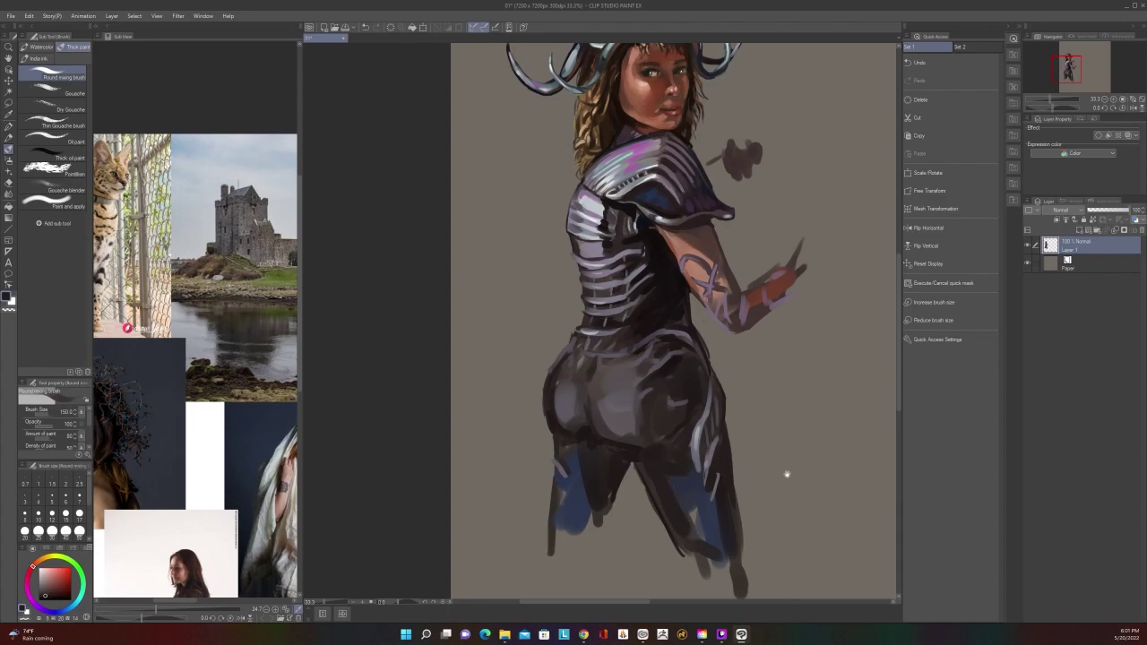
# Sample a muted violet-grey and paint light streaks along the inner and lower edges of the right thigh with brush size 50
pyautogui.moveTo(778, 439); pyautogui.dragTo(761, 354)
pyautogui.press('alt')
pyautogui.keyDown('alt'); pyautogui.click(680, 366); pyautogui.keyUp('alt')
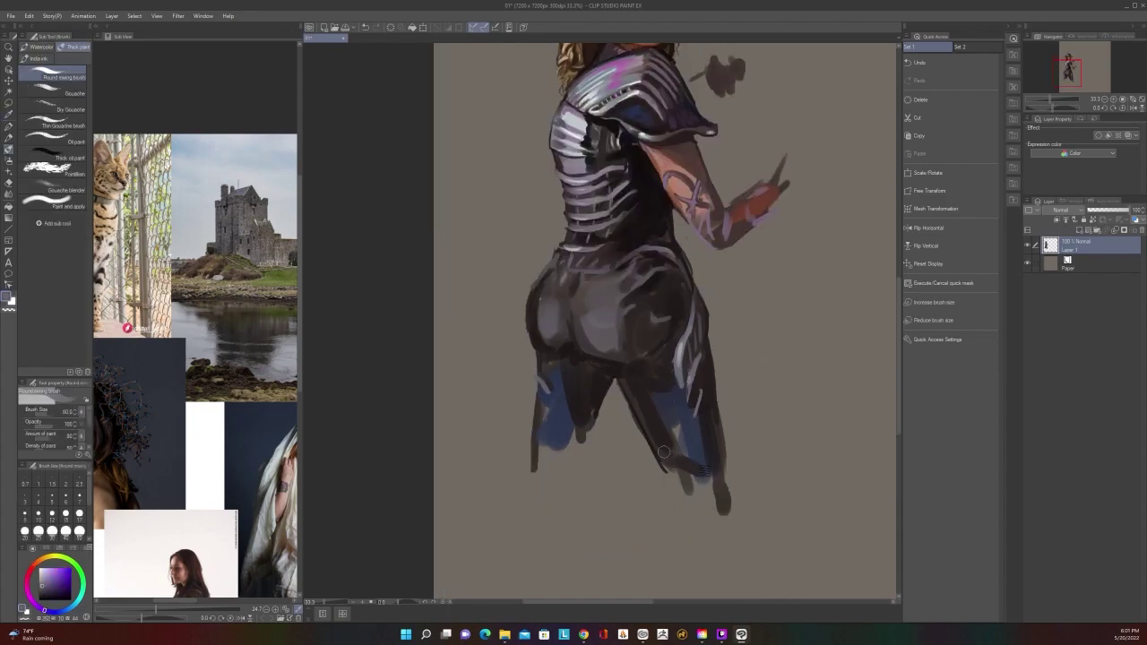
pyautogui.moveTo(664, 451)
pyautogui.mouseDown()
pyautogui.moveTo(708, 480)
pyautogui.moveTo(688, 463)
pyautogui.moveTo(706, 464)
pyautogui.moveTo(709, 392)
pyautogui.moveTo(677, 453)
pyautogui.moveTo(657, 444)
pyautogui.moveTo(680, 442)
pyautogui.moveTo(666, 439)
pyautogui.moveTo(676, 453)
pyautogui.moveTo(646, 434)
pyautogui.mouseUp()
pyautogui.press('[')
pyautogui.scroll(-3, 682, 444)
pyautogui.scroll(1, 681, 446)
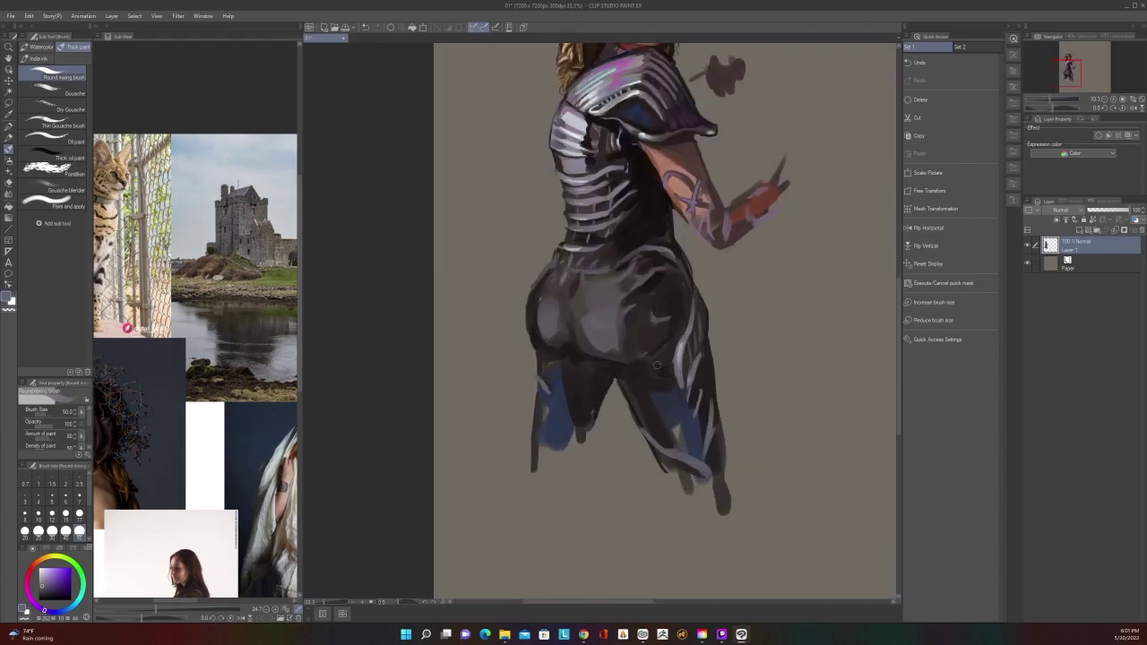
pyautogui.scroll(-1, 657, 365)
pyautogui.scroll(1, 656, 365)
# Sample a dark tone and darken the right thigh's outer edge and the left thigh's inner contour with brush size 50
pyautogui.keyDown('alt'); pyautogui.click(716, 403); pyautogui.keyUp('alt')
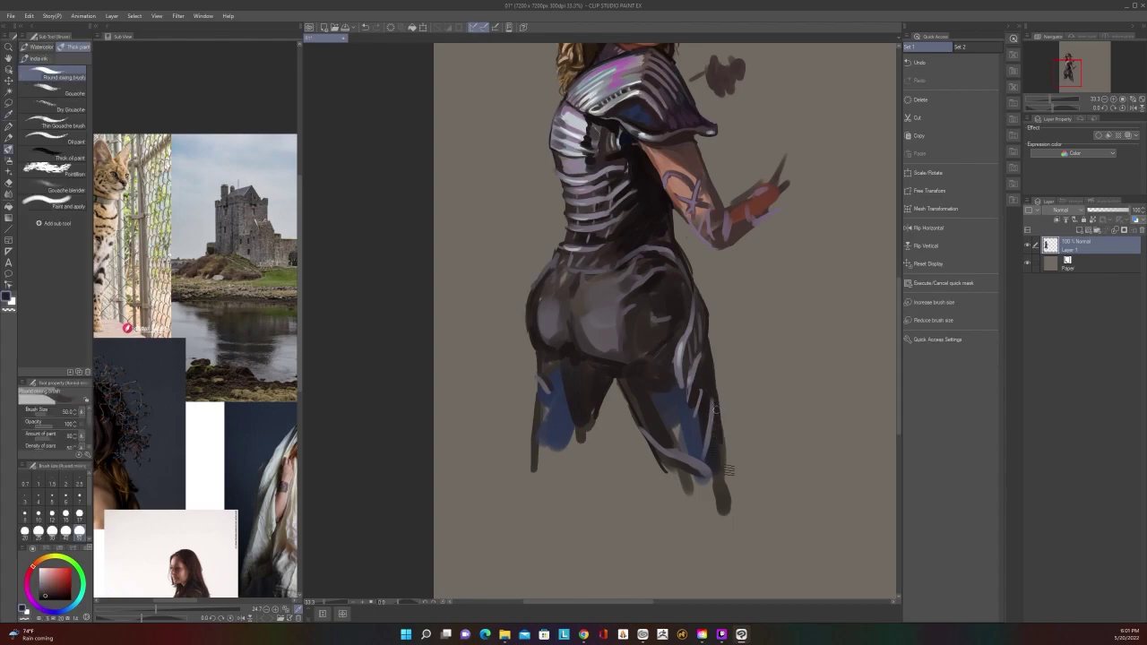
pyautogui.scroll(-2, 714, 410)
pyautogui.scroll(1, 690, 421)
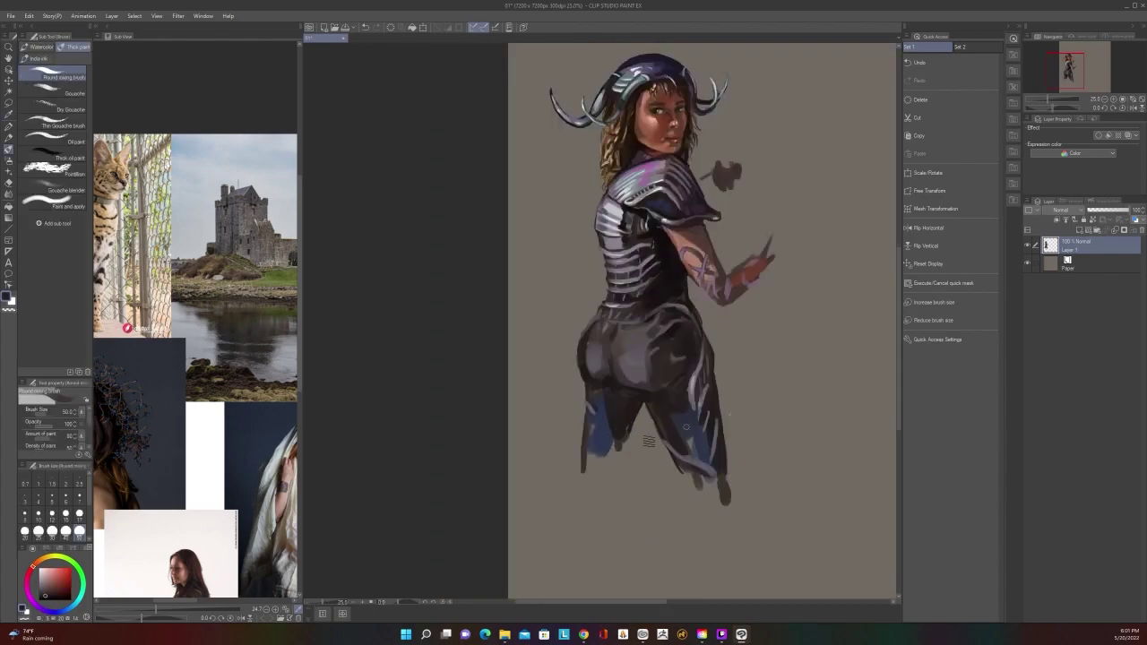
pyautogui.scroll(-2, 643, 443)
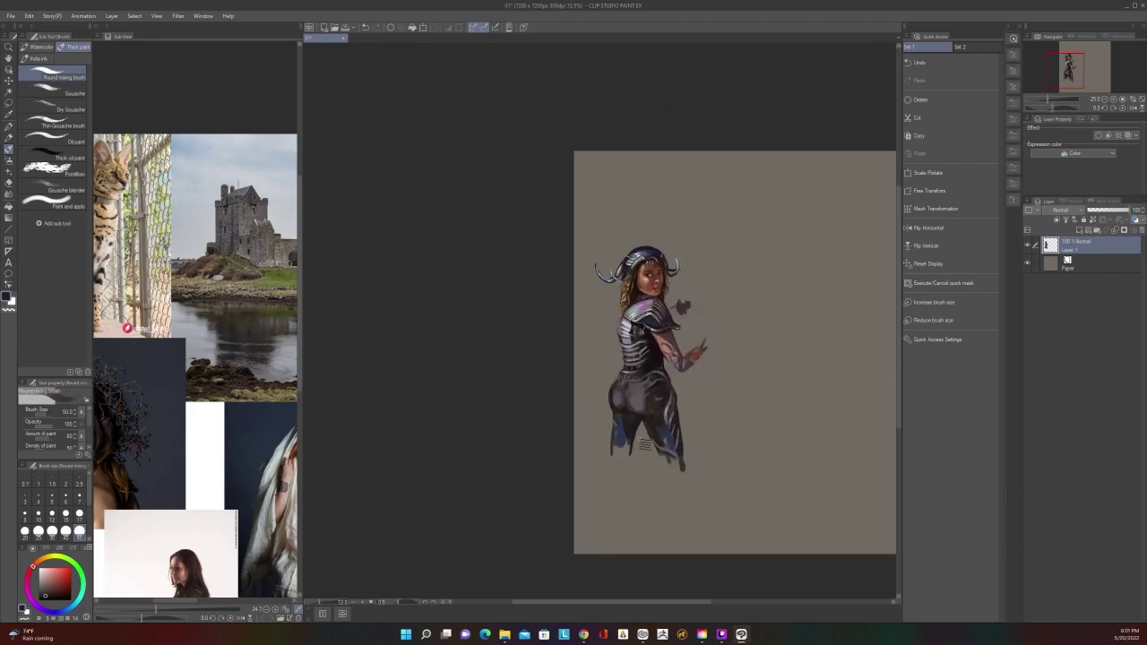
pyautogui.scroll(2, 641, 441)
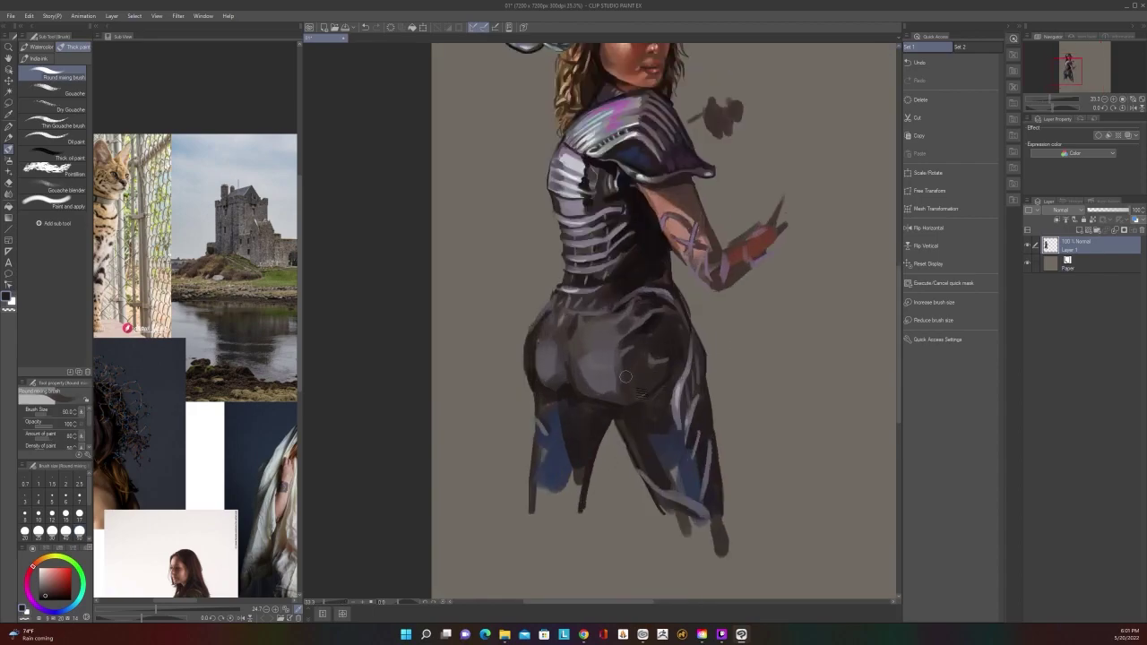
# Sample dark tones from the buttocks and deepen the shadow beneath and across the right buttock, raising the brush size to 150
pyautogui.keyDown('alt'); pyautogui.click(622, 404); pyautogui.keyUp('alt')
pyautogui.moveTo(617, 404)
pyautogui.mouseDown()
pyautogui.moveTo(643, 393)
pyautogui.moveTo(651, 405)
pyautogui.mouseUp()
pyautogui.press('alt')
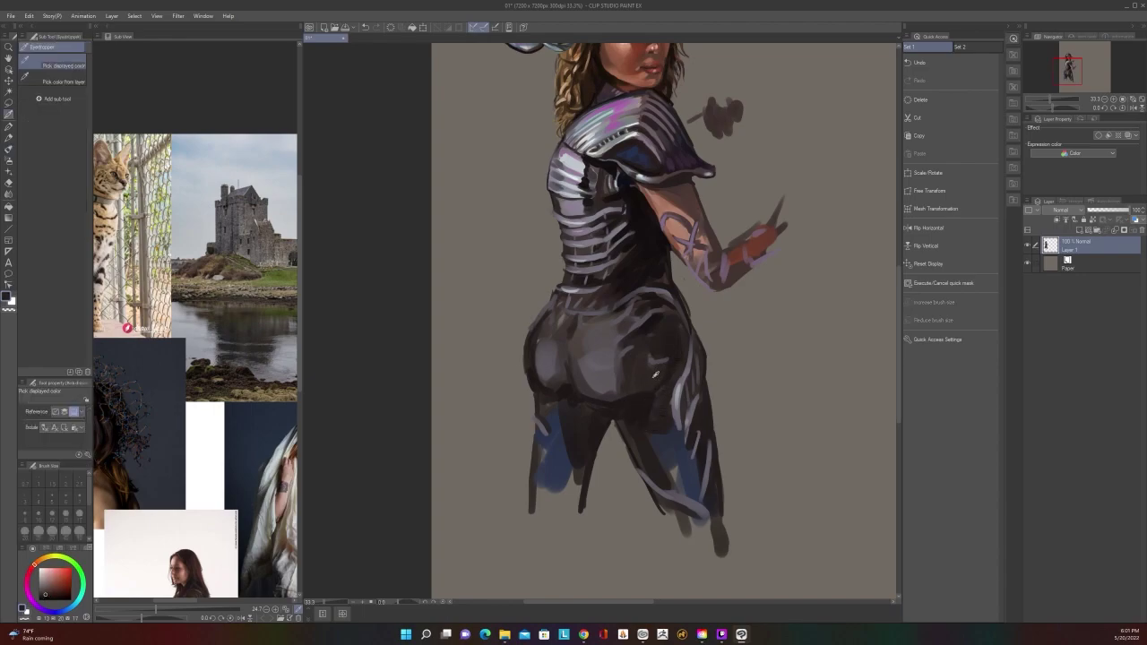
pyautogui.keyDown('alt'); pyautogui.click(657, 388); pyautogui.keyUp('alt')
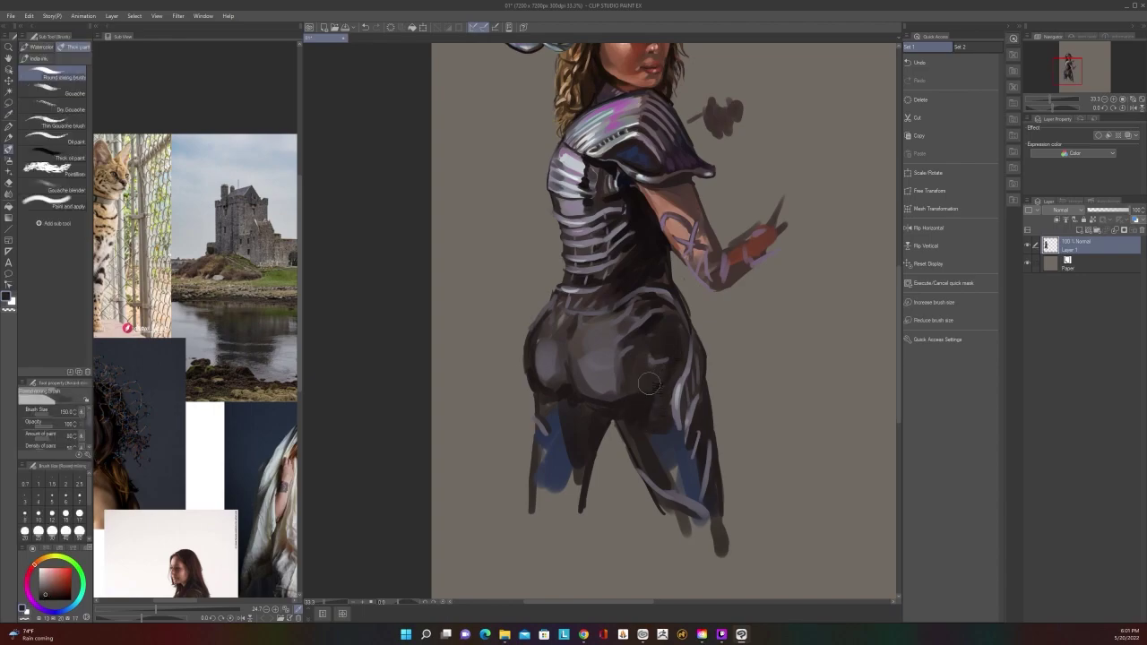
pyautogui.scroll(-1, 690, 340)
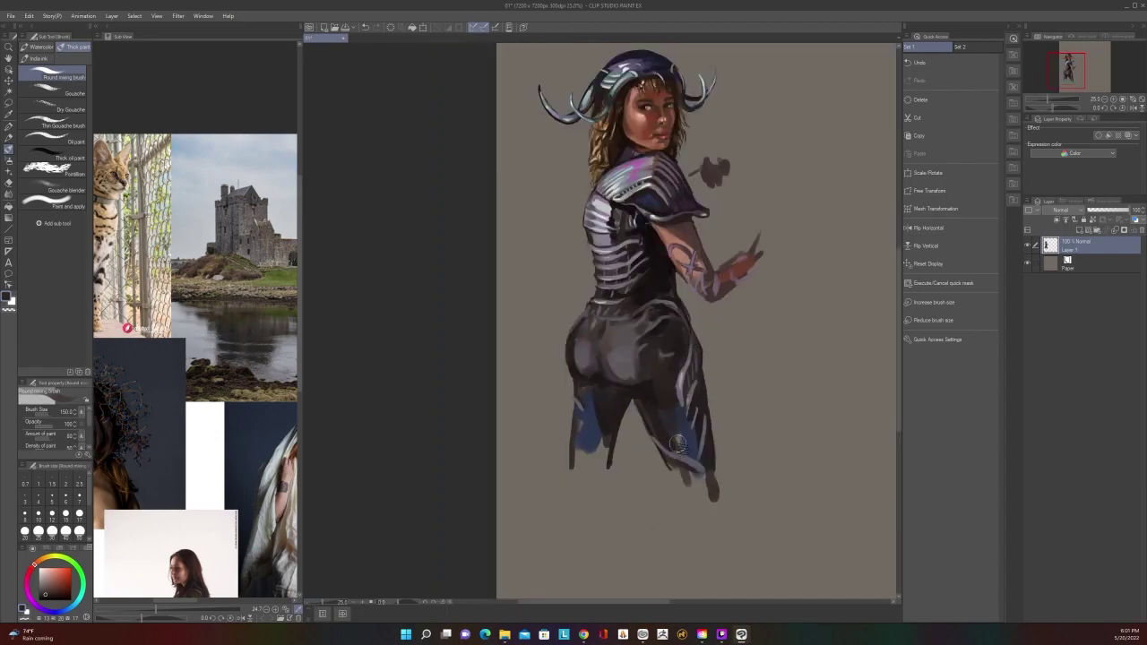
pyautogui.scroll(-2, 678, 444)
pyautogui.scroll(2, 679, 444)
# Refine the outer contour of the left hip with the dark tone and brush size 150
pyautogui.moveTo(774, 341); pyautogui.dragTo(771, 419)
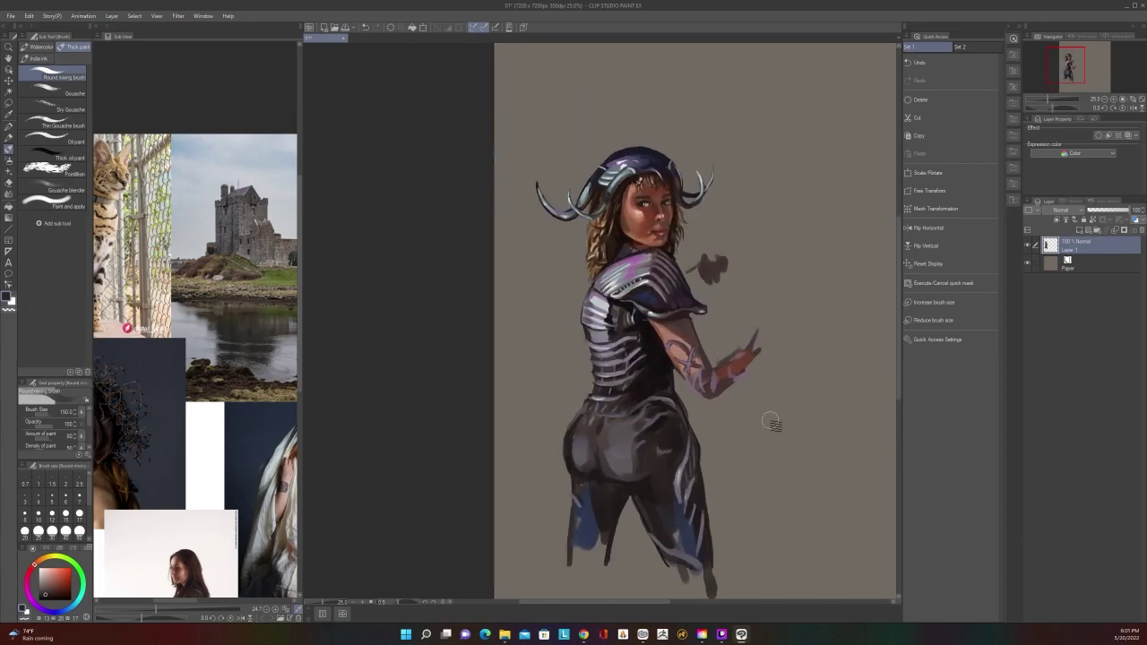
pyautogui.scroll(1, 772, 419)
pyautogui.moveTo(518, 401)
pyautogui.mouseDown()
pyautogui.moveTo(496, 435)
pyautogui.moveTo(502, 427)
pyautogui.moveTo(497, 478)
pyautogui.mouseUp()
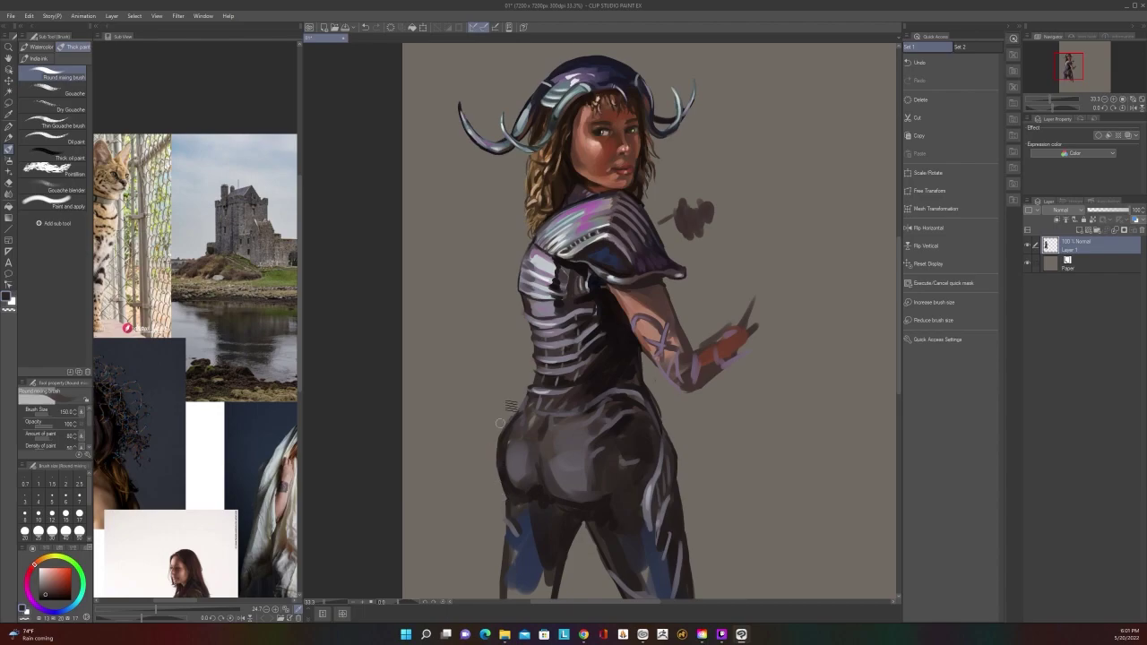
pyautogui.scroll(-3, 505, 403)
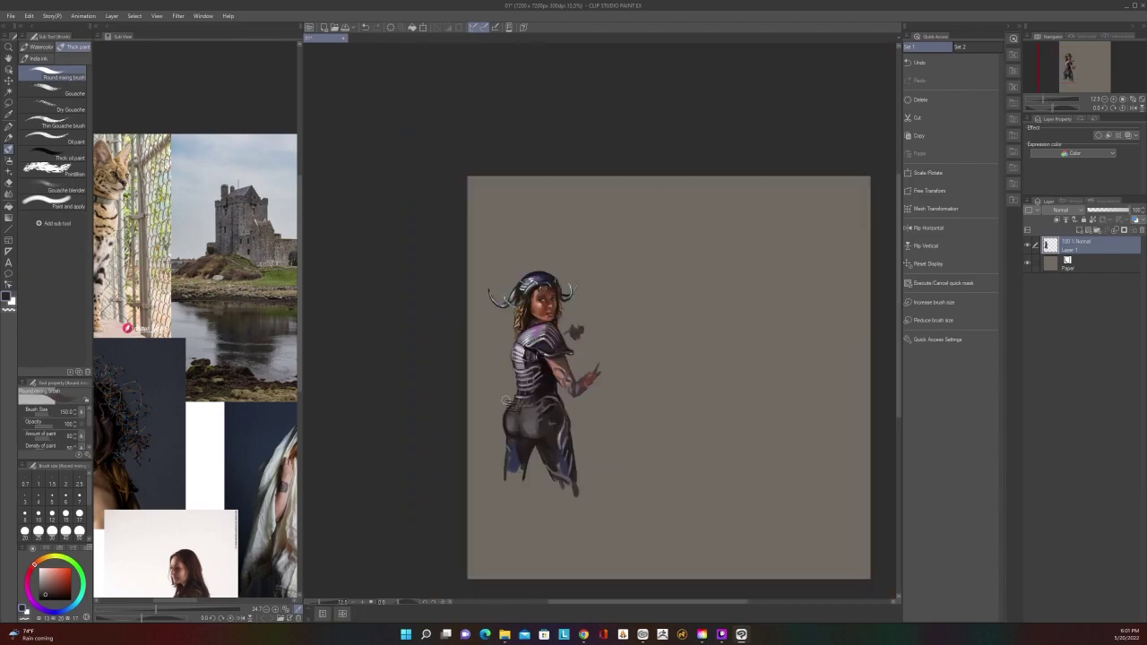
pyautogui.scroll(3, 505, 401)
# Sample a near-black from the waist and refine the dark shapes around the waist with brush size 25
pyautogui.keyDown('alt'); pyautogui.click(564, 383); pyautogui.keyUp('alt')
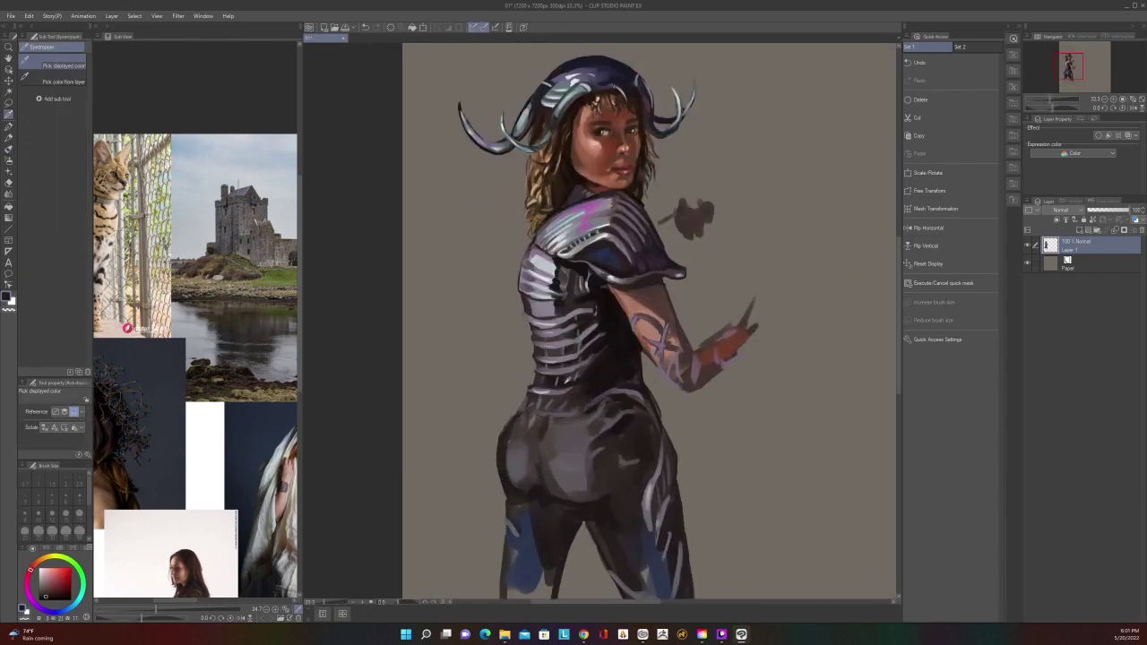
pyautogui.keyDown('alt'); pyautogui.click(528, 410); pyautogui.keyUp('alt')
pyautogui.press('[')
pyautogui.press('[')
pyautogui.press('[')
pyautogui.press('[')
pyautogui.press('[')
pyautogui.press('[')
pyautogui.press('[')
pyautogui.press('[')
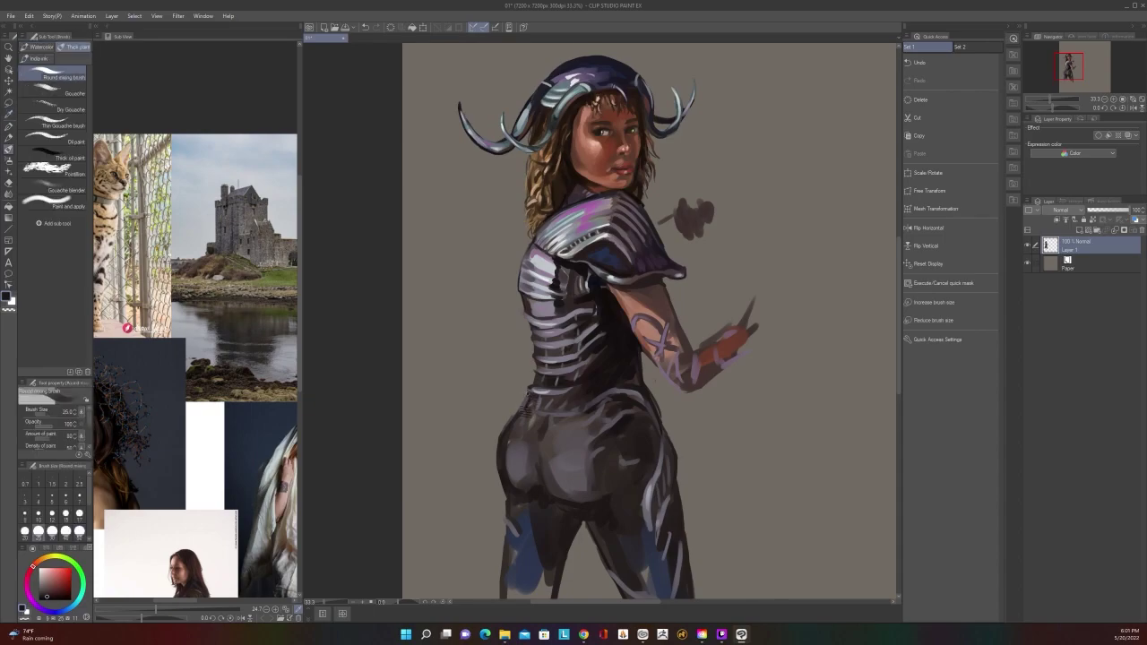
pyautogui.scroll(-1, 604, 404)
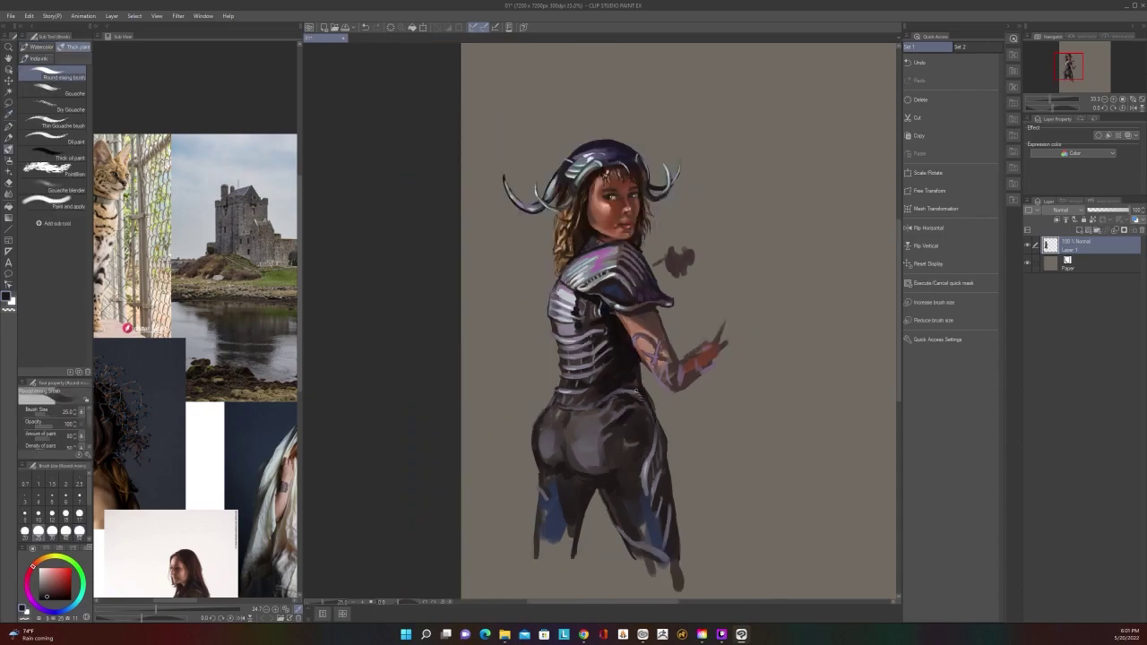
pyautogui.scroll(1, 606, 402)
pyautogui.scroll(-3, 614, 363)
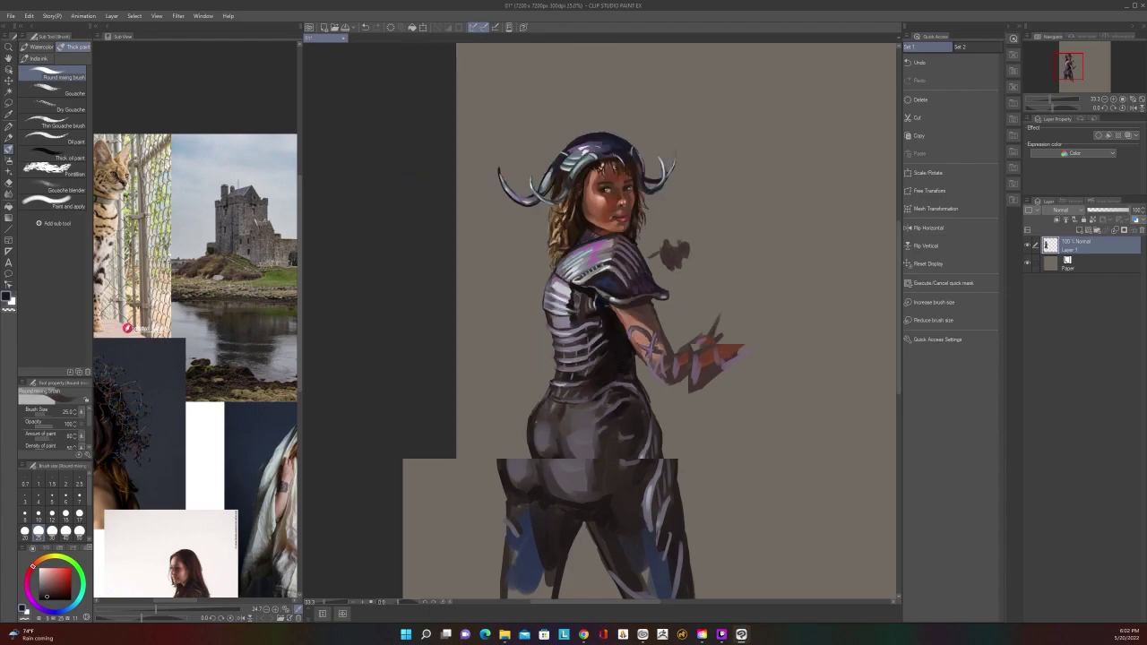
pyautogui.scroll(3, 616, 363)
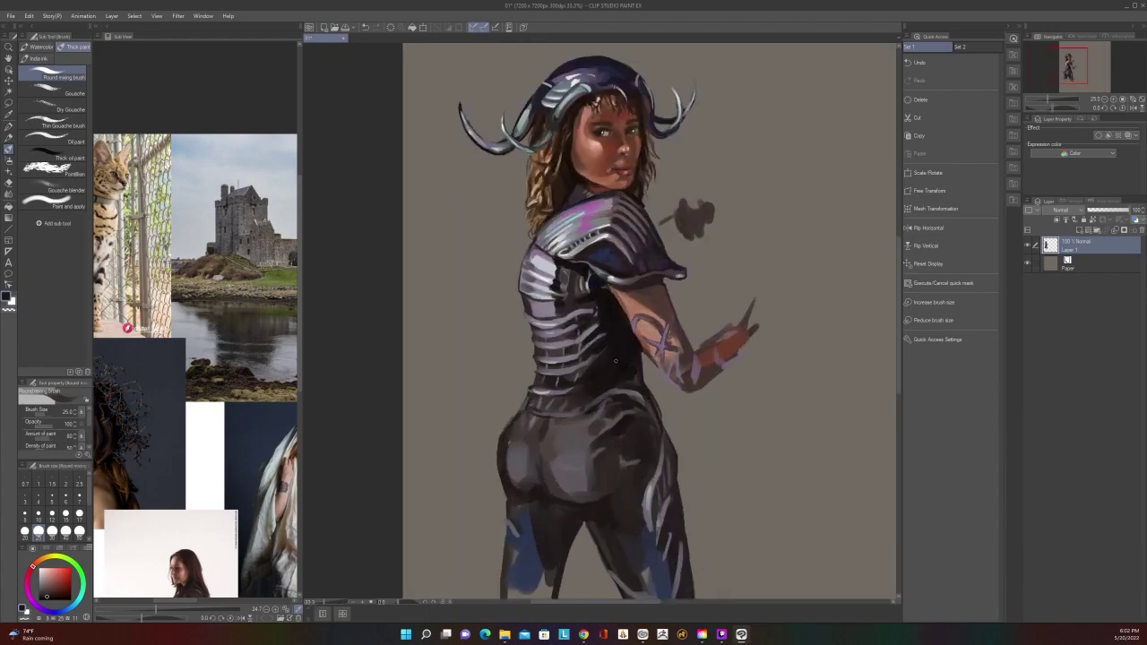
pyautogui.scroll(1, 616, 361)
pyautogui.scroll(-1, 790, 387)
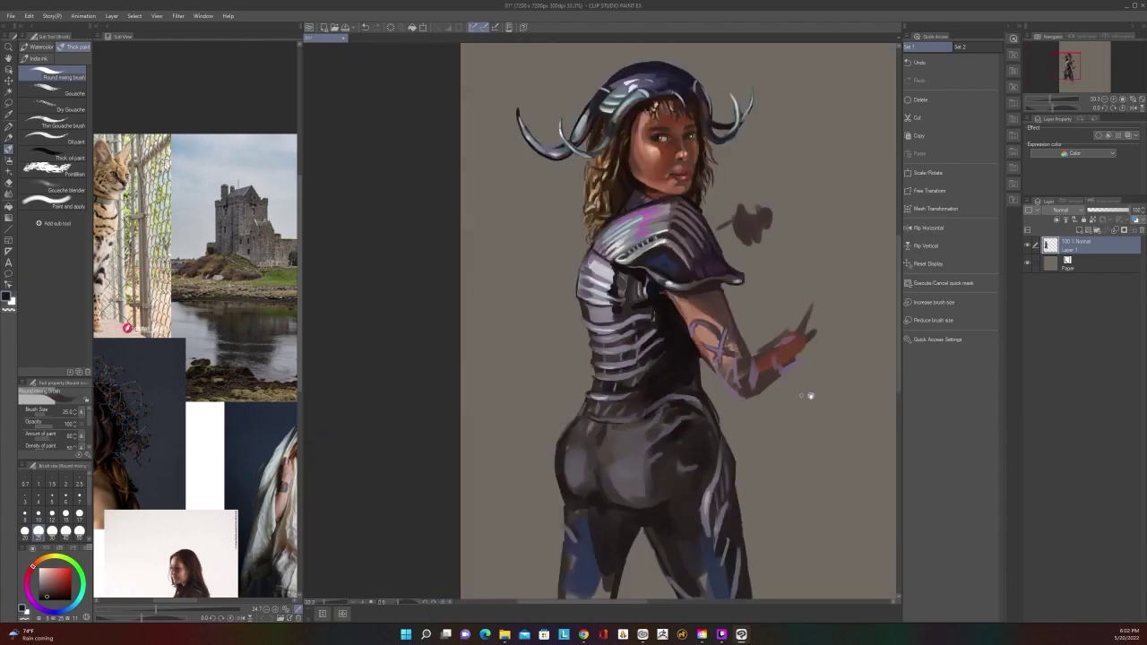
# Sample the hand's reddish brown and repaint the raised hand and wrist with brush size 80
pyautogui.moveTo(808, 421); pyautogui.dragTo(758, 450)
pyautogui.scroll(-1, 752, 446)
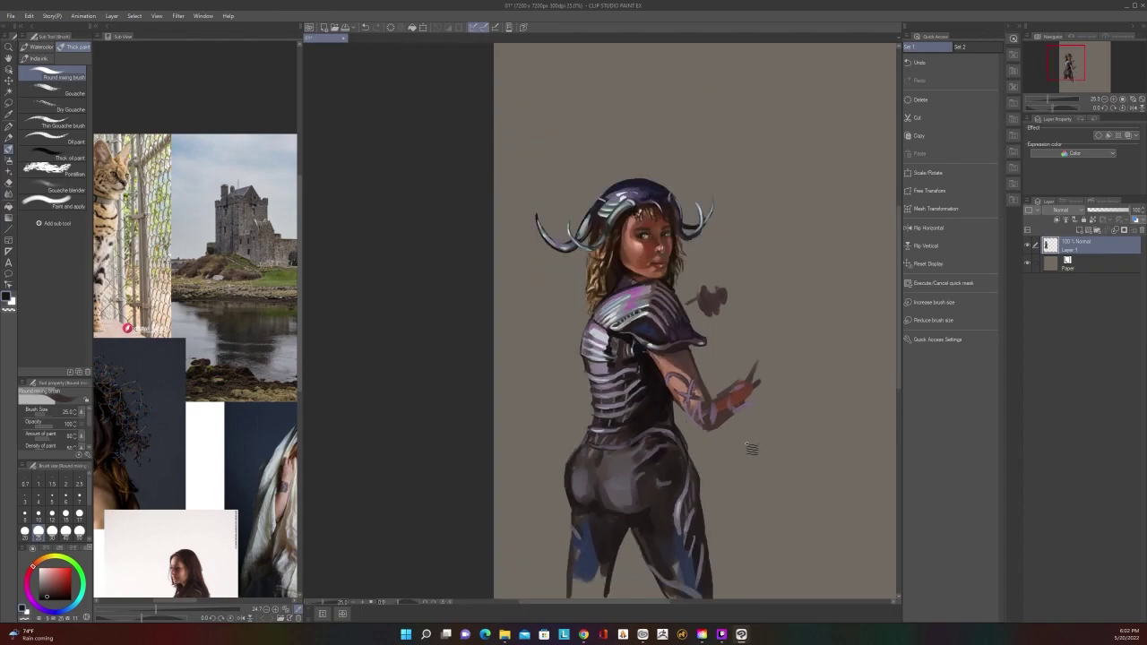
pyautogui.scroll(-1, 748, 448)
pyautogui.scroll(2, 746, 448)
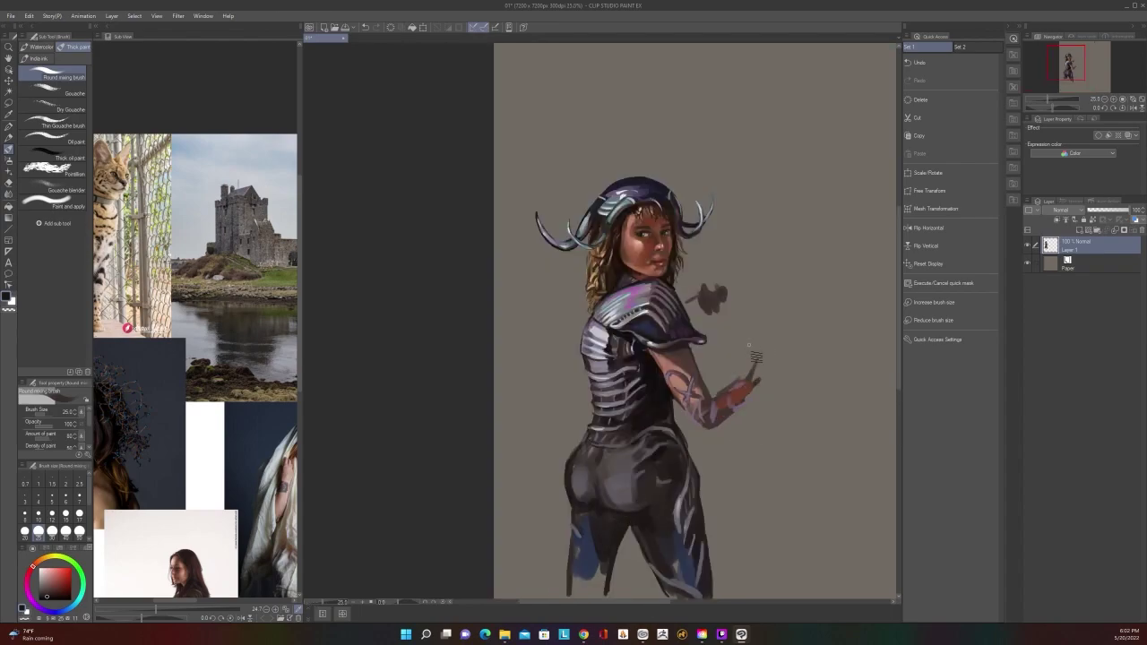
pyautogui.scroll(1, 750, 366)
pyautogui.keyDown('alt'); pyautogui.click(744, 395); pyautogui.keyUp('alt')
pyautogui.press(']')
pyautogui.press(']')
pyautogui.press(']')
pyautogui.press(']')
pyautogui.press(']')
pyautogui.press(']')
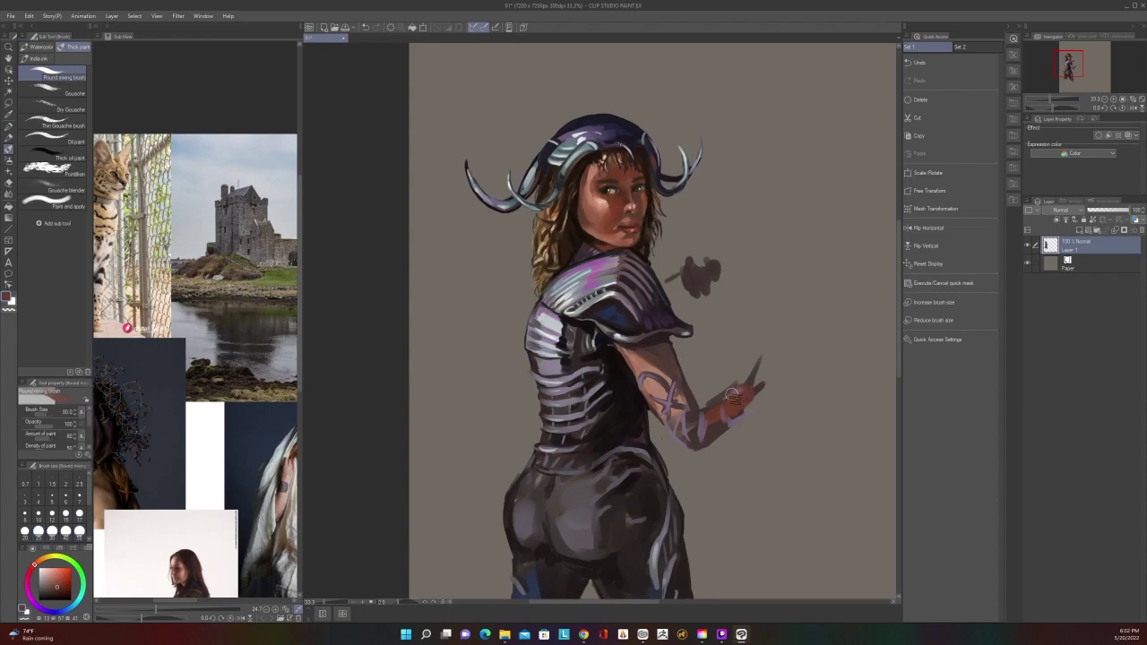
pyautogui.scroll(-1, 751, 338)
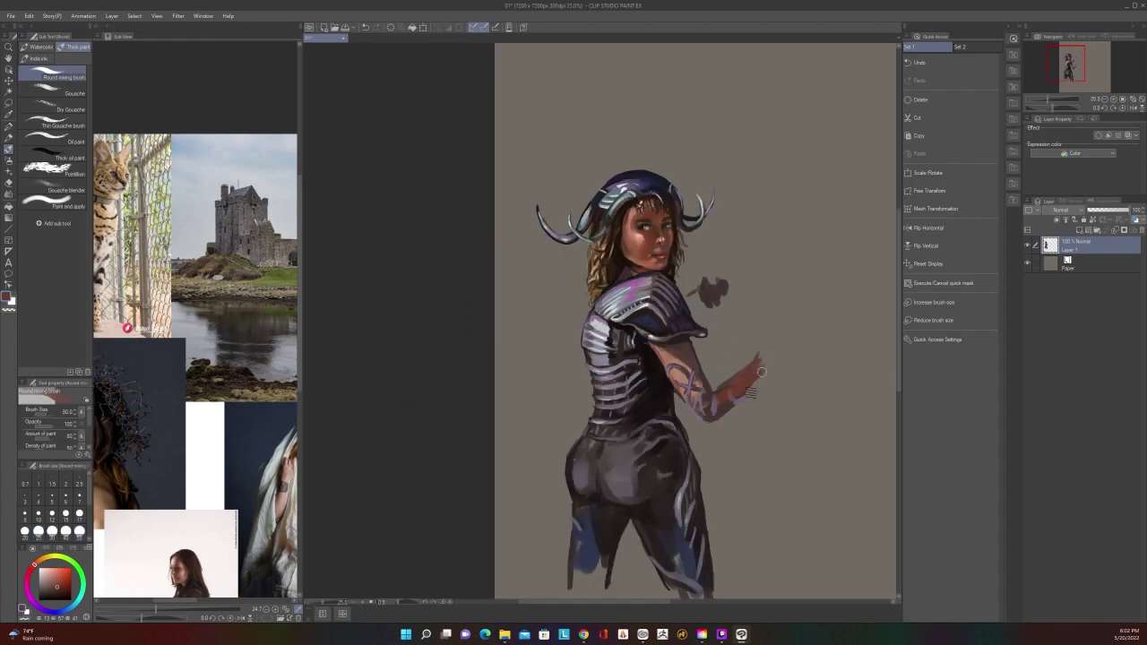
pyautogui.moveTo(743, 396)
pyautogui.mouseDown()
pyautogui.moveTo(720, 412)
pyautogui.moveTo(752, 362)
pyautogui.mouseUp()
# Reduce the brush to size 50 and shape the fingers of the raised hand in reddish brown
pyautogui.scroll(1, 766, 354)
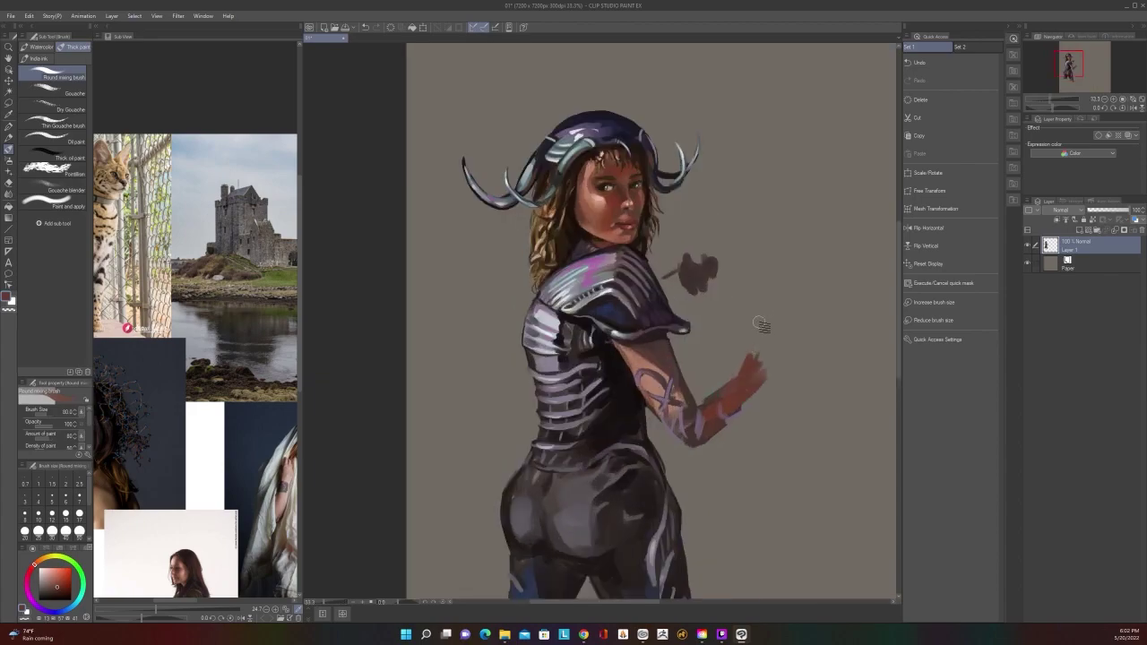
pyautogui.press('[')
pyautogui.press('[')
pyautogui.press('[')
pyautogui.moveTo(747, 360); pyautogui.dragTo(777, 372)
pyautogui.scroll(-1, 768, 373)
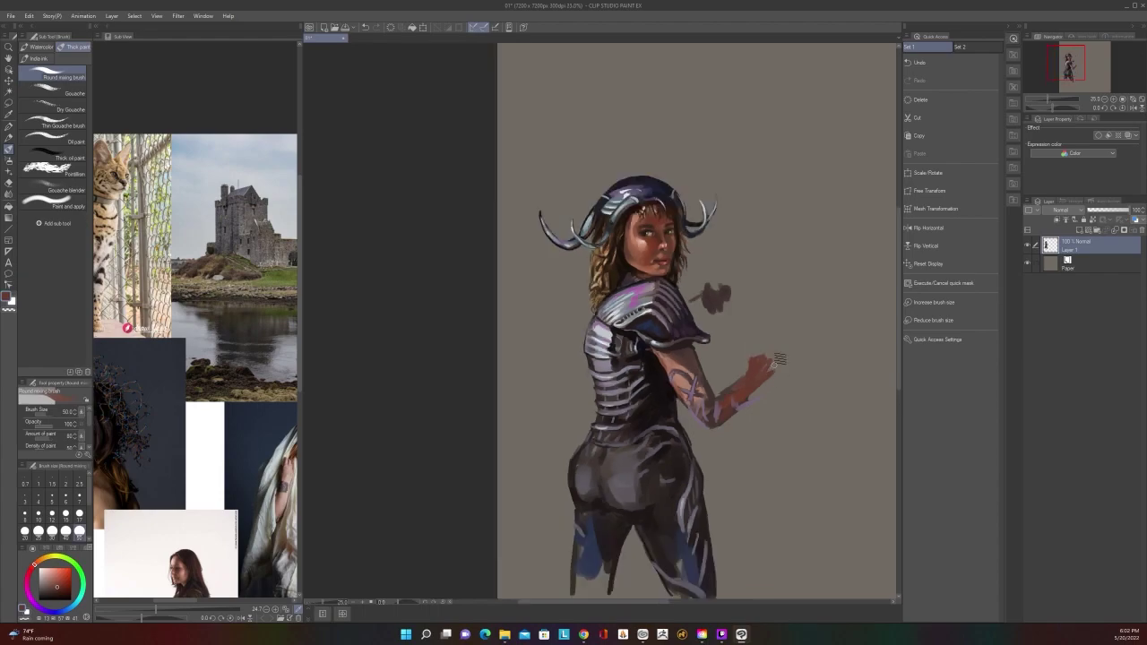
pyautogui.scroll(1, 772, 365)
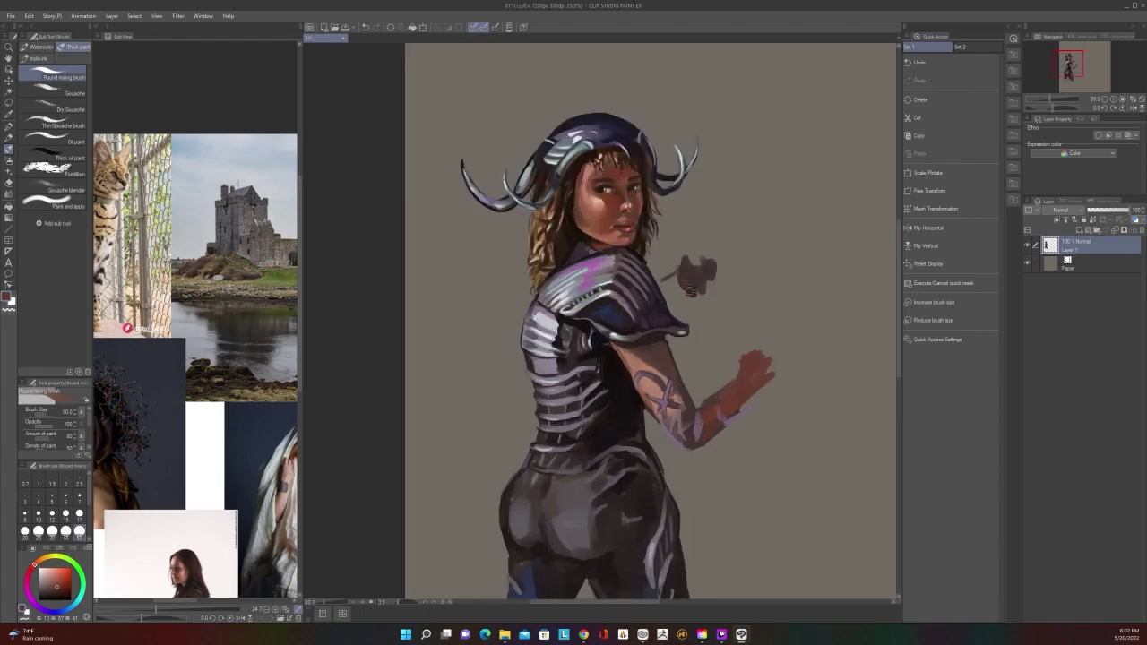
# Shape the fingers of the far hand in front of the shoulder armor with dark reddish brown strokes
pyautogui.moveTo(700, 289)
pyautogui.mouseDown()
pyautogui.moveTo(723, 270)
pyautogui.moveTo(714, 282)
pyautogui.moveTo(724, 266)
pyautogui.moveTo(702, 290)
pyautogui.moveTo(709, 259)
pyautogui.moveTo(695, 258)
pyautogui.moveTo(731, 273)
pyautogui.mouseUp()
pyautogui.scroll(-1, 733, 258)
pyautogui.scroll(1, 729, 250)
pyautogui.scroll(-2, 702, 256)
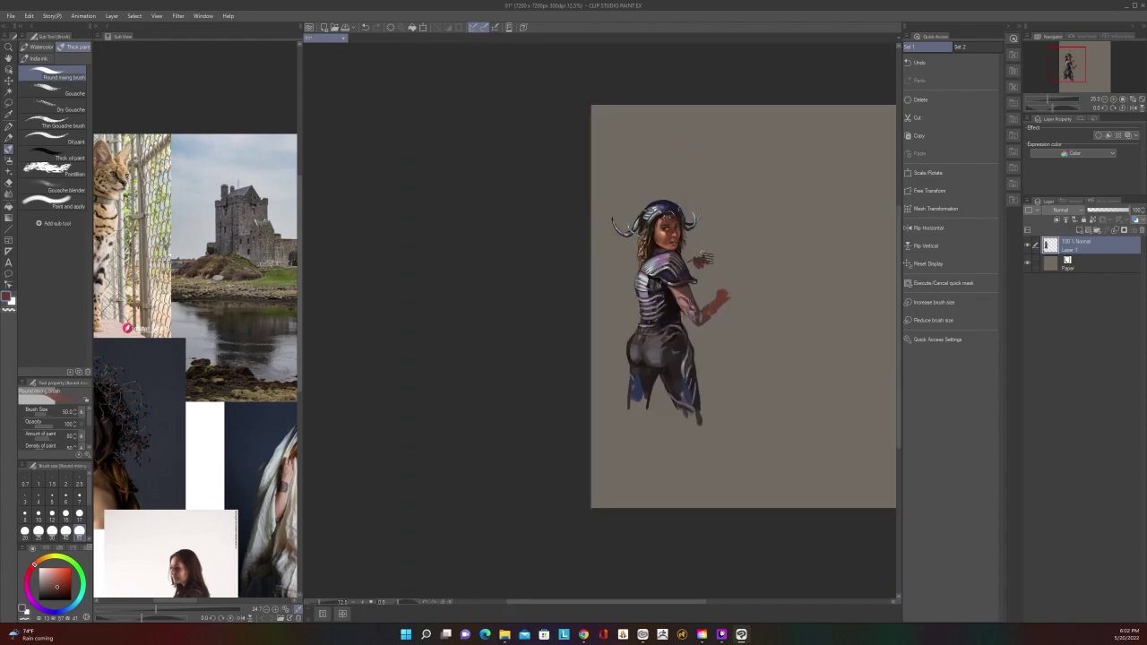
pyautogui.scroll(1, 703, 256)
pyautogui.scroll(1, 706, 258)
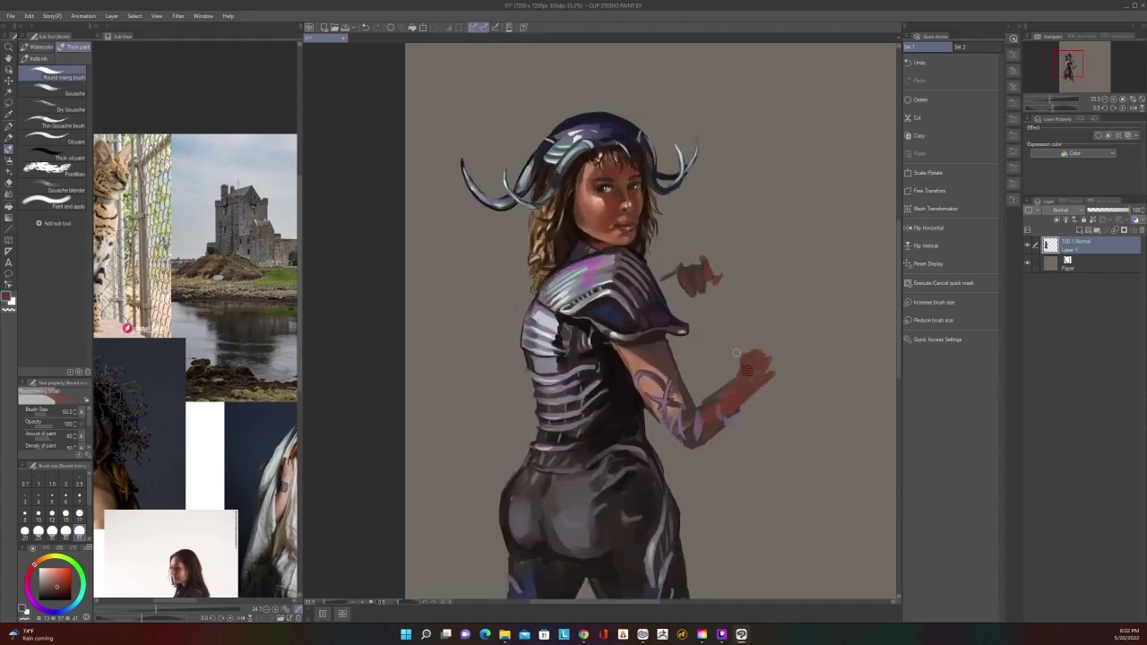
pyautogui.scroll(-1, 744, 375)
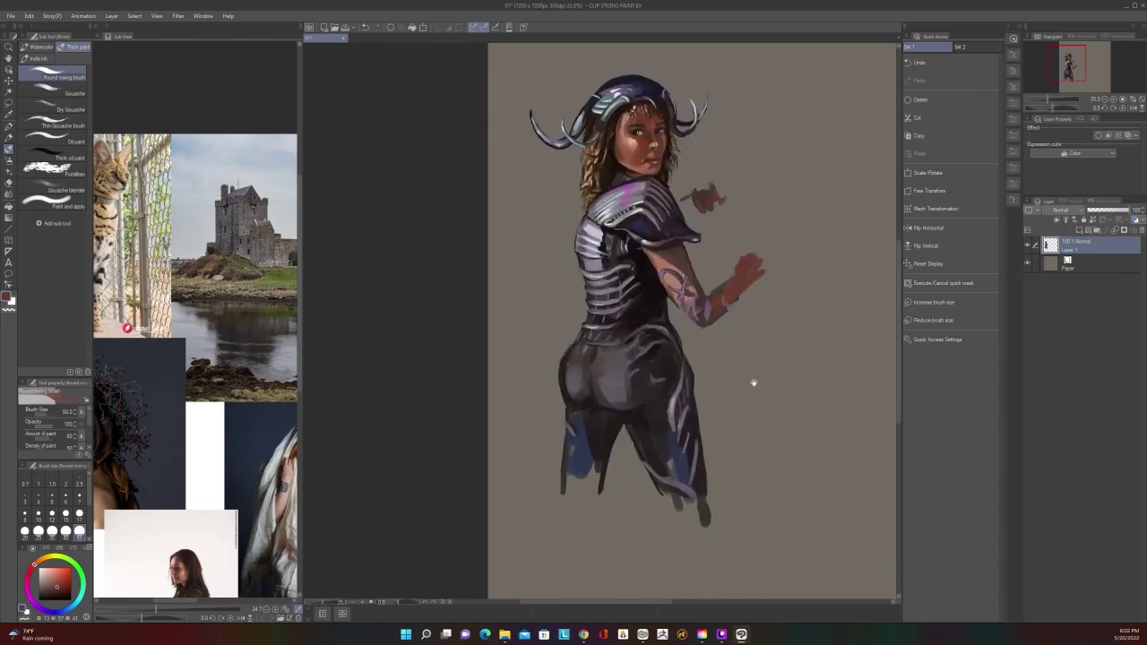
pyautogui.scroll(1, 759, 389)
pyautogui.moveTo(754, 321); pyautogui.dragTo(803, 451)
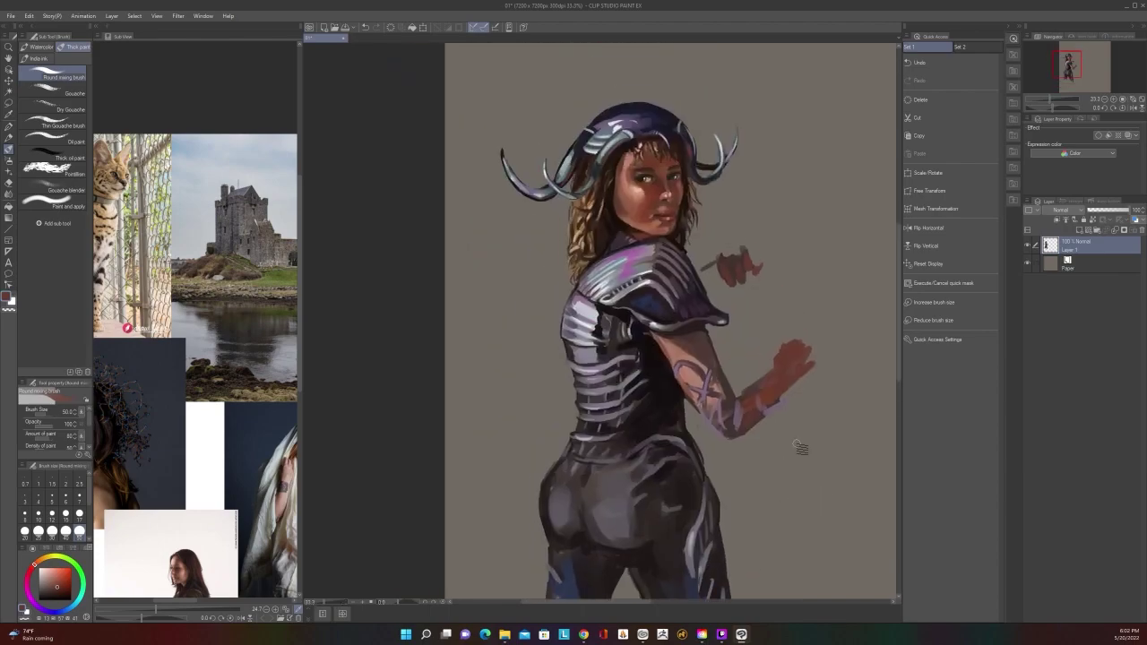
# Sample a near-black from the torso and refine the dark areas of the ribbed armor with brush size 25
pyautogui.press('alt')
pyautogui.keyDown('alt'); pyautogui.click(644, 387); pyautogui.keyUp('alt')
pyautogui.press('[')
pyautogui.press('[')
pyautogui.press('[')
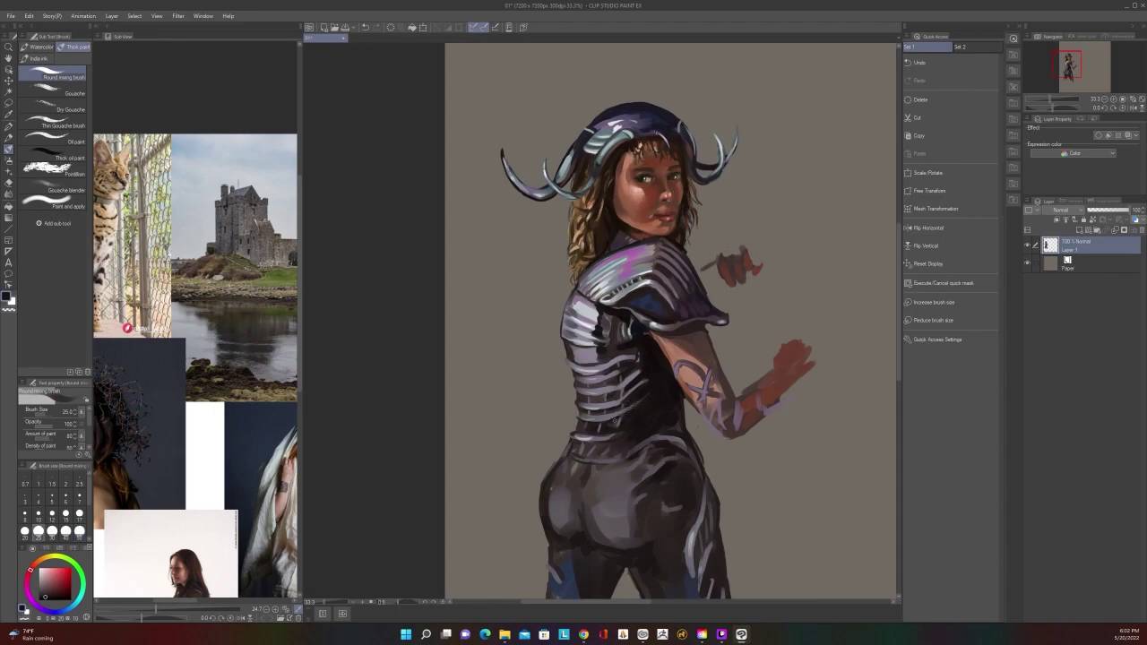
pyautogui.scroll(-1, 637, 383)
pyautogui.scroll(1, 636, 383)
pyautogui.scroll(3, 576, 378)
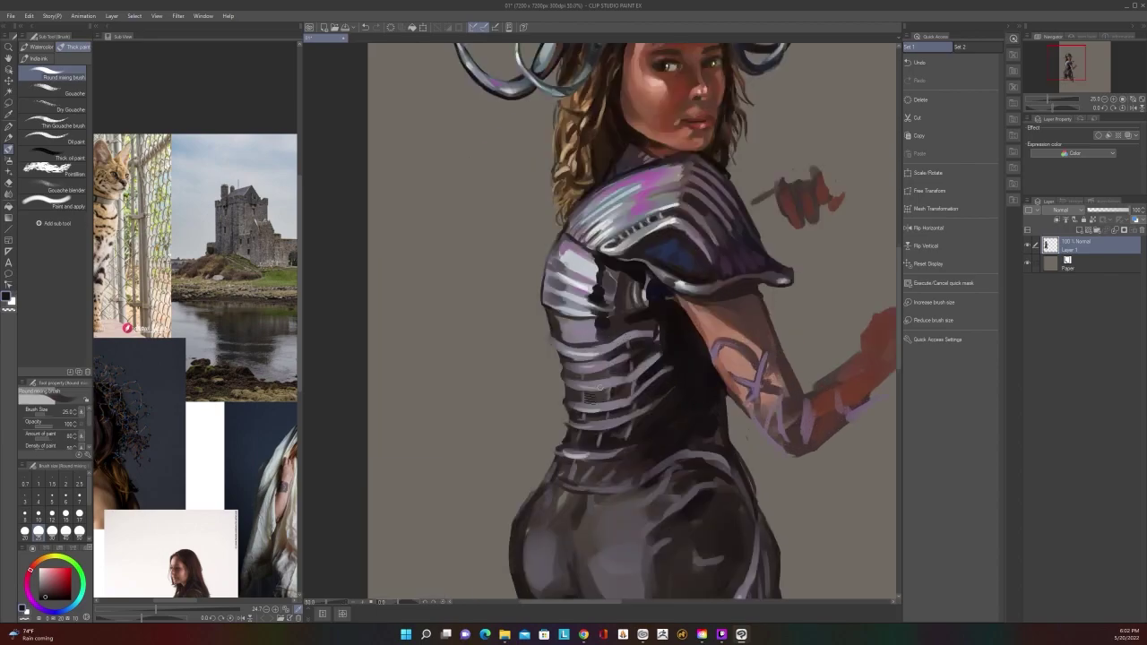
# Examine the whole figure and the placement of both hands at several zoom levels
pyautogui.scroll(-5, 570, 378)
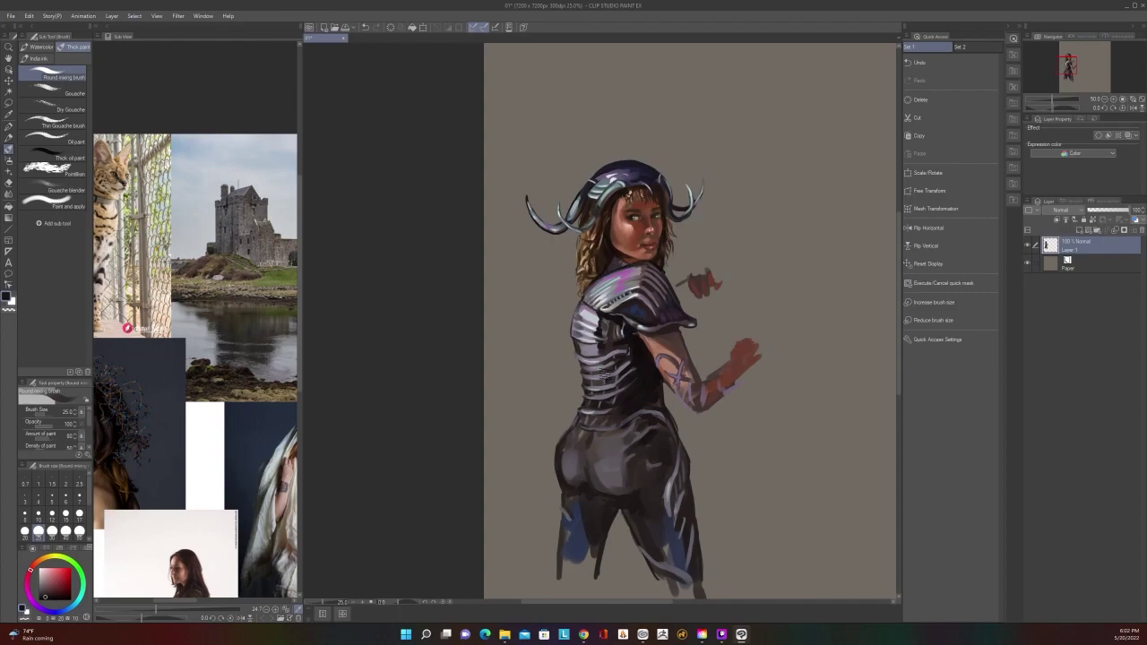
pyautogui.scroll(2, 762, 540)
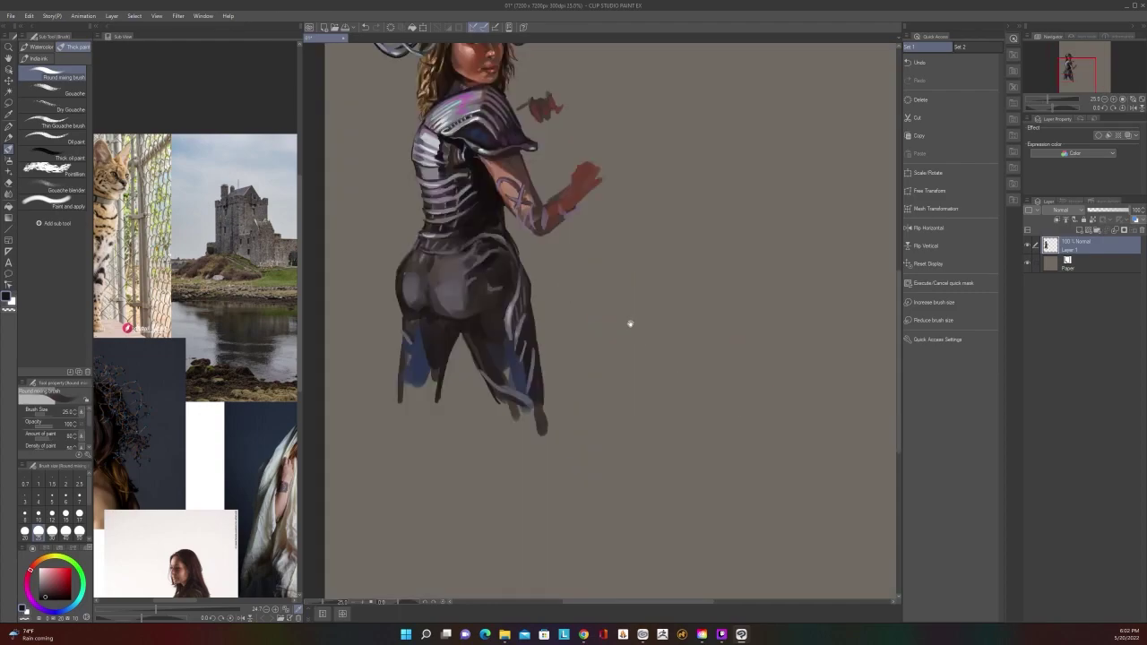
pyautogui.moveTo(630, 323); pyautogui.dragTo(716, 540)
pyautogui.scroll(-3, 716, 540)
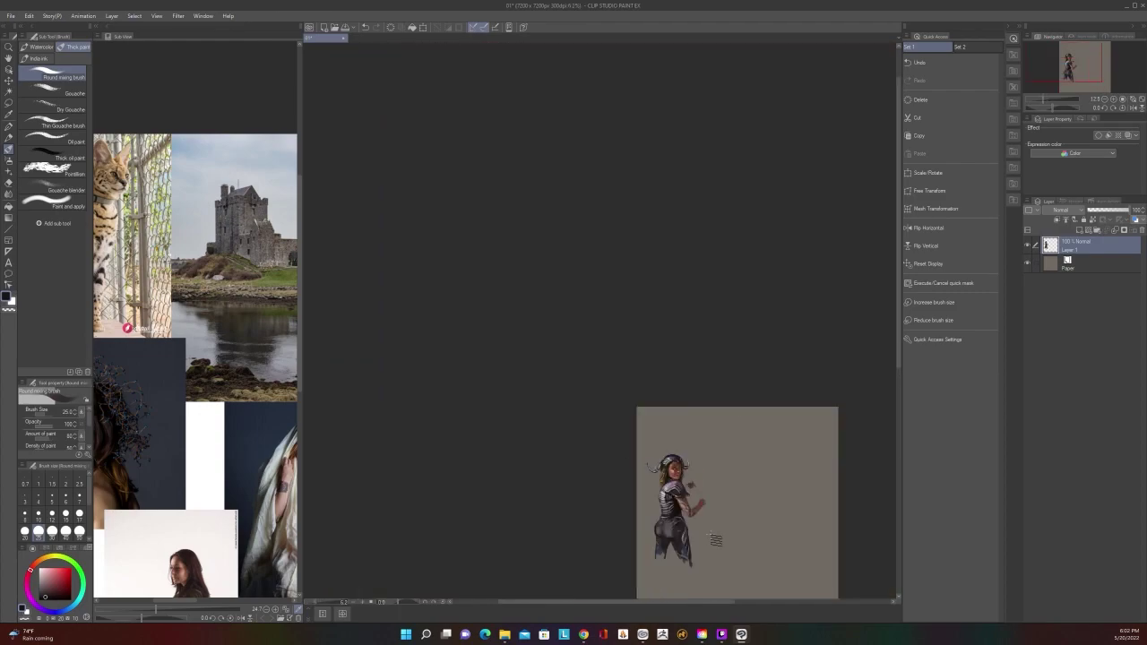
pyautogui.scroll(3, 716, 541)
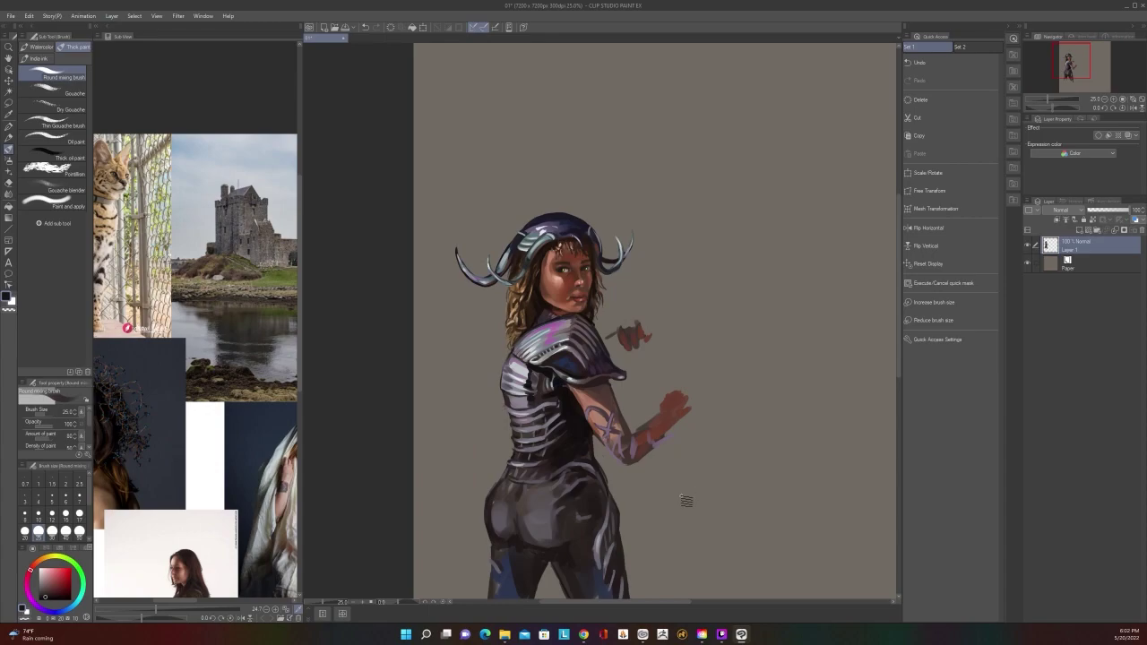
pyautogui.scroll(1, 686, 500)
pyautogui.moveTo(709, 442); pyautogui.dragTo(750, 536)
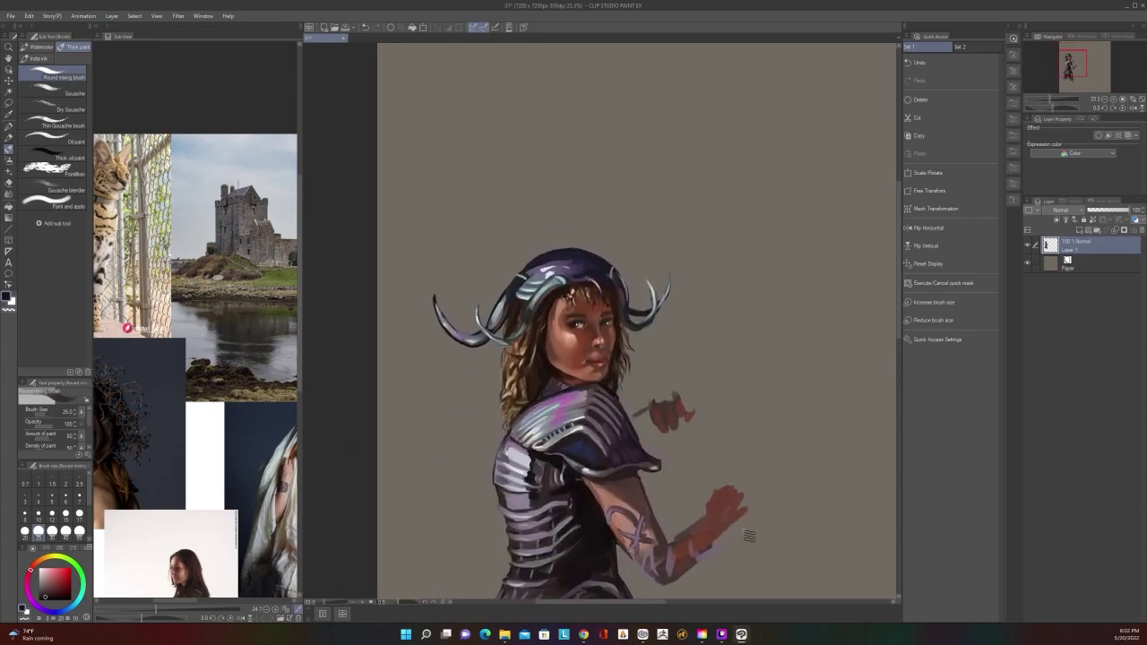
pyautogui.rightClick(735, 476)
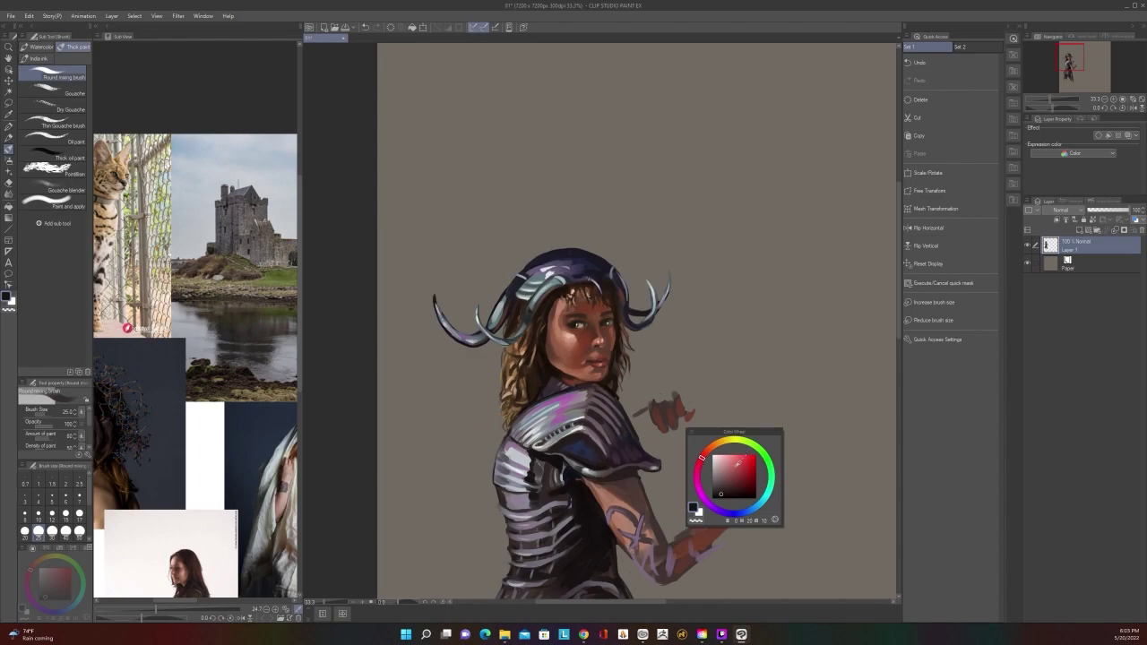
pyautogui.rightClick(737, 464)
pyautogui.rightClick(735, 451)
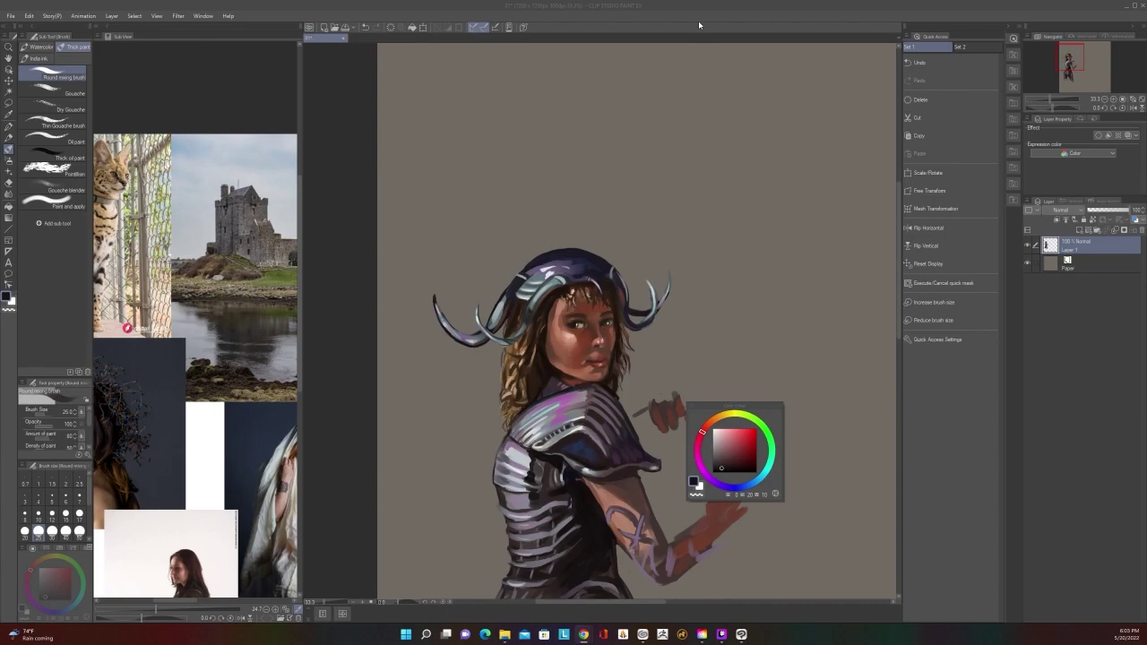
# Sample the bright purple from the shoulder armor and paint a patch between the two hands, enlarging the brush to size 50
pyautogui.scroll(1, 669, 452)
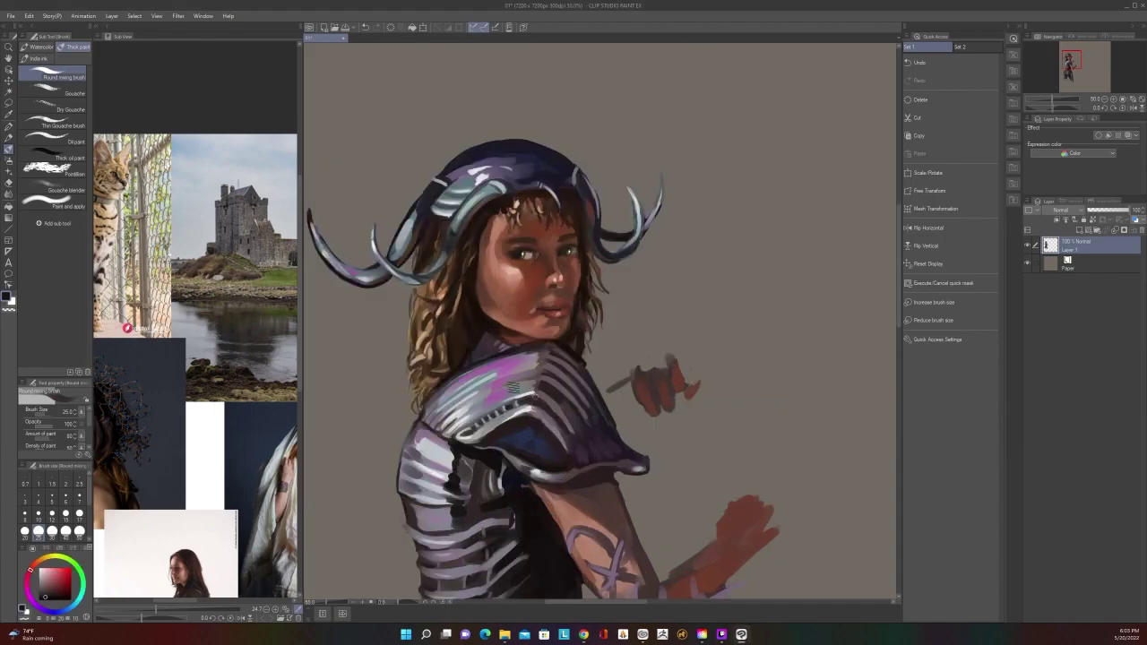
pyautogui.keyDown('alt'); pyautogui.click(502, 382); pyautogui.keyUp('alt')
pyautogui.moveTo(690, 438); pyautogui.dragTo(706, 444)
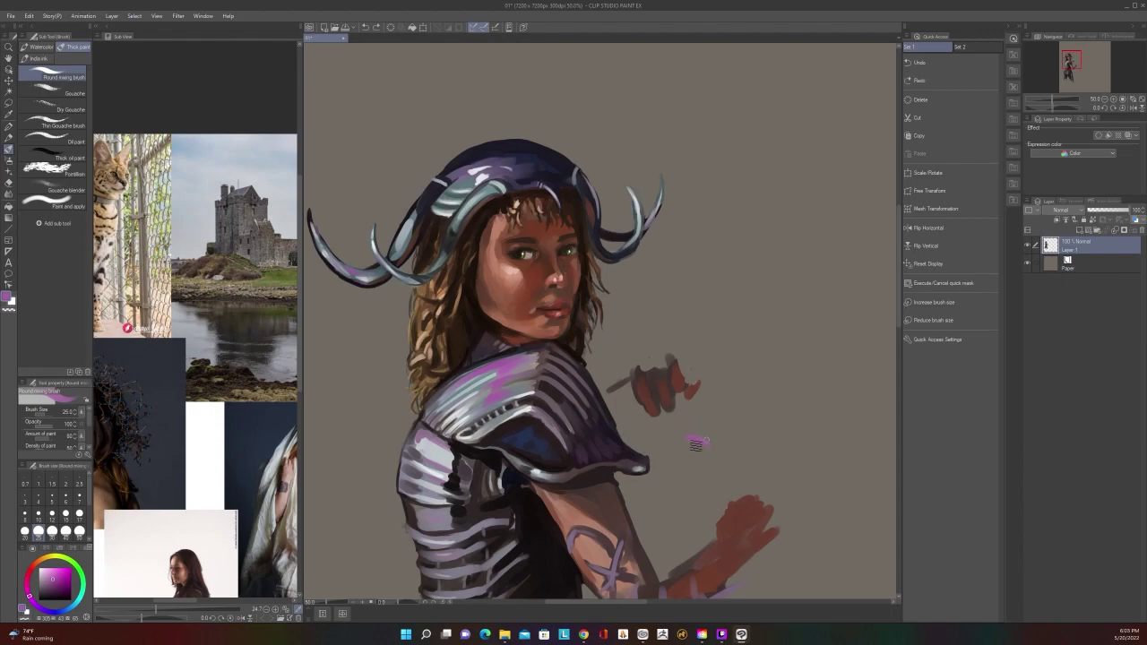
pyautogui.moveTo(677, 437)
pyautogui.mouseDown()
pyautogui.moveTo(708, 451)
pyautogui.moveTo(704, 460)
pyautogui.moveTo(719, 456)
pyautogui.moveTo(708, 473)
pyautogui.moveTo(735, 452)
pyautogui.mouseUp()
pyautogui.press(']')
pyautogui.press(']')
pyautogui.press(']')
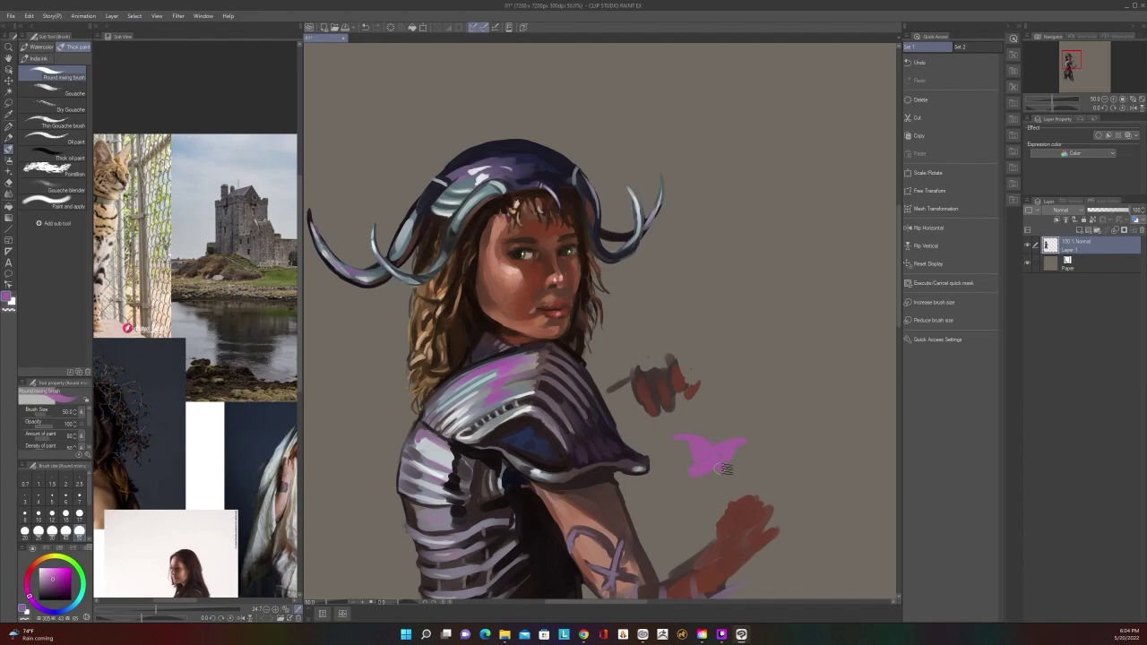
pyautogui.scroll(-2, 725, 449)
pyautogui.scroll(1, 738, 400)
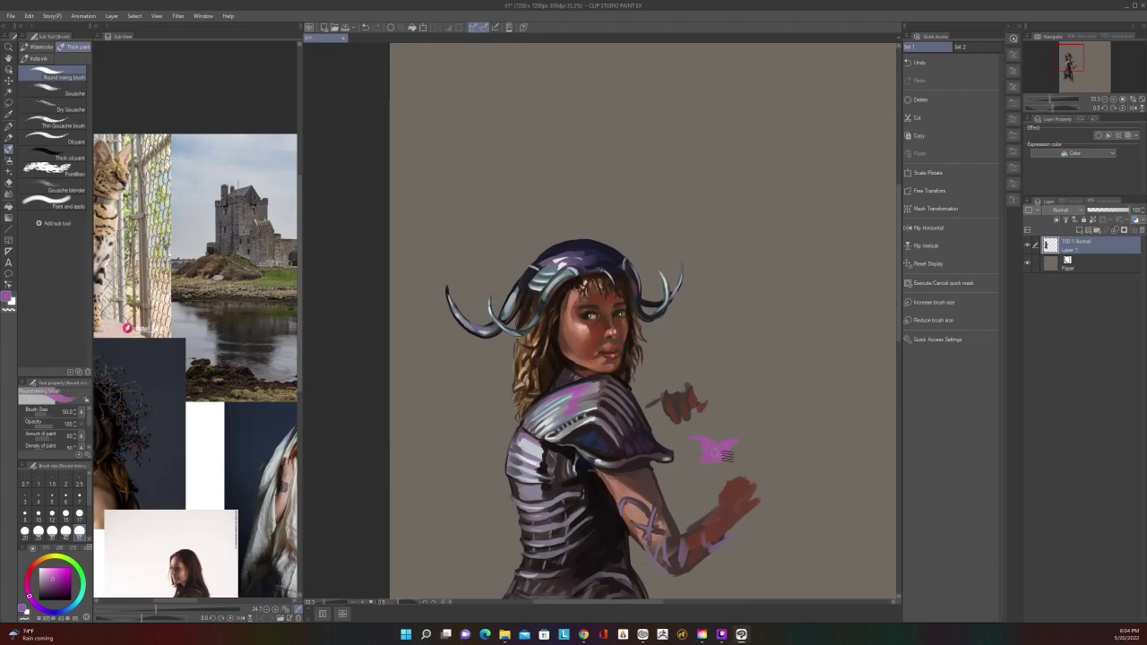
# Enlarge the brush to size 150 and paint broader purple spots between the two hands
pyautogui.press(']')
pyautogui.press(']')
pyautogui.press(']')
pyautogui.press(']')
pyautogui.press(']')
pyautogui.press(']')
pyautogui.moveTo(721, 403)
pyautogui.mouseDown()
pyautogui.moveTo(730, 410)
pyautogui.moveTo(717, 404)
pyautogui.moveTo(695, 420)
pyautogui.moveTo(758, 451)
pyautogui.moveTo(709, 451)
pyautogui.moveTo(691, 405)
pyautogui.mouseUp()
pyautogui.rightClick(699, 382)
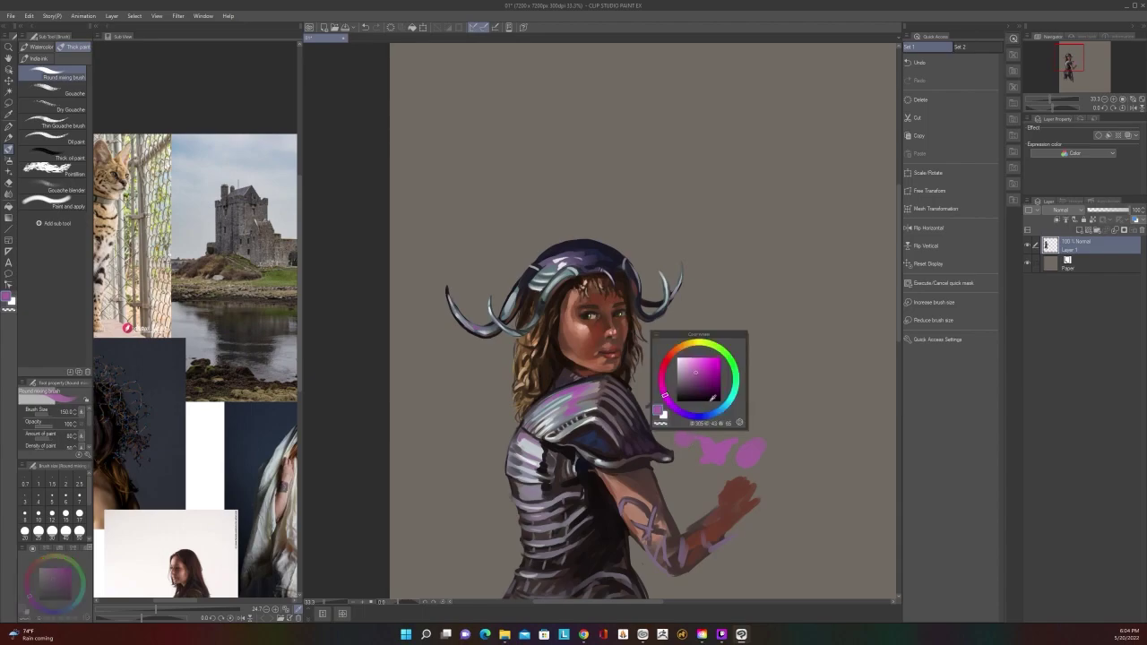
pyautogui.rightClick(711, 349)
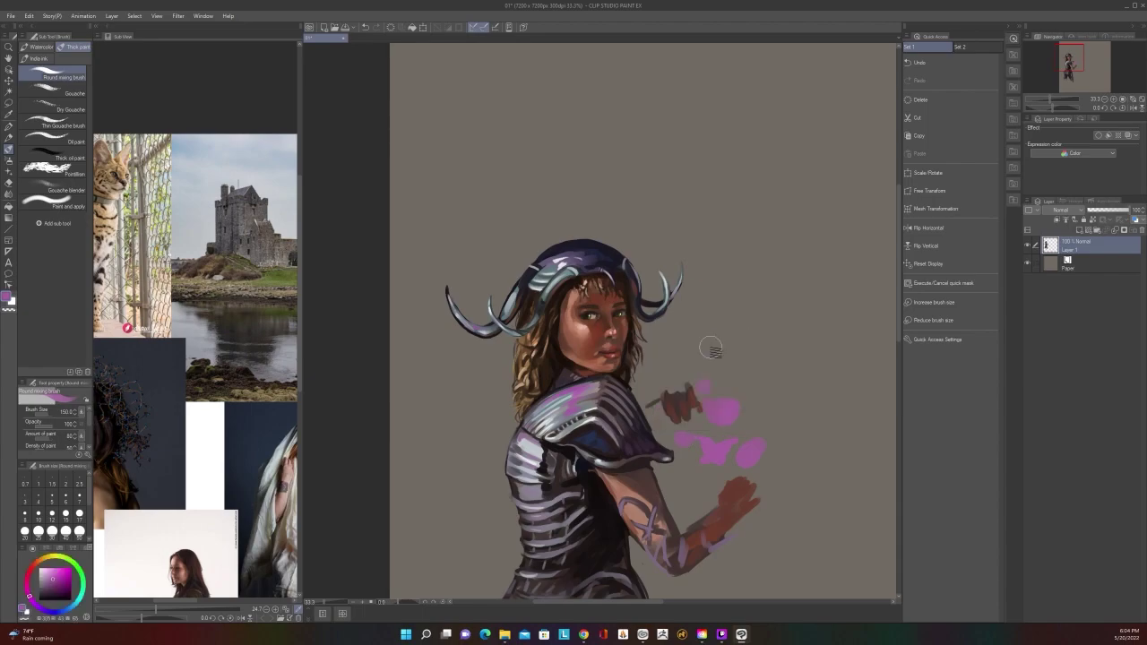
# Choose a saturated blue and paint blue spots over the purple patches between the hands
pyautogui.rightClick(708, 338)
pyautogui.click(714, 376)
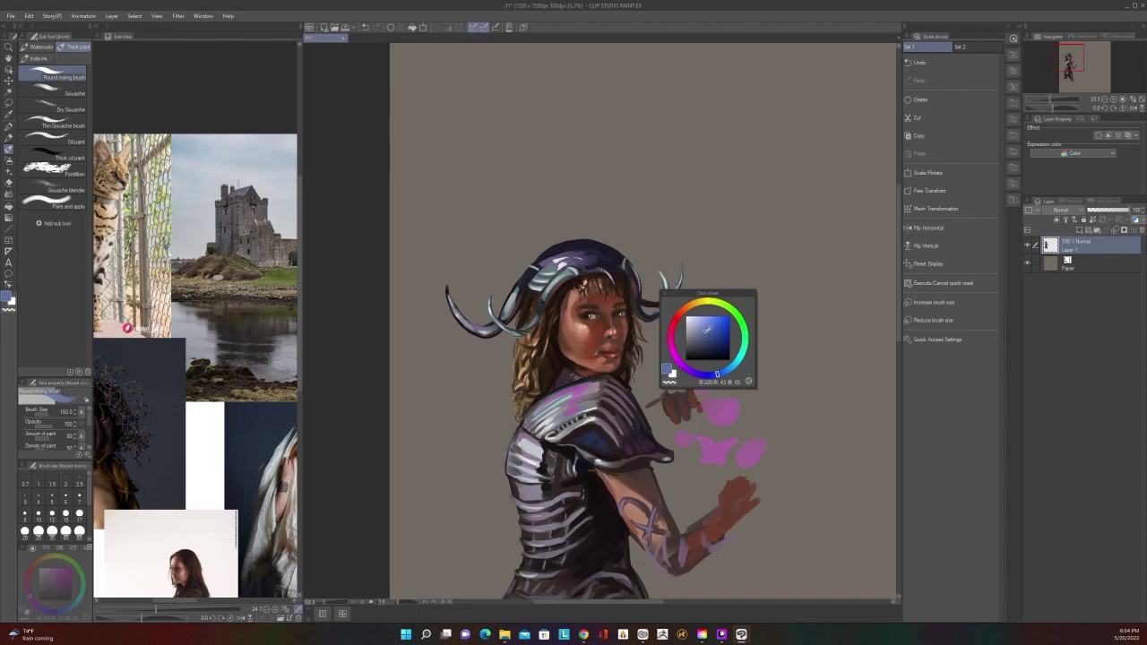
pyautogui.moveTo(703, 444)
pyautogui.mouseDown()
pyautogui.moveTo(750, 449)
pyautogui.moveTo(688, 473)
pyautogui.mouseUp()
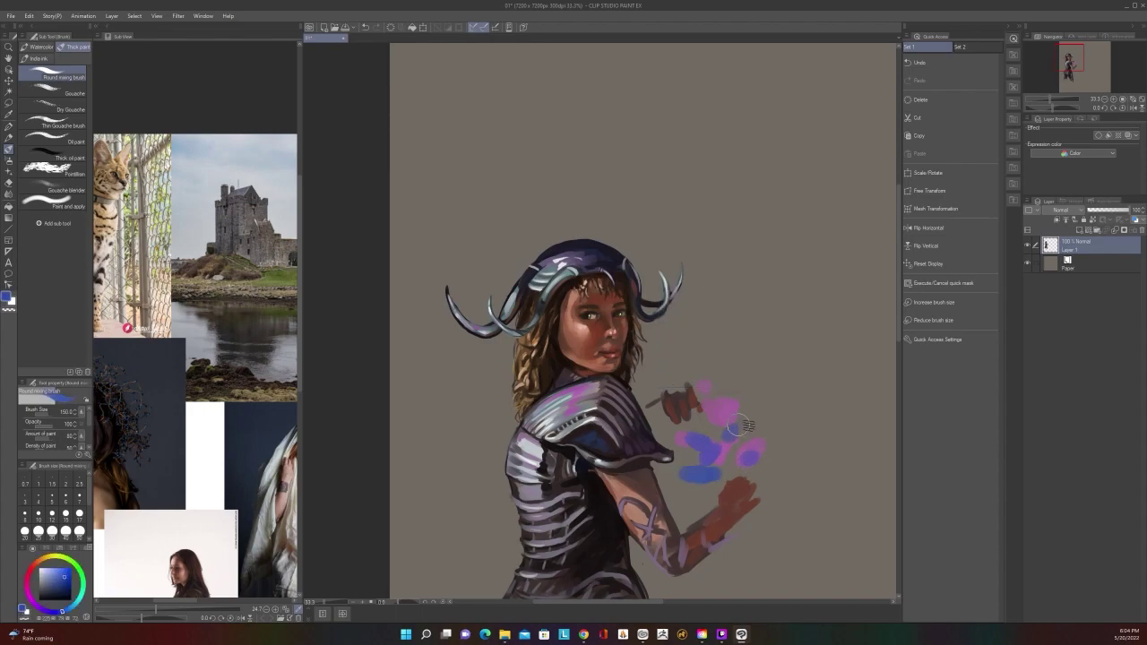
pyautogui.scroll(-3, 718, 411)
pyautogui.scroll(2, 719, 411)
pyautogui.scroll(1, 720, 411)
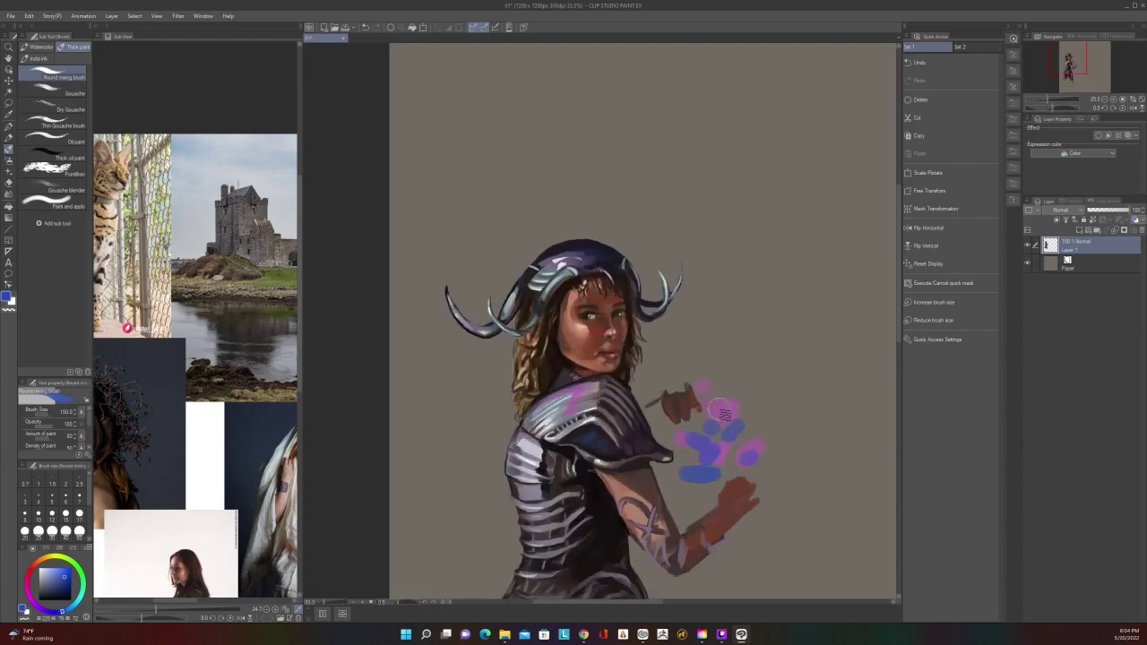
# Add small and large blue spots around the upper and outer parts of the purple glow, varying the brush size
pyautogui.press('[')
pyautogui.press('[')
pyautogui.press('[')
pyautogui.moveTo(732, 397); pyautogui.dragTo(717, 395)
pyautogui.press(']')
pyautogui.press(']')
pyautogui.press(']')
pyautogui.press(']')
pyautogui.press(']')
pyautogui.press(']')
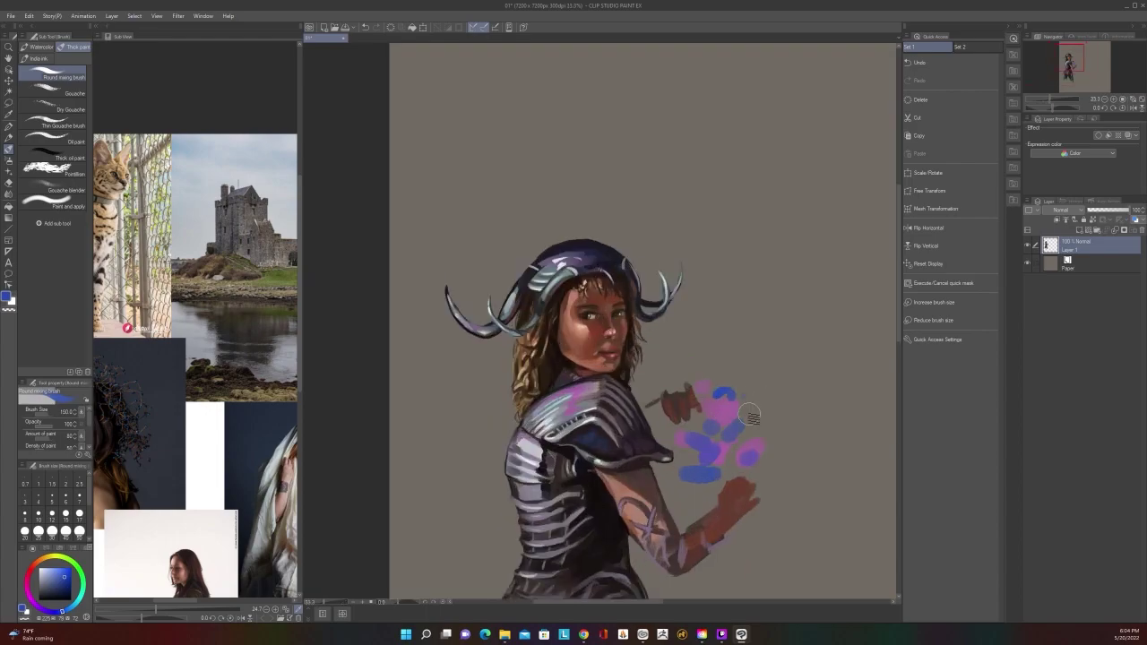
pyautogui.click(757, 421)
pyautogui.scroll(-3, 746, 459)
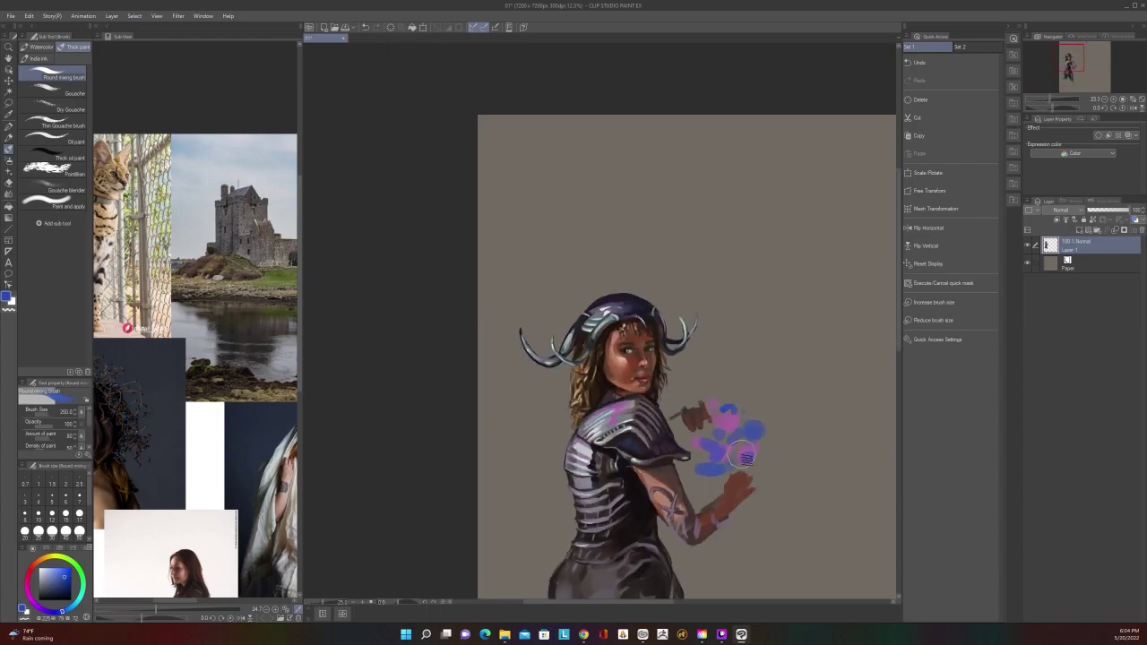
pyautogui.scroll(2, 742, 456)
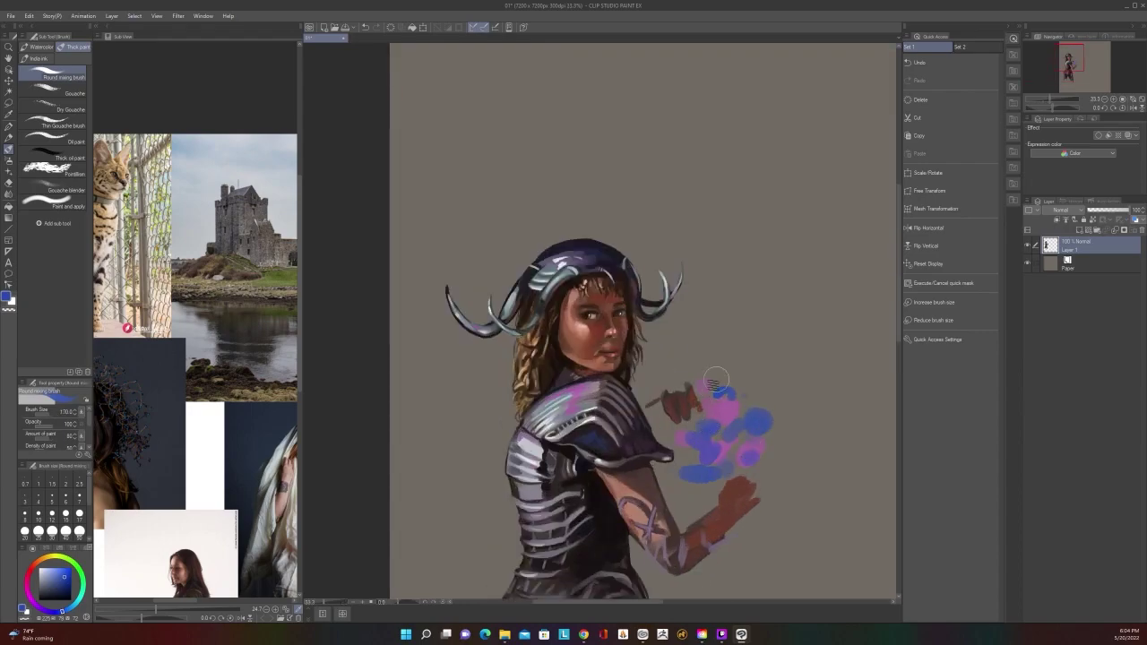
# Sample the glow's purple and add soft purple touches near the raised palm and a spot below the wrist
pyautogui.press('i')
pyautogui.click(727, 448)
pyautogui.press('b')
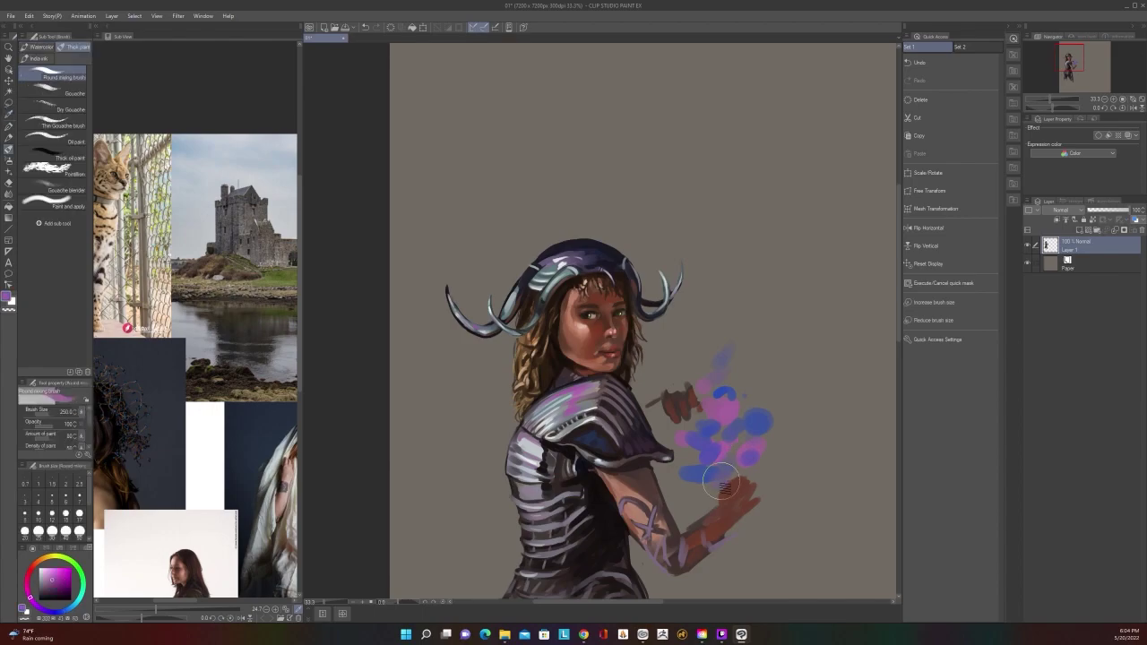
pyautogui.scroll(-3, 753, 517)
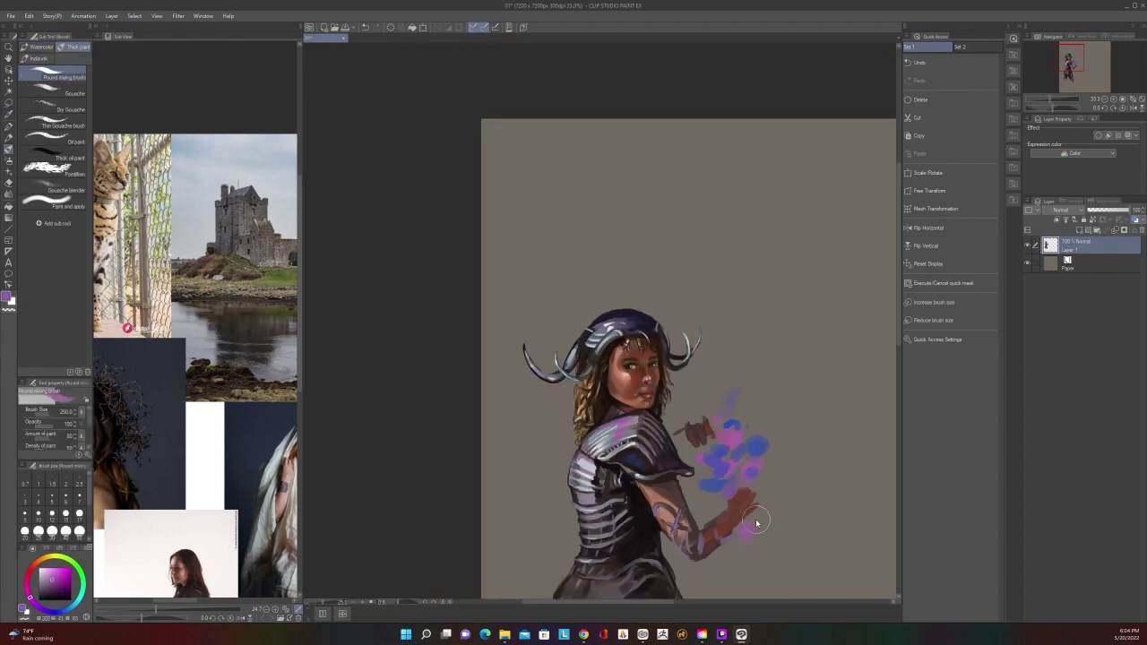
pyautogui.moveTo(758, 525)
pyautogui.mouseDown()
pyautogui.moveTo(781, 454)
pyautogui.moveTo(780, 476)
pyautogui.mouseUp()
pyautogui.scroll(3, 773, 441)
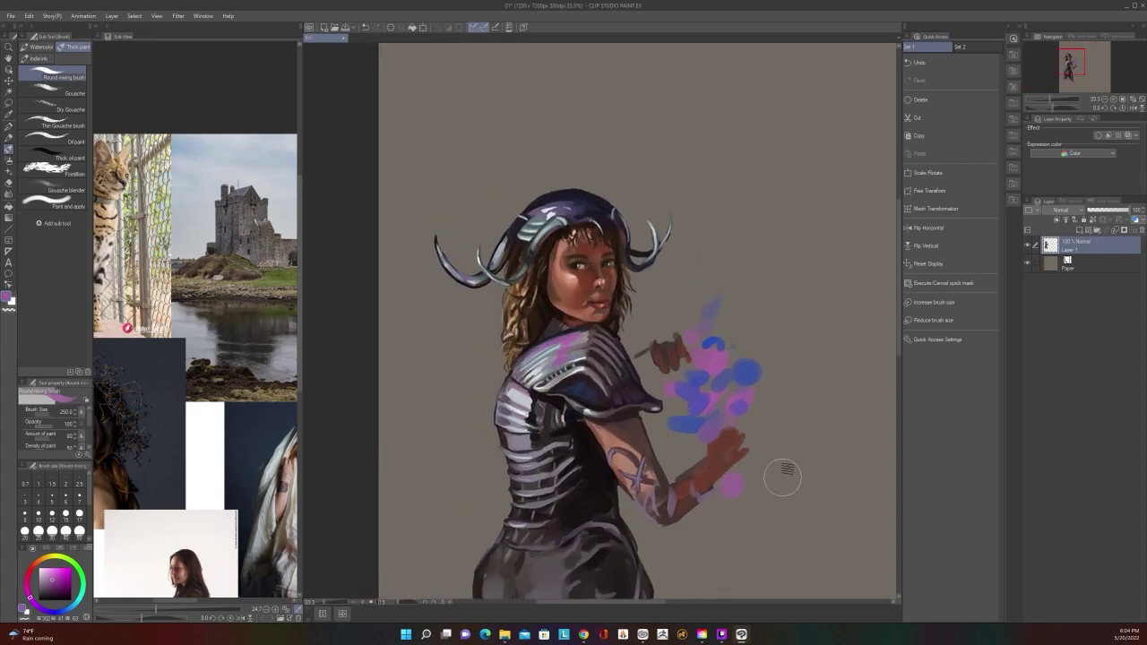
# Sample the forearm's skin tone and repaint the forearm, wrist and raised hand, reducing the brush to size 150
pyautogui.press('i')
pyautogui.click(699, 498)
pyautogui.press('b')
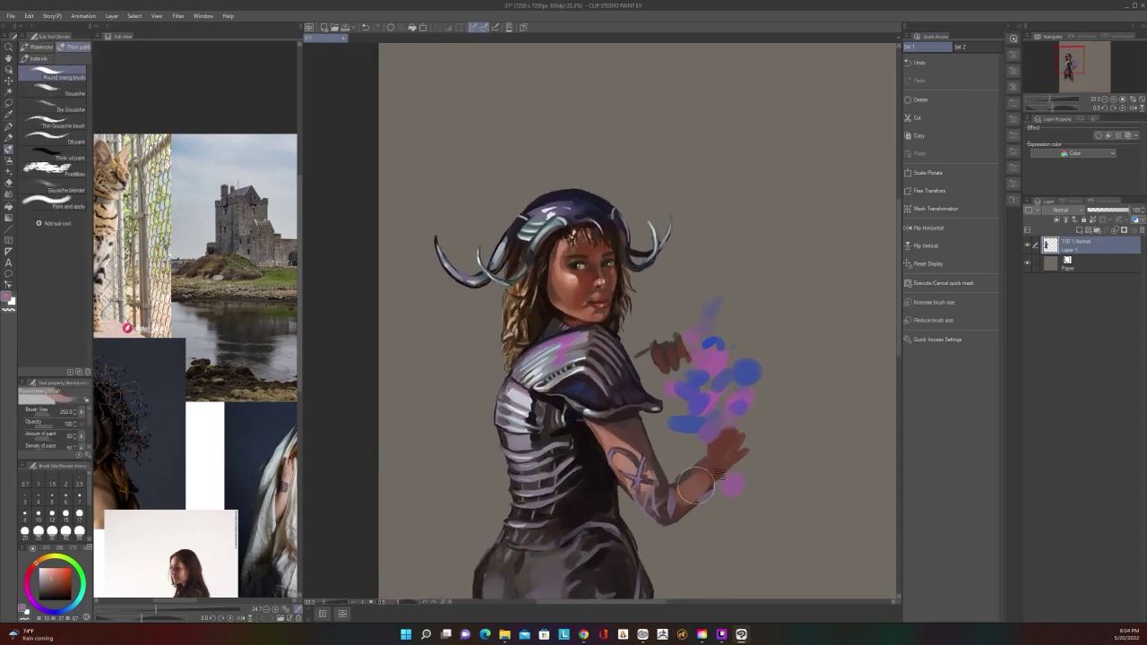
pyautogui.moveTo(719, 454)
pyautogui.mouseDown()
pyautogui.moveTo(704, 474)
pyautogui.moveTo(743, 439)
pyautogui.moveTo(702, 506)
pyautogui.mouseUp()
pyautogui.scroll(-1, 744, 425)
pyautogui.scroll(1, 744, 424)
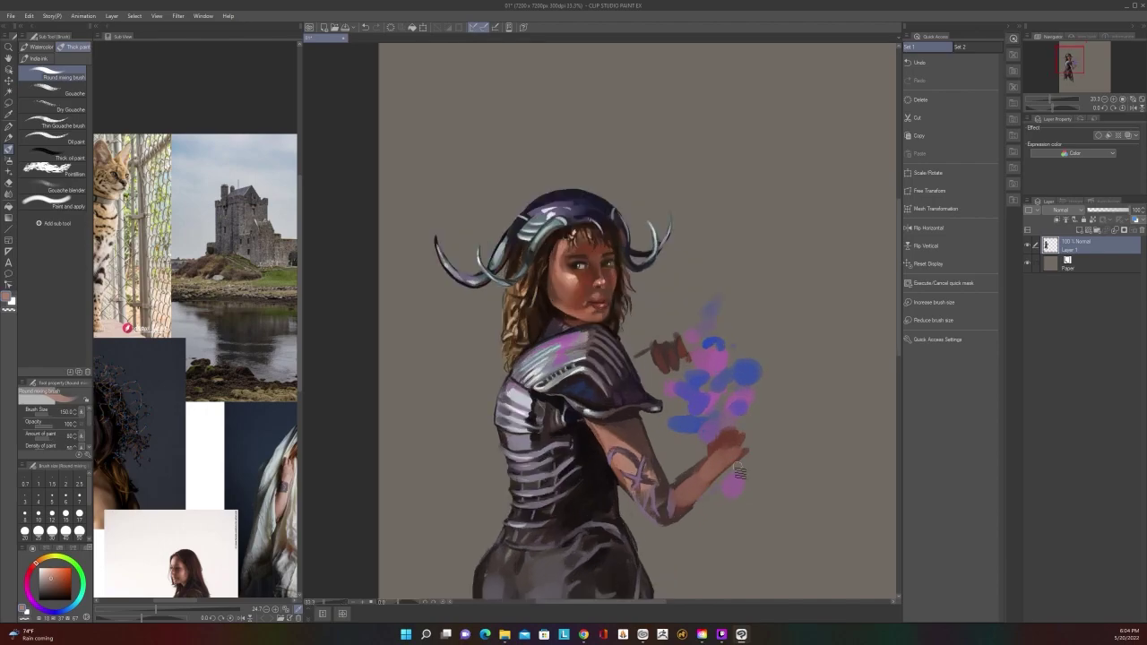
pyautogui.moveTo(739, 470)
pyautogui.mouseDown()
pyautogui.moveTo(717, 486)
pyautogui.moveTo(710, 437)
pyautogui.mouseUp()
pyautogui.scroll(-3, 710, 437)
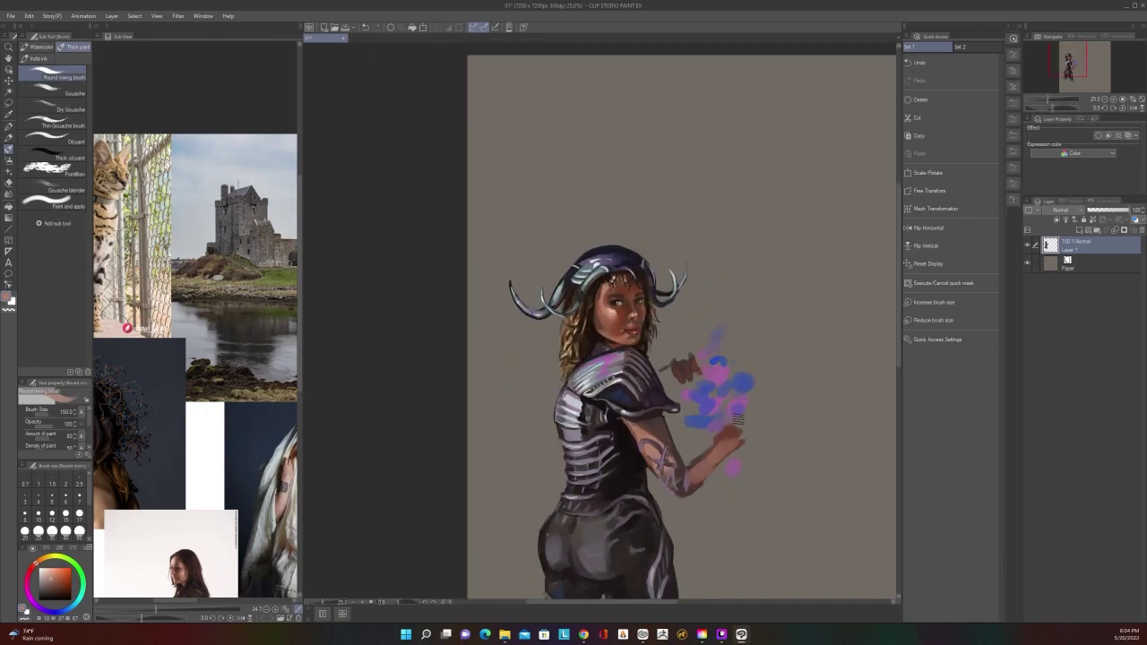
pyautogui.scroll(3, 749, 428)
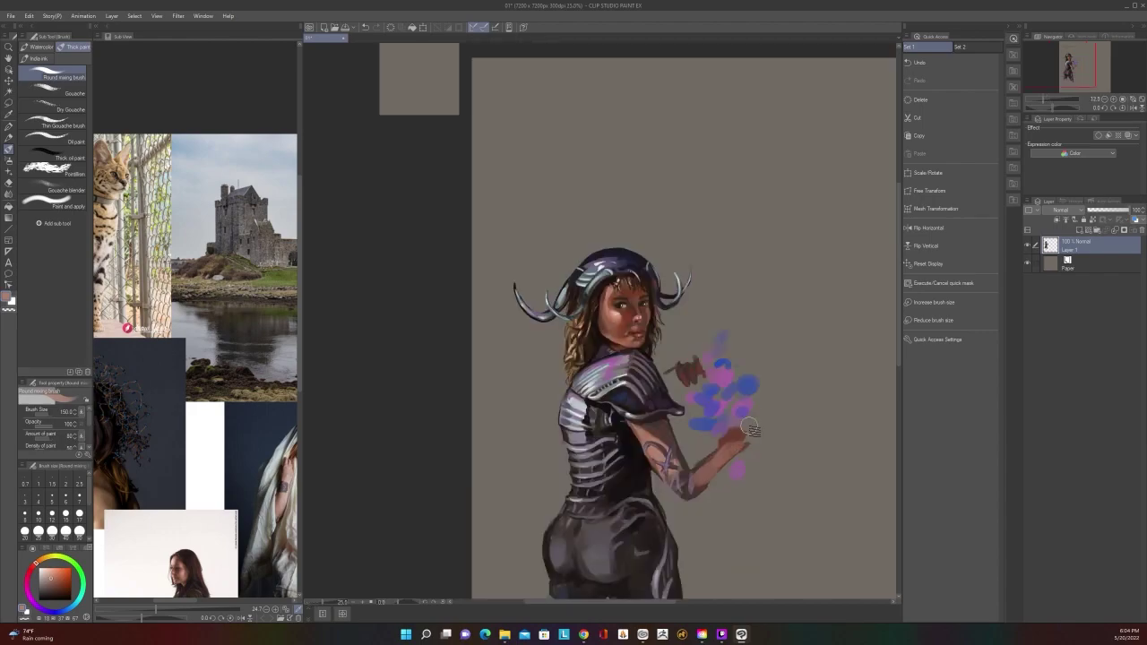
# Sample the glow's purple and blue and add more spots around the wrist and raised hand
pyautogui.press('alt')
pyautogui.keyDown('alt'); pyautogui.click(738, 484); pyautogui.keyUp('alt')
pyautogui.moveTo(735, 484)
pyautogui.mouseDown()
pyautogui.moveTo(695, 459)
pyautogui.moveTo(705, 426)
pyautogui.moveTo(672, 439)
pyautogui.mouseUp()
pyautogui.keyDown('alt'); pyautogui.click(696, 457); pyautogui.keyUp('alt')
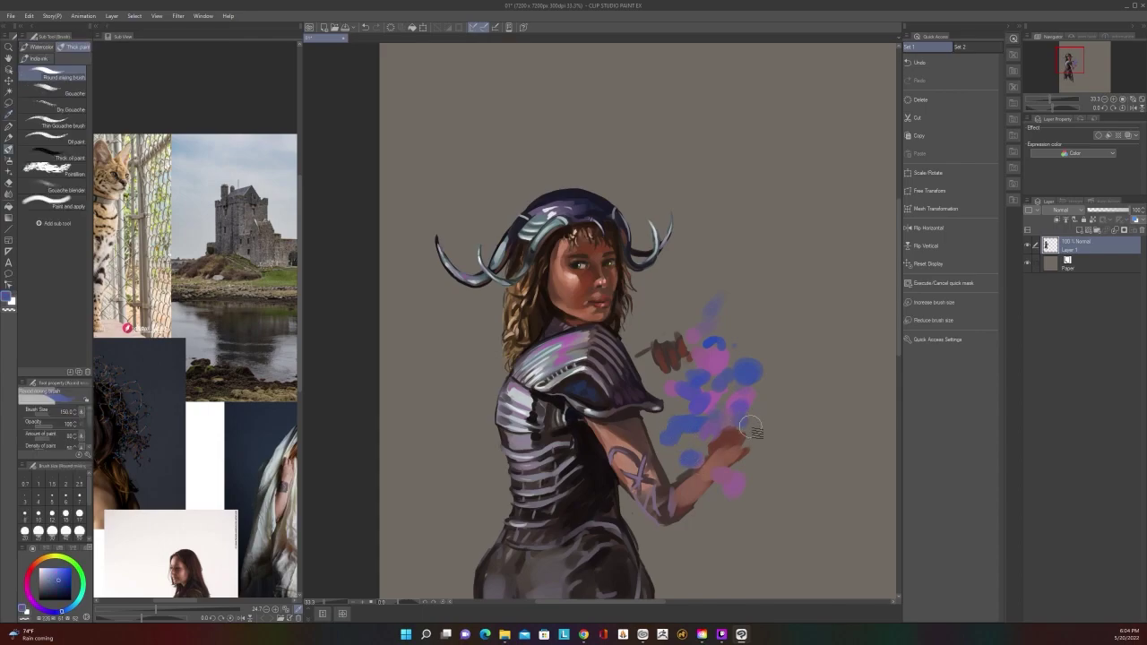
pyautogui.scroll(-3, 811, 432)
pyautogui.scroll(3, 812, 432)
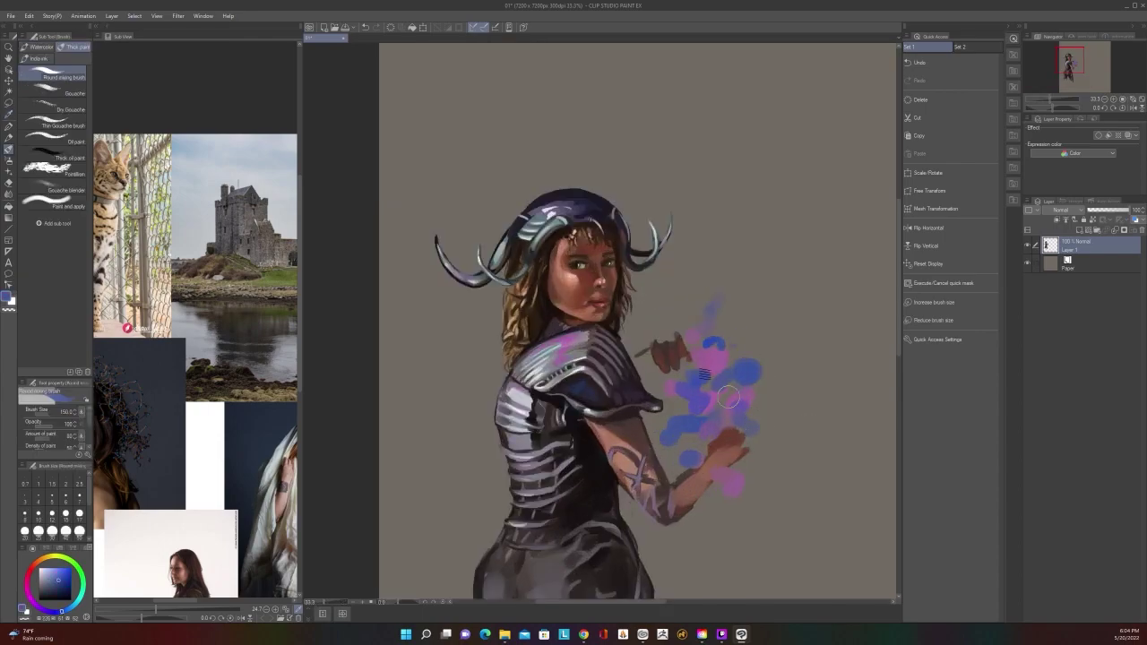
pyautogui.scroll(-3, 670, 344)
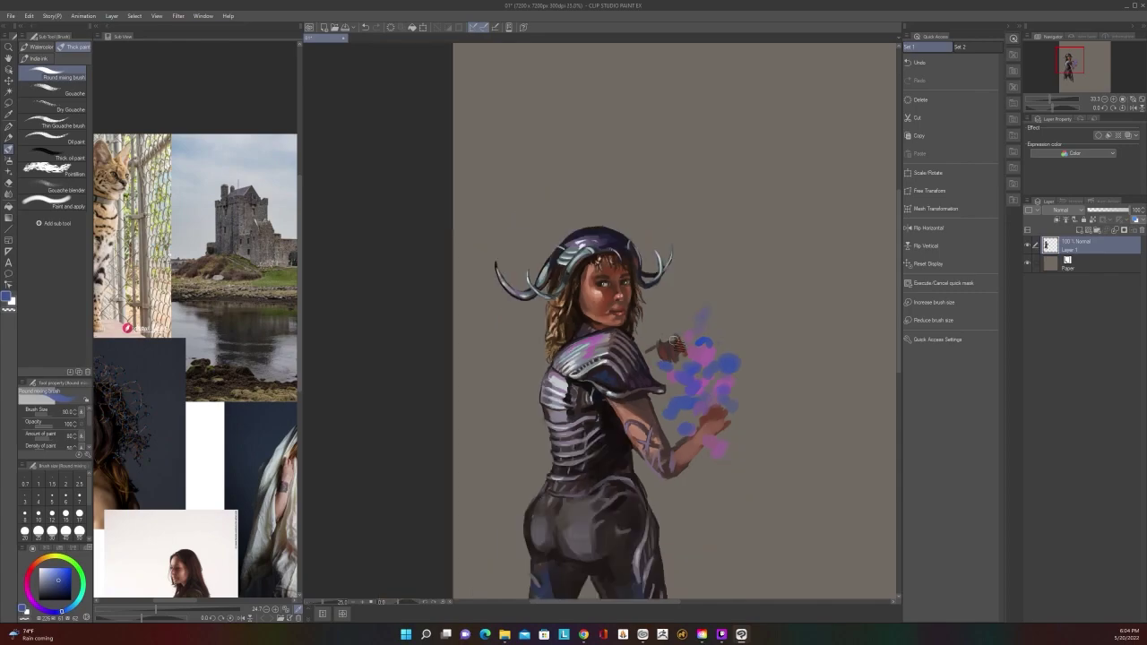
# Sample the glow's purple and add purple reflected light along the outer edge and pointed tip of the shoulder plate with a size 25 brush
pyautogui.scroll(3, 674, 350)
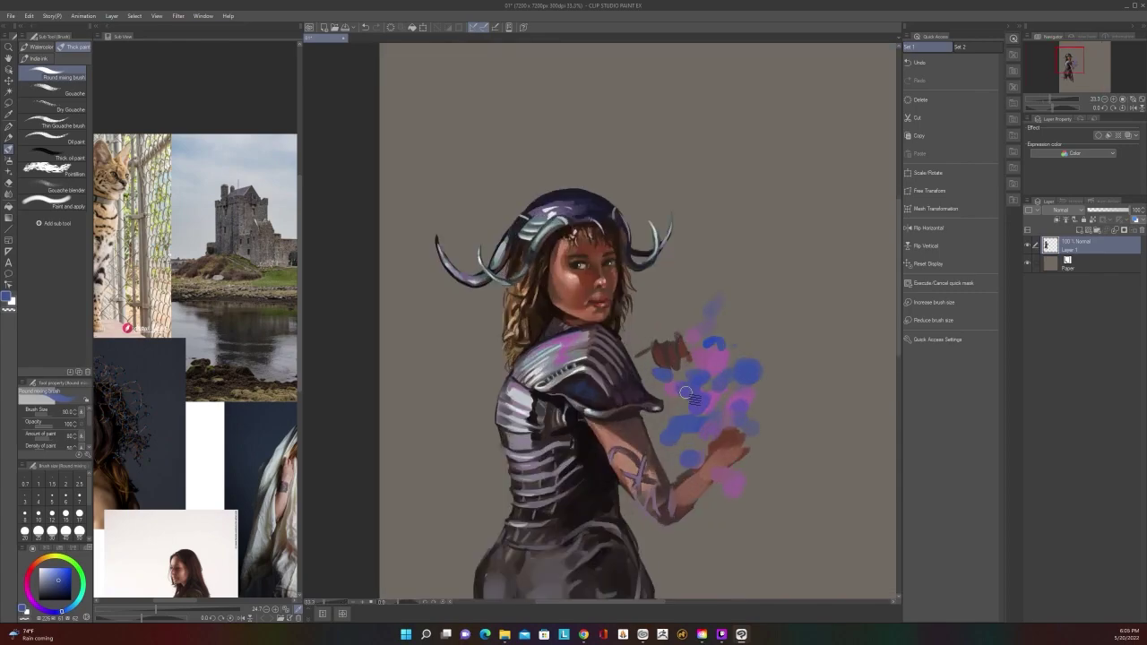
pyautogui.scroll(1, 686, 373)
pyautogui.scroll(-1, 687, 373)
pyautogui.scroll(1, 687, 372)
pyautogui.keyDown('alt'); pyautogui.click(686, 375); pyautogui.keyUp('alt')
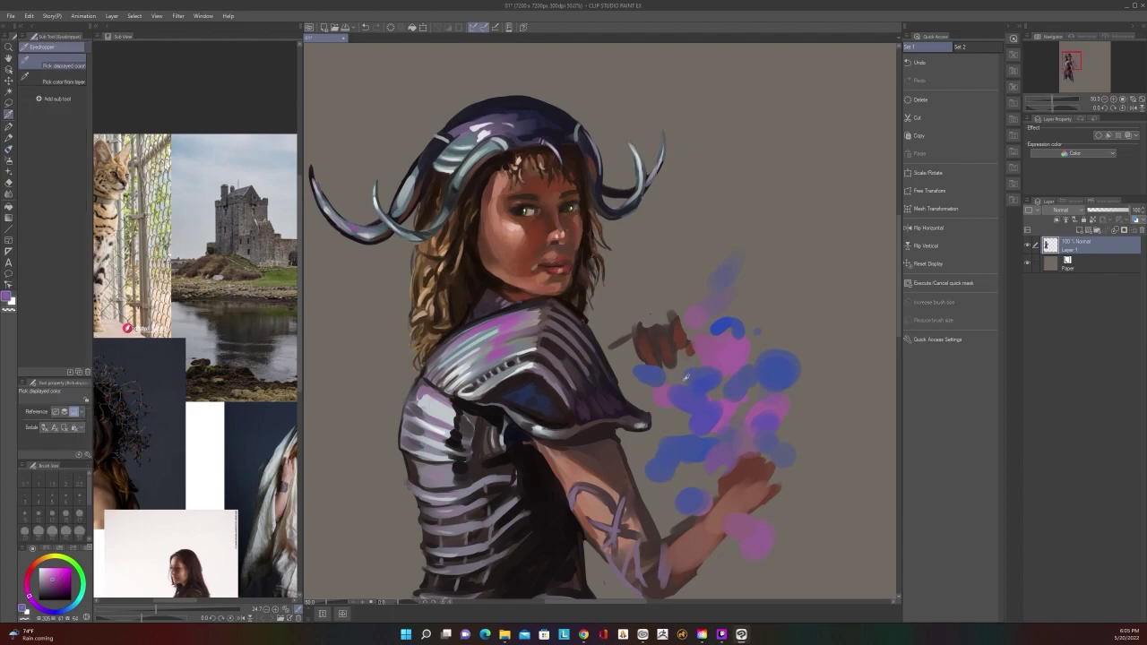
pyautogui.press('[')
pyautogui.press('[')
pyautogui.press('[')
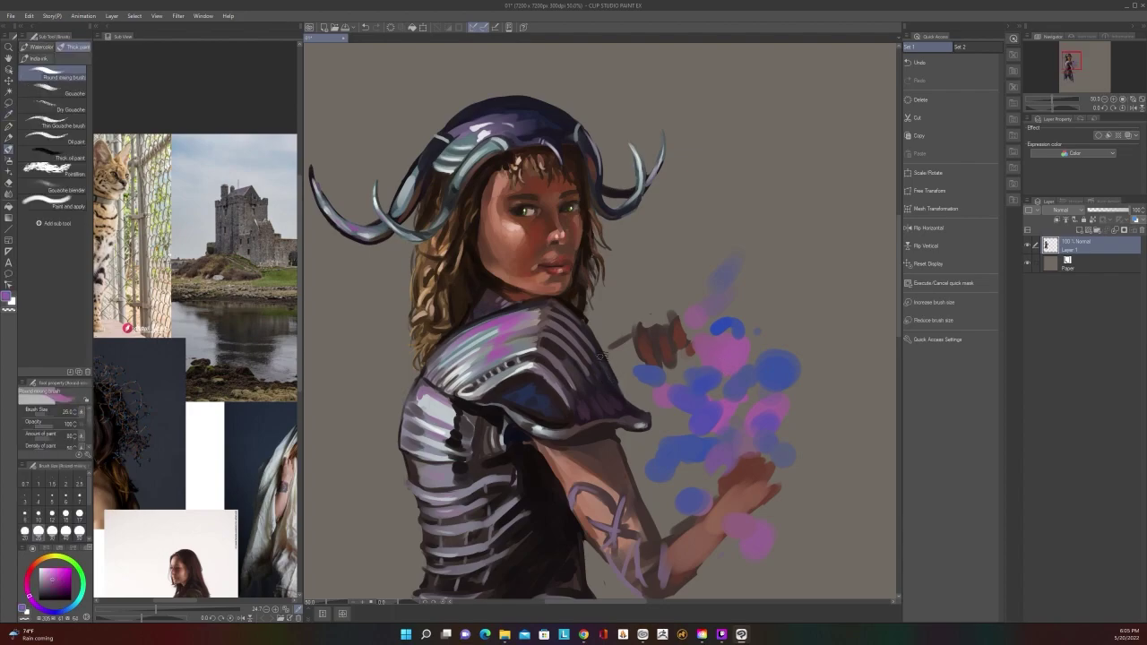
pyautogui.scroll(-2, 650, 426)
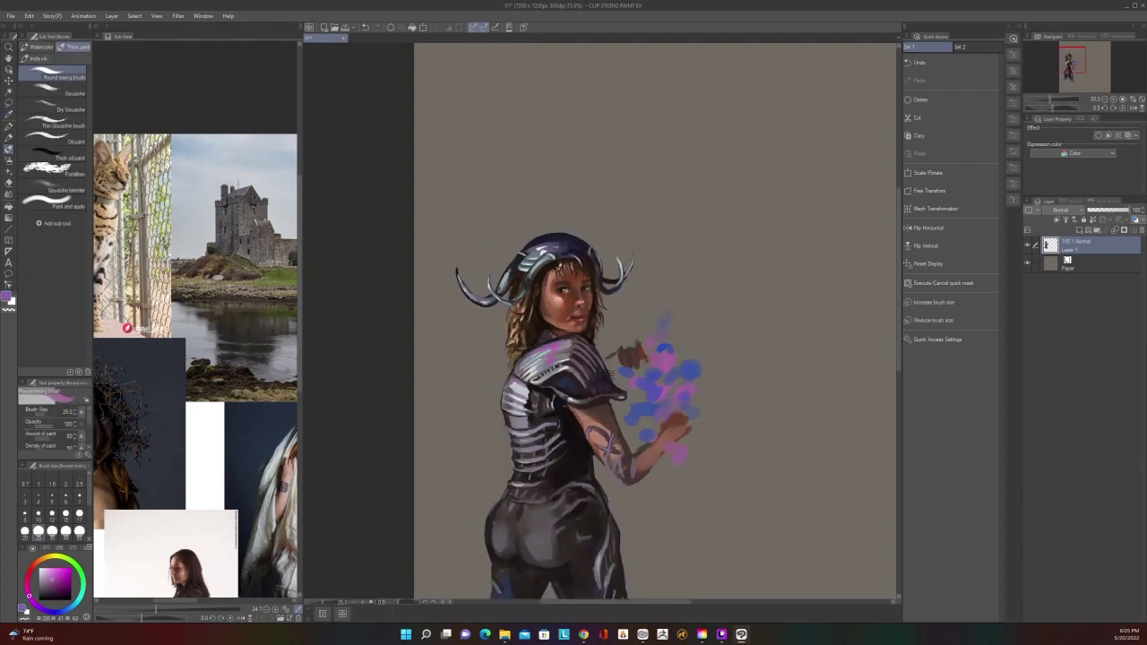
pyautogui.scroll(2, 650, 427)
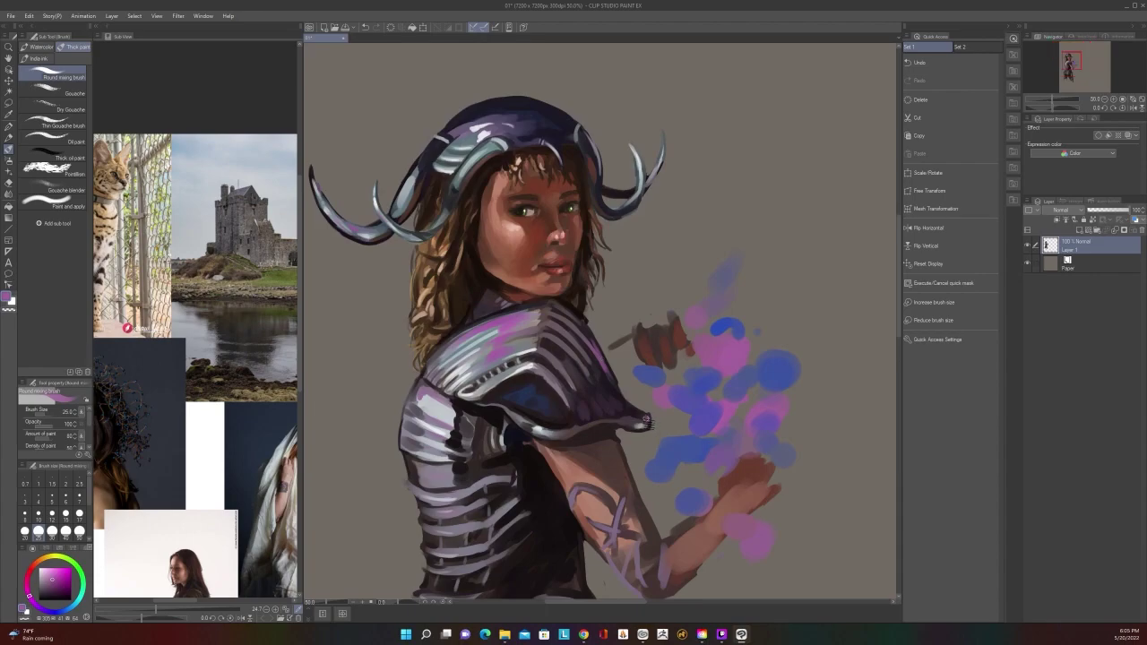
pyautogui.moveTo(645, 419); pyautogui.dragTo(648, 421)
pyautogui.scroll(-1, 628, 316)
pyautogui.scroll(1, 628, 317)
pyautogui.scroll(-1, 602, 293)
pyautogui.scroll(-1, 602, 293)
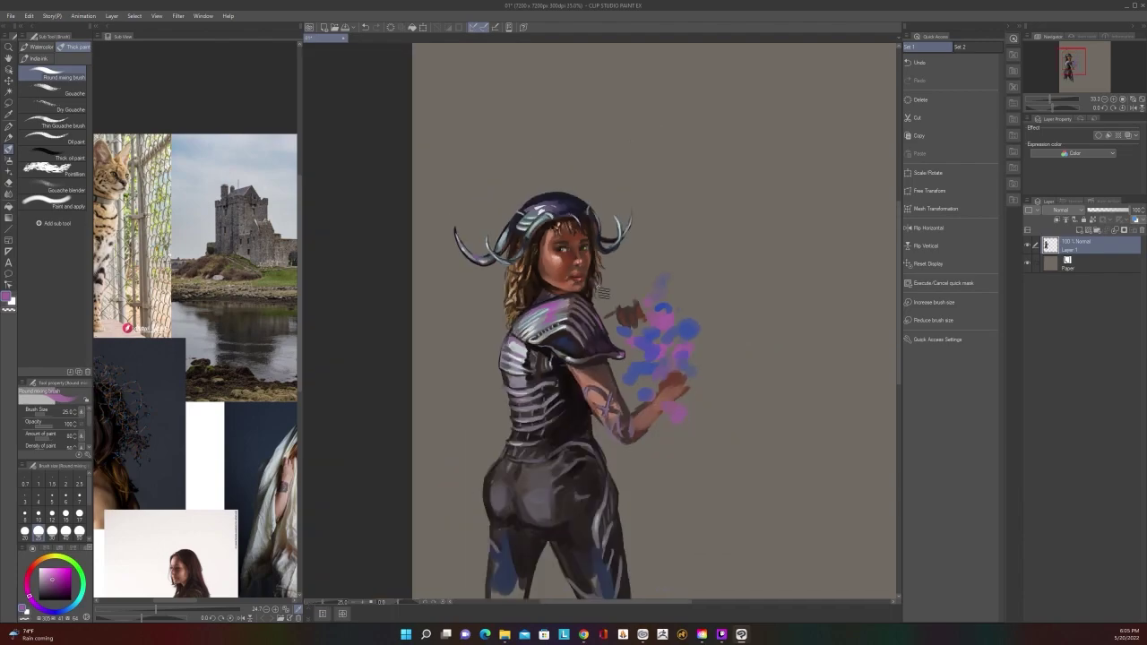
# Paint purple reflected light on the dark side of the waist armor below the bent arm, enlarging and then reducing the brush
pyautogui.scroll(2, 603, 293)
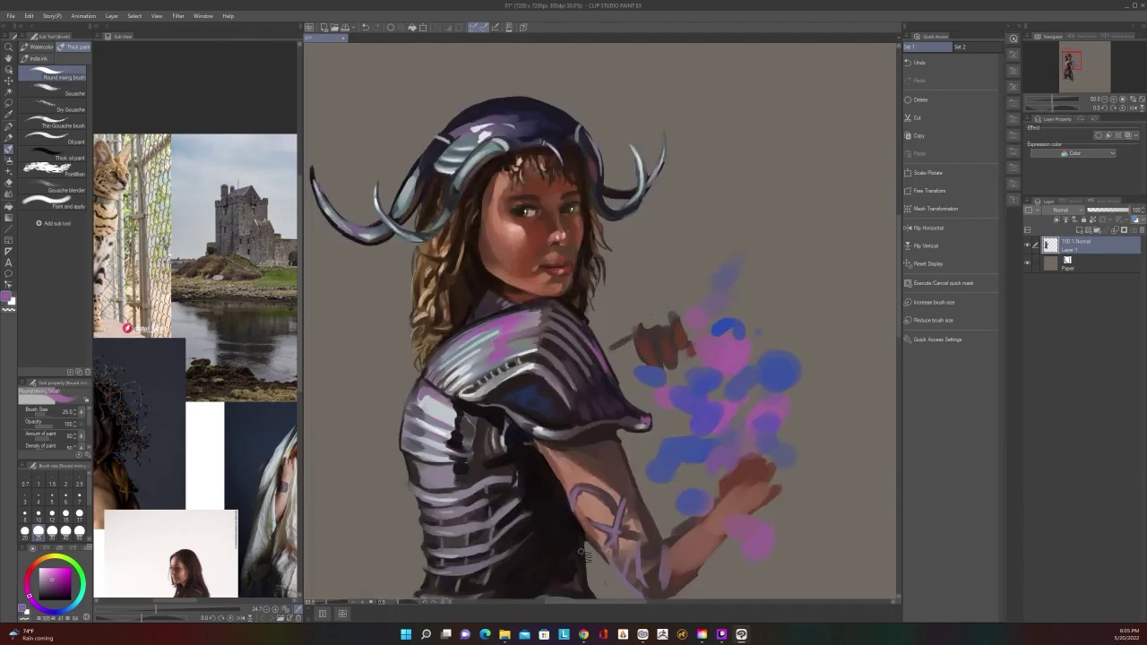
pyautogui.moveTo(794, 508); pyautogui.dragTo(864, 420)
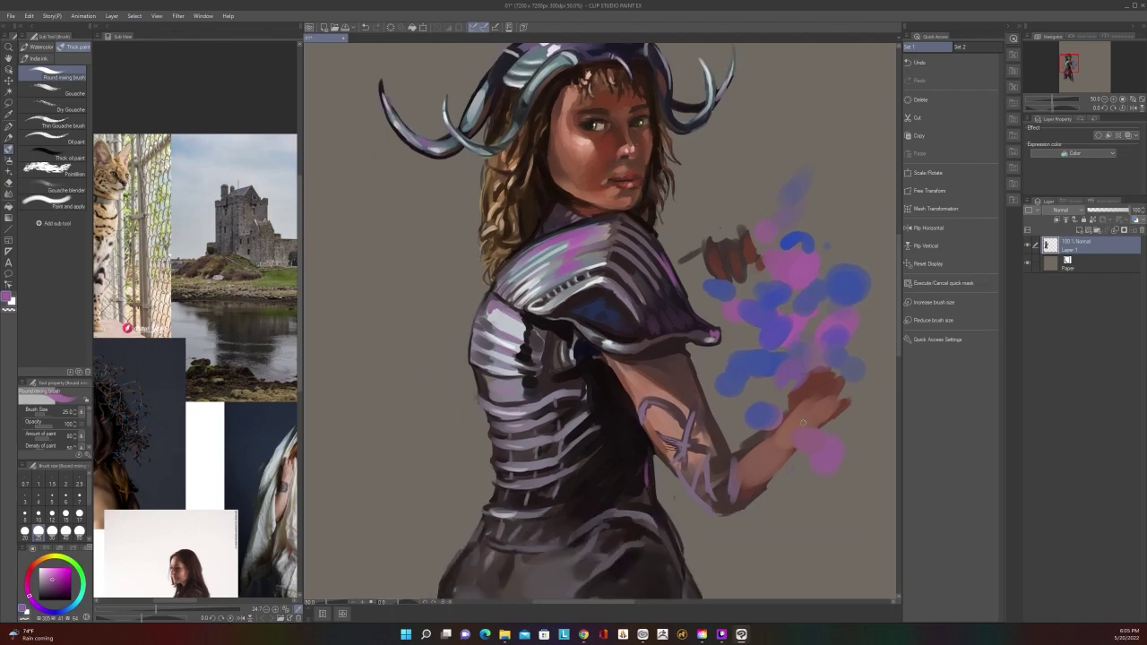
pyautogui.press(']')
pyautogui.press(']')
pyautogui.press(']')
pyautogui.press(']')
pyautogui.press(']')
pyautogui.press(']')
pyautogui.moveTo(644, 470); pyautogui.dragTo(646, 493)
pyautogui.scroll(-3, 658, 487)
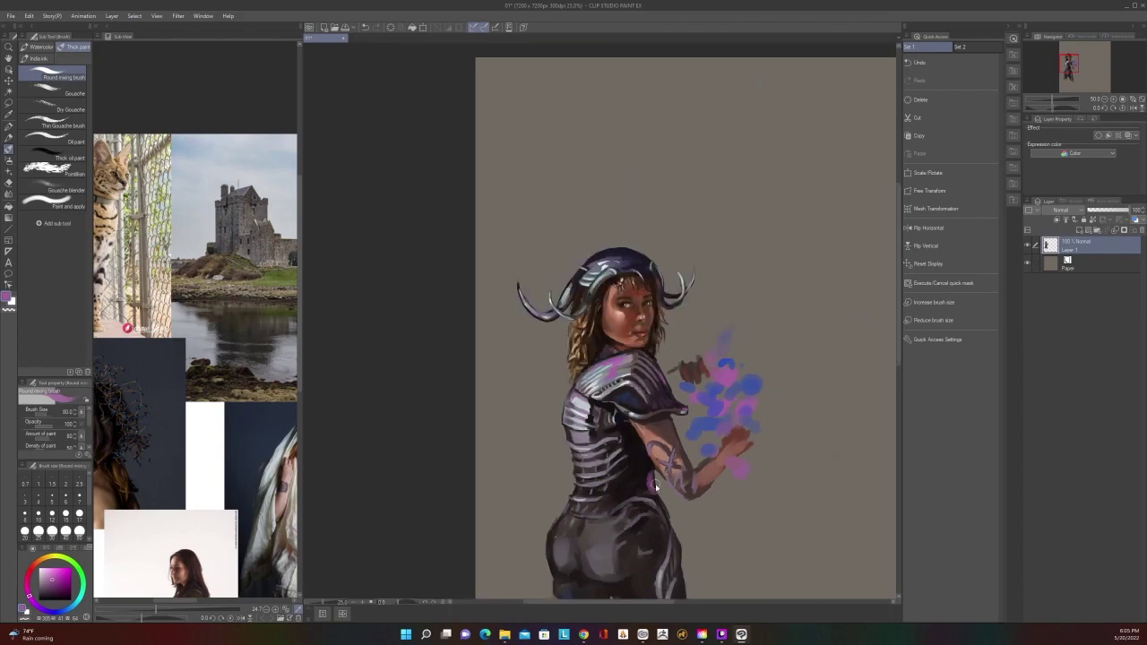
pyautogui.scroll(2, 658, 486)
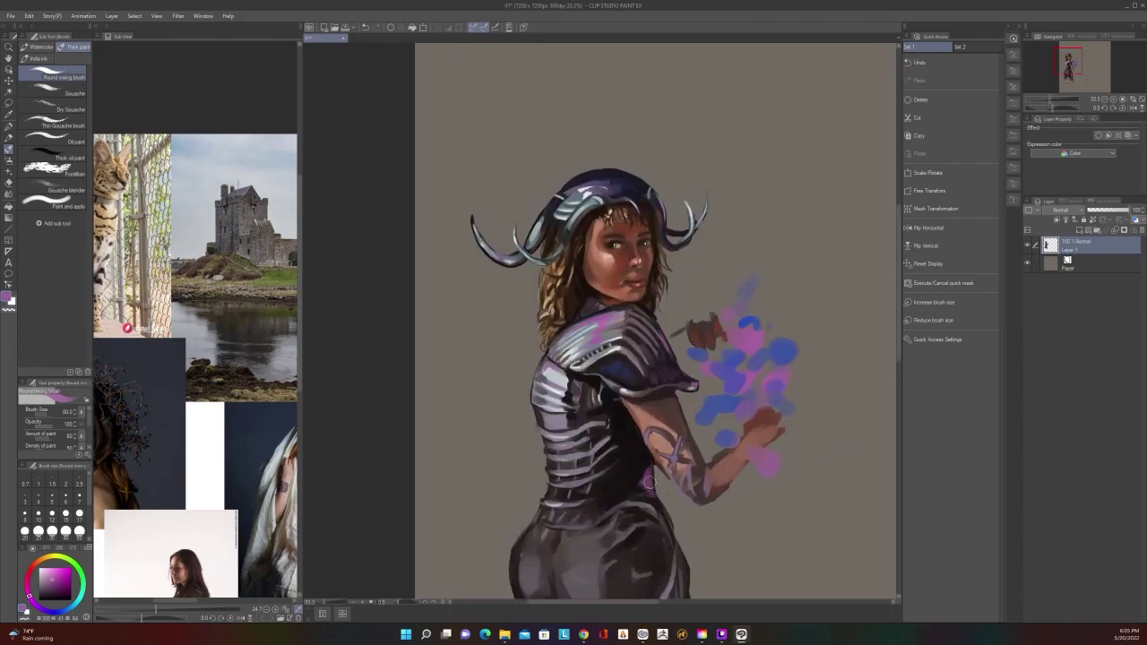
pyautogui.scroll(-1, 671, 464)
pyautogui.scroll(1, 672, 468)
pyautogui.scroll(-2, 670, 530)
pyautogui.scroll(2, 676, 536)
pyautogui.scroll(-1, 662, 470)
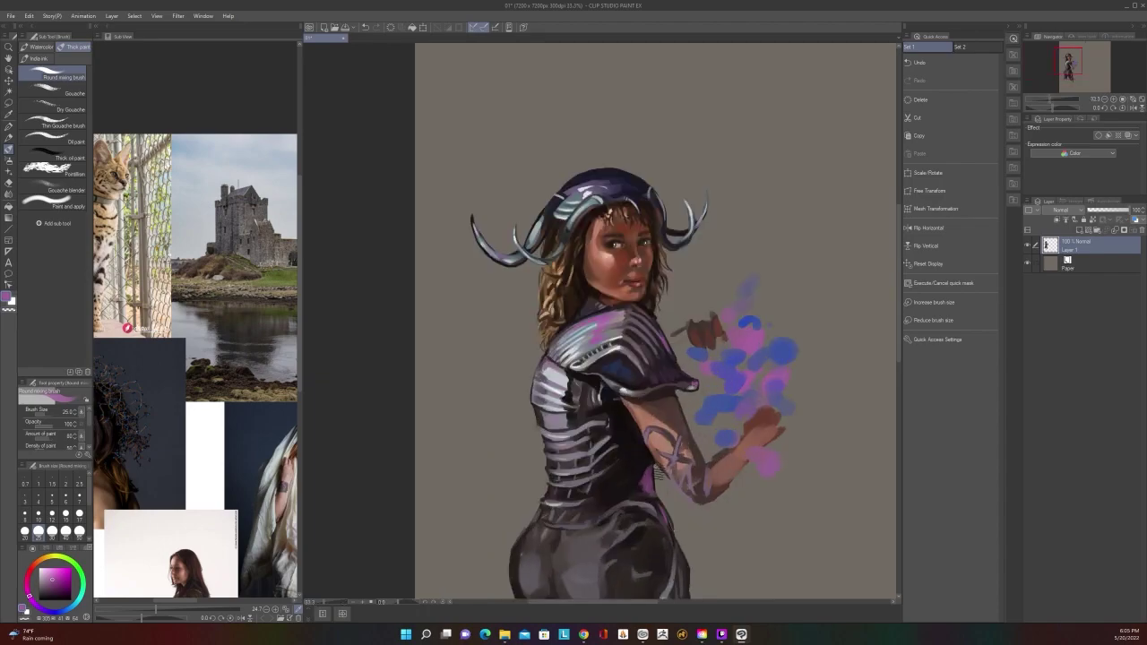
# Sample the armor's dark tone and the glow's purple to refine the purple accents at the shoulder plate's tip and just beneath it
pyautogui.scroll(1, 671, 457)
pyautogui.keyDown('alt'); pyautogui.click(642, 451); pyautogui.keyUp('alt')
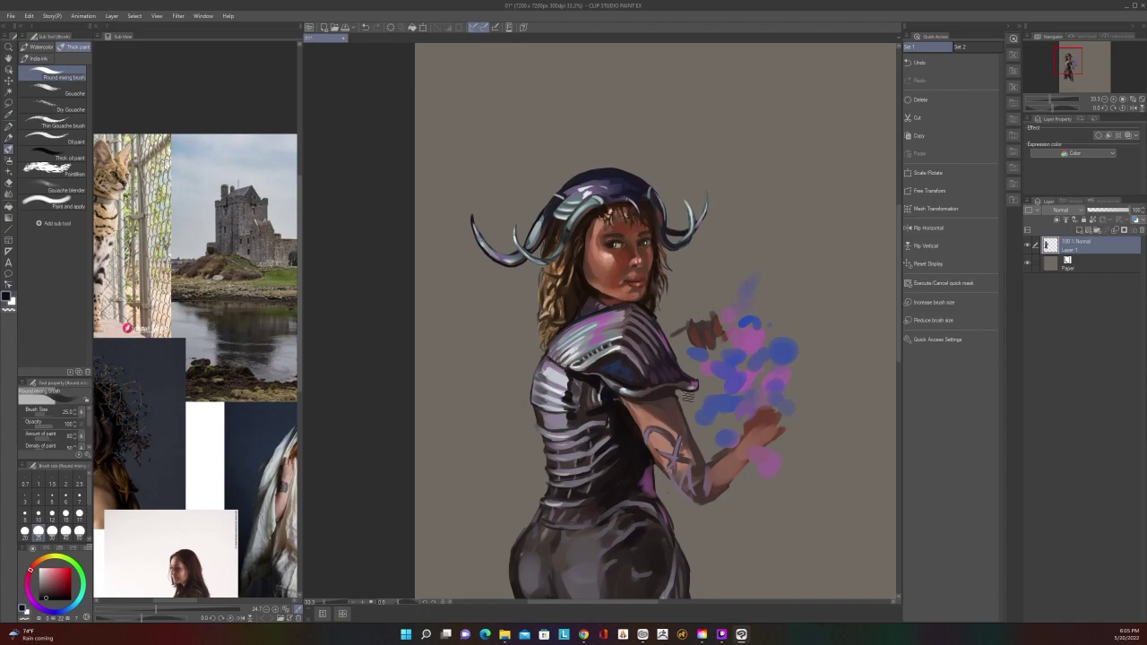
pyautogui.press(']')
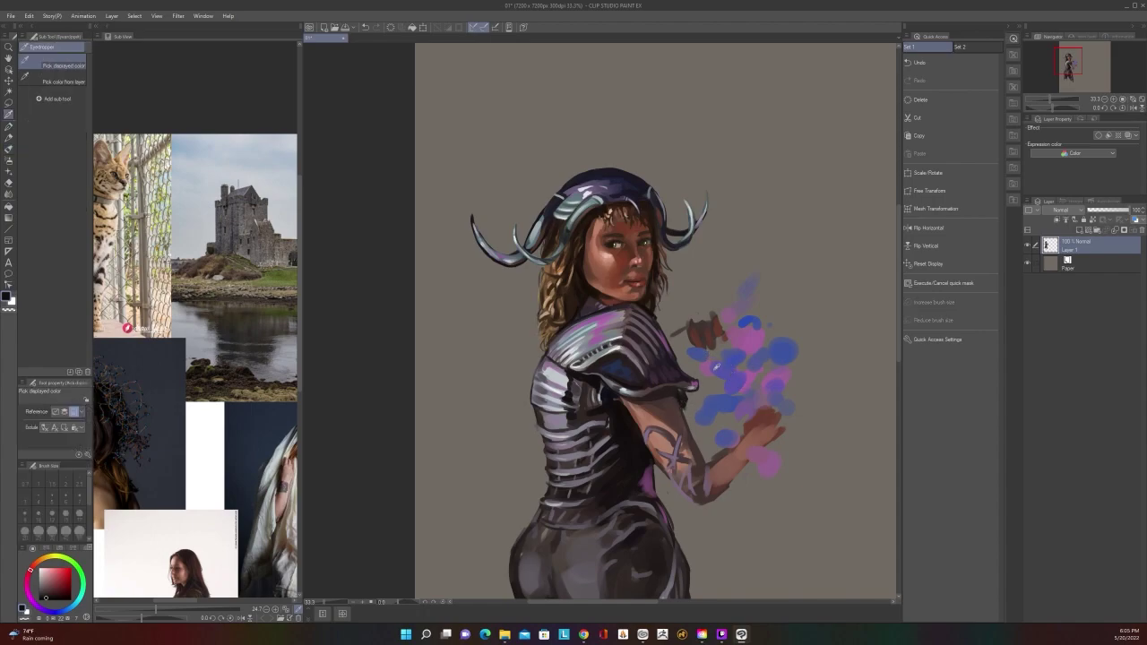
pyautogui.keyDown('alt'); pyautogui.click(695, 410); pyautogui.keyUp('alt')
pyautogui.press('[')
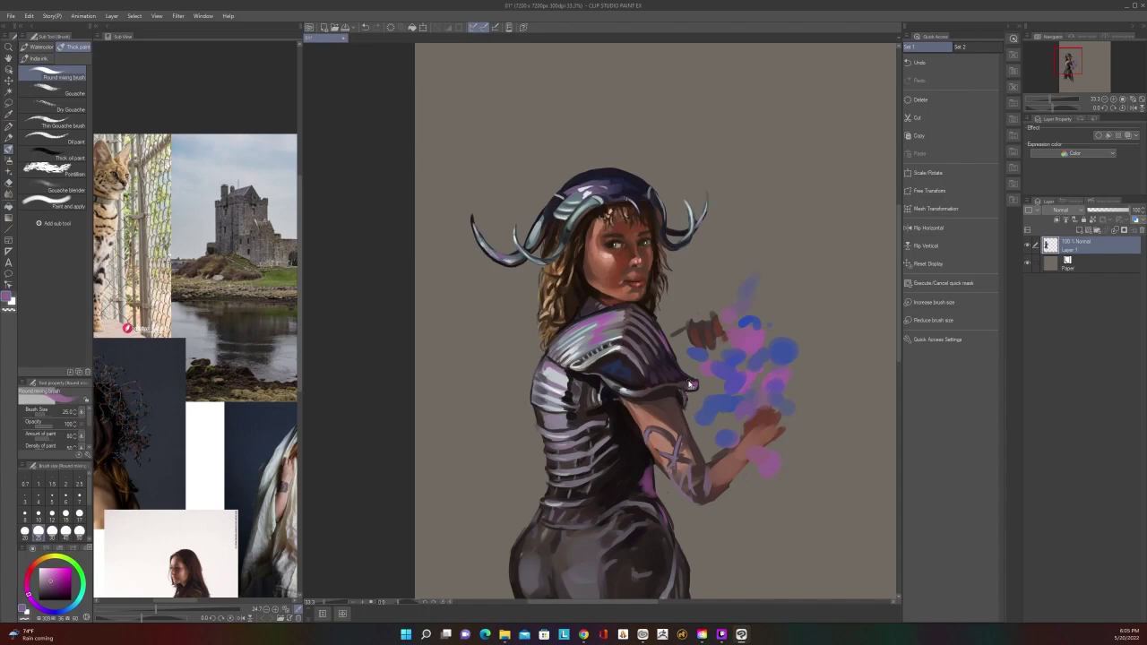
pyautogui.scroll(-3, 689, 382)
pyautogui.scroll(2, 692, 386)
pyautogui.scroll(3, 685, 408)
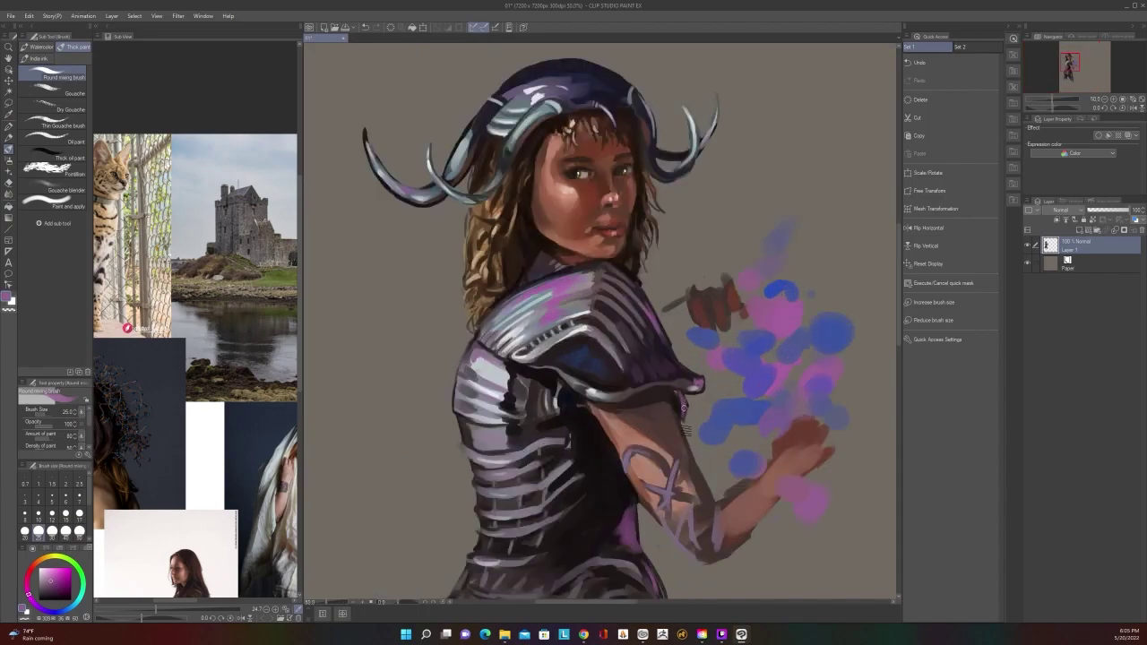
# Sample the dark armor color and touch up the edge around the purple accent under the shoulder plate
pyautogui.press('alt')
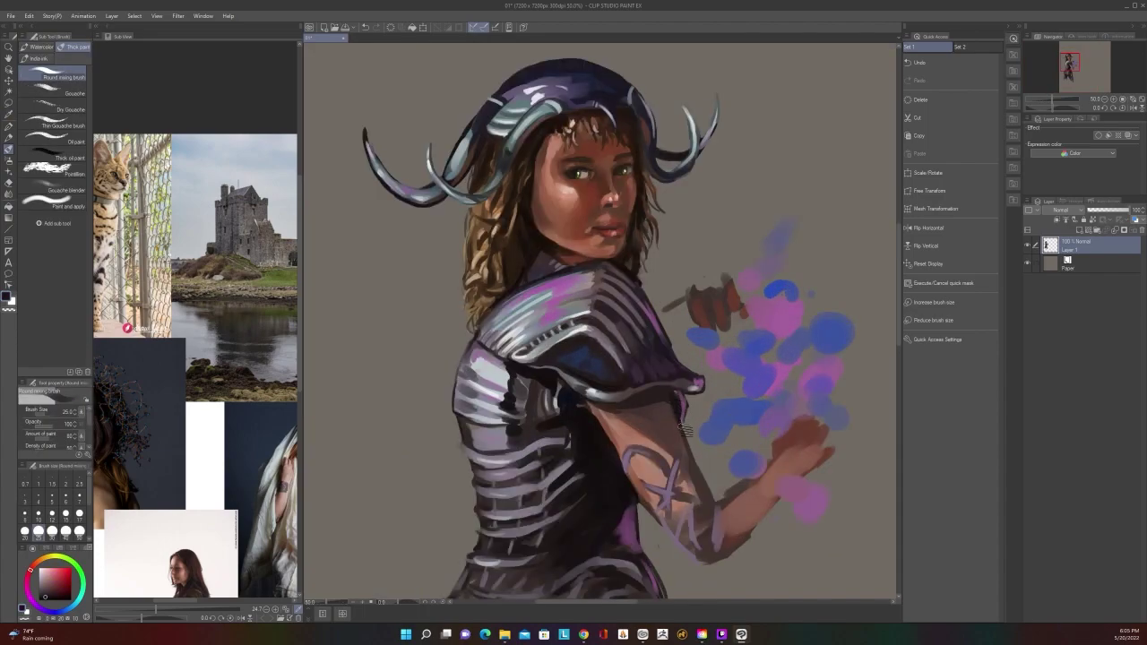
pyautogui.scroll(-4, 687, 384)
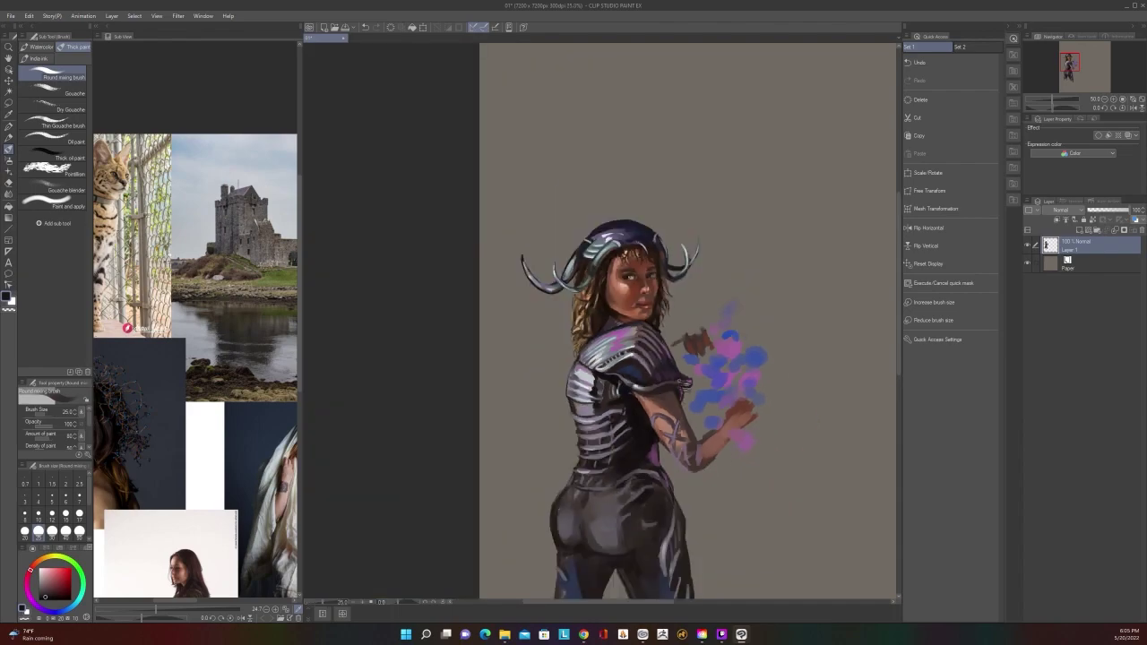
pyautogui.scroll(3, 681, 384)
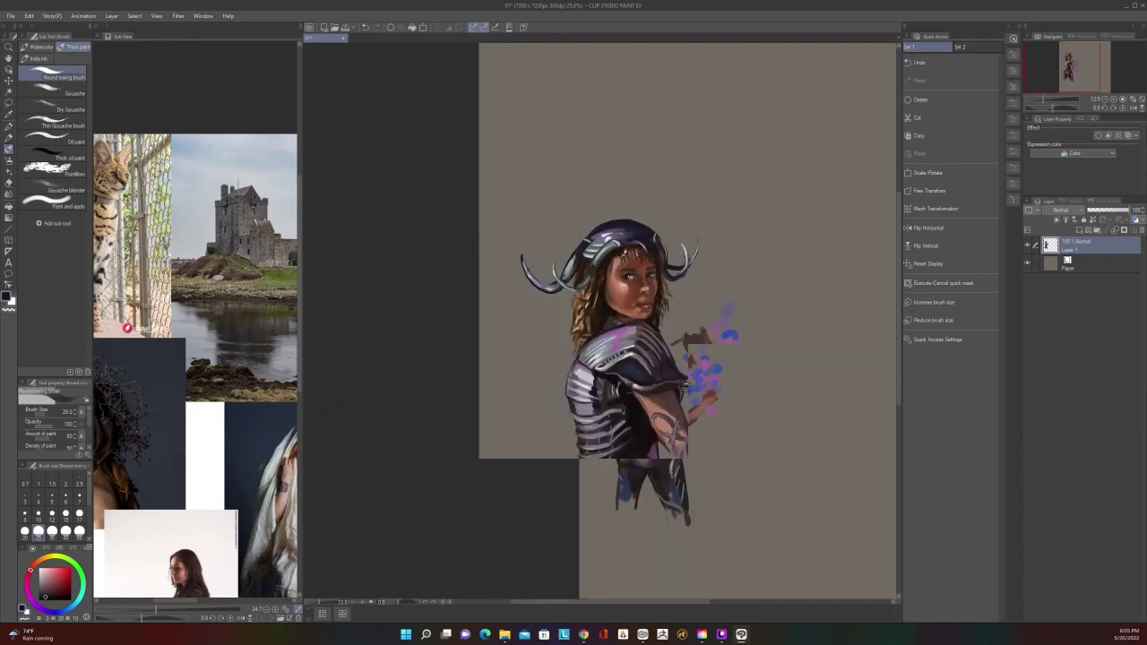
pyautogui.scroll(-1, 681, 385)
pyautogui.scroll(1, 681, 384)
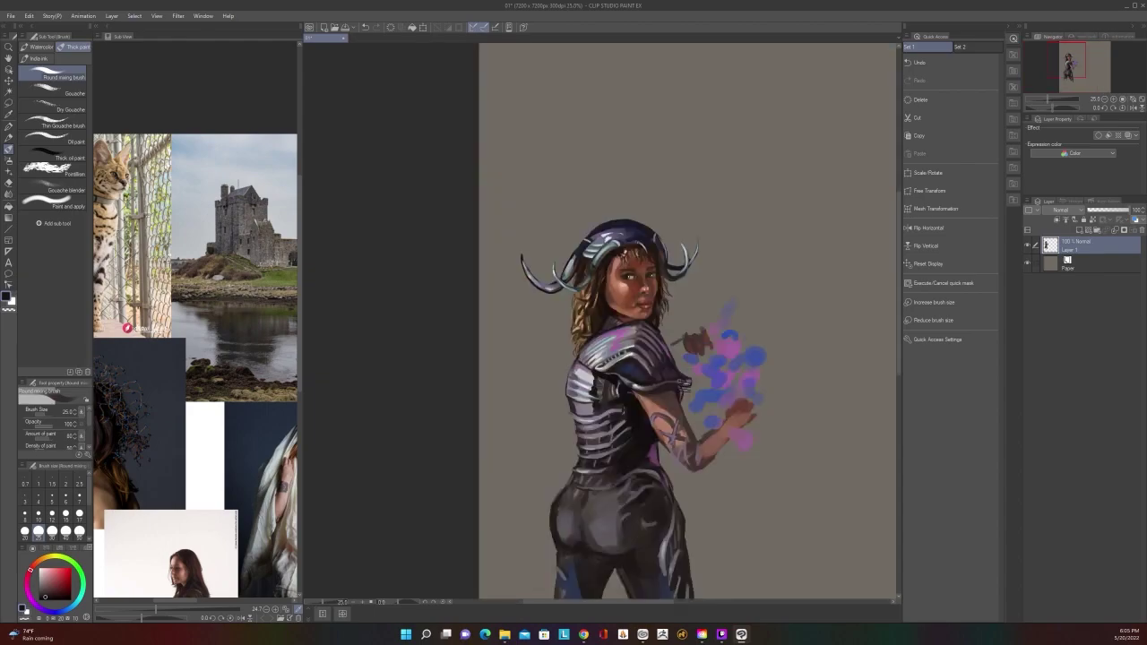
pyautogui.scroll(-1, 681, 384)
pyautogui.scroll(1, 681, 384)
pyautogui.scroll(1, 685, 386)
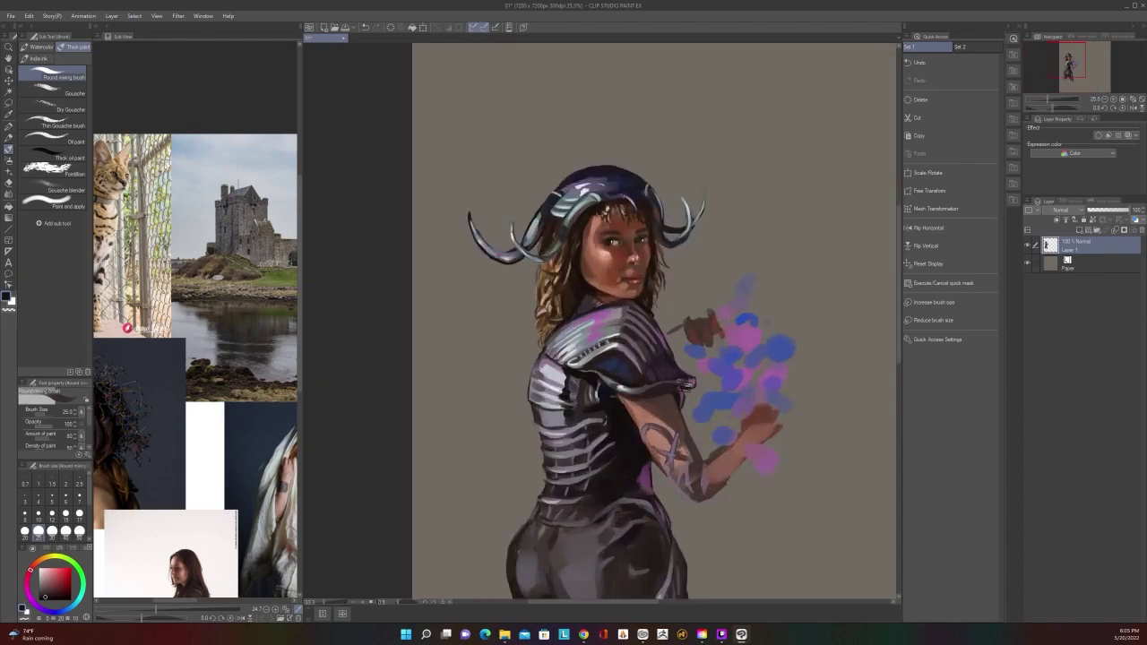
# Sample the glow's purple and blue and start small wing strokes in the middle of the glow with a size 15 brush
pyautogui.scroll(1, 686, 386)
pyautogui.moveTo(776, 465); pyautogui.dragTo(737, 535)
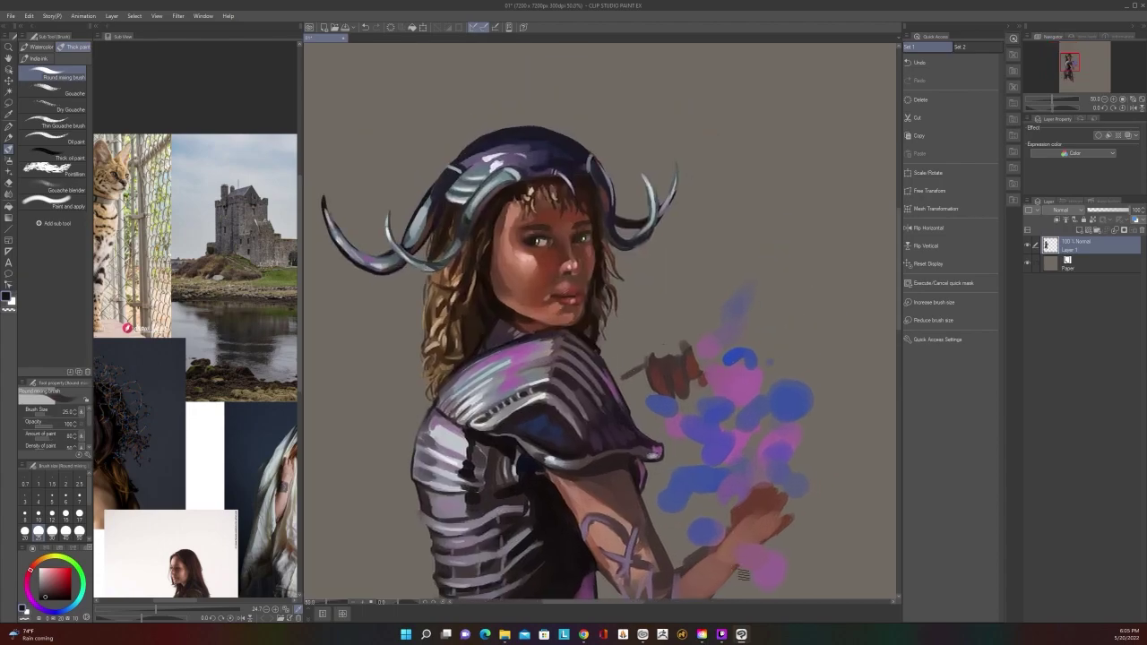
pyautogui.keyDown('alt'); pyautogui.click(744, 574); pyautogui.keyUp('alt')
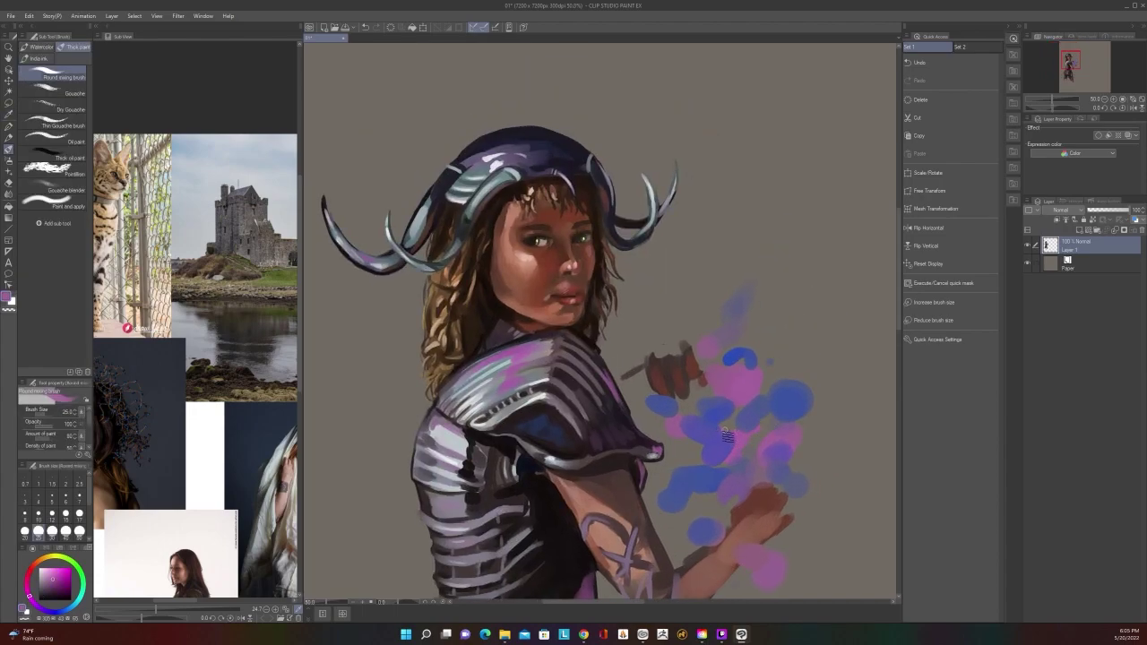
pyautogui.press('[')
pyautogui.press('[')
pyautogui.press('[')
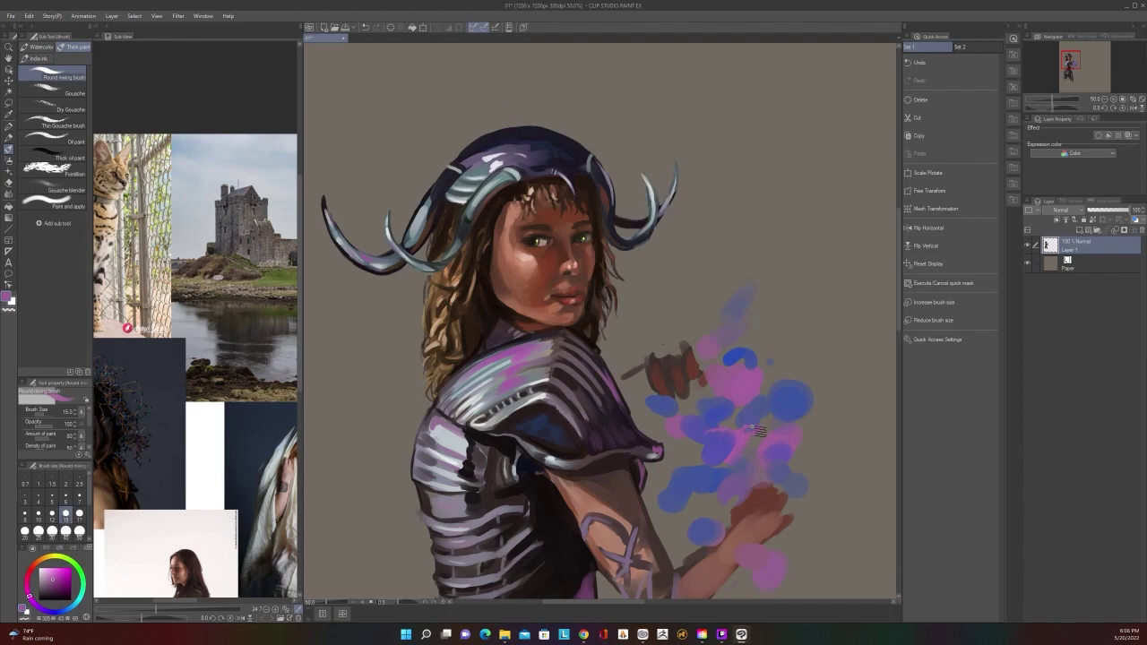
pyautogui.keyDown('alt'); pyautogui.click(740, 447); pyautogui.keyUp('alt')
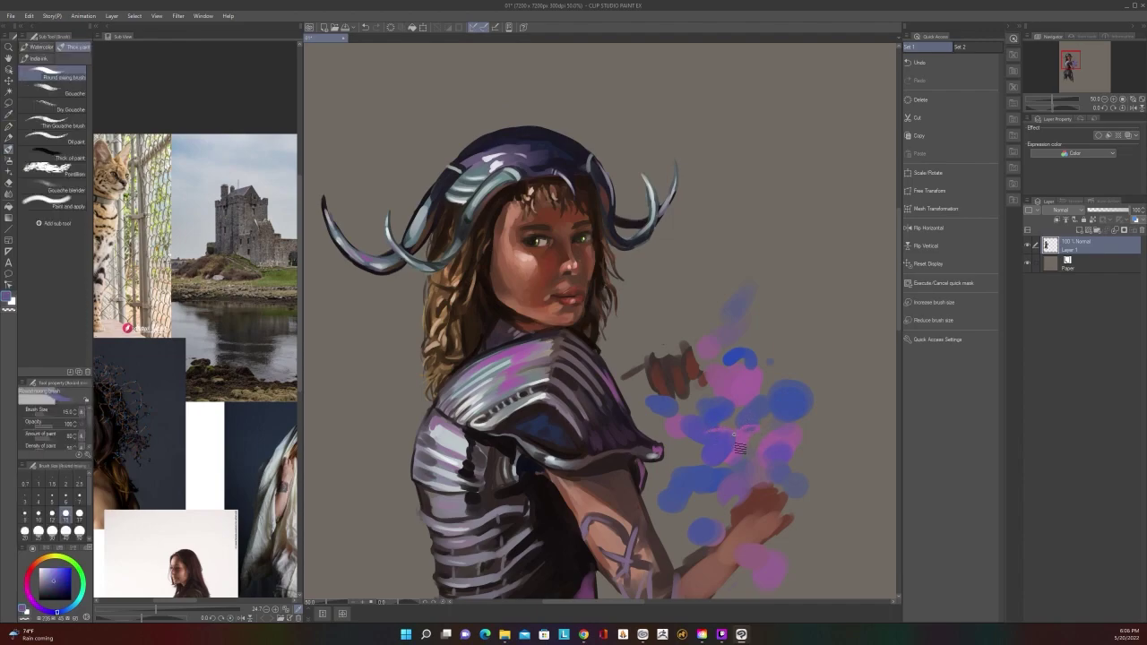
# Outline a butterfly's wings in sampled purple at the glow's center with a larger brush, and shade inside them with sampled blue-violet
pyautogui.keyDown('alt'); pyautogui.click(732, 431); pyautogui.keyUp('alt')
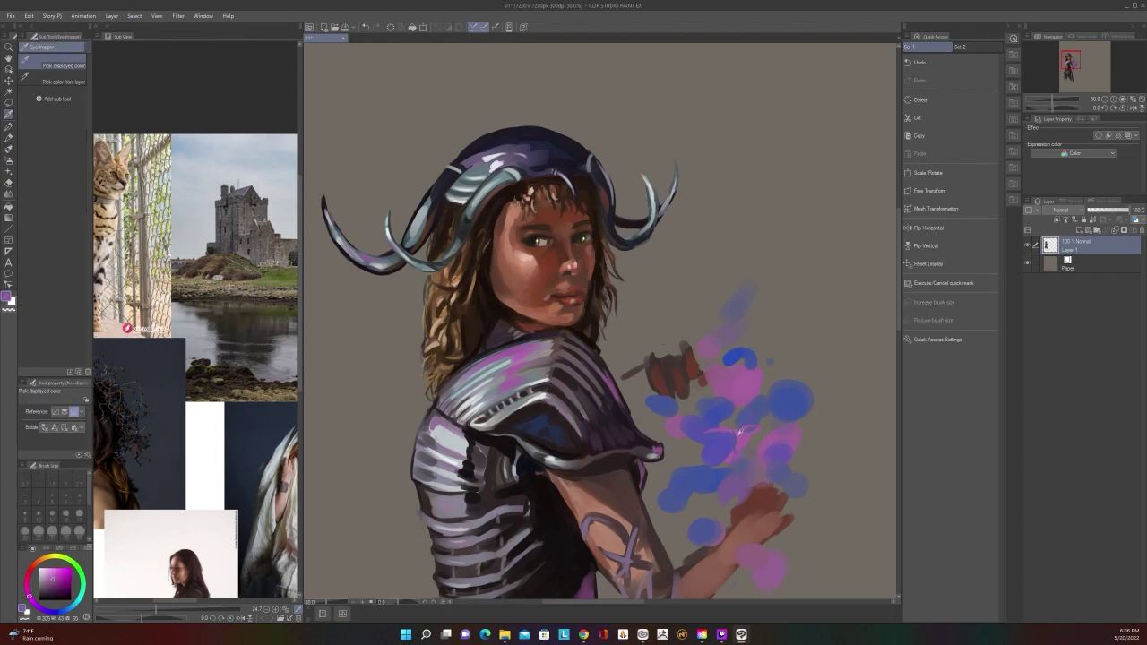
pyautogui.press(']')
pyautogui.press(']')
pyautogui.press(']')
pyautogui.moveTo(699, 430)
pyautogui.mouseDown()
pyautogui.moveTo(726, 459)
pyautogui.moveTo(736, 453)
pyautogui.mouseUp()
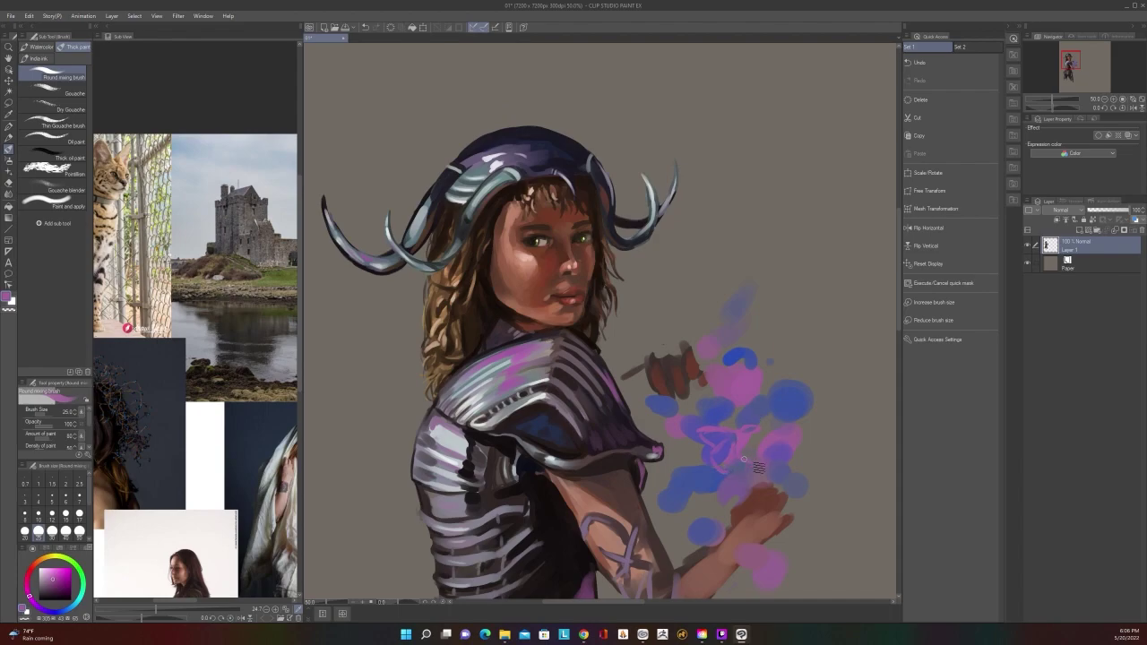
pyautogui.keyDown('alt'); pyautogui.click(728, 453); pyautogui.keyUp('alt')
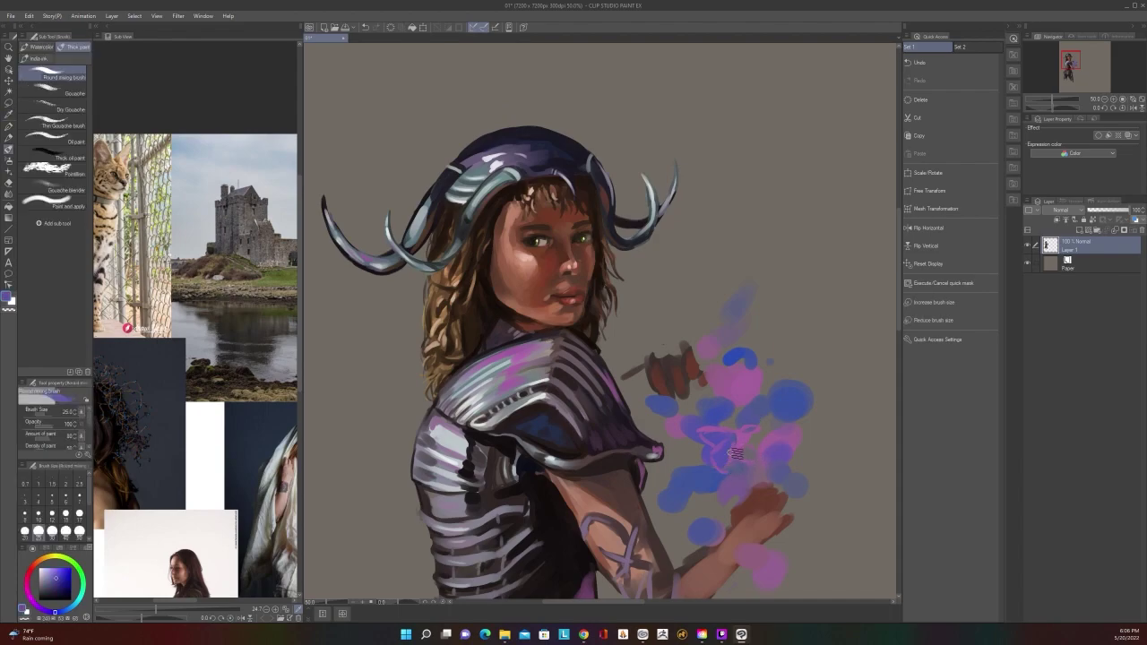
pyautogui.moveTo(721, 437); pyautogui.dragTo(751, 443)
# Choose a dark blue, reduce the brush to size 15 and paint the butterfly's slim body between its wings
pyautogui.rightClick(736, 427)
pyautogui.click(740, 429)
pyautogui.press('[')
pyautogui.press('[')
pyautogui.press('[')
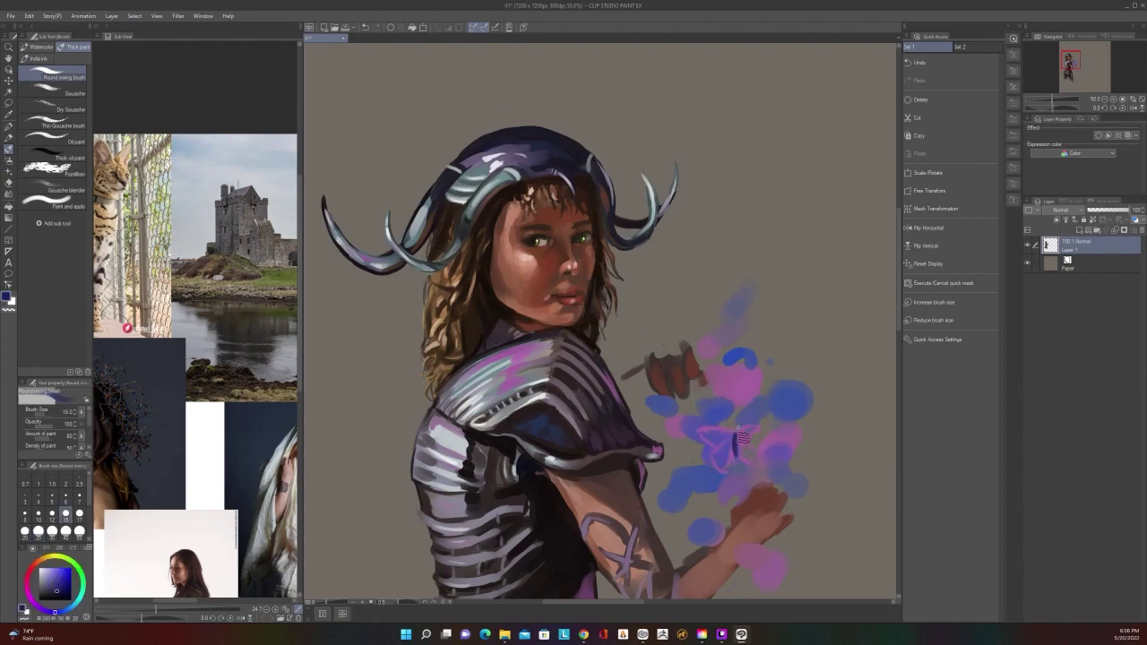
pyautogui.scroll(-2, 753, 399)
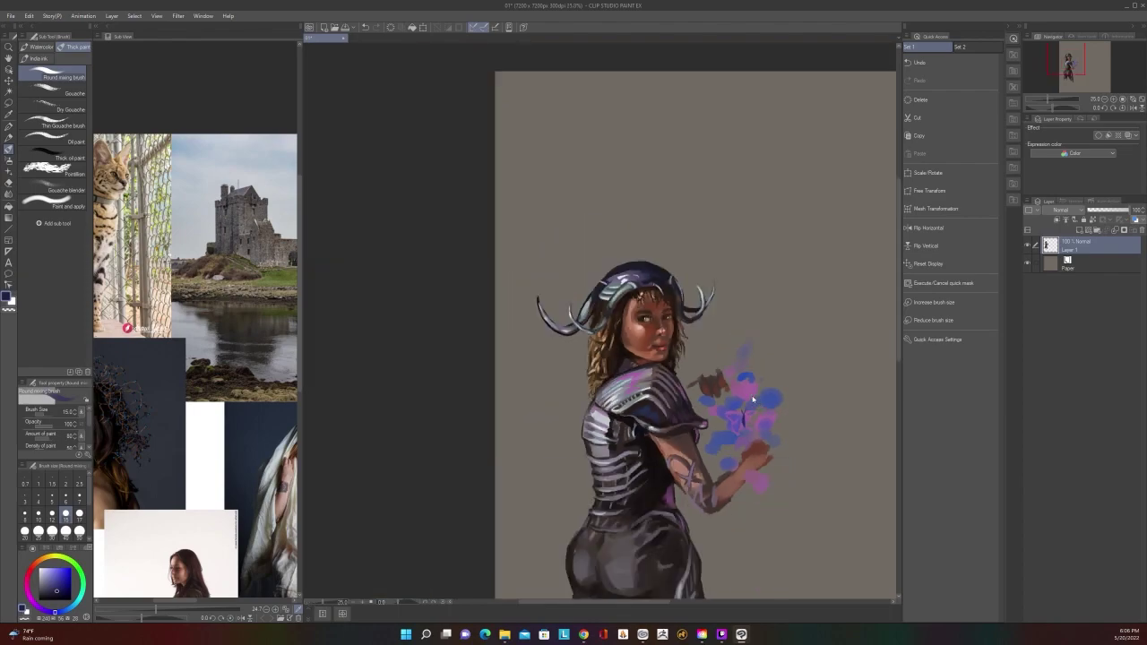
pyautogui.scroll(2, 753, 400)
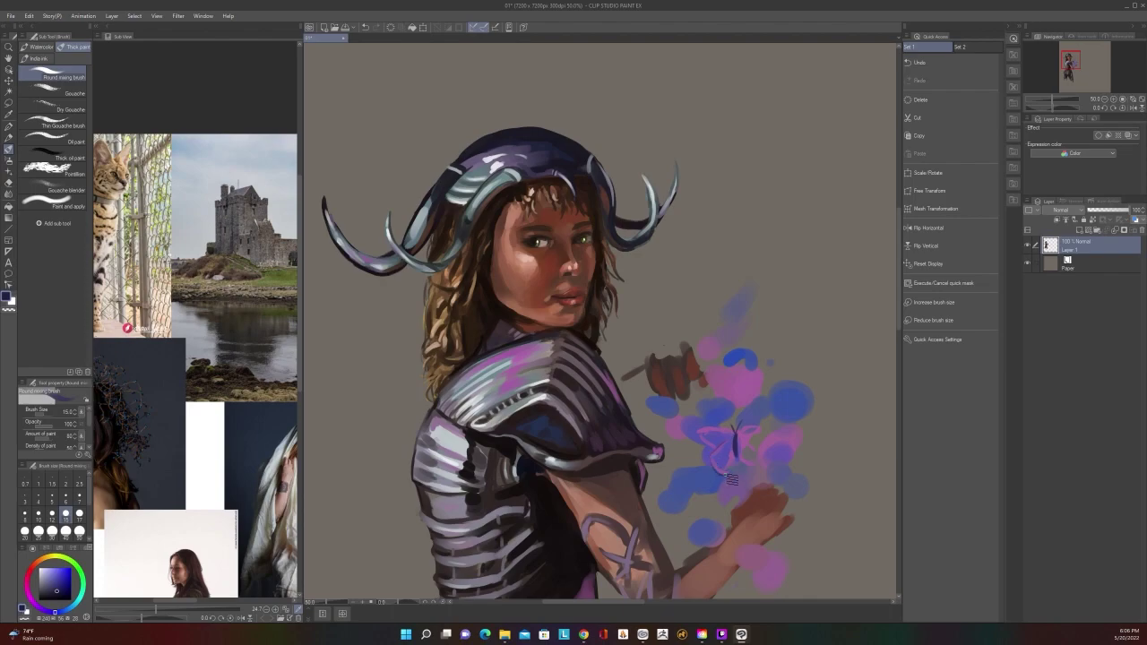
# Sample the wing's purple, choose lighter tints up to near-white and paint highlights along the butterfly's wing edges
pyautogui.keyDown('alt'); pyautogui.click(725, 456); pyautogui.keyUp('alt')
pyautogui.rightClick(712, 425)
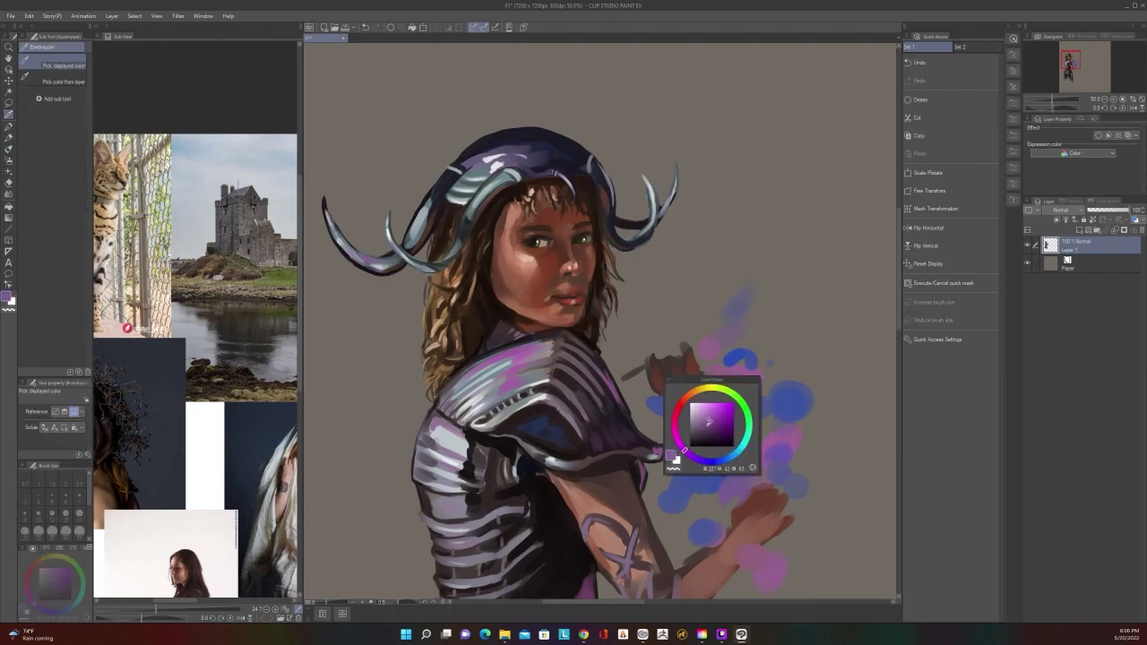
pyautogui.rightClick(707, 404)
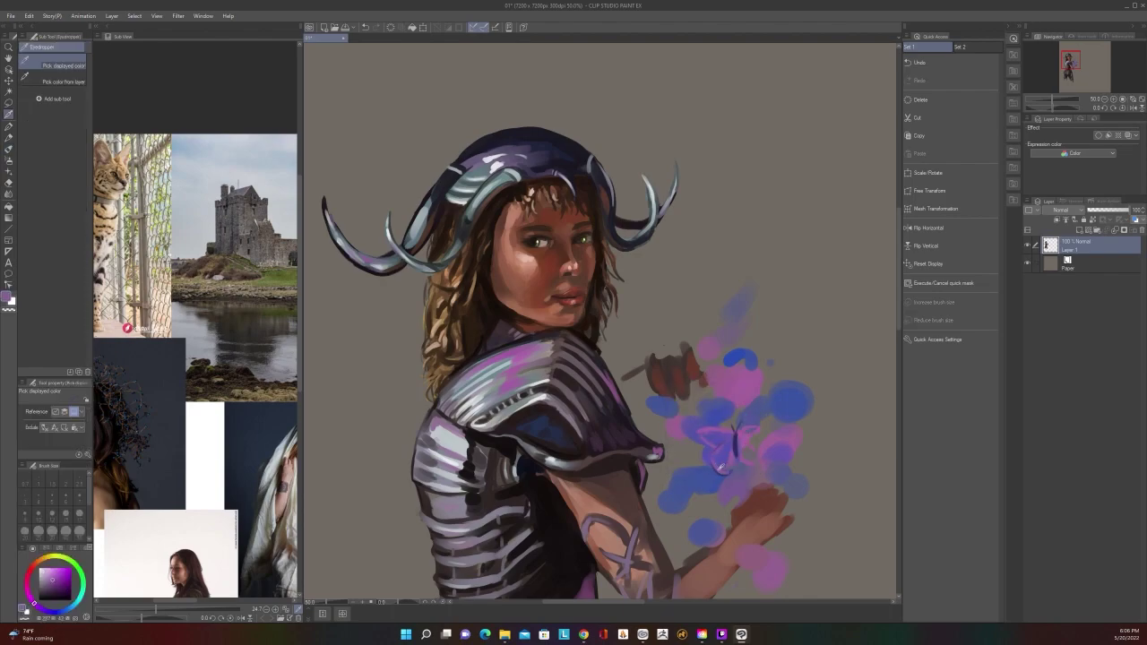
pyautogui.rightClick(715, 462)
pyautogui.click(713, 449)
pyautogui.rightClick(713, 449)
pyautogui.press('b')
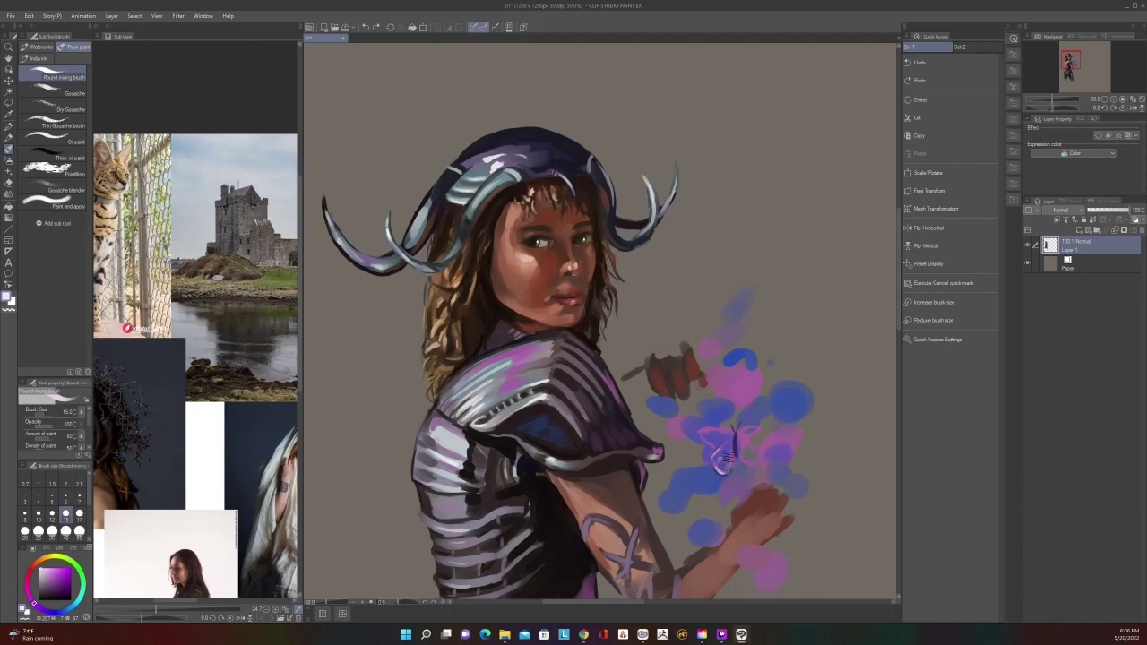
pyautogui.scroll(-2, 741, 442)
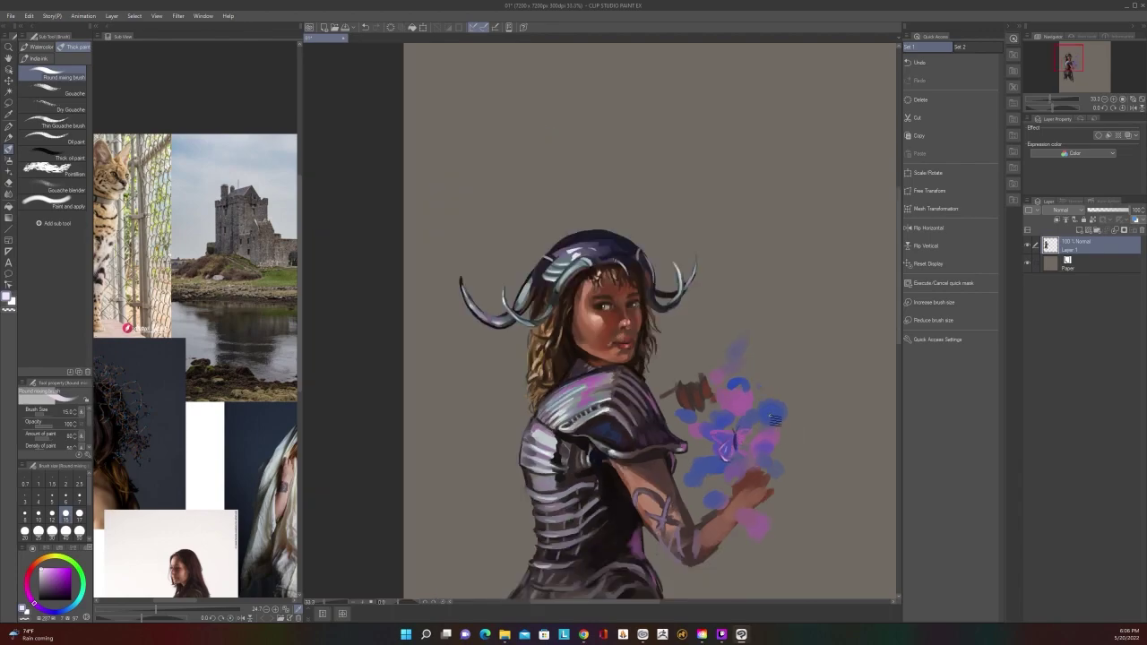
pyautogui.scroll(2, 773, 419)
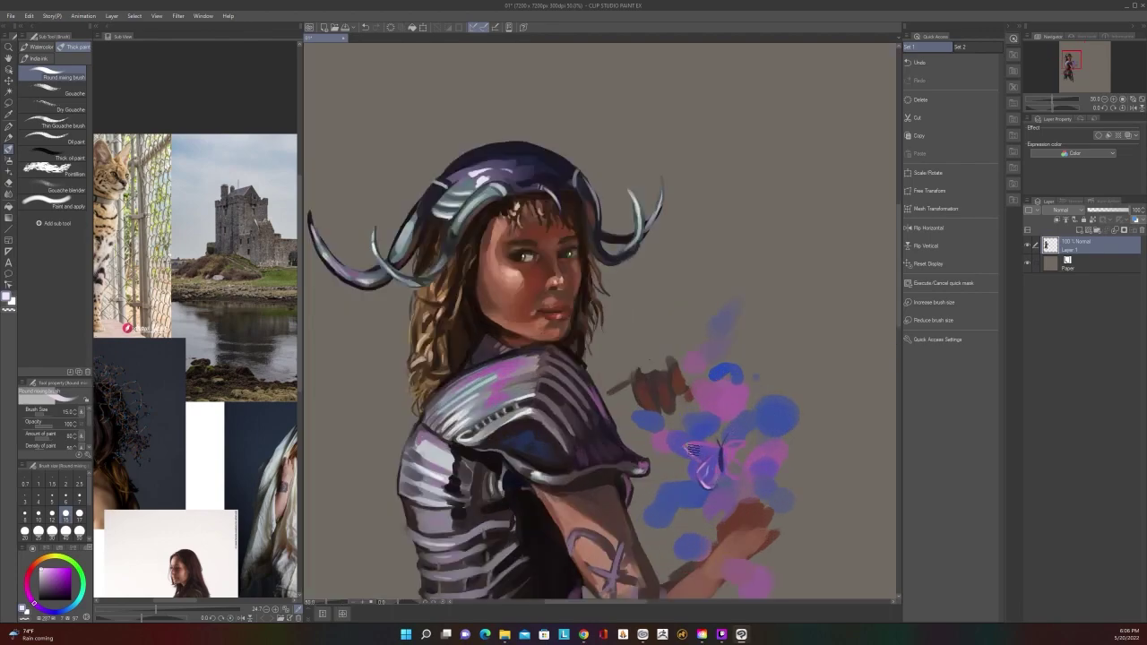
# Finish the pale highlights on the butterfly's wings and touch up the far wing with sampled blue-violet and purple at brush sizes 25 and 15
pyautogui.moveTo(708, 453); pyautogui.dragTo(717, 446)
pyautogui.scroll(-4, 713, 453)
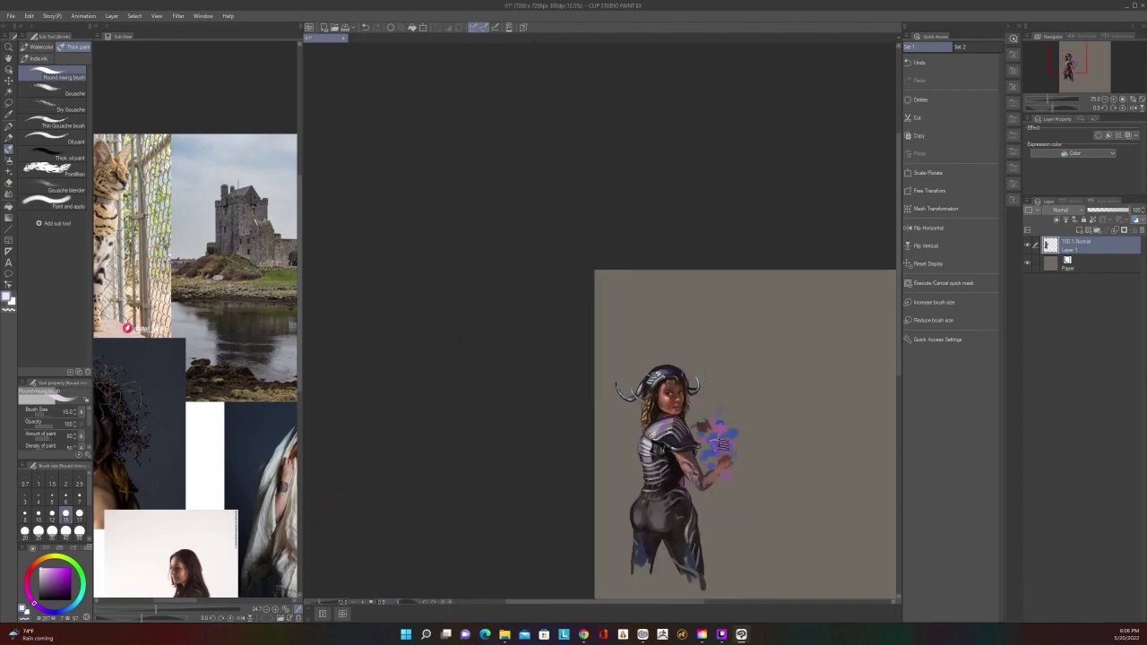
pyautogui.scroll(4, 721, 446)
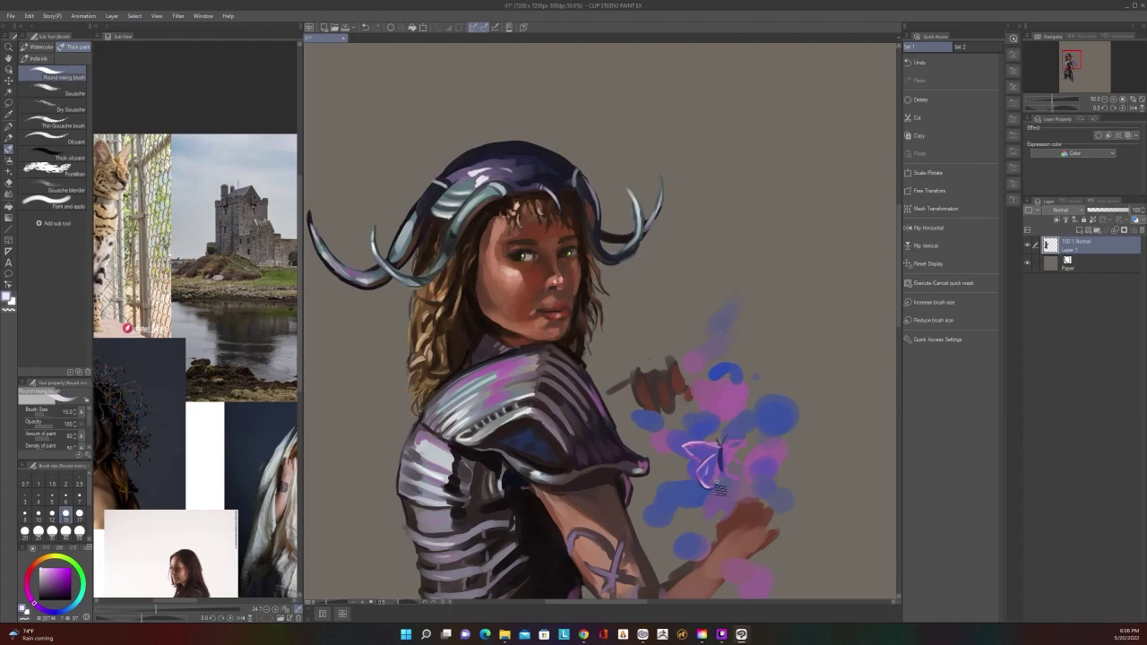
pyautogui.keyDown('alt'); pyautogui.click(737, 475); pyautogui.keyUp('alt')
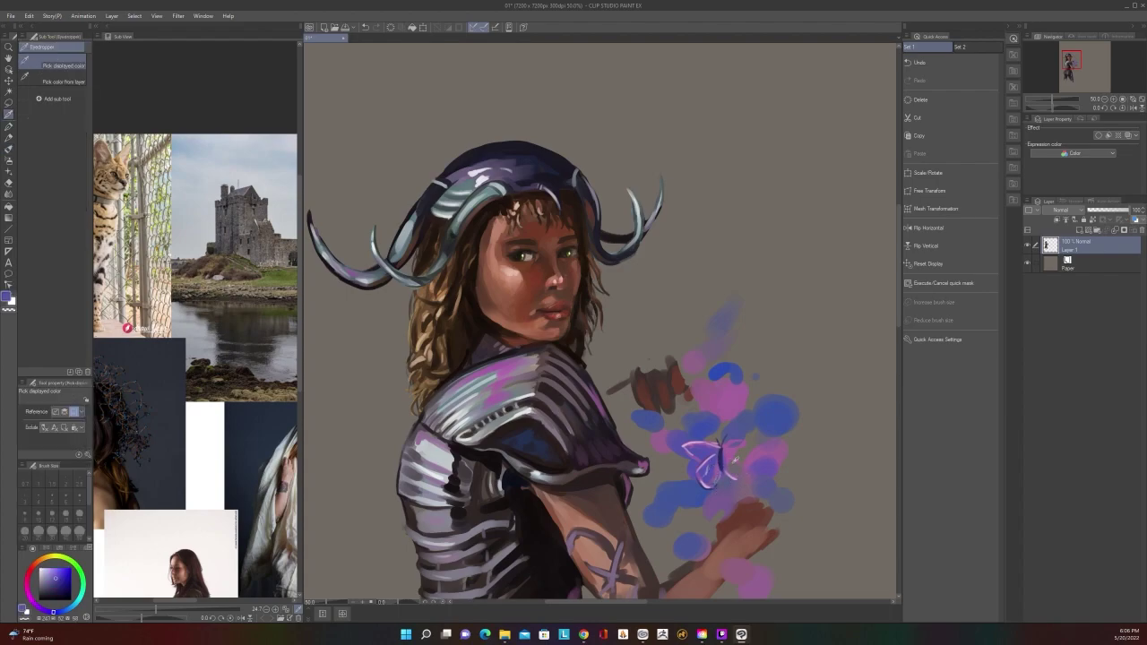
pyautogui.press(']')
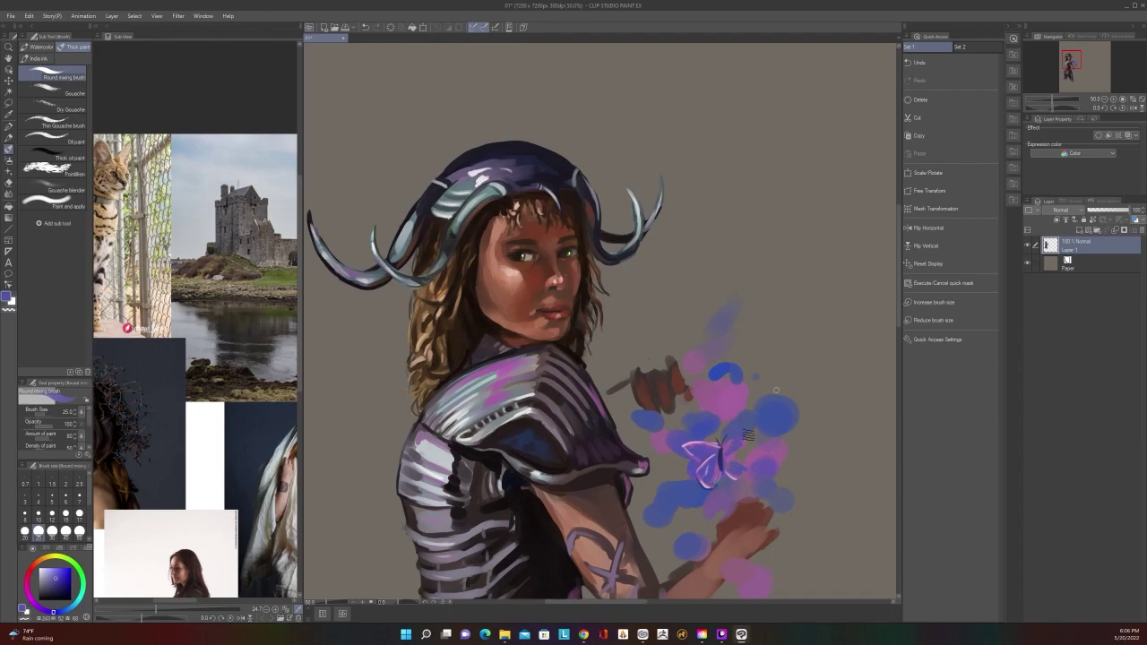
pyautogui.keyDown('alt'); pyautogui.click(733, 441); pyautogui.keyUp('alt')
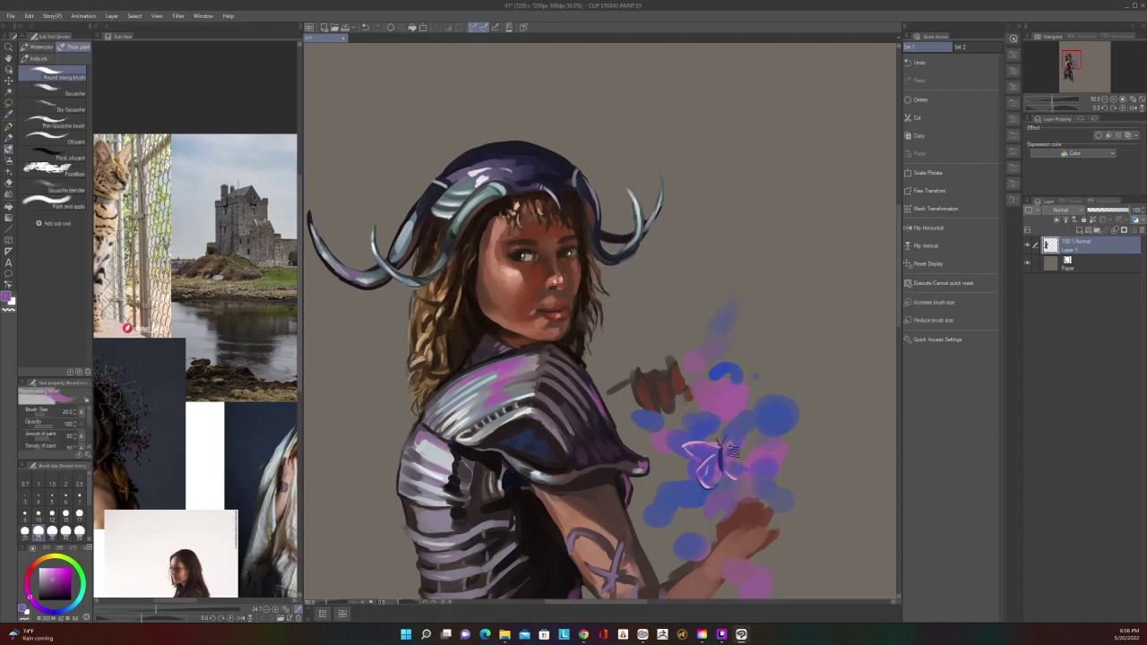
pyautogui.press('[')
pyautogui.press('[')
# Review how the butterfly and magical glow read against the whole figure and the raised hand
pyautogui.scroll(-4, 748, 473)
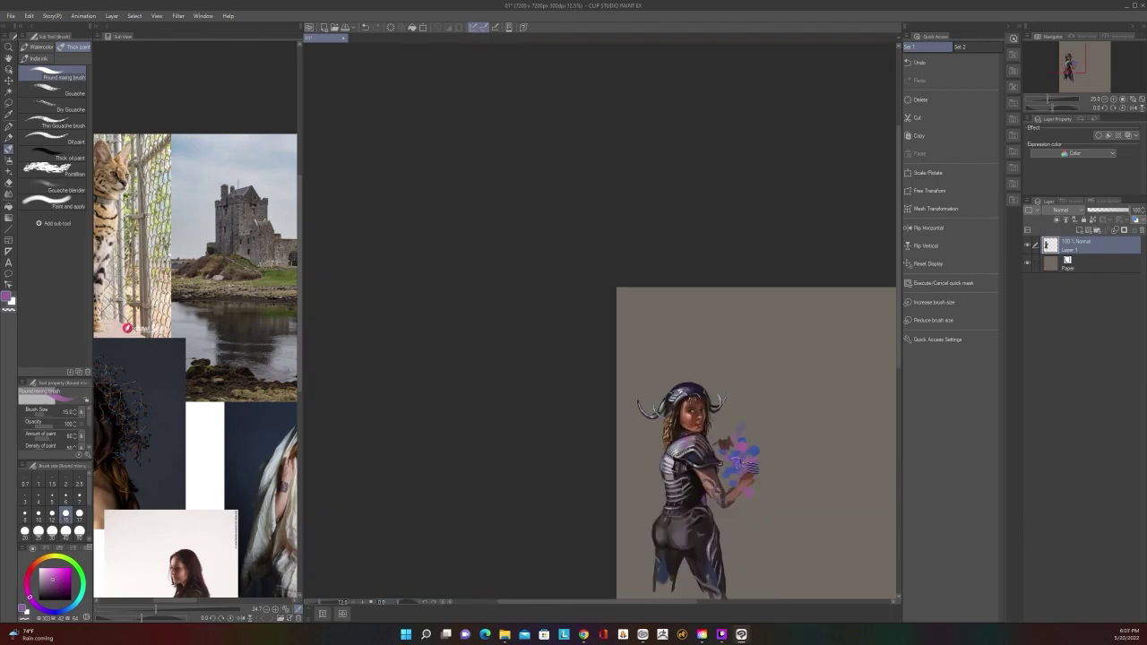
pyautogui.scroll(1, 750, 457)
pyautogui.moveTo(792, 543); pyautogui.dragTo(842, 373)
pyautogui.scroll(-1, 843, 375)
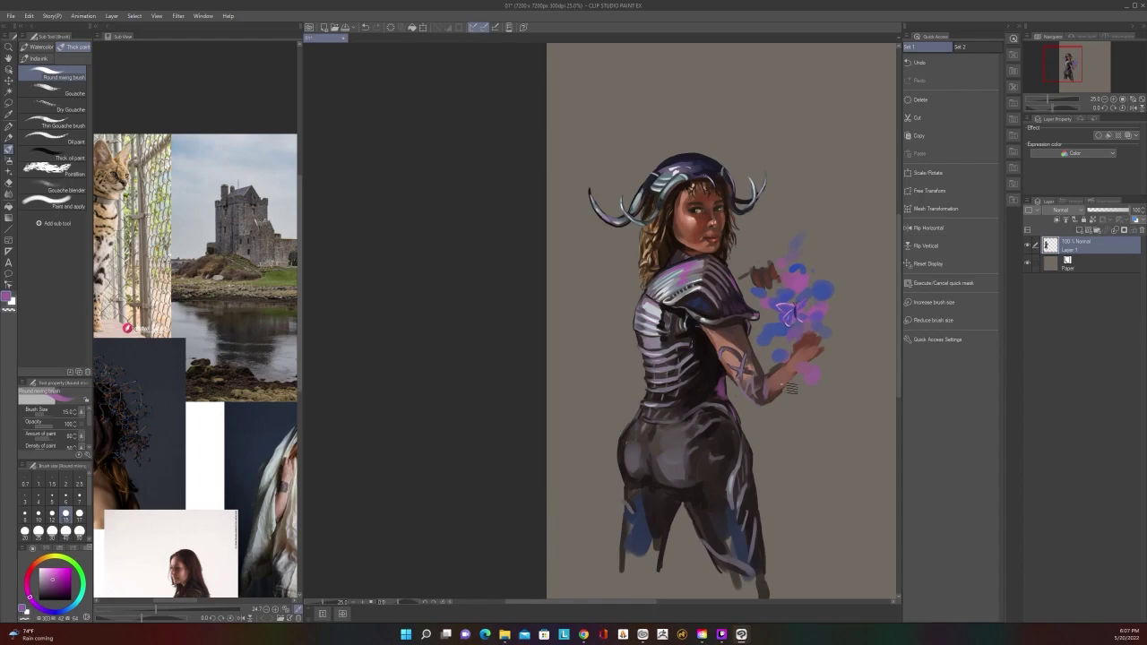
pyautogui.scroll(2, 790, 387)
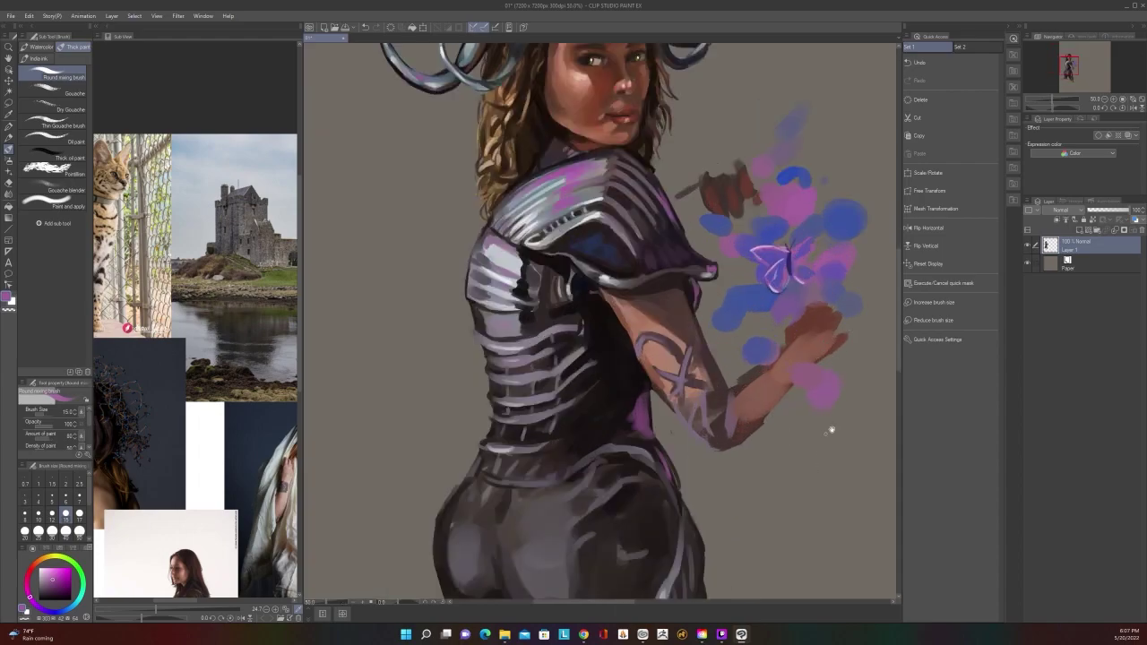
pyautogui.moveTo(832, 430); pyautogui.dragTo(791, 473)
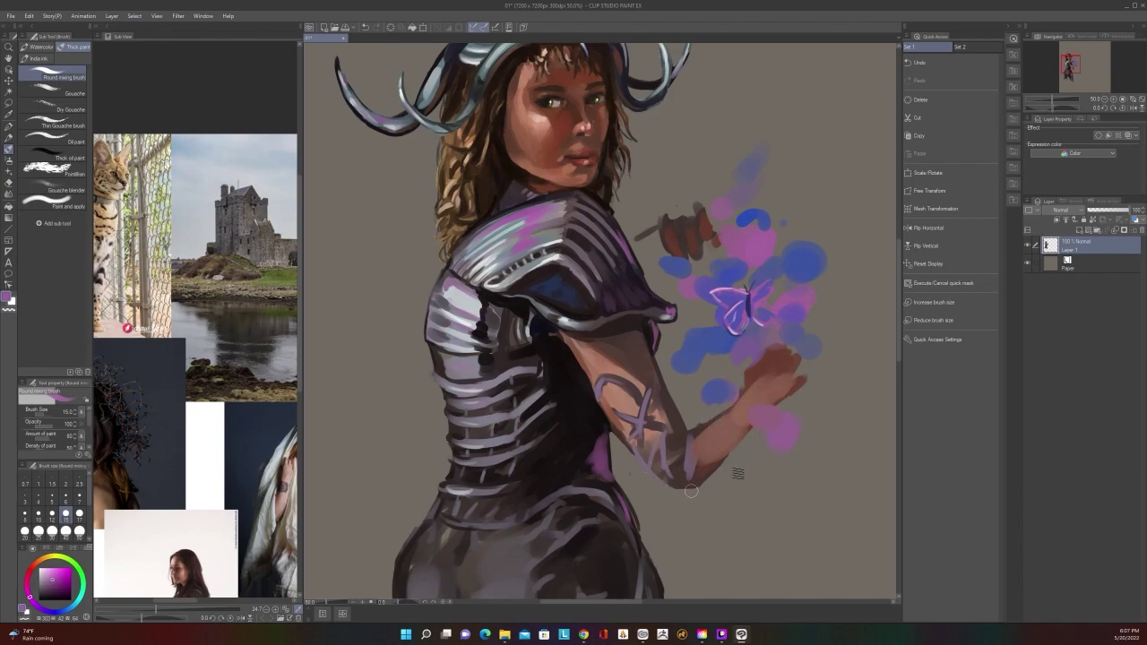
pyautogui.scroll(-2, 811, 383)
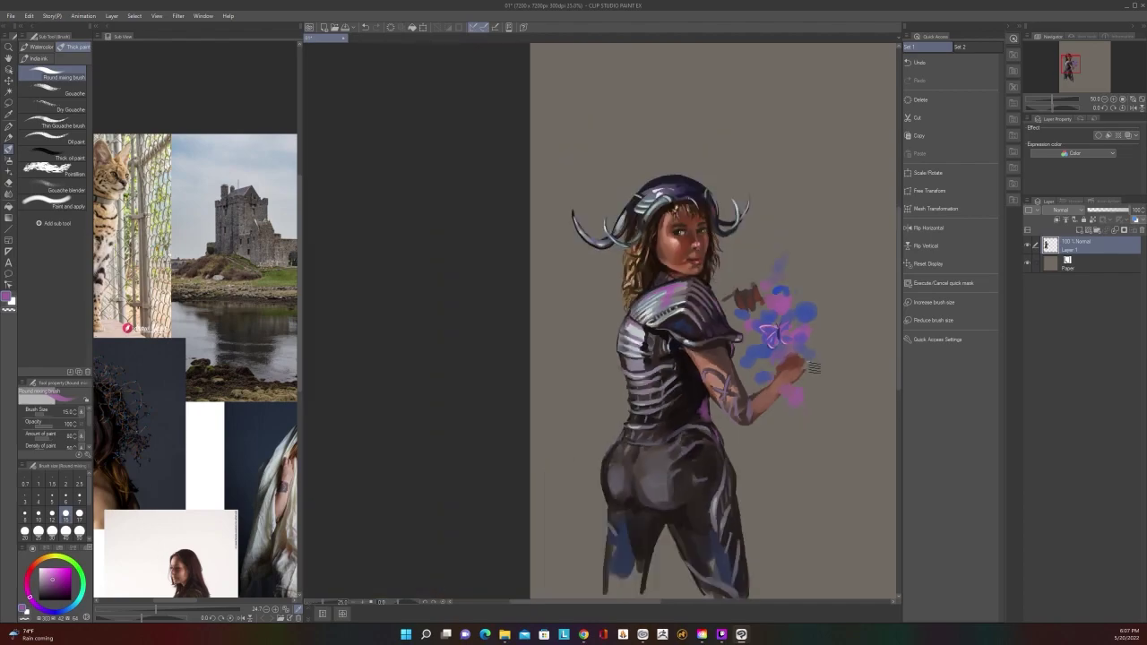
pyautogui.scroll(-1, 813, 367)
pyautogui.scroll(3, 813, 367)
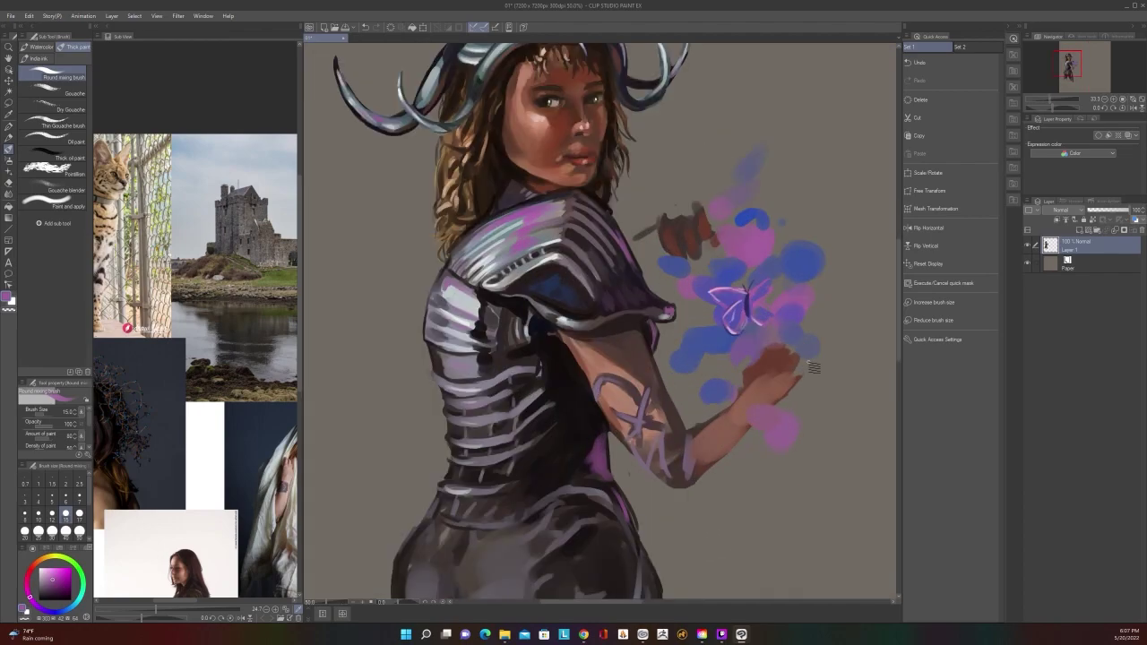
# Sample the raised hand's dark reddish brown, enlarge the brush to size 50 and extend the fingers toward the glow
pyautogui.keyDown('alt'); pyautogui.click(753, 367); pyautogui.keyUp('alt')
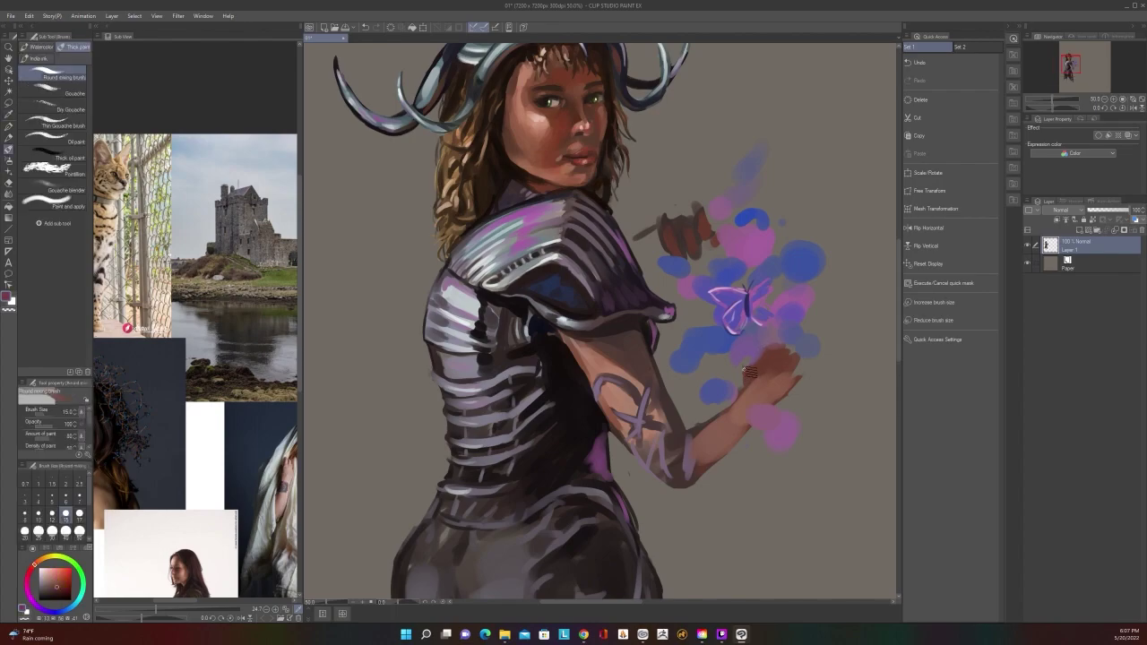
pyautogui.press(']')
pyautogui.press(']')
pyautogui.press(']')
pyautogui.press(']')
pyautogui.press(']')
pyautogui.press(']')
pyautogui.scroll(-2, 809, 321)
pyautogui.scroll(2, 809, 321)
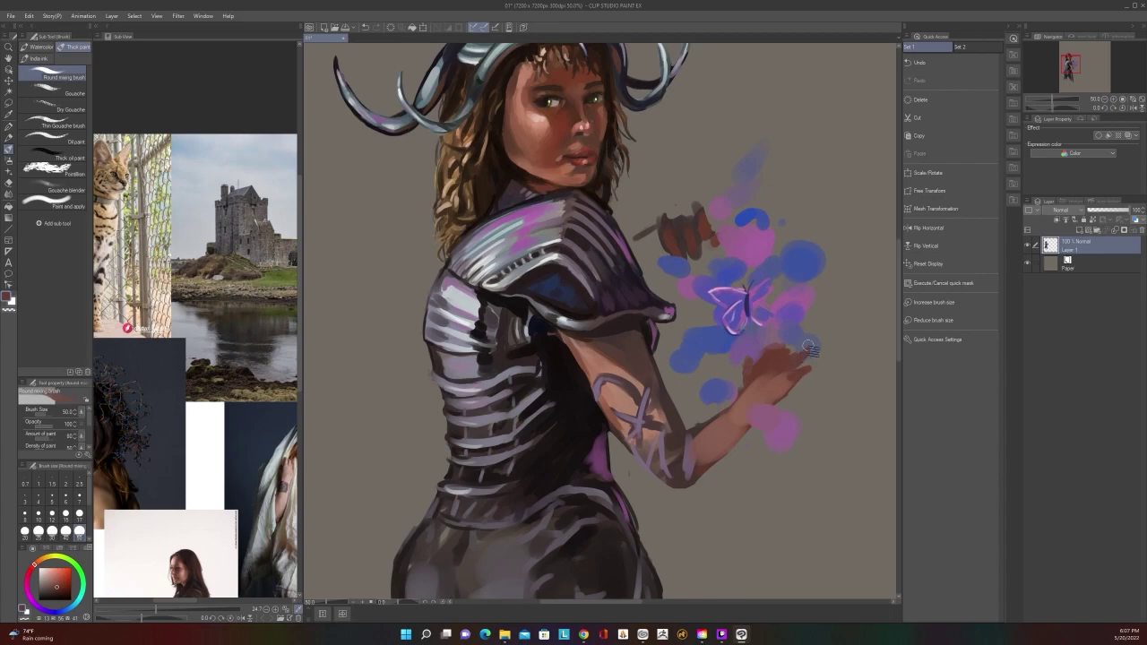
# Model the fingers and palm of the raised hand with a slightly lighter reddish-brown skin tone
pyautogui.scroll(-2, 809, 351)
pyautogui.scroll(2, 809, 350)
pyautogui.press(']')
pyautogui.press(']')
pyautogui.press(']')
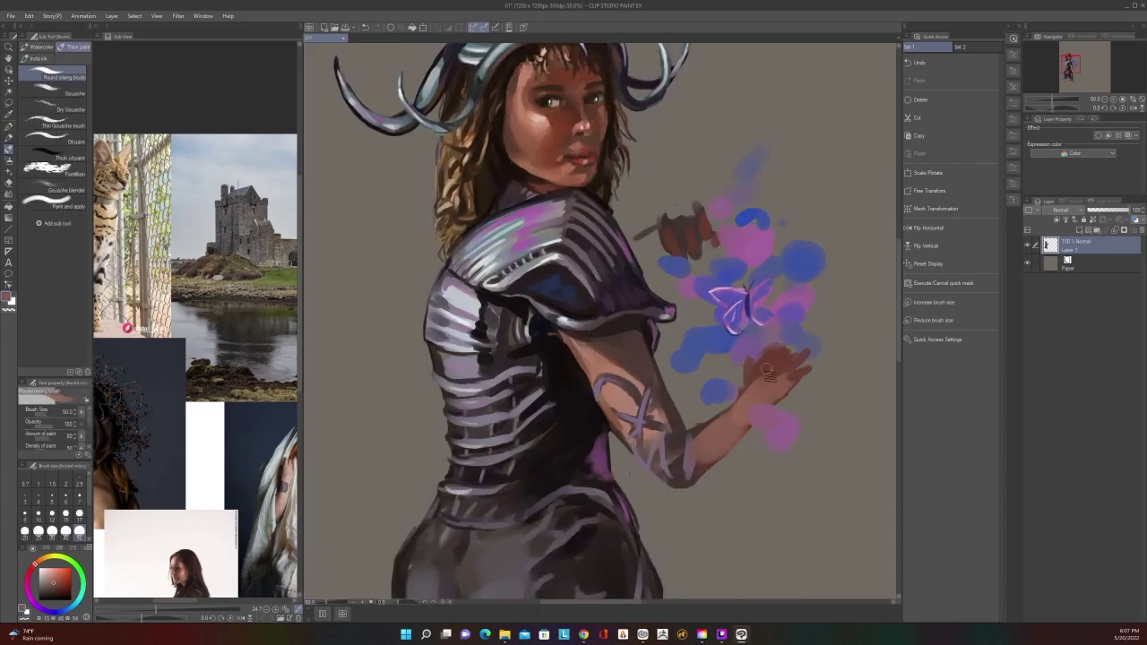
pyautogui.press('[')
pyautogui.press('[')
pyautogui.press('[')
pyautogui.scroll(-2, 813, 353)
pyautogui.scroll(2, 812, 353)
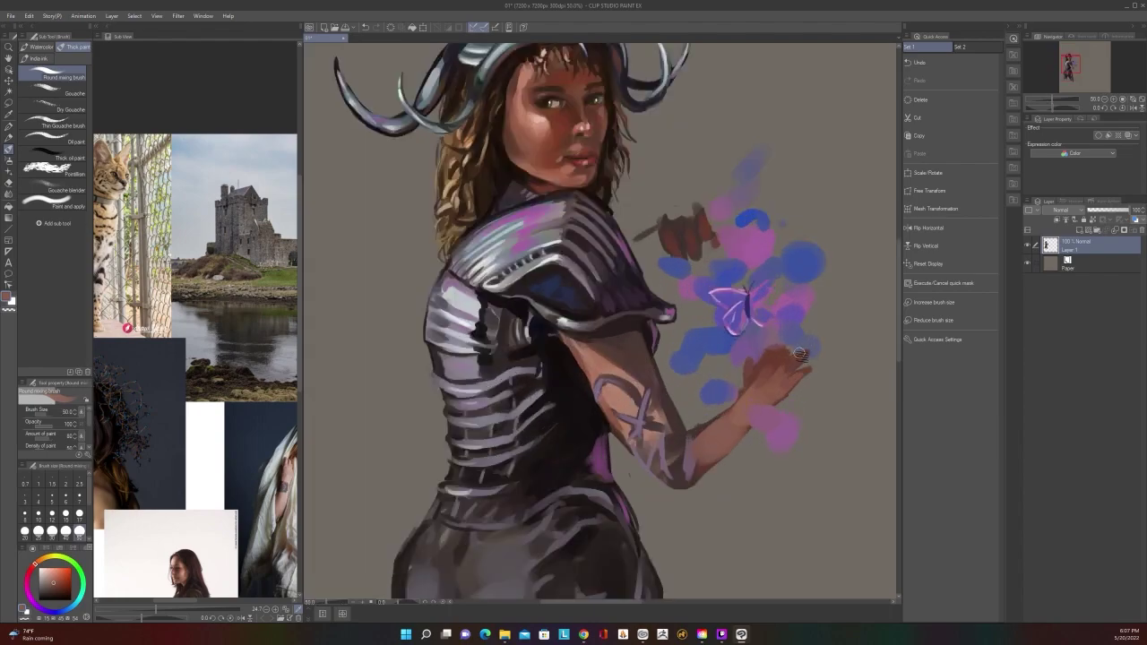
# Sample the muted purple from the glow above the raised hand and refine the edges around its fingers
pyautogui.press('i')
pyautogui.click(780, 340)
pyautogui.press('b')
pyautogui.scroll(-2, 809, 320)
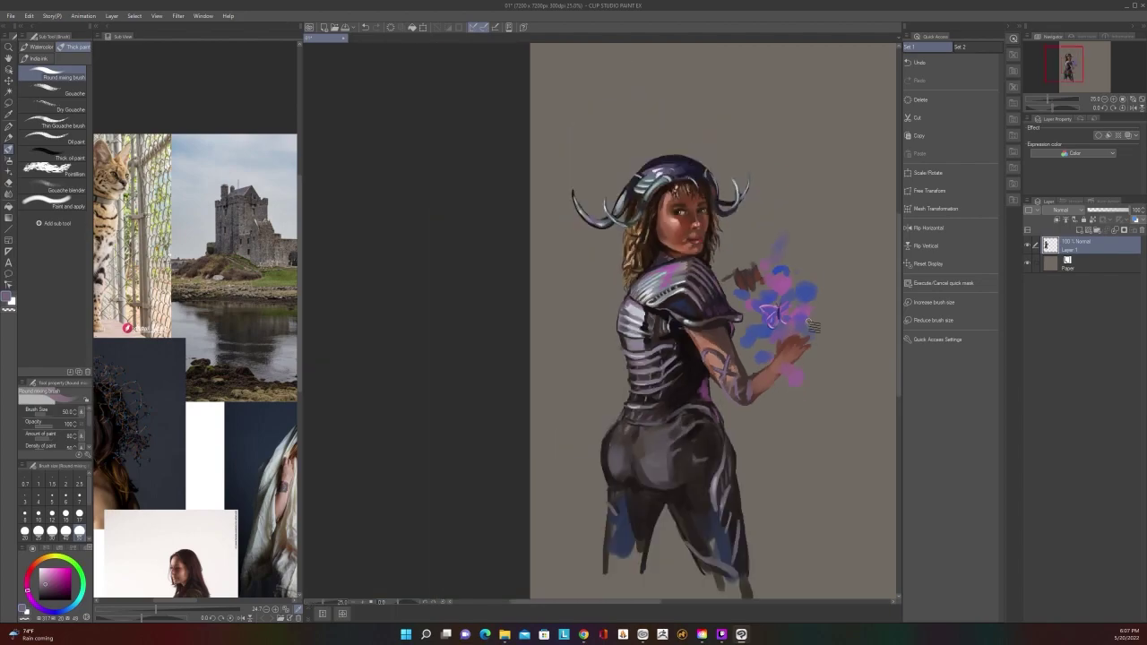
pyautogui.scroll(2, 811, 323)
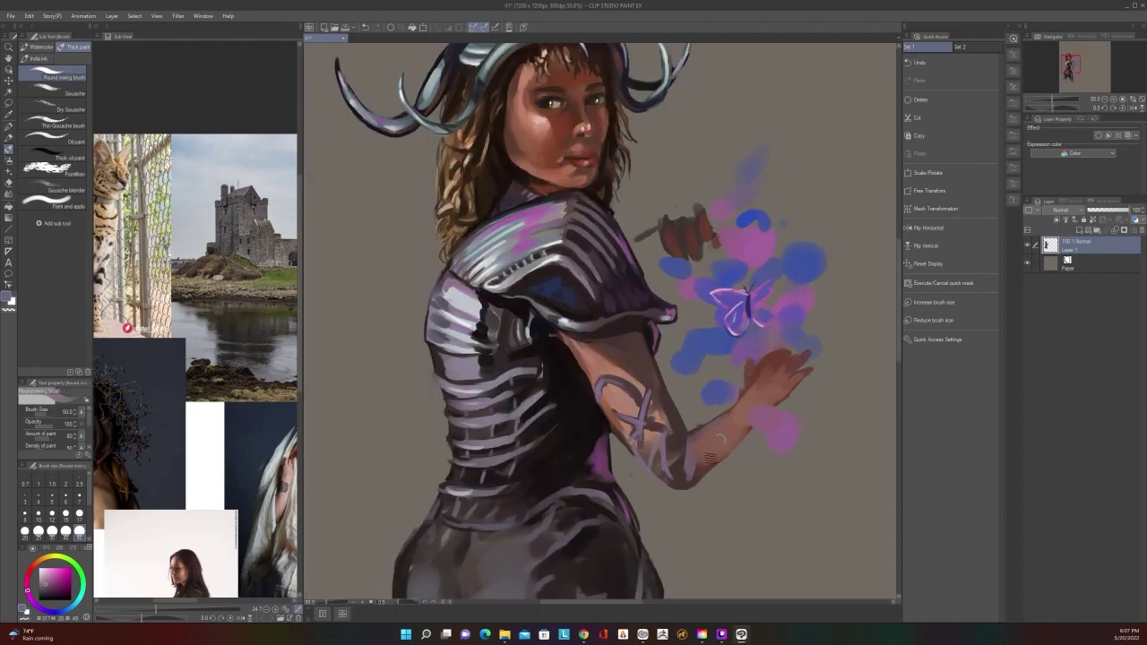
# Repaint the inner elbow with a sampled skin tone, and darken the torso edge beside the arm with a near-black size 25 brush
pyautogui.keyDown('alt'); pyautogui.click(653, 434); pyautogui.keyUp('alt')
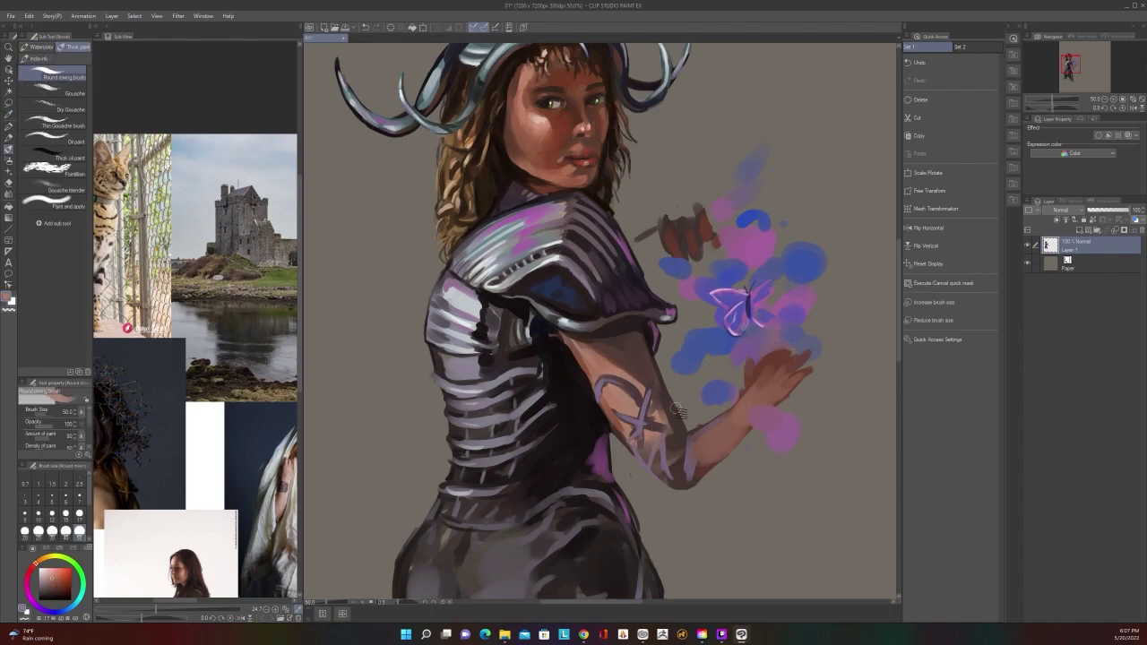
pyautogui.moveTo(676, 408)
pyautogui.mouseDown()
pyautogui.moveTo(683, 418)
pyautogui.moveTo(671, 391)
pyautogui.moveTo(685, 434)
pyautogui.mouseUp()
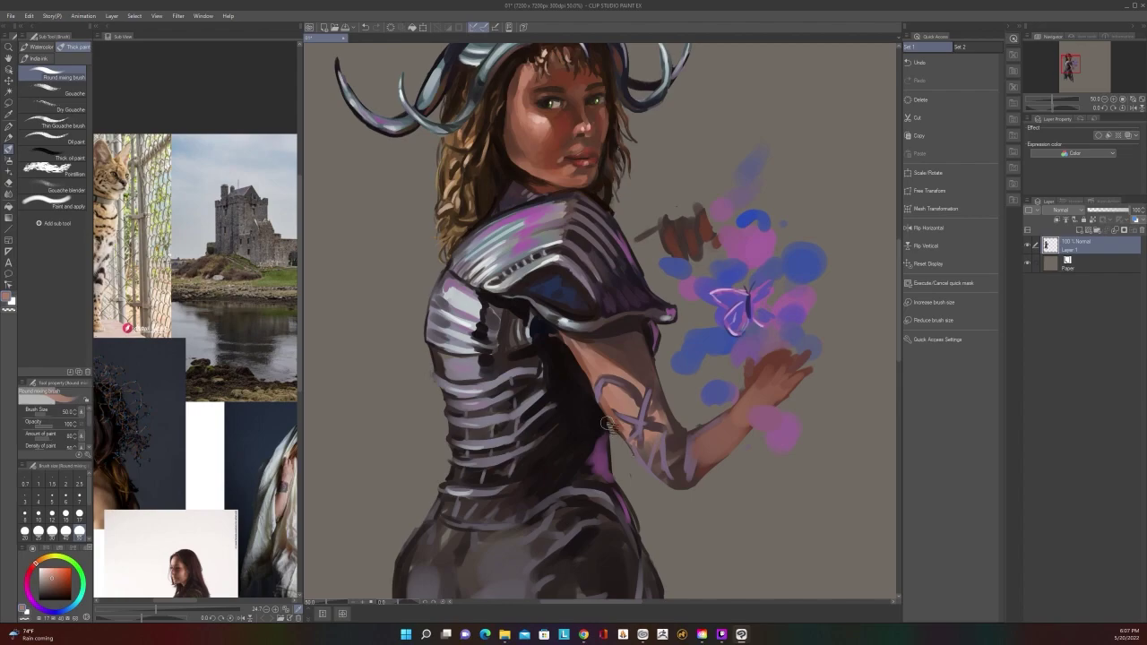
pyautogui.scroll(-4, 672, 492)
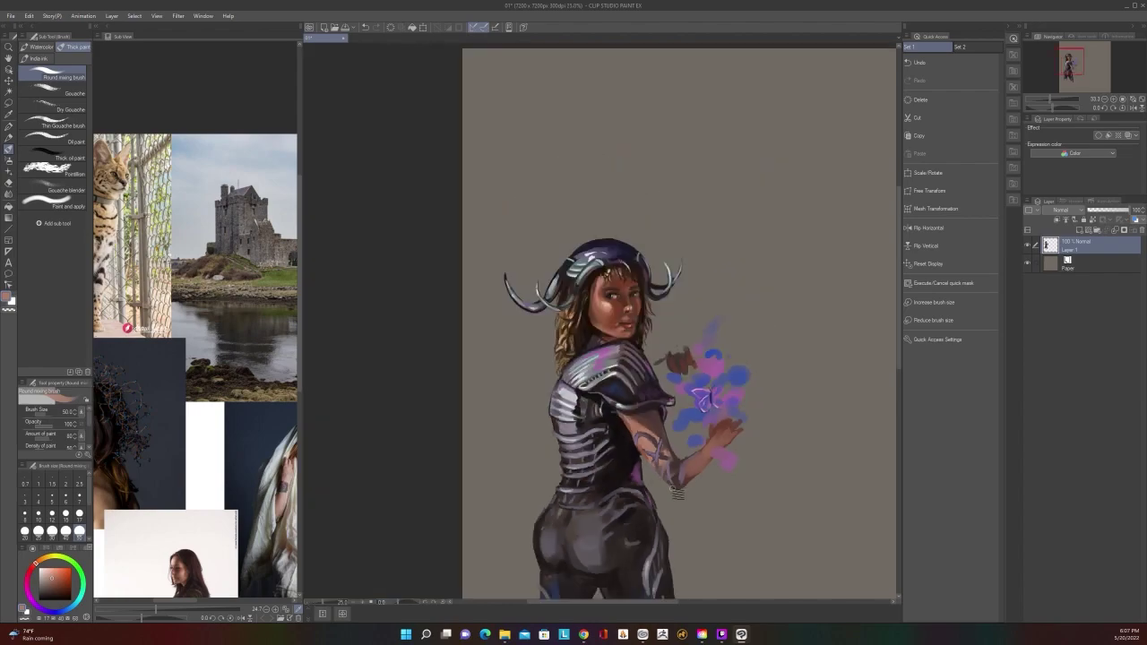
pyautogui.scroll(4, 678, 493)
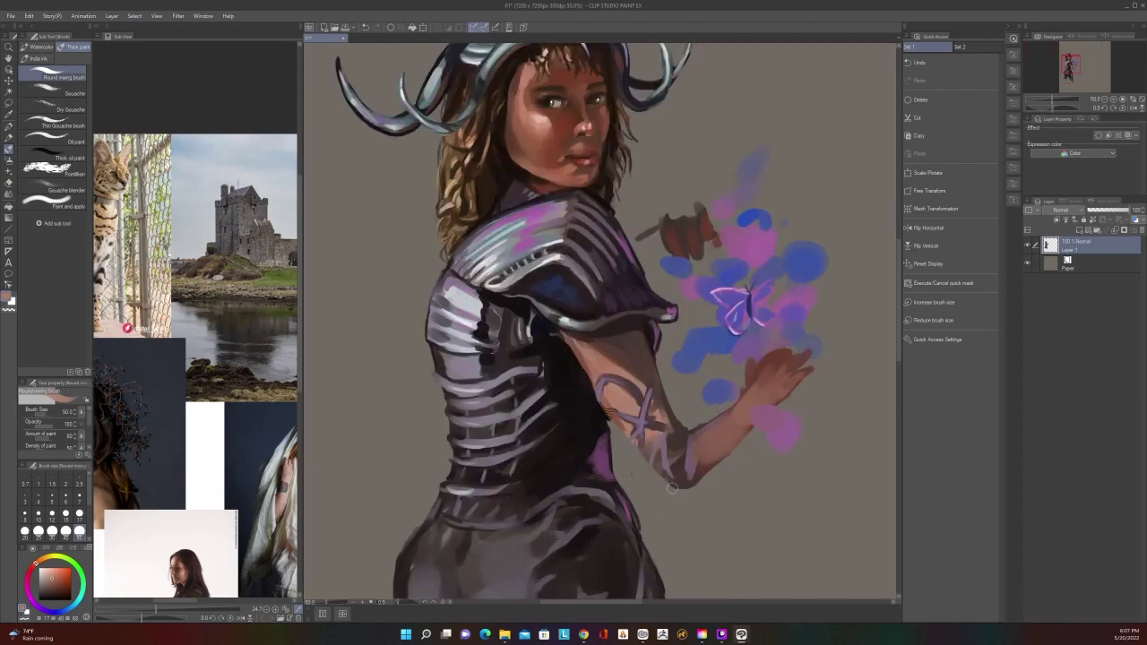
pyautogui.keyDown('alt'); pyautogui.click(678, 493); pyautogui.keyUp('alt')
pyautogui.moveTo(611, 434)
pyautogui.mouseDown()
pyautogui.moveTo(586, 371)
pyautogui.moveTo(600, 403)
pyautogui.mouseUp()
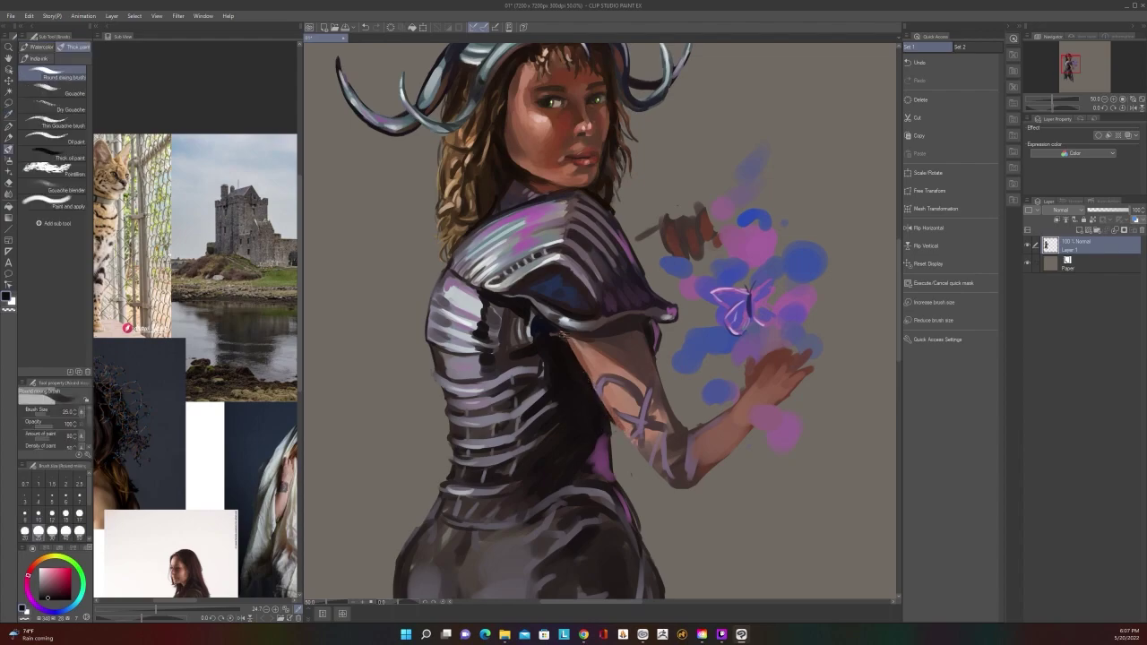
# Paint a second, smaller butterfly below the first with sampled purple wings, a dark blue body and blue-violet shading
pyautogui.scroll(-2, 557, 330)
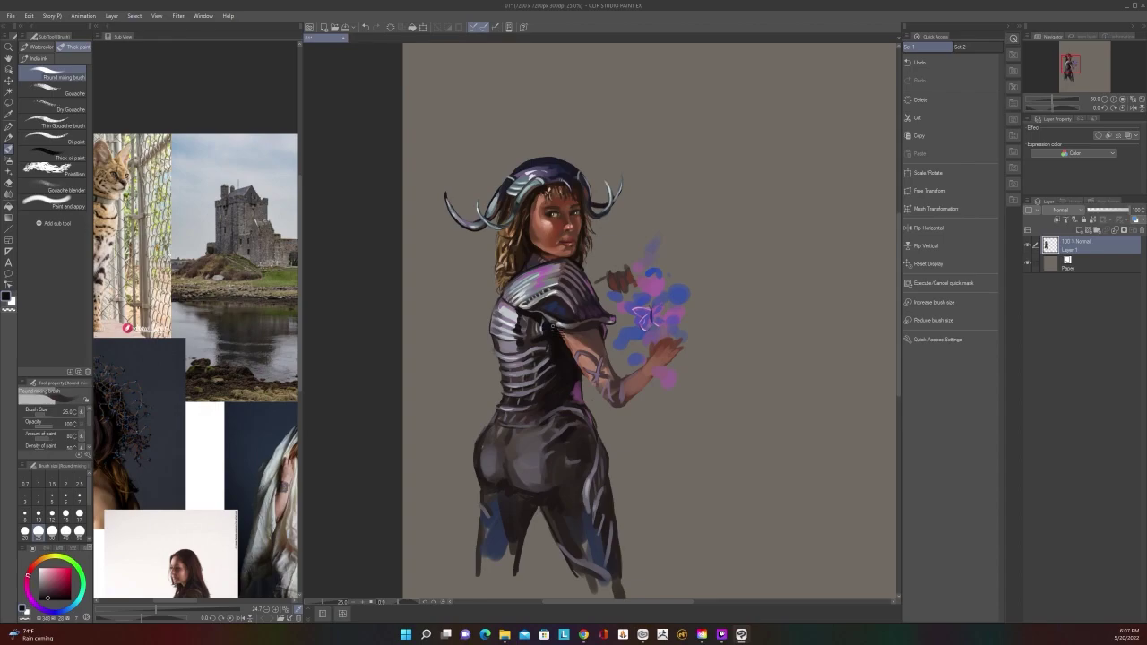
pyautogui.scroll(-1, 557, 330)
pyautogui.scroll(2, 557, 330)
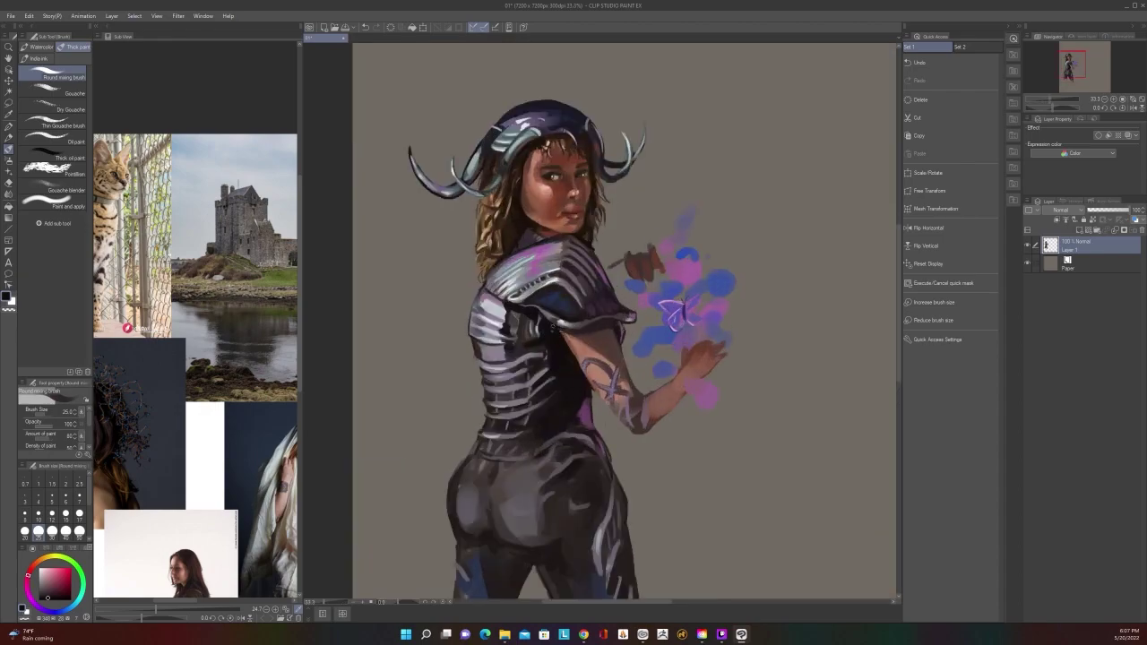
pyautogui.scroll(1, 555, 328)
pyautogui.keyDown('alt'); pyautogui.click(749, 313); pyautogui.keyUp('alt')
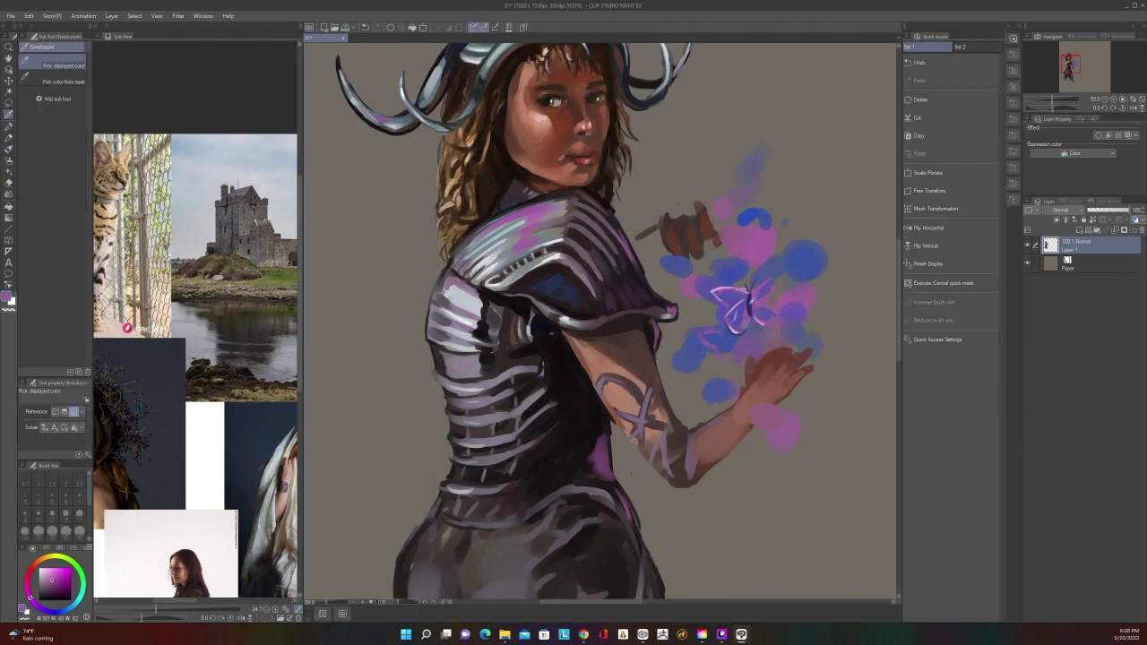
pyautogui.keyDown('alt'); pyautogui.click(737, 347); pyautogui.keyUp('alt')
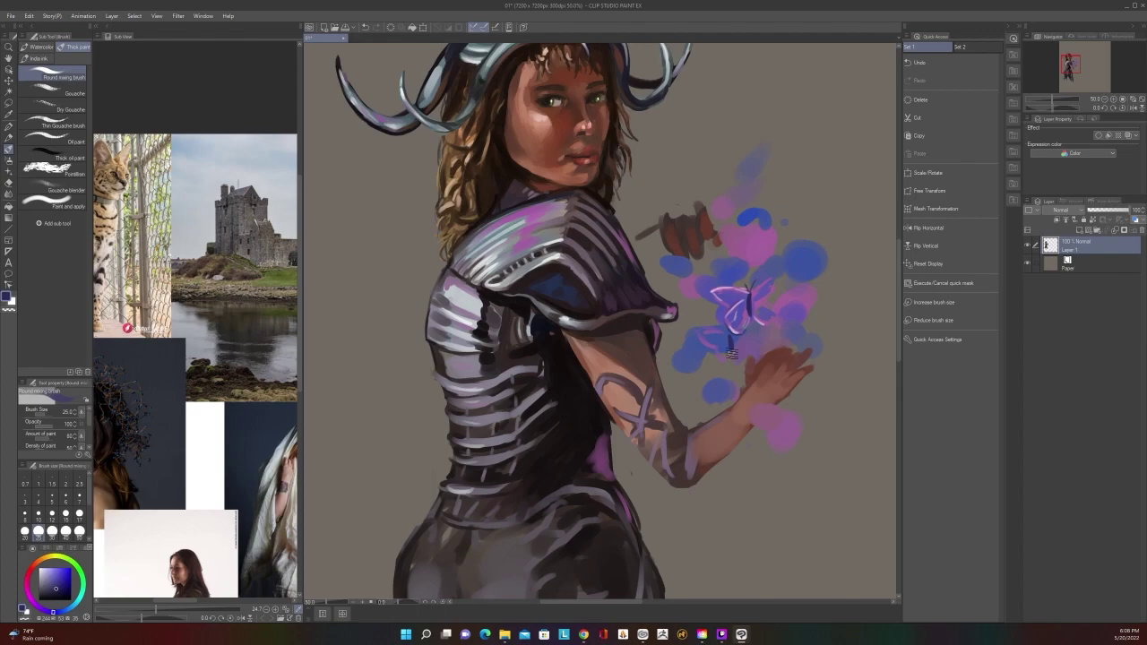
pyautogui.press('i')
pyautogui.press('b')
pyautogui.scroll(-3, 755, 334)
pyautogui.scroll(3, 755, 335)
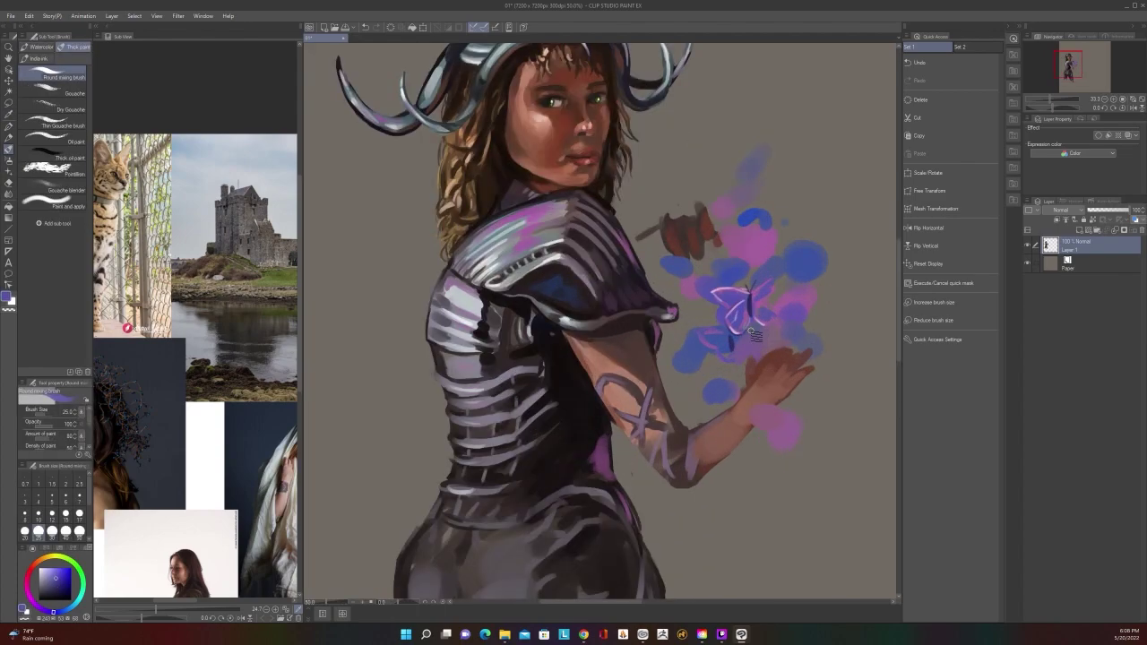
# Add a muted purple tattoo stroke on the forearm, and paint sampled skin tones over the tattoo lines near the elbow with a size 50 brush
pyautogui.keyDown('alt'); pyautogui.click(713, 429); pyautogui.keyUp('alt')
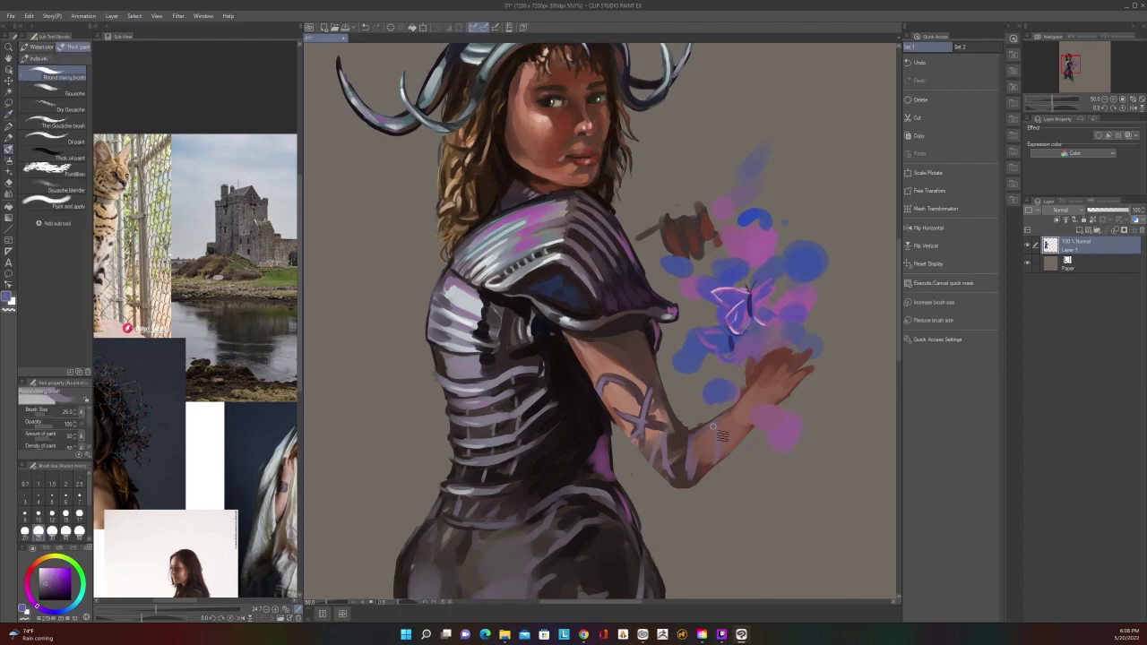
pyautogui.keyDown('alt'); pyautogui.click(699, 437); pyautogui.keyUp('alt')
pyautogui.keyDown('alt'); pyautogui.click(664, 411); pyautogui.keyUp('alt')
pyautogui.moveTo(673, 434); pyautogui.dragTo(680, 461)
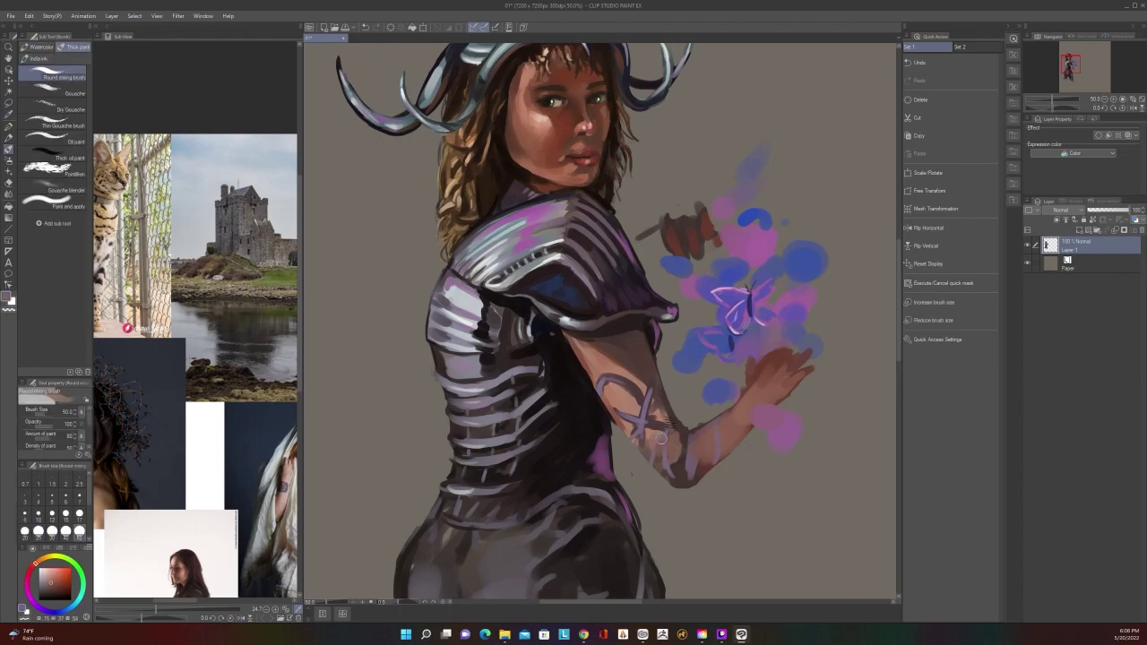
# Sample a lighter skin tone and brush it along the forearm from the elbow toward the wrist
pyautogui.scroll(-2, 696, 387)
pyautogui.scroll(1, 699, 388)
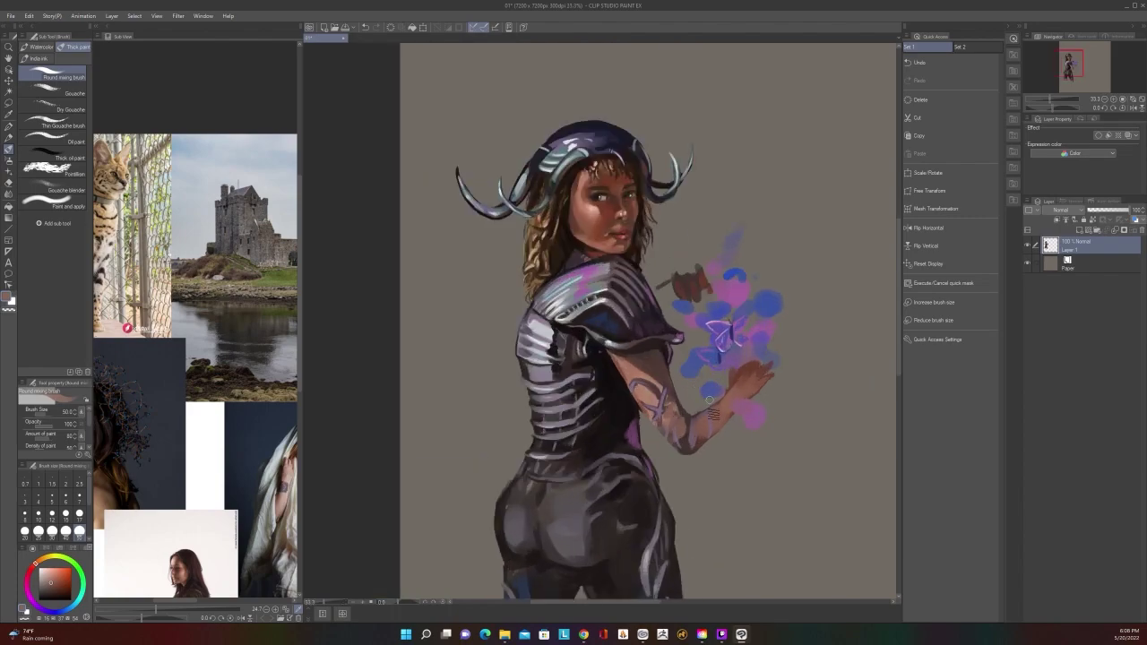
pyautogui.keyDown('alt'); pyautogui.click(710, 395); pyautogui.keyUp('alt')
pyautogui.moveTo(707, 428)
pyautogui.mouseDown()
pyautogui.moveTo(732, 417)
pyautogui.moveTo(717, 423)
pyautogui.moveTo(735, 400)
pyautogui.mouseUp()
pyautogui.scroll(-1, 761, 383)
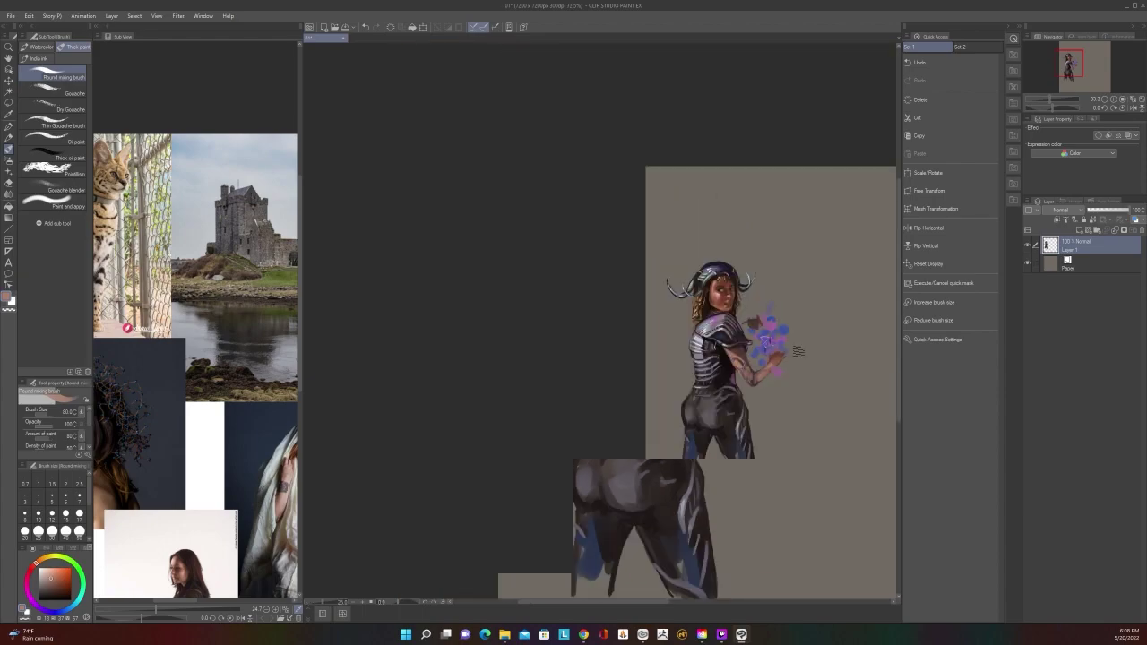
pyautogui.scroll(1, 797, 353)
pyautogui.scroll(1, 685, 421)
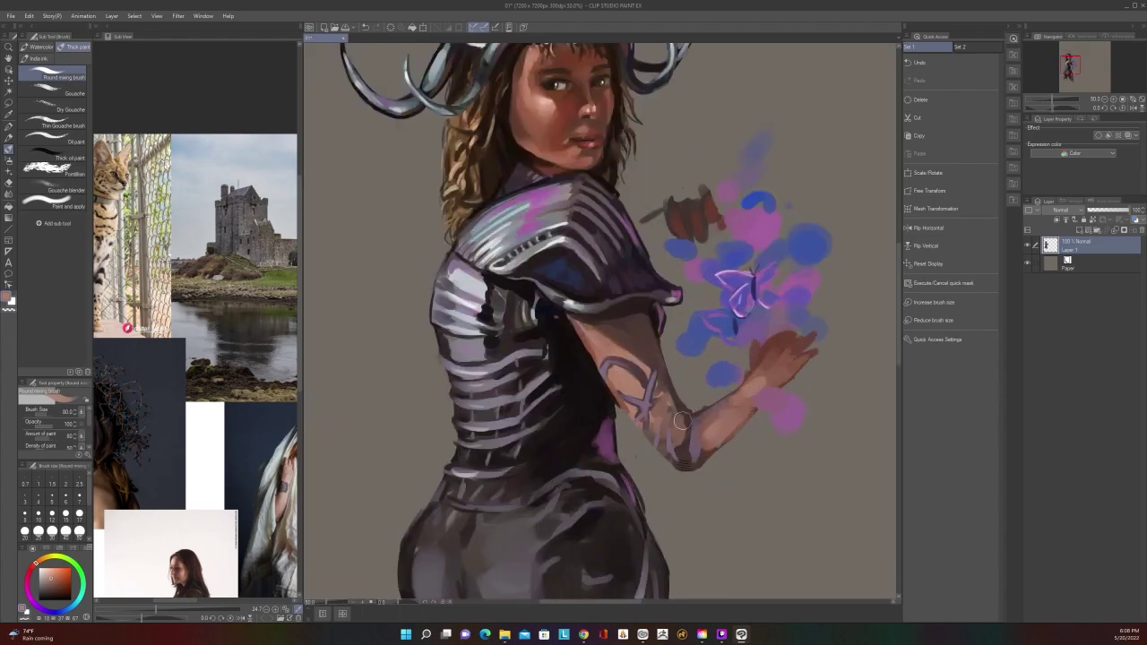
# Paint muted purple tattoo strokes along the forearm between elbow and wrist with a sampled colour and a size 25 brush
pyautogui.scroll(-4, 674, 415)
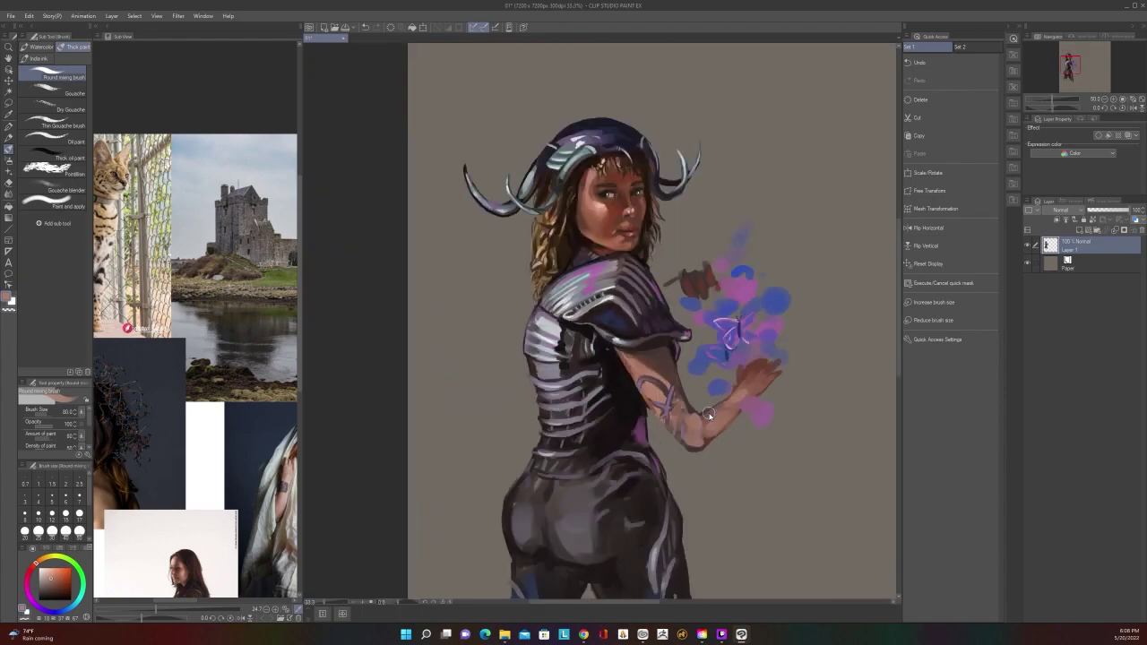
pyautogui.scroll(4, 699, 403)
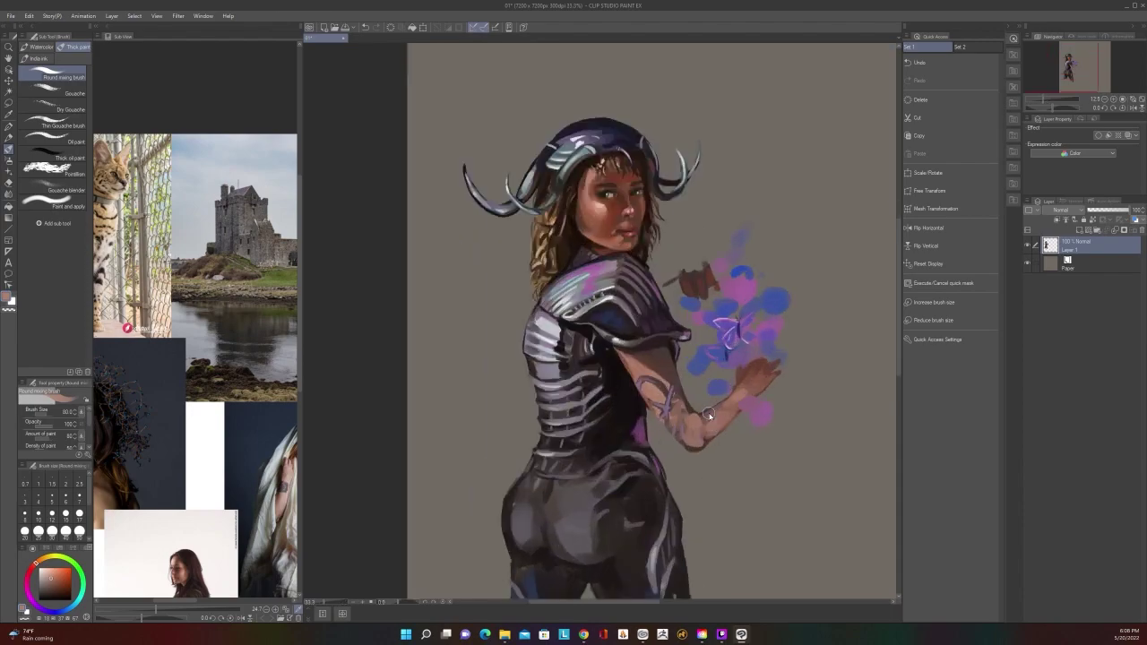
pyautogui.keyDown('alt'); pyautogui.click(717, 376); pyautogui.keyUp('alt')
pyautogui.press('[')
pyautogui.press('[')
pyautogui.press('[')
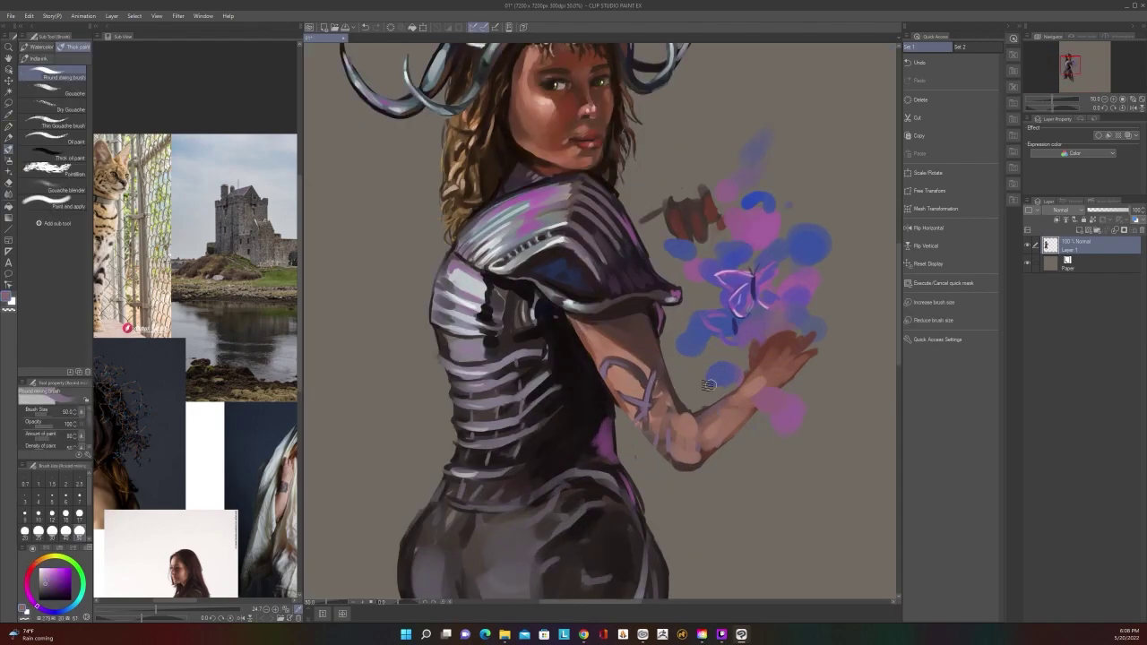
pyautogui.press('[')
pyautogui.press('[')
pyautogui.press('[')
pyautogui.moveTo(708, 413); pyautogui.dragTo(694, 461)
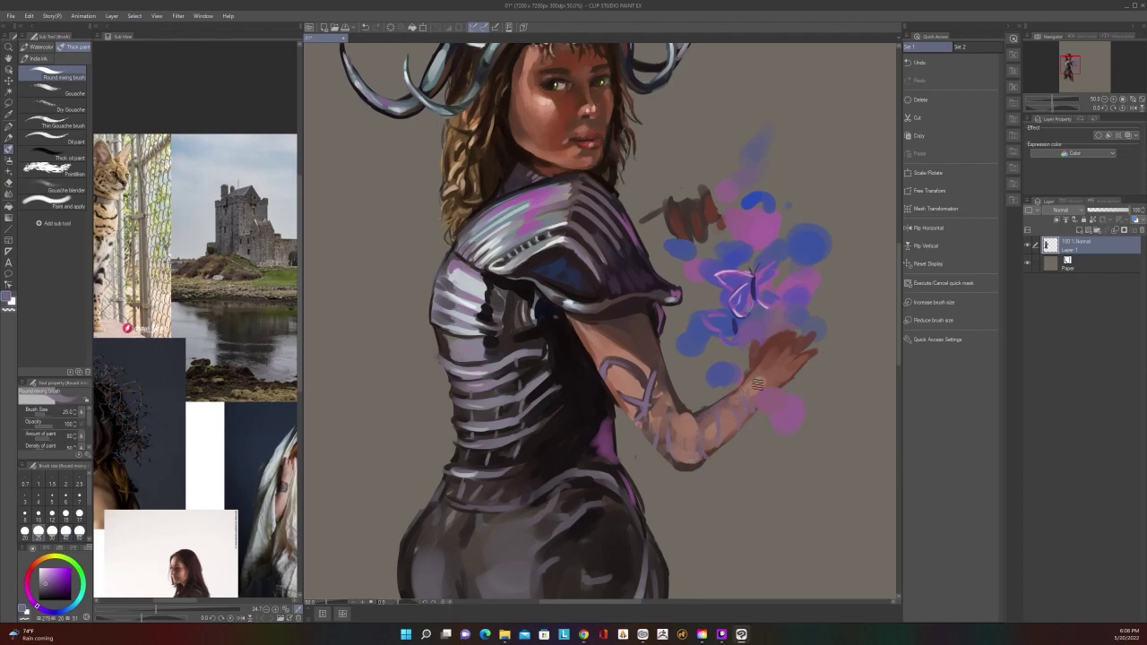
pyautogui.scroll(-2, 790, 362)
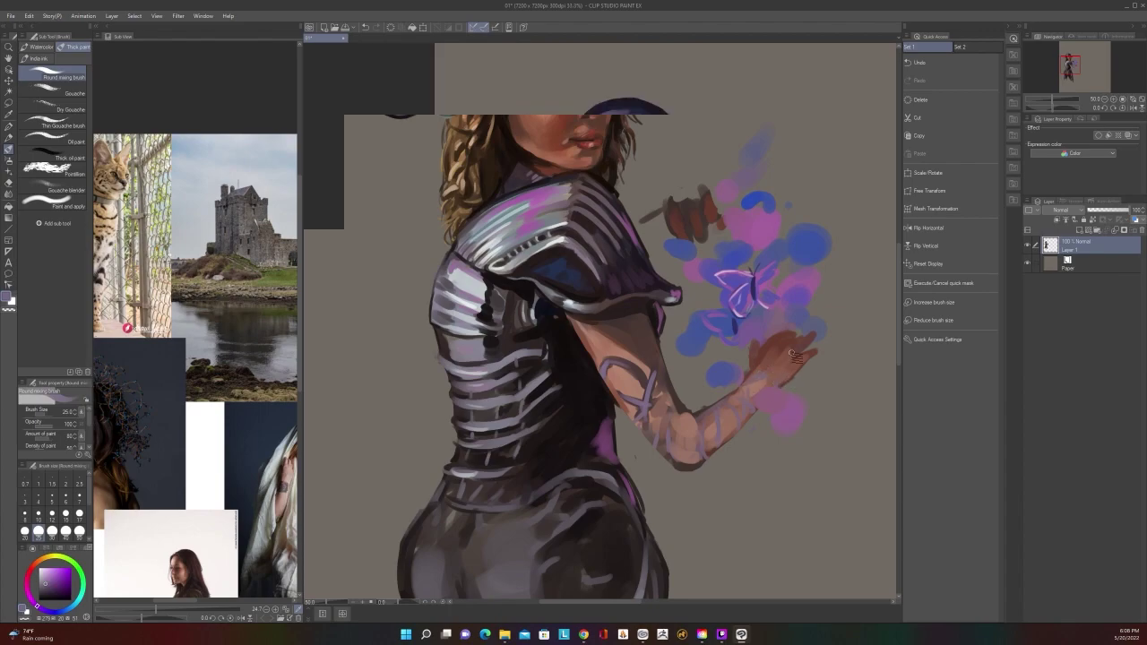
pyautogui.scroll(2, 790, 362)
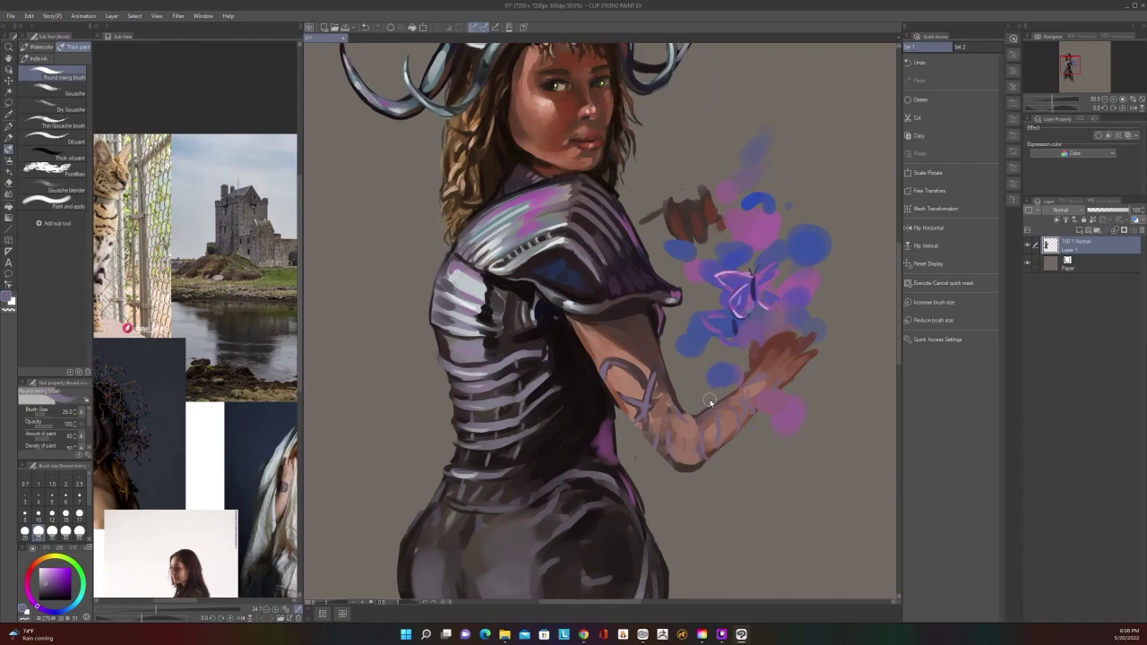
pyautogui.scroll(-2, 708, 405)
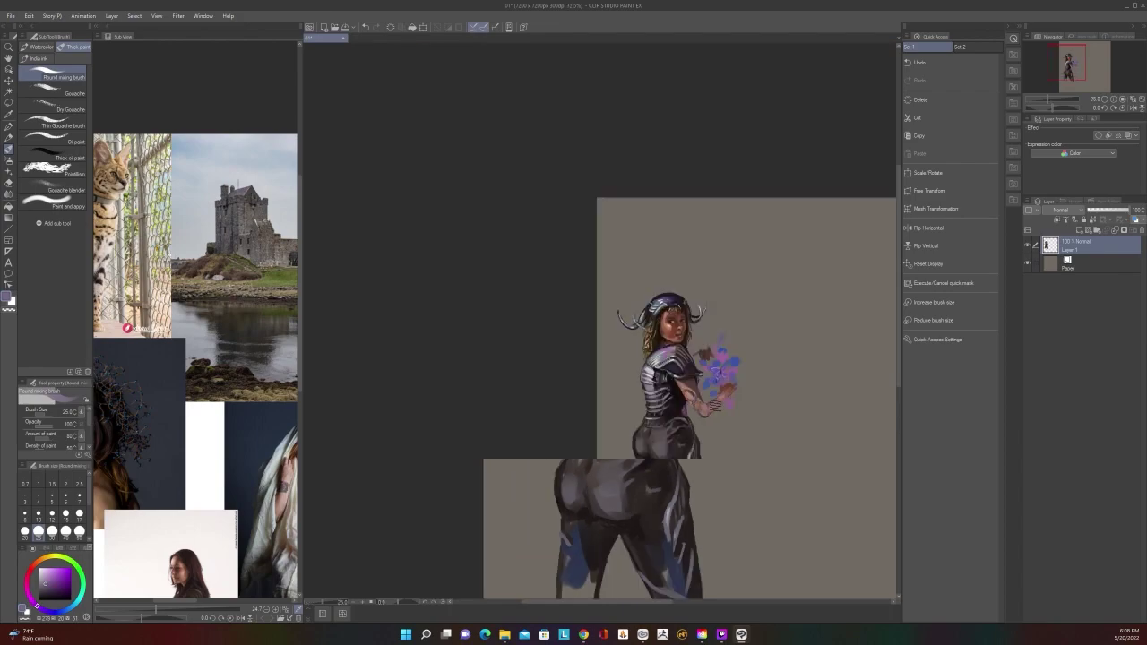
pyautogui.scroll(2, 714, 404)
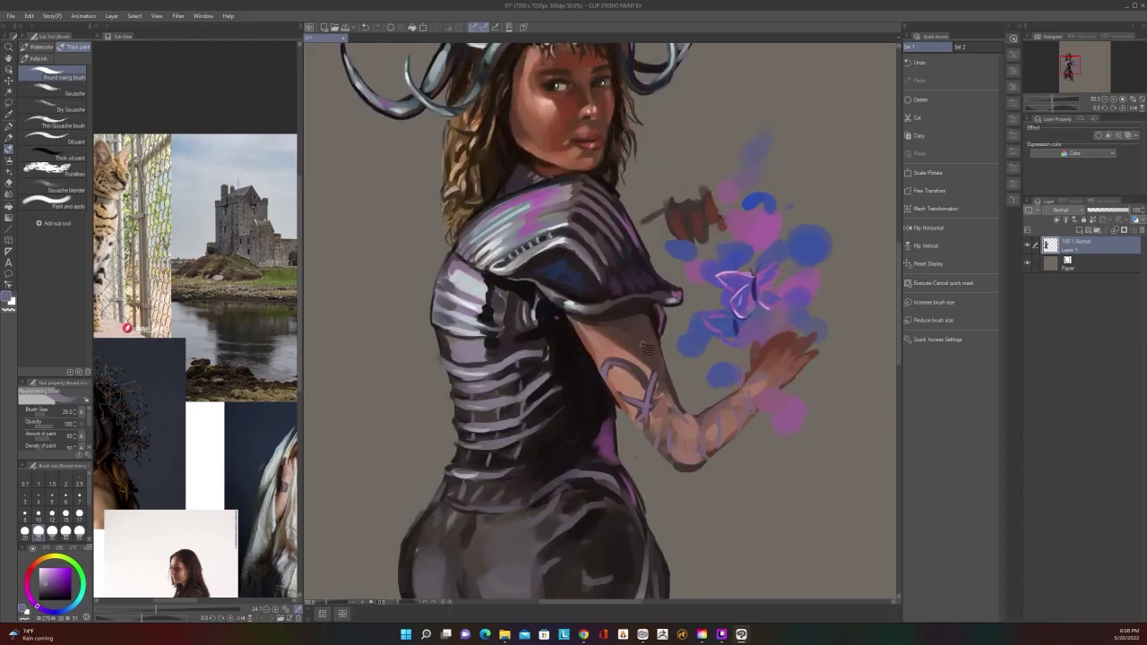
# Sample a dark reddish-brown skin tone and shade the upper arm and elbow with a size 50 brush
pyautogui.keyDown('alt'); pyautogui.click(610, 331); pyautogui.keyUp('alt')
pyautogui.press(']')
pyautogui.press(']')
pyautogui.press(']')
pyautogui.press(']')
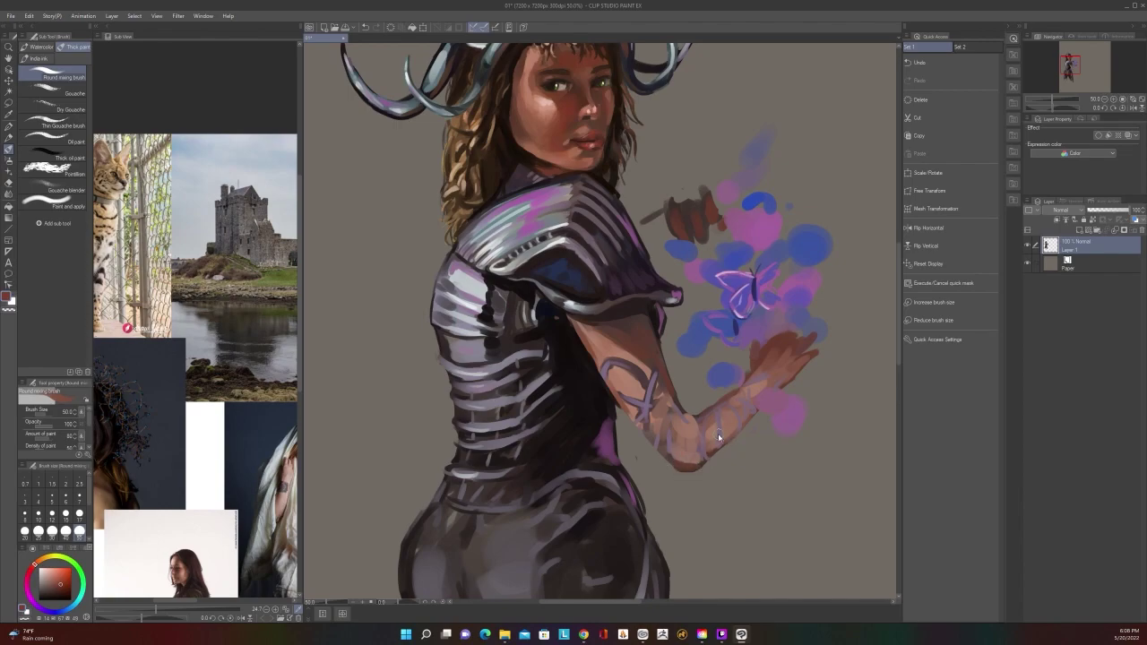
pyautogui.scroll(-2, 723, 438)
pyautogui.scroll(1, 724, 439)
pyautogui.scroll(2, 721, 439)
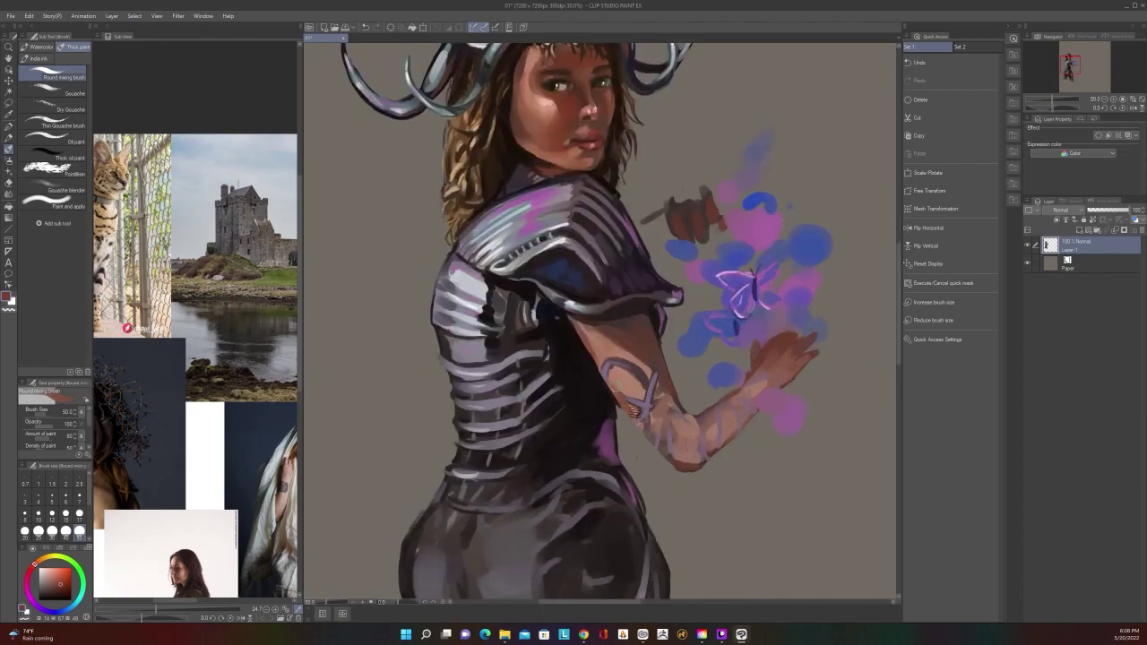
# Sample a light skin tone and brush highlights over the upper arm around the tattoo
pyautogui.keyDown('alt'); pyautogui.click(621, 380); pyautogui.keyUp('alt')
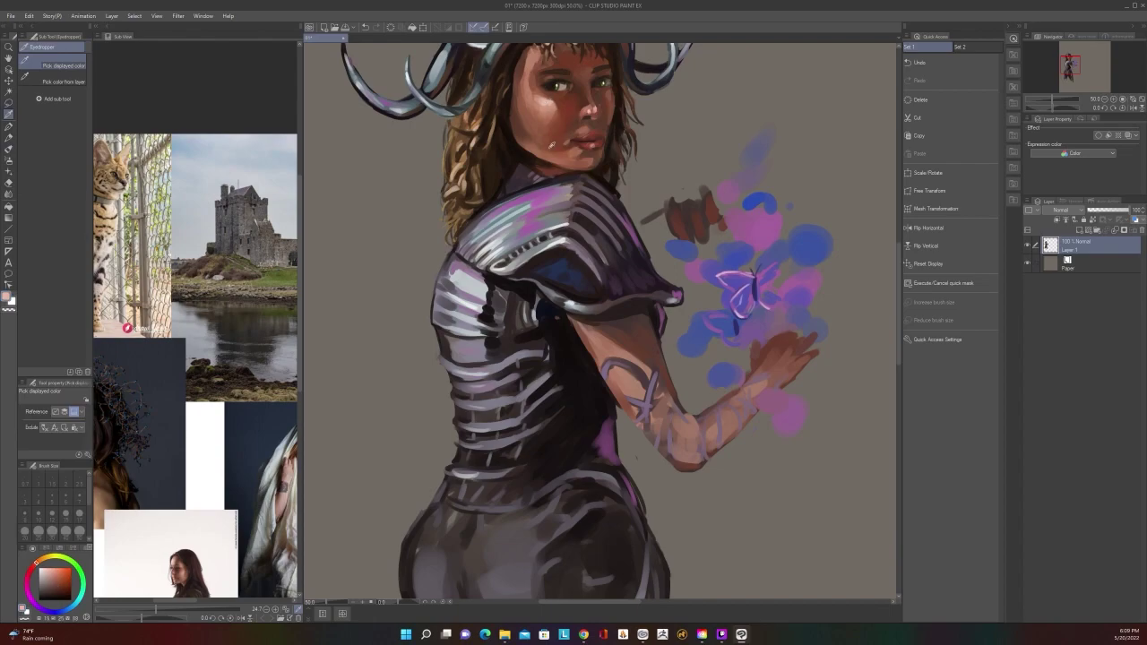
pyautogui.scroll(-2, 609, 332)
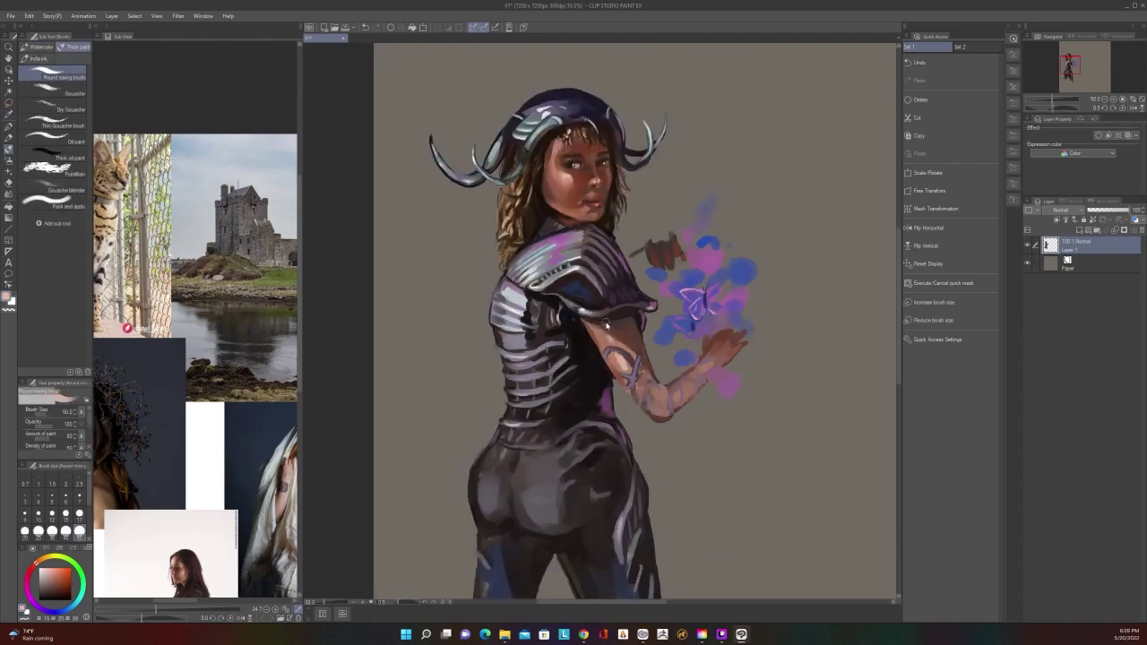
pyautogui.scroll(1, 606, 321)
pyautogui.press(']')
pyautogui.press(']')
pyautogui.press(']')
pyautogui.moveTo(626, 366); pyautogui.dragTo(617, 350)
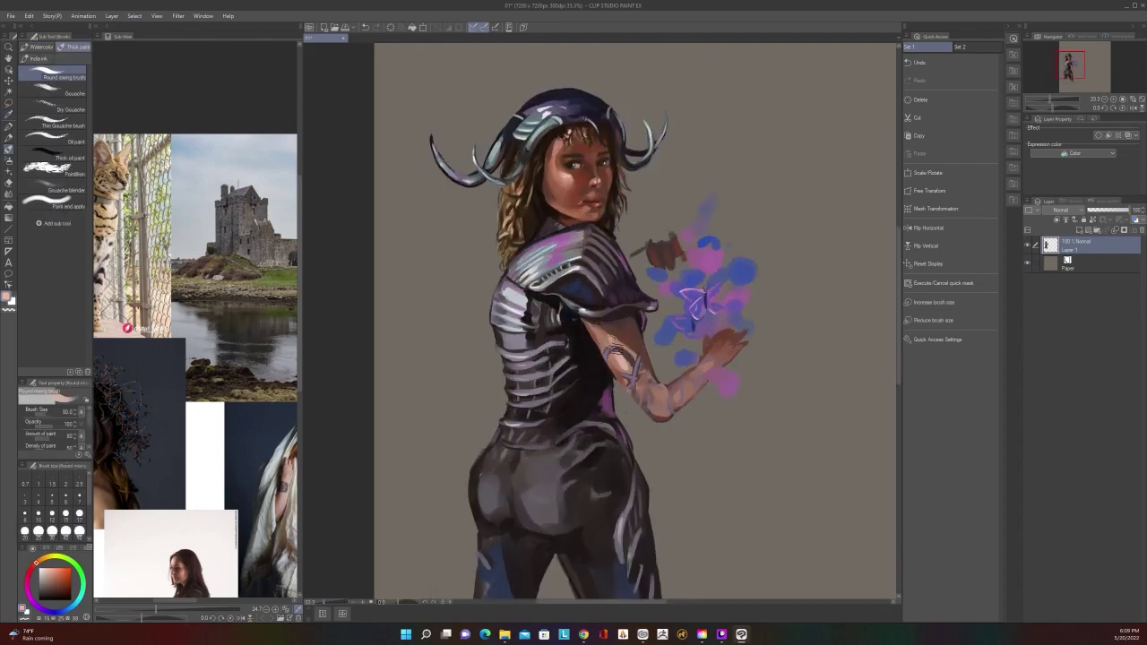
pyautogui.scroll(-3, 690, 405)
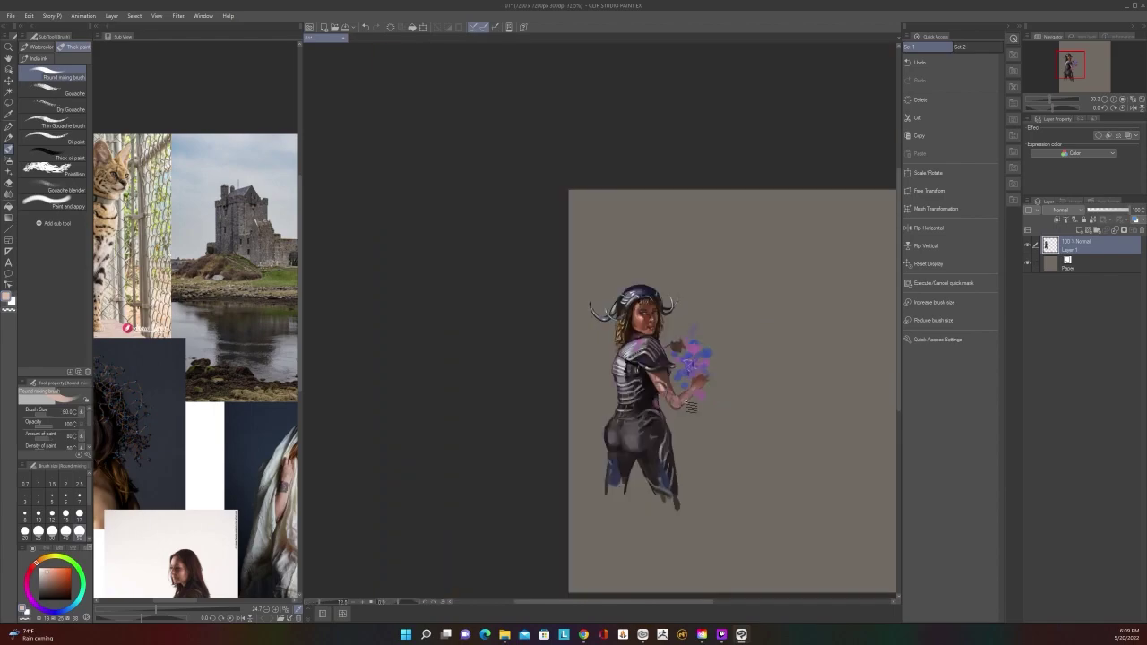
pyautogui.scroll(2, 690, 405)
pyautogui.scroll(1, 690, 405)
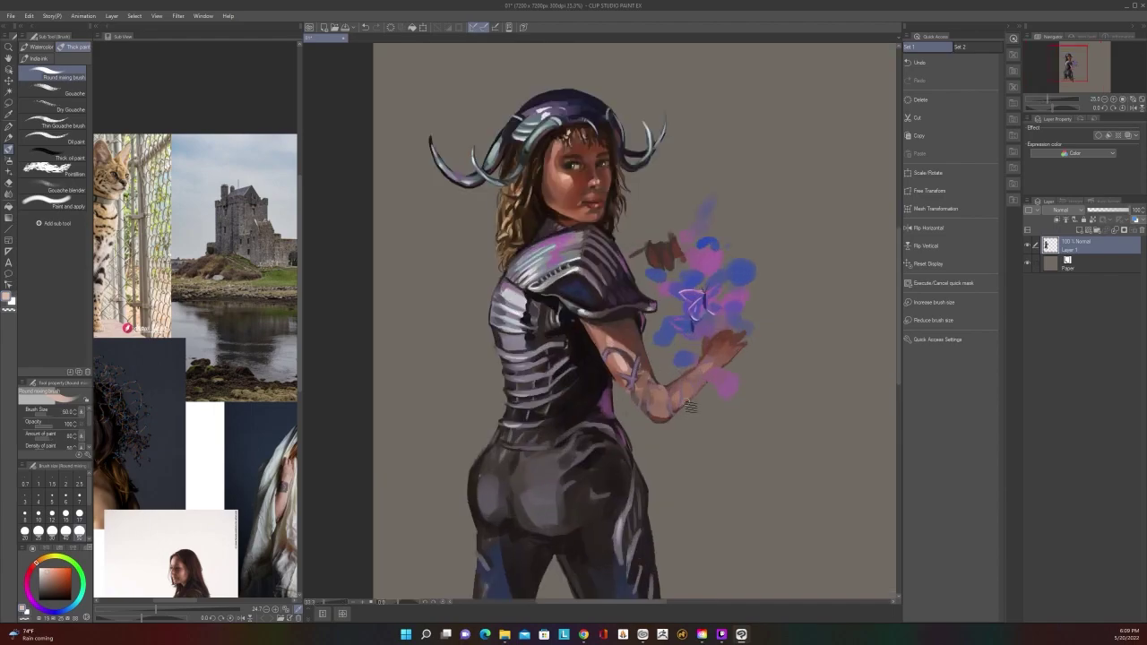
# Sample a near-black armor tone and darken the shadow under the shoulder guard's lower edge
pyautogui.keyDown('alt'); pyautogui.click(624, 317); pyautogui.keyUp('alt')
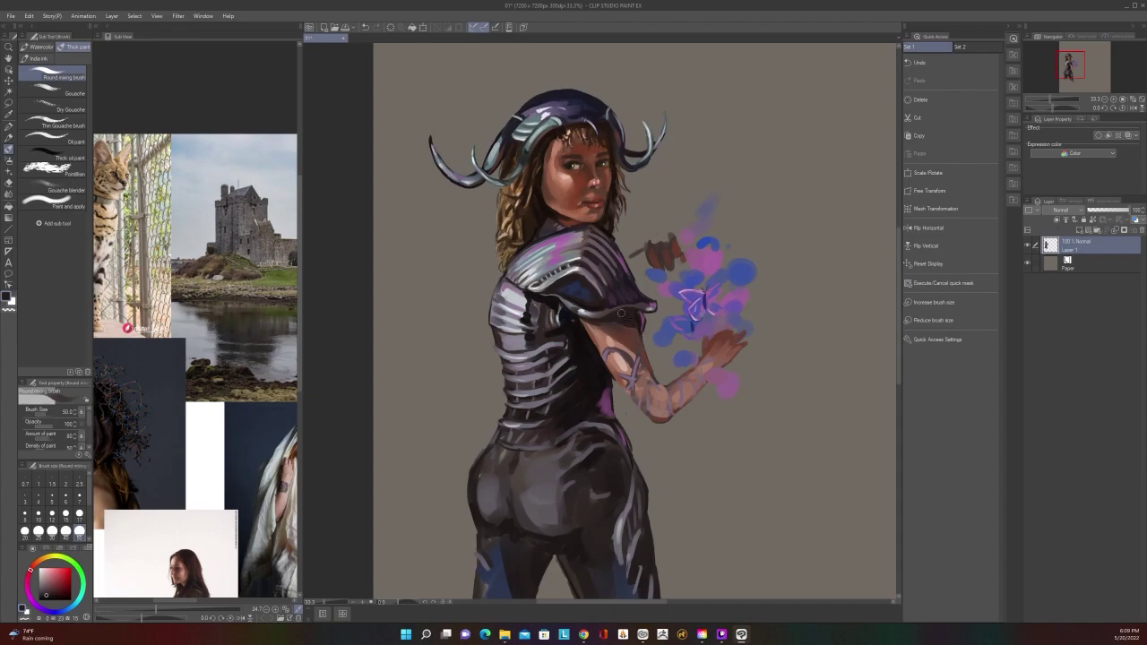
pyautogui.scroll(-3, 621, 313)
pyautogui.scroll(2, 621, 312)
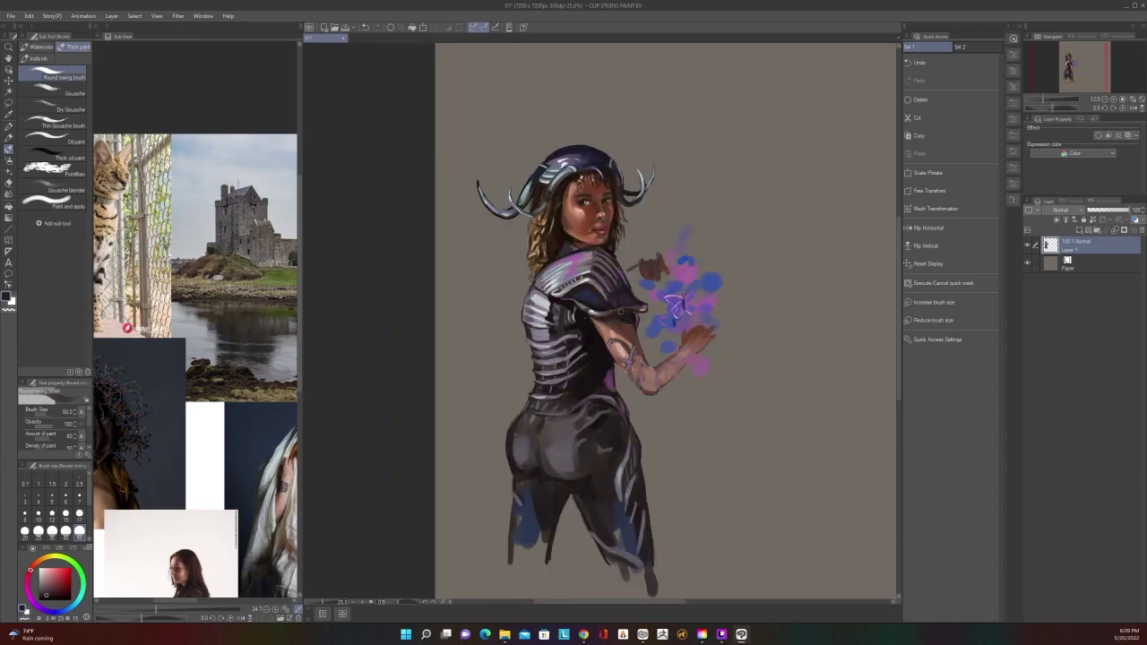
pyautogui.scroll(1, 621, 312)
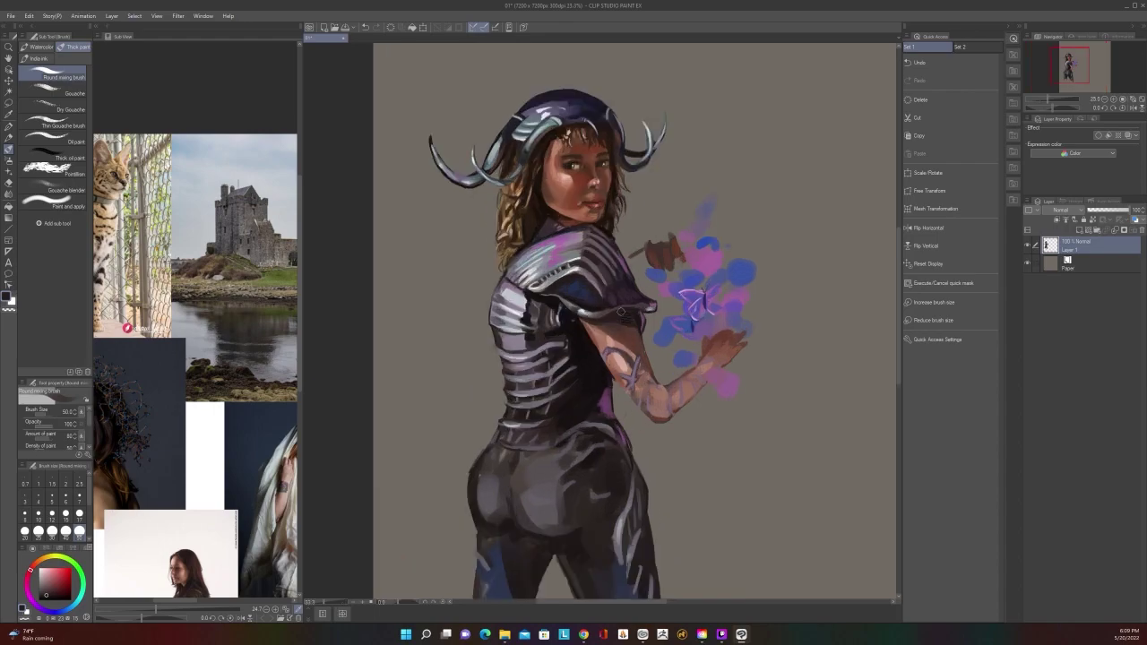
# Paint the light lavender upper wings of a third butterfly over the pink spot below the hand with a size 25 brush
pyautogui.keyDown('alt'); pyautogui.click(738, 292); pyautogui.keyUp('alt')
pyautogui.press('[')
pyautogui.press('[')
pyautogui.press('[')
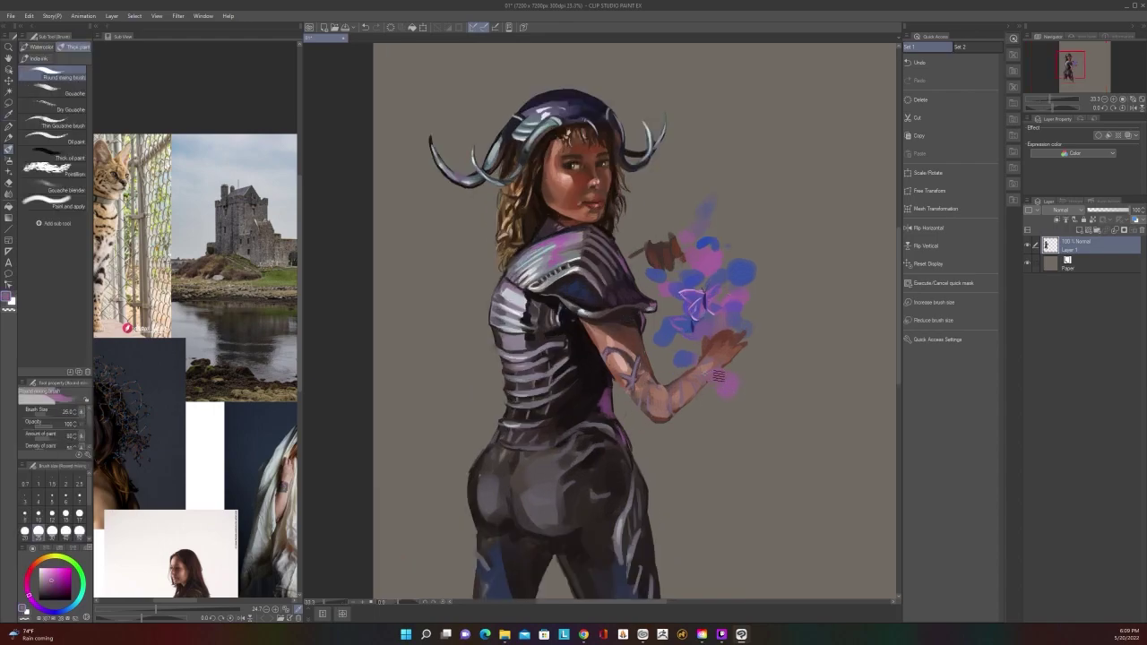
pyautogui.keyDown('alt'); pyautogui.click(724, 375); pyautogui.keyUp('alt')
pyautogui.press(']')
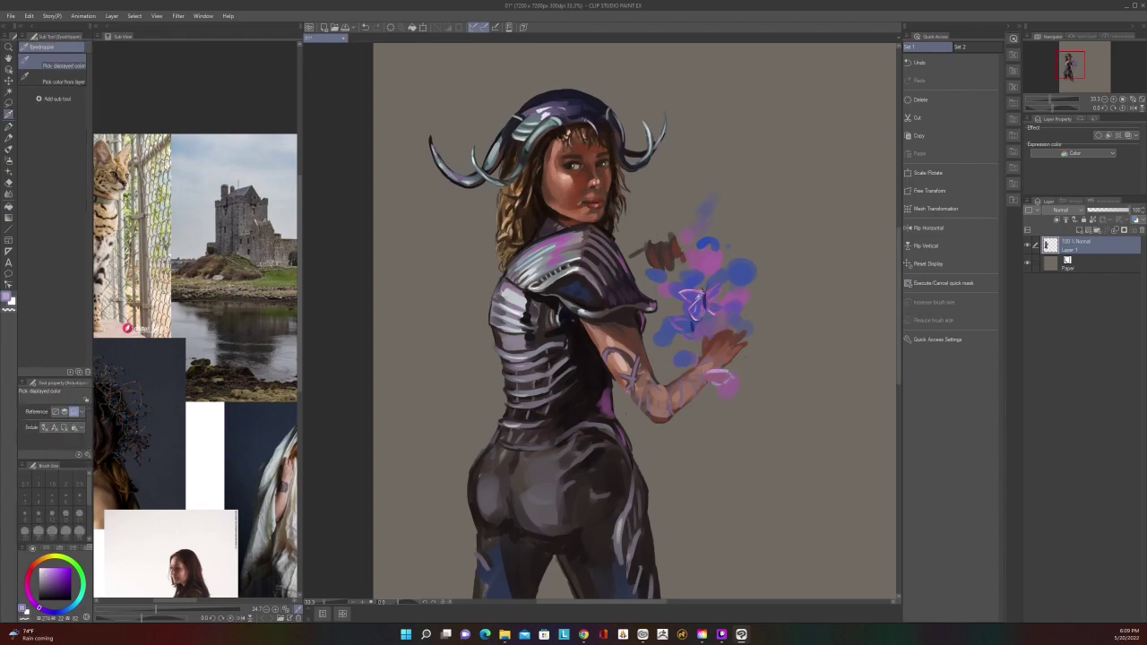
# Add a sampled dark blue body to the third butterfly and shade its wings with a larger brush in sampled blue
pyautogui.keyDown('alt'); pyautogui.click(704, 299); pyautogui.keyUp('alt')
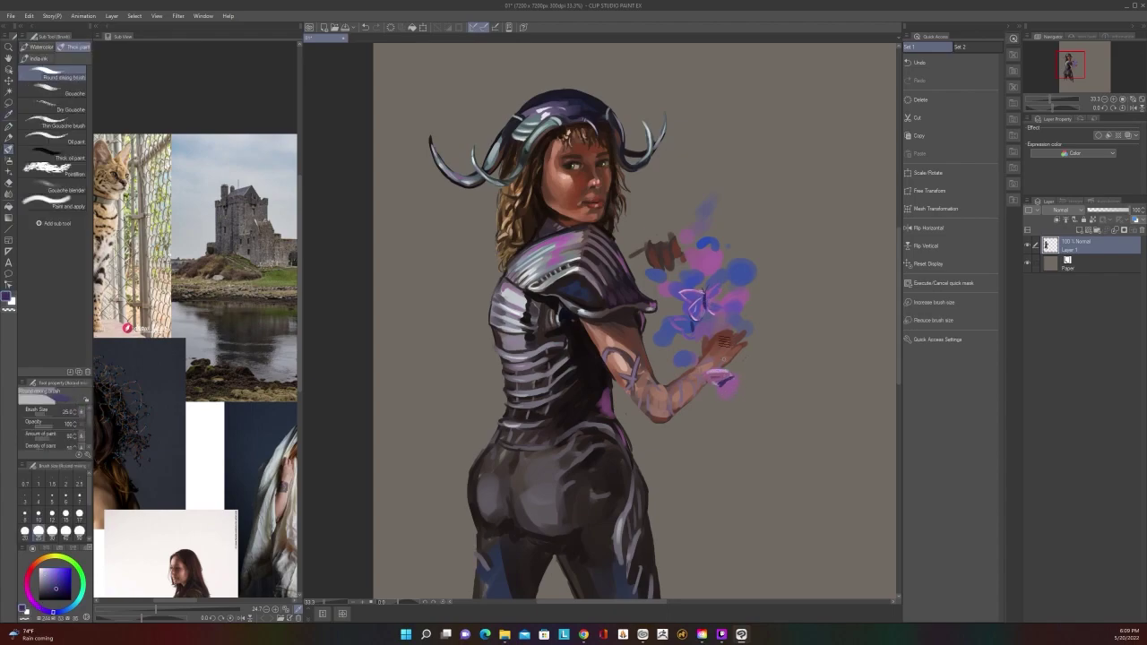
pyautogui.keyDown('alt'); pyautogui.click(691, 318); pyautogui.keyUp('alt')
pyautogui.press(']')
pyautogui.press(']')
pyautogui.press(']')
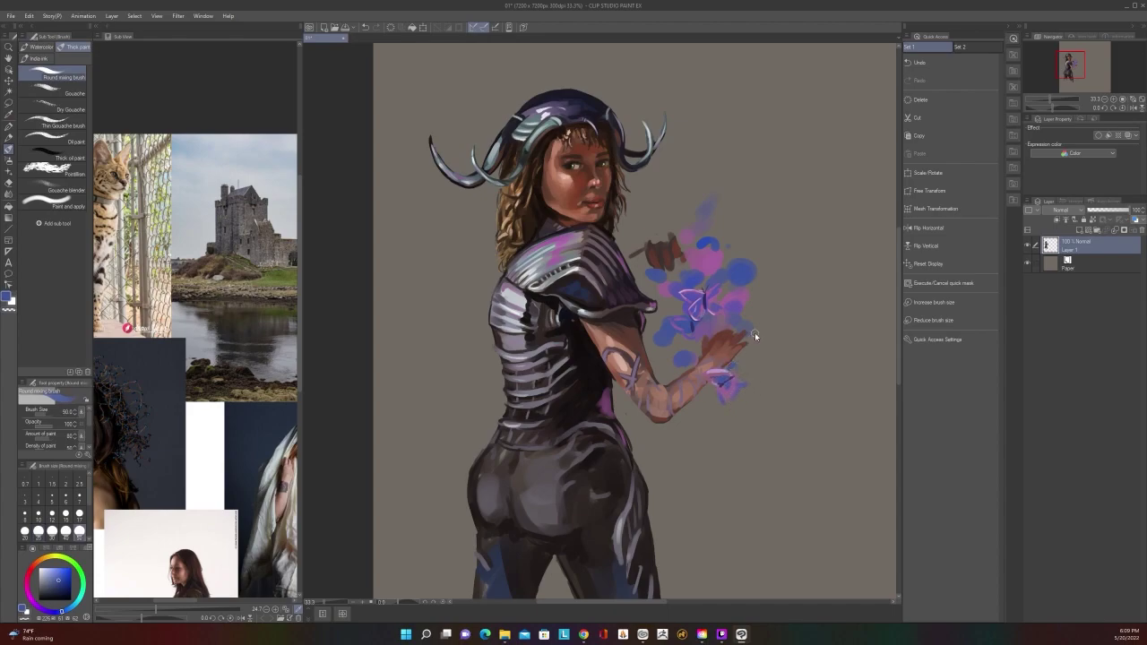
# Examine the third butterfly and the raised hand against the whole figure
pyautogui.scroll(1, 755, 336)
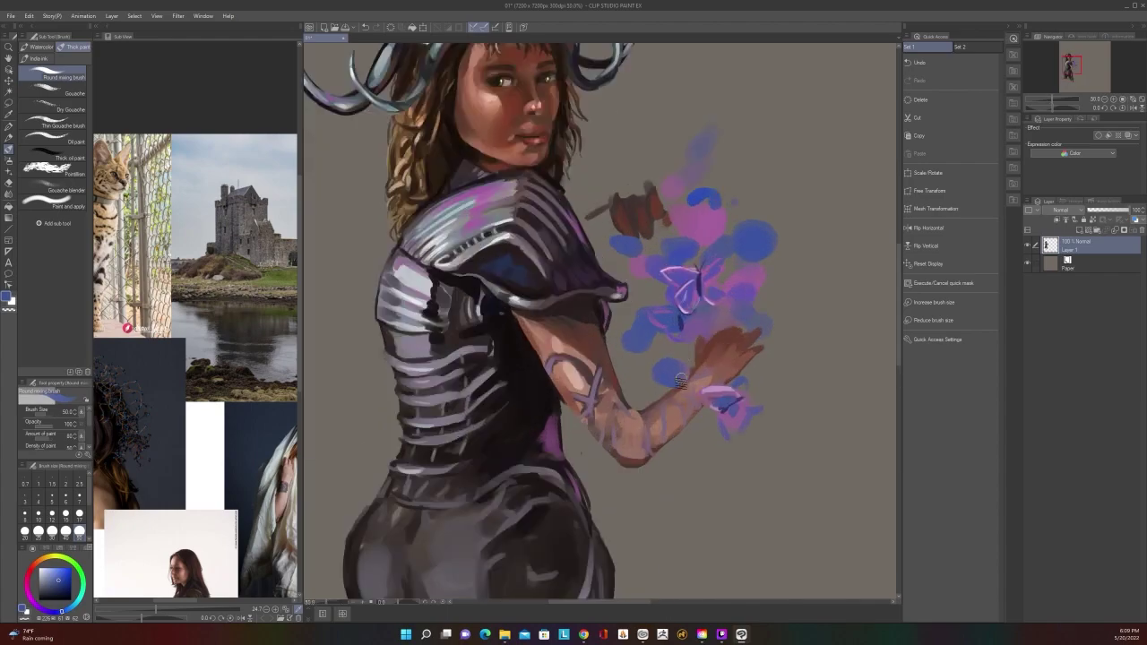
pyautogui.scroll(-2, 733, 334)
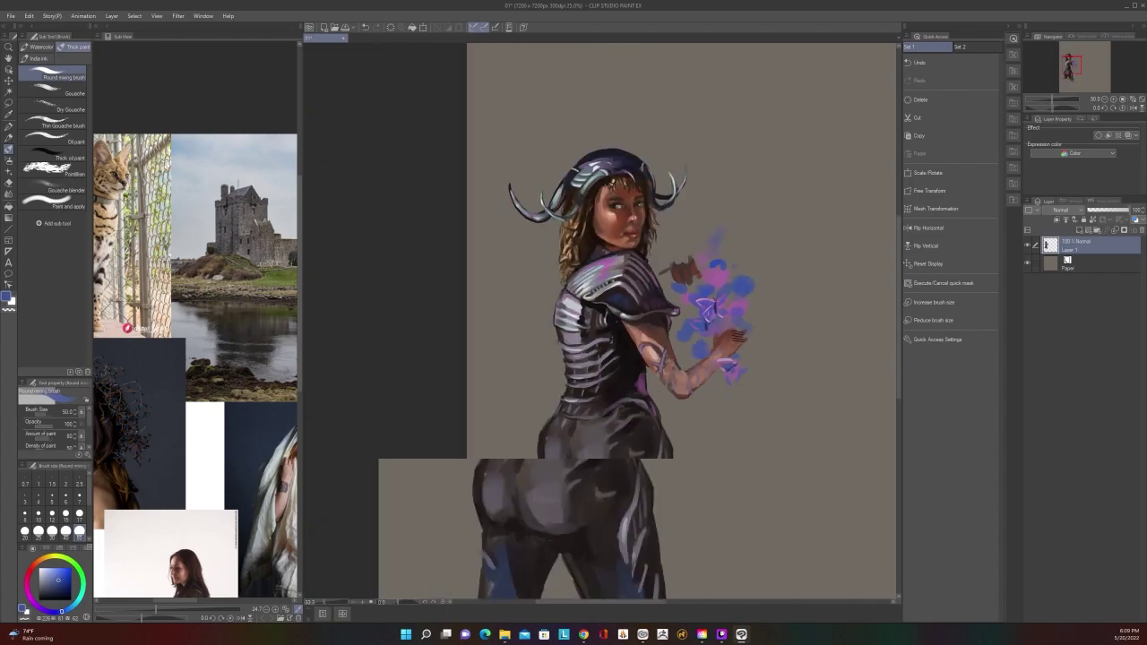
pyautogui.scroll(-2, 738, 336)
pyautogui.scroll(2, 738, 336)
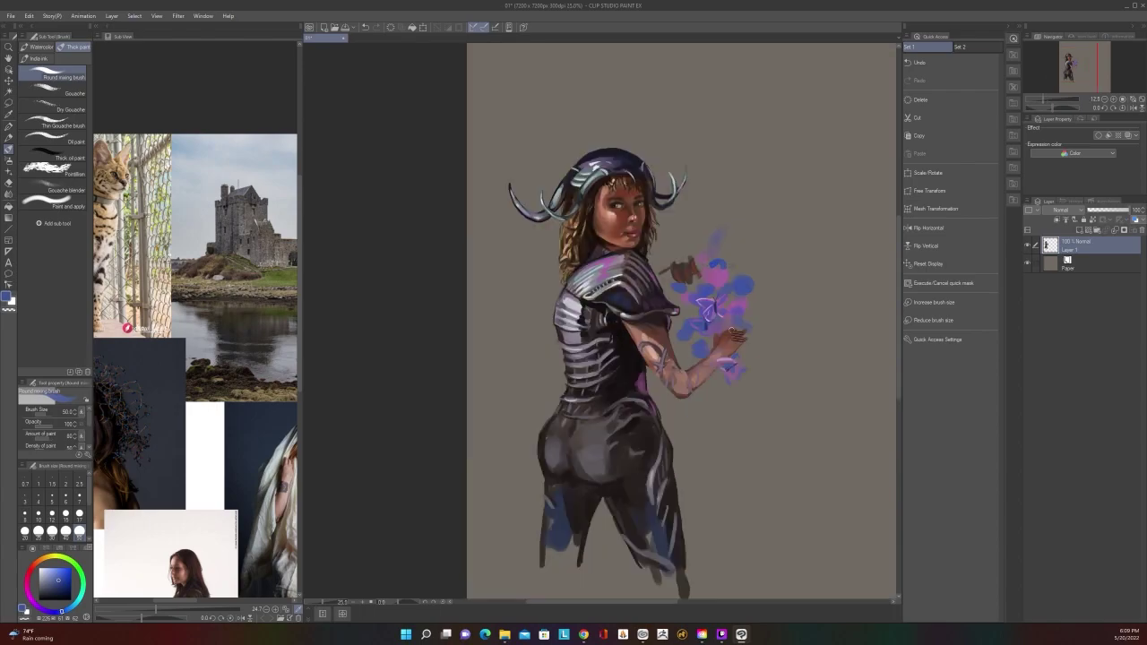
pyautogui.scroll(-1, 843, 463)
pyautogui.scroll(1, 842, 466)
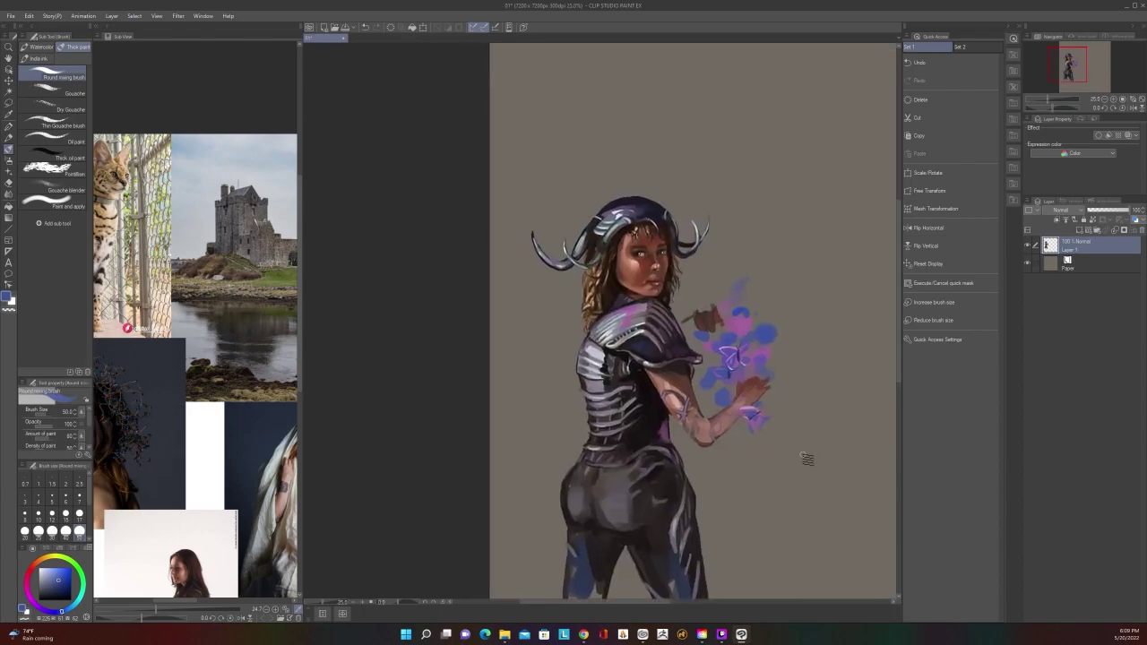
pyautogui.scroll(-1, 807, 459)
# Sample the main butterfly's dark blue and paint its antennae and fine body lines with a size 15 brush
pyautogui.scroll(2, 801, 460)
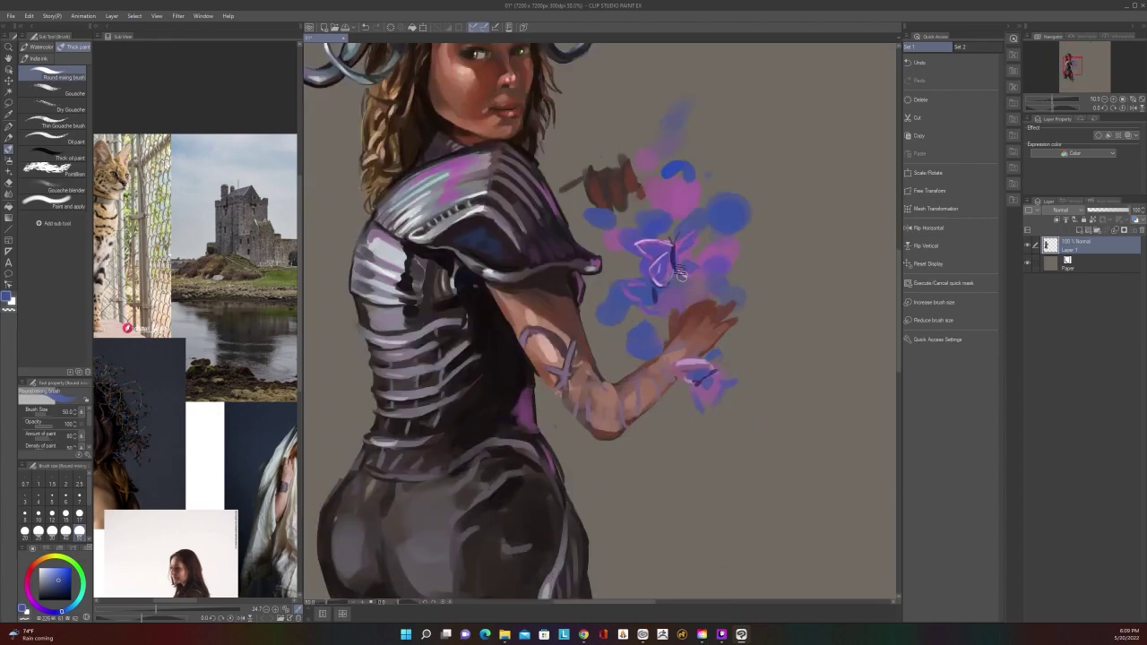
pyautogui.keyDown('alt'); pyautogui.click(672, 255); pyautogui.keyUp('alt')
pyautogui.press('[')
pyautogui.press('[')
pyautogui.press('[')
pyautogui.press('[')
pyautogui.press('[')
pyautogui.press('[')
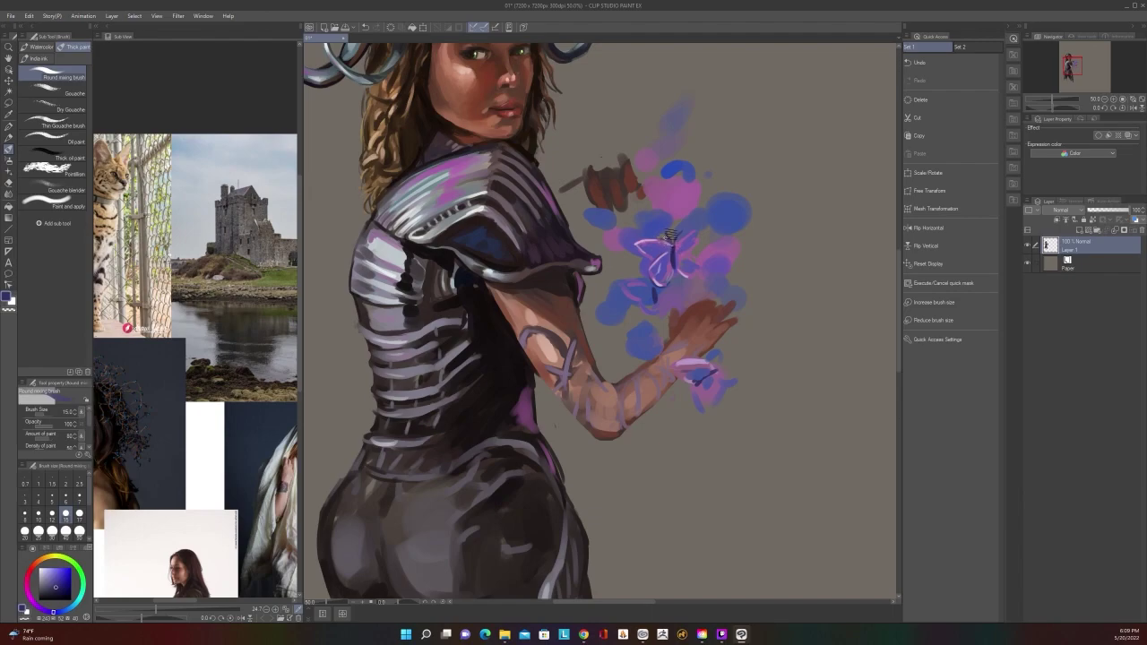
pyautogui.scroll(1, 670, 235)
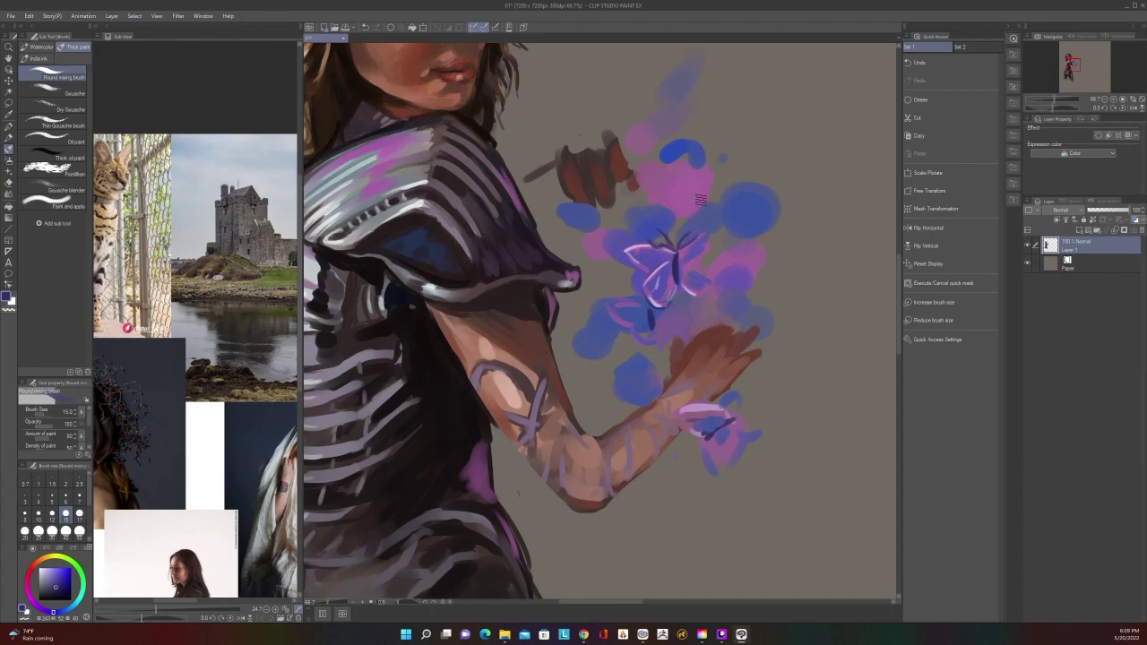
# Add fine dark blue accent strokes to the lower wing of the butterfly below the hand
pyautogui.scroll(-3, 684, 254)
pyautogui.scroll(3, 684, 253)
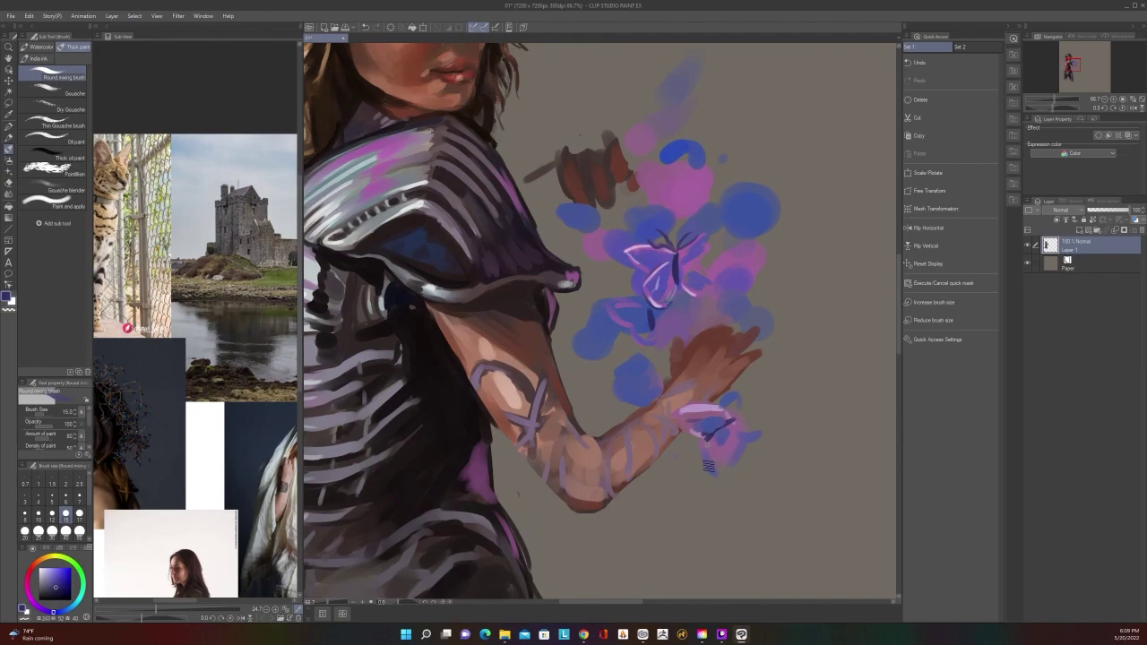
pyautogui.moveTo(708, 466)
pyautogui.mouseDown()
pyautogui.moveTo(707, 441)
pyautogui.moveTo(719, 469)
pyautogui.mouseUp()
pyautogui.scroll(-3, 708, 412)
pyautogui.scroll(1, 708, 412)
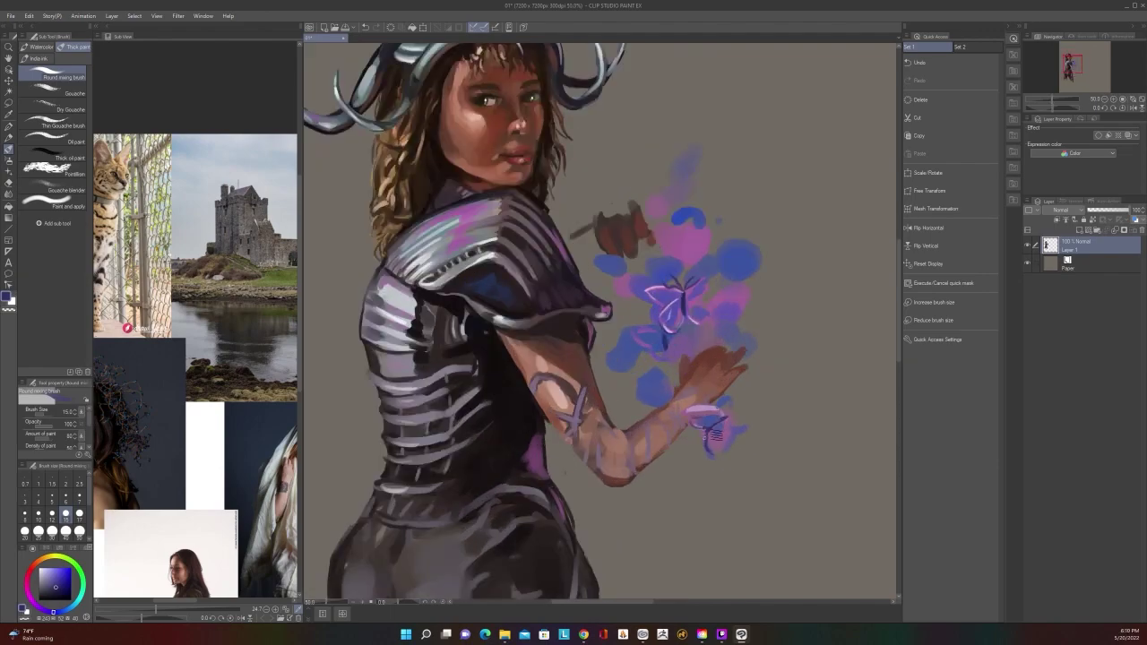
pyautogui.scroll(-2, 757, 420)
pyautogui.scroll(2, 744, 403)
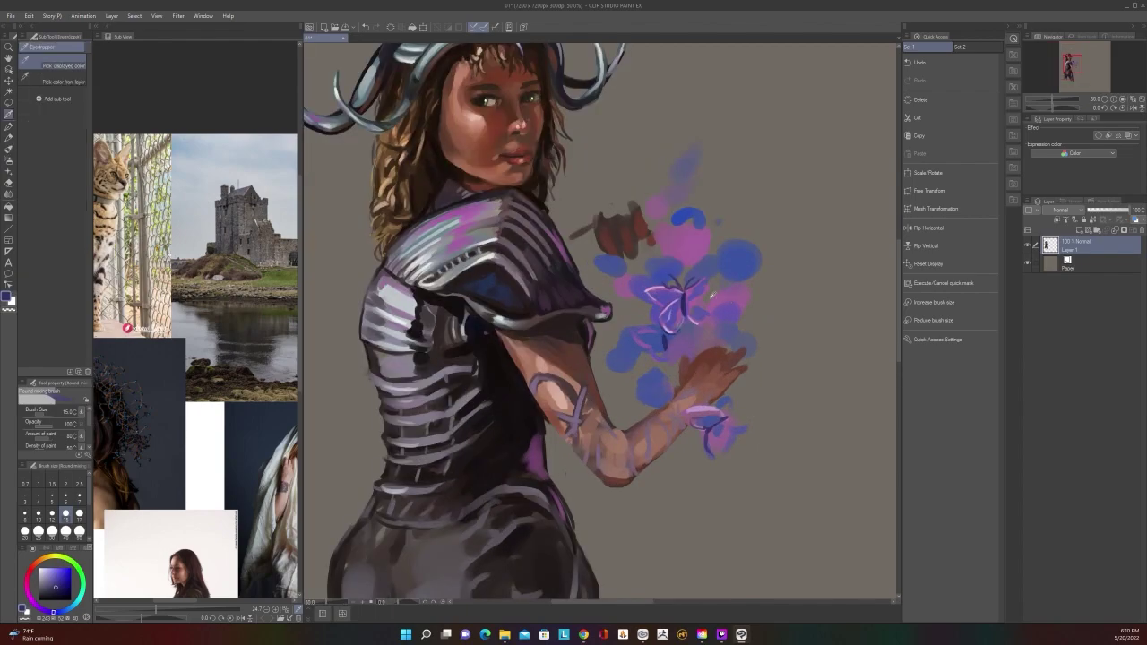
# Sample a magenta-purple from the glow and brush it onto the second butterfly's wings with a size 25 brush
pyautogui.keyDown('alt'); pyautogui.click(708, 303); pyautogui.keyUp('alt')
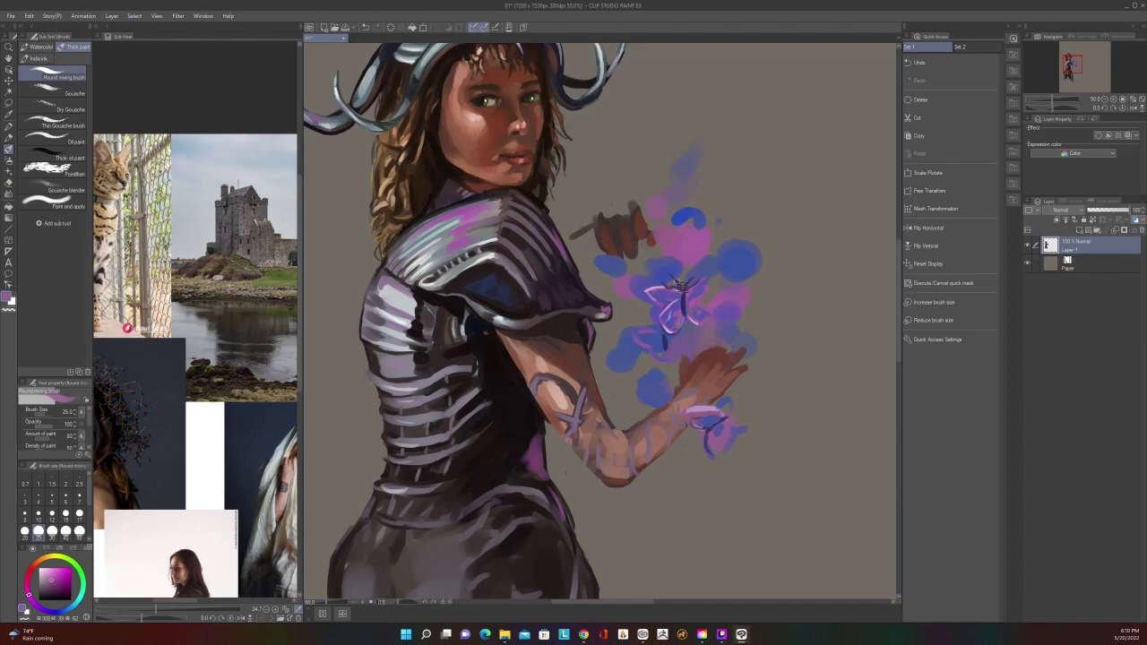
pyautogui.scroll(-2, 679, 285)
pyautogui.scroll(2, 676, 282)
pyautogui.moveTo(664, 332); pyautogui.dragTo(655, 346)
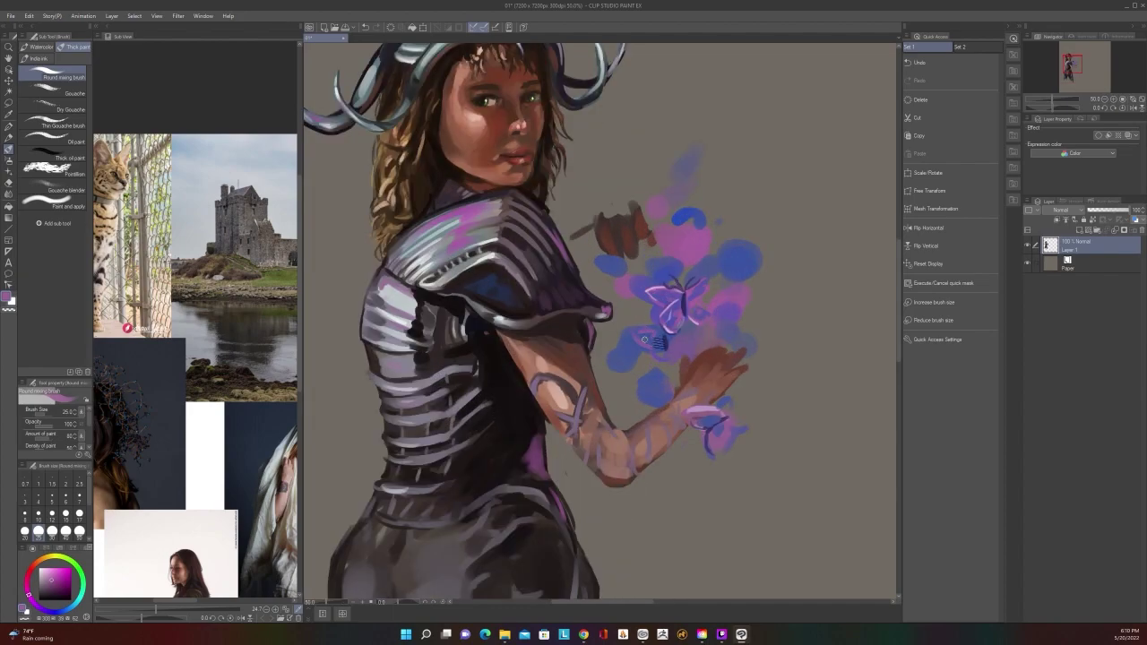
pyautogui.scroll(-2, 665, 353)
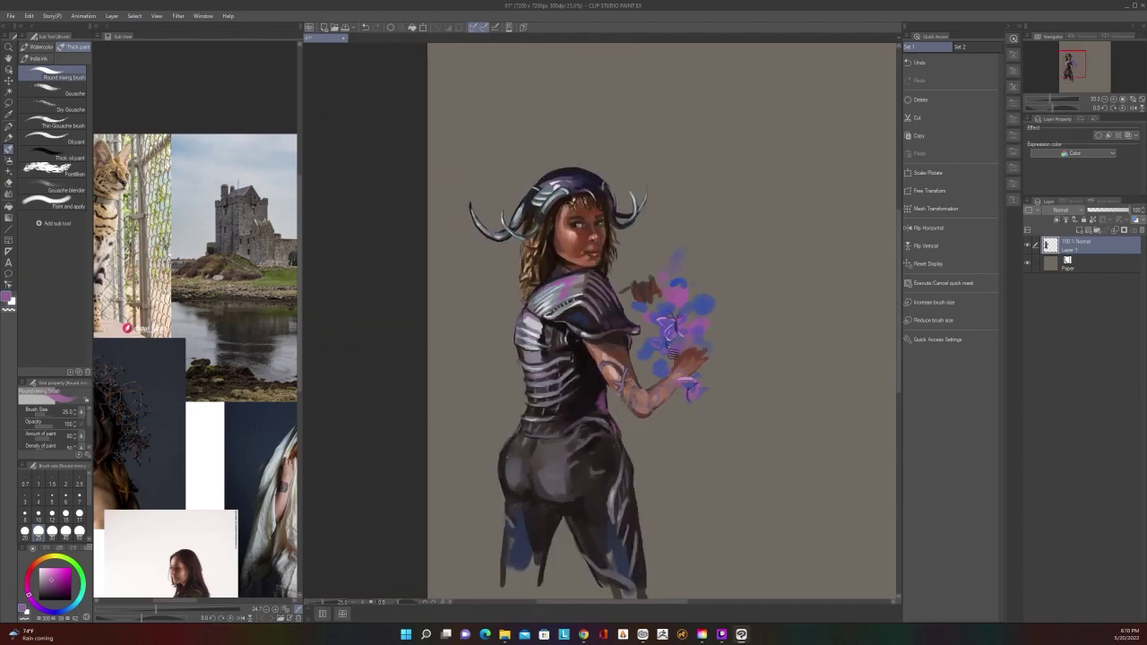
# Sample blues and purples from the glow and brush the second butterfly's left wing shapes with a size 25 brush
pyautogui.scroll(2, 660, 347)
pyautogui.press('i')
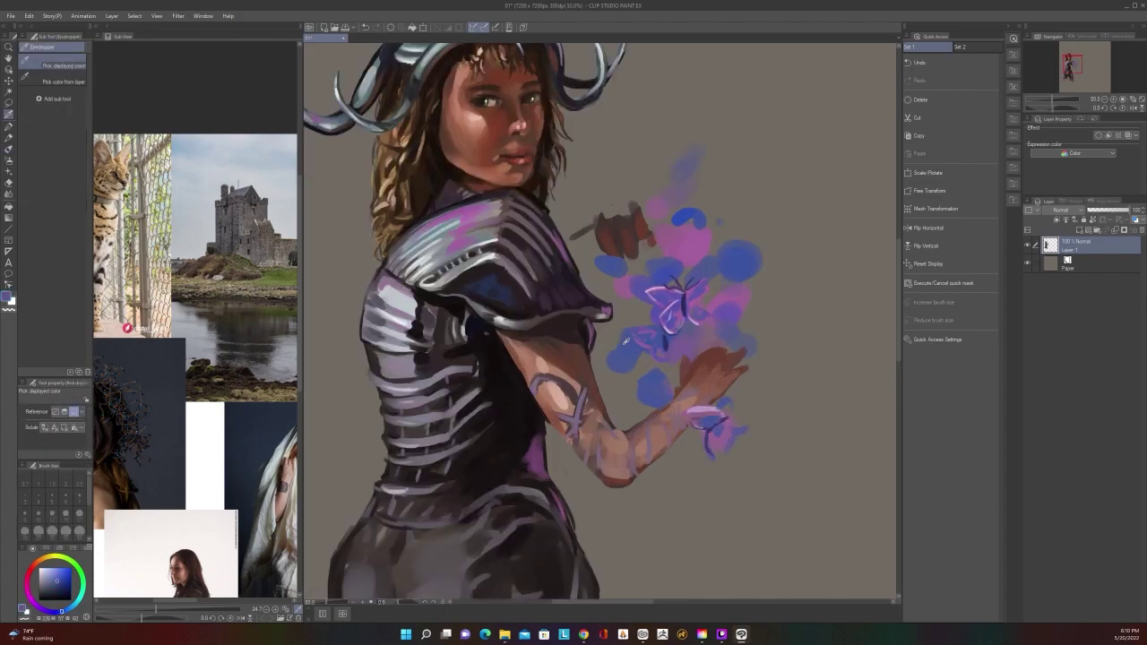
pyautogui.press('b')
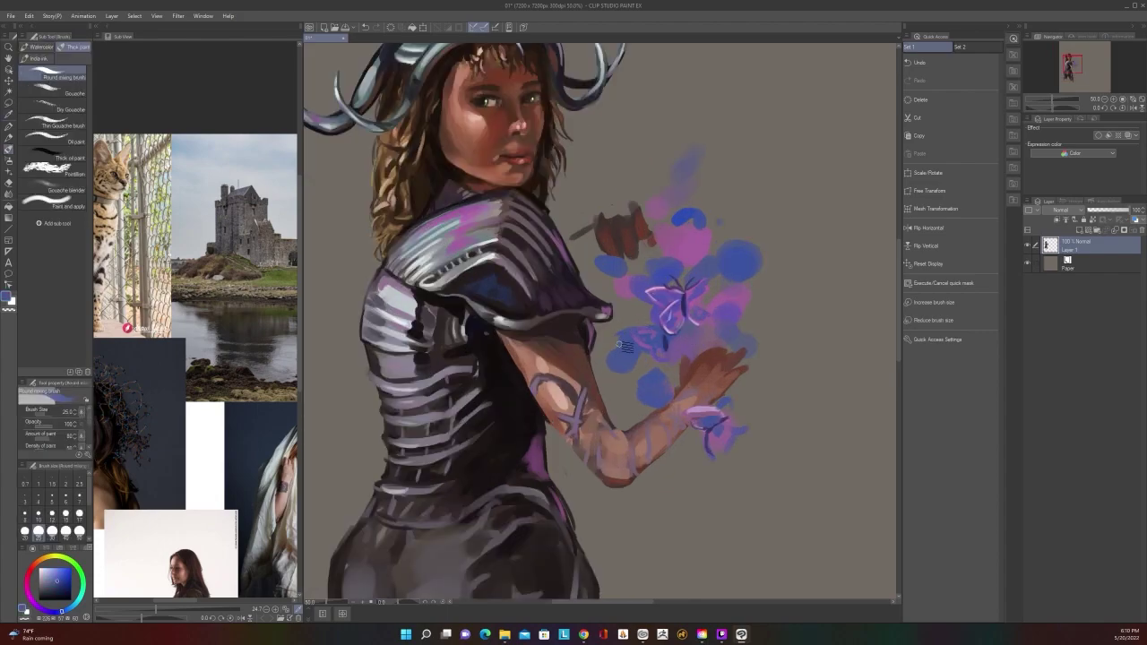
pyautogui.press('i')
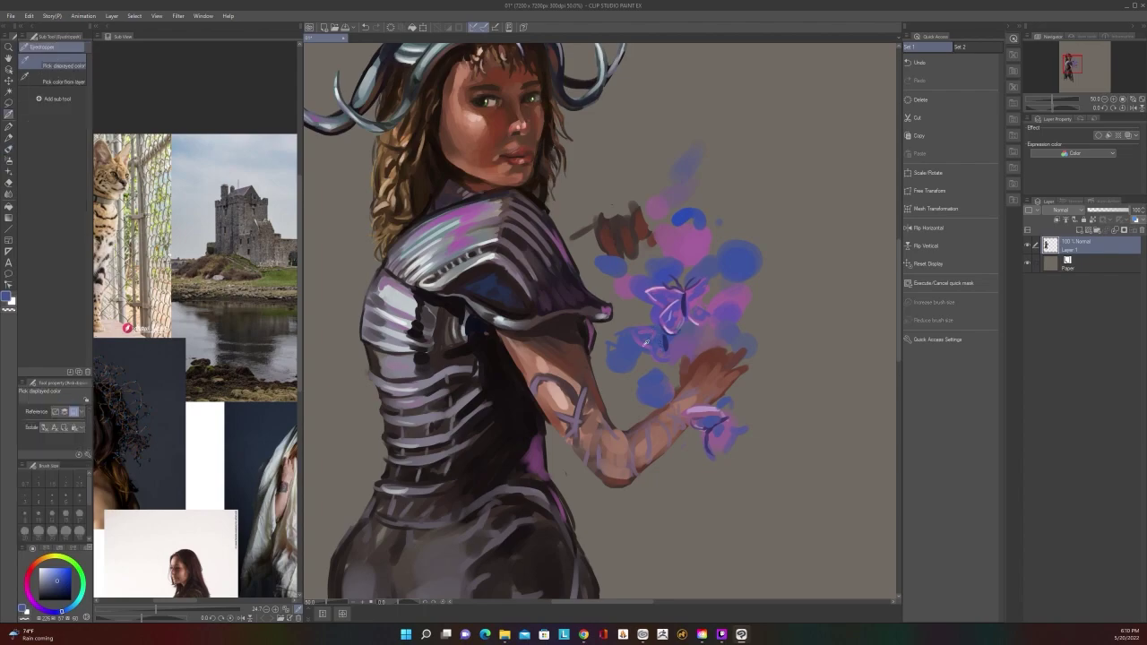
pyautogui.click(645, 341)
pyautogui.press('b')
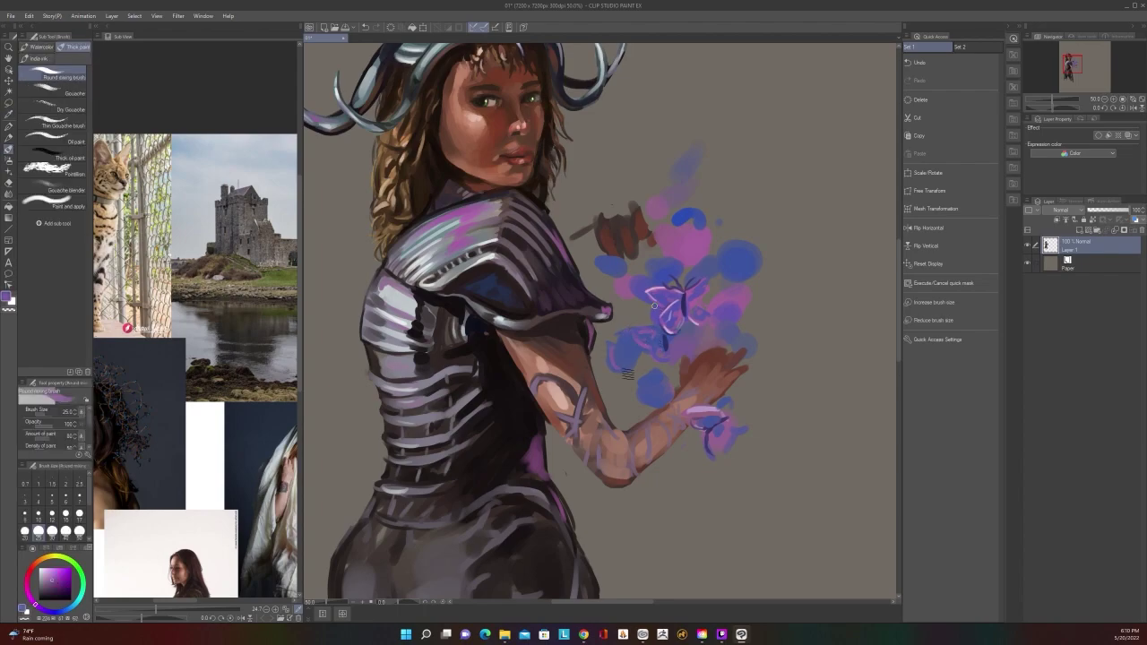
pyautogui.press('i')
pyautogui.click(632, 374)
pyautogui.press('b')
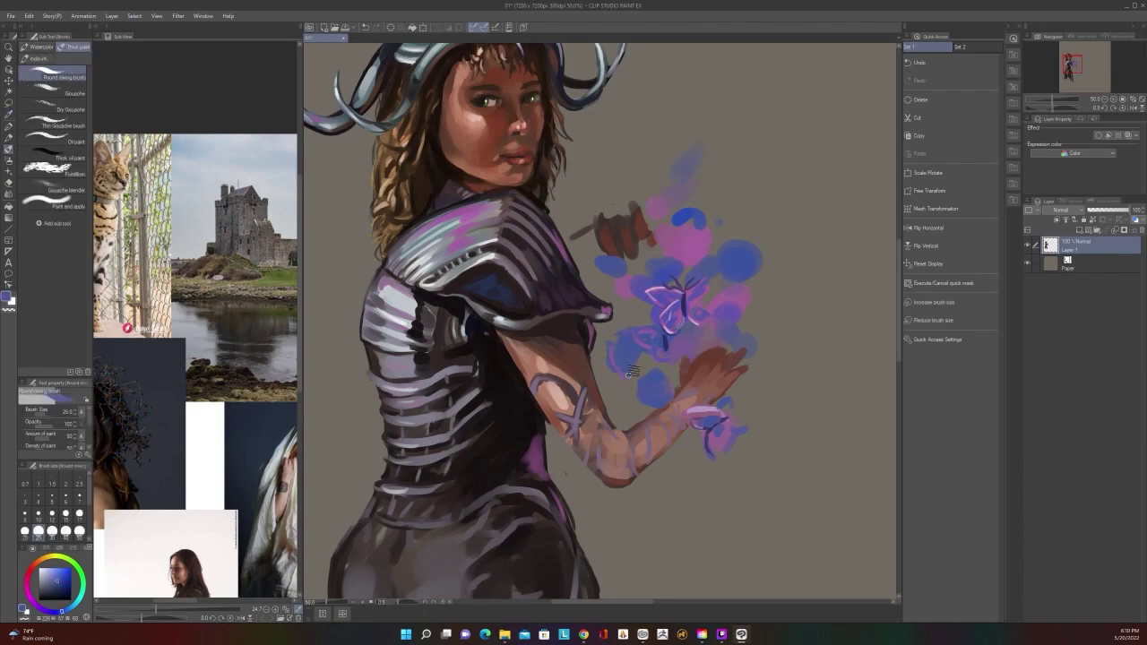
# Sample the dark blue and paint the second butterfly's body and fine lines with a size 15 brush
pyautogui.keyDown('alt'); pyautogui.click(666, 350); pyautogui.keyUp('alt')
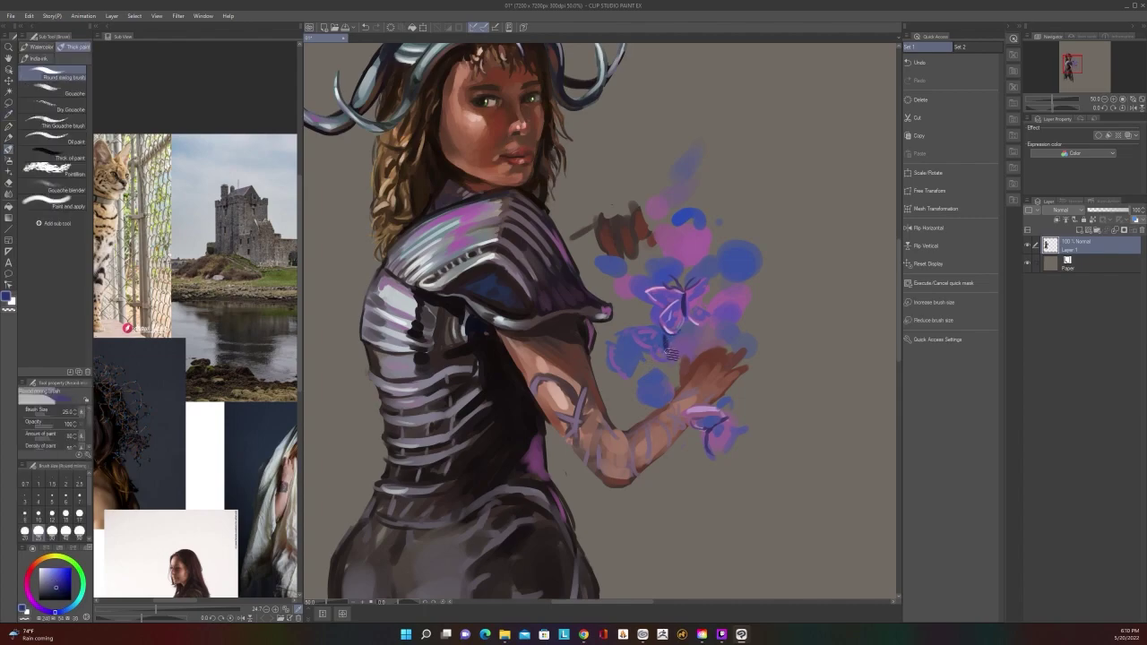
pyautogui.press('[')
pyautogui.press('[')
pyautogui.press('[')
pyautogui.scroll(-2, 676, 324)
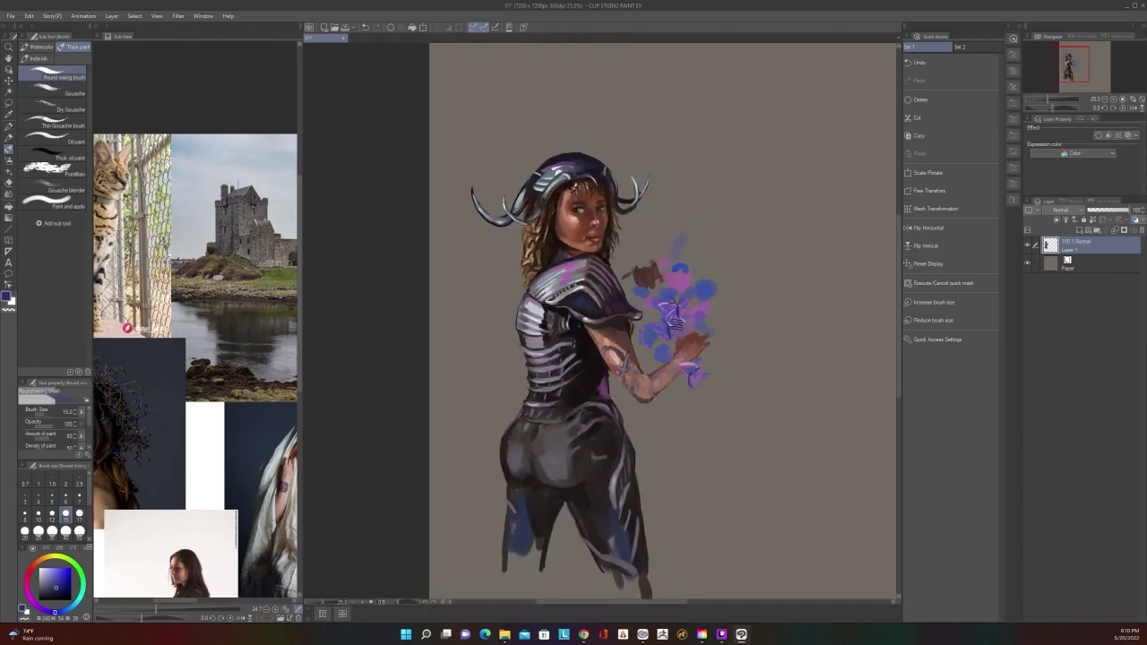
pyautogui.scroll(2, 676, 325)
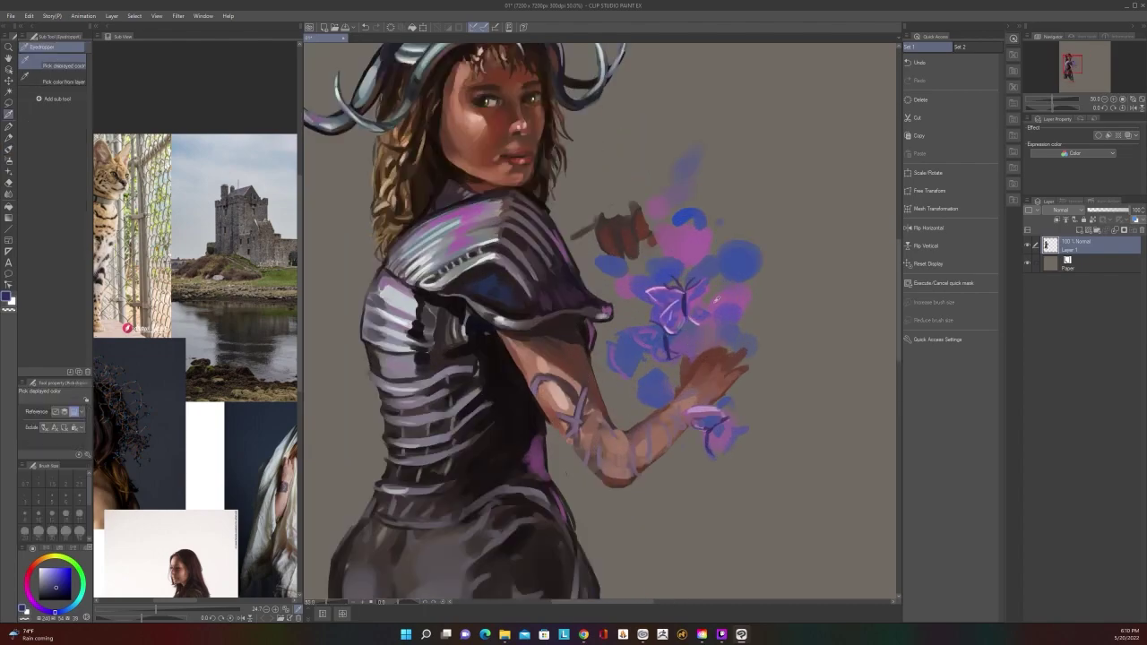
# Add magenta and blue accent strokes to the second butterfly's wings and body, sampling both colors from the painting
pyautogui.keyDown('alt'); pyautogui.click(698, 298); pyautogui.keyUp('alt')
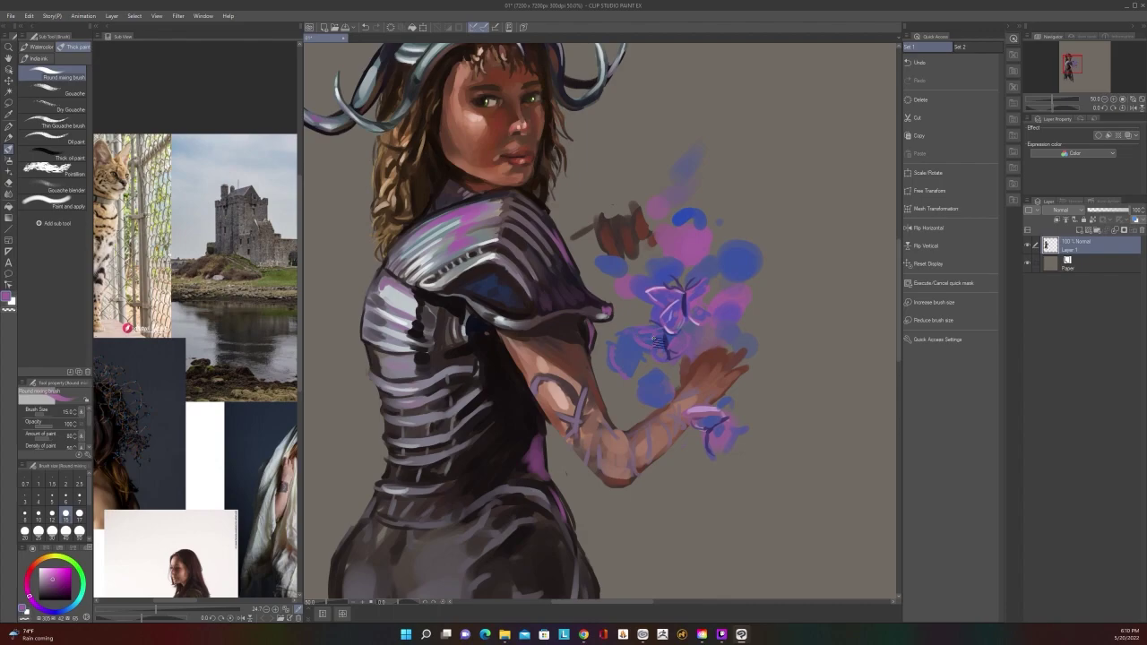
pyautogui.scroll(-2, 661, 345)
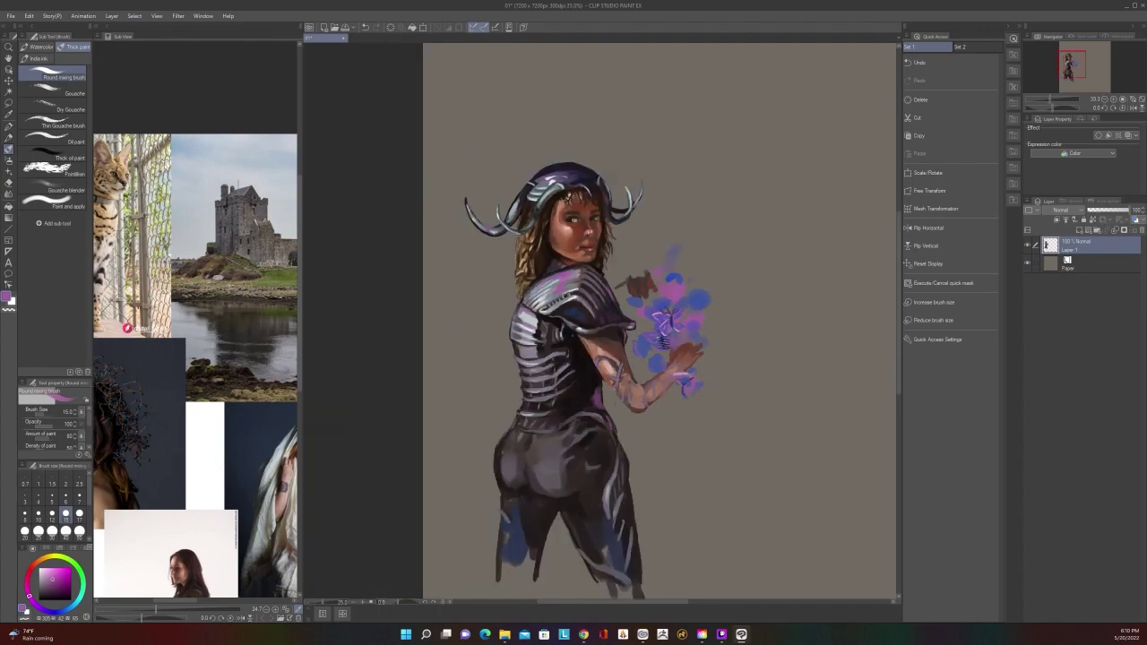
pyautogui.scroll(2, 662, 345)
pyautogui.press('alt')
pyautogui.keyDown('alt'); pyautogui.click(668, 355); pyautogui.keyUp('alt')
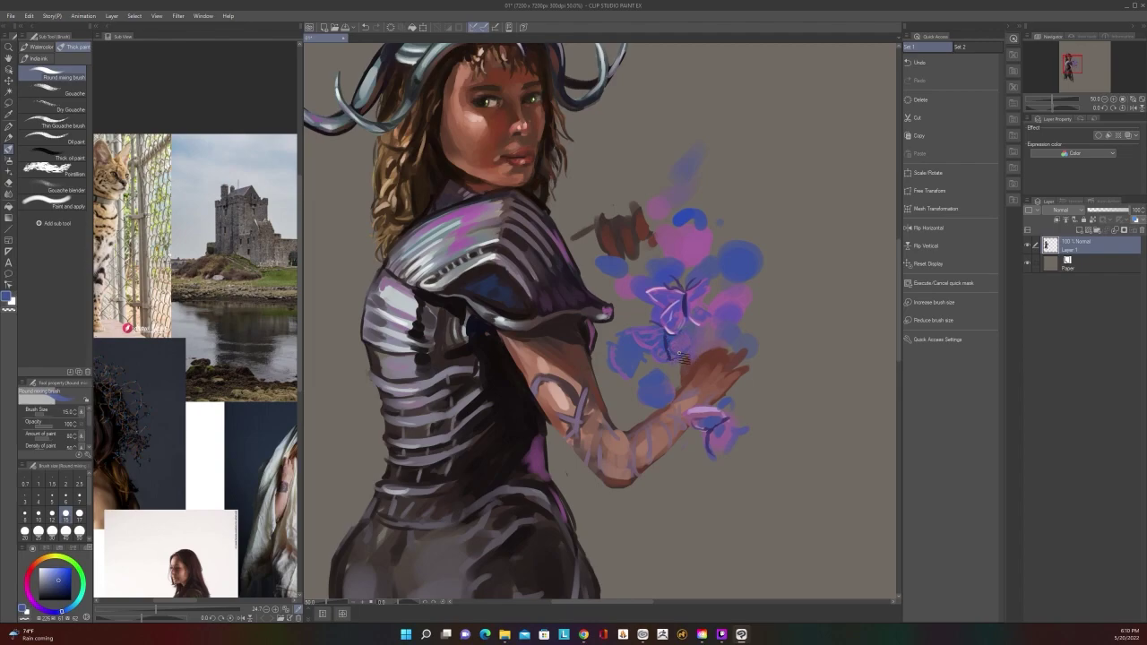
pyautogui.scroll(-2, 683, 356)
pyautogui.scroll(2, 683, 357)
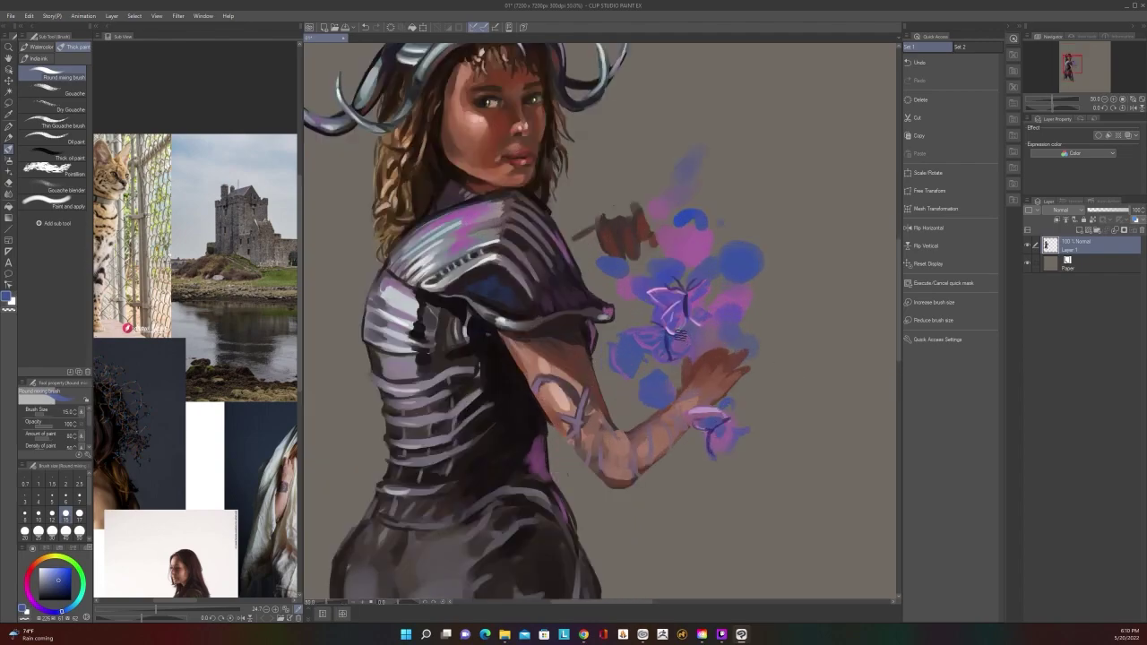
# Sample a violet-blue beside the second butterfly and paint its right wing area with a size 25 brush
pyautogui.keyDown('alt'); pyautogui.click(679, 342); pyautogui.keyUp('alt')
pyautogui.press(']')
pyautogui.press(']')
pyautogui.press(']')
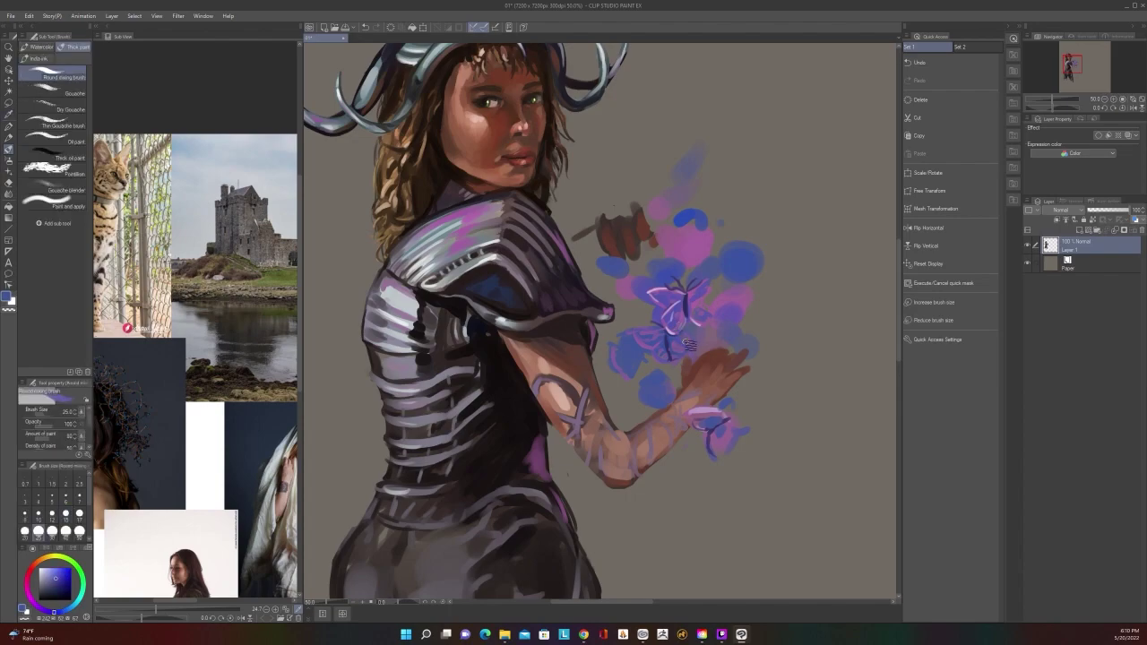
pyautogui.scroll(-2, 690, 322)
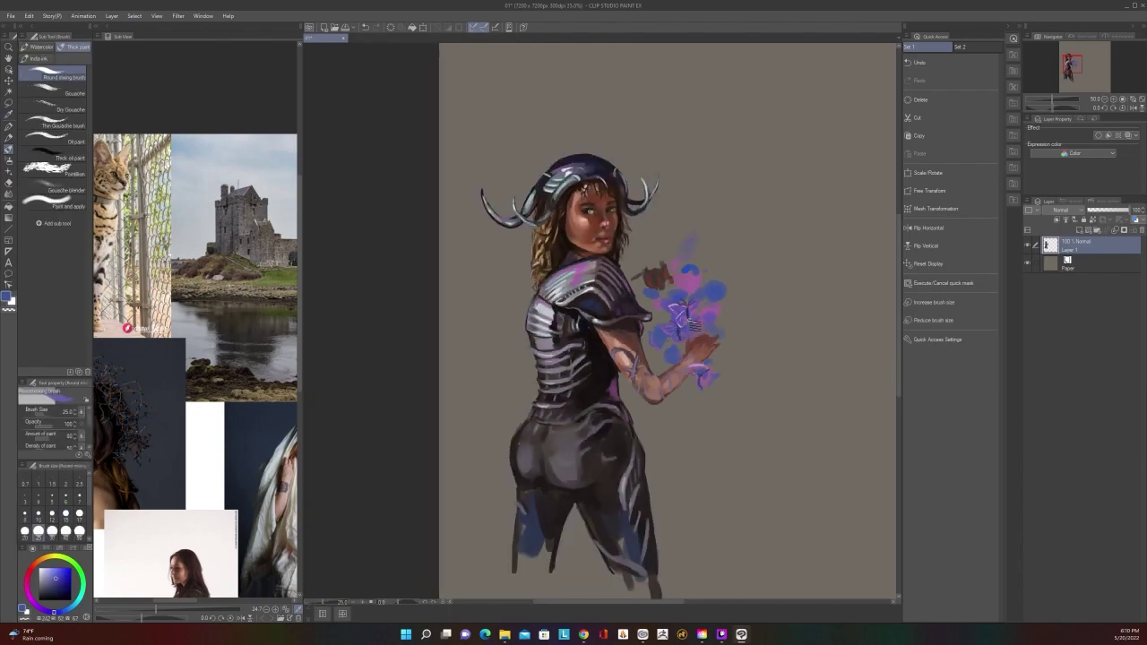
# Brush soft magenta-purple glow around the raised hand and fingers with the brush enlarged to size 50
pyautogui.scroll(-2, 690, 323)
pyautogui.scroll(3, 690, 323)
pyautogui.scroll(-1, 690, 323)
pyautogui.moveTo(749, 508); pyautogui.dragTo(778, 475)
pyautogui.scroll(2, 776, 474)
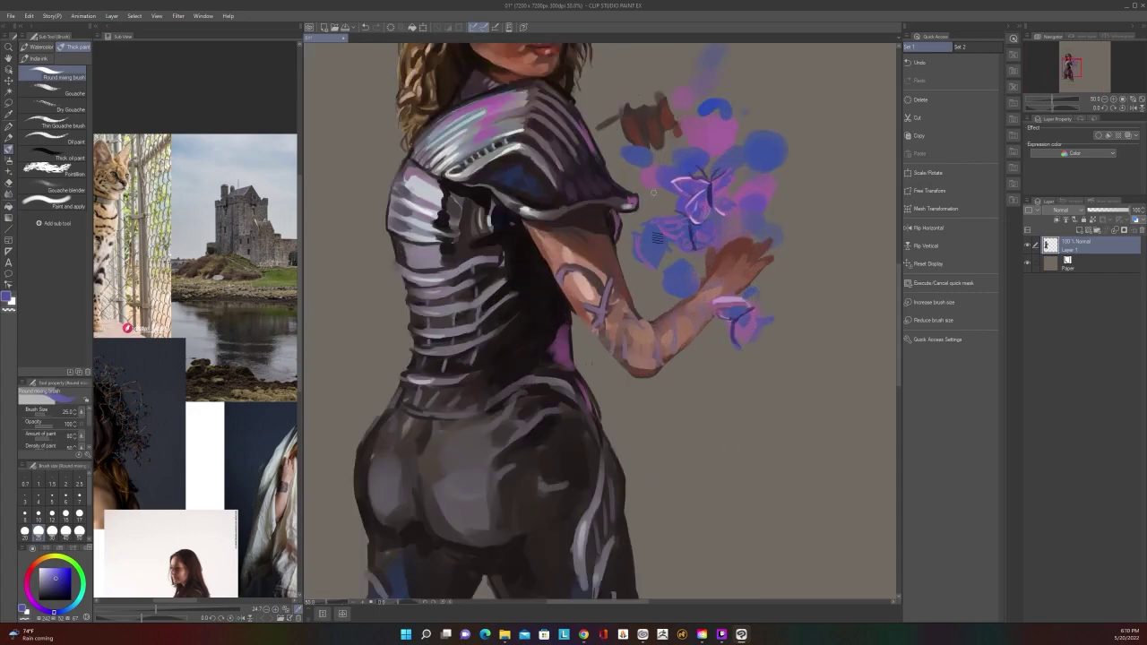
pyautogui.moveTo(656, 237); pyautogui.dragTo(647, 376)
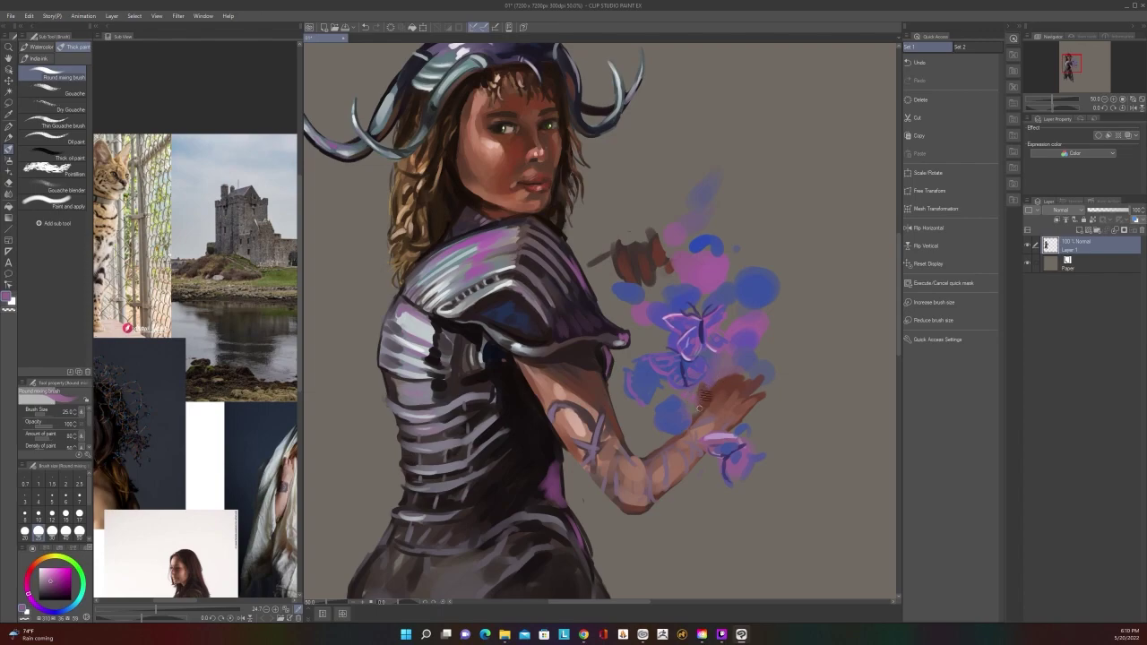
pyautogui.press(']')
pyautogui.press(']')
pyautogui.press(']')
pyautogui.scroll(-2, 758, 357)
pyautogui.scroll(2, 757, 357)
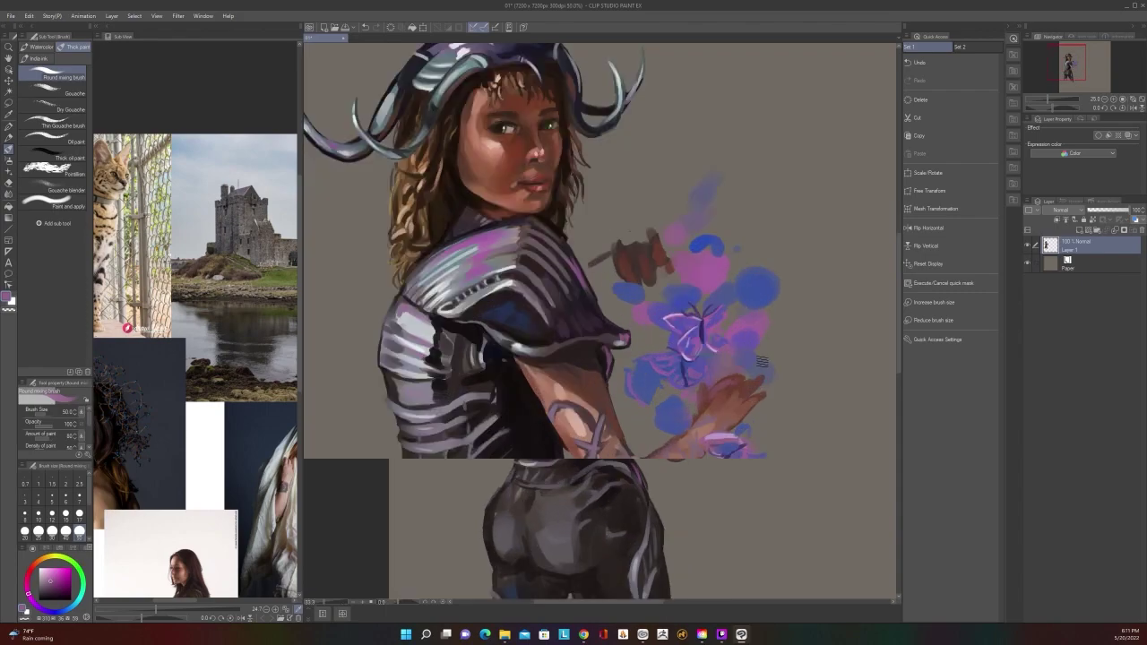
# Sample a reddish-brown skin shadow from the face and define the raised hand's fingers with a size 25 brush
pyautogui.press('alt')
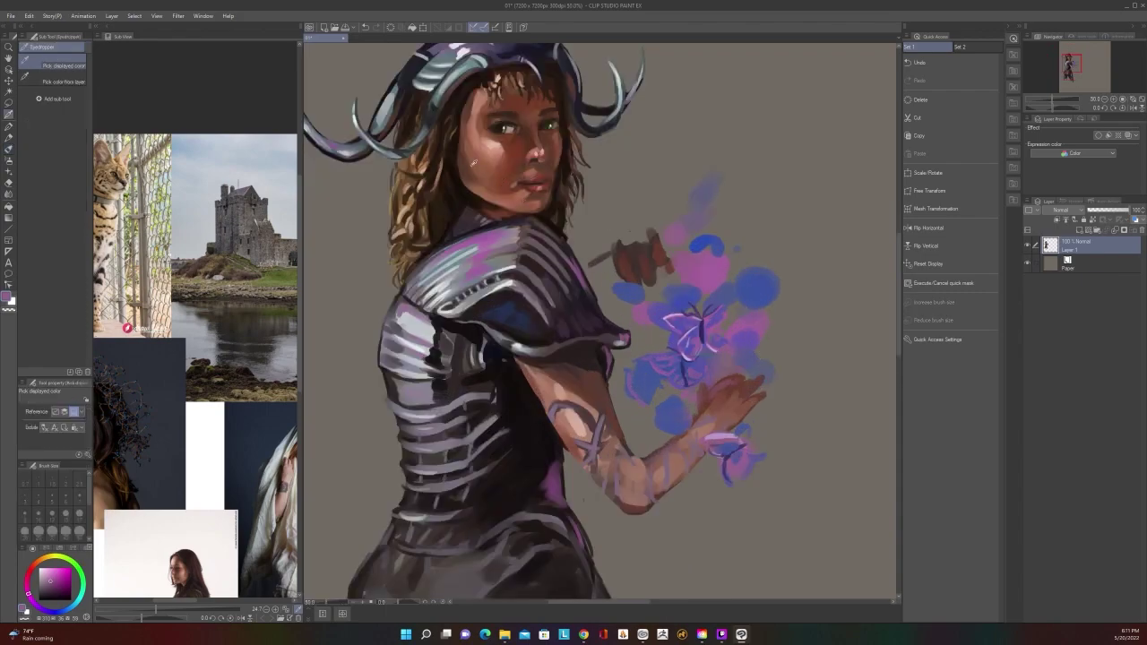
pyautogui.click(468, 159)
pyautogui.press('[')
pyautogui.press('[')
pyautogui.press('[')
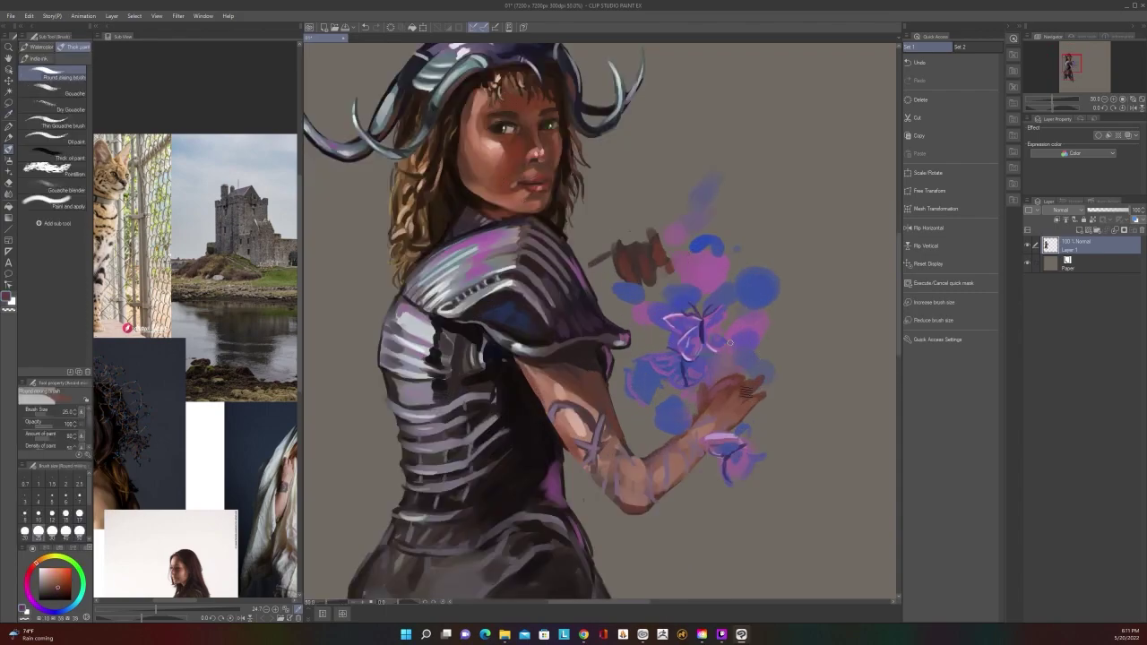
# Examine the repainted hand, the hips and the legs against the whole figure
pyautogui.scroll(-5, 762, 372)
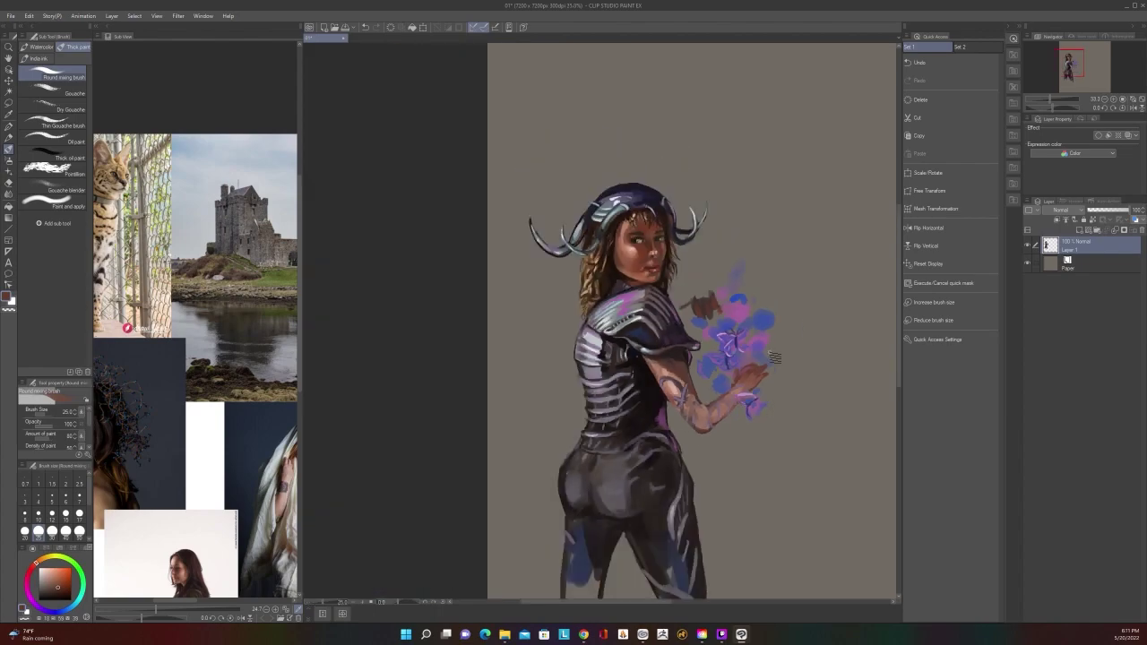
pyautogui.scroll(2, 774, 357)
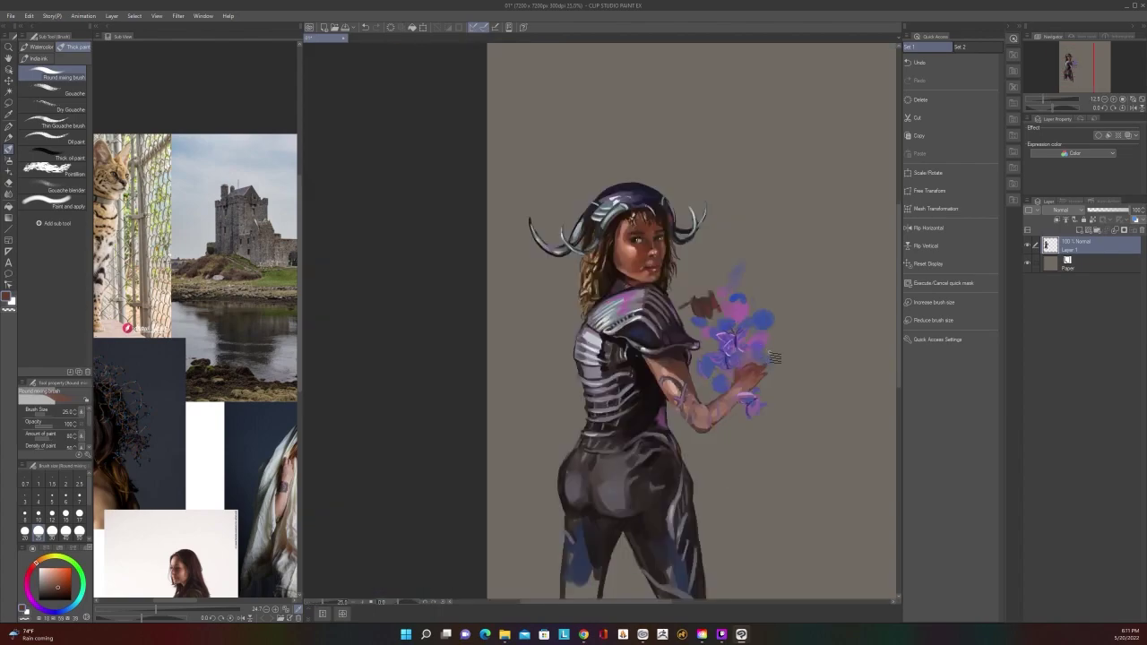
pyautogui.scroll(-2, 774, 358)
pyautogui.scroll(2, 753, 438)
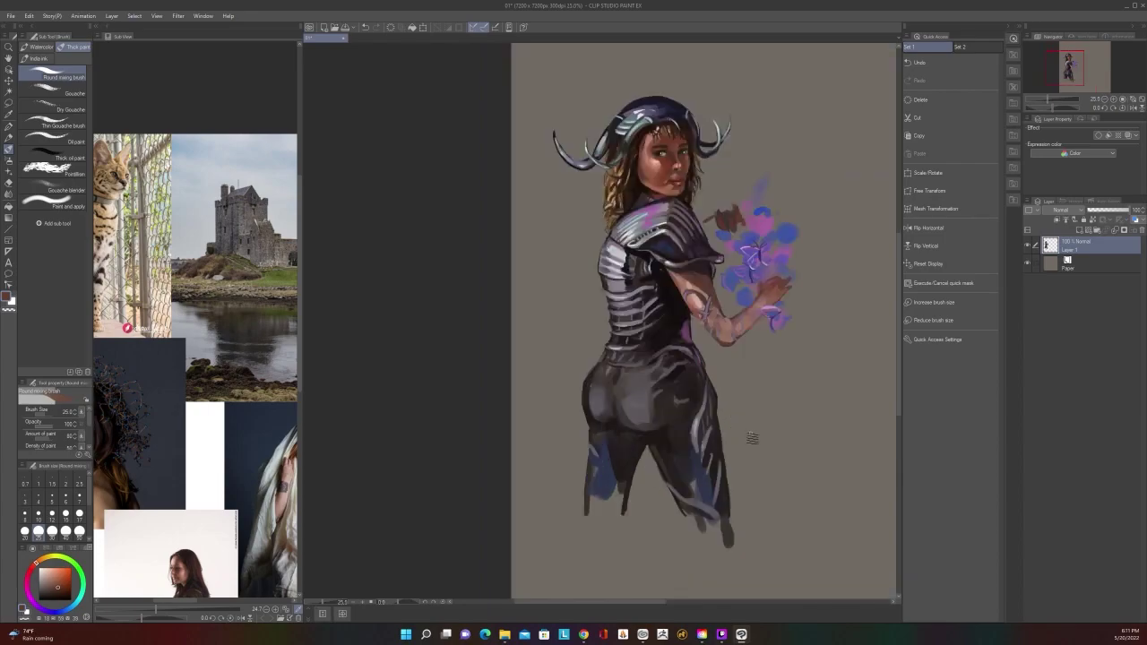
pyautogui.scroll(2, 744, 442)
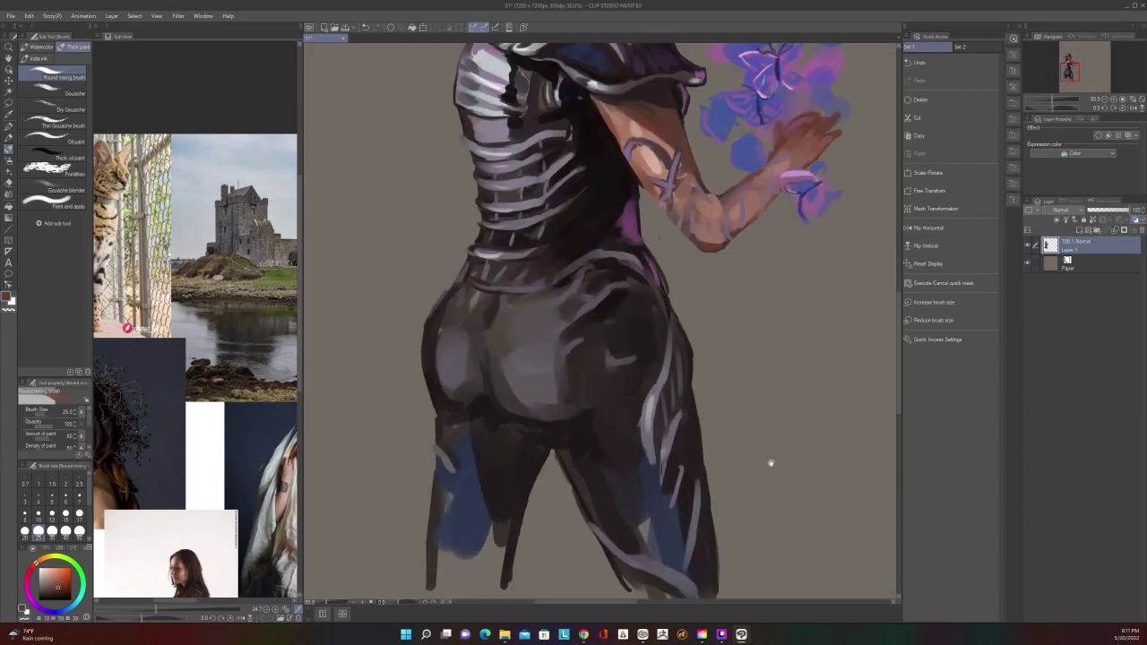
pyautogui.moveTo(770, 463); pyautogui.dragTo(741, 555)
pyautogui.scroll(-2, 741, 552)
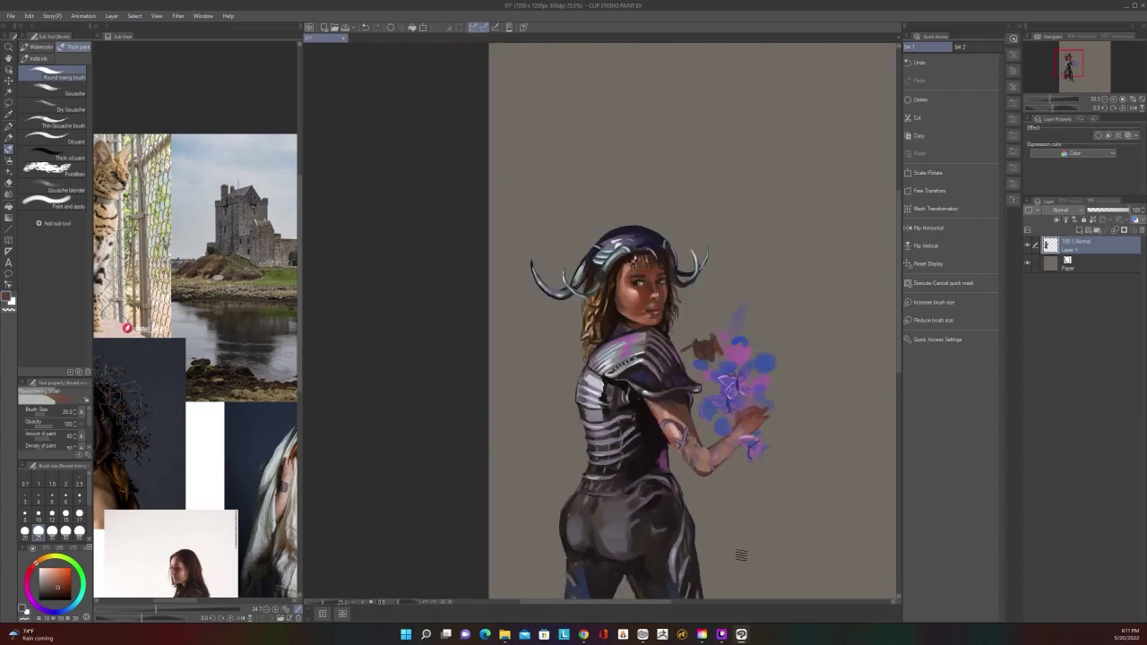
# Sample purple and near-black tones at the waist and refine the edges of the purple patch behind the elbow
pyautogui.scroll(2, 753, 421)
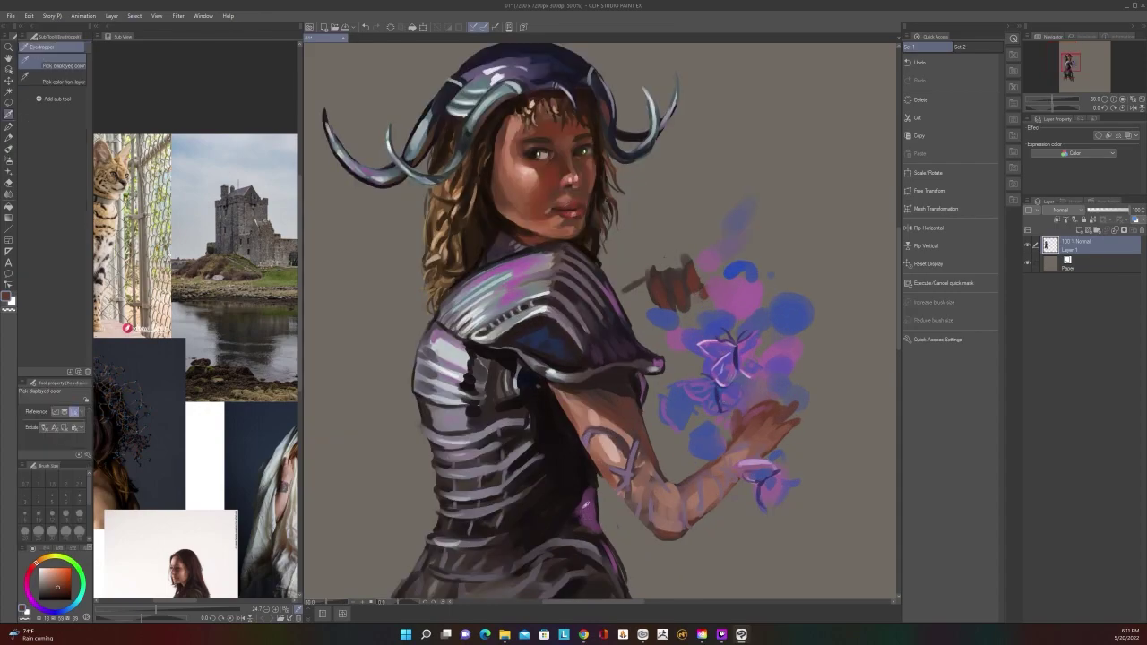
pyautogui.keyDown('alt'); pyautogui.click(584, 507); pyautogui.keyUp('alt')
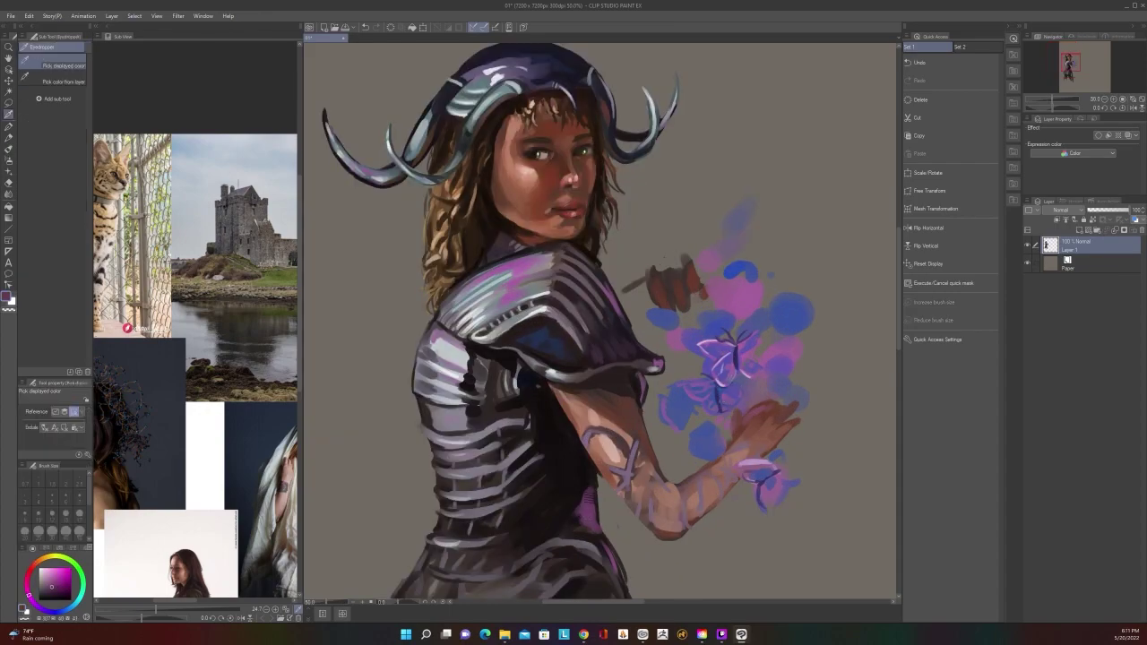
pyautogui.keyDown('alt'); pyautogui.click(570, 518); pyautogui.keyUp('alt')
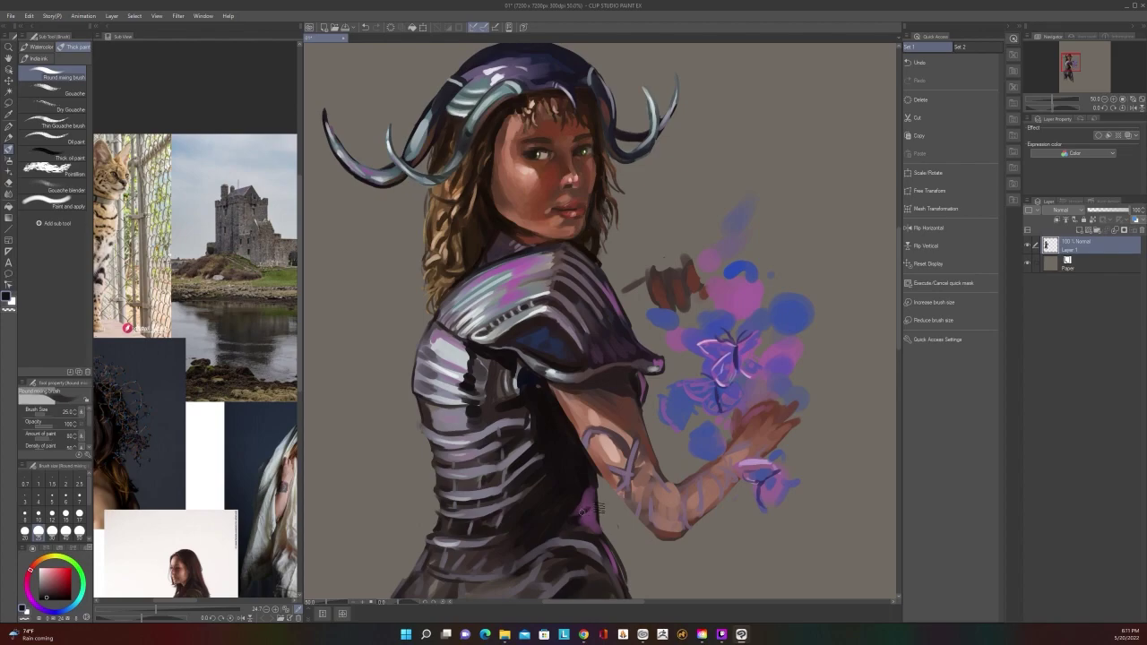
pyautogui.scroll(-2, 593, 523)
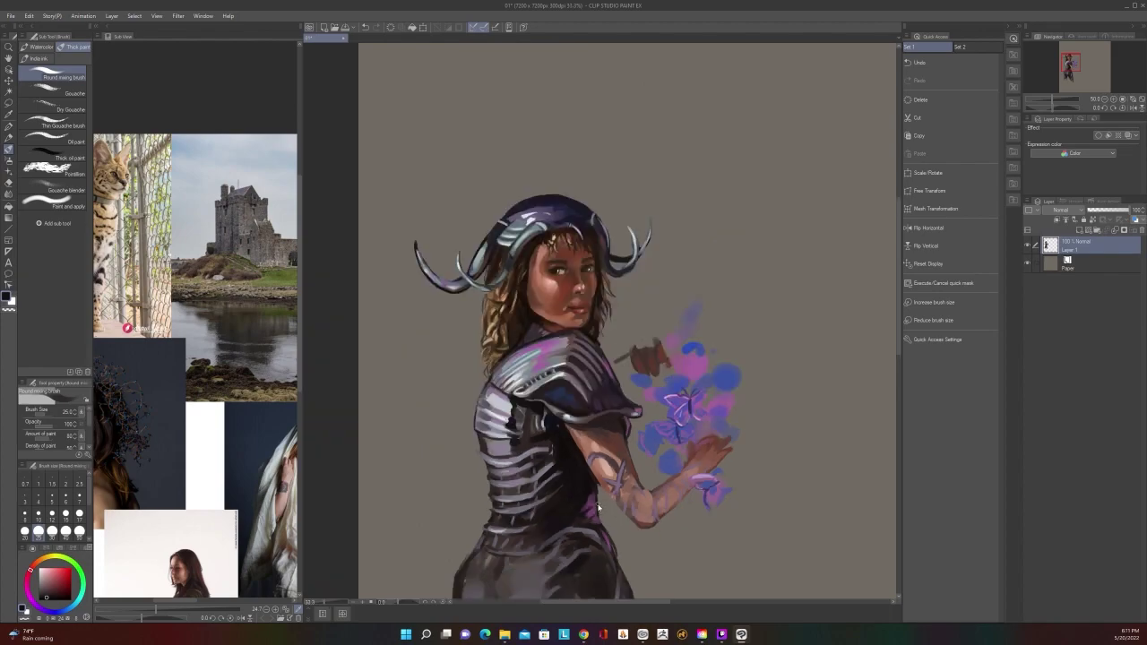
pyautogui.scroll(2, 591, 502)
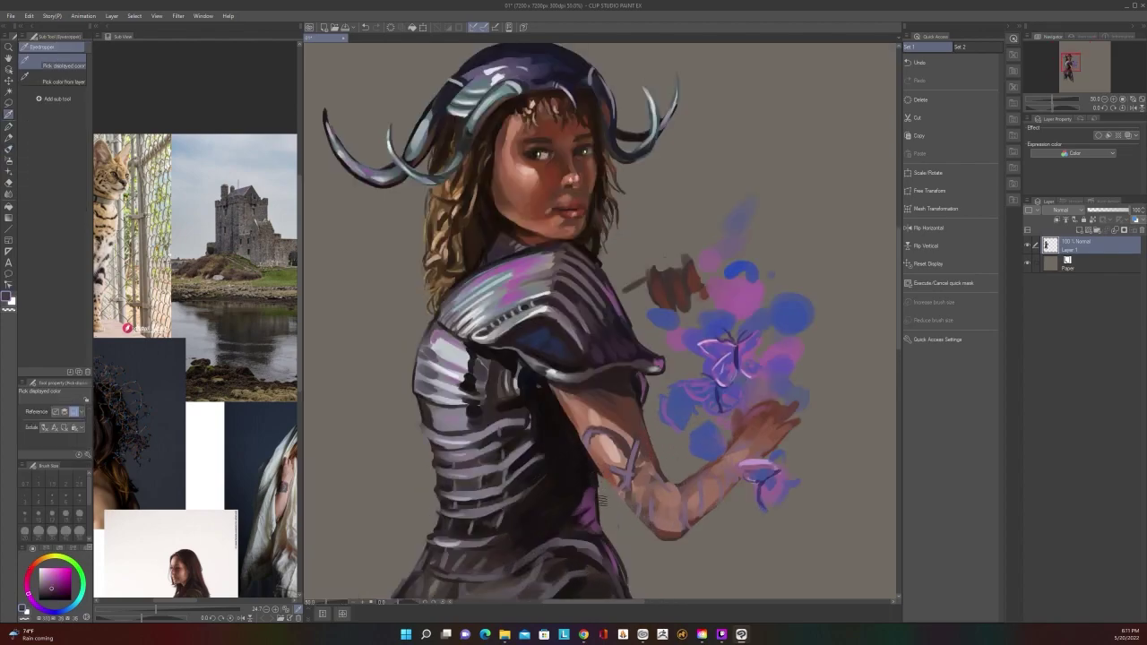
pyautogui.keyDown('alt'); pyautogui.click(602, 500); pyautogui.keyUp('alt')
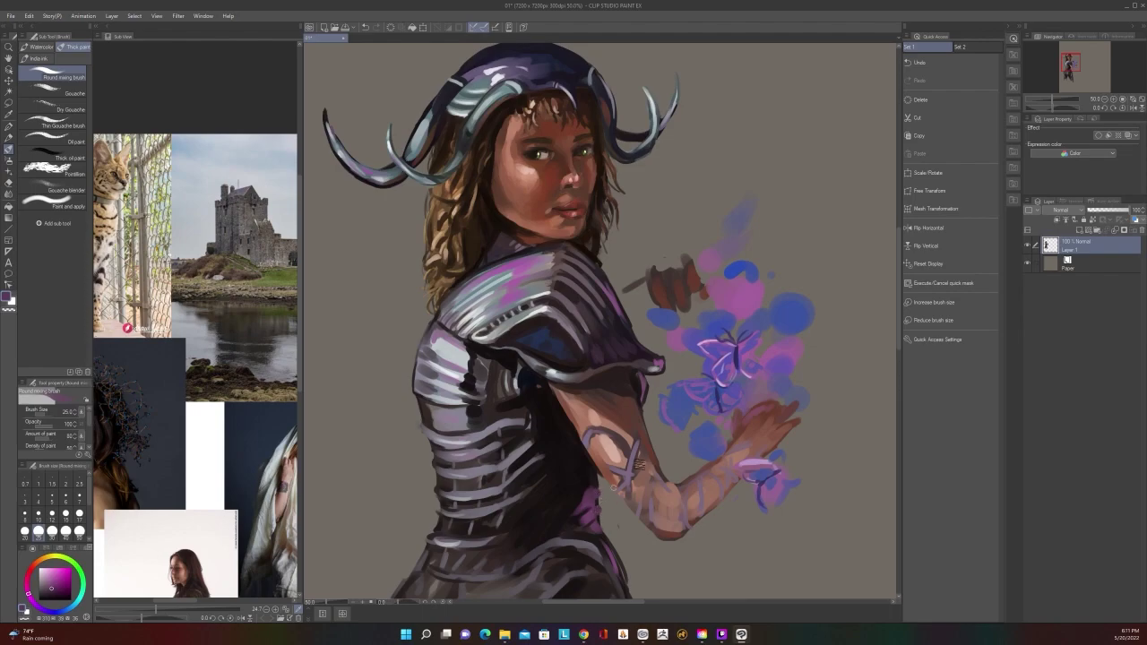
# Sample a brighter magenta and add highlight strokes to the purple patch at the waist
pyautogui.scroll(-2, 638, 464)
pyautogui.scroll(2, 615, 493)
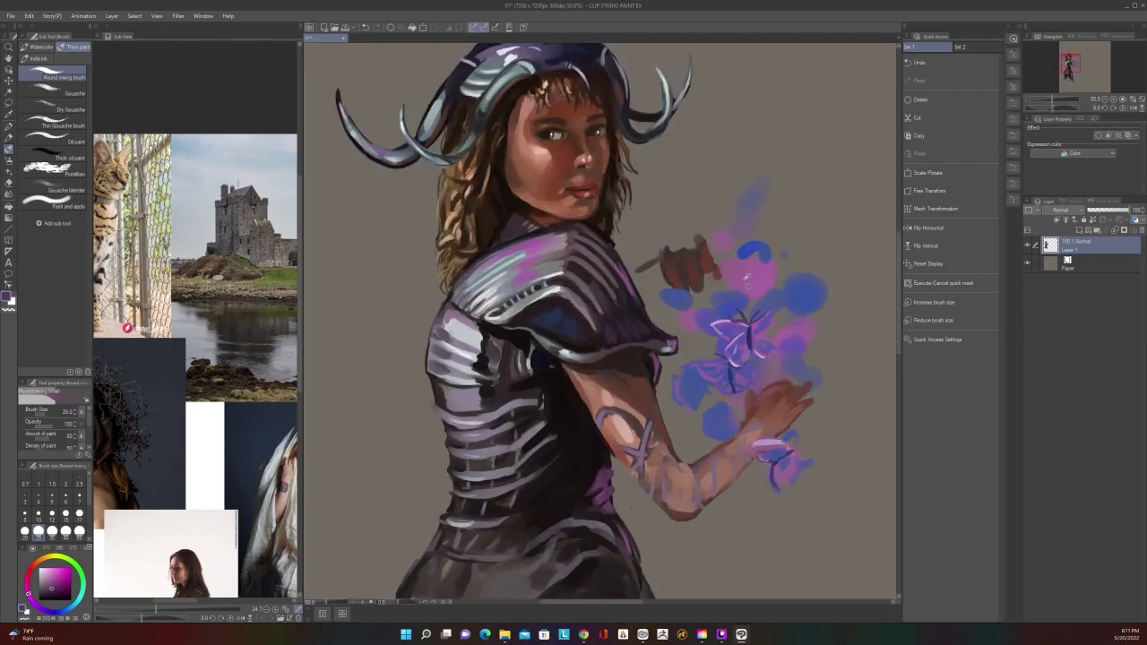
pyautogui.keyDown('alt'); pyautogui.click(617, 492); pyautogui.keyUp('alt')
pyautogui.scroll(-2, 618, 475)
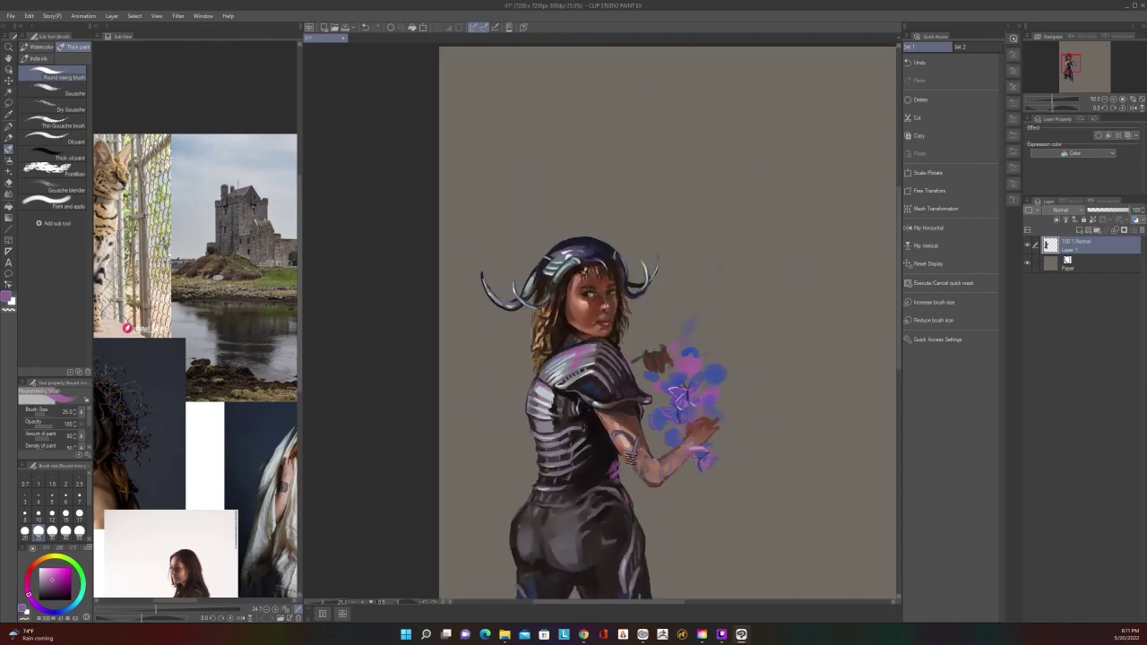
# Examine the waist highlights and the unfinished legs against the whole figure
pyautogui.scroll(-1, 631, 460)
pyautogui.scroll(1, 632, 460)
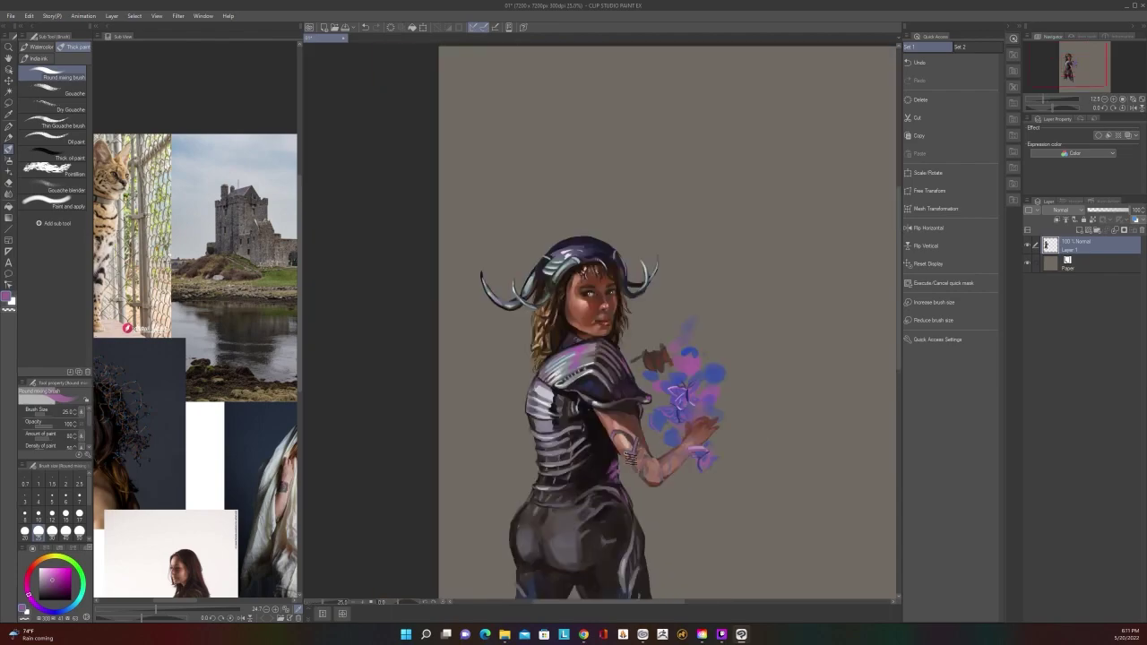
pyautogui.moveTo(744, 523); pyautogui.dragTo(774, 435)
pyautogui.scroll(-2, 778, 429)
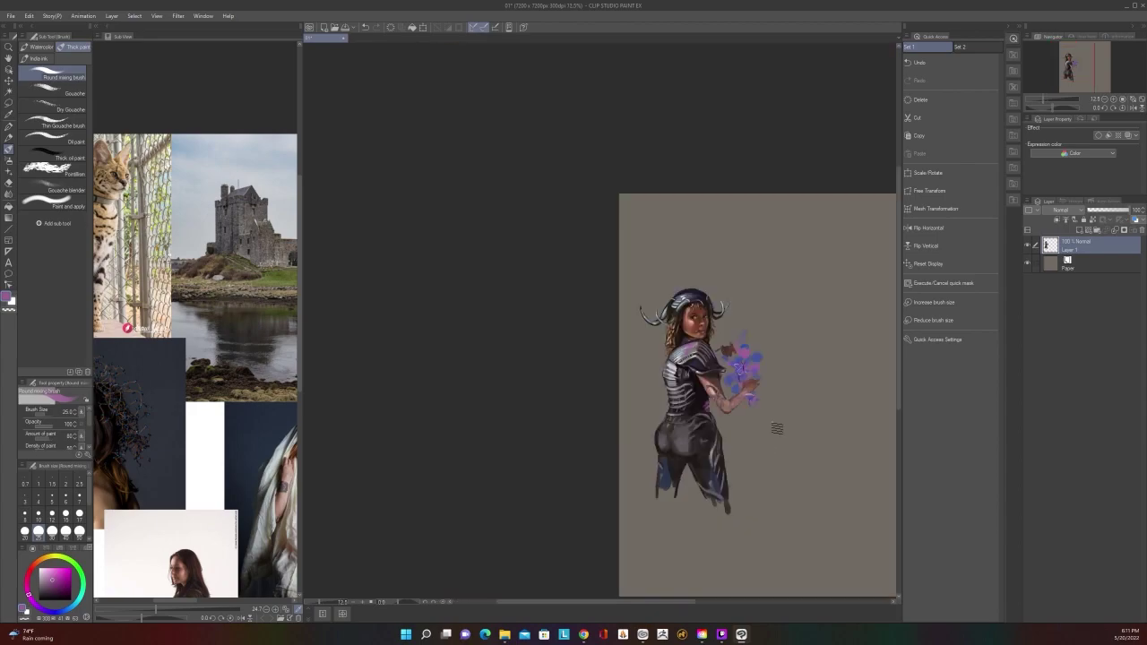
pyautogui.scroll(3, 777, 429)
pyautogui.scroll(1, 801, 379)
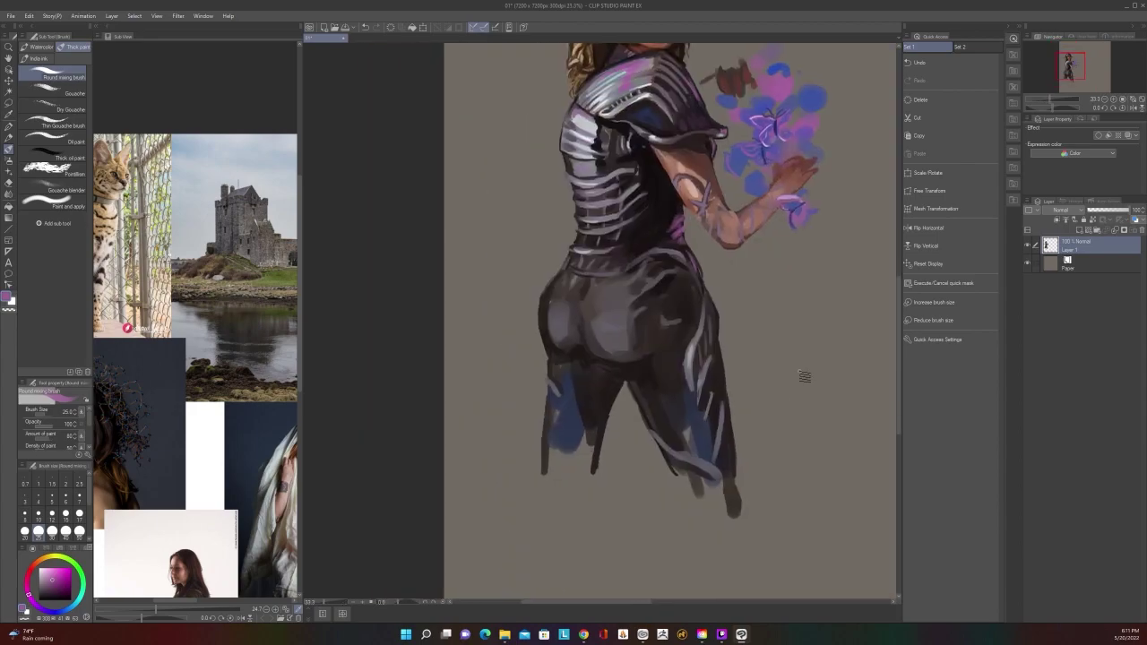
# Sample a near-black tone from the trousers and extend both outlines of the rear leg toward the calf with an 80-size brush
pyautogui.scroll(-1, 707, 462)
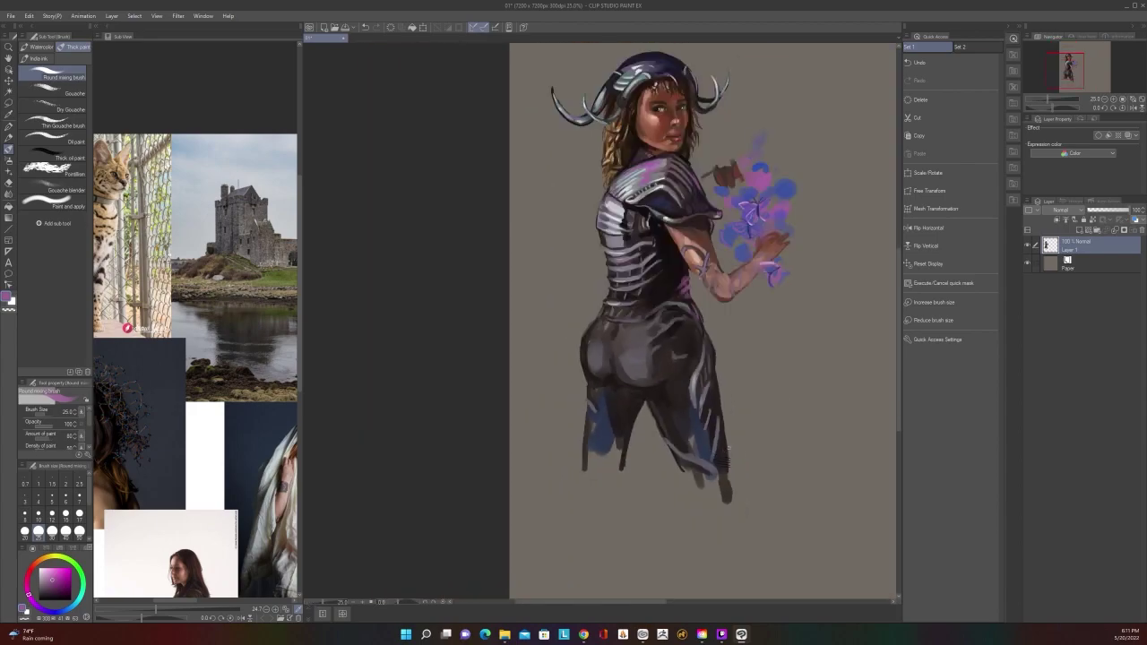
pyautogui.keyDown('alt'); pyautogui.click(626, 434); pyautogui.keyUp('alt')
pyautogui.press(']')
pyautogui.press(']')
pyautogui.press(']')
pyautogui.press(']')
pyautogui.press(']')
pyautogui.press(']')
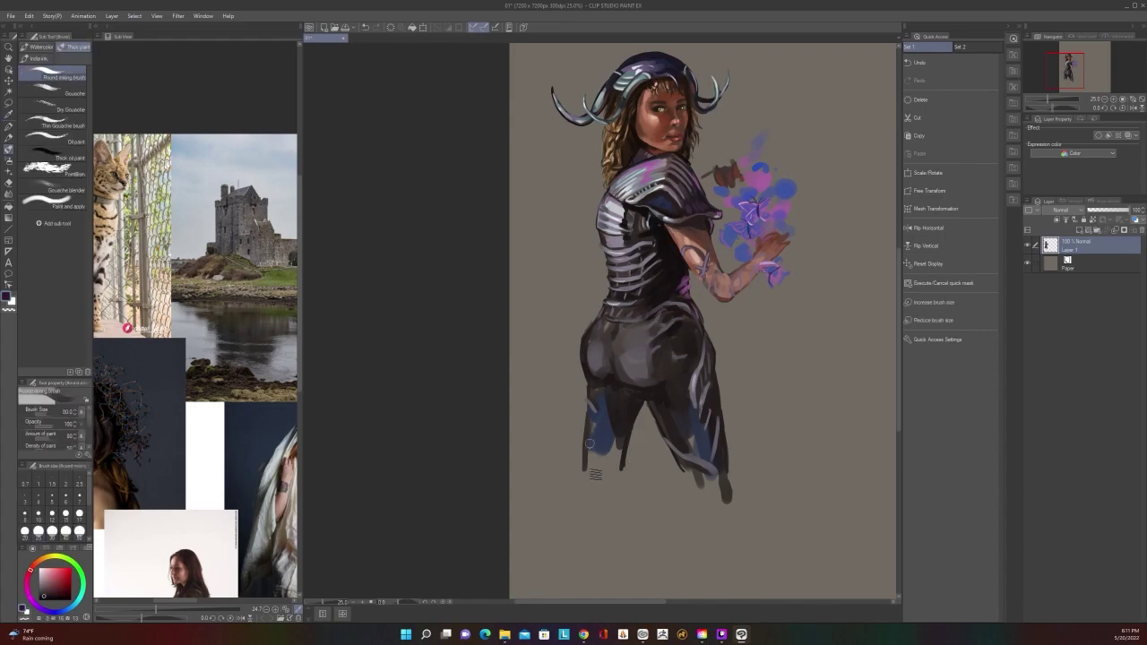
pyautogui.moveTo(590, 443)
pyautogui.mouseDown()
pyautogui.moveTo(593, 491)
pyautogui.moveTo(628, 475)
pyautogui.moveTo(630, 510)
pyautogui.moveTo(587, 497)
pyautogui.moveTo(583, 520)
pyautogui.moveTo(632, 467)
pyautogui.moveTo(580, 489)
pyautogui.mouseUp()
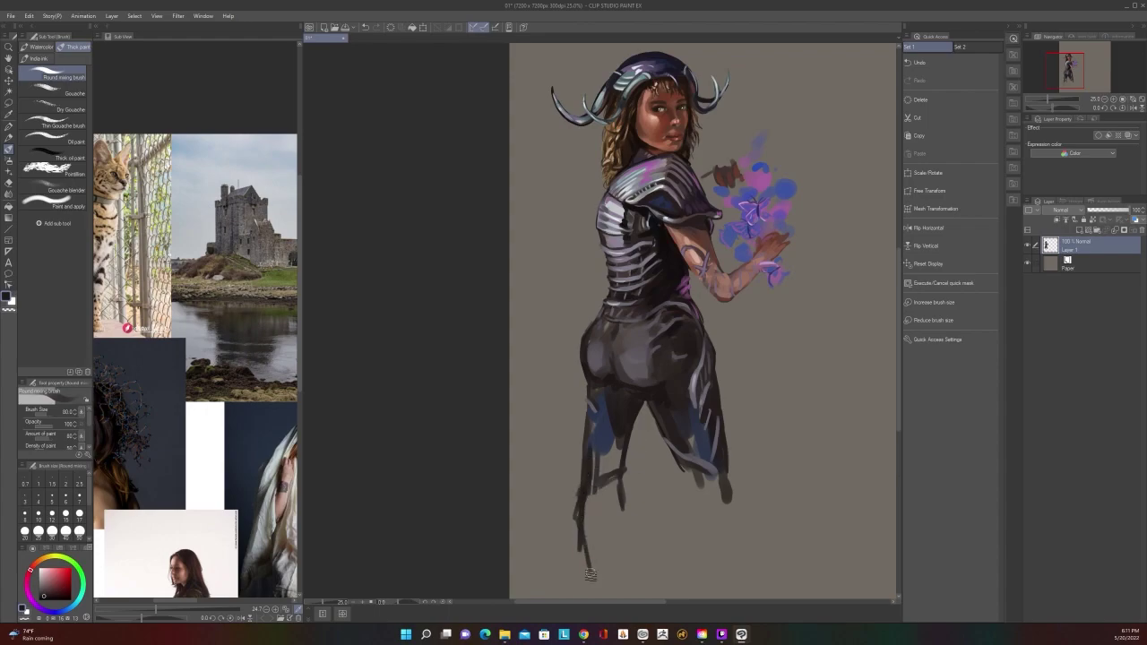
pyautogui.scroll(-2, 584, 538)
pyautogui.scroll(2, 591, 545)
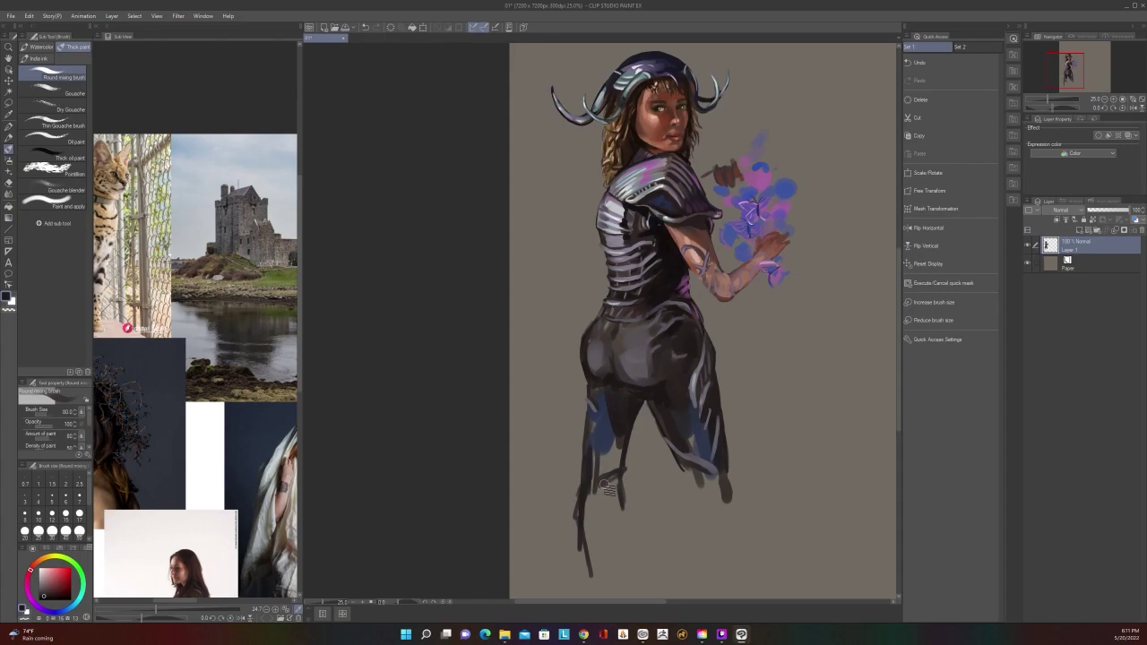
pyautogui.moveTo(635, 430); pyautogui.dragTo(623, 542)
pyautogui.moveTo(625, 497); pyautogui.dragTo(621, 555)
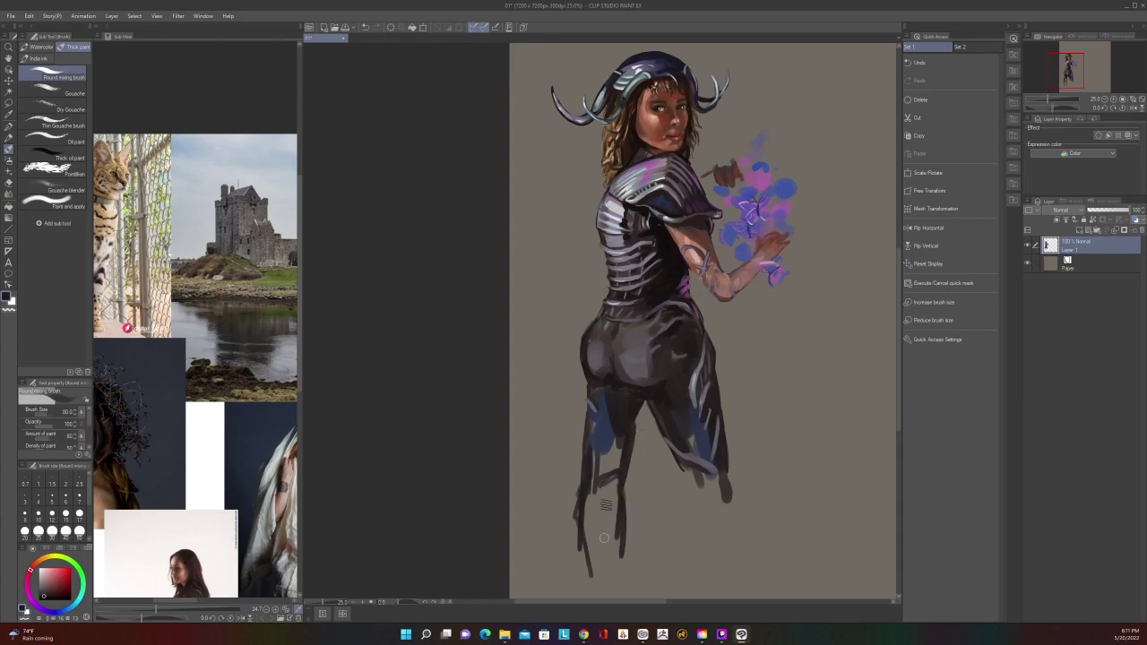
# Enlarge the brush to 250, fill the rear lower leg with broad dark strokes and lengthen the other leg, undoing the last stroke
pyautogui.press(']')
pyautogui.press(']')
pyautogui.press(']')
pyautogui.press(']')
pyautogui.press(']')
pyautogui.press(']')
pyautogui.moveTo(616, 448)
pyautogui.mouseDown()
pyautogui.moveTo(579, 484)
pyautogui.moveTo(598, 546)
pyautogui.mouseUp()
pyautogui.moveTo(712, 538)
pyautogui.mouseDown()
pyautogui.moveTo(702, 481)
pyautogui.moveTo(706, 525)
pyautogui.moveTo(703, 495)
pyautogui.mouseUp()
pyautogui.hotkey('ctrl', 'z')
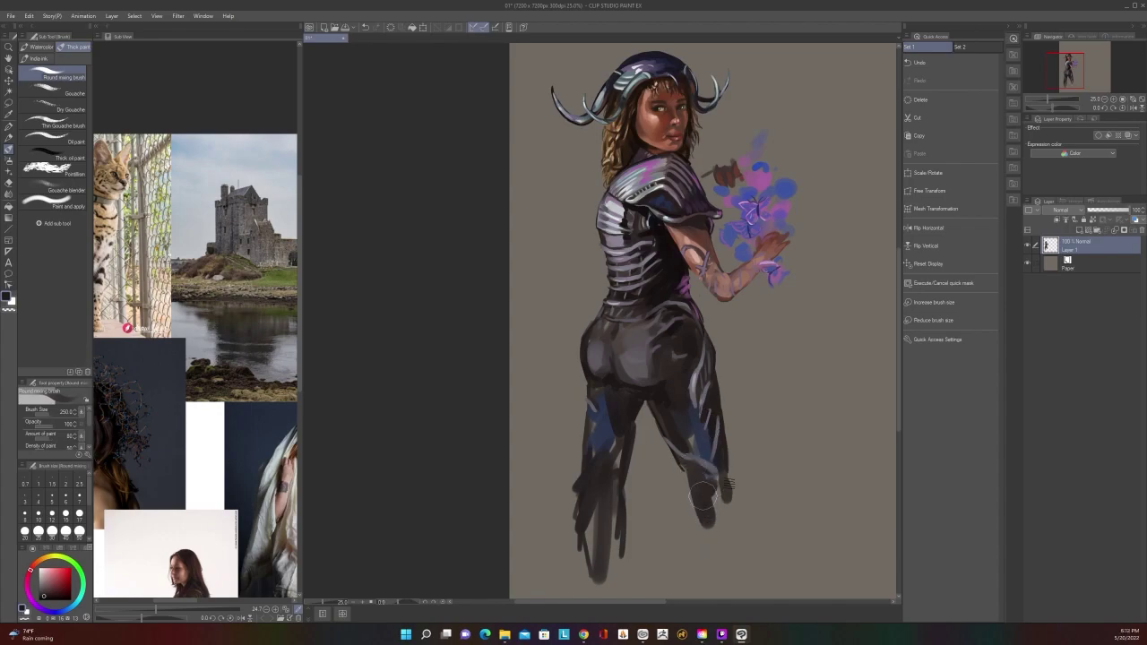
# Sample a dark tone beside the elbow, reduce the brush size to 25 and bring the curly-haired woman's reference photo into view
pyautogui.scroll(-3, 739, 472)
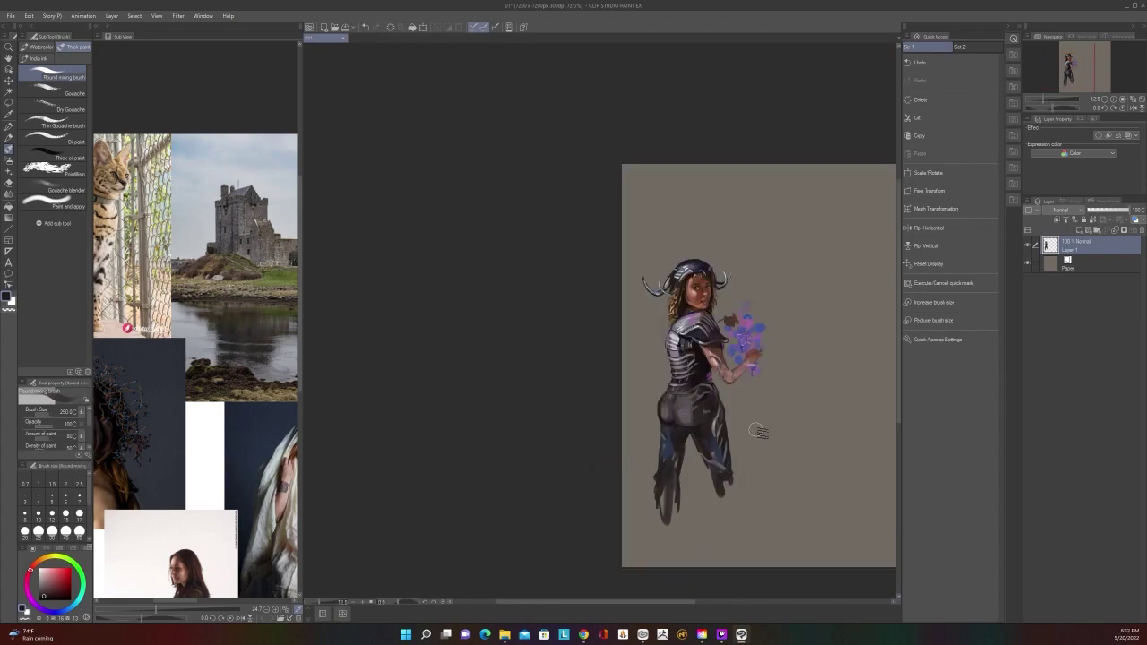
pyautogui.scroll(3, 757, 432)
pyautogui.moveTo(761, 388); pyautogui.dragTo(728, 496)
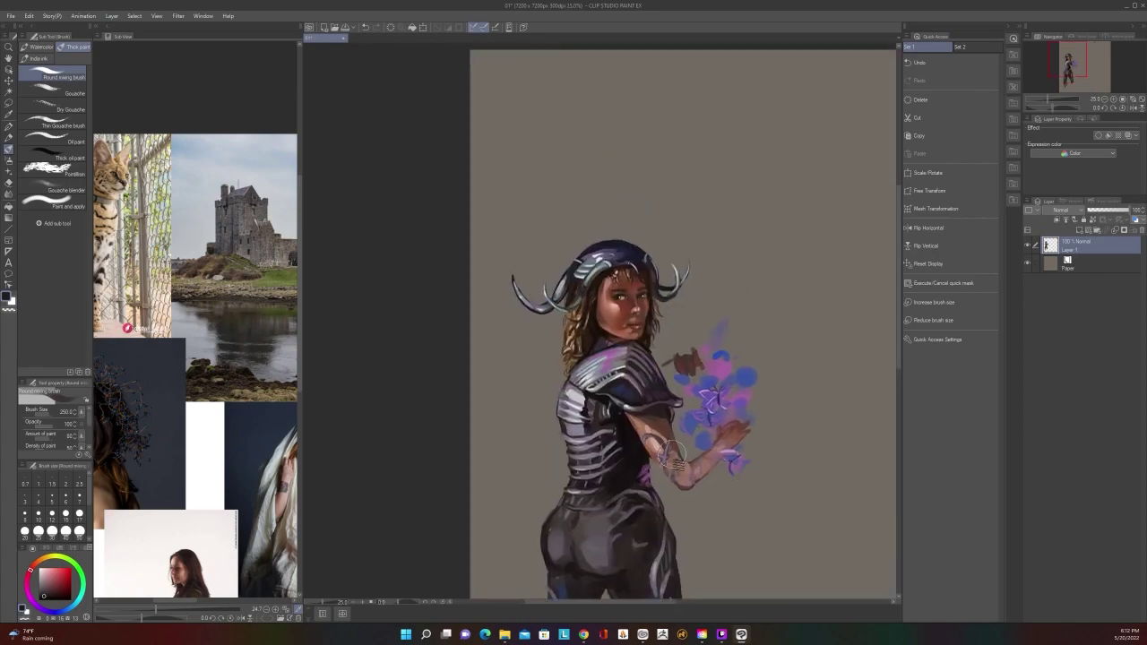
pyautogui.scroll(-3, 674, 452)
pyautogui.scroll(3, 683, 451)
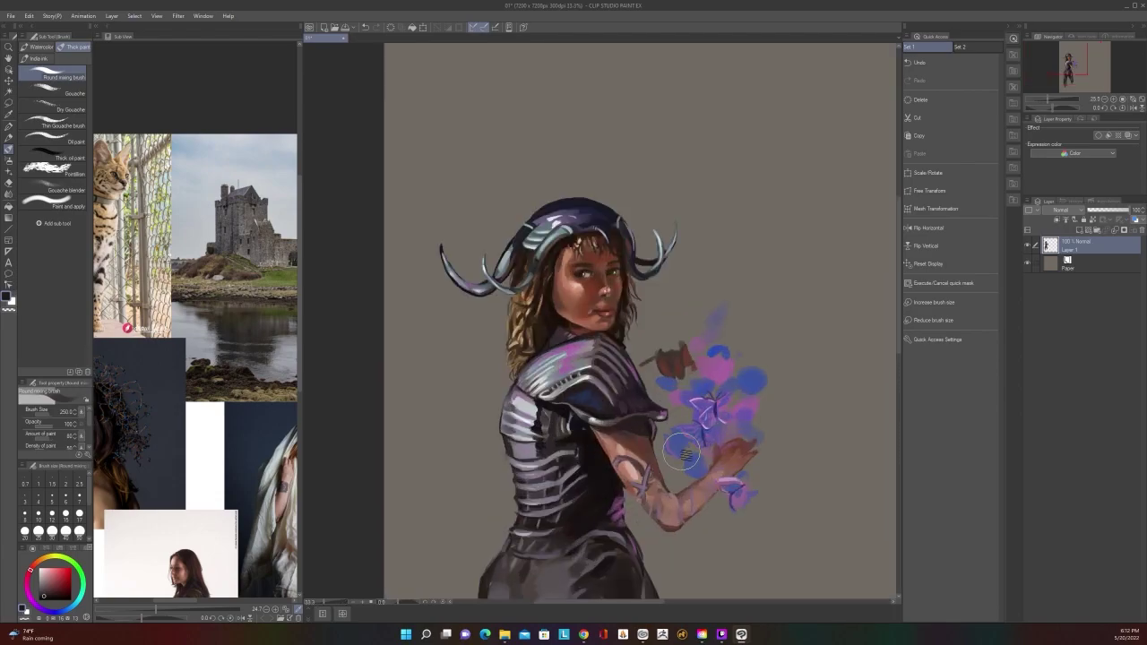
pyautogui.keyDown('alt'); pyautogui.click(637, 500); pyautogui.keyUp('alt')
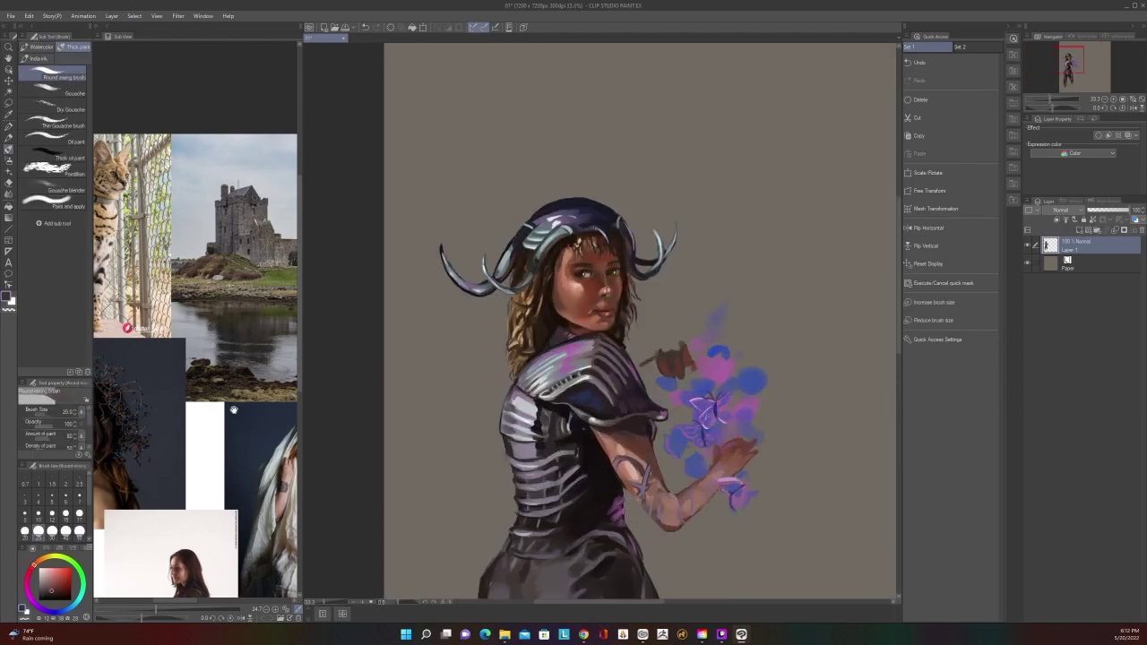
pyautogui.moveTo(234, 410); pyautogui.dragTo(113, 341)
pyautogui.moveTo(221, 365); pyautogui.dragTo(110, 358)
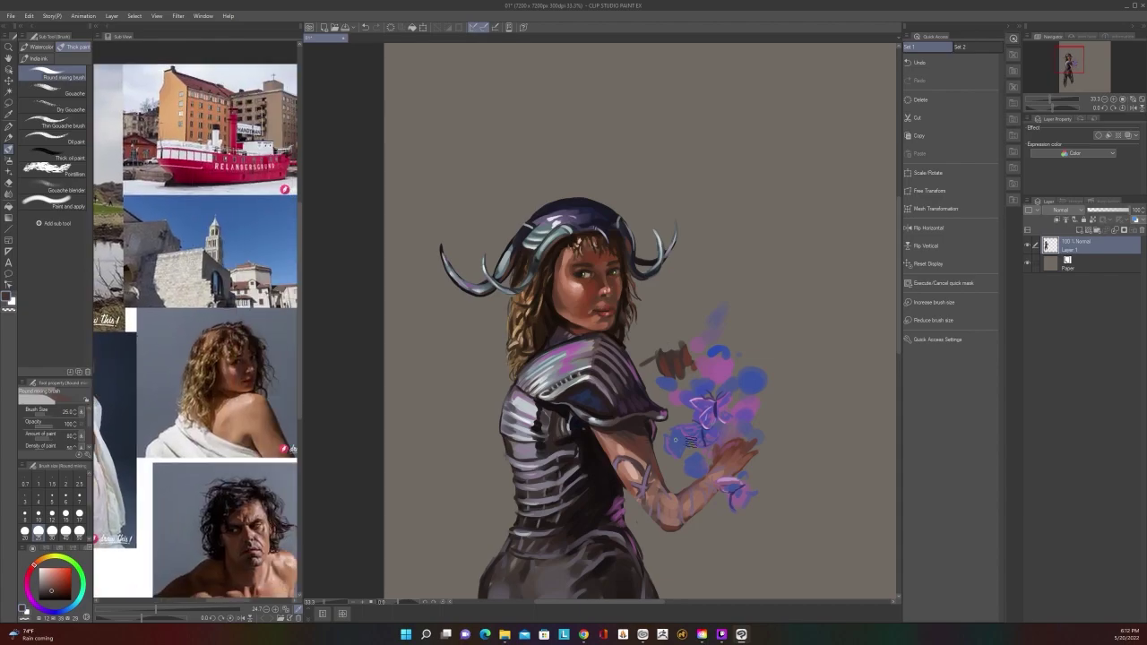
pyautogui.scroll(-1, 647, 503)
pyautogui.scroll(1, 657, 523)
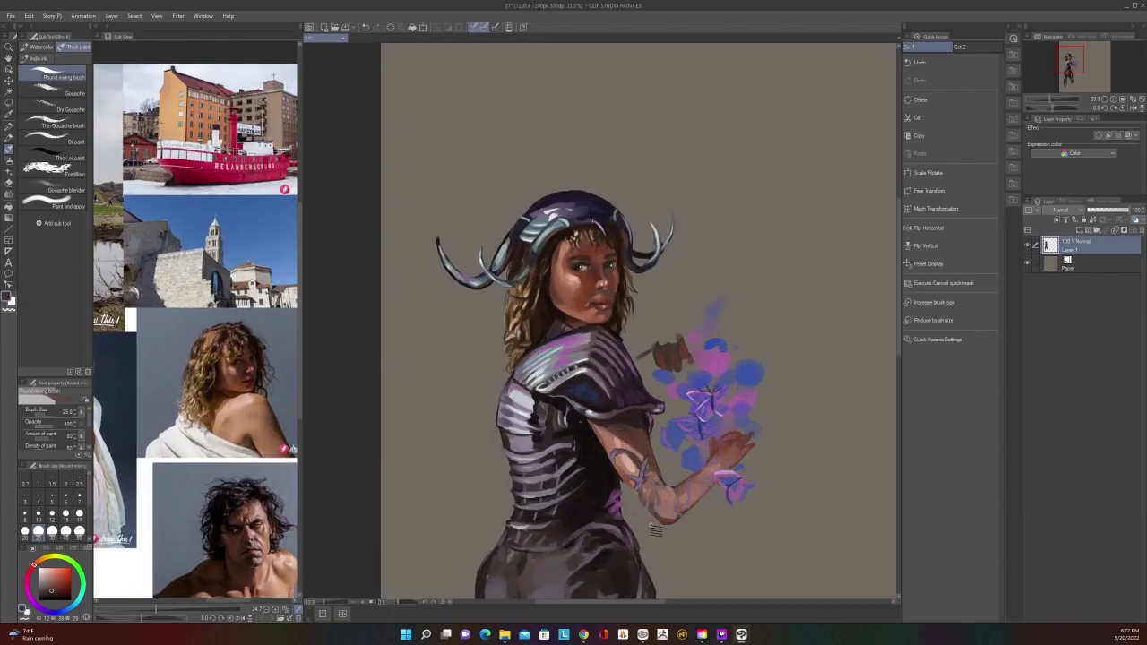
# Reduce the Round mixing brush to size 8 and sample a dark colour beside the raised arm's elbow
pyautogui.scroll(1, 656, 531)
pyautogui.scroll(-1, 666, 410)
pyautogui.press('[')
pyautogui.press('[')
pyautogui.press('[')
pyautogui.press('[')
pyautogui.press('[')
pyautogui.press('[')
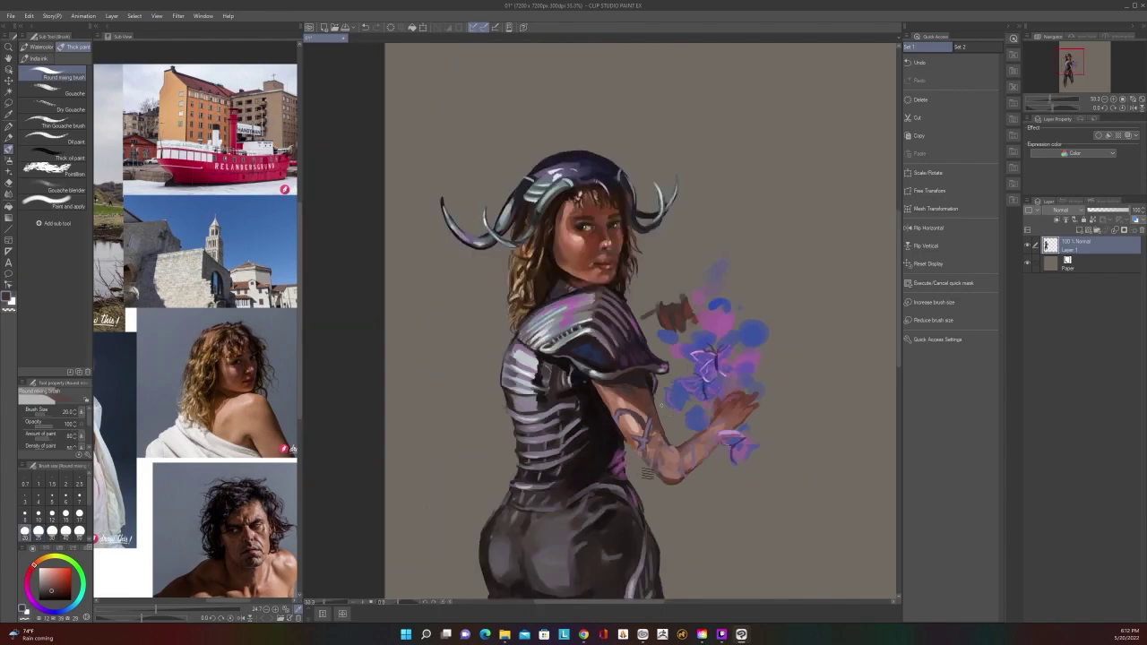
pyautogui.scroll(1, 645, 394)
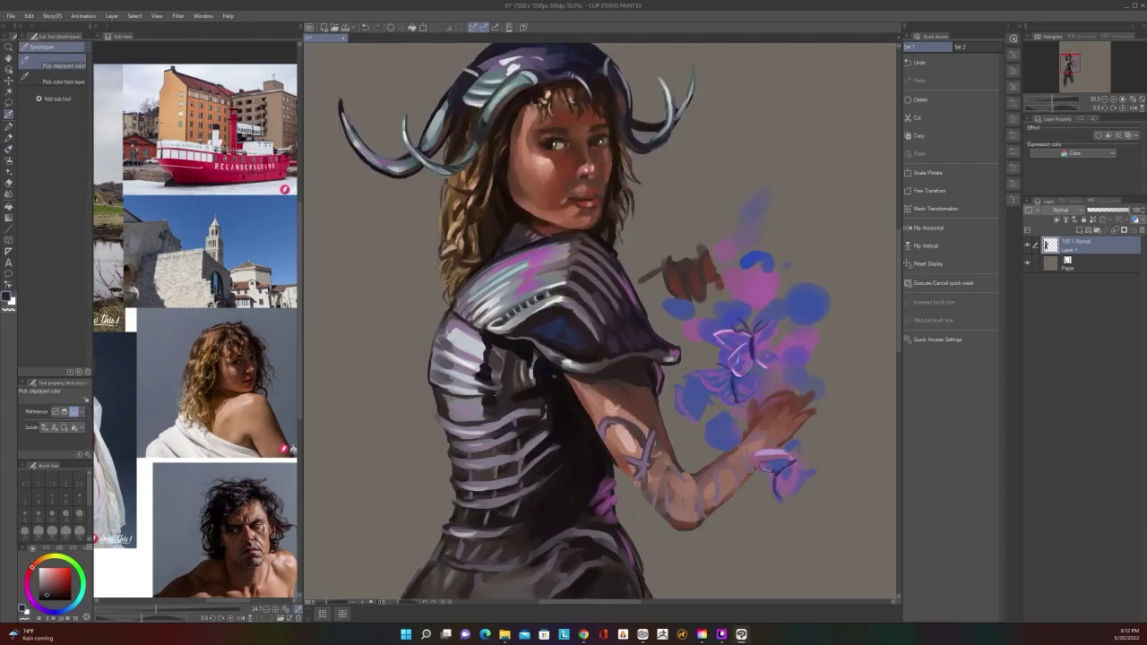
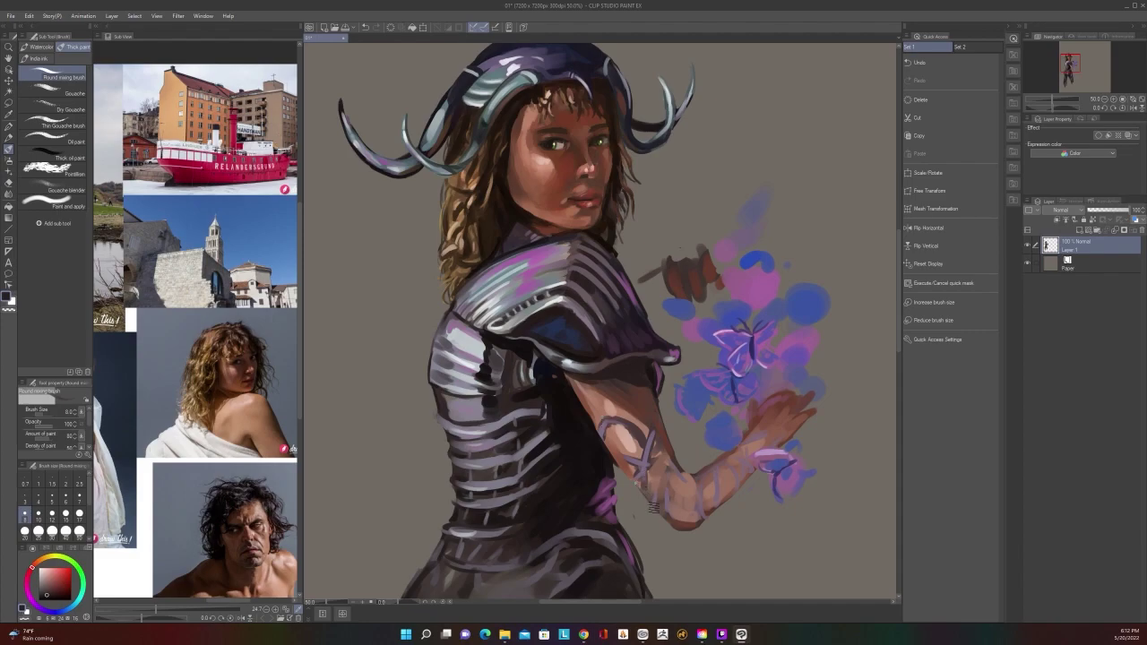
# Set the brush size to 15 and darken the outline along the figure's raised arm
pyautogui.press(']')
pyautogui.press(']')
pyautogui.press(']')
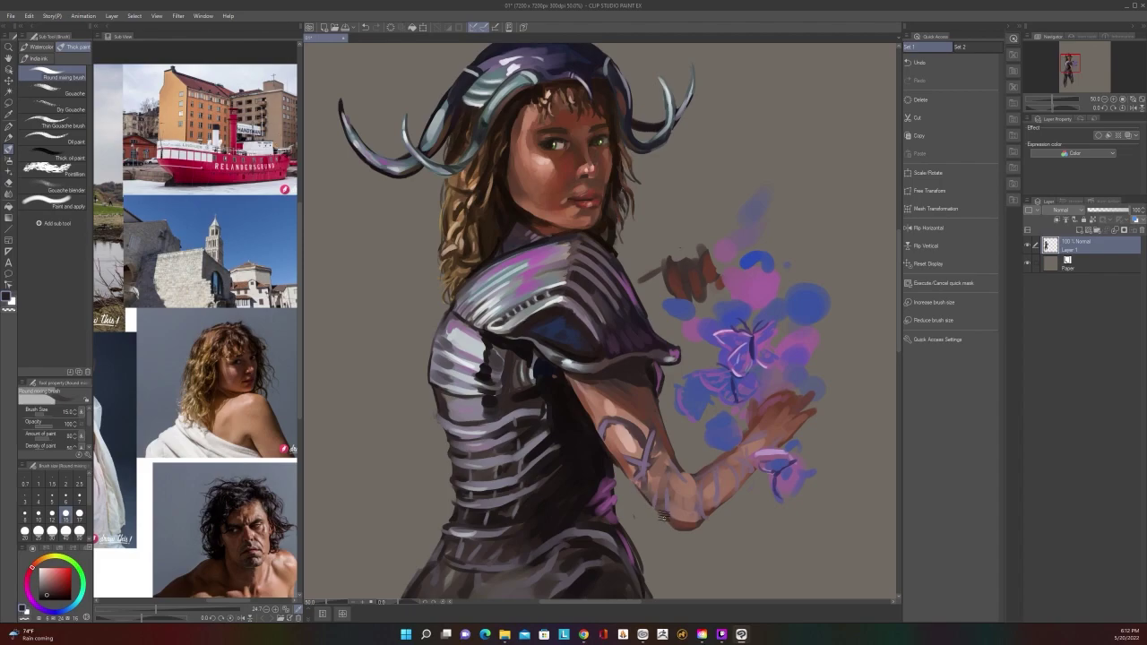
pyautogui.scroll(-2, 681, 532)
pyautogui.scroll(2, 645, 493)
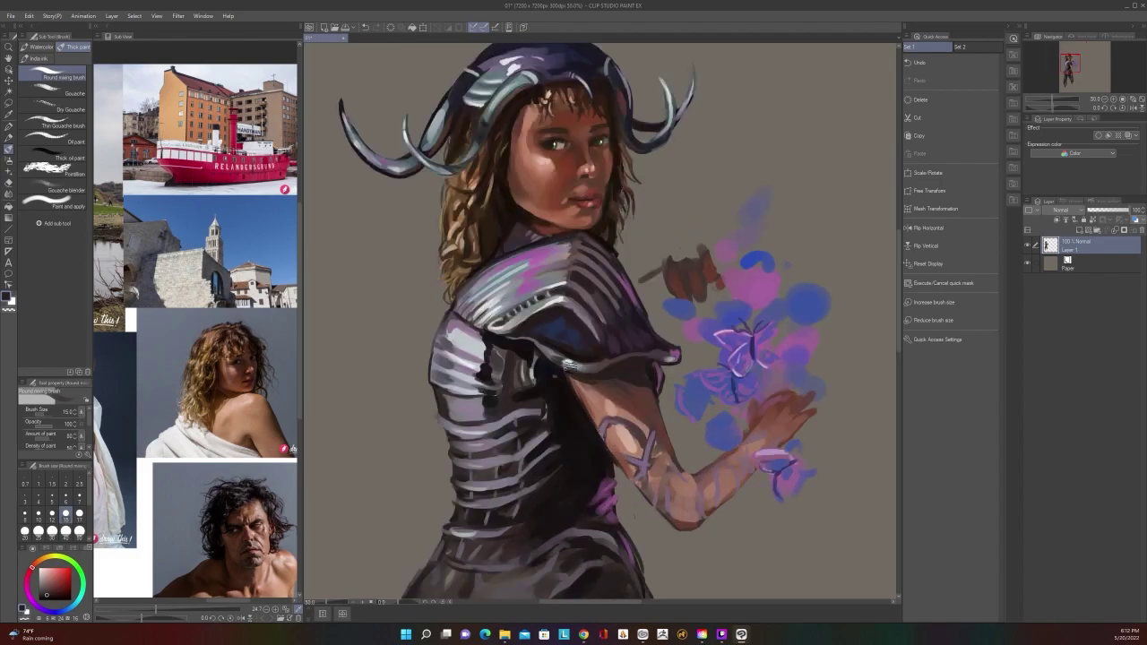
pyautogui.scroll(-2, 570, 366)
pyautogui.scroll(2, 654, 439)
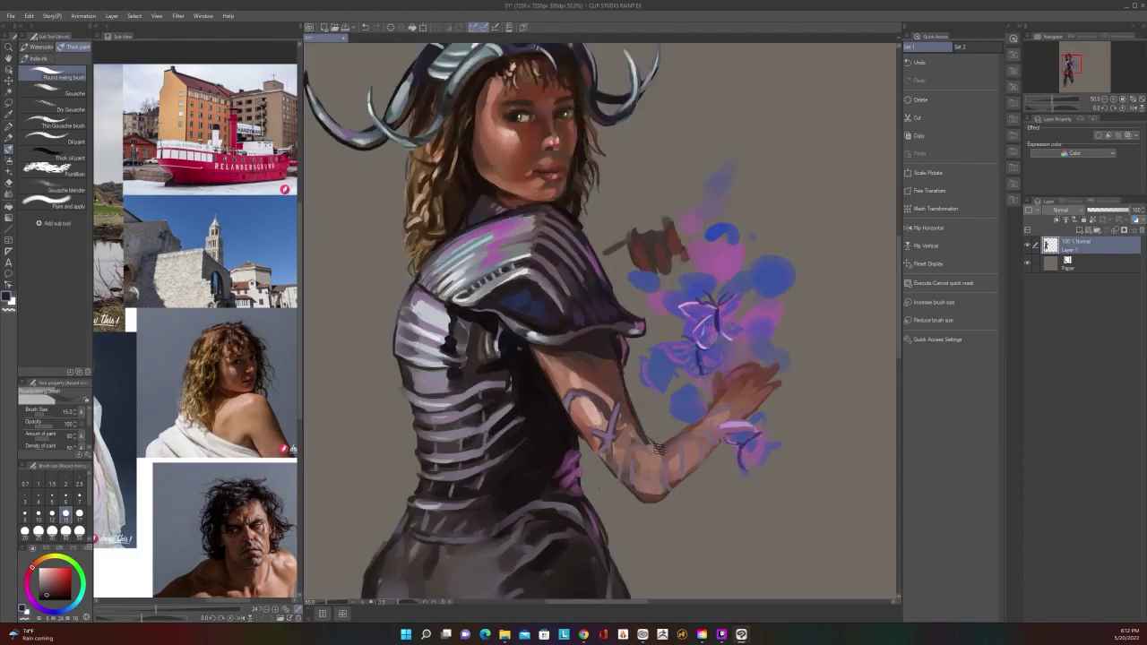
pyautogui.scroll(-2, 625, 397)
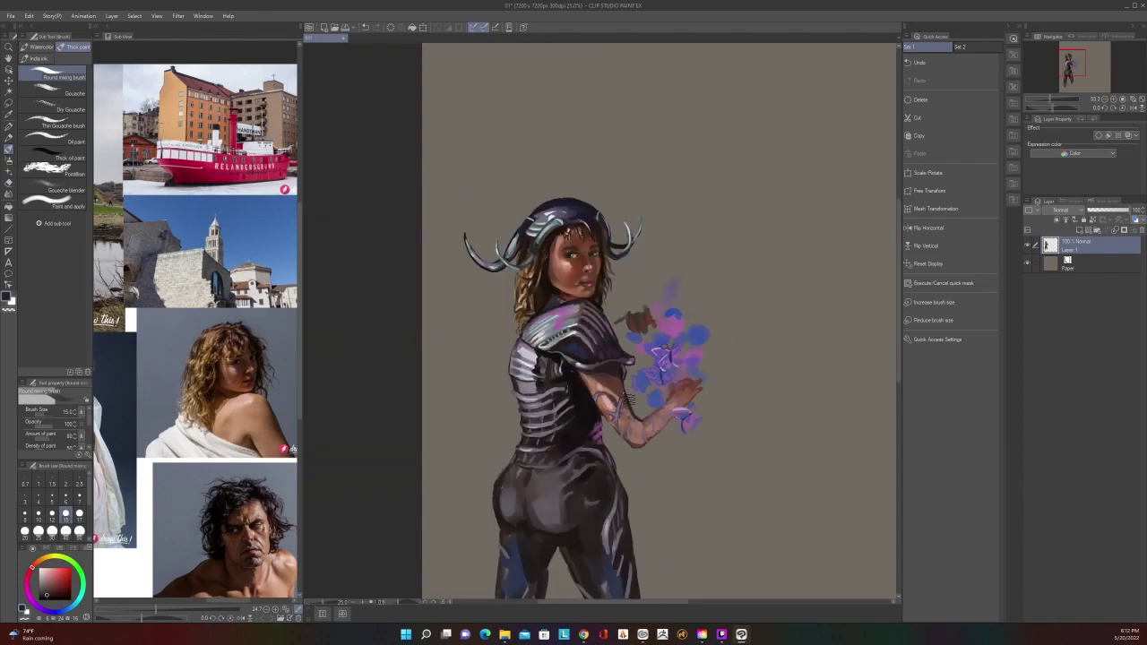
pyautogui.scroll(-1, 649, 425)
pyautogui.scroll(3, 650, 426)
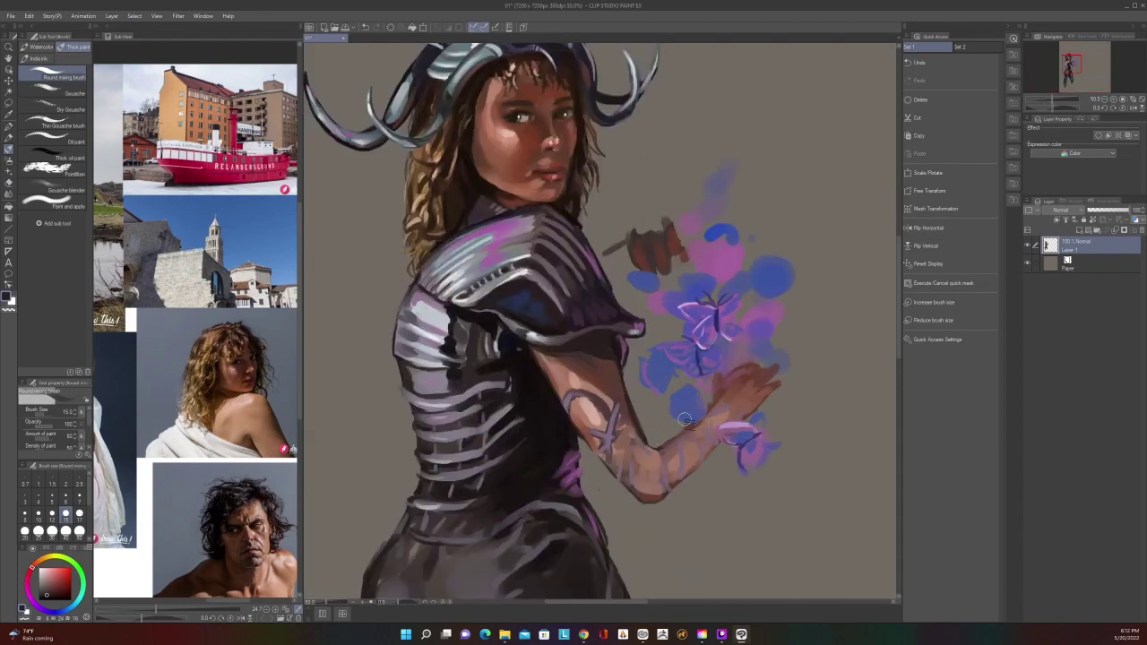
# Sample a muted grey-purple from the trousers and paint lighter strokes down the left-hand leg
pyautogui.scroll(-2, 683, 427)
pyautogui.scroll(-1, 794, 474)
pyautogui.scroll(3, 794, 474)
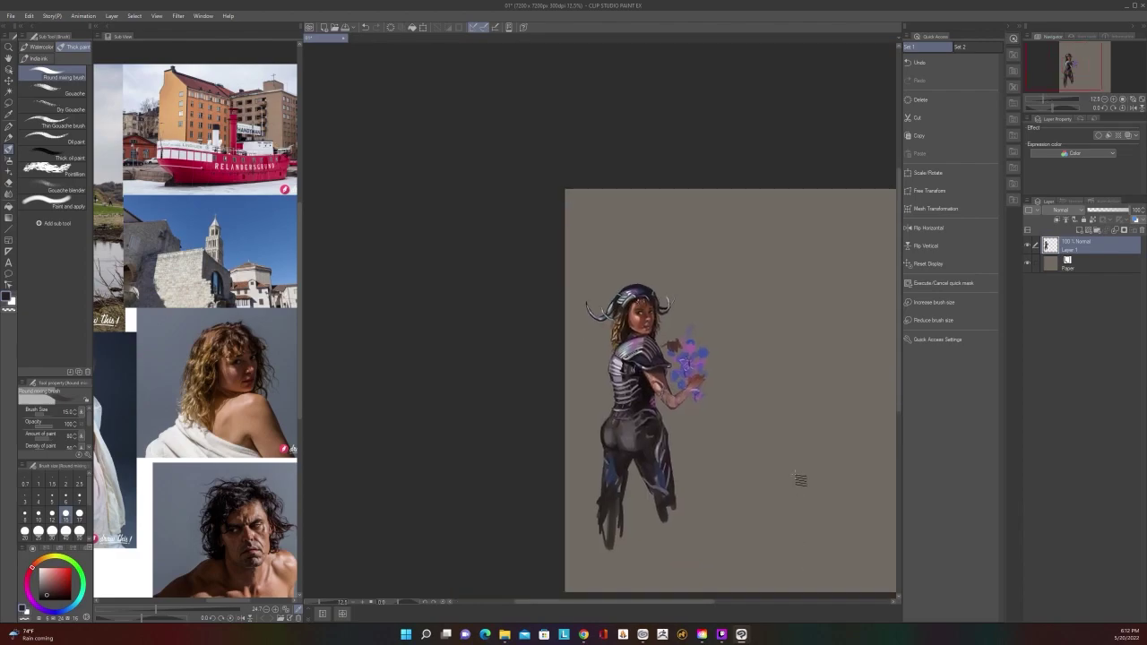
pyautogui.moveTo(716, 446); pyautogui.dragTo(853, 416)
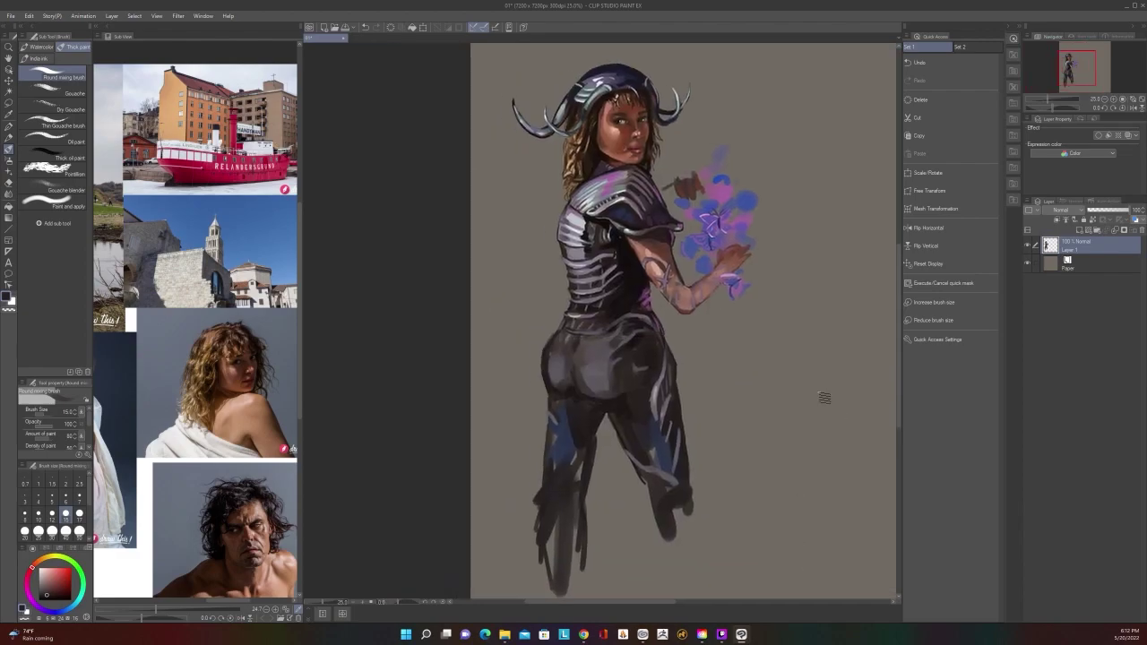
pyautogui.press('alt')
pyautogui.click(593, 367)
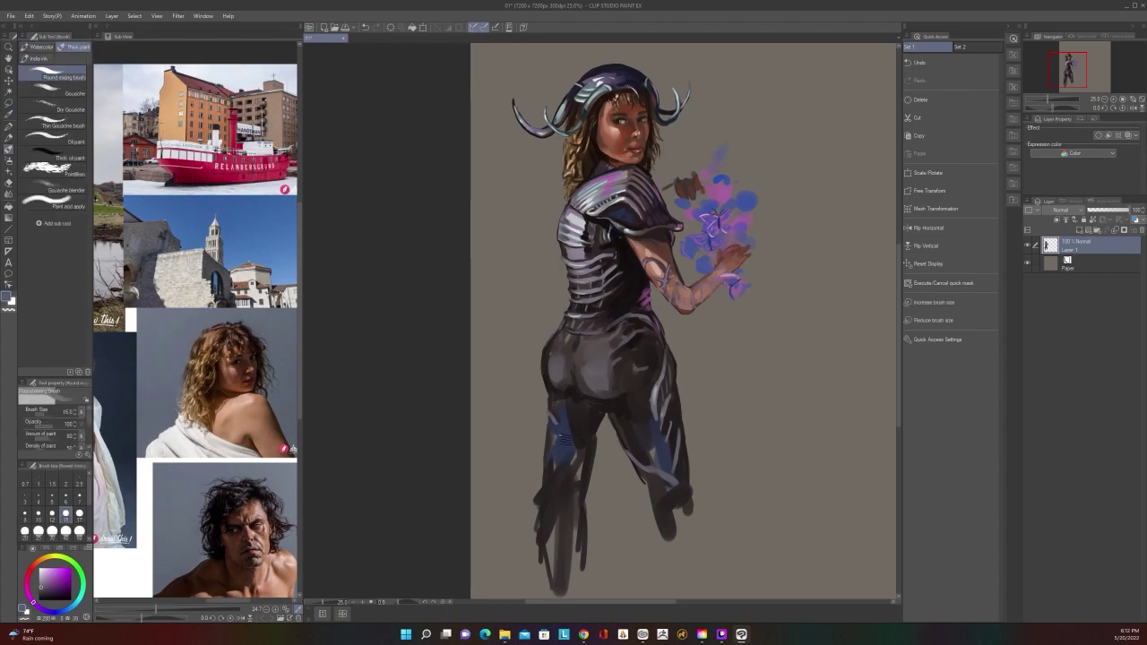
pyautogui.press('b')
pyautogui.moveTo(565, 461); pyautogui.dragTo(547, 507)
pyautogui.scroll(-4, 550, 398)
pyautogui.scroll(2, 551, 398)
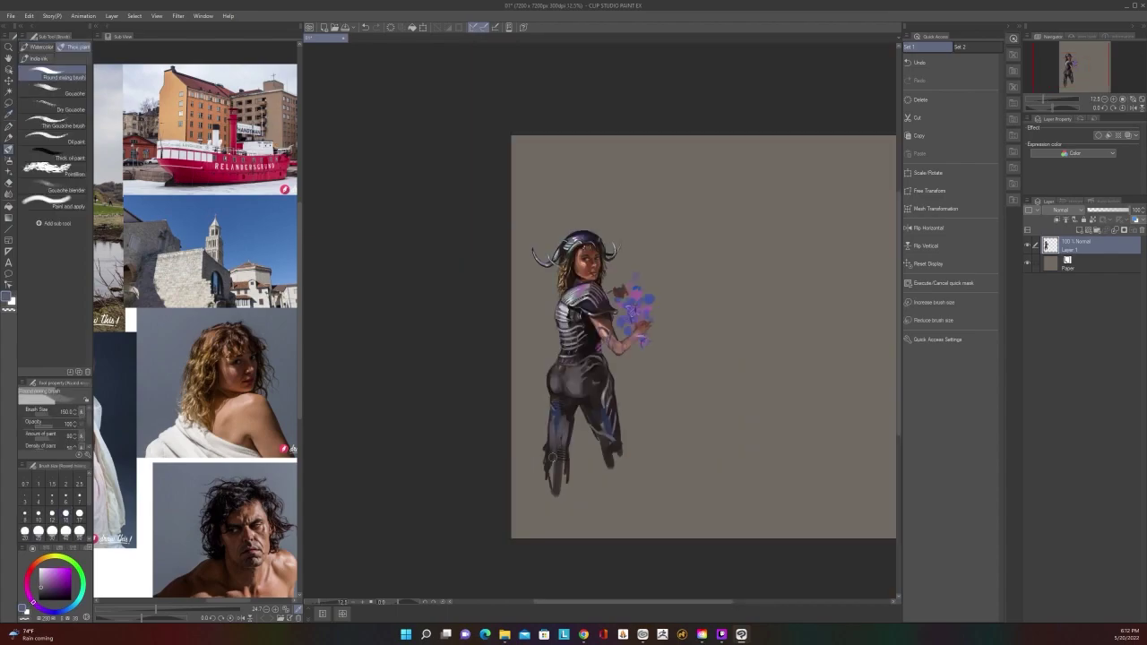
# Extend both lower legs downward with loose grey-purple strokes at brush size 150
pyautogui.moveTo(549, 452)
pyautogui.mouseDown()
pyautogui.moveTo(549, 503)
pyautogui.moveTo(564, 472)
pyautogui.moveTo(561, 519)
pyautogui.mouseUp()
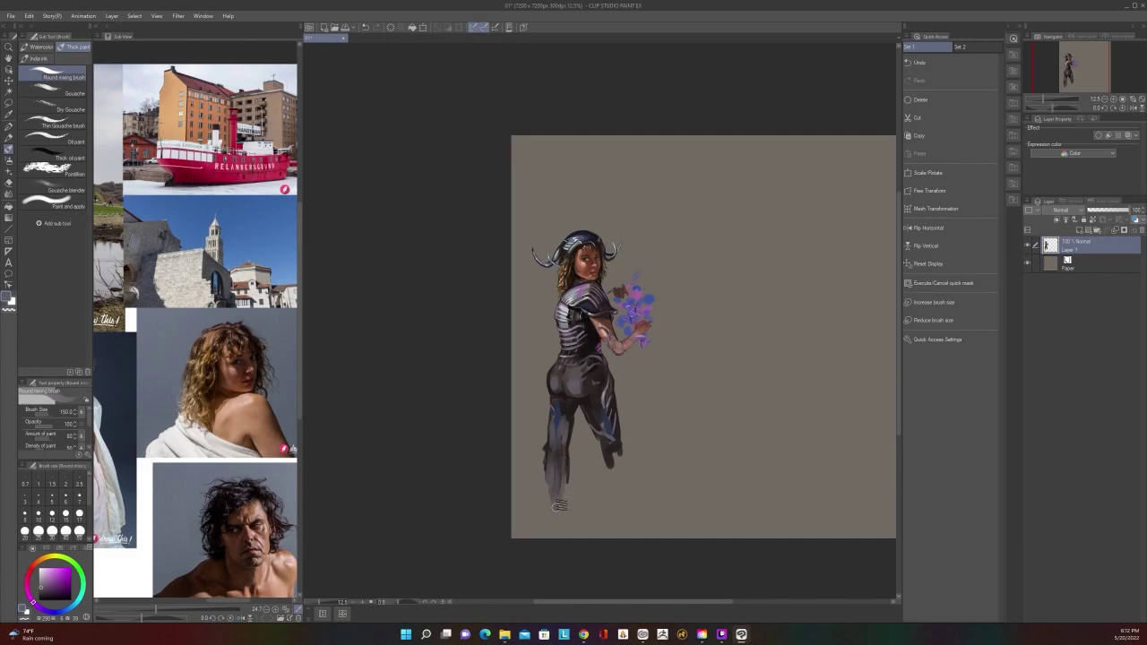
pyautogui.moveTo(563, 475); pyautogui.dragTo(557, 508)
pyautogui.moveTo(615, 461)
pyautogui.mouseDown()
pyautogui.moveTo(598, 427)
pyautogui.moveTo(615, 480)
pyautogui.mouseUp()
pyautogui.scroll(-1, 619, 482)
pyautogui.scroll(2, 612, 425)
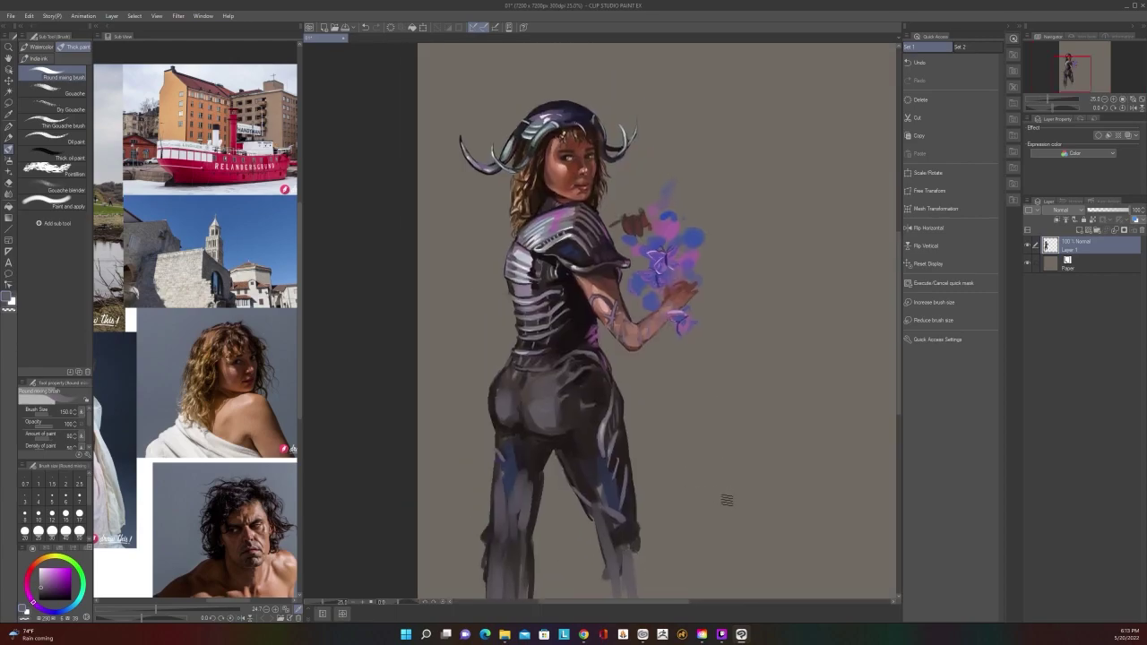
pyautogui.scroll(-1, 727, 500)
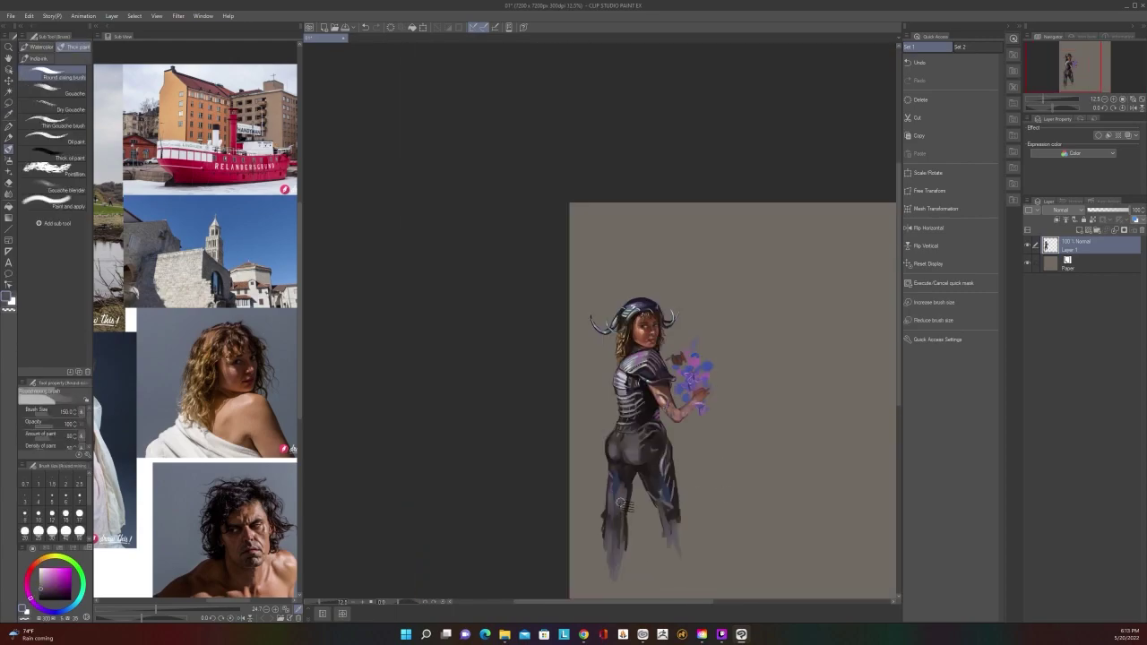
# Enlarge the brush to size 250, sample a dark trouser tone and darken both lower legs
pyautogui.press(']')
pyautogui.press(']')
pyautogui.press(']')
pyautogui.moveTo(621, 500)
pyautogui.mouseDown()
pyautogui.moveTo(614, 573)
pyautogui.moveTo(620, 562)
pyautogui.mouseUp()
pyautogui.keyDown('alt'); pyautogui.click(630, 477); pyautogui.keyUp('alt')
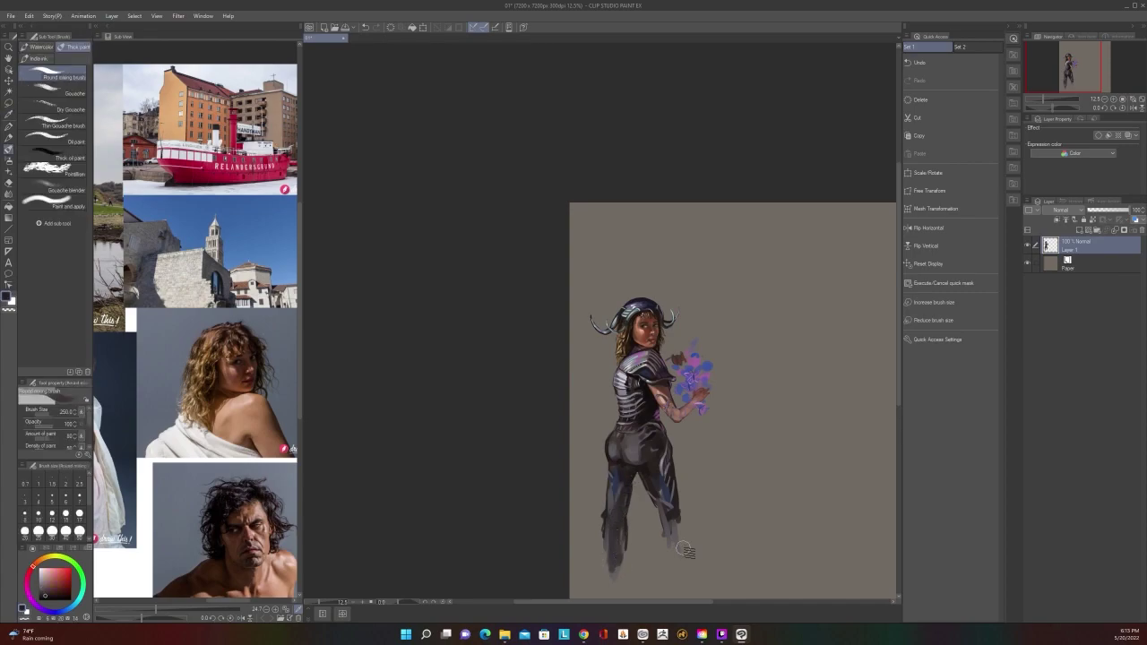
pyautogui.scroll(-1, 683, 547)
pyautogui.scroll(2, 680, 538)
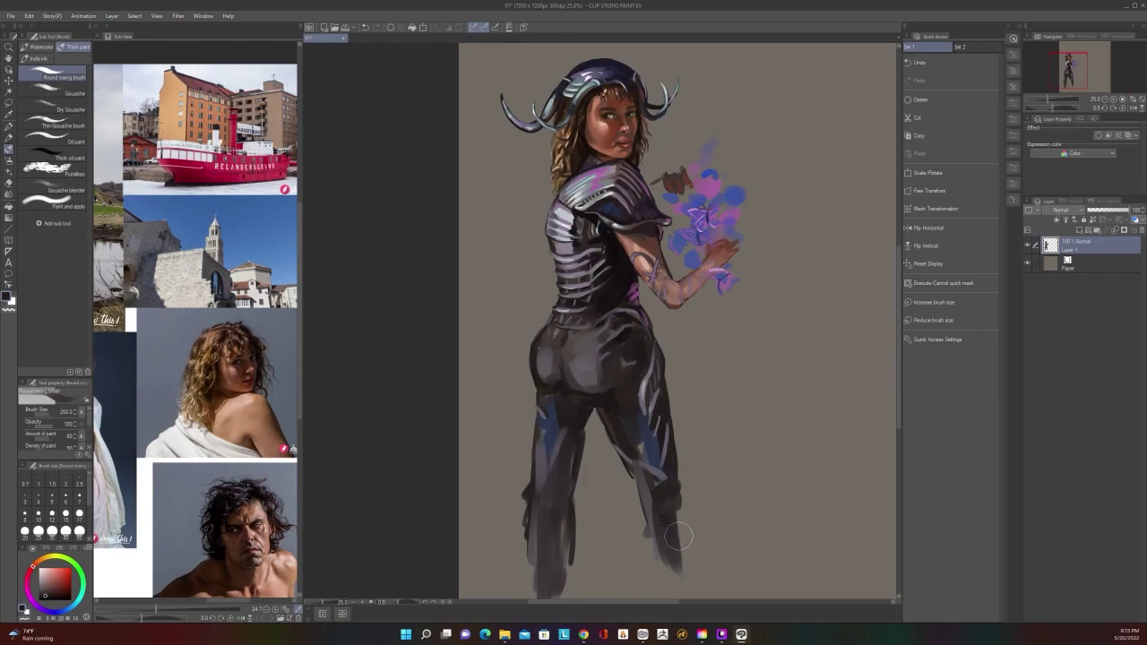
# Sketch the right-hand lower leg and its pointed foot in the dark tone at brush size 80
pyautogui.scroll(-2, 658, 461)
pyautogui.moveTo(740, 438); pyautogui.dragTo(712, 476)
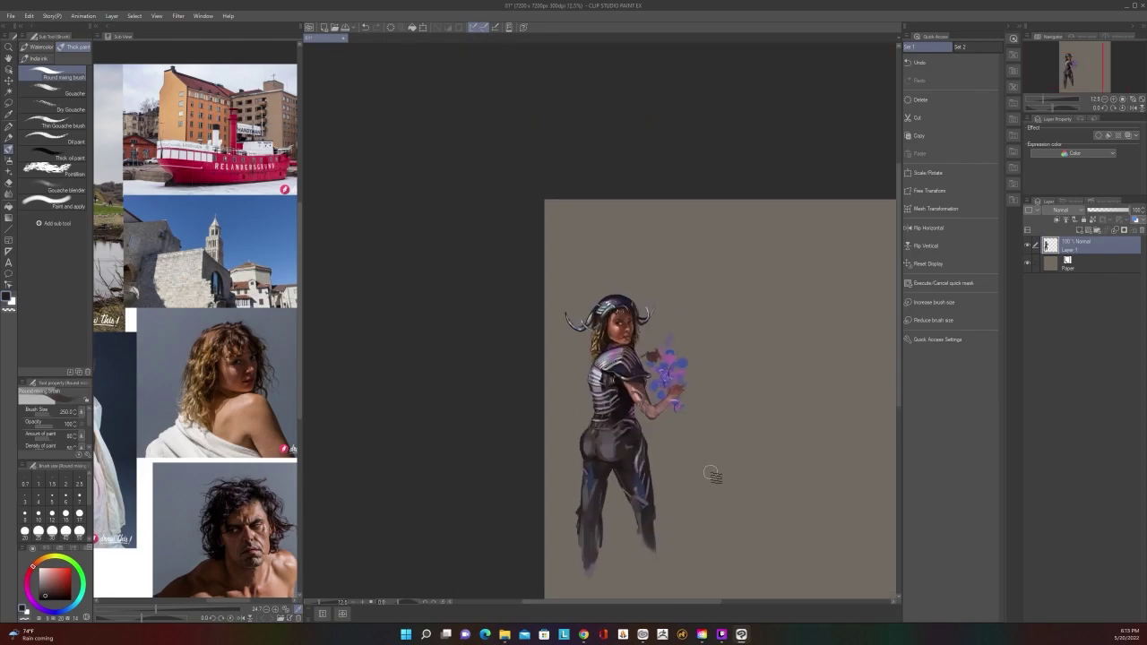
pyautogui.scroll(2, 712, 476)
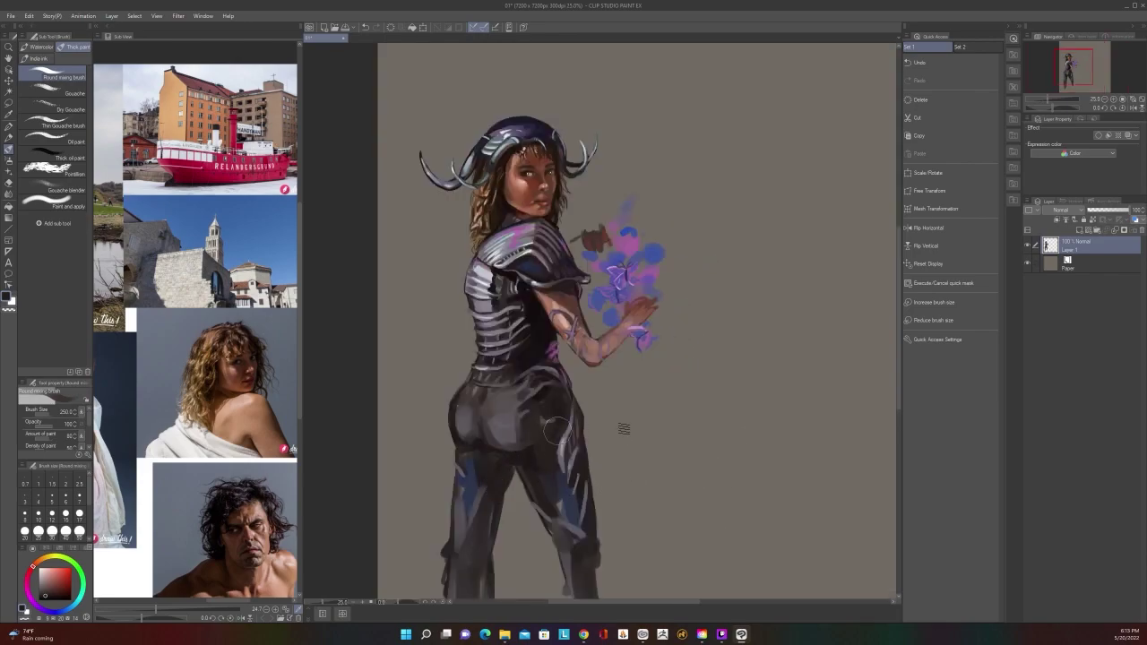
pyautogui.scroll(-2, 697, 498)
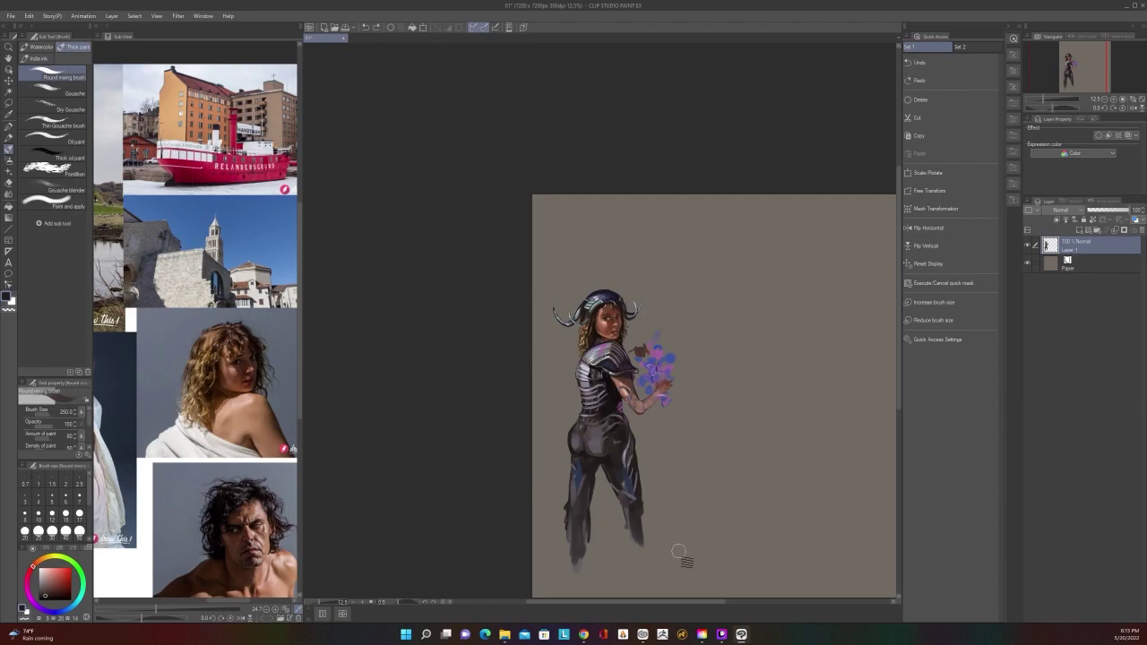
pyautogui.moveTo(692, 524); pyautogui.dragTo(699, 492)
pyautogui.moveTo(658, 535); pyautogui.dragTo(654, 486)
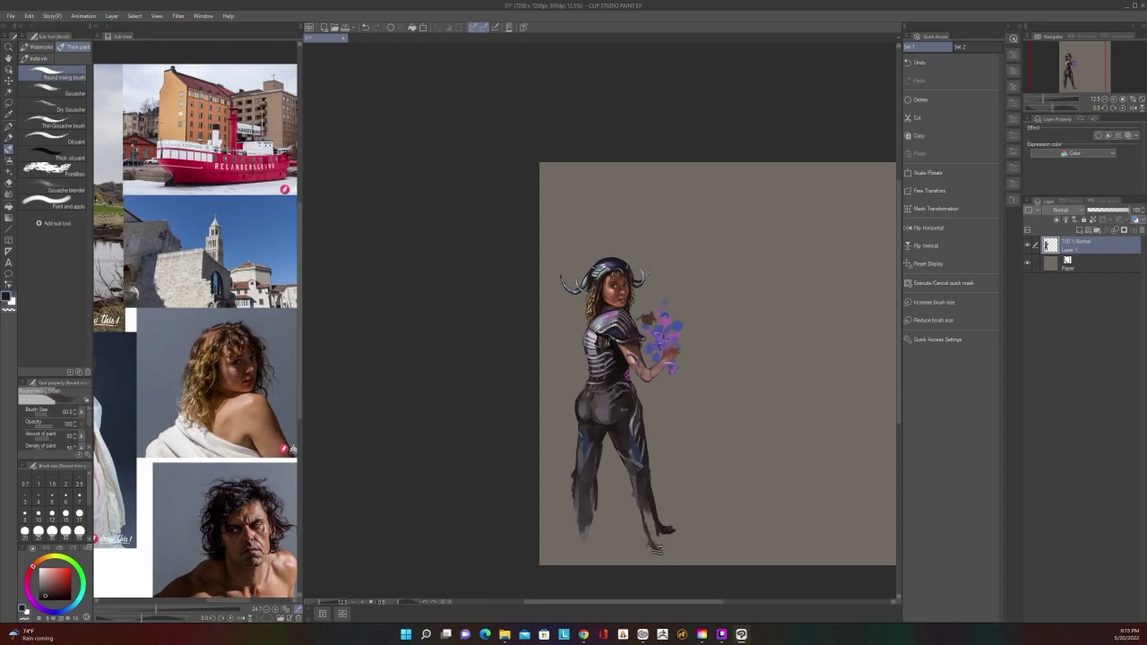
pyautogui.hotkey('ctrl', 'z')
pyautogui.moveTo(677, 536); pyautogui.dragTo(671, 526)
pyautogui.scroll(2, 685, 527)
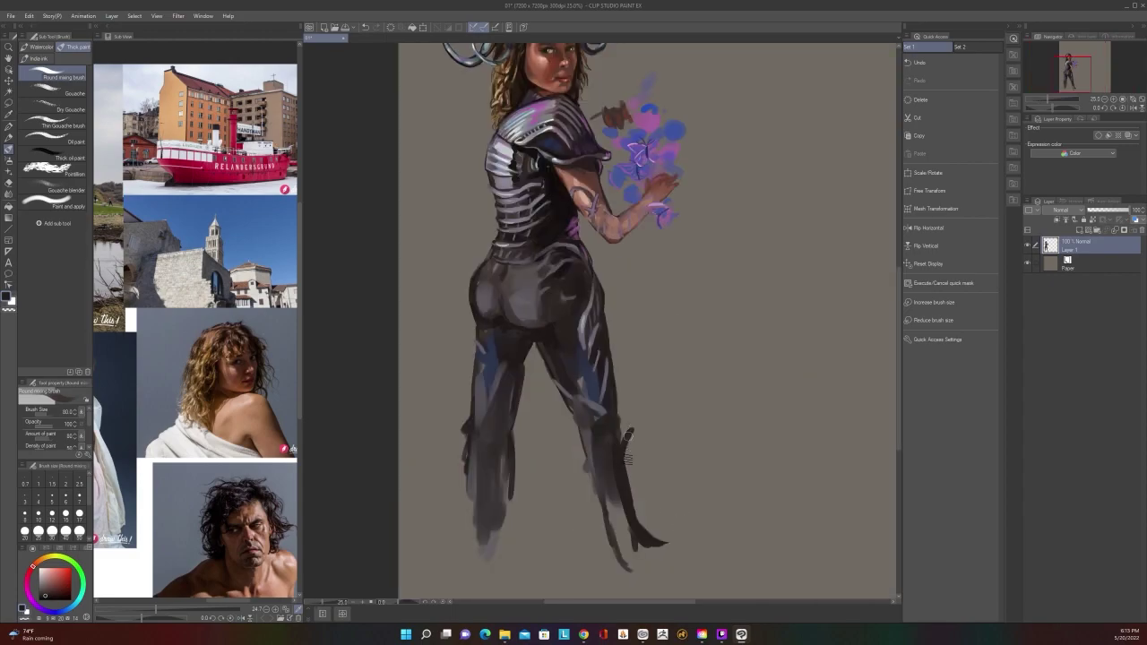
# Fill in the boot flare behind the right-hand calf and define the dark edges of the left-hand lower leg
pyautogui.moveTo(631, 423)
pyautogui.mouseDown()
pyautogui.moveTo(626, 442)
pyautogui.moveTo(625, 411)
pyautogui.mouseUp()
pyautogui.scroll(-2, 626, 410)
pyautogui.scroll(2, 626, 410)
pyautogui.moveTo(520, 464); pyautogui.dragTo(510, 438)
pyautogui.moveTo(510, 484); pyautogui.dragTo(502, 541)
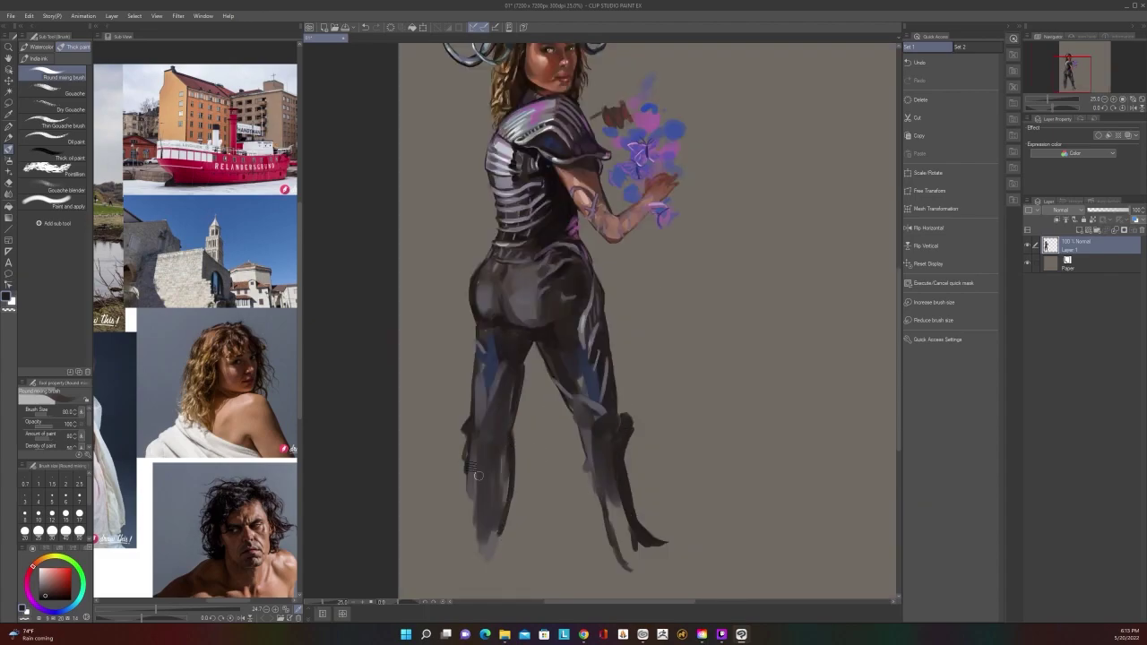
pyautogui.moveTo(471, 466); pyautogui.dragTo(477, 543)
pyautogui.scroll(-2, 512, 474)
pyautogui.moveTo(660, 460); pyautogui.dragTo(717, 496)
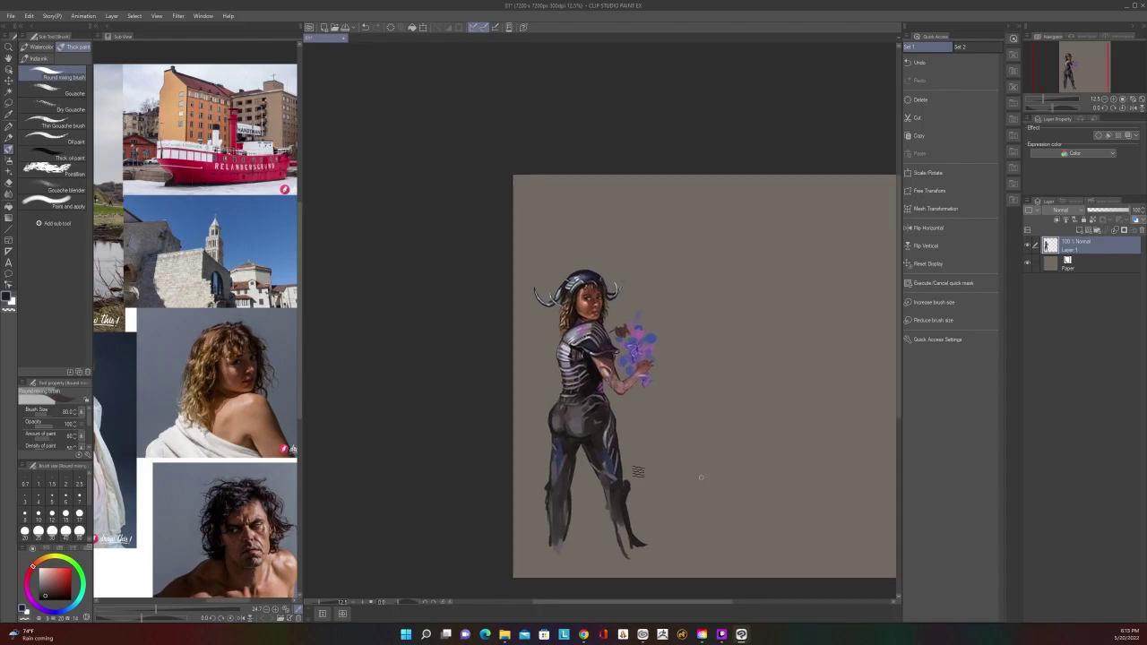
# Enlarge the brush and block in the right-hand calf and boot foot as a solid dark shape
pyautogui.scroll(2, 606, 460)
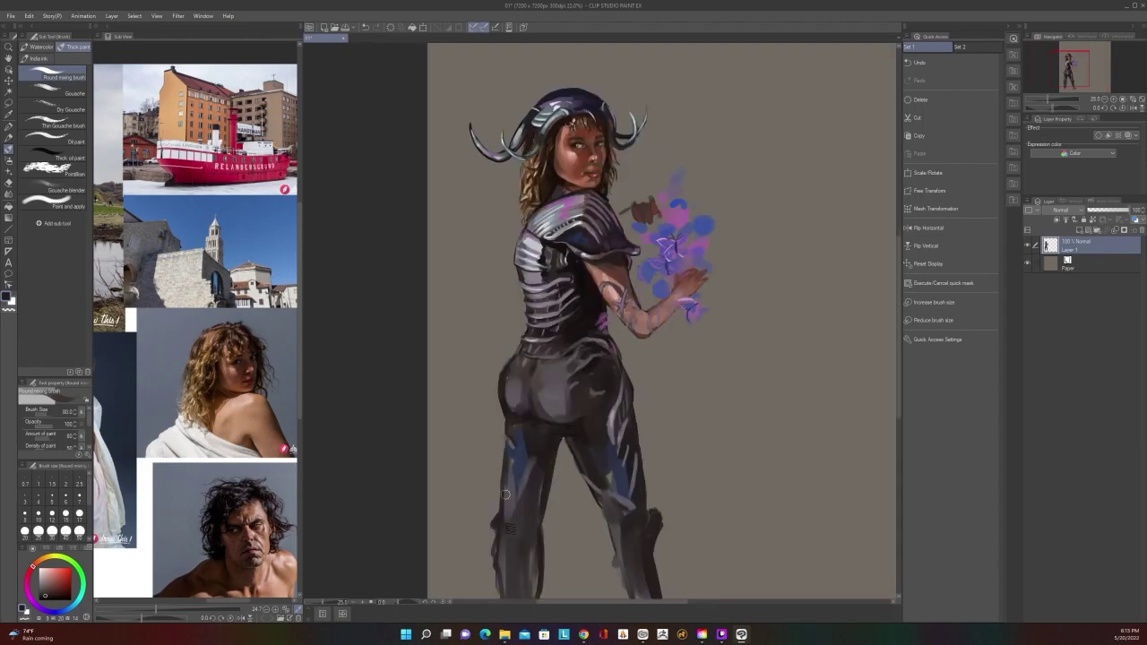
pyautogui.scroll(-4, 563, 403)
pyautogui.scroll(2, 556, 423)
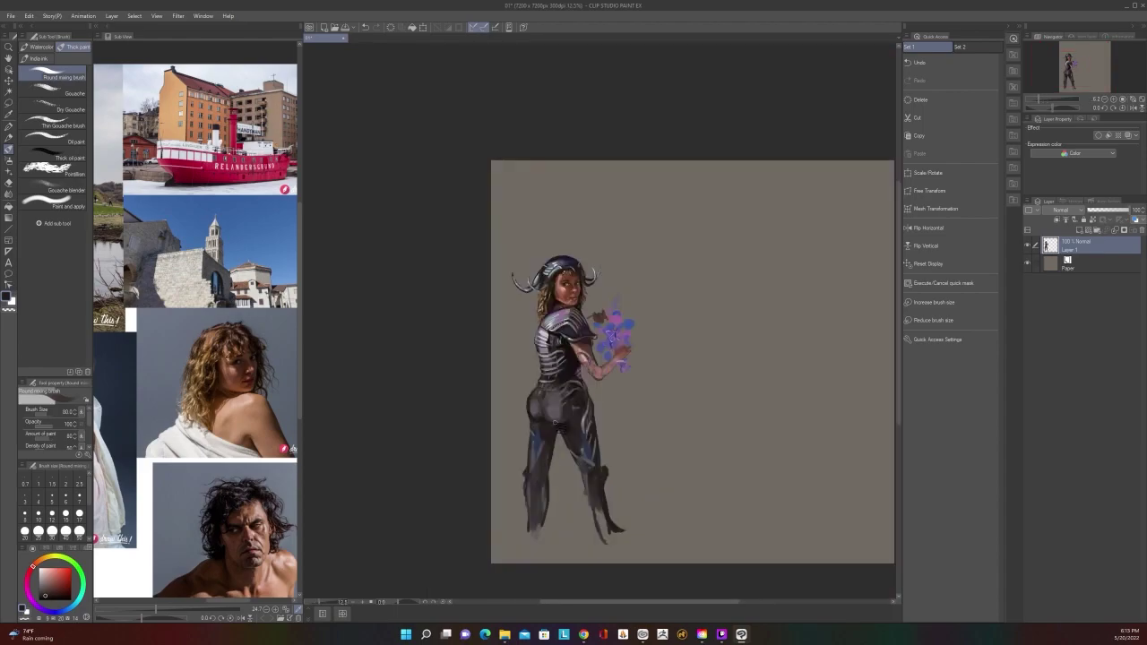
pyautogui.press(']')
pyautogui.press(']')
pyautogui.press(']')
pyautogui.moveTo(610, 527)
pyautogui.mouseDown()
pyautogui.moveTo(589, 479)
pyautogui.moveTo(602, 538)
pyautogui.moveTo(630, 541)
pyautogui.mouseUp()
pyautogui.scroll(-1, 626, 537)
pyautogui.scroll(2, 626, 538)
# Reduce the brush size and shape the boot tops around both knees with dark strokes
pyautogui.press('[')
pyautogui.press('[')
pyautogui.press('[')
pyautogui.press('[')
pyautogui.press('[')
pyautogui.press('[')
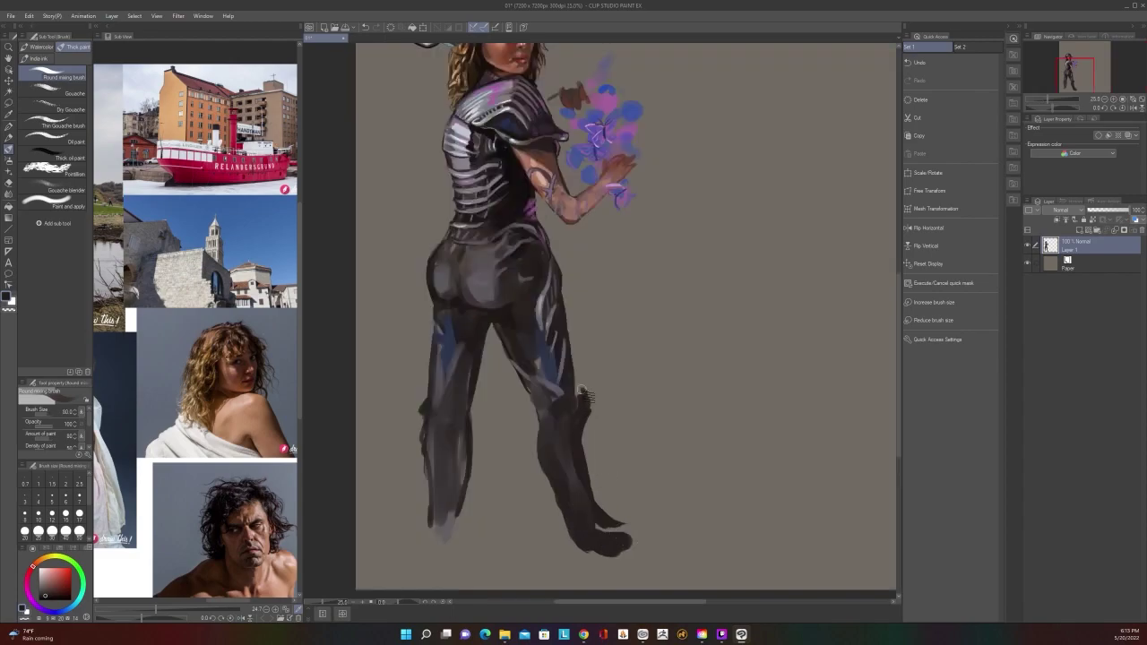
pyautogui.scroll(-1, 553, 463)
pyautogui.scroll(1, 546, 469)
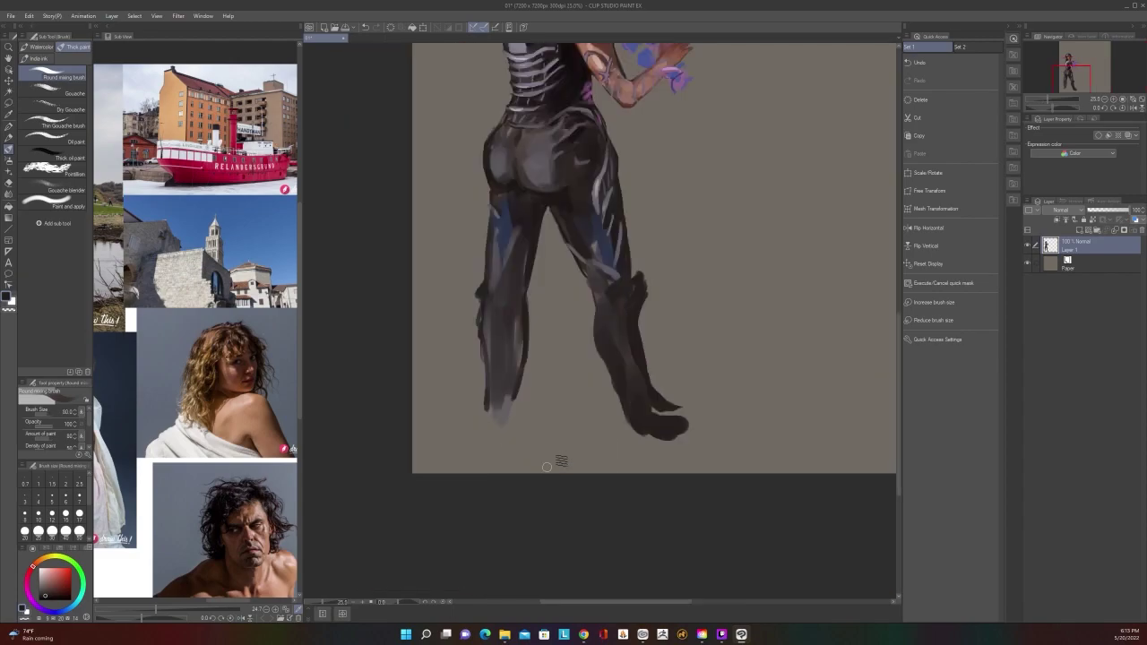
pyautogui.scroll(1, 561, 463)
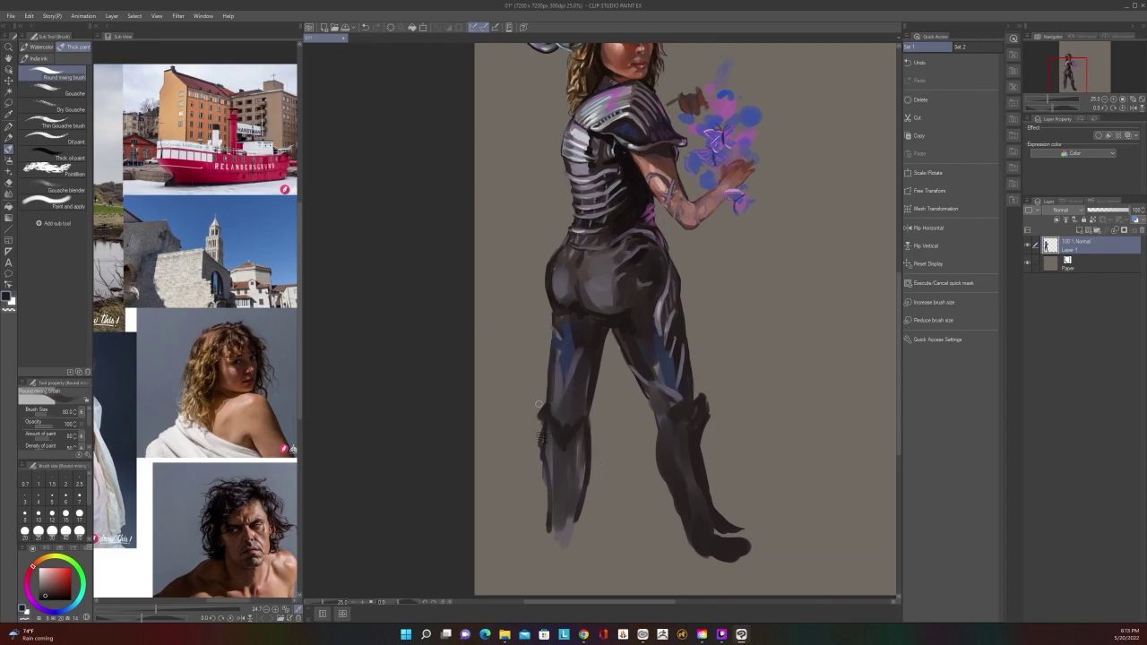
pyautogui.scroll(-2, 555, 380)
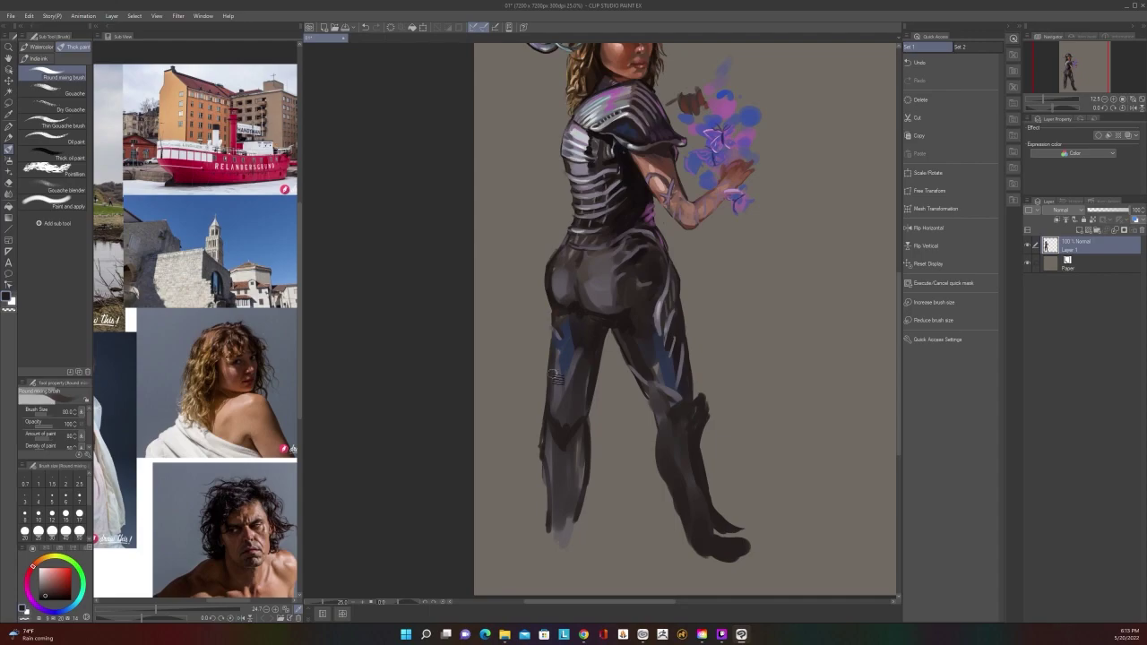
# Sample the blue thigh highlight and paint blue reflections down both boot shins at brush size 150
pyautogui.keyDown('alt'); pyautogui.click(659, 370); pyautogui.keyUp('alt')
pyautogui.rightClick(668, 375)
pyautogui.click(668, 359)
pyautogui.moveTo(674, 451); pyautogui.dragTo(687, 483)
pyautogui.press(']')
pyautogui.press(']')
pyautogui.press(']')
pyautogui.moveTo(571, 443); pyautogui.dragTo(560, 509)
pyautogui.scroll(-4, 564, 504)
pyautogui.scroll(4, 564, 504)
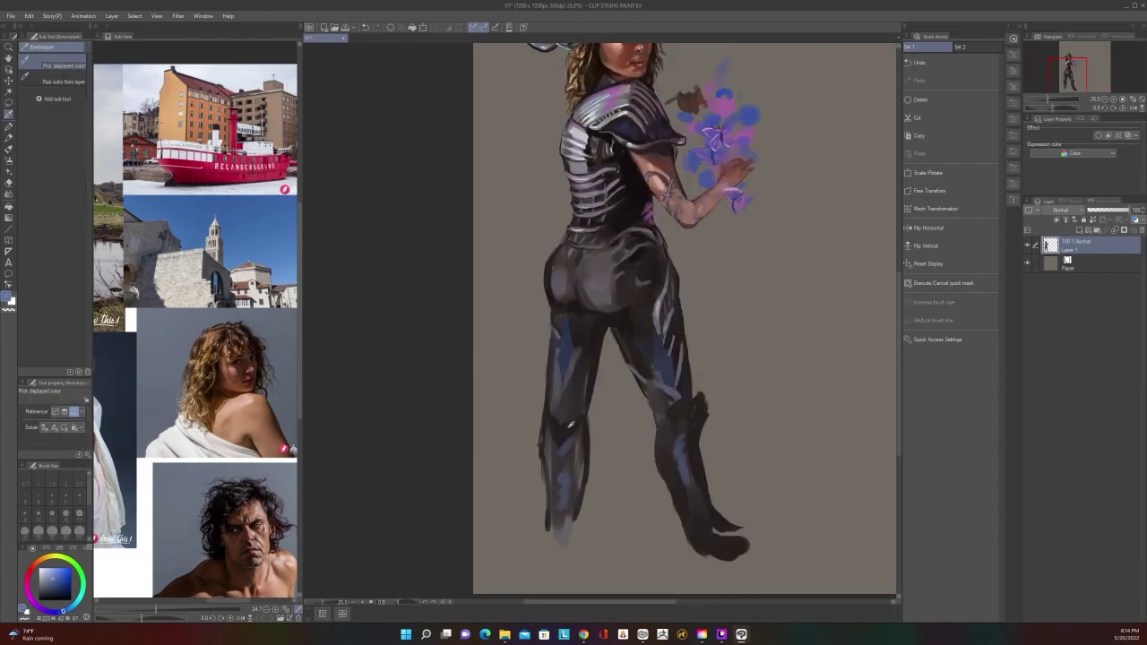
# Sample a dark boot tone, break up the shin highlights and sharpen the right-hand boot's heel and toe
pyautogui.keyDown('alt'); pyautogui.click(578, 447); pyautogui.keyUp('alt')
pyautogui.moveTo(575, 453); pyautogui.dragTo(565, 488)
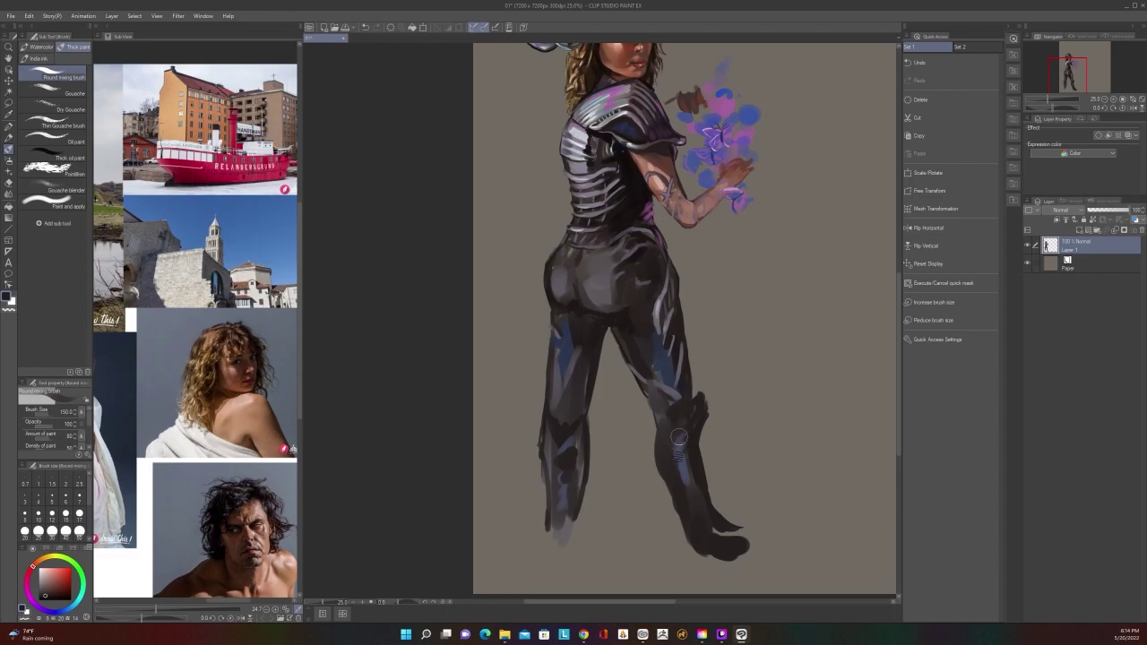
pyautogui.moveTo(685, 536)
pyautogui.mouseDown()
pyautogui.moveTo(718, 548)
pyautogui.moveTo(714, 526)
pyautogui.moveTo(722, 546)
pyautogui.moveTo(752, 554)
pyautogui.moveTo(709, 558)
pyautogui.moveTo(743, 566)
pyautogui.mouseUp()
pyautogui.moveTo(682, 531); pyautogui.dragTo(690, 557)
pyautogui.scroll(-4, 713, 562)
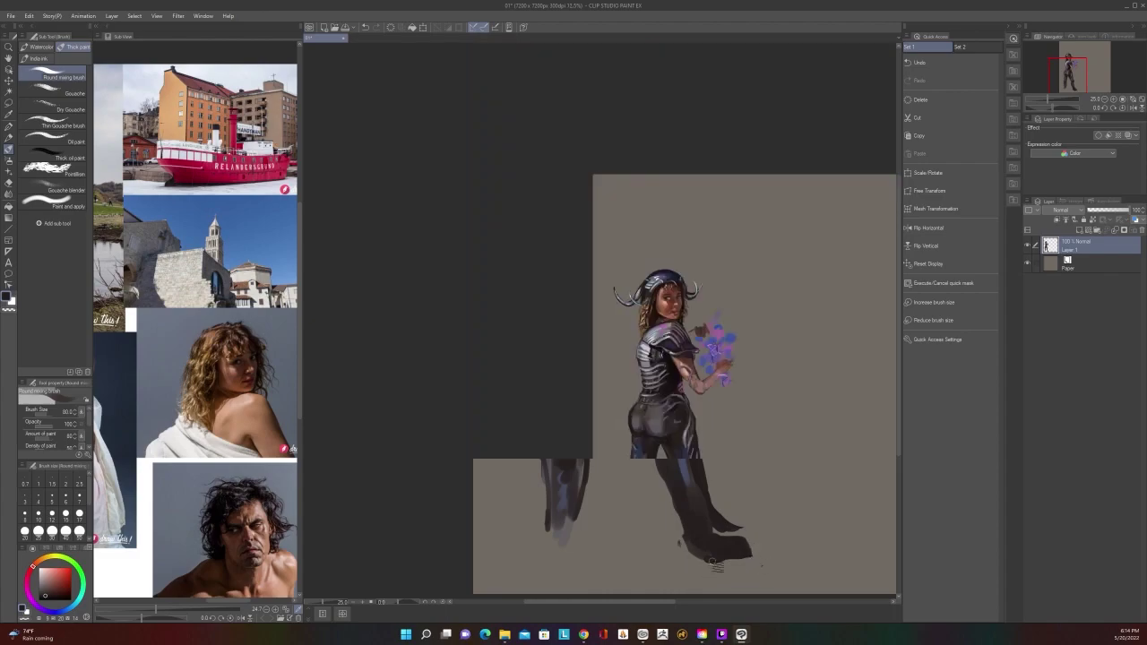
pyautogui.scroll(4, 712, 562)
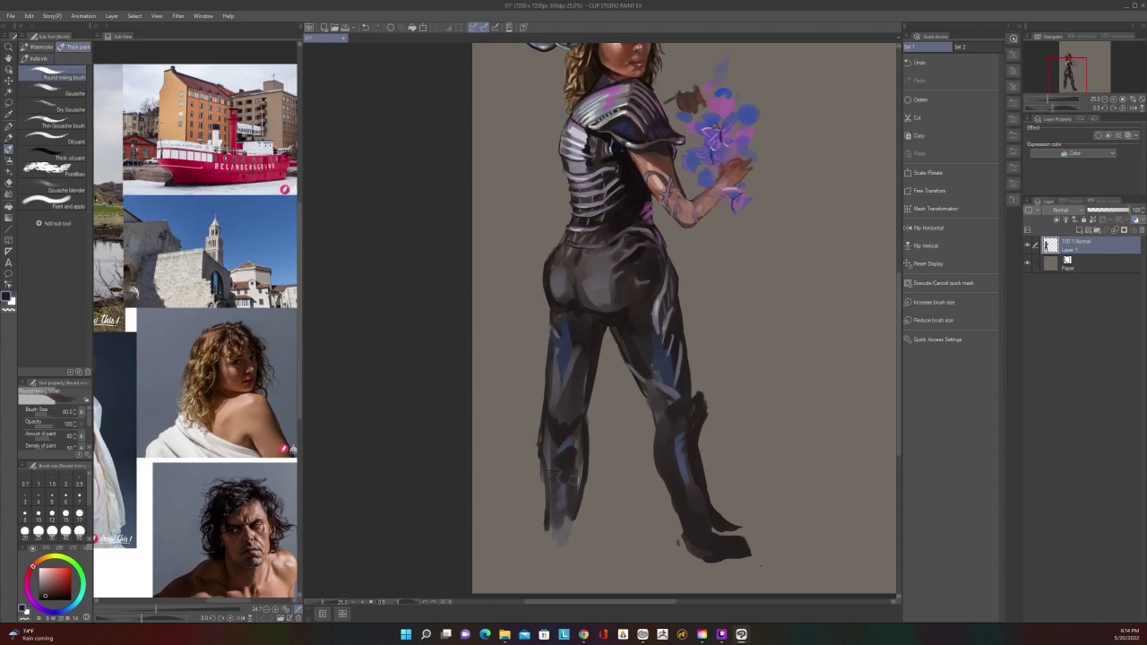
# Darken the left-hand boot and paint its foot, enlarging the brush to size 150
pyautogui.moveTo(539, 445)
pyautogui.mouseDown()
pyautogui.moveTo(548, 521)
pyautogui.moveTo(580, 495)
pyautogui.moveTo(573, 540)
pyautogui.moveTo(568, 521)
pyautogui.moveTo(605, 540)
pyautogui.moveTo(564, 540)
pyautogui.moveTo(594, 551)
pyautogui.mouseUp()
pyautogui.scroll(-2, 606, 540)
pyautogui.scroll(2, 606, 541)
pyautogui.press(']')
pyautogui.press(']')
pyautogui.press(']')
pyautogui.scroll(-1, 593, 550)
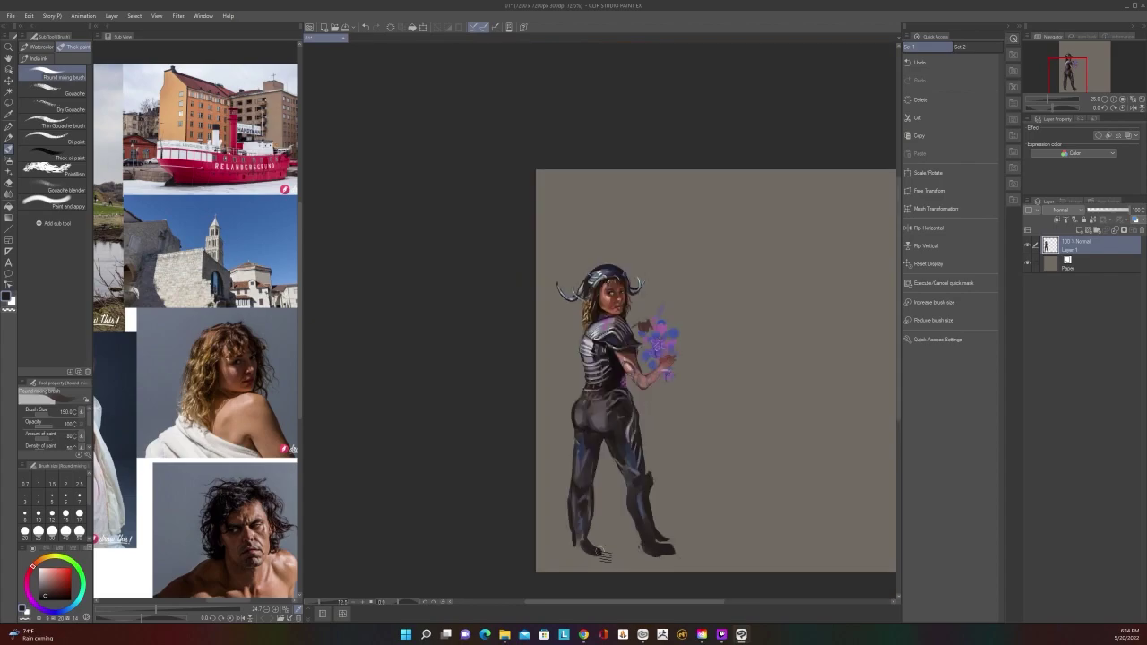
# Undo the last brush stroke on the left-hand boot
pyautogui.scroll(1, 602, 553)
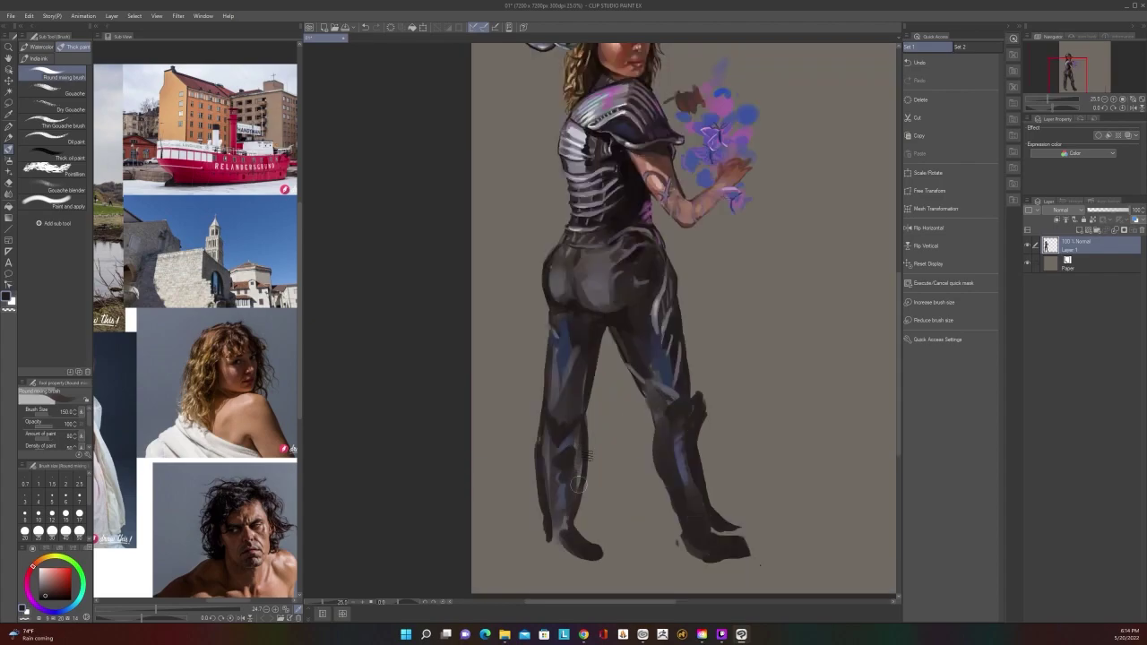
pyautogui.hotkey('ctrl', 'z')
pyautogui.scroll(-1, 700, 546)
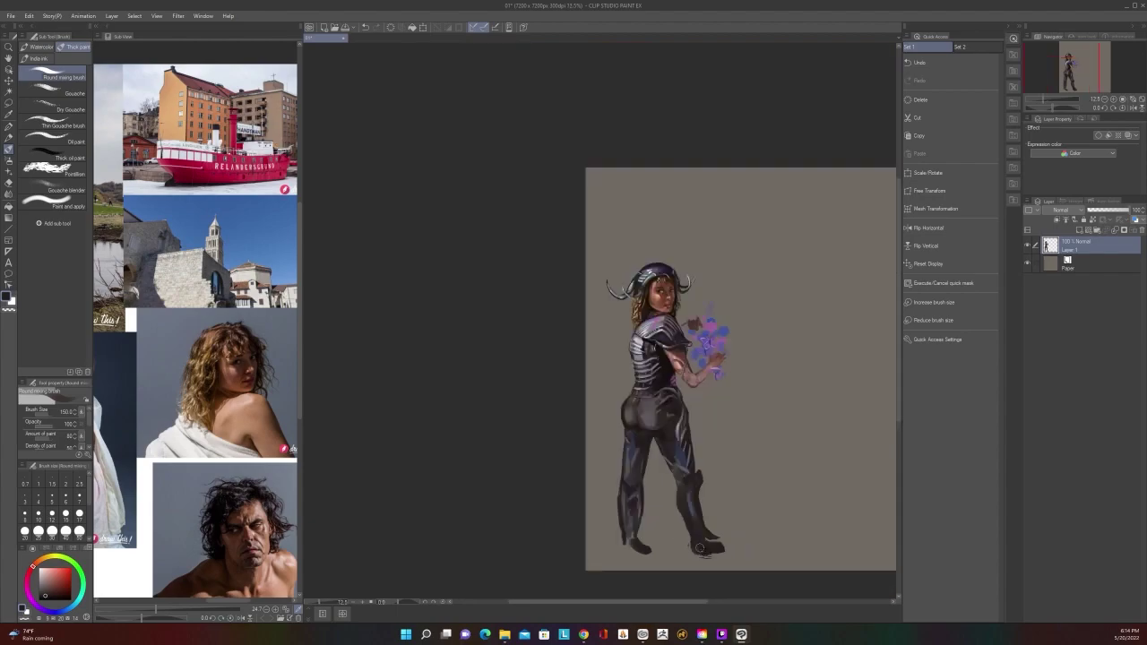
# Reduce the brush to size 50 and refine the dark pointed knee flare of the right-hand boot
pyautogui.scroll(1, 700, 547)
pyautogui.moveTo(750, 349); pyautogui.dragTo(736, 399)
pyautogui.press('[')
pyautogui.press('[')
pyautogui.press('[')
pyautogui.press('[')
pyautogui.press('[')
pyautogui.press('[')
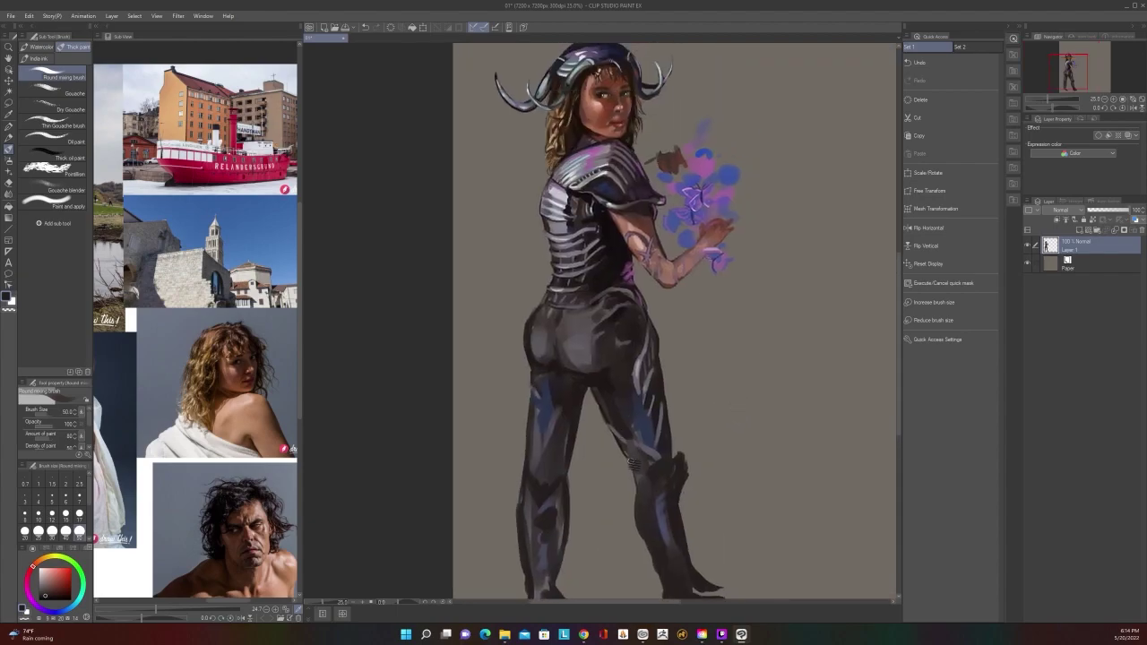
pyautogui.scroll(-1, 657, 449)
pyautogui.scroll(1, 663, 439)
pyautogui.scroll(-1, 702, 415)
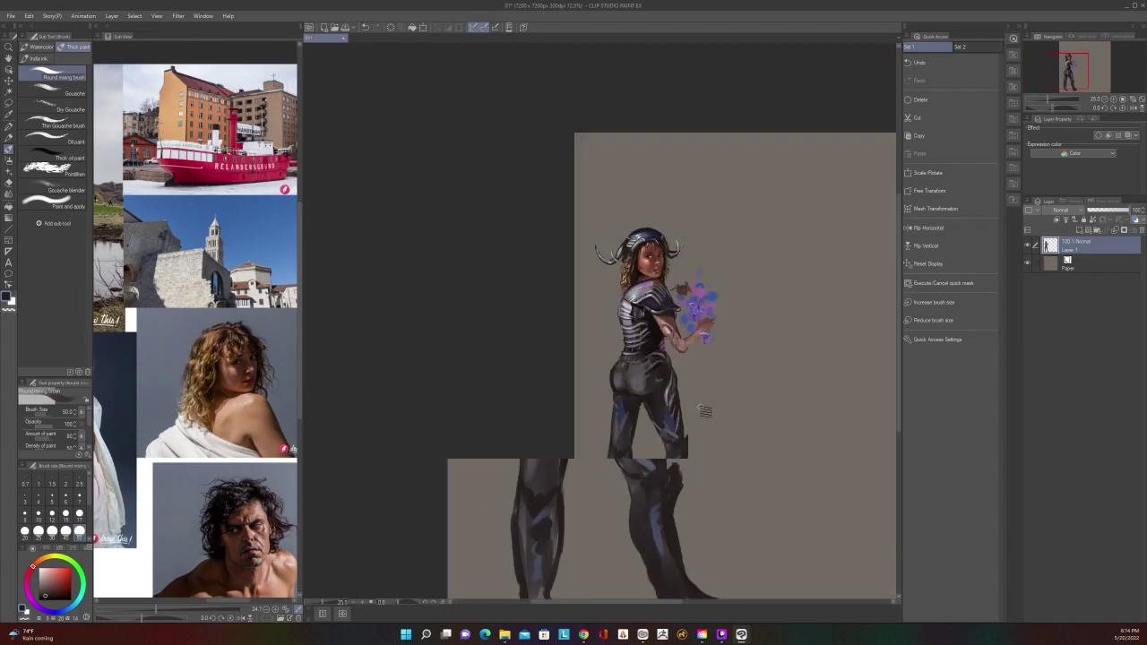
pyautogui.scroll(1, 751, 475)
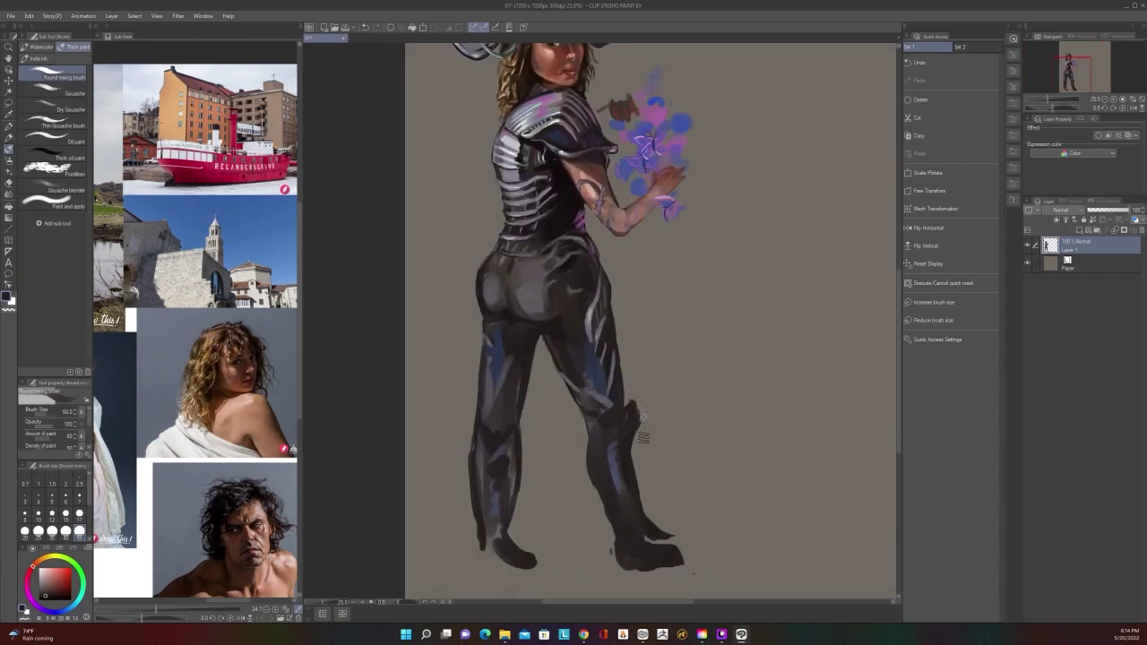
pyautogui.scroll(-1, 644, 443)
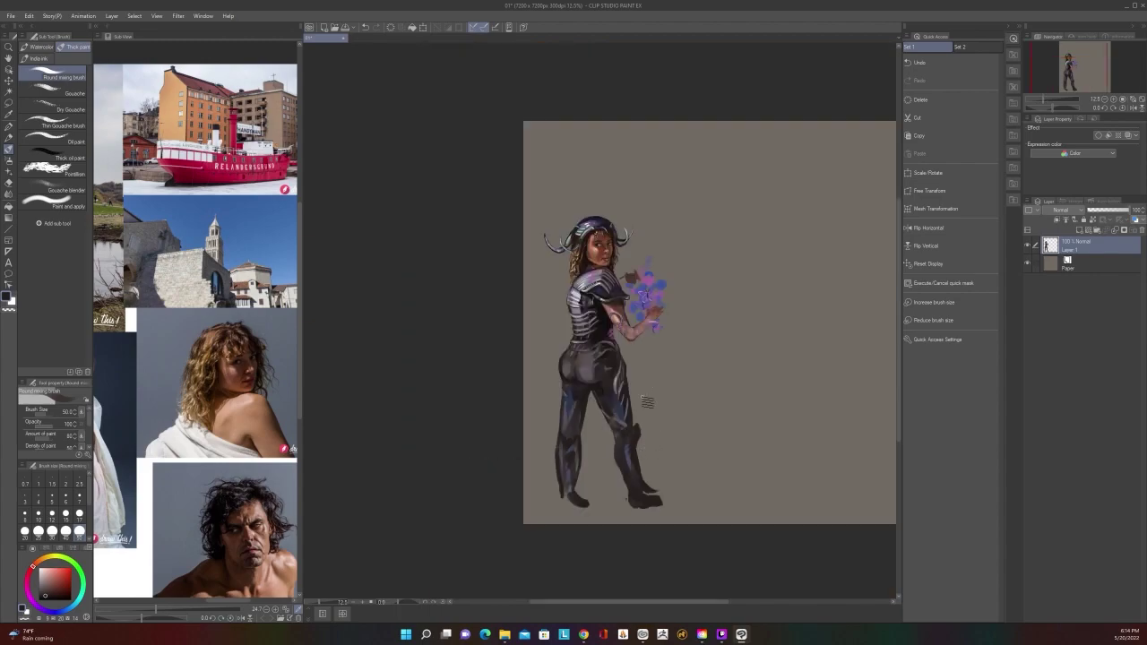
pyautogui.scroll(1, 646, 402)
pyautogui.scroll(-1, 632, 458)
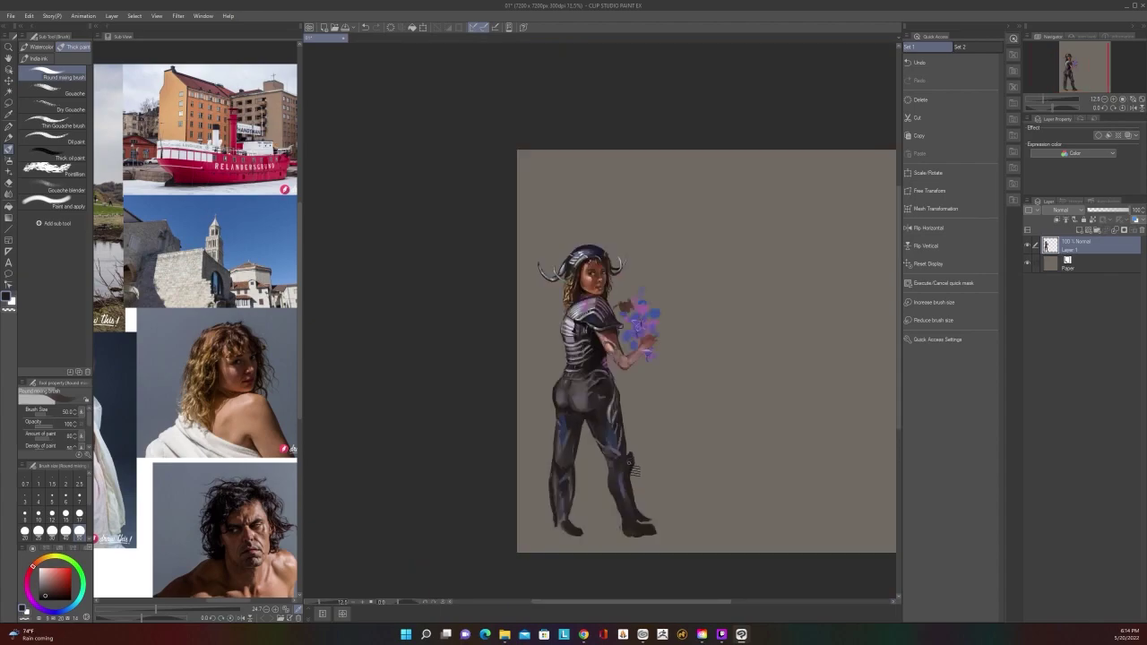
# Sample a dark boot tone and paint pointed flares on both sides of the left-hand boot top, enlarging the brush to size 100
pyautogui.scroll(1, 603, 459)
pyautogui.keyDown('alt'); pyautogui.click(561, 460); pyautogui.keyUp('alt')
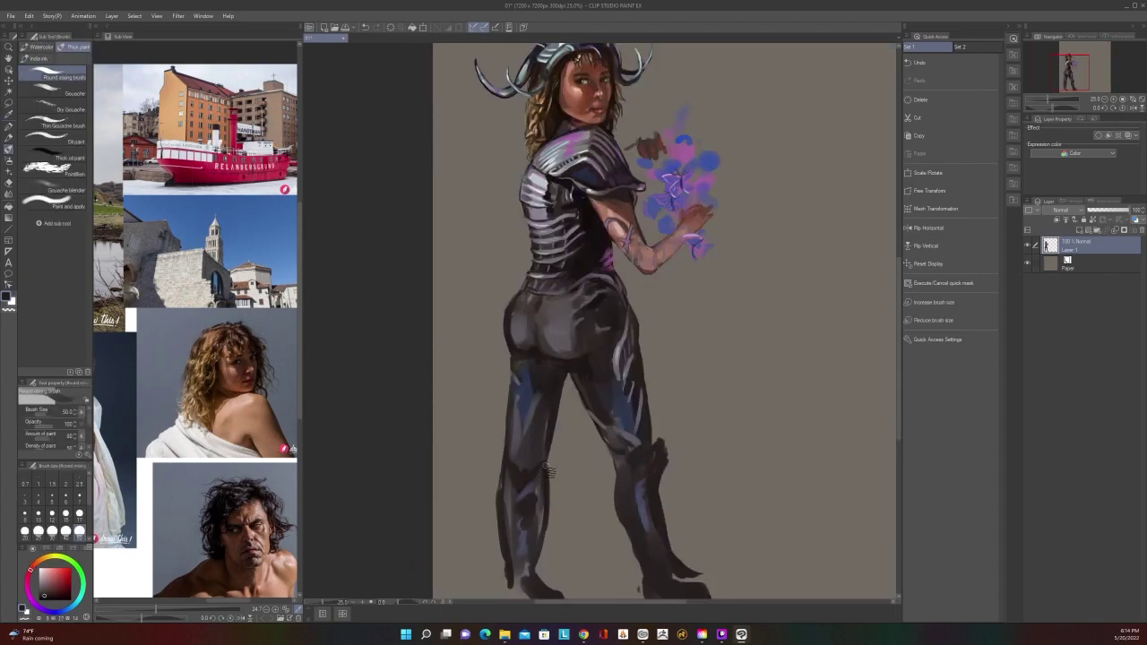
pyautogui.moveTo(549, 472); pyautogui.dragTo(557, 442)
pyautogui.press(']')
pyautogui.press(']')
pyautogui.press(']')
pyautogui.moveTo(503, 470); pyautogui.dragTo(504, 407)
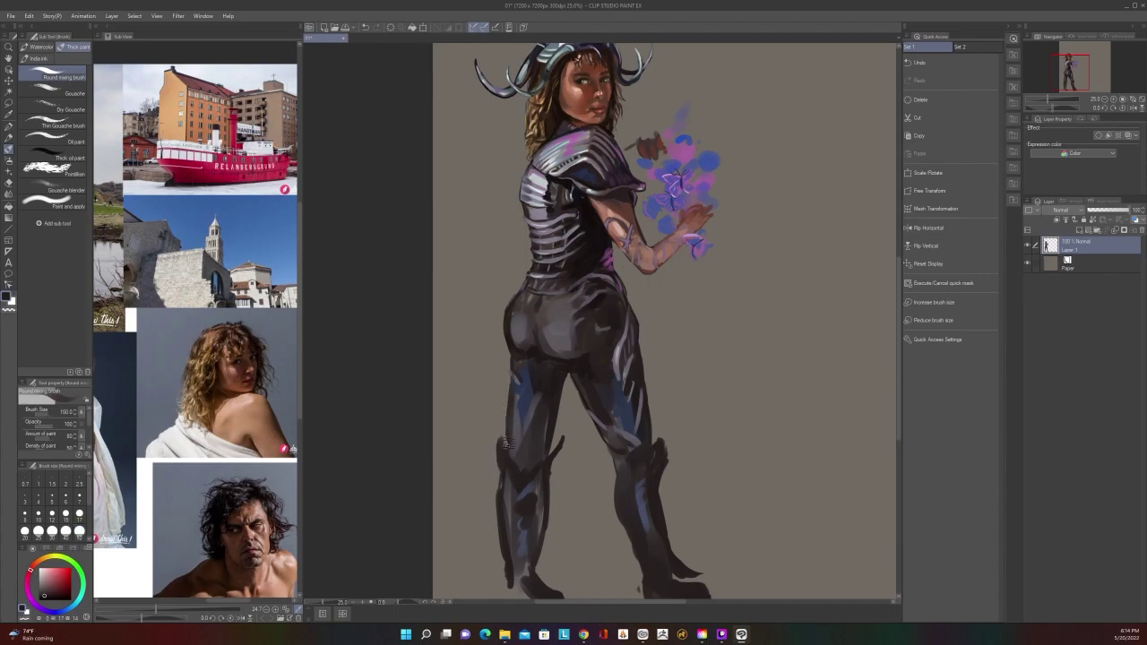
# Examine the whole figure from afar and close up, checking the boots, legs and overall silhouette
pyautogui.scroll(-2, 546, 373)
pyautogui.scroll(1, 547, 373)
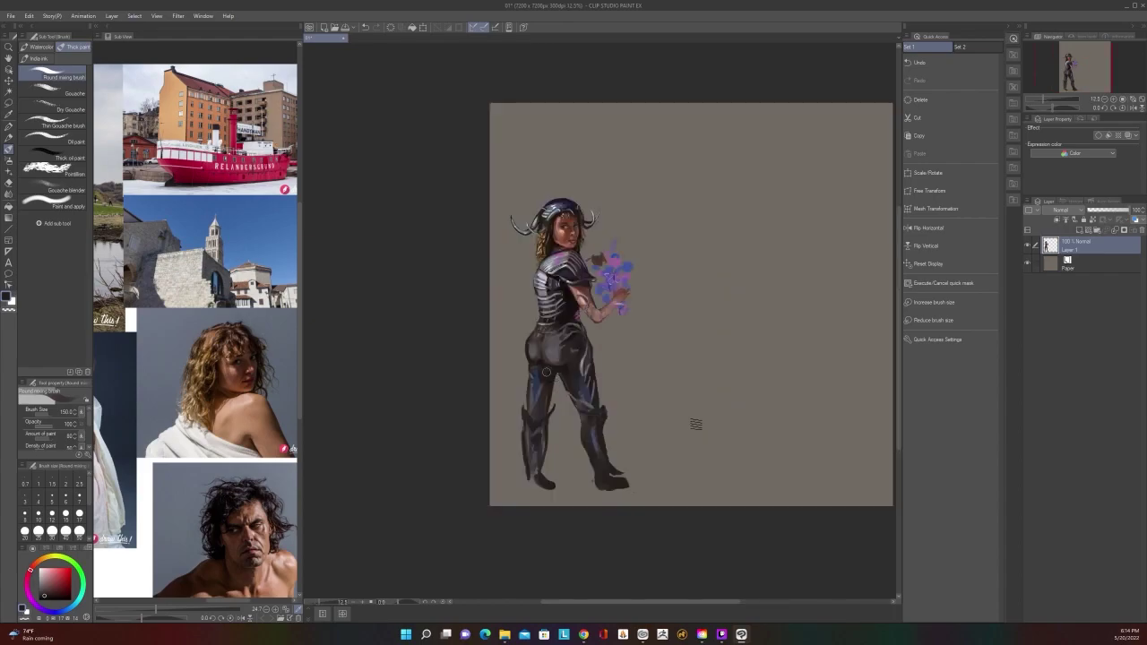
pyautogui.scroll(1, 691, 424)
pyautogui.scroll(-2, 703, 456)
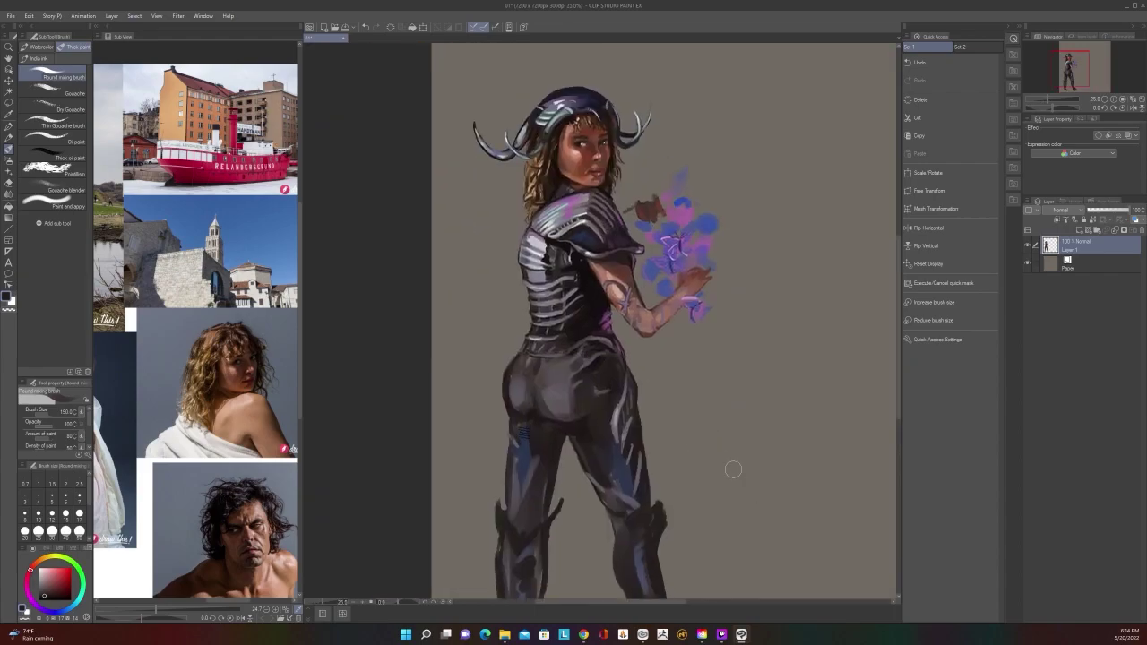
pyautogui.scroll(-1, 536, 409)
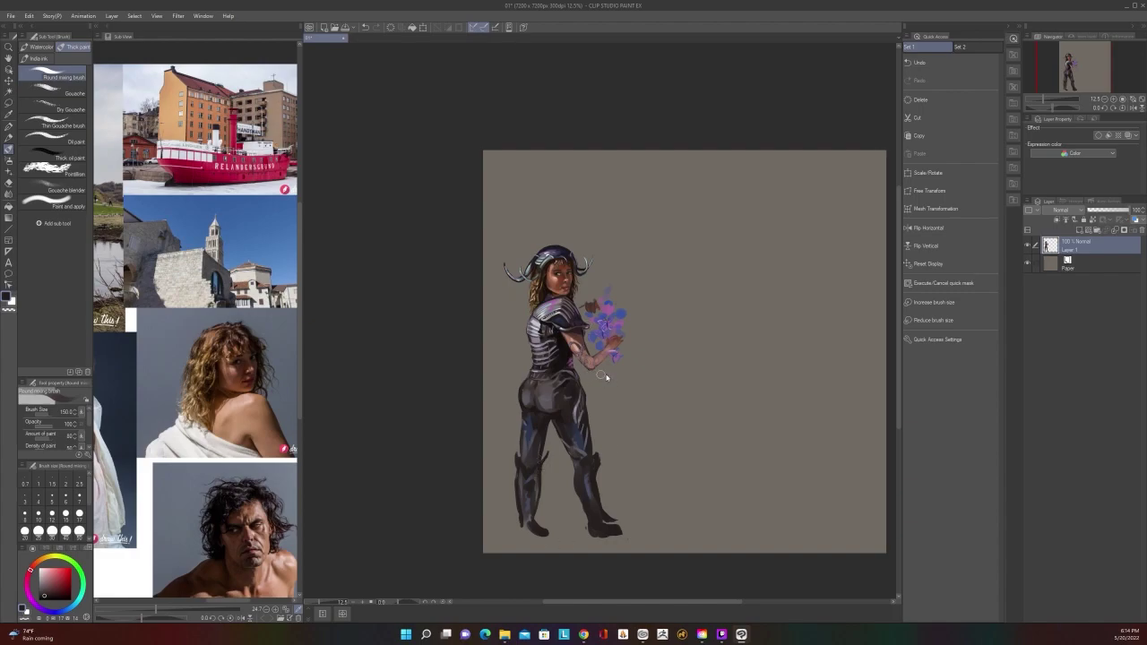
pyautogui.scroll(1, 594, 375)
pyautogui.moveTo(706, 342); pyautogui.dragTo(718, 332)
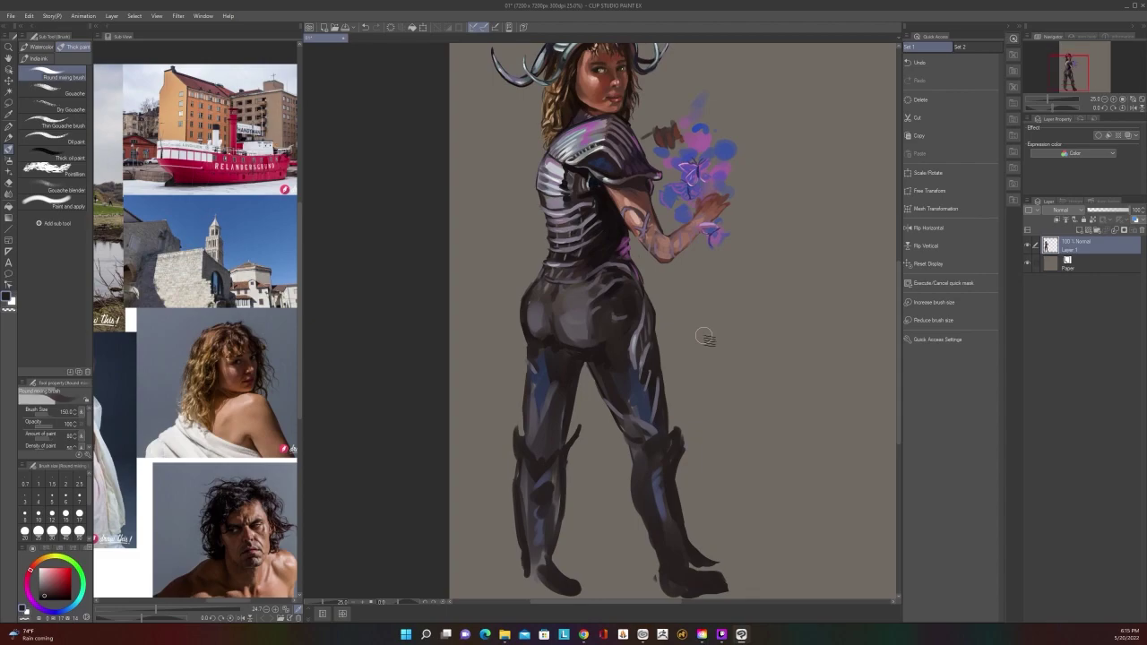
pyautogui.scroll(1, 704, 336)
pyautogui.moveTo(654, 297); pyautogui.dragTo(696, 420)
pyautogui.scroll(-3, 697, 392)
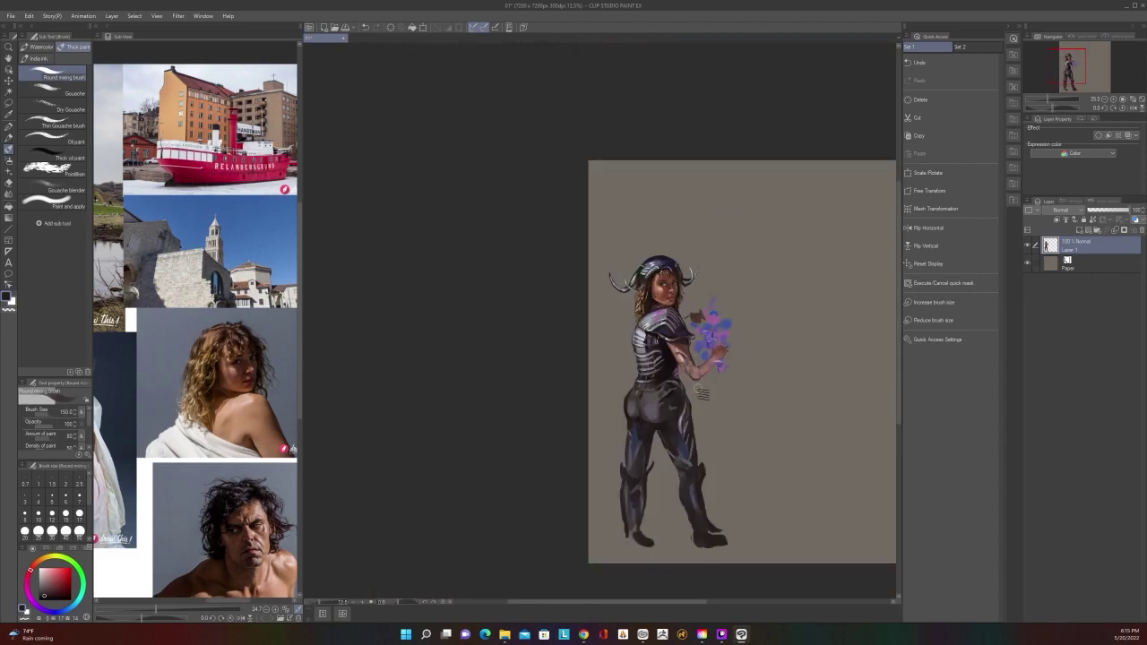
pyautogui.scroll(2, 701, 392)
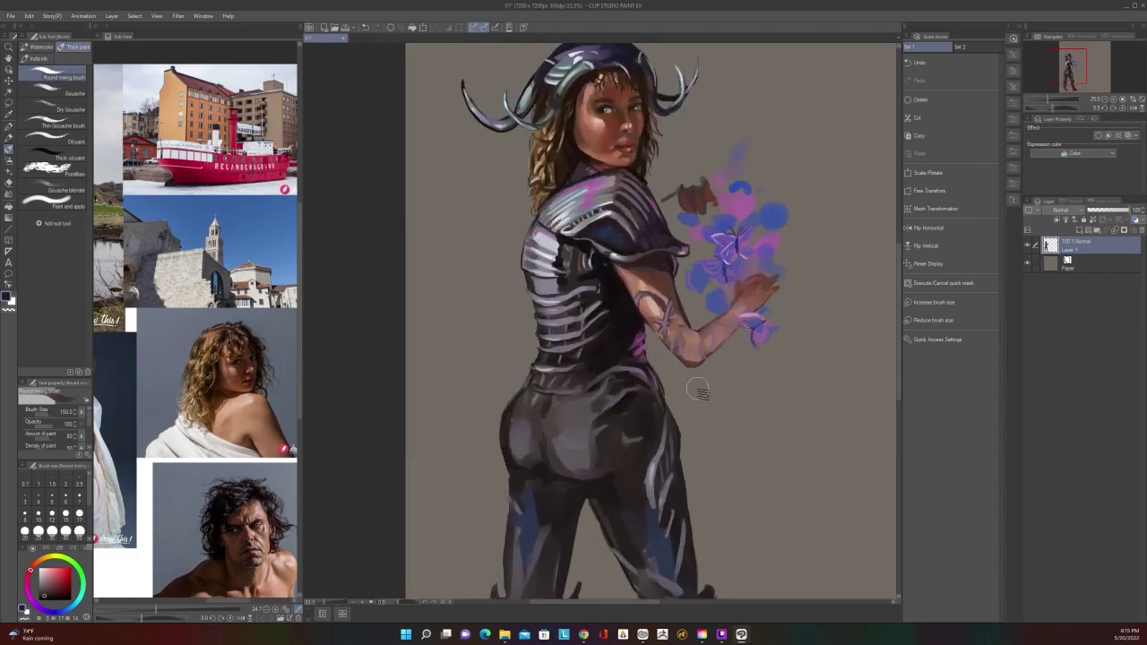
# Sample the dark torso tone, darken the waist below the ribbed armour and reduce the brush size
pyautogui.moveTo(752, 515); pyautogui.dragTo(760, 566)
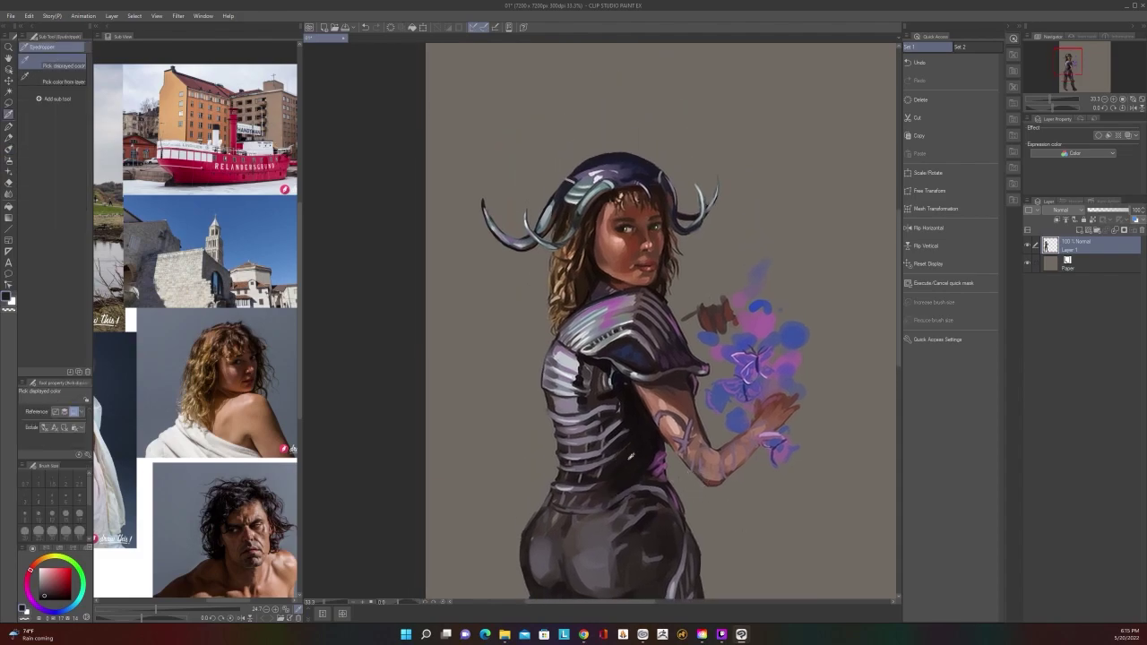
pyautogui.keyDown('alt'); pyautogui.click(646, 460); pyautogui.keyUp('alt')
pyautogui.moveTo(644, 498); pyautogui.dragTo(637, 505)
pyautogui.press('[')
pyautogui.press('[')
pyautogui.press('[')
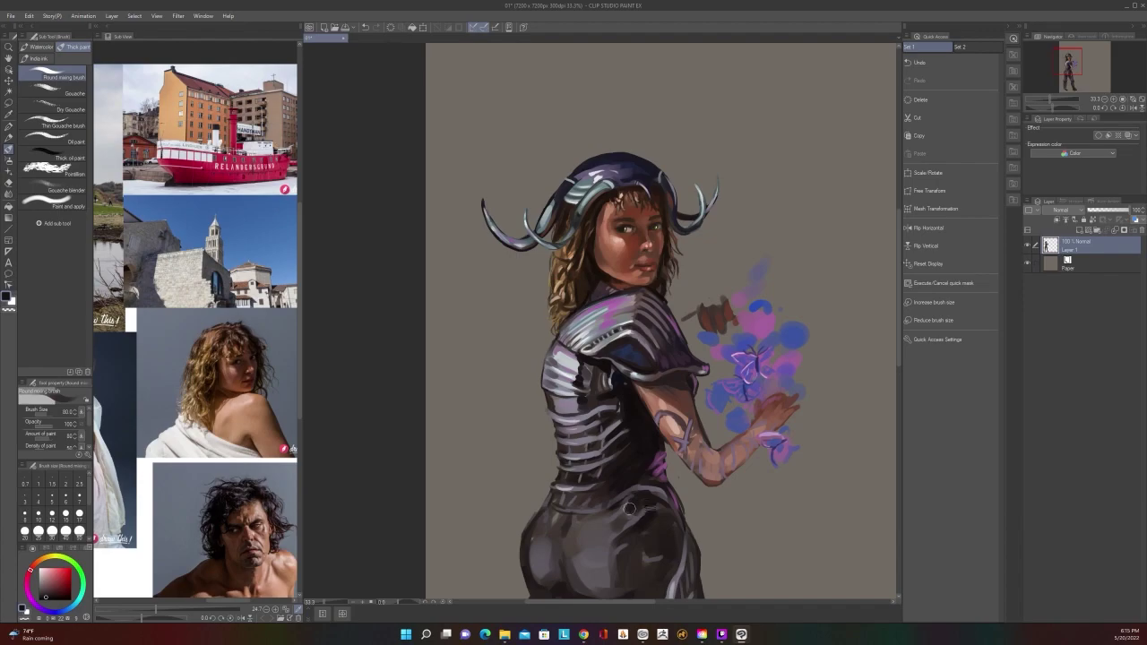
# Enlarge the brush to size 150 and soften the light streaks on the right-hand hip with dark paint
pyautogui.moveTo(756, 540); pyautogui.dragTo(820, 445)
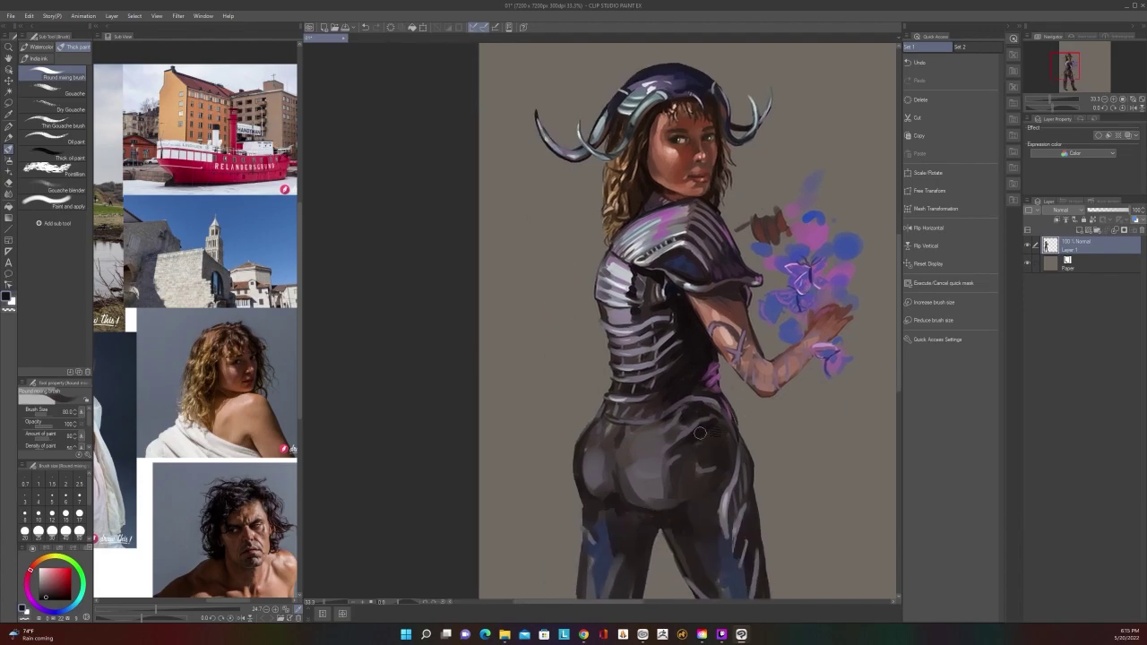
pyautogui.press(']')
pyautogui.press(']')
pyautogui.press(']')
pyautogui.press(']')
pyautogui.press(']')
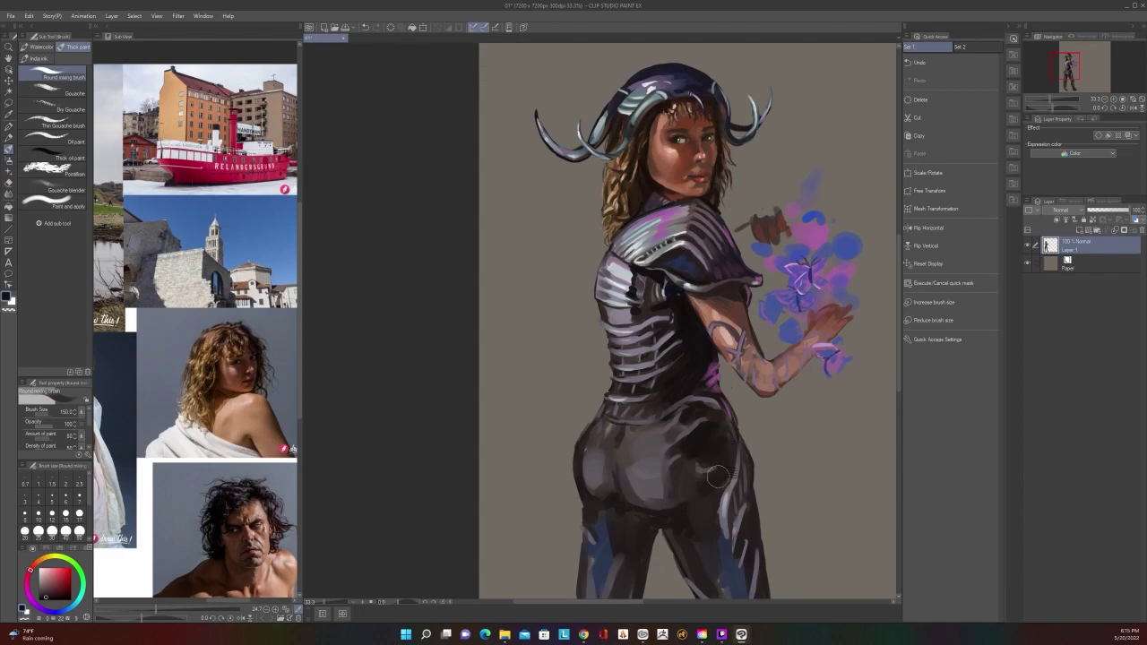
pyautogui.scroll(-3, 704, 485)
pyautogui.scroll(1, 705, 459)
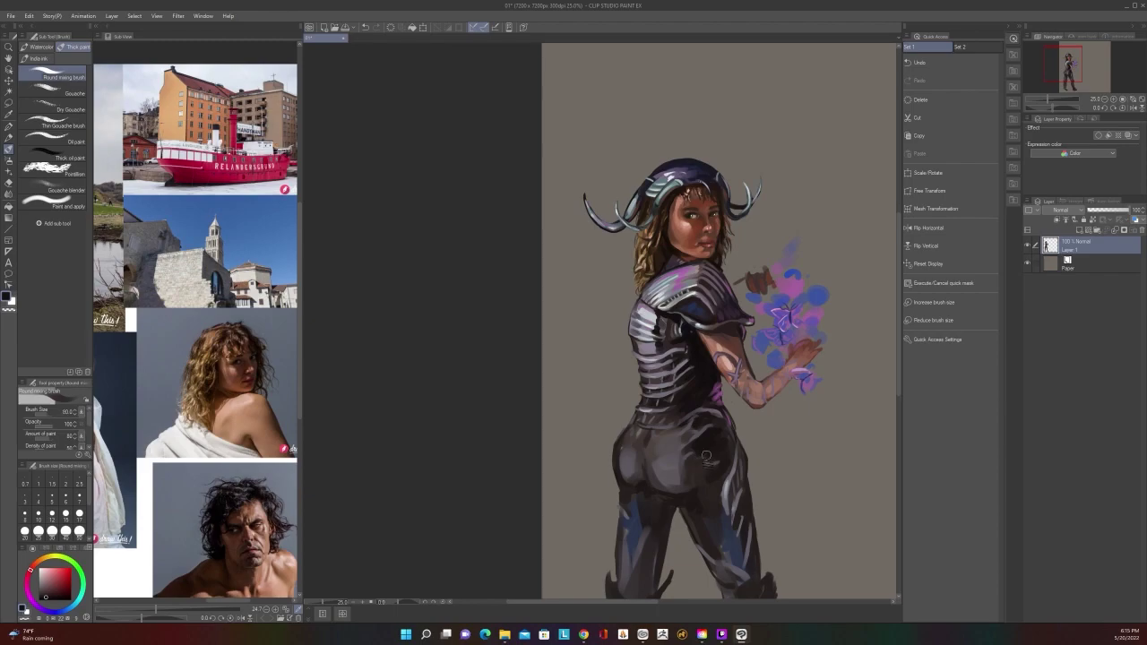
# Sample a purplish grey, paint it along the lower edge of the right-hand buttock and undo the last stroke
pyautogui.keyDown('alt'); pyautogui.click(706, 473); pyautogui.keyUp('alt')
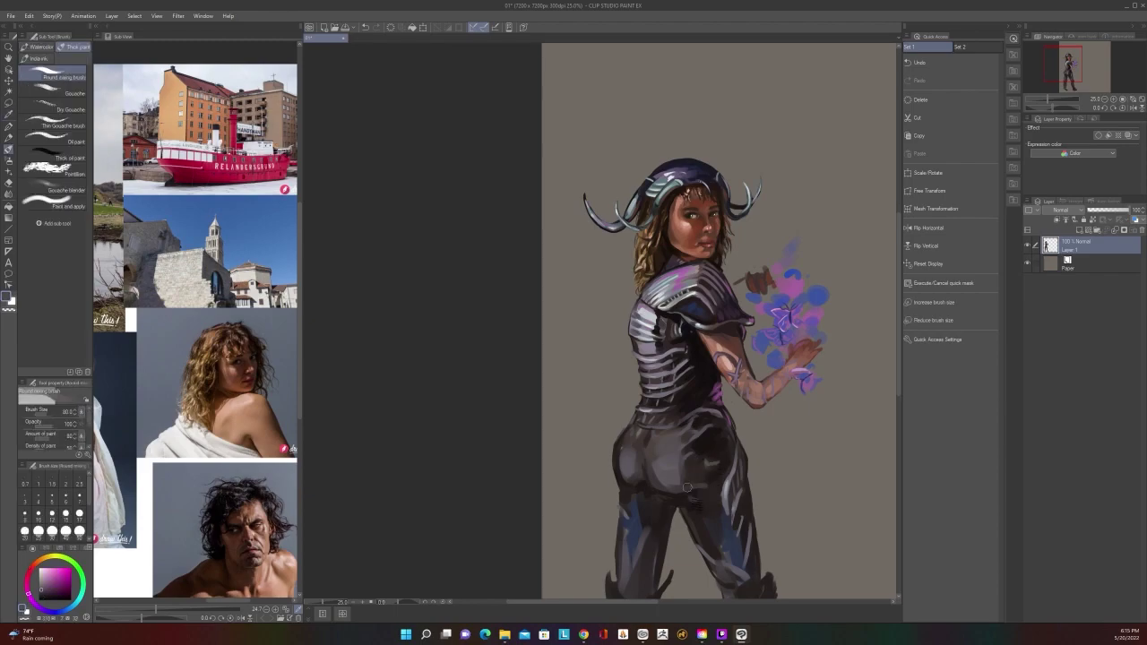
pyautogui.scroll(-2, 688, 488)
pyautogui.scroll(2, 708, 490)
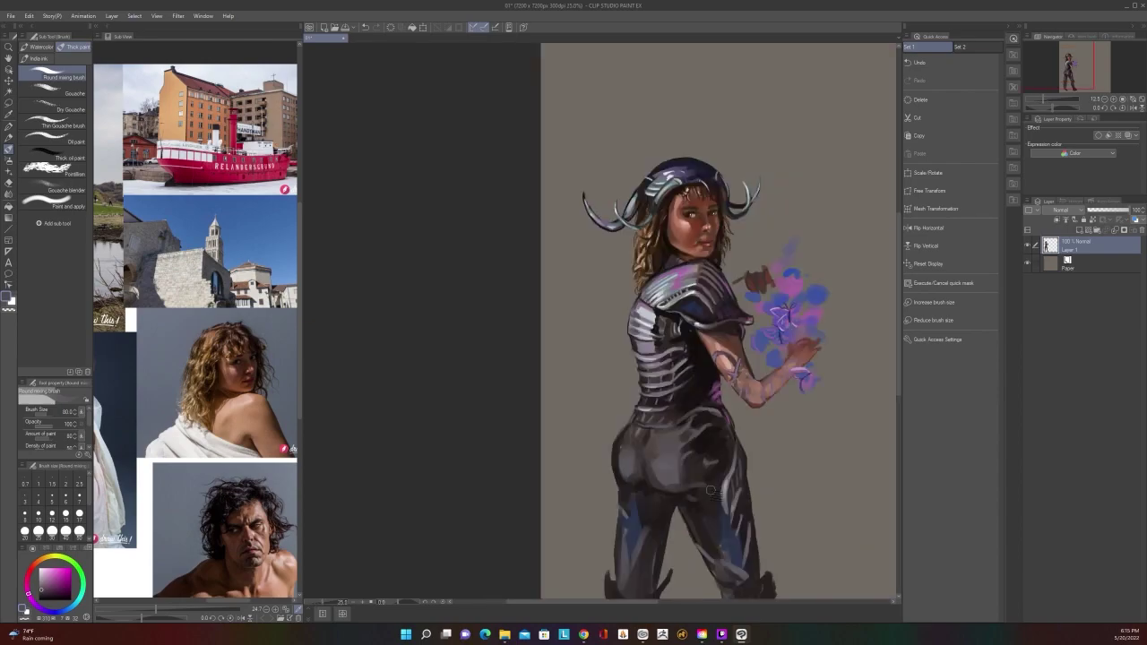
pyautogui.hotkey('ctrl', 'z')
pyautogui.scroll(-1, 709, 490)
pyautogui.scroll(2, 690, 498)
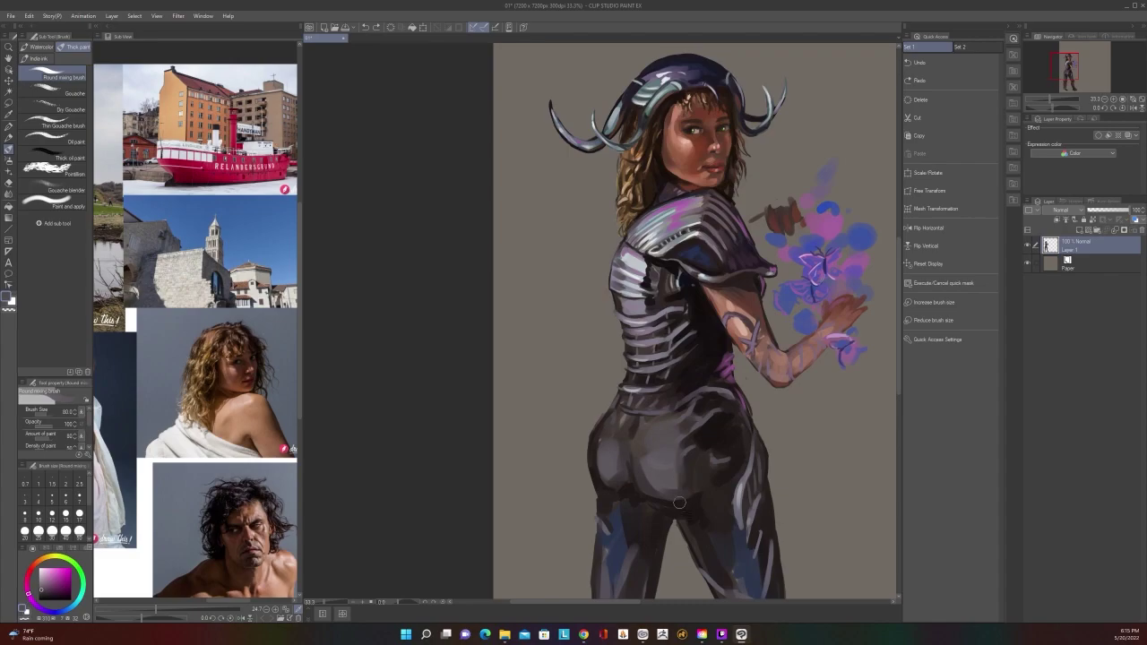
# Blend the grey highlight across the right-hand buttock to round its lower form
pyautogui.press('i')
pyautogui.press('b')
pyautogui.scroll(-1, 685, 528)
pyautogui.scroll(1, 677, 516)
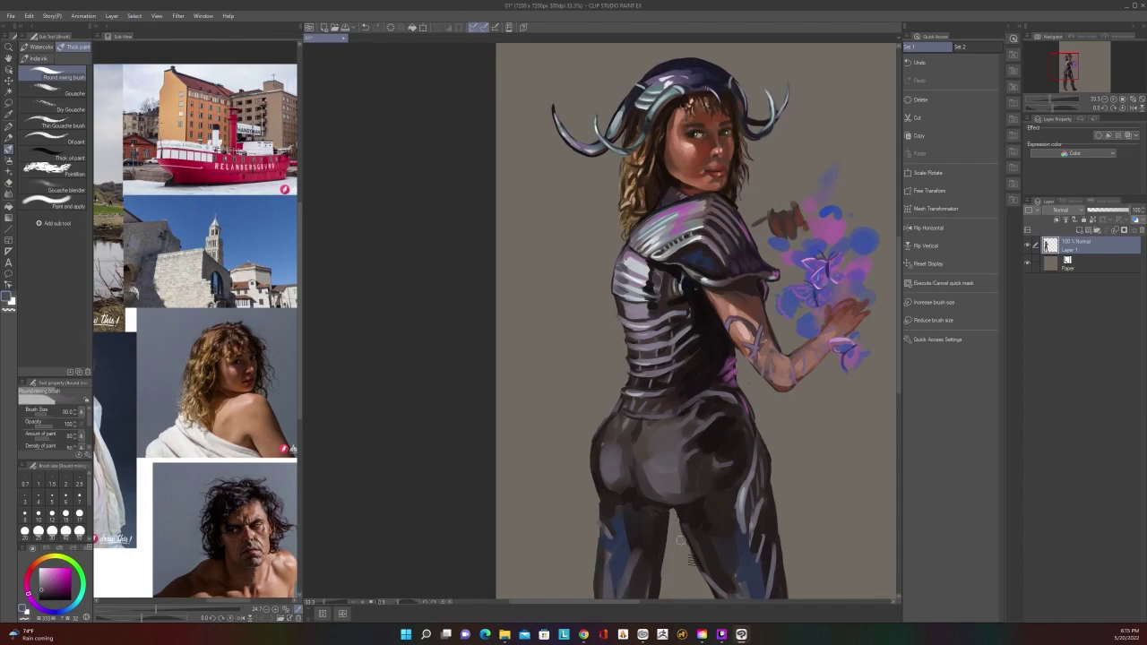
pyautogui.scroll(-2, 676, 455)
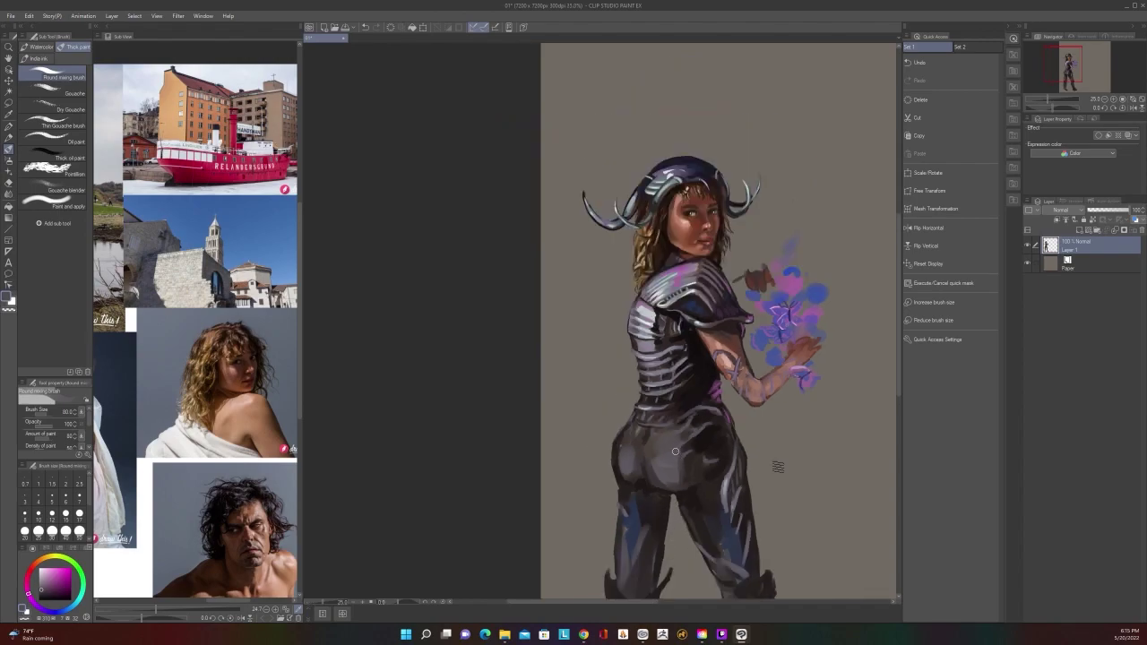
pyautogui.scroll(-3, 776, 462)
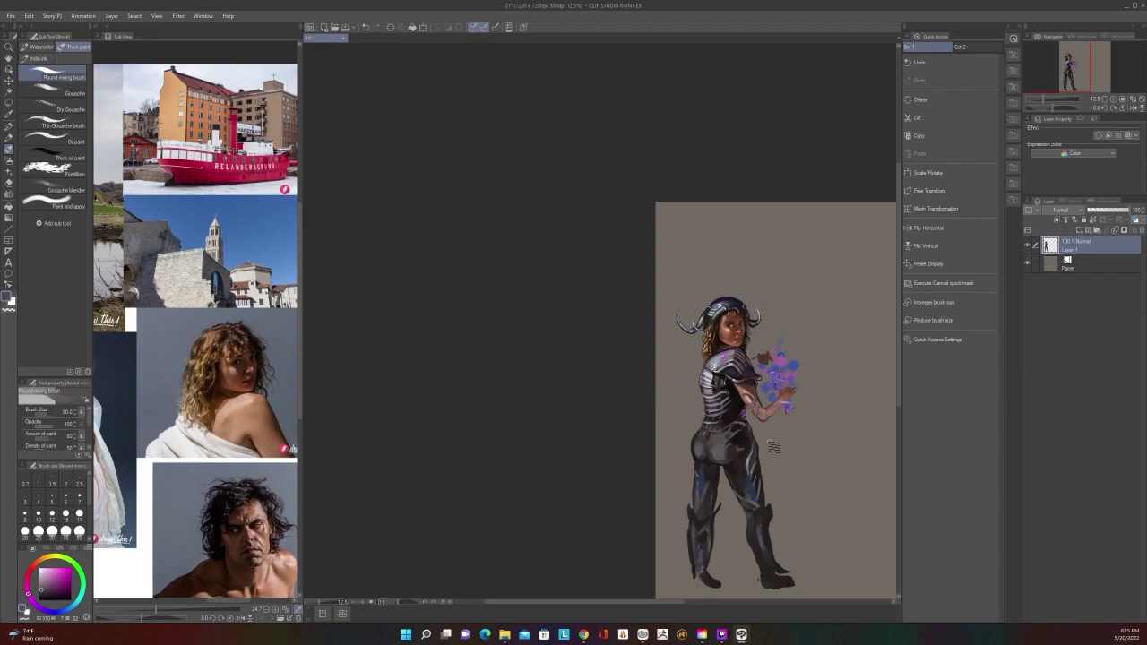
pyautogui.scroll(-1, 770, 461)
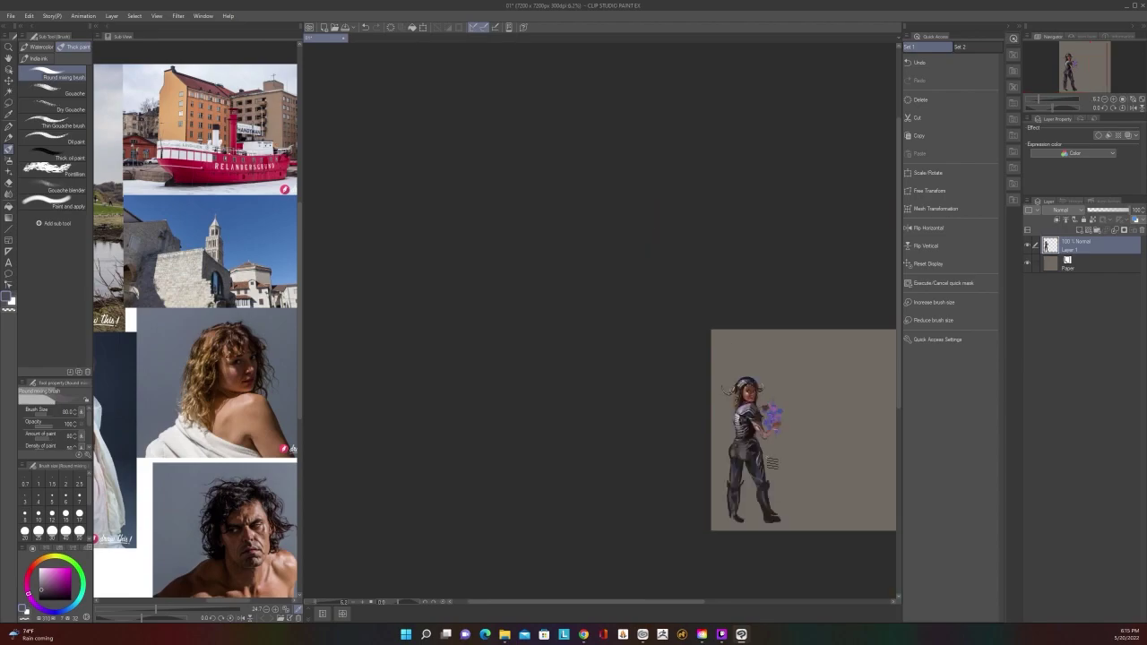
# Sample a dark trouser tone and touch up the shadow between the buttocks
pyautogui.scroll(4, 772, 463)
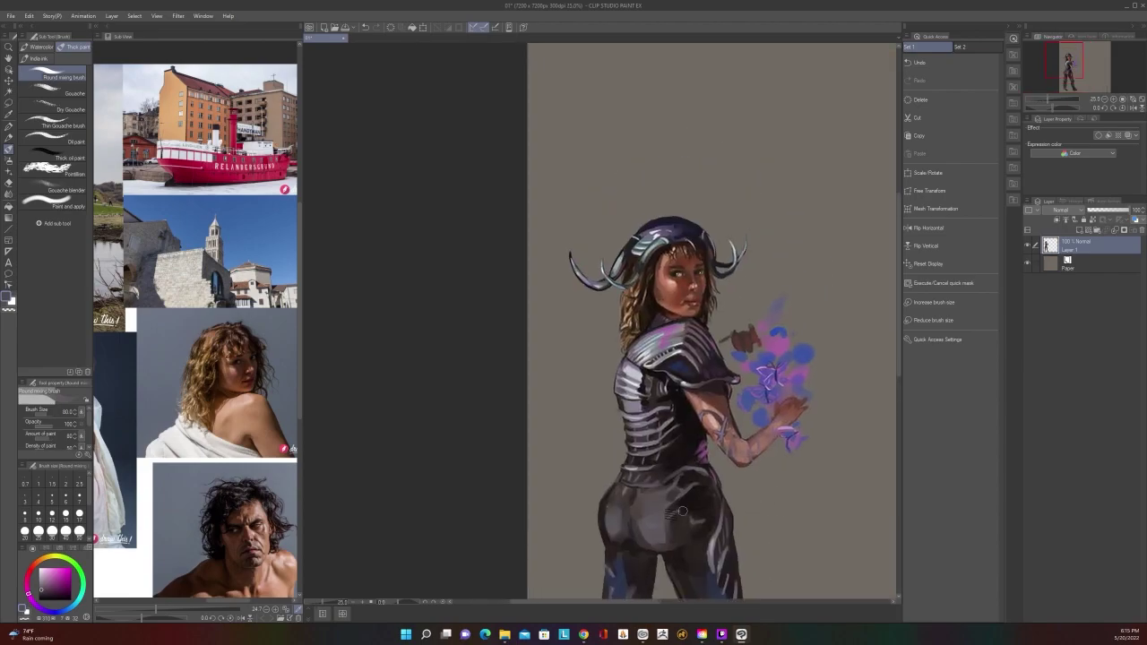
pyautogui.keyDown('alt'); pyautogui.click(679, 513); pyautogui.keyUp('alt')
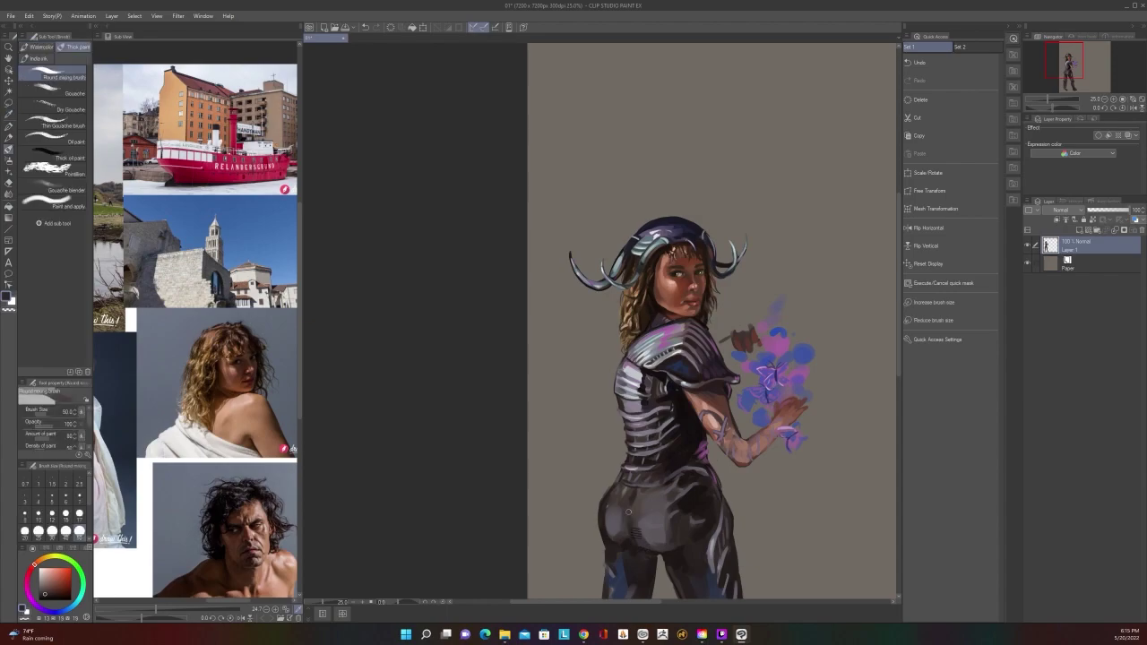
pyautogui.moveTo(628, 512); pyautogui.dragTo(630, 508)
pyautogui.scroll(-4, 648, 439)
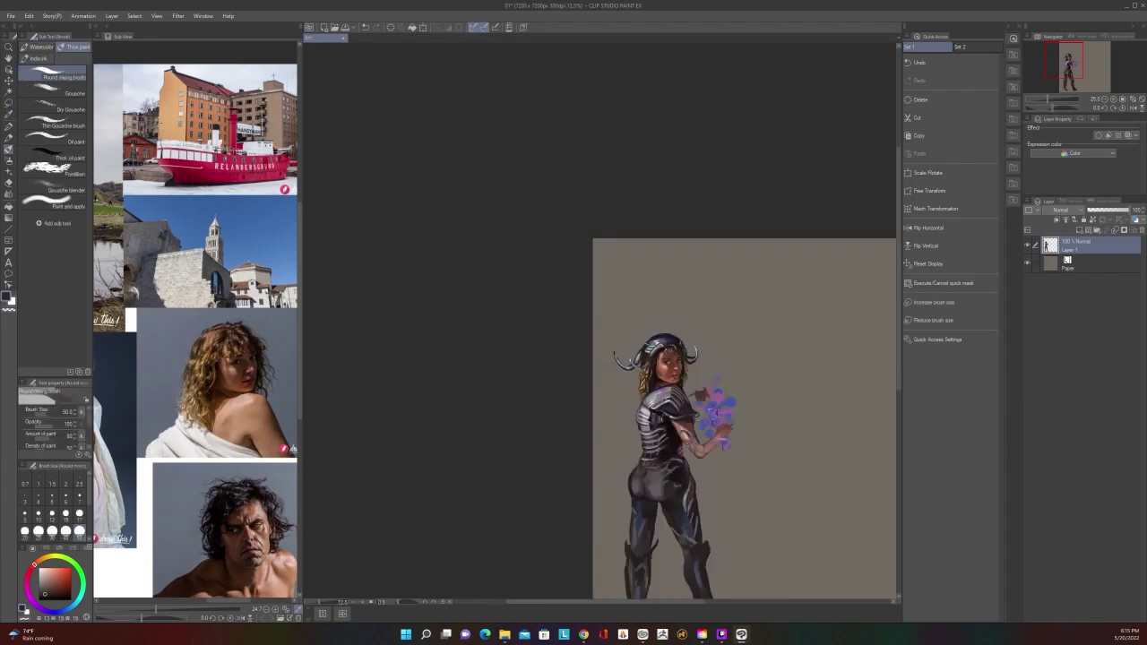
# Sample a blue highlight from the right-hand leg and paint blue reflections down the boot's shin and ankle
pyautogui.moveTo(739, 543); pyautogui.dragTo(748, 460)
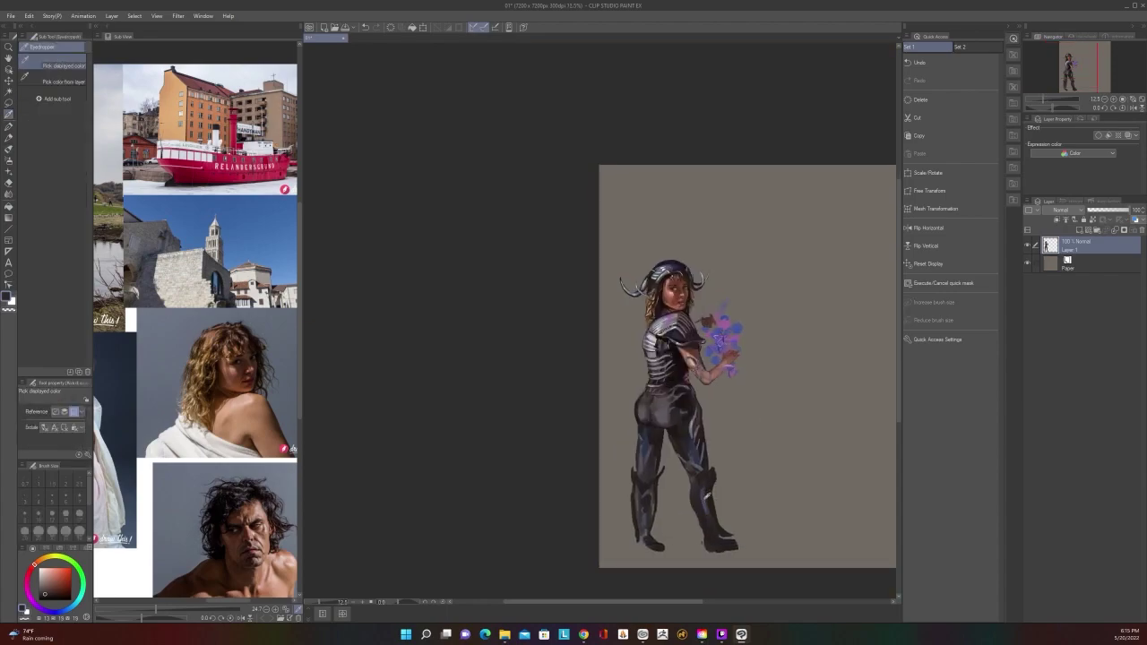
pyautogui.keyDown('alt'); pyautogui.click(705, 497); pyautogui.keyUp('alt')
pyautogui.moveTo(710, 518); pyautogui.dragTo(721, 523)
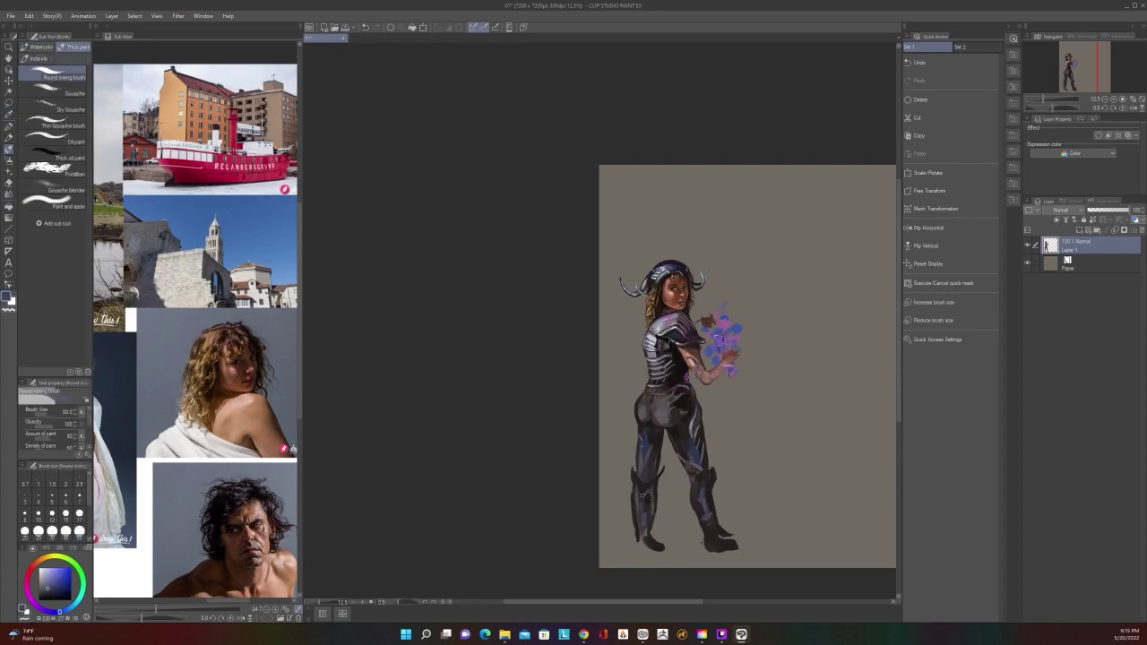
pyautogui.scroll(4, 641, 470)
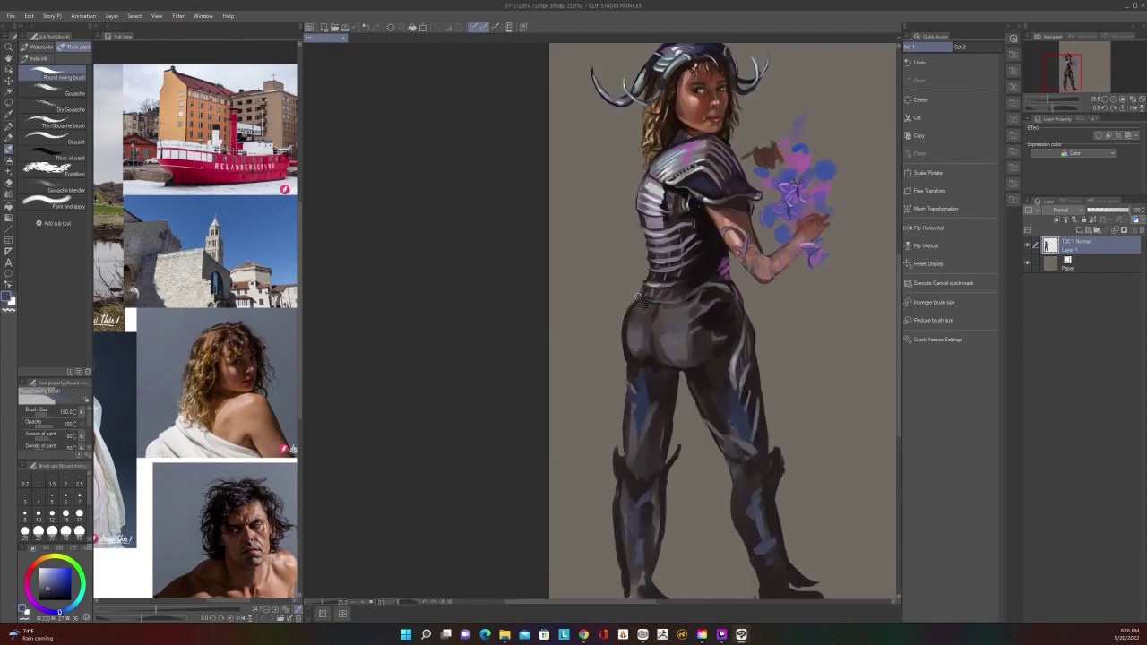
pyautogui.scroll(-4, 638, 296)
pyautogui.moveTo(760, 420); pyautogui.dragTo(764, 497)
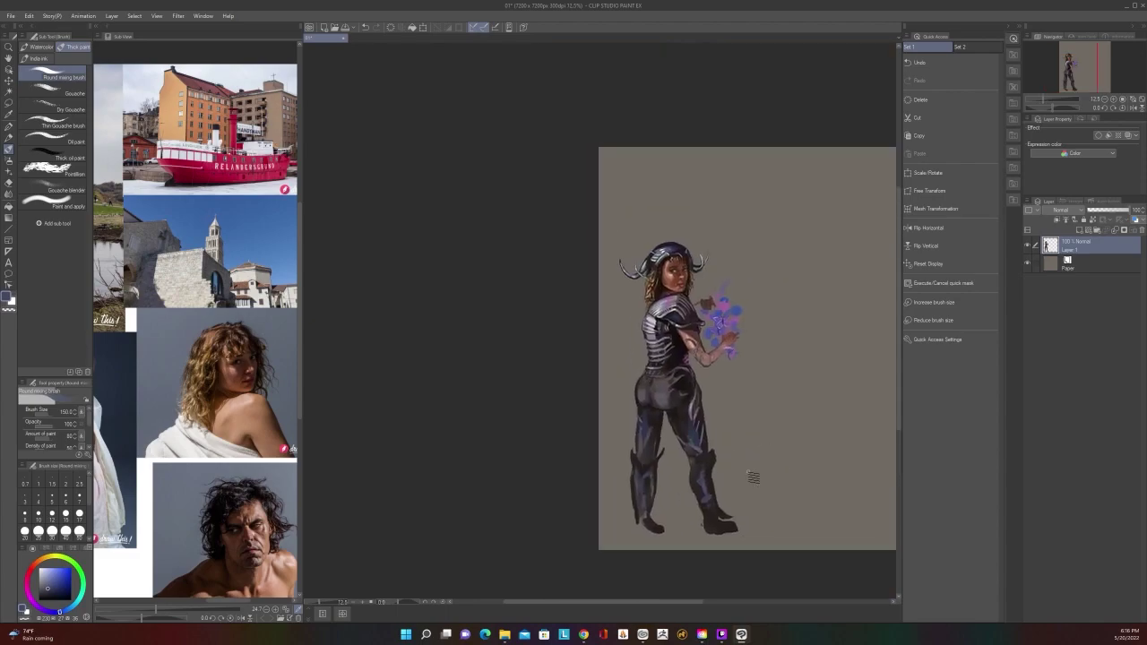
pyautogui.scroll(2, 663, 427)
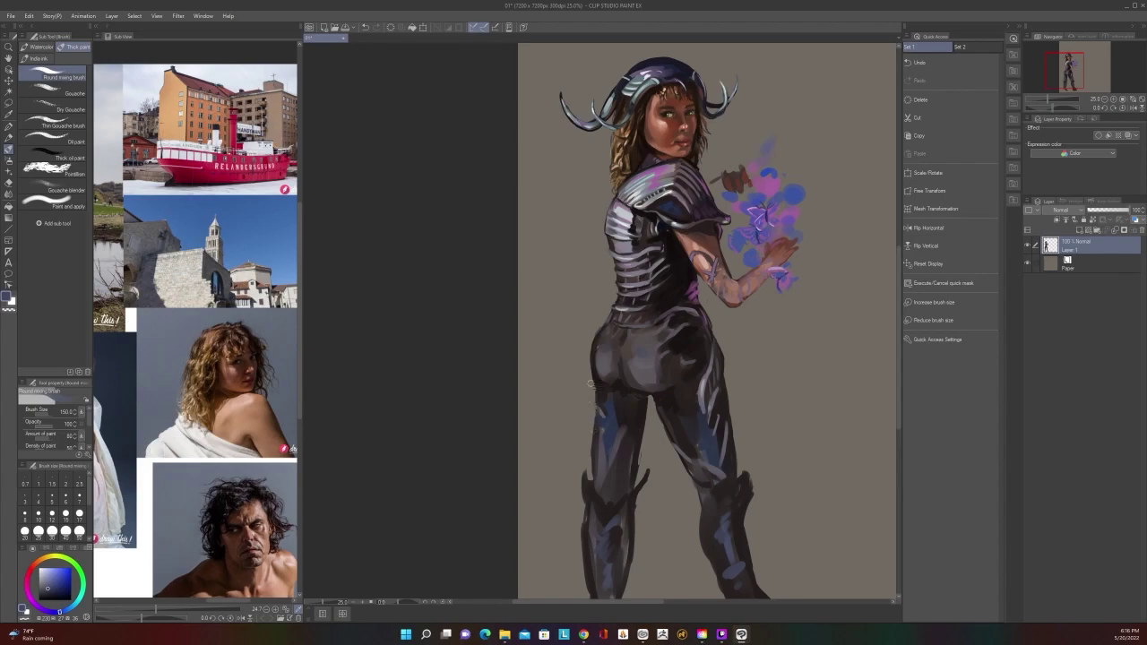
# Sample a dark tone and darken the outer edge of the left-hand leg above the knee
pyautogui.keyDown('alt'); pyautogui.click(590, 467); pyautogui.keyUp('alt')
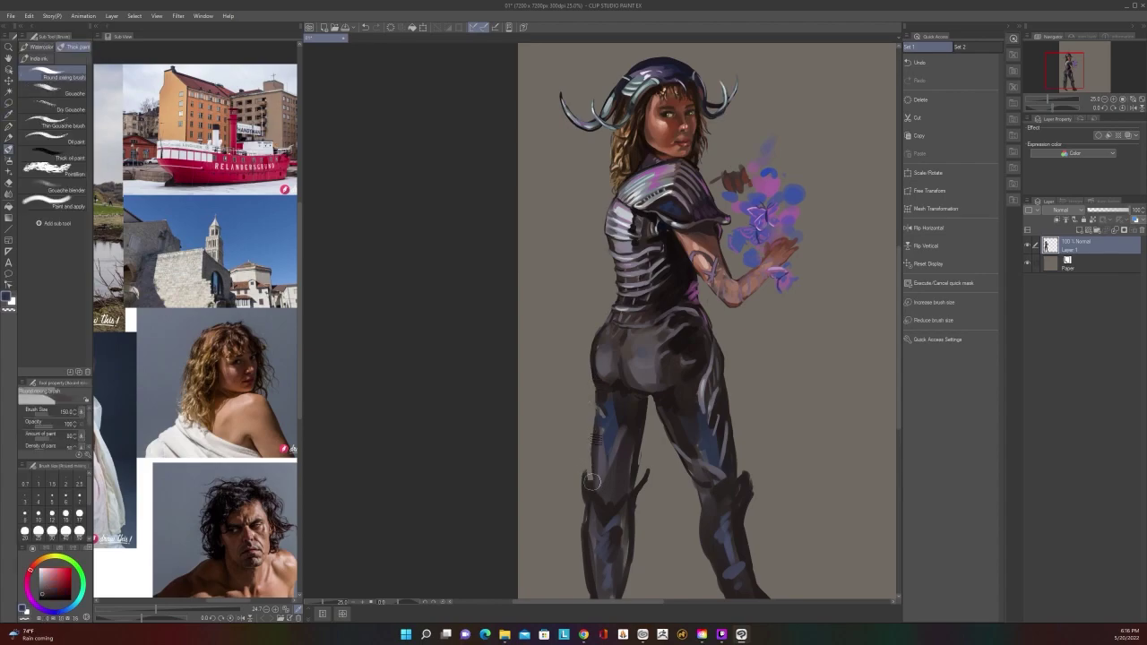
pyautogui.moveTo(591, 481); pyautogui.dragTo(591, 427)
pyautogui.scroll(-4, 592, 464)
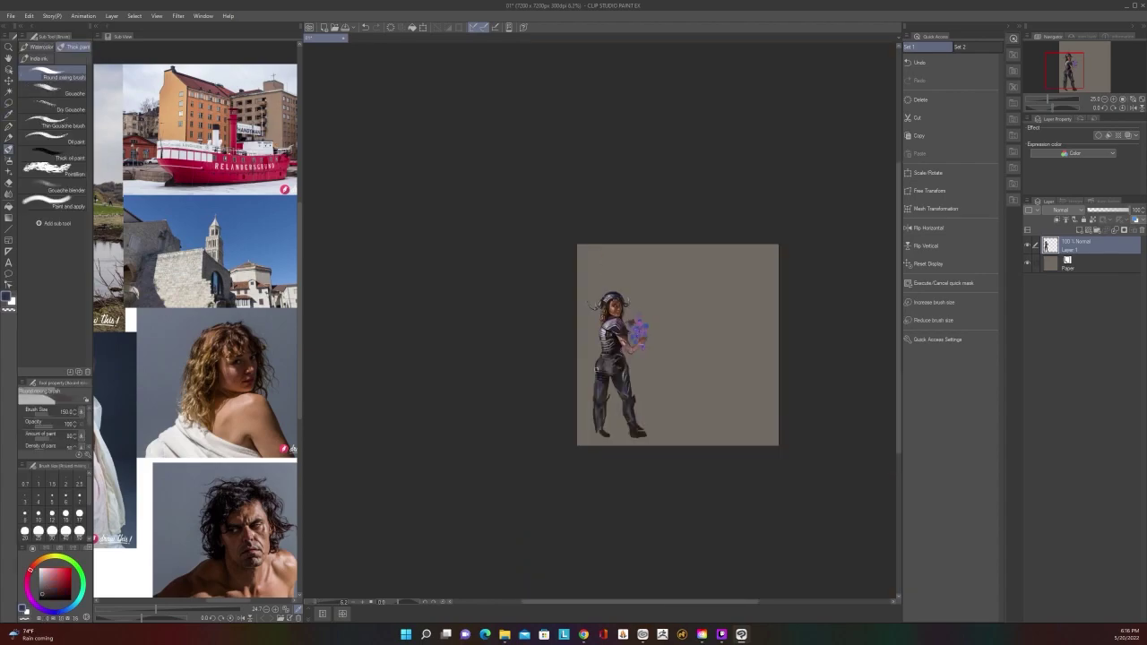
pyautogui.scroll(4, 597, 369)
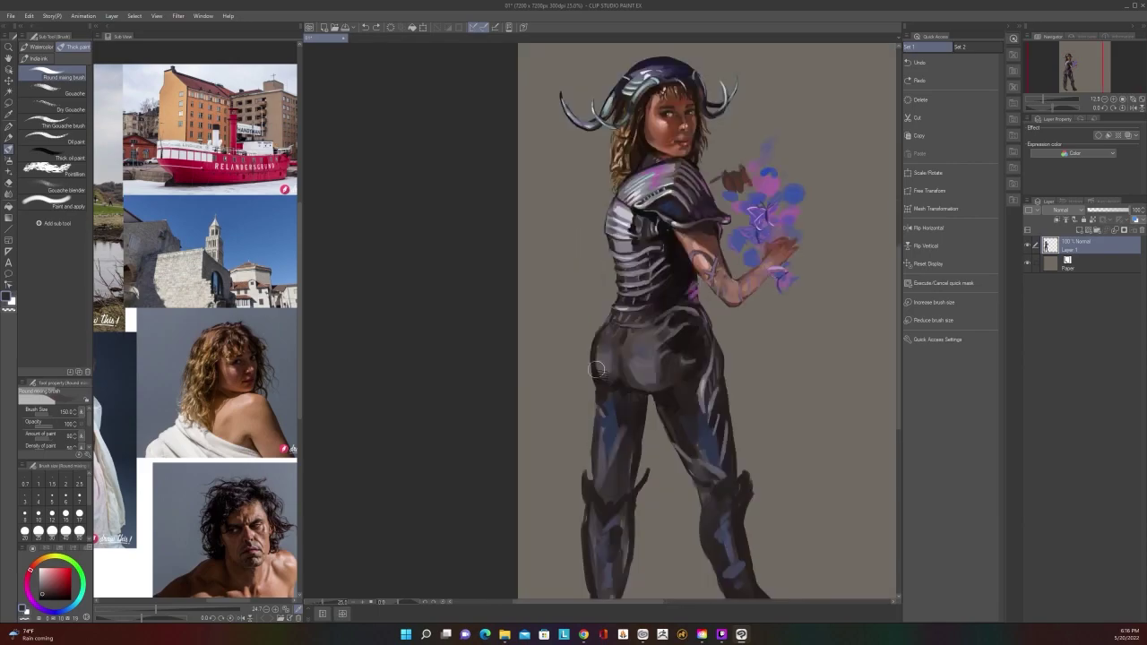
pyautogui.scroll(-4, 597, 369)
pyautogui.scroll(4, 597, 369)
pyautogui.scroll(-2, 597, 370)
# Try a long dark ground stroke beneath both feet and undo it
pyautogui.keyDown('alt'); pyautogui.click(690, 500); pyautogui.keyUp('alt')
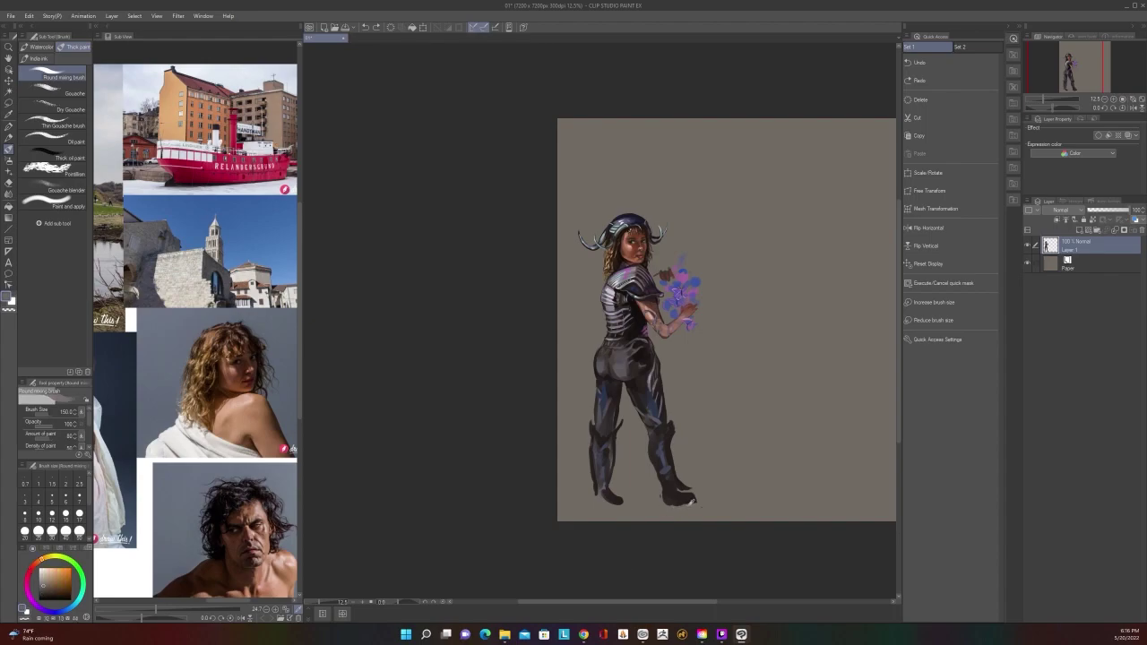
pyautogui.moveTo(691, 507)
pyautogui.mouseDown()
pyautogui.moveTo(591, 517)
pyautogui.moveTo(708, 504)
pyautogui.moveTo(578, 520)
pyautogui.mouseUp()
pyautogui.keyDown('alt'); pyautogui.click(681, 495); pyautogui.keyUp('alt')
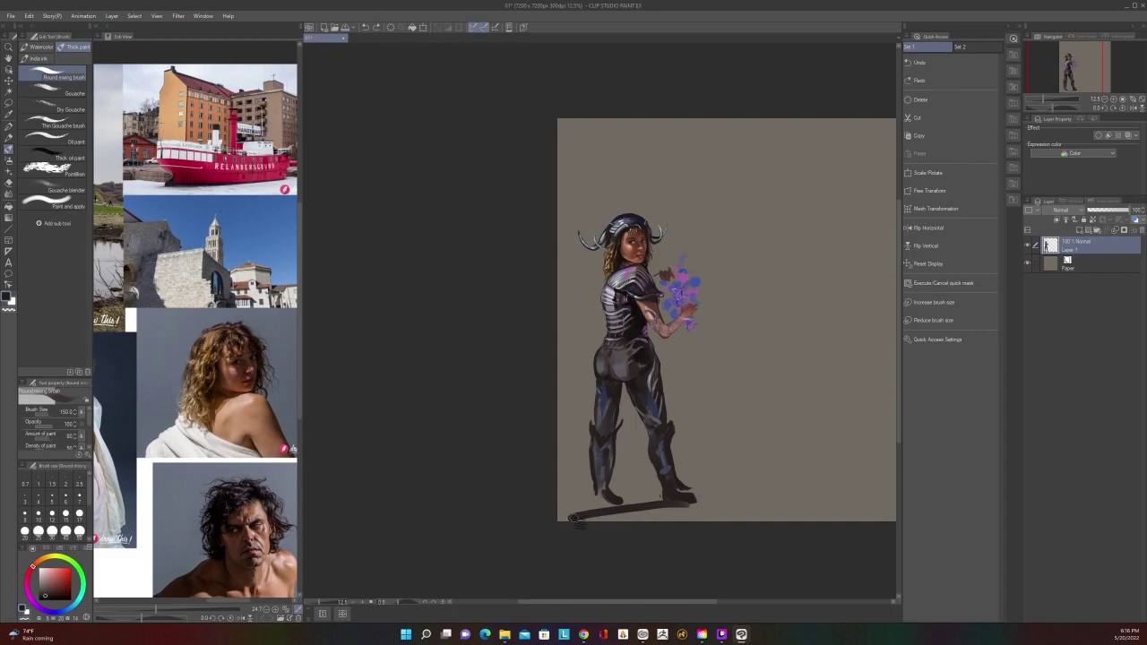
pyautogui.hotkey('ctrl', 'z')
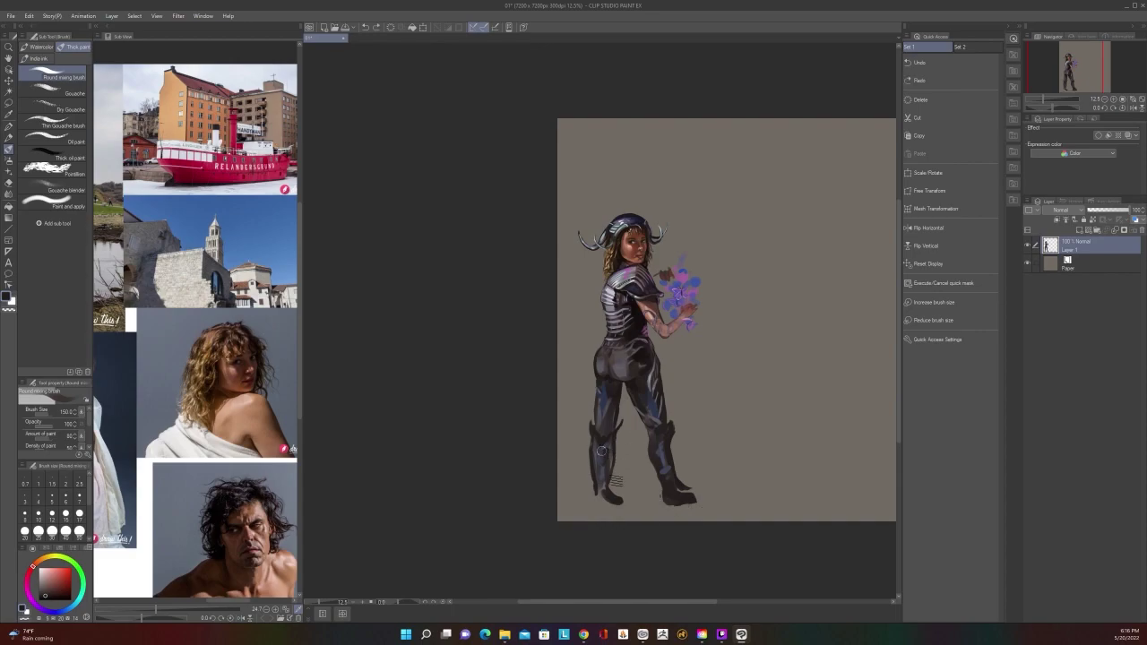
# Erase the whole left-hand leg below the buttock
pyautogui.moveTo(615, 481)
pyautogui.mouseDown()
pyautogui.moveTo(594, 499)
pyautogui.moveTo(597, 402)
pyautogui.mouseUp()
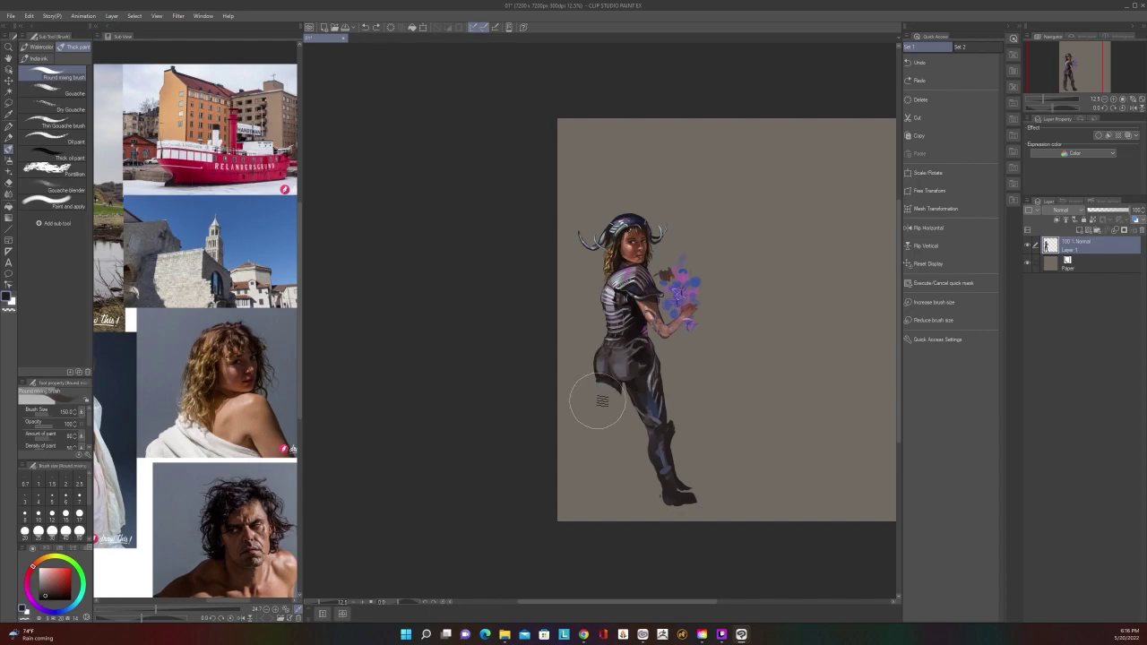
pyautogui.scroll(2, 598, 402)
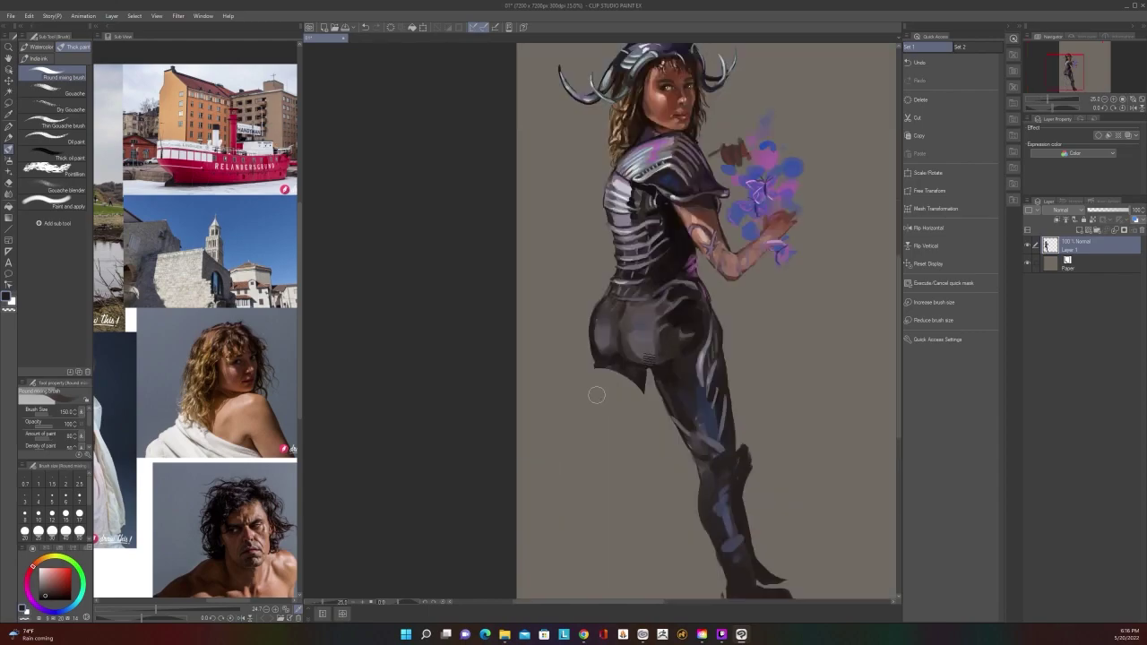
# Sample the dark trouser tone and sketch the inner and outer edges of a new left-hand thigh slanting outward
pyautogui.keyDown('alt'); pyautogui.click(639, 383); pyautogui.keyUp('alt')
pyautogui.moveTo(643, 378); pyautogui.dragTo(625, 441)
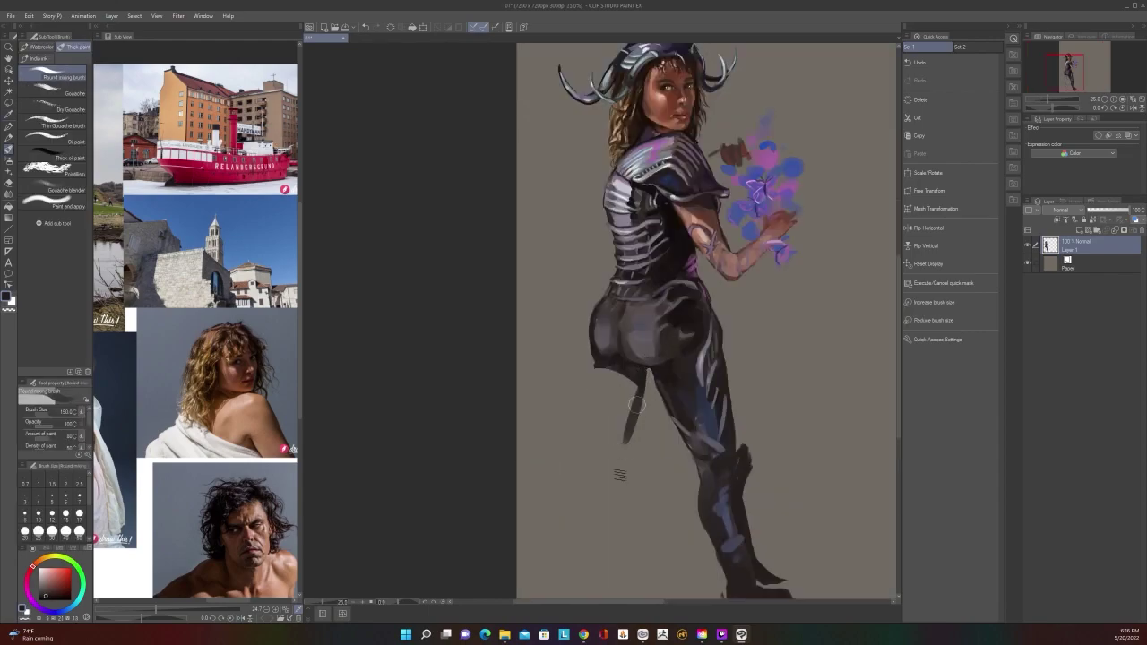
pyautogui.scroll(-2, 659, 385)
pyautogui.hotkey('ctrl', 'z')
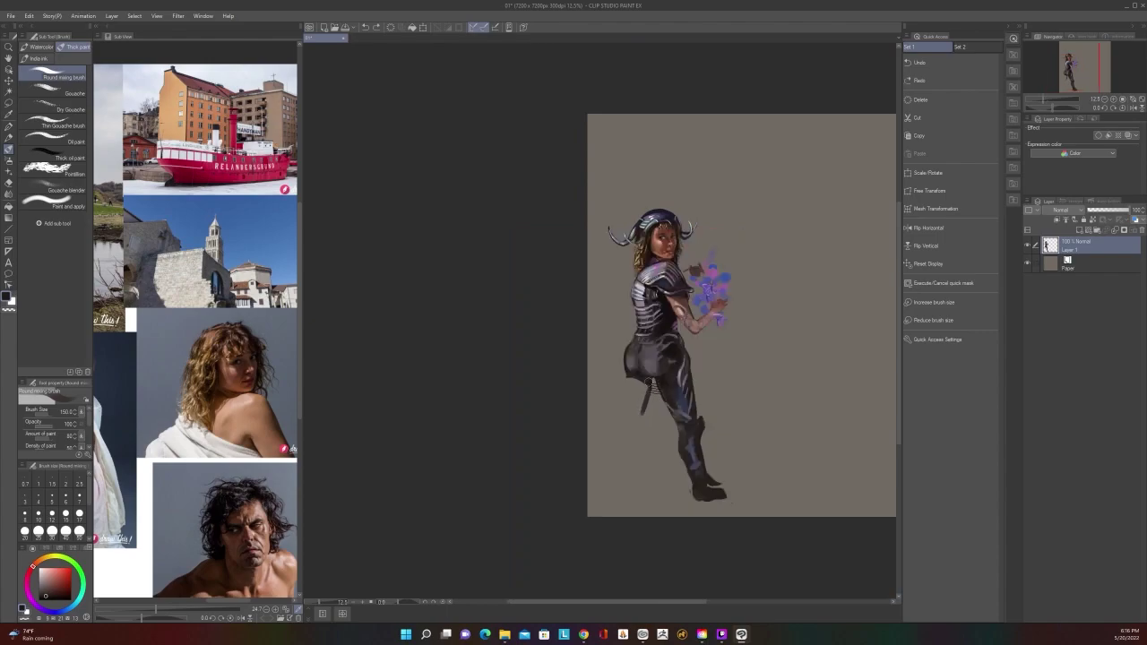
pyautogui.moveTo(652, 381)
pyautogui.mouseDown()
pyautogui.moveTo(638, 417)
pyautogui.moveTo(620, 407)
pyautogui.mouseUp()
pyautogui.scroll(-1, 637, 381)
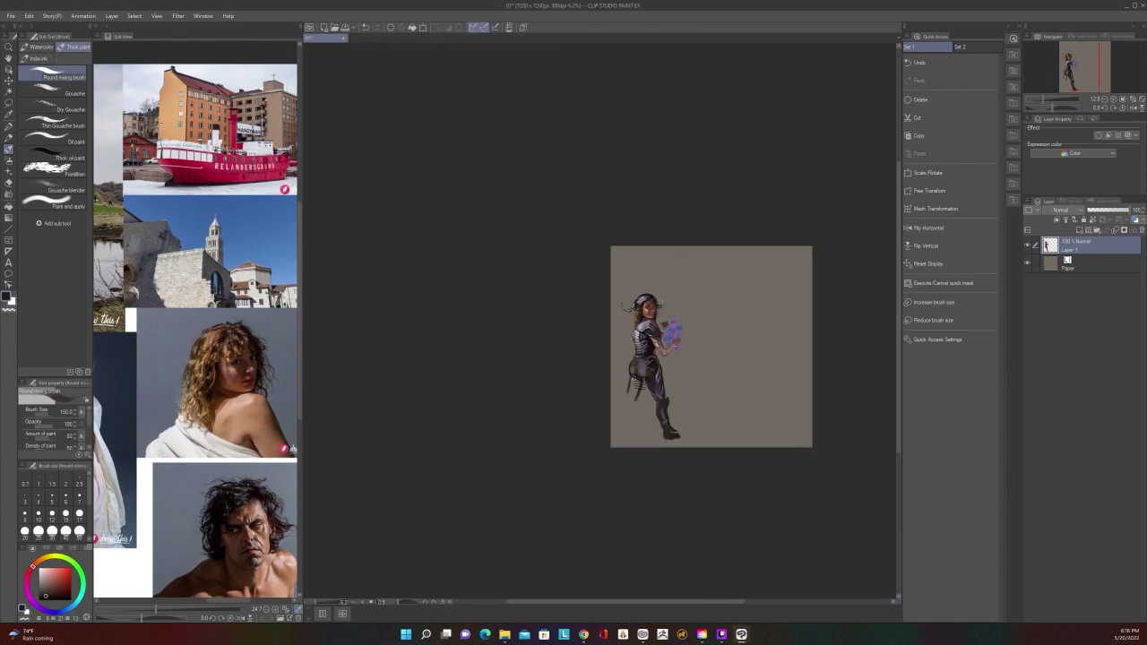
pyautogui.scroll(1, 638, 383)
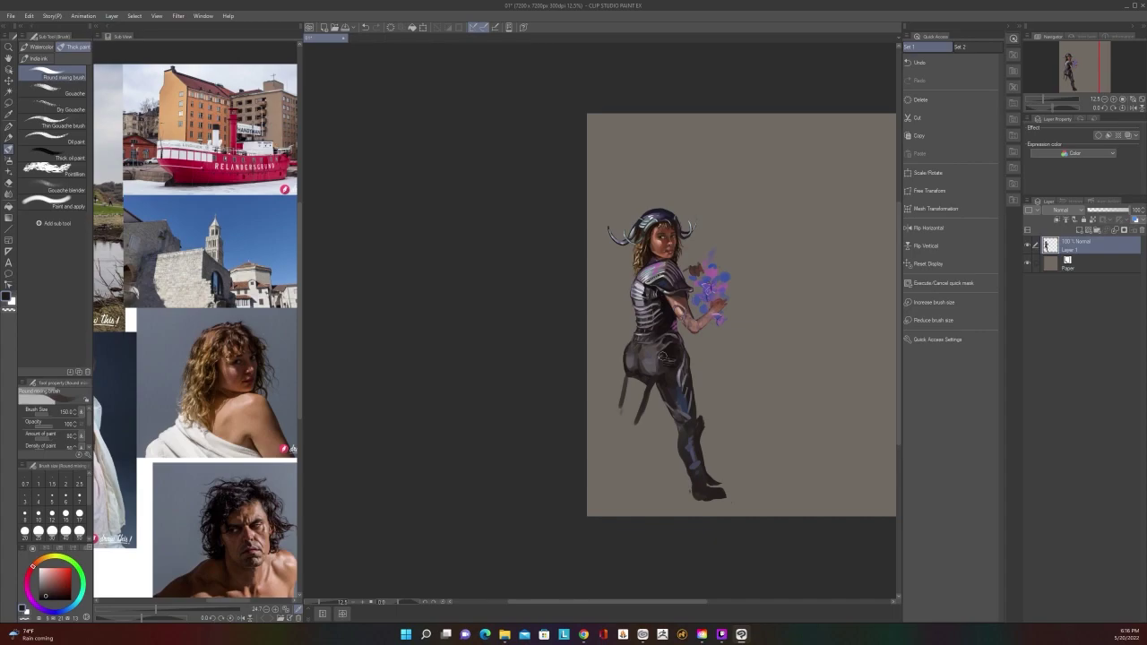
pyautogui.scroll(2, 663, 359)
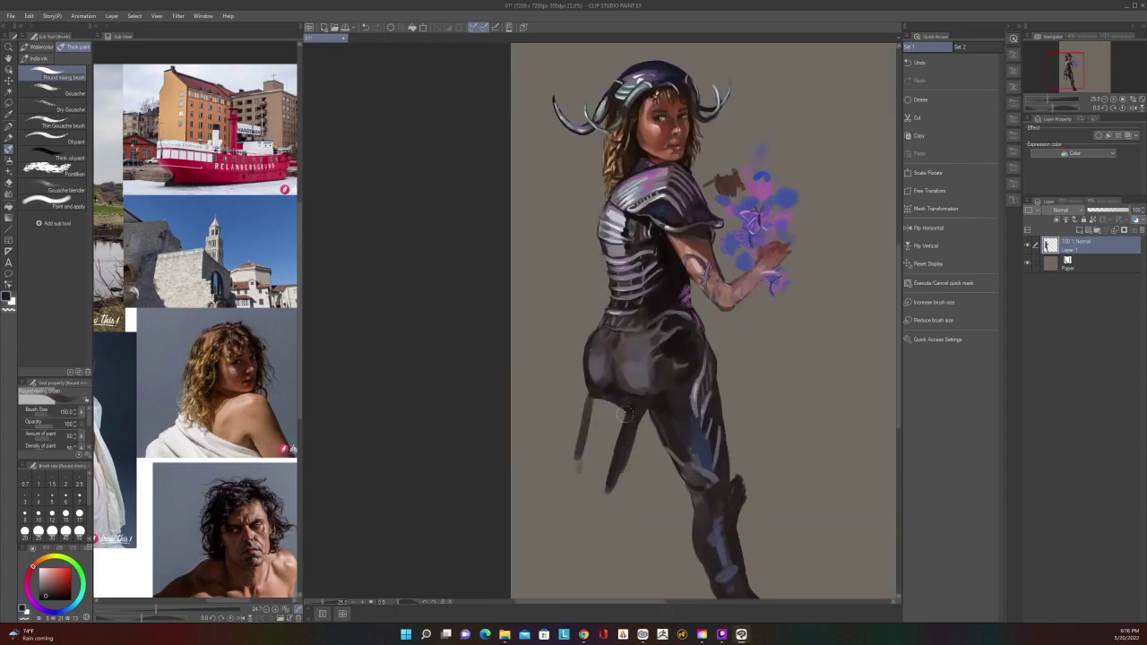
# Sample the dark thigh tone and fill the new left-hand thigh down to the knee with a larger brush
pyautogui.keyDown('alt'); pyautogui.click(625, 414); pyautogui.keyUp('alt')
pyautogui.press(']')
pyautogui.press(']')
pyautogui.press(']')
pyautogui.moveTo(628, 409)
pyautogui.mouseDown()
pyautogui.moveTo(607, 450)
pyautogui.moveTo(597, 470)
pyautogui.moveTo(597, 451)
pyautogui.moveTo(584, 455)
pyautogui.moveTo(593, 435)
pyautogui.moveTo(572, 491)
pyautogui.moveTo(592, 442)
pyautogui.moveTo(600, 491)
pyautogui.mouseUp()
pyautogui.scroll(-1, 652, 377)
pyautogui.scroll(1, 652, 377)
# Reduce the brush size to 50 and touch up the dark outline along the right-hand boot's shin
pyautogui.press('[')
pyautogui.press('[')
pyautogui.press('[')
pyautogui.scroll(-2, 610, 457)
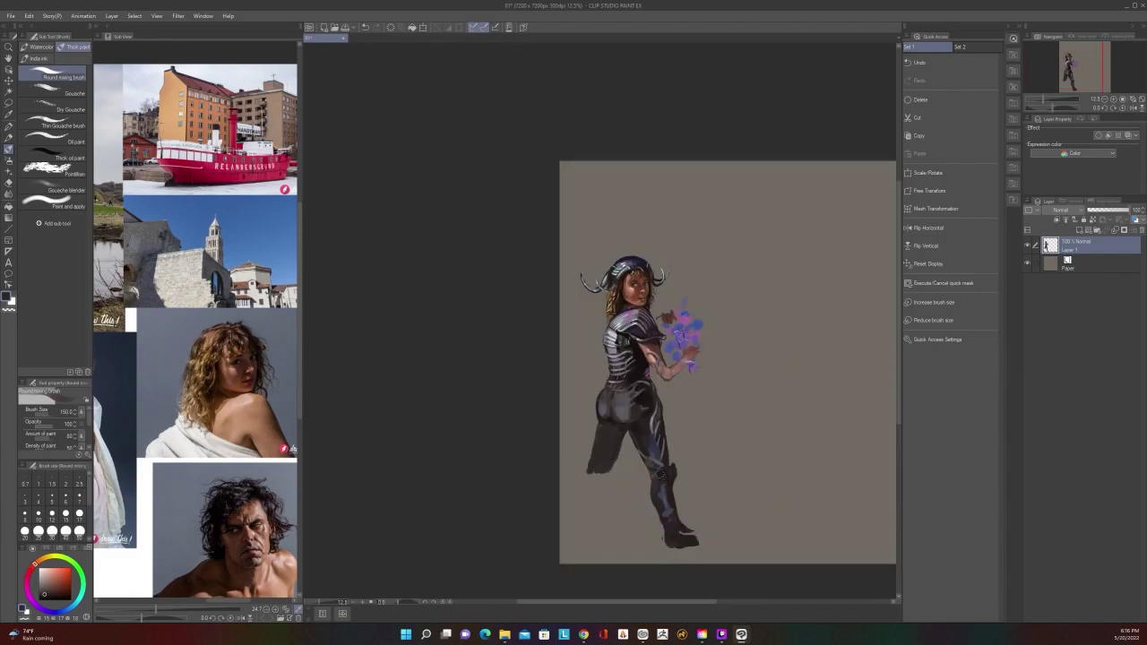
pyautogui.scroll(2, 663, 475)
pyautogui.press('[')
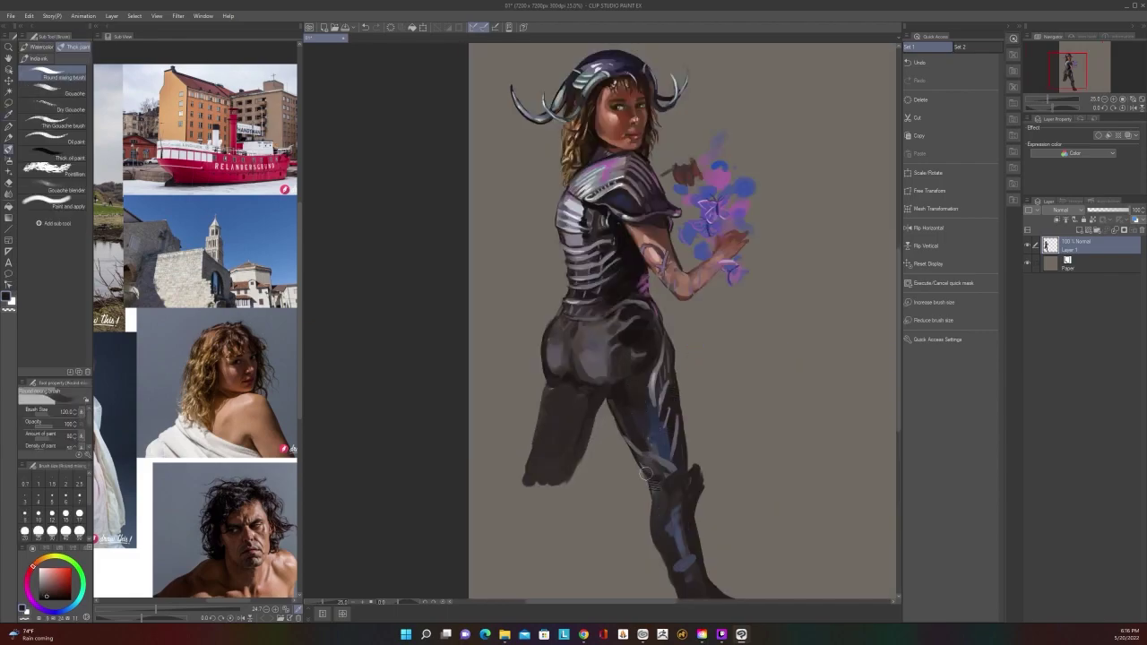
pyautogui.press('[')
pyautogui.press('[')
pyautogui.press('[')
pyautogui.press('[')
pyautogui.press('[')
pyautogui.moveTo(659, 552); pyautogui.dragTo(649, 508)
pyautogui.scroll(-2, 715, 425)
pyautogui.scroll(2, 715, 426)
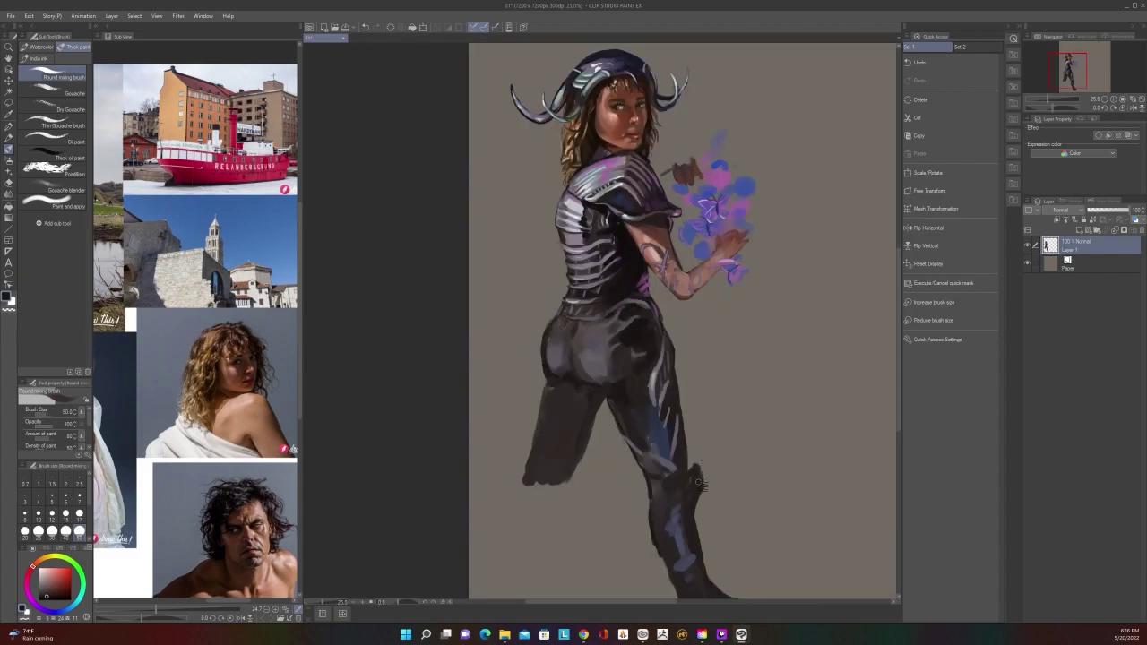
# Try a flat dark ground ellipse running from the right-hand foot across to the other foot's position, and undo it
pyautogui.moveTo(685, 462)
pyautogui.mouseDown()
pyautogui.moveTo(699, 490)
pyautogui.moveTo(805, 347)
pyautogui.mouseUp()
pyautogui.moveTo(772, 520)
pyautogui.mouseDown()
pyautogui.moveTo(571, 512)
pyautogui.moveTo(800, 521)
pyautogui.mouseUp()
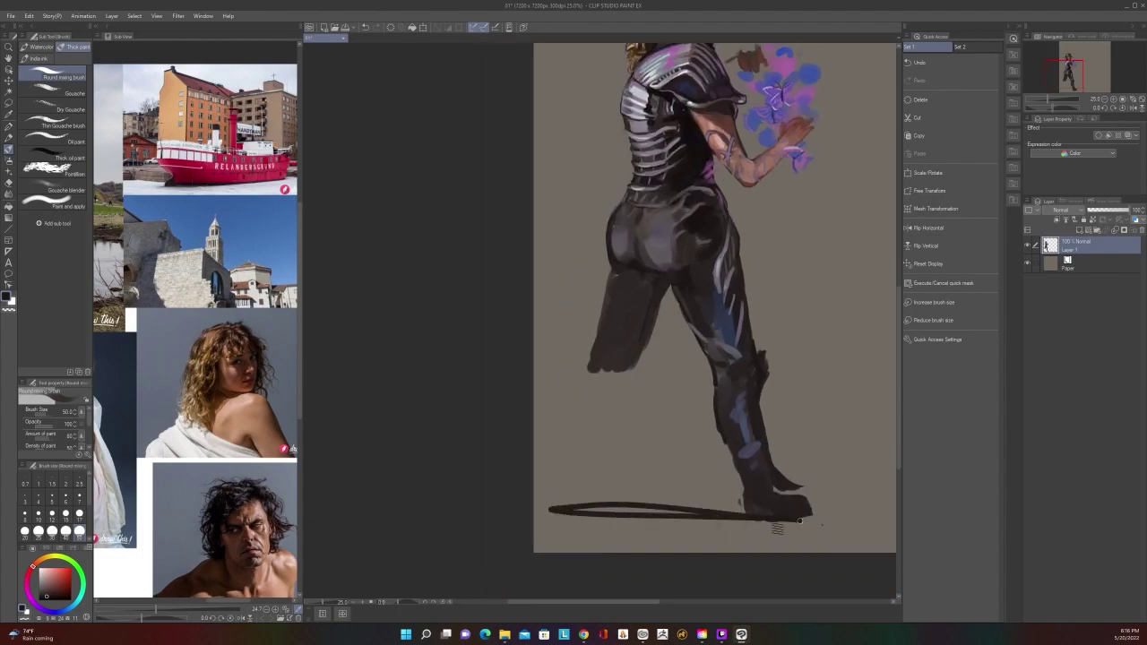
pyautogui.scroll(-2, 681, 561)
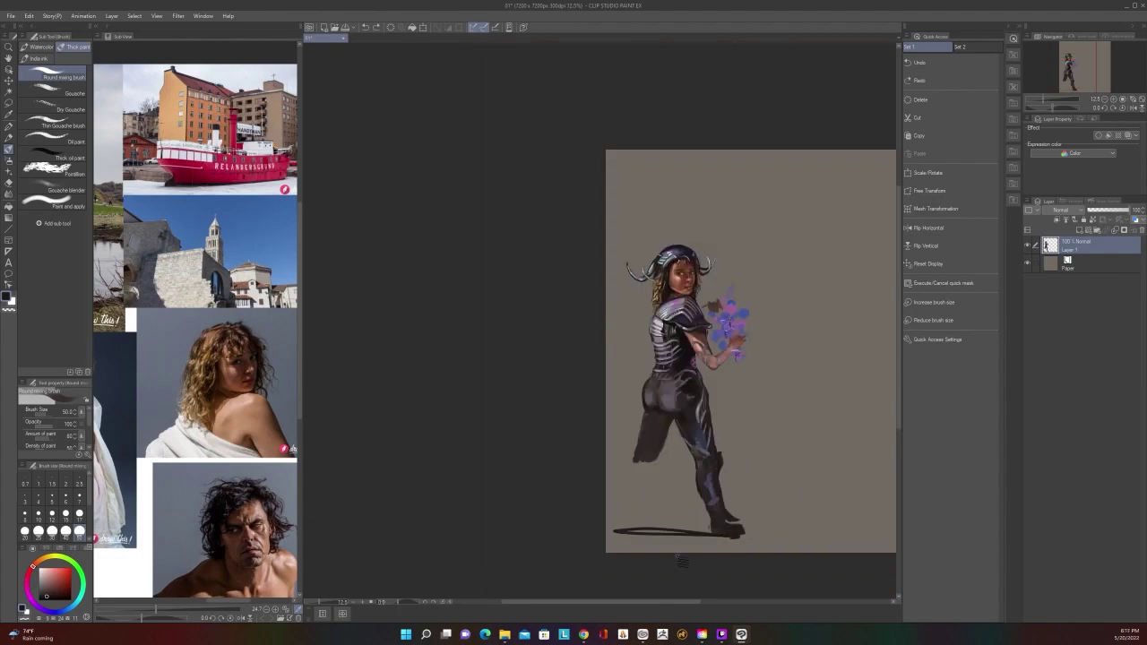
pyautogui.hotkey('ctrl', 'z')
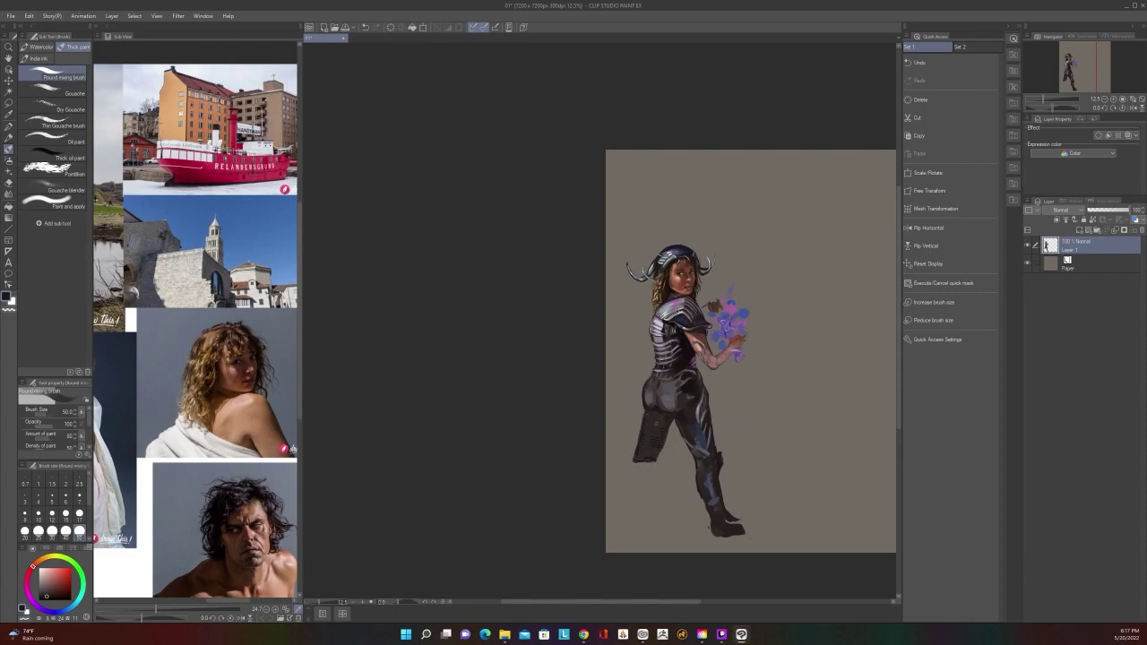
# Sketch the left-hand thigh's knee end and block in a small dark mark for its foot, undoing the stray shin strokes
pyautogui.moveTo(627, 509); pyautogui.dragTo(644, 503)
pyautogui.moveTo(662, 460); pyautogui.dragTo(663, 484)
pyautogui.hotkey('ctrl', 'z')
pyautogui.moveTo(640, 460); pyautogui.dragTo(628, 469)
pyautogui.hotkey('ctrl', 'z')
pyautogui.click(631, 512)
pyautogui.moveTo(646, 518); pyautogui.dragTo(655, 513)
# Erase the stray line below the left-hand thigh and trim the dark foot mark
pyautogui.scroll(2, 651, 509)
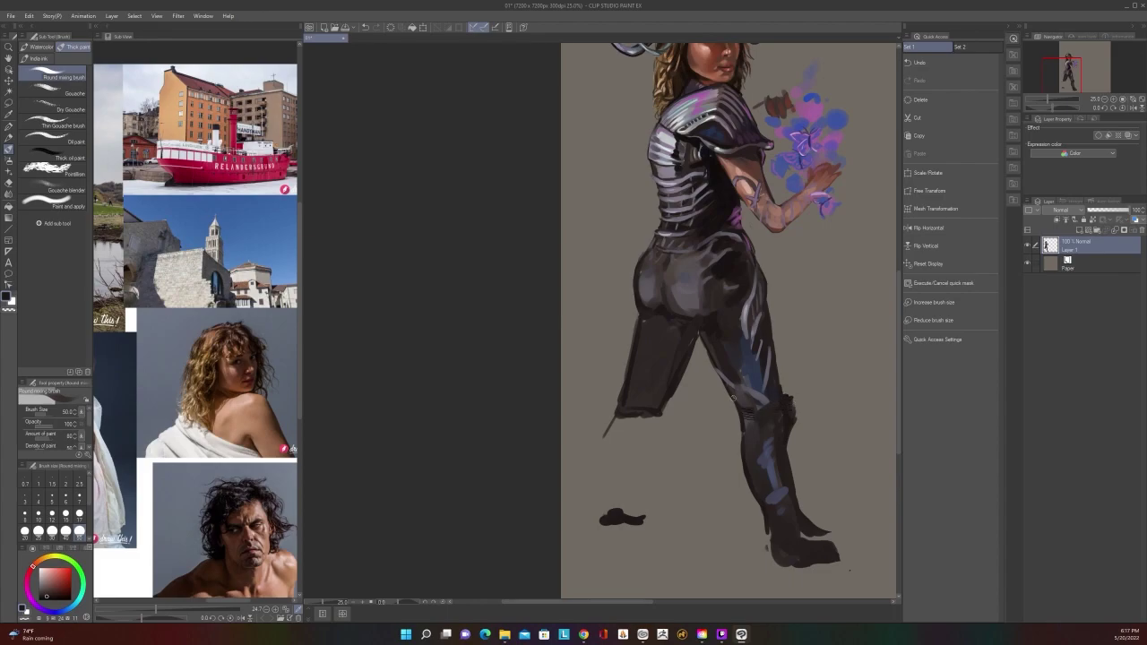
pyautogui.scroll(-2, 701, 334)
pyautogui.scroll(2, 701, 335)
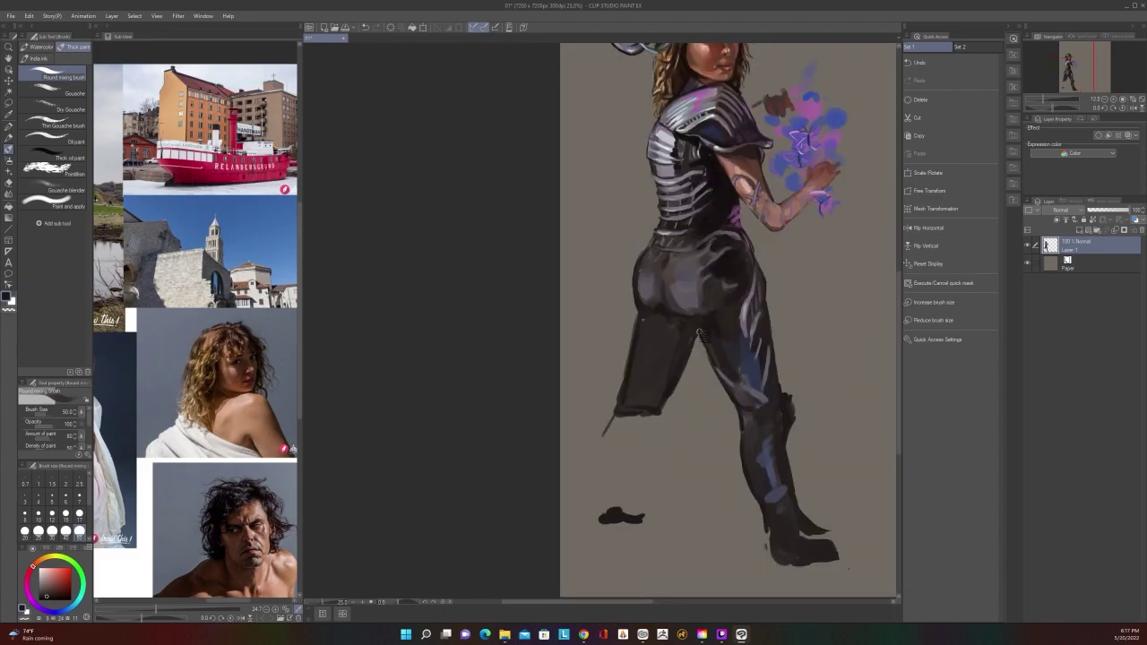
pyautogui.scroll(-1, 701, 334)
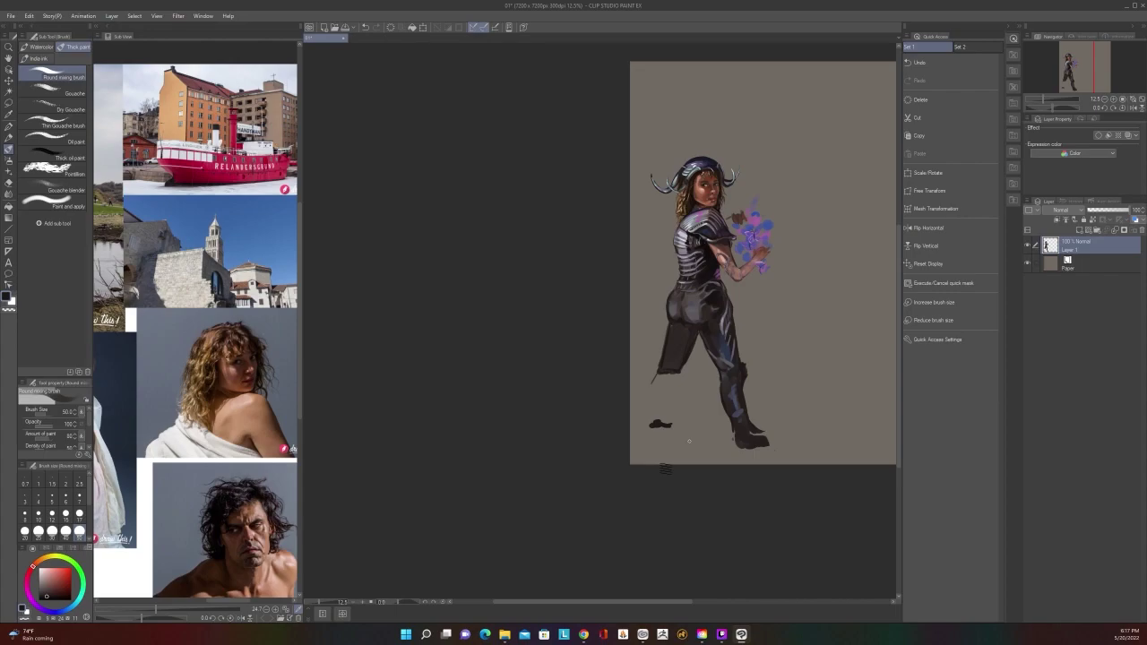
pyautogui.scroll(1, 664, 388)
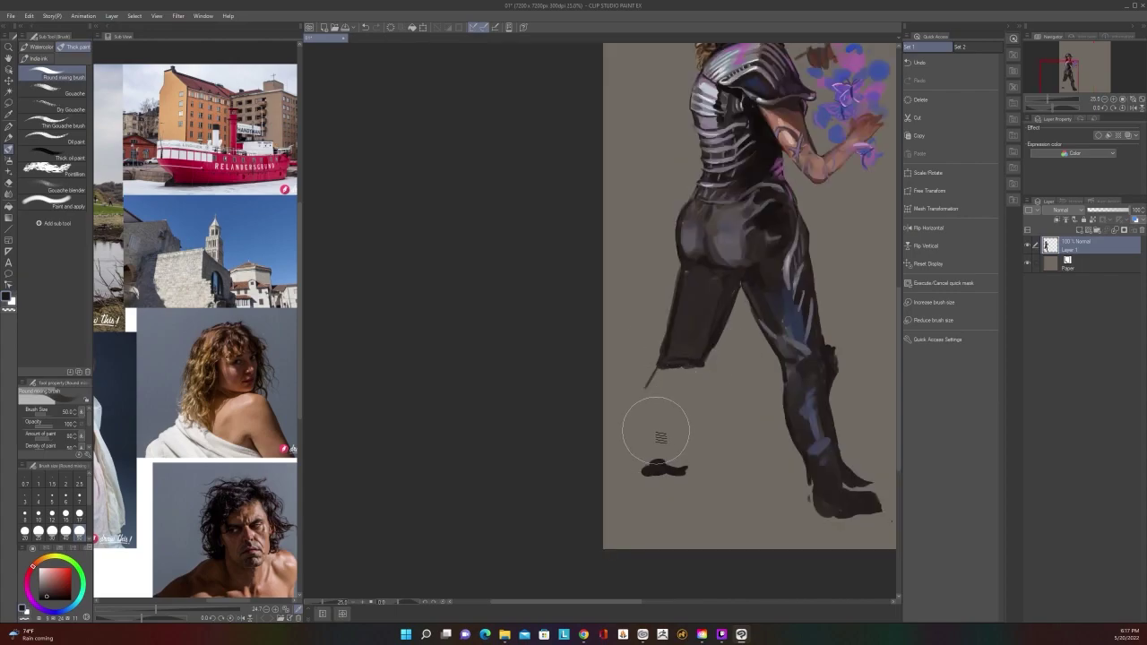
pyautogui.moveTo(648, 384)
pyautogui.mouseDown()
pyautogui.moveTo(642, 464)
pyautogui.moveTo(663, 454)
pyautogui.mouseUp()
pyautogui.scroll(-2, 676, 452)
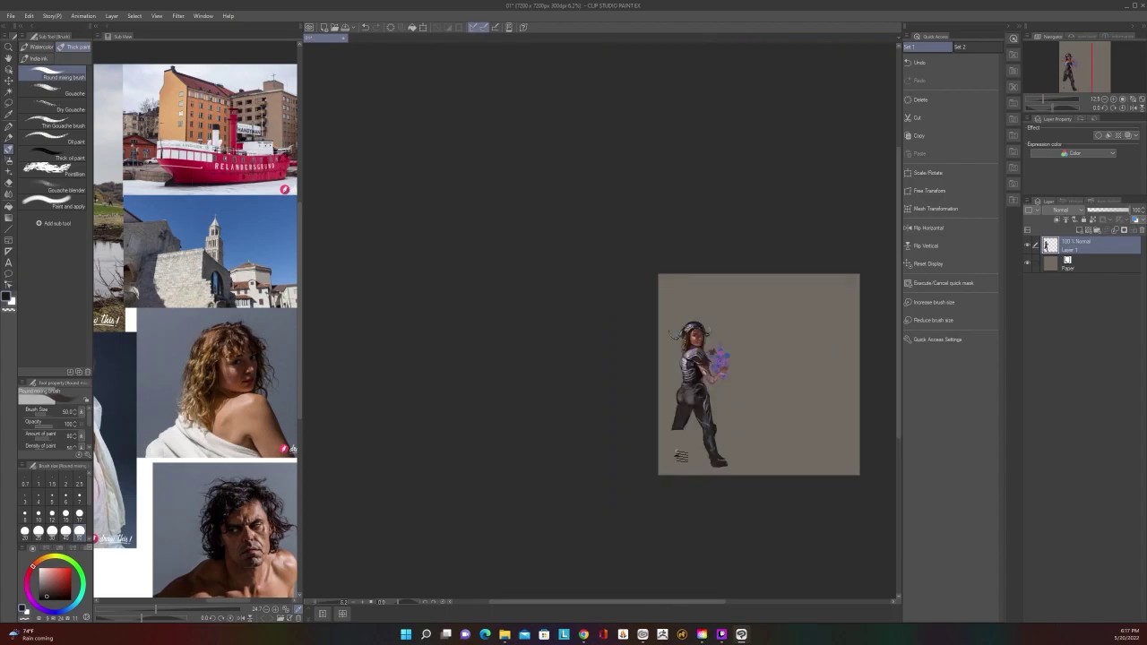
pyautogui.scroll(2, 676, 452)
pyautogui.moveTo(734, 407); pyautogui.dragTo(685, 509)
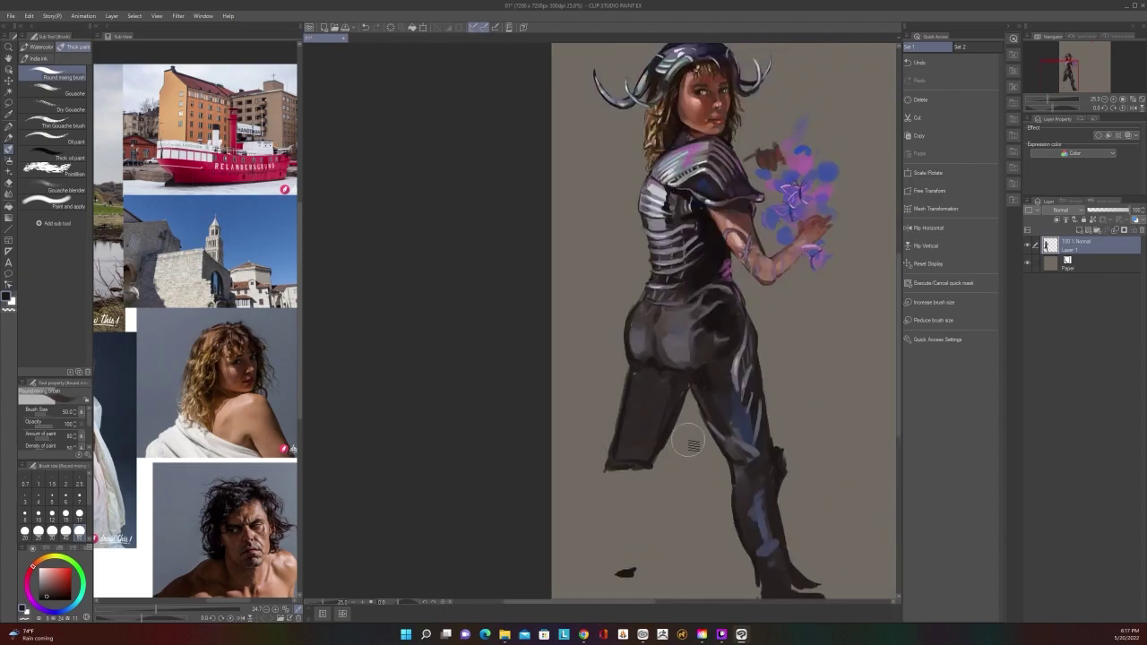
# Sample the dark trouser tone and touch up the shadow where the left-hand thigh meets the buttock
pyautogui.keyDown('alt'); pyautogui.click(668, 380); pyautogui.keyUp('alt')
pyautogui.moveTo(666, 375)
pyautogui.mouseDown()
pyautogui.moveTo(667, 416)
pyautogui.moveTo(678, 394)
pyautogui.mouseUp()
pyautogui.scroll(-2, 685, 368)
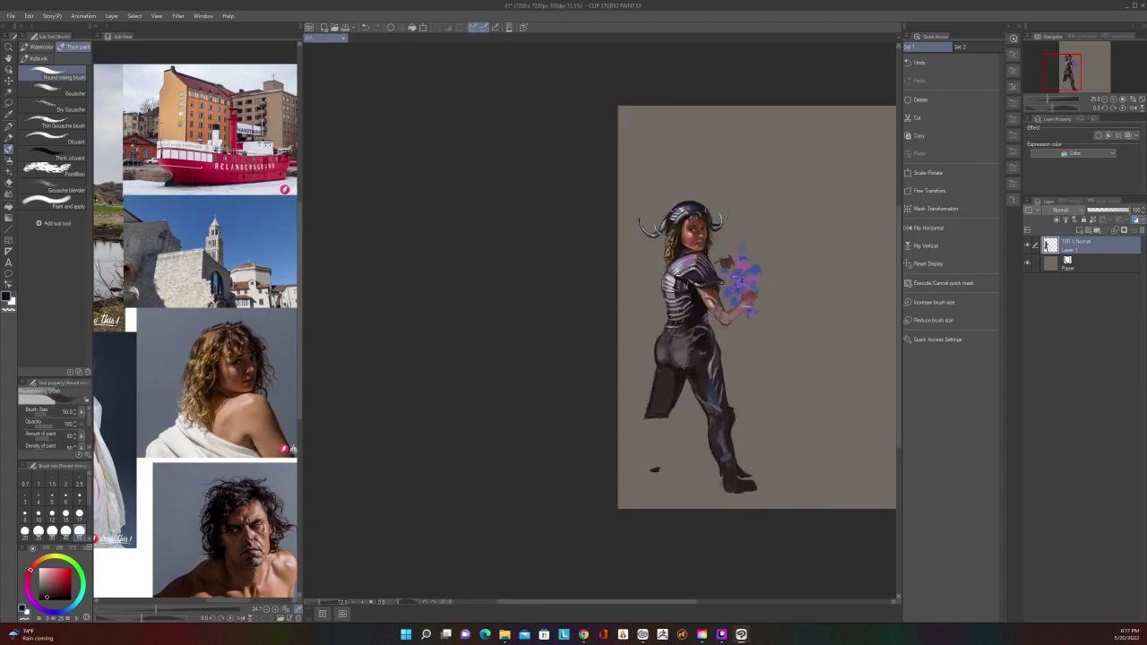
# Erase the foot of the right-hand boot below the ankle
pyautogui.scroll(2, 684, 367)
pyautogui.scroll(-2, 684, 366)
pyautogui.scroll(2, 736, 463)
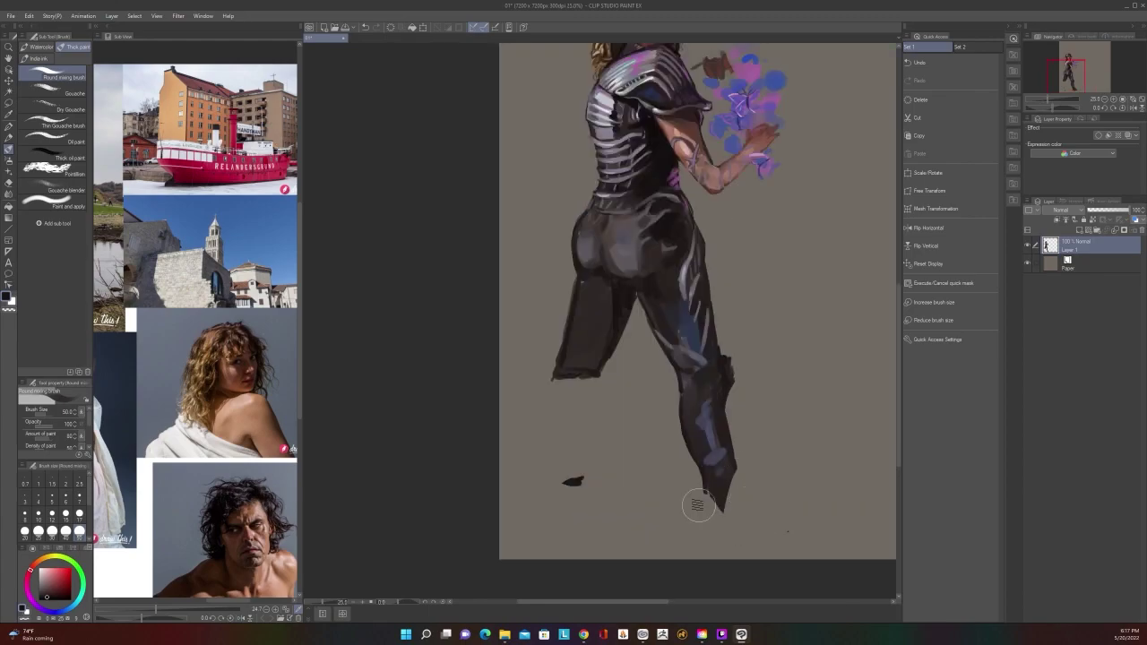
pyautogui.scroll(-2, 735, 529)
pyautogui.scroll(2, 735, 528)
# Try a thin dark curve for the right-hand boot's new instep and undo it
pyautogui.press('[')
pyautogui.press('[')
pyautogui.press('[')
pyautogui.moveTo(733, 469); pyautogui.dragTo(749, 489)
pyautogui.hotkey('ctrl', 'z')
# Sample the boot's dark tone, enlarge the brush to 80 and block in the right-hand boot's ankle and the start of the foot
pyautogui.keyDown('alt'); pyautogui.click(730, 476); pyautogui.keyUp('alt')
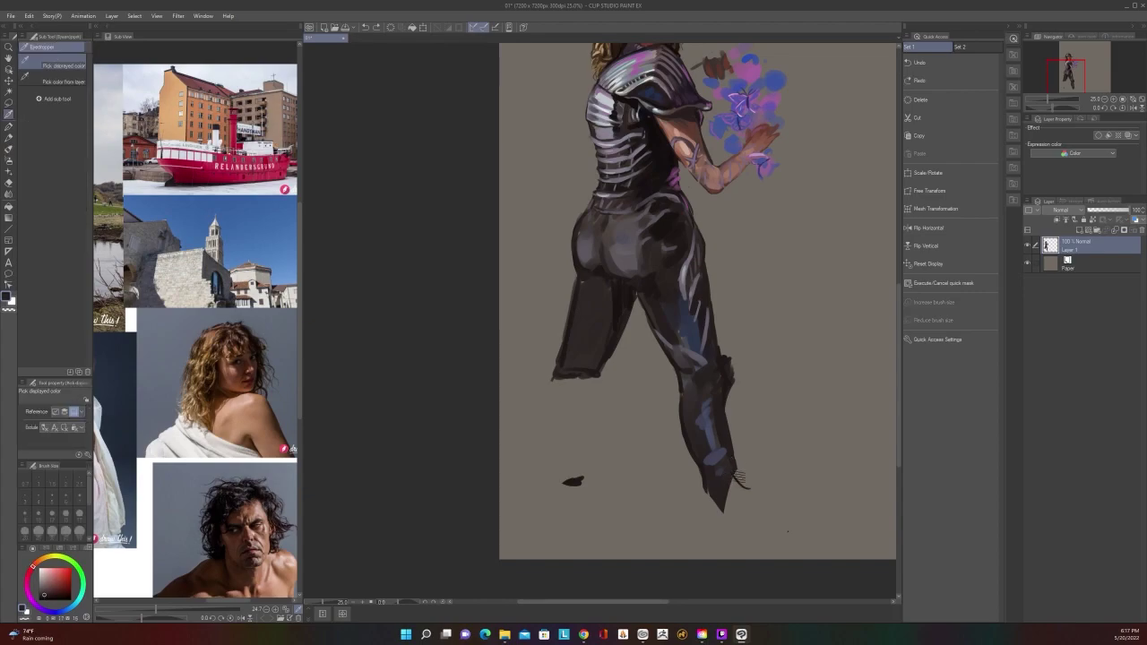
pyautogui.press(']')
pyautogui.press(']')
pyautogui.press(']')
pyautogui.press(']')
pyautogui.press(']')
pyautogui.press(']')
pyautogui.moveTo(732, 477)
pyautogui.mouseDown()
pyautogui.moveTo(740, 493)
pyautogui.moveTo(723, 496)
pyautogui.mouseUp()
pyautogui.scroll(-2, 724, 502)
pyautogui.scroll(3, 785, 418)
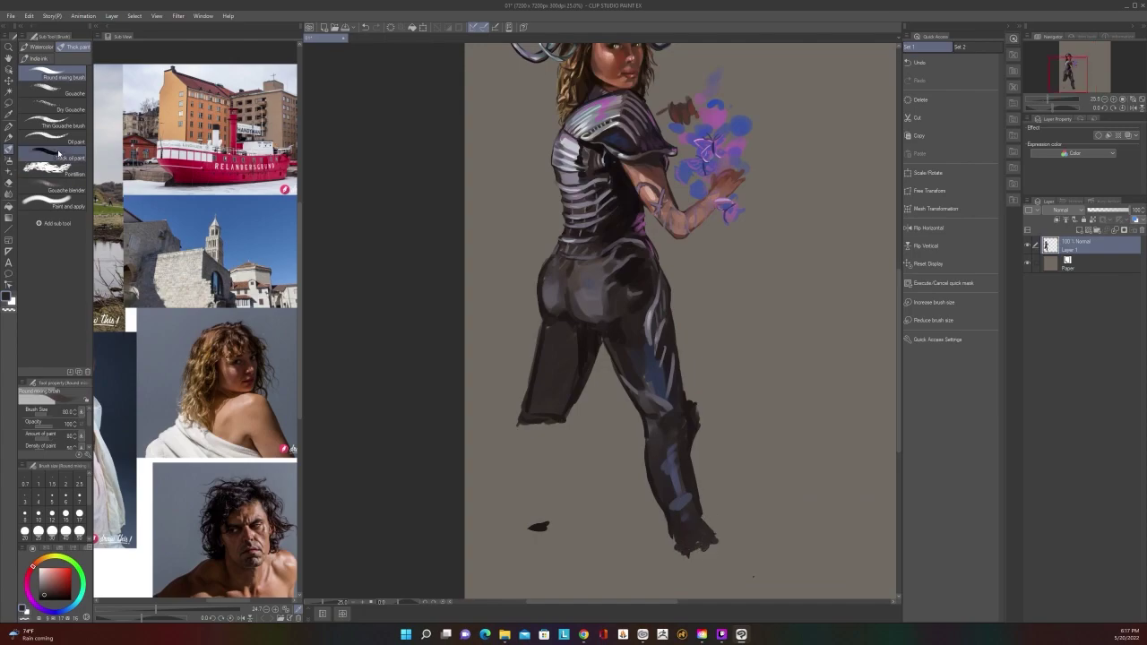
# Switch to the Thick oil paint brush at size 170, paint the right-hand foot's dark base and undo the last stroke
pyautogui.click(58, 154)
pyautogui.press(']')
pyautogui.press(']')
pyautogui.press(']')
pyautogui.press(']')
pyautogui.press(']')
pyautogui.press(']')
pyautogui.press(']')
pyautogui.press(']')
pyautogui.press(']')
pyautogui.moveTo(686, 544); pyautogui.dragTo(708, 550)
pyautogui.scroll(-2, 723, 528)
pyautogui.hotkey('ctrl', 'z')
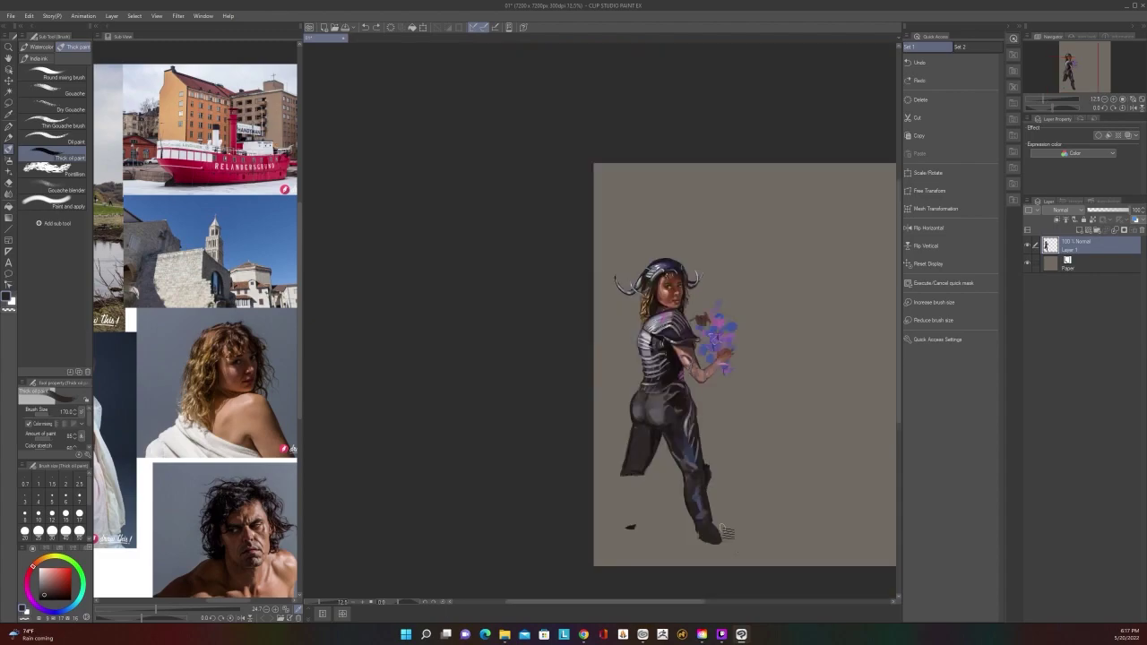
# Extend the right-hand boot's dark foot outward into a heel, sole and toe with the brush at size 100
pyautogui.scroll(2, 724, 534)
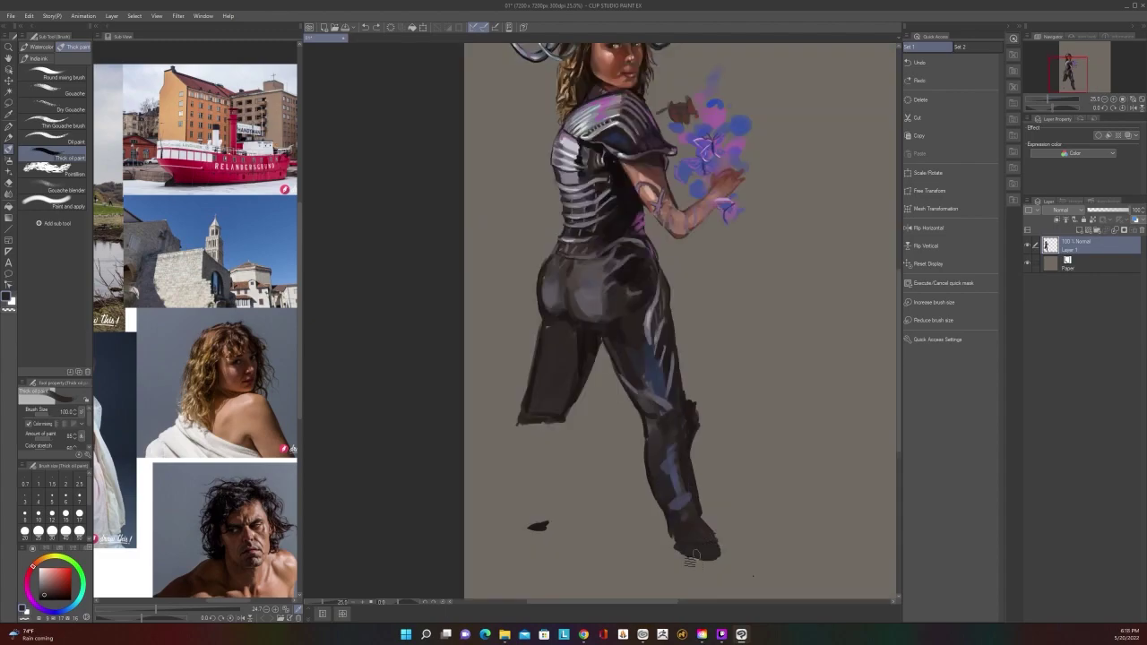
pyautogui.moveTo(673, 541)
pyautogui.mouseDown()
pyautogui.moveTo(722, 552)
pyautogui.moveTo(708, 535)
pyautogui.moveTo(712, 504)
pyautogui.moveTo(719, 551)
pyautogui.moveTo(699, 528)
pyautogui.moveTo(724, 538)
pyautogui.mouseUp()
pyautogui.scroll(-2, 739, 534)
pyautogui.scroll(2, 739, 534)
pyautogui.hotkey('ctrl', 'z')
pyautogui.scroll(-2, 747, 552)
pyautogui.scroll(2, 756, 540)
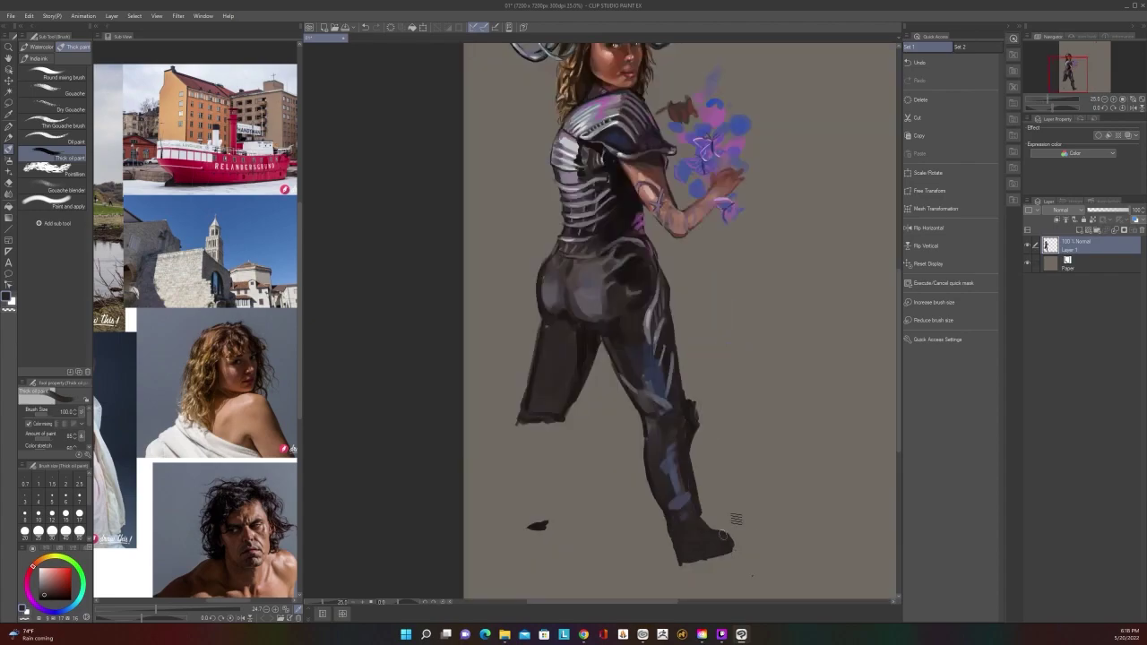
pyautogui.scroll(-2, 726, 538)
pyautogui.scroll(2, 730, 537)
# Sample a blue reflection, set the brush size to 170 and paint blue highlights across the right-hand boot's ankle and instep
pyautogui.keyDown('alt'); pyautogui.click(709, 476); pyautogui.keyUp('alt')
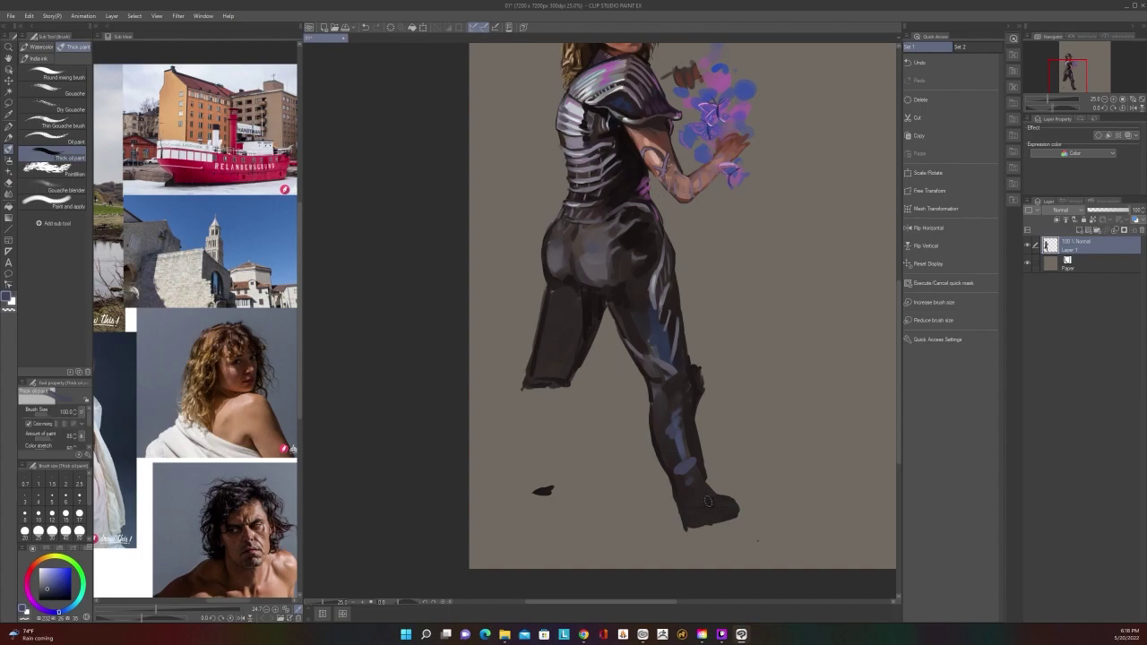
pyautogui.press(']')
pyautogui.press(']')
pyautogui.press(']')
pyautogui.moveTo(698, 486)
pyautogui.mouseDown()
pyautogui.moveTo(709, 510)
pyautogui.moveTo(730, 506)
pyautogui.mouseUp()
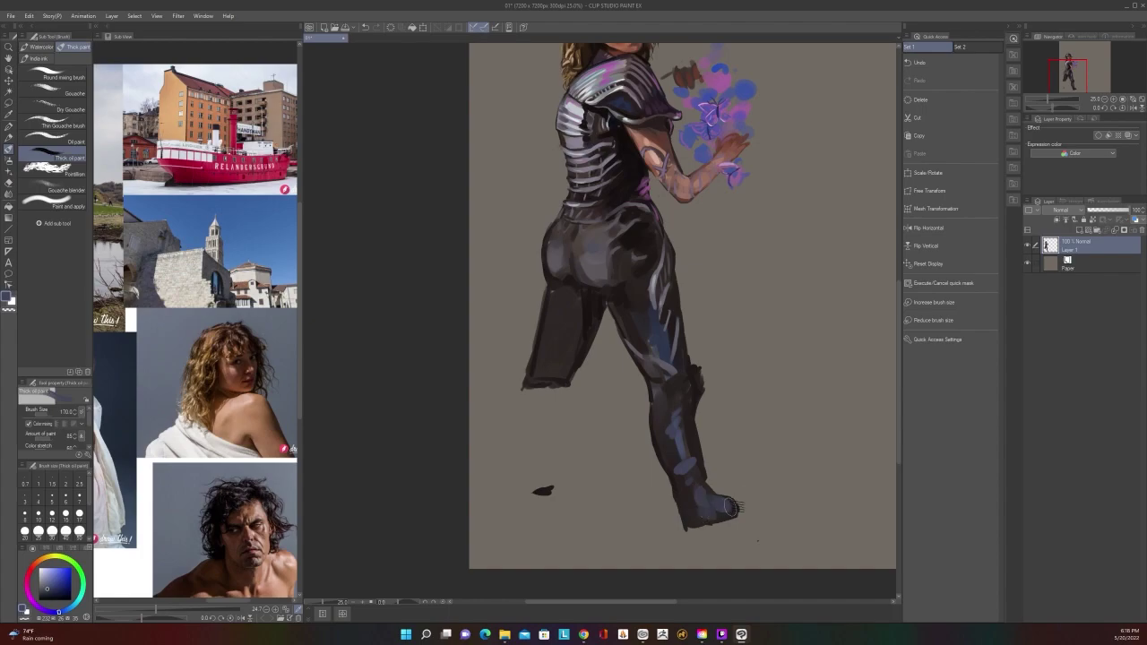
pyautogui.scroll(-2, 740, 492)
pyautogui.scroll(2, 740, 491)
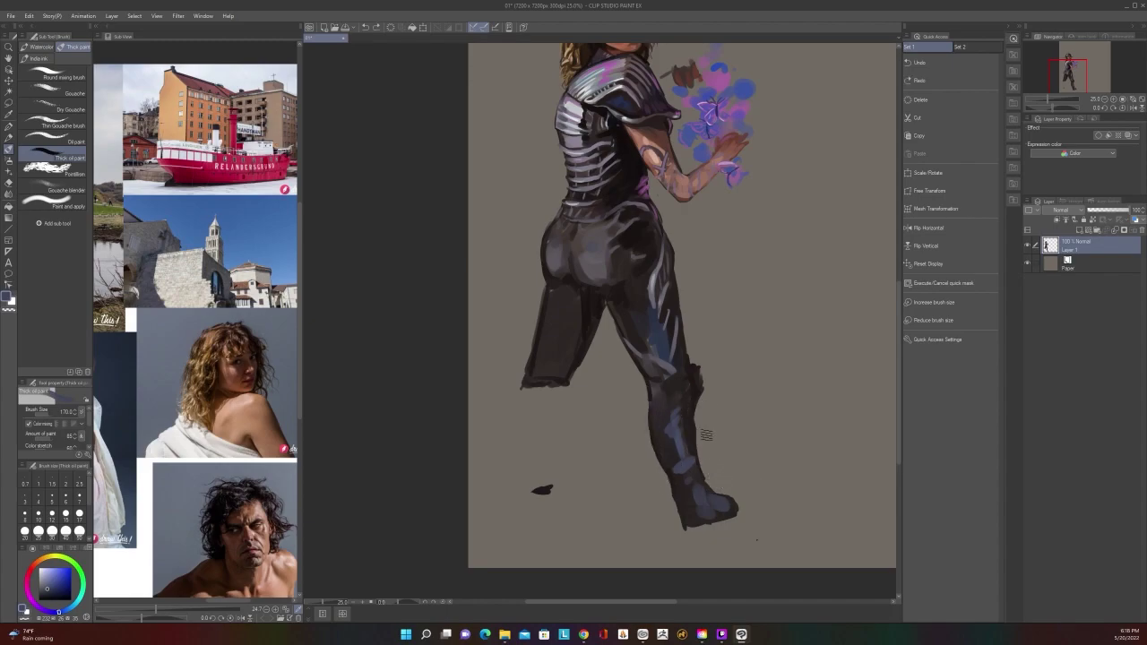
# Lasso the right-hand boot from the knee down and move it lower to lengthen the leg
pyautogui.scroll(-2, 747, 482)
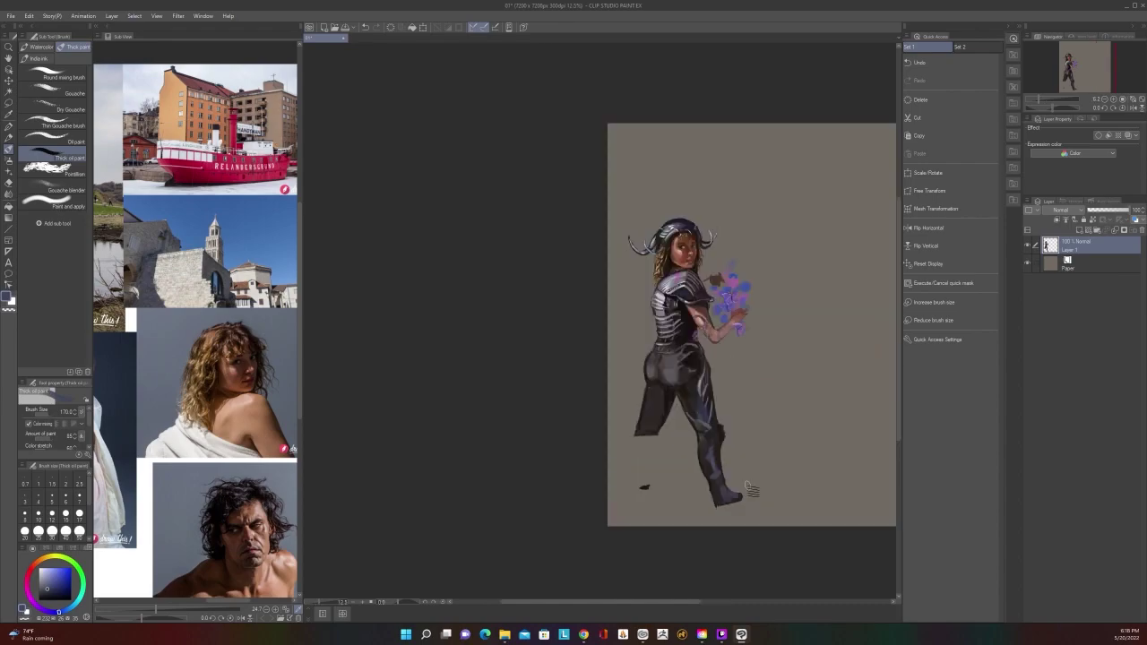
pyautogui.press('m')
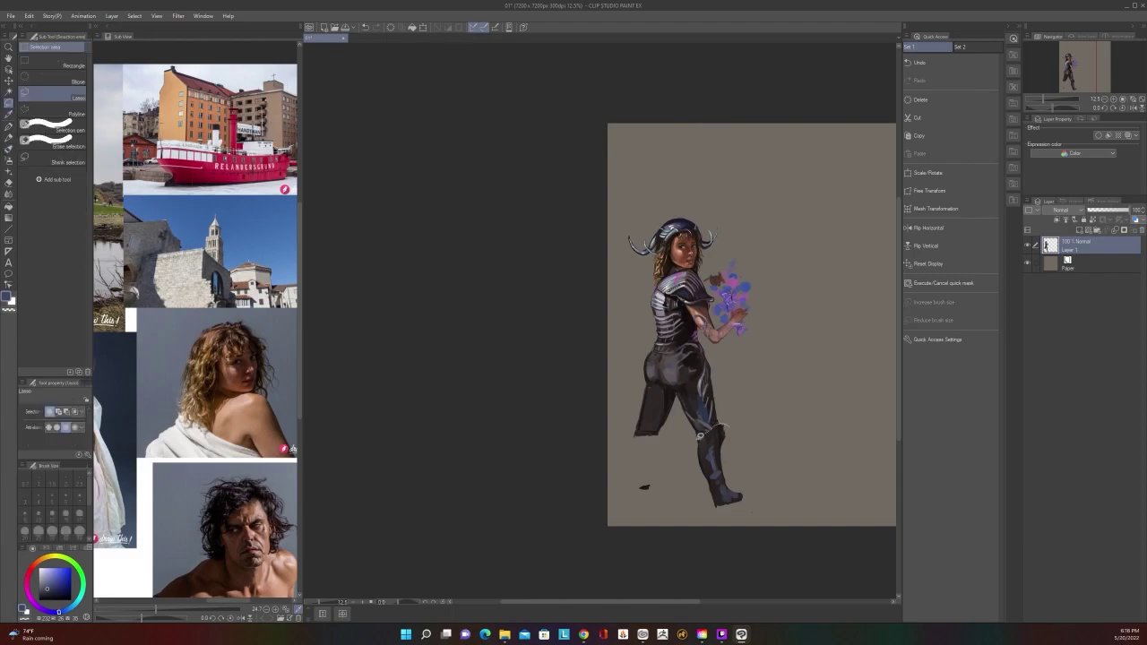
pyautogui.moveTo(754, 490); pyautogui.dragTo(733, 428)
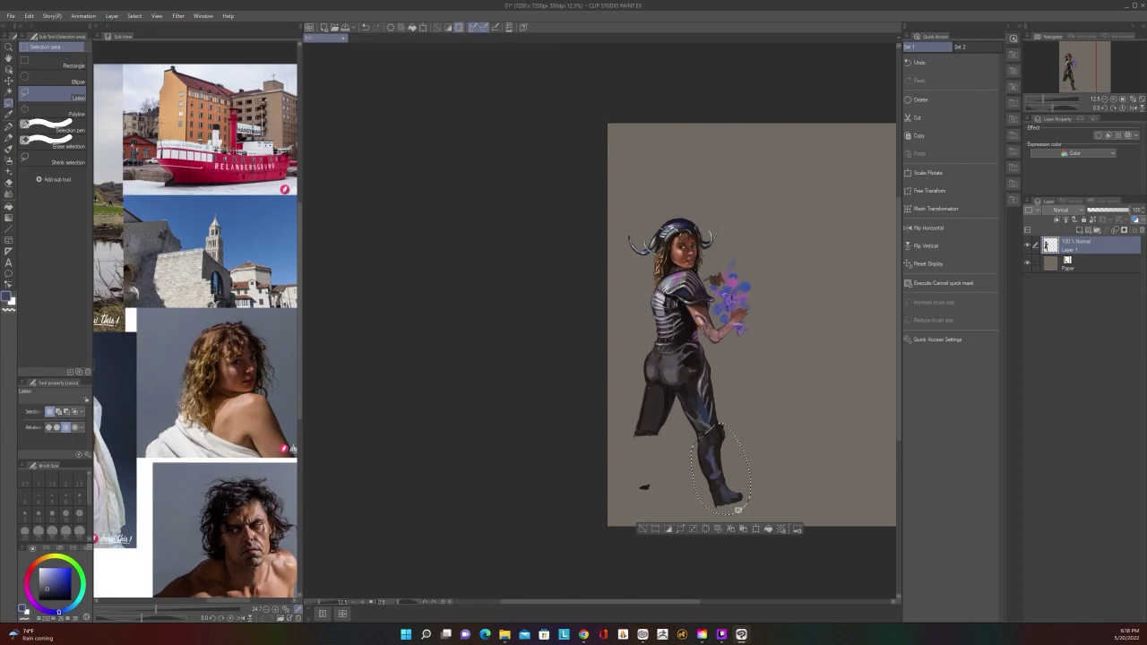
pyautogui.hotkey('ctrl', 't')
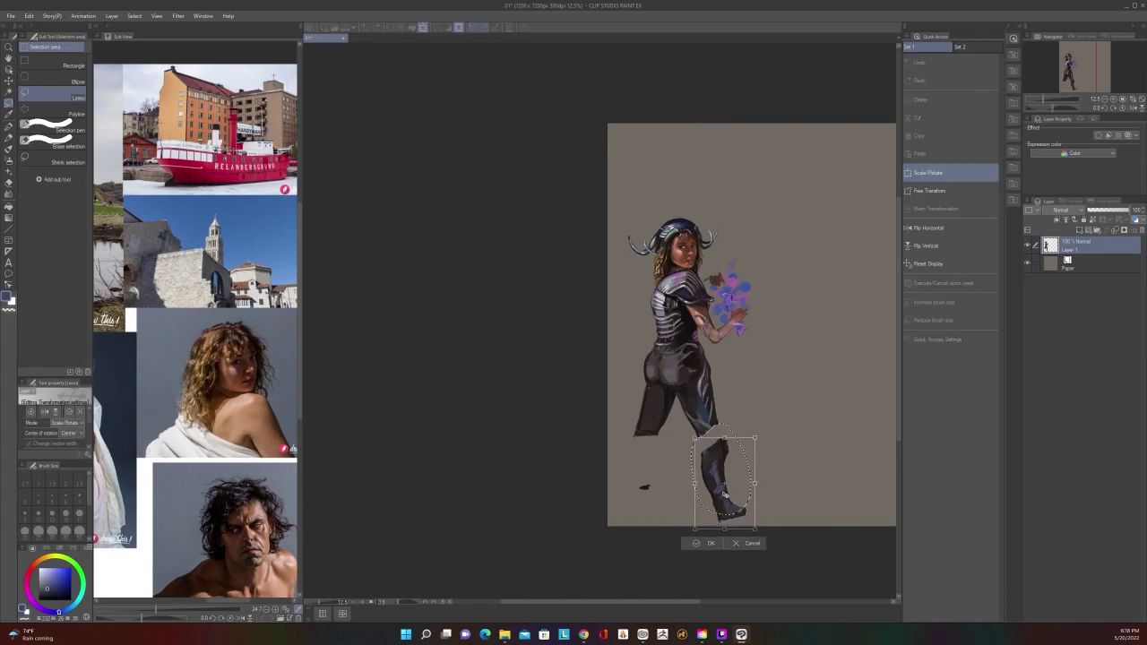
pyautogui.moveTo(724, 494); pyautogui.dragTo(726, 485)
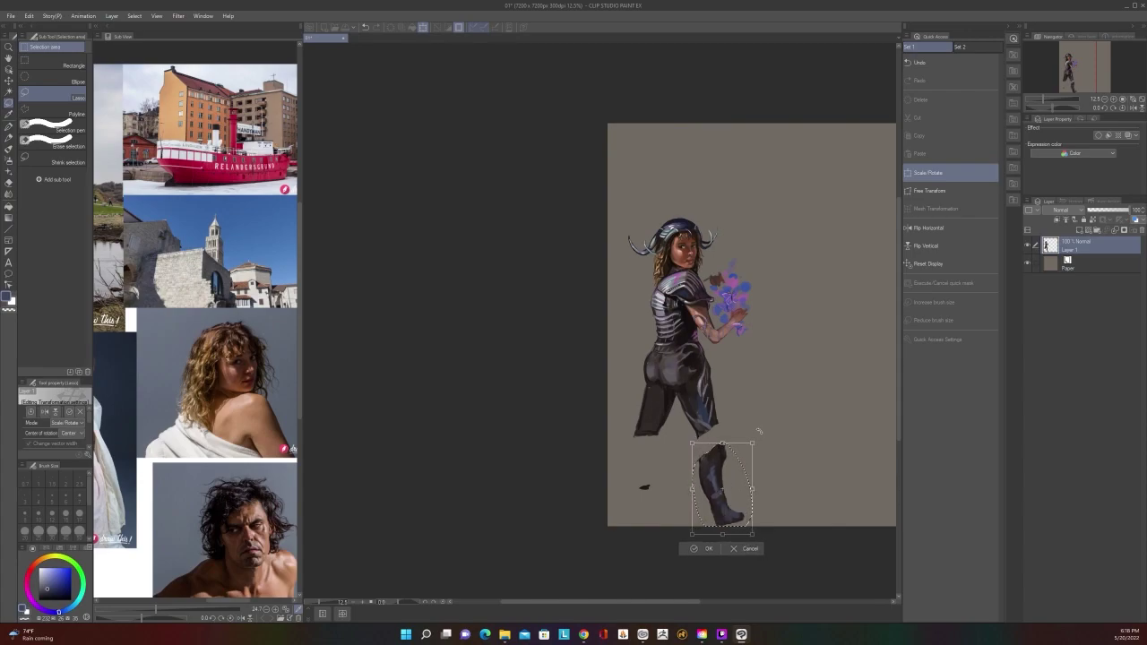
pyautogui.click(697, 548)
# Move the whole painted figure up and slightly right, away from the canvas's lower edge
pyautogui.scroll(-2, 710, 491)
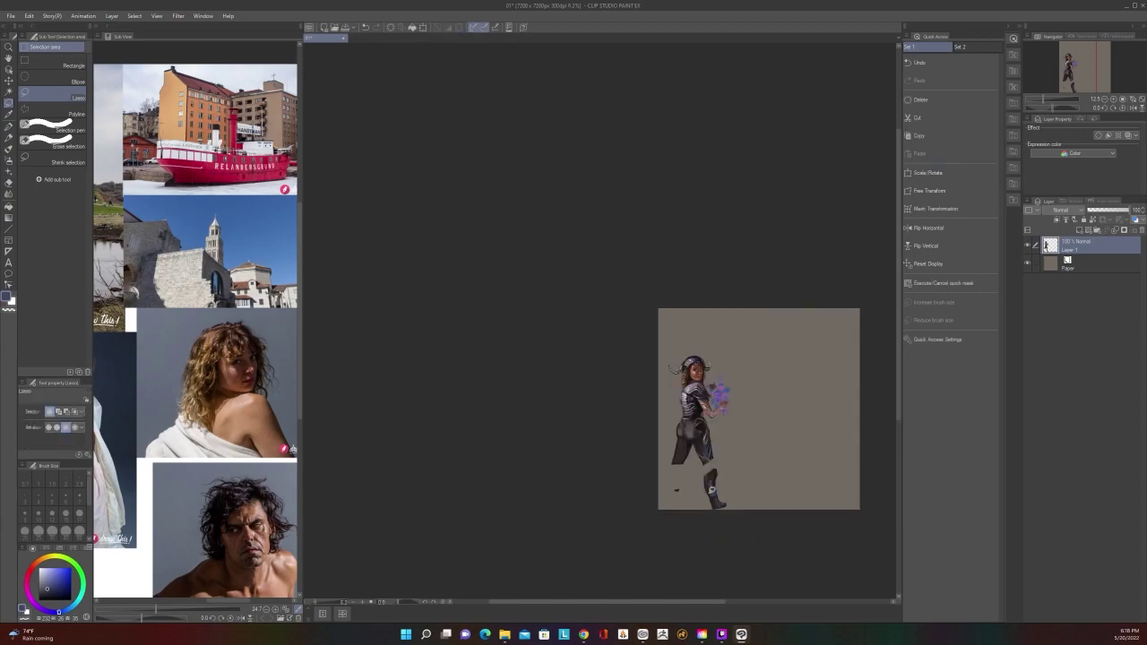
pyautogui.press('k')
pyautogui.moveTo(708, 421); pyautogui.dragTo(721, 398)
pyautogui.scroll(2, 721, 398)
pyautogui.moveTo(789, 499); pyautogui.dragTo(755, 428)
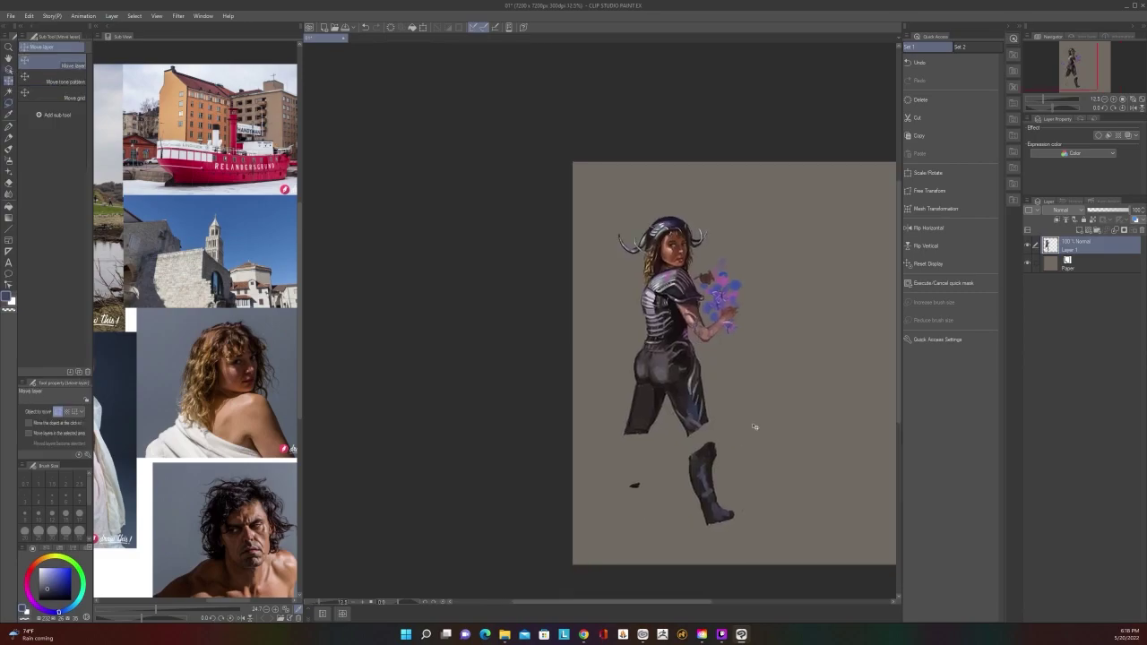
pyautogui.scroll(2, 755, 428)
pyautogui.scroll(-2, 755, 427)
# Bridge the gap between the right-hand thigh and boot with blue at size 300, and darken the knee edges with a sampled dark tone at size 170
pyautogui.press('b')
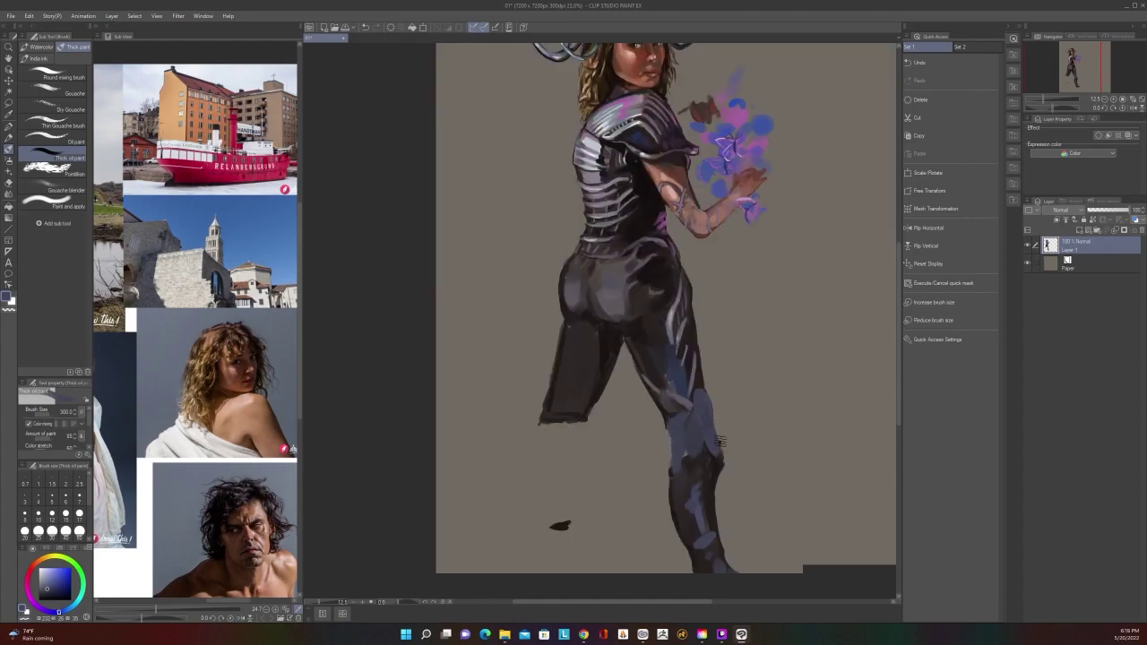
pyautogui.scroll(2, 709, 446)
pyautogui.keyDown('alt'); pyautogui.click(714, 453); pyautogui.keyUp('alt')
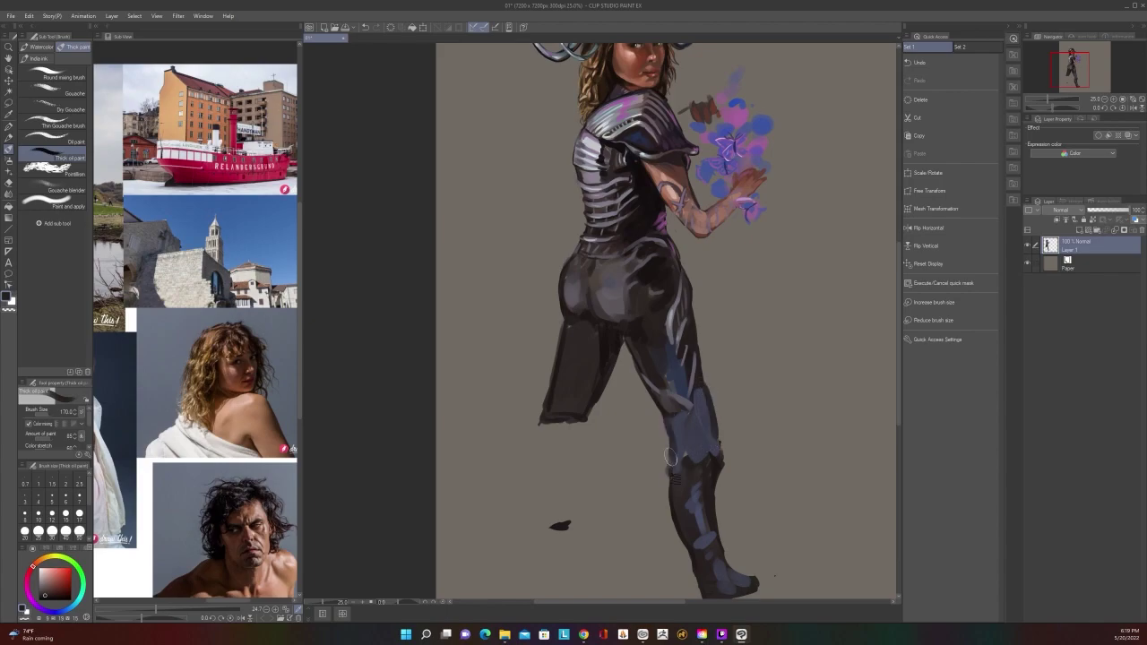
pyautogui.scroll(-4, 670, 457)
pyautogui.scroll(2, 699, 410)
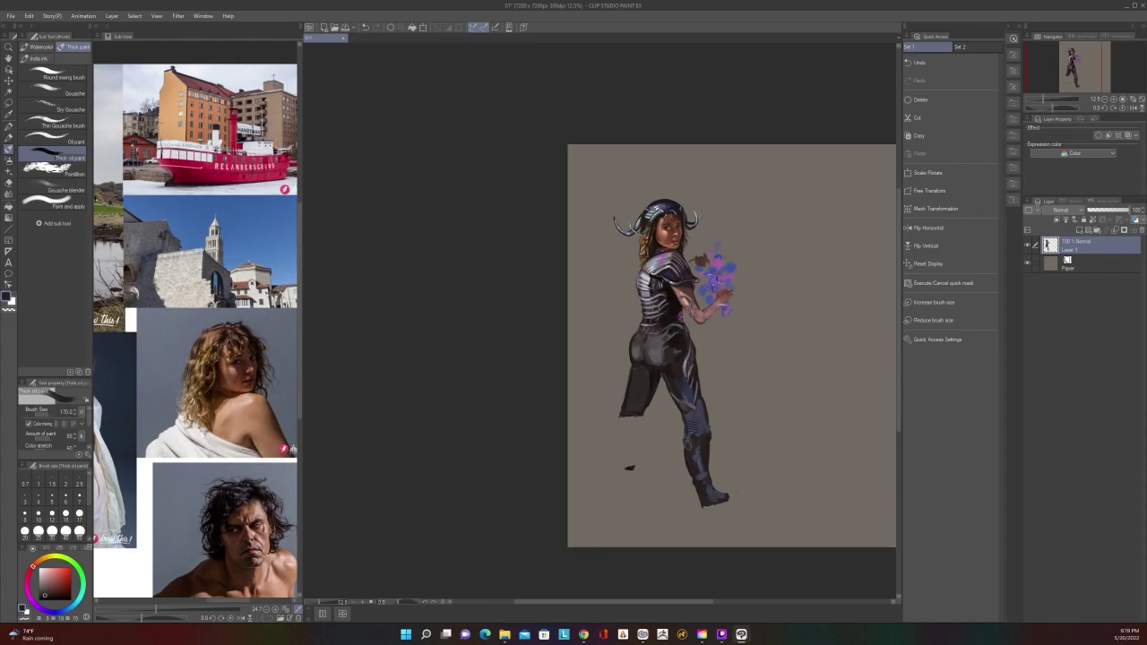
pyautogui.scroll(-2, 694, 434)
pyautogui.scroll(2, 694, 435)
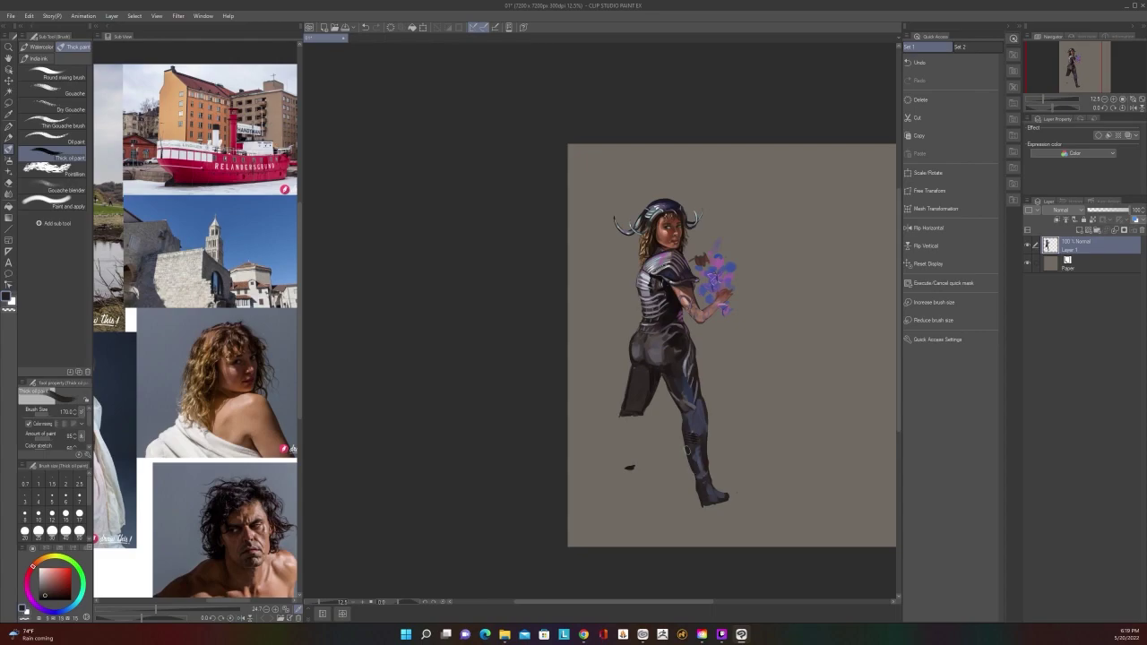
pyautogui.scroll(-1, 697, 466)
pyautogui.scroll(1, 701, 404)
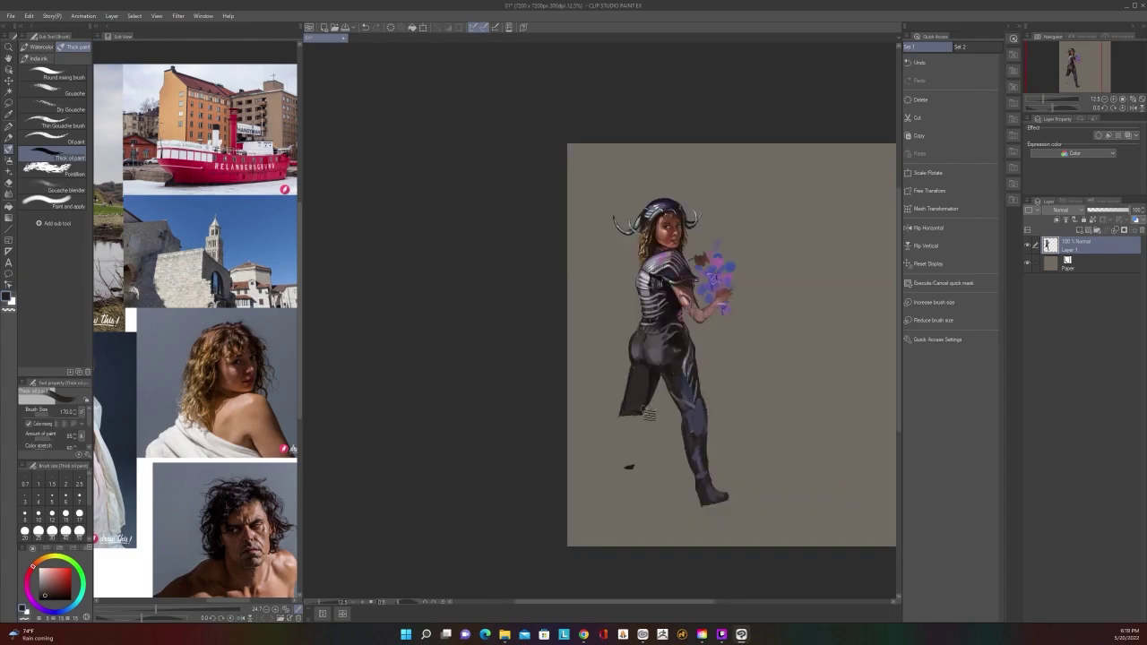
# Try blocking in the left-hand lower leg with dark diagonal strokes at size 170, refining them at size 100
pyautogui.moveTo(638, 414); pyautogui.dragTo(609, 468)
pyautogui.moveTo(631, 417); pyautogui.dragTo(590, 480)
pyautogui.scroll(-1, 635, 431)
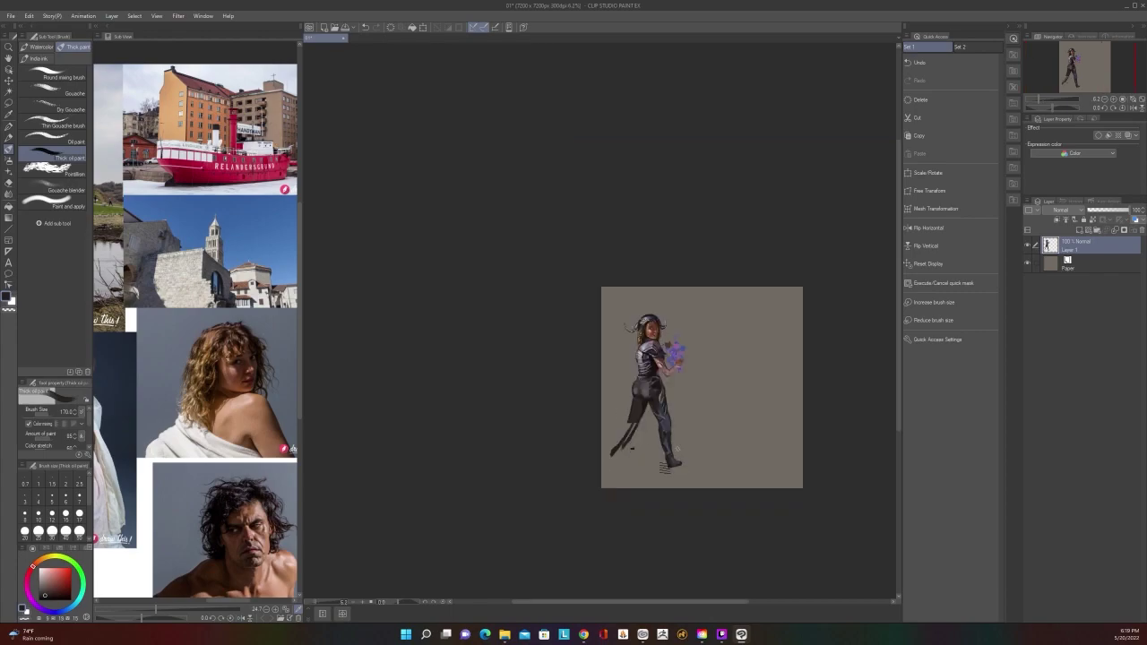
pyautogui.scroll(1, 676, 451)
pyautogui.press('[')
pyautogui.press('[')
pyautogui.press('[')
pyautogui.moveTo(600, 397); pyautogui.dragTo(562, 454)
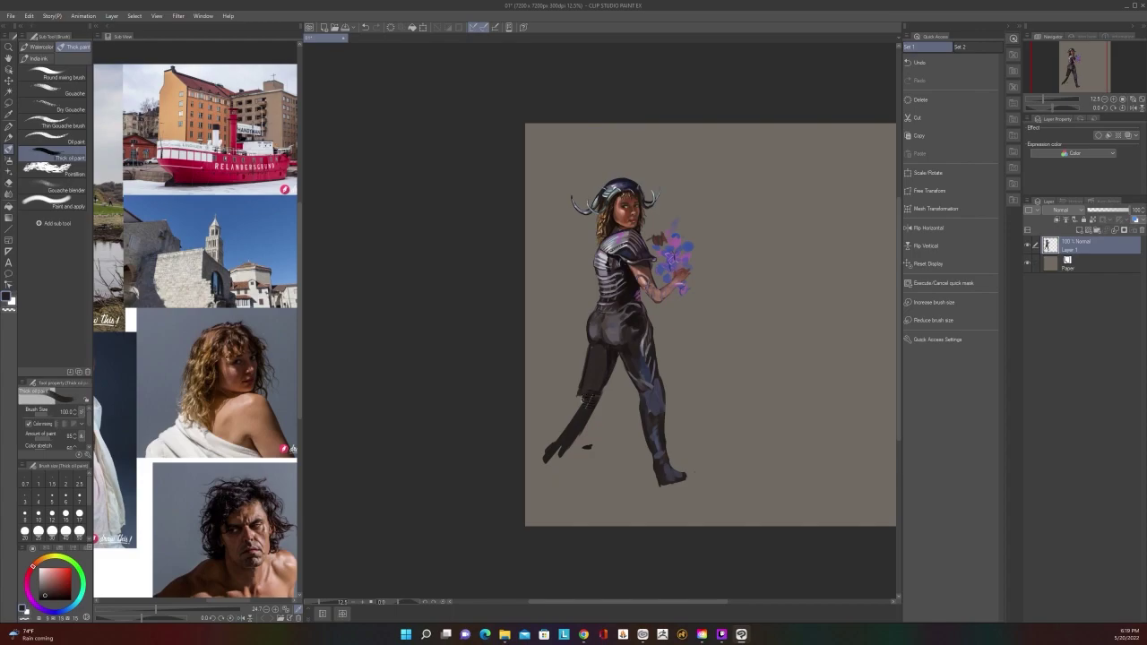
pyautogui.moveTo(586, 398)
pyautogui.mouseDown()
pyautogui.moveTo(568, 426)
pyautogui.moveTo(566, 468)
pyautogui.mouseUp()
# Undo the last three dark strokes on the left-hand lower leg
pyautogui.scroll(-2, 579, 443)
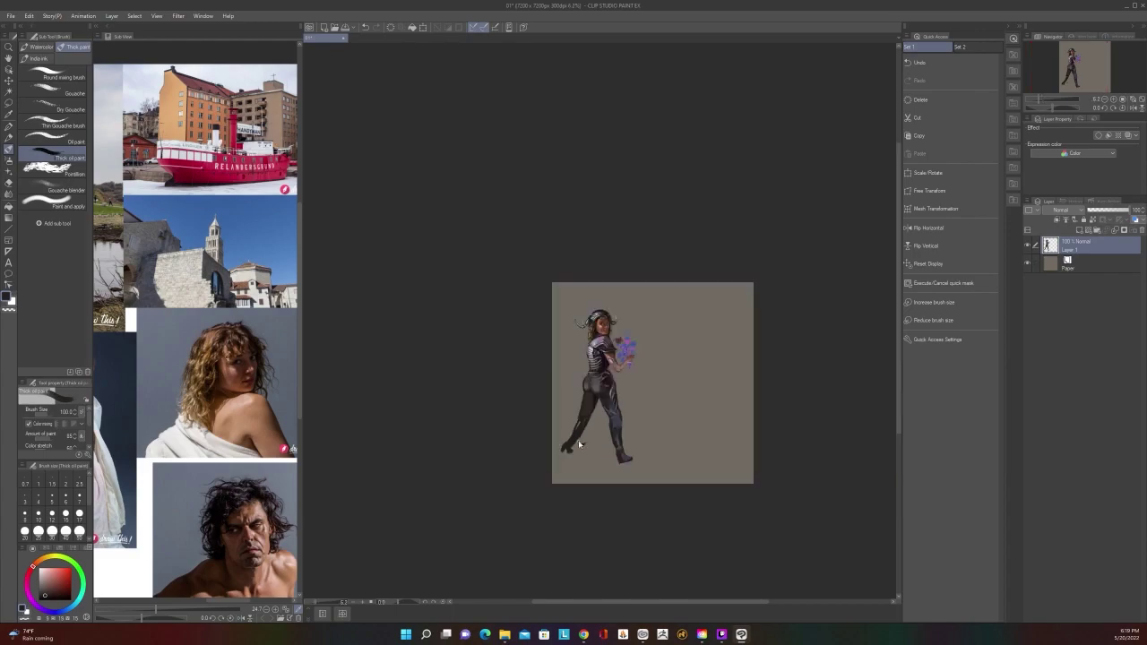
pyautogui.scroll(2, 579, 444)
pyautogui.hotkey('ctrl', 'z')
pyautogui.hotkey('ctrl', 'z')
pyautogui.hotkey('ctrl', 'z')
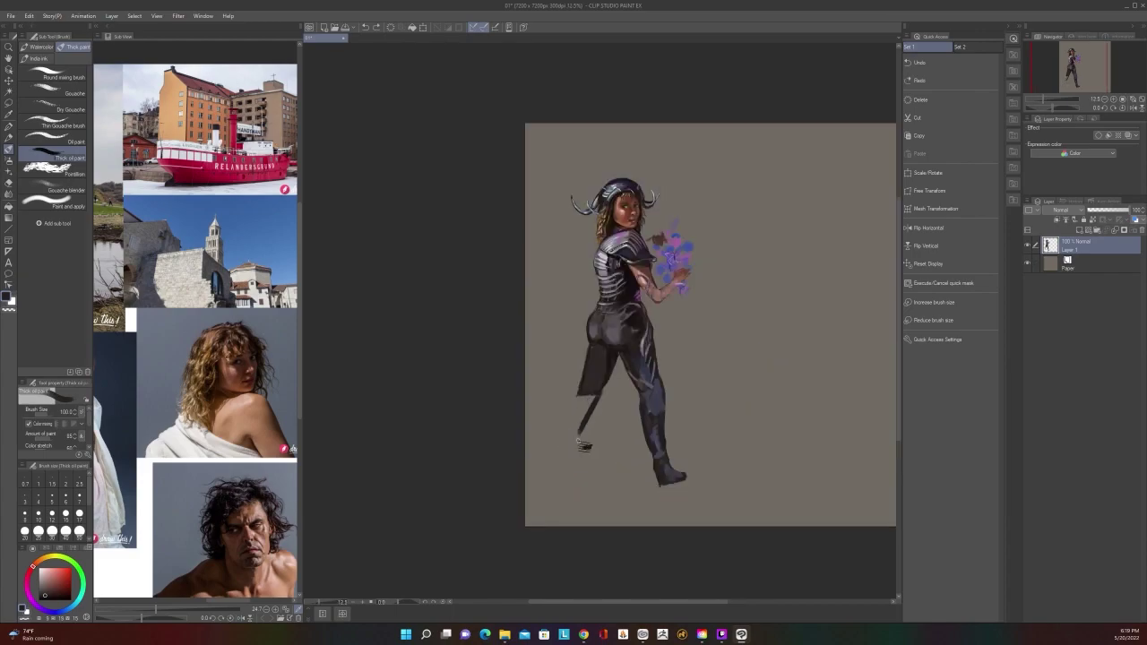
pyautogui.scroll(-2, 578, 440)
pyautogui.scroll(4, 578, 440)
pyautogui.scroll(-2, 578, 442)
# Rough in the left-hand lower leg with long dark diagonal strokes at size 100
pyautogui.moveTo(587, 358); pyautogui.dragTo(547, 445)
pyautogui.moveTo(593, 400); pyautogui.dragTo(548, 470)
pyautogui.moveTo(579, 420); pyautogui.dragTo(543, 464)
pyautogui.moveTo(572, 443); pyautogui.dragTo(561, 452)
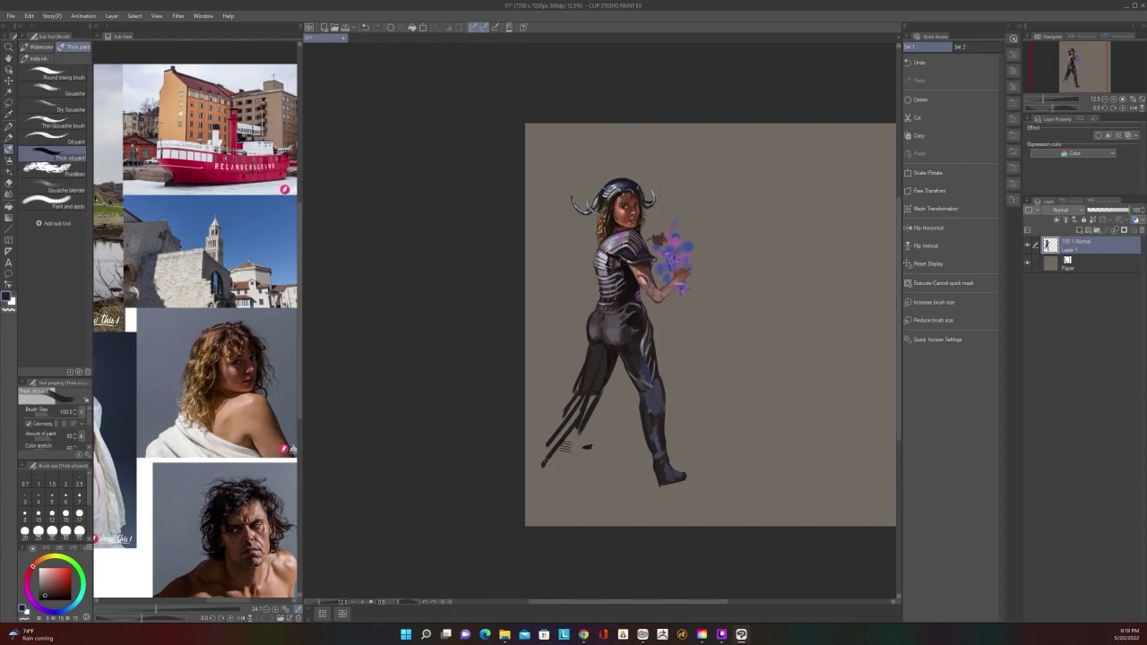
pyautogui.scroll(-3, 588, 414)
pyautogui.scroll(3, 588, 414)
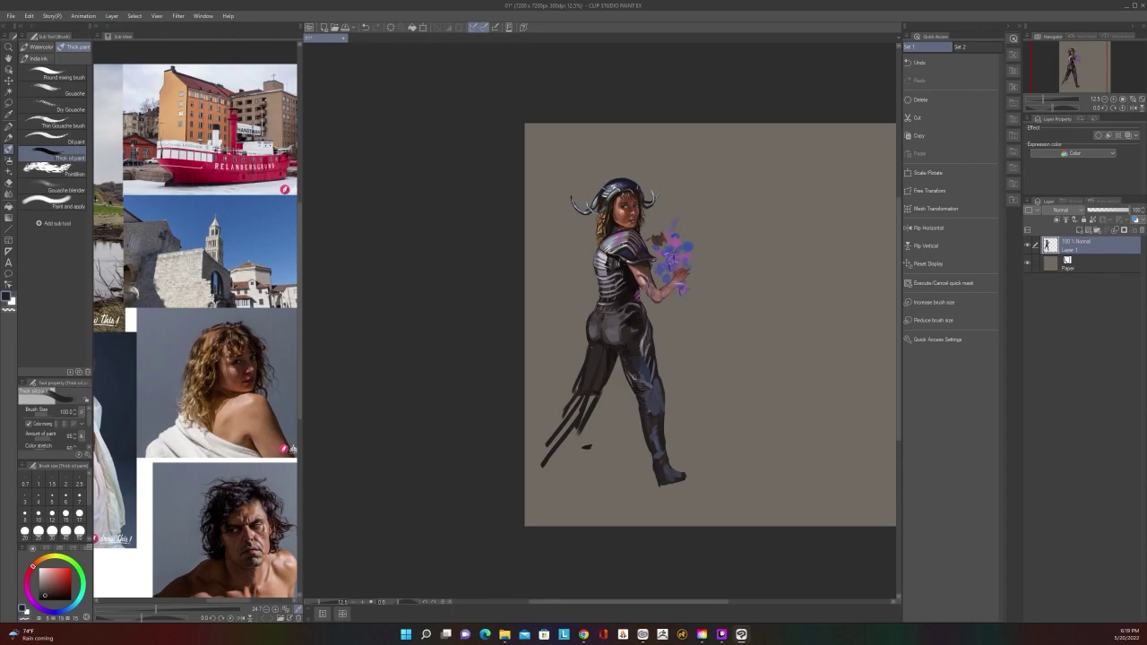
# Clear the left-hand lower-leg strokes and stray dark spot, and reshape the thigh's lower end with the brush at size 170
pyautogui.moveTo(631, 377); pyautogui.dragTo(637, 387)
pyautogui.scroll(-3, 627, 319)
pyautogui.scroll(3, 627, 317)
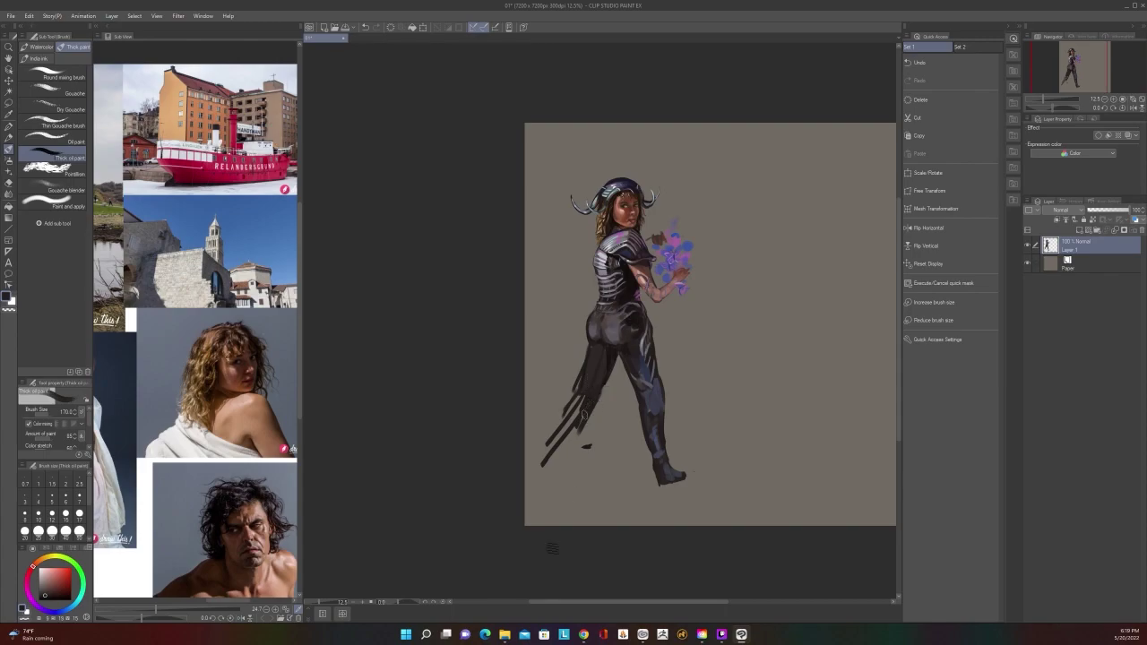
pyautogui.hotkey('ctrl', 'z')
pyautogui.moveTo(583, 370)
pyautogui.mouseDown()
pyautogui.moveTo(569, 428)
pyautogui.moveTo(584, 396)
pyautogui.moveTo(580, 418)
pyautogui.moveTo(586, 405)
pyautogui.moveTo(562, 409)
pyautogui.moveTo(581, 455)
pyautogui.mouseUp()
pyautogui.scroll(-1, 594, 449)
pyautogui.scroll(1, 597, 454)
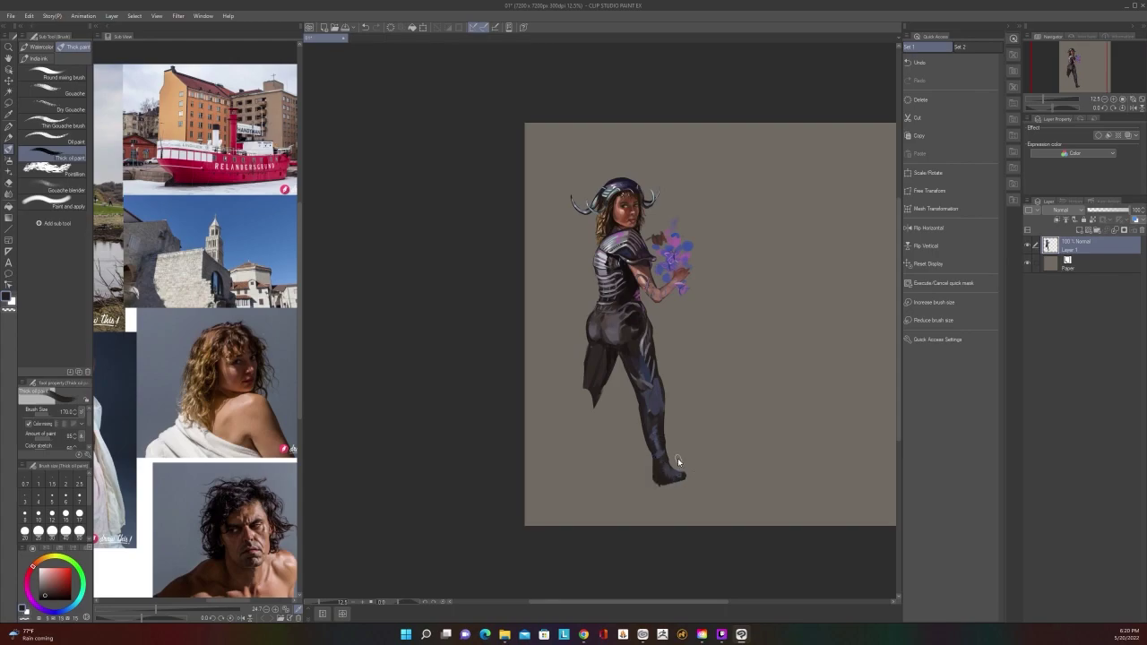
pyautogui.scroll(-1, 681, 463)
pyautogui.scroll(1, 681, 463)
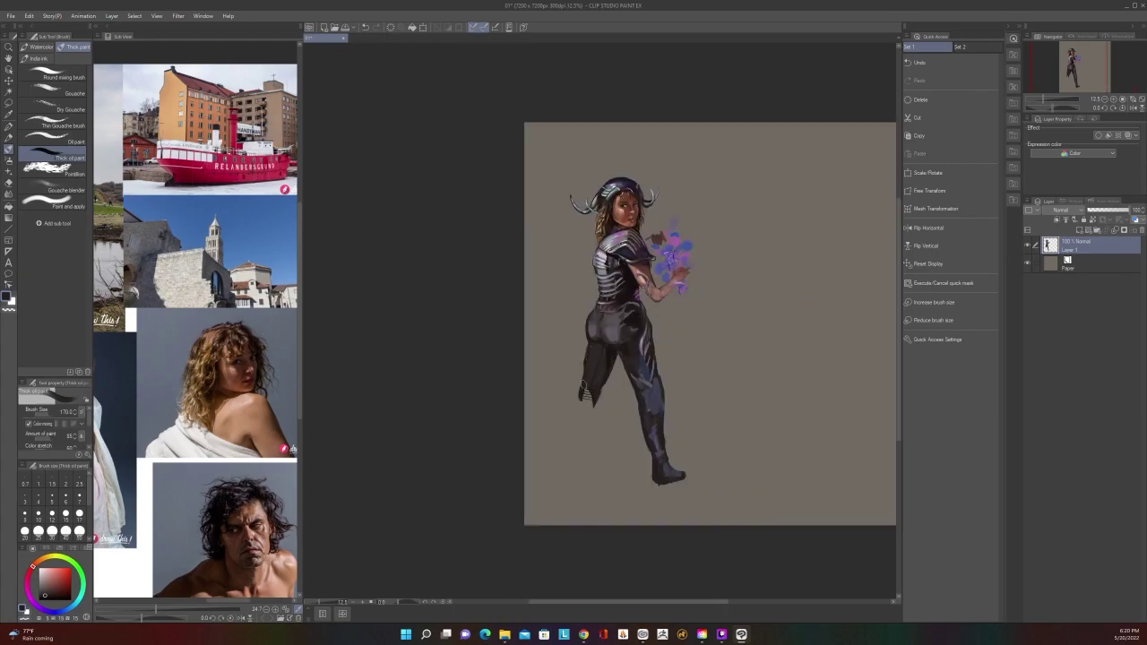
pyautogui.scroll(-1, 591, 388)
pyautogui.scroll(1, 606, 390)
pyautogui.scroll(-1, 599, 384)
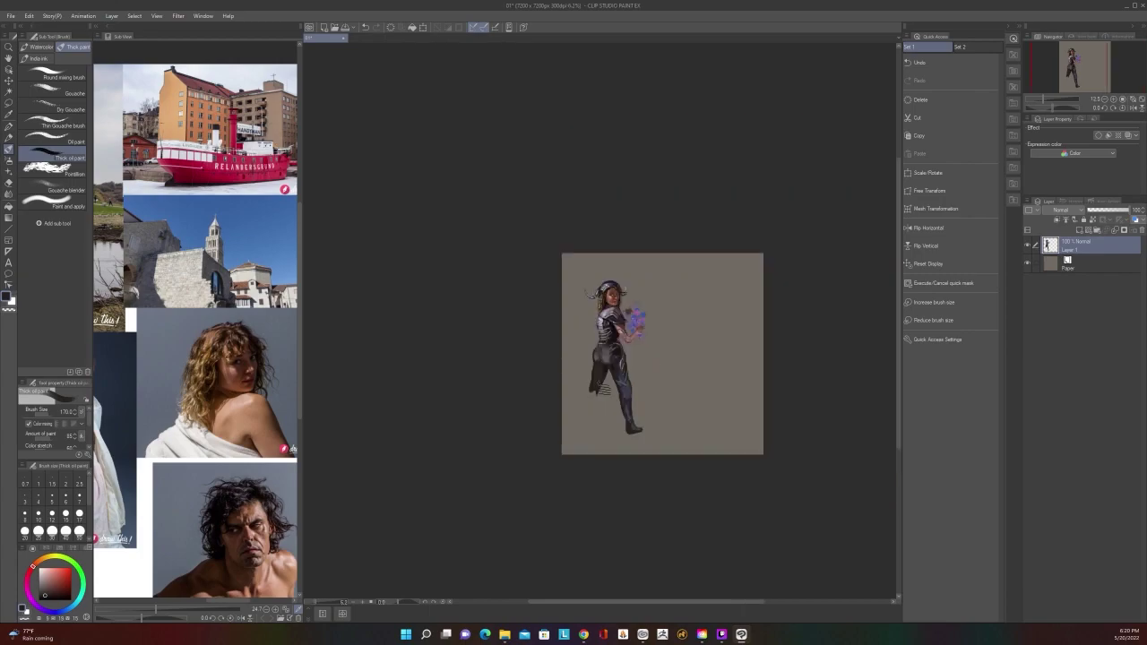
# Try repainting the left-hand thigh's middle and inner edge with dark strokes and undo them
pyautogui.scroll(2, 599, 386)
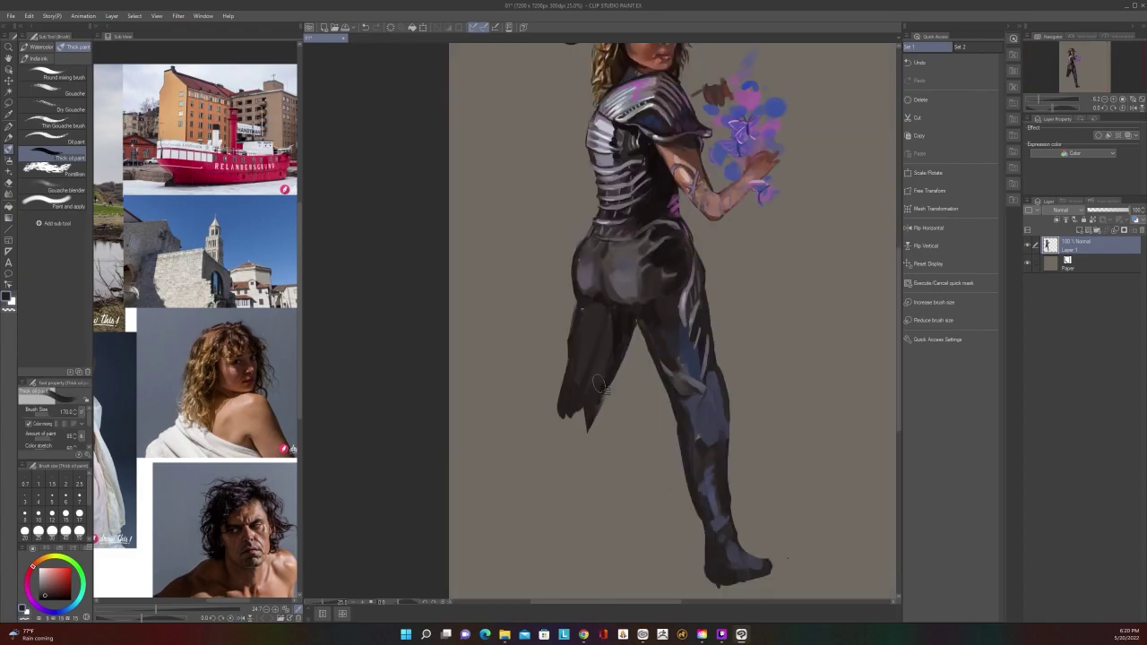
pyautogui.moveTo(606, 321); pyautogui.dragTo(601, 369)
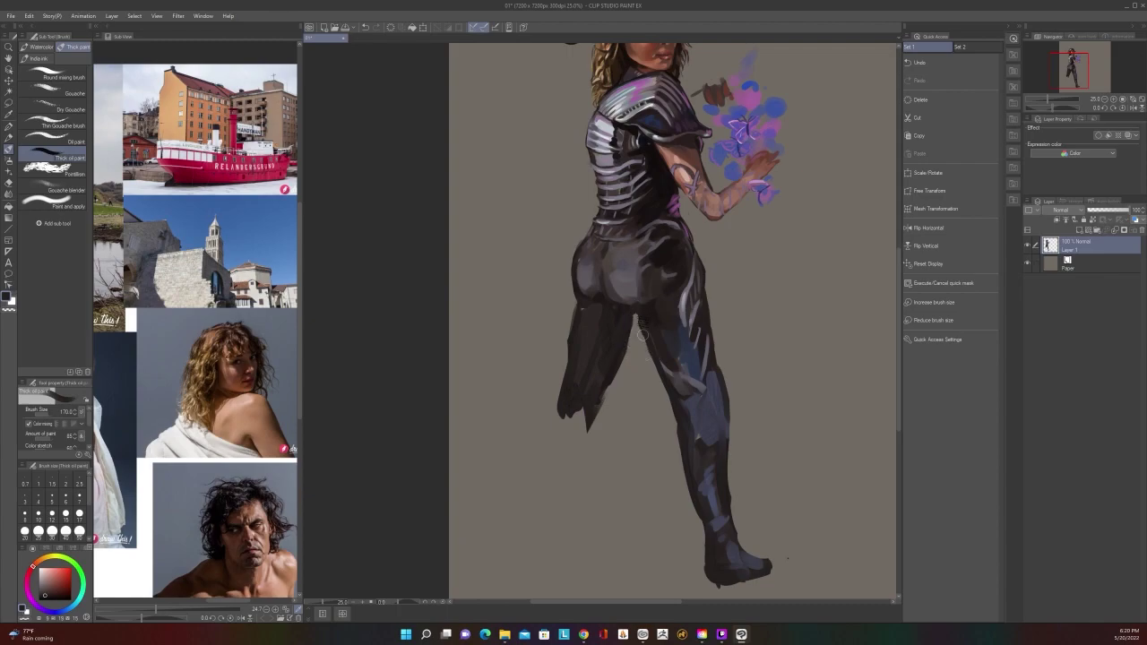
pyautogui.hotkey('ctrl', 'z')
pyautogui.moveTo(635, 327); pyautogui.dragTo(624, 381)
pyautogui.scroll(-2, 635, 319)
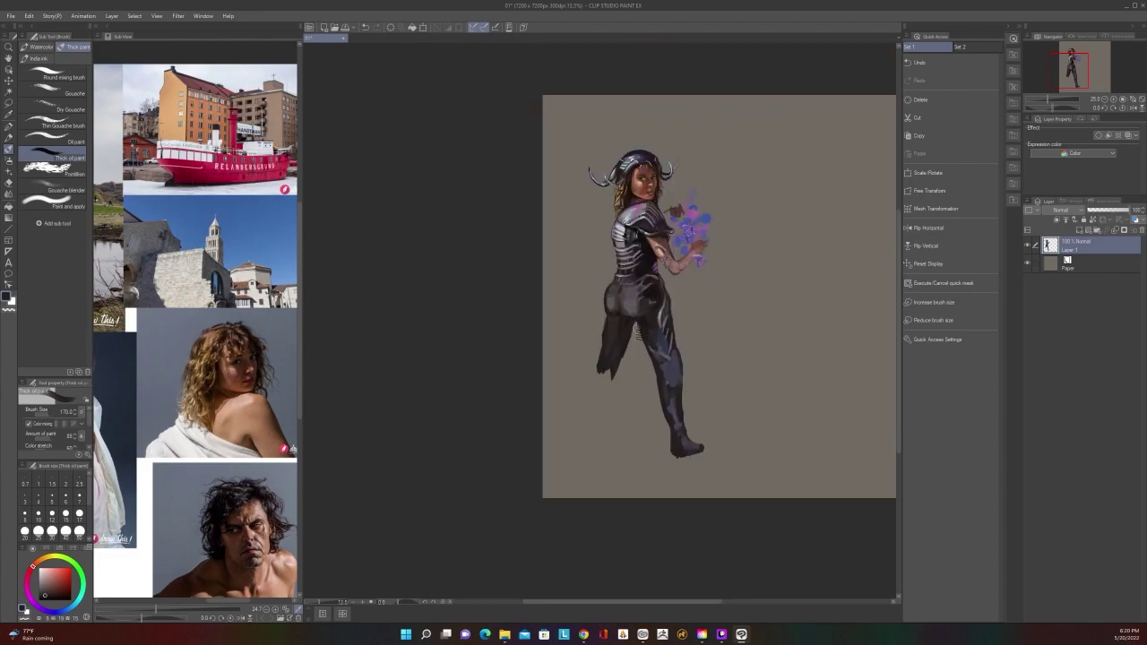
pyautogui.scroll(2, 635, 319)
pyautogui.hotkey('ctrl', 'z')
pyautogui.hotkey('ctrl', 'z')
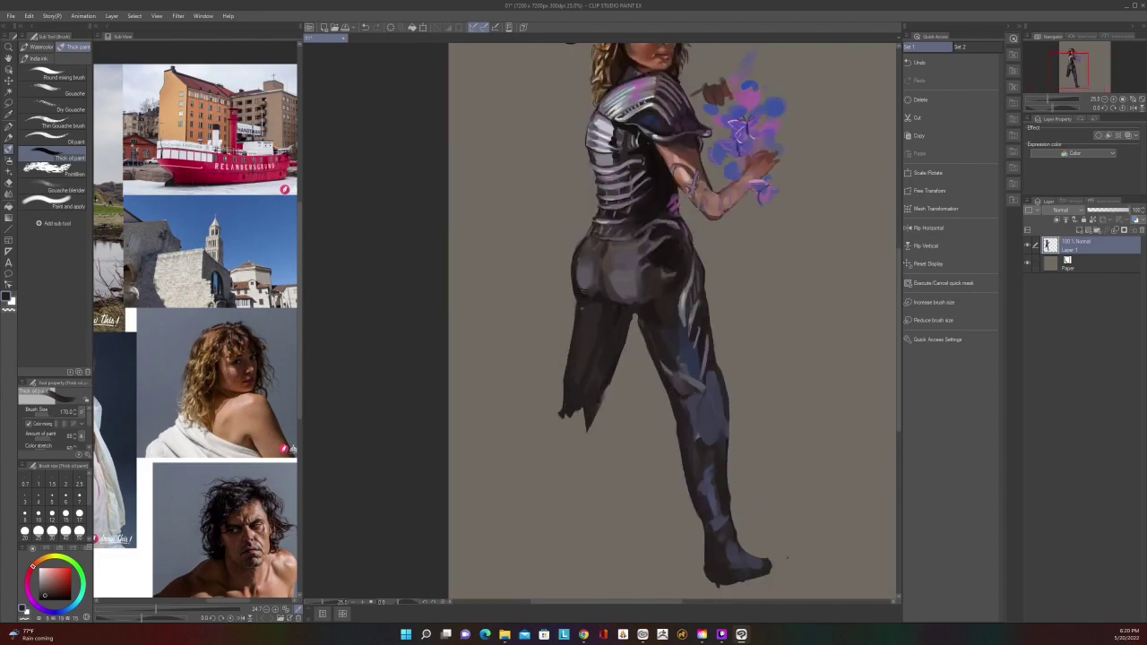
# Try painting a dark left-hand lower leg with a heeled boot below the thigh at size 170
pyautogui.hotkey('ctrl', '-')
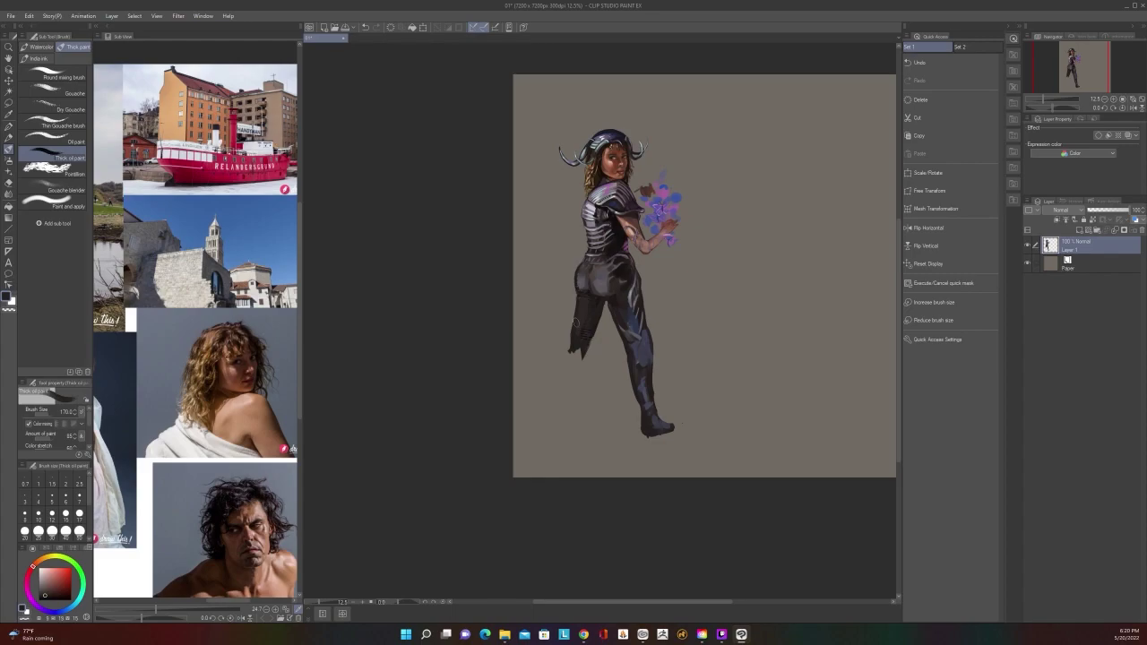
pyautogui.moveTo(579, 333)
pyautogui.mouseDown()
pyautogui.moveTo(552, 394)
pyautogui.moveTo(566, 428)
pyautogui.moveTo(567, 407)
pyautogui.moveTo(583, 433)
pyautogui.mouseUp()
pyautogui.scroll(-2, 570, 410)
pyautogui.scroll(2, 569, 409)
pyautogui.moveTo(588, 363)
pyautogui.mouseDown()
pyautogui.moveTo(597, 340)
pyautogui.moveTo(568, 369)
pyautogui.moveTo(581, 349)
pyautogui.mouseUp()
pyautogui.scroll(-2, 598, 337)
pyautogui.scroll(2, 598, 337)
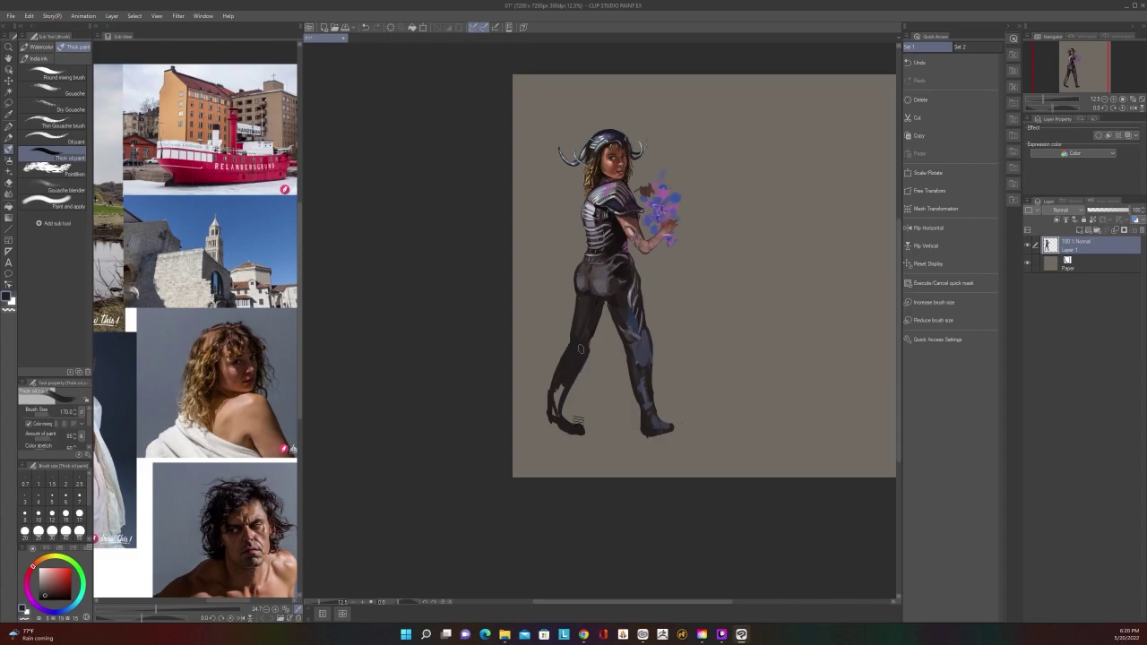
pyautogui.scroll(-2, 581, 353)
pyautogui.scroll(2, 599, 533)
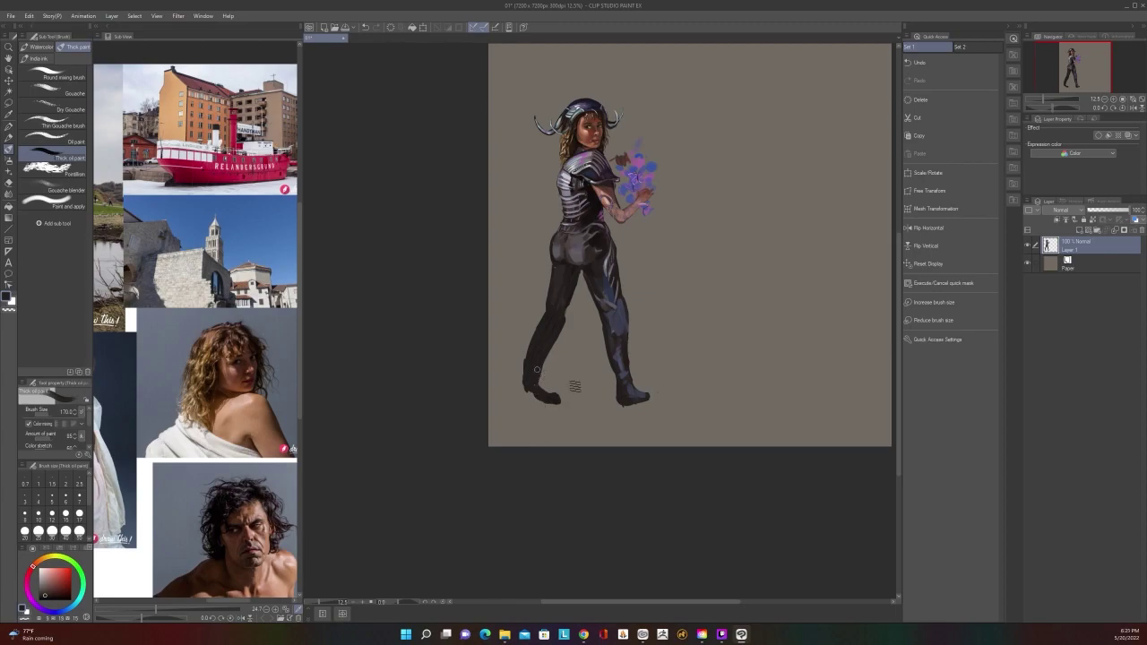
# Remove the left-hand lower leg and boot, ending the thigh in a tapered point
pyautogui.moveTo(527, 370)
pyautogui.mouseDown()
pyautogui.moveTo(556, 401)
pyautogui.moveTo(533, 382)
pyautogui.moveTo(539, 315)
pyautogui.mouseUp()
pyautogui.scroll(-2, 540, 316)
pyautogui.scroll(4, 563, 479)
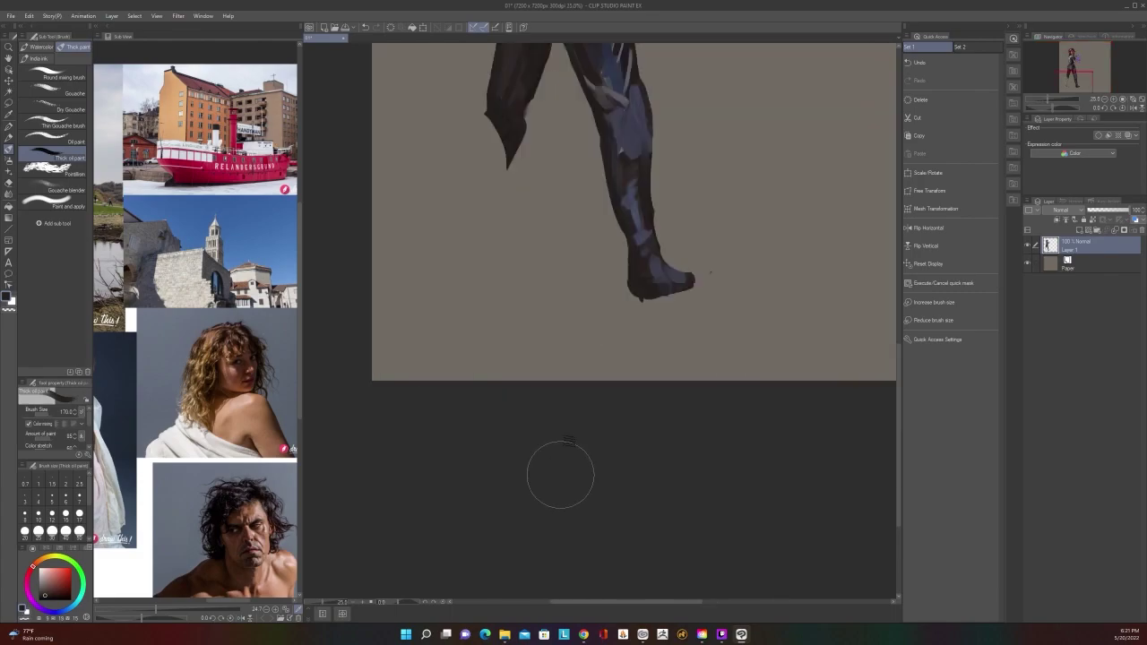
# Paint the far forearm between the shoulder armour and the hand with a sampled brown skin tone, enlarging the brush to size 100
pyautogui.moveTo(608, 382); pyautogui.dragTo(624, 596)
pyautogui.scroll(-2, 620, 594)
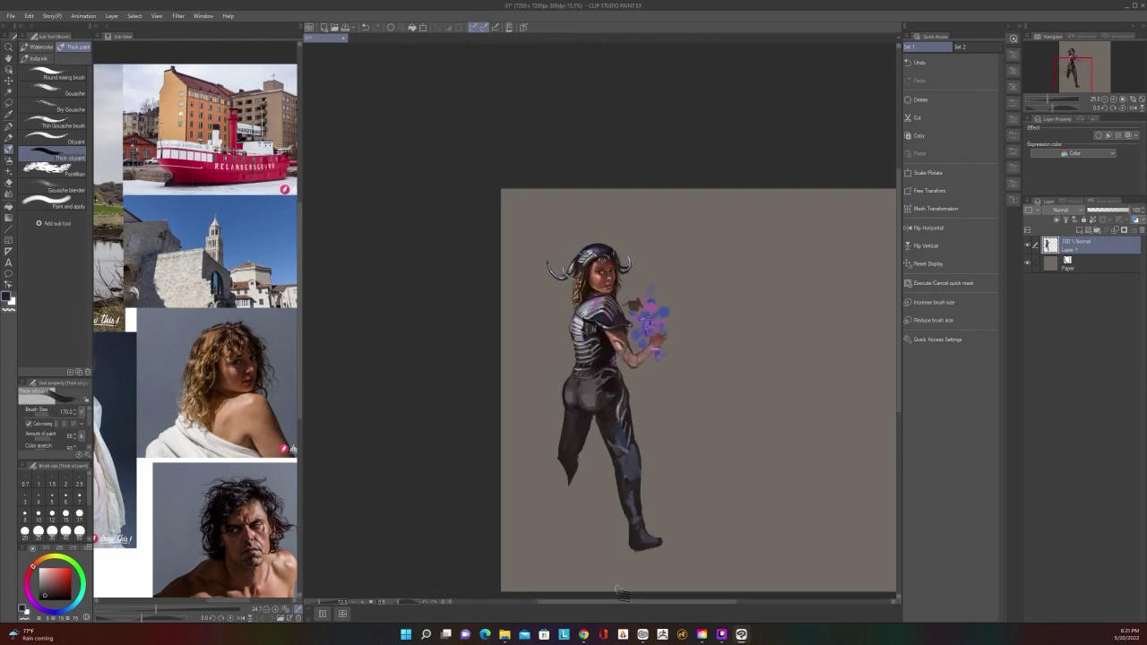
pyautogui.scroll(2, 620, 595)
pyautogui.moveTo(691, 271); pyautogui.dragTo(678, 451)
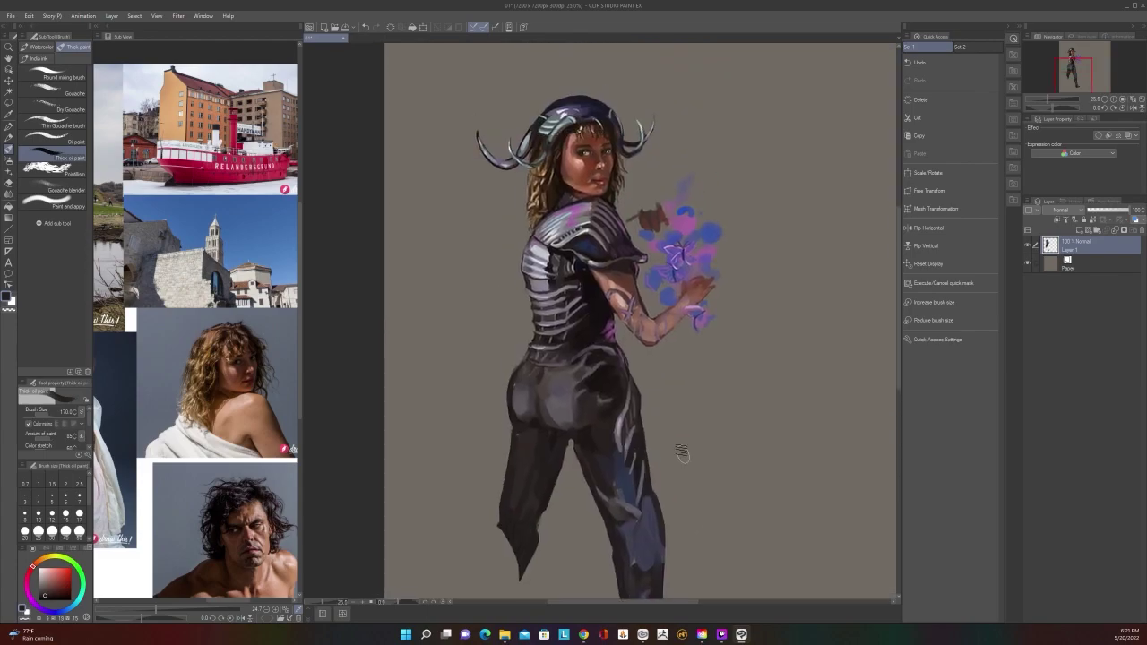
pyautogui.scroll(-2, 640, 462)
pyautogui.scroll(3, 658, 371)
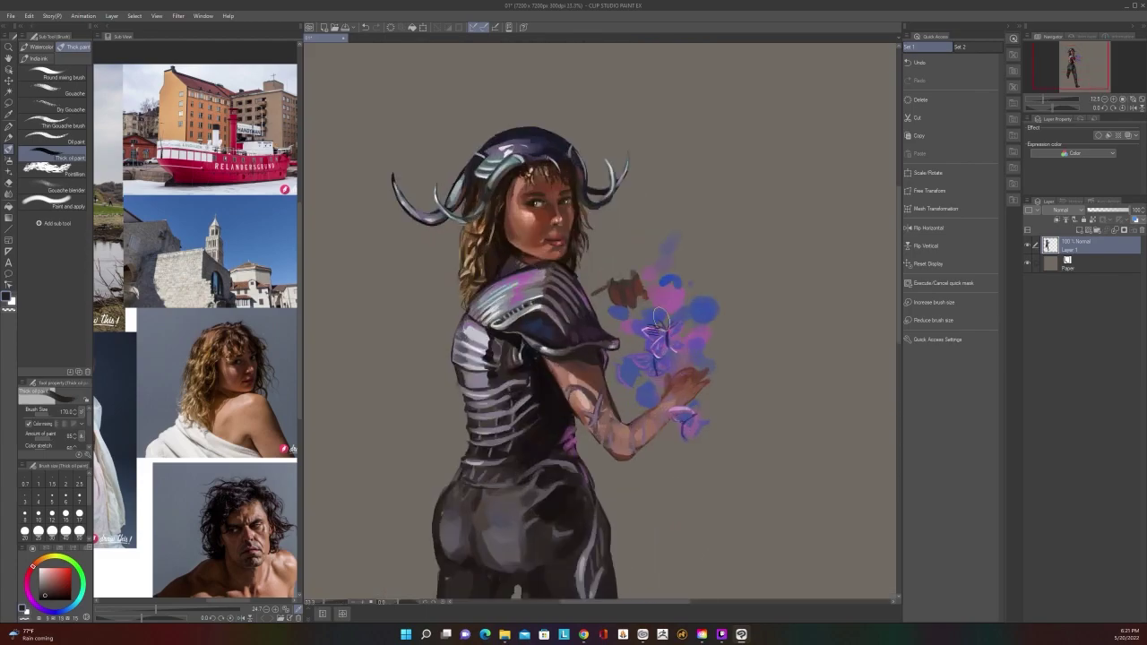
pyautogui.keyDown('alt'); pyautogui.click(595, 384); pyautogui.keyUp('alt')
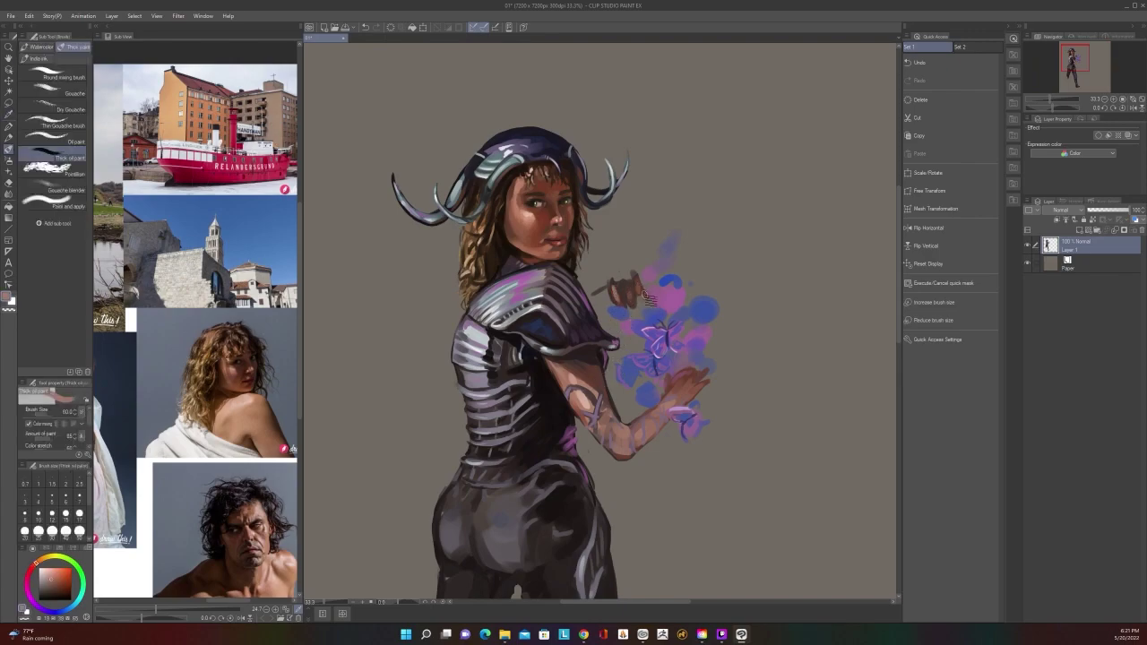
pyautogui.scroll(-1, 651, 277)
pyautogui.scroll(1, 644, 296)
pyautogui.press('alt')
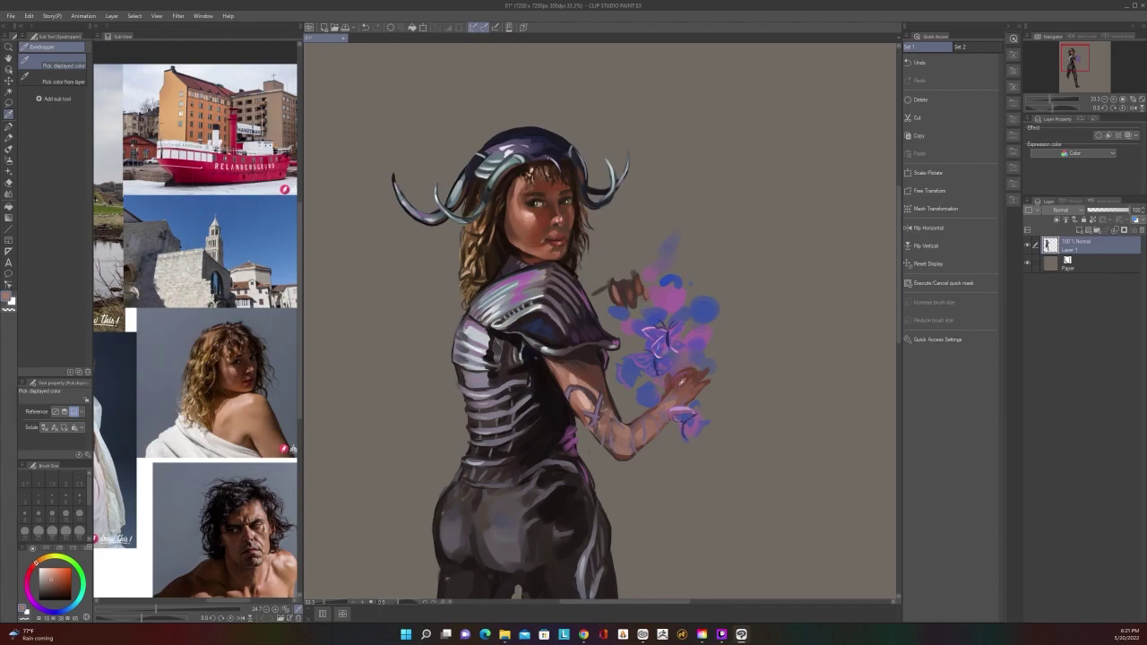
pyautogui.keyDown('alt'); pyautogui.click(627, 302); pyautogui.keyUp('alt')
pyautogui.moveTo(631, 308); pyautogui.dragTo(645, 295)
pyautogui.hotkey('ctrl', 'z')
pyautogui.press(']')
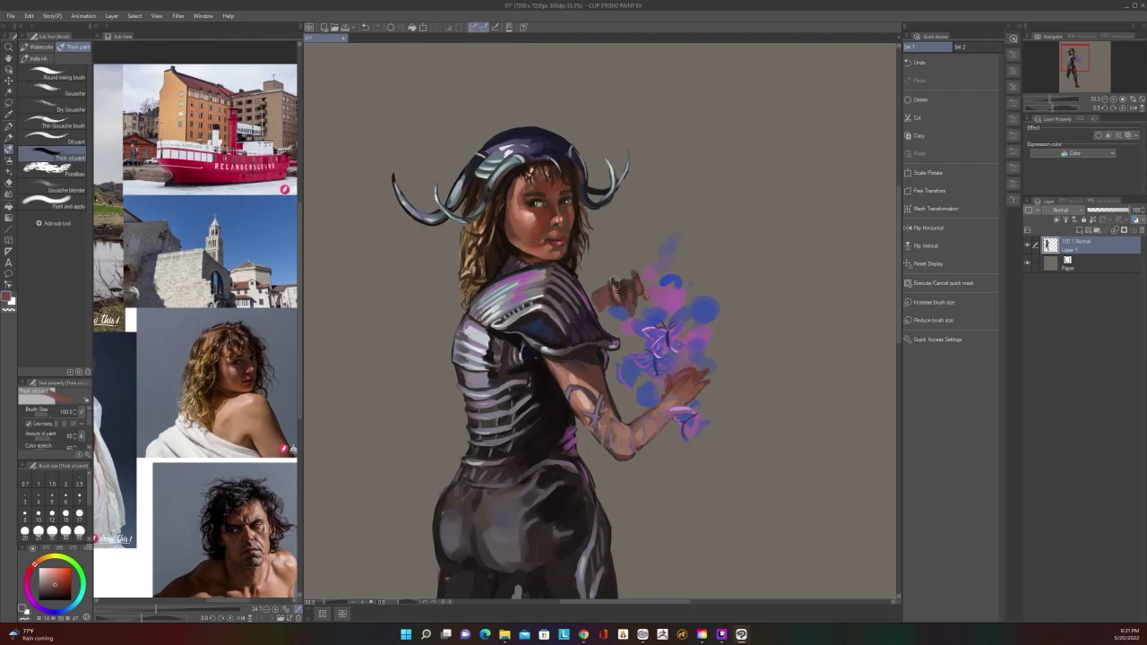
# Thicken the far forearm and wrist with reddish-brown strokes at size 100
pyautogui.hotkey('ctrl', '-')
pyautogui.hotkey('ctrl', '+')
pyautogui.moveTo(606, 296)
pyautogui.mouseDown()
pyautogui.moveTo(613, 319)
pyautogui.moveTo(597, 303)
pyautogui.moveTo(629, 314)
pyautogui.mouseUp()
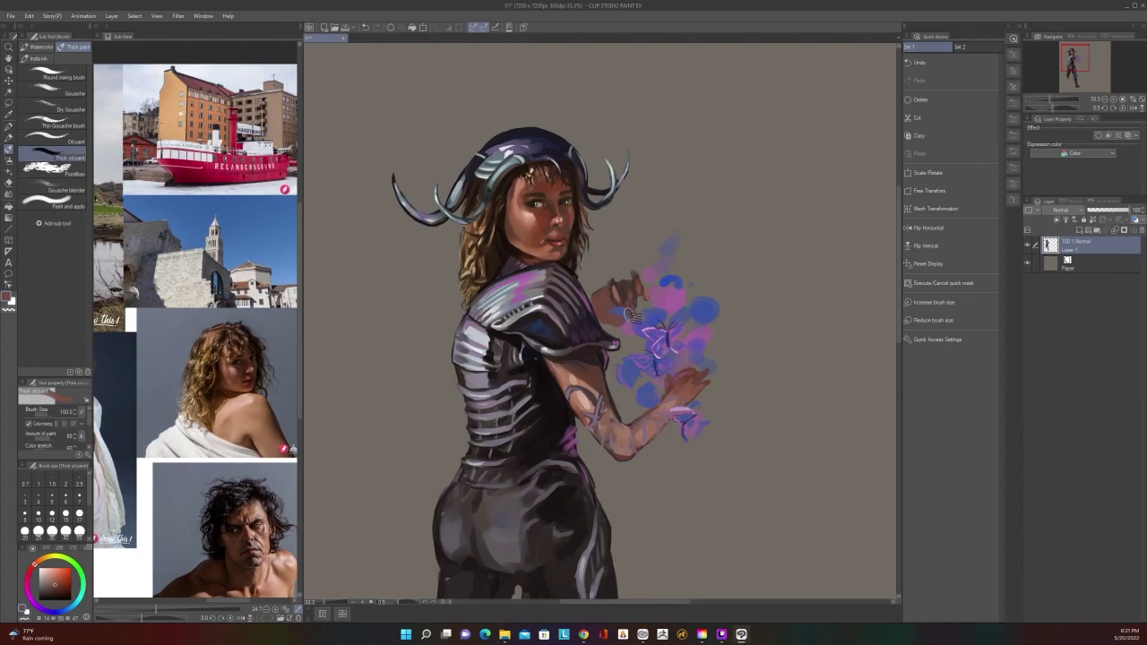
# Try a red guide stroke down beside the figure and across the thighs, and undo it
pyautogui.scroll(-1, 672, 268)
pyautogui.scroll(-2, 671, 267)
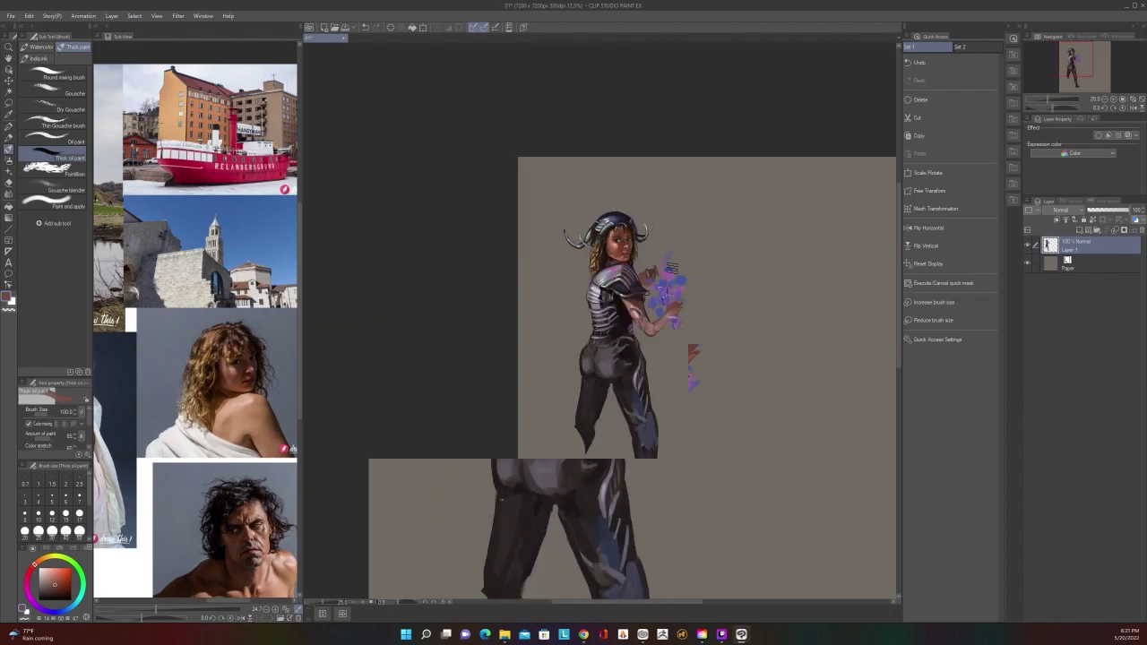
pyautogui.scroll(2, 671, 267)
pyautogui.moveTo(706, 493)
pyautogui.mouseDown()
pyautogui.moveTo(729, 412)
pyautogui.moveTo(476, 403)
pyautogui.moveTo(484, 94)
pyautogui.mouseUp()
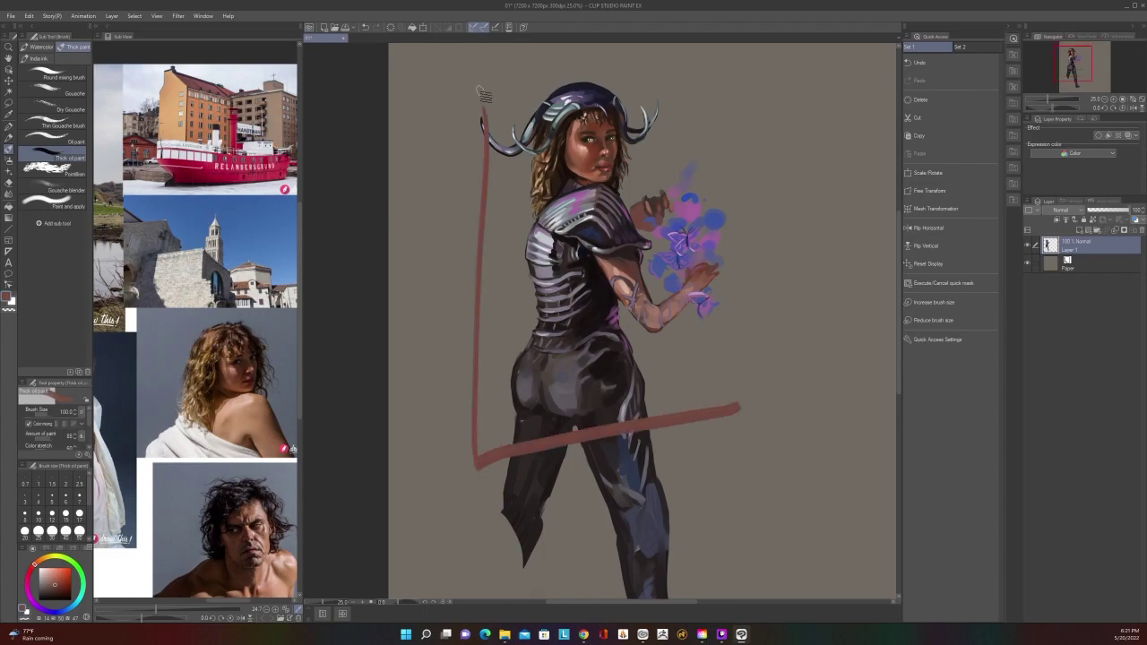
pyautogui.hotkey('ctrl', 'z')
pyautogui.scroll(-3, 481, 90)
pyautogui.hotkey('ctrl', '+')
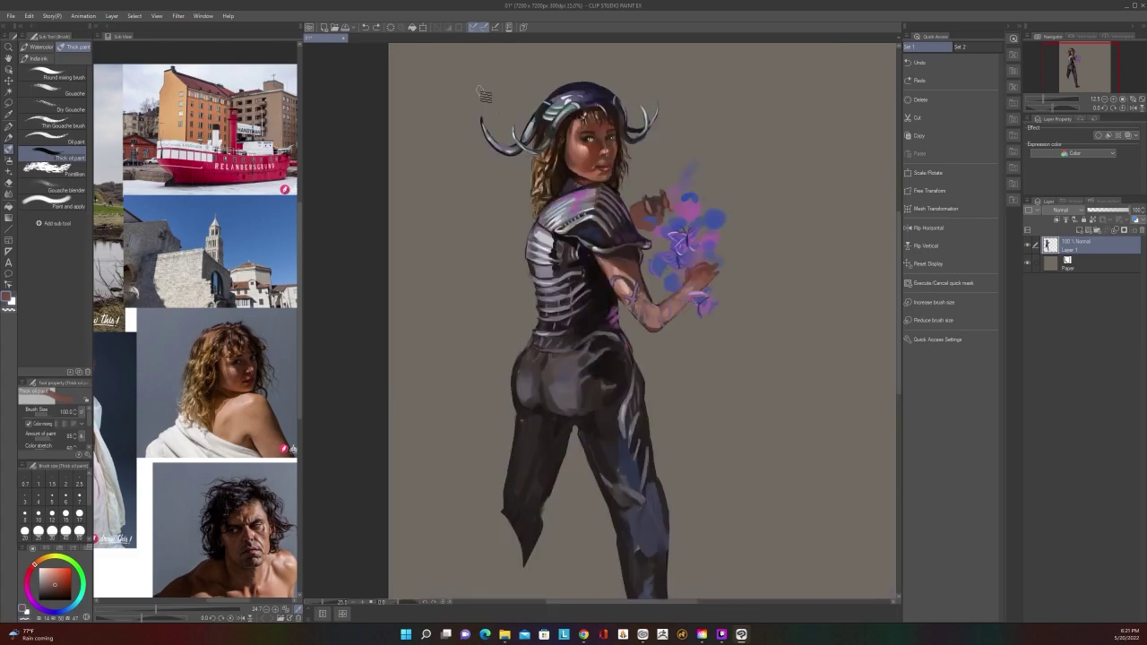
pyautogui.moveTo(760, 498)
pyautogui.mouseDown()
pyautogui.moveTo(806, 448)
pyautogui.moveTo(792, 459)
pyautogui.mouseUp()
pyautogui.hotkey('ctrl', 'z')
pyautogui.hotkey('ctrl', '-')
pyautogui.hotkey('ctrl', '+')
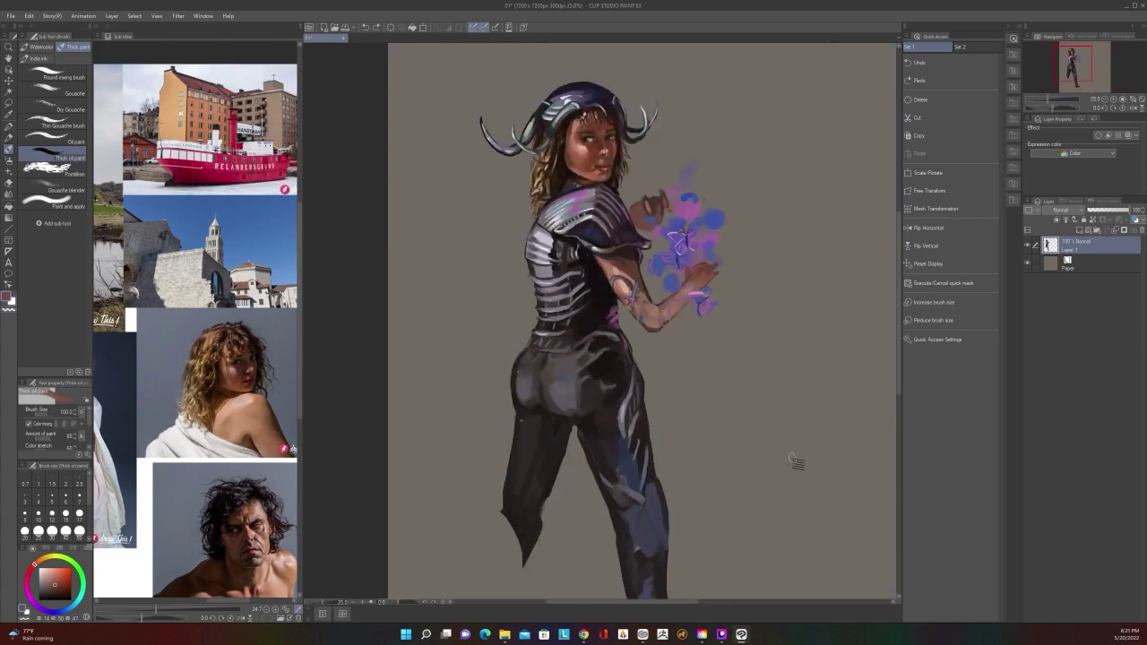
# Erase the left-hand thigh below the buttock and sketch its new outer and inner edges with dark strokes at size 170
pyautogui.moveTo(510, 521)
pyautogui.mouseDown()
pyautogui.moveTo(526, 474)
pyautogui.moveTo(543, 471)
pyautogui.mouseUp()
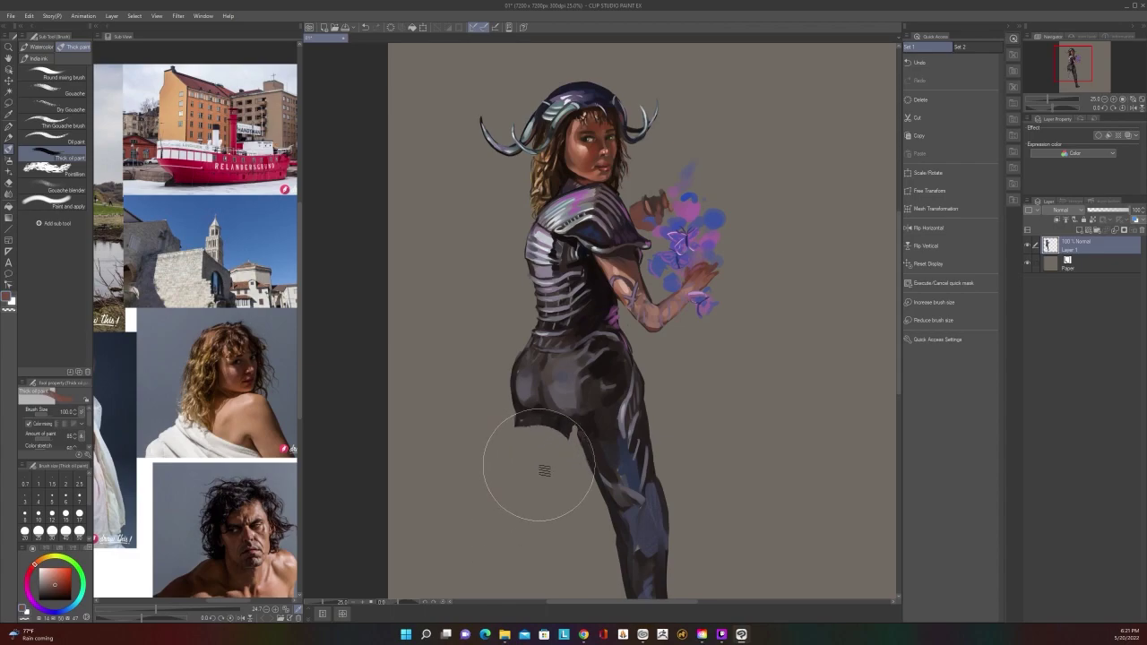
pyautogui.hotkey('ctrl', '-')
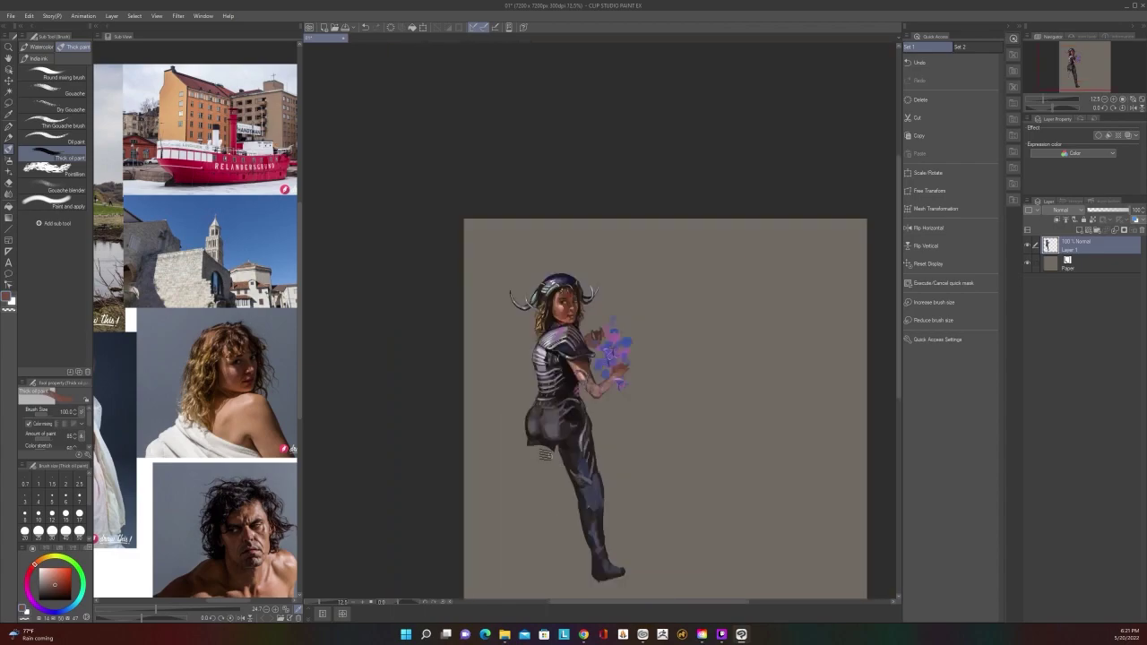
pyautogui.keyDown('alt'); pyautogui.click(542, 440); pyautogui.keyUp('alt')
pyautogui.moveTo(531, 445)
pyautogui.mouseDown()
pyautogui.moveTo(540, 479)
pyautogui.moveTo(544, 450)
pyautogui.moveTo(559, 475)
pyautogui.mouseUp()
pyautogui.hotkey('ctrl', 'z')
pyautogui.press(']')
pyautogui.hotkey('ctrl', 'z')
pyautogui.hotkey('ctrl', 'z')
pyautogui.hotkey('ctrl', 'z')
pyautogui.scroll(-1, 557, 448)
pyautogui.scroll(2, 557, 448)
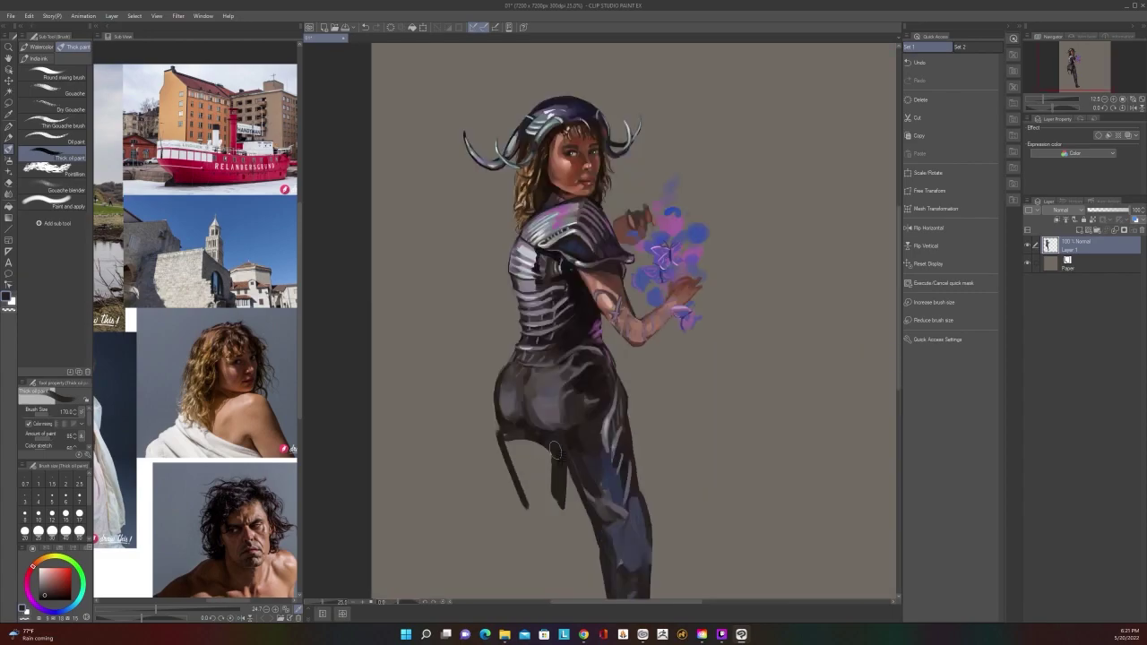
pyautogui.scroll(-1, 556, 448)
pyautogui.hotkey('ctrl', '-')
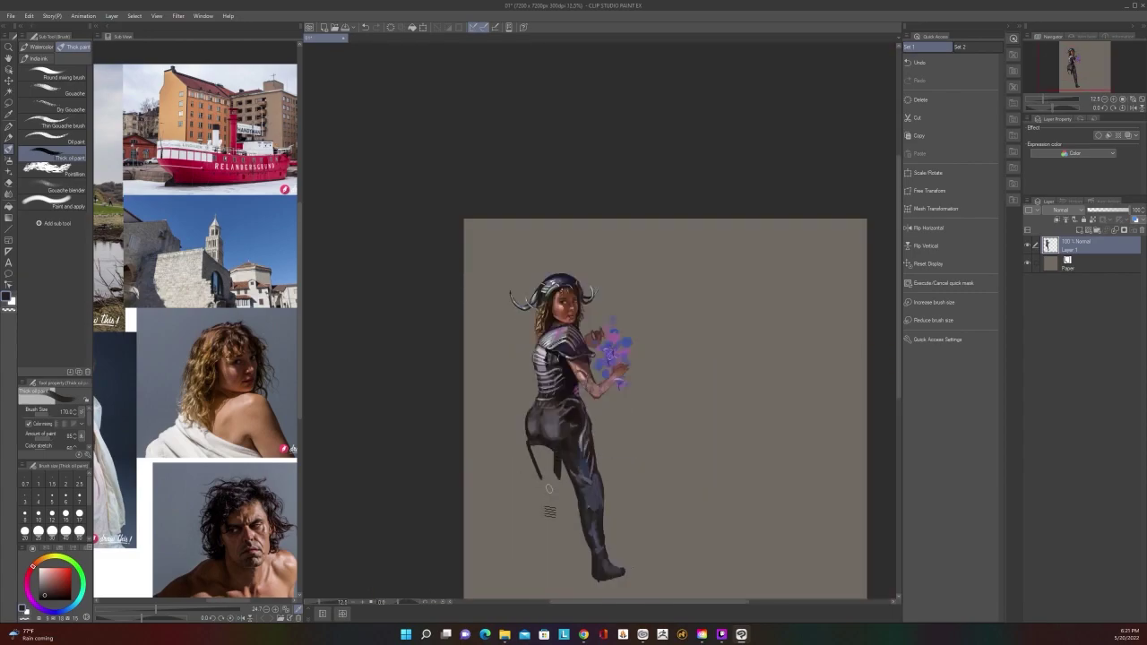
# Erase the right-hand leg below the knee and paint a new dark lower leg with colours sampled from the thigh
pyautogui.hotkey('ctrl', 'z')
pyautogui.moveTo(583, 492)
pyautogui.mouseDown()
pyautogui.moveTo(599, 519)
pyautogui.moveTo(601, 503)
pyautogui.moveTo(585, 518)
pyautogui.moveTo(609, 547)
pyautogui.moveTo(607, 570)
pyautogui.moveTo(632, 539)
pyautogui.mouseUp()
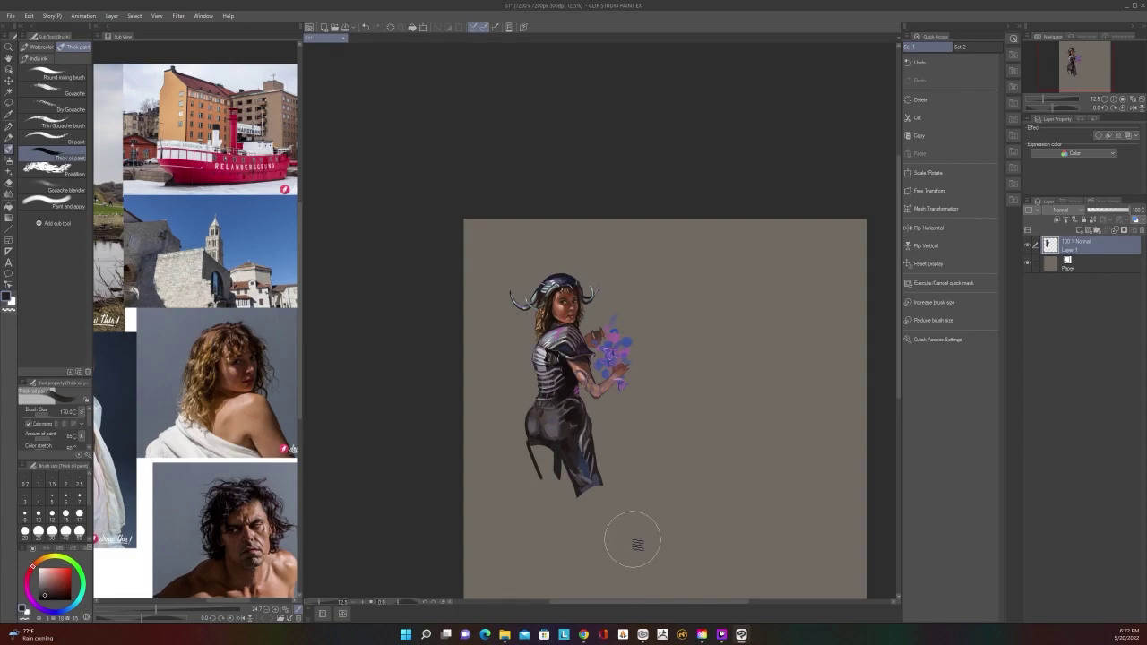
pyautogui.keyDown('alt'); pyautogui.click(599, 478); pyautogui.keyUp('alt')
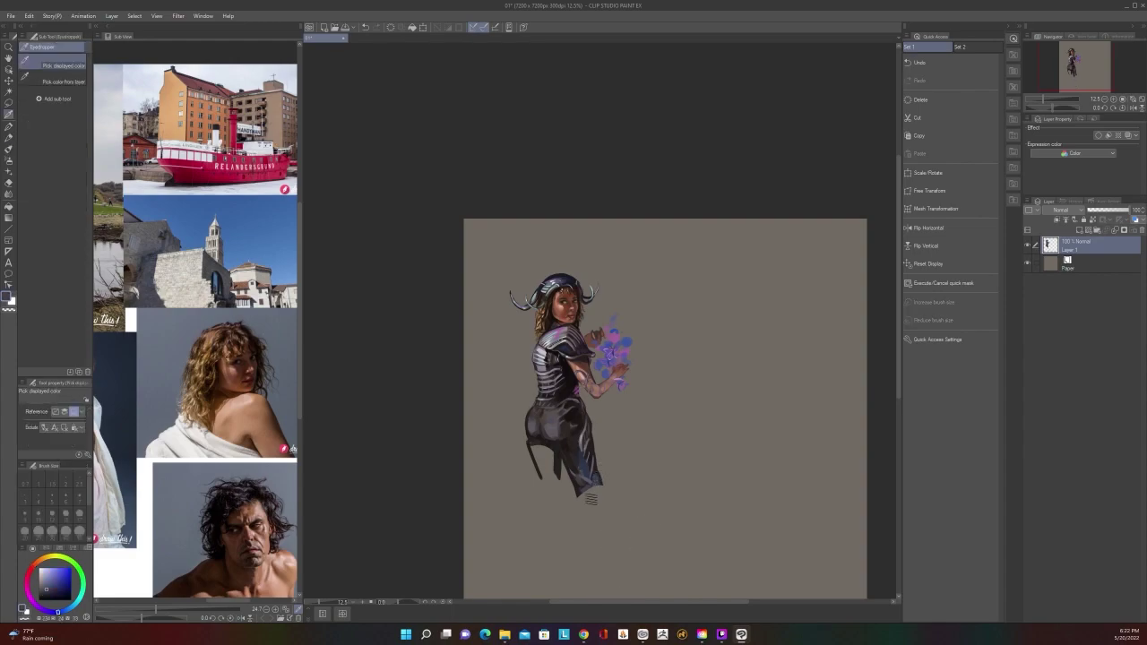
pyautogui.keyDown('alt'); pyautogui.click(579, 459); pyautogui.keyUp('alt')
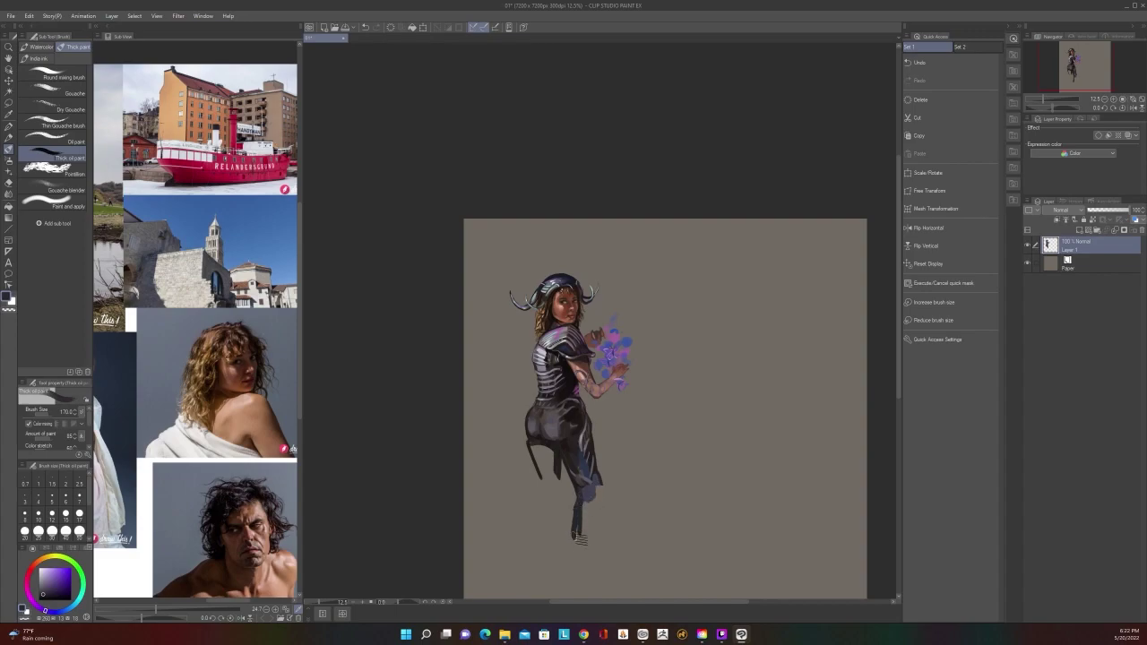
pyautogui.scroll(-1, 582, 522)
pyautogui.scroll(1, 582, 522)
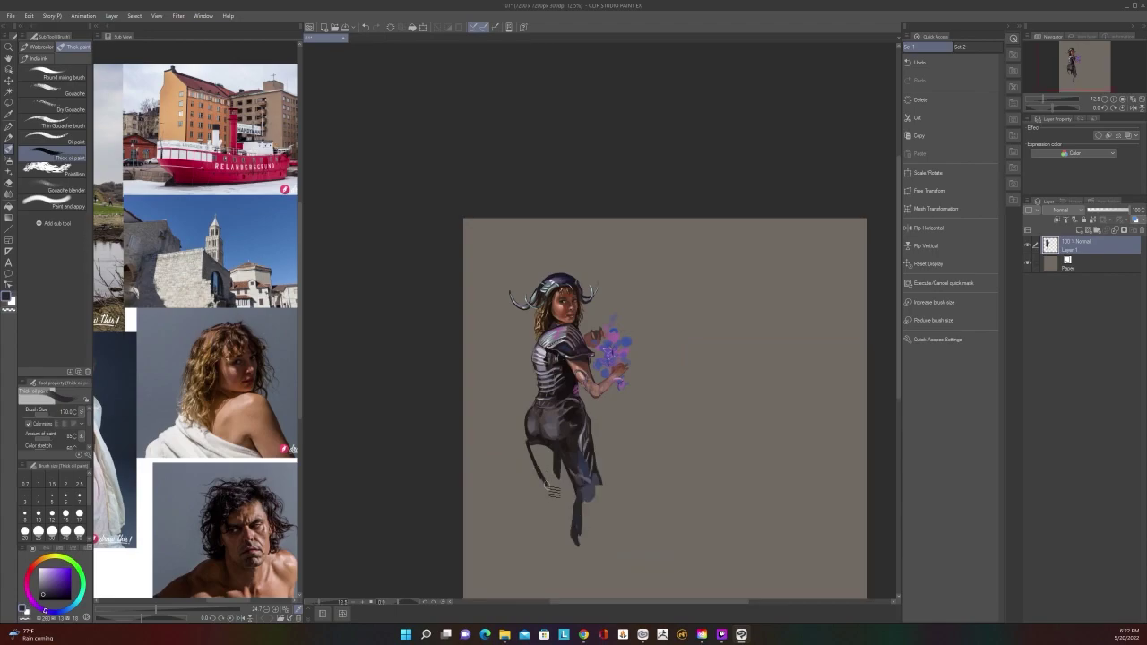
# Extend the left-hand leg's outer edge down to the calf and widen the right-hand lower leg, raising the brush to size 300
pyautogui.moveTo(559, 500)
pyautogui.mouseDown()
pyautogui.moveTo(586, 515)
pyautogui.moveTo(587, 560)
pyautogui.moveTo(590, 492)
pyautogui.moveTo(582, 522)
pyautogui.mouseUp()
pyautogui.scroll(-1, 562, 501)
pyautogui.scroll(1, 562, 502)
pyautogui.press(']')
pyautogui.press(']')
pyautogui.press(']')
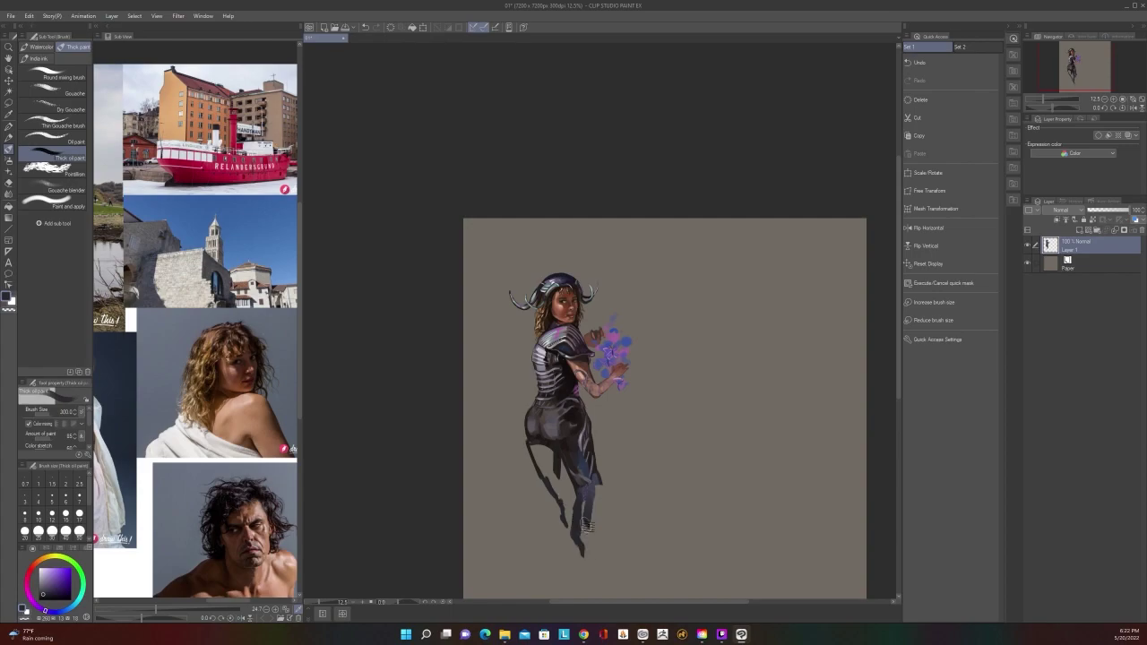
pyautogui.scroll(-1, 618, 520)
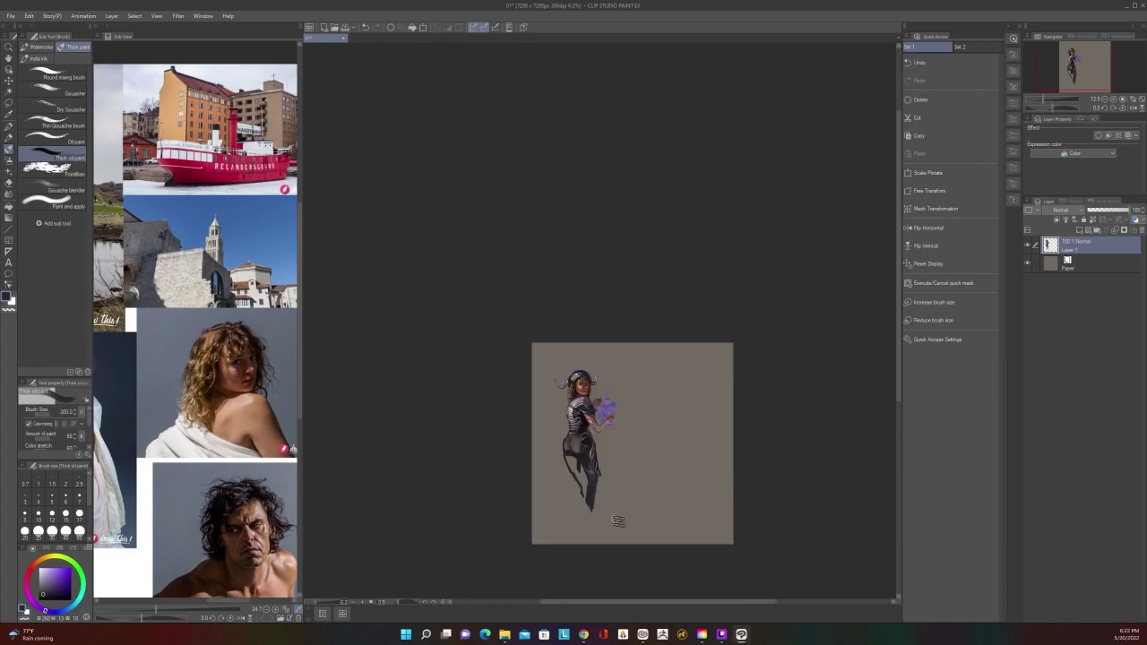
pyautogui.scroll(1, 562, 517)
# Paint the left-hand thigh's inner side with a dark colour sampled from the trousers at size 300
pyautogui.press('i')
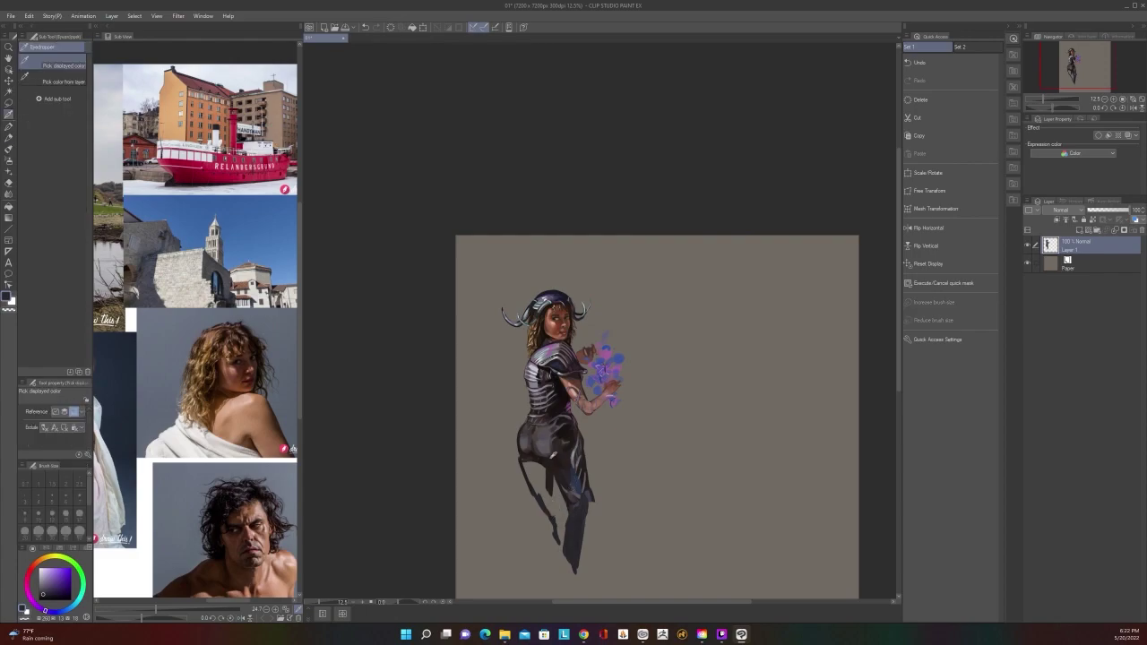
pyautogui.click(566, 437)
pyautogui.press('b')
pyautogui.moveTo(543, 484); pyautogui.dragTo(553, 489)
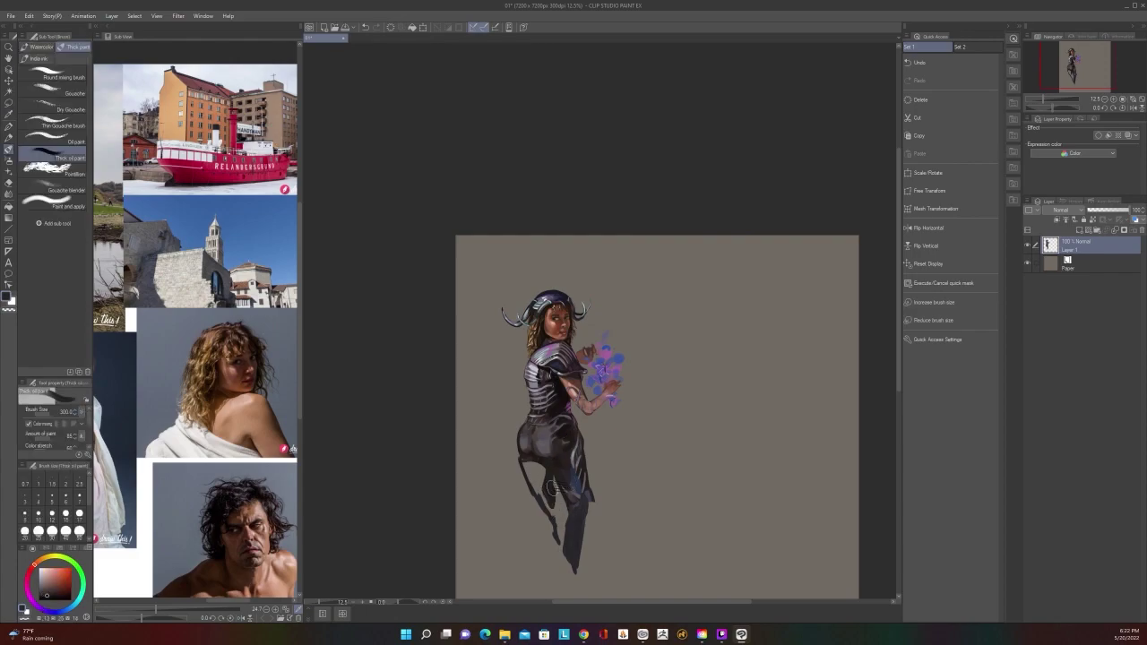
# Fill the remaining gap of the left-hand leg from the buttock down to the calf with dark strokes
pyautogui.scroll(2, 567, 521)
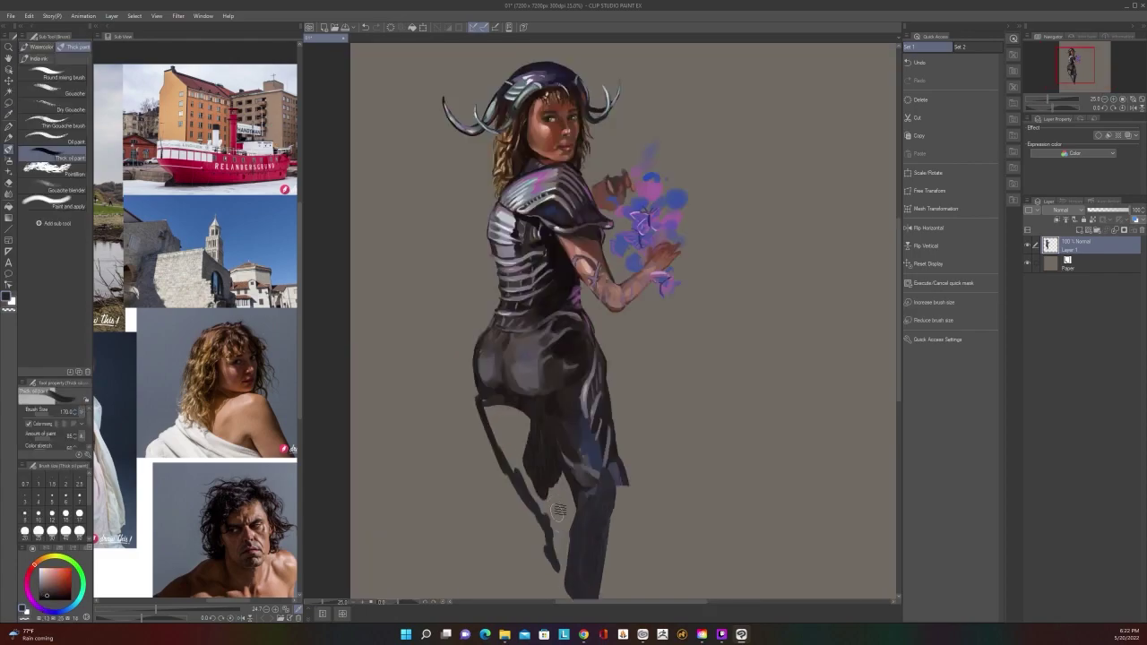
pyautogui.moveTo(550, 481)
pyautogui.mouseDown()
pyautogui.moveTo(538, 494)
pyautogui.moveTo(506, 437)
pyautogui.moveTo(503, 377)
pyautogui.mouseUp()
pyautogui.scroll(-2, 508, 432)
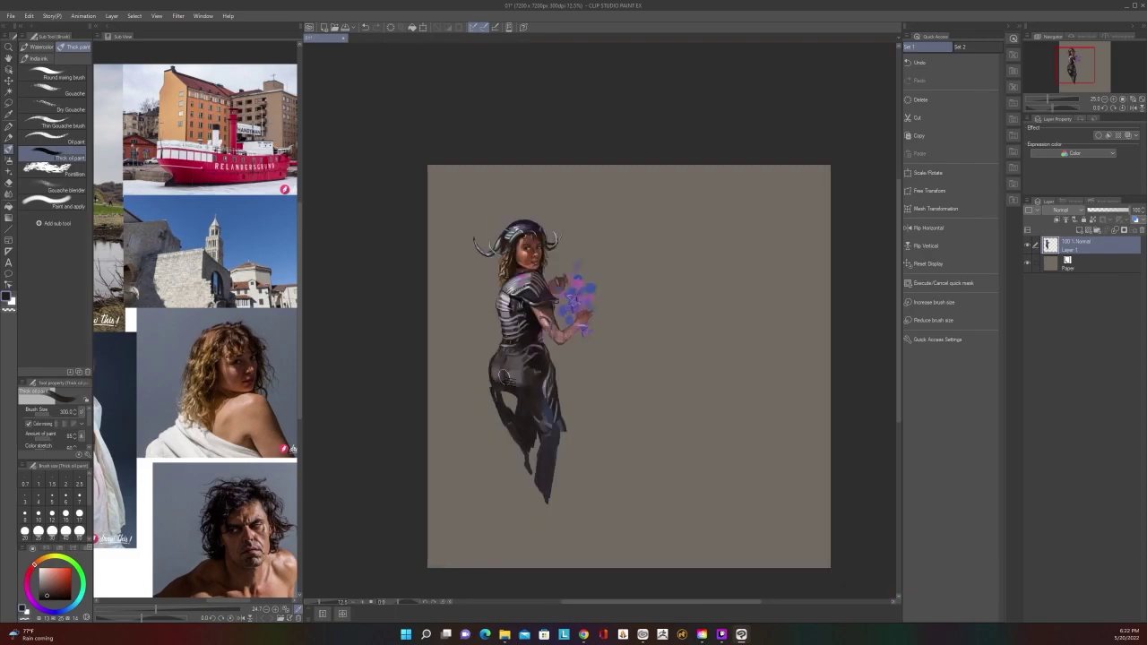
pyautogui.scroll(2, 509, 432)
pyautogui.moveTo(525, 440)
pyautogui.mouseDown()
pyautogui.moveTo(505, 412)
pyautogui.moveTo(559, 514)
pyautogui.moveTo(555, 534)
pyautogui.moveTo(574, 473)
pyautogui.mouseUp()
pyautogui.scroll(-2, 593, 464)
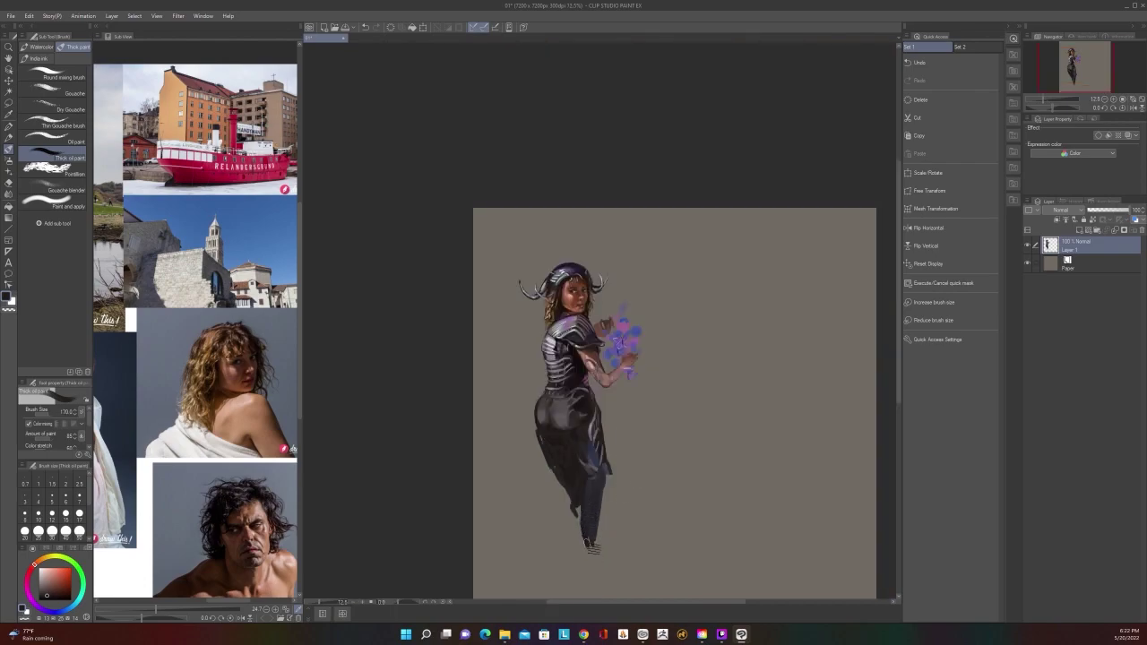
# Refine the right-hand lower leg's edges and shade the left-hand leg with a greyish tone sampled from the trousers
pyautogui.moveTo(591, 544); pyautogui.dragTo(617, 459)
pyautogui.moveTo(600, 518); pyautogui.dragTo(603, 529)
pyautogui.hotkey('ctrl', 'z')
pyautogui.moveTo(554, 414); pyautogui.dragTo(549, 411)
pyautogui.hotkey('ctrl', 'z')
pyautogui.keyDown('alt'); pyautogui.click(560, 429); pyautogui.keyUp('alt')
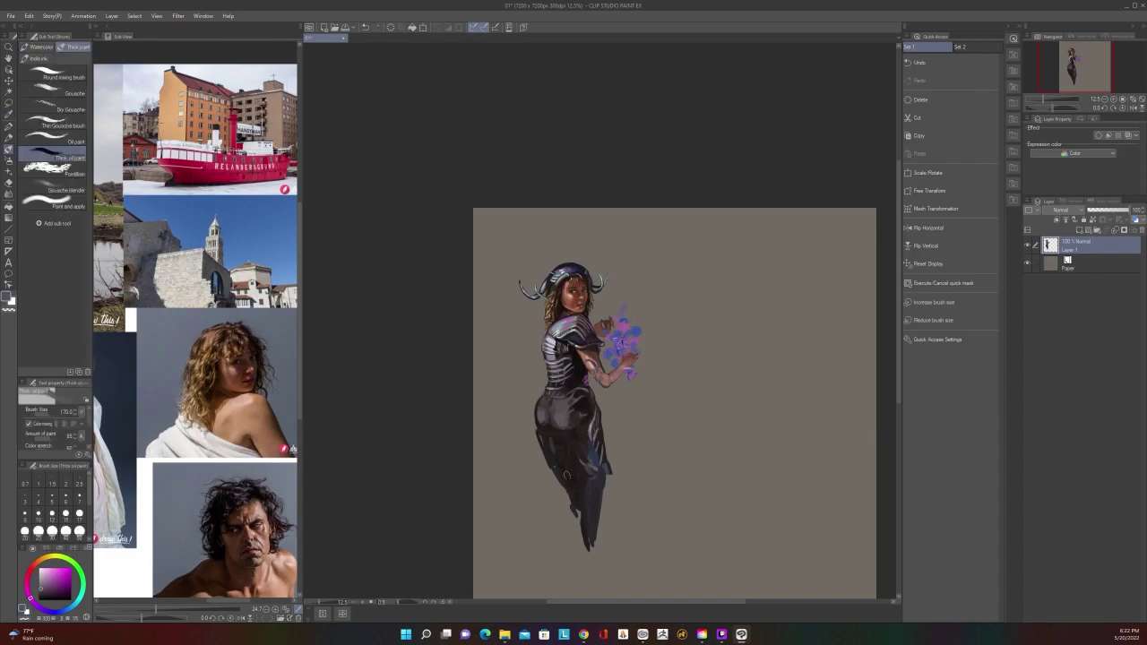
pyautogui.hotkey('ctrl', '-')
pyautogui.hotkey('ctrl', '=')
# Paint a dark foot at the end of the right-hand leg with a colour sampled from the shin at size 300
pyautogui.keyDown('alt'); pyautogui.click(593, 539); pyautogui.keyUp('alt')
pyautogui.moveTo(594, 542)
pyautogui.mouseDown()
pyautogui.moveTo(592, 562)
pyautogui.moveTo(606, 564)
pyautogui.mouseUp()
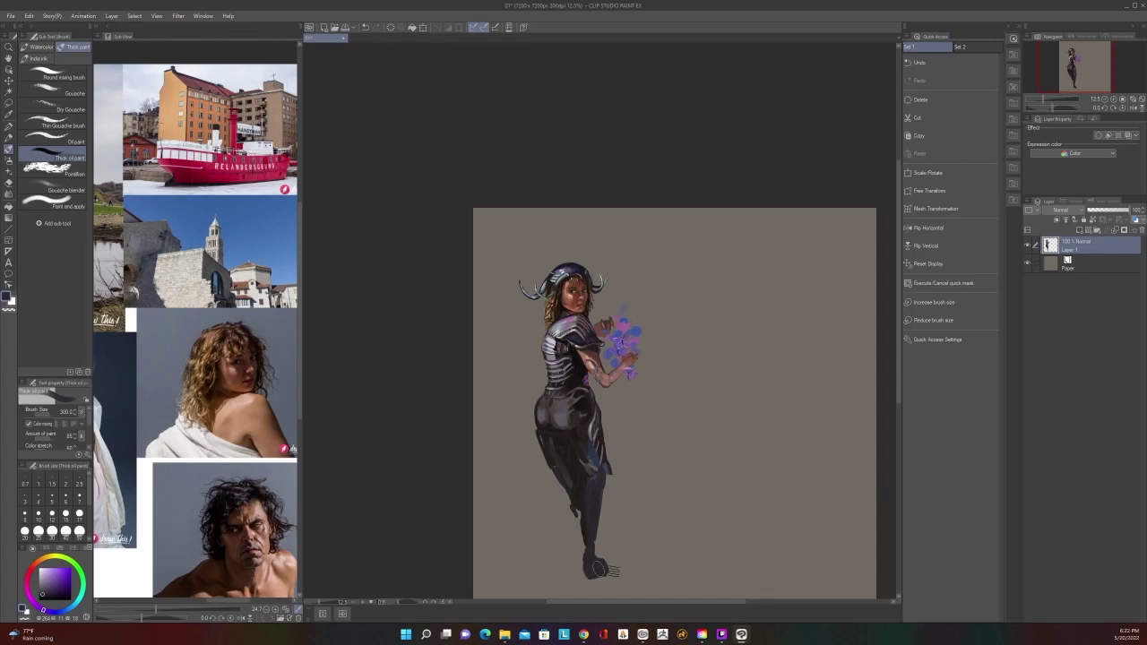
pyautogui.scroll(-2, 610, 555)
pyautogui.scroll(2, 609, 557)
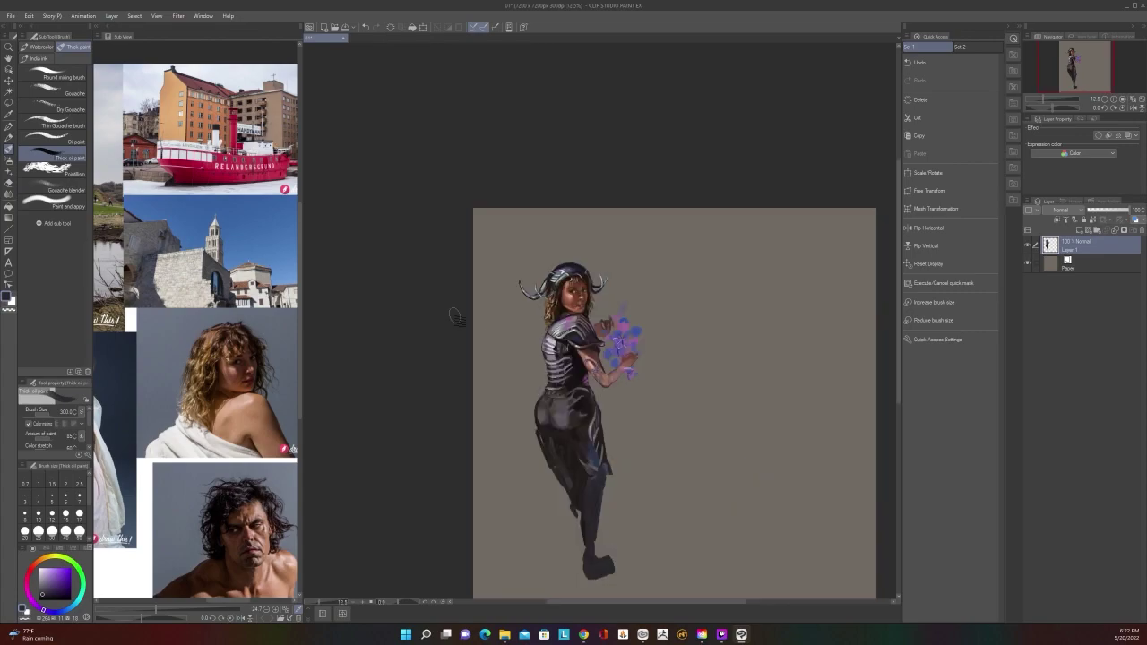
# Switch to the Round mixing brush at size 80 and refine the right-hand foot's shape
pyautogui.click(53, 78)
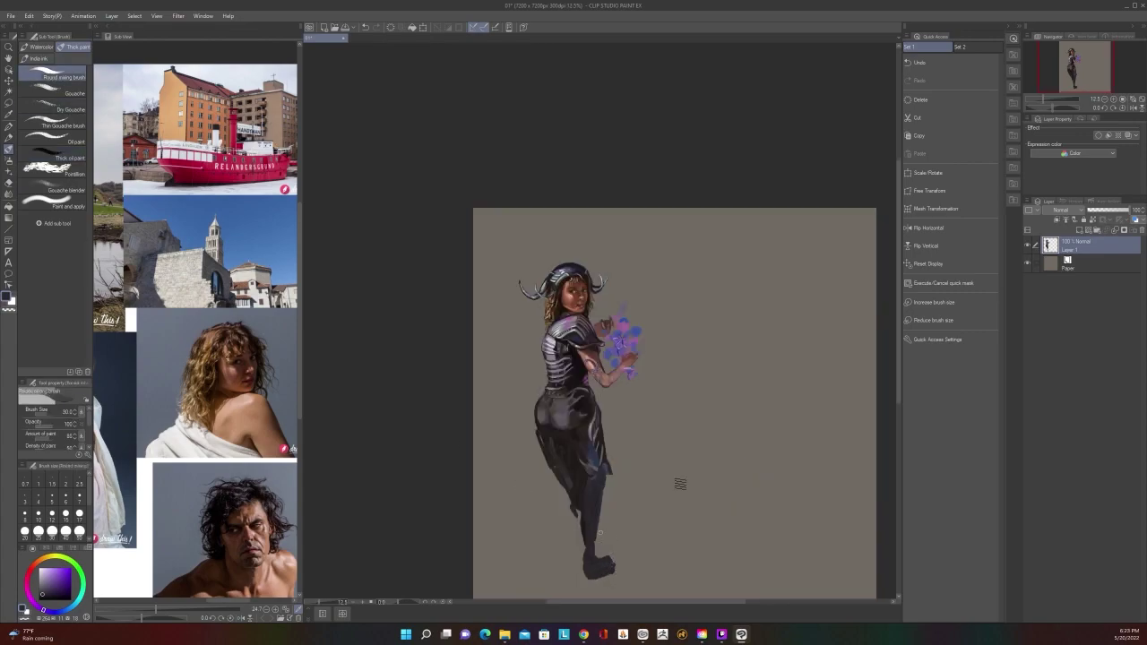
pyautogui.moveTo(612, 561)
pyautogui.mouseDown()
pyautogui.moveTo(585, 577)
pyautogui.moveTo(576, 526)
pyautogui.mouseUp()
pyautogui.scroll(-2, 578, 526)
pyautogui.scroll(2, 581, 523)
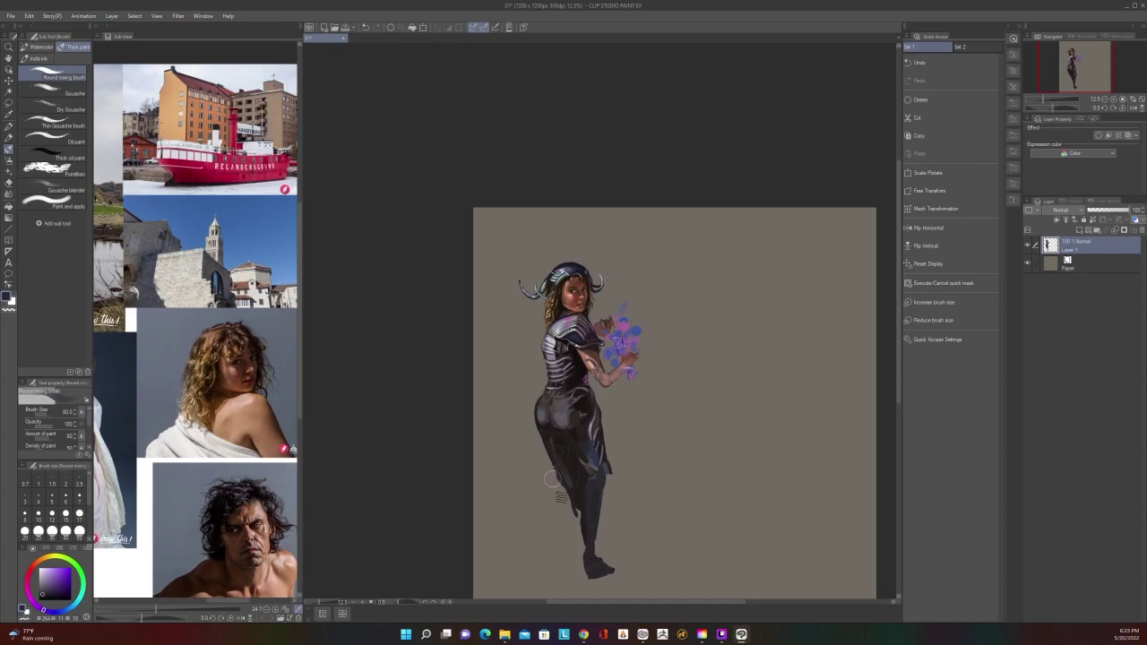
# Refine the left-hand leg's outer edge and extend its calf behind the right-hand leg with the Round mixing brush
pyautogui.scroll(-2, 554, 482)
pyautogui.scroll(2, 555, 484)
pyautogui.scroll(2, 579, 478)
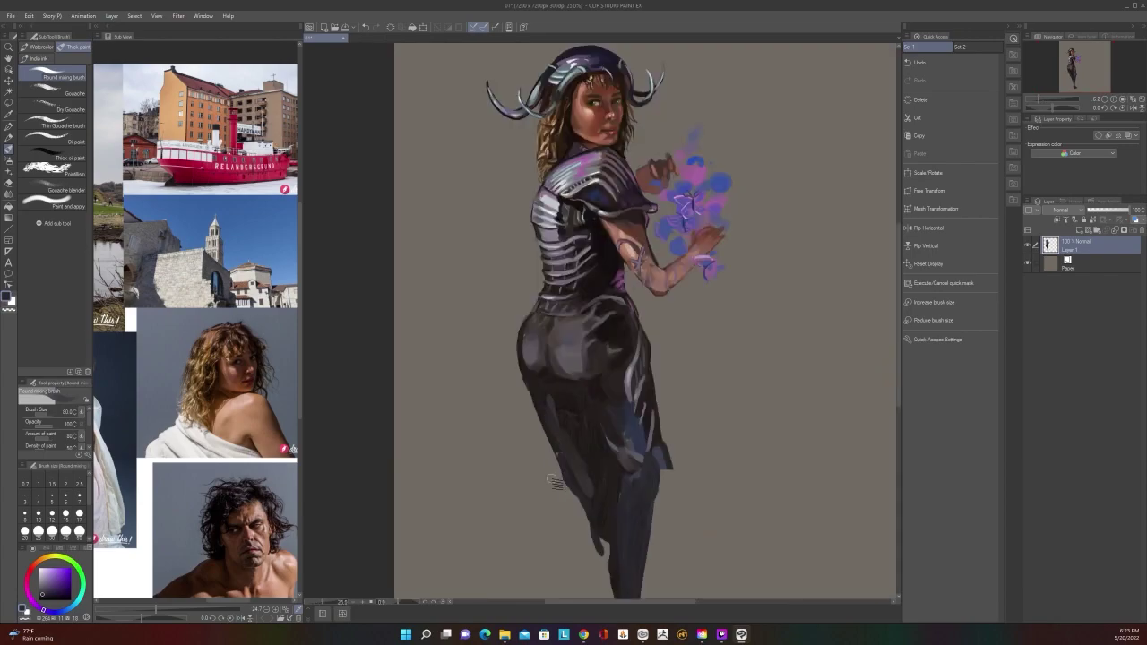
pyautogui.scroll(-2, 582, 478)
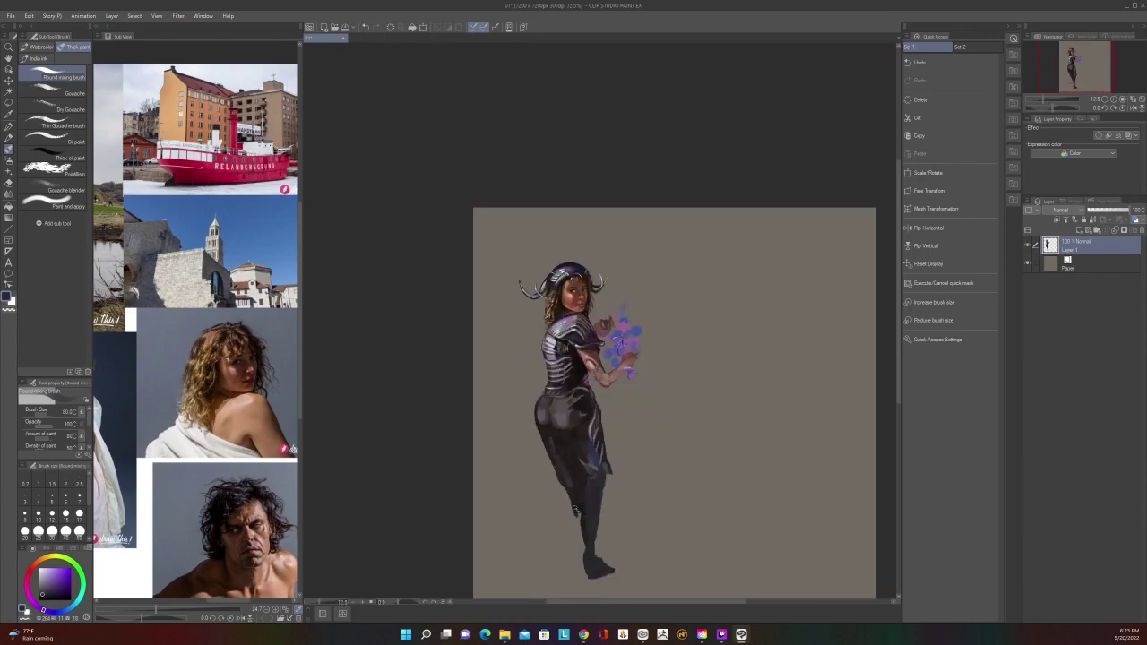
pyautogui.scroll(-1, 588, 488)
pyautogui.scroll(1, 590, 483)
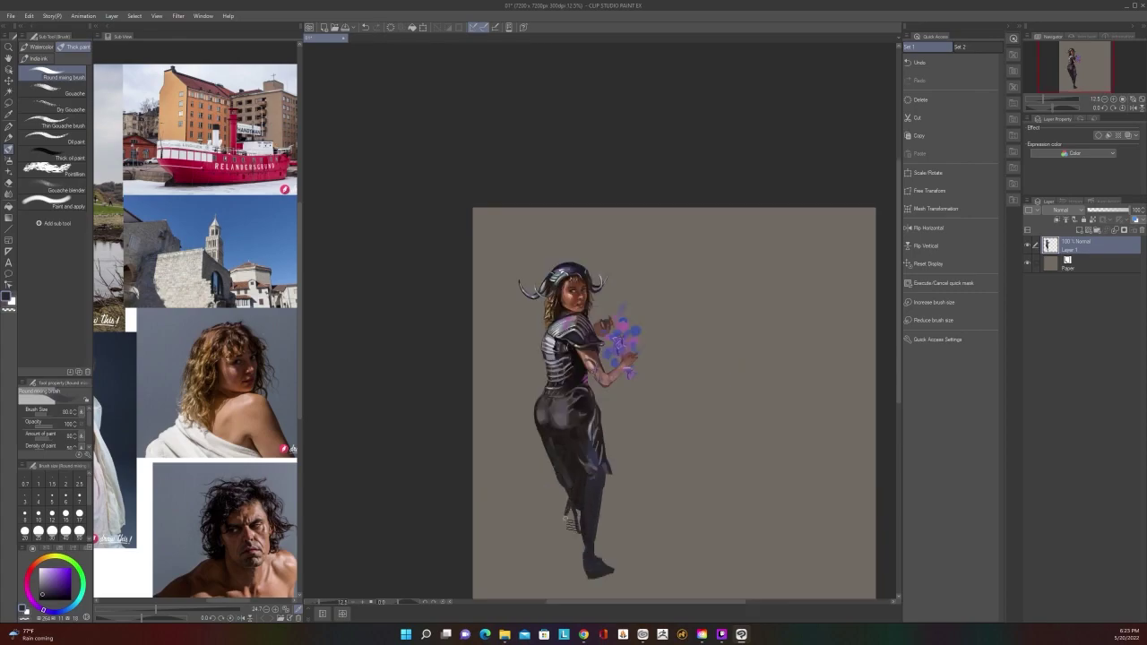
pyautogui.scroll(-3, 621, 458)
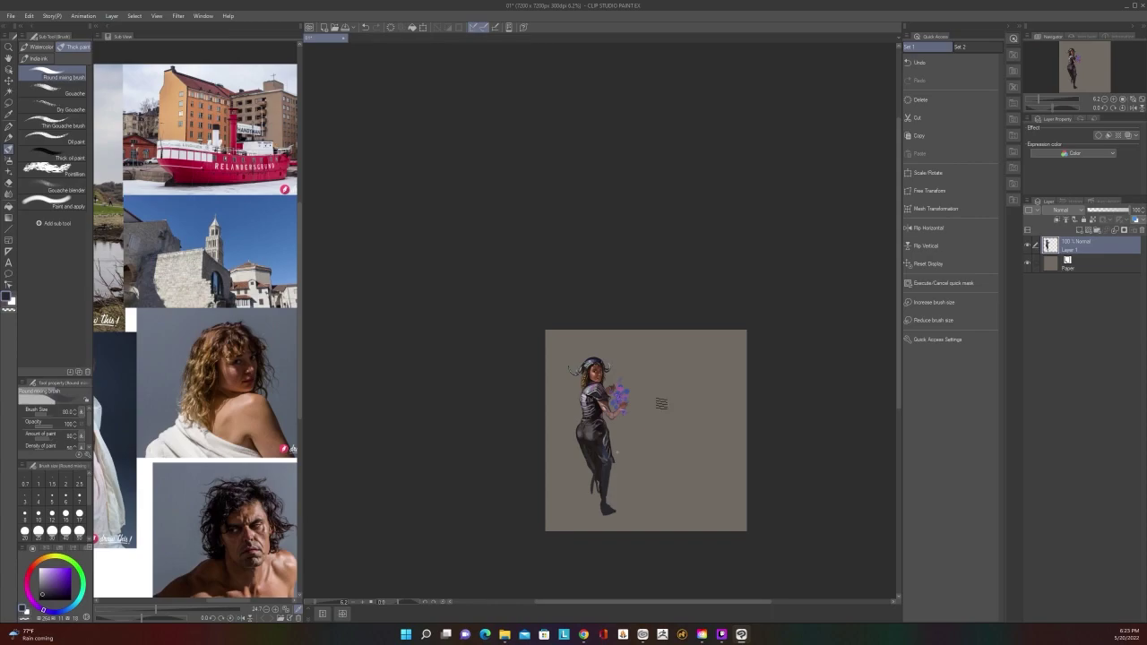
# Widen the right-hand lower leg from the knee down to the foot with an enlarged Round mixing brush
pyautogui.scroll(3, 618, 460)
pyautogui.moveTo(577, 507); pyautogui.dragTo(573, 536)
pyautogui.press(']')
pyautogui.press(']')
pyautogui.press(']')
pyautogui.press(']')
pyautogui.press(']')
pyautogui.press(']')
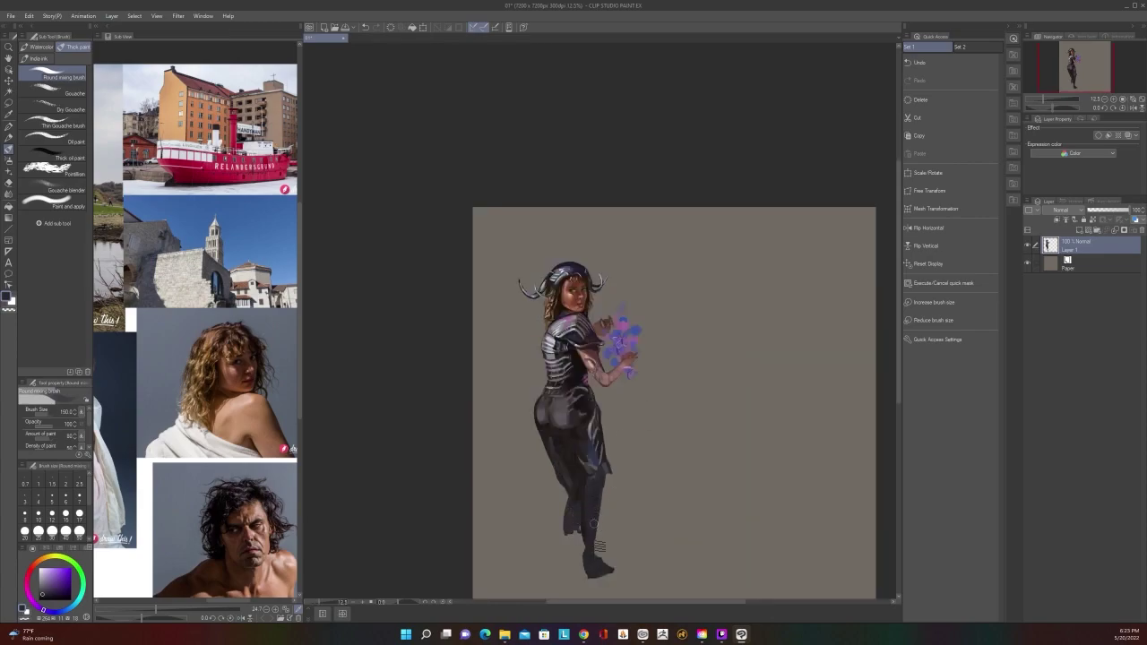
pyautogui.moveTo(608, 481); pyautogui.dragTo(599, 562)
pyautogui.scroll(-3, 600, 549)
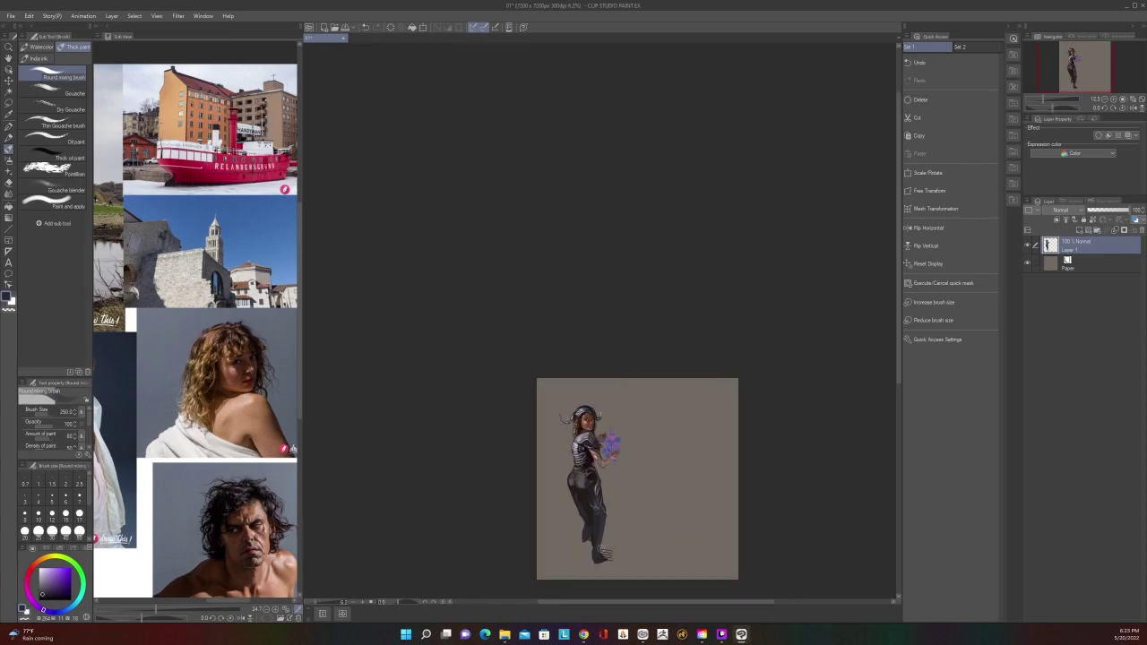
# Compare the figure with and without the last leg stroke and check its overall silhouette
pyautogui.scroll(1, 601, 552)
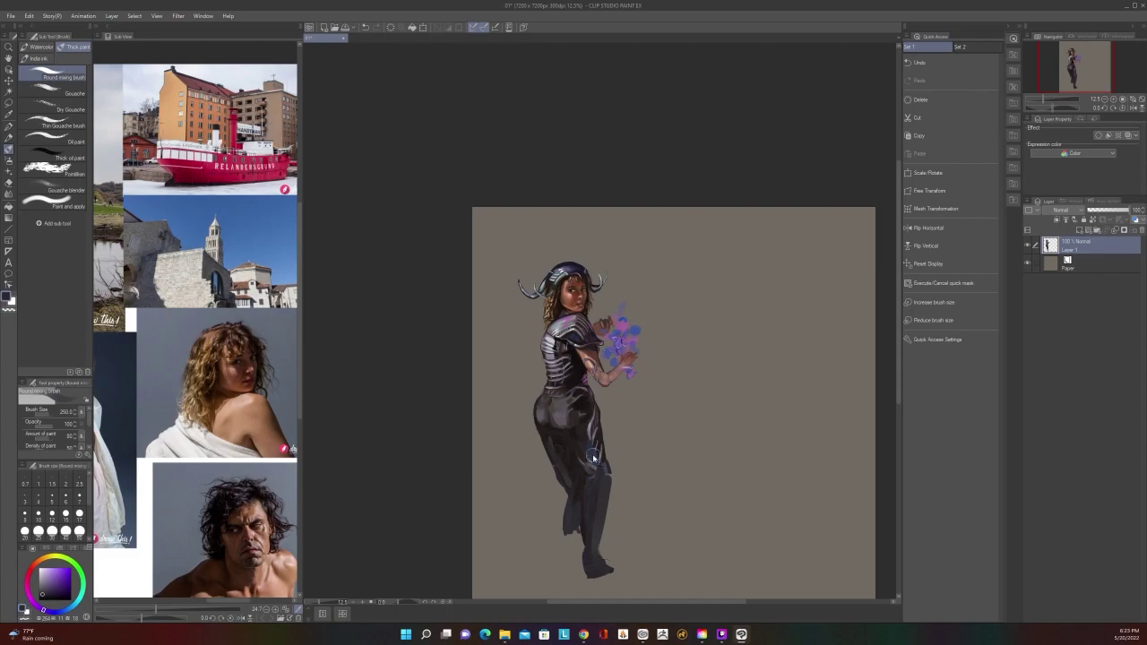
pyautogui.scroll(-1, 593, 459)
pyautogui.scroll(1, 593, 457)
pyautogui.hotkey('ctrl', 'z')
pyautogui.hotkey('ctrl', 'y')
pyautogui.scroll(-1, 581, 535)
pyautogui.scroll(1, 582, 535)
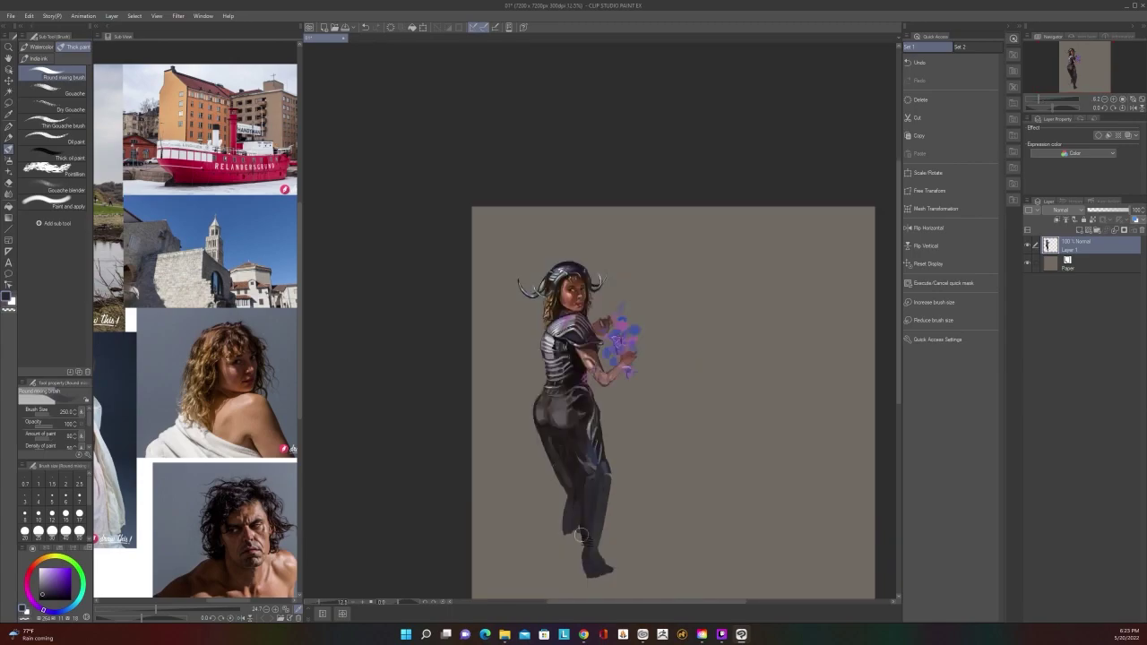
# Reduce the brush to size 150 and fill out the outer edge of the right-hand leg from knee to thigh
pyautogui.scroll(1, 580, 535)
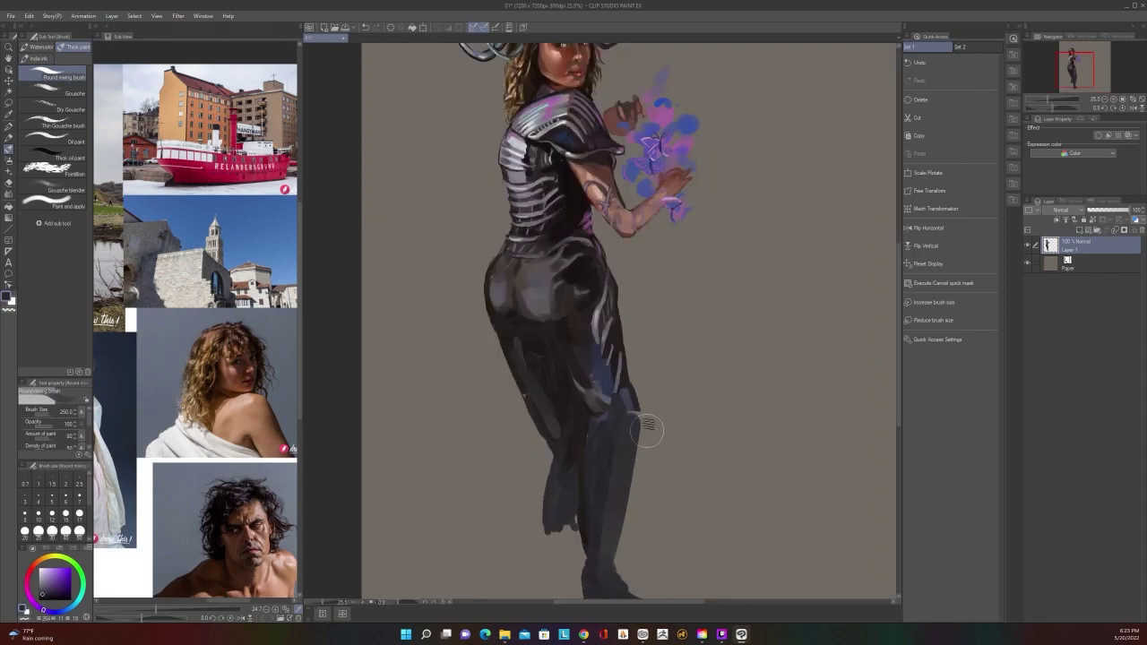
pyautogui.press('[')
pyautogui.press('[')
pyautogui.press('[')
pyautogui.moveTo(631, 387); pyautogui.dragTo(618, 326)
pyautogui.scroll(-1, 621, 309)
pyautogui.scroll(-1, 624, 306)
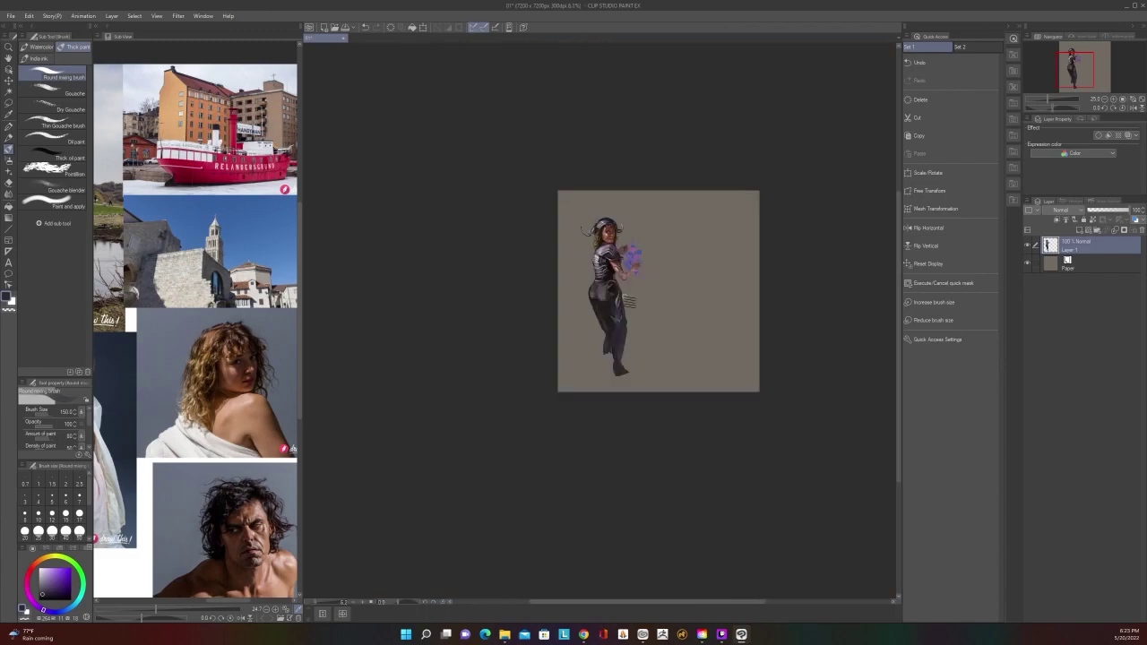
# Erase the left-hand leg below the buttock to clear space for a new pose
pyautogui.scroll(1, 628, 302)
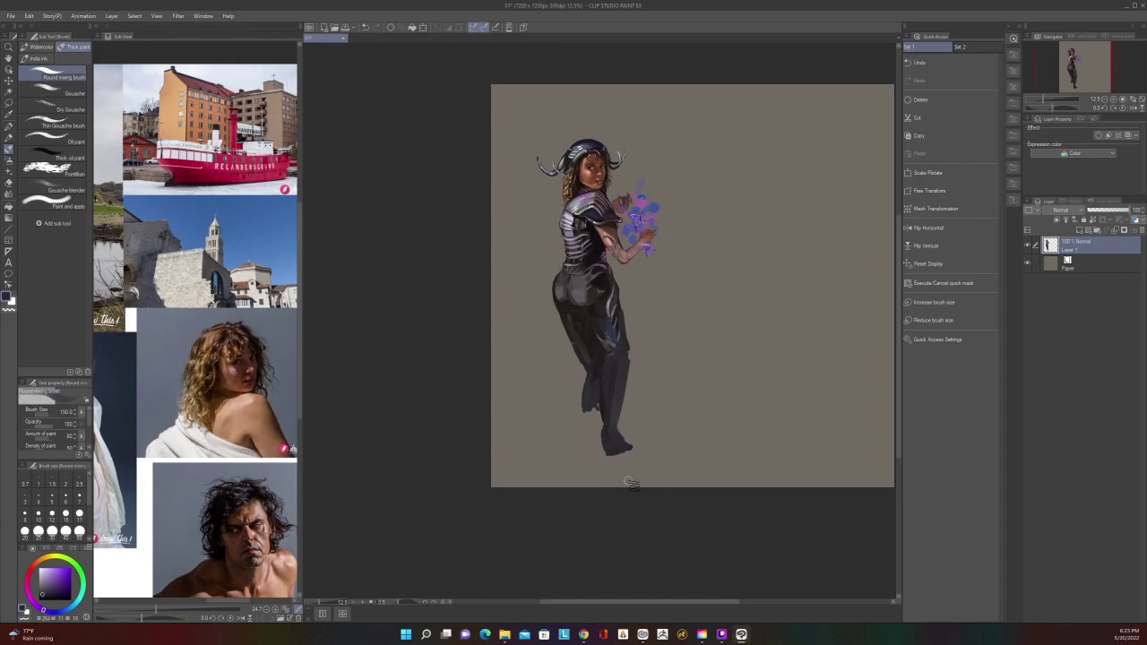
pyautogui.moveTo(586, 368)
pyautogui.mouseDown()
pyautogui.moveTo(588, 406)
pyautogui.moveTo(572, 324)
pyautogui.moveTo(595, 354)
pyautogui.mouseUp()
pyautogui.scroll(-1, 595, 343)
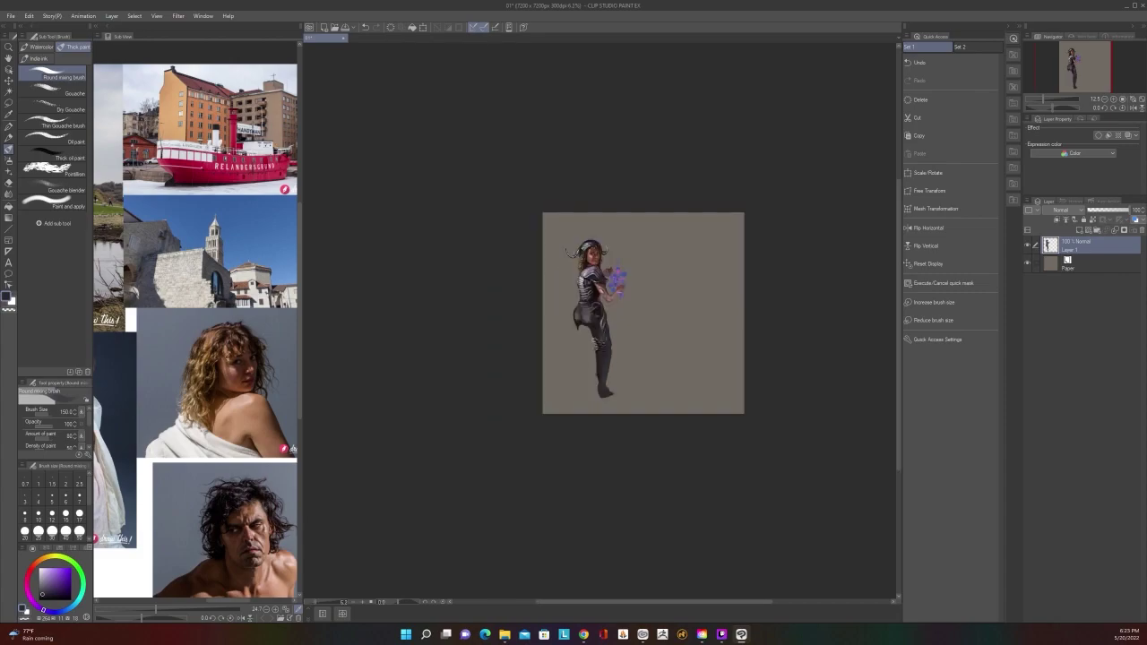
# Sketch a new left-hand leg striding outward from the hip, with thigh, lower leg and foot
pyautogui.scroll(1, 595, 343)
pyautogui.moveTo(567, 310)
pyautogui.mouseDown()
pyautogui.moveTo(544, 337)
pyautogui.moveTo(556, 306)
pyautogui.moveTo(538, 362)
pyautogui.moveTo(551, 367)
pyautogui.moveTo(583, 281)
pyautogui.moveTo(558, 365)
pyautogui.moveTo(580, 319)
pyautogui.moveTo(539, 363)
pyautogui.moveTo(539, 342)
pyautogui.moveTo(560, 371)
pyautogui.mouseUp()
pyautogui.scroll(-1, 554, 304)
pyautogui.scroll(1, 554, 304)
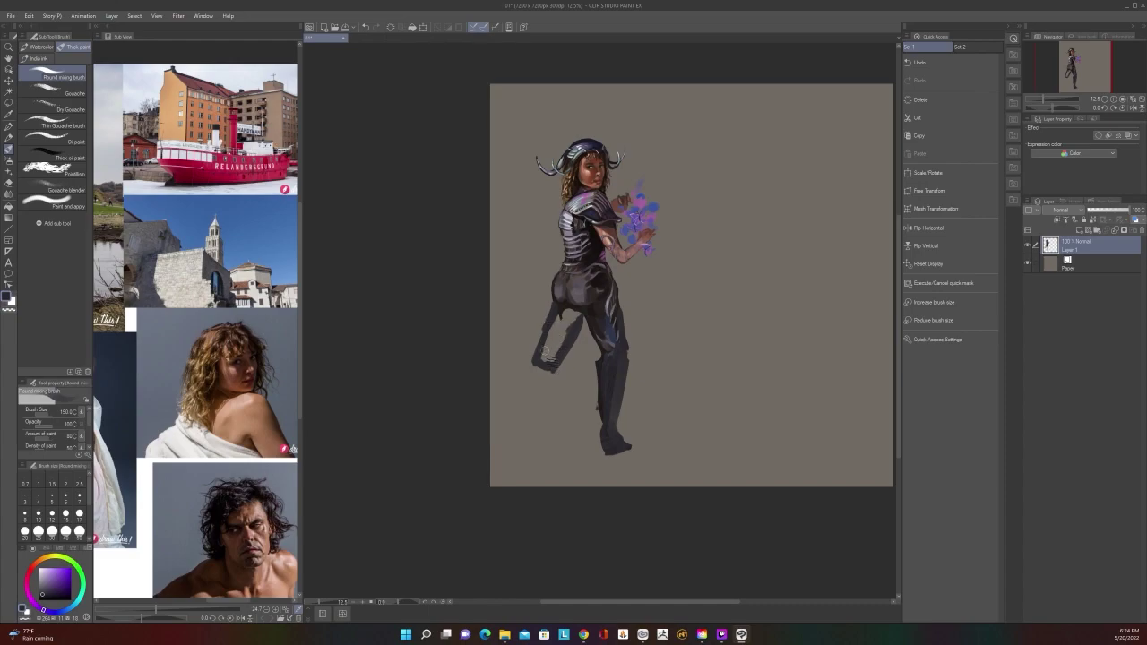
pyautogui.moveTo(512, 440); pyautogui.dragTo(542, 352)
pyautogui.moveTo(507, 434); pyautogui.dragTo(504, 453)
pyautogui.scroll(-2, 519, 445)
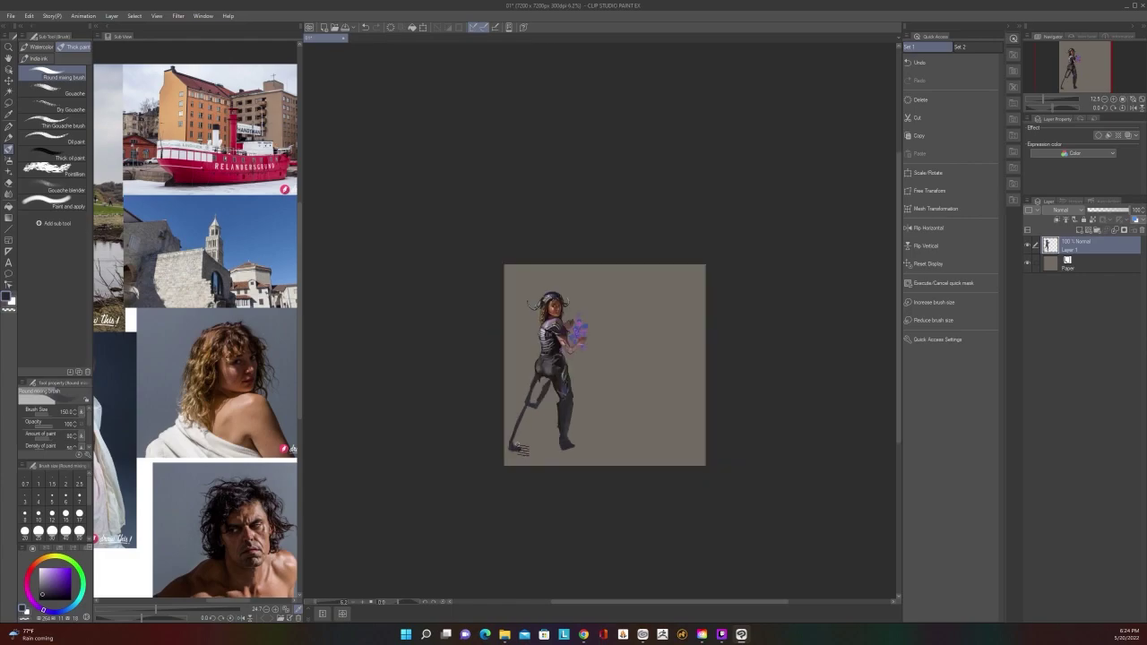
pyautogui.scroll(1, 518, 448)
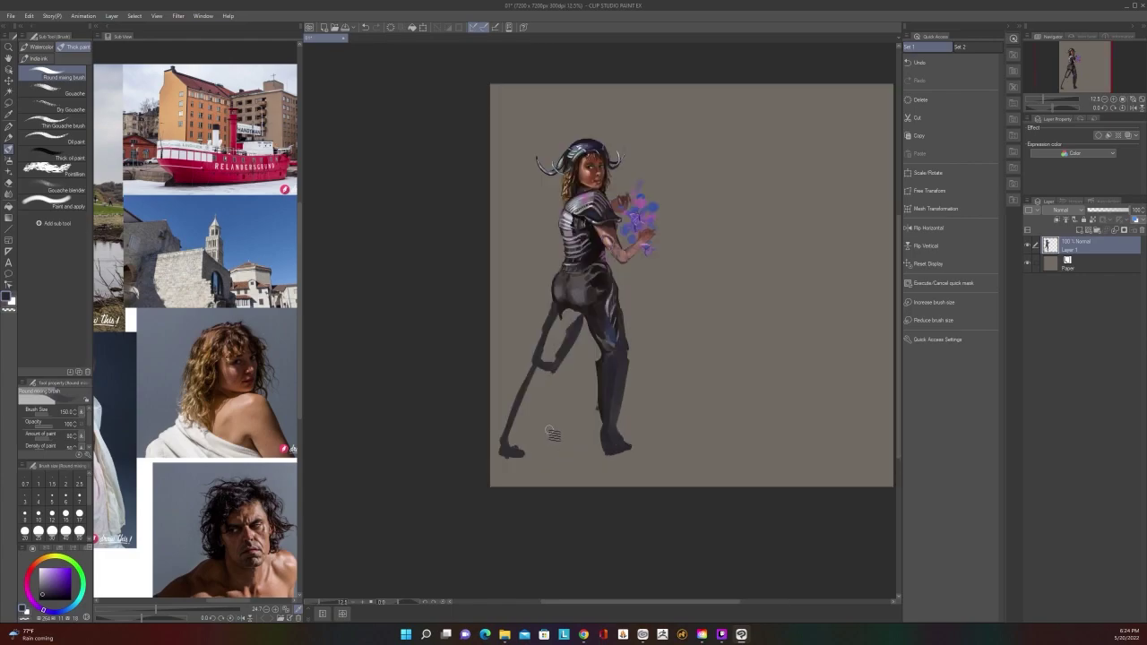
# Shorten the right-hand foot and fill in the new left-hand leg with dark strokes from thigh to ankle
pyautogui.moveTo(619, 432)
pyautogui.mouseDown()
pyautogui.moveTo(633, 409)
pyautogui.moveTo(593, 398)
pyautogui.moveTo(614, 404)
pyautogui.moveTo(611, 448)
pyautogui.moveTo(660, 414)
pyautogui.moveTo(610, 403)
pyautogui.moveTo(618, 395)
pyautogui.moveTo(609, 438)
pyautogui.moveTo(605, 417)
pyautogui.moveTo(619, 436)
pyautogui.moveTo(616, 427)
pyautogui.mouseUp()
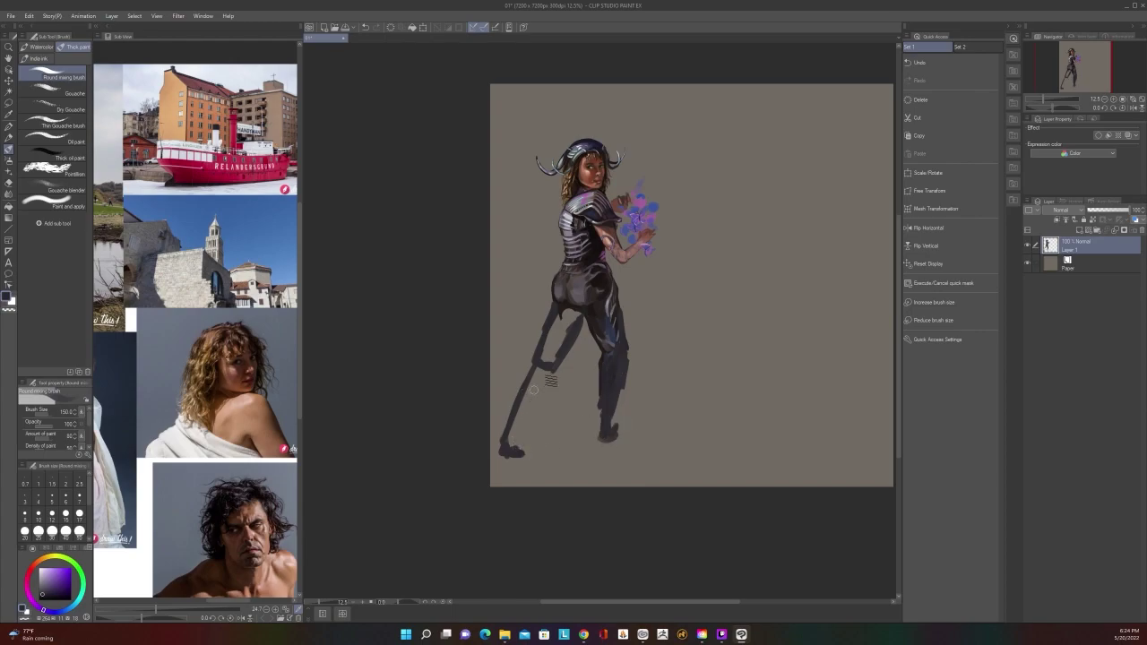
pyautogui.moveTo(543, 374)
pyautogui.mouseDown()
pyautogui.moveTo(519, 410)
pyautogui.moveTo(561, 330)
pyautogui.moveTo(547, 360)
pyautogui.mouseUp()
pyautogui.scroll(-2, 489, 545)
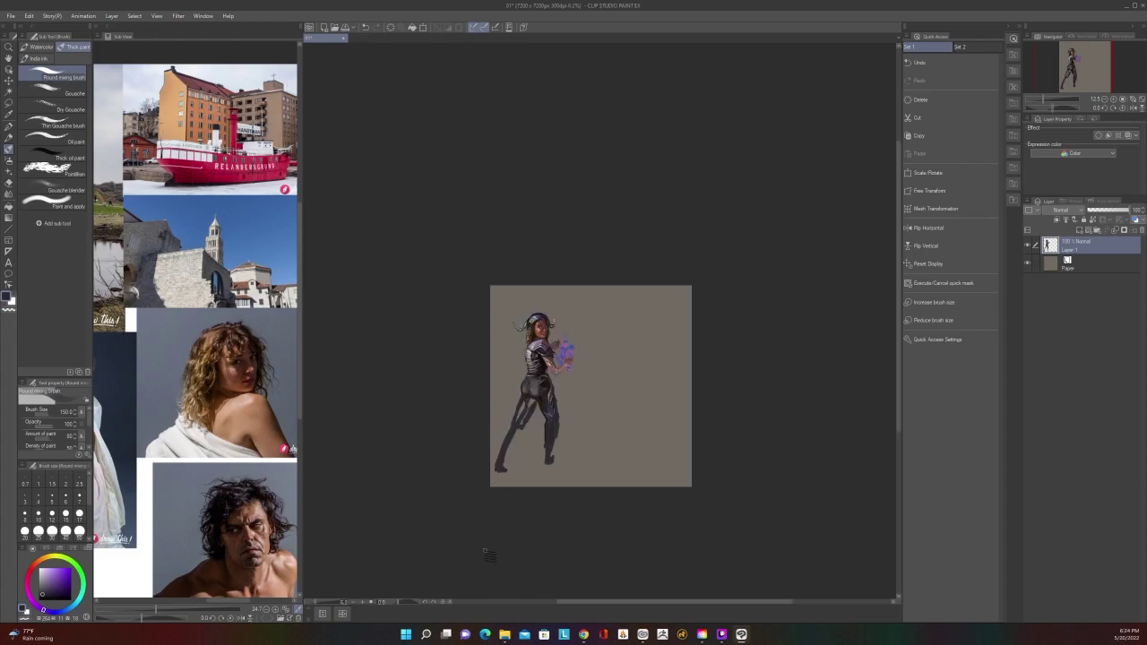
pyautogui.scroll(2, 490, 552)
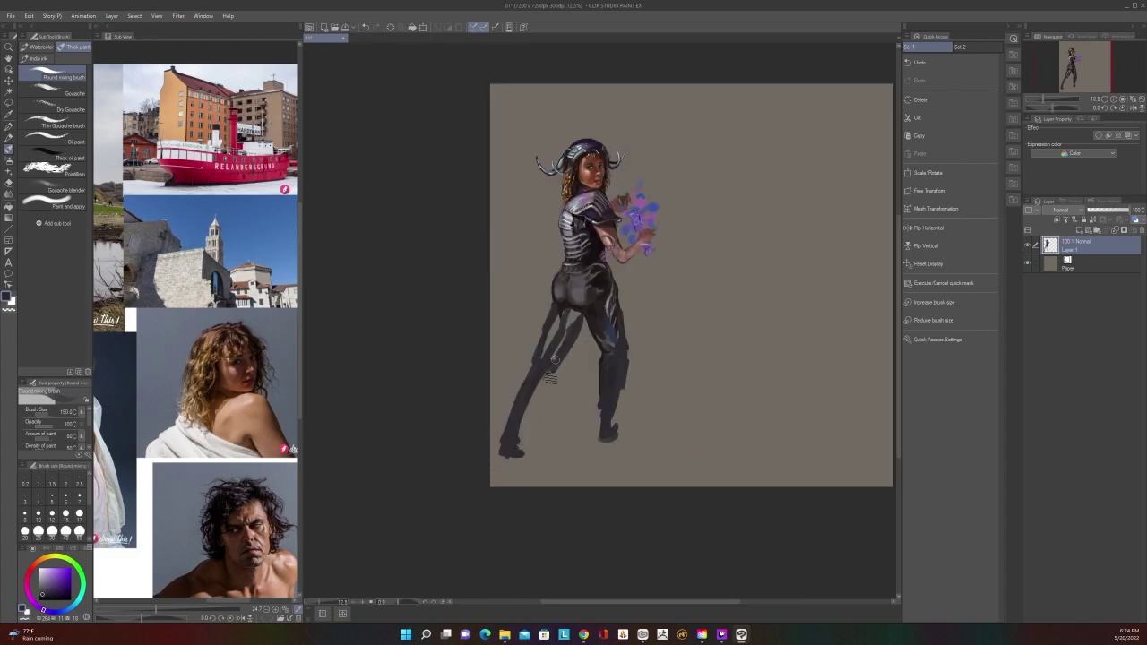
pyautogui.moveTo(554, 363); pyautogui.dragTo(529, 408)
pyautogui.moveTo(560, 330)
pyautogui.mouseDown()
pyautogui.moveTo(537, 357)
pyautogui.moveTo(578, 322)
pyautogui.mouseUp()
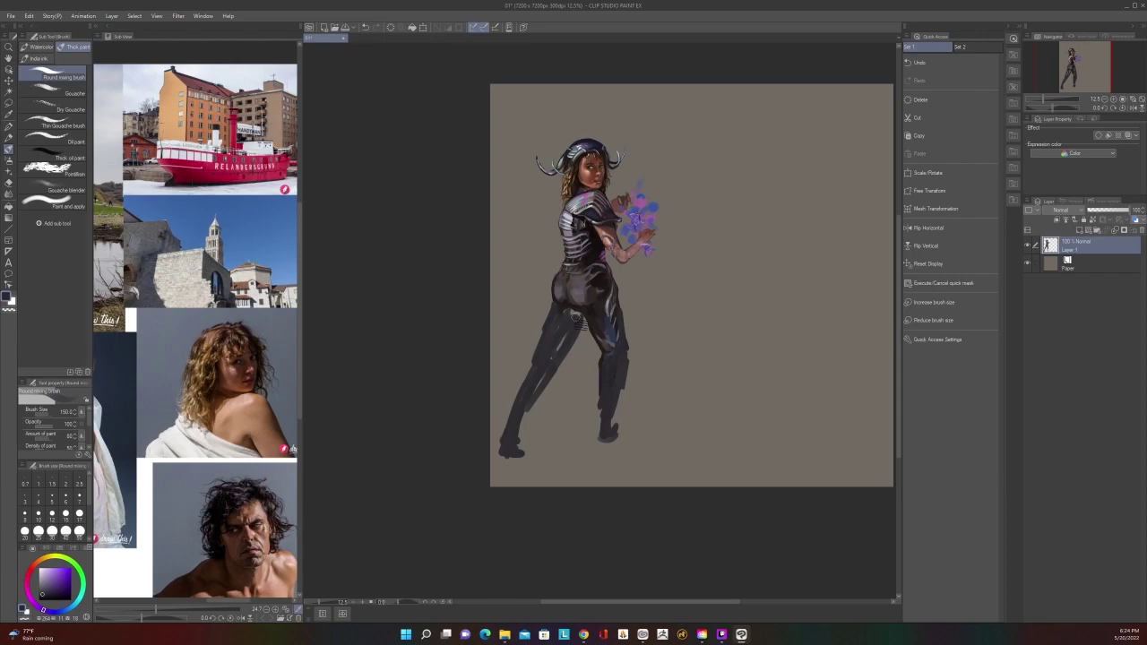
# Refine the right-hand ankle and foot and build up the left-hand foot with dark paint
pyautogui.moveTo(603, 400)
pyautogui.mouseDown()
pyautogui.moveTo(600, 423)
pyautogui.moveTo(621, 430)
pyautogui.mouseUp()
pyautogui.scroll(-2, 622, 415)
pyautogui.scroll(2, 622, 415)
pyautogui.moveTo(516, 437)
pyautogui.mouseDown()
pyautogui.moveTo(515, 455)
pyautogui.moveTo(529, 441)
pyautogui.mouseUp()
pyautogui.scroll(-2, 554, 364)
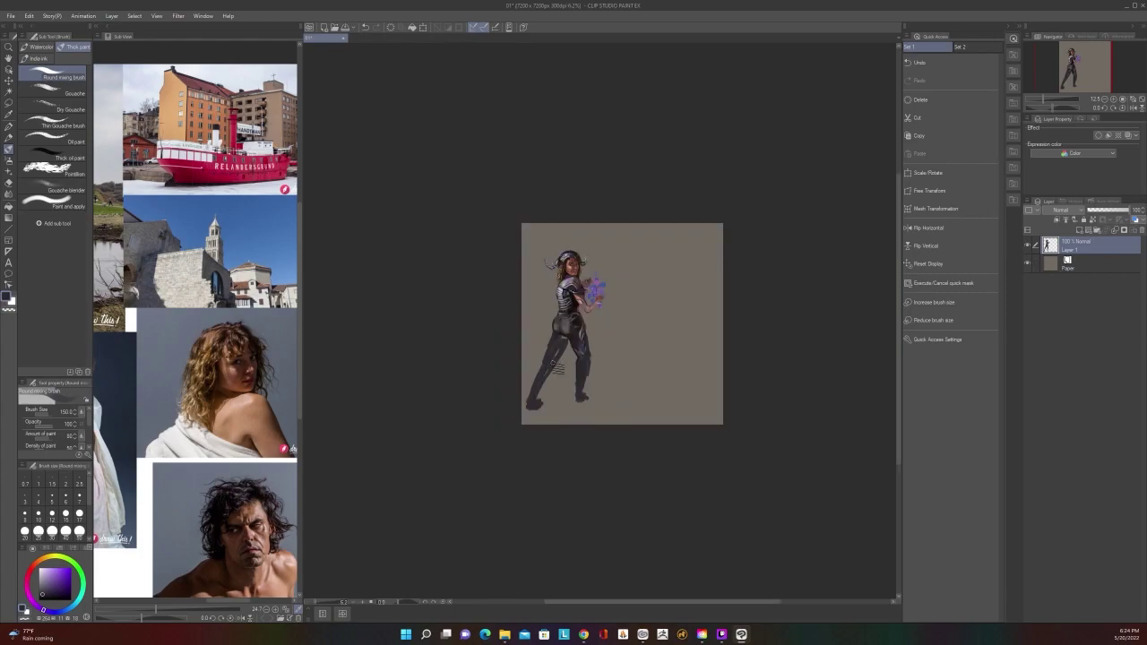
pyautogui.scroll(2, 554, 364)
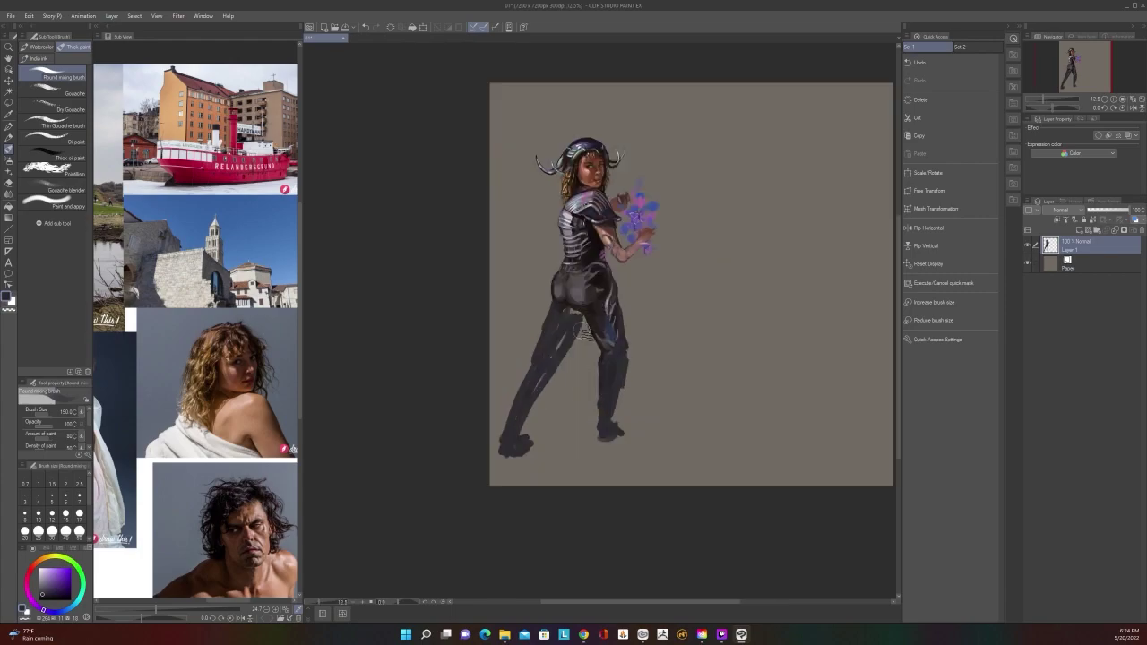
pyautogui.scroll(-2, 548, 490)
pyautogui.scroll(4, 548, 489)
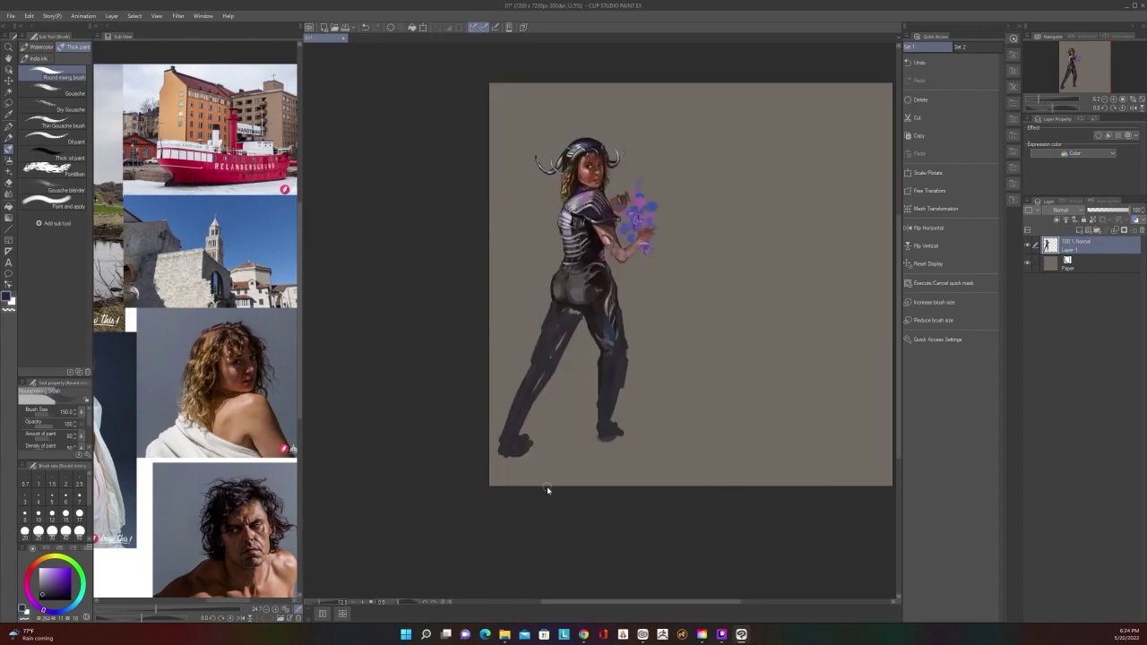
pyautogui.scroll(-2, 547, 488)
# Shade the left-hand thigh and lower leg with a dark tone sampled from just below the buttocks
pyautogui.moveTo(596, 403); pyautogui.dragTo(587, 468)
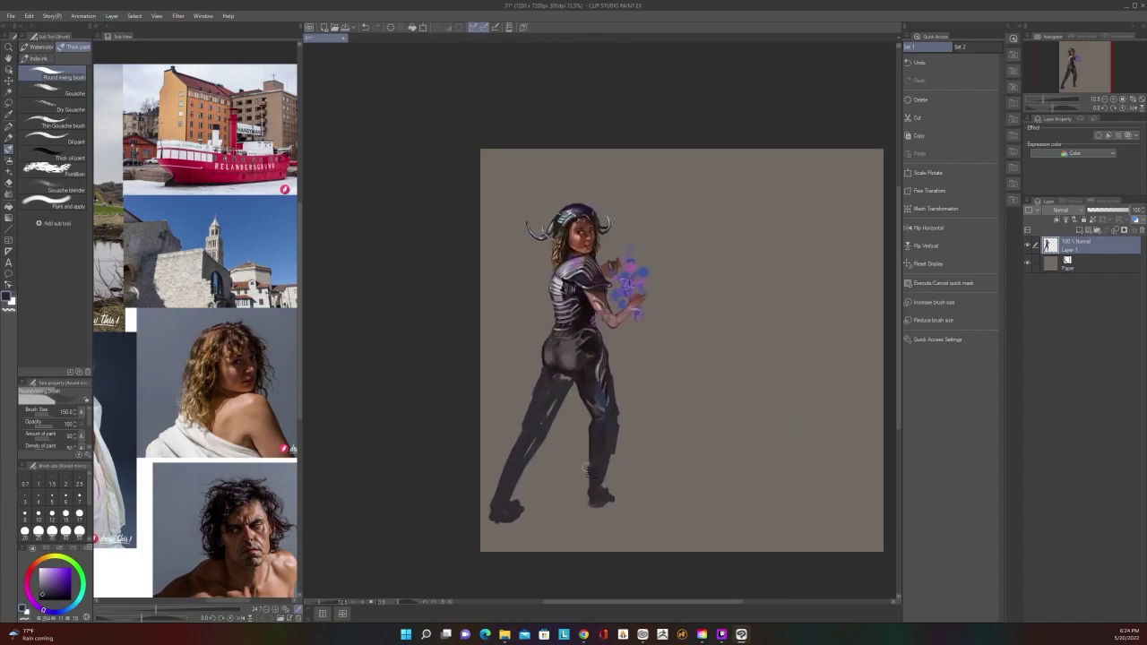
pyautogui.keyDown('alt'); pyautogui.click(568, 378); pyautogui.keyUp('alt')
pyautogui.moveTo(572, 383)
pyautogui.mouseDown()
pyautogui.moveTo(563, 380)
pyautogui.moveTo(575, 396)
pyautogui.moveTo(548, 430)
pyautogui.moveTo(554, 401)
pyautogui.mouseUp()
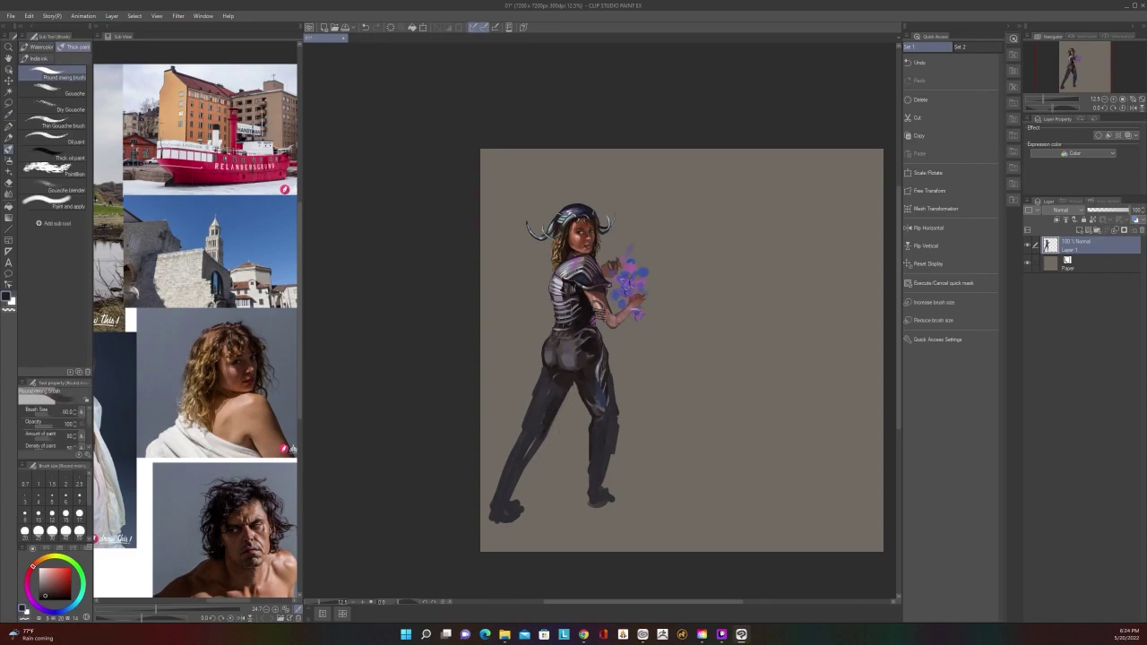
pyautogui.scroll(-2, 596, 309)
pyautogui.scroll(2, 596, 309)
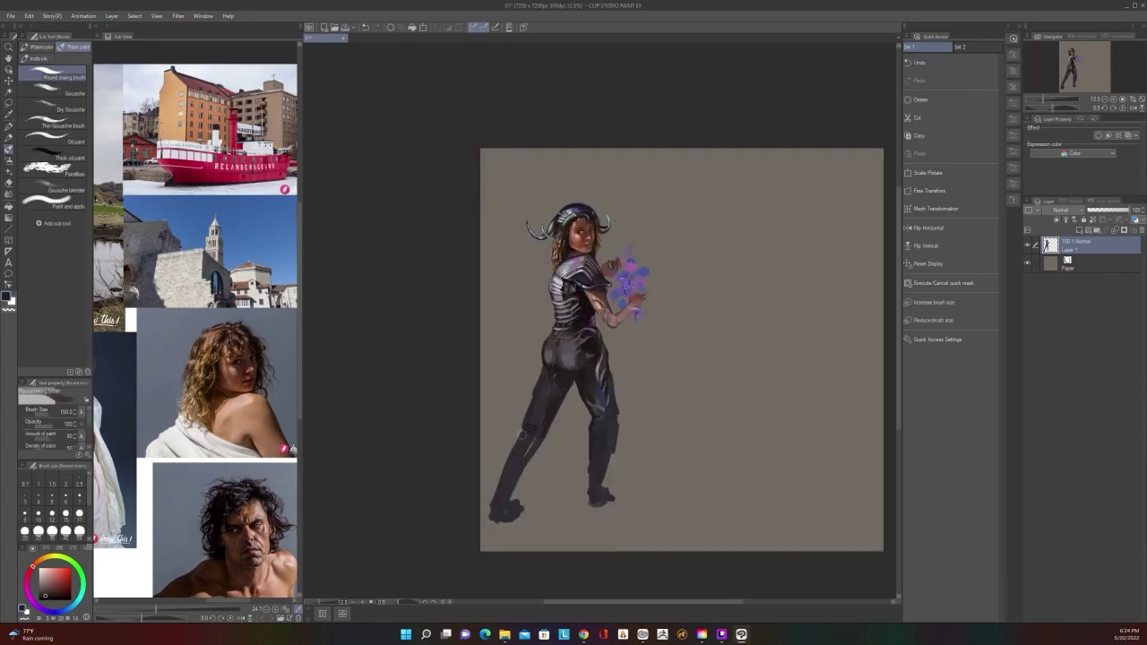
pyautogui.moveTo(528, 410); pyautogui.dragTo(535, 429)
pyautogui.moveTo(516, 468); pyautogui.dragTo(504, 477)
pyautogui.scroll(-2, 542, 426)
# Darken the top of the left-hand thigh and blend it into the underside of the buttock
pyautogui.scroll(4, 544, 417)
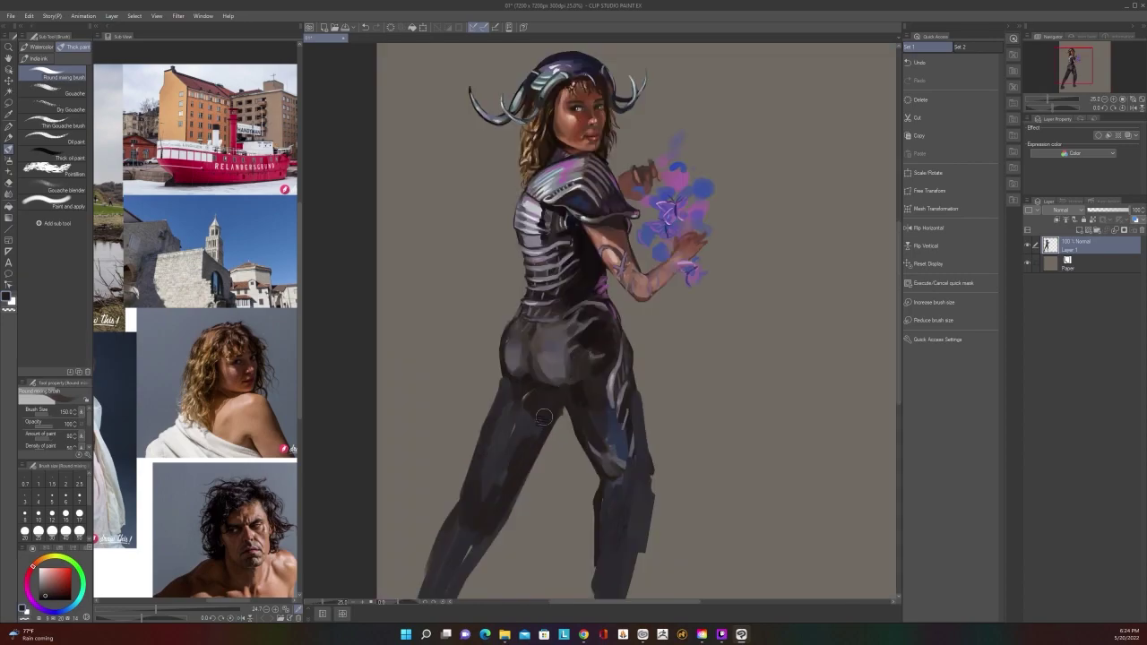
pyautogui.moveTo(509, 379); pyautogui.dragTo(535, 438)
pyautogui.scroll(-1, 516, 378)
pyautogui.moveTo(565, 358); pyautogui.dragTo(552, 377)
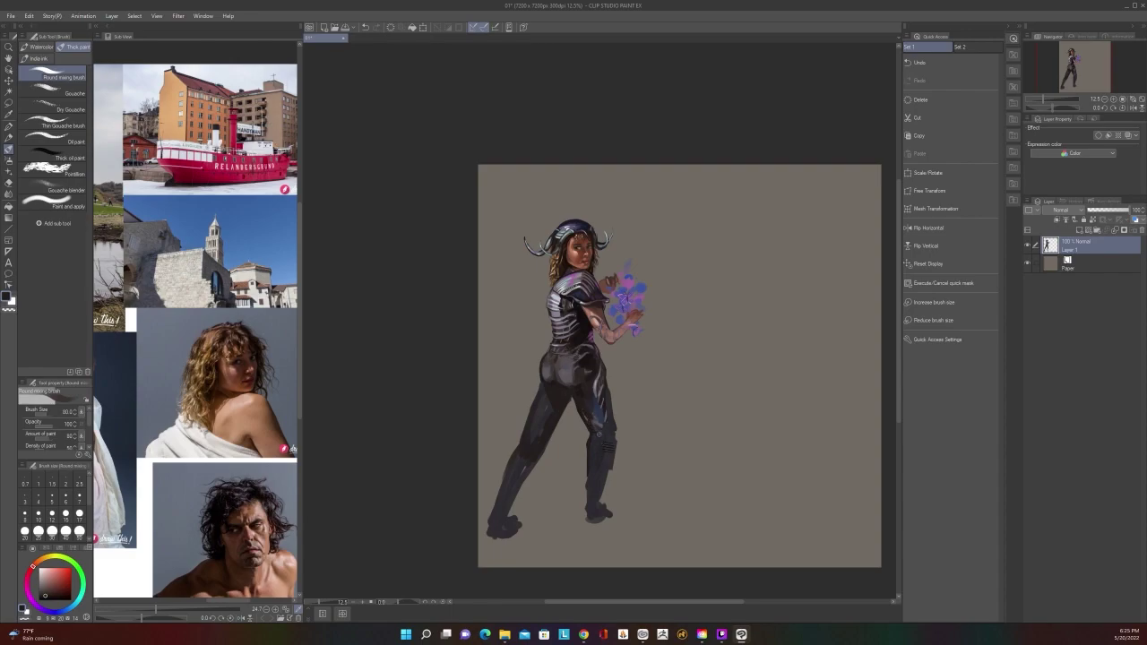
# Enlarge the brush to size 150 and darken the right-hand lower leg below the knee
pyautogui.press(']')
pyautogui.press(']')
pyautogui.press(']')
pyautogui.moveTo(608, 448); pyautogui.dragTo(605, 476)
pyautogui.scroll(-1, 612, 432)
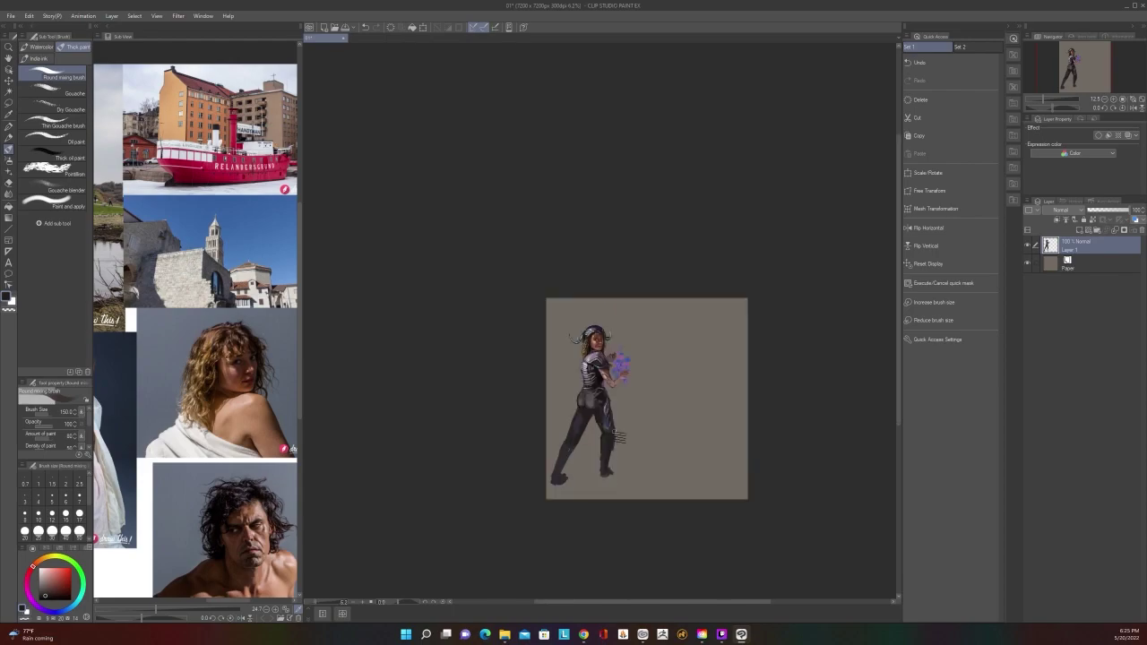
pyautogui.scroll(1, 612, 432)
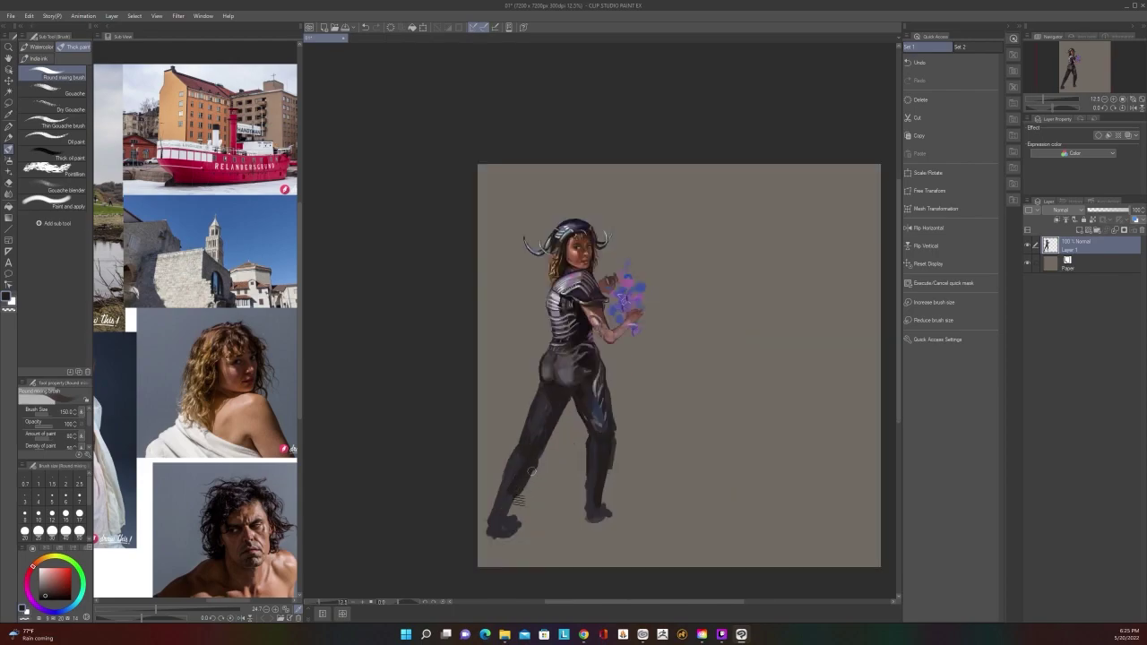
pyautogui.scroll(-1, 517, 486)
pyautogui.scroll(1, 520, 486)
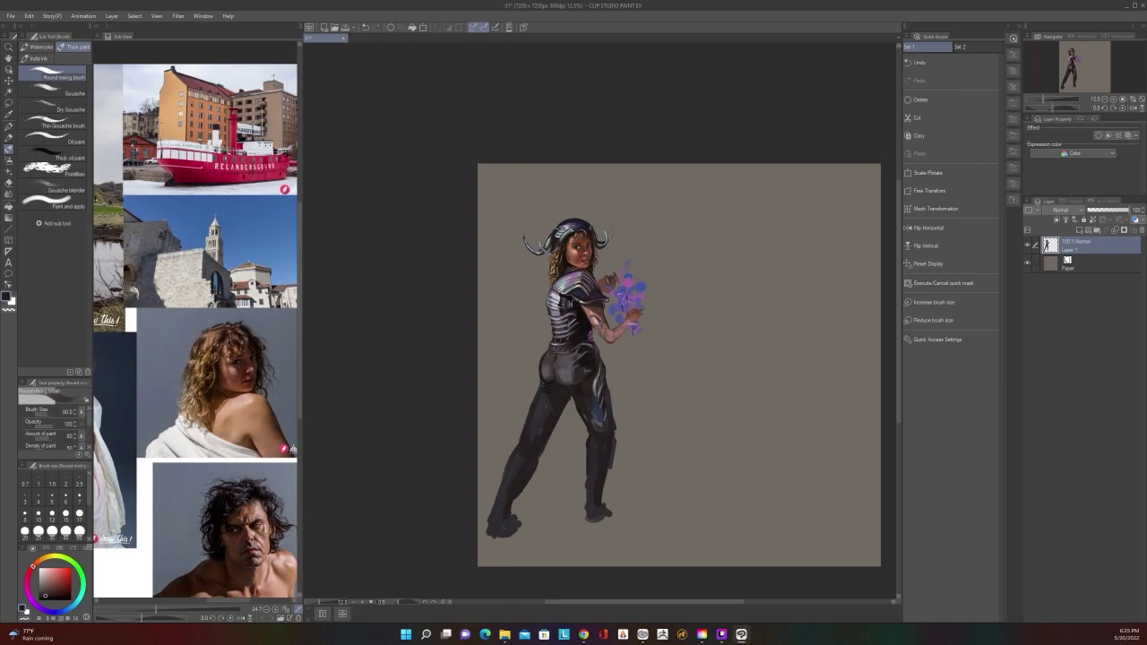
# Smooth the outer contour where the left-hand thigh meets the hip with the brush at size 50
pyautogui.moveTo(542, 379); pyautogui.dragTo(548, 353)
pyautogui.scroll(2, 581, 296)
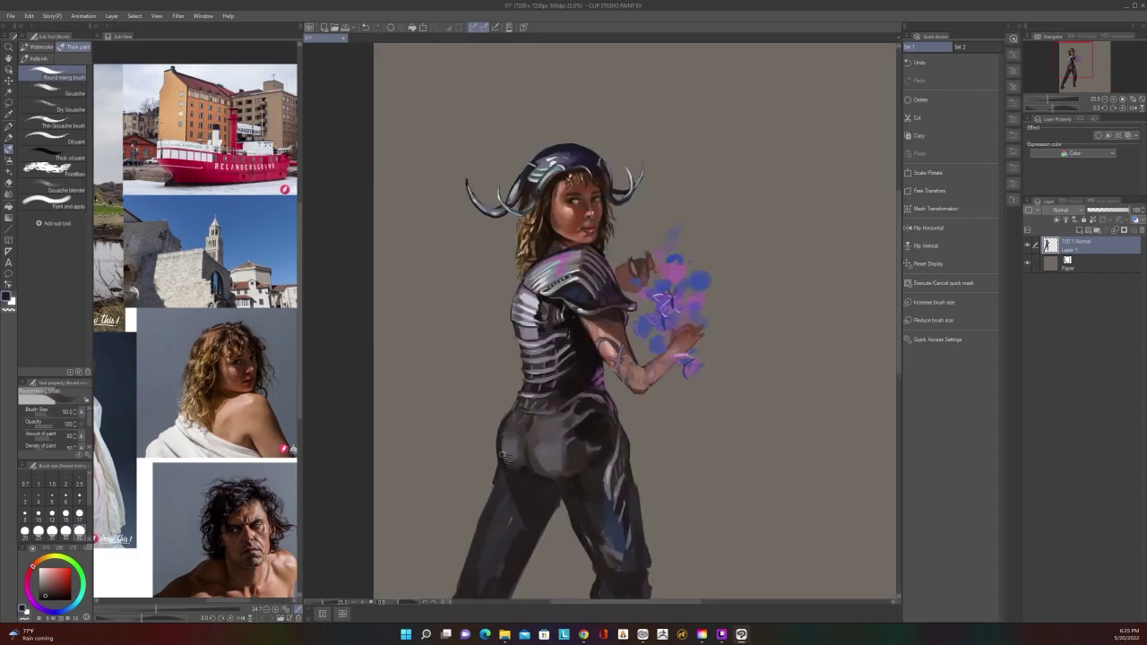
pyautogui.moveTo(496, 466); pyautogui.dragTo(486, 486)
pyautogui.moveTo(728, 419); pyautogui.dragTo(802, 303)
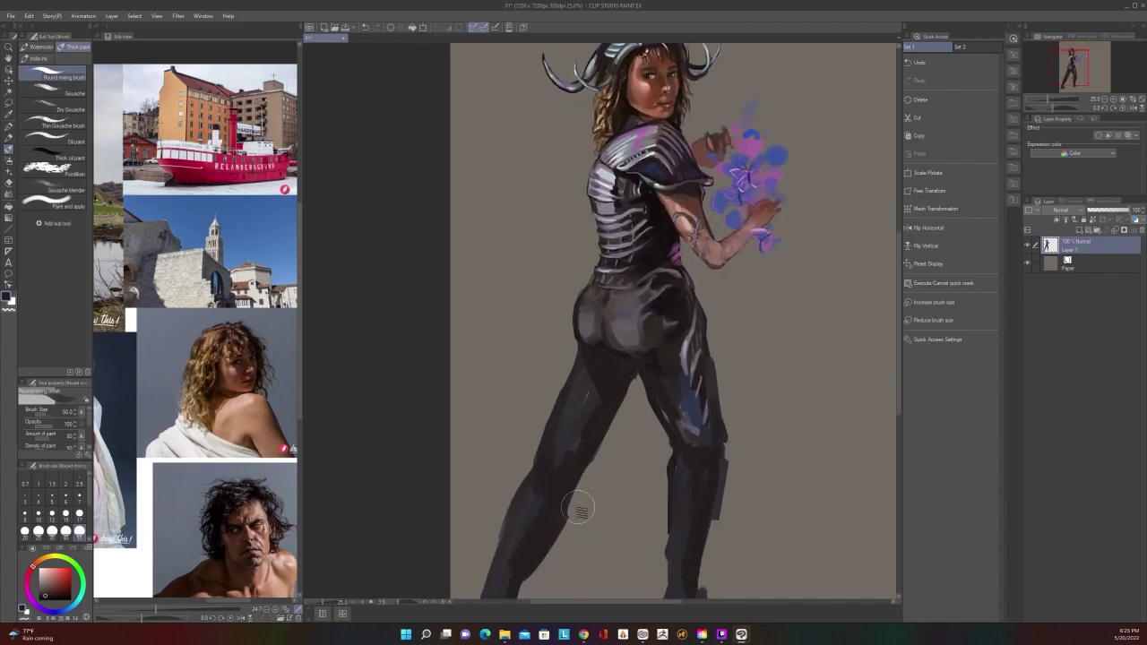
pyautogui.scroll(-2, 575, 375)
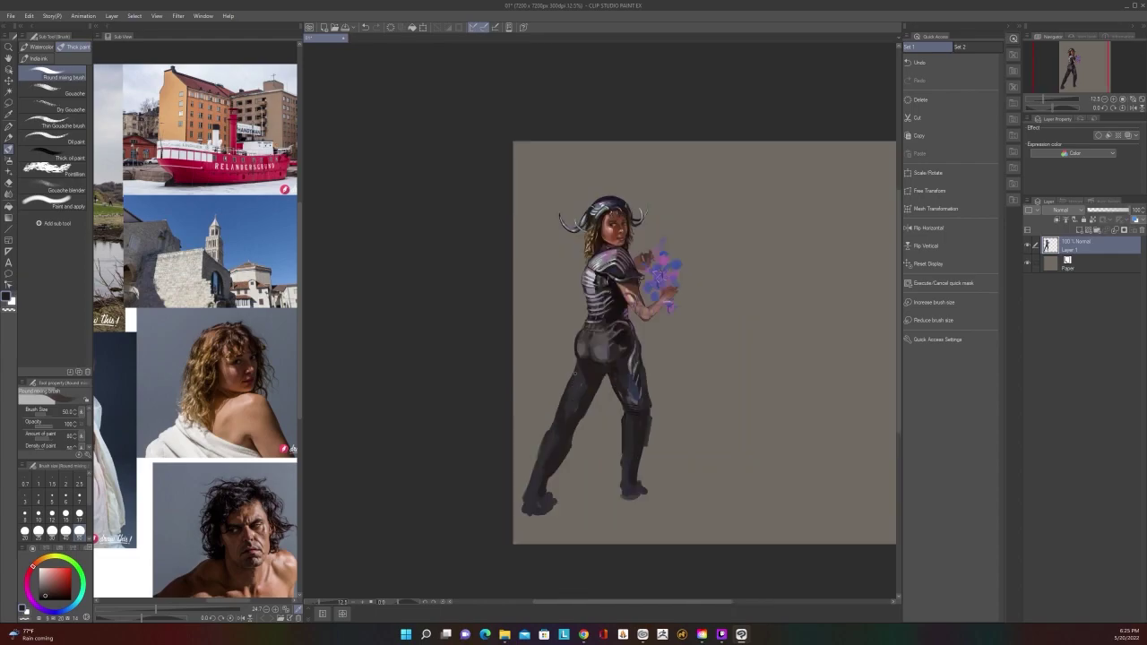
# Clean up the right-hand leg's outer edge along the thigh, knee and calf
pyautogui.scroll(2, 628, 434)
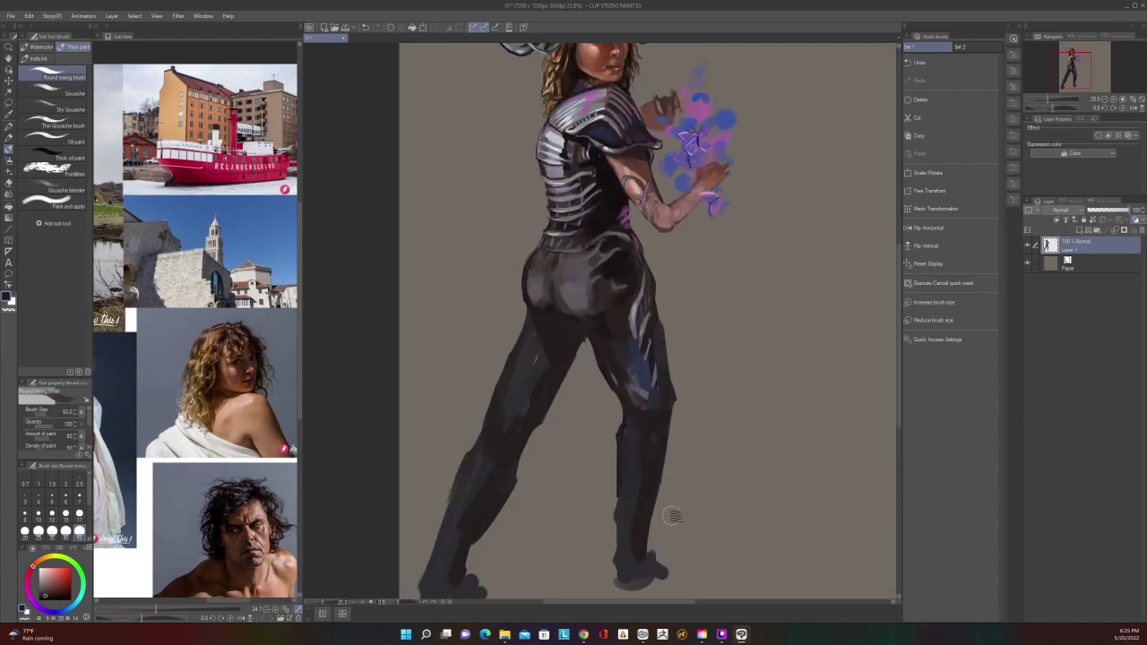
pyautogui.moveTo(677, 387); pyautogui.dragTo(664, 316)
pyautogui.moveTo(676, 384); pyautogui.dragTo(654, 278)
pyautogui.scroll(-1, 703, 476)
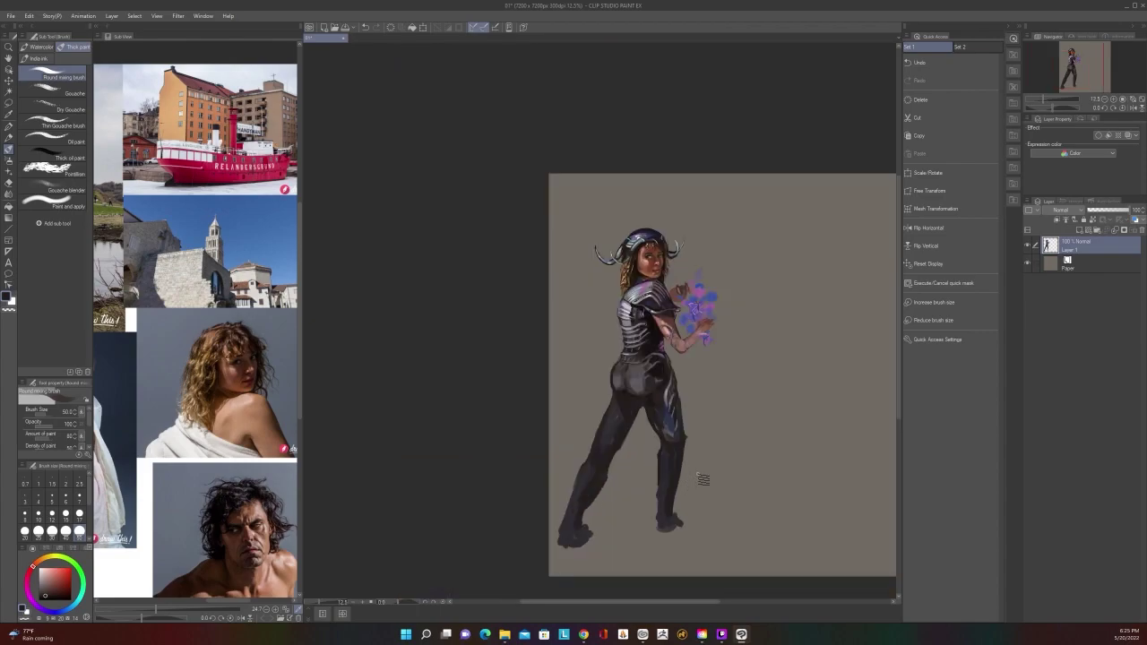
pyautogui.scroll(1, 703, 479)
pyautogui.scroll(-1, 704, 478)
pyautogui.moveTo(796, 415); pyautogui.dragTo(757, 377)
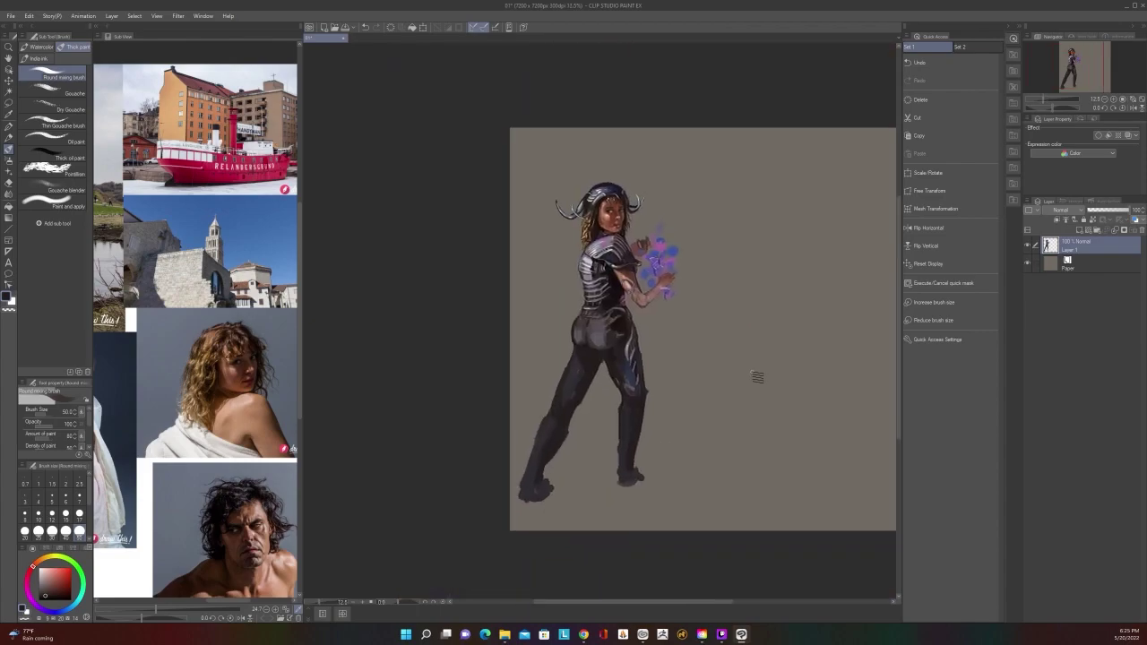
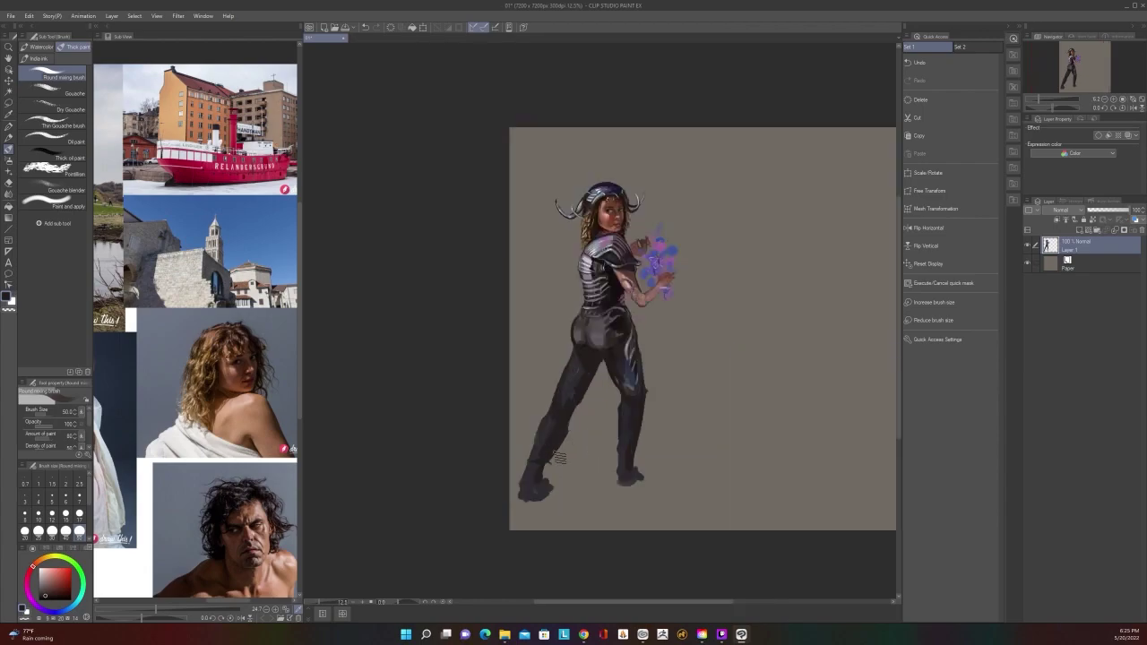
# Paint lighter cuffs around both ankles with a bluish-grey sampled from the upper left-hand thigh
pyautogui.press('i')
pyautogui.click(583, 348)
pyautogui.press('b')
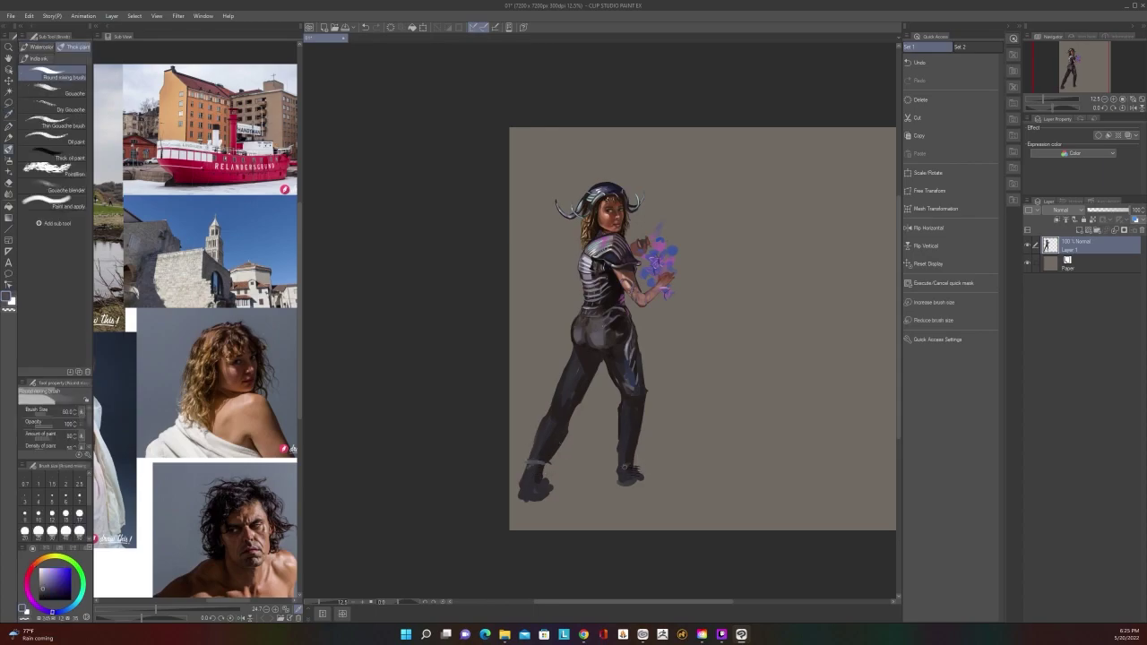
pyautogui.scroll(-1, 642, 449)
pyautogui.scroll(1, 642, 449)
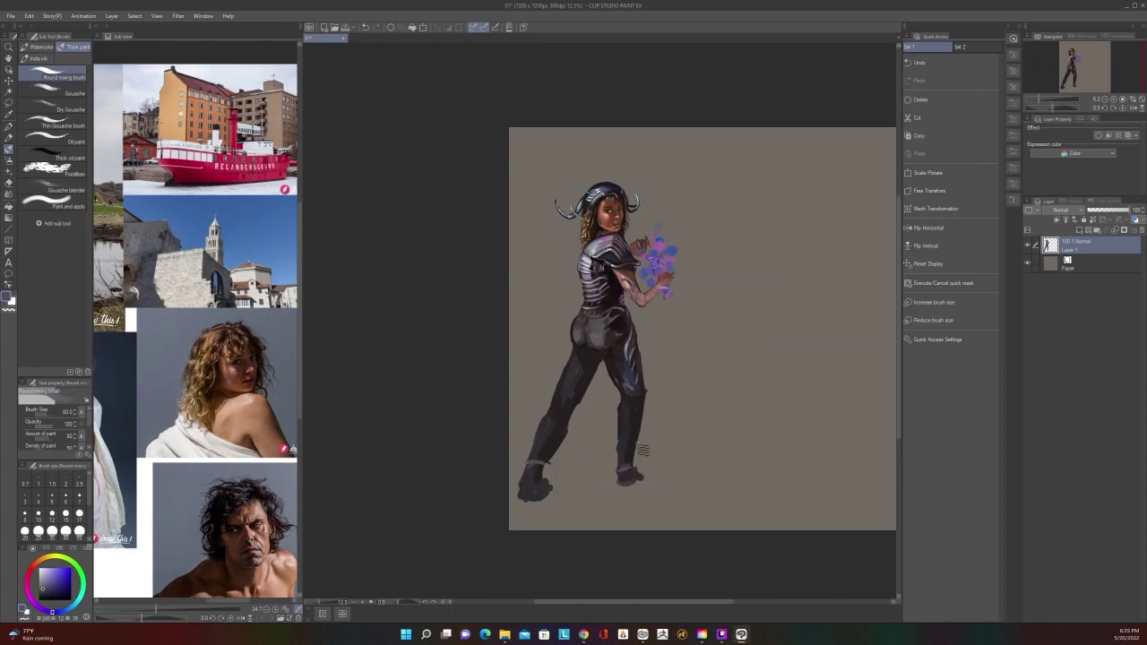
# Sample a dark tone from the right-hand inner thigh and refine that thigh's outer edge from knee to hip
pyautogui.scroll(2, 617, 367)
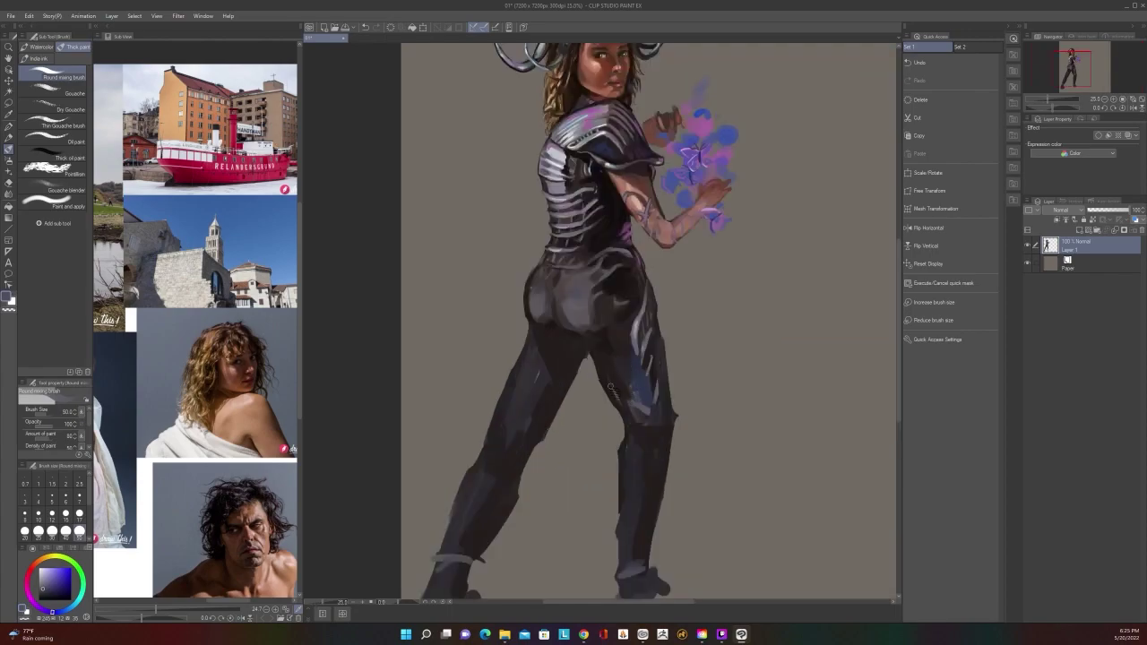
pyautogui.keyDown('alt'); pyautogui.click(628, 403); pyautogui.keyUp('alt')
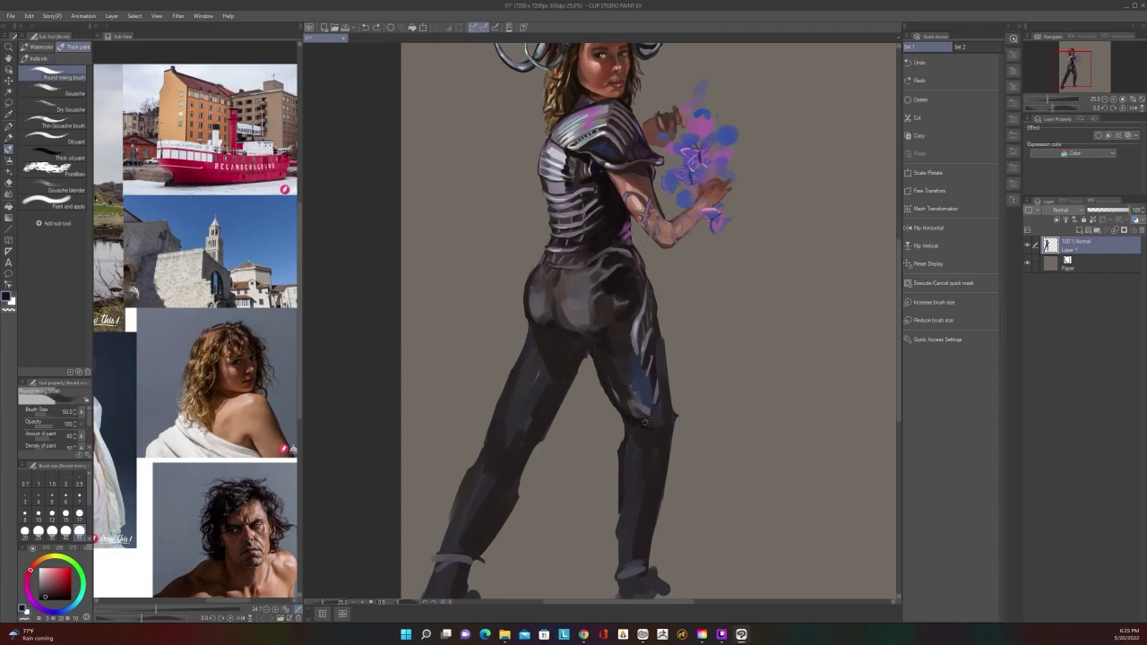
pyautogui.moveTo(670, 370); pyautogui.dragTo(659, 312)
pyautogui.scroll(-2, 662, 319)
pyautogui.scroll(2, 661, 319)
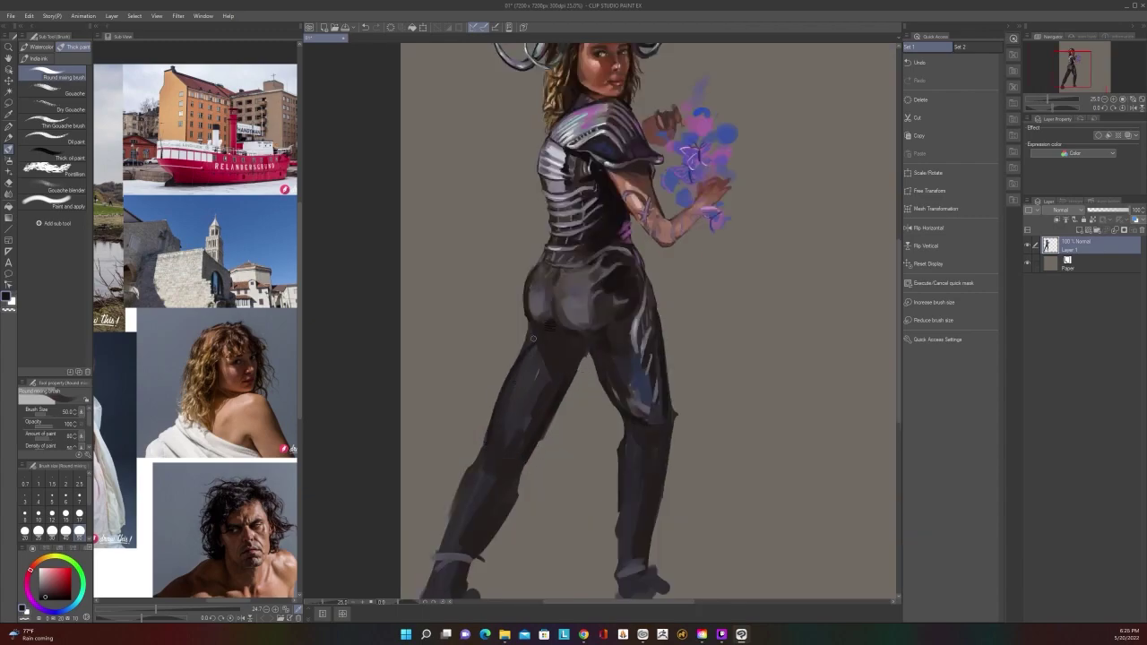
# Undo the last stroke and rework the left-hand thigh's outer contour just below the buttock in the dark tone
pyautogui.hotkey('ctrl', 'z')
pyautogui.moveTo(524, 353)
pyautogui.mouseDown()
pyautogui.moveTo(534, 313)
pyautogui.moveTo(518, 360)
pyautogui.mouseUp()
pyautogui.scroll(-2, 528, 307)
pyautogui.scroll(2, 529, 304)
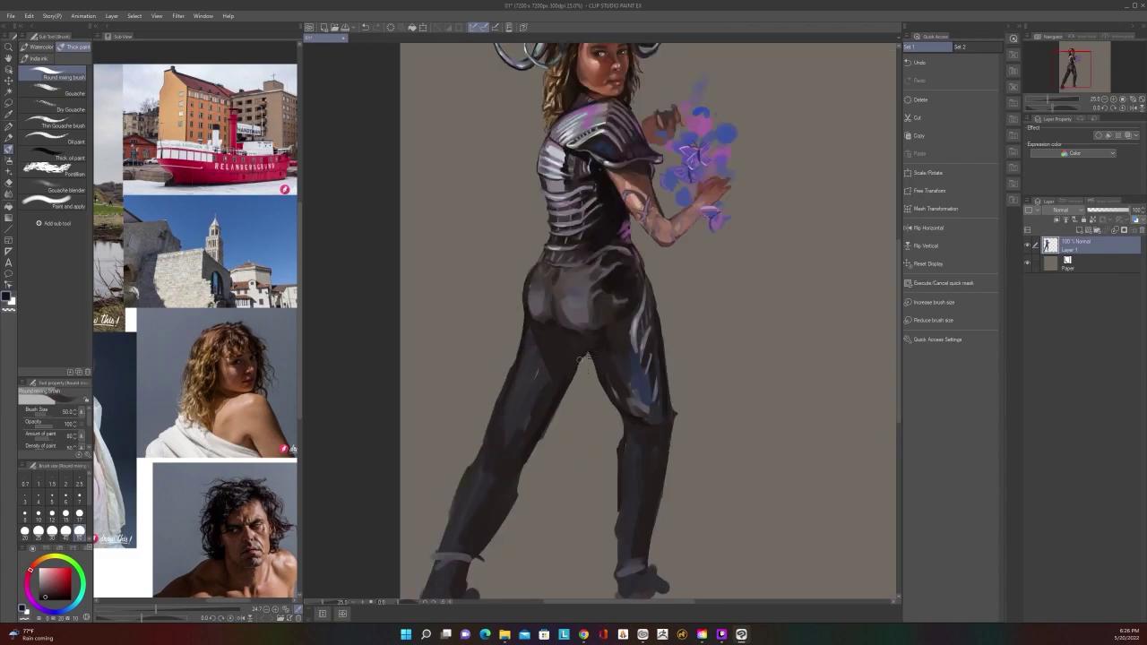
pyautogui.scroll(-3, 616, 314)
pyautogui.scroll(3, 616, 315)
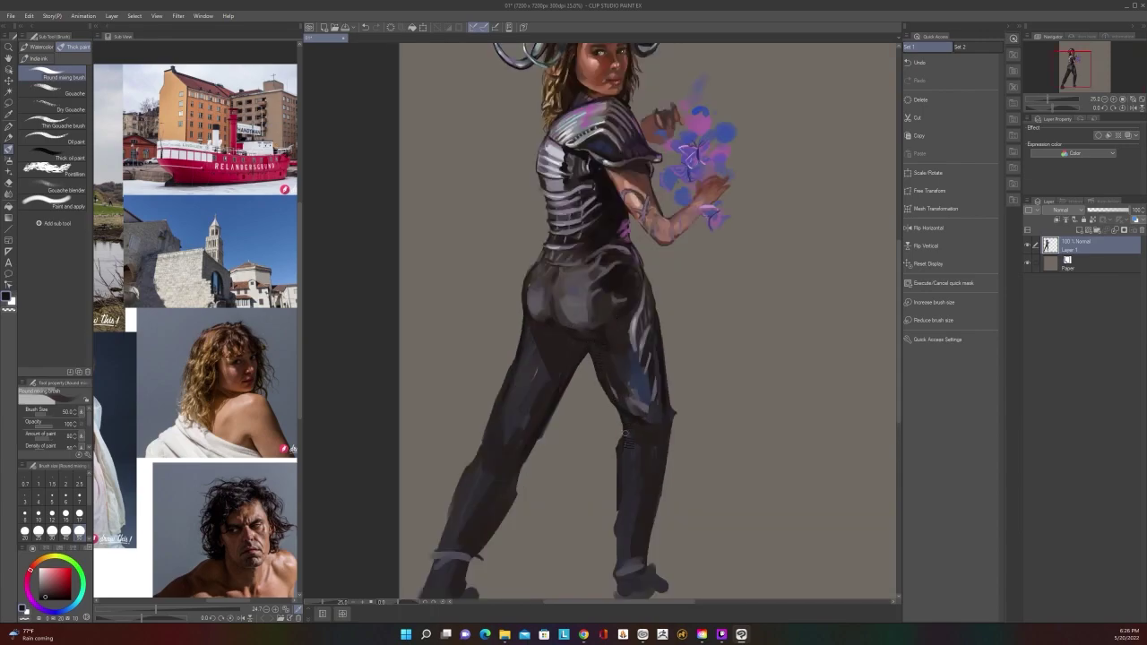
# Darken and reshape both feet with a larger brush, including the inner edge of the right-hand calf
pyautogui.scroll(-2, 625, 434)
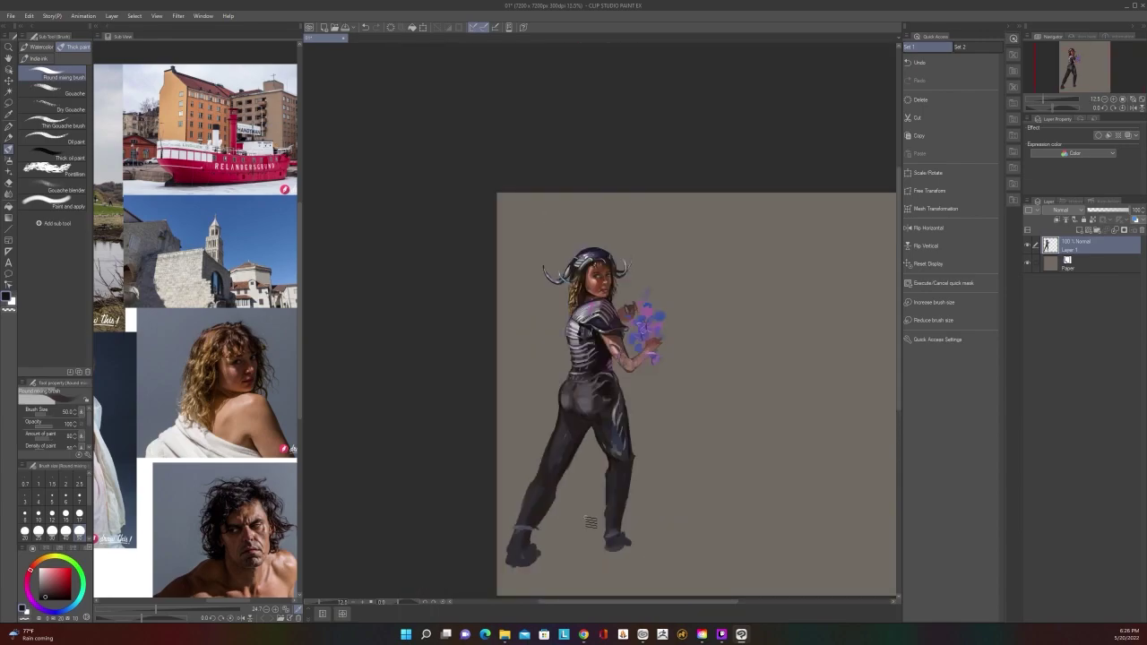
pyautogui.scroll(-1, 591, 523)
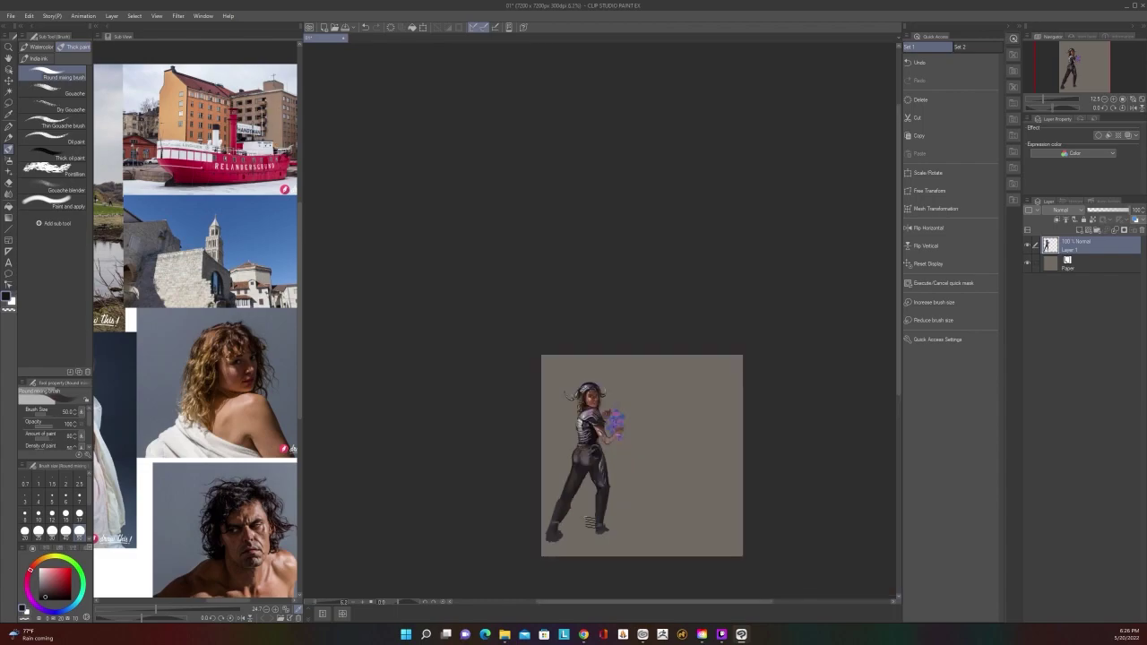
pyautogui.scroll(1, 587, 520)
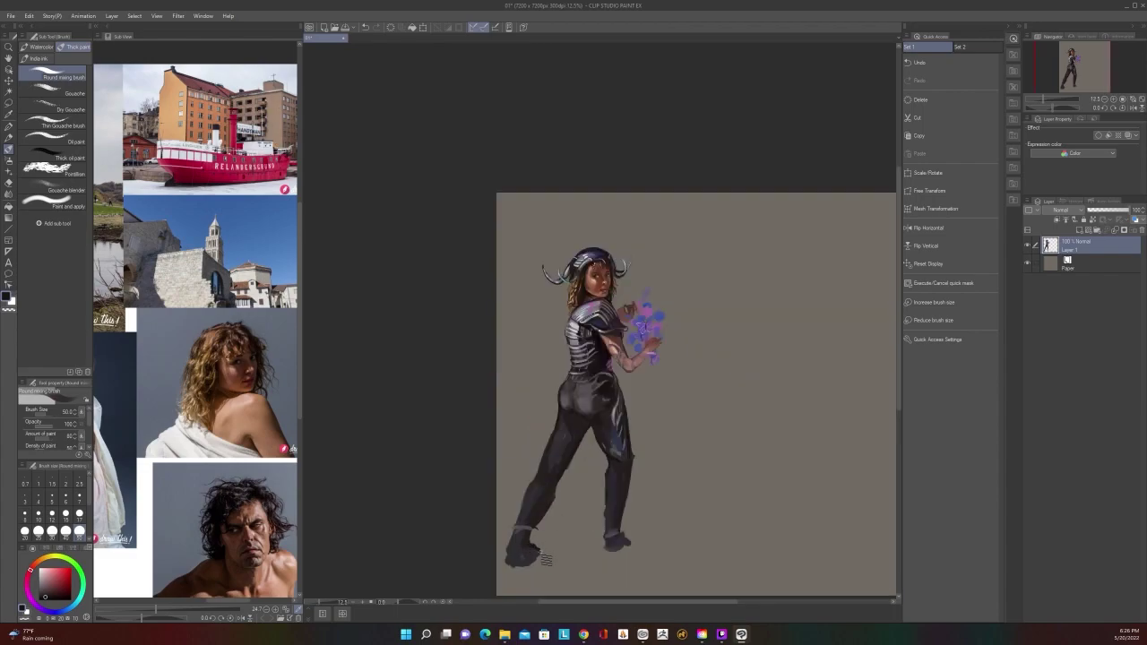
pyautogui.moveTo(521, 537)
pyautogui.mouseDown()
pyautogui.moveTo(509, 563)
pyautogui.moveTo(523, 571)
pyautogui.mouseUp()
pyautogui.scroll(-1, 543, 469)
pyautogui.scroll(1, 543, 468)
pyautogui.press(']')
pyautogui.moveTo(605, 487)
pyautogui.mouseDown()
pyautogui.moveTo(602, 526)
pyautogui.moveTo(605, 504)
pyautogui.mouseUp()
pyautogui.moveTo(606, 547); pyautogui.dragTo(626, 544)
pyautogui.scroll(-2, 614, 536)
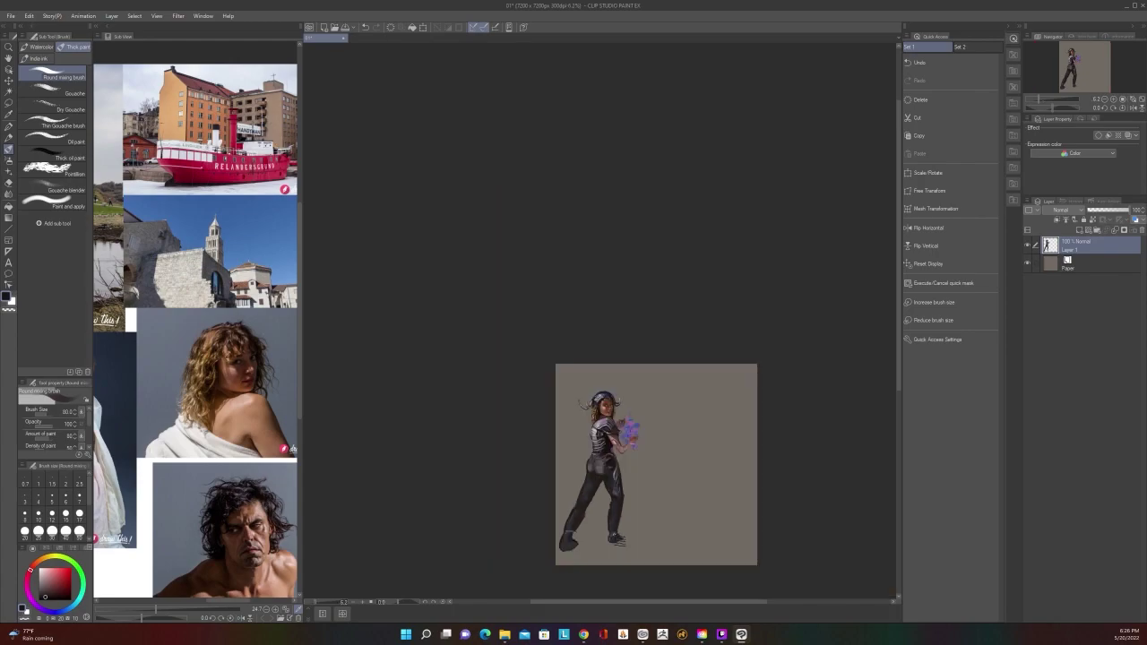
# Check the whole figure and undo the last brush stroke
pyautogui.scroll(2, 615, 536)
pyautogui.scroll(2, 615, 536)
pyautogui.scroll(-4, 615, 536)
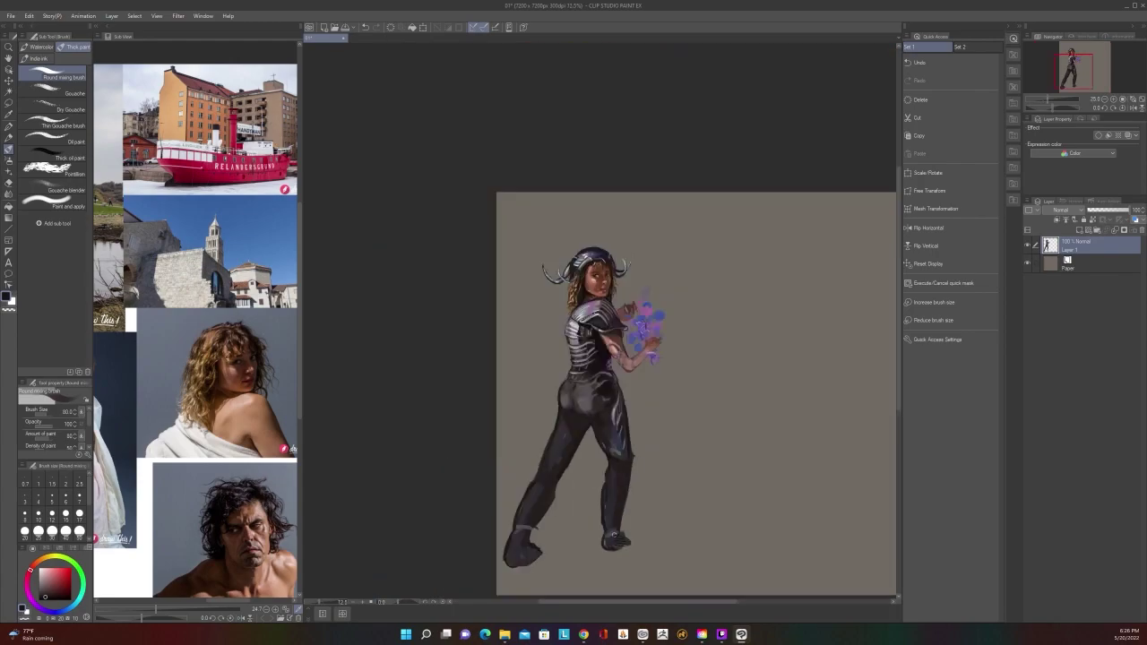
pyautogui.scroll(4, 645, 366)
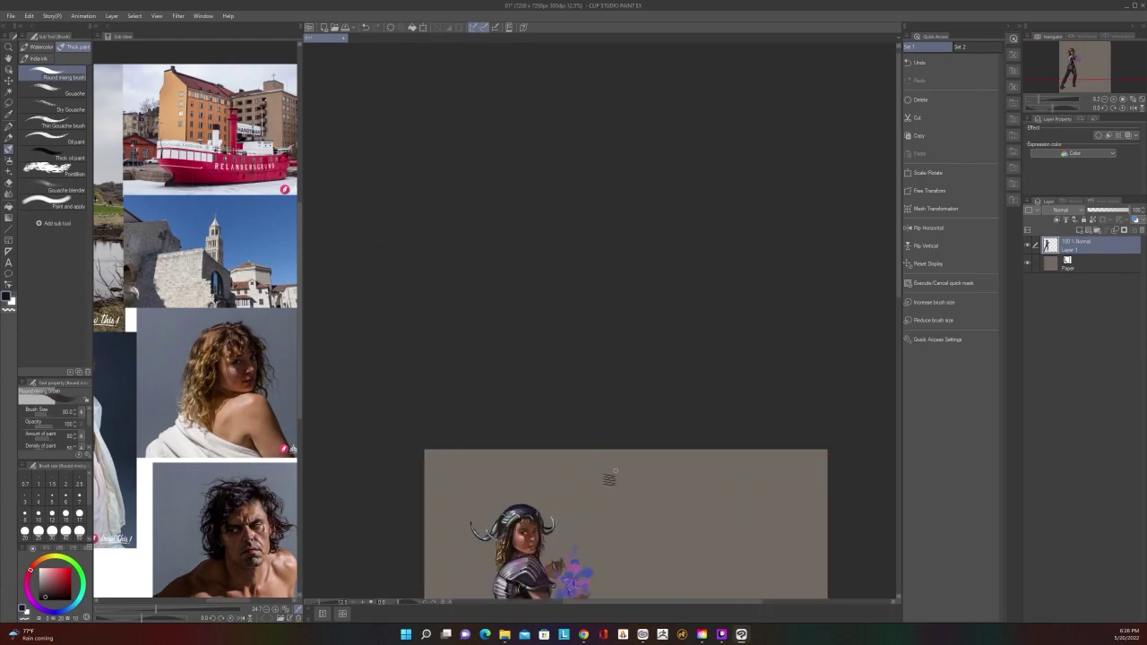
pyautogui.moveTo(824, 263); pyautogui.dragTo(815, 283)
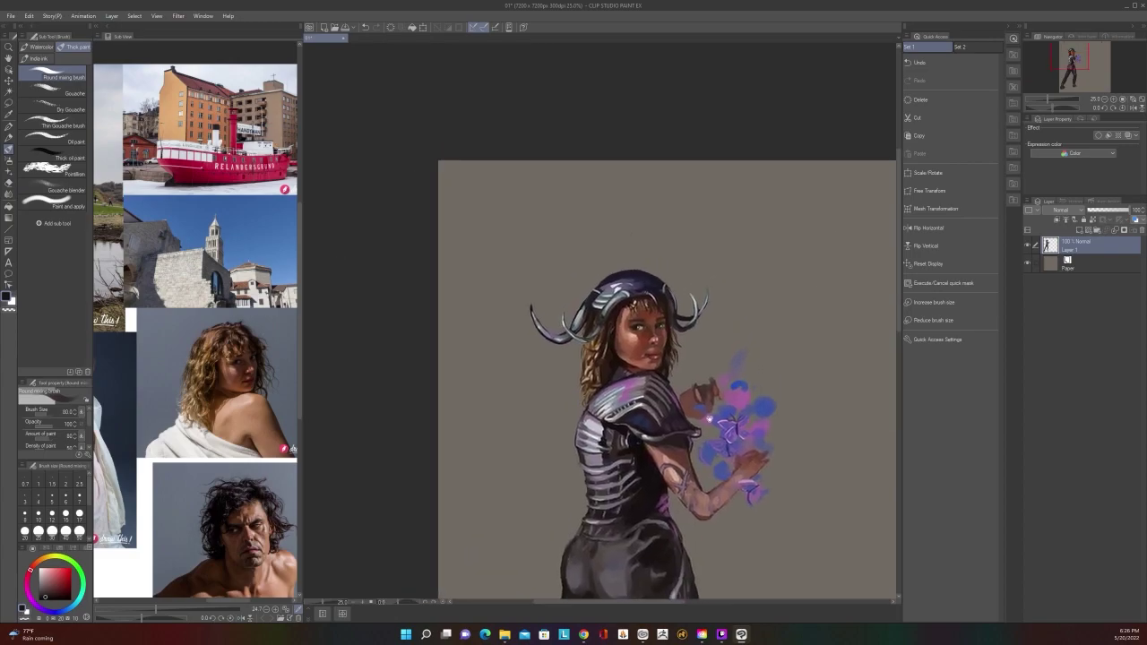
pyautogui.moveTo(761, 352); pyautogui.dragTo(740, 429)
pyautogui.hotkey('ctrl', 'z')
pyautogui.scroll(-3, 751, 359)
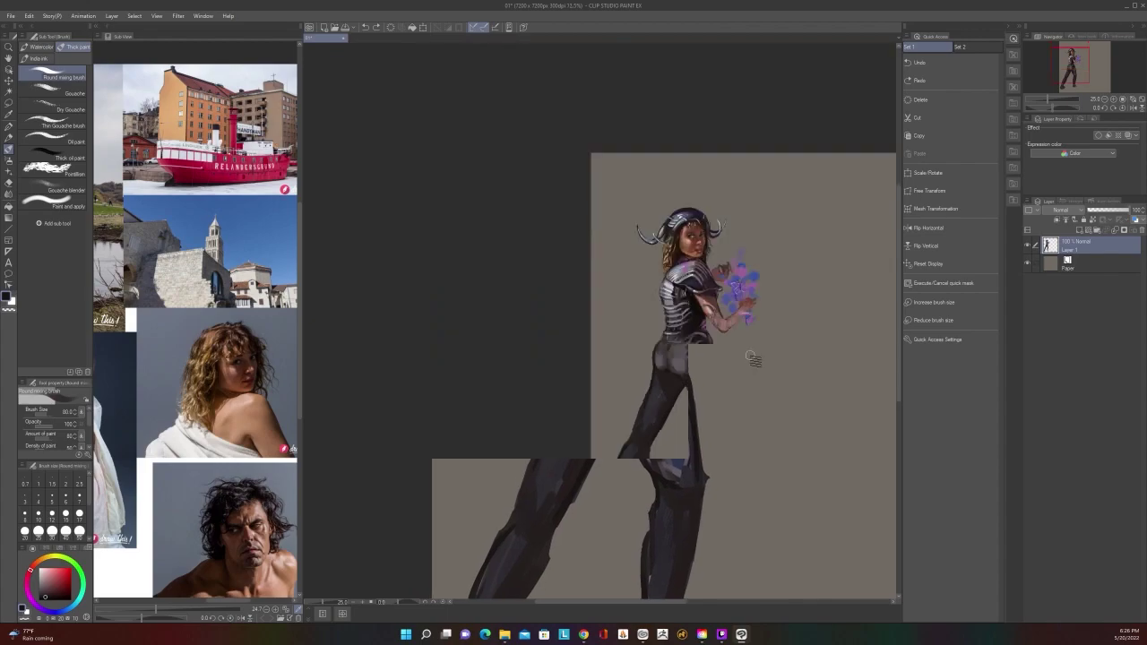
pyautogui.scroll(3, 755, 362)
# Reduce the brush size and deepen the shadows on the seat of the trousers and beneath the buttocks
pyautogui.press('[')
pyautogui.press('[')
pyautogui.press('[')
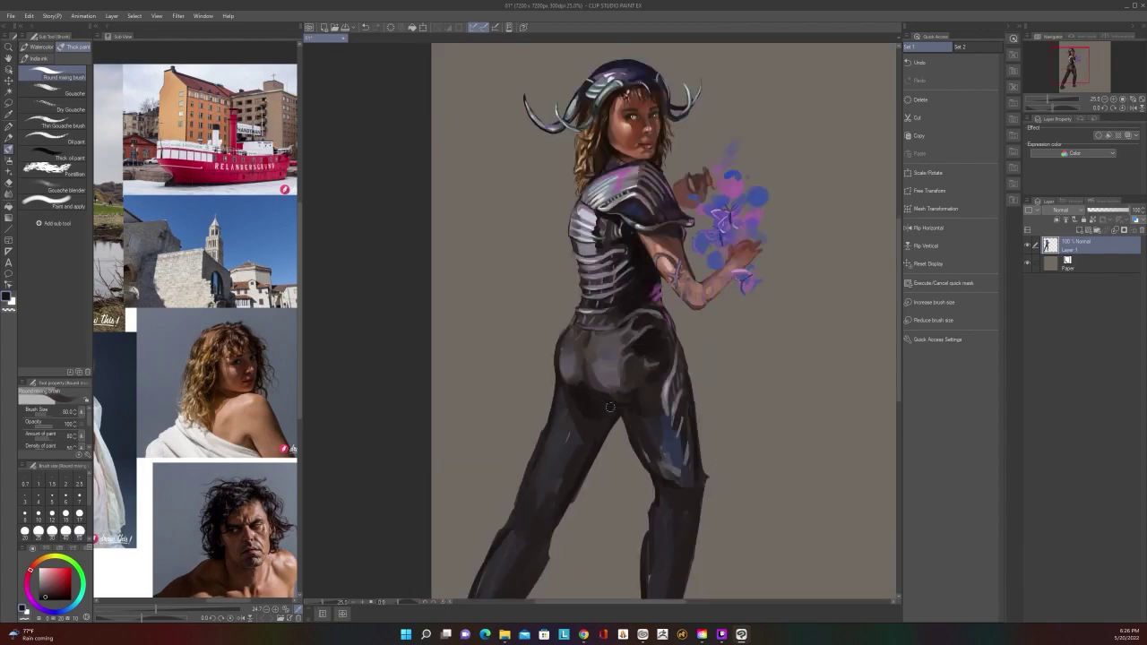
pyautogui.scroll(-2, 610, 407)
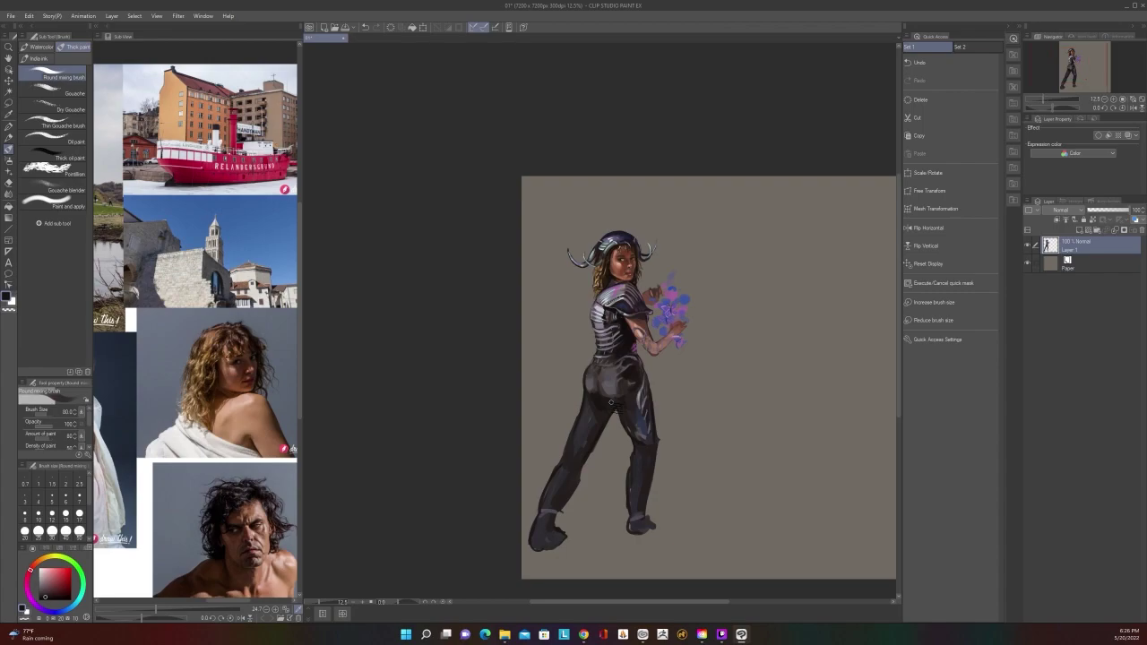
pyautogui.scroll(2, 610, 403)
pyautogui.scroll(-2, 686, 465)
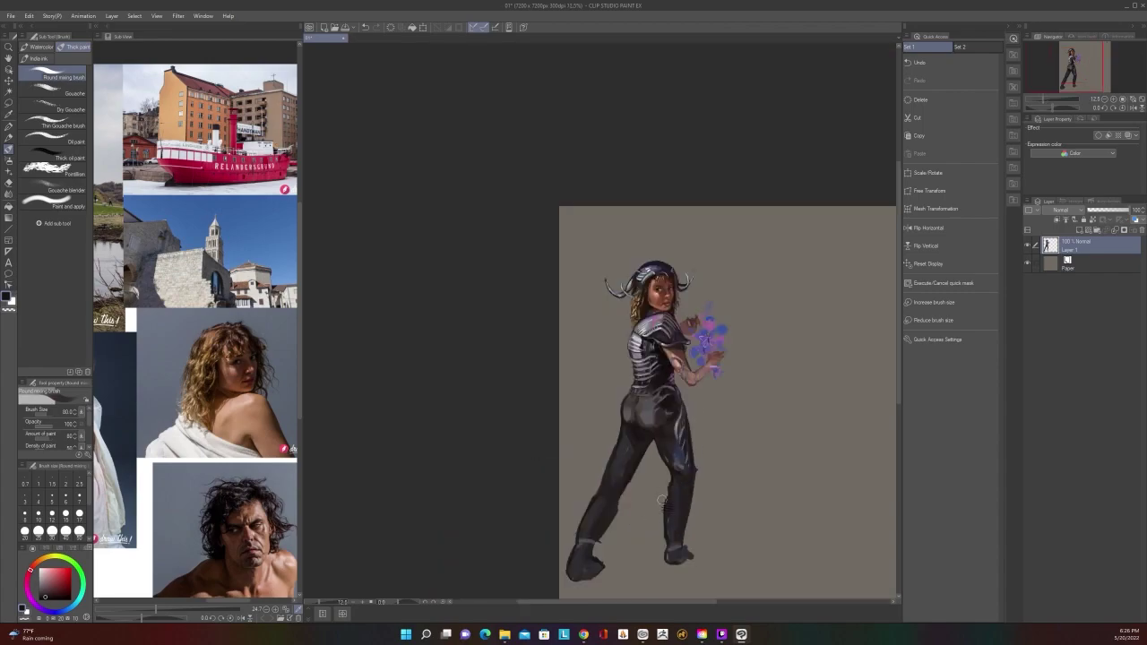
pyautogui.scroll(-1, 692, 451)
pyautogui.scroll(1, 691, 448)
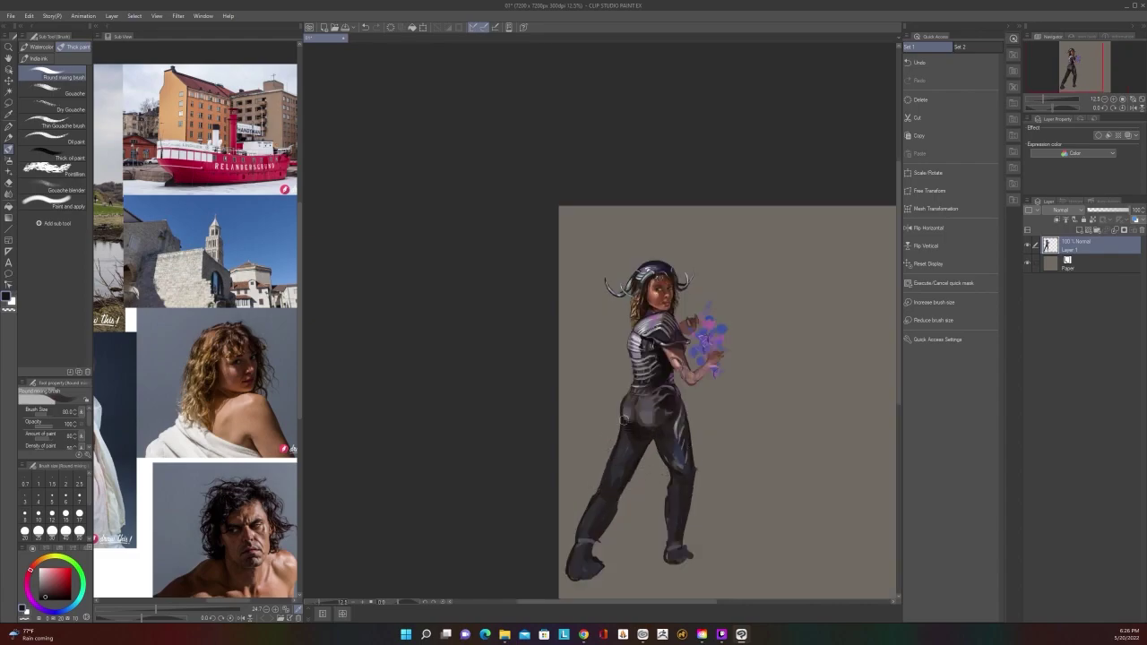
pyautogui.scroll(-1, 624, 418)
pyautogui.scroll(1, 624, 419)
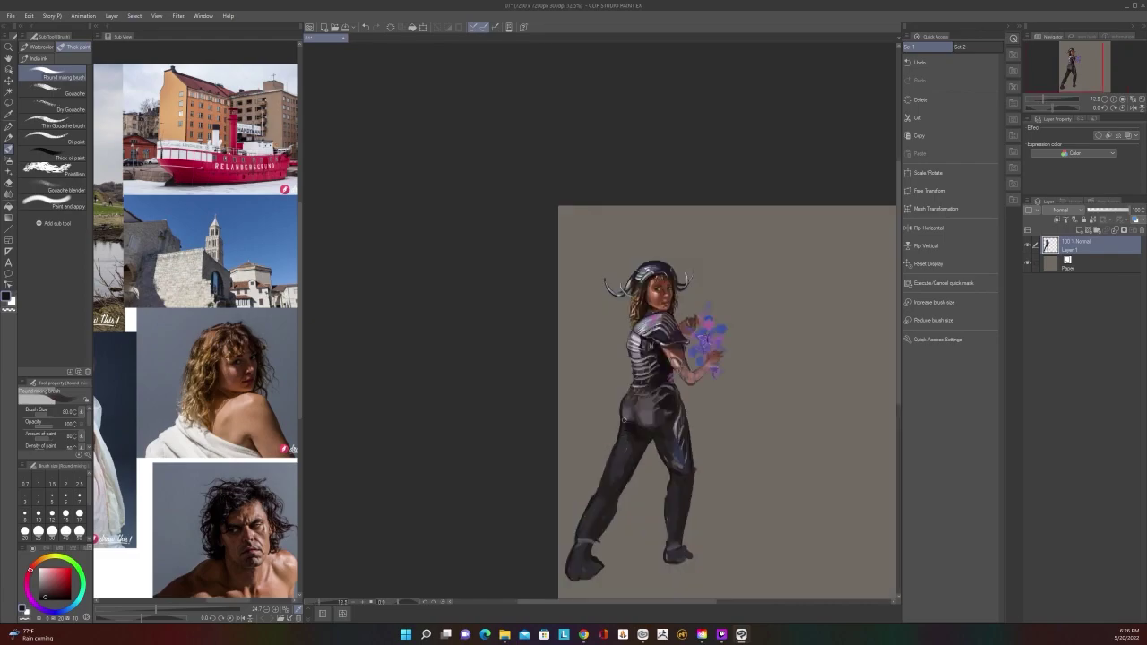
pyautogui.scroll(-1, 624, 418)
pyautogui.scroll(1, 682, 526)
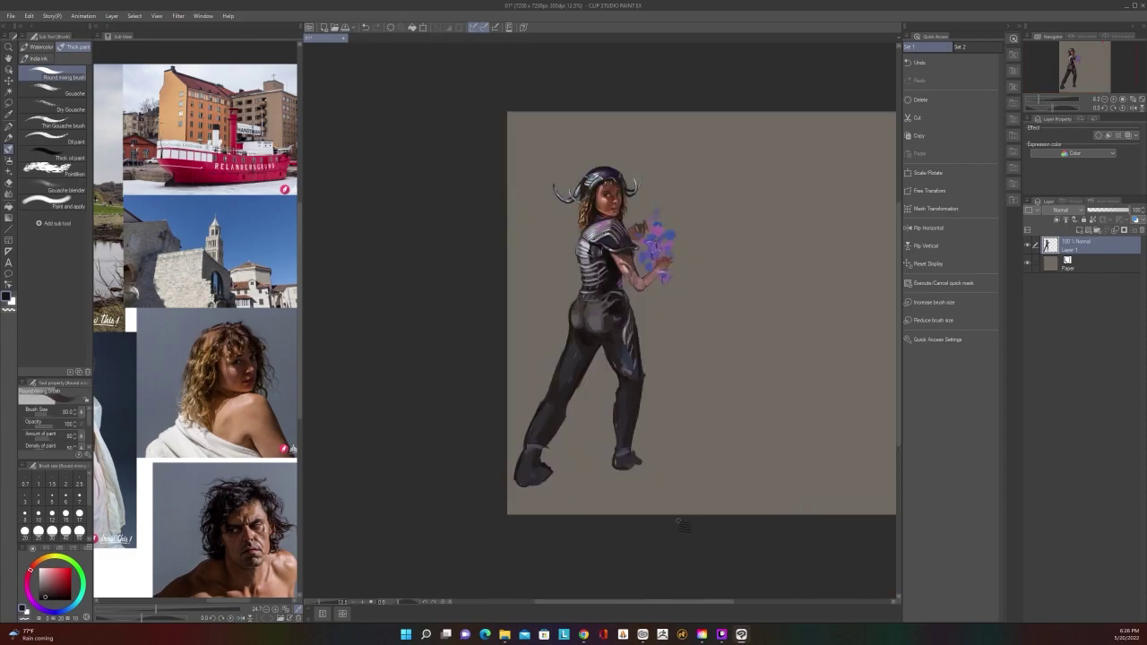
pyautogui.moveTo(681, 523); pyautogui.dragTo(695, 560)
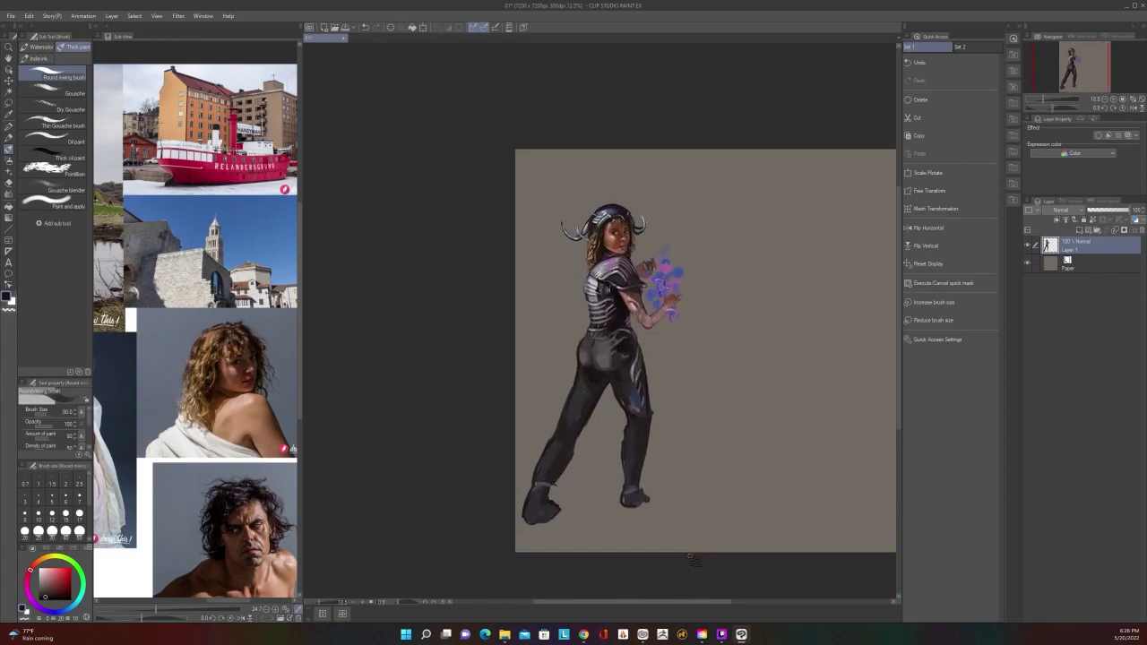
pyautogui.scroll(1, 691, 552)
pyautogui.moveTo(688, 367); pyautogui.dragTo(762, 535)
pyautogui.moveTo(755, 475); pyautogui.dragTo(775, 535)
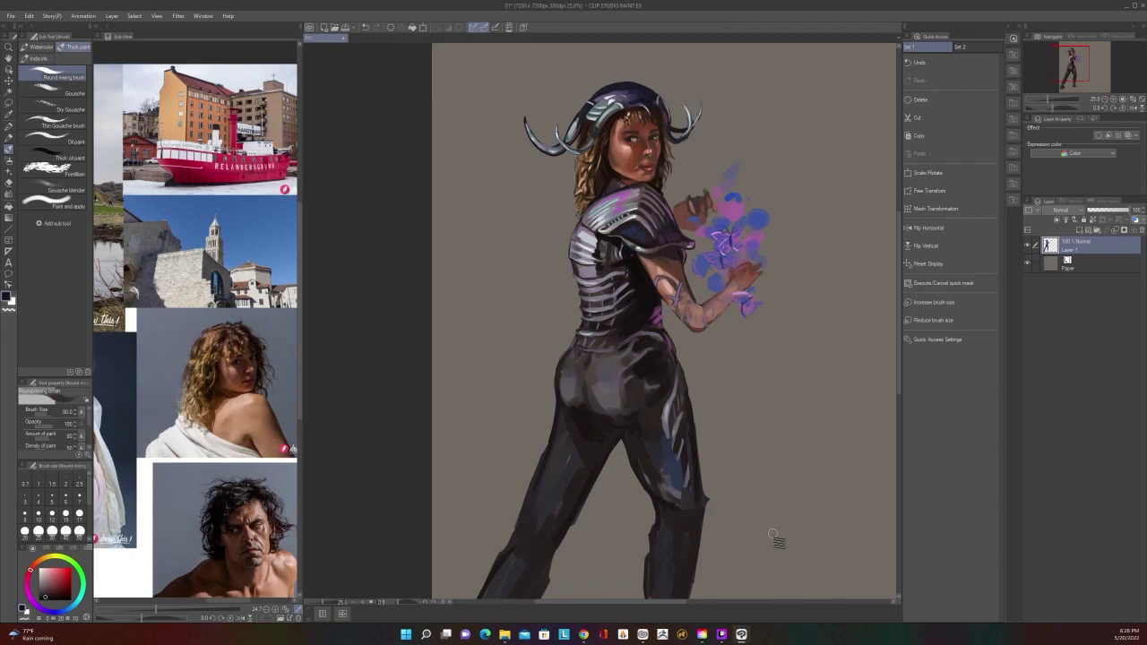
pyautogui.press('i')
pyautogui.press('b')
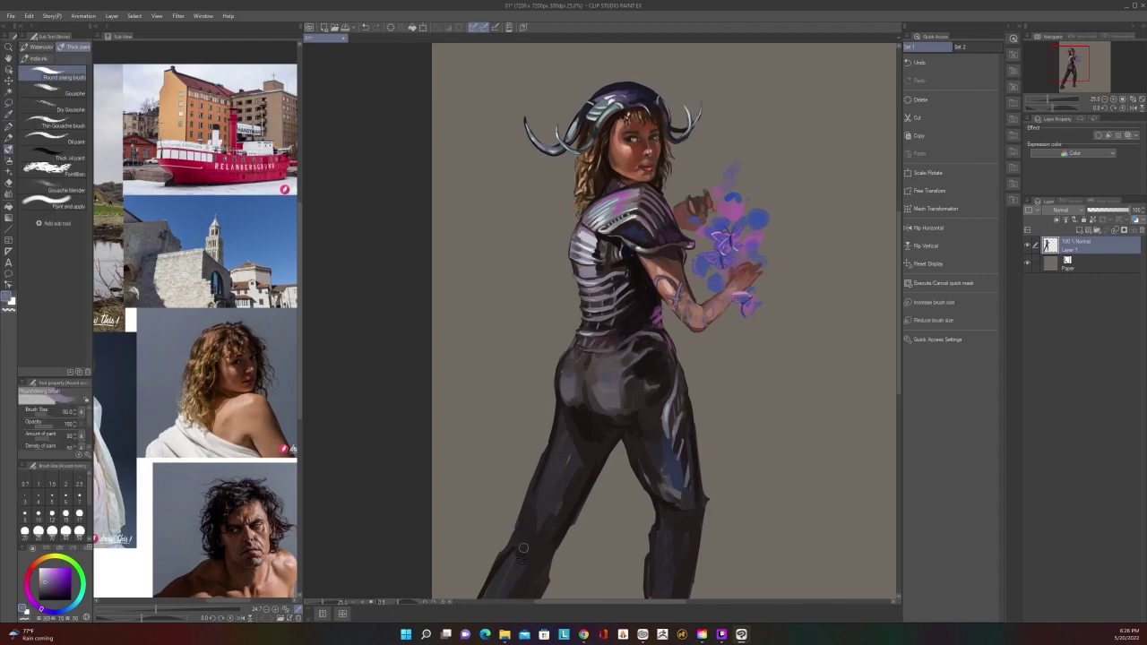
pyautogui.moveTo(505, 549); pyautogui.dragTo(524, 557)
pyautogui.press('i')
pyautogui.click(524, 549)
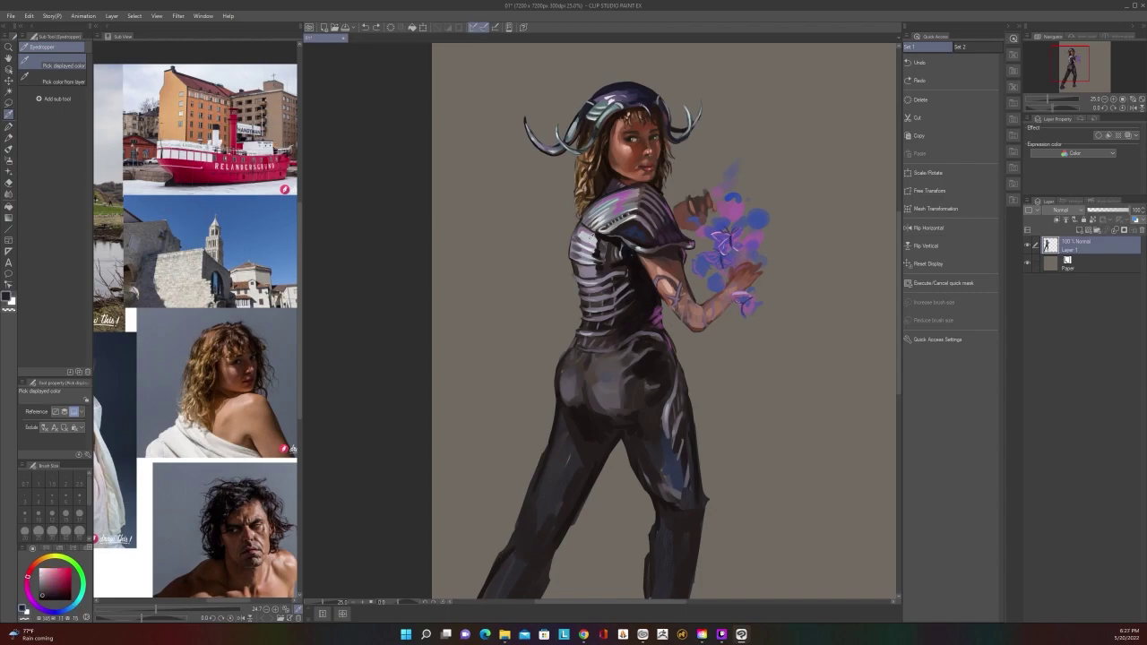
# Paint a curved knee-guard band across the left-hand knee in pale blue, toning it down with a sampled muted grey
pyautogui.click(561, 409)
pyautogui.press('b')
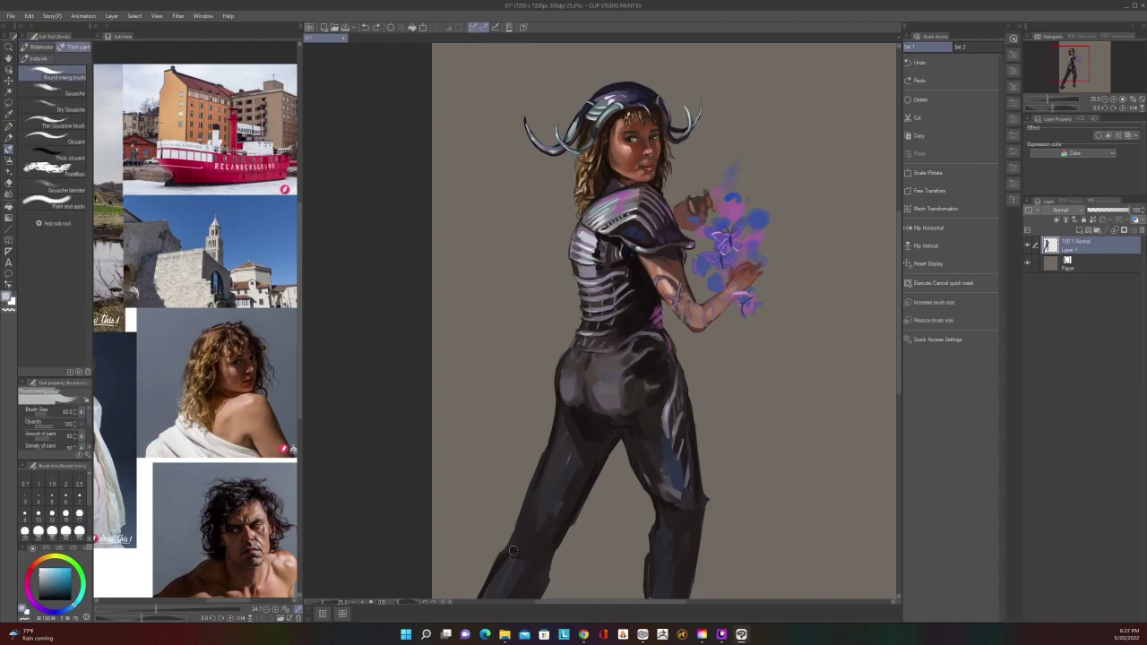
pyautogui.moveTo(509, 546); pyautogui.dragTo(520, 574)
pyautogui.moveTo(618, 534); pyautogui.dragTo(691, 472)
pyautogui.press('i')
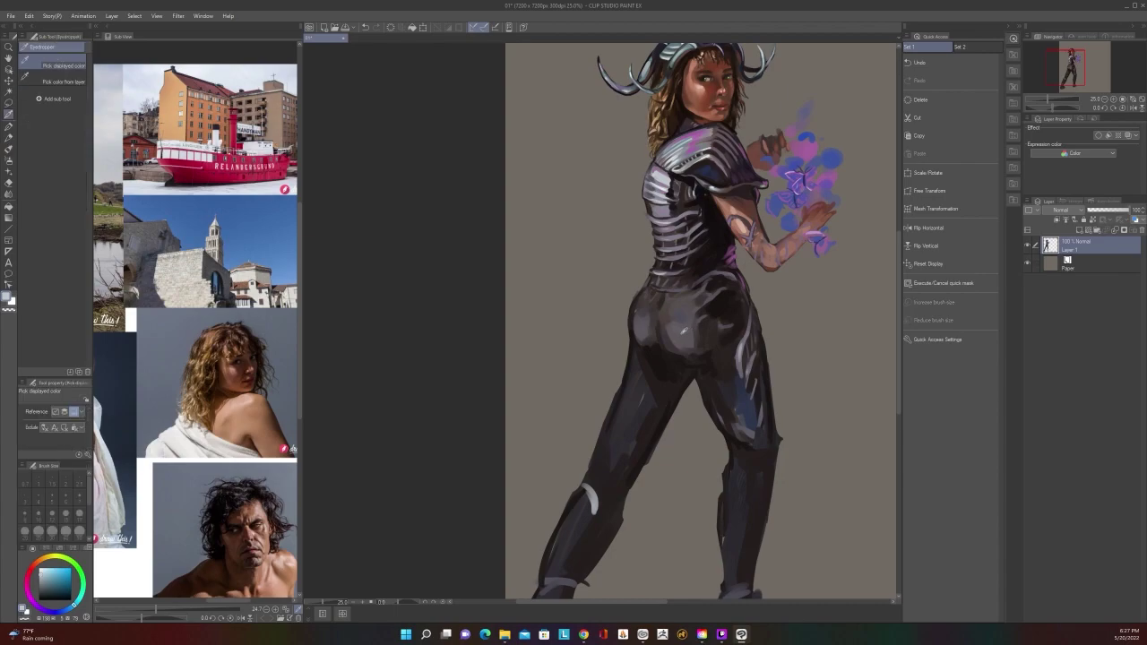
pyautogui.press('b')
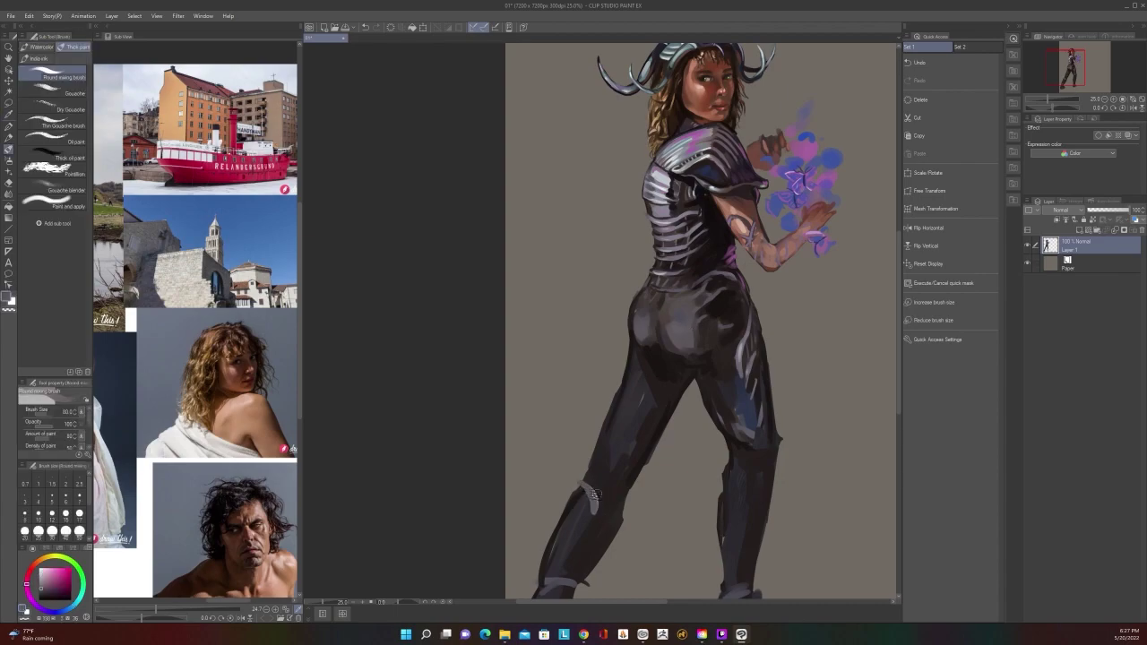
pyautogui.moveTo(595, 506)
pyautogui.mouseDown()
pyautogui.moveTo(580, 518)
pyautogui.moveTo(627, 509)
pyautogui.moveTo(625, 486)
pyautogui.mouseUp()
# Add flared grey points to both sides of the left-hand knee guard and shape its edges with a sampled dark tone
pyautogui.scroll(-2, 626, 486)
pyautogui.scroll(1, 626, 486)
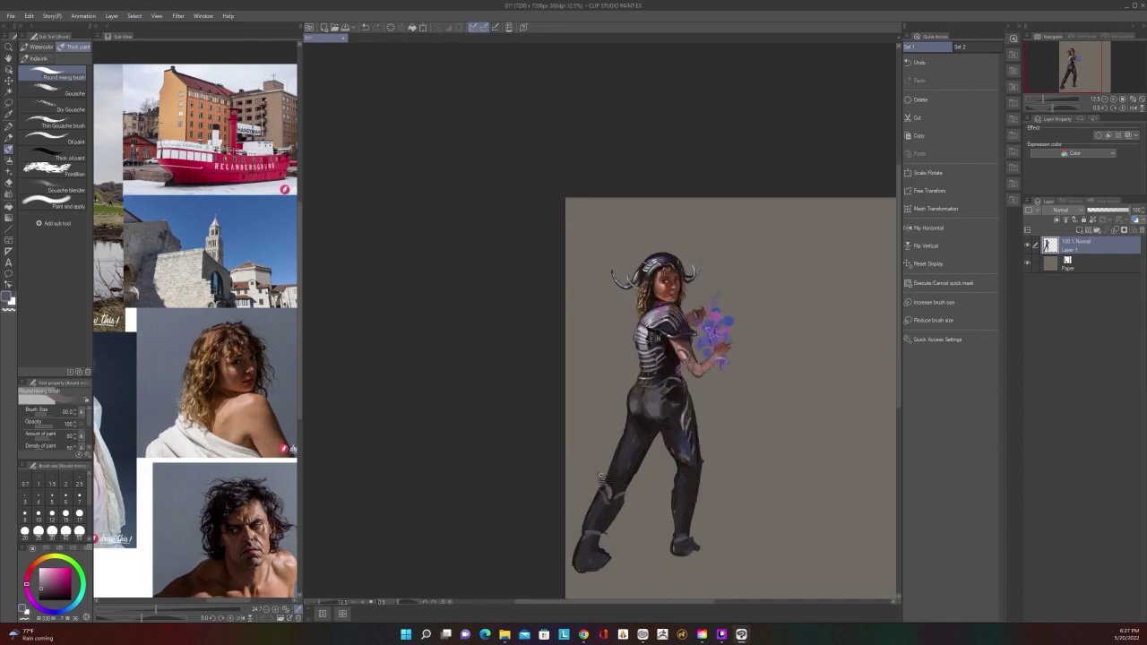
pyautogui.scroll(2, 646, 475)
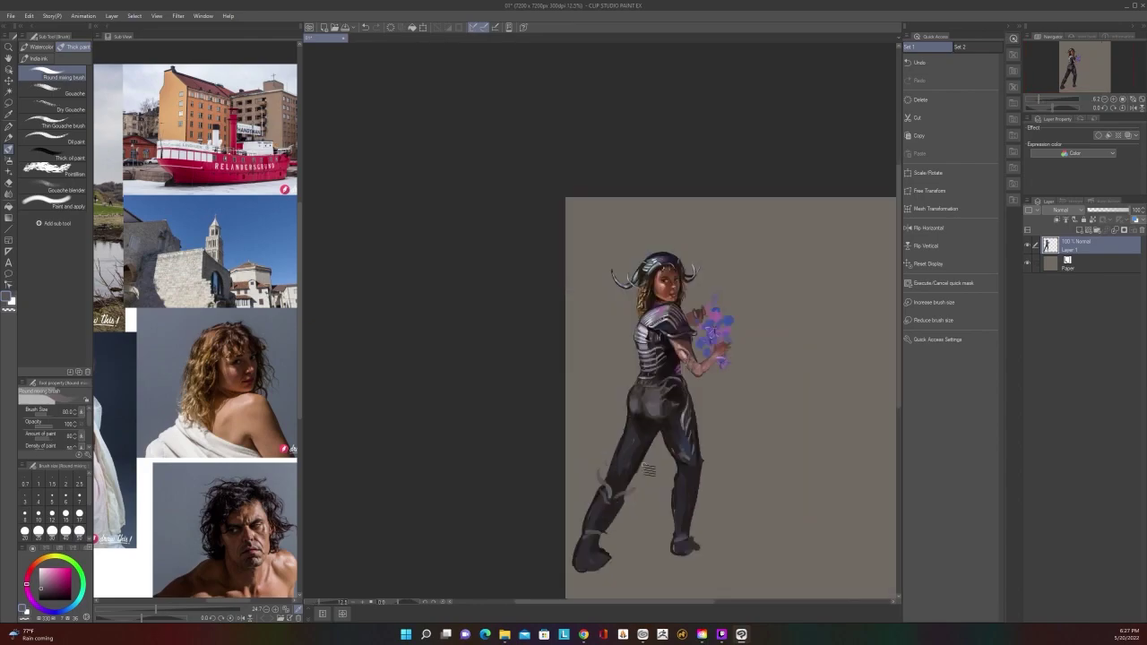
pyautogui.keyDown('alt'); pyautogui.click(570, 488); pyautogui.keyUp('alt')
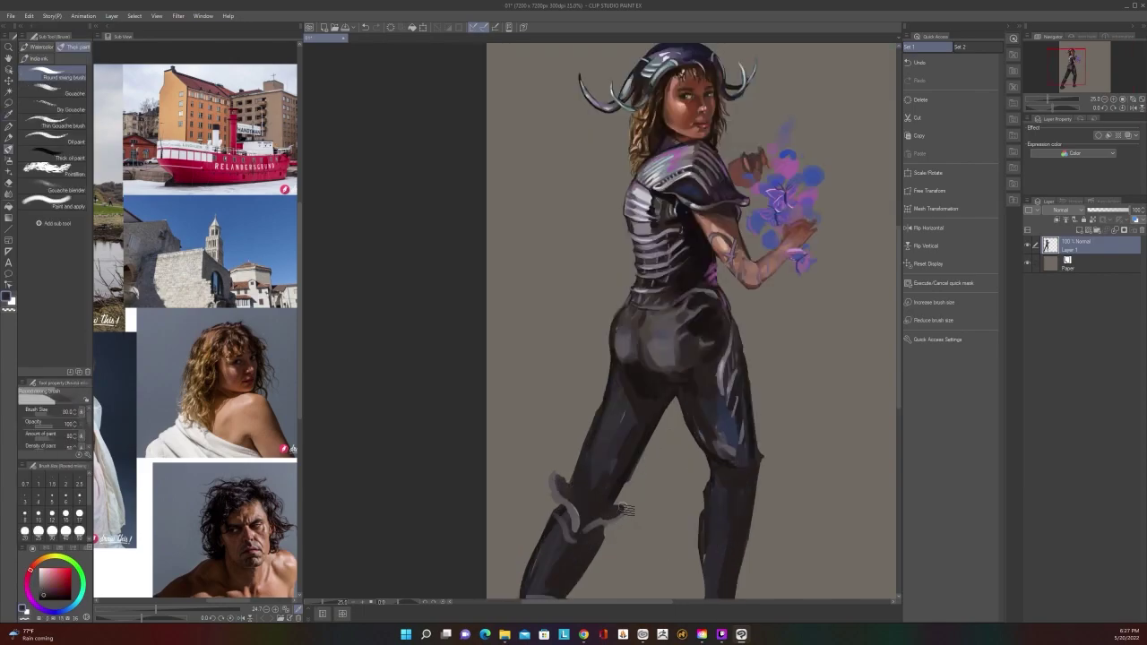
pyautogui.scroll(-2, 627, 509)
pyautogui.scroll(2, 627, 509)
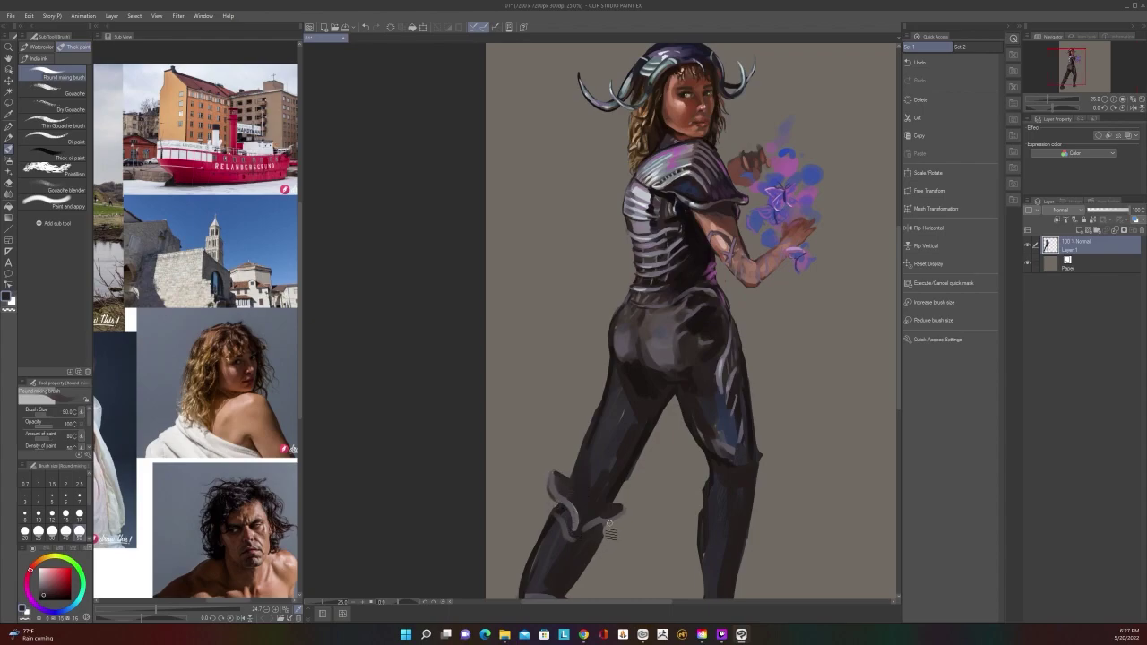
pyautogui.scroll(-2, 596, 475)
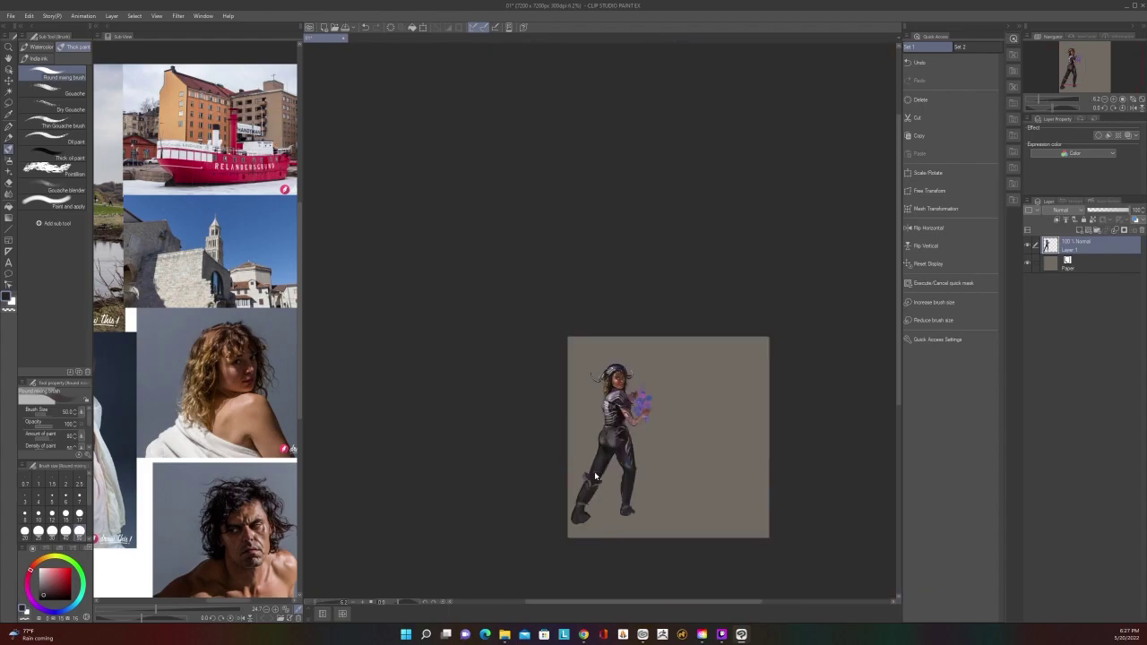
pyautogui.scroll(2, 601, 479)
# Paint a matching curved band with a flared point on the right-hand knee, using grey sampled from the left-hand guard
pyautogui.keyDown('alt'); pyautogui.click(578, 509); pyautogui.keyUp('alt')
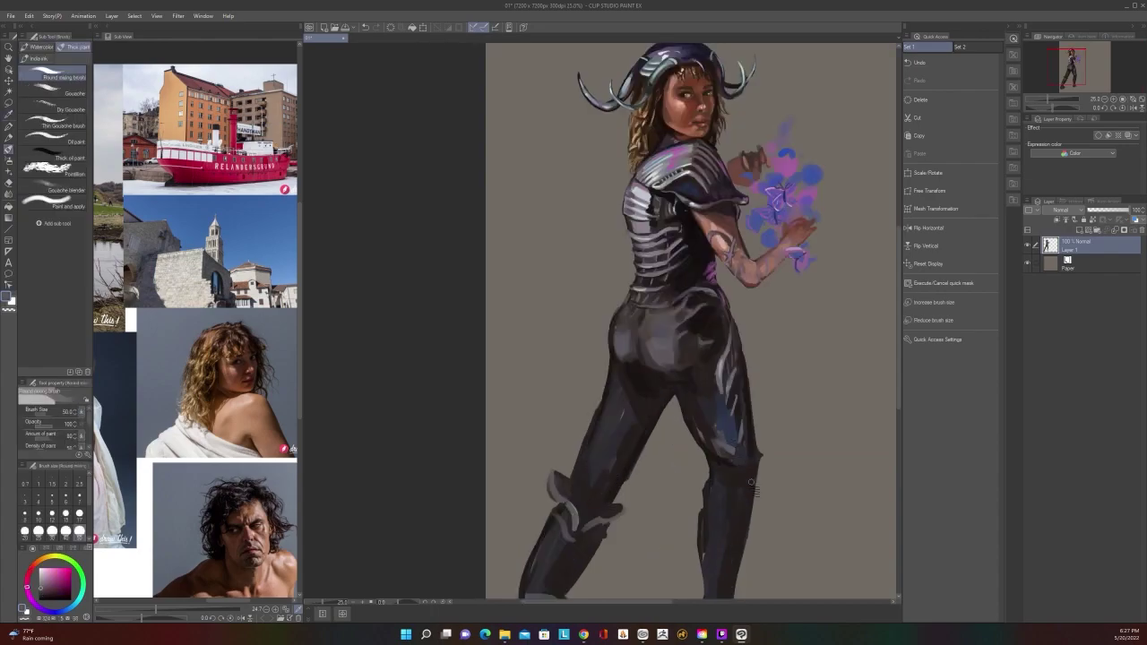
pyautogui.moveTo(724, 485); pyautogui.dragTo(767, 460)
pyautogui.keyDown('alt'); pyautogui.click(764, 446); pyautogui.keyUp('alt')
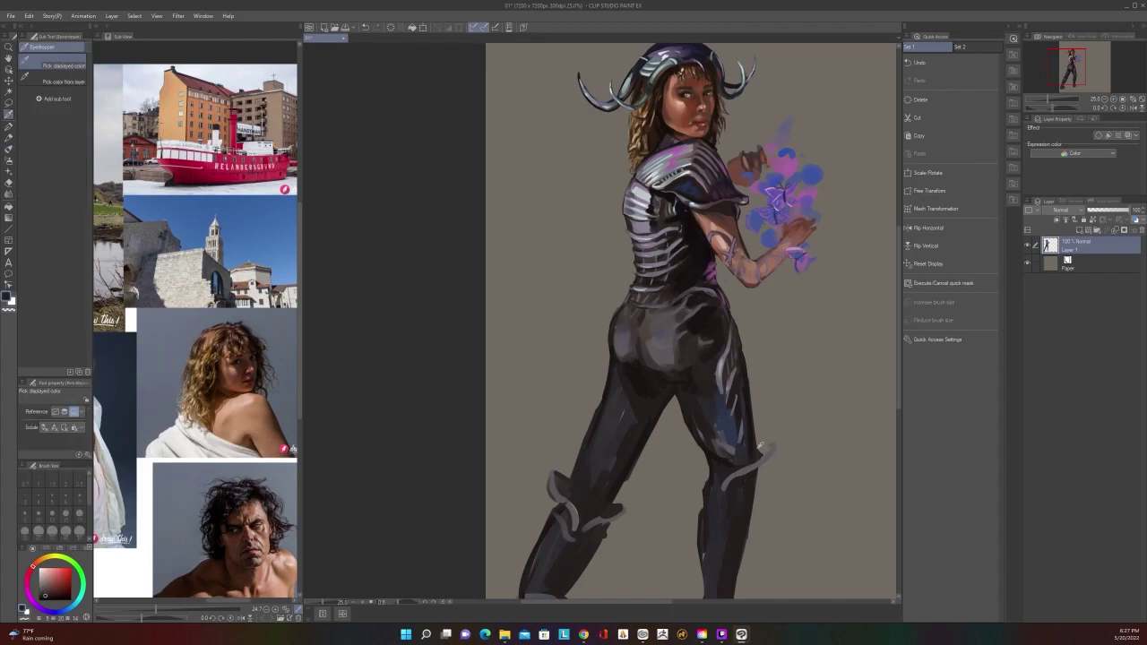
pyautogui.scroll(-4, 769, 445)
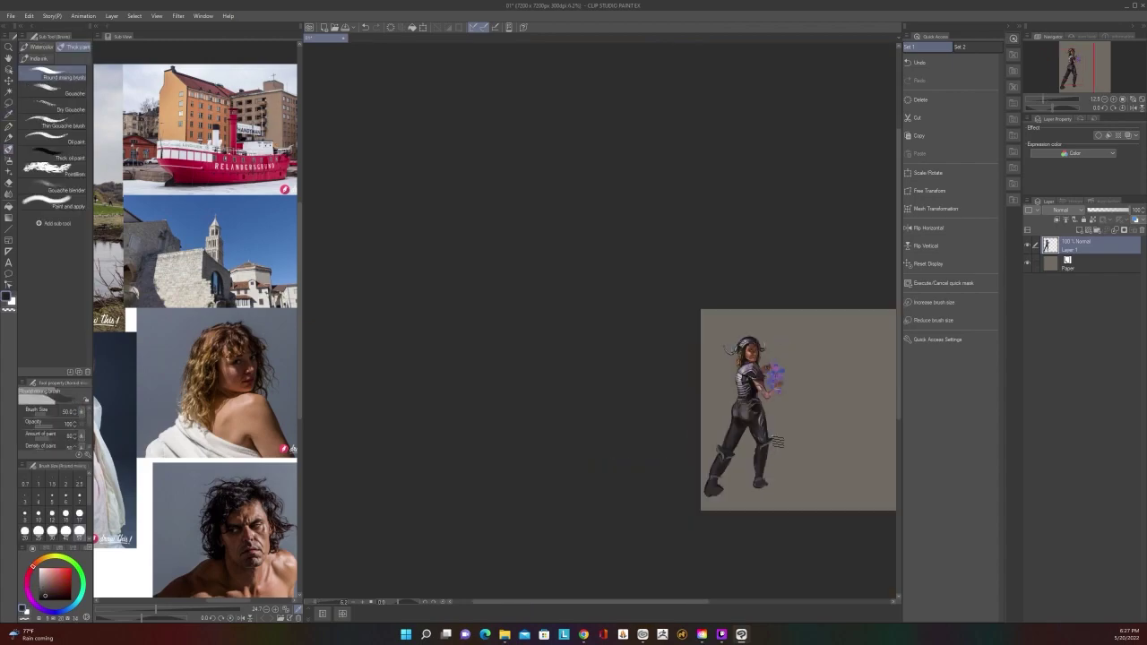
pyautogui.scroll(4, 773, 439)
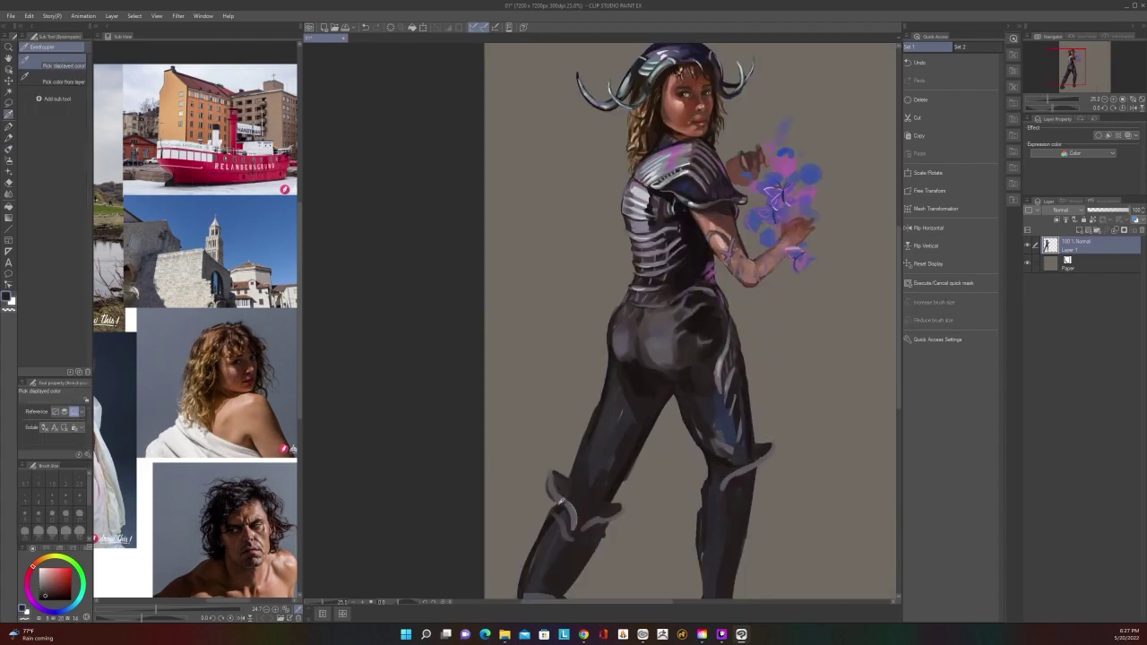
# Paint a second curved band below the right-hand knee guard, using grey sampled from the left-hand guard
pyautogui.keyDown('alt'); pyautogui.click(557, 508); pyautogui.keyUp('alt')
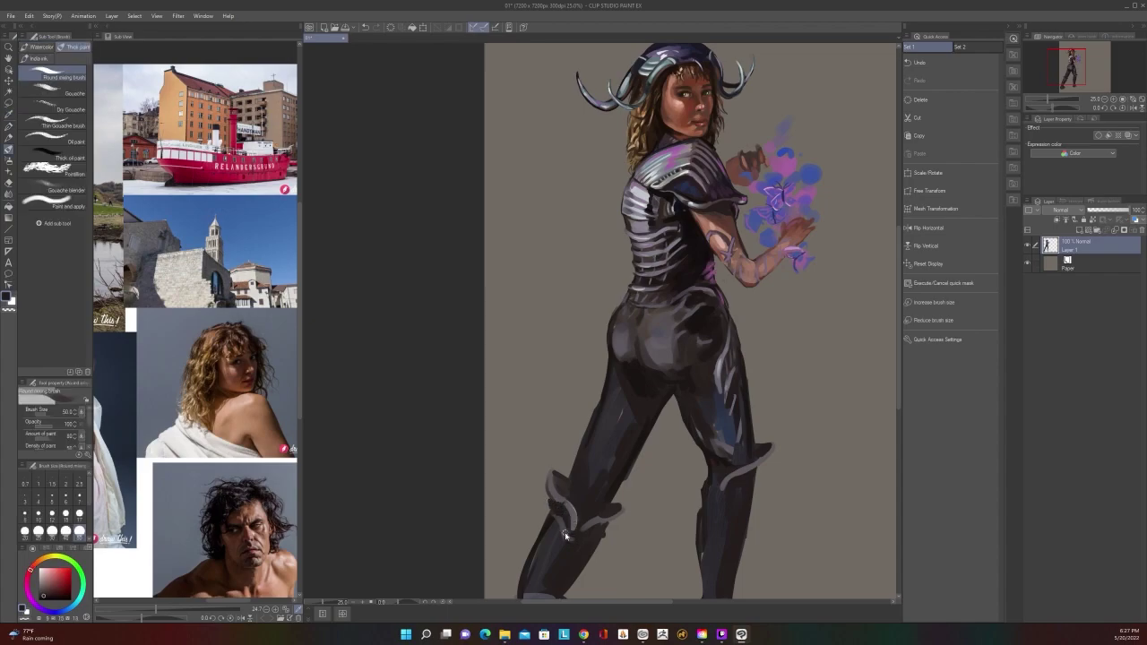
pyautogui.scroll(-4, 565, 535)
pyautogui.scroll(4, 565, 535)
pyautogui.press('alt')
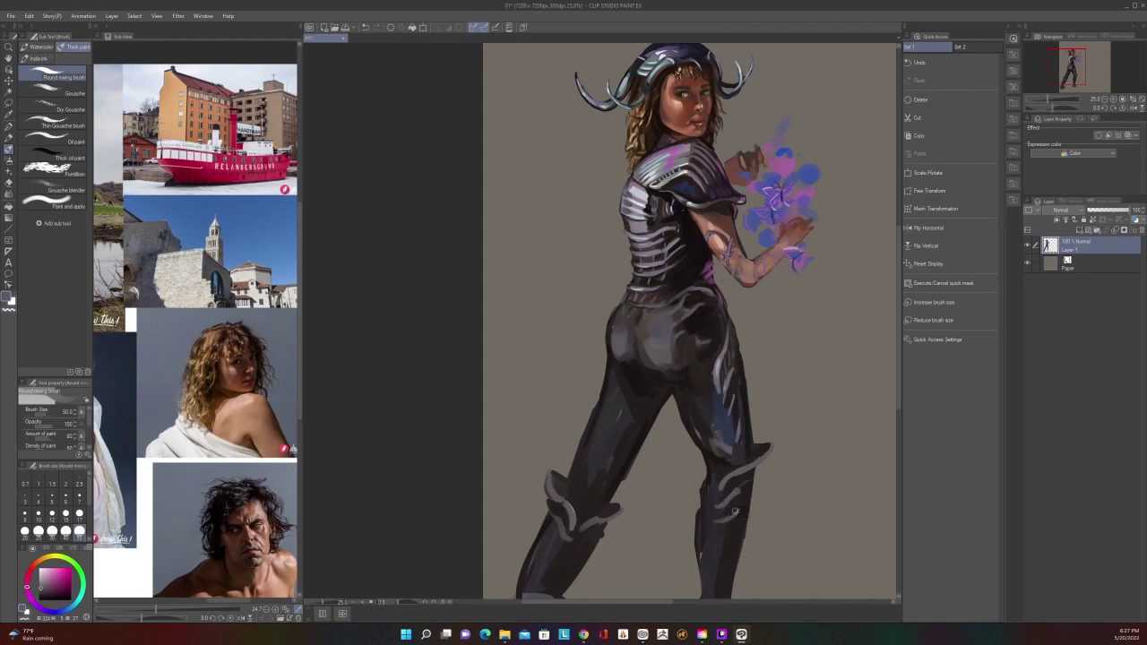
pyautogui.scroll(-2, 774, 461)
pyautogui.scroll(2, 775, 461)
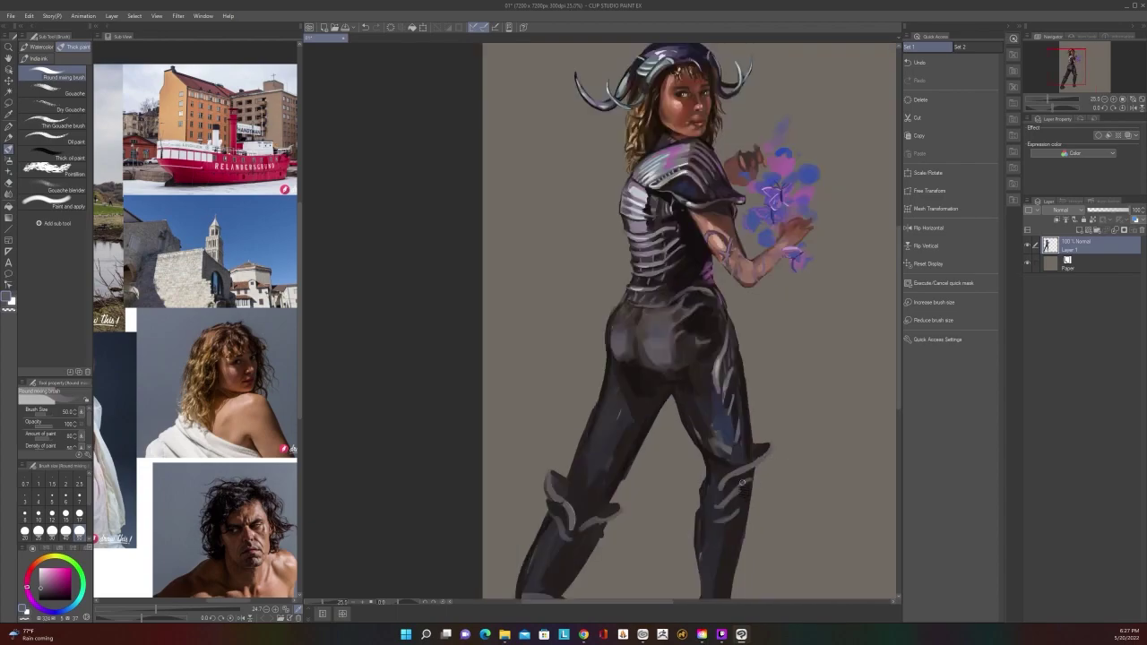
# Fill the gap between the right-hand knee guard's bands and point with a sampled dark tone
pyautogui.keyDown('alt'); pyautogui.click(757, 475); pyautogui.keyUp('alt')
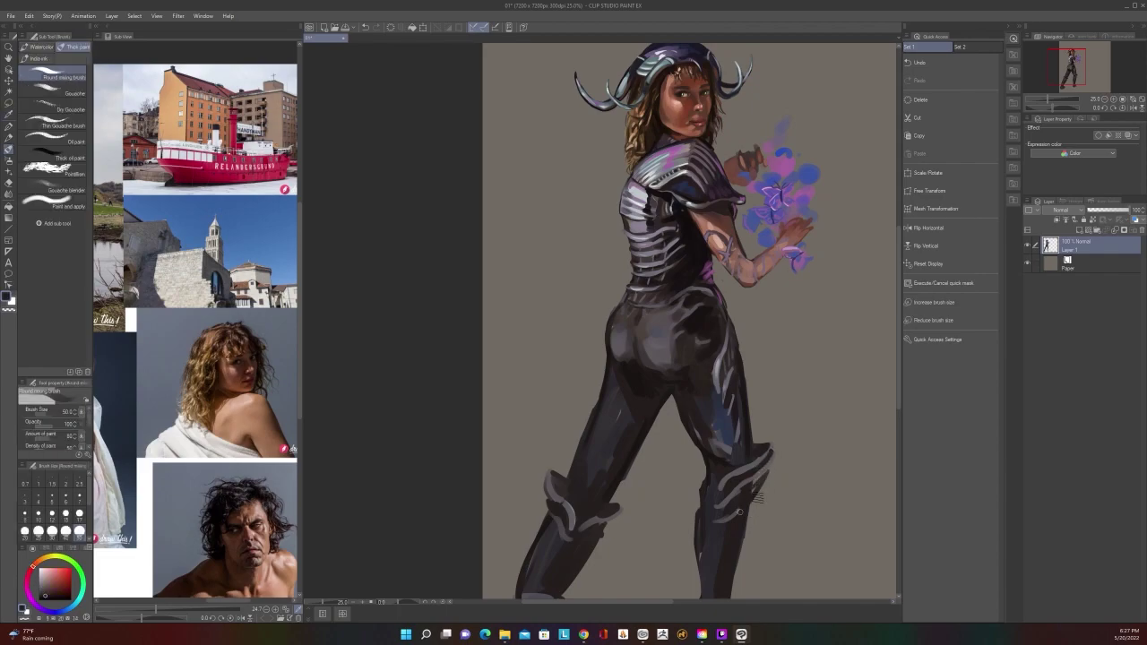
pyautogui.scroll(-2, 779, 452)
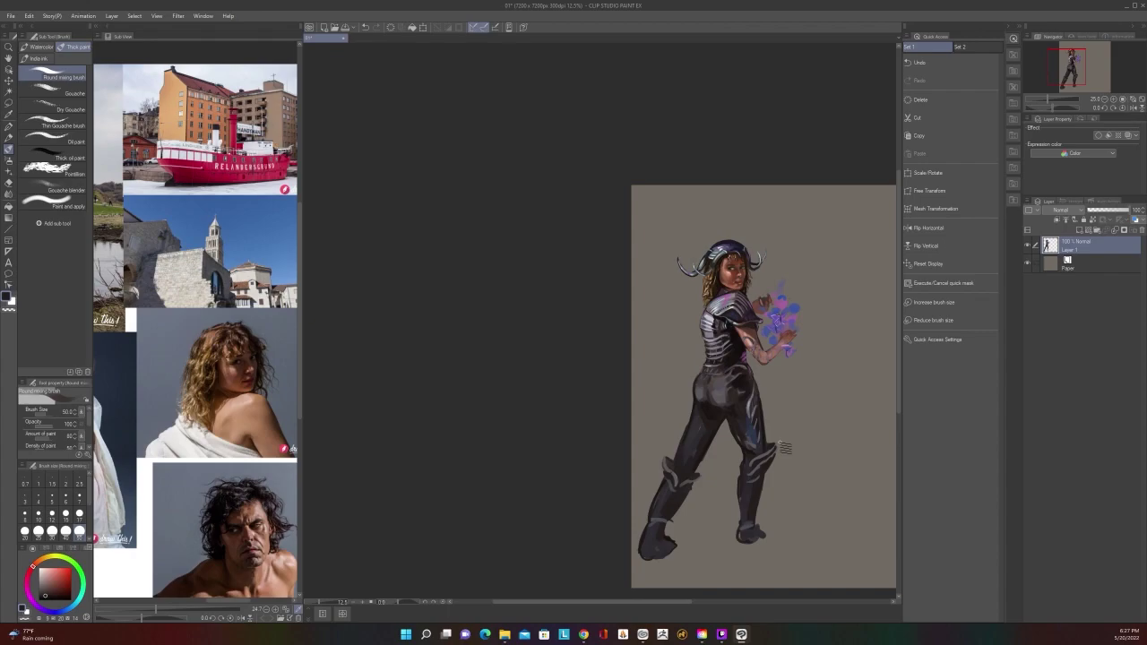
pyautogui.scroll(2, 783, 448)
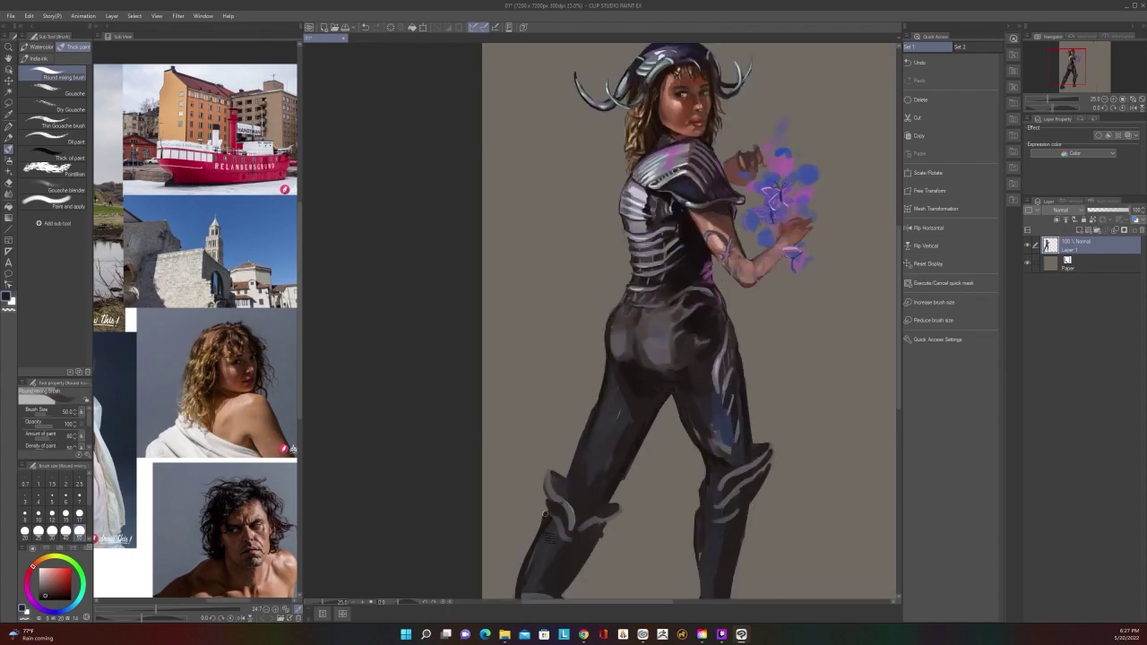
# Add a lower flared grey band to the left-hand knee guard and shape its edges with a dark tone
pyautogui.keyDown('alt'); pyautogui.click(587, 540); pyautogui.keyUp('alt')
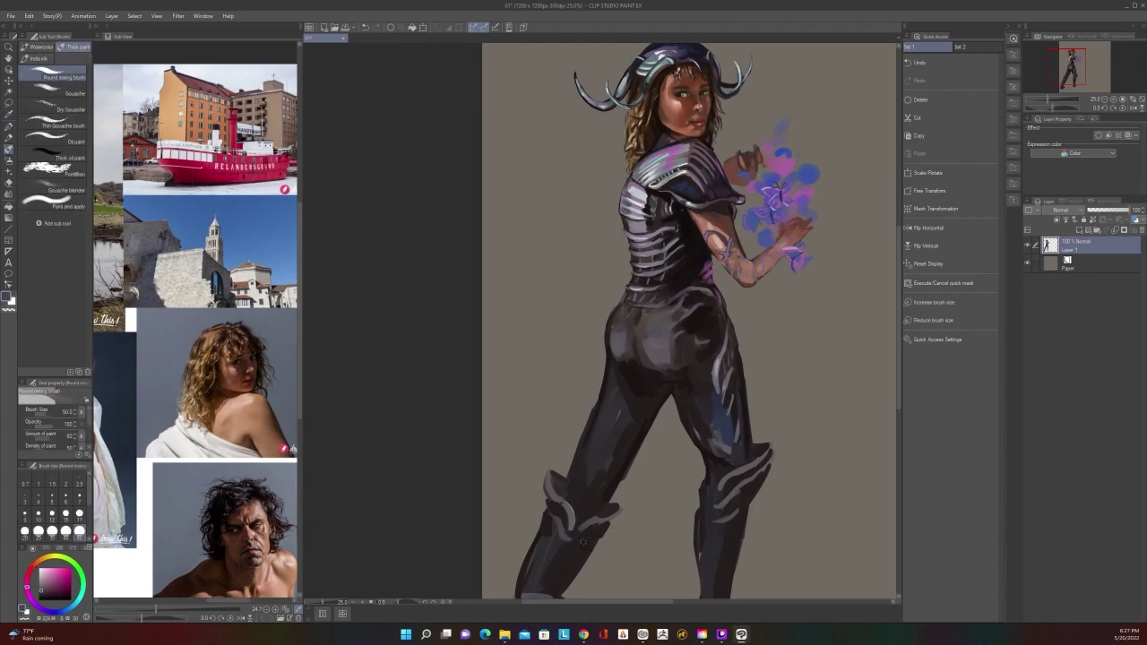
pyautogui.scroll(-2, 595, 540)
pyautogui.scroll(2, 606, 530)
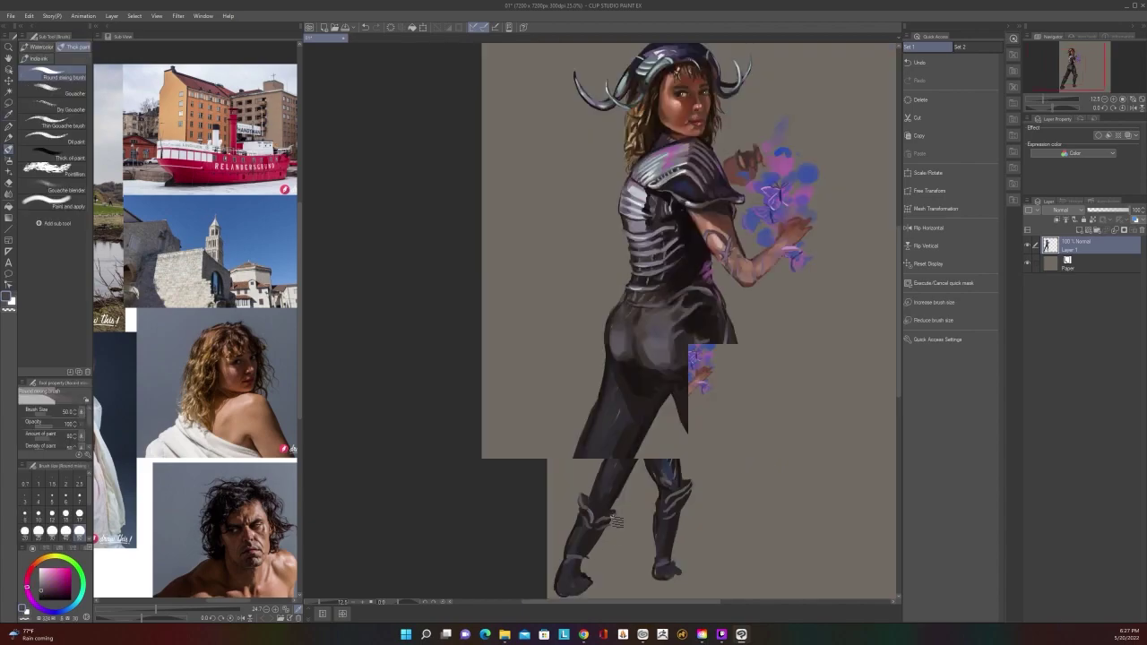
pyautogui.scroll(-2, 616, 520)
pyautogui.scroll(2, 616, 519)
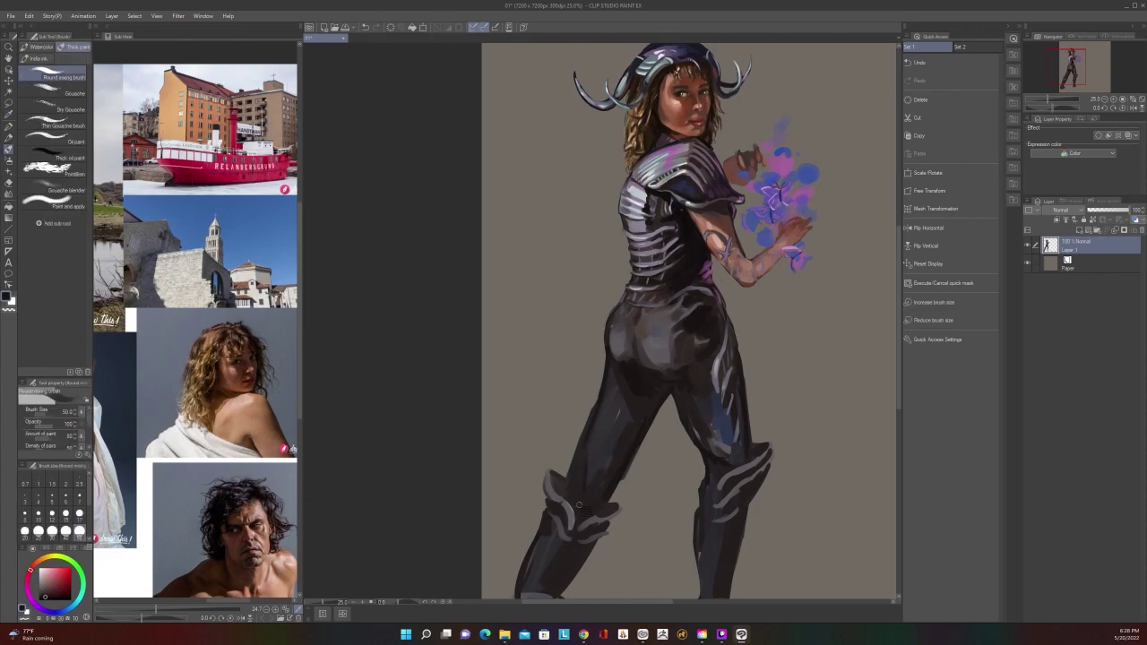
# Enlarge the brush and work dark and muted blue tones into the left-hand thigh and hip
pyautogui.press(']')
pyautogui.press(']')
pyautogui.press(']')
pyautogui.press(']')
pyautogui.press(']')
pyautogui.press(']')
pyautogui.scroll(-2, 639, 413)
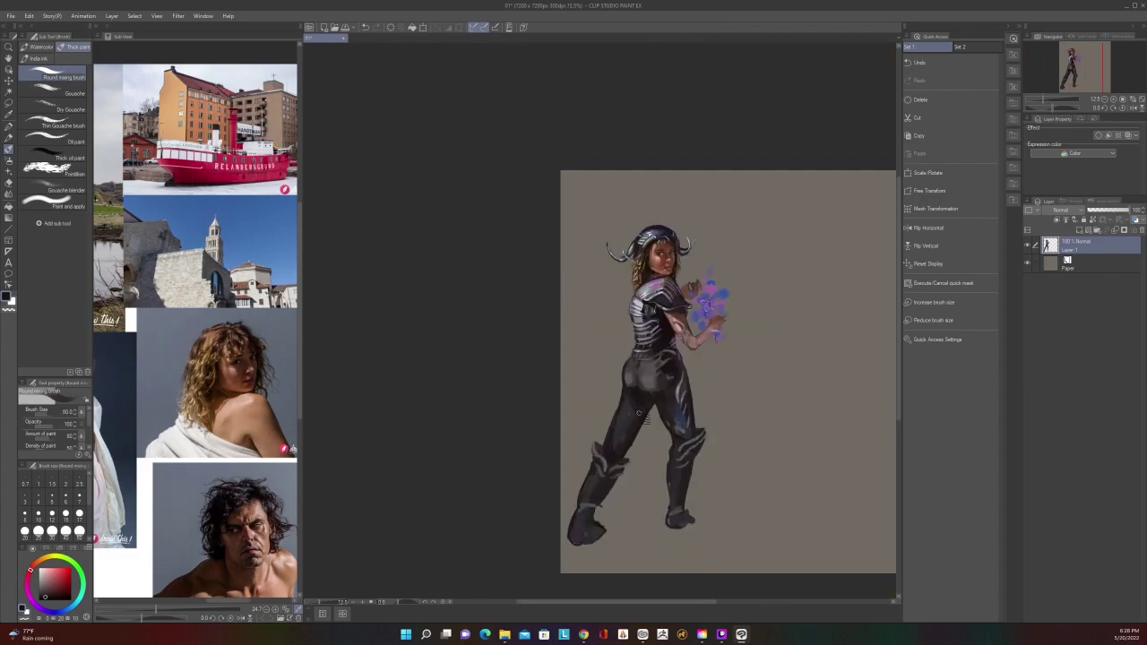
pyautogui.scroll(2, 639, 413)
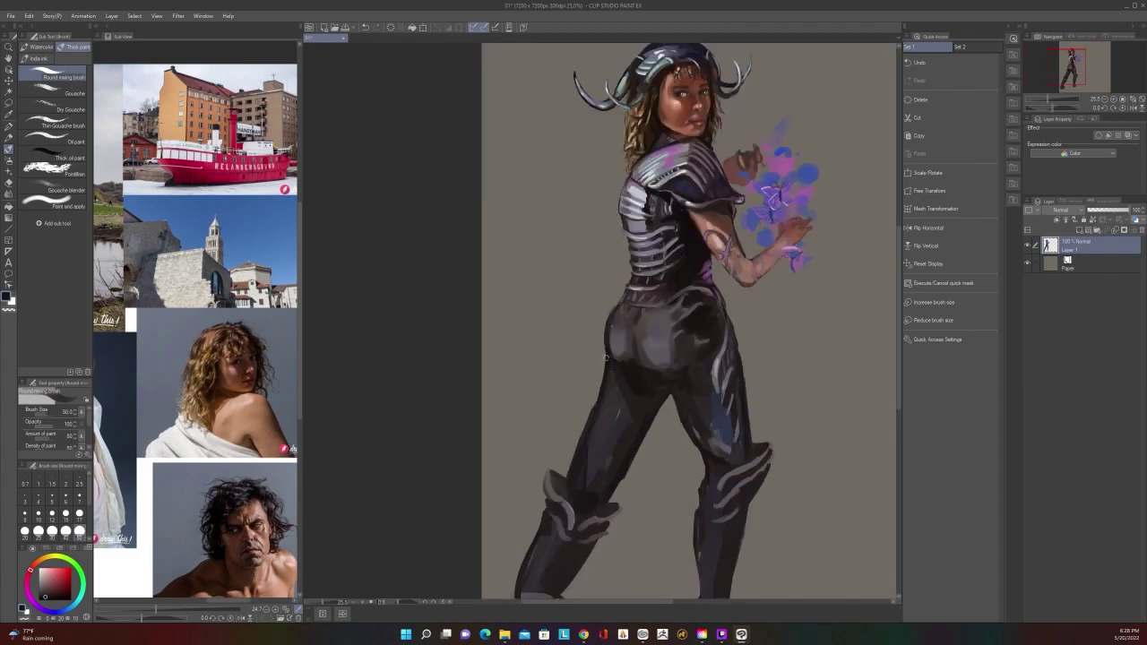
pyautogui.scroll(-2, 639, 280)
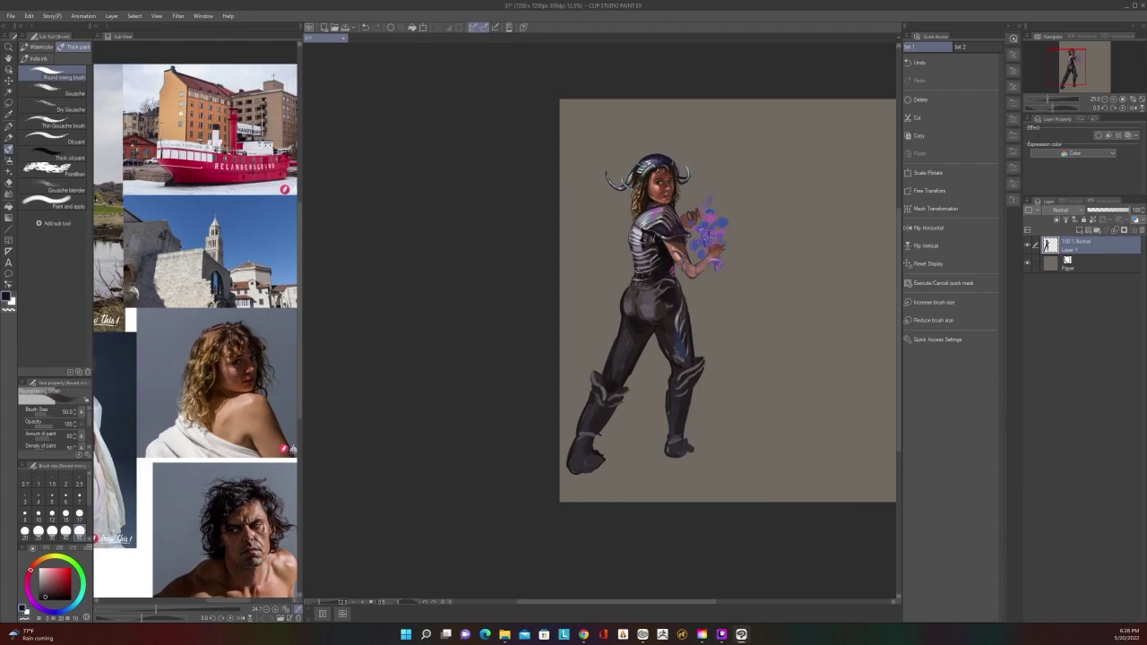
pyautogui.scroll(2, 638, 274)
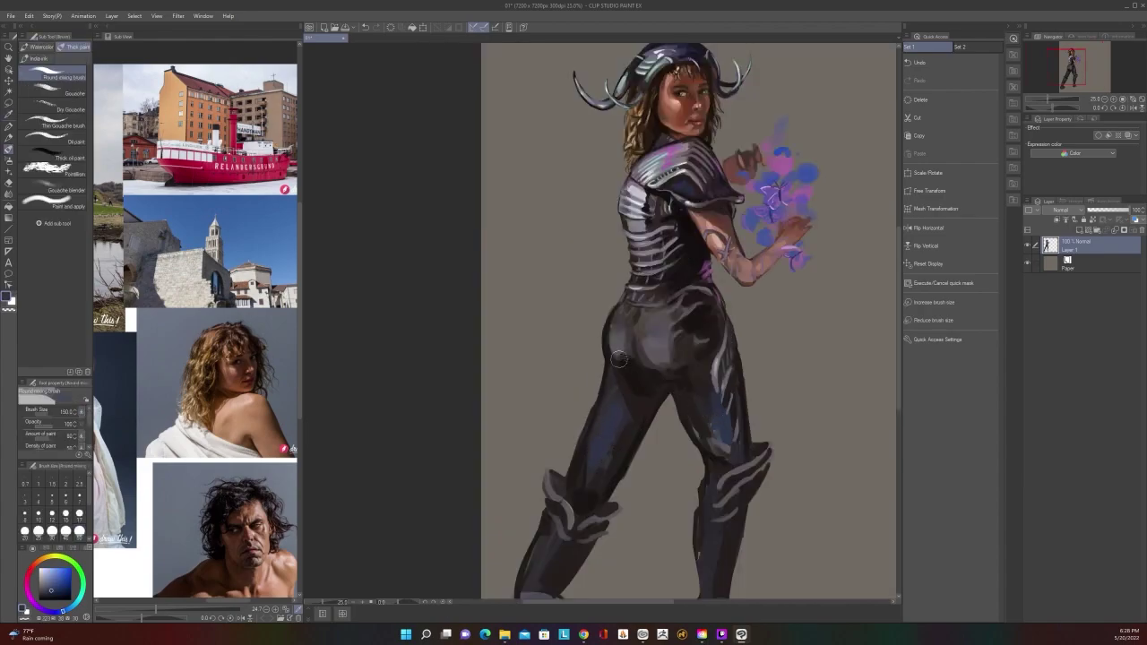
pyautogui.scroll(-2, 620, 355)
pyautogui.scroll(2, 619, 353)
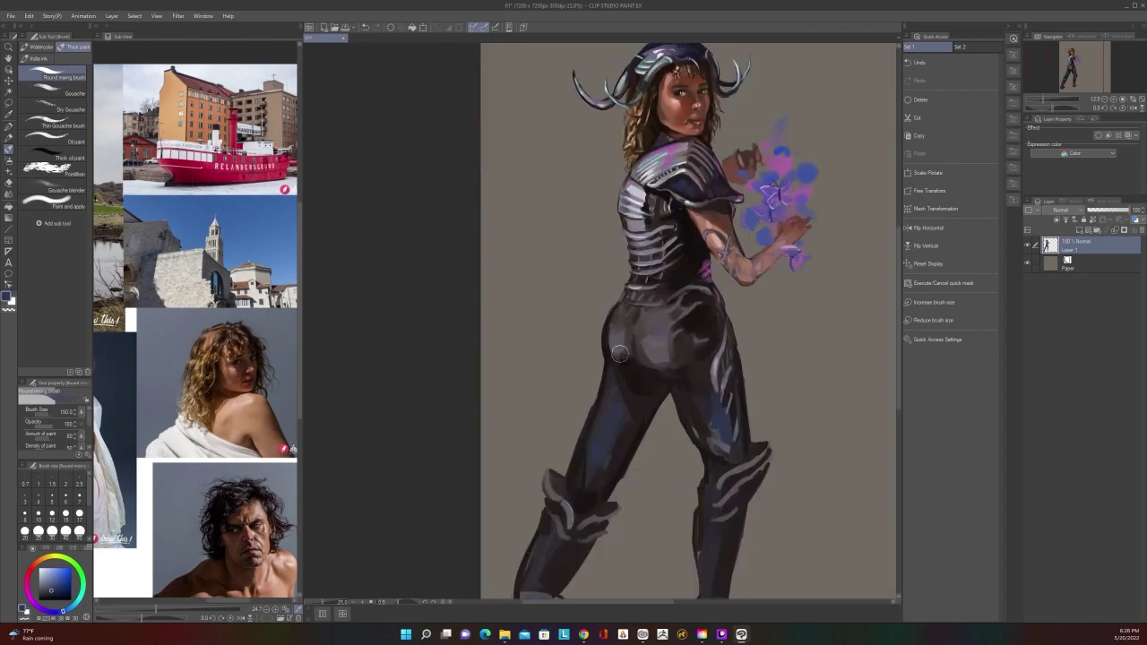
# Paint a thin greyish accent along the outer edge of the left-hand hip with a smaller brush and a sampled tone
pyautogui.keyDown('alt'); pyautogui.click(718, 382); pyautogui.keyUp('alt')
pyautogui.press('[')
pyautogui.press('[')
pyautogui.press('[')
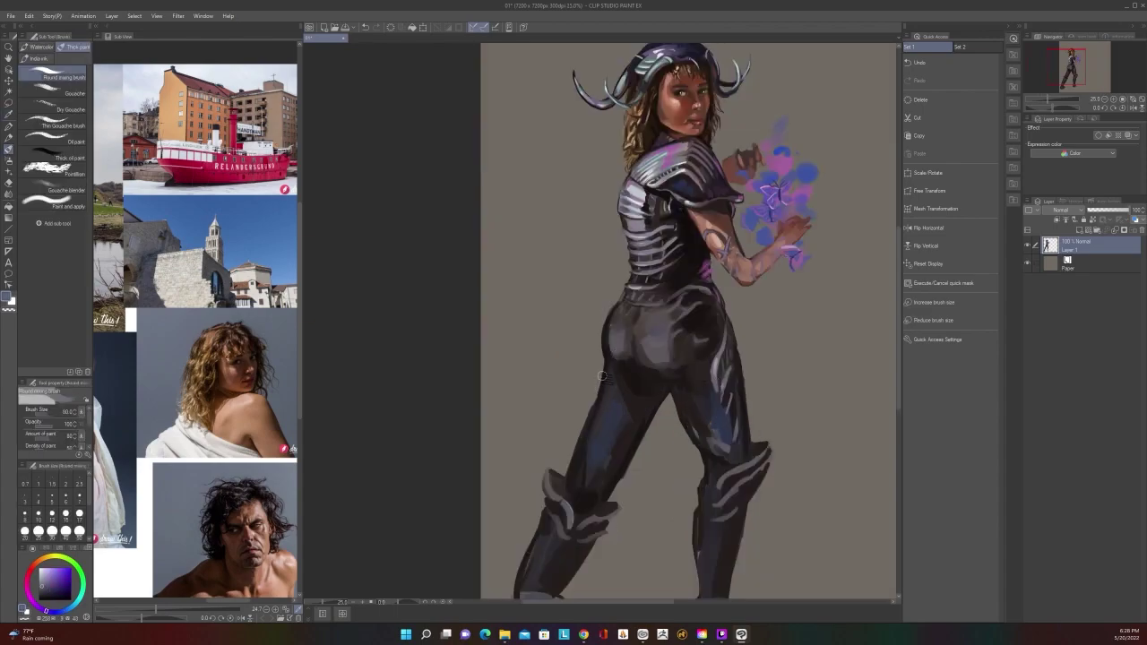
pyautogui.moveTo(607, 389); pyautogui.dragTo(602, 359)
pyautogui.press('[')
pyautogui.keyDown('alt'); pyautogui.click(598, 390); pyautogui.keyUp('alt')
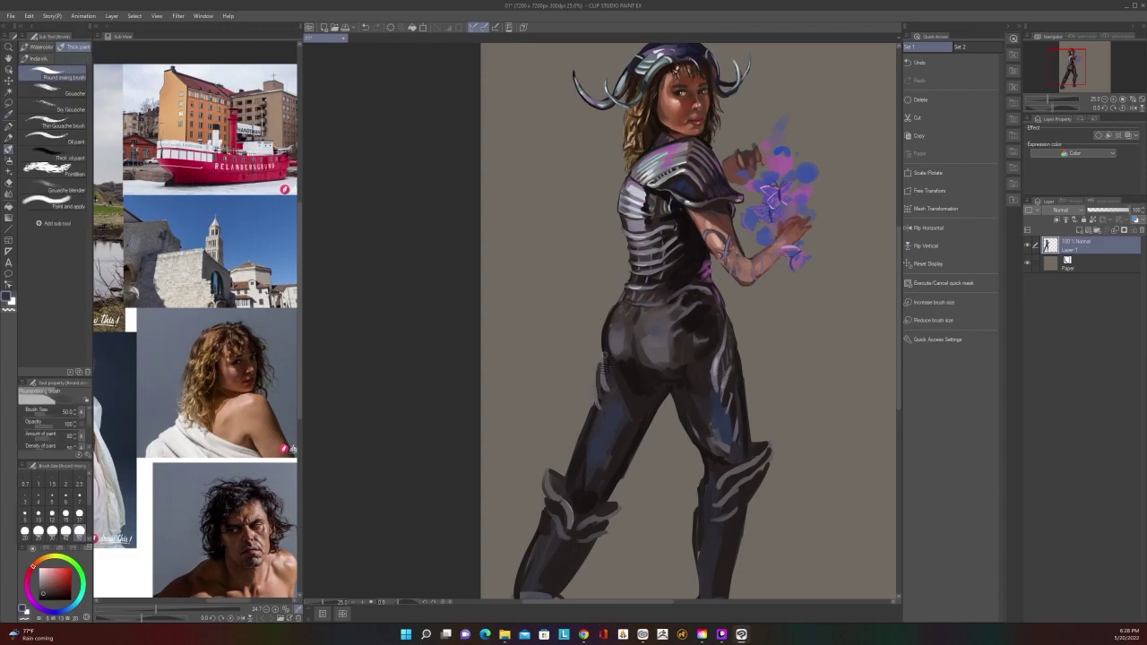
# Add curved armour accents down the outer left-hand thigh using sampled tones and darken the shadow beneath the buttock
pyautogui.scroll(-4, 612, 326)
pyautogui.scroll(4, 612, 326)
pyautogui.press('alt')
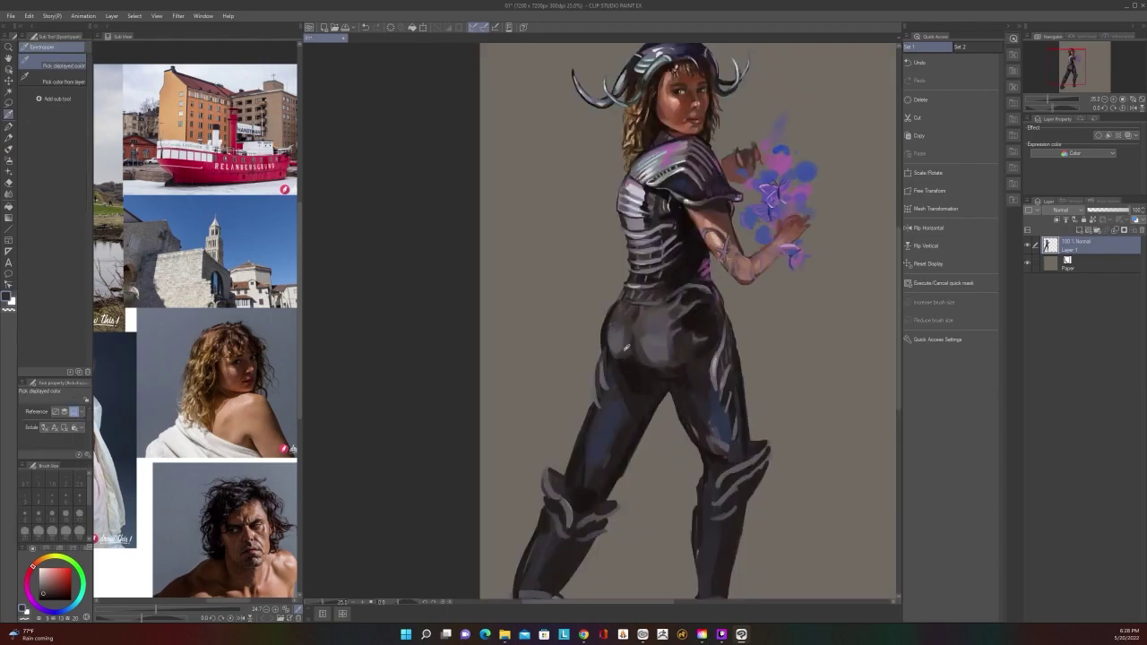
pyautogui.keyDown('alt'); pyautogui.click(625, 347); pyautogui.keyUp('alt')
pyautogui.keyDown('alt'); pyautogui.click(593, 410); pyautogui.keyUp('alt')
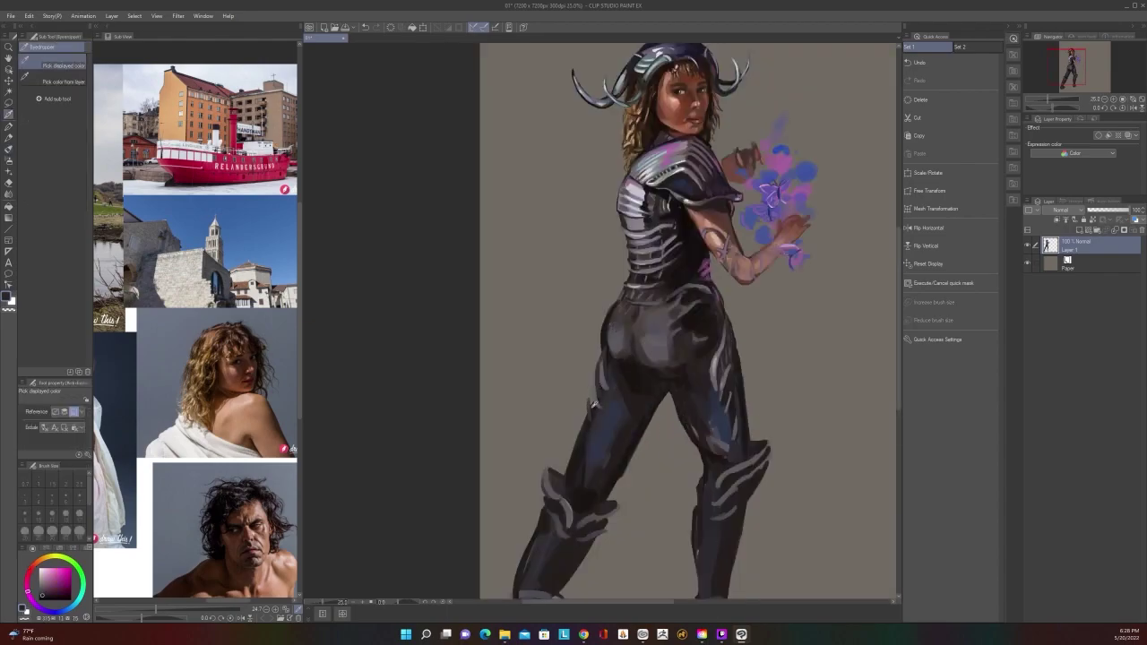
pyautogui.keyDown('alt'); pyautogui.click(593, 409); pyautogui.keyUp('alt')
pyautogui.keyDown('alt'); pyautogui.click(594, 404); pyautogui.keyUp('alt')
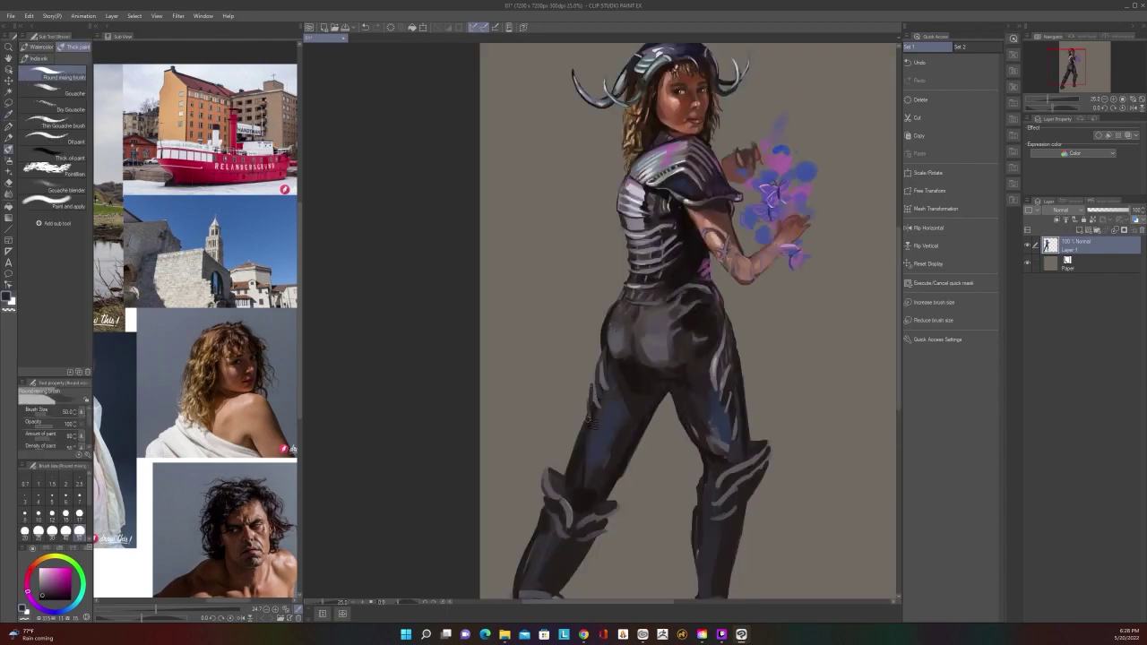
pyautogui.scroll(-2, 593, 394)
pyautogui.scroll(2, 600, 336)
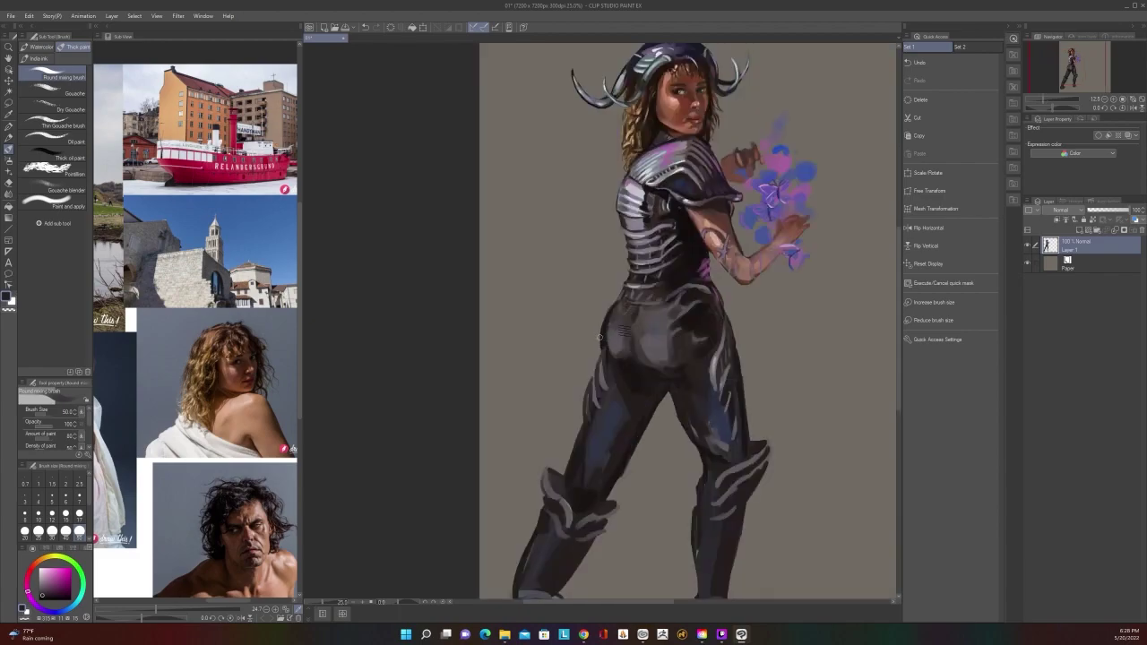
pyautogui.scroll(-2, 633, 237)
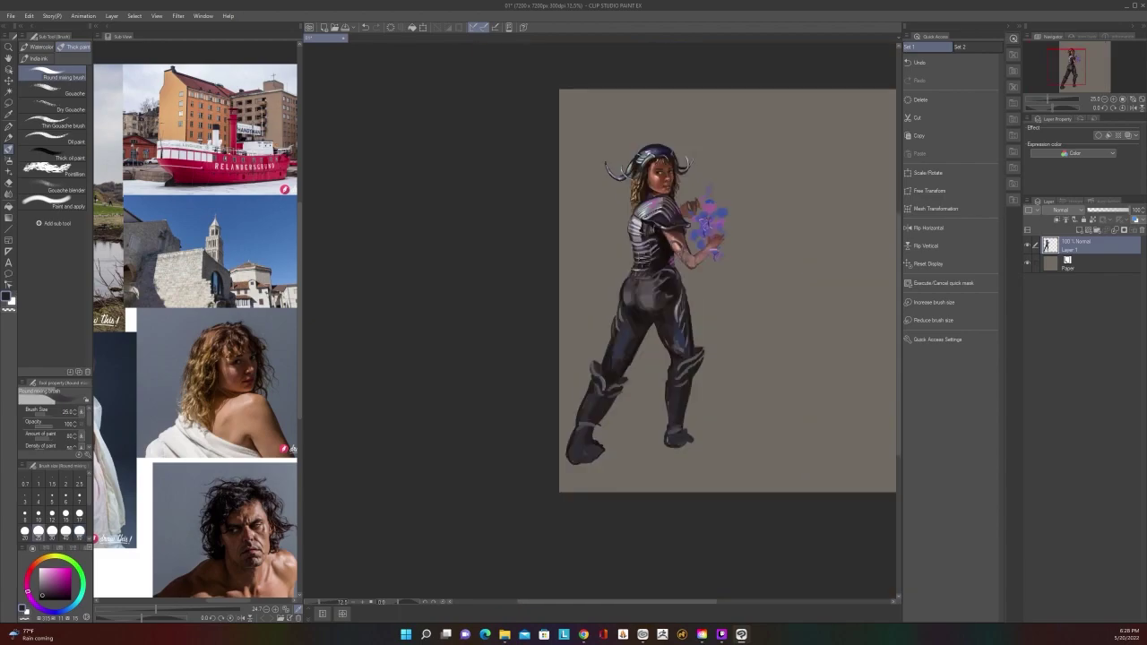
pyautogui.scroll(2, 641, 258)
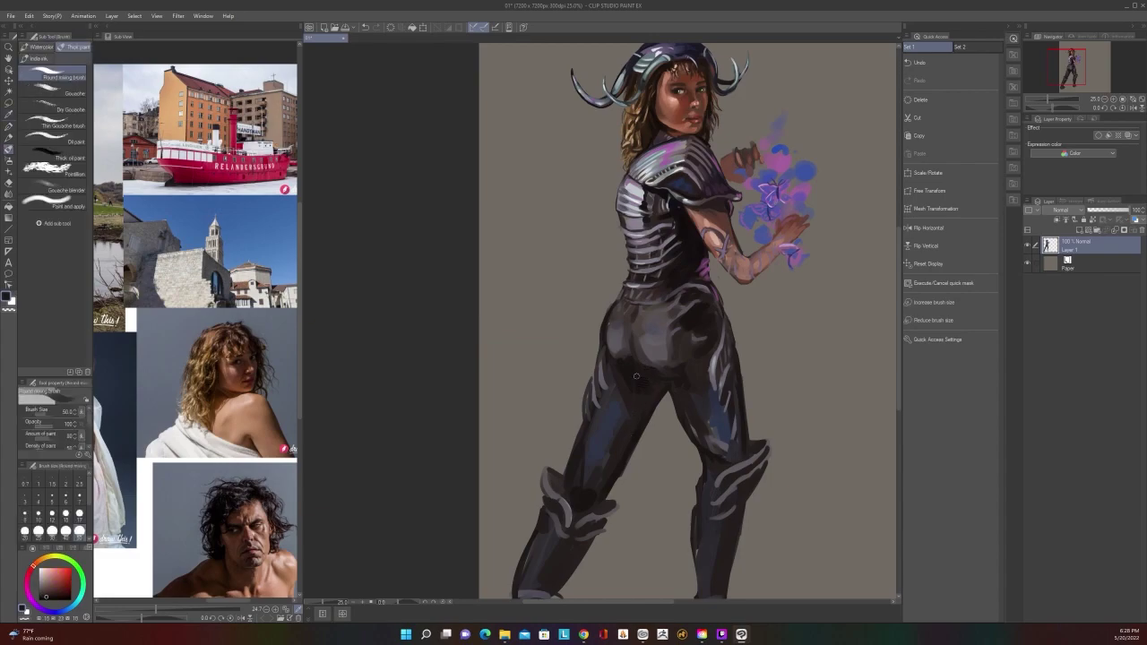
# Switch to the Soft airbrush, enlarge it and touch up the crotch where the inner thighs meet
pyautogui.press('b')
pyautogui.press(']')
pyautogui.press(']')
pyautogui.press(']')
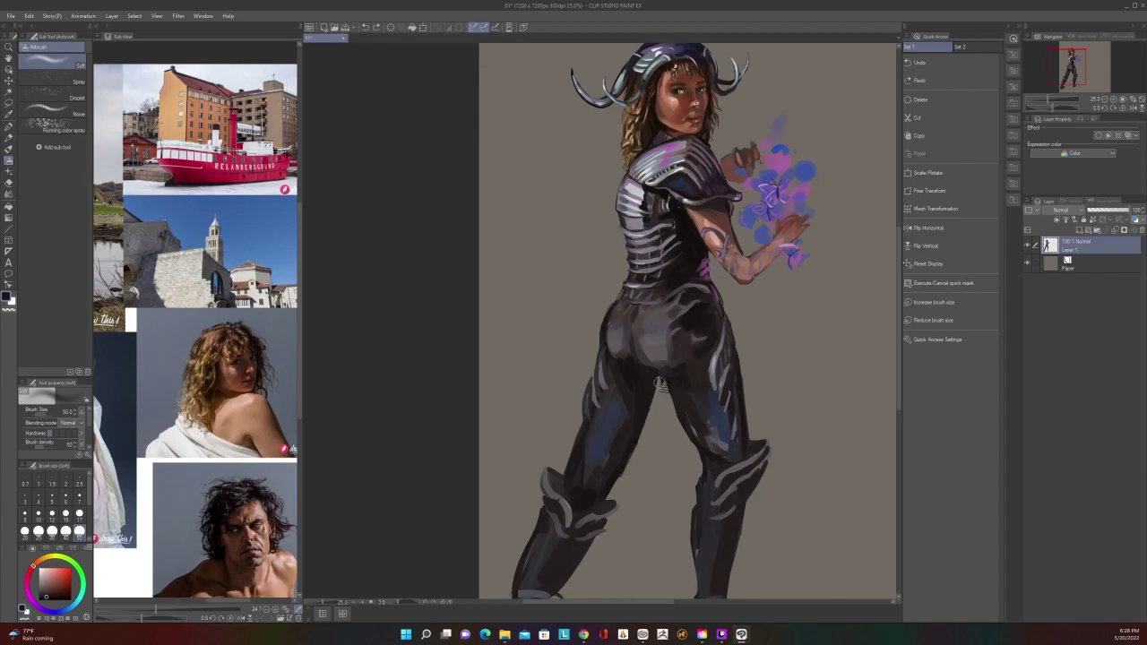
pyautogui.click(664, 381)
pyautogui.scroll(-2, 668, 369)
pyautogui.scroll(2, 669, 368)
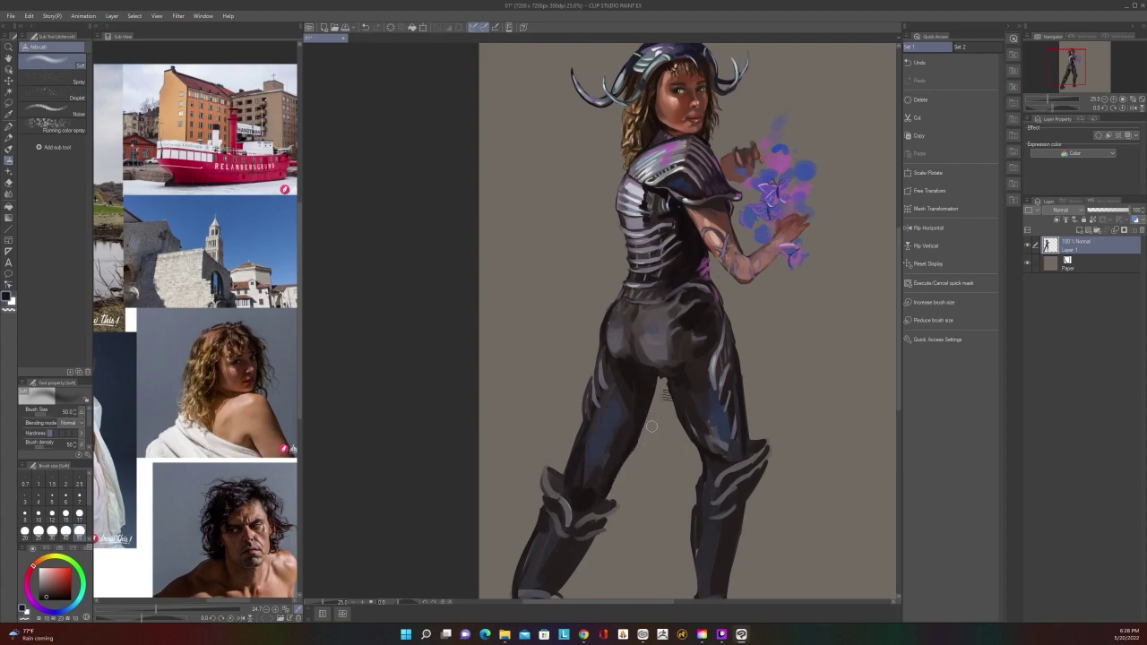
pyautogui.scroll(-2, 673, 374)
pyautogui.scroll(-1, 674, 374)
pyautogui.scroll(3, 674, 374)
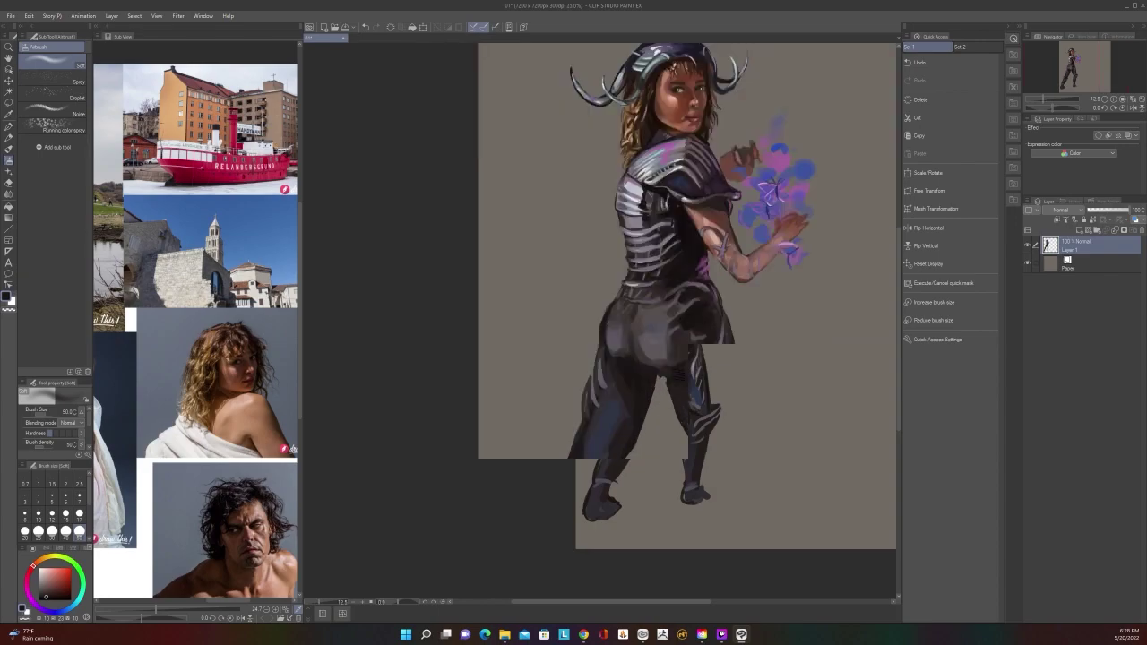
# Sample a pale blue-grey highlight from the ribbed back armour
pyautogui.press('i')
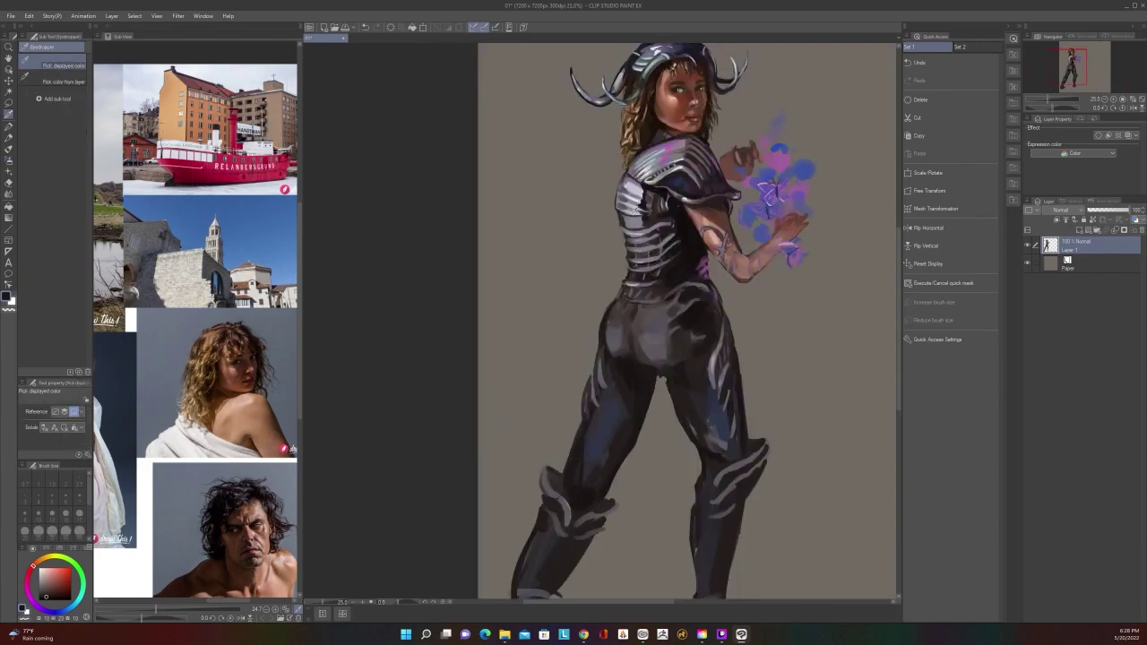
pyautogui.click(636, 210)
pyautogui.press('b')
pyautogui.moveTo(551, 486)
pyautogui.mouseDown()
pyautogui.moveTo(562, 524)
pyautogui.moveTo(564, 515)
pyautogui.mouseUp()
pyautogui.hotkey('ctrl', 'z')
pyautogui.hotkey('ctrl', 'z')
# Paint pale highlights along the left-hand knee guard's bands with the Round mixing brush
pyautogui.press('b')
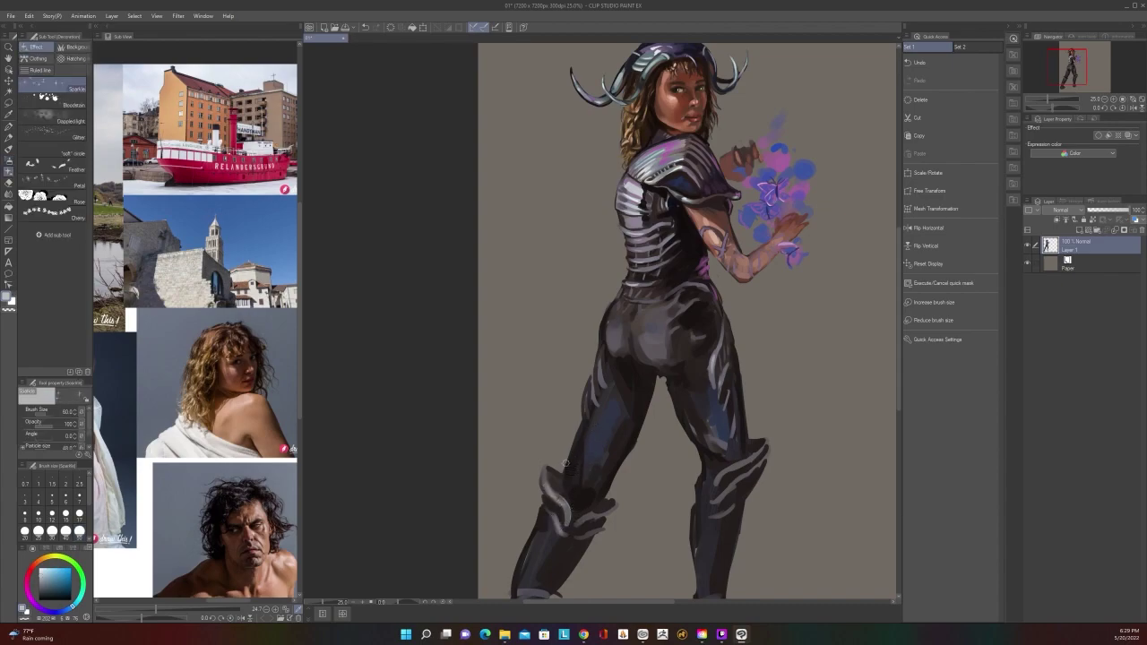
pyautogui.press('b')
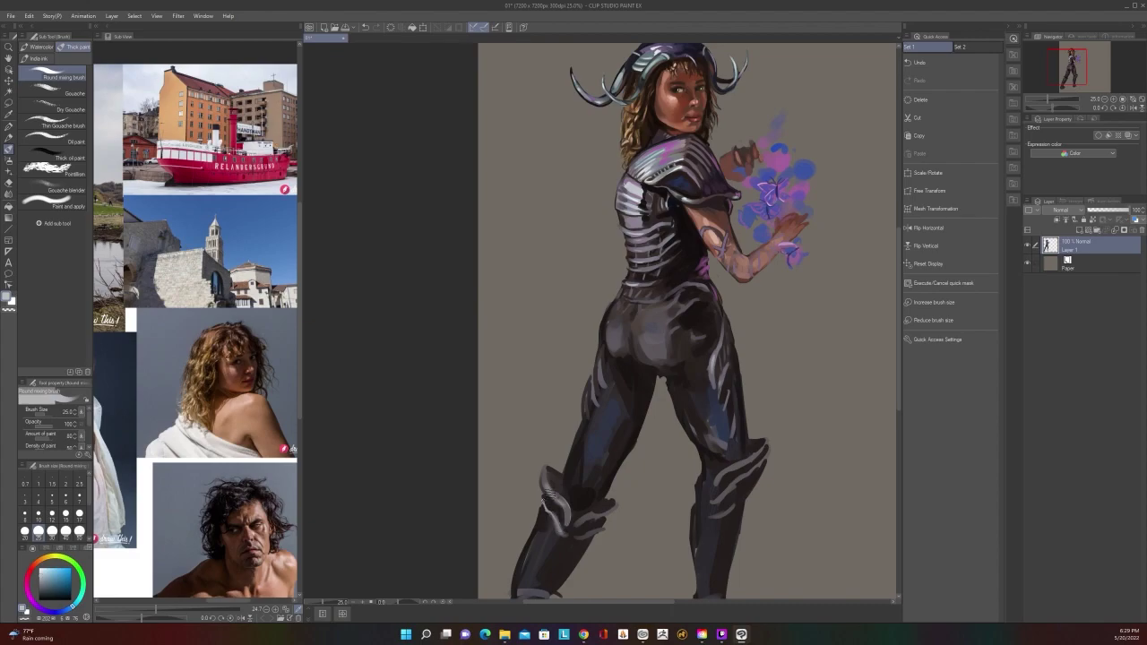
pyautogui.scroll(-1, 565, 439)
pyautogui.scroll(1, 565, 438)
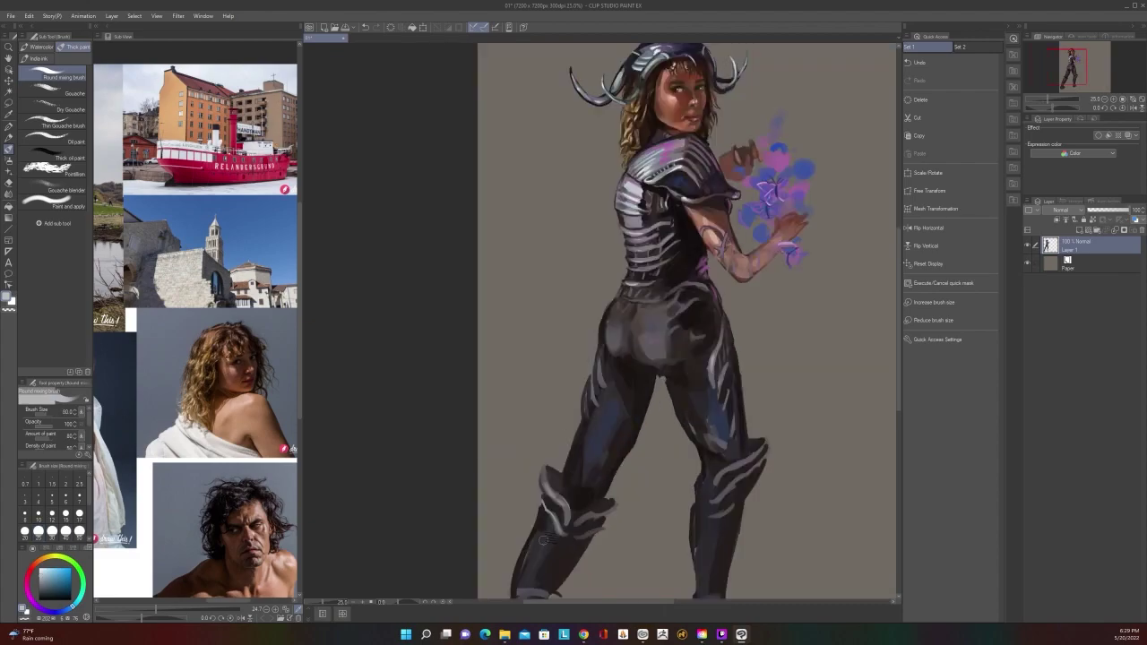
# Refine the outer contour of the left-hand thigh above the knee guard with a smaller brush and a sampled dark tone
pyautogui.keyDown('alt'); pyautogui.click(581, 435); pyautogui.keyUp('alt')
pyautogui.press('[')
pyautogui.press('[')
pyautogui.press('[')
pyautogui.moveTo(570, 455); pyautogui.dragTo(577, 425)
pyautogui.scroll(-2, 608, 403)
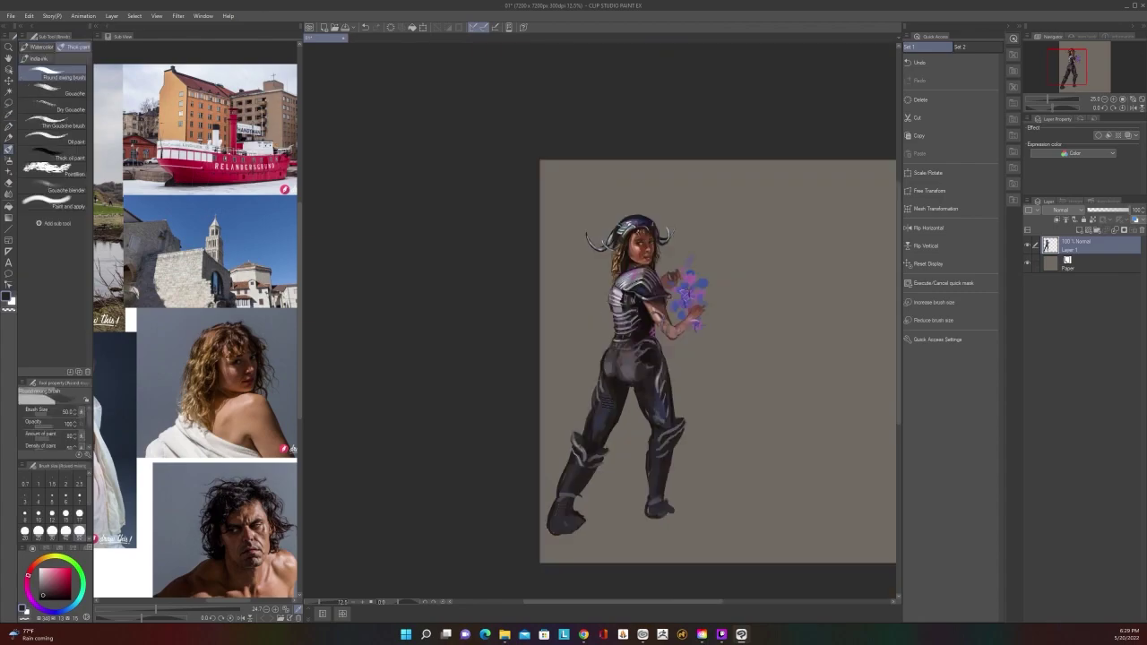
pyautogui.scroll(2, 607, 403)
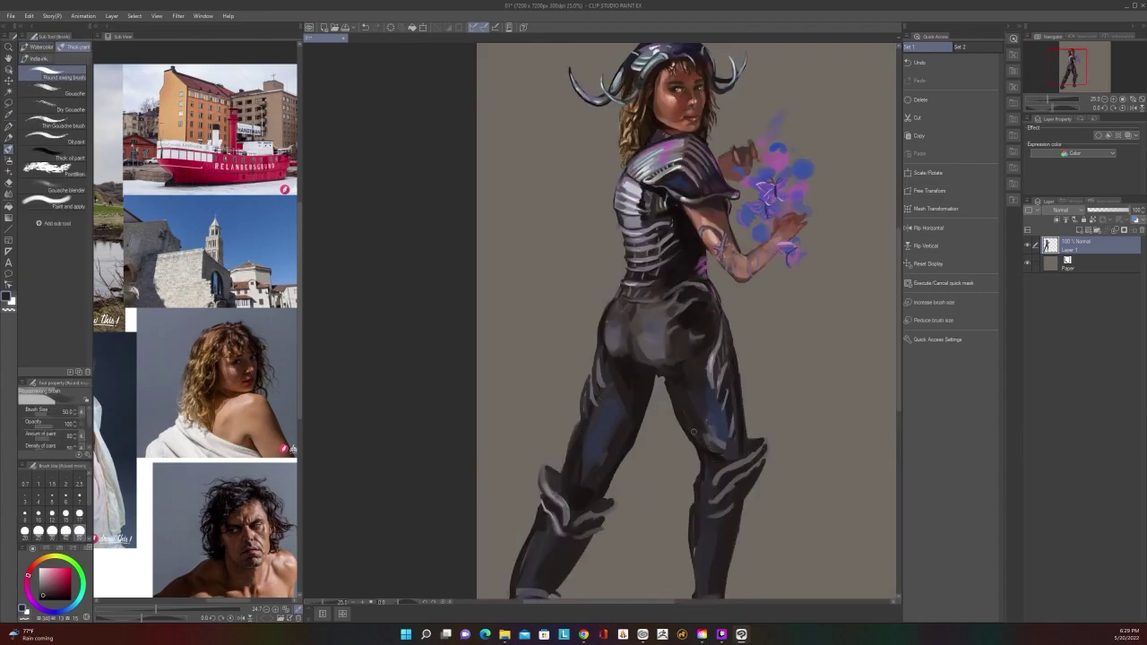
# Clean up the dark edges of the crotch and the inner right-hand thigh
pyautogui.scroll(-1, 717, 454)
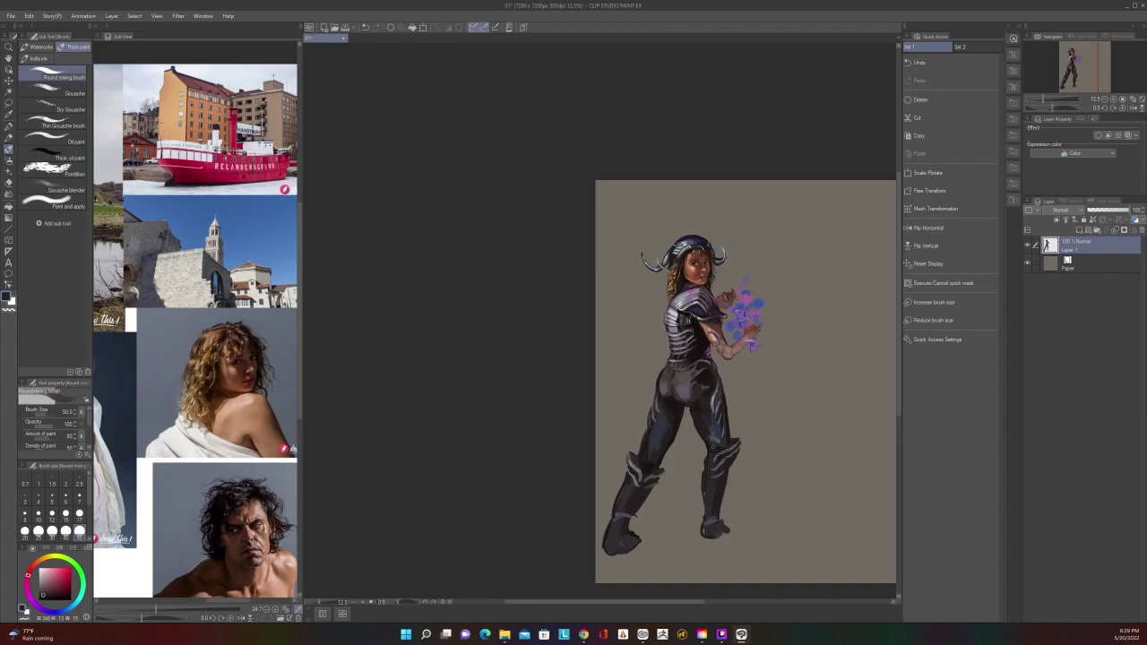
pyautogui.scroll(1, 714, 445)
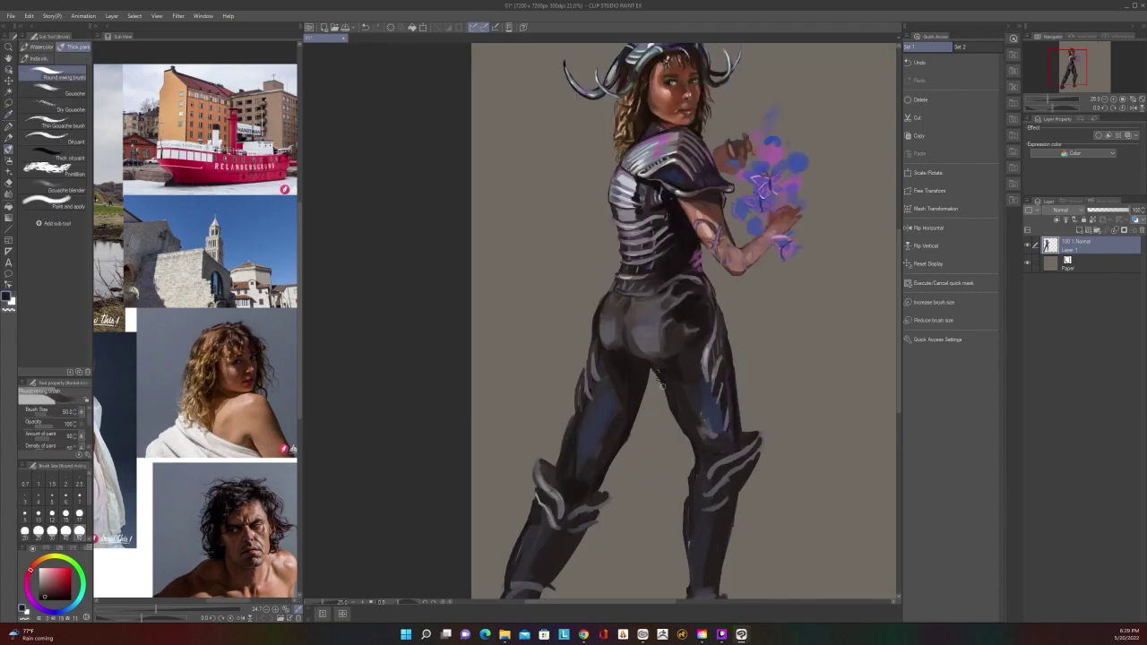
pyautogui.scroll(-1, 666, 368)
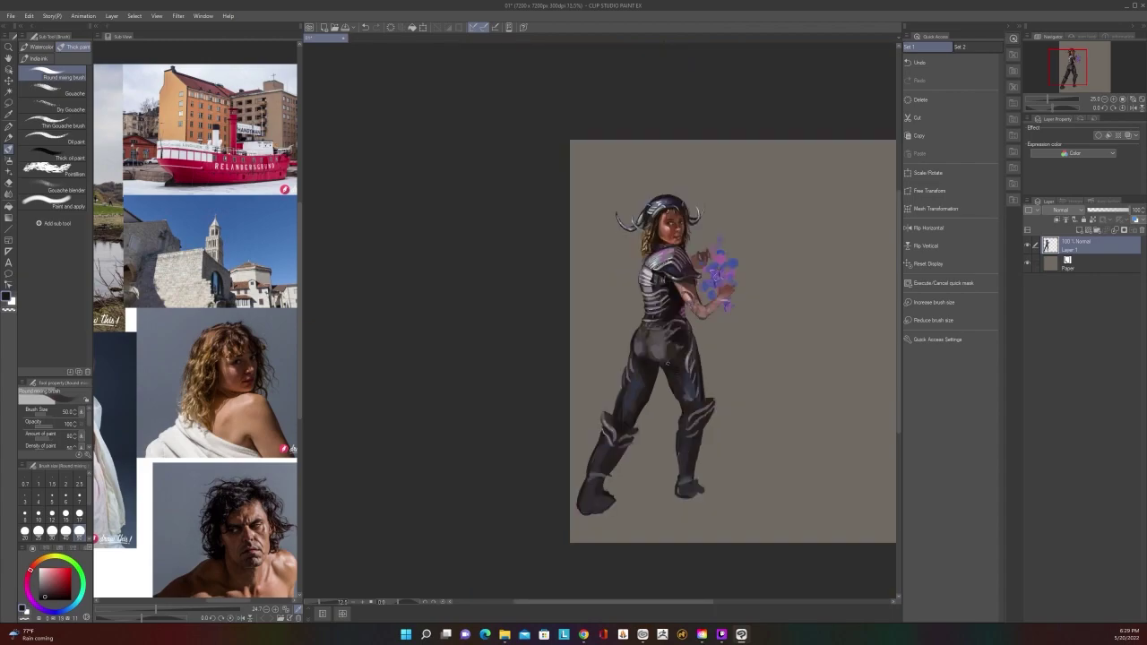
pyautogui.scroll(1, 666, 362)
pyautogui.press('alt')
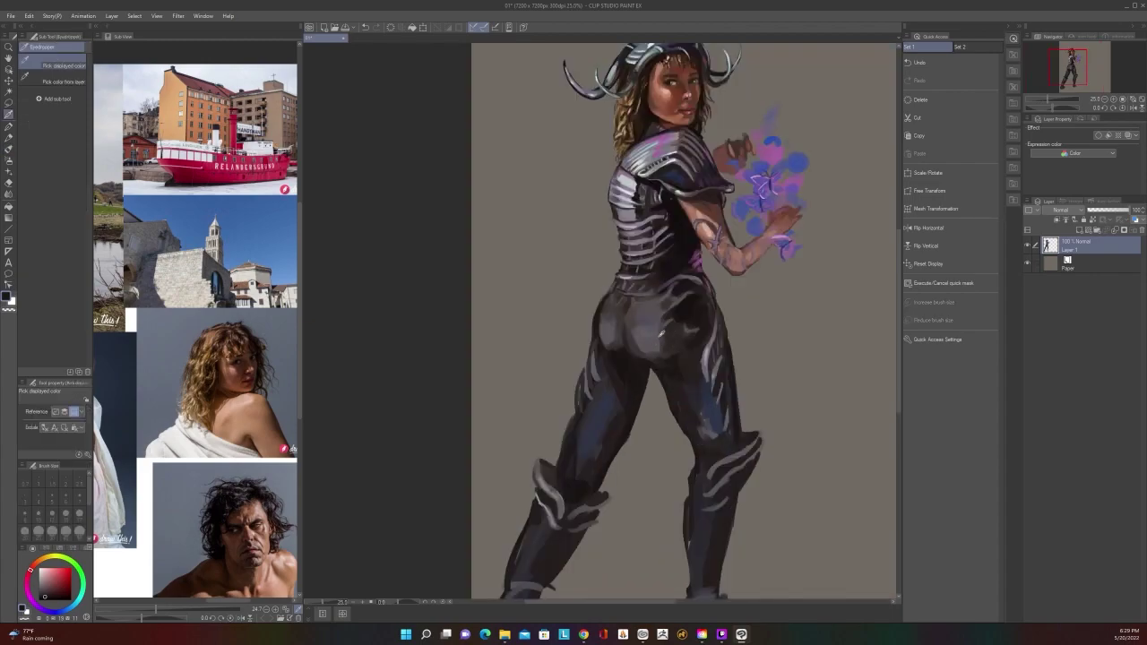
# Soften the shading of the right-hand buttock and hip with sampled mid tones and the Round mixing brush
pyautogui.keyDown('alt'); pyautogui.click(665, 336); pyautogui.keyUp('alt')
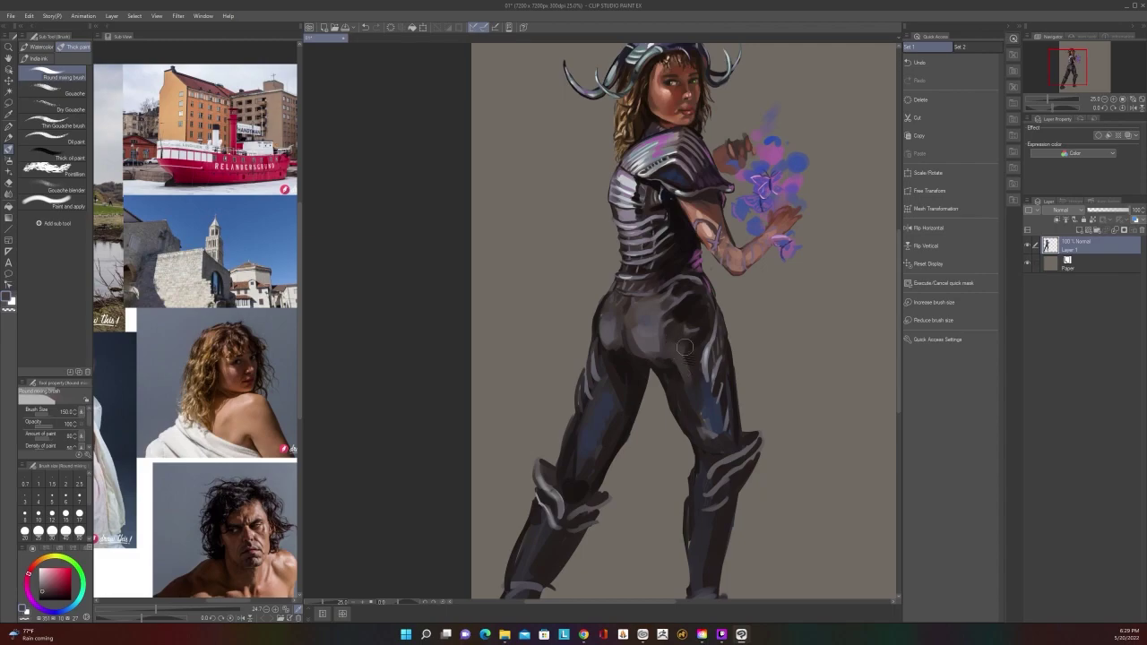
pyautogui.scroll(-1, 687, 355)
pyautogui.scroll(1, 688, 358)
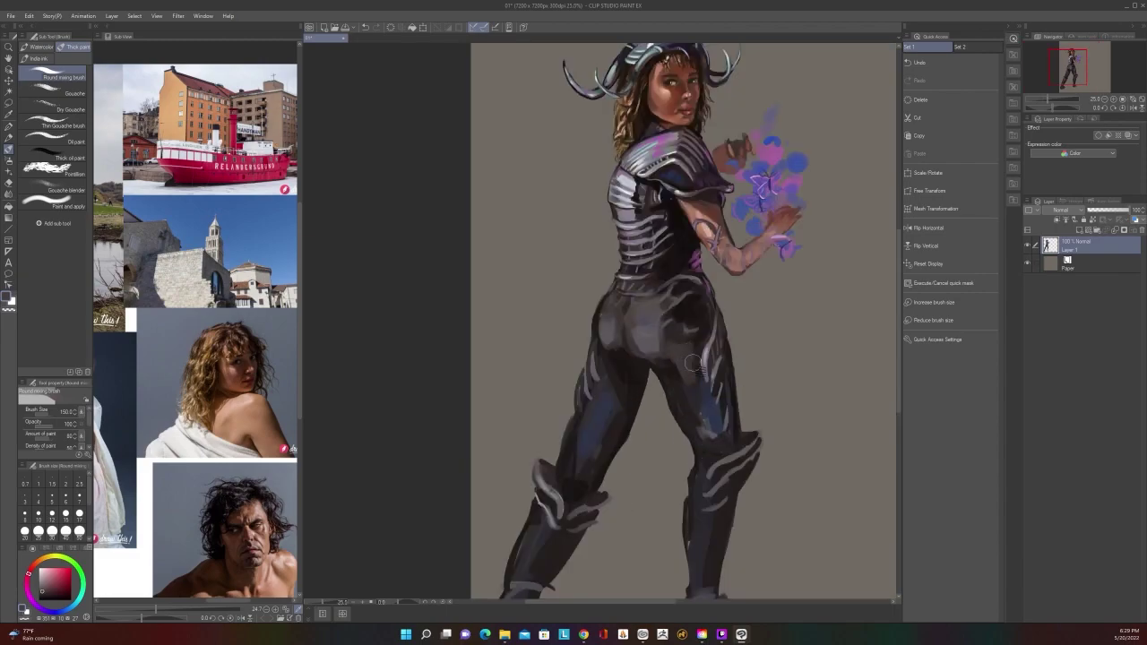
pyautogui.keyDown('alt'); pyautogui.click(696, 363); pyautogui.keyUp('alt')
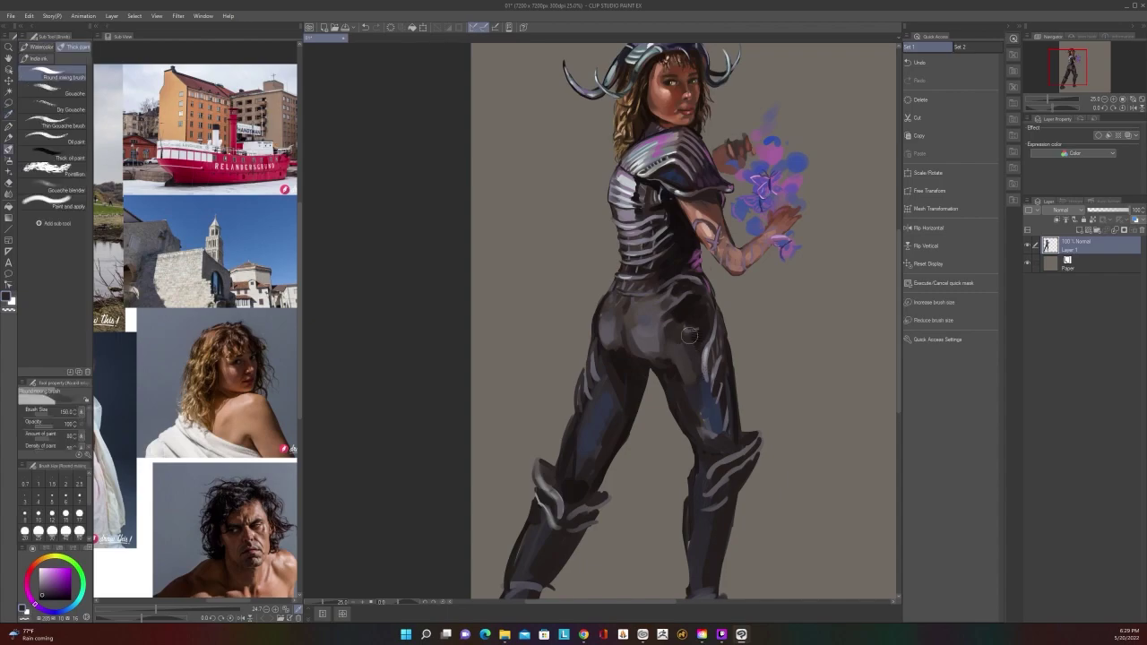
pyautogui.scroll(-1, 690, 335)
pyautogui.scroll(1, 695, 337)
# Refine the shadow beneath the buttocks with a smaller brush and sampled dark tones
pyautogui.keyDown('alt'); pyautogui.click(679, 371); pyautogui.keyUp('alt')
pyautogui.keyDown('alt'); pyautogui.click(665, 369); pyautogui.keyUp('alt')
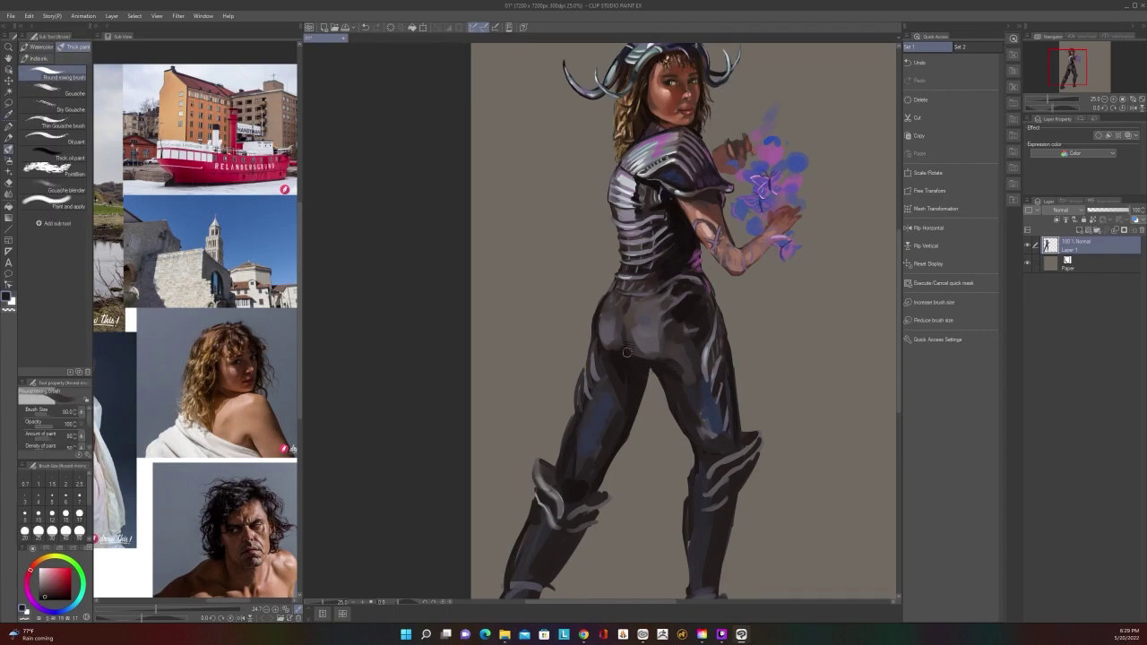
pyautogui.scroll(-1, 633, 328)
pyautogui.scroll(1, 632, 328)
pyautogui.keyDown('alt'); pyautogui.click(638, 331); pyautogui.keyUp('alt')
# Darken the lower right-hand thigh just above the knee guard with a sampled dark tone
pyautogui.keyDown('alt'); pyautogui.click(703, 445); pyautogui.keyUp('alt')
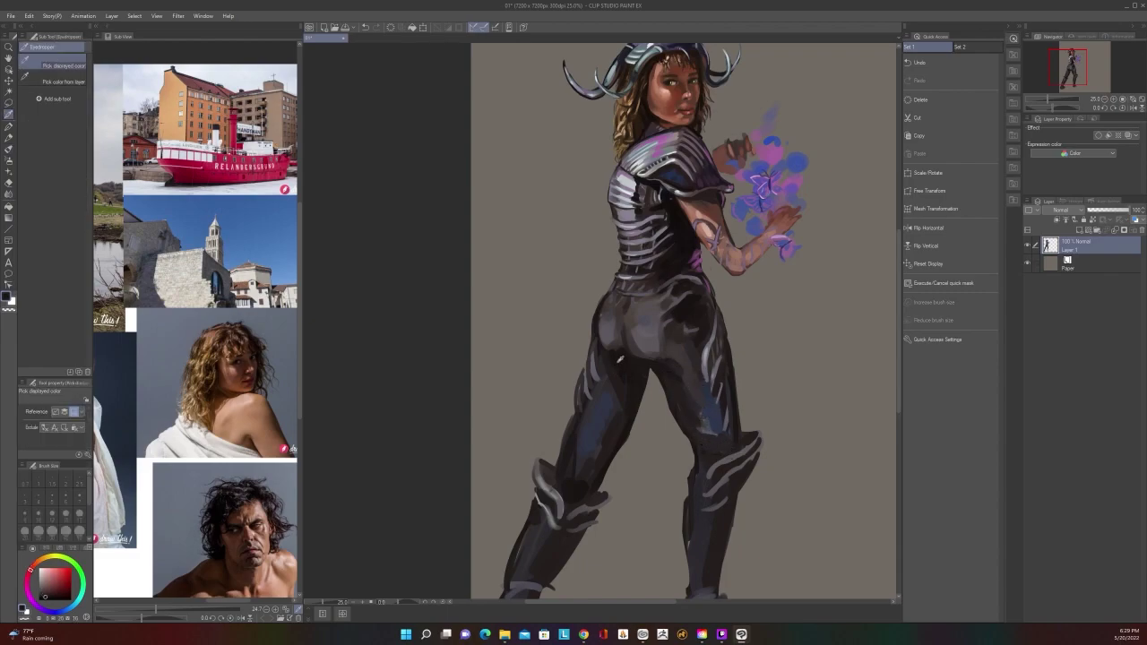
pyautogui.keyDown('alt'); pyautogui.click(621, 361); pyautogui.keyUp('alt')
pyautogui.moveTo(696, 431); pyautogui.dragTo(711, 444)
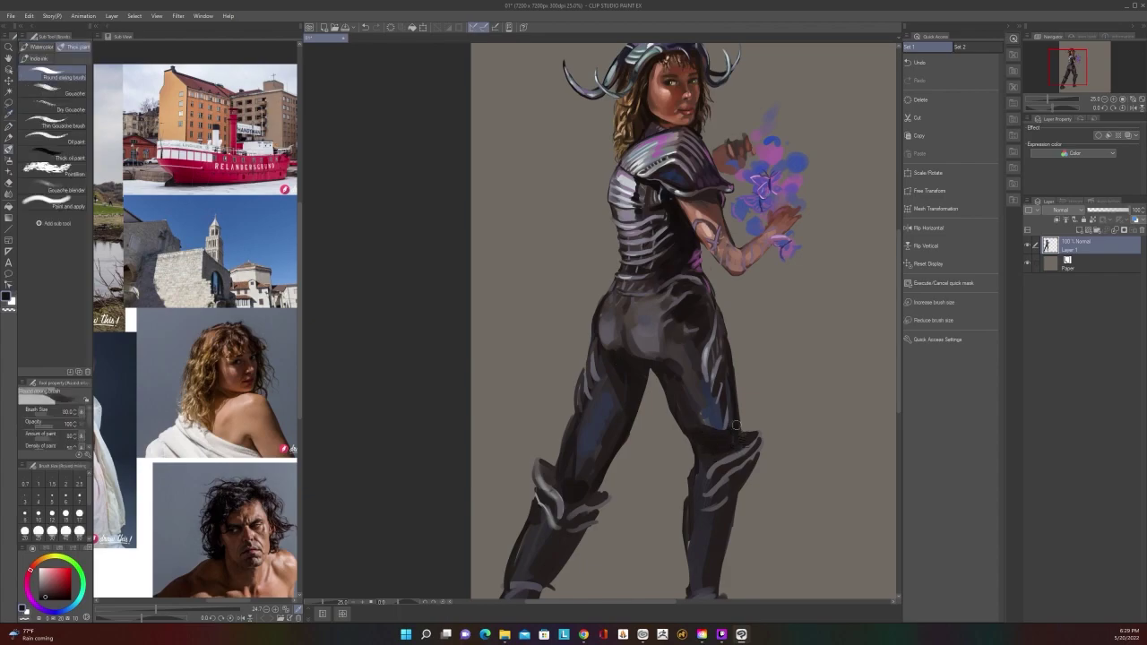
pyautogui.scroll(-2, 738, 380)
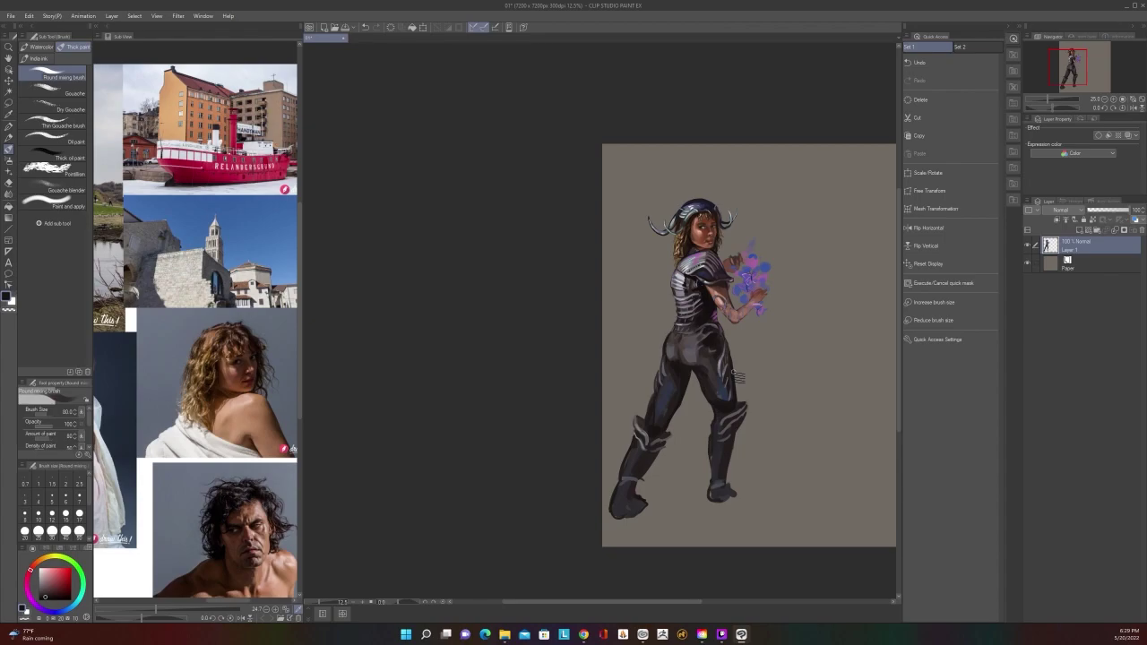
pyautogui.scroll(2, 739, 377)
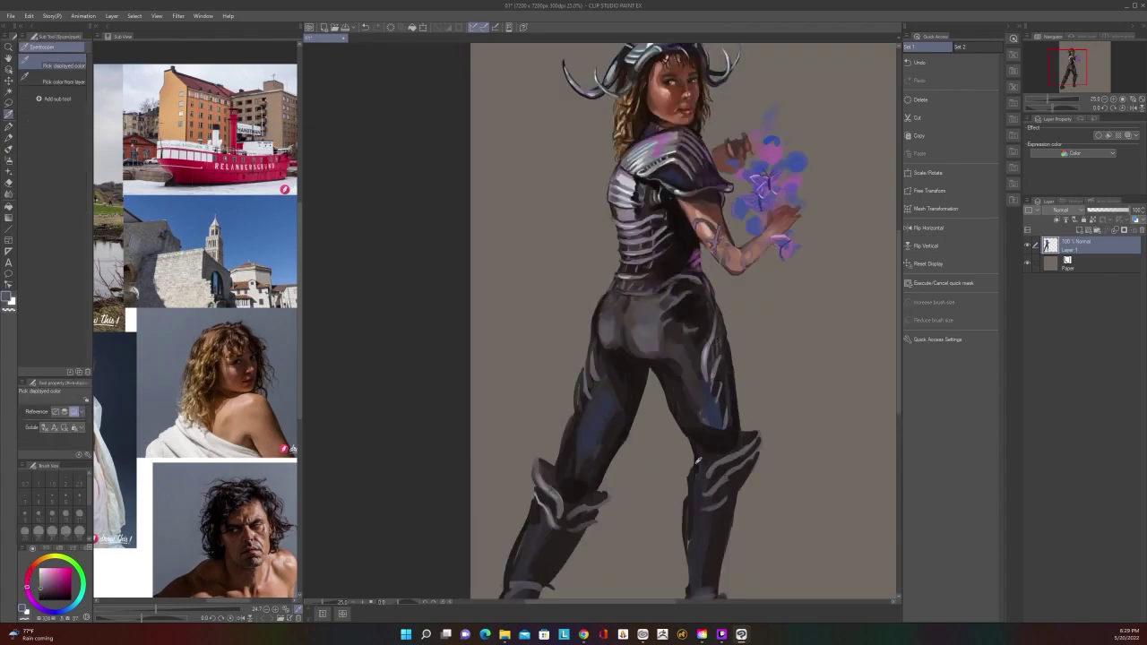
# Touch up the inner edge of the right-hand knee guard with a grey tone and the Round mixing brush
pyautogui.press('b')
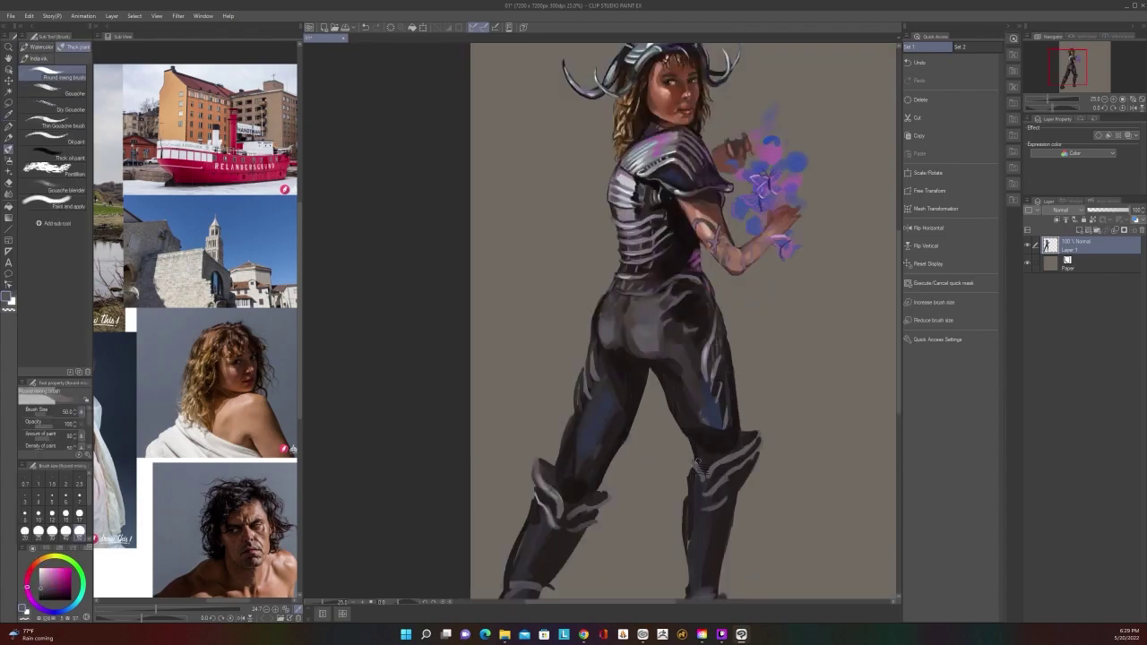
pyautogui.scroll(-1, 697, 457)
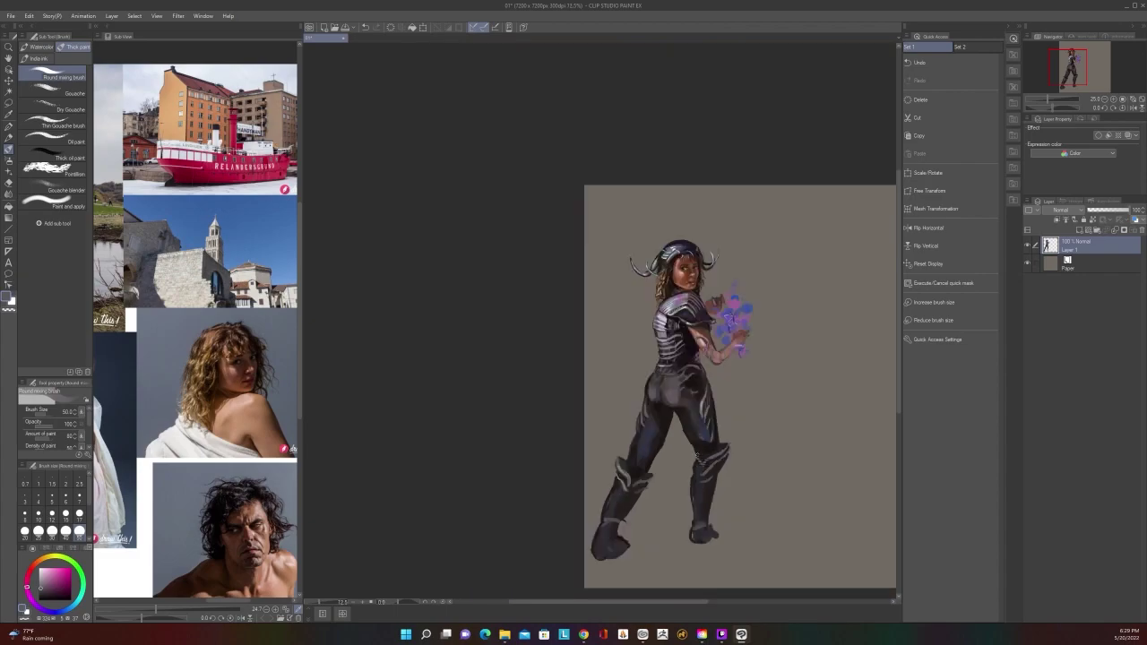
pyautogui.scroll(1, 698, 457)
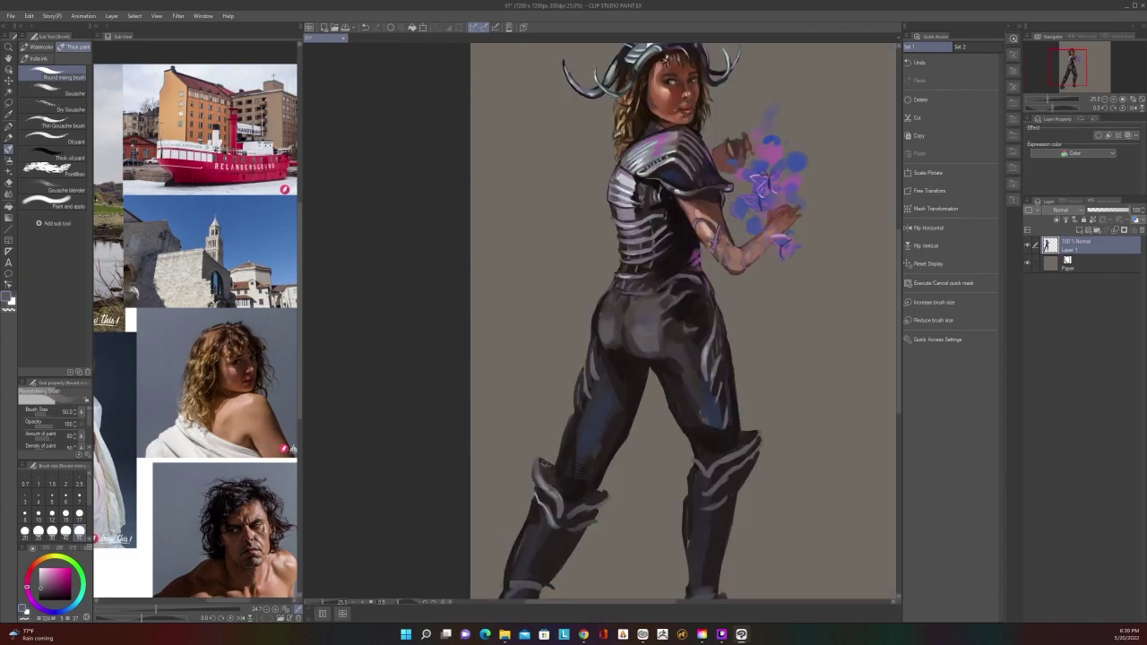
pyautogui.scroll(-1, 592, 455)
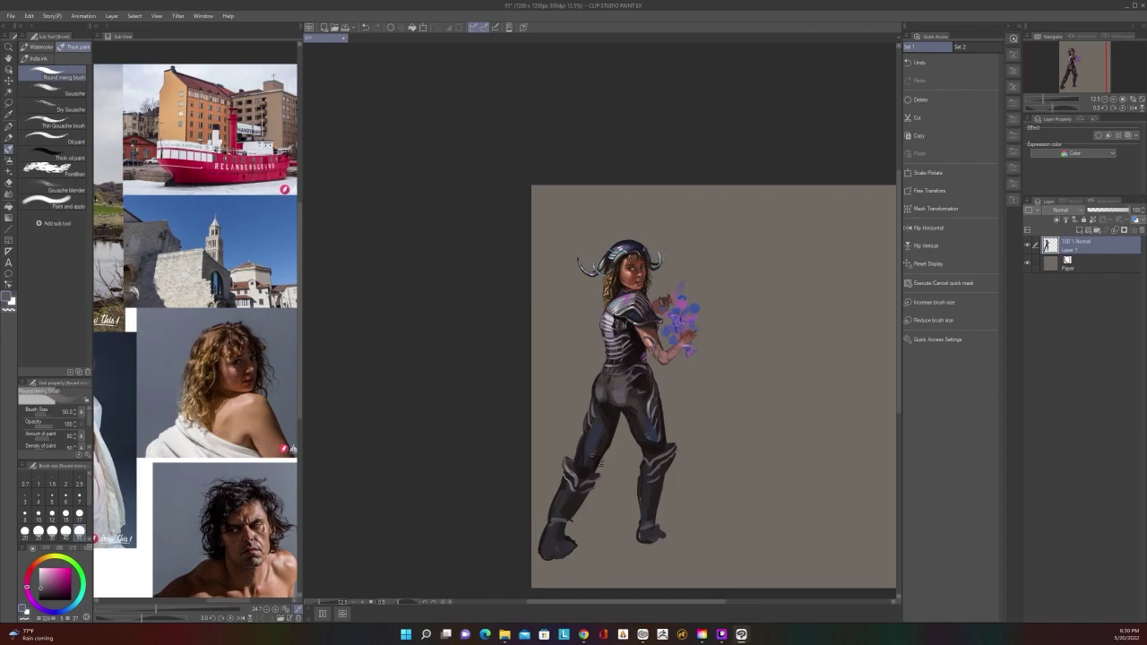
pyautogui.scroll(1, 591, 457)
# Widen the inner contour of the right-hand calf below the knee guard with a sampled dark tone
pyautogui.keyDown('alt'); pyautogui.click(695, 481); pyautogui.keyUp('alt')
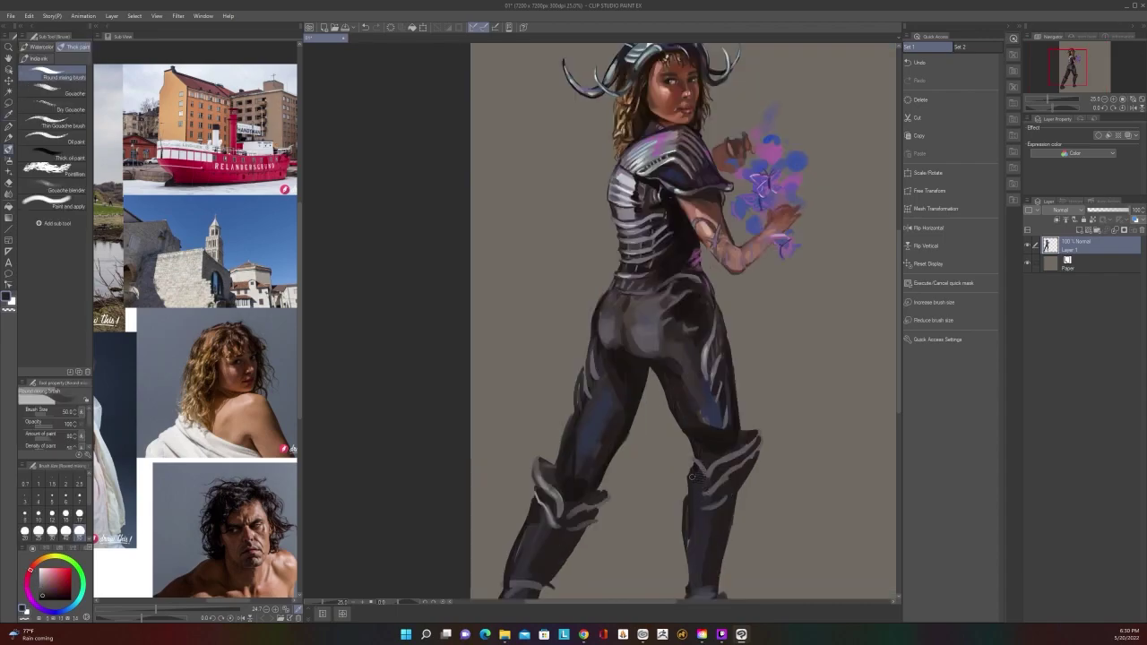
pyautogui.moveTo(692, 475)
pyautogui.mouseDown()
pyautogui.moveTo(684, 534)
pyautogui.moveTo(694, 476)
pyautogui.moveTo(689, 544)
pyautogui.mouseUp()
pyautogui.hotkey('ctrl', 'z')
pyautogui.hotkey('ctrl', 'z')
pyautogui.scroll(-1, 704, 499)
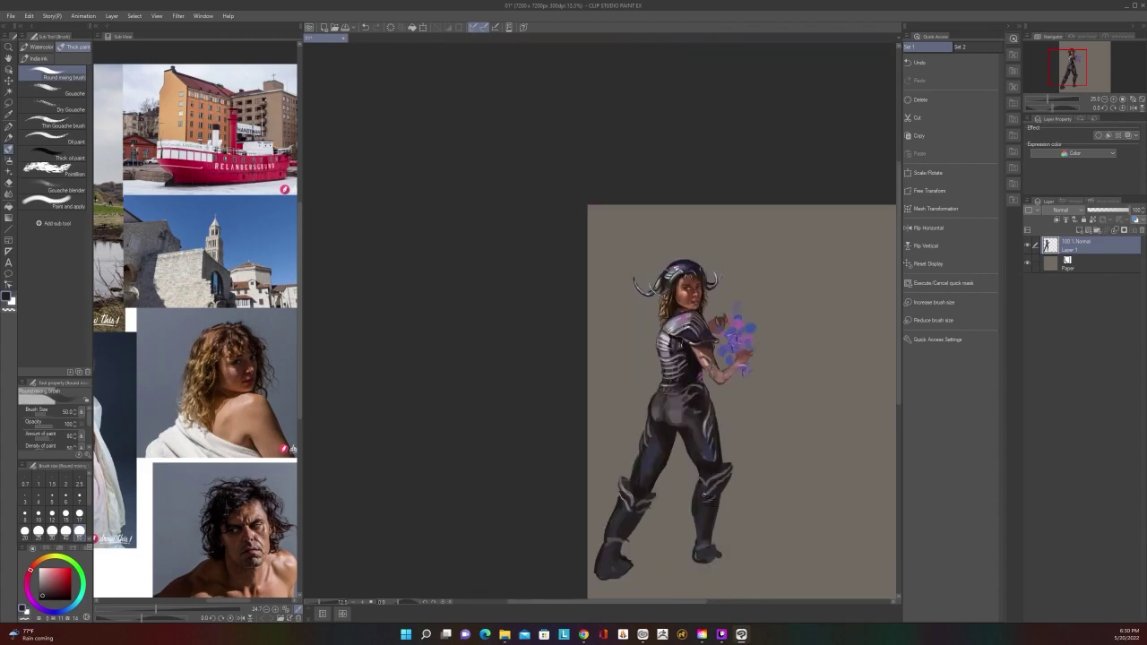
pyautogui.scroll(1, 704, 496)
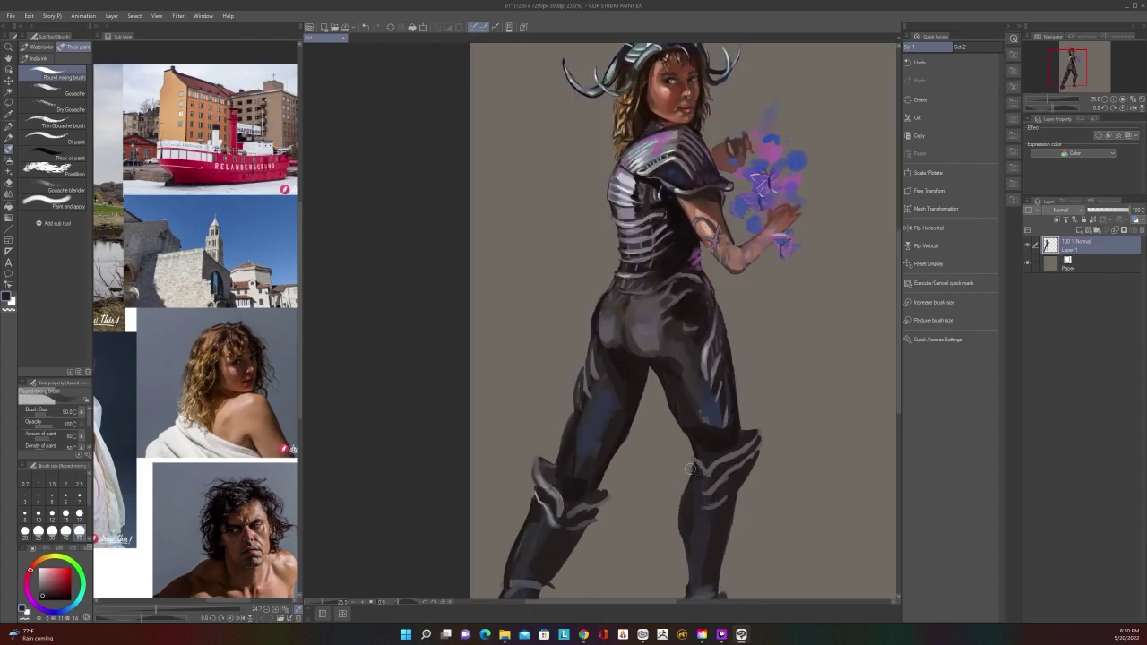
pyautogui.moveTo(693, 469); pyautogui.dragTo(678, 528)
pyautogui.scroll(-1, 688, 531)
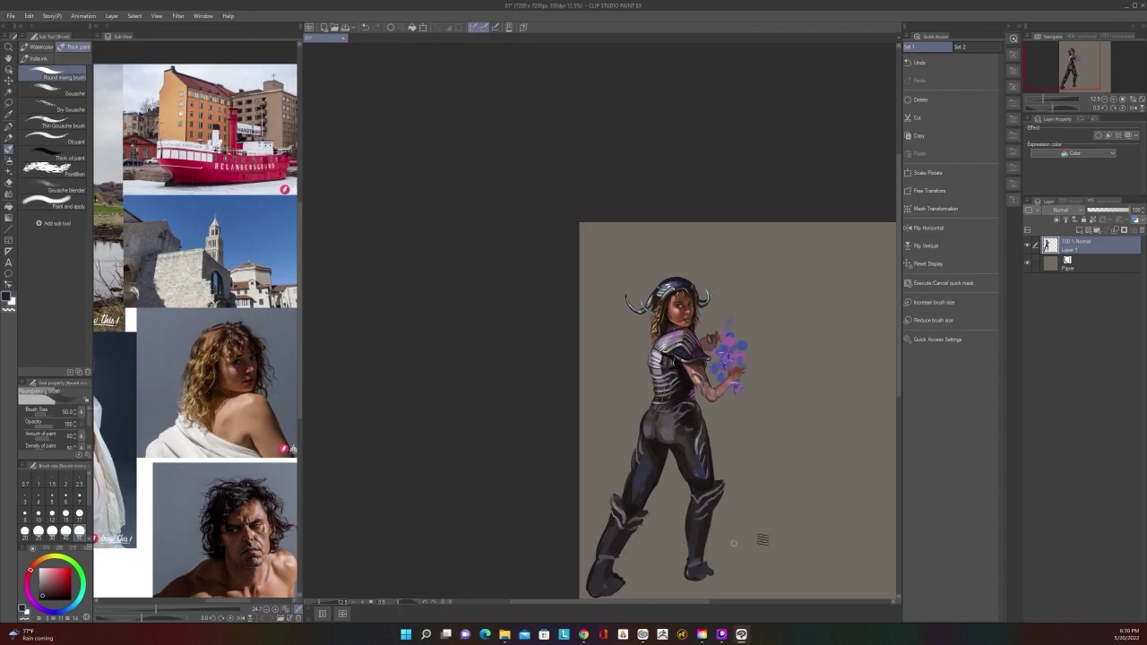
# Examine the reshaped calf against the whole figure, and look over the lower legs and boots up close
pyautogui.moveTo(797, 486); pyautogui.dragTo(827, 422)
pyautogui.scroll(1, 827, 421)
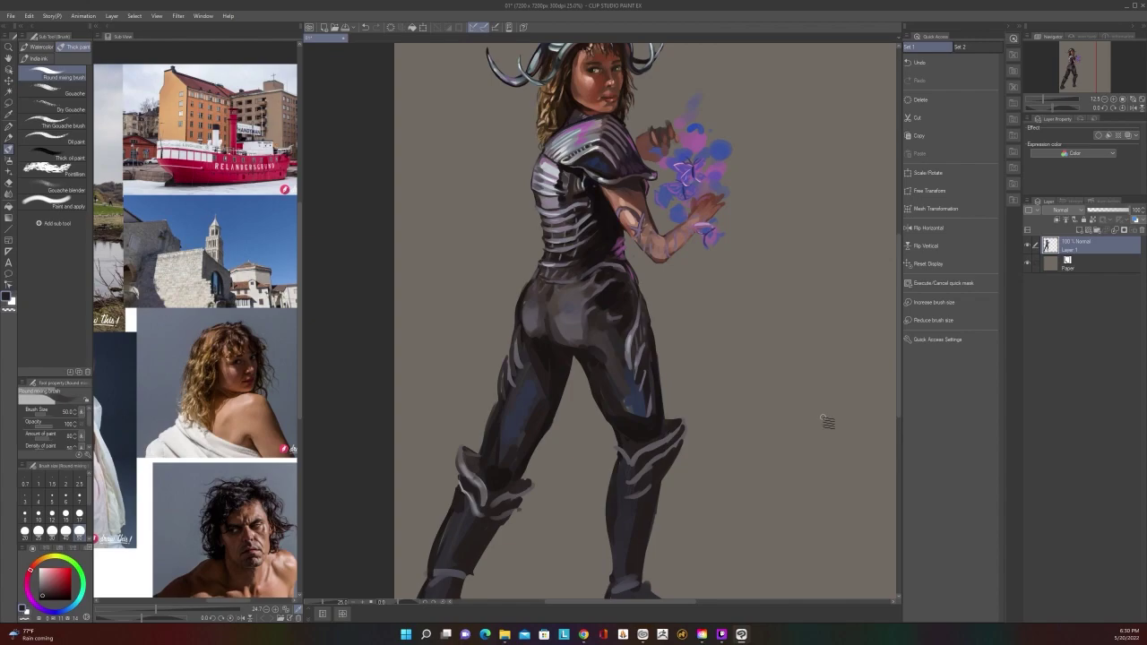
pyautogui.scroll(-1, 745, 411)
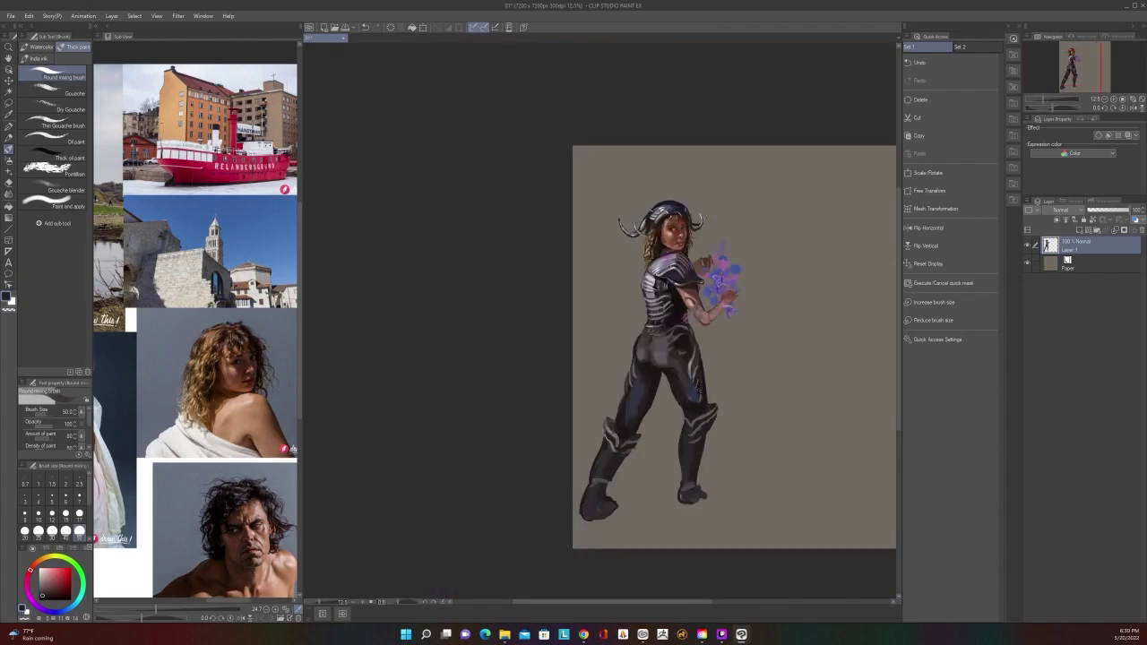
pyautogui.scroll(-1, 692, 394)
pyautogui.scroll(3, 692, 394)
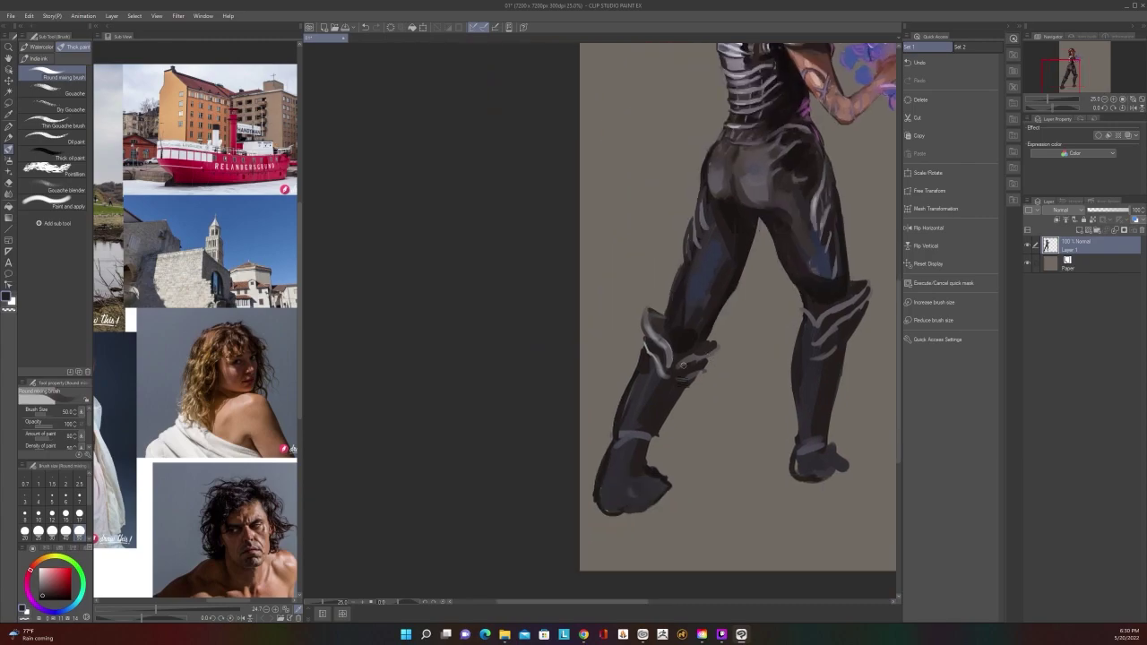
pyautogui.scroll(-1, 695, 428)
pyautogui.scroll(1, 618, 562)
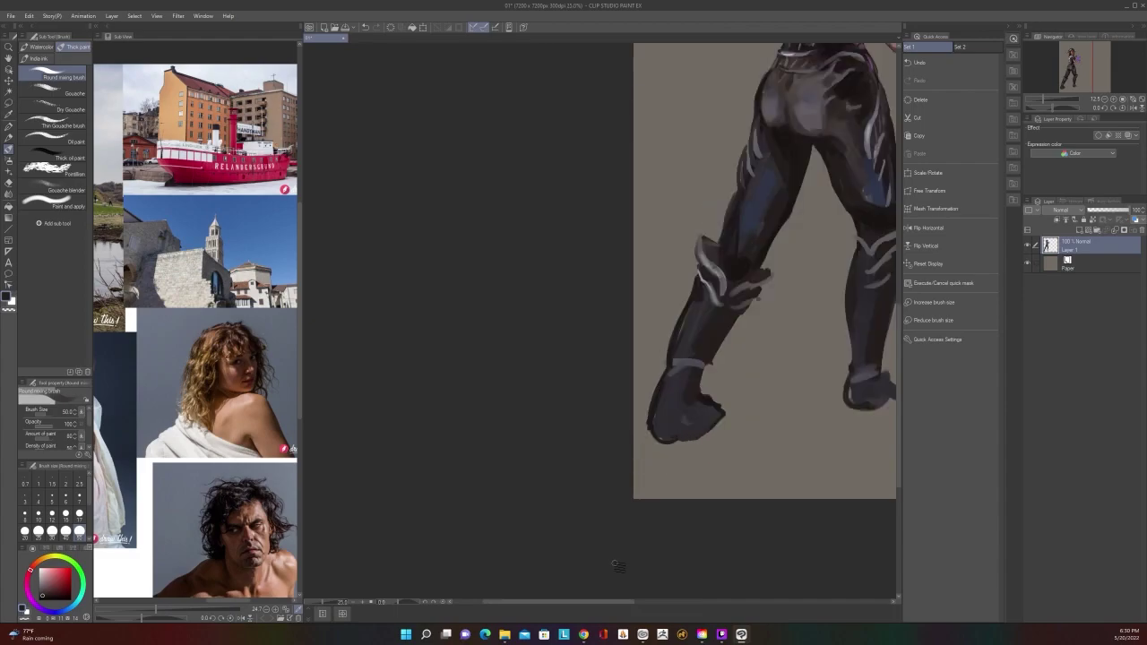
pyautogui.moveTo(765, 406); pyautogui.dragTo(709, 474)
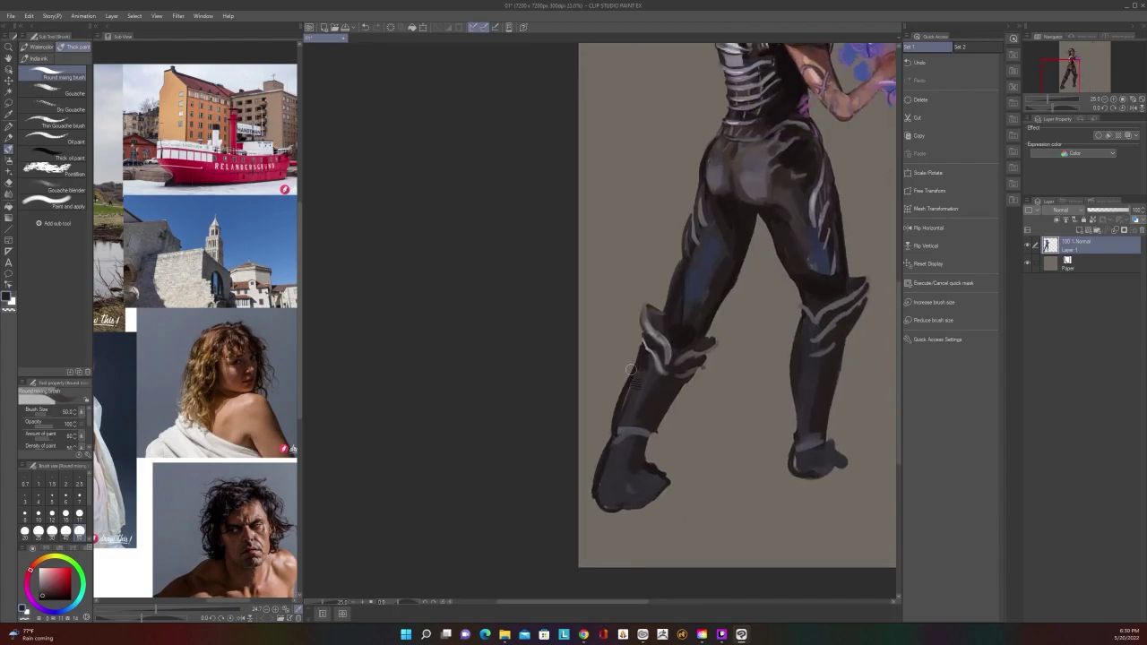
# Trim the left-hand boot to a shorter shape with a flat sole
pyautogui.moveTo(618, 407)
pyautogui.mouseDown()
pyautogui.moveTo(656, 342)
pyautogui.moveTo(617, 394)
pyautogui.moveTo(585, 484)
pyautogui.moveTo(596, 451)
pyautogui.moveTo(596, 511)
pyautogui.moveTo(646, 479)
pyautogui.moveTo(655, 484)
pyautogui.moveTo(615, 501)
pyautogui.moveTo(670, 498)
pyautogui.moveTo(646, 502)
pyautogui.moveTo(654, 468)
pyautogui.moveTo(601, 458)
pyautogui.moveTo(631, 511)
pyautogui.moveTo(661, 470)
pyautogui.moveTo(671, 481)
pyautogui.moveTo(644, 469)
pyautogui.moveTo(662, 474)
pyautogui.moveTo(647, 497)
pyautogui.moveTo(598, 486)
pyautogui.moveTo(650, 490)
pyautogui.moveTo(647, 455)
pyautogui.moveTo(659, 459)
pyautogui.moveTo(645, 480)
pyautogui.moveTo(612, 495)
pyautogui.moveTo(656, 473)
pyautogui.mouseUp()
pyautogui.hotkey('ctrl', 'z')
pyautogui.scroll(-3, 654, 493)
pyautogui.scroll(3, 654, 493)
pyautogui.scroll(-2, 655, 472)
pyautogui.scroll(2, 659, 474)
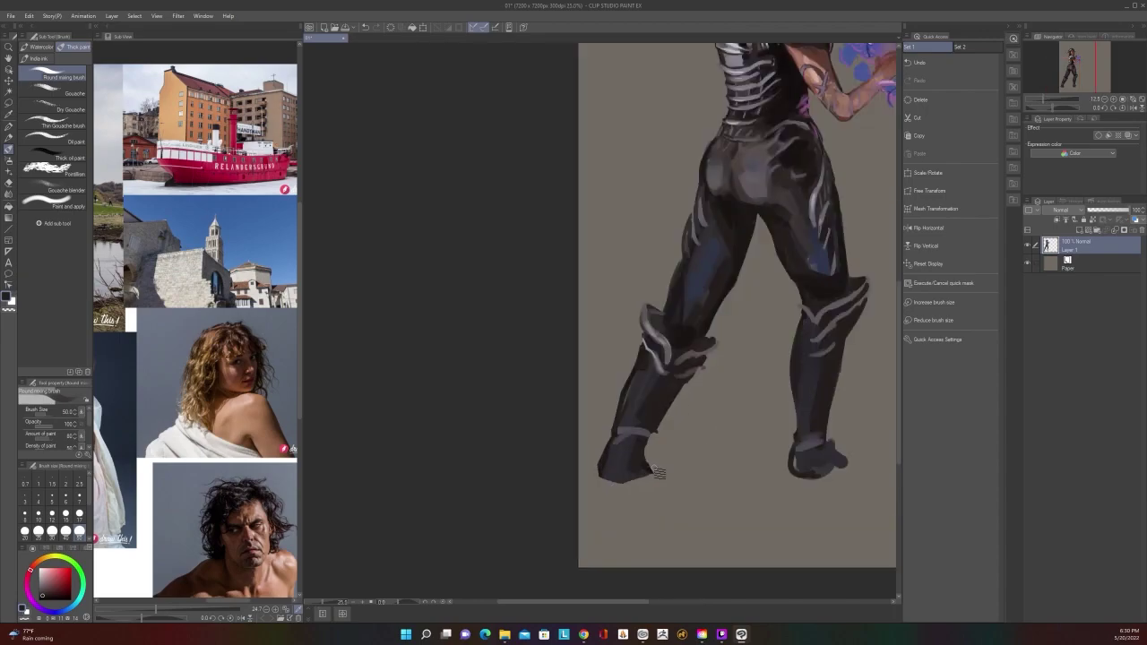
# Extend the toe of the left-hand boot forward with a dark tone
pyautogui.press('alt')
pyautogui.moveTo(642, 477)
pyautogui.mouseDown()
pyautogui.moveTo(658, 479)
pyautogui.moveTo(653, 470)
pyautogui.mouseUp()
pyautogui.scroll(-2, 655, 472)
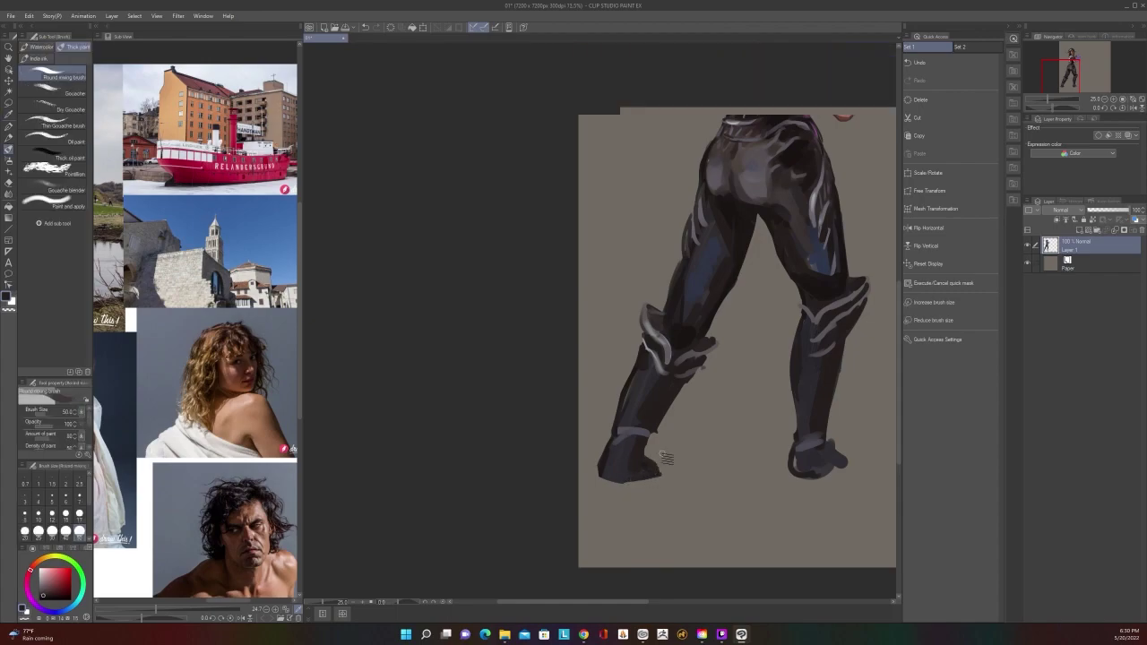
pyautogui.scroll(2, 655, 472)
pyautogui.hotkey('ctrl', 'z')
pyautogui.scroll(-2, 616, 412)
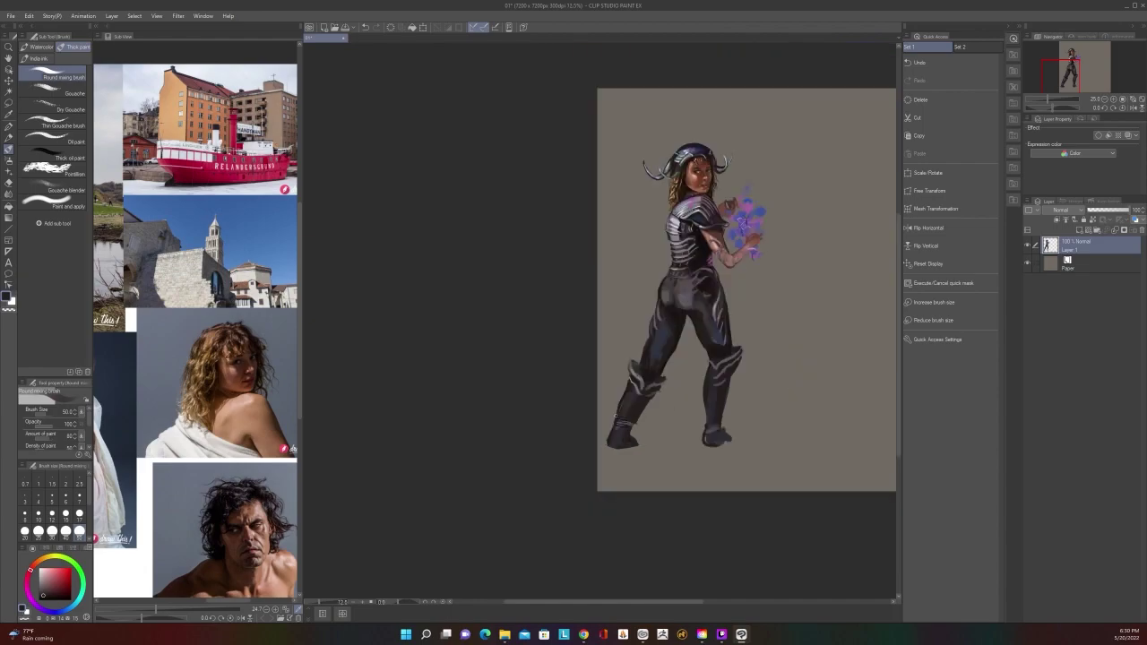
pyautogui.scroll(2, 616, 412)
# Touch up the ankle of the right-hand boot with short dark strokes
pyautogui.moveTo(825, 430); pyautogui.dragTo(836, 430)
pyautogui.moveTo(825, 434); pyautogui.dragTo(836, 437)
pyautogui.moveTo(826, 440); pyautogui.dragTo(836, 440)
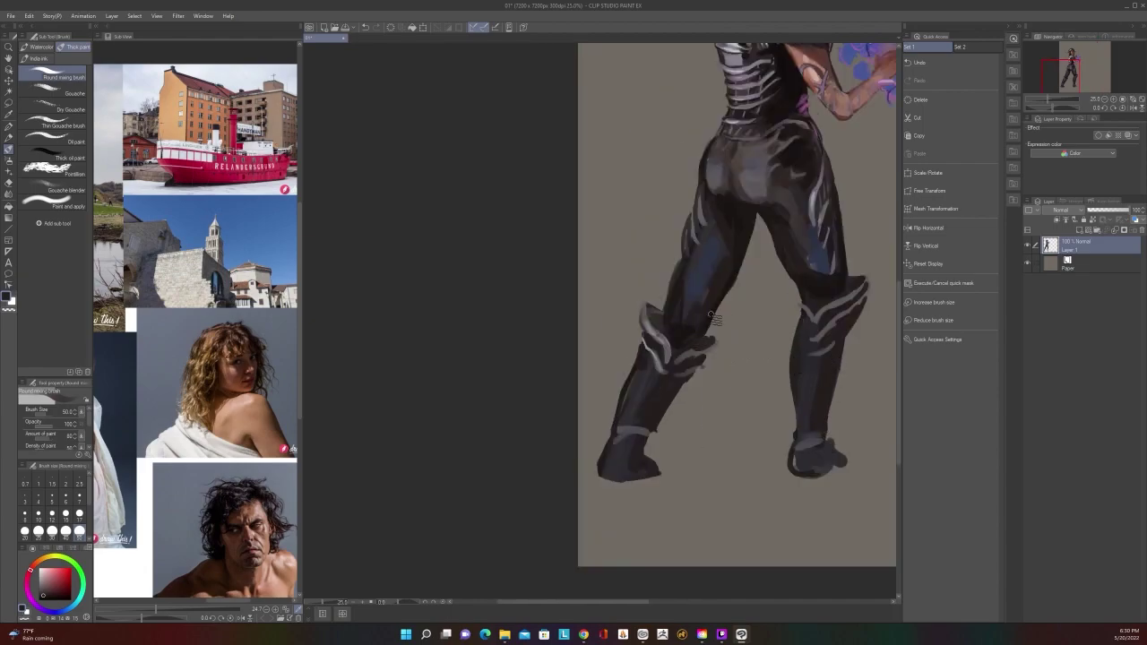
# Examine the full figure's silhouette, stance and leg proportions from a distance and up close
pyautogui.scroll(-2, 710, 318)
pyautogui.scroll(-1, 711, 318)
pyautogui.scroll(1, 711, 318)
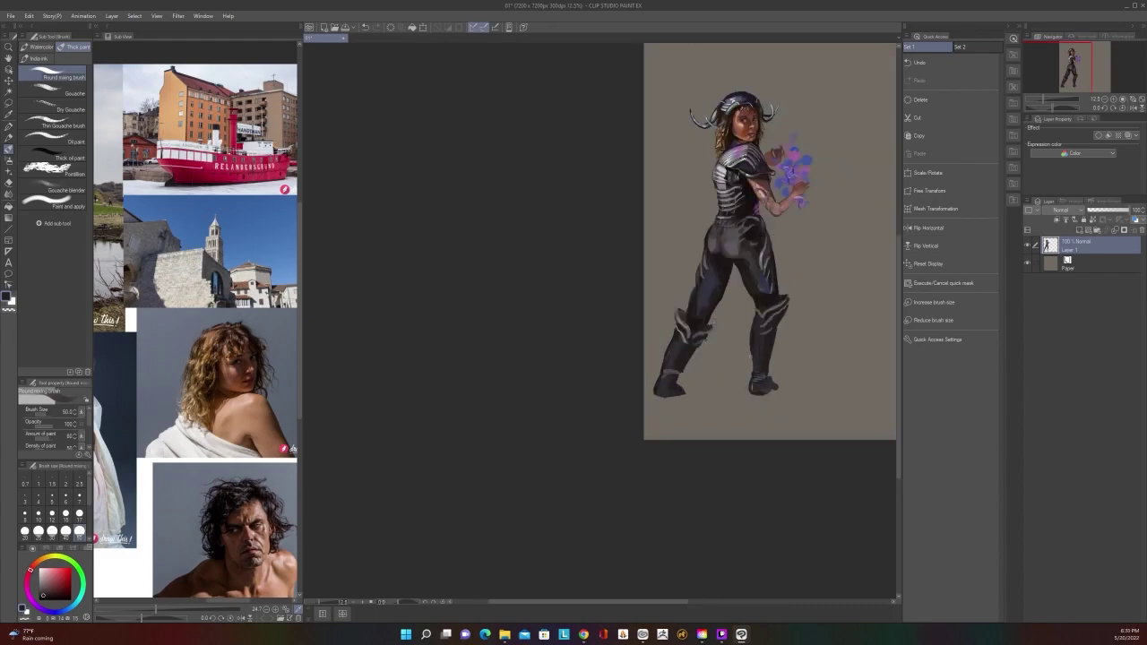
pyautogui.scroll(-2, 663, 537)
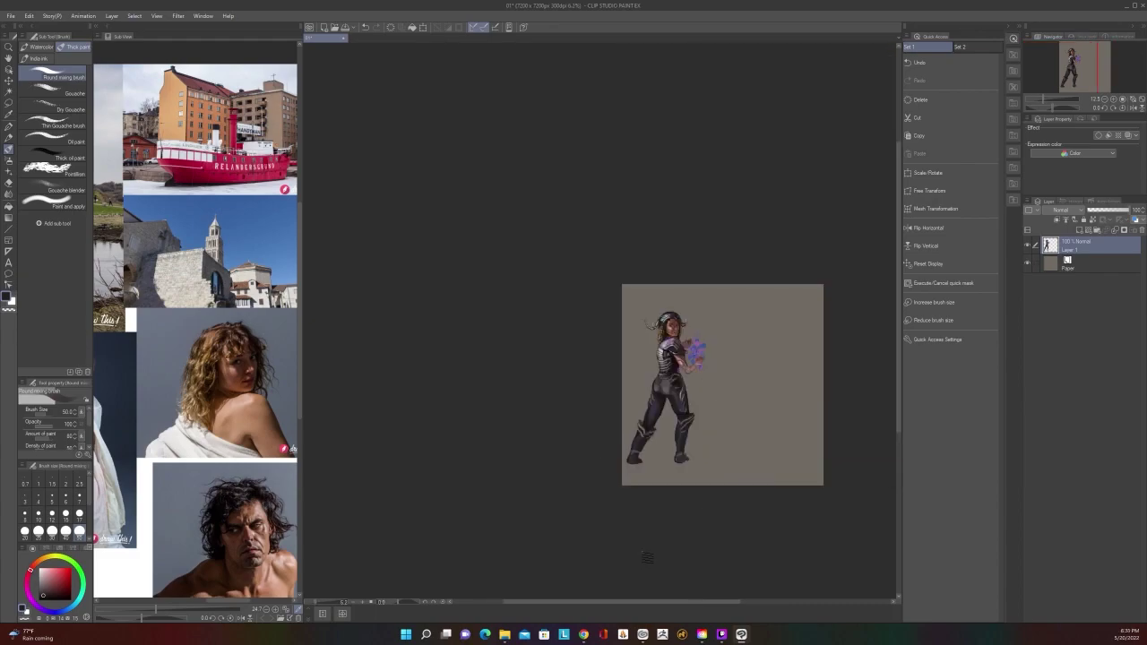
pyautogui.scroll(4, 646, 557)
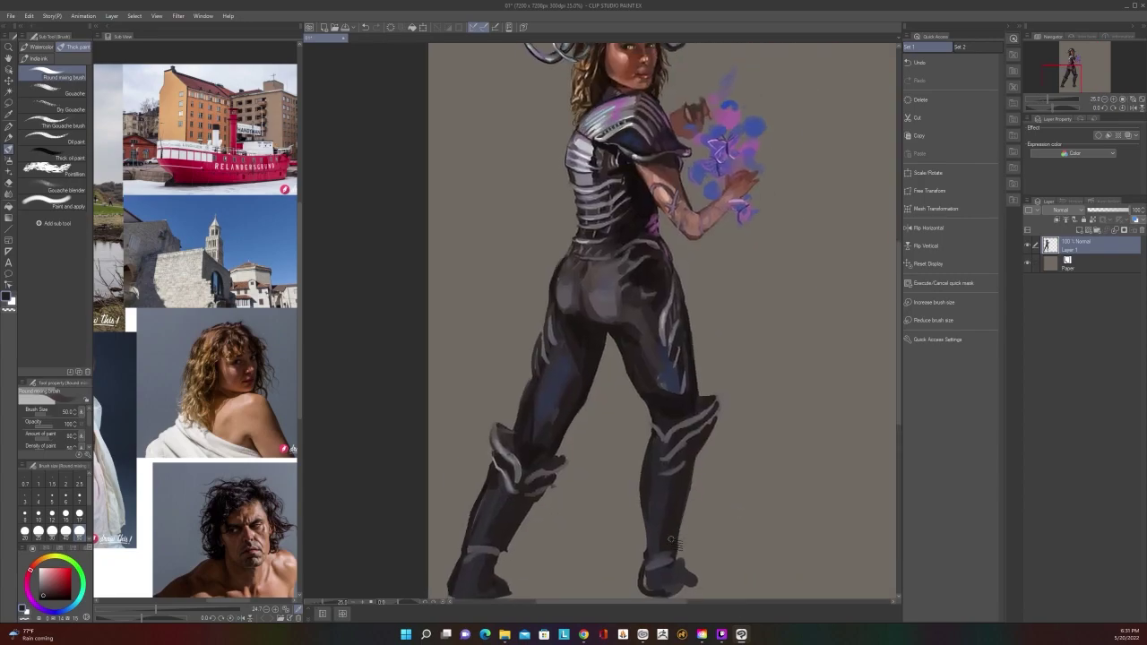
pyautogui.scroll(-1, 654, 220)
pyautogui.scroll(1, 655, 220)
pyautogui.scroll(-1, 654, 220)
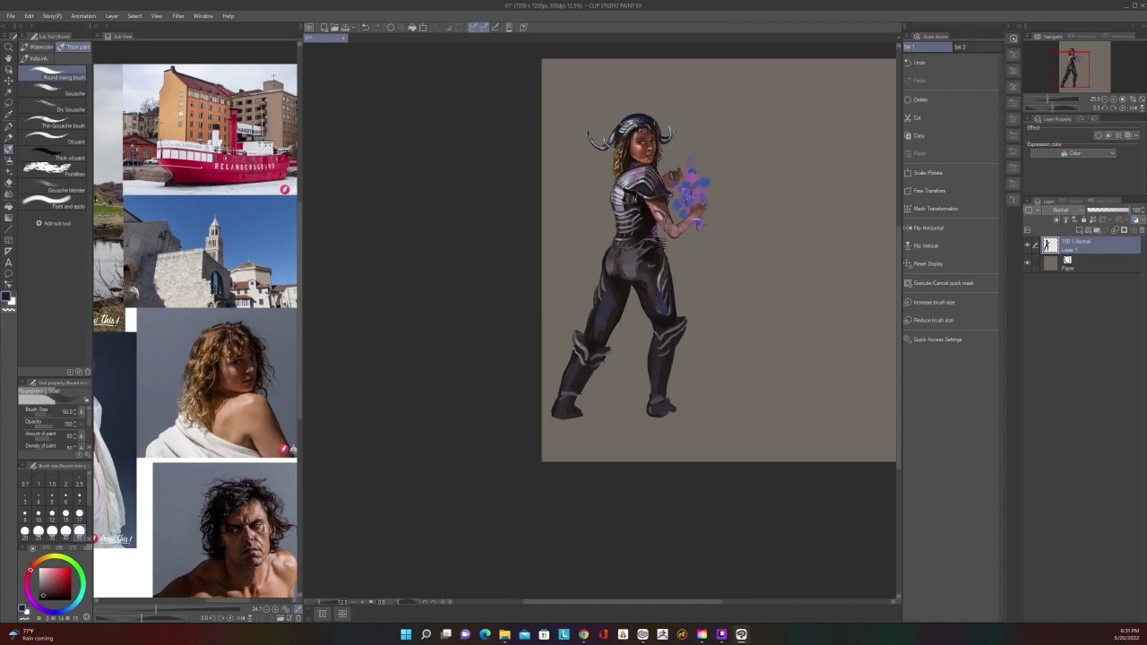
pyautogui.scroll(-1, 656, 238)
pyautogui.scroll(1, 656, 239)
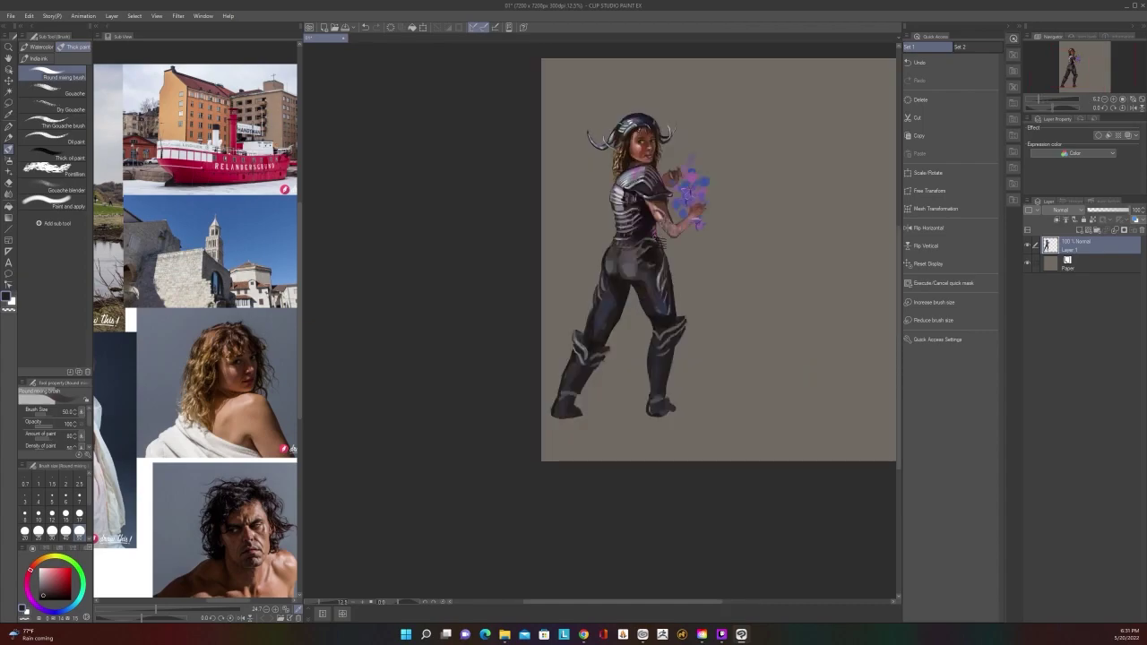
pyautogui.scroll(-1, 660, 243)
pyautogui.scroll(2, 660, 243)
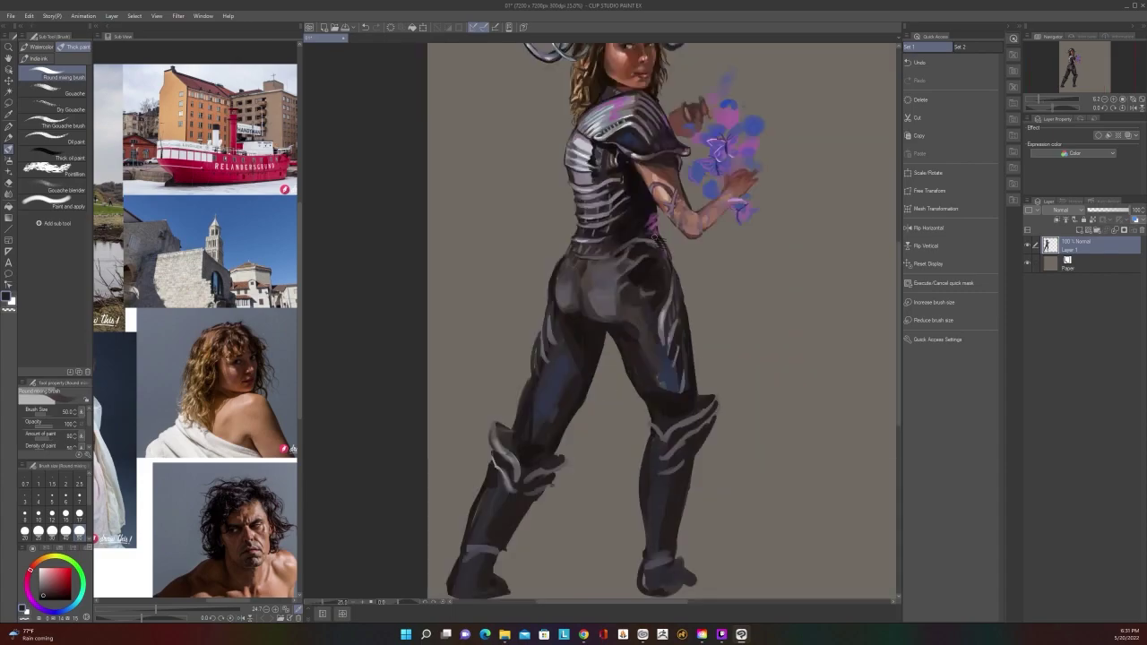
pyautogui.scroll(-1, 663, 242)
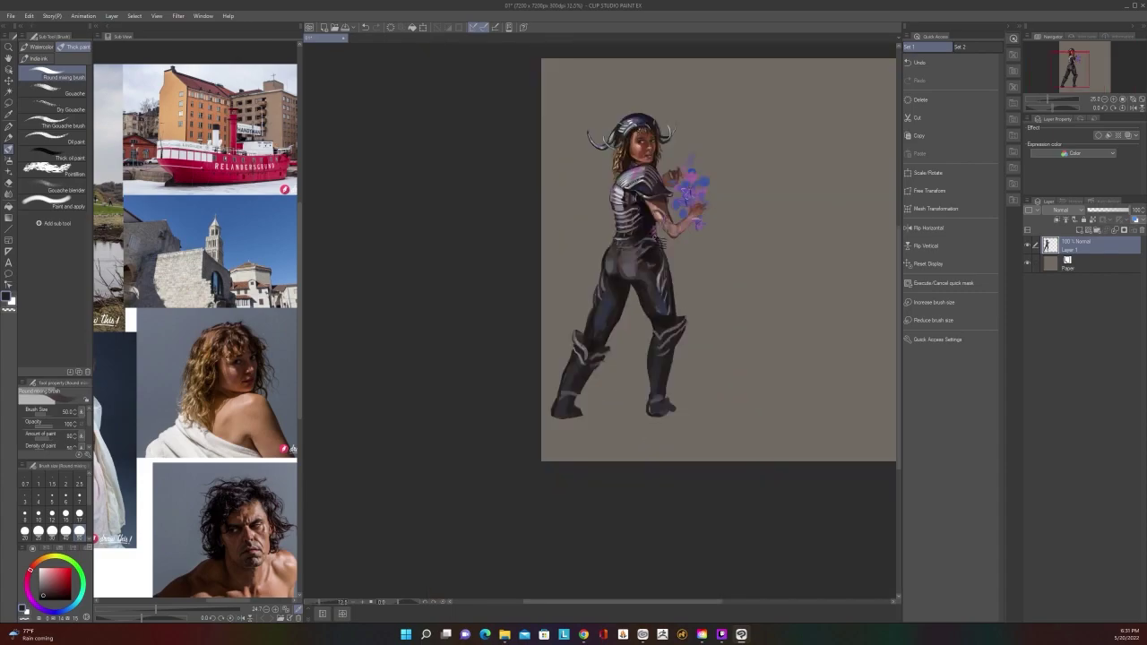
pyautogui.scroll(1, 654, 242)
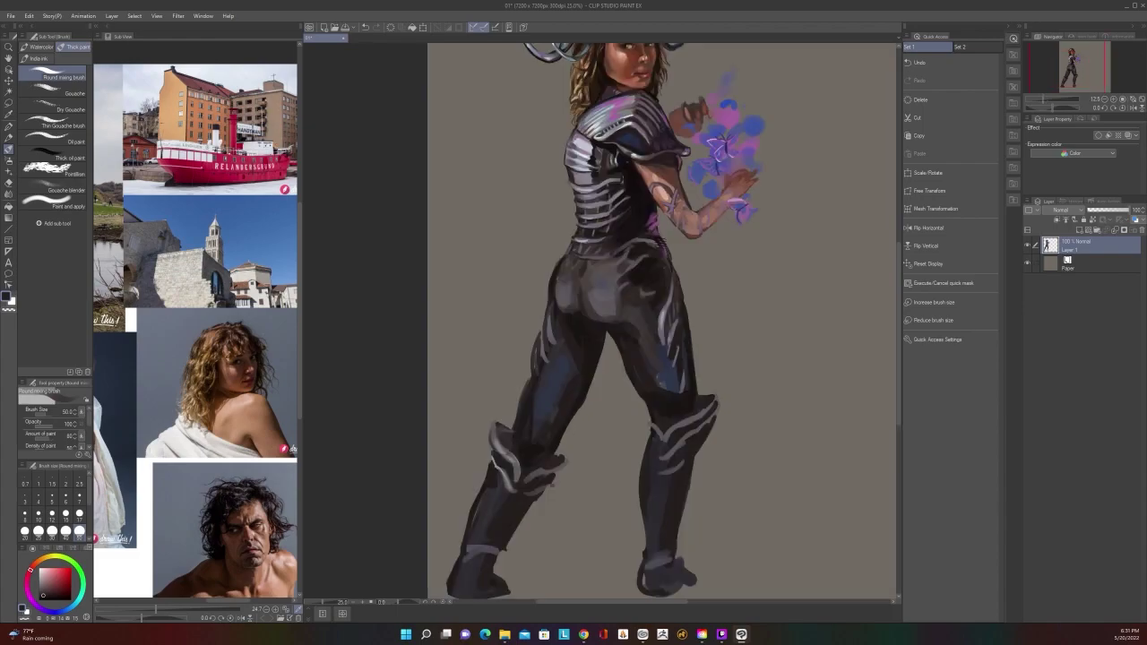
pyautogui.scroll(-1, 658, 241)
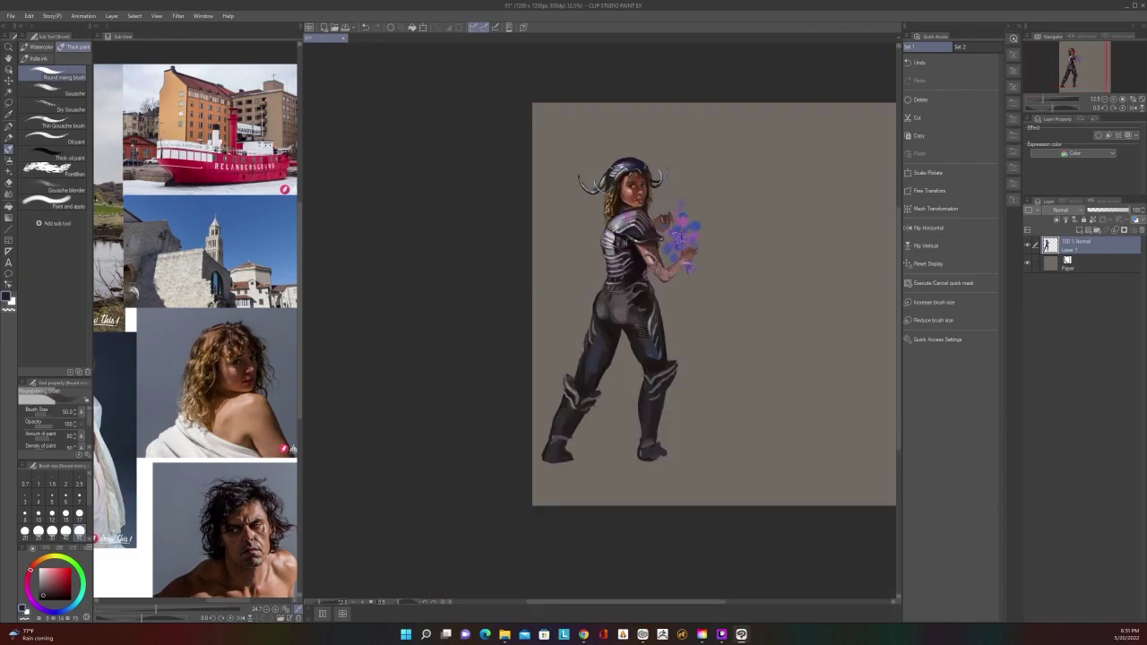
pyautogui.scroll(1, 638, 330)
pyautogui.scroll(1, 638, 330)
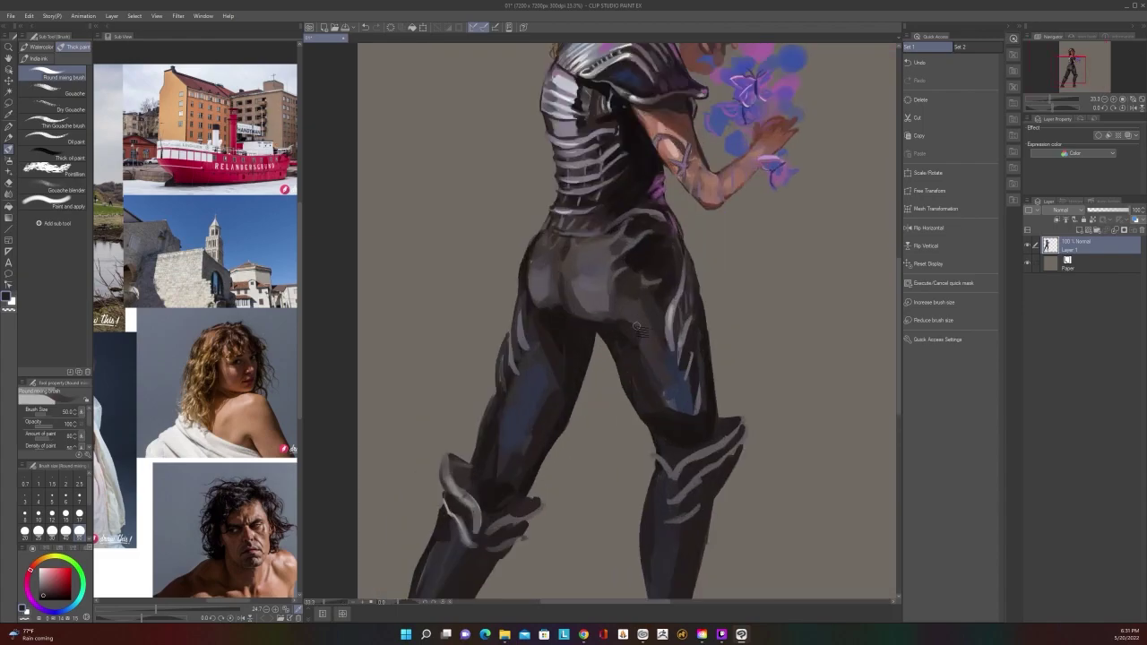
# Compare the size of the horned head with the torso and legs in close-up and full-figure views
pyautogui.scroll(-1, 638, 330)
pyautogui.scroll(-1, 638, 329)
pyautogui.scroll(1, 638, 330)
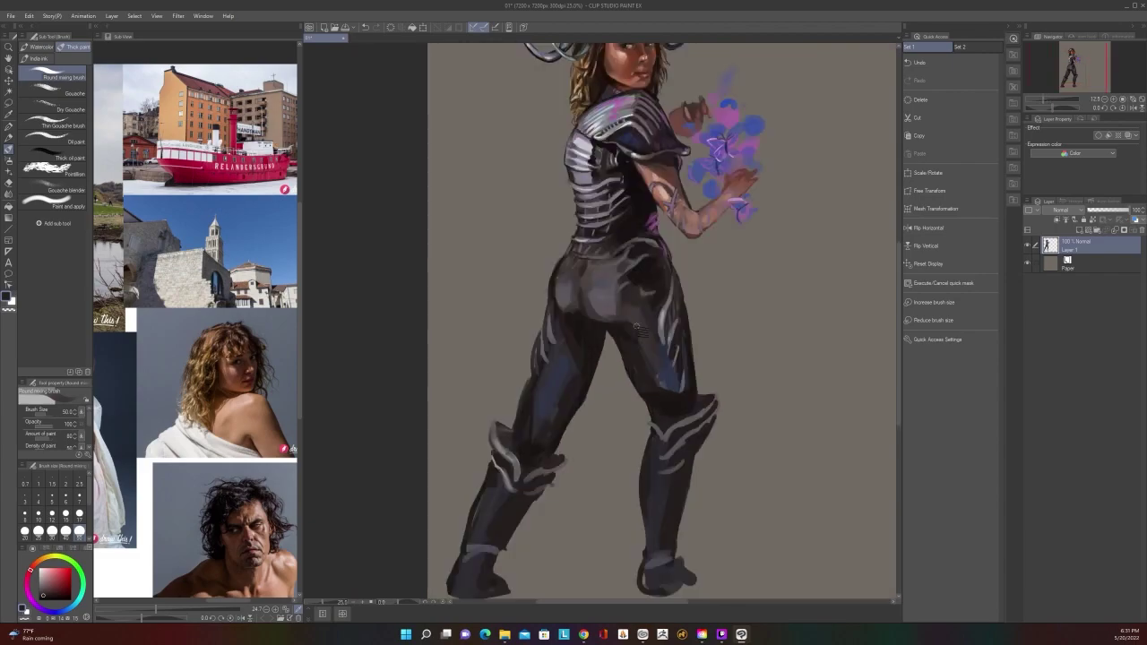
pyautogui.scroll(-1, 745, 463)
pyautogui.scroll(-1, 743, 455)
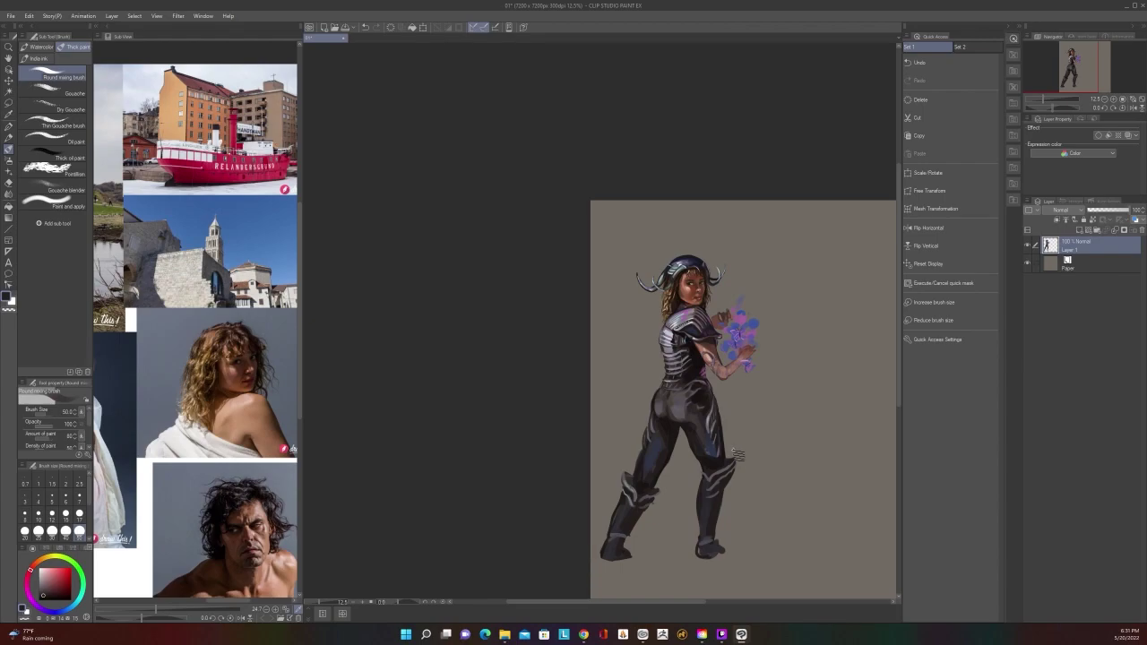
pyautogui.scroll(1, 735, 457)
pyautogui.scroll(-1, 735, 457)
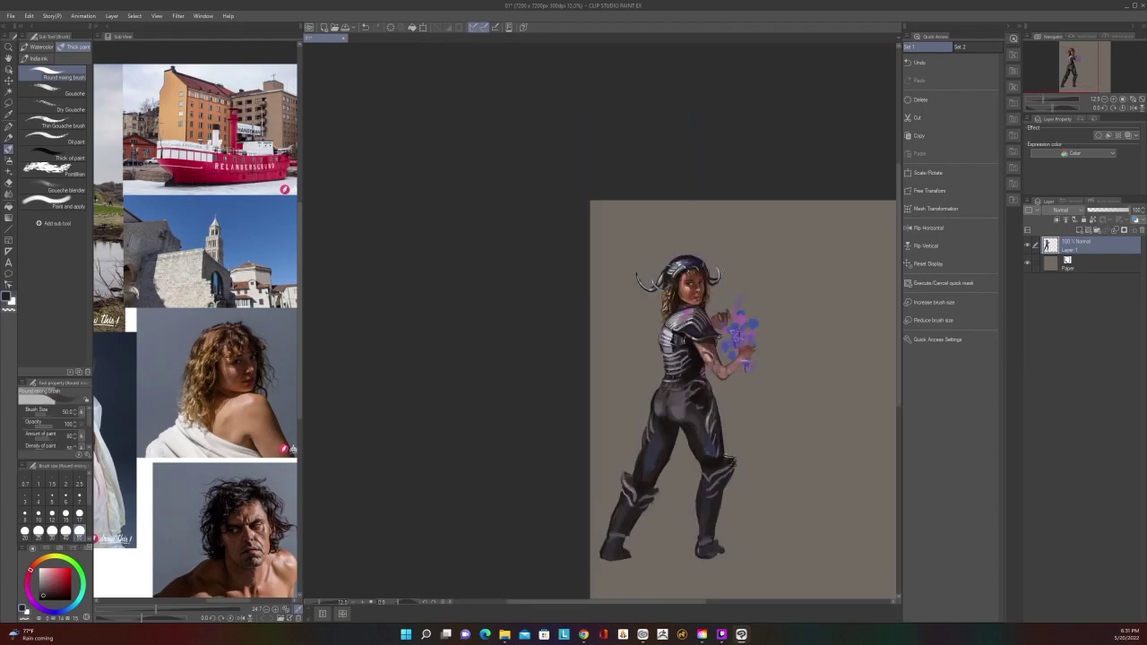
pyautogui.scroll(1, 727, 461)
pyautogui.scroll(-1, 727, 461)
pyautogui.scroll(2, 735, 357)
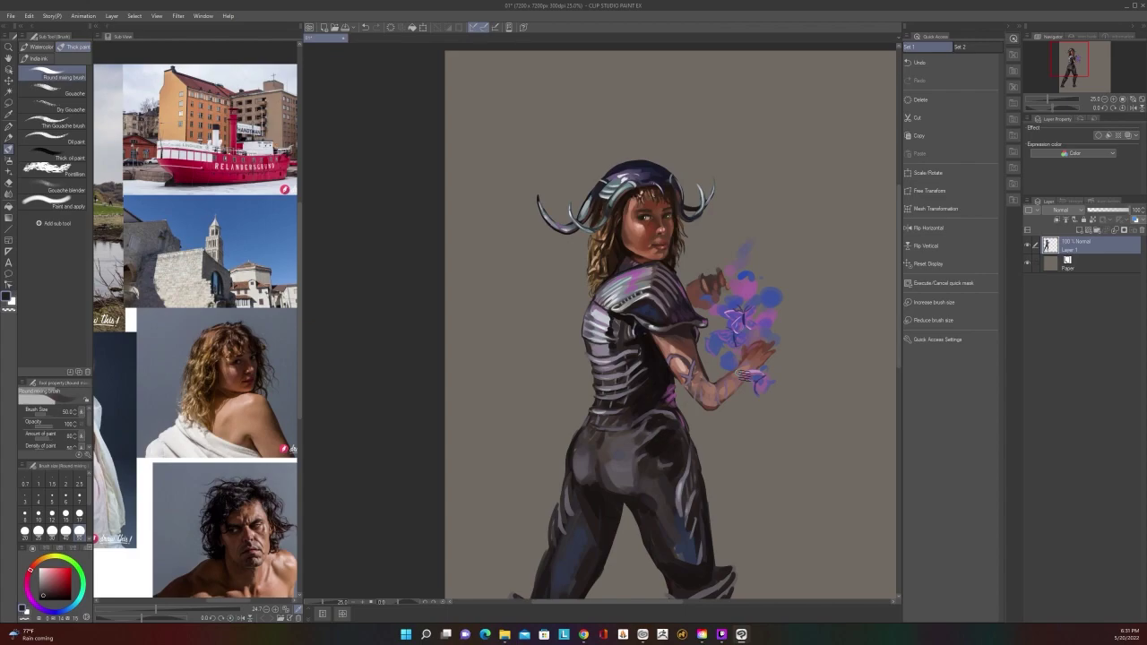
pyautogui.press('m')
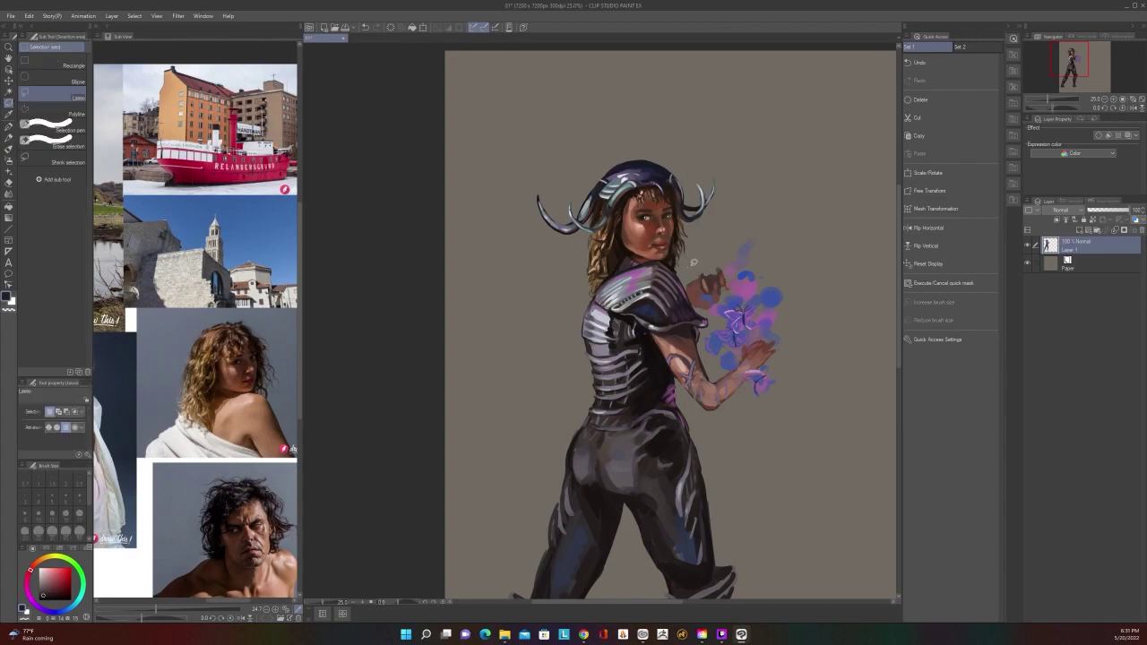
pyautogui.moveTo(684, 263)
pyautogui.mouseDown()
pyautogui.moveTo(626, 256)
pyautogui.moveTo(525, 410)
pyautogui.moveTo(484, 591)
pyautogui.moveTo(470, 584)
pyautogui.mouseUp()
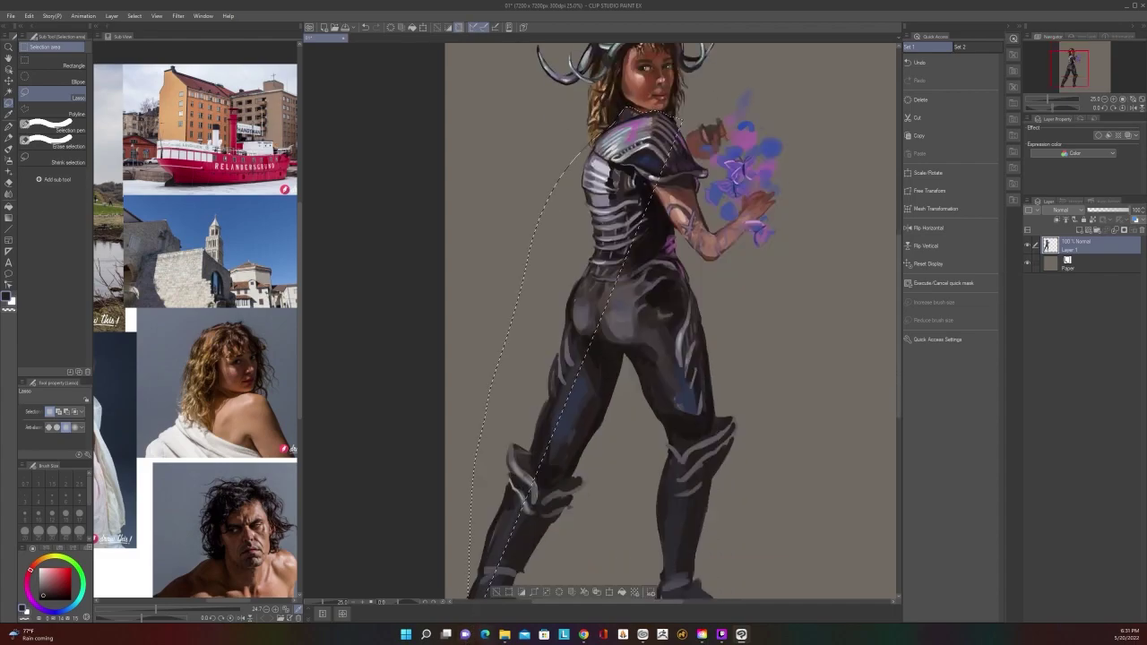
pyautogui.click(497, 592)
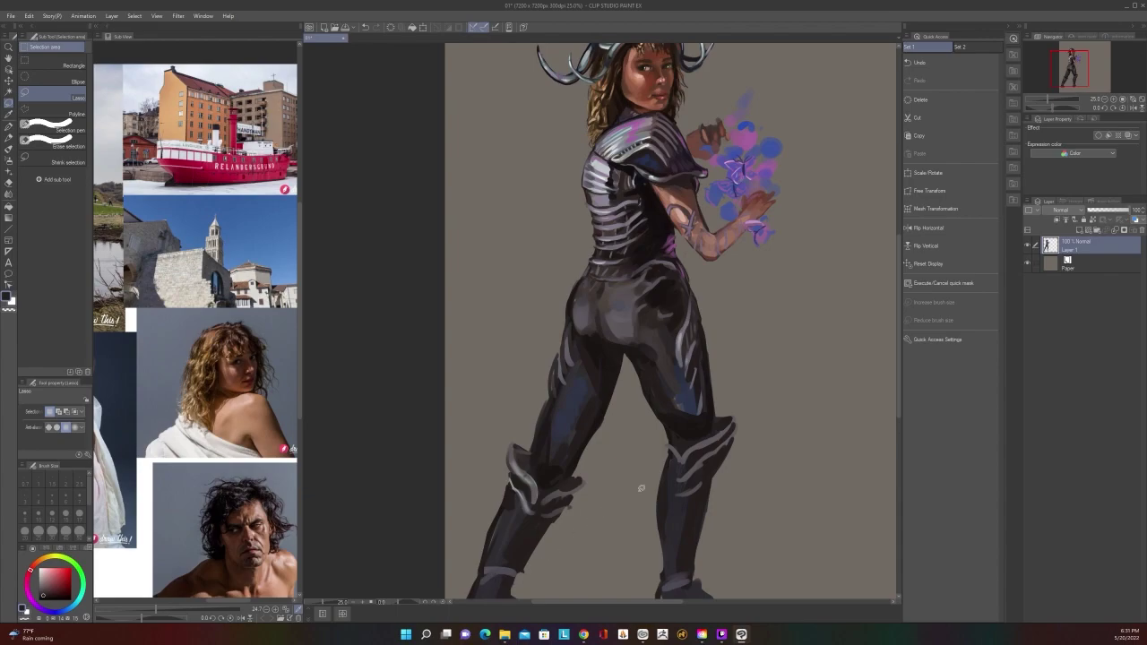
# Lasso the body below the head, including arms and flowers, scale it up slightly, realign it under the neck and deselect
pyautogui.scroll(-2, 641, 488)
pyautogui.moveTo(704, 341)
pyautogui.mouseDown()
pyautogui.moveTo(680, 293)
pyautogui.moveTo(654, 310)
pyautogui.mouseUp()
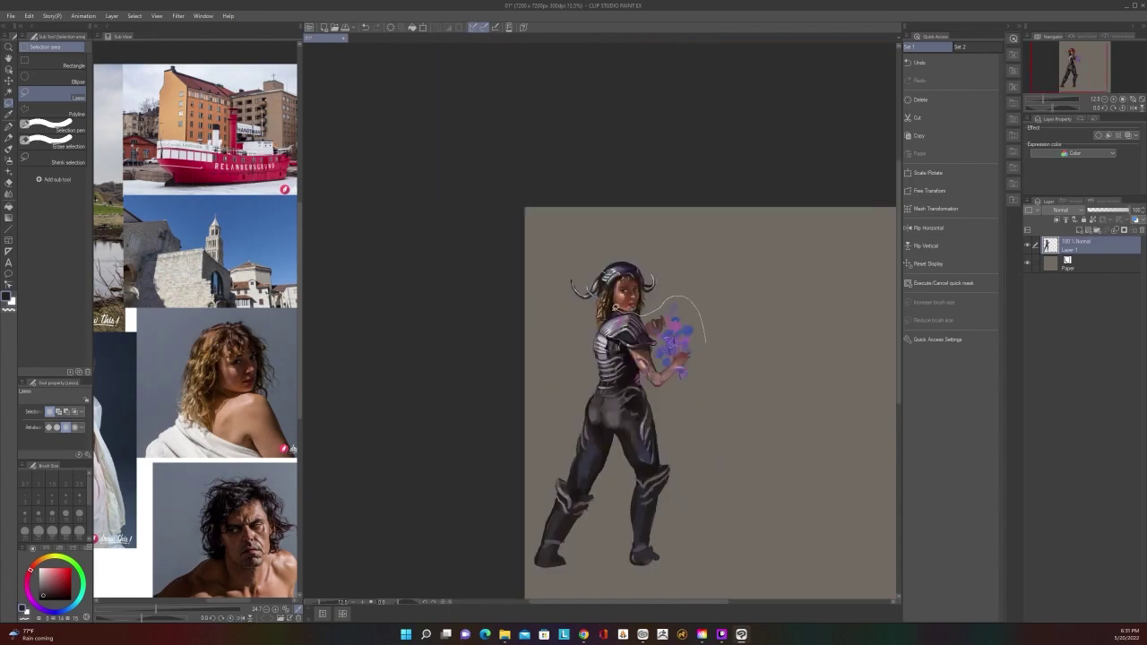
pyautogui.moveTo(659, 309)
pyautogui.mouseDown()
pyautogui.moveTo(572, 377)
pyautogui.moveTo(526, 542)
pyautogui.moveTo(628, 591)
pyautogui.moveTo(718, 514)
pyautogui.moveTo(711, 314)
pyautogui.mouseUp()
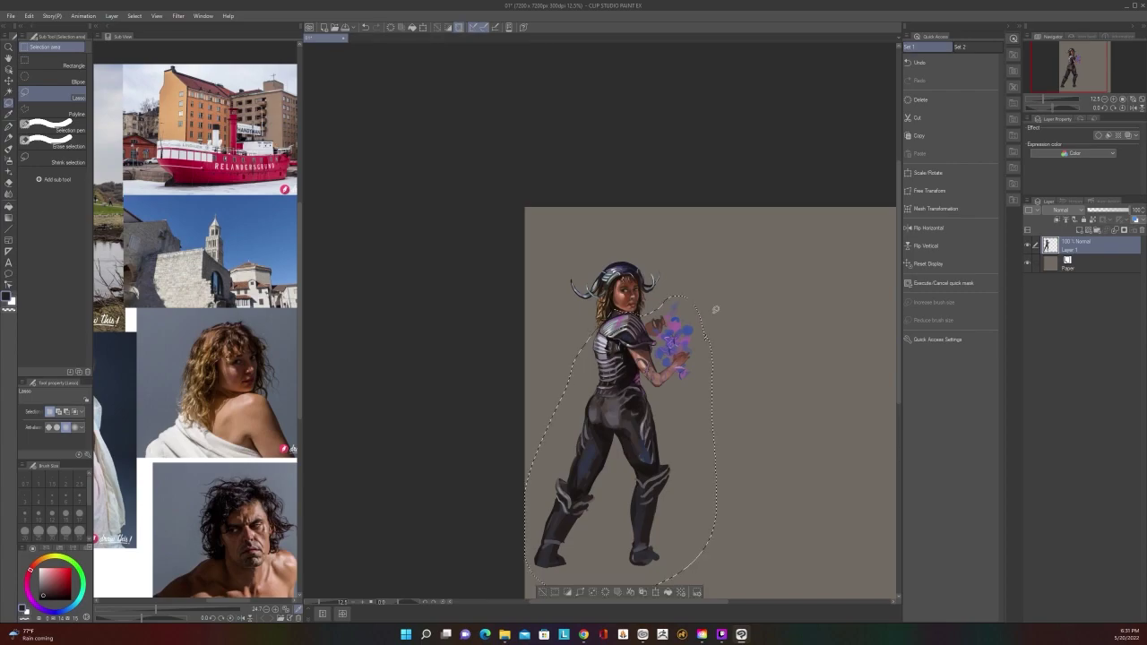
pyautogui.click(657, 592)
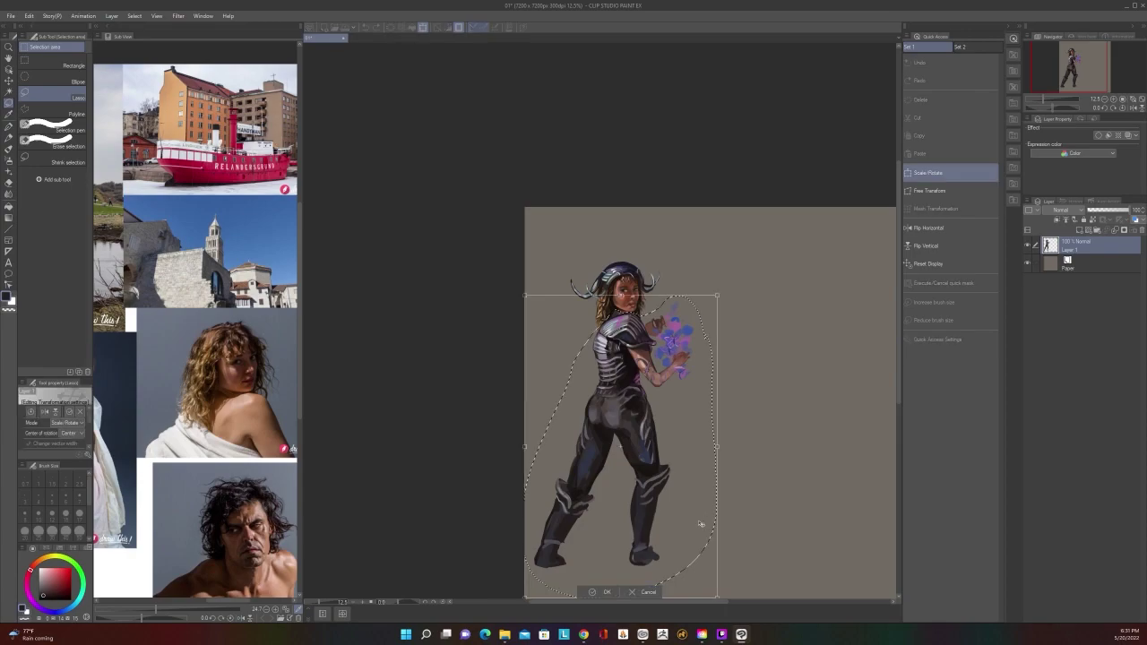
pyautogui.moveTo(717, 295); pyautogui.dragTo(724, 286)
pyautogui.moveTo(642, 395)
pyautogui.mouseDown()
pyautogui.moveTo(639, 408)
pyautogui.moveTo(638, 395)
pyautogui.mouseUp()
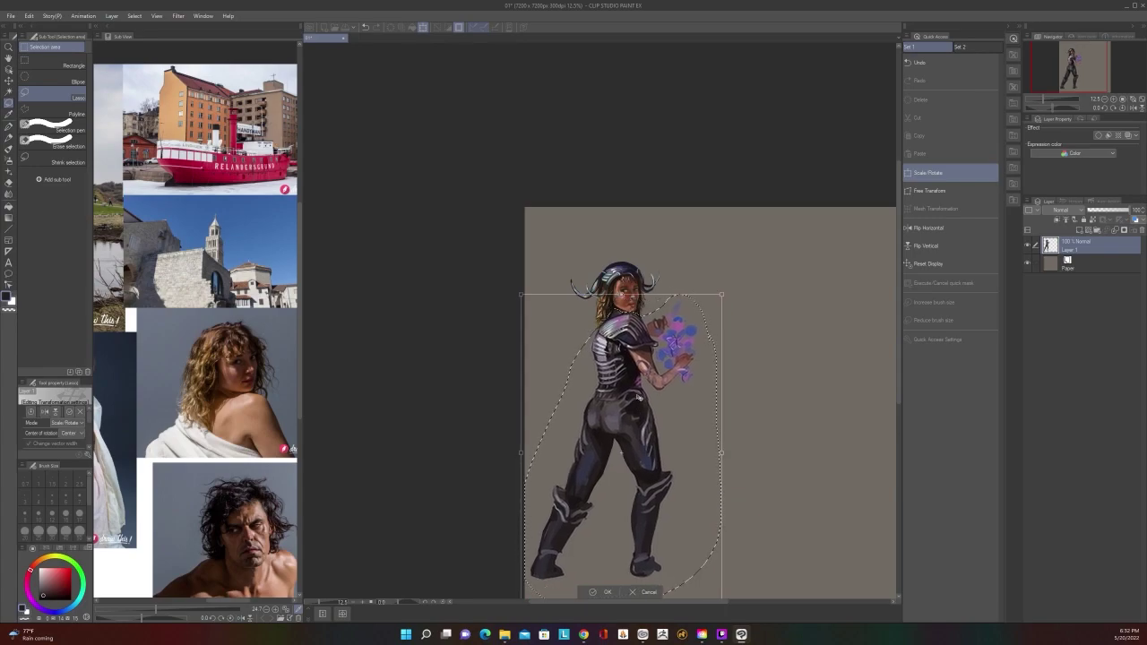
pyautogui.click(595, 592)
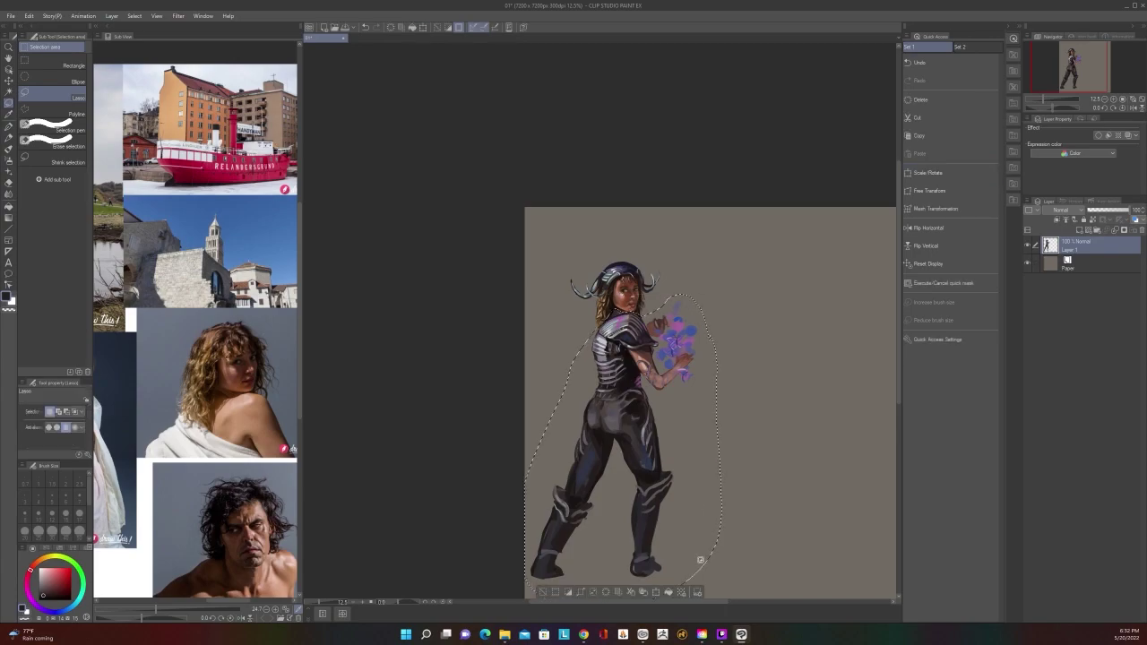
pyautogui.hotkey('ctrl', 'd')
# Examine the enlarged body's proportions against the head at thumbnail, full-figure and close-up sizes
pyautogui.scroll(-3, 728, 444)
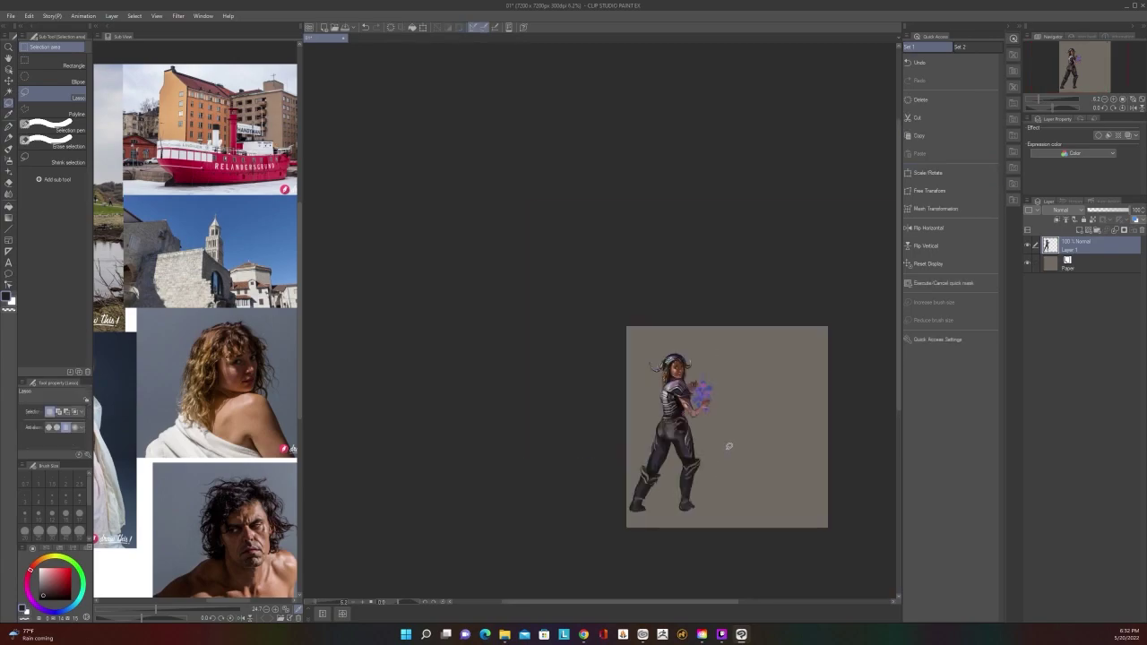
pyautogui.scroll(3, 728, 448)
pyautogui.scroll(2, 721, 463)
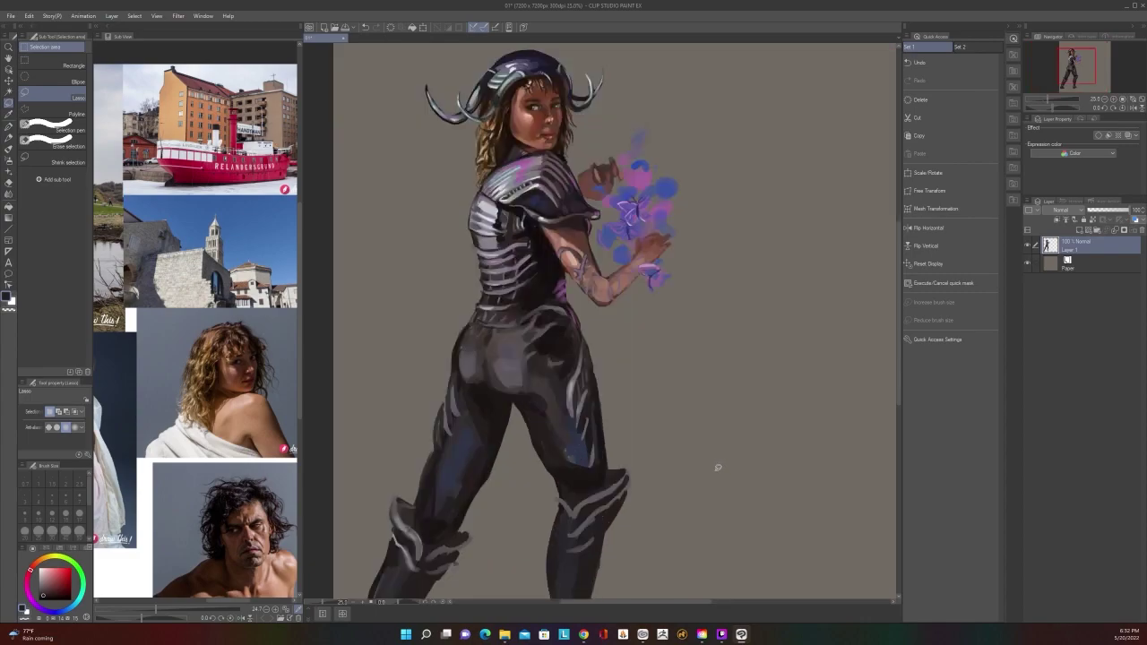
pyautogui.scroll(-2, 717, 462)
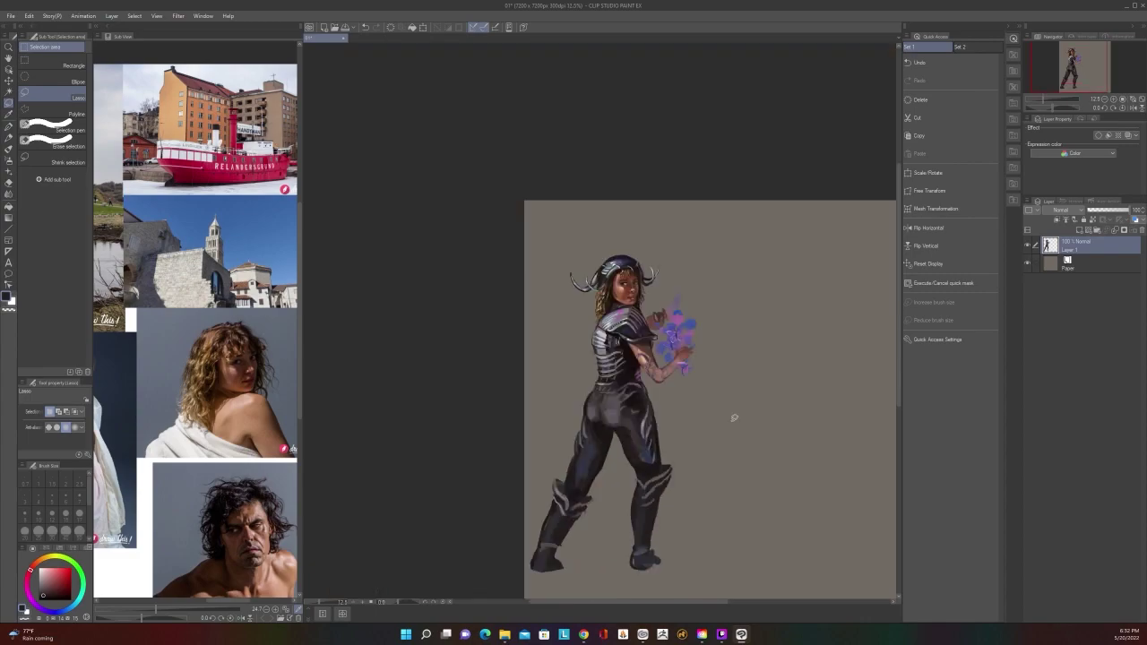
pyautogui.scroll(-1, 734, 417)
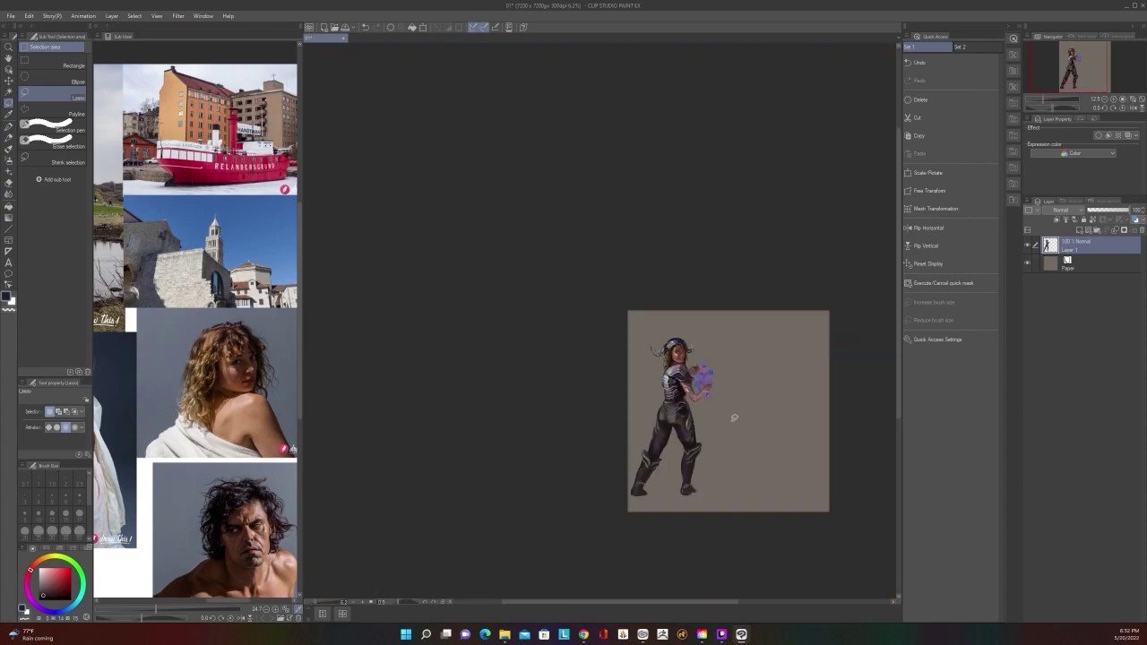
pyautogui.scroll(1, 734, 418)
pyautogui.scroll(-1, 734, 418)
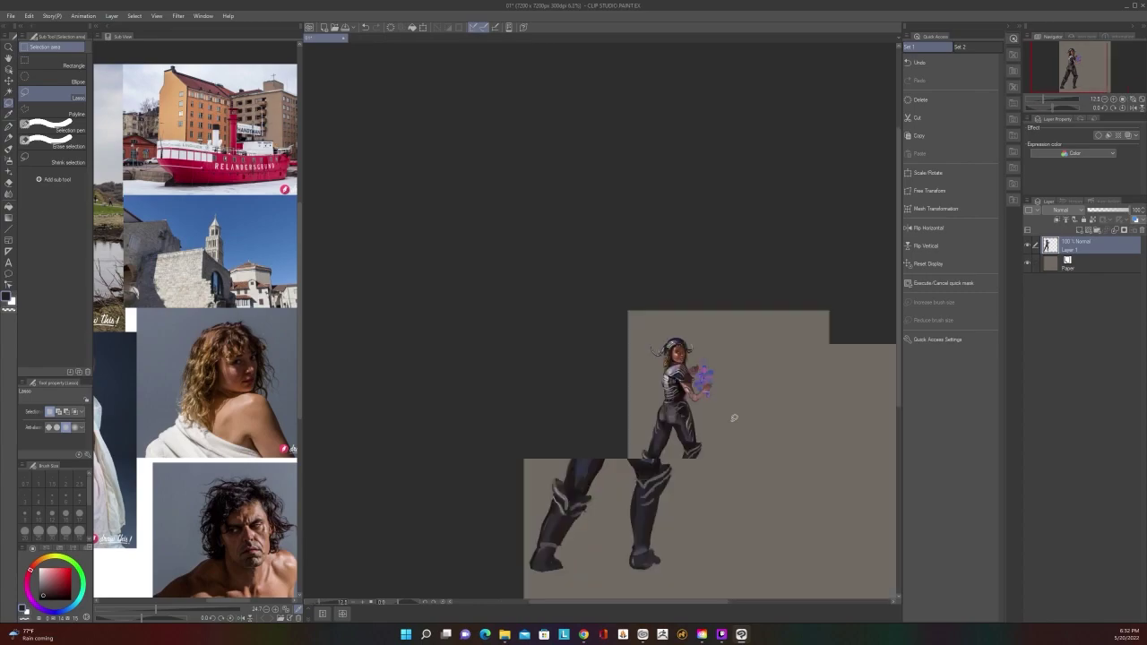
pyautogui.scroll(1, 734, 417)
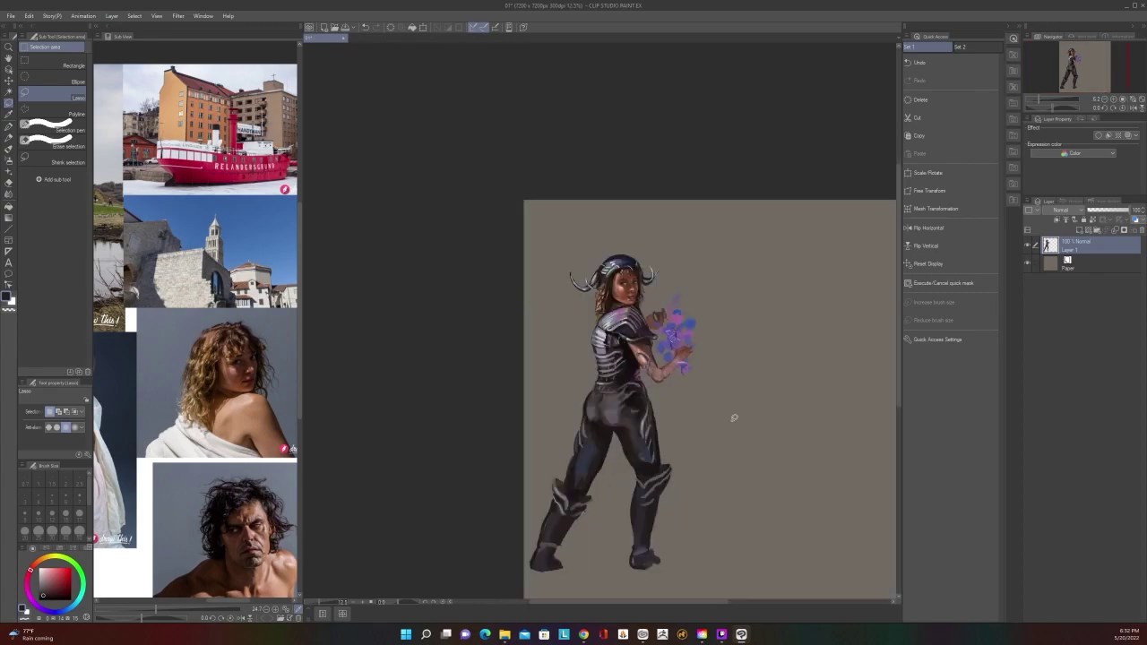
pyautogui.scroll(-1, 734, 418)
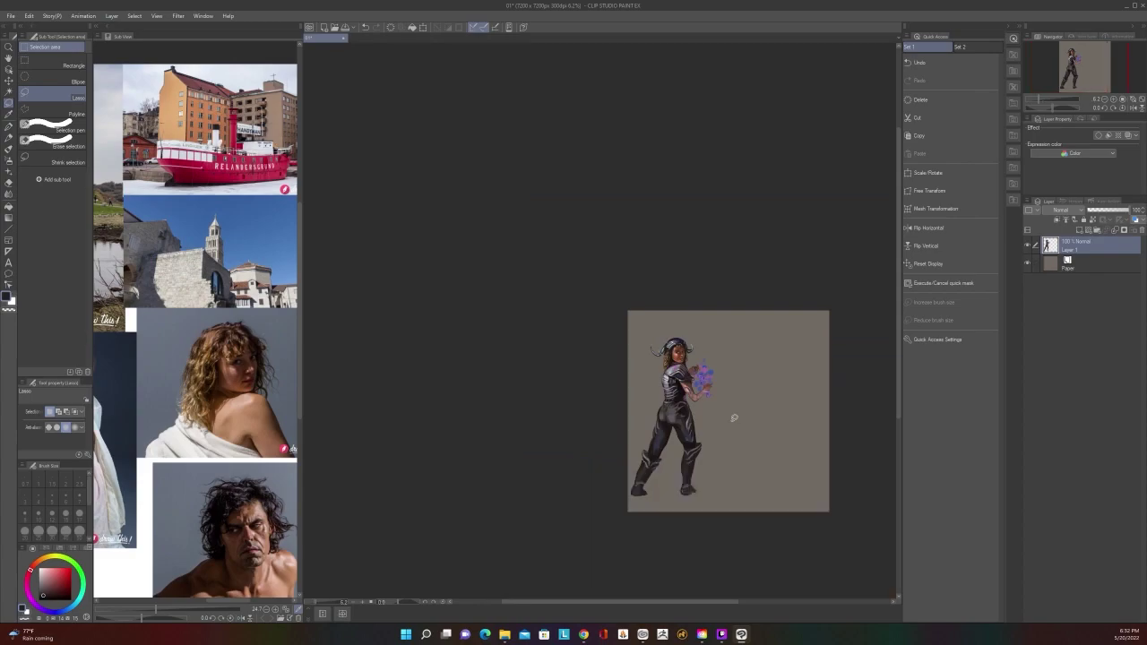
pyautogui.scroll(1, 734, 418)
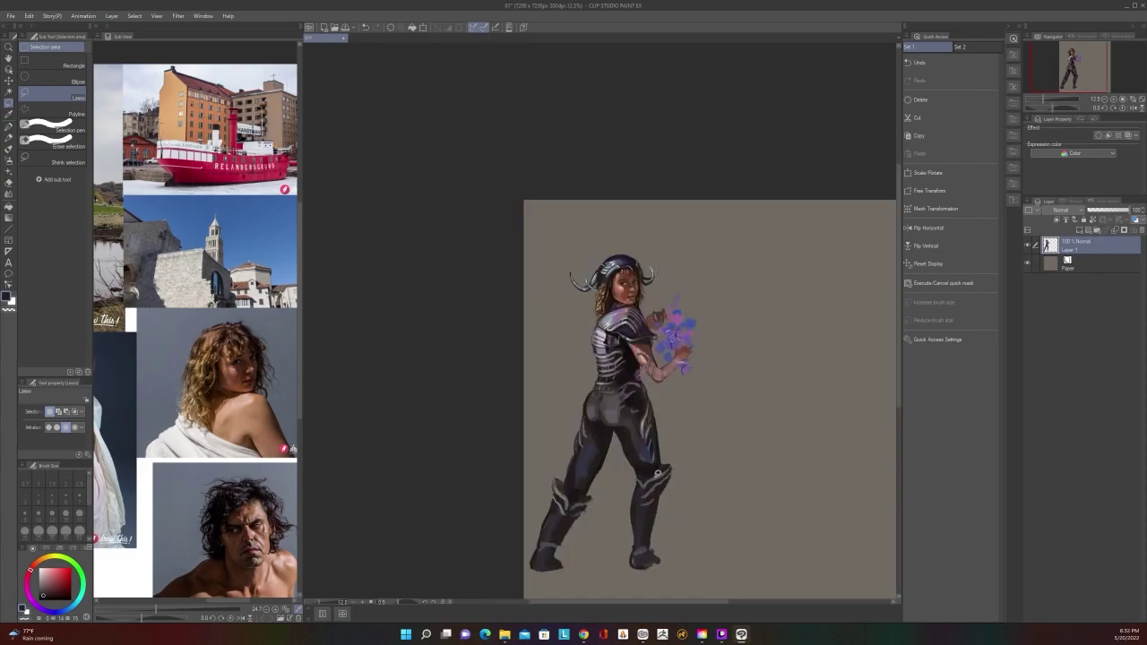
pyautogui.scroll(-1, 734, 418)
pyautogui.scroll(1, 656, 476)
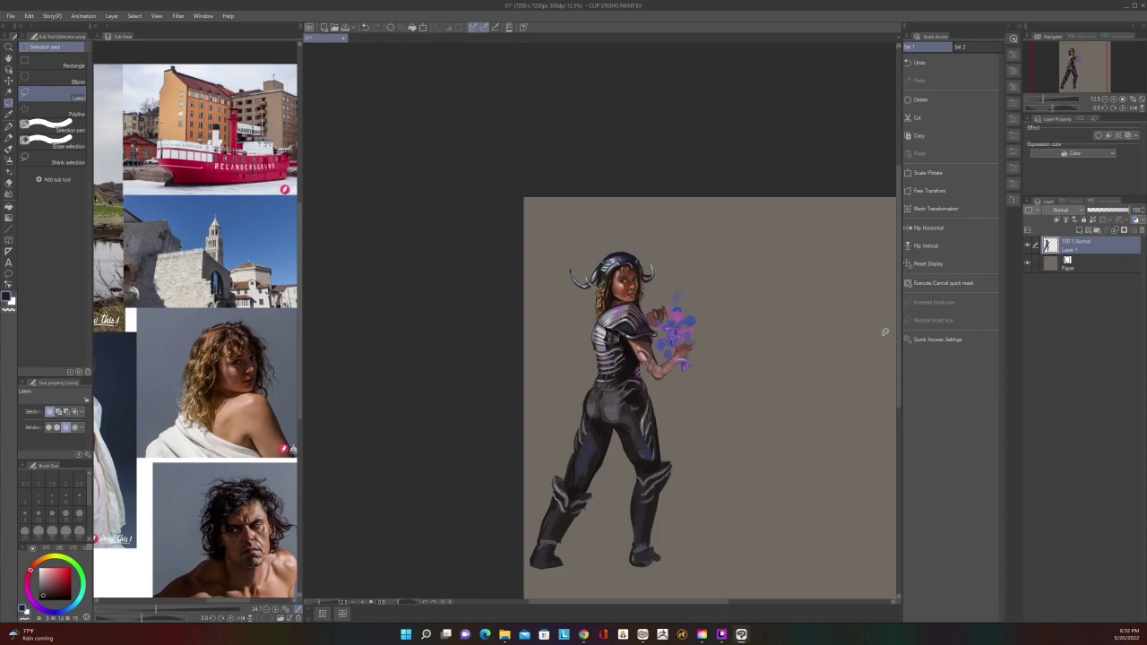
pyautogui.scroll(-1, 884, 331)
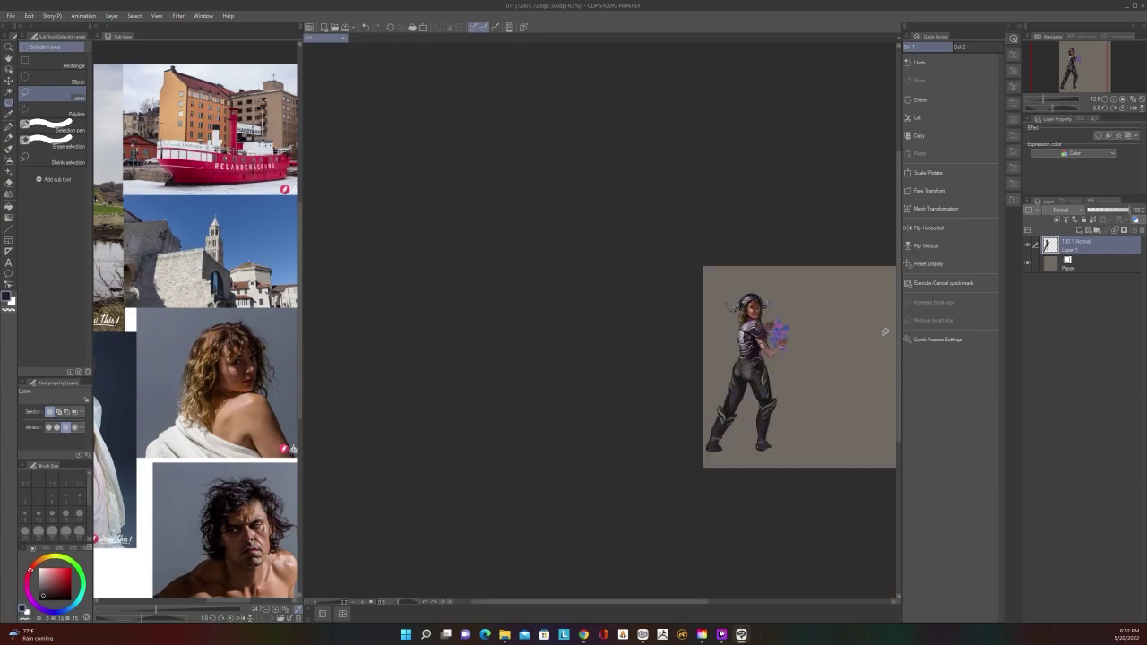
pyautogui.scroll(1, 885, 332)
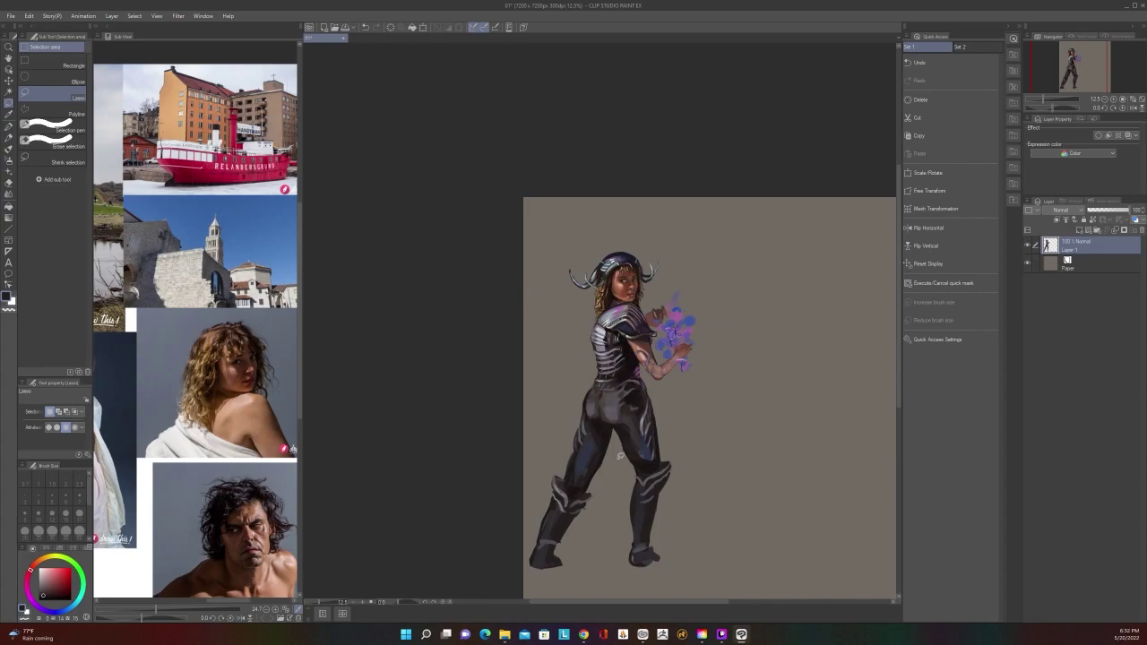
pyautogui.scroll(-1, 619, 456)
pyautogui.scroll(1, 619, 481)
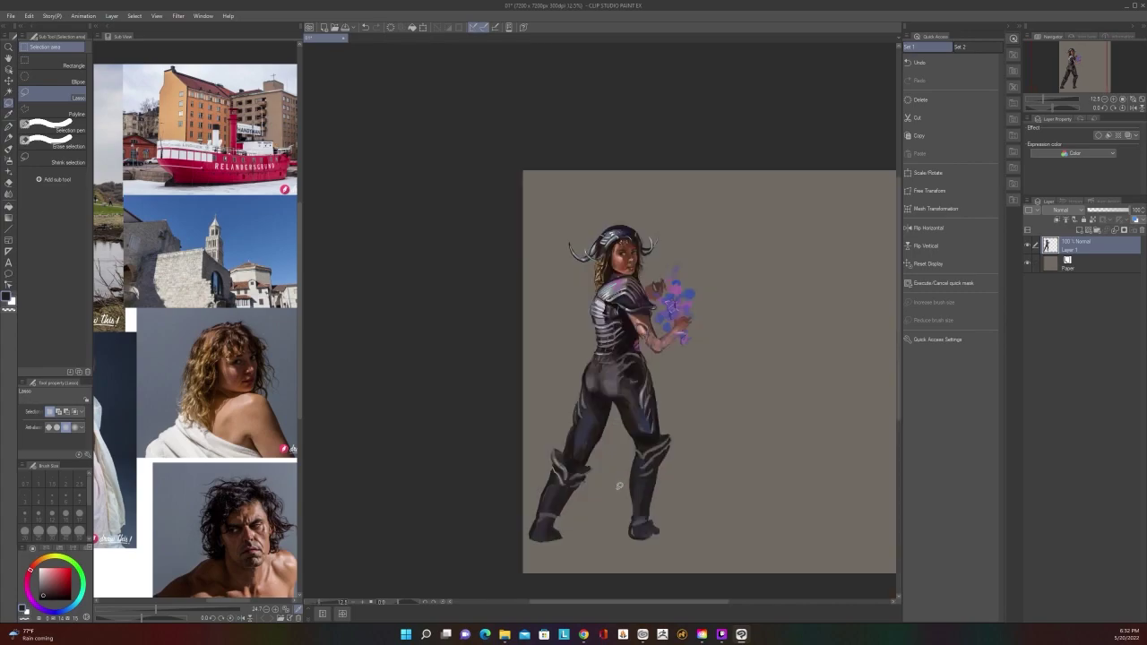
pyautogui.scroll(-1, 628, 477)
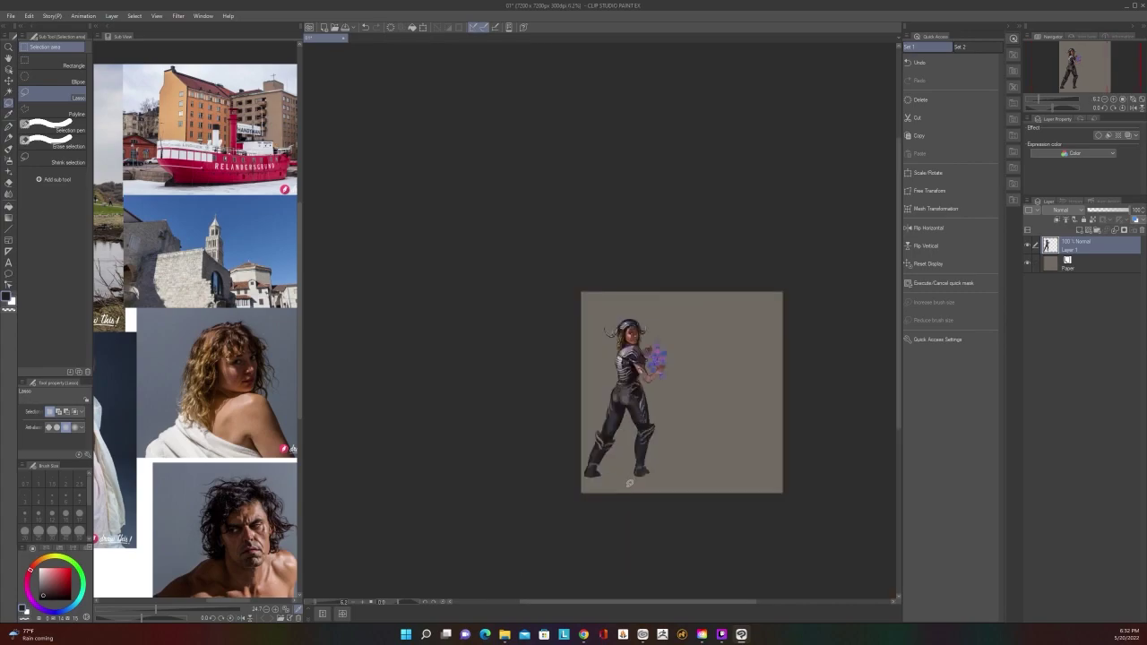
pyautogui.scroll(1, 629, 483)
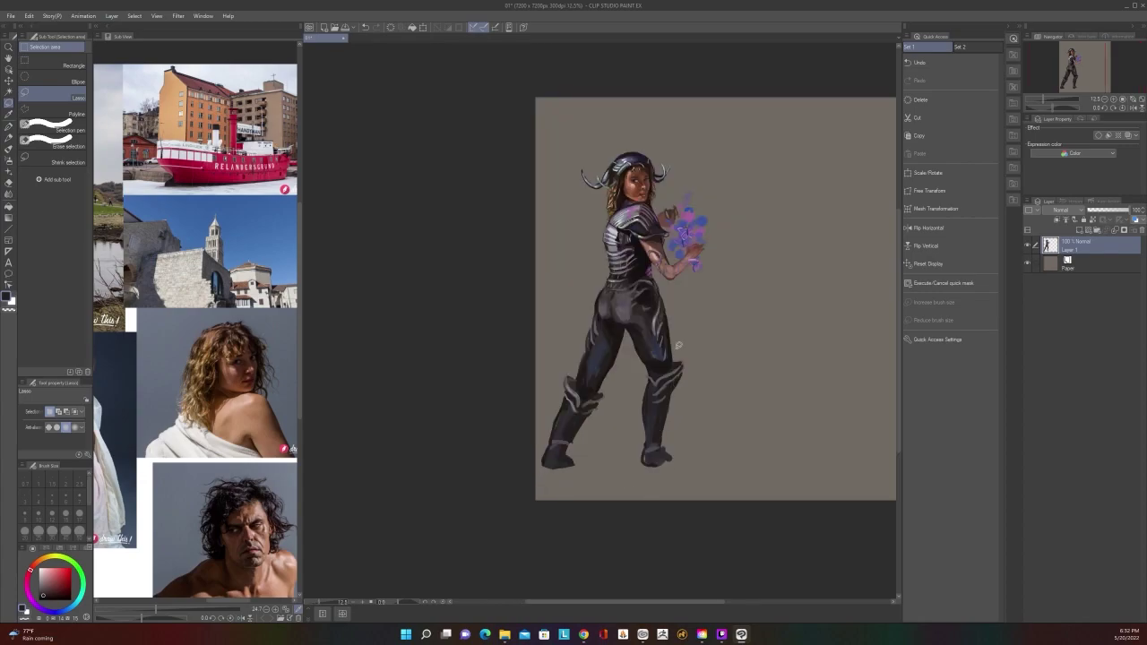
pyautogui.scroll(1, 655, 189)
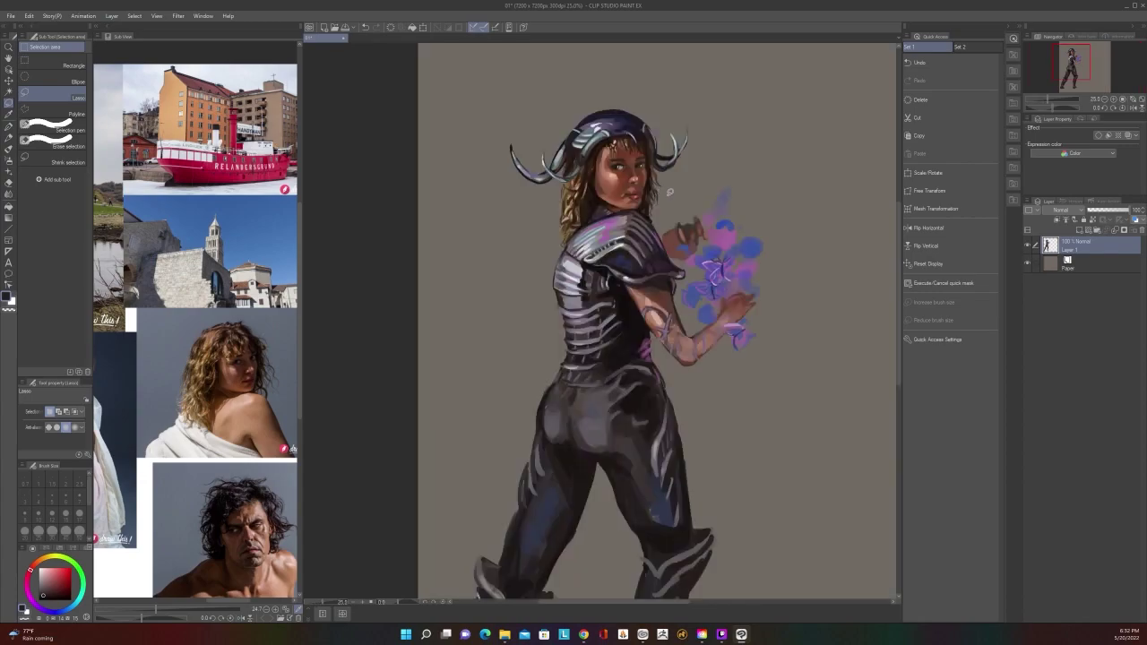
pyautogui.scroll(-1, 669, 191)
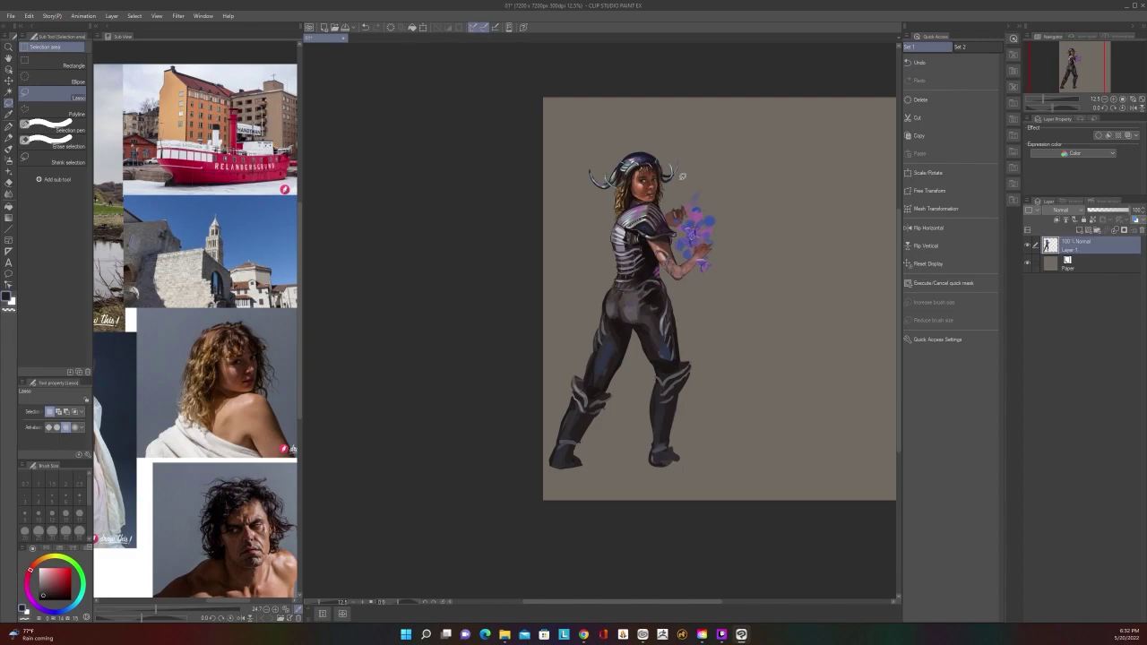
pyautogui.scroll(1, 681, 175)
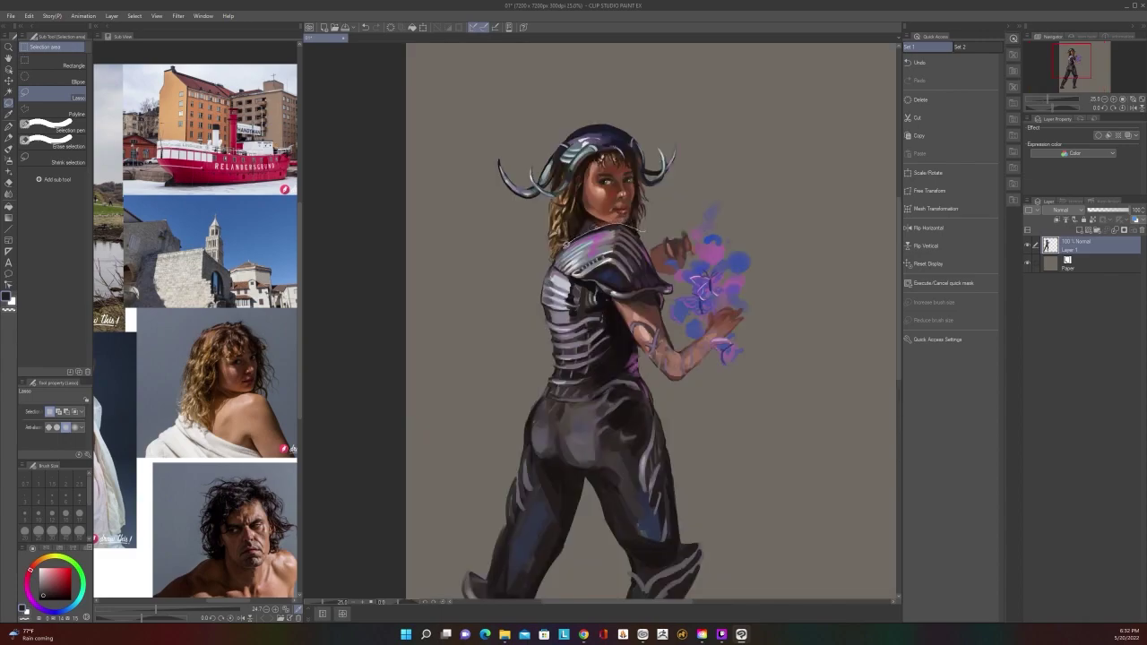
# Lasso the head with its hair and horned helmet, scale it down slightly and reposition it on the neck
pyautogui.moveTo(535, 264)
pyautogui.mouseDown()
pyautogui.moveTo(564, 86)
pyautogui.moveTo(672, 102)
pyautogui.moveTo(698, 148)
pyautogui.moveTo(673, 213)
pyautogui.moveTo(642, 231)
pyautogui.mouseUp()
pyautogui.hotkey('ctrl', 't')
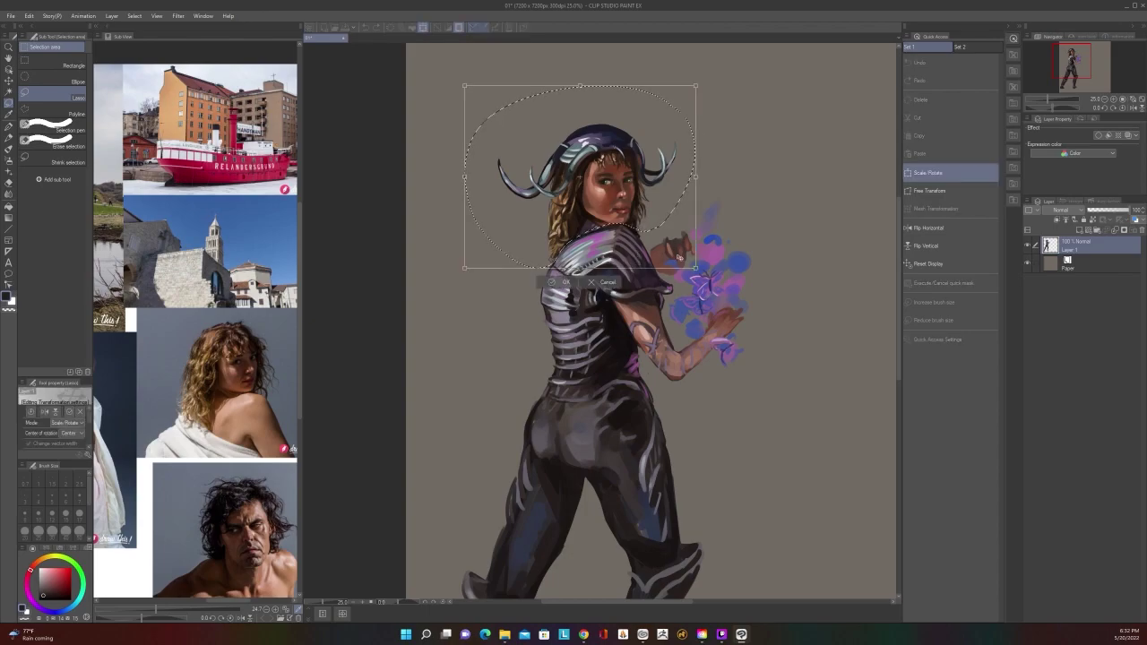
pyautogui.moveTo(694, 267); pyautogui.dragTo(680, 255)
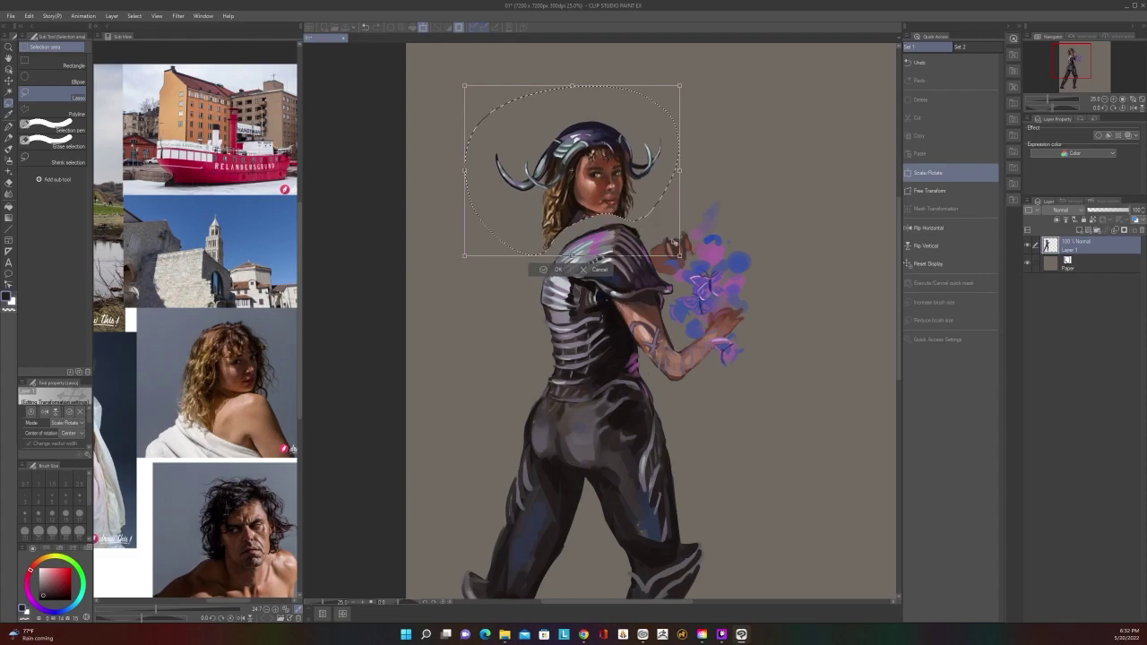
pyautogui.moveTo(610, 192); pyautogui.dragTo(622, 202)
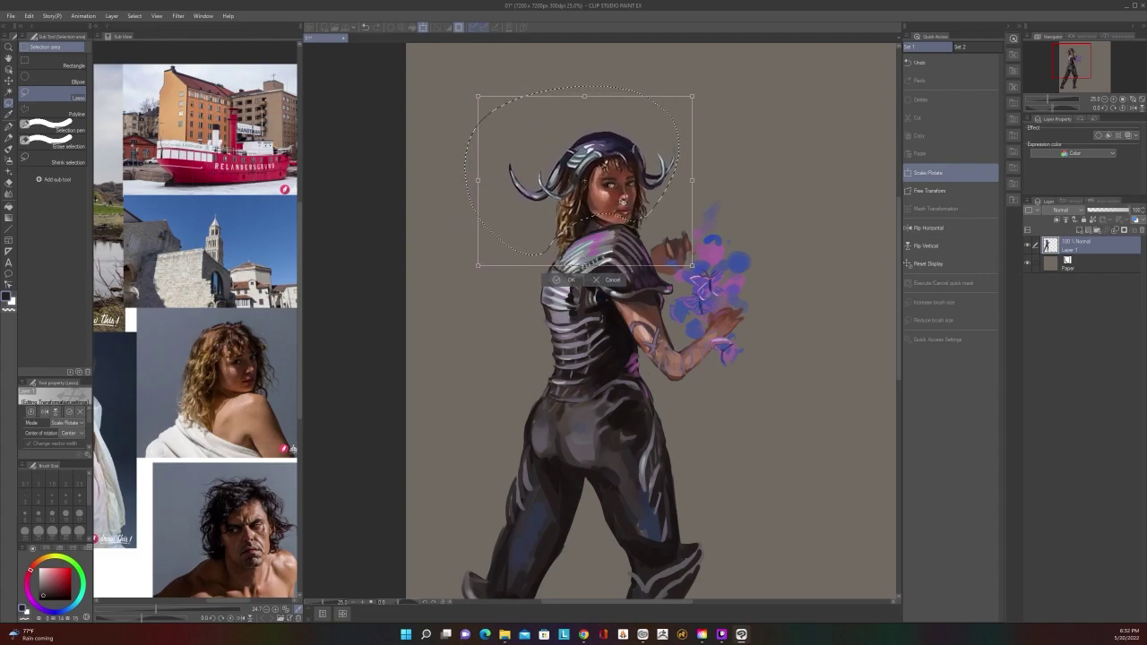
pyautogui.scroll(-2, 621, 197)
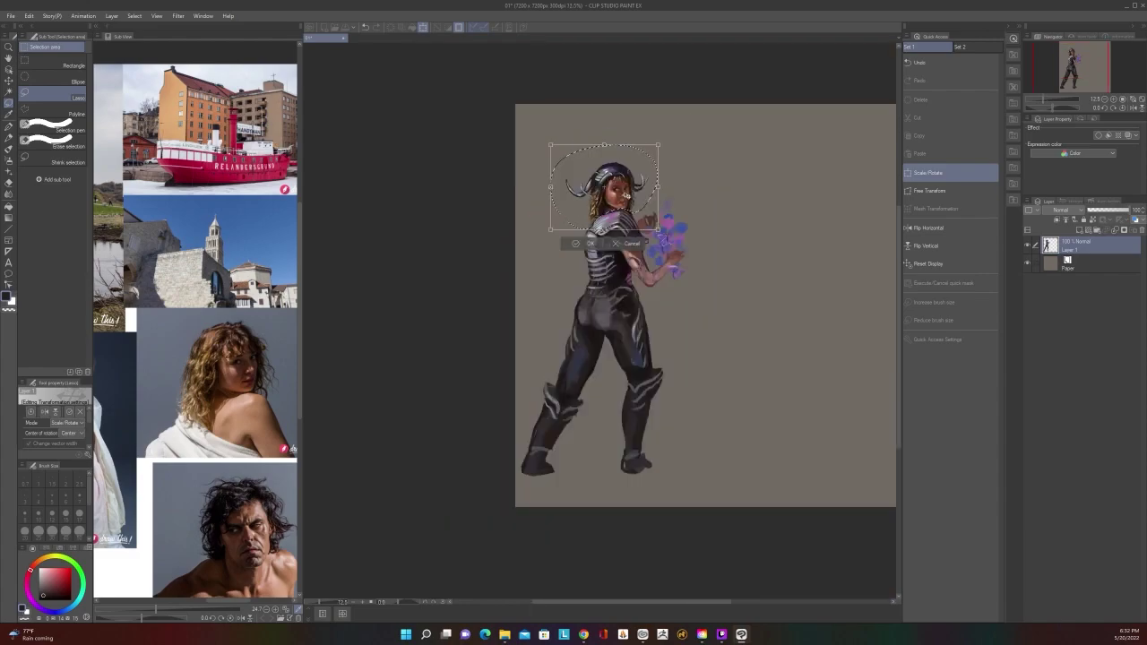
pyautogui.click(590, 246)
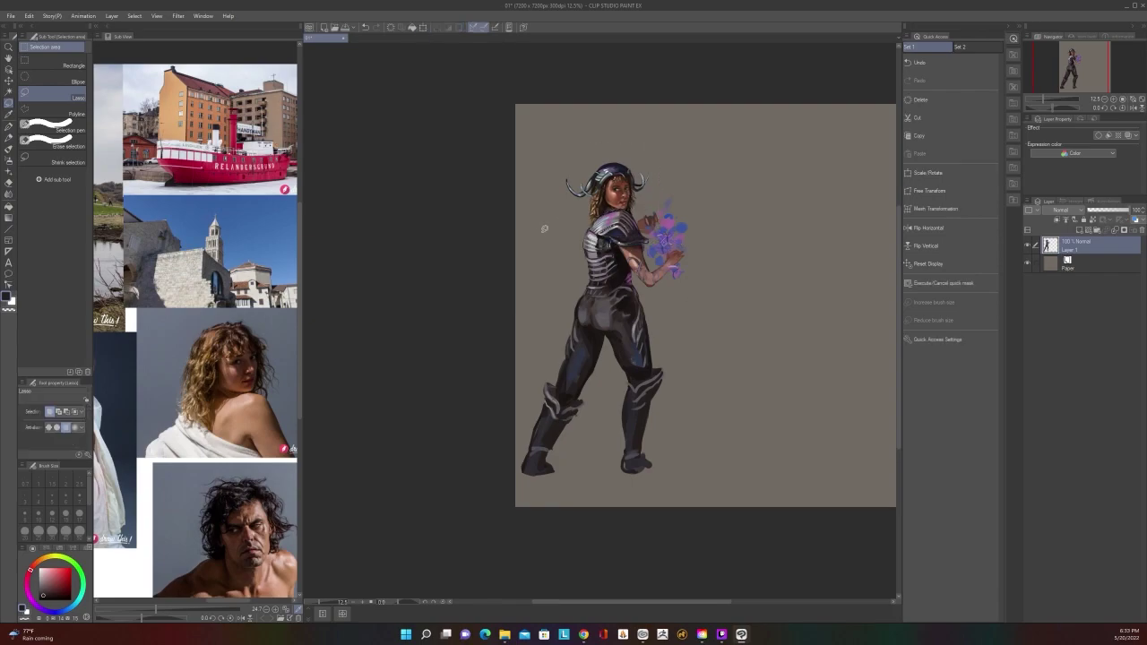
pyautogui.scroll(-1, 544, 229)
pyautogui.scroll(2, 544, 229)
pyautogui.scroll(-1, 544, 229)
pyautogui.scroll(1, 544, 229)
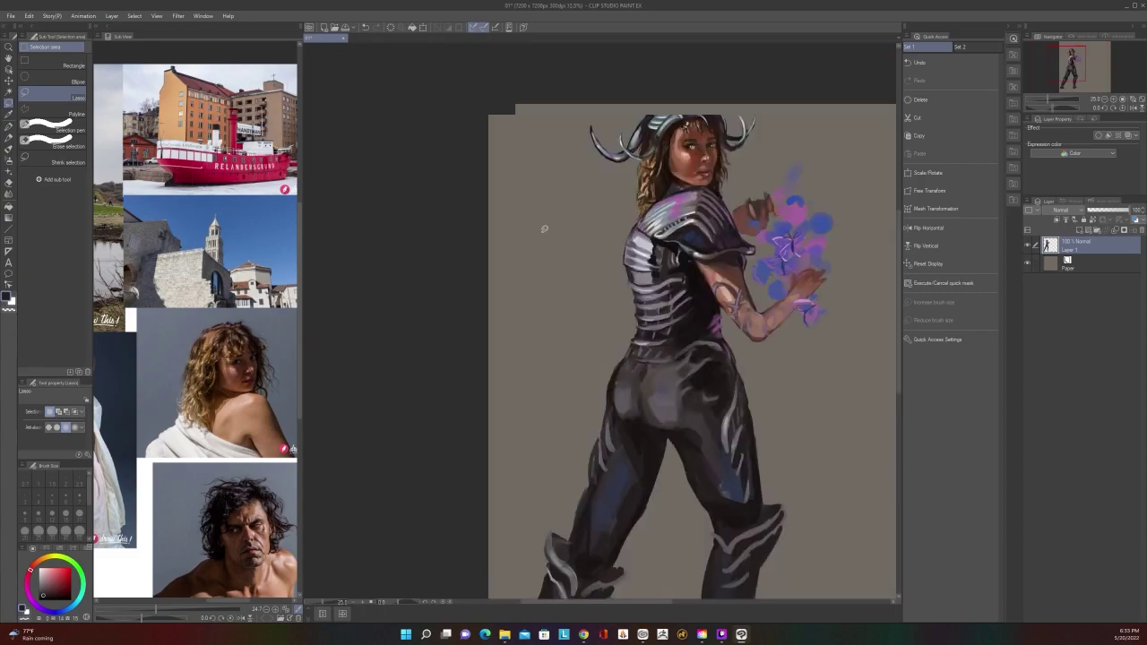
# Examine the reduced head's proportions against the torso and legs at thumbnail, full-figure and close-up sizes
pyautogui.scroll(-1, 544, 230)
pyautogui.moveTo(697, 385); pyautogui.dragTo(709, 425)
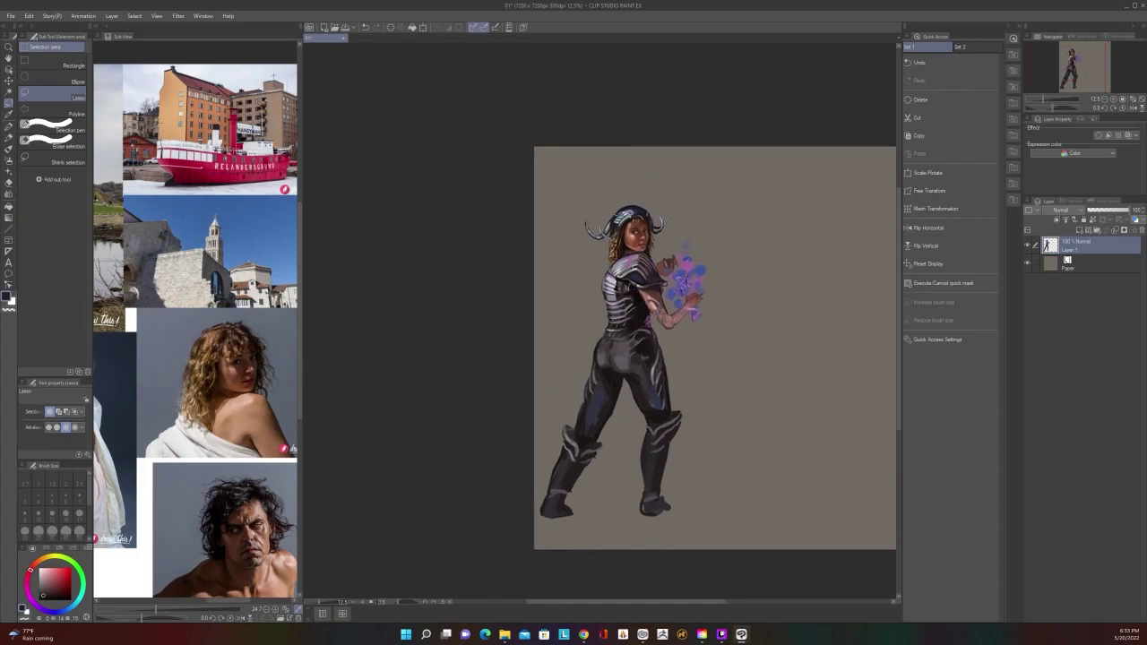
pyautogui.scroll(1, 636, 193)
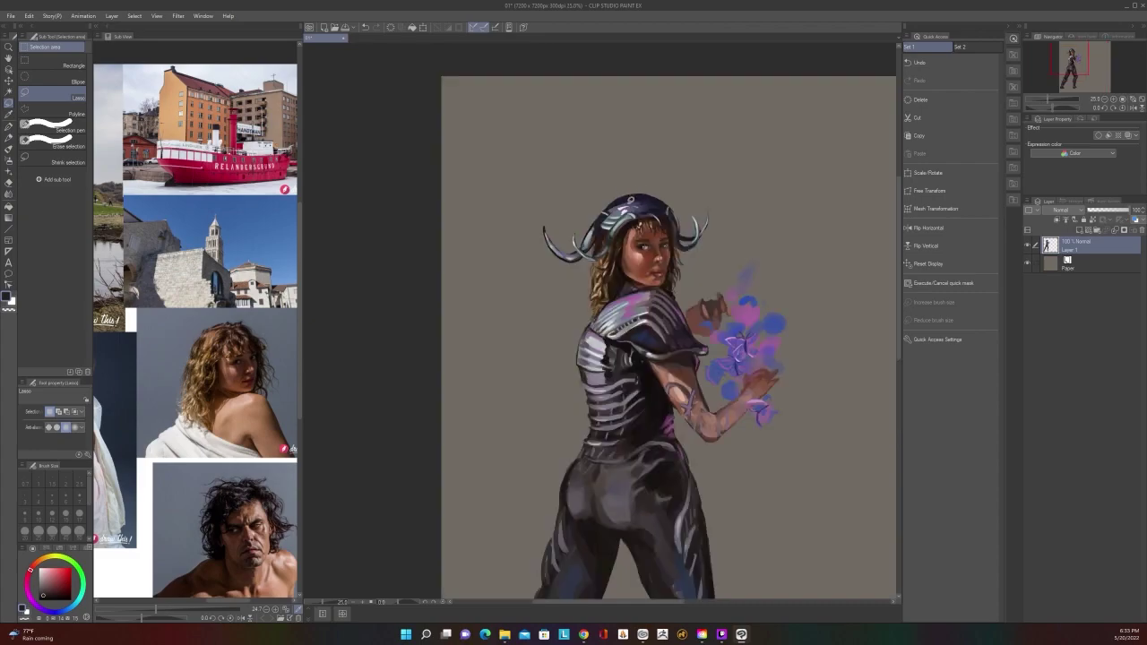
pyautogui.scroll(-1, 629, 204)
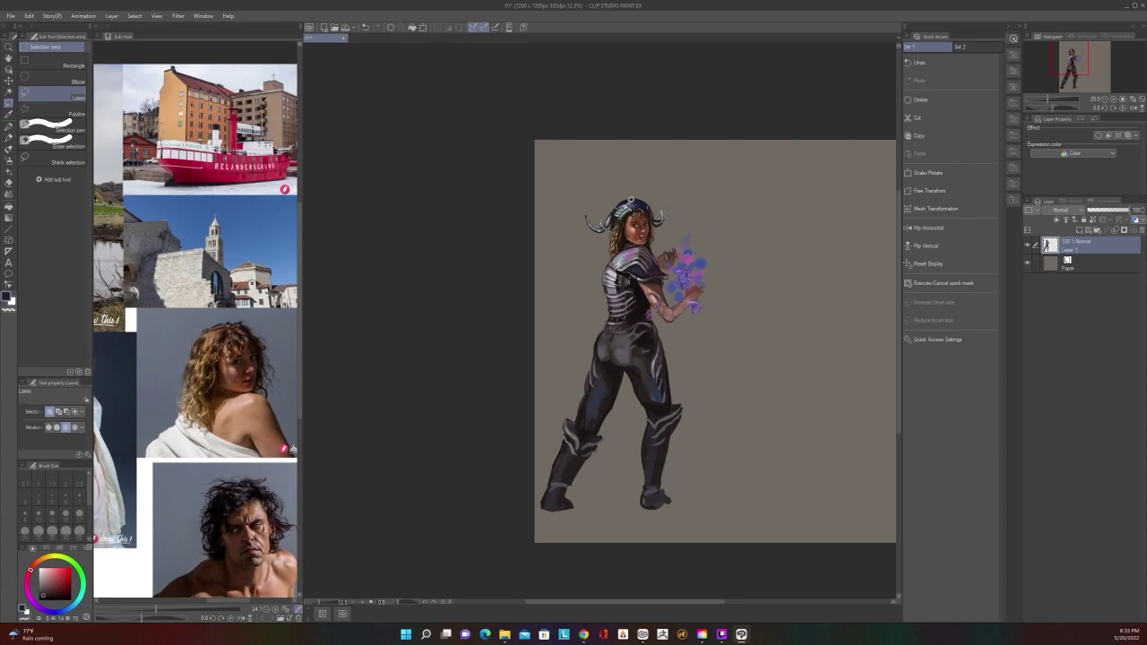
pyautogui.scroll(-2, 629, 202)
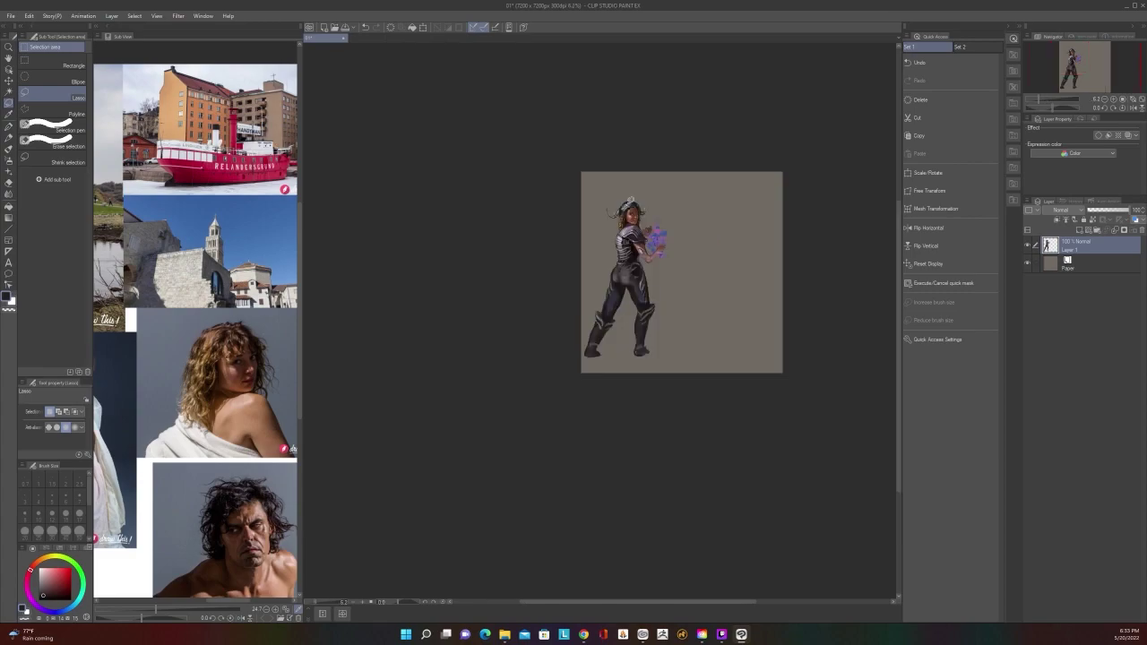
pyautogui.scroll(2, 629, 205)
pyautogui.scroll(2, 629, 203)
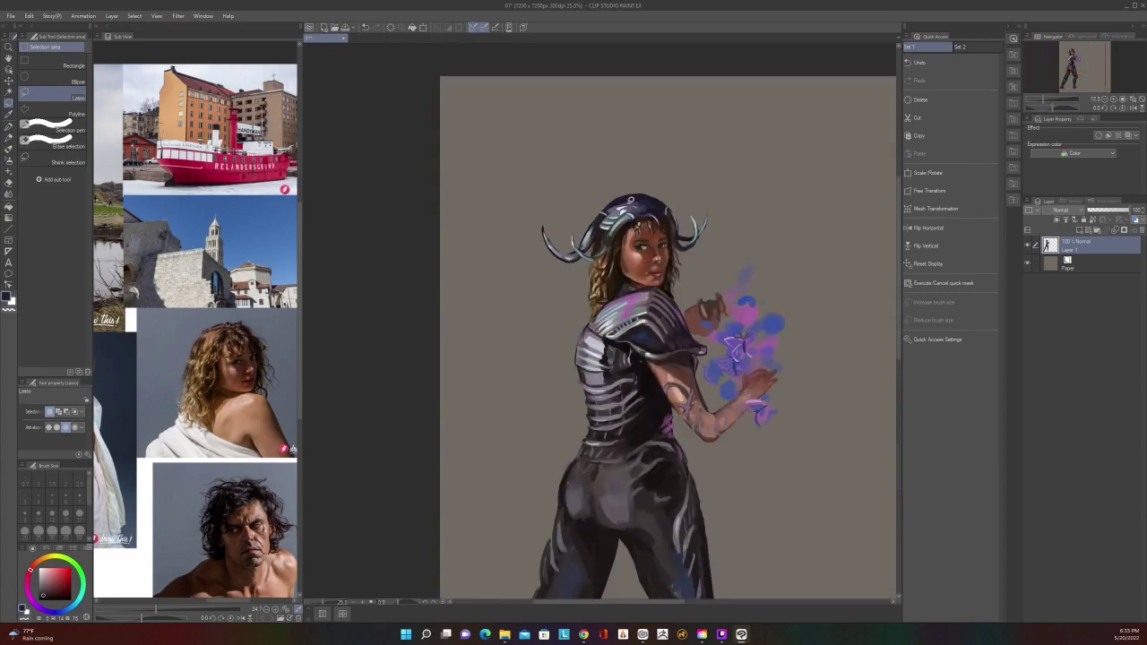
pyautogui.moveTo(760, 525); pyautogui.dragTo(740, 379)
pyautogui.scroll(-2, 742, 379)
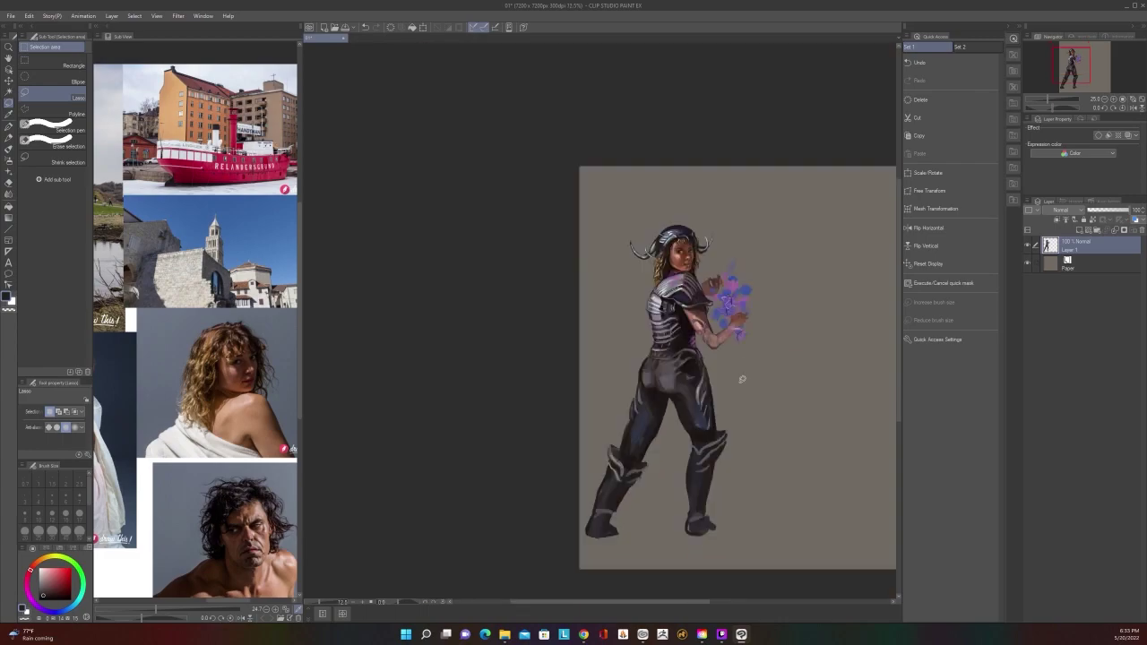
pyautogui.scroll(2, 742, 379)
pyautogui.scroll(1, 735, 385)
pyautogui.moveTo(750, 399); pyautogui.dragTo(729, 462)
pyautogui.scroll(-1, 784, 515)
pyautogui.scroll(-2, 729, 462)
pyautogui.scroll(2, 730, 498)
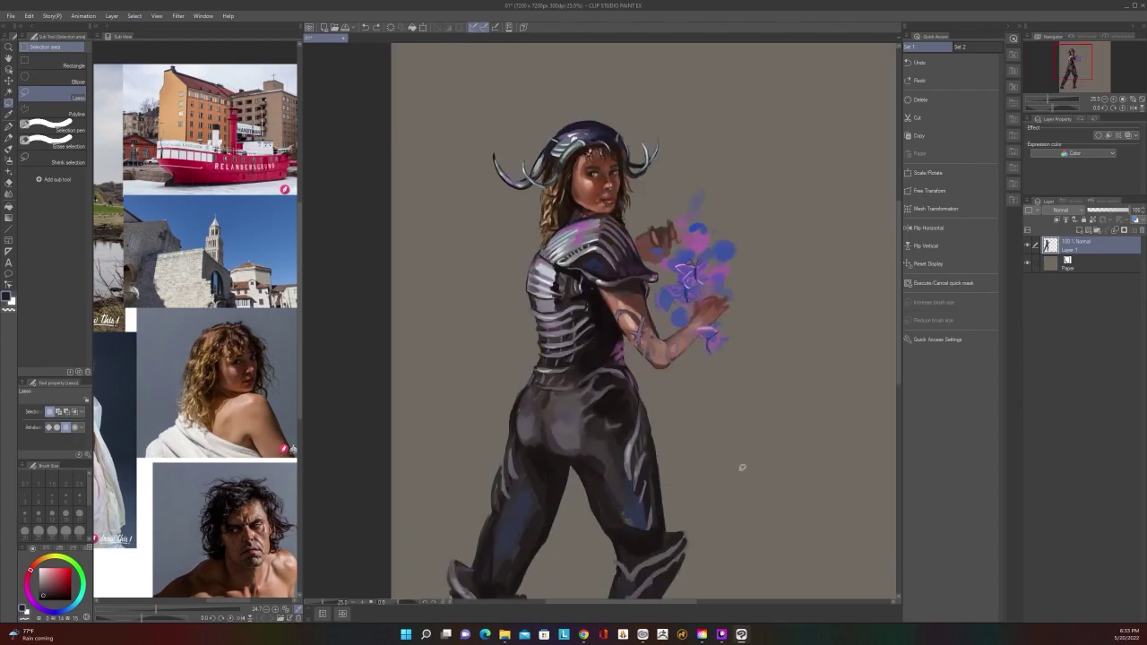
# Sample the dark suit colour and refine the rear hip's outer contour up to the waist with the Round mixing brush
pyautogui.press('b')
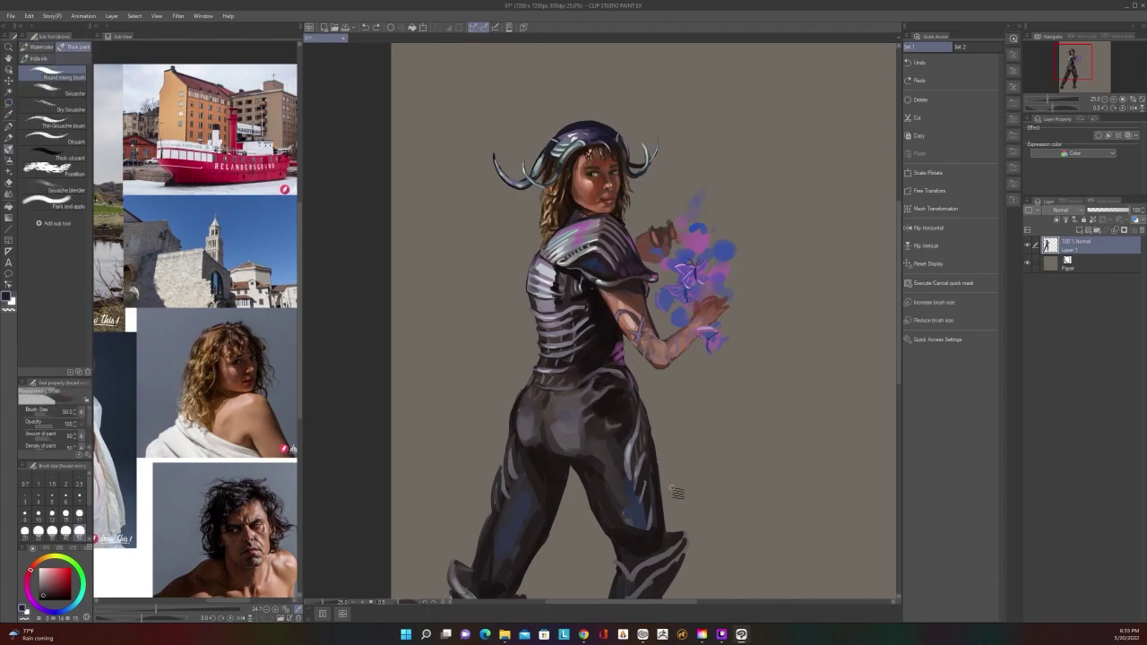
pyautogui.scroll(-2, 677, 492)
pyautogui.scroll(3, 566, 517)
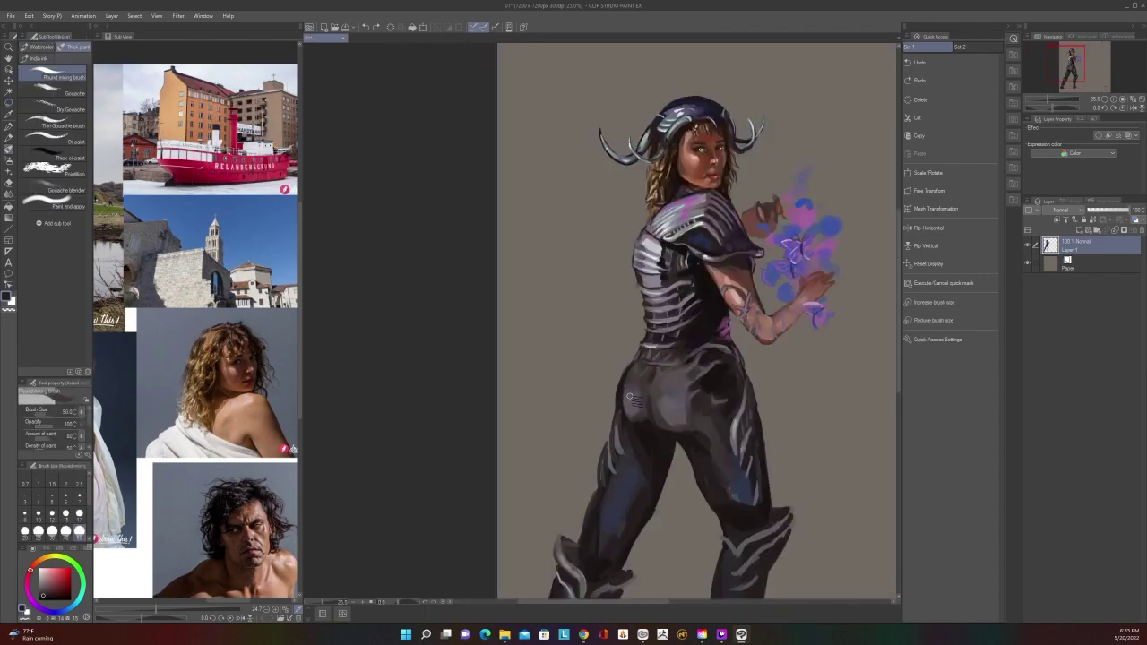
pyautogui.press('alt')
pyautogui.moveTo(620, 408); pyautogui.dragTo(640, 359)
pyautogui.scroll(-2, 664, 303)
pyautogui.scroll(2, 664, 303)
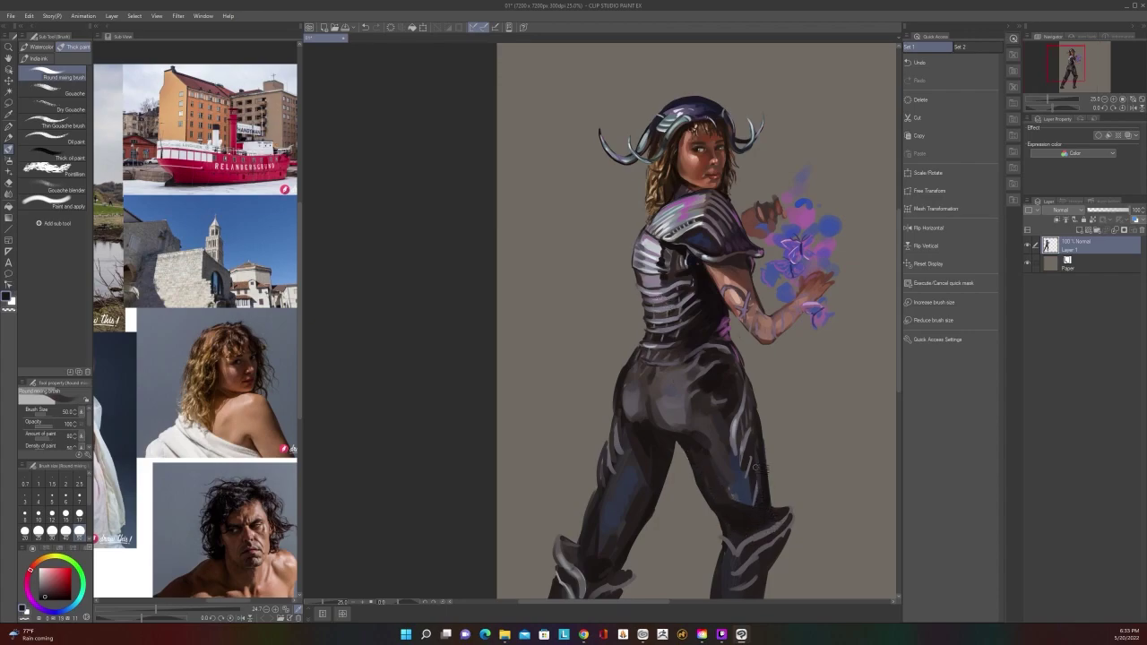
# Enlarge the brush and paint over the outer edge of the front thigh above the knee guard
pyautogui.press(']')
pyautogui.press(']')
pyautogui.press(']')
pyautogui.moveTo(756, 473); pyautogui.dragTo(753, 504)
pyautogui.scroll(-2, 767, 483)
pyautogui.moveTo(813, 446); pyautogui.dragTo(781, 394)
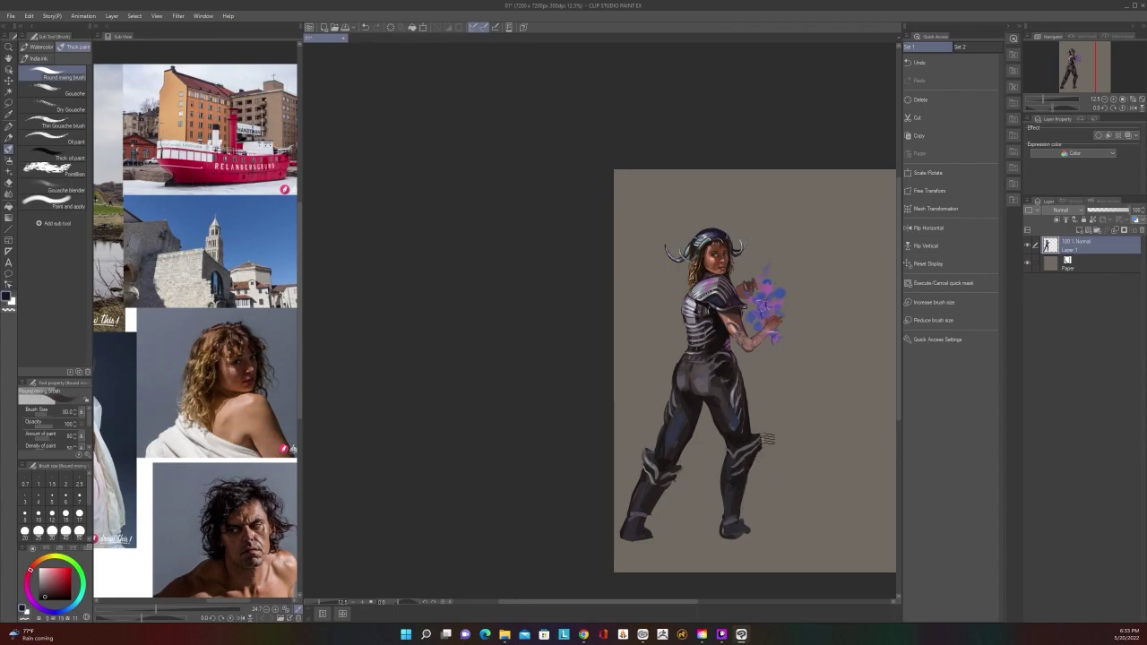
pyautogui.scroll(-1, 781, 420)
pyautogui.scroll(2, 781, 419)
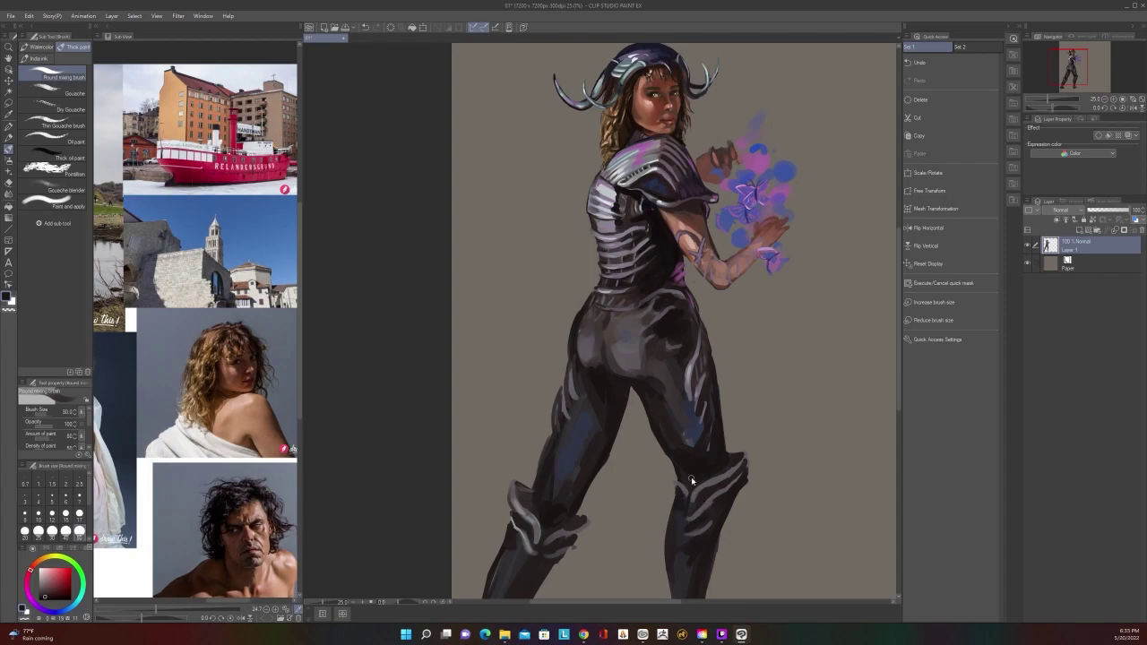
pyautogui.scroll(-1, 683, 488)
pyautogui.scroll(1, 691, 478)
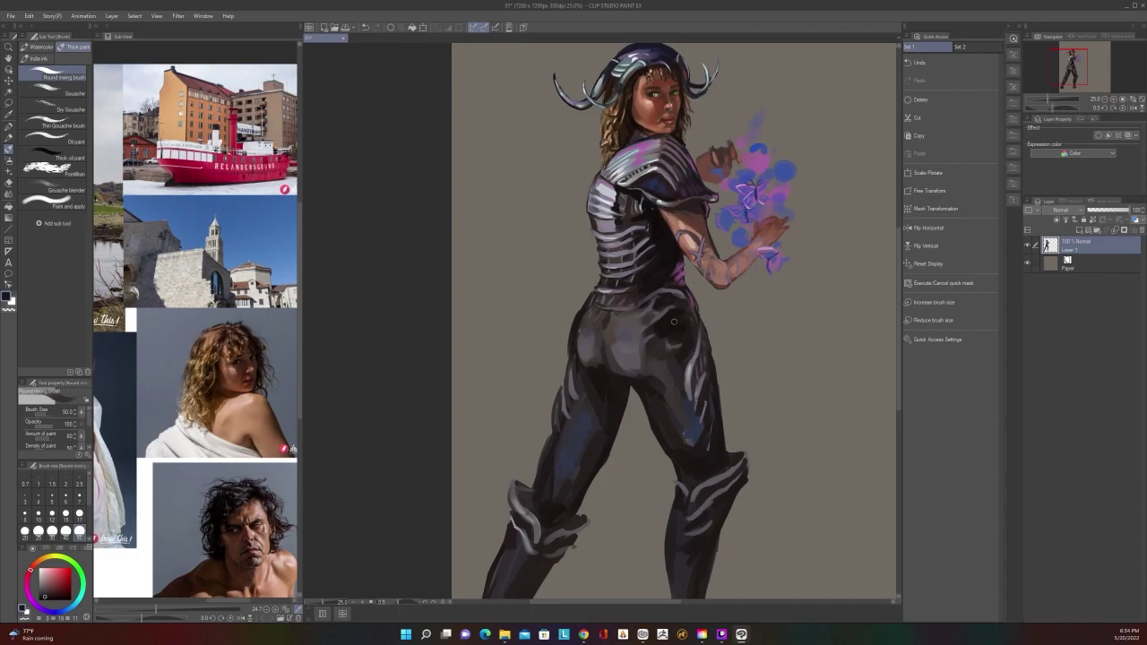
# Sample a light armour tone and paint a highlight stripe along the rear thigh's outer side
pyautogui.press('alt')
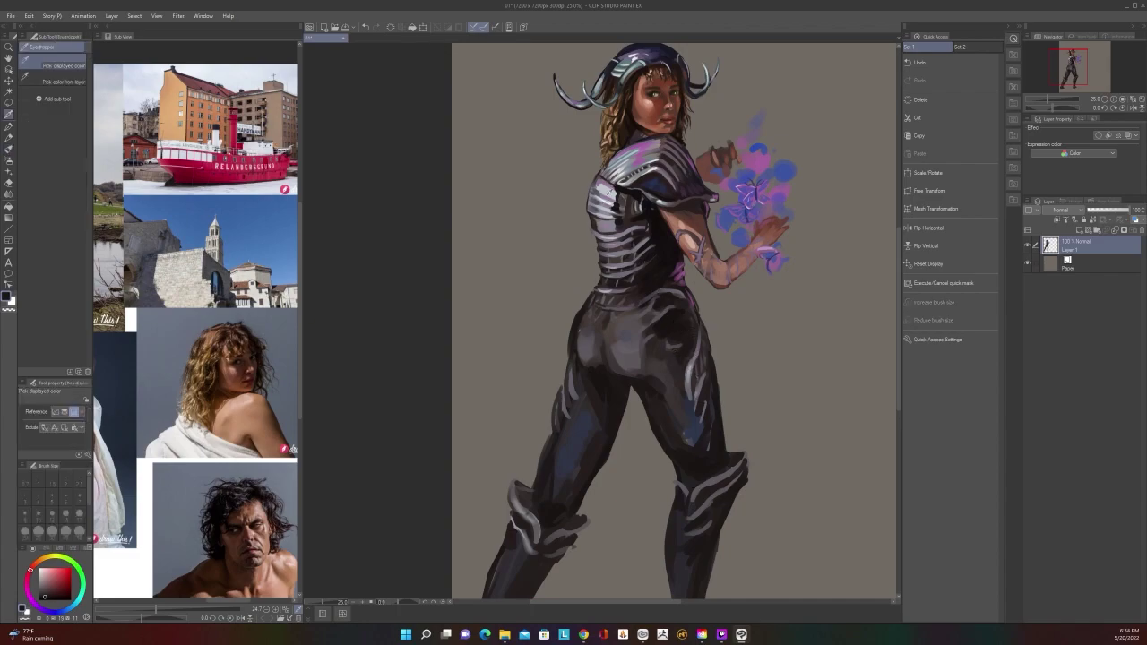
pyautogui.keyDown('alt'); pyautogui.click(574, 395); pyautogui.keyUp('alt')
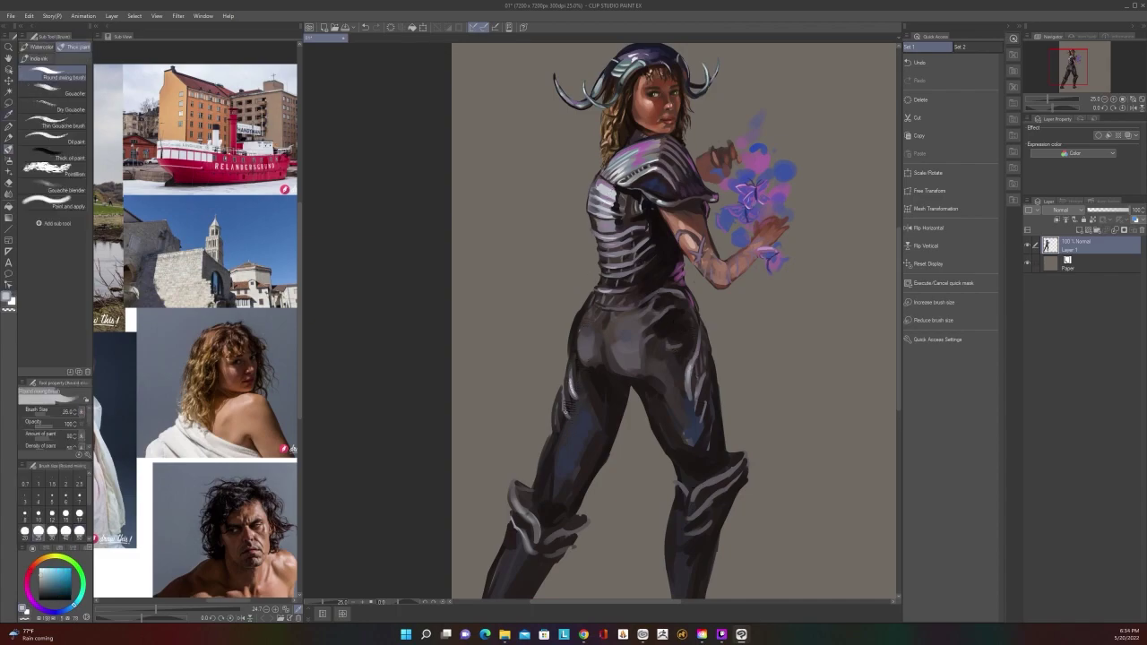
pyautogui.moveTo(563, 405); pyautogui.dragTo(557, 423)
pyautogui.scroll(-2, 564, 358)
pyautogui.scroll(2, 563, 358)
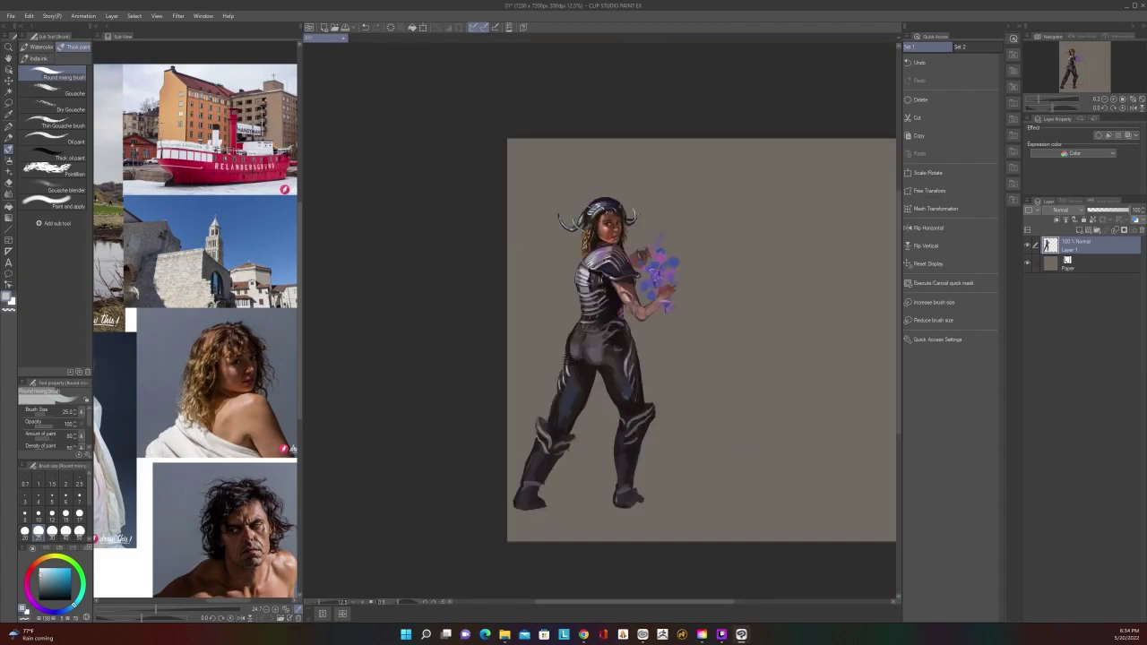
pyautogui.scroll(-2, 565, 359)
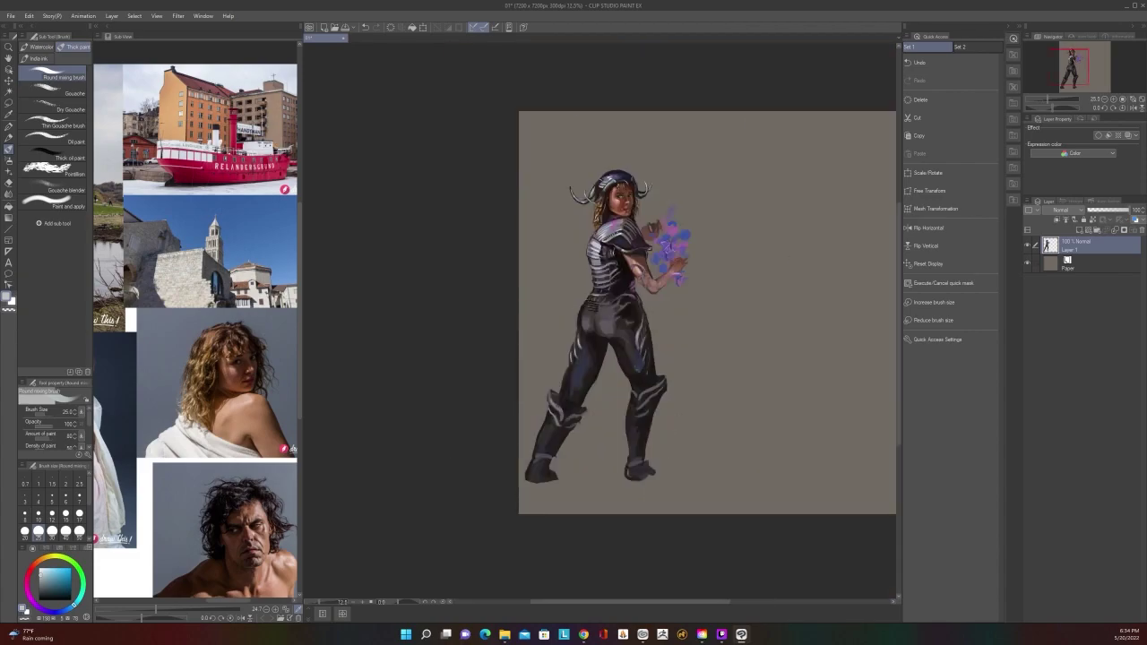
pyautogui.scroll(2, 666, 508)
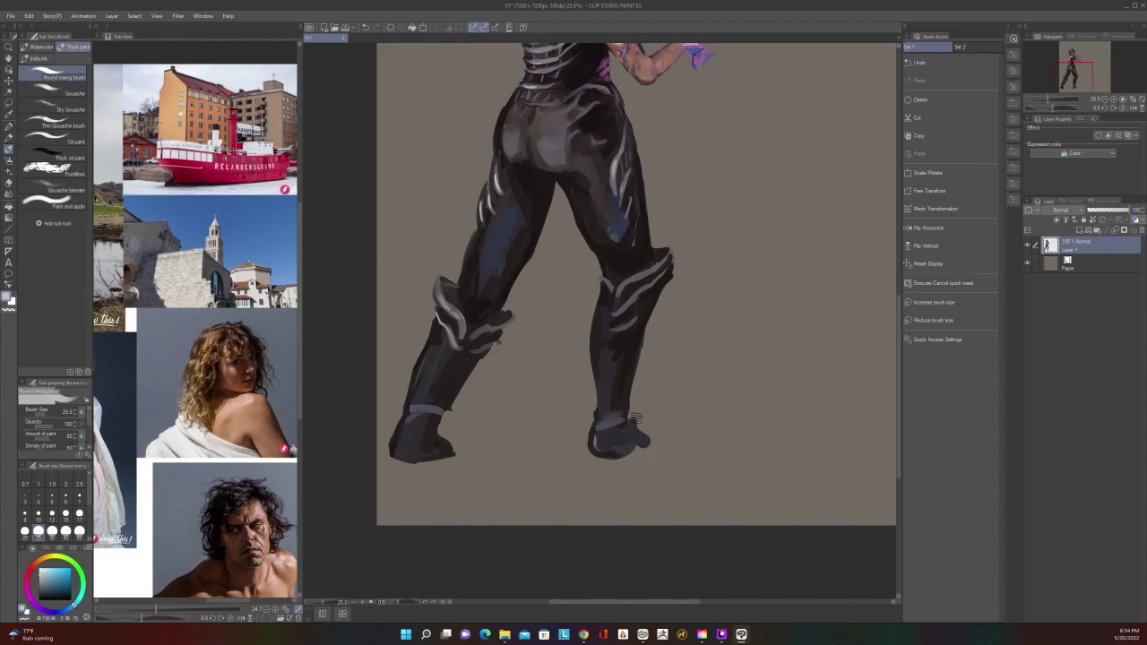
# Sample a dark boot tone, enlarge the brush and reshape the front foot's boot from ankle to toe
pyautogui.keyDown('alt'); pyautogui.click(625, 399); pyautogui.keyUp('alt')
pyautogui.press(']')
pyautogui.press(']')
pyautogui.press(']')
pyautogui.moveTo(627, 419)
pyautogui.mouseDown()
pyautogui.moveTo(614, 457)
pyautogui.moveTo(645, 440)
pyautogui.moveTo(601, 430)
pyautogui.moveTo(597, 448)
pyautogui.moveTo(615, 417)
pyautogui.moveTo(623, 449)
pyautogui.moveTo(604, 451)
pyautogui.moveTo(642, 451)
pyautogui.mouseUp()
pyautogui.press(']')
pyautogui.scroll(-2, 637, 409)
pyautogui.scroll(2, 636, 409)
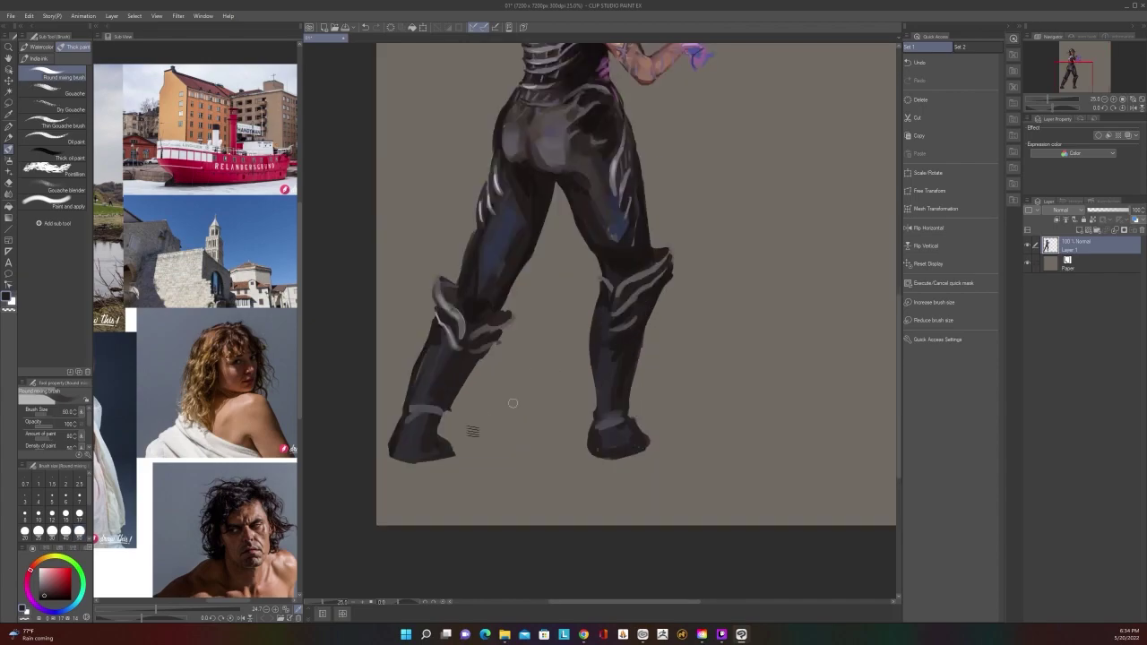
# Refine the toe shapes of both boots with dark paint and background colour, checking them against the full figure
pyautogui.moveTo(553, 516); pyautogui.dragTo(753, 575)
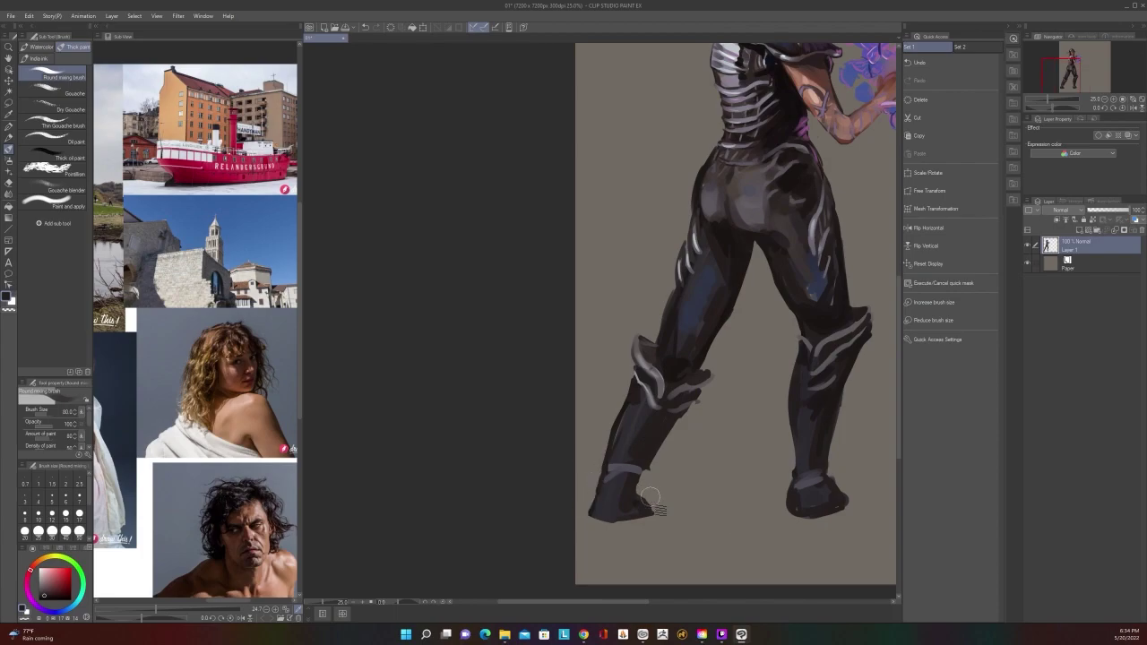
pyautogui.scroll(-1, 690, 486)
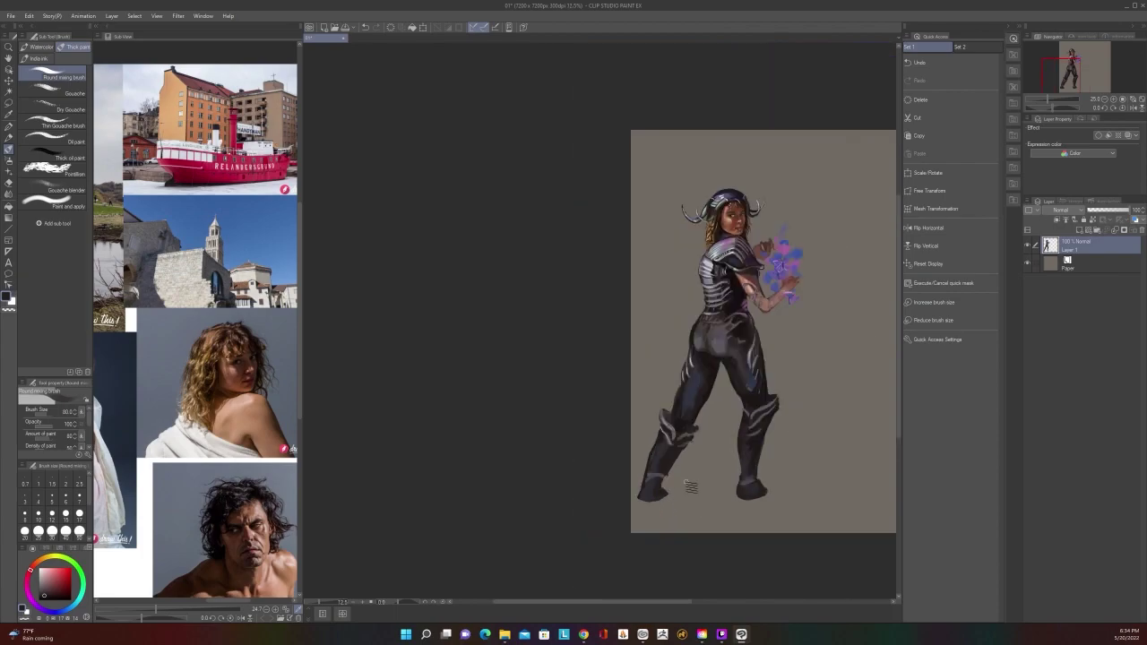
pyautogui.scroll(1, 690, 486)
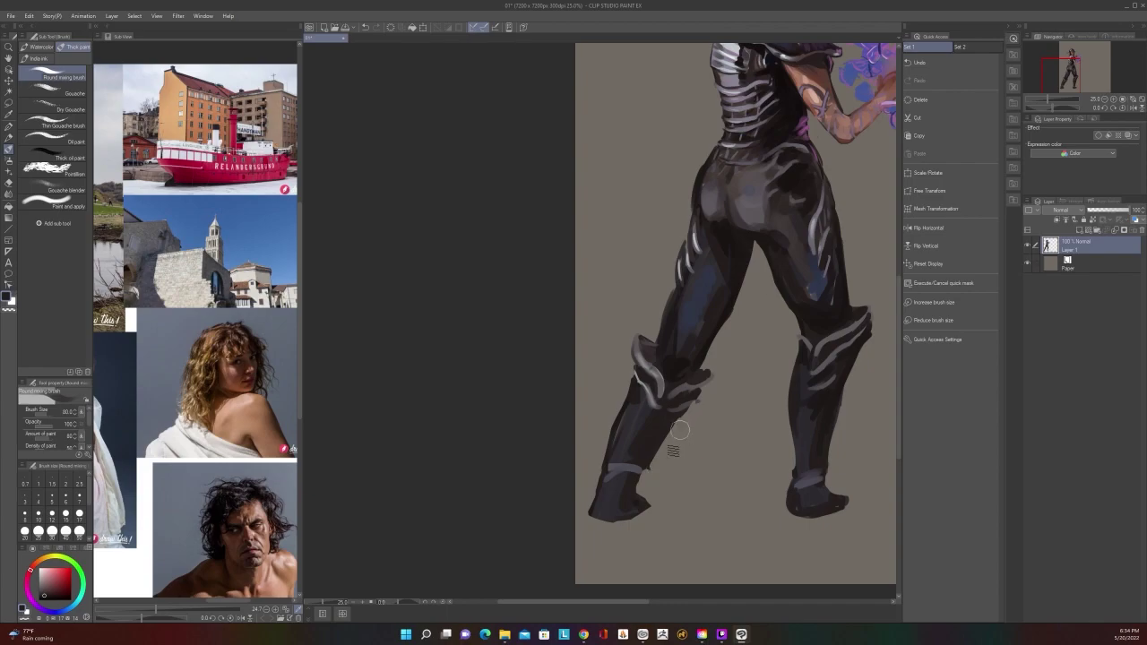
pyautogui.scroll(-1, 678, 431)
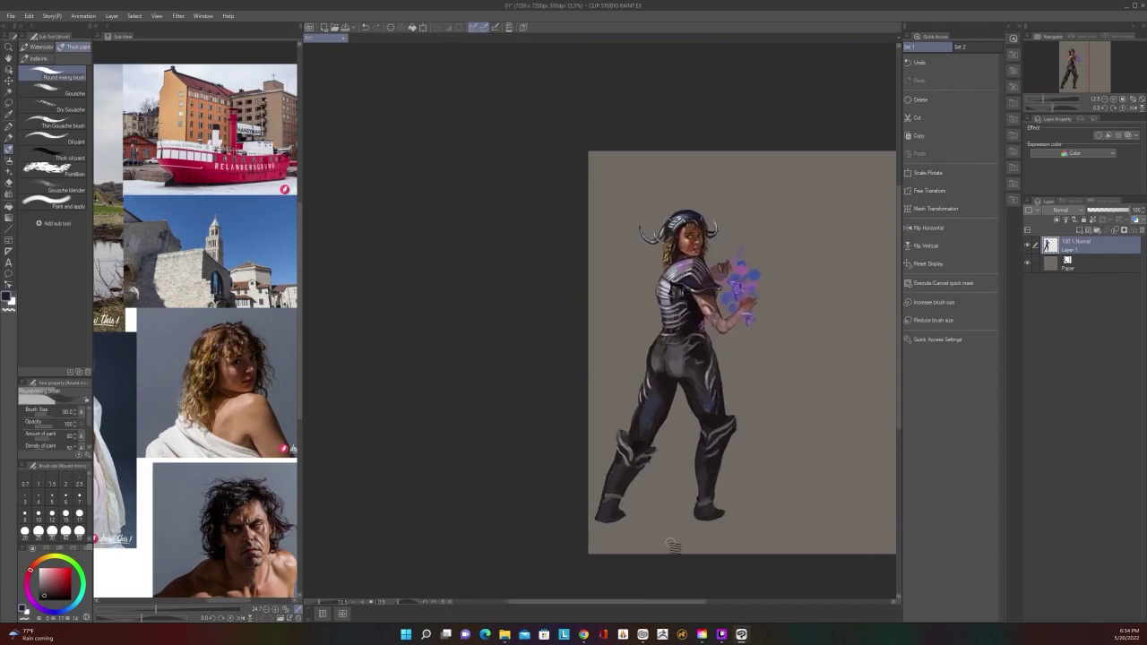
pyautogui.scroll(-1, 671, 543)
pyautogui.scroll(1, 671, 543)
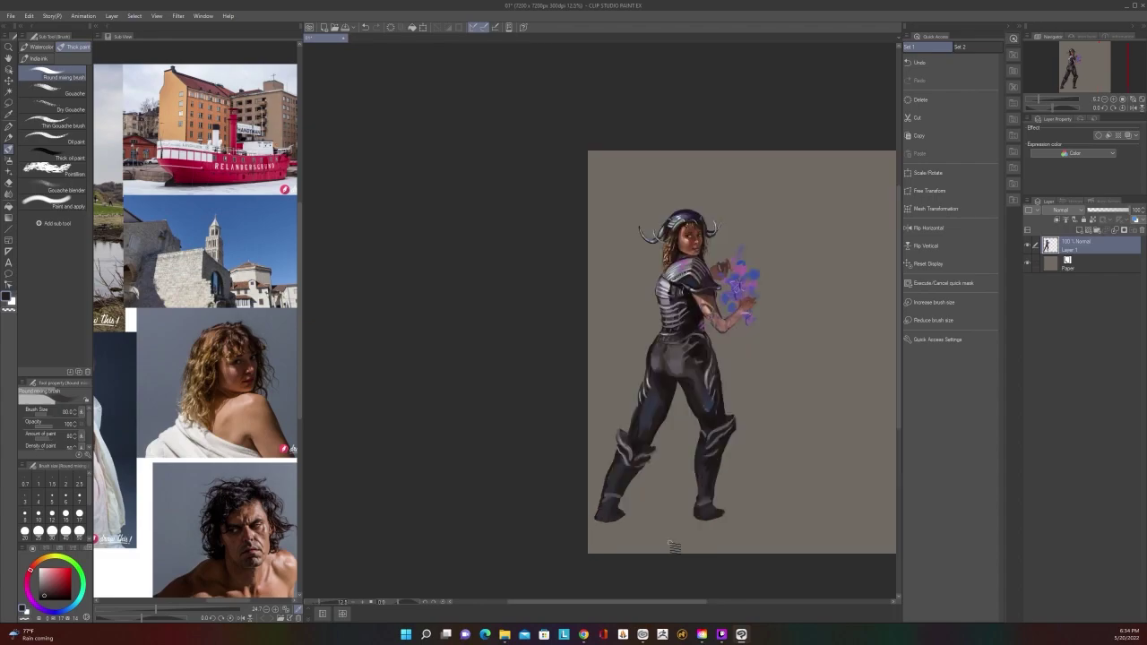
# Draw a rough horizontal ground line beneath both feet to compare their levels, and undo it
pyautogui.scroll(1, 676, 547)
pyautogui.scroll(-1, 676, 548)
pyautogui.moveTo(740, 399); pyautogui.dragTo(715, 460)
pyautogui.scroll(1, 659, 456)
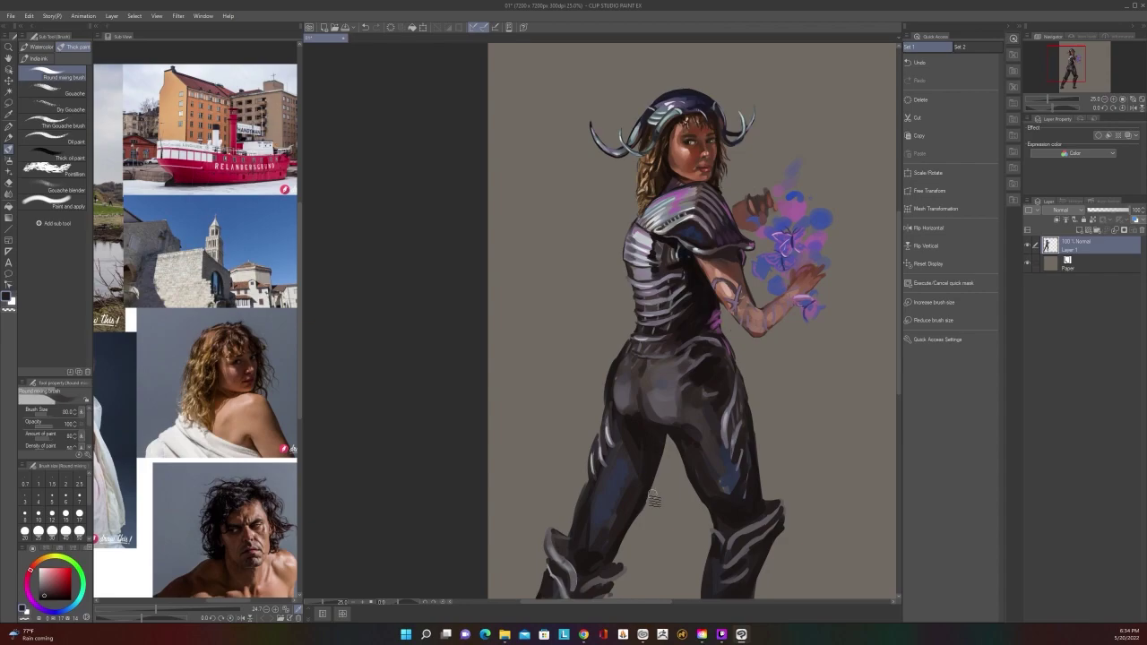
pyautogui.scroll(-1, 661, 437)
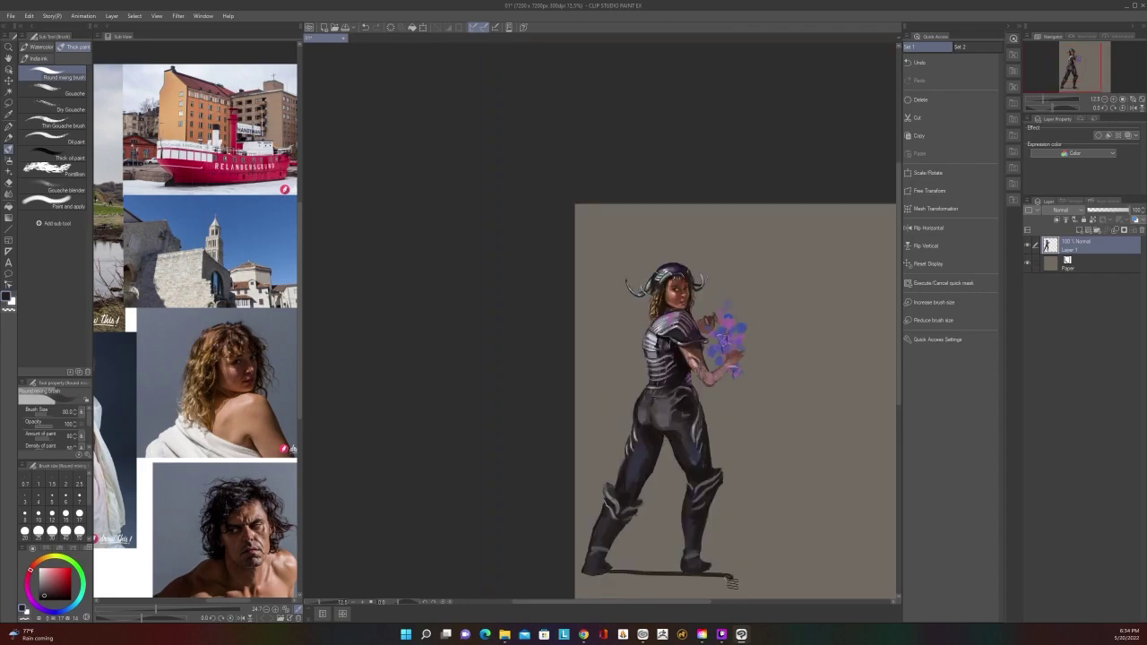
pyautogui.hotkey('ctrl', 'z')
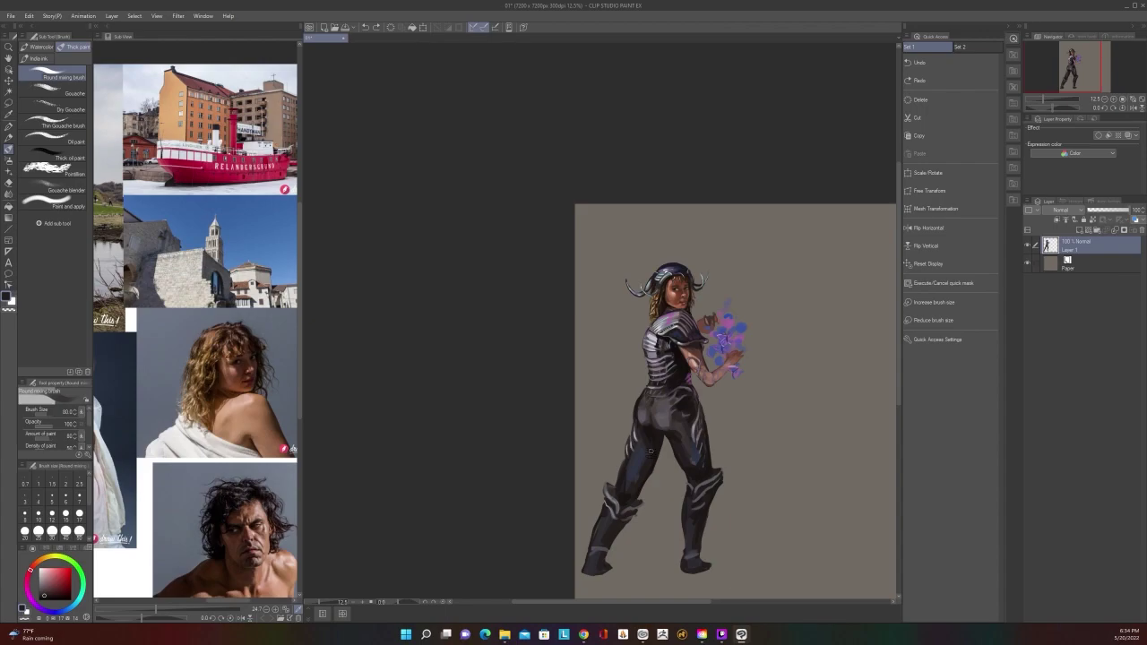
# Lasso the rear leg from upper thigh to boot, scale it down slightly, move it up to rejoin the hip and deselect
pyautogui.click(9, 102)
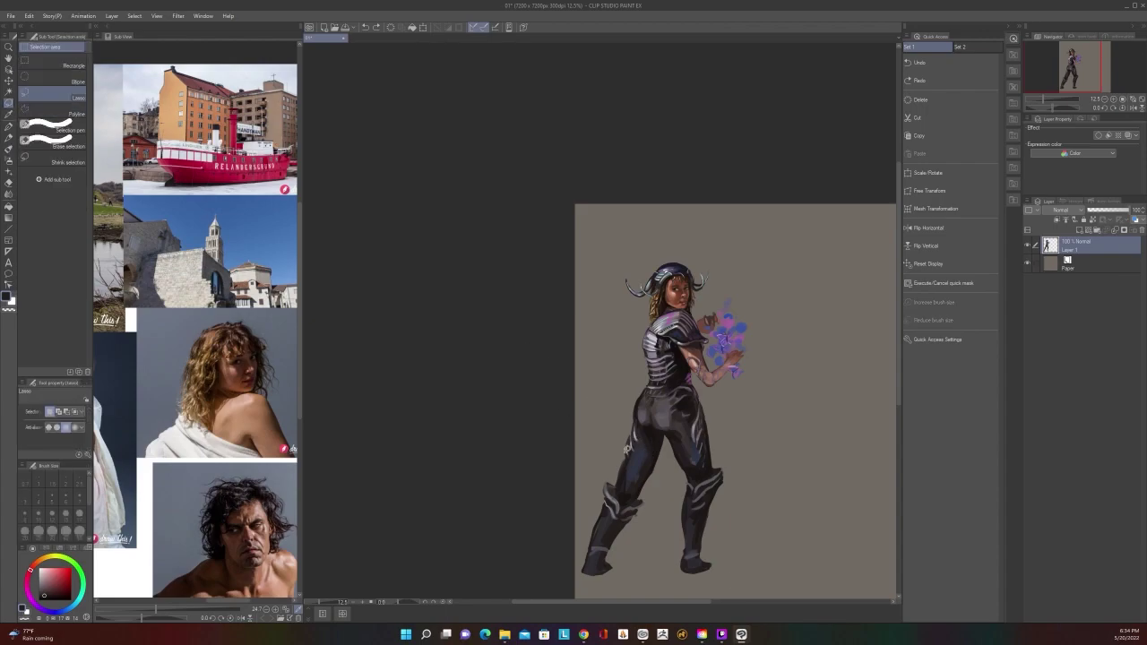
pyautogui.moveTo(622, 456)
pyautogui.mouseDown()
pyautogui.moveTo(579, 556)
pyautogui.moveTo(582, 579)
pyautogui.mouseUp()
pyautogui.click(540, 593)
pyautogui.moveTo(663, 428); pyautogui.dragTo(624, 435)
pyautogui.moveTo(661, 467); pyautogui.dragTo(663, 465)
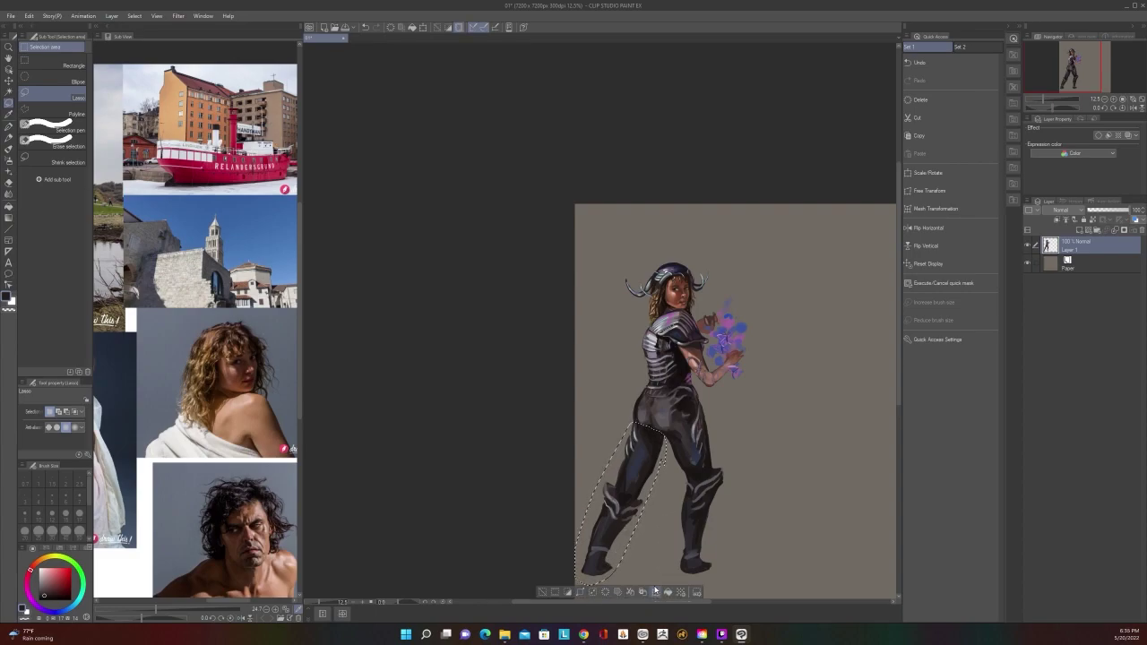
pyautogui.click(656, 590)
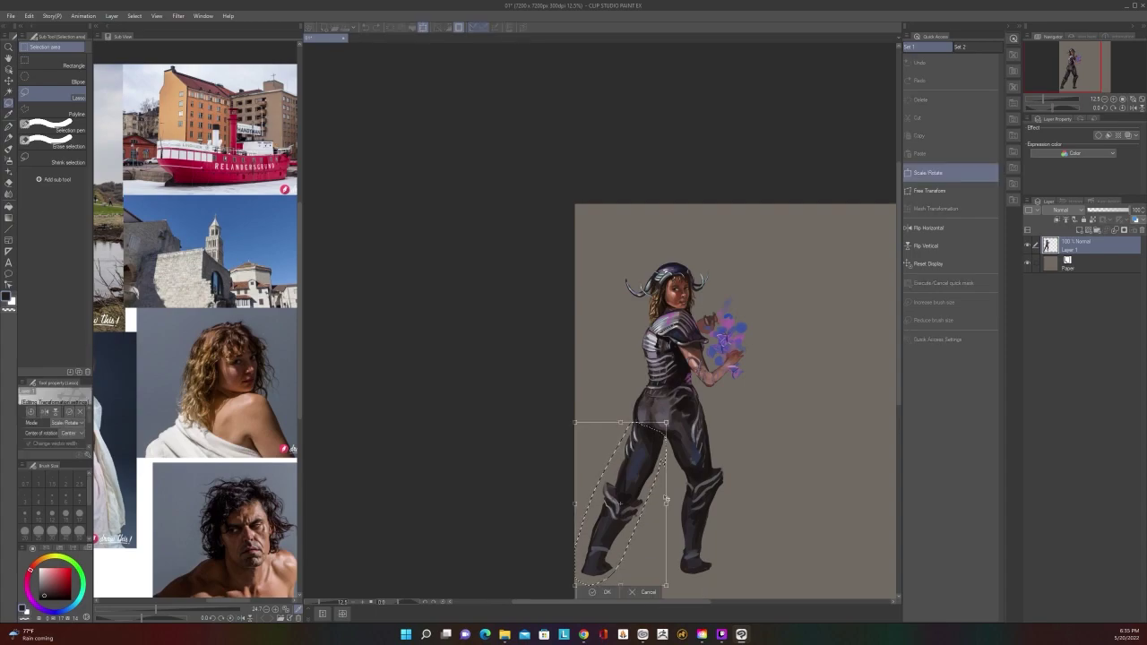
pyautogui.moveTo(666, 422); pyautogui.dragTo(661, 432)
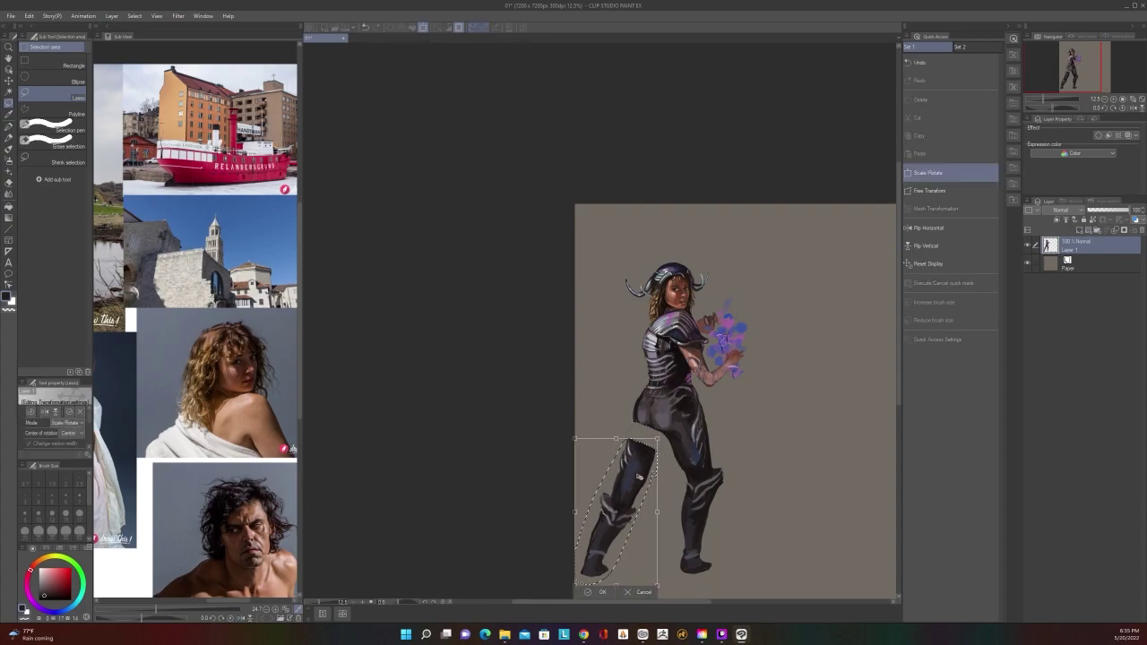
pyautogui.moveTo(638, 477); pyautogui.dragTo(642, 458)
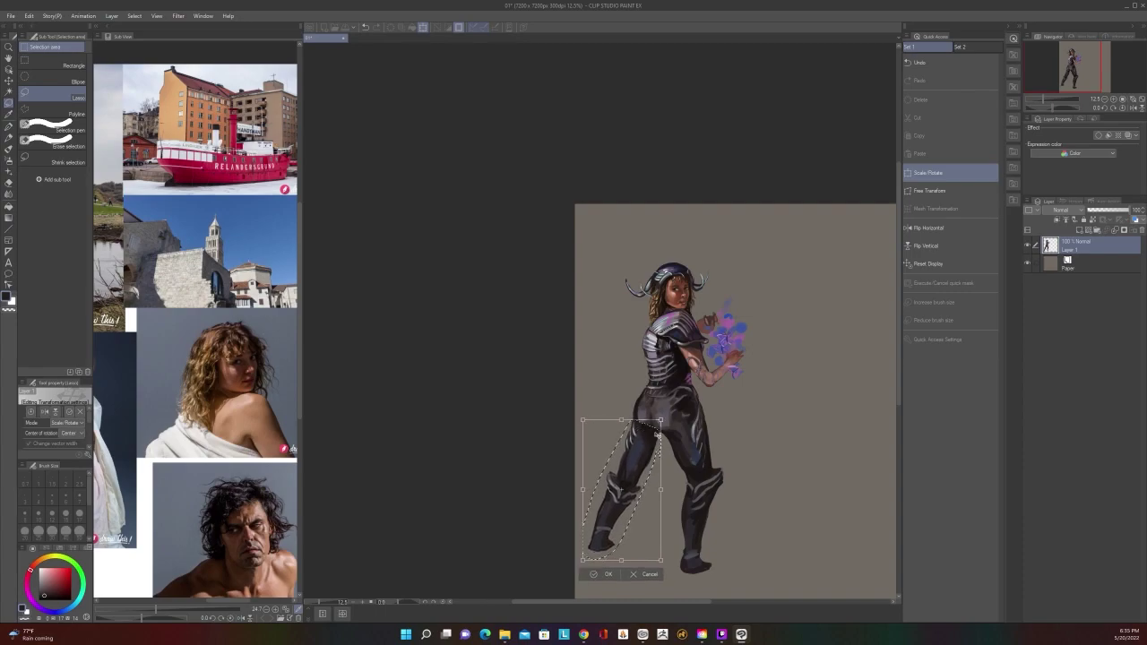
pyautogui.scroll(-1, 656, 433)
pyautogui.scroll(1, 656, 434)
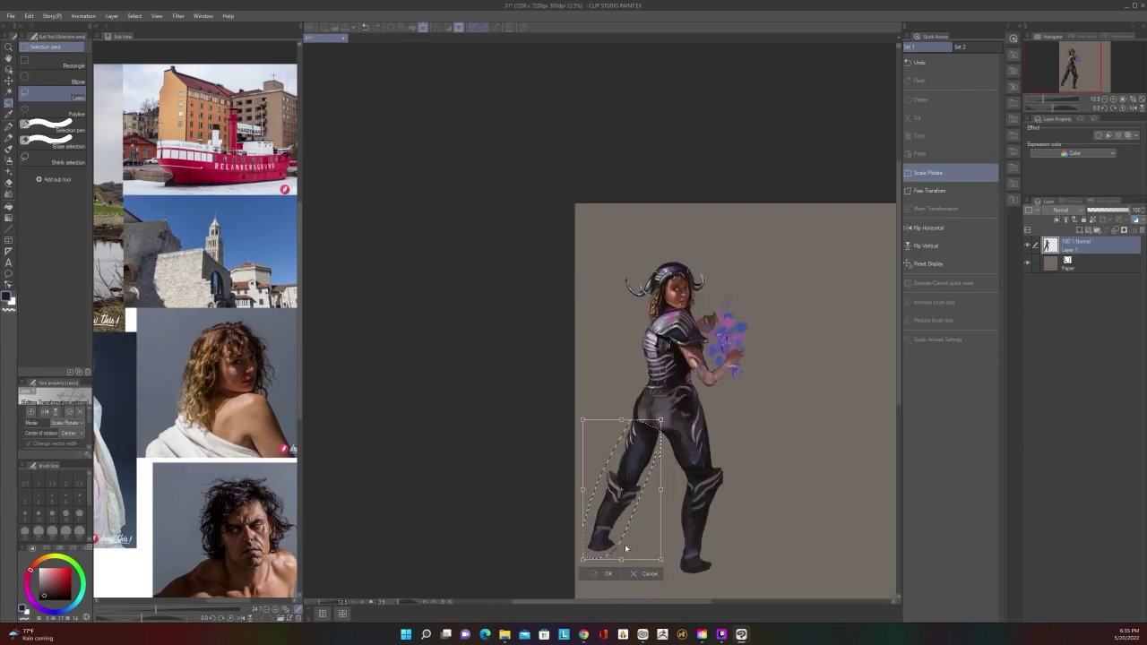
pyautogui.click(601, 573)
pyautogui.click(545, 574)
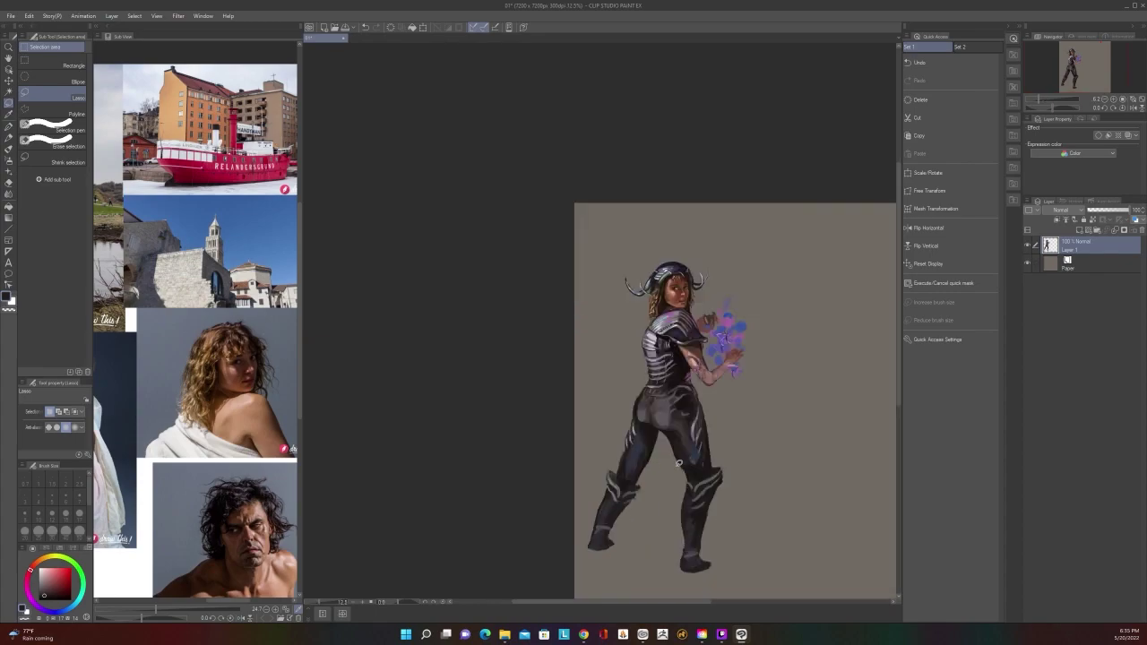
pyautogui.scroll(2, 678, 463)
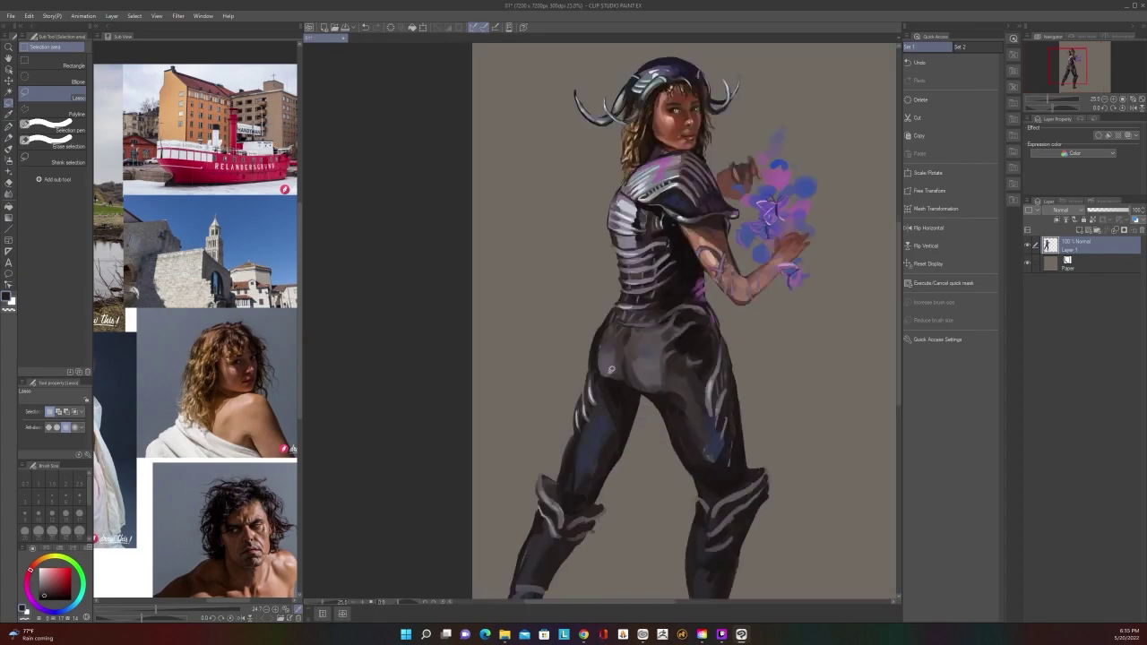
# Sample a dark suit tone, reduce the brush size to 50 and paint shading across the seat of the suit
pyautogui.press('i')
pyautogui.press('b')
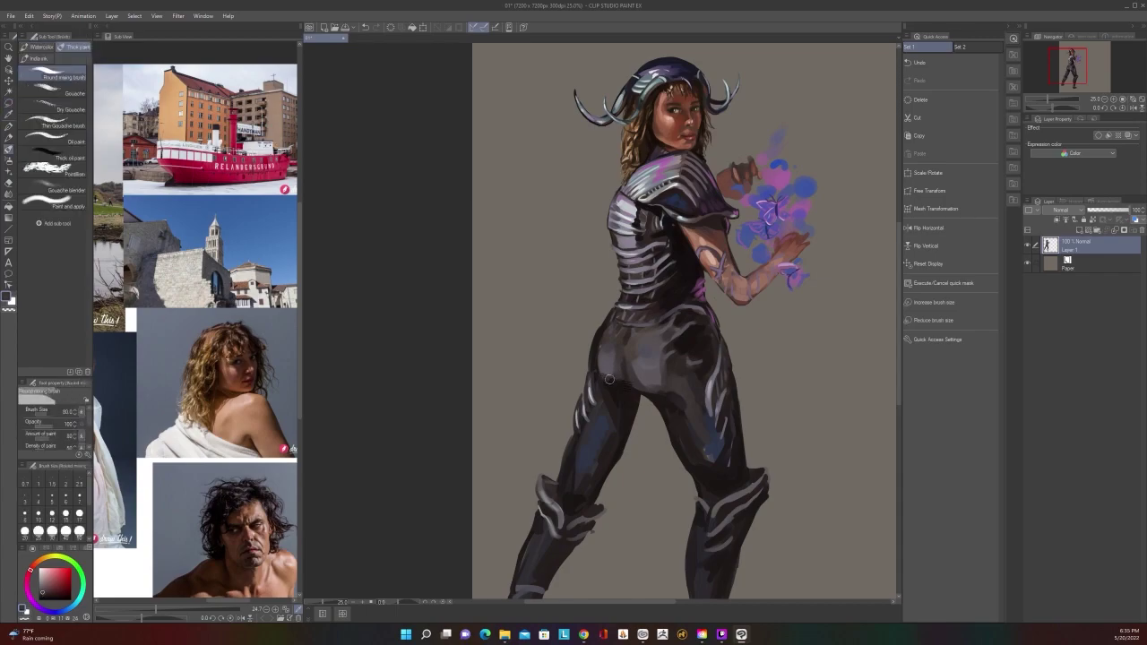
pyautogui.scroll(-2, 609, 366)
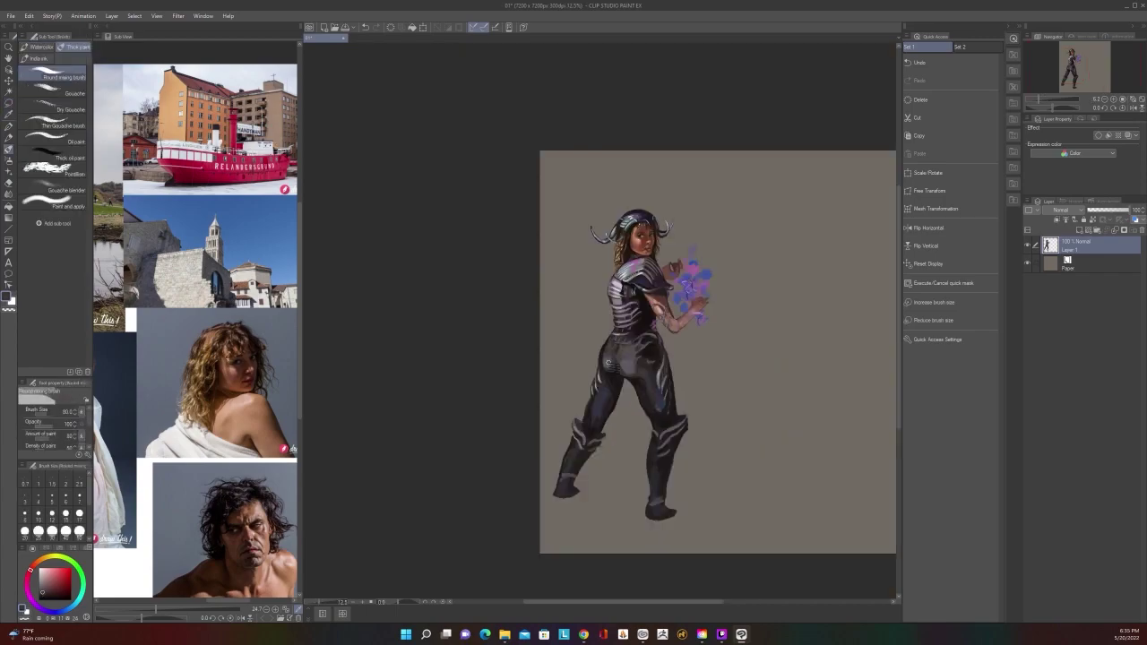
pyautogui.scroll(2, 609, 366)
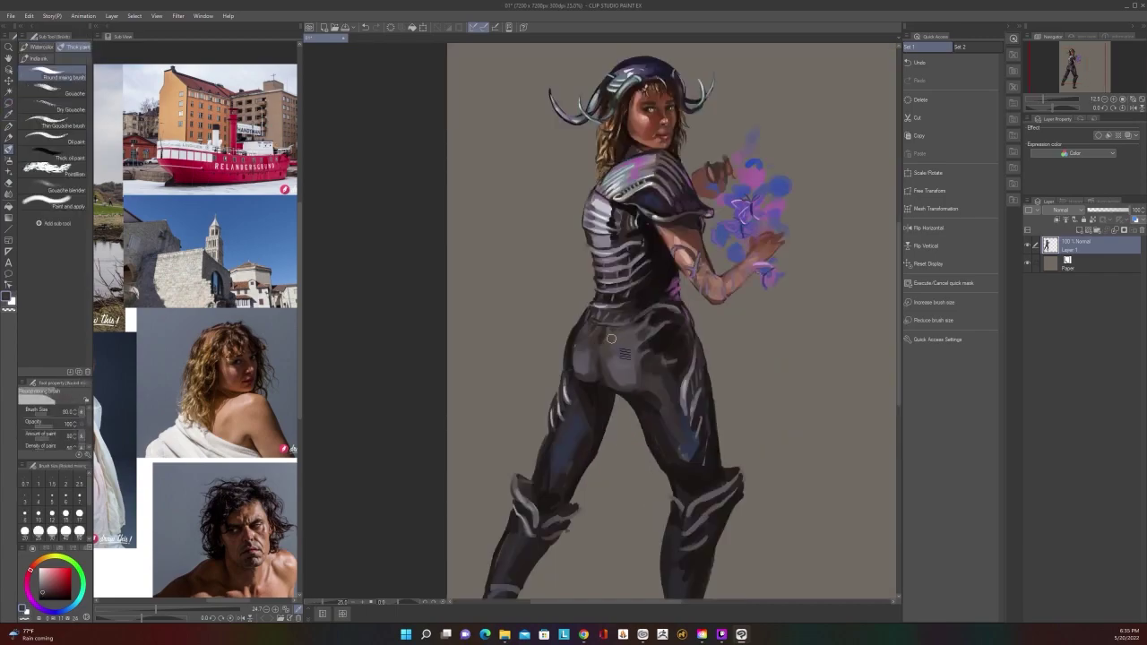
pyautogui.press('i')
pyautogui.click(607, 418)
pyautogui.press('b')
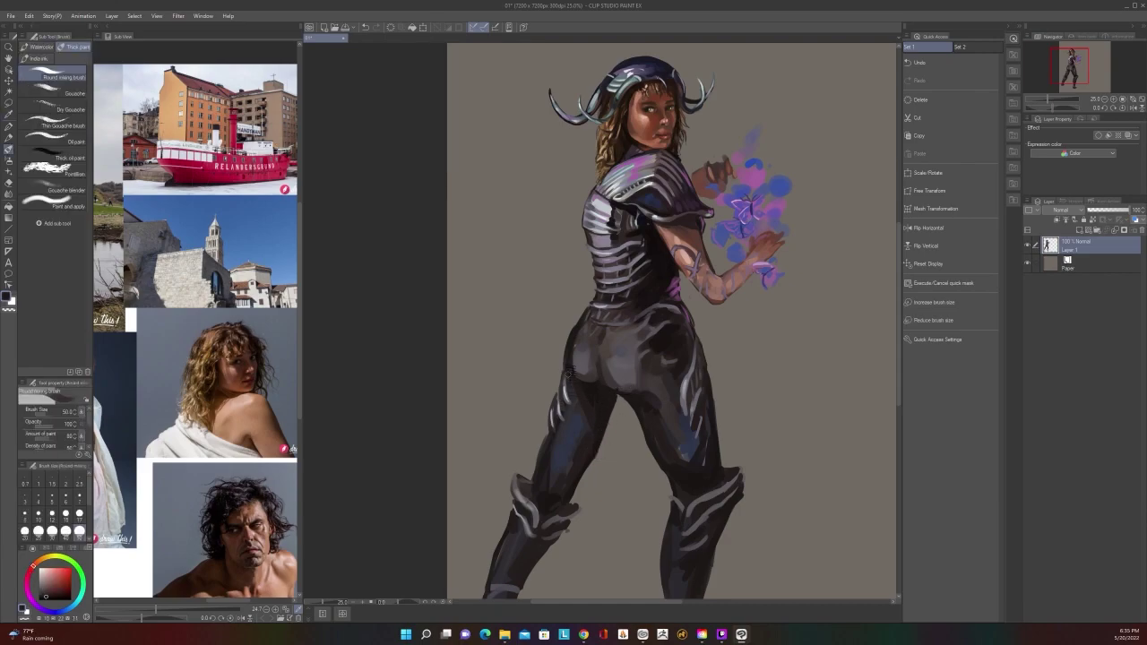
pyautogui.moveTo(576, 362); pyautogui.dragTo(625, 367)
# Paint dark shading down the front leg's thigh, undoing the trial strokes on the rear thigh and knee guard
pyautogui.moveTo(553, 475); pyautogui.dragTo(586, 413)
pyautogui.hotkey('ctrl', 'z')
pyautogui.moveTo(651, 362); pyautogui.dragTo(692, 462)
pyautogui.hotkey('ctrl', 'z')
pyautogui.moveTo(659, 362); pyautogui.dragTo(690, 457)
pyautogui.moveTo(673, 495); pyautogui.dragTo(692, 526)
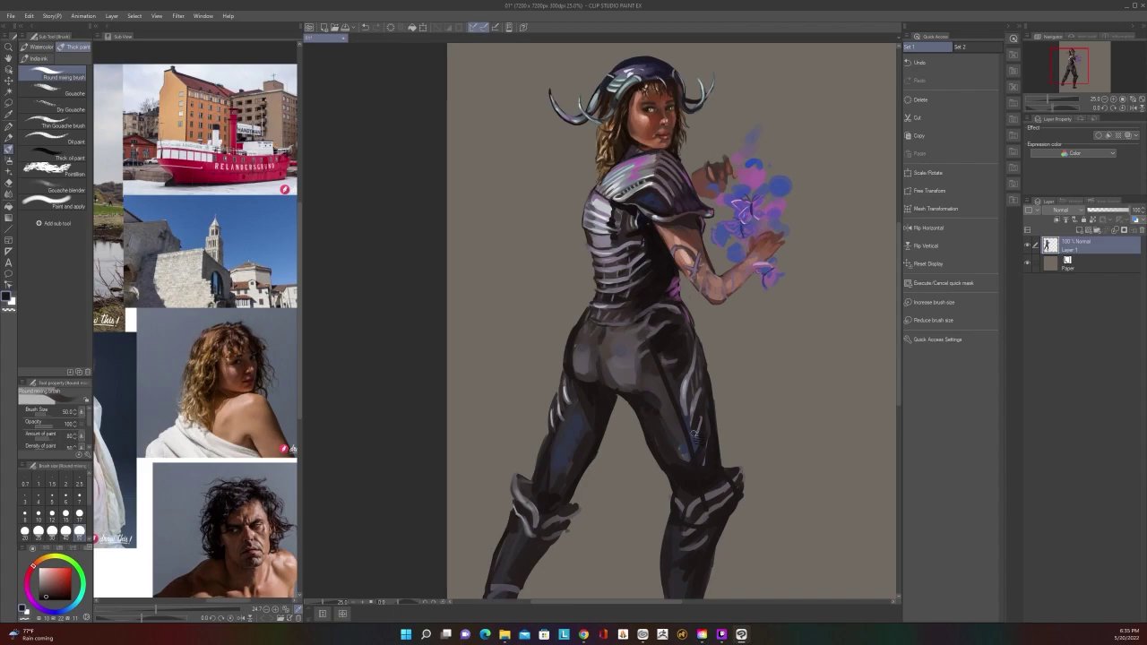
pyautogui.hotkey('ctrl', 'z')
# Touch up the inner edge of the rear thigh and the heel of the front boot with dark paint
pyautogui.scroll(-4, 694, 434)
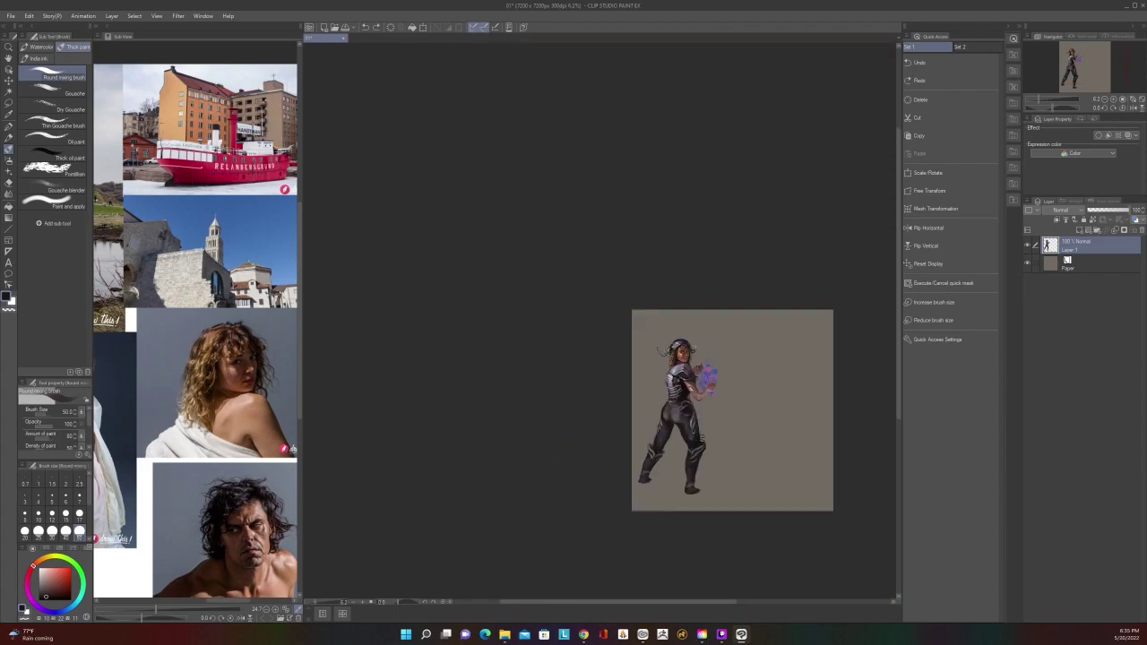
pyautogui.scroll(4, 694, 434)
pyautogui.moveTo(614, 399); pyautogui.dragTo(588, 463)
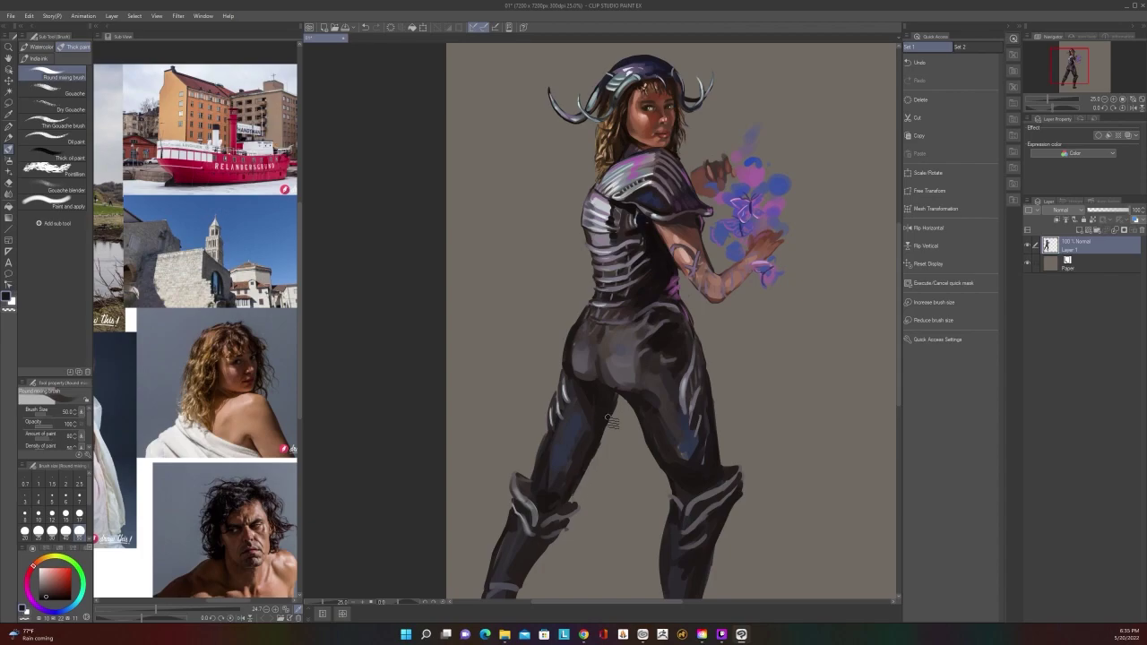
pyautogui.hotkey('ctrl', '-')
pyautogui.scroll(2, 617, 398)
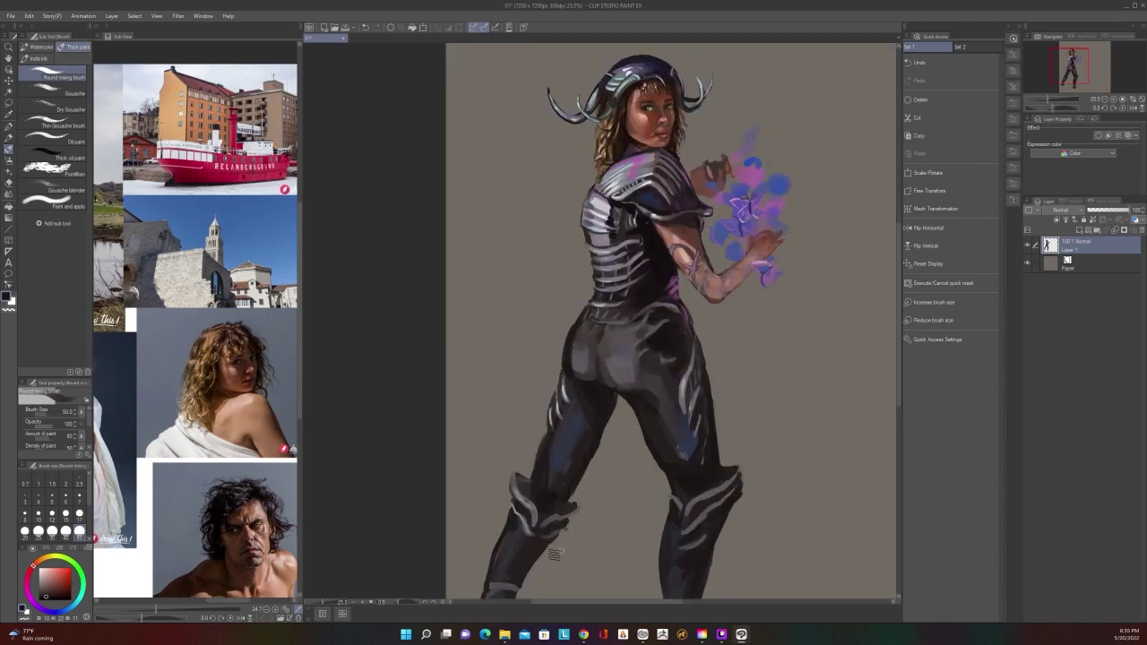
pyautogui.moveTo(573, 571); pyautogui.dragTo(678, 453)
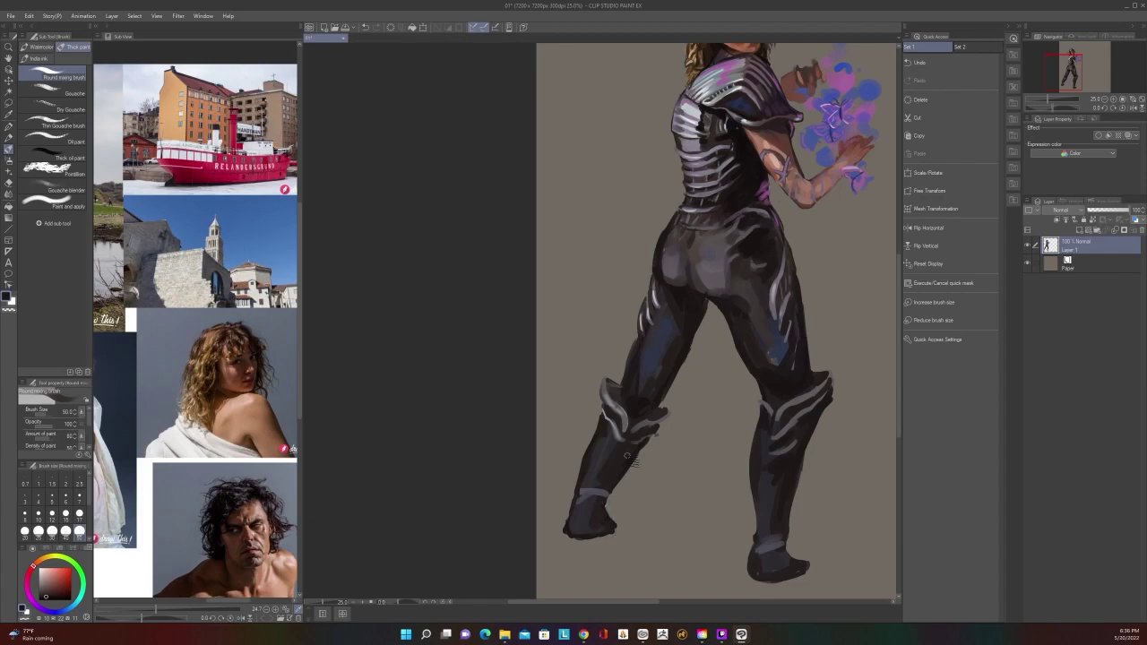
pyautogui.scroll(-2, 633, 461)
pyautogui.scroll(2, 634, 461)
pyautogui.moveTo(760, 577); pyautogui.dragTo(758, 571)
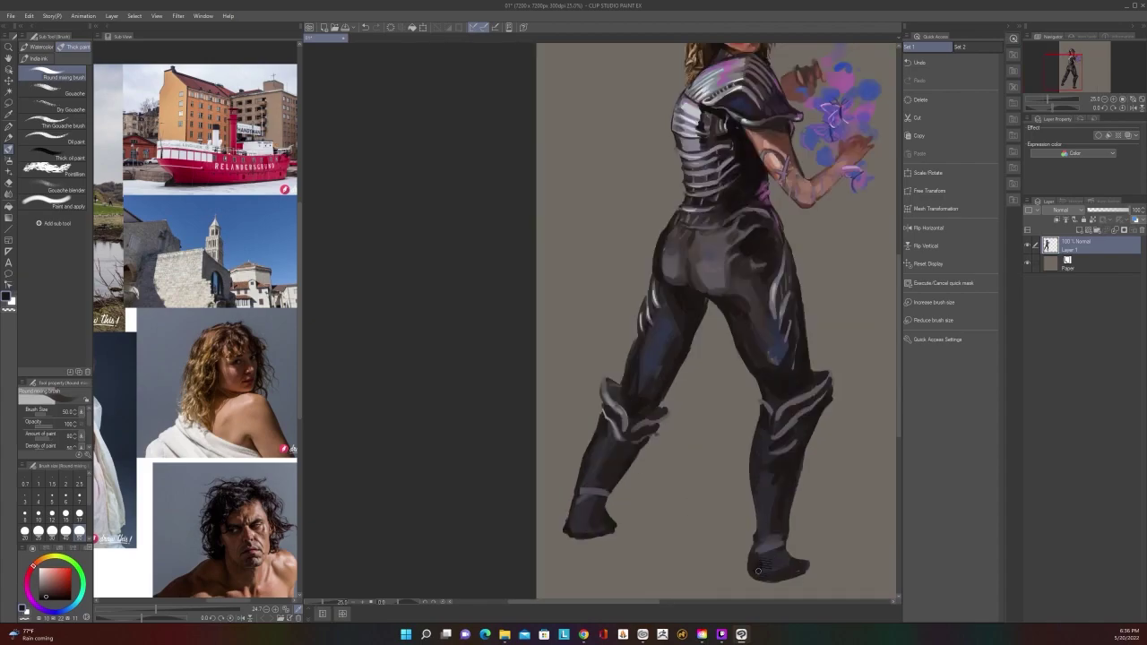
# Bring the full figure into view and save the painting
pyautogui.scroll(-3, 749, 543)
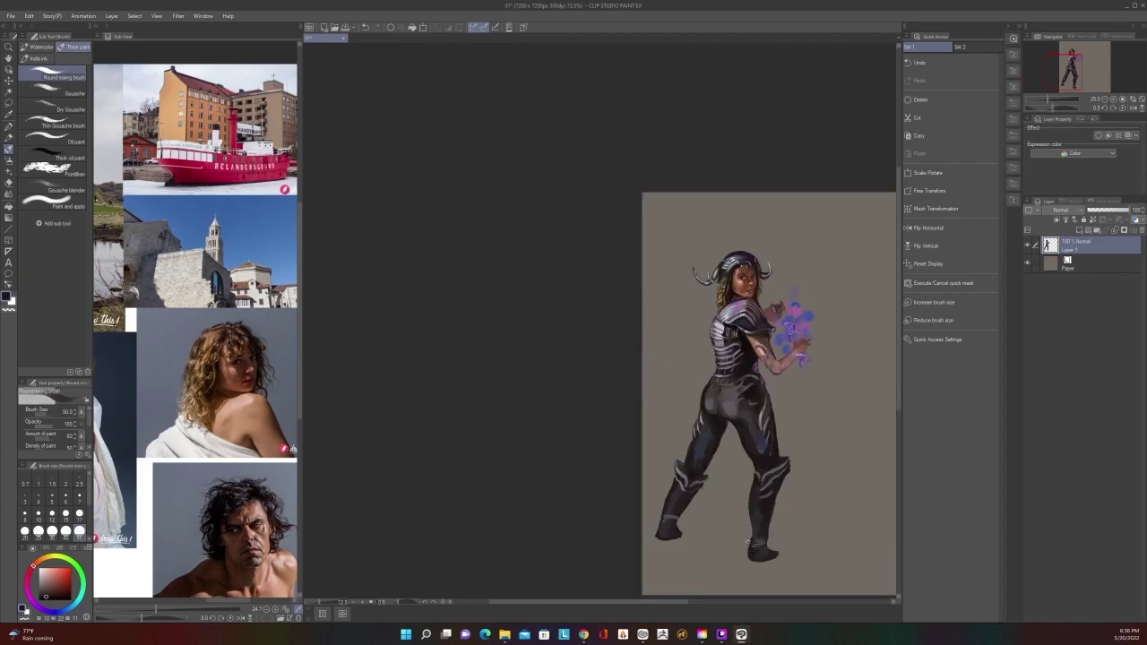
pyautogui.moveTo(824, 389); pyautogui.dragTo(759, 385)
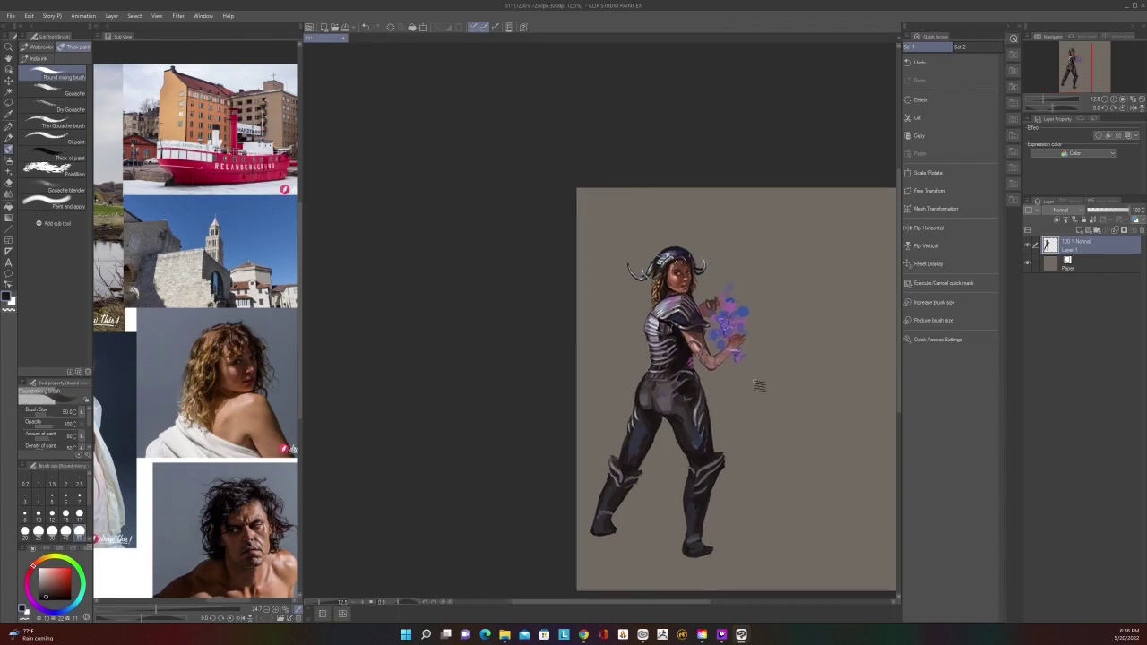
pyautogui.click(12, 16)
pyautogui.click(50, 86)
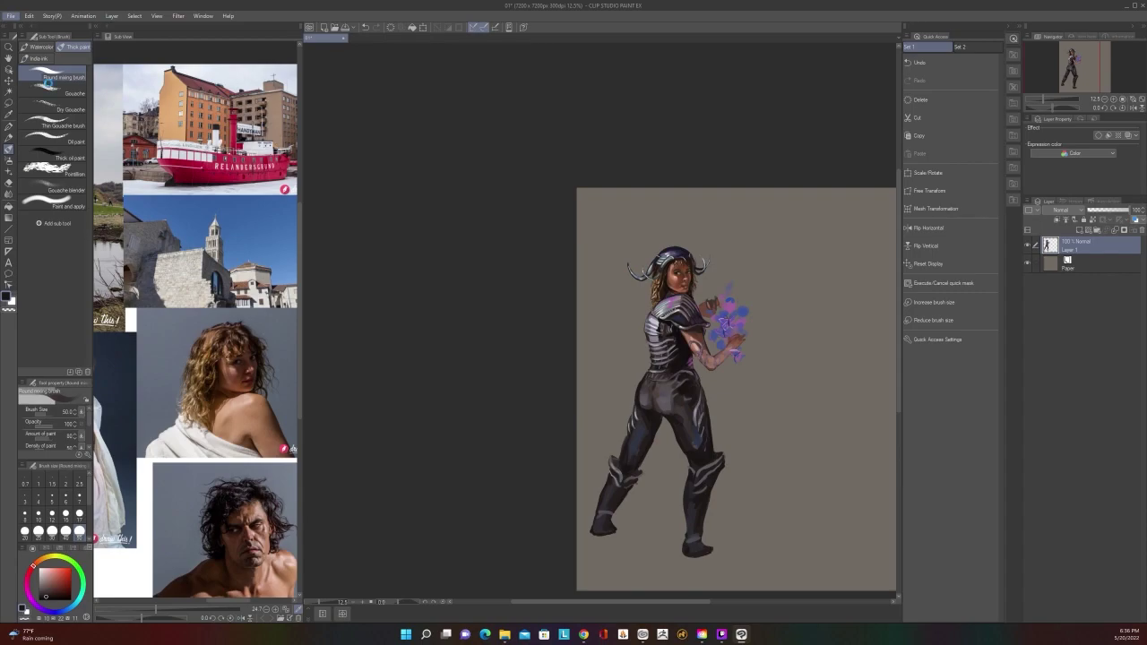